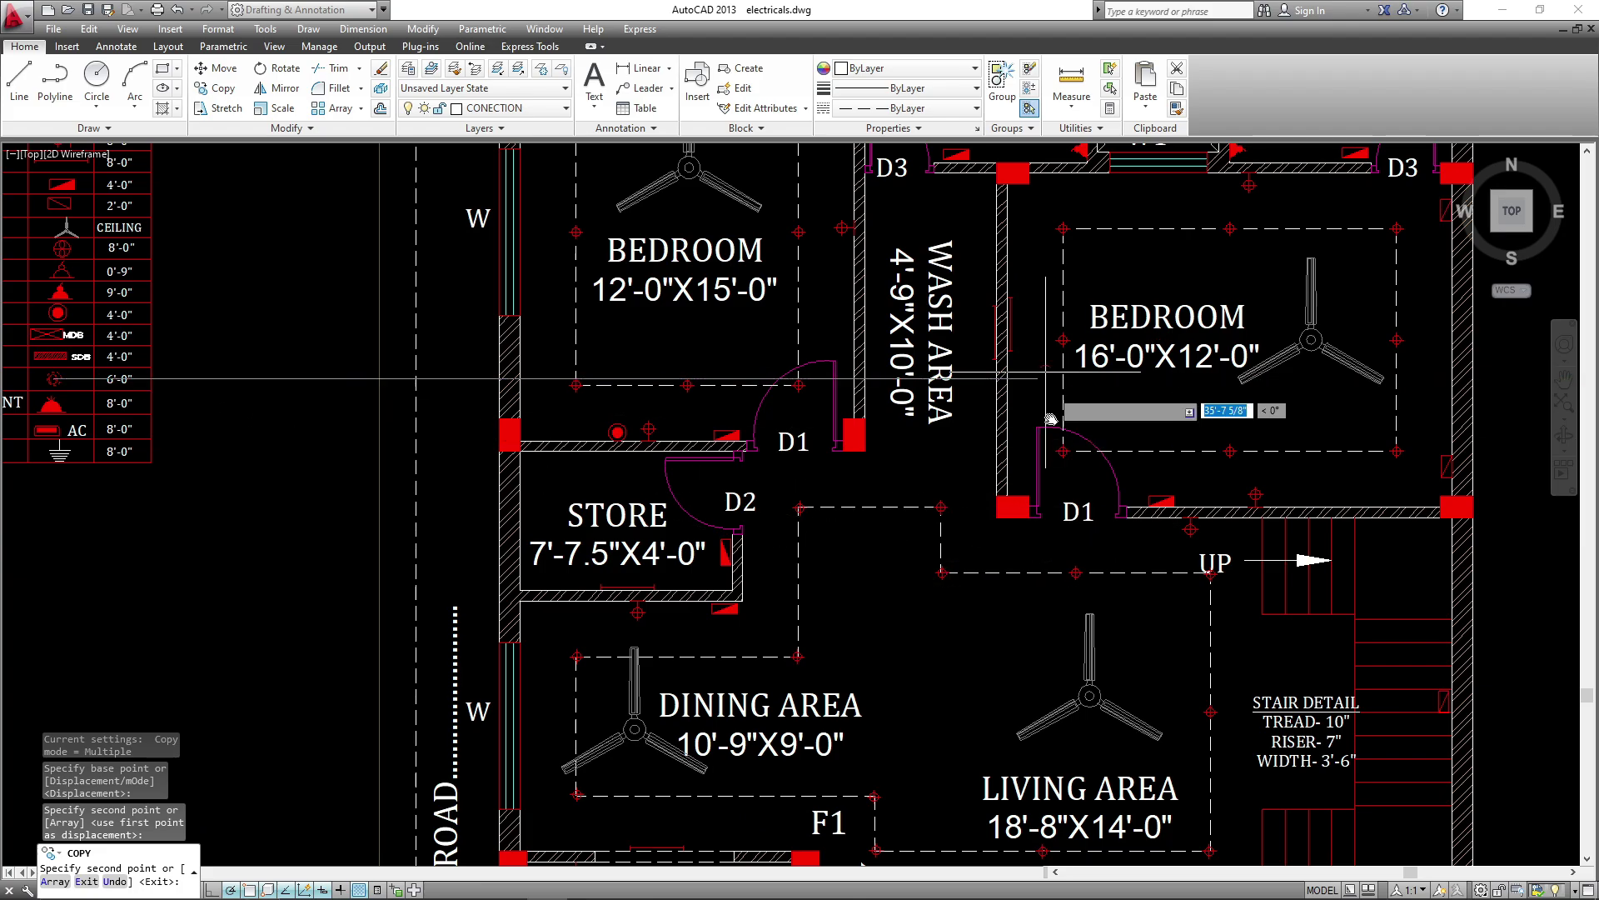
- Copy the geyser point symbol into both 8'-0"X5'-0" toilets, above the 16 amp sockets on the walls beside the OTS
{"action": "middle_click_drag", "start_coordinate": [1048, 410], "coordinate": [864, 713]}
{"action": "scroll", "coordinate": [889, 413], "scroll_direction": "up", "scroll_amount": 4}
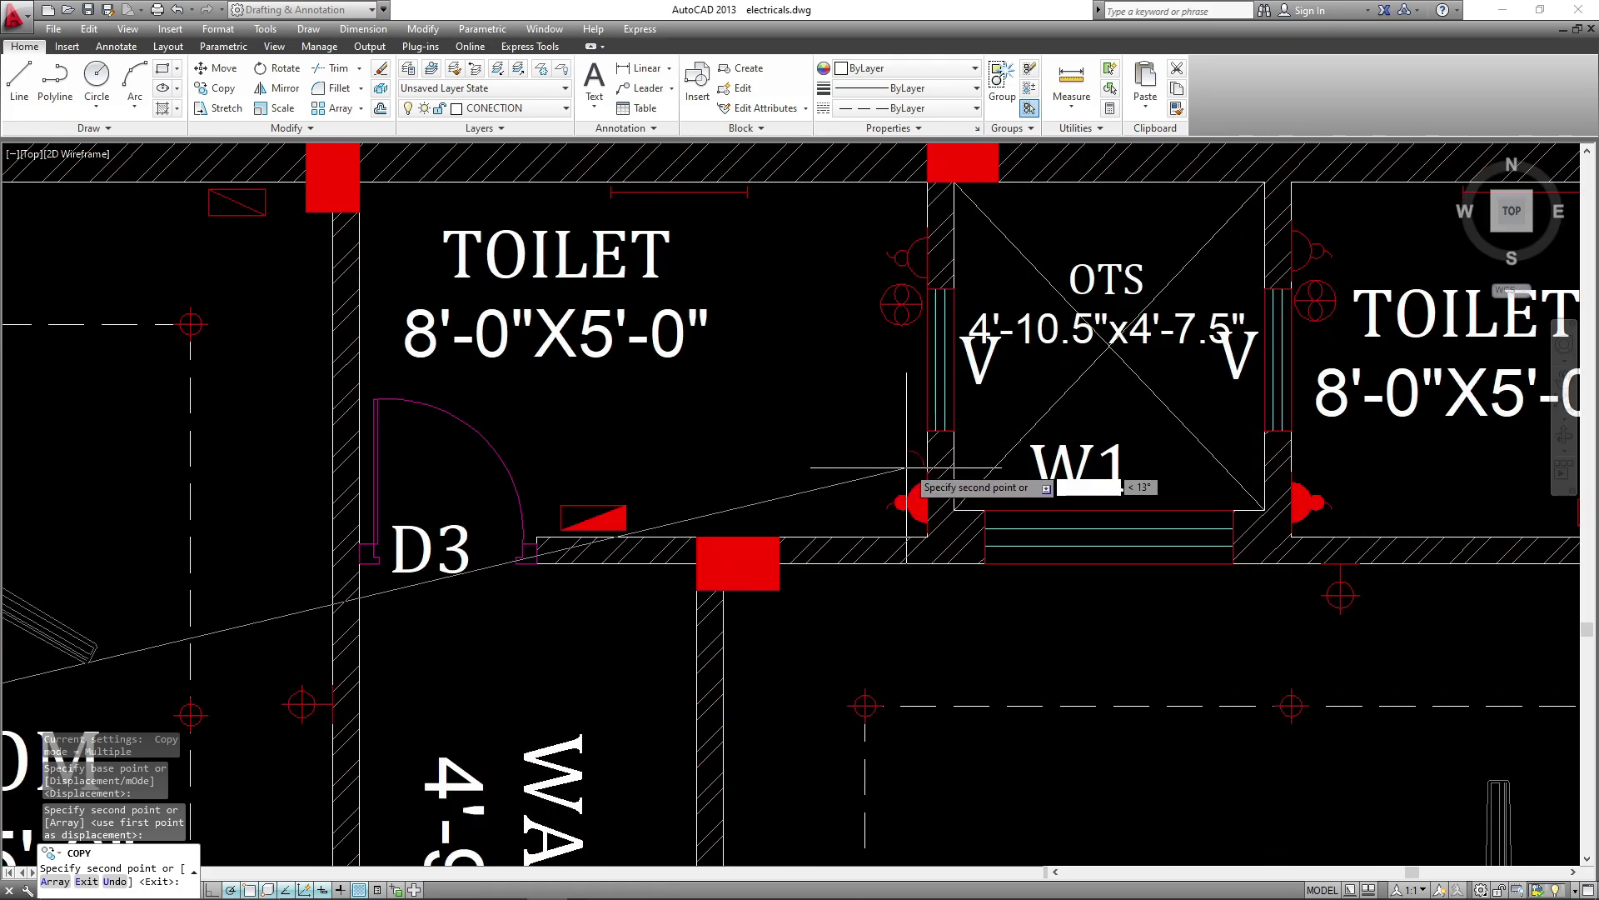
{"action": "left_click", "coordinate": [906, 458]}
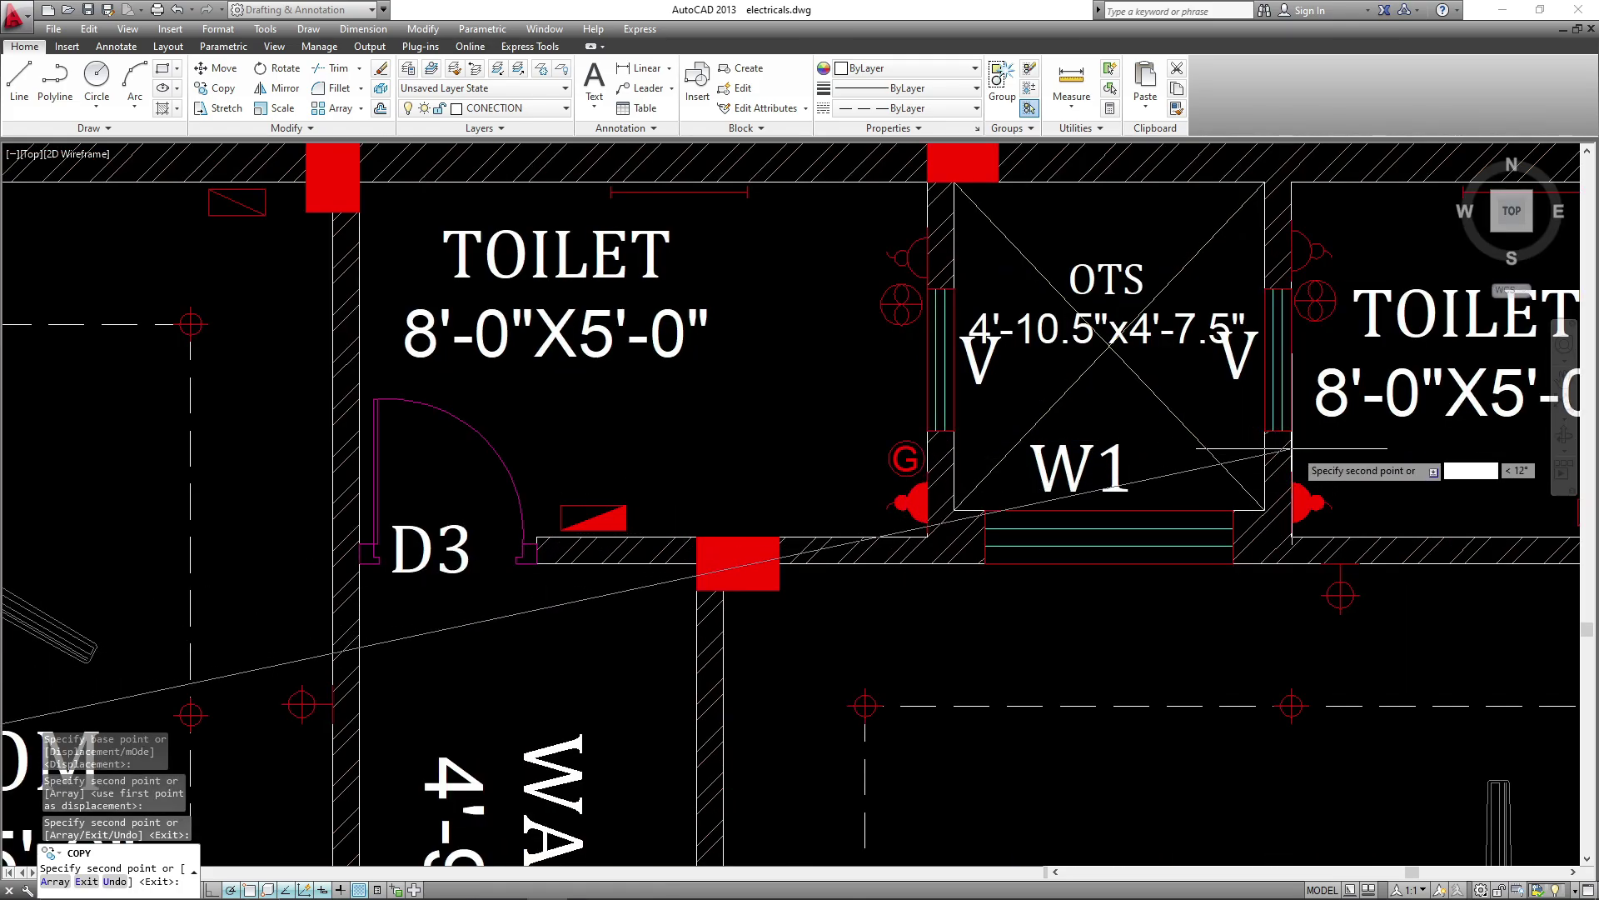
{"action": "left_click", "coordinate": [1313, 450]}
{"action": "middle_click_drag", "start_coordinate": [1098, 415], "coordinate": [1088, 424]}
{"action": "scroll", "coordinate": [1088, 423], "scroll_direction": "down", "scroll_amount": 6}
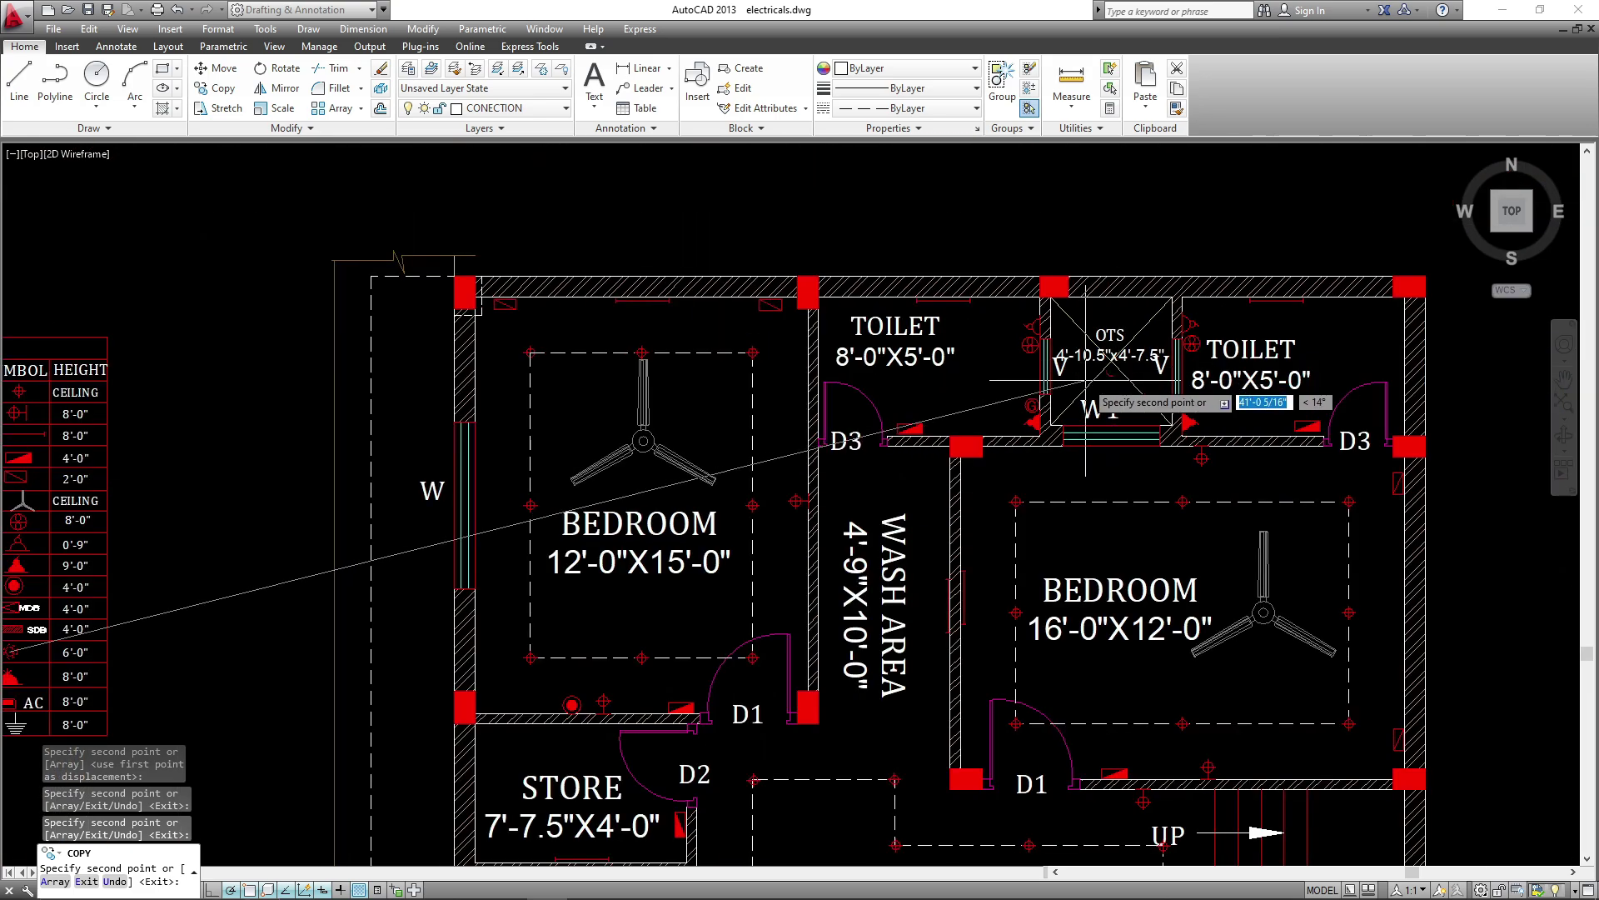
- Copy the AC point symbol from the 12'-0"X15'-0" bedroom window to the dining area window, just below its AC socket
{"action": "scroll", "coordinate": [353, 557], "scroll_direction": "up", "scroll_amount": 8}
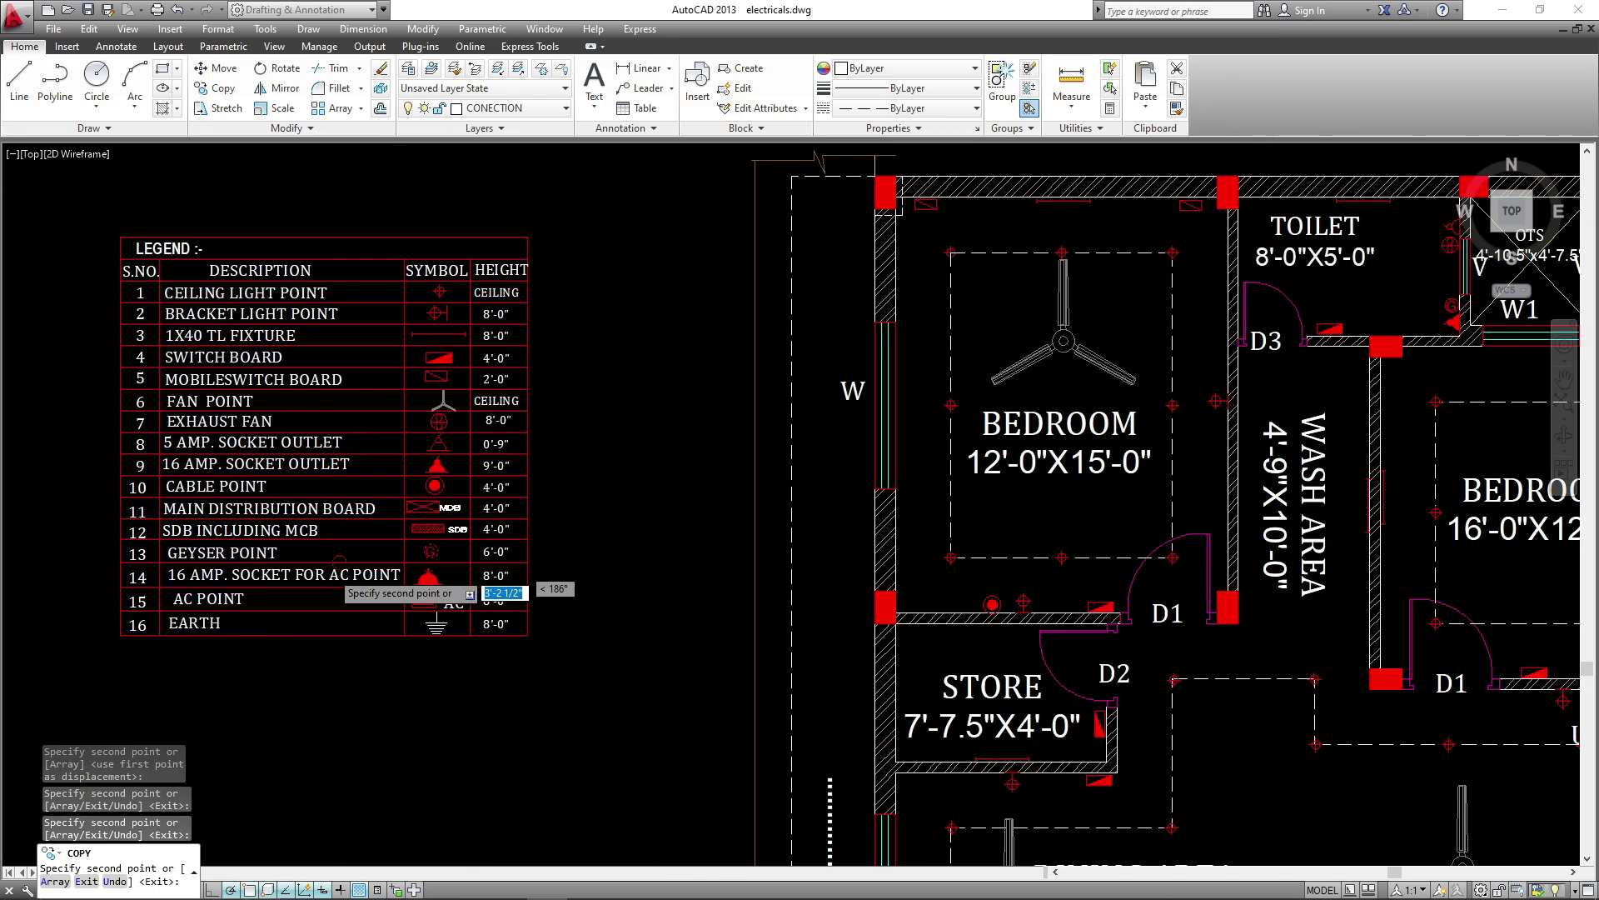
{"action": "scroll", "coordinate": [991, 234], "scroll_direction": "down", "scroll_amount": 8}
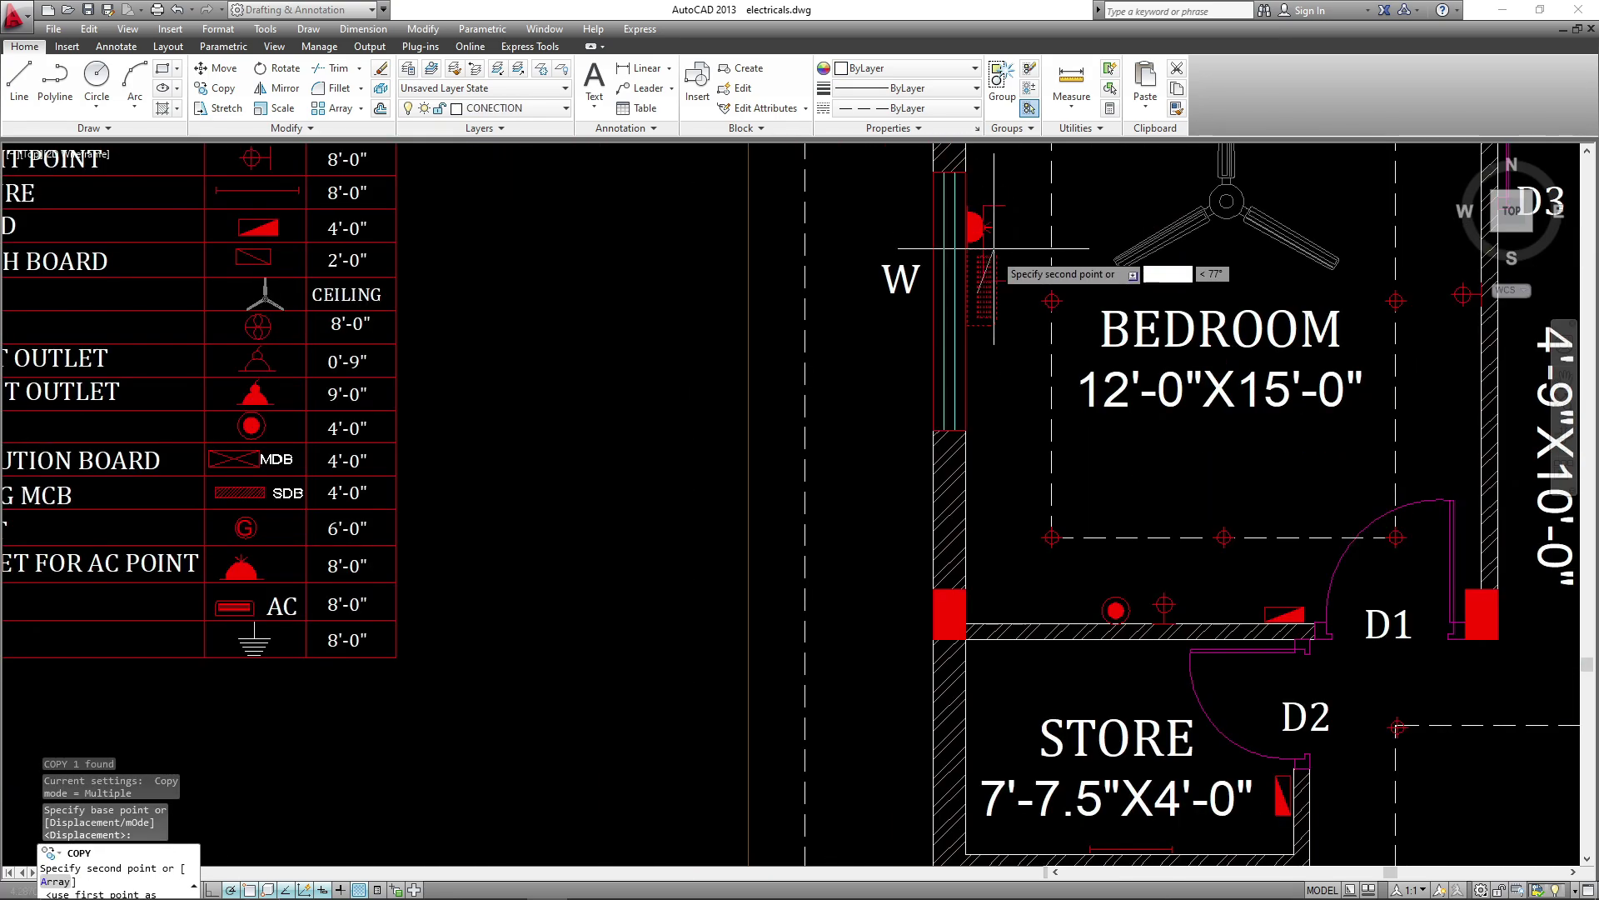
{"action": "scroll", "coordinate": [1075, 575], "scroll_direction": "up", "scroll_amount": 2}
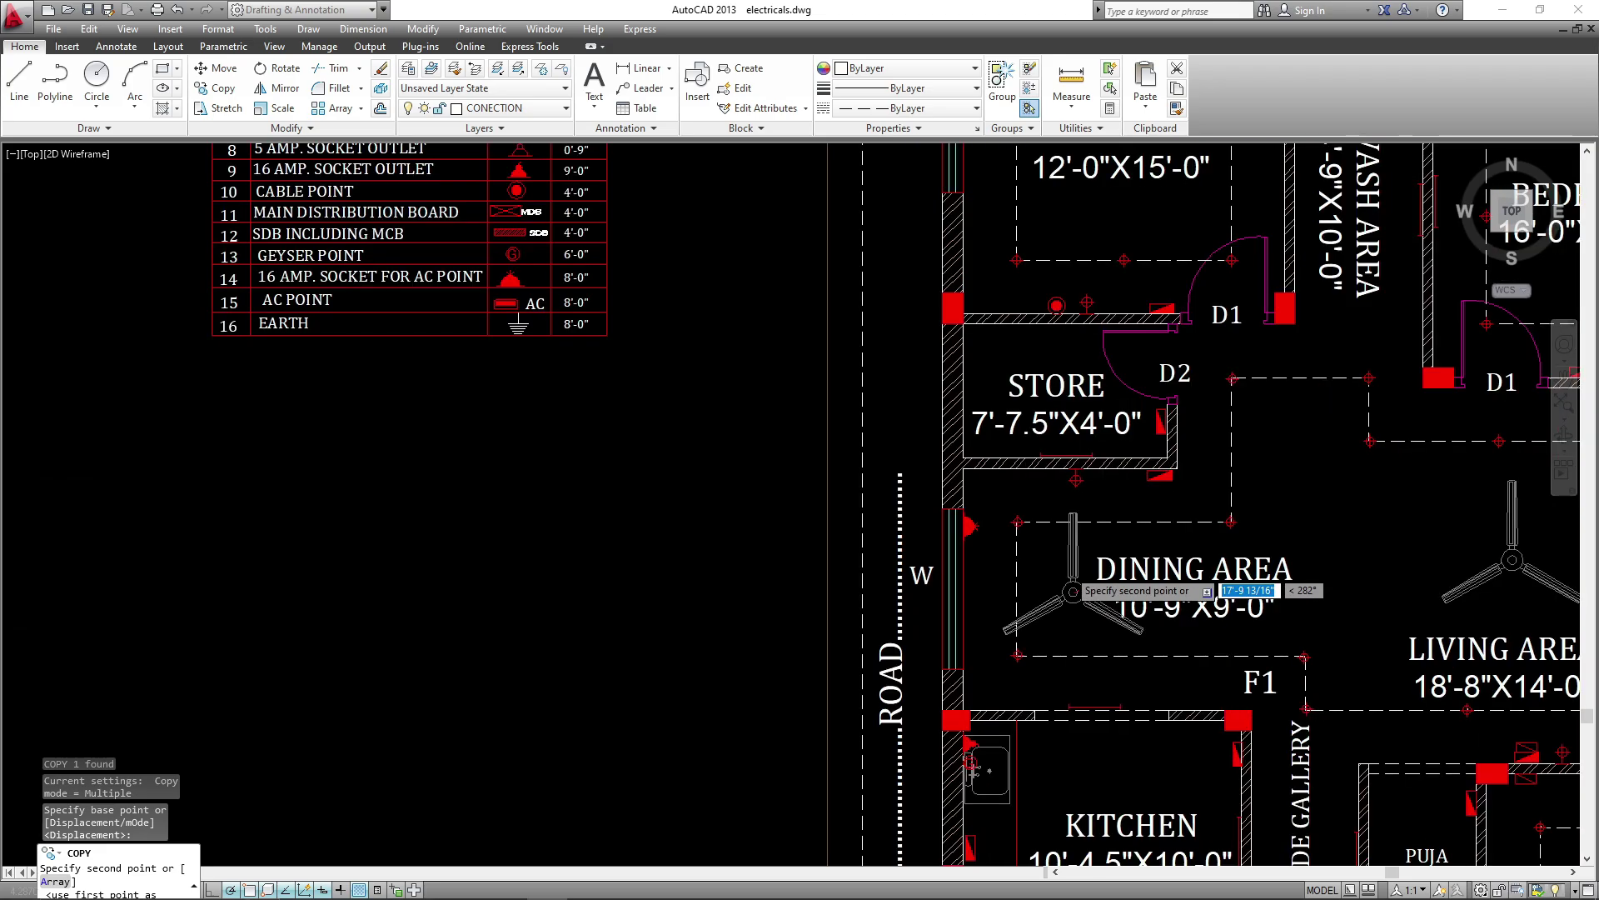
{"action": "scroll", "coordinate": [950, 588], "scroll_direction": "up", "scroll_amount": 3}
{"action": "left_click", "coordinate": [991, 603]}
{"action": "scroll", "coordinate": [987, 617], "scroll_direction": "down", "scroll_amount": 4}
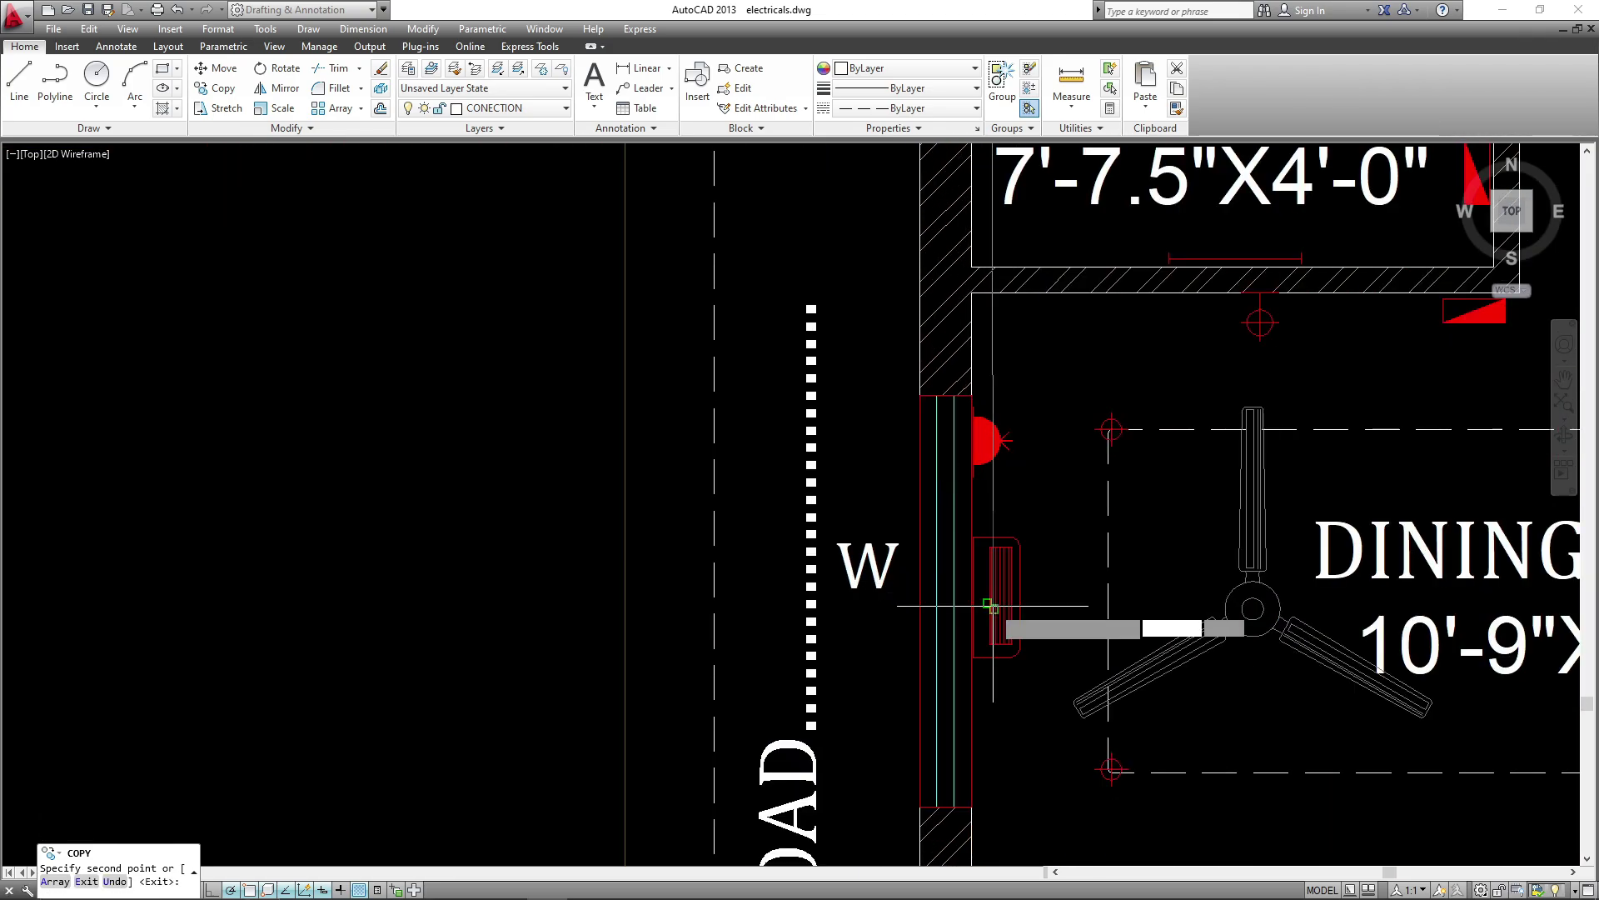
- Copy the AC point symbol beyond the outer wall of the 16'-0"X12'-0" bedroom and select the copy
{"action": "middle_click_drag", "start_coordinate": [1342, 539], "coordinate": [1105, 540]}
{"action": "middle_click_drag", "start_coordinate": [1090, 428], "coordinate": [1019, 623]}
{"action": "scroll", "coordinate": [1233, 450], "scroll_direction": "up", "scroll_amount": 4}
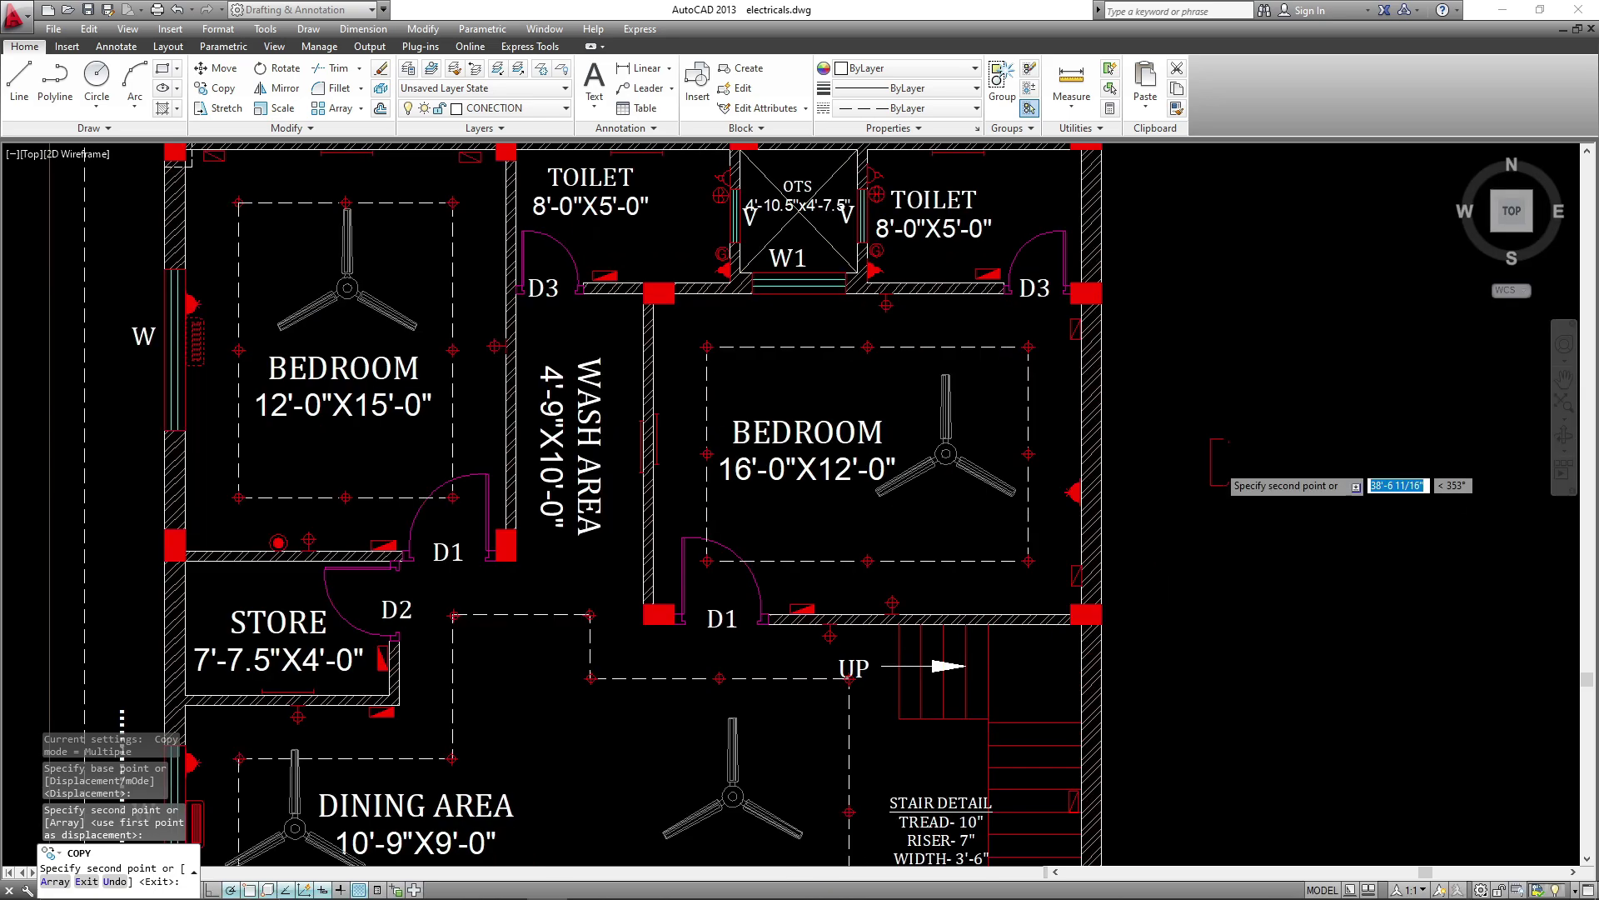
{"action": "key", "text": "Escape"}
{"action": "left_click", "coordinate": [1256, 396]}
{"action": "left_click", "coordinate": [1188, 541]}
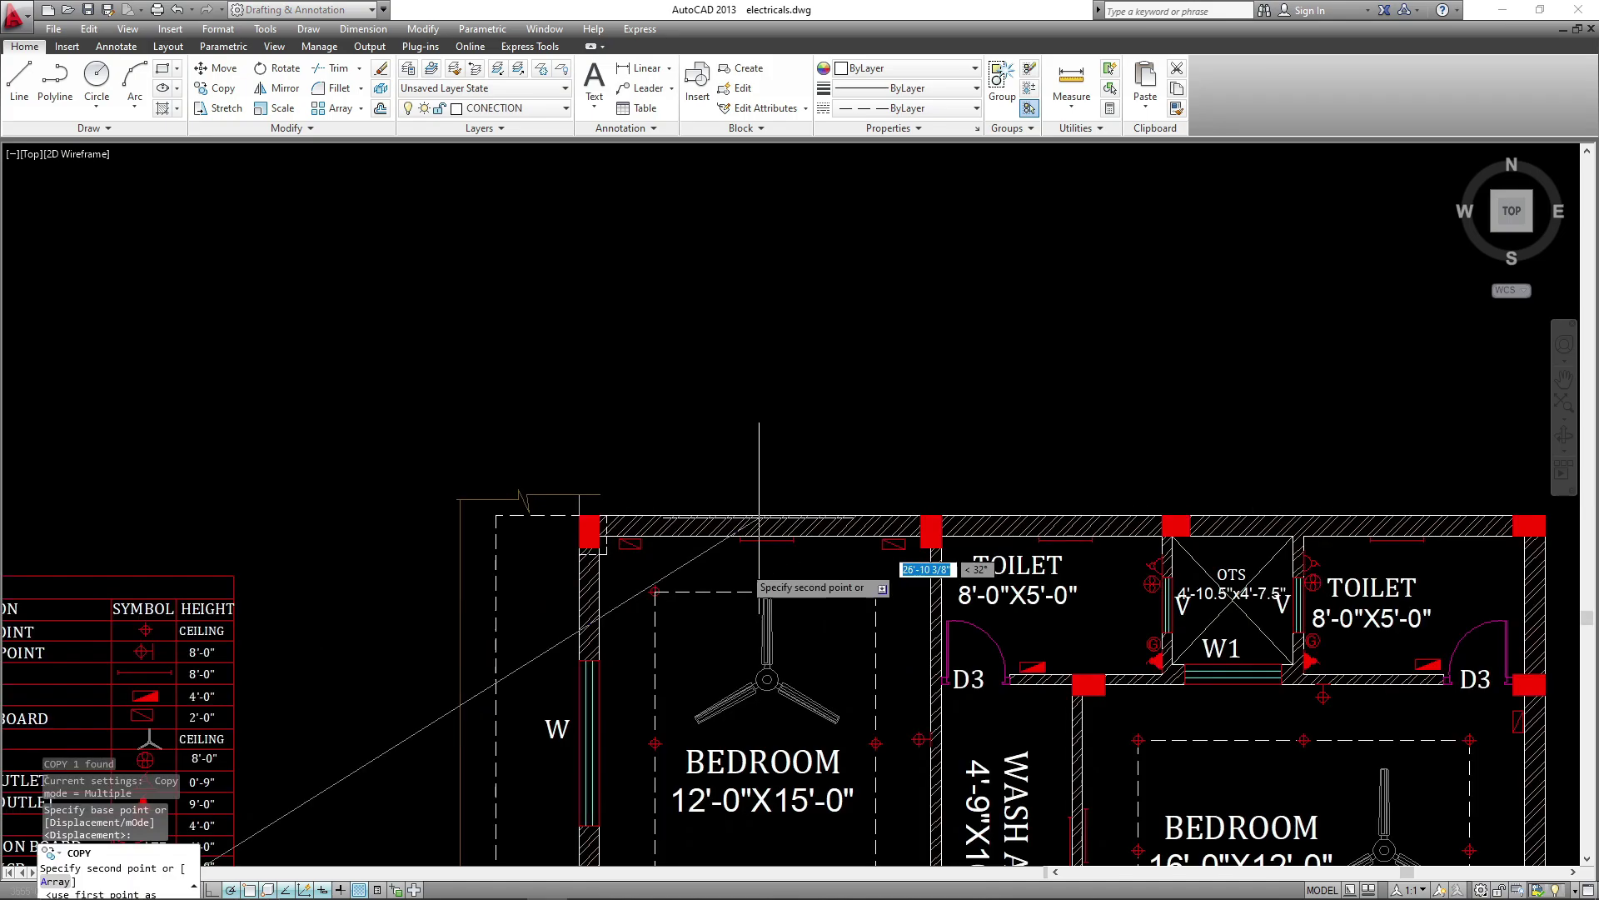
- Copy the 16 amp socket for AC point symbol from the legend to the window wall of the 12'-0"X15'-0" bedroom
{"action": "scroll", "coordinate": [750, 516], "scroll_direction": "up", "scroll_amount": 2}
{"action": "middle_click_drag", "start_coordinate": [773, 548], "coordinate": [890, 305]}
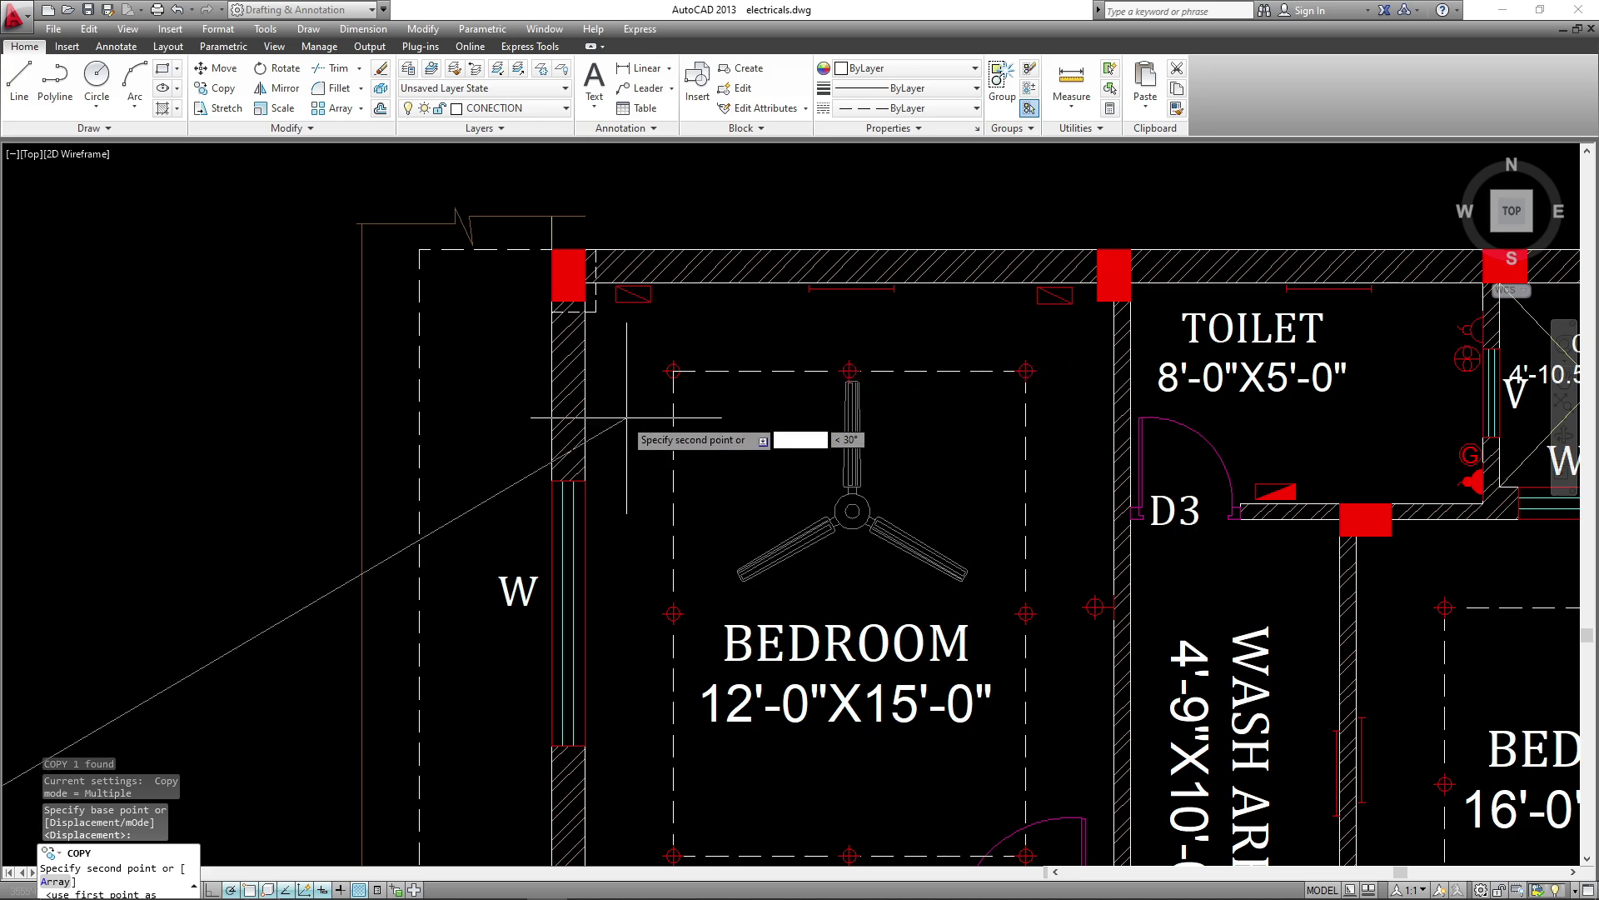
{"action": "scroll", "coordinate": [599, 527], "scroll_direction": "up", "scroll_amount": 2}
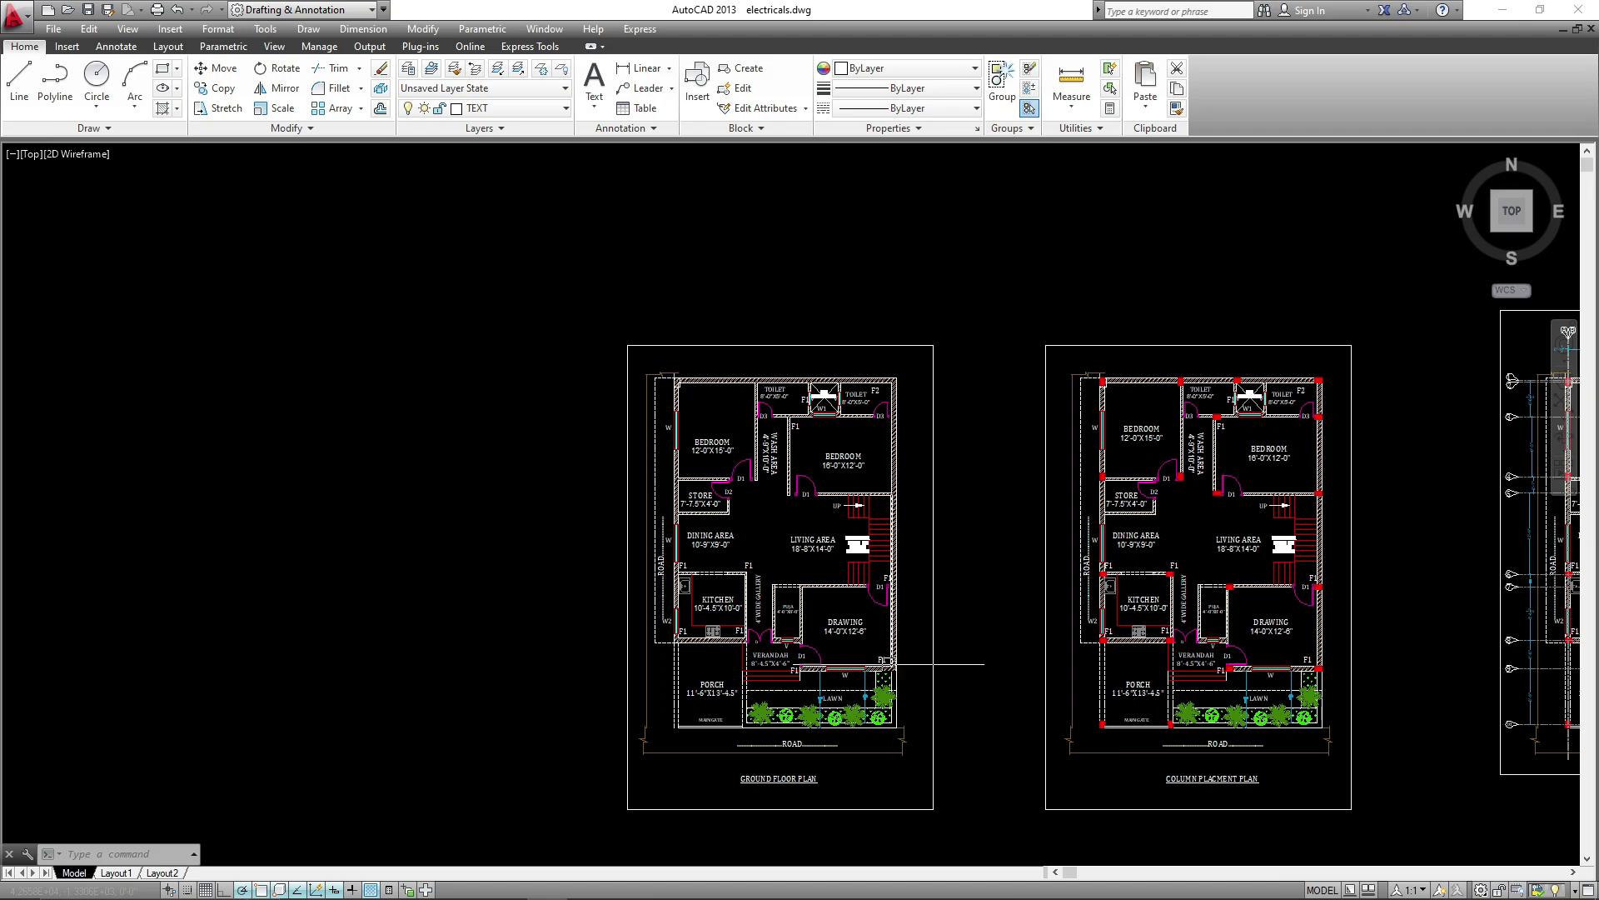
- Examine the ground floor plan and column placement plan, and survey the whole set of drawing sheets
{"action": "middle_click_drag", "start_coordinate": [914, 658], "coordinate": [723, 597]}
{"action": "middle_click_drag", "start_coordinate": [620, 575], "coordinate": [666, 546]}
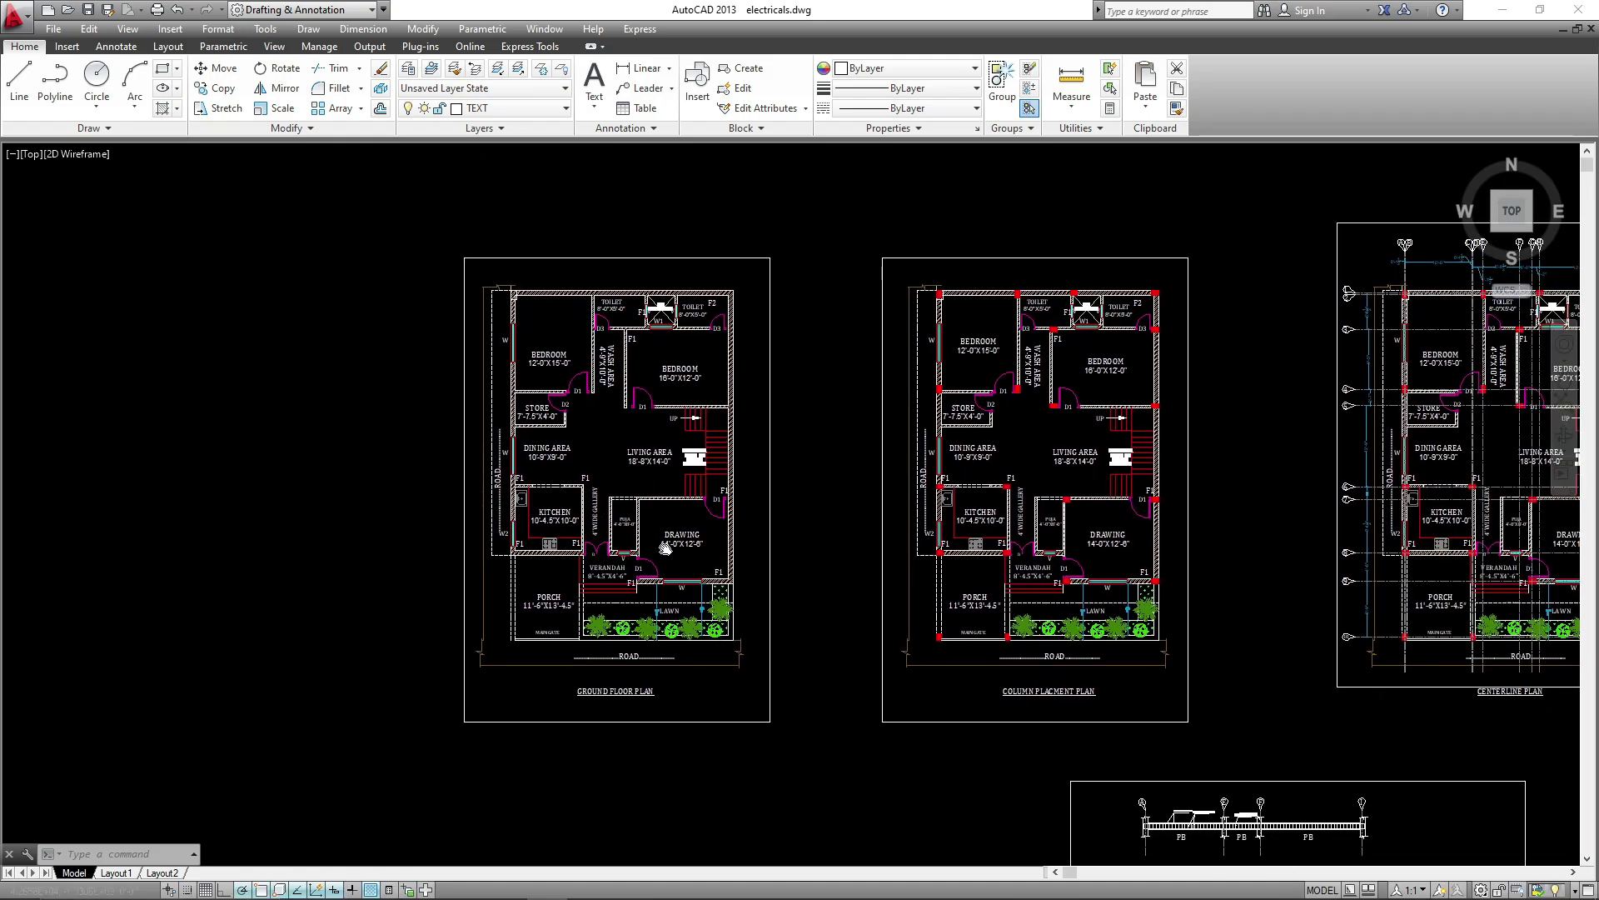
{"action": "scroll", "coordinate": [666, 541], "scroll_direction": "up", "scroll_amount": 3}
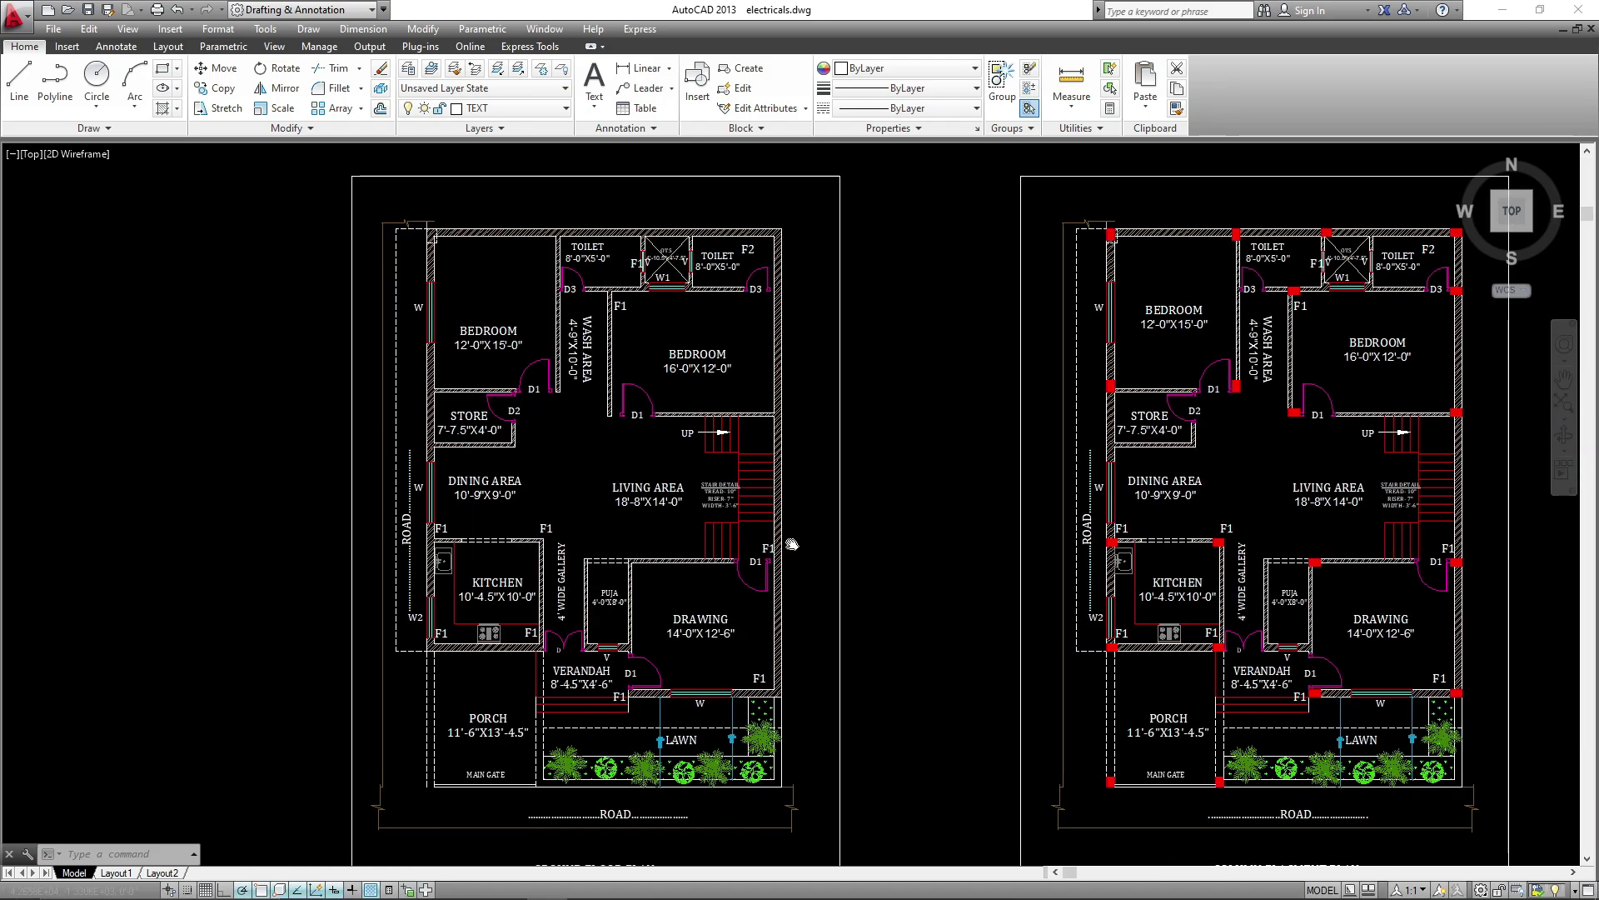
{"action": "middle_click_drag", "start_coordinate": [716, 438], "coordinate": [657, 443]}
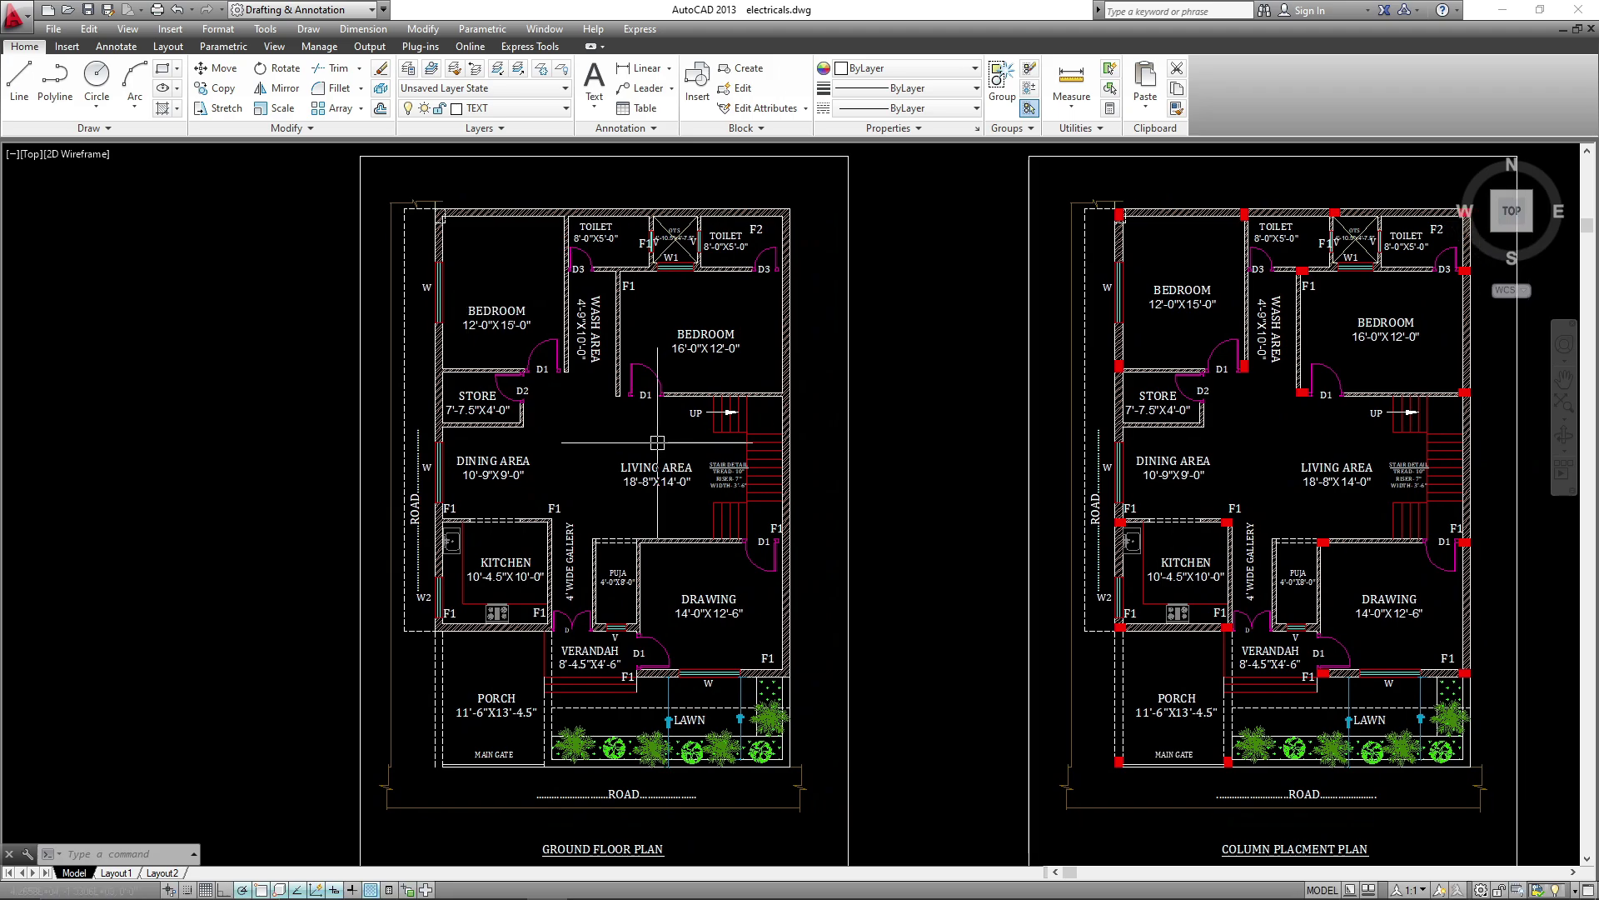
{"action": "scroll", "coordinate": [758, 651], "scroll_direction": "down", "scroll_amount": 6}
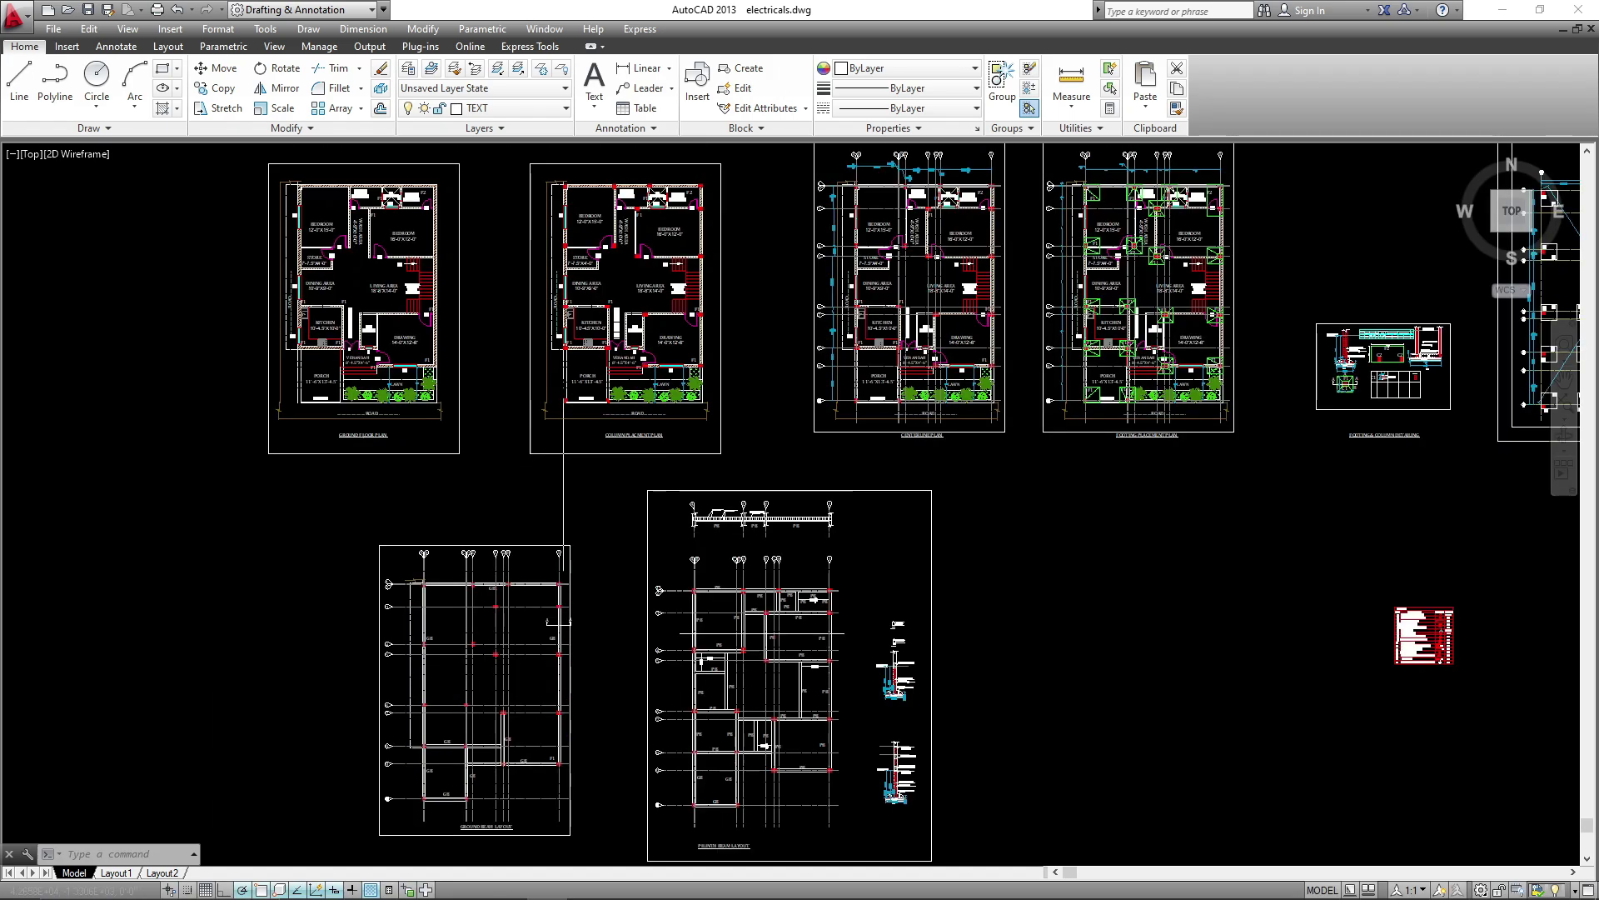
{"action": "scroll", "coordinate": [564, 500], "scroll_direction": "down", "scroll_amount": 3}
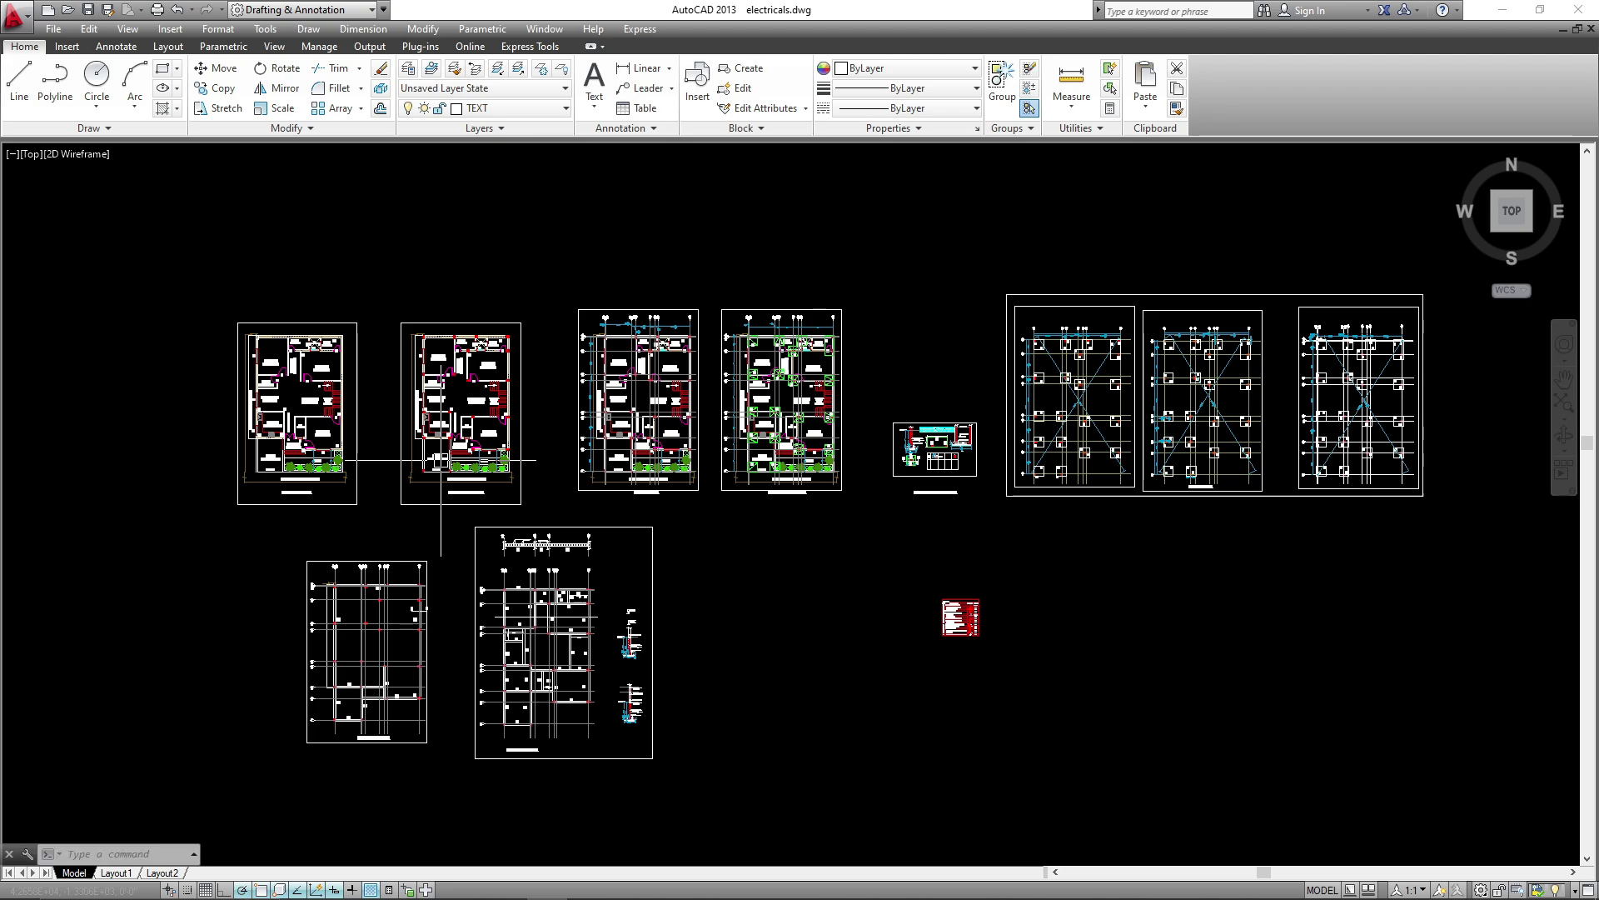
{"action": "key", "text": "super"}
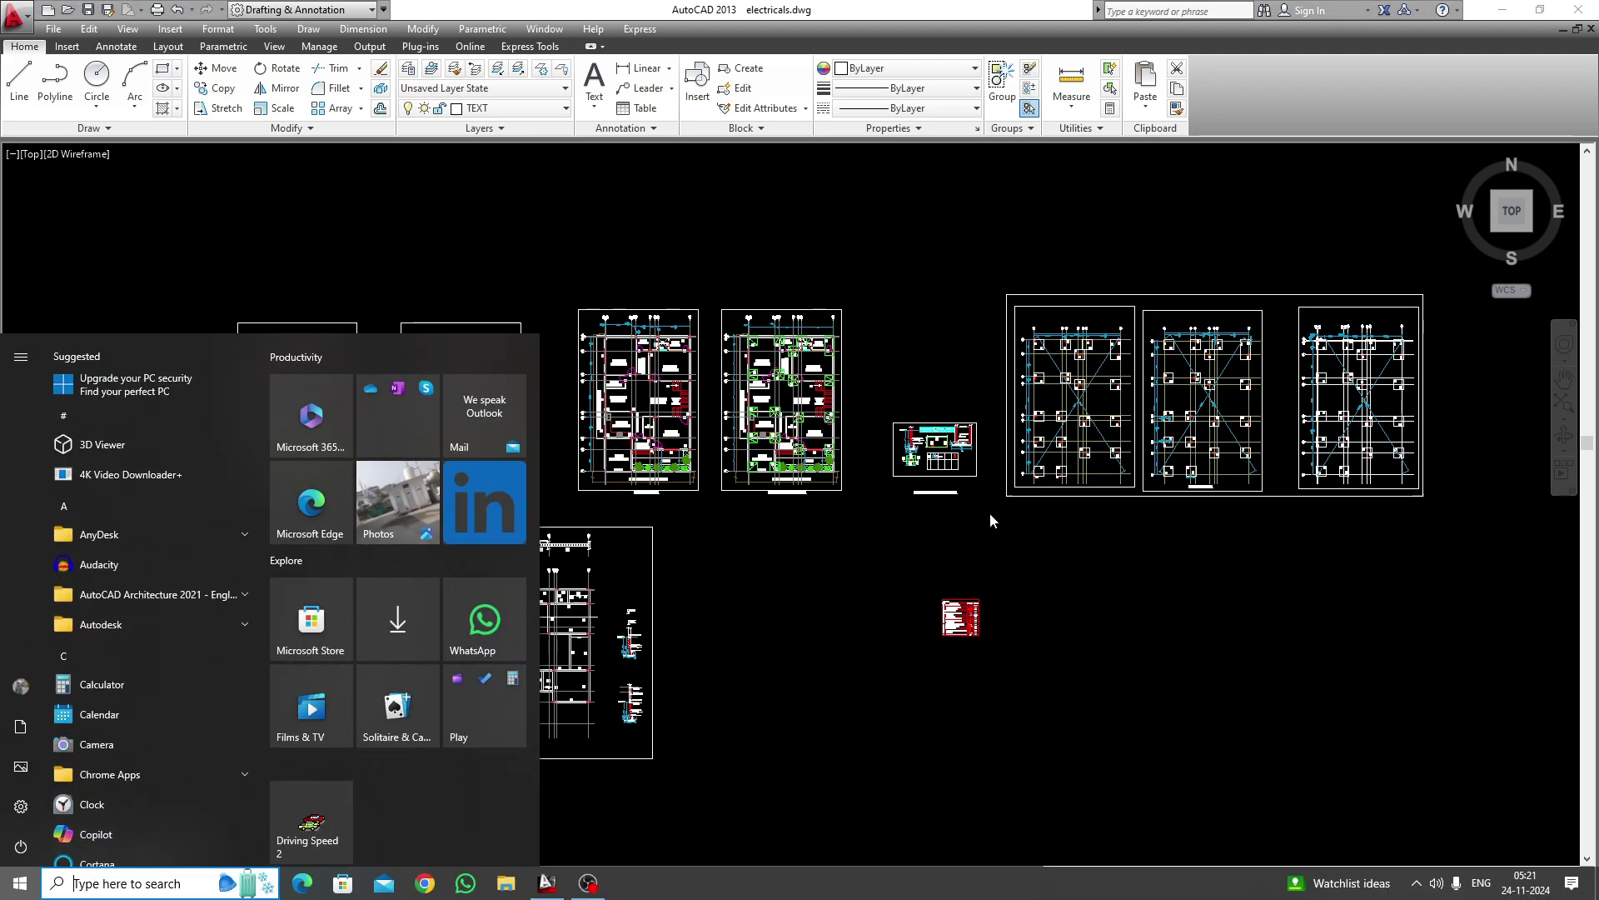
{"action": "key", "text": "Escape"}
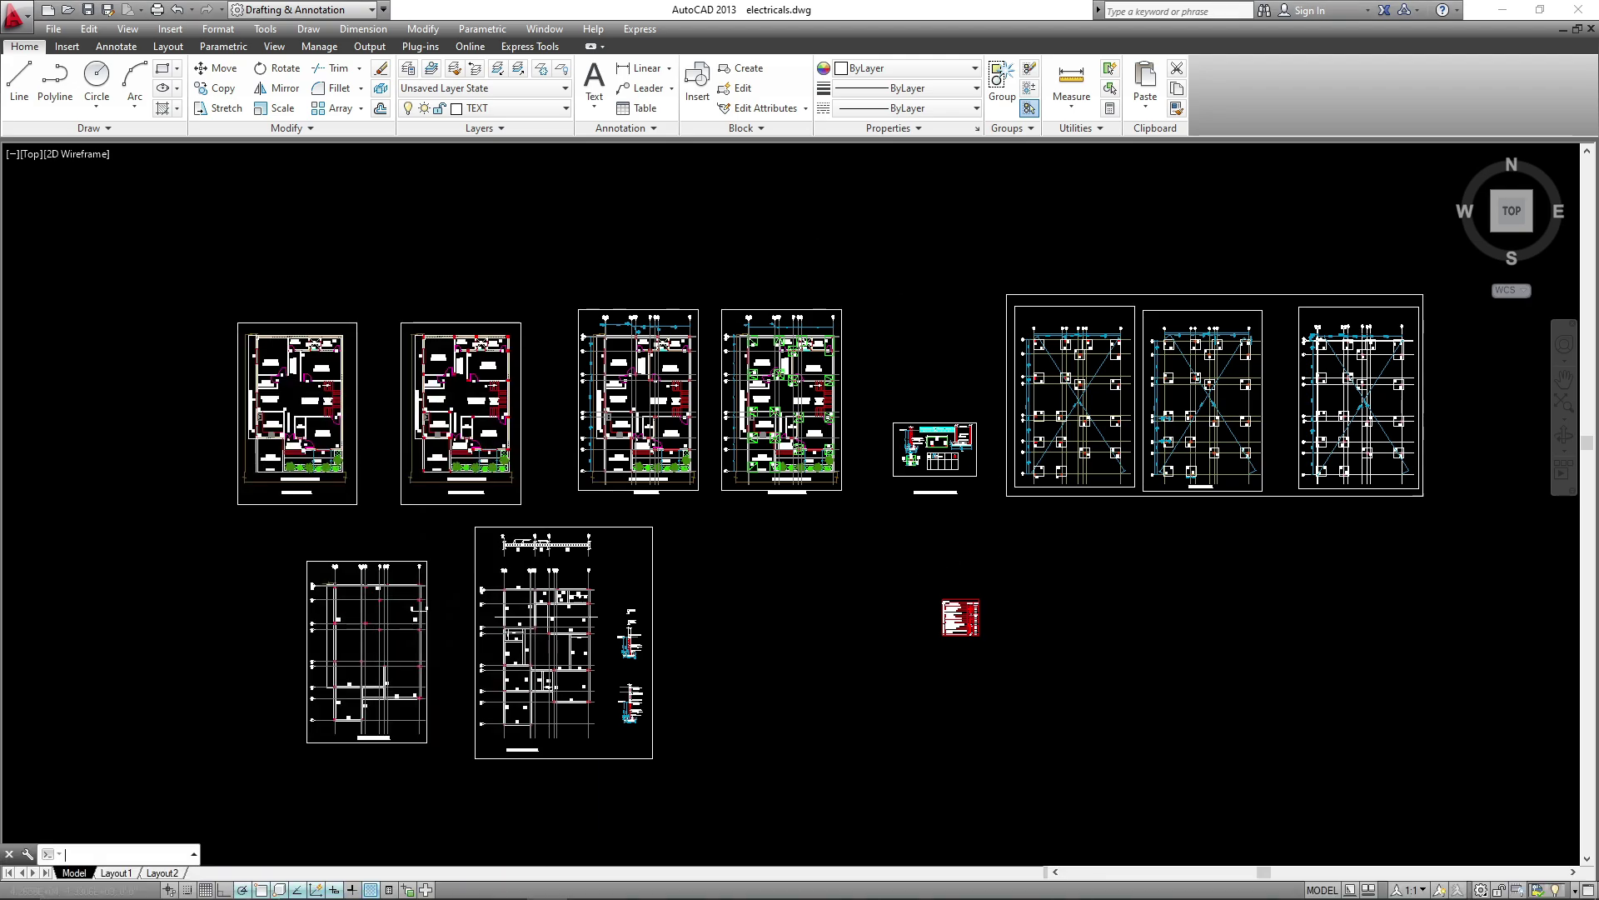
{"action": "key", "text": "super"}
{"action": "key", "text": "Escape"}
- Review the architectural sheets in order, from the ground floor and column placement plans to the centerline and footing placement plans
{"action": "scroll", "coordinate": [494, 470], "scroll_direction": "up", "scroll_amount": 5}
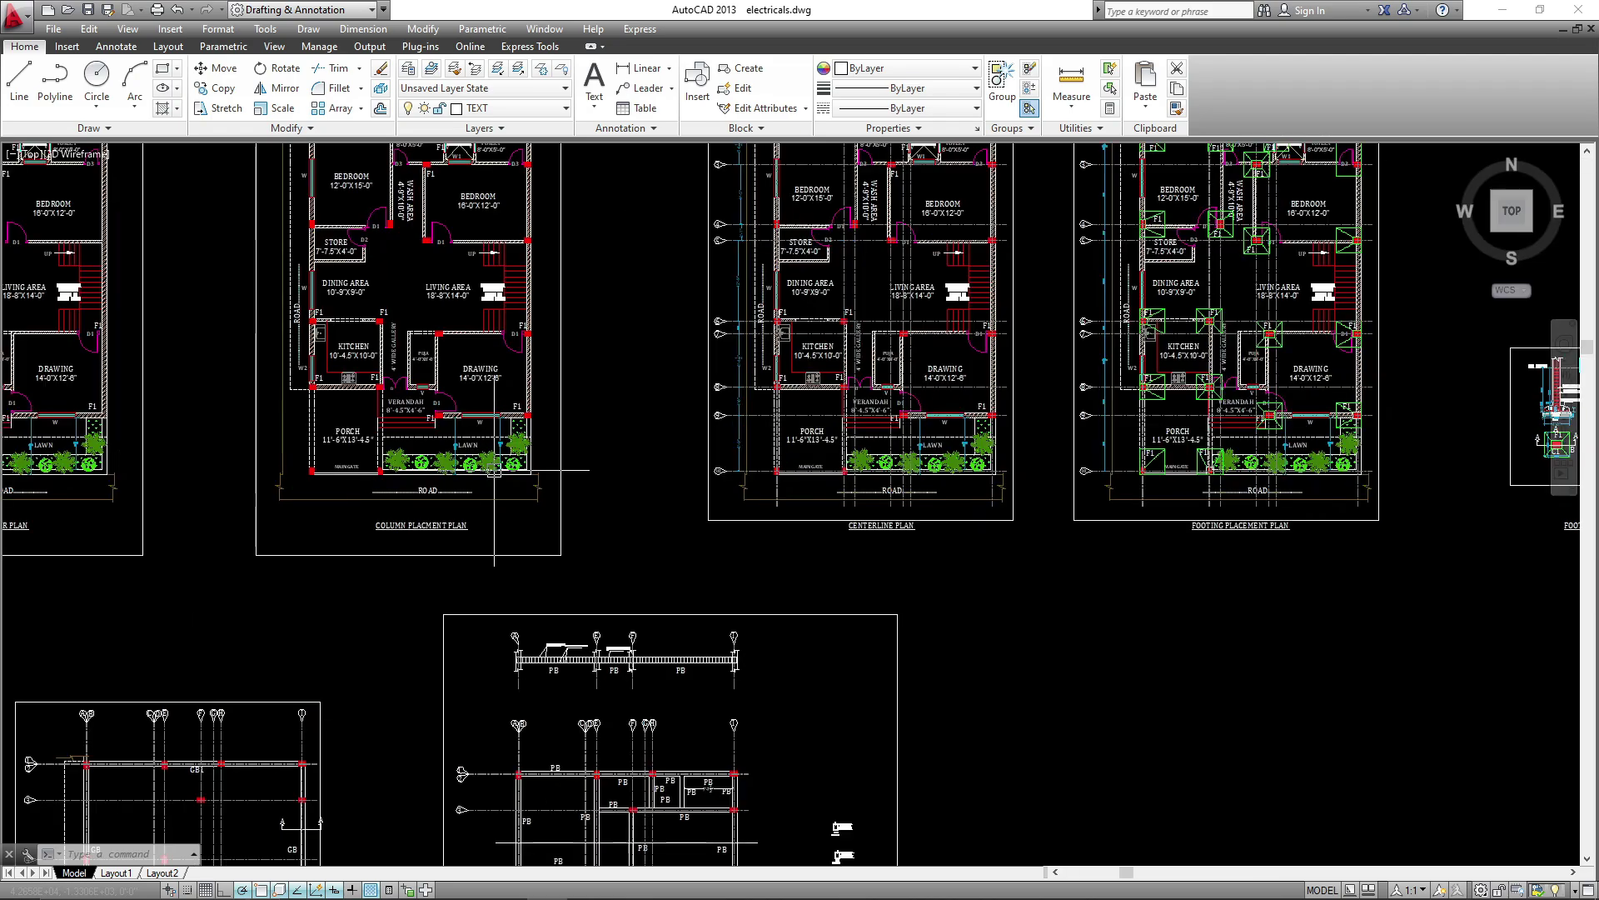
{"action": "mouse_move", "coordinate": [494, 471]}
{"action": "middle_mouse_down"}
{"action": "mouse_move", "coordinate": [589, 704]}
{"action": "mouse_move", "coordinate": [760, 698]}
{"action": "middle_mouse_up"}
{"action": "middle_click_drag", "start_coordinate": [287, 577], "coordinate": [179, 578]}
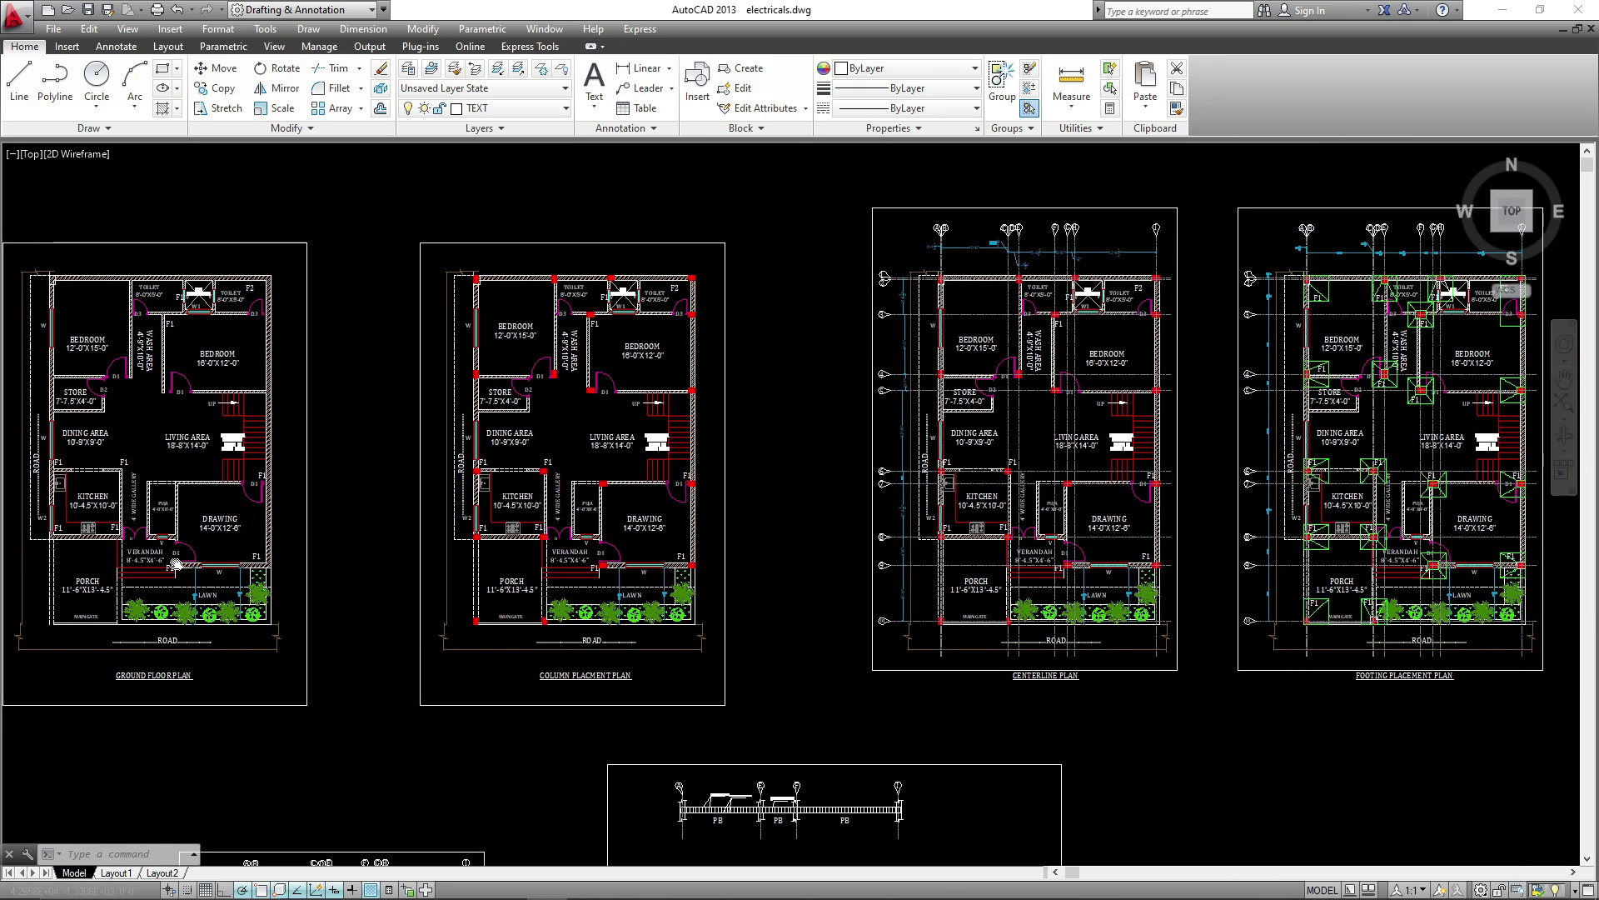
{"action": "mouse_move", "coordinate": [645, 539]}
{"action": "middle_mouse_down"}
{"action": "mouse_move", "coordinate": [551, 459]}
{"action": "mouse_move", "coordinate": [439, 459]}
{"action": "mouse_move", "coordinate": [465, 497]}
{"action": "mouse_move", "coordinate": [430, 492]}
{"action": "middle_mouse_up"}
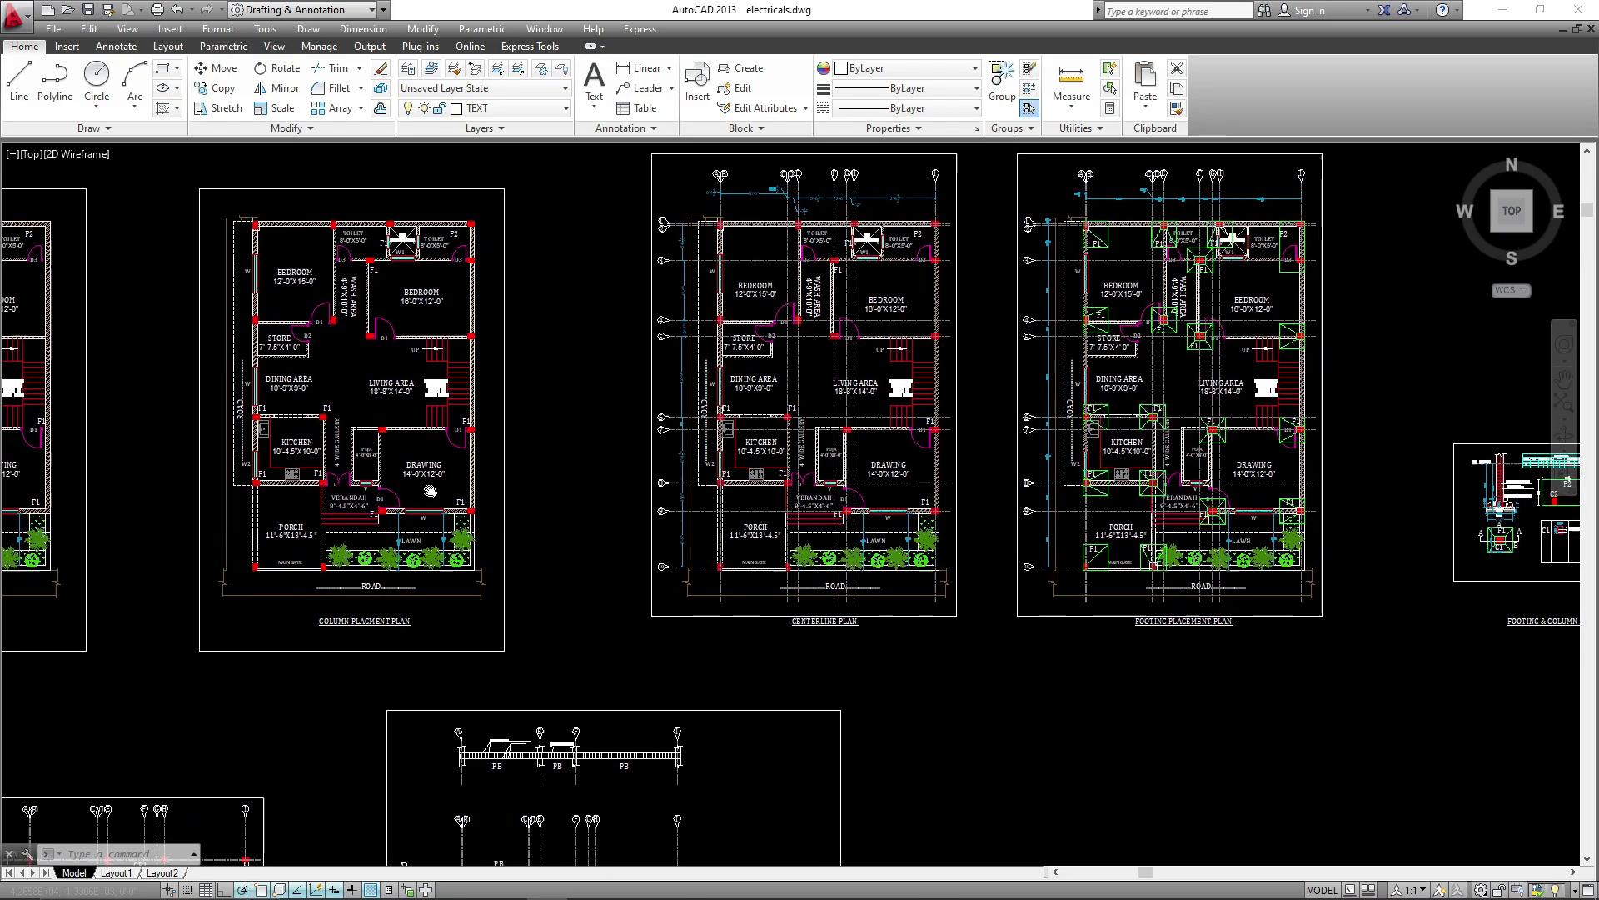
{"action": "mouse_move", "coordinate": [905, 647]}
{"action": "middle_mouse_down"}
{"action": "mouse_move", "coordinate": [606, 677]}
{"action": "mouse_move", "coordinate": [596, 640]}
{"action": "mouse_move", "coordinate": [510, 612]}
{"action": "mouse_move", "coordinate": [700, 704]}
{"action": "mouse_move", "coordinate": [698, 612]}
{"action": "mouse_move", "coordinate": [660, 617]}
{"action": "middle_mouse_up"}
{"action": "scroll", "coordinate": [660, 617], "scroll_direction": "down", "scroll_amount": 2}
{"action": "middle_click_drag", "start_coordinate": [889, 674], "coordinate": [670, 657]}
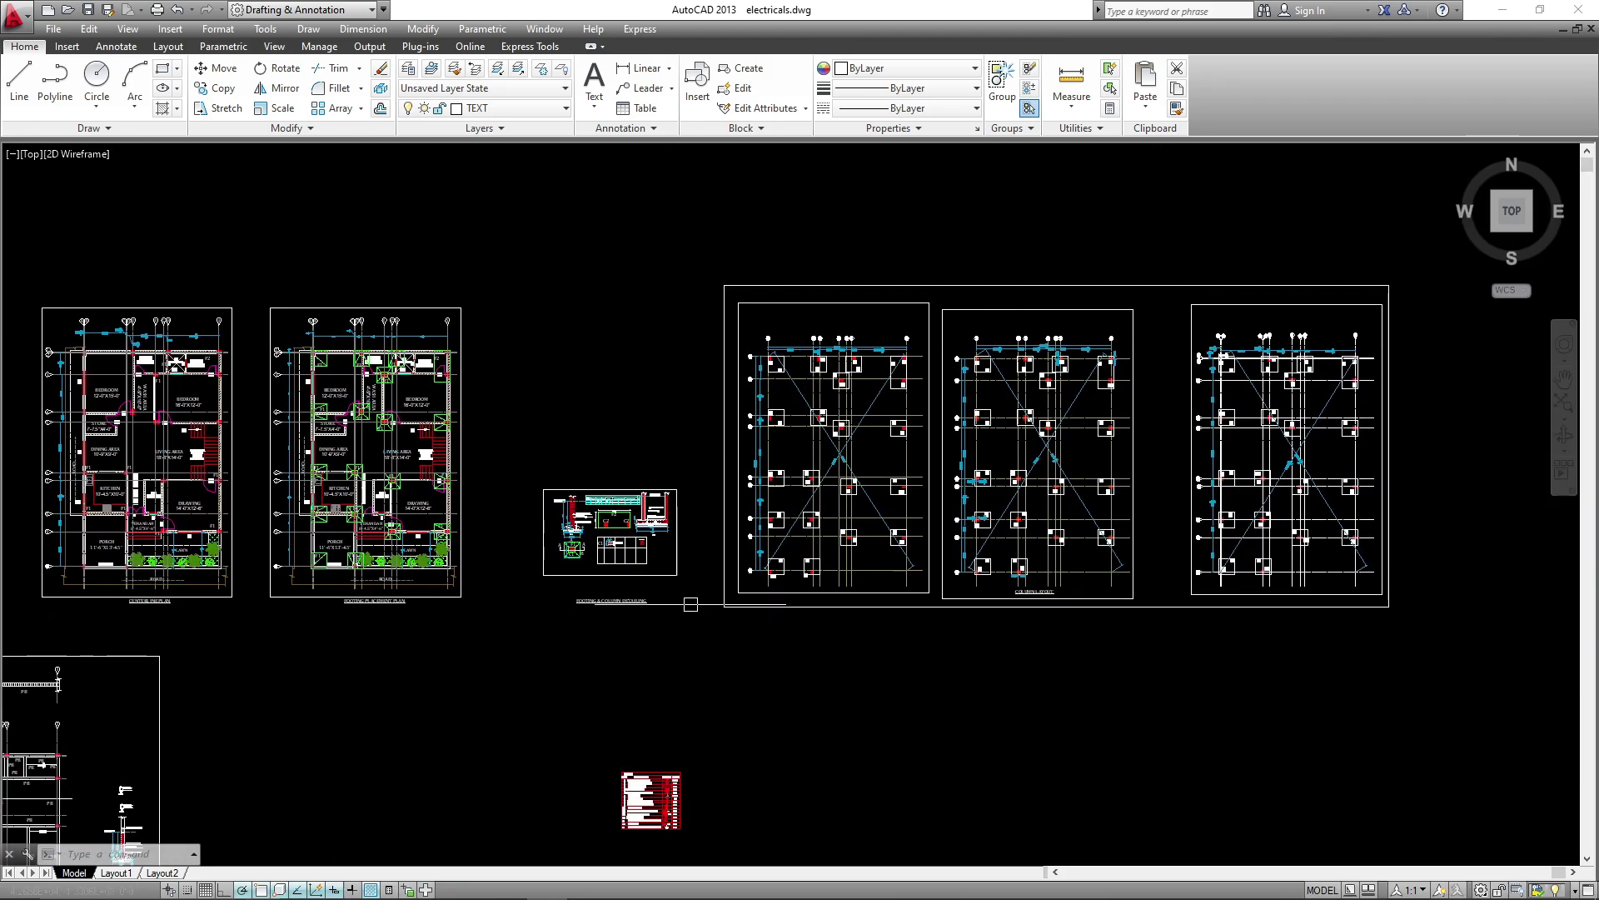
- Inspect the footing and column detailing sheet and the three framed column layout drawings beside it
{"action": "scroll", "coordinate": [691, 604], "scroll_direction": "up", "scroll_amount": 4}
{"action": "middle_click_drag", "start_coordinate": [536, 710], "coordinate": [533, 781]}
{"action": "scroll", "coordinate": [517, 758], "scroll_direction": "down", "scroll_amount": 2}
{"action": "middle_click_drag", "start_coordinate": [966, 706], "coordinate": [538, 679]}
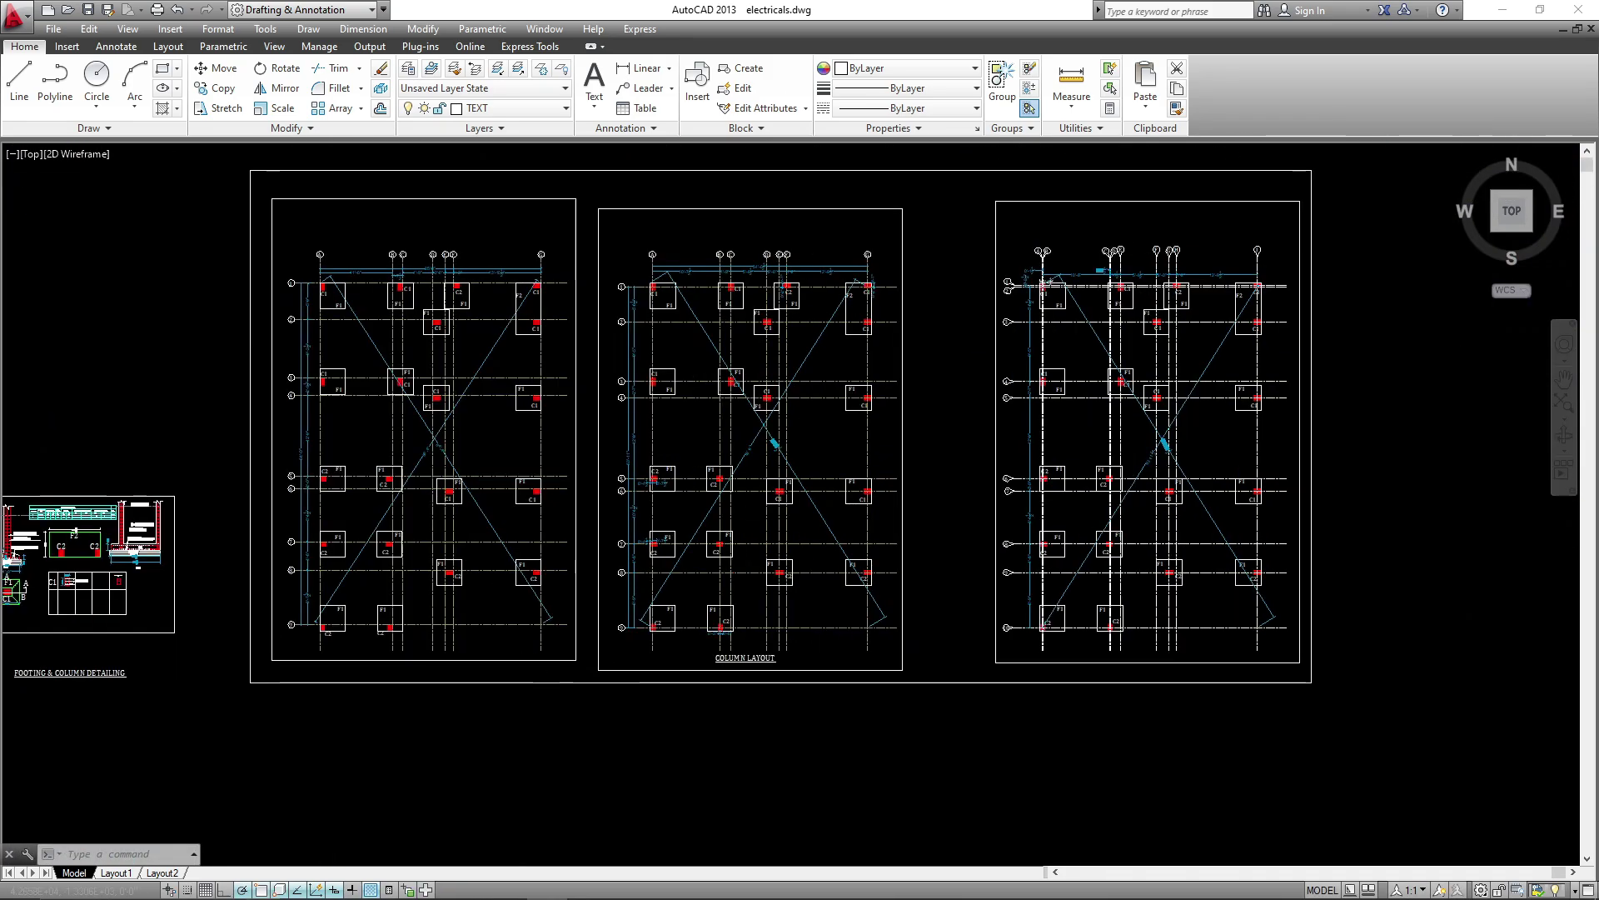
{"action": "scroll", "coordinate": [846, 487], "scroll_direction": "down", "scroll_amount": 4}
{"action": "middle_click_drag", "start_coordinate": [780, 587], "coordinate": [820, 570]}
{"action": "scroll", "coordinate": [836, 524], "scroll_direction": "up", "scroll_amount": 2}
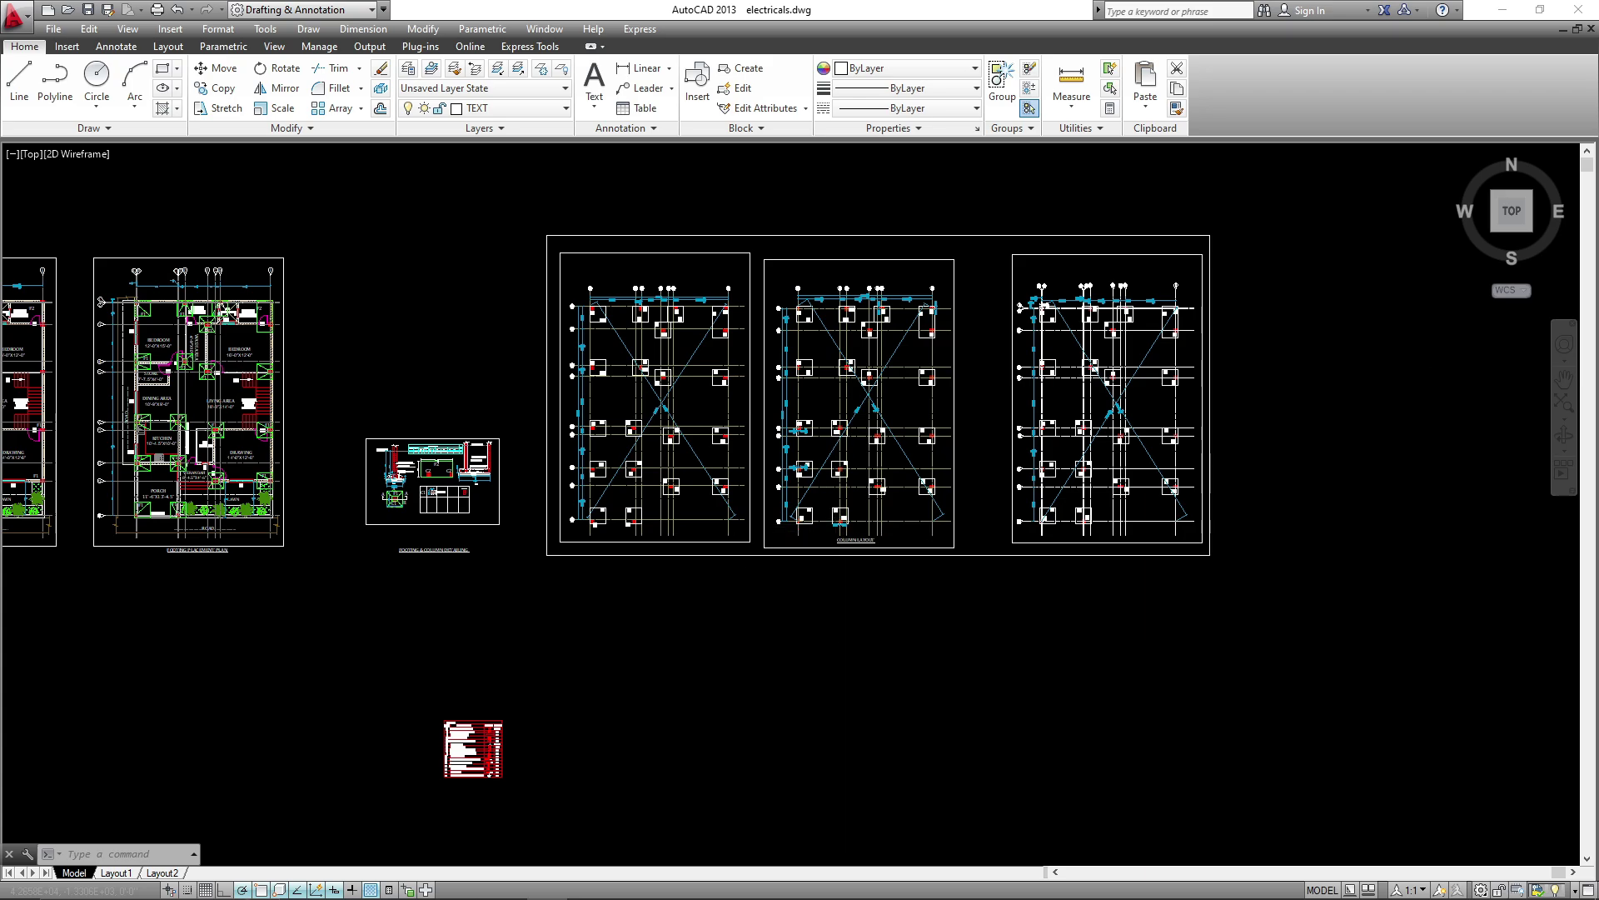
{"action": "scroll", "coordinate": [830, 414], "scroll_direction": "up", "scroll_amount": 5}
{"action": "scroll", "coordinate": [850, 489], "scroll_direction": "down", "scroll_amount": 3}
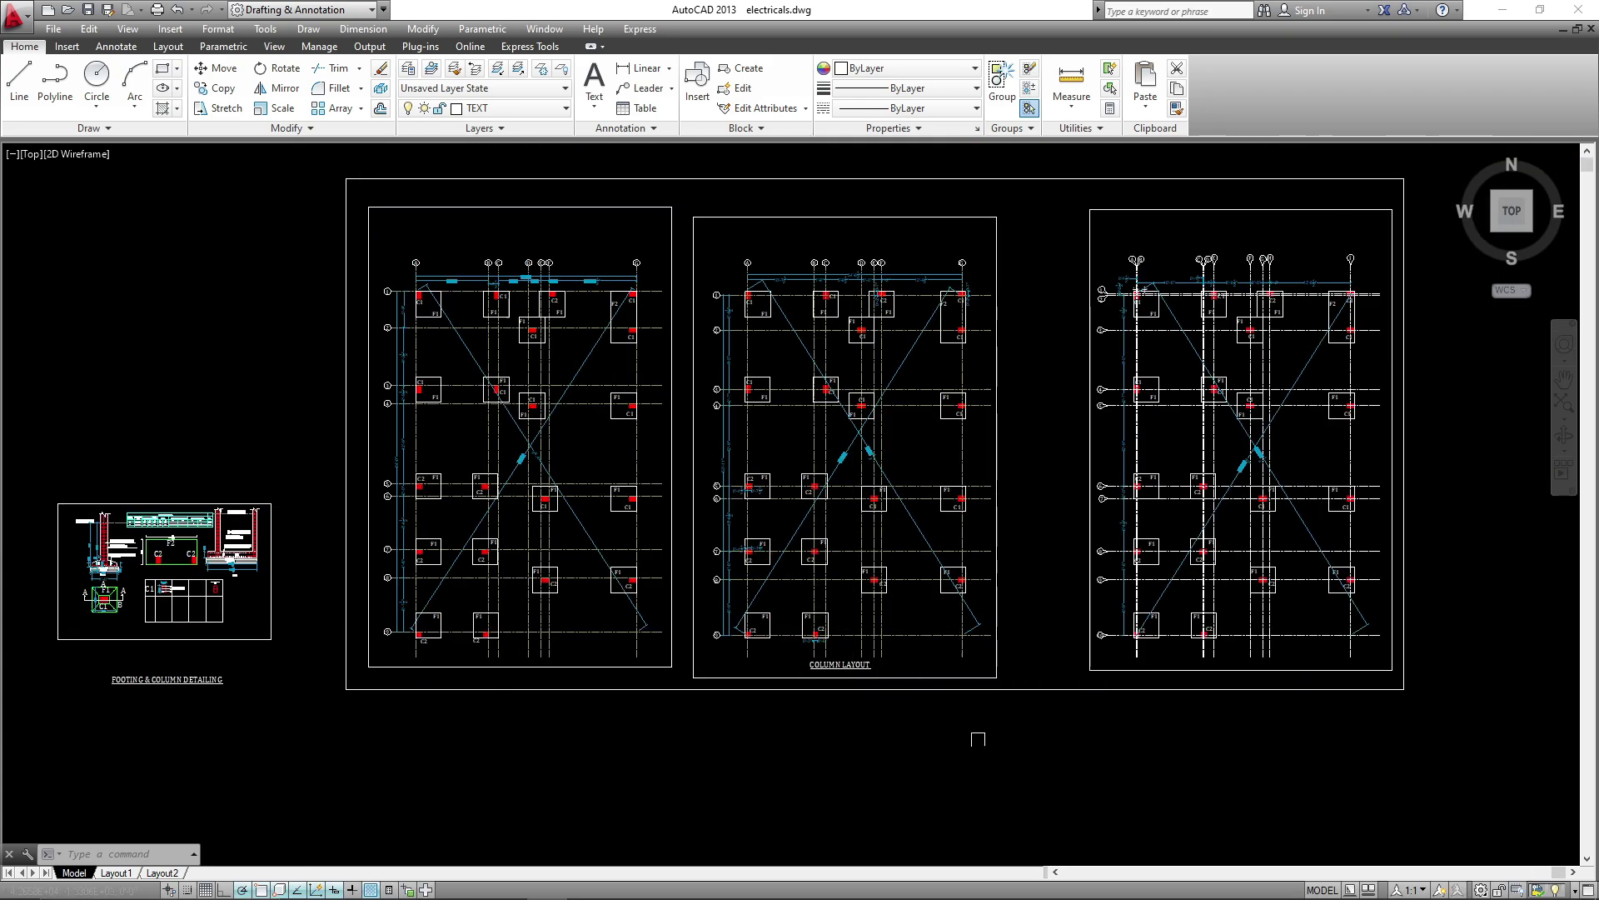
- Inspect the ground beam layout and the plinth beam layout with its section details
{"action": "middle_click_drag", "start_coordinate": [978, 738], "coordinate": [844, 217]}
{"action": "scroll", "coordinate": [629, 647], "scroll_direction": "up", "scroll_amount": 2}
{"action": "middle_click_drag", "start_coordinate": [723, 657], "coordinate": [745, 577]}
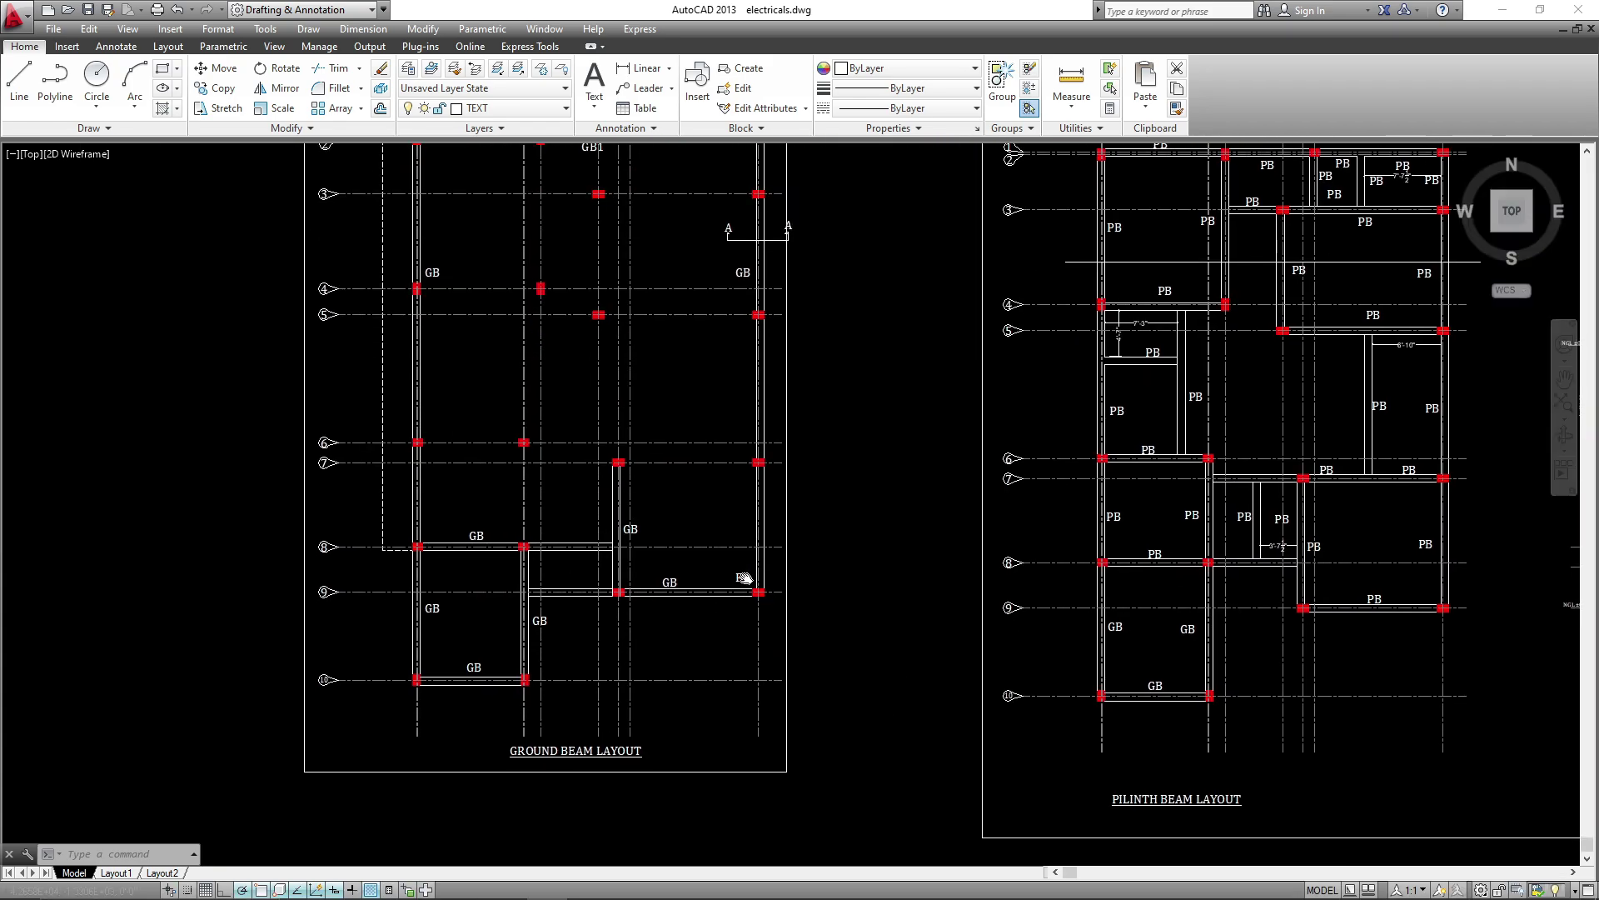
{"action": "scroll", "coordinate": [441, 629], "scroll_direction": "down", "scroll_amount": 2}
{"action": "middle_click_drag", "start_coordinate": [699, 692], "coordinate": [445, 751]}
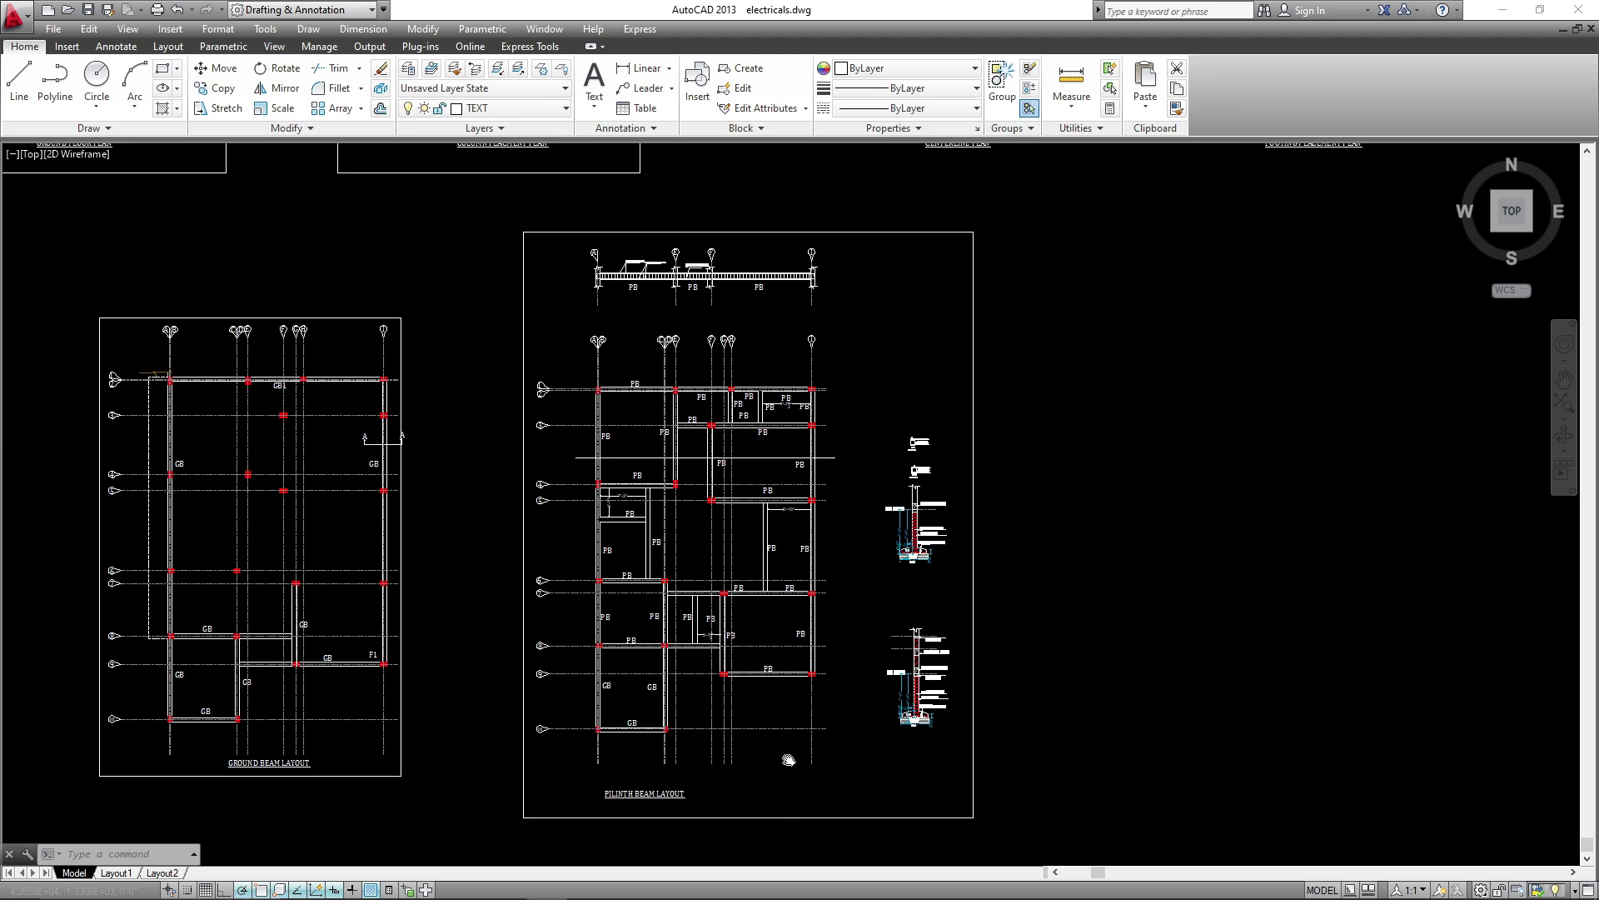
{"action": "middle_click_drag", "start_coordinate": [788, 760], "coordinate": [521, 765]}
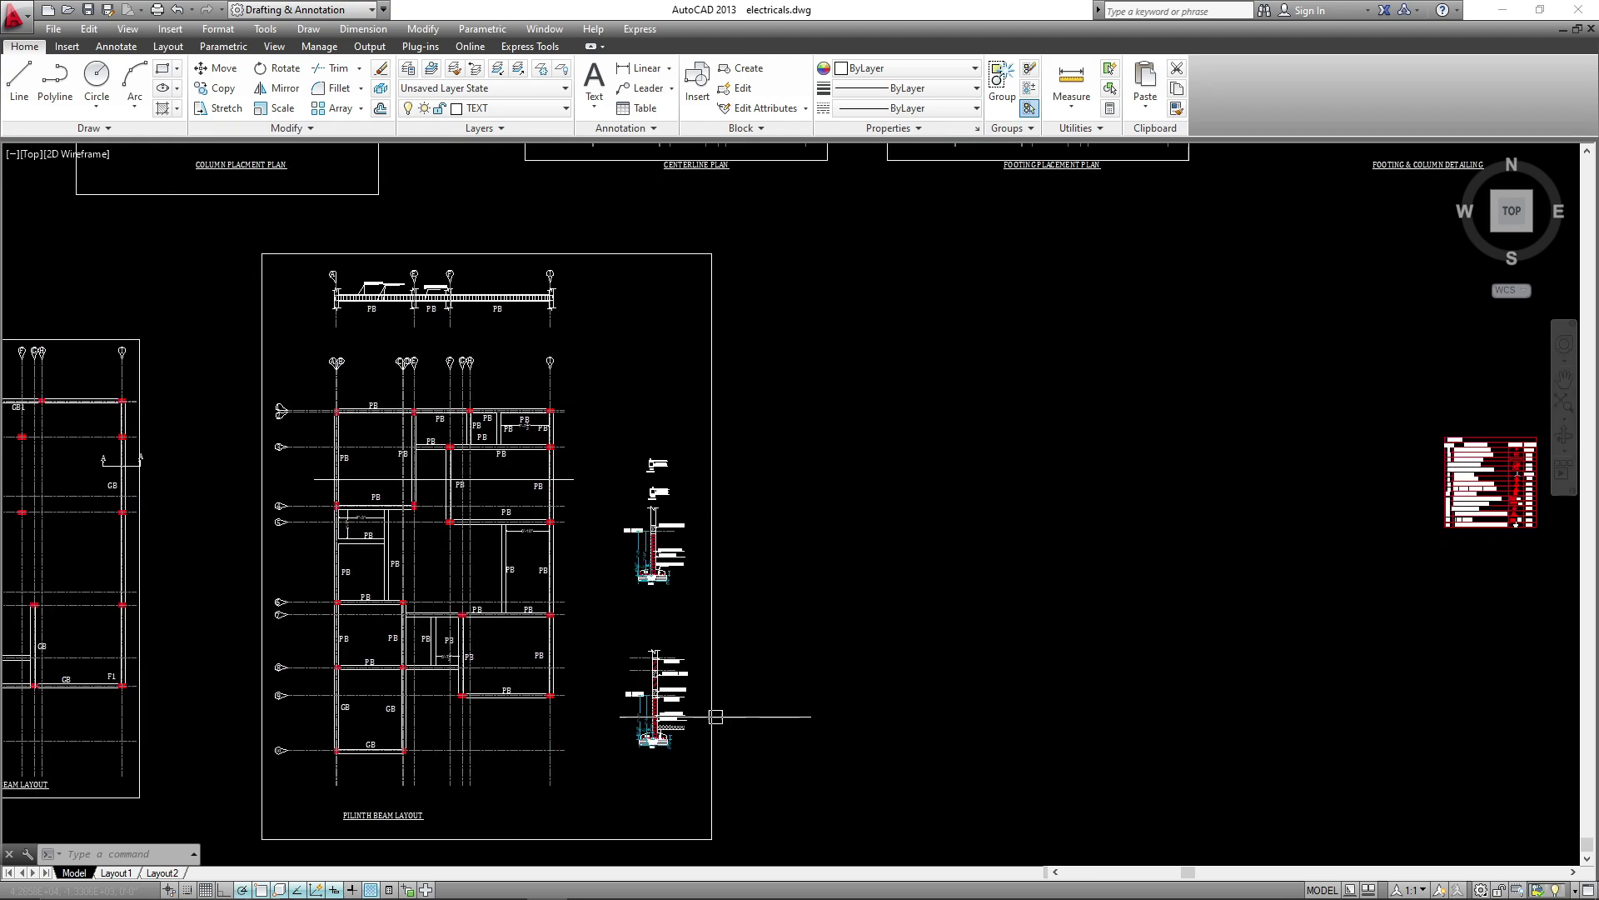
{"action": "mouse_move", "coordinate": [715, 716]}
{"action": "middle_mouse_down"}
{"action": "mouse_move", "coordinate": [661, 676]}
{"action": "mouse_move", "coordinate": [734, 632]}
{"action": "middle_mouse_up"}
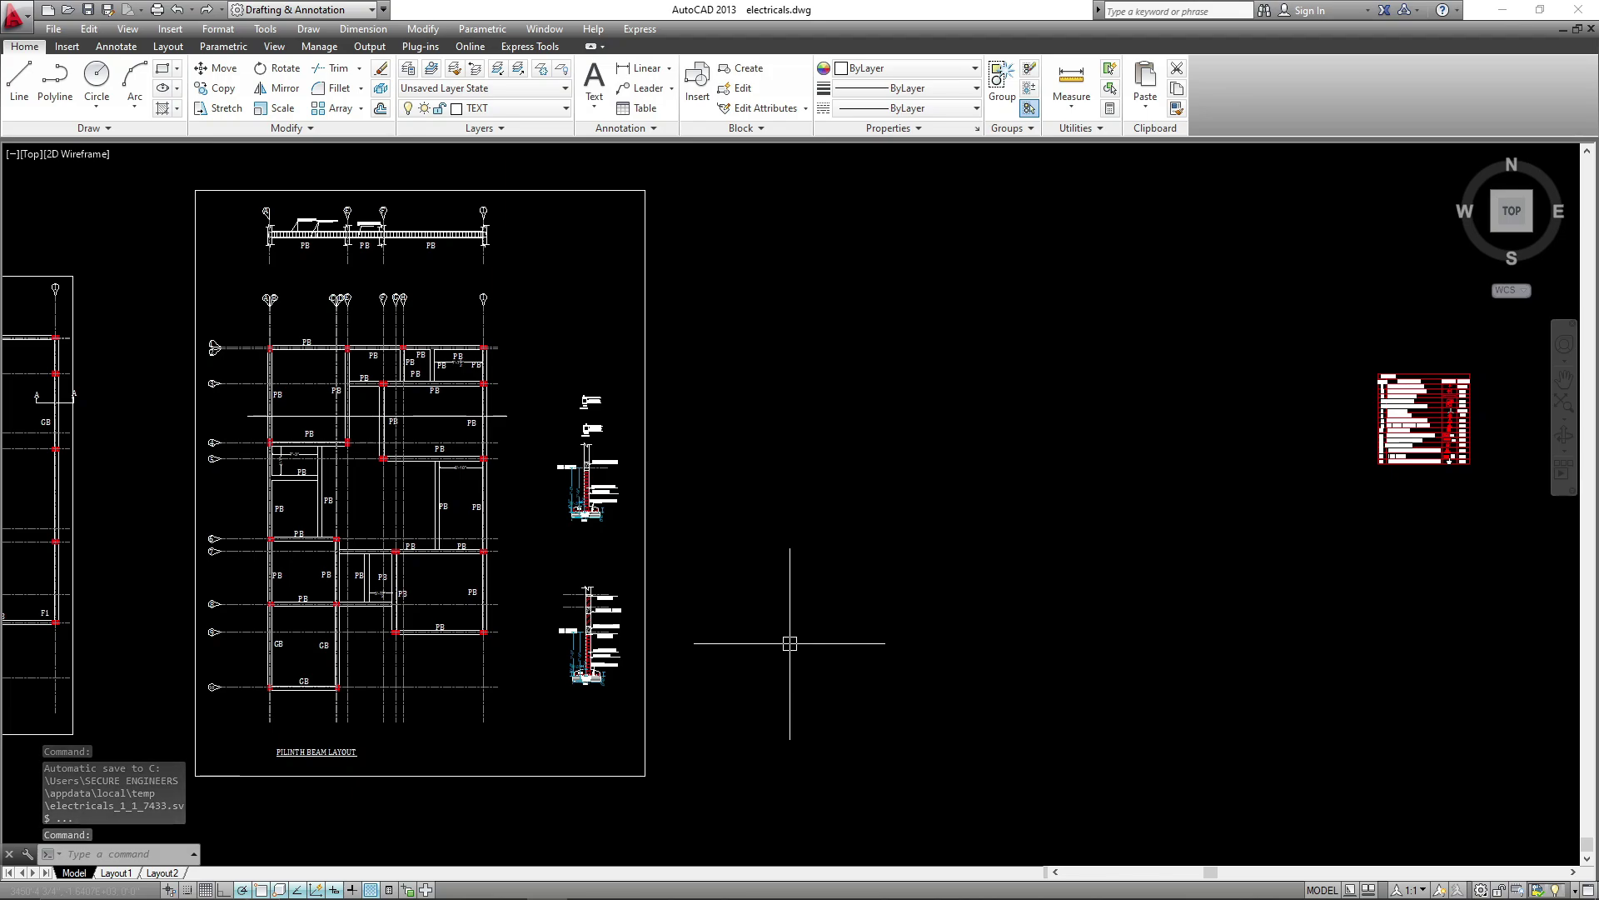
- Locate the electrical legend table beside the beam layout sheets and view it in full
{"action": "scroll", "coordinate": [923, 681], "scroll_direction": "down", "scroll_amount": 2}
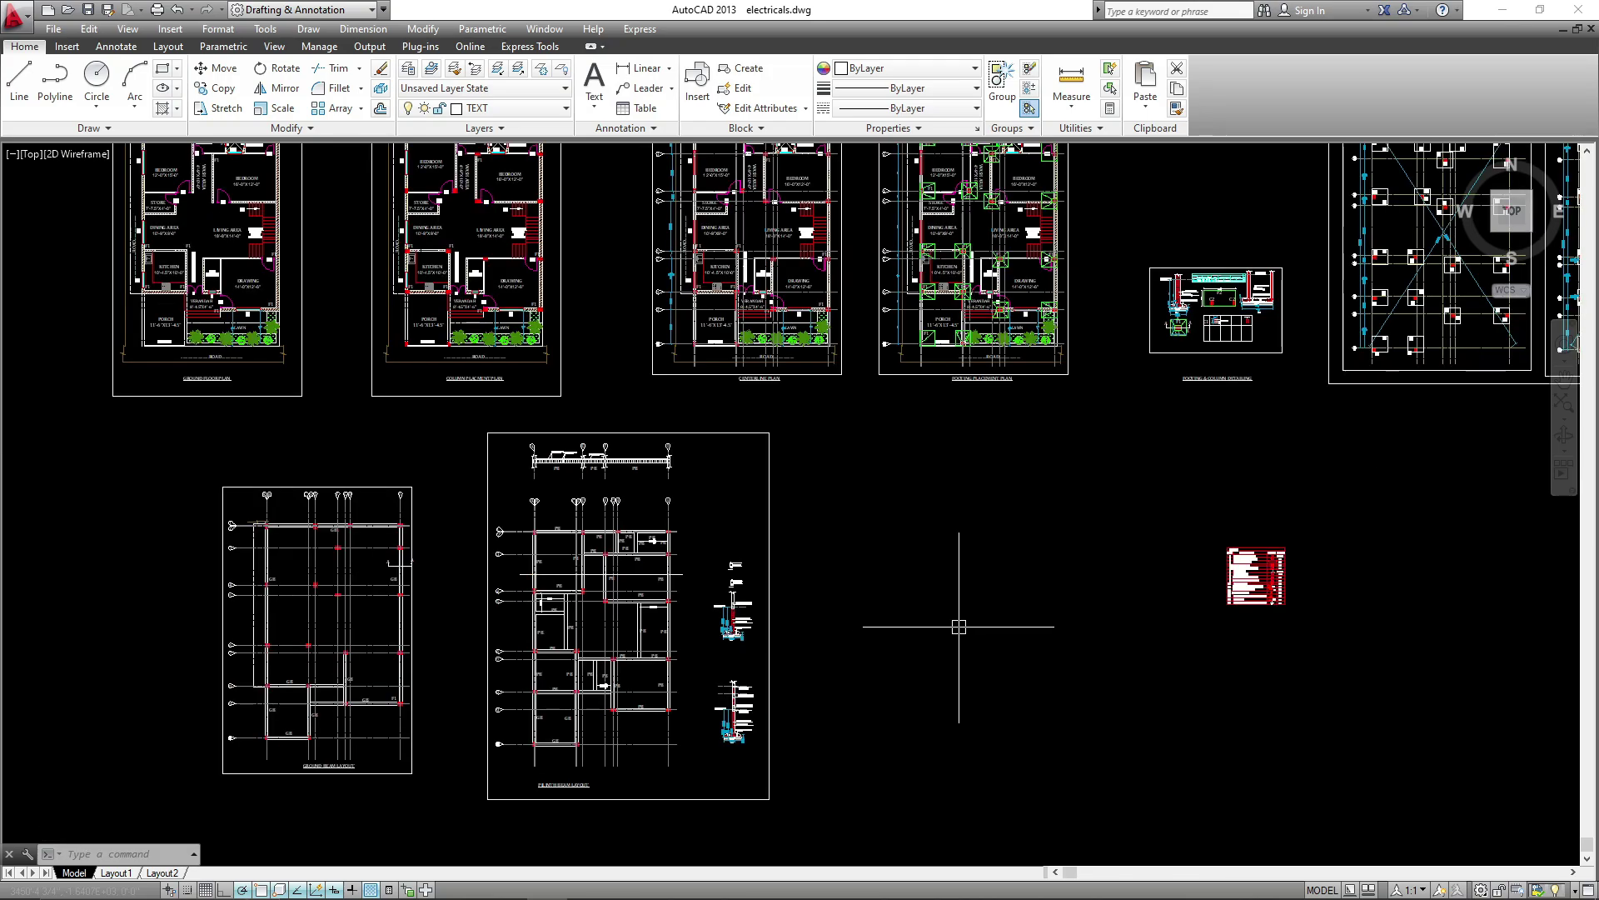
{"action": "scroll", "coordinate": [1253, 577], "scroll_direction": "up", "scroll_amount": 6}
{"action": "middle_click_drag", "start_coordinate": [1163, 572], "coordinate": [814, 468]}
{"action": "scroll", "coordinate": [814, 468], "scroll_direction": "up", "scroll_amount": 2}
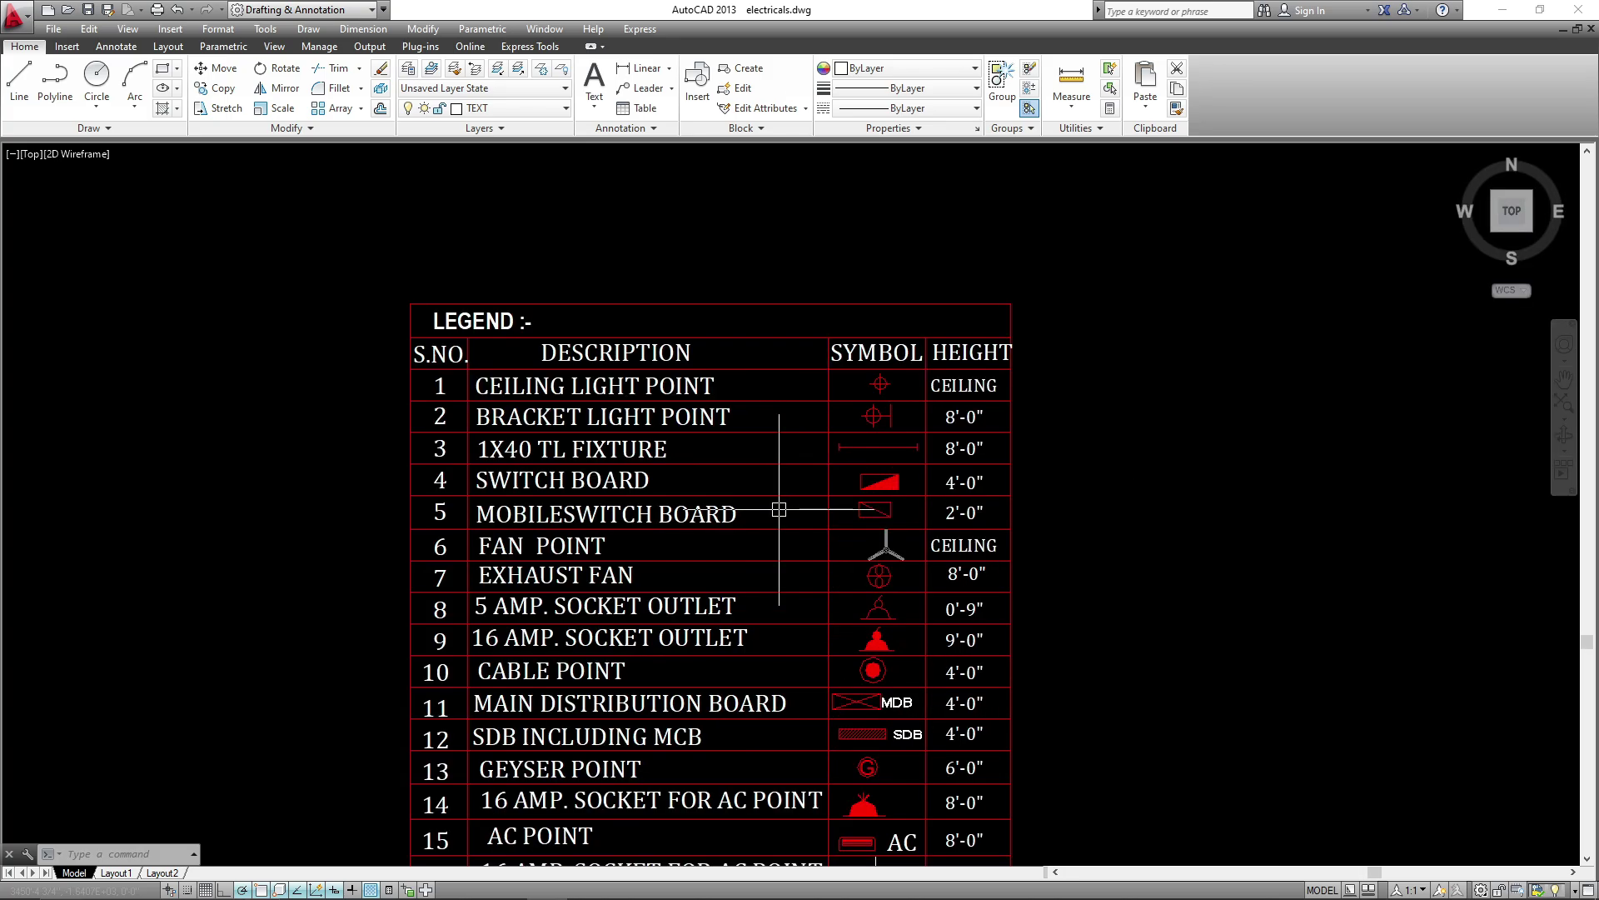
{"action": "middle_click_drag", "start_coordinate": [905, 406], "coordinate": [950, 346]}
{"action": "middle_click_drag", "start_coordinate": [883, 463], "coordinate": [898, 462]}
{"action": "middle_click_drag", "start_coordinate": [465, 542], "coordinate": [488, 499]}
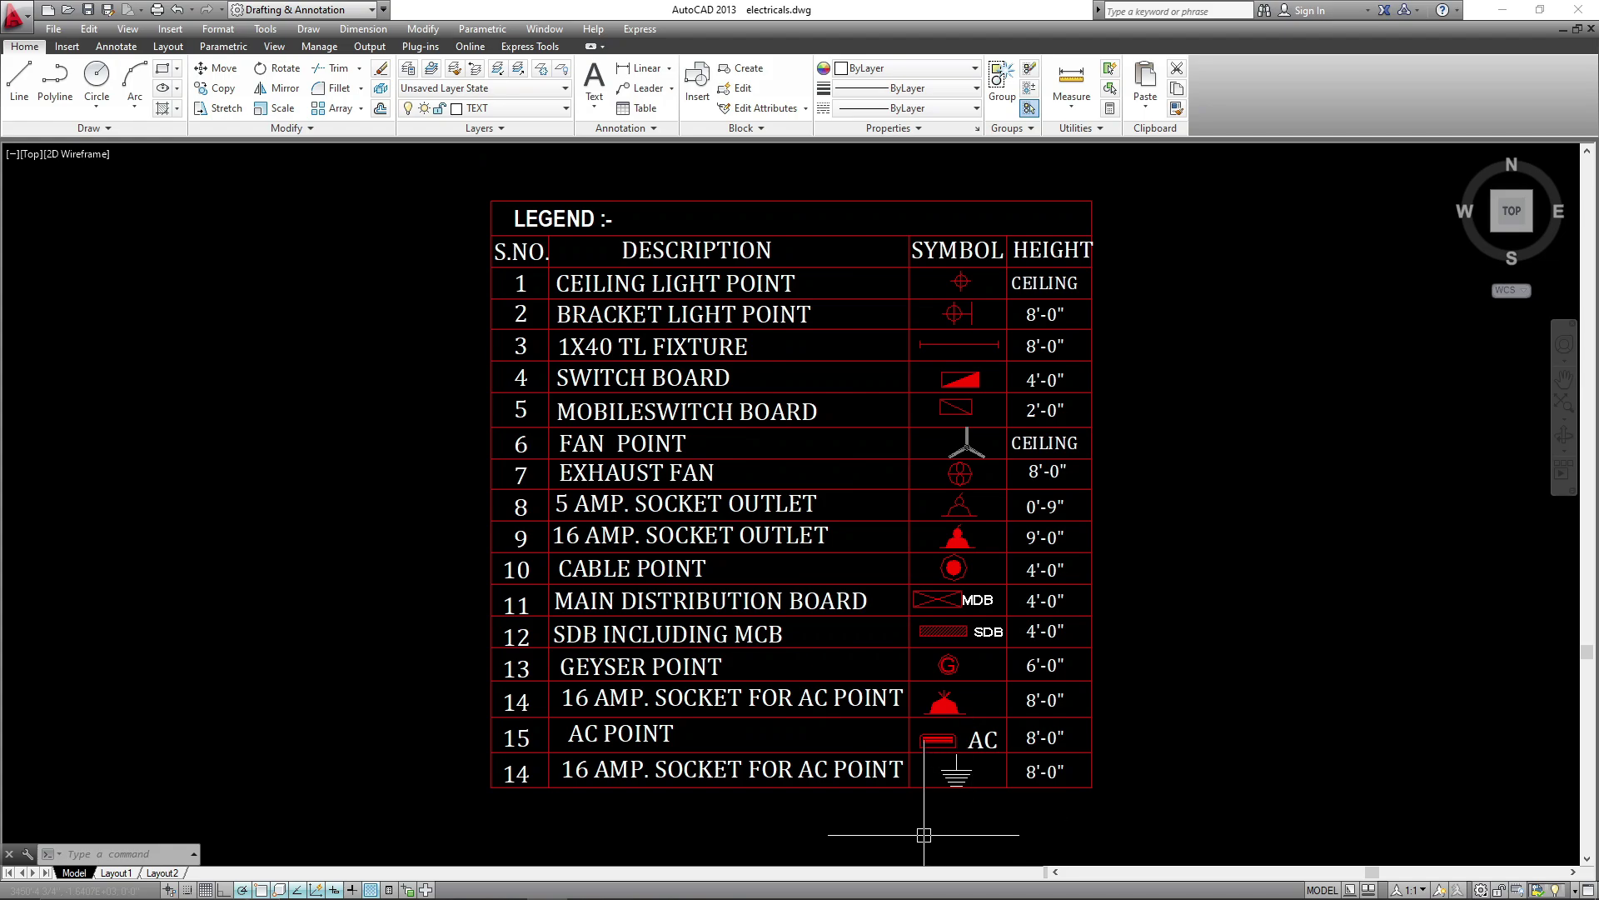
- Read through the legend's descriptions, symbols and mounting heights from the ceiling light point down to the last row
{"action": "scroll", "coordinate": [846, 314], "scroll_direction": "up", "scroll_amount": 3}
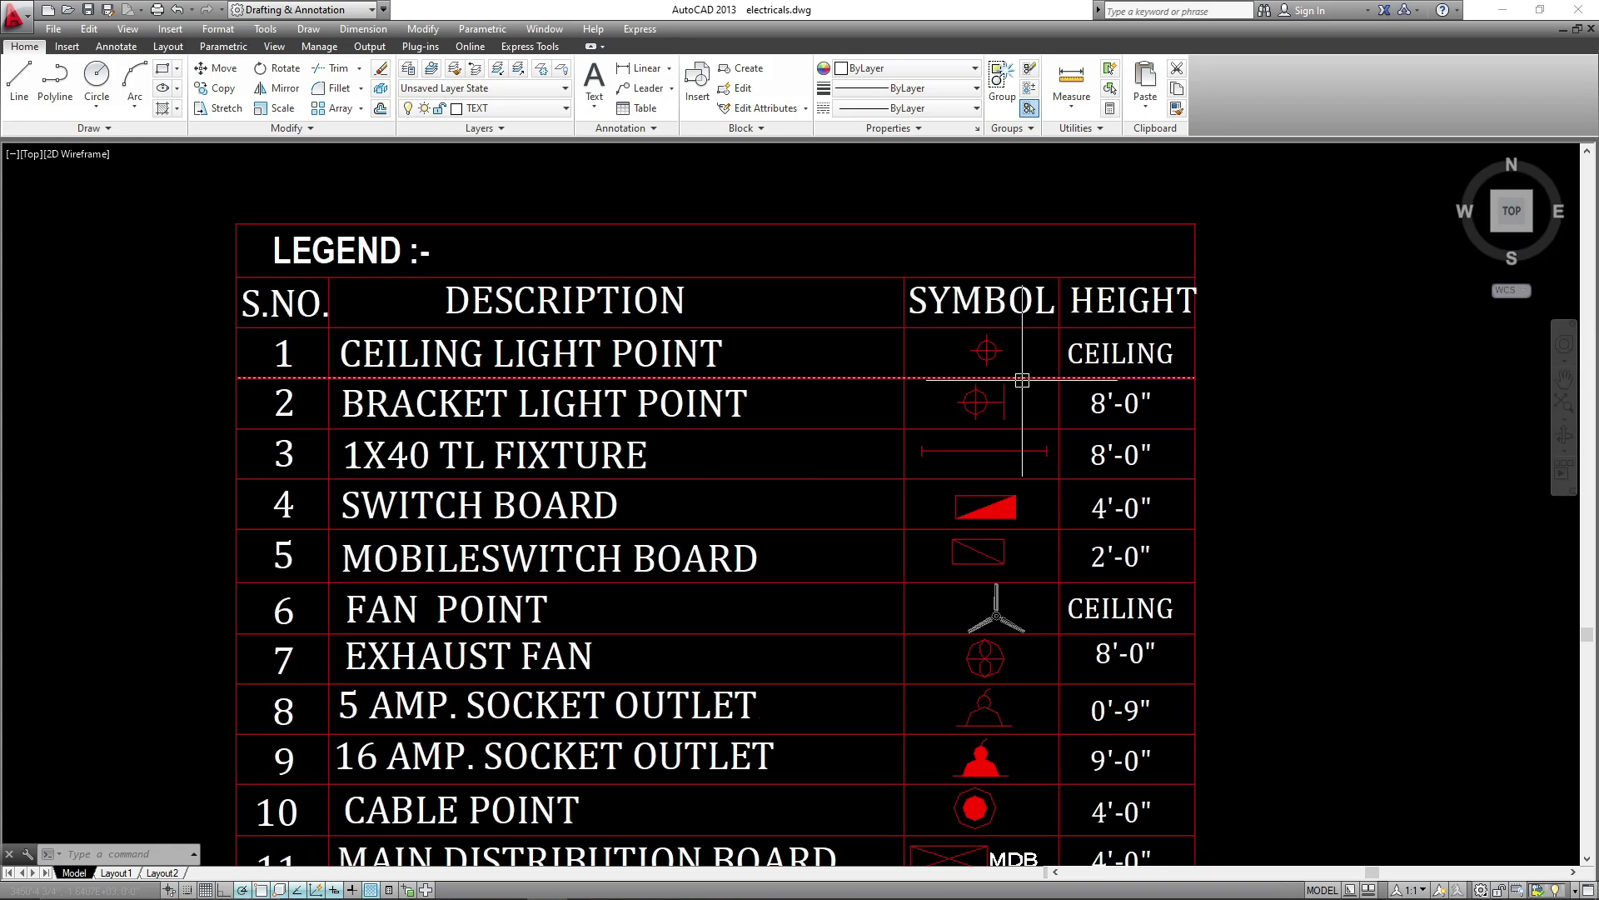
{"action": "middle_click_drag", "start_coordinate": [891, 475], "coordinate": [928, 417]}
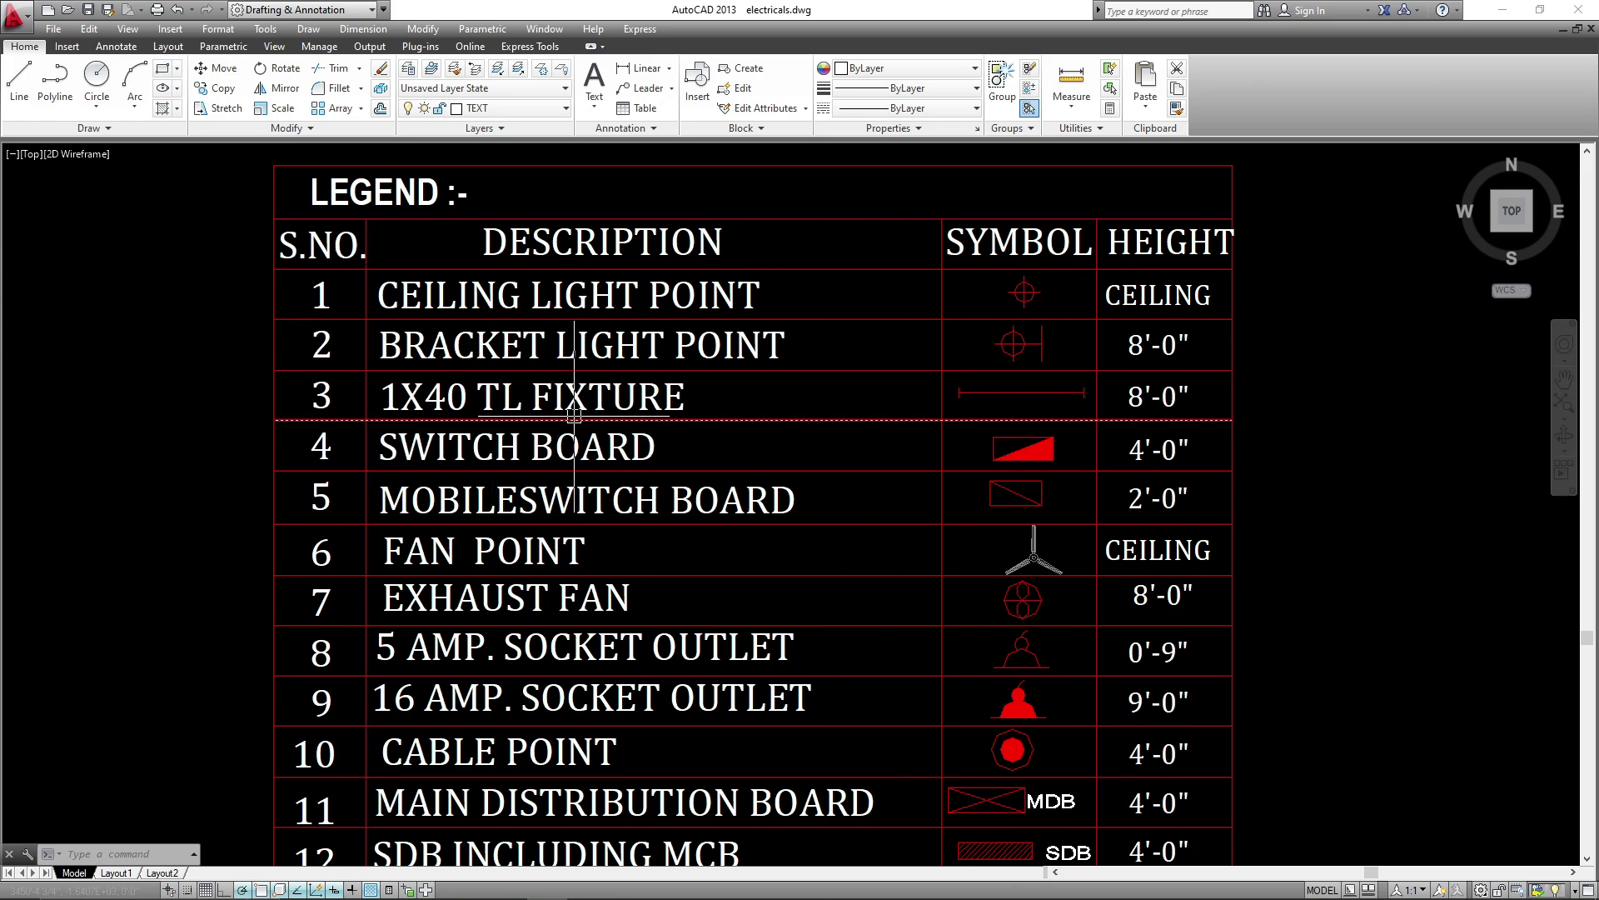
{"action": "mouse_move", "coordinate": [984, 528]}
{"action": "middle_mouse_down"}
{"action": "mouse_move", "coordinate": [1007, 468]}
{"action": "mouse_move", "coordinate": [972, 428]}
{"action": "mouse_move", "coordinate": [1001, 401]}
{"action": "middle_mouse_up"}
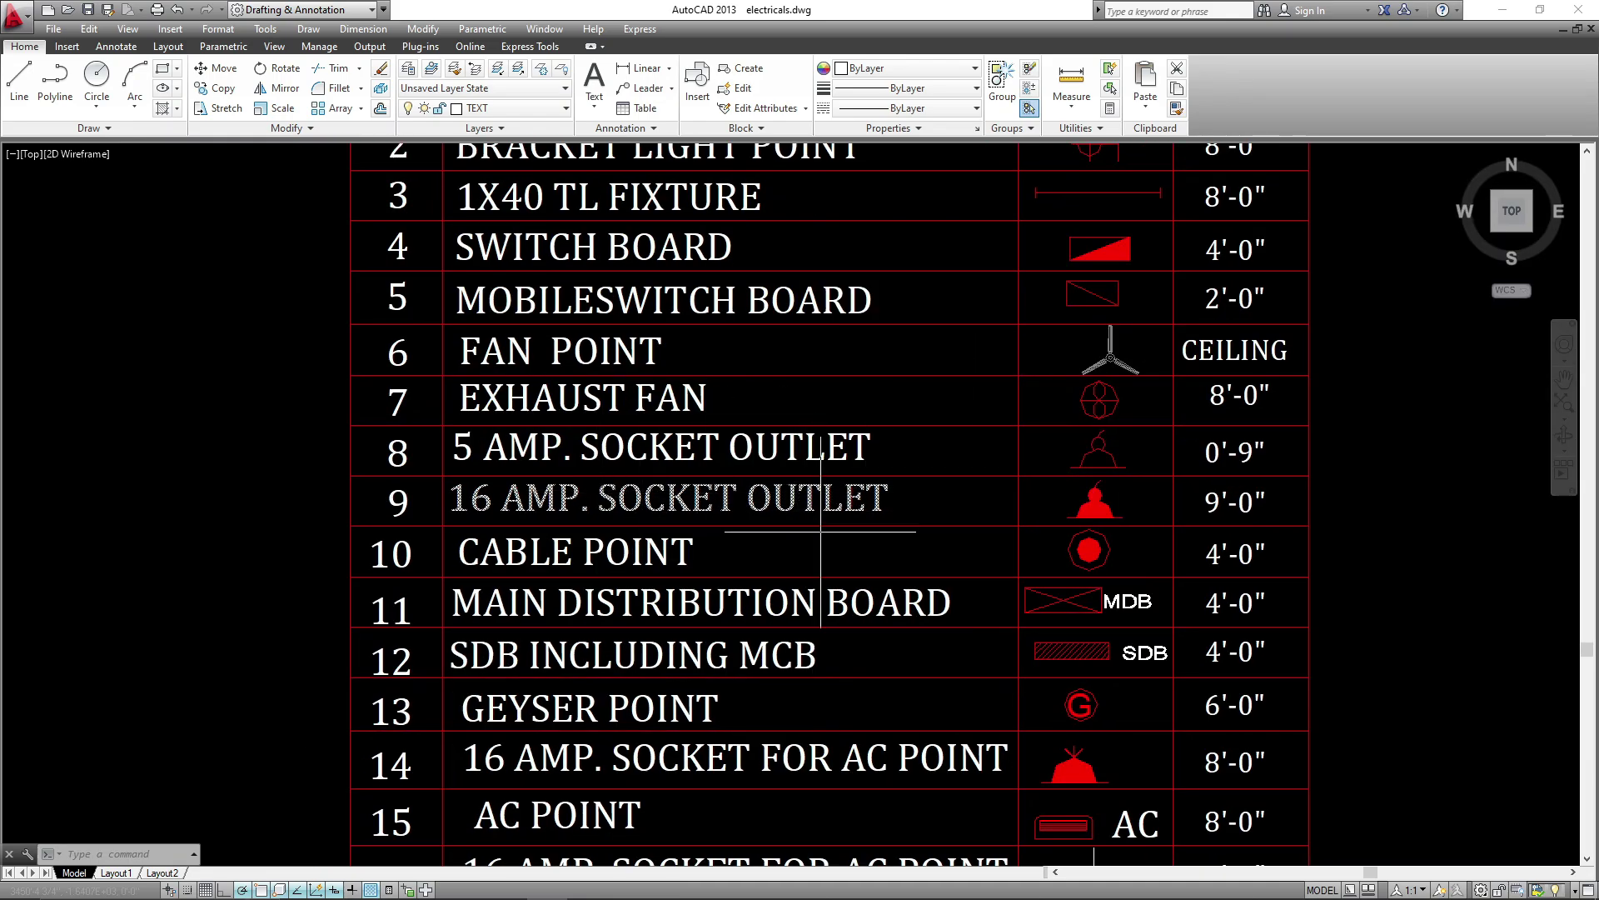
{"action": "mouse_move", "coordinate": [809, 545]}
{"action": "middle_mouse_down"}
{"action": "mouse_move", "coordinate": [751, 518]}
{"action": "mouse_move", "coordinate": [750, 437]}
{"action": "middle_mouse_up"}
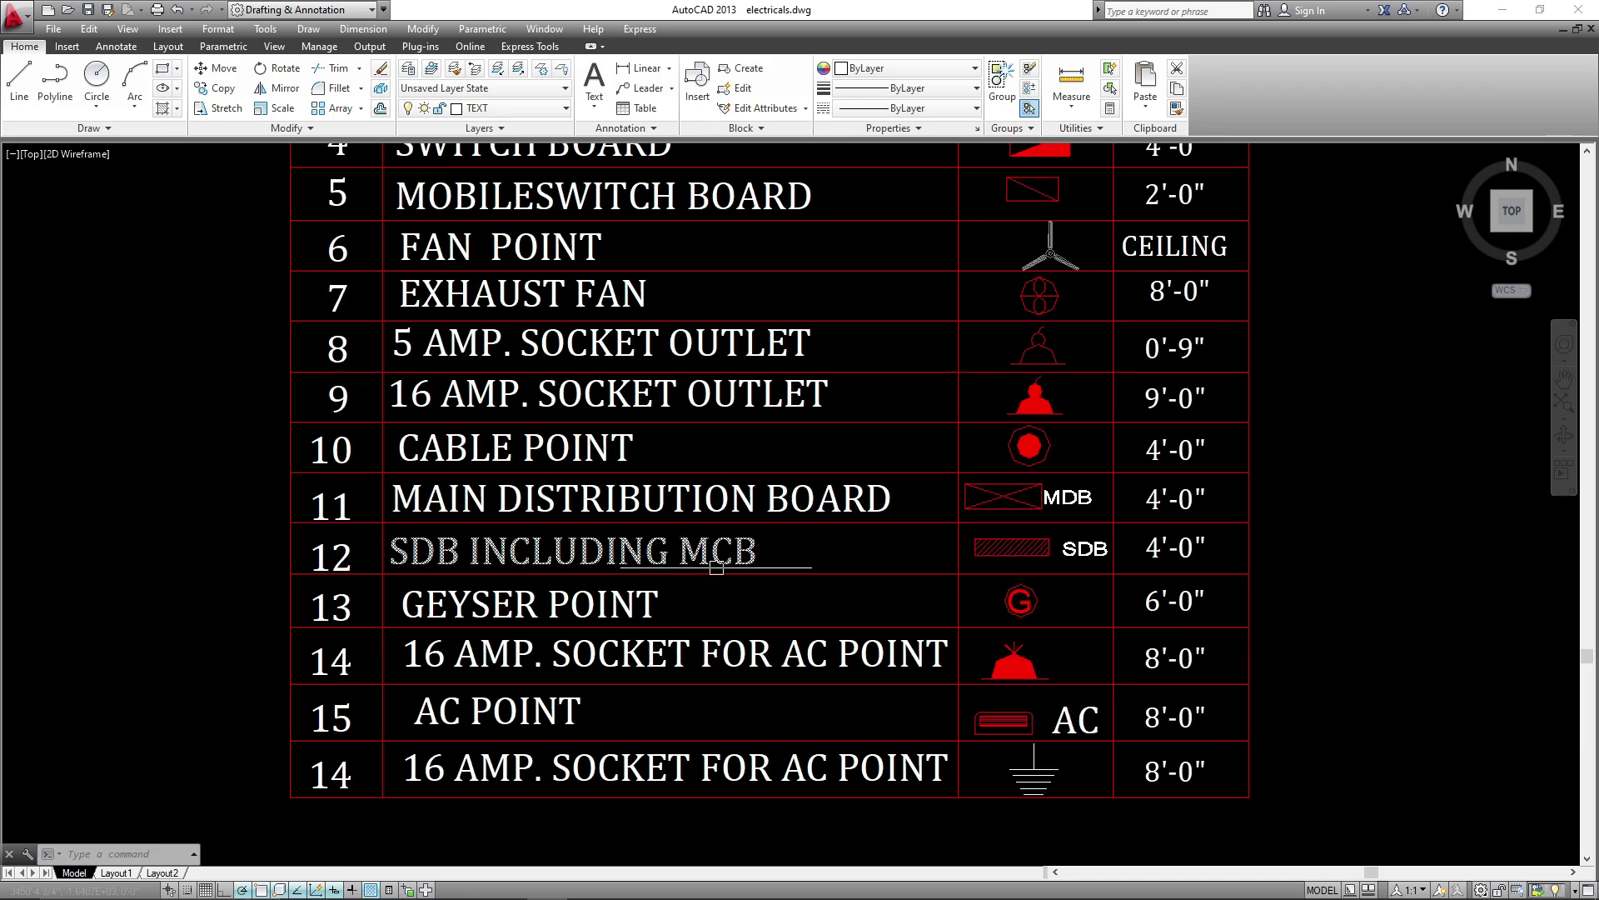
{"action": "middle_click_drag", "start_coordinate": [871, 588], "coordinate": [871, 552]}
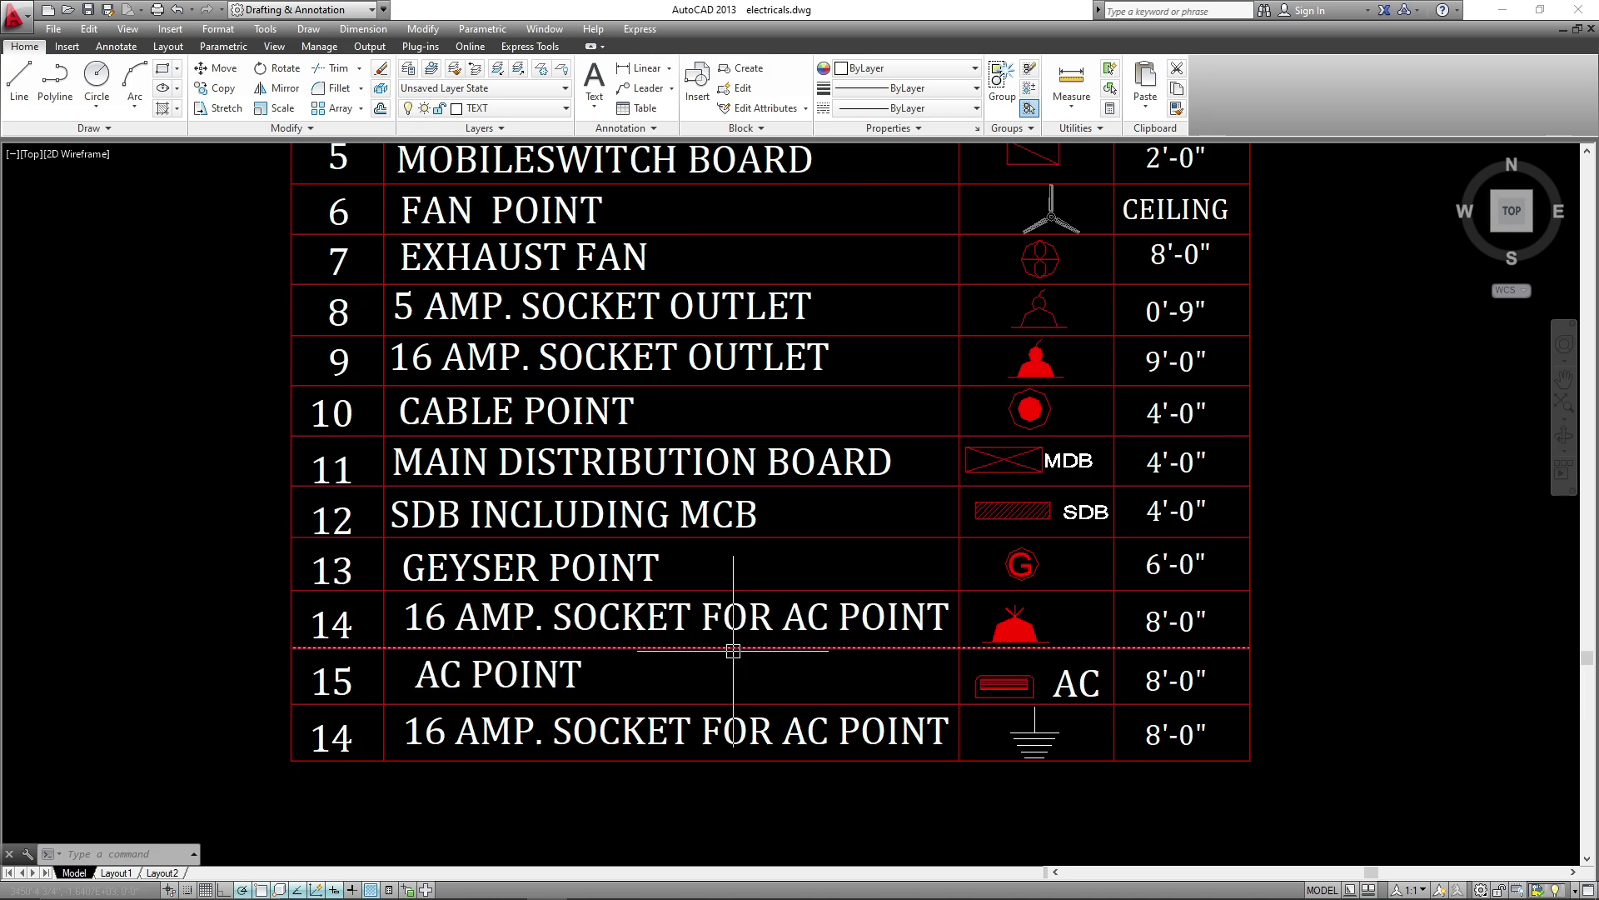
{"action": "middle_click_drag", "start_coordinate": [733, 650], "coordinate": [783, 632]}
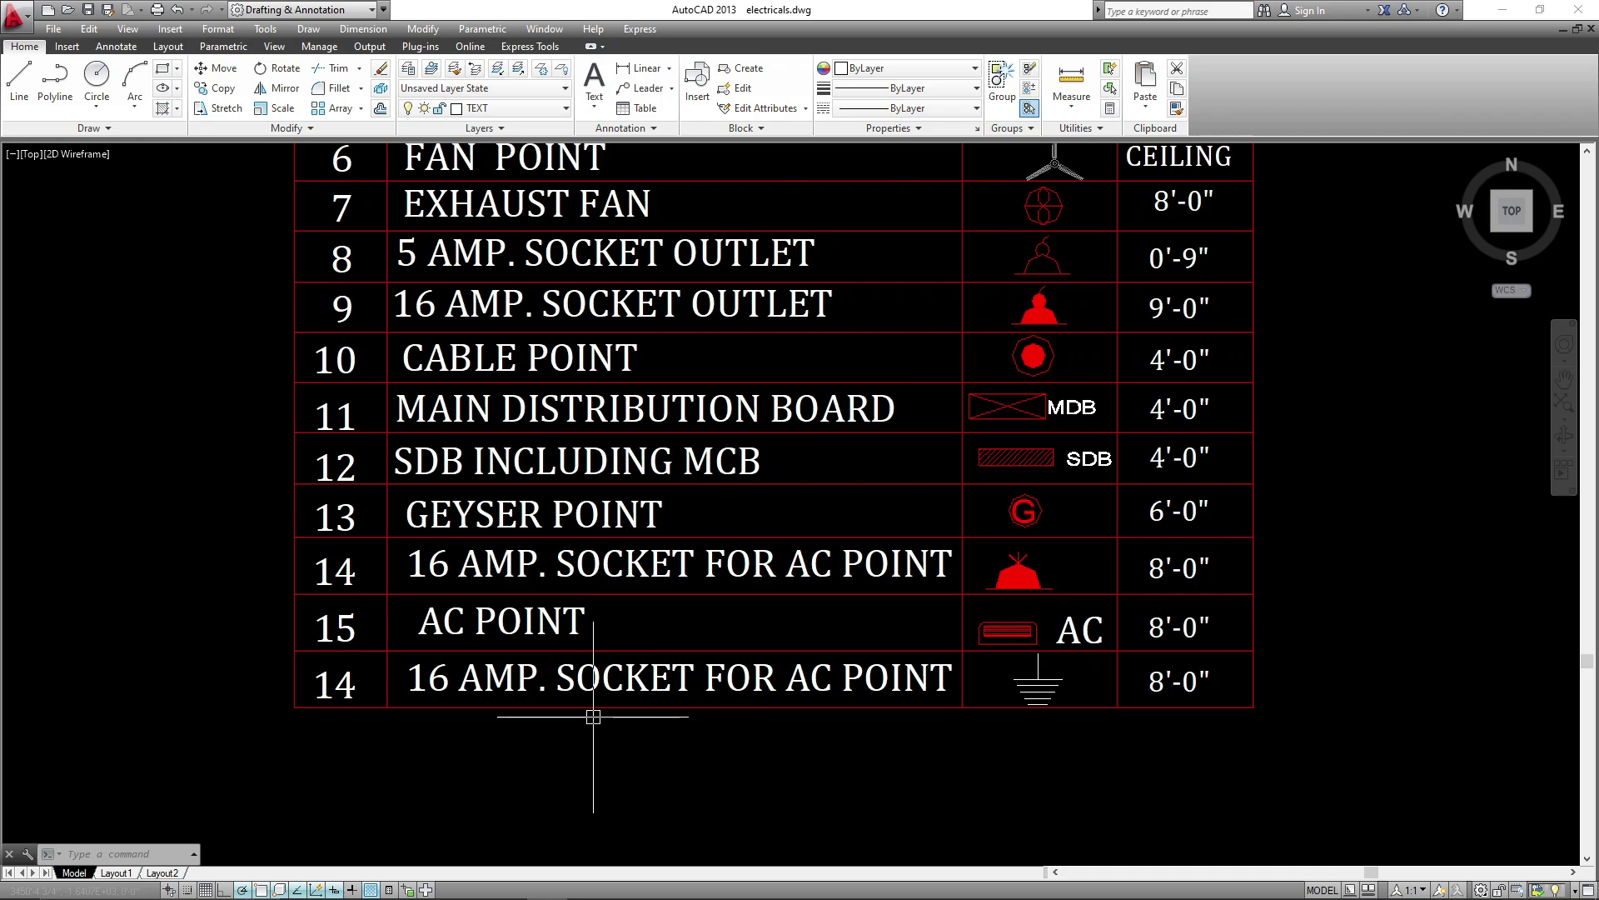
{"action": "middle_click_drag", "start_coordinate": [890, 694], "coordinate": [994, 672]}
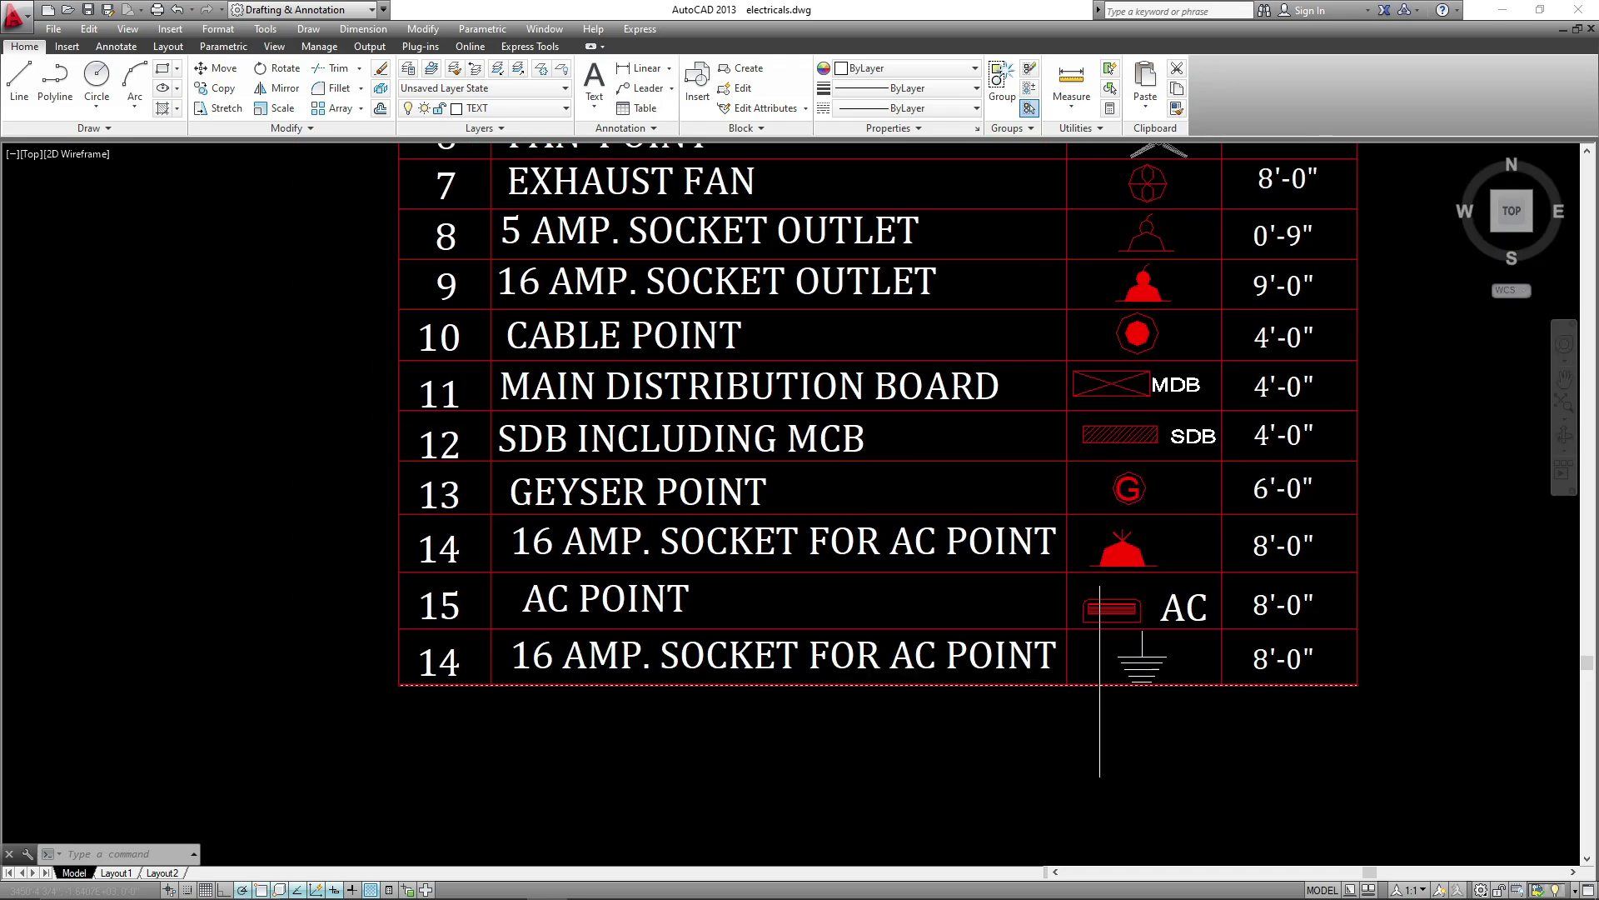
- Replace the description in the legend's last row with EARTH
{"action": "left_click", "coordinate": [1031, 661]}
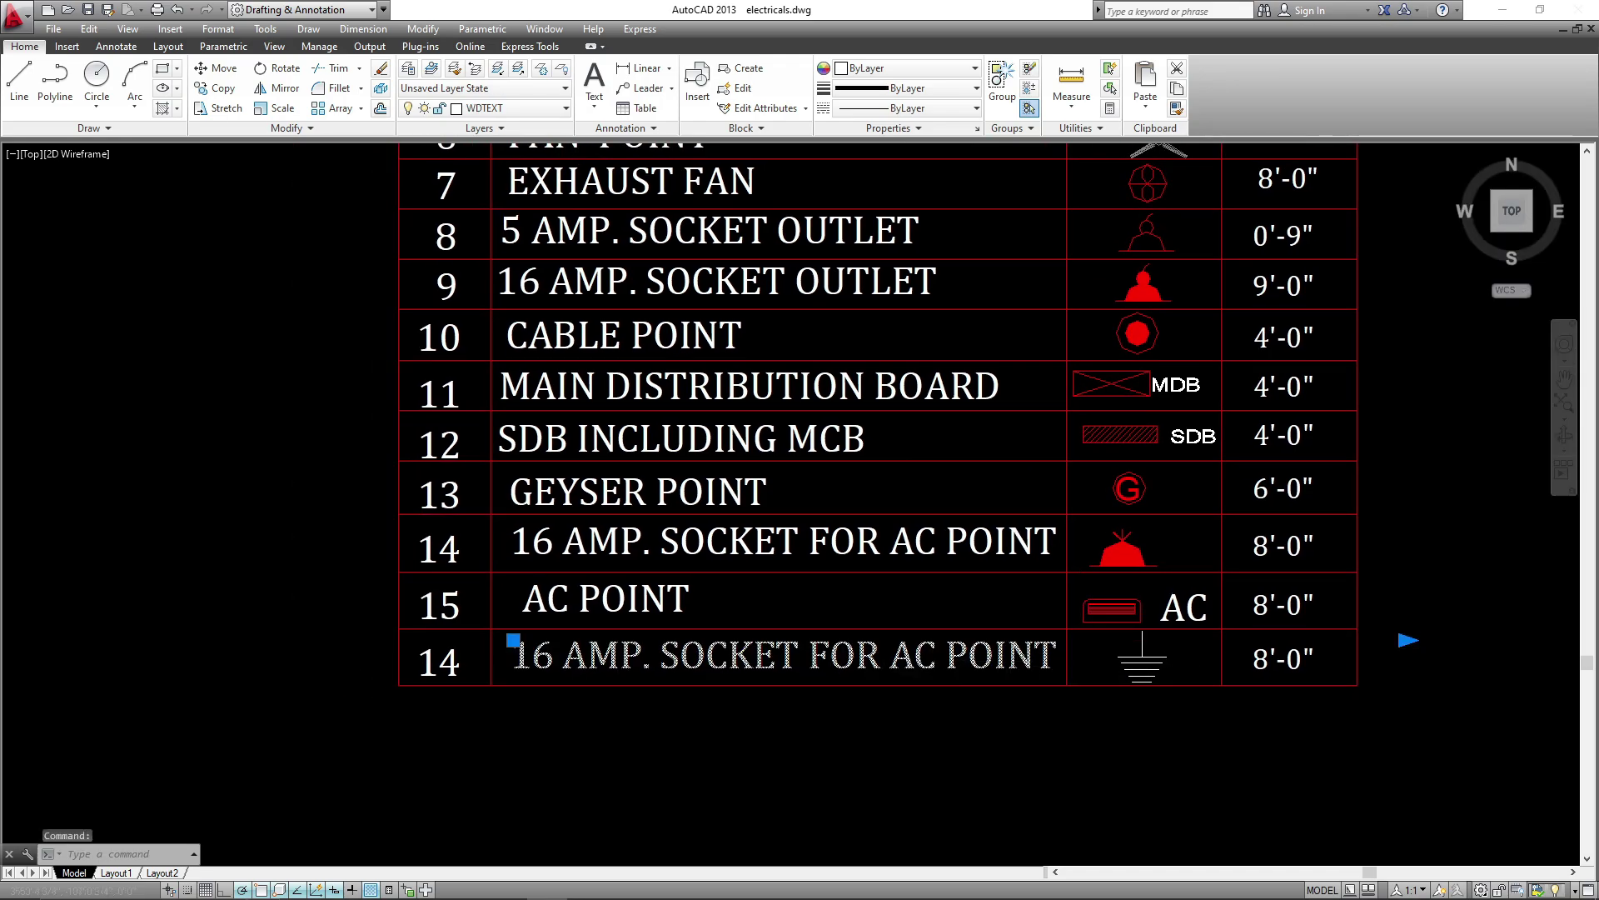
{"action": "double_click", "coordinate": [1051, 659]}
{"action": "left_click_drag", "start_coordinate": [1051, 658], "coordinate": [627, 660]}
{"action": "middle_click_drag", "start_coordinate": [1113, 675], "coordinate": [1113, 709]}
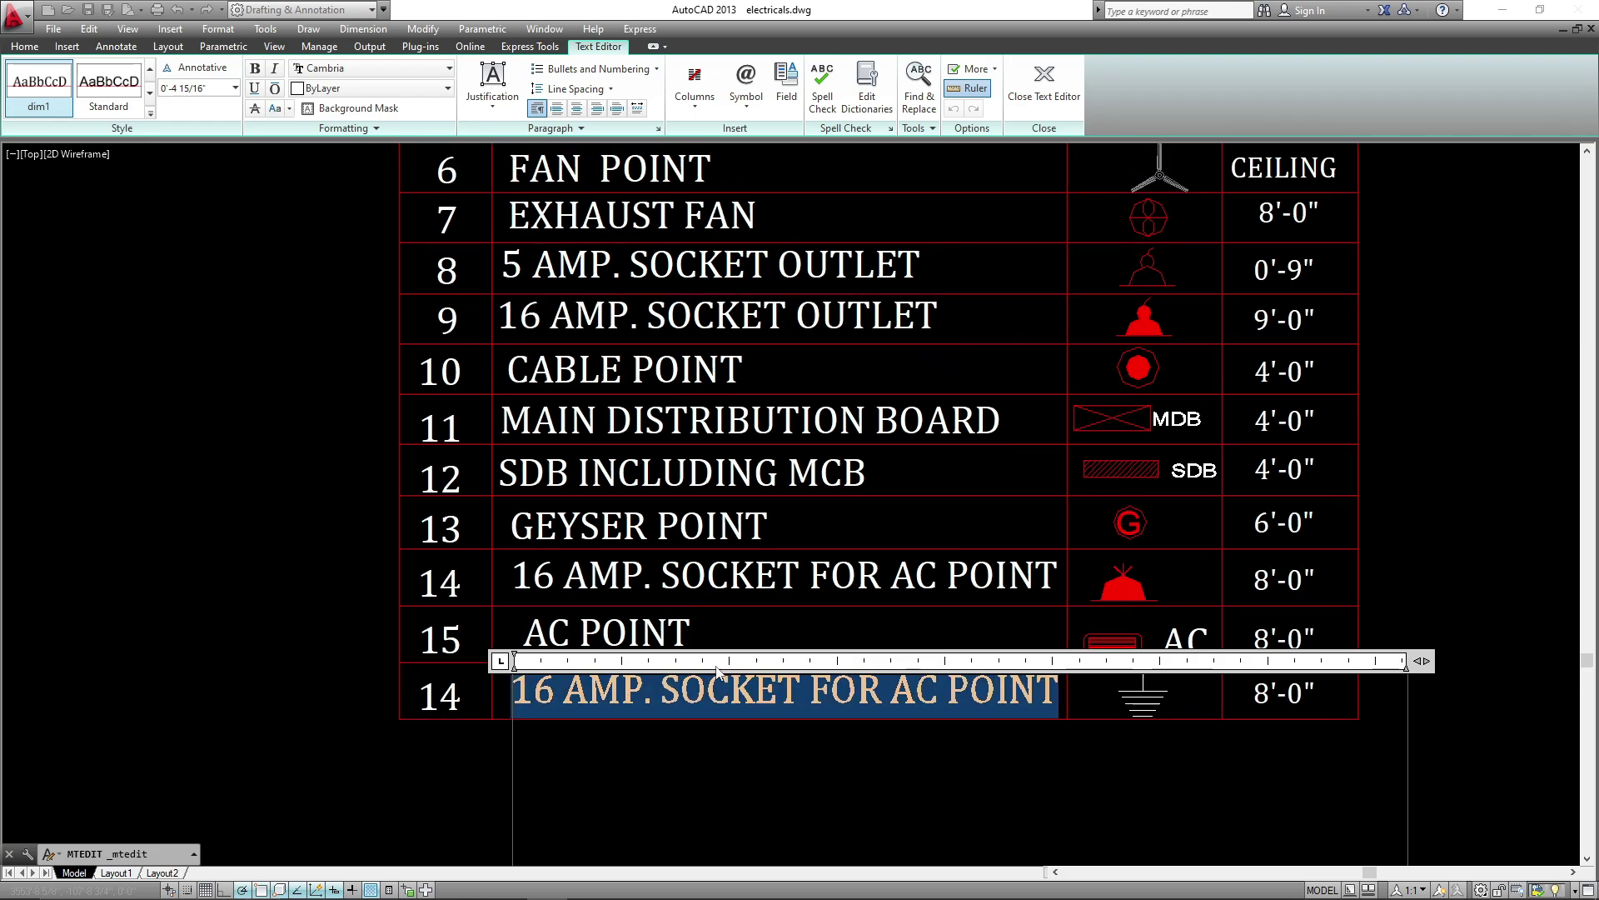
{"action": "type", "text": "e"}
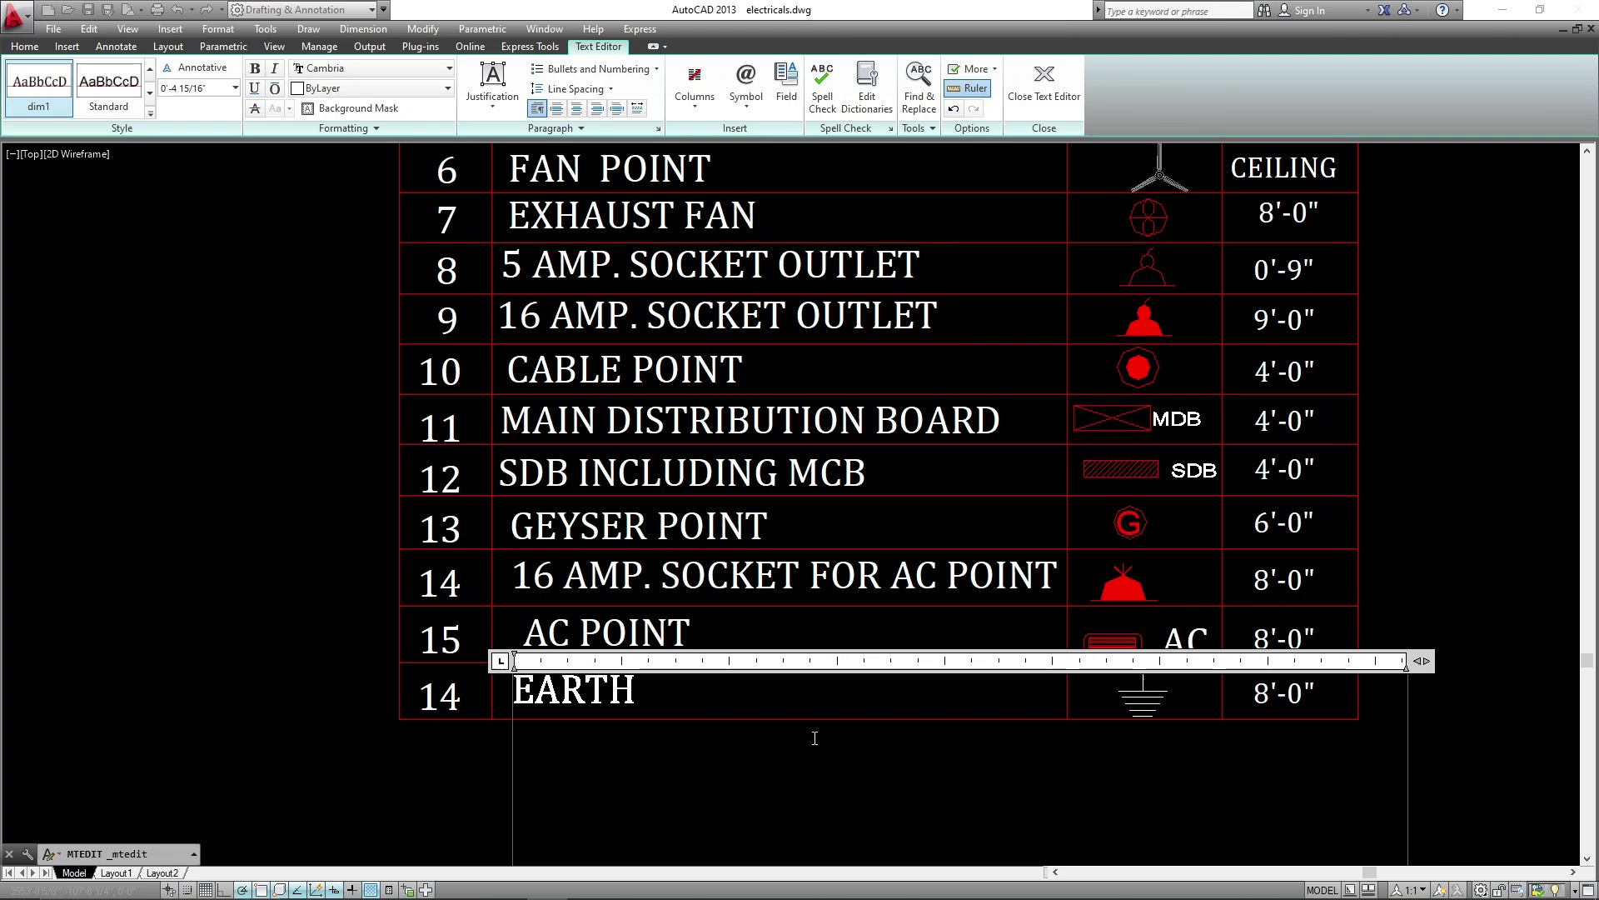
{"action": "left_click", "coordinate": [465, 727]}
- Change the serial number of the legend's EARTH row to 16
{"action": "double_click", "coordinate": [442, 696]}
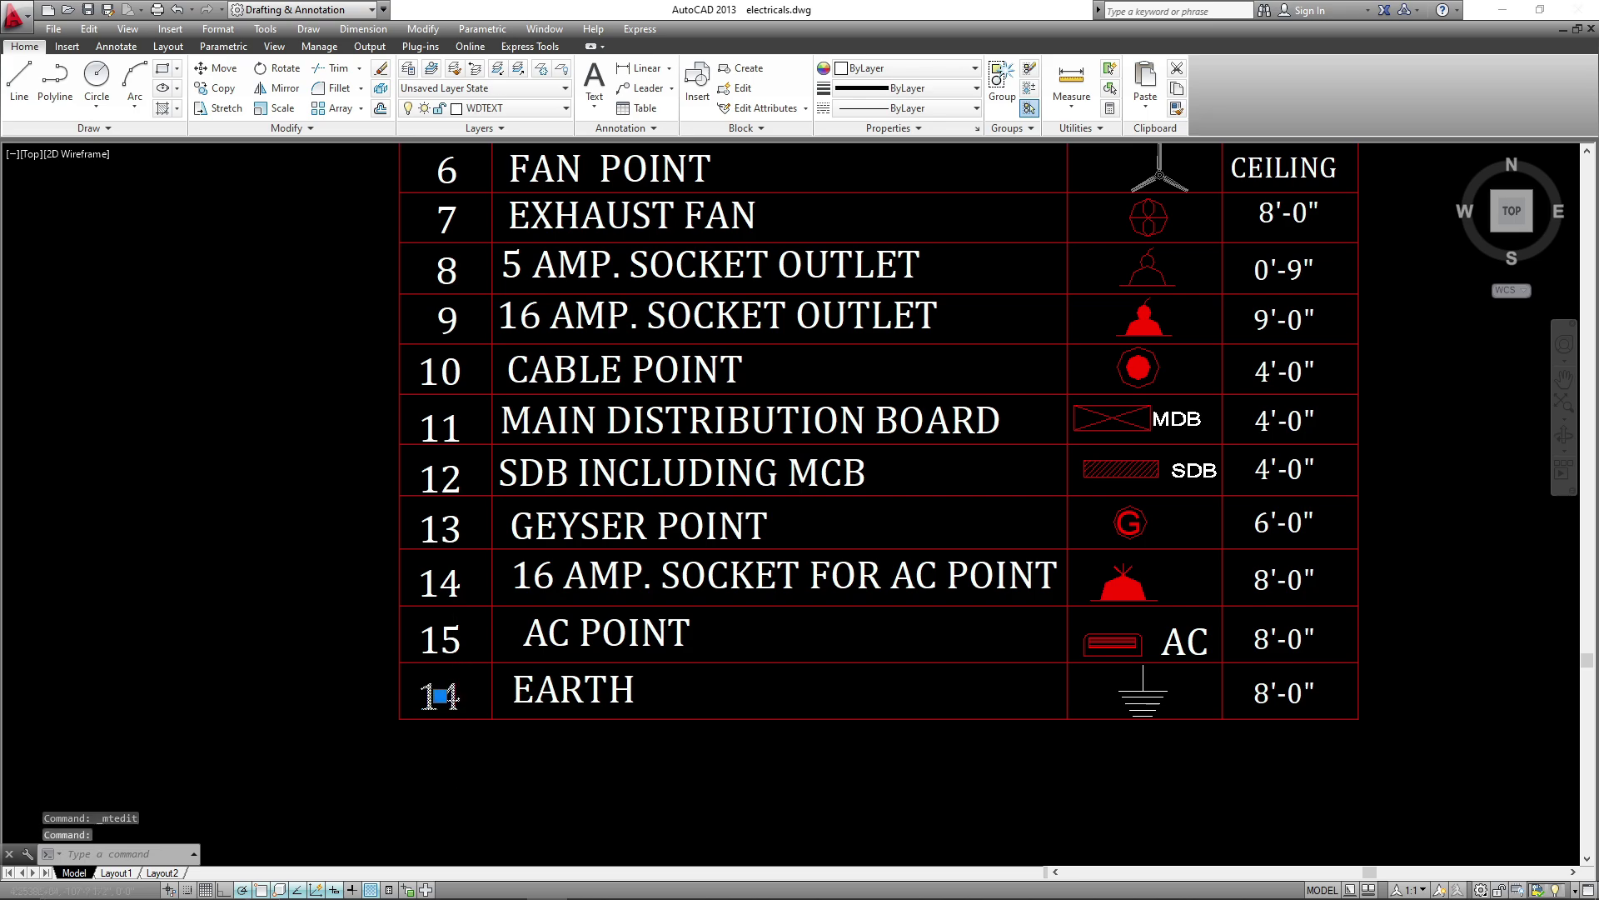
{"action": "double_click", "coordinate": [440, 696]}
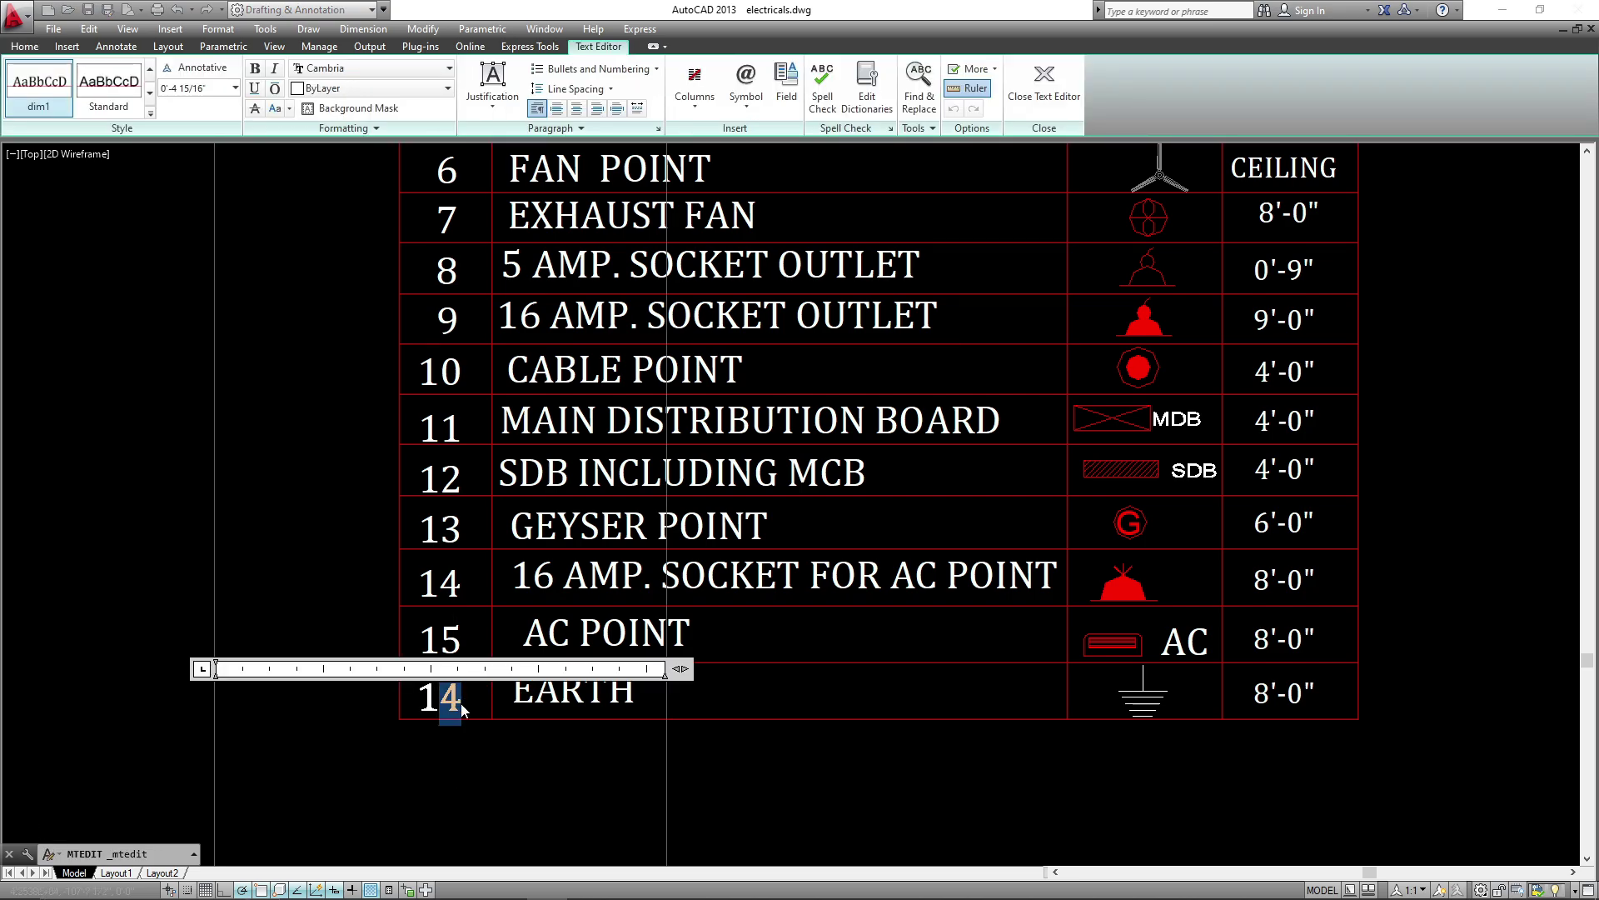
{"action": "type", "text": "6"}
{"action": "left_click", "coordinate": [471, 733]}
- Copy the whole ground floor plan with its title, without the sheet border, into the empty space beside the legend table
{"action": "scroll", "coordinate": [713, 603], "scroll_direction": "down", "scroll_amount": 2}
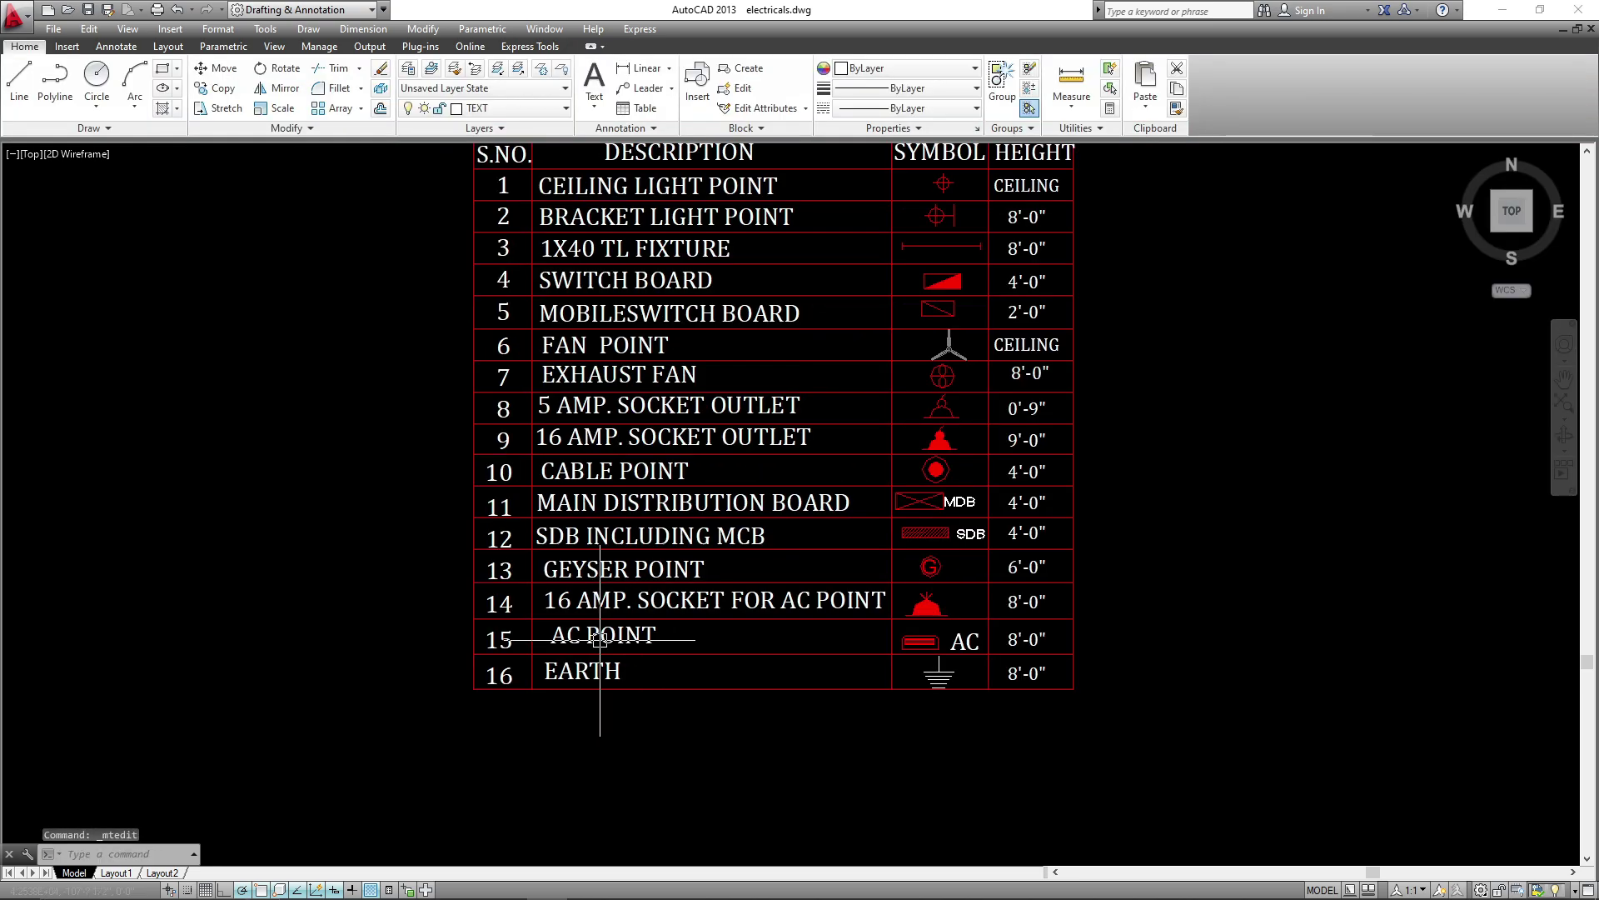
{"action": "scroll", "coordinate": [920, 607], "scroll_direction": "down", "scroll_amount": 4}
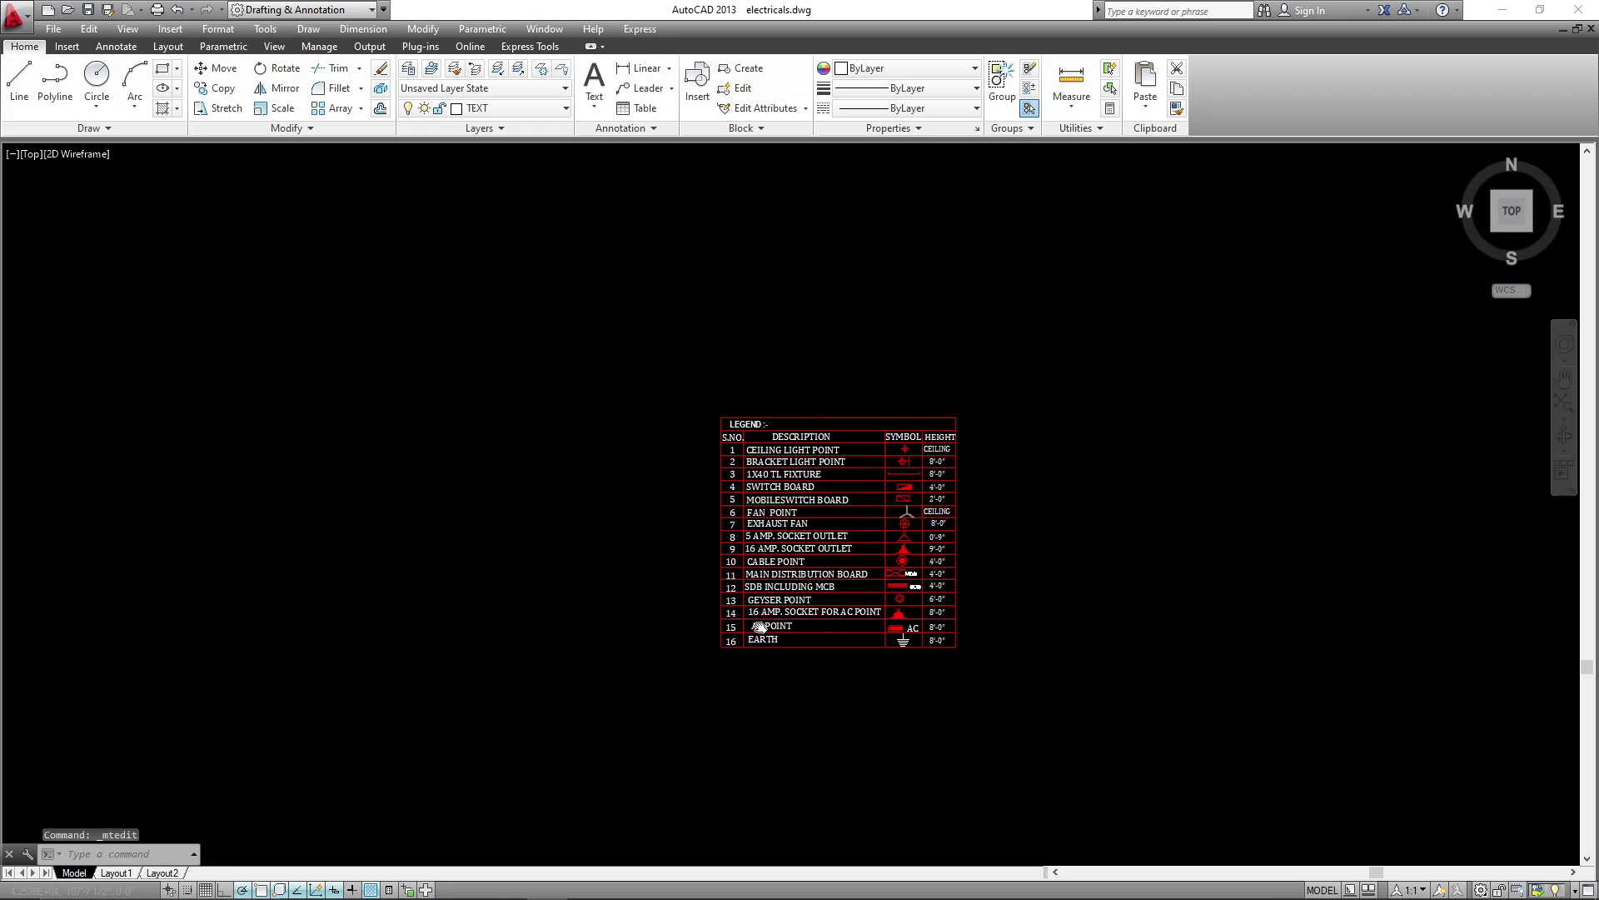
{"action": "middle_click_drag", "start_coordinate": [436, 521], "coordinate": [853, 641]}
{"action": "scroll", "coordinate": [851, 636], "scroll_direction": "down", "scroll_amount": 2}
{"action": "mouse_move", "coordinate": [545, 618]}
{"action": "middle_mouse_down"}
{"action": "mouse_move", "coordinate": [1064, 792]}
{"action": "mouse_move", "coordinate": [1081, 821]}
{"action": "middle_mouse_up"}
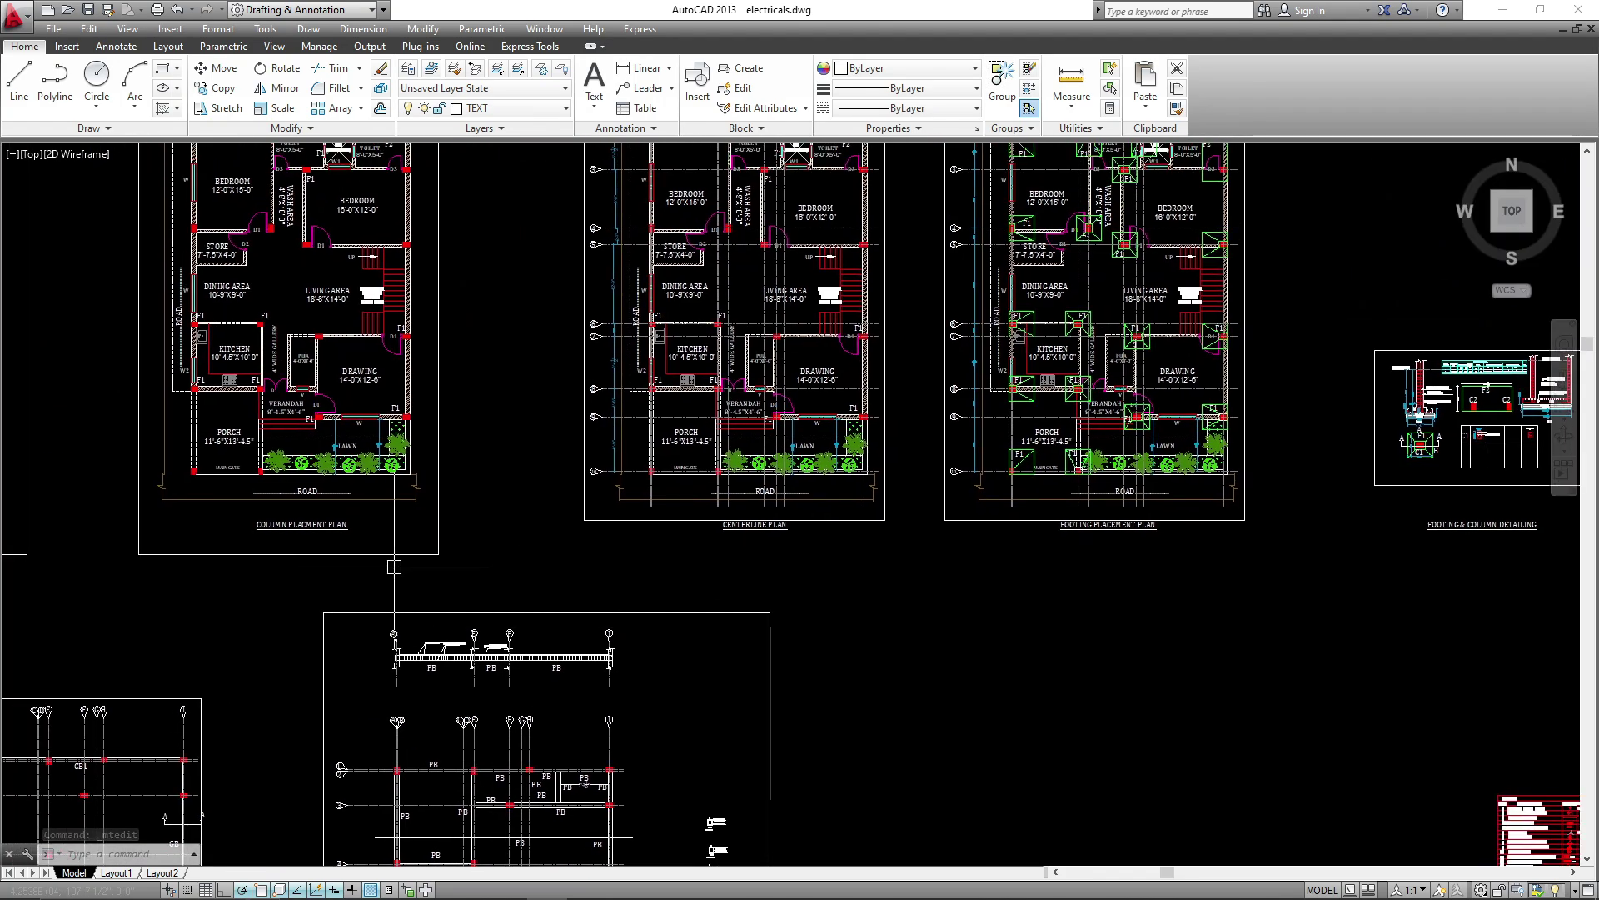
{"action": "middle_click_drag", "start_coordinate": [394, 568], "coordinate": [943, 684]}
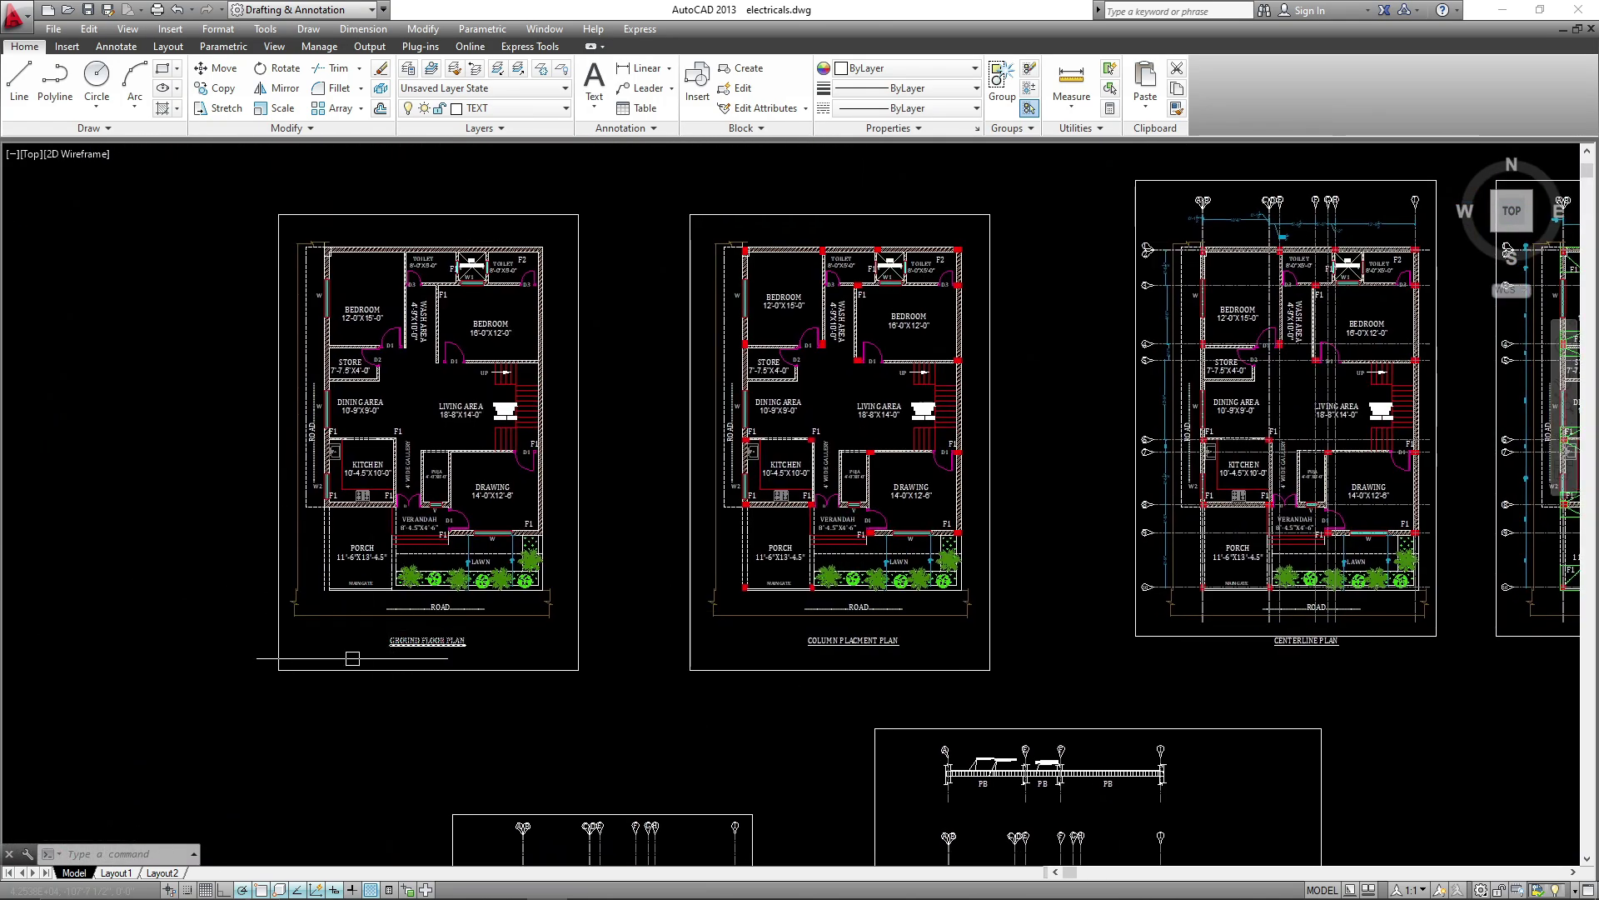
{"action": "left_click", "coordinate": [239, 644]}
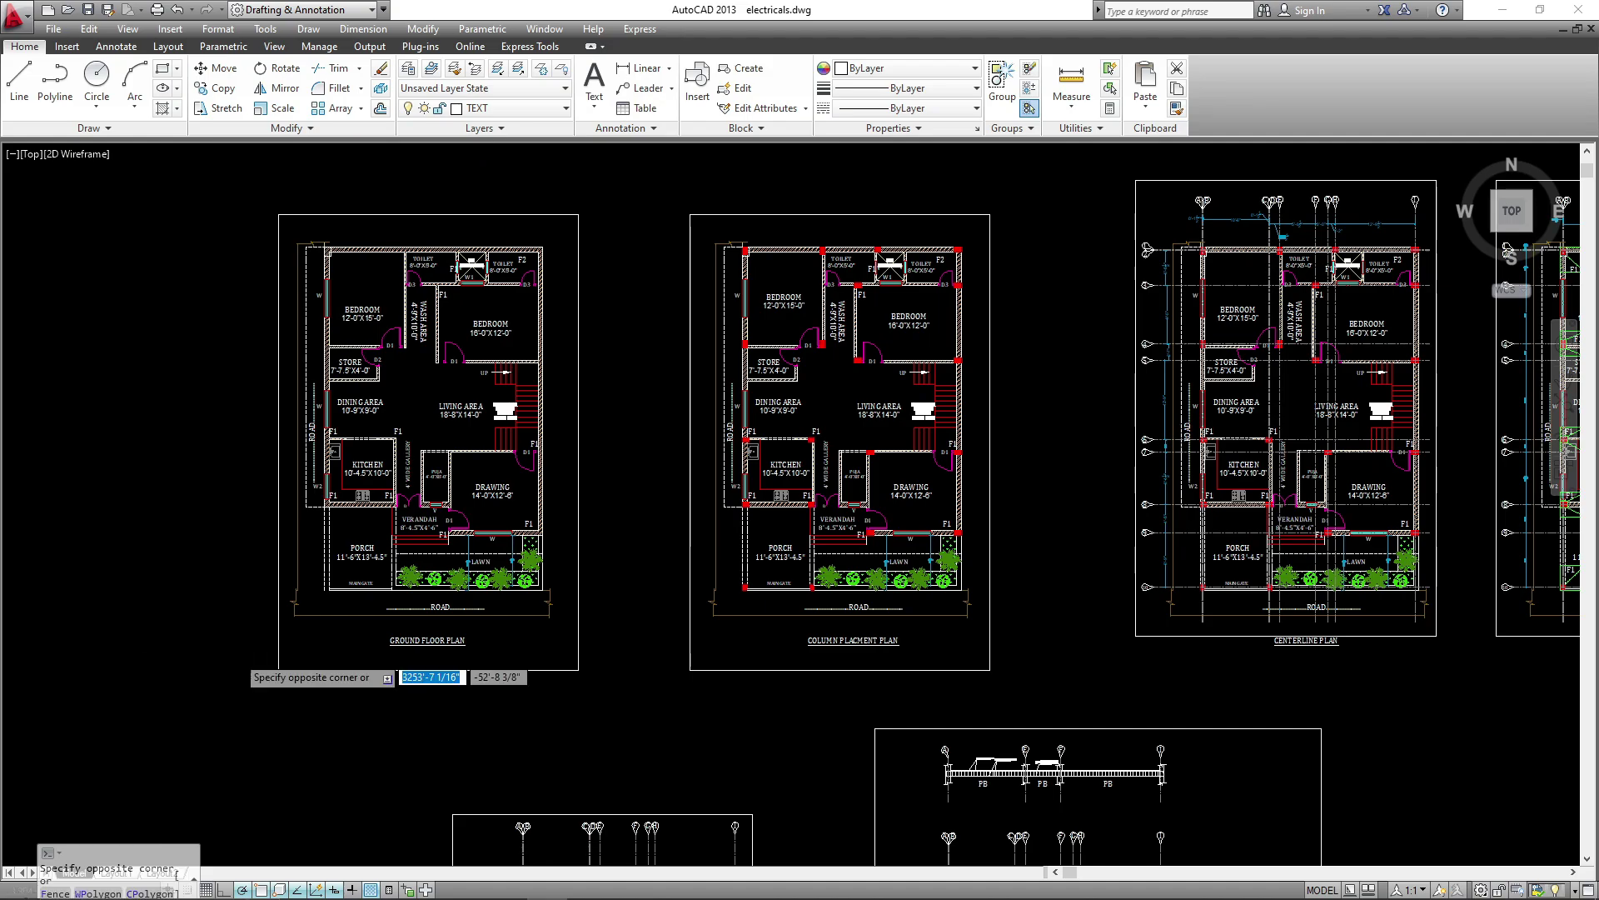
{"action": "left_click", "coordinate": [593, 208]}
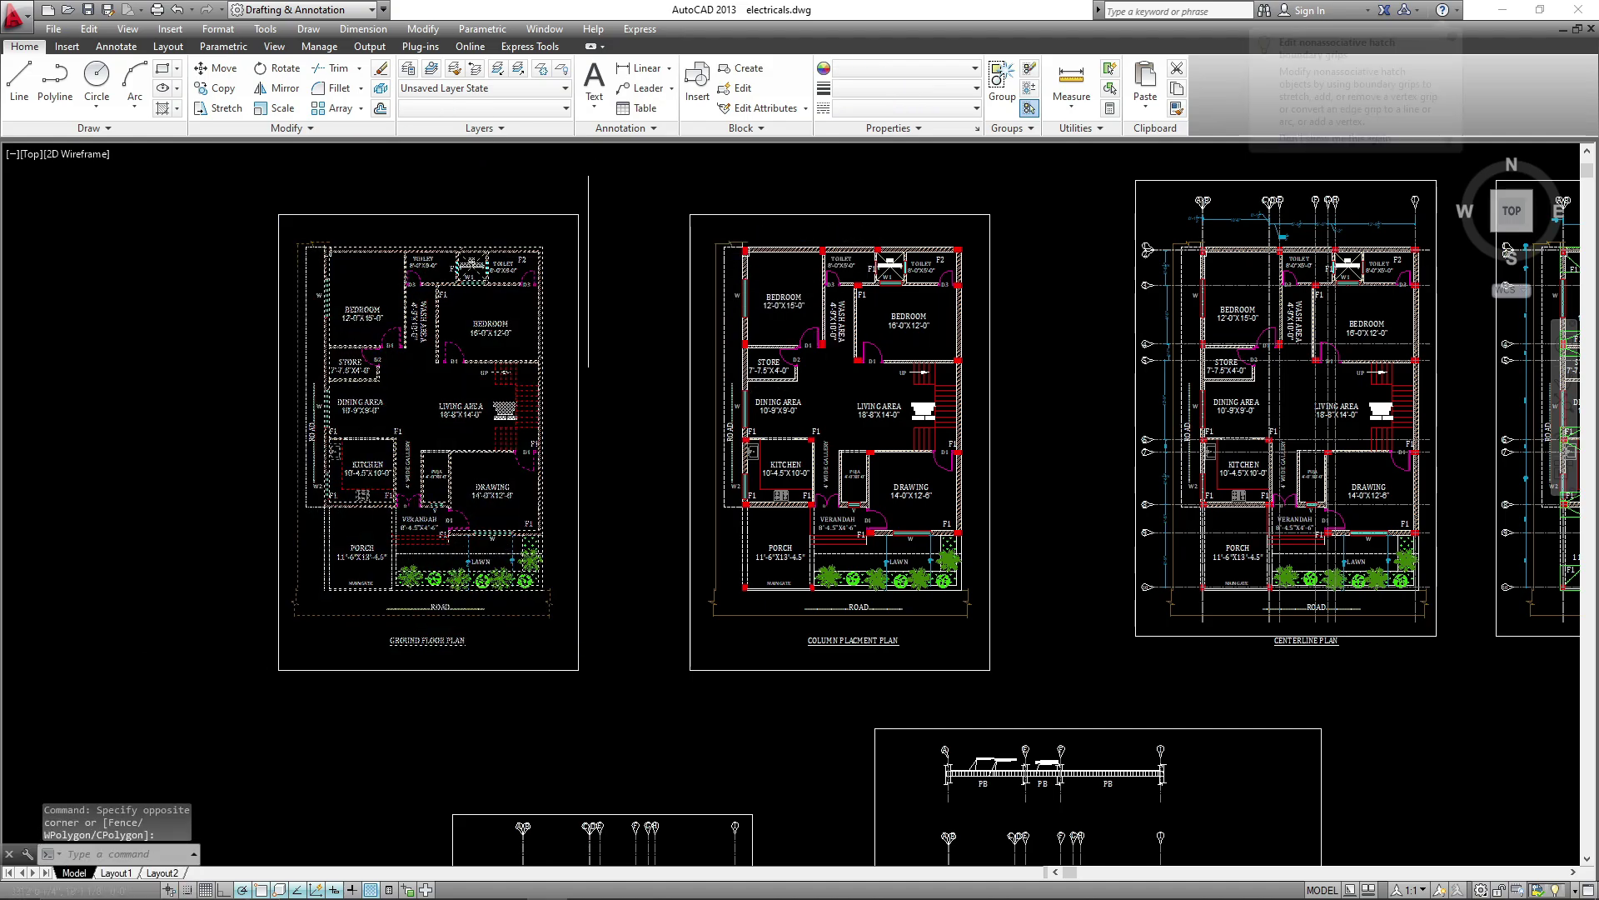
{"action": "type", "text": "co"}
{"action": "key", "text": "Return"}
{"action": "left_click", "coordinate": [552, 509]}
{"action": "scroll", "coordinate": [328, 319], "scroll_direction": "down", "scroll_amount": 4}
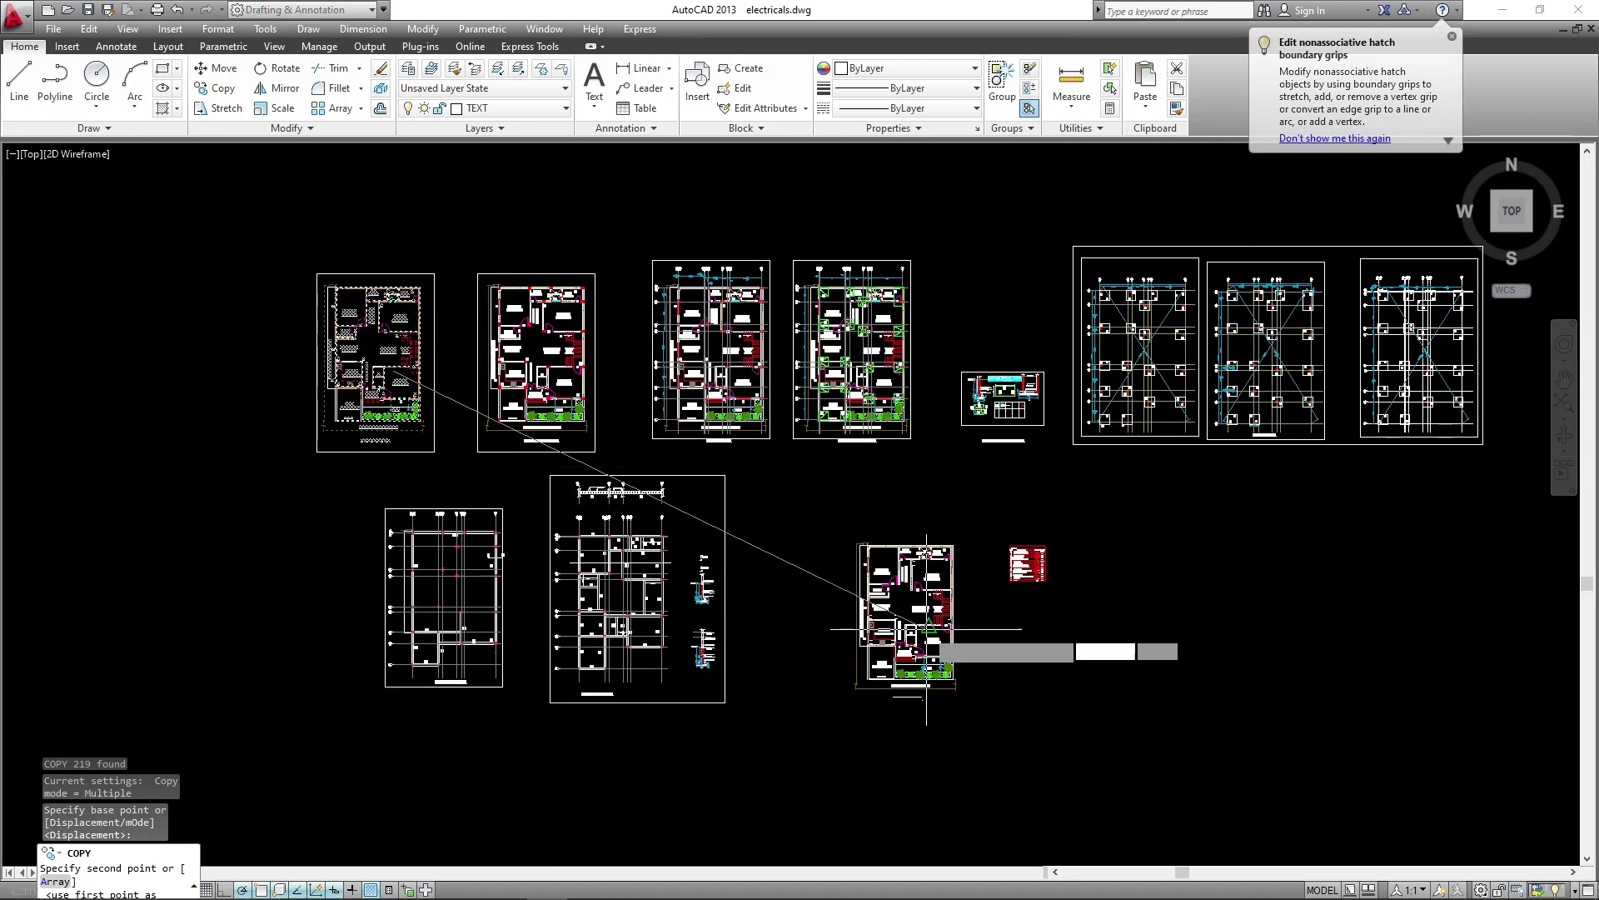
{"action": "left_click", "coordinate": [958, 641]}
{"action": "scroll", "coordinate": [958, 641], "scroll_direction": "up", "scroll_amount": 8}
{"action": "key", "text": "Escape"}
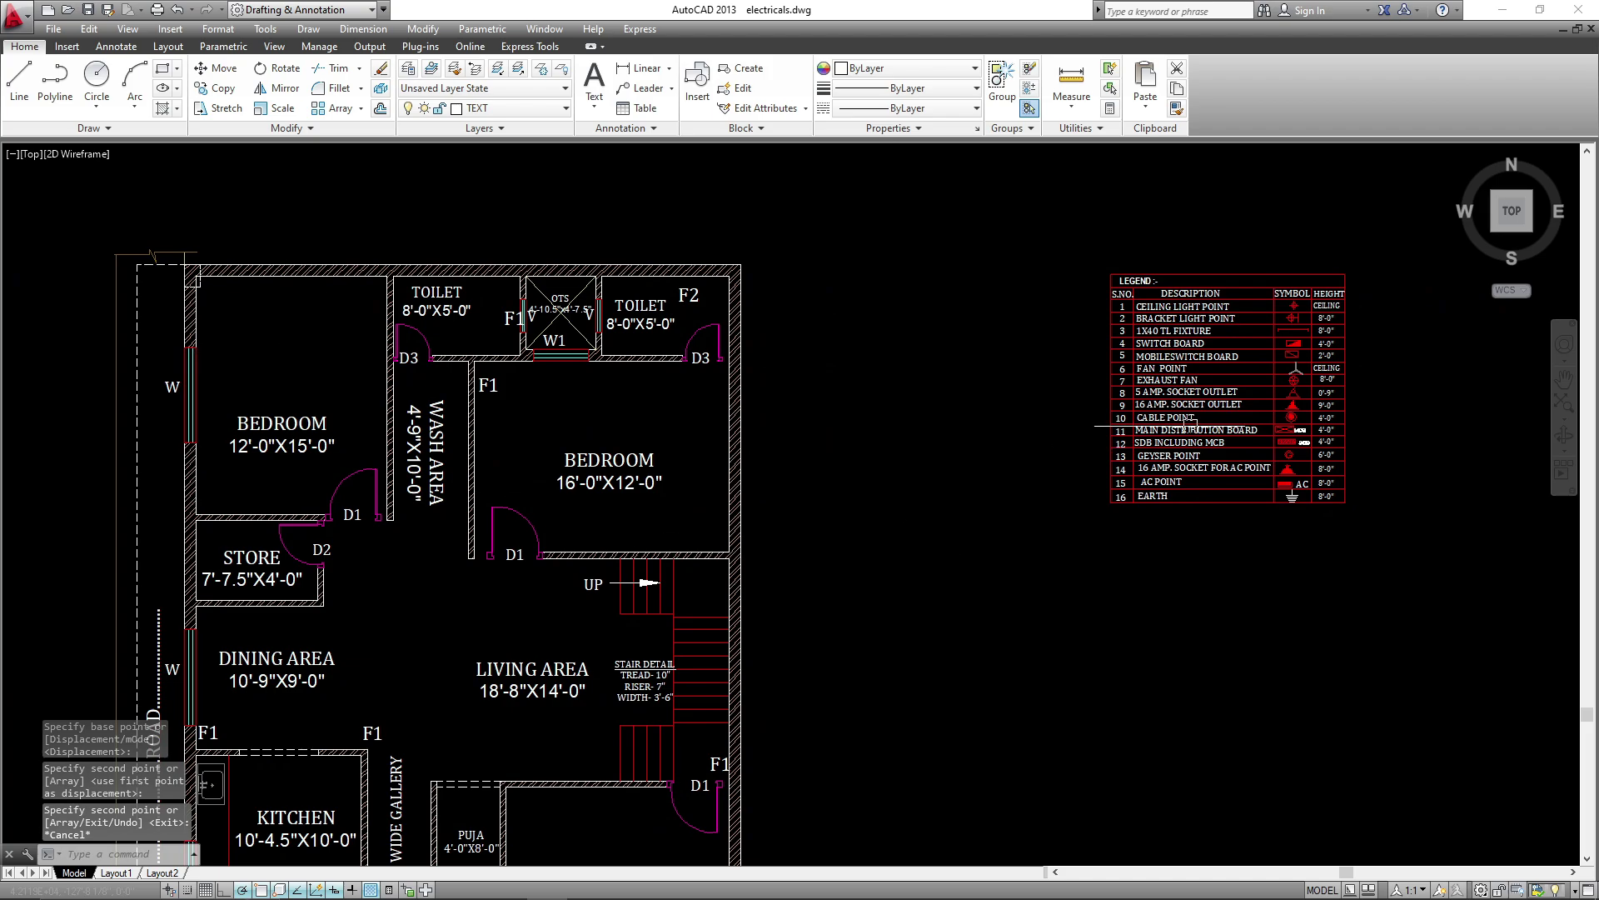
- Copy the legend's ceiling light symbol by its centre into the 16'-0"X12'-0" bedroom, near the corner beside the F1 label
{"action": "scroll", "coordinate": [1187, 425], "scroll_direction": "up", "scroll_amount": 6}
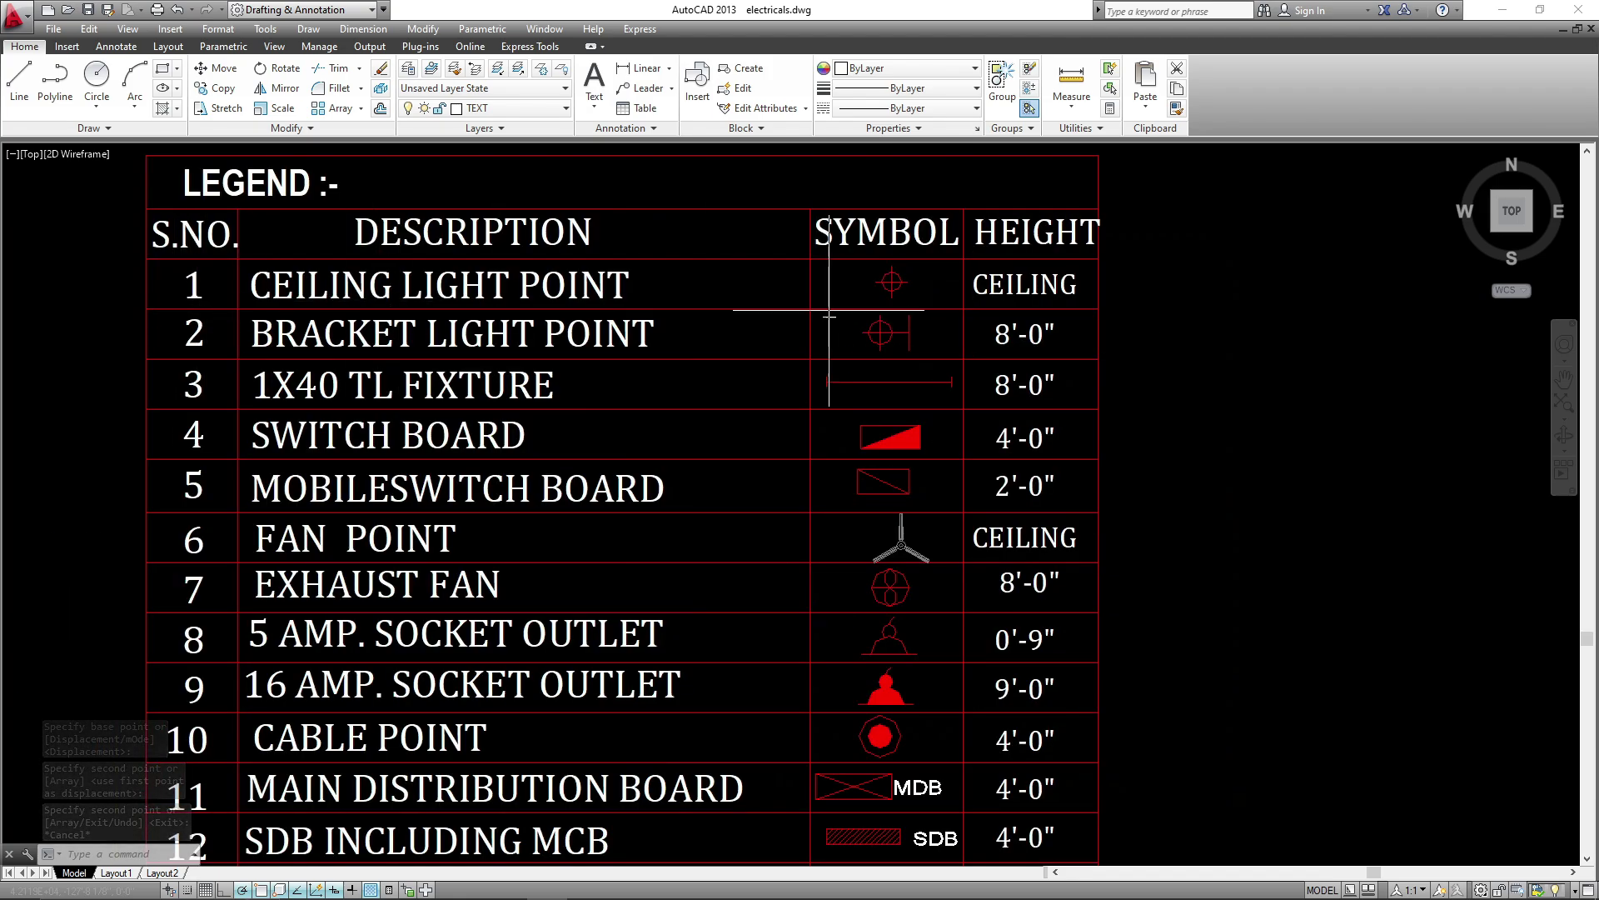
{"action": "middle_click_drag", "start_coordinate": [829, 313], "coordinate": [958, 422]}
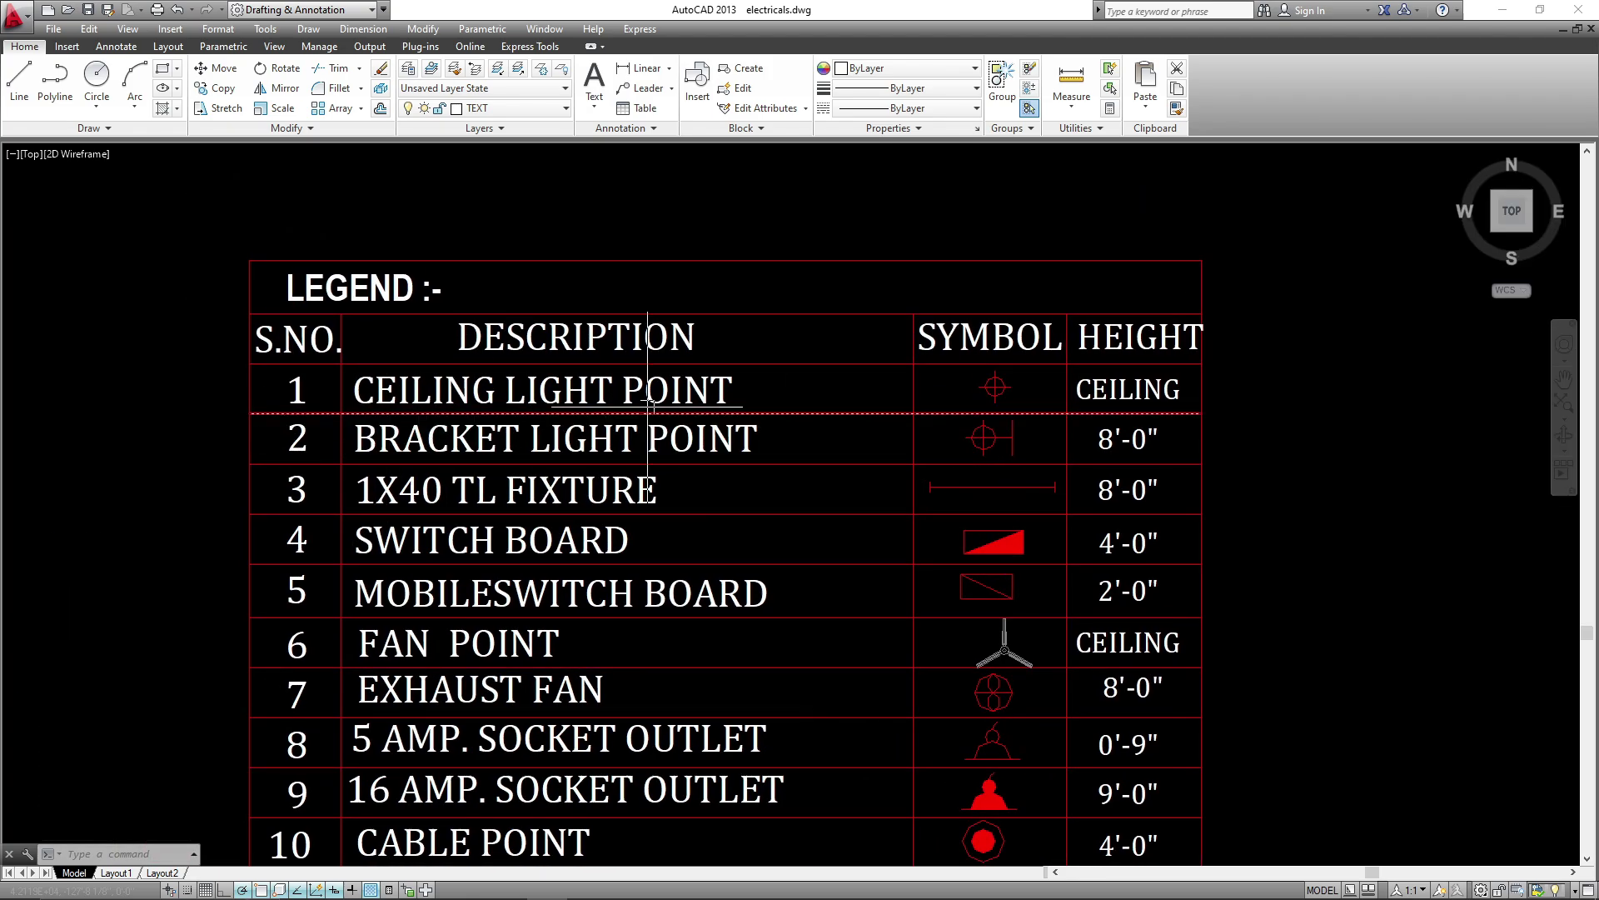
{"action": "middle_click_drag", "start_coordinate": [978, 435], "coordinate": [969, 517]}
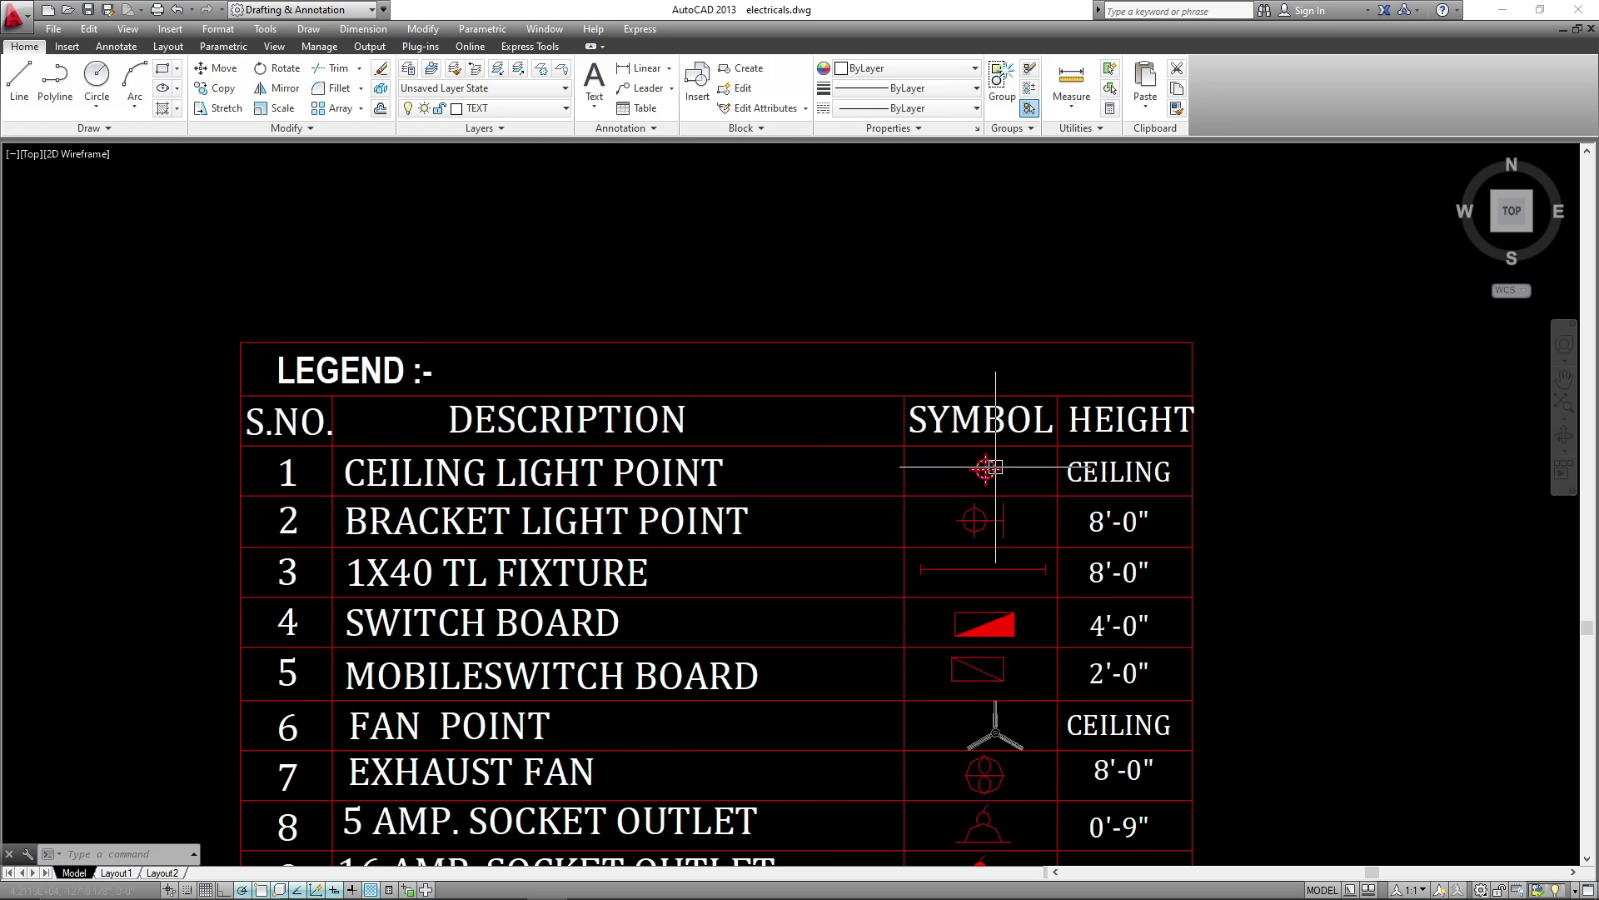
{"action": "scroll", "coordinate": [1110, 510], "scroll_direction": "down", "scroll_amount": 4}
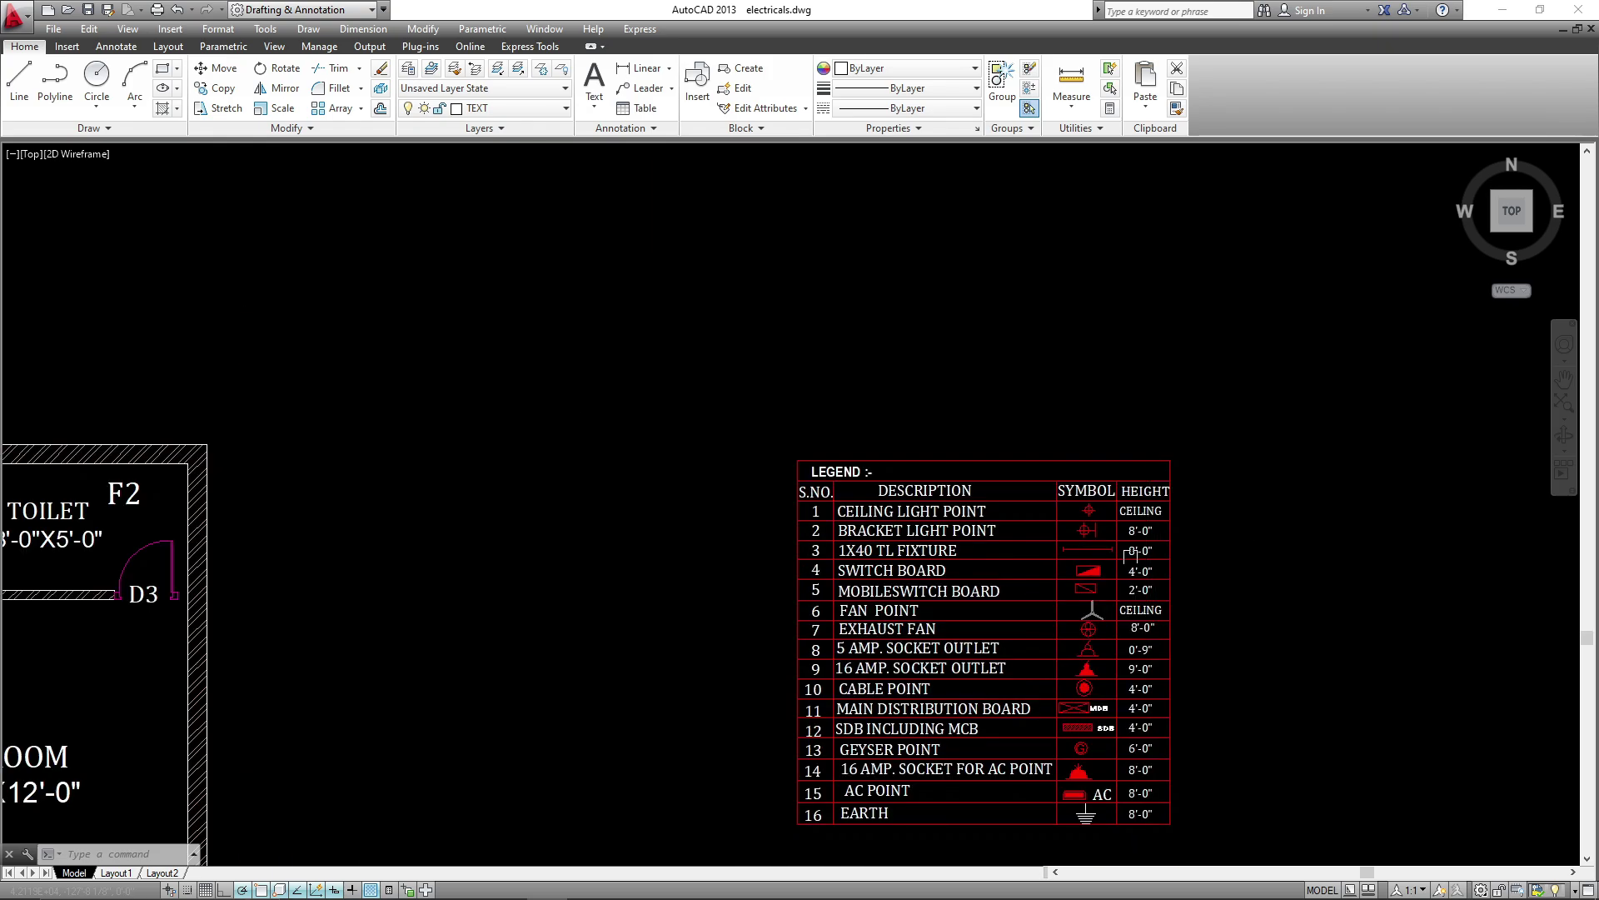
{"action": "middle_click_drag", "start_coordinate": [553, 560], "coordinate": [881, 481]}
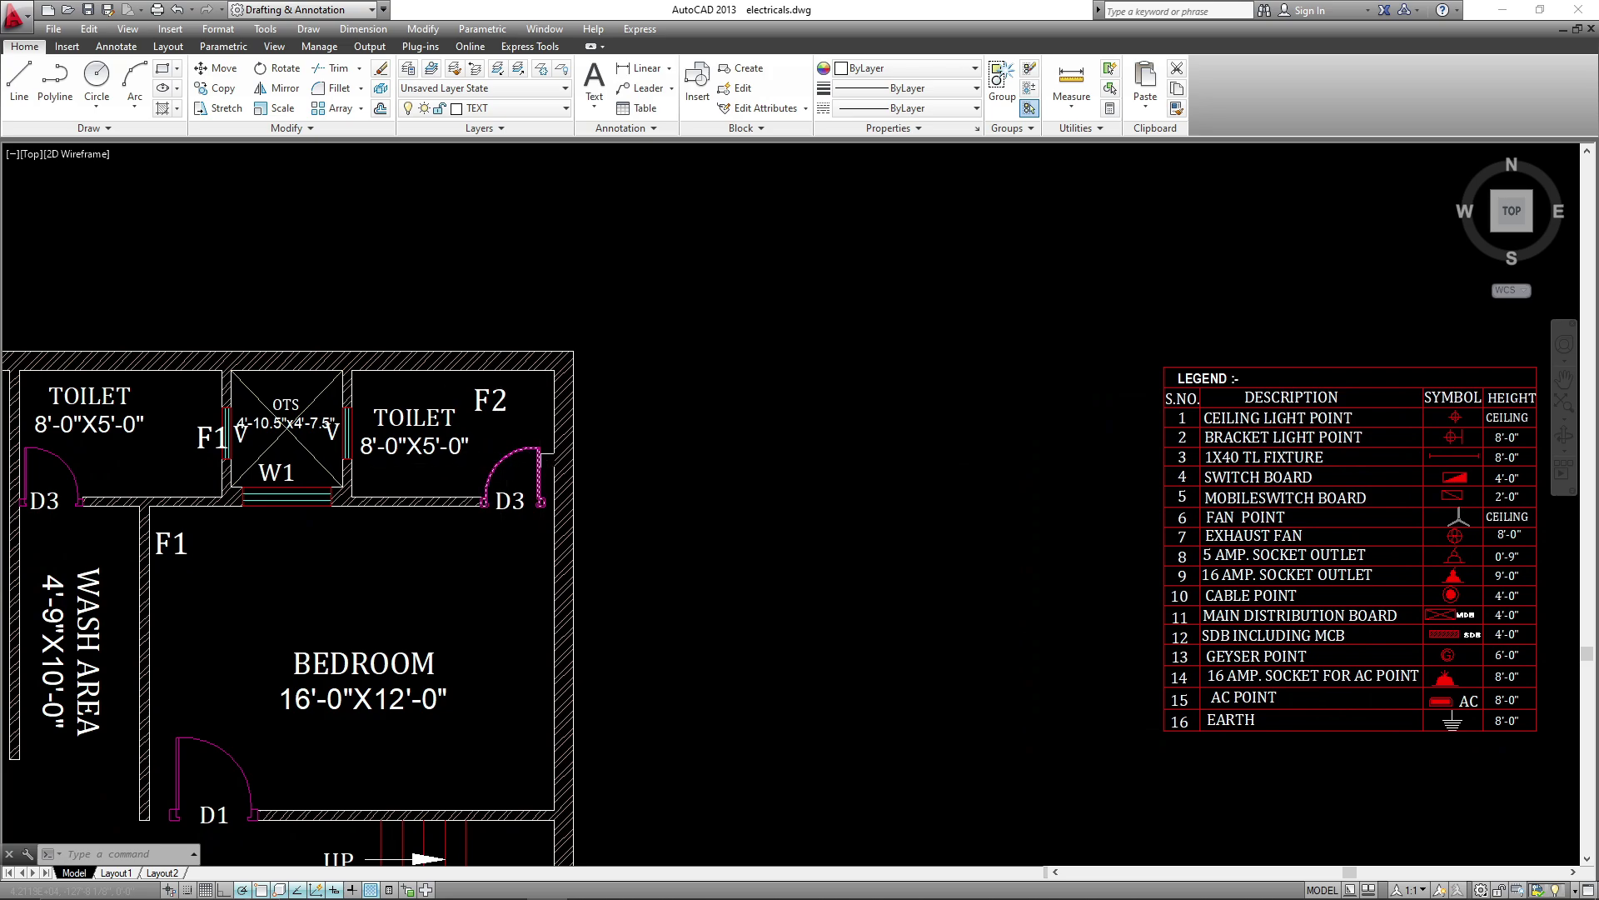
{"action": "scroll", "coordinate": [399, 478], "scroll_direction": "down", "scroll_amount": 4}
{"action": "scroll", "coordinate": [966, 434], "scroll_direction": "up", "scroll_amount": 10}
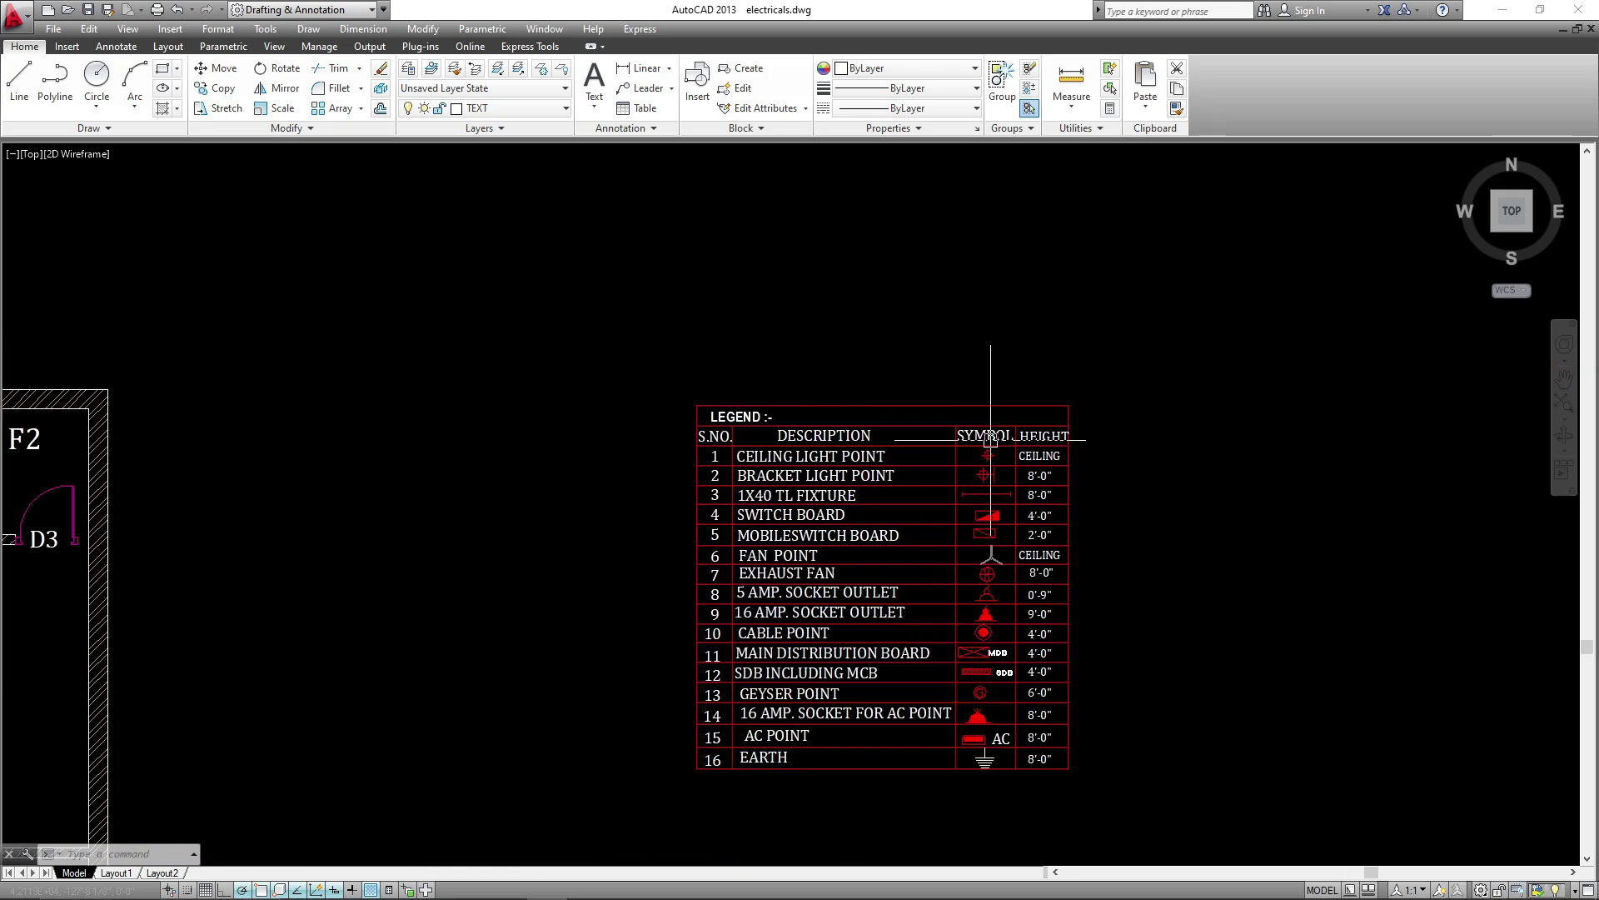
{"action": "left_click", "coordinate": [1016, 453]}
{"action": "left_click", "coordinate": [819, 562]}
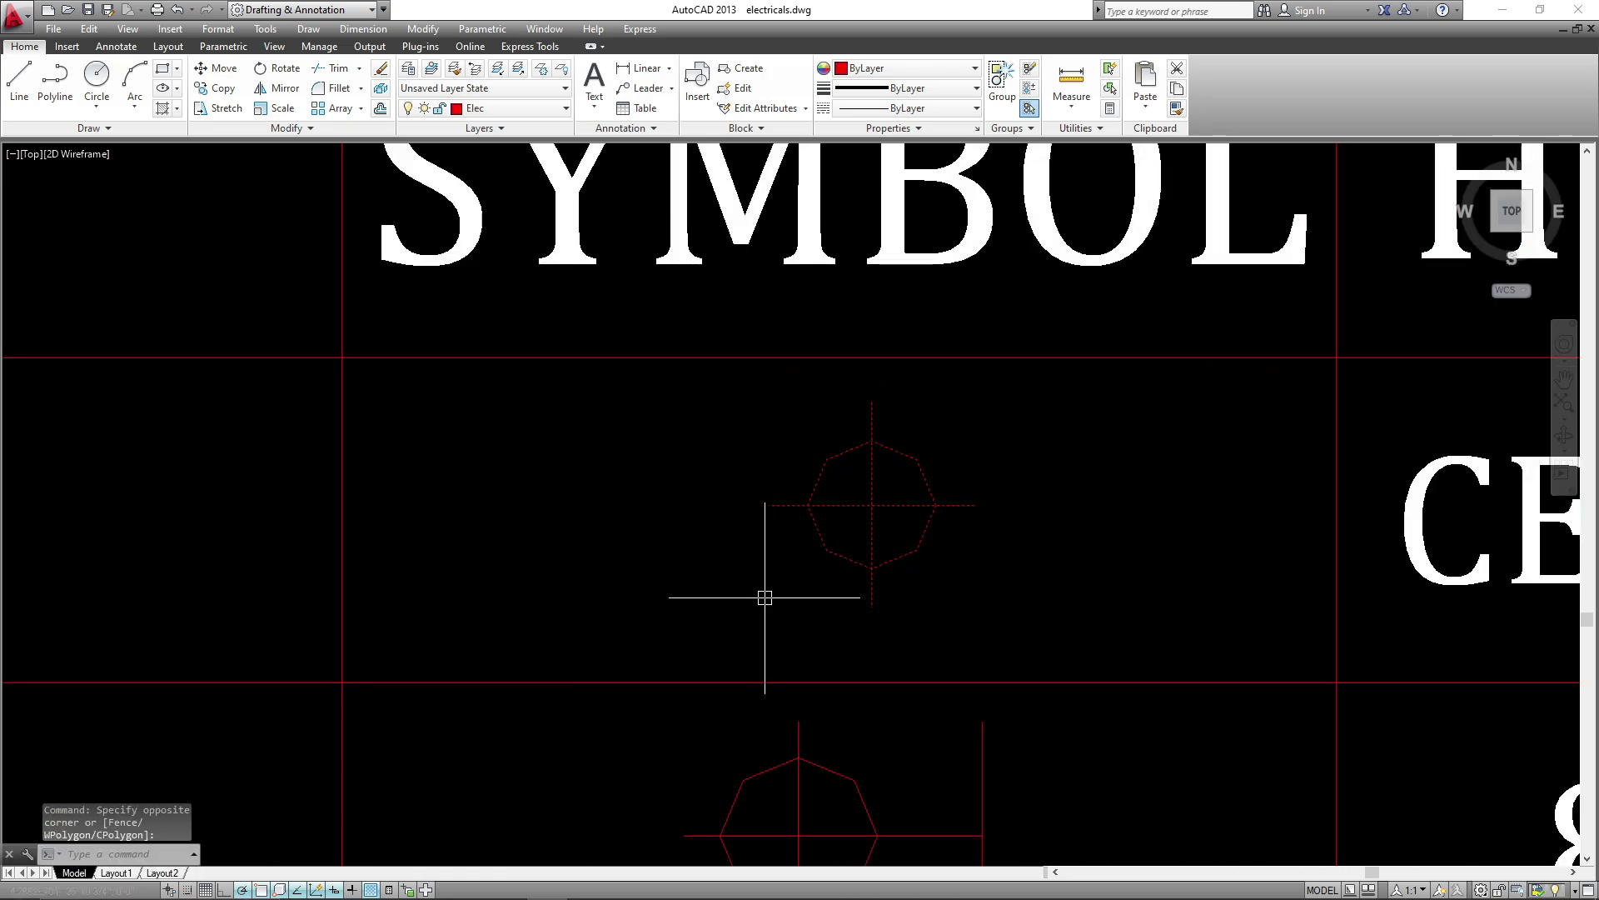
{"action": "type", "text": "co"}
{"action": "key", "text": "Return"}
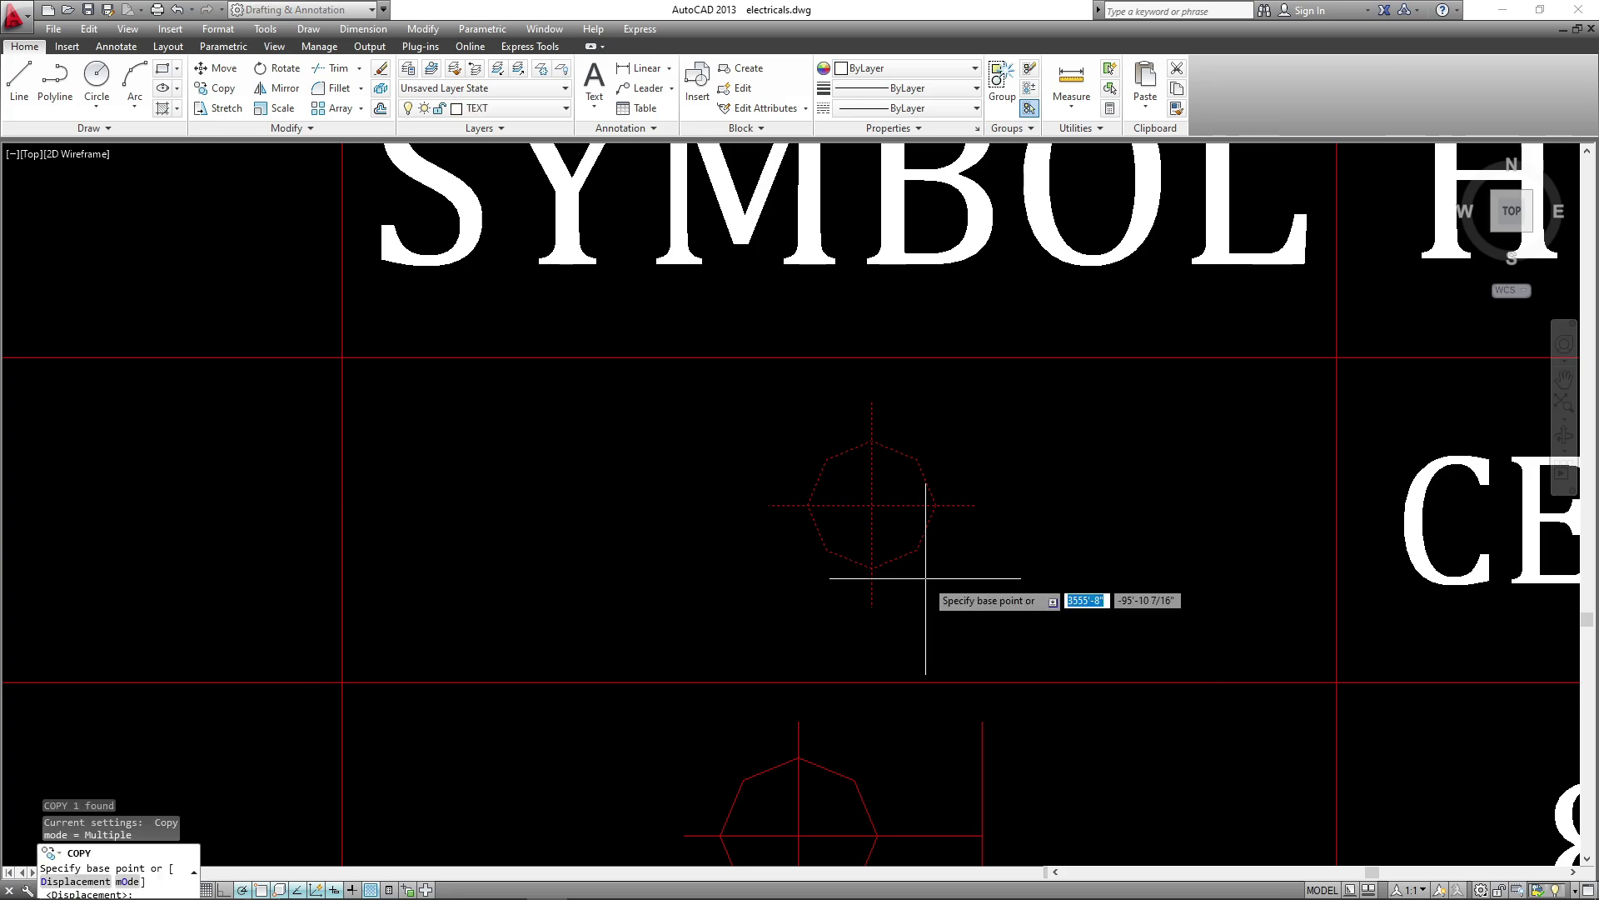
{"action": "left_click", "coordinate": [871, 505]}
{"action": "scroll", "coordinate": [1225, 519], "scroll_direction": "down", "scroll_amount": 10}
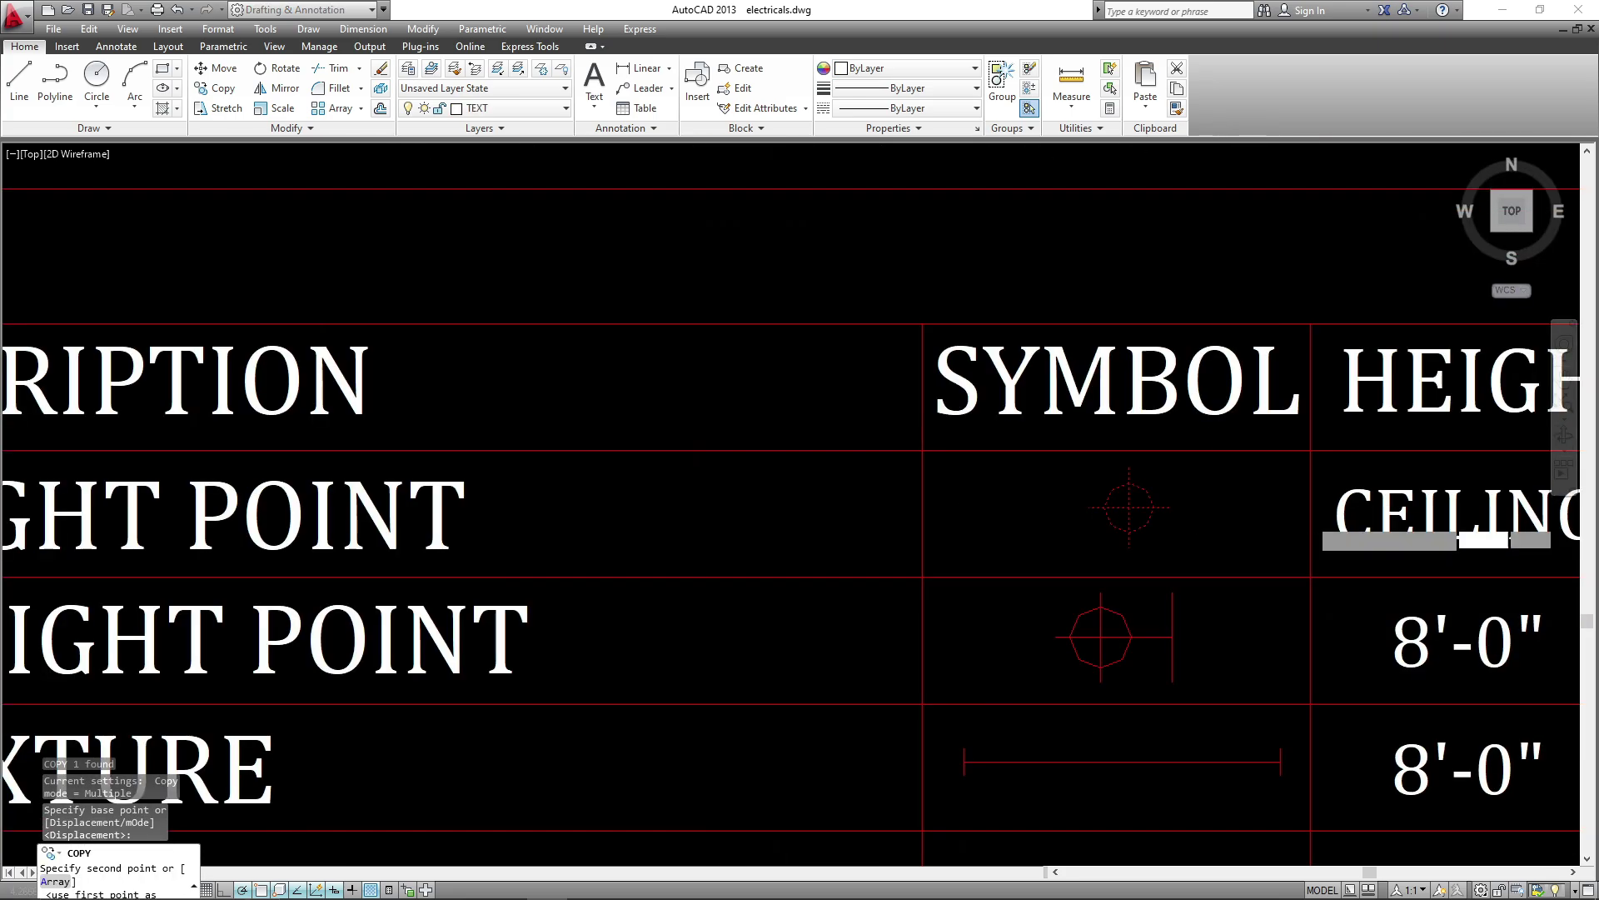
{"action": "scroll", "coordinate": [1082, 627], "scroll_direction": "up", "scroll_amount": 4}
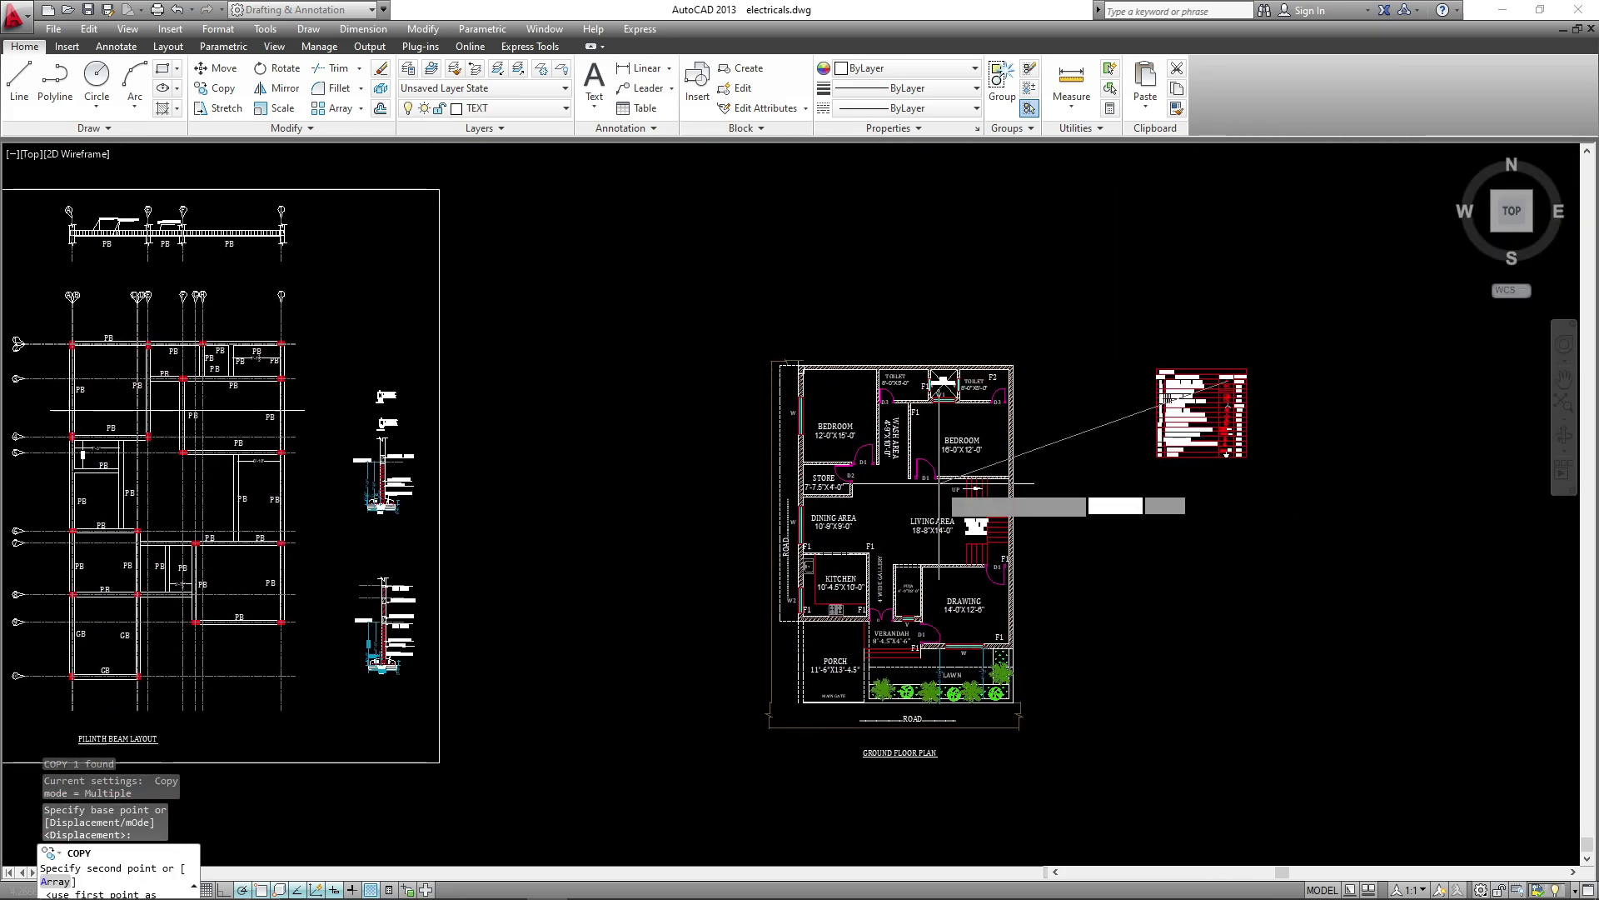
{"action": "scroll", "coordinate": [1111, 458], "scroll_direction": "up", "scroll_amount": 2}
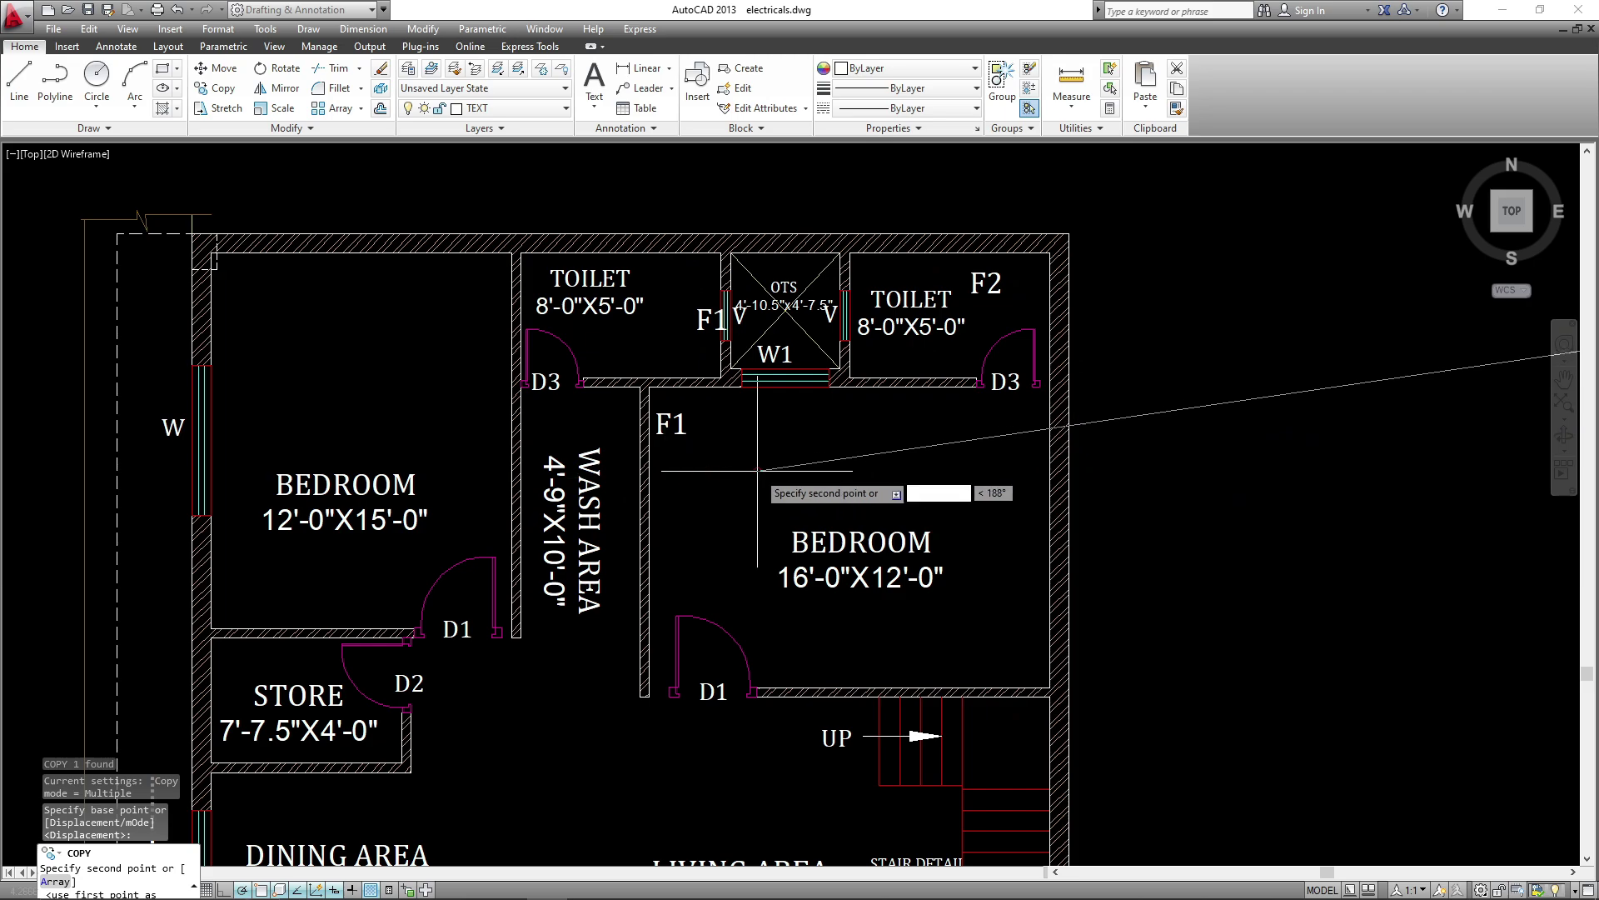
{"action": "scroll", "coordinate": [713, 444], "scroll_direction": "up", "scroll_amount": 3}
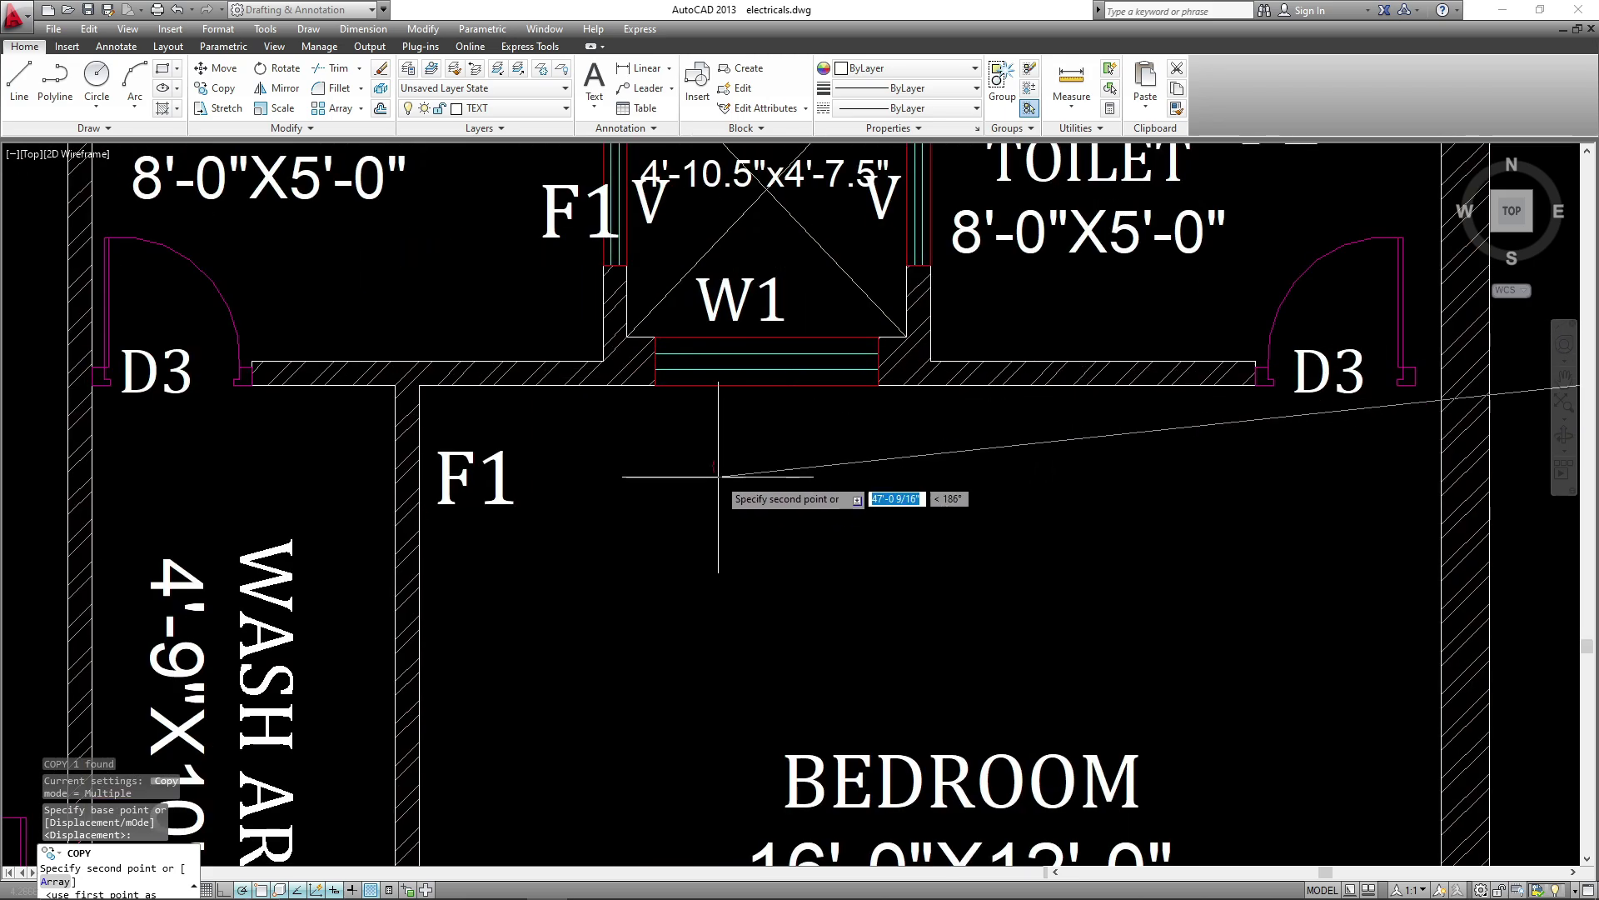
{"action": "scroll", "coordinate": [732, 475], "scroll_direction": "down", "scroll_amount": 5}
{"action": "scroll", "coordinate": [907, 525], "scroll_direction": "up", "scroll_amount": 4}
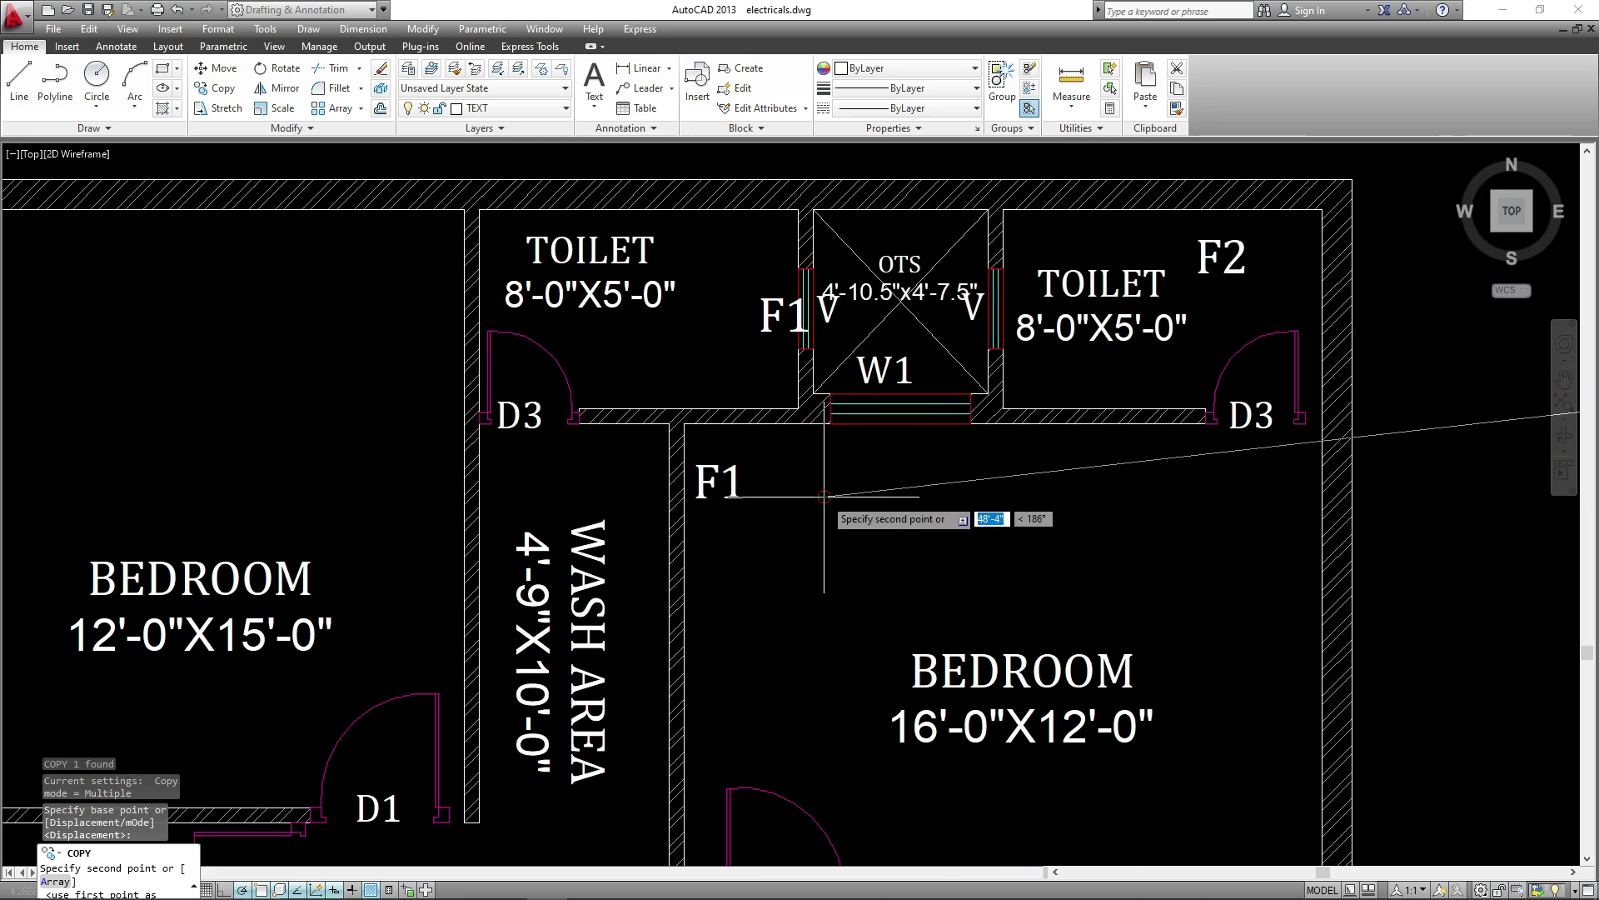
{"action": "left_click", "coordinate": [775, 498]}
{"action": "key", "text": "Escape"}
- Delete the F1 label next to the ceiling light in the 16'-0"X12'-0" bedroom
{"action": "left_click", "coordinate": [731, 486]}
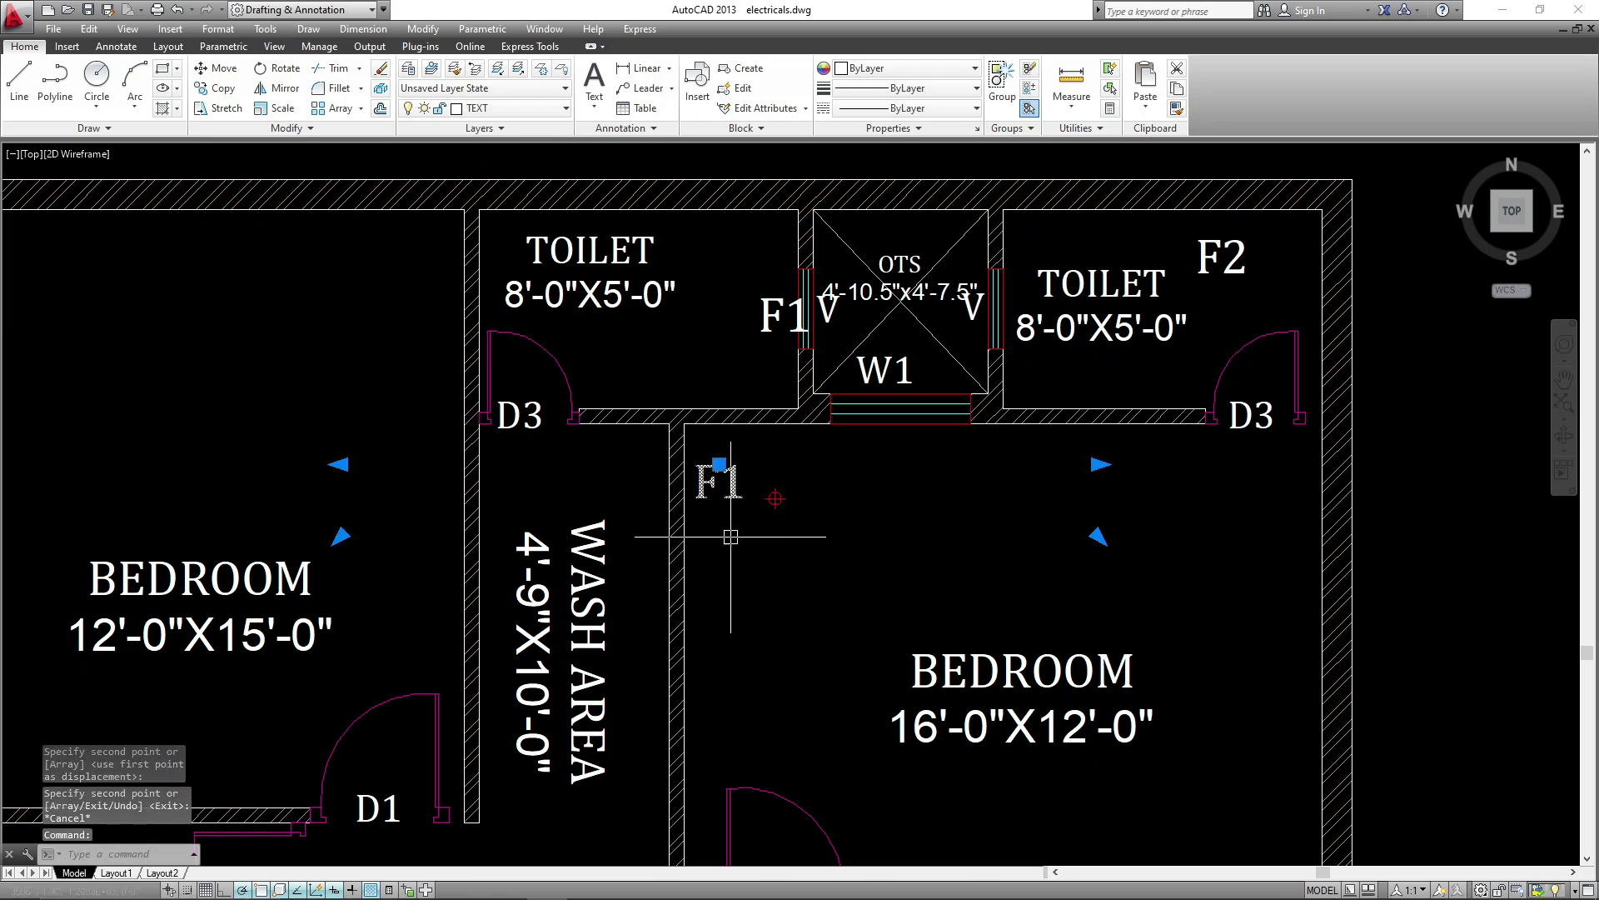
{"action": "key", "text": "Delete"}
{"action": "middle_click_drag", "start_coordinate": [860, 582], "coordinate": [774, 405]}
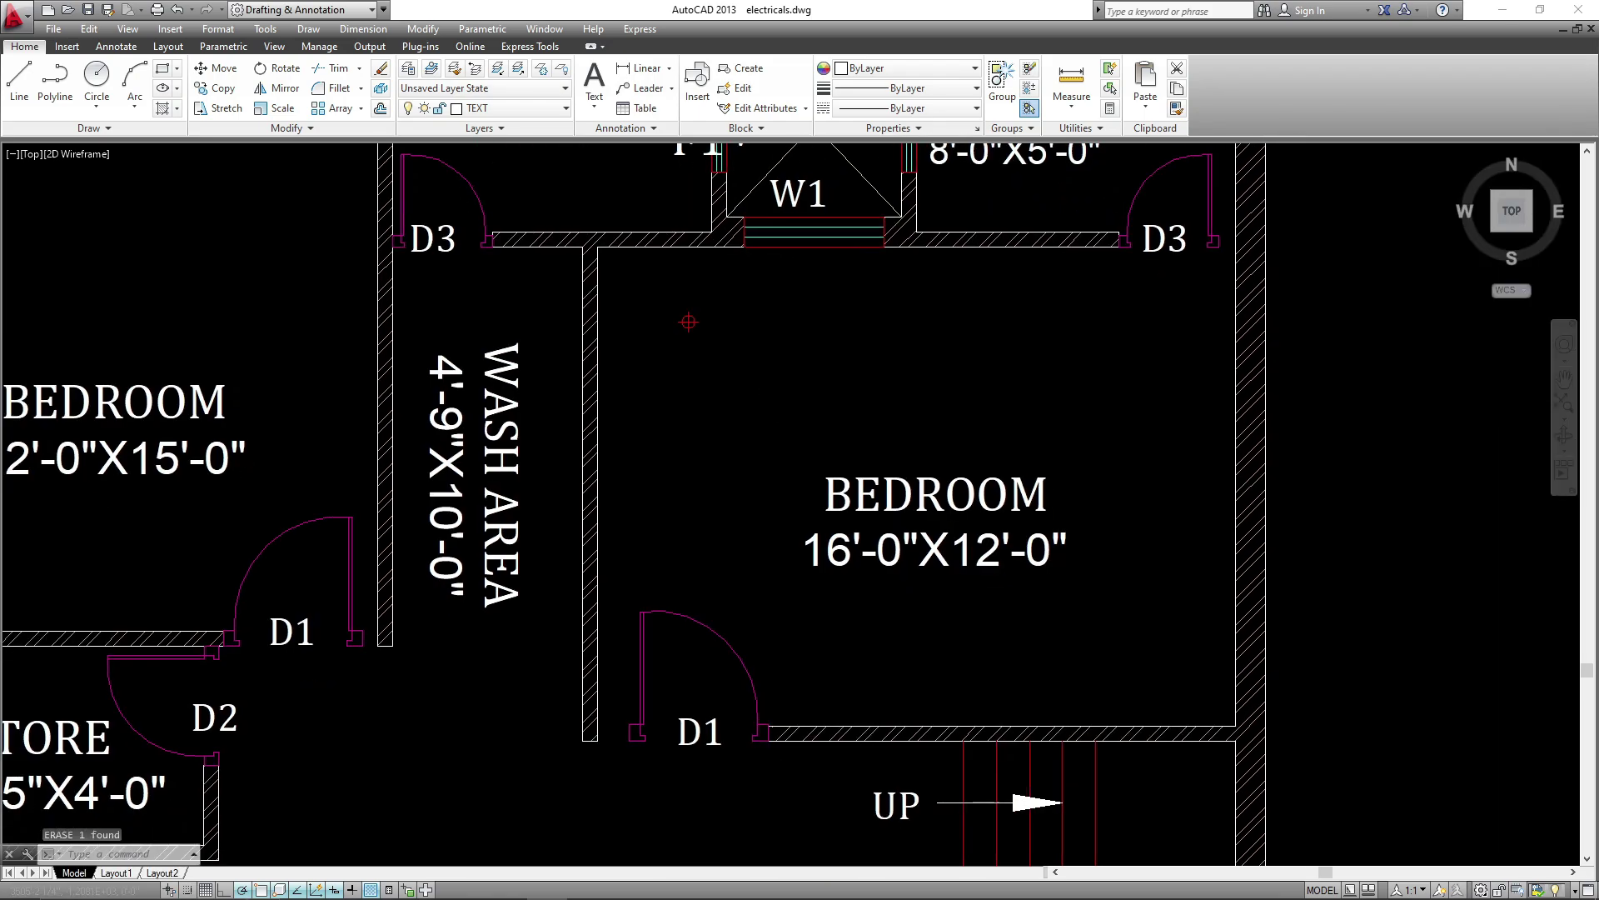
{"action": "scroll", "coordinate": [660, 730], "scroll_direction": "down", "scroll_amount": 2}
{"action": "middle_click_drag", "start_coordinate": [697, 732], "coordinate": [822, 646]}
{"action": "scroll", "coordinate": [747, 441], "scroll_direction": "down", "scroll_amount": 2}
{"action": "scroll", "coordinate": [789, 540], "scroll_direction": "up", "scroll_amount": 3}
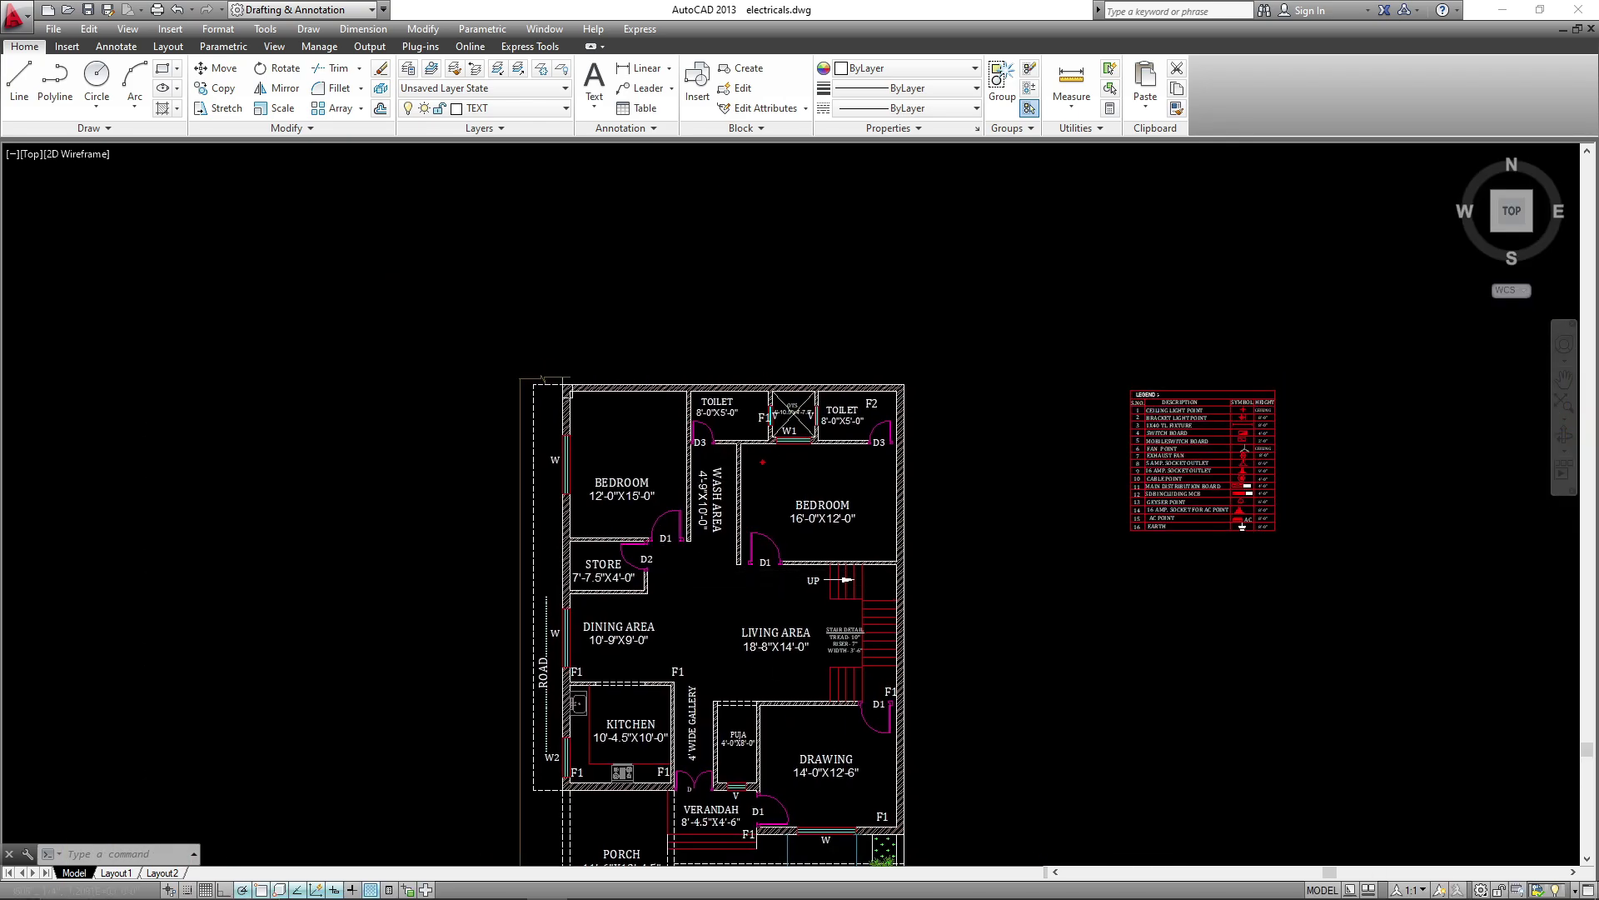
{"action": "scroll", "coordinate": [673, 589], "scroll_direction": "up", "scroll_amount": 3}
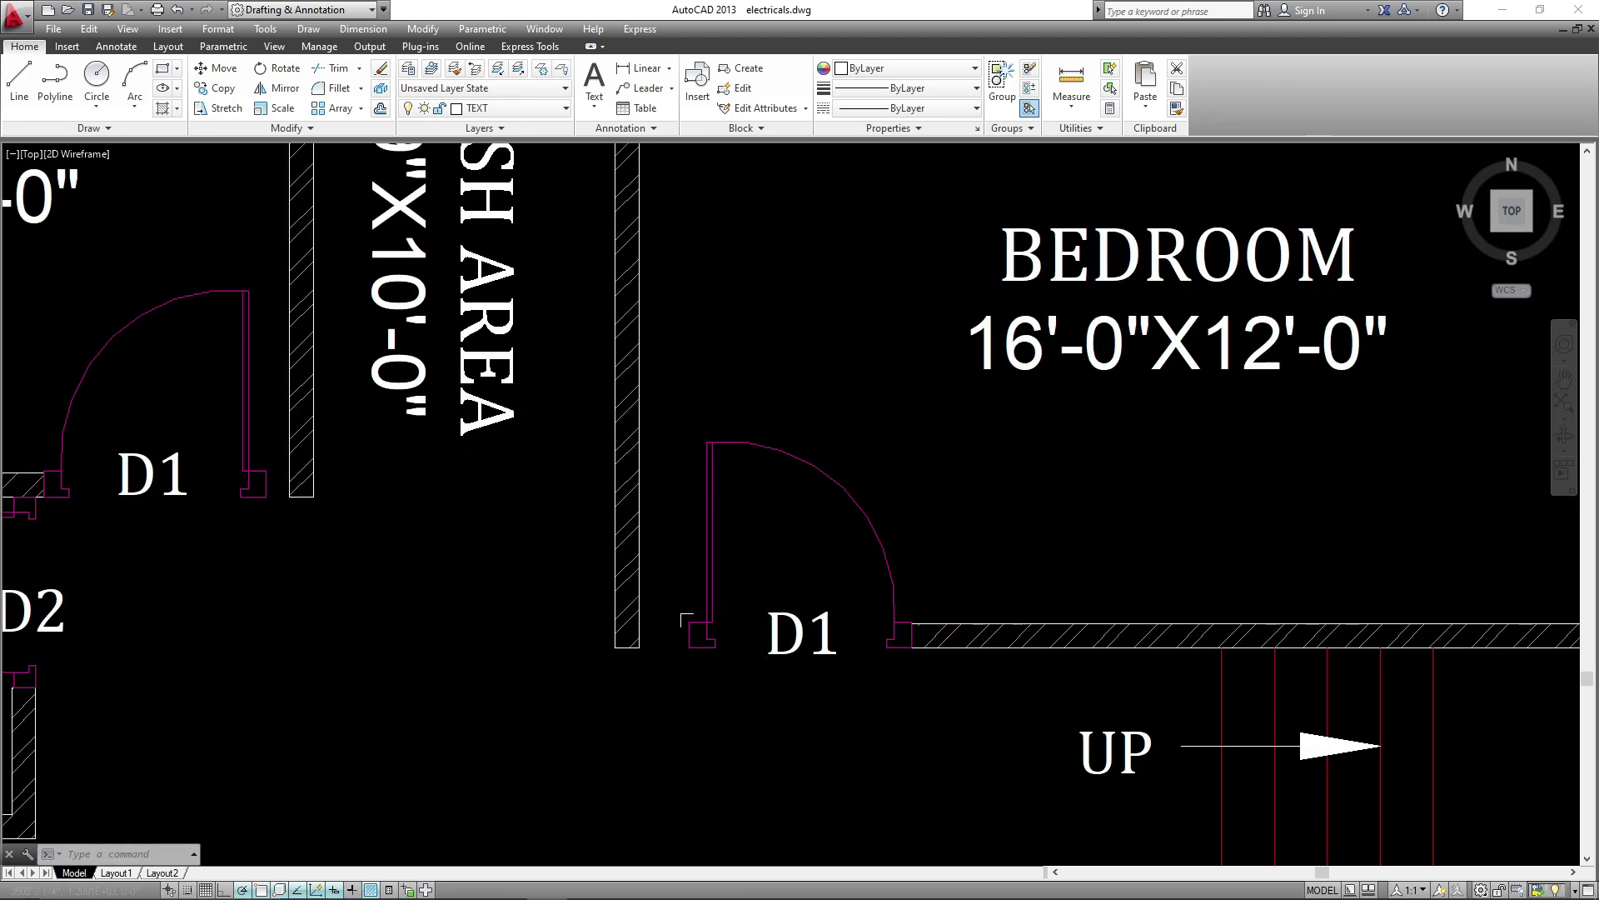
{"action": "scroll", "coordinate": [671, 695], "scroll_direction": "down", "scroll_amount": 2}
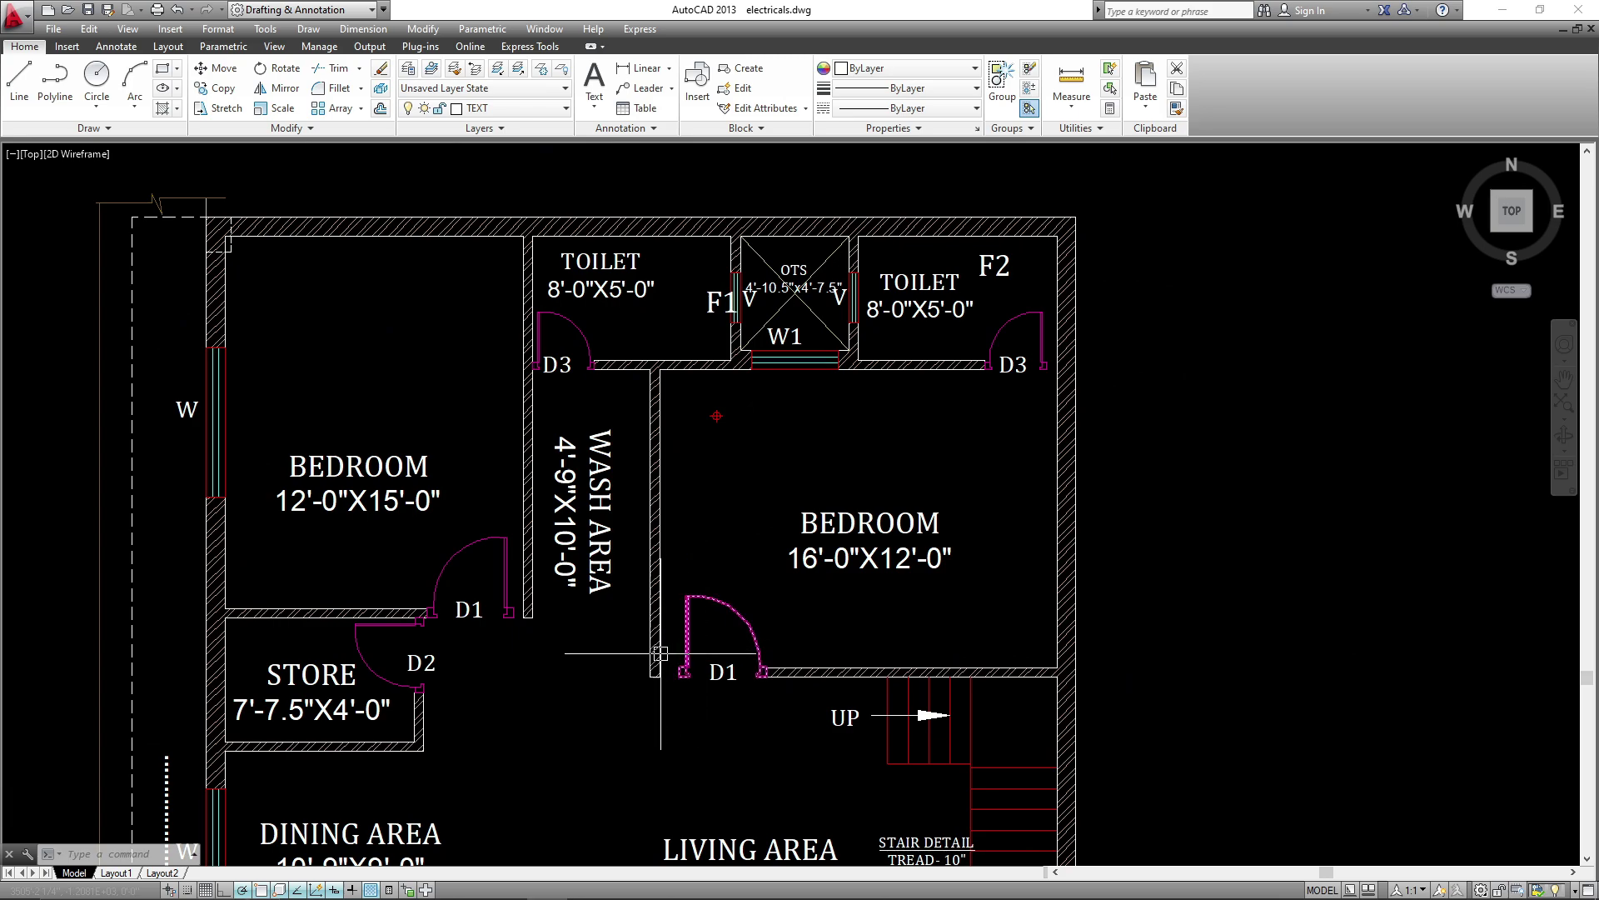
- Copy the column placement plan with its title, without the sheet border, into the empty space on the far side of the legend table
{"action": "middle_click_drag", "start_coordinate": [668, 658], "coordinate": [702, 686]}
{"action": "scroll", "coordinate": [788, 581], "scroll_direction": "down", "scroll_amount": 4}
{"action": "middle_click_drag", "start_coordinate": [665, 584], "coordinate": [933, 800]}
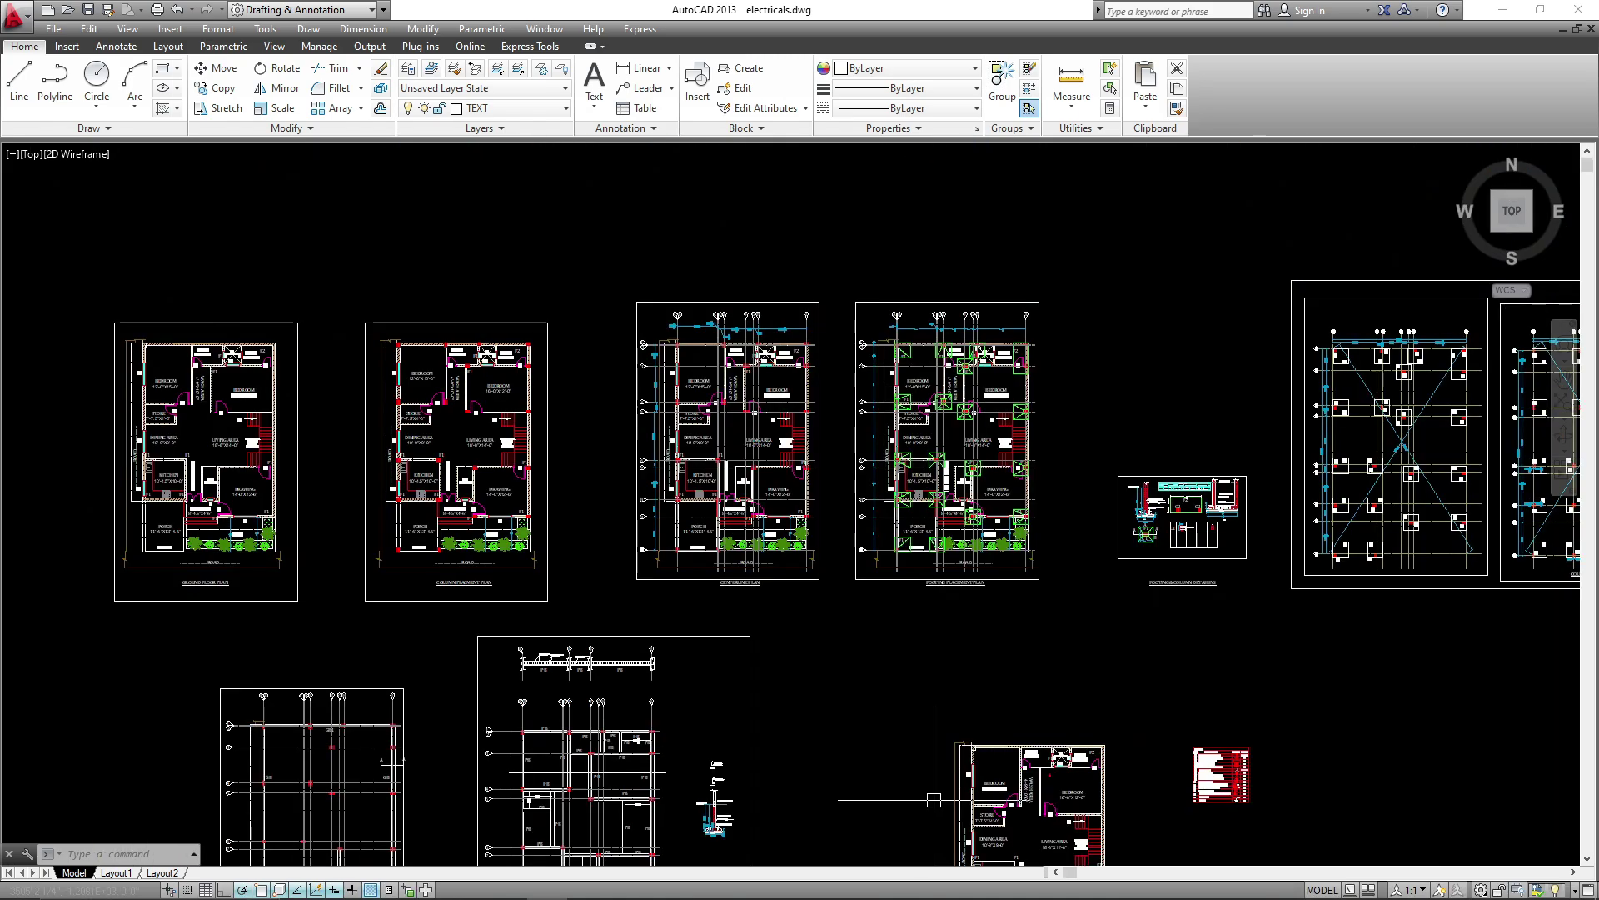
{"action": "scroll", "coordinate": [398, 544], "scroll_direction": "up", "scroll_amount": 3}
{"action": "scroll", "coordinate": [450, 737], "scroll_direction": "down", "scroll_amount": 2}
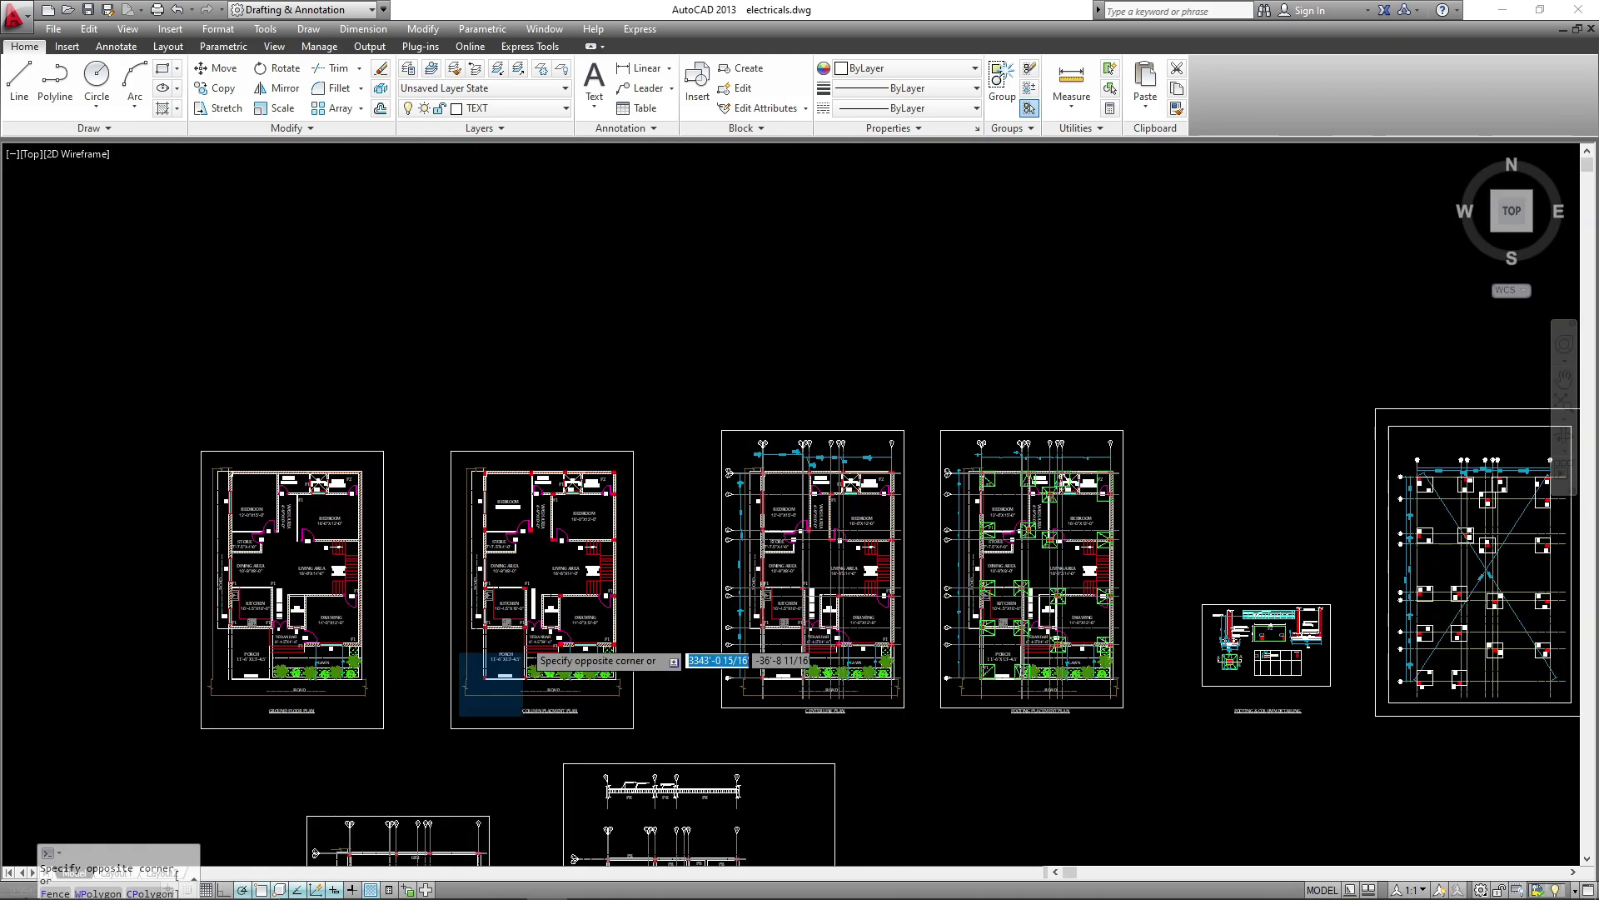
{"action": "left_click", "coordinate": [457, 721]}
{"action": "left_click", "coordinate": [642, 439]}
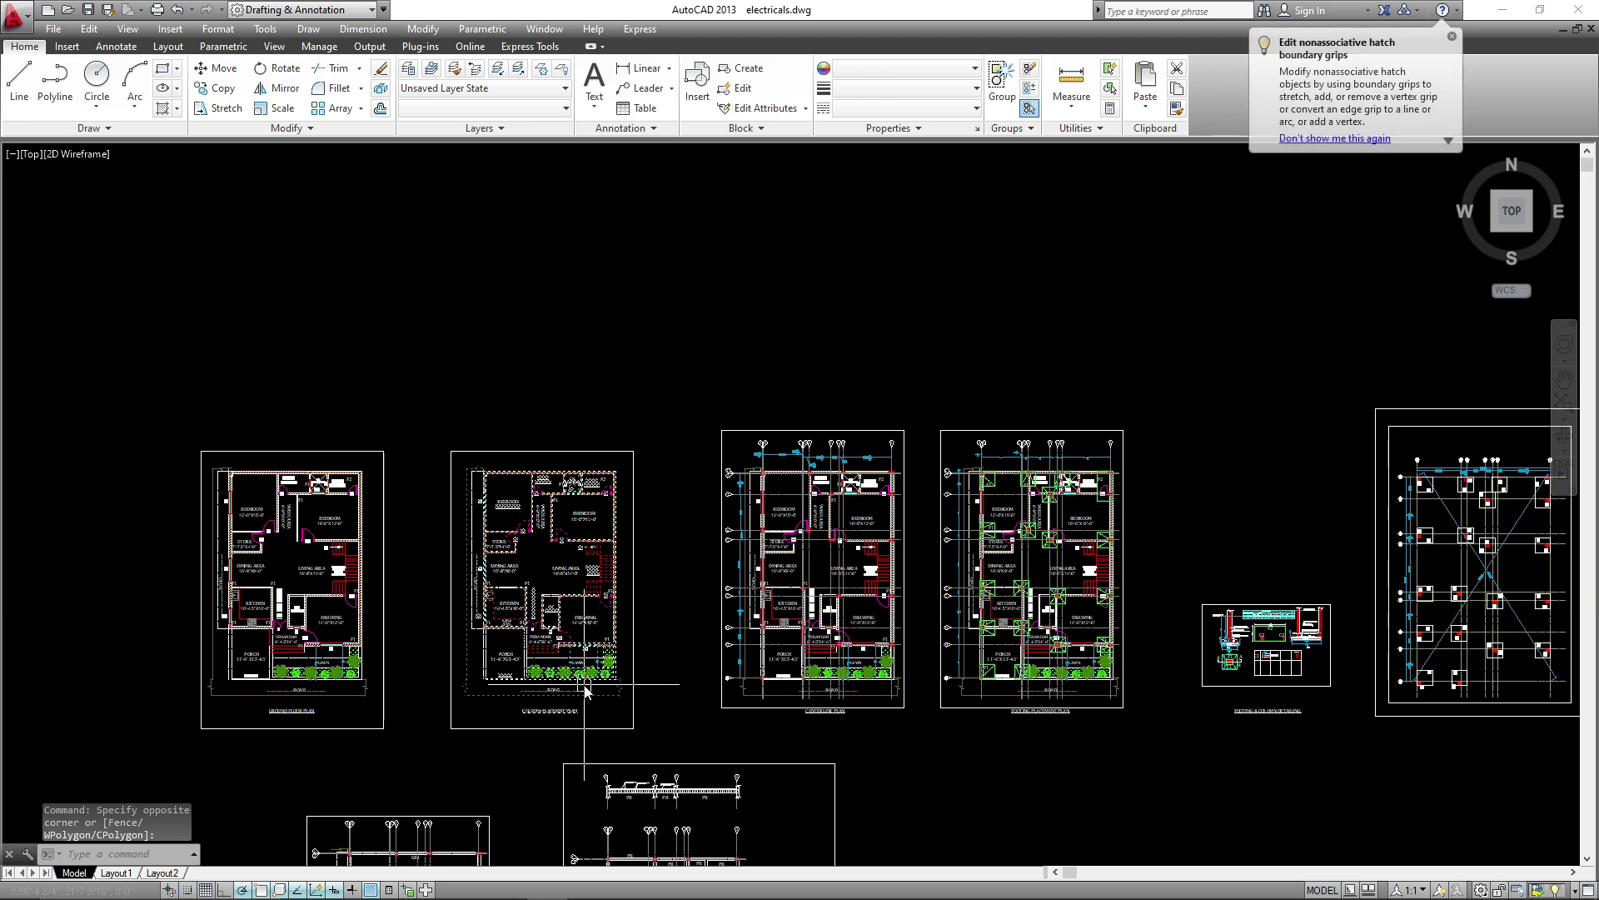
{"action": "type", "text": "CO"}
{"action": "key", "text": "Return"}
{"action": "left_click", "coordinate": [595, 585]}
{"action": "scroll", "coordinate": [405, 384], "scroll_direction": "down", "scroll_amount": 6}
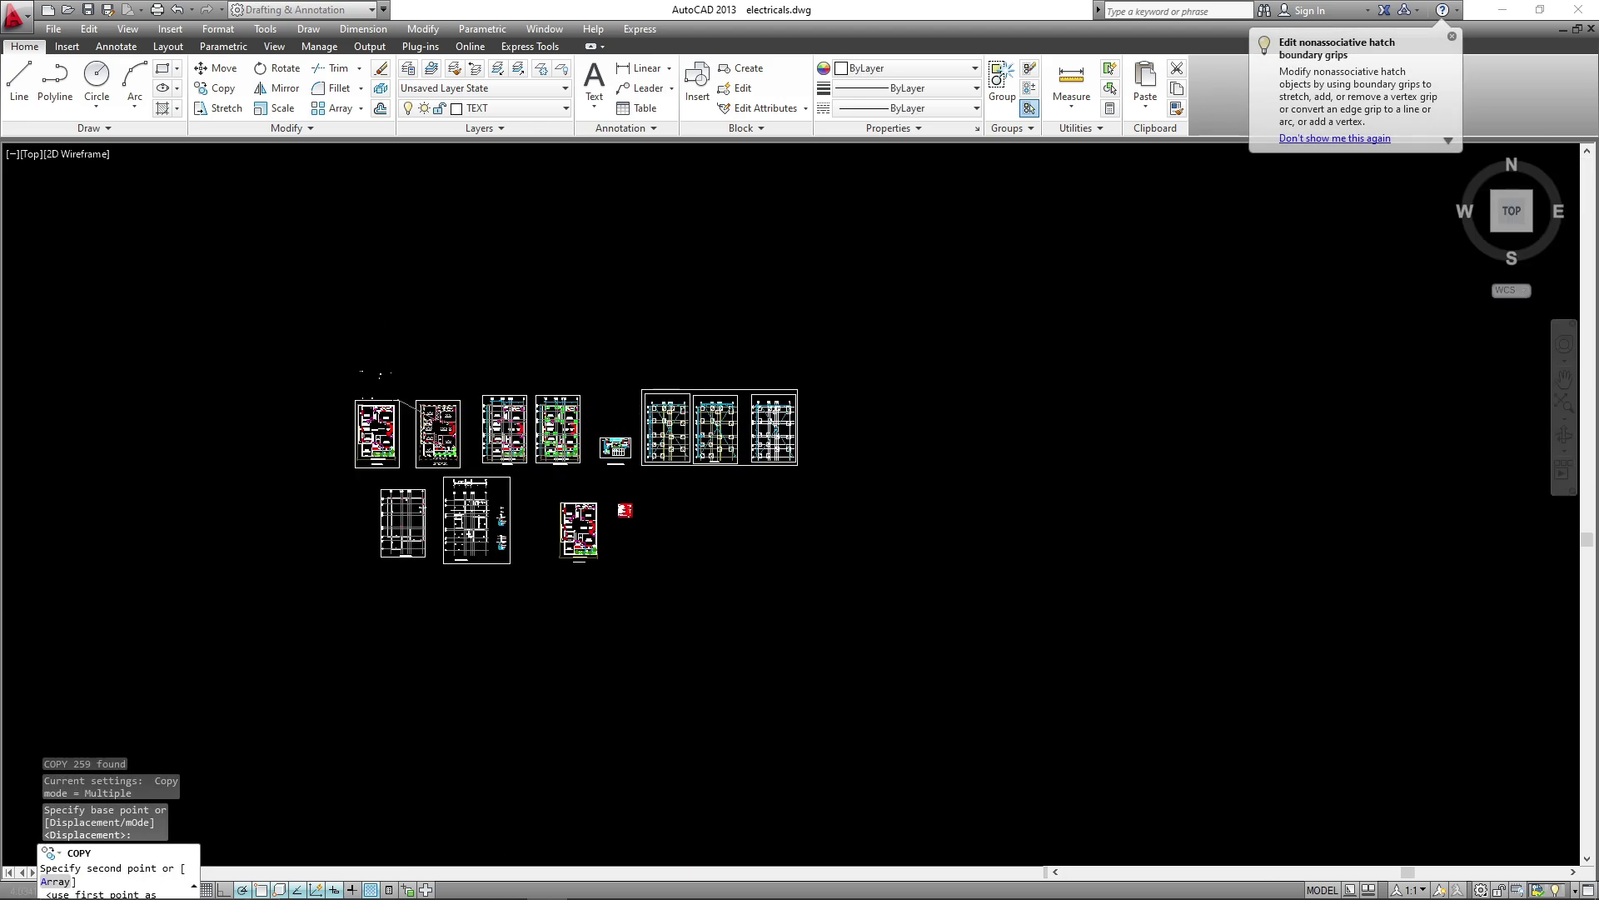
{"action": "scroll", "coordinate": [567, 516], "scroll_direction": "up", "scroll_amount": 6}
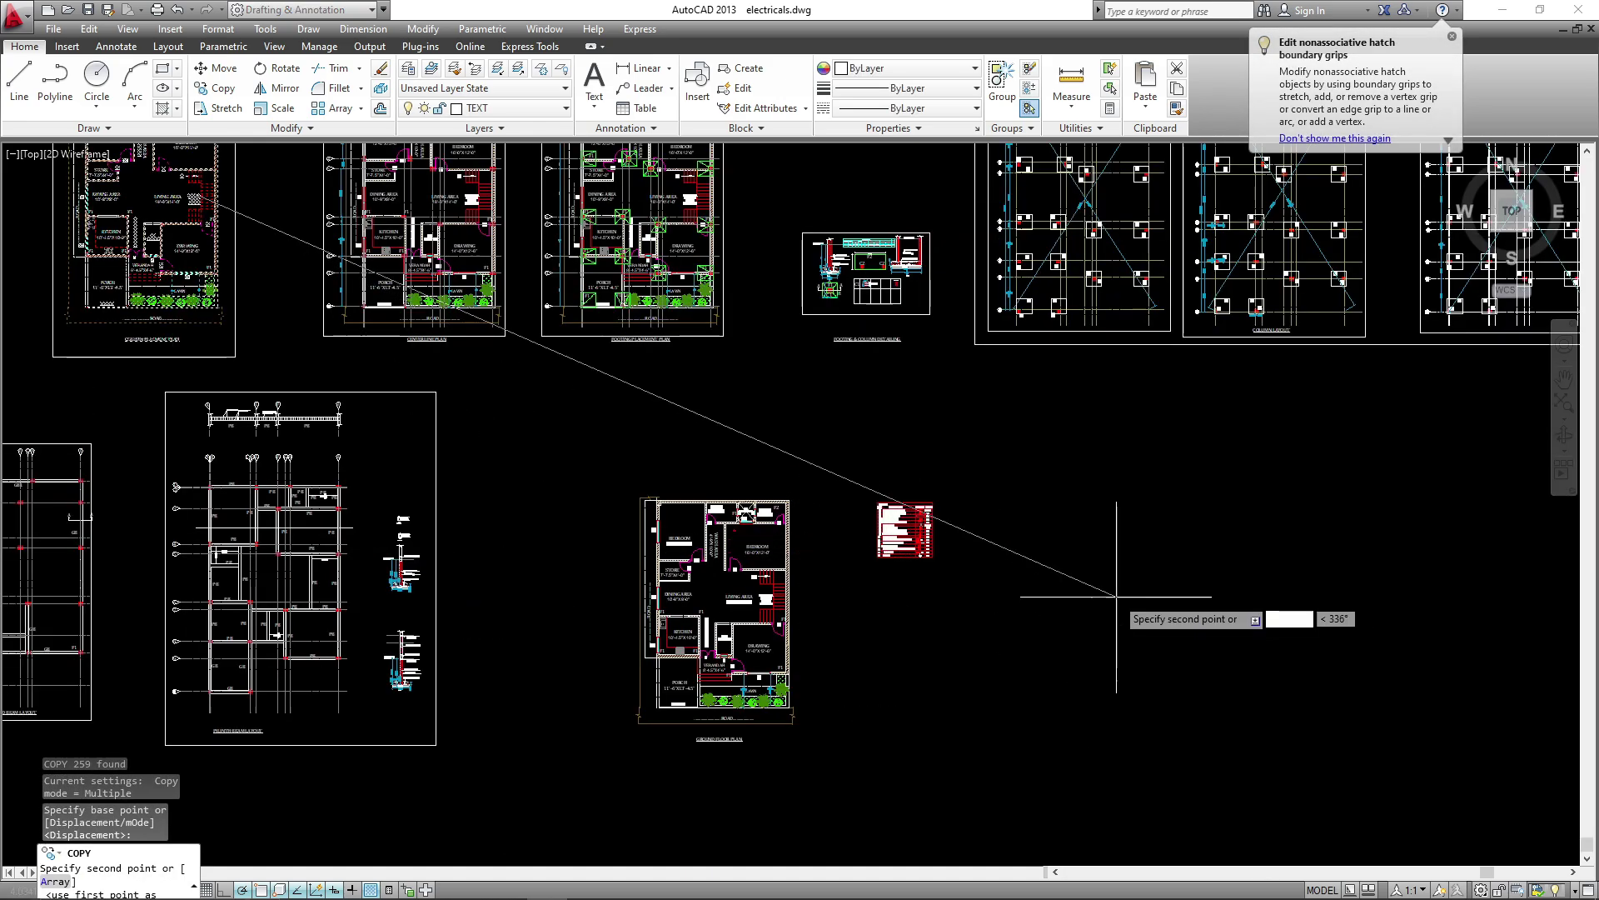
{"action": "left_click", "coordinate": [1084, 586]}
{"action": "key", "text": "Escape"}
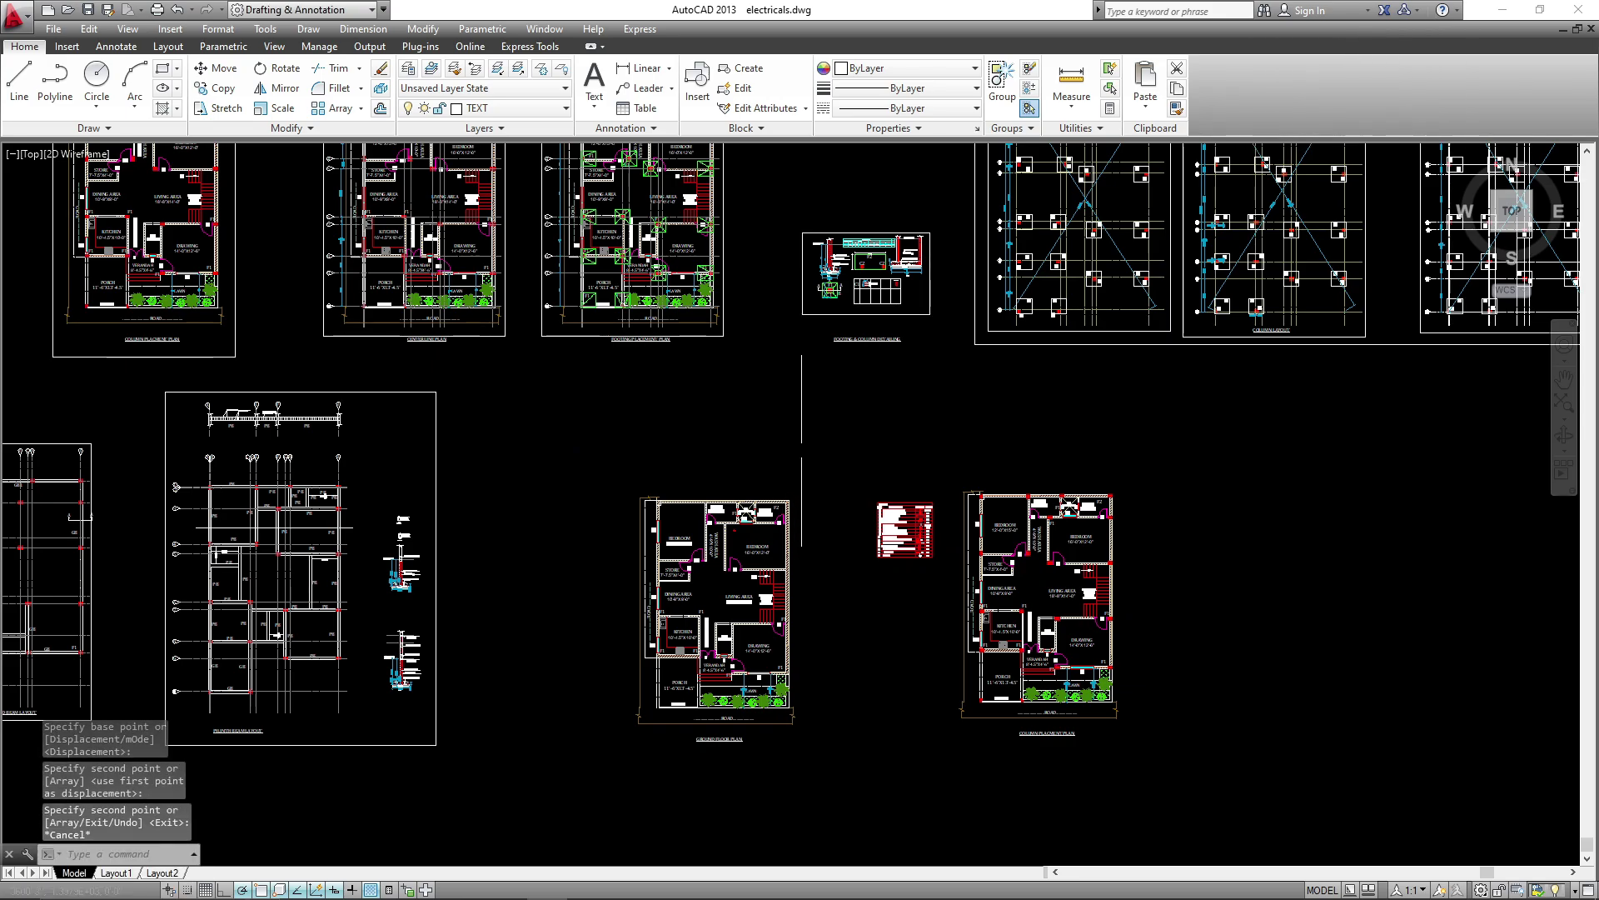
- Delete the earlier ground floor plan copy beside the legend, together with its title and the symbol placed in it
{"action": "left_click", "coordinate": [803, 450]}
{"action": "left_click", "coordinate": [545, 774]}
{"action": "key", "text": "Delete"}
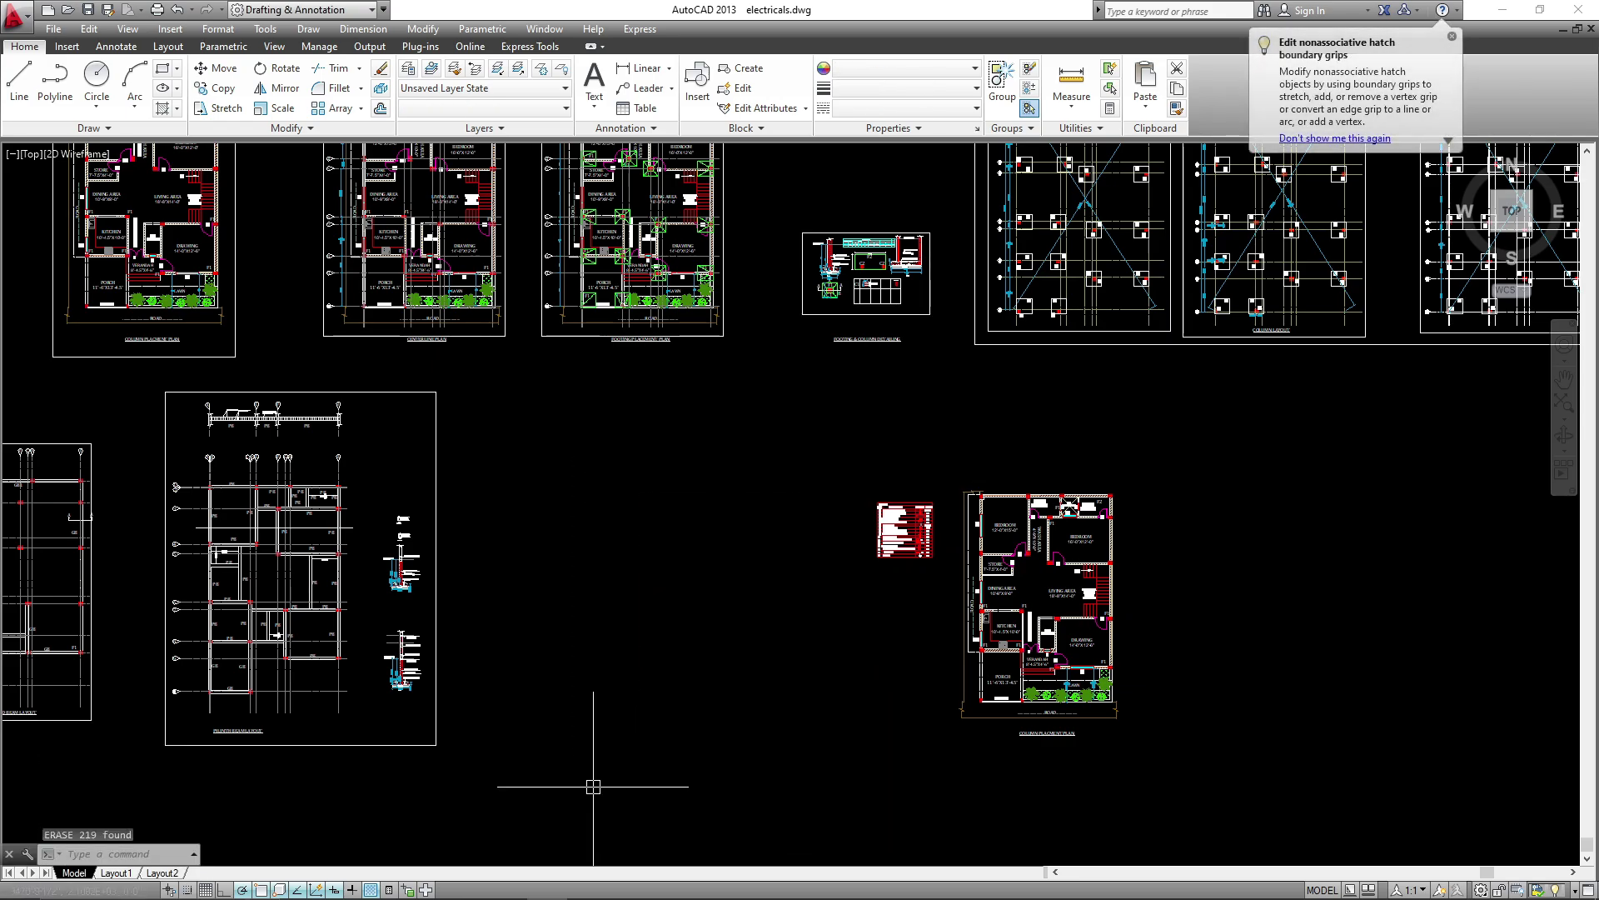
- Copy the legend's ceiling light symbol by its centre into the upper corner of the 12'-0"X15'-0" bedroom, near the window wall
{"action": "scroll", "coordinate": [1083, 566], "scroll_direction": "up", "scroll_amount": 6}
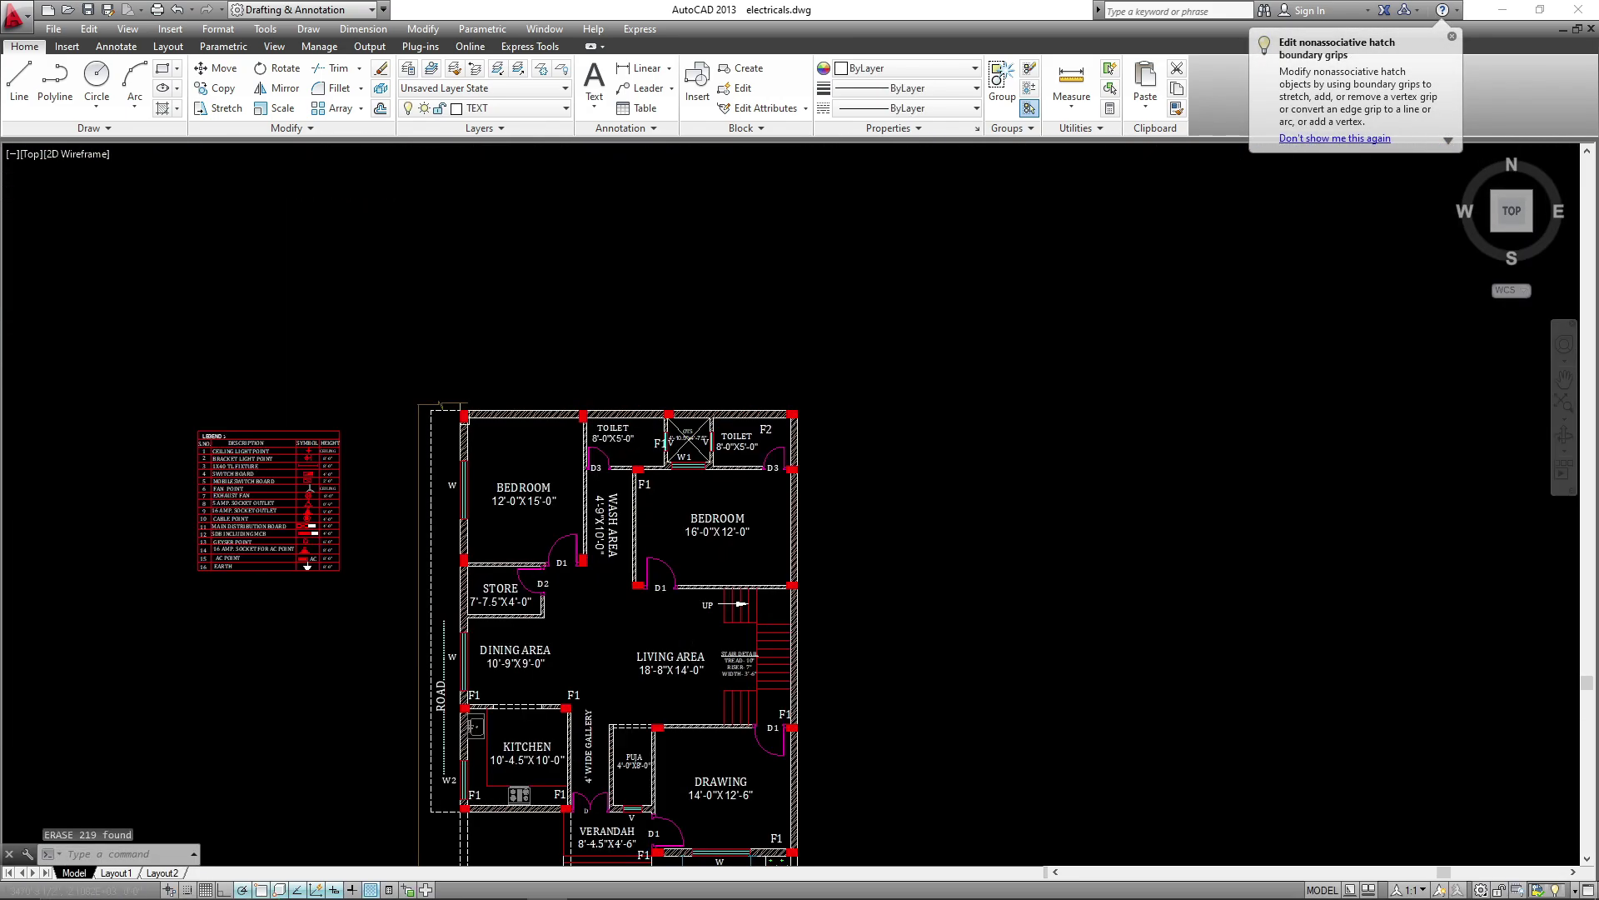
{"action": "scroll", "coordinate": [127, 492], "scroll_direction": "up", "scroll_amount": 5}
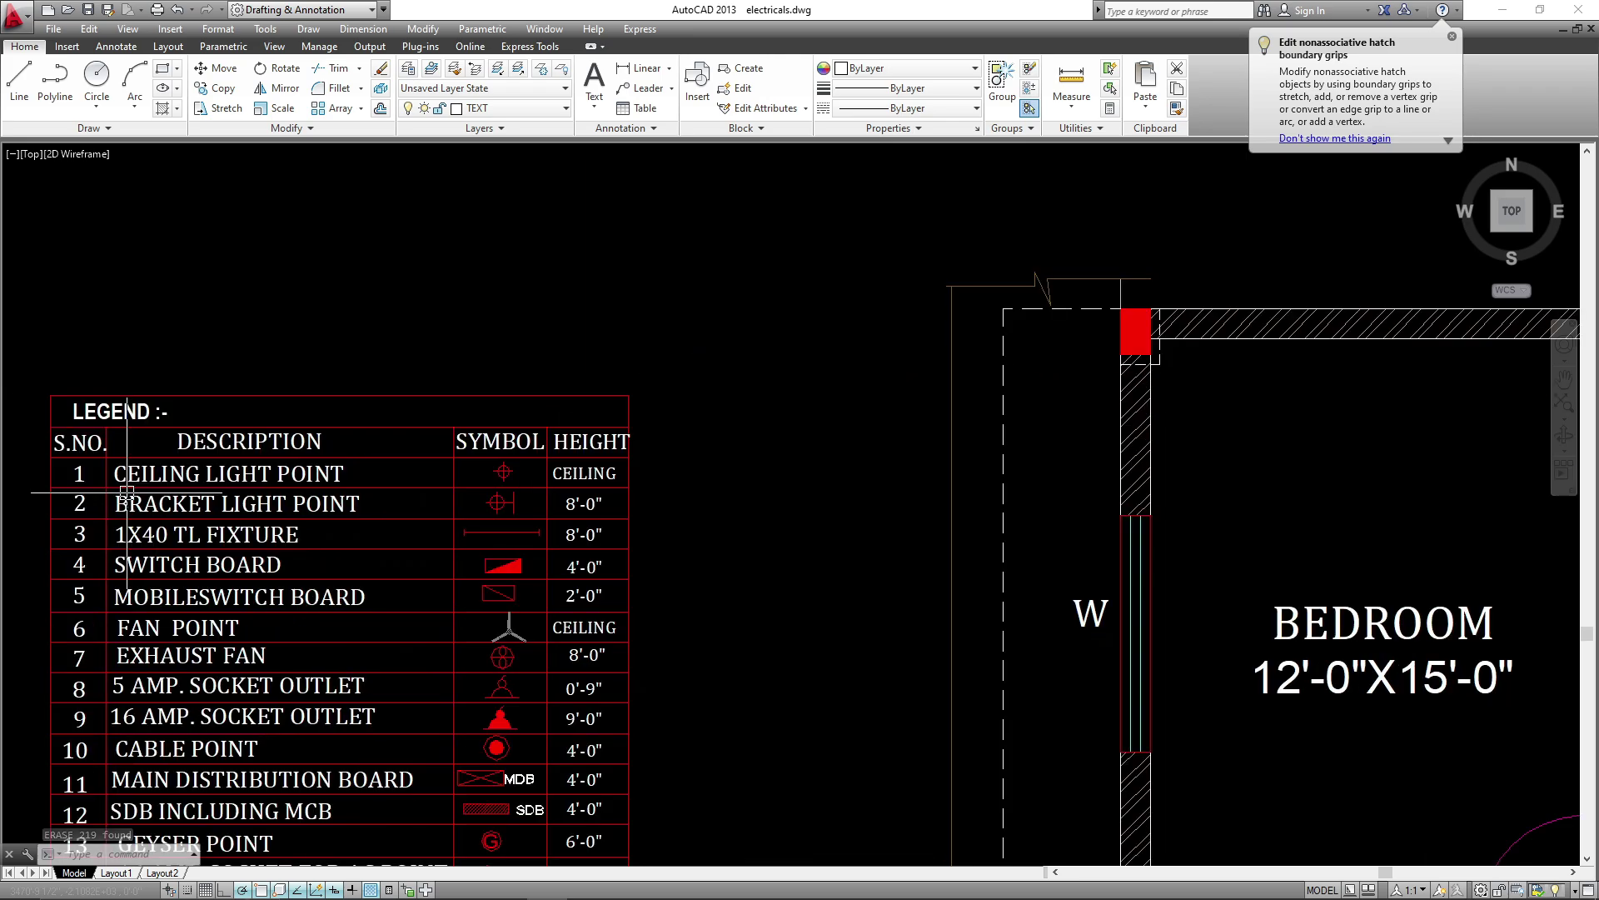
{"action": "left_click", "coordinate": [502, 479]}
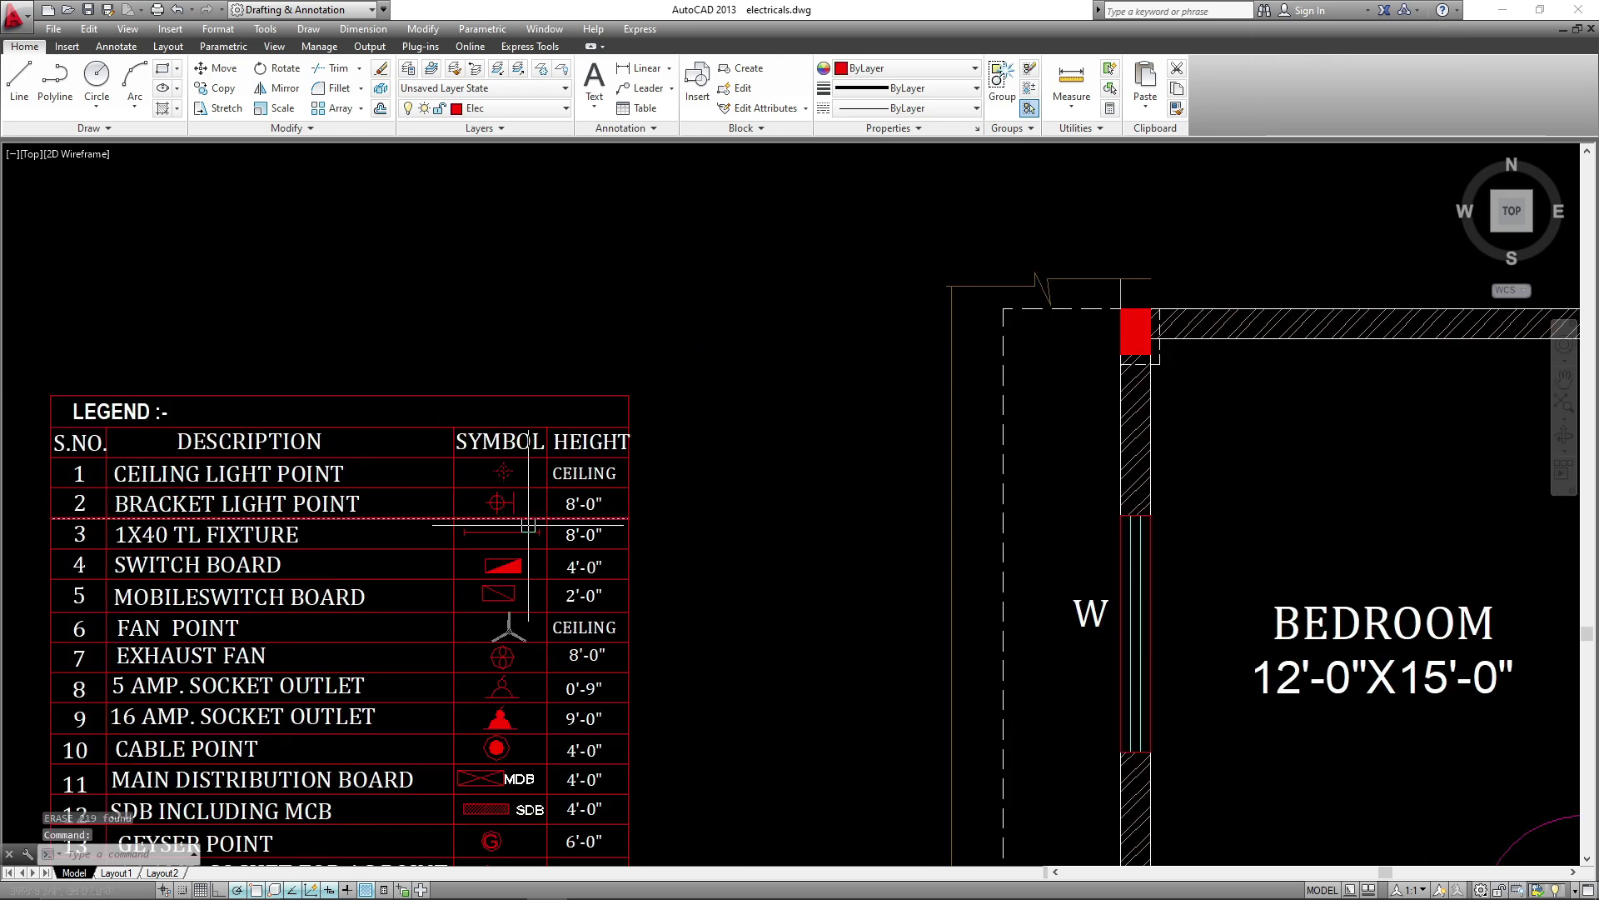
{"action": "type", "text": "c"}
{"action": "key", "text": "Return"}
{"action": "key", "text": "Escape"}
{"action": "type", "text": "co"}
{"action": "key", "text": "Return"}
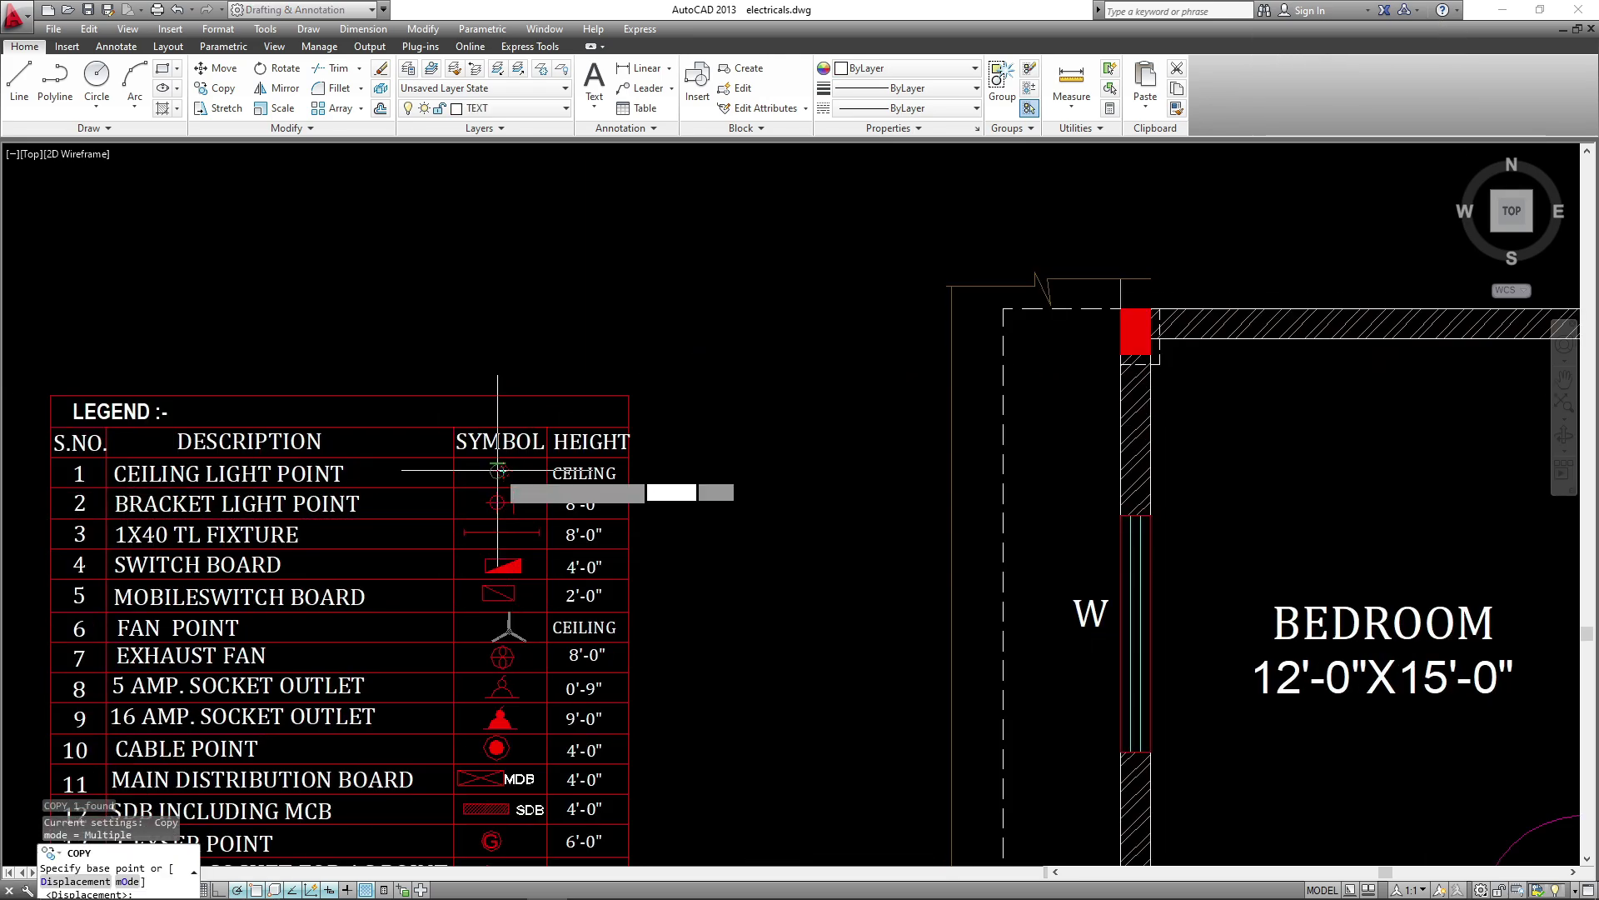
{"action": "left_click", "coordinate": [502, 472]}
{"action": "scroll", "coordinate": [342, 525], "scroll_direction": "down", "scroll_amount": 4}
{"action": "middle_click_drag", "start_coordinate": [780, 565], "coordinate": [750, 497]}
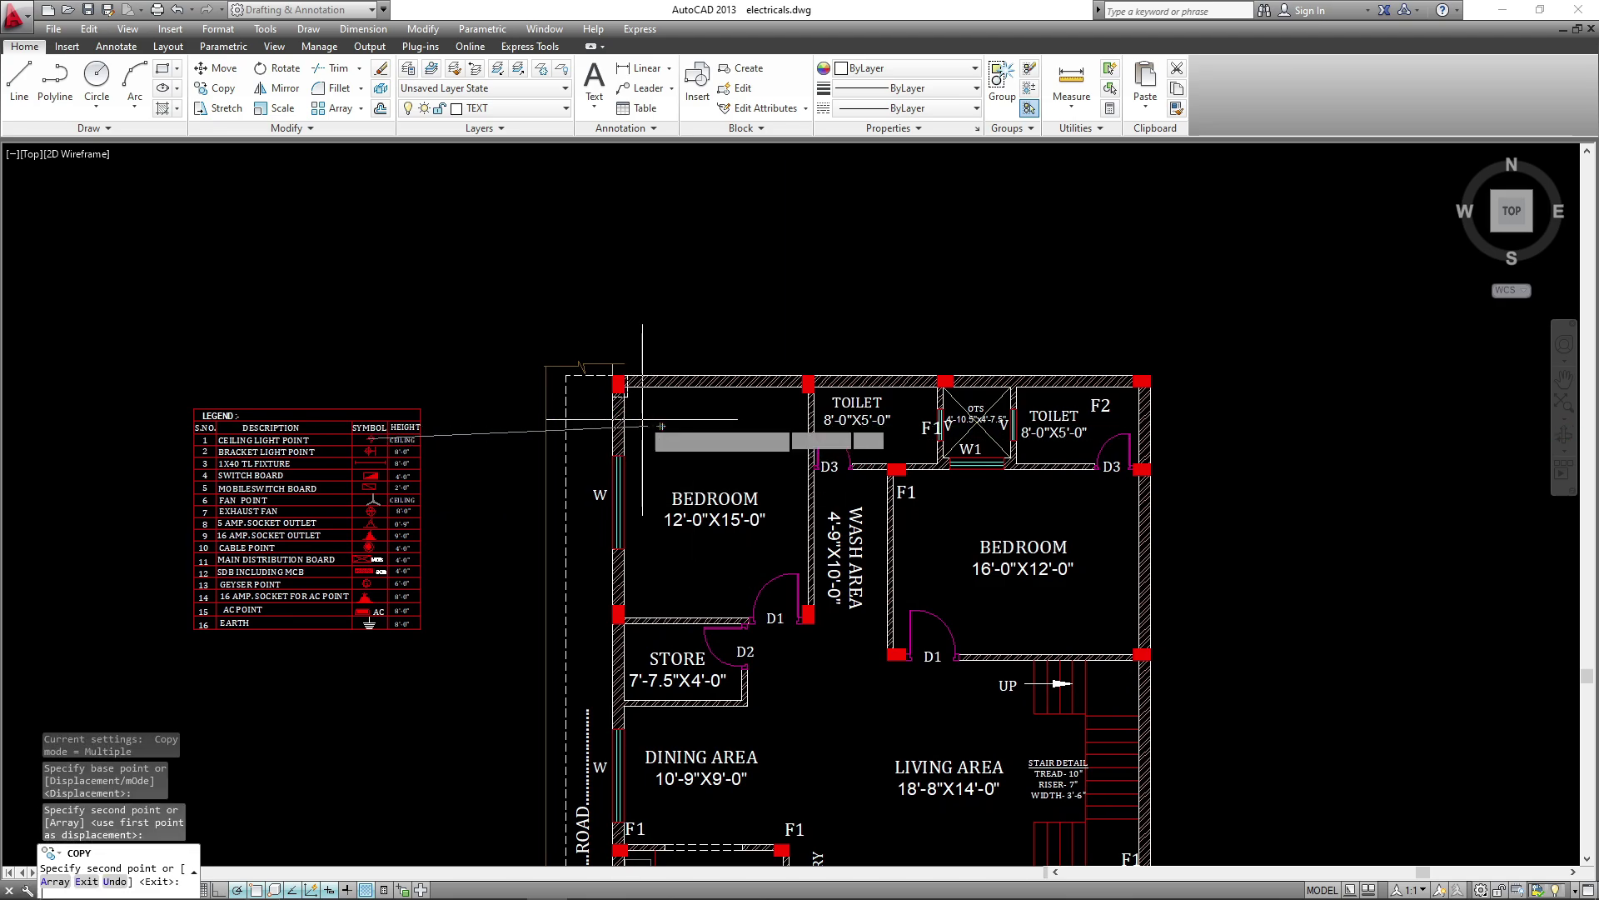
{"action": "key", "text": "Escape"}
- Offset the upper wall's and the window wall's inner faces 24 inches into the 12'-0"X15'-0" bedroom
{"action": "scroll", "coordinate": [662, 397], "scroll_direction": "up", "scroll_amount": 6}
{"action": "middle_click_drag", "start_coordinate": [729, 506], "coordinate": [739, 317]}
{"action": "scroll", "coordinate": [709, 438], "scroll_direction": "down", "scroll_amount": 2}
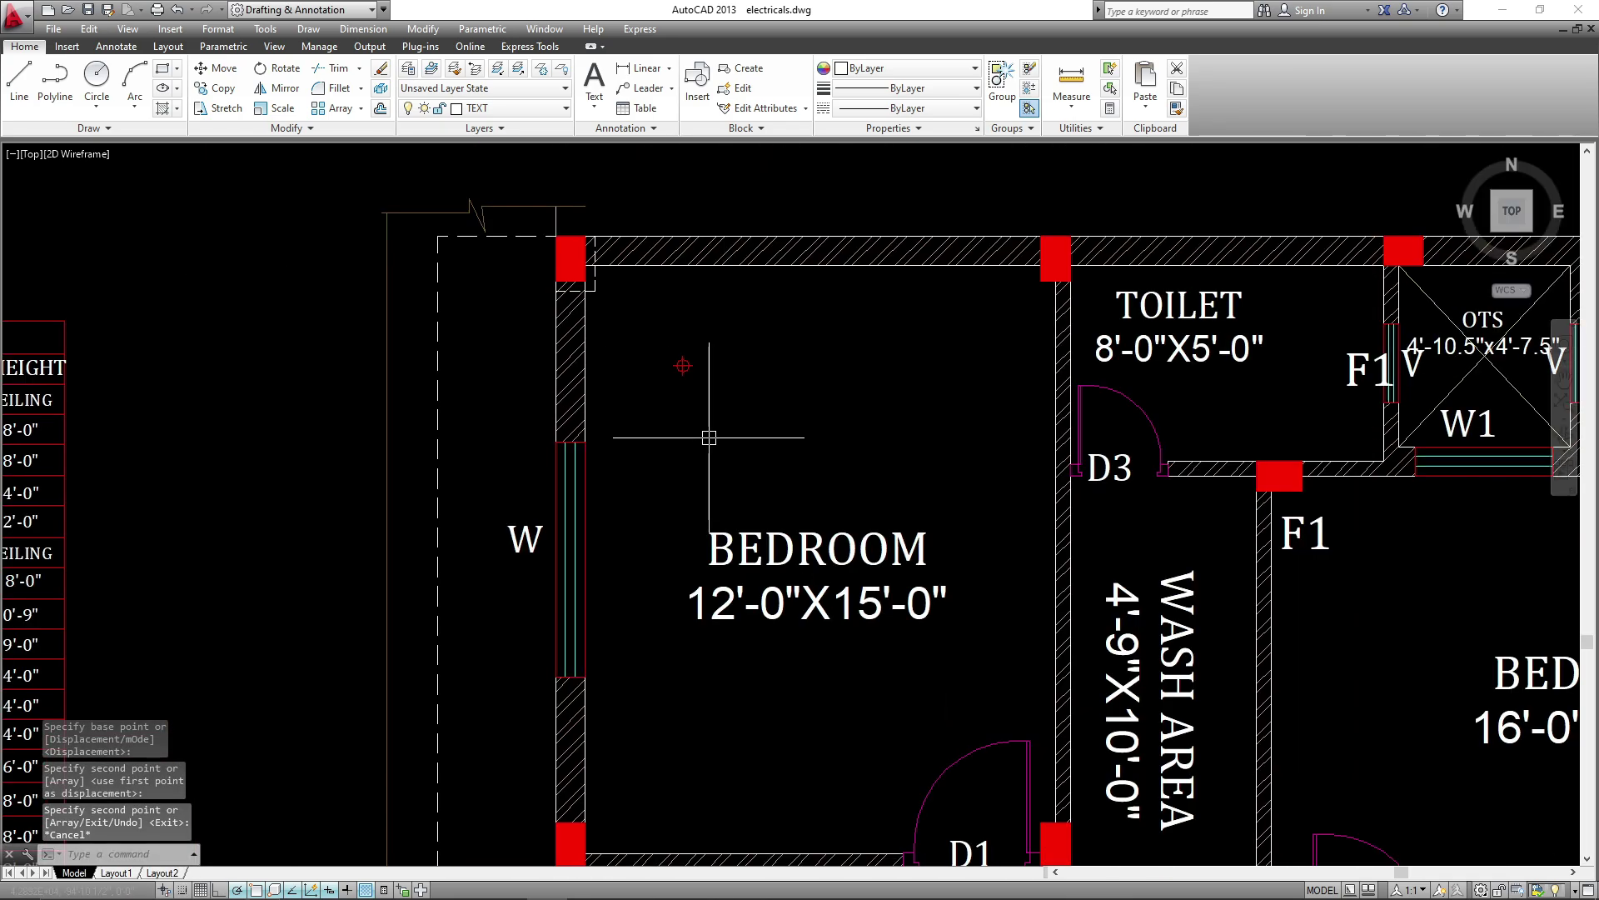
{"action": "middle_click_drag", "start_coordinate": [830, 495], "coordinate": [833, 525]}
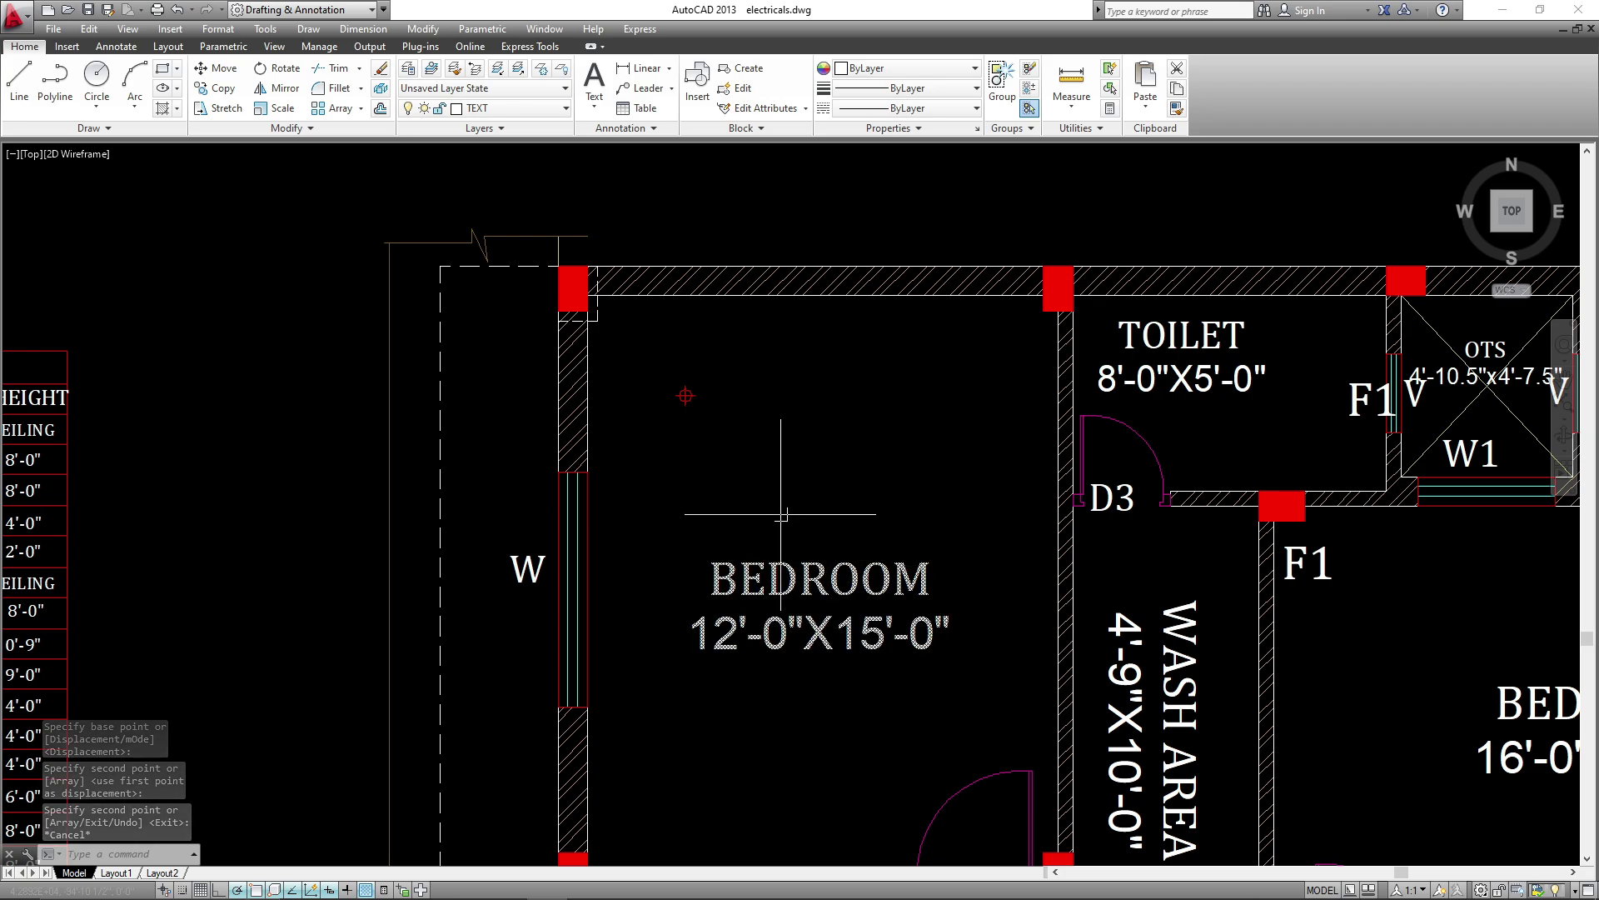
{"action": "middle_click_drag", "start_coordinate": [760, 434], "coordinate": [783, 458]}
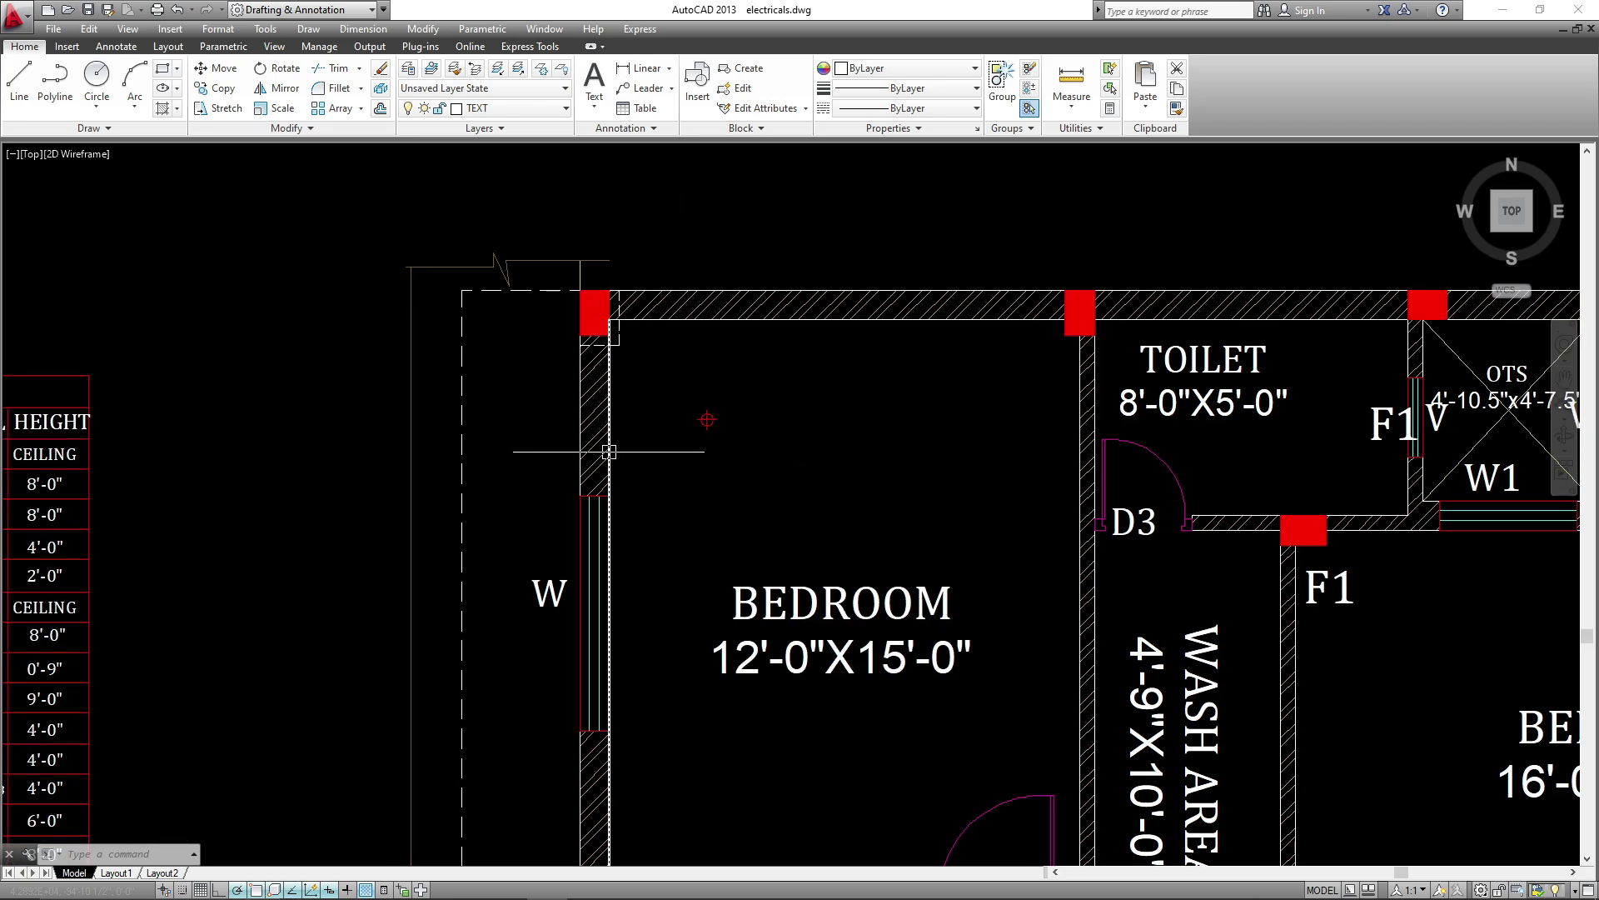
{"action": "key", "text": "Escape"}
{"action": "key", "text": "Escape"}
{"action": "key", "text": "Escape"}
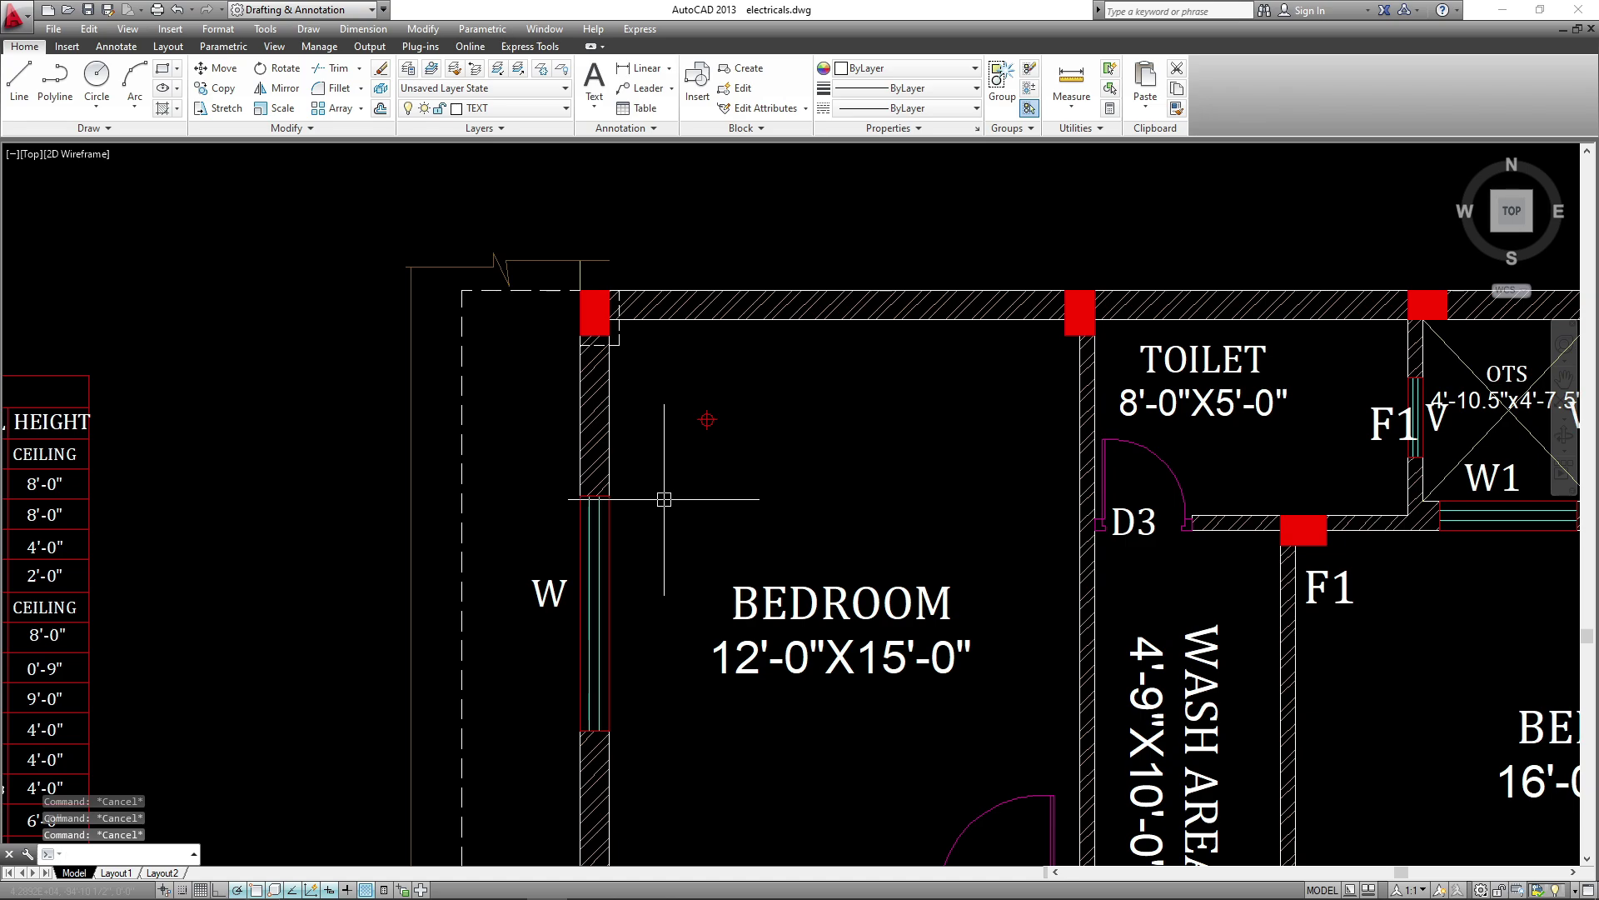
{"action": "type", "text": "o"}
{"action": "key", "text": "Return"}
{"action": "type", "text": "24"}
{"action": "key", "text": "Return"}
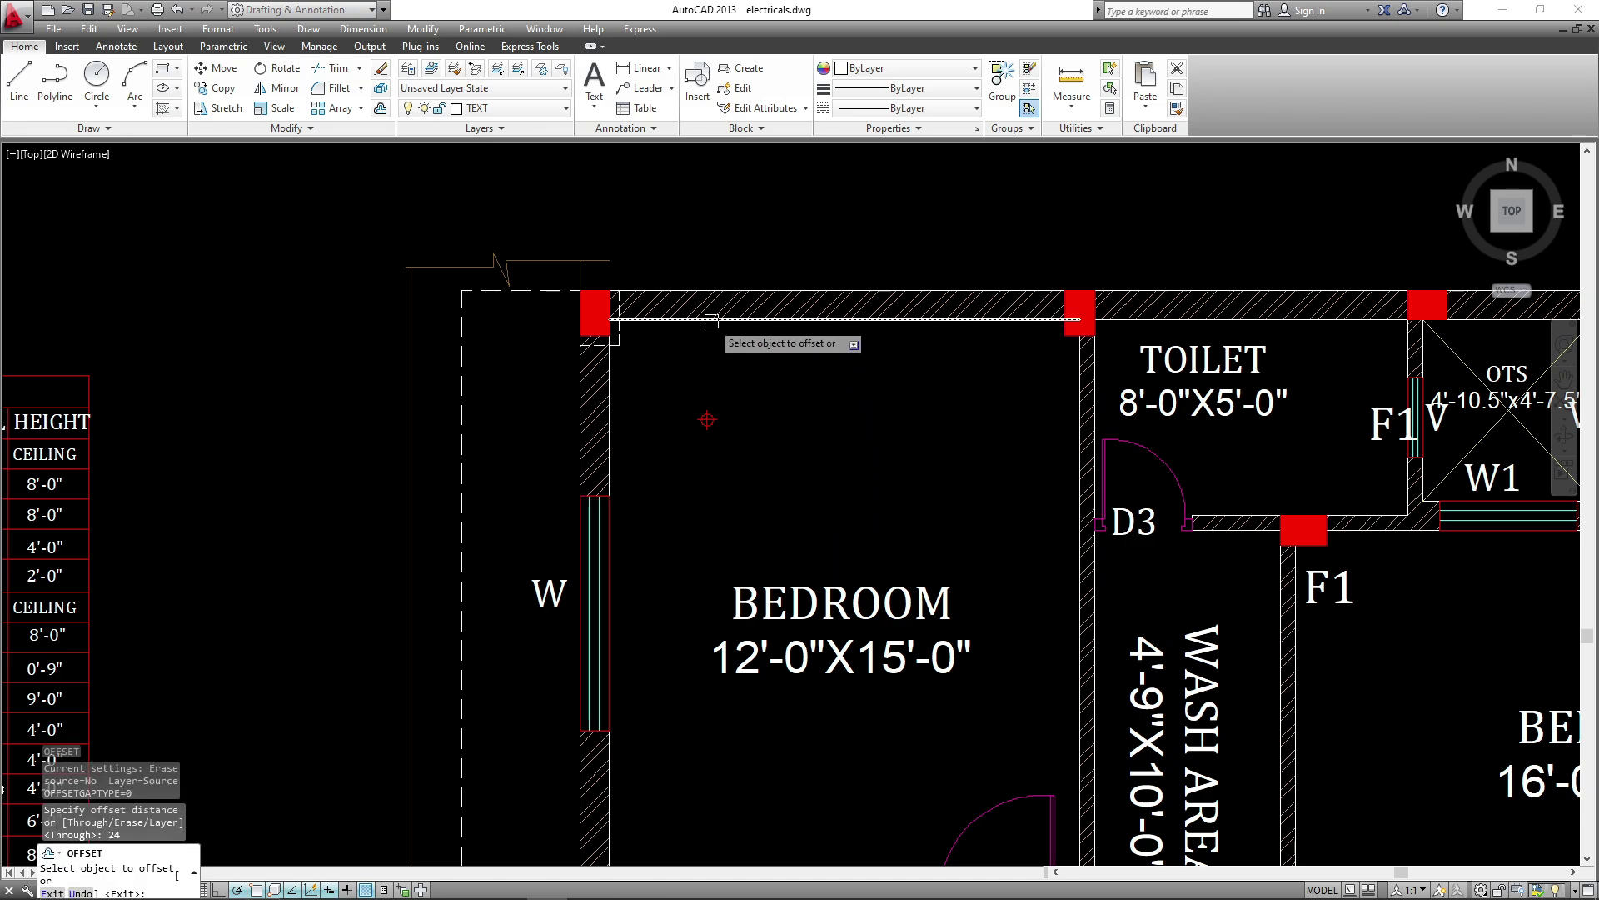
{"action": "left_click", "coordinate": [710, 320]}
{"action": "left_click", "coordinate": [667, 375]}
{"action": "left_click", "coordinate": [609, 450]}
{"action": "left_click", "coordinate": [717, 483]}
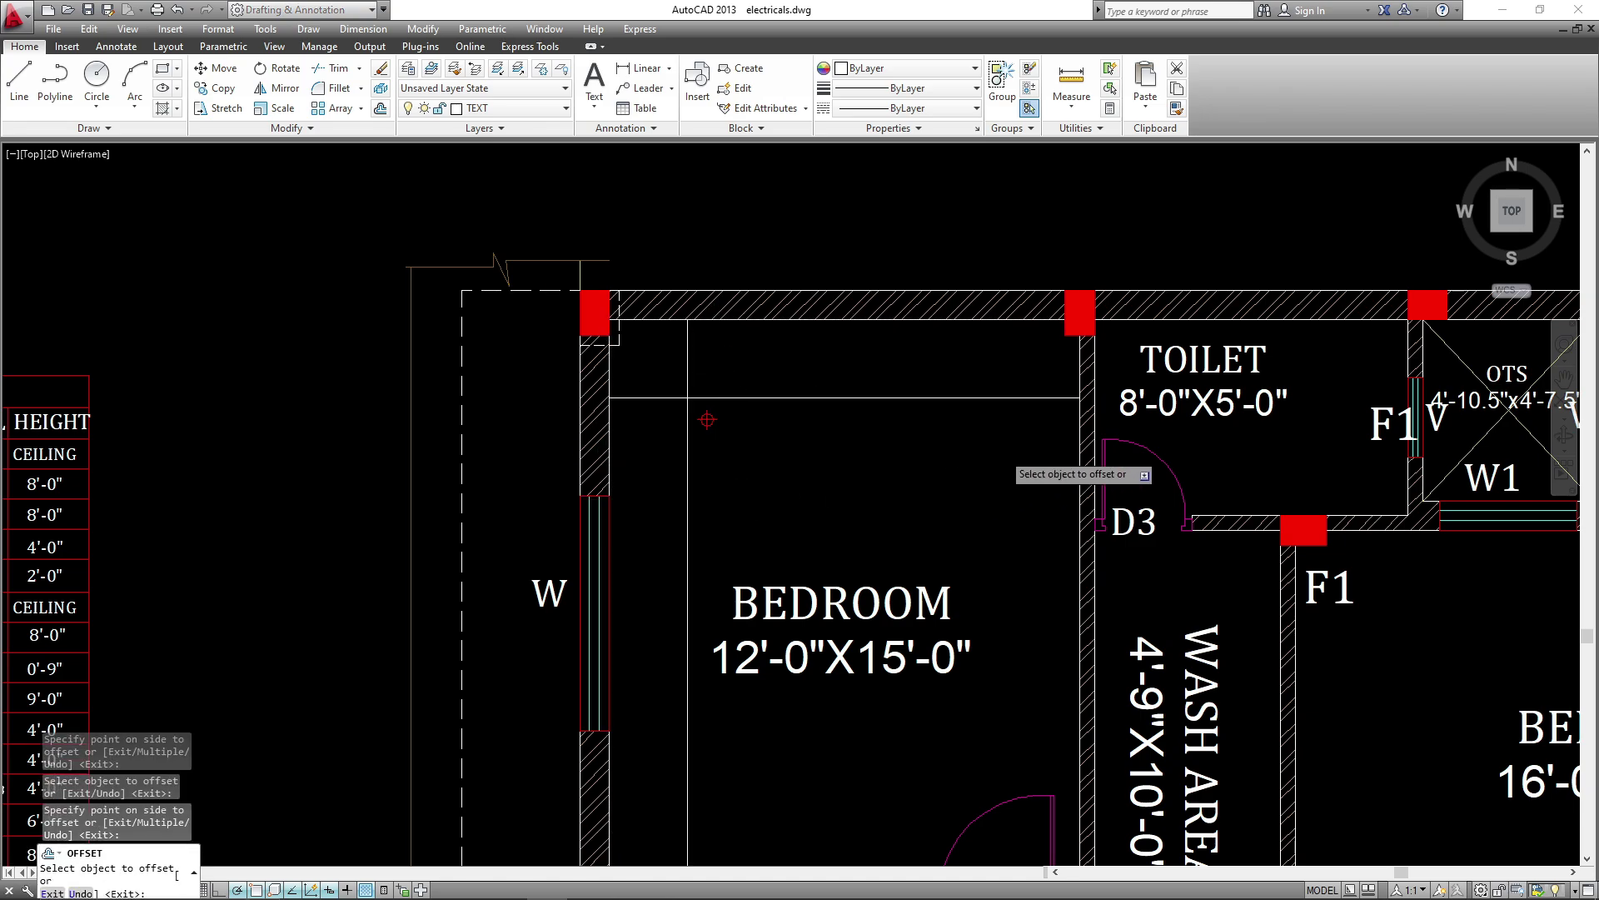
- Offset the inner faces of the wash-area-side wall and the store-side wall into the 12'-0"X15'-0" bedroom by the same distance
{"action": "left_click", "coordinate": [1077, 419]}
{"action": "left_click", "coordinate": [925, 454]}
{"action": "middle_click_drag", "start_coordinate": [852, 468], "coordinate": [755, 301]}
{"action": "left_click", "coordinate": [710, 736]}
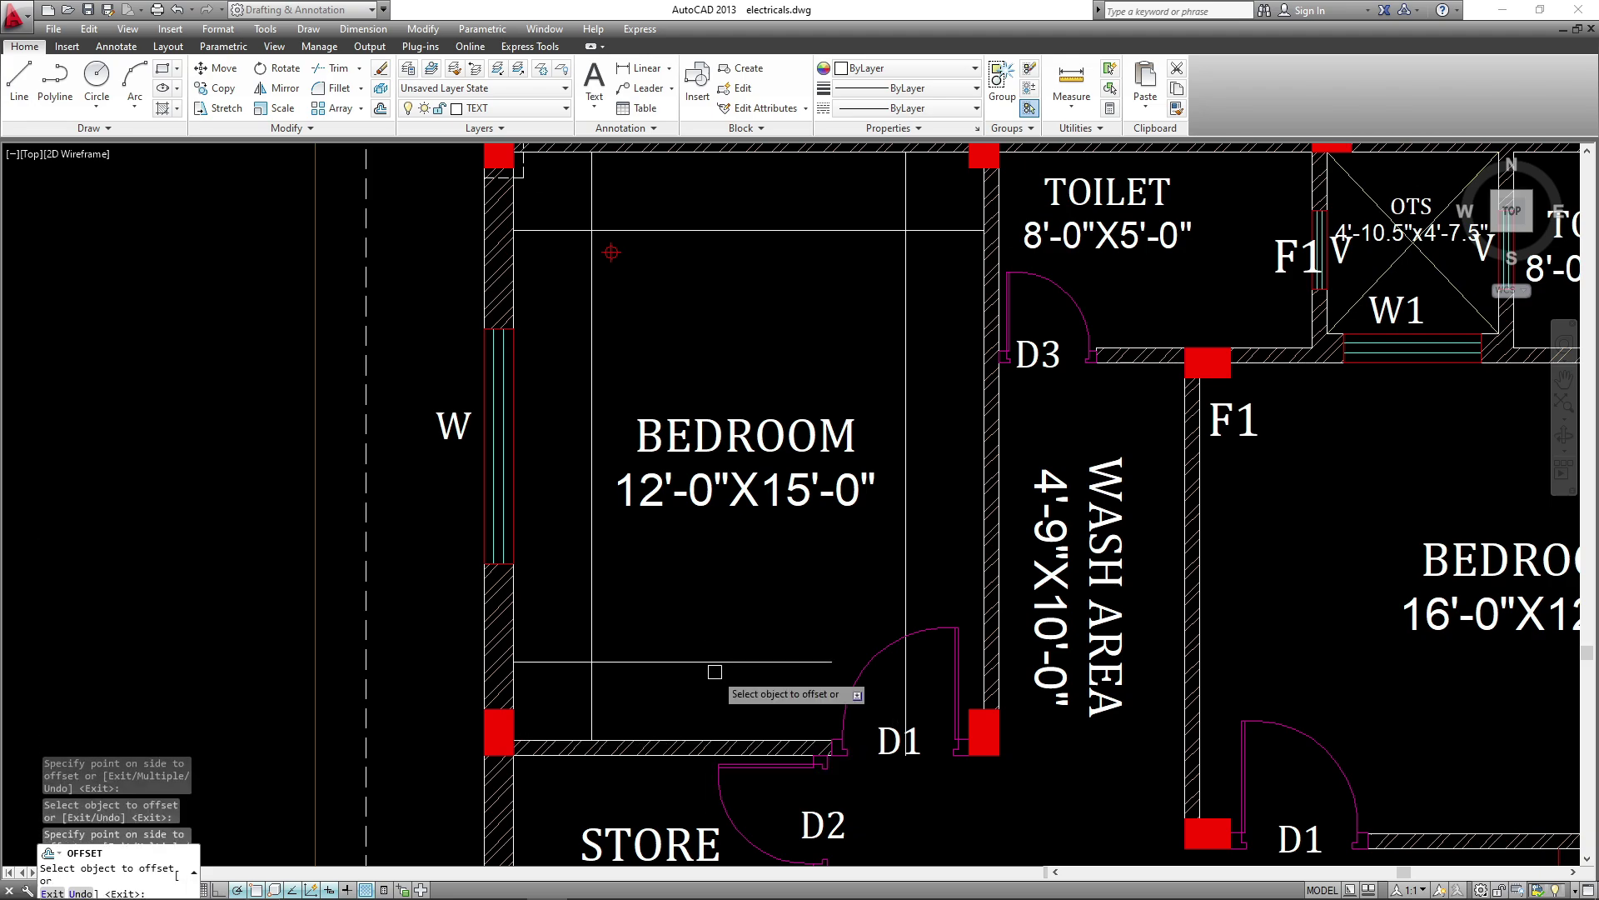
{"action": "left_click", "coordinate": [691, 679]}
{"action": "key", "text": "Escape"}
- Draw a rectangle through the opposite intersections of the four offset lines in the 12'-0"X15'-0" bedroom
{"action": "type", "text": "rec"}
{"action": "key", "text": "Return"}
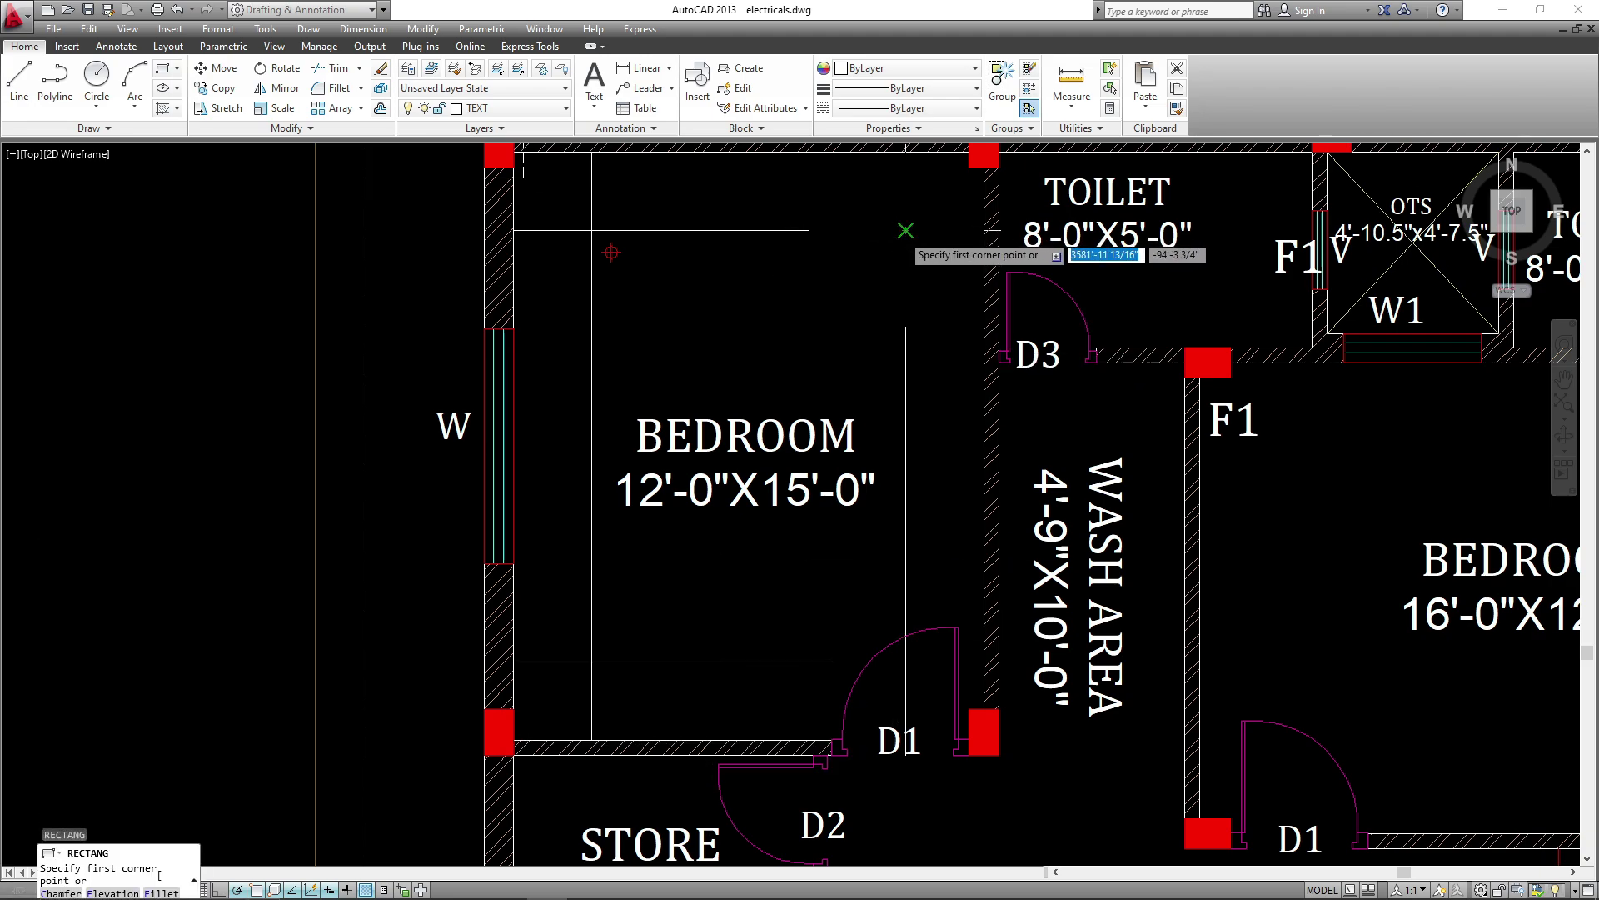
{"action": "left_click", "coordinate": [591, 662]}
- Delete the four offset helper lines around the rectangle in the 12'-0"X15'-0" bedroom
{"action": "left_click", "coordinate": [555, 704]}
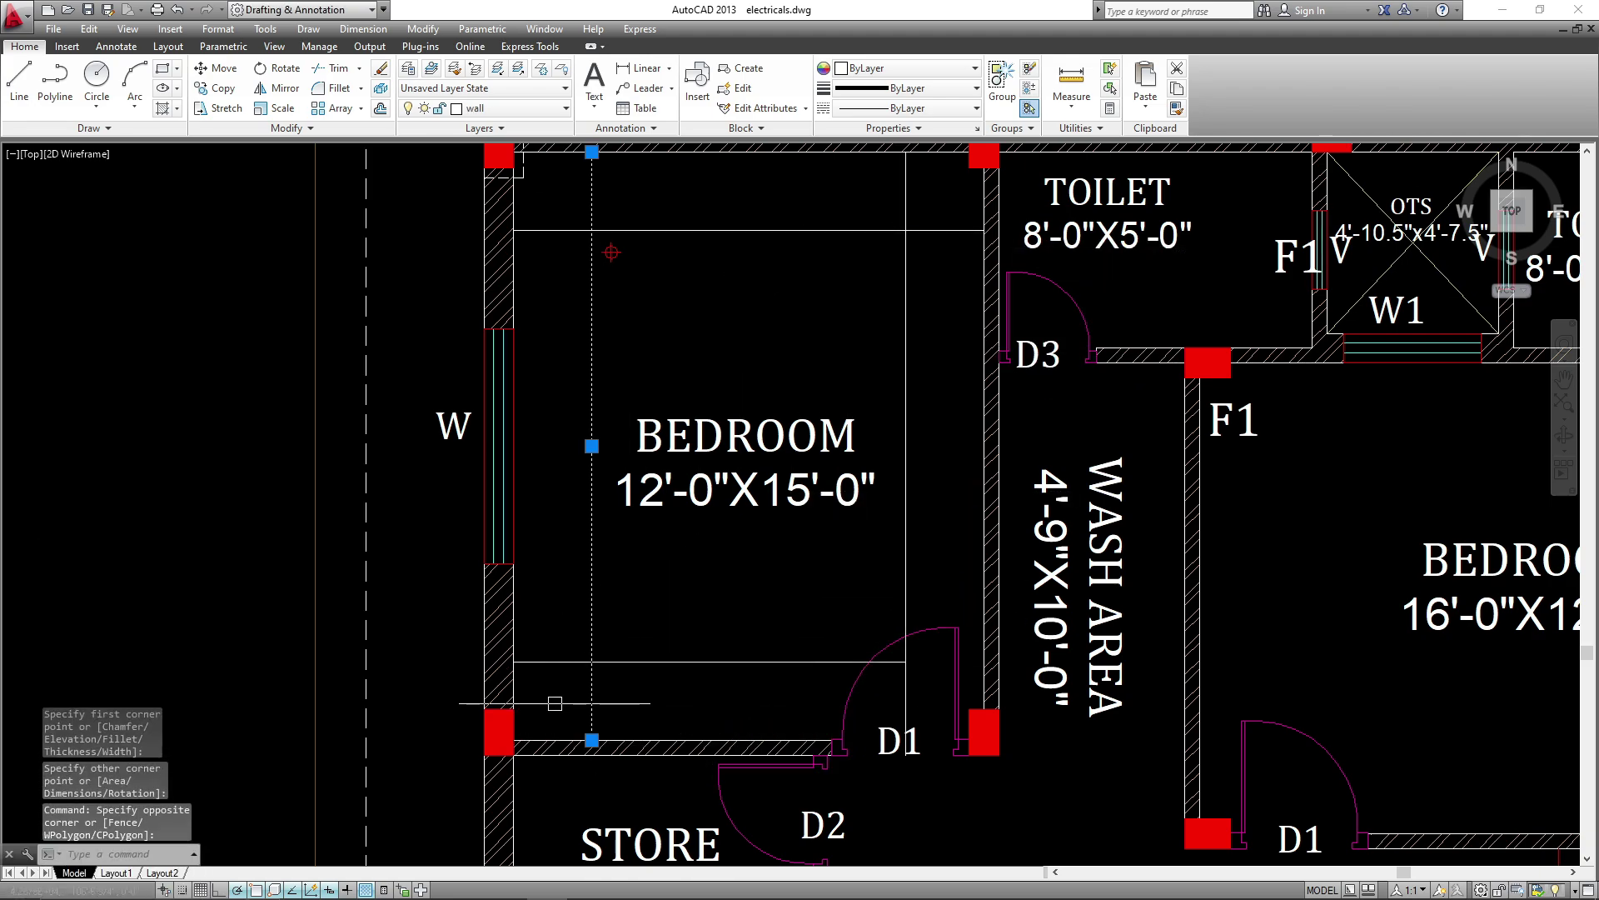
{"action": "key", "text": "Delete"}
{"action": "left_click", "coordinate": [573, 632]}
{"action": "left_click", "coordinate": [550, 678]}
{"action": "key", "text": "Delete"}
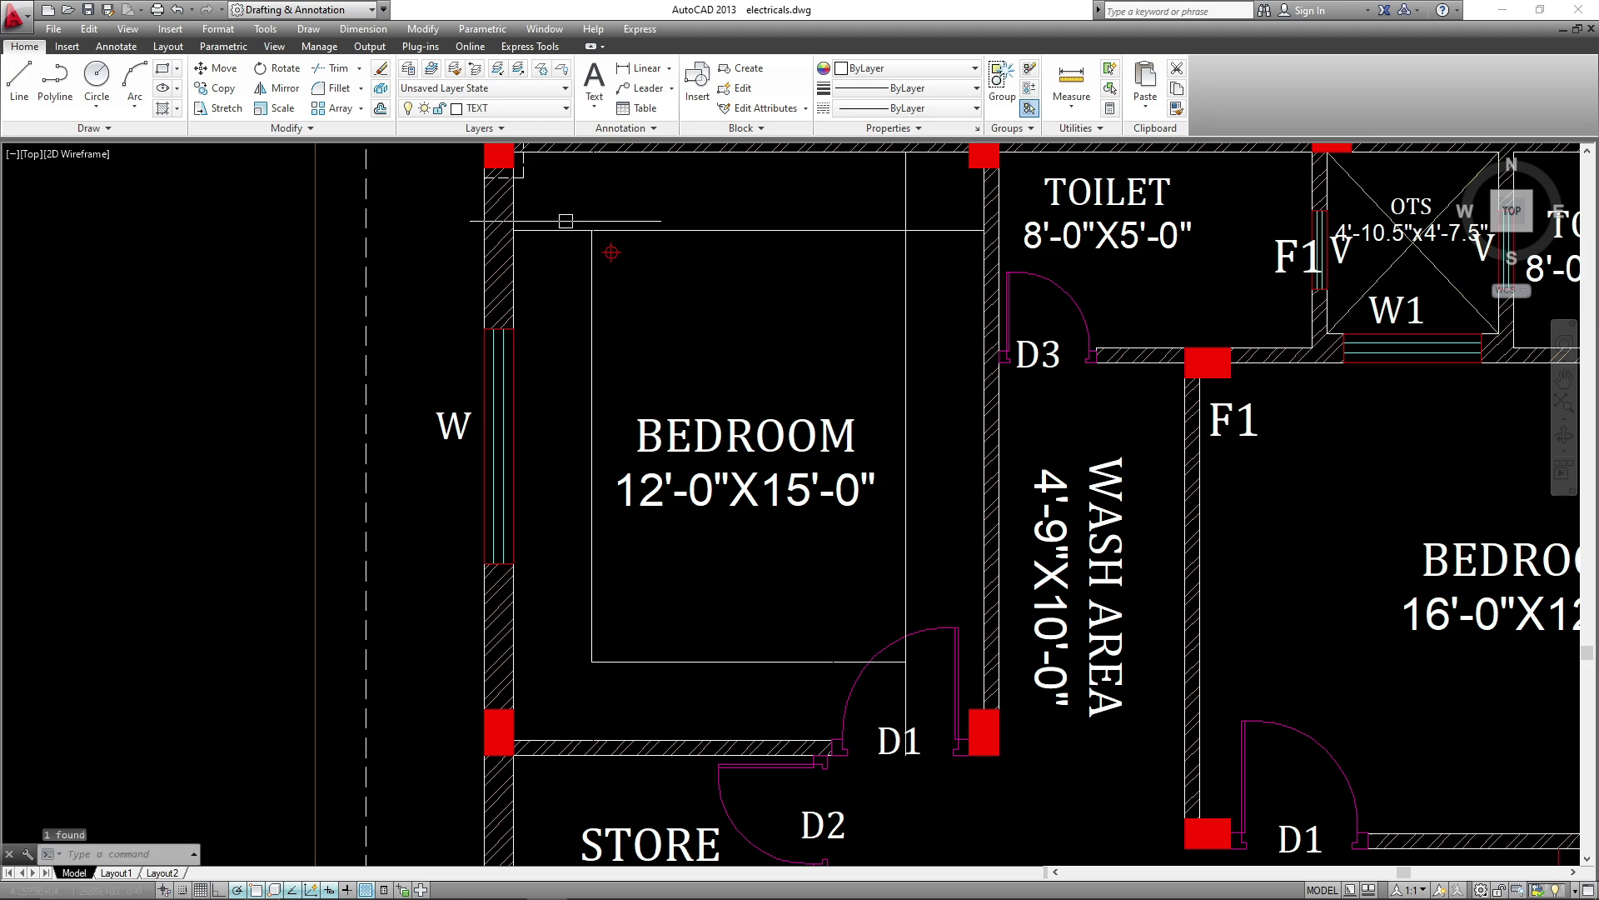
{"action": "left_click", "coordinate": [570, 180]}
{"action": "left_click", "coordinate": [541, 277]}
{"action": "key", "text": "Delete"}
{"action": "left_click", "coordinate": [942, 192]}
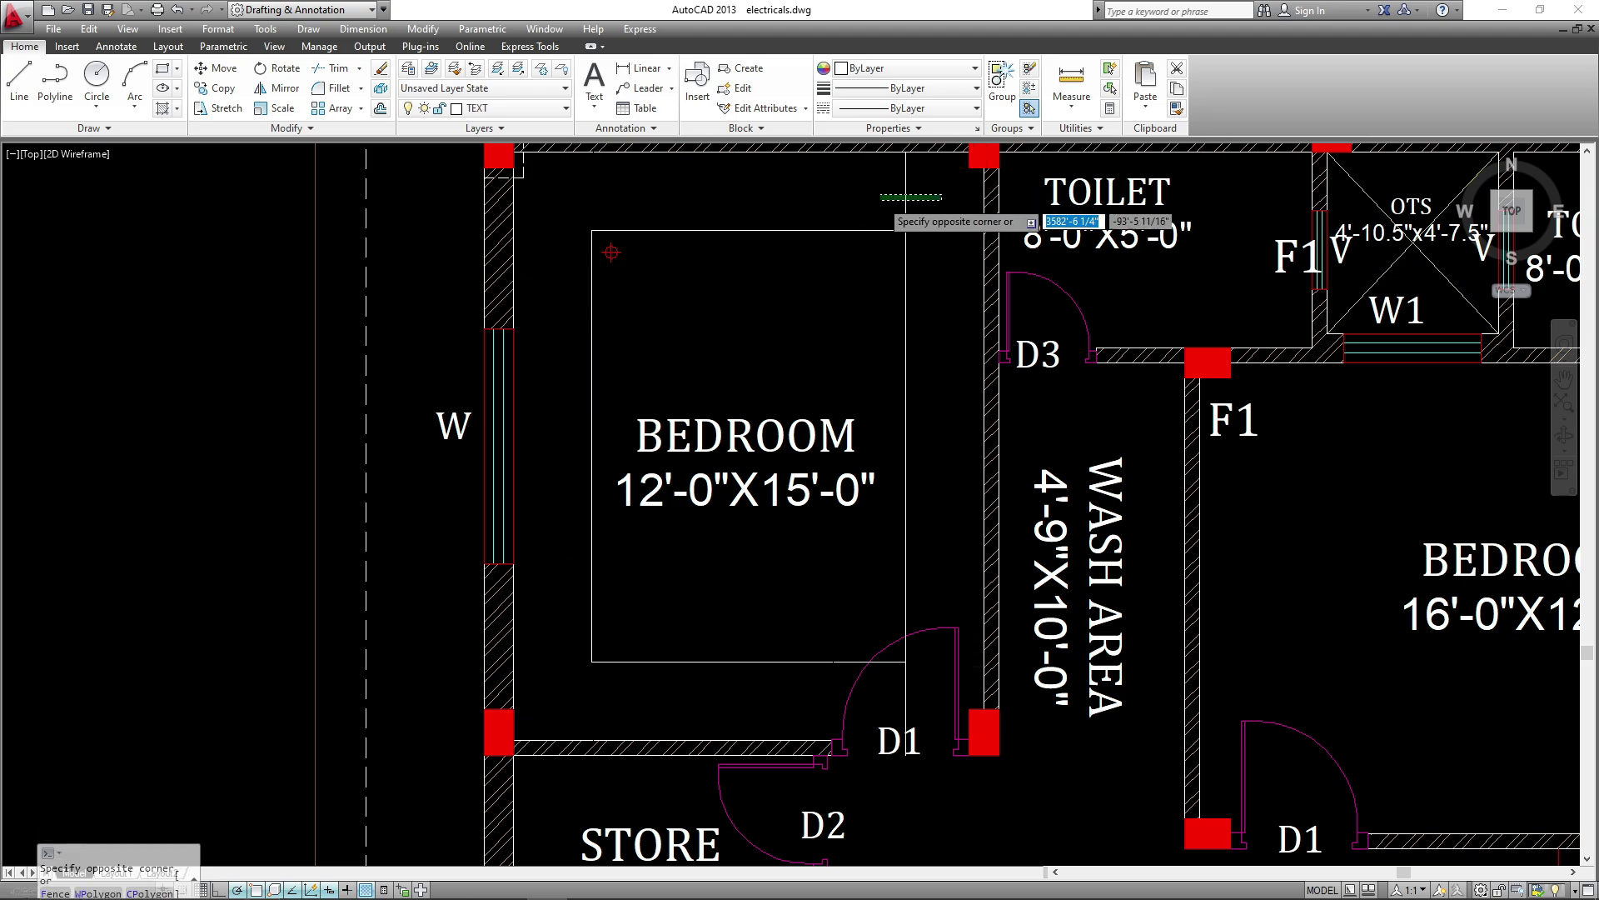
{"action": "left_click", "coordinate": [862, 202]}
{"action": "key", "text": "Delete"}
{"action": "middle_click_drag", "start_coordinate": [845, 308], "coordinate": [845, 373]}
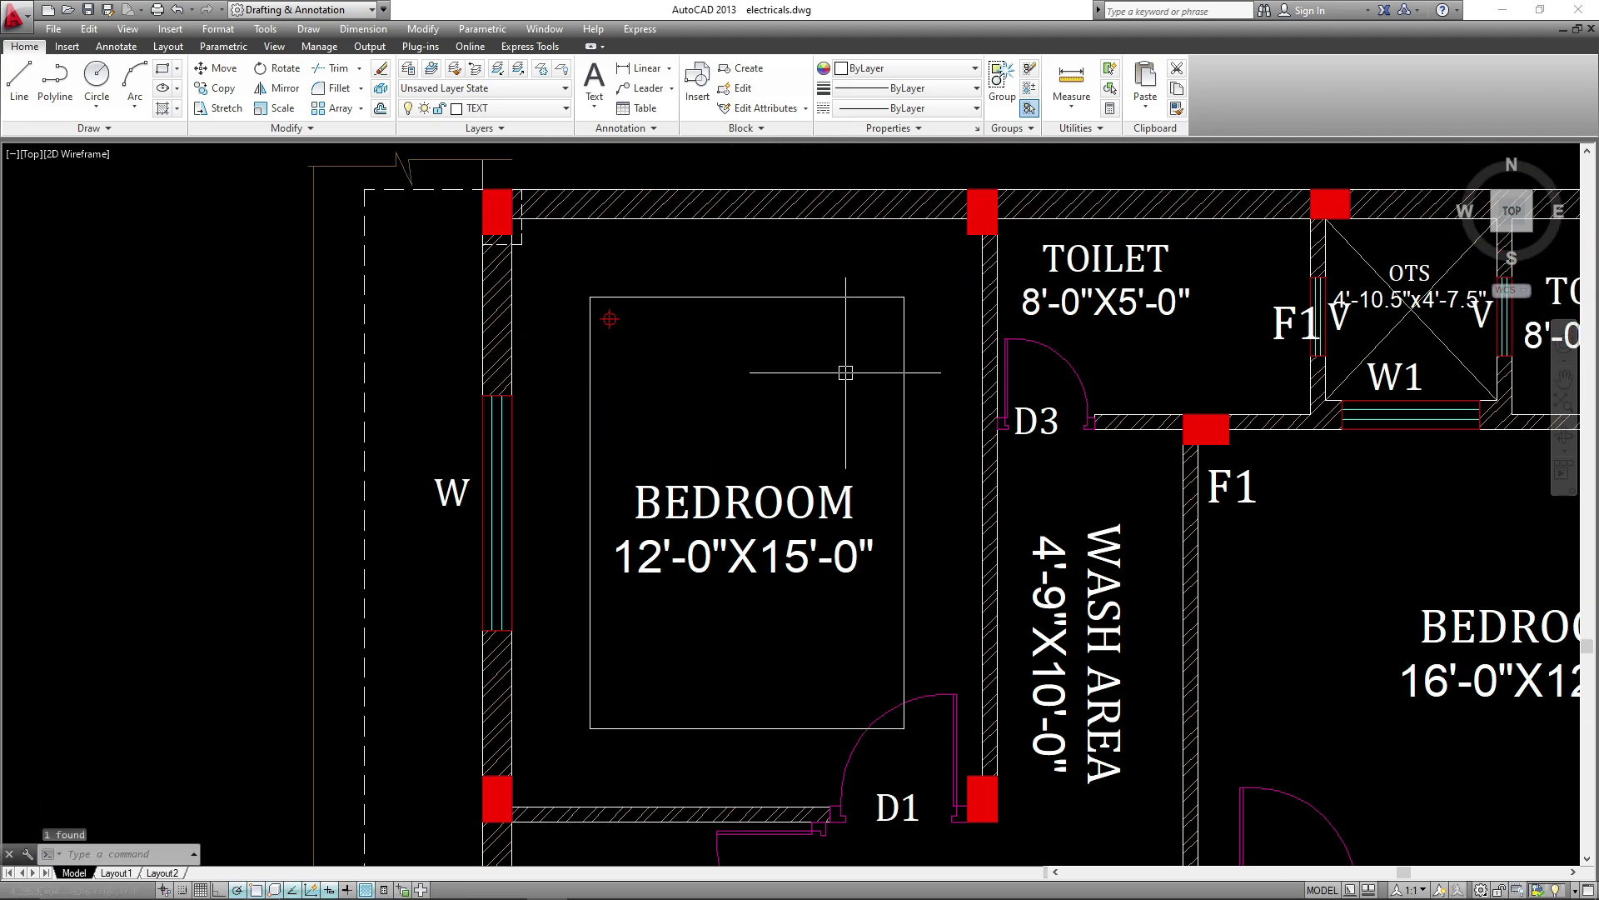
{"action": "left_click", "coordinate": [824, 269]}
{"action": "left_click", "coordinate": [608, 312]}
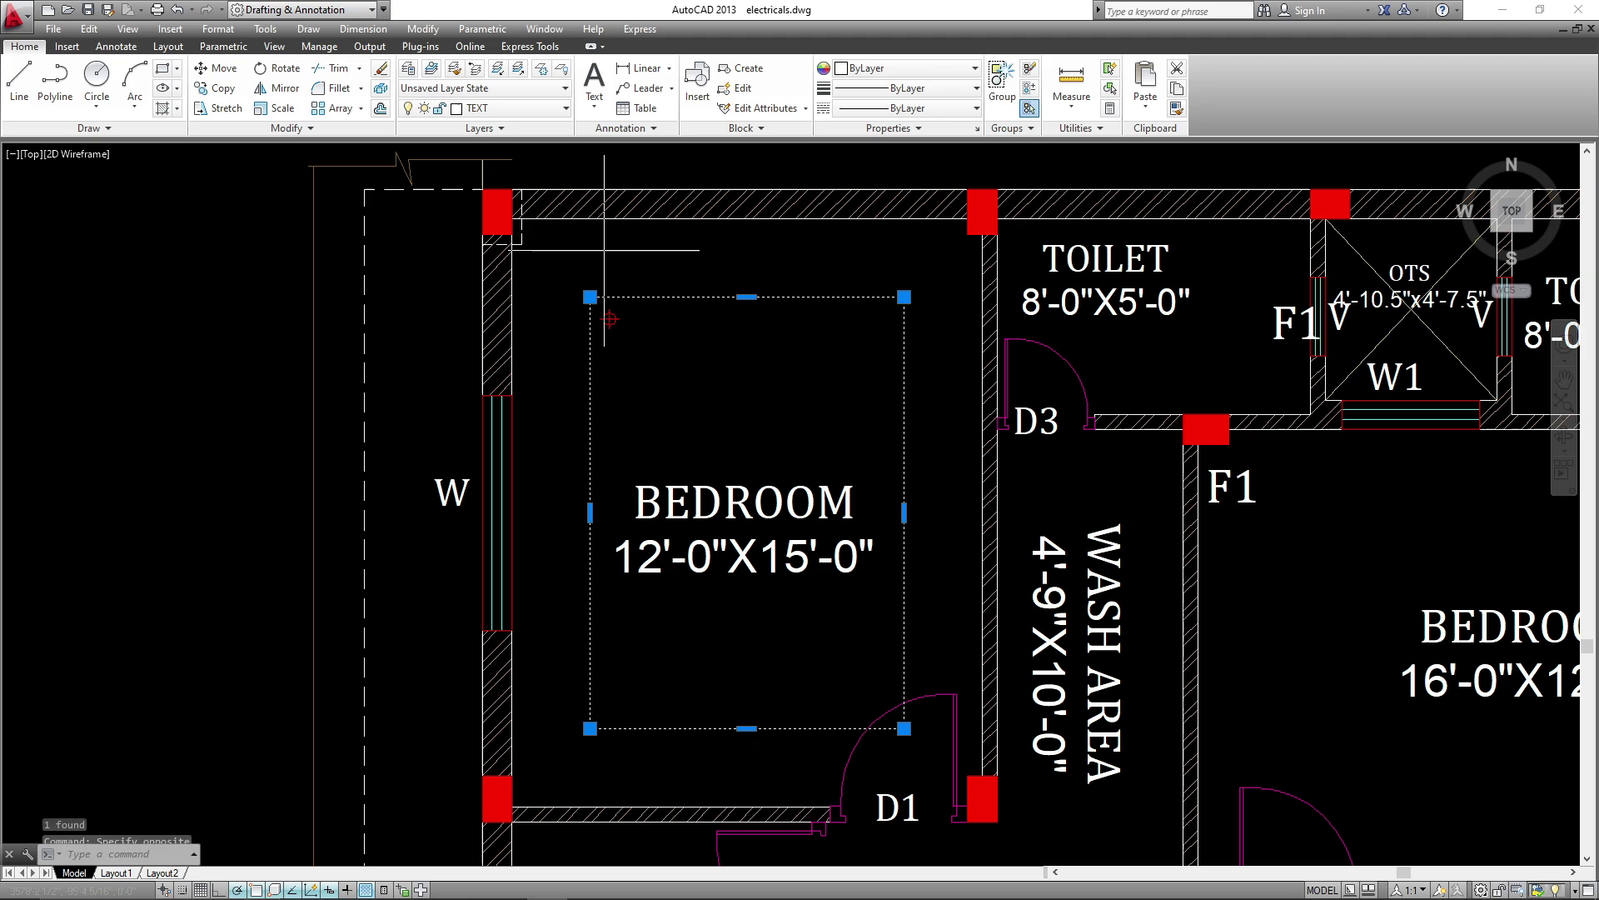
{"action": "left_click", "coordinate": [523, 109]}
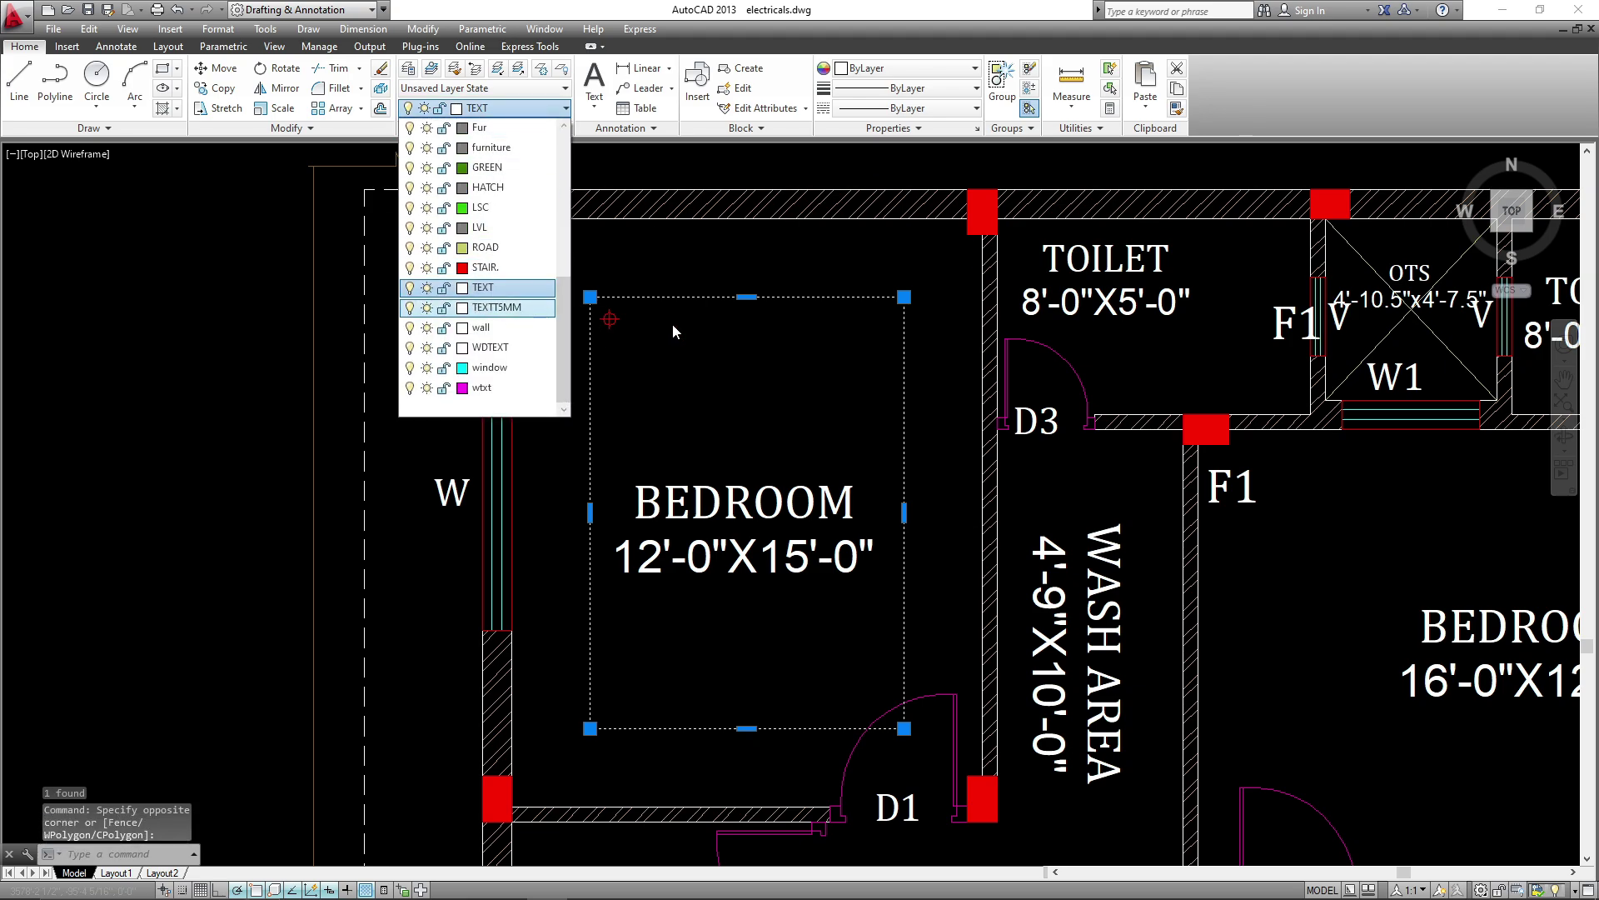
{"action": "left_click", "coordinate": [498, 347]}
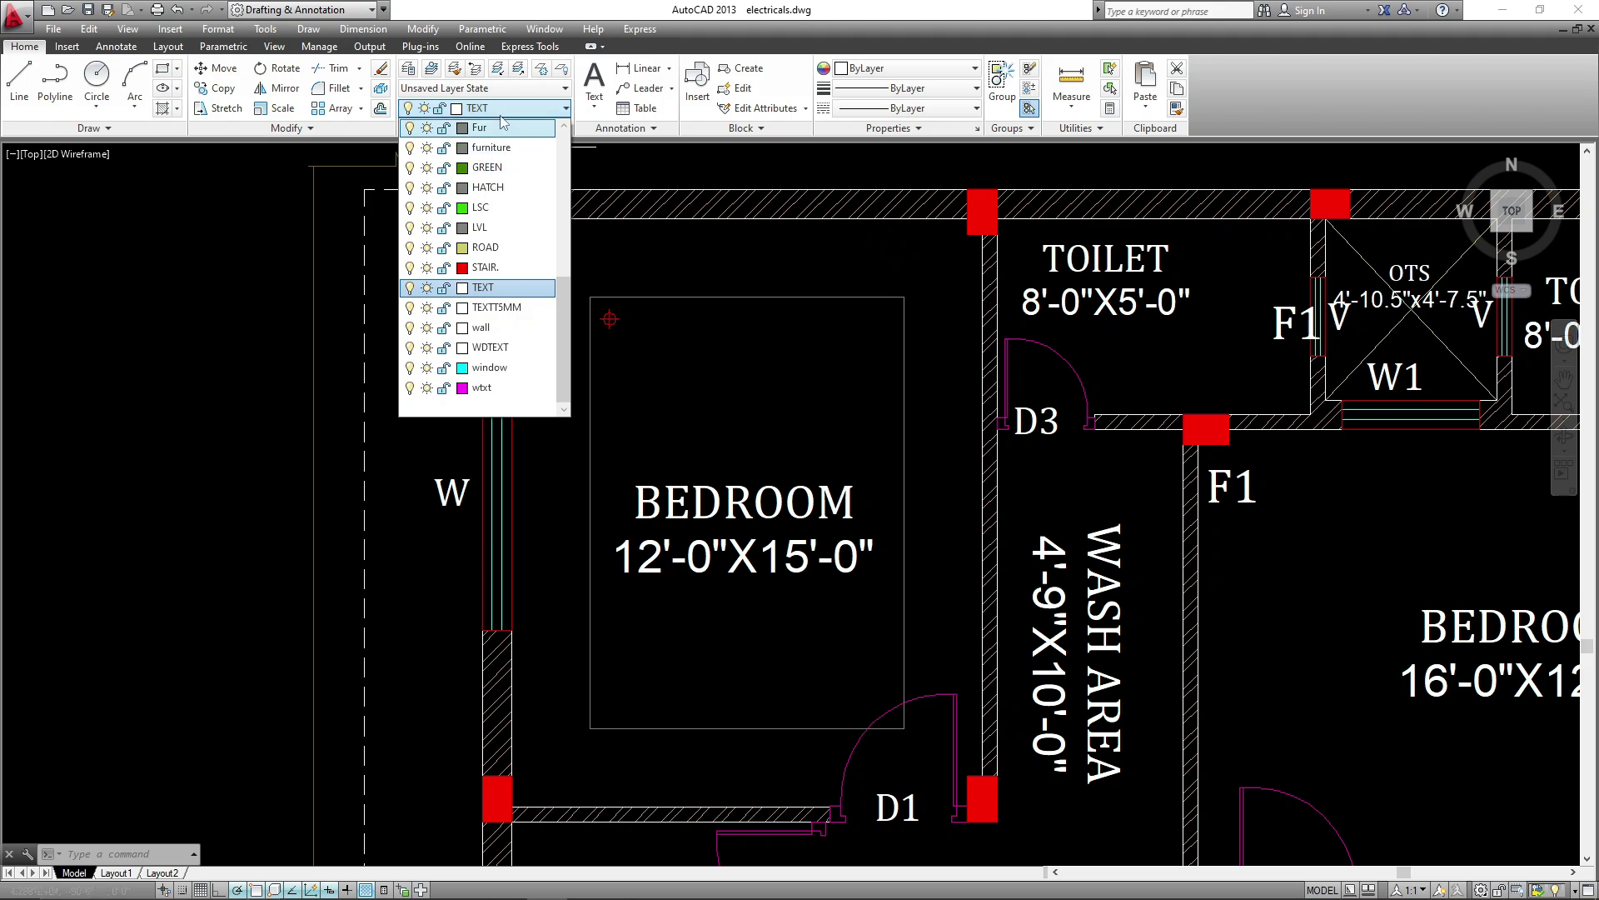
{"action": "key", "text": "Escape"}
{"action": "key", "text": "Escape"}
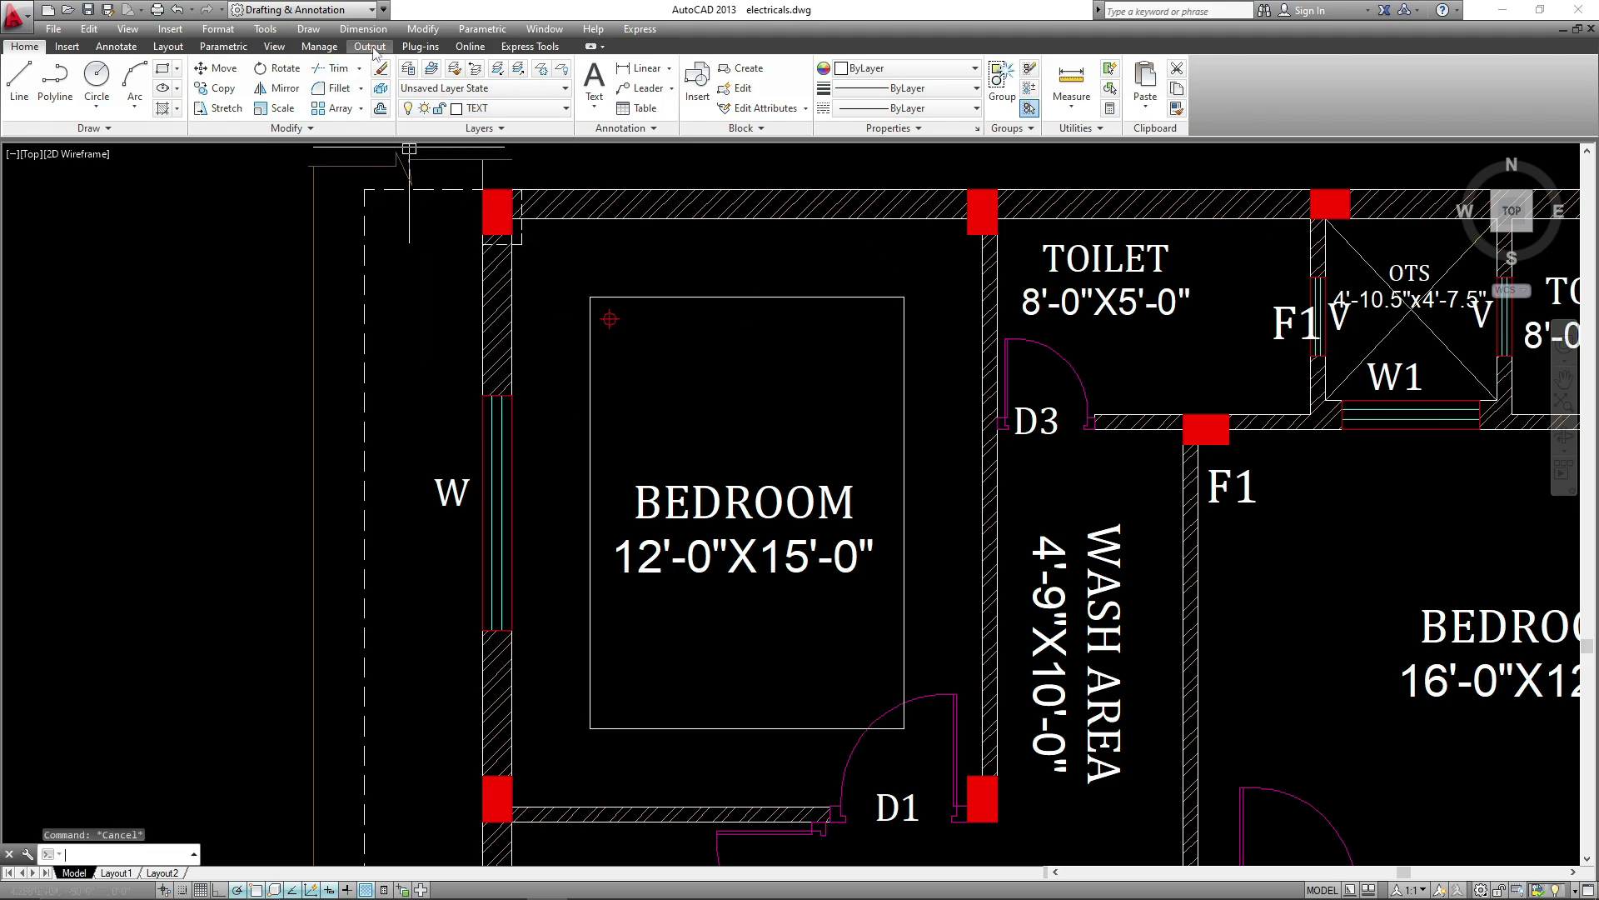
- Create a white layer named CONECTION with the DASHED linetype and make it the current layer
{"action": "left_click", "coordinate": [409, 72]}
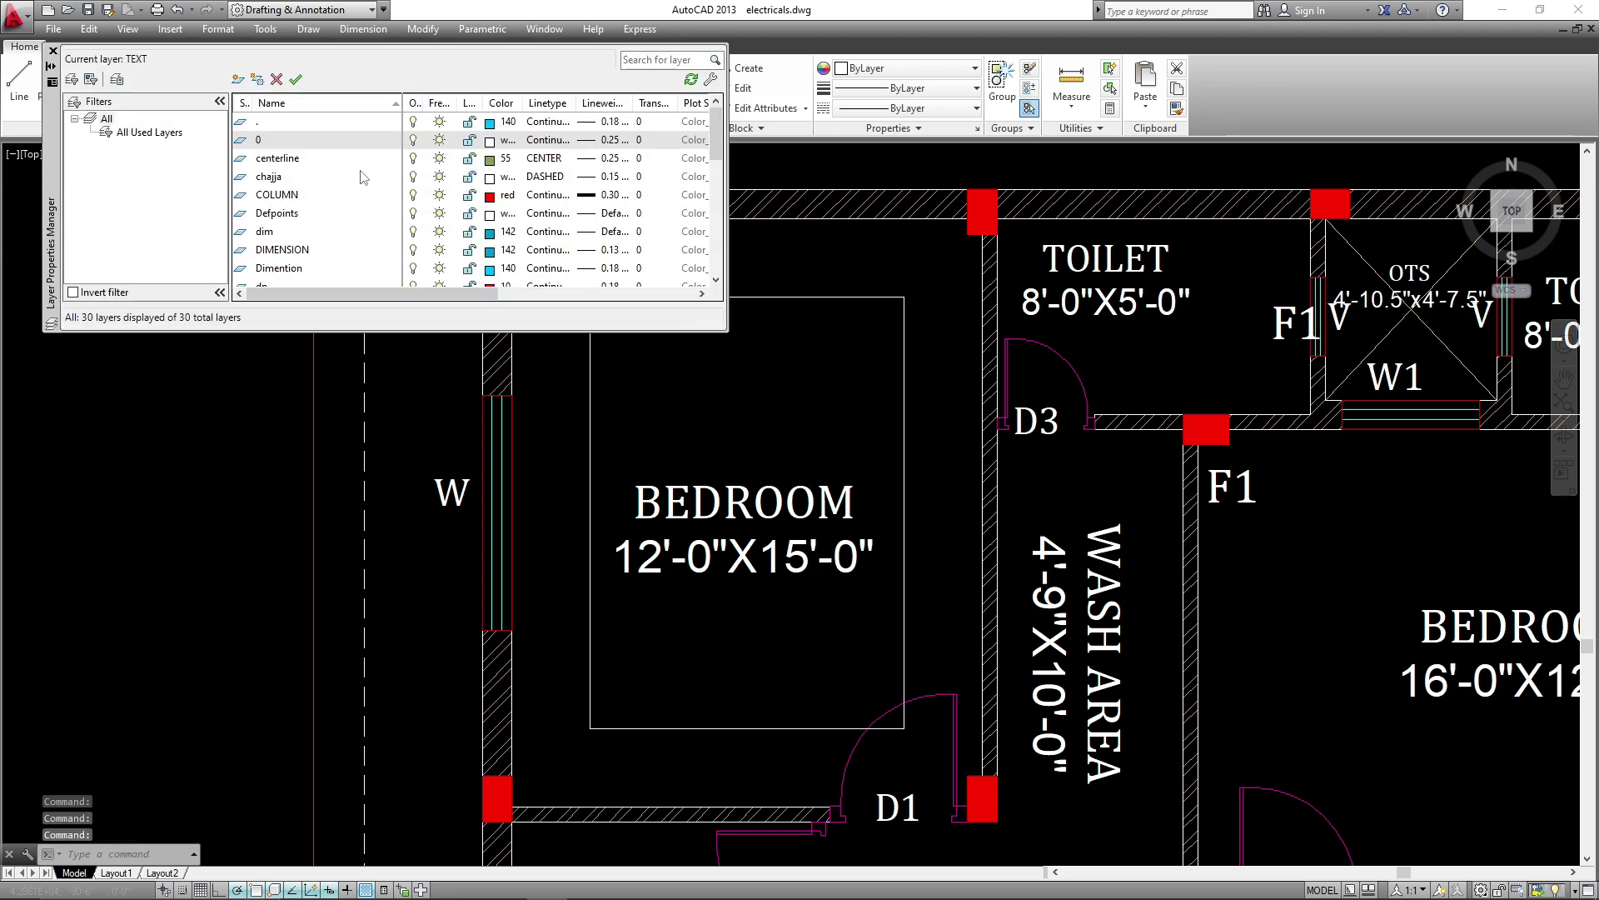
{"action": "left_click", "coordinate": [258, 80]}
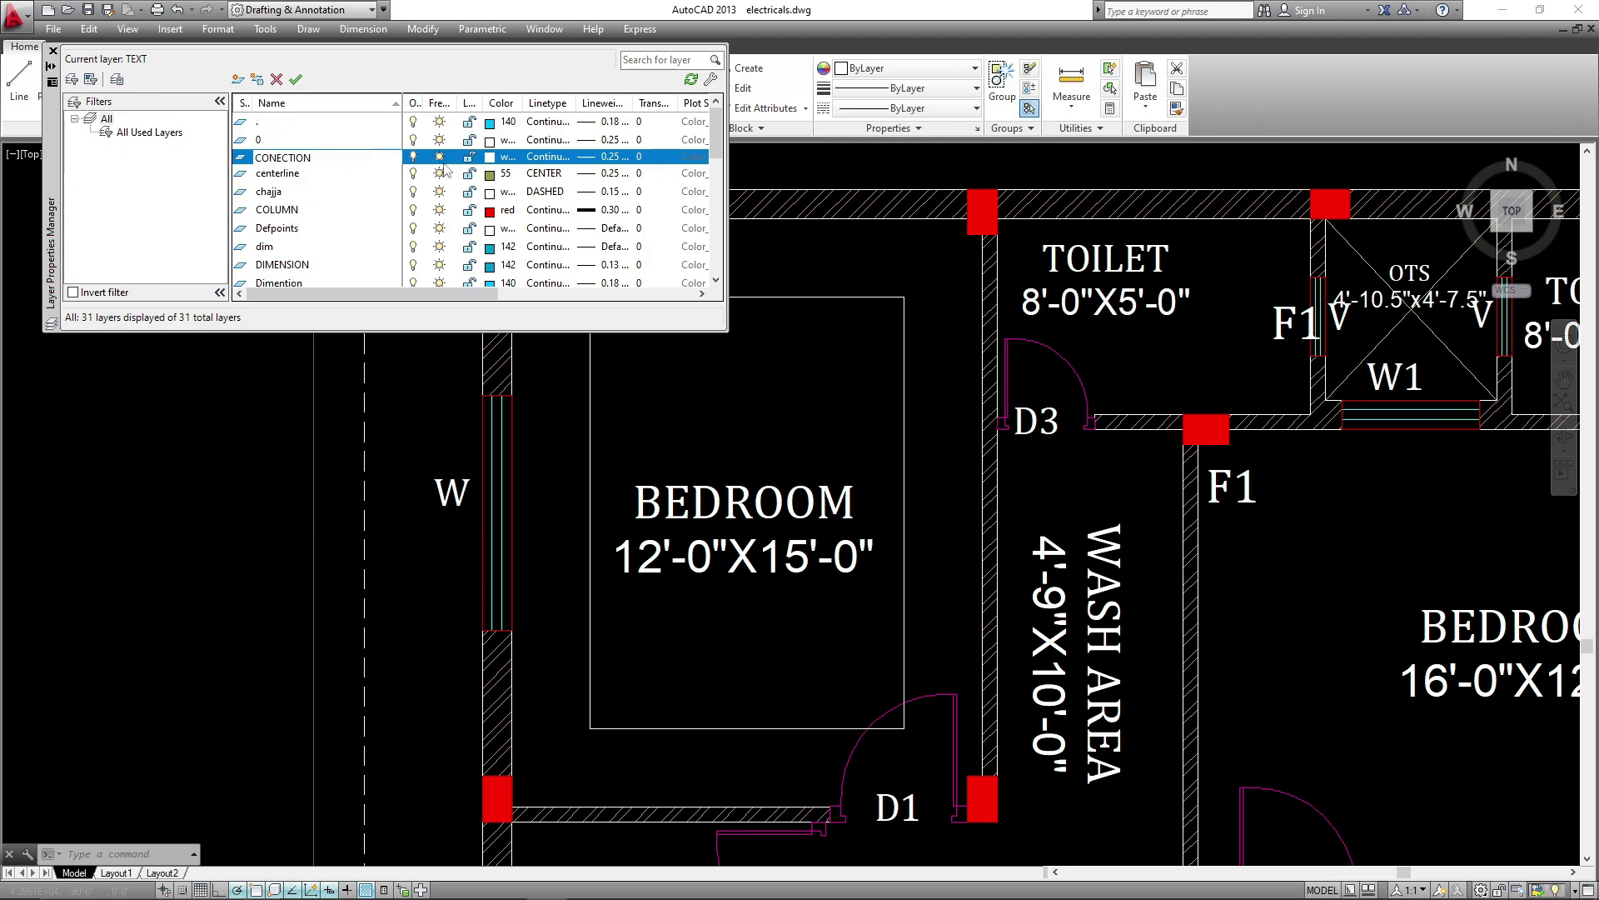
{"action": "left_click", "coordinate": [493, 159]}
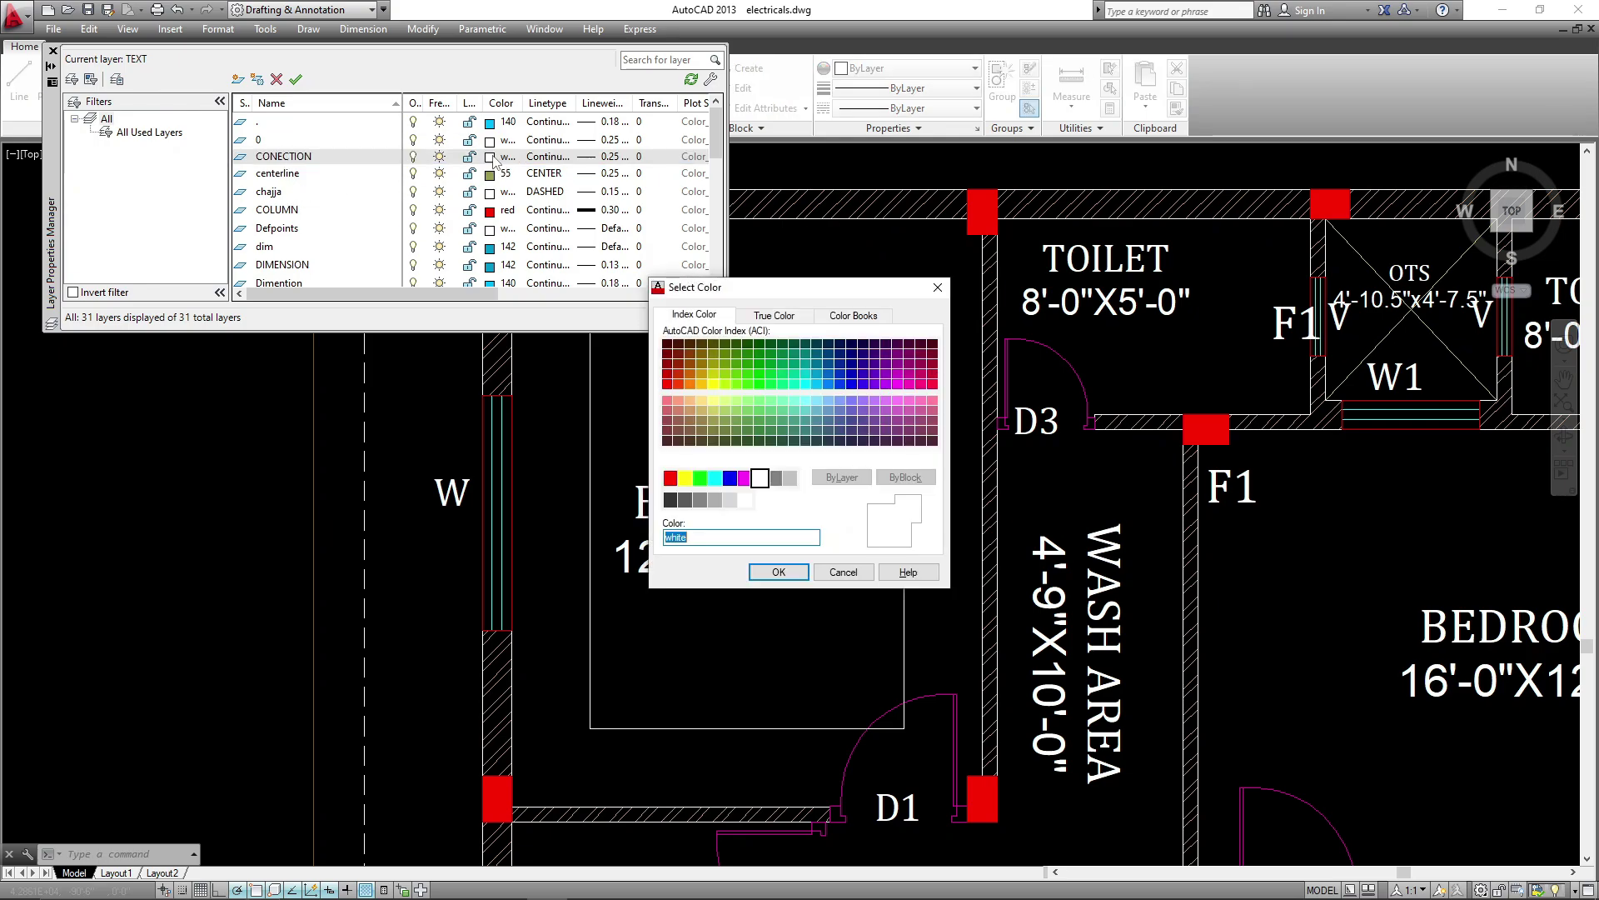
{"action": "left_click", "coordinate": [938, 291]}
{"action": "left_click", "coordinate": [553, 157]}
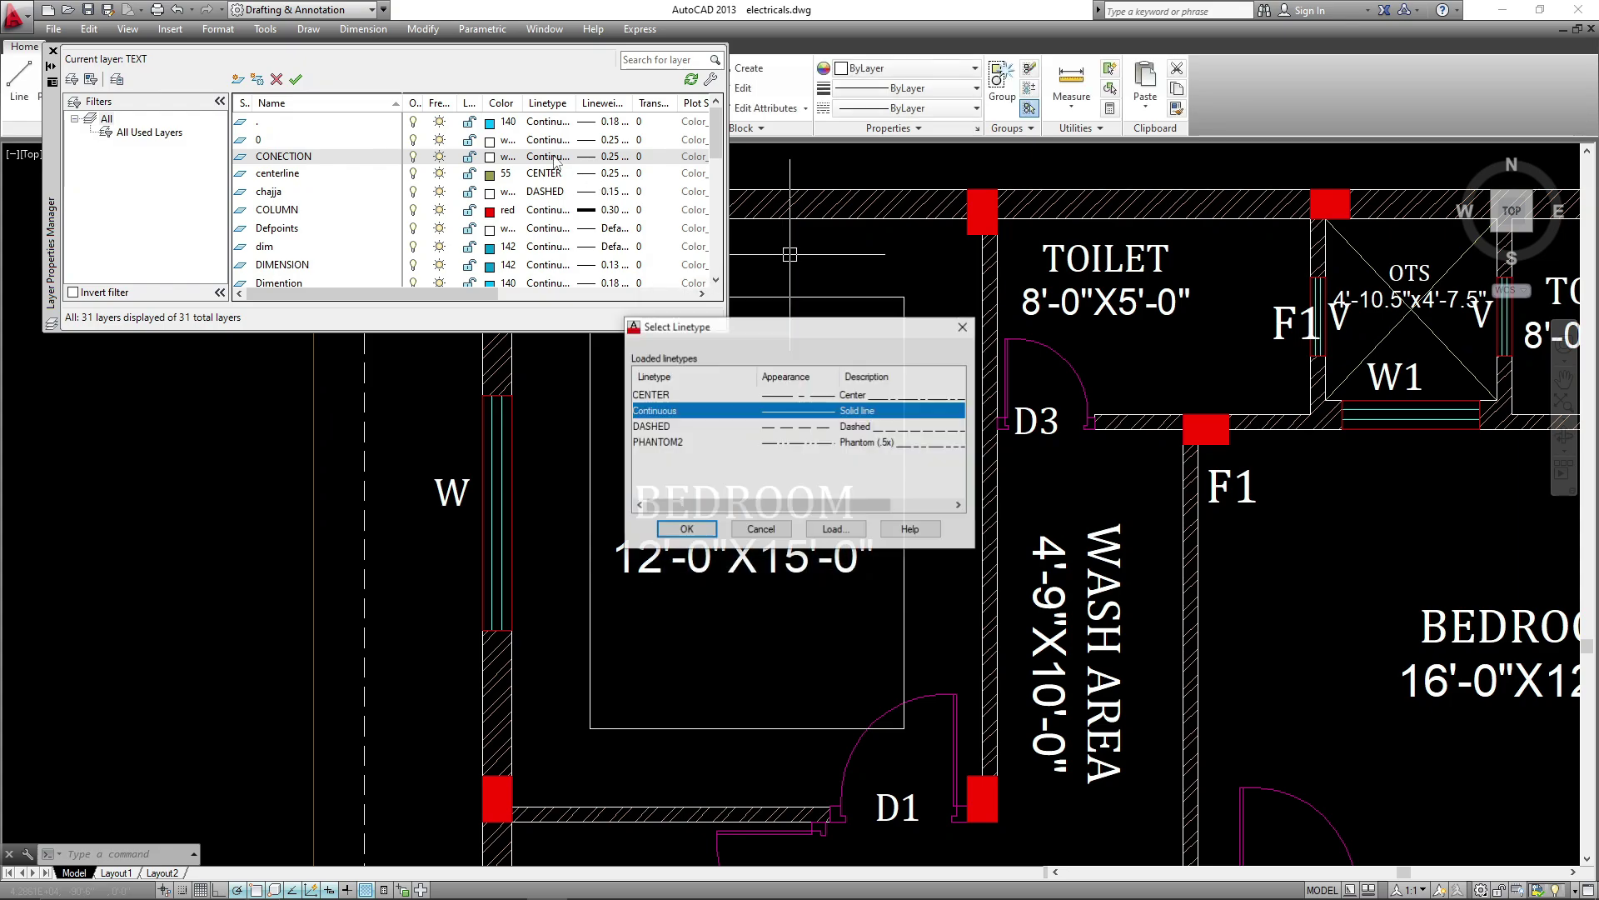
{"action": "left_click", "coordinate": [814, 427]}
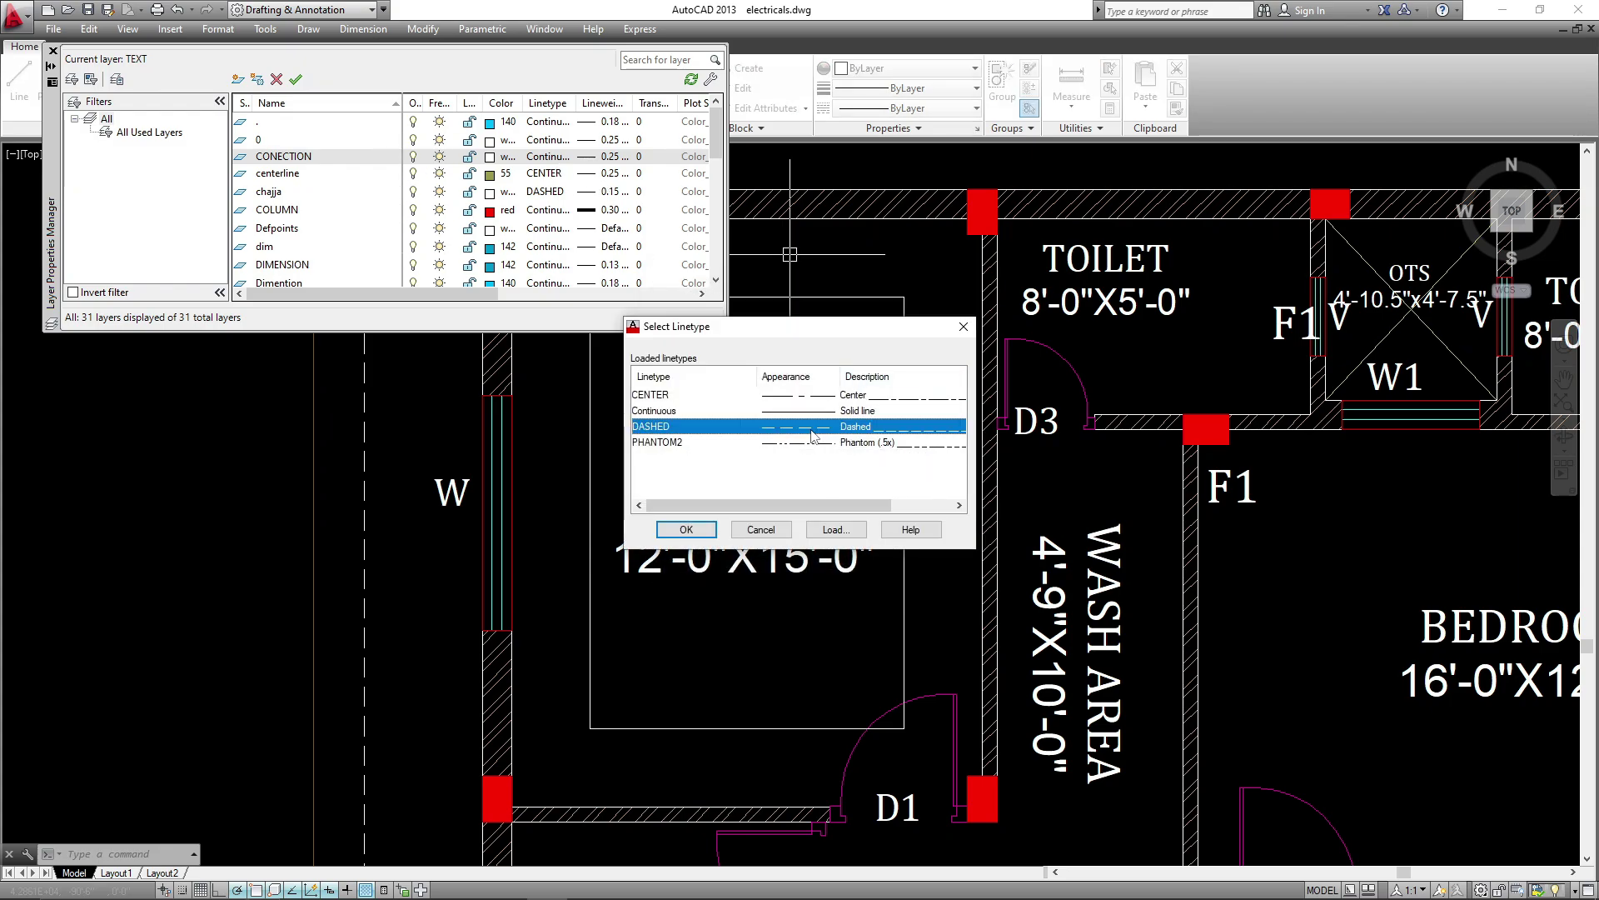
{"action": "left_click", "coordinate": [686, 530]}
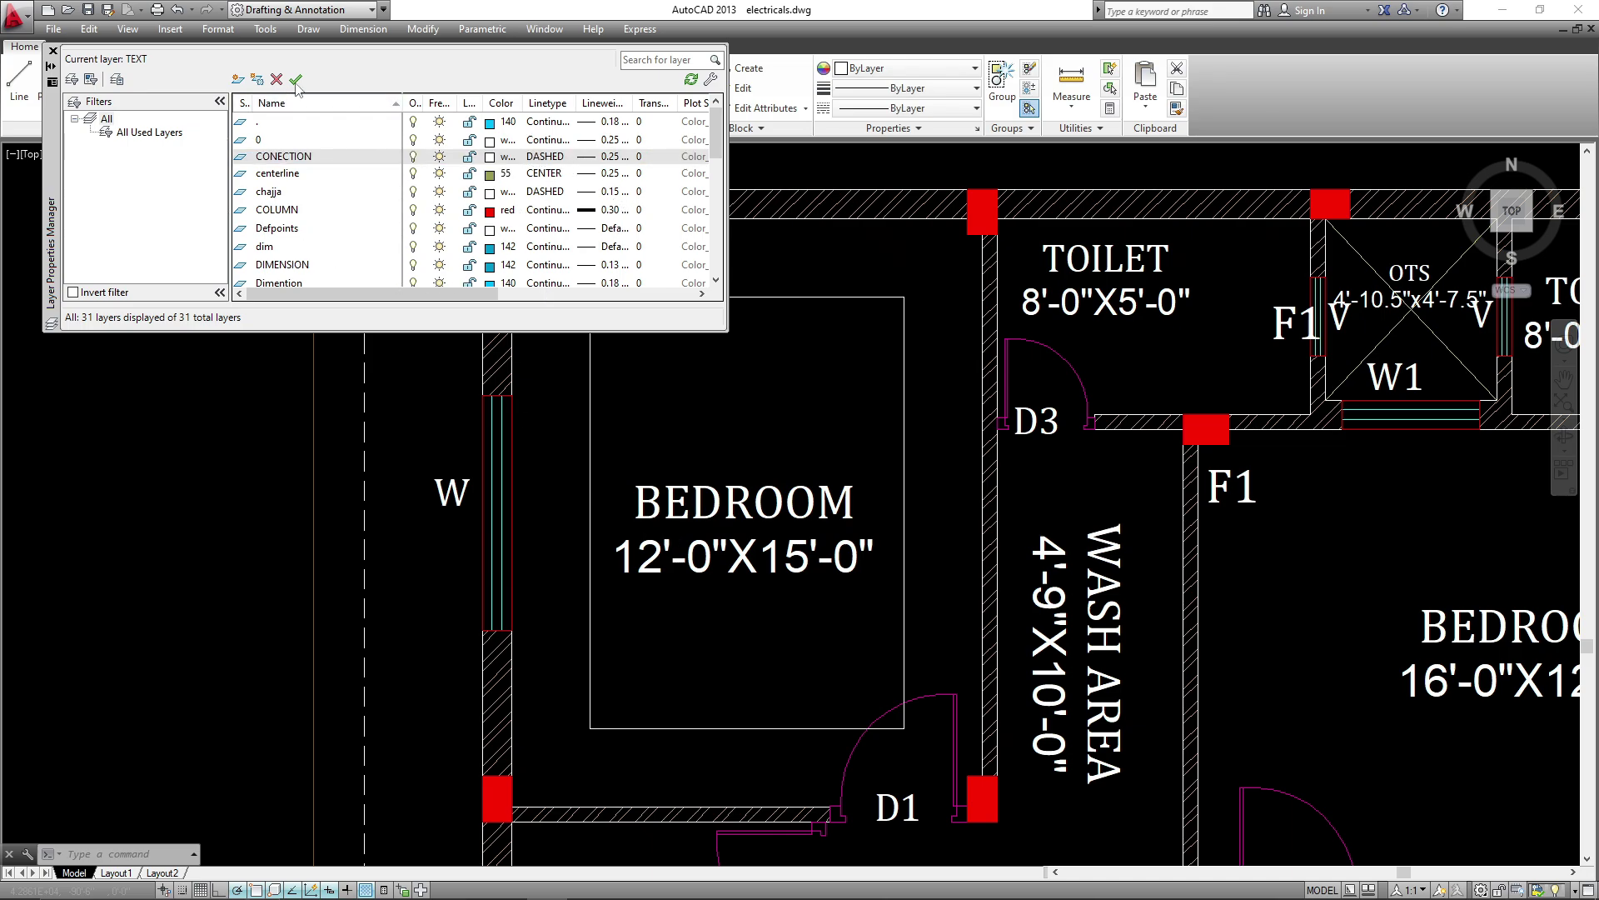
{"action": "left_click", "coordinate": [54, 50]}
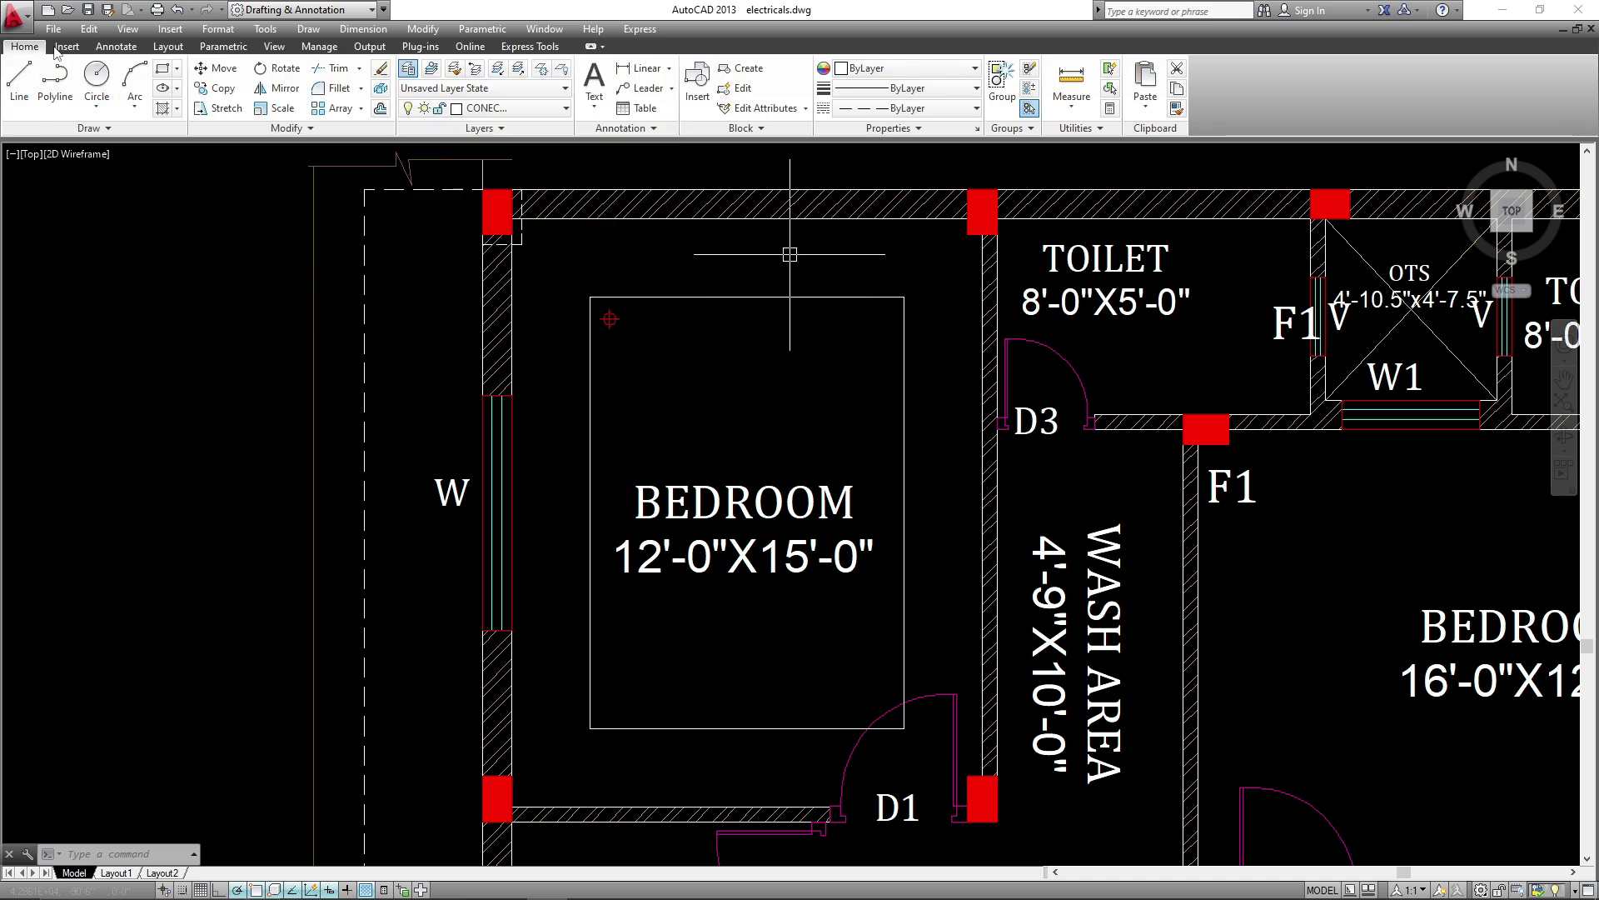
- Assign the rectangle in the 12'-0"X15'-0" bedroom to the CONECTION layer
{"action": "left_click", "coordinate": [715, 266]}
{"action": "left_click", "coordinate": [698, 337]}
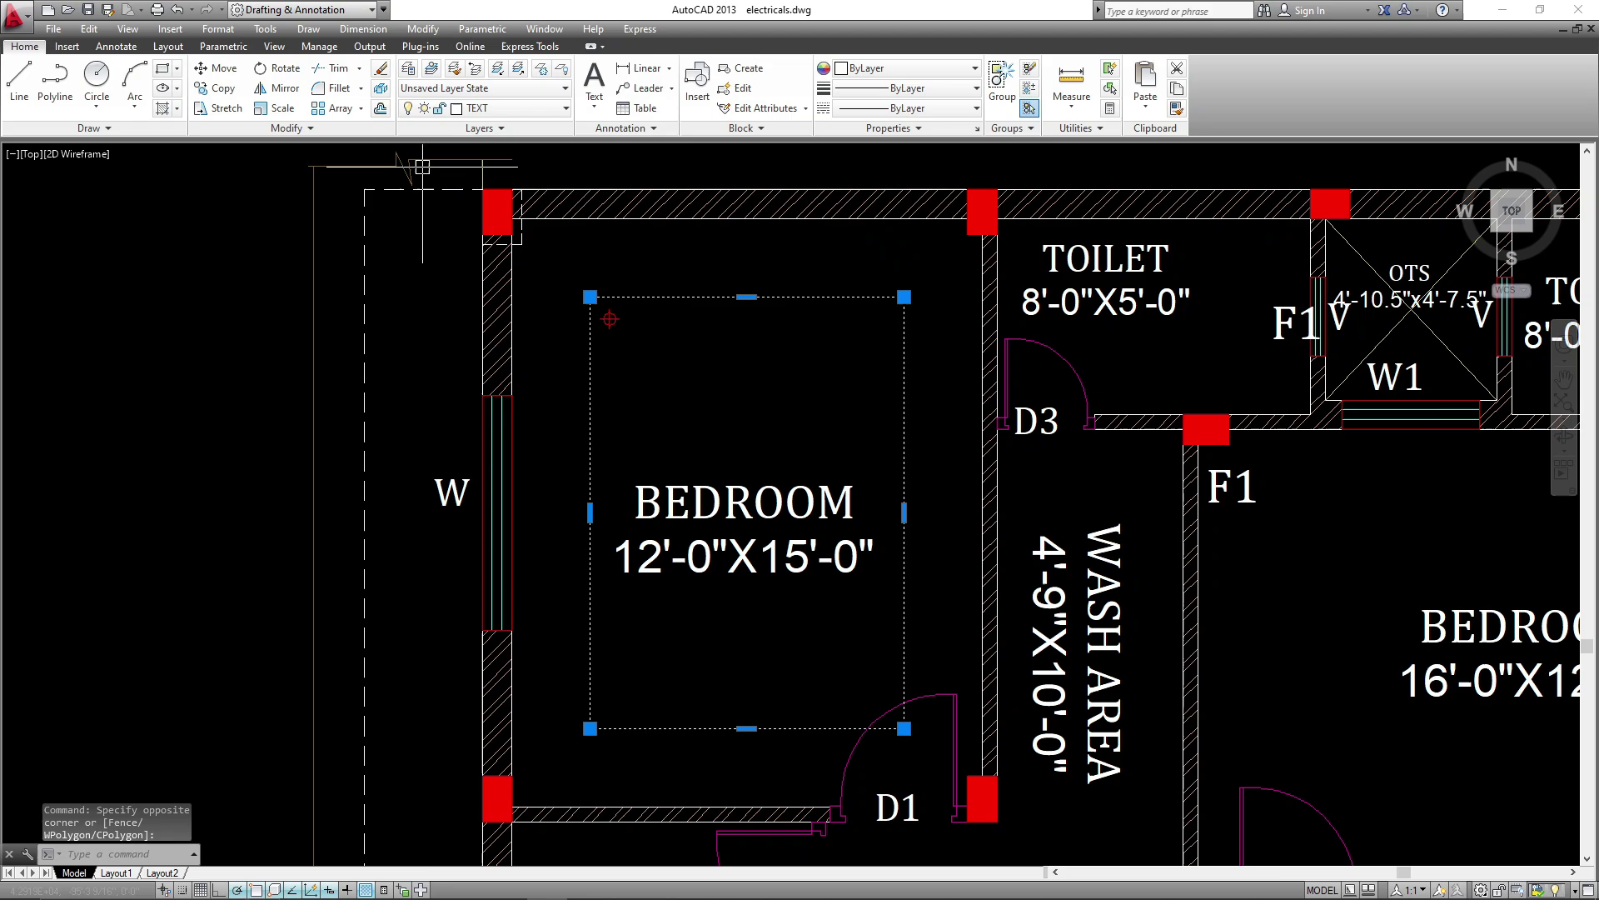
{"action": "left_click", "coordinate": [499, 109]}
{"action": "scroll", "coordinate": [500, 120], "scroll_direction": "up", "scroll_amount": 5}
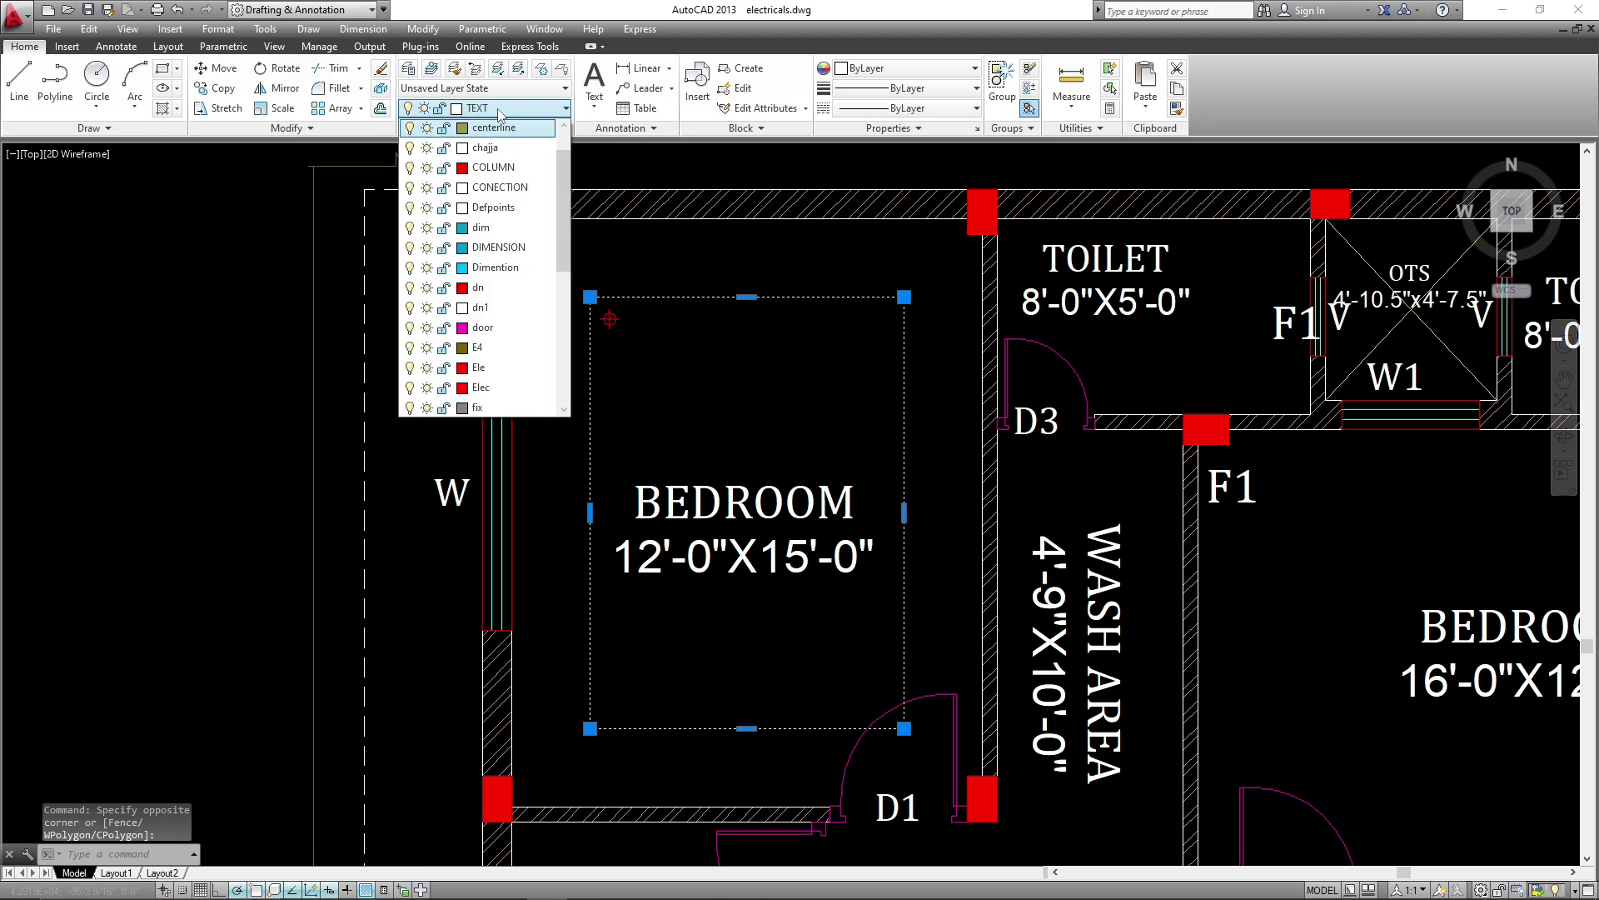
{"action": "left_click", "coordinate": [500, 188]}
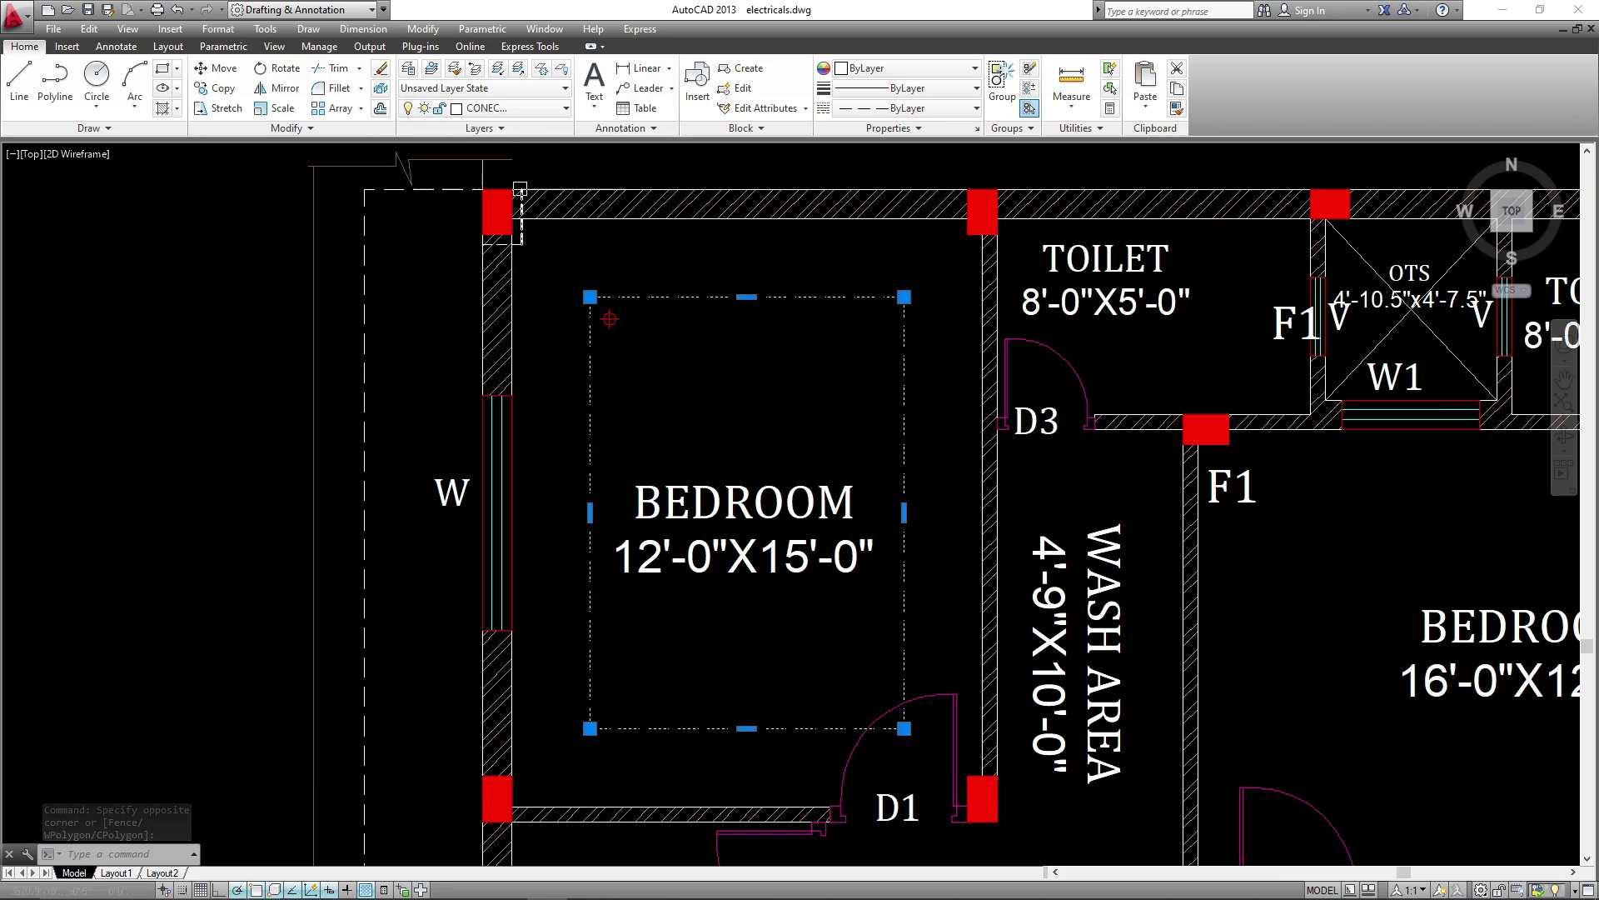
{"action": "key", "text": "Escape"}
- Move the bedroom's ceiling light by its centre onto the dashed rectangle's upper corner nearest the window wall
{"action": "scroll", "coordinate": [633, 295], "scroll_direction": "up", "scroll_amount": 4}
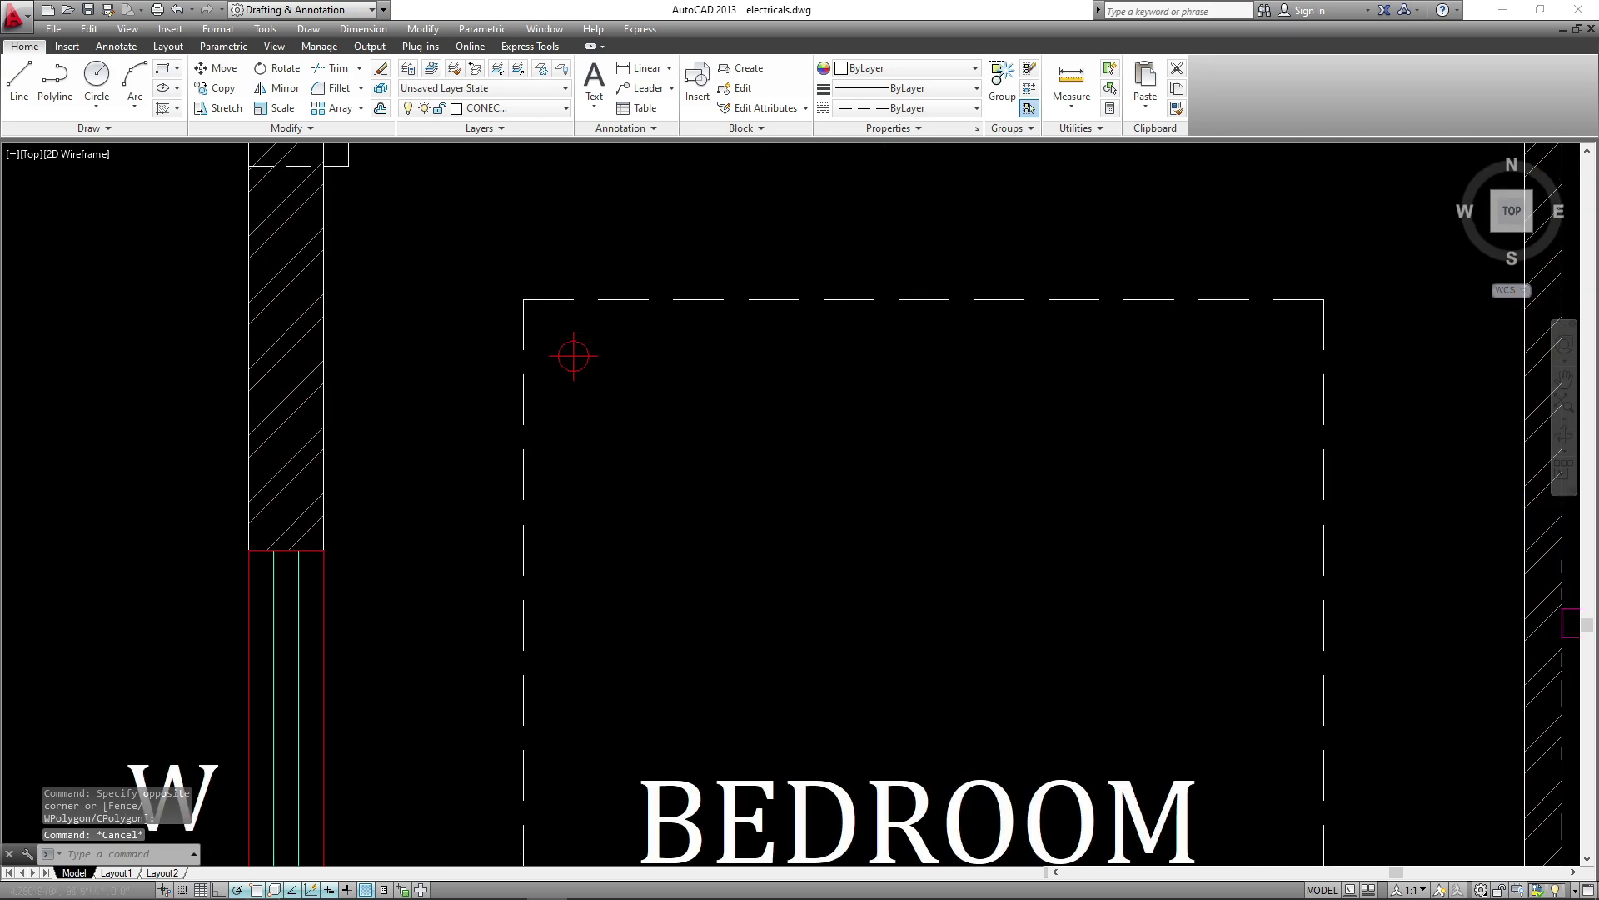
{"action": "left_click", "coordinate": [554, 412]}
{"action": "key", "text": "Return"}
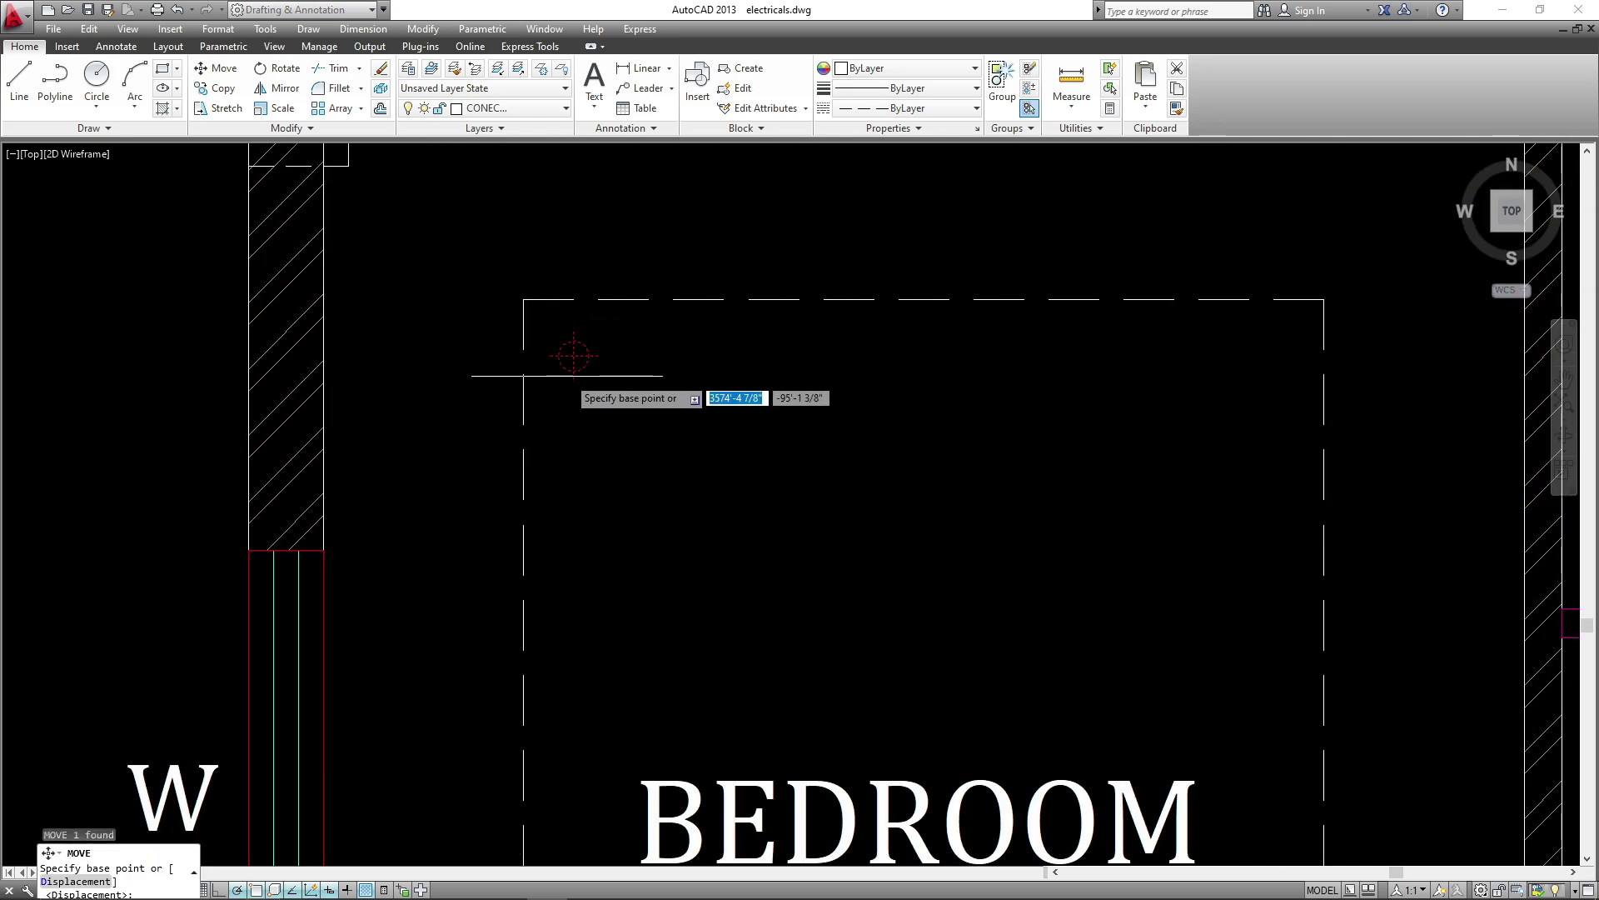
{"action": "left_click", "coordinate": [557, 354]}
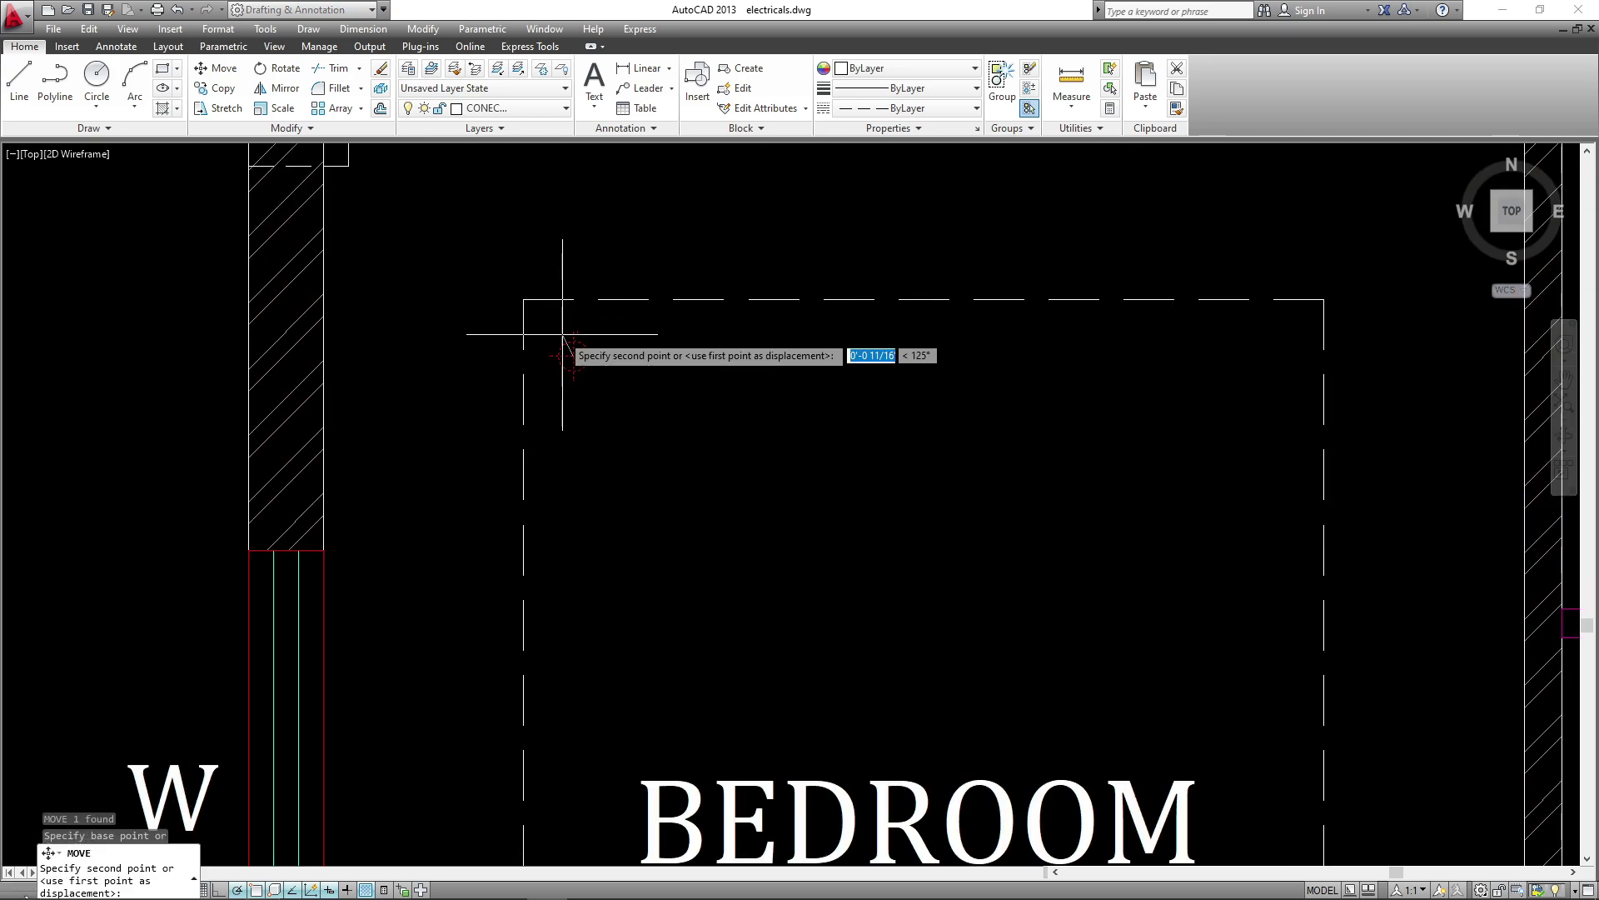
{"action": "left_click", "coordinate": [523, 298]}
{"action": "scroll", "coordinate": [471, 390], "scroll_direction": "down", "scroll_amount": 4}
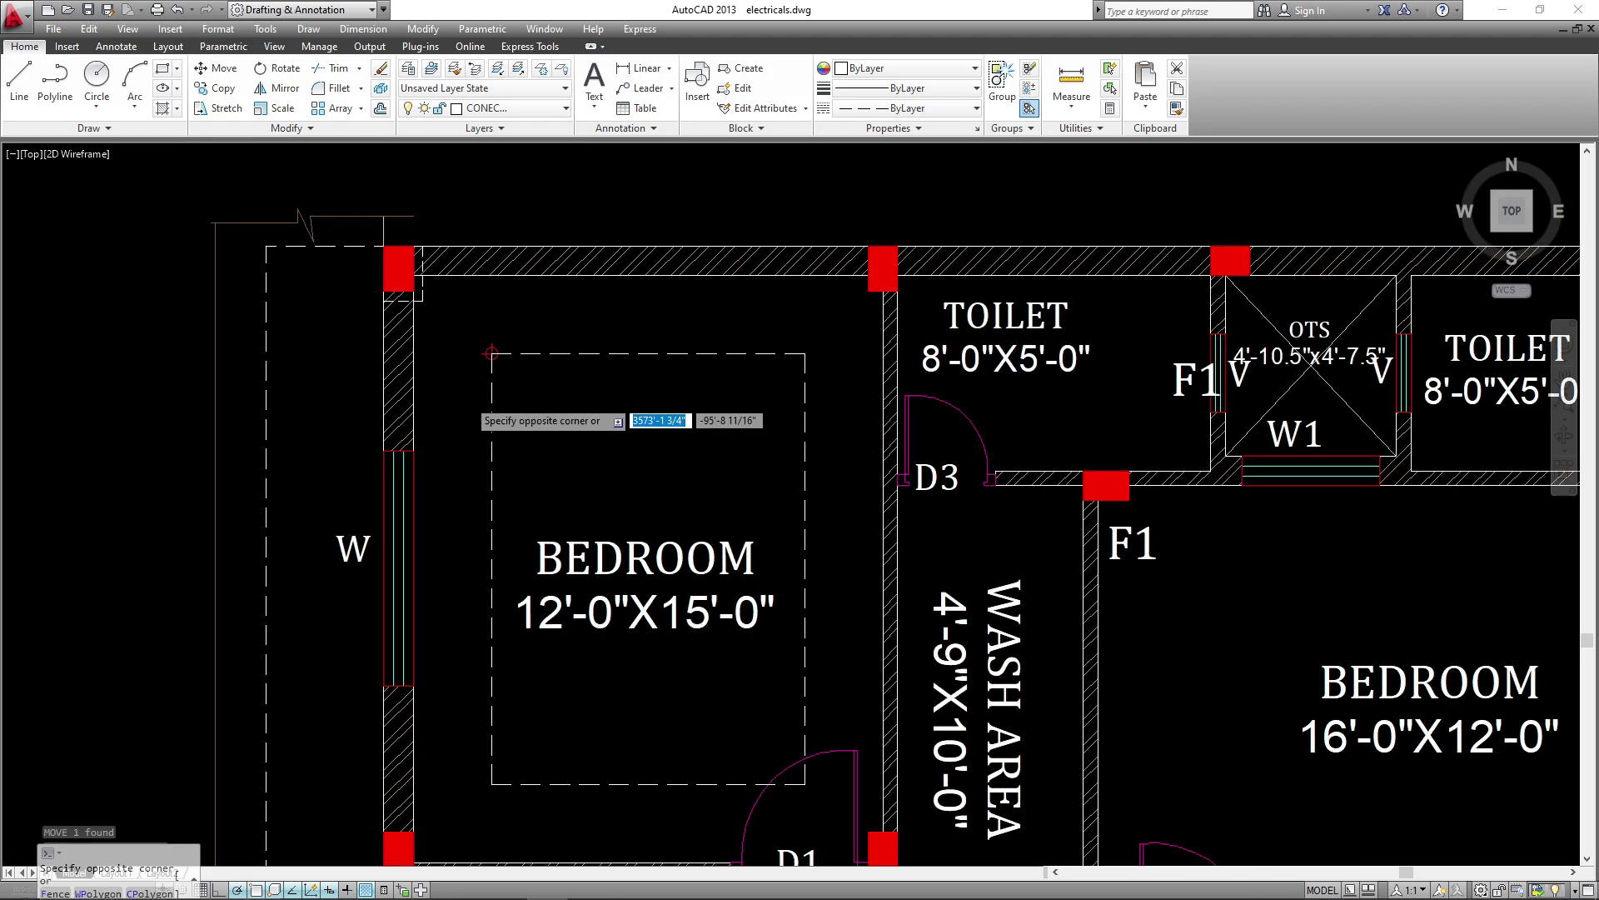
- Copy the ceiling light by its centre onto the other three corners of the dashed rectangle
{"action": "left_click", "coordinate": [545, 387]}
{"action": "type", "text": "CO"}
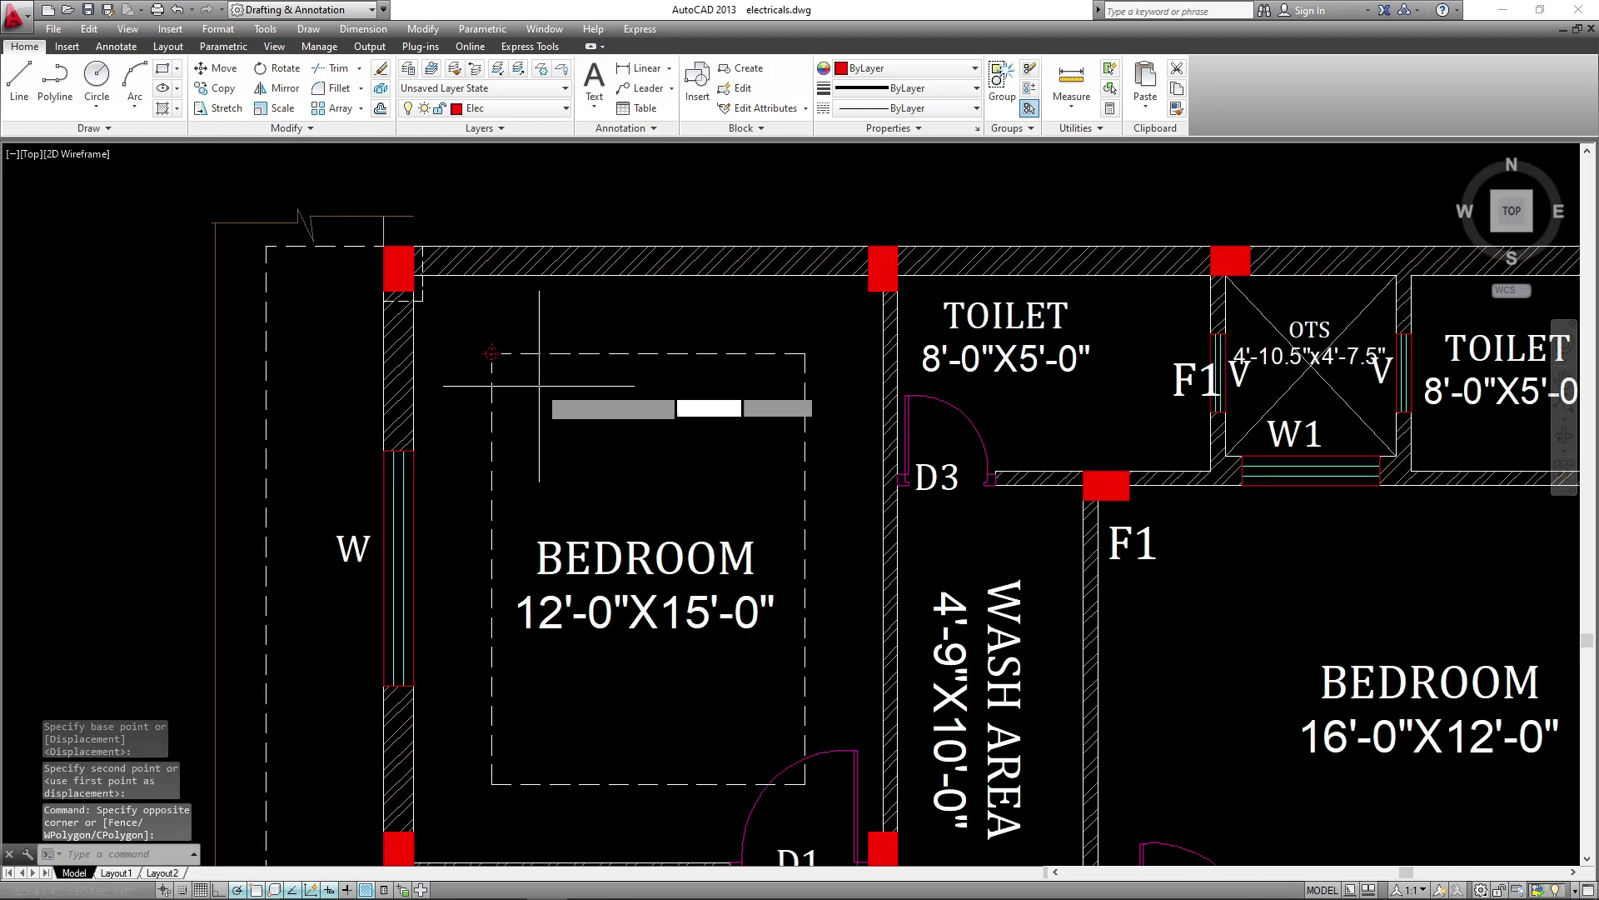
{"action": "key", "text": "Return"}
{"action": "scroll", "coordinate": [487, 353], "scroll_direction": "up", "scroll_amount": 4}
{"action": "left_click", "coordinate": [509, 358]}
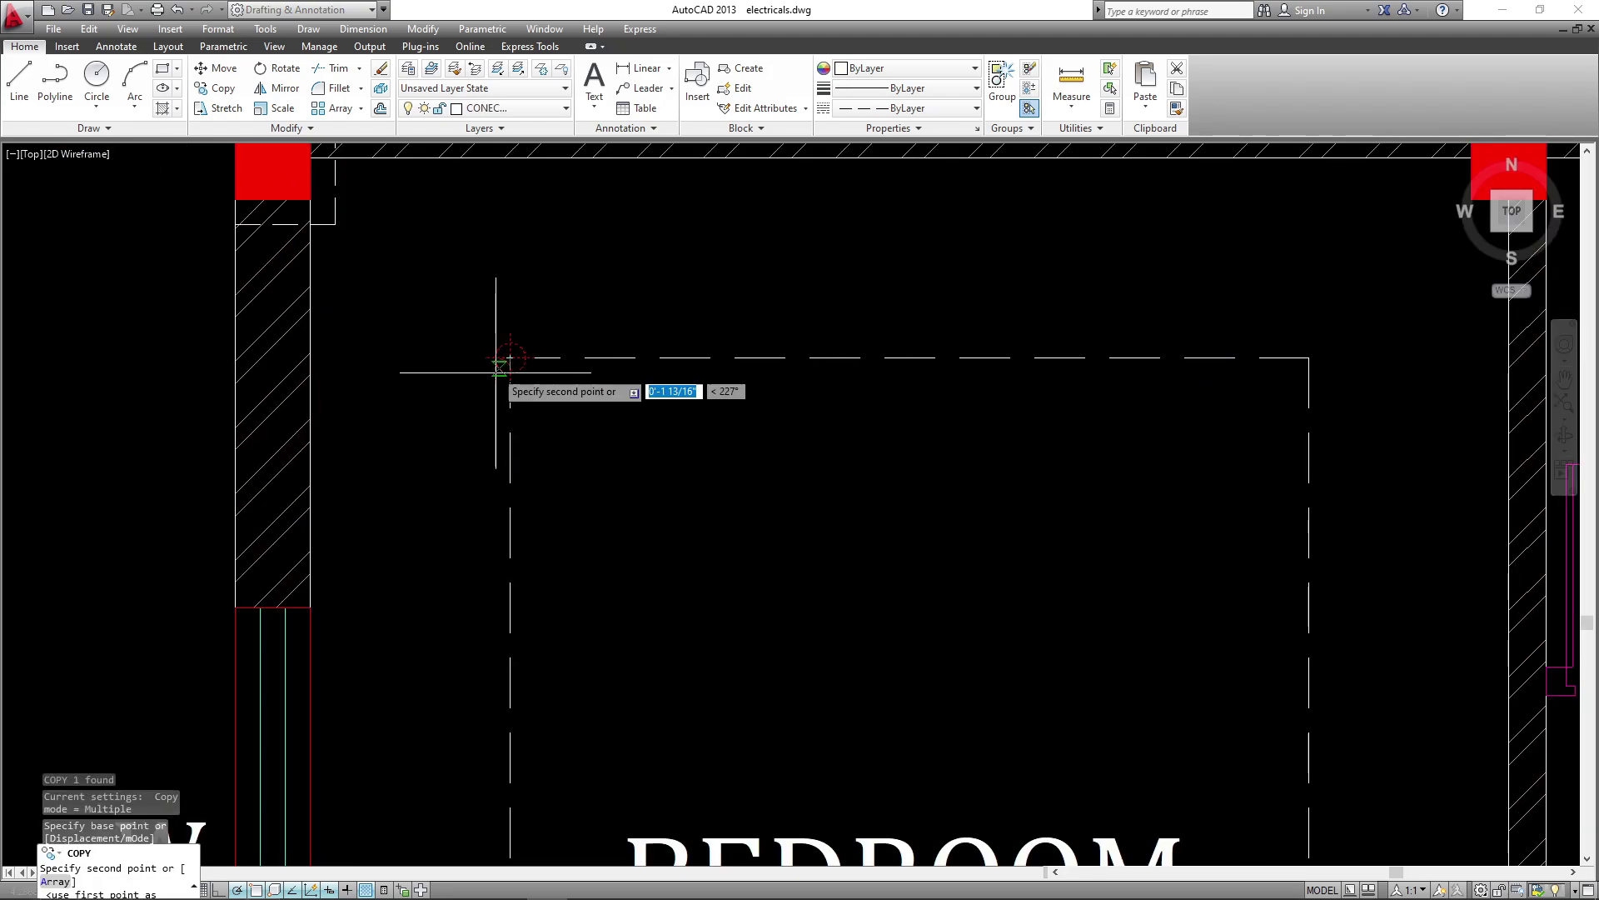
{"action": "scroll", "coordinate": [570, 335], "scroll_direction": "down", "scroll_amount": 4}
{"action": "left_click", "coordinate": [859, 343]}
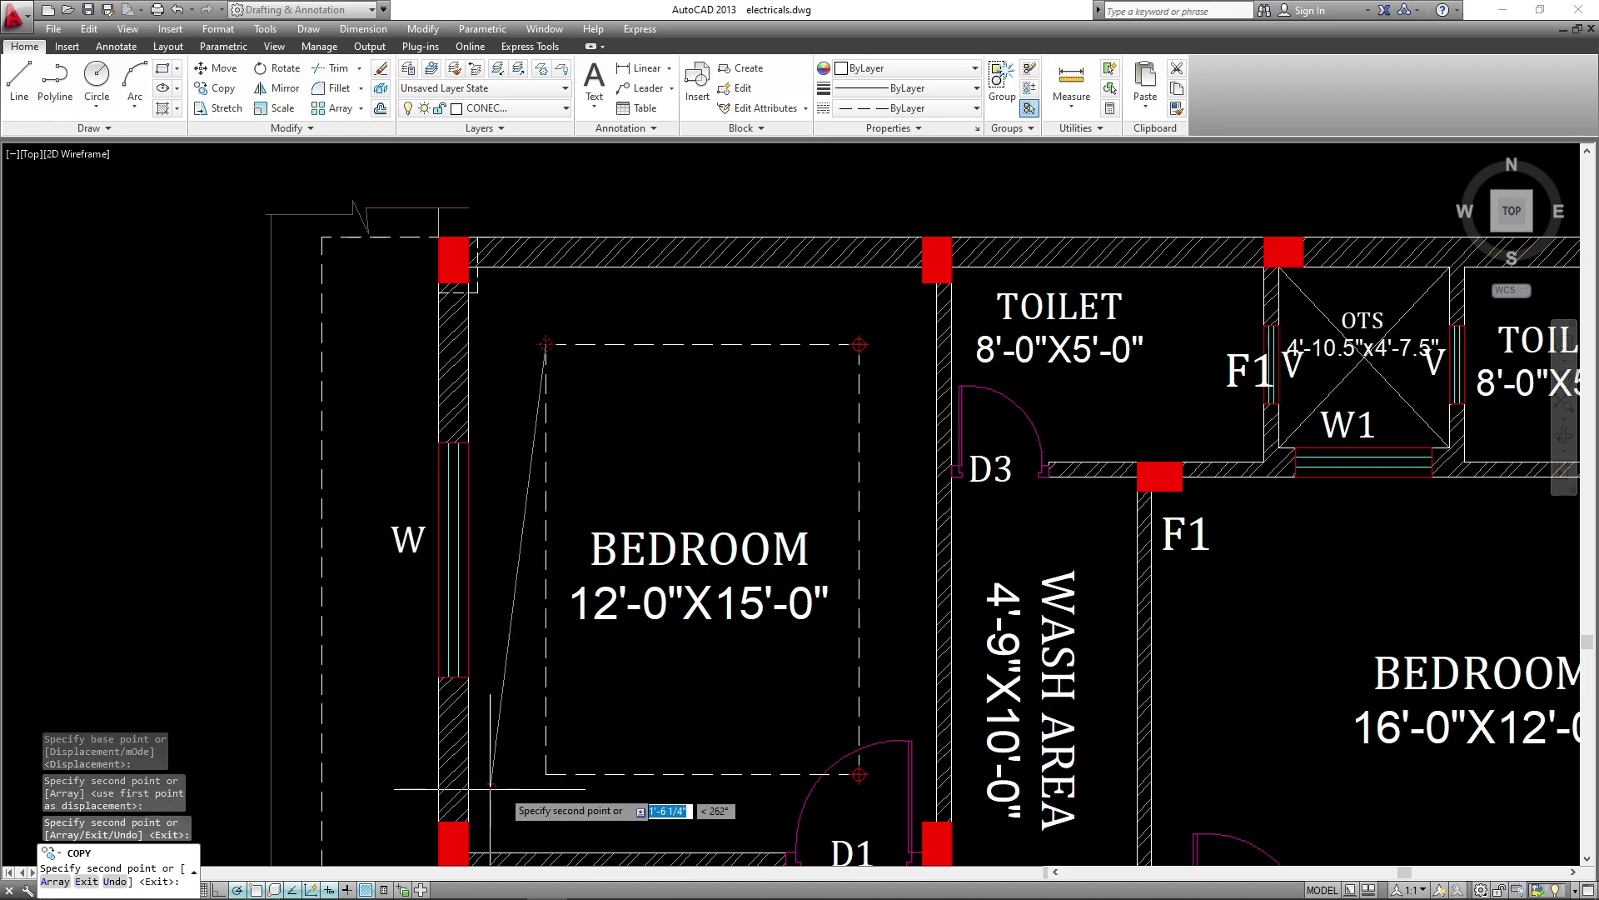
{"action": "left_click", "coordinate": [546, 774]}
{"action": "key", "text": "Escape"}
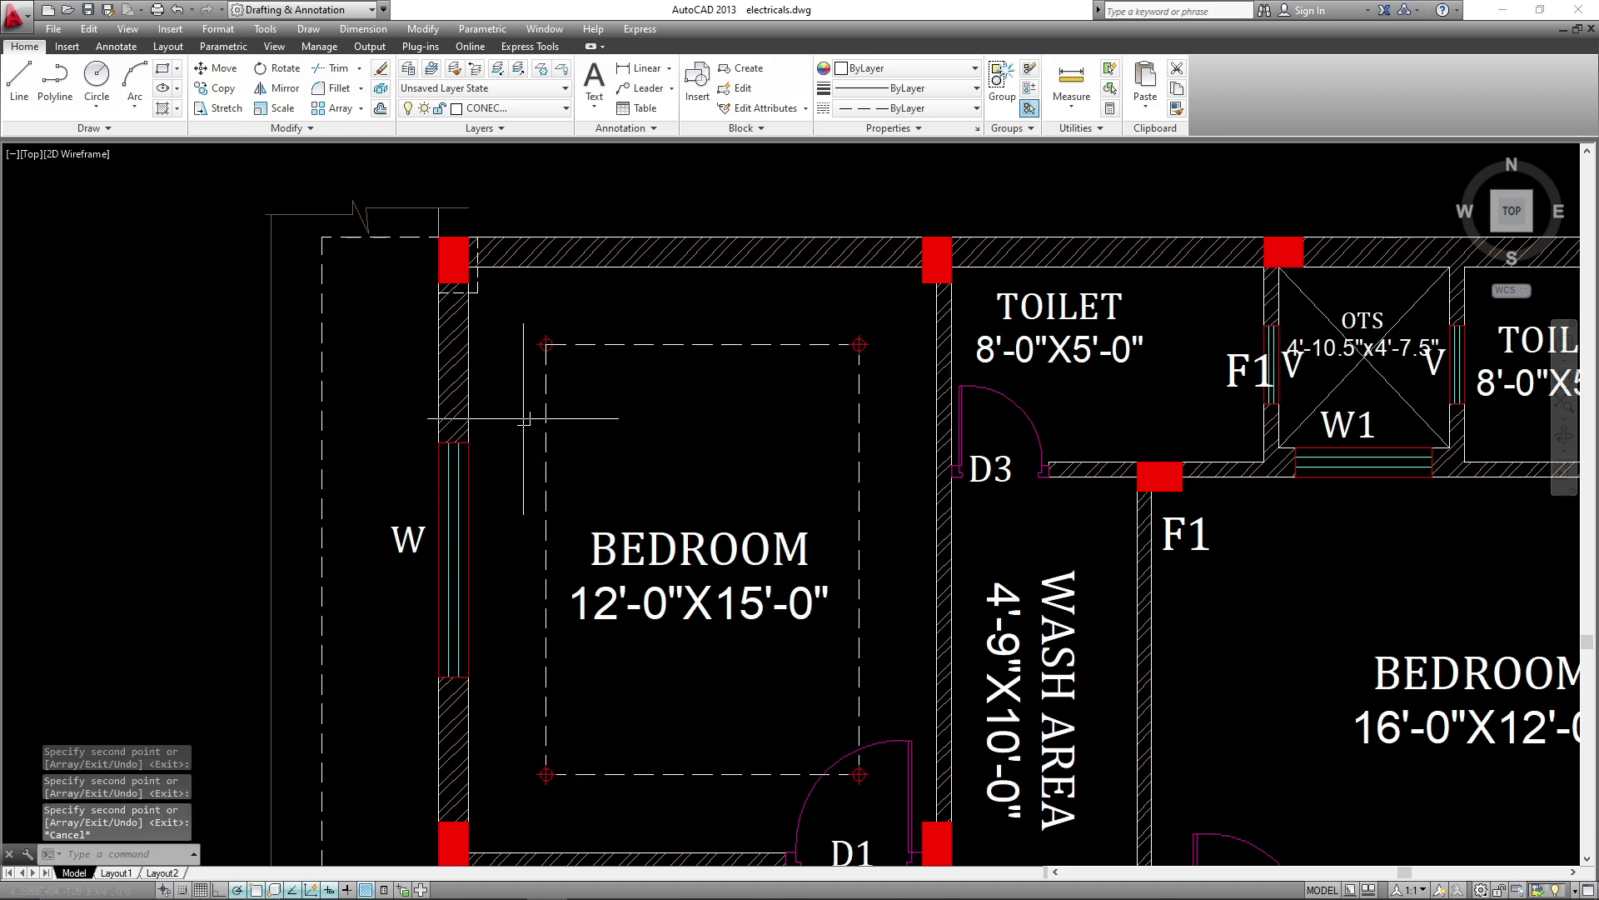
- Copy the two ceiling lights on the upper corners of the 12'-0"X15'-0" bedroom's dashed rectangle to the midpoints of its long sides
{"action": "left_click", "coordinate": [725, 415]}
{"action": "left_click", "coordinate": [895, 334]}
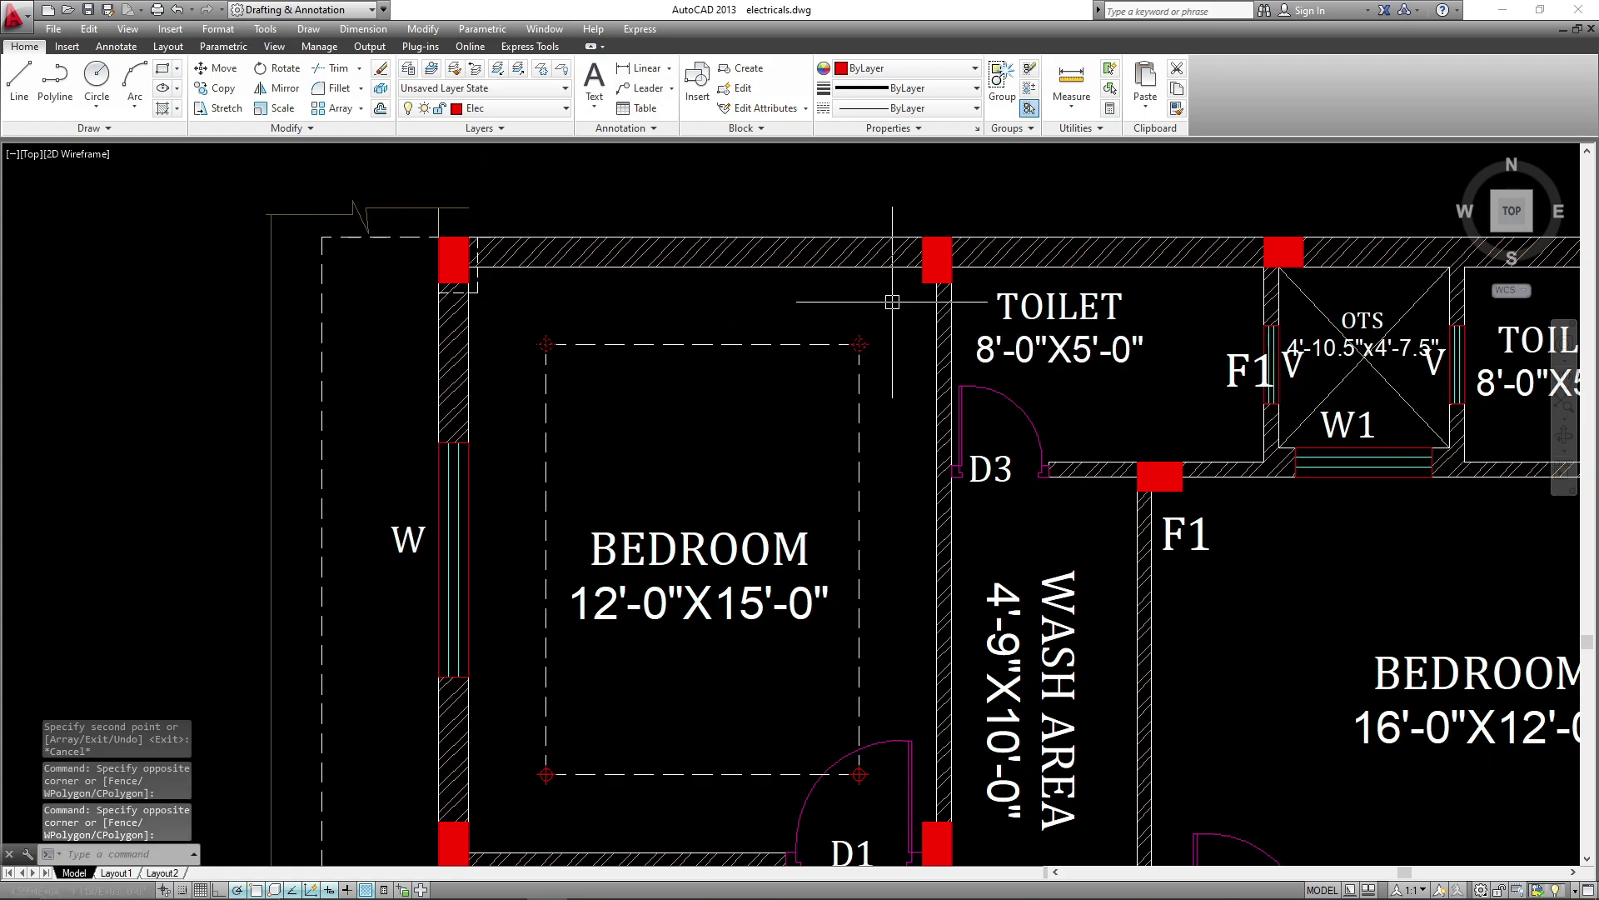
{"action": "type", "text": "o"}
{"action": "key", "text": "Return"}
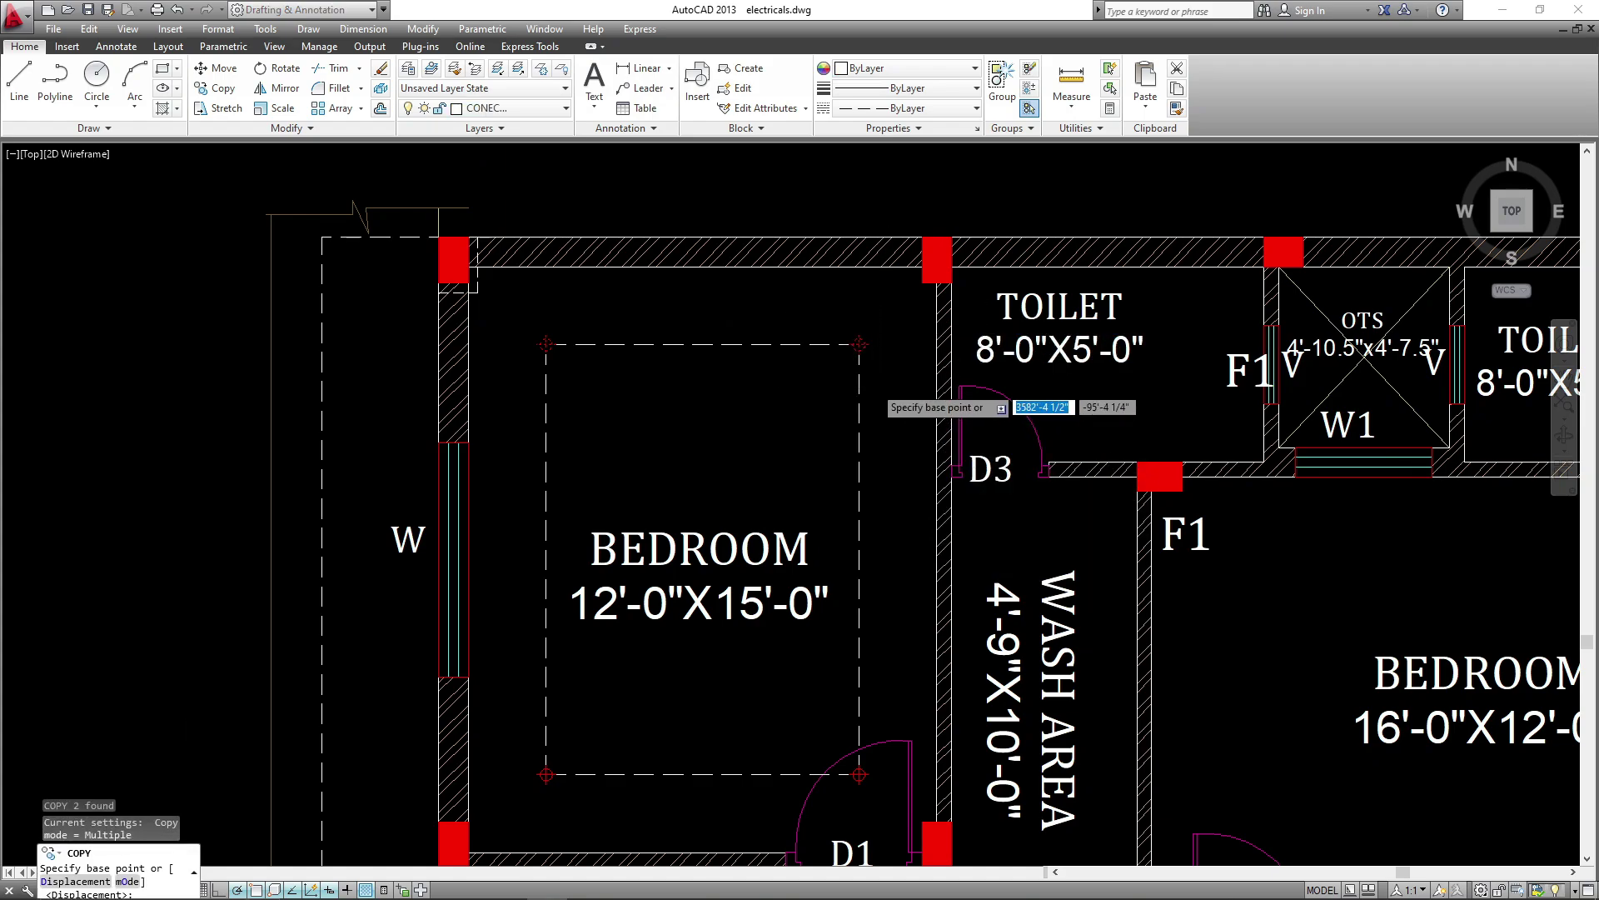
{"action": "scroll", "coordinate": [875, 388], "scroll_direction": "up", "scroll_amount": 4}
{"action": "left_click", "coordinate": [839, 284]}
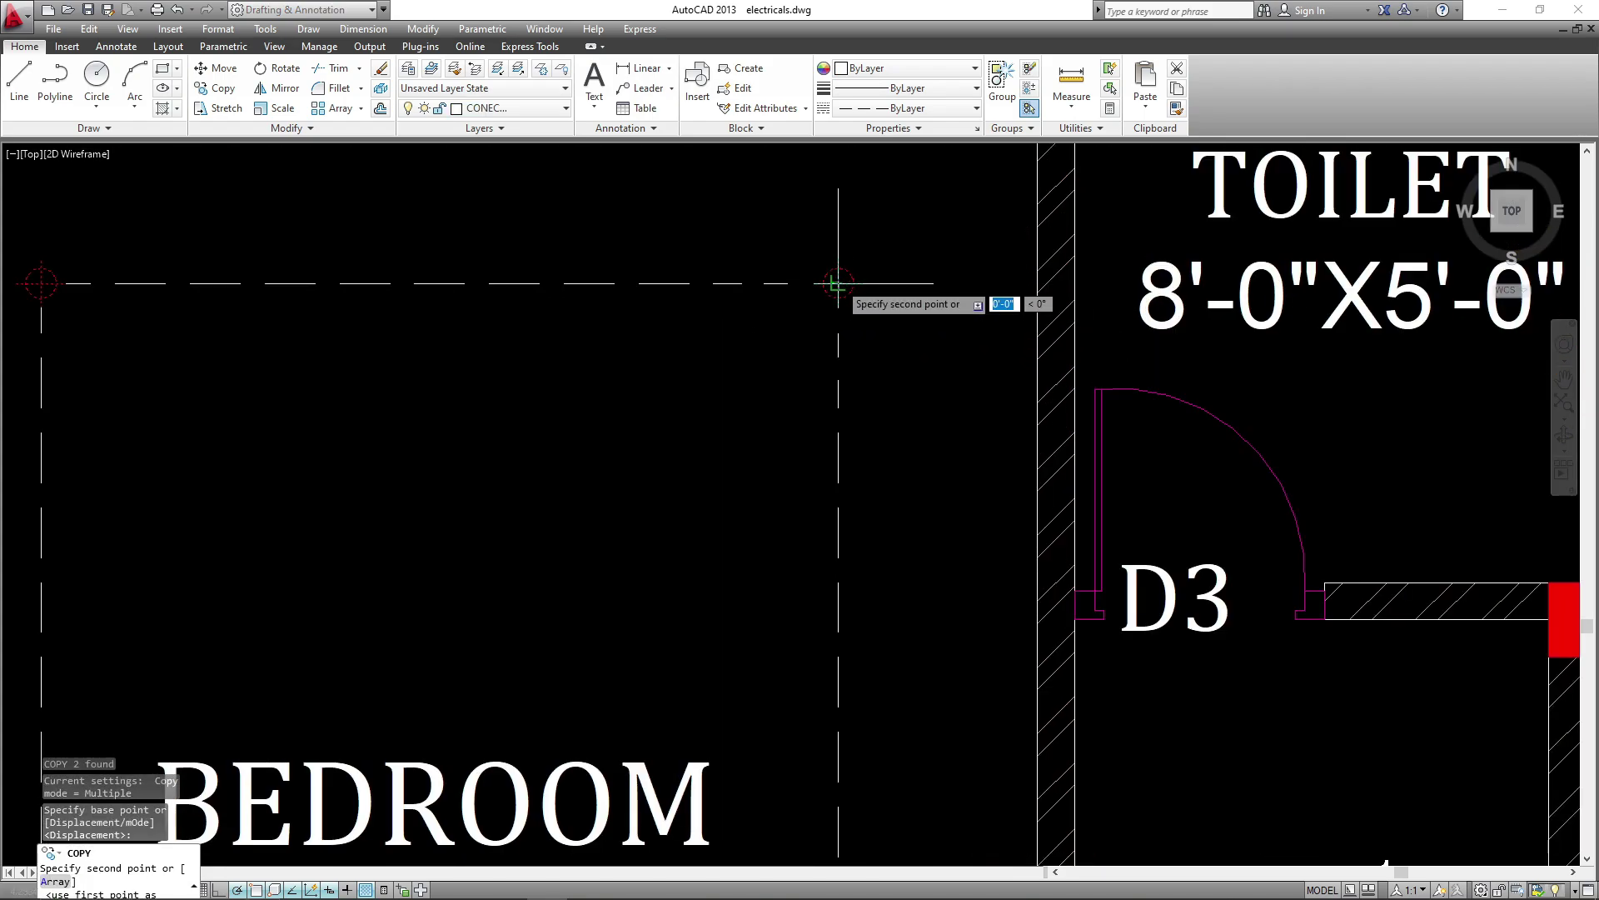
{"action": "scroll", "coordinate": [840, 292], "scroll_direction": "down", "scroll_amount": 4}
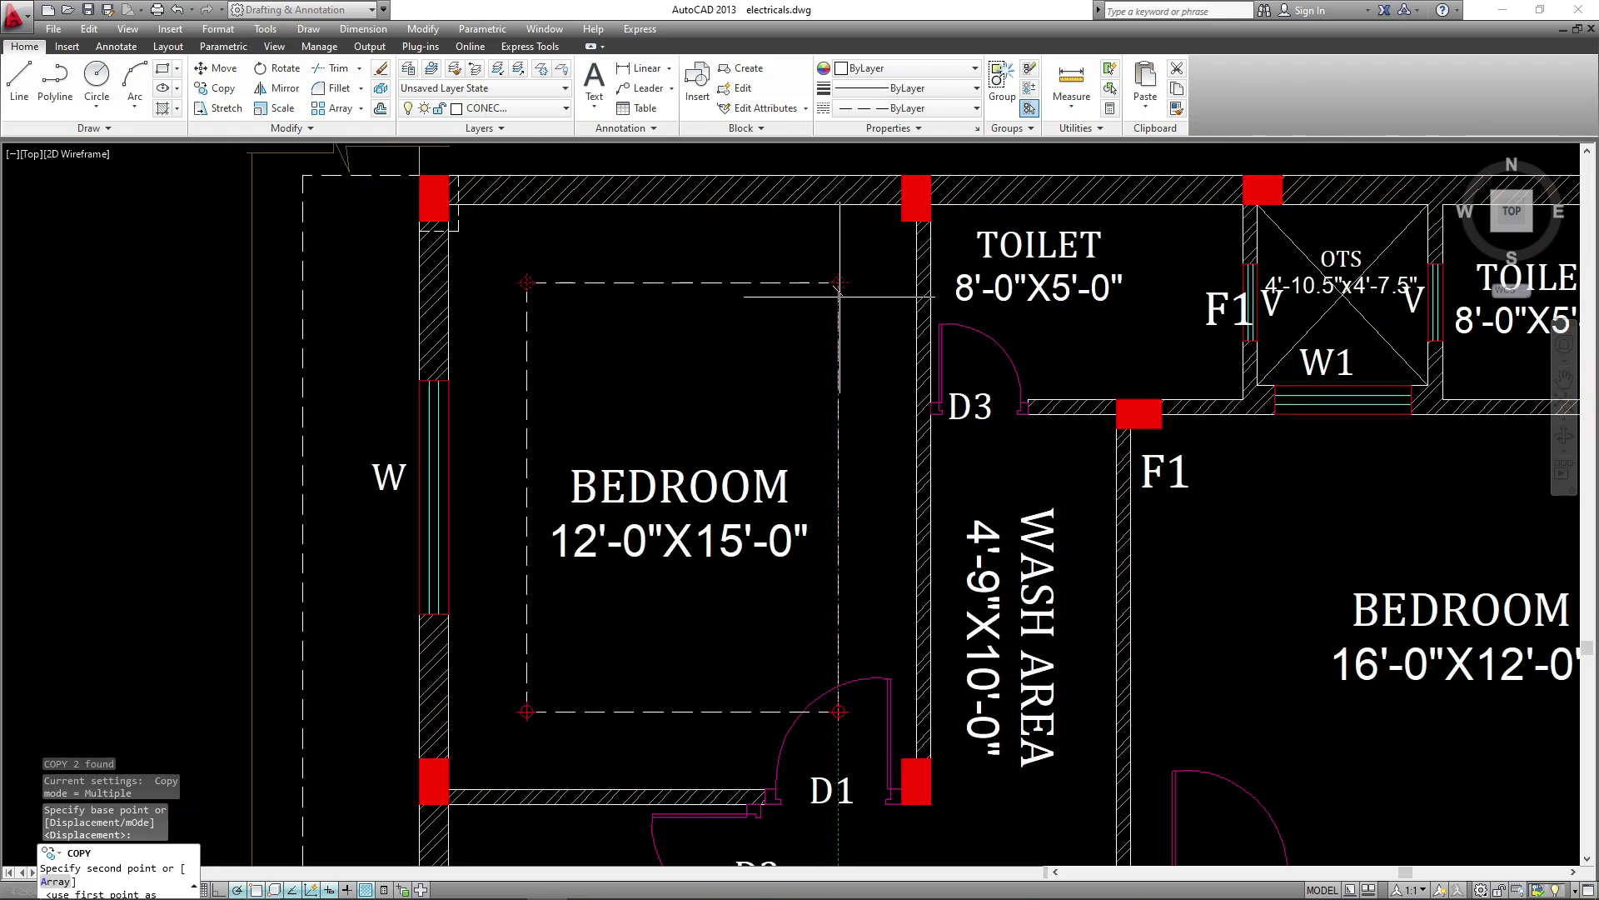
{"action": "left_click", "coordinate": [838, 498]}
{"action": "key", "text": "Escape"}
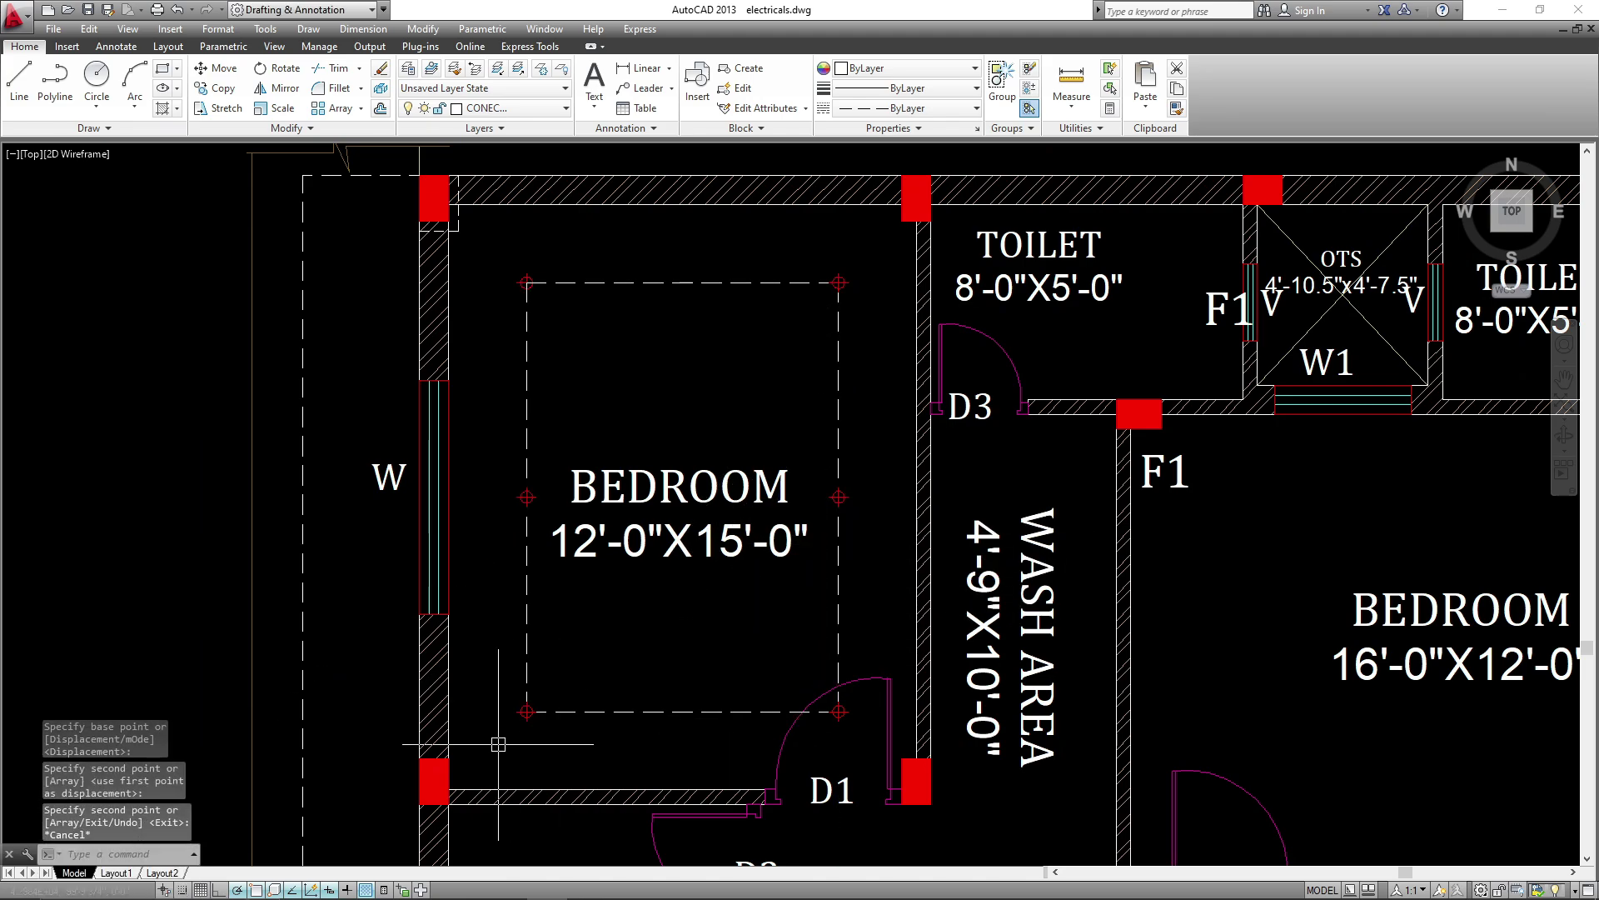
- Copy the two window-side corner ceiling lights to the midpoints of the dashed rectangle's upper and lower sides
{"action": "left_click", "coordinate": [498, 744]}
{"action": "left_click", "coordinate": [551, 679]}
{"action": "left_click", "coordinate": [457, 357]}
{"action": "left_click", "coordinate": [561, 249]}
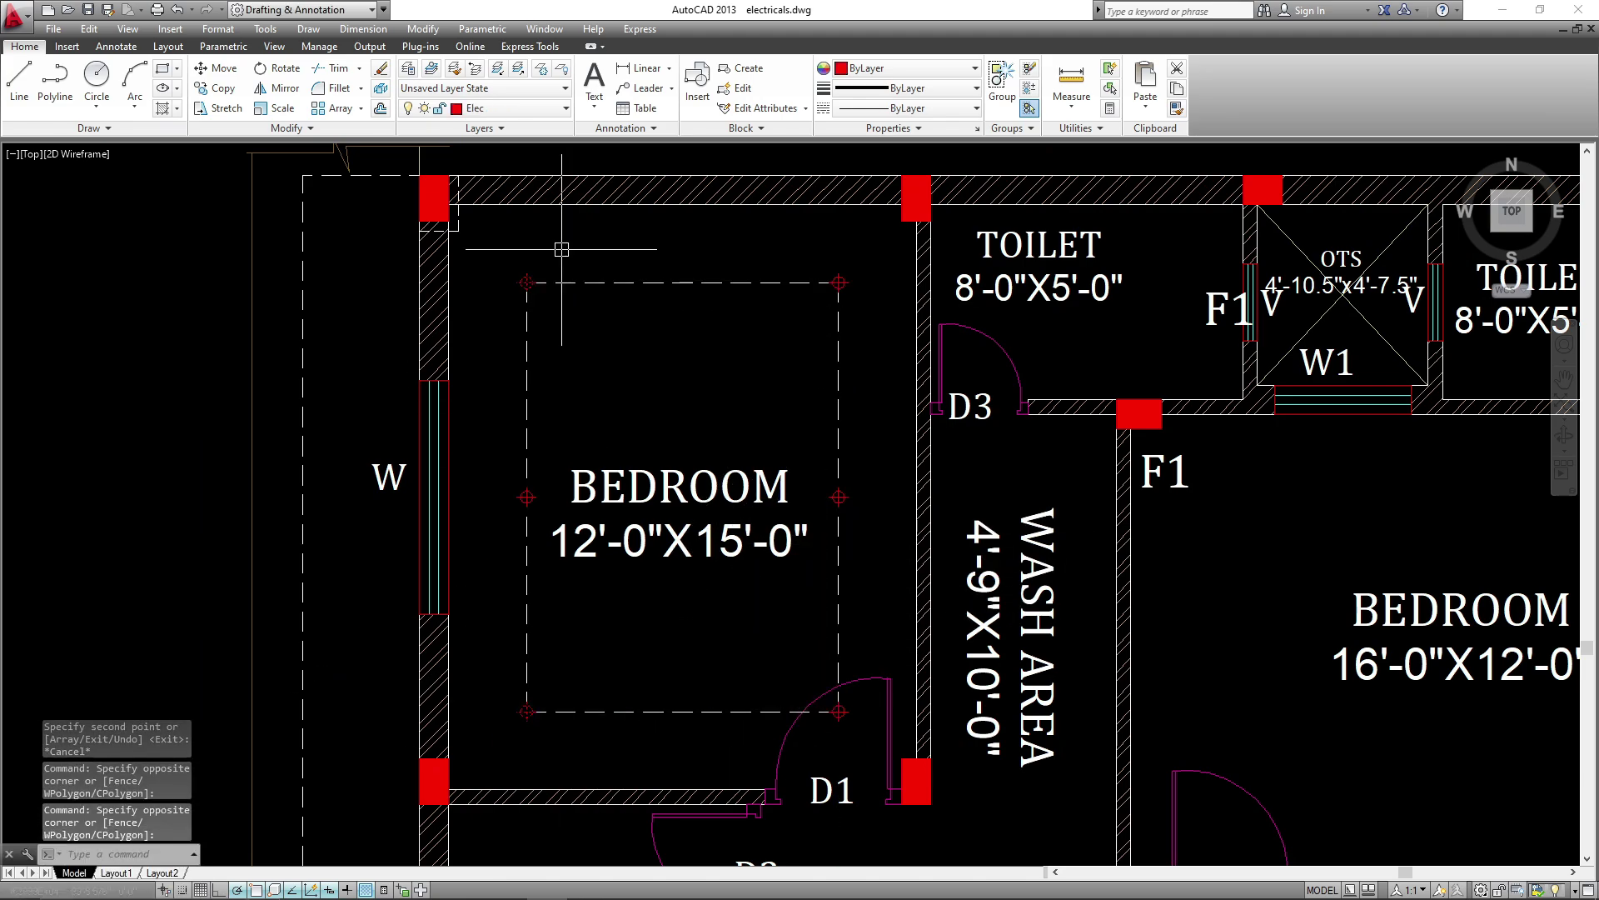
{"action": "type", "text": "co"}
{"action": "key", "text": "Return"}
{"action": "scroll", "coordinate": [523, 288], "scroll_direction": "up", "scroll_amount": 3}
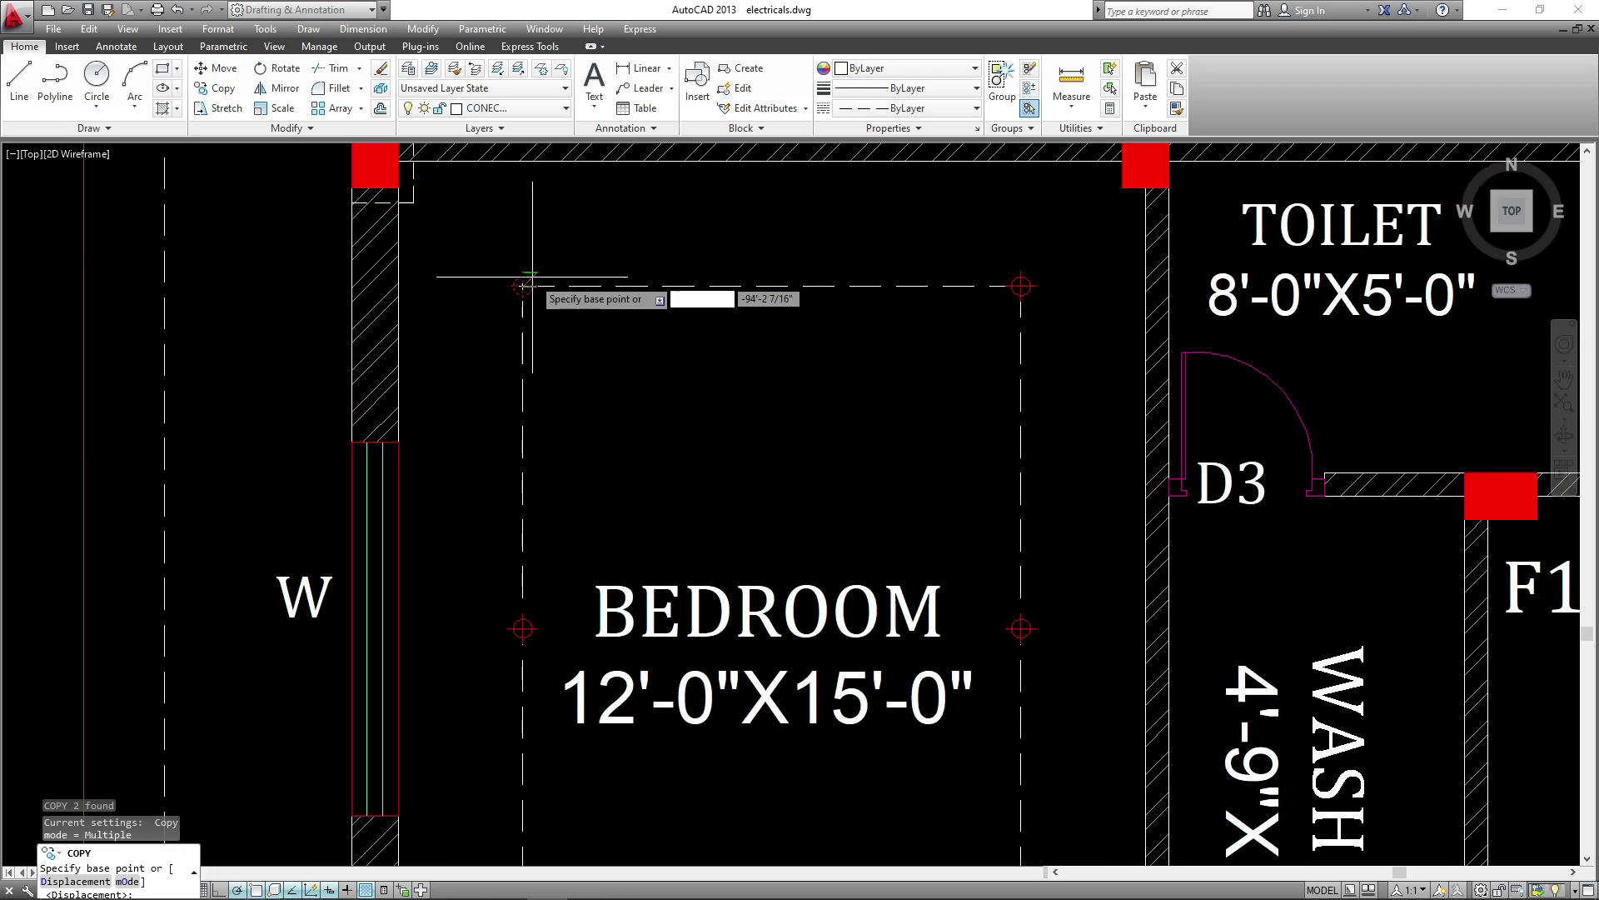
{"action": "left_click", "coordinate": [523, 287]}
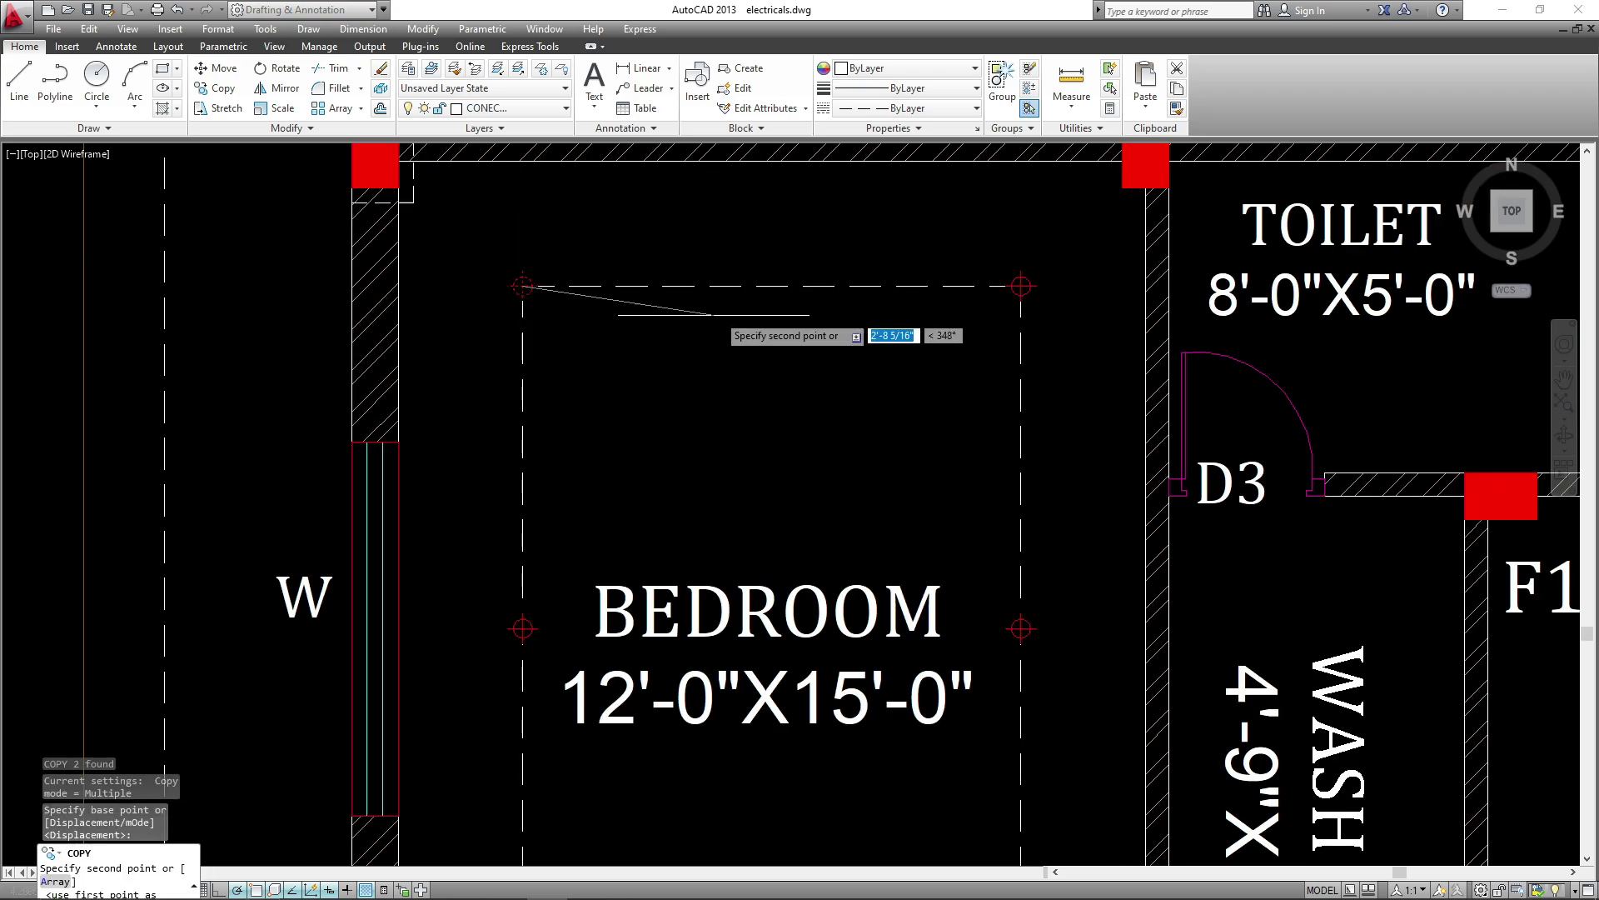
{"action": "left_click", "coordinate": [771, 286]}
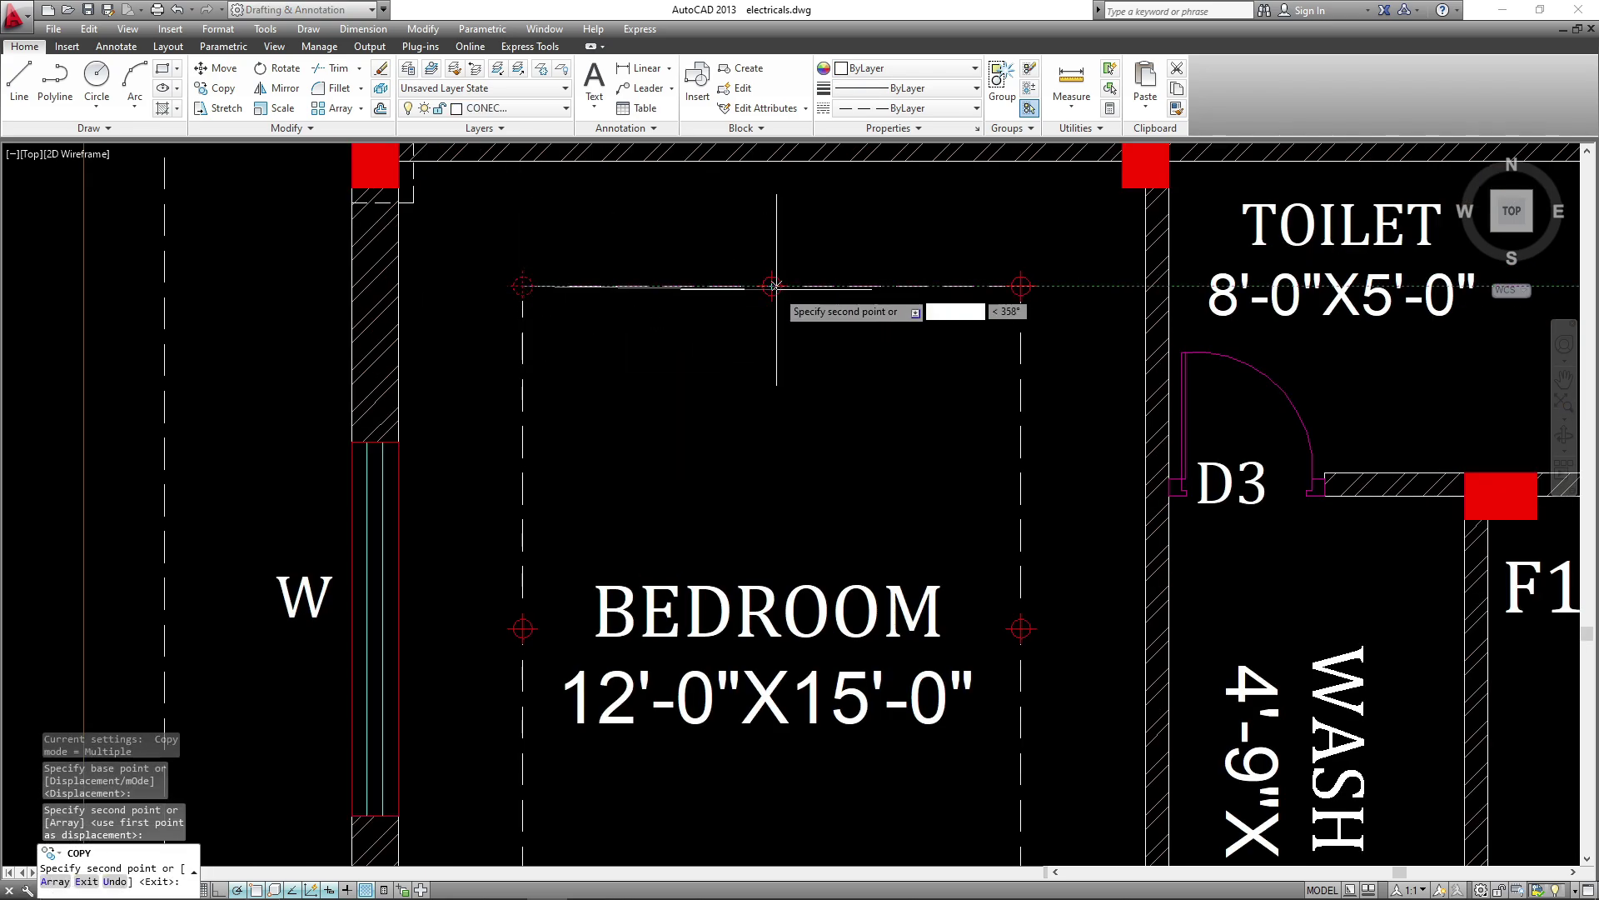
{"action": "scroll", "coordinate": [771, 286], "scroll_direction": "down", "scroll_amount": 5}
{"action": "key", "text": "Escape"}
- Look over the remaining rooms of the floor plan and save the drawing
{"action": "mouse_move", "coordinate": [796, 432]}
{"action": "middle_mouse_down"}
{"action": "mouse_move", "coordinate": [626, 420]}
{"action": "mouse_move", "coordinate": [692, 472]}
{"action": "middle_mouse_up"}
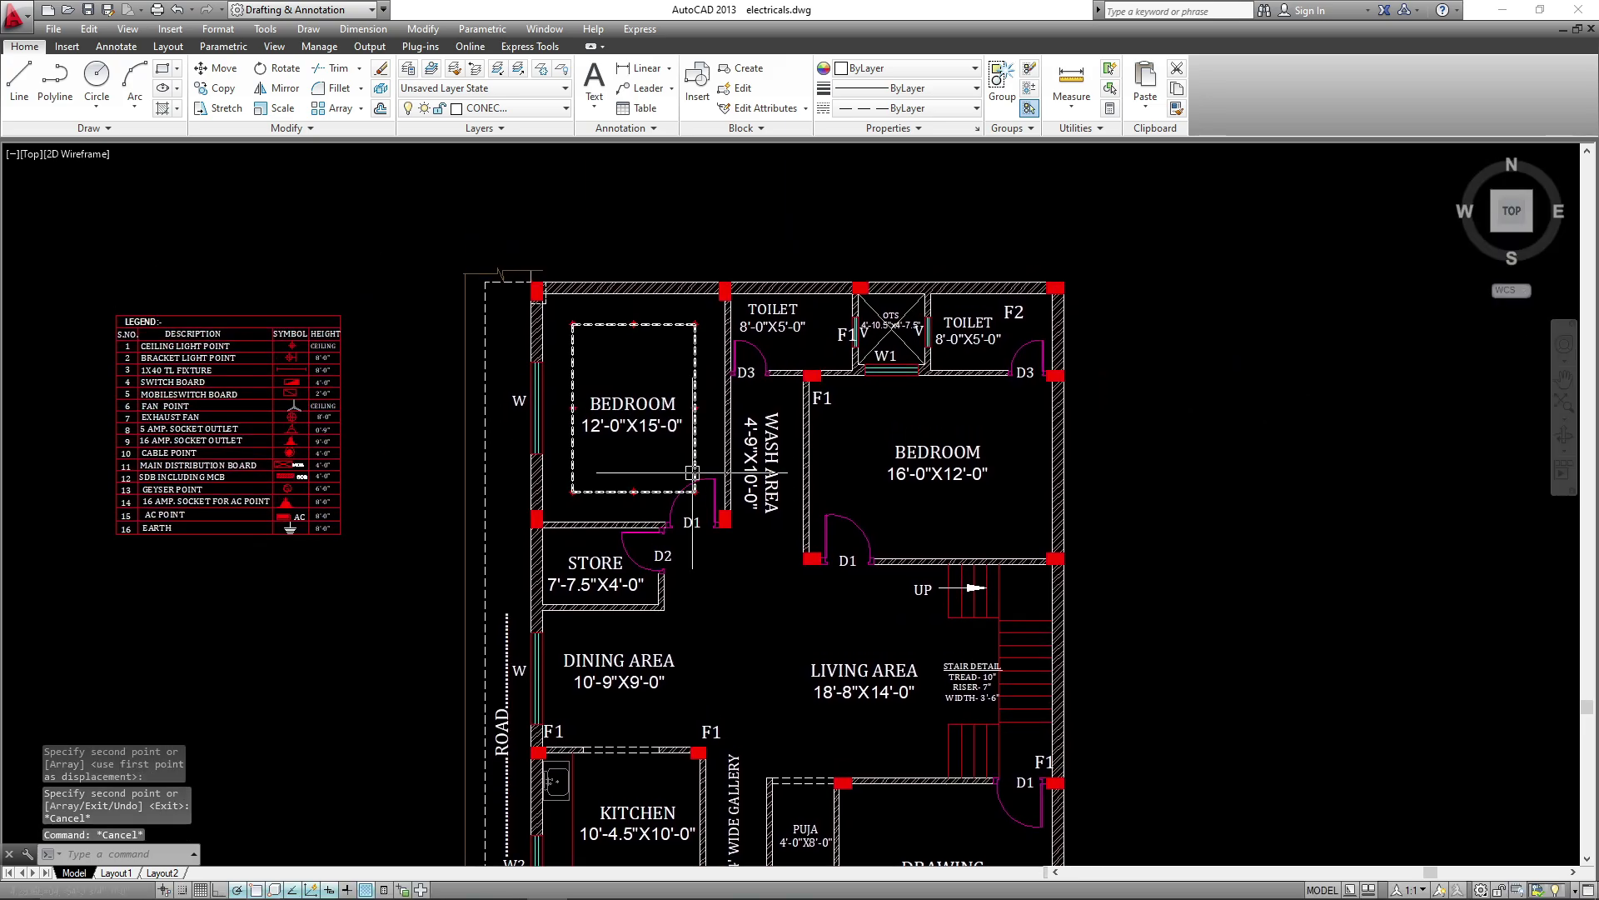
{"action": "left_click", "coordinate": [638, 412]}
{"action": "key", "text": "Escape"}
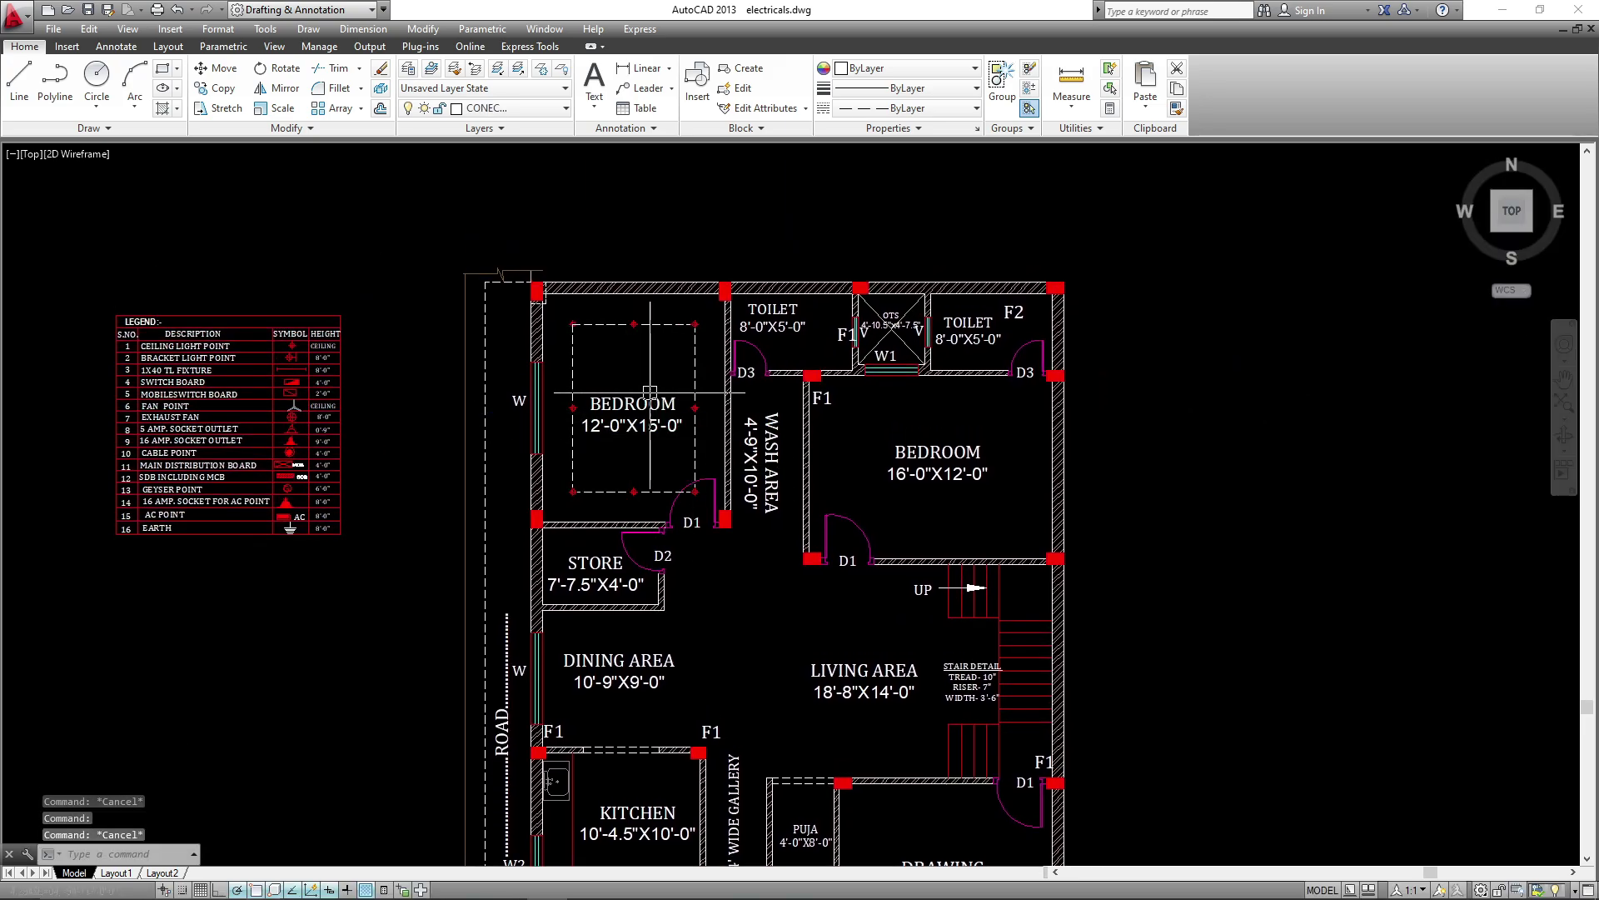
{"action": "middle_click_drag", "start_coordinate": [815, 442], "coordinate": [794, 290]}
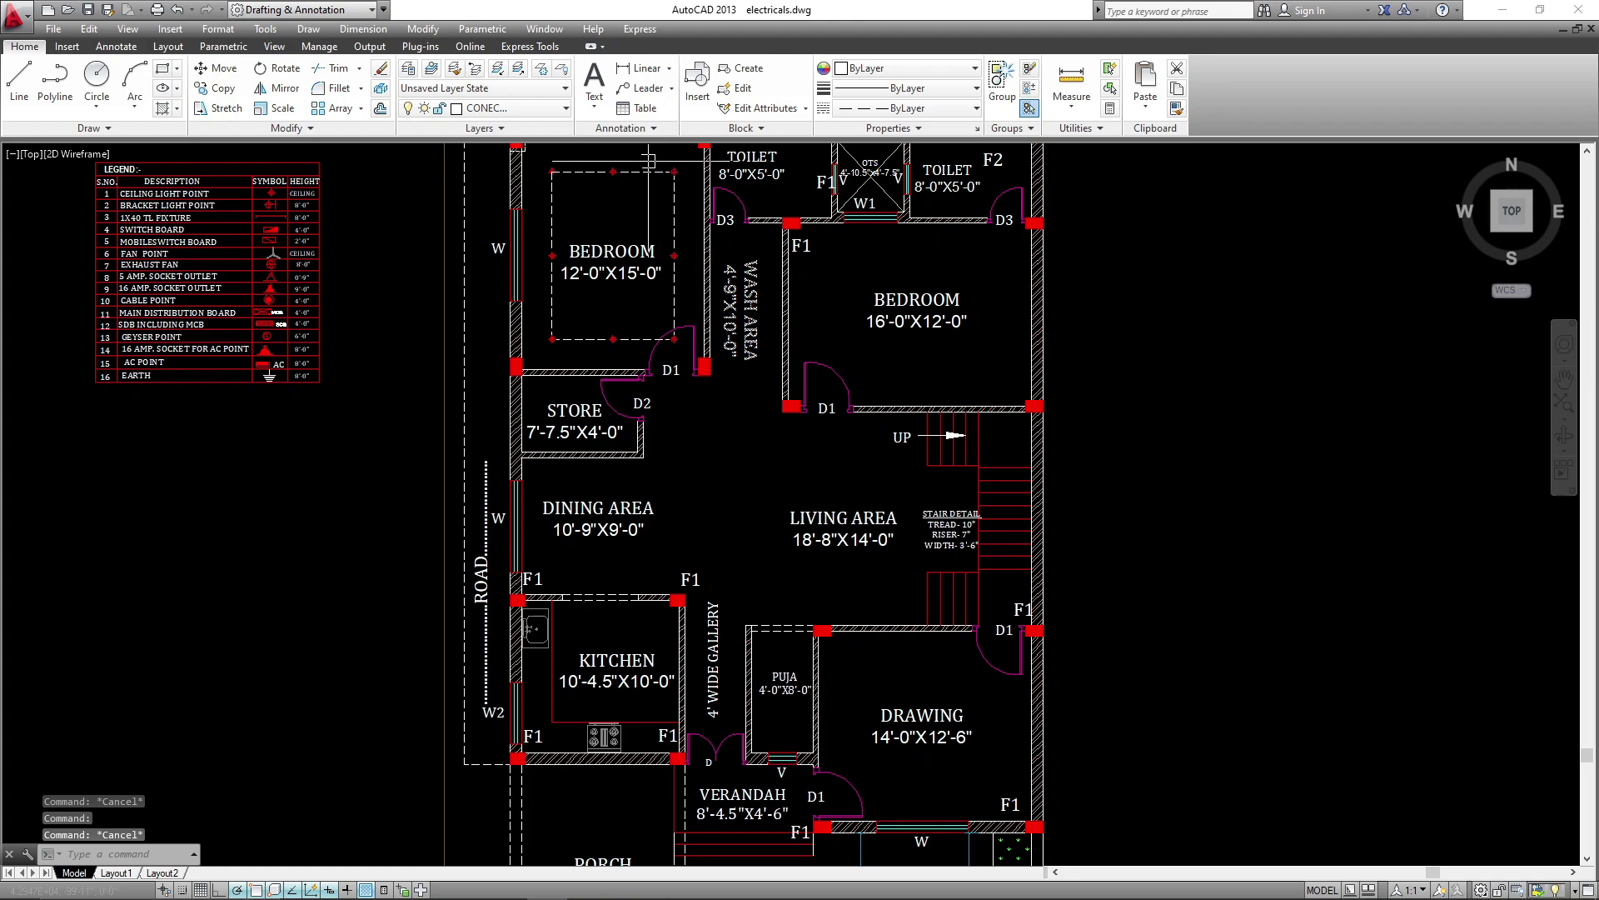
{"action": "middle_click_drag", "start_coordinate": [661, 243], "coordinate": [646, 281]}
{"action": "middle_click_drag", "start_coordinate": [810, 570], "coordinate": [763, 415]}
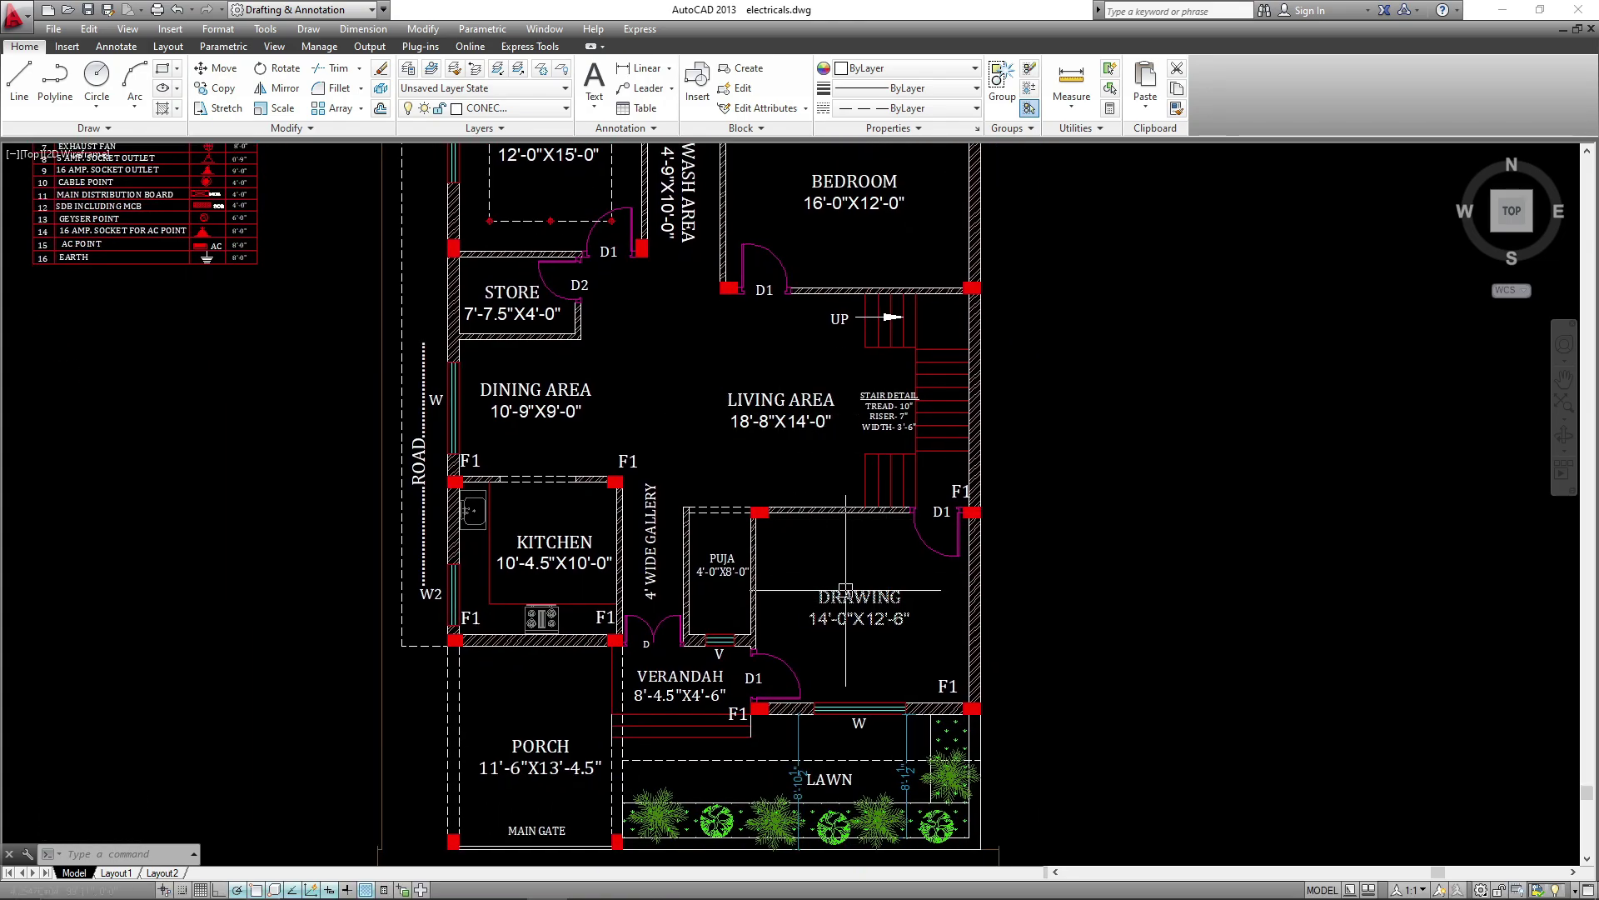
{"action": "middle_click_drag", "start_coordinate": [923, 182], "coordinate": [887, 428]}
{"action": "key", "text": "Escape"}
{"action": "key", "text": "Escape"}
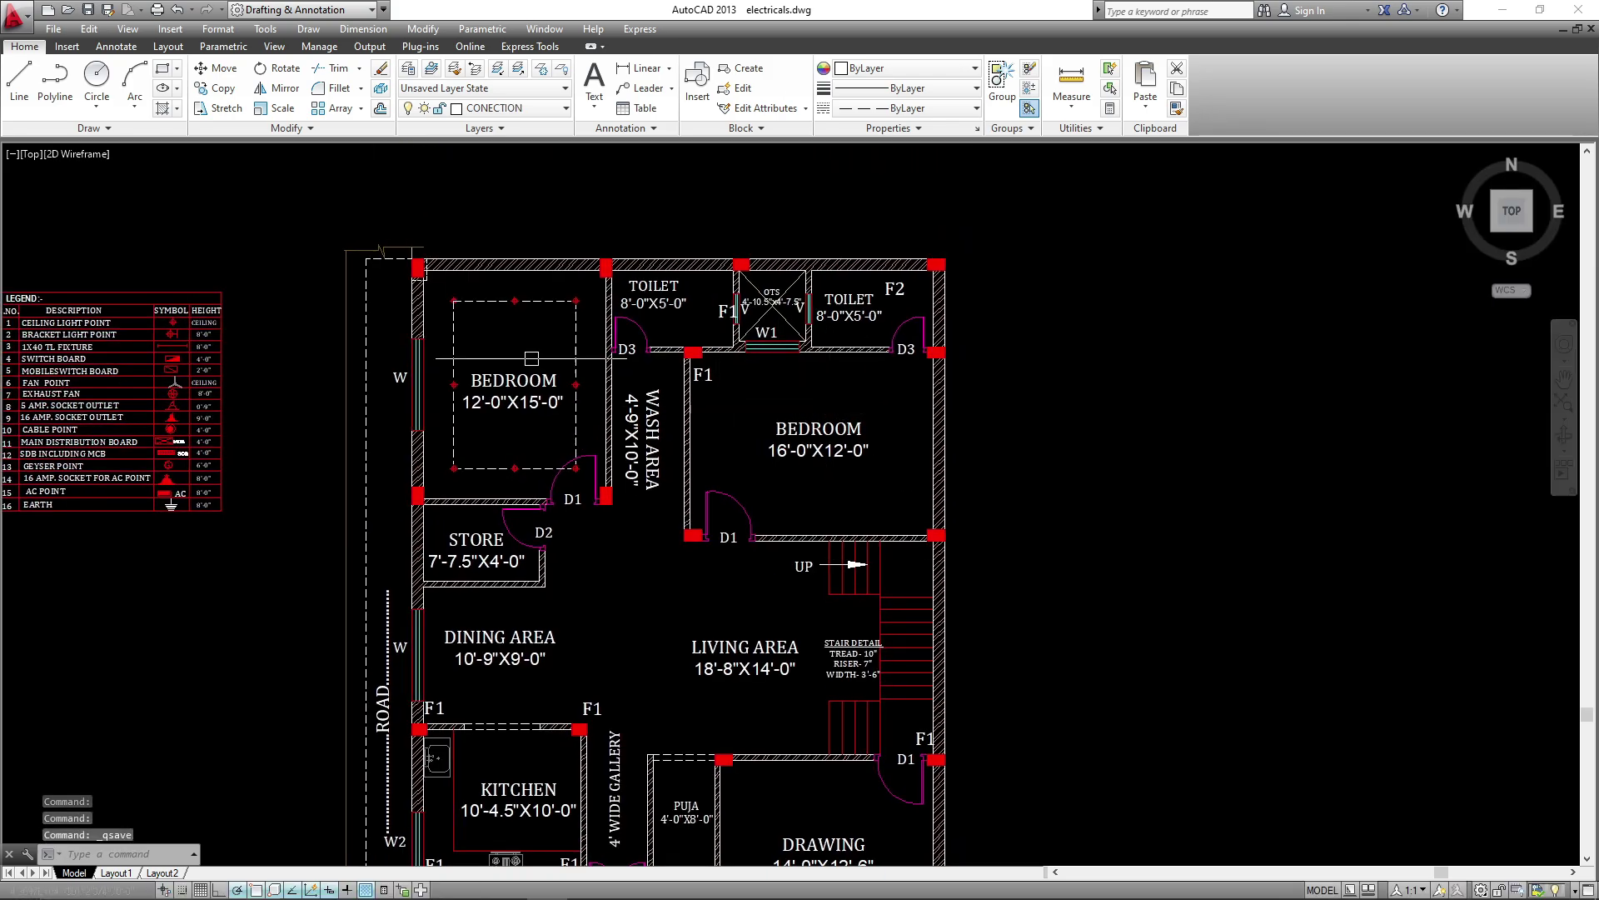
{"action": "middle_click_drag", "start_coordinate": [531, 359], "coordinate": [559, 262]}
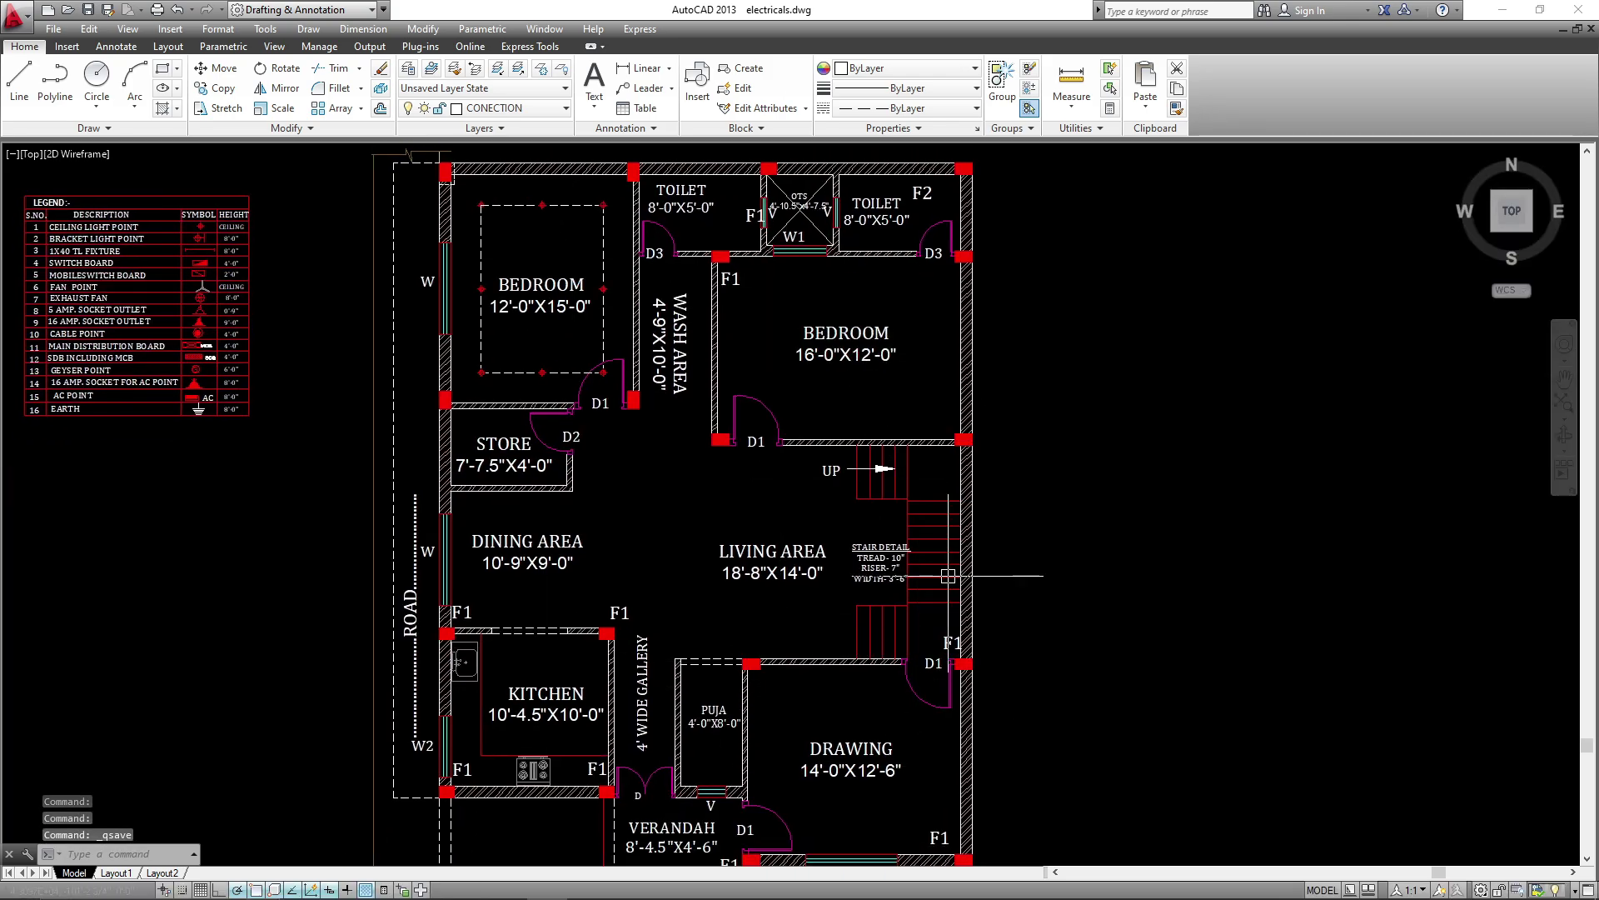
{"action": "middle_click_drag", "start_coordinate": [702, 356], "coordinate": [674, 470]}
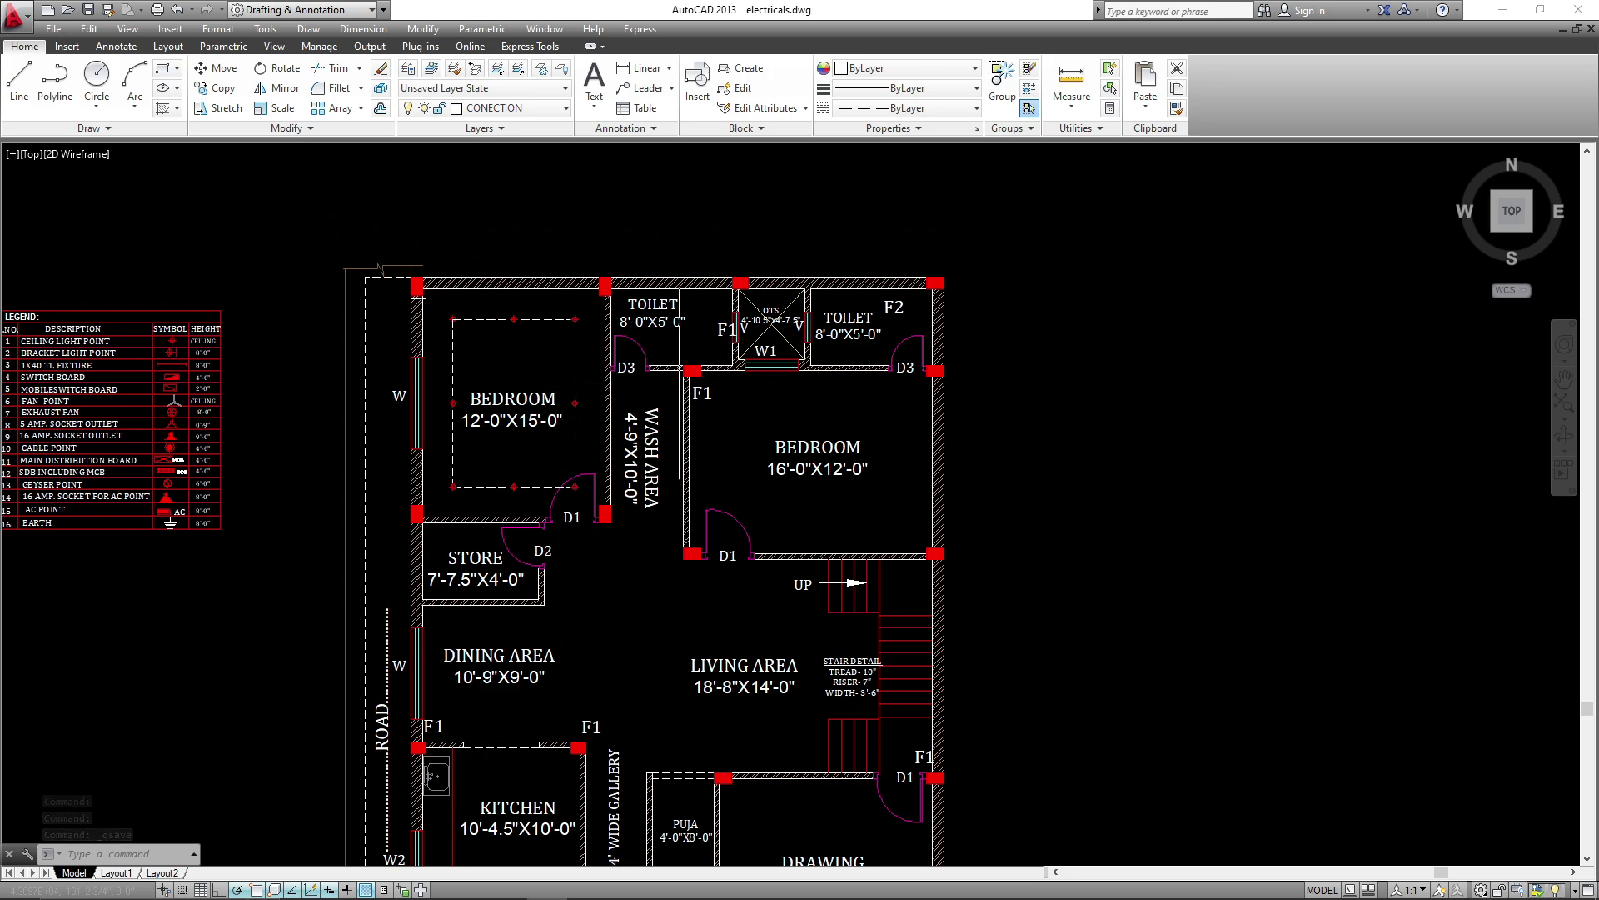
- Offset the four inner wall lines of the 16'-0"X12'-0" bedroom inward by 2'-0"
{"action": "scroll", "coordinate": [806, 411], "scroll_direction": "up", "scroll_amount": 4}
{"action": "type", "text": "o"}
{"action": "key", "text": "Return"}
{"action": "key", "text": "Return"}
{"action": "left_click", "coordinate": [509, 458]}
{"action": "left_click", "coordinate": [564, 458]}
{"action": "left_click", "coordinate": [612, 303]}
{"action": "left_click", "coordinate": [633, 358]}
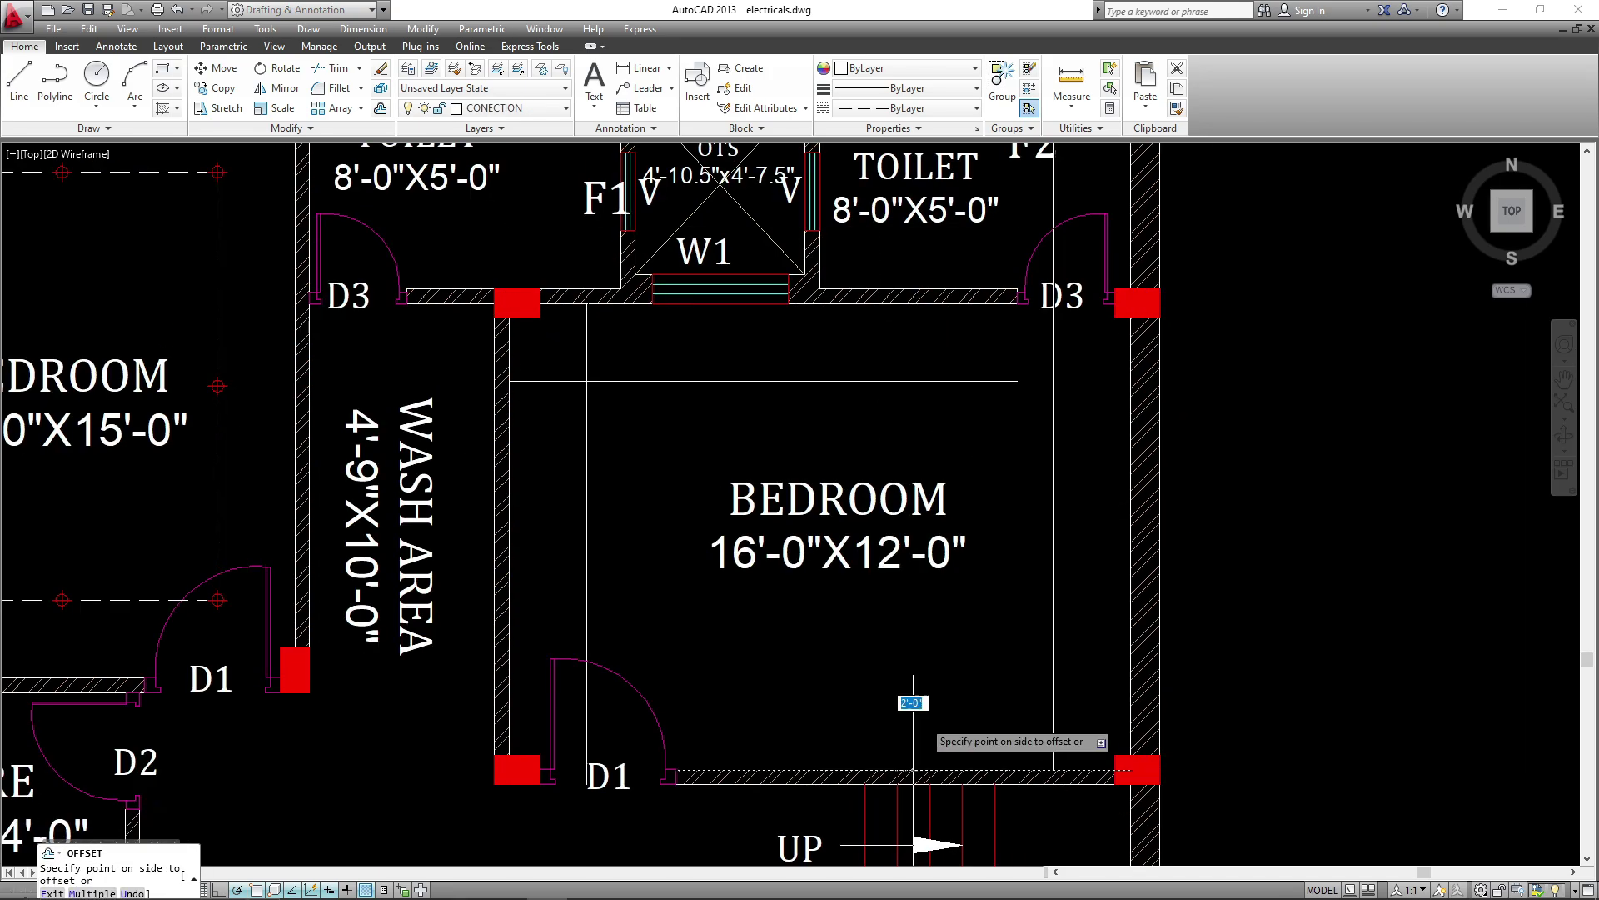
{"action": "left_click", "coordinate": [913, 718]}
- Draw a rectangle between opposite intersections of the 16'-0"X12'-0" bedroom's offset lines and remove the offset lines
{"action": "type", "text": "rec"}
{"action": "key", "text": "Return"}
{"action": "left_click", "coordinate": [586, 381]}
{"action": "left_click", "coordinate": [1053, 693]}
- Offset the drawing room, dining window and store walls, plus the first bedroom's lower wall, by 2' for the living and dining outline
{"action": "scroll", "coordinate": [853, 560], "scroll_direction": "down", "scroll_amount": 6}
{"action": "scroll", "coordinate": [740, 770], "scroll_direction": "up", "scroll_amount": 4}
{"action": "type", "text": "2"}
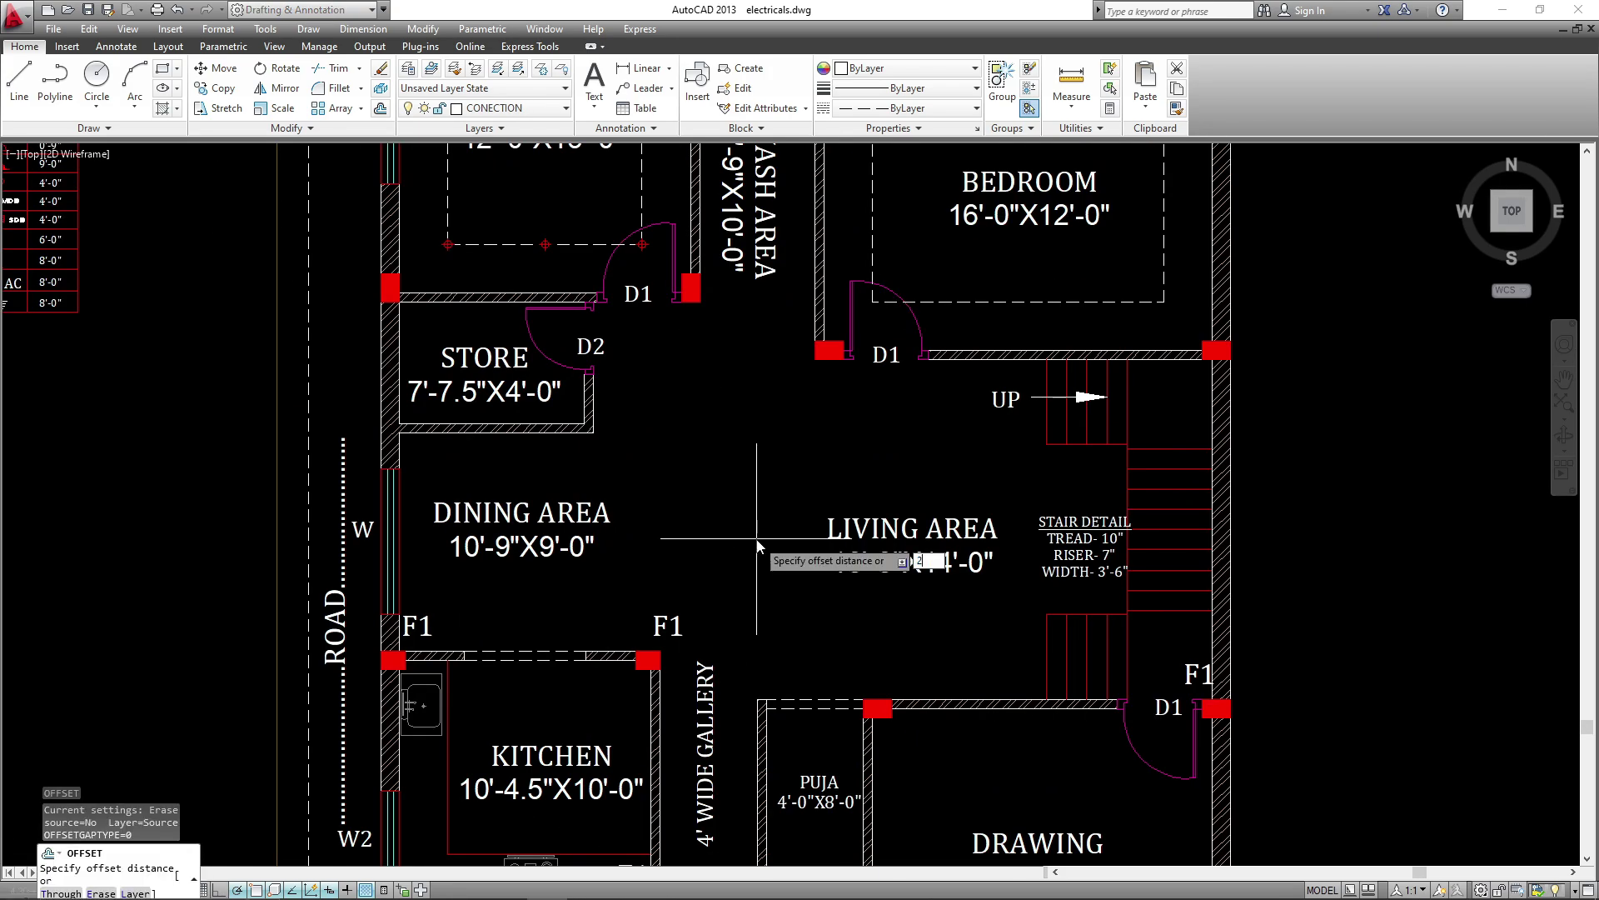
{"action": "type", "text": "'"}
{"action": "key", "text": "Return"}
{"action": "left_click", "coordinate": [967, 699]}
{"action": "left_click", "coordinate": [911, 661]}
{"action": "left_click", "coordinate": [399, 451]}
{"action": "left_click", "coordinate": [593, 397]}
{"action": "left_click", "coordinate": [553, 325]}
- Offset the second bedroom's wash-area wall and the kitchen's gallery-side wall by 2' towards the open passage
{"action": "scroll", "coordinate": [530, 275], "scroll_direction": "up", "scroll_amount": 4}
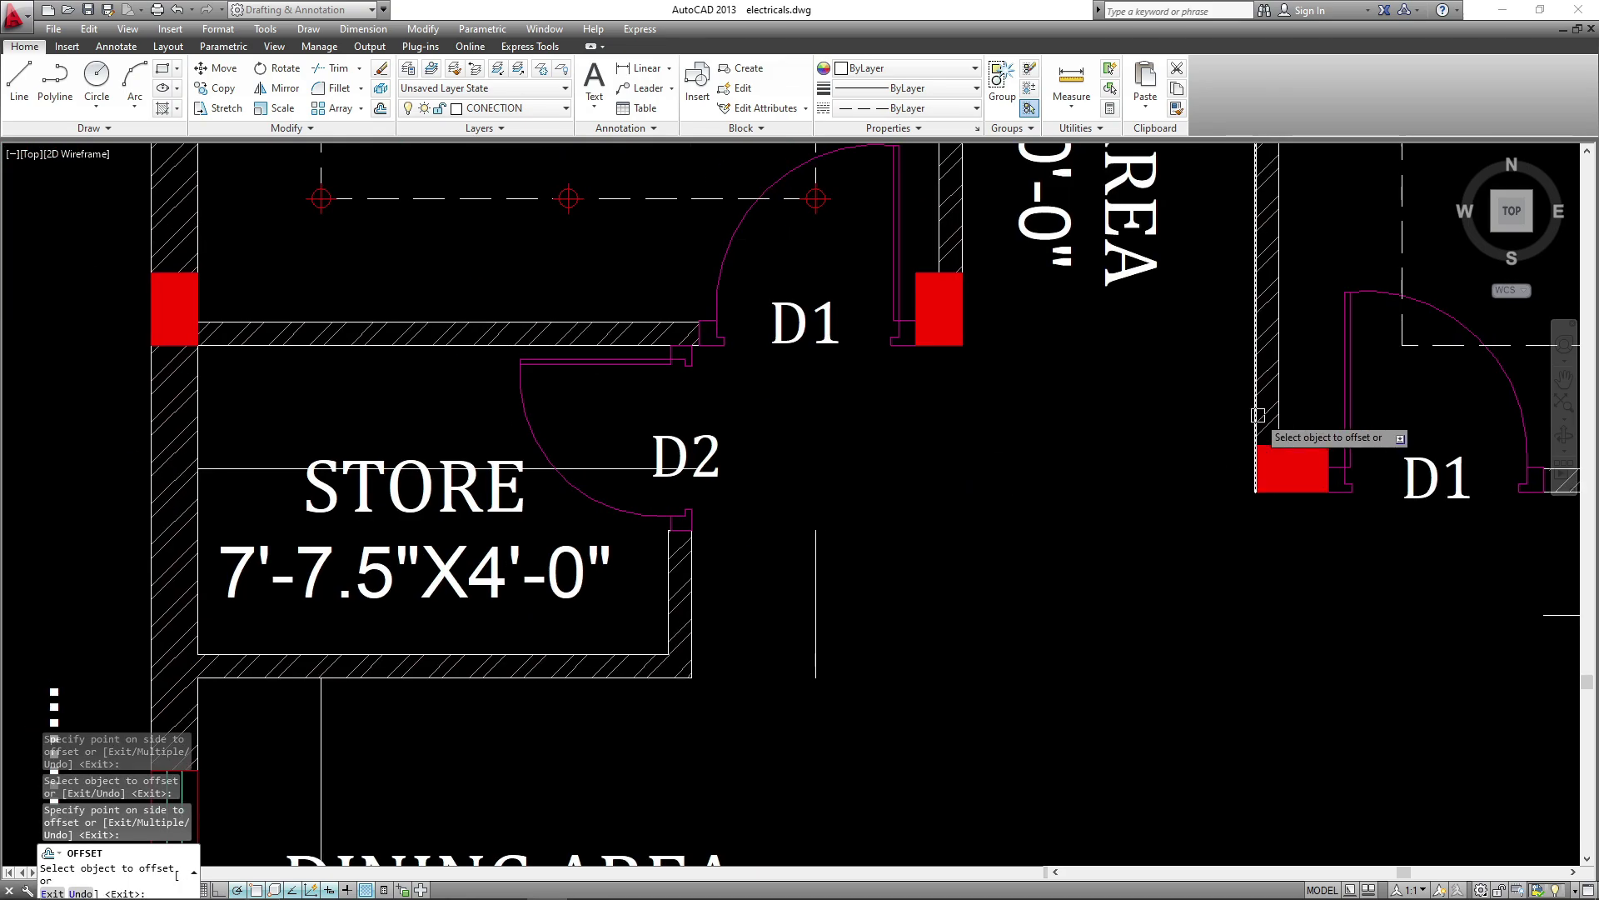
{"action": "left_click", "coordinate": [1258, 415]}
{"action": "left_click", "coordinate": [1041, 377]}
{"action": "scroll", "coordinate": [843, 340], "scroll_direction": "down", "scroll_amount": 4}
{"action": "scroll", "coordinate": [983, 746], "scroll_direction": "up", "scroll_amount": 2}
{"action": "left_click", "coordinate": [771, 718]}
{"action": "left_click", "coordinate": [931, 723]}
- Fillet the offset line beside the kitchen gallery with the lines above the kitchen and the drawing room
{"action": "type", "text": "f"}
{"action": "key", "text": "Return"}
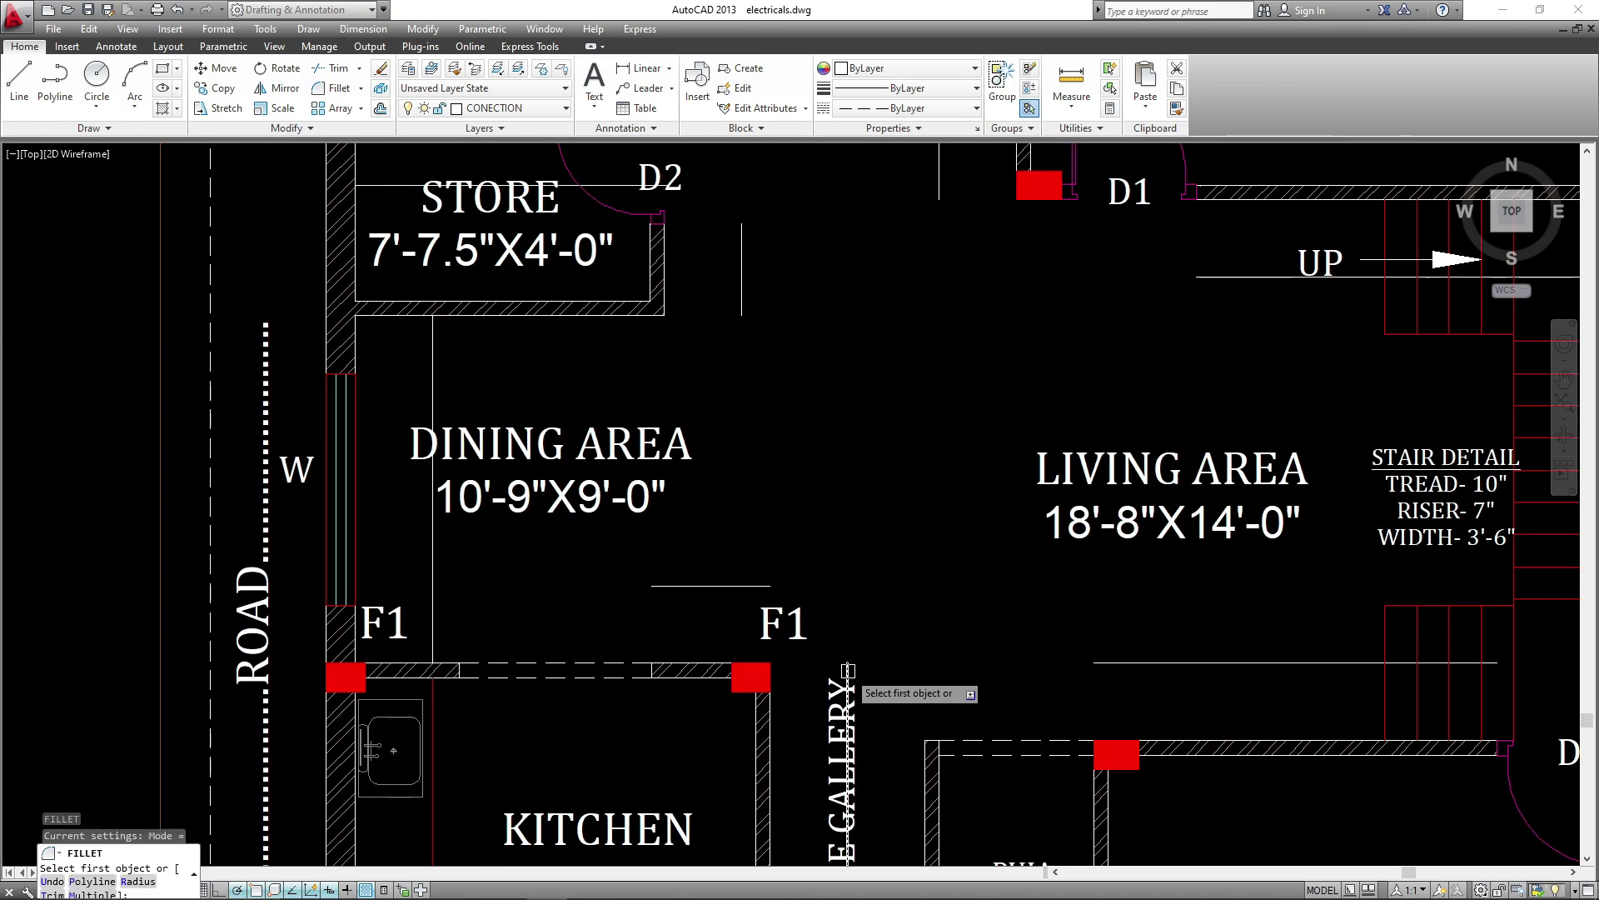
{"action": "left_click", "coordinate": [848, 671]}
{"action": "left_click", "coordinate": [846, 603]}
{"action": "left_click", "coordinate": [1117, 664]}
{"action": "middle_click_drag", "start_coordinate": [1117, 666], "coordinate": [957, 678]}
- Offset the stair-side outer wall line 8'-8 3/8" inward to the edge of the living area
{"action": "type", "text": "o"}
{"action": "left_click", "coordinate": [1475, 502]}
{"action": "left_click", "coordinate": [1138, 503]}
- Fillet the living-area outline's corners along the stairs, below the second bedroom and at the wash-area passage
{"action": "left_click", "coordinate": [1149, 671]}
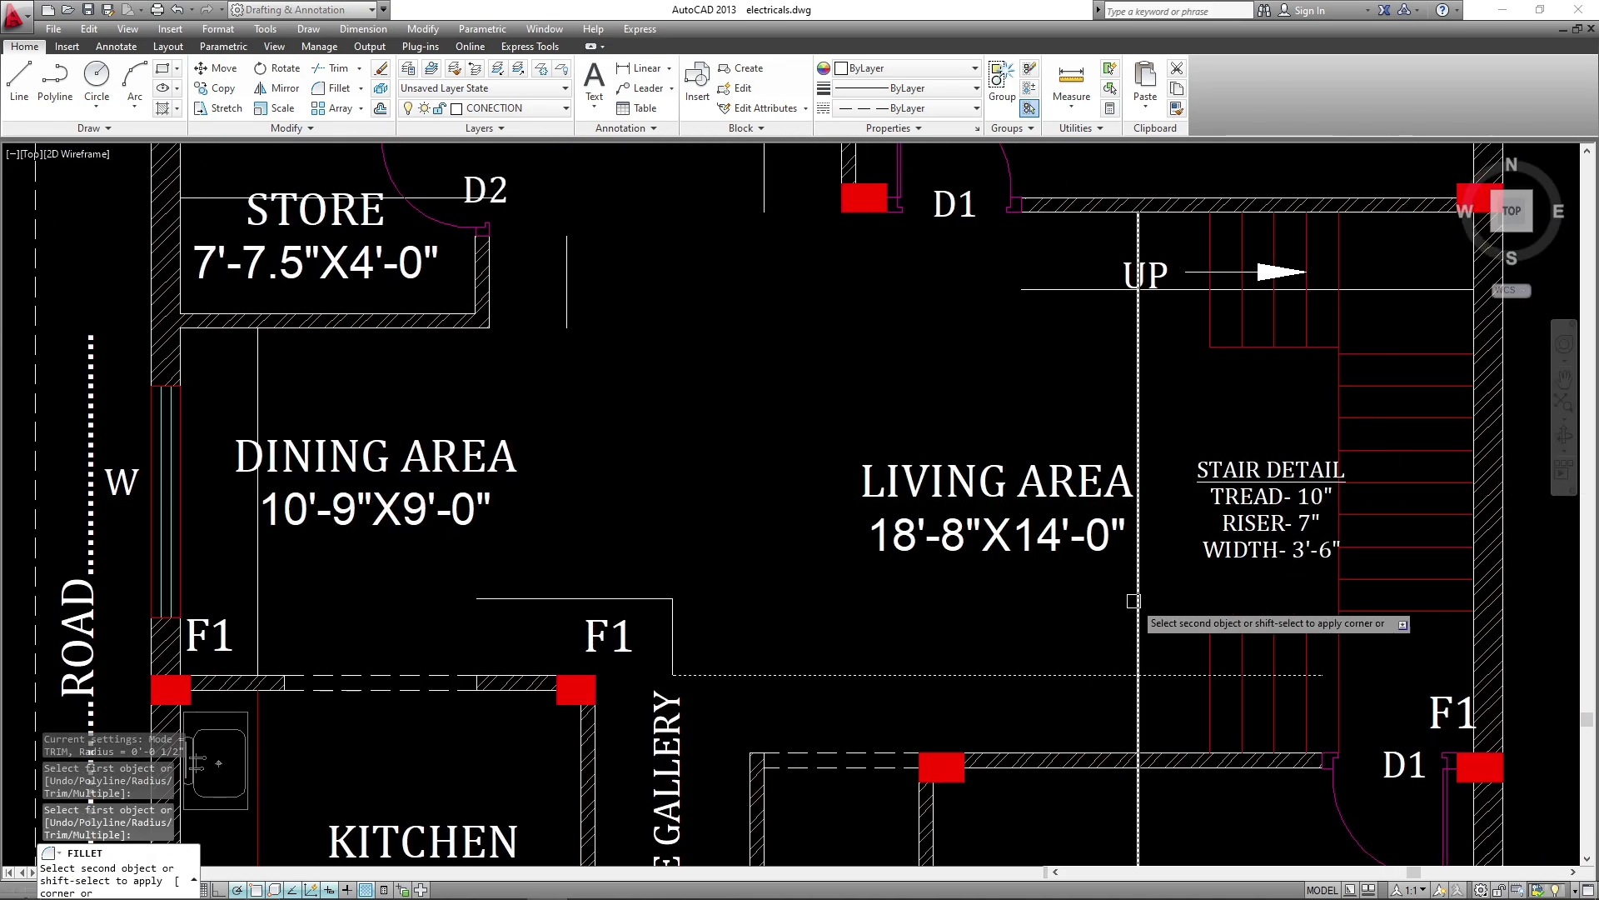
{"action": "left_click", "coordinate": [1134, 601]}
{"action": "left_click", "coordinate": [1083, 289]}
{"action": "middle_click_drag", "start_coordinate": [733, 154], "coordinate": [850, 402]}
{"action": "left_click", "coordinate": [880, 503]}
{"action": "left_click", "coordinate": [535, 447]}
{"action": "left_click", "coordinate": [683, 508]}
{"action": "middle_click_drag", "start_coordinate": [722, 534], "coordinate": [767, 414]}
{"action": "key", "text": "Escape"}
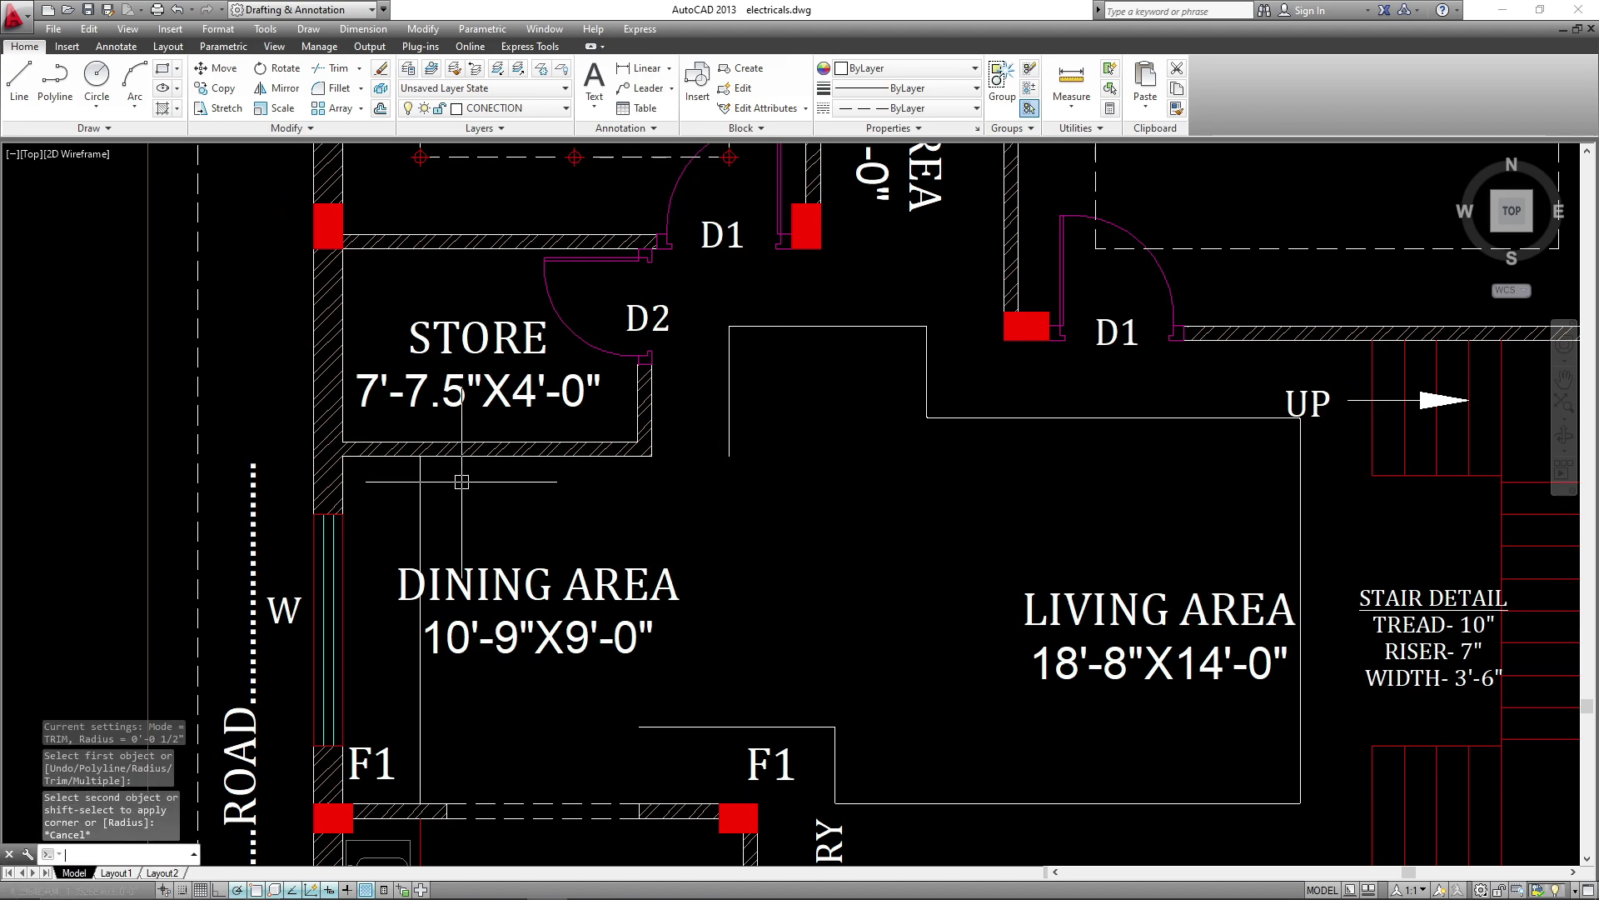
- Offset the store's lower wall line 24" down into the dining area
{"action": "type", "text": "o"}
{"action": "key", "text": "Return"}
{"action": "key", "text": "Return"}
{"action": "left_click", "coordinate": [461, 456]}
{"action": "left_click", "coordinate": [533, 667]}
- Fillet the dining-area offset lines into corners to close the combined living and dining outline
{"action": "left_click", "coordinate": [497, 792]}
{"action": "left_click", "coordinate": [583, 532]}
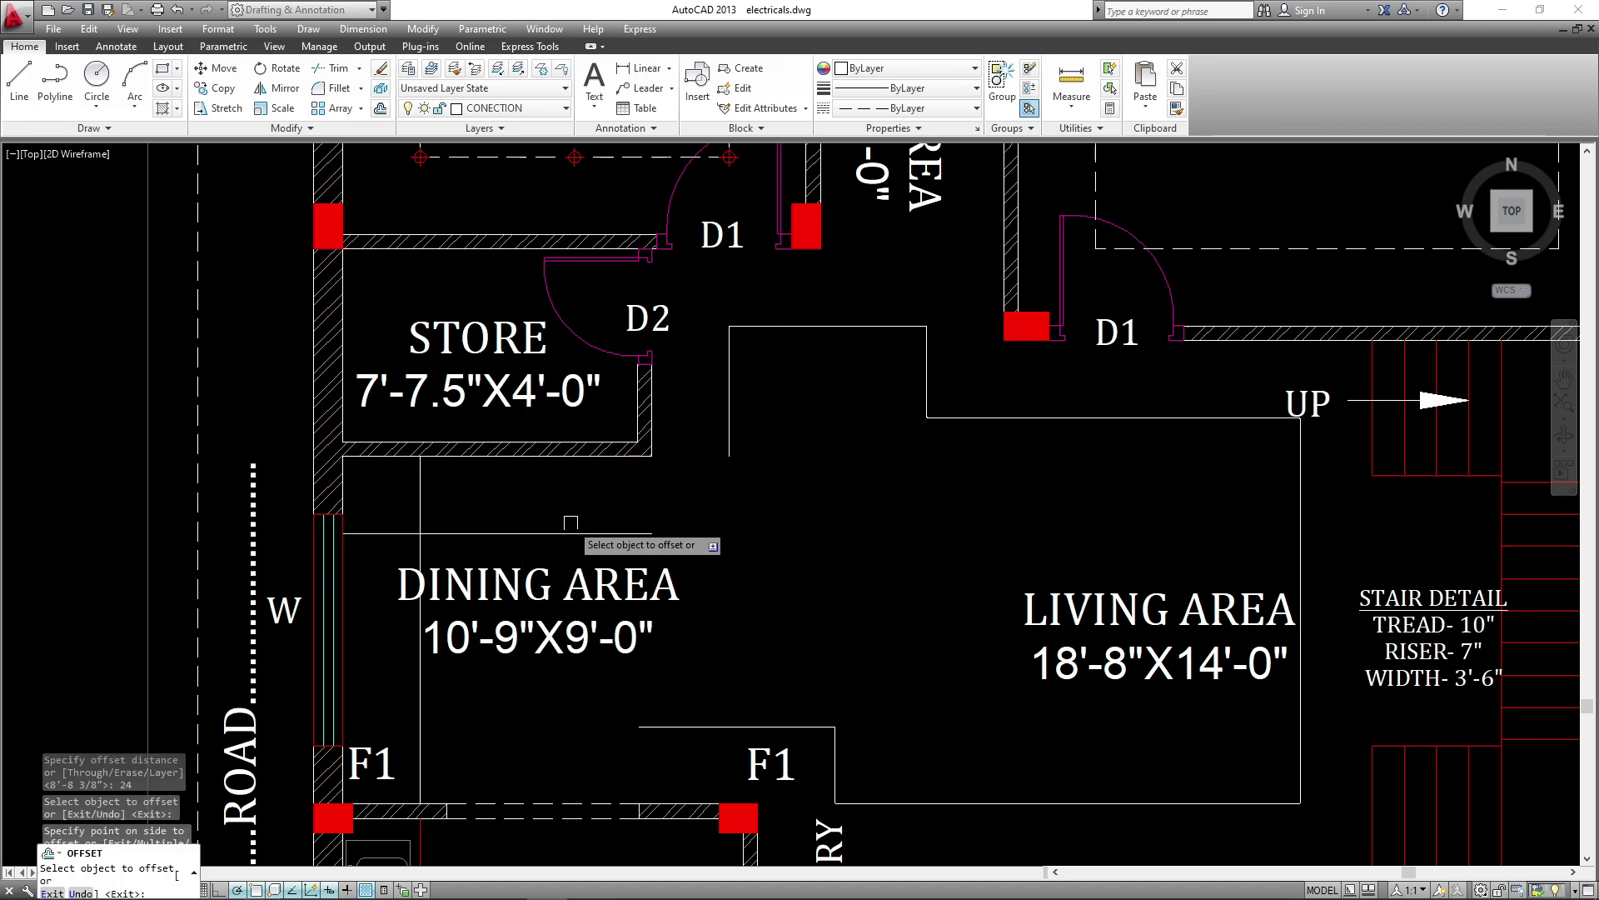
{"action": "type", "text": "f"}
{"action": "key", "text": "Return"}
{"action": "left_click", "coordinate": [575, 531]}
{"action": "left_click", "coordinate": [953, 538]}
- Copy the ceiling light on the first bedroom's lower side to the dining outline's four corners and the gallery corner below
{"action": "left_click", "coordinate": [714, 407]}
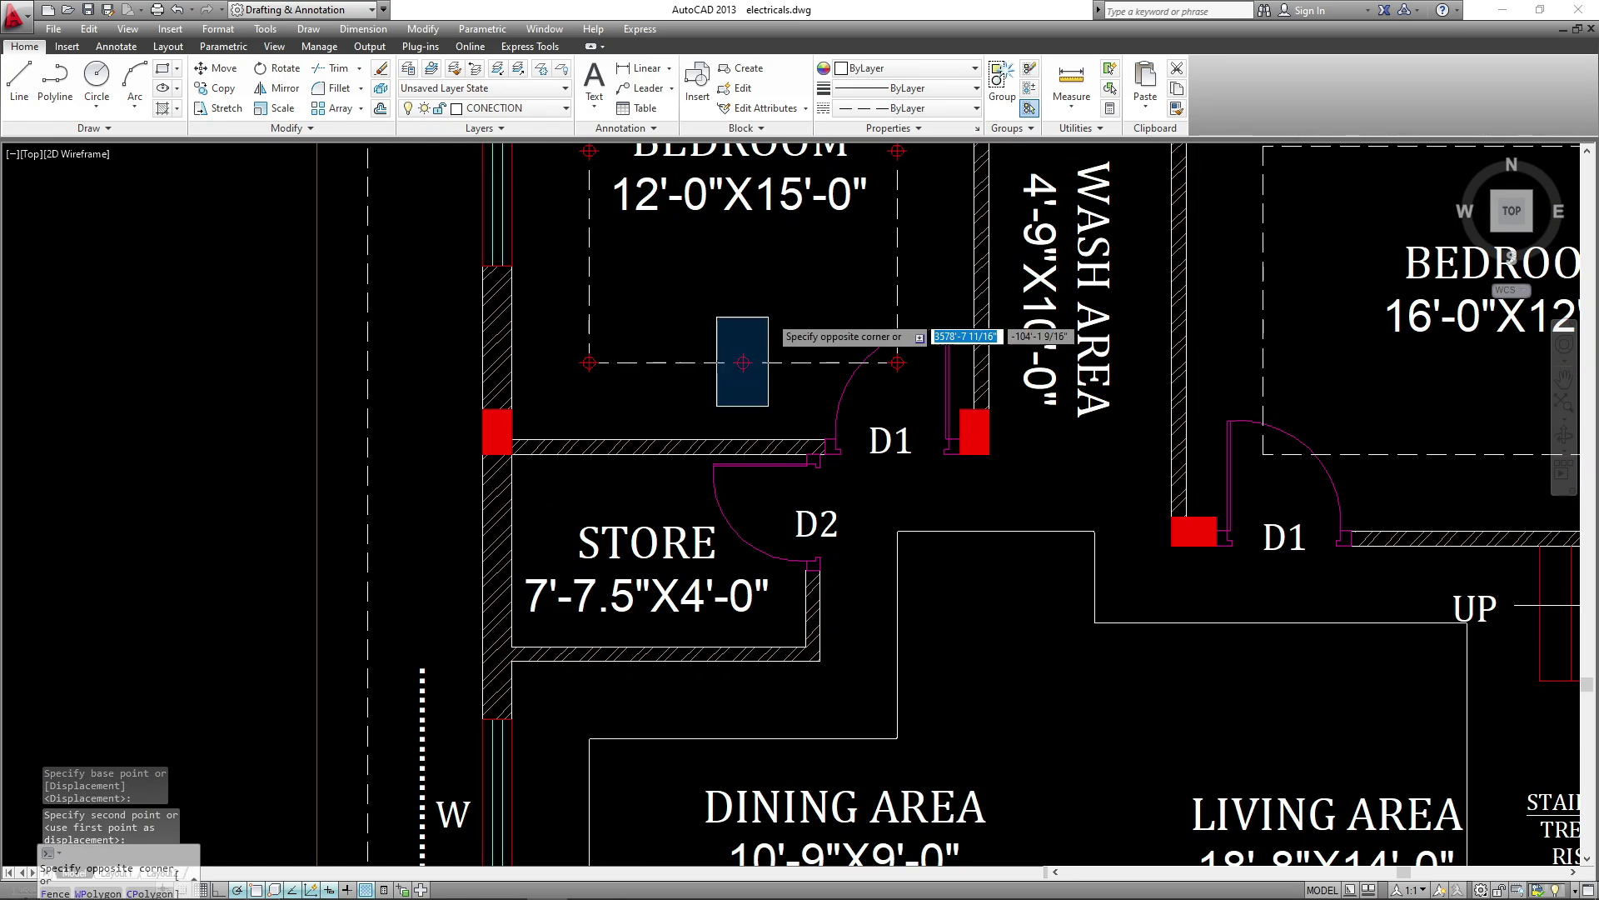
{"action": "left_click", "coordinate": [767, 314]}
{"action": "left_click", "coordinate": [743, 360]}
{"action": "middle_click_drag", "start_coordinate": [611, 687], "coordinate": [603, 515]}
{"action": "left_click", "coordinate": [598, 489]}
{"action": "left_click", "coordinate": [904, 489]}
{"action": "left_click", "coordinate": [599, 680]}
{"action": "left_click", "coordinate": [1010, 681]}
{"action": "left_click", "coordinate": [1011, 756]}
- Copy the ceiling light to the living outline's five remaining corners and the midpoints of its stair-side and upper lines
{"action": "middle_click_drag", "start_coordinate": [1010, 757], "coordinate": [703, 718]}
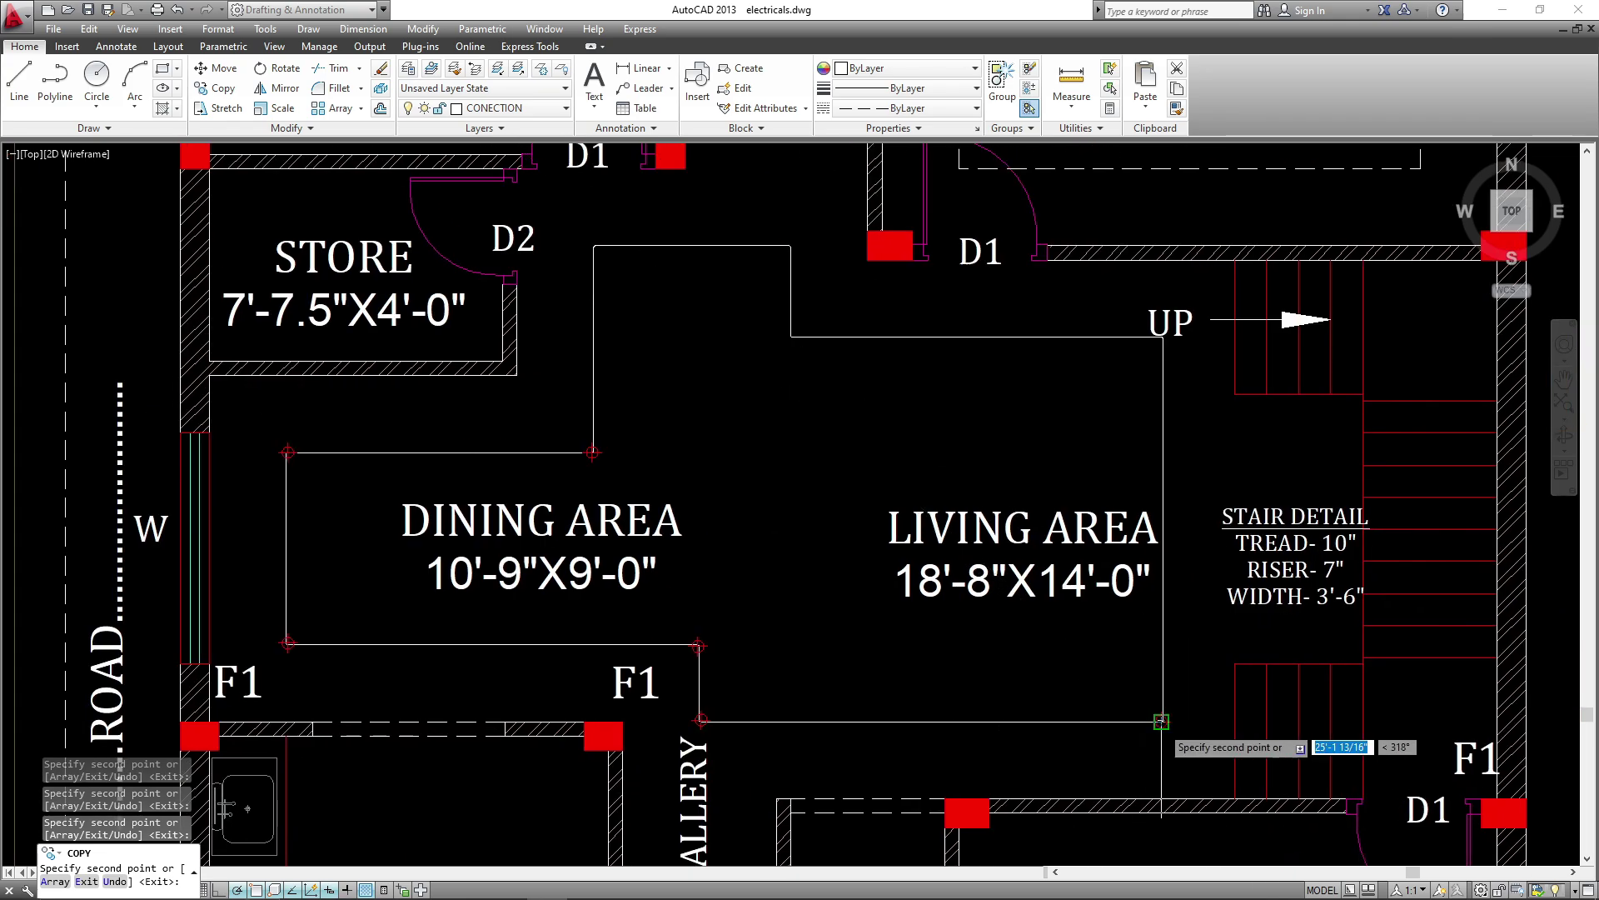
{"action": "left_click", "coordinate": [1162, 721]}
{"action": "left_click", "coordinate": [1164, 528]}
{"action": "left_click", "coordinate": [1164, 337]}
{"action": "left_click", "coordinate": [978, 336]}
{"action": "left_click", "coordinate": [792, 336]}
{"action": "left_click", "coordinate": [790, 245]}
{"action": "left_click", "coordinate": [593, 245]}
- Set the fillet radius to 0 for the living-area outline's corners
{"action": "scroll", "coordinate": [567, 223], "scroll_direction": "up", "scroll_amount": 10}
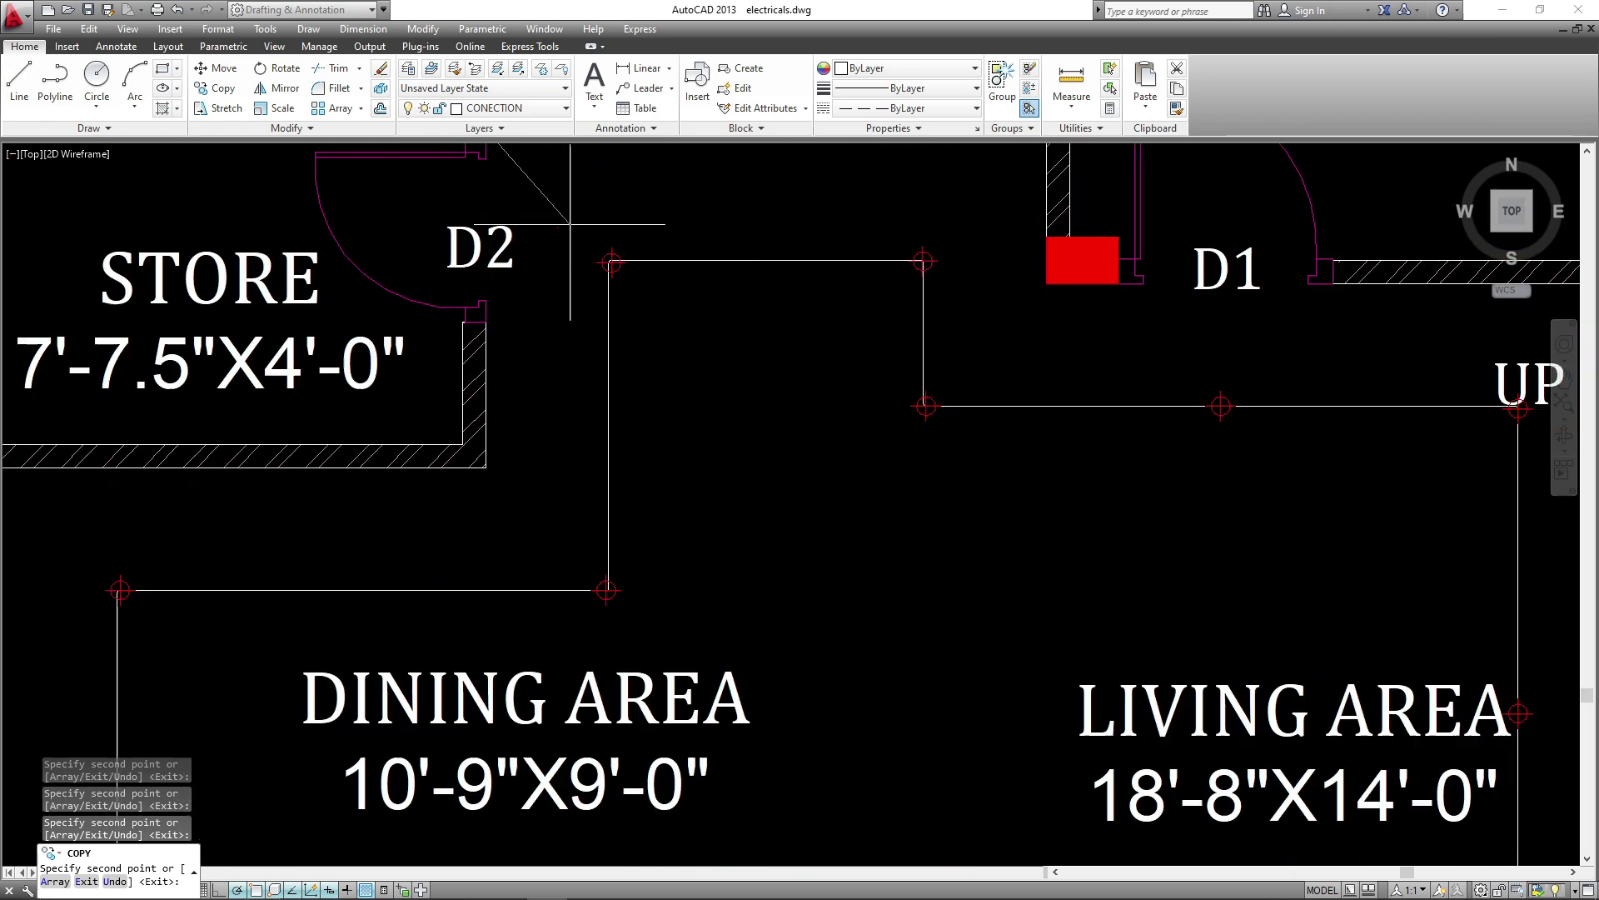
{"action": "type", "text": "f r 0"}
{"action": "scroll", "coordinate": [617, 299], "scroll_direction": "down", "scroll_amount": 11}
- Match the properties of the second bedroom's dashed rectangle onto the lines of the living and dining outline
{"action": "type", "text": "ma"}
{"action": "left_click", "coordinate": [873, 250]}
{"action": "left_click", "coordinate": [841, 337]}
{"action": "left_click", "coordinate": [804, 373]}
{"action": "left_click", "coordinate": [745, 325]}
{"action": "left_click", "coordinate": [688, 287]}
{"action": "left_click", "coordinate": [610, 350]}
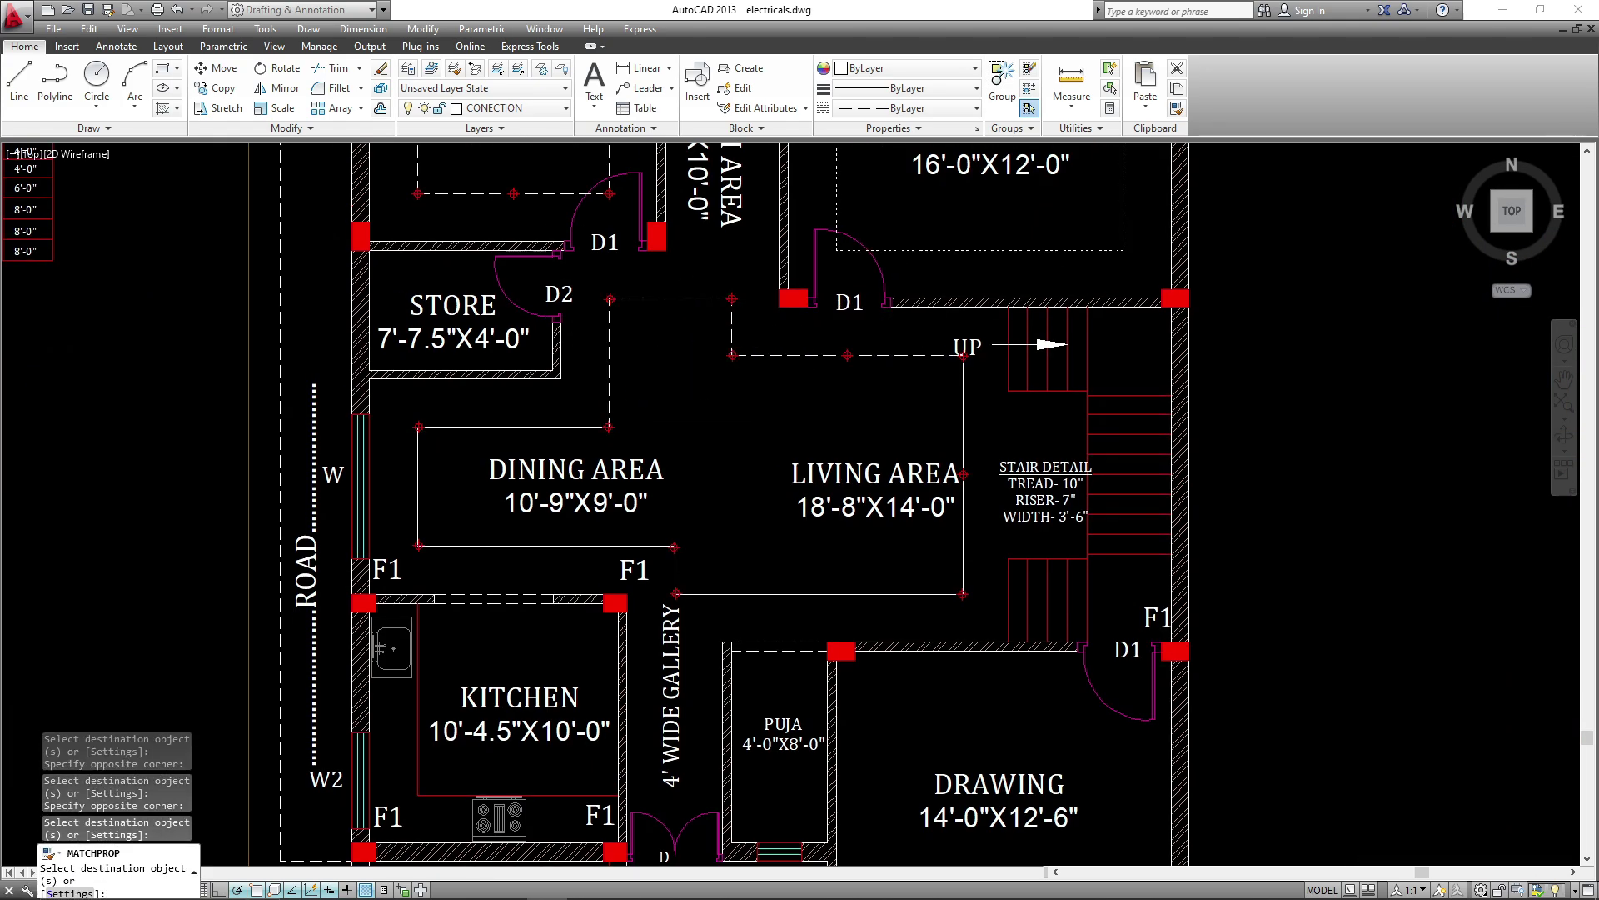
{"action": "left_click", "coordinate": [963, 533]}
- Copy the ceiling light on the living outline's upper line to the corners and side midpoints of the 16'-0"X12'-0" bedroom's rectangle
{"action": "middle_click_drag", "start_coordinate": [841, 367], "coordinate": [741, 574]}
{"action": "left_click", "coordinate": [697, 596]}
{"action": "left_click", "coordinate": [785, 553]}
{"action": "type", "text": "co"}
{"action": "scroll", "coordinate": [745, 564], "scroll_direction": "up", "scroll_amount": 4}
{"action": "left_click", "coordinate": [752, 564]}
{"action": "scroll", "coordinate": [725, 667], "scroll_direction": "down", "scroll_amount": 6}
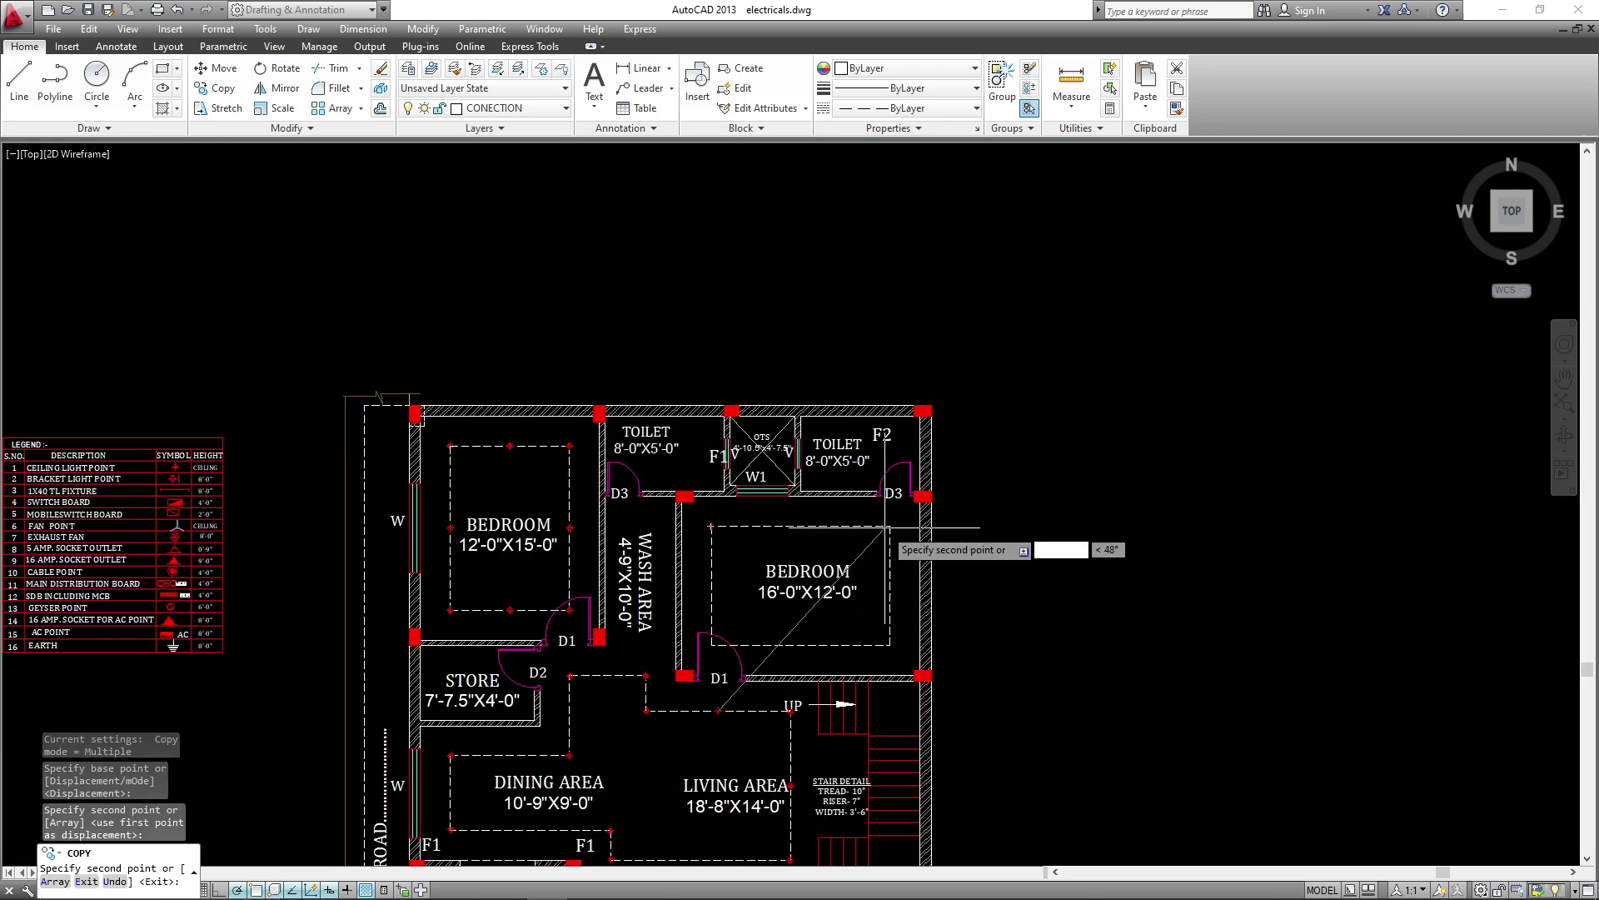
{"action": "left_click", "coordinate": [801, 646]}
{"action": "left_click", "coordinate": [711, 585]}
{"action": "left_click", "coordinate": [800, 525]}
{"action": "left_click", "coordinate": [890, 586]}
{"action": "key", "text": "space"}
- Save the drawing with the lights placed in both bedrooms and the living area
{"action": "middle_click_drag", "start_coordinate": [800, 654], "coordinate": [807, 271]}
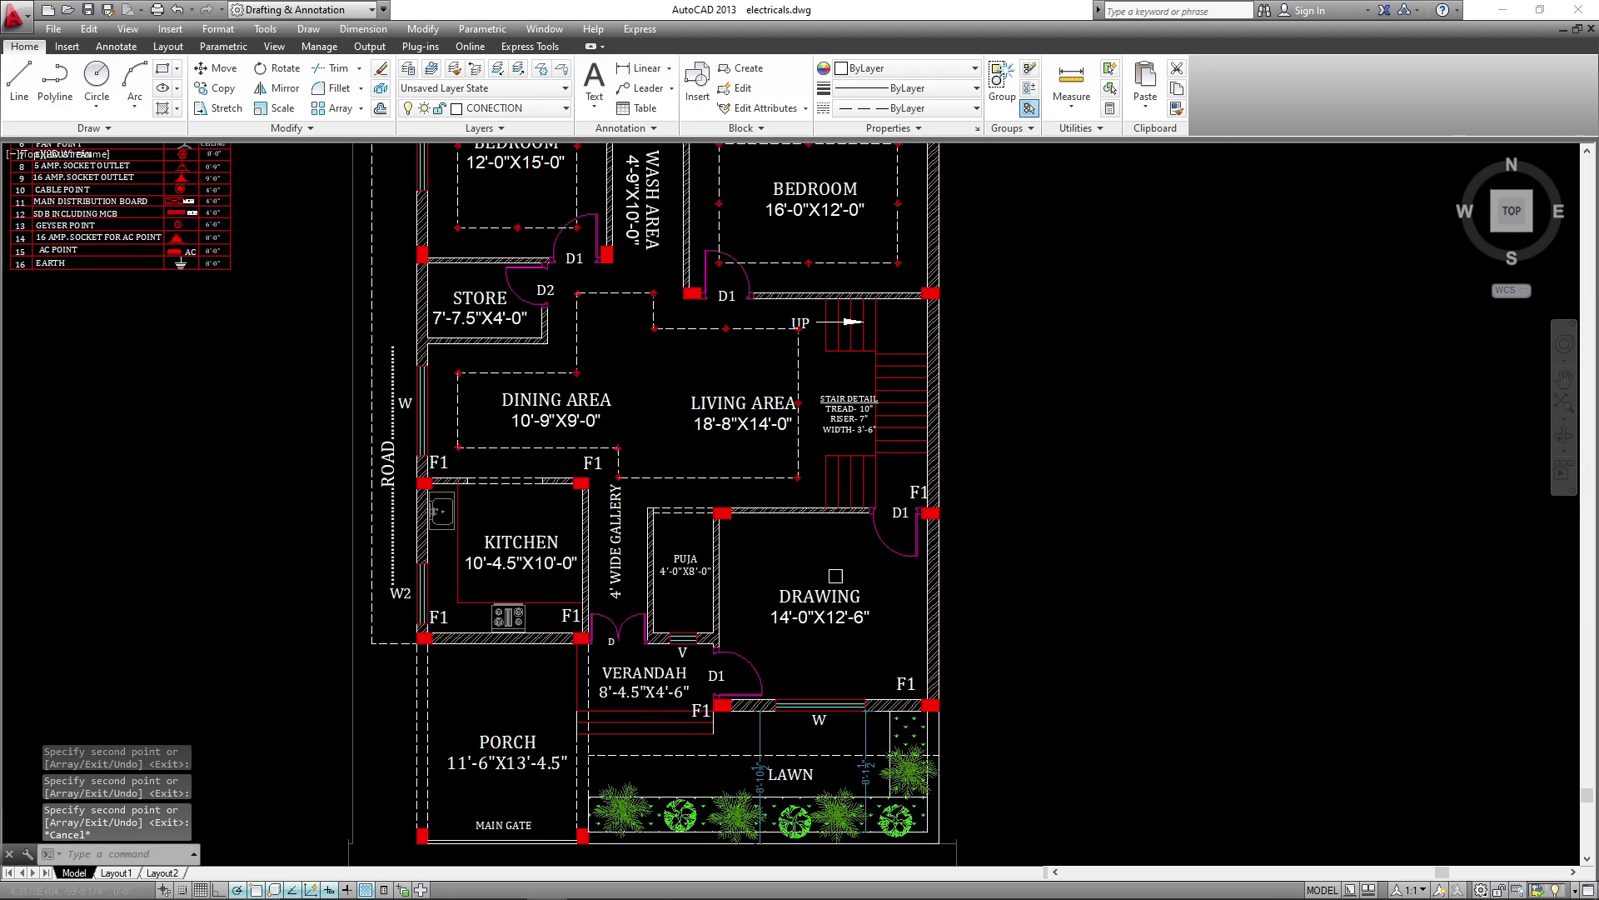
{"action": "middle_click_drag", "start_coordinate": [836, 575], "coordinate": [846, 665]}
{"action": "key", "text": "ctrl+s"}
- Offset the inner wall lines of the 14'-0"X12'-6" drawing room inward by 24"
{"action": "type", "text": "o 24"}
{"action": "left_click", "coordinate": [833, 603]}
{"action": "left_click", "coordinate": [820, 650]}
{"action": "left_click", "coordinate": [935, 682]}
{"action": "left_click", "coordinate": [871, 671]}
- Draw a rectangle between opposite intersections of the drawing room's offset lines and delete the offset lines
{"action": "type", "text": "rec"}
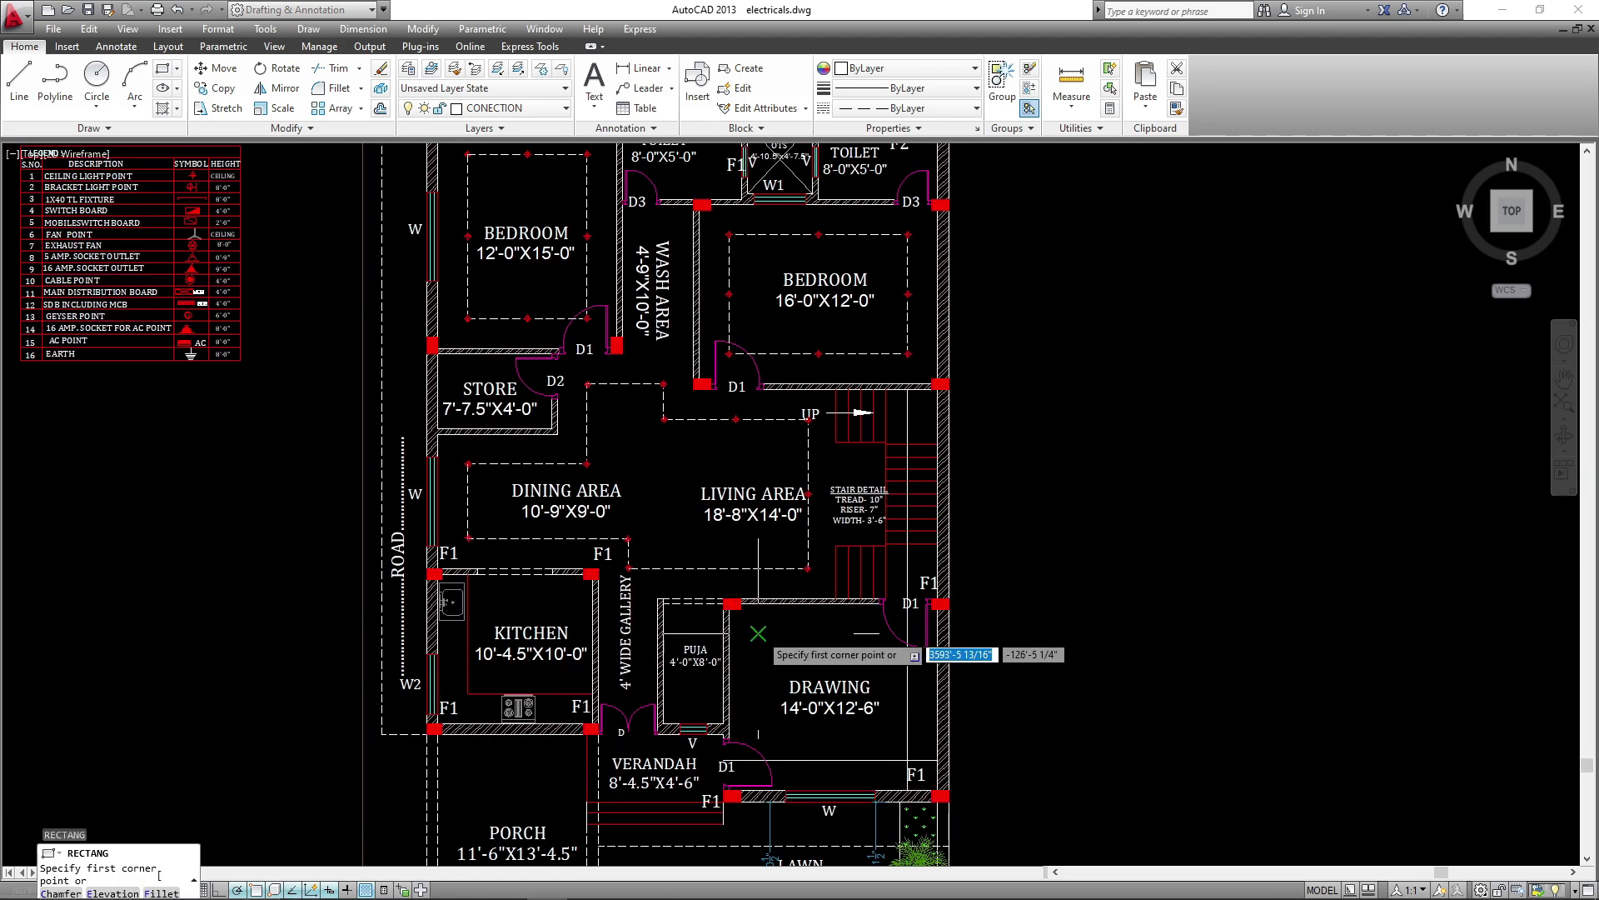
{"action": "left_click", "coordinate": [758, 633]}
{"action": "left_click", "coordinate": [907, 760]}
{"action": "left_click", "coordinate": [907, 571]}
{"action": "left_click", "coordinate": [759, 617]}
{"action": "key", "text": "Delete"}
- Copy a ceiling light to the midpoint of the living outline's lower line and the corners and side midpoints of the drawing room's rectangle
{"action": "scroll", "coordinate": [755, 576], "scroll_direction": "up", "scroll_amount": 5}
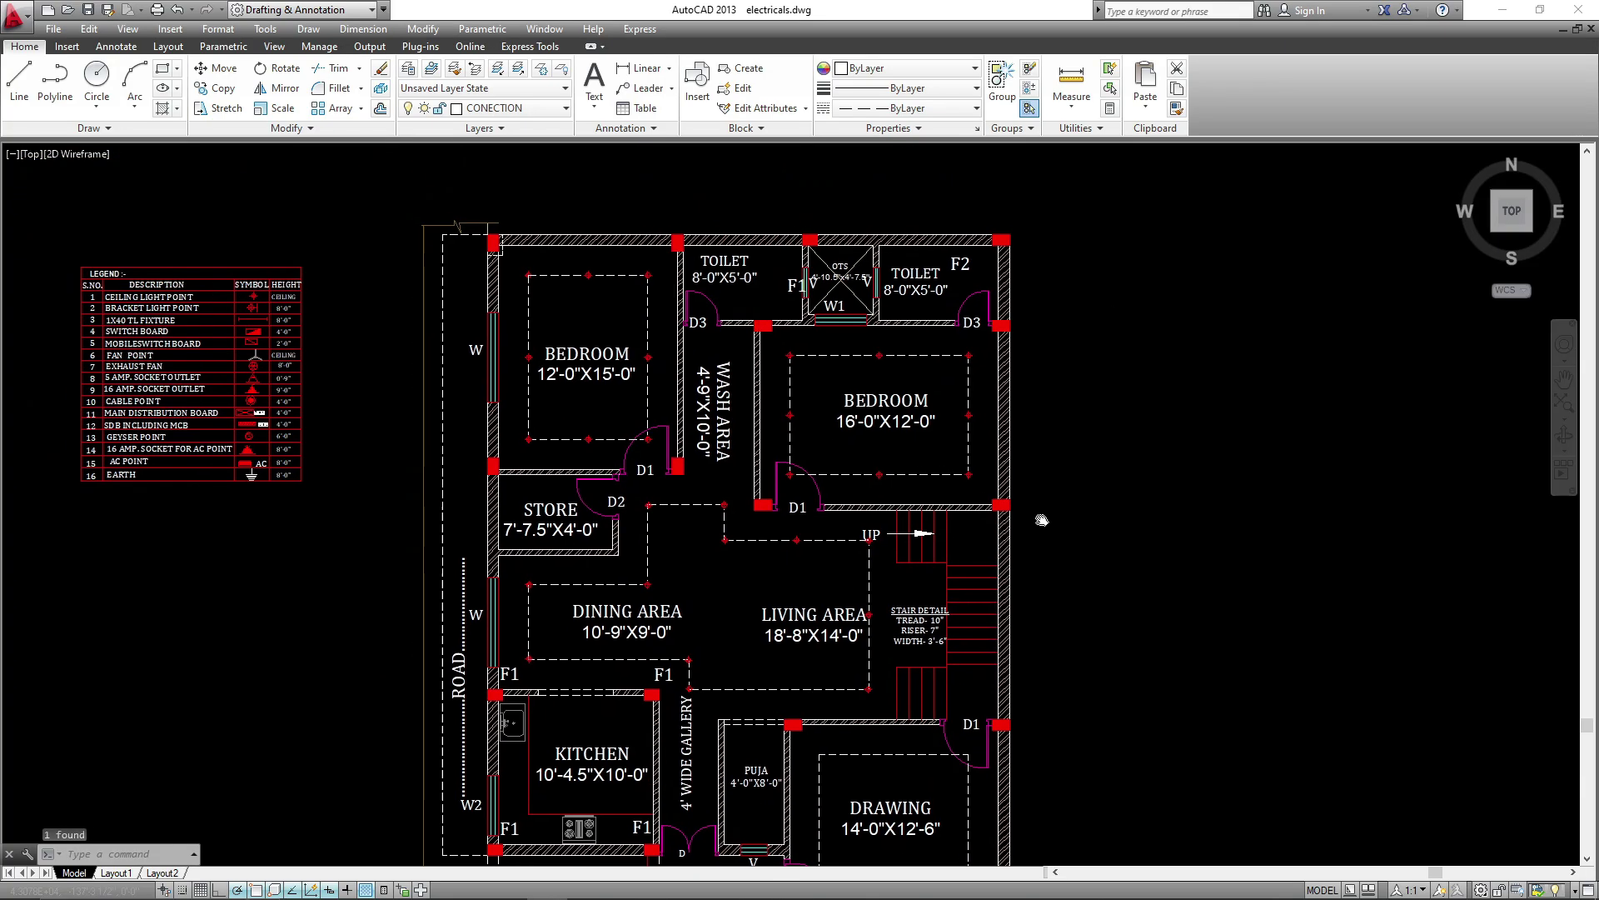
{"action": "type", "text": "co"}
{"action": "left_click", "coordinate": [889, 562]}
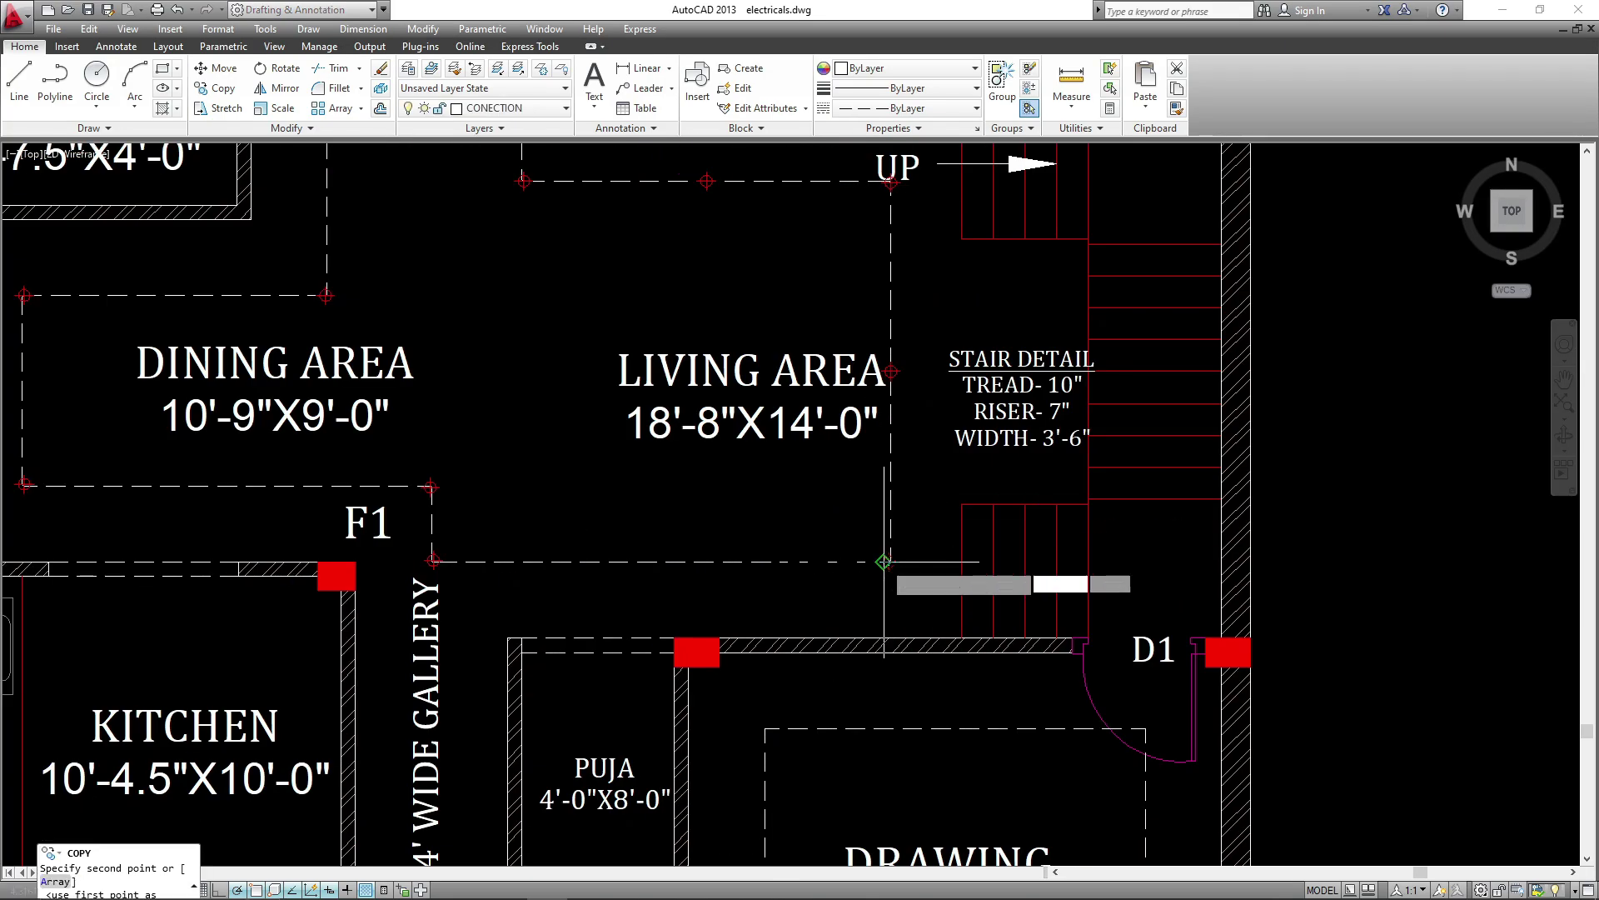
{"action": "left_click", "coordinate": [662, 562]}
{"action": "scroll", "coordinate": [710, 459], "scroll_direction": "down", "scroll_amount": 5}
{"action": "scroll", "coordinate": [922, 583], "scroll_direction": "up", "scroll_amount": 2}
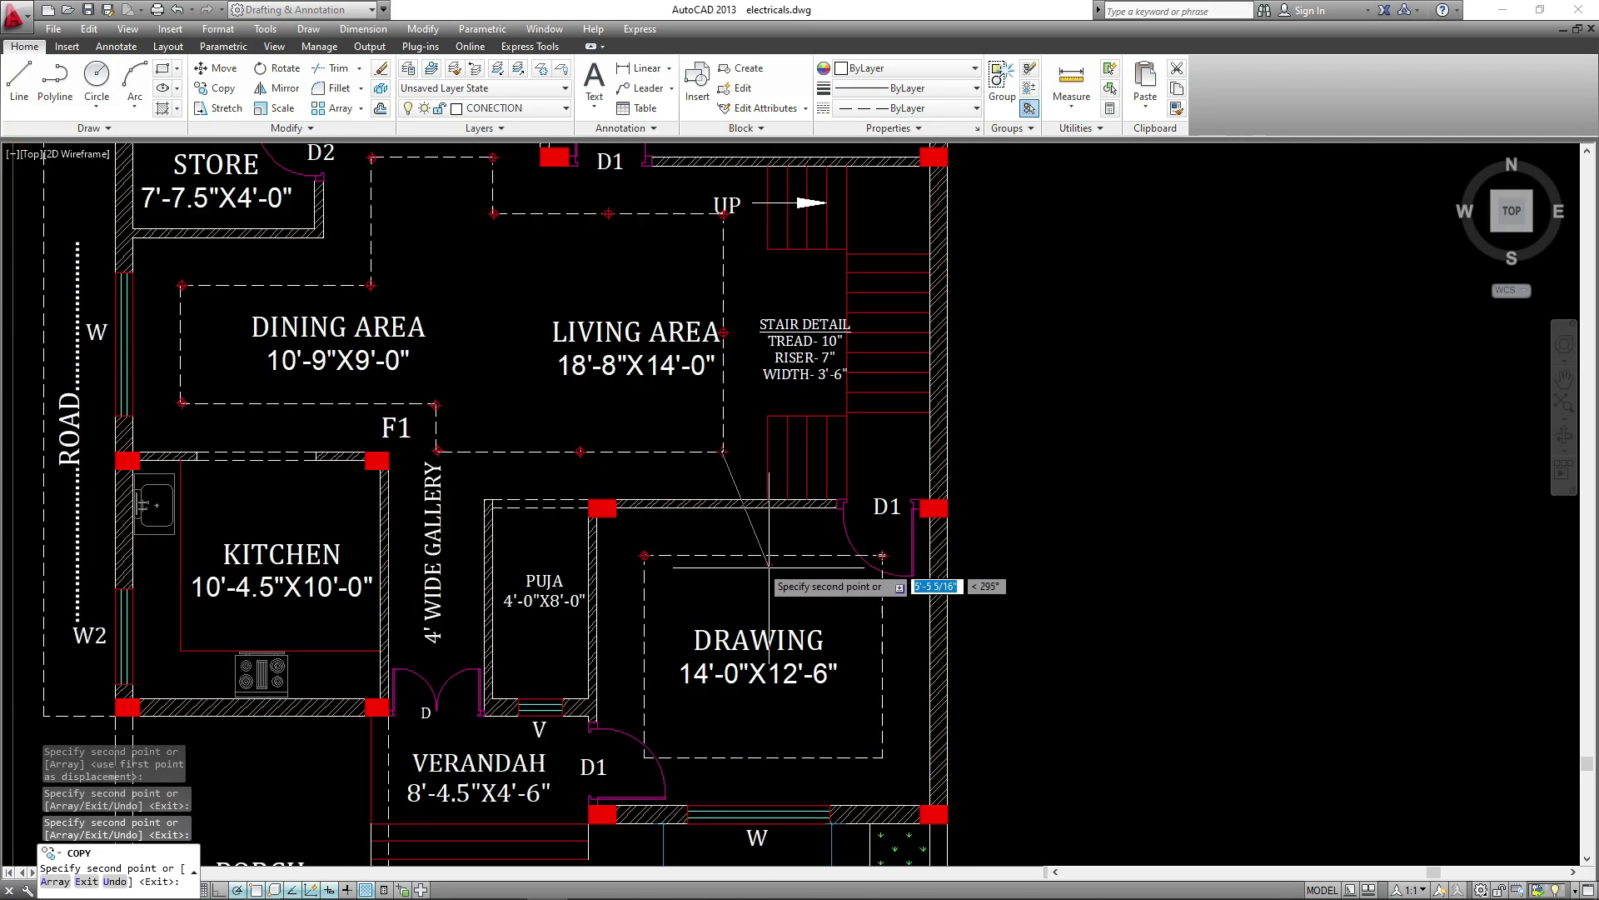
{"action": "scroll", "coordinate": [847, 561], "scroll_direction": "up", "scroll_amount": 8}
{"action": "scroll", "coordinate": [906, 555], "scroll_direction": "down", "scroll_amount": 7}
{"action": "left_click", "coordinate": [907, 577]}
{"action": "key", "text": "Escape"}
{"action": "scroll", "coordinate": [879, 366], "scroll_direction": "down", "scroll_amount": 2}
{"action": "middle_click_drag", "start_coordinate": [877, 358], "coordinate": [957, 630]}
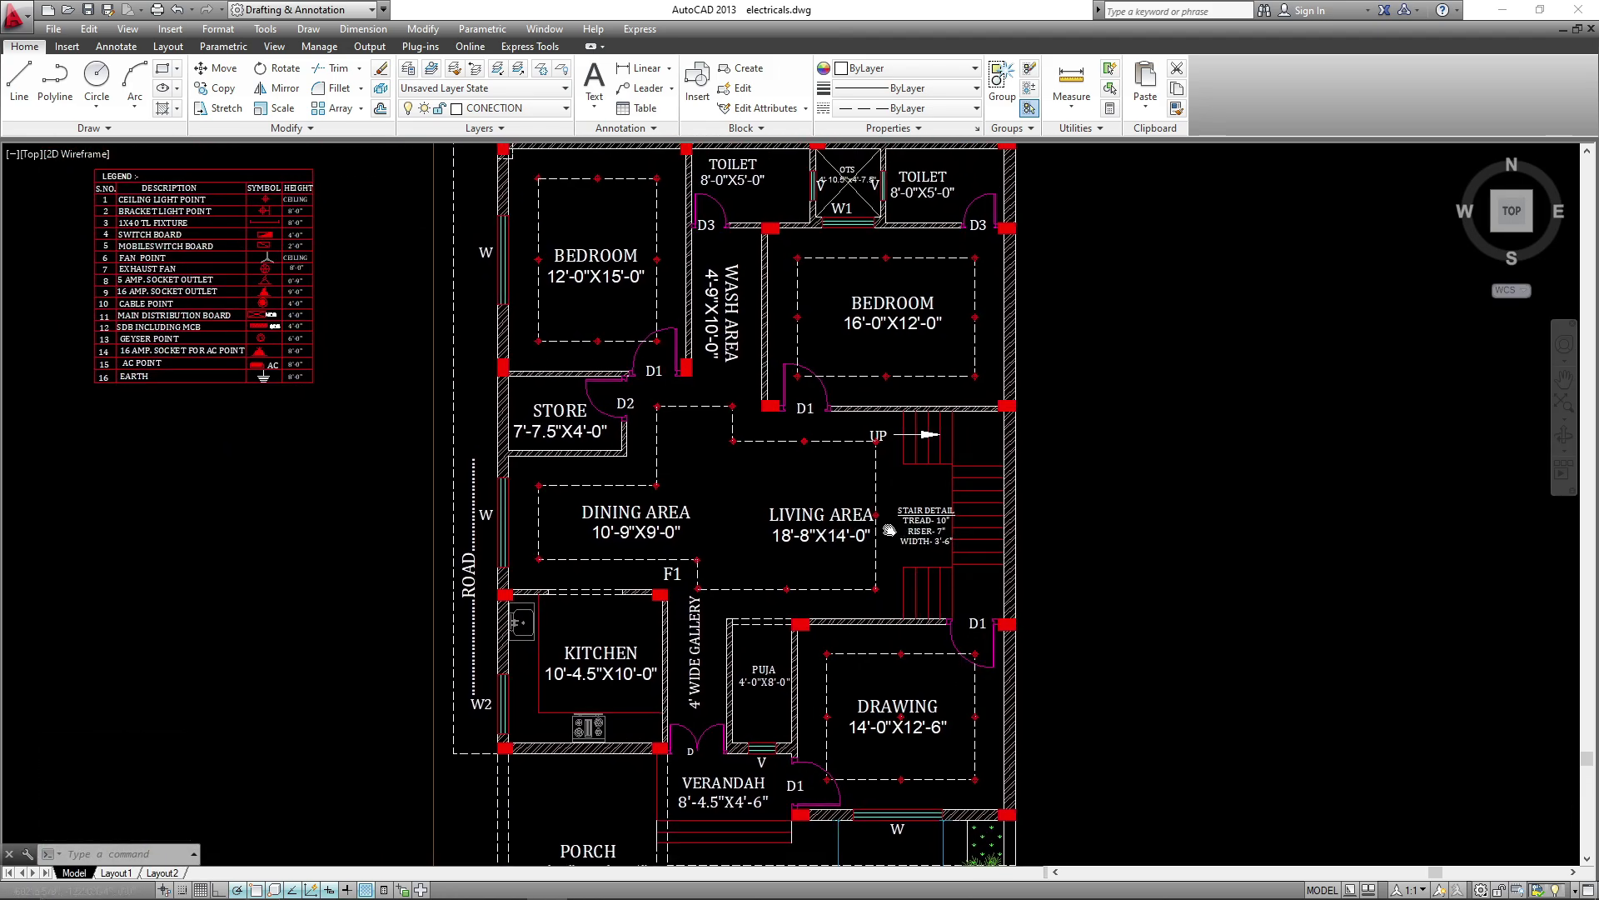
{"action": "middle_click_drag", "start_coordinate": [892, 529], "coordinate": [894, 482]}
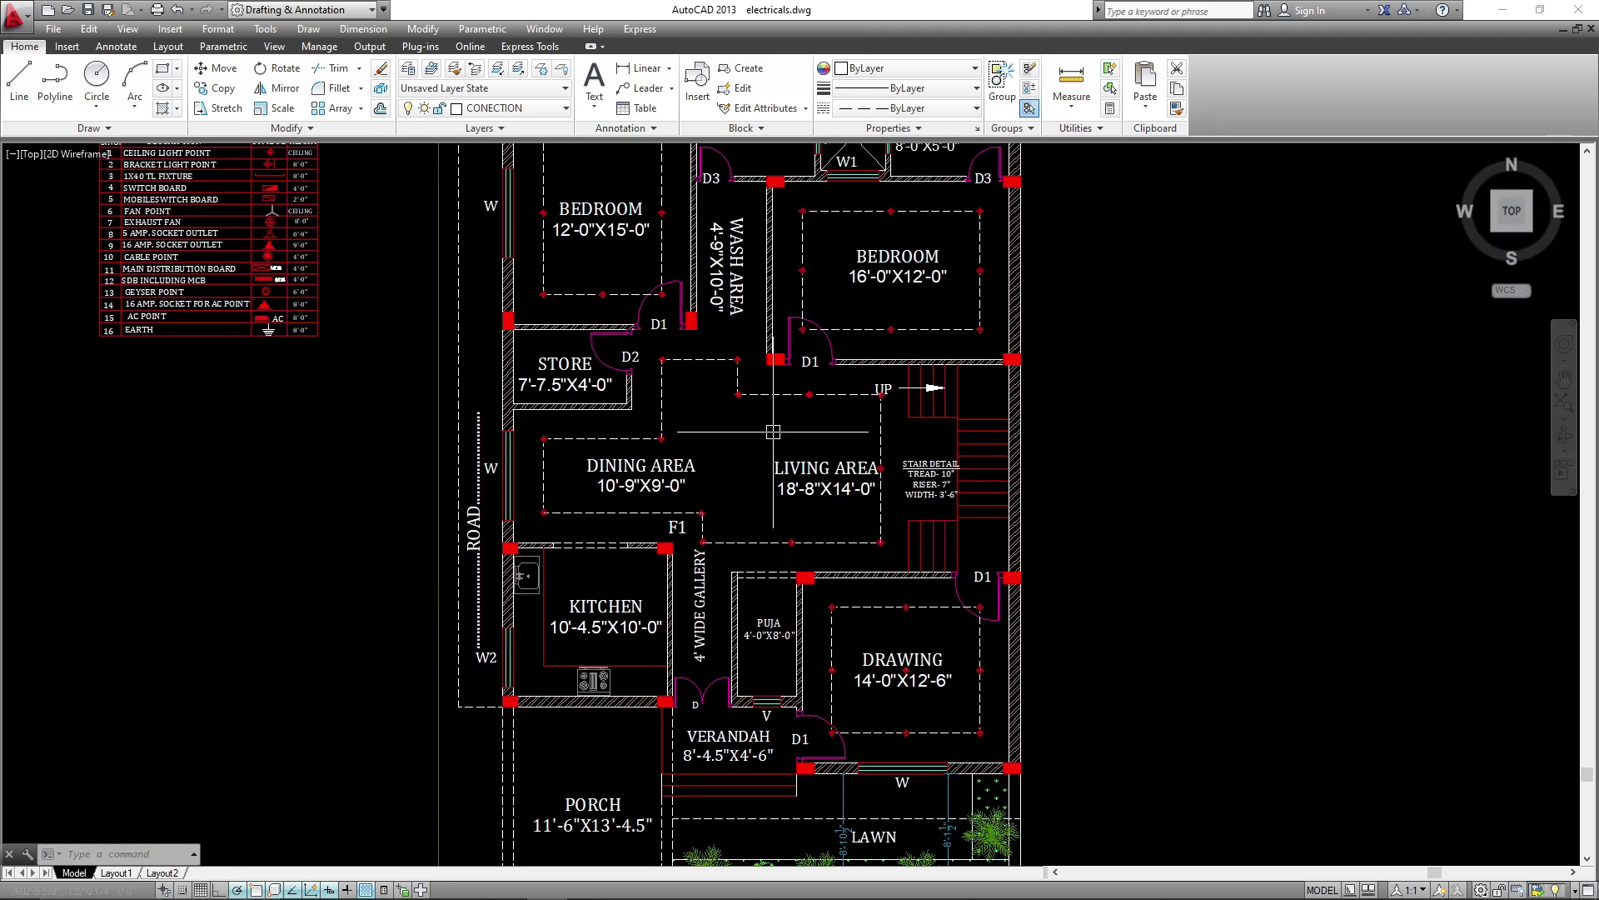
- Copy the bracket light point from the legend onto the wall between the 12'-0"X15'-0" bedroom and the wash area
{"action": "middle_click_drag", "start_coordinate": [773, 432], "coordinate": [784, 473]}
{"action": "middle_click_drag", "start_coordinate": [948, 598], "coordinate": [953, 640]}
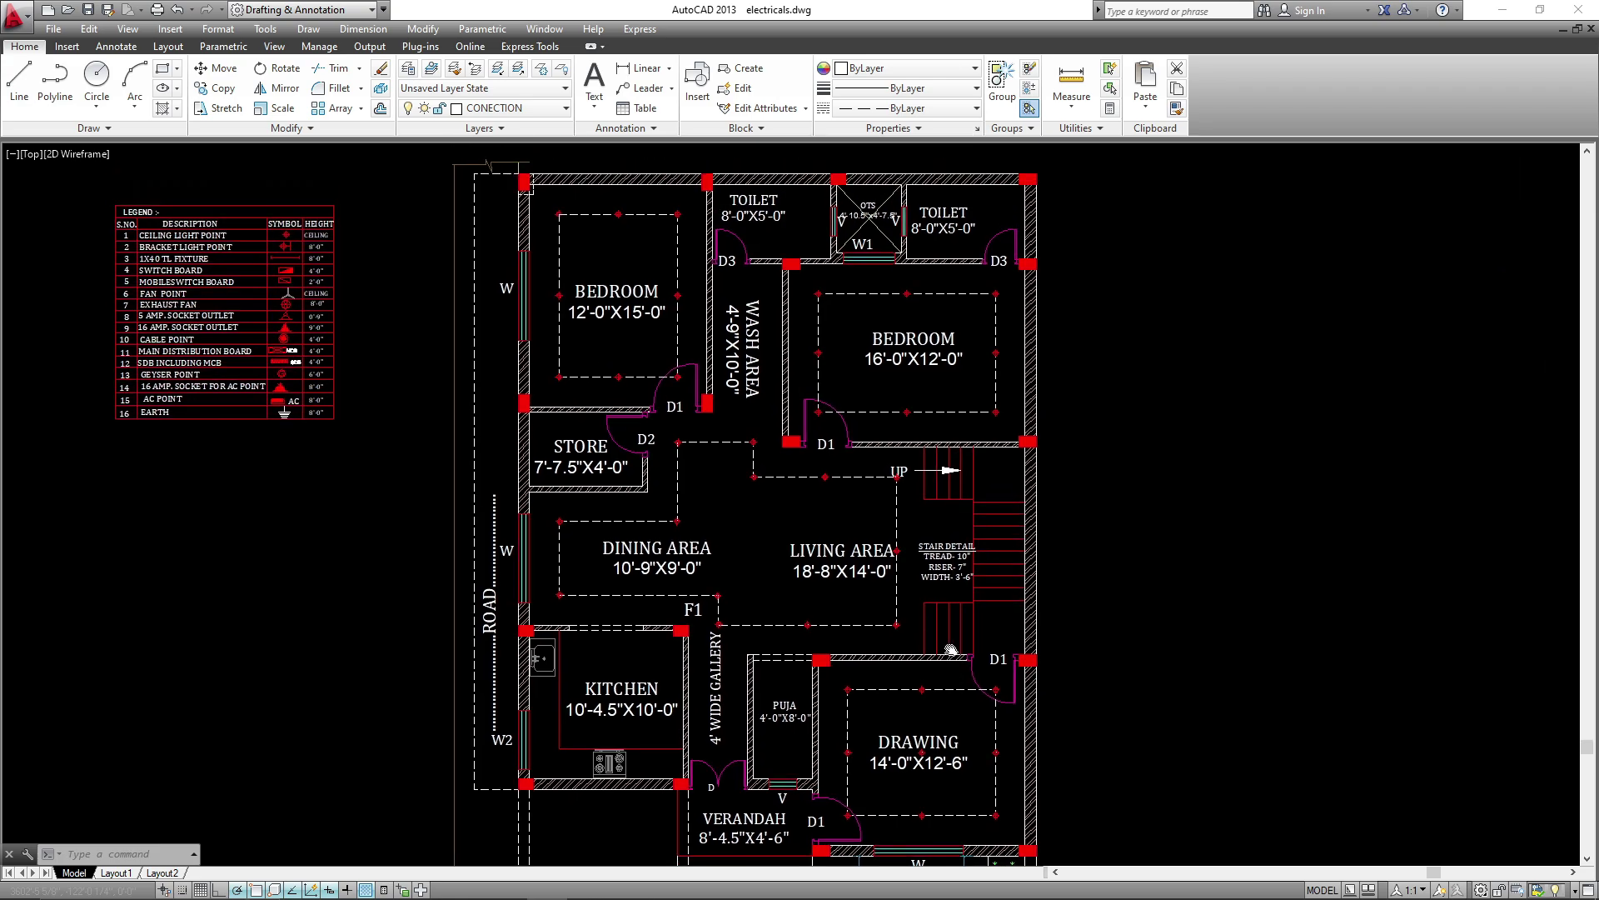
{"action": "scroll", "coordinate": [179, 241], "scroll_direction": "up", "scroll_amount": 5}
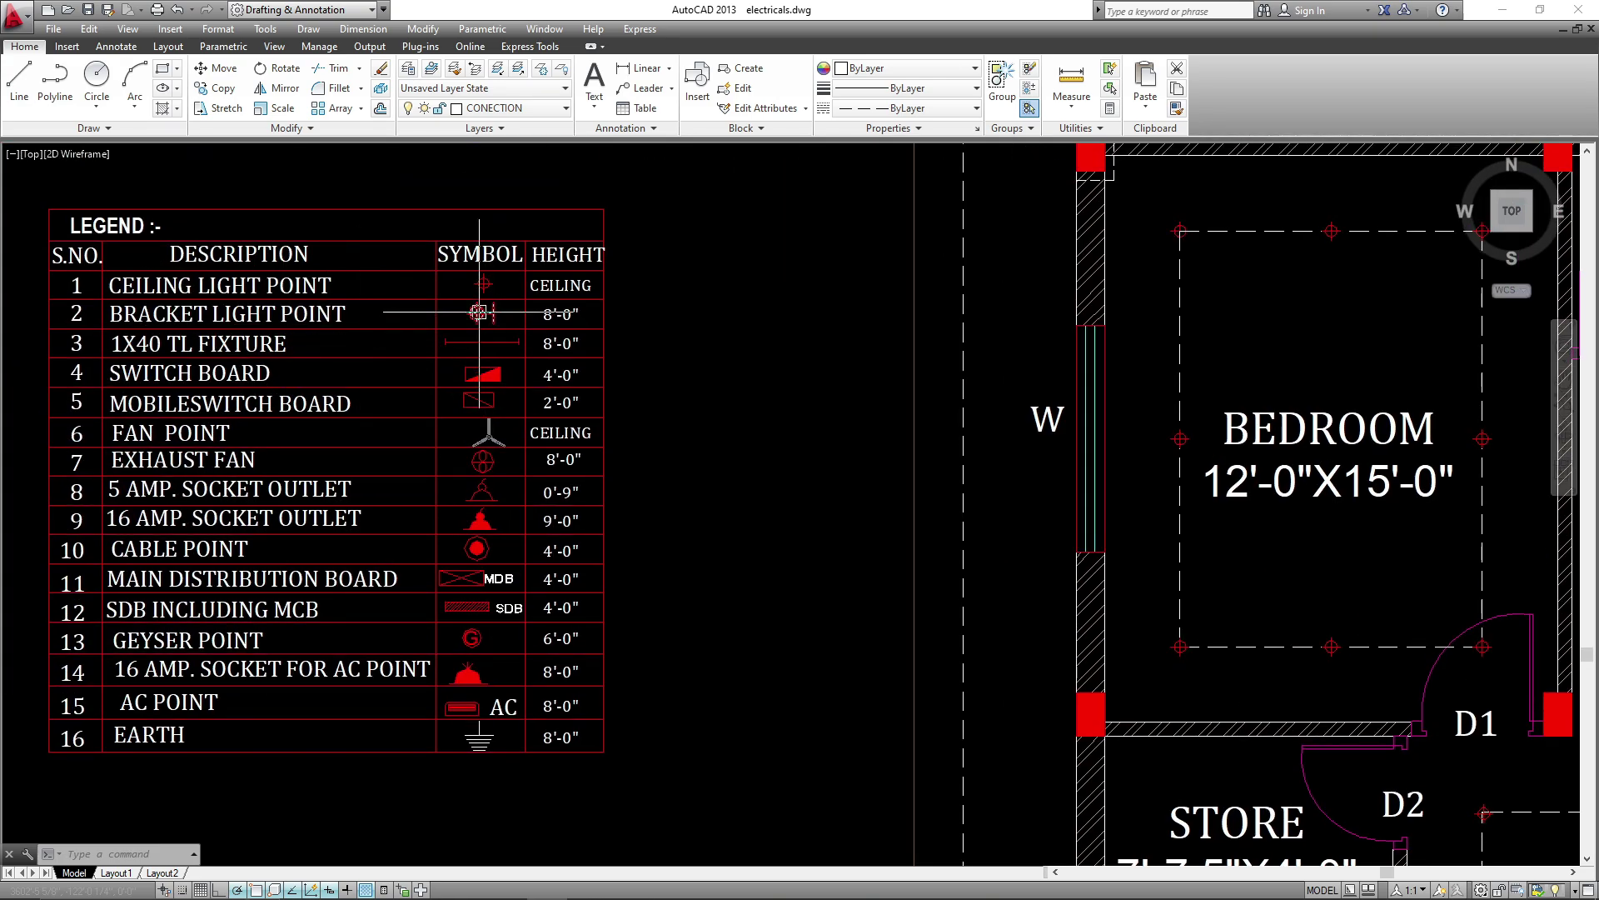
{"action": "scroll", "coordinate": [478, 313], "scroll_direction": "down", "scroll_amount": 6}
{"action": "scroll", "coordinate": [464, 279], "scroll_direction": "up", "scroll_amount": 6}
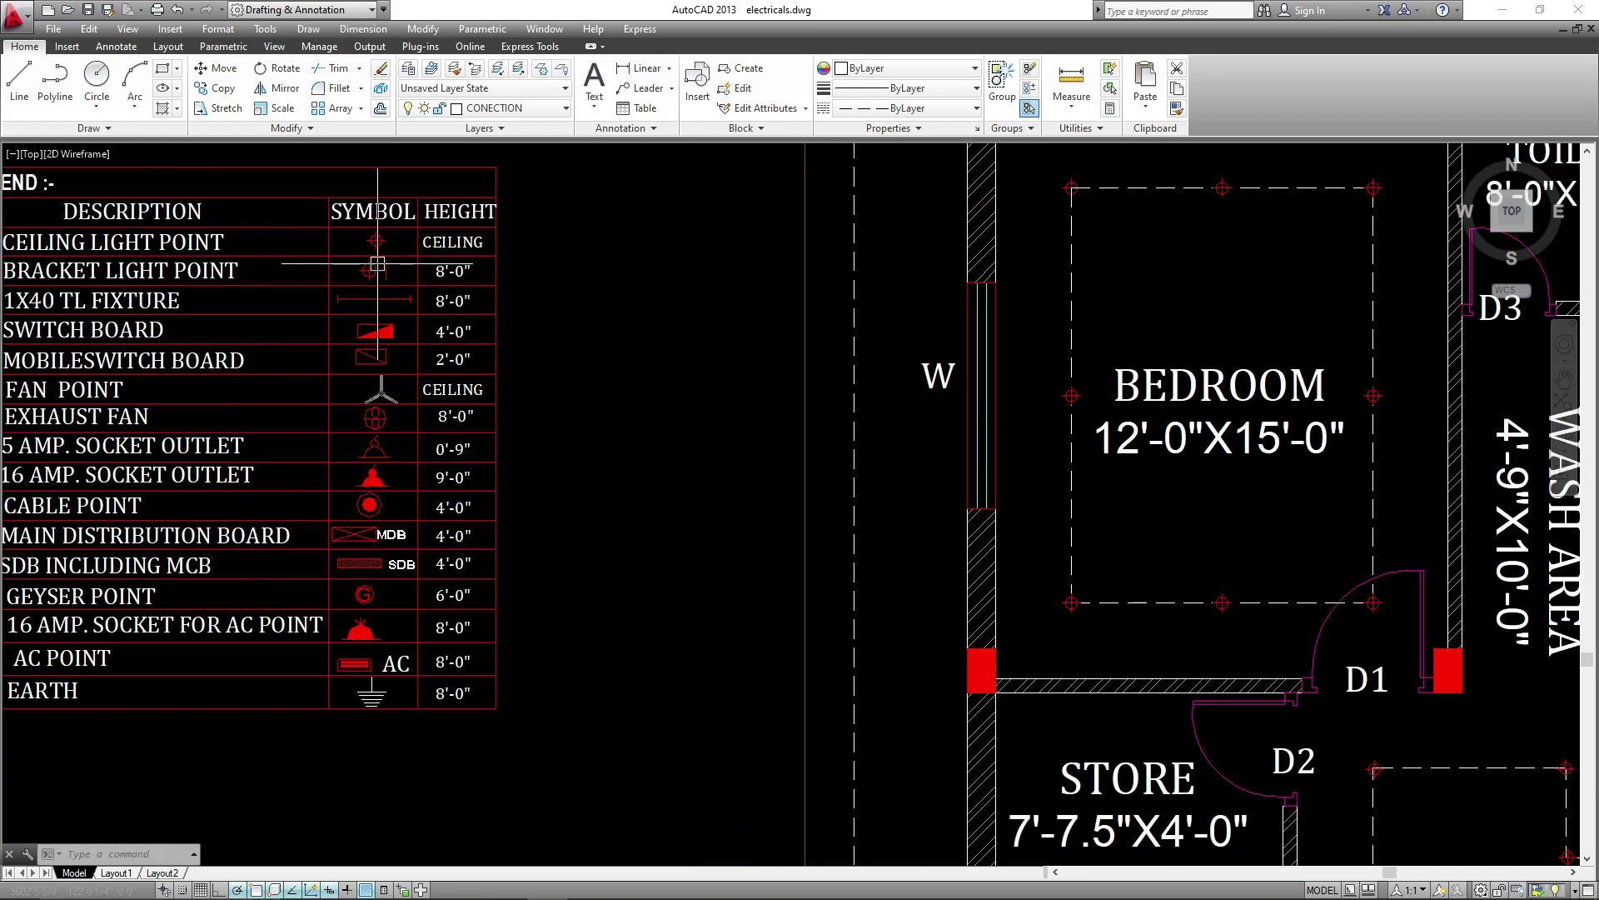
{"action": "scroll", "coordinate": [378, 264], "scroll_direction": "up", "scroll_amount": 2}
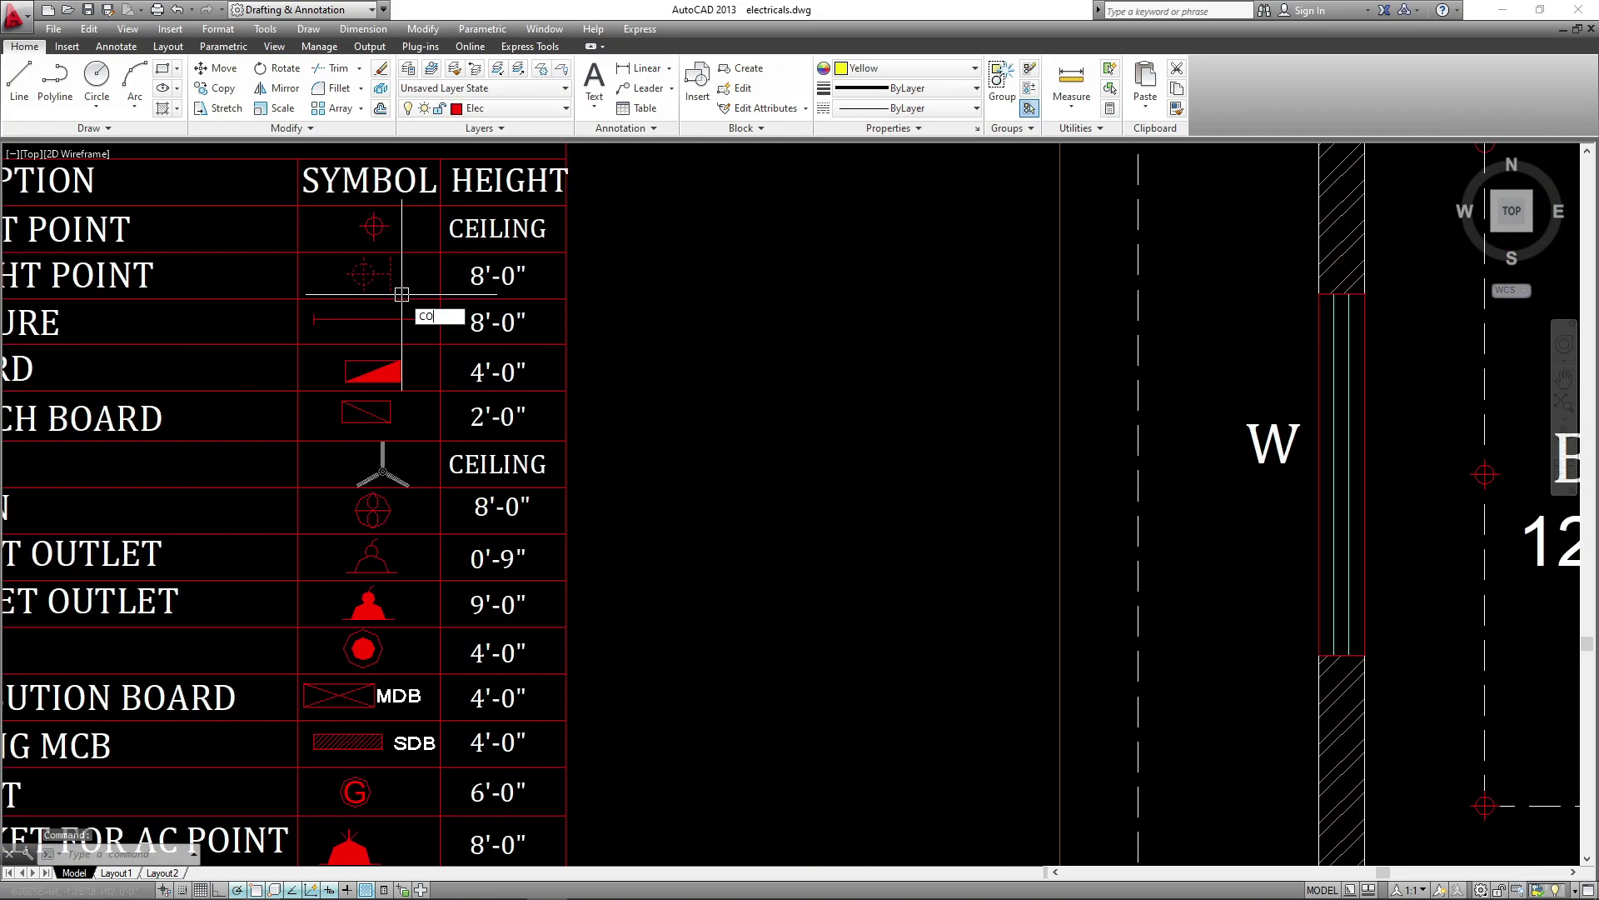
{"action": "key", "text": "Return"}
{"action": "left_click", "coordinate": [389, 274]}
{"action": "scroll", "coordinate": [529, 283], "scroll_direction": "down", "scroll_amount": 8}
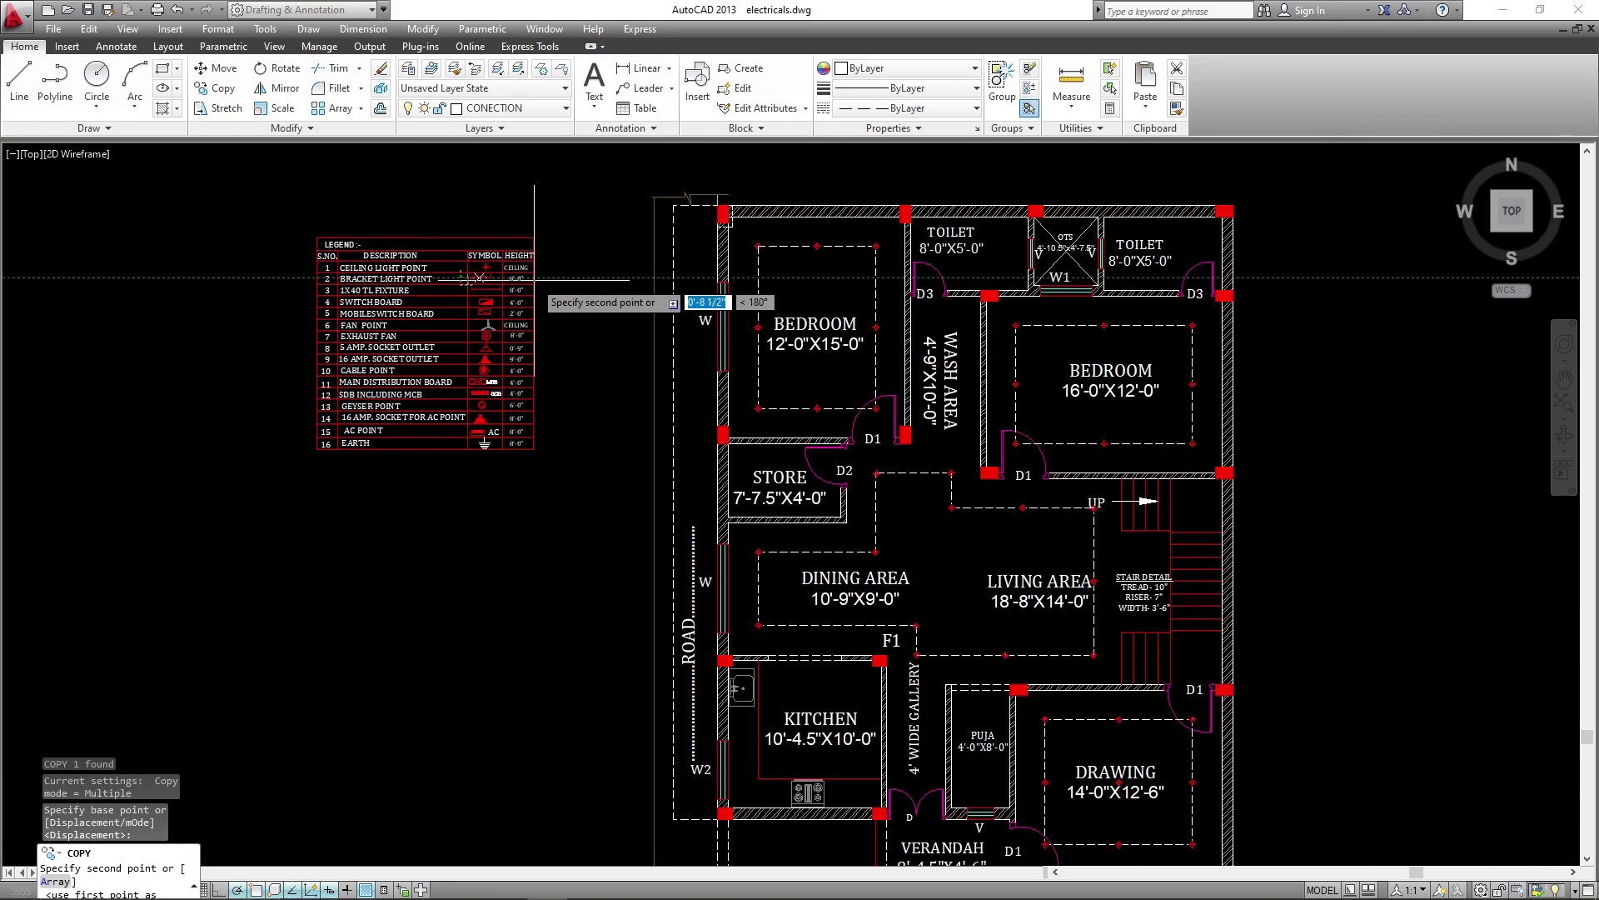
{"action": "scroll", "coordinate": [765, 312], "scroll_direction": "up", "scroll_amount": 4}
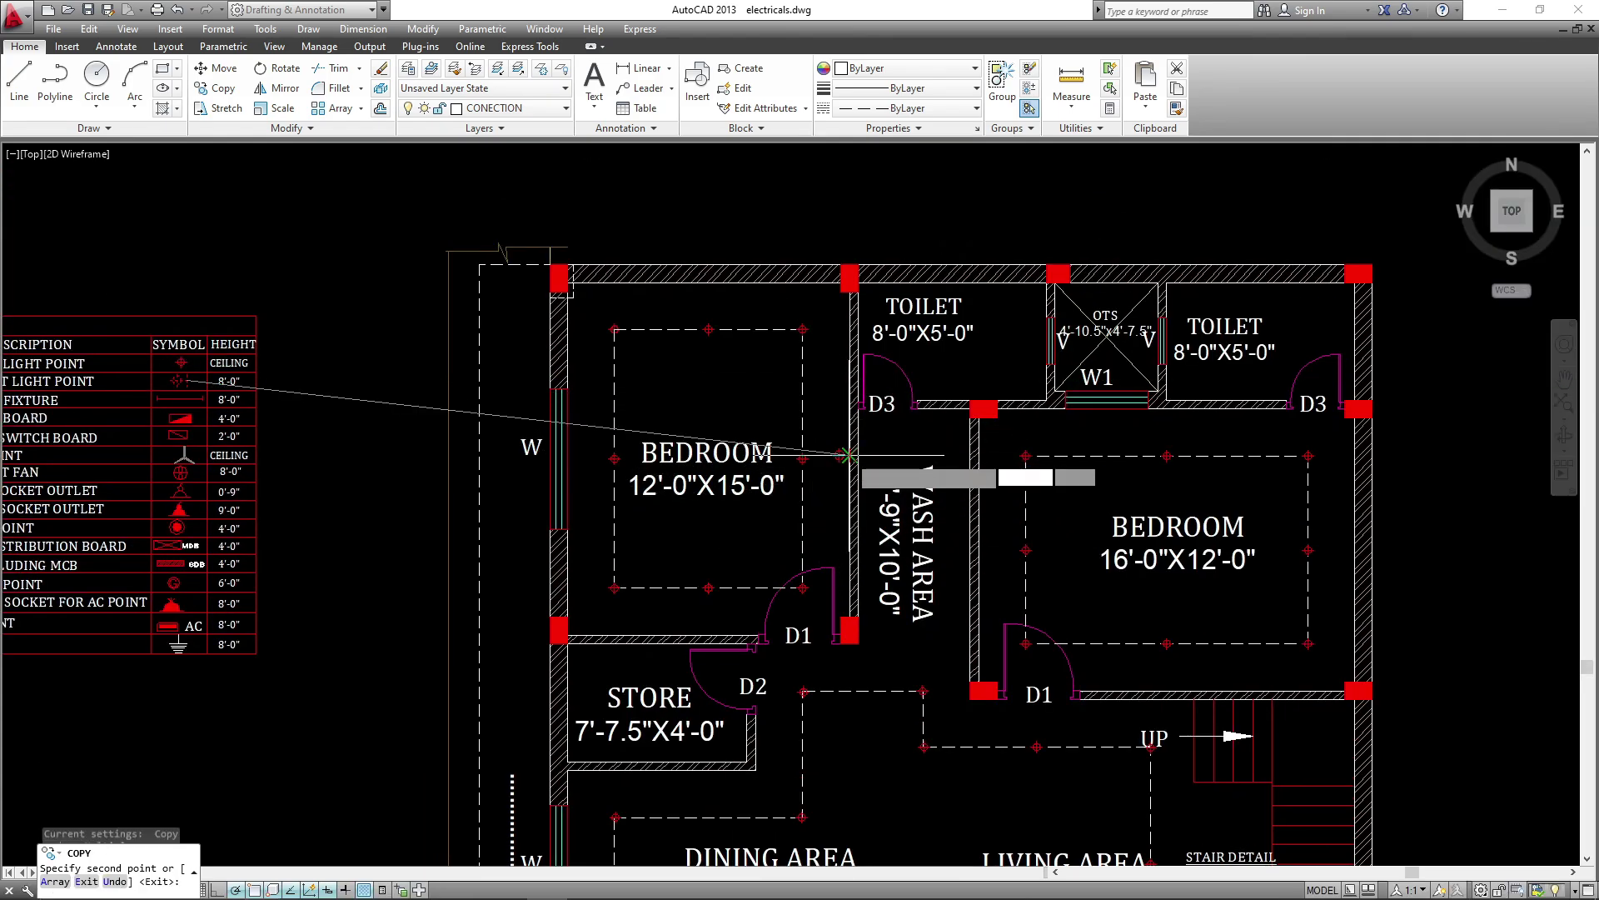
{"action": "scroll", "coordinate": [592, 452], "scroll_direction": "up", "scroll_amount": 4}
- Place another bracket light copy near the 12'-0"X15'-0" bedroom's lower wall and rotate it so its base faces that wall
{"action": "scroll", "coordinate": [603, 472], "scroll_direction": "down", "scroll_amount": 5}
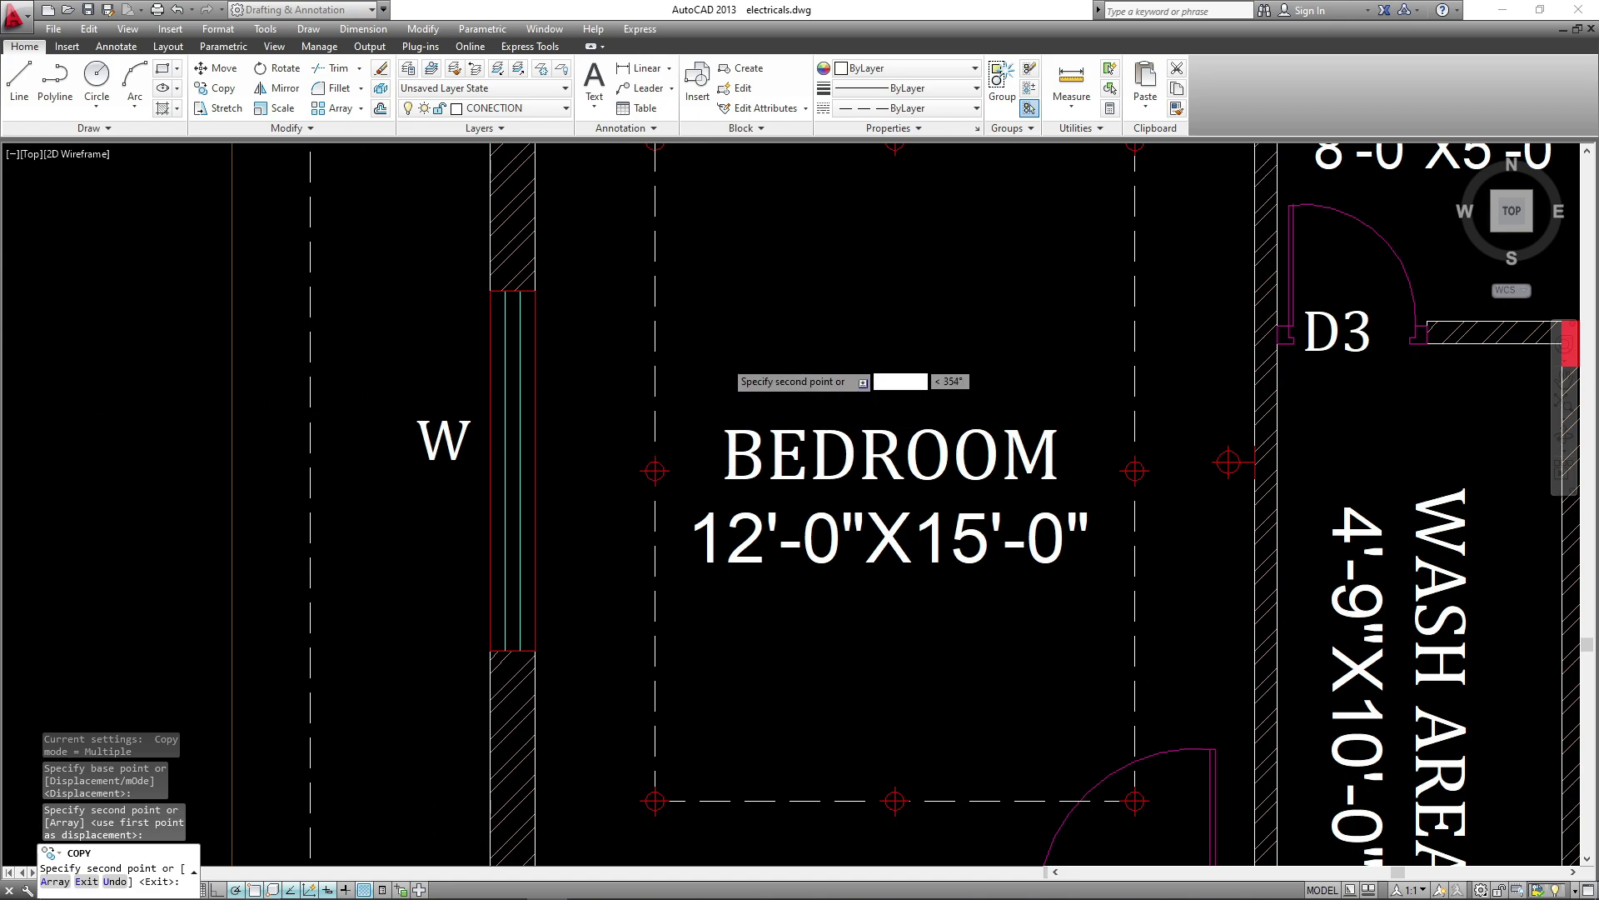
{"action": "scroll", "coordinate": [751, 483], "scroll_direction": "up", "scroll_amount": 4}
{"action": "left_click", "coordinate": [751, 483]}
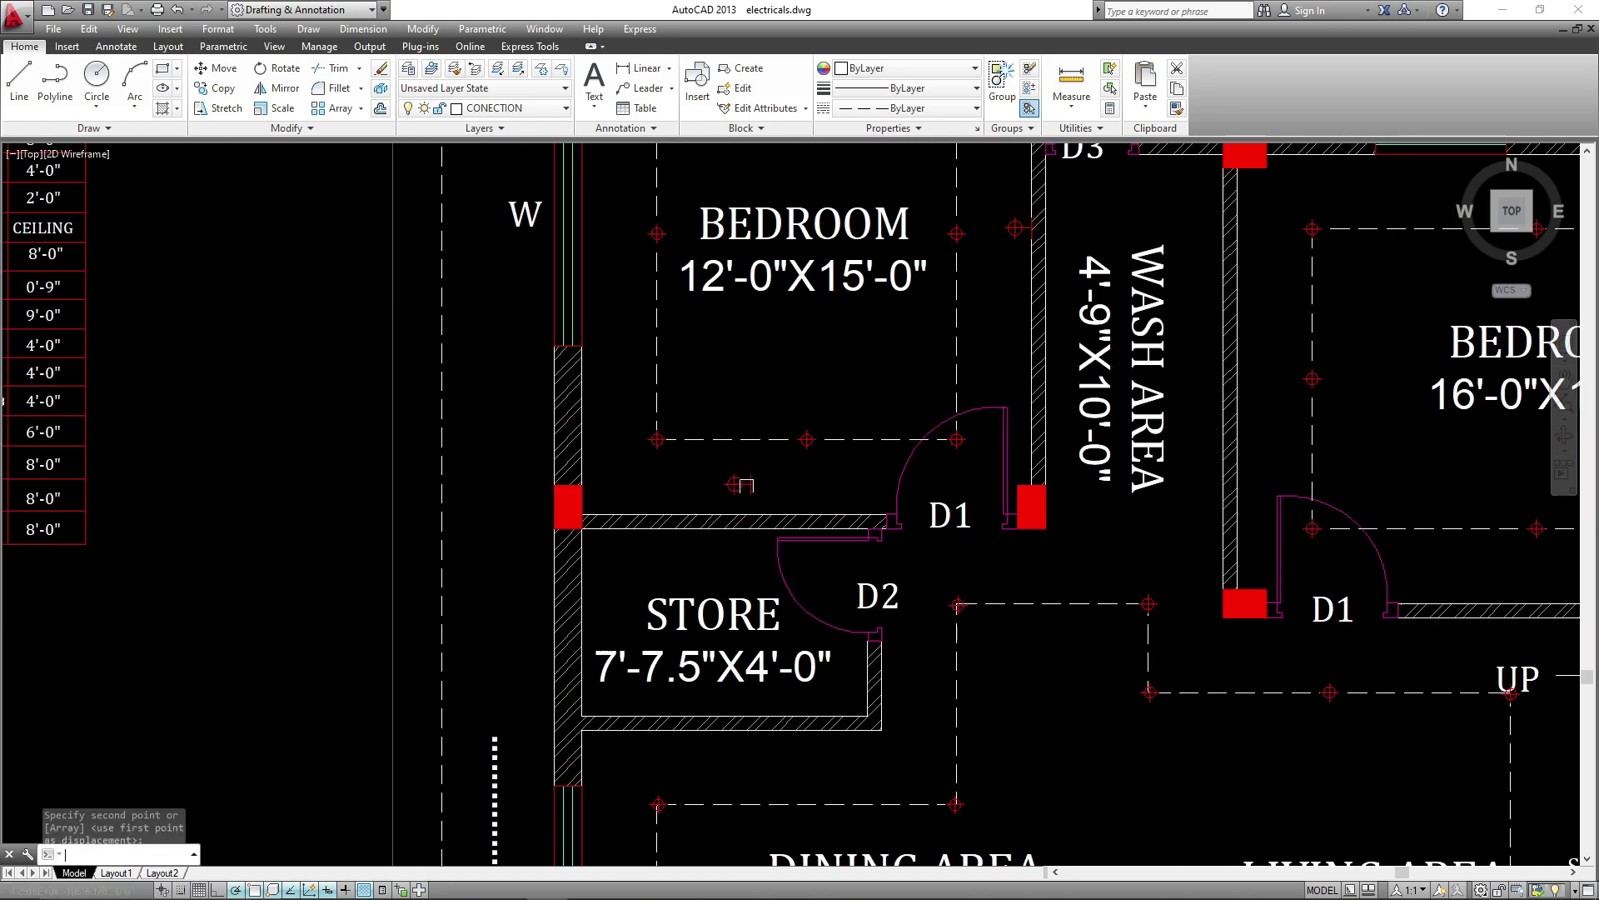
{"action": "key", "text": "Escape"}
{"action": "type", "text": "R"}
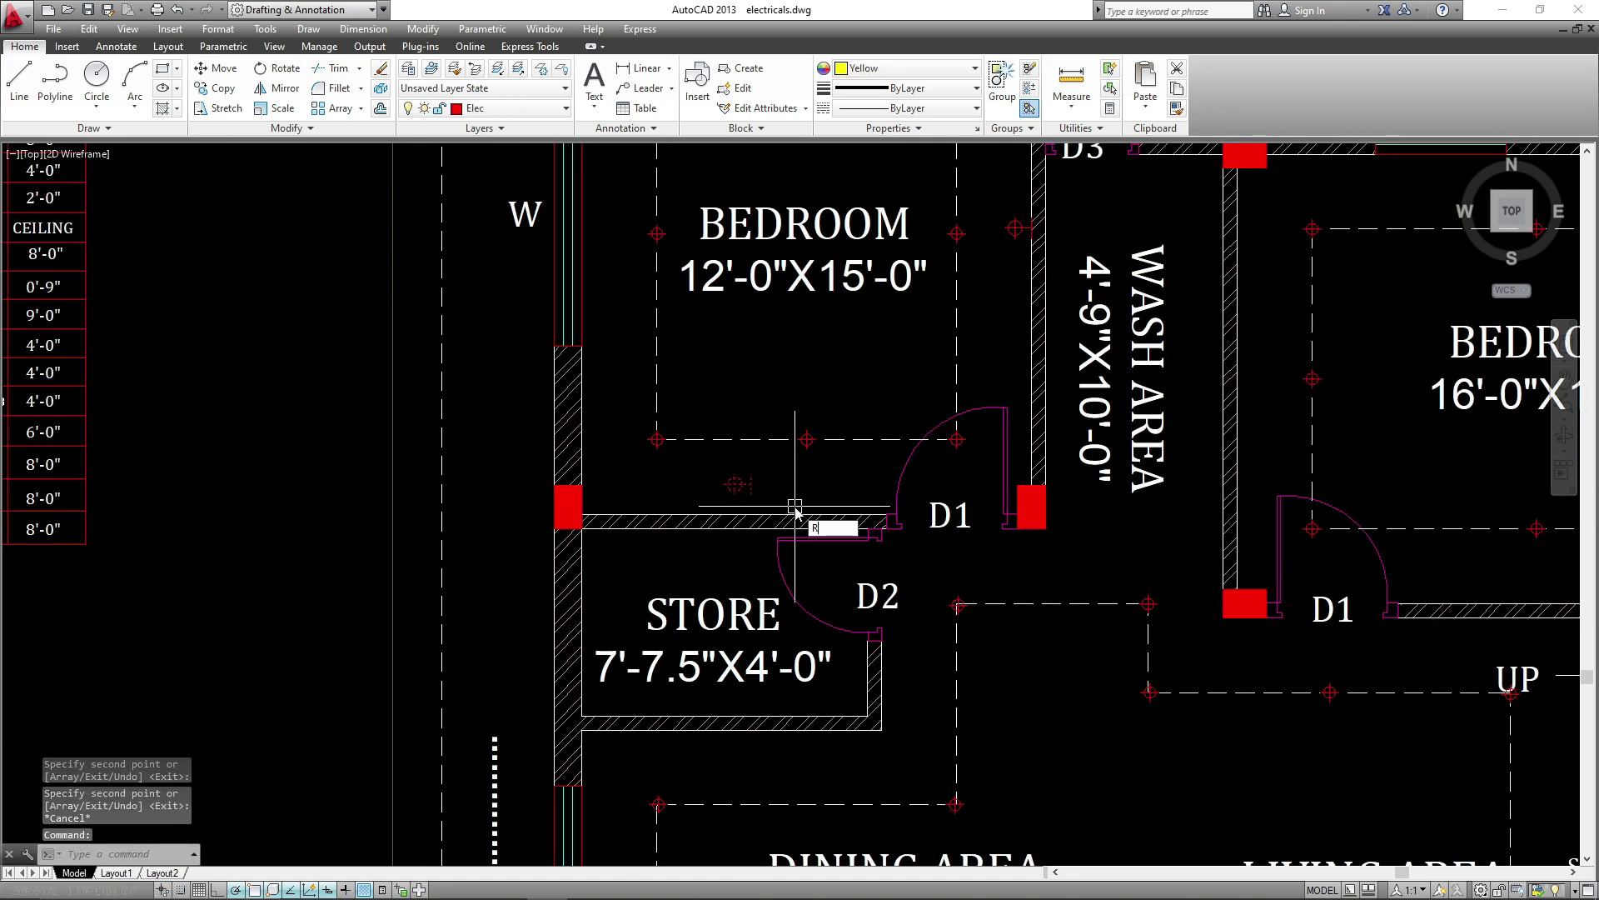
{"action": "type", "text": "O"}
{"action": "key", "text": "Return"}
{"action": "scroll", "coordinate": [760, 491], "scroll_direction": "up", "scroll_amount": 4}
{"action": "left_click", "coordinate": [755, 466]}
{"action": "left_click", "coordinate": [754, 482]}
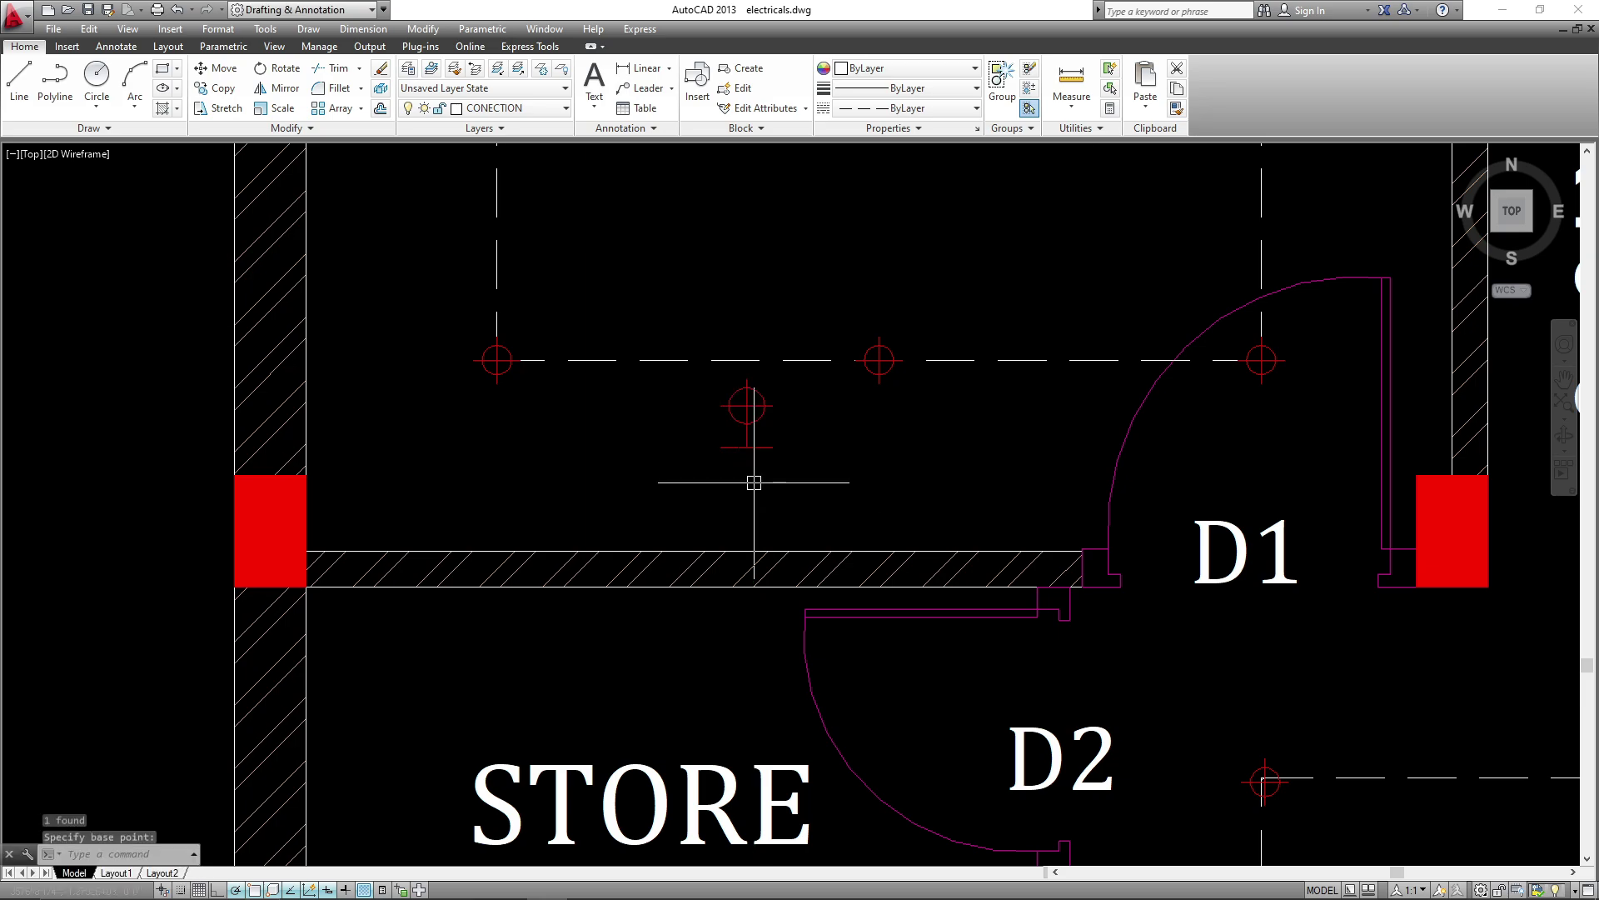
- Move the rotated bracket light by its base midpoint onto the inner face of the wall above the store
{"action": "left_click", "coordinate": [751, 448]}
{"action": "type", "text": "m"}
{"action": "key", "text": "Return"}
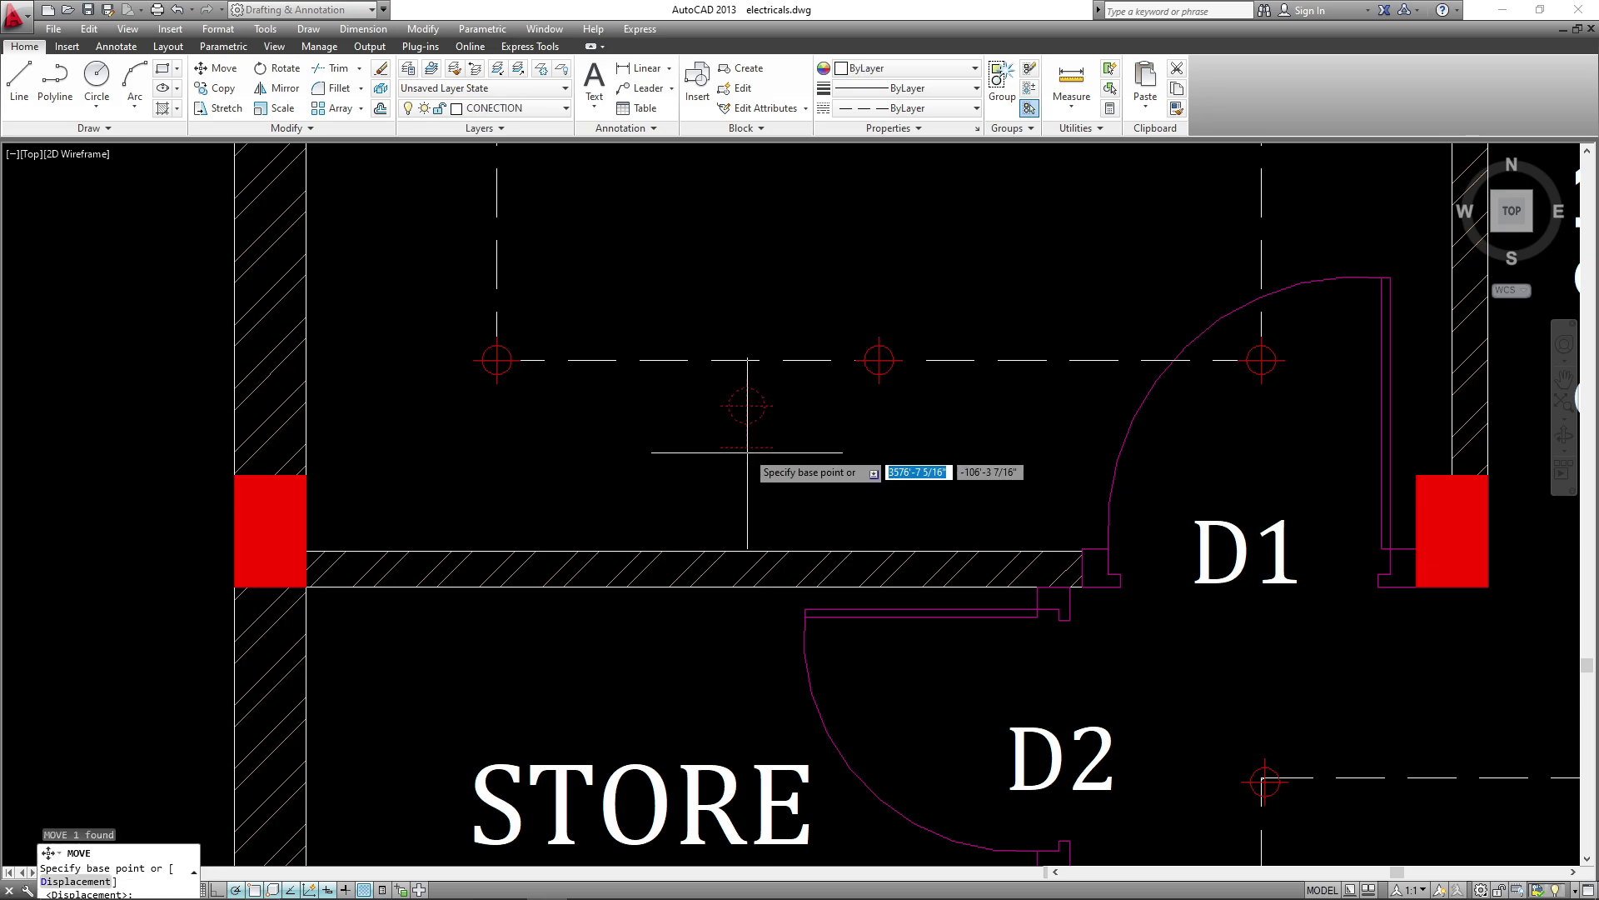
{"action": "left_click", "coordinate": [746, 447]}
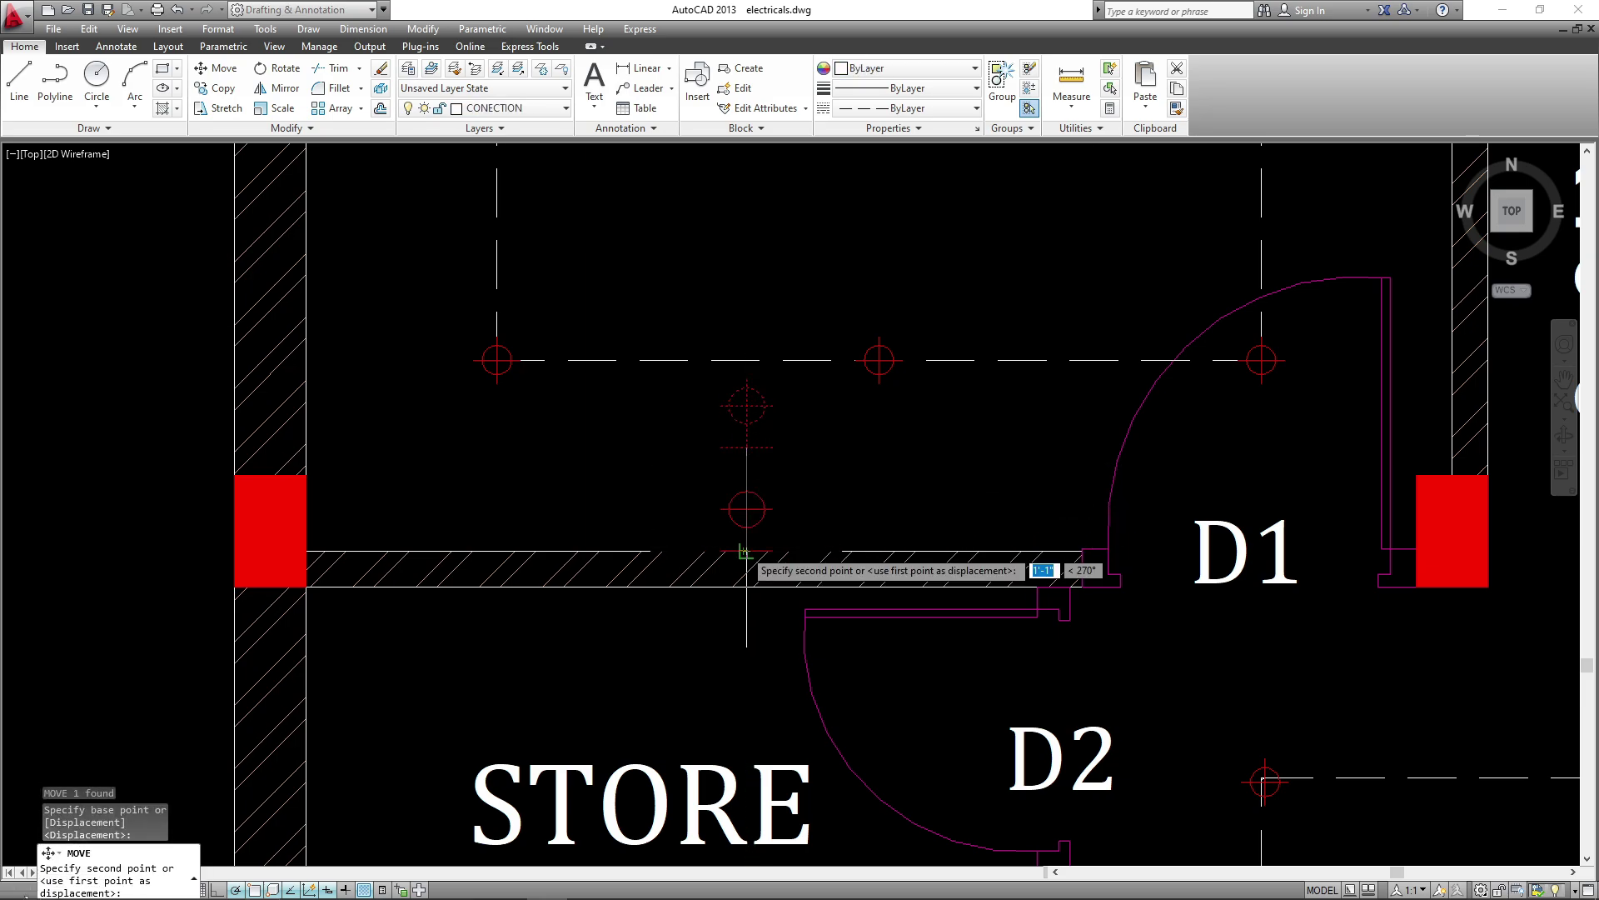
{"action": "left_click", "coordinate": [746, 548]}
- Copy the bracket light above the store onto the inner face of the 16'-0"X12'-0" bedroom's lower wall
{"action": "scroll", "coordinate": [844, 670], "scroll_direction": "down", "scroll_amount": 5}
{"action": "middle_click_drag", "start_coordinate": [869, 610], "coordinate": [767, 552]}
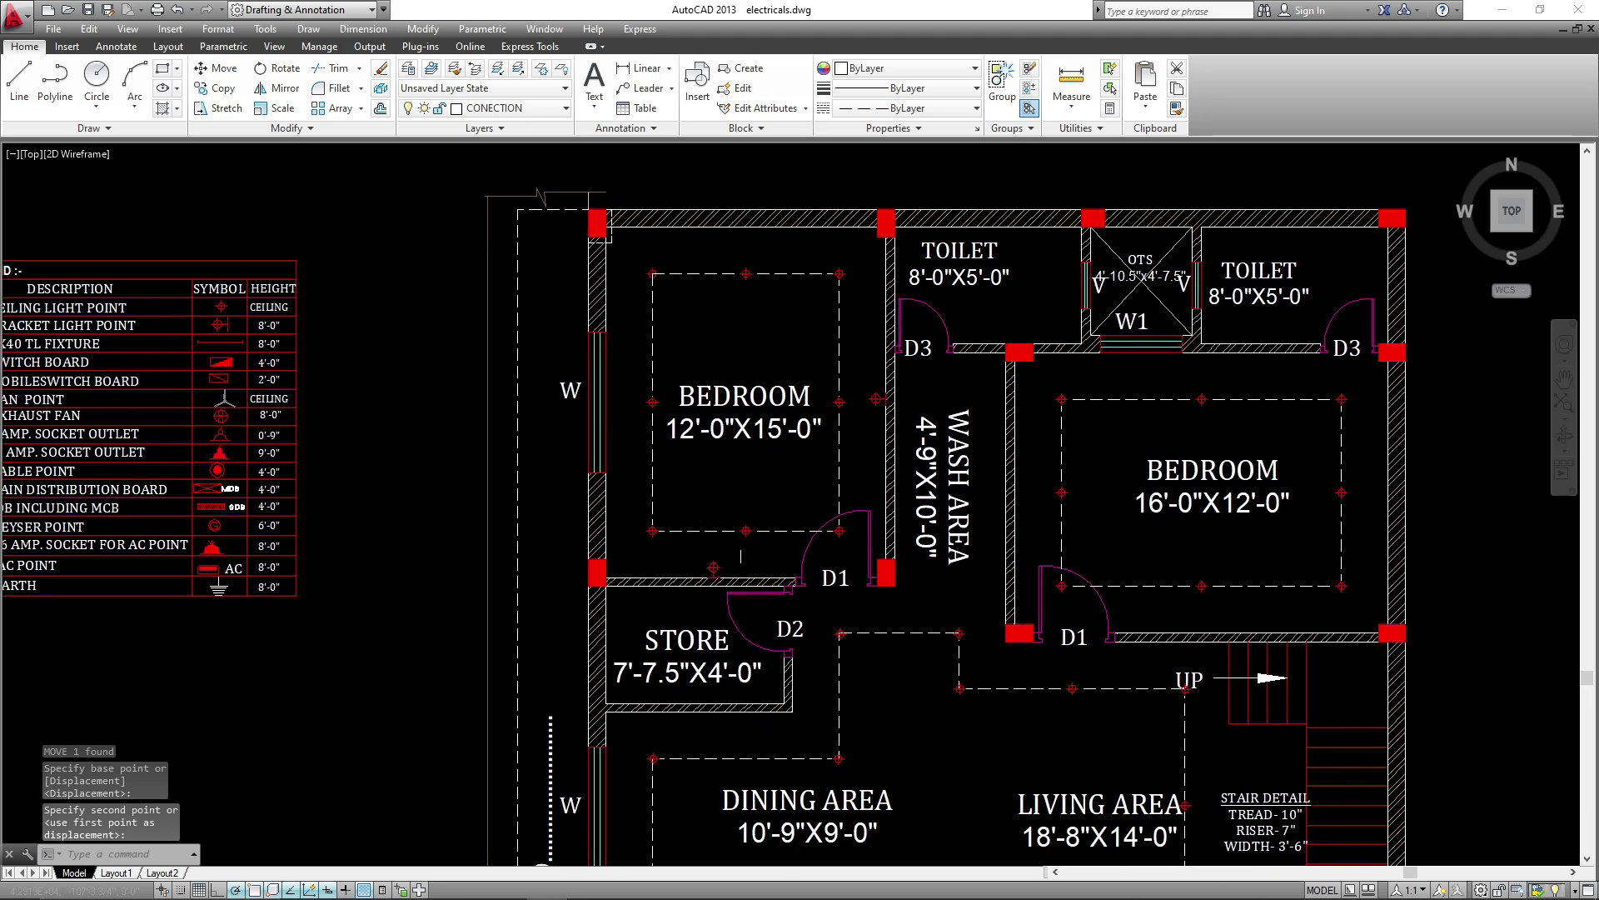
{"action": "left_click", "coordinate": [789, 591]}
{"action": "type", "text": "co"}
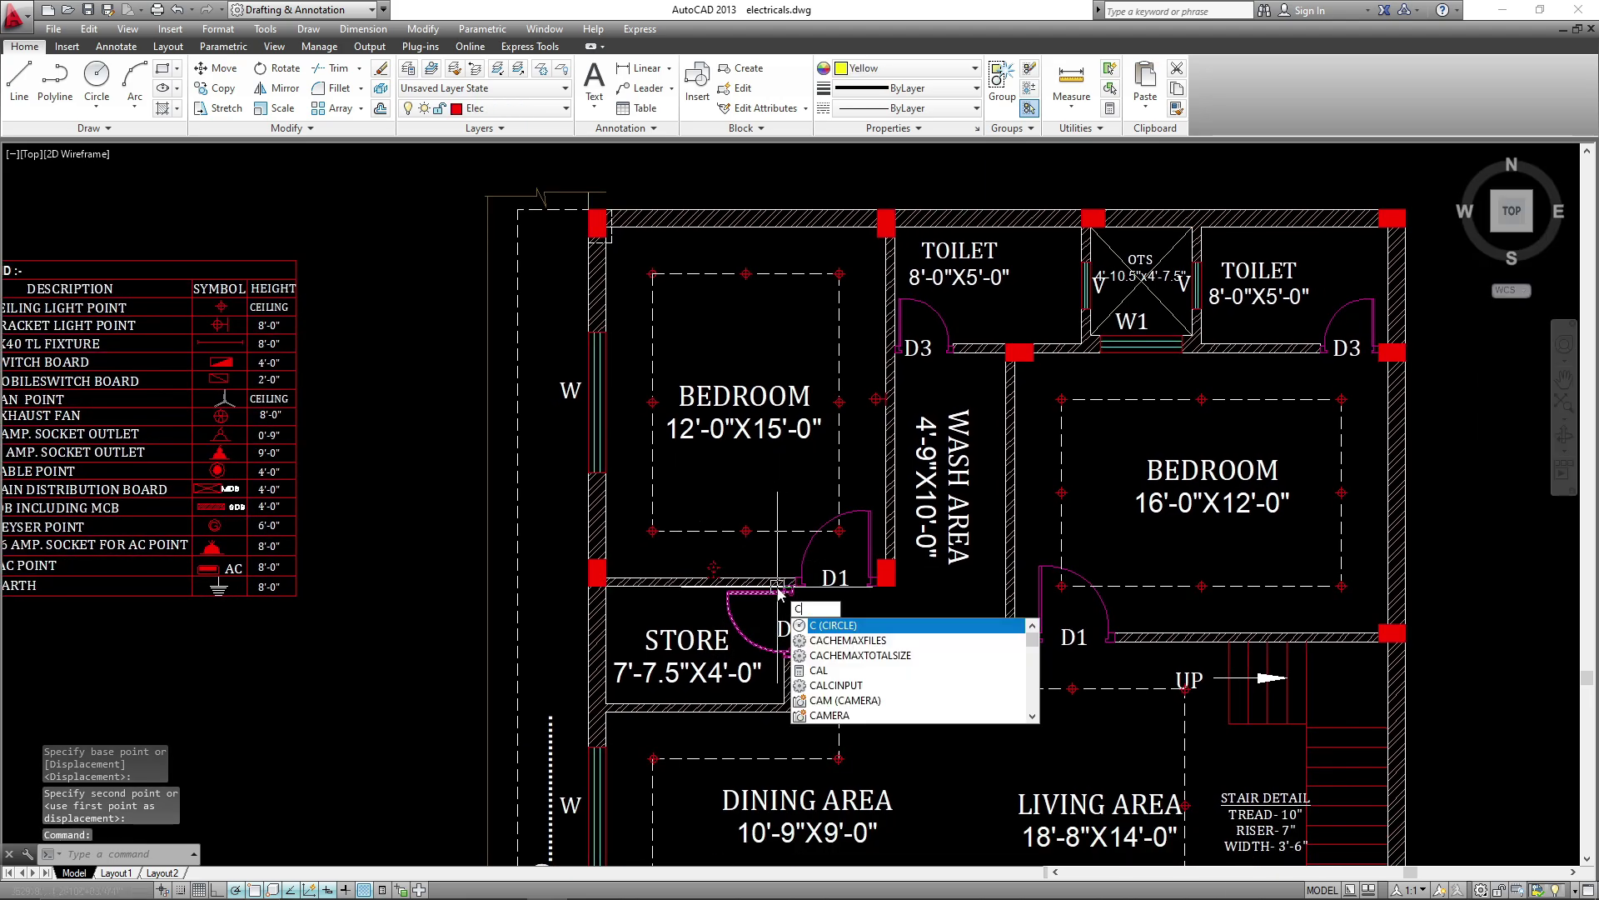
{"action": "key", "text": "Return"}
{"action": "scroll", "coordinate": [725, 588], "scroll_direction": "up", "scroll_amount": 4}
{"action": "left_click", "coordinate": [696, 571]}
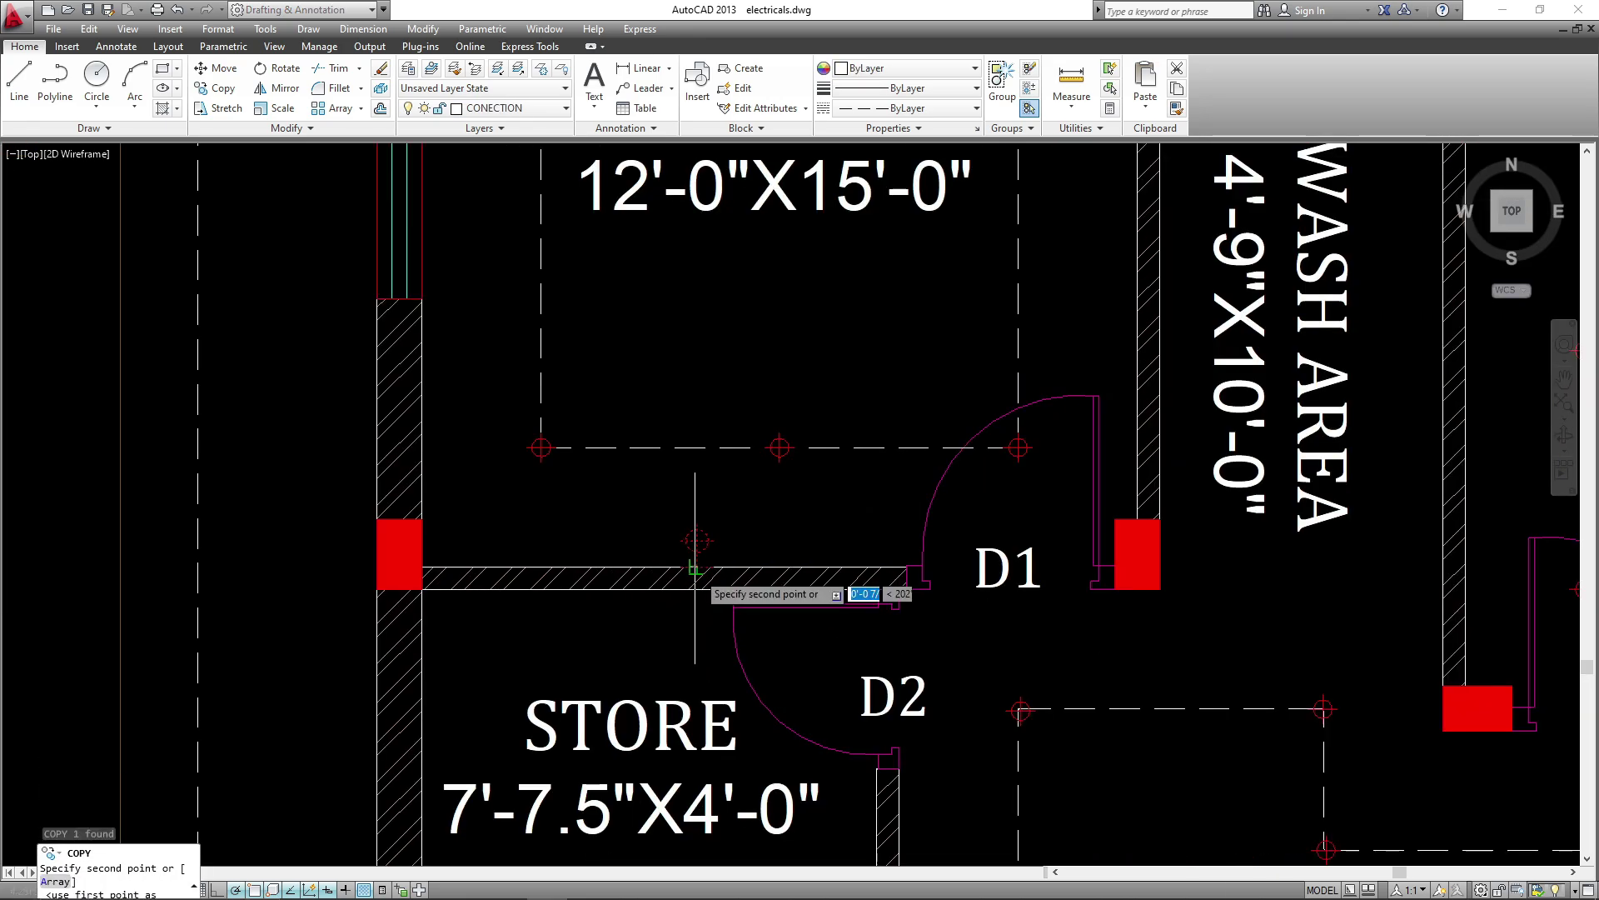
{"action": "scroll", "coordinate": [716, 583], "scroll_direction": "down", "scroll_amount": 5}
{"action": "scroll", "coordinate": [883, 616], "scroll_direction": "up", "scroll_amount": 5}
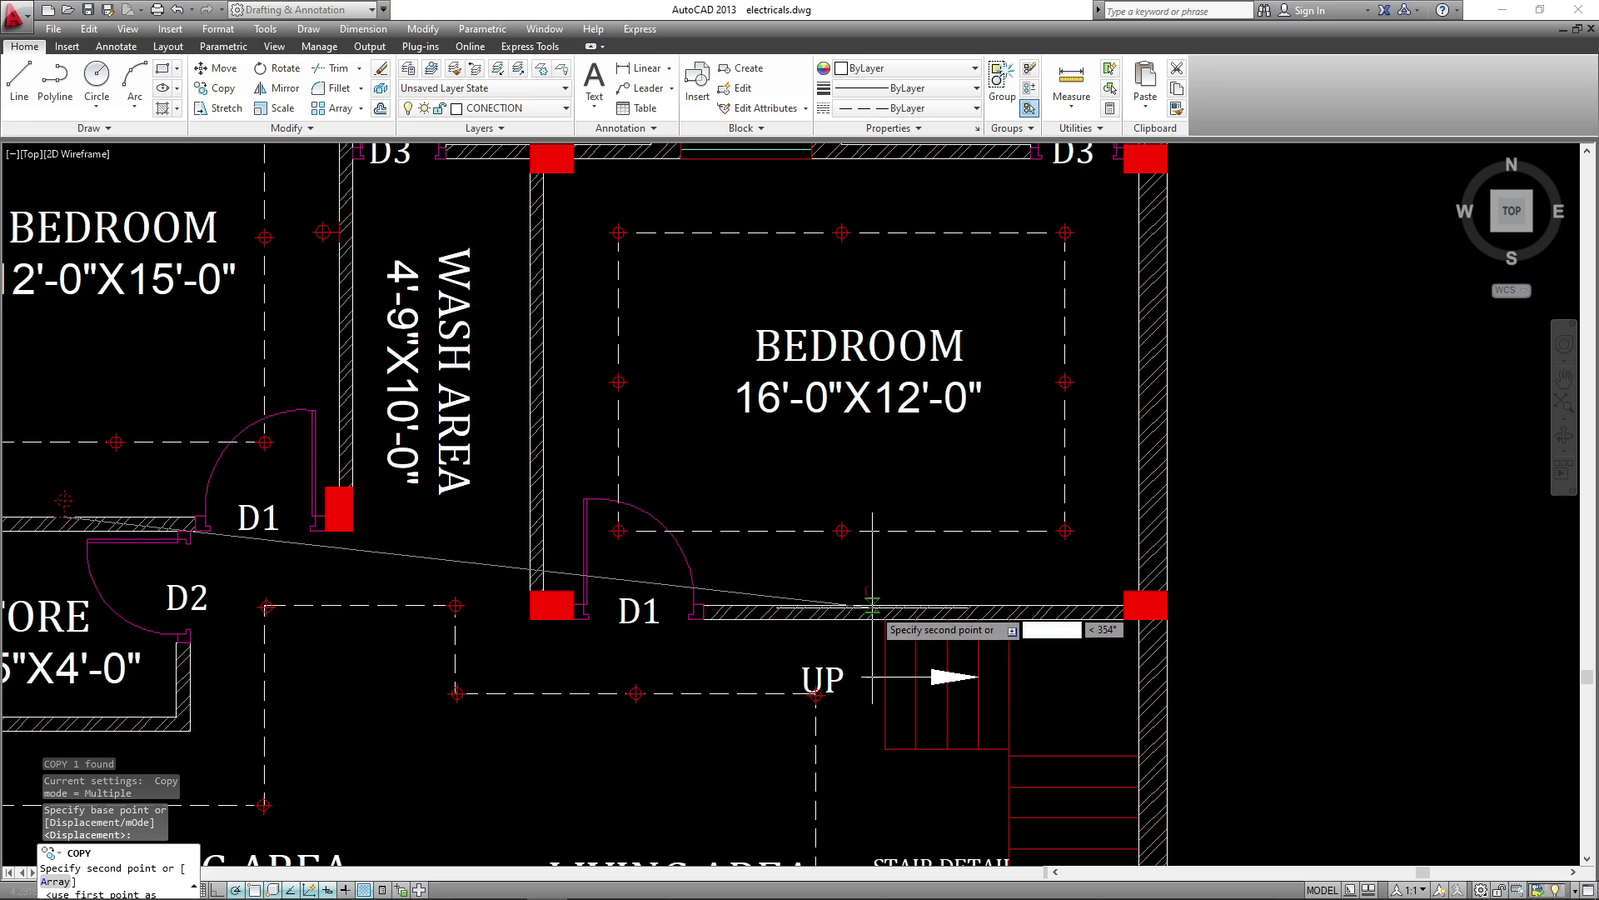
{"action": "left_click", "coordinate": [876, 598]}
- Place another copy near the 16'-0"X12'-0" bedroom's upper wall and mirror it to face that wall, erasing the source
{"action": "scroll", "coordinate": [883, 595], "scroll_direction": "down", "scroll_amount": 5}
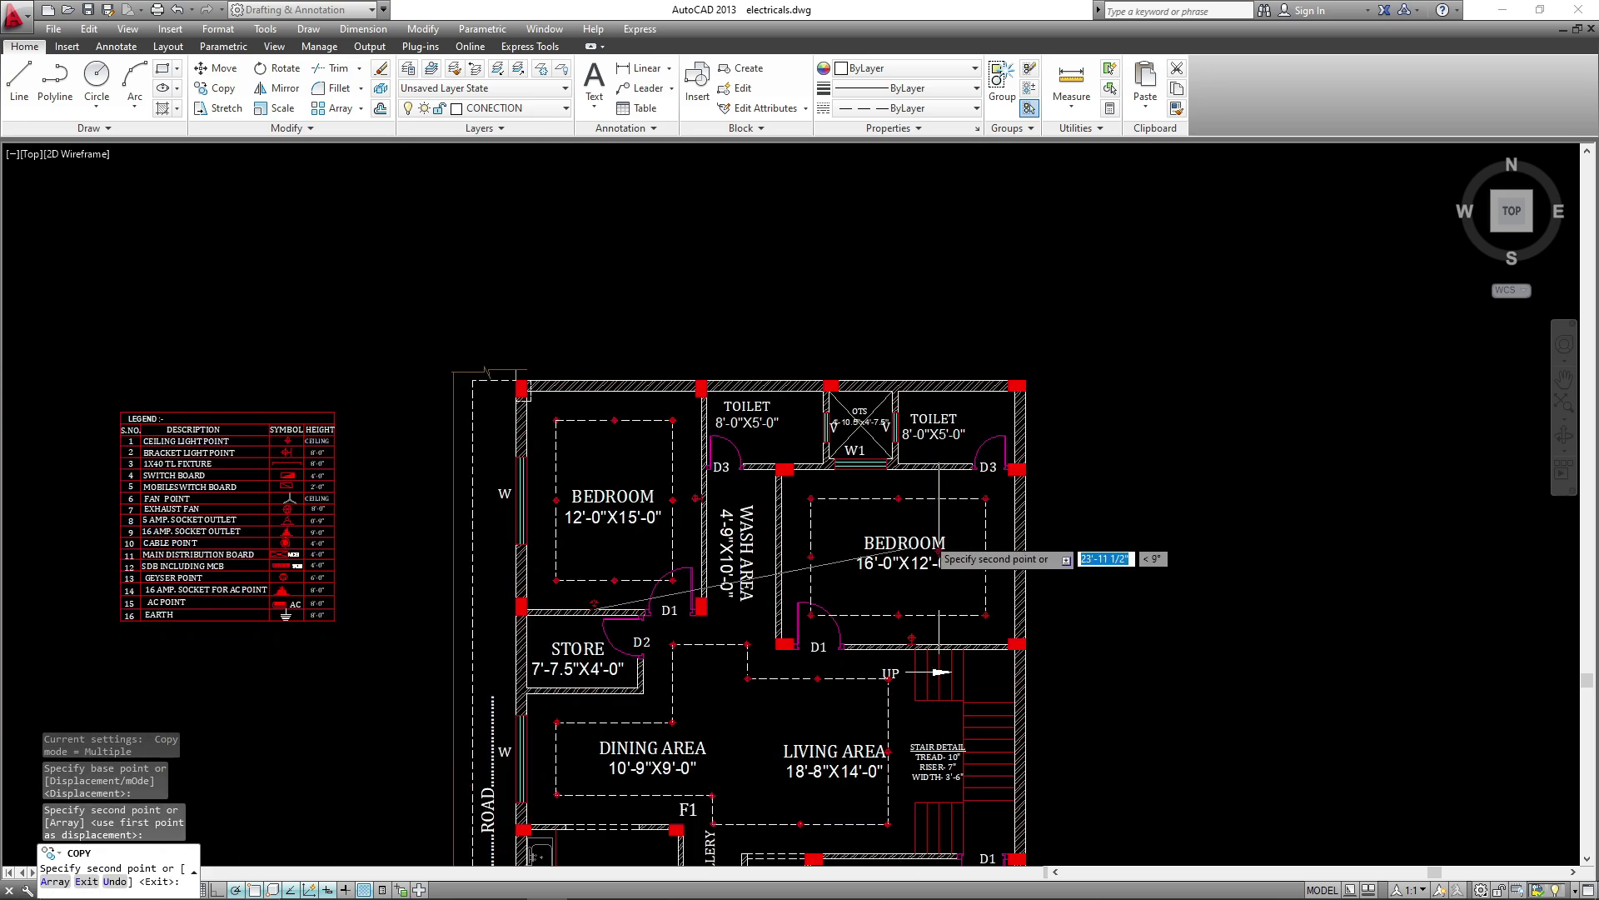
{"action": "scroll", "coordinate": [933, 516], "scroll_direction": "up", "scroll_amount": 5}
{"action": "scroll", "coordinate": [909, 482], "scroll_direction": "up", "scroll_amount": 2}
{"action": "key", "text": "Escape"}
{"action": "left_click", "coordinate": [921, 448]}
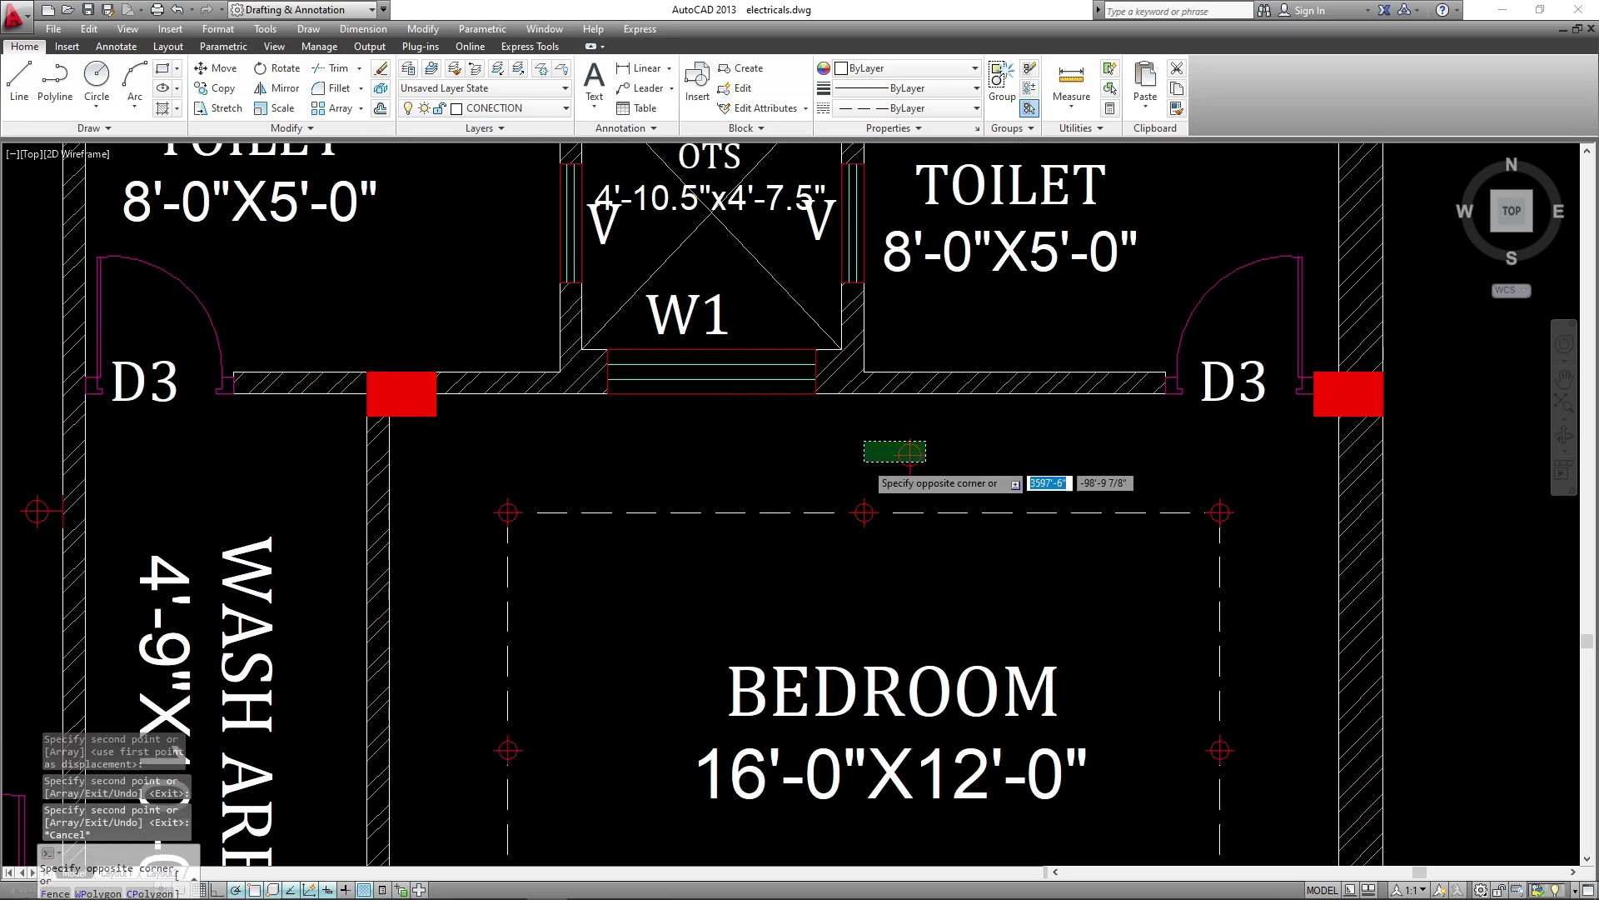
{"action": "left_click", "coordinate": [951, 461]}
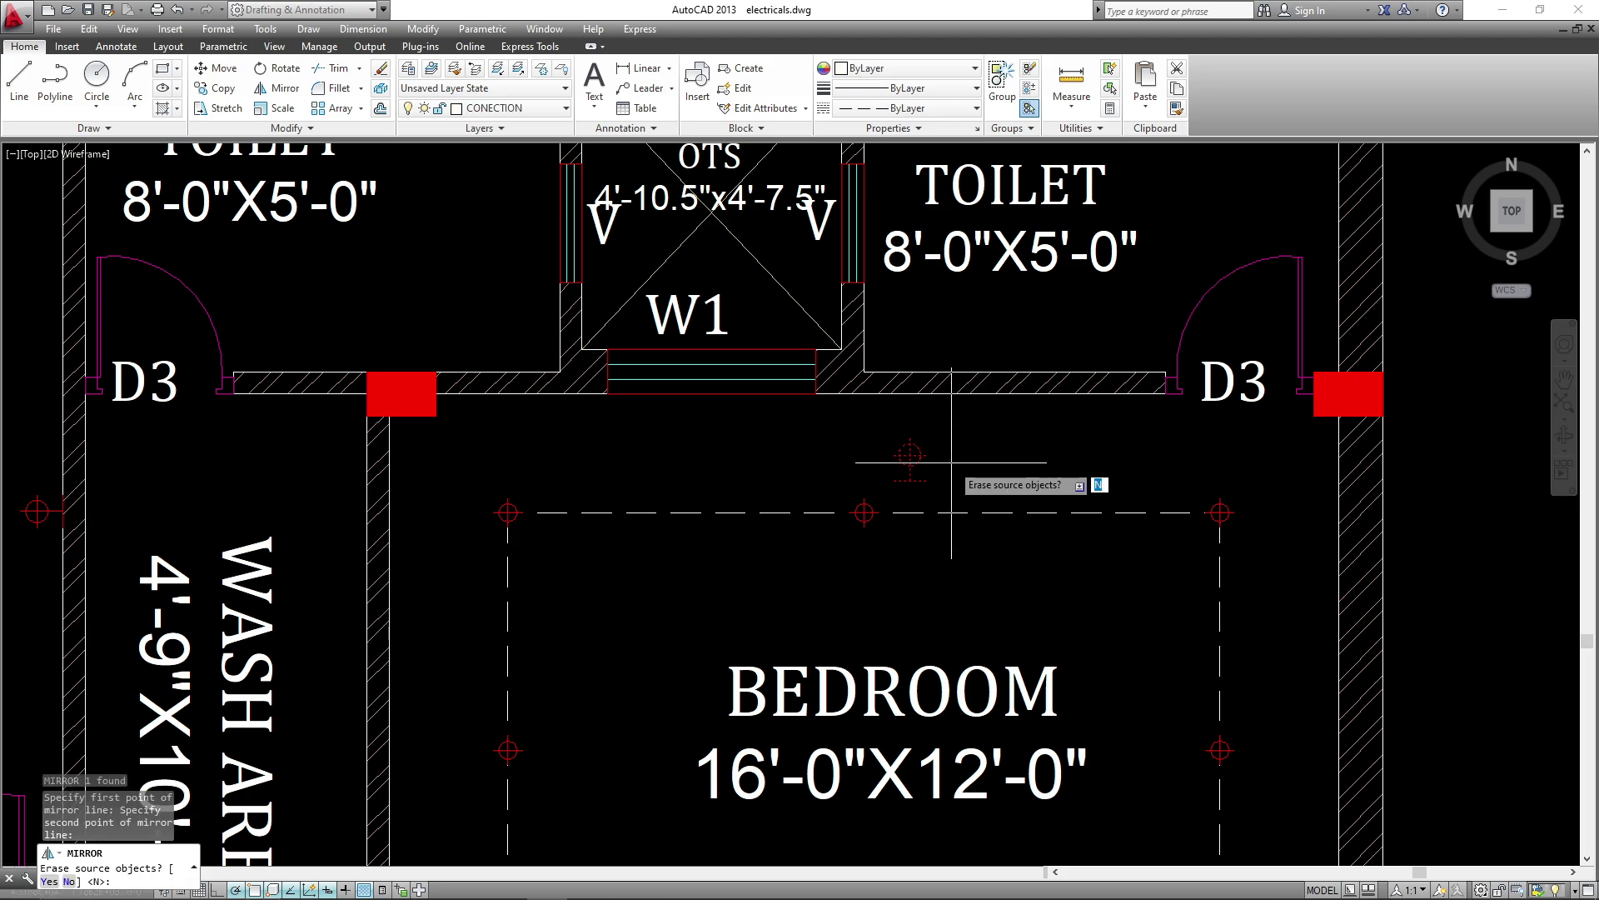
{"action": "type", "text": "y"}
{"action": "key", "text": "Return"}
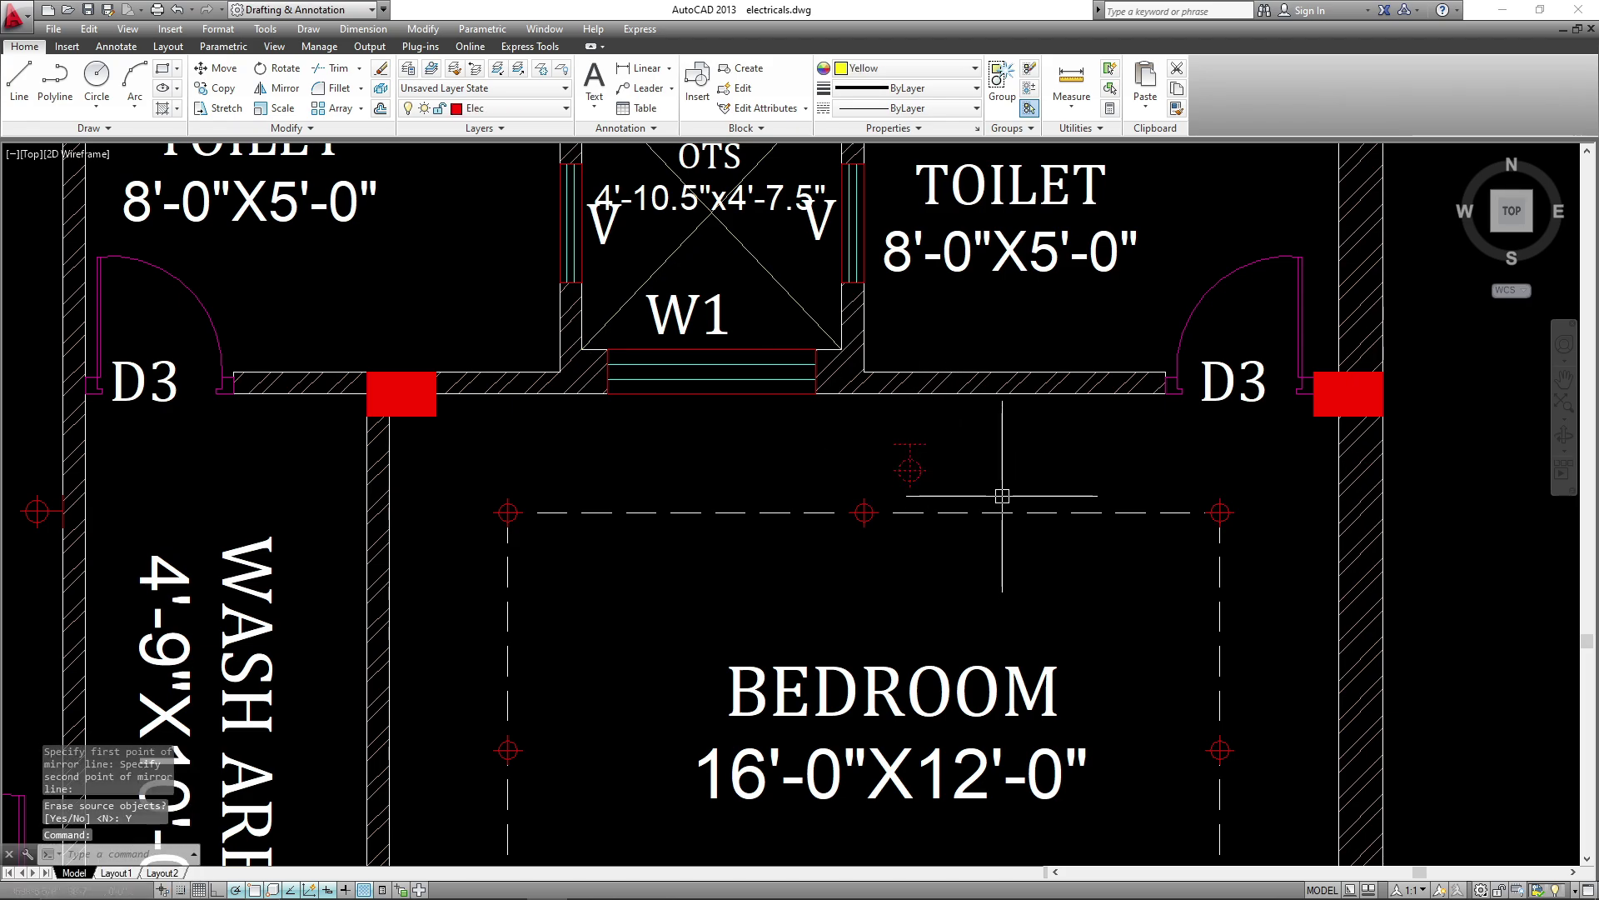
- Move the mirrored bracket light by its base midpoint onto the 16'-0"X12'-0" bedroom's upper wall line, below the toilet
{"action": "type", "text": "m"}
{"action": "key", "text": "Return"}
{"action": "left_click", "coordinate": [909, 445]}
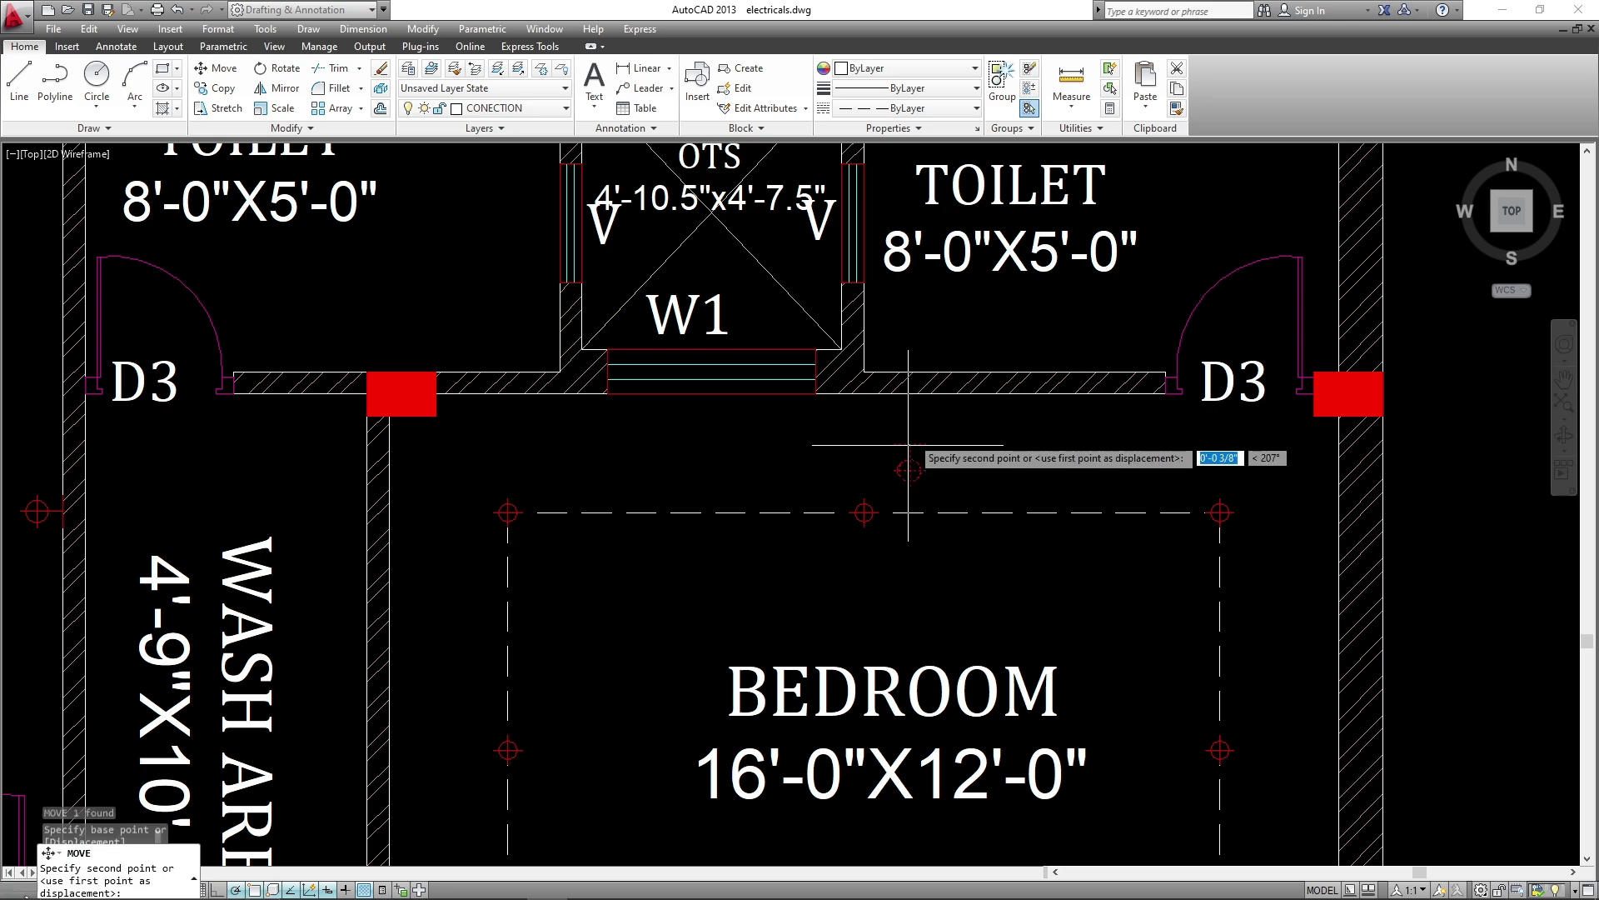
{"action": "left_click", "coordinate": [904, 389]}
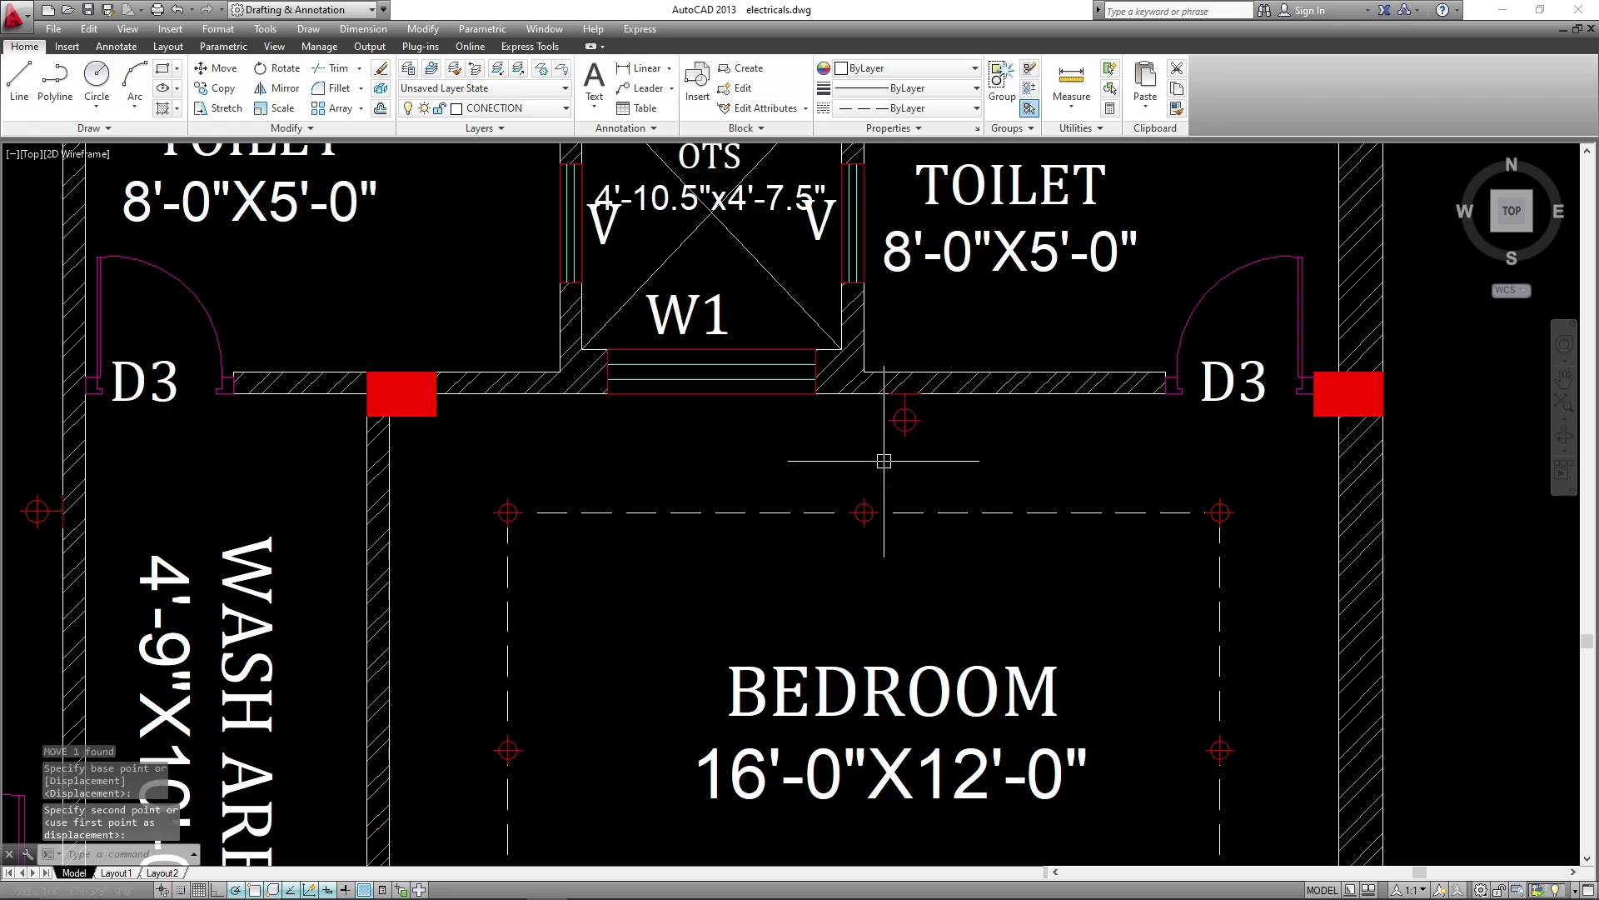
- Copy the bracket light on the 16'-0"X12'-0" bedroom's upper wall to the living area's upper wall, between door D1 and the stairs
{"action": "left_click", "coordinate": [884, 460]}
{"action": "left_click", "coordinate": [981, 369]}
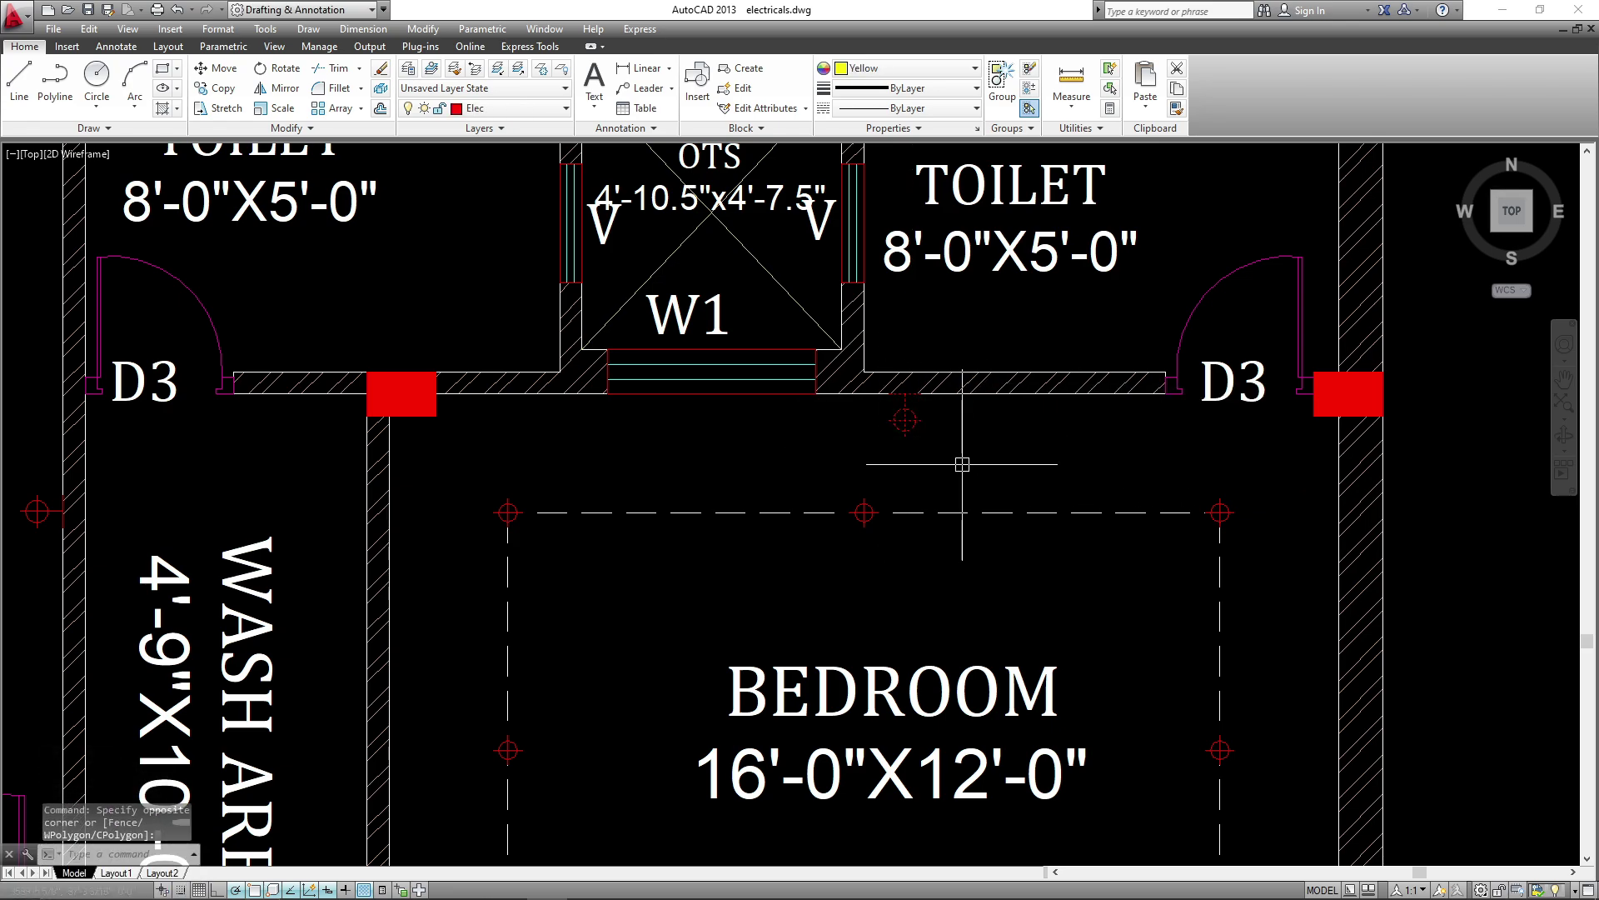
{"action": "type", "text": "co"}
{"action": "key", "text": "Return"}
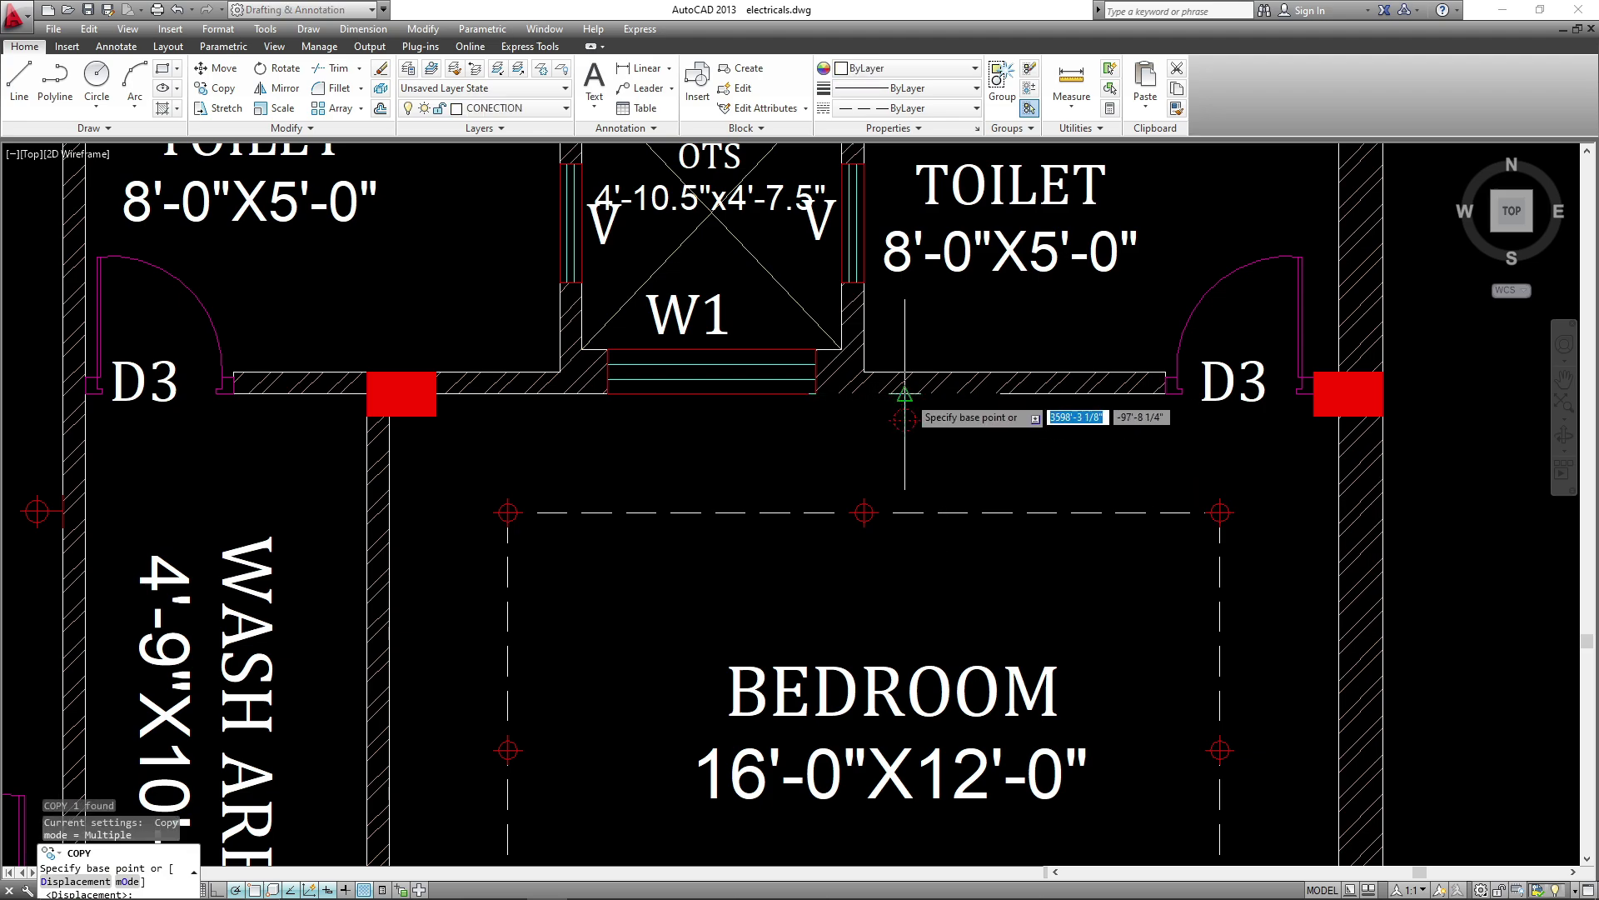
{"action": "left_click", "coordinate": [905, 393]}
{"action": "scroll", "coordinate": [924, 305], "scroll_direction": "down", "scroll_amount": 4}
{"action": "scroll", "coordinate": [916, 333], "scroll_direction": "down", "scroll_amount": 2}
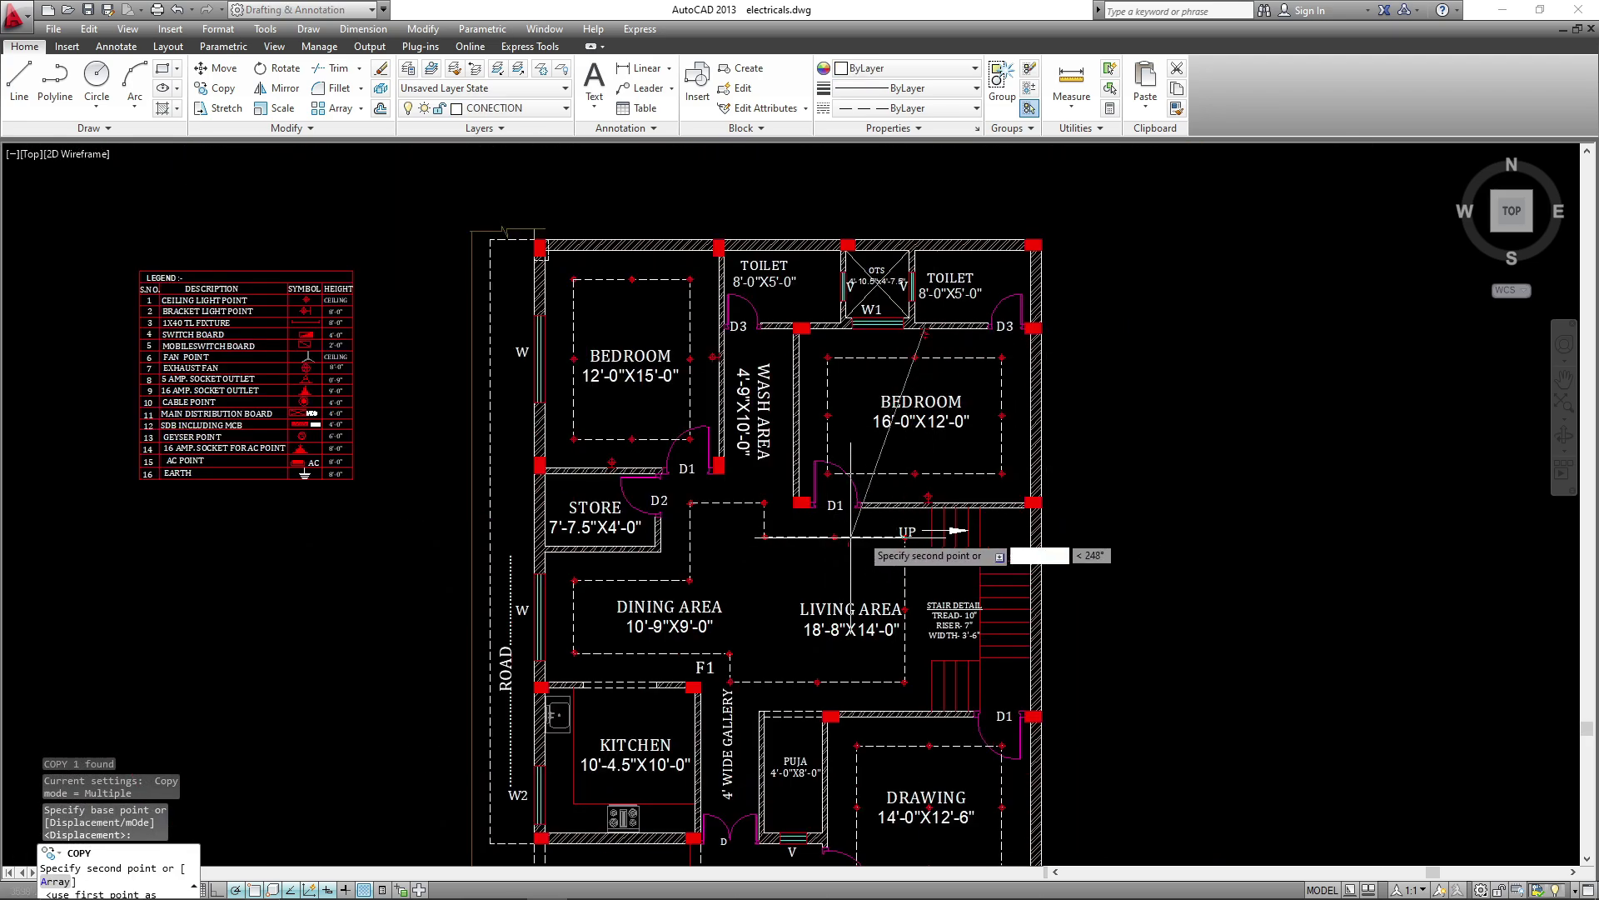
{"action": "scroll", "coordinate": [895, 512], "scroll_direction": "up", "scroll_amount": 2}
{"action": "left_click", "coordinate": [906, 496]}
- Place another bracket light copy near the living area's lower wall and mirror it to face that wall, erasing the source
{"action": "middle_click_drag", "start_coordinate": [921, 648], "coordinate": [957, 533]}
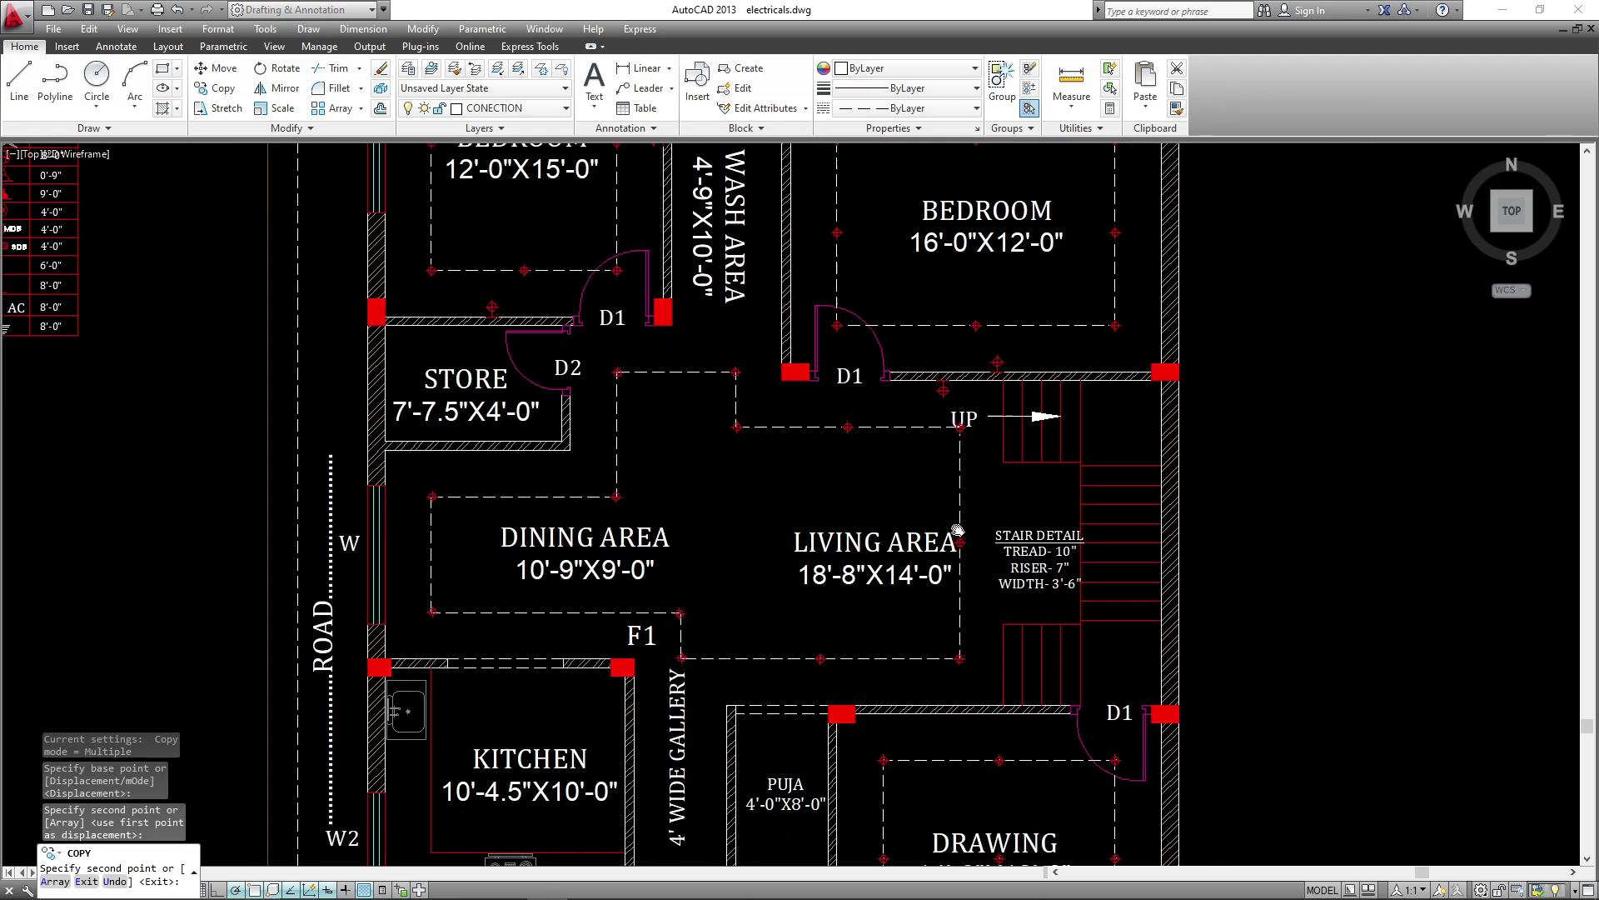
{"action": "scroll", "coordinate": [923, 698], "scroll_direction": "up", "scroll_amount": 2}
{"action": "middle_click_drag", "start_coordinate": [875, 679], "coordinate": [932, 637]}
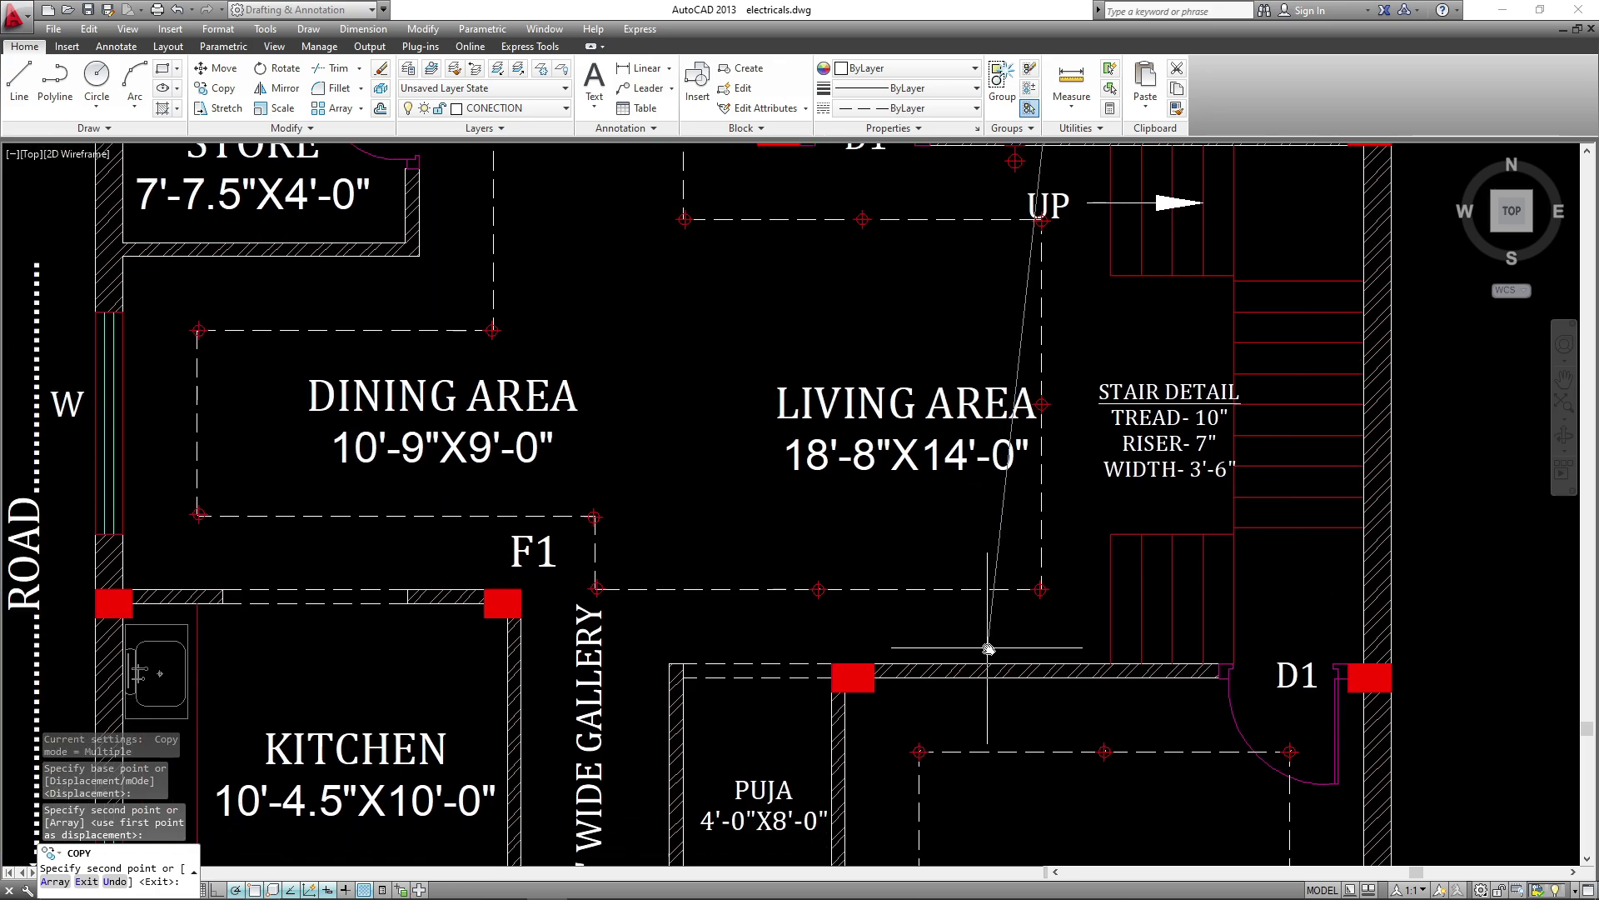
{"action": "key", "text": "Escape"}
{"action": "scroll", "coordinate": [971, 620], "scroll_direction": "up", "scroll_amount": 3}
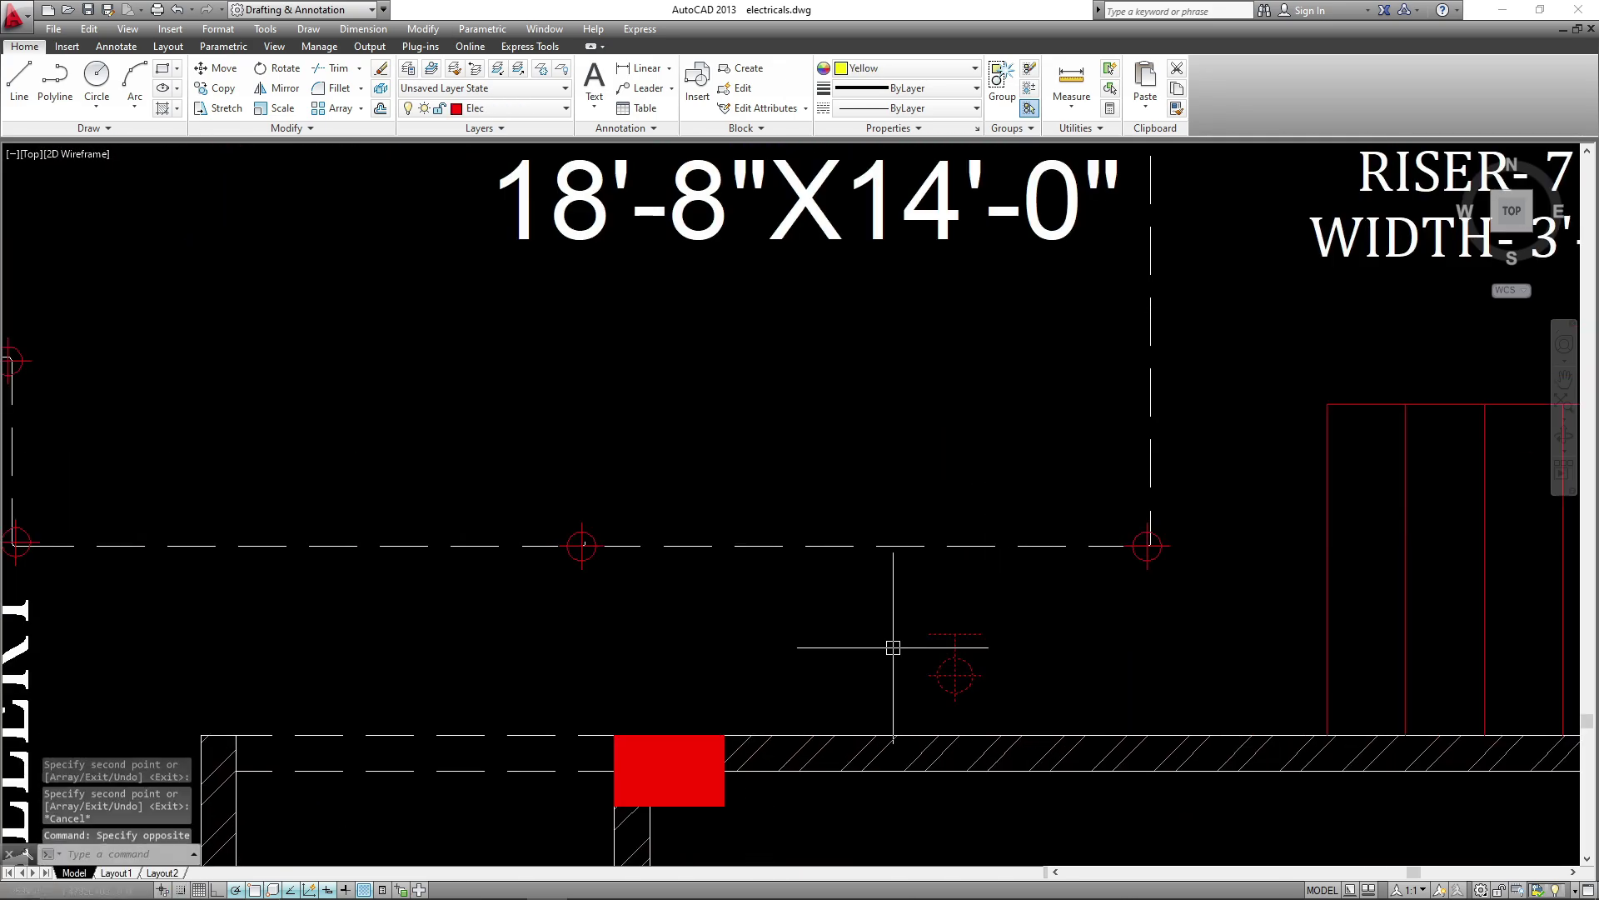
{"action": "left_click", "coordinate": [916, 662]}
{"action": "type", "text": "MI"}
{"action": "key", "text": "Return"}
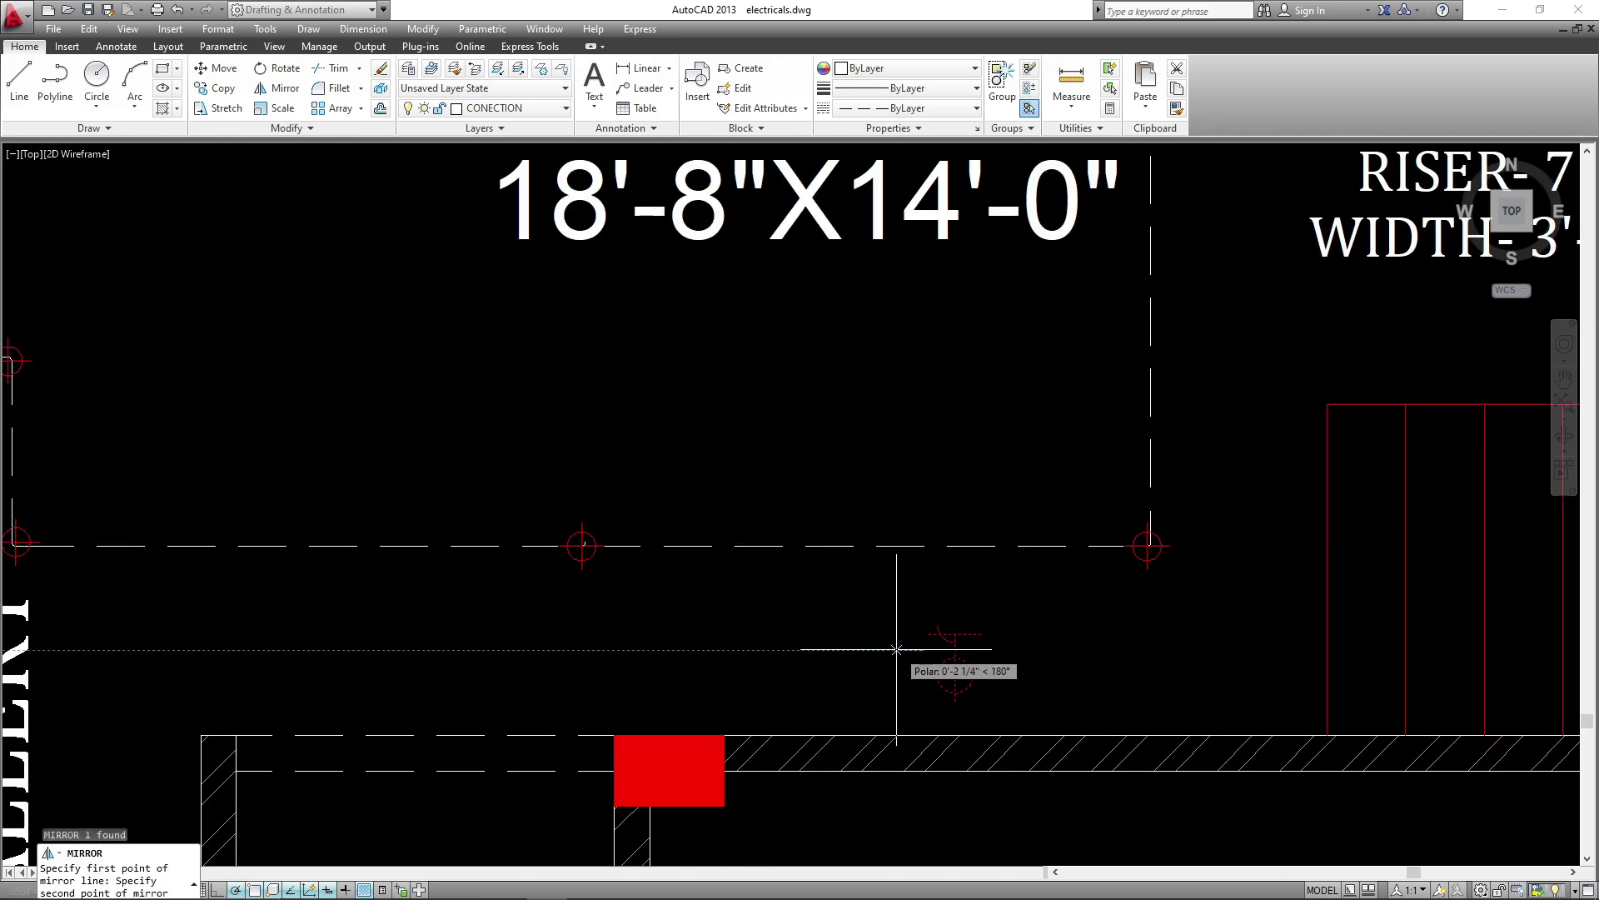
{"action": "left_click", "coordinate": [896, 649]}
{"action": "type", "text": "Y"}
{"action": "key", "text": "Return"}
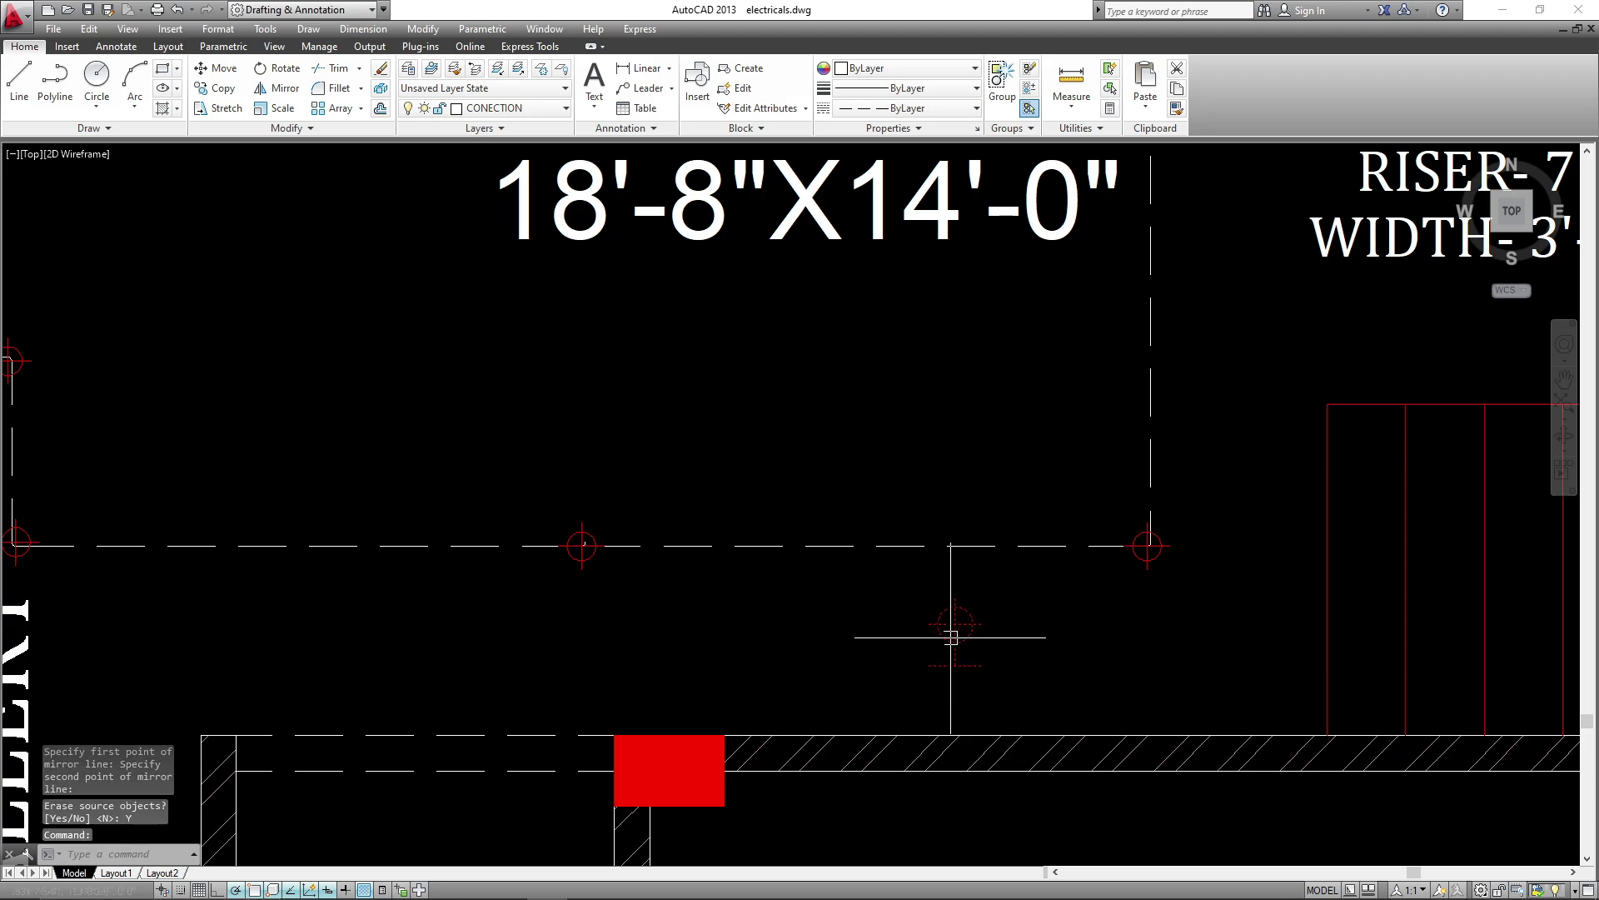
- Move the mirrored bracket light by its base midpoint onto the living area's face of the wall above the drawing room
{"action": "left_click", "coordinate": [954, 621]}
{"action": "type", "text": "M"}
{"action": "key", "text": "Return"}
{"action": "left_click", "coordinate": [955, 665]}
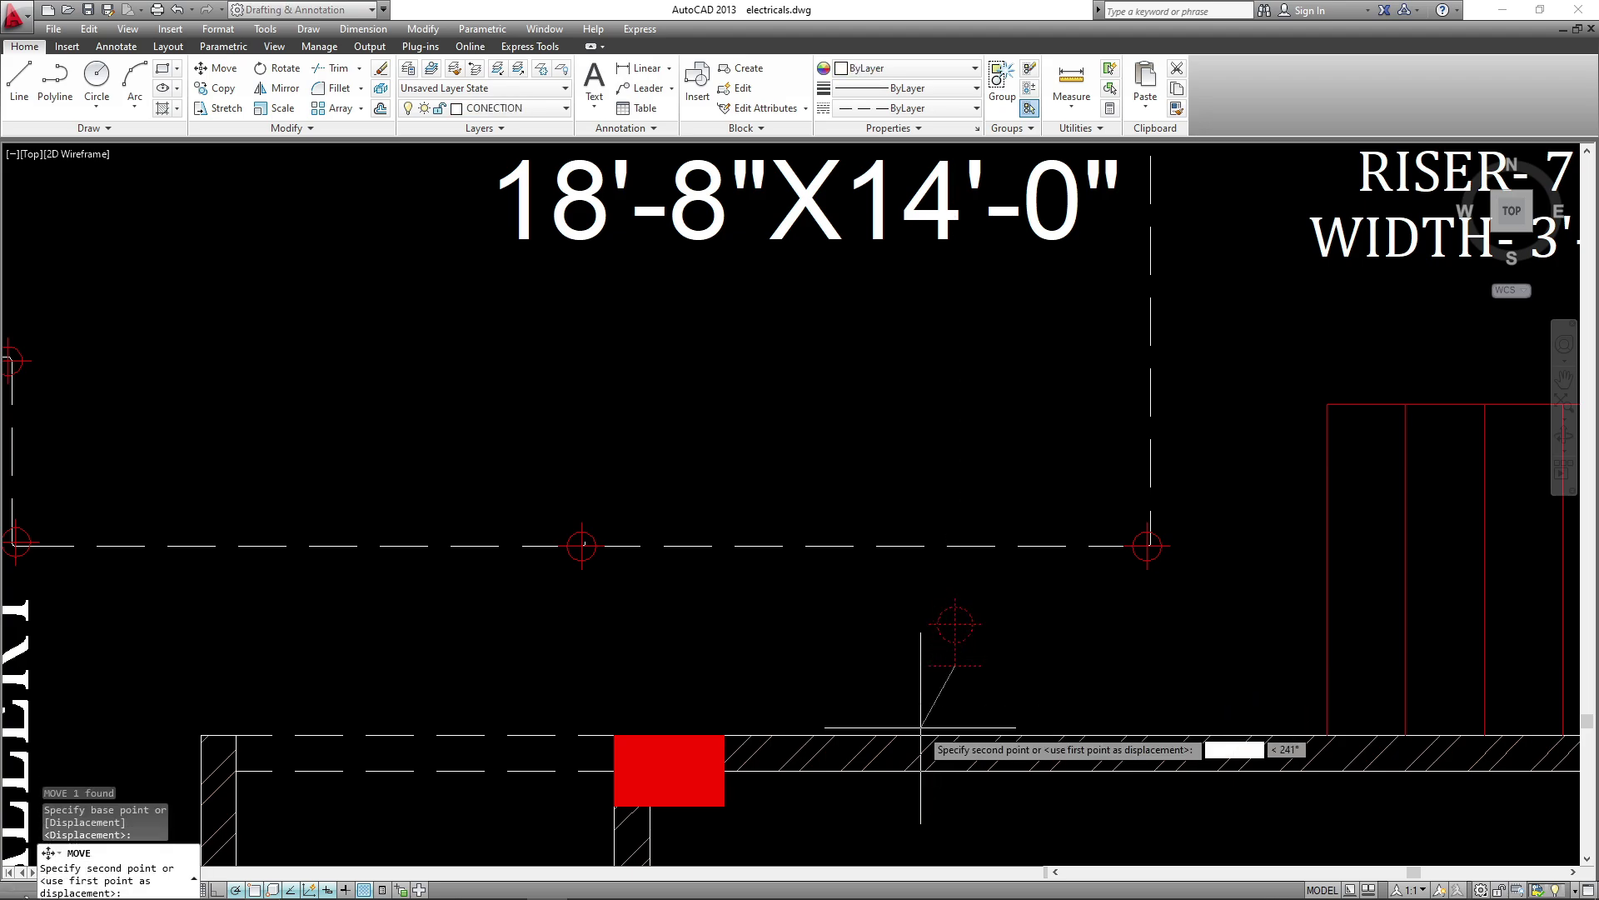
{"action": "left_click", "coordinate": [919, 736]}
- Copy the bracket light on the living area's lower wall into the drawing room, just above window W
{"action": "scroll", "coordinate": [1008, 573], "scroll_direction": "down", "scroll_amount": 5}
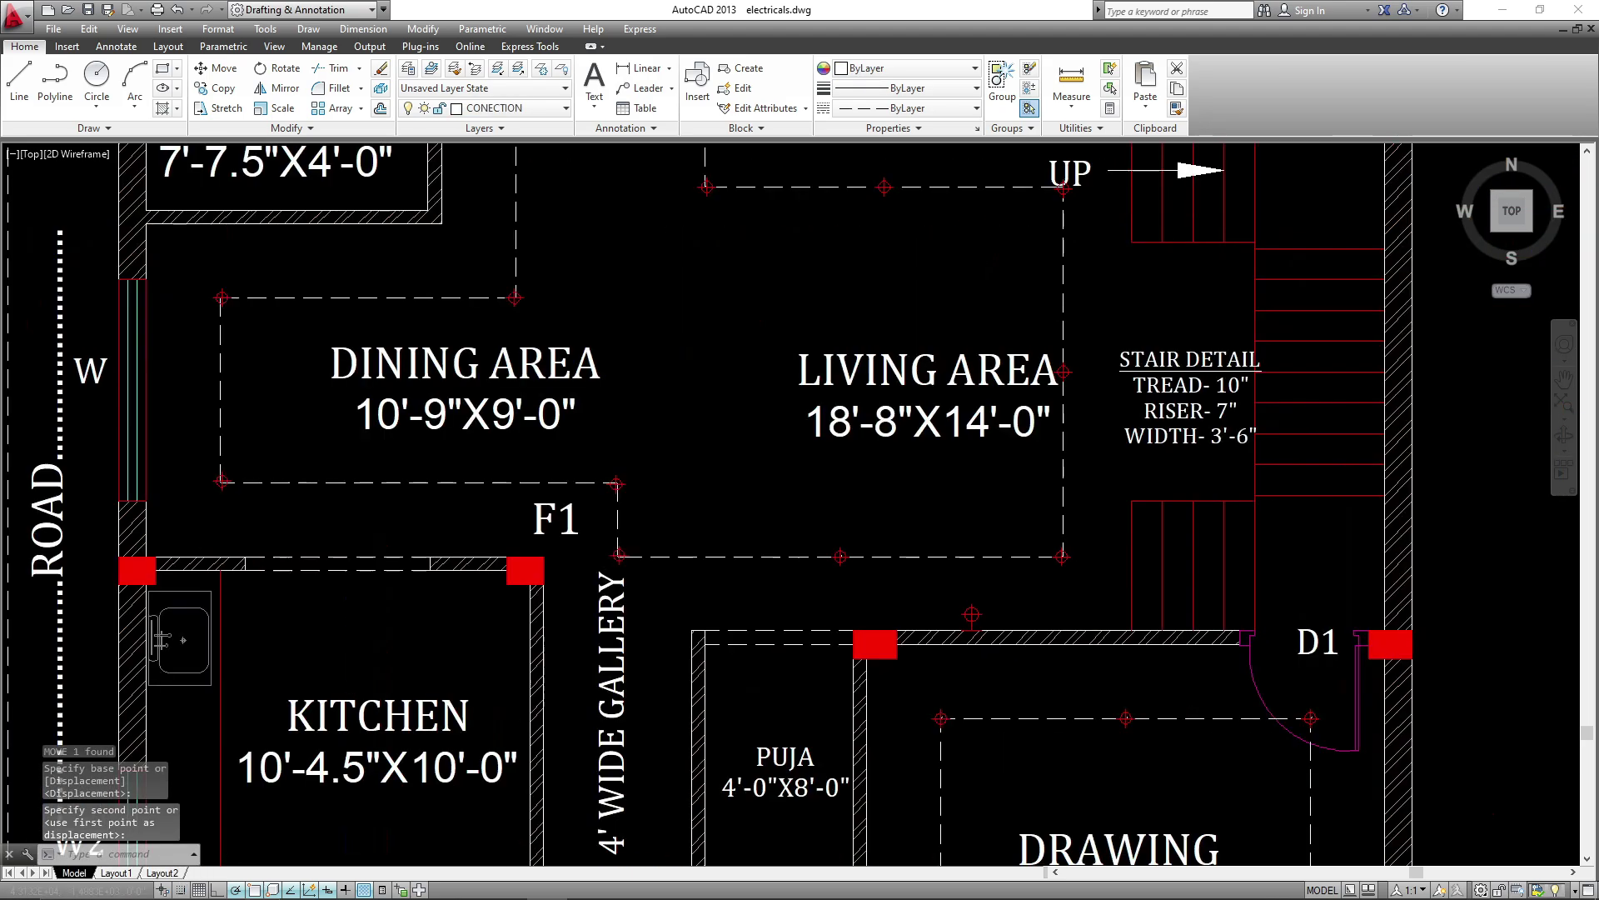
{"action": "middle_click_drag", "start_coordinate": [1004, 571], "coordinate": [900, 362]}
{"action": "scroll", "coordinate": [928, 403], "scroll_direction": "up", "scroll_amount": 4}
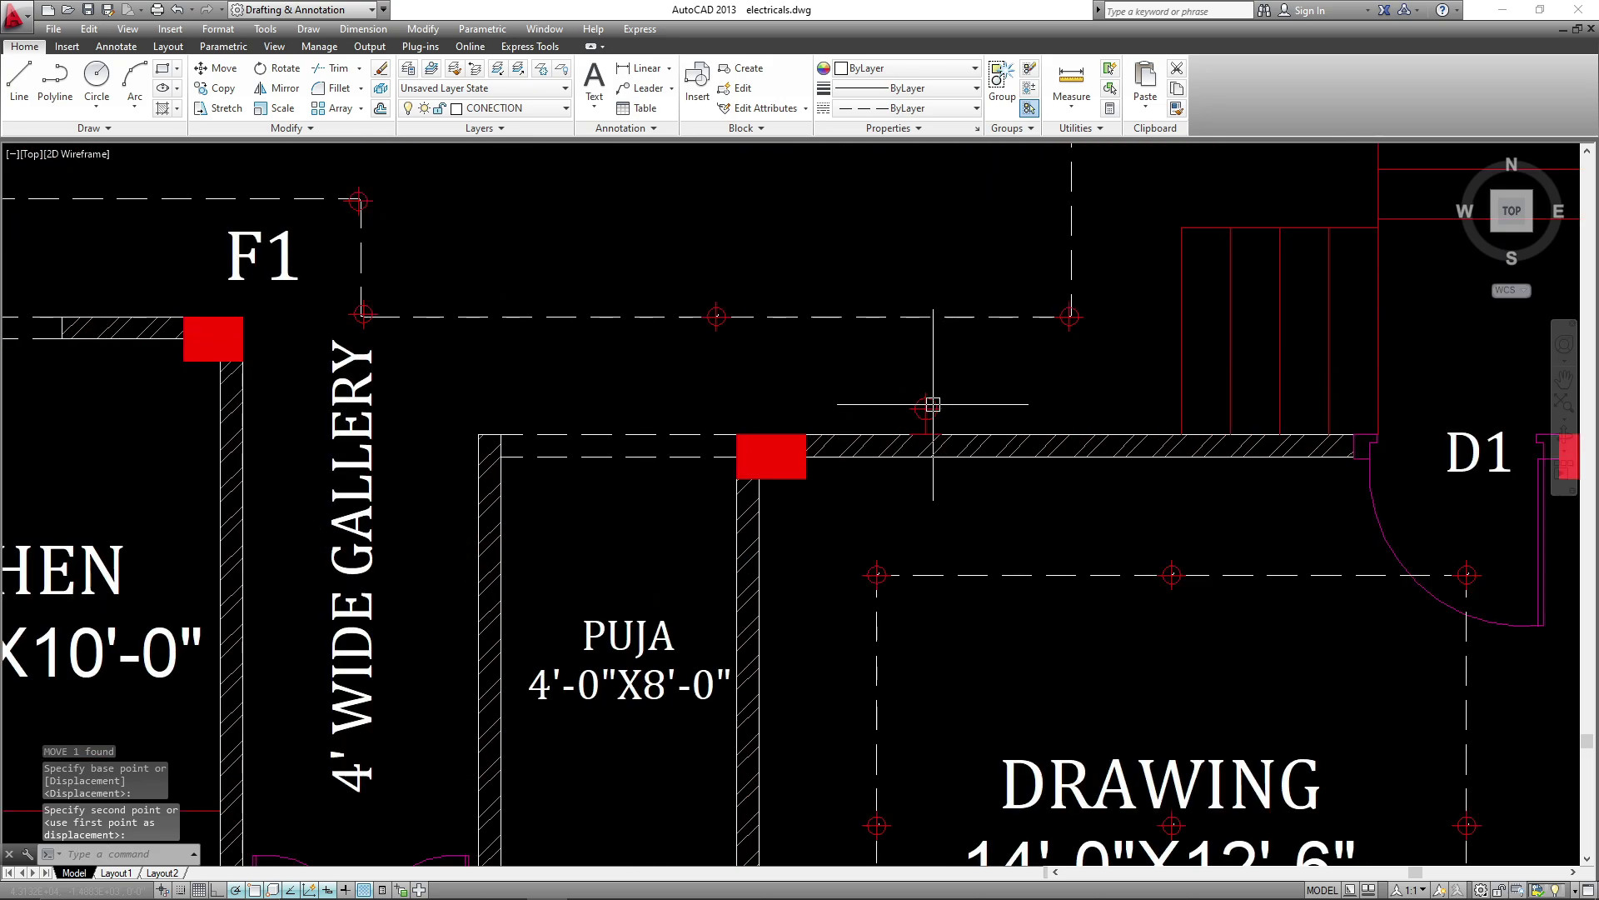
{"action": "type", "text": "o"}
{"action": "key", "text": "Return"}
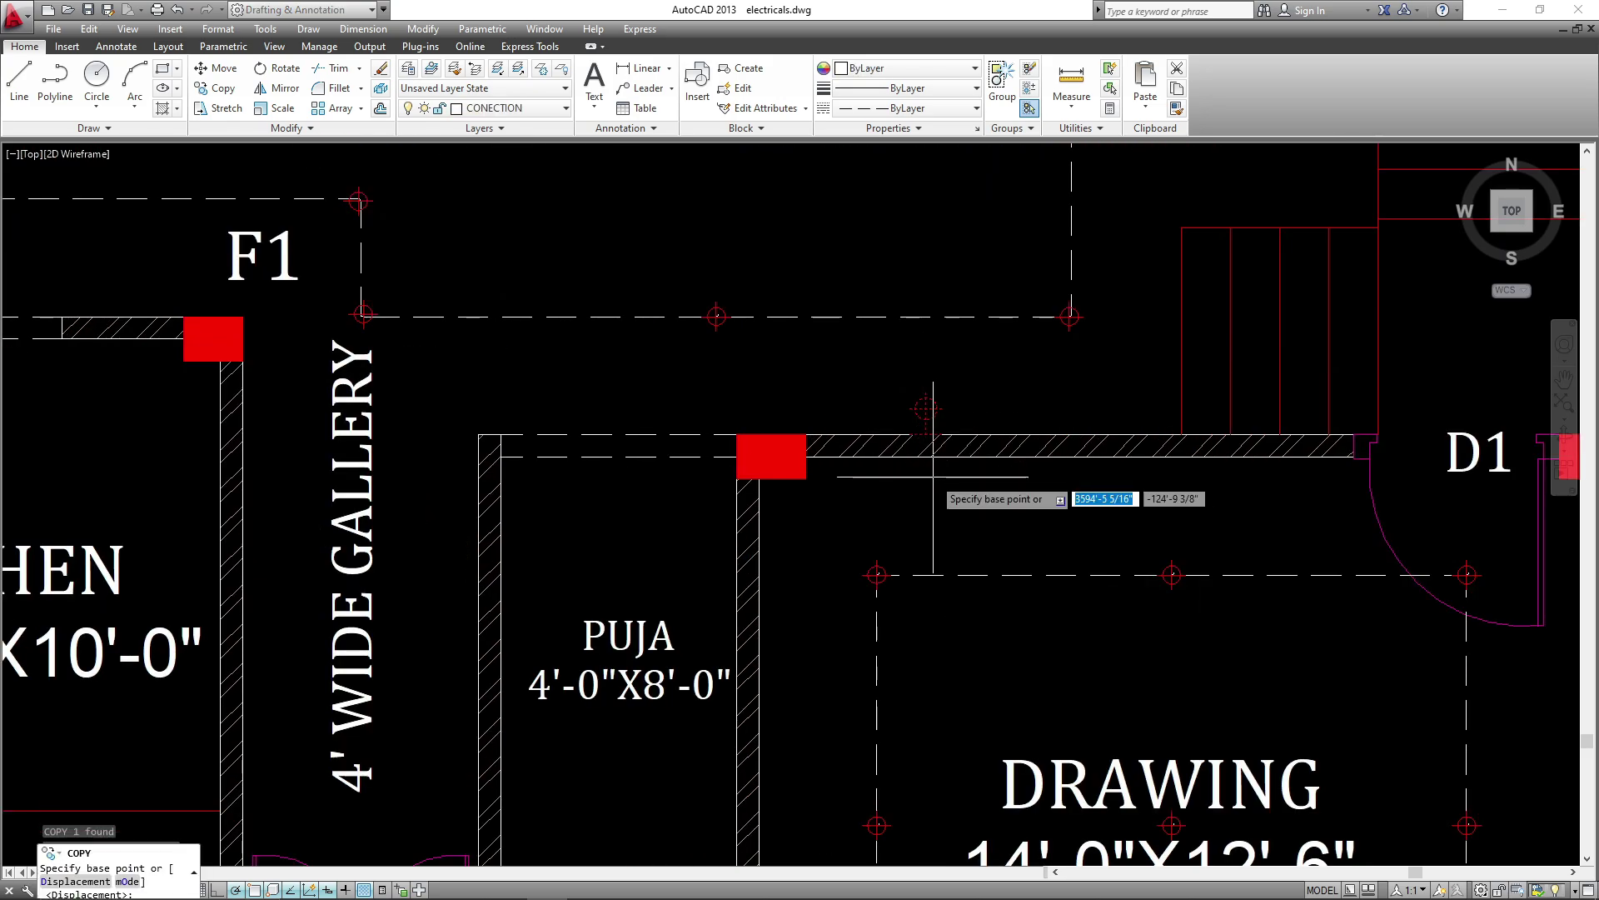
{"action": "left_click", "coordinate": [921, 456]}
{"action": "scroll", "coordinate": [921, 456], "scroll_direction": "down", "scroll_amount": 5}
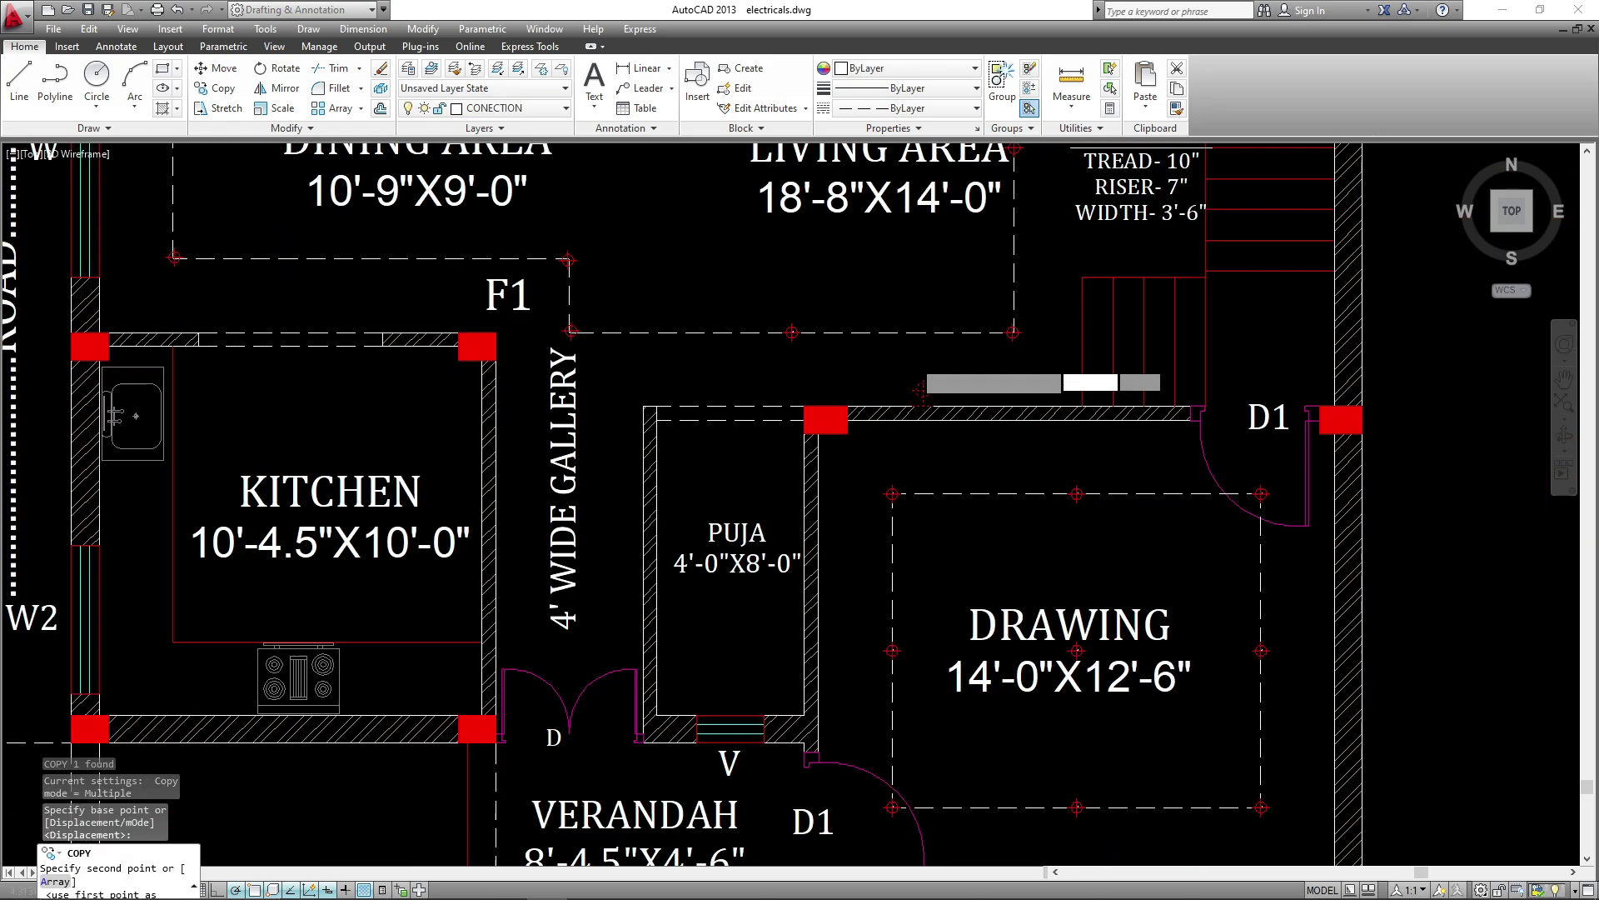
{"action": "scroll", "coordinate": [1047, 505], "scroll_direction": "up", "scroll_amount": 3}
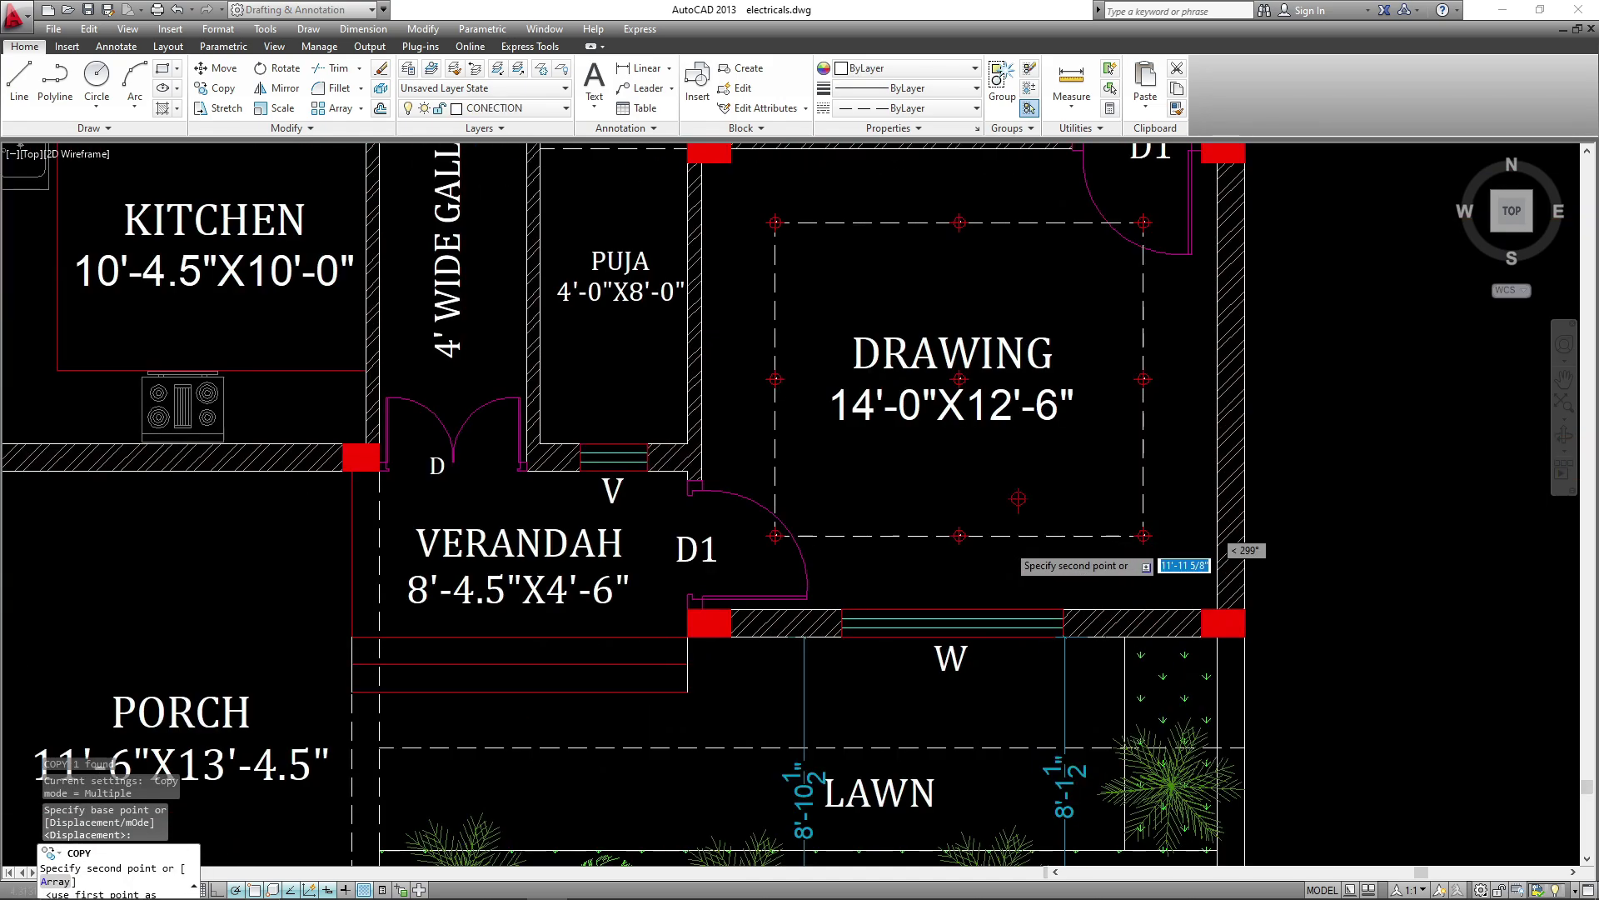
{"action": "left_click", "coordinate": [953, 611]}
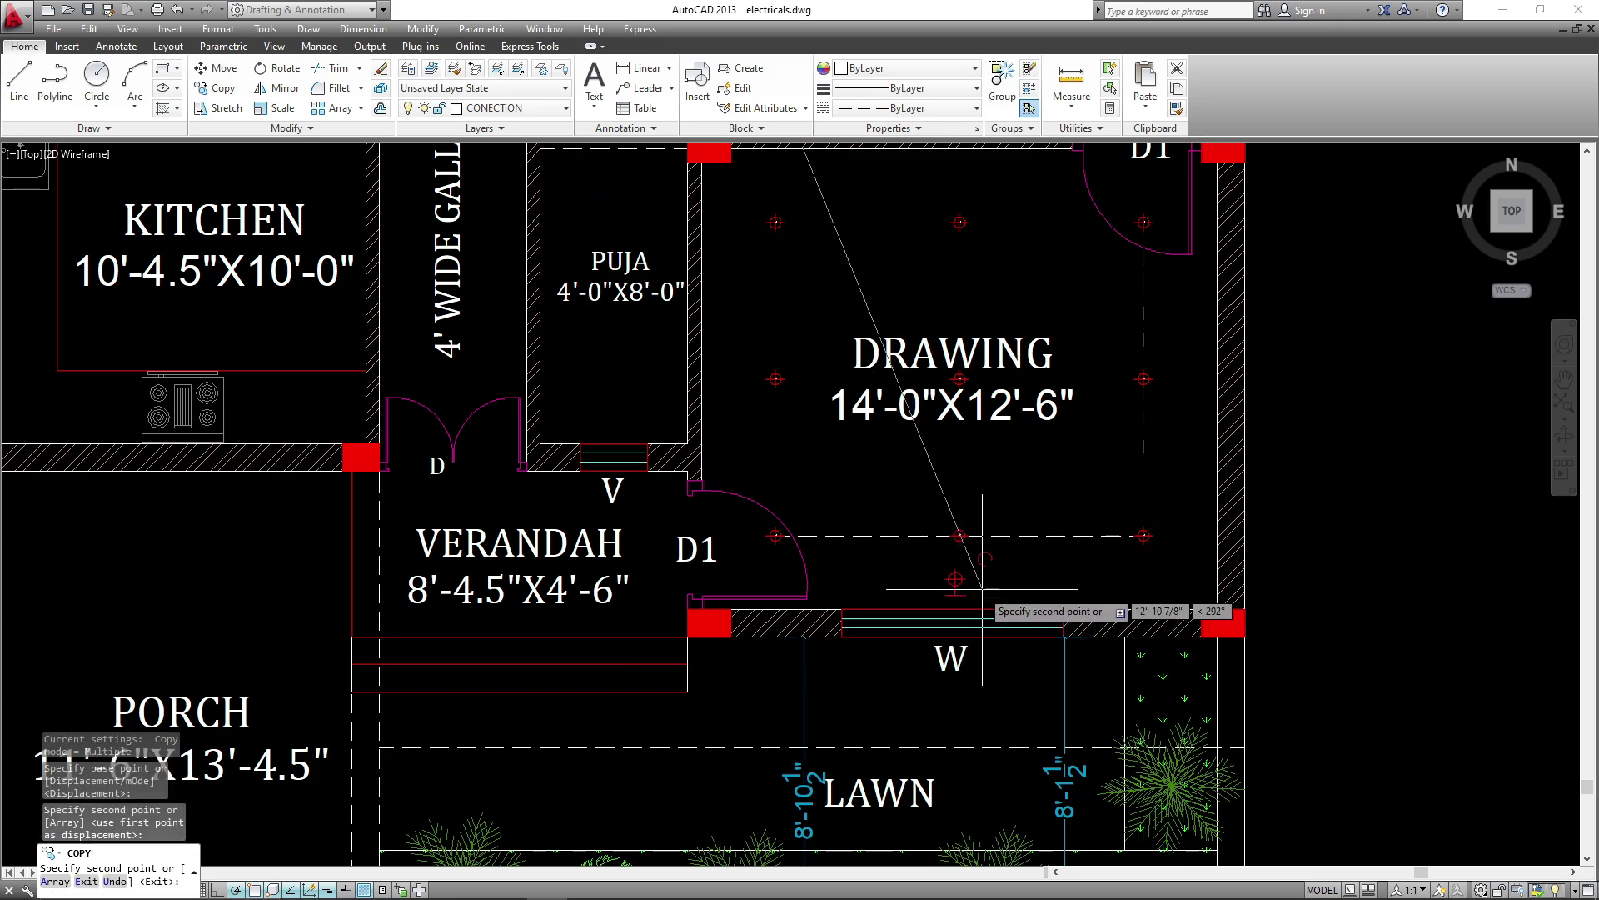
{"action": "key", "text": "Escape"}
- Rotate the bracket light copy above window W by 90° so its base faces the drawing room's outer side wall
{"action": "scroll", "coordinate": [946, 582], "scroll_direction": "up", "scroll_amount": 6}
{"action": "left_click", "coordinate": [890, 627]}
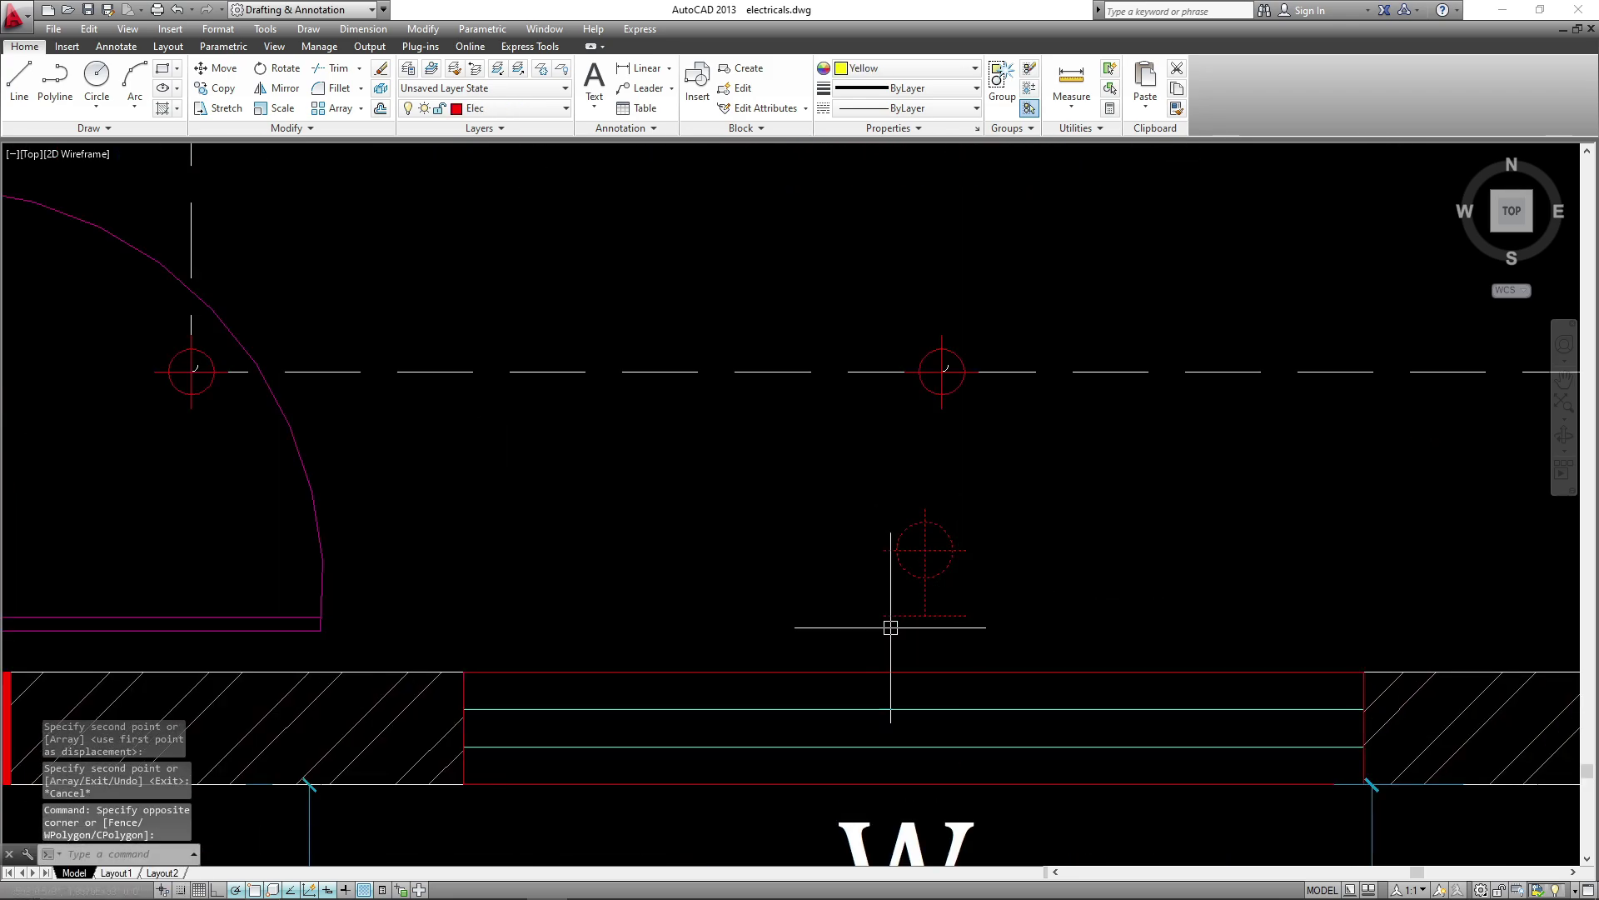
{"action": "scroll", "coordinate": [898, 644], "scroll_direction": "down", "scroll_amount": 6}
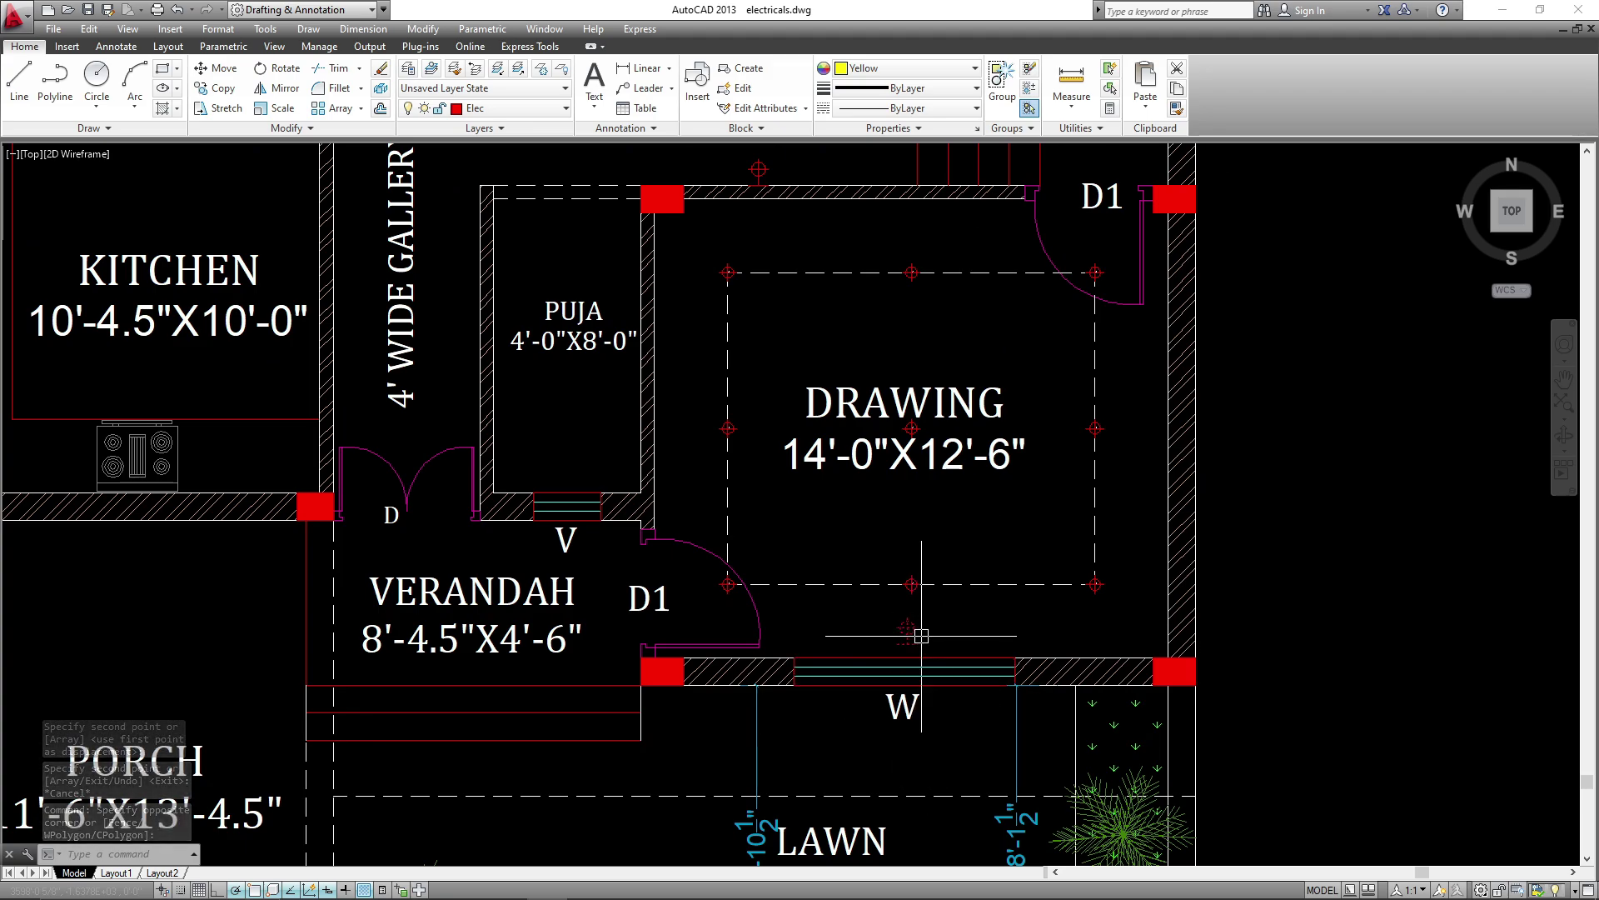
{"action": "type", "text": "ro"}
{"action": "key", "text": "Return"}
{"action": "left_click", "coordinate": [928, 624]}
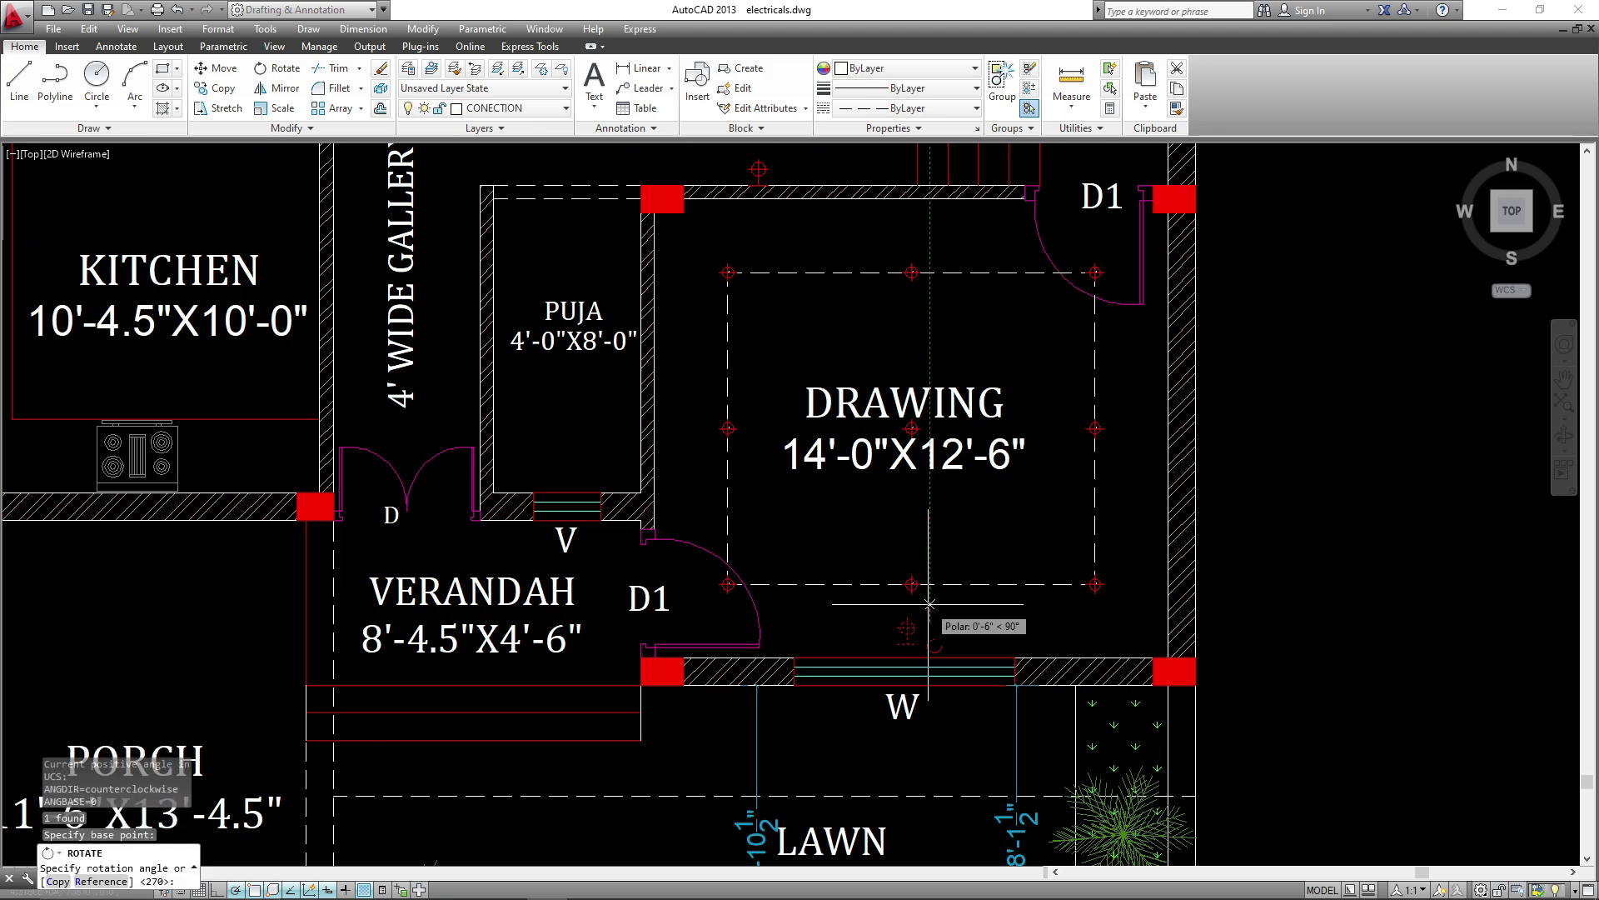
{"action": "left_click", "coordinate": [928, 606]}
- Move the rotated bracket light by its base midpoint onto the inner face of the drawing room's outer side wall, about mid-height
{"action": "left_click", "coordinate": [1001, 658]}
{"action": "type", "text": "m"}
{"action": "key", "text": "Return"}
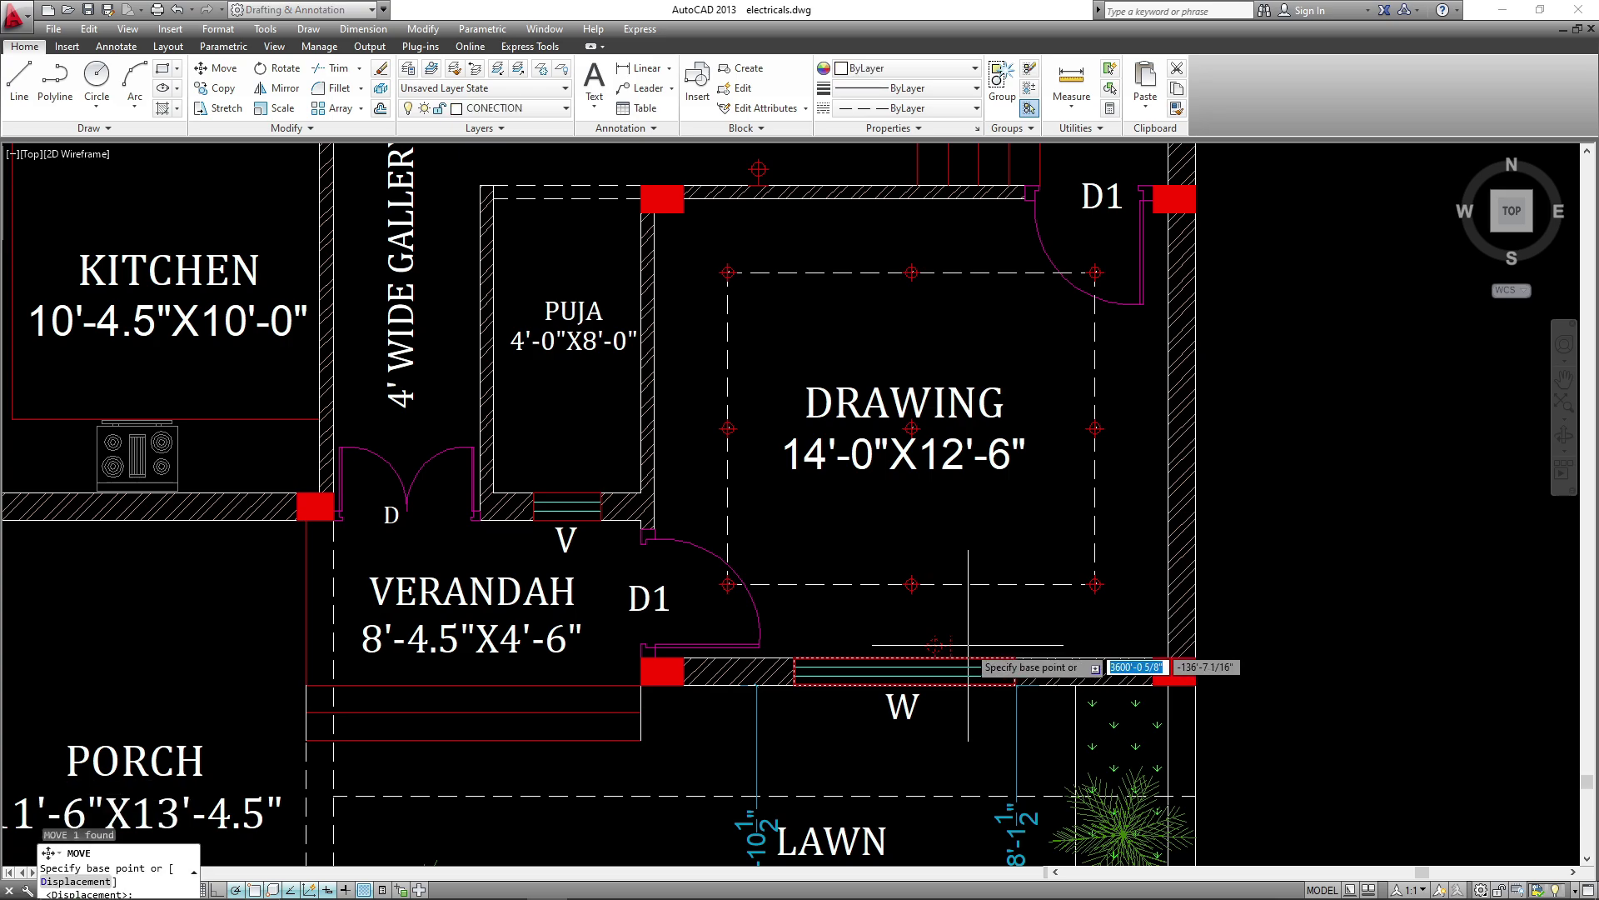
{"action": "left_click", "coordinate": [951, 646]}
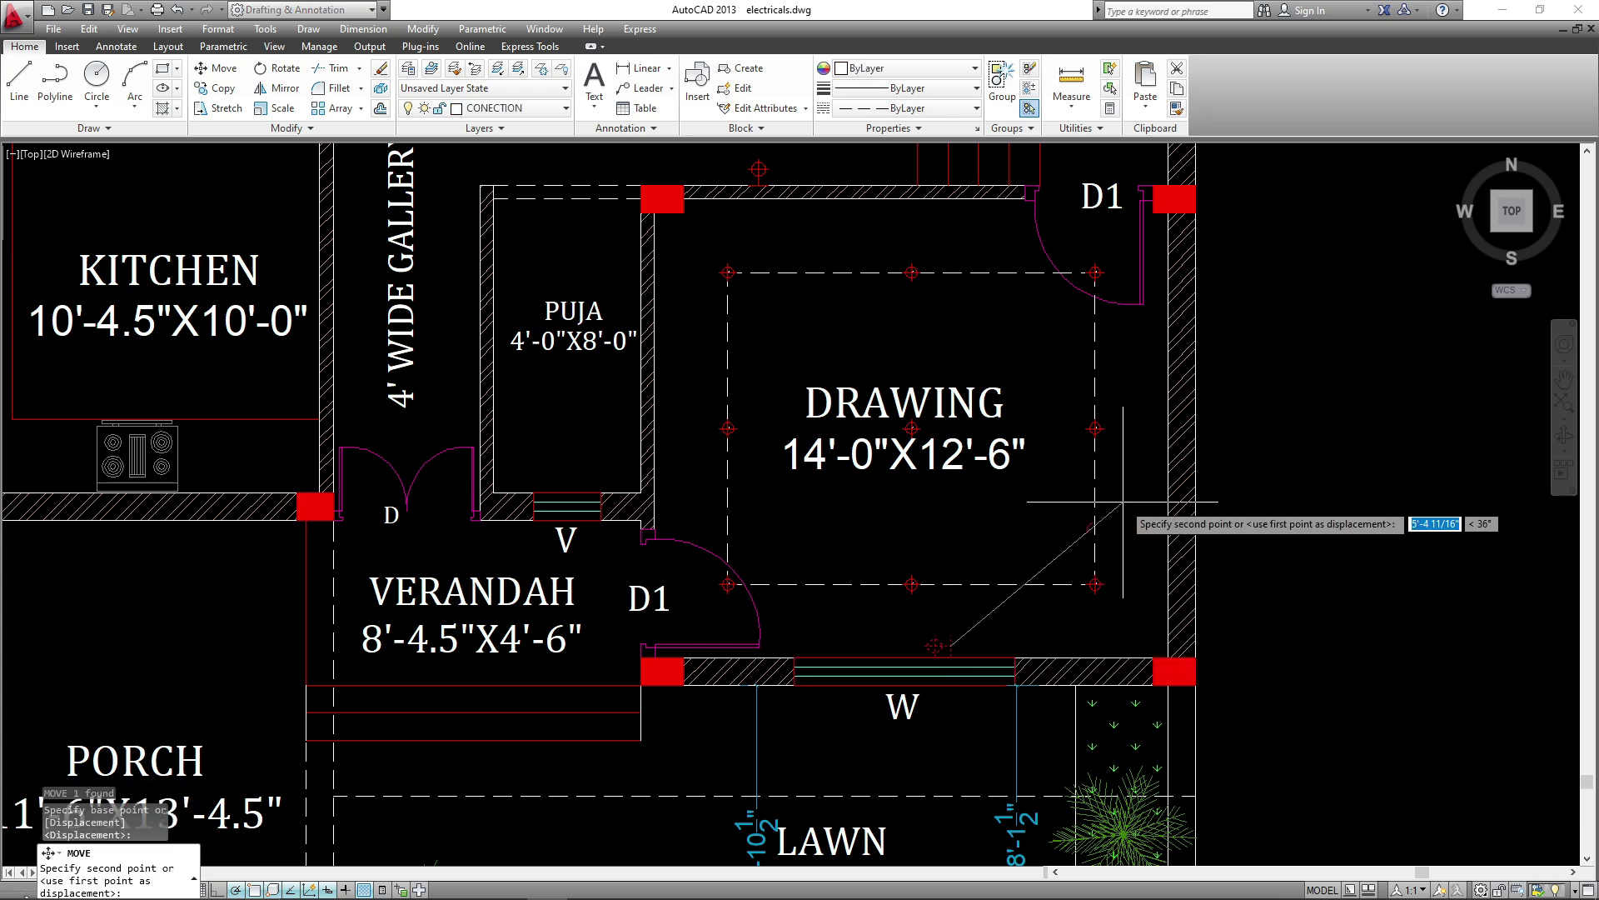
{"action": "left_click", "coordinate": [1168, 415]}
- Mirror the drawing room's bracket light about a vertical line near the room's centre, keeping the source
{"action": "left_click", "coordinate": [1128, 456]}
{"action": "left_click", "coordinate": [1197, 378]}
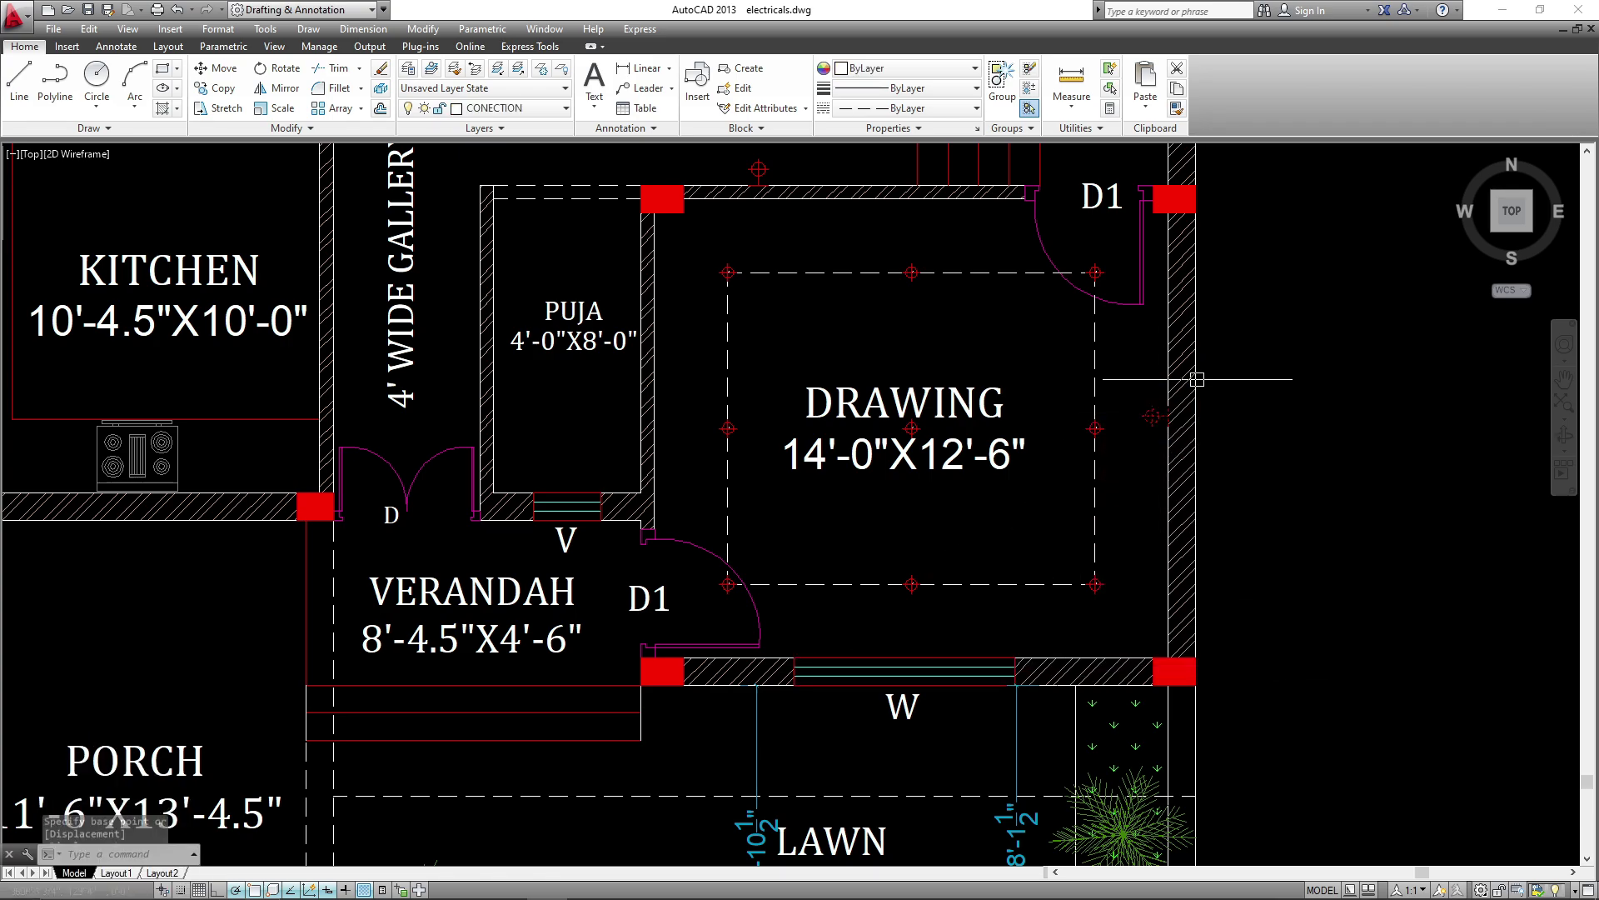
{"action": "type", "text": "mi"}
{"action": "key", "text": "Return"}
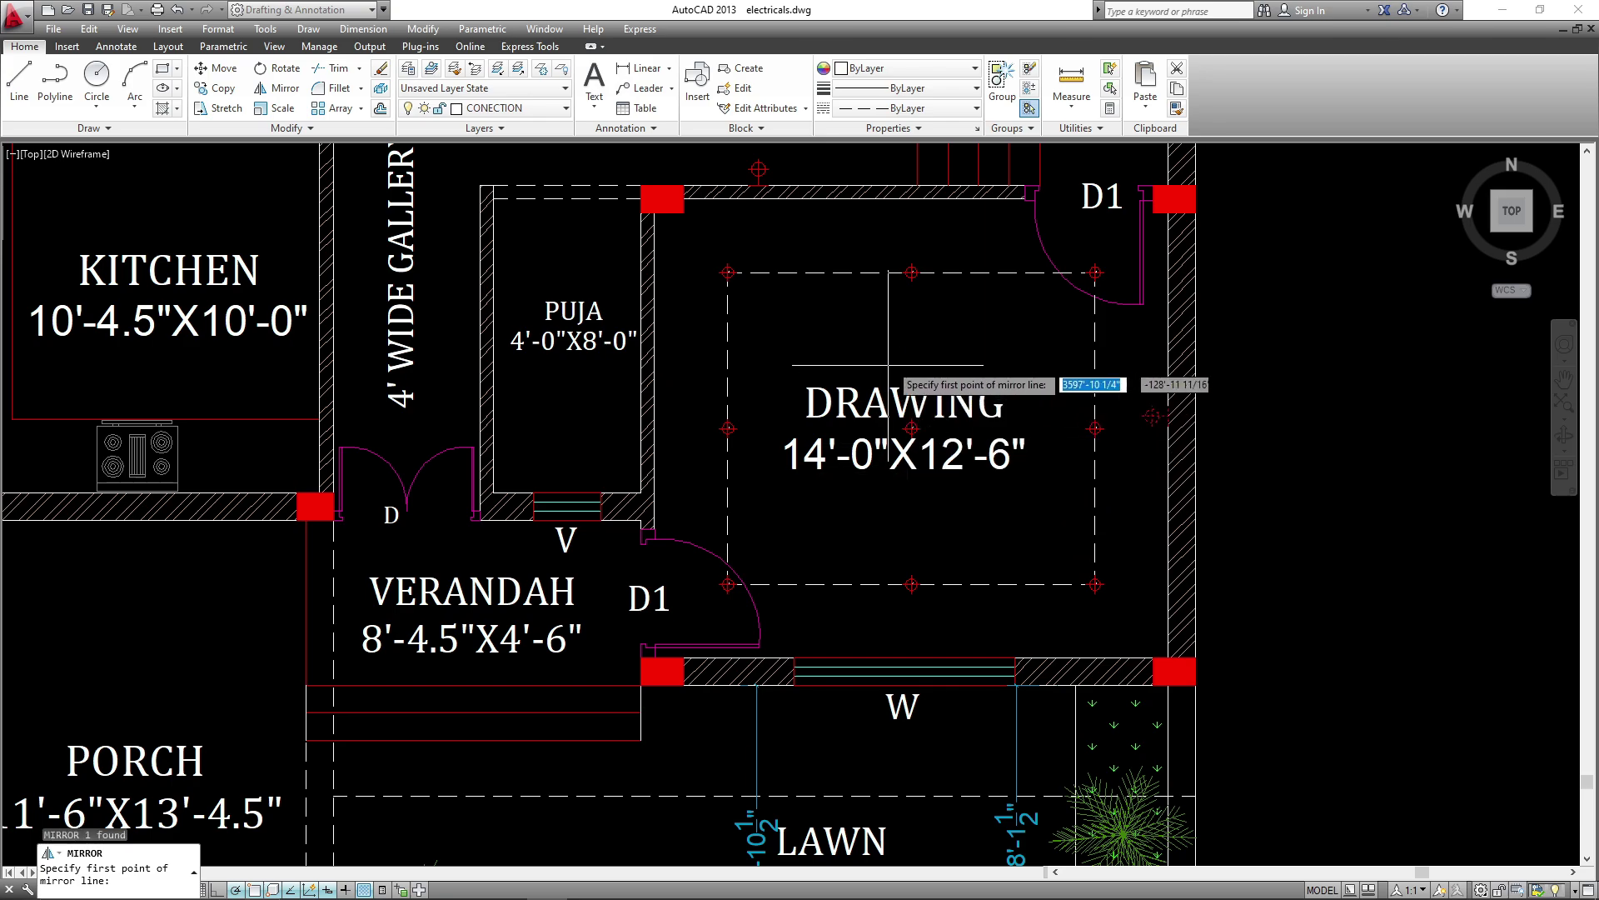
{"action": "left_click", "coordinate": [894, 345]}
{"action": "left_click", "coordinate": [895, 331]}
{"action": "key", "text": "Return"}
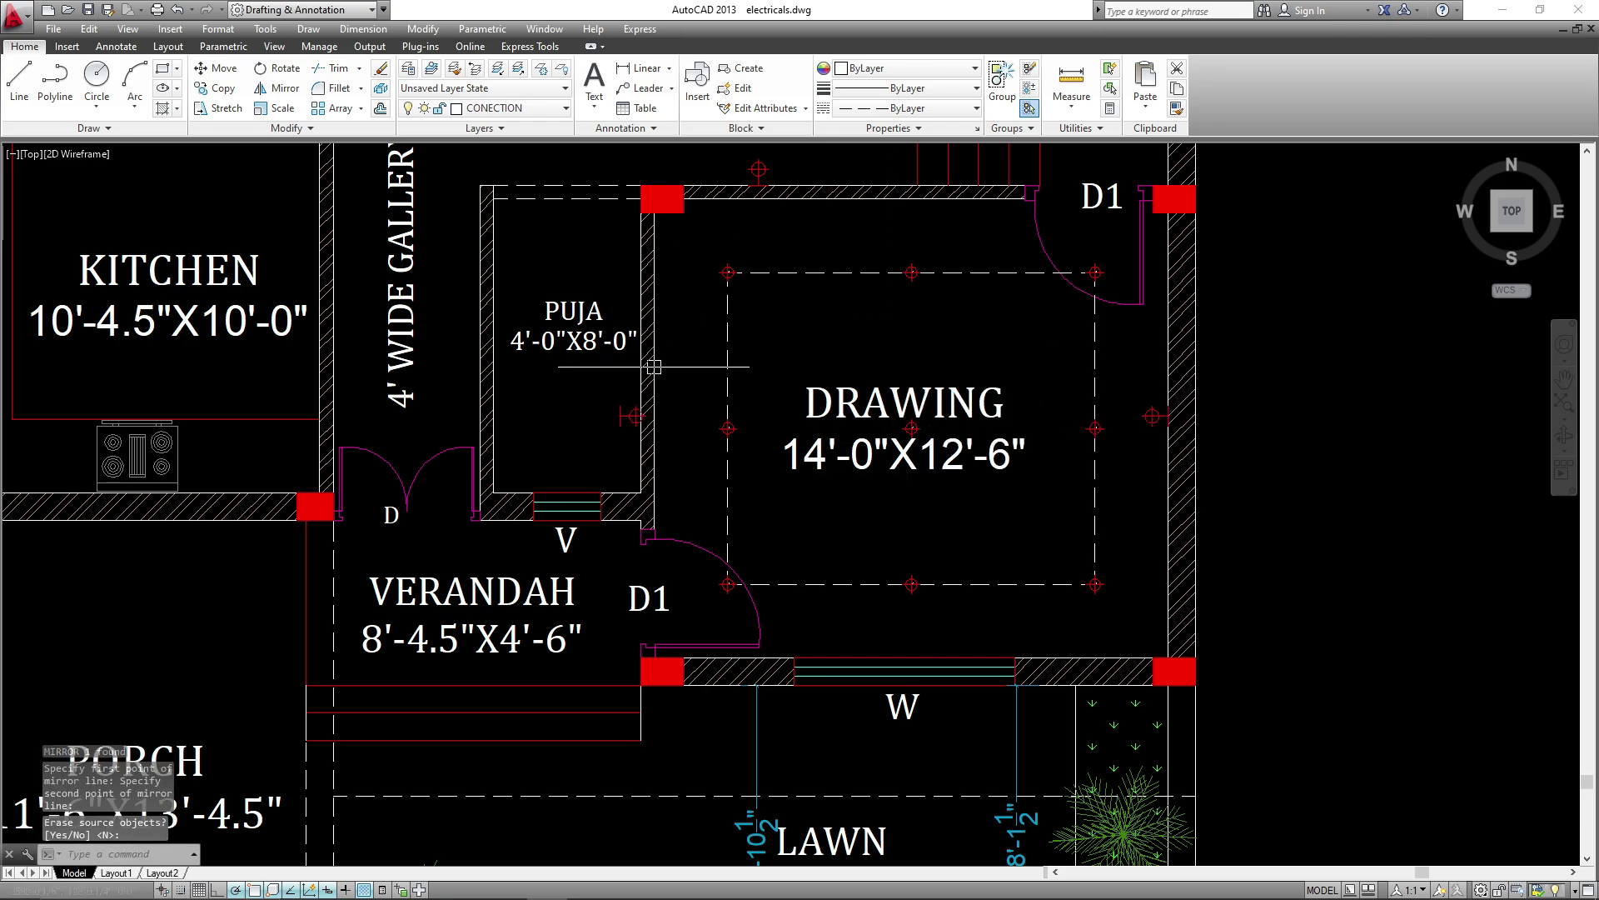
- Move the mirrored bracket light by its base midpoint onto the drawing room's face of the wall shared with the puja room
{"action": "scroll", "coordinate": [629, 399], "scroll_direction": "up", "scroll_amount": 4}
{"action": "left_click", "coordinate": [543, 481]}
{"action": "left_click", "coordinate": [738, 378]}
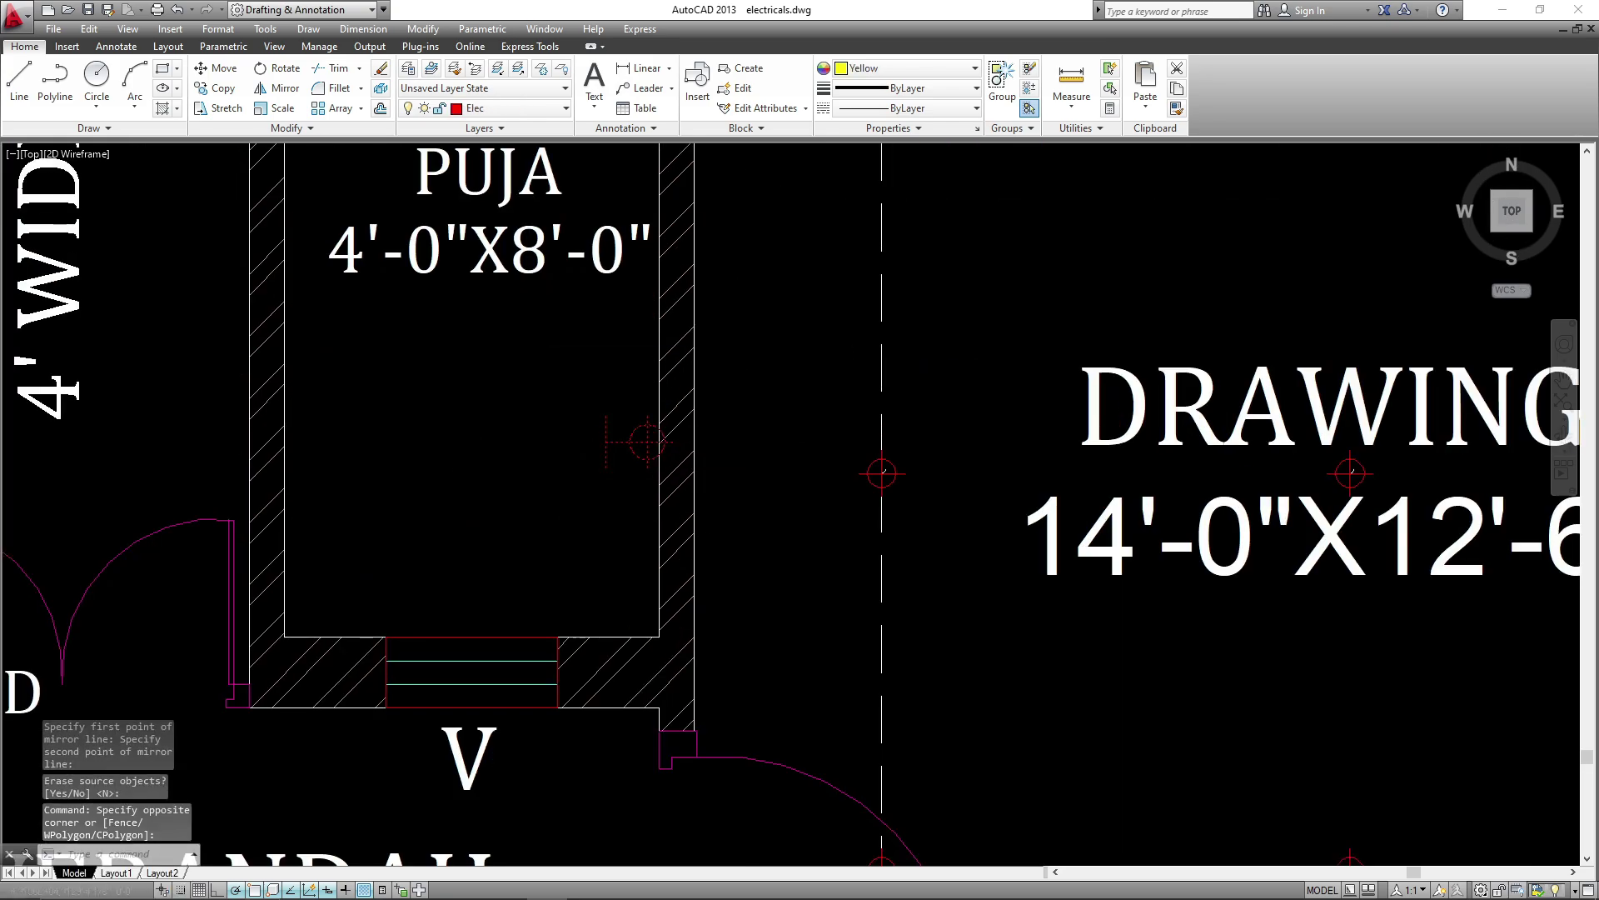
{"action": "type", "text": "m"}
{"action": "key", "text": "Return"}
{"action": "left_click", "coordinate": [604, 442]}
{"action": "scroll", "coordinate": [746, 569], "scroll_direction": "down", "scroll_amount": 4}
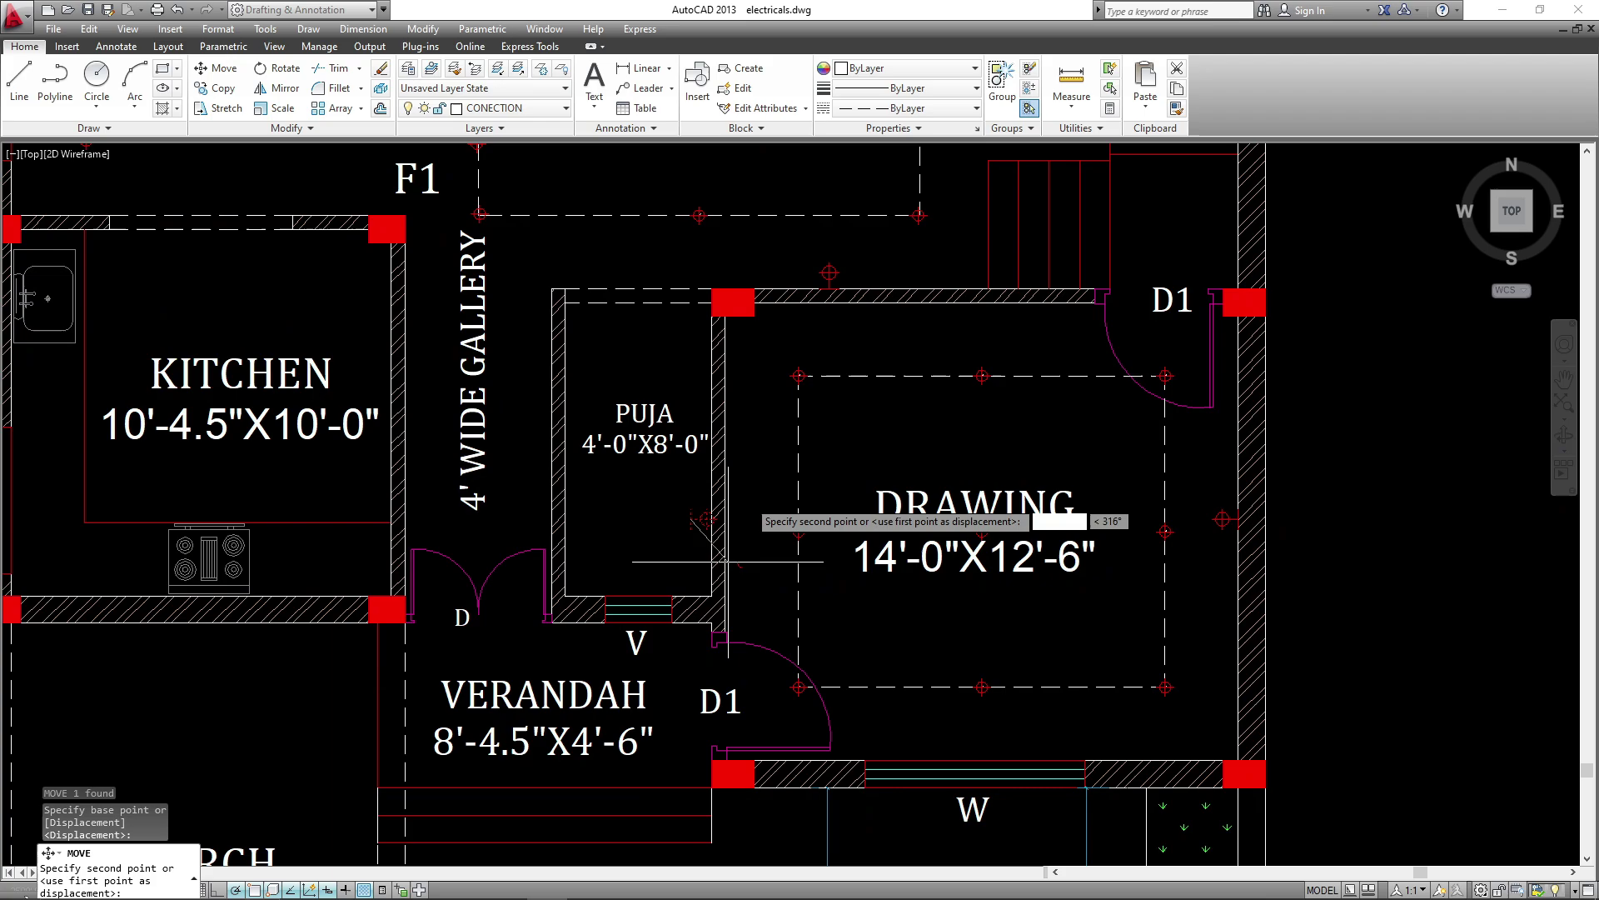
{"action": "left_click", "coordinate": [725, 459]}
- Mirror the bracket light on the 12'-0"X15'-0" bedroom's lower wall about a horizontal line through the store, keeping the source
{"action": "scroll", "coordinate": [724, 459], "scroll_direction": "down", "scroll_amount": 5}
{"action": "scroll", "coordinate": [983, 500], "scroll_direction": "up", "scroll_amount": 5}
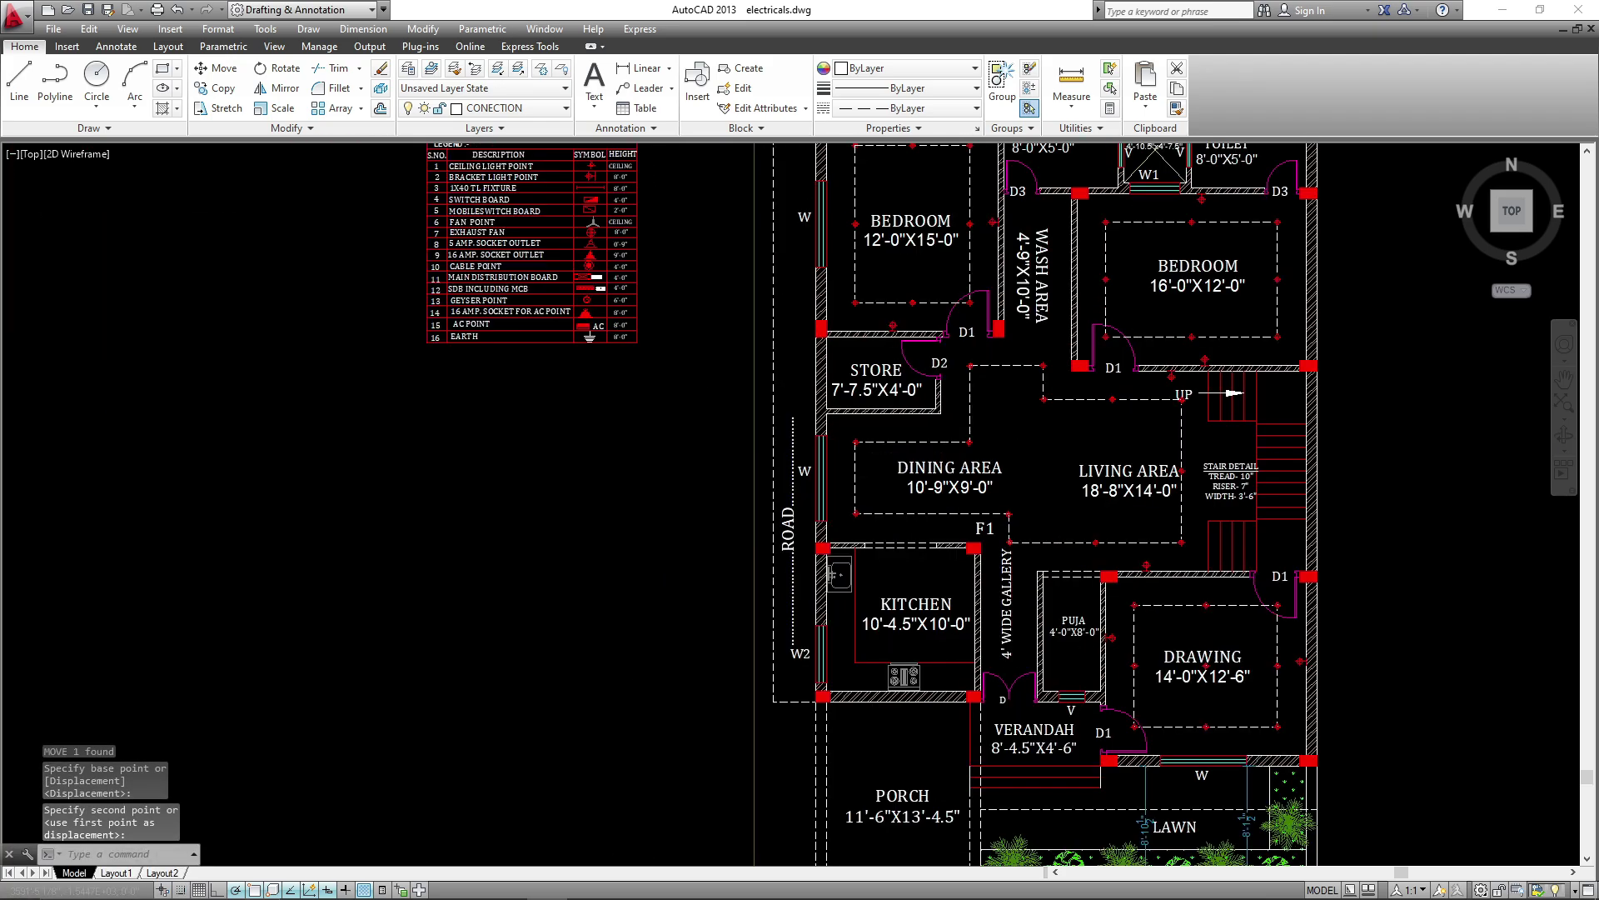
{"action": "middle_click_drag", "start_coordinate": [983, 500], "coordinate": [829, 547]}
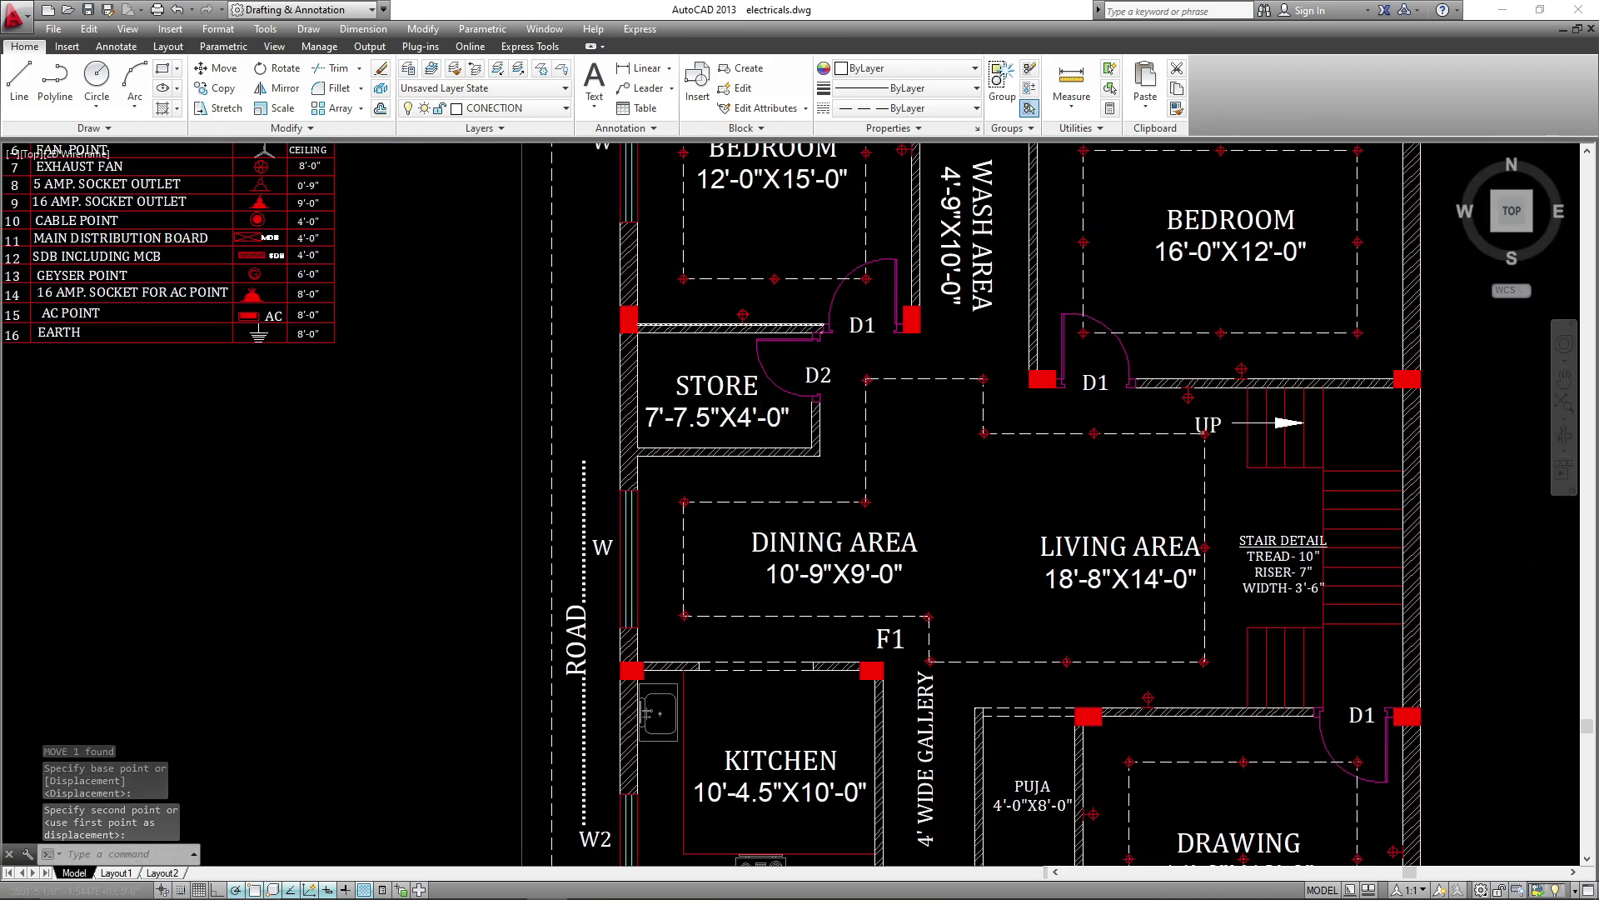
{"action": "scroll", "coordinate": [742, 306], "scroll_direction": "up", "scroll_amount": 3}
{"action": "left_click", "coordinate": [732, 310]}
{"action": "left_click", "coordinate": [713, 357]}
{"action": "scroll", "coordinate": [812, 307], "scroll_direction": "down", "scroll_amount": 2}
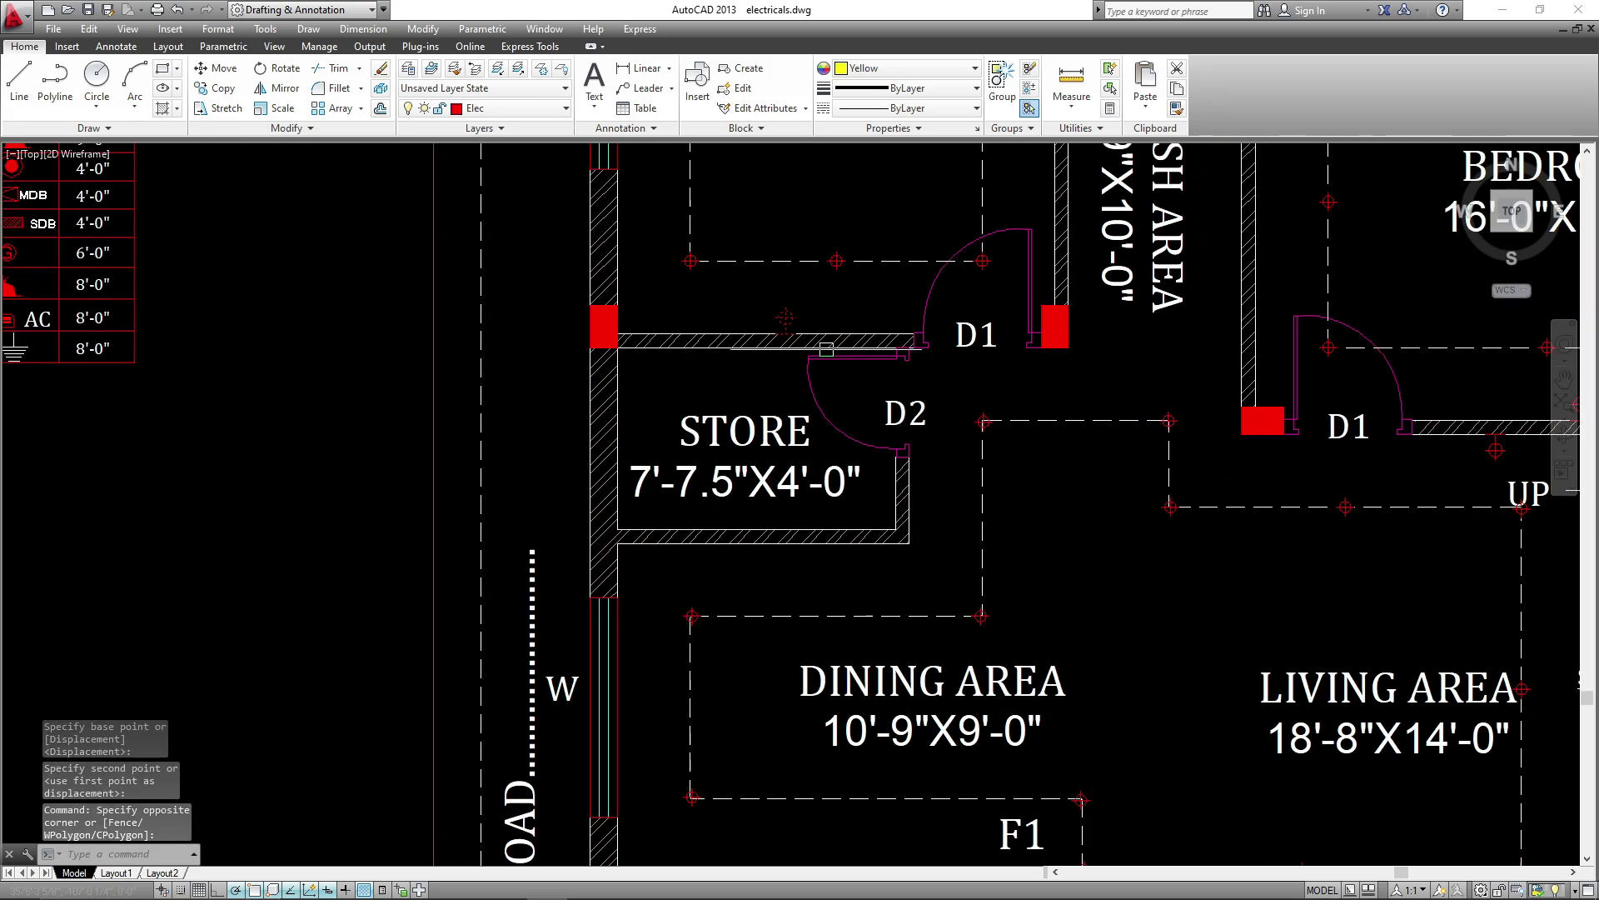
{"action": "type", "text": "mi"}
{"action": "key", "text": "Return"}
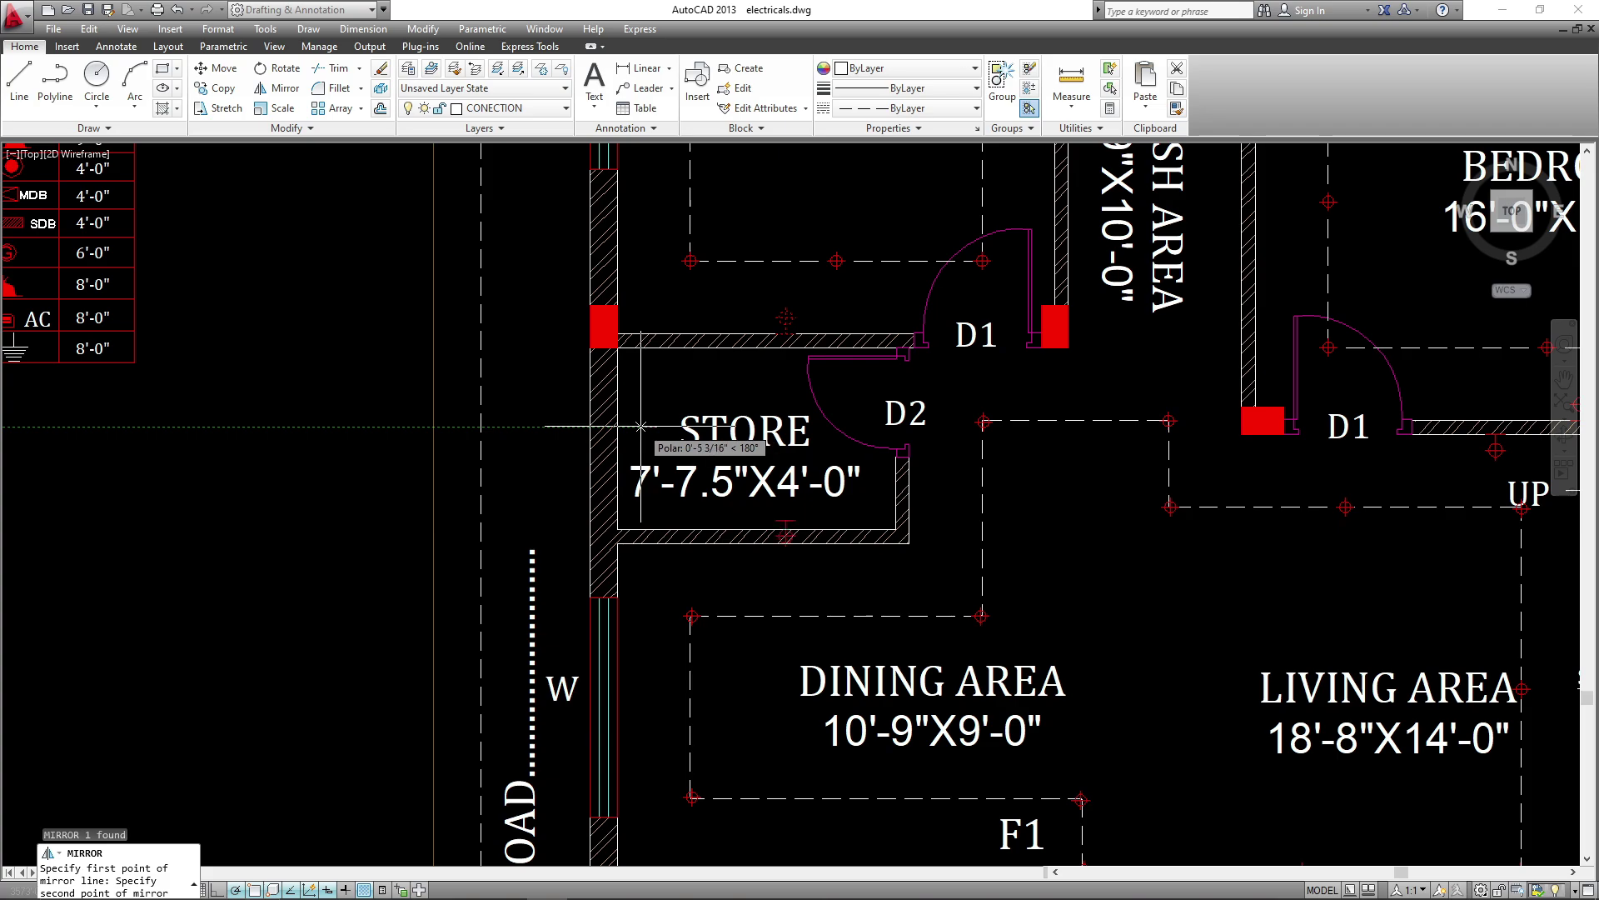
{"action": "left_click", "coordinate": [641, 426]}
{"action": "scroll", "coordinate": [771, 554], "scroll_direction": "up", "scroll_amount": 2}
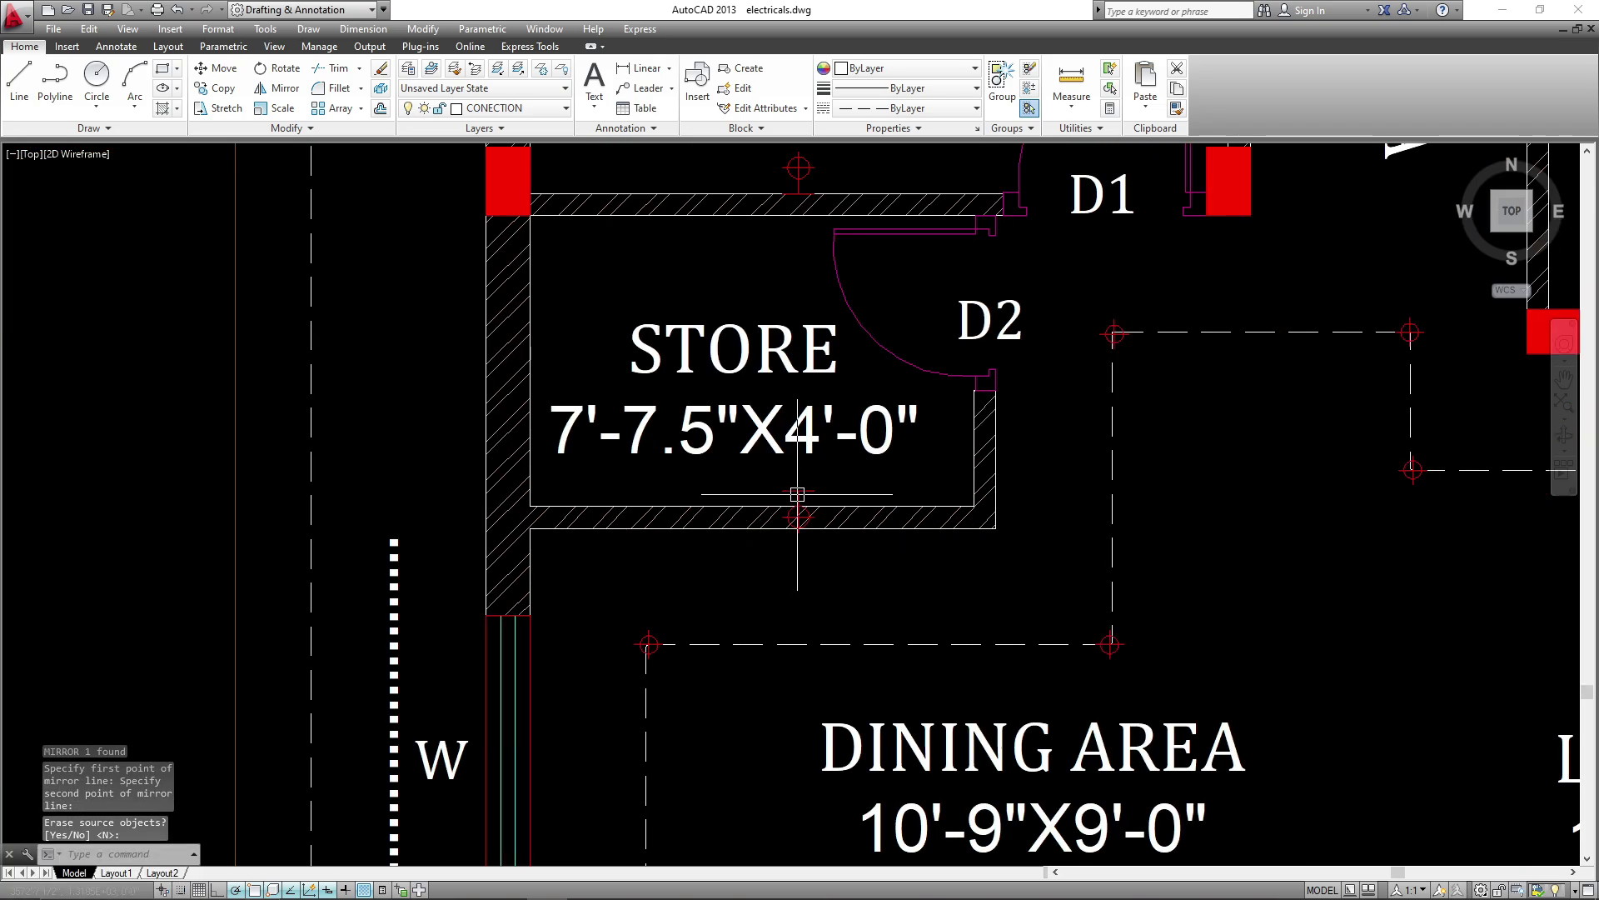
{"action": "key", "text": "Return"}
- Move the mirrored bracket light by its base midpoint onto the dining area's face of the store's lower wall
{"action": "type", "text": "m"}
{"action": "key", "text": "Return"}
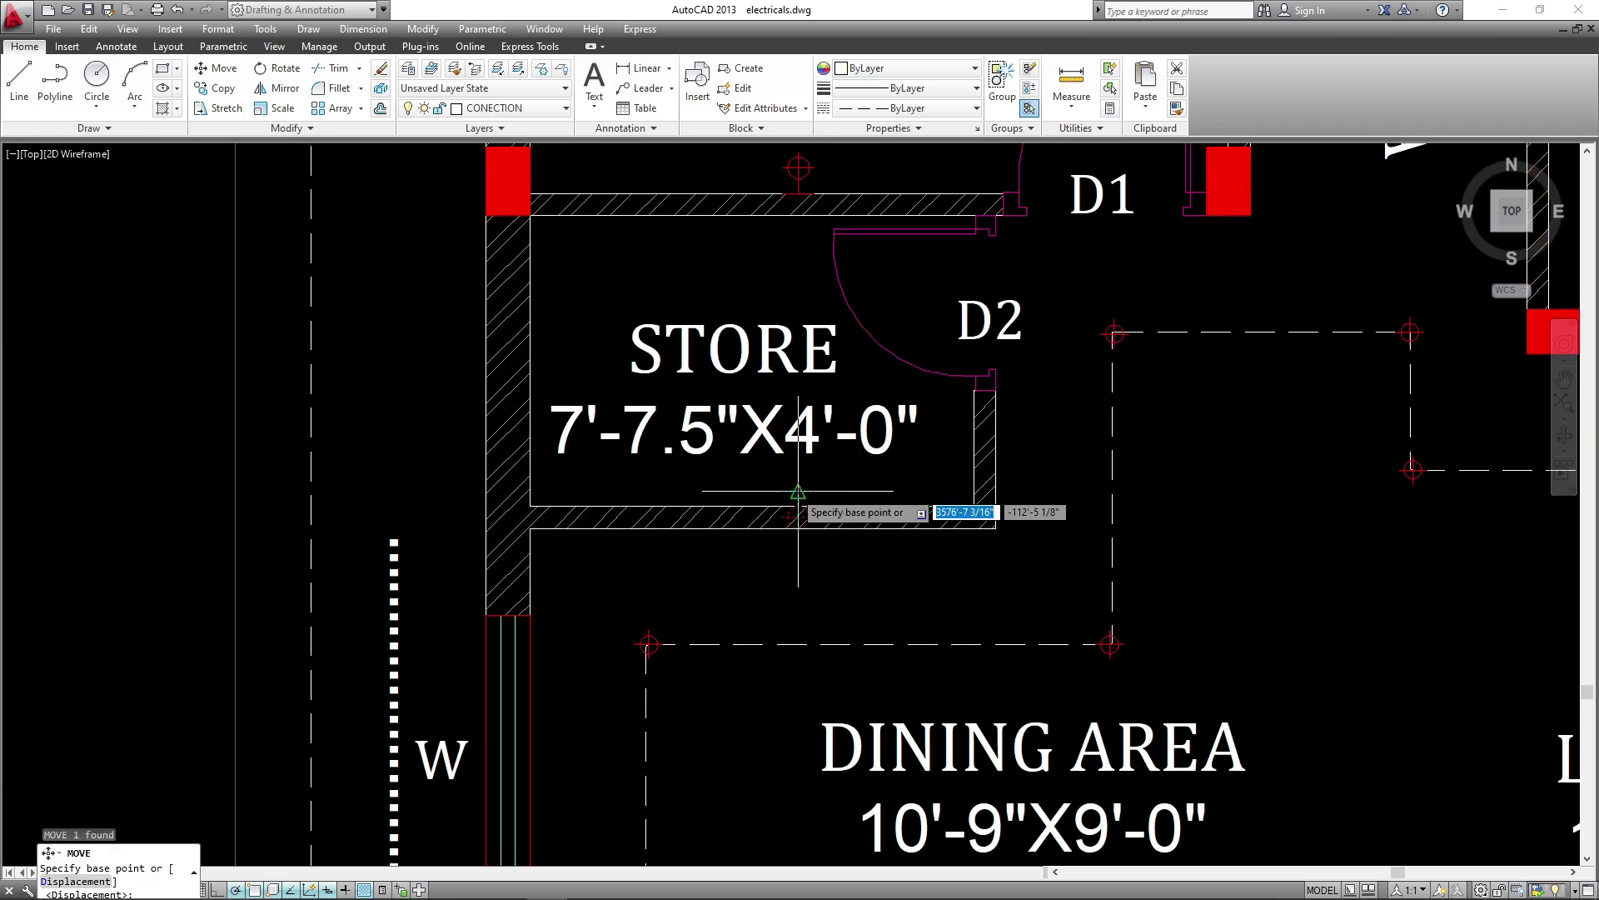
{"action": "left_click", "coordinate": [773, 538]}
{"action": "scroll", "coordinate": [951, 437], "scroll_direction": "down", "scroll_amount": 5}
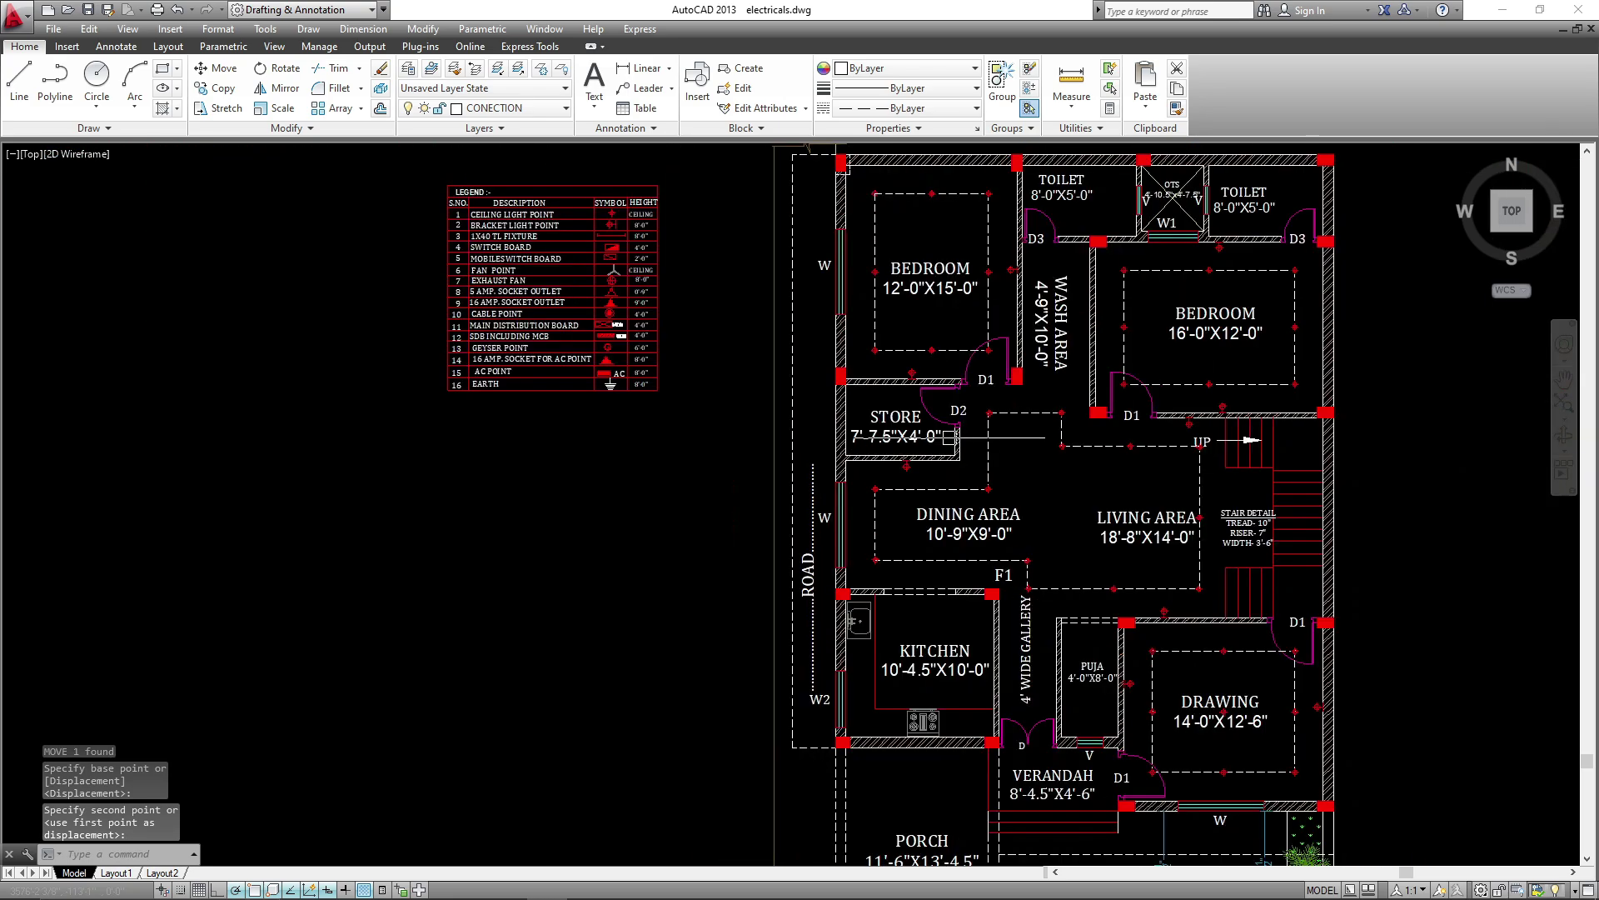
- Check the bracket light positions across the bedrooms, dining, living, kitchen and drawing areas, and save the drawing
{"action": "middle_click_drag", "start_coordinate": [1099, 565], "coordinate": [1025, 463]}
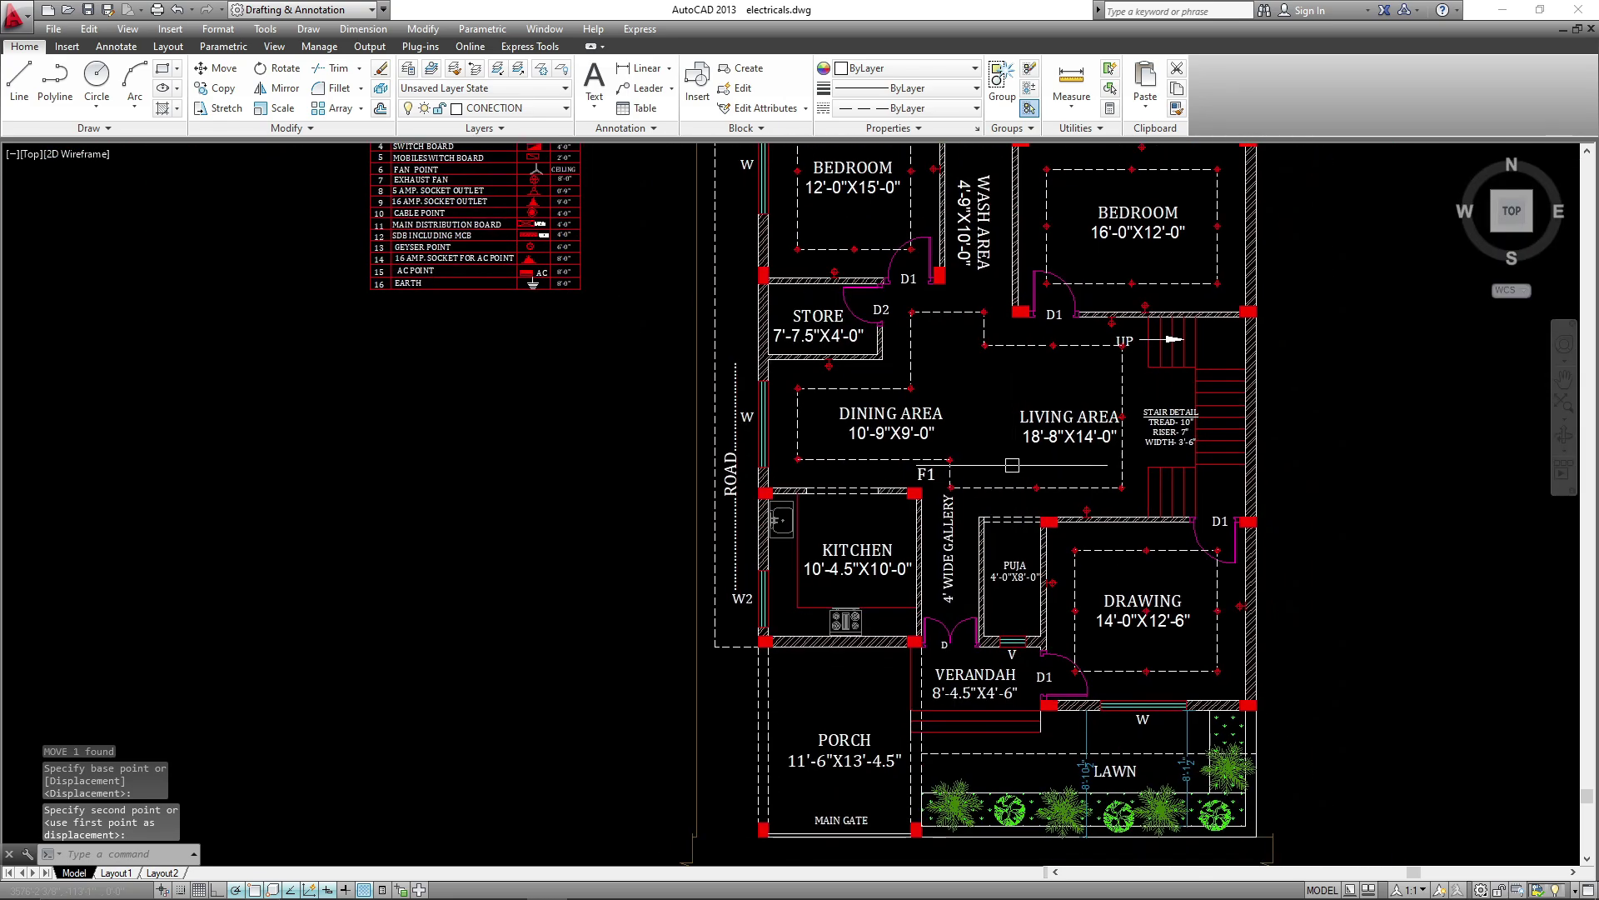
{"action": "middle_click_drag", "start_coordinate": [1070, 540], "coordinate": [1021, 595]}
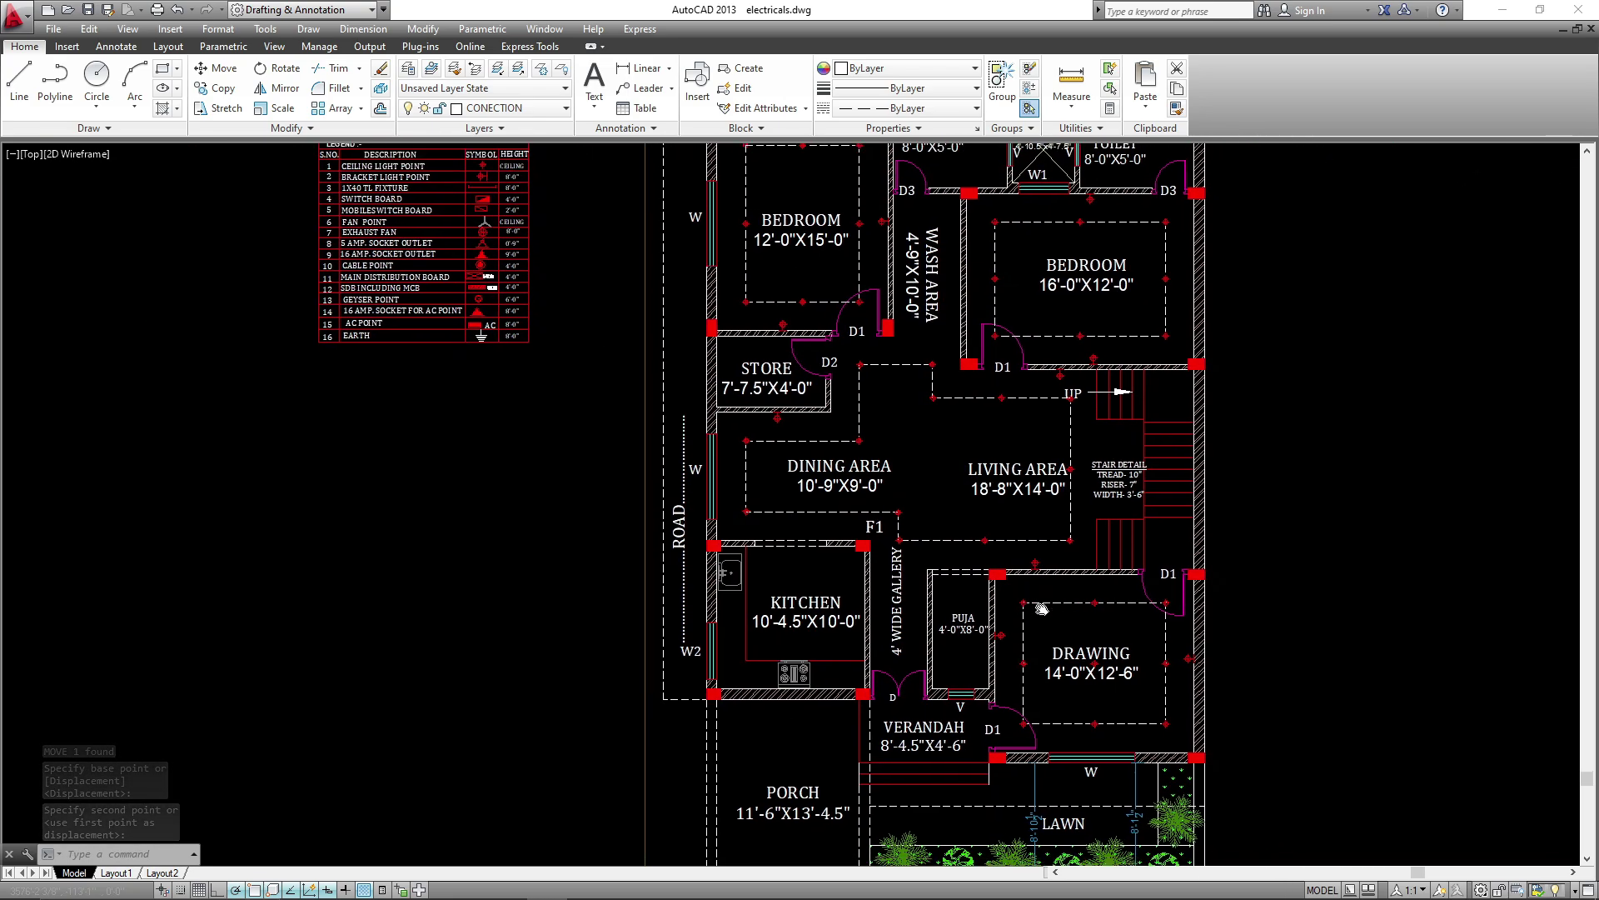
{"action": "scroll", "coordinate": [858, 613], "scroll_direction": "up", "scroll_amount": 4}
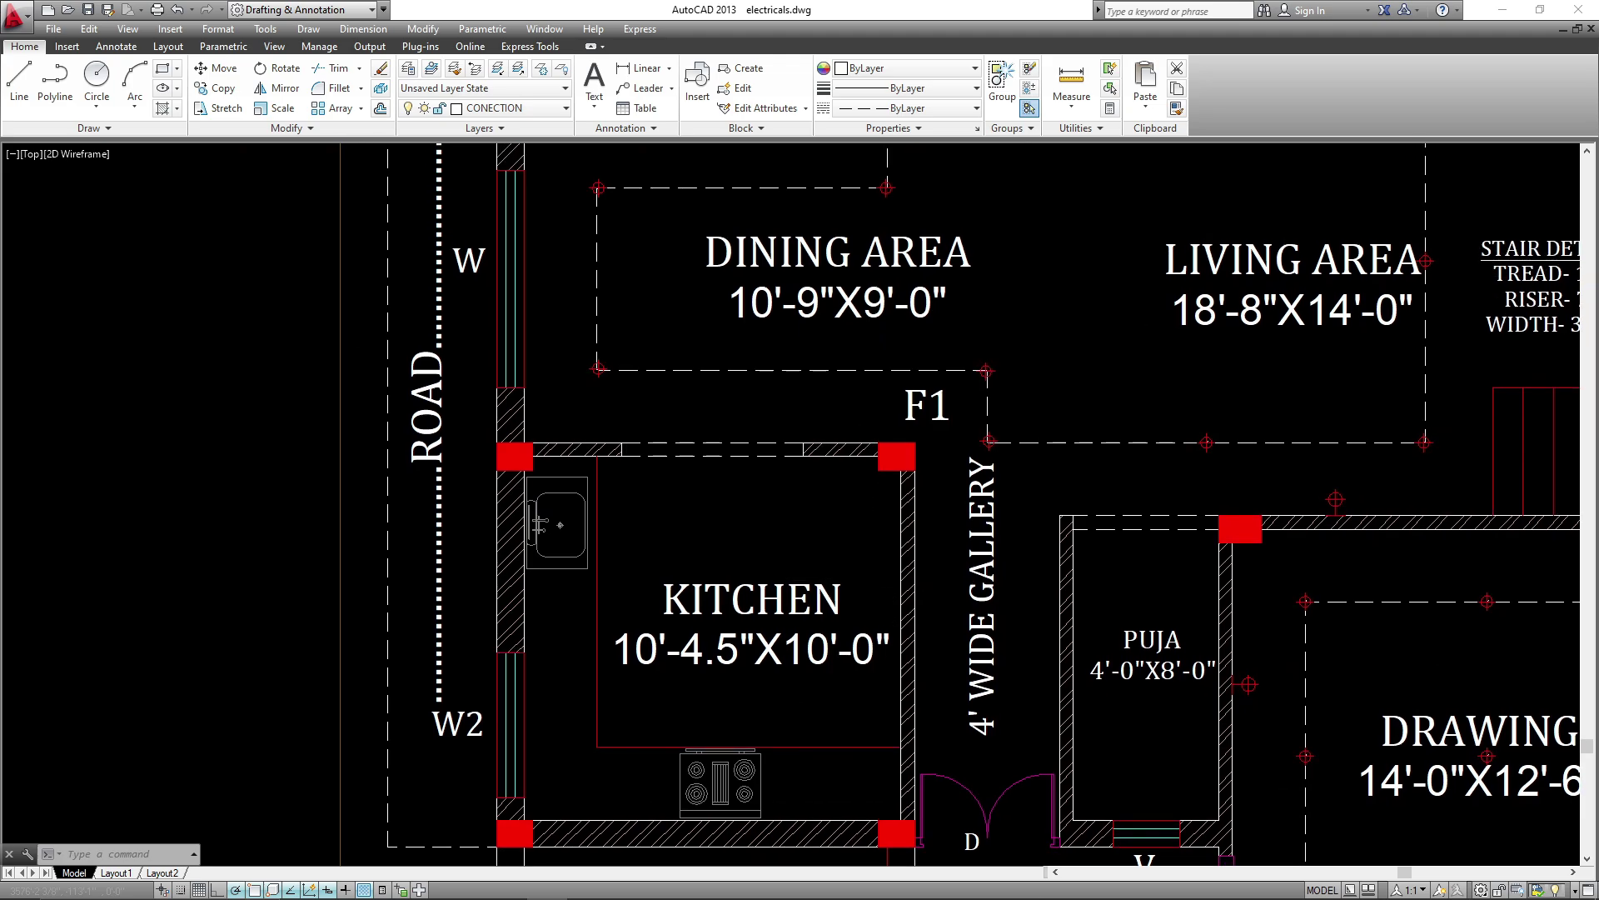
{"action": "middle_click_drag", "start_coordinate": [550, 589], "coordinate": [557, 606]}
{"action": "scroll", "coordinate": [733, 596], "scroll_direction": "down", "scroll_amount": 4}
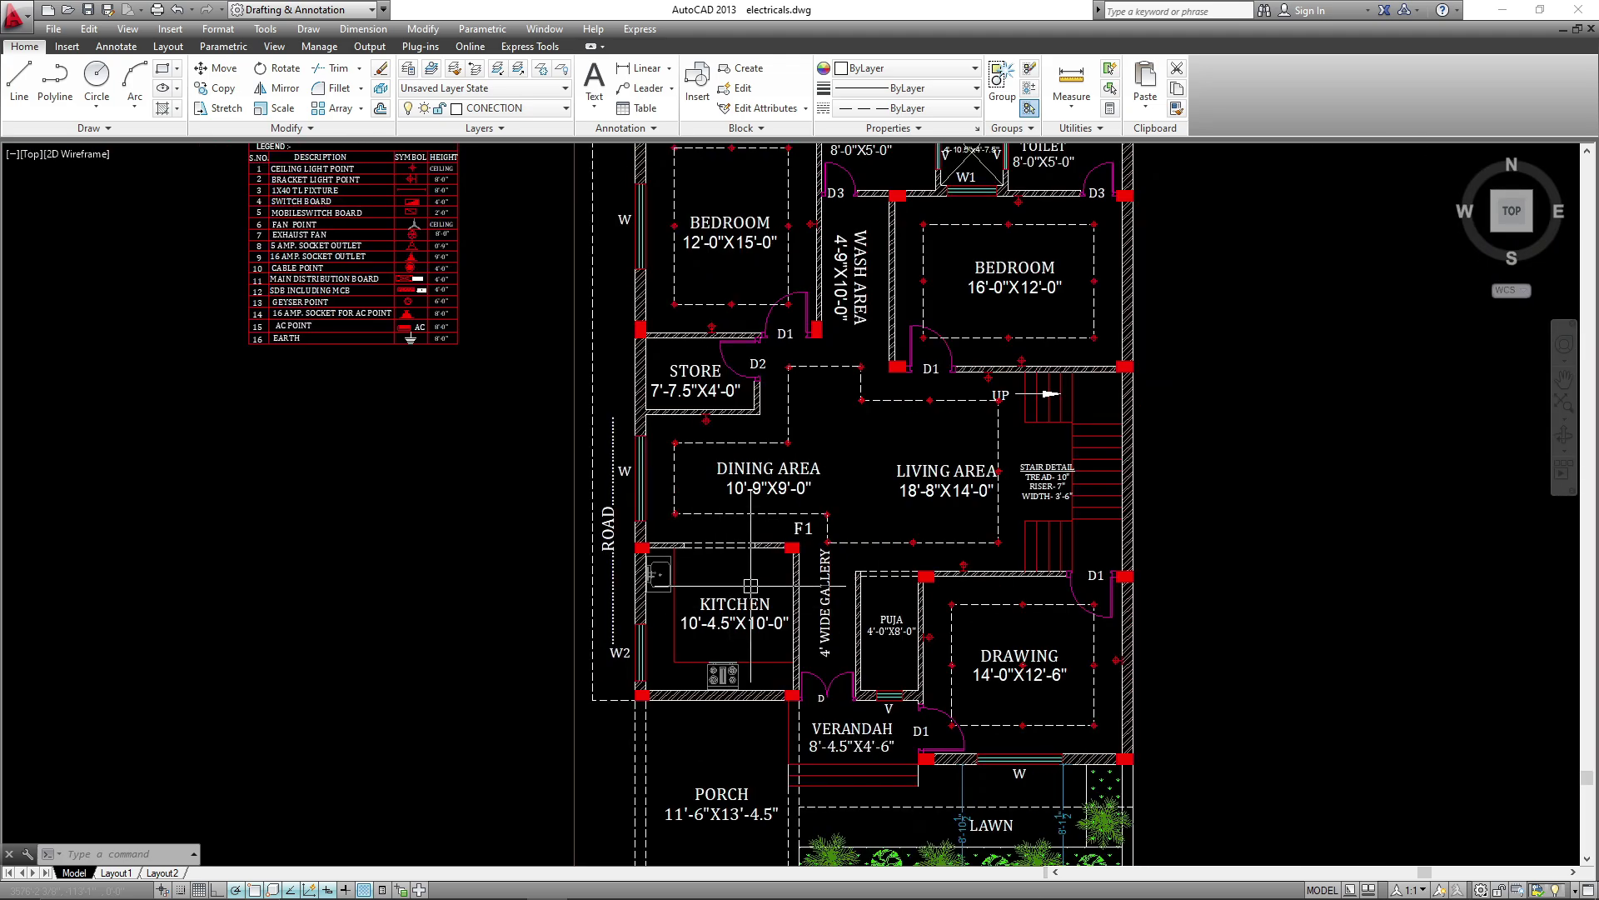
{"action": "middle_click_drag", "start_coordinate": [751, 586], "coordinate": [757, 618]}
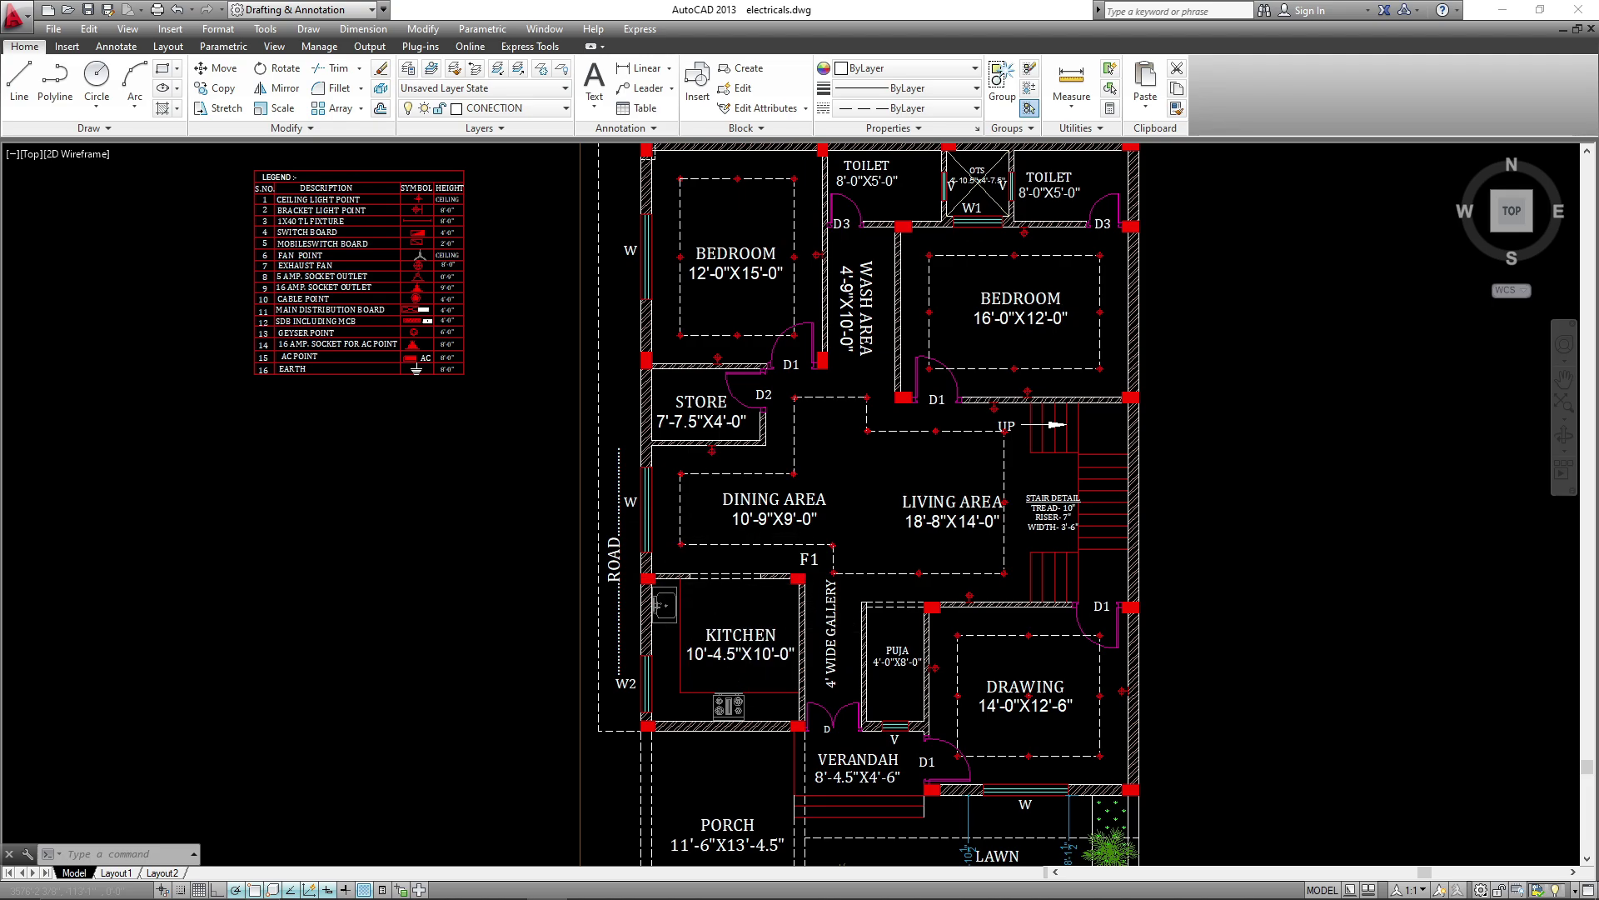
{"action": "middle_click_drag", "start_coordinate": [846, 582], "coordinate": [861, 625]}
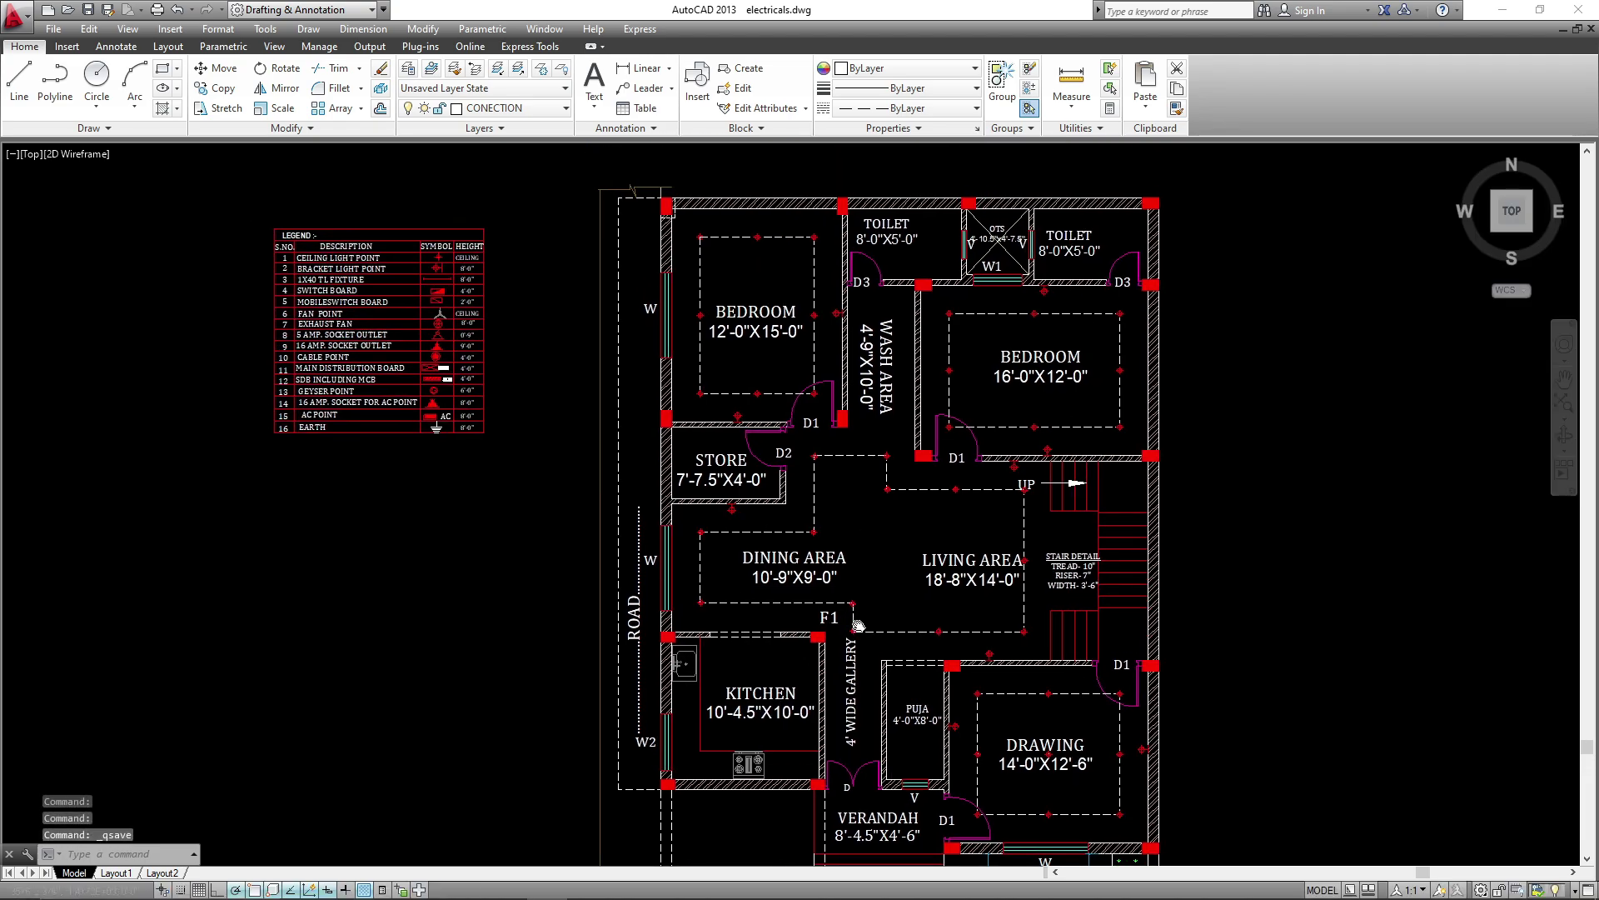
{"action": "middle_click_drag", "start_coordinate": [946, 593], "coordinate": [961, 608]}
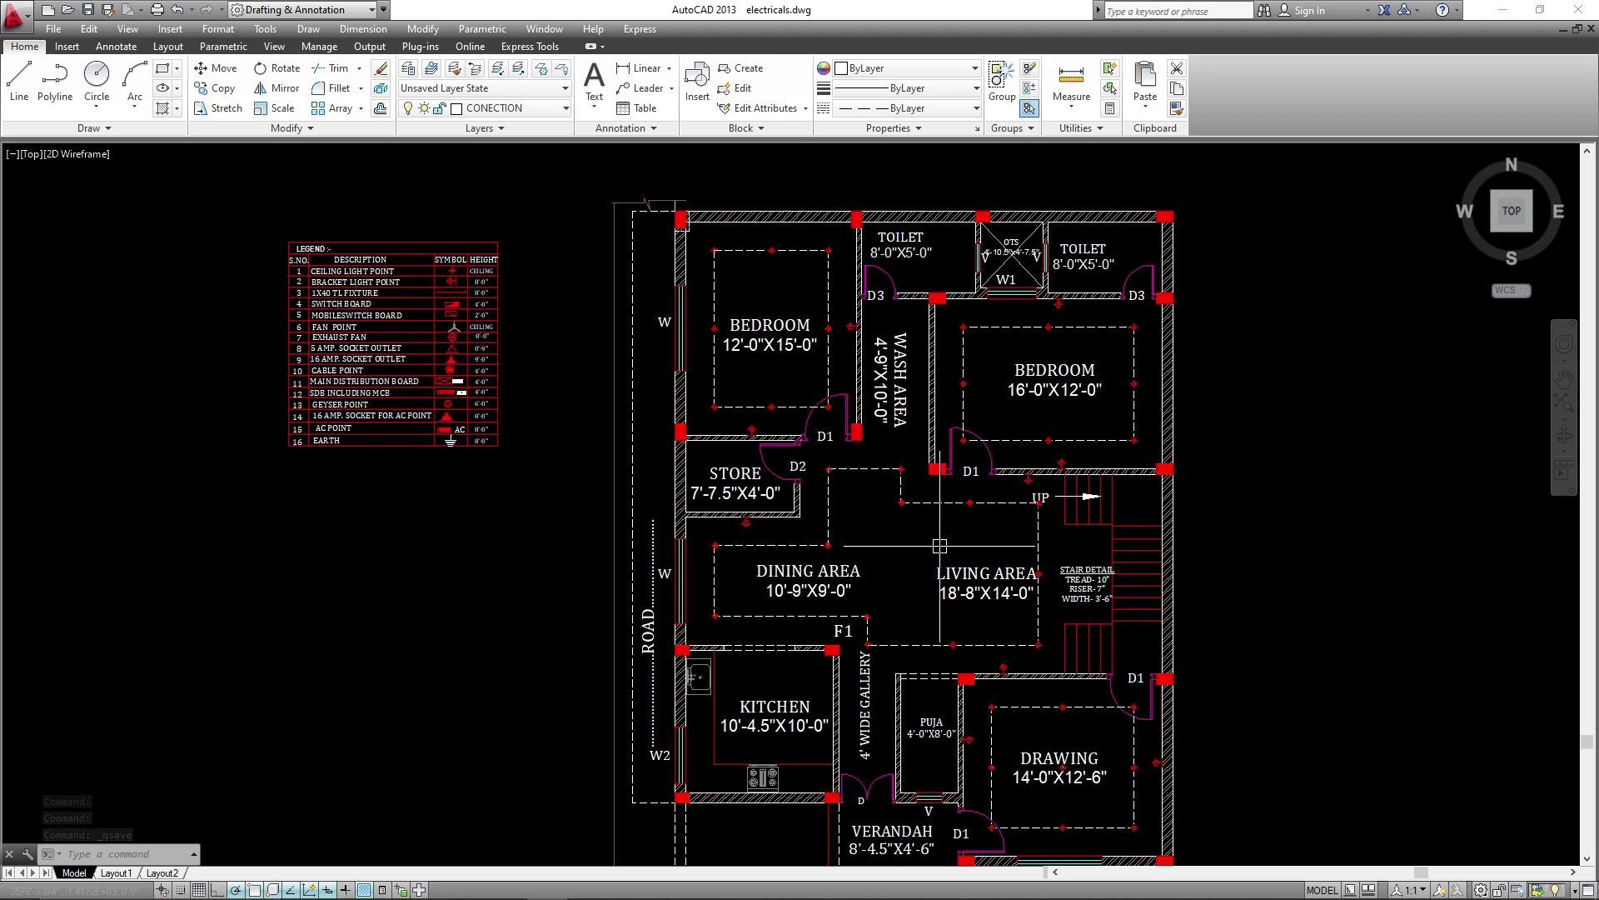
- Copy the 1X40 TL fixture symbol from the legend by its endpoint to the 12'-0"X15'-0" bedroom's upper wall
{"action": "scroll", "coordinate": [400, 284], "scroll_direction": "up", "scroll_amount": 4}
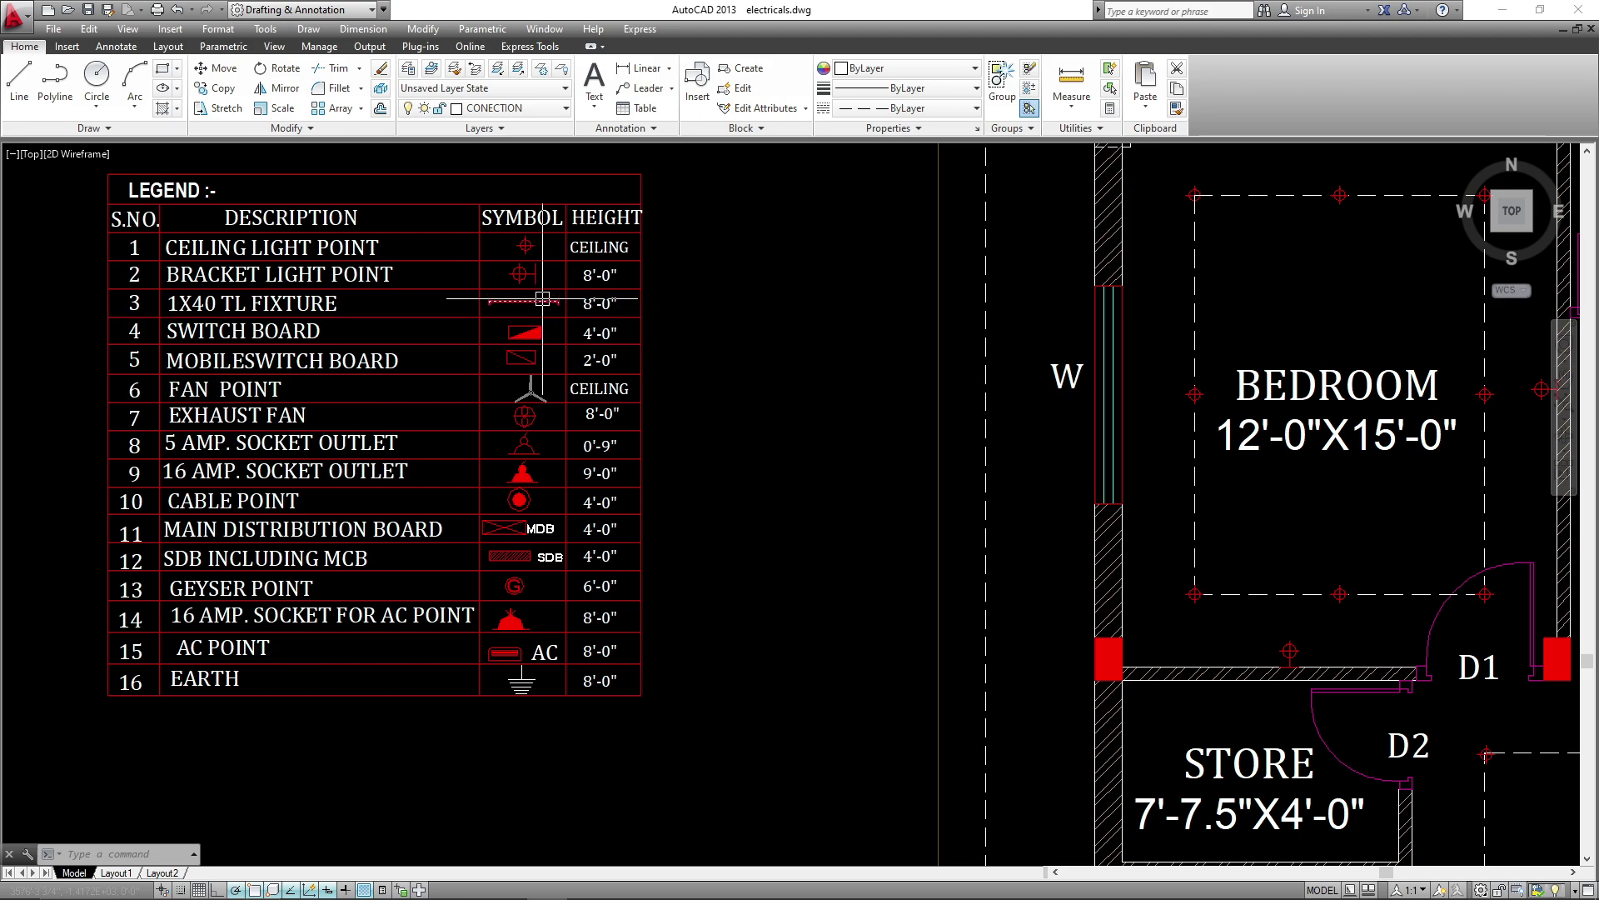
{"action": "left_click", "coordinate": [553, 352]}
{"action": "type", "text": "o"}
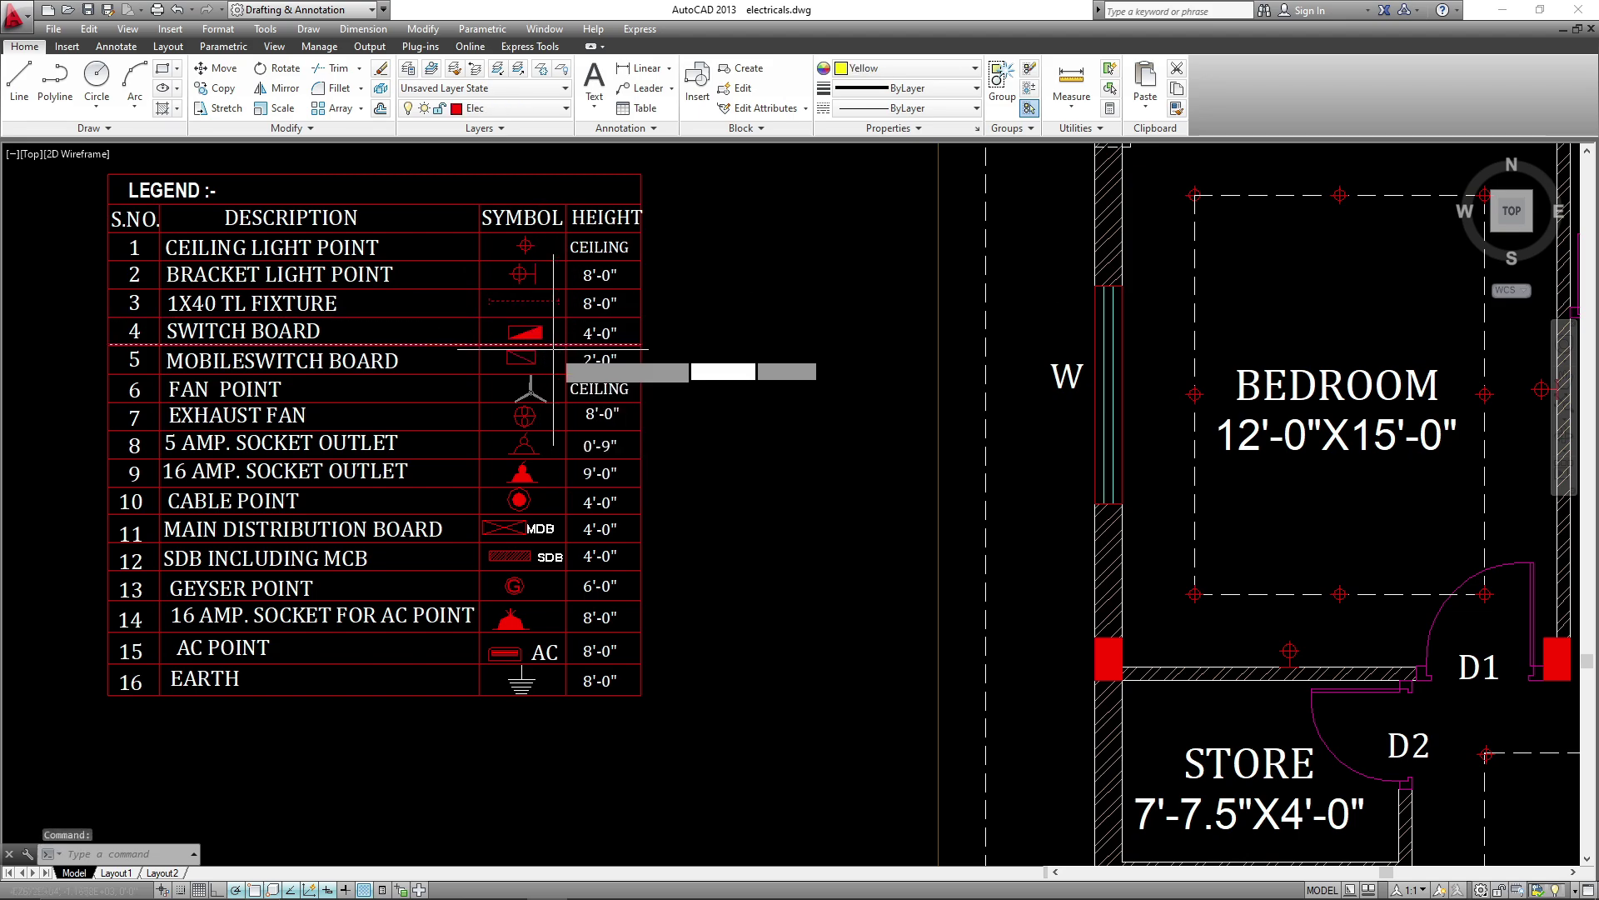
{"action": "key", "text": "Return"}
{"action": "left_click", "coordinate": [558, 303]}
{"action": "scroll", "coordinate": [427, 352], "scroll_direction": "down", "scroll_amount": 4}
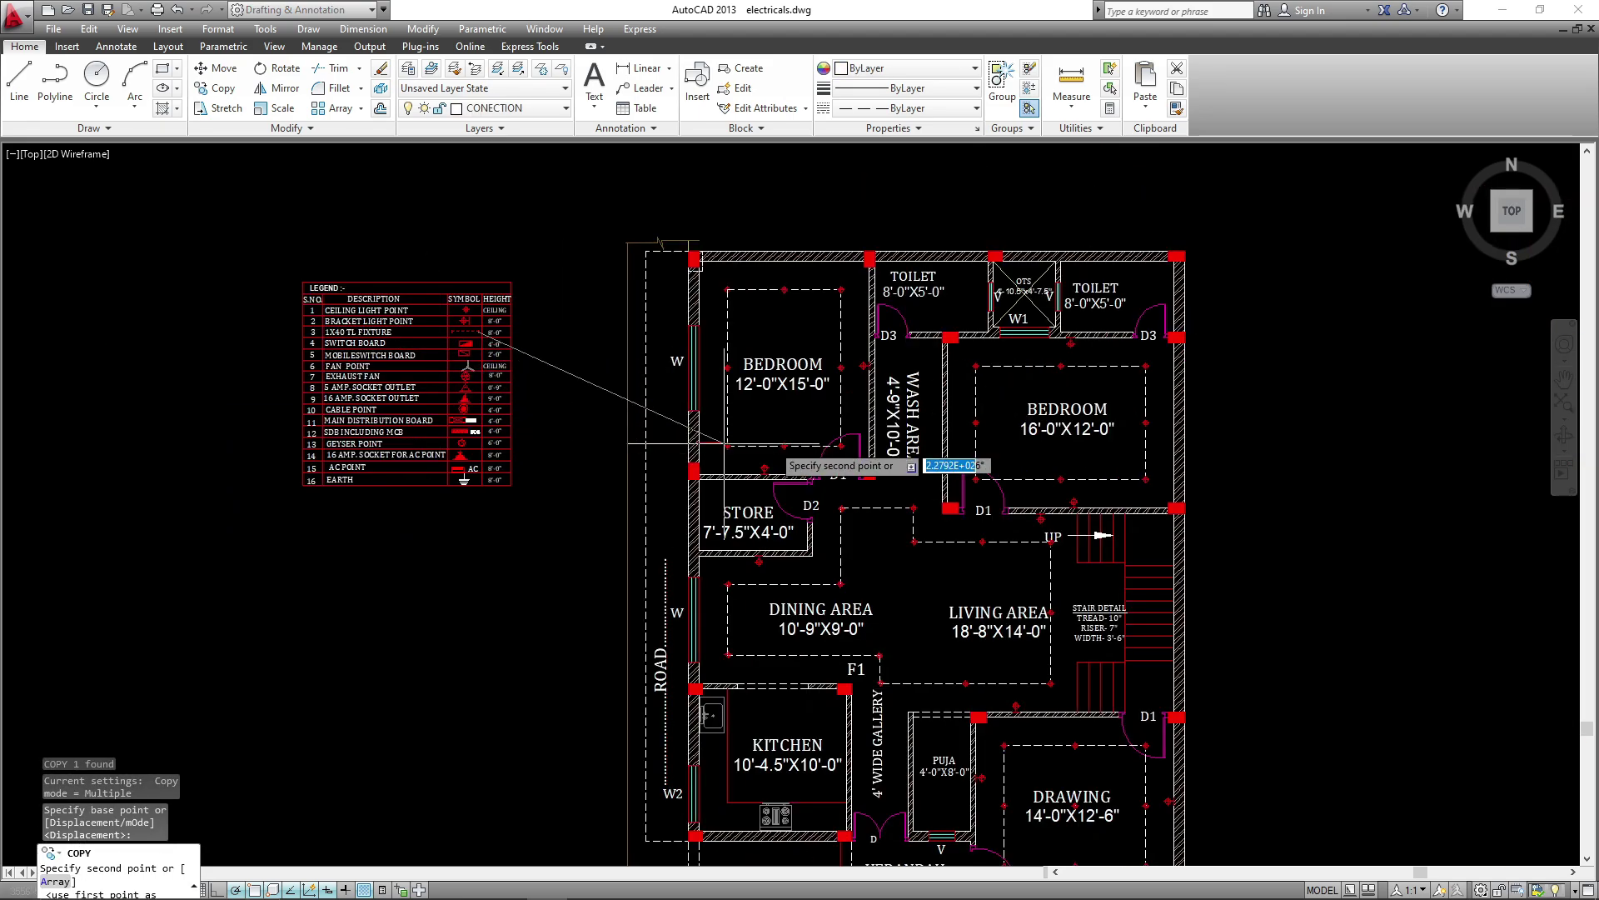
{"action": "scroll", "coordinate": [788, 289], "scroll_direction": "up", "scroll_amount": 4}
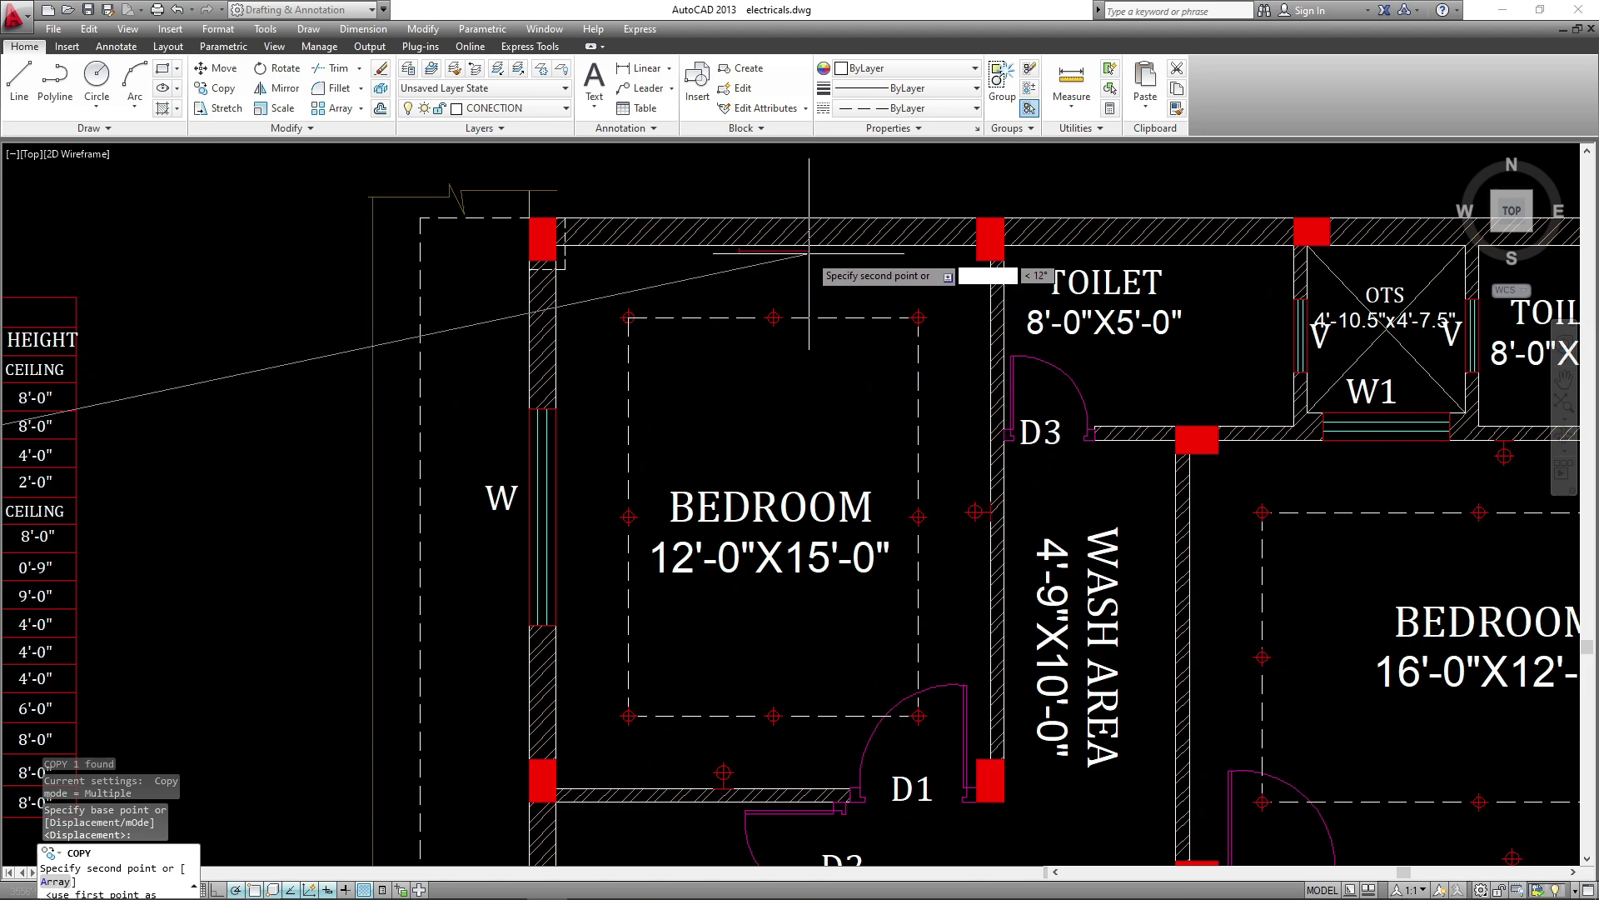
{"action": "scroll", "coordinate": [661, 318], "scroll_direction": "down", "scroll_amount": 4}
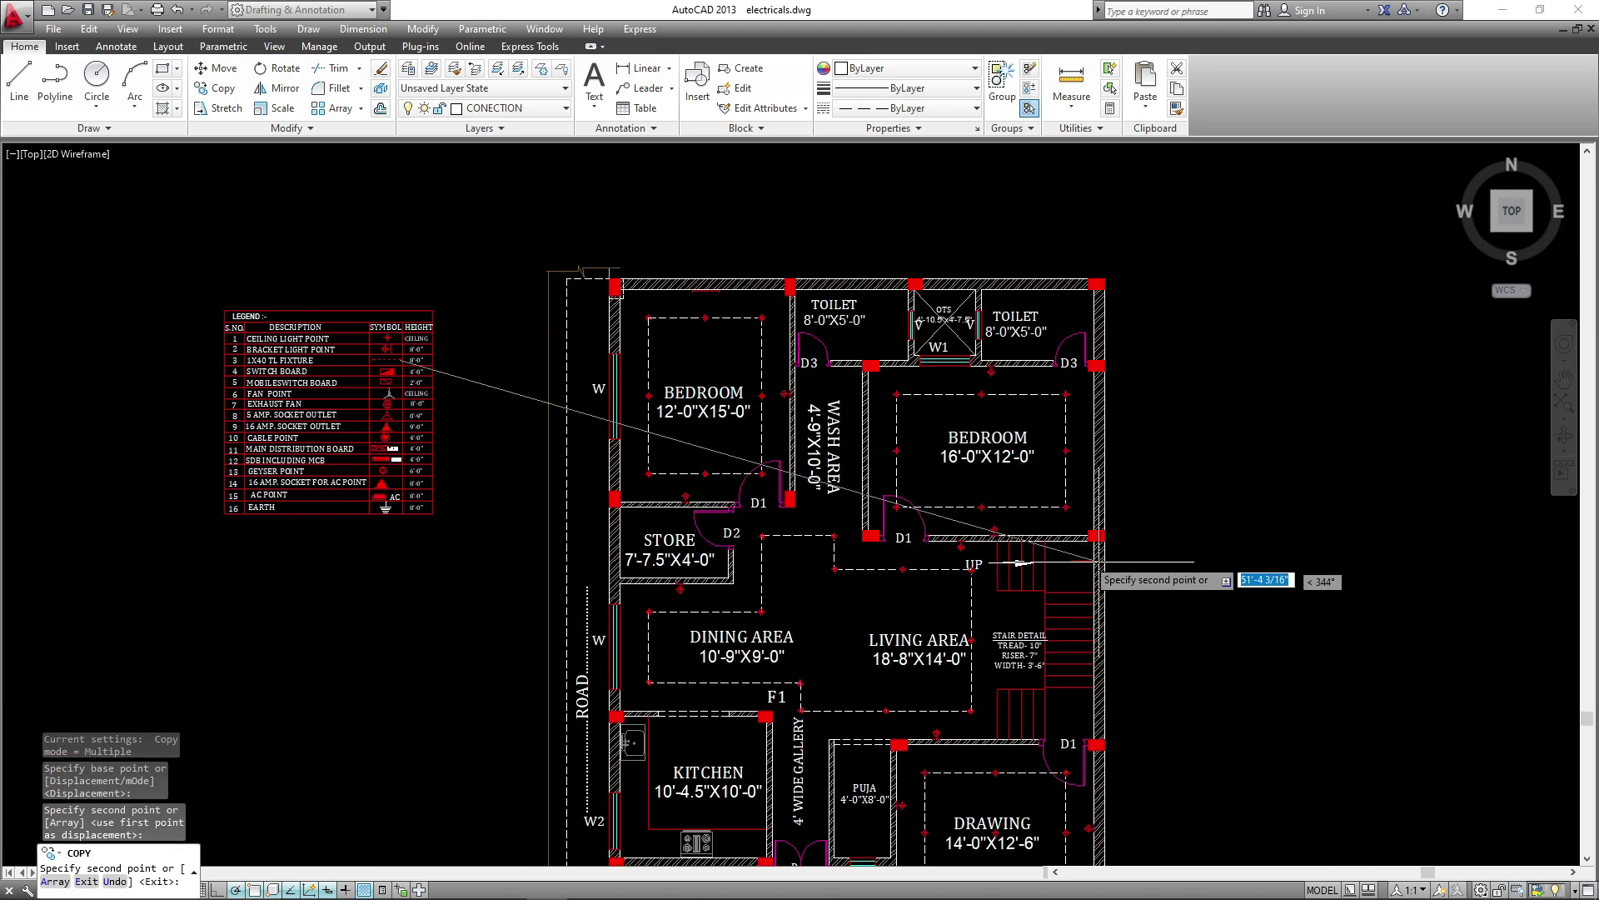
- Place another TL fixture copy near the 16'-0"X12'-0" bedroom's wash-area-side wall and rotate it vertical
{"action": "scroll", "coordinate": [885, 440], "scroll_direction": "up", "scroll_amount": 4}
{"action": "left_click", "coordinate": [885, 465]}
{"action": "key", "text": "Escape"}
{"action": "left_click", "coordinate": [883, 445]}
{"action": "left_click", "coordinate": [869, 502]}
{"action": "type", "text": "R"}
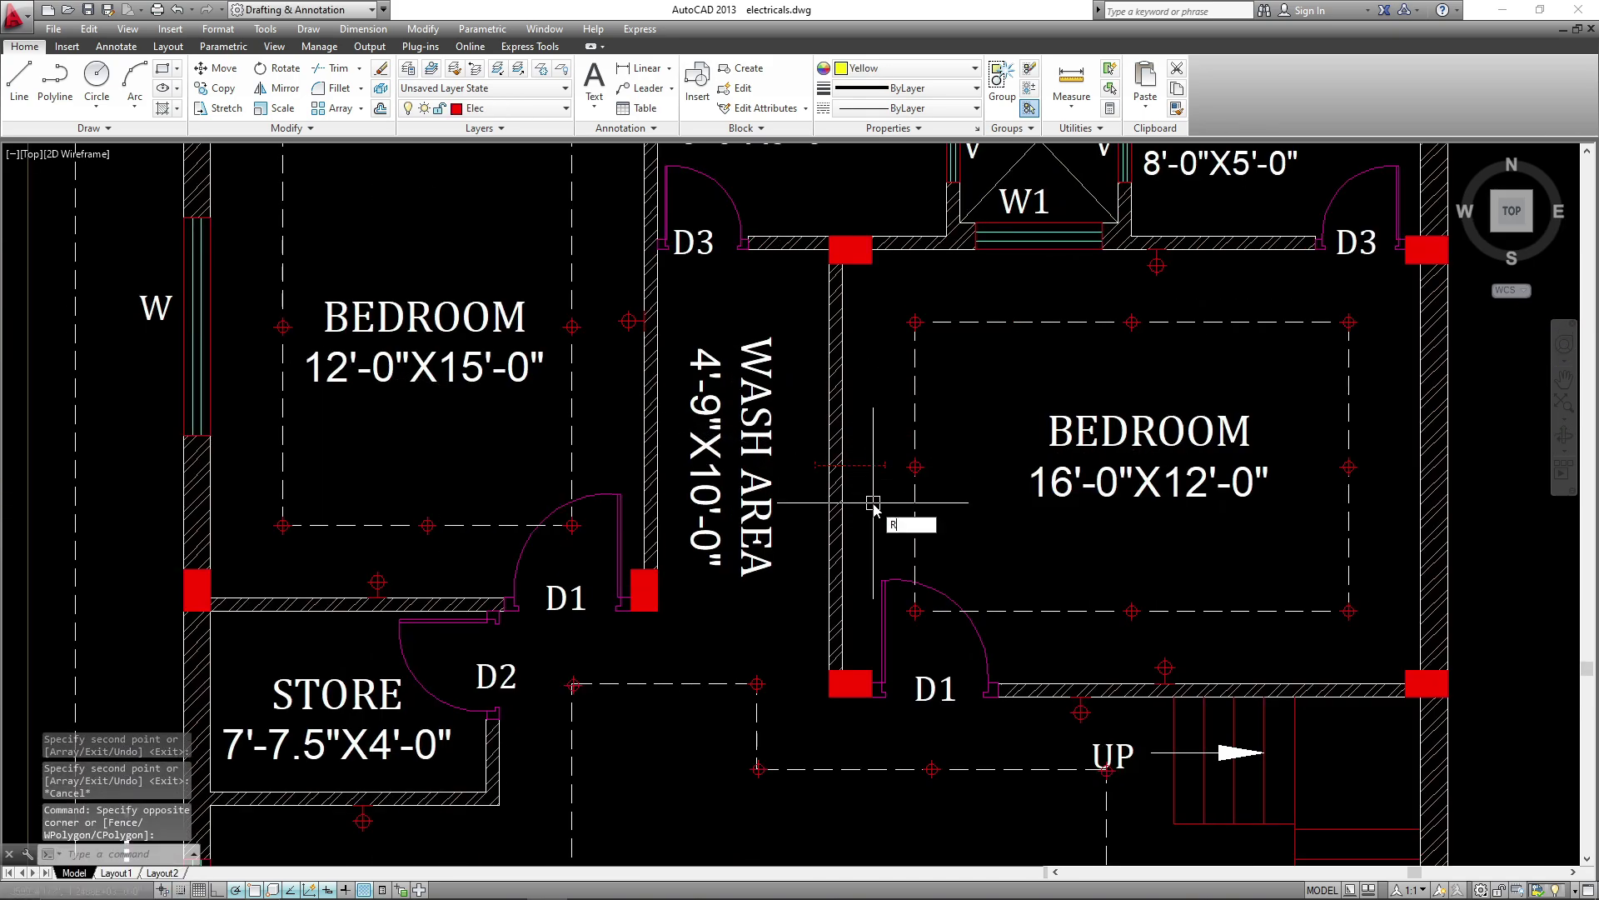
{"action": "type", "text": "O"}
{"action": "key", "text": "space"}
{"action": "left_click", "coordinate": [876, 491]}
{"action": "left_click", "coordinate": [875, 511]}
{"action": "left_click", "coordinate": [902, 500]}
- Move the vertical TL fixture onto the 16'-0"X12'-0" bedroom's face of its wash-area-side wall
{"action": "type", "text": "M"}
{"action": "key", "text": "space"}
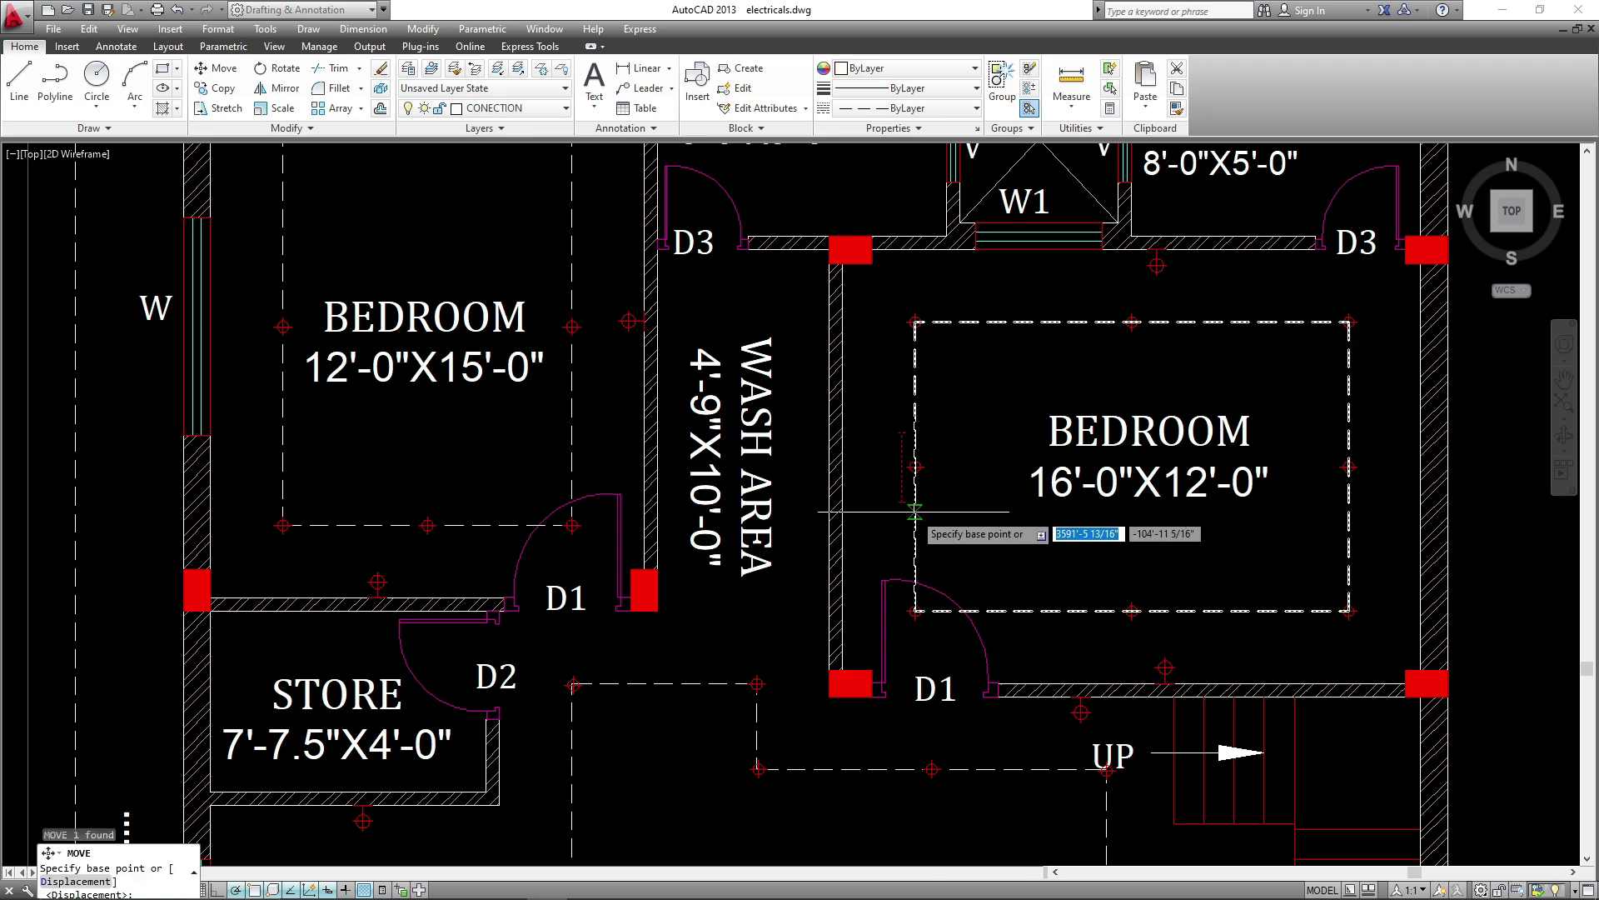
{"action": "left_click", "coordinate": [915, 511]}
{"action": "scroll", "coordinate": [842, 524], "scroll_direction": "down", "scroll_amount": 2}
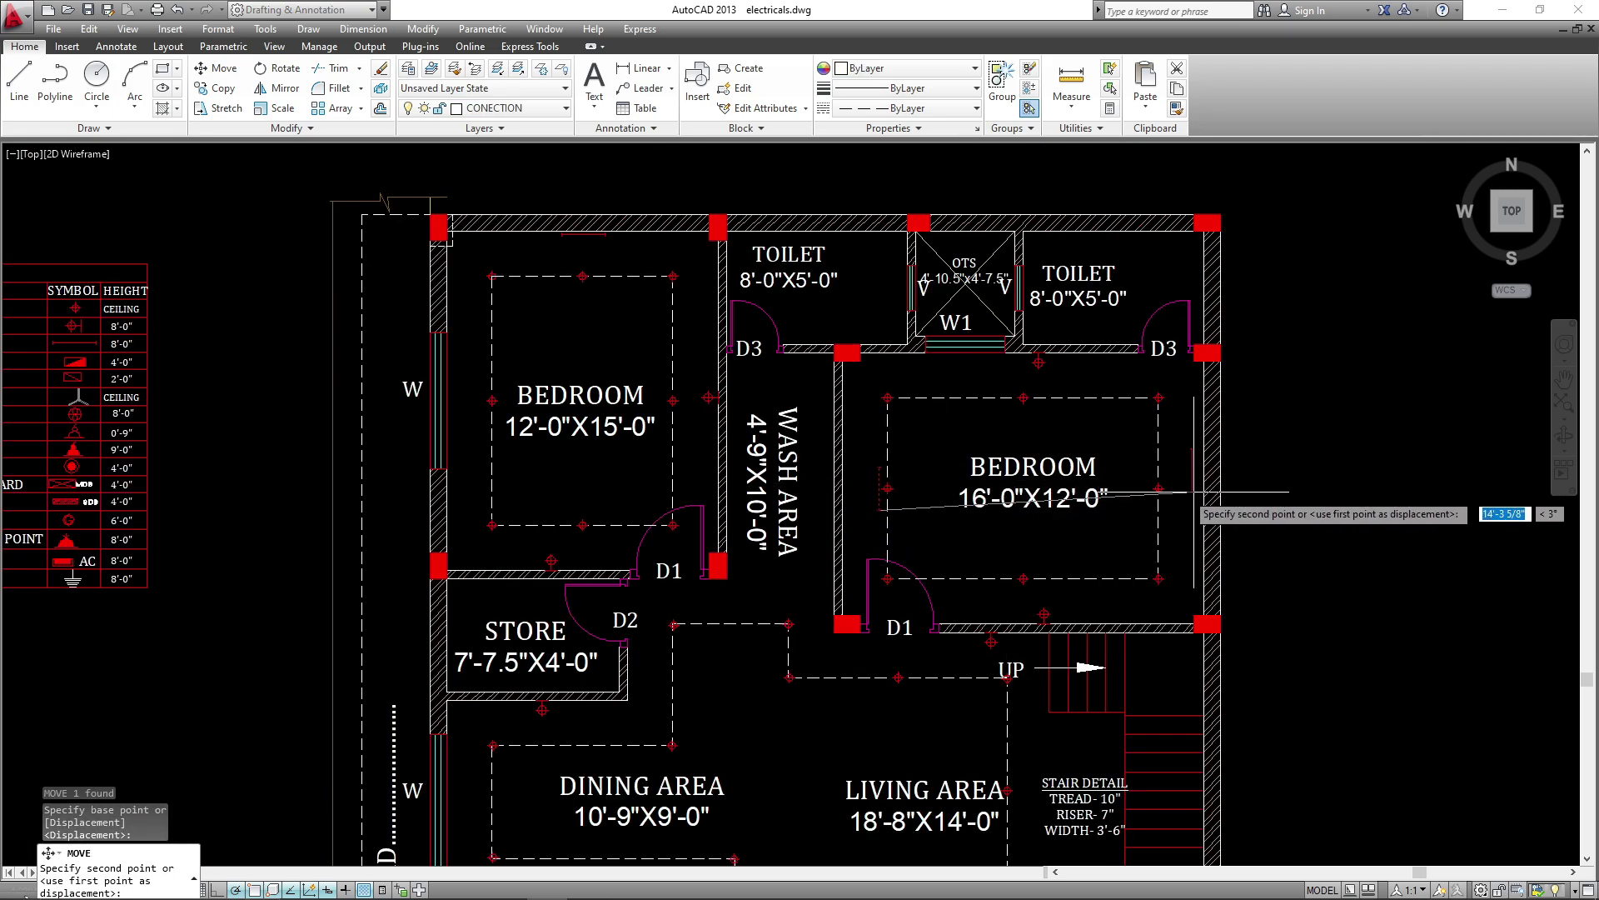
{"action": "scroll", "coordinate": [837, 500], "scroll_direction": "up", "scroll_amount": 4}
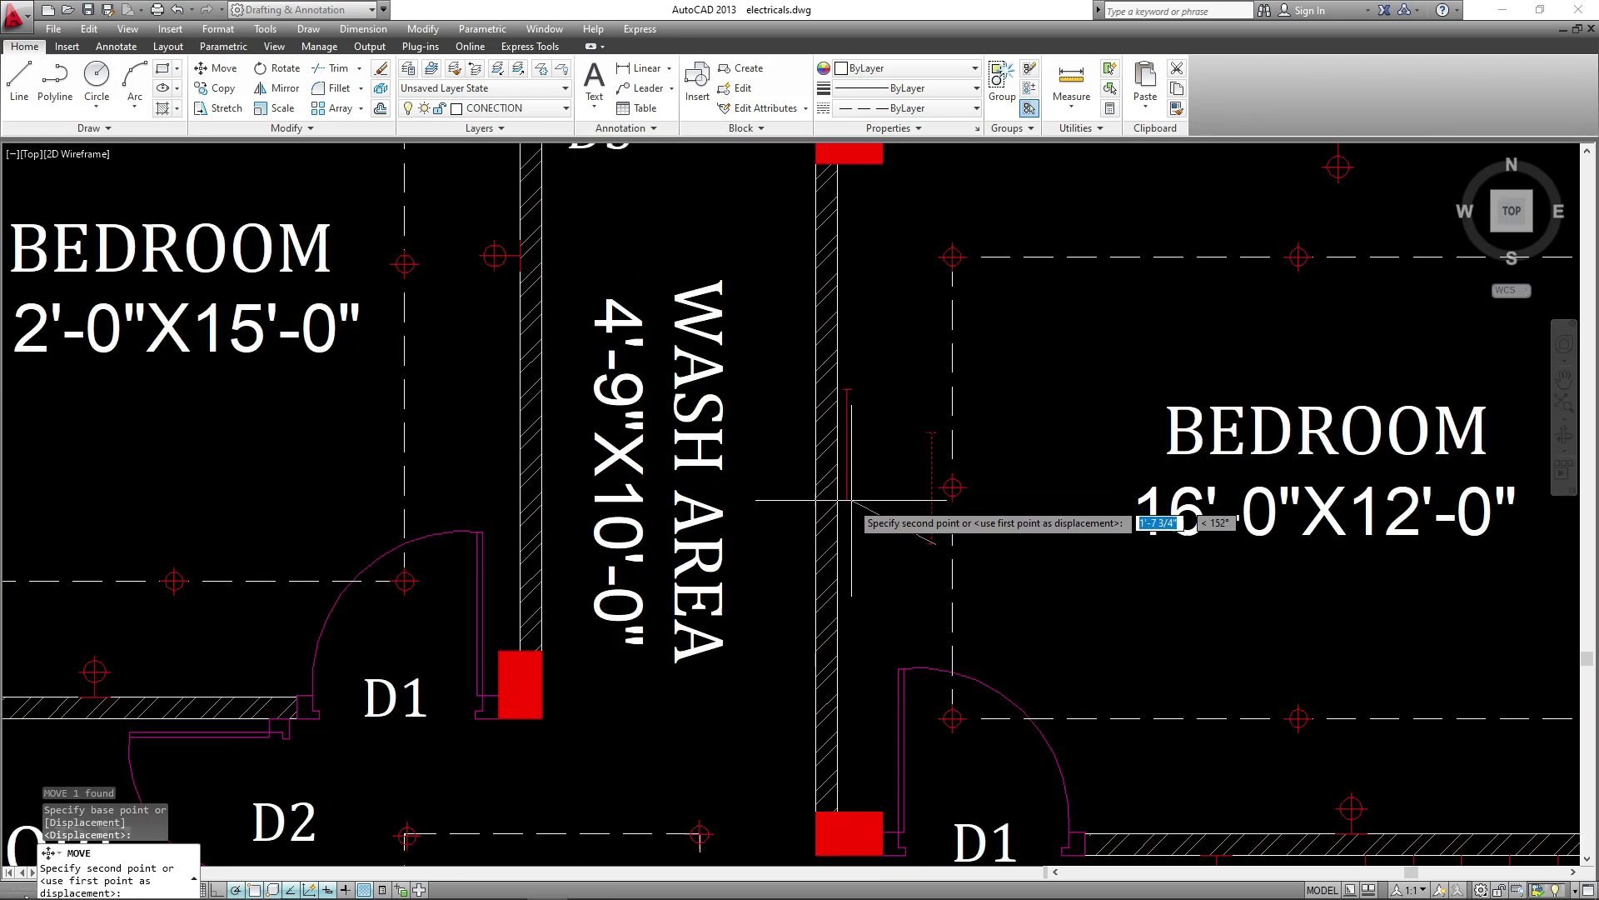
{"action": "left_click", "coordinate": [850, 510]}
- Copy the 16'-0"X12'-0" bedroom's vertical TL fixture into the living area above the drawing room's upper wall
{"action": "scroll", "coordinate": [1199, 545], "scroll_direction": "down", "scroll_amount": 8}
{"action": "scroll", "coordinate": [817, 510], "scroll_direction": "up", "scroll_amount": 4}
{"action": "middle_click_drag", "start_coordinate": [858, 429], "coordinate": [210, 190]}
{"action": "scroll", "coordinate": [1037, 312], "scroll_direction": "up", "scroll_amount": 4}
{"action": "left_click", "coordinate": [978, 408]}
{"action": "type", "text": "co"}
{"action": "key", "text": "space"}
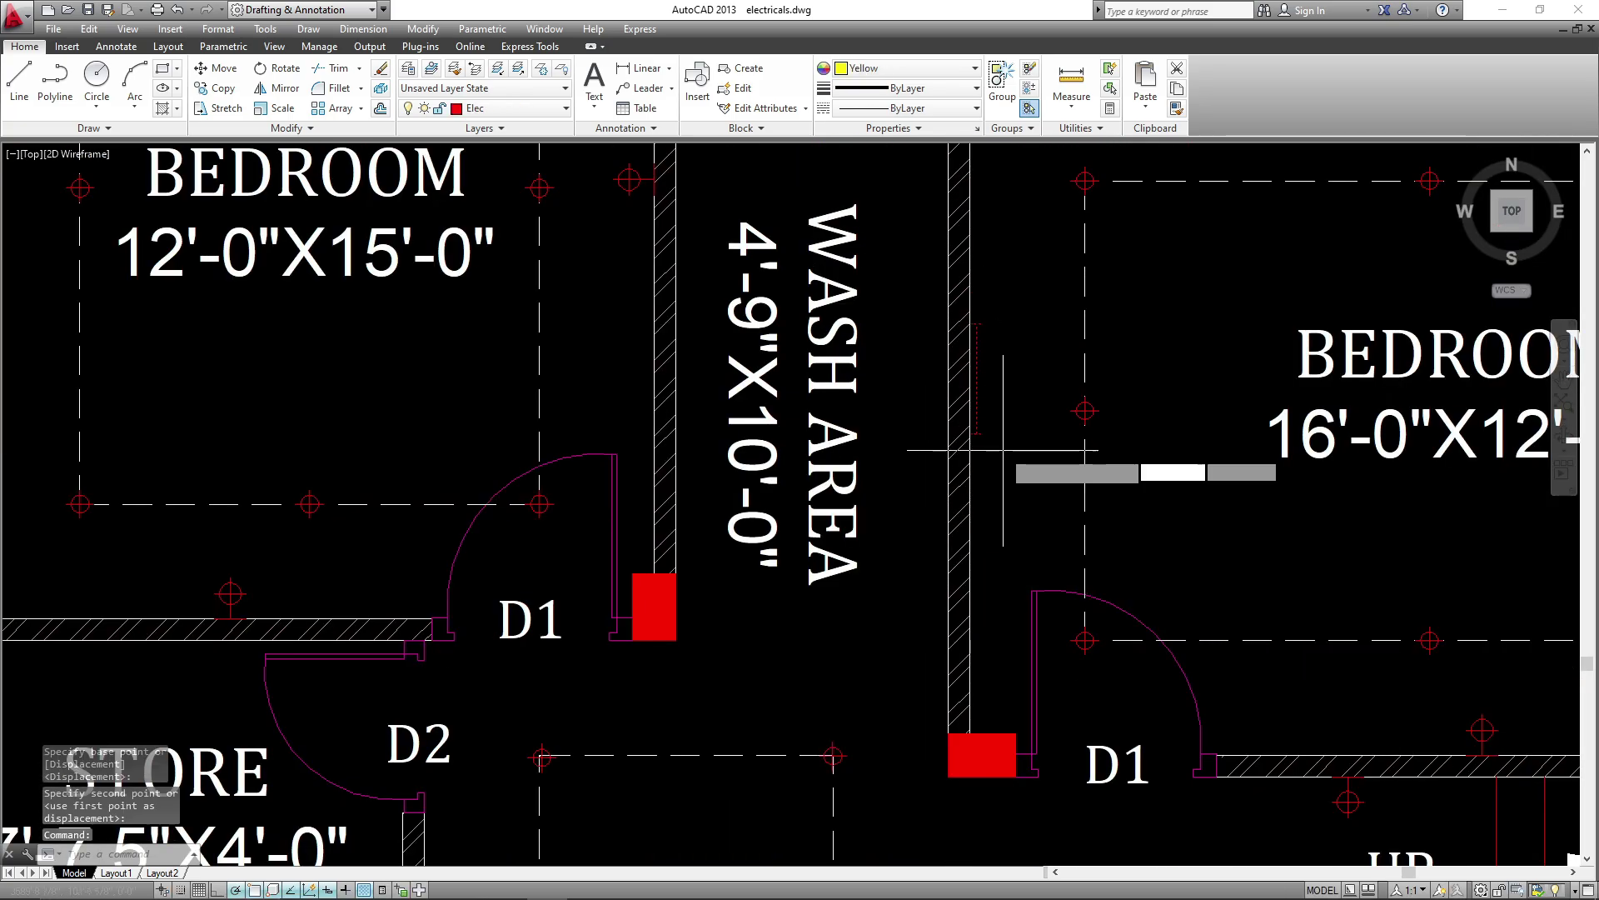
{"action": "left_click", "coordinate": [1003, 450]}
{"action": "scroll", "coordinate": [1008, 441], "scroll_direction": "down", "scroll_amount": 6}
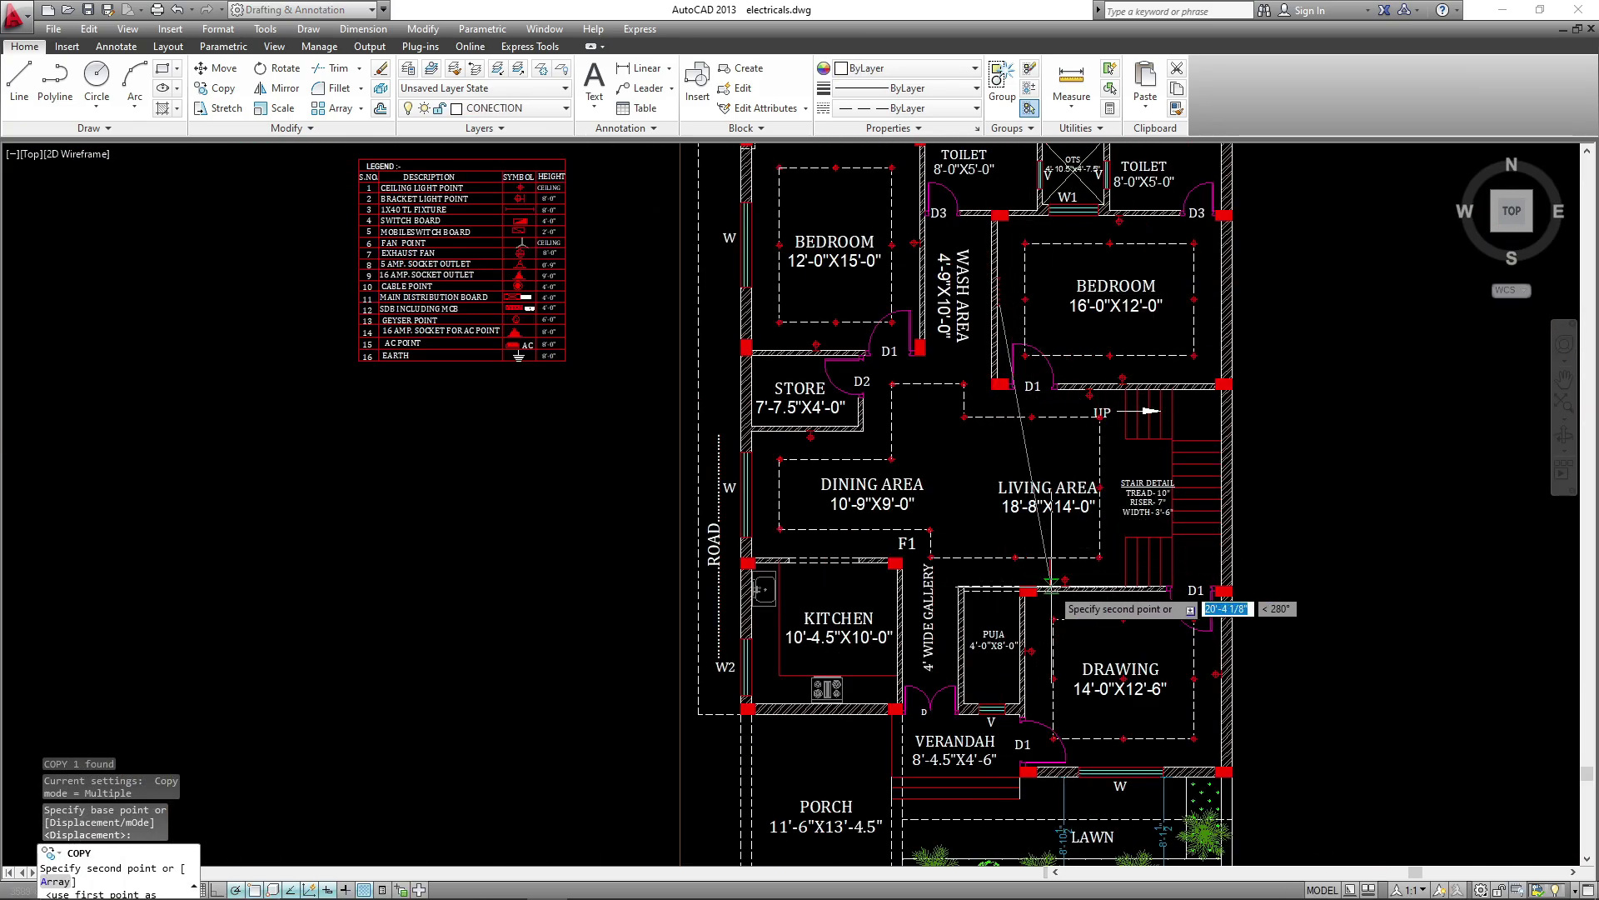
{"action": "scroll", "coordinate": [1051, 588], "scroll_direction": "up", "scroll_amount": 4}
{"action": "left_click", "coordinate": [1053, 545]}
{"action": "key", "text": "Escape"}
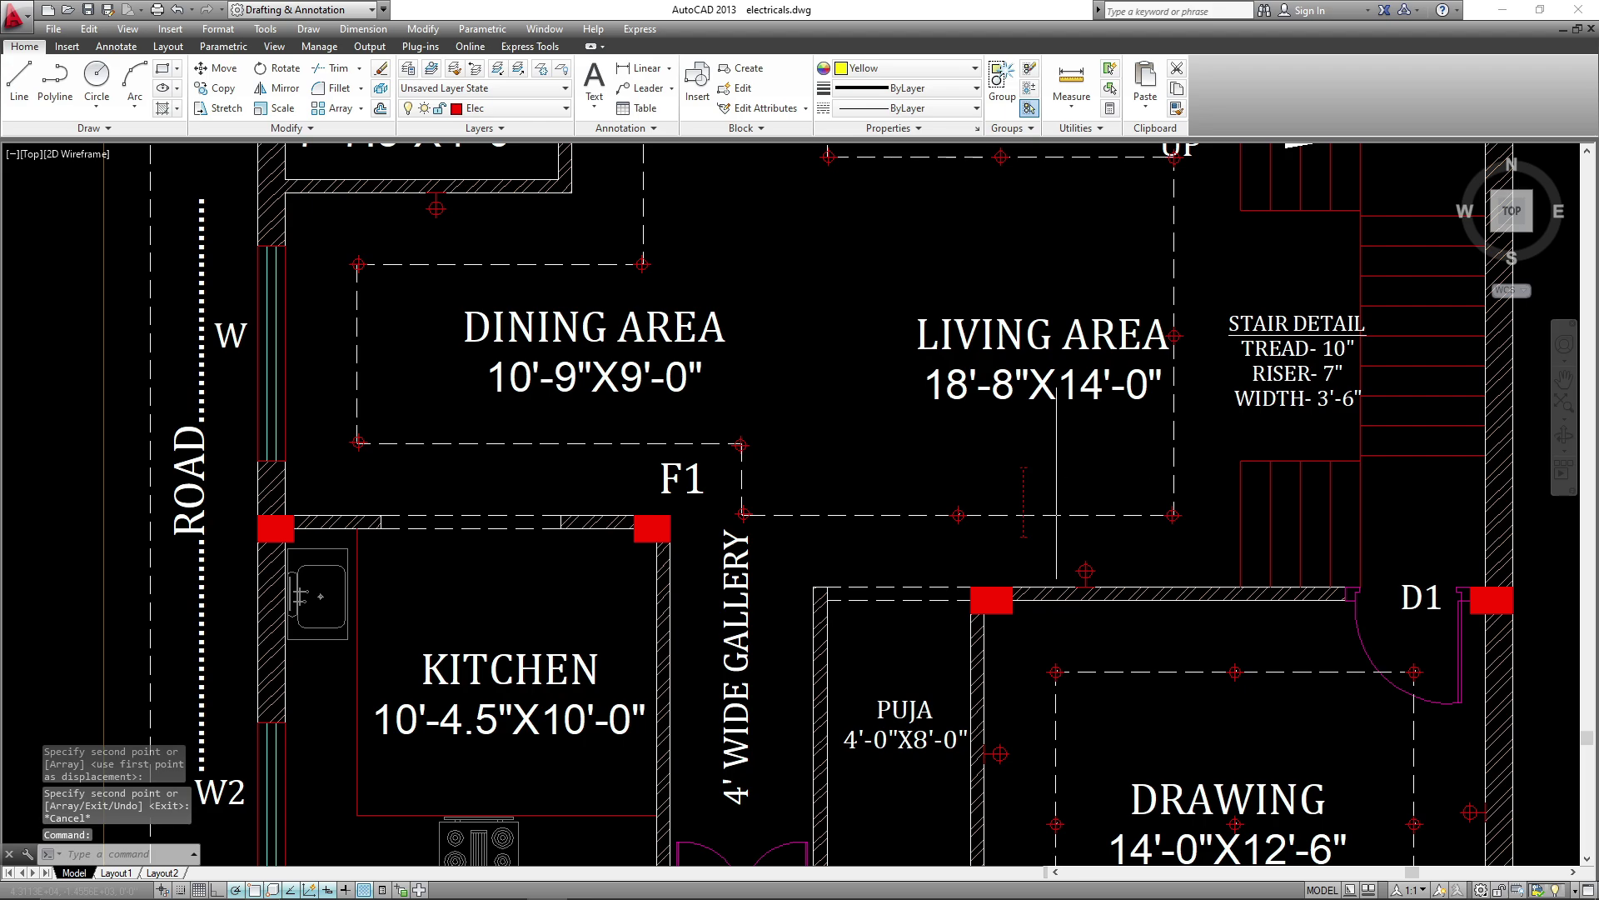
- Rotate the living area's TL fixture horizontal and move it onto the living area face of the drawing room's upper wall
{"action": "type", "text": "ro"}
{"action": "key", "text": "space"}
{"action": "left_click", "coordinate": [1058, 472]}
{"action": "left_click", "coordinate": [1058, 490]}
{"action": "left_click", "coordinate": [1057, 438]}
{"action": "type", "text": "m"}
{"action": "key", "text": "space"}
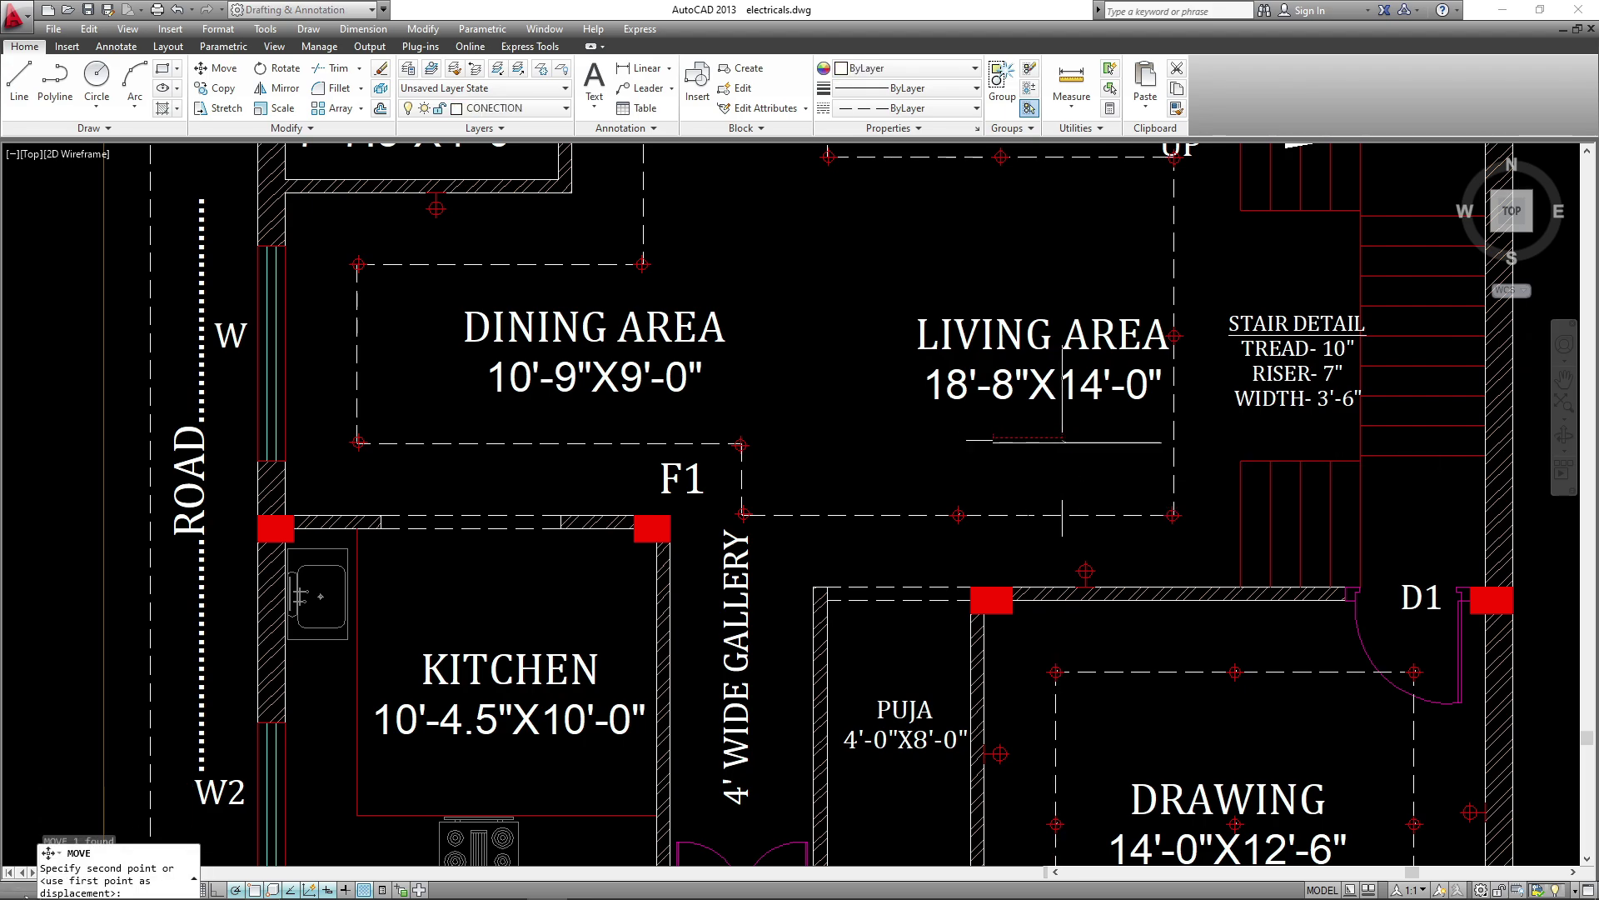
{"action": "left_click", "coordinate": [1191, 588]}
- Copy the living area's horizontal TL fixture into the puja room
{"action": "scroll", "coordinate": [1192, 584], "scroll_direction": "down", "scroll_amount": 1}
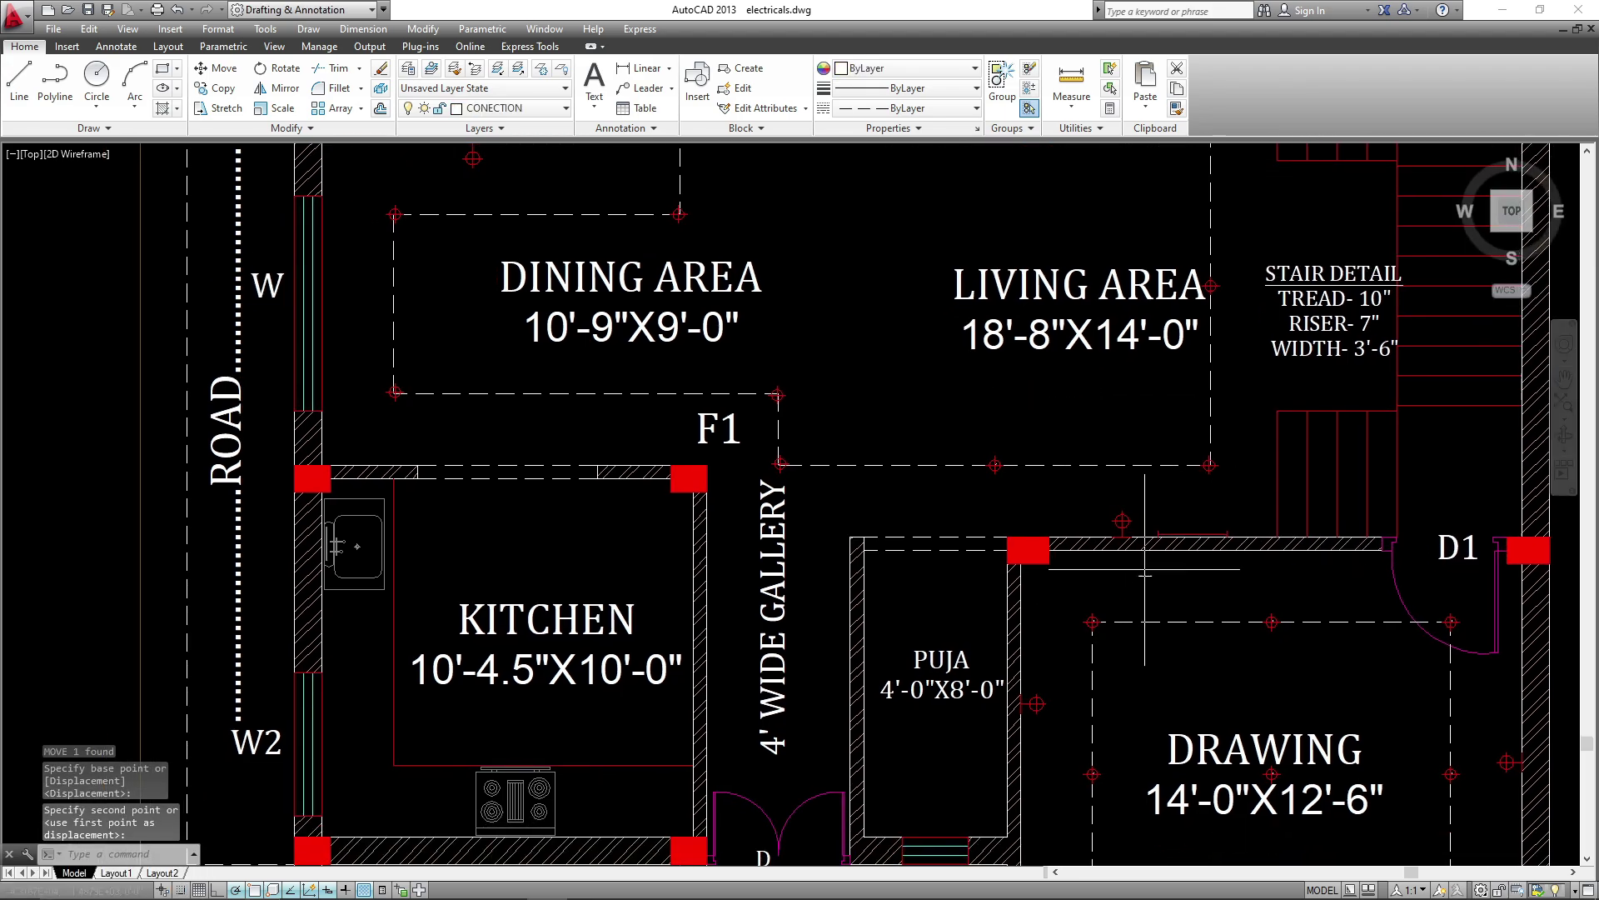
{"action": "scroll", "coordinate": [1192, 583], "scroll_direction": "up", "scroll_amount": 4}
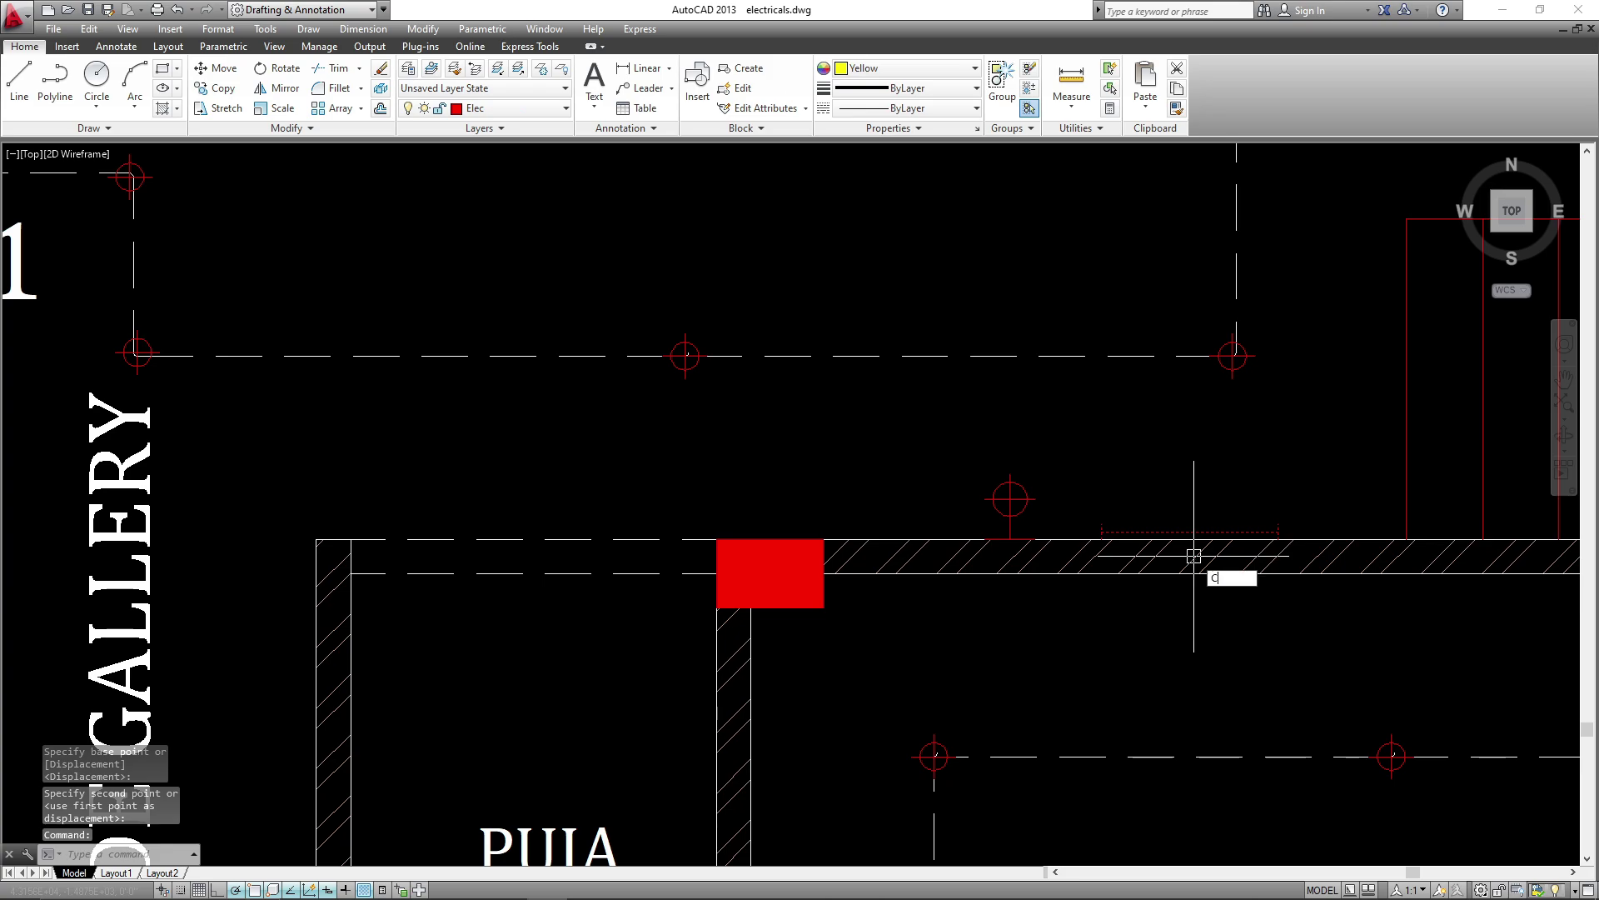
{"action": "type", "text": "O"}
{"action": "left_click", "coordinate": [1205, 540]}
{"action": "scroll", "coordinate": [1049, 423], "scroll_direction": "down", "scroll_amount": 6}
{"action": "scroll", "coordinate": [950, 602], "scroll_direction": "up", "scroll_amount": 4}
{"action": "left_click", "coordinate": [925, 537]}
{"action": "key", "text": "Escape"}
- Rotate the puja room's TL fixture vertical and move it onto the puja face of the wall shared with the drawing room
{"action": "left_click_drag", "start_coordinate": [933, 500], "coordinate": [906, 568]}
{"action": "type", "text": "R"}
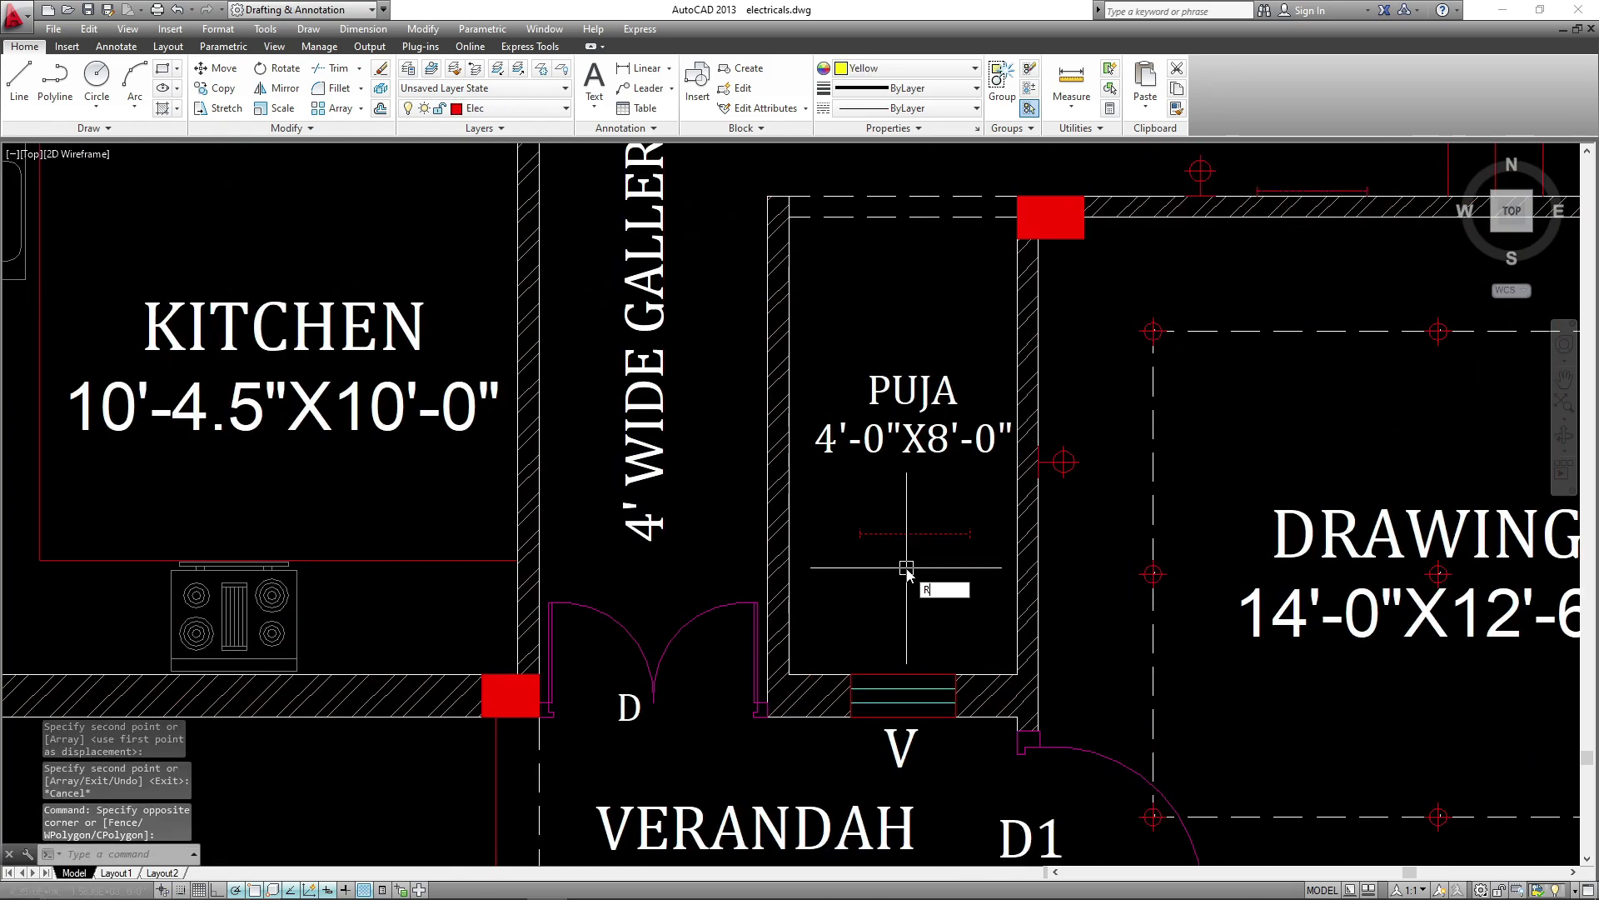
{"action": "type", "text": "O"}
{"action": "key", "text": "space"}
{"action": "left_click", "coordinate": [907, 568]}
{"action": "type", "text": "M"}
{"action": "key", "text": "space"}
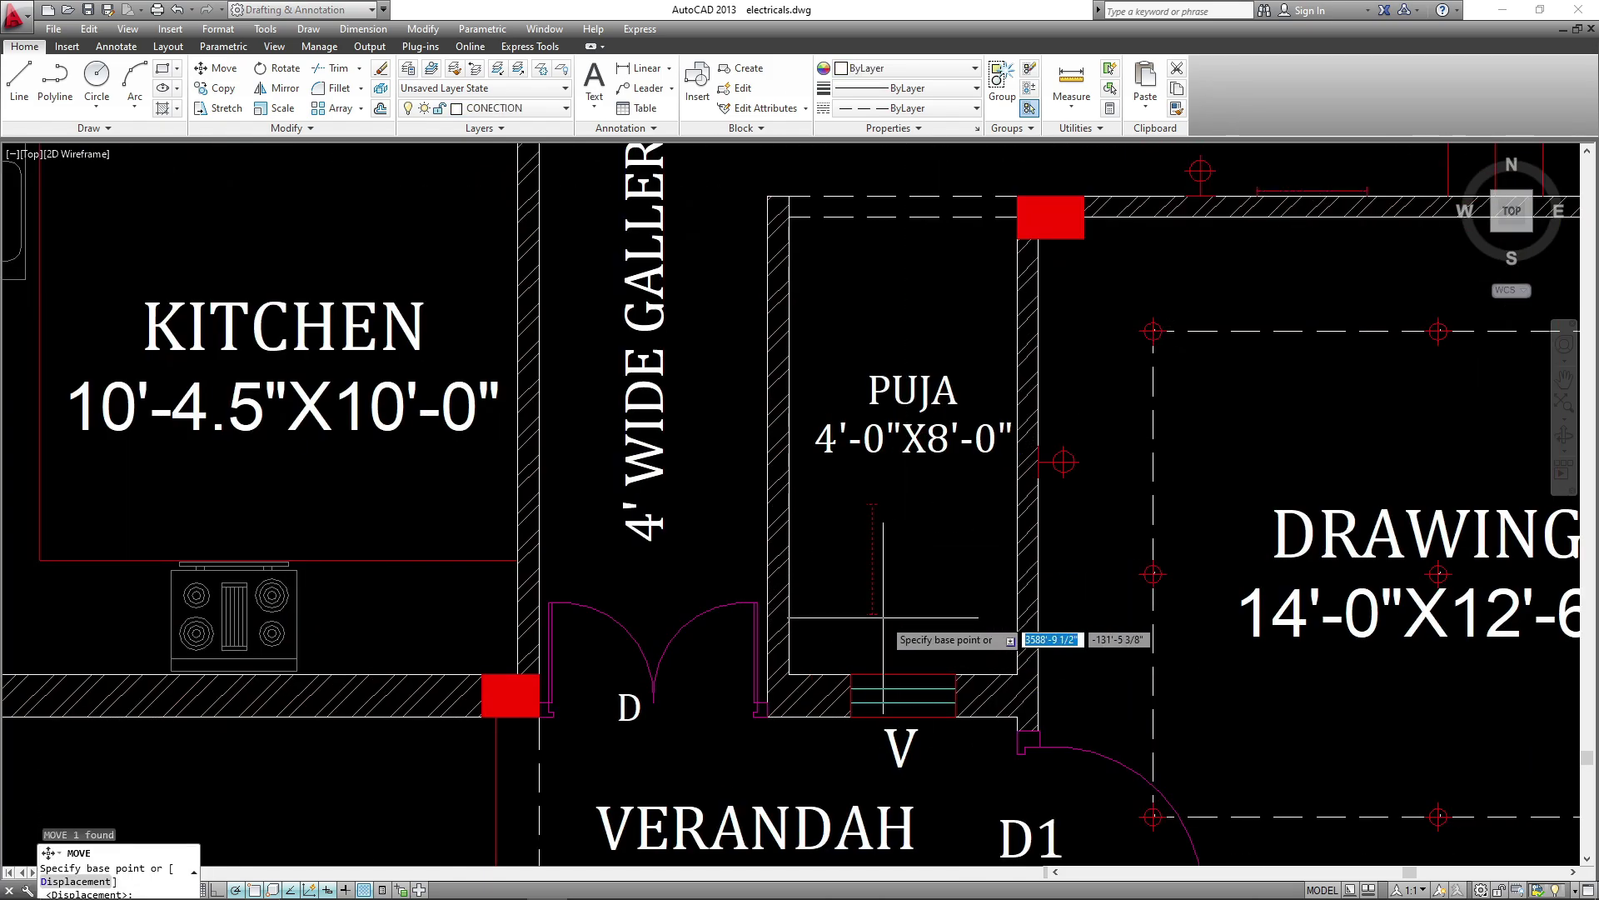
{"action": "left_click", "coordinate": [873, 616]}
{"action": "left_click", "coordinate": [1012, 565]}
- Copy the puja room's vertical TL fixture into the drawing room near its upper wall
{"action": "scroll", "coordinate": [923, 622], "scroll_direction": "down", "scroll_amount": 2}
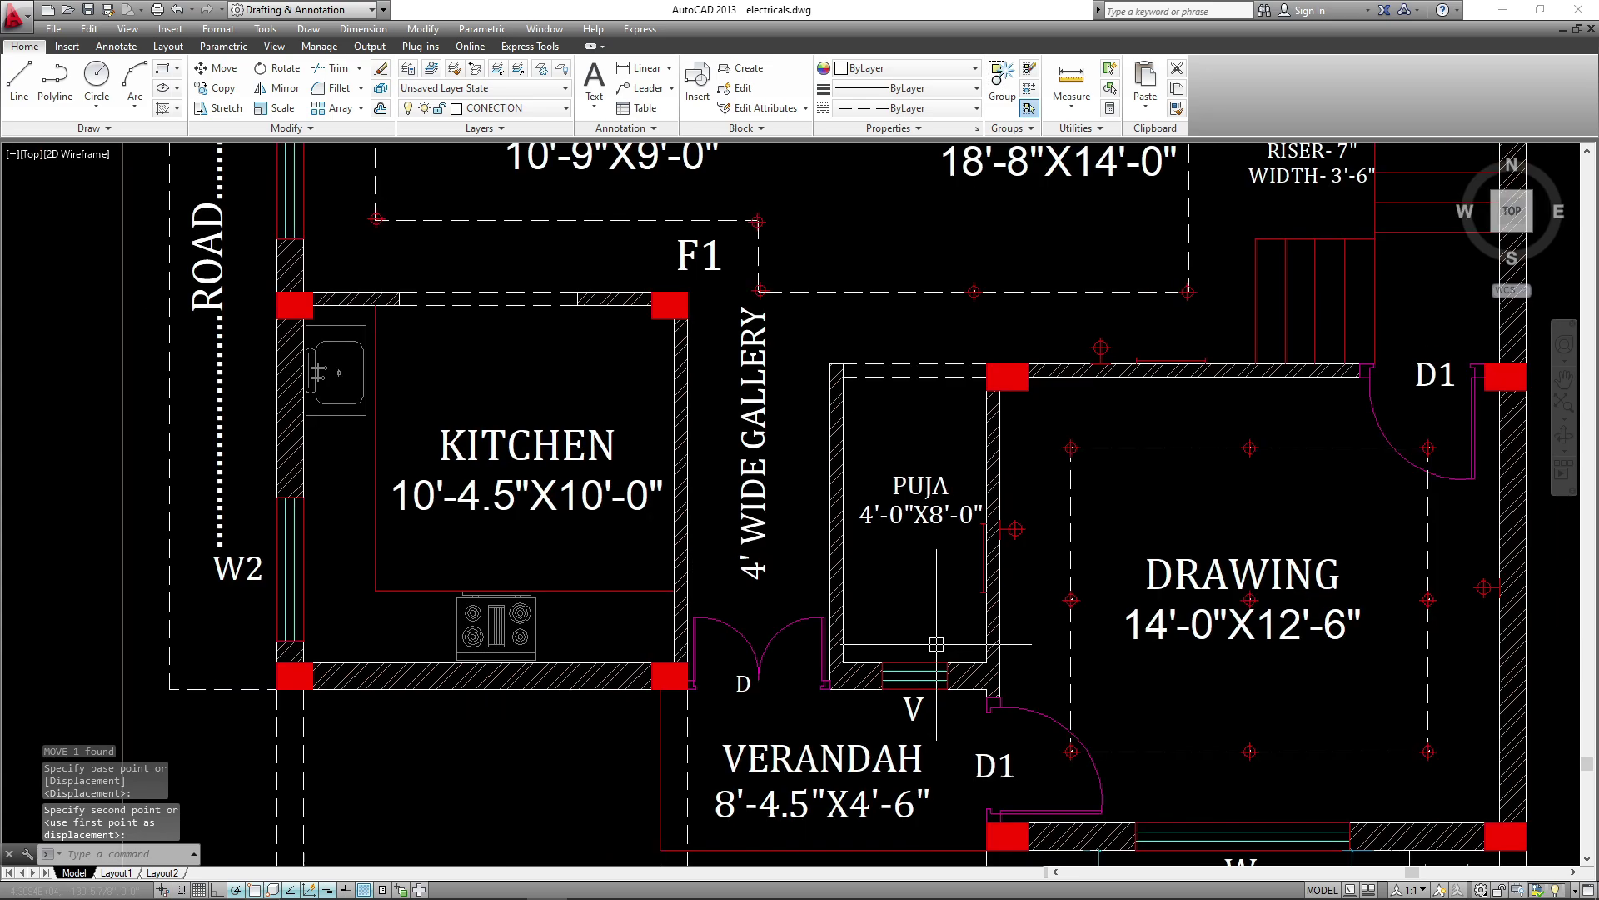
{"action": "left_click", "coordinate": [939, 628]}
{"action": "left_click", "coordinate": [1087, 425]}
{"action": "type", "text": "C"}
{"action": "key", "text": "space"}
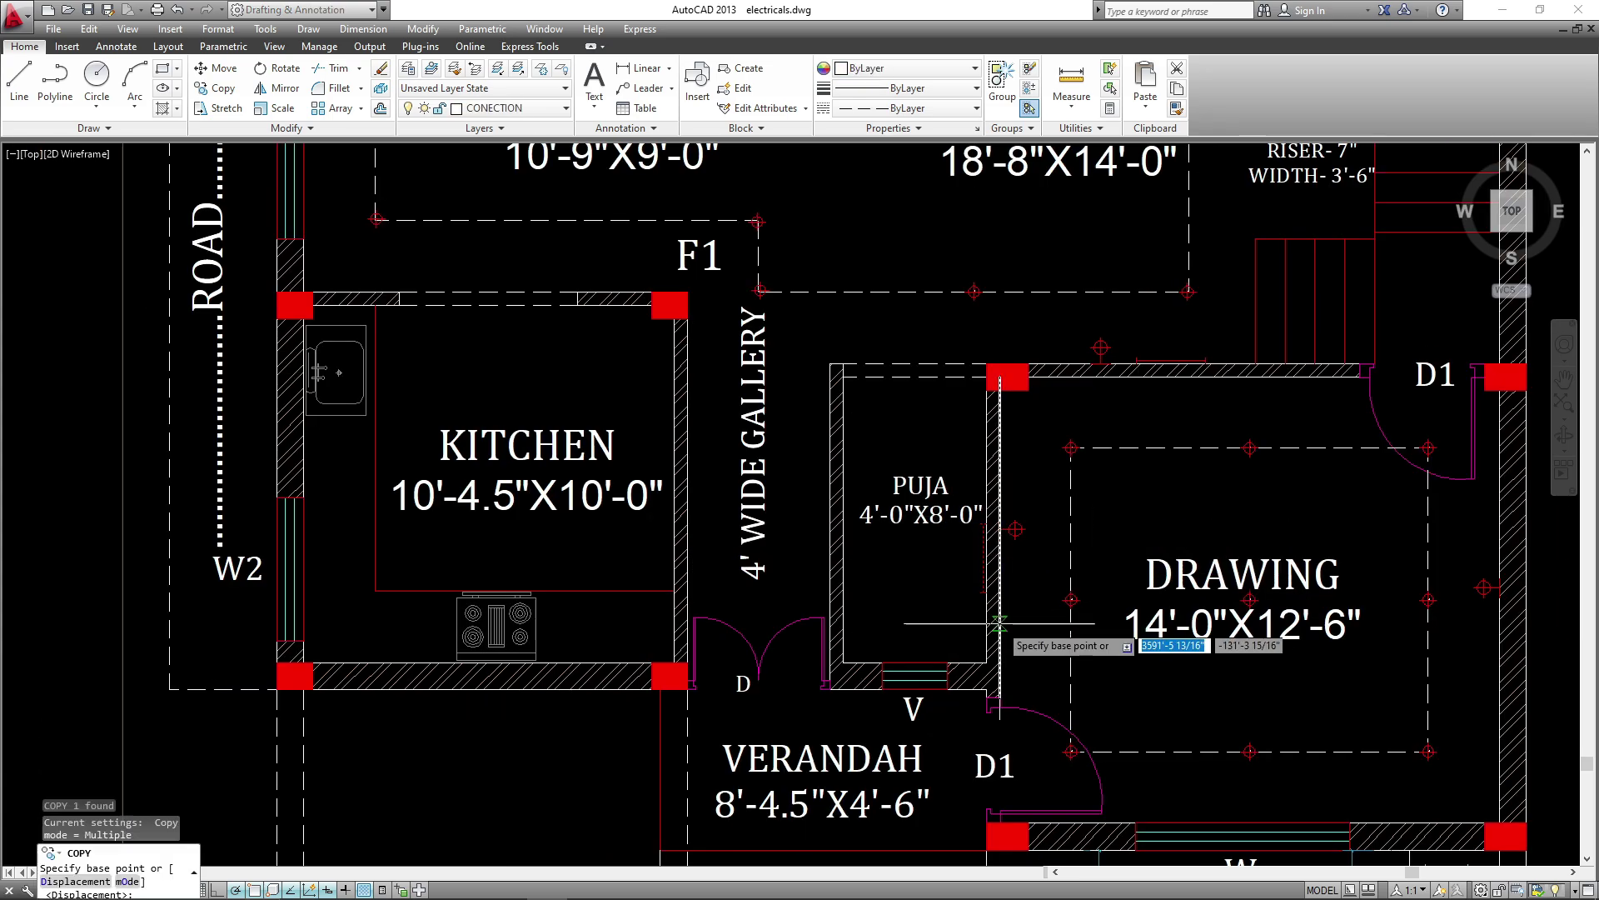
{"action": "left_click", "coordinate": [1000, 583]}
{"action": "scroll", "coordinate": [1186, 431], "scroll_direction": "up", "scroll_amount": 3}
{"action": "left_click", "coordinate": [1168, 443]}
{"action": "key", "text": "Escape"}
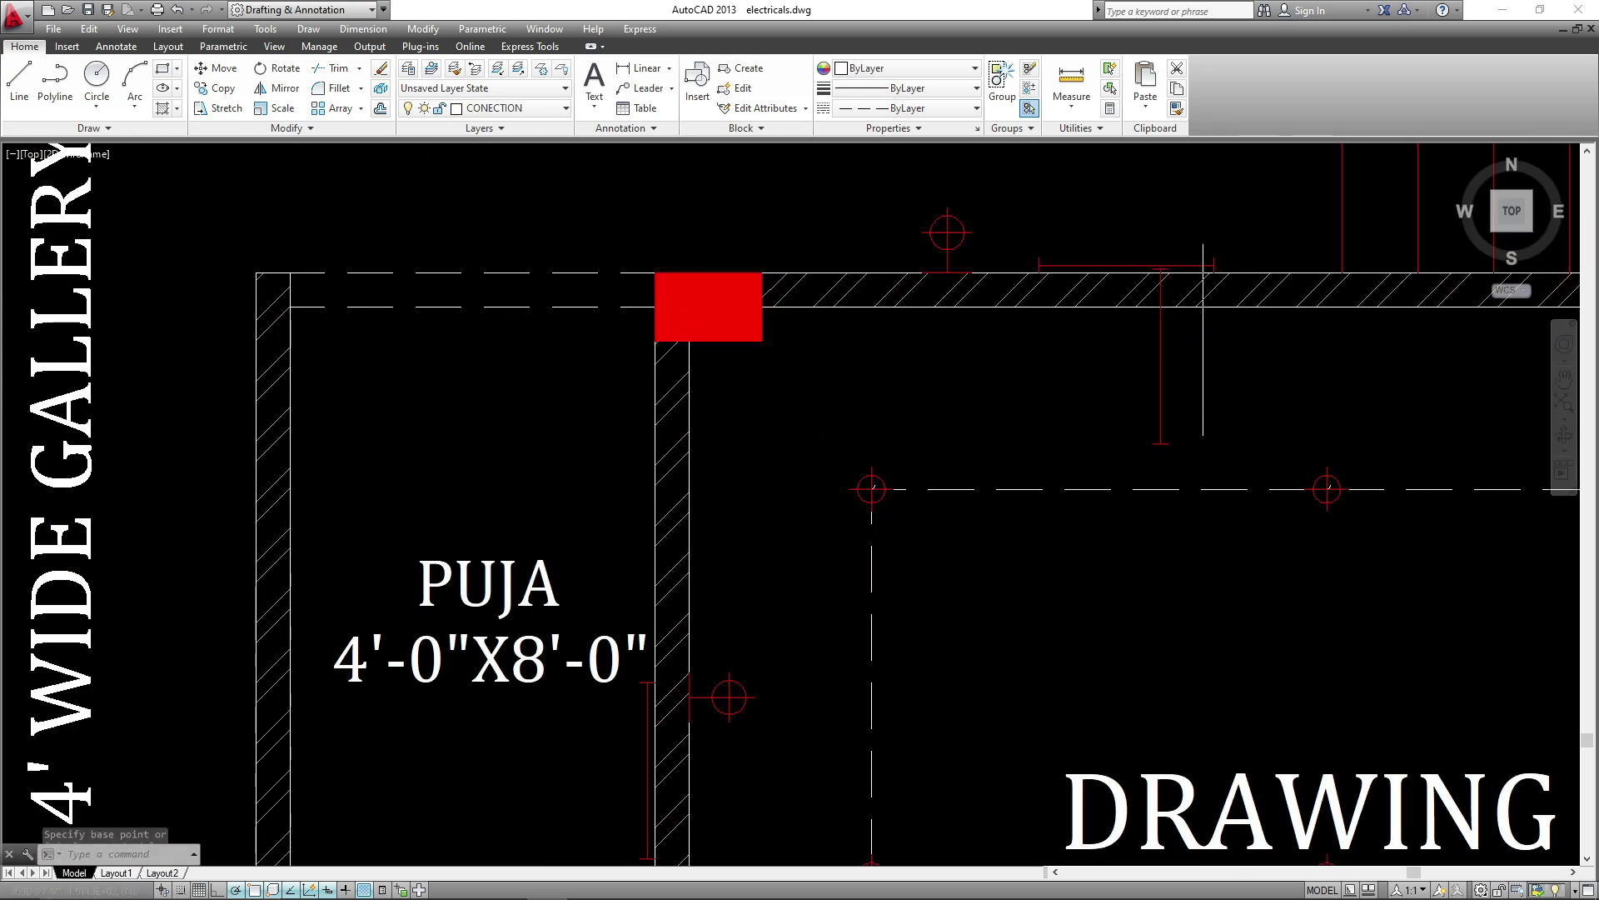
- Rotate the drawing room's TL fixture copy to horizontal
{"action": "left_click", "coordinate": [1102, 384]}
{"action": "type", "text": "RO"}
{"action": "key", "text": "space"}
{"action": "left_click", "coordinate": [1124, 382]}
{"action": "left_click", "coordinate": [1128, 343]}
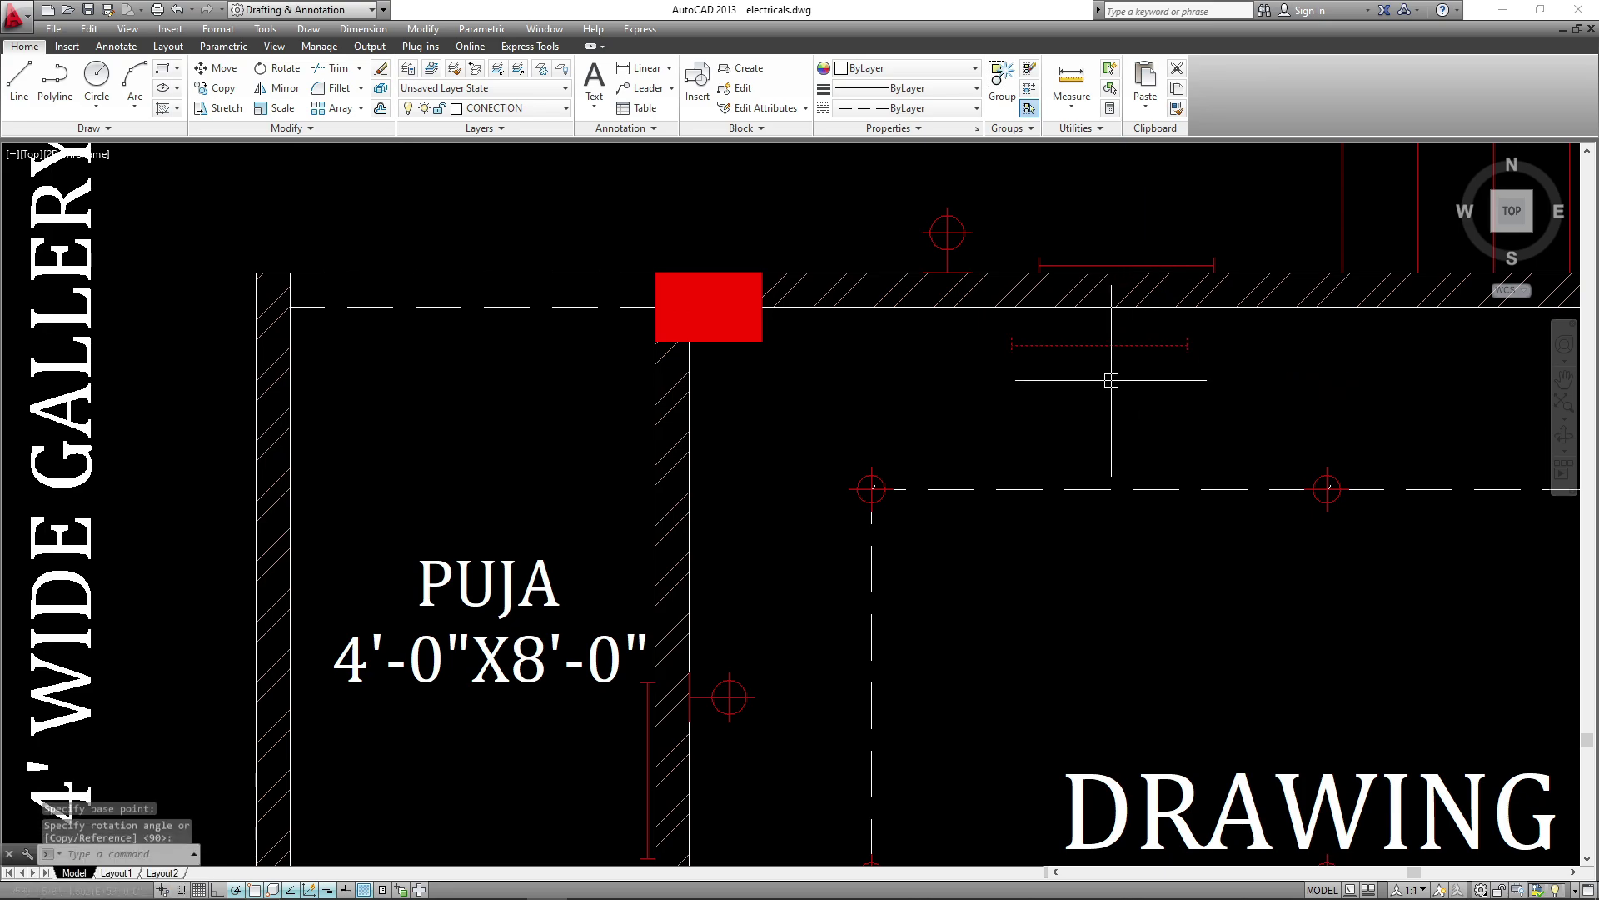
- Move the horizontal TL fixture by its end onto the drawing room's face of its upper wall
{"action": "left_click", "coordinate": [1111, 380]}
{"action": "left_click", "coordinate": [1079, 329]}
{"action": "type", "text": "M"}
{"action": "left_click", "coordinate": [1184, 339]}
{"action": "left_click", "coordinate": [1222, 309]}
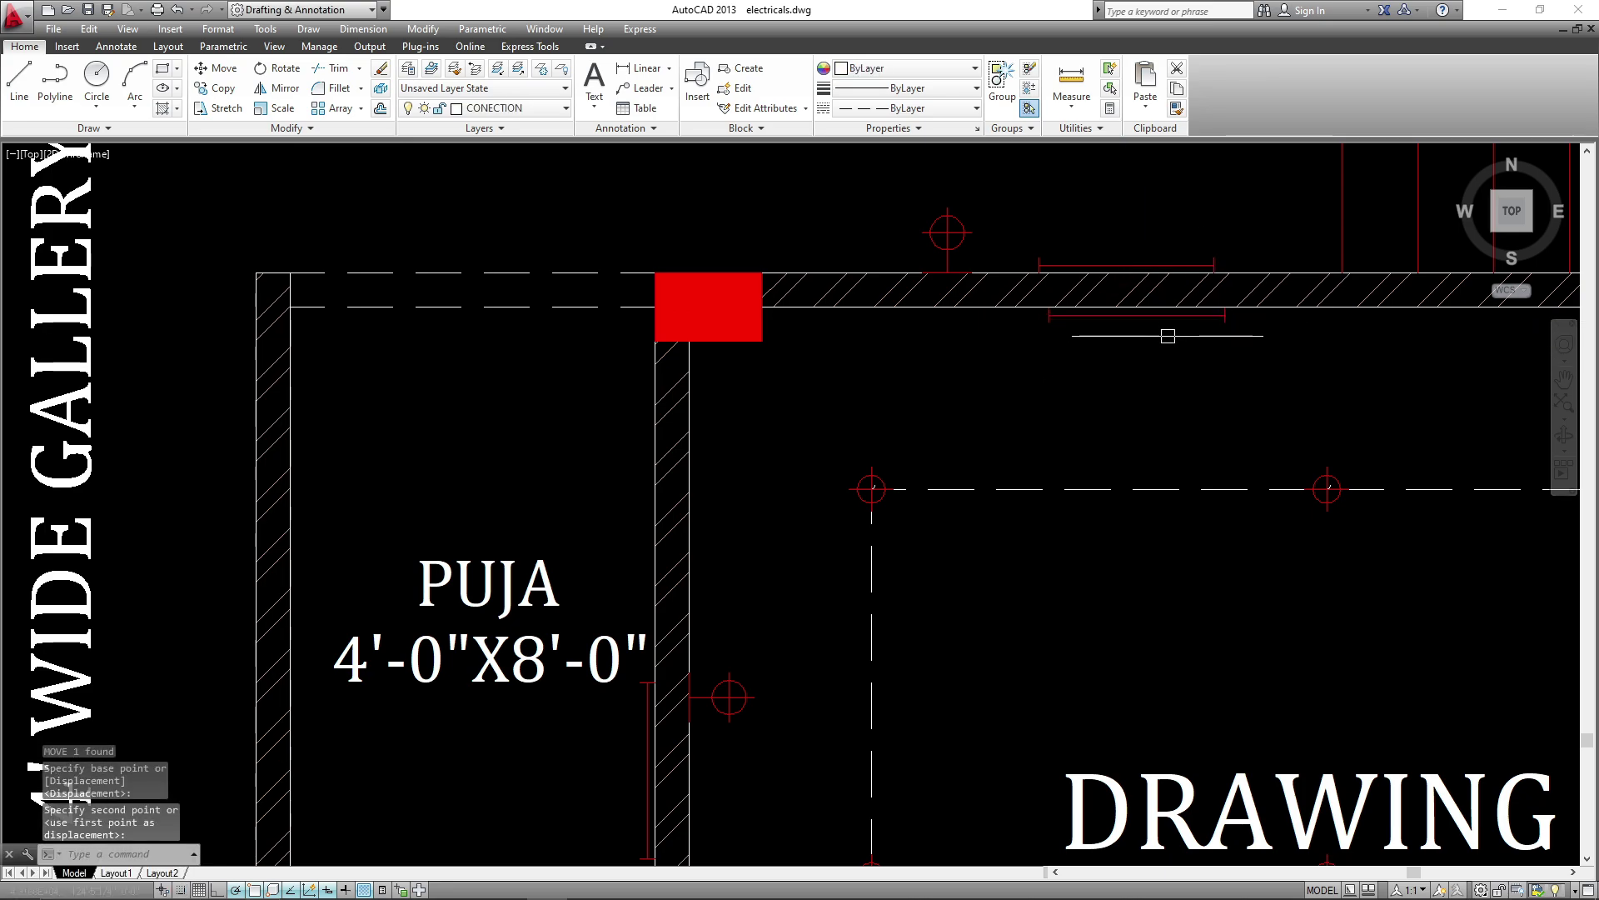
- Copy the drawing room's TL fixture by its end to the 4' wide gallery beside the puja room's wall
{"action": "type", "text": "CO"}
{"action": "key", "text": "space"}
{"action": "left_click", "coordinate": [1224, 311]}
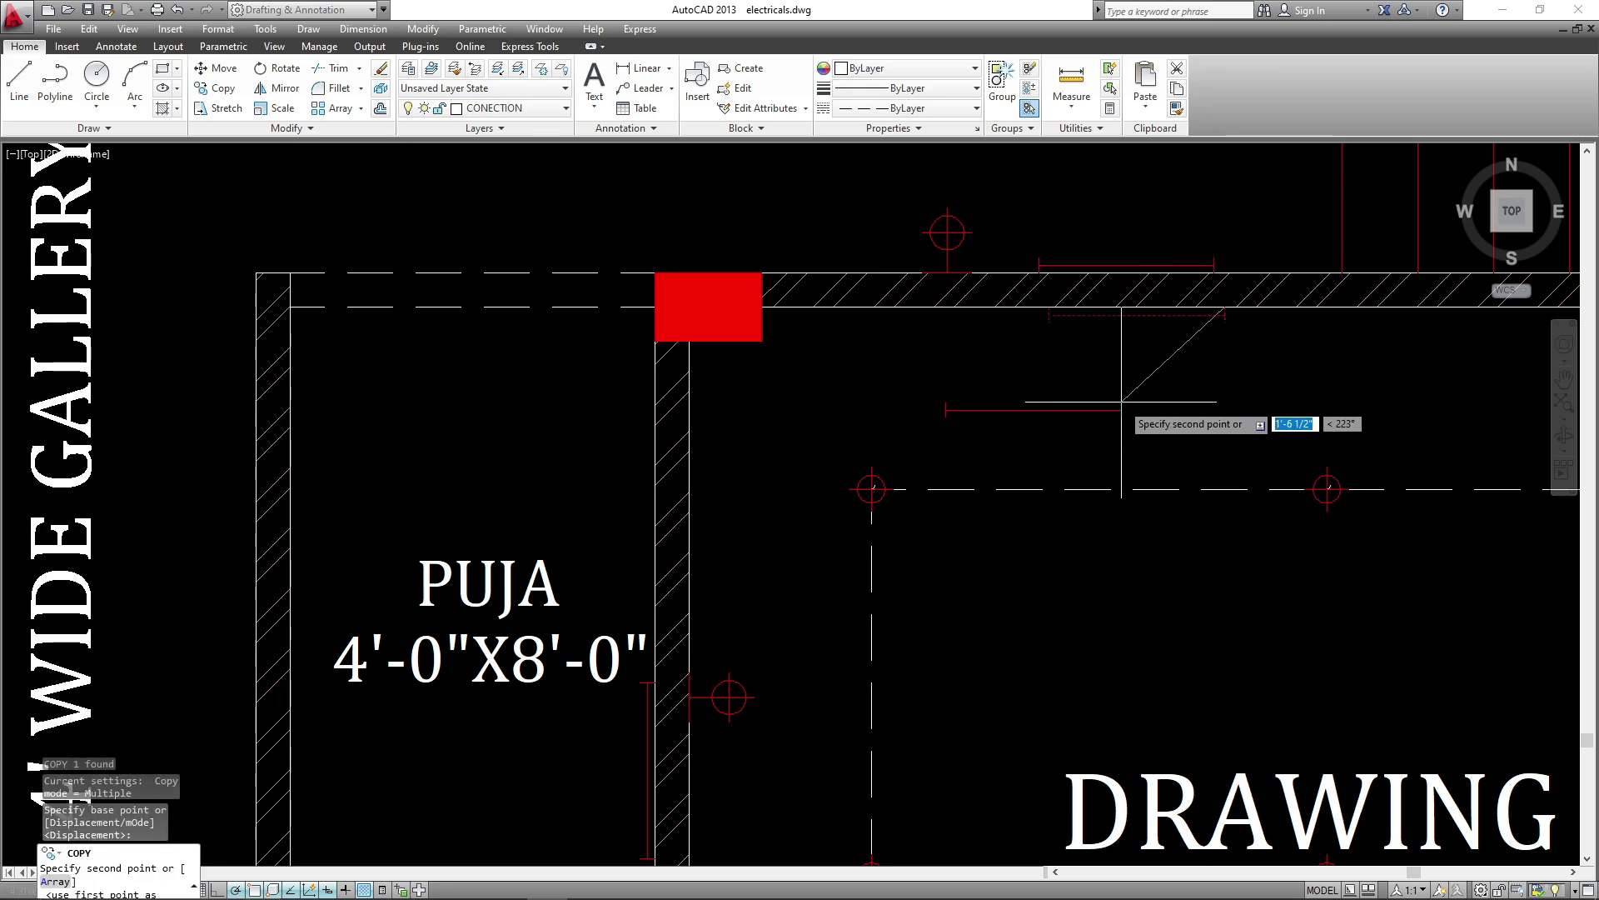
{"action": "scroll", "coordinate": [1125, 391], "scroll_direction": "down", "scroll_amount": 10}
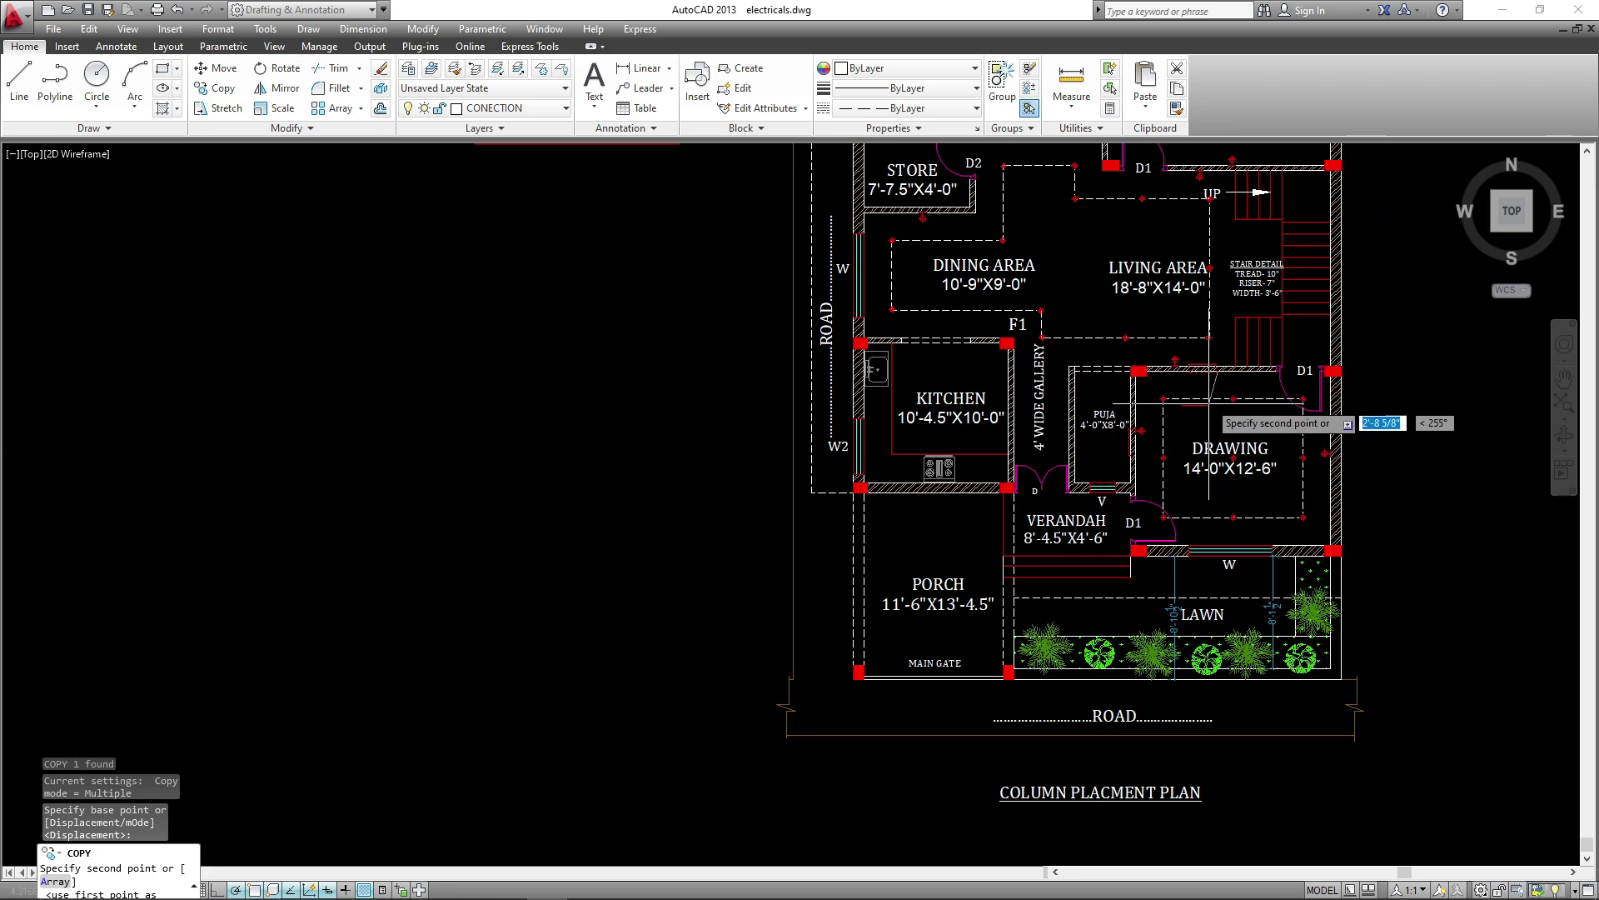
{"action": "scroll", "coordinate": [1041, 400], "scroll_direction": "up", "scroll_amount": 4}
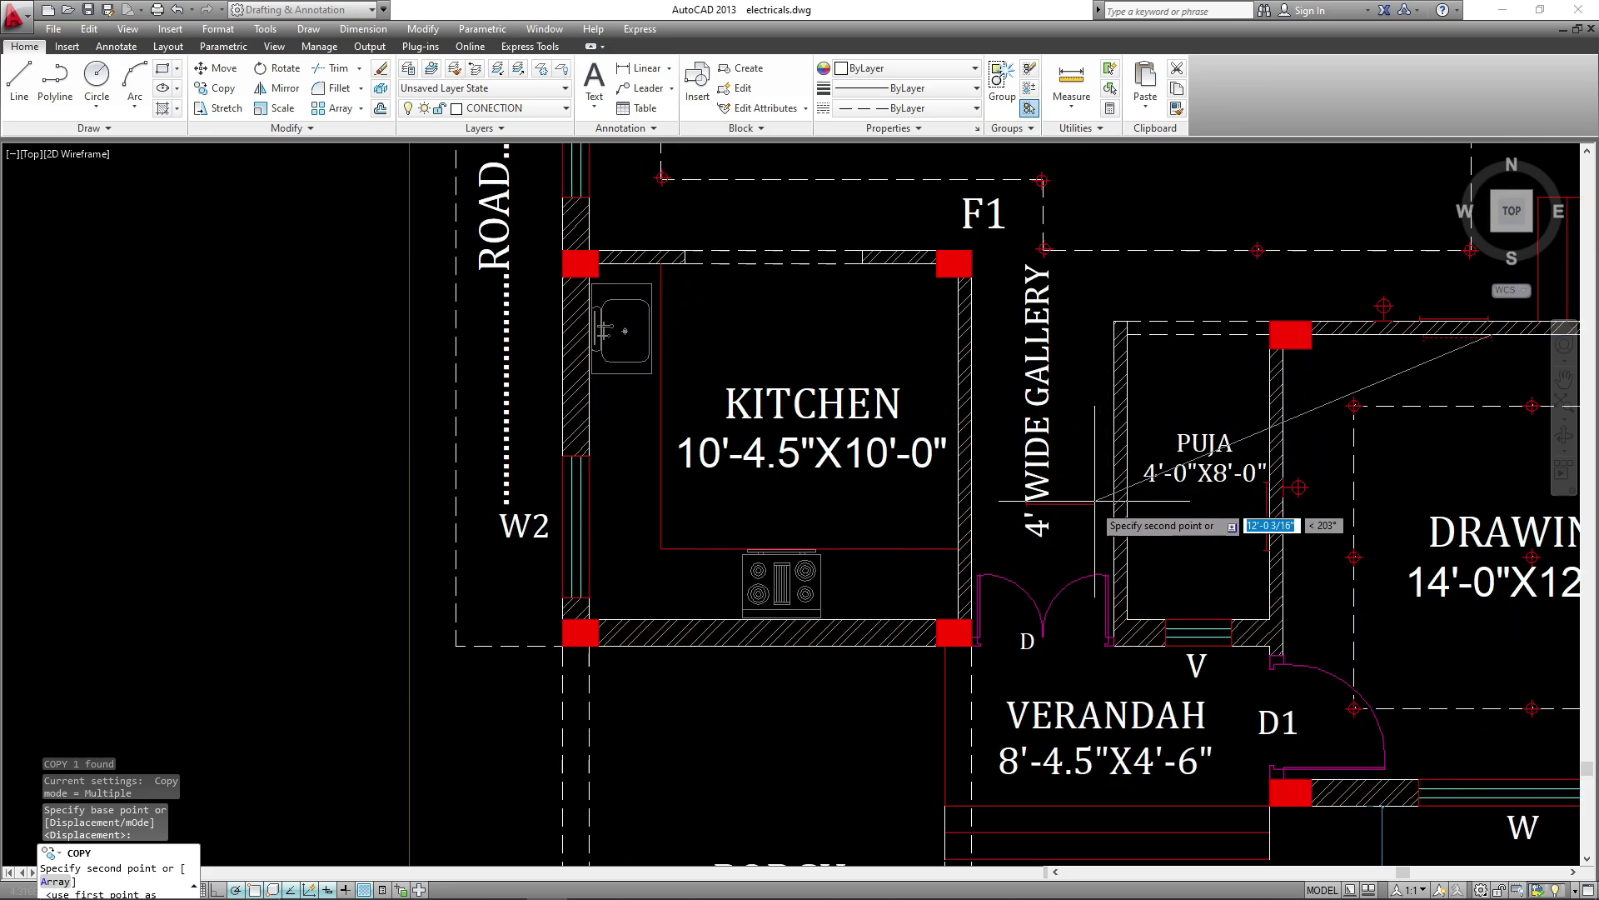
{"action": "middle_click_drag", "start_coordinate": [1095, 500], "coordinate": [1083, 487]}
{"action": "left_click", "coordinate": [1102, 431]}
{"action": "key", "text": "Return"}
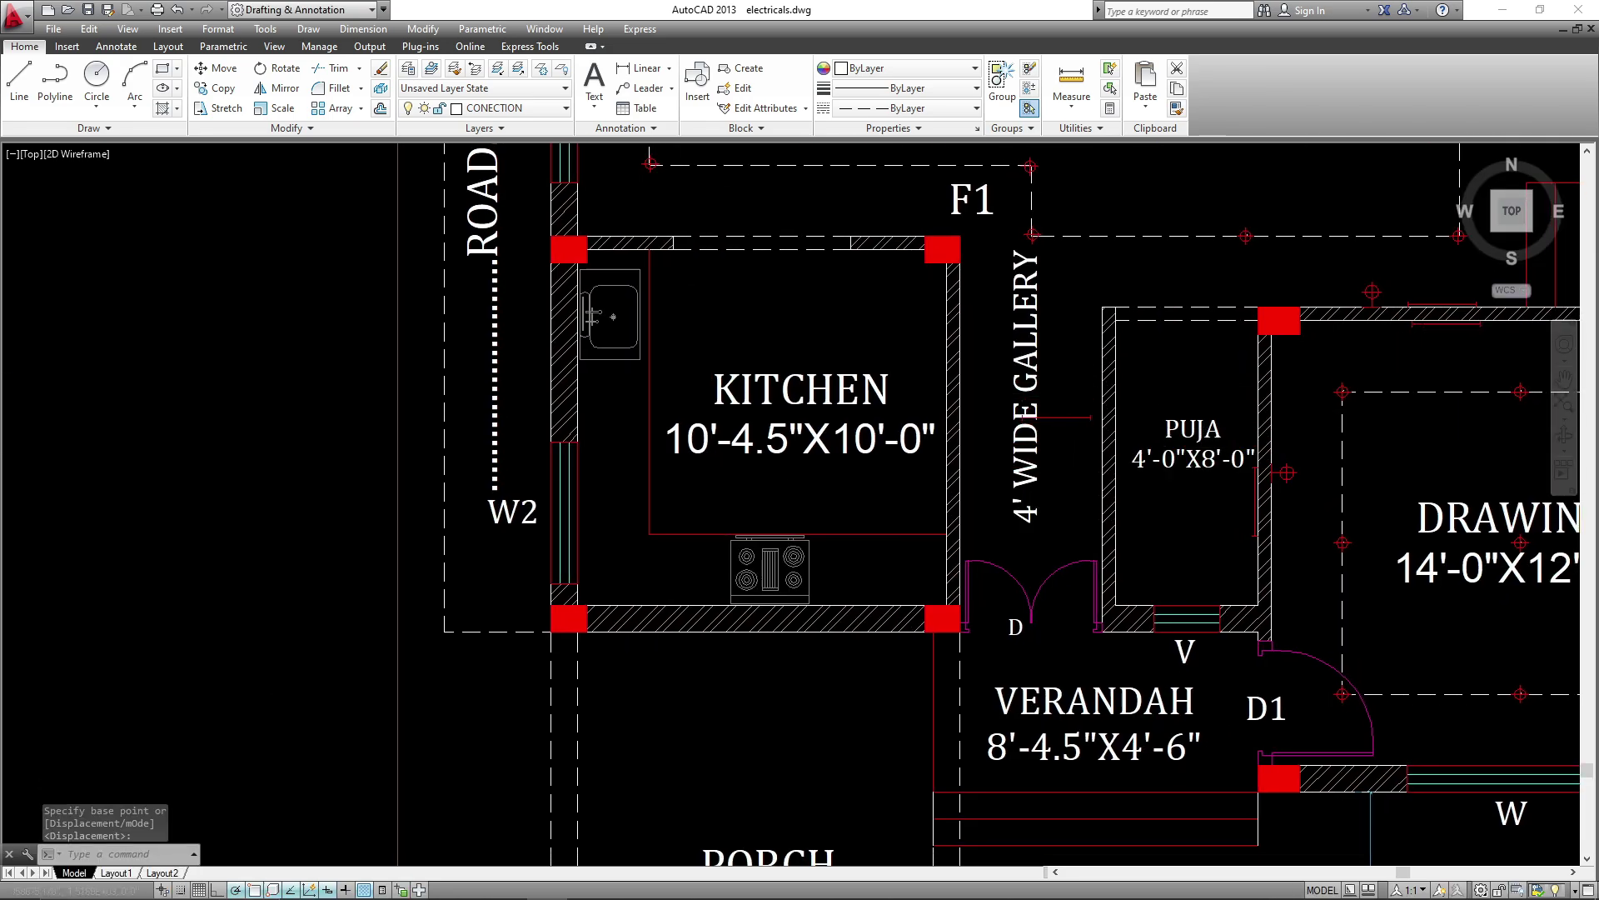
- Rotate the 4' wide gallery's TL fixture copy to vertical
{"action": "left_click", "coordinate": [1076, 447]}
{"action": "key", "text": "Return"}
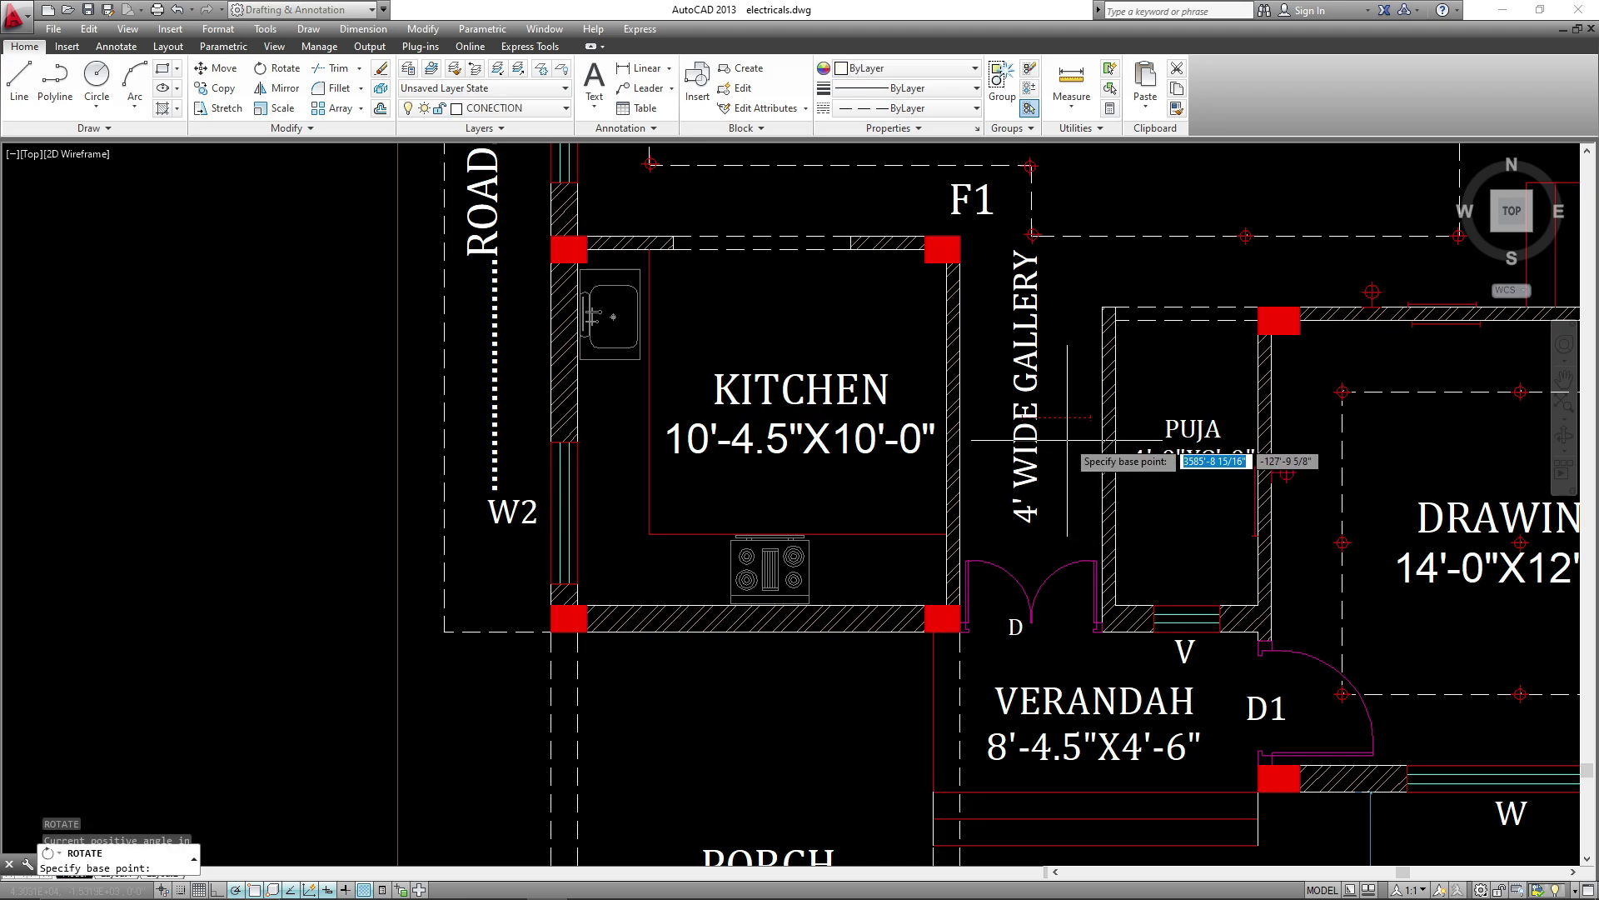
{"action": "left_click", "coordinate": [1066, 444]}
{"action": "key", "text": "Return"}
- Move the vertical TL fixture onto the gallery face of the puja room's wall
{"action": "left_click", "coordinate": [1059, 503]}
{"action": "left_click", "coordinate": [1115, 369]}
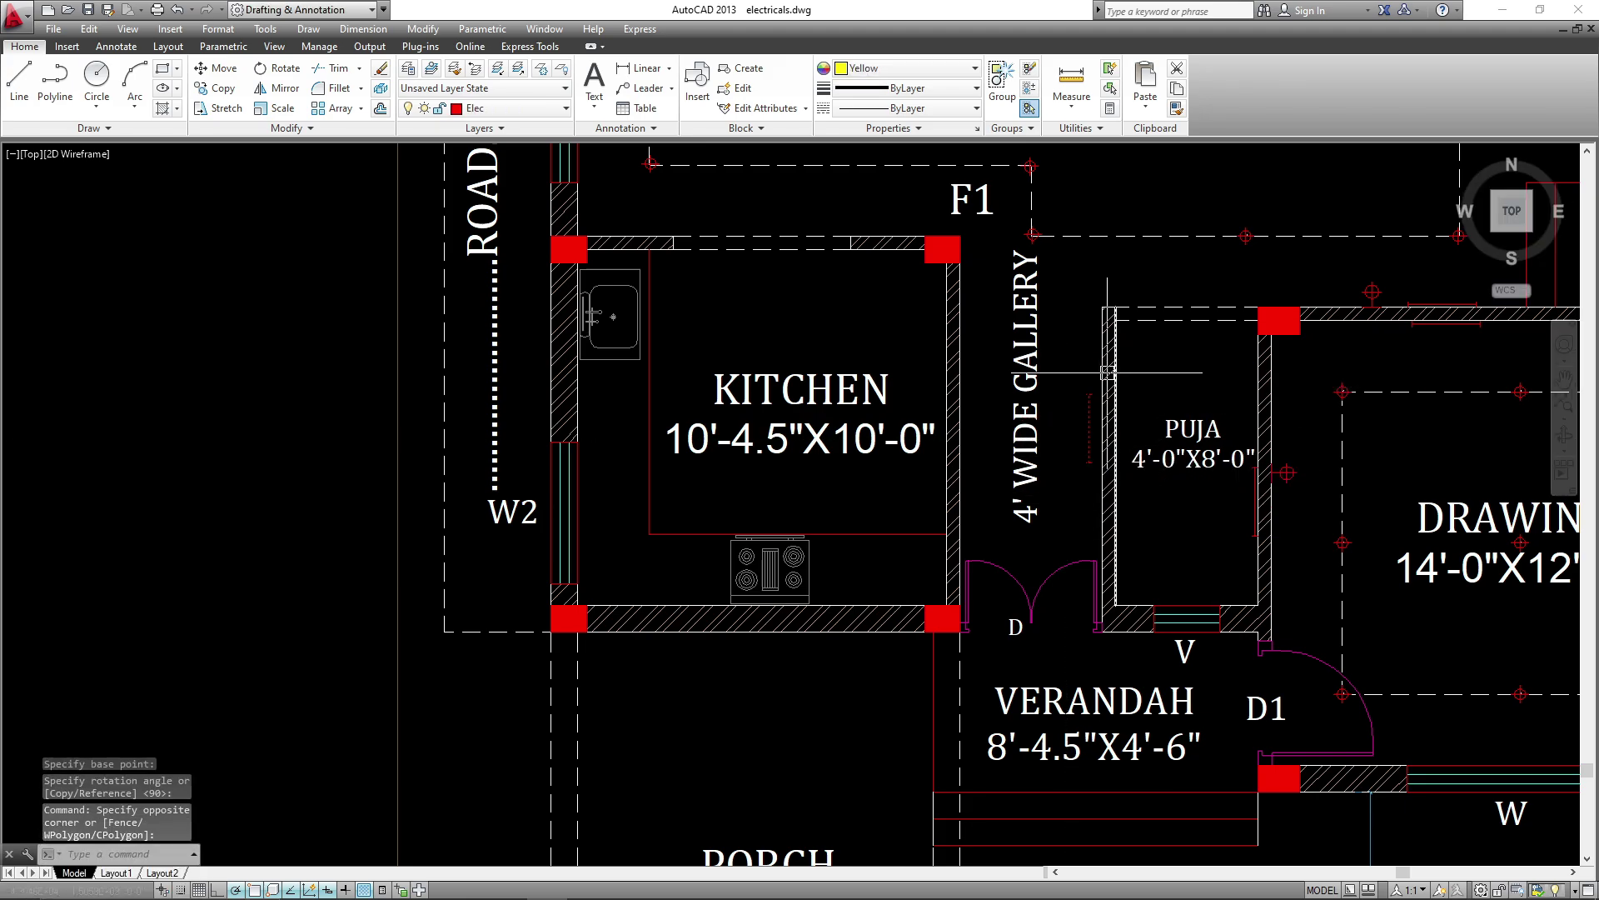
{"action": "type", "text": "m"}
{"action": "key", "text": "Return"}
{"action": "scroll", "coordinate": [1080, 411], "scroll_direction": "up", "scroll_amount": 2}
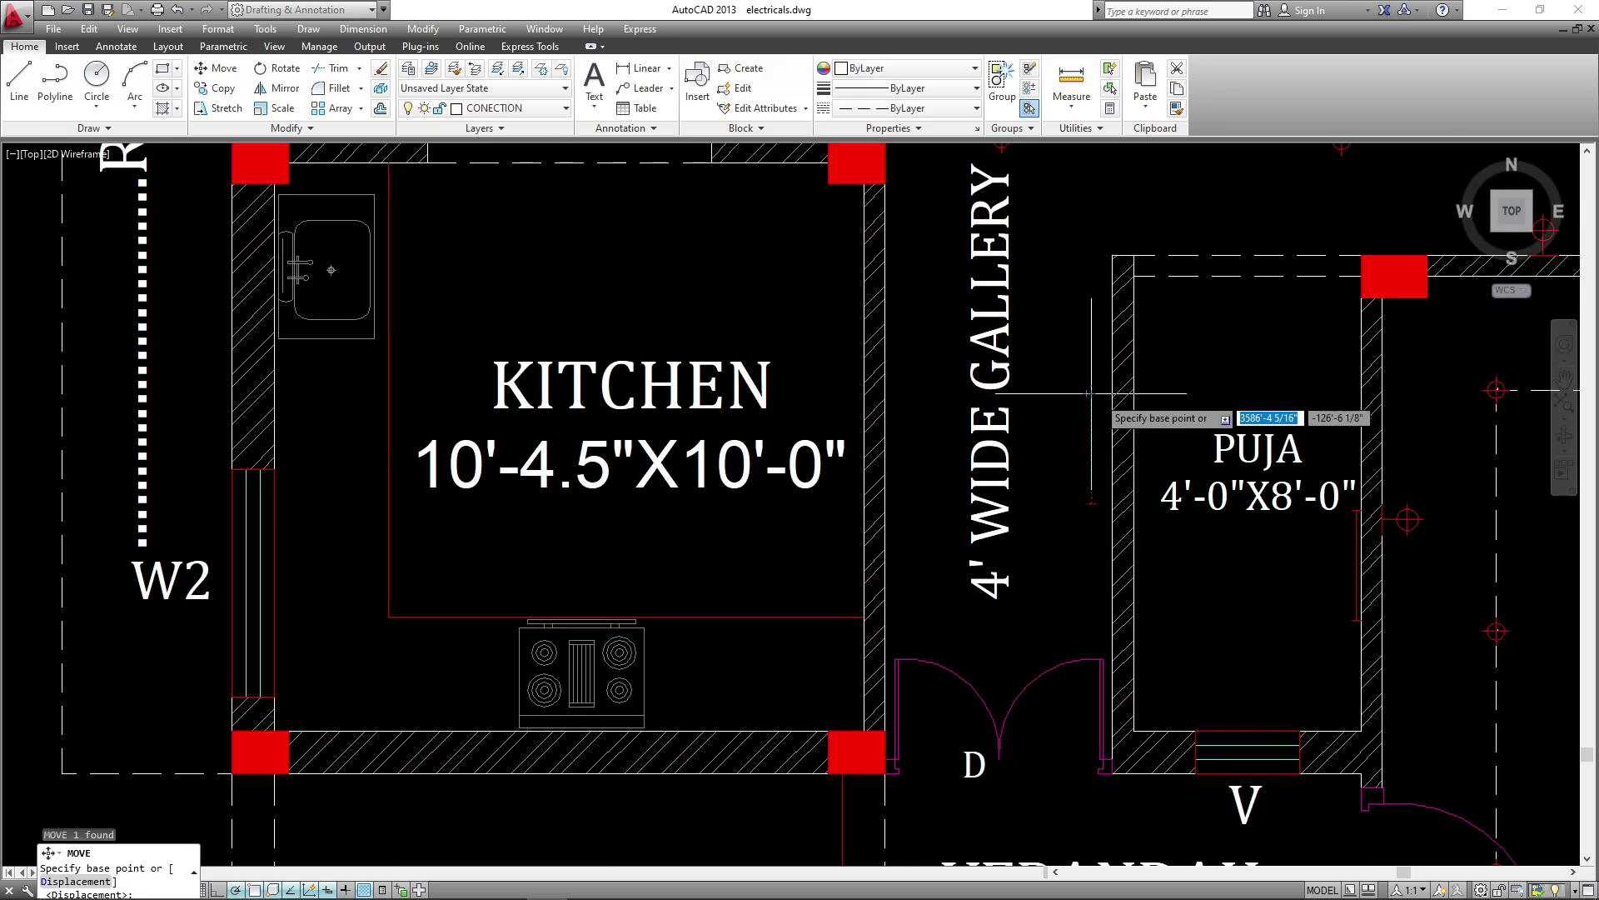
{"action": "left_click", "coordinate": [1098, 391]}
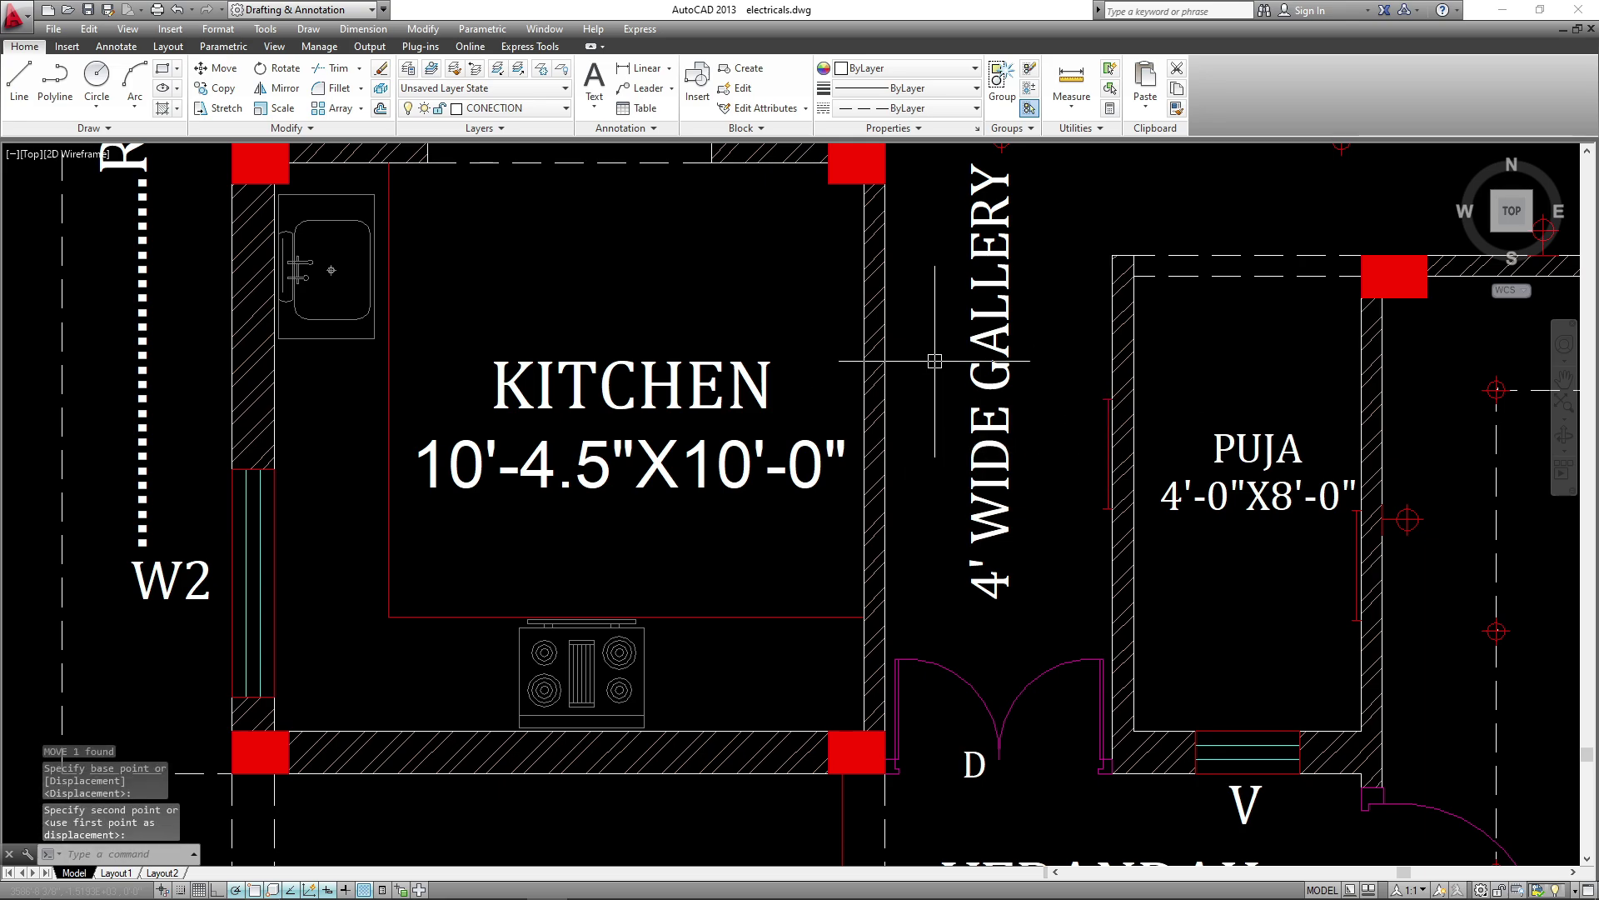
- Check the fixture positions across the kitchen, gallery, puja, drawing, verandah and porch areas
{"action": "scroll", "coordinate": [958, 351], "scroll_direction": "down", "scroll_amount": 3}
{"action": "left_click", "coordinate": [947, 518]}
{"action": "middle_click_drag", "start_coordinate": [1192, 619], "coordinate": [1143, 589]}
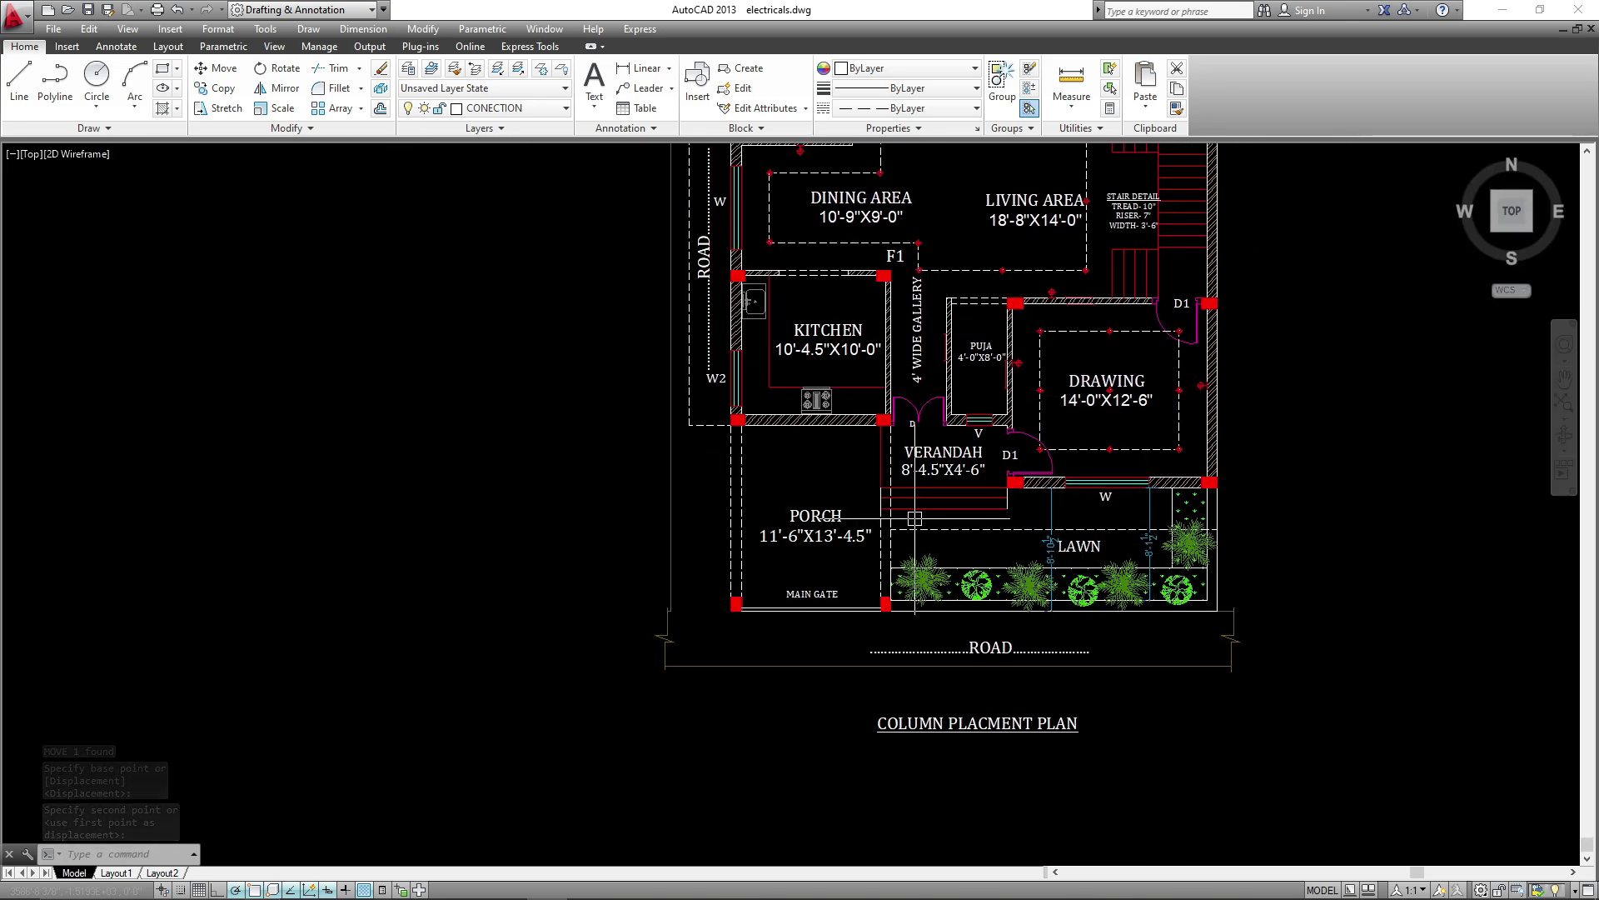
{"action": "middle_click_drag", "start_coordinate": [915, 518], "coordinate": [863, 546]}
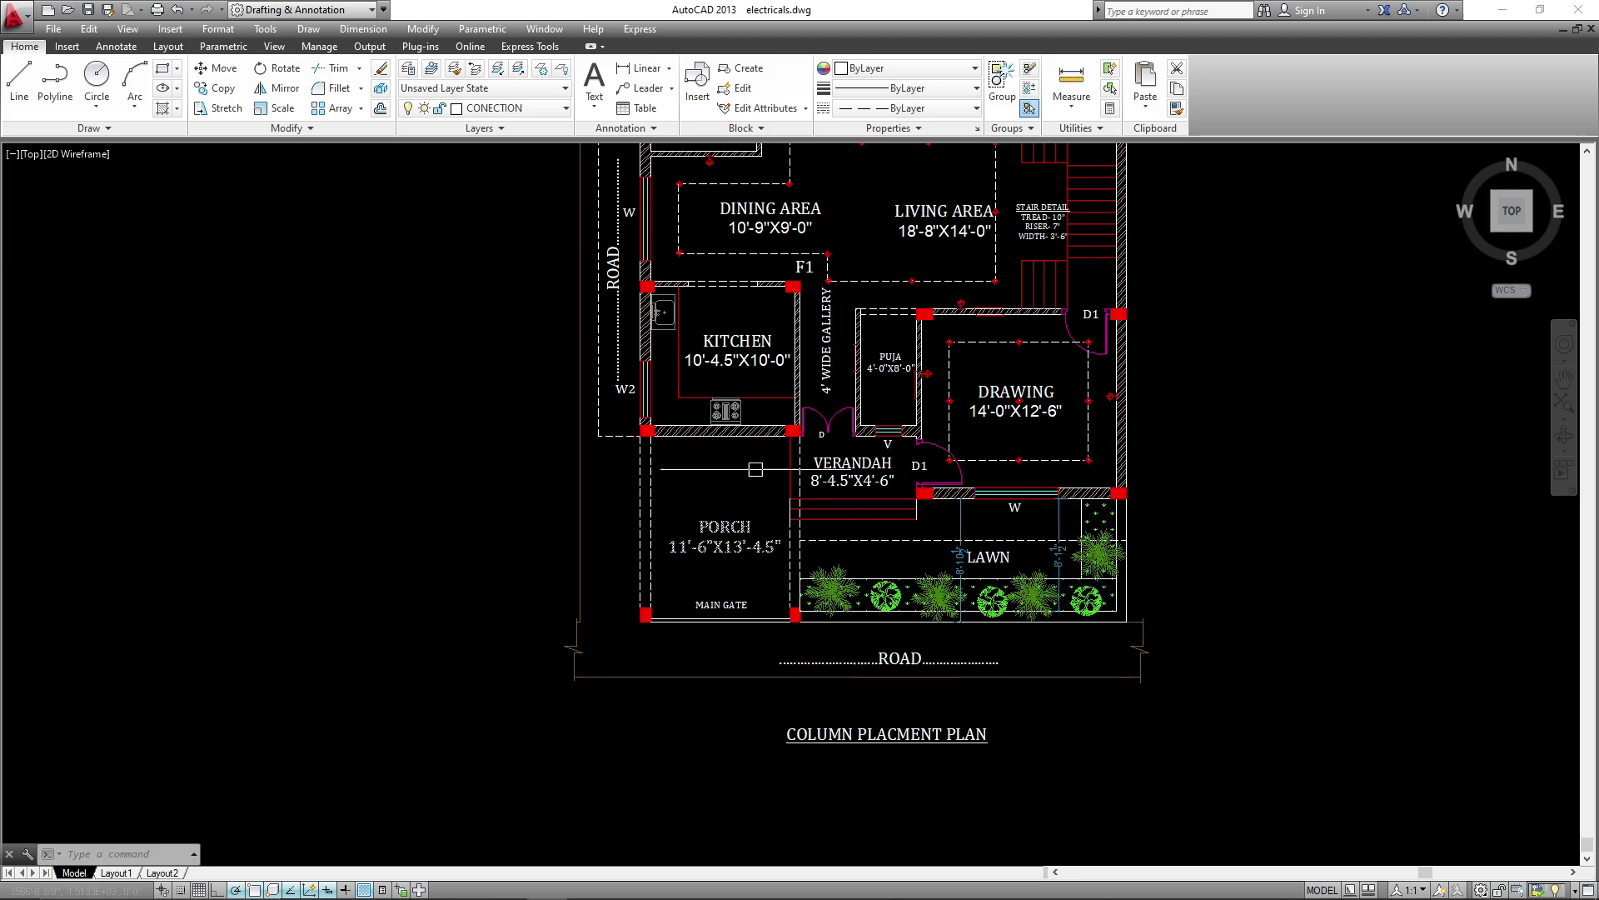
{"action": "middle_click_drag", "start_coordinate": [748, 512], "coordinate": [757, 573]}
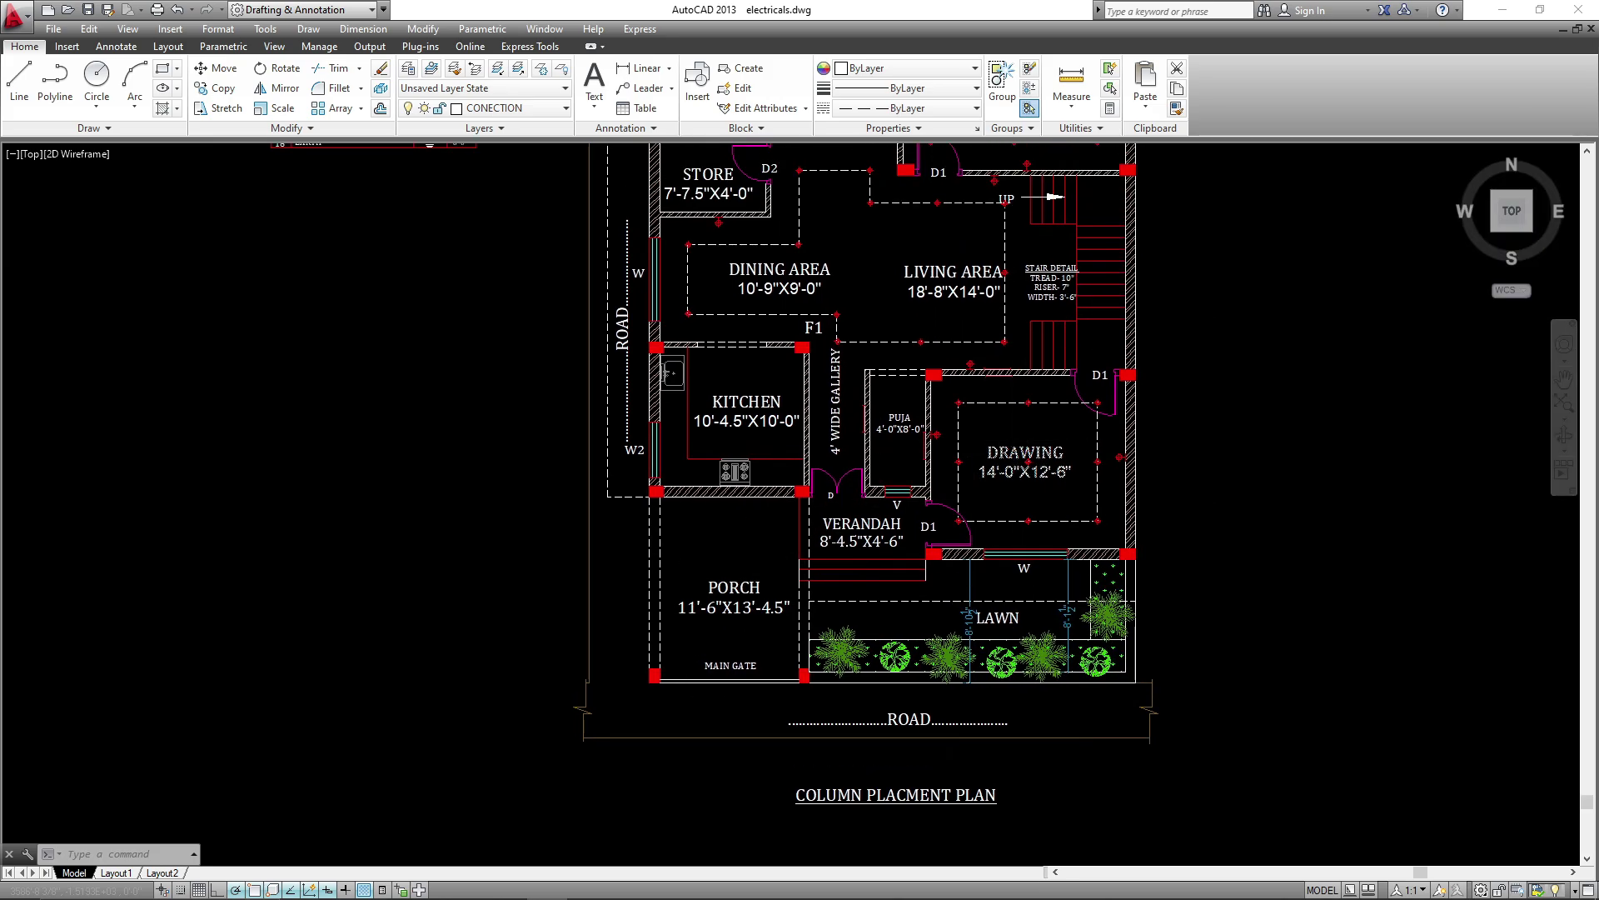
{"action": "scroll", "coordinate": [1033, 450], "scroll_direction": "up", "scroll_amount": 6}
{"action": "scroll", "coordinate": [724, 531], "scroll_direction": "down", "scroll_amount": 4}
{"action": "middle_click_drag", "start_coordinate": [793, 673], "coordinate": [875, 608]}
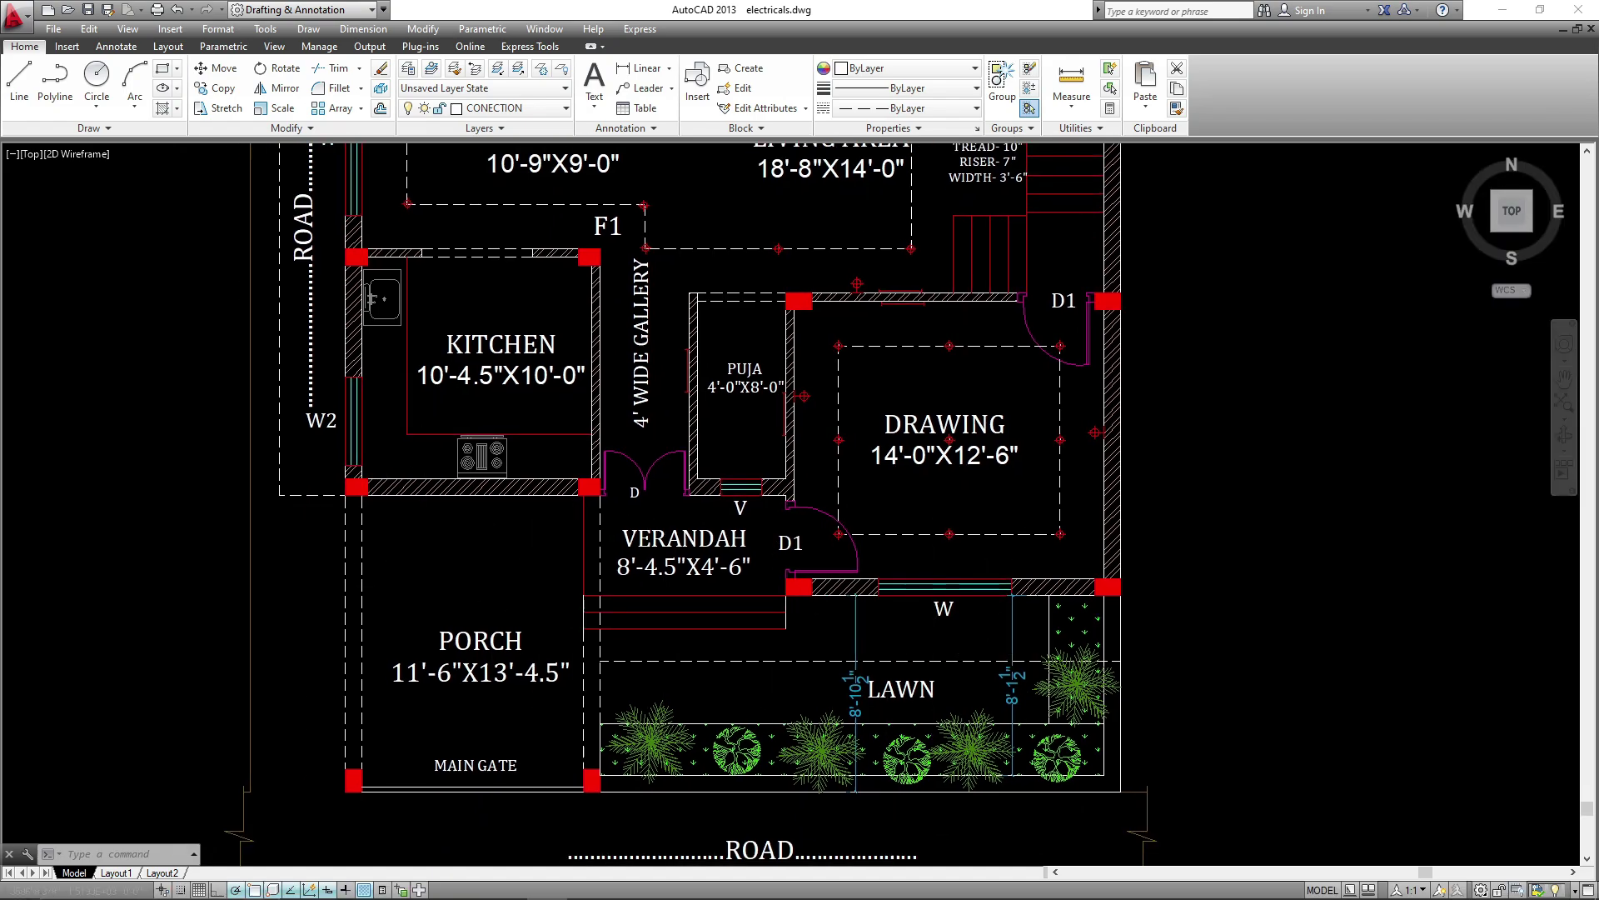
{"action": "middle_click_drag", "start_coordinate": [737, 595], "coordinate": [737, 634]}
{"action": "middle_click_drag", "start_coordinate": [963, 489], "coordinate": [1083, 670]}
- Copy the gallery's vertical TL fixture to the kitchen opening below the dining area
{"action": "type", "text": "co"}
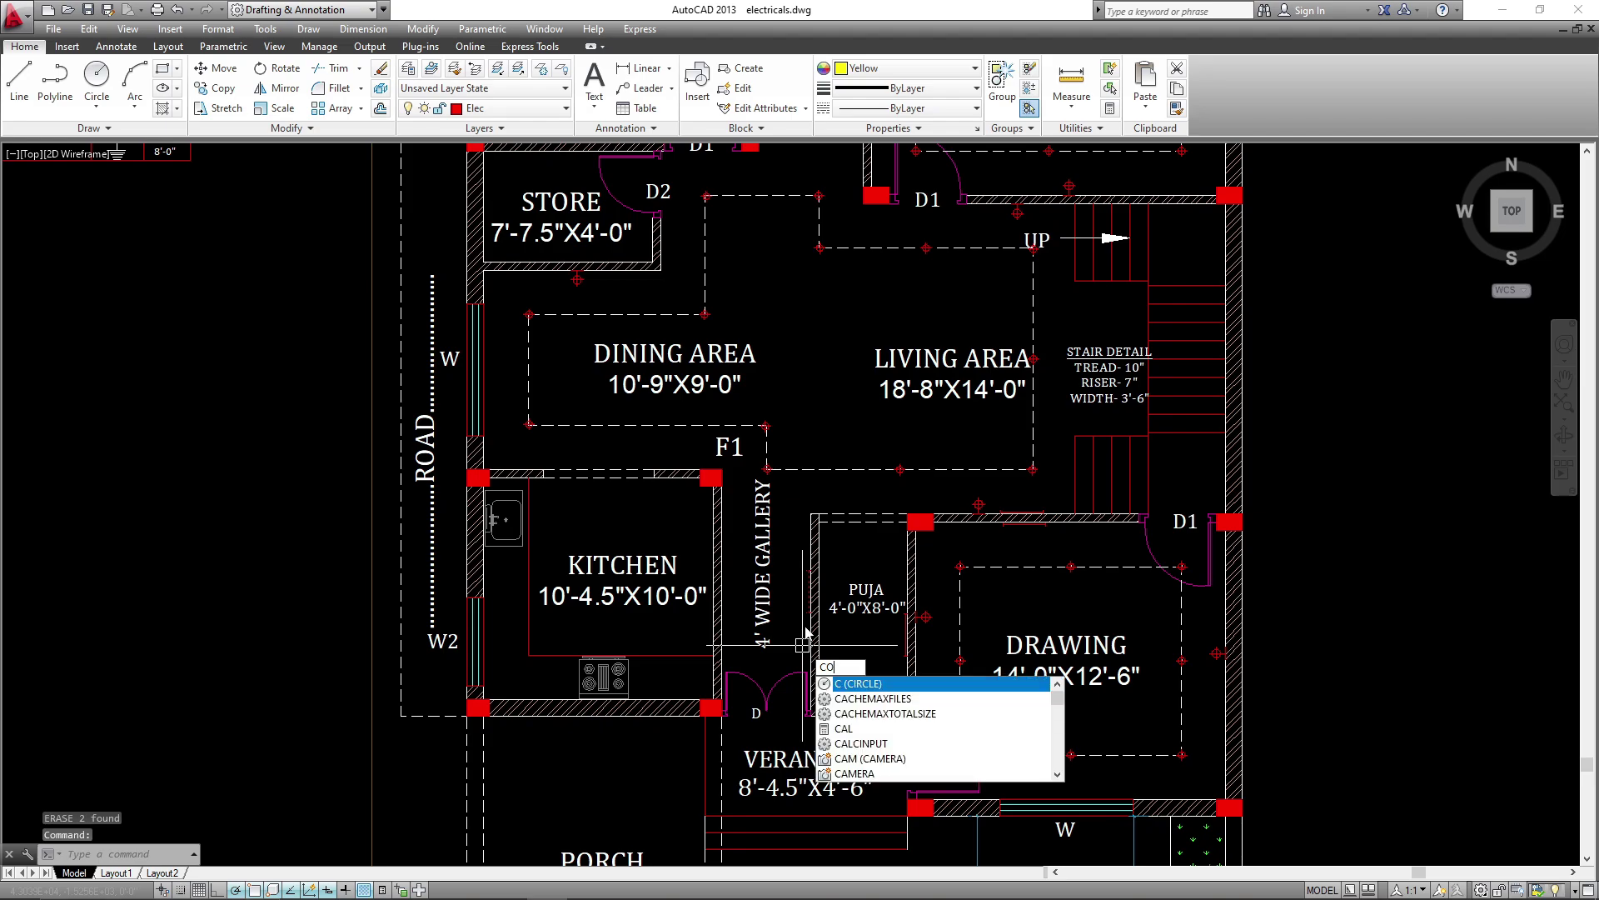
{"action": "key", "text": "Return"}
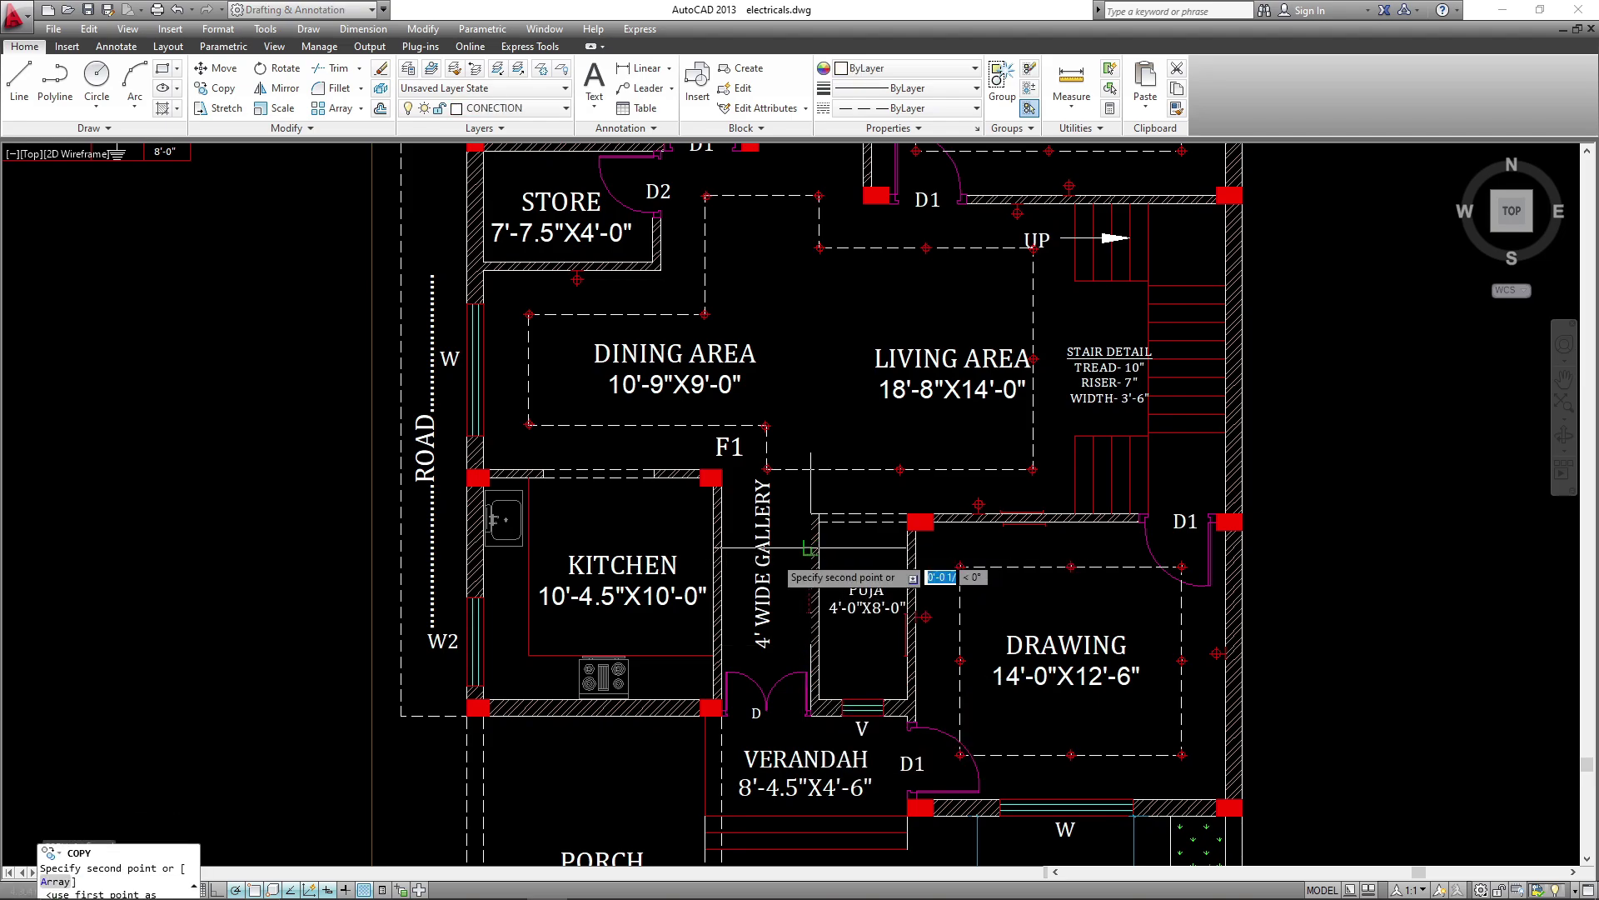
{"action": "left_click", "coordinate": [810, 548]}
{"action": "scroll", "coordinate": [818, 632], "scroll_direction": "down", "scroll_amount": 3}
{"action": "scroll", "coordinate": [706, 507], "scroll_direction": "up", "scroll_amount": 3}
{"action": "scroll", "coordinate": [705, 506], "scroll_direction": "up", "scroll_amount": 2}
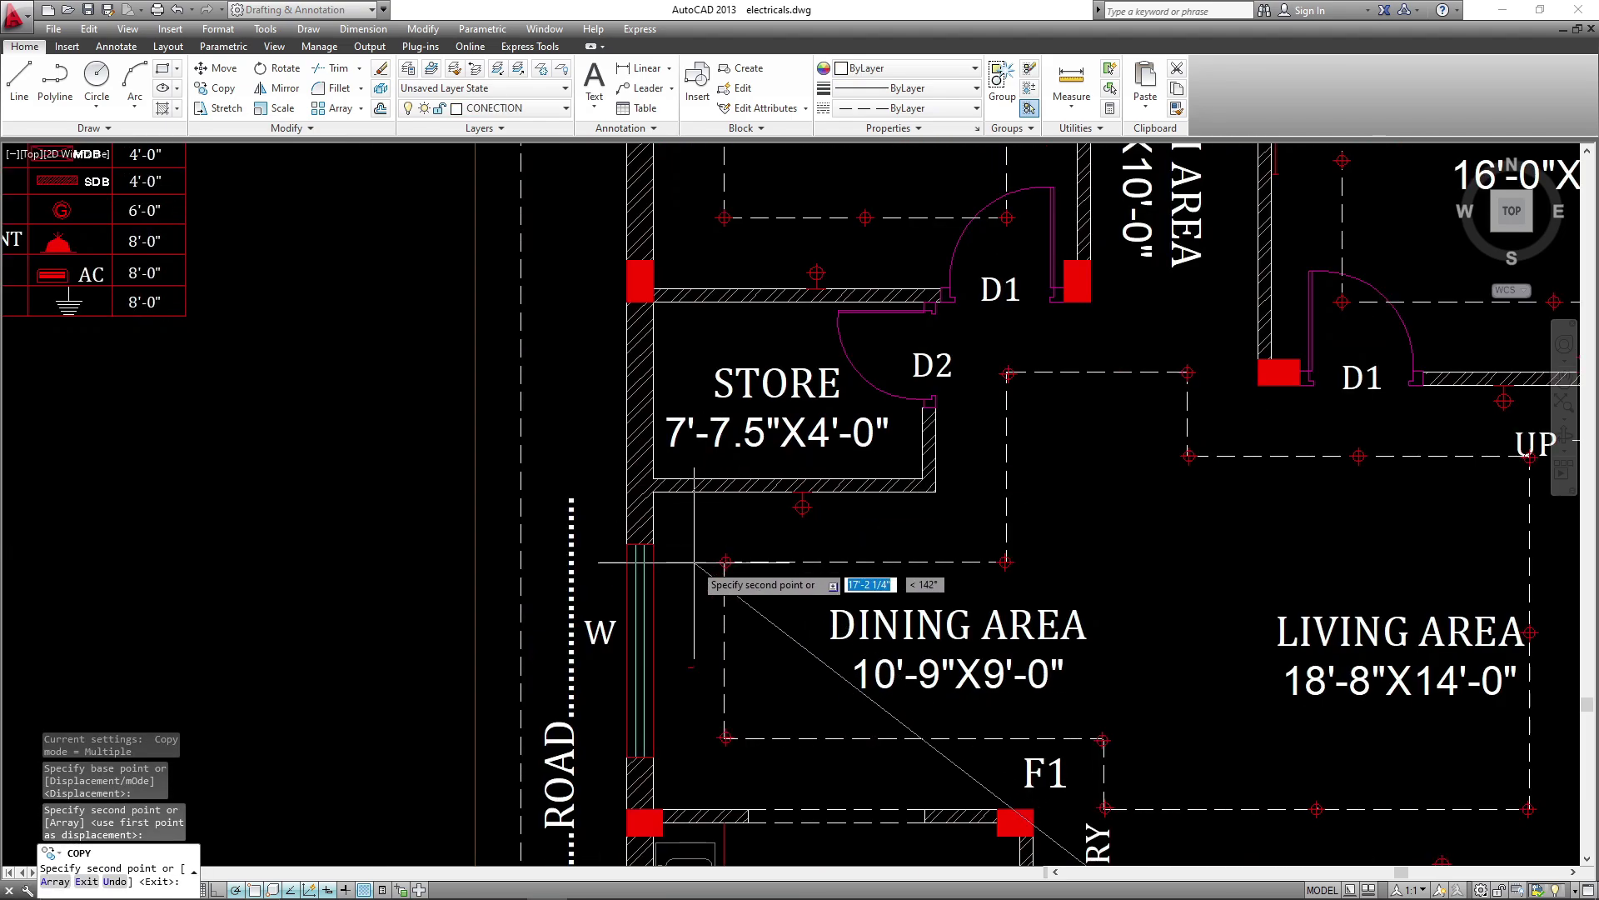
{"action": "scroll", "coordinate": [744, 512], "scroll_direction": "down", "scroll_amount": 2}
{"action": "scroll", "coordinate": [829, 614], "scroll_direction": "up", "scroll_amount": 4}
{"action": "key", "text": "Escape"}
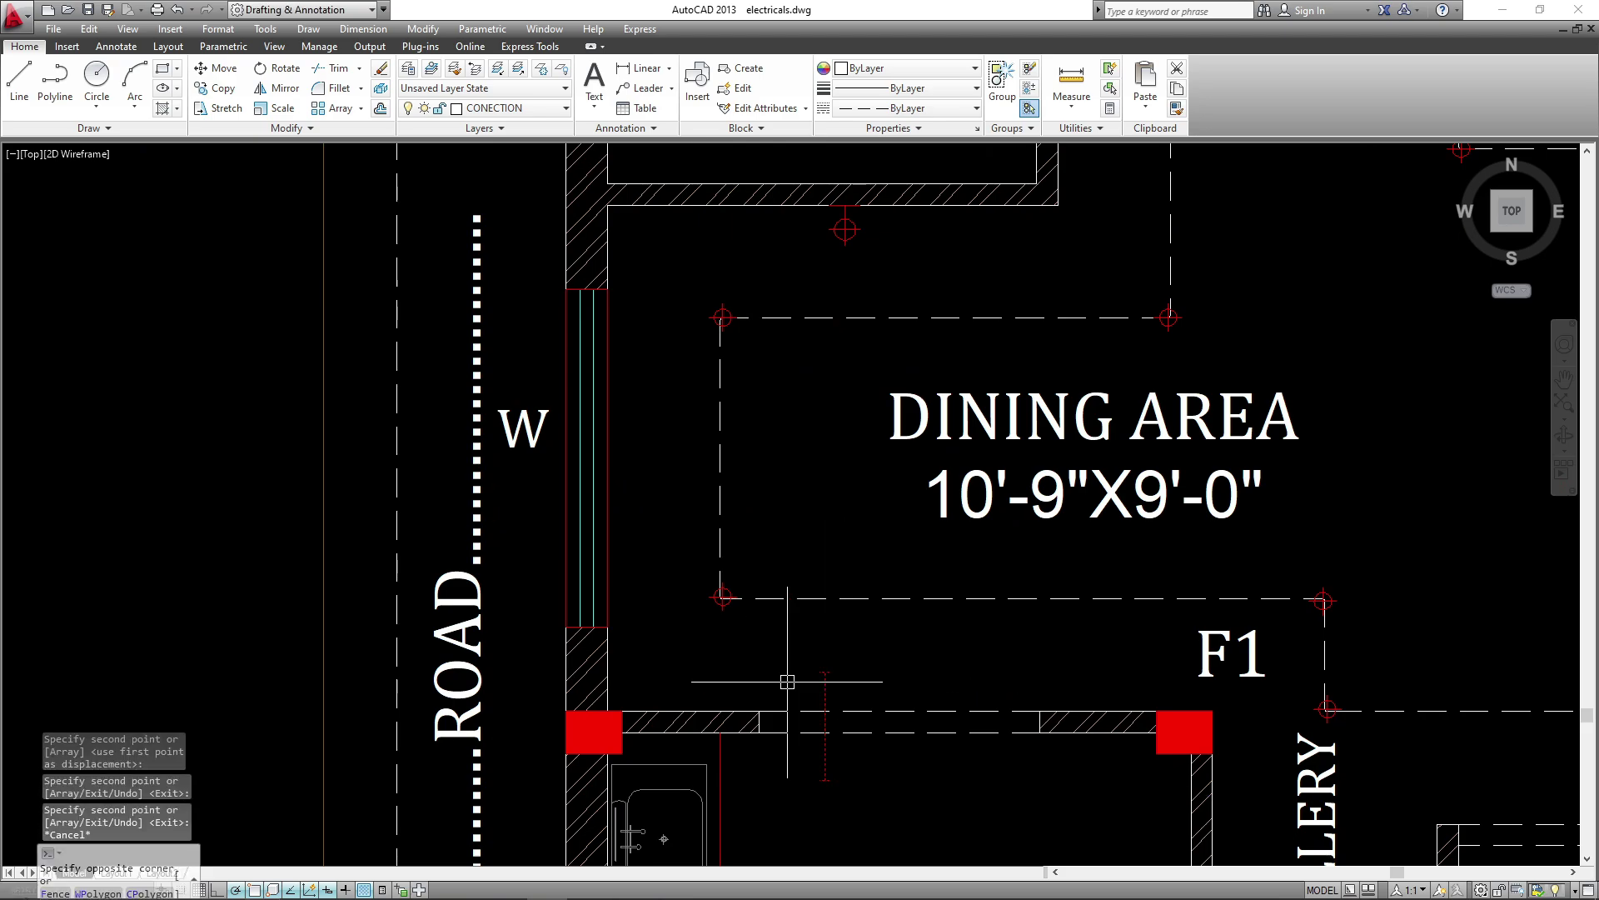
- Rotate the TL fixture copied beside the dining area to horizontal
{"action": "left_click", "coordinate": [825, 692]}
{"action": "type", "text": "ro"}
{"action": "key", "text": "Return"}
{"action": "left_click", "coordinate": [877, 641]}
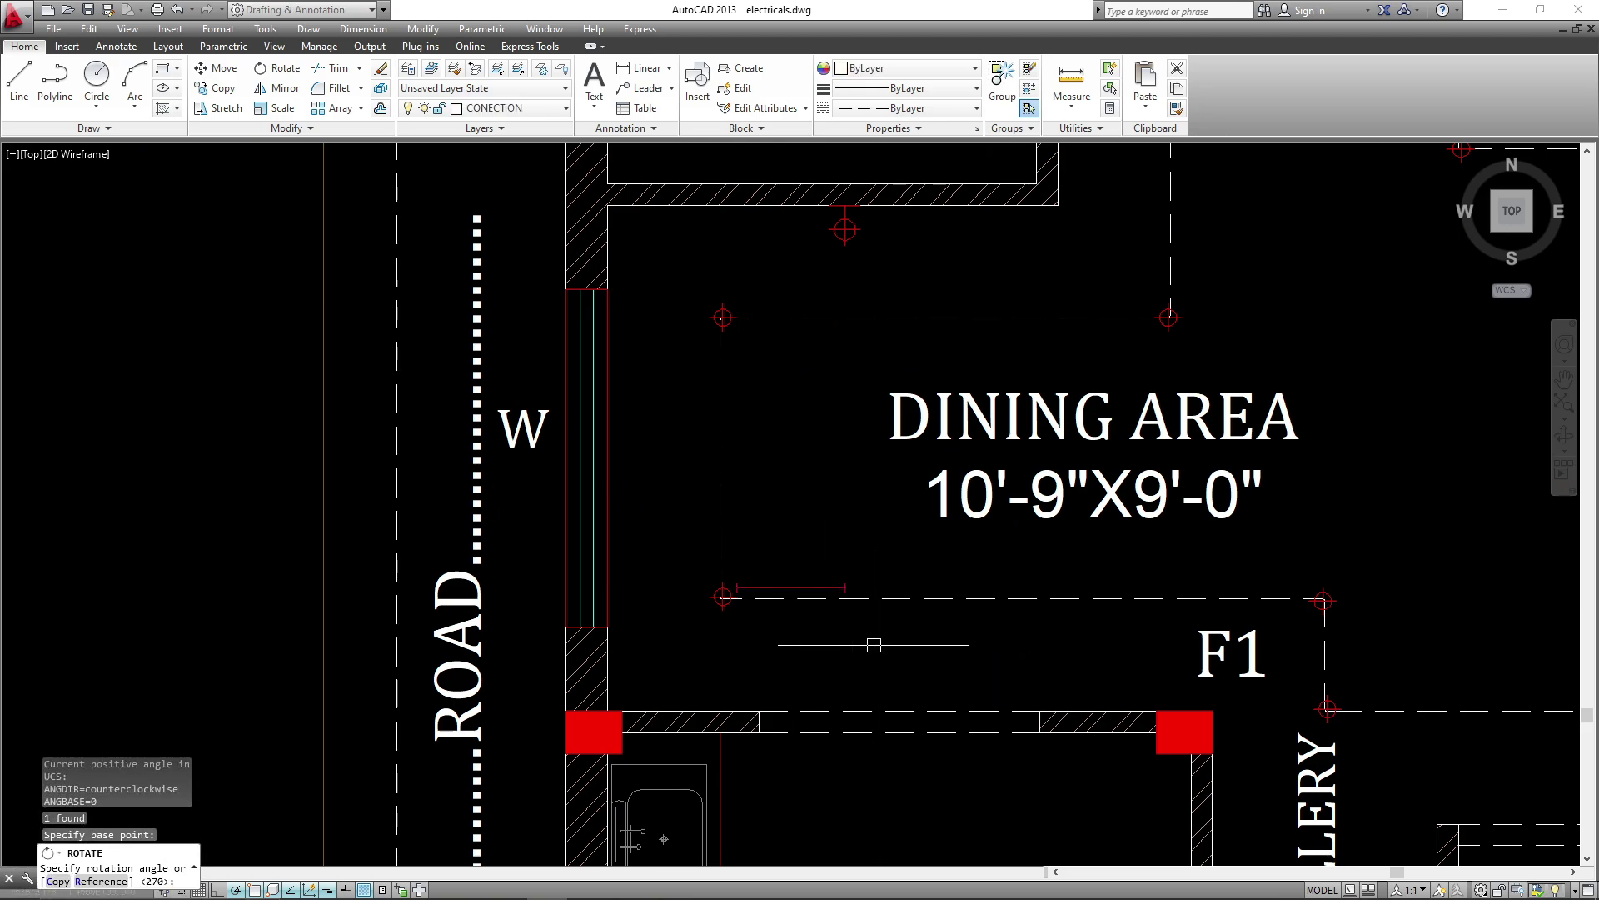
{"action": "left_click", "coordinate": [875, 647]}
- Move the horizontal TL fixture from the dining area's dashed outline to the opening in the kitchen's upper wall
{"action": "left_click", "coordinate": [823, 587]}
{"action": "type", "text": "m"}
{"action": "key", "text": "Return"}
{"action": "left_click", "coordinate": [902, 608]}
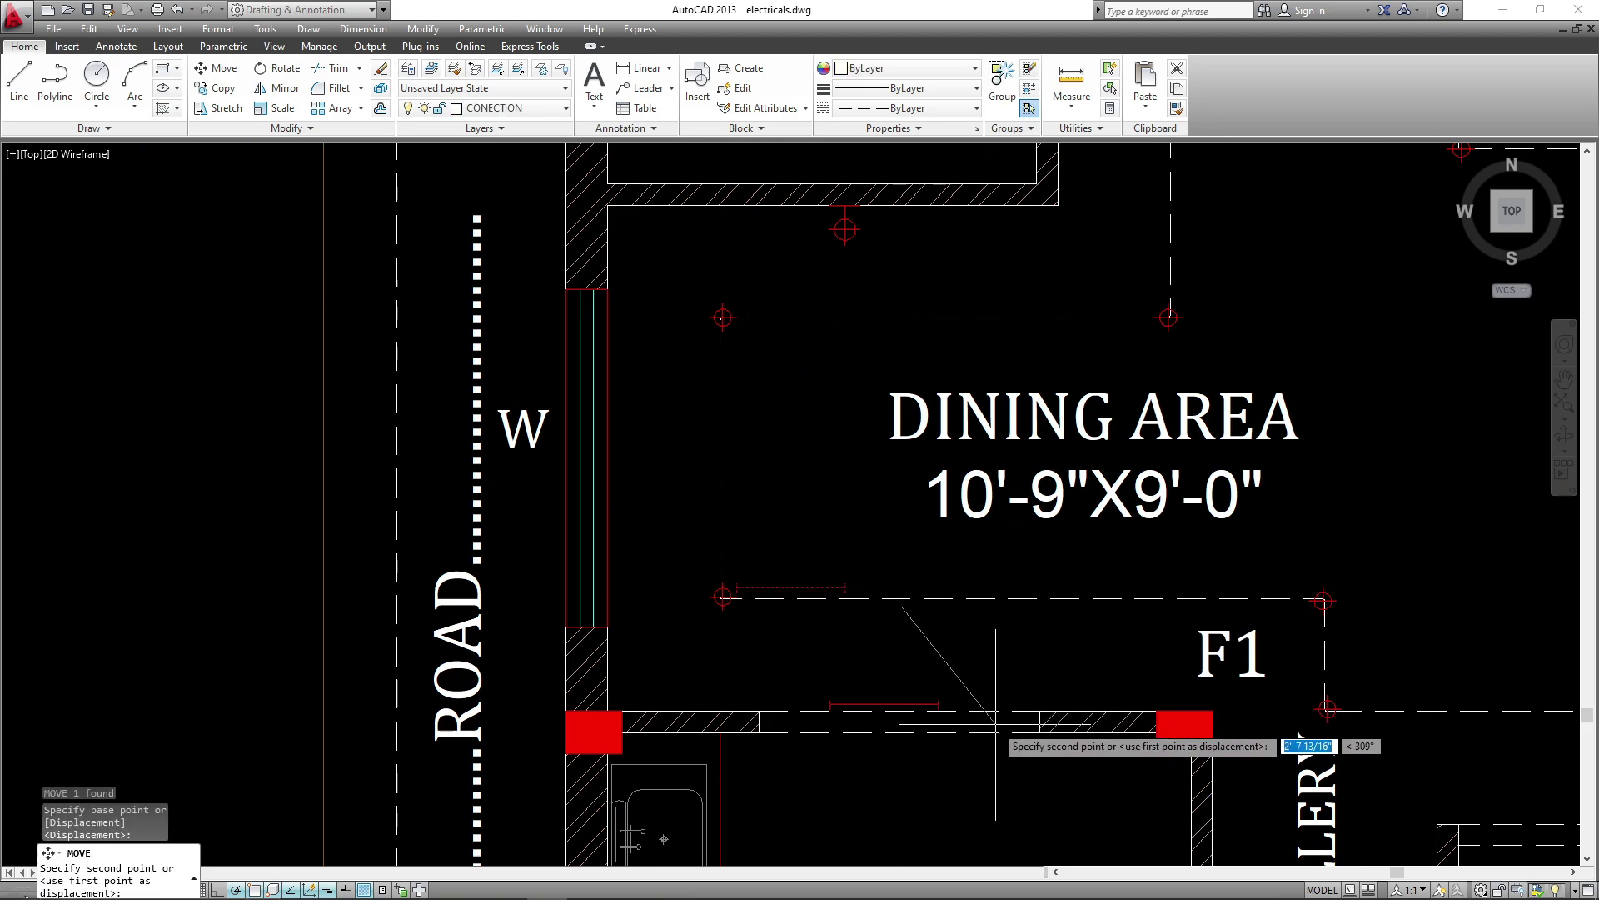
{"action": "left_click", "coordinate": [998, 716]}
- Copy the kitchen opening's horizontal TL fixture to the store's lower wall and into the wash area
{"action": "scroll", "coordinate": [665, 762], "scroll_direction": "down", "scroll_amount": 5}
{"action": "scroll", "coordinate": [666, 753], "scroll_direction": "up", "scroll_amount": 4}
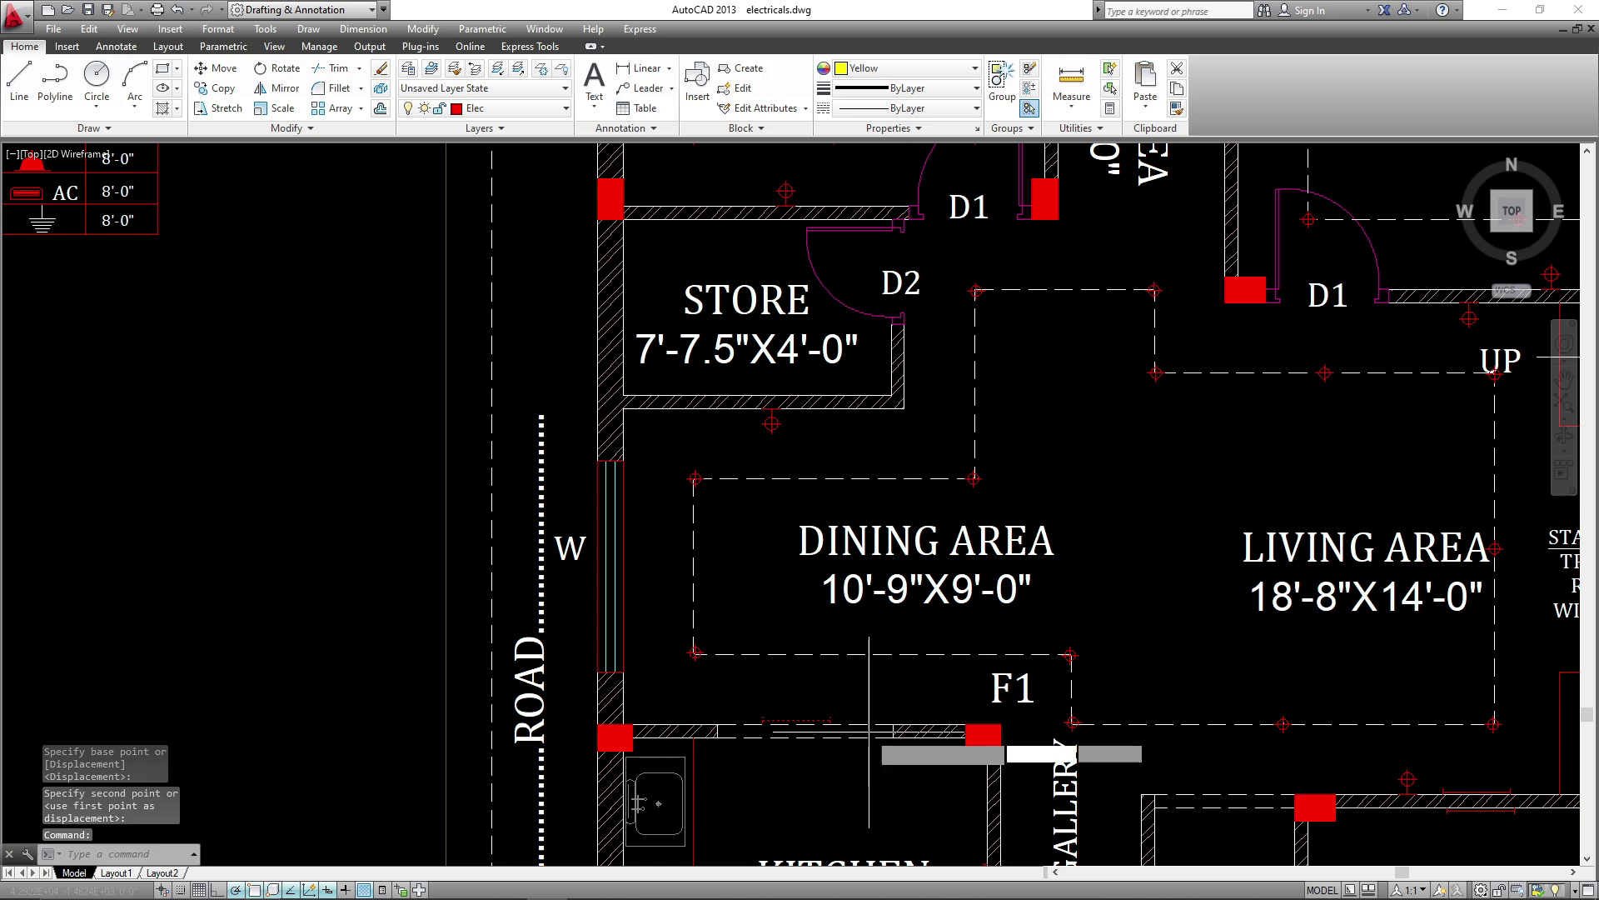
{"action": "type", "text": "co"}
{"action": "key", "text": "Return"}
{"action": "left_click", "coordinate": [868, 723]}
{"action": "scroll", "coordinate": [820, 633], "scroll_direction": "down", "scroll_amount": 2}
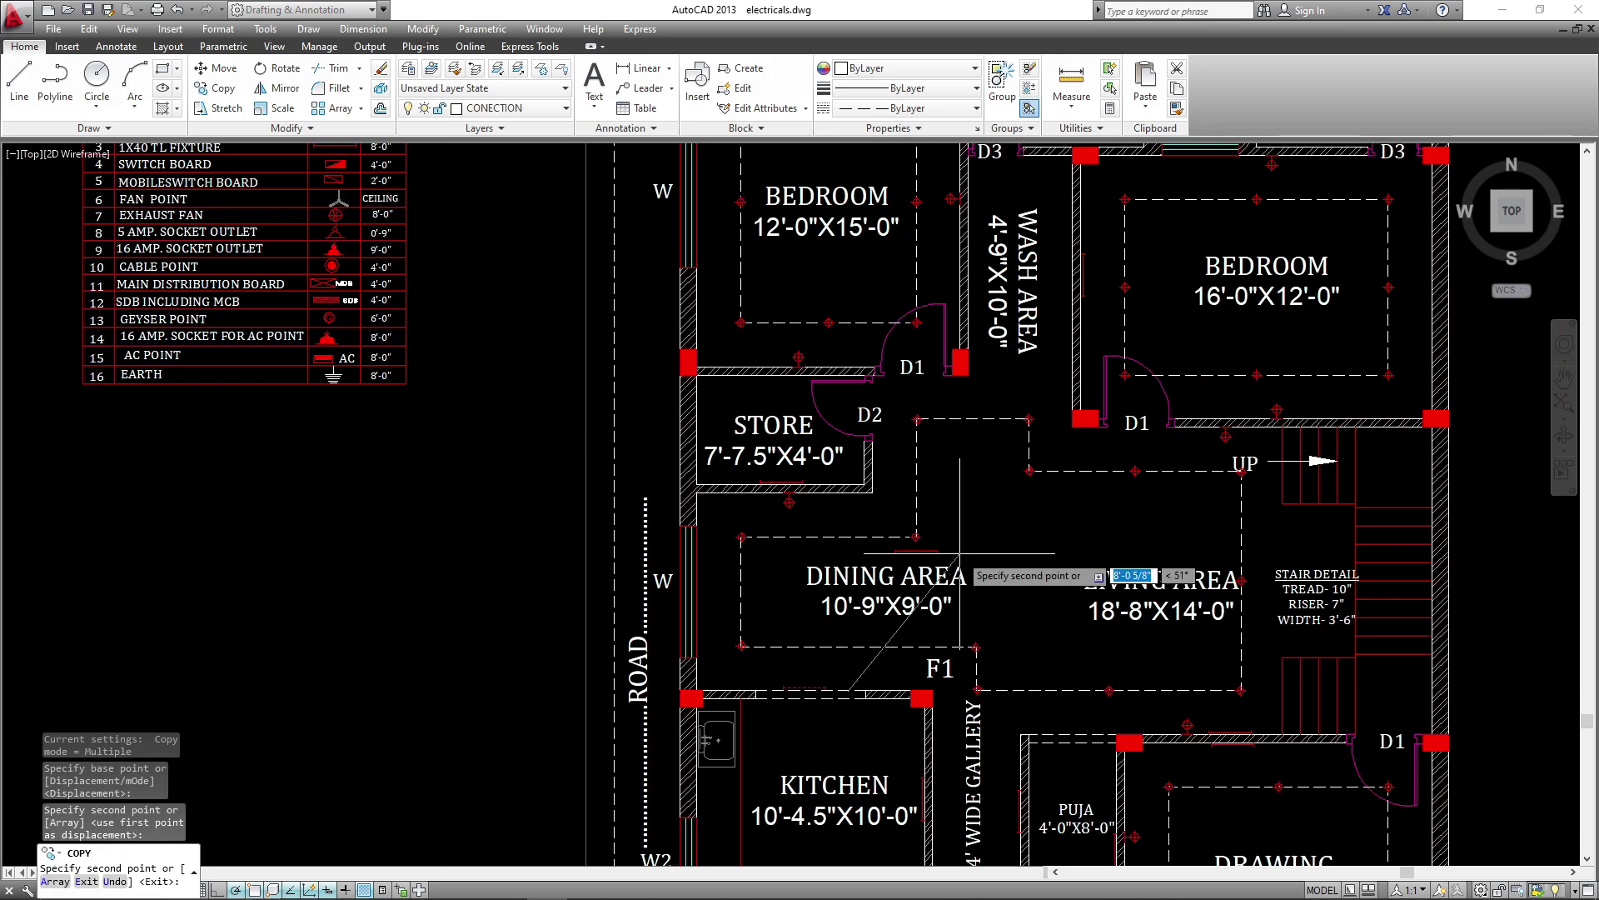
{"action": "scroll", "coordinate": [874, 512], "scroll_direction": "up", "scroll_amount": 4}
{"action": "key", "text": "Escape"}
- Rotate the TL fixture copied into the wash area to vertical
{"action": "left_click", "coordinate": [876, 511]}
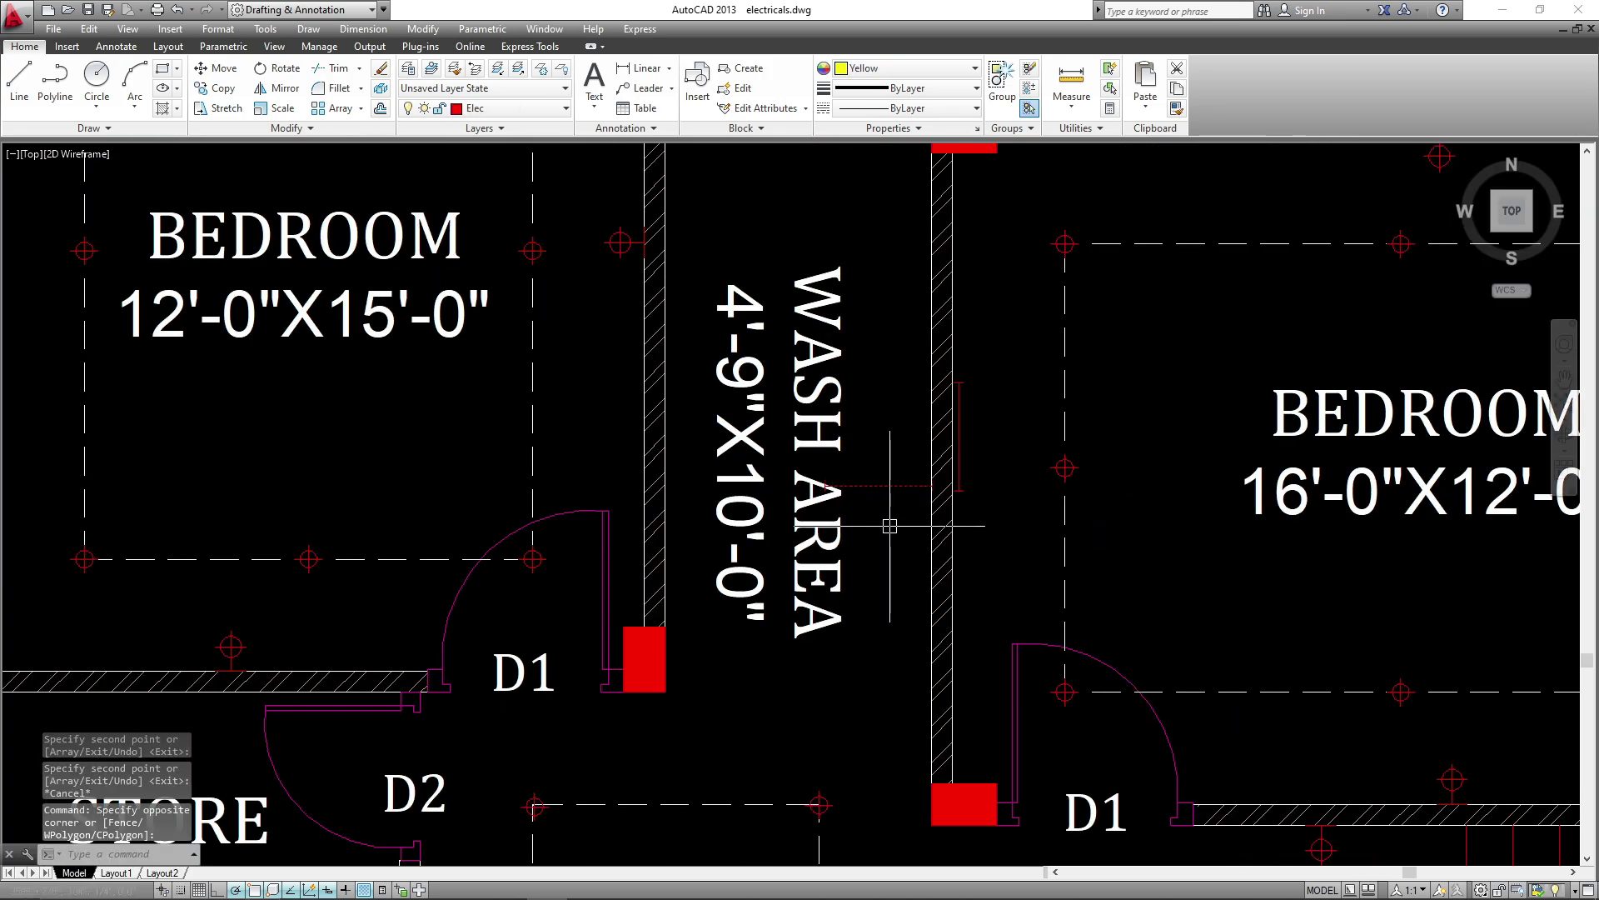
{"action": "left_click", "coordinate": [897, 514]}
{"action": "left_click", "coordinate": [898, 504]}
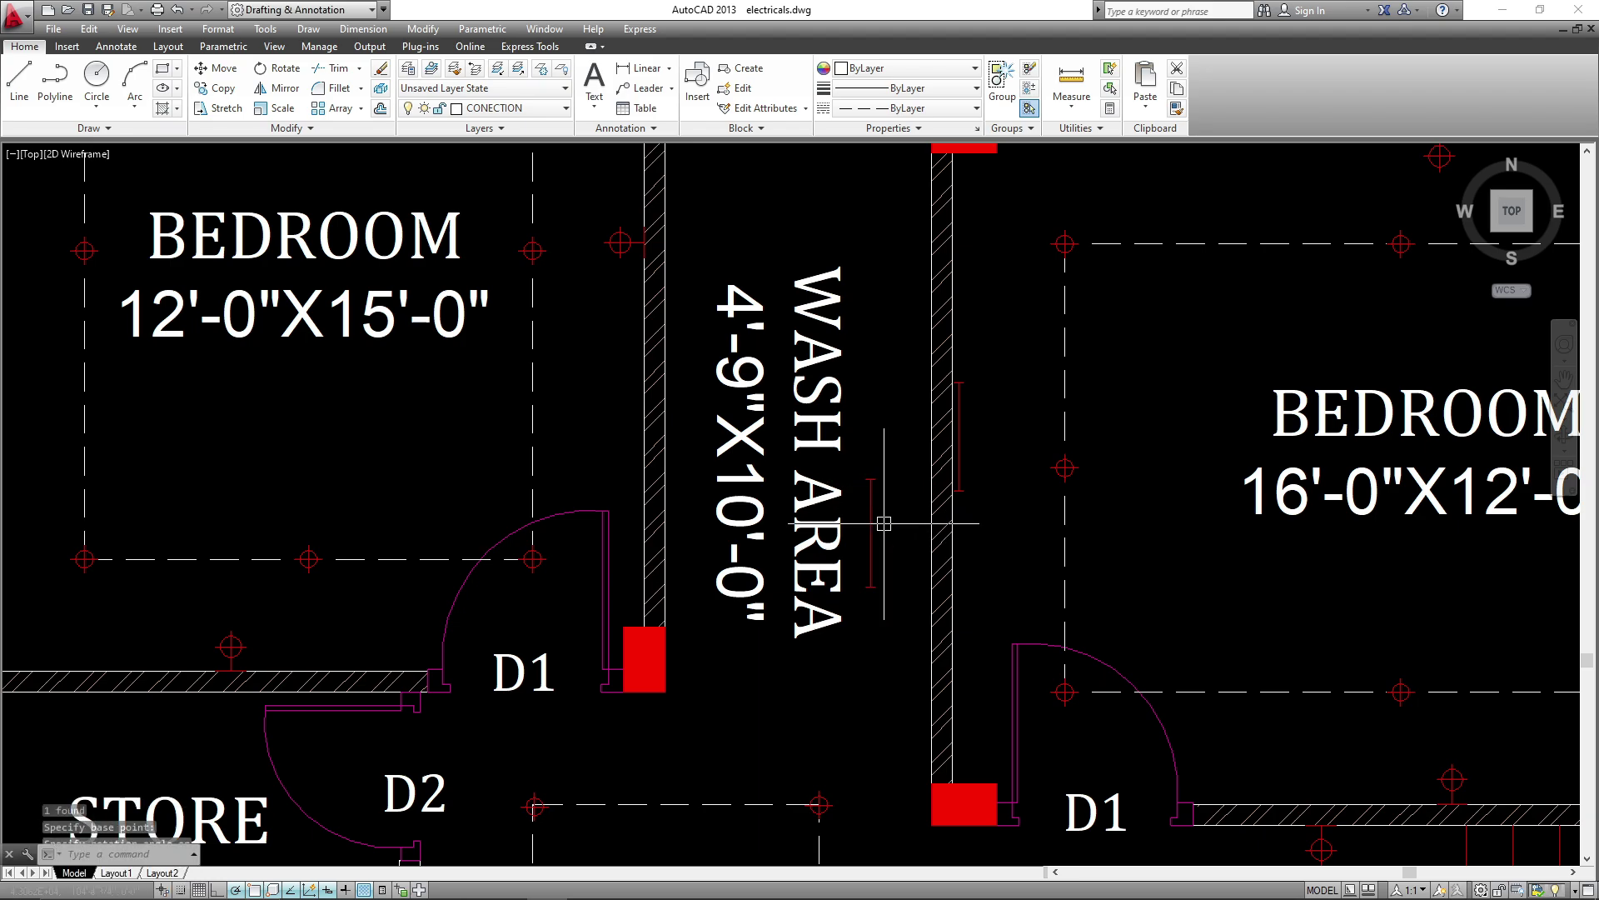
- Move the vertical TL fixture onto the wash area face of the wall shared with the 16'-0"X12'-0" bedroom
{"action": "type", "text": "m"}
{"action": "key", "text": "Return"}
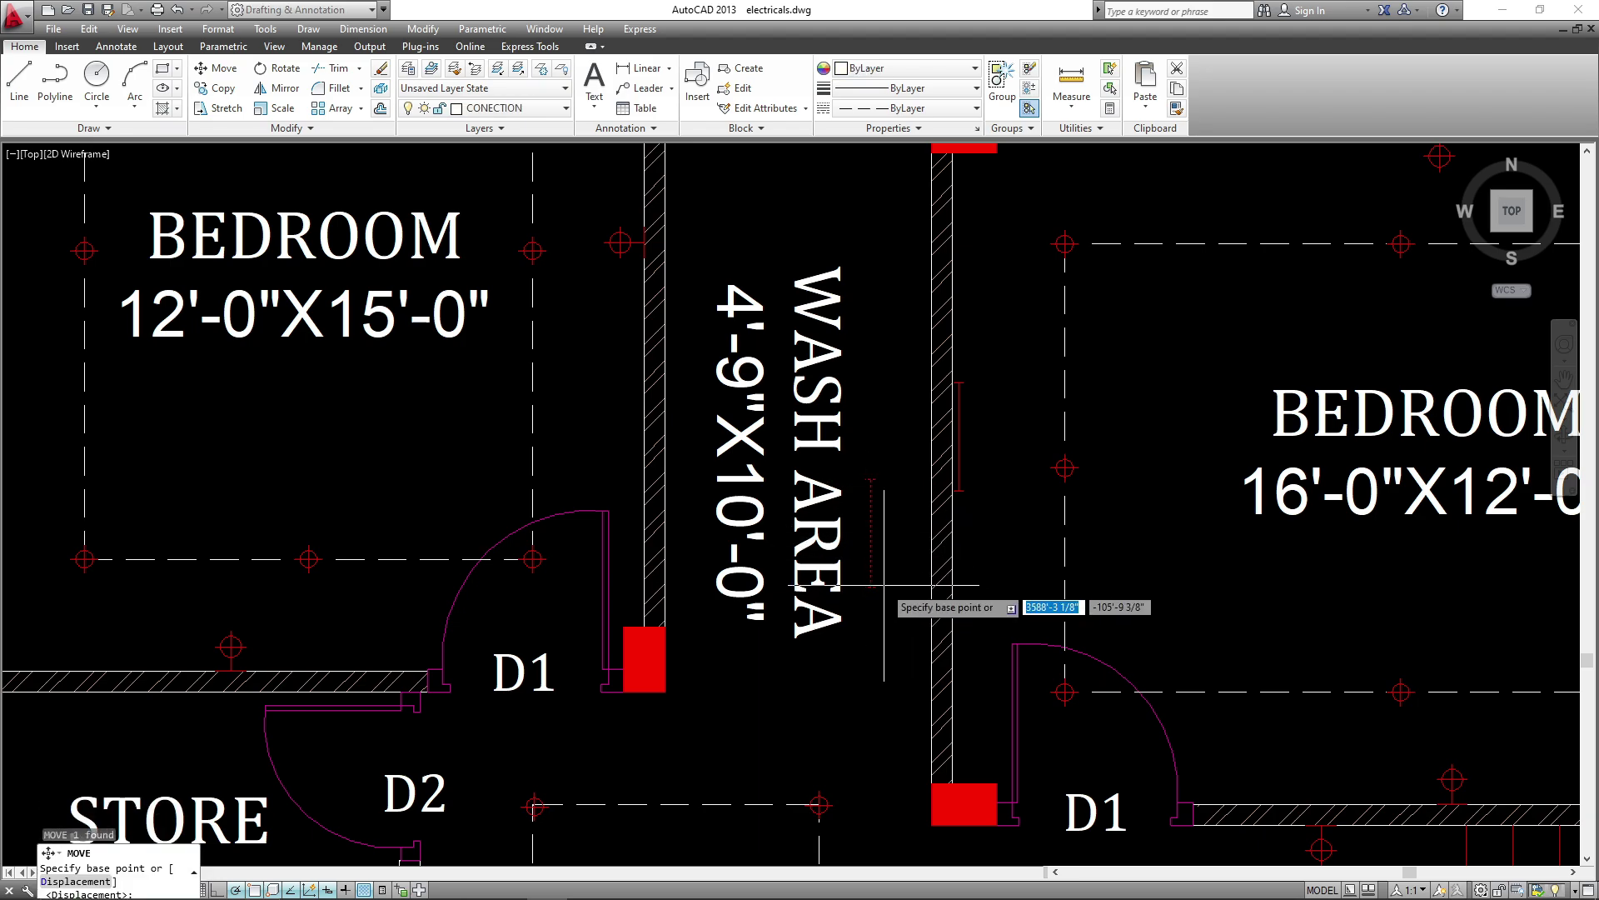
{"action": "left_click", "coordinate": [875, 587]}
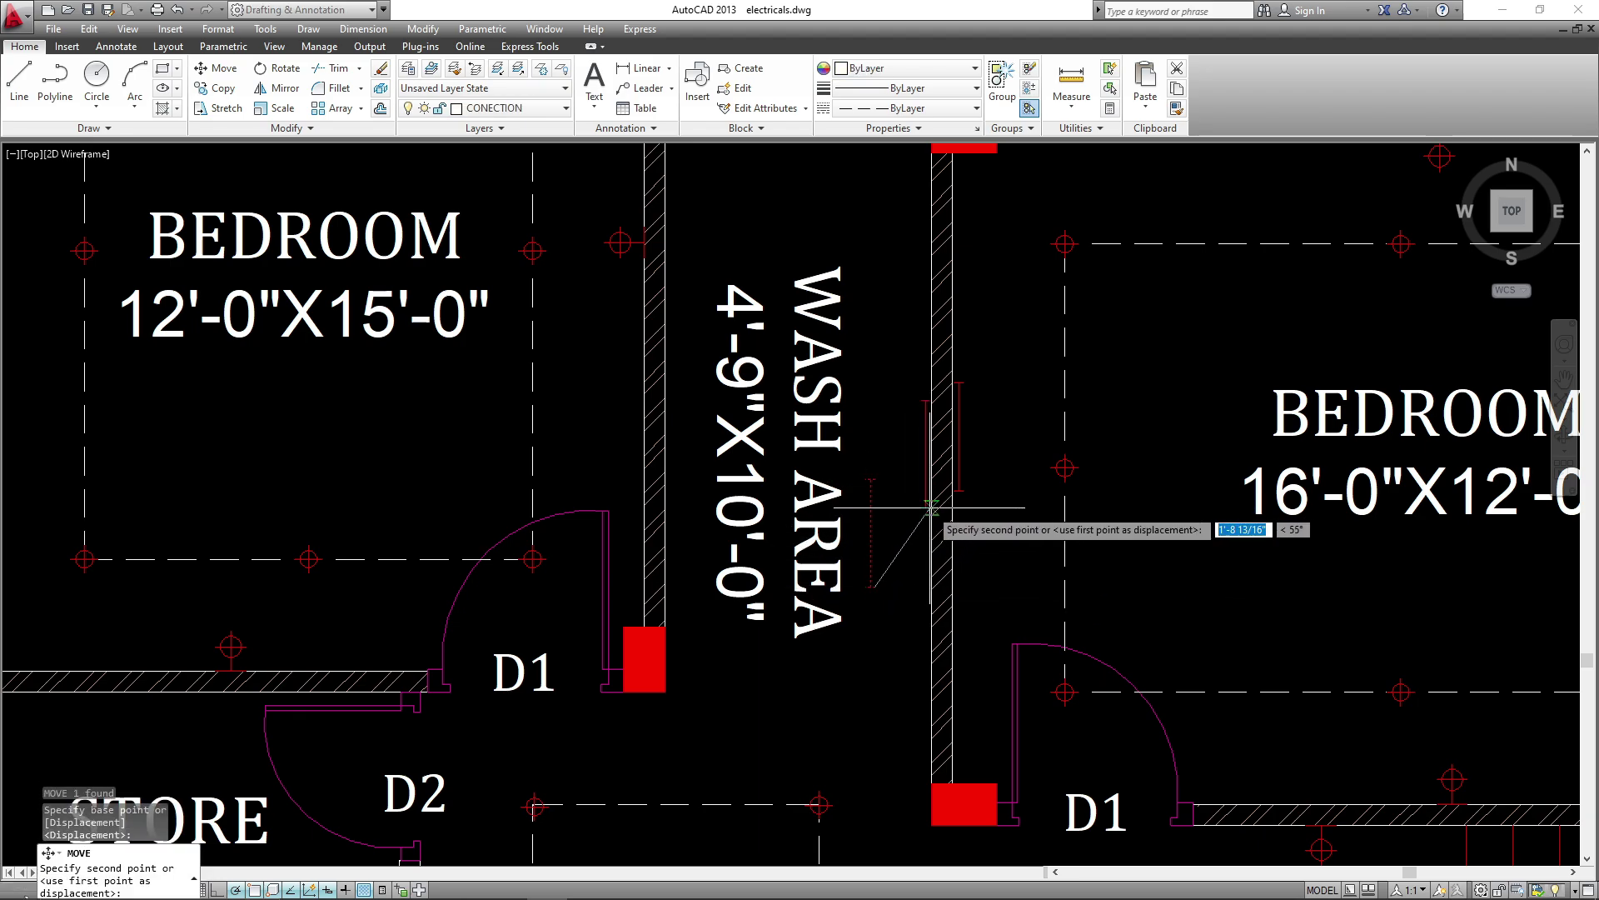
{"action": "left_click", "coordinate": [931, 508]}
{"action": "left_click_drag", "start_coordinate": [870, 533], "coordinate": [948, 366]}
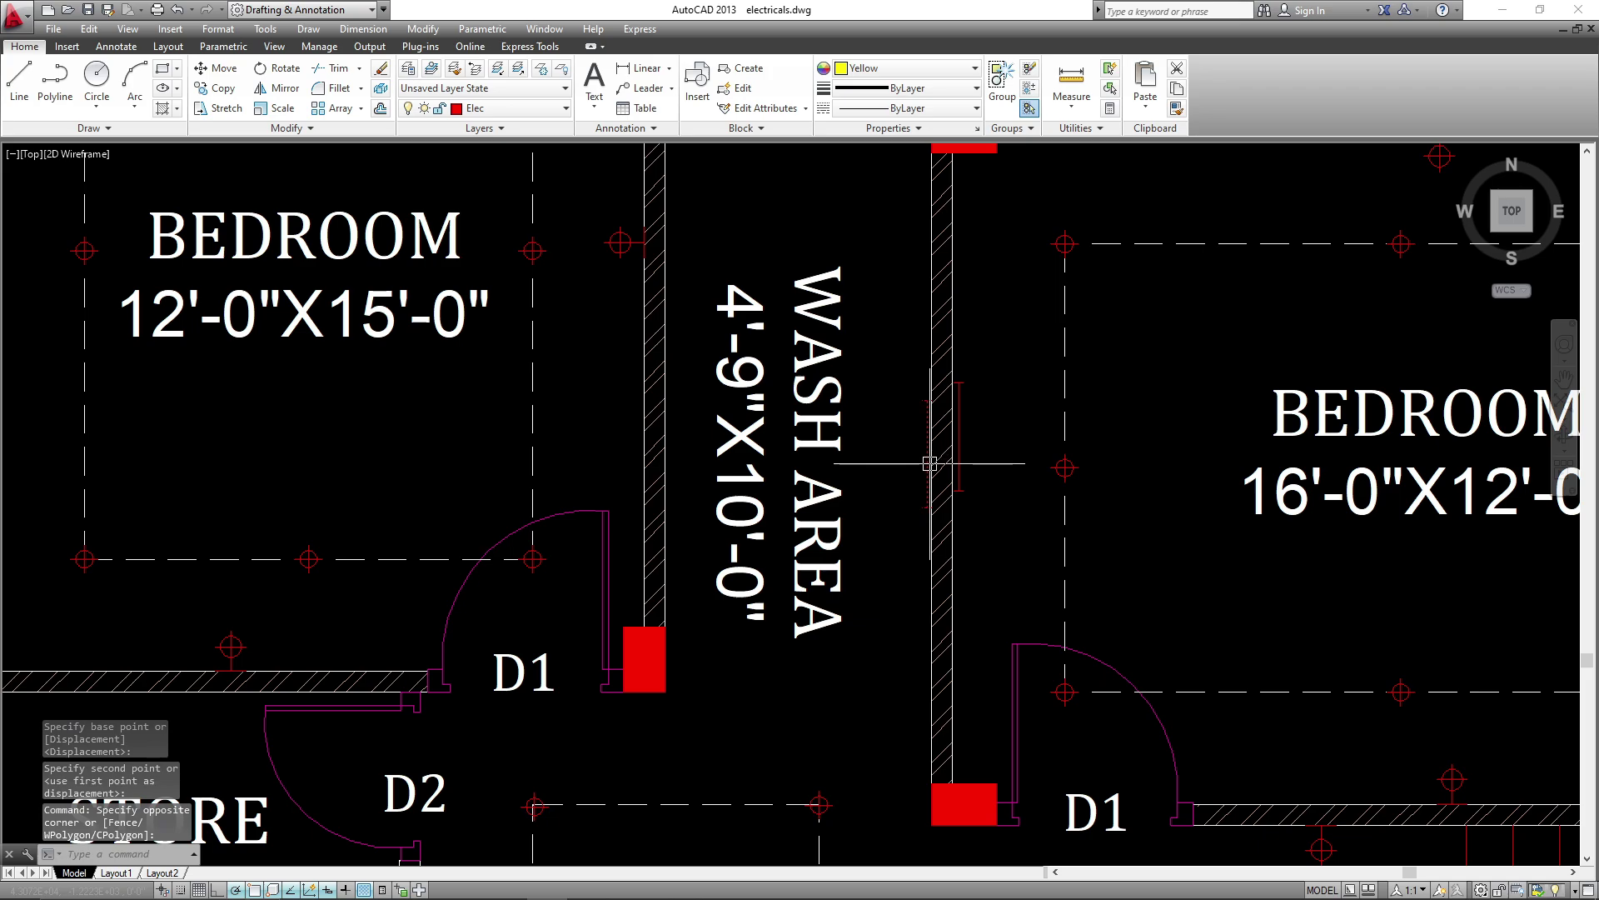
{"action": "key", "text": "Escape"}
- Copy the TL fixture on the 12'-0"X15'-0" bedroom's upper wall to the upper walls of both toilets
{"action": "scroll", "coordinate": [821, 530], "scroll_direction": "down", "scroll_amount": 4}
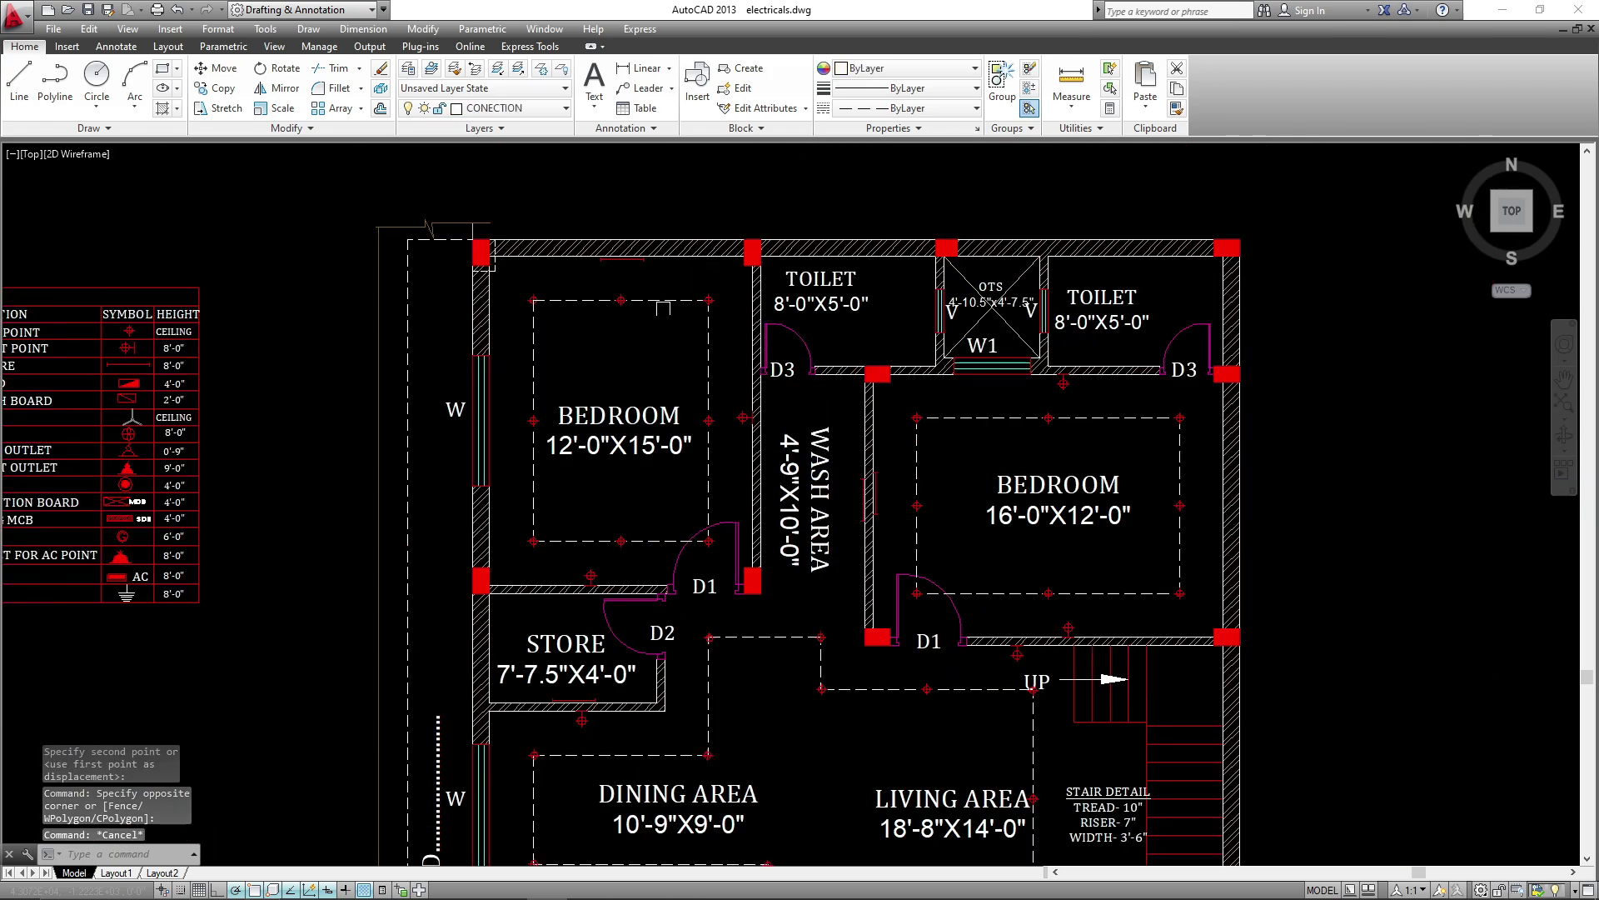
{"action": "left_click", "coordinate": [653, 298]}
{"action": "type", "text": "C"}
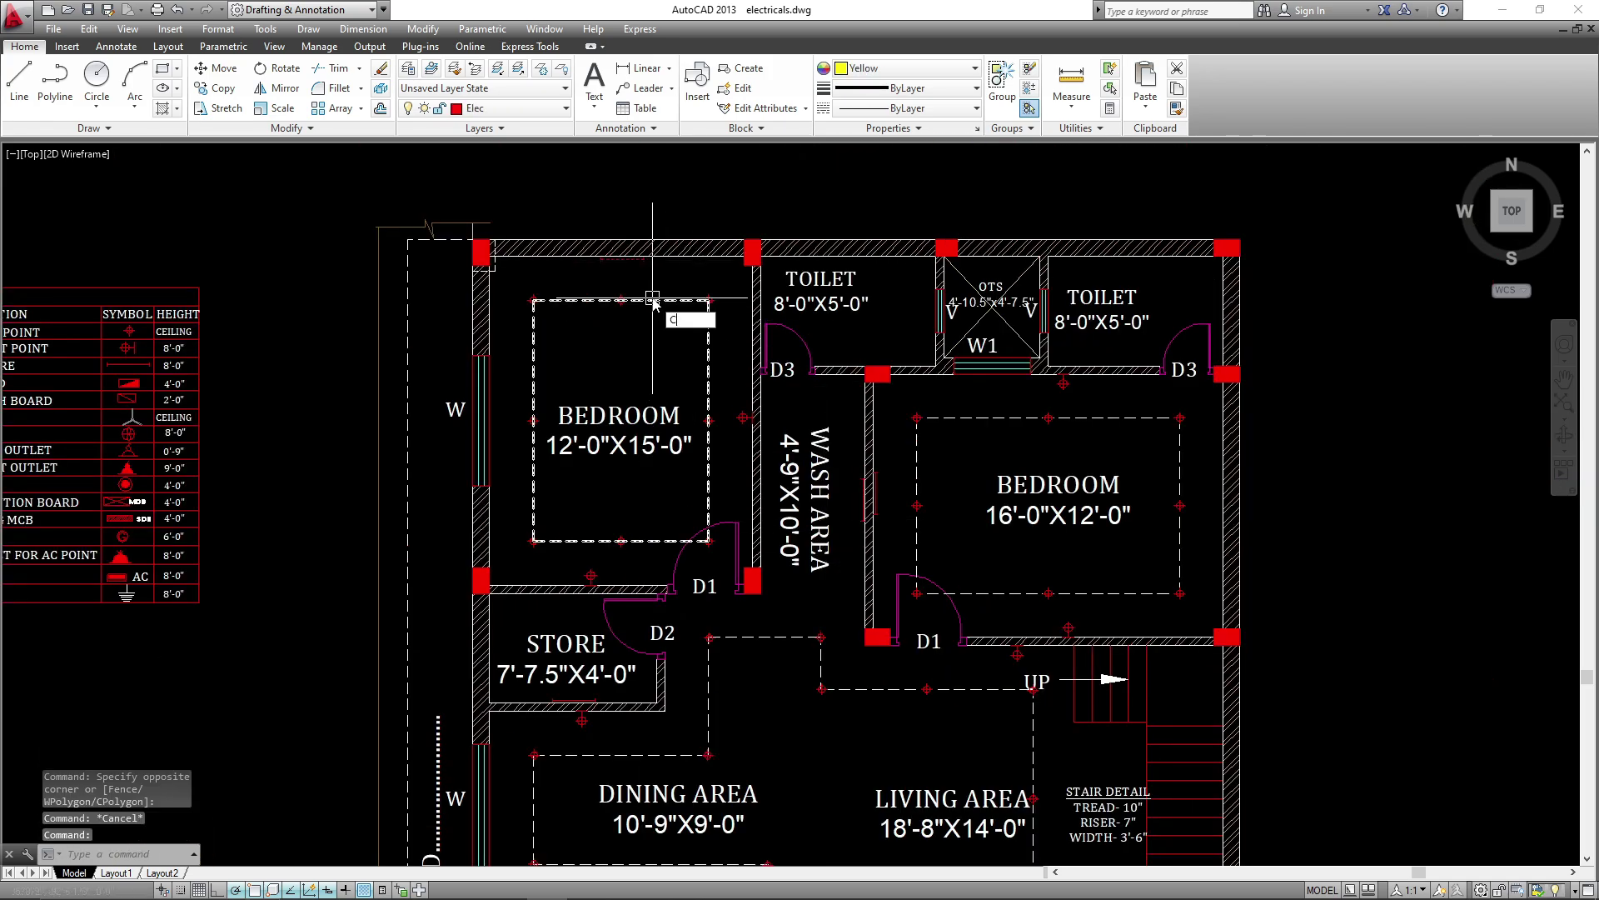
{"action": "type", "text": "O"}
{"action": "key", "text": "Return"}
{"action": "left_click", "coordinate": [673, 256]}
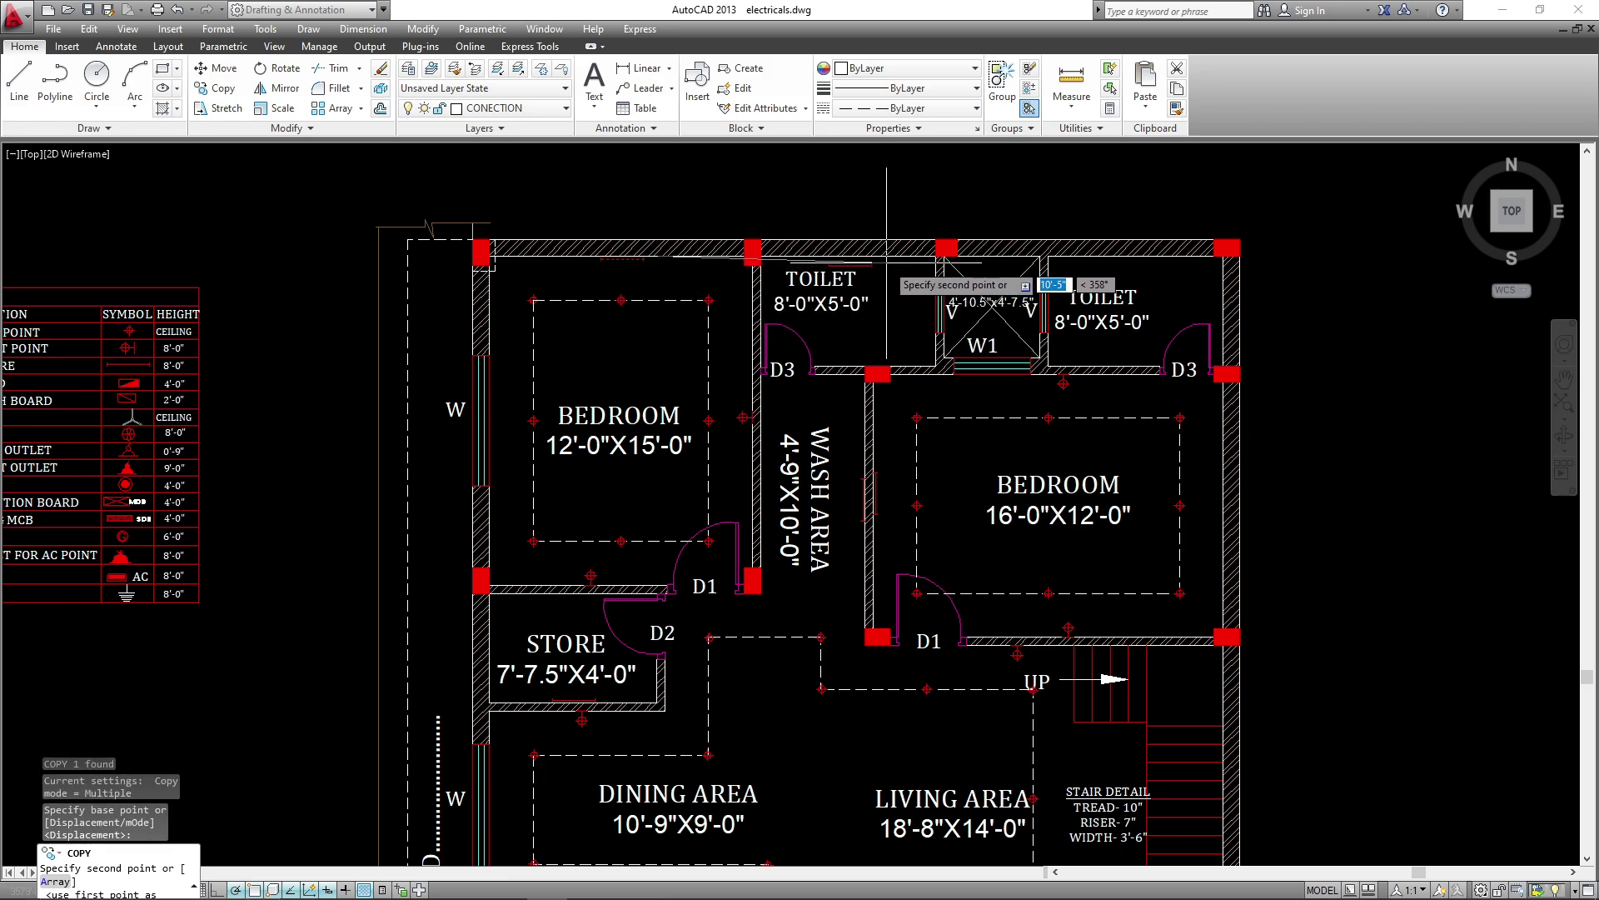
{"action": "left_click", "coordinate": [1161, 256]}
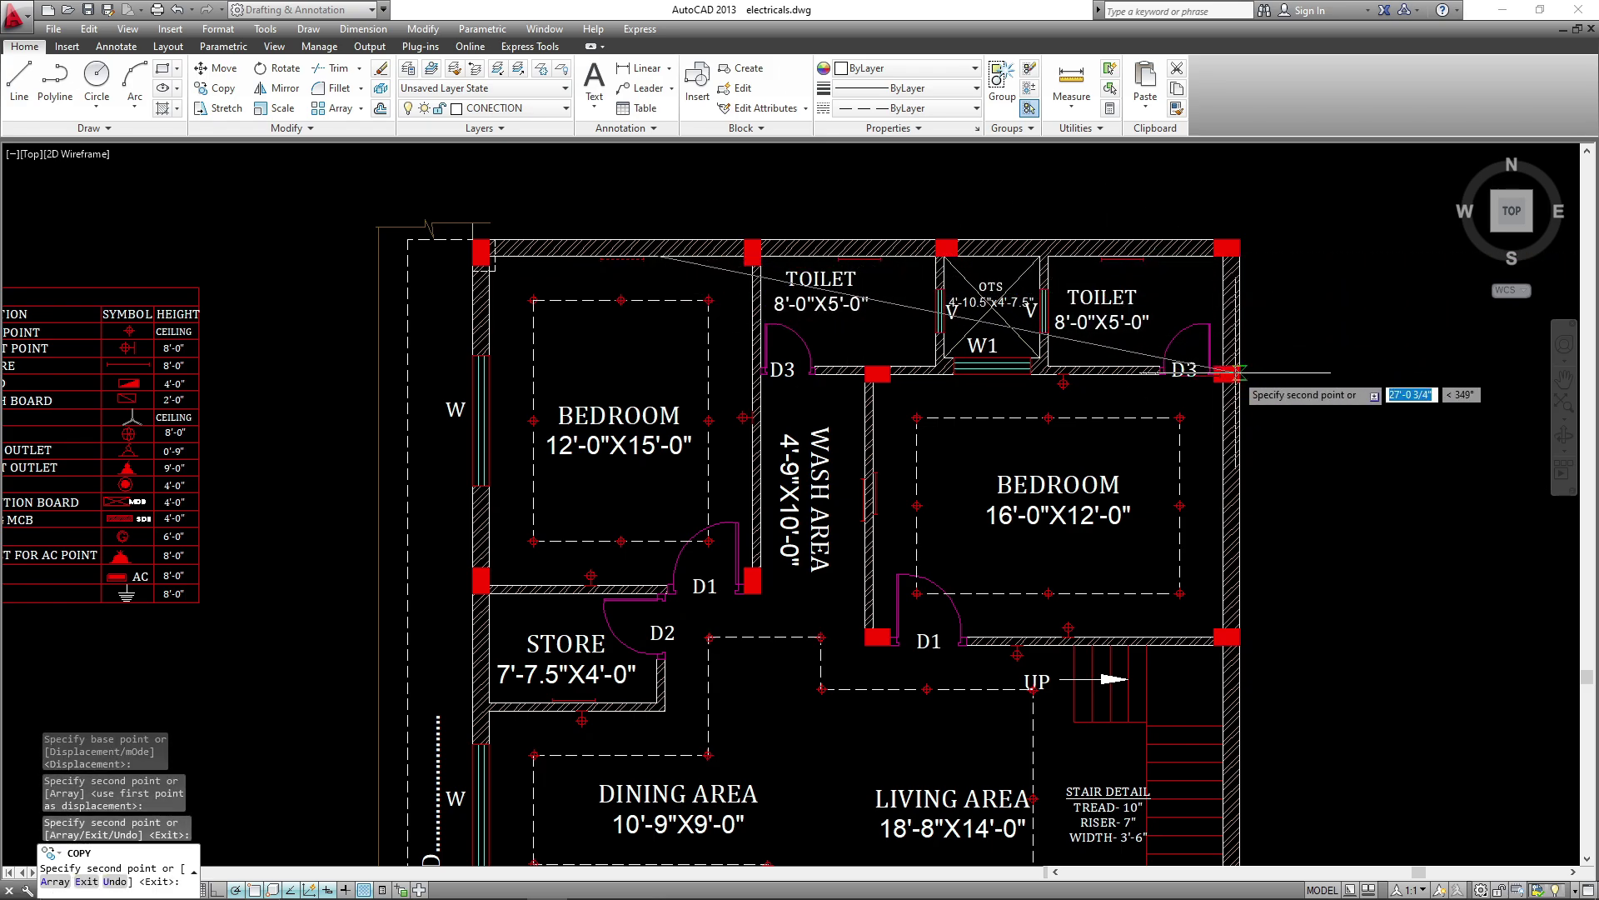
{"action": "key", "text": "Escape"}
- Review the TL fixtures placed across the plan and save the drawing
{"action": "middle_click_drag", "start_coordinate": [843, 456], "coordinate": [907, 259]}
{"action": "scroll", "coordinate": [804, 319], "scroll_direction": "down", "scroll_amount": 2}
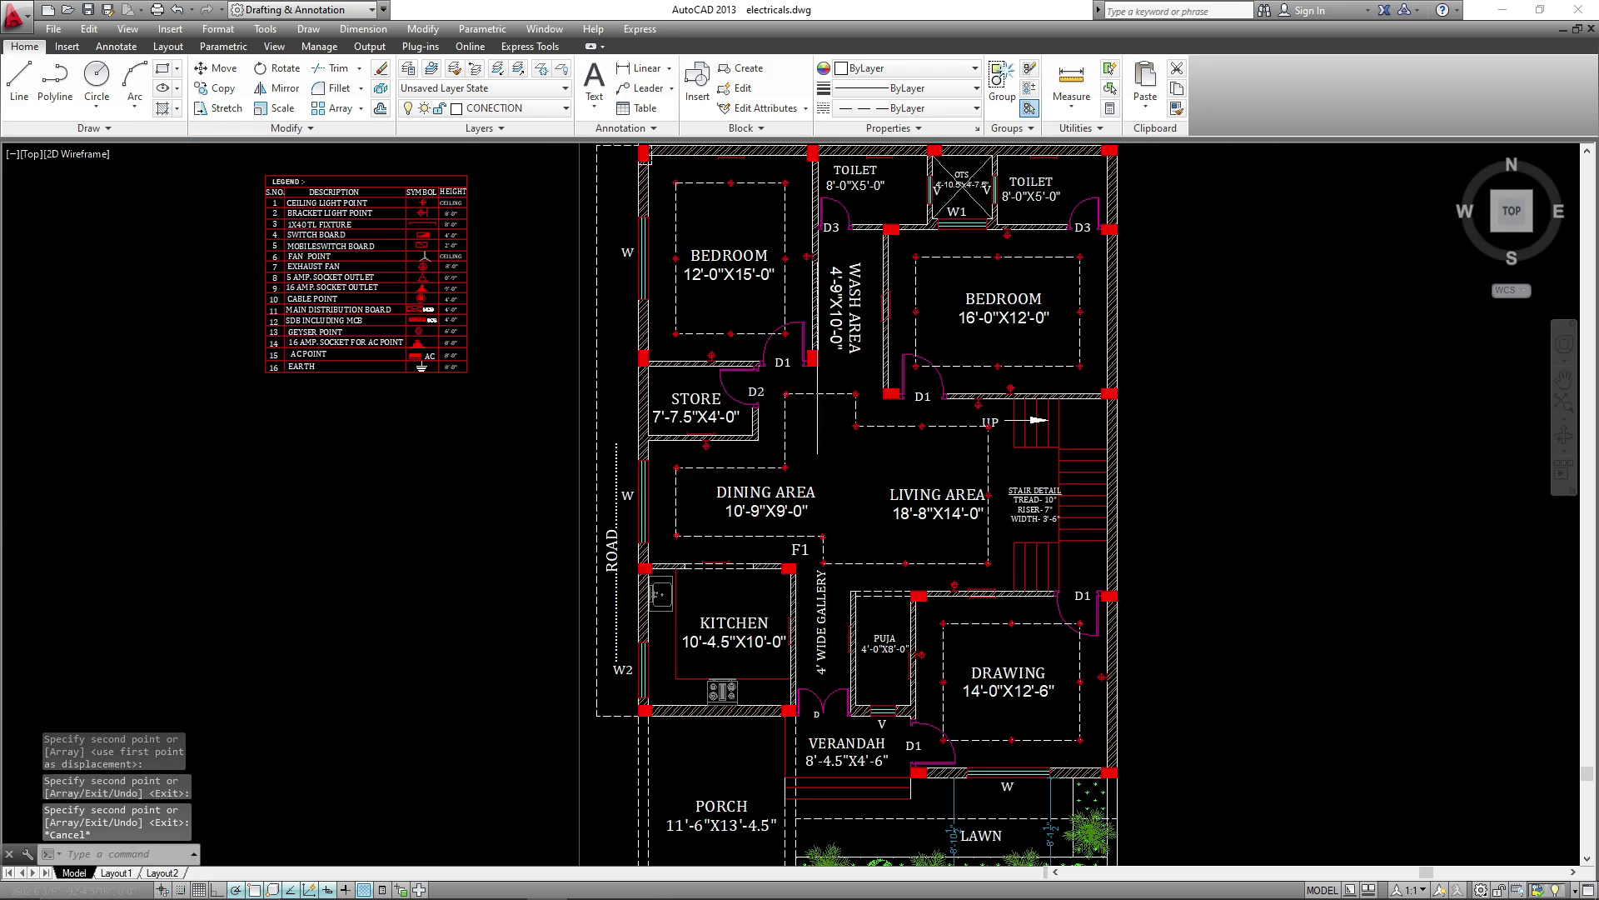
{"action": "middle_click_drag", "start_coordinate": [869, 421], "coordinate": [912, 408]}
{"action": "key", "text": "Escape"}
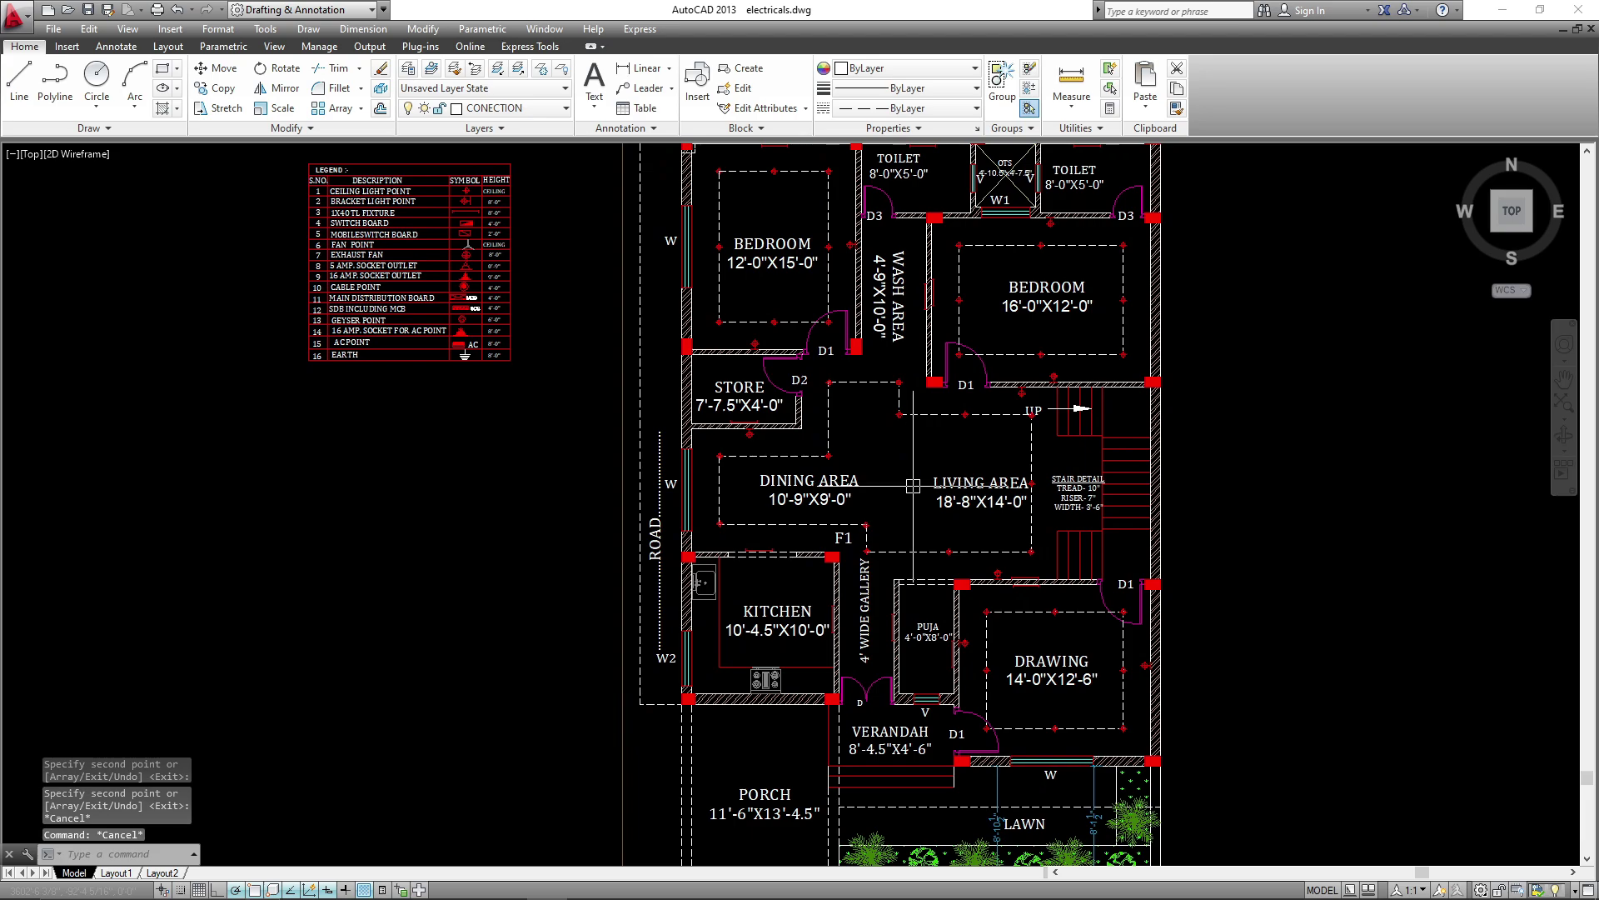
{"action": "key", "text": "ctrl+s"}
- Copy the switch board symbol from the legend to the 12'-0"X15'-0" bedroom's lower wall beside door D1
{"action": "scroll", "coordinate": [375, 229], "scroll_direction": "up", "scroll_amount": 4}
{"action": "middle_click_drag", "start_coordinate": [459, 345], "coordinate": [466, 460]}
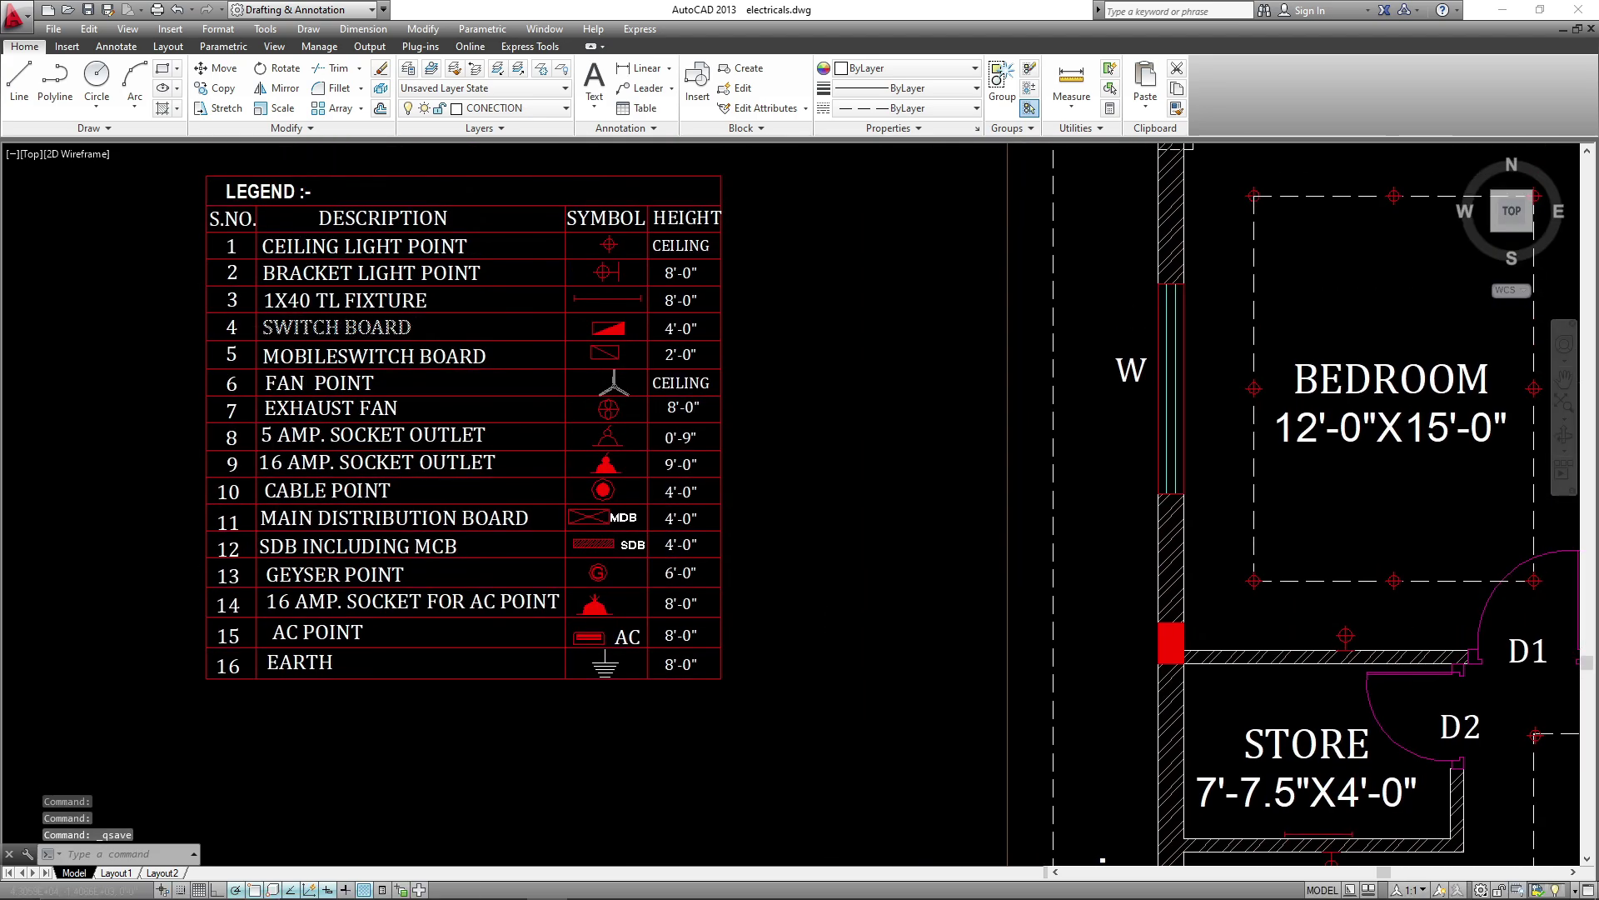
{"action": "scroll", "coordinate": [640, 318], "scroll_direction": "up", "scroll_amount": 4}
{"action": "left_click", "coordinate": [575, 346]}
{"action": "left_click", "coordinate": [607, 394]}
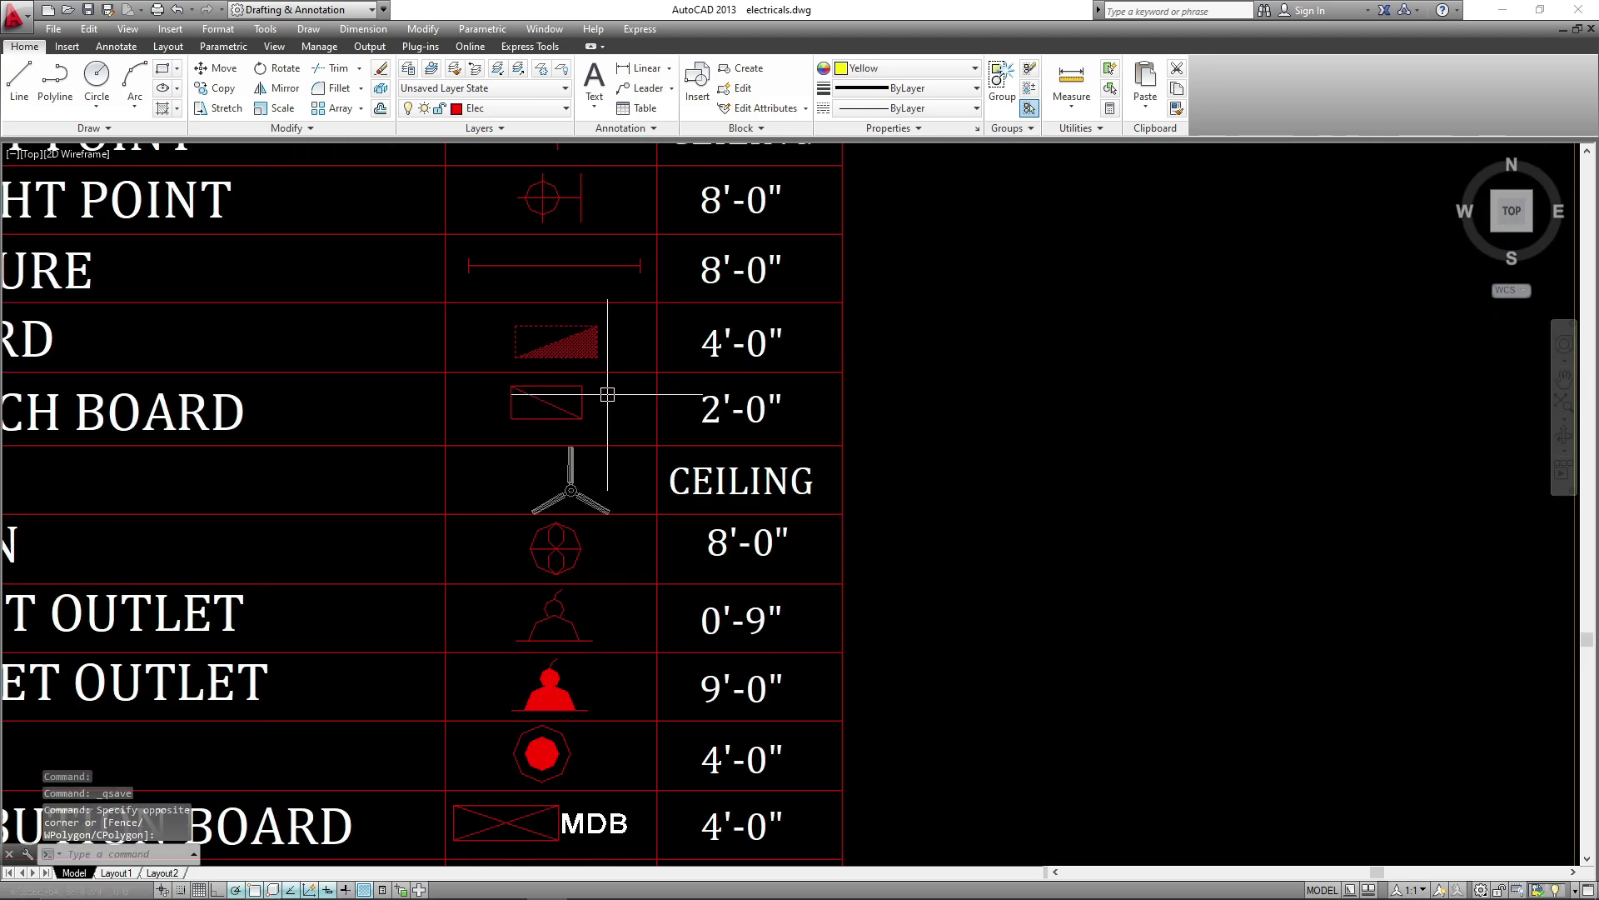
{"action": "type", "text": "CO"}
{"action": "key", "text": "space"}
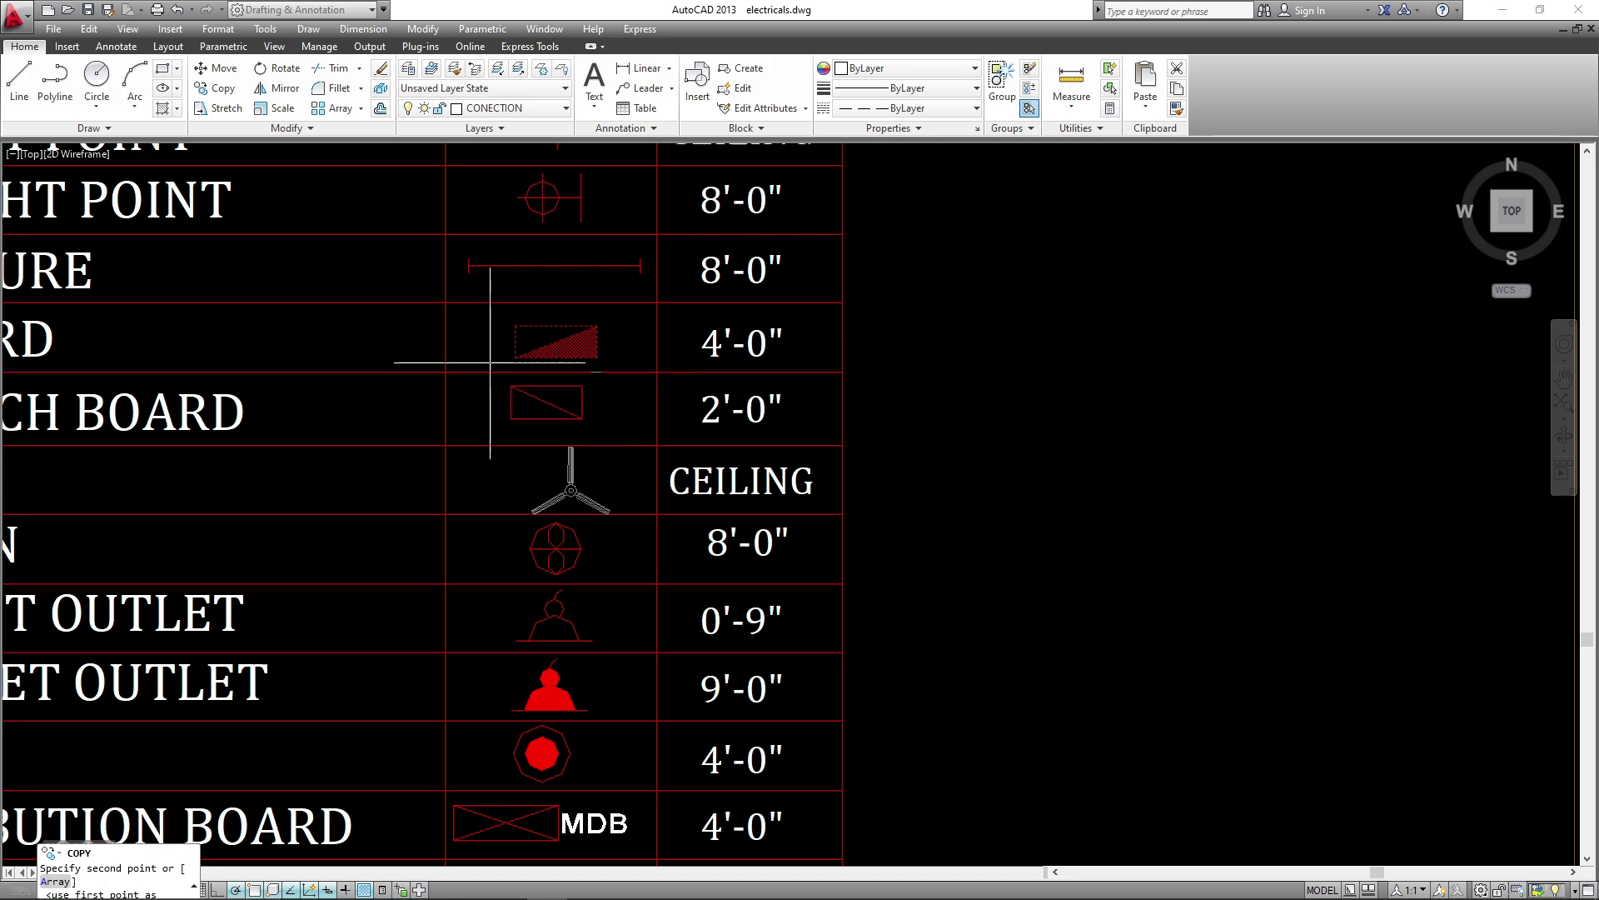
{"action": "scroll", "coordinate": [489, 362], "scroll_direction": "down", "scroll_amount": 5}
{"action": "scroll", "coordinate": [1048, 457], "scroll_direction": "up", "scroll_amount": 6}
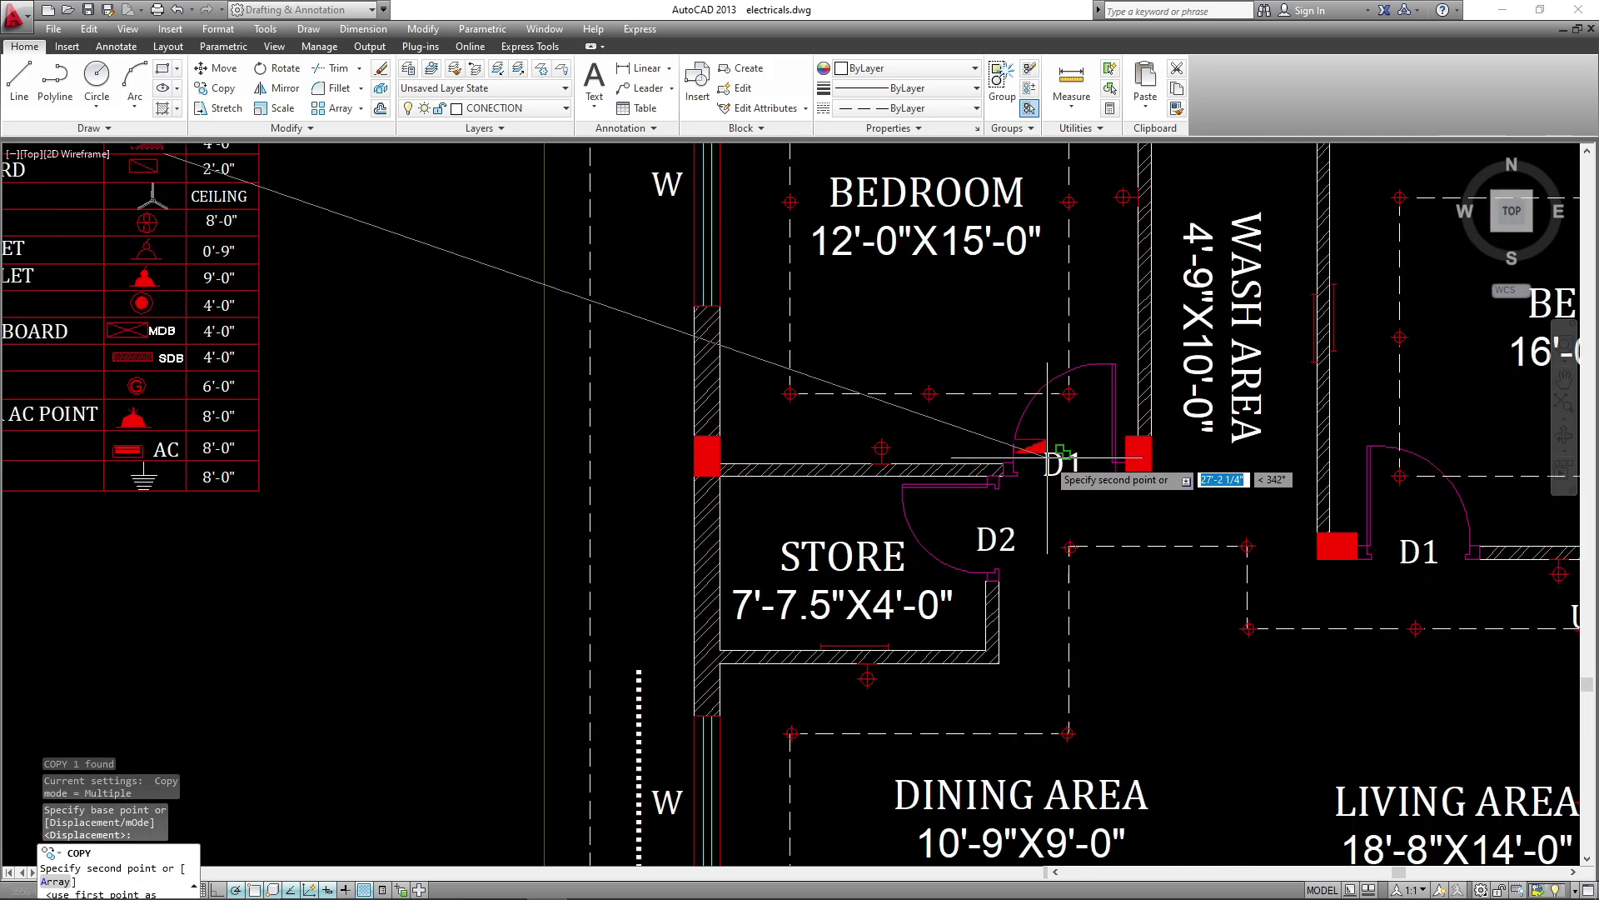
{"action": "scroll", "coordinate": [1047, 457], "scroll_direction": "down", "scroll_amount": 1}
{"action": "middle_click_drag", "start_coordinate": [1047, 457], "coordinate": [891, 500]}
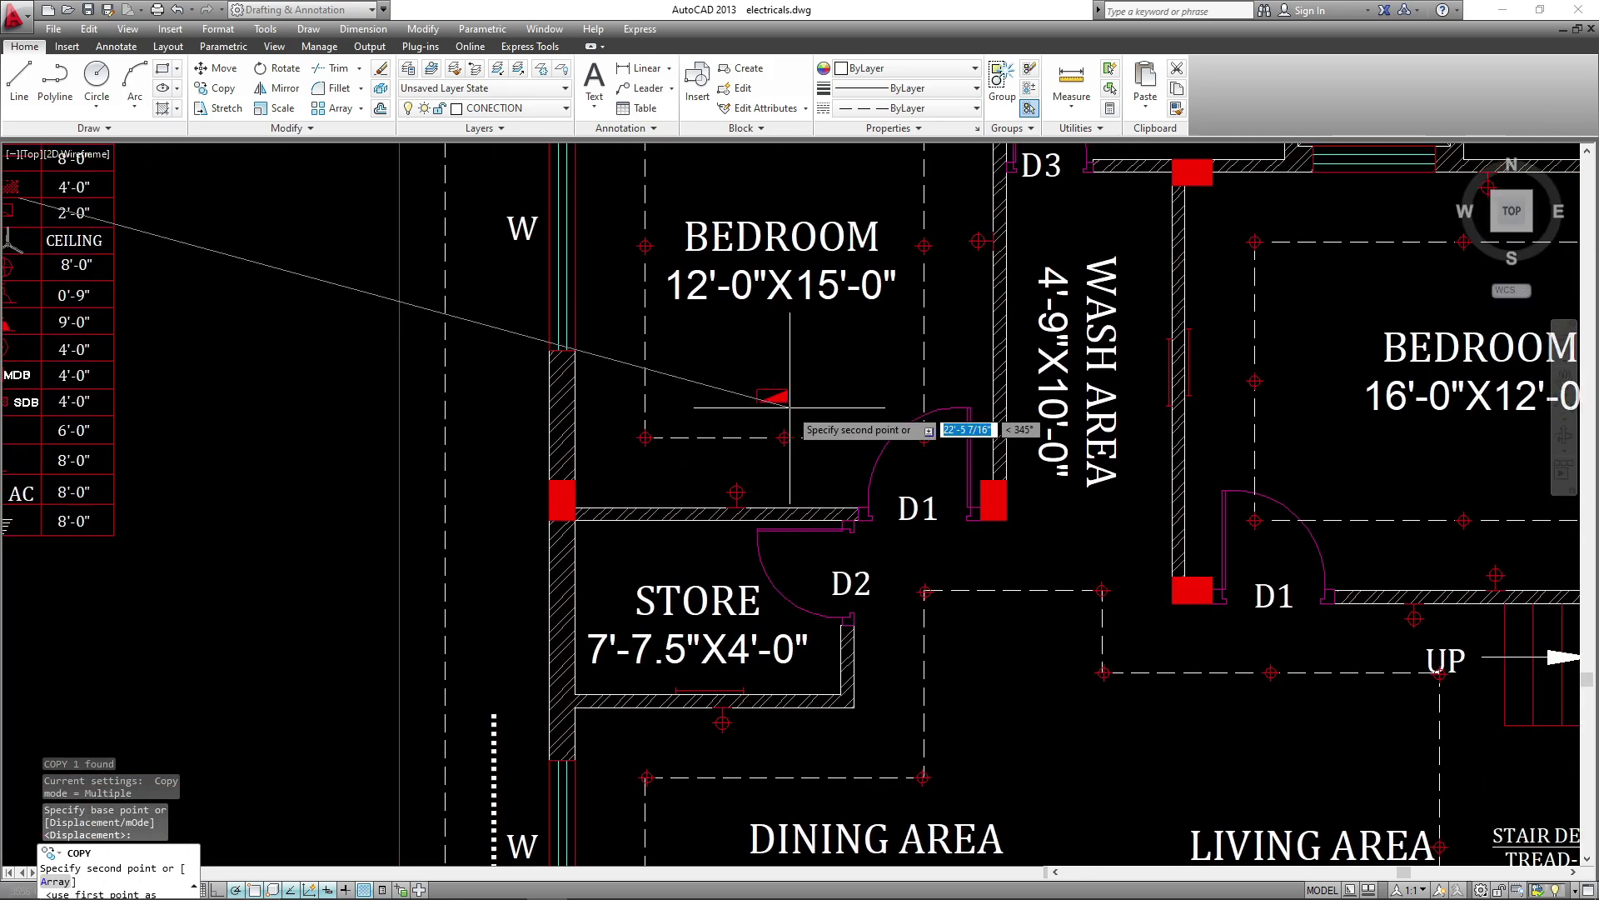
{"action": "scroll", "coordinate": [866, 554], "scroll_direction": "up", "scroll_amount": 3}
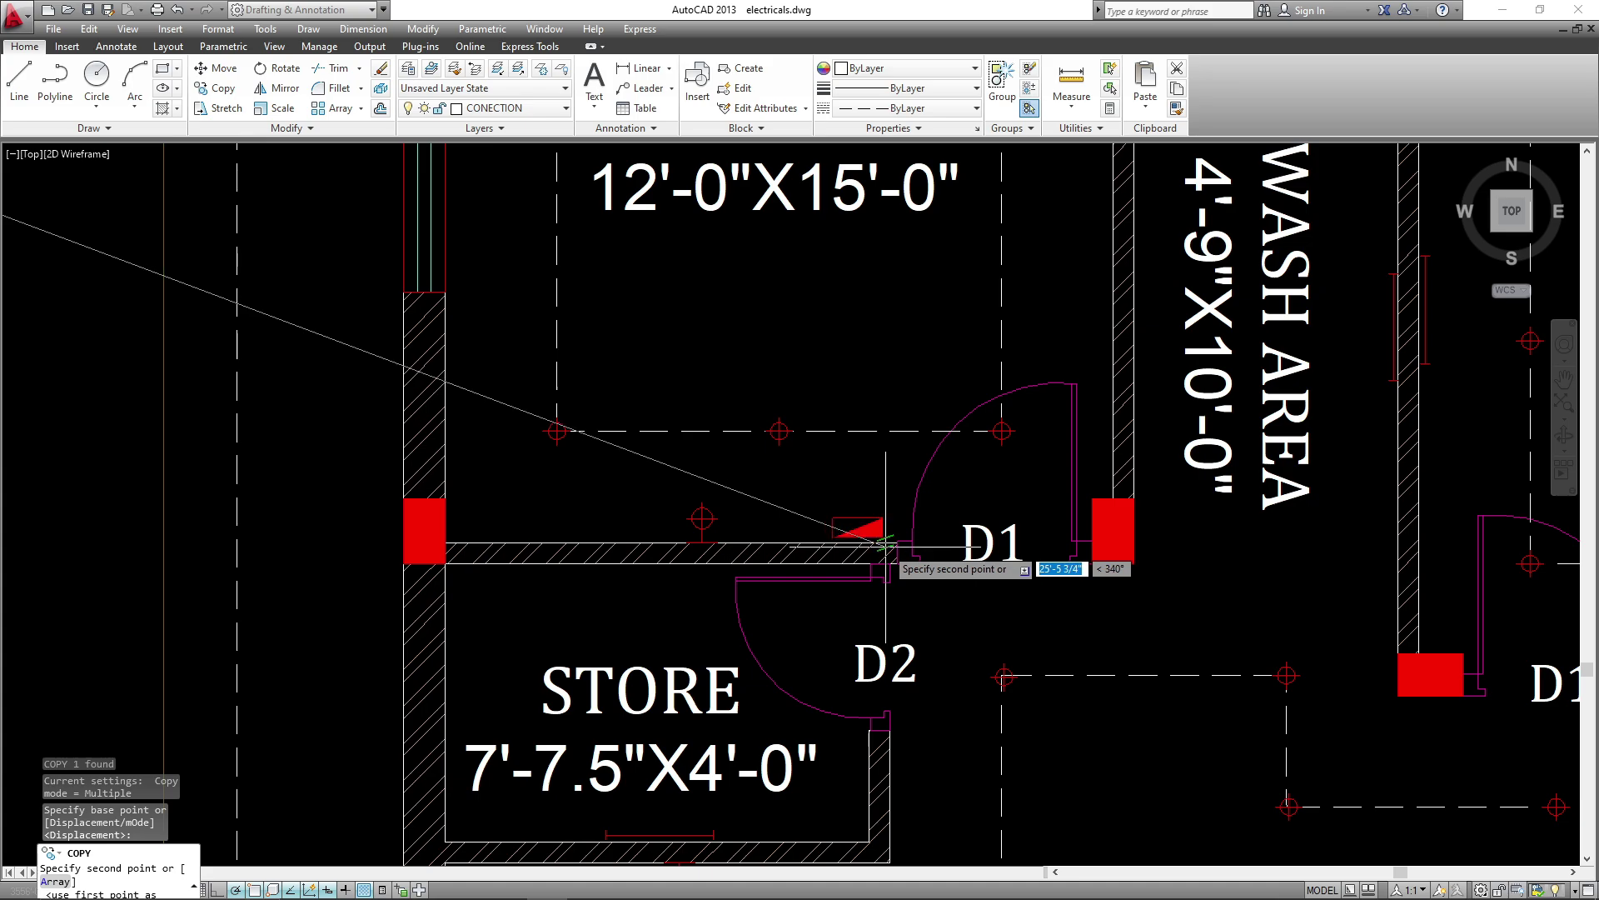
- Place a copy of the switch board symbol on the 12'-0"X15'-0" bedroom's lower wall beside door D1
{"action": "left_click", "coordinate": [886, 547]}
{"action": "scroll", "coordinate": [844, 541], "scroll_direction": "up", "scroll_amount": 3}
{"action": "key", "text": "space"}
- Move the new switch board symbol slightly downward so it sits against the bedroom wall
{"action": "left_click", "coordinate": [964, 434]}
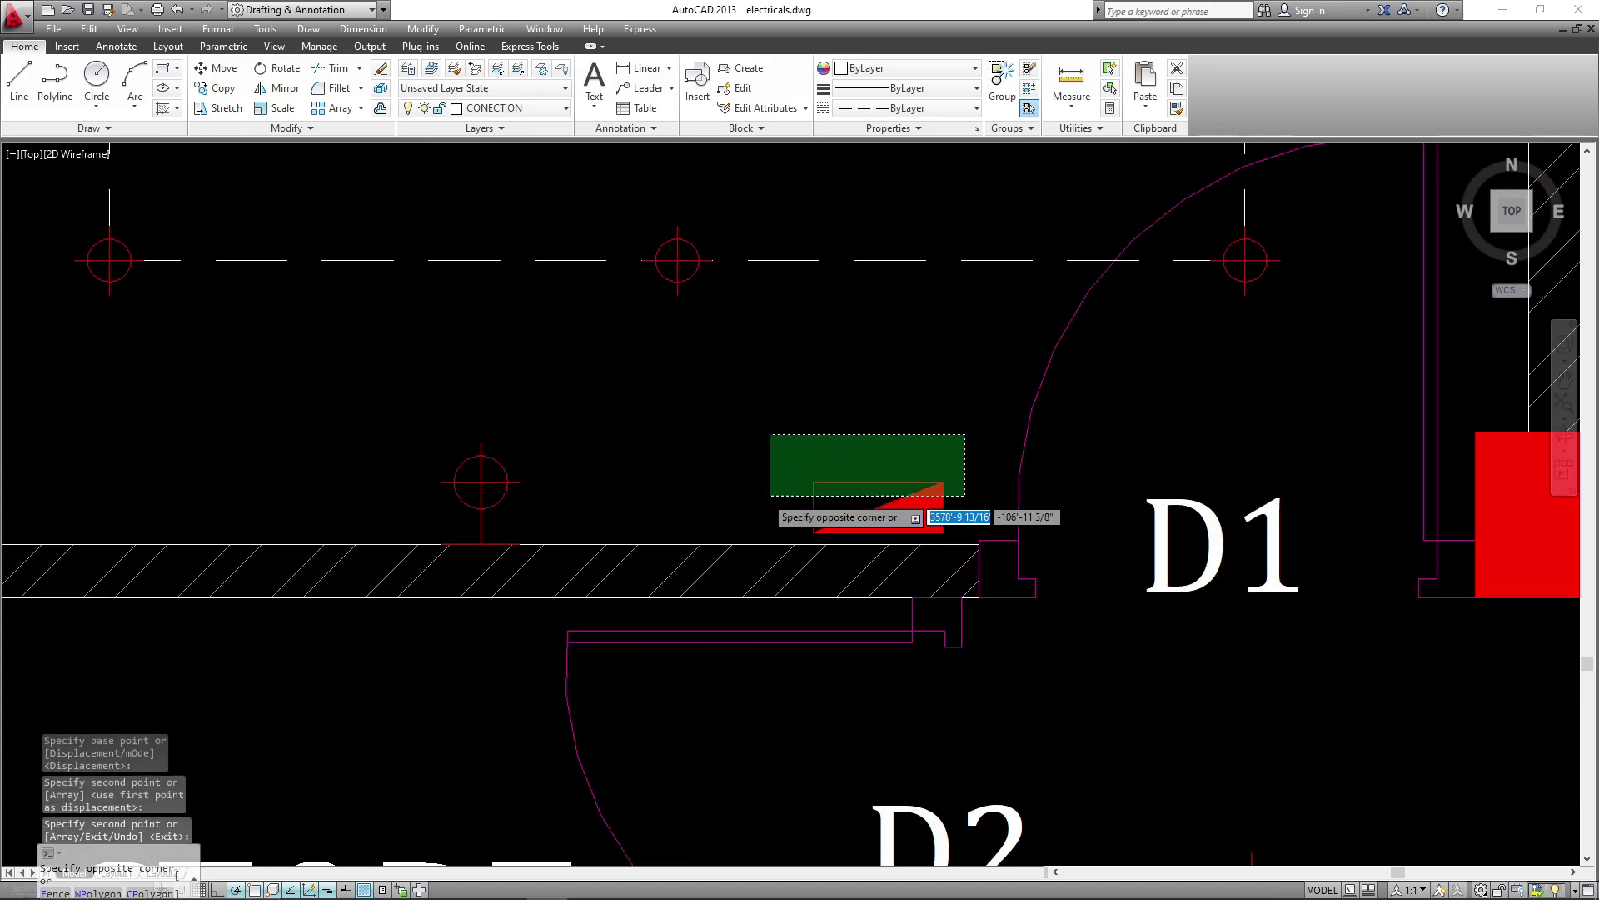
{"action": "left_click", "coordinate": [770, 497]}
{"action": "type", "text": "m"}
{"action": "key", "text": "space"}
{"action": "left_click", "coordinate": [894, 375]}
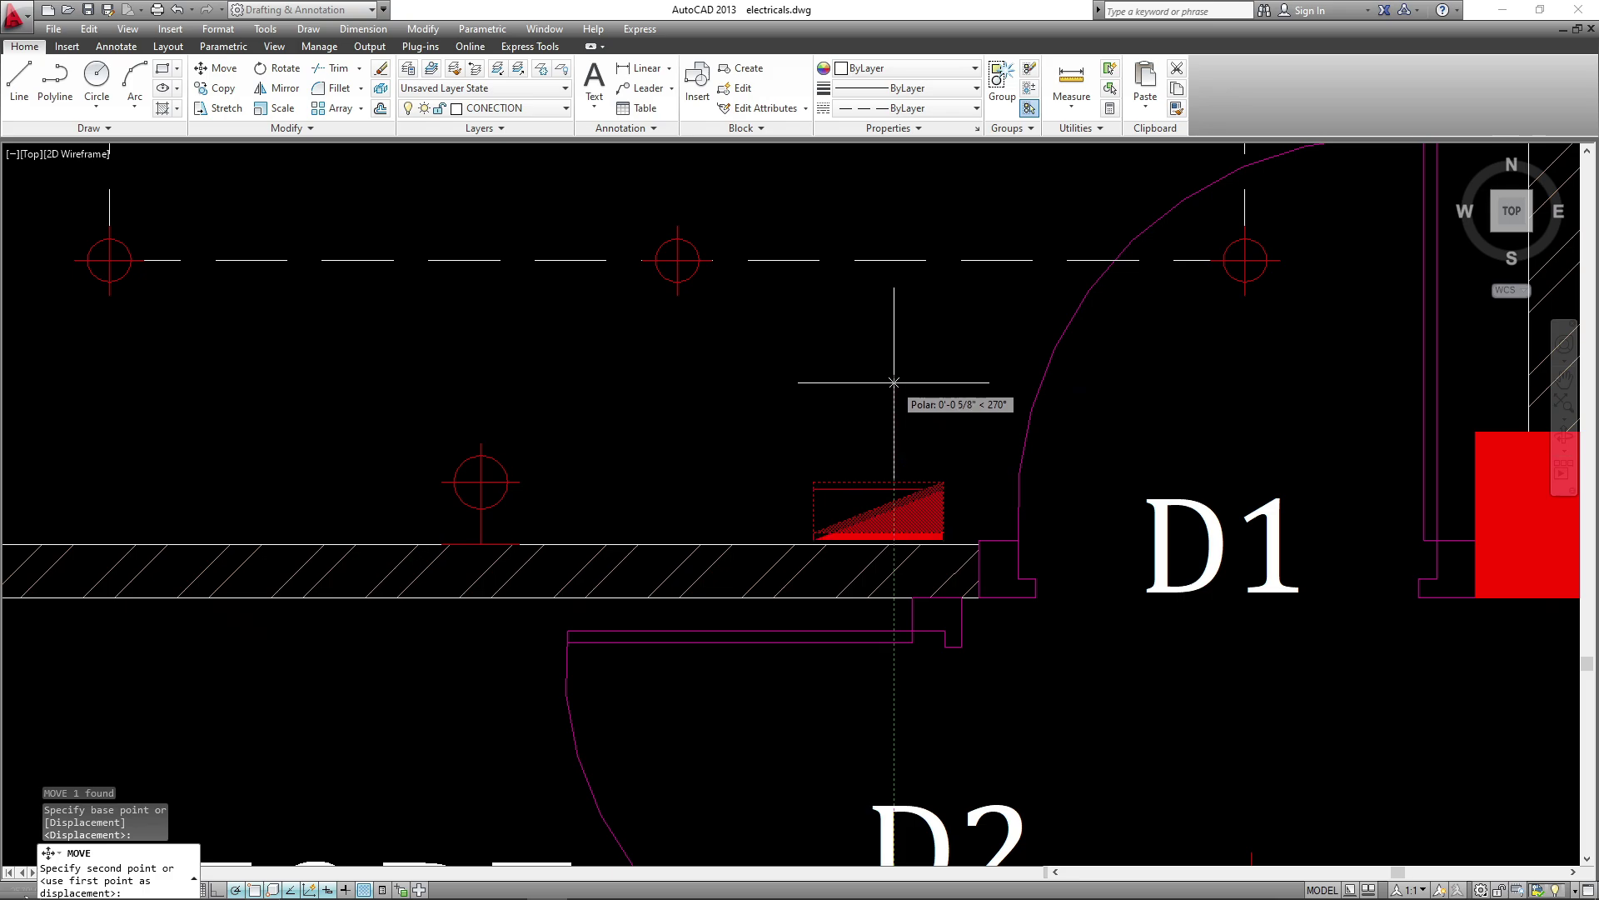
{"action": "left_click", "coordinate": [894, 384]}
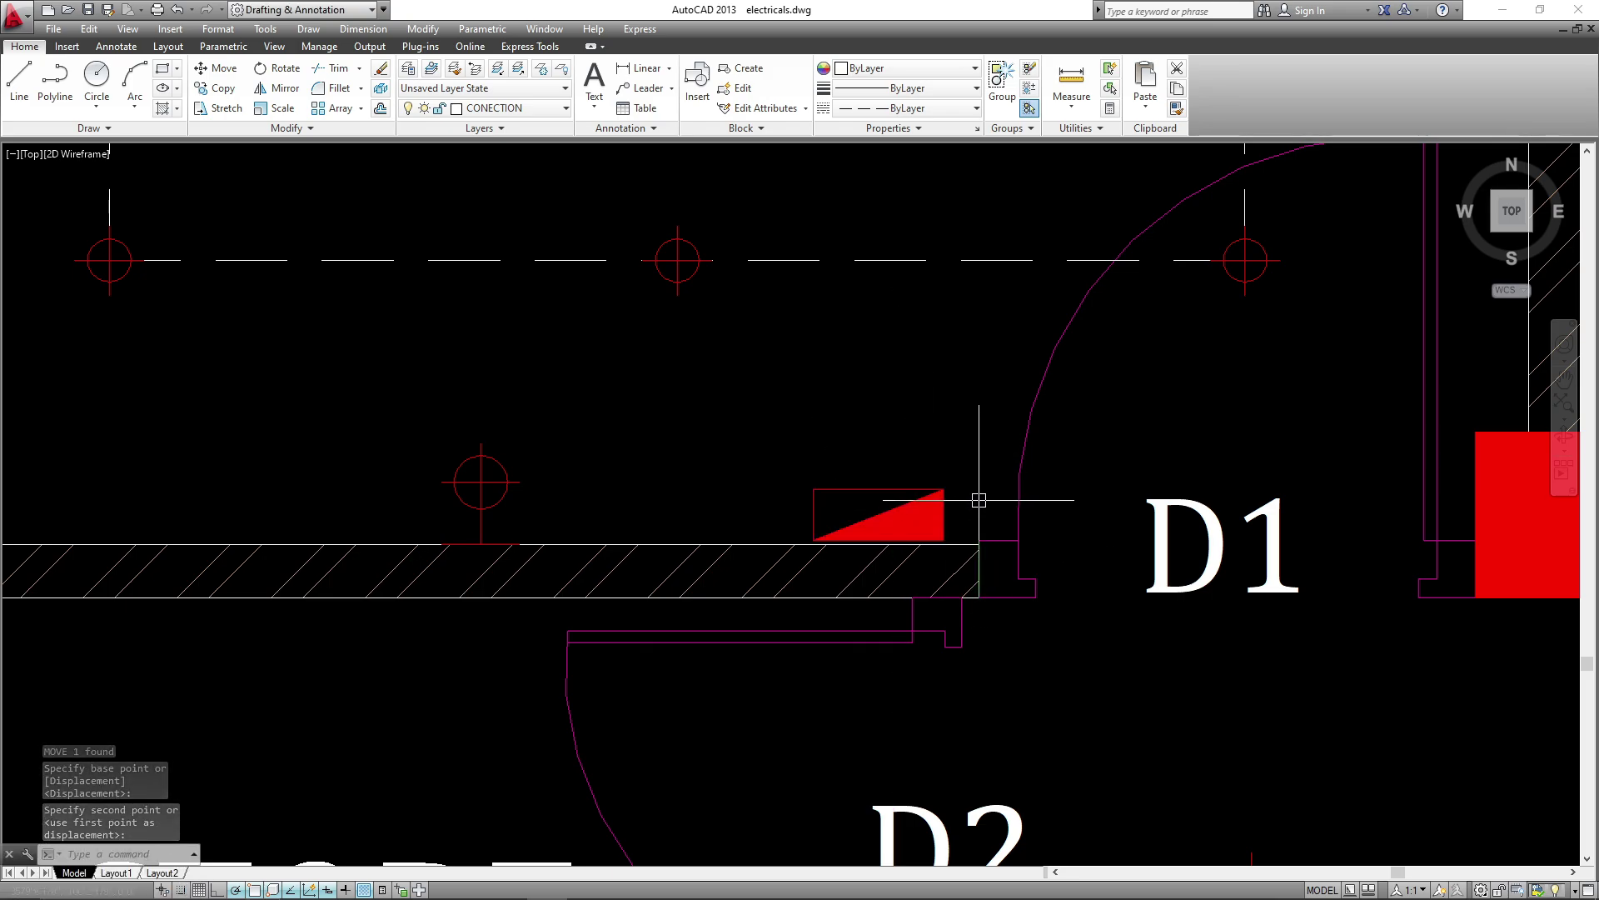
{"action": "key", "text": "Escape"}
- Copy the switch board symbol to the lower wall of the 16'-0"X12'-0" bedroom beside its door D1
{"action": "left_click", "coordinate": [936, 467]}
{"action": "left_click", "coordinate": [729, 539]}
{"action": "type", "text": "c"}
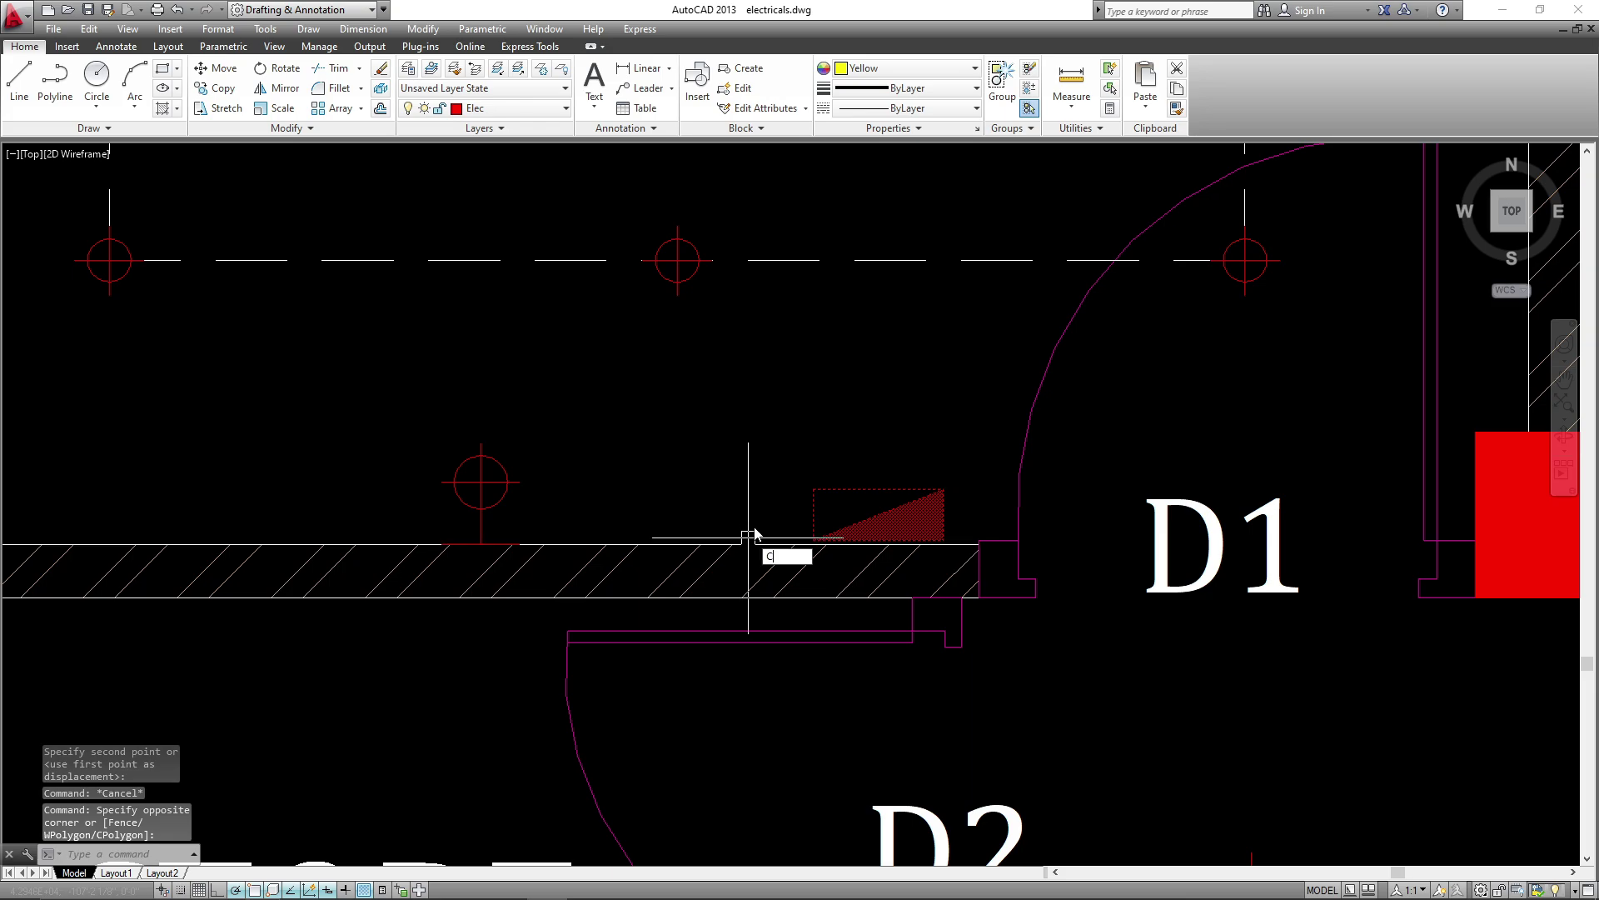
{"action": "type", "text": "o"}
{"action": "key", "text": "space"}
{"action": "left_click", "coordinate": [807, 540]}
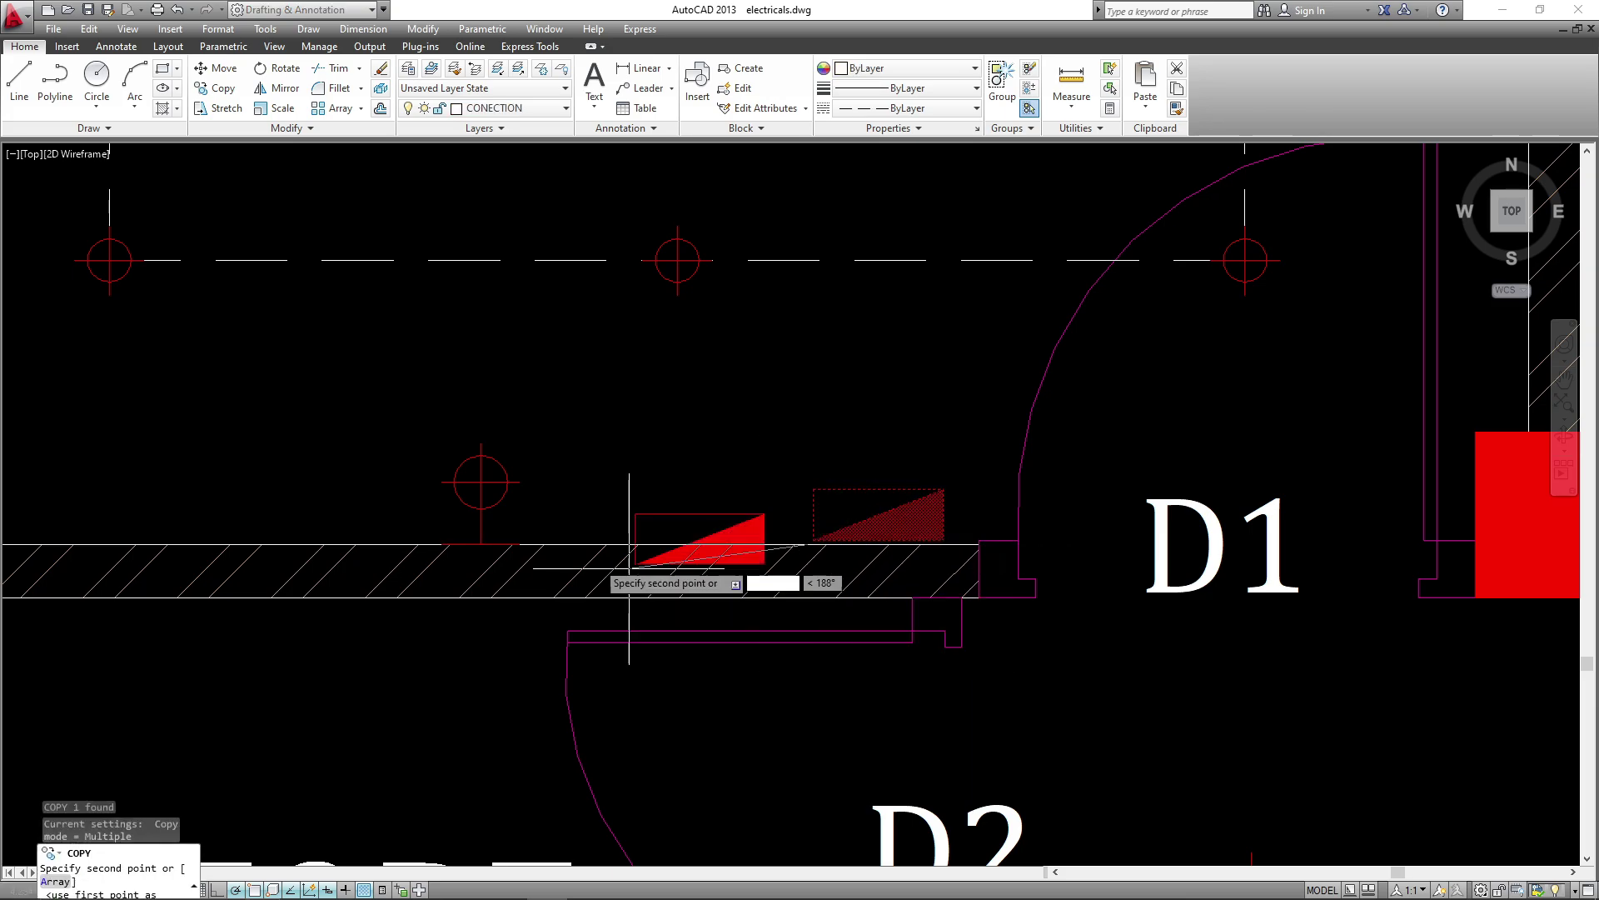
{"action": "scroll", "coordinate": [733, 484], "scroll_direction": "down", "scroll_amount": 5}
{"action": "scroll", "coordinate": [659, 462], "scroll_direction": "up", "scroll_amount": 3}
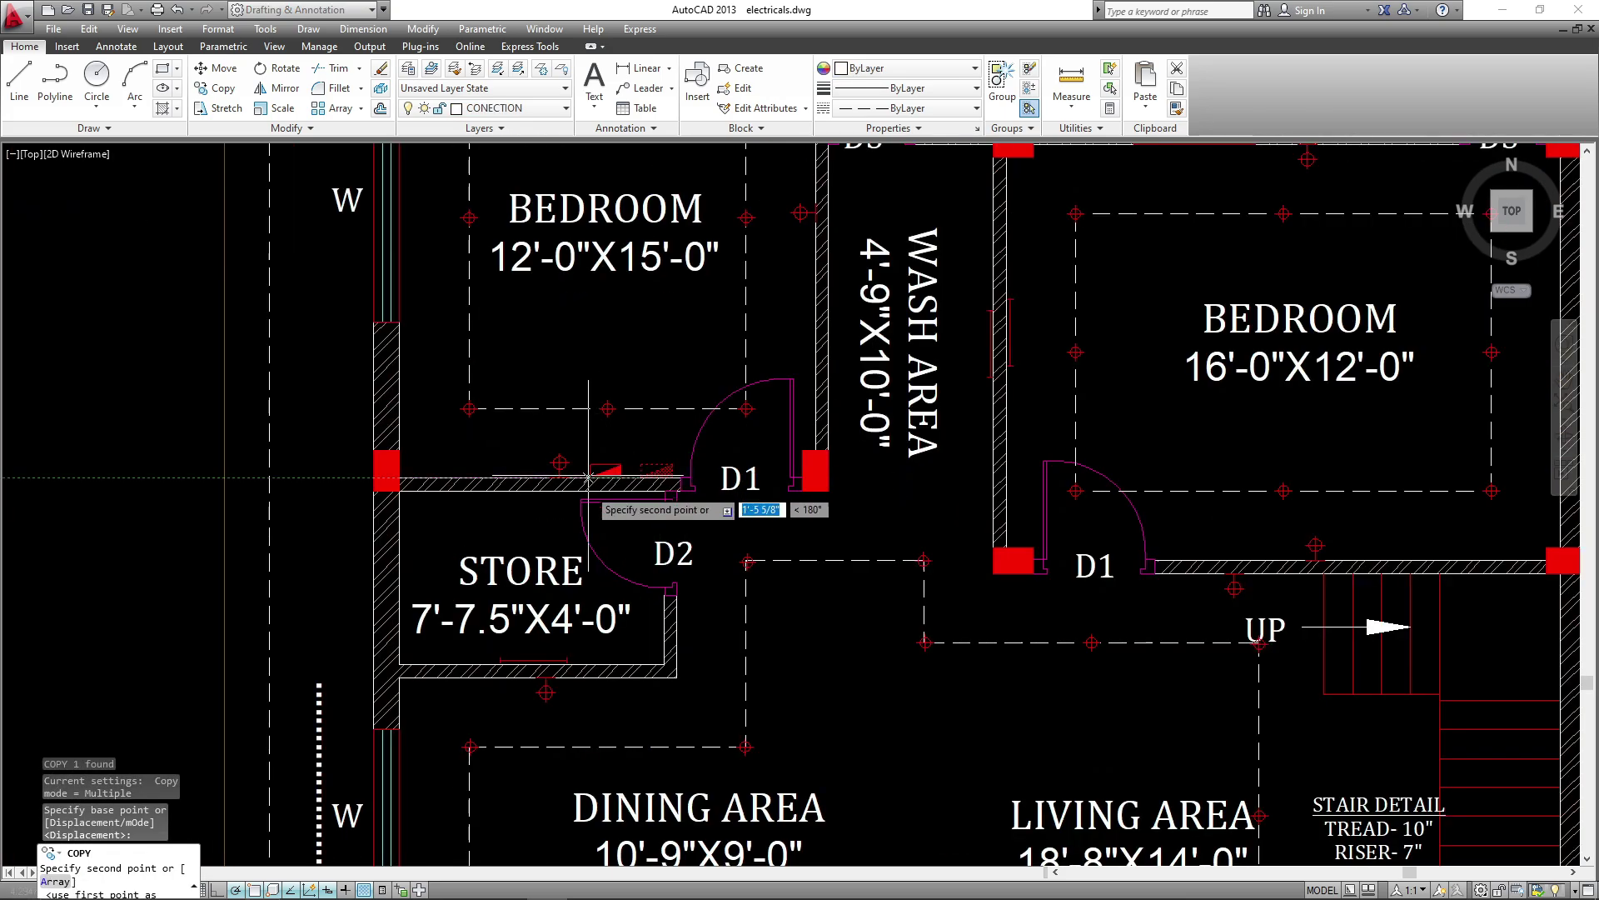
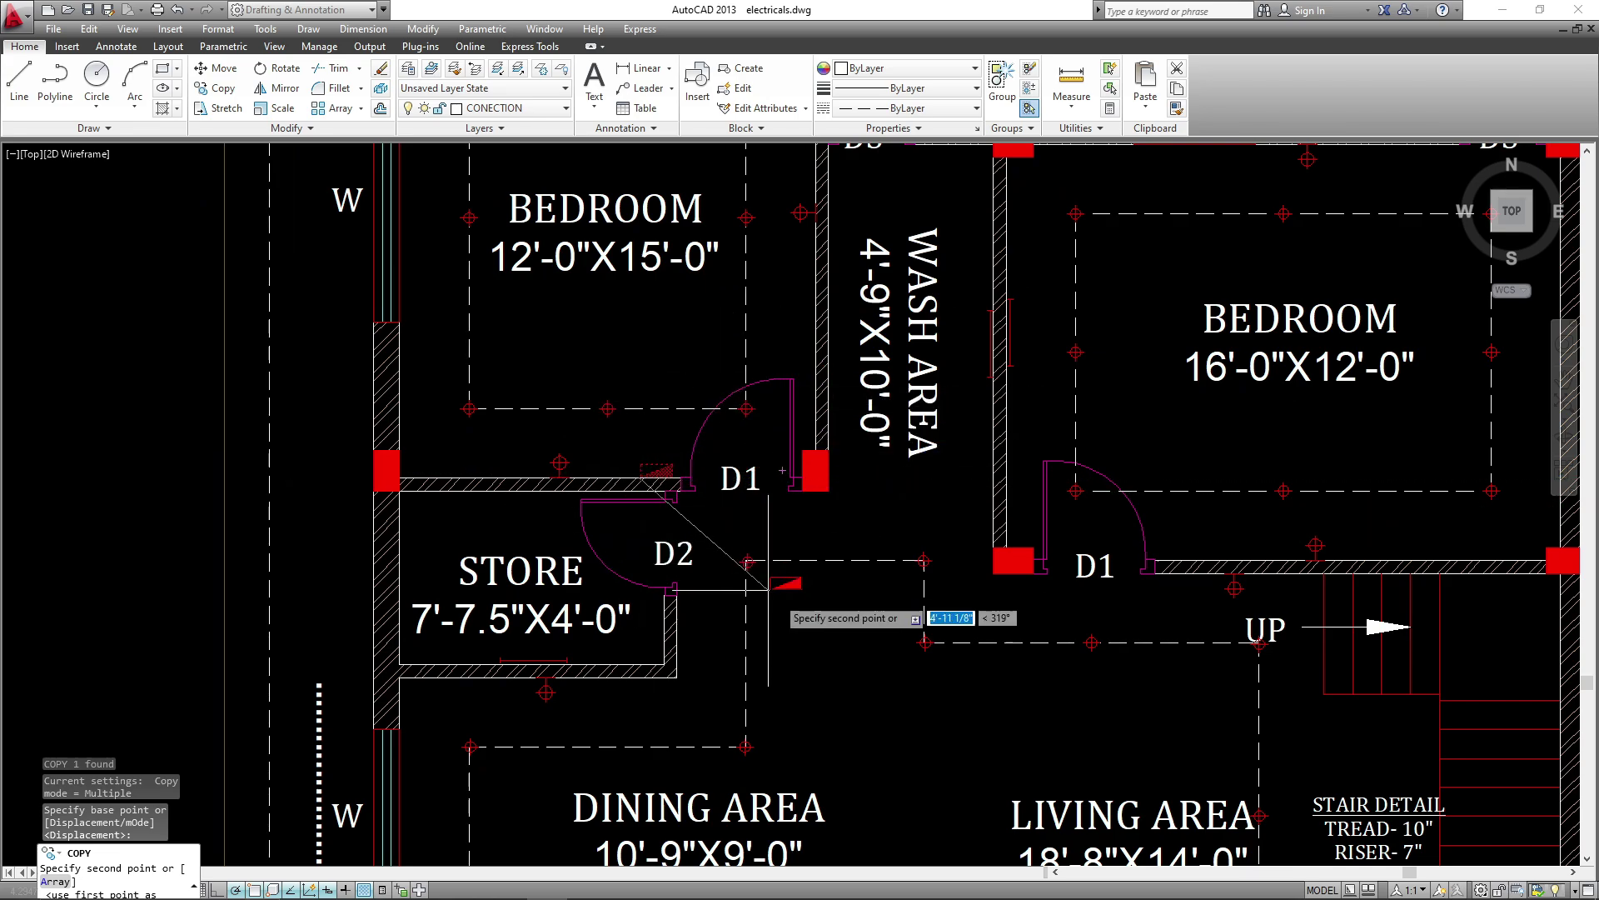
{"action": "middle_click_drag", "start_coordinate": [689, 604], "coordinate": [487, 594]}
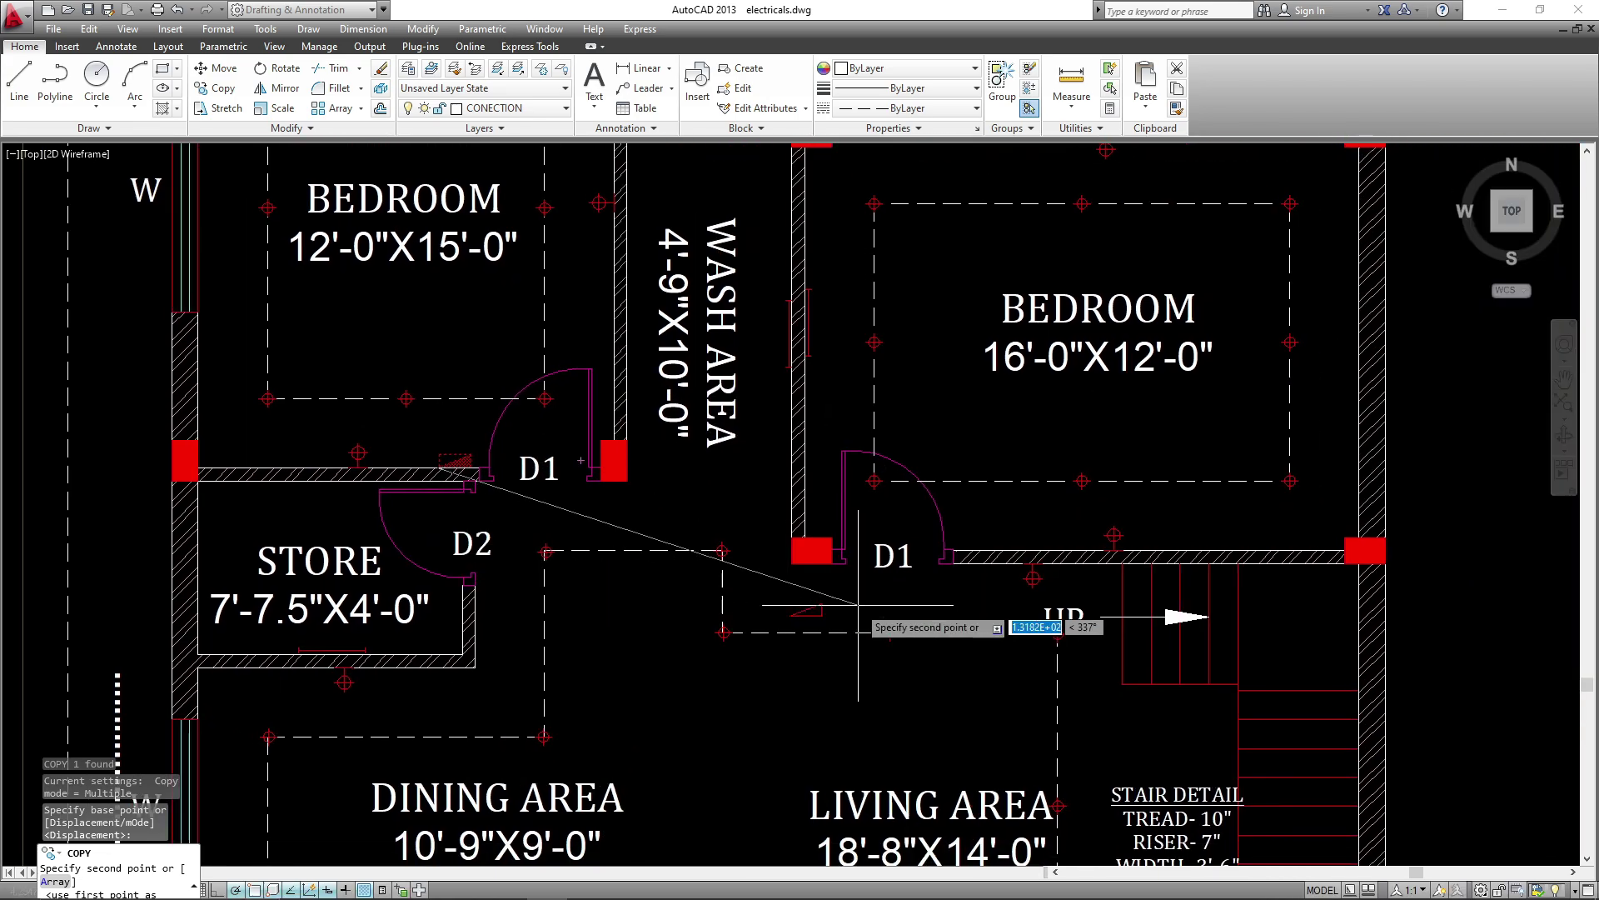
{"action": "scroll", "coordinate": [986, 546], "scroll_direction": "up", "scroll_amount": 2}
{"action": "left_click", "coordinate": [980, 551]}
- Place another copy of the switch board symbol inside the store and end the copying
{"action": "scroll", "coordinate": [991, 348], "scroll_direction": "down", "scroll_amount": 4}
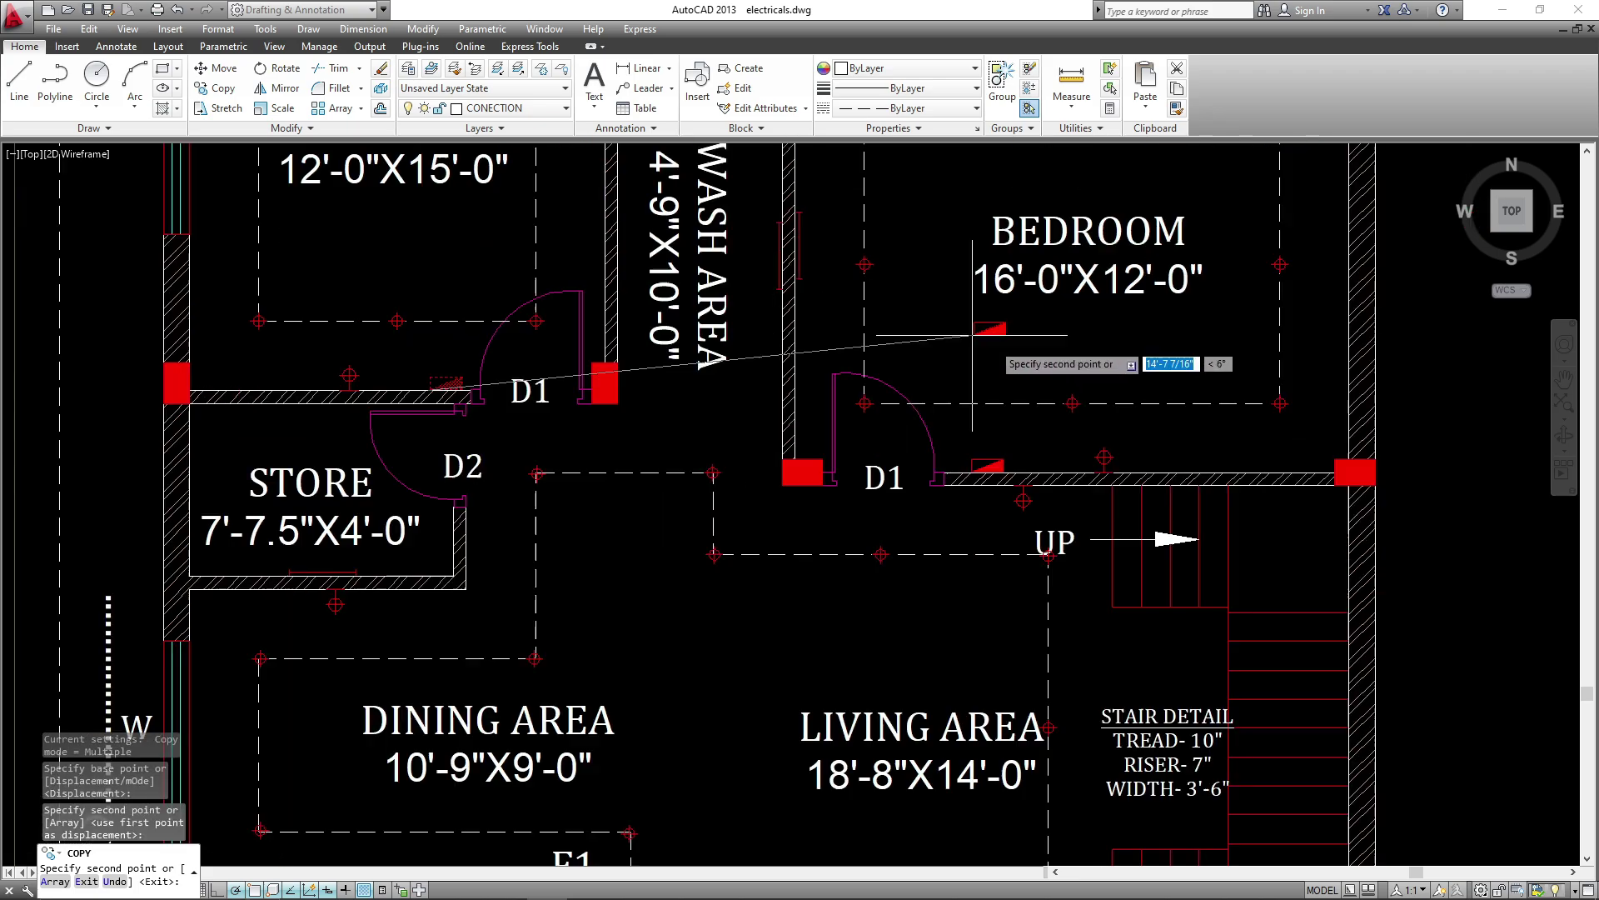
{"action": "scroll", "coordinate": [631, 475], "scroll_direction": "up", "scroll_amount": 6}
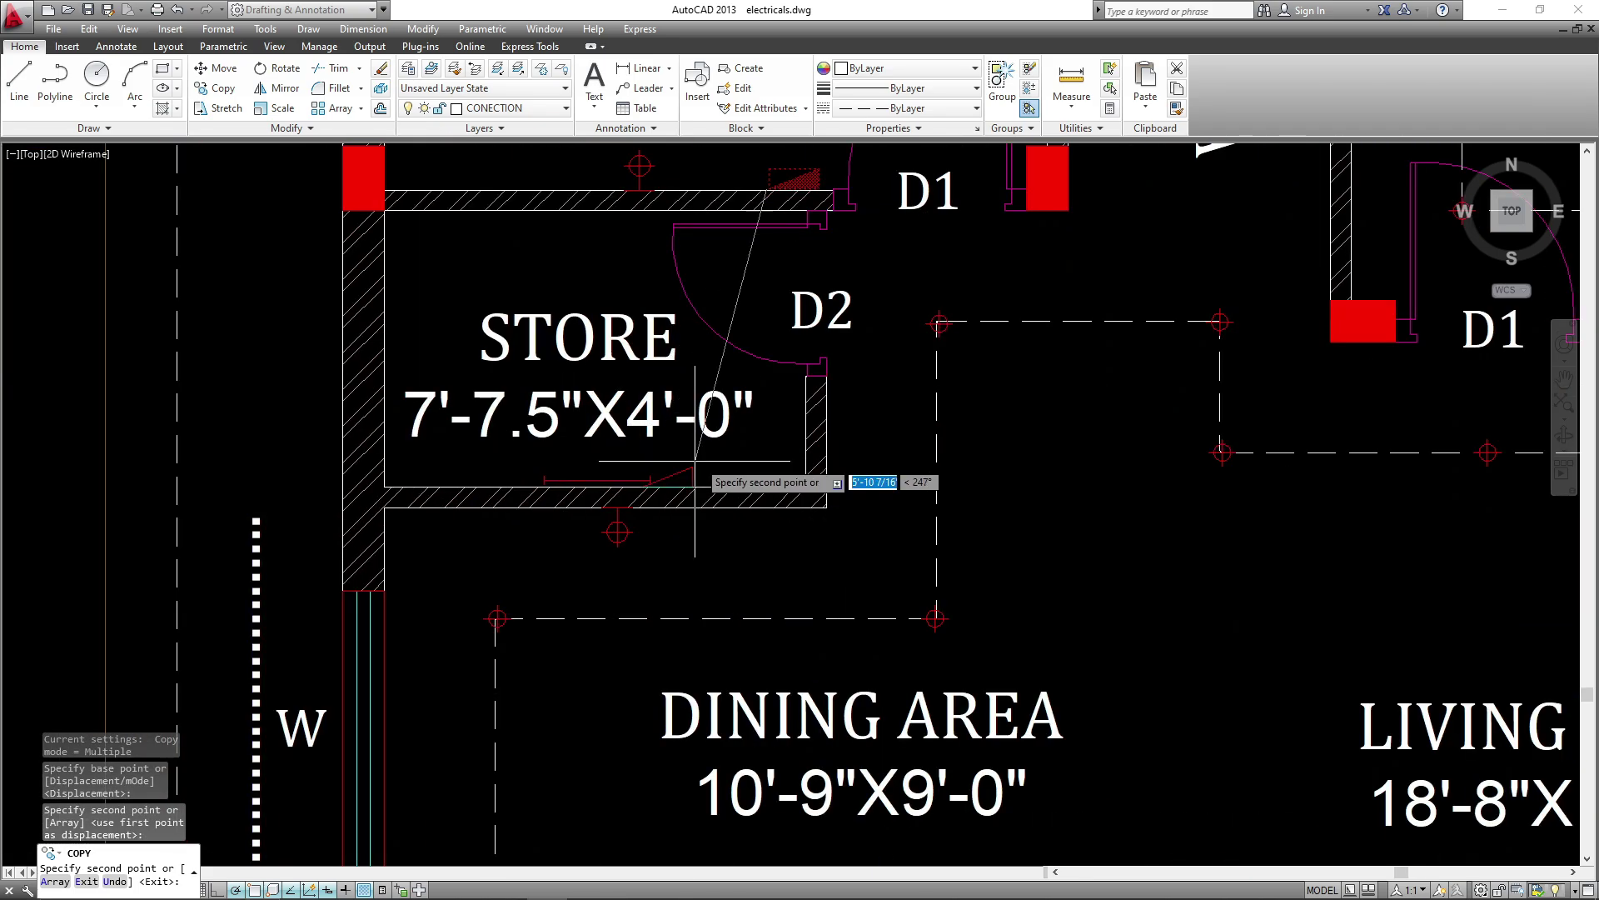
{"action": "key", "text": "Escape"}
- Rotate the store's switch board symbol 90 degrees clockwise so it stands vertically
{"action": "left_click", "coordinate": [824, 379]}
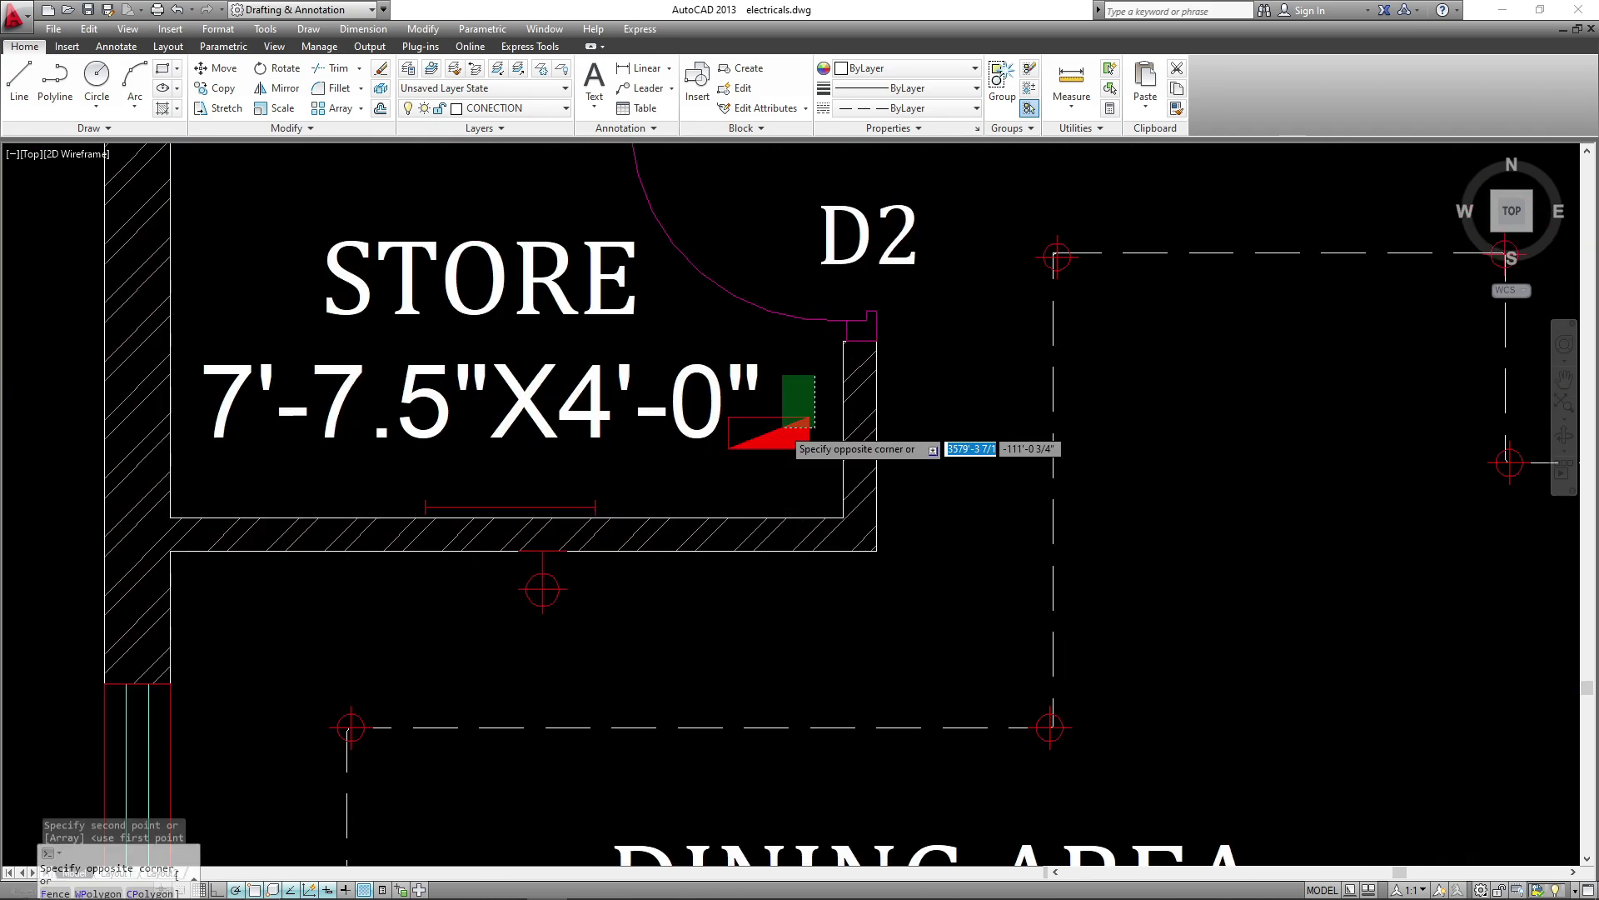
{"action": "left_click", "coordinate": [774, 478]}
{"action": "type", "text": "RO"}
{"action": "key", "text": "Return"}
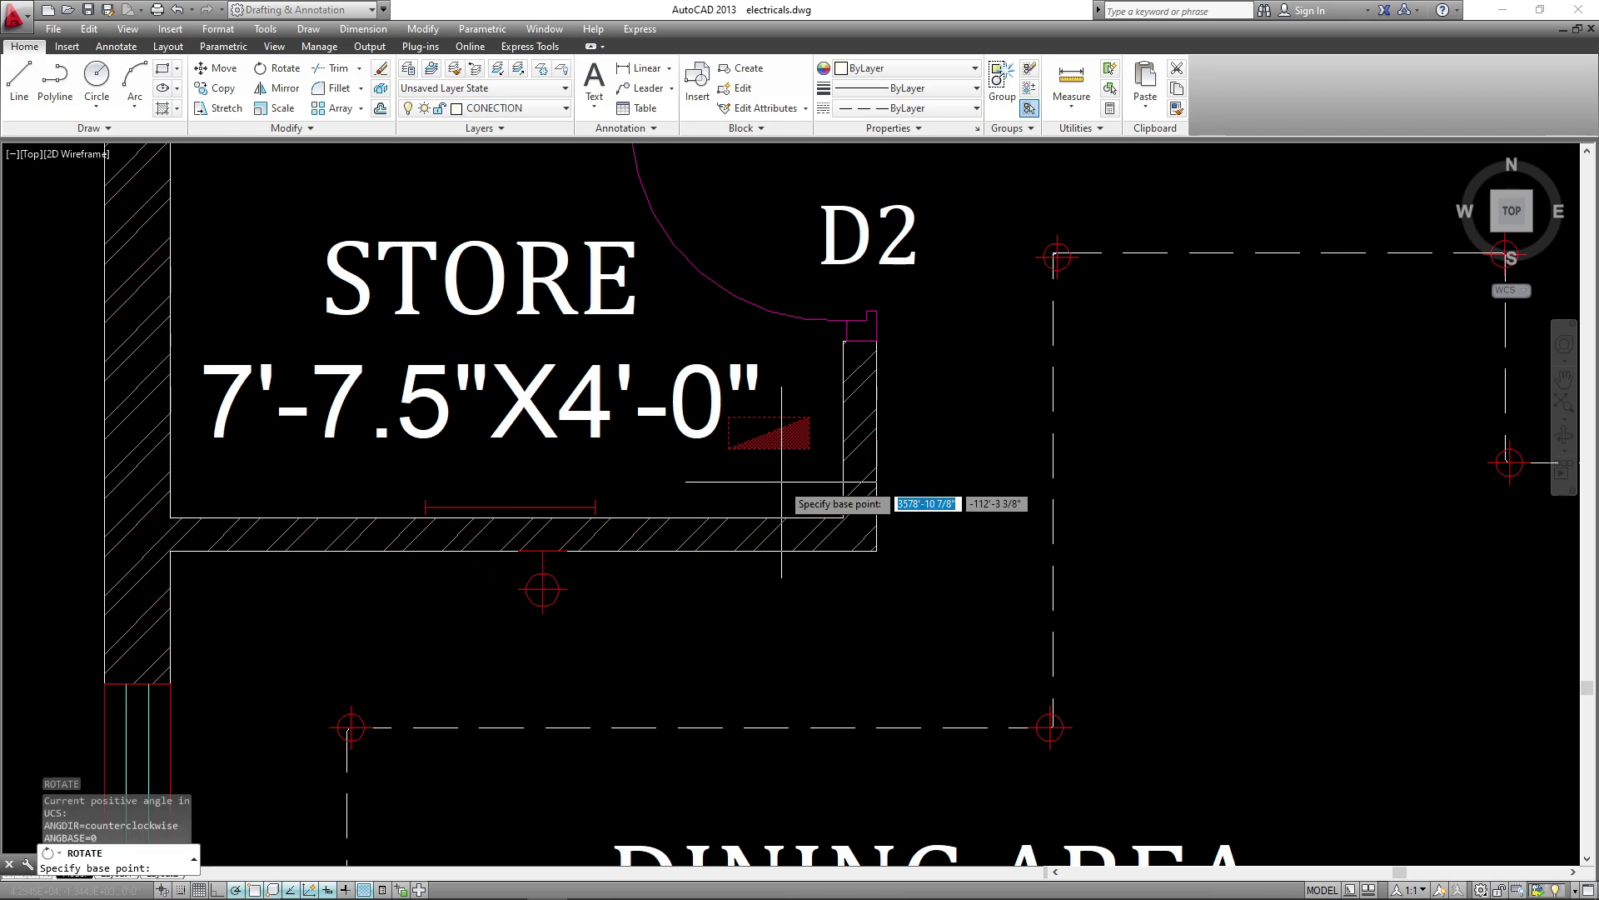
{"action": "left_click", "coordinate": [781, 488]}
{"action": "key", "text": "Return"}
{"action": "left_click", "coordinate": [777, 595]}
- Move the rotated switch board symbol up against the store's short wall just below door D2
{"action": "left_click", "coordinate": [889, 391]}
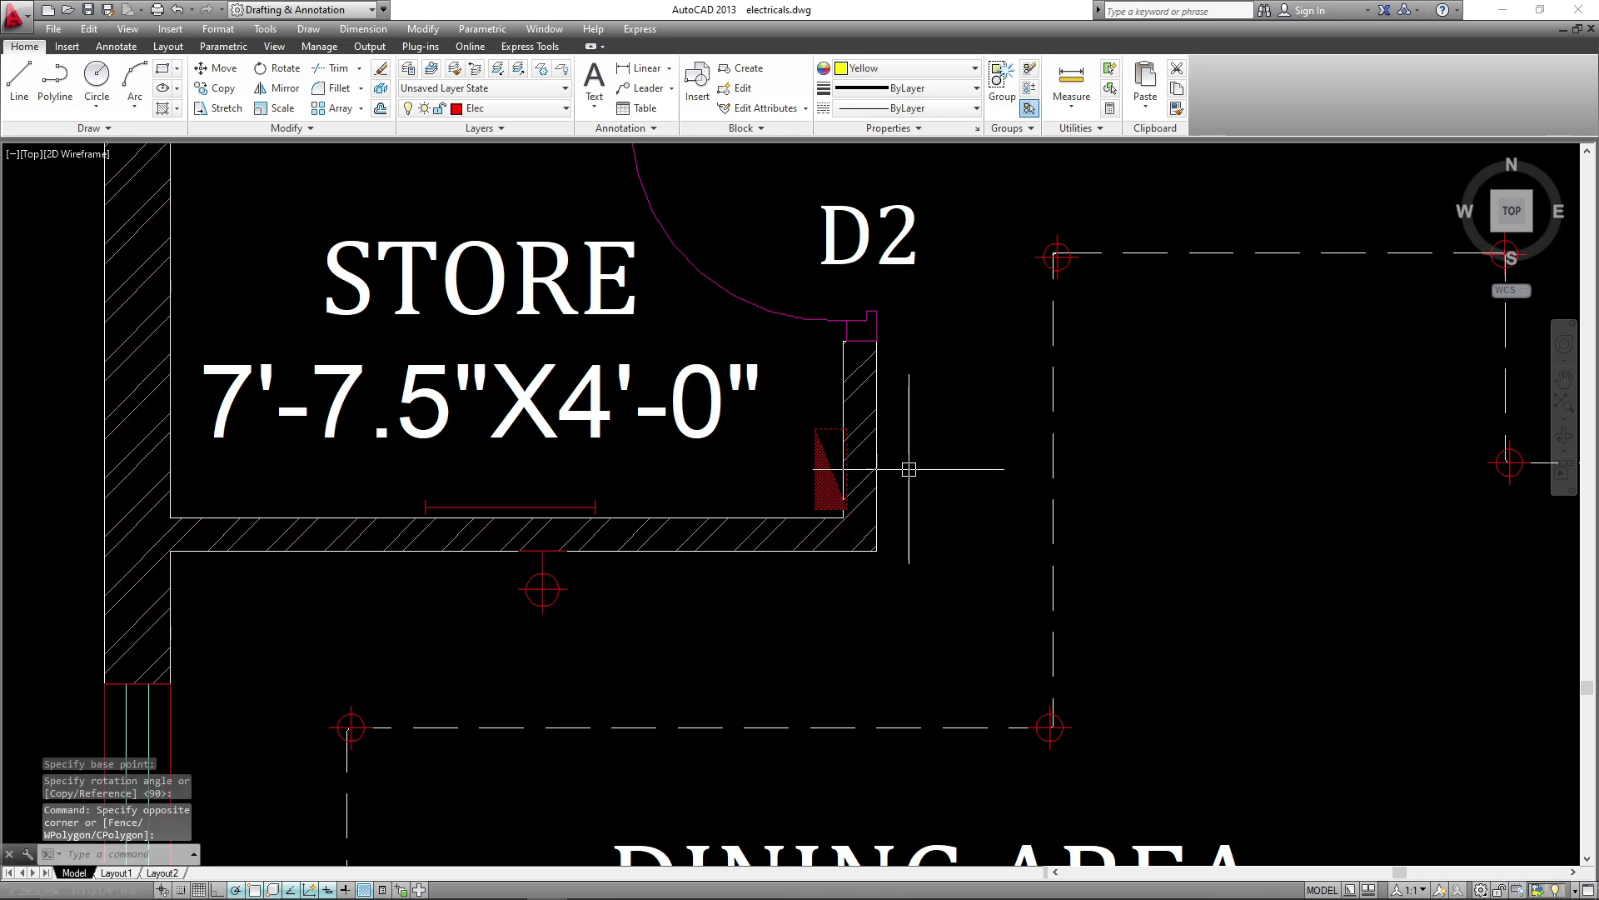
{"action": "key", "text": "Return"}
{"action": "left_click", "coordinate": [962, 415]}
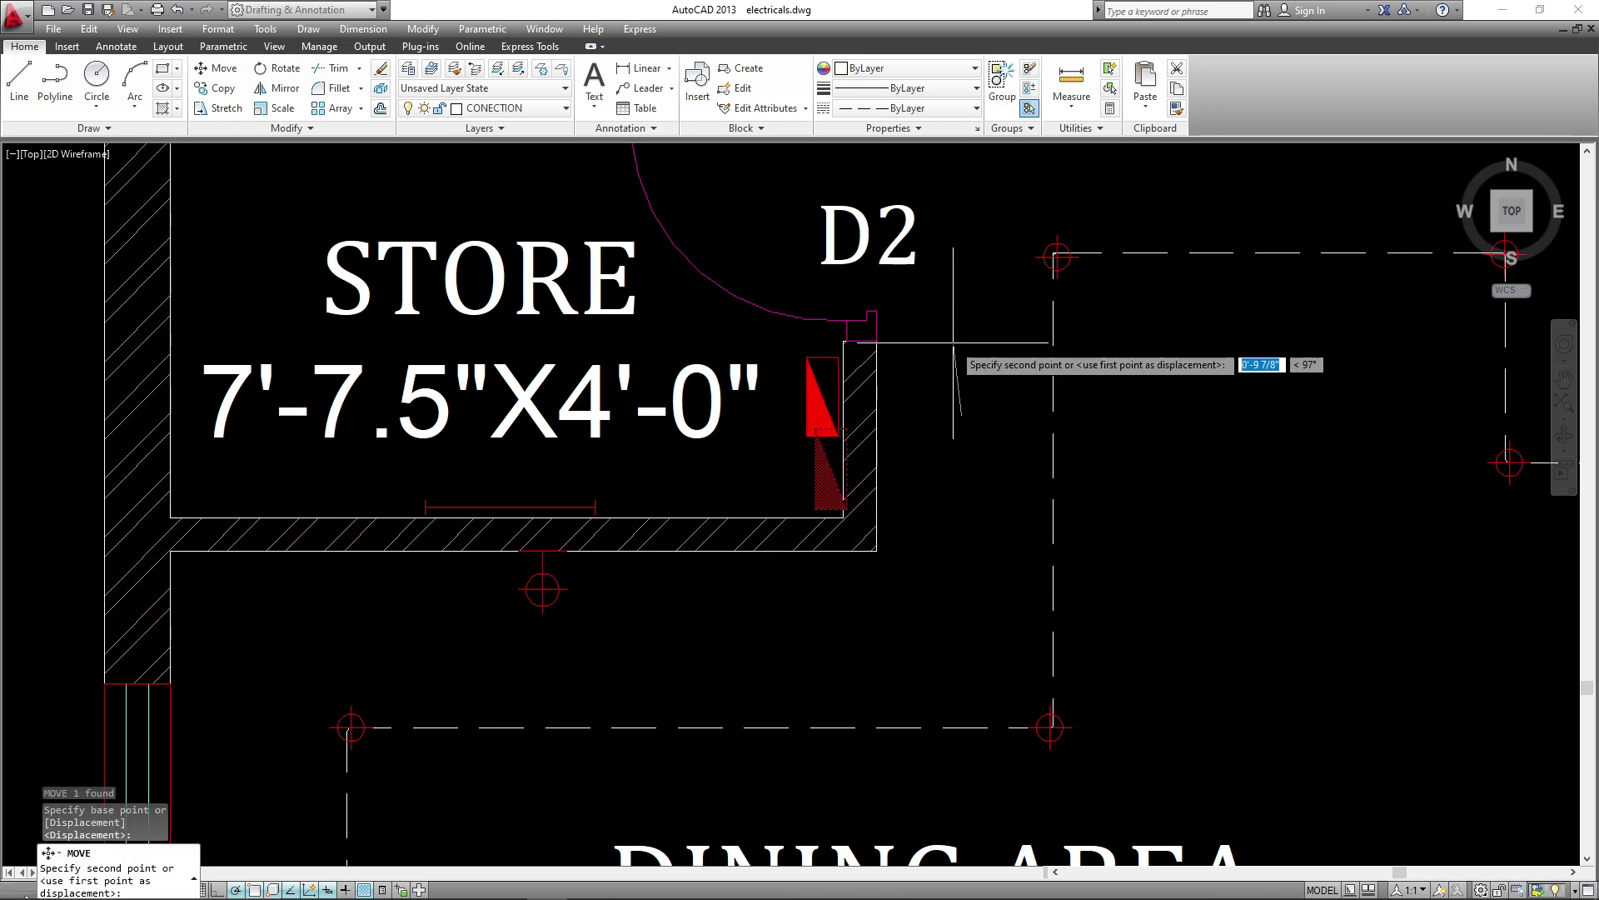
{"action": "left_click", "coordinate": [953, 344]}
- Copy the store's vertical switch board symbol to the gallery side of the kitchen wall near entrance door D
{"action": "left_click", "coordinate": [766, 462]}
{"action": "left_click", "coordinate": [854, 340]}
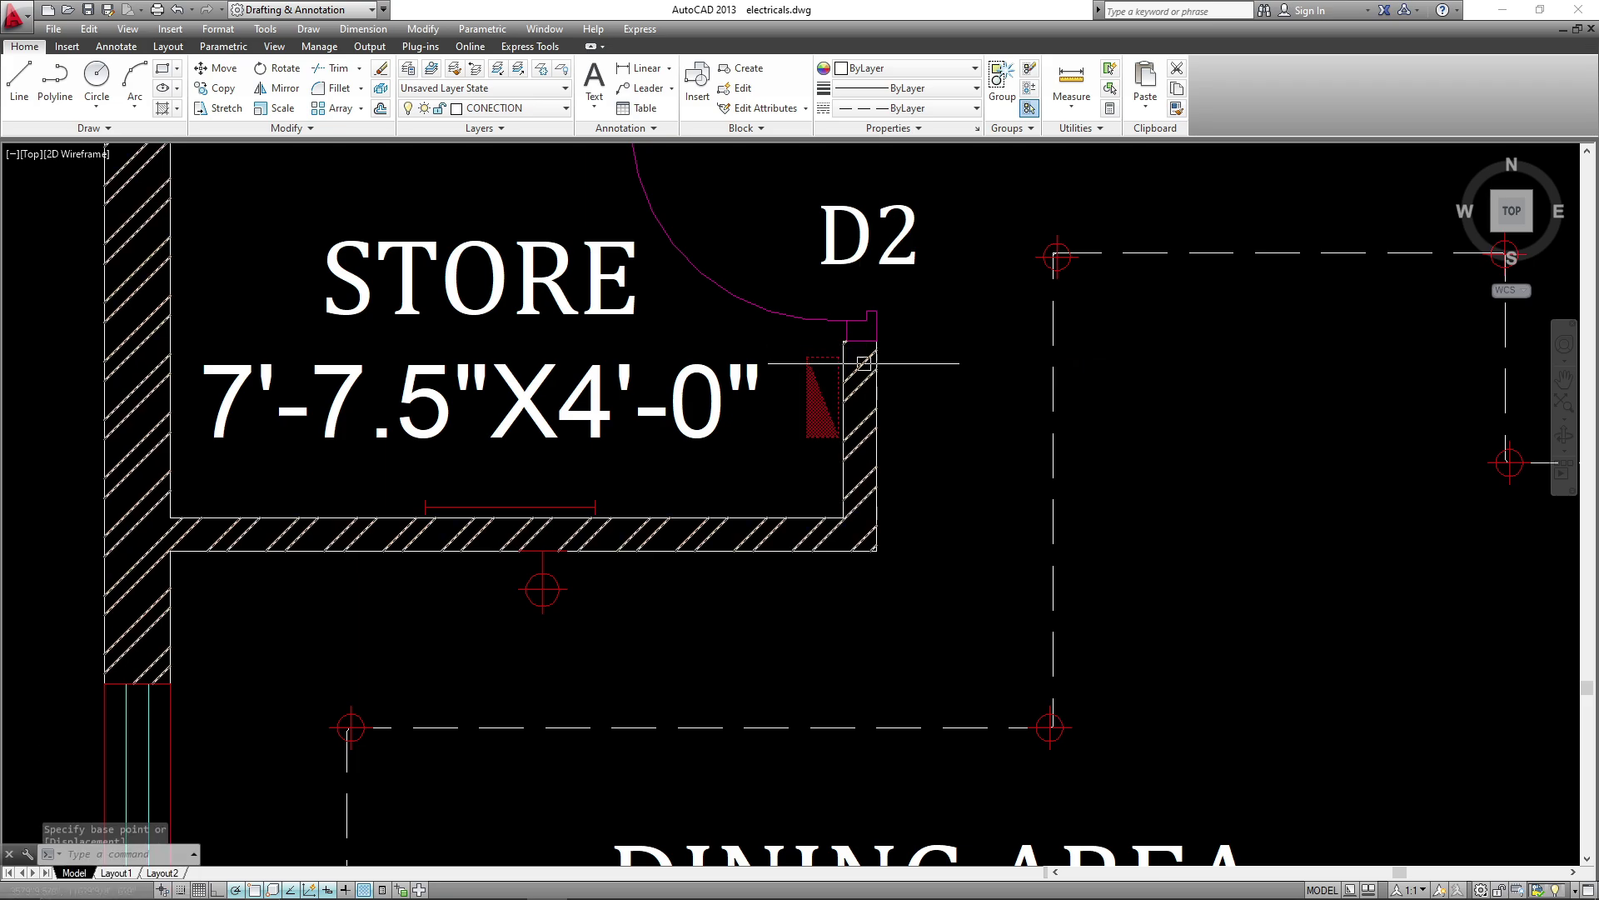
{"action": "type", "text": "CO"}
{"action": "key", "text": "Return"}
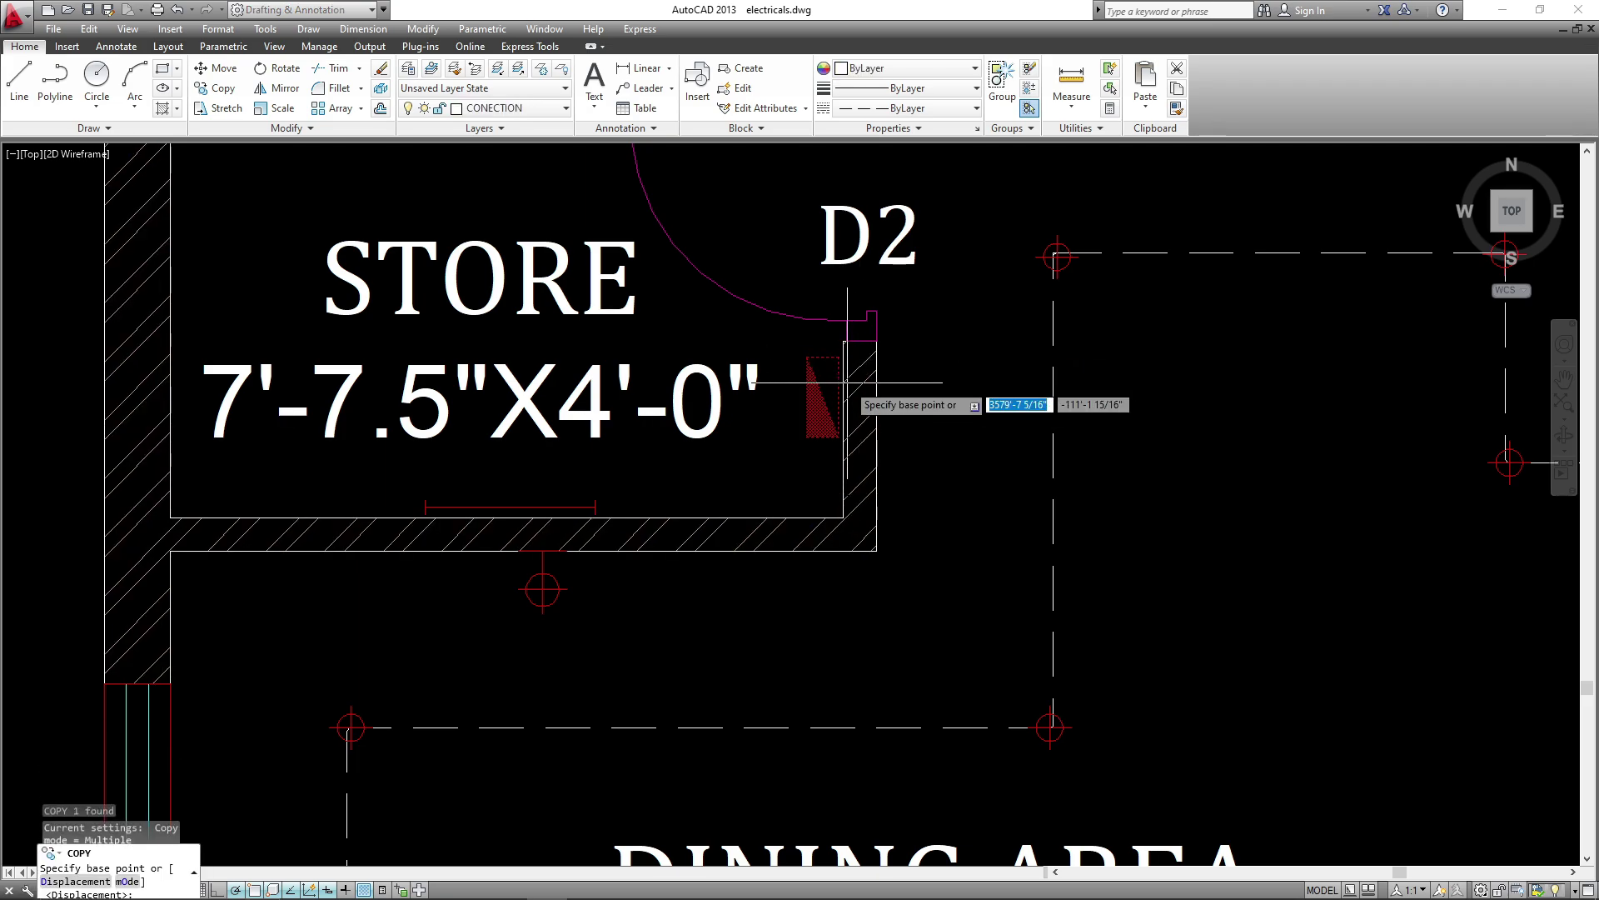
{"action": "left_click", "coordinate": [844, 373]}
{"action": "scroll", "coordinate": [797, 369], "scroll_direction": "down", "scroll_amount": 2}
{"action": "scroll", "coordinate": [831, 358], "scroll_direction": "down", "scroll_amount": 4}
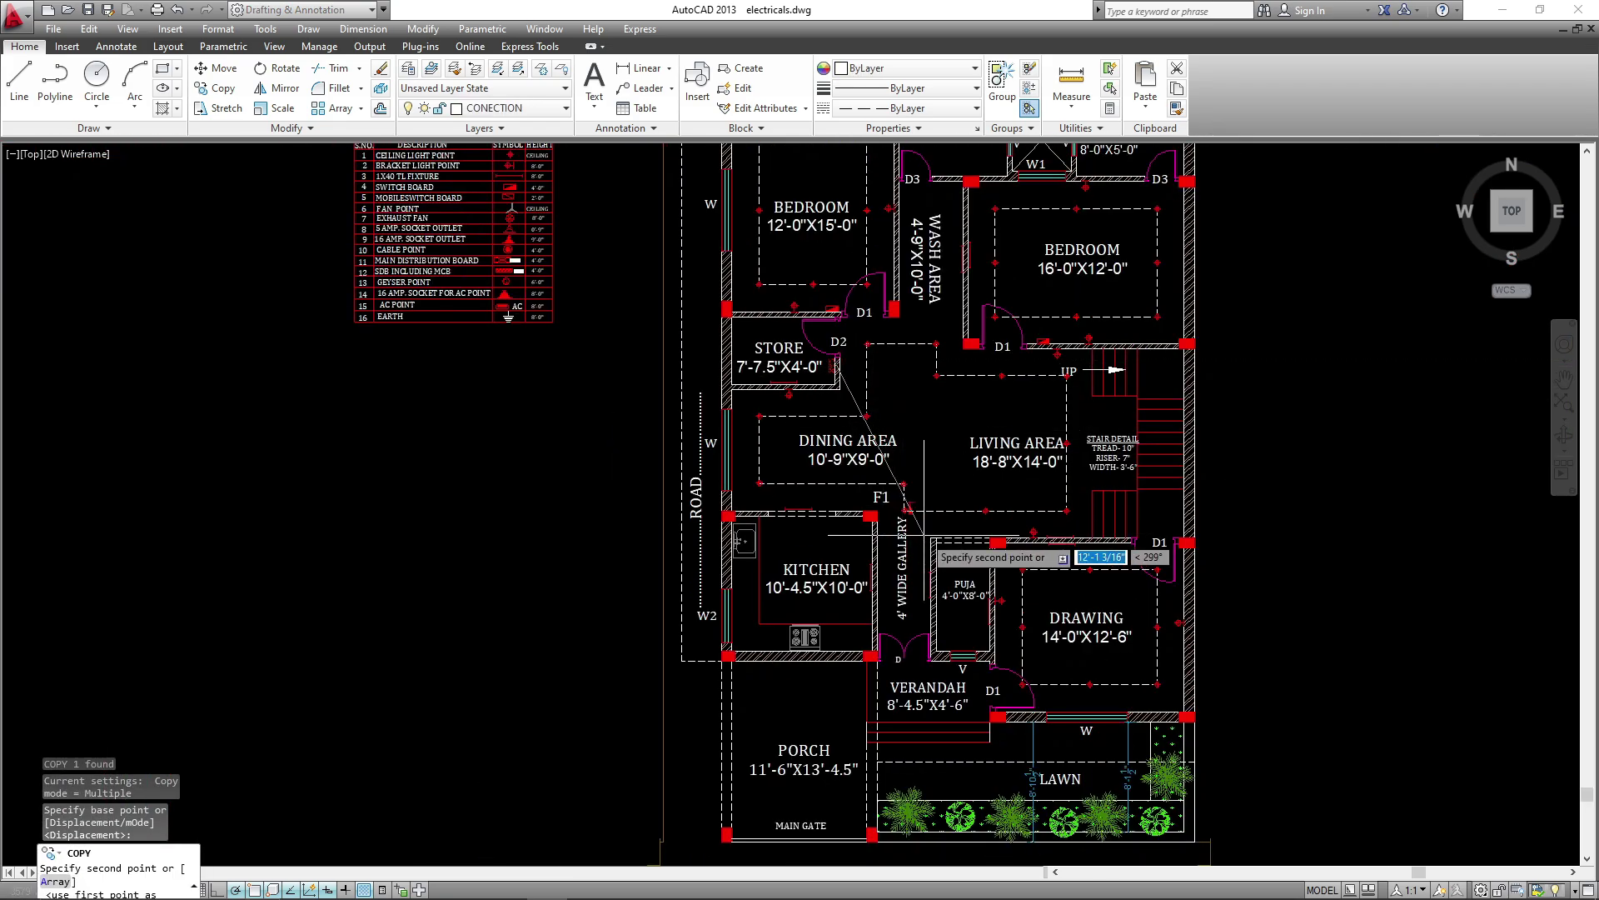
{"action": "scroll", "coordinate": [928, 546], "scroll_direction": "up", "scroll_amount": 5}
{"action": "middle_click_drag", "start_coordinate": [928, 546], "coordinate": [961, 379]}
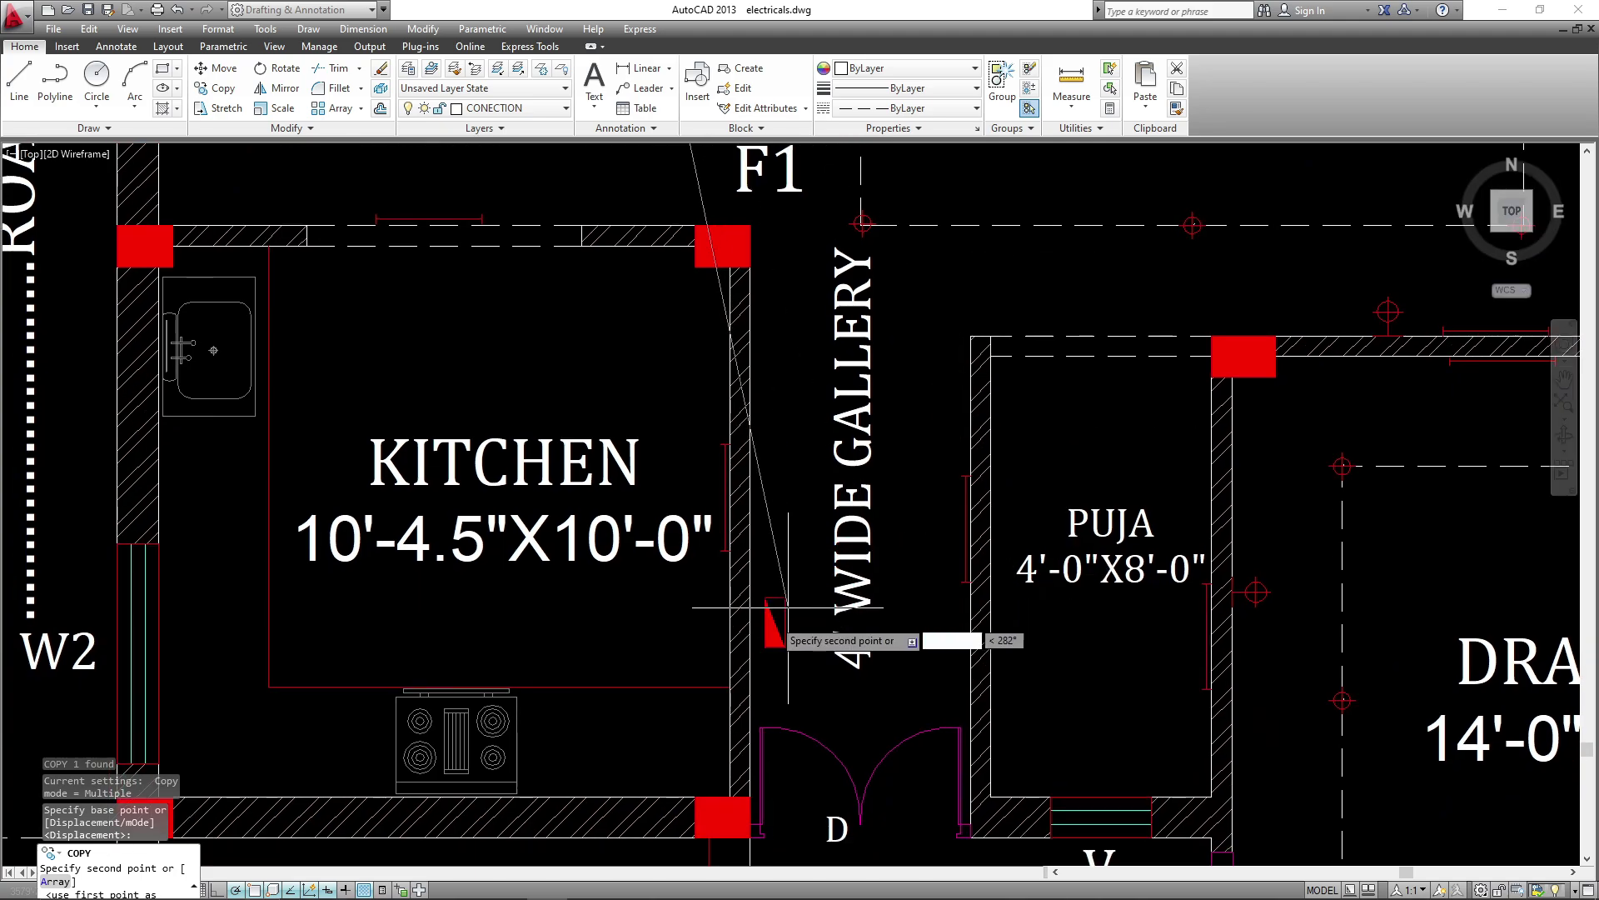
{"action": "left_click", "coordinate": [781, 650]}
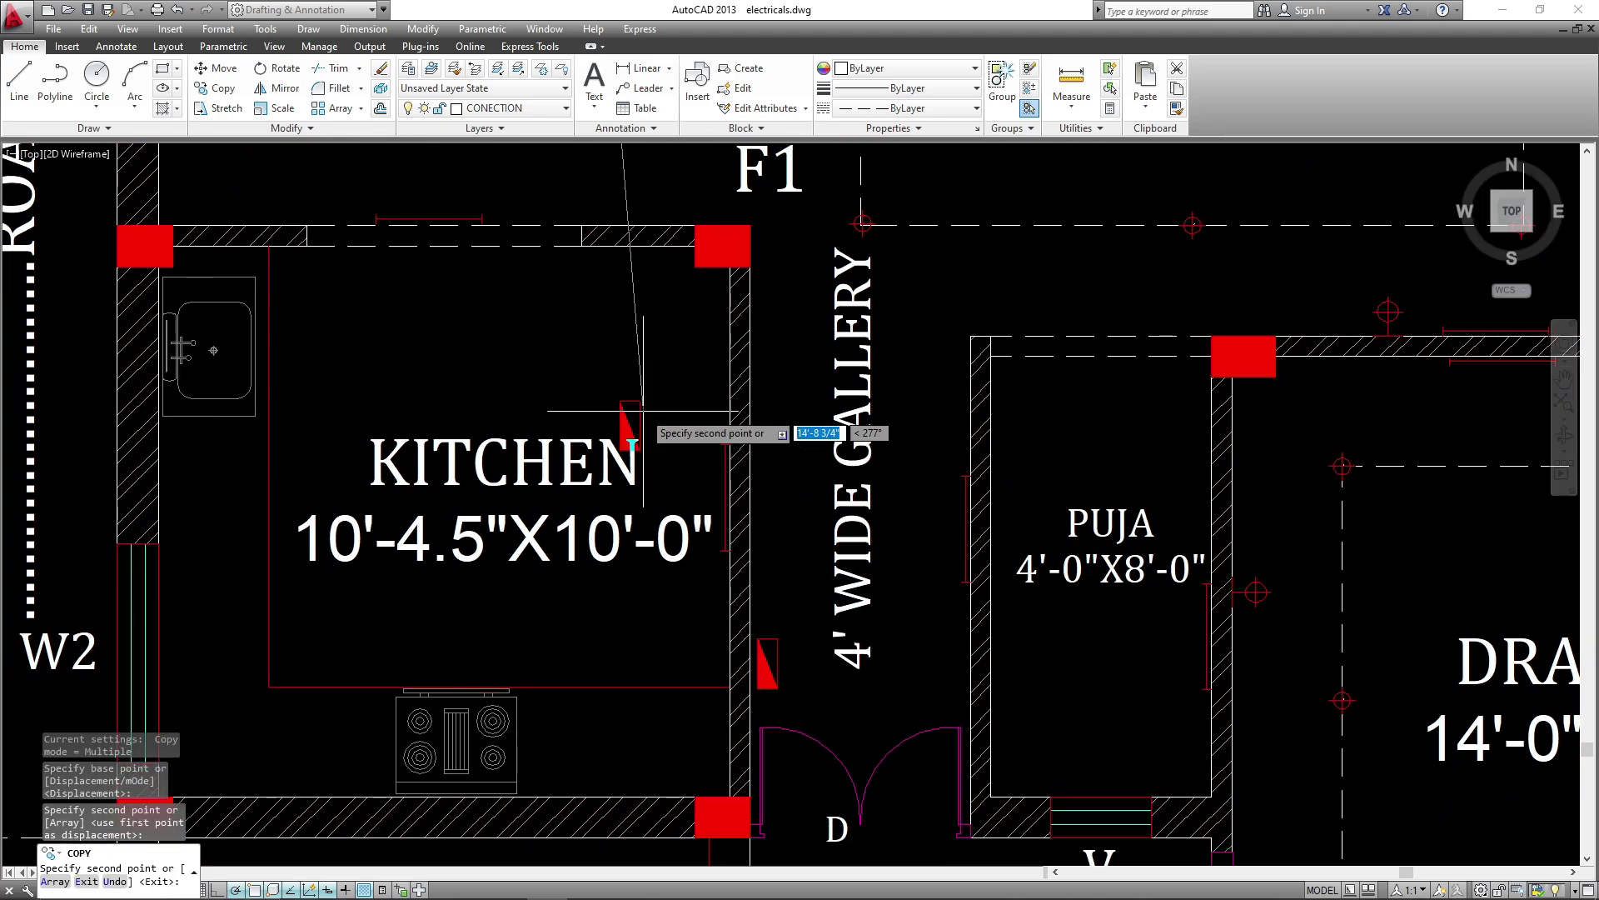
- Place two more copies inside the kitchen, on the gallery-side wall below the column and above window W2, and save the drawing
{"action": "mouse_move", "coordinate": [514, 301]}
{"action": "middle_mouse_down"}
{"action": "mouse_move", "coordinate": [564, 350]}
{"action": "mouse_move", "coordinate": [681, 355]}
{"action": "middle_mouse_up"}
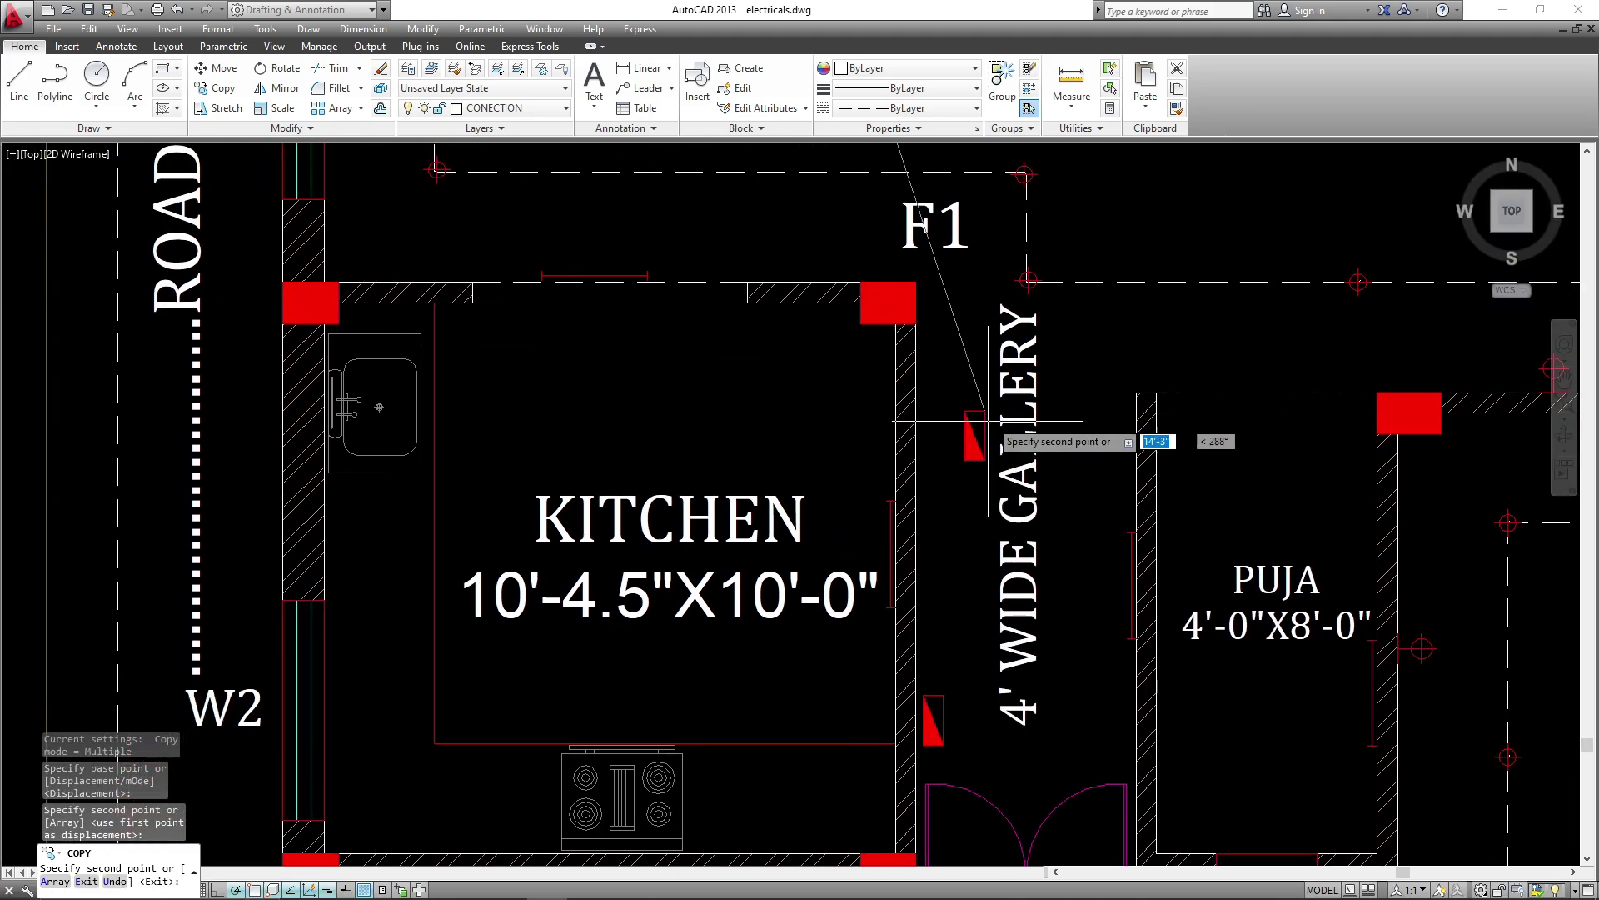
{"action": "left_click", "coordinate": [898, 356]}
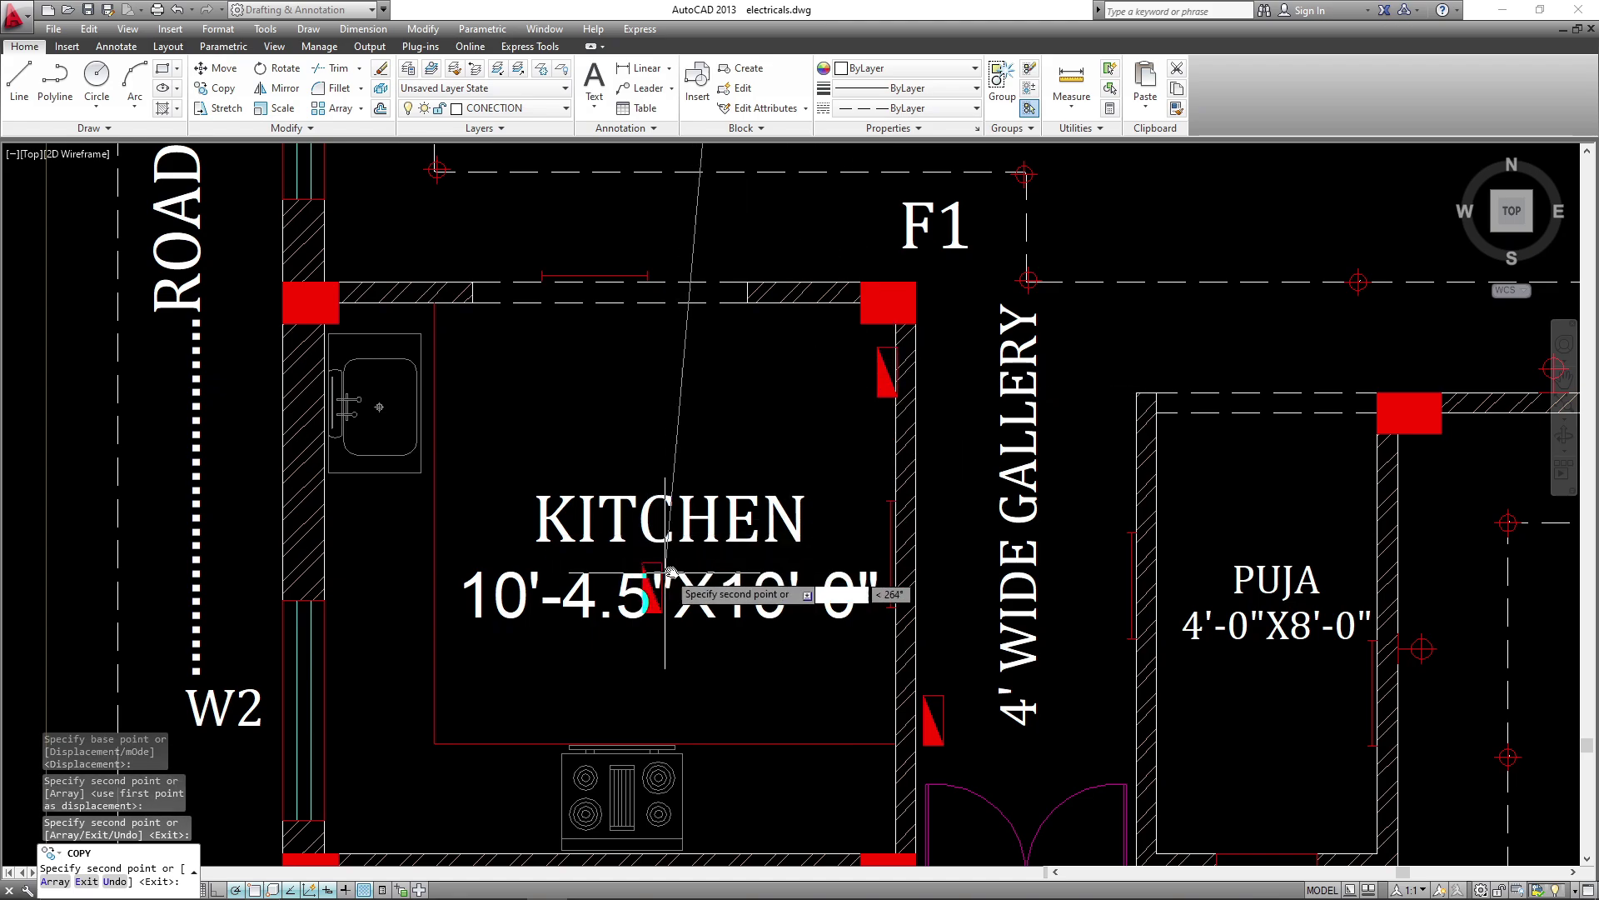
{"action": "mouse_move", "coordinate": [499, 550]}
{"action": "middle_mouse_down"}
{"action": "mouse_move", "coordinate": [583, 467]}
{"action": "mouse_move", "coordinate": [733, 492]}
{"action": "mouse_move", "coordinate": [734, 461]}
{"action": "middle_mouse_up"}
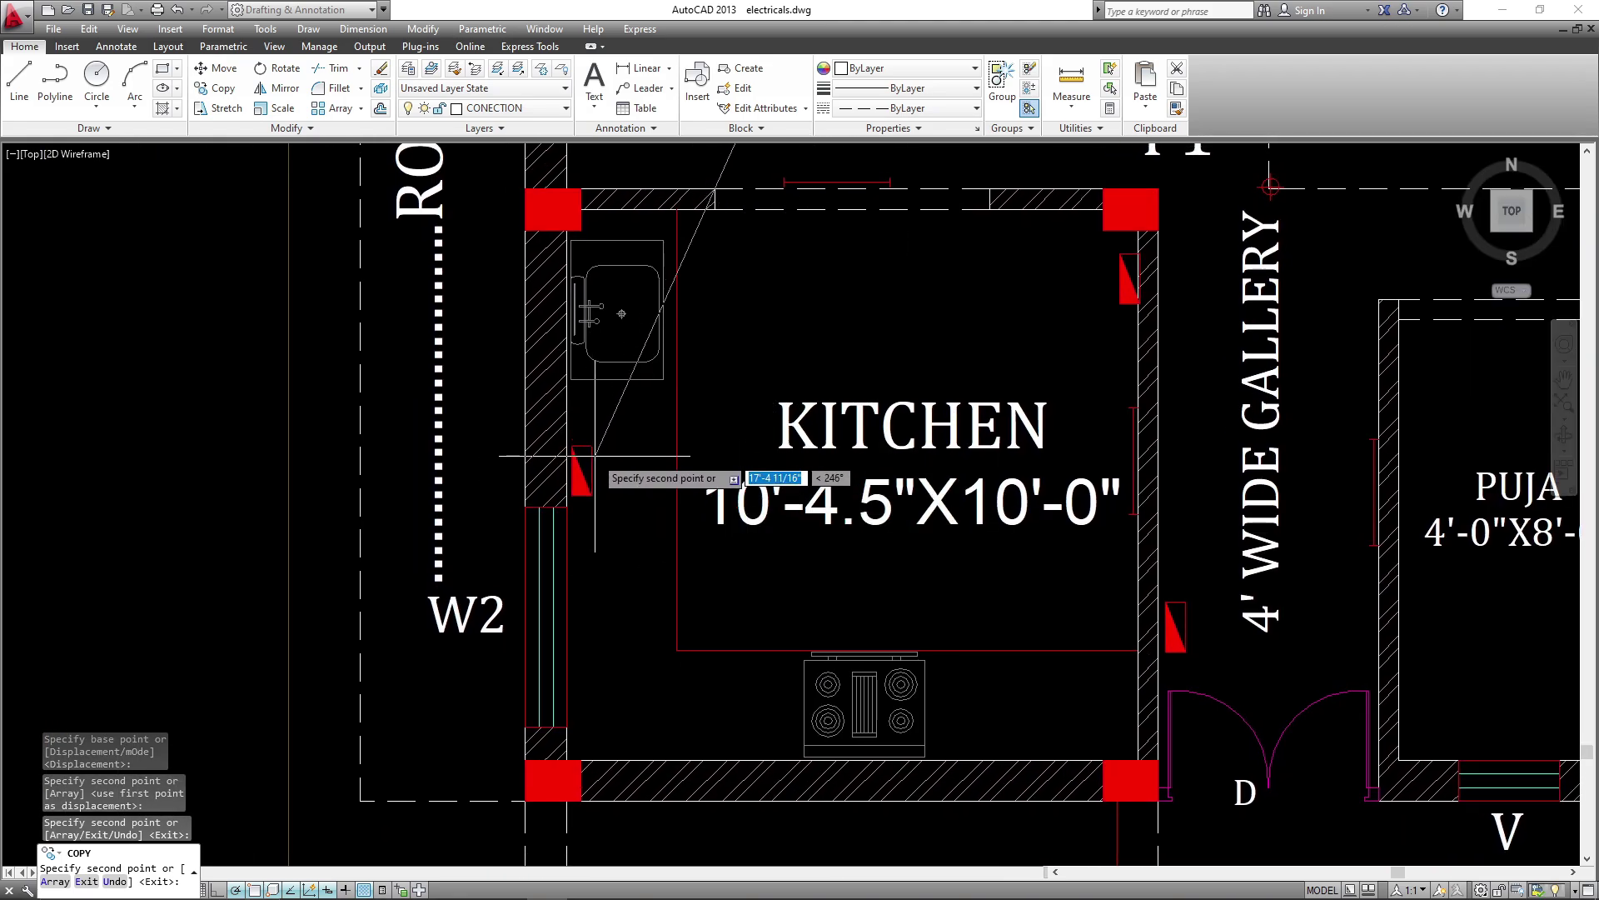
{"action": "left_click", "coordinate": [595, 456]}
{"action": "key", "text": "Escape"}
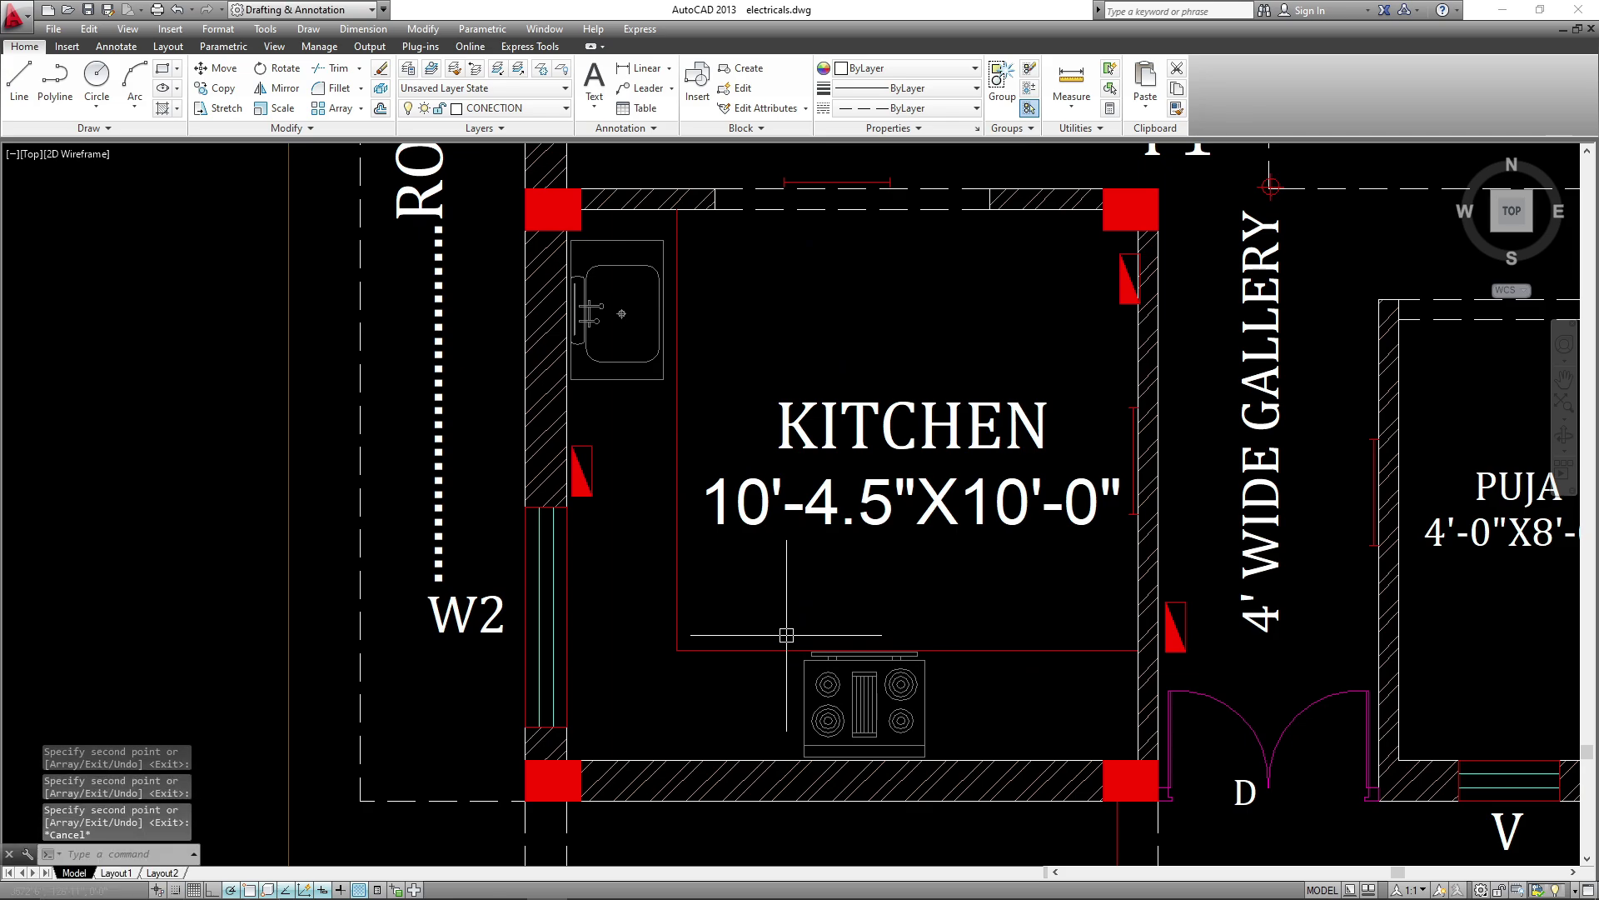
{"action": "key", "text": "ctrl+s"}
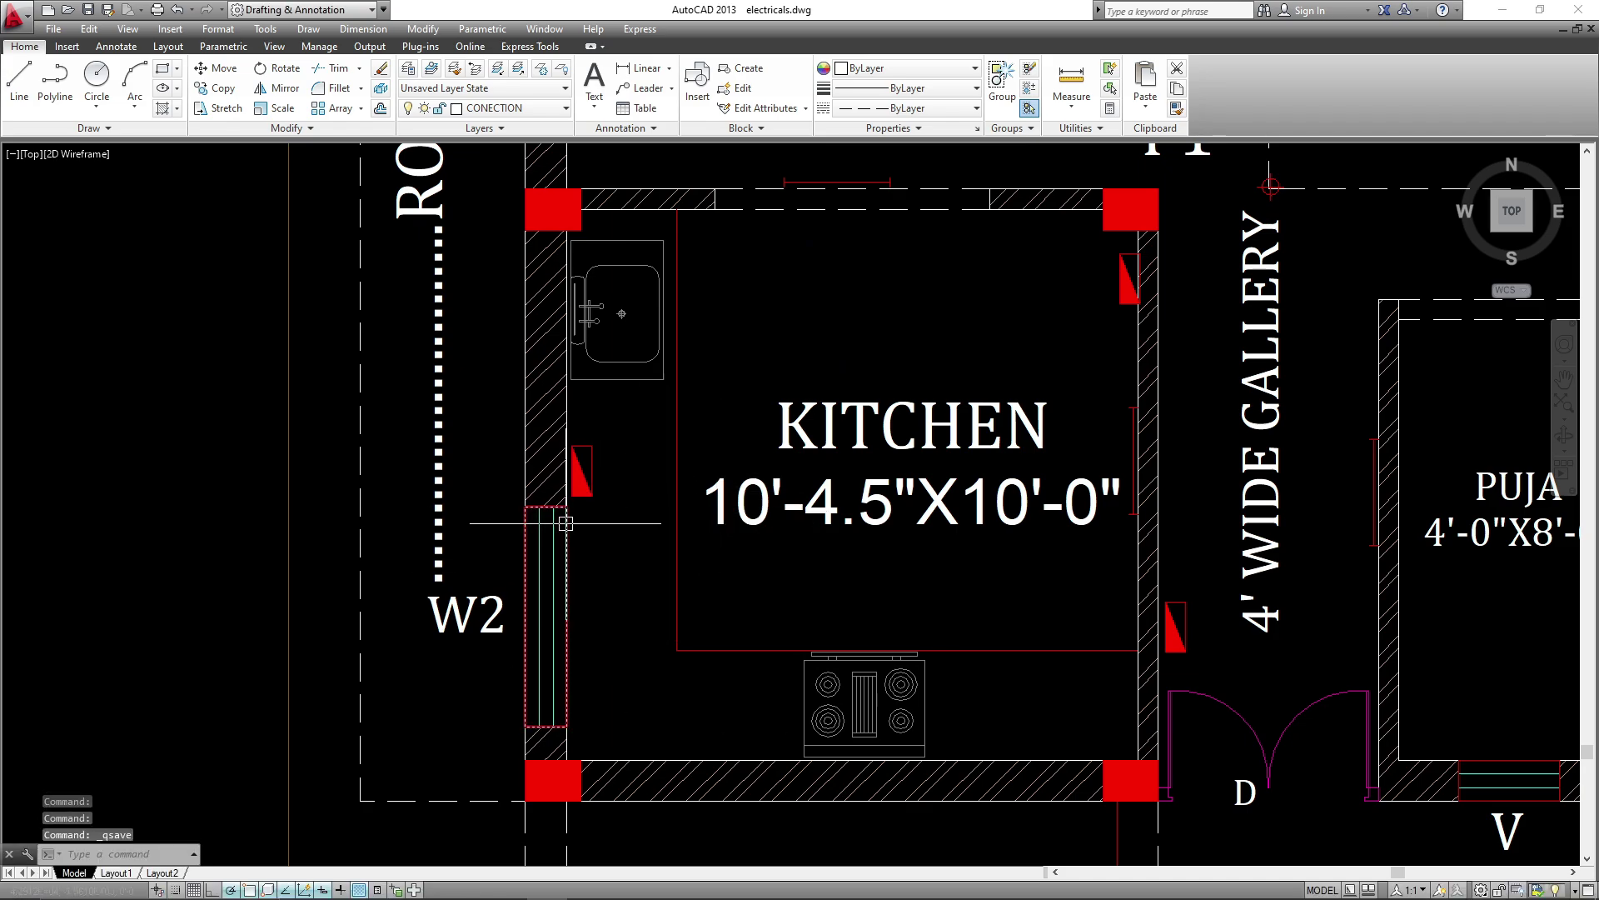
- Copy the kitchen's gallery-side switch board symbol into the puja room, against the drawing-room wall below the column
{"action": "middle_click_drag", "start_coordinate": [601, 514], "coordinate": [619, 589]}
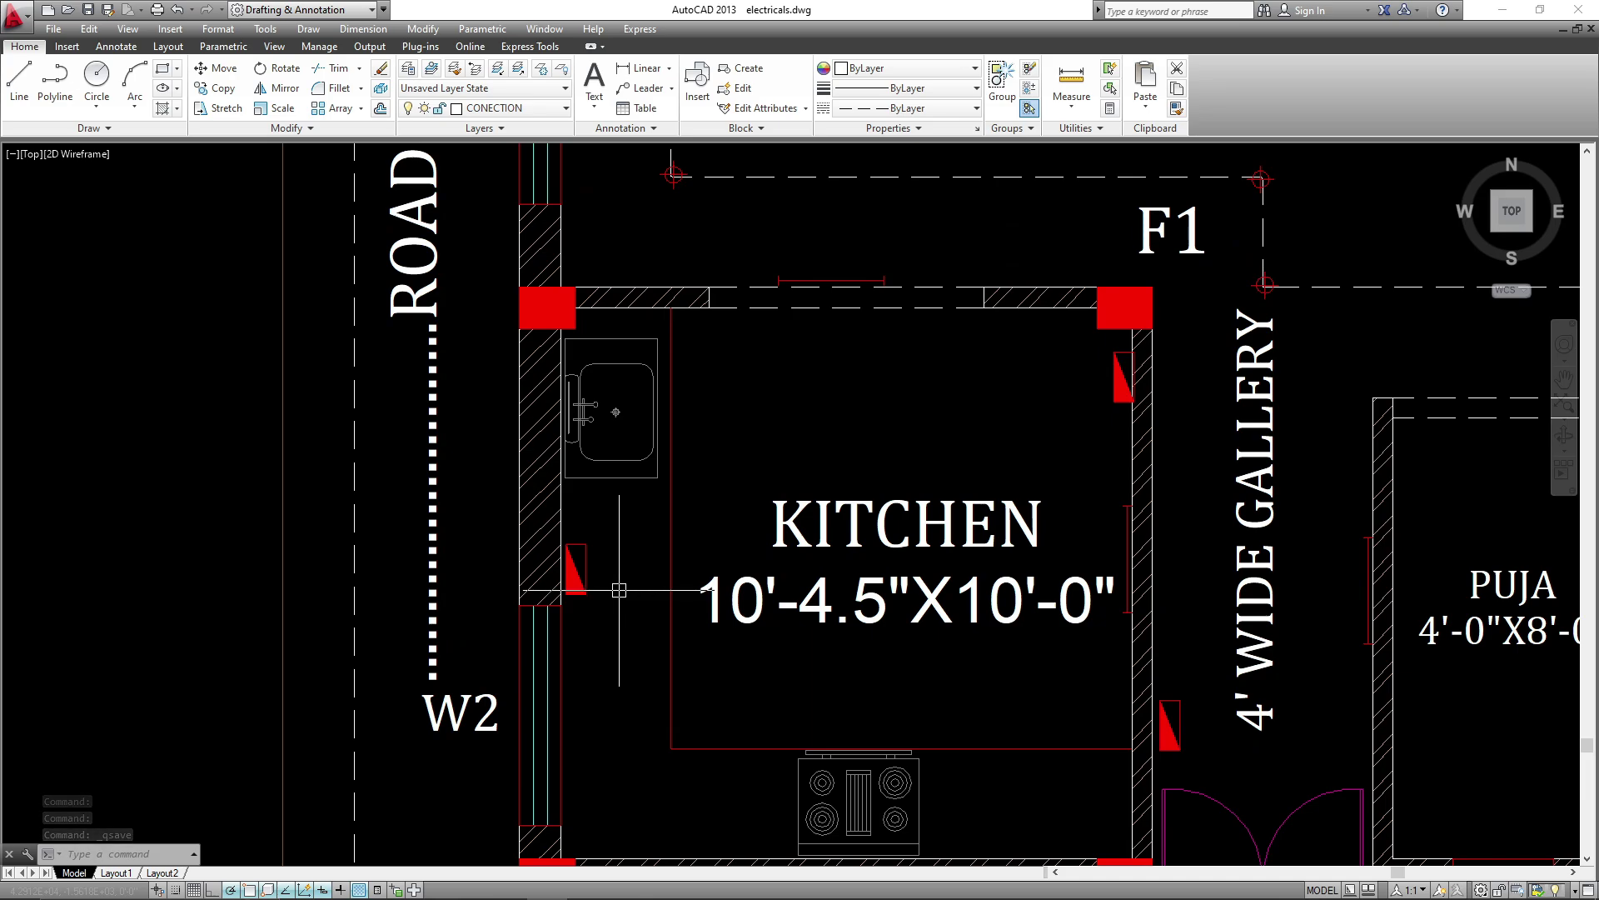
{"action": "left_click", "coordinate": [1035, 438]}
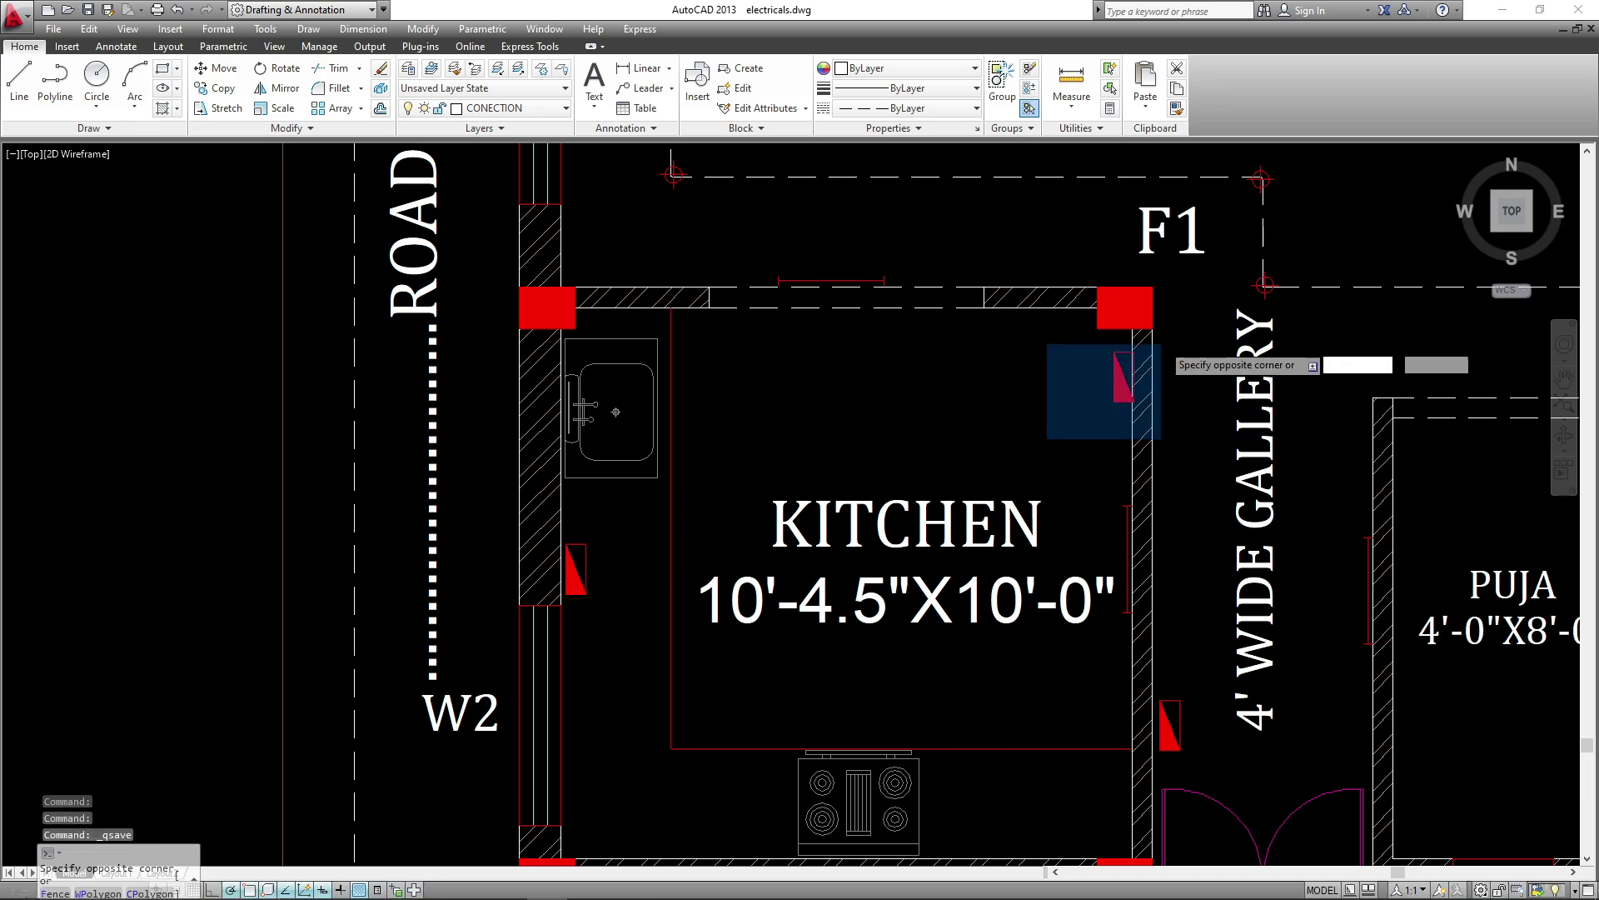
{"action": "left_click", "coordinate": [1165, 340]}
{"action": "type", "text": "co"}
{"action": "key", "text": "Return"}
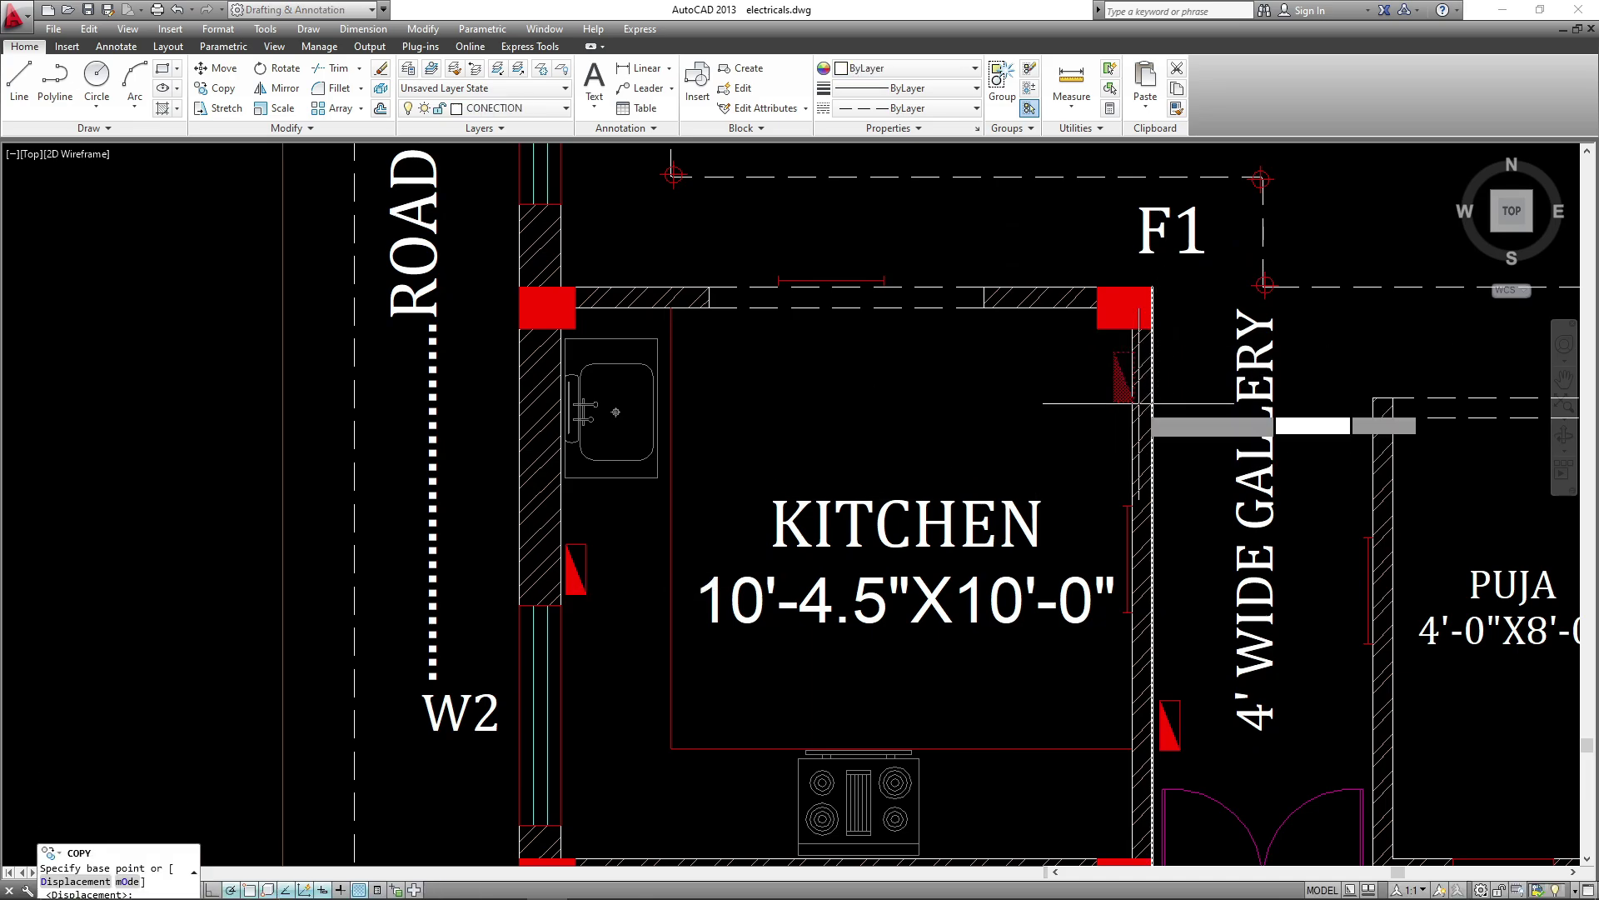
{"action": "left_click", "coordinate": [1135, 403]}
{"action": "scroll", "coordinate": [905, 480], "scroll_direction": "down", "scroll_amount": 6}
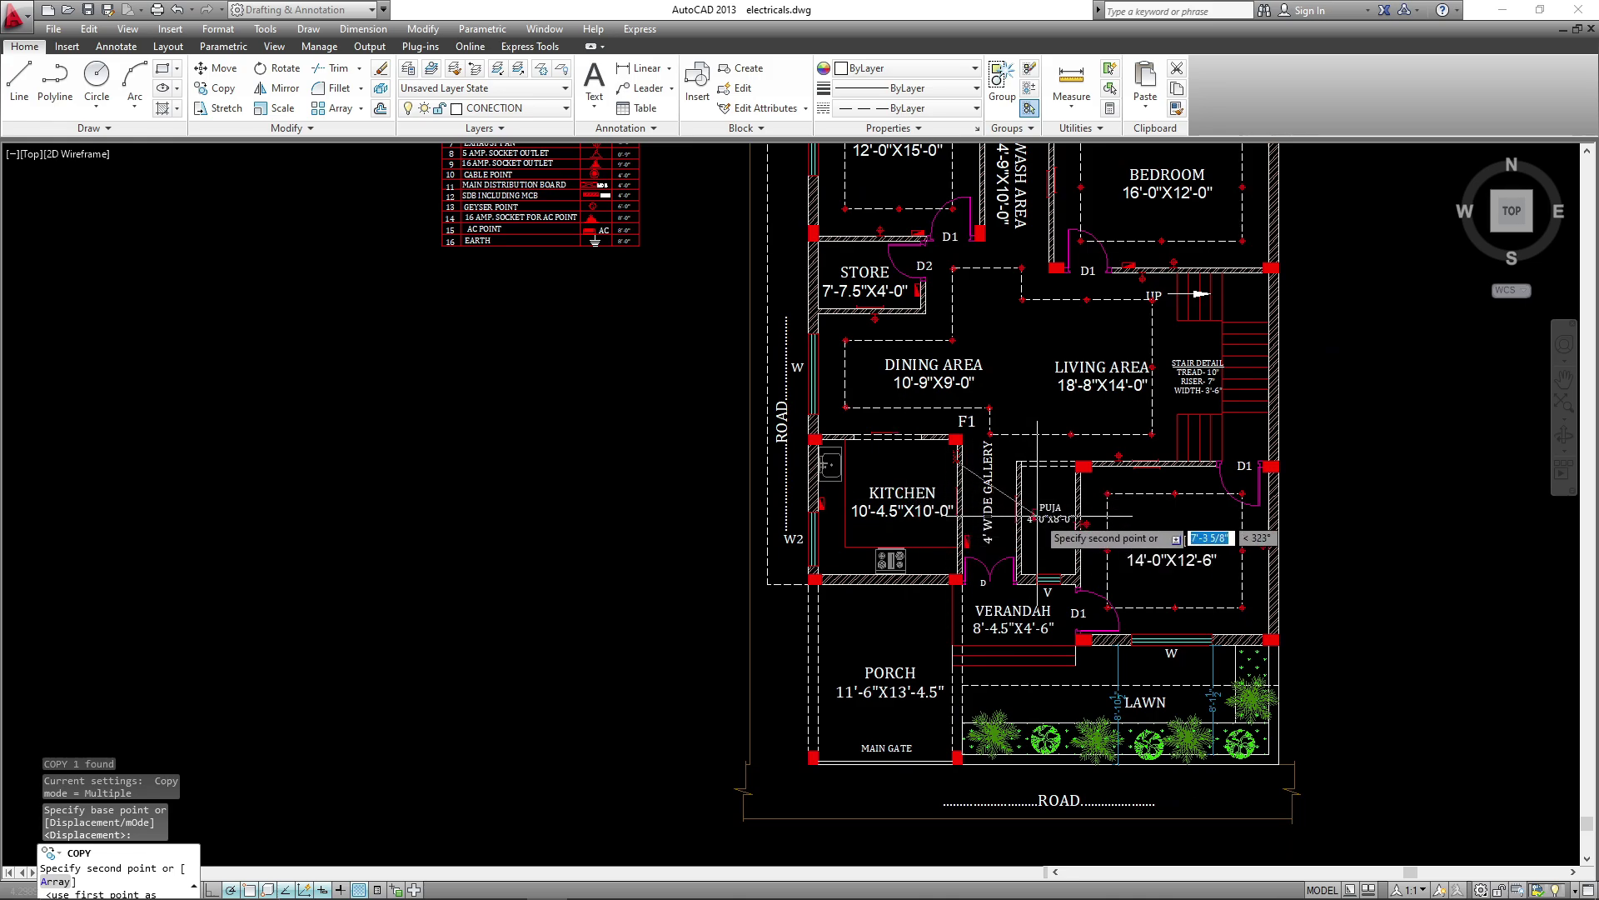
{"action": "scroll", "coordinate": [1052, 493], "scroll_direction": "up", "scroll_amount": 6}
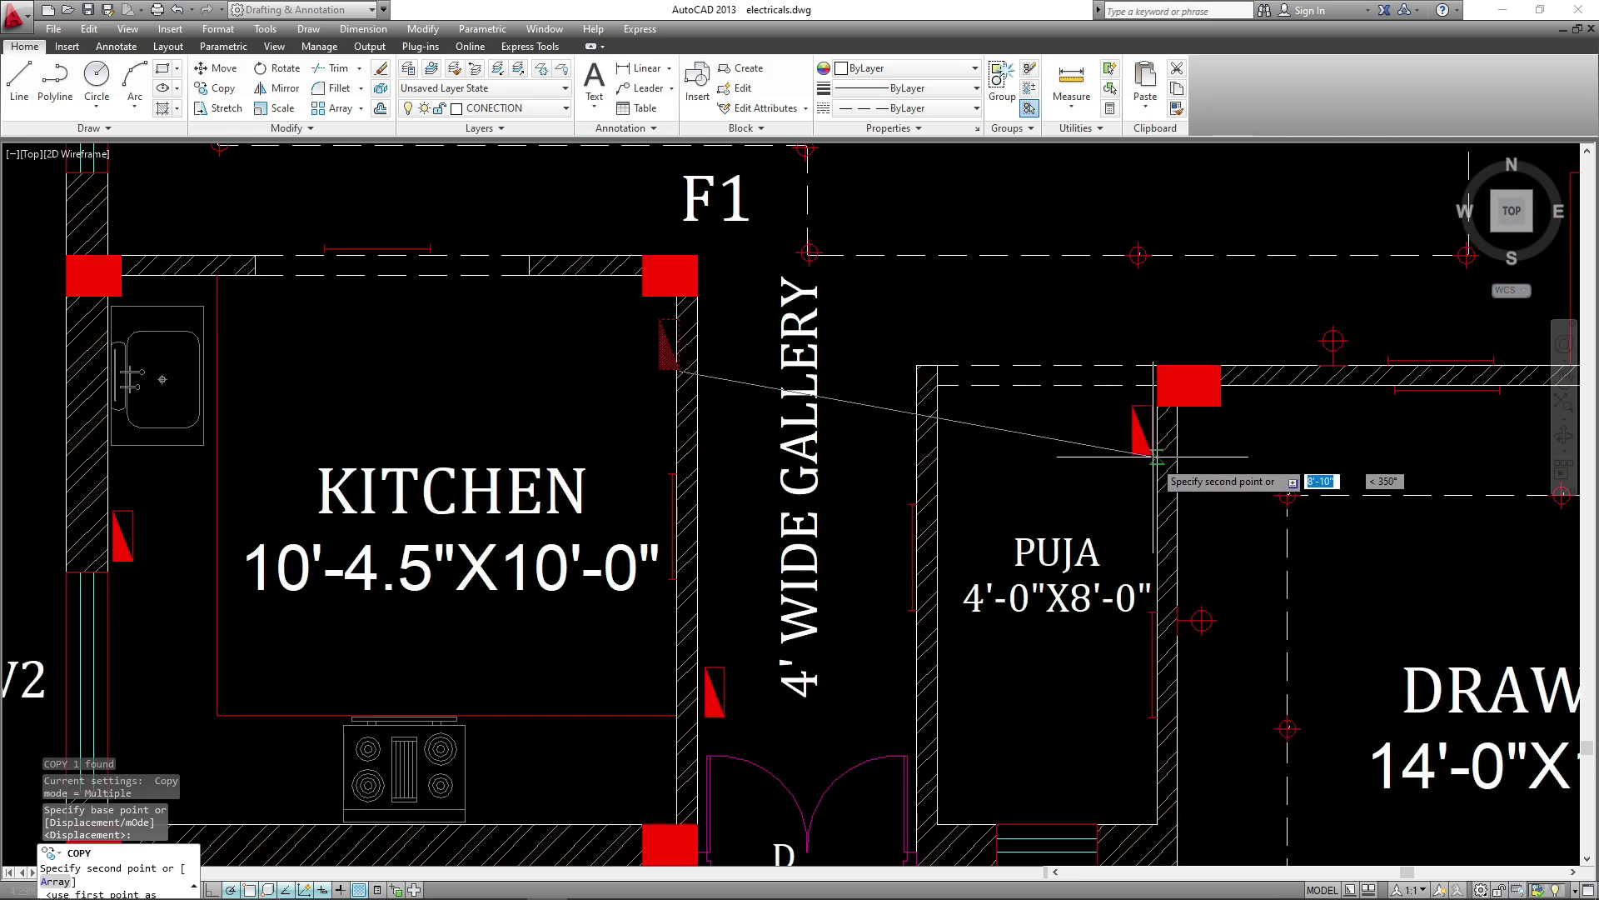
- Place further copies on the drawing room wall above the verandah door D1 and in the living area near the puja corner column
{"action": "scroll", "coordinate": [925, 466], "scroll_direction": "down", "scroll_amount": 4}
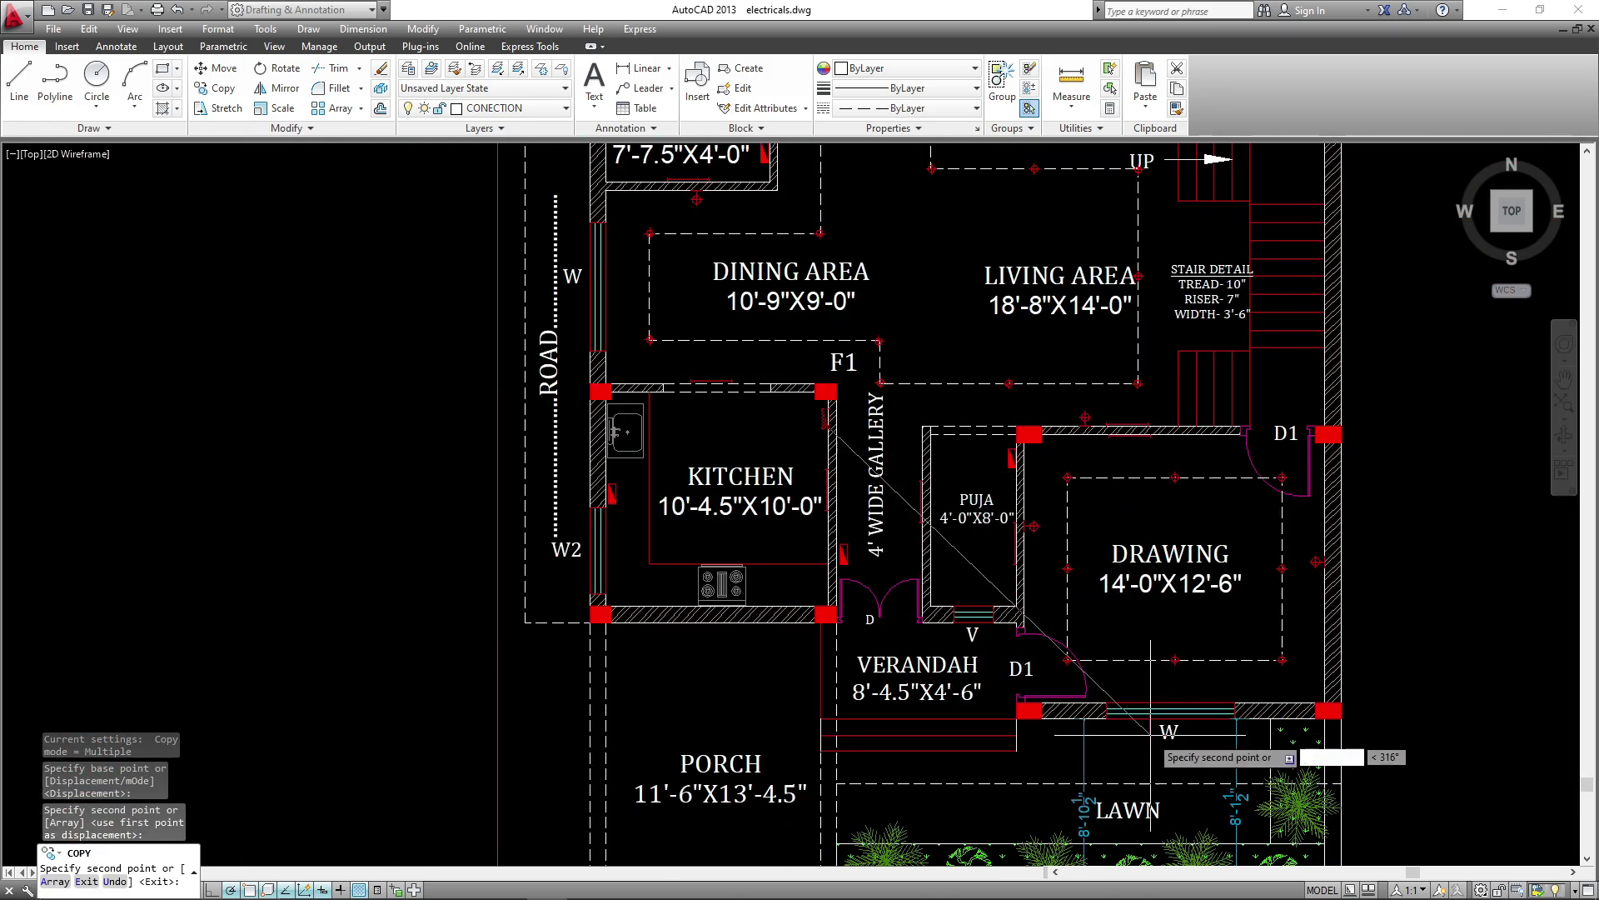
{"action": "scroll", "coordinate": [1054, 642], "scroll_direction": "up", "scroll_amount": 2}
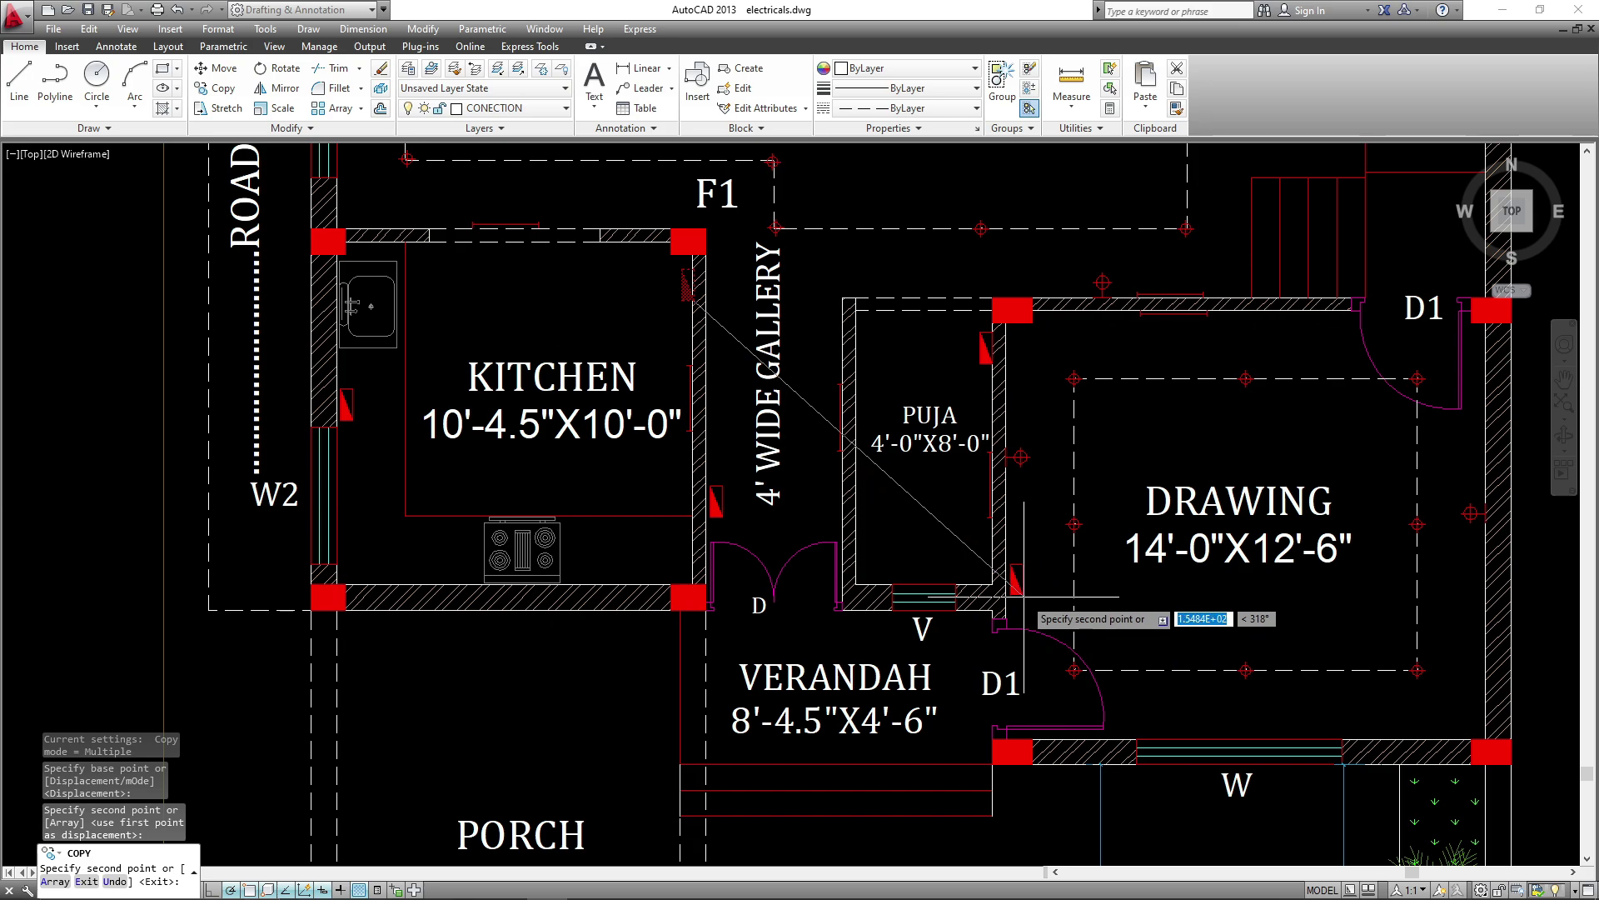
{"action": "scroll", "coordinate": [1008, 733], "scroll_direction": "down", "scroll_amount": 4}
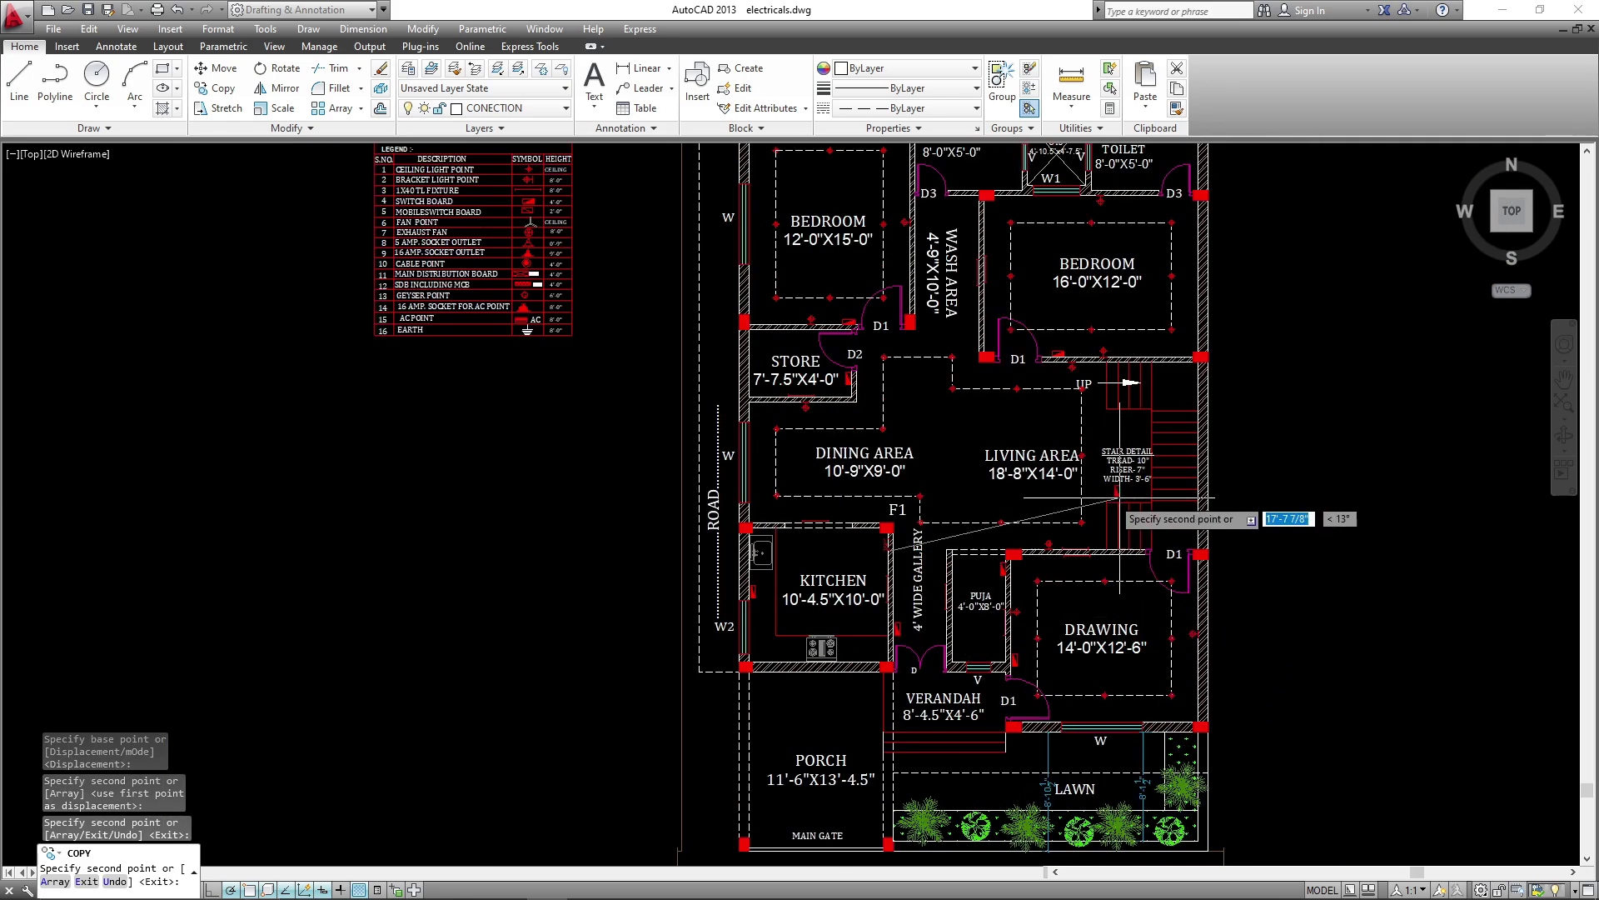
{"action": "scroll", "coordinate": [1018, 526], "scroll_direction": "up", "scroll_amount": 2}
{"action": "scroll", "coordinate": [1021, 533], "scroll_direction": "up", "scroll_amount": 8}
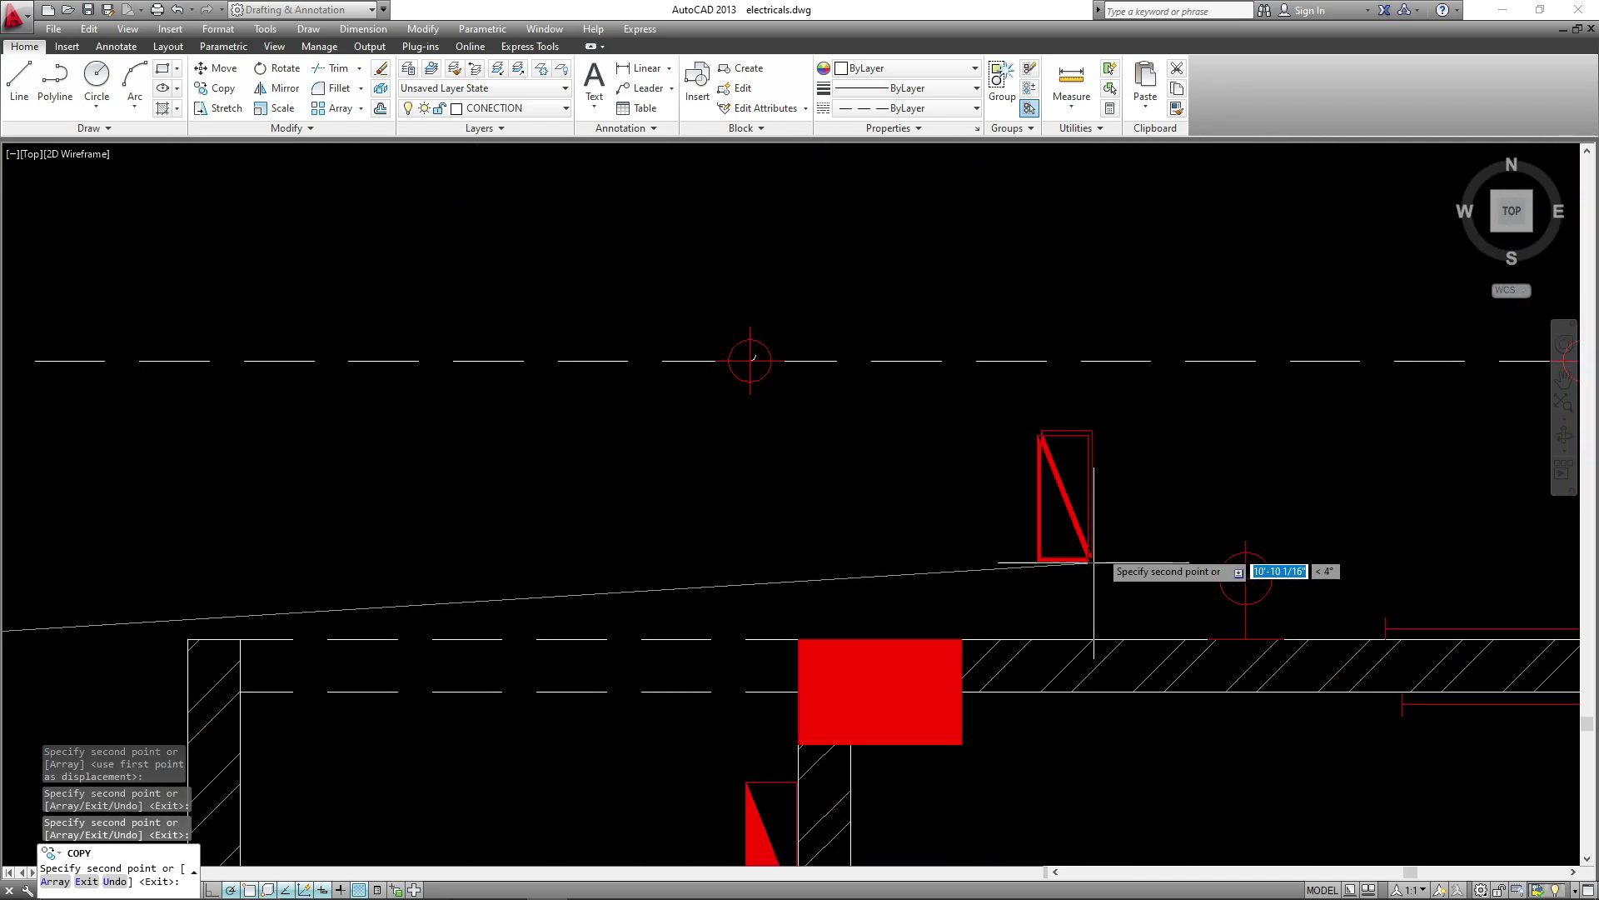
- Rotate the living area's switch board symbol 90 degrees counterclockwise so it lies horizontally
{"action": "left_click", "coordinate": [955, 541]}
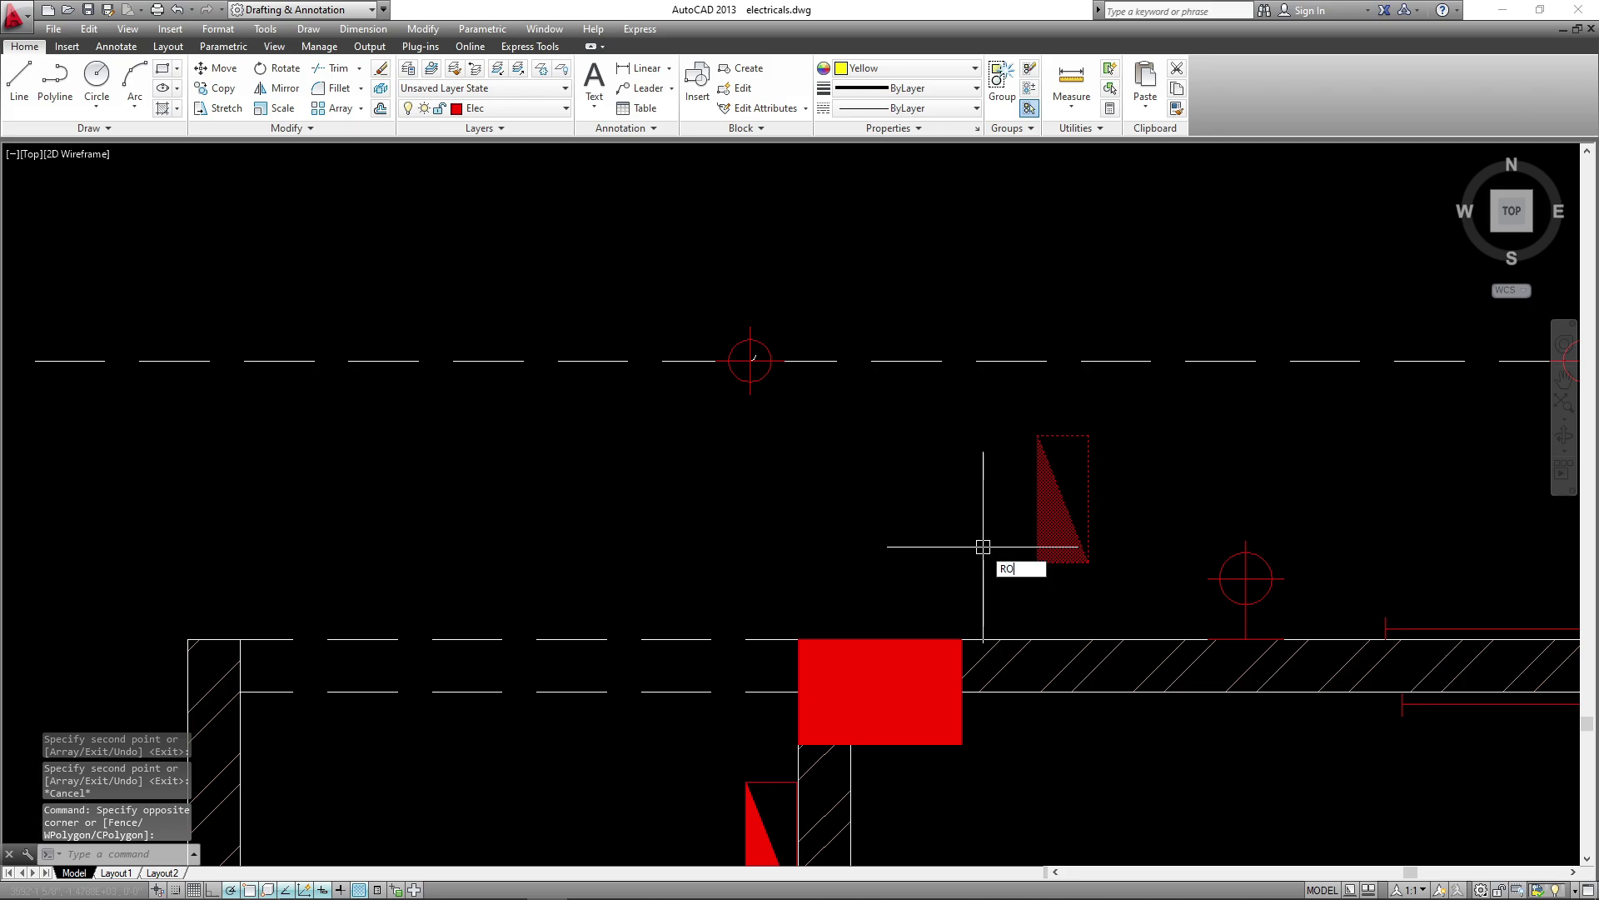
{"action": "key", "text": "Return"}
{"action": "left_click", "coordinate": [991, 525]}
{"action": "left_click", "coordinate": [988, 511]}
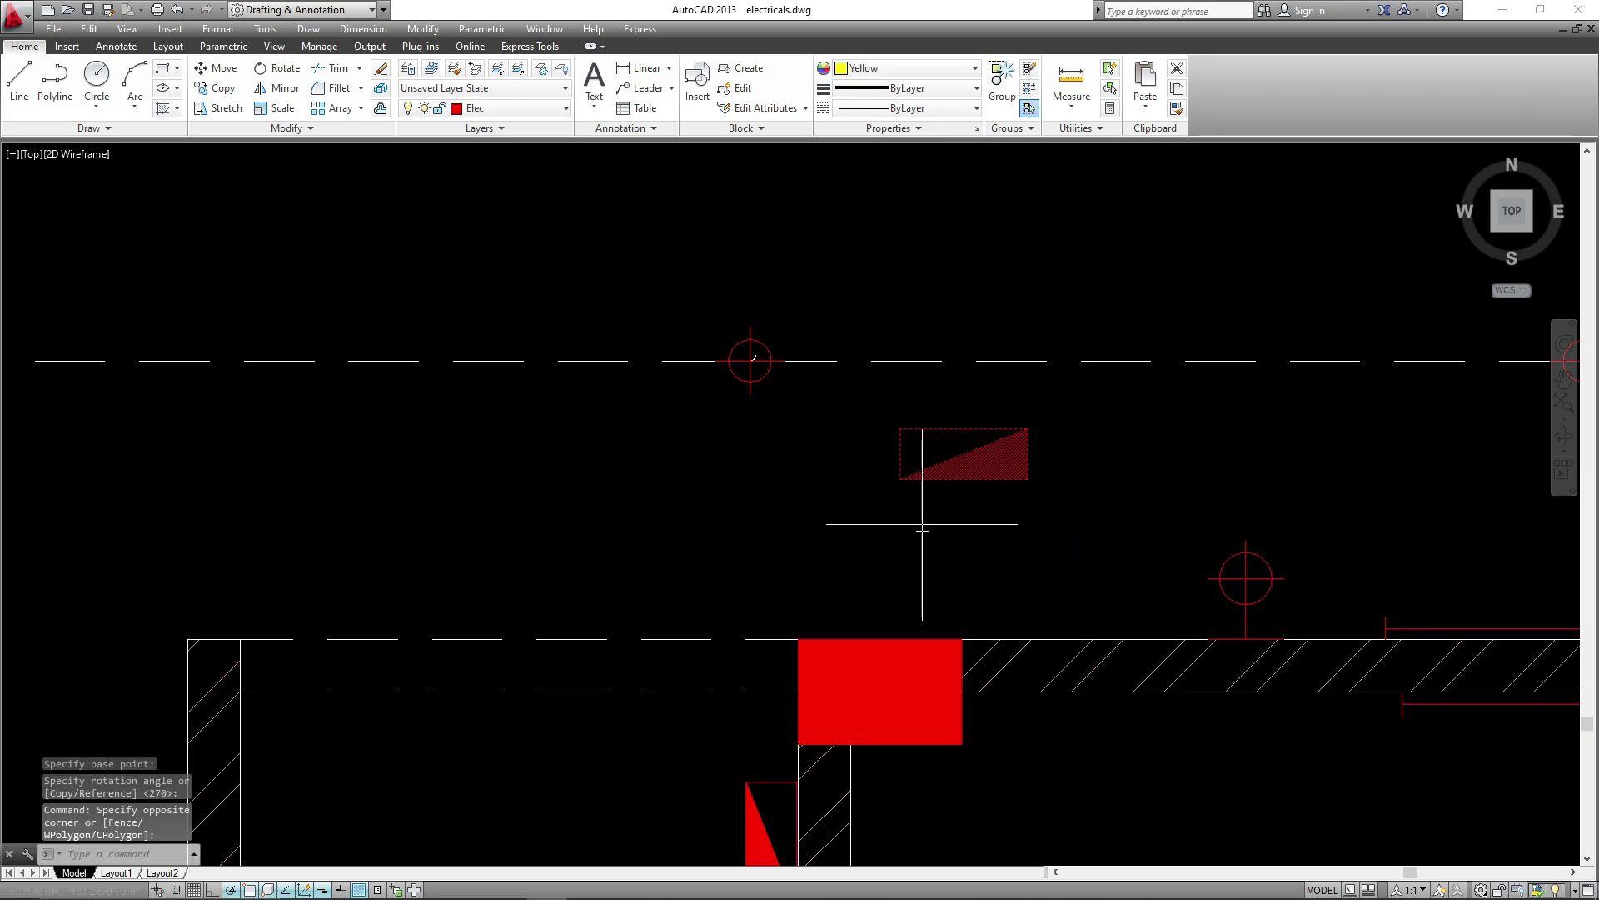
- Move the living area's horizontal switch board symbol down to the drawing room wall, beside the puja corner column
{"action": "type", "text": "m"}
{"action": "key", "text": "Return"}
{"action": "left_click", "coordinate": [1028, 429]}
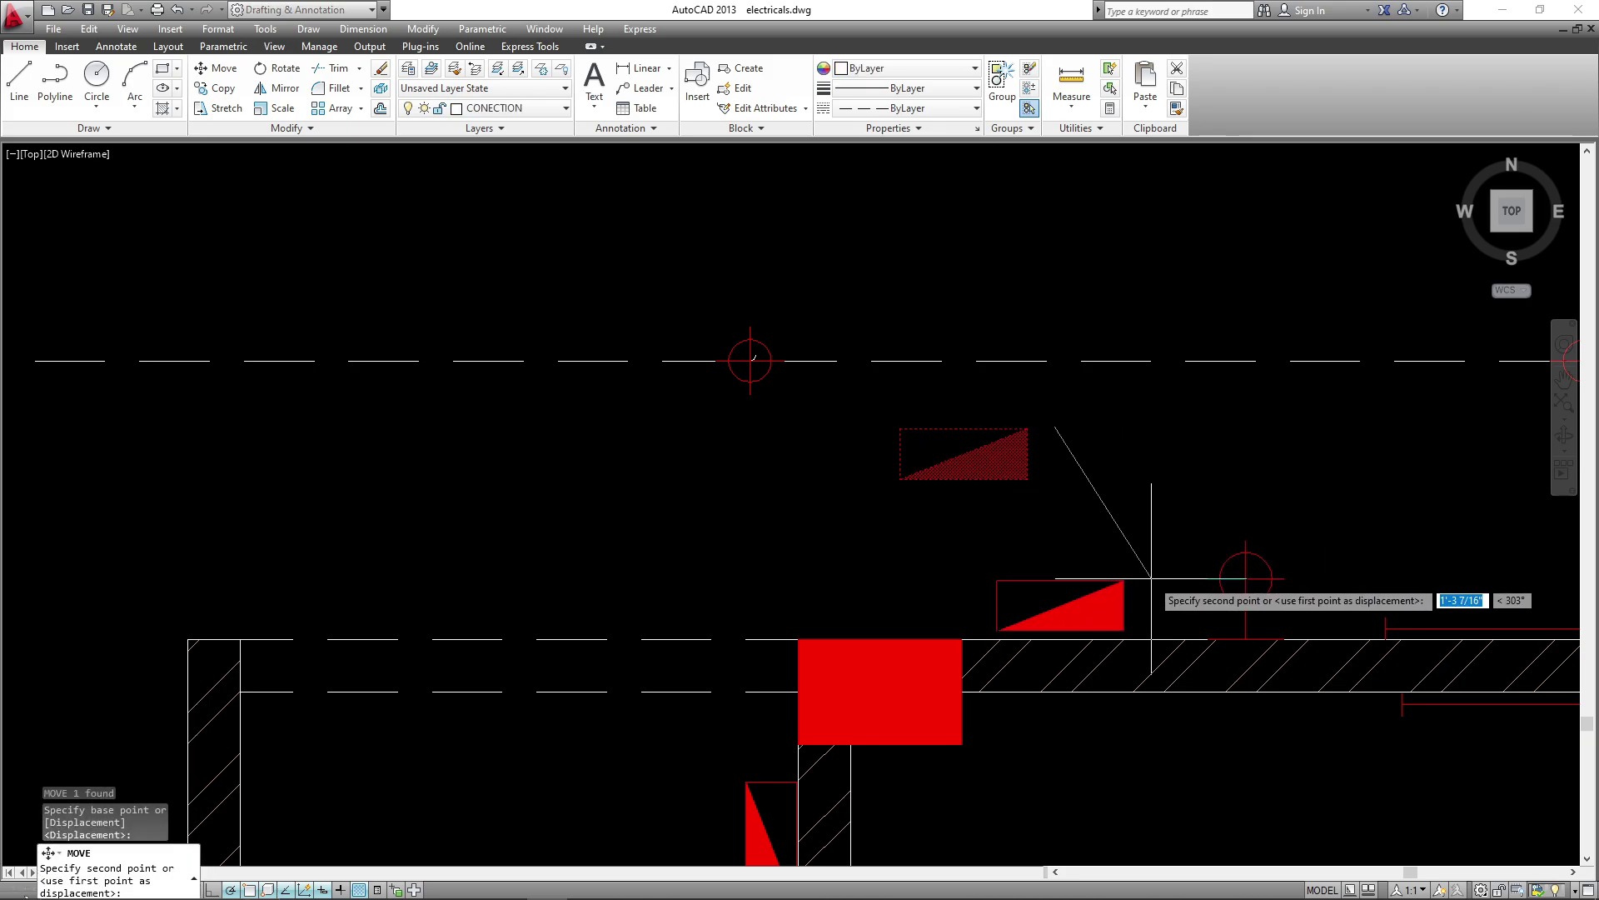
{"action": "left_click", "coordinate": [1124, 580]}
- Copy the living area's switch board symbol into the dining area, against the store wall near its outer corner
{"action": "left_click", "coordinate": [1033, 626]}
{"action": "type", "text": "c"}
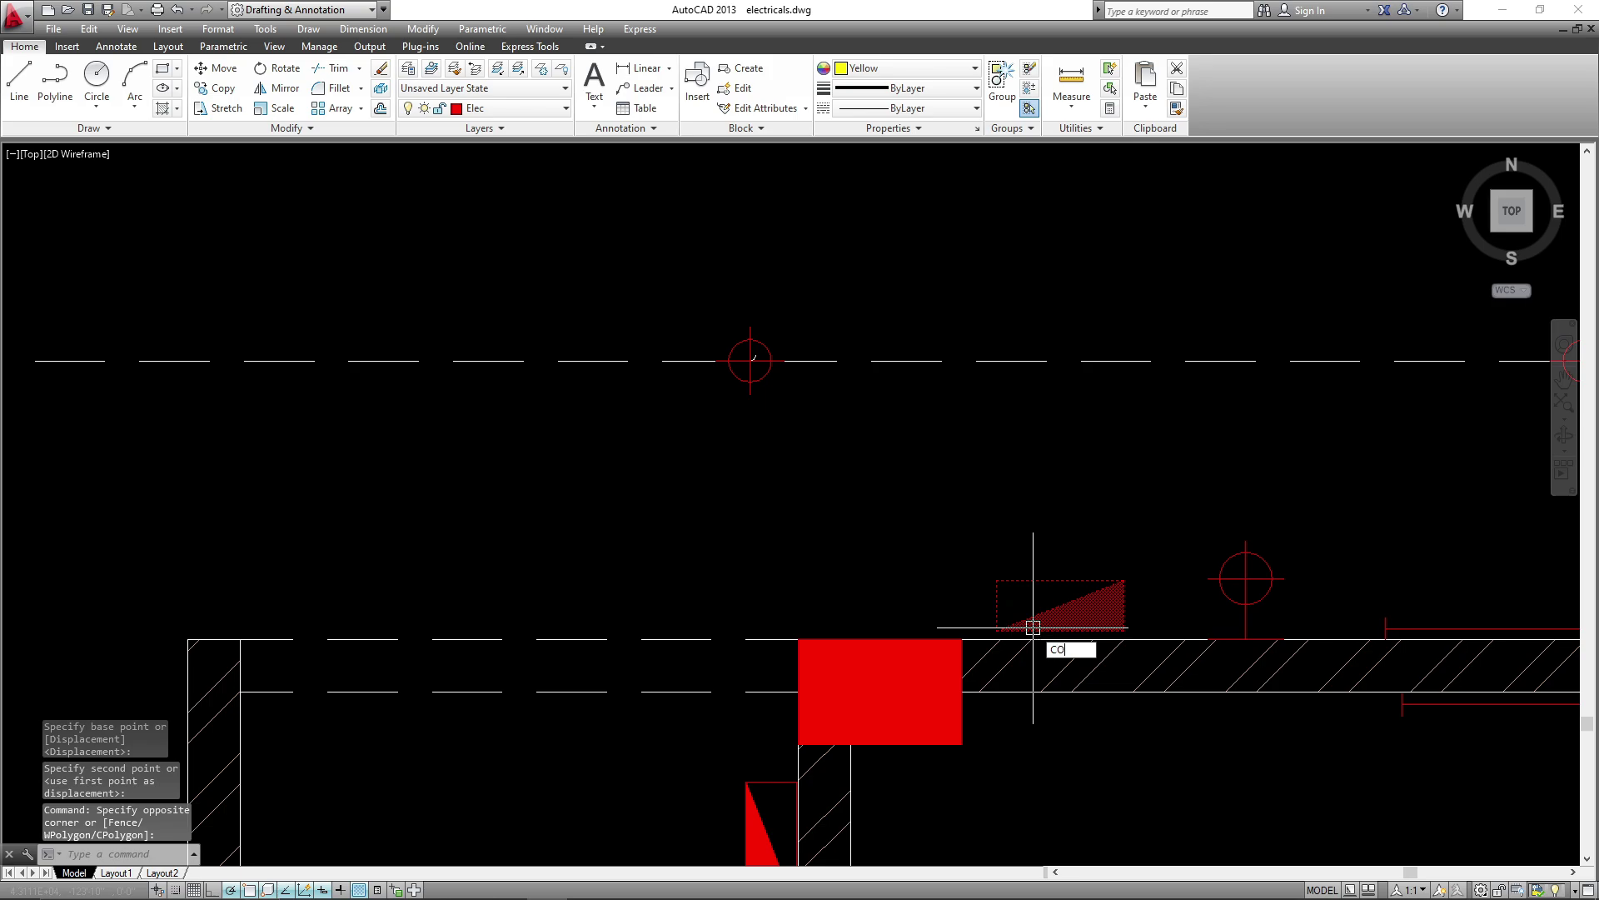
{"action": "key", "text": "Return"}
{"action": "left_click", "coordinate": [1033, 626]}
{"action": "scroll", "coordinate": [1246, 637], "scroll_direction": "down", "scroll_amount": 6}
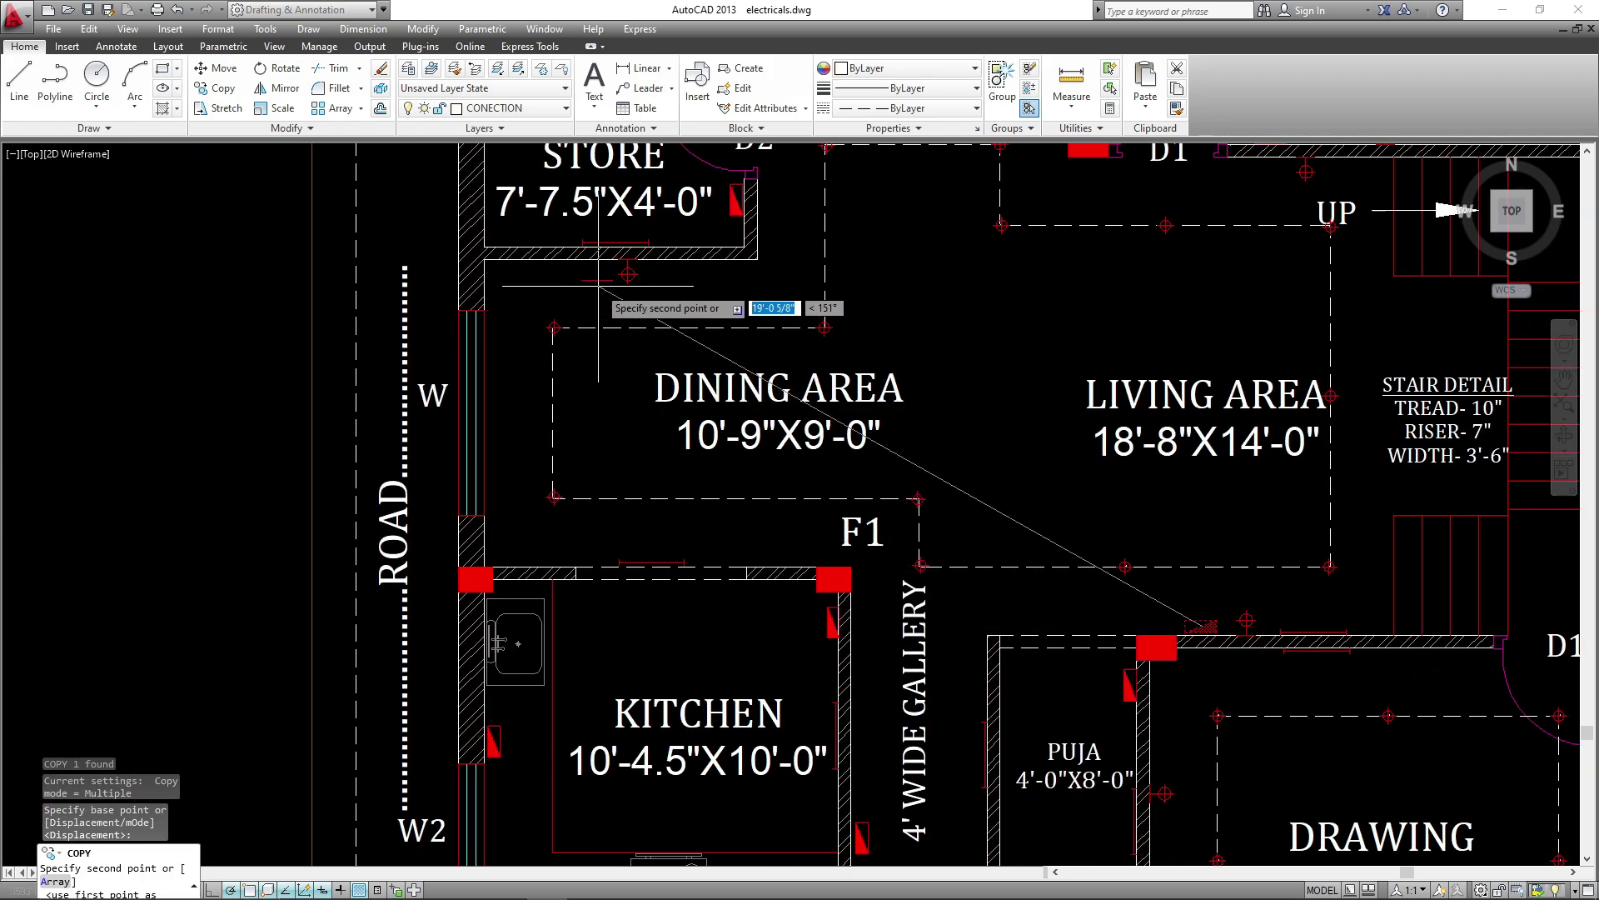
{"action": "scroll", "coordinate": [754, 242], "scroll_direction": "up", "scroll_amount": 4}
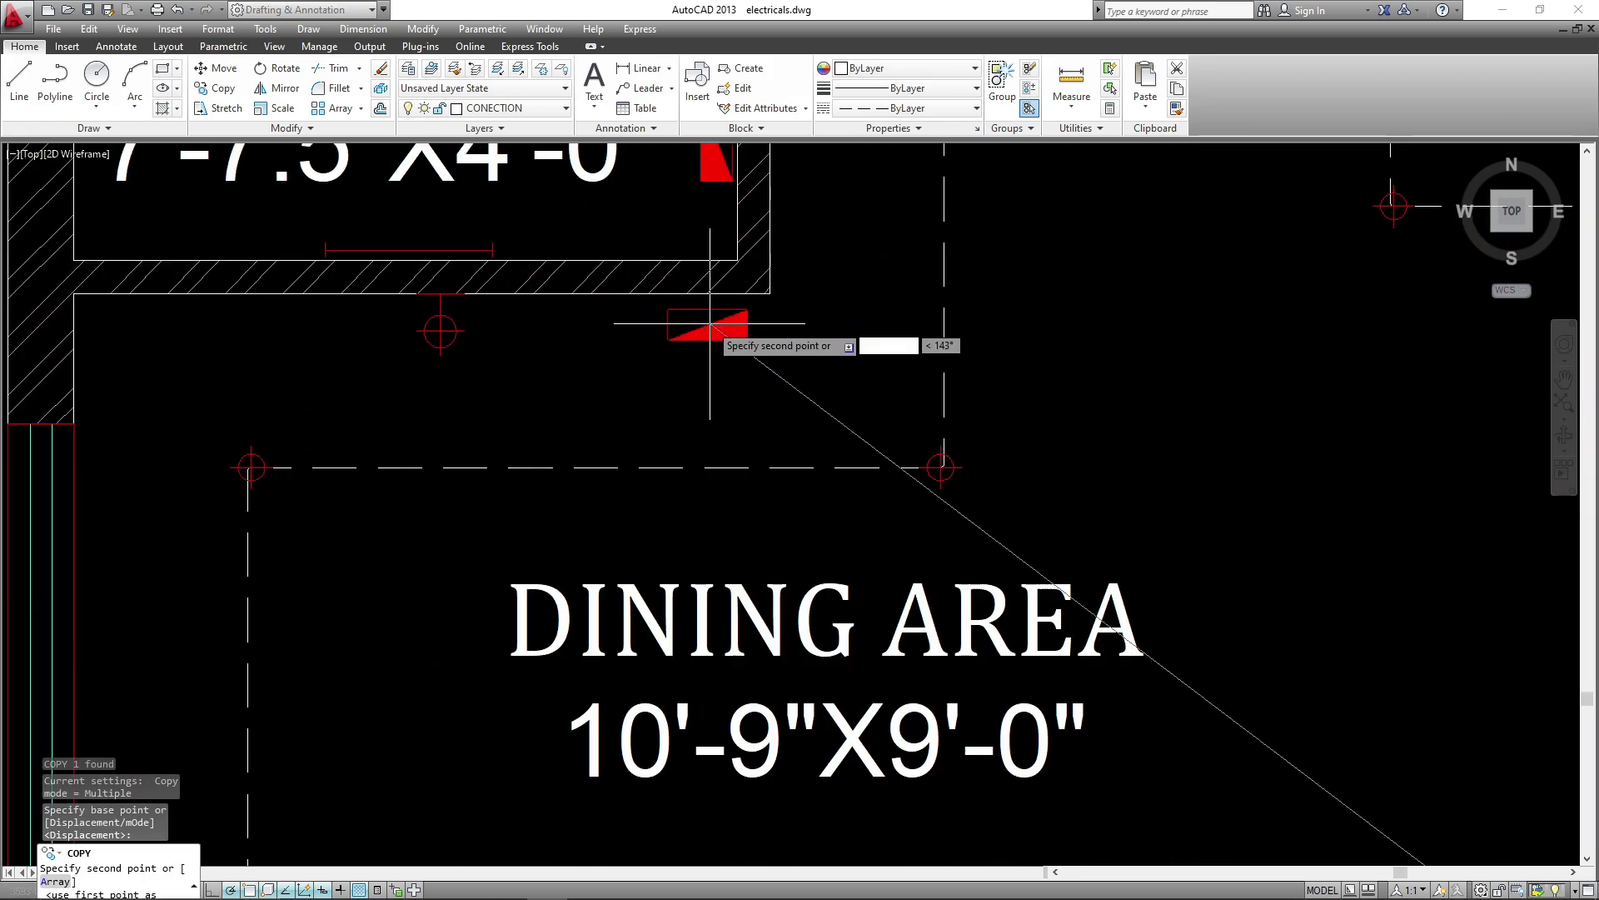
{"action": "left_click", "coordinate": [715, 314]}
- Place further copies of the symbol in both toilets, on the wall beside each D3 door
{"action": "scroll", "coordinate": [525, 416], "scroll_direction": "down", "scroll_amount": 6}
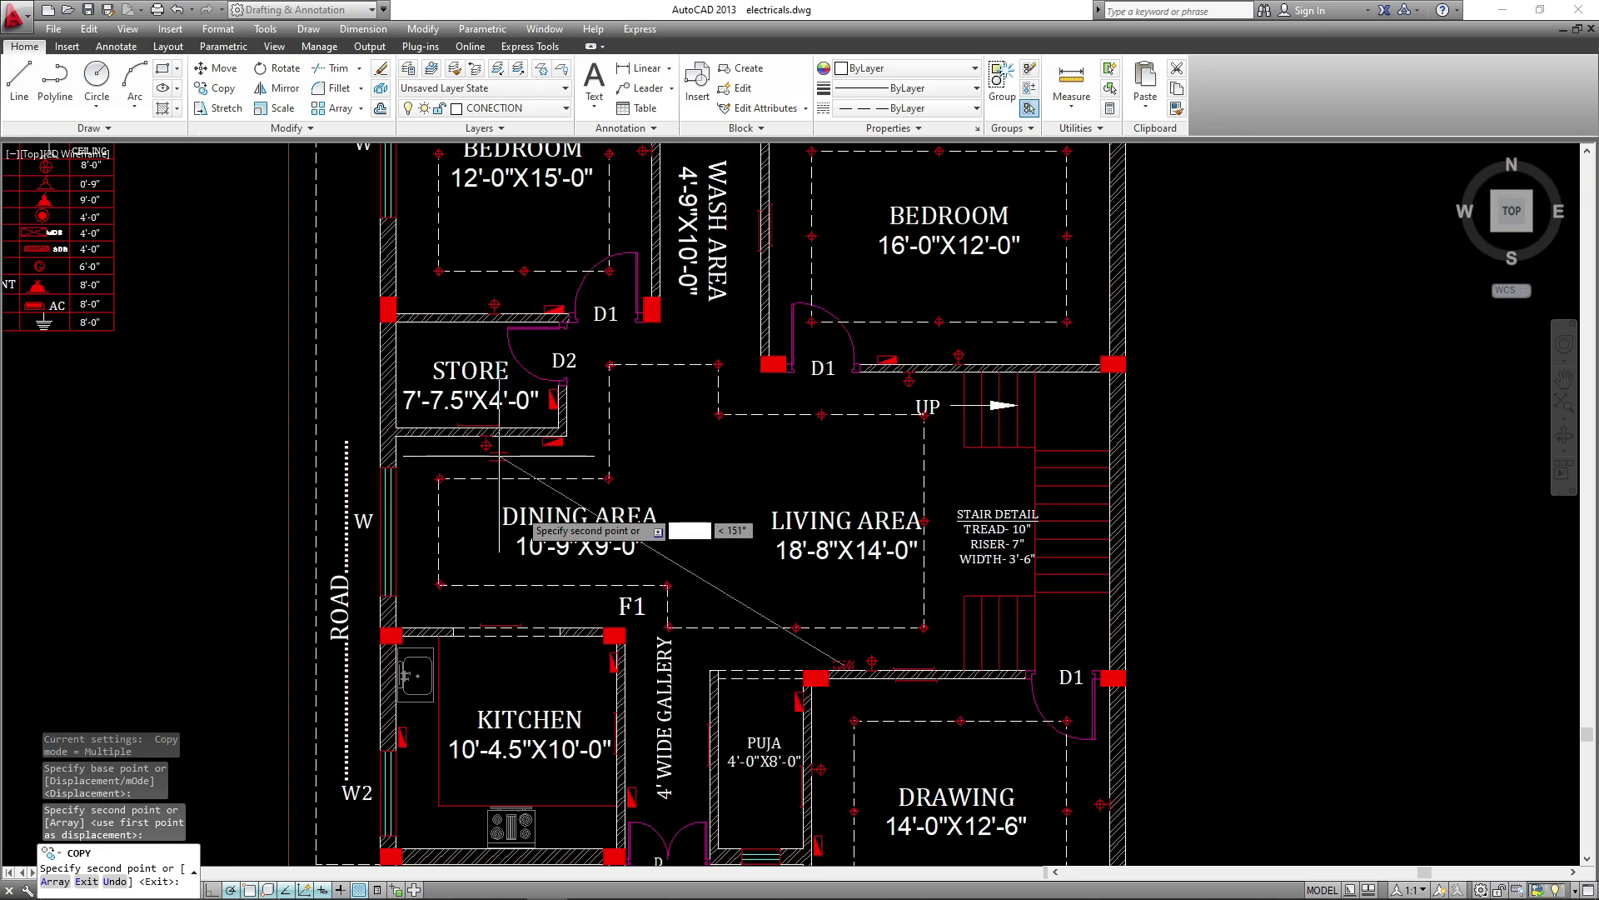
{"action": "middle_click_drag", "start_coordinate": [1001, 527], "coordinate": [971, 748]}
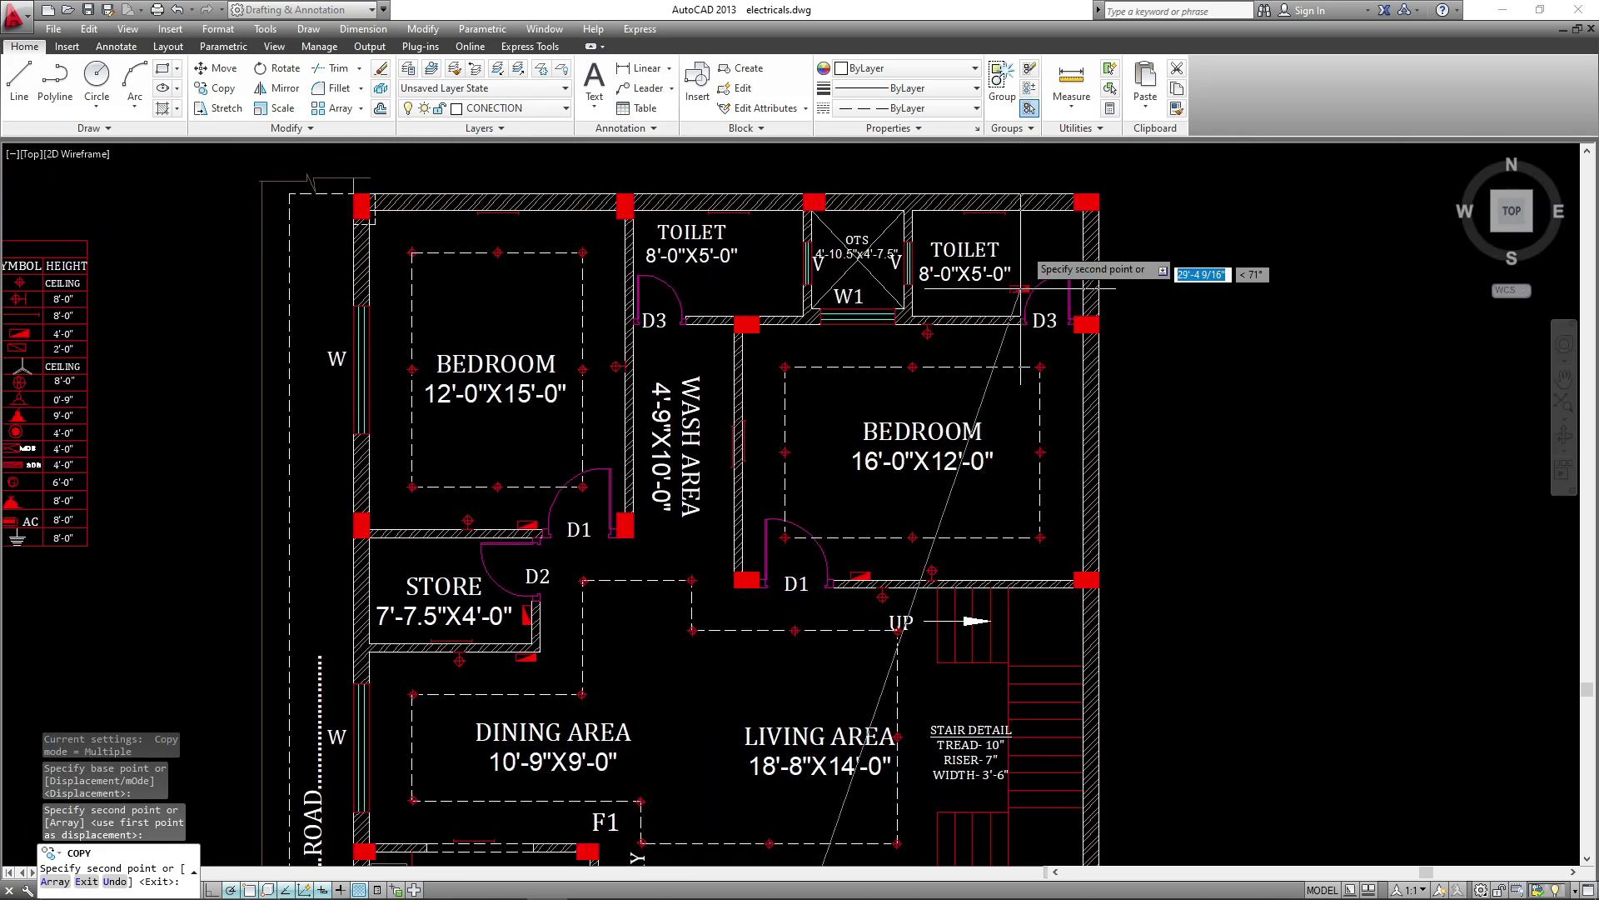
{"action": "scroll", "coordinate": [1019, 223], "scroll_direction": "up", "scroll_amount": 6}
{"action": "middle_click_drag", "start_coordinate": [1044, 344], "coordinate": [1194, 353]}
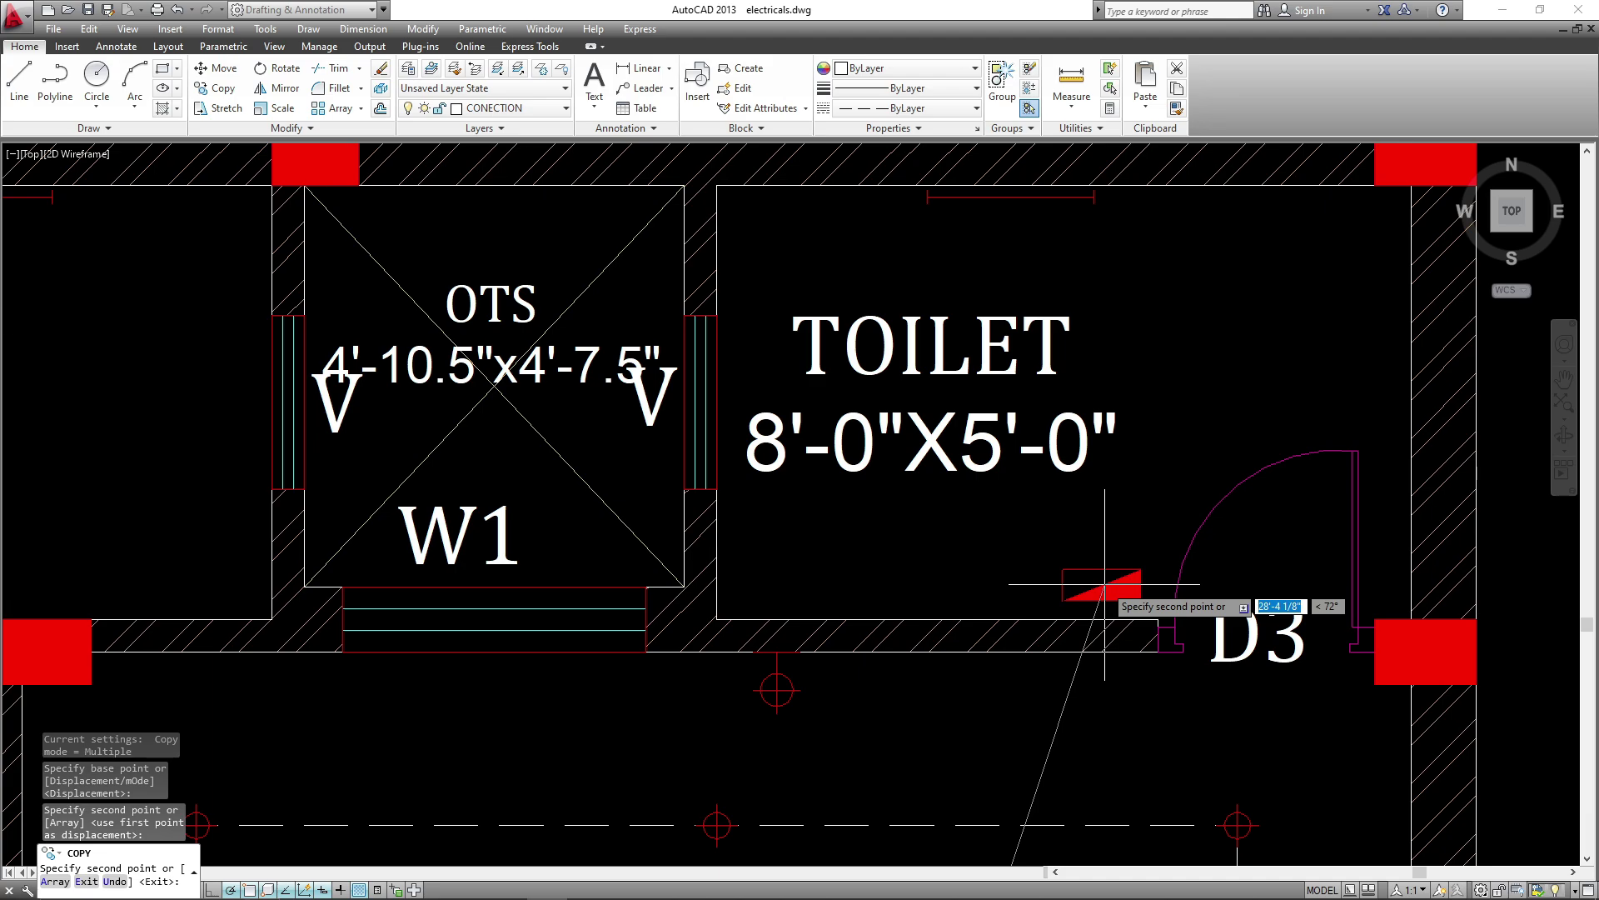
{"action": "left_click", "coordinate": [1105, 588]}
{"action": "scroll", "coordinate": [1021, 518], "scroll_direction": "down", "scroll_amount": 4}
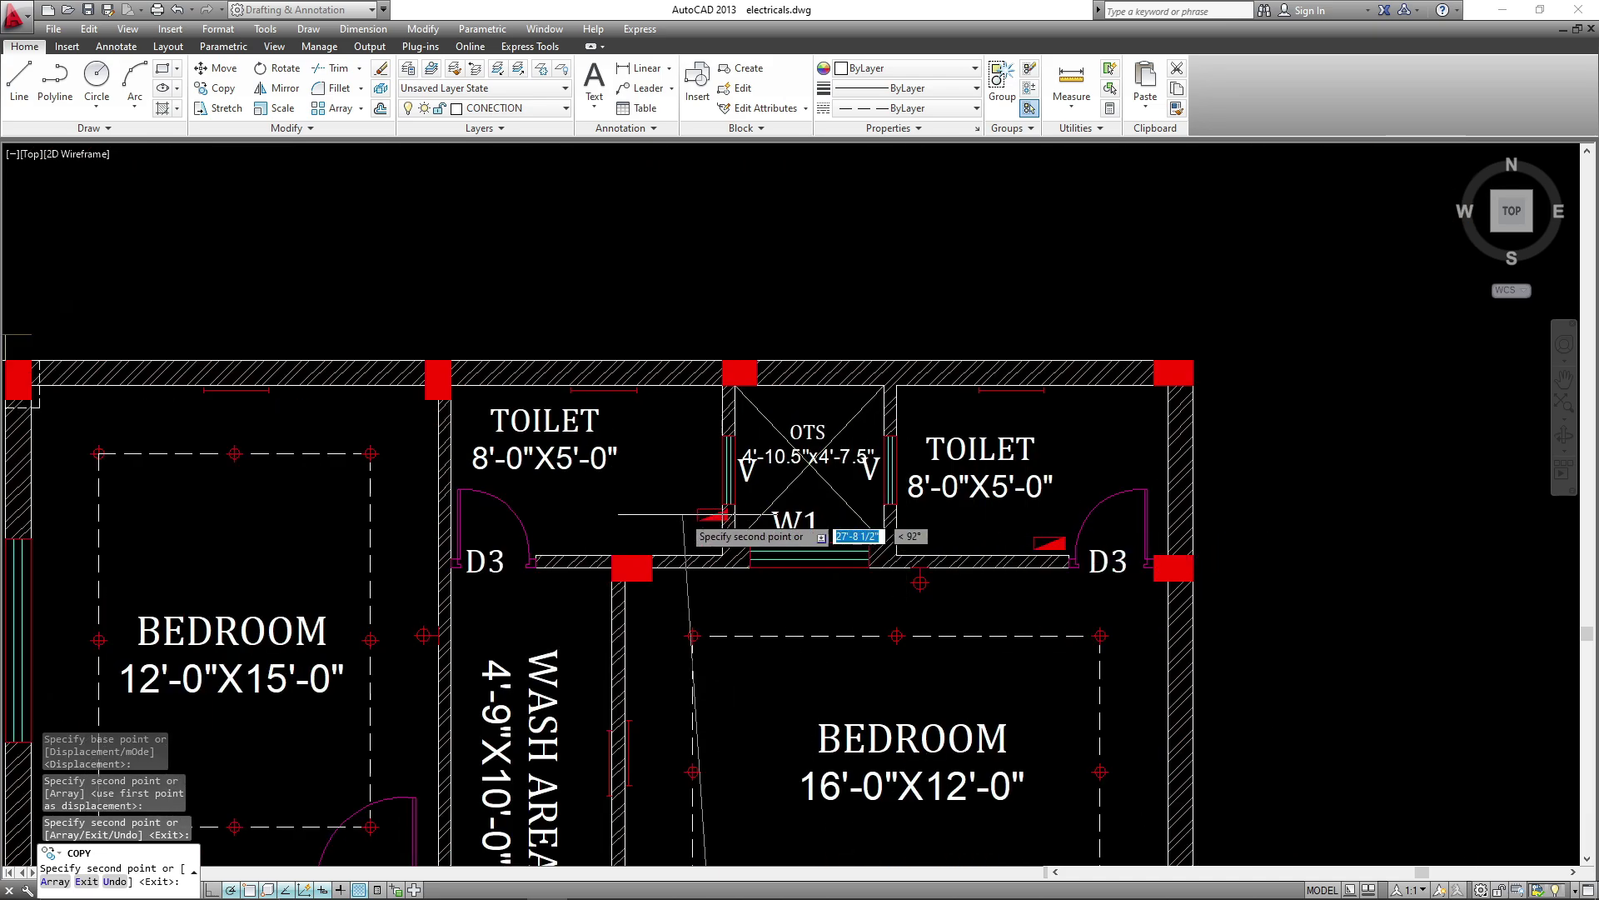
{"action": "scroll", "coordinate": [484, 383], "scroll_direction": "up", "scroll_amount": 5}
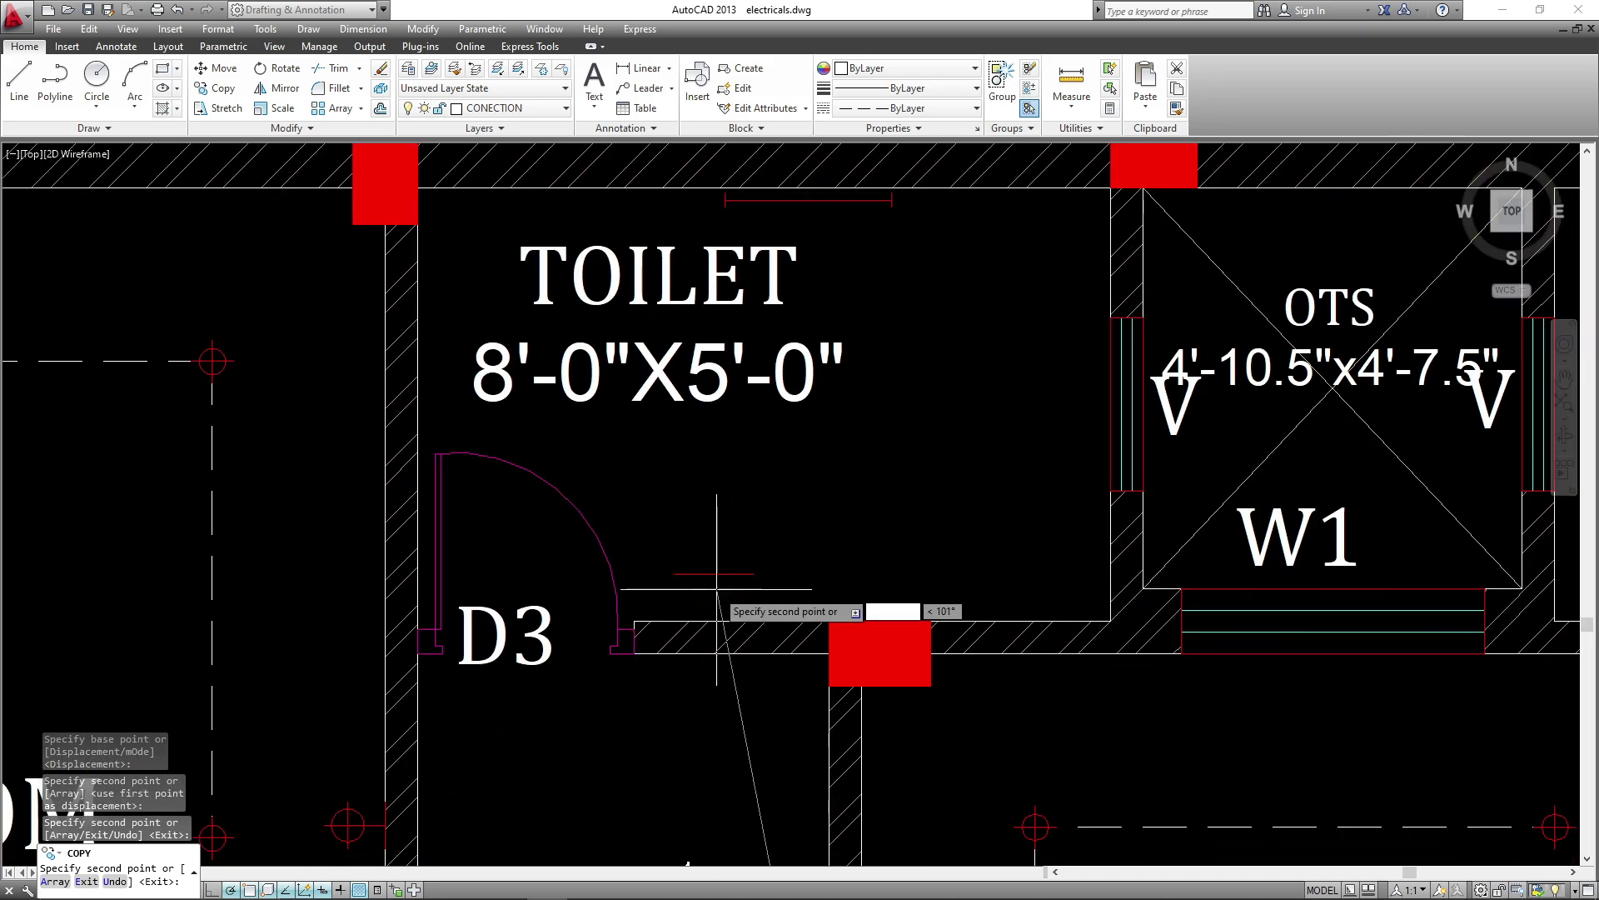
{"action": "left_click", "coordinate": [706, 595]}
- Place one more copy on the verandah wall between entrance door D and ventilator V, and end the copying
{"action": "scroll", "coordinate": [772, 324], "scroll_direction": "down", "scroll_amount": 7}
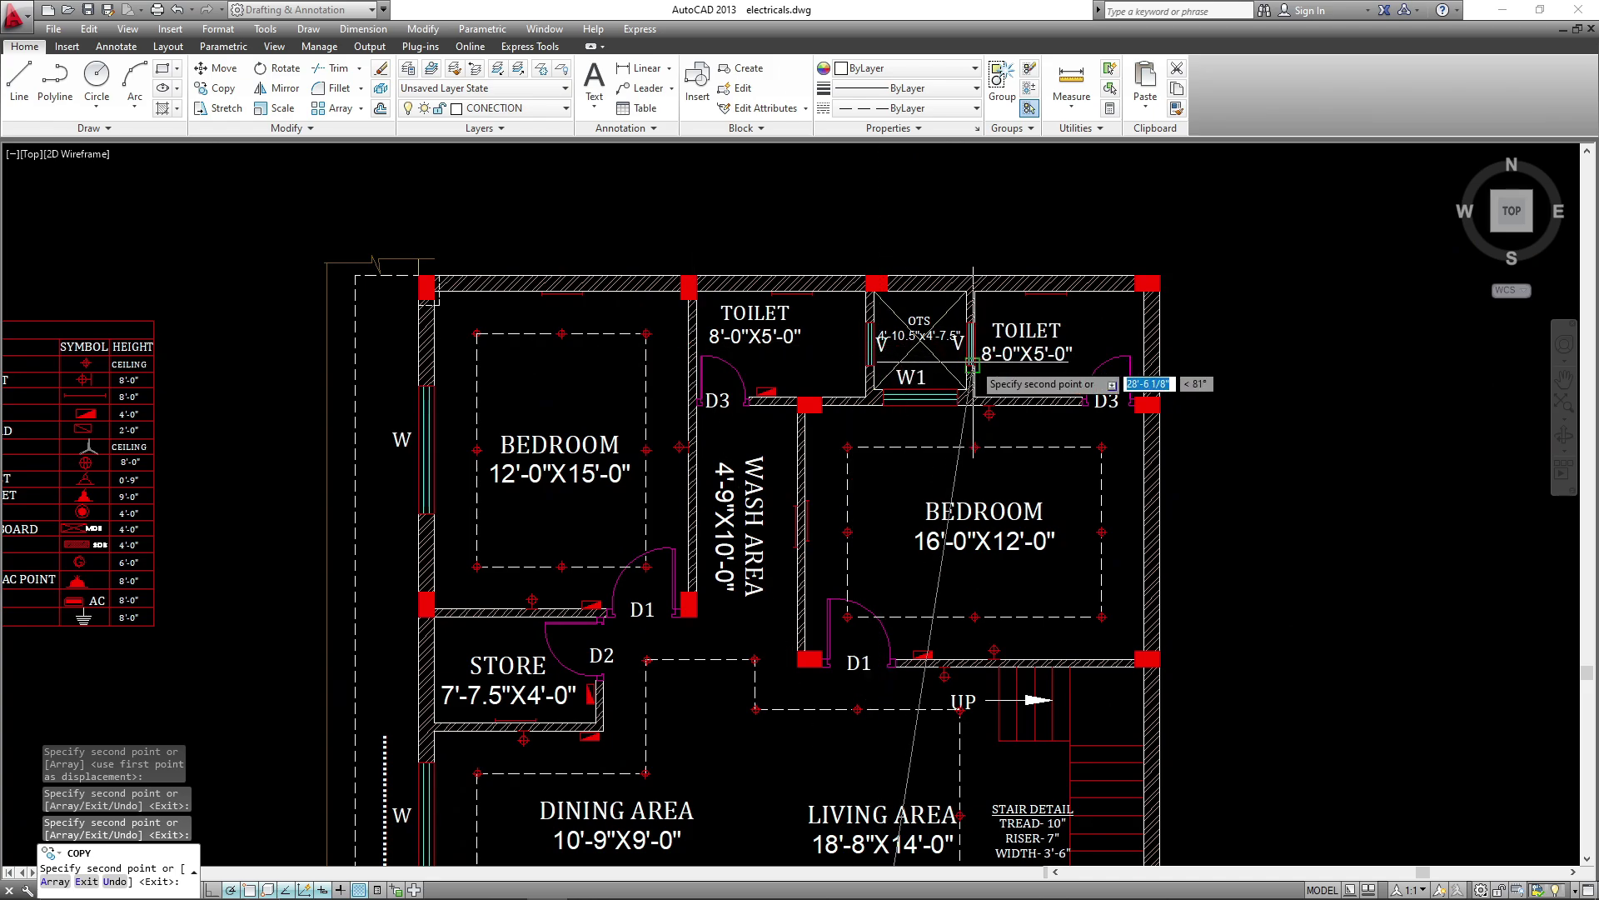
{"action": "scroll", "coordinate": [1025, 316], "scroll_direction": "down", "scroll_amount": 3}
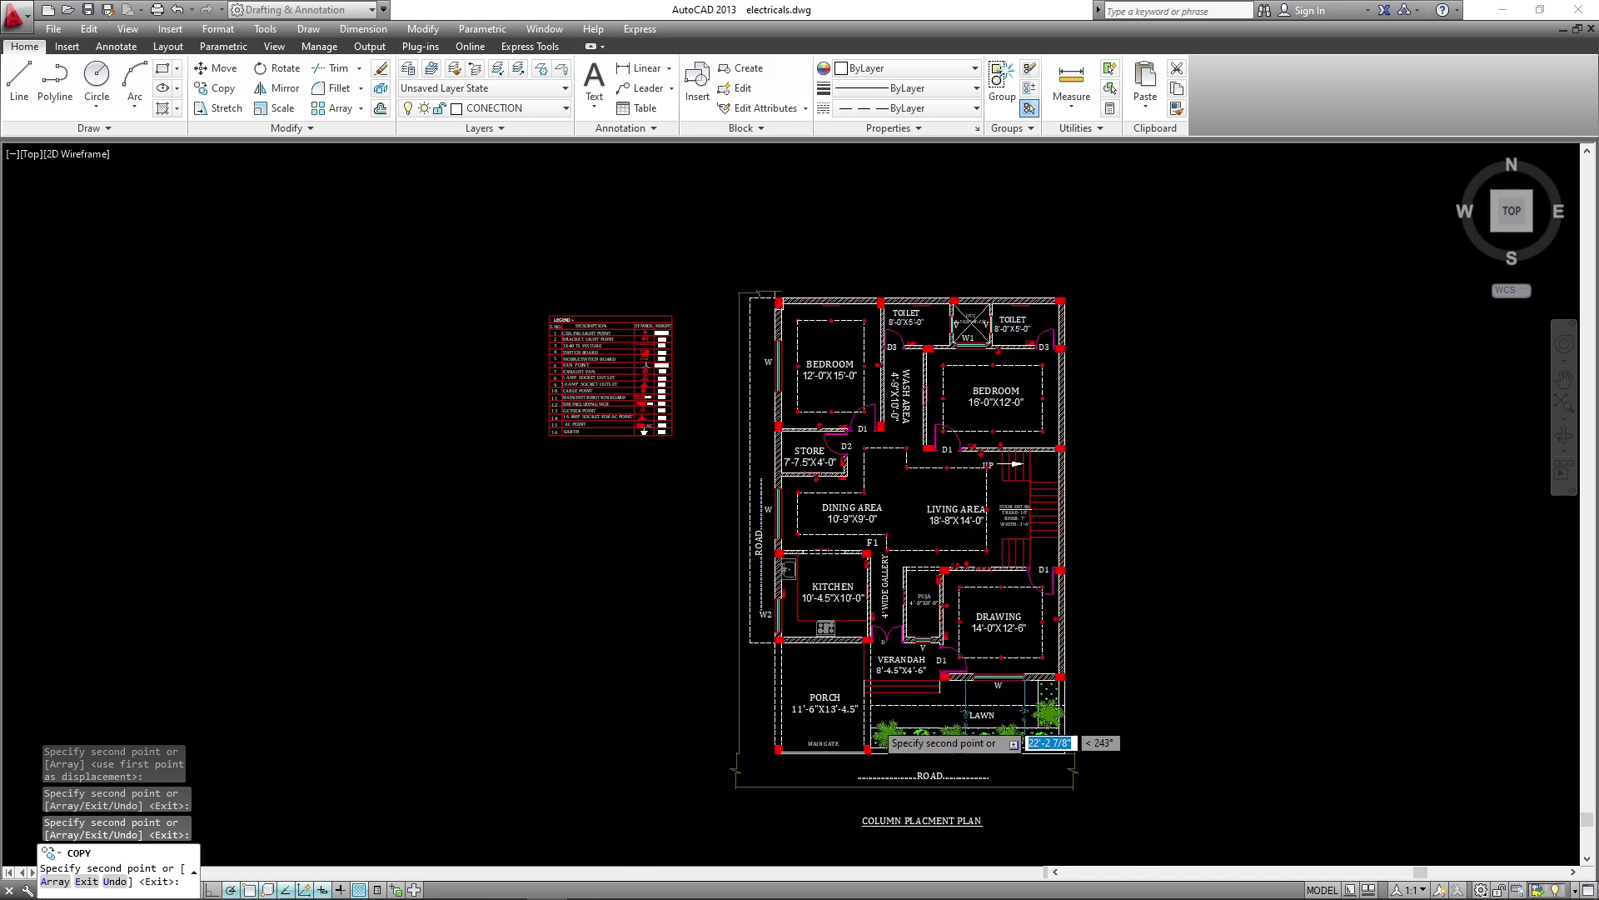
{"action": "scroll", "coordinate": [983, 658], "scroll_direction": "up", "scroll_amount": 6}
{"action": "middle_click_drag", "start_coordinate": [819, 579], "coordinate": [981, 456]}
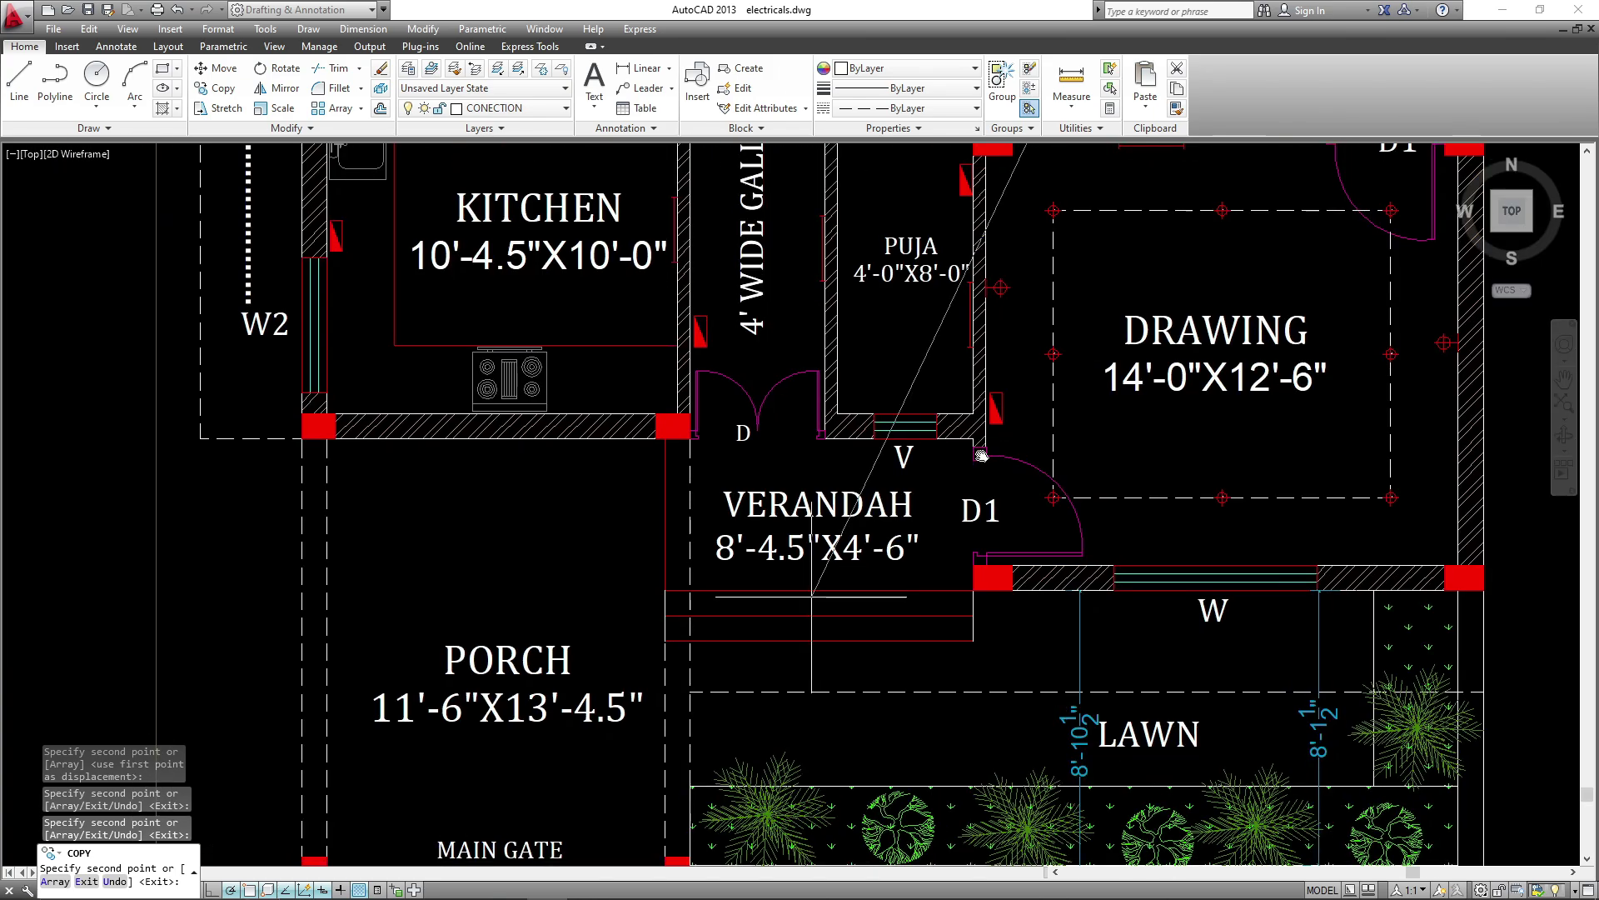
{"action": "scroll", "coordinate": [973, 455], "scroll_direction": "up", "scroll_amount": 5}
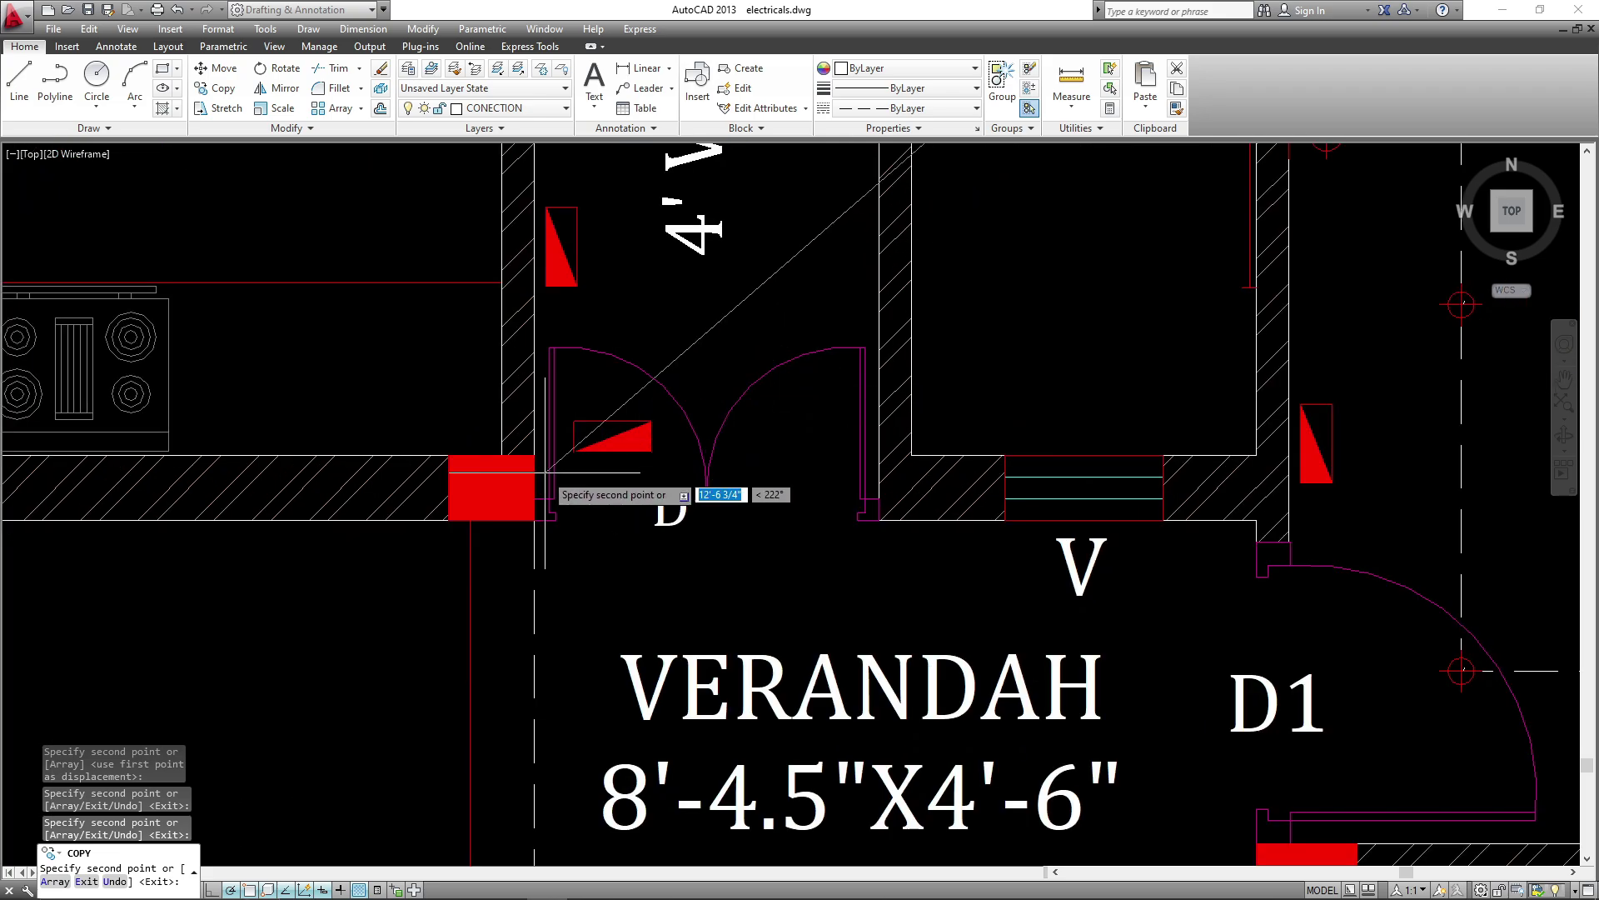
{"action": "scroll", "coordinate": [1166, 387], "scroll_direction": "down", "scroll_amount": 2}
{"action": "scroll", "coordinate": [927, 500], "scroll_direction": "down", "scroll_amount": 2}
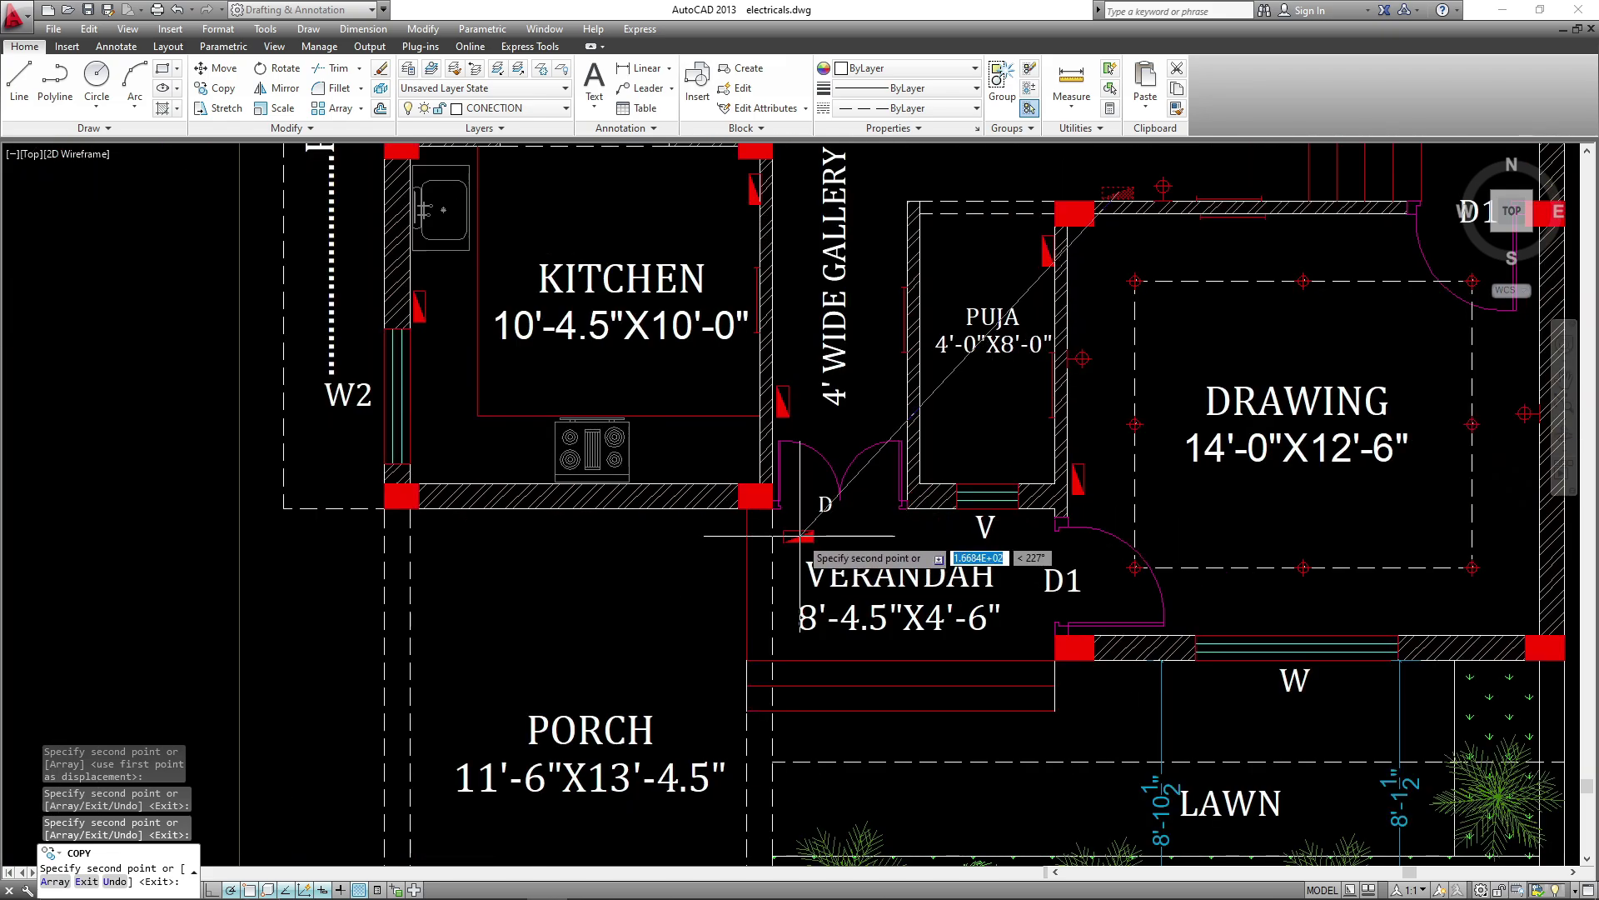
{"action": "scroll", "coordinate": [887, 526], "scroll_direction": "up", "scroll_amount": 4}
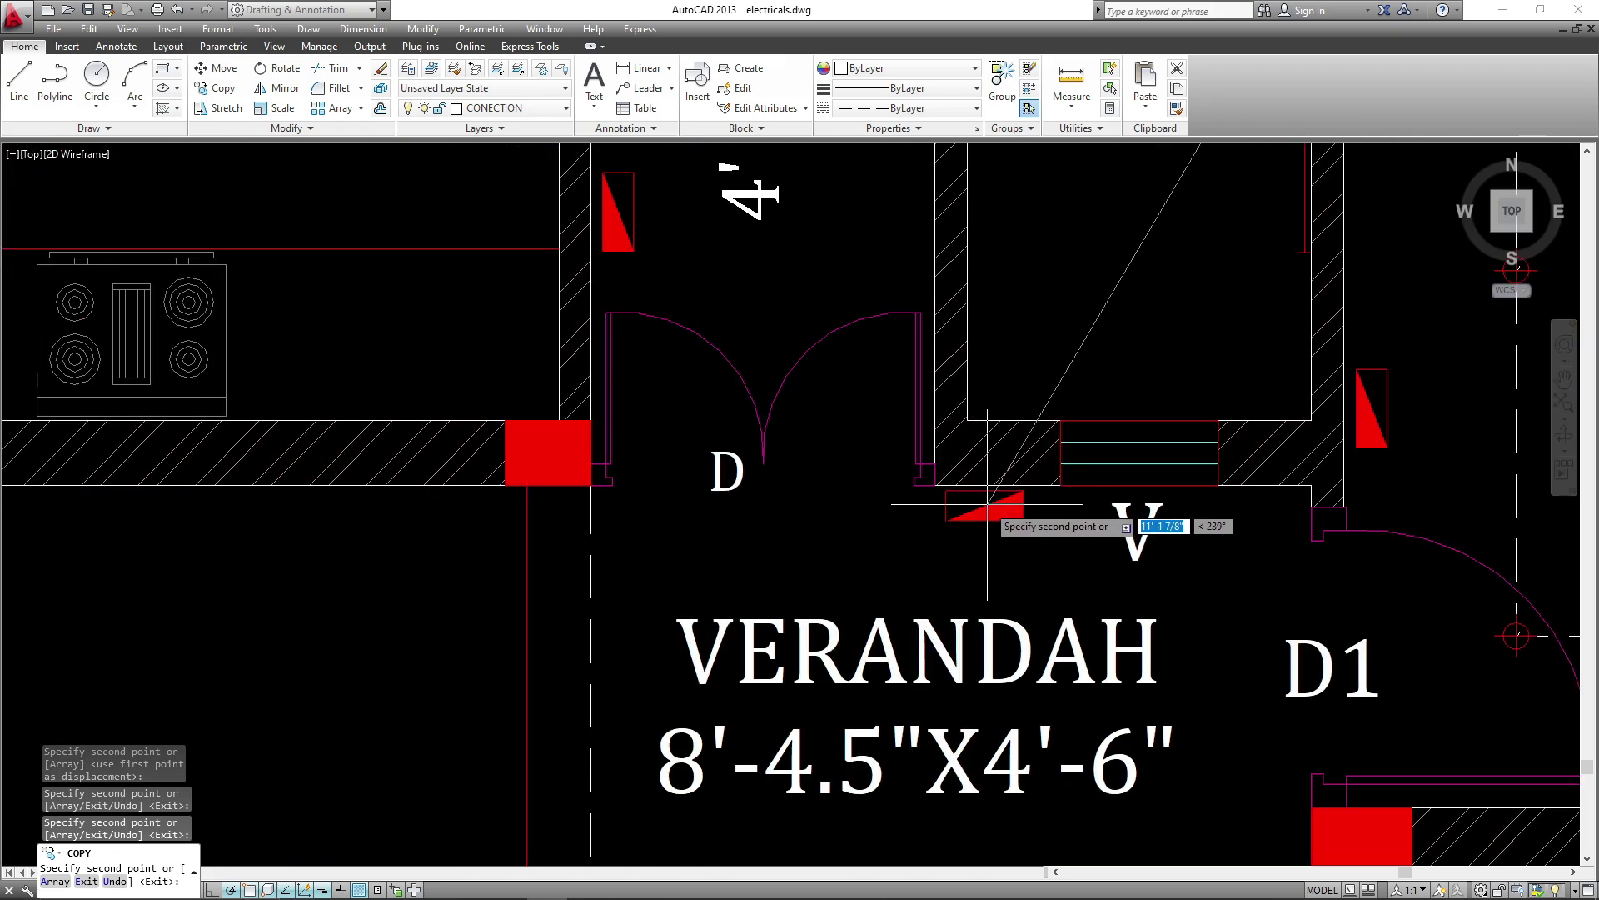
{"action": "scroll", "coordinate": [896, 371], "scroll_direction": "down", "scroll_amount": 4}
{"action": "key", "text": "Escape"}
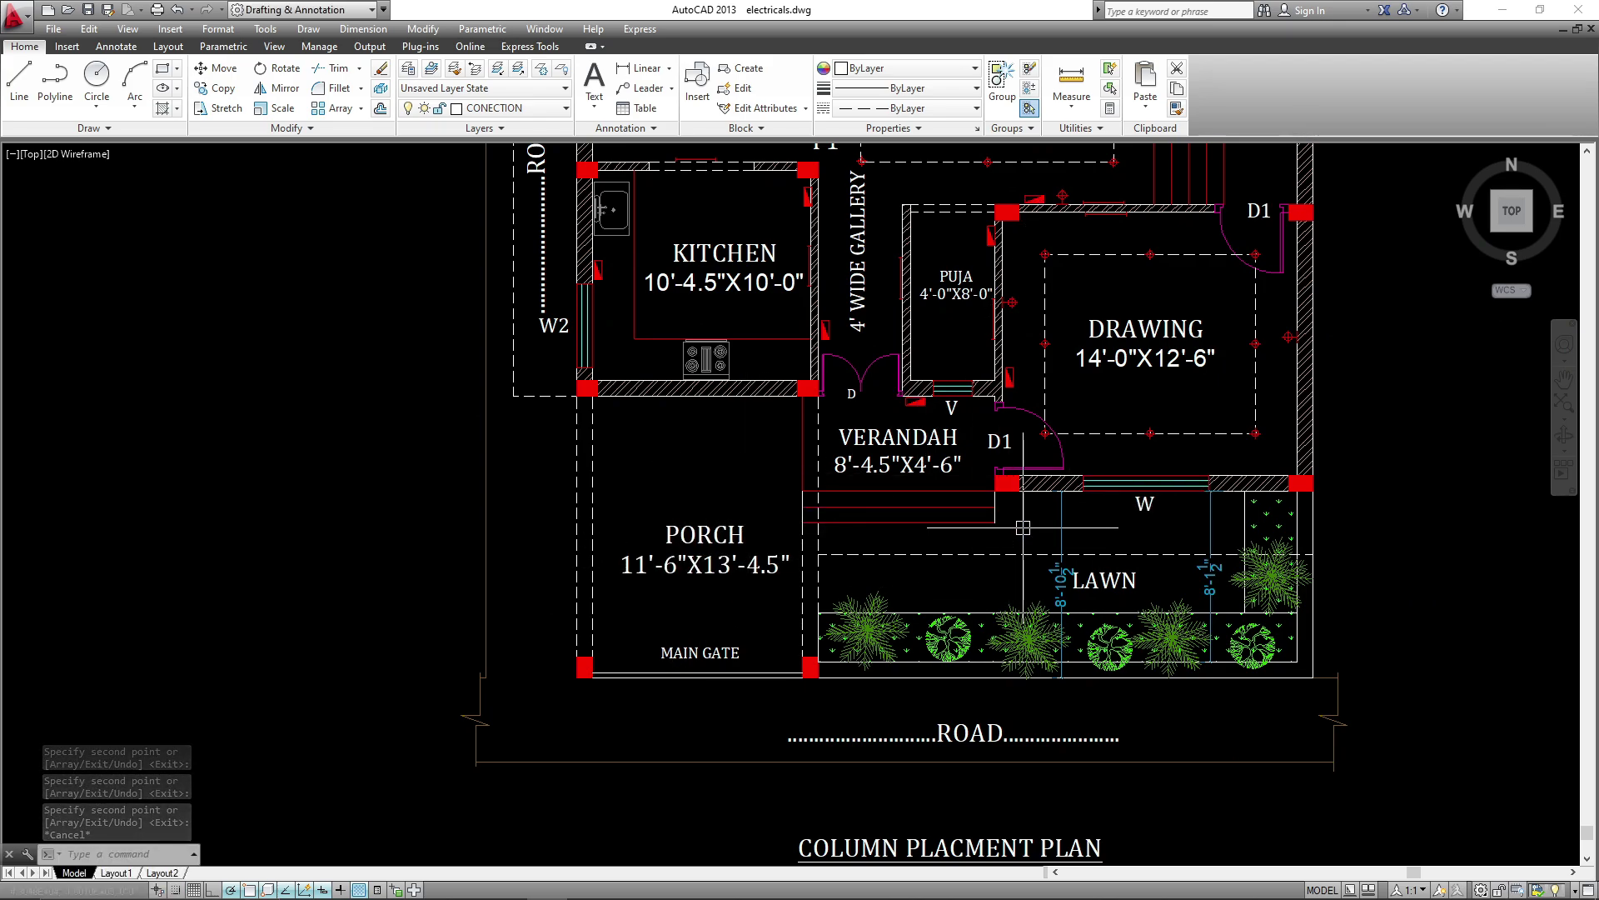
- Copy the drawing room's row of three ceiling lights nearest window W straight down into the lawn outside the window
{"action": "scroll", "coordinate": [924, 410], "scroll_direction": "up", "scroll_amount": 4}
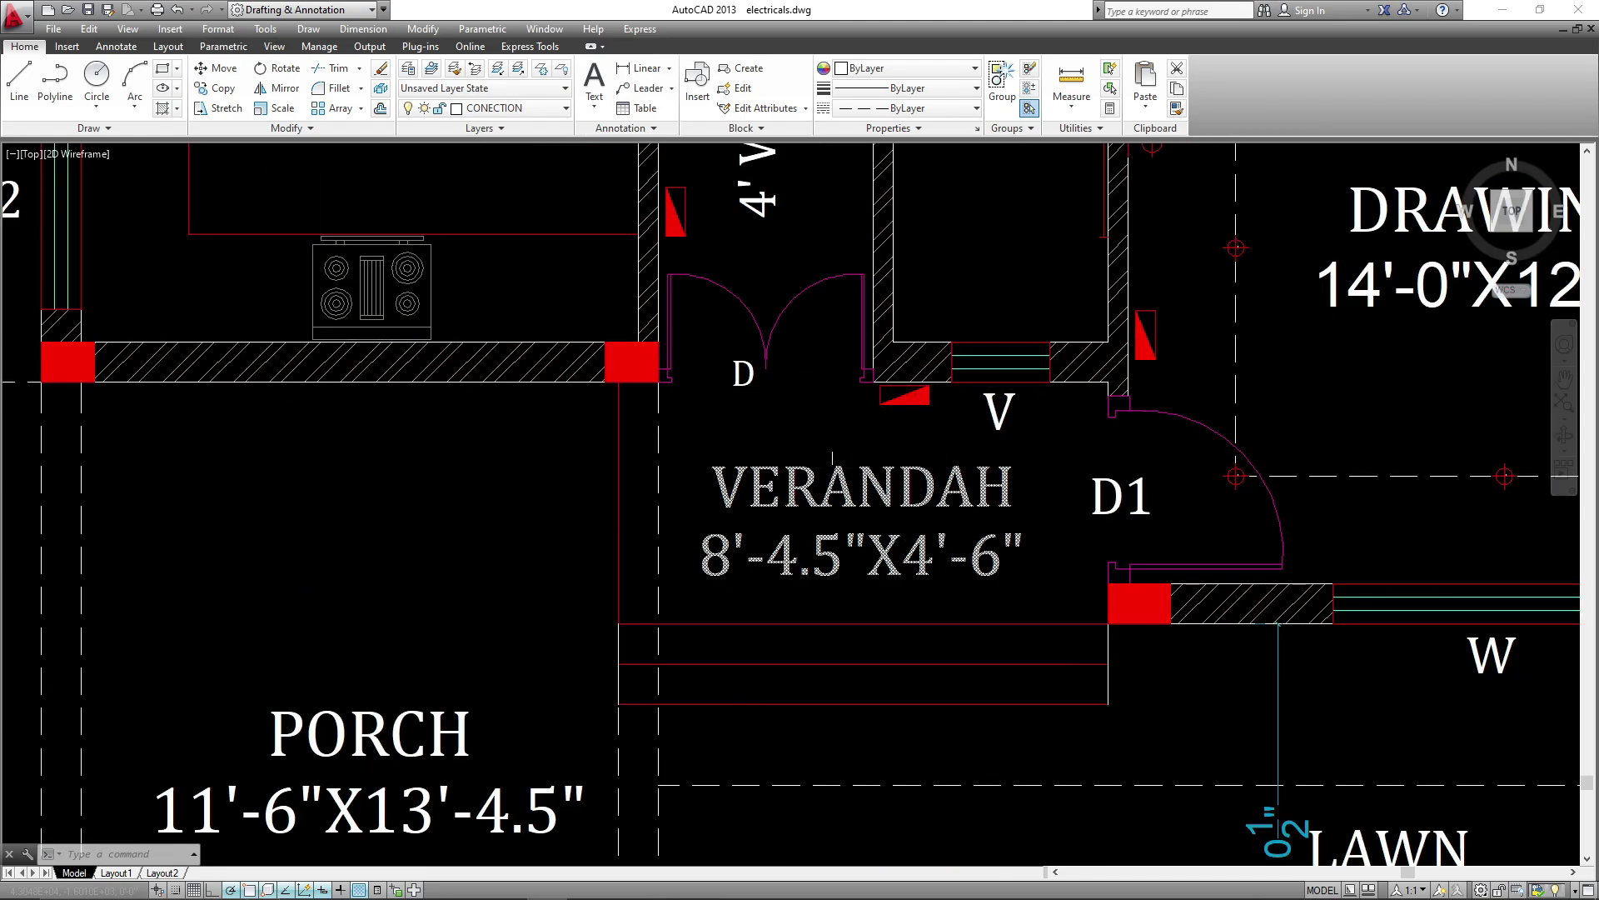
{"action": "scroll", "coordinate": [957, 414], "scroll_direction": "down", "scroll_amount": 4}
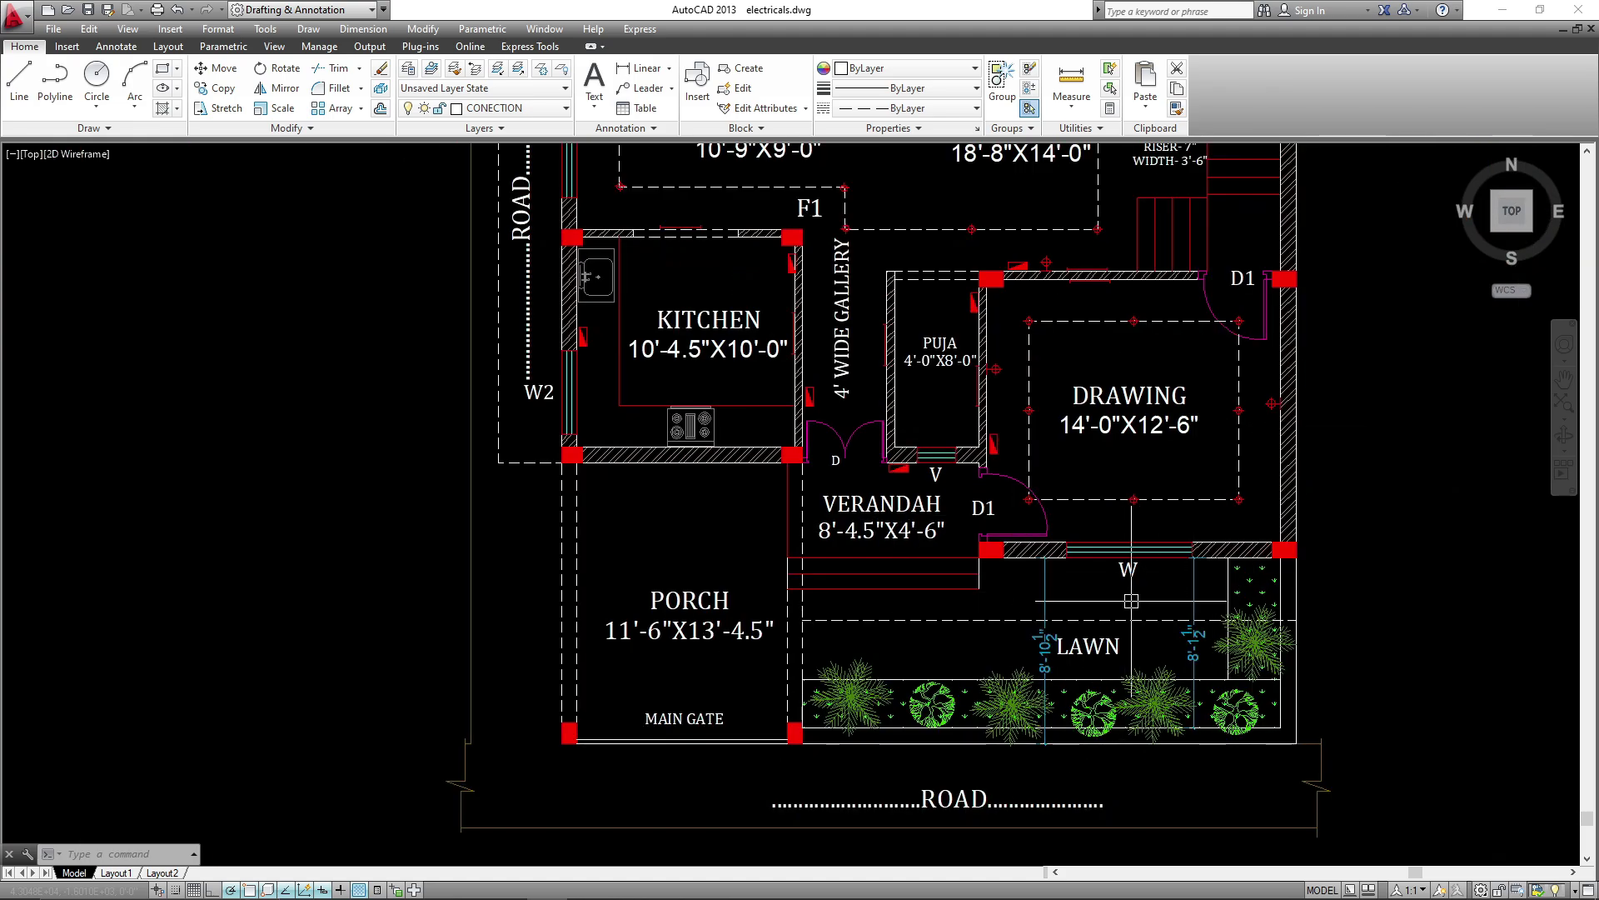
{"action": "scroll", "coordinate": [1222, 506], "scroll_direction": "up", "scroll_amount": 2}
{"action": "left_click", "coordinate": [1221, 524]}
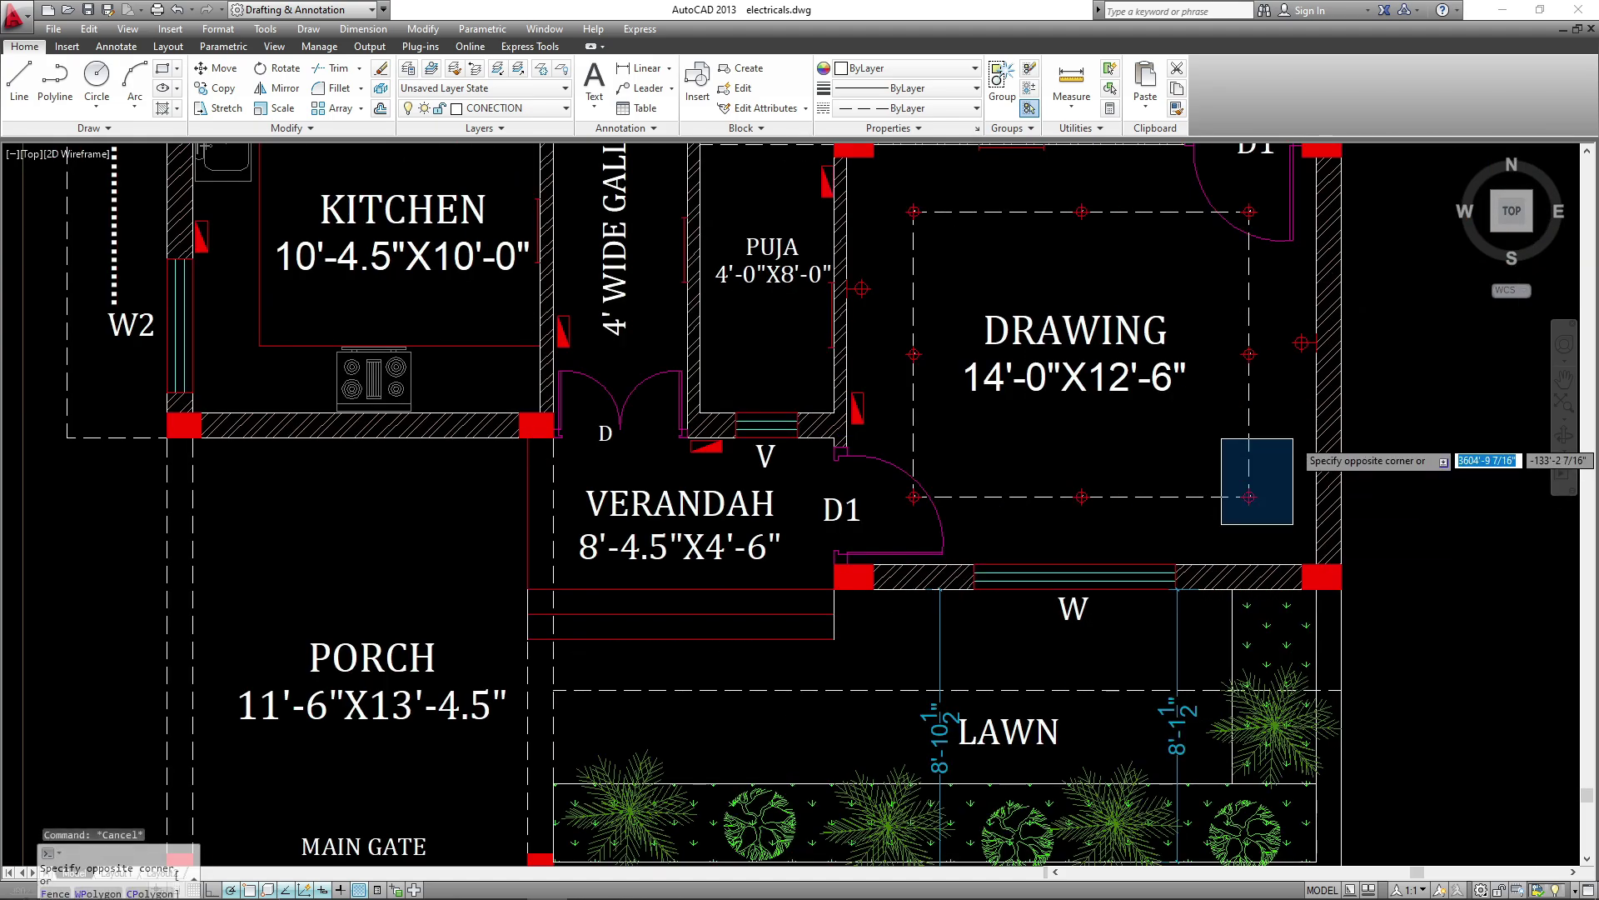
{"action": "left_click", "coordinate": [1296, 435]}
{"action": "left_click", "coordinate": [1007, 524]}
{"action": "left_click", "coordinate": [1151, 442]}
{"action": "left_click", "coordinate": [897, 523]}
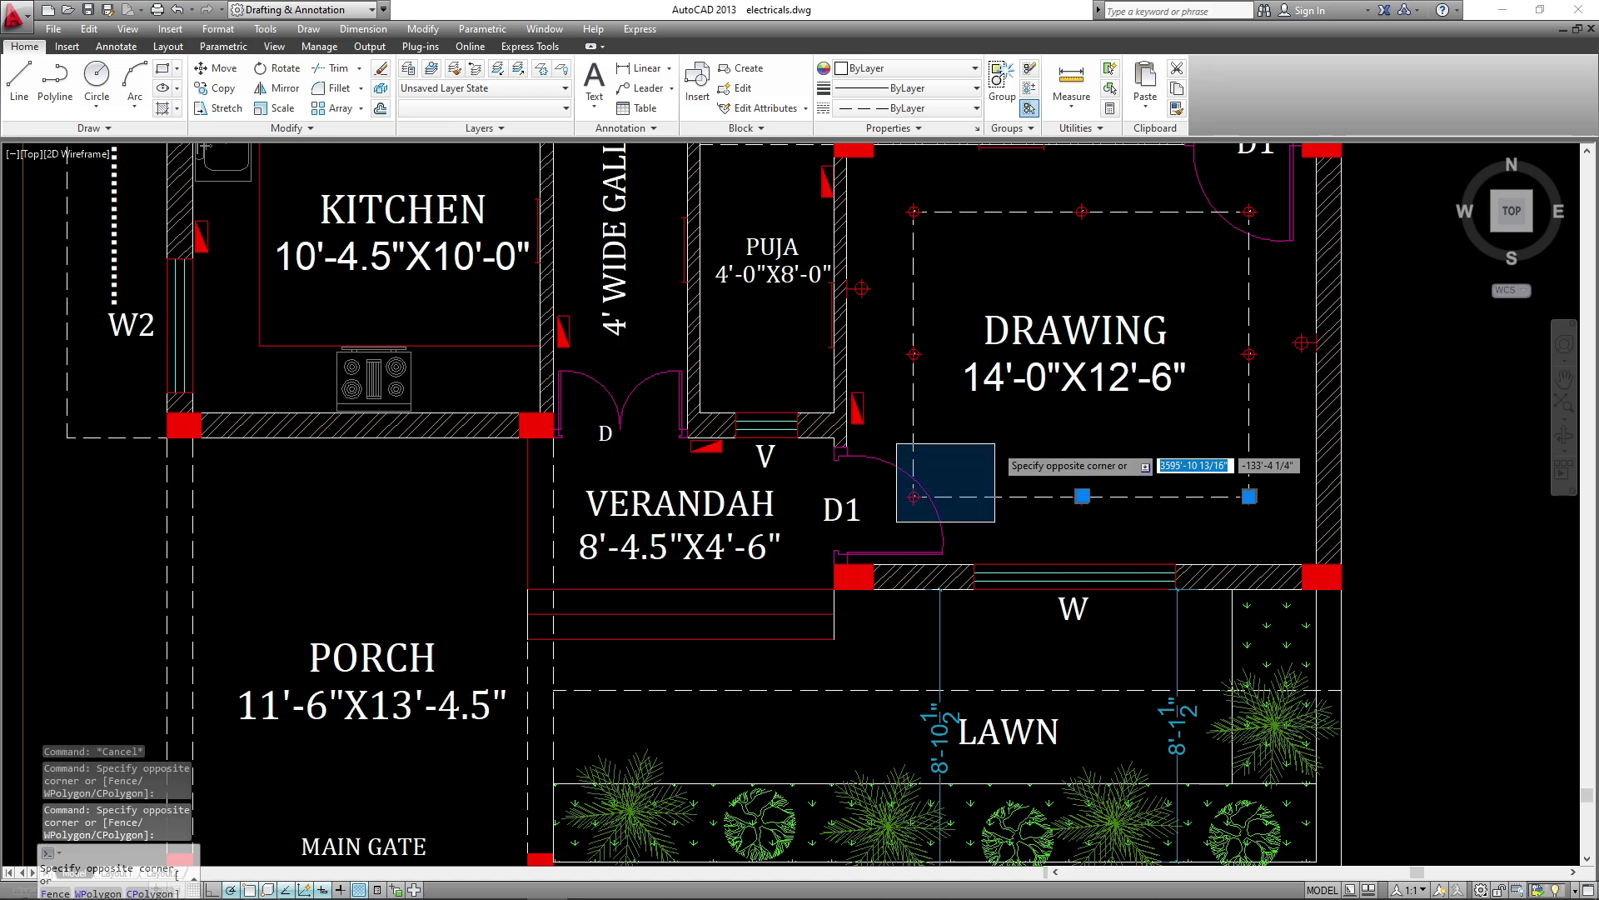
{"action": "left_click", "coordinate": [997, 443]}
{"action": "type", "text": "co"}
{"action": "key", "text": "Return"}
{"action": "left_click", "coordinate": [1249, 497]}
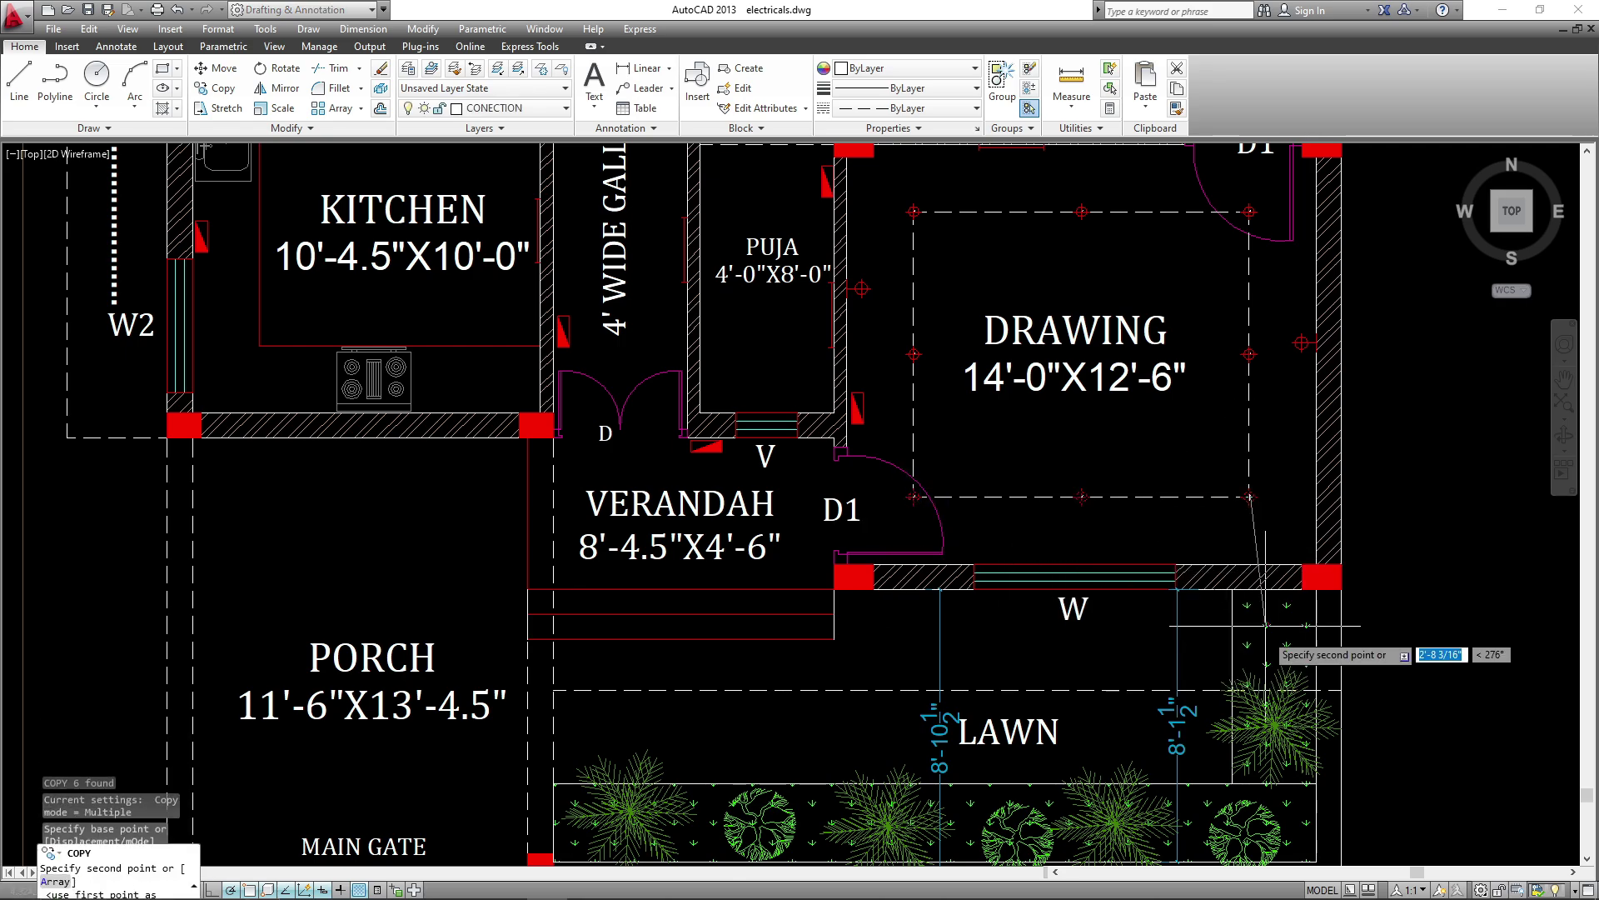
{"action": "scroll", "coordinate": [1297, 638], "scroll_direction": "up", "scroll_amount": 2}
{"action": "key", "text": "Escape"}
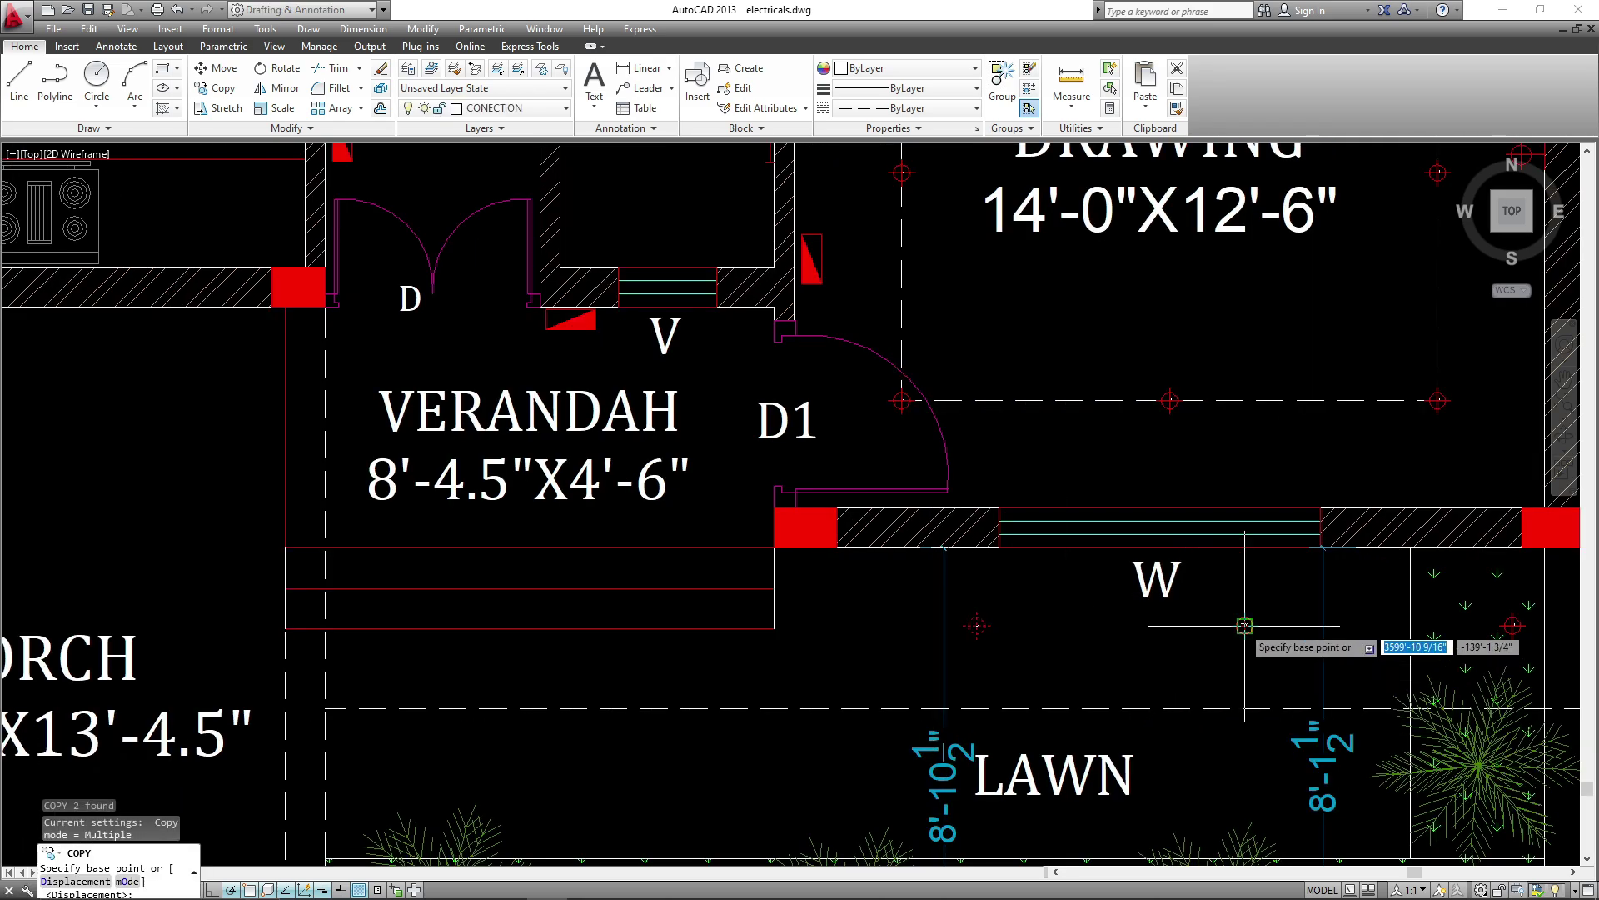
- Erase the duplicate symbol on the lawn light nearest the verandah and copy that light along the row twice onto the verandah steps
{"action": "scroll", "coordinate": [1245, 612], "scroll_direction": "up", "scroll_amount": 6}
{"action": "type", "text": "E"}
{"action": "key", "text": "Return"}
{"action": "scroll", "coordinate": [1243, 597], "scroll_direction": "down", "scroll_amount": 3}
{"action": "scroll", "coordinate": [549, 606], "scroll_direction": "up", "scroll_amount": 2}
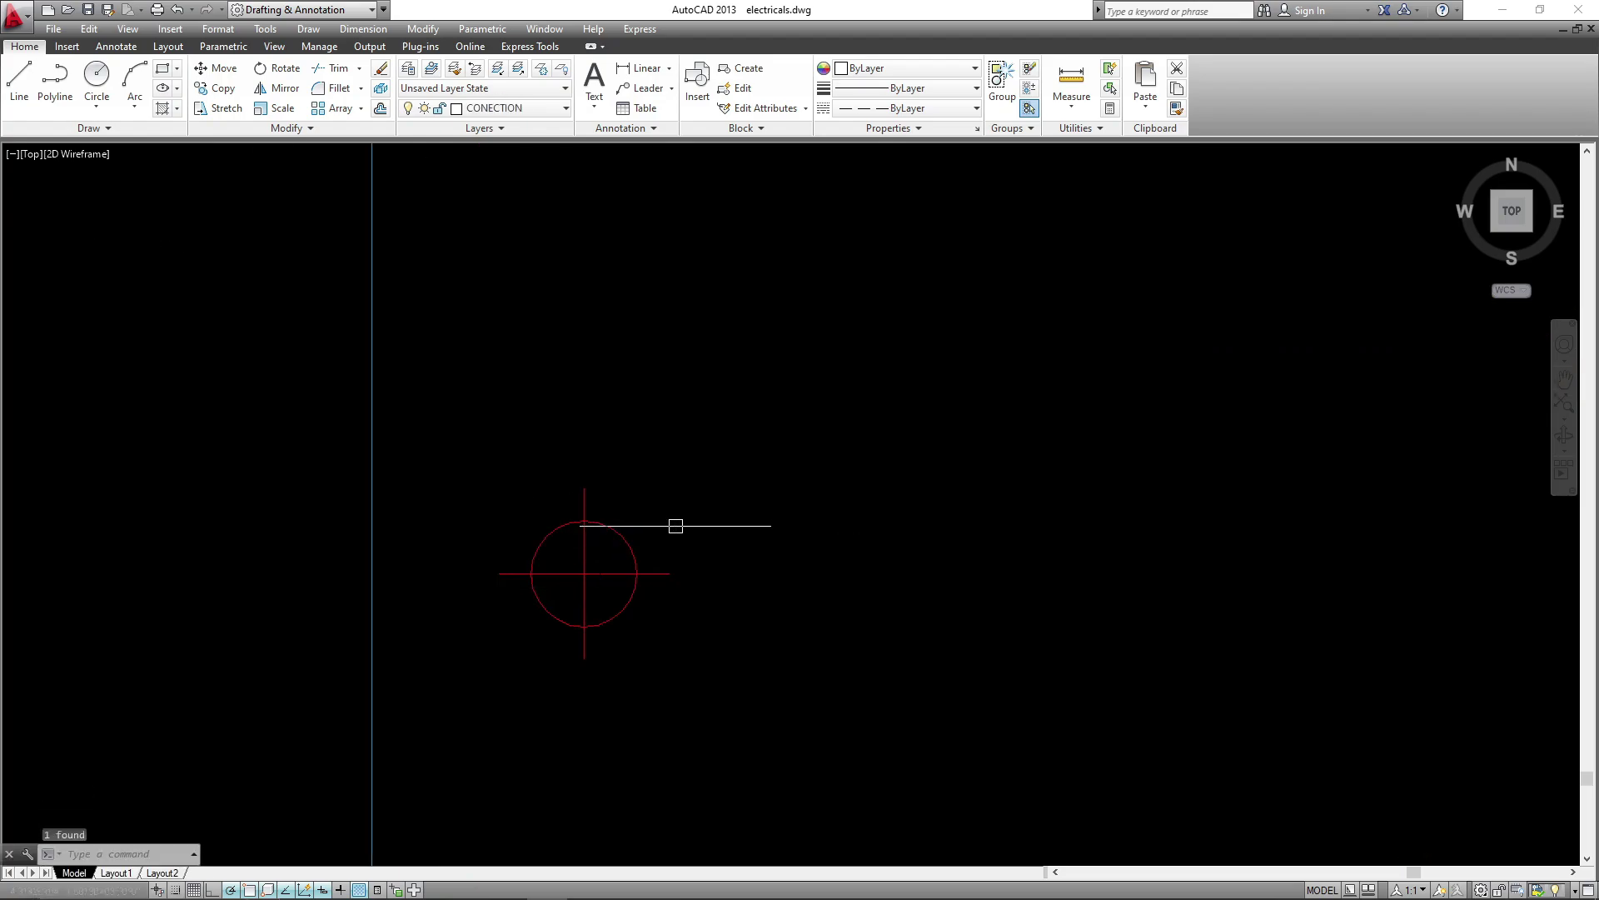
{"action": "left_click", "coordinate": [675, 525]}
{"action": "left_click", "coordinate": [616, 592]}
{"action": "type", "text": "co"}
{"action": "key", "text": "Return"}
{"action": "scroll", "coordinate": [754, 644], "scroll_direction": "down", "scroll_amount": 2}
{"action": "left_click", "coordinate": [689, 617]}
{"action": "scroll", "coordinate": [958, 641], "scroll_direction": "down", "scroll_amount": 3}
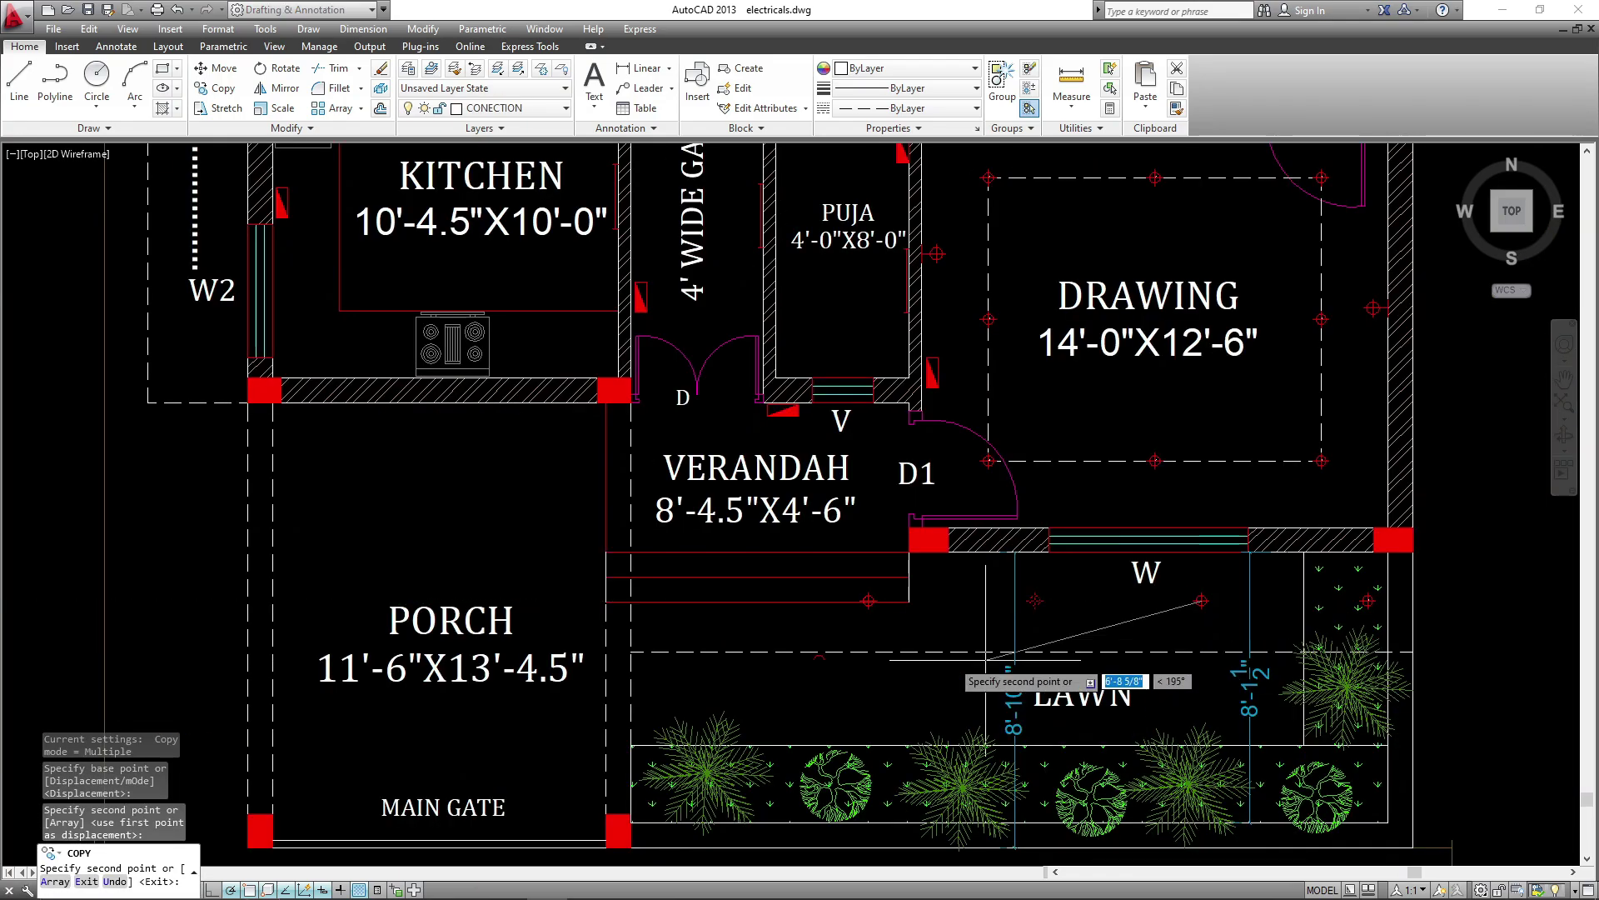
{"action": "scroll", "coordinate": [871, 584], "scroll_direction": "up", "scroll_amount": 2}
{"action": "scroll", "coordinate": [871, 584], "scroll_direction": "down", "scroll_amount": 3}
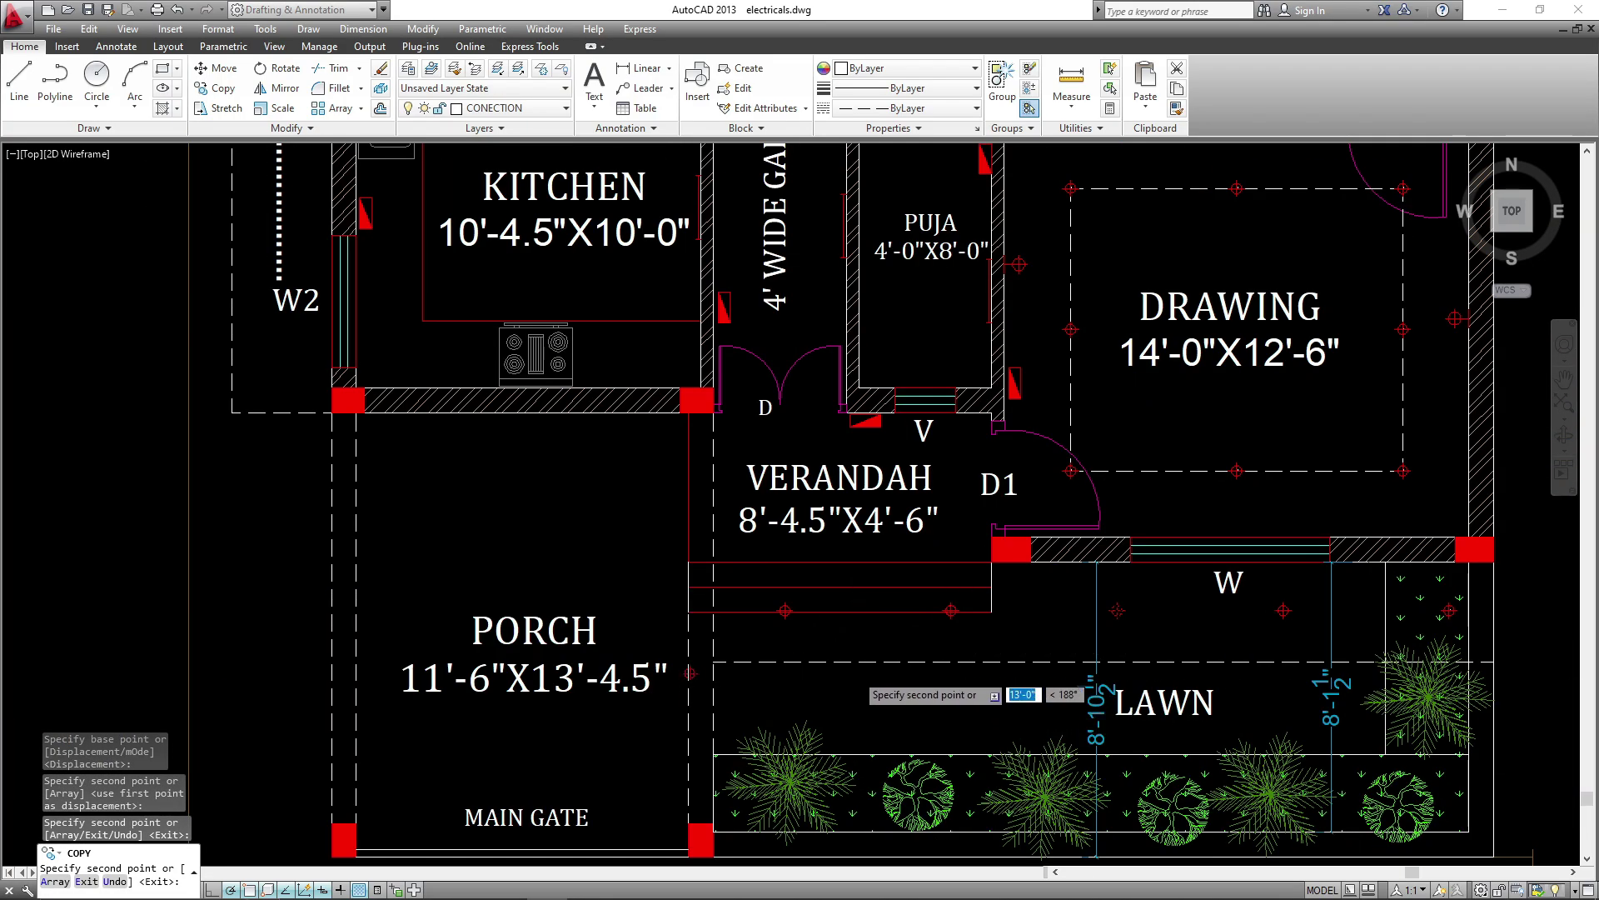
{"action": "key", "text": "Escape"}
- Copy the two ceiling lights on the steps straight up into the verandah
{"action": "scroll", "coordinate": [772, 653], "scroll_direction": "up", "scroll_amount": 2}
{"action": "left_click", "coordinate": [761, 664]}
{"action": "left_click", "coordinate": [1112, 540]}
{"action": "type", "text": "co"}
{"action": "key", "text": "Return"}
{"action": "scroll", "coordinate": [1132, 658], "scroll_direction": "down", "scroll_amount": 2}
{"action": "left_click", "coordinate": [1144, 562]}
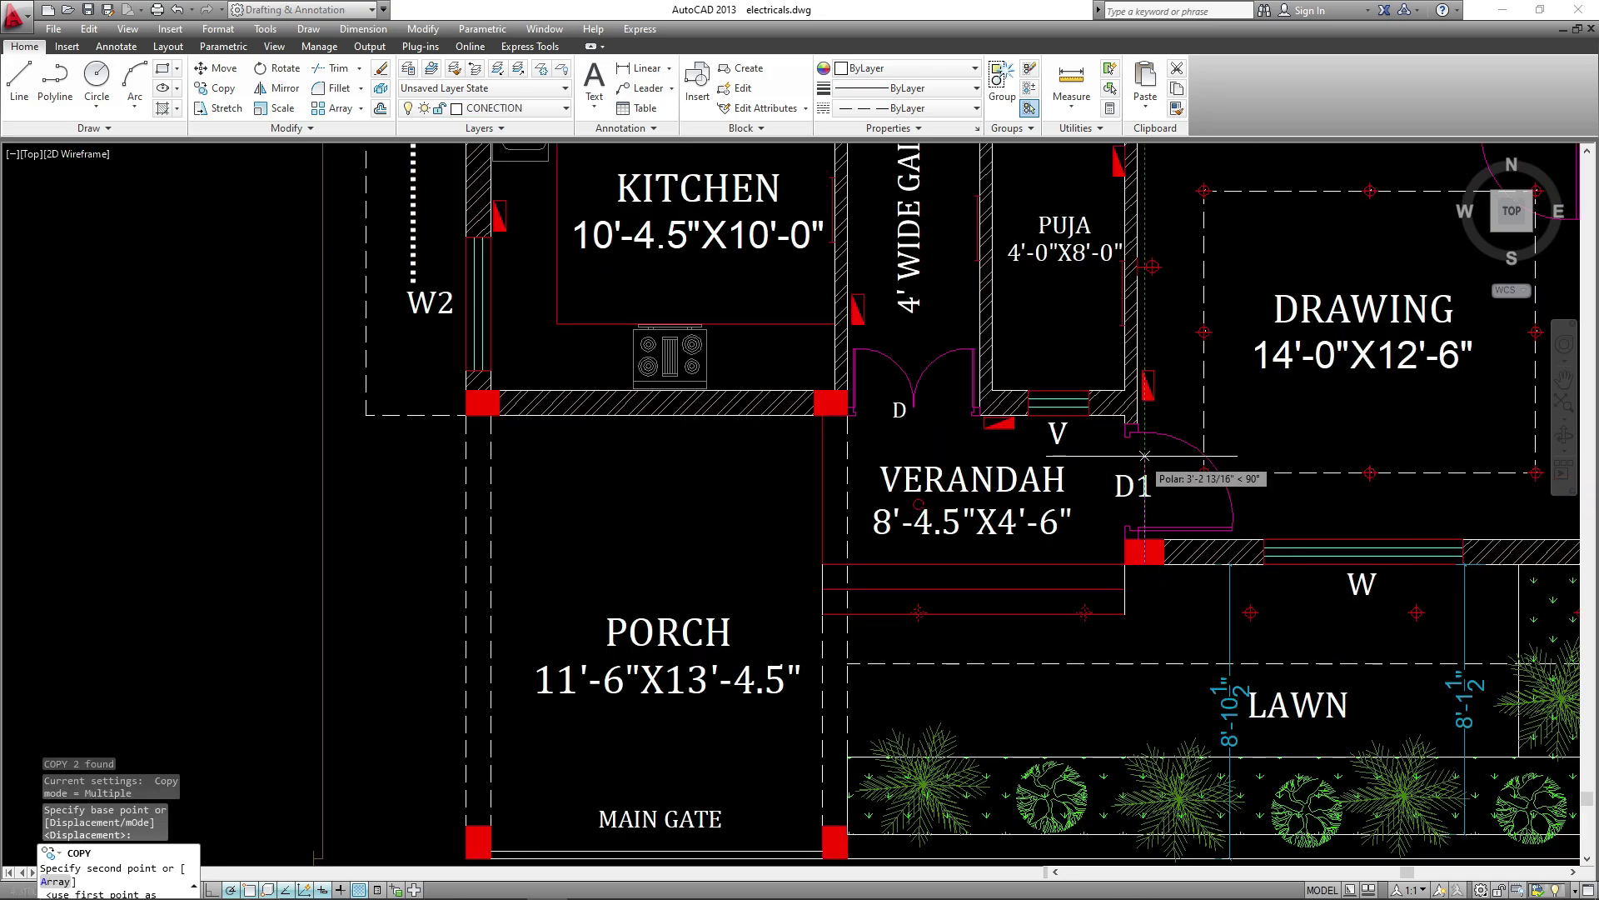
{"action": "key", "text": "Escape"}
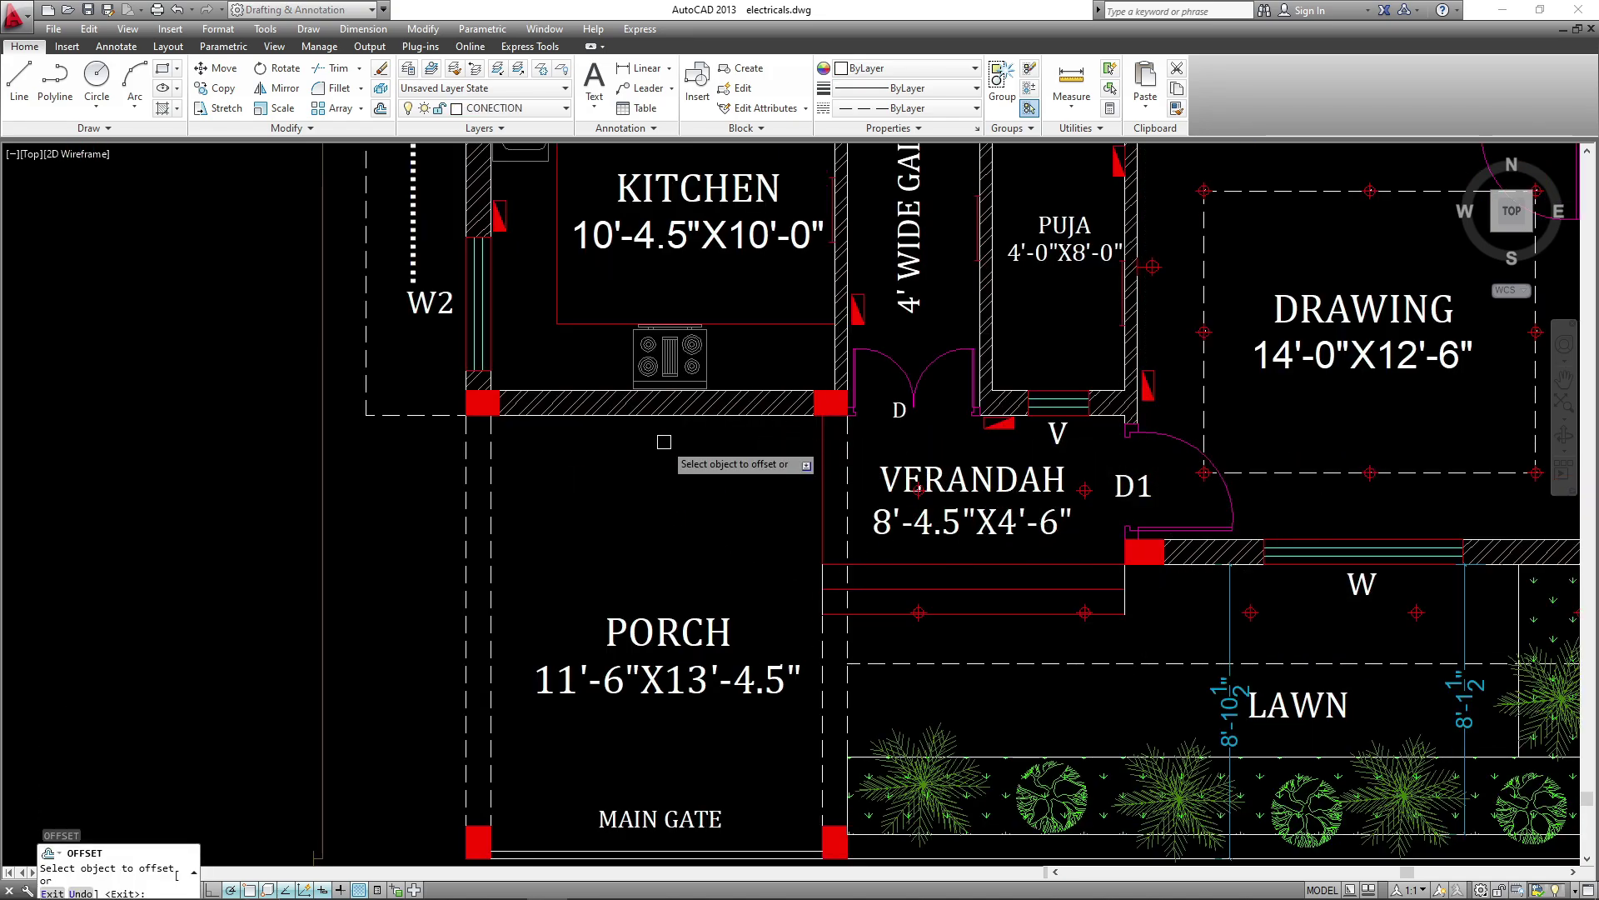
- Offset the porch's four boundary lines inward as construction lines for the ceiling light layout
{"action": "left_click", "coordinate": [492, 489]}
{"action": "left_click", "coordinate": [577, 471]}
{"action": "left_click", "coordinate": [642, 414]}
{"action": "left_click", "coordinate": [822, 616]}
{"action": "left_click", "coordinate": [746, 658]}
{"action": "middle_click_drag", "start_coordinate": [739, 639], "coordinate": [741, 581]}
{"action": "left_click", "coordinate": [771, 791]}
{"action": "left_click", "coordinate": [780, 708]}
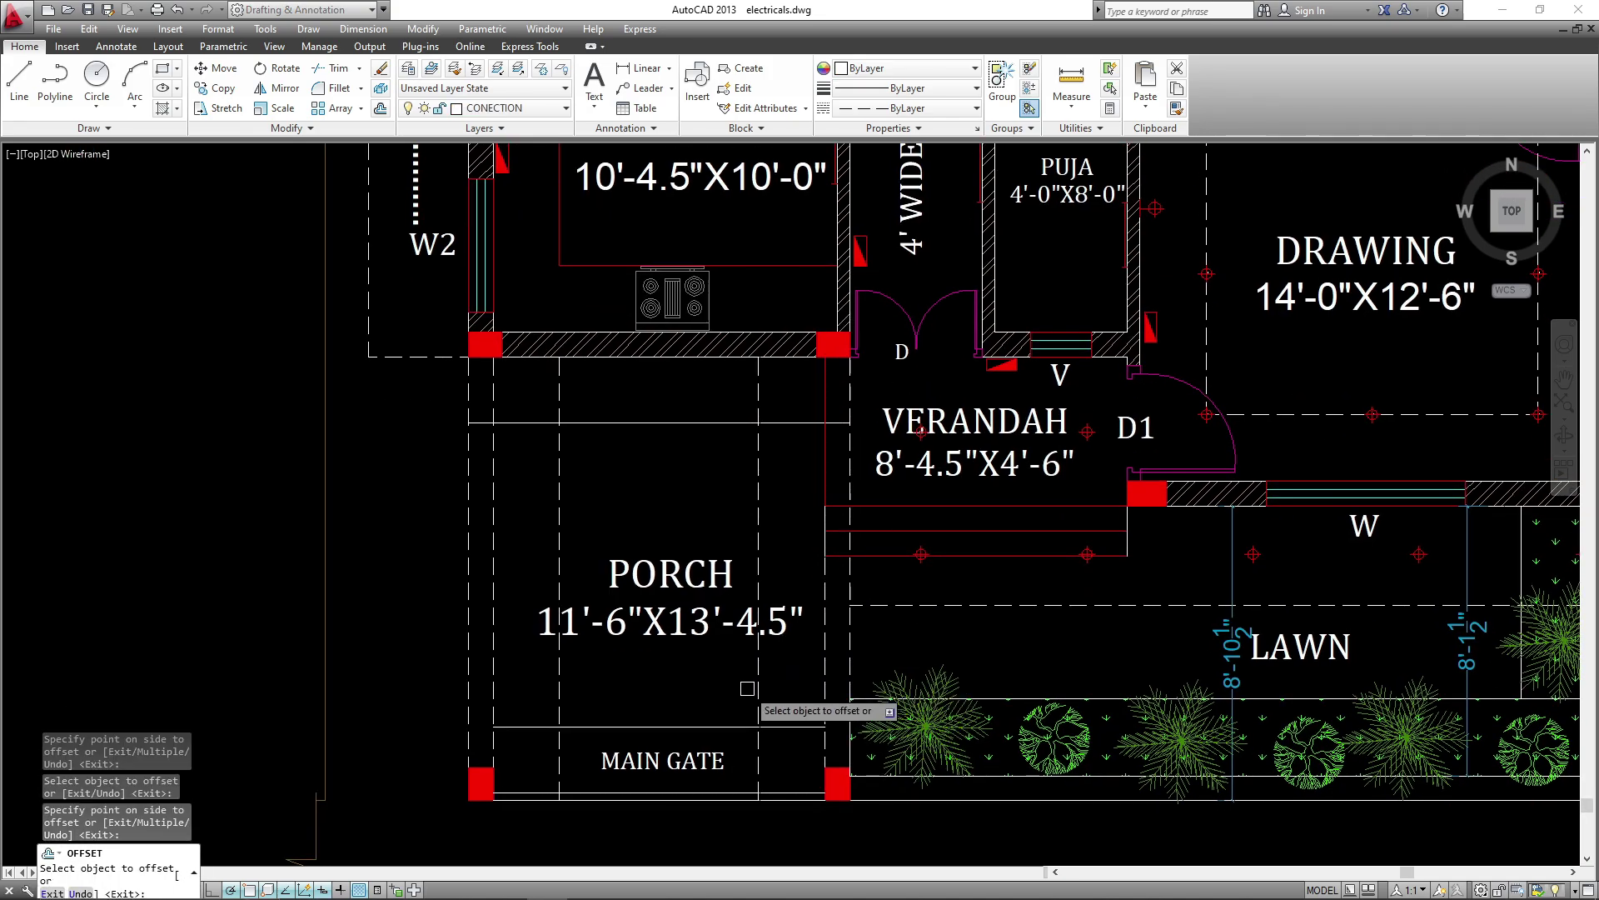
{"action": "key", "text": "Escape"}
- Draw a rectangle between opposite intersections of the porch's offset lines and erase the construction lines
{"action": "type", "text": "C"}
{"action": "key", "text": "space"}
{"action": "left_click", "coordinate": [559, 423]}
{"action": "left_click", "coordinate": [758, 727]}
{"action": "left_click", "coordinate": [783, 424]}
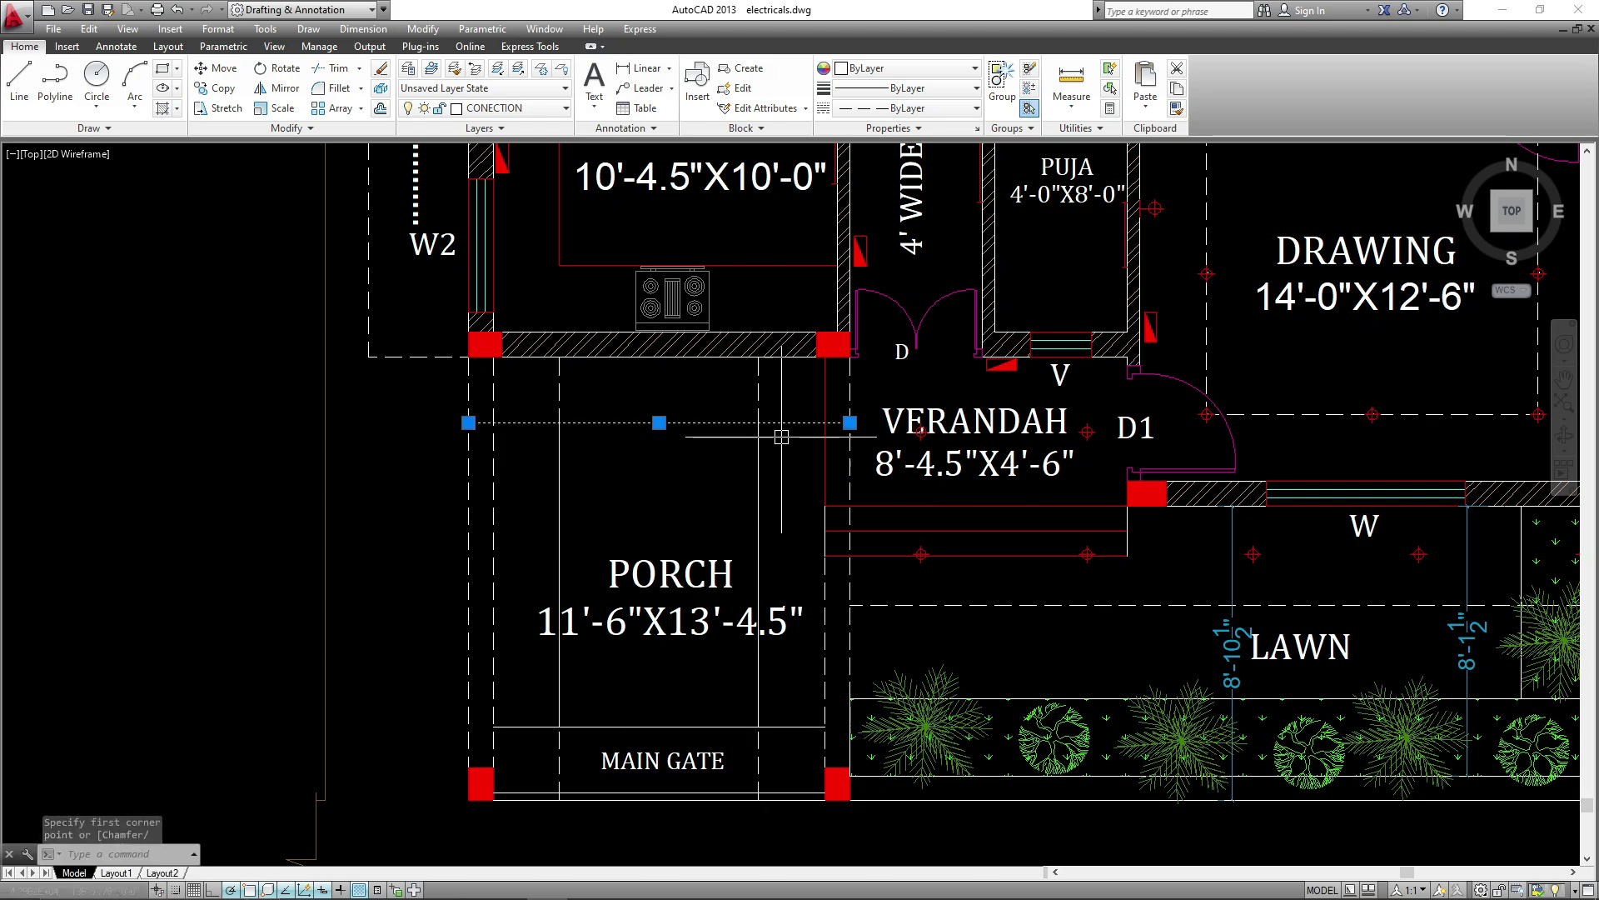
{"action": "left_click", "coordinate": [554, 768]}
{"action": "type", "text": "E"}
{"action": "key", "text": "space"}
- Copy a ceiling light from the verandah steps to the porch rectangle's four corners and the midpoint of its kitchen-side edge
{"action": "type", "text": "CO"}
{"action": "key", "text": "space"}
{"action": "scroll", "coordinate": [917, 580], "scroll_direction": "up", "scroll_amount": 3}
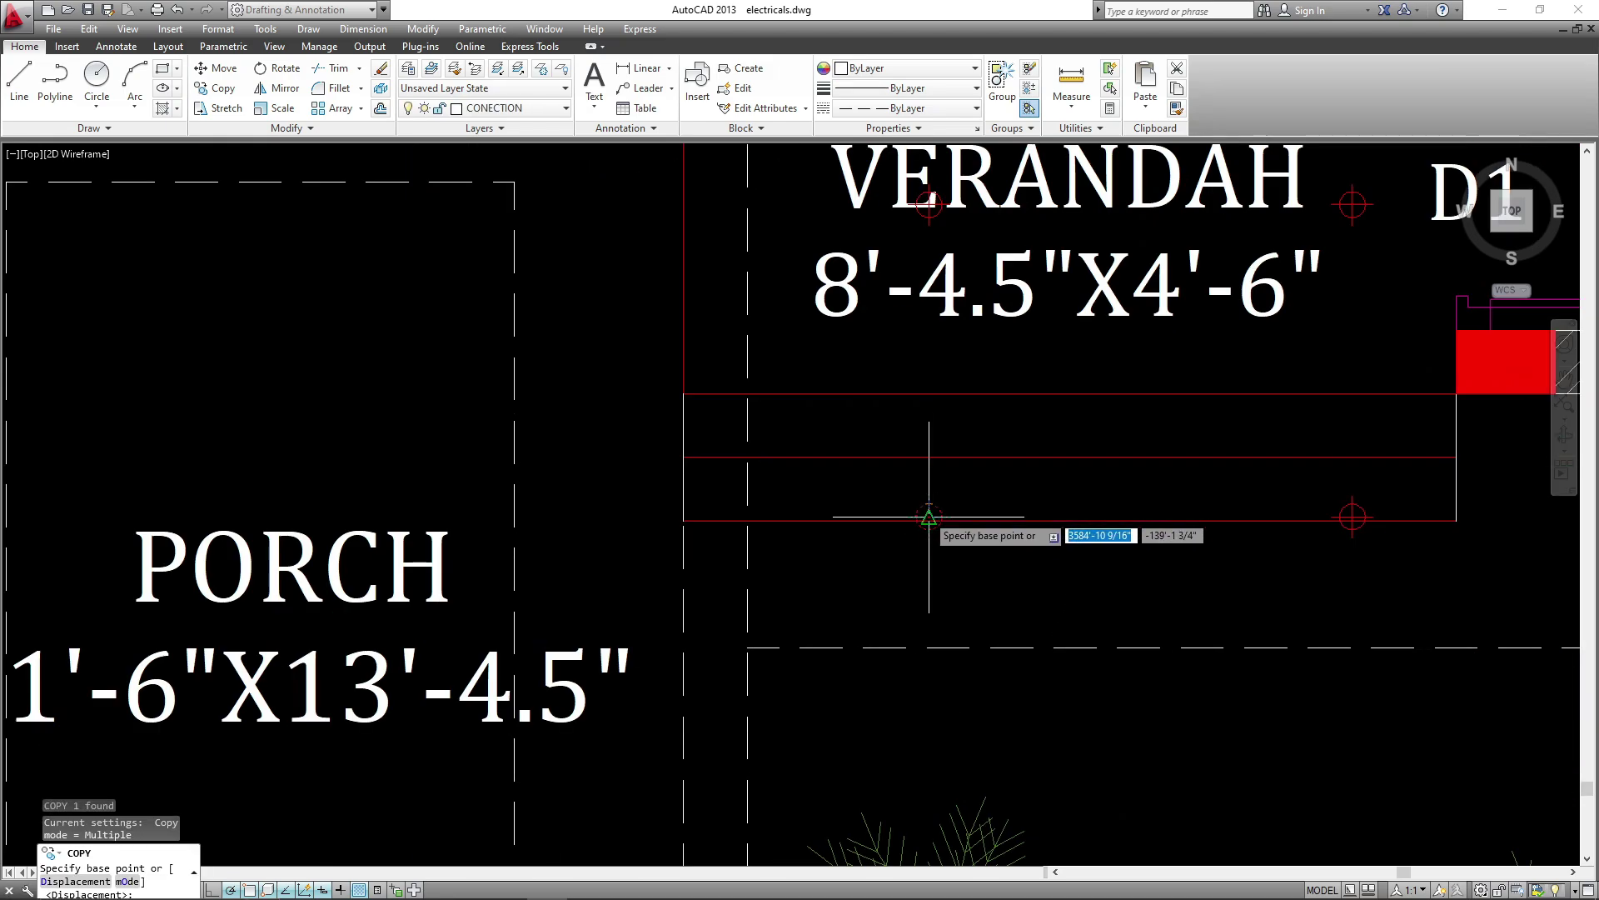
{"action": "left_click", "coordinate": [924, 515]}
{"action": "scroll", "coordinate": [1119, 494], "scroll_direction": "down", "scroll_amount": 3}
{"action": "left_click", "coordinate": [882, 372]}
{"action": "left_click", "coordinate": [683, 372]}
{"action": "left_click", "coordinate": [782, 371]}
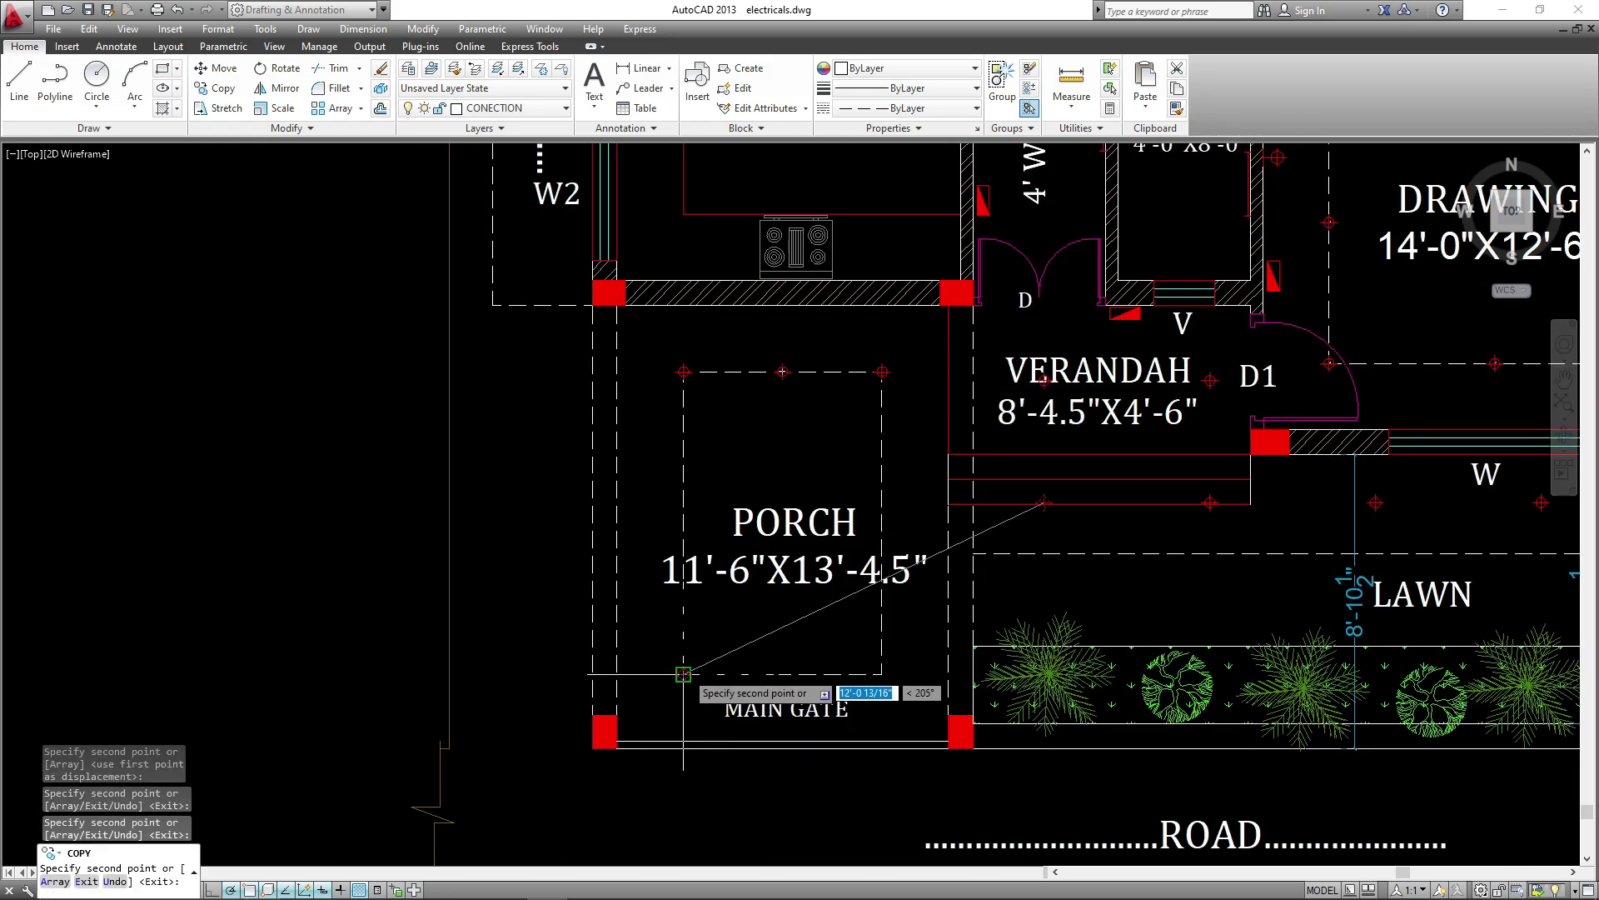
{"action": "left_click", "coordinate": [683, 674]}
{"action": "left_click", "coordinate": [882, 674]}
{"action": "key", "text": "Escape"}
- Copy the porch's kitchen-side row of three ceiling lights down to the midpoints of the rectangle's long sides
{"action": "left_click", "coordinate": [650, 417]}
{"action": "left_click", "coordinate": [906, 338]}
{"action": "type", "text": "CO"}
{"action": "key", "text": "space"}
{"action": "scroll", "coordinate": [888, 404], "scroll_direction": "up", "scroll_amount": 4}
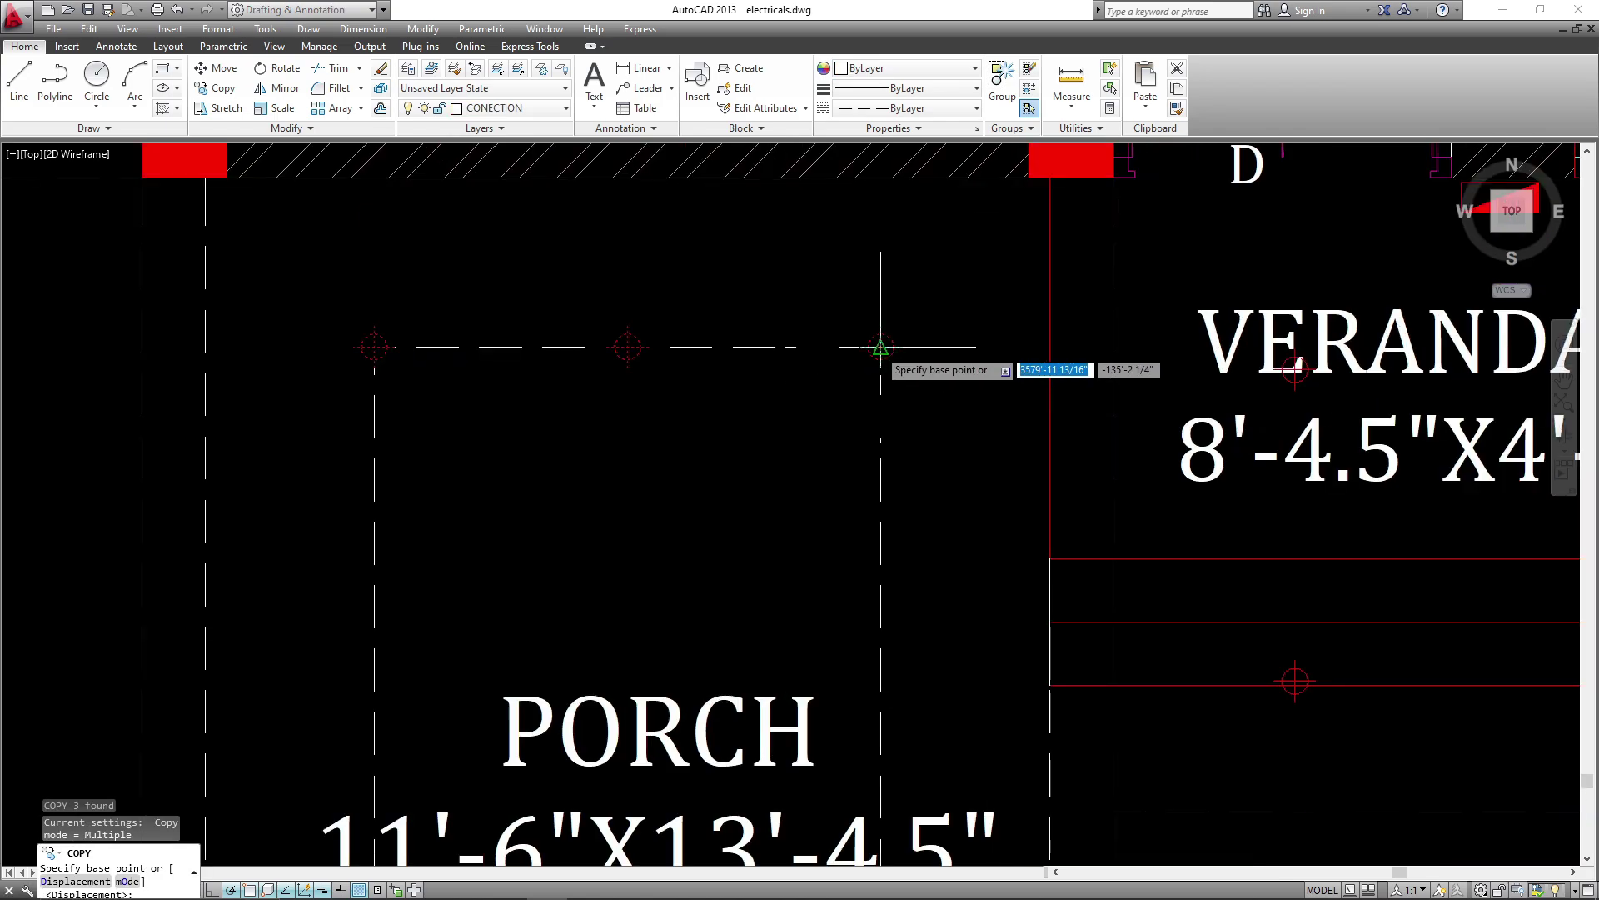
{"action": "left_click", "coordinate": [875, 350]}
{"action": "scroll", "coordinate": [874, 350], "scroll_direction": "down", "scroll_amount": 4}
{"action": "left_click", "coordinate": [882, 522]}
{"action": "key", "text": "Escape"}
- Move the light at the porch's centre down to the midpoint of the rectangle's edge nearest the main gate
{"action": "scroll", "coordinate": [758, 657], "scroll_direction": "up", "scroll_amount": 2}
{"action": "left_click", "coordinate": [796, 446]}
{"action": "type", "text": "m"}
{"action": "key", "text": "space"}
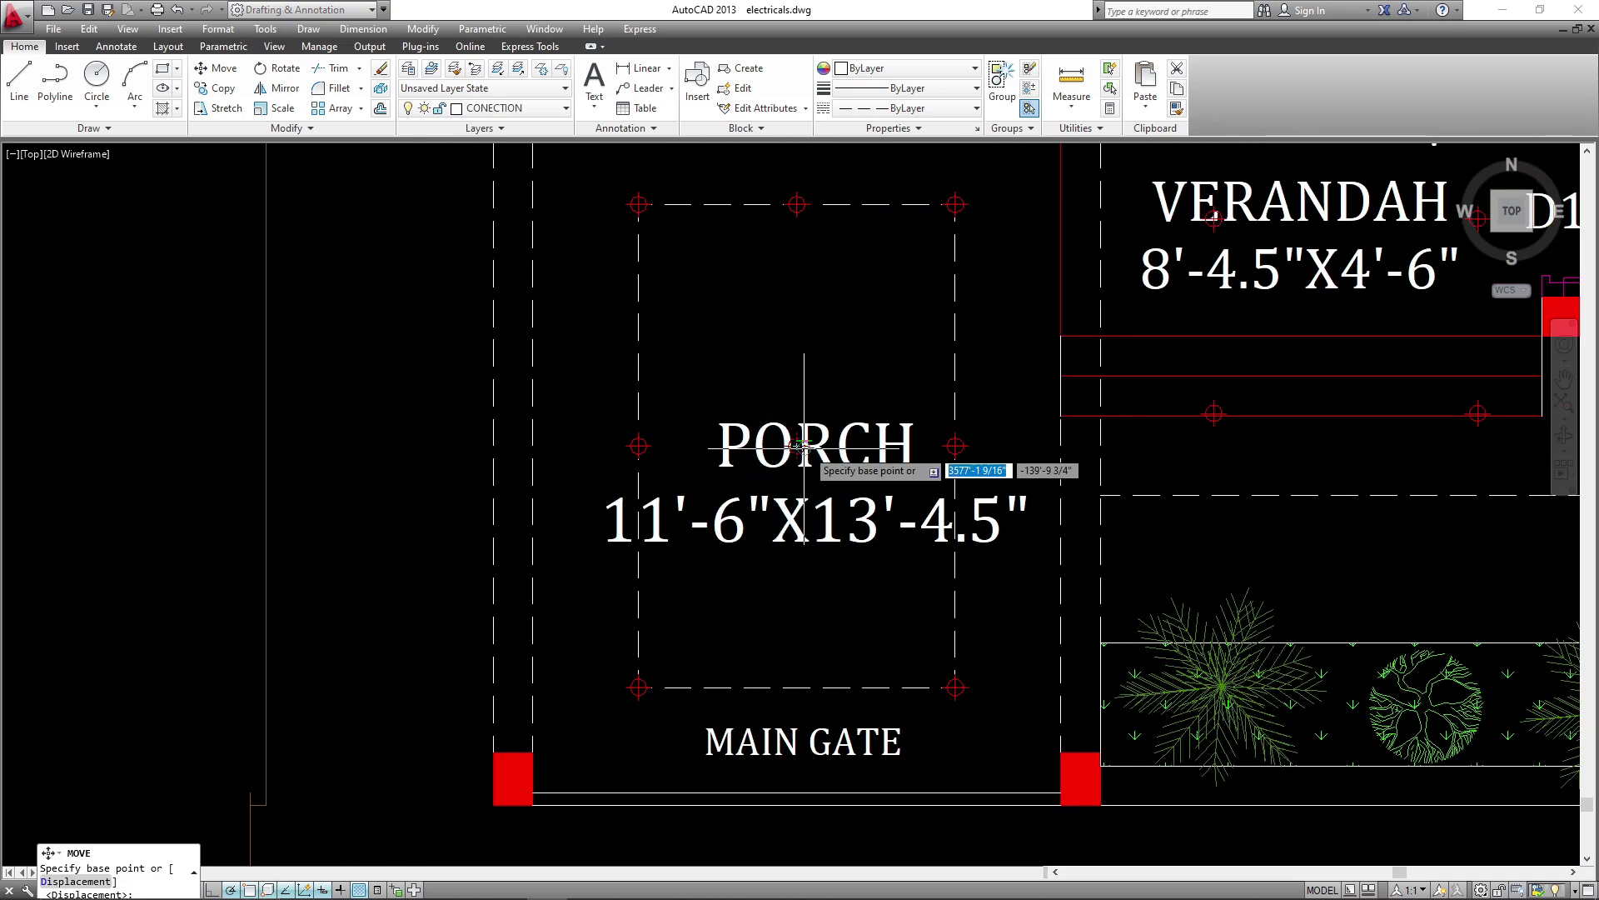
{"action": "left_click", "coordinate": [796, 446]}
{"action": "left_click", "coordinate": [796, 688]}
{"action": "scroll", "coordinate": [556, 654], "scroll_direction": "down", "scroll_amount": 4}
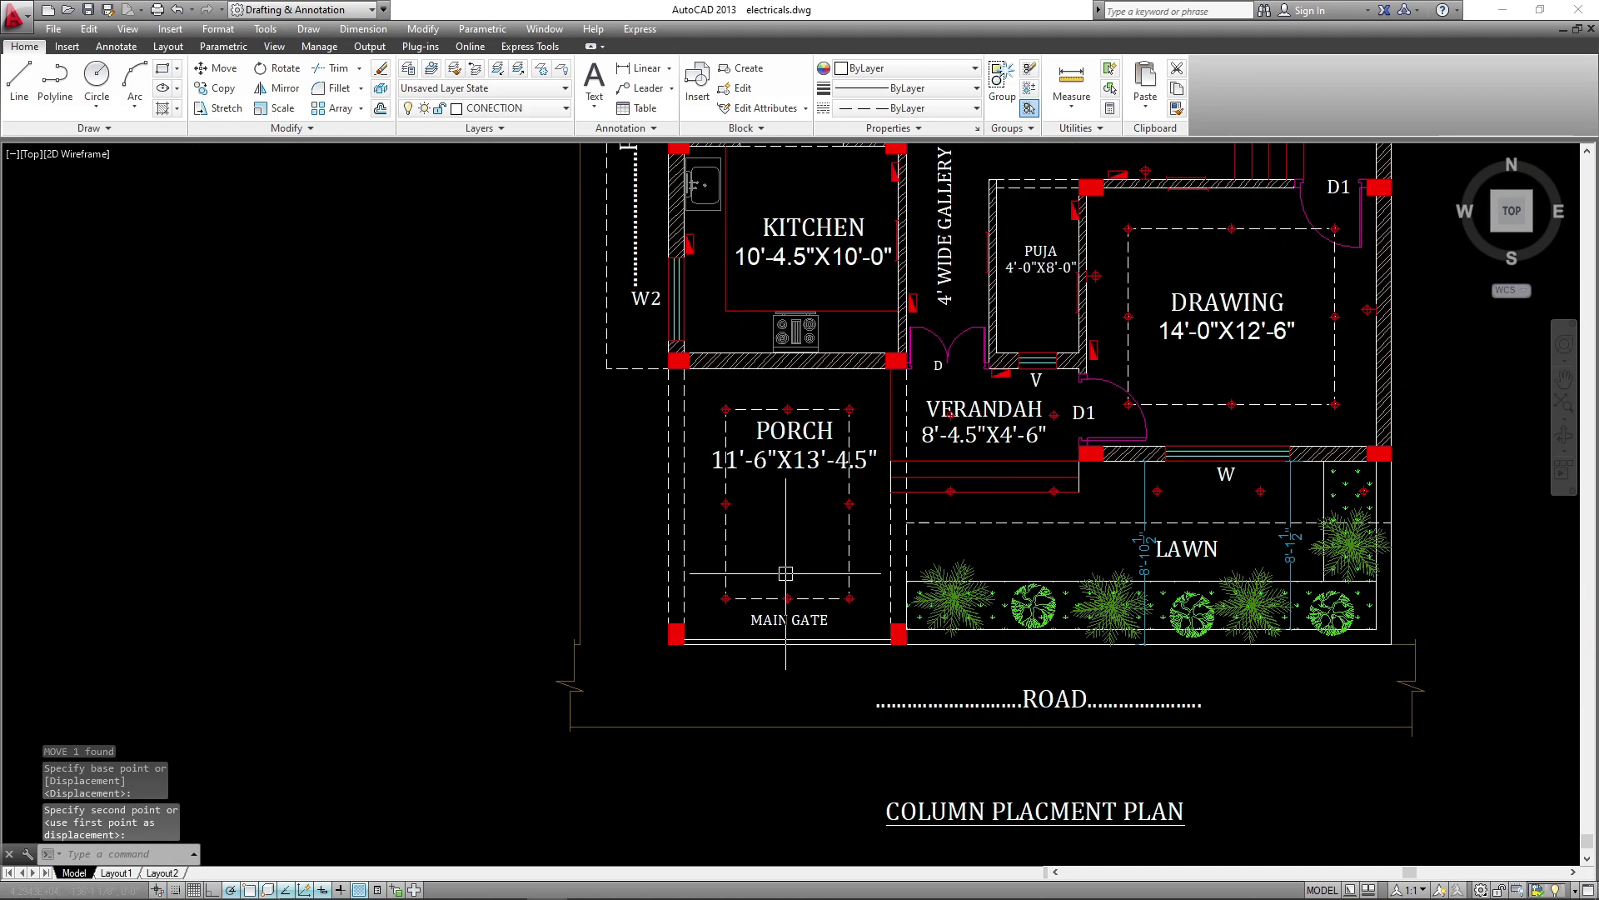
{"action": "middle_click_drag", "start_coordinate": [845, 631], "coordinate": [803, 722]}
{"action": "key", "text": "Escape"}
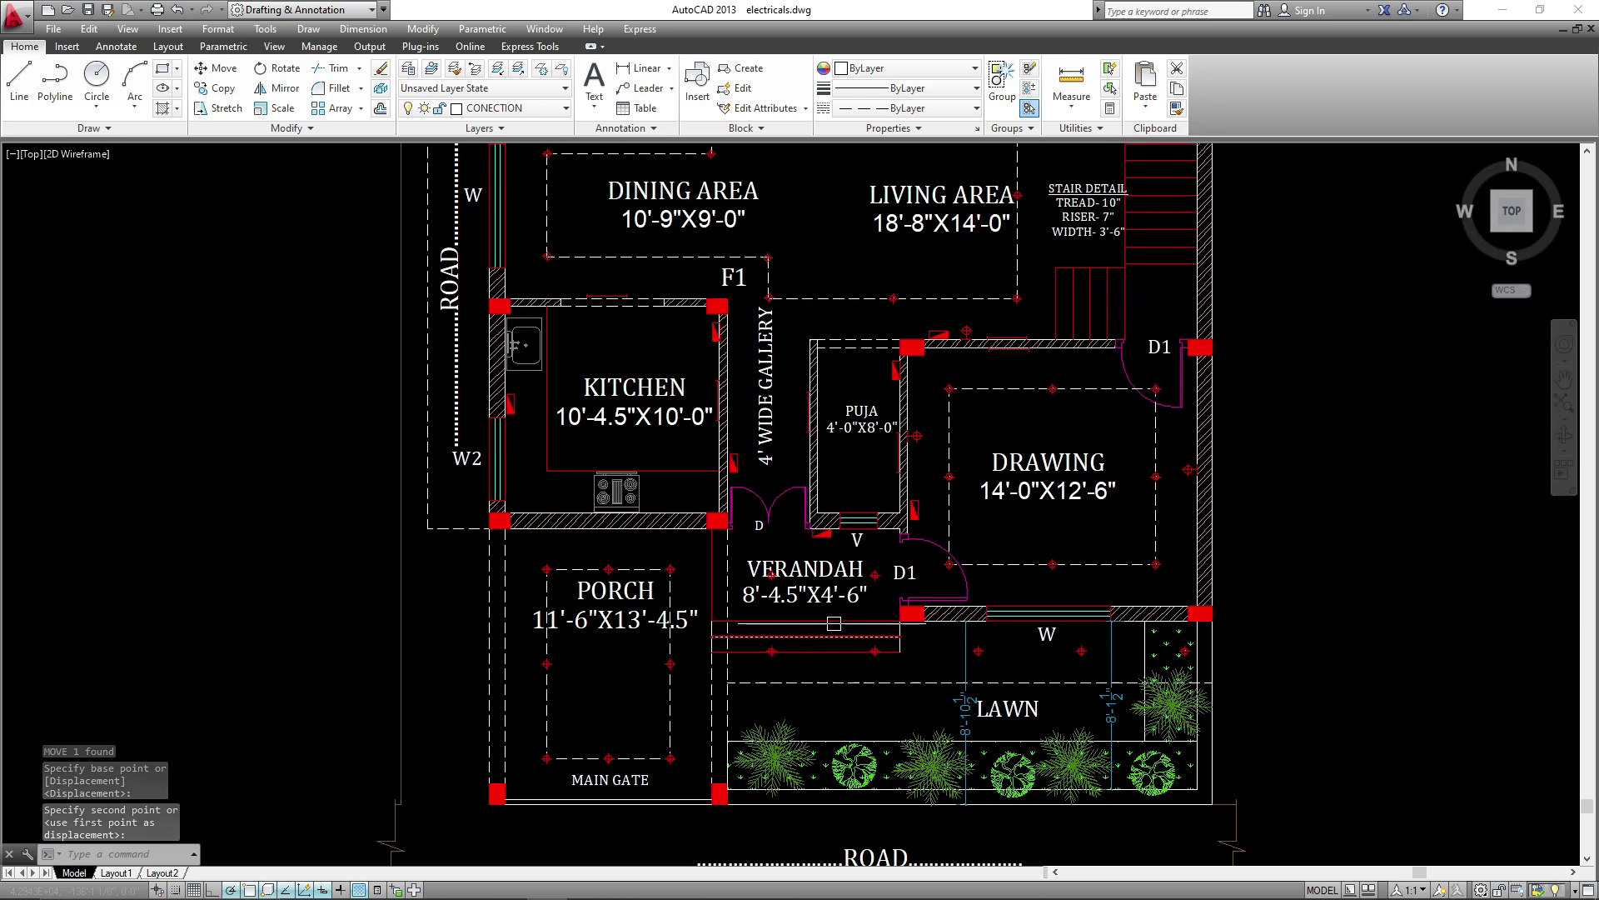
- Save the electrical drawing
{"action": "scroll", "coordinate": [842, 619], "scroll_direction": "down", "scroll_amount": 4}
{"action": "middle_click_drag", "start_coordinate": [811, 456], "coordinate": [814, 508]}
{"action": "scroll", "coordinate": [545, 338], "scroll_direction": "up", "scroll_amount": 5}
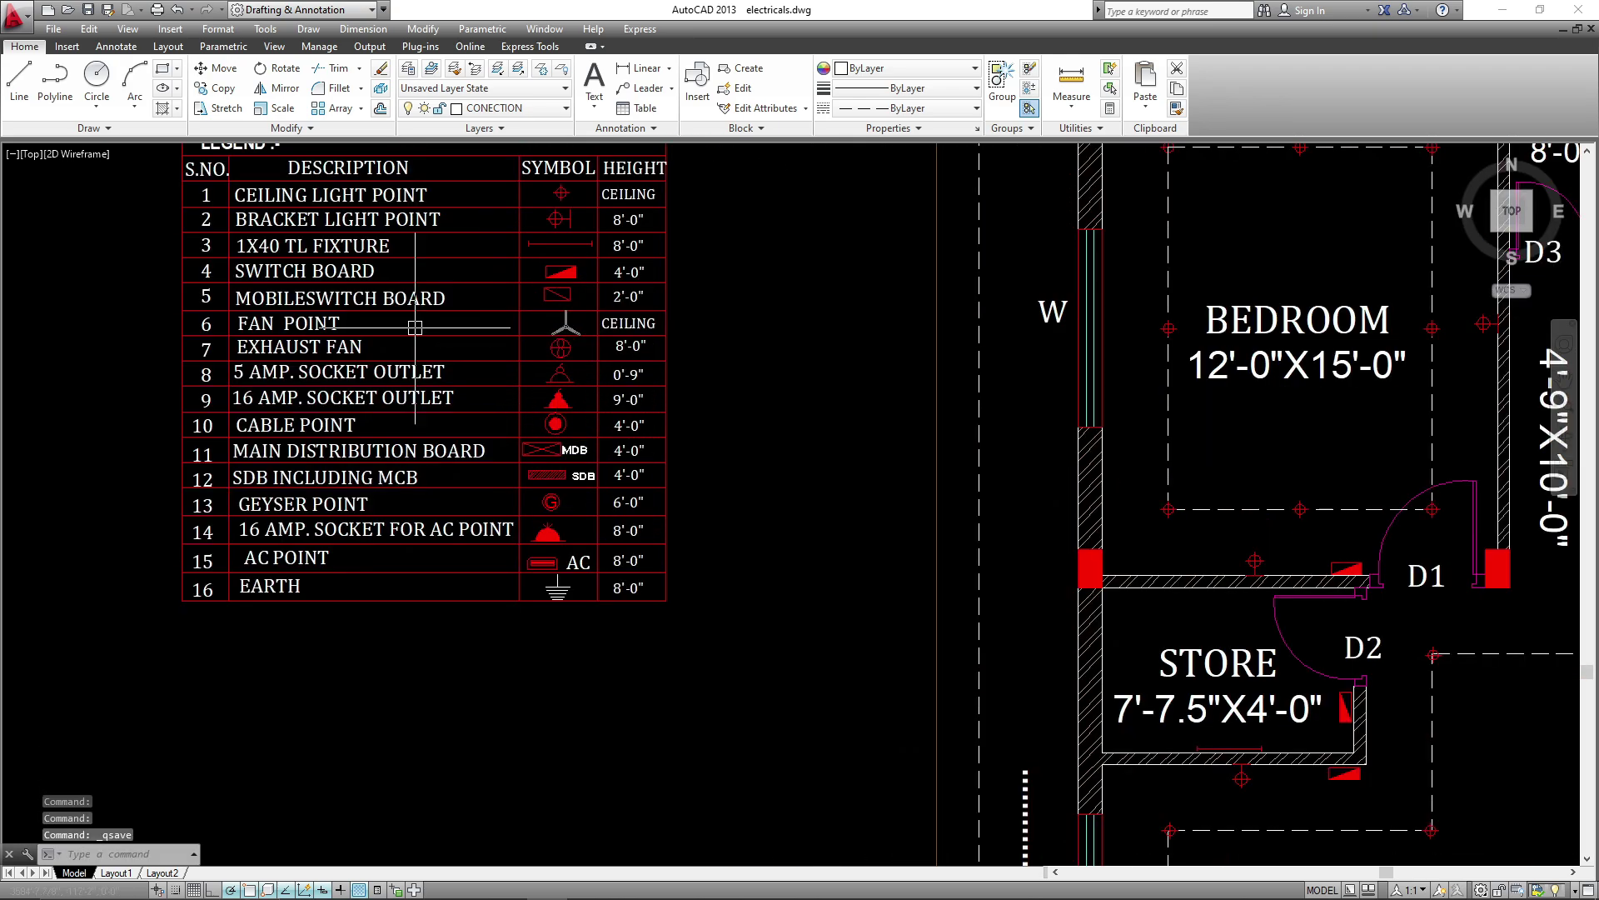
{"action": "key", "text": "ctrl+s"}
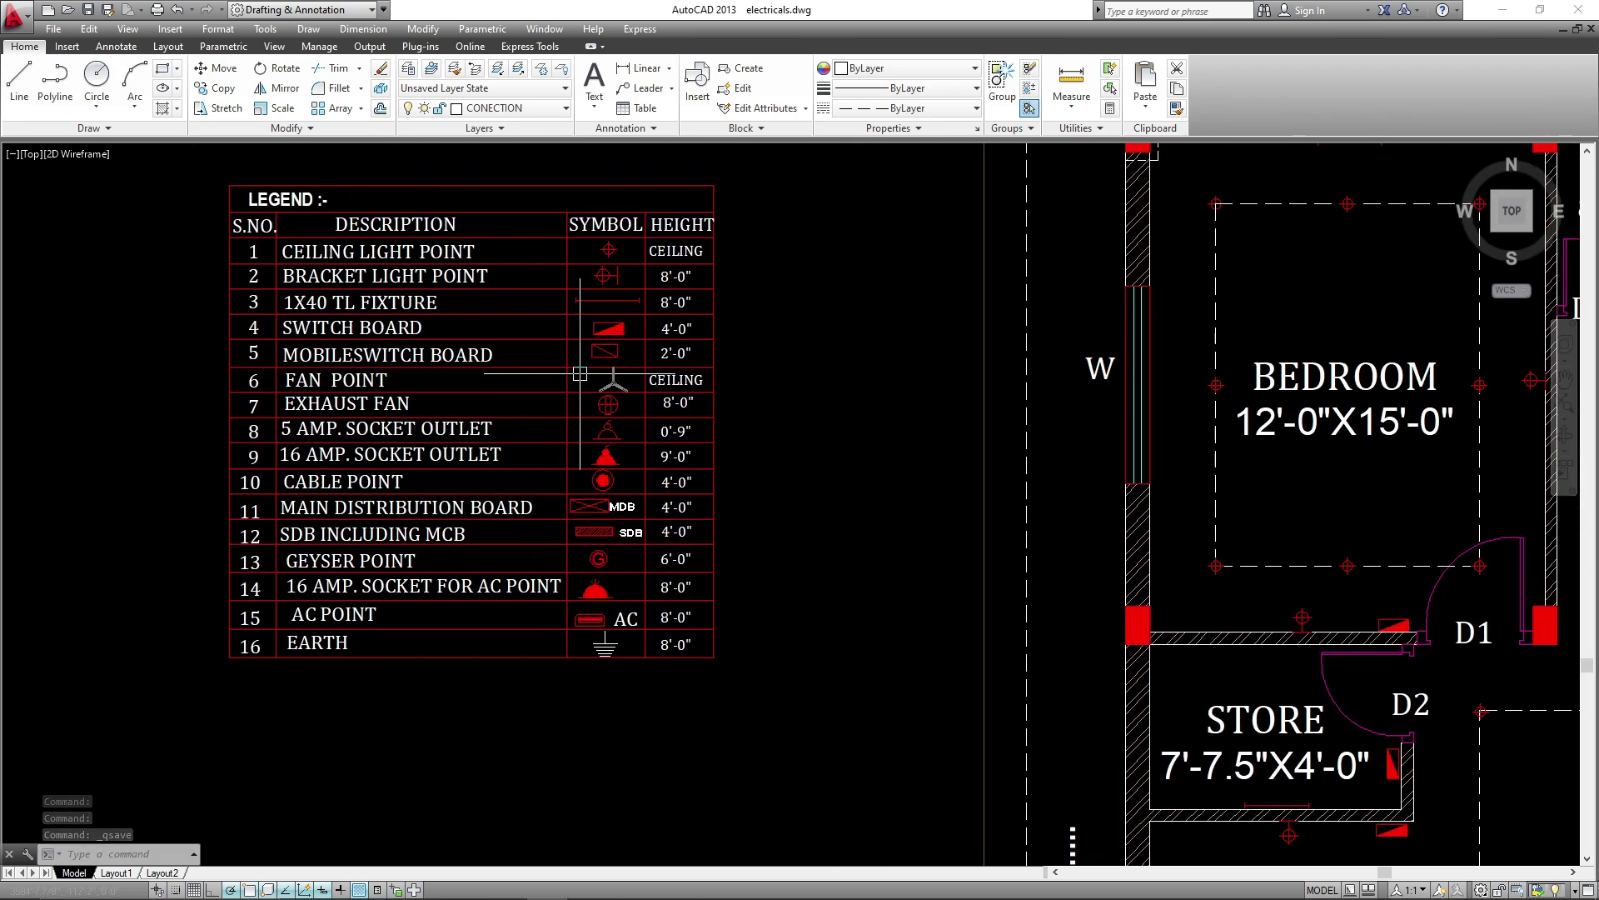
- Copy the legend's mobile switch board symbol to both ends of the outer top wall inside the 12'-0"X15'-0" bedroom
{"action": "scroll", "coordinate": [606, 348], "scroll_direction": "up", "scroll_amount": 5}
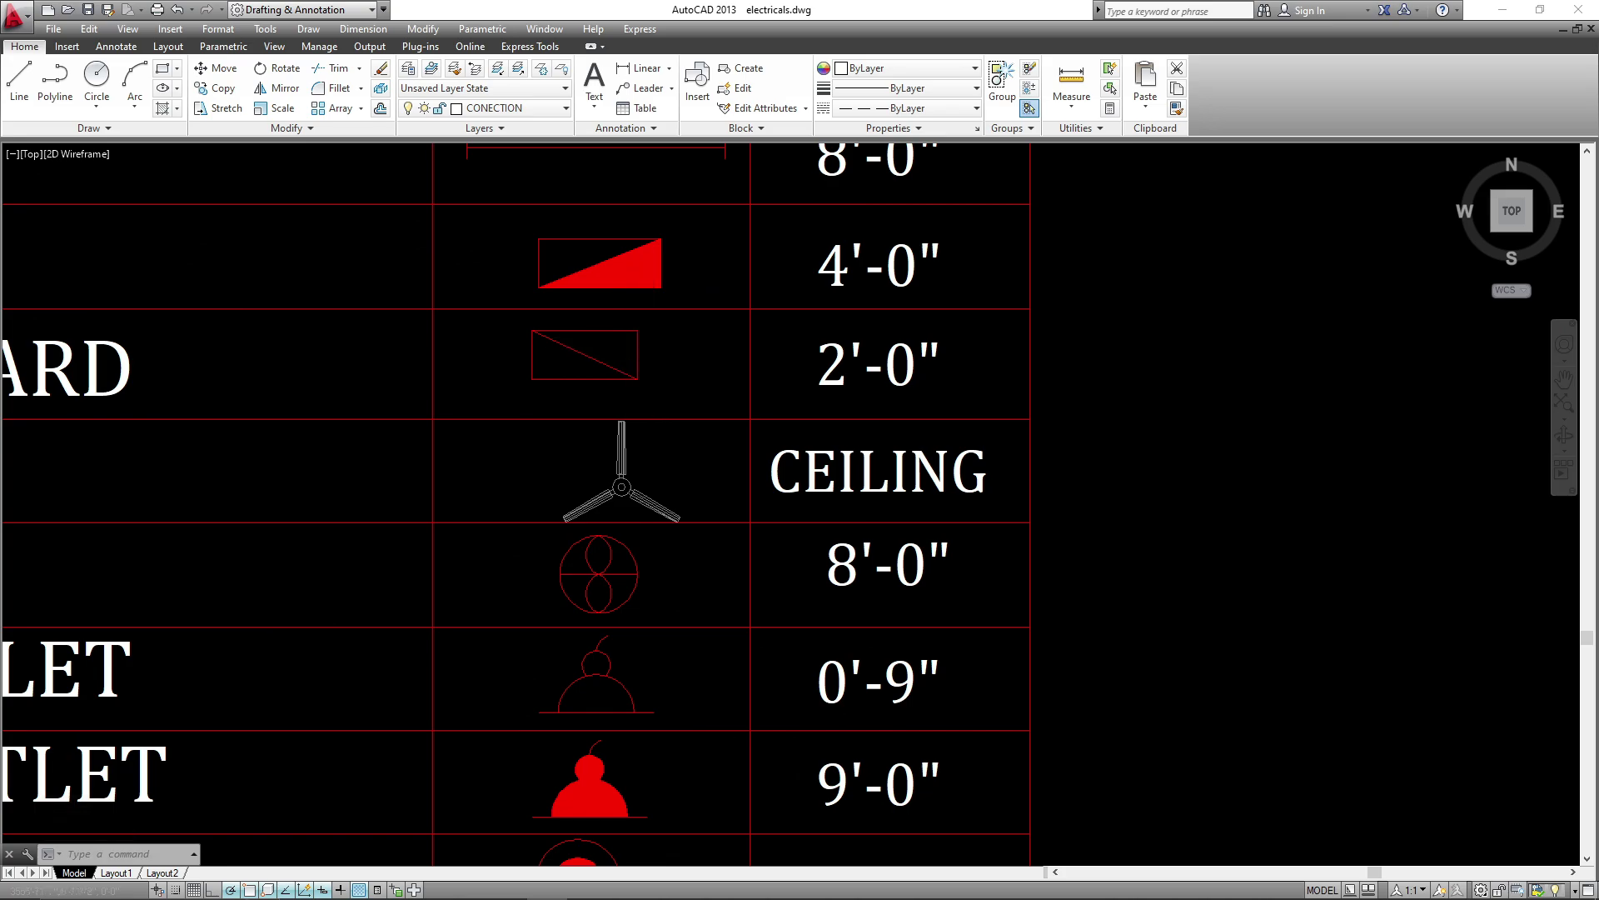
{"action": "left_click", "coordinate": [658, 331]}
{"action": "left_click", "coordinate": [518, 404]}
{"action": "type", "text": "c"}
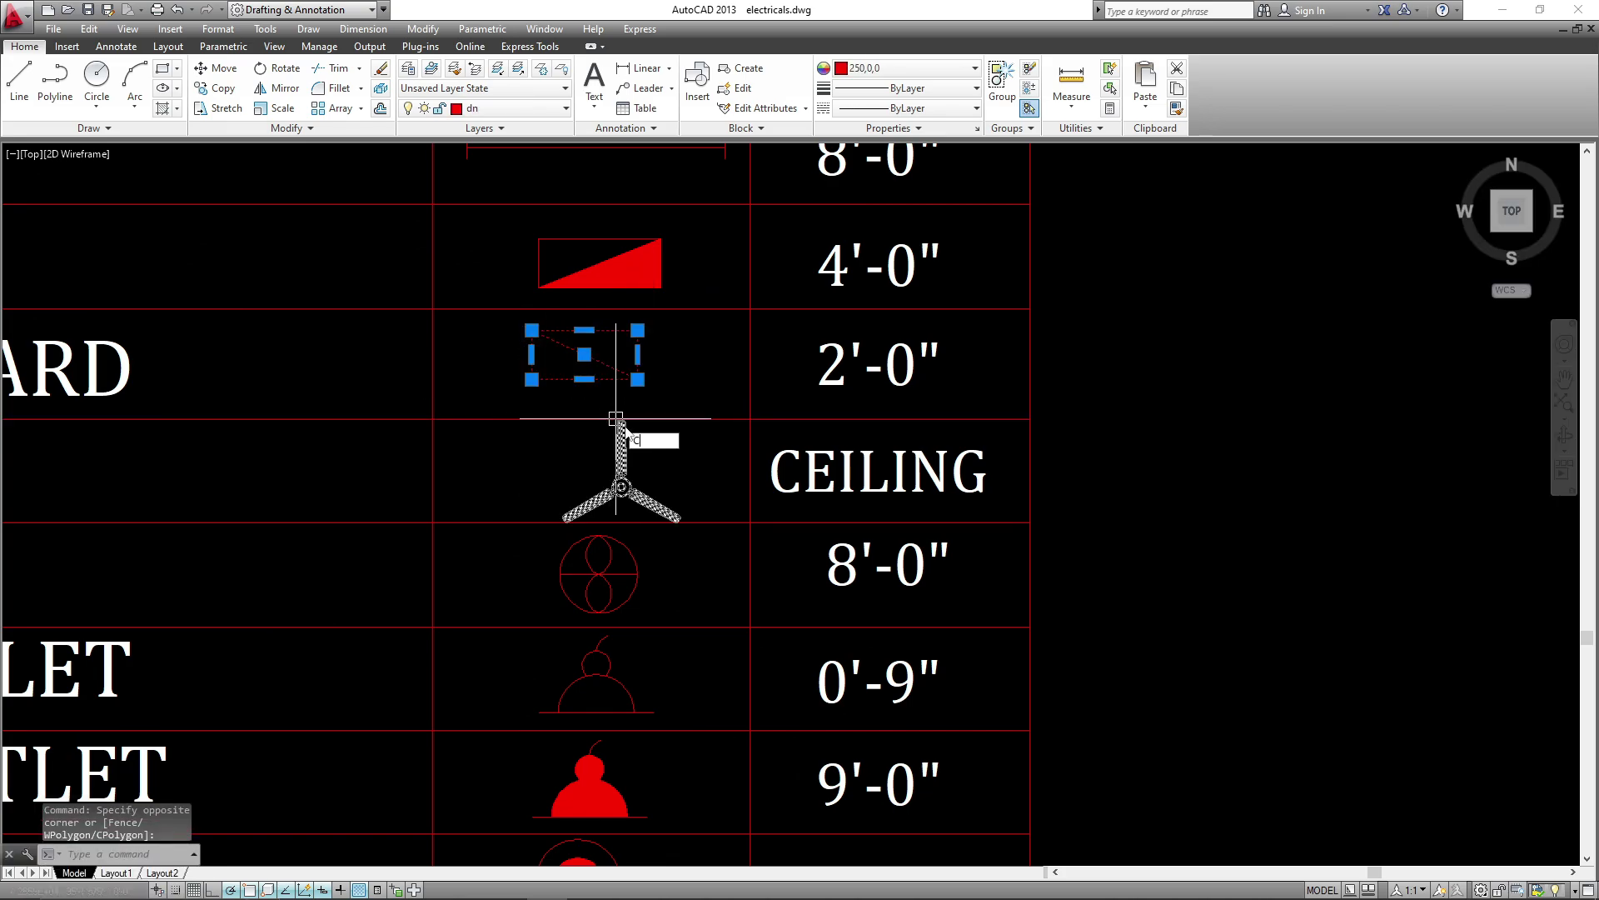
{"action": "type", "text": "o"}
{"action": "key", "text": "Return"}
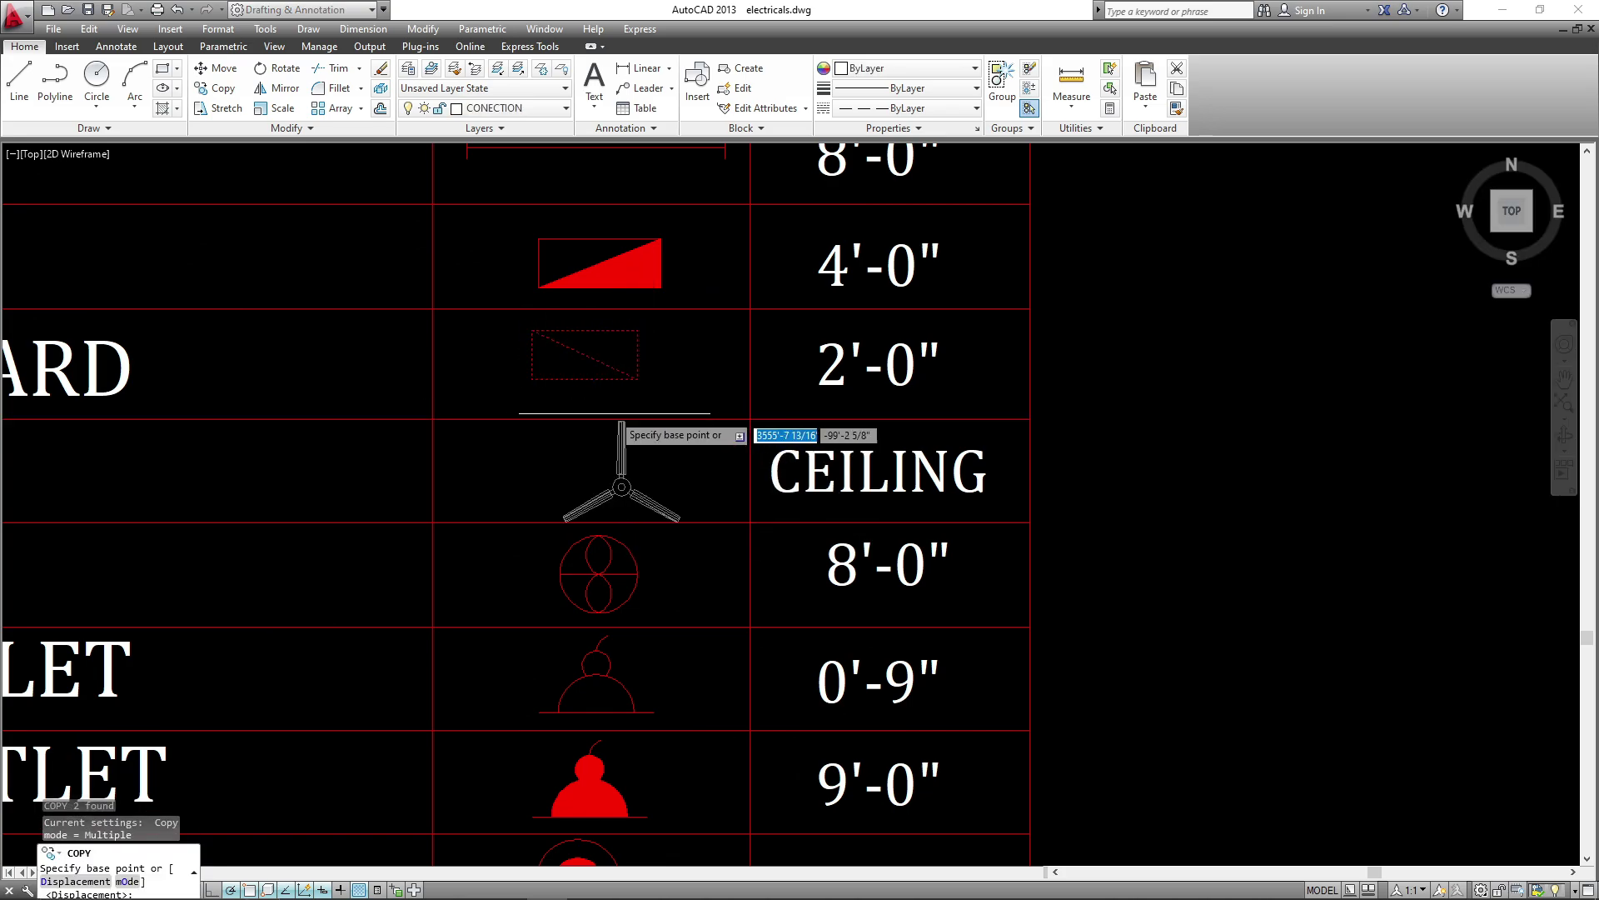
{"action": "left_click", "coordinate": [584, 379]}
{"action": "scroll", "coordinate": [724, 333], "scroll_direction": "down", "scroll_amount": 8}
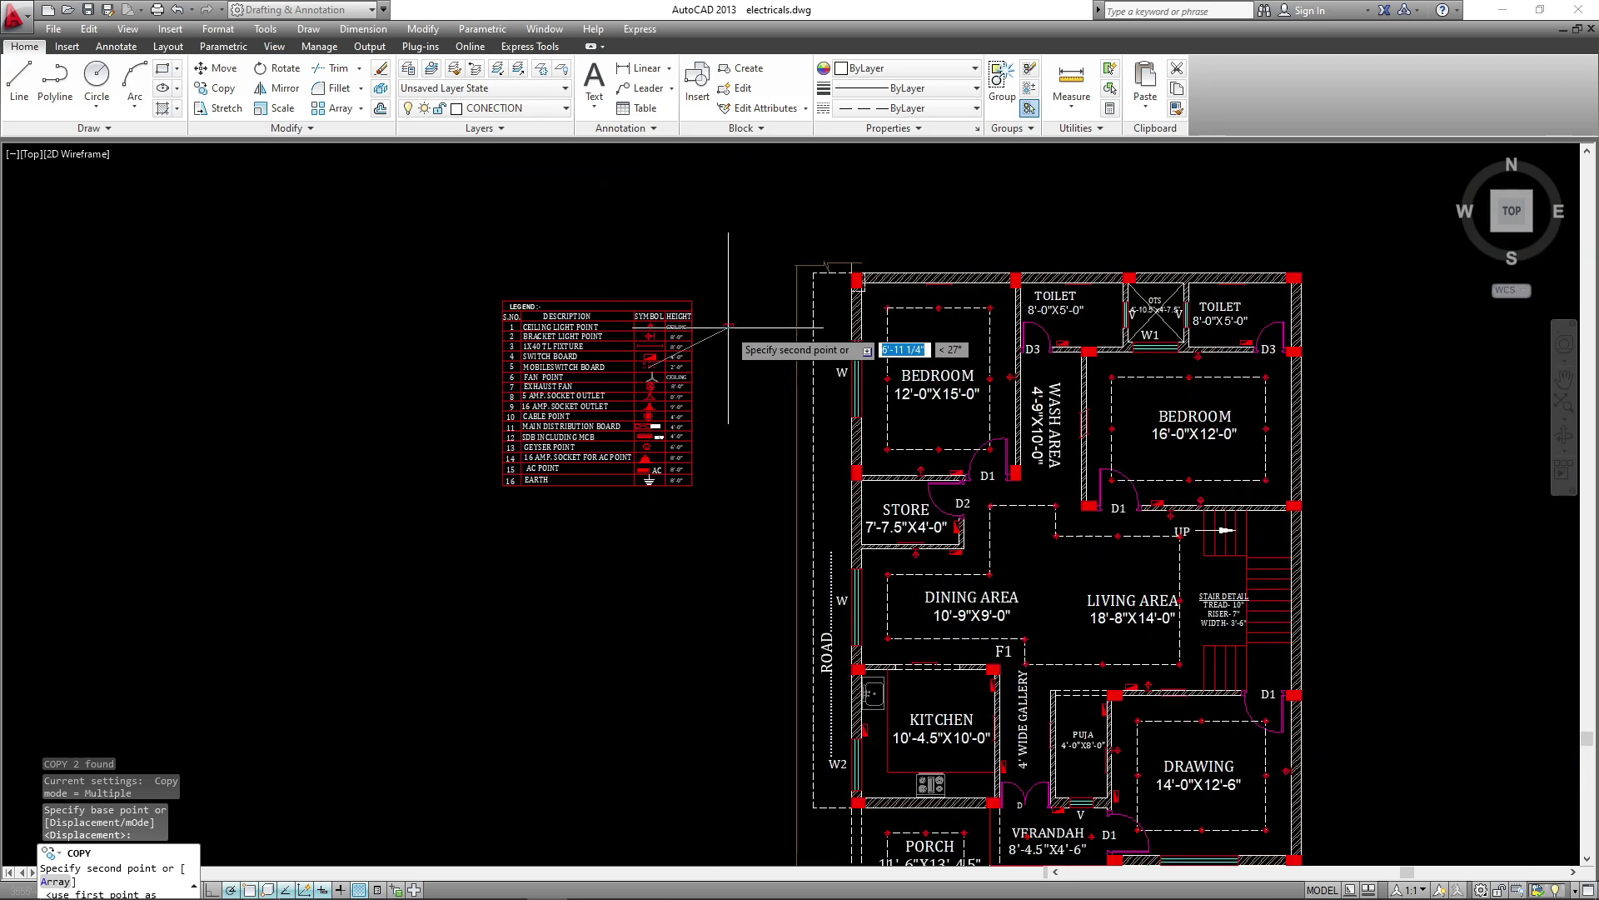
{"action": "scroll", "coordinate": [947, 274], "scroll_direction": "up", "scroll_amount": 4}
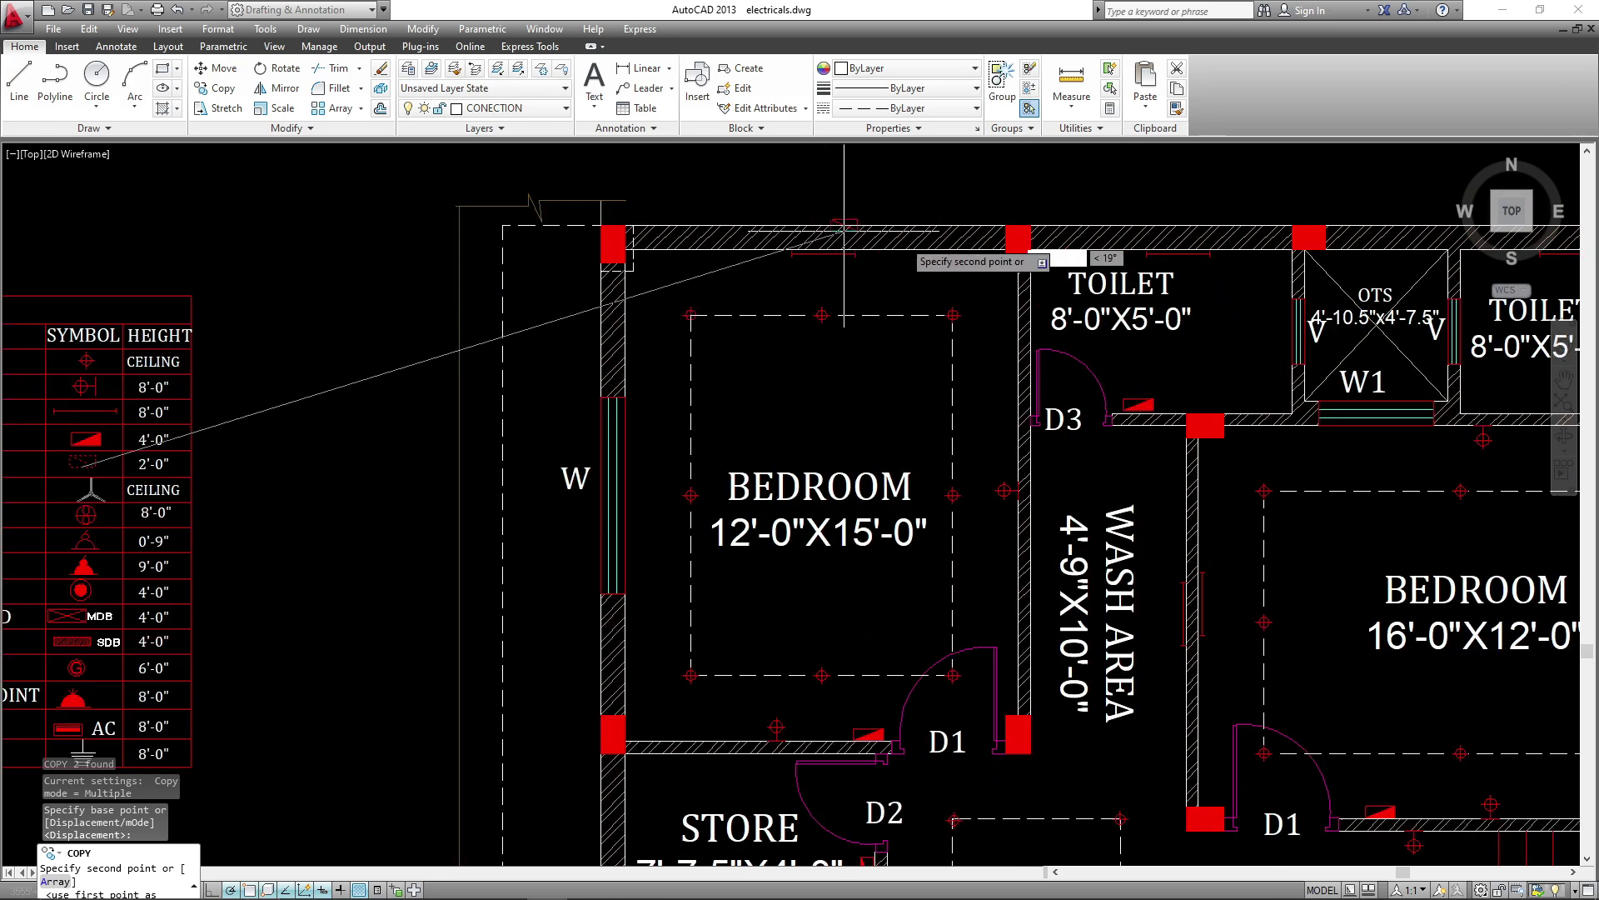
{"action": "left_click", "coordinate": [973, 258]}
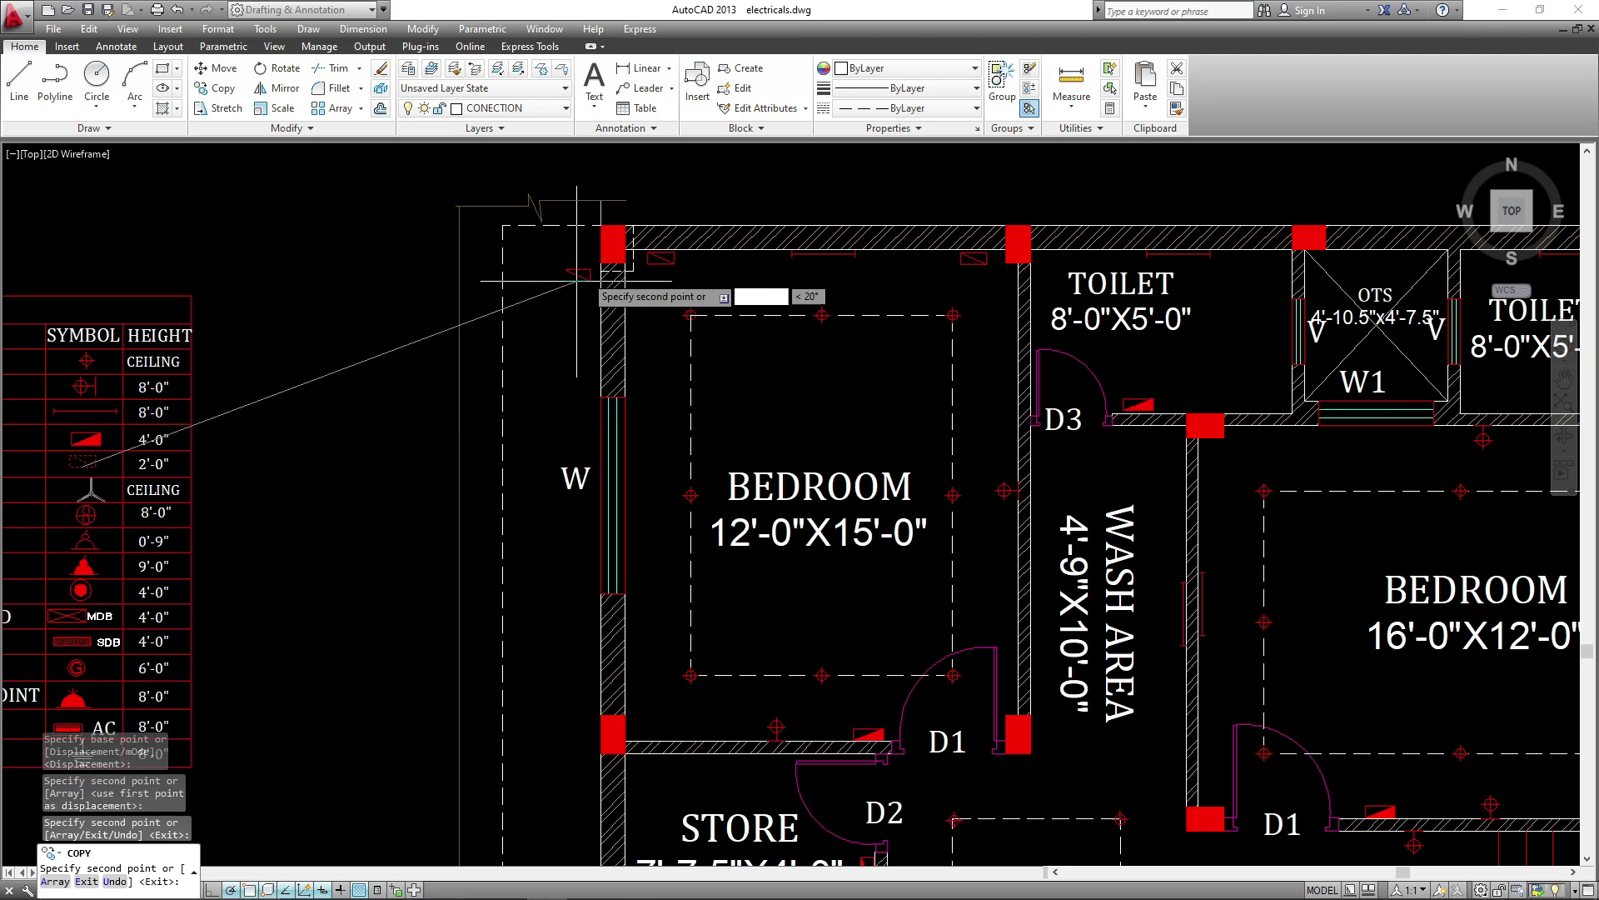
- Copy the mobile switch board to the 16'-0"X12'-0" bedroom's stair-side outer corner and to its outer corner near door D3
{"action": "scroll", "coordinate": [661, 258], "scroll_direction": "down", "scroll_amount": 3}
{"action": "scroll", "coordinate": [1058, 433], "scroll_direction": "up", "scroll_amount": 3}
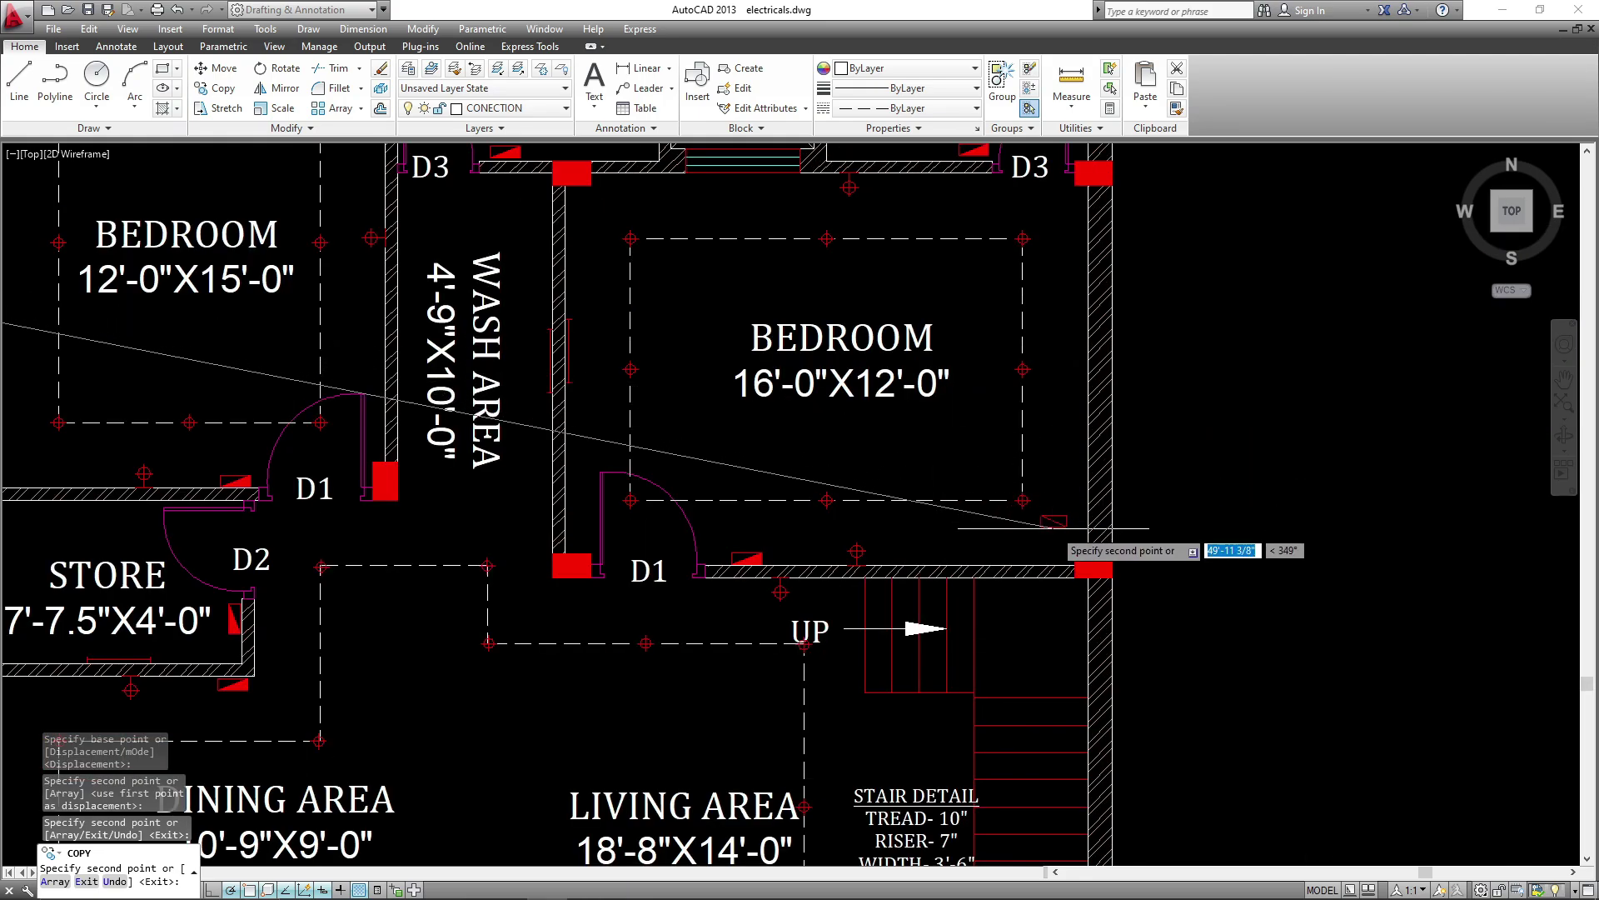
{"action": "scroll", "coordinate": [1054, 529], "scroll_direction": "up", "scroll_amount": 2}
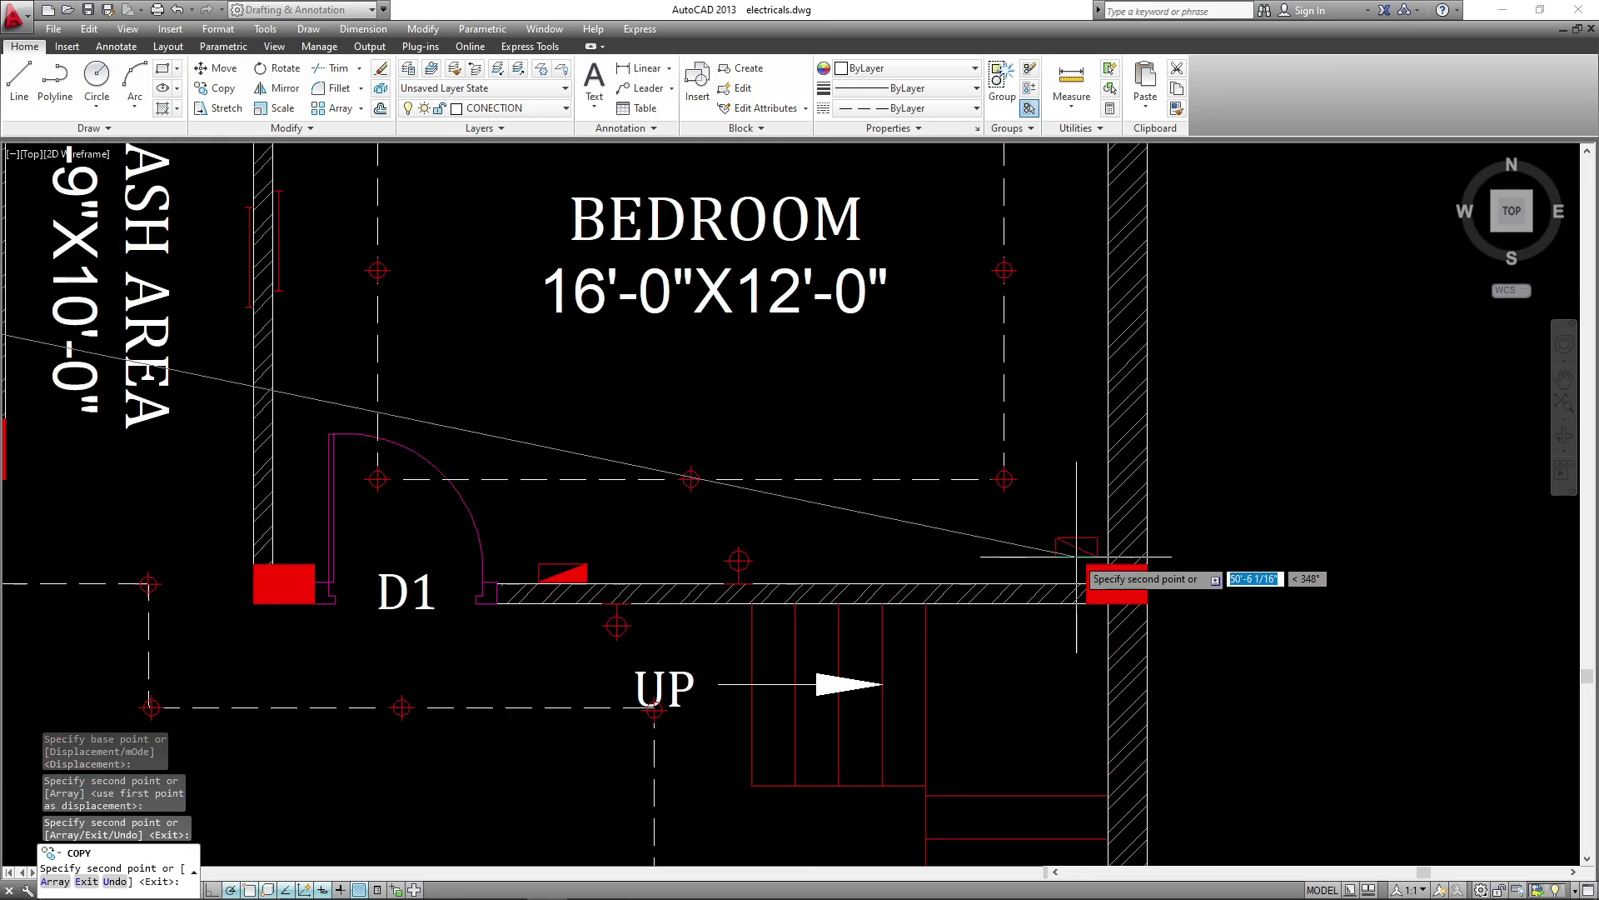
{"action": "scroll", "coordinate": [1076, 530], "scroll_direction": "down", "scroll_amount": 4}
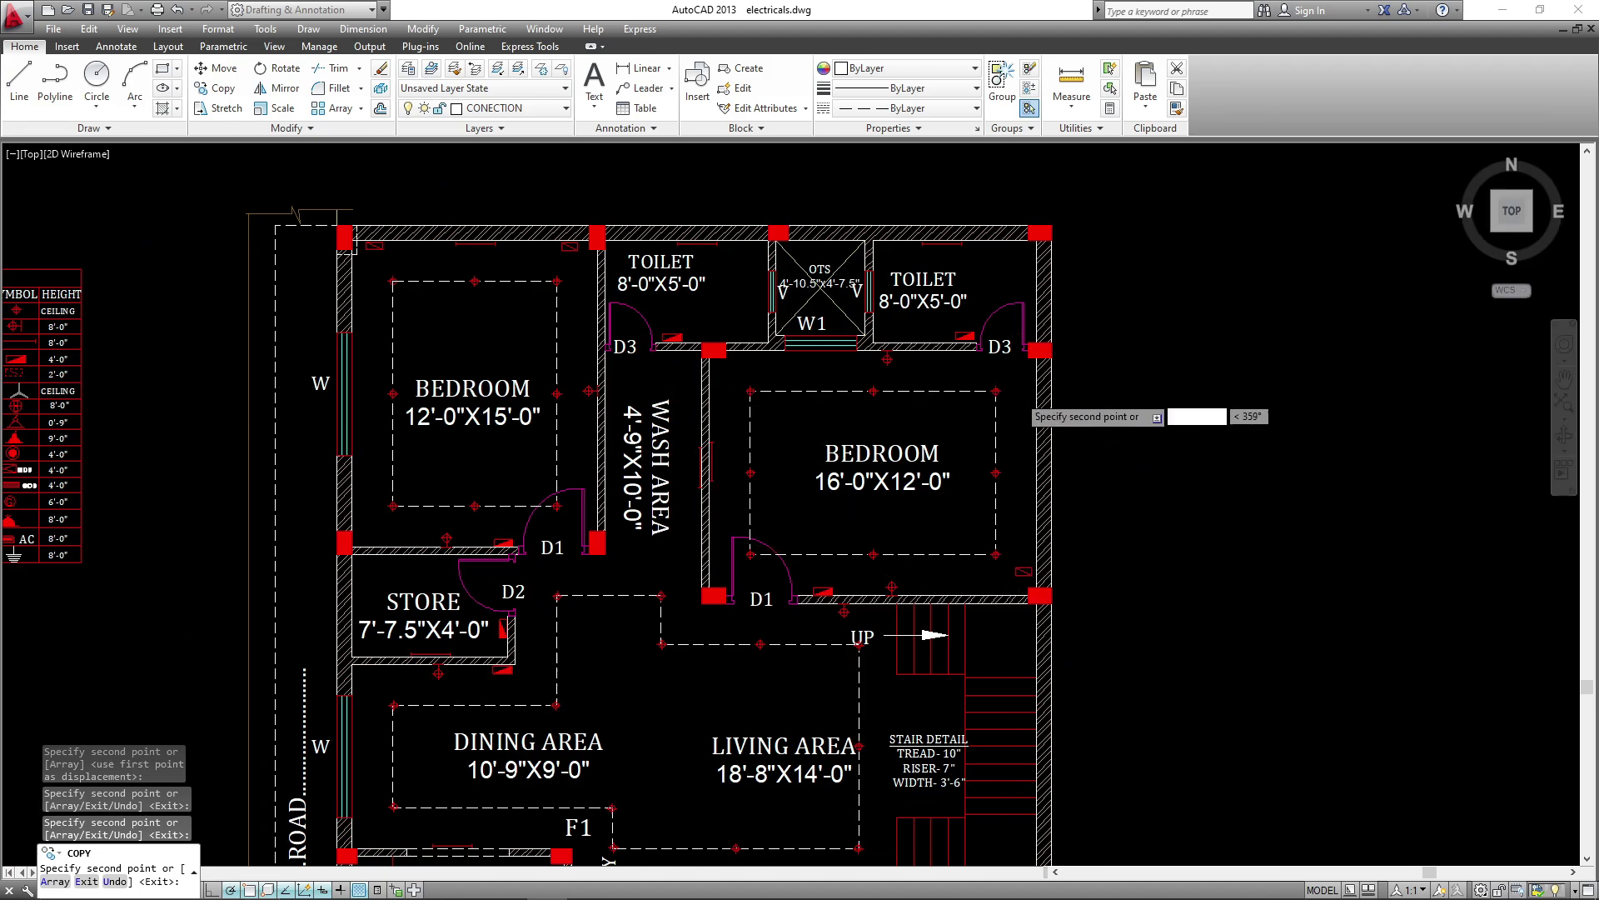
{"action": "scroll", "coordinate": [1035, 350], "scroll_direction": "up", "scroll_amount": 4}
{"action": "key", "text": "Escape"}
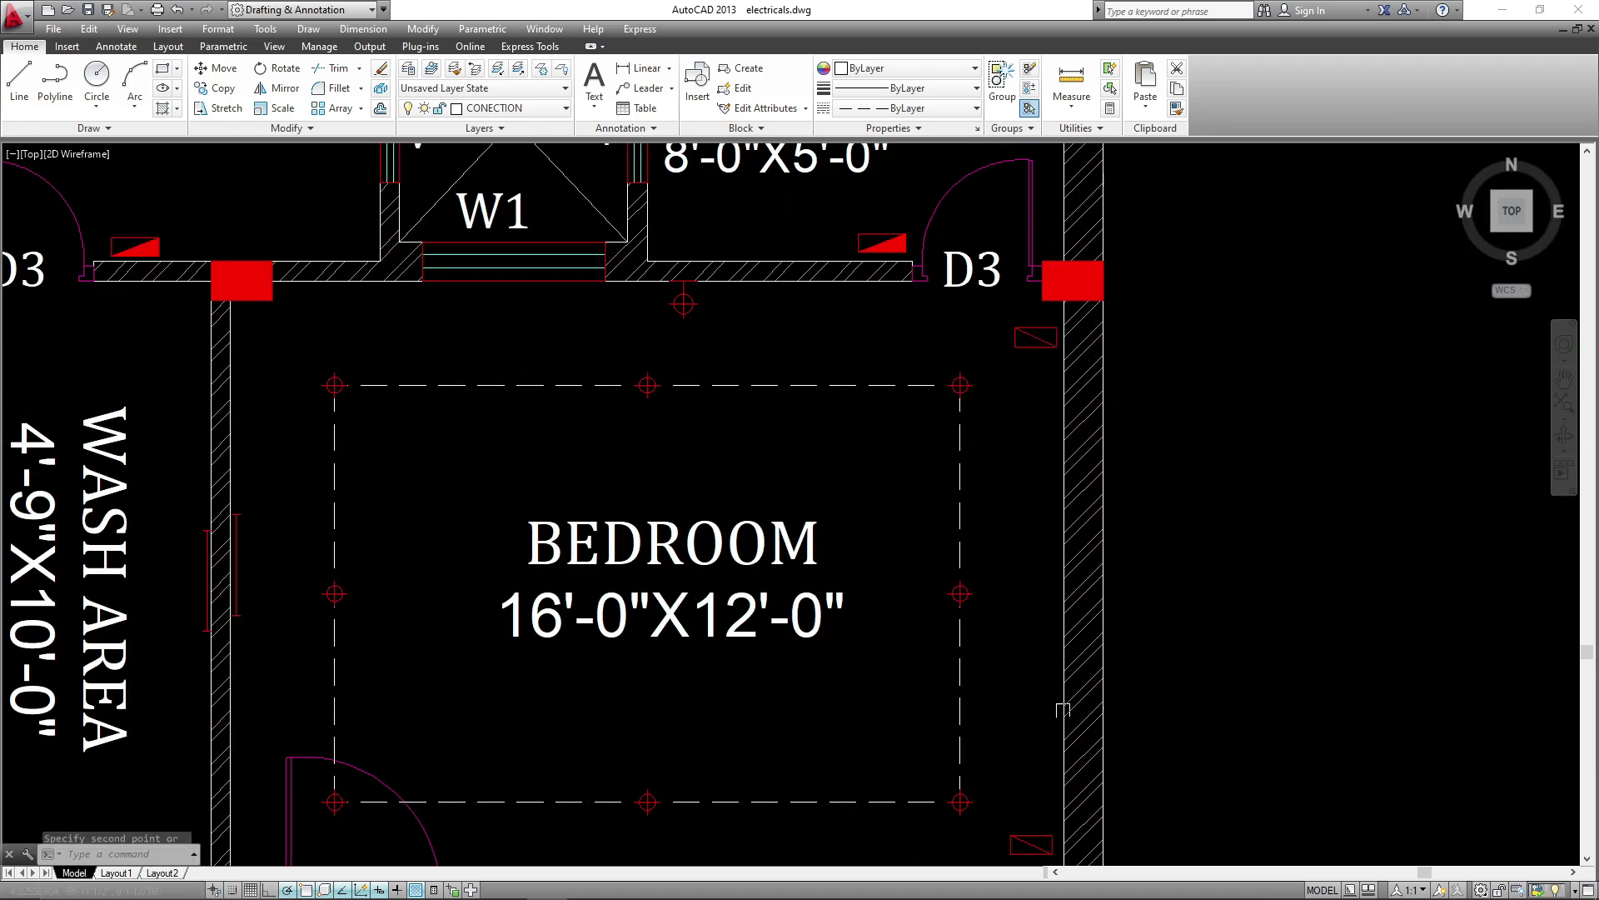
- Rotate the mobile switch board in the 16'-0"X12'-0" bedroom's stair-side corner by 270 degrees so it stands vertical
{"action": "middle_click_drag", "start_coordinate": [1058, 683], "coordinate": [1024, 497]}
{"action": "scroll", "coordinate": [999, 629], "scroll_direction": "up", "scroll_amount": 4}
{"action": "left_click", "coordinate": [1024, 622]}
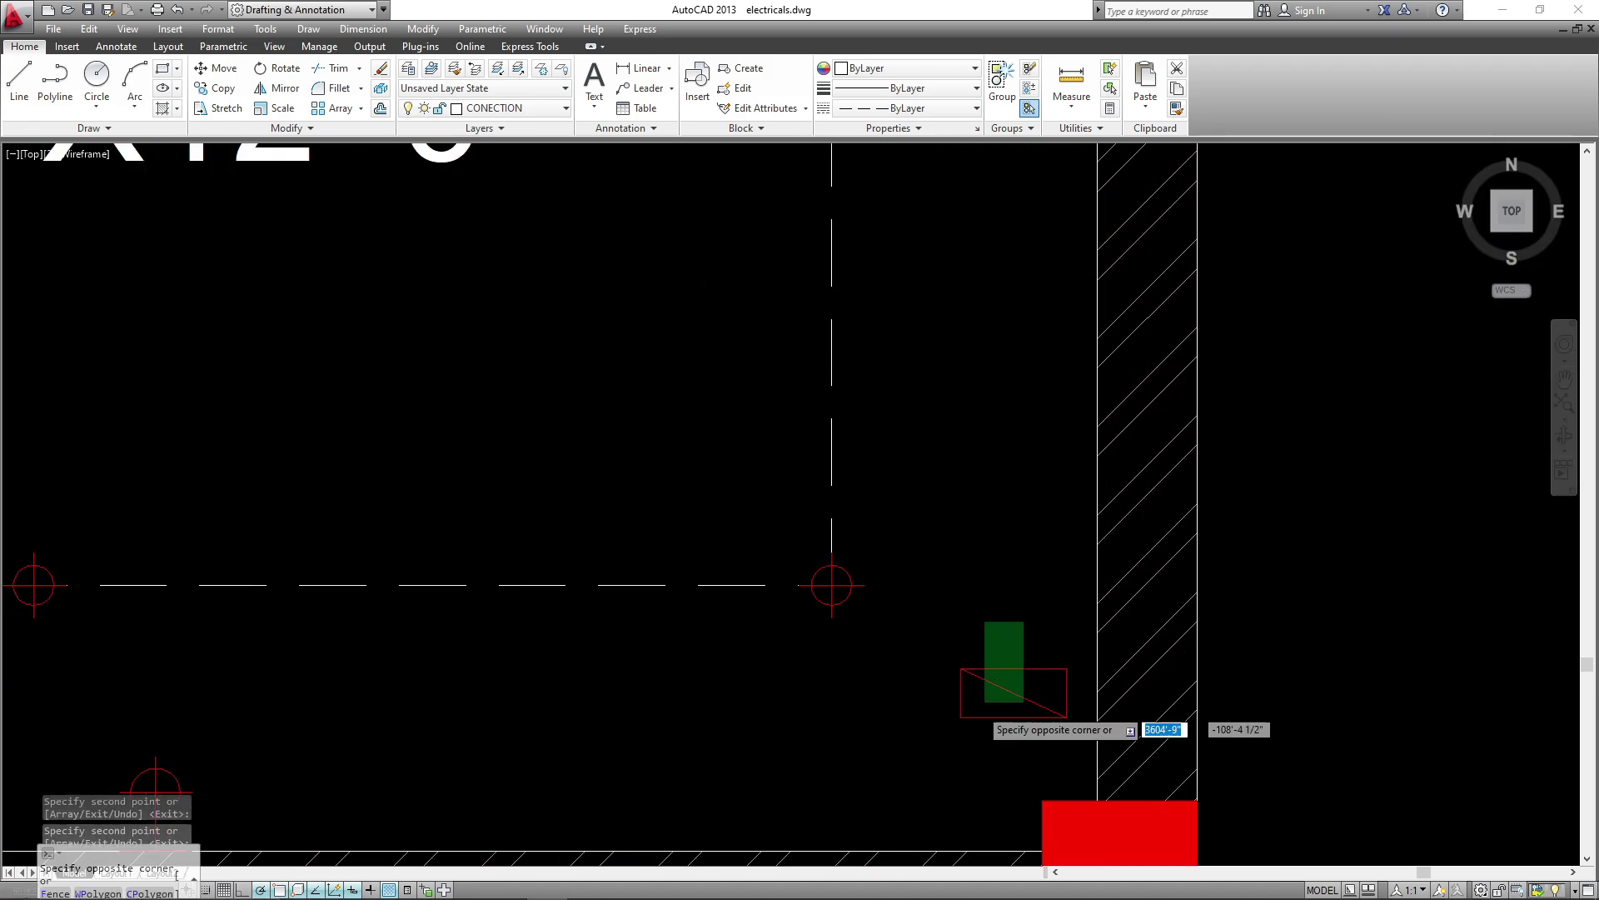
{"action": "left_click", "coordinate": [968, 721]}
{"action": "type", "text": "RO"}
{"action": "key", "text": "Return"}
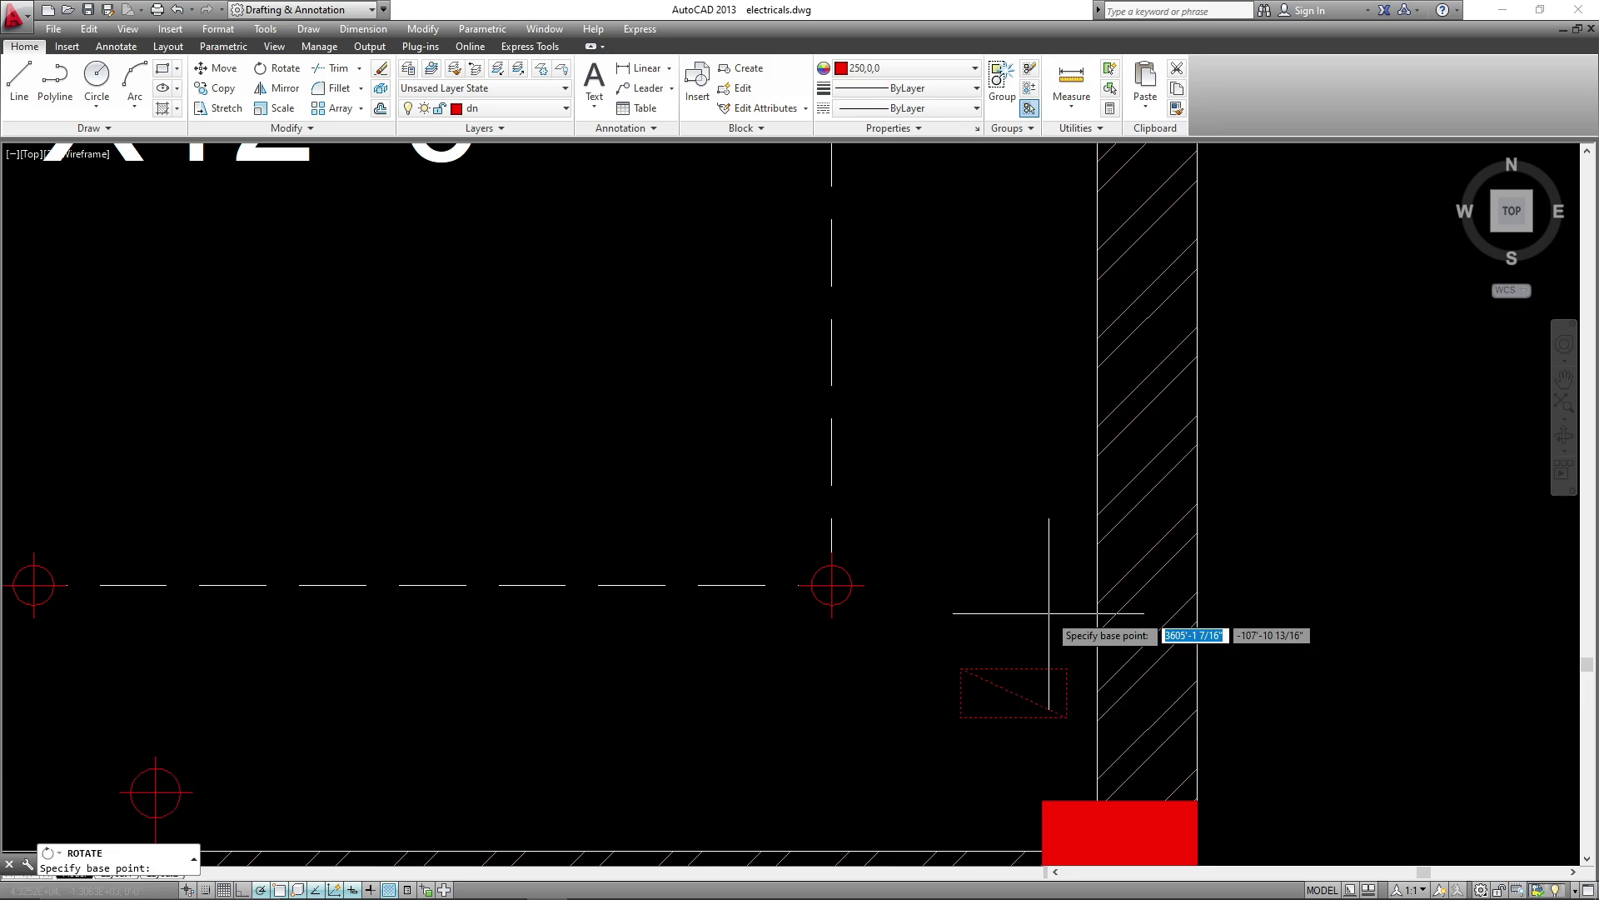
{"action": "left_click", "coordinate": [1048, 618]}
{"action": "left_click", "coordinate": [1049, 632]}
- Move the rotated mobile switch board in the stair-side corner close to the bedroom's outer wall, just above the column
{"action": "left_click", "coordinate": [889, 711]}
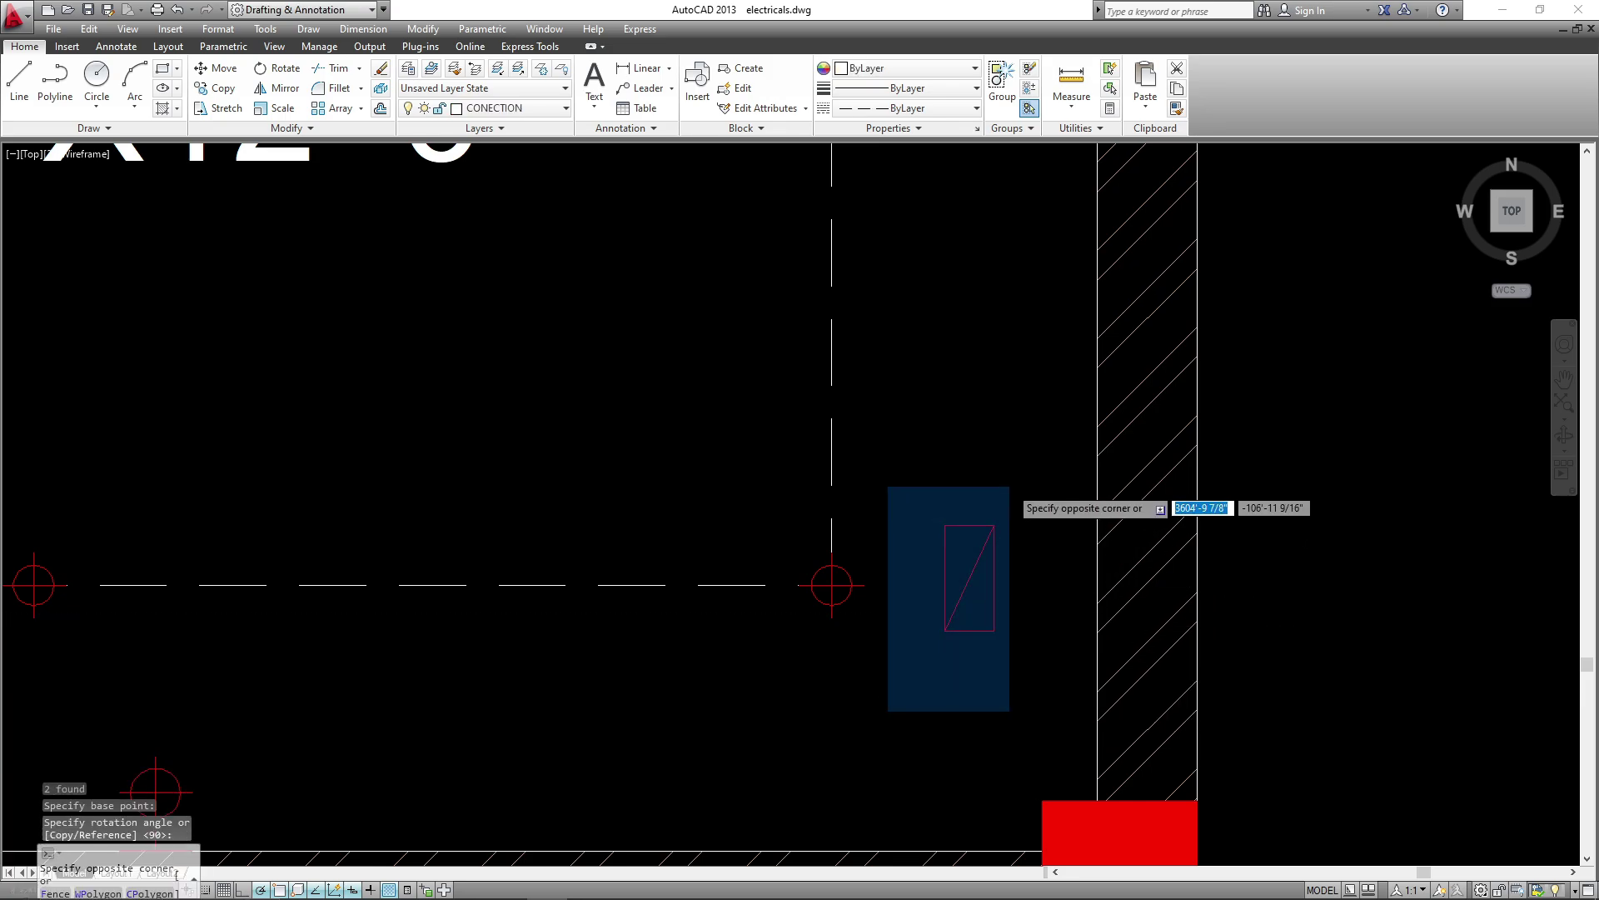
{"action": "left_click", "coordinate": [1009, 486]}
{"action": "type", "text": "M"}
{"action": "key", "text": "Return"}
{"action": "left_click", "coordinate": [1003, 408]}
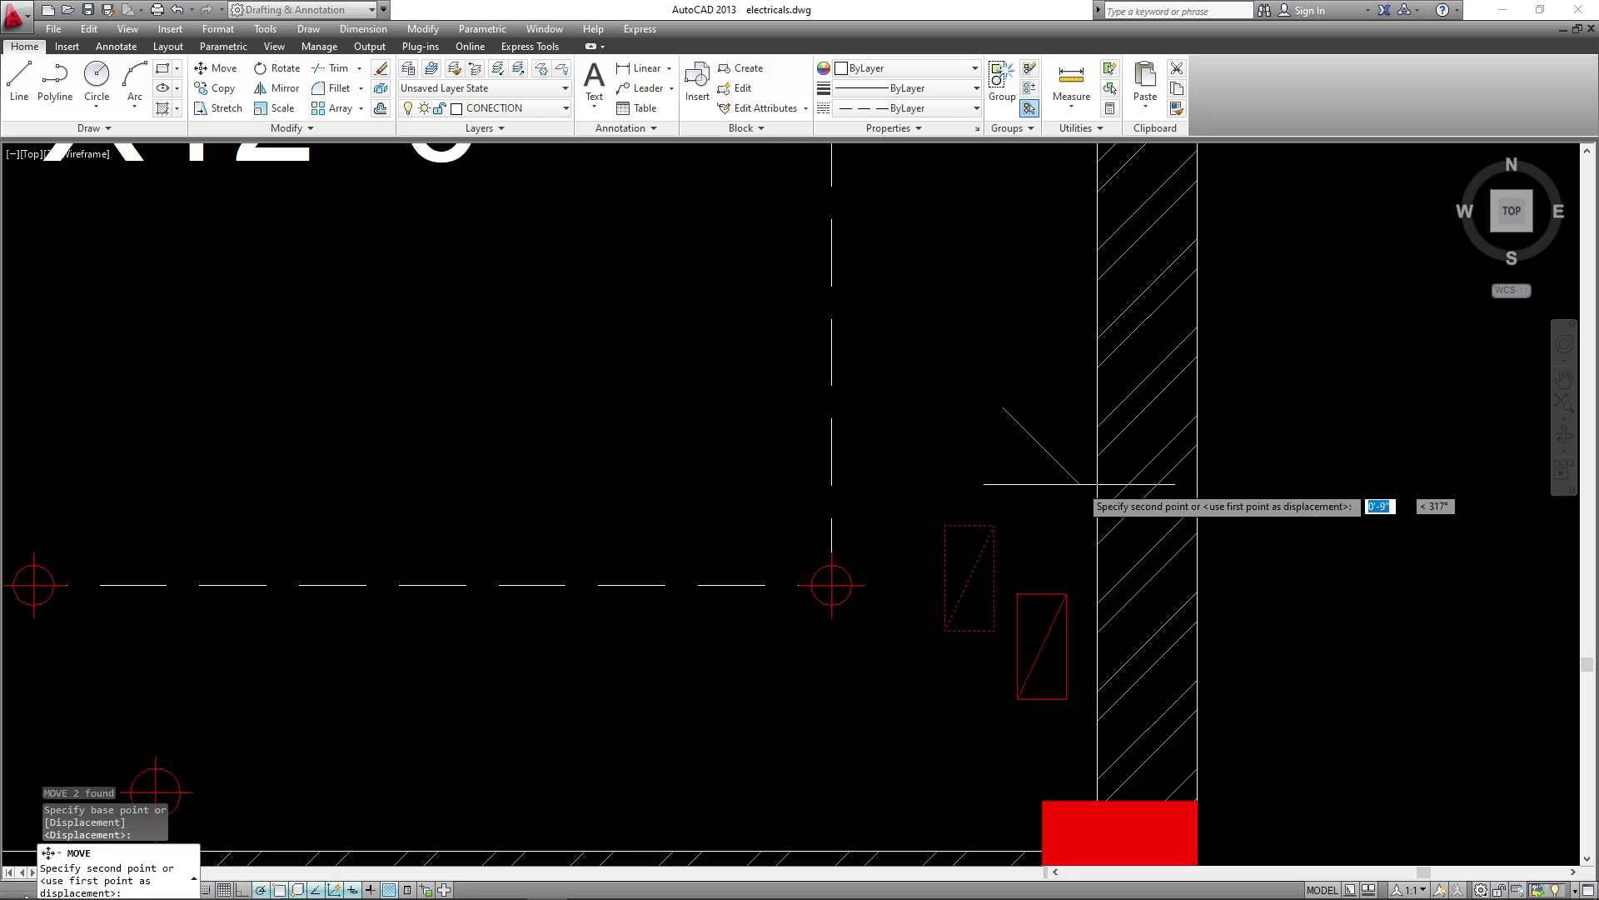
{"action": "left_click", "coordinate": [1085, 494]}
- Shift the stair-side mobile switch board slightly so it sits flush against the inner face of the bedroom's outer wall
{"action": "scroll", "coordinate": [968, 702], "scroll_direction": "down", "scroll_amount": 3}
{"action": "left_click", "coordinate": [966, 730]}
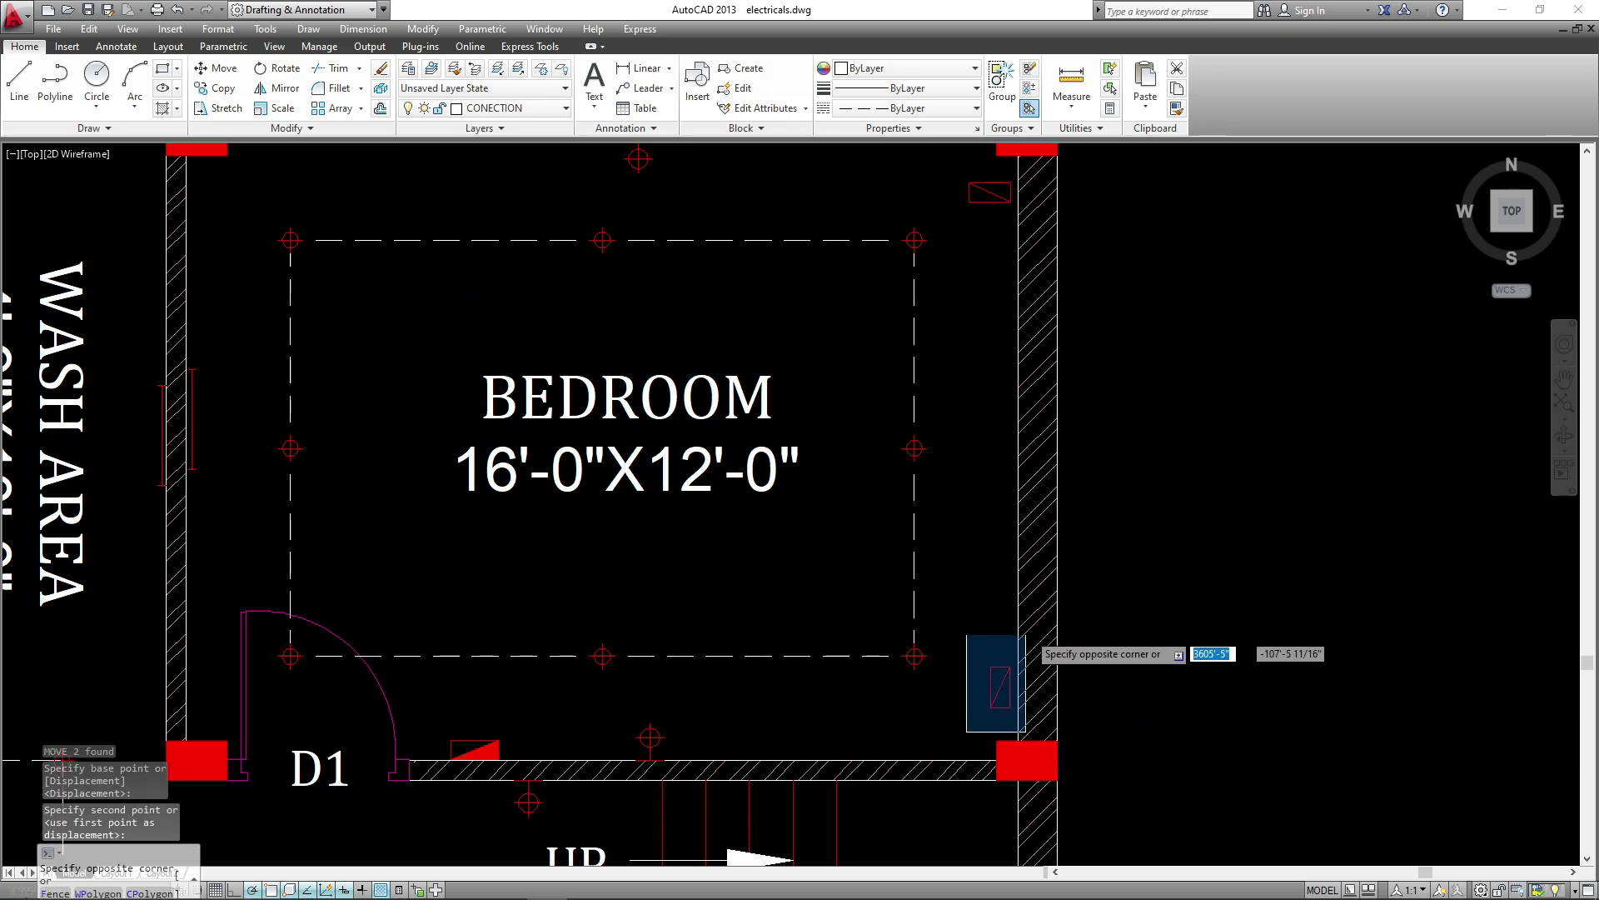
{"action": "left_click", "coordinate": [1028, 634]}
{"action": "type", "text": "m"}
{"action": "key", "text": "Return"}
{"action": "scroll", "coordinate": [997, 717], "scroll_direction": "up", "scroll_amount": 3}
{"action": "left_click", "coordinate": [900, 681]}
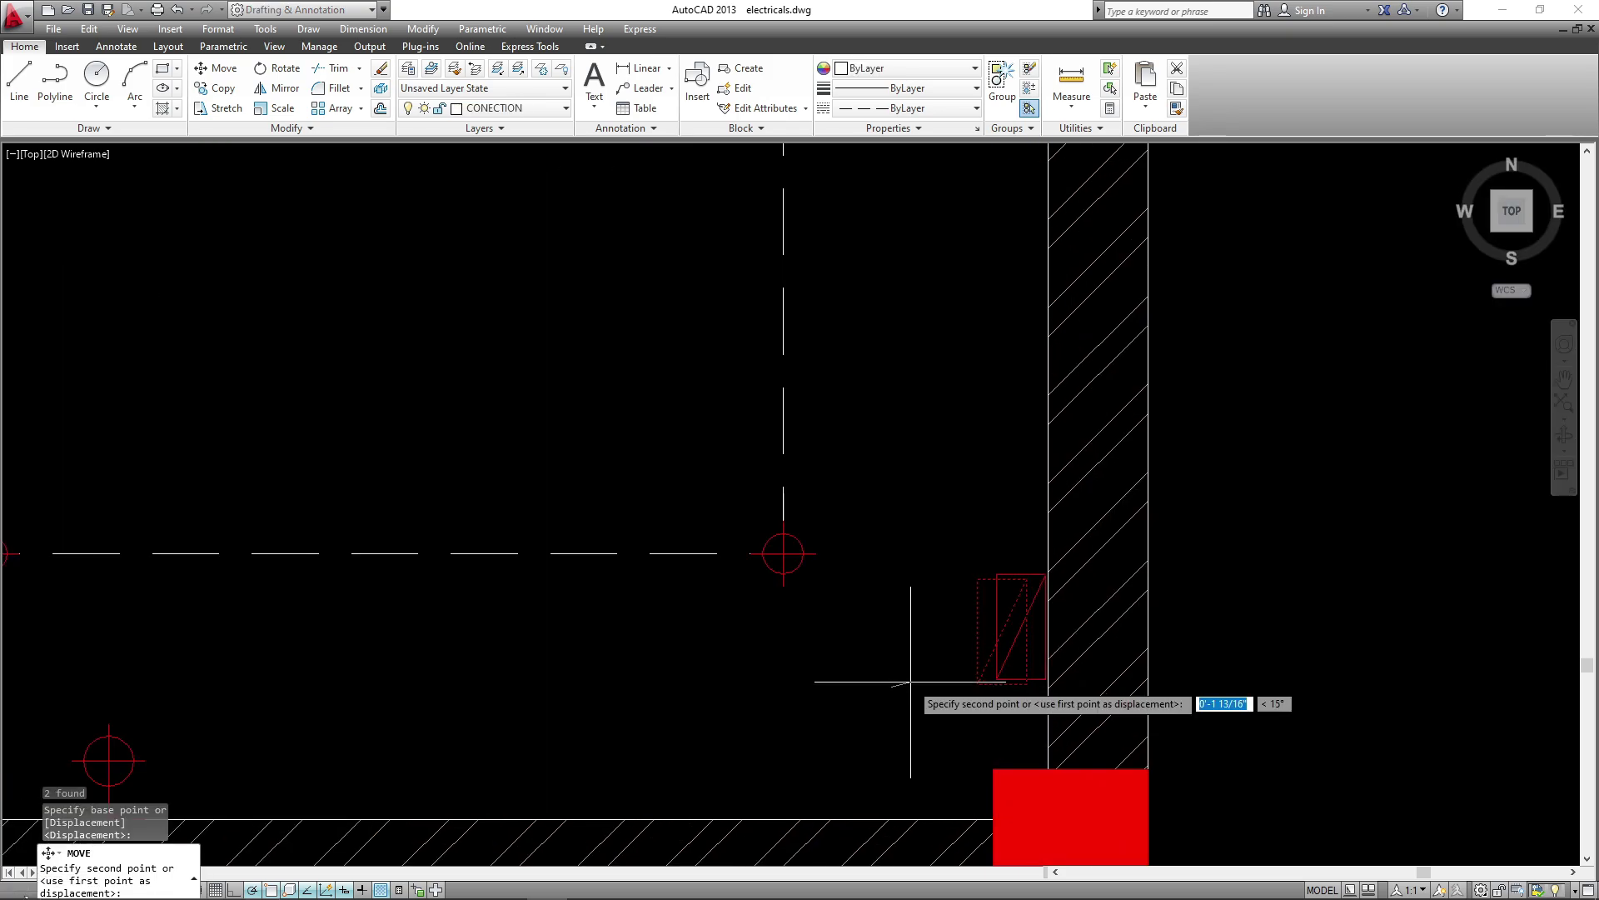
- Rotate the mobile switch board near the 16'-0"X12'-0" bedroom's door D3 by 270 degrees so it stands vertical
{"action": "scroll", "coordinate": [910, 700], "scroll_direction": "down", "scroll_amount": 3}
{"action": "middle_click_drag", "start_coordinate": [961, 306], "coordinate": [921, 528]}
{"action": "scroll", "coordinate": [892, 333], "scroll_direction": "up", "scroll_amount": 4}
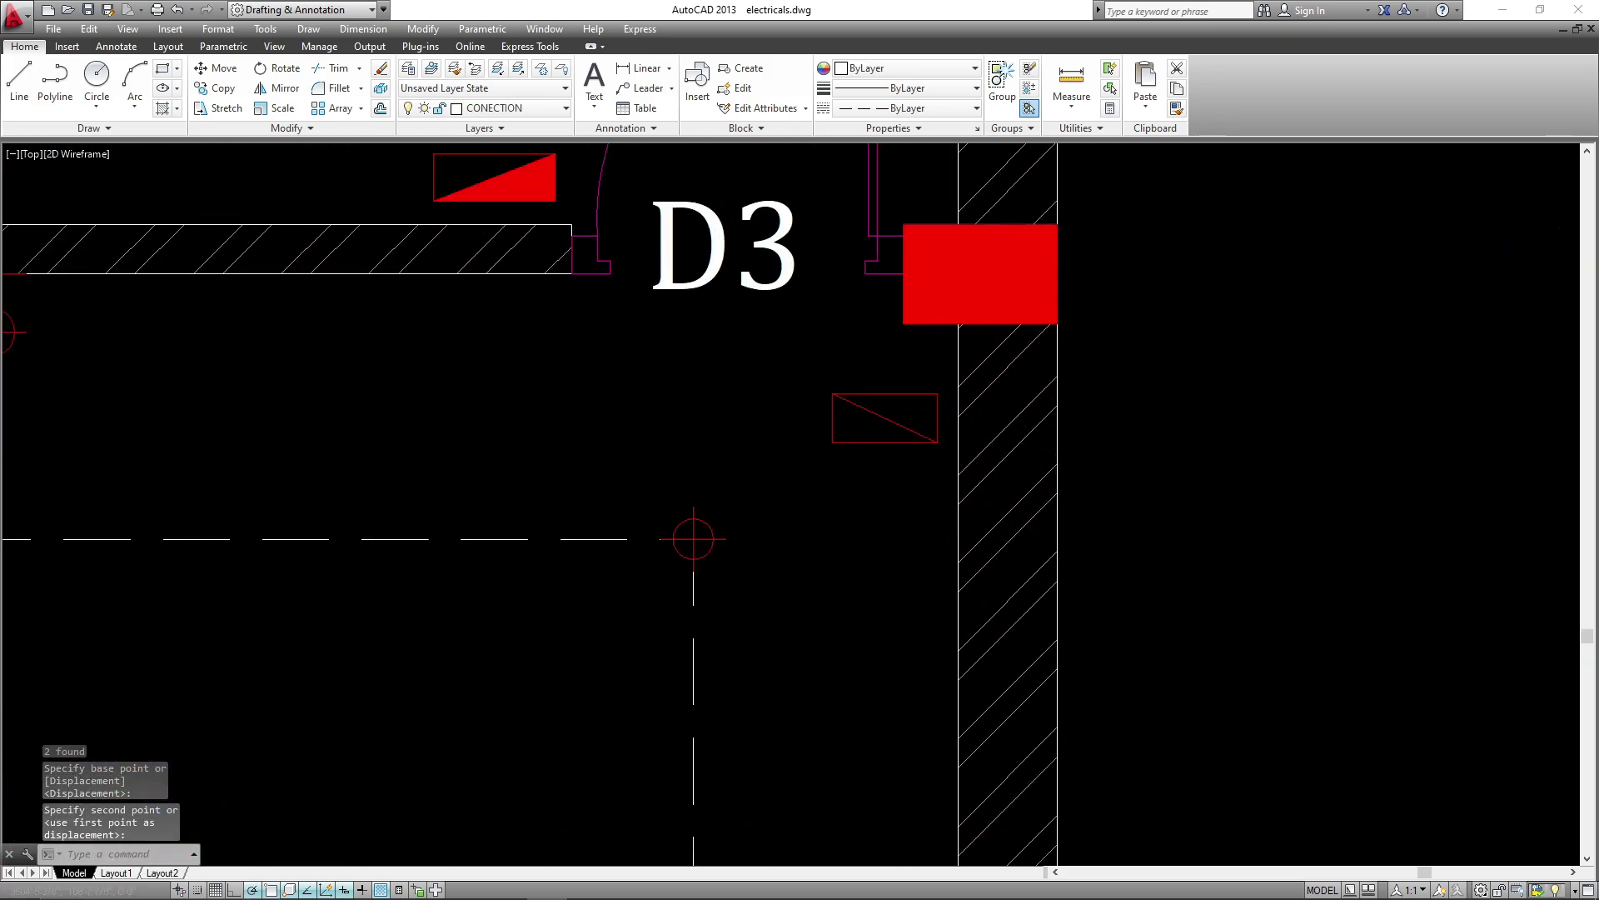
{"action": "left_click", "coordinate": [886, 341]}
{"action": "left_click", "coordinate": [832, 502]}
{"action": "type", "text": "ro"}
{"action": "key", "text": "Return"}
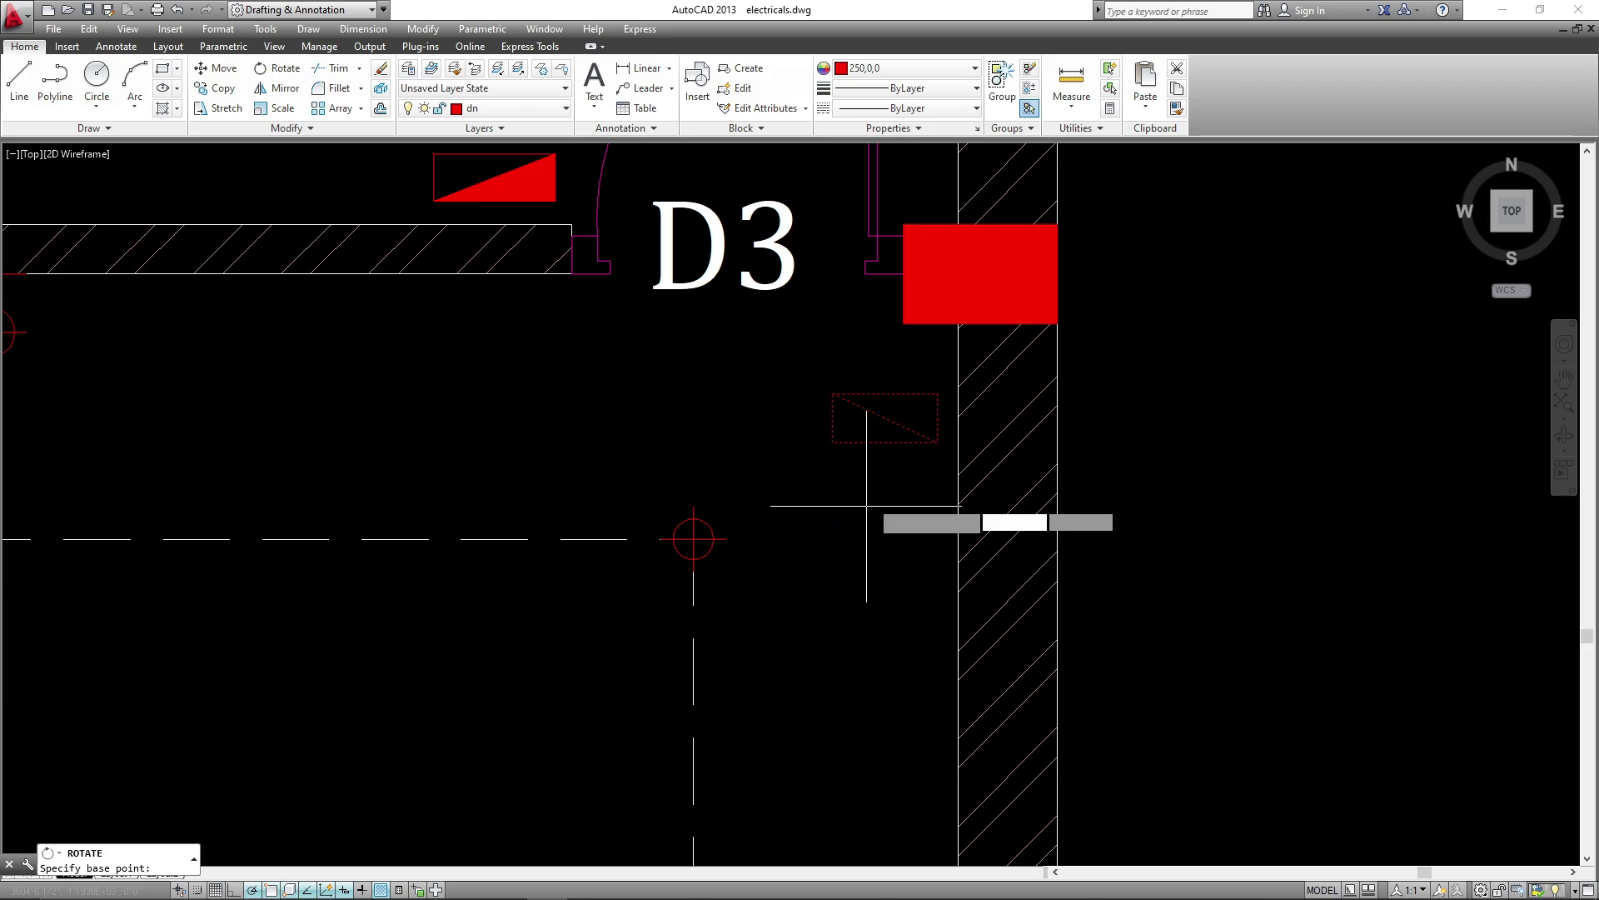
{"action": "left_click", "coordinate": [880, 494]}
{"action": "left_click", "coordinate": [879, 502]}
- Move the rotated mobile switch board near door D3 flush against the bedroom's outer wall, below the column
{"action": "left_click", "coordinate": [890, 637]}
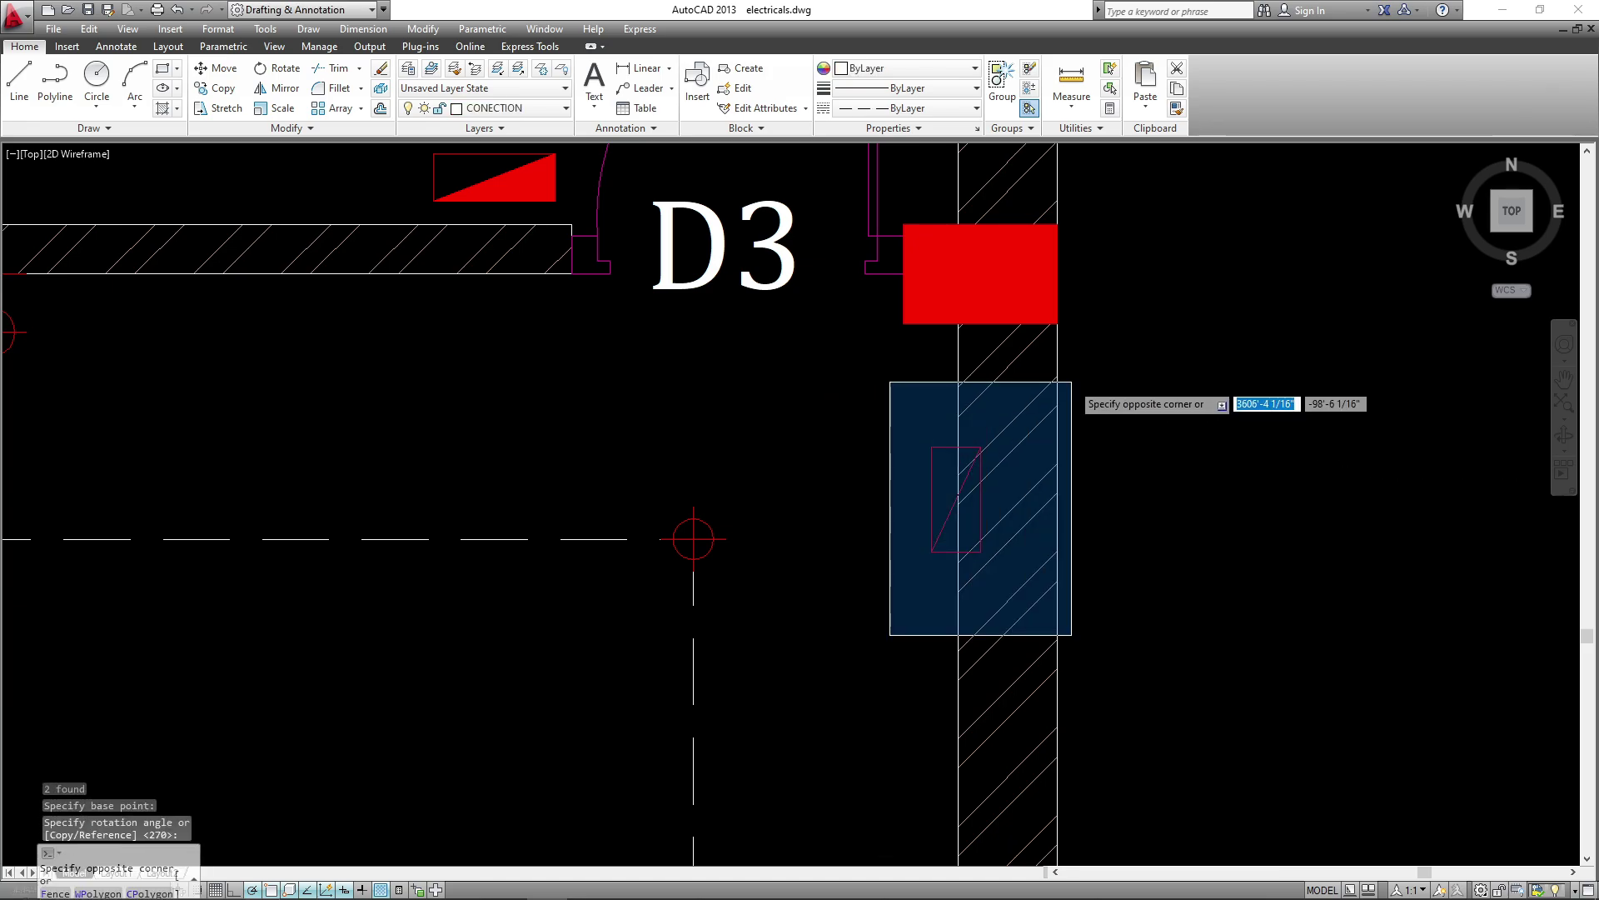
{"action": "left_click", "coordinate": [1066, 350]}
{"action": "type", "text": "m"}
{"action": "key", "text": "Return"}
{"action": "left_click", "coordinate": [1189, 423]}
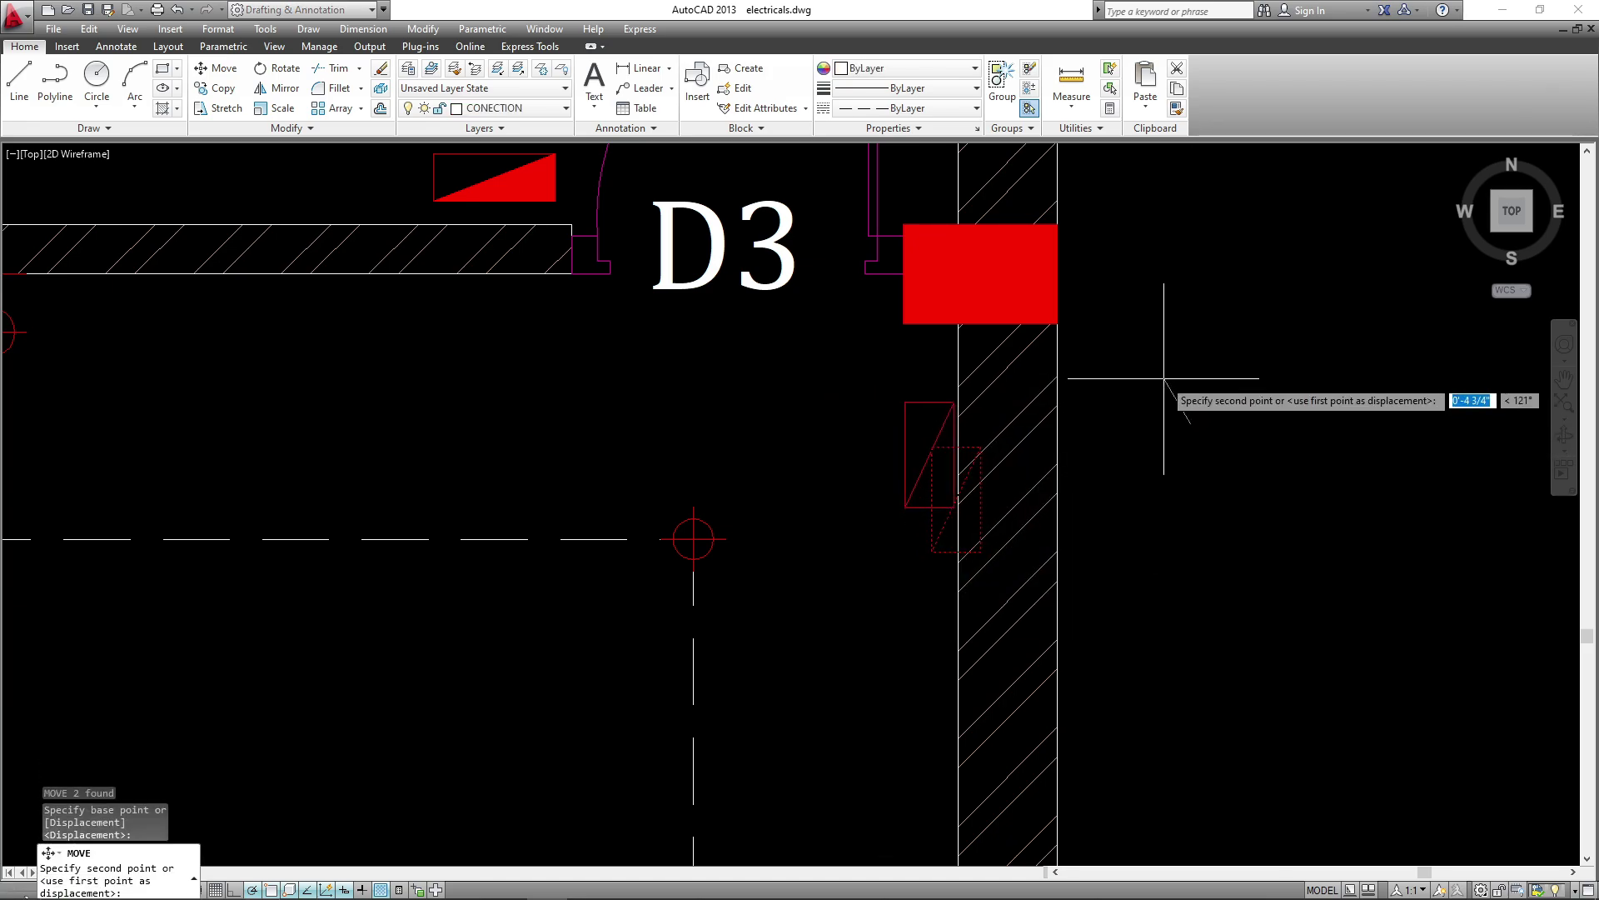
{"action": "left_click", "coordinate": [1160, 375]}
- Copy the bedroom's stair-side mobile switch board into the drawing room, between window W and the outer corner column
{"action": "scroll", "coordinate": [873, 349], "scroll_direction": "down", "scroll_amount": 2}
{"action": "scroll", "coordinate": [1035, 357], "scroll_direction": "down", "scroll_amount": 6}
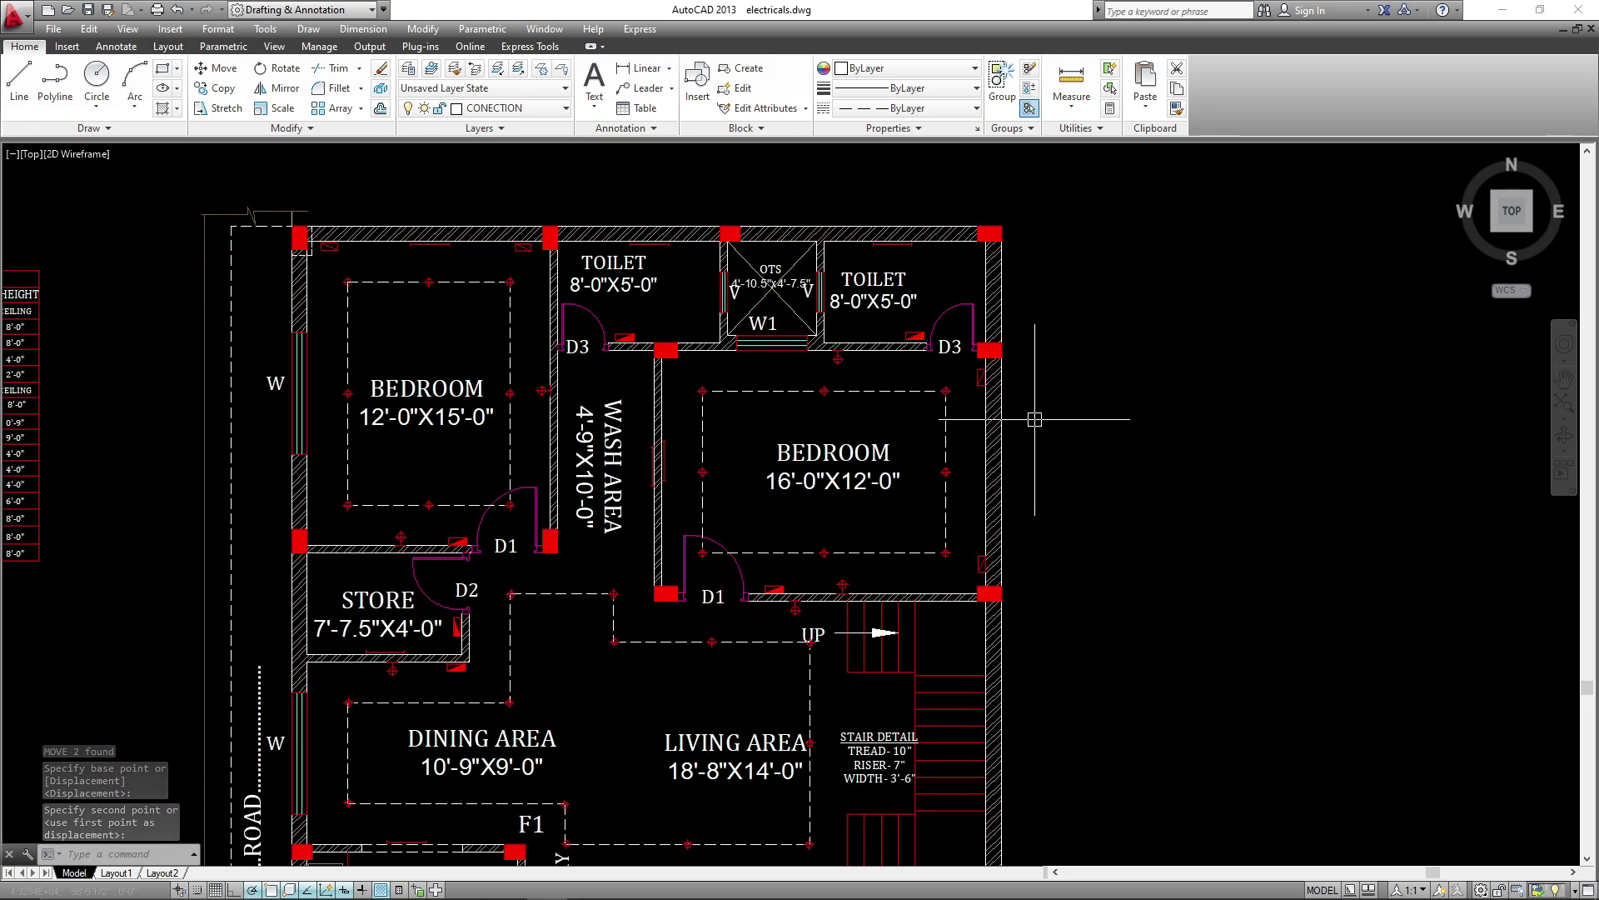
{"action": "scroll", "coordinate": [966, 395], "scroll_direction": "up", "scroll_amount": 4}
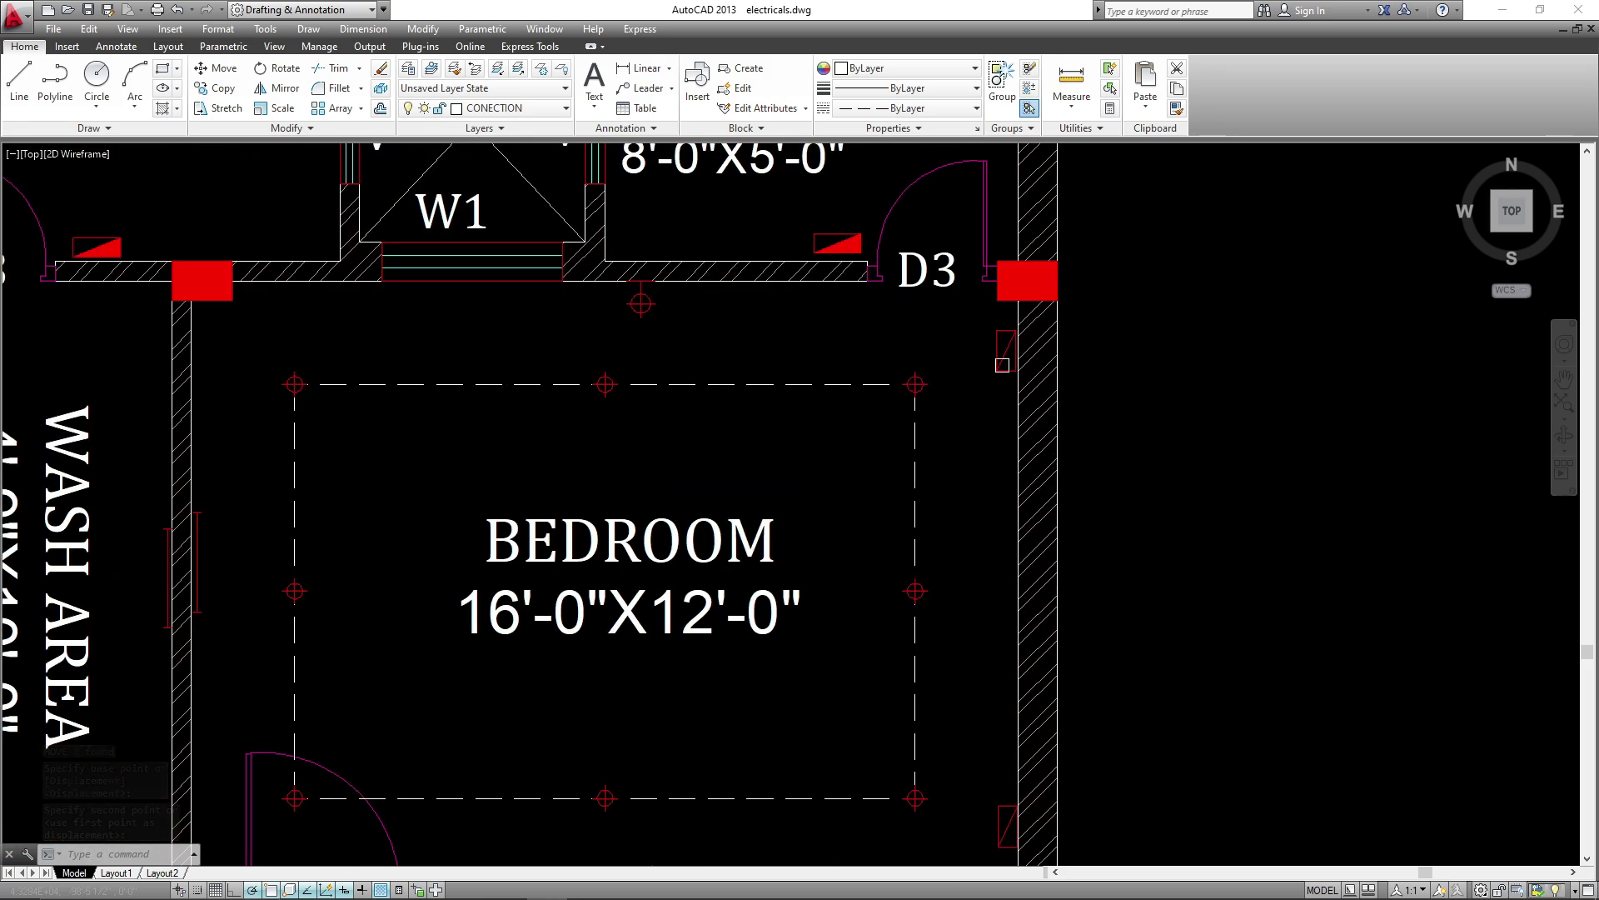
{"action": "scroll", "coordinate": [1008, 342], "scroll_direction": "down", "scroll_amount": 2}
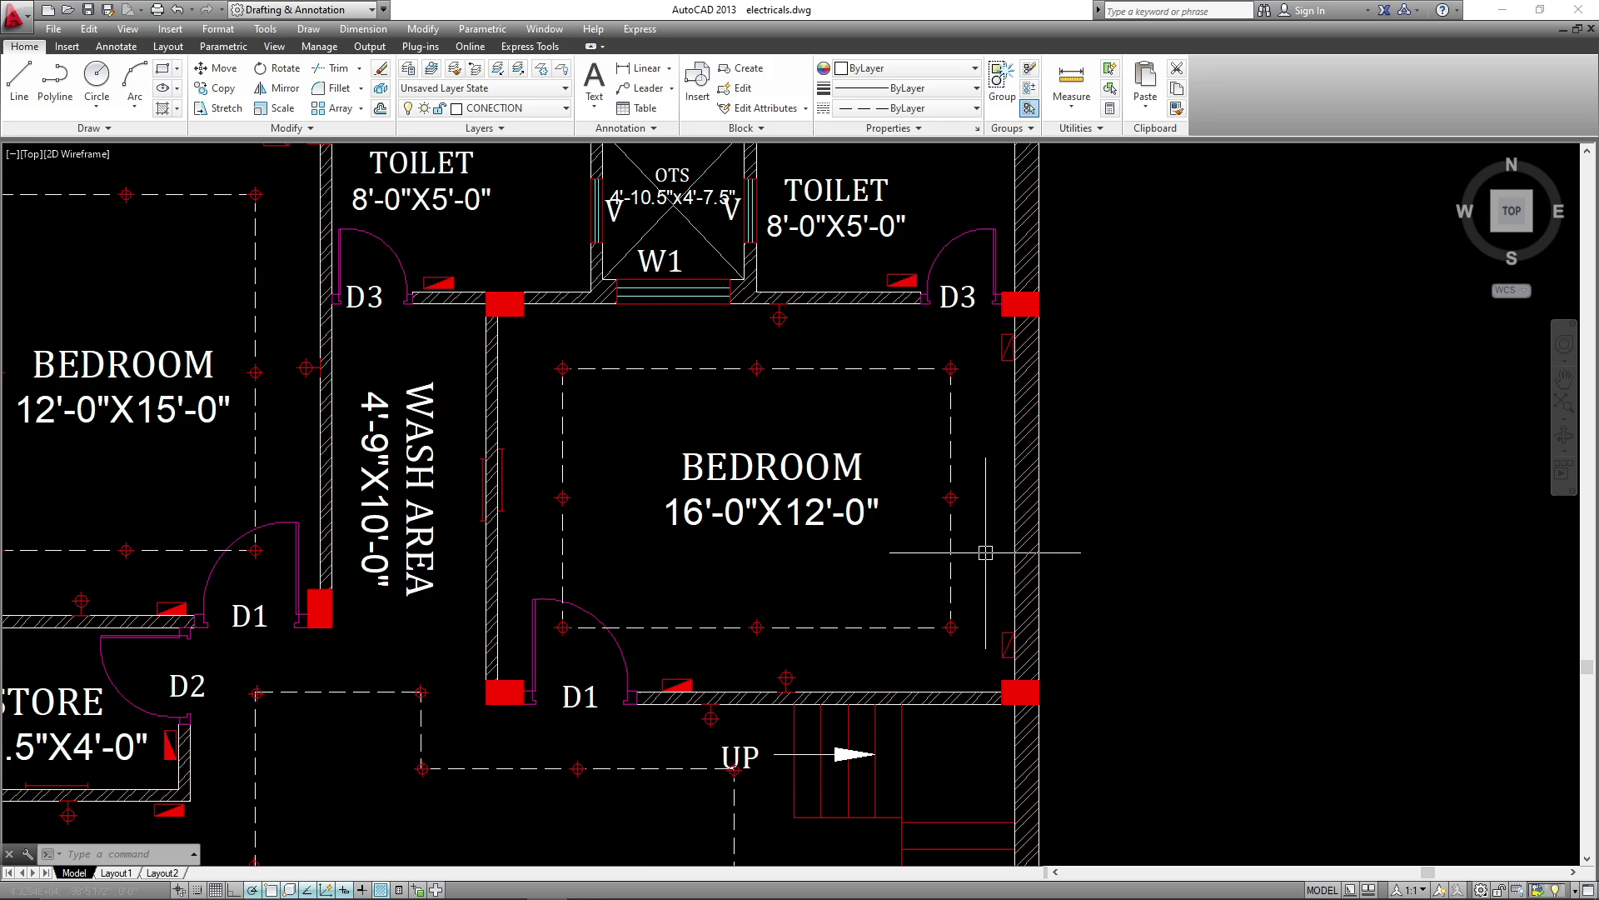
{"action": "middle_click_drag", "start_coordinate": [986, 552], "coordinate": [1000, 321]}
{"action": "left_click", "coordinate": [1022, 449]}
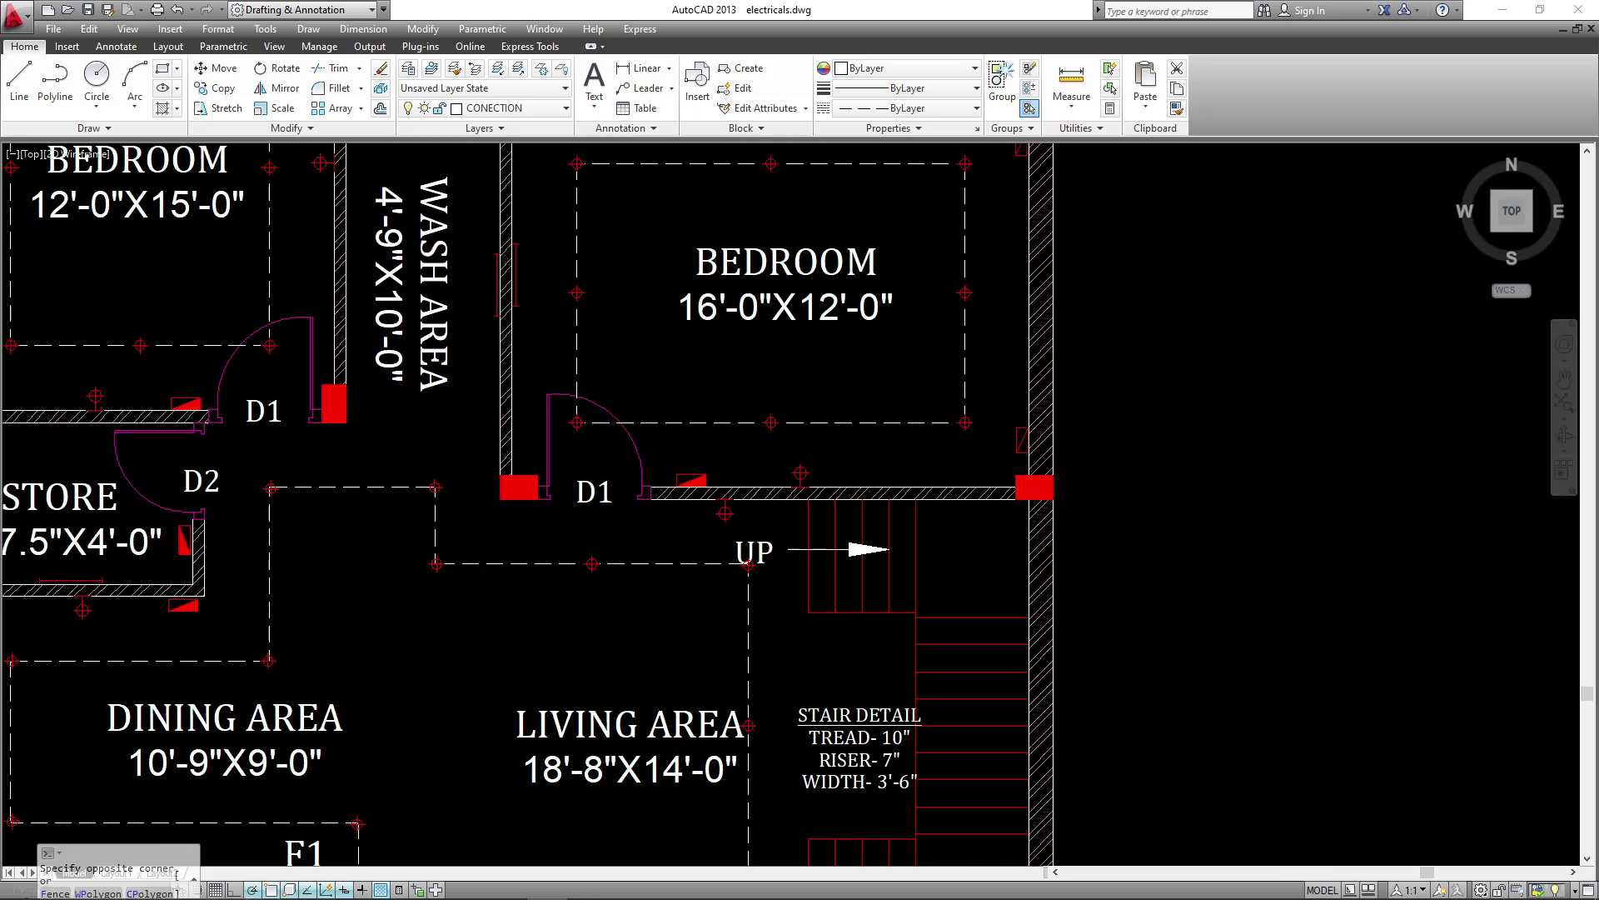
{"action": "type", "text": "co"}
{"action": "key", "text": "Return"}
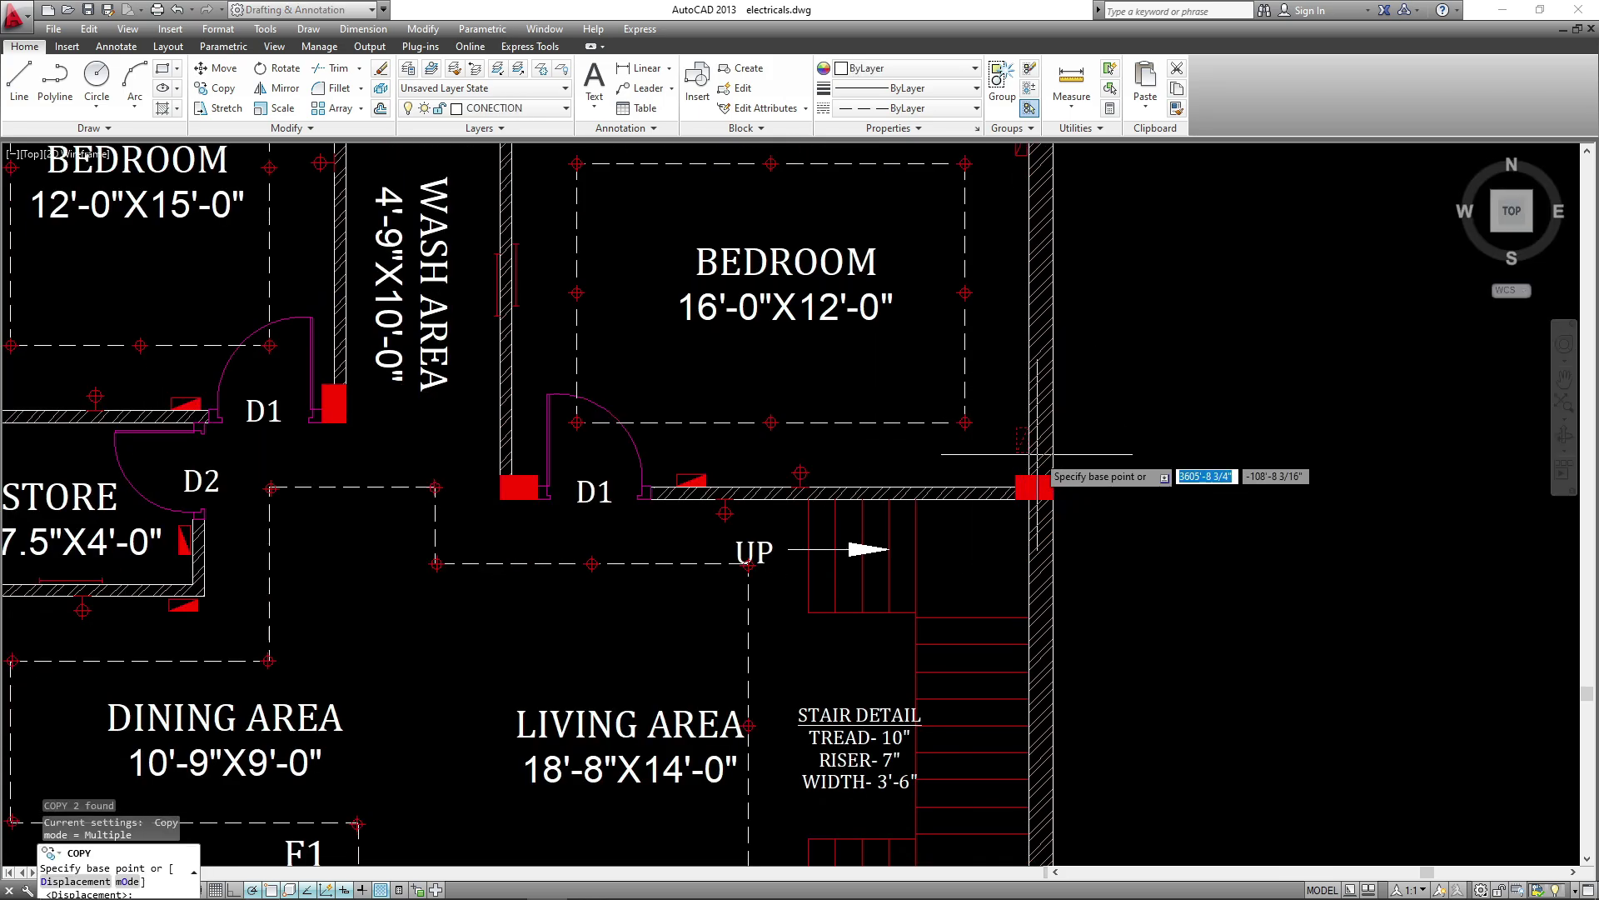
{"action": "left_click", "coordinate": [1030, 453]}
{"action": "scroll", "coordinate": [1066, 517], "scroll_direction": "down", "scroll_amount": 5}
{"action": "scroll", "coordinate": [1075, 533], "scroll_direction": "up", "scroll_amount": 3}
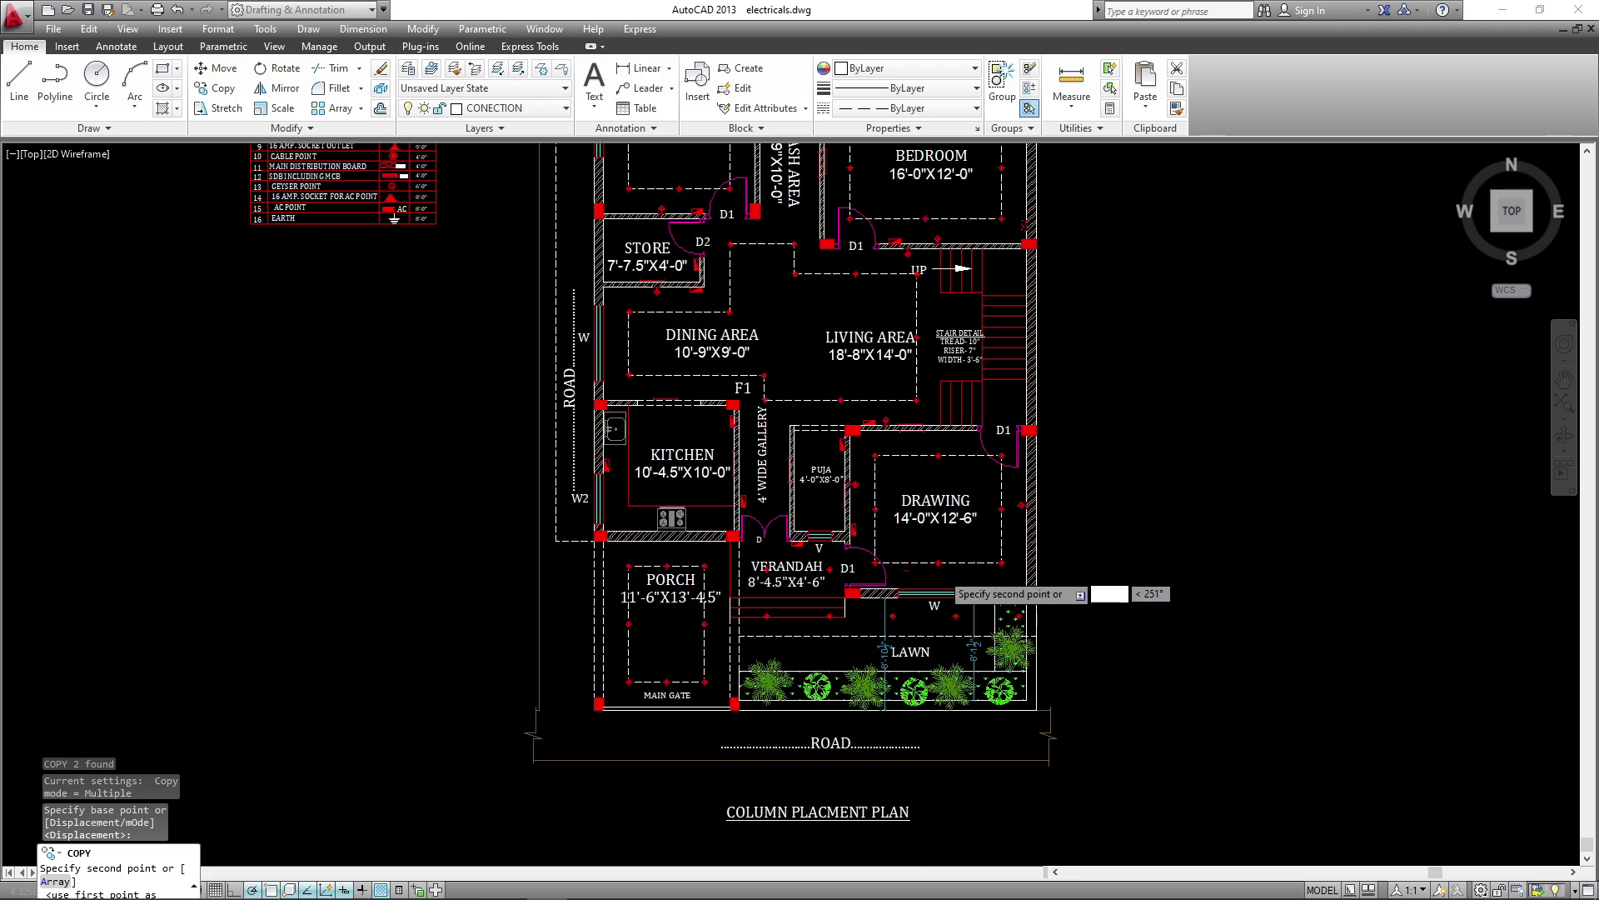
{"action": "scroll", "coordinate": [1075, 554], "scroll_direction": "up", "scroll_amount": 4}
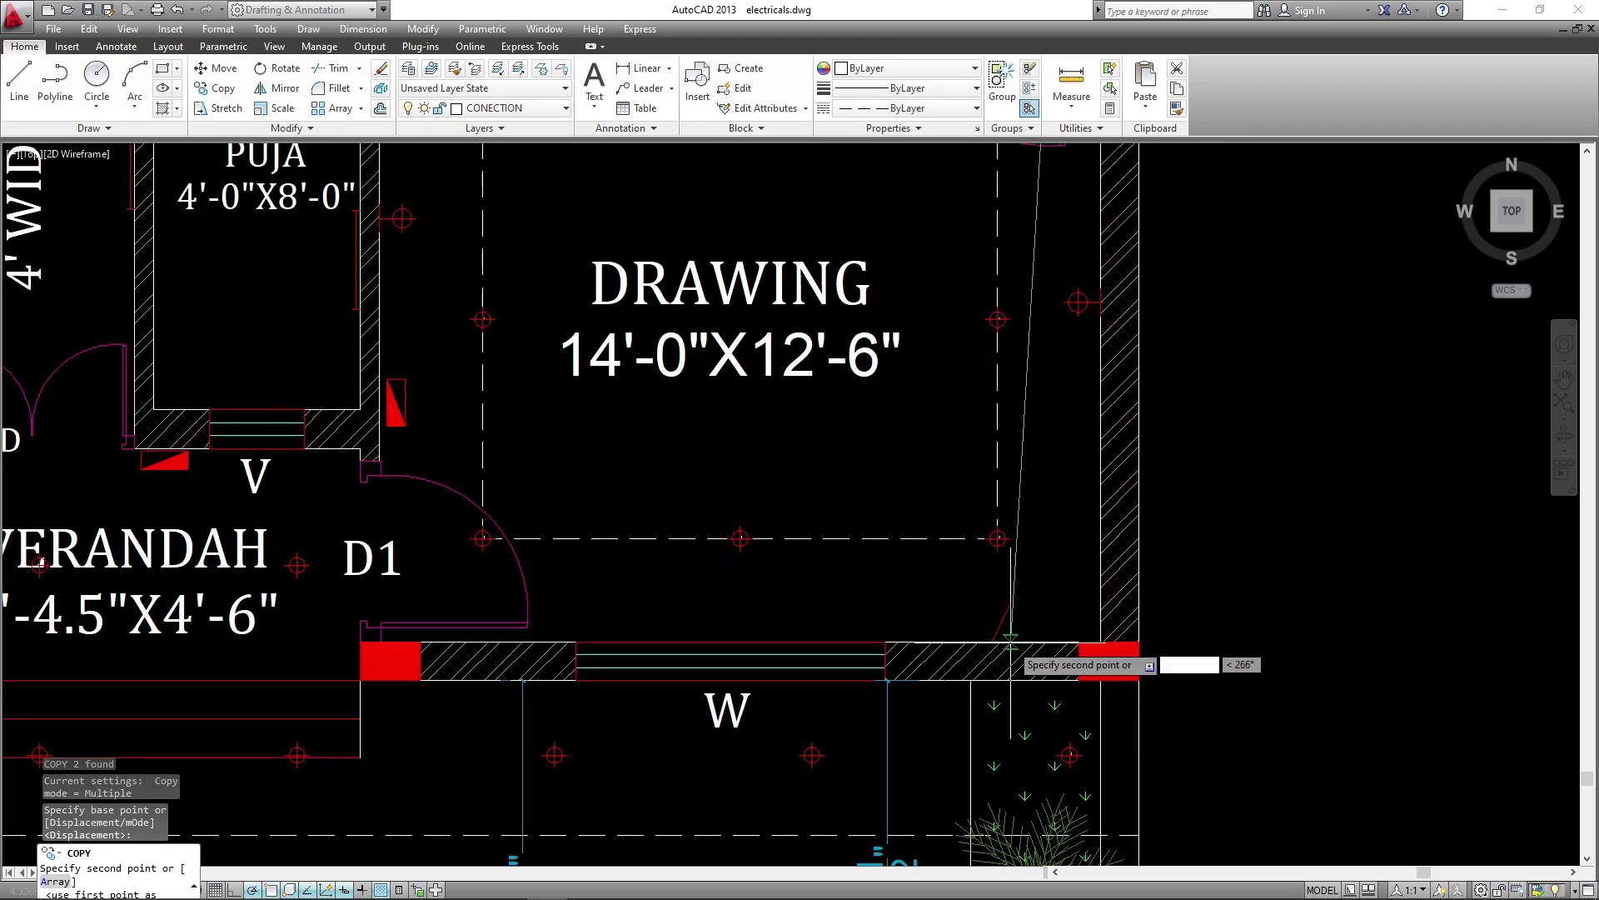
{"action": "left_click", "coordinate": [1017, 626]}
{"action": "key", "text": "Escape"}
- Rotate the drawing room's mobile switch board so it lies horizontal, parallel to the window wall
{"action": "left_click", "coordinate": [1033, 596]}
{"action": "left_click", "coordinate": [968, 607]}
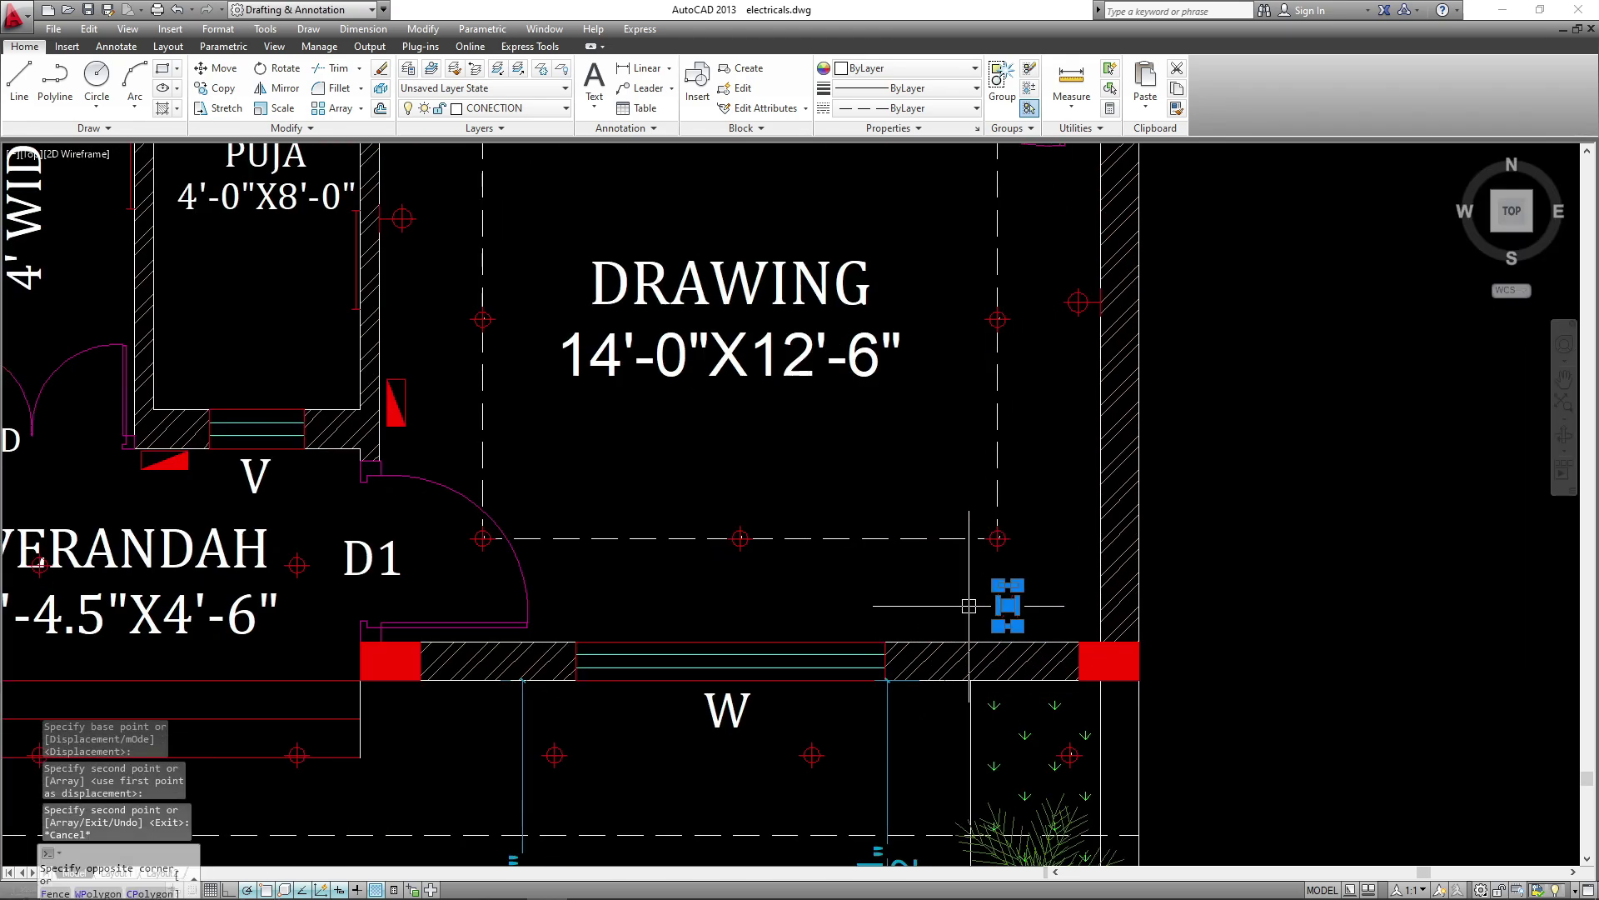
{"action": "type", "text": "o"}
{"action": "key", "text": "Return"}
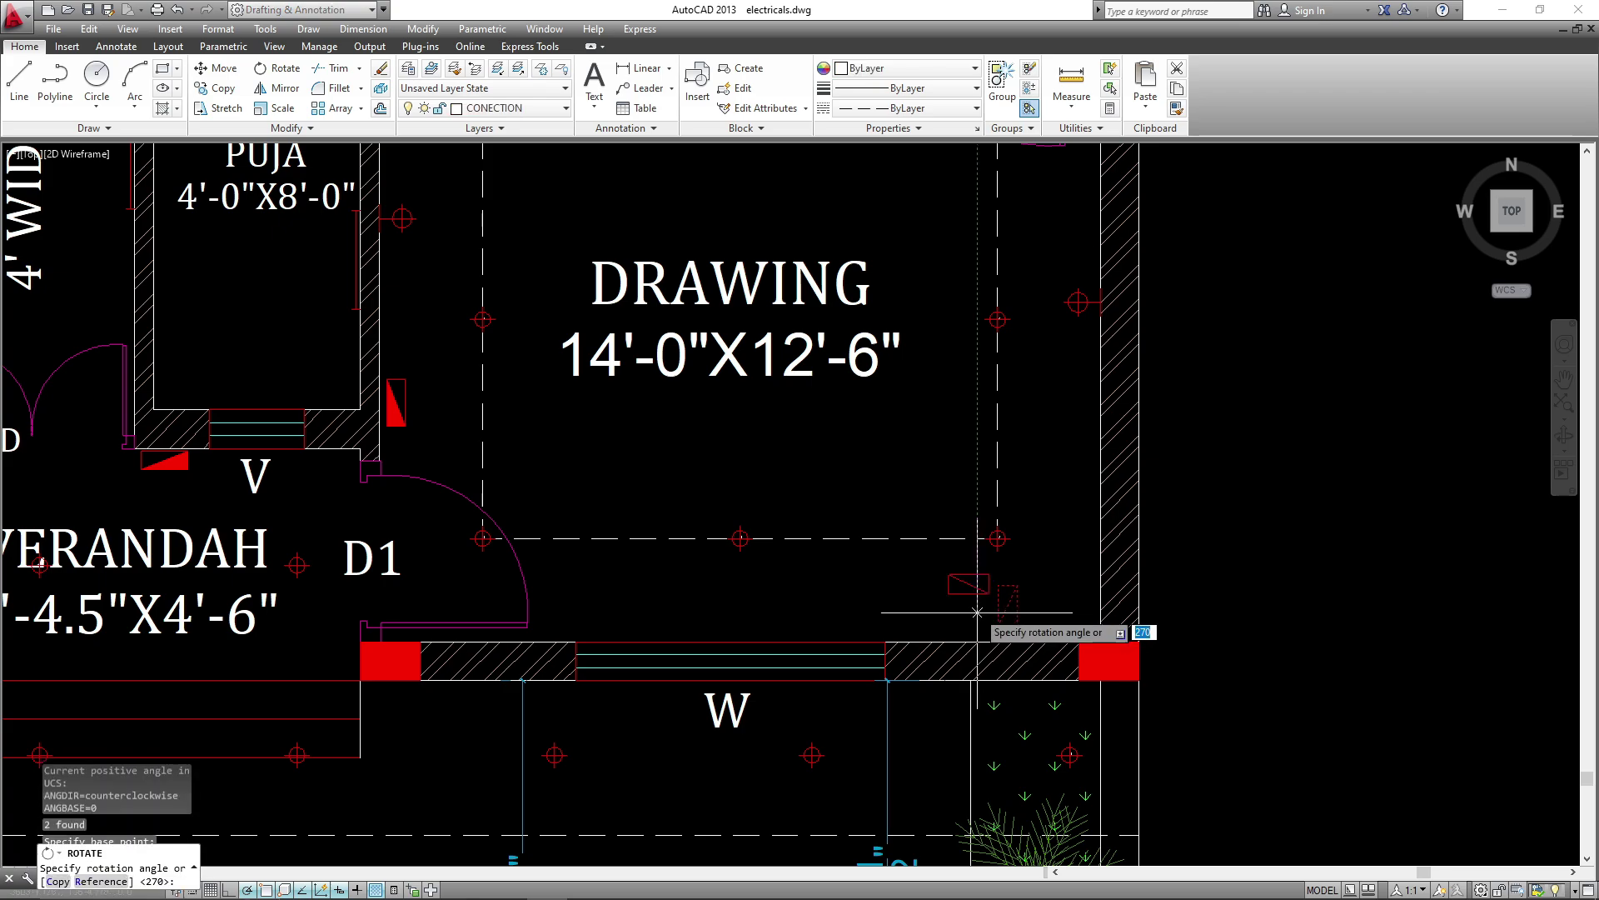
{"action": "left_click", "coordinate": [1004, 579]}
- Move the drawing room's mobile switch board flush against the window wall, between window W and the corner column
{"action": "key", "text": "Escape"}
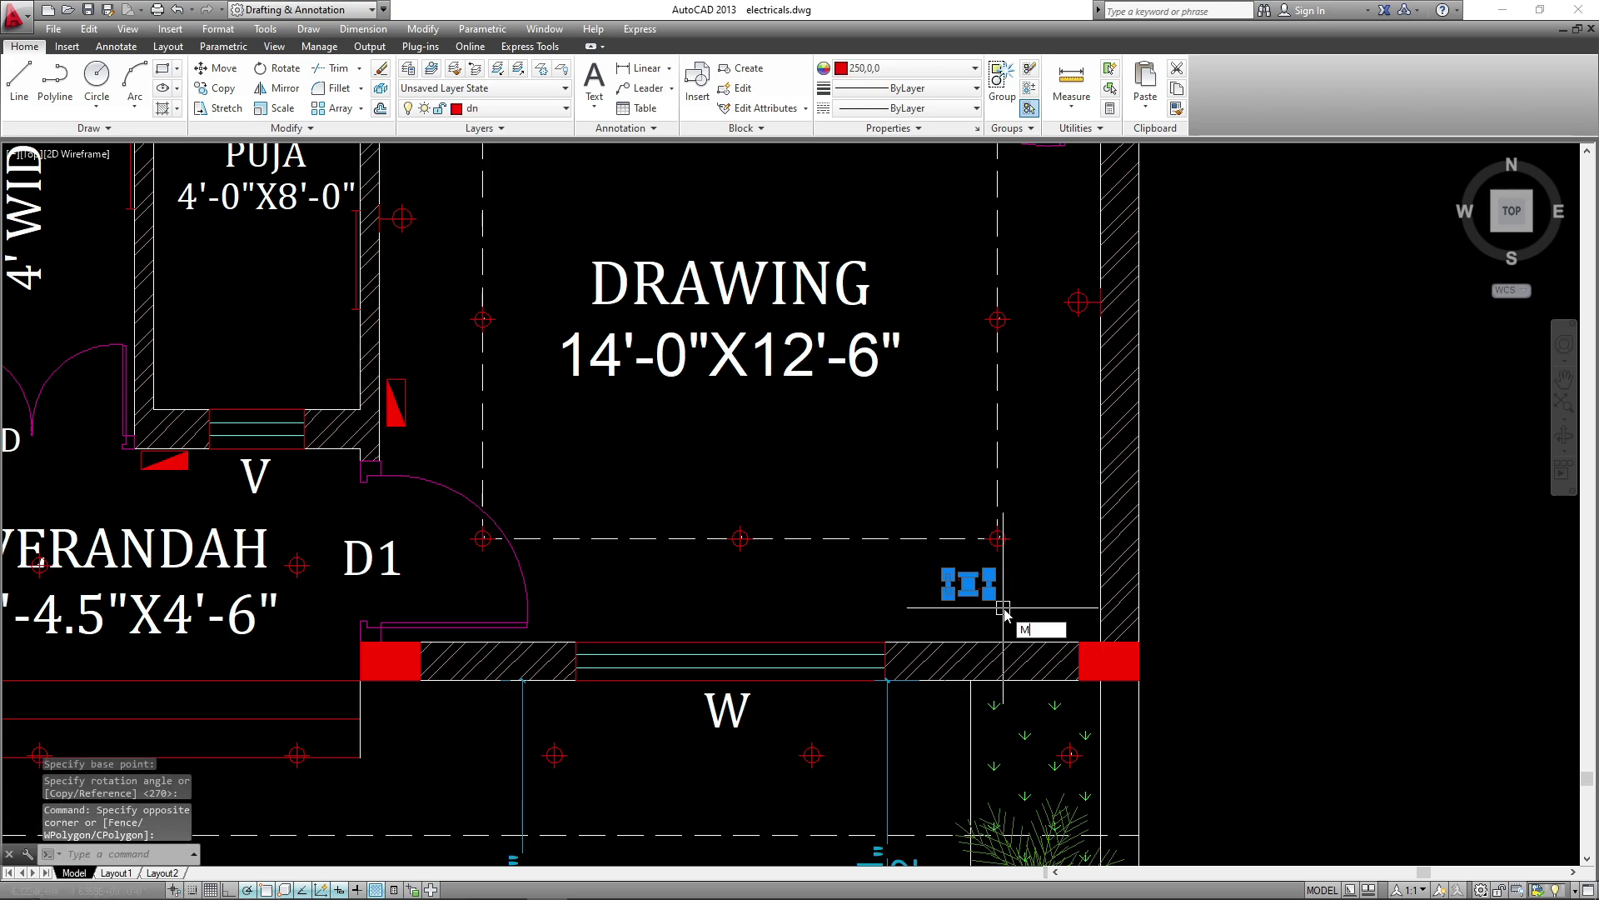
{"action": "type", "text": "m"}
{"action": "key", "text": "Return"}
{"action": "left_click", "coordinate": [1025, 585]}
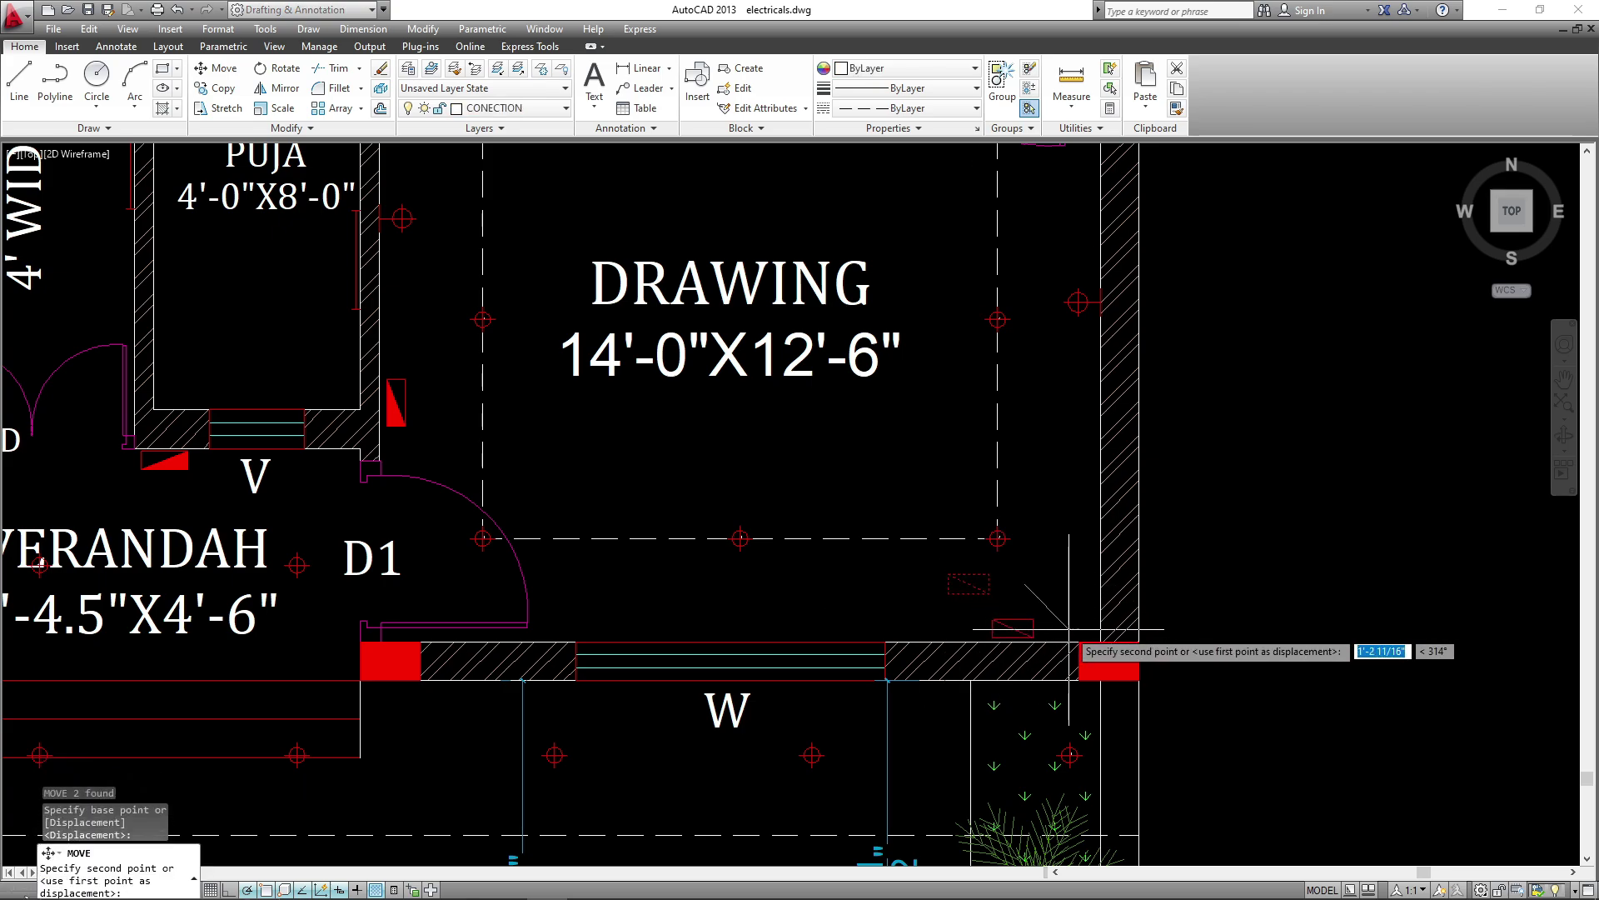
{"action": "left_click", "coordinate": [1069, 629]}
- Copy the drawing room's mobile switch board to the opposite wall, beside the column at the puja room corner
{"action": "left_click", "coordinate": [1057, 603]}
{"action": "left_click", "coordinate": [1010, 646]}
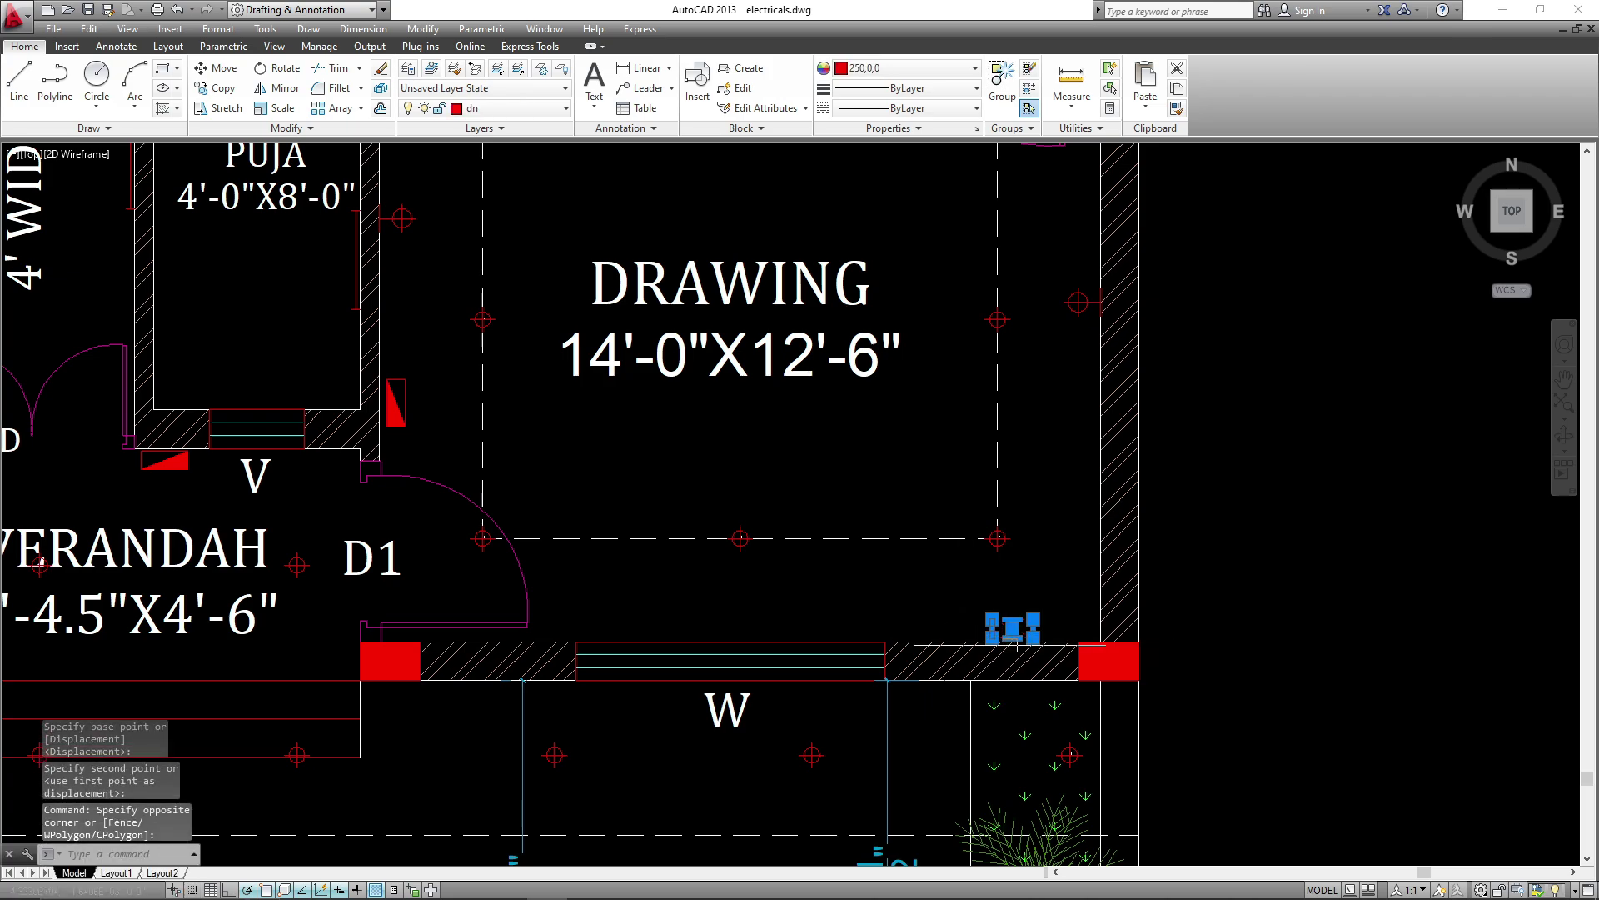
{"action": "type", "text": "co"}
{"action": "key", "text": "Return"}
{"action": "left_click", "coordinate": [1018, 621]}
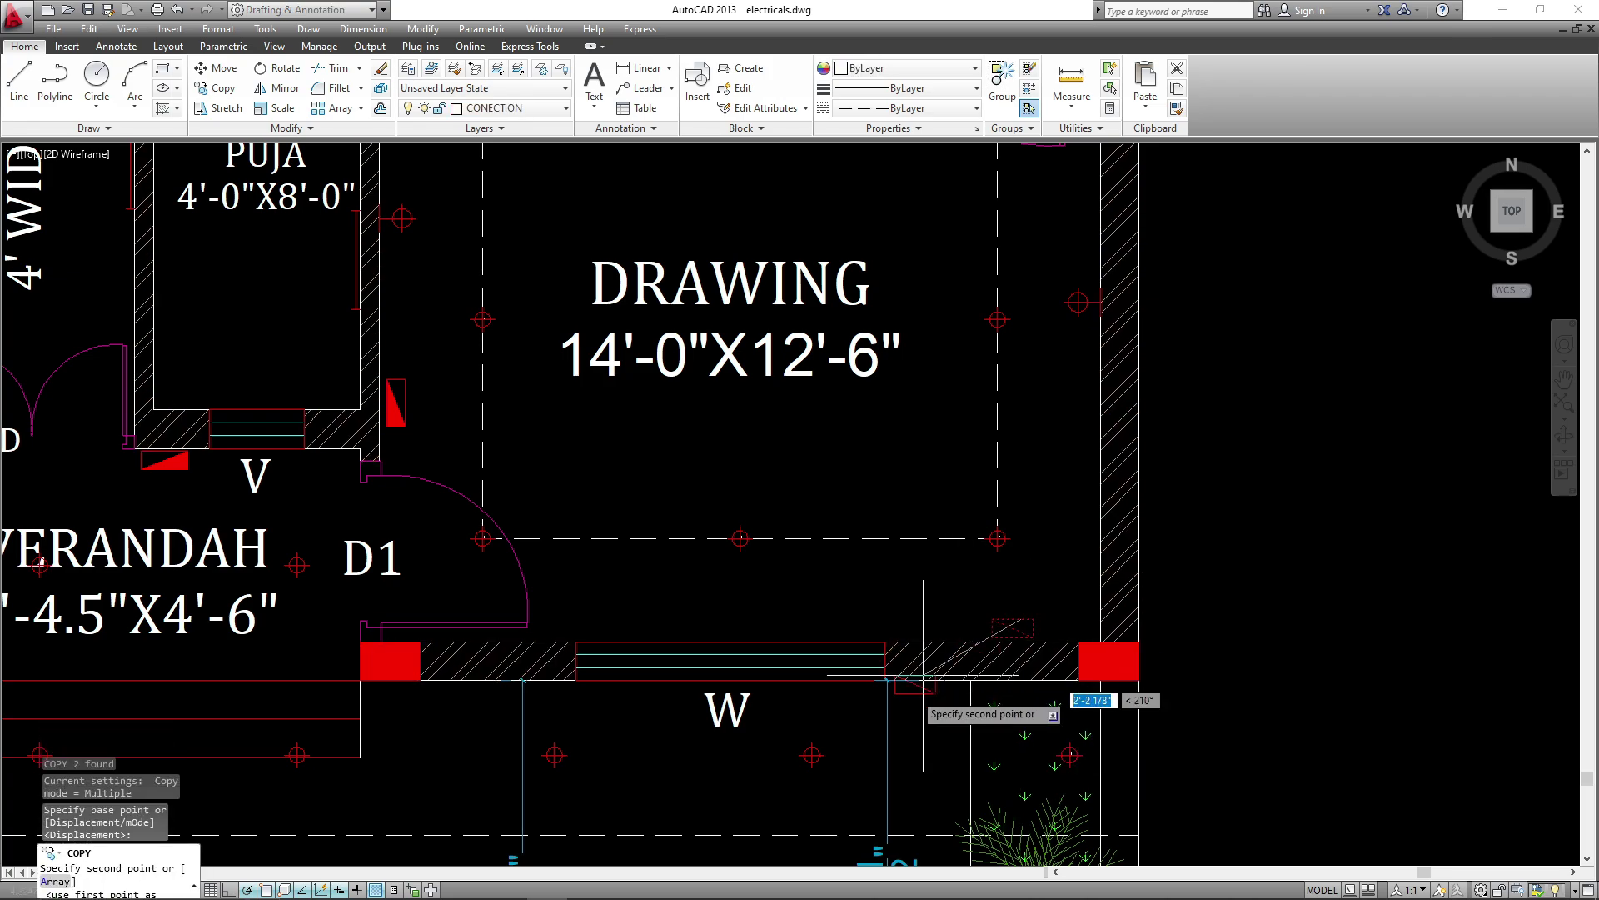
{"action": "scroll", "coordinate": [923, 674], "scroll_direction": "down", "scroll_amount": 4}
{"action": "scroll", "coordinate": [828, 475], "scroll_direction": "up", "scroll_amount": 4}
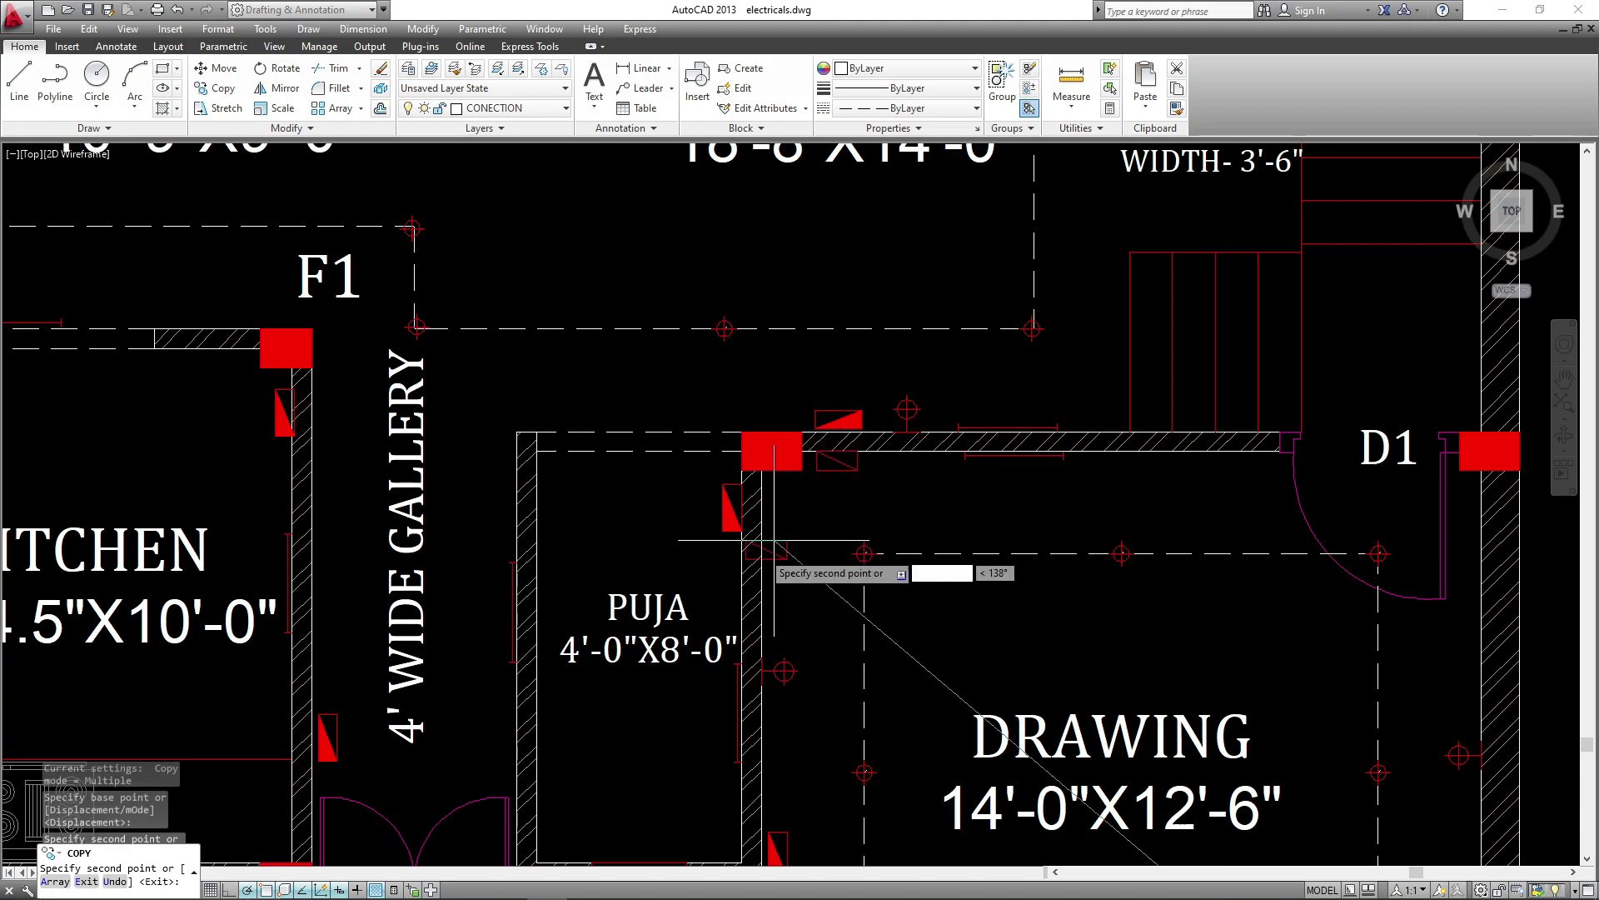
{"action": "key", "text": "Escape"}
- Save the drawing
{"action": "scroll", "coordinate": [892, 634], "scroll_direction": "down", "scroll_amount": 4}
{"action": "scroll", "coordinate": [894, 620], "scroll_direction": "up", "scroll_amount": 2}
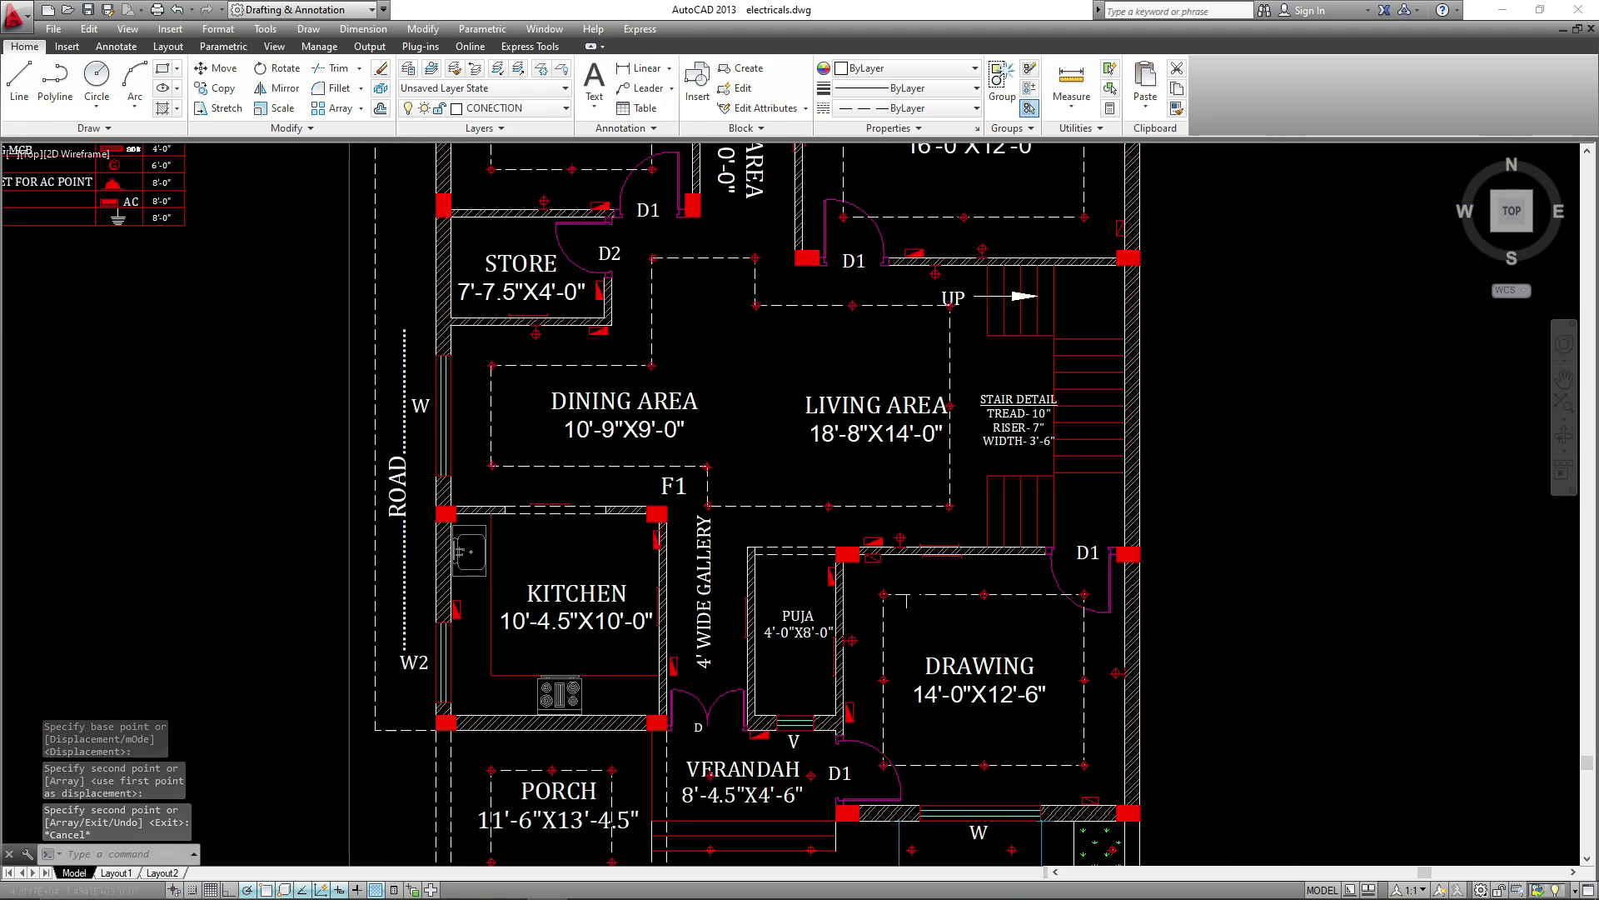
{"action": "middle_click_drag", "start_coordinate": [943, 594], "coordinate": [968, 626]}
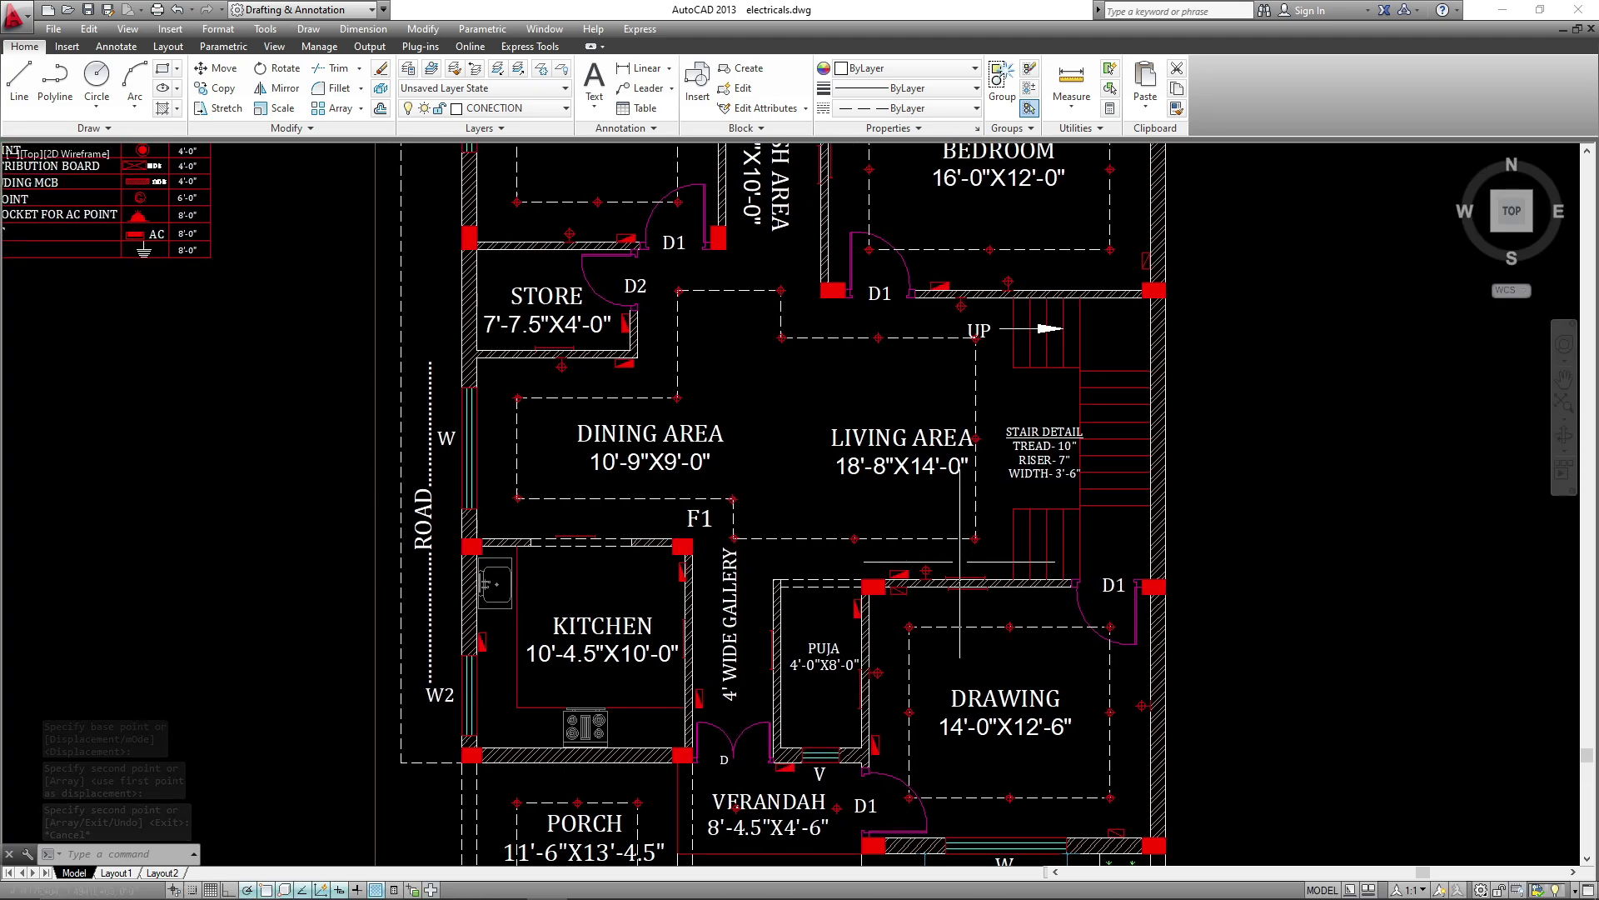
{"action": "scroll", "coordinate": [900, 429], "scroll_direction": "down", "scroll_amount": 3}
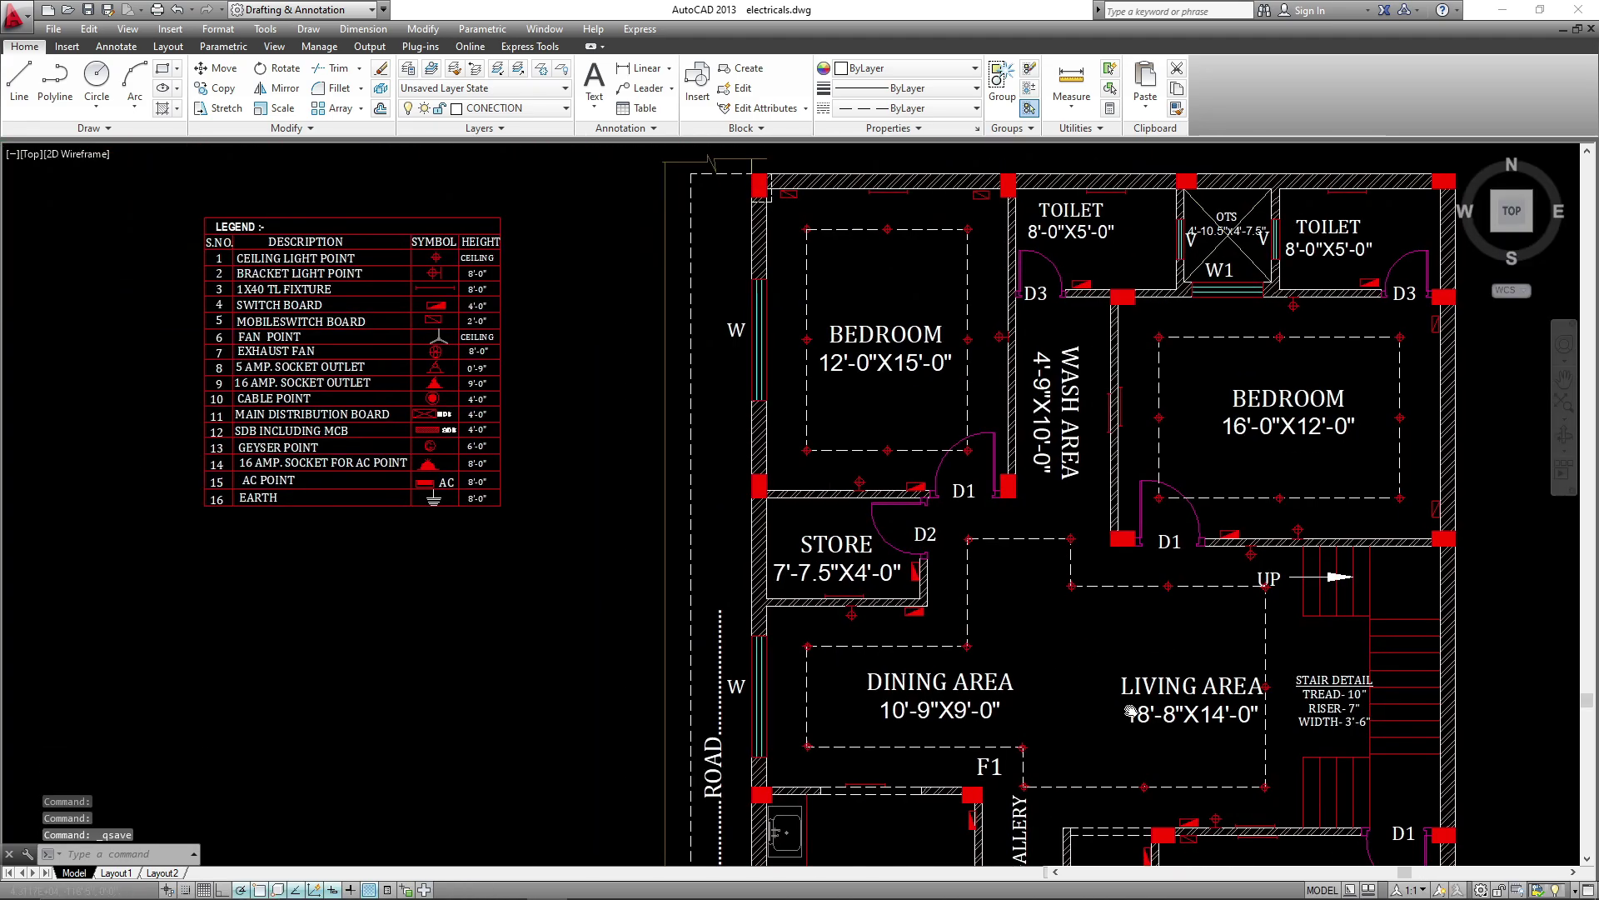
{"action": "scroll", "coordinate": [1152, 649], "scroll_direction": "up", "scroll_amount": 6}
{"action": "key", "text": "ctrl+s"}
- Copy the mobile switch board beside the puja corner column to the living-area side of the wall, next to the switch board
{"action": "left_click", "coordinate": [1152, 648]}
{"action": "left_click", "coordinate": [1119, 695]}
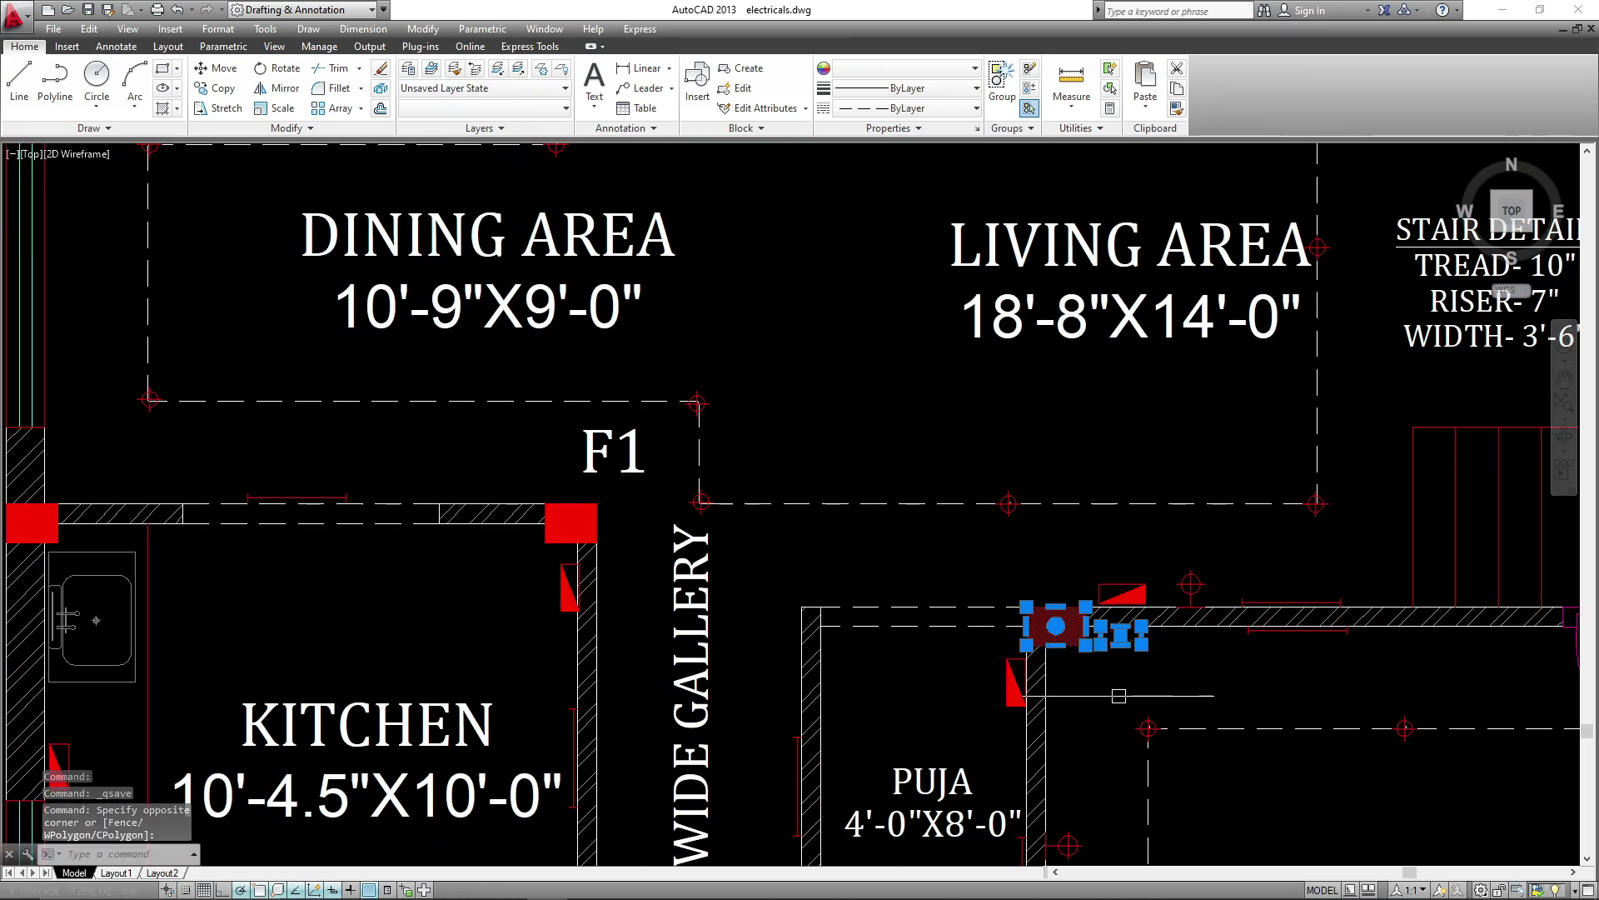
{"action": "key", "text": "Escape"}
{"action": "scroll", "coordinate": [1152, 644], "scroll_direction": "up", "scroll_amount": 2}
{"action": "left_click", "coordinate": [1150, 633]}
{"action": "left_click", "coordinate": [1091, 689]}
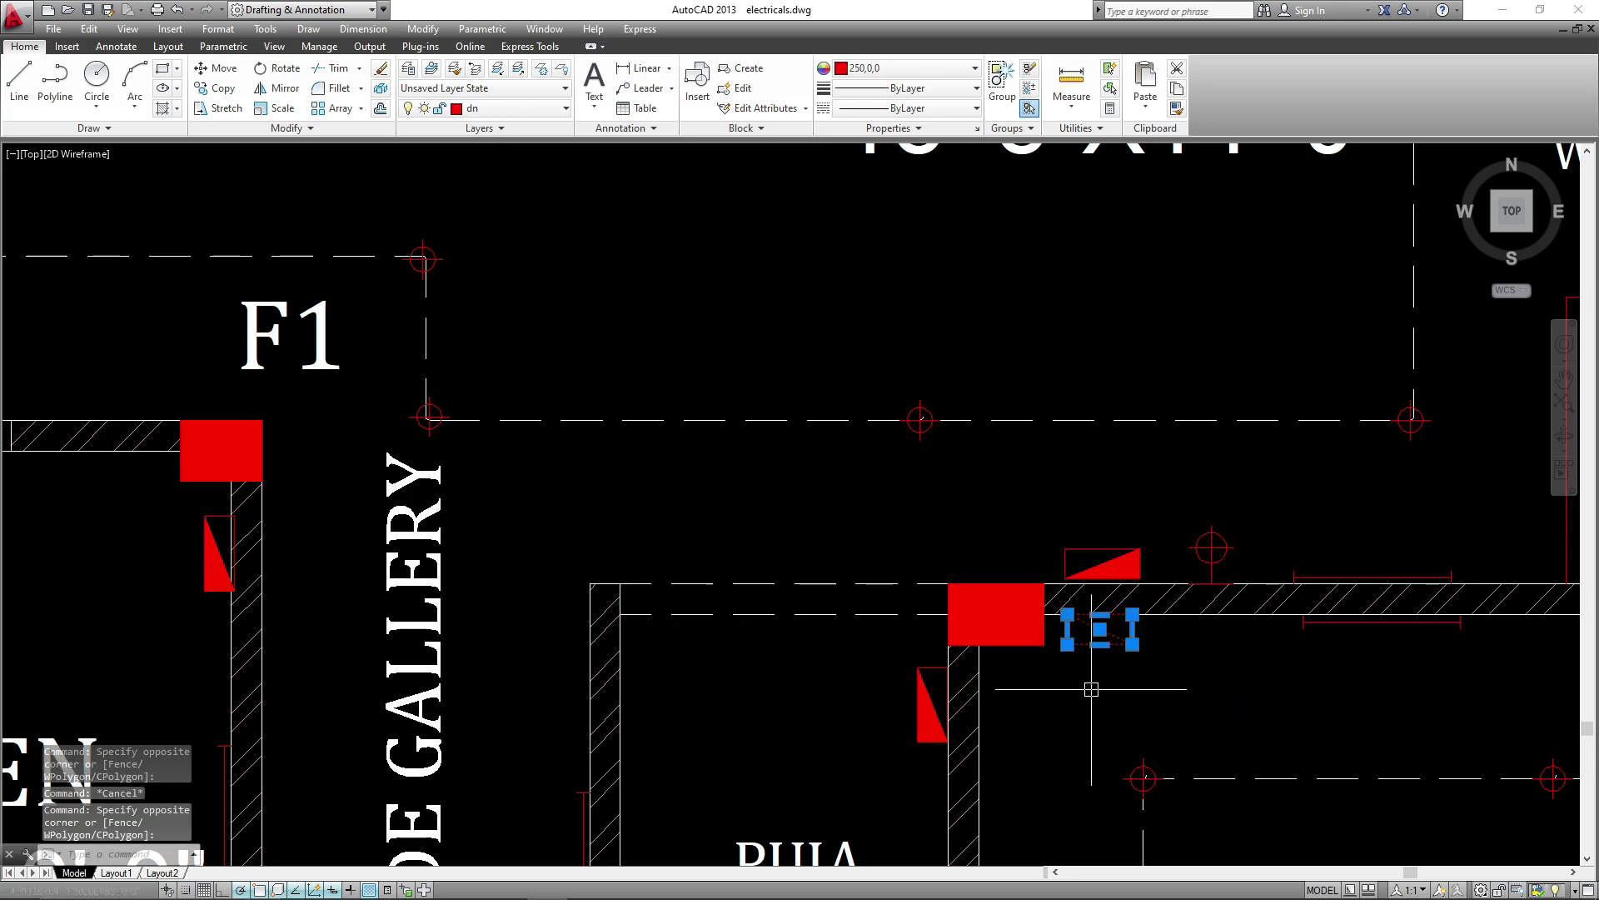
{"action": "key", "text": "Return"}
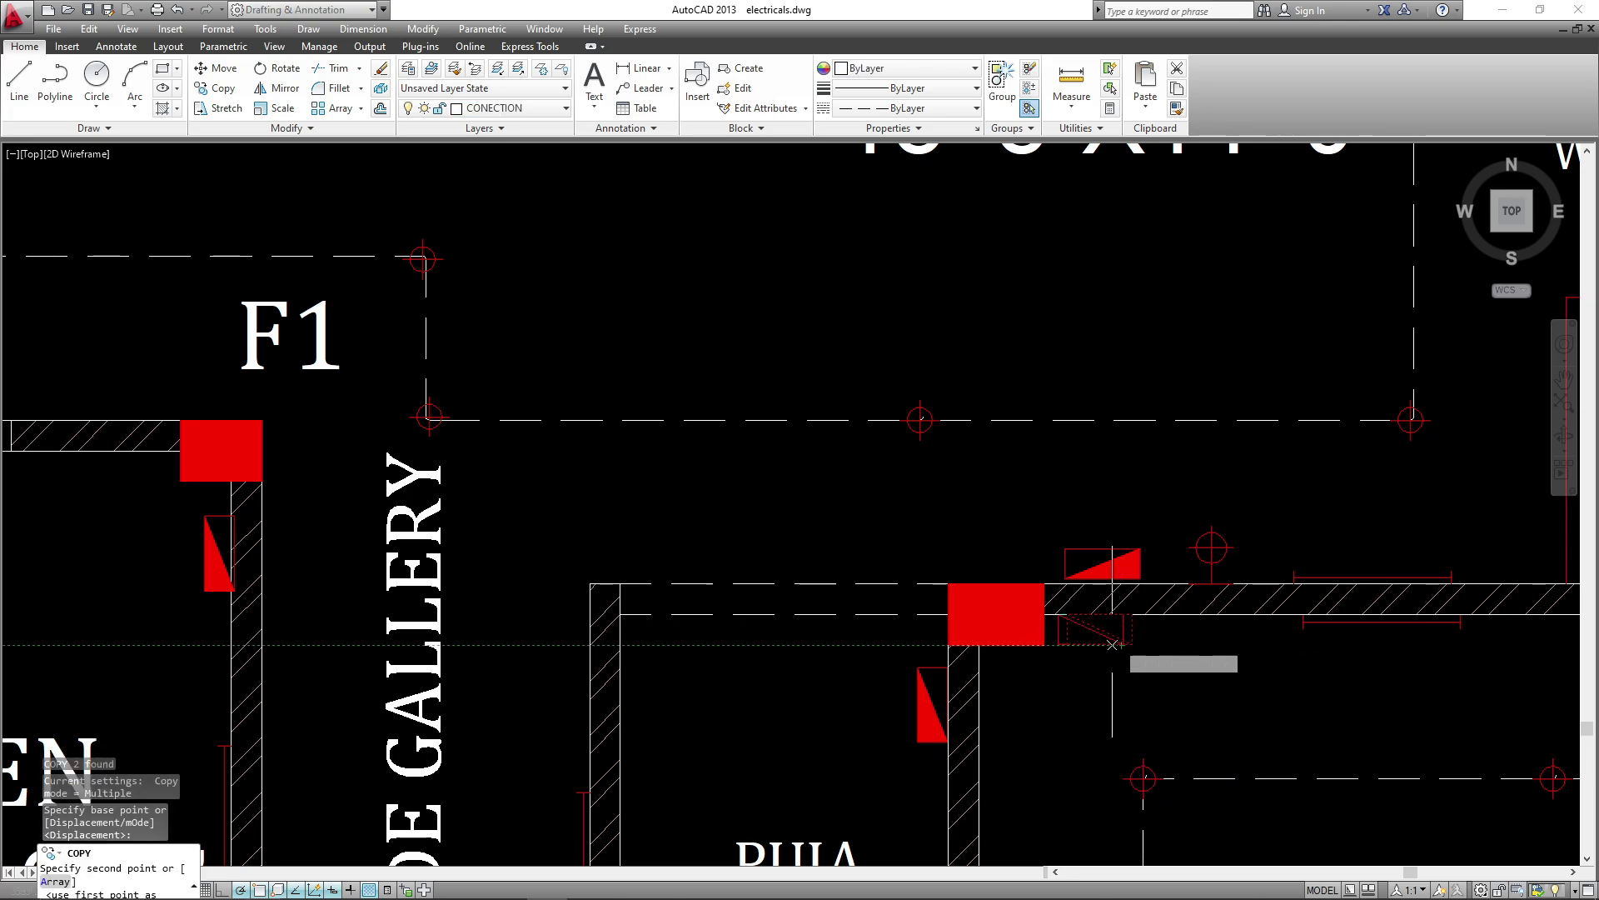
{"action": "left_click", "coordinate": [1123, 644]}
{"action": "mouse_move", "coordinate": [1293, 588]}
{"action": "middle_mouse_down"}
{"action": "mouse_move", "coordinate": [953, 649]}
{"action": "mouse_move", "coordinate": [767, 661]}
{"action": "middle_mouse_up"}
{"action": "scroll", "coordinate": [767, 660], "scroll_direction": "down", "scroll_amount": 2}
{"action": "scroll", "coordinate": [767, 660], "scroll_direction": "down", "scroll_amount": 2}
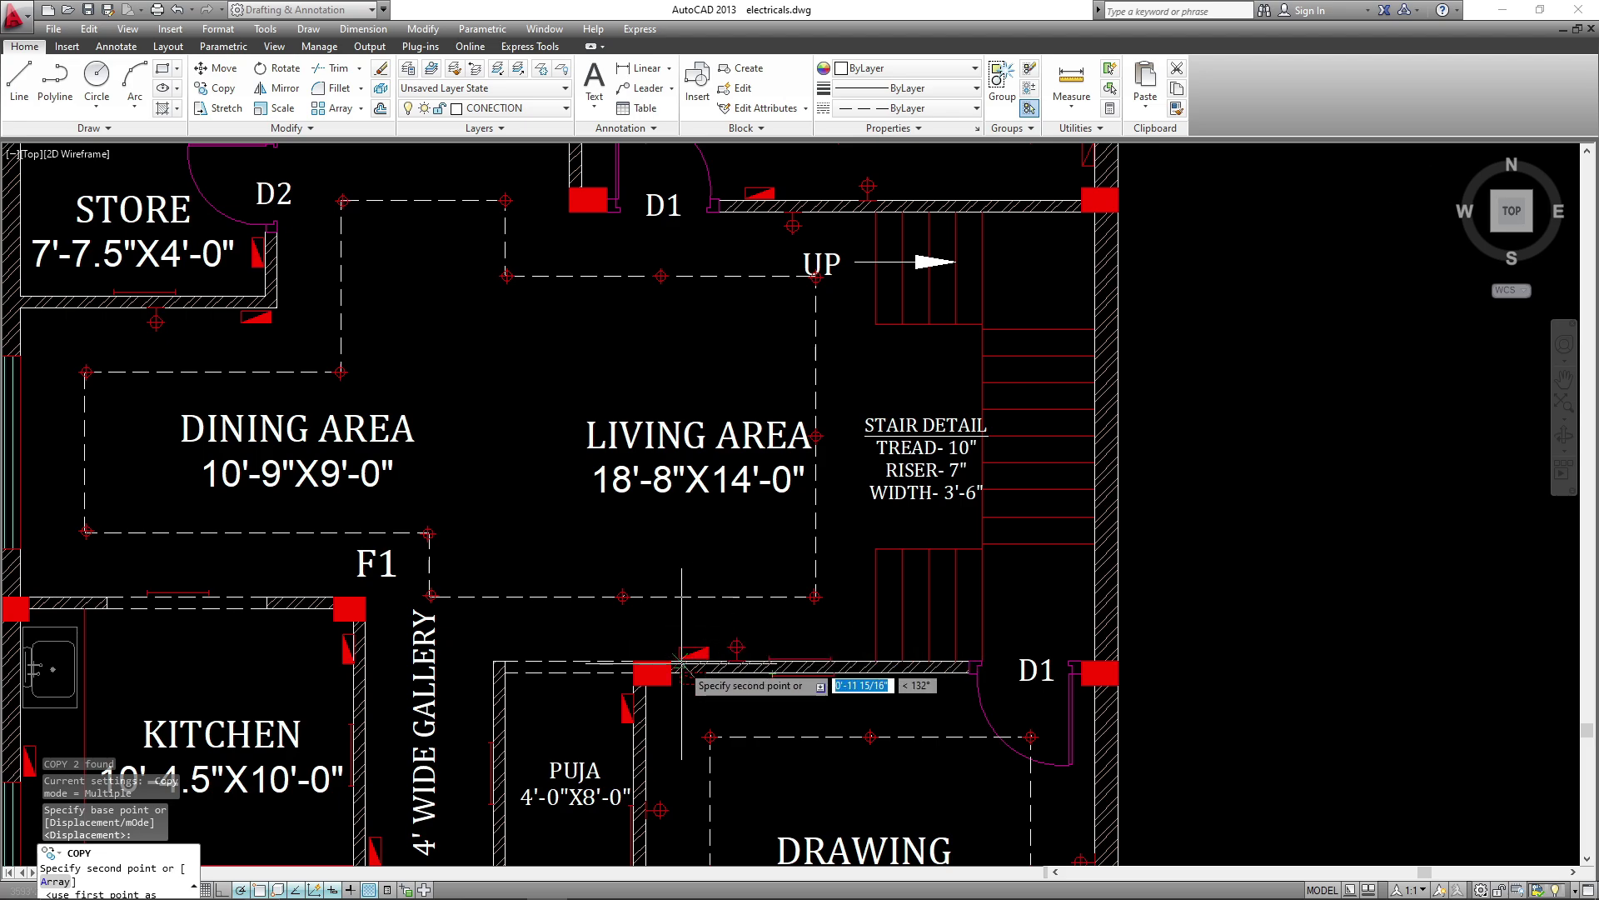
{"action": "scroll", "coordinate": [716, 650], "scroll_direction": "up", "scroll_amount": 4}
{"action": "scroll", "coordinate": [910, 662], "scroll_direction": "up", "scroll_amount": 4}
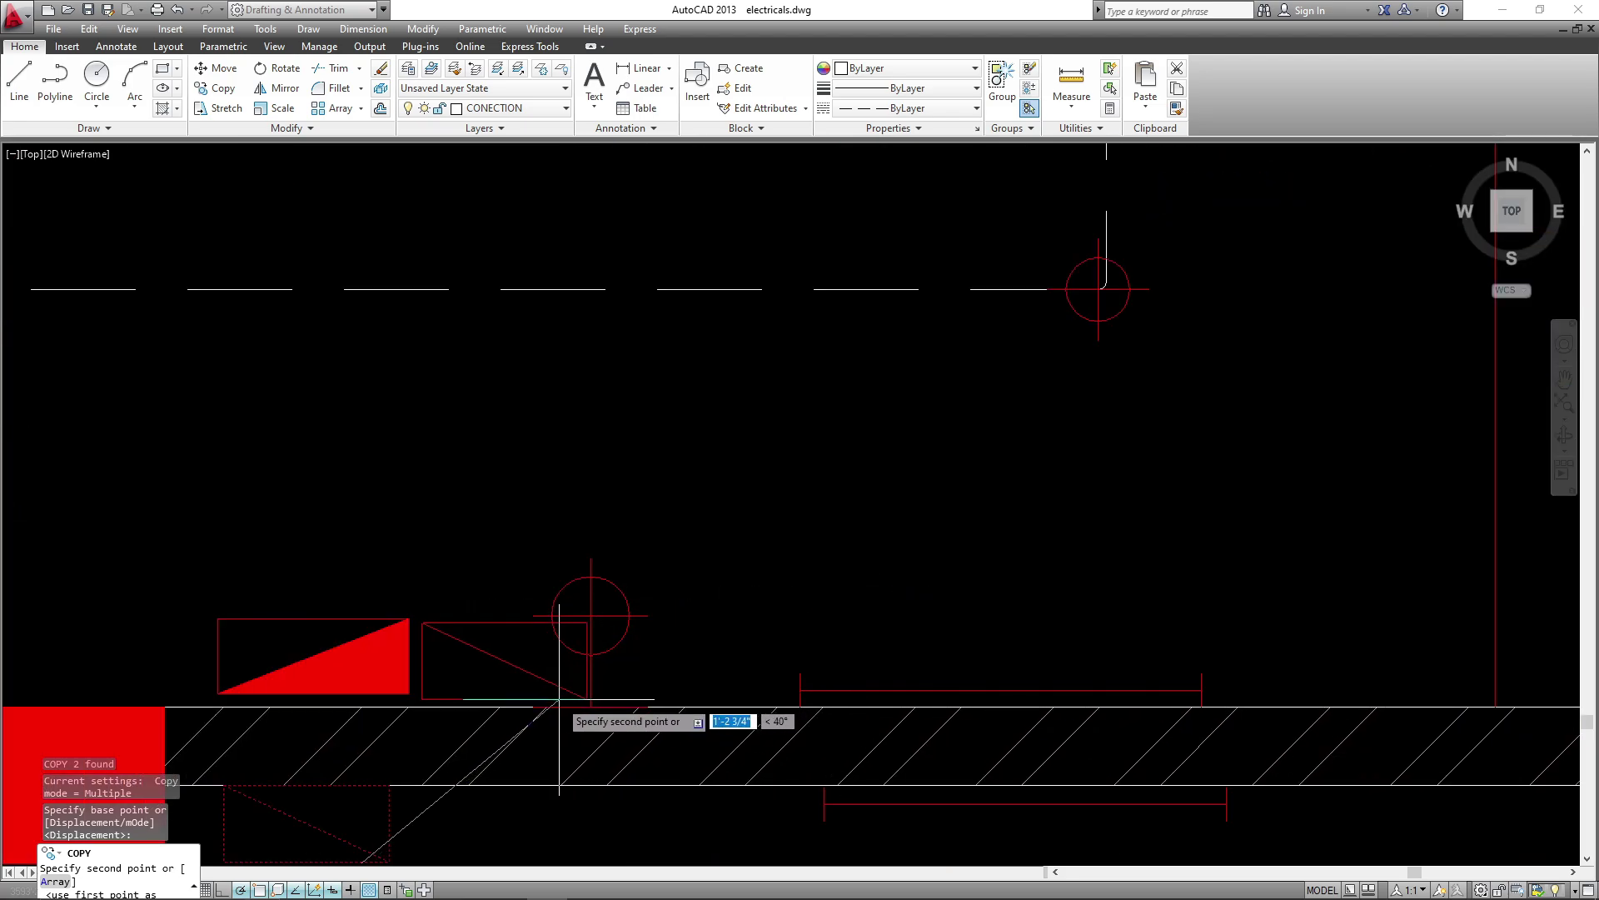
{"action": "left_click", "coordinate": [367, 619]}
{"action": "key", "text": "Escape"}
- Copy the fan point symbol from the legend into the 12'-0"X15'-0" bedroom, below its room label
{"action": "middle_click_drag", "start_coordinate": [368, 697], "coordinate": [672, 578]}
{"action": "scroll", "coordinate": [695, 647], "scroll_direction": "down", "scroll_amount": 4}
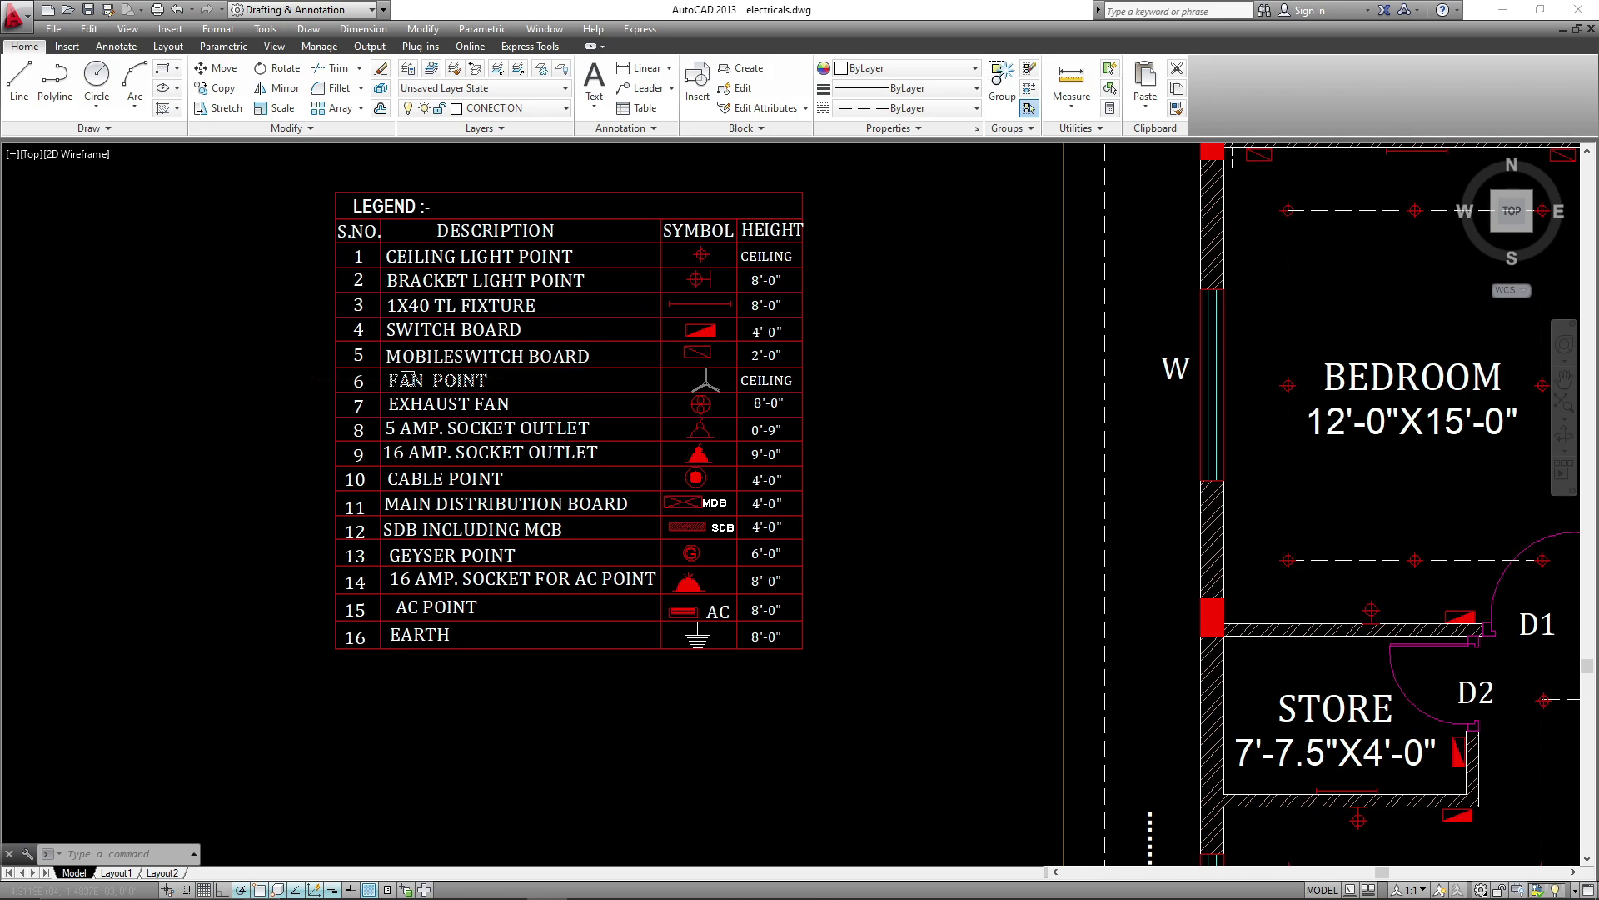
{"action": "scroll", "coordinate": [406, 377], "scroll_direction": "up", "scroll_amount": 4}
{"action": "middle_click_drag", "start_coordinate": [1214, 405], "coordinate": [904, 441]}
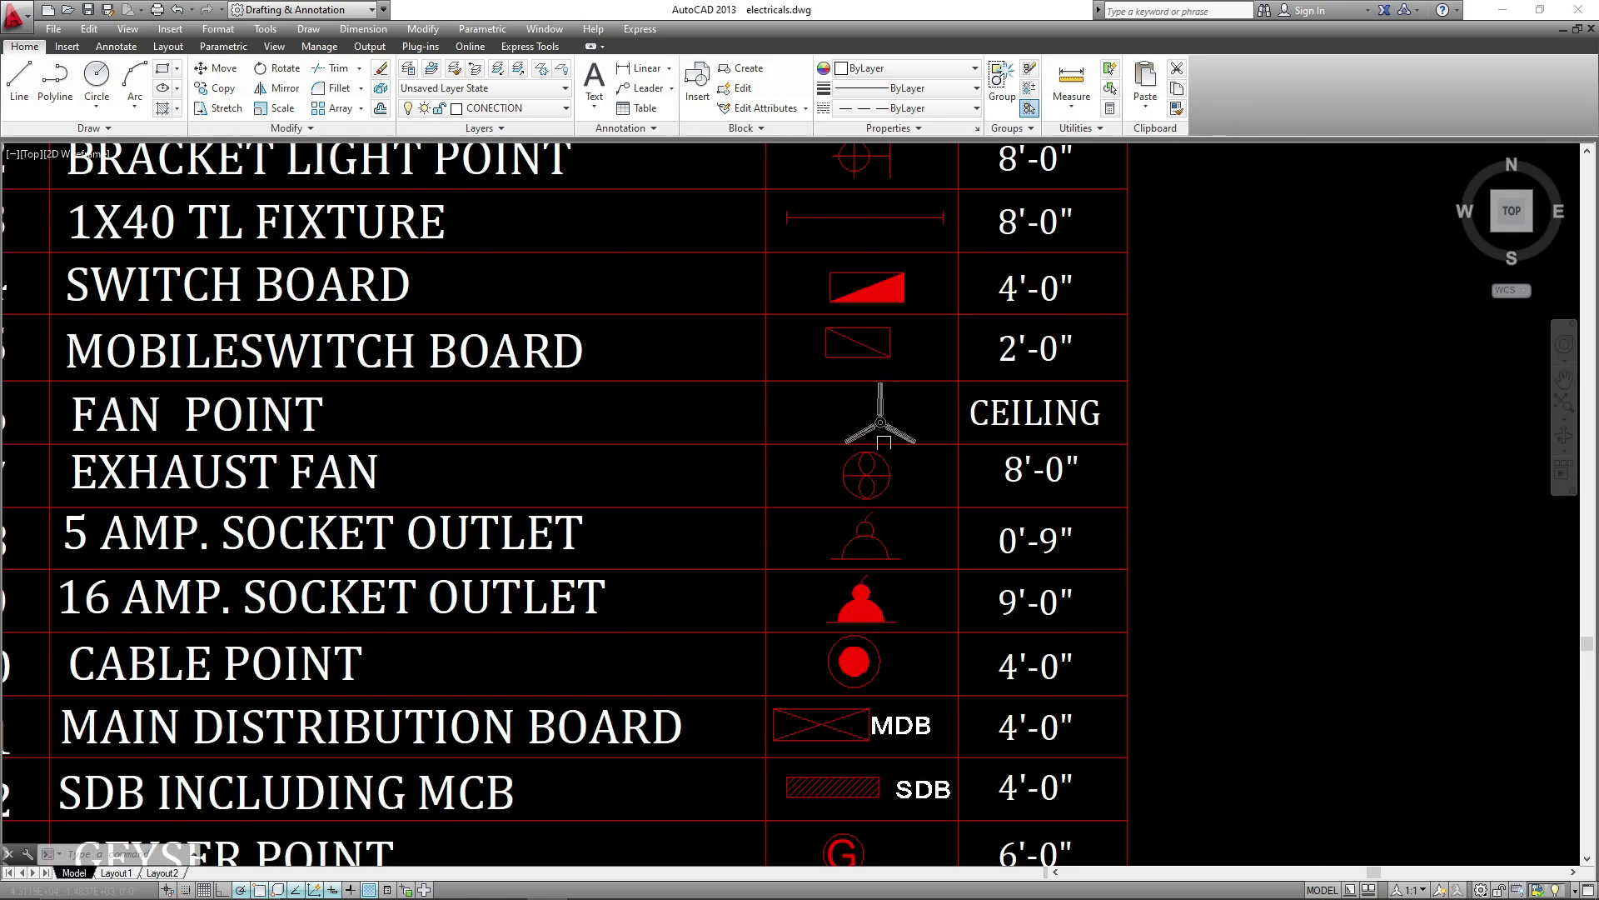
{"action": "scroll", "coordinate": [905, 441], "scroll_direction": "up", "scroll_amount": 2}
{"action": "left_click", "coordinate": [906, 442]}
{"action": "left_click", "coordinate": [835, 431]}
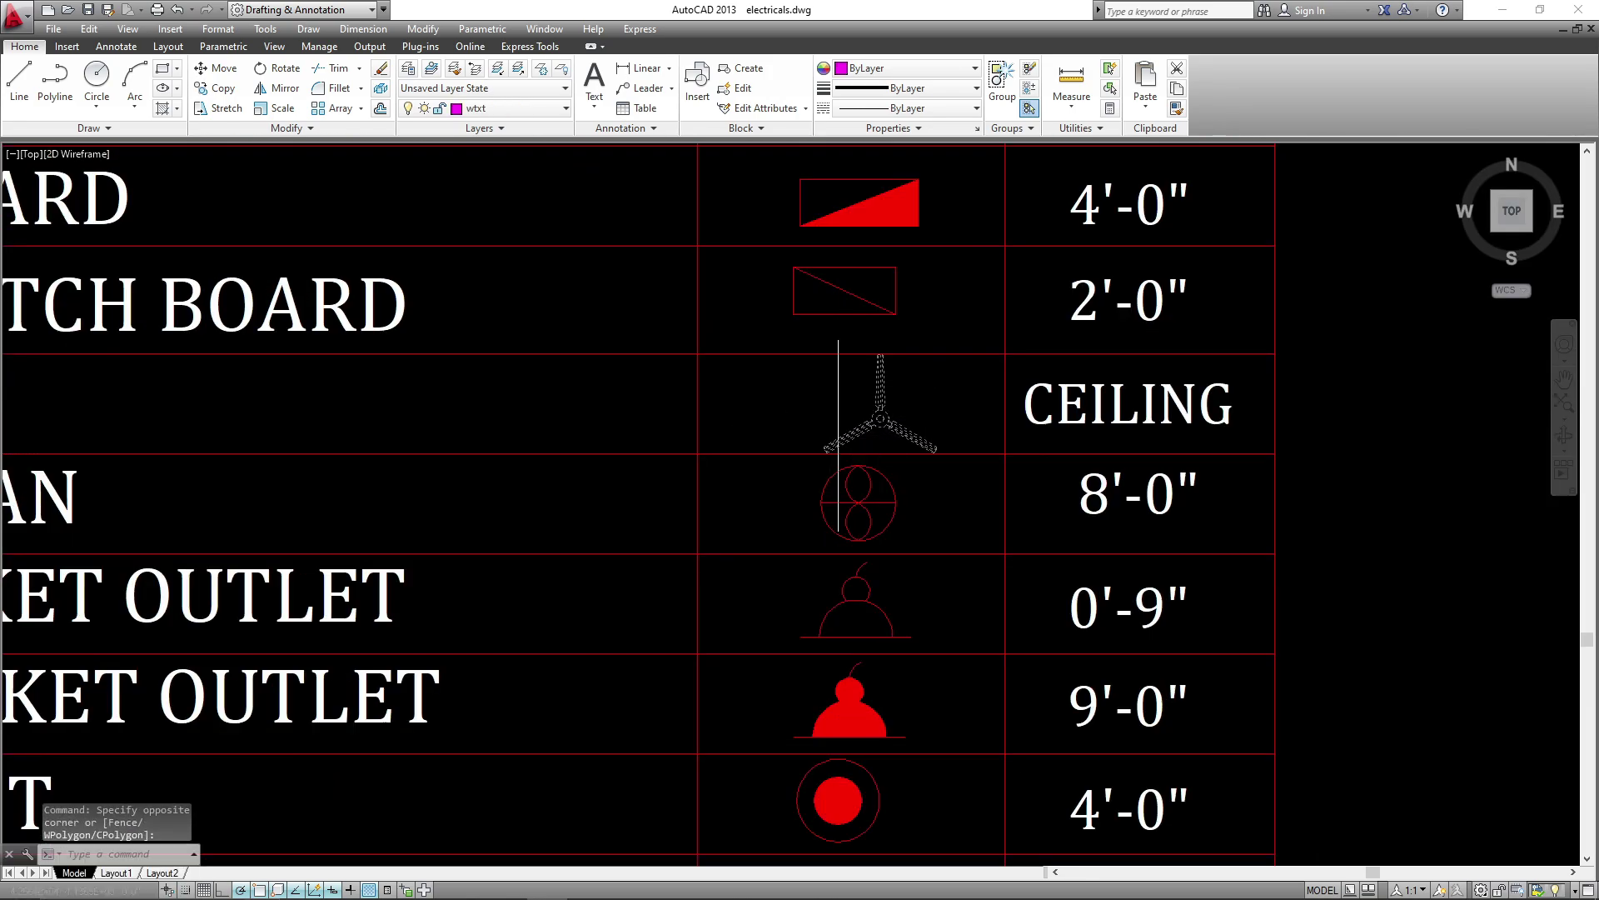
{"action": "type", "text": "co"}
{"action": "key", "text": "Return"}
{"action": "left_click", "coordinate": [881, 418]}
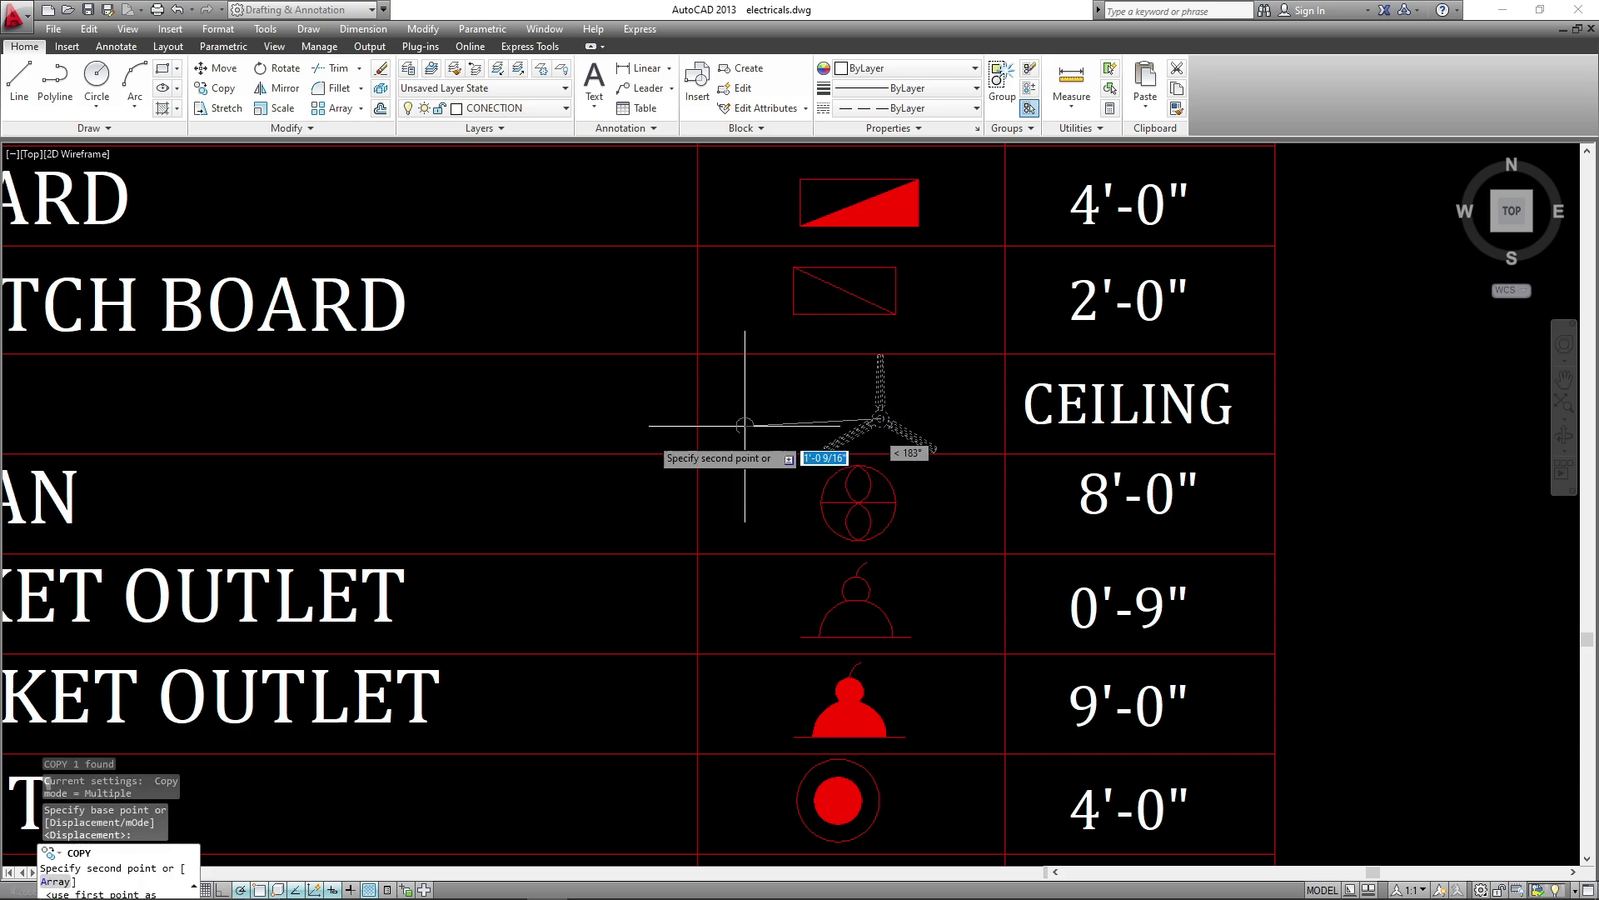
{"action": "scroll", "coordinate": [733, 454], "scroll_direction": "down", "scroll_amount": 12}
{"action": "scroll", "coordinate": [866, 467], "scroll_direction": "up", "scroll_amount": 5}
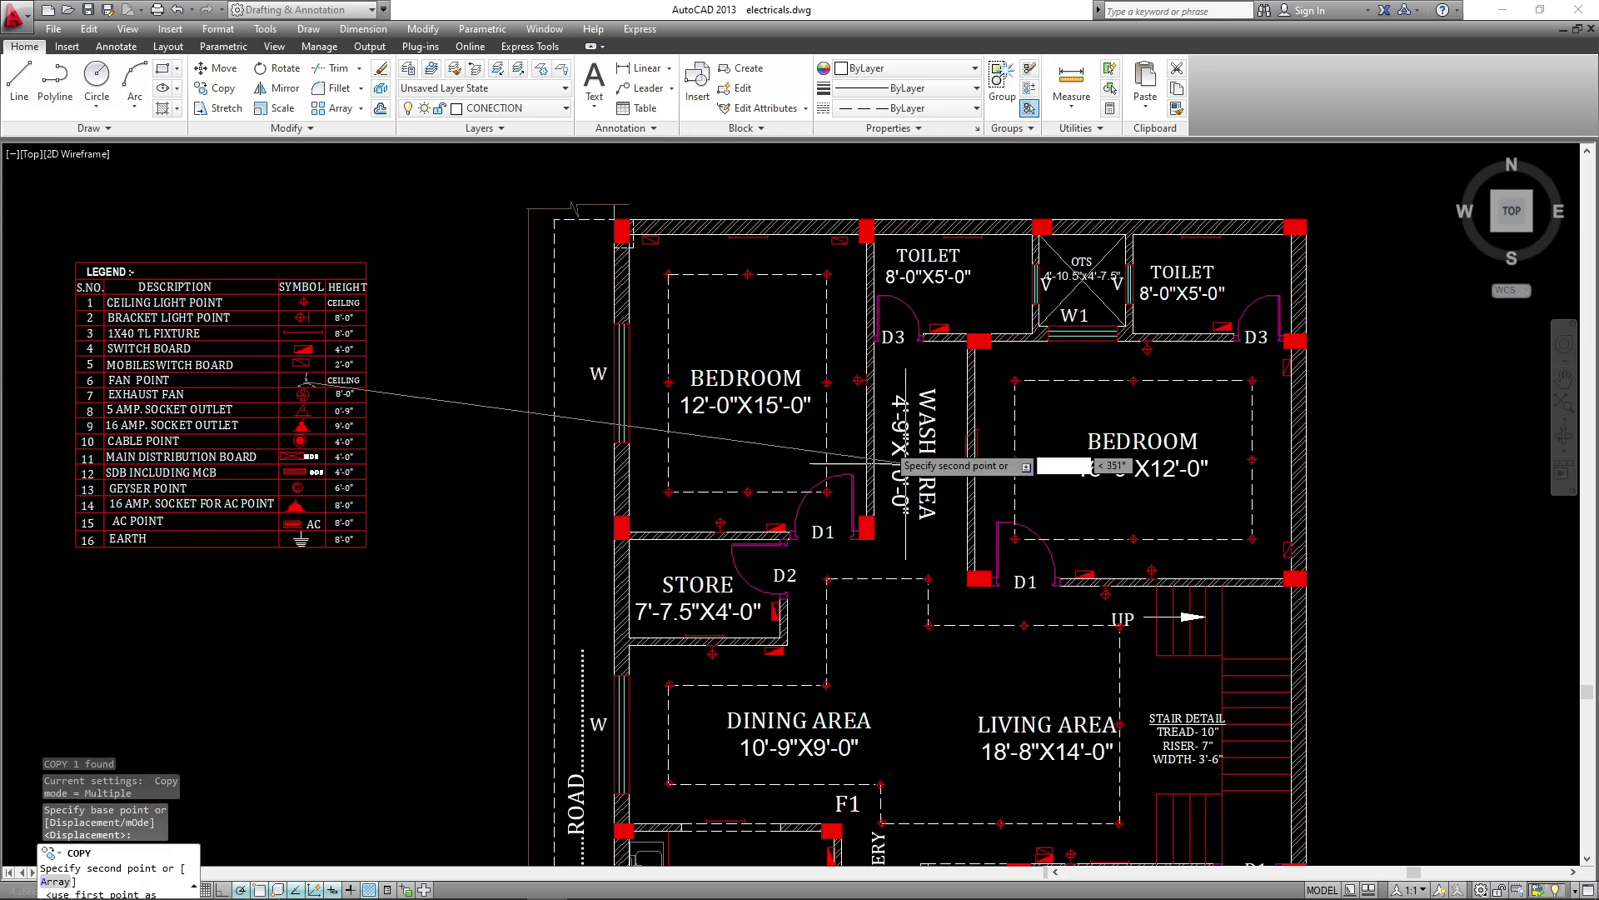
{"action": "scroll", "coordinate": [733, 458], "scroll_direction": "up", "scroll_amount": 3}
{"action": "key", "text": "Escape"}
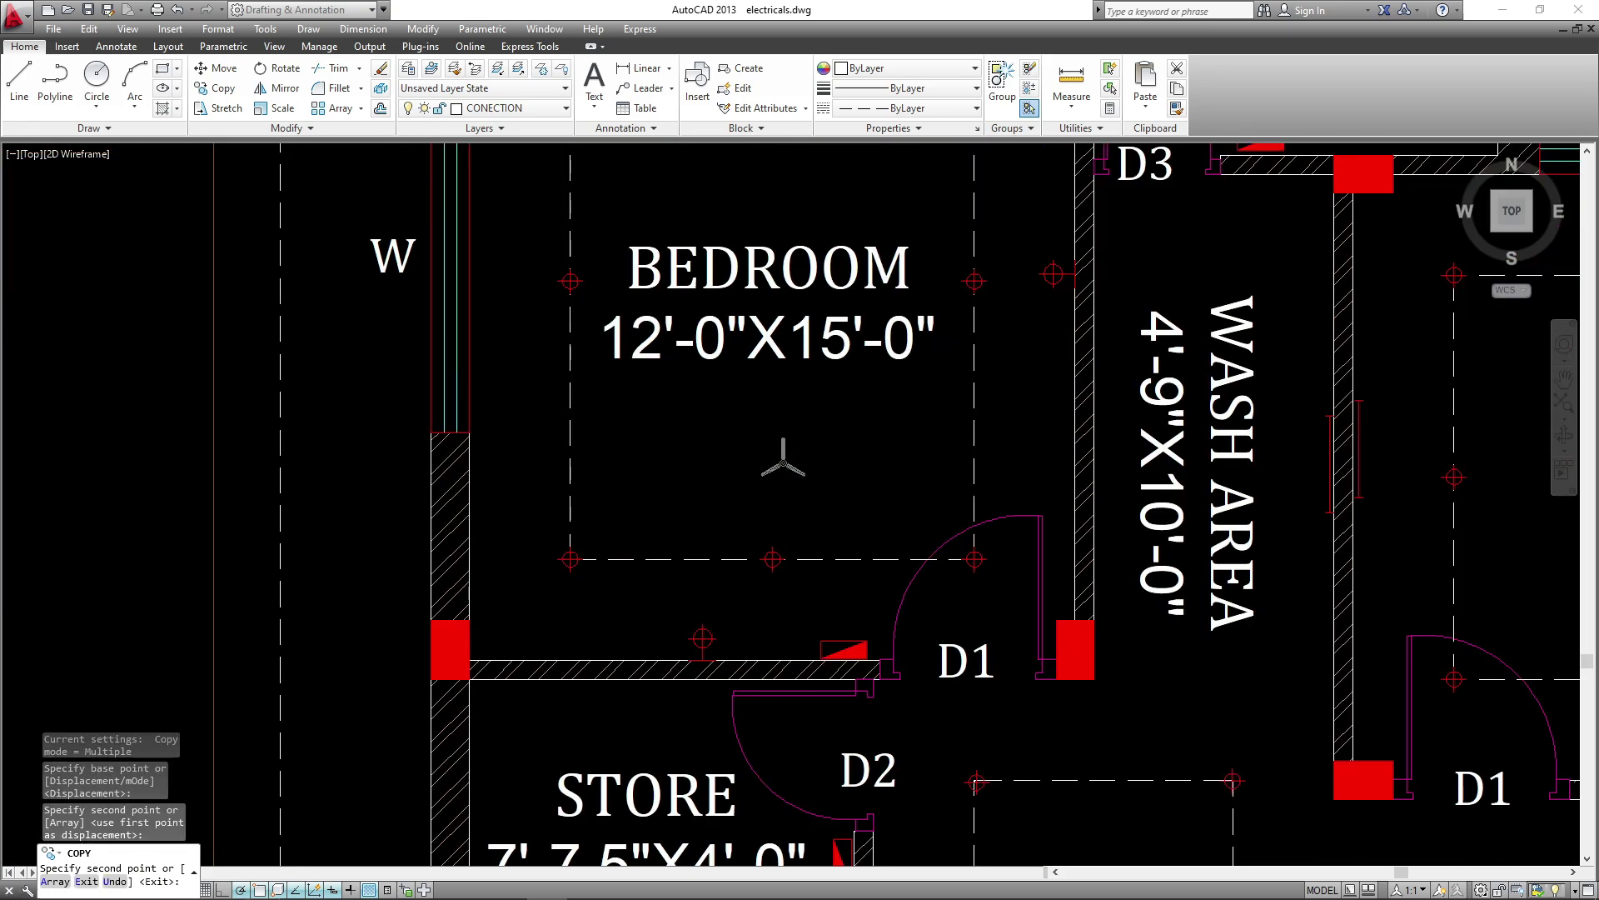
- Scale the 12'-0"X15'-0" bedroom's fan symbol up by a factor of 3
{"action": "left_click", "coordinate": [721, 496]}
{"action": "key", "text": "Return"}
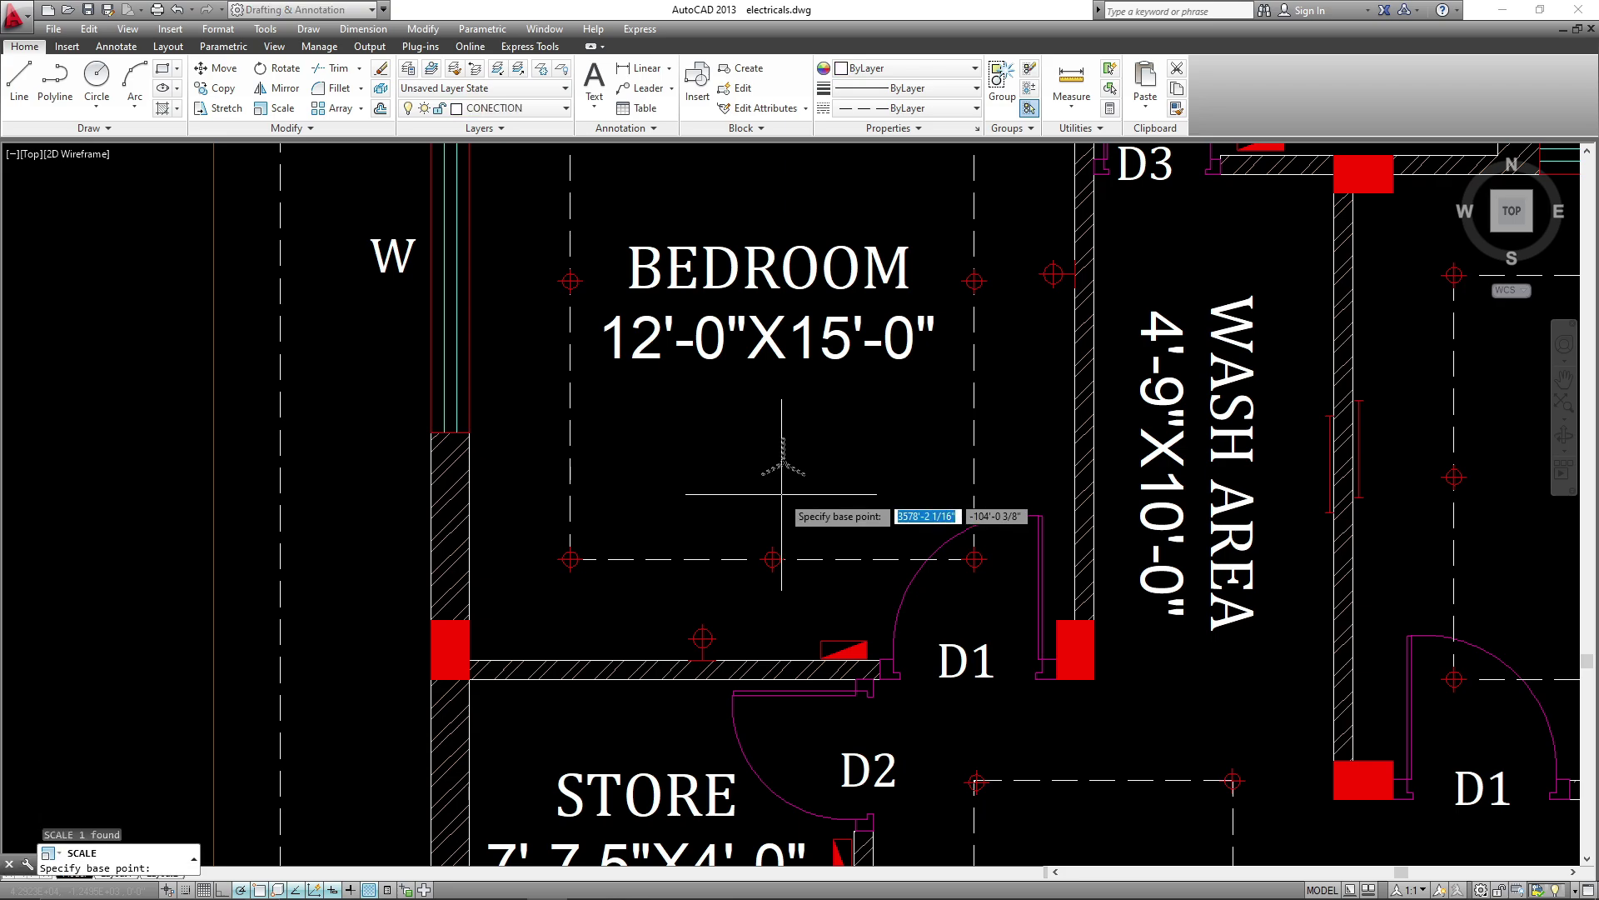
{"action": "left_click", "coordinate": [782, 493]}
{"action": "type", "text": "3"}
{"action": "key", "text": "Return"}
{"action": "middle_click_drag", "start_coordinate": [807, 442], "coordinate": [796, 569]}
- Scale the bedroom's fan symbol up again by a factor of 2
{"action": "left_click", "coordinate": [793, 582]}
{"action": "type", "text": "sc"}
{"action": "key", "text": "Return"}
{"action": "left_click", "coordinate": [803, 605]}
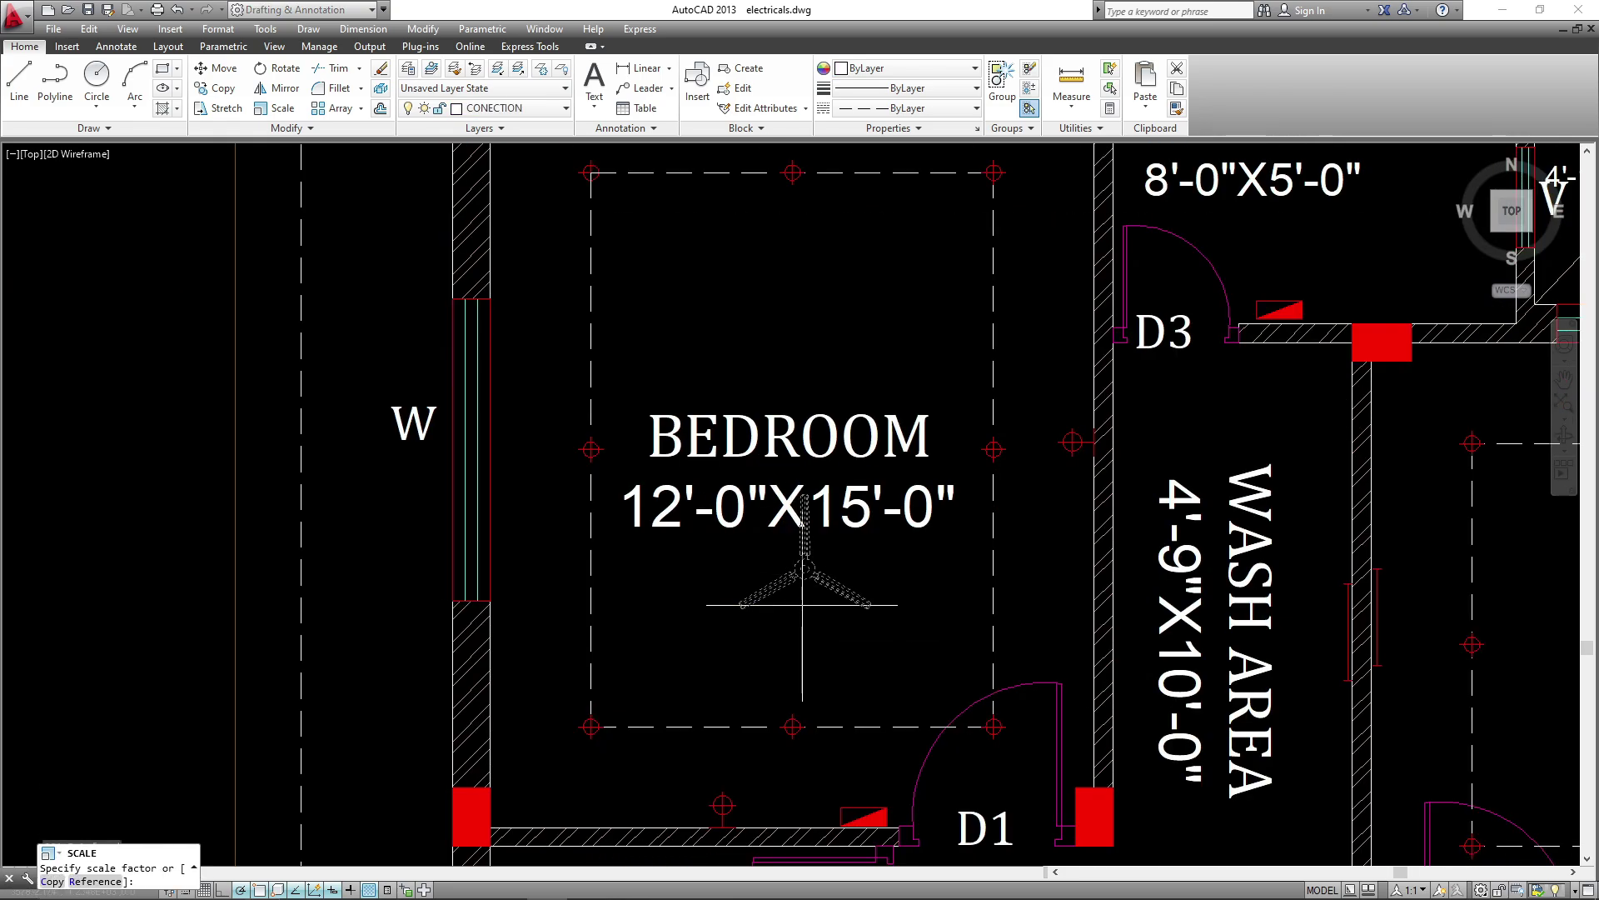
{"action": "type", "text": "2"}
{"action": "key", "text": "Return"}
- Move the enlarged fan by its hub to above the 12'-0"X15'-0" bedroom label, inside the dashed ceiling outline
{"action": "scroll", "coordinate": [802, 605], "scroll_direction": "down", "scroll_amount": 6}
{"action": "scroll", "coordinate": [790, 601], "scroll_direction": "up", "scroll_amount": 4}
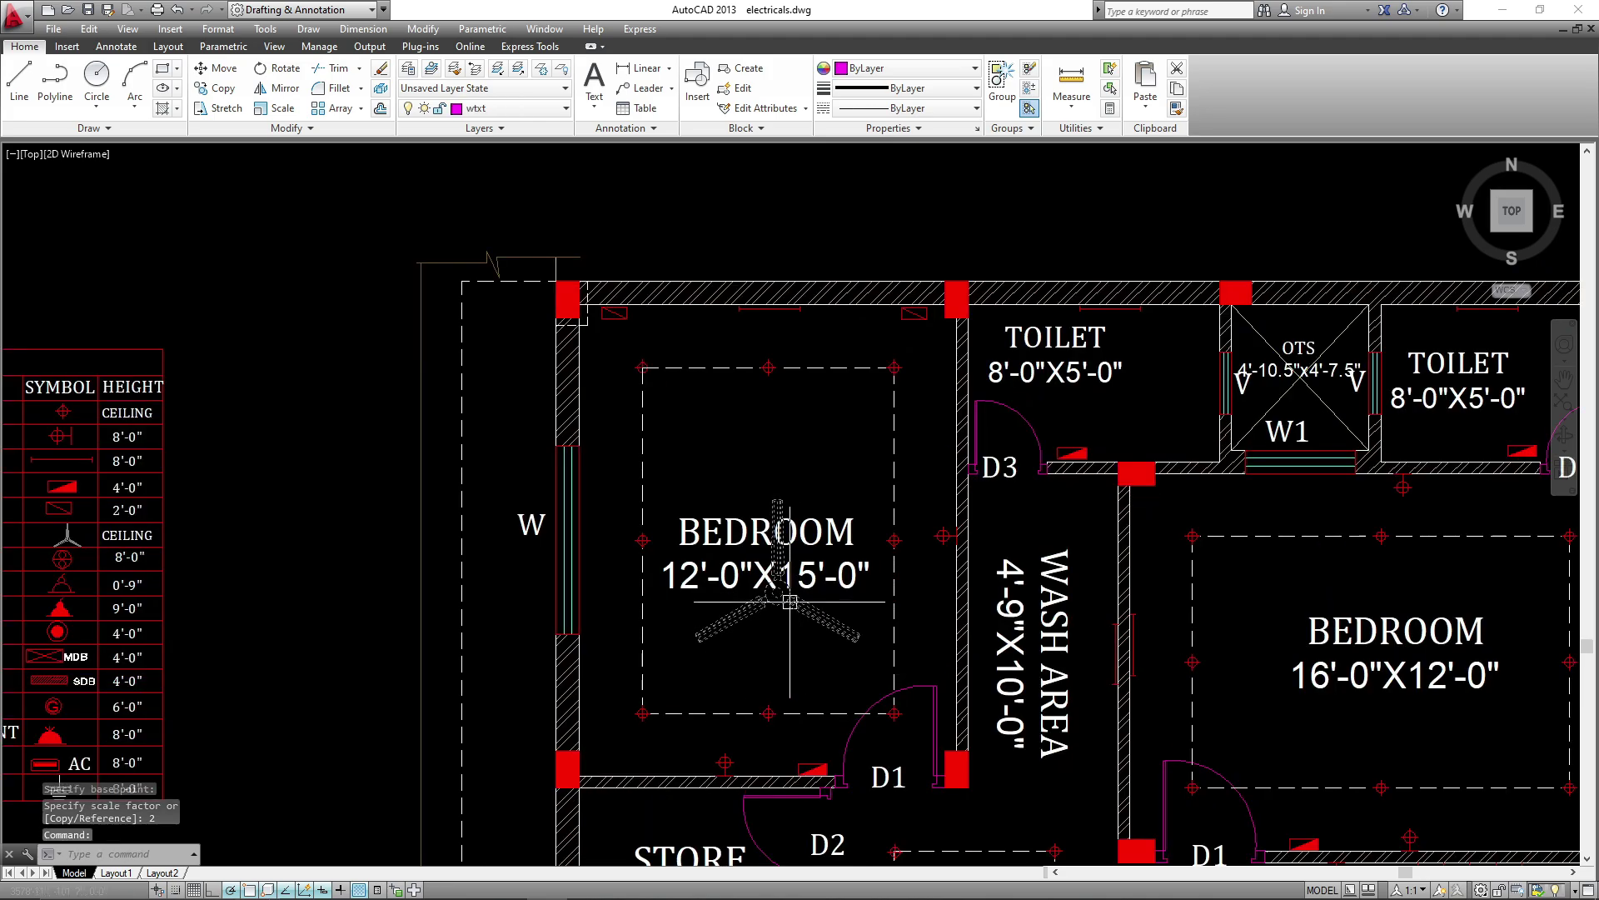
{"action": "type", "text": "m"}
{"action": "key", "text": "Return"}
{"action": "scroll", "coordinate": [783, 587], "scroll_direction": "up", "scroll_amount": 2}
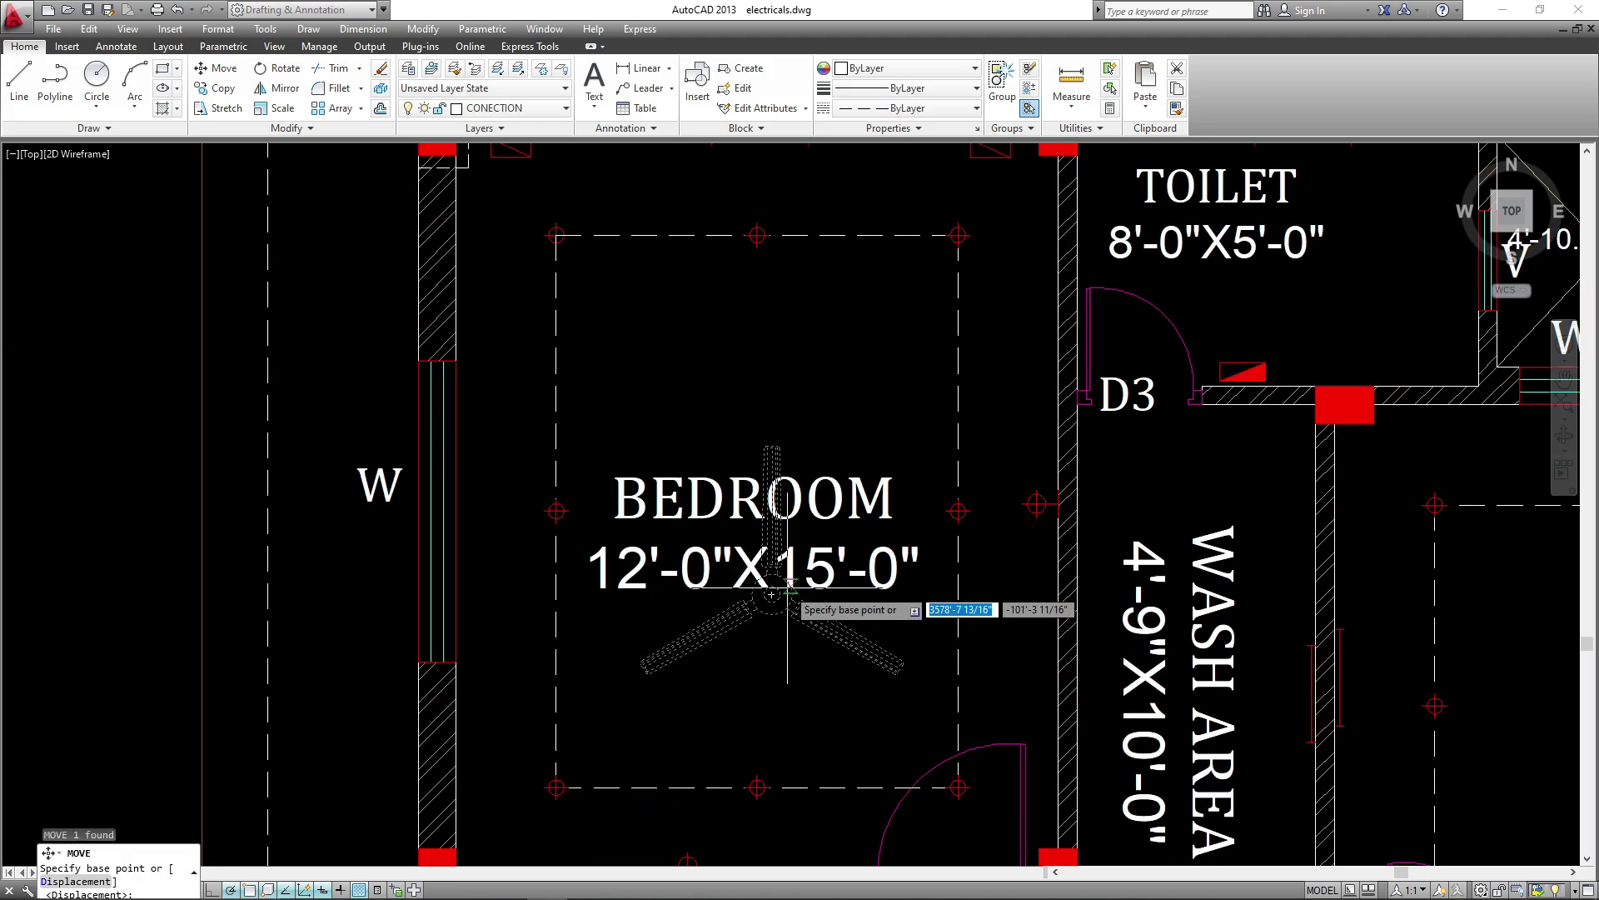
{"action": "left_click", "coordinate": [771, 594]}
{"action": "scroll", "coordinate": [772, 593], "scroll_direction": "down", "scroll_amount": 3}
{"action": "scroll", "coordinate": [893, 536], "scroll_direction": "up", "scroll_amount": 1}
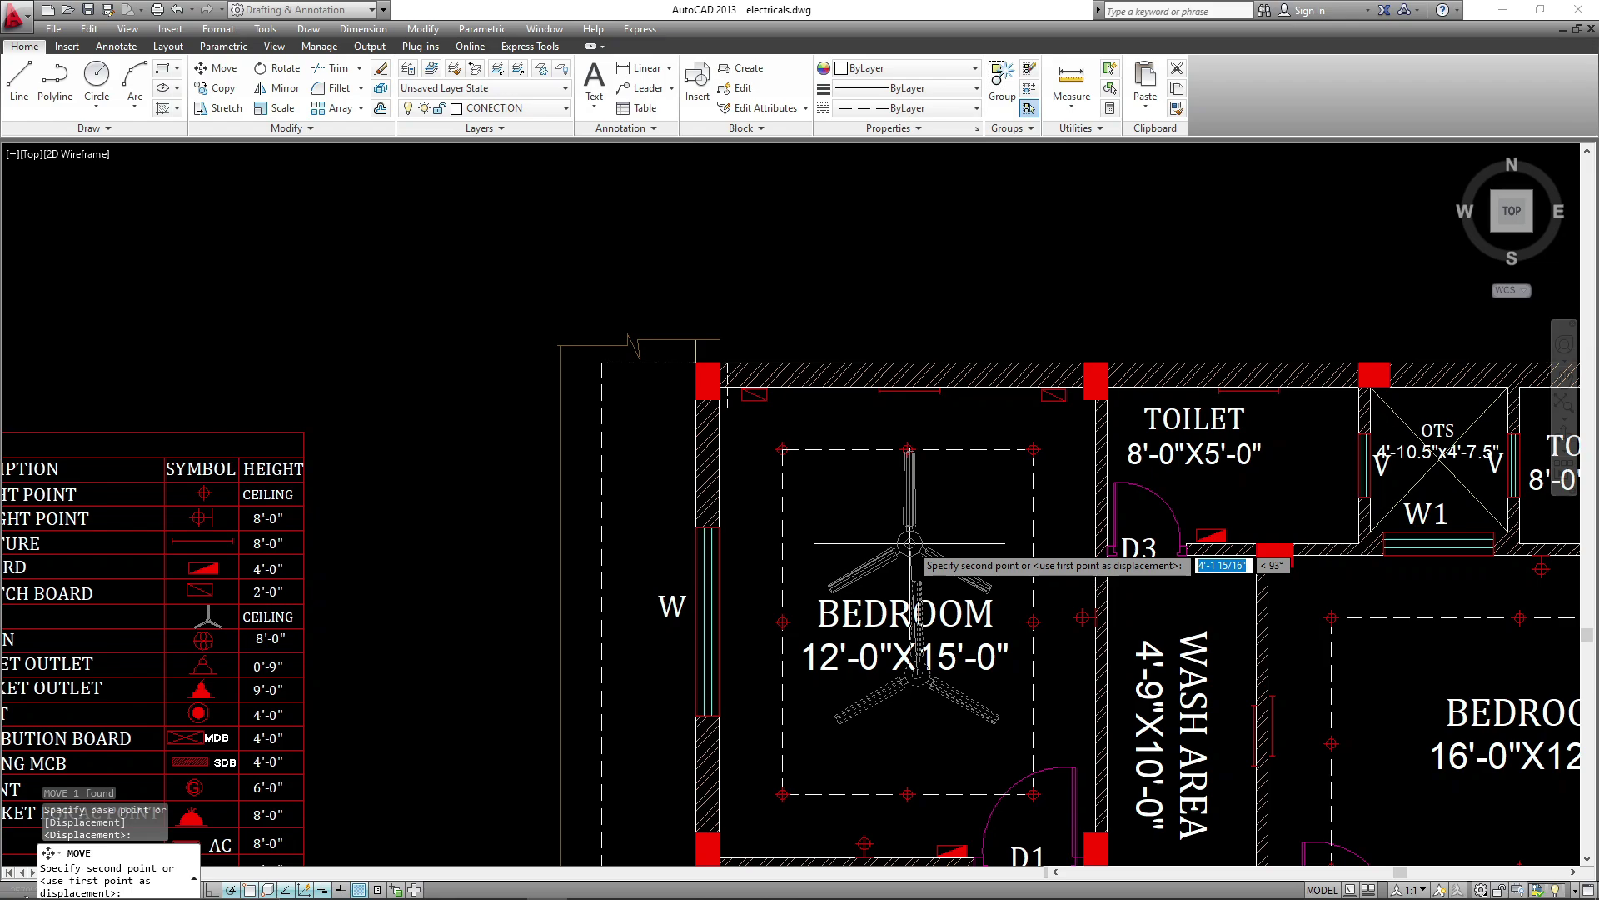
{"action": "left_click", "coordinate": [909, 543]}
- Move the 12'-0"X15'-0" bedroom label down, clear of the fan blades
{"action": "left_click", "coordinate": [905, 613]}
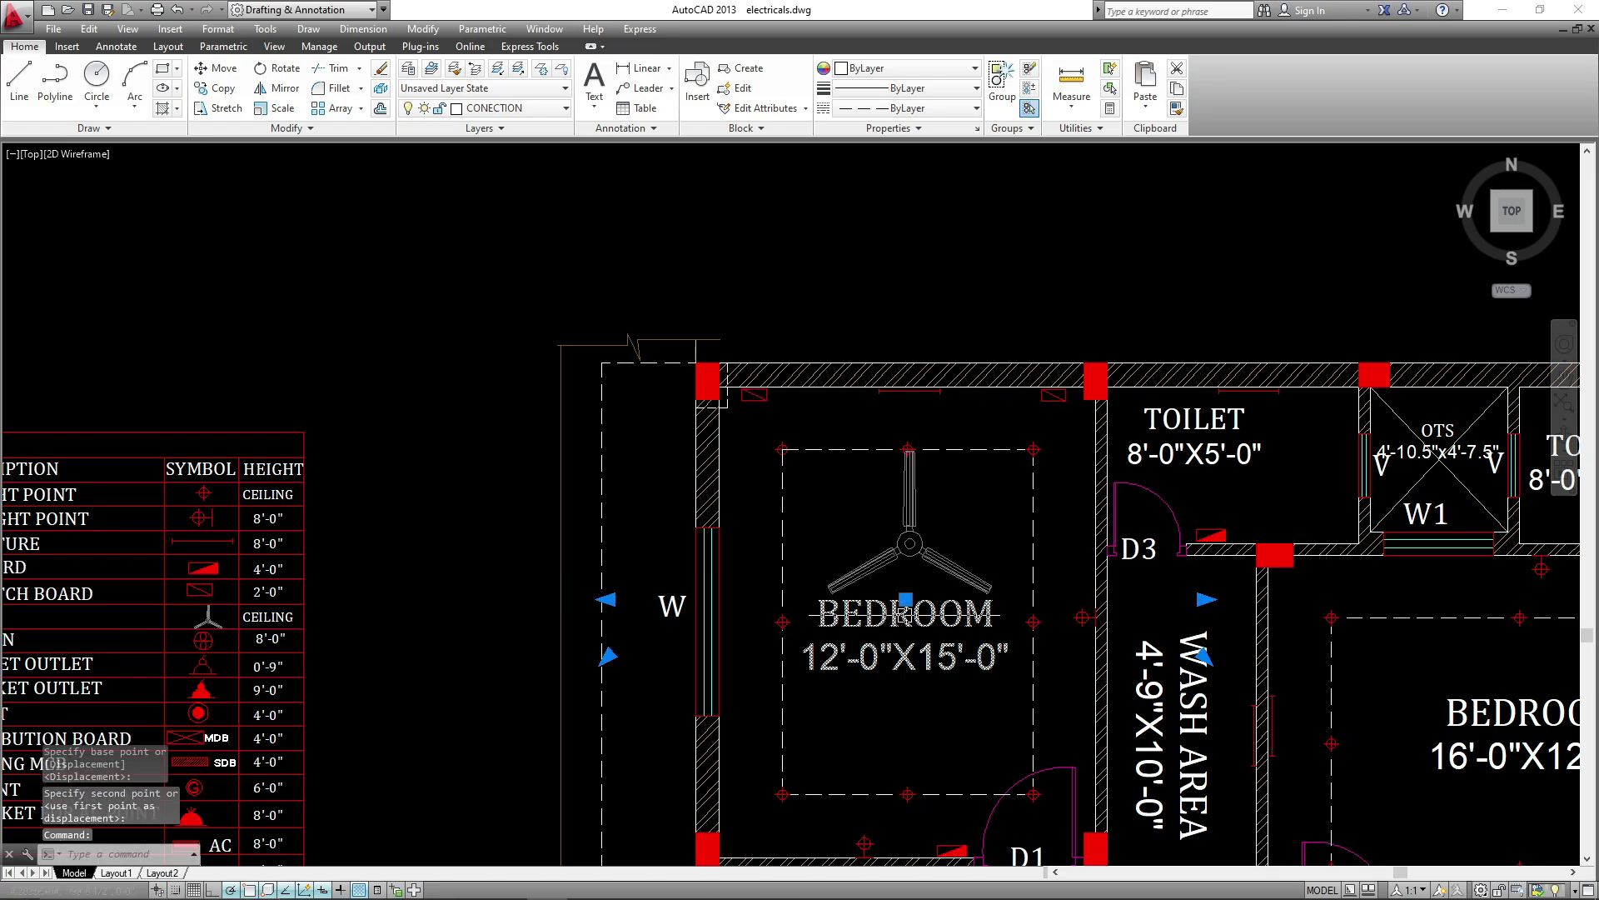
{"action": "key", "text": "space"}
{"action": "left_click", "coordinate": [908, 697]}
{"action": "left_click", "coordinate": [910, 726]}
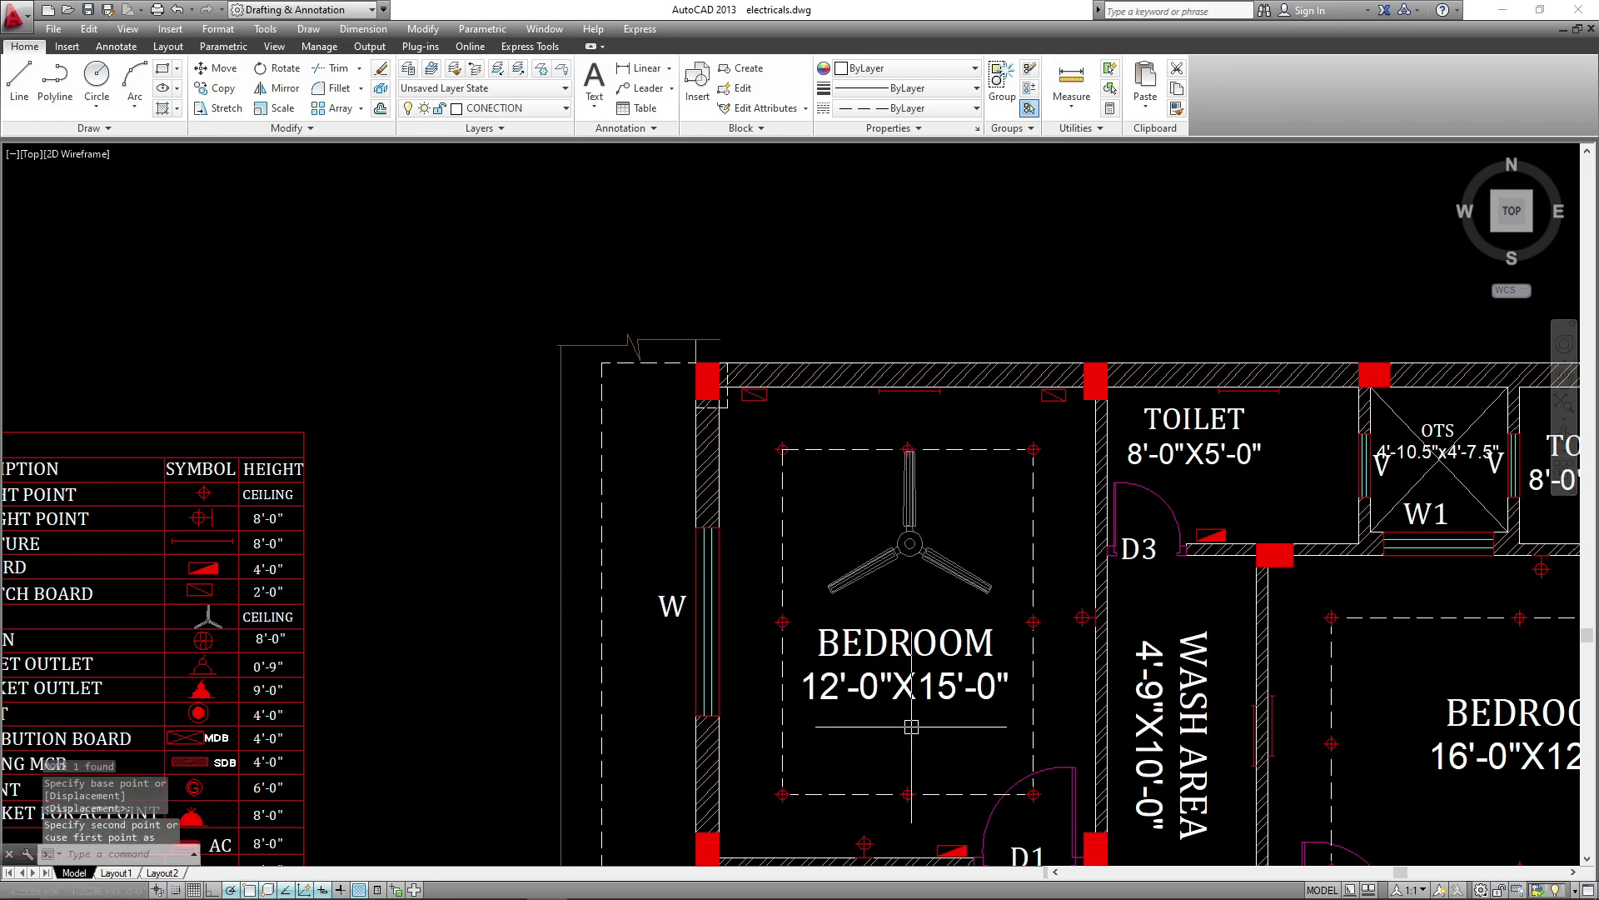
- Nudge the fan slightly down, and copy it by its hub into the middle of the 16'-0"X12'-0" bedroom
{"action": "scroll", "coordinate": [950, 508], "scroll_direction": "up", "scroll_amount": 2}
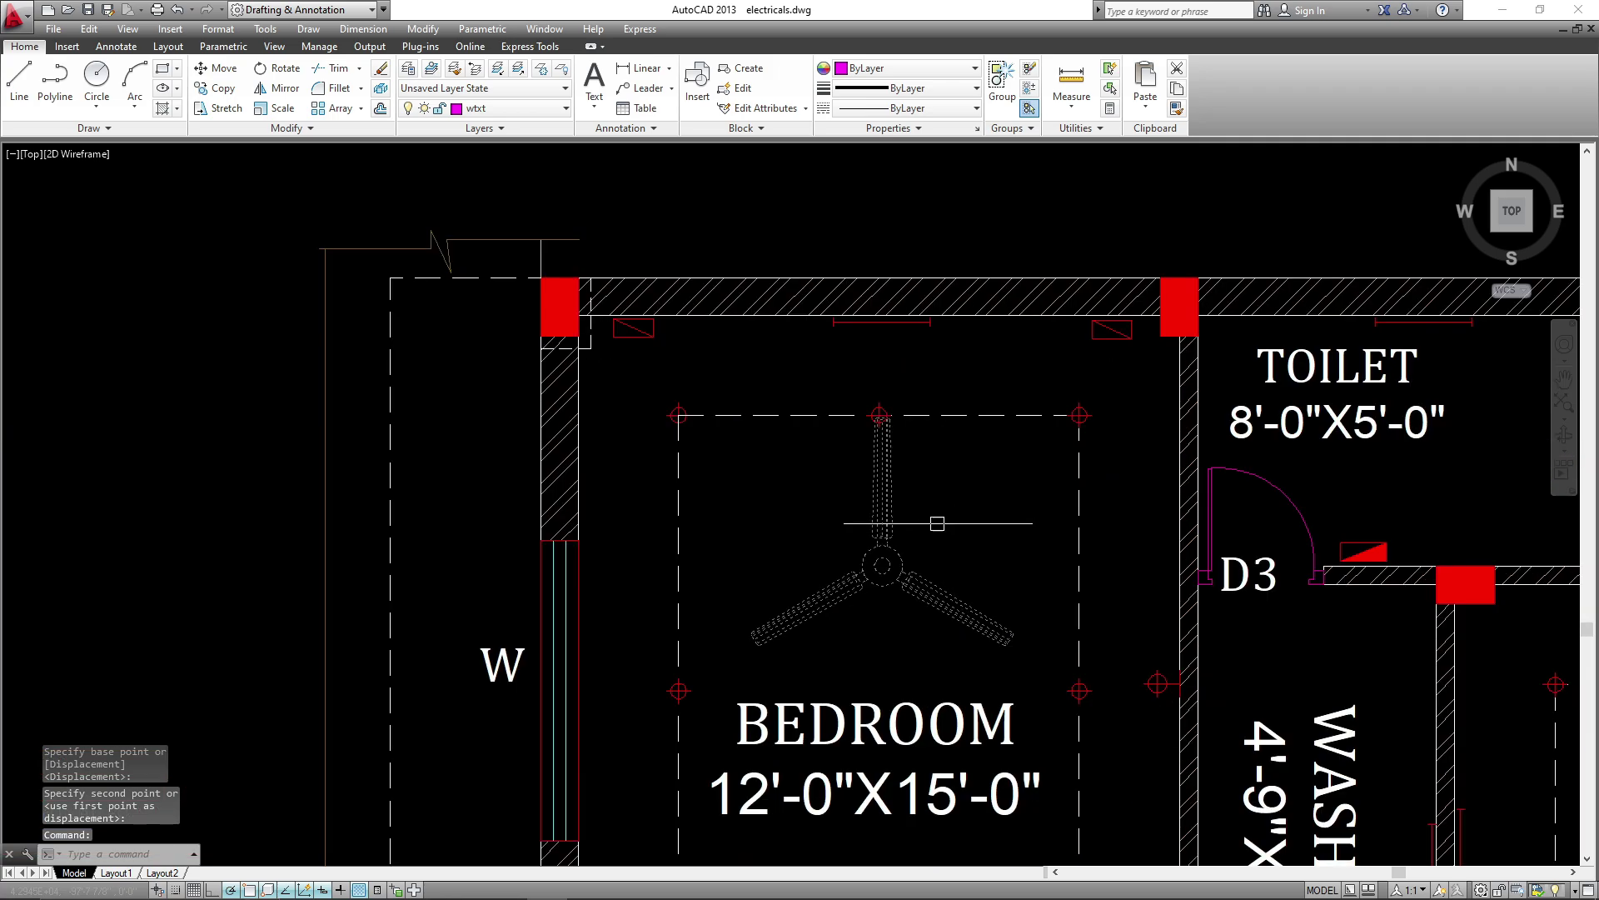
{"action": "left_click", "coordinate": [886, 574]}
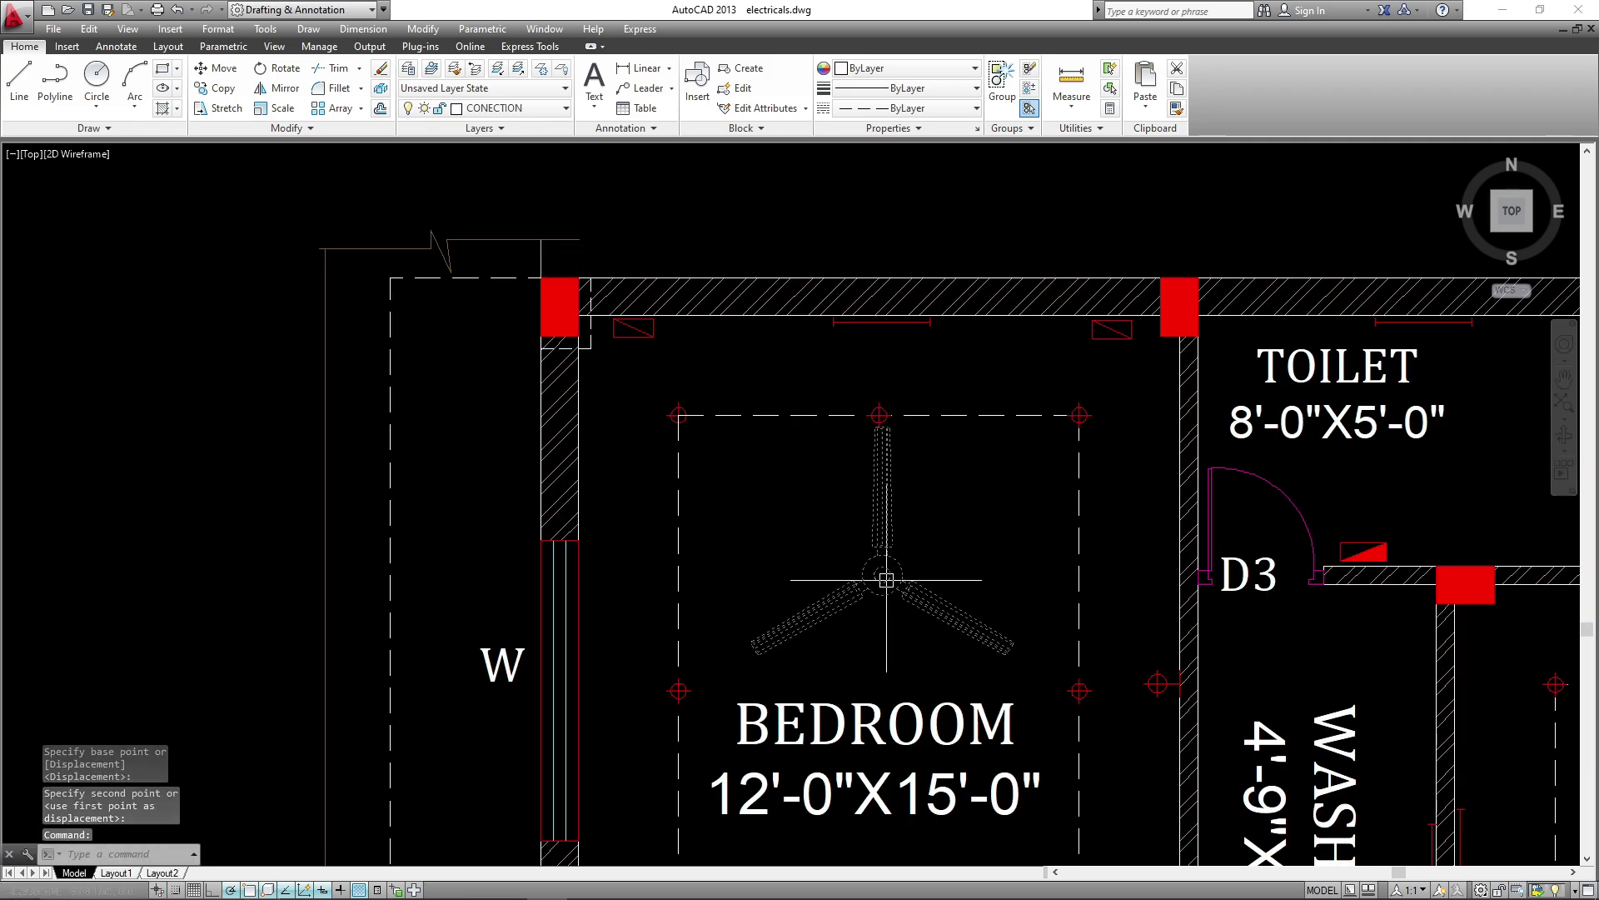
{"action": "type", "text": "o"}
{"action": "key", "text": "Return"}
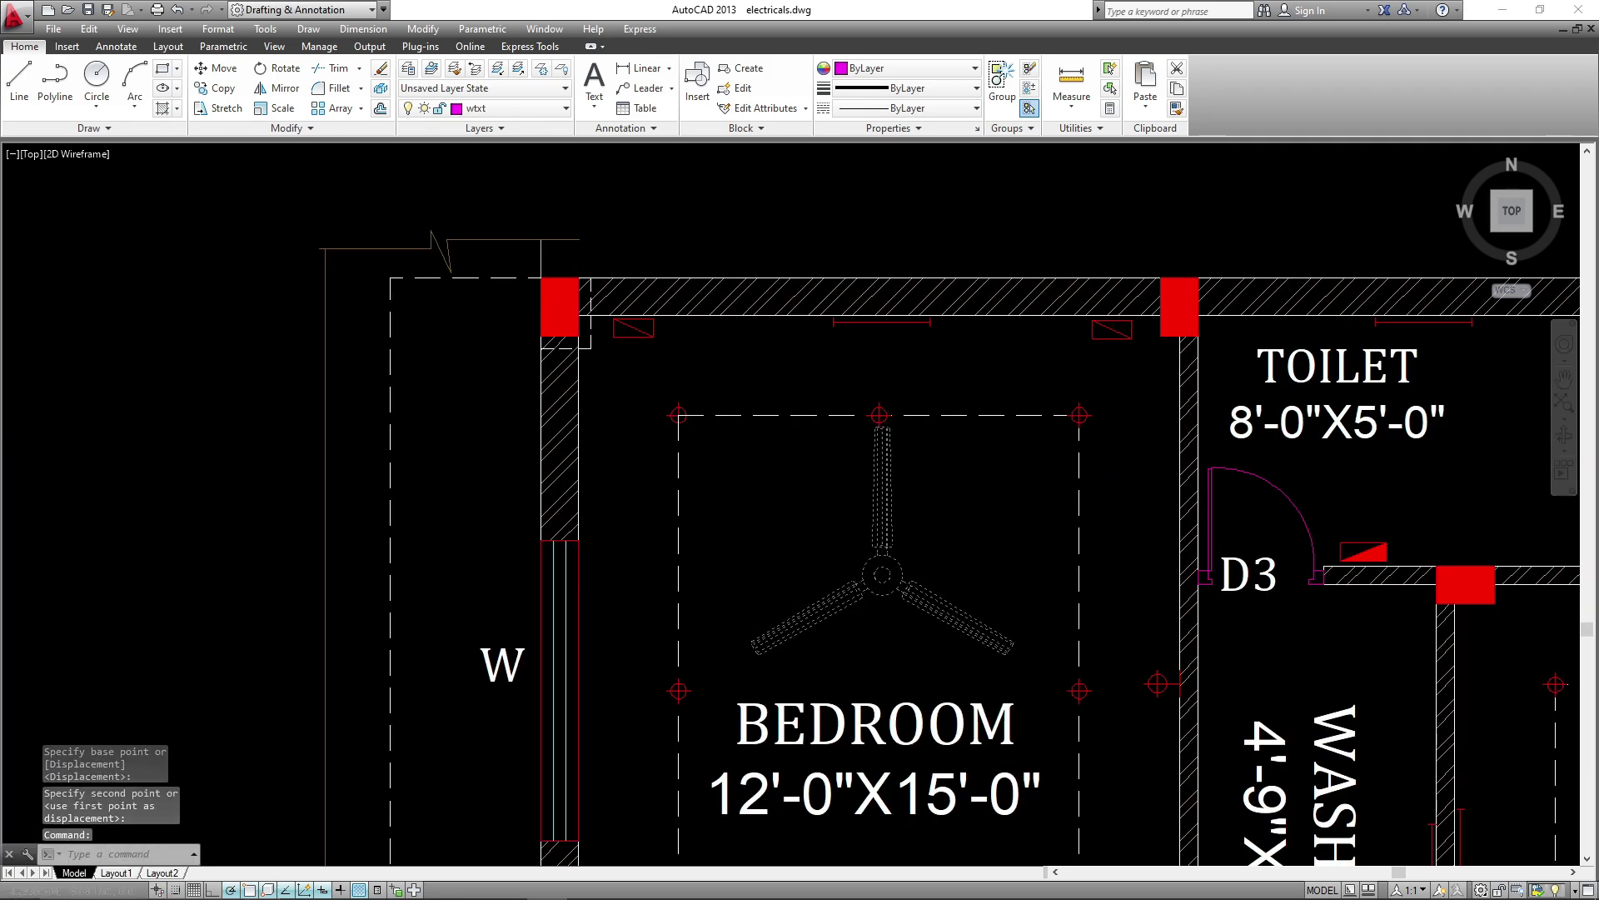
{"action": "scroll", "coordinate": [899, 561], "scroll_direction": "up", "scroll_amount": 2}
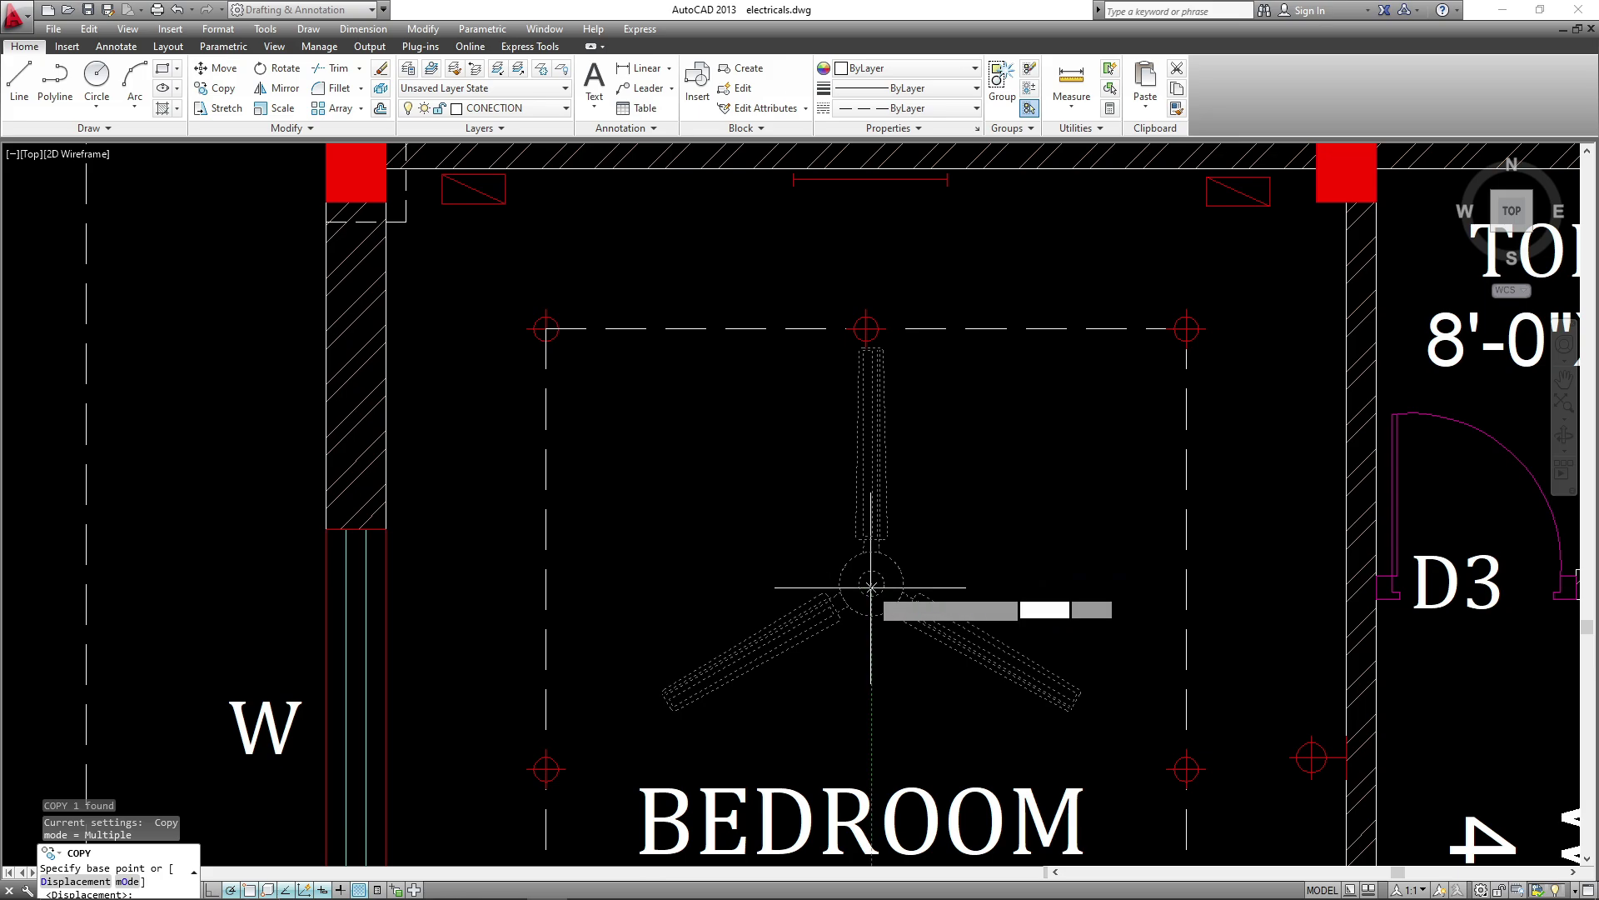
{"action": "left_click", "coordinate": [871, 588]}
{"action": "scroll", "coordinate": [708, 408], "scroll_direction": "down", "scroll_amount": 8}
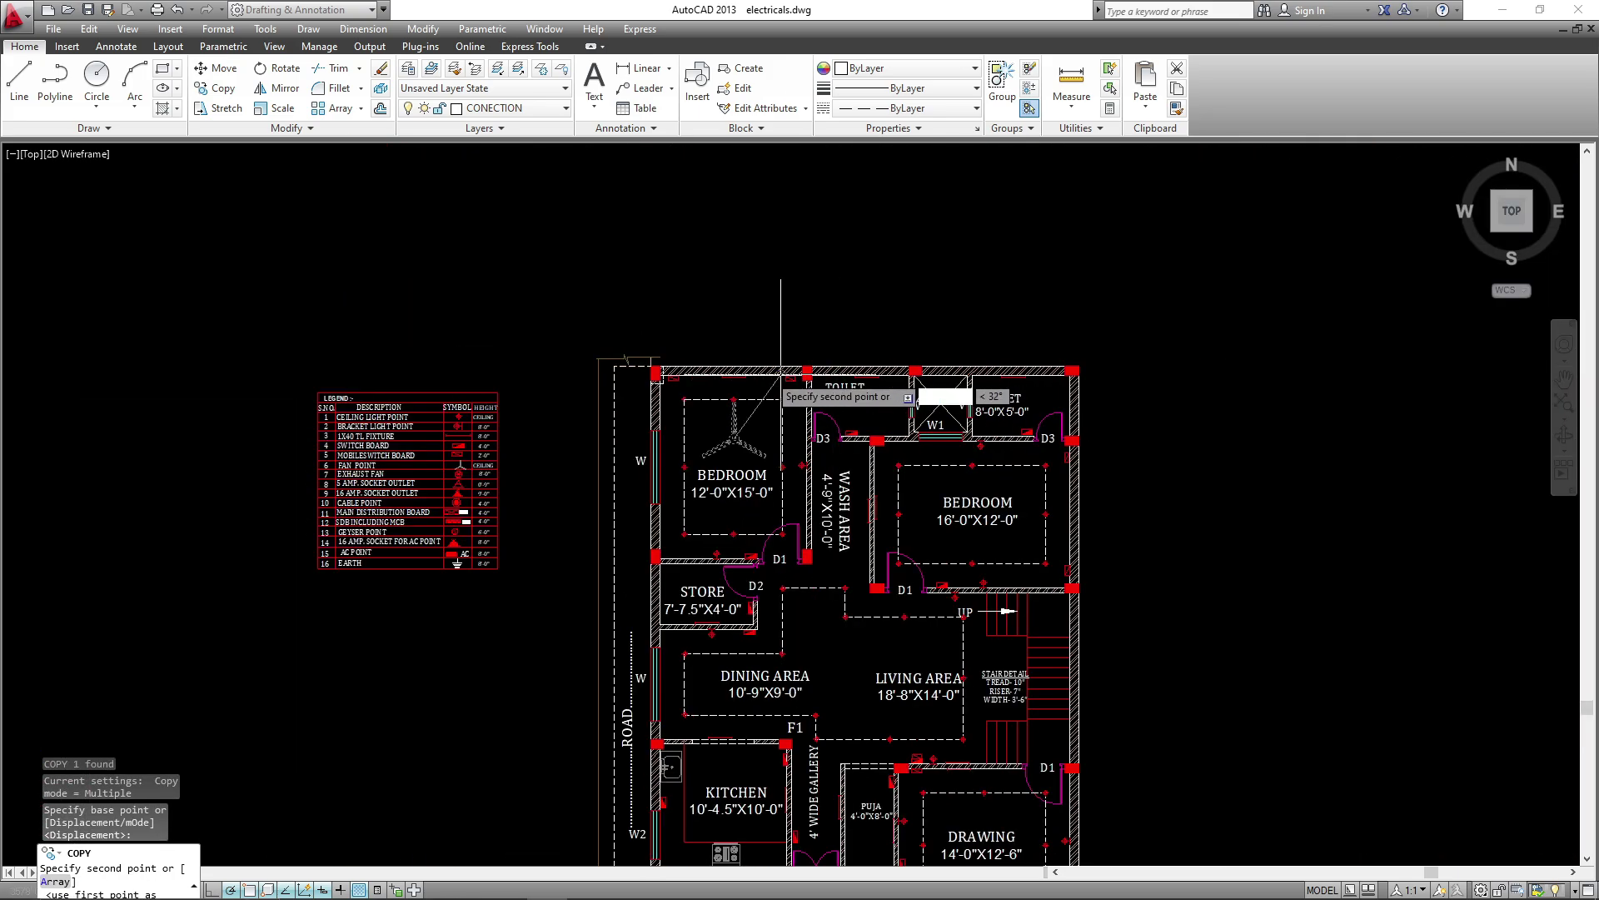
{"action": "scroll", "coordinate": [688, 434], "scroll_direction": "up", "scroll_amount": 2}
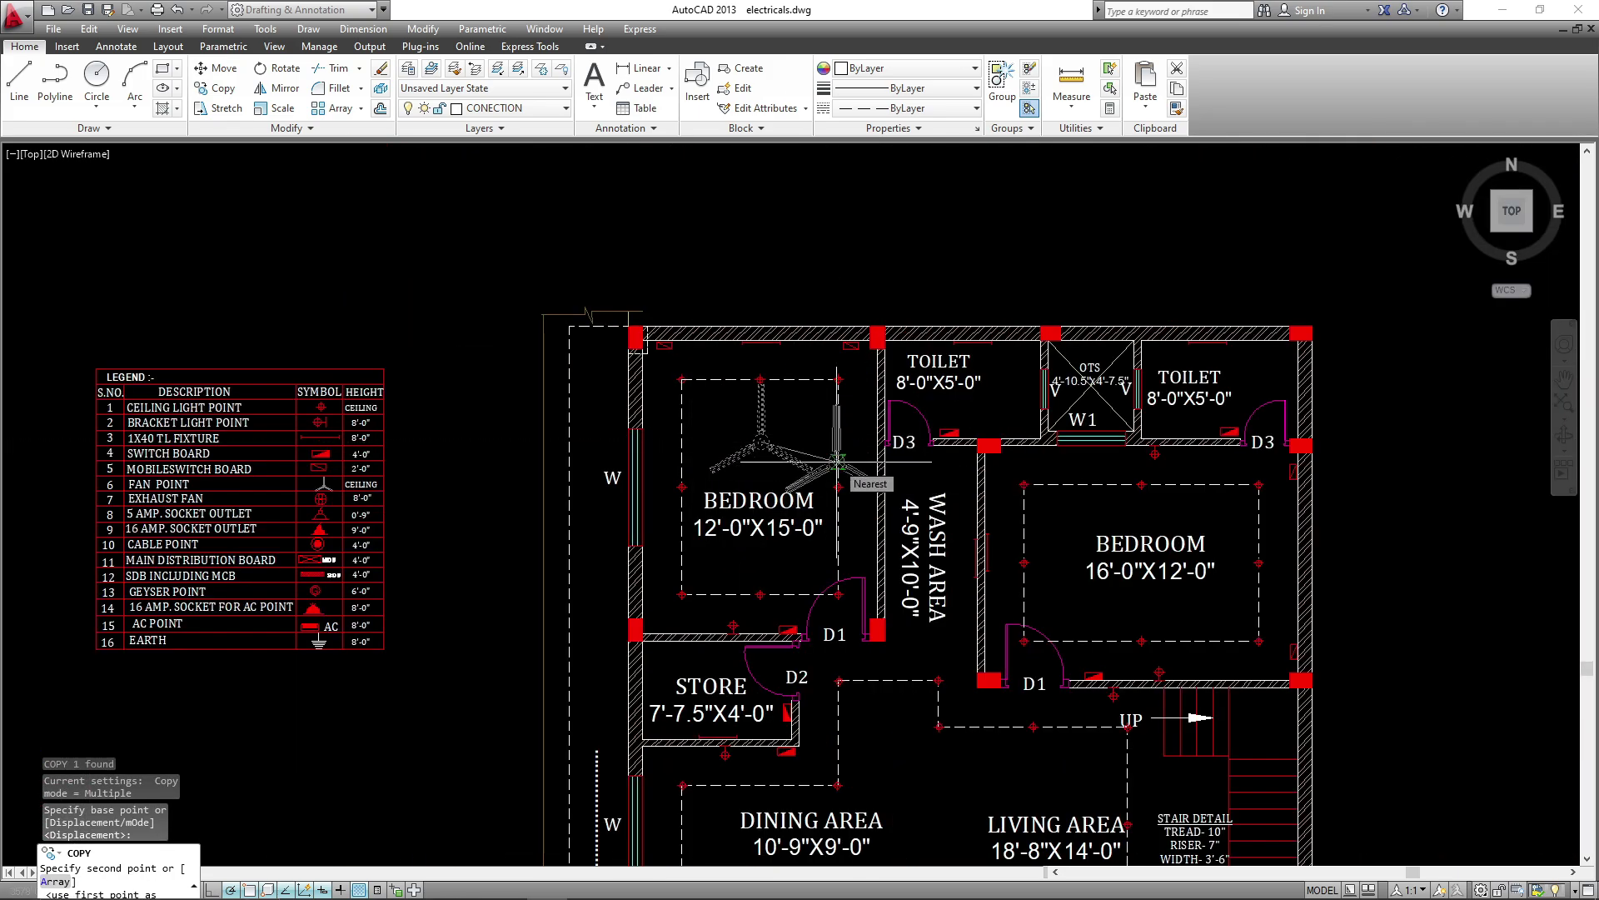
{"action": "scroll", "coordinate": [1209, 556], "scroll_direction": "up", "scroll_amount": 2}
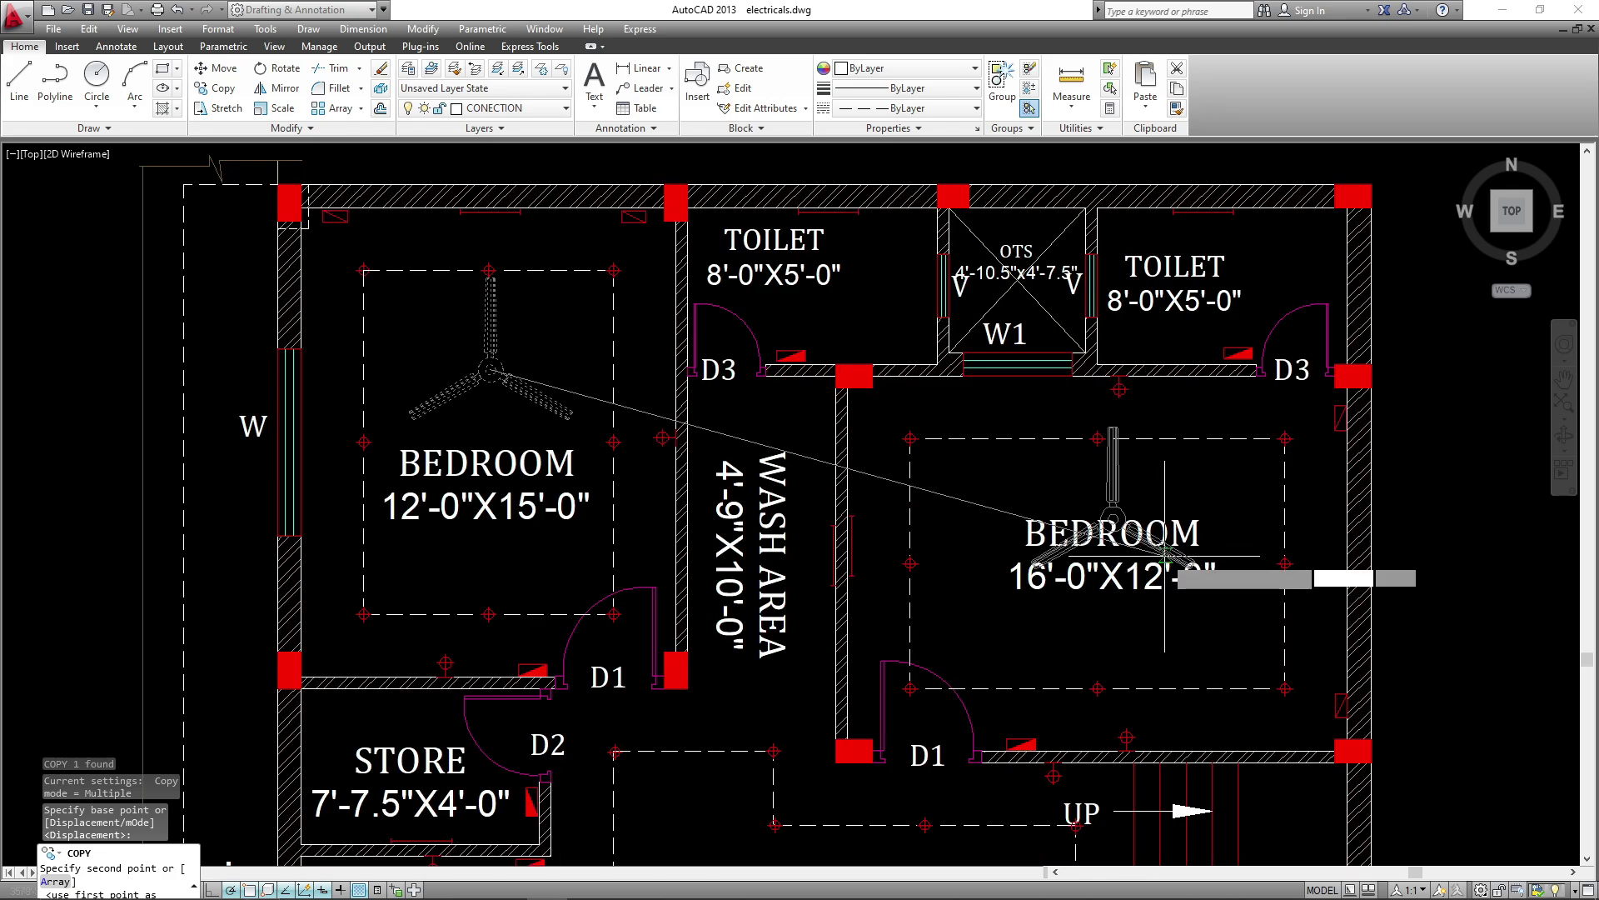
{"action": "left_click", "coordinate": [1114, 518]}
{"action": "key", "text": "Escape"}
- Shift the 16'-0"X12'-0" bedroom label toward the wash area side to make room for the fan
{"action": "left_click", "coordinate": [1089, 573]}
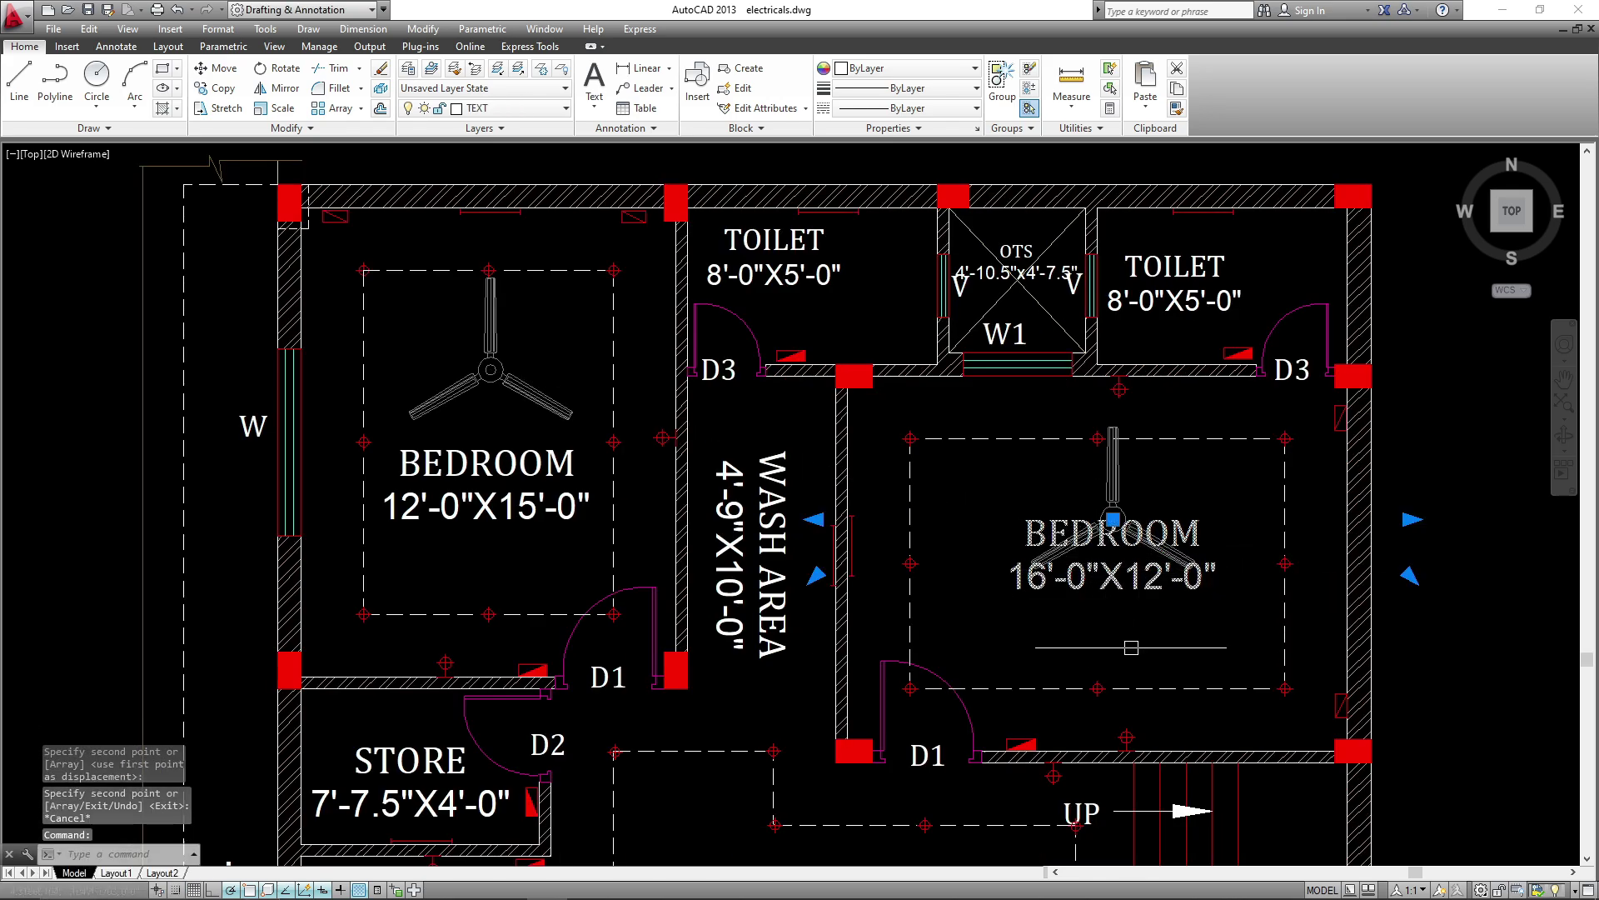
{"action": "left_click", "coordinate": [1038, 657]}
{"action": "key", "text": "Escape"}
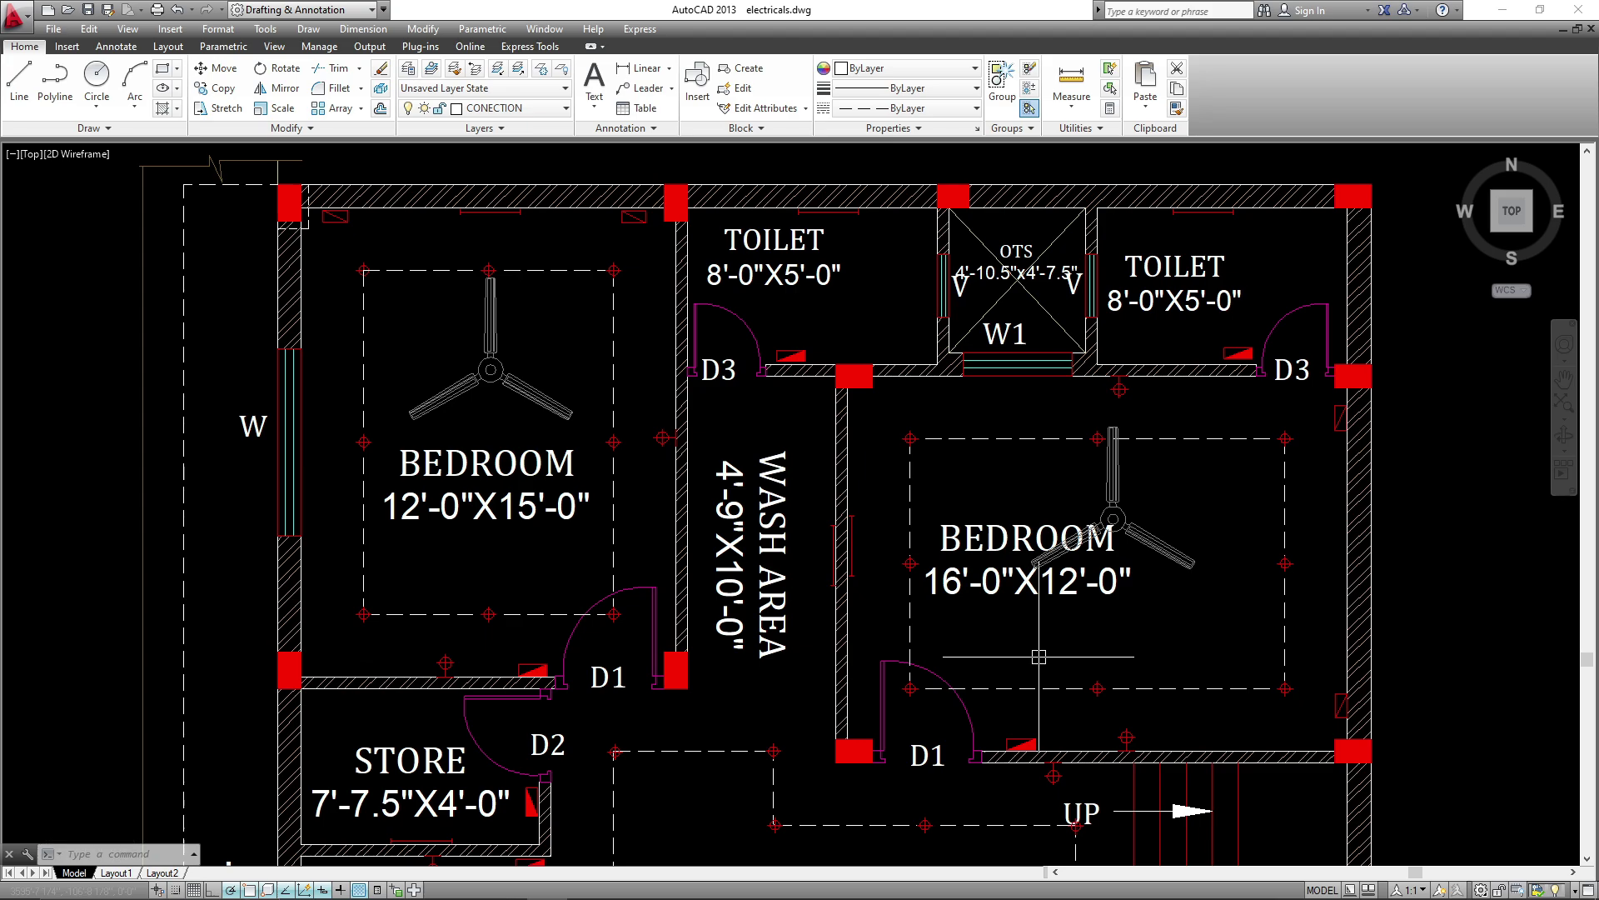
- Move the 16'-0"X12'-0" bedroom's fan to the outer-wall side of the room label, inside the dashed ceiling outline
{"action": "left_click", "coordinate": [1140, 575]}
{"action": "type", "text": "m"}
{"action": "key", "text": "Return"}
{"action": "left_click", "coordinate": [1114, 518]}
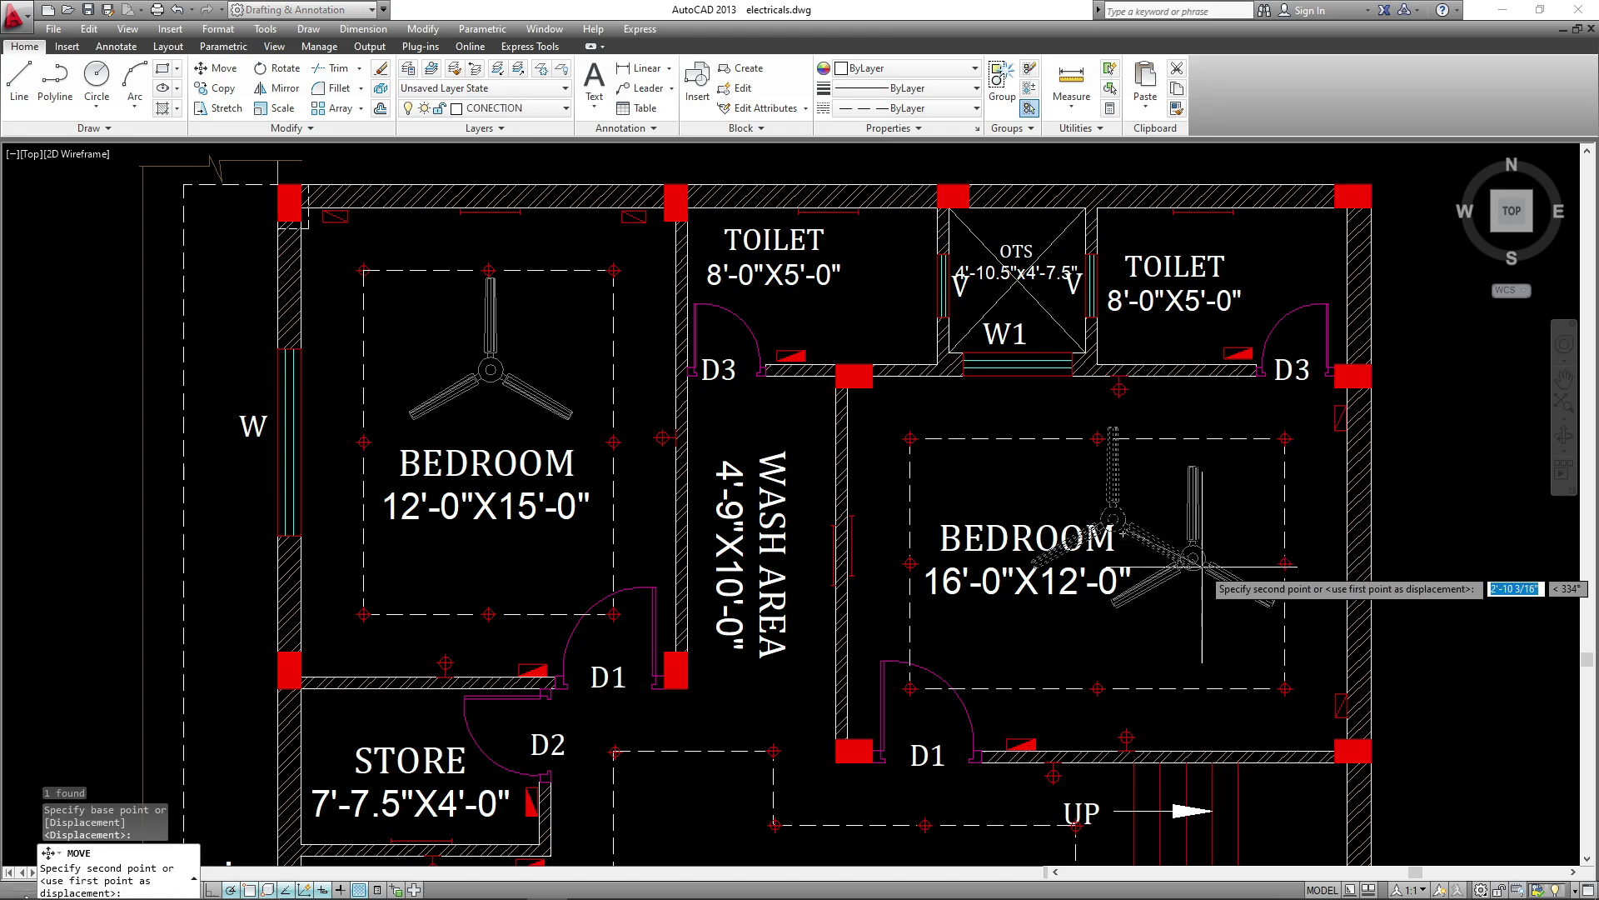
{"action": "left_click", "coordinate": [1189, 564]}
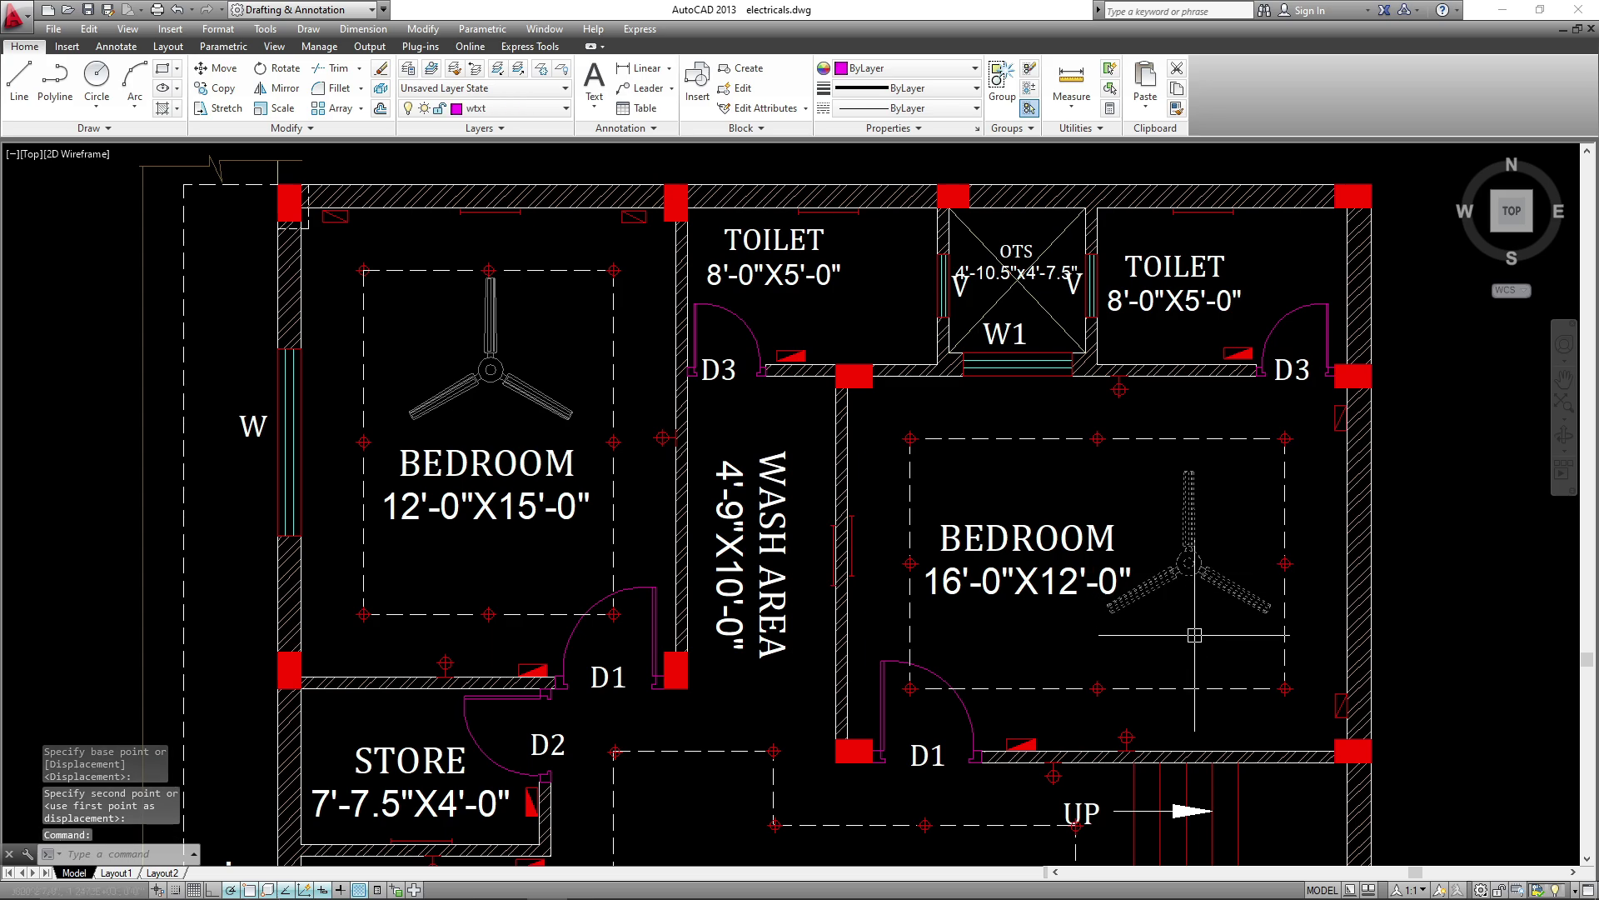
- Copy the 16'-0"X12'-0" bedroom's fan by its hub into the living area, over the room label
{"action": "type", "text": "co"}
{"action": "key", "text": "Return"}
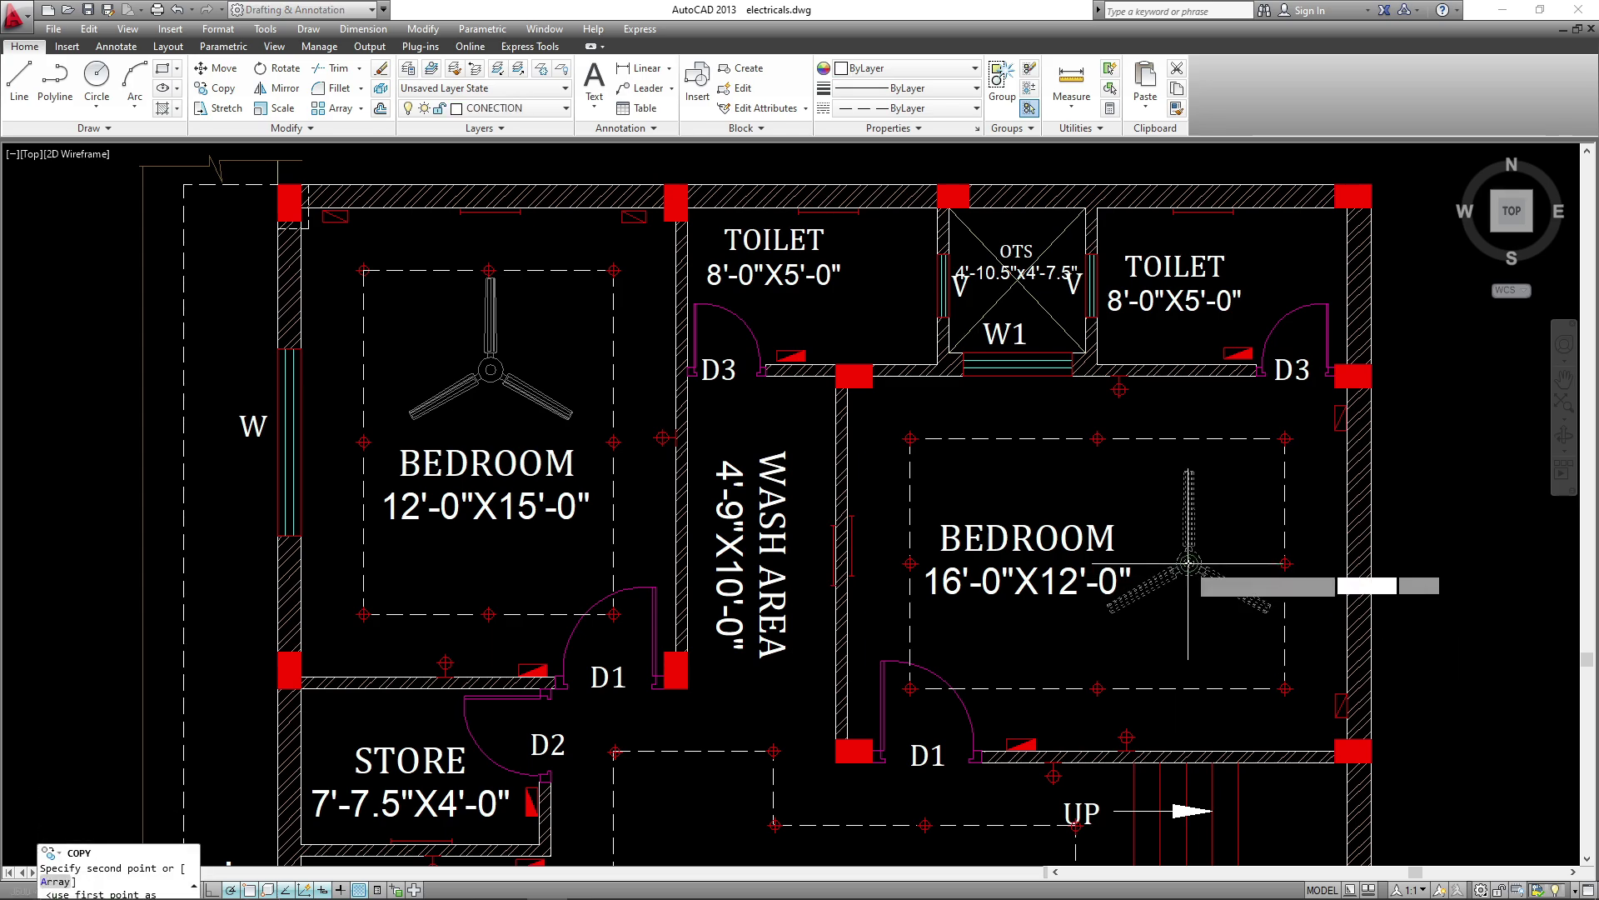
{"action": "left_click", "coordinate": [1189, 564]}
{"action": "scroll", "coordinate": [1111, 441], "scroll_direction": "down", "scroll_amount": 4}
{"action": "scroll", "coordinate": [1037, 604], "scroll_direction": "up", "scroll_amount": 4}
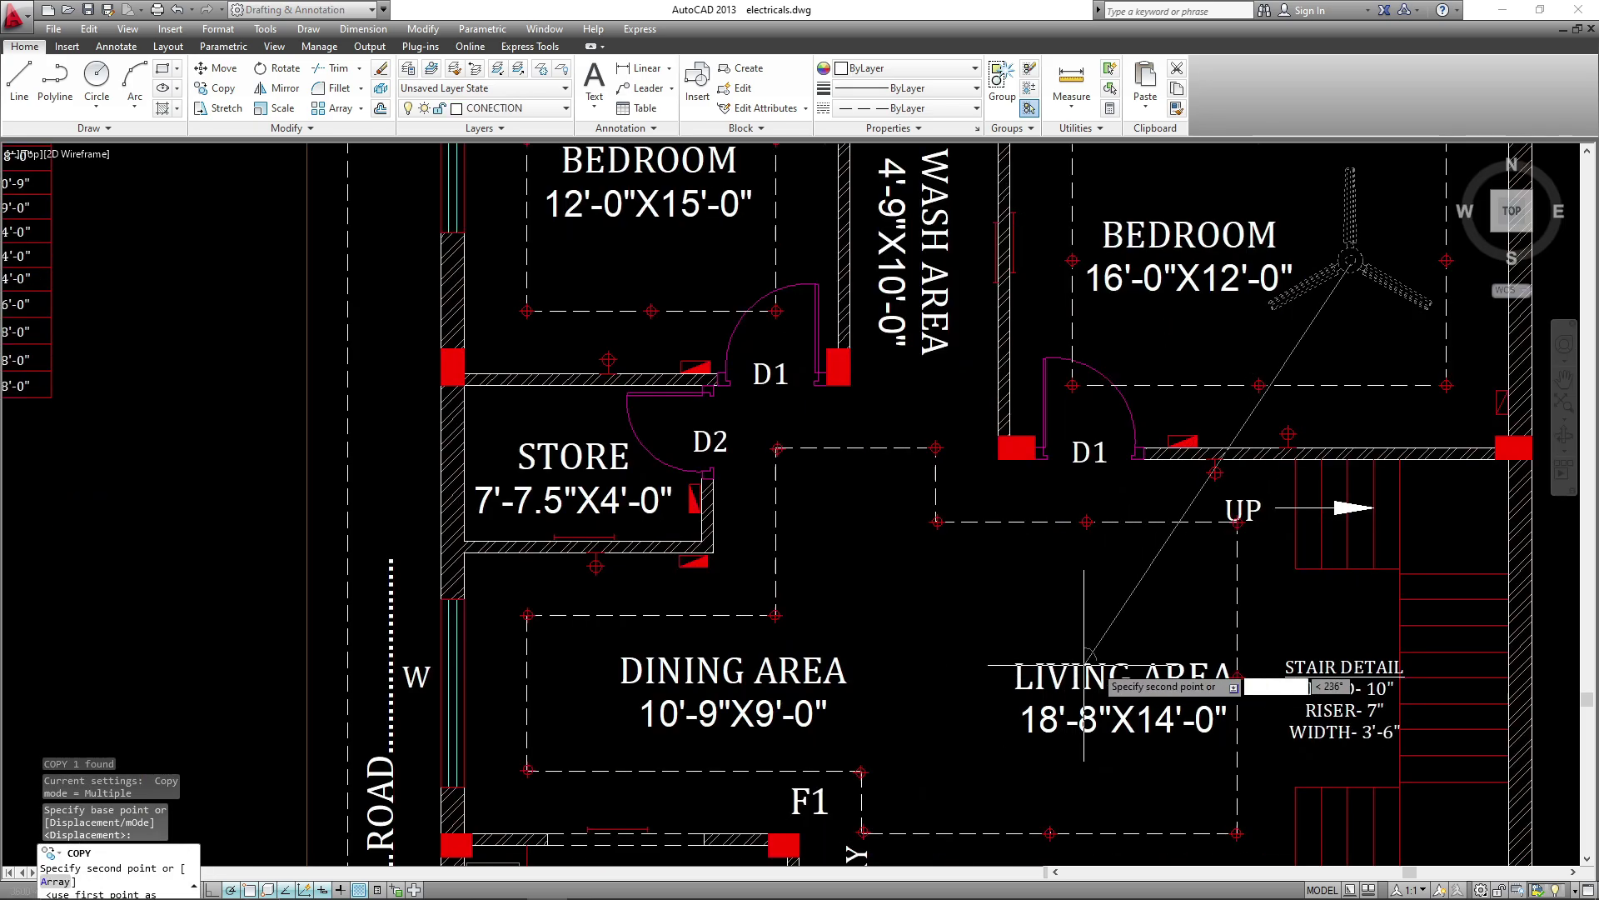
{"action": "key", "text": "Escape"}
{"action": "left_click", "coordinate": [1078, 761]}
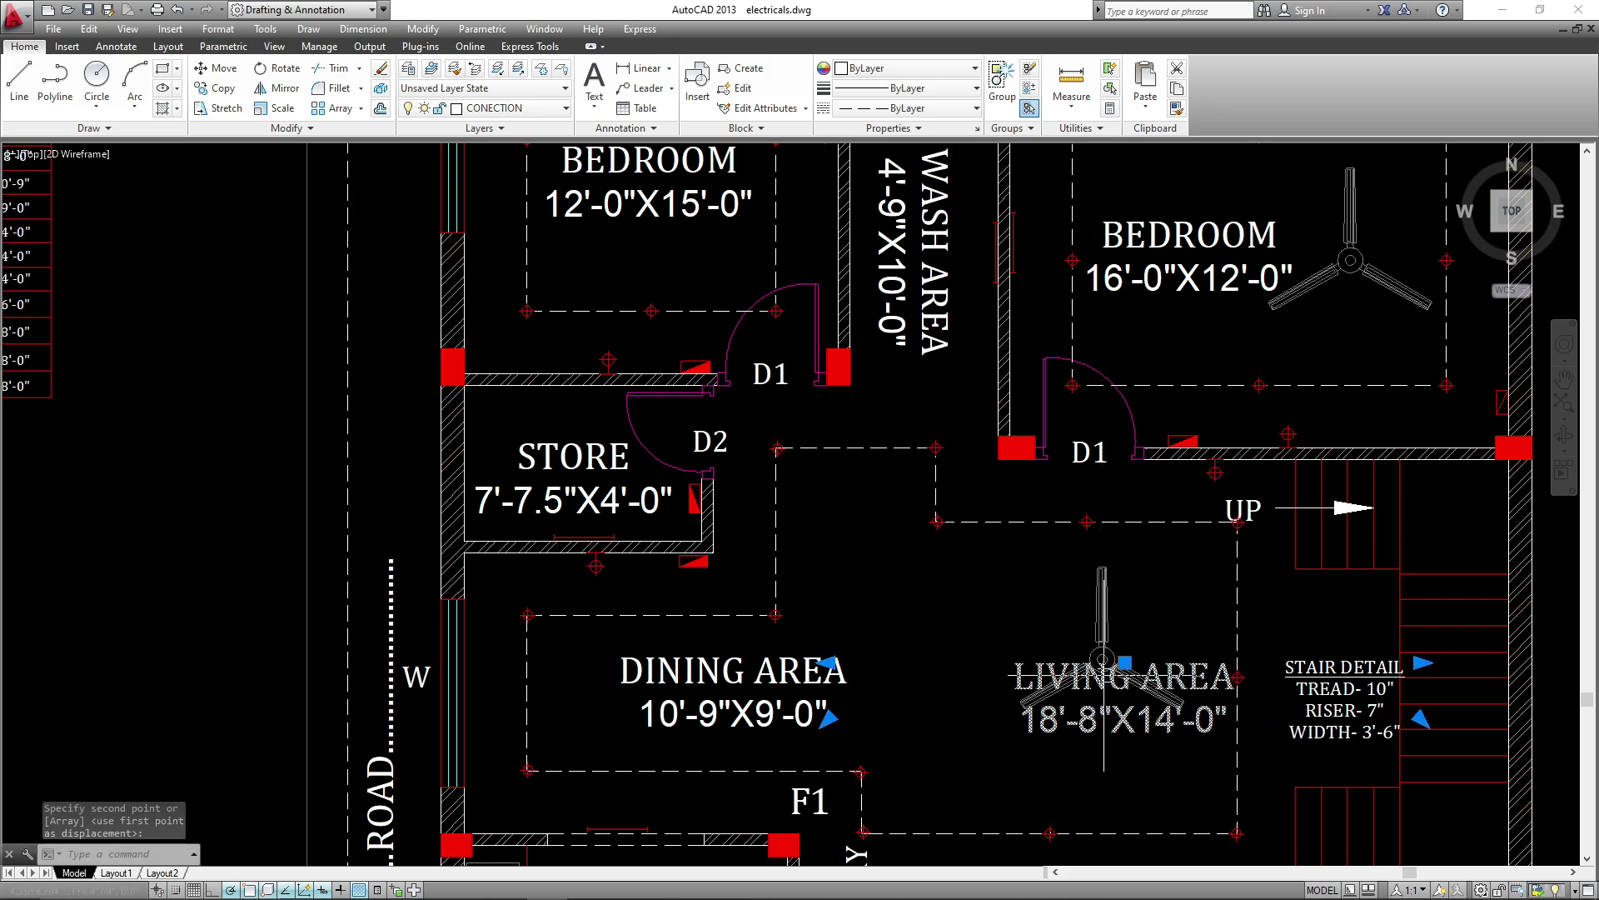
{"action": "key", "text": "Escape"}
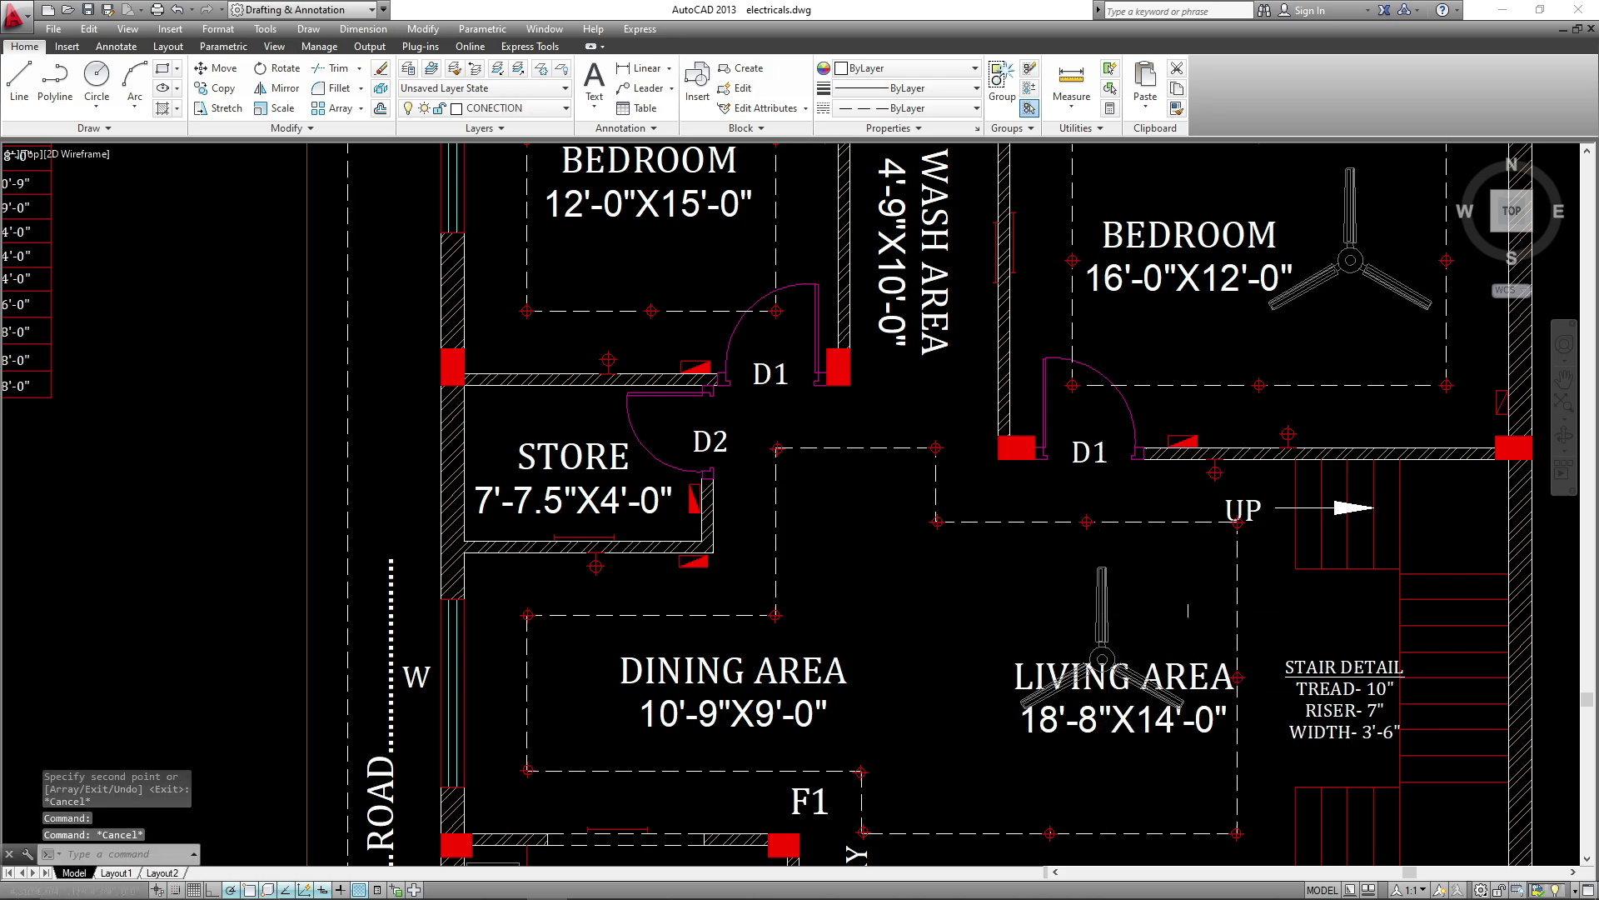
{"action": "type", "text": "m"}
{"action": "key", "text": "Return"}
{"action": "left_click", "coordinate": [1204, 576]}
{"action": "left_click", "coordinate": [1152, 658]}
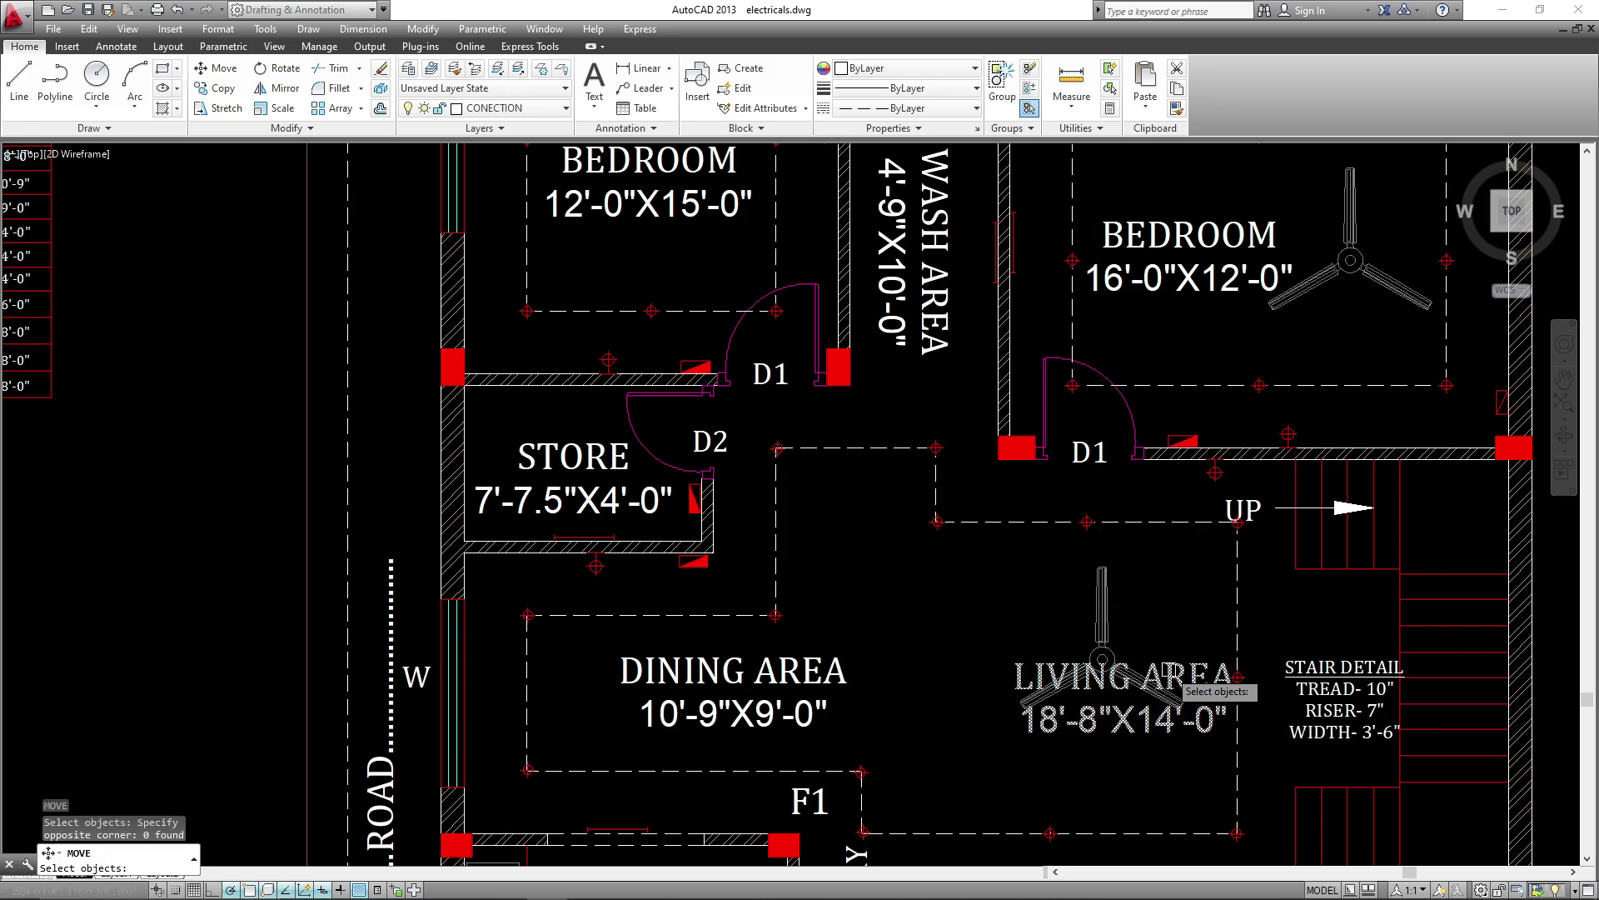
{"action": "key", "text": "Escape"}
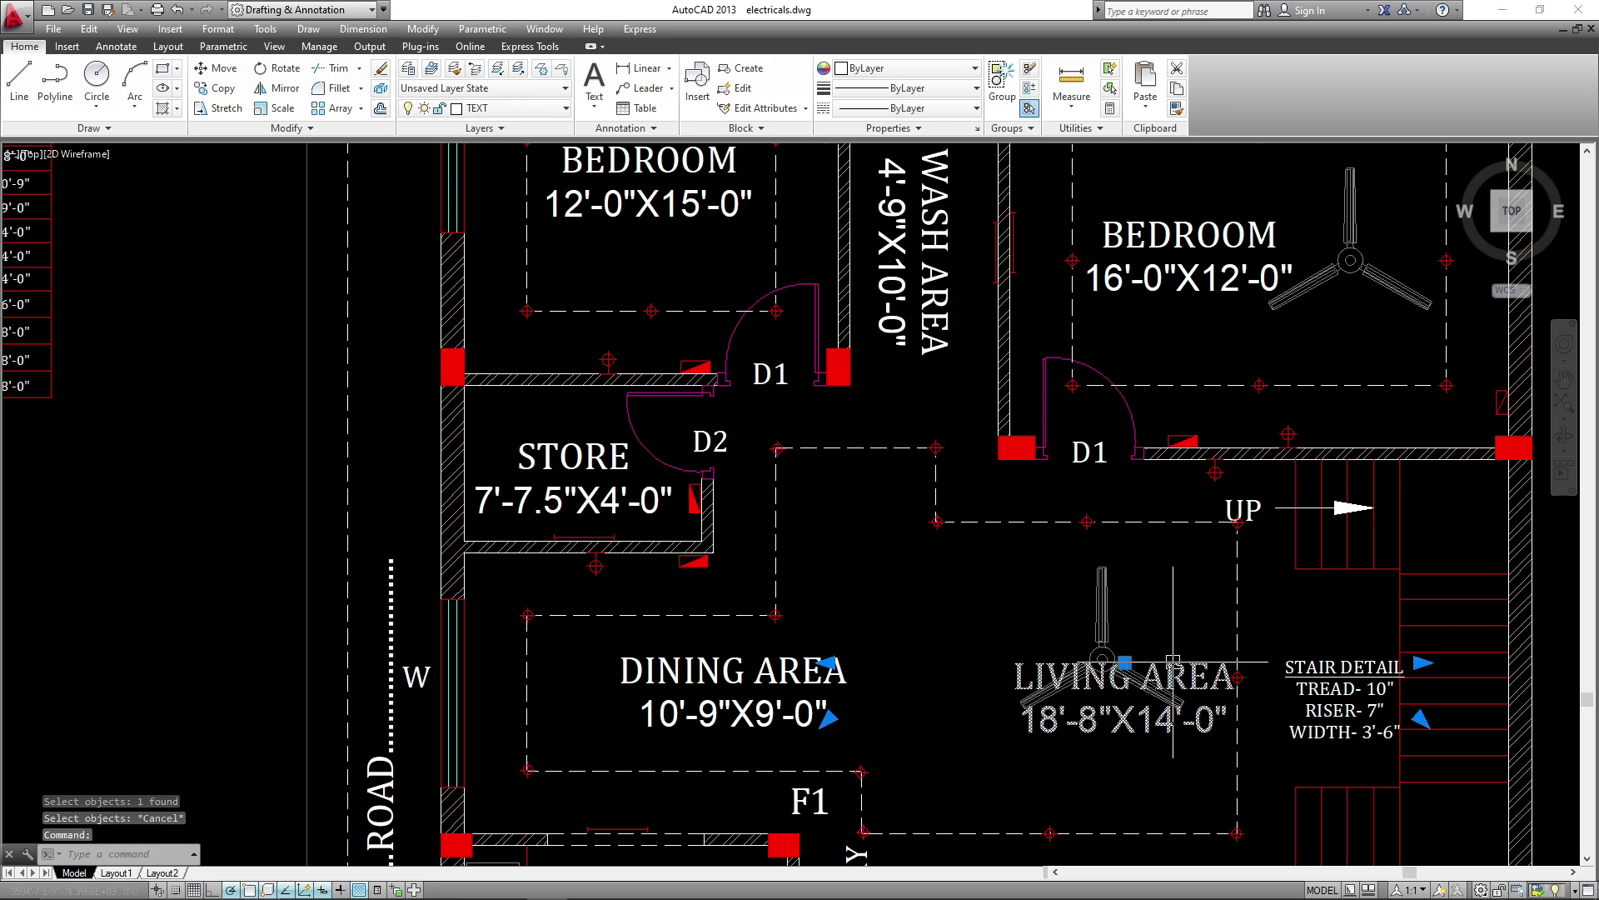
- Move the LIVING AREA label down, clear of the fan blades
{"action": "type", "text": "m"}
{"action": "key", "text": "Return"}
{"action": "left_click", "coordinate": [1197, 575]}
{"action": "left_click", "coordinate": [1163, 661]}
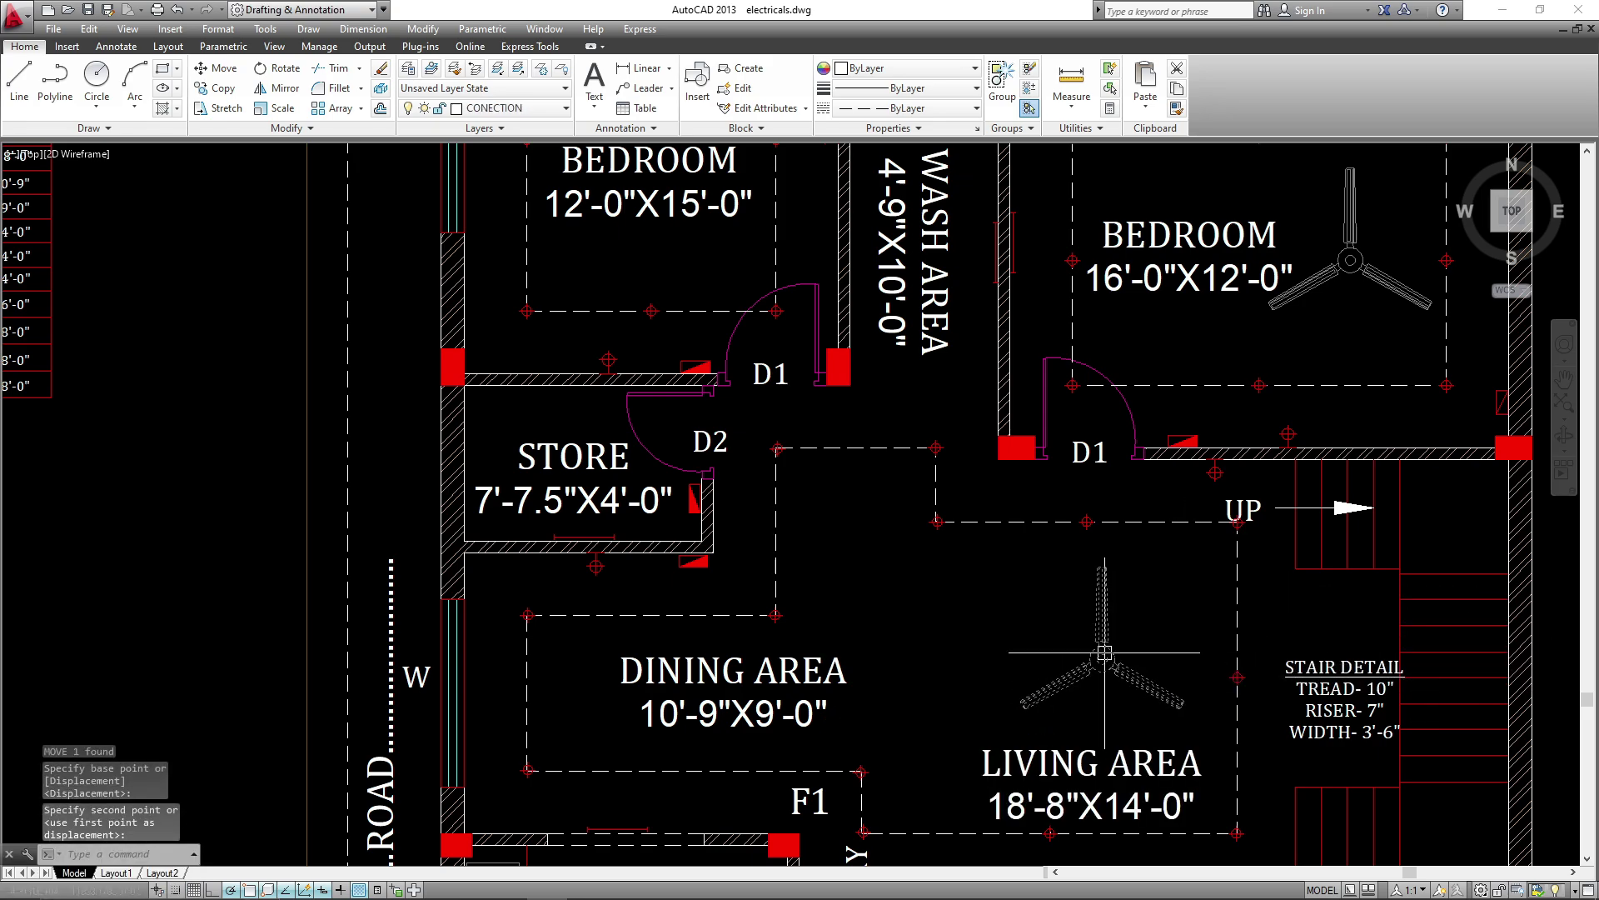
- Copy the living area's fan by its hub into the dining area, on the window side of the room label
{"action": "type", "text": "co"}
{"action": "left_click", "coordinate": [1107, 664]}
{"action": "key", "text": "Return"}
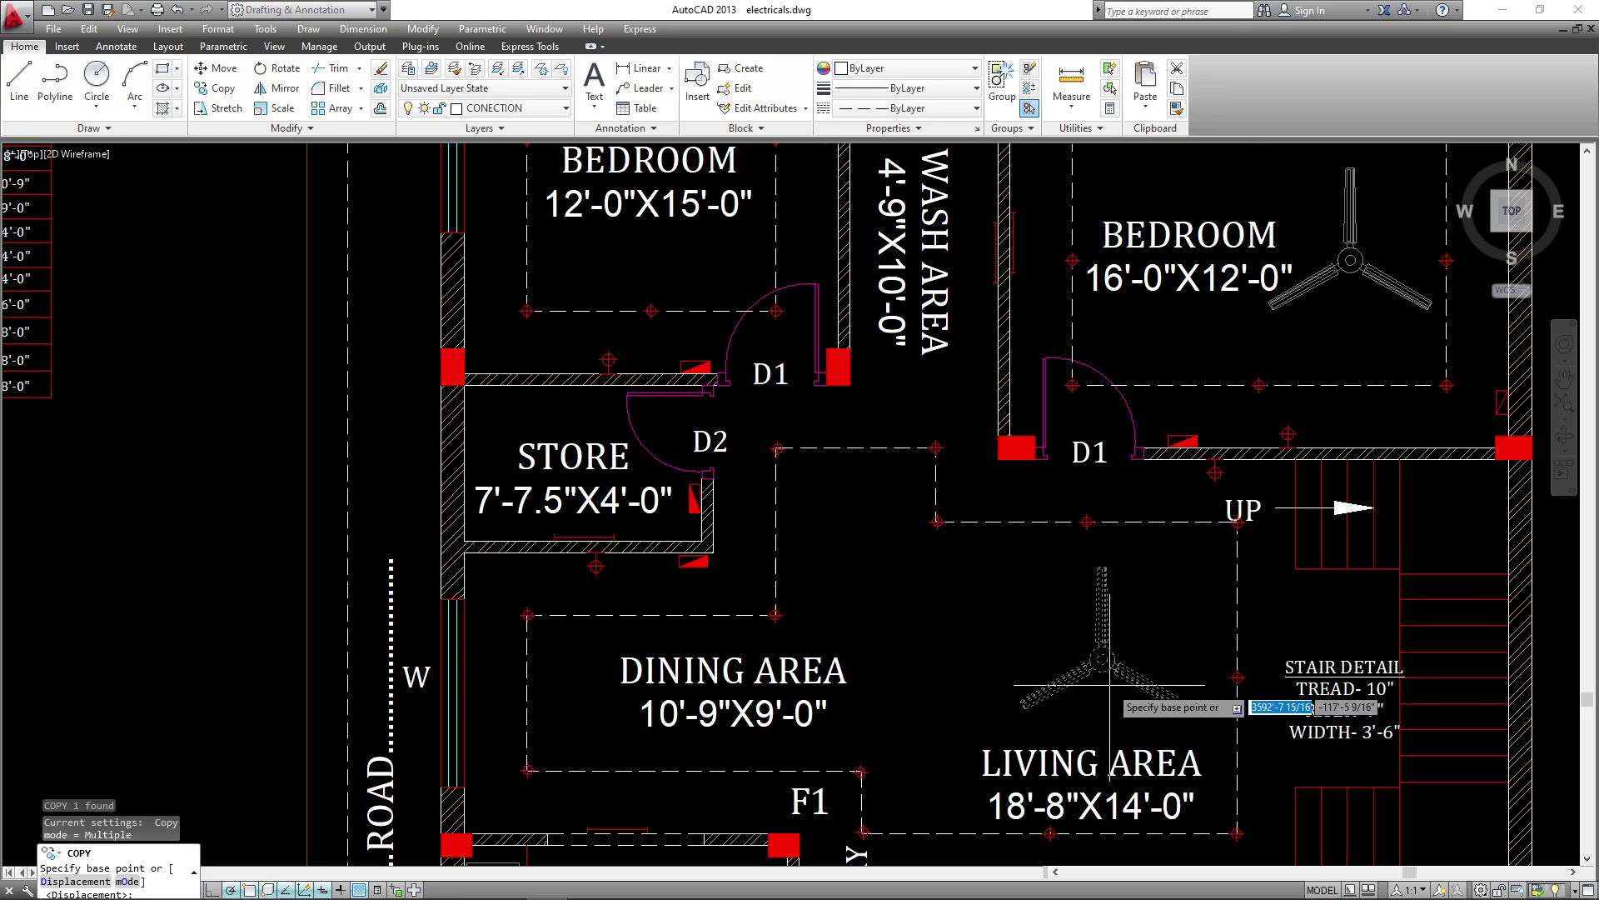
{"action": "left_click", "coordinate": [1114, 662]}
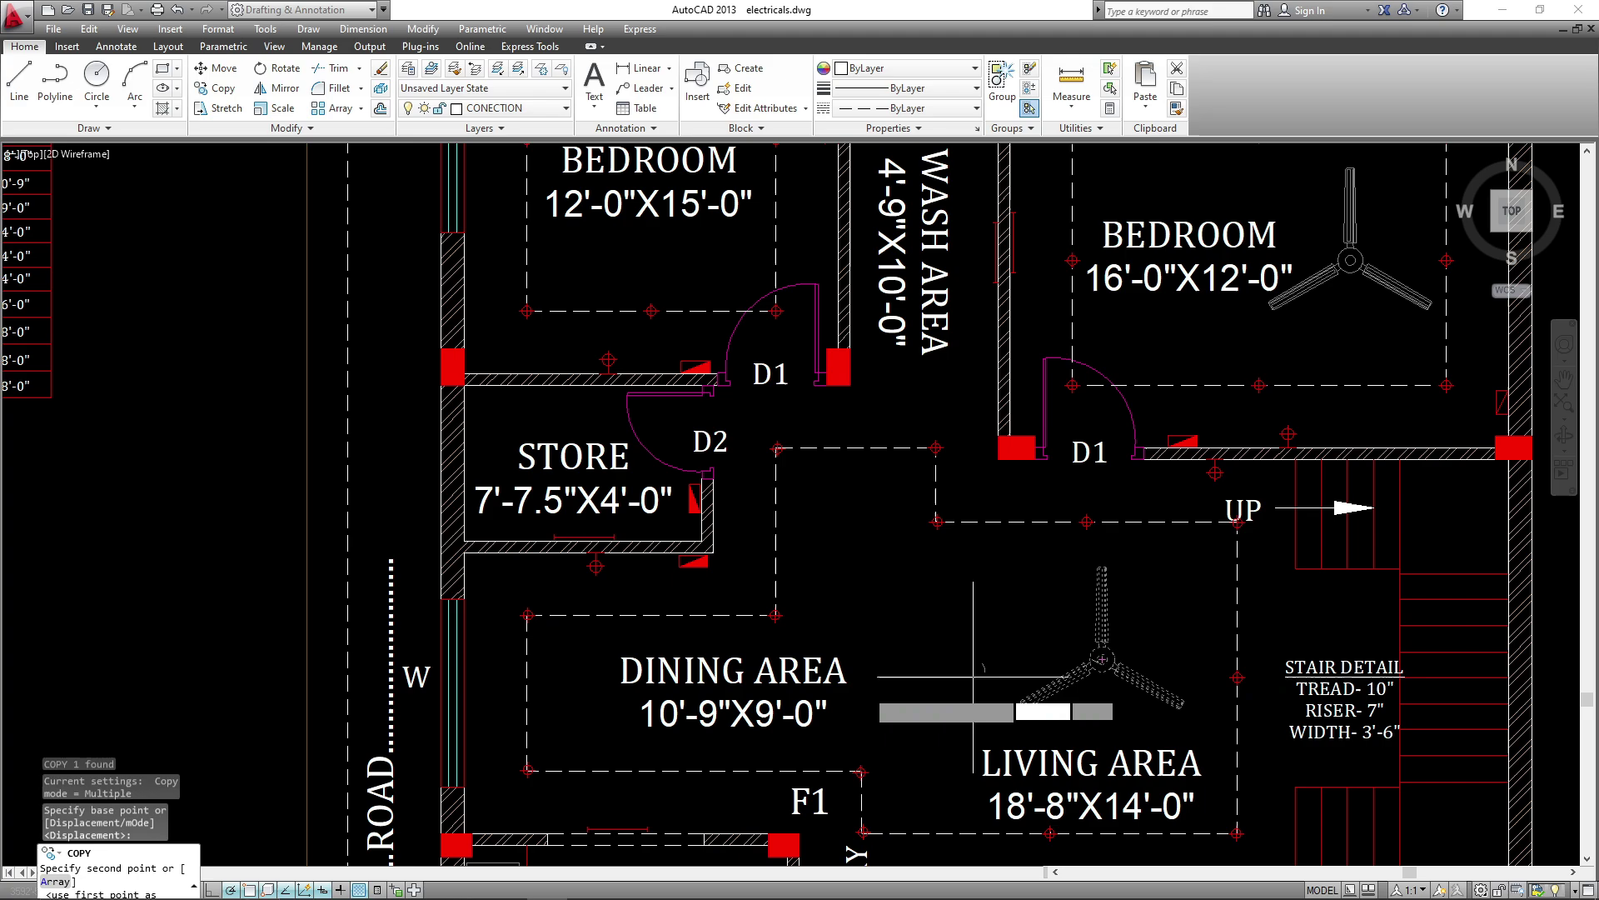
{"action": "left_click", "coordinate": [592, 701]}
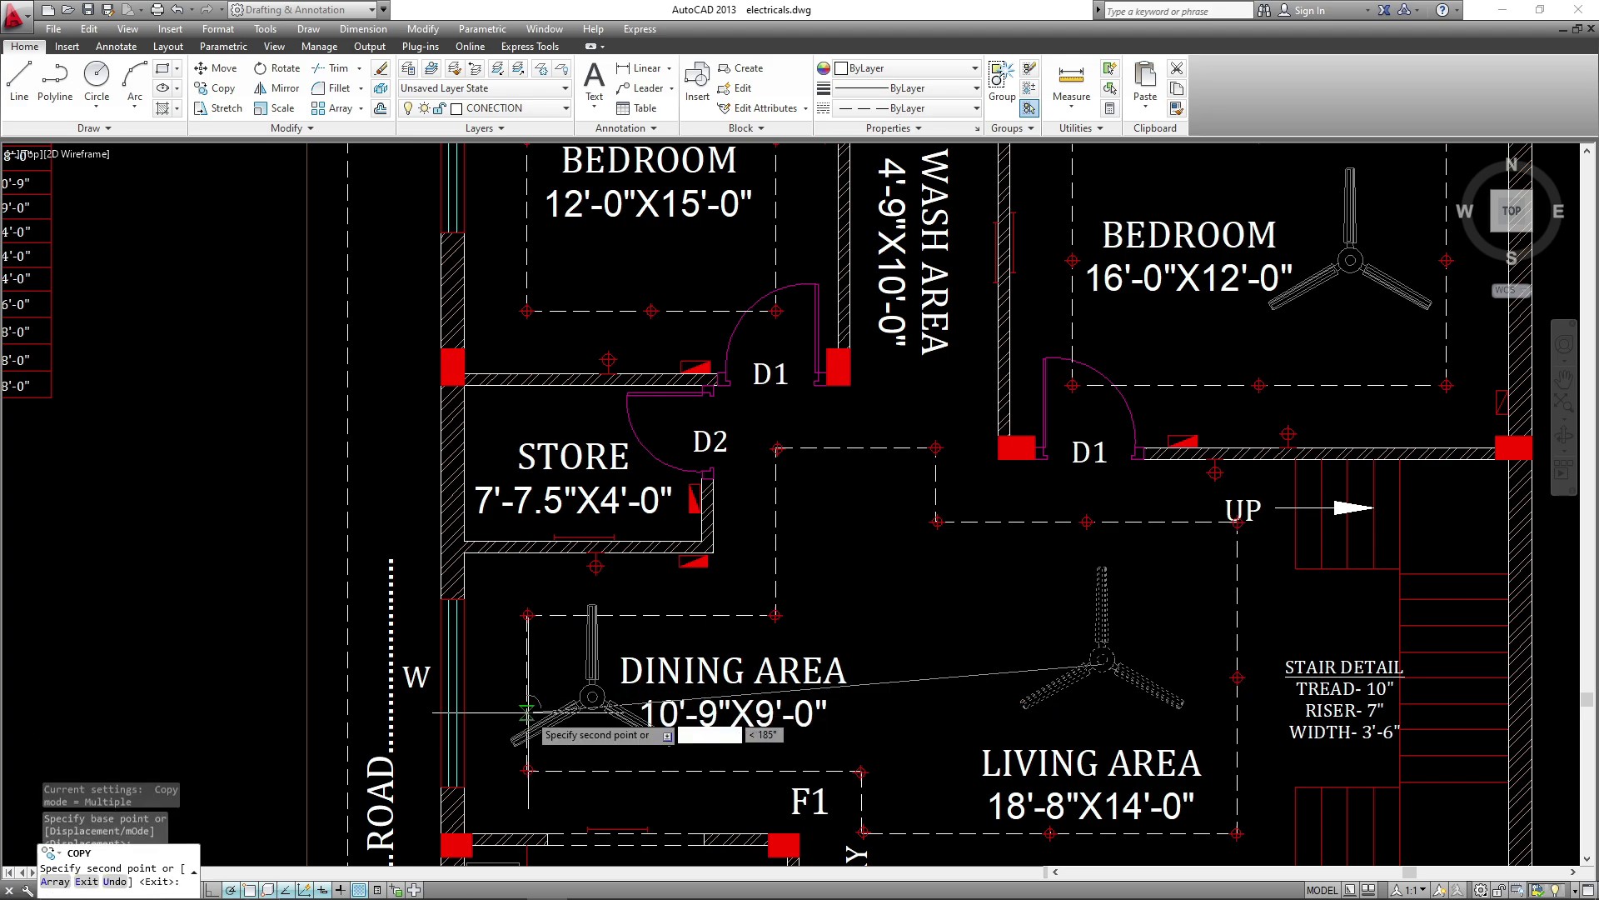
{"action": "key", "text": "Escape"}
- Copy the living area's fan by its hub into the middle of the drawing room
{"action": "scroll", "coordinate": [593, 702], "scroll_direction": "down", "scroll_amount": 5}
{"action": "middle_click_drag", "start_coordinate": [861, 545], "coordinate": [836, 450]}
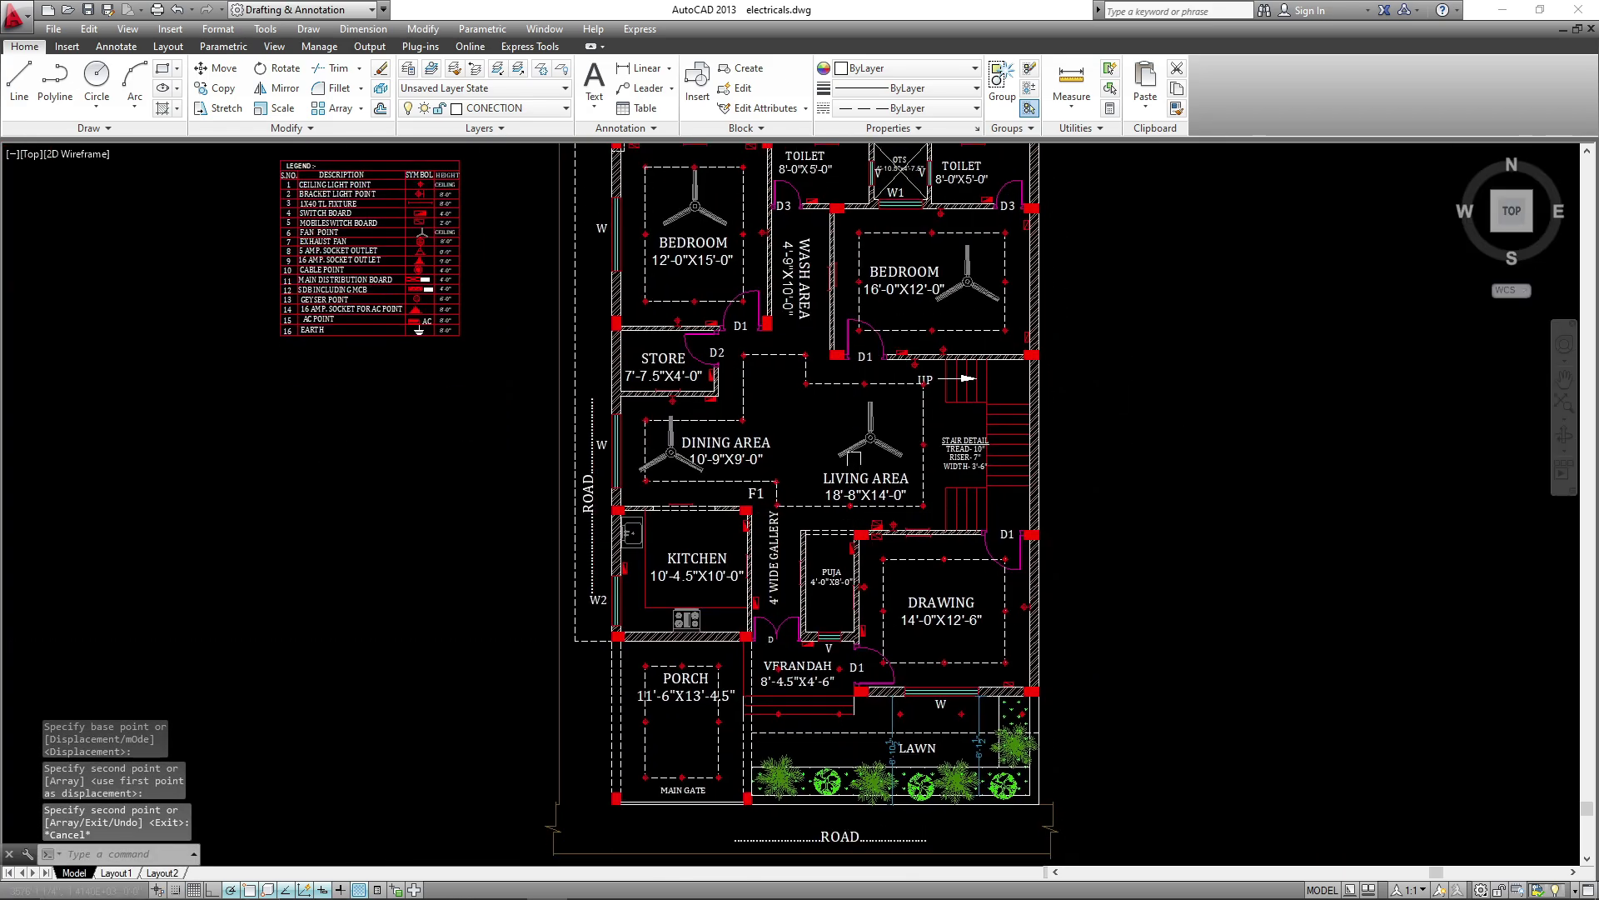
{"action": "left_click", "coordinate": [894, 455]}
{"action": "type", "text": "CO"}
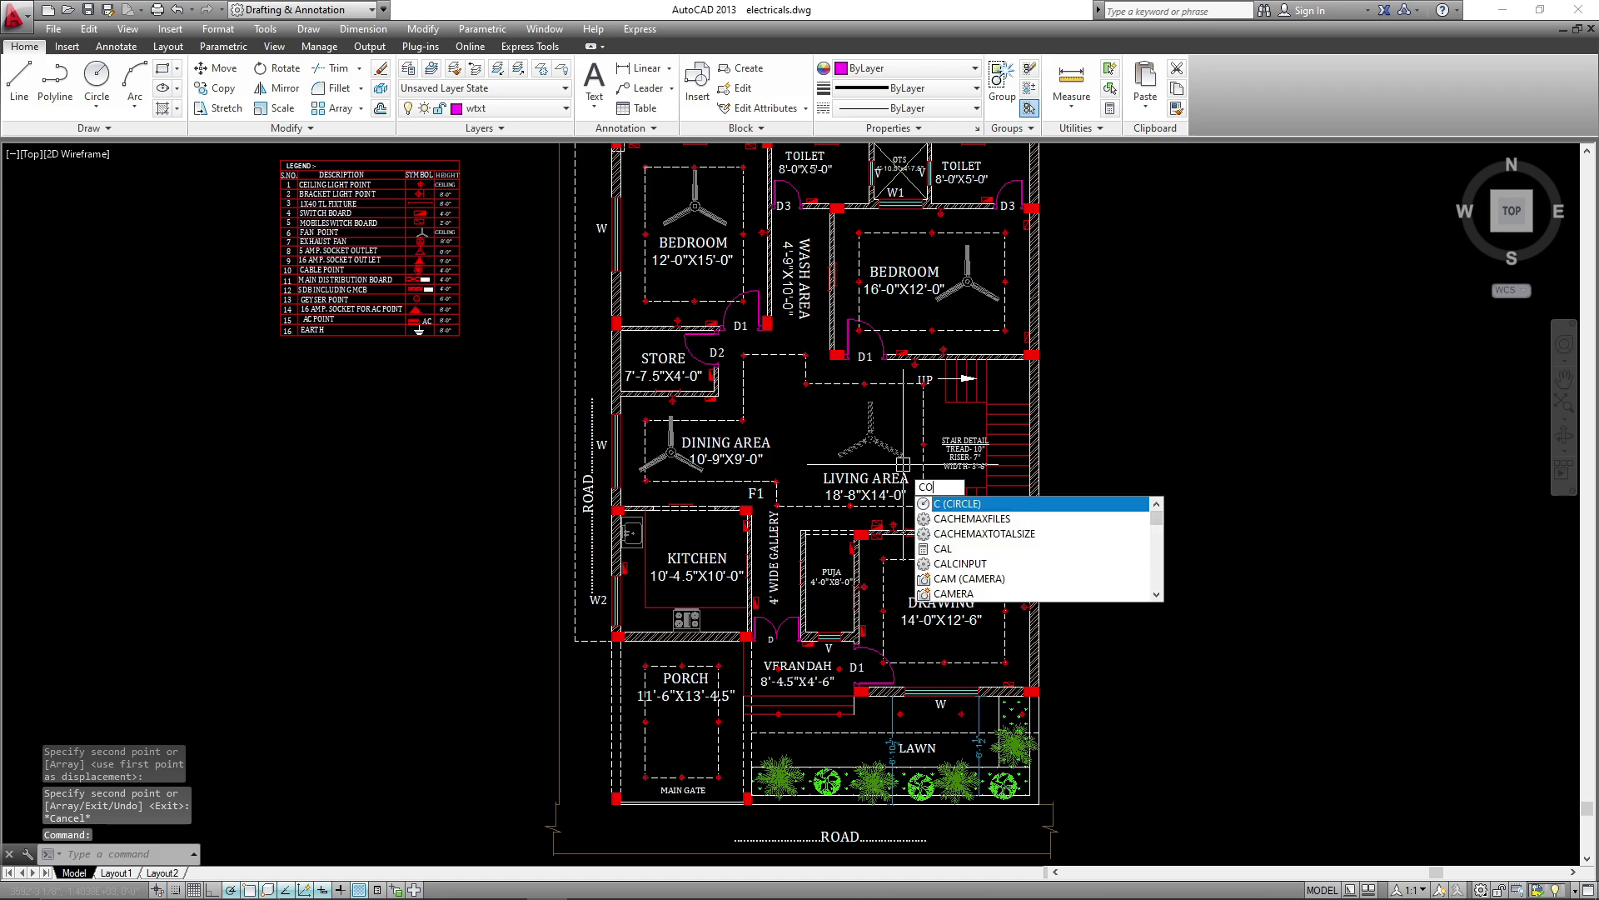
{"action": "key", "text": "Return"}
{"action": "left_click", "coordinate": [869, 431]}
{"action": "scroll", "coordinate": [928, 588], "scroll_direction": "up", "scroll_amount": 4}
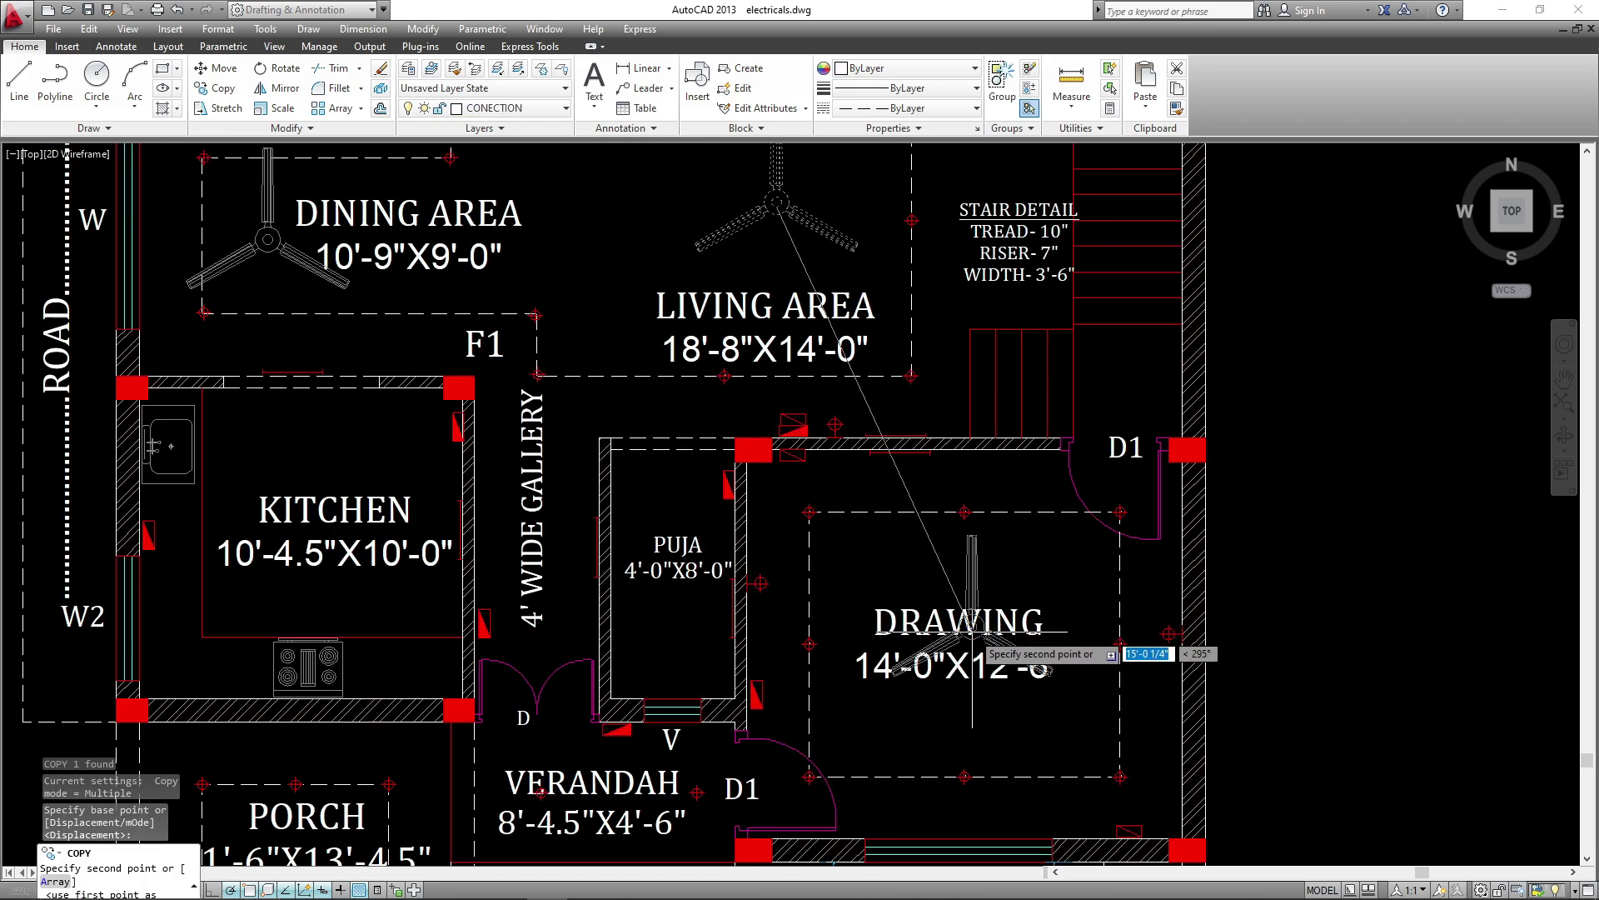
{"action": "left_click", "coordinate": [972, 631]}
{"action": "key", "text": "Escape"}
- Move the DRAWING 14'-0"X12'-6" label down, below the fan's hub and blades
{"action": "left_click", "coordinate": [962, 690]}
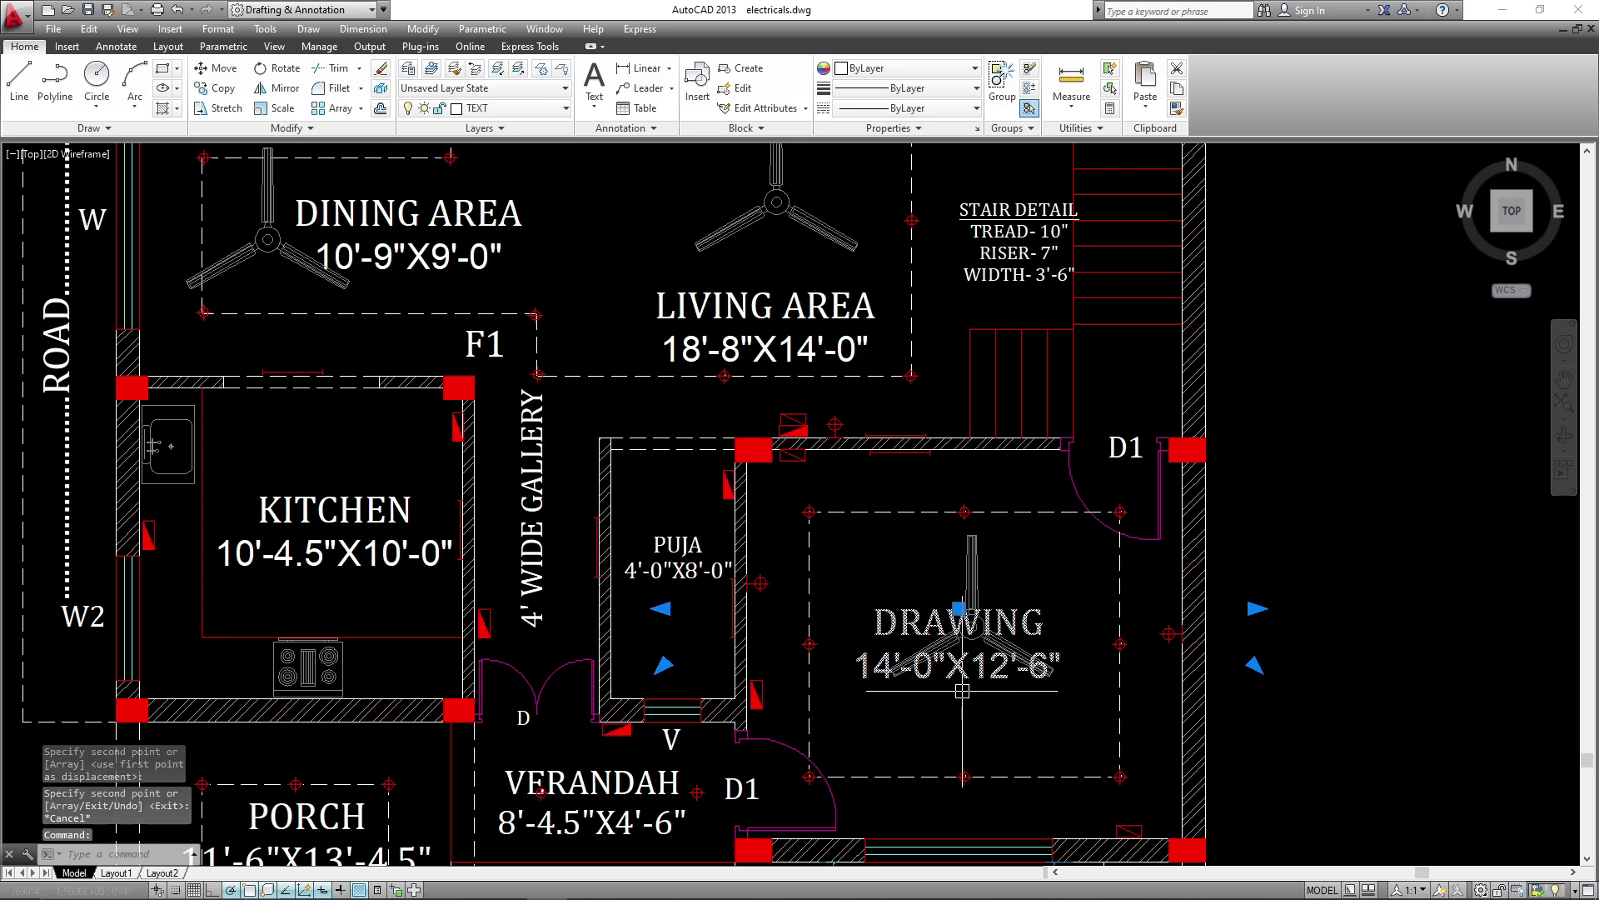
{"action": "type", "text": "m"}
{"action": "key", "text": "Return"}
{"action": "left_click", "coordinate": [993, 606]}
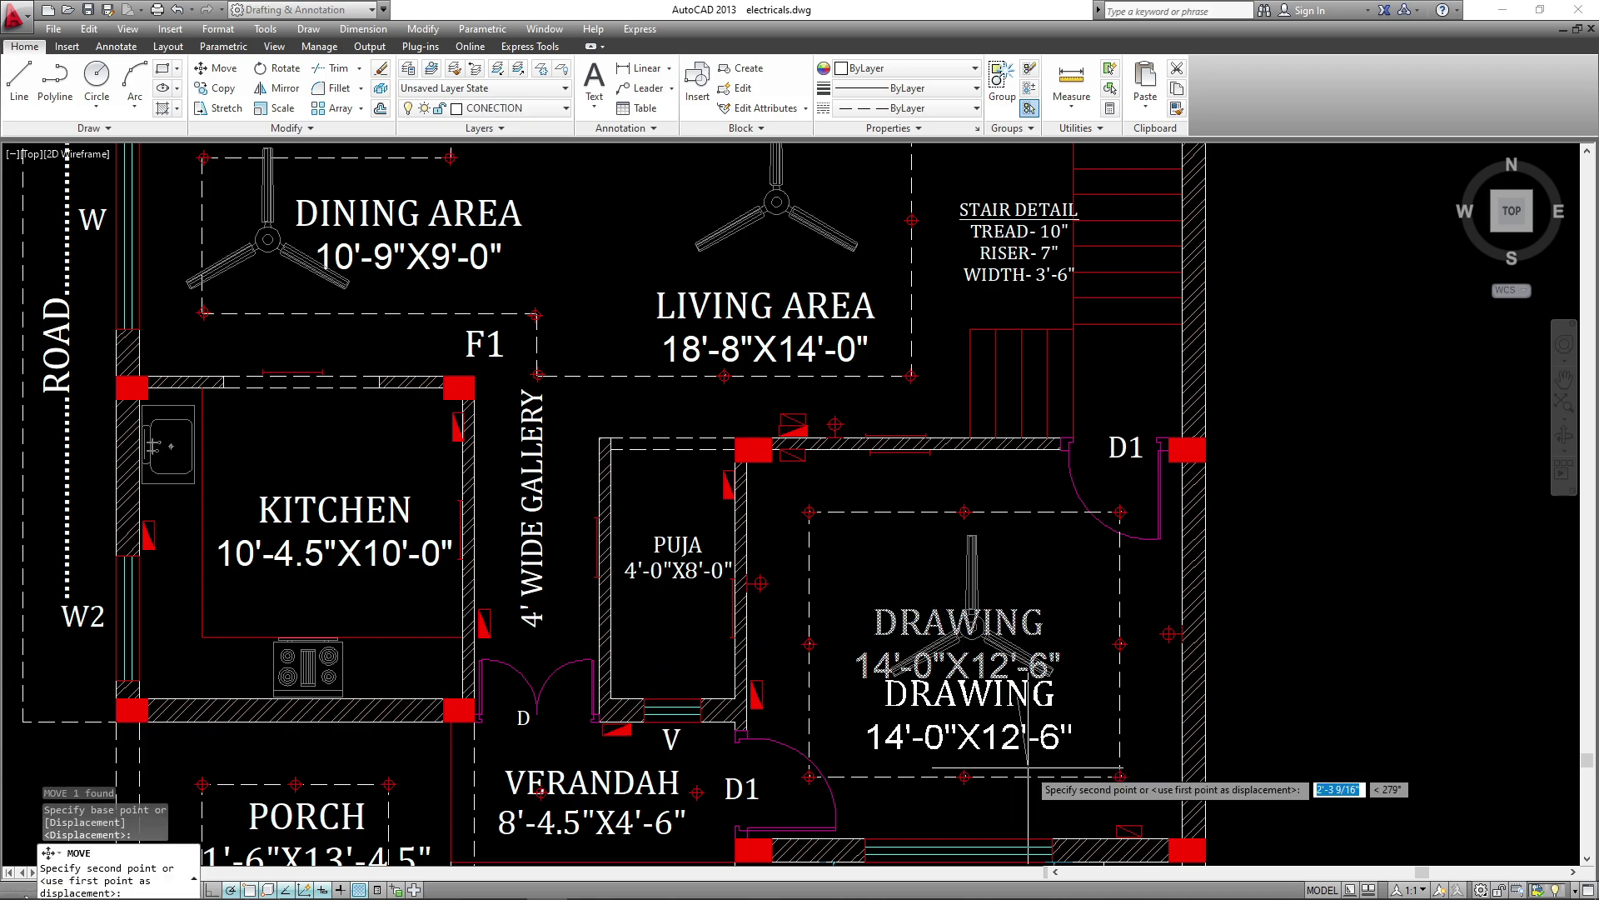
{"action": "left_click", "coordinate": [1006, 678]}
{"action": "key", "text": "Escape"}
{"action": "key", "text": "Escape"}
- Draw a diagonal construction line across the drawing room, from the corner by the puja room to the opposite corner column
{"action": "middle_click_drag", "start_coordinate": [1050, 656], "coordinate": [1056, 608]}
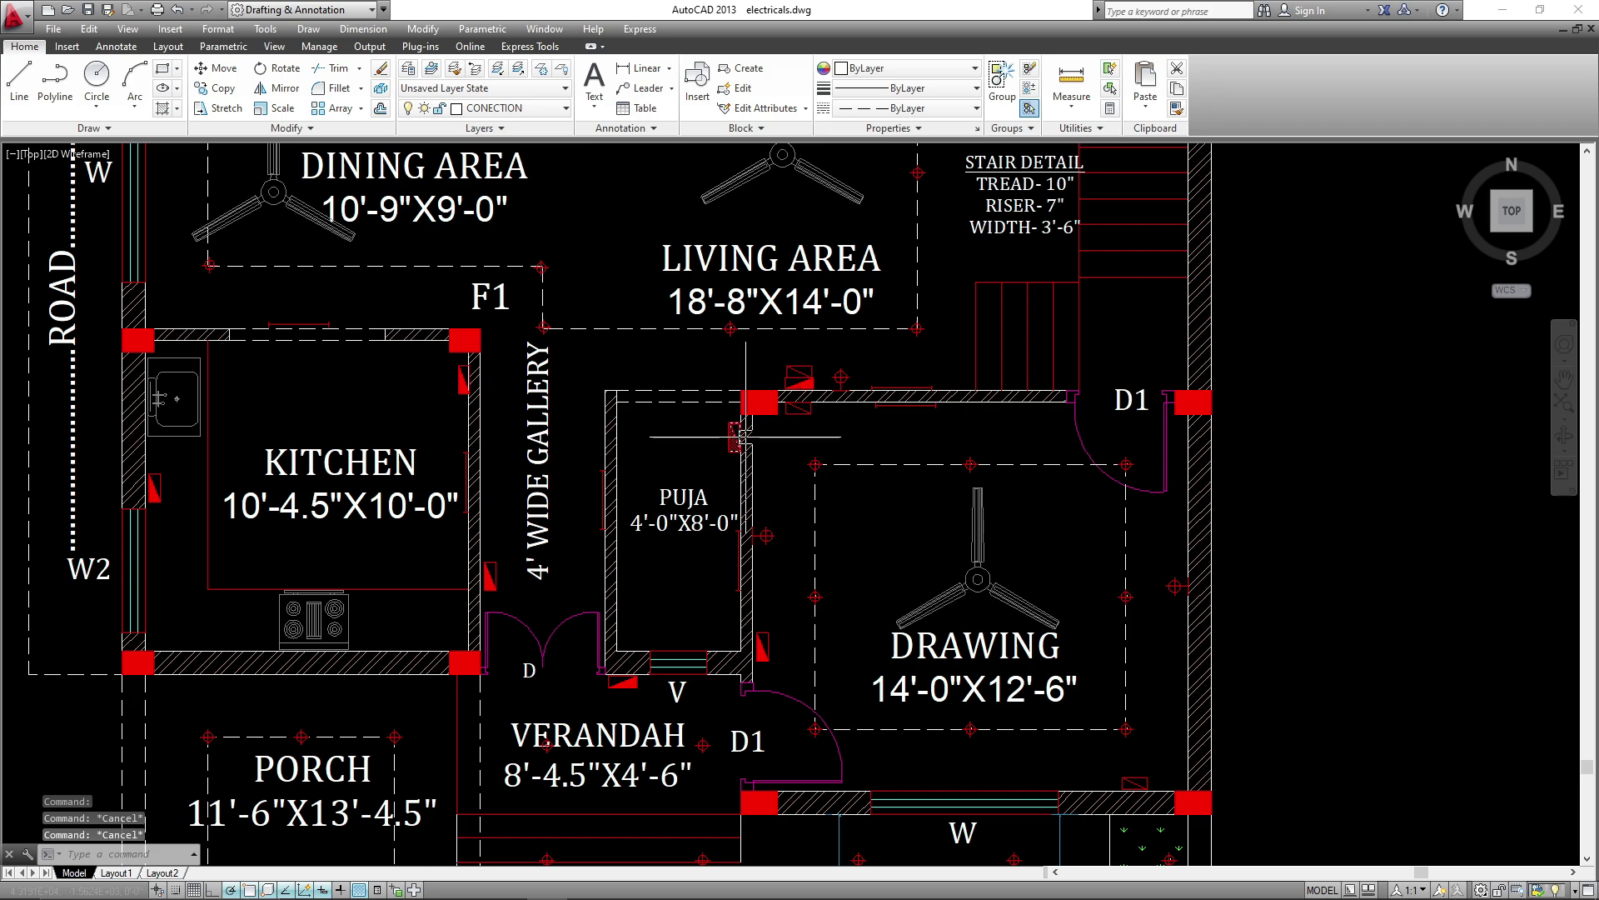
{"action": "type", "text": "l"}
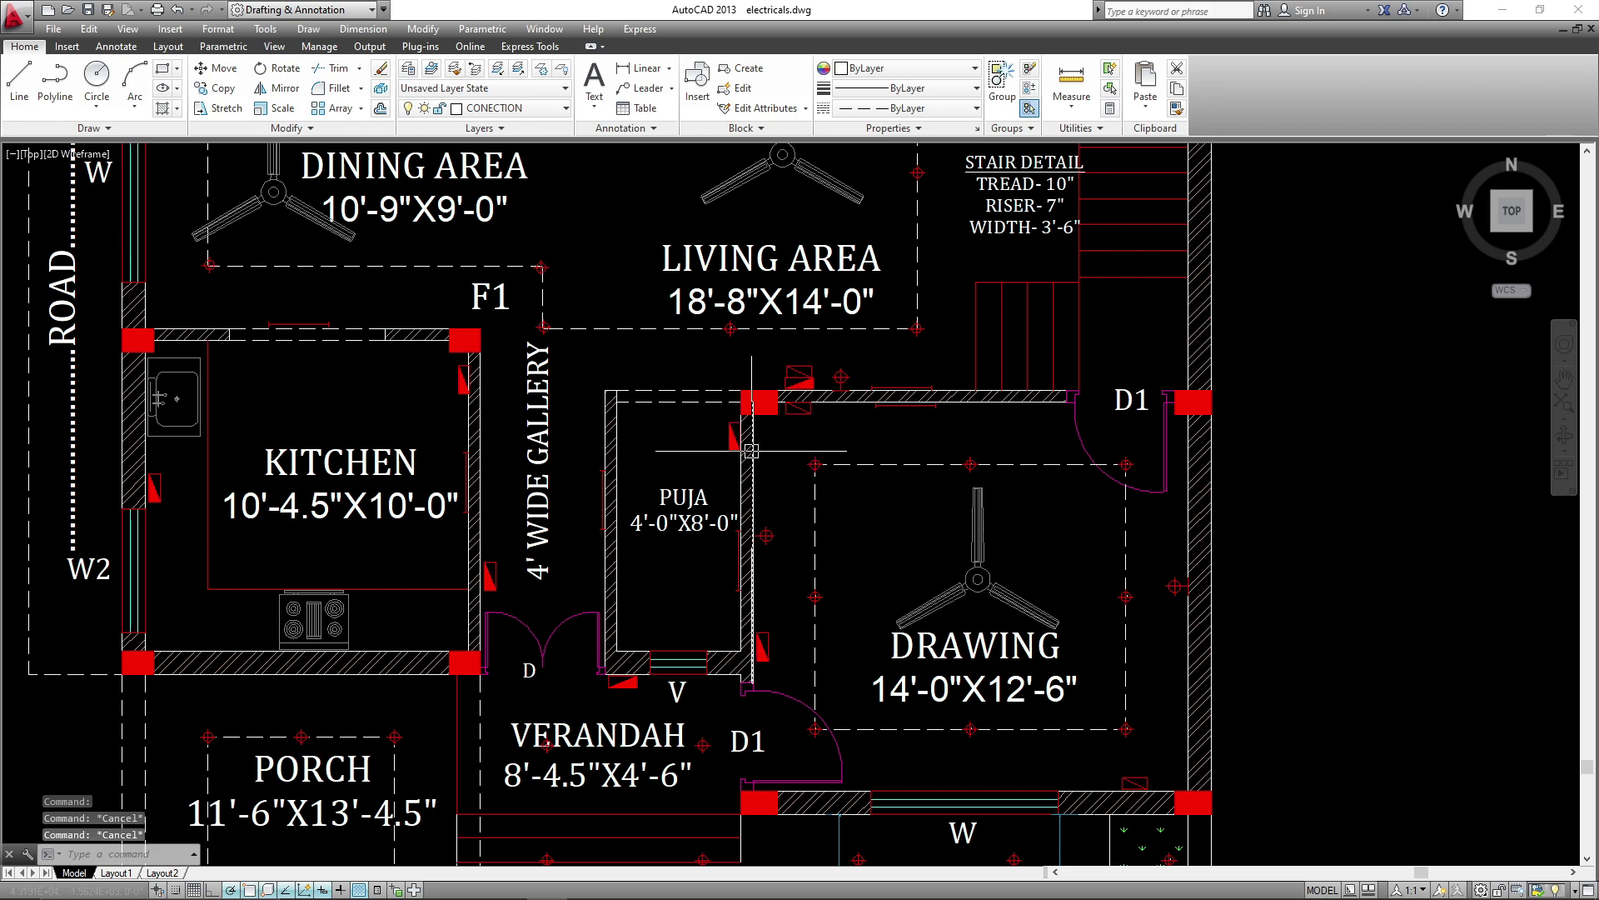
{"action": "key", "text": "Return"}
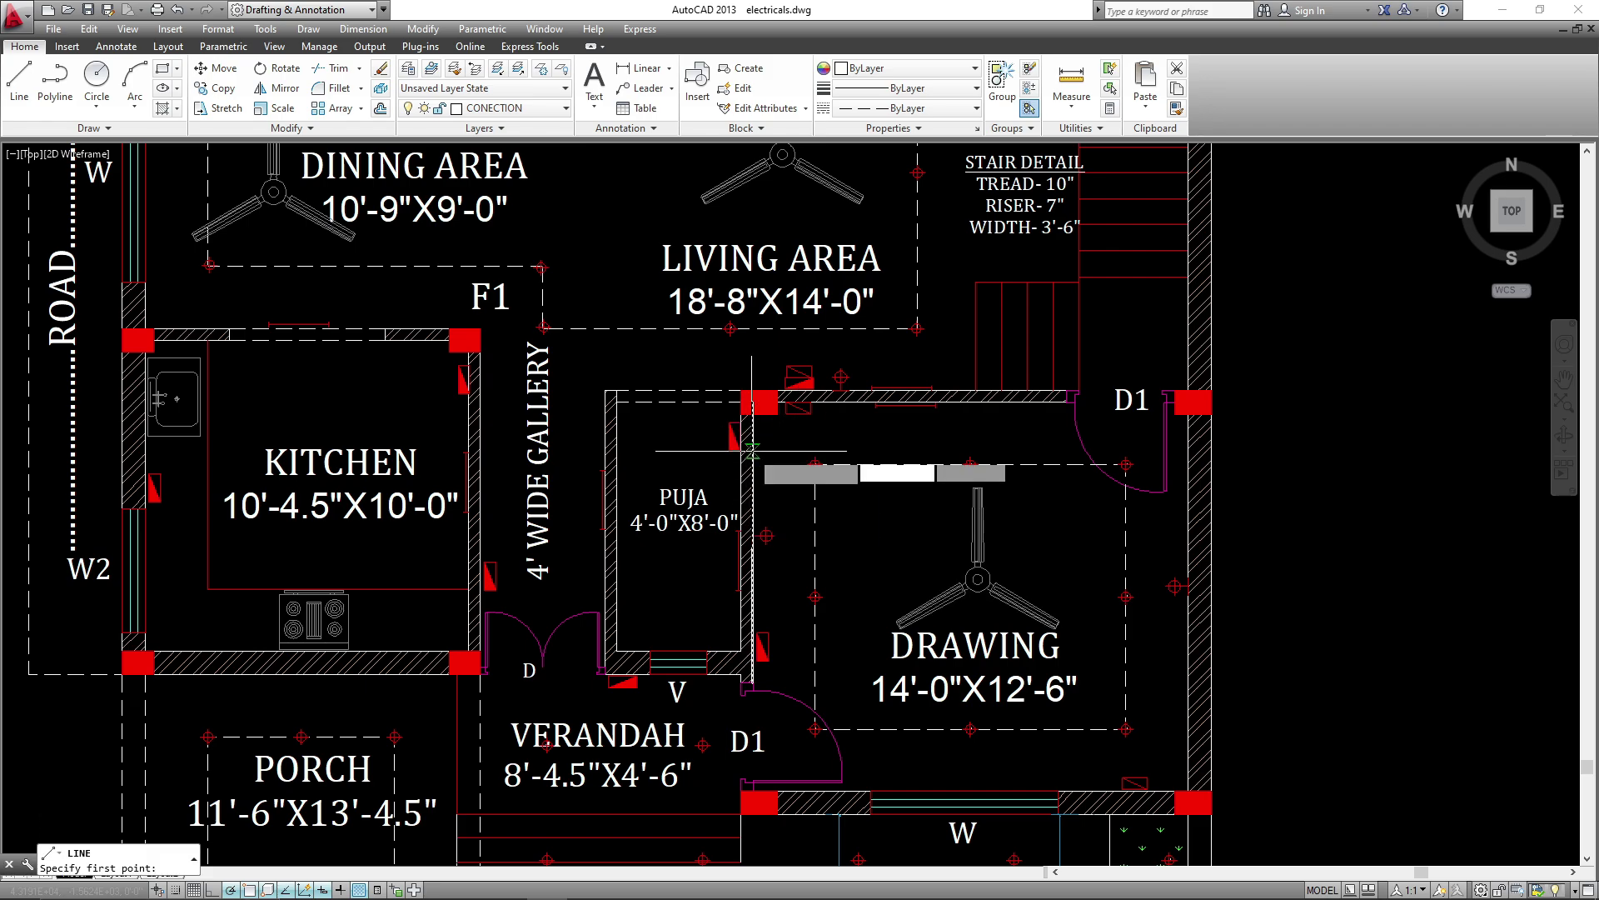
{"action": "left_click", "coordinate": [752, 402]}
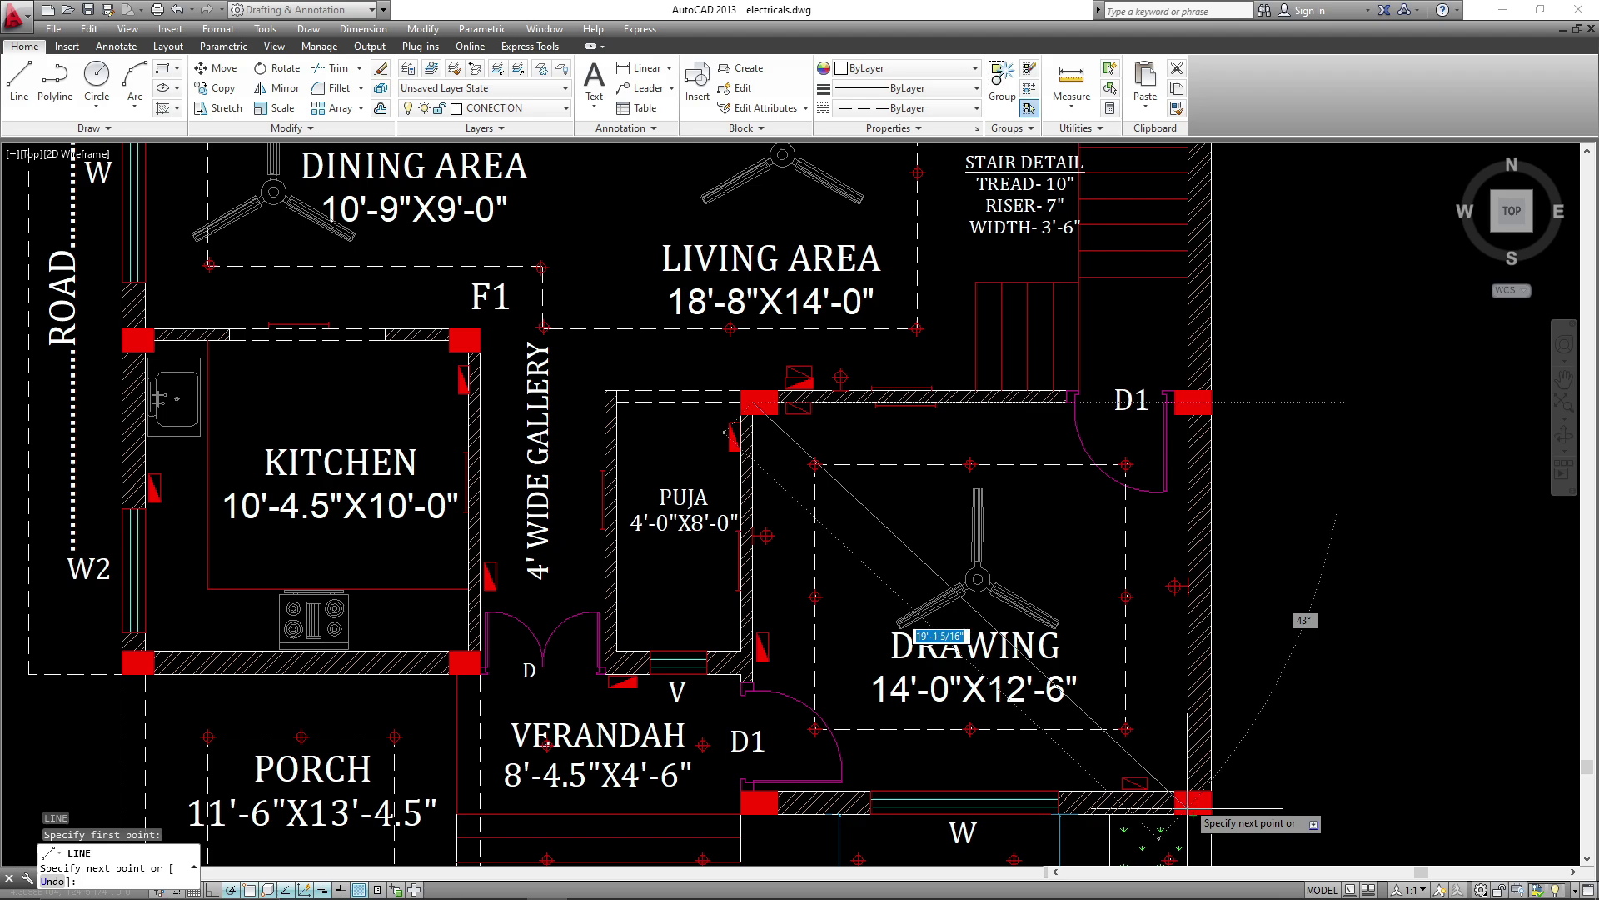
{"action": "scroll", "coordinate": [1187, 802], "scroll_direction": "up", "scroll_amount": 5}
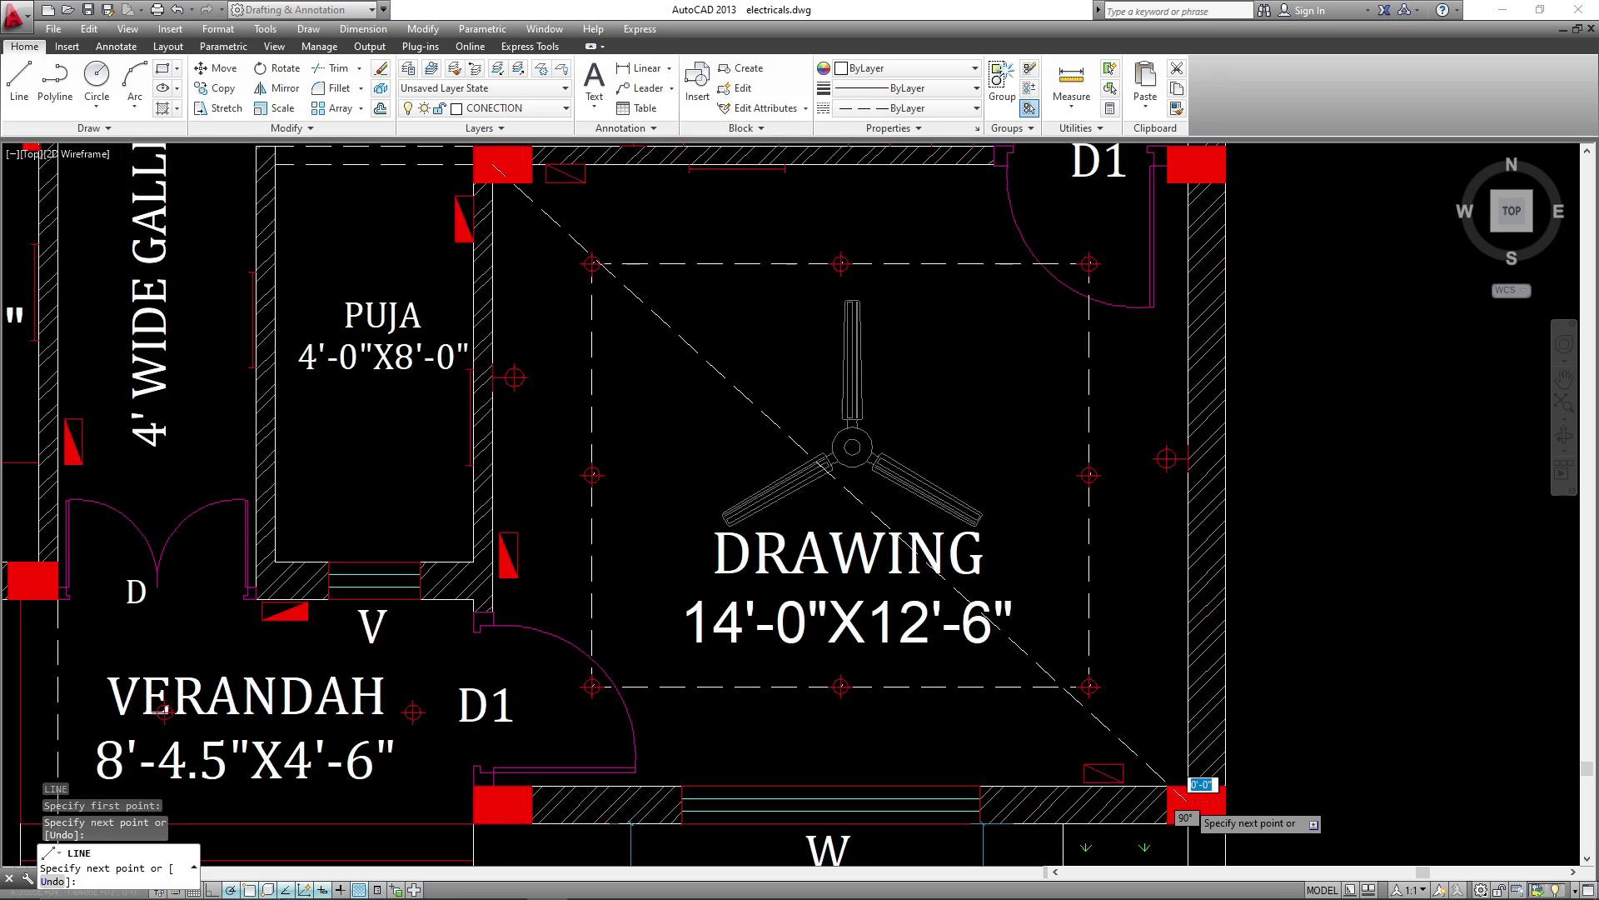
{"action": "key", "text": "Escape"}
{"action": "key", "text": "Escape"}
- Stretch the diagonal's lower end from inside the column onto the drawing room's inner wall corner
{"action": "left_click", "coordinate": [1203, 693]}
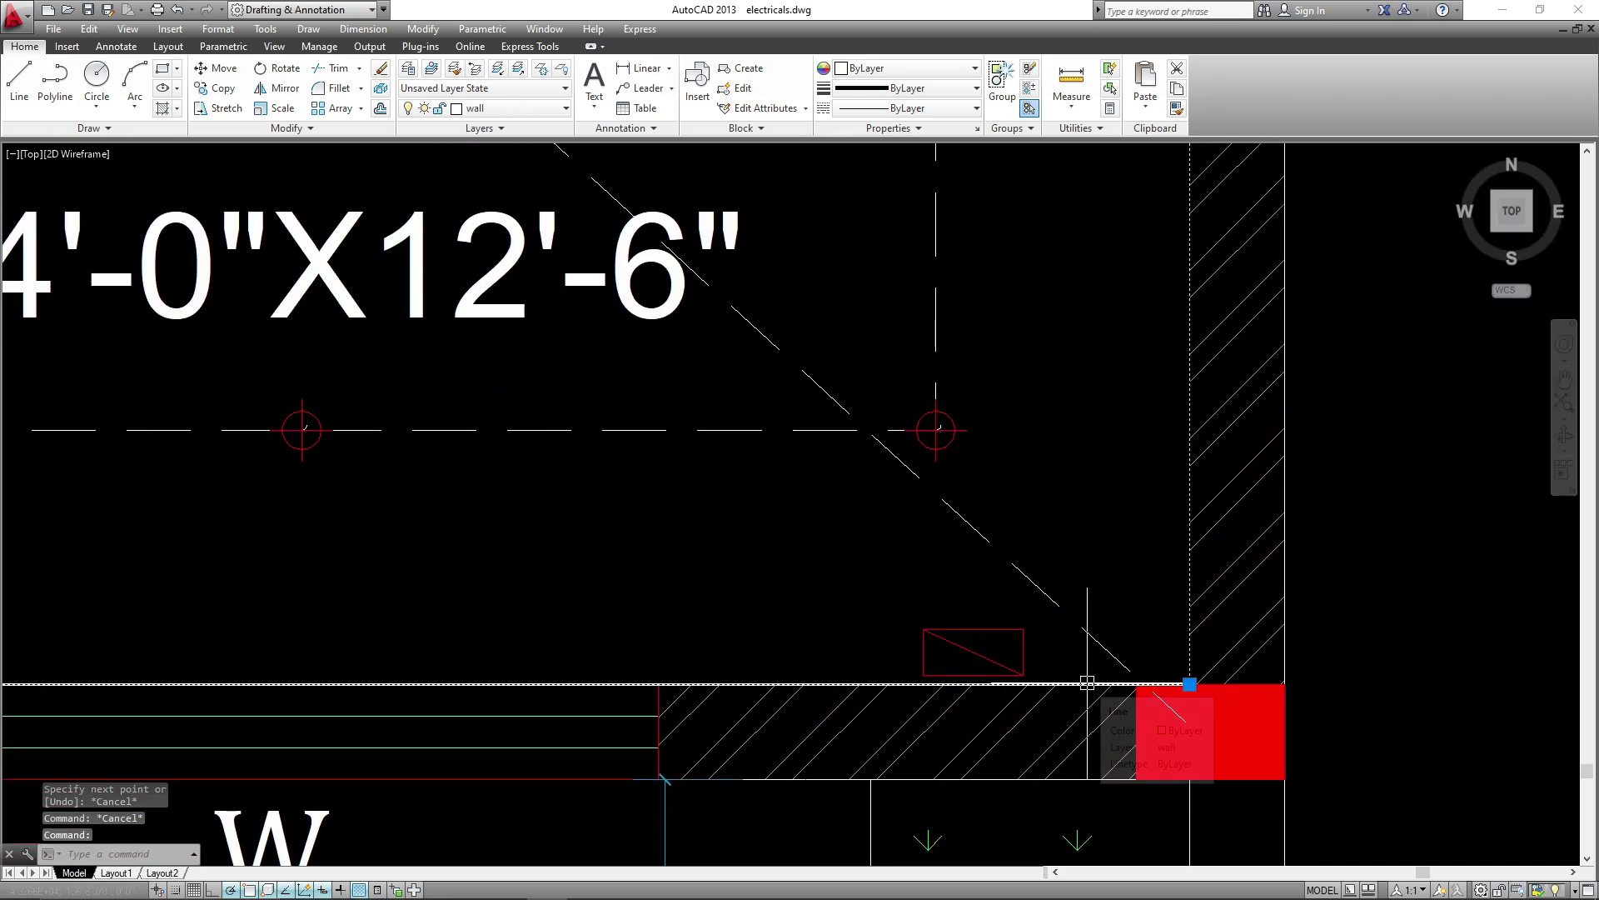
{"action": "left_click", "coordinate": [1181, 717]}
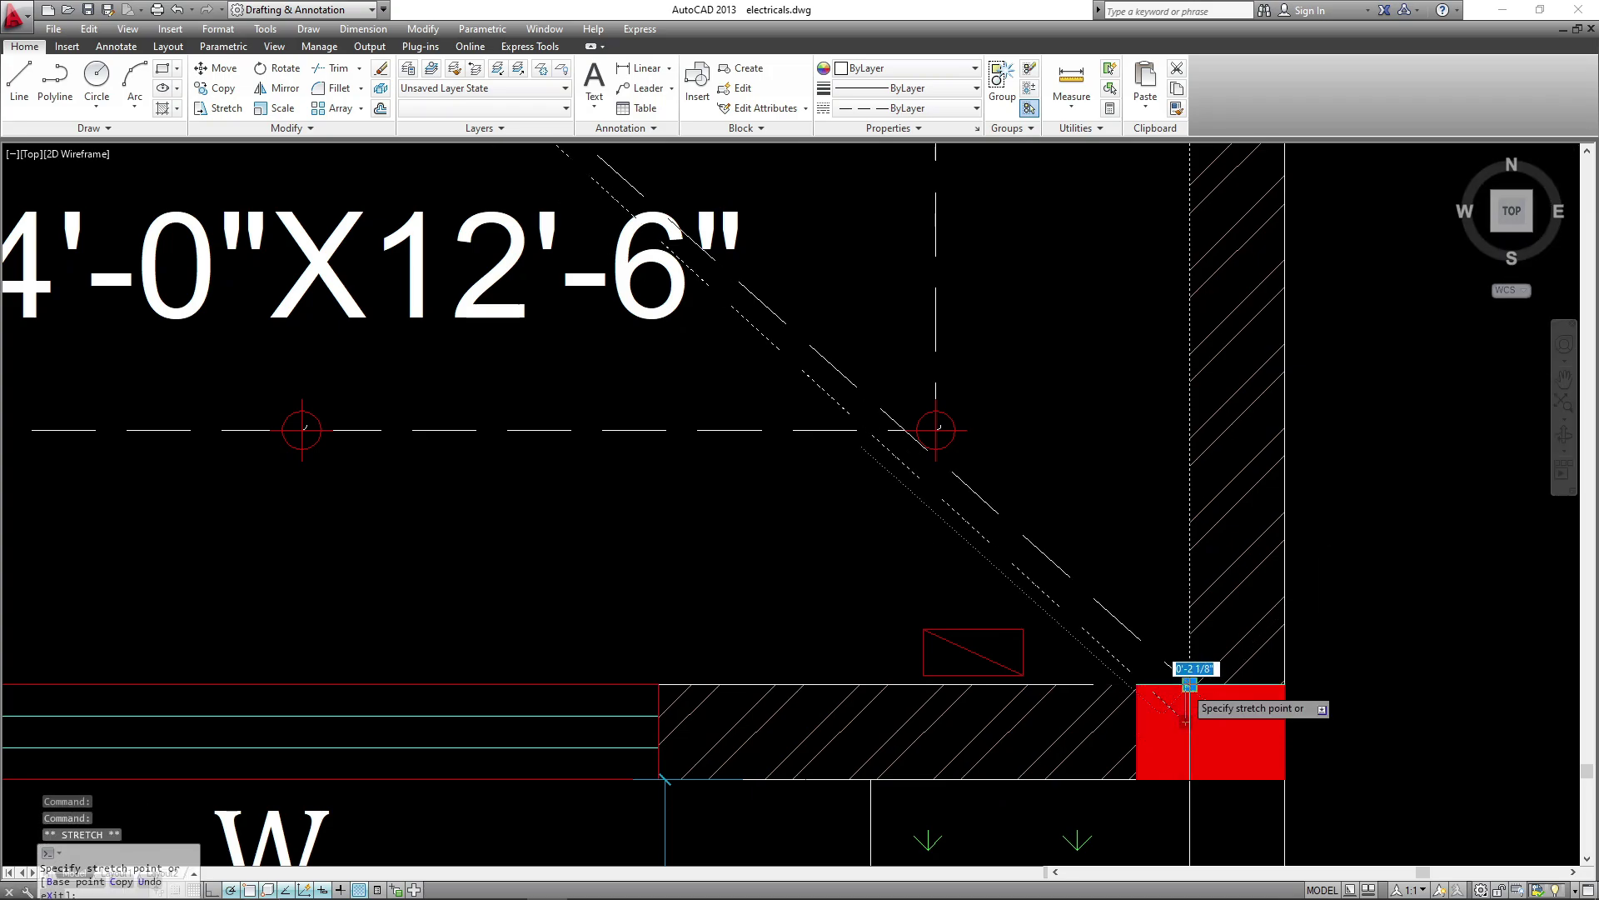
{"action": "left_click", "coordinate": [1185, 722]}
{"action": "scroll", "coordinate": [1092, 763], "scroll_direction": "down", "scroll_amount": 4}
{"action": "key", "text": "Escape"}
- Move the drawing room's fan by its hub onto the diagonal's midpoint, and erase the diagonal
{"action": "type", "text": "m"}
{"action": "key", "text": "Return"}
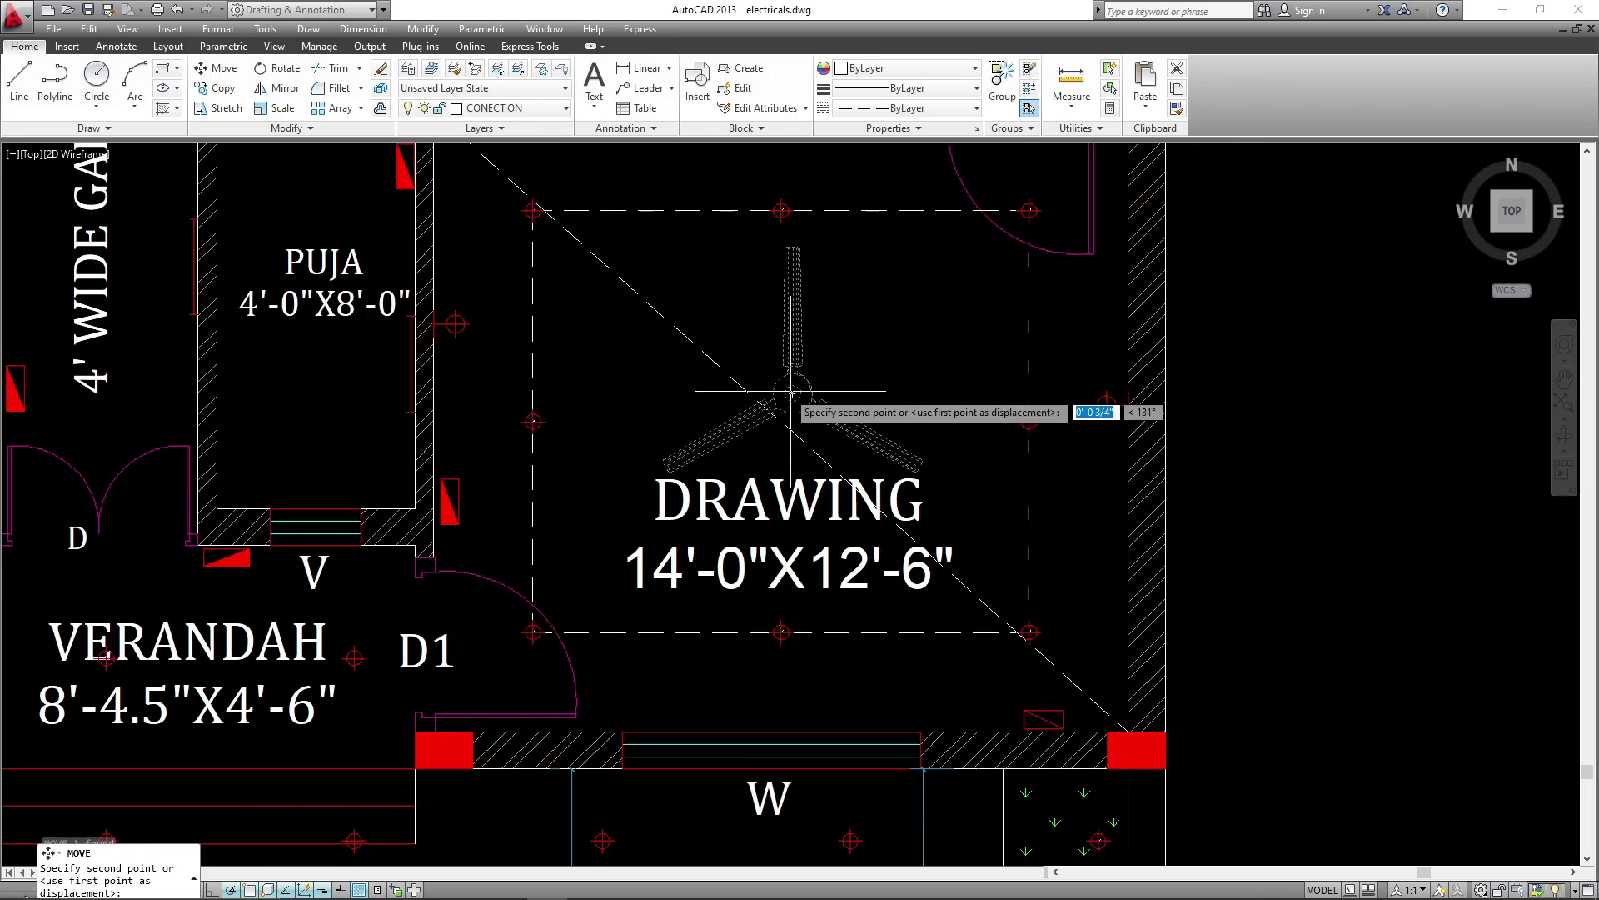
{"action": "left_click", "coordinate": [792, 393]}
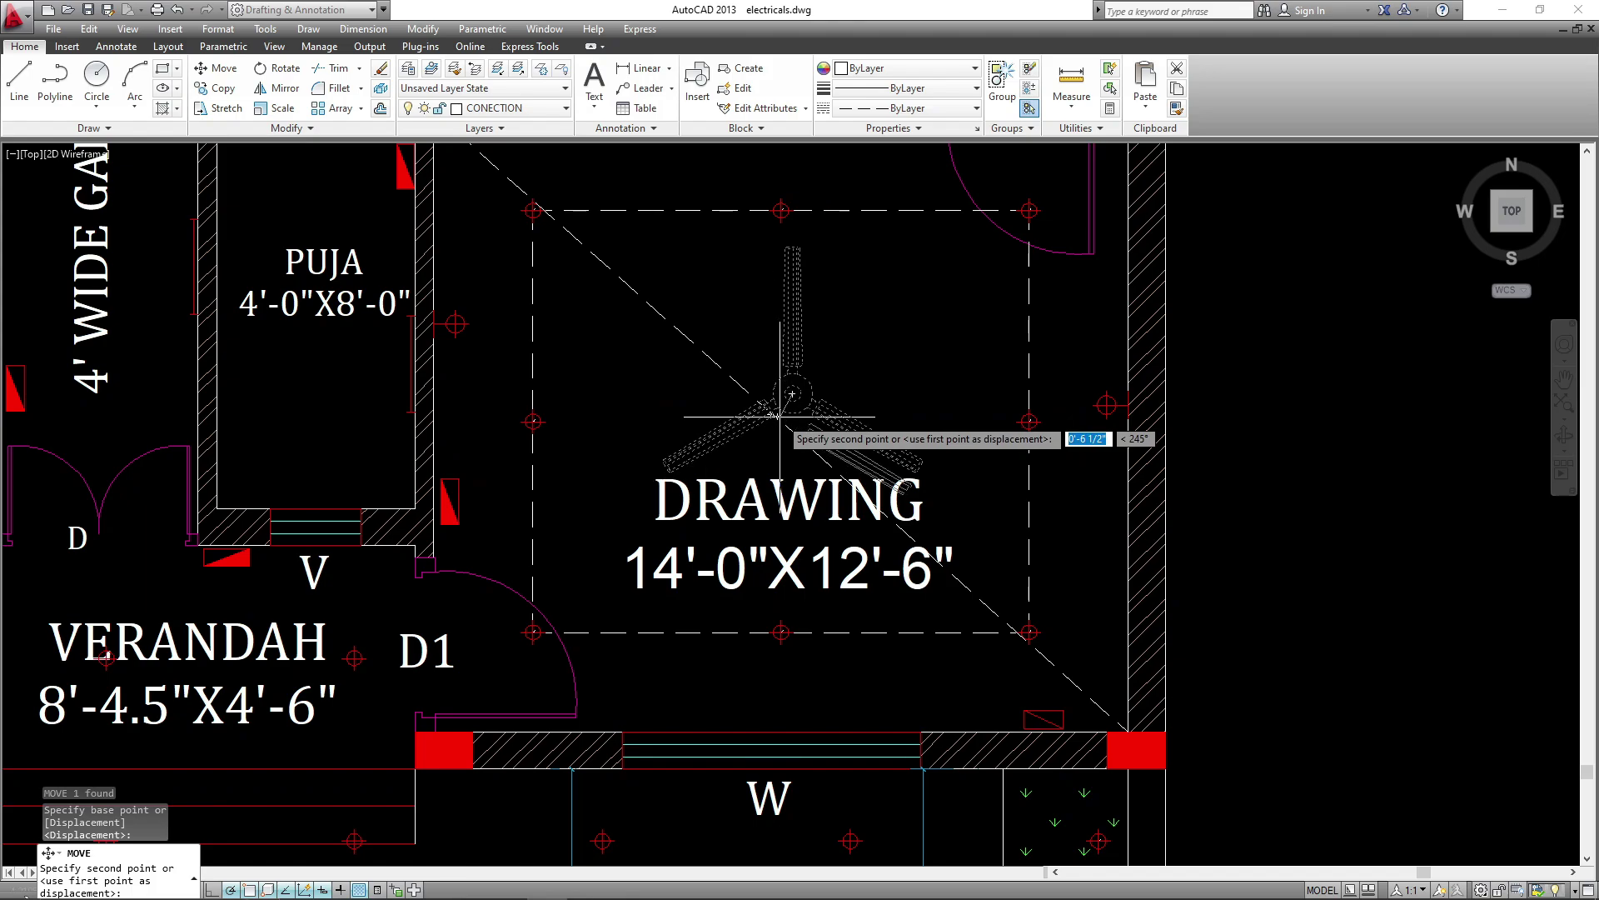
{"action": "left_click", "coordinate": [777, 414]}
{"action": "scroll", "coordinate": [947, 541], "scroll_direction": "down", "scroll_amount": 4}
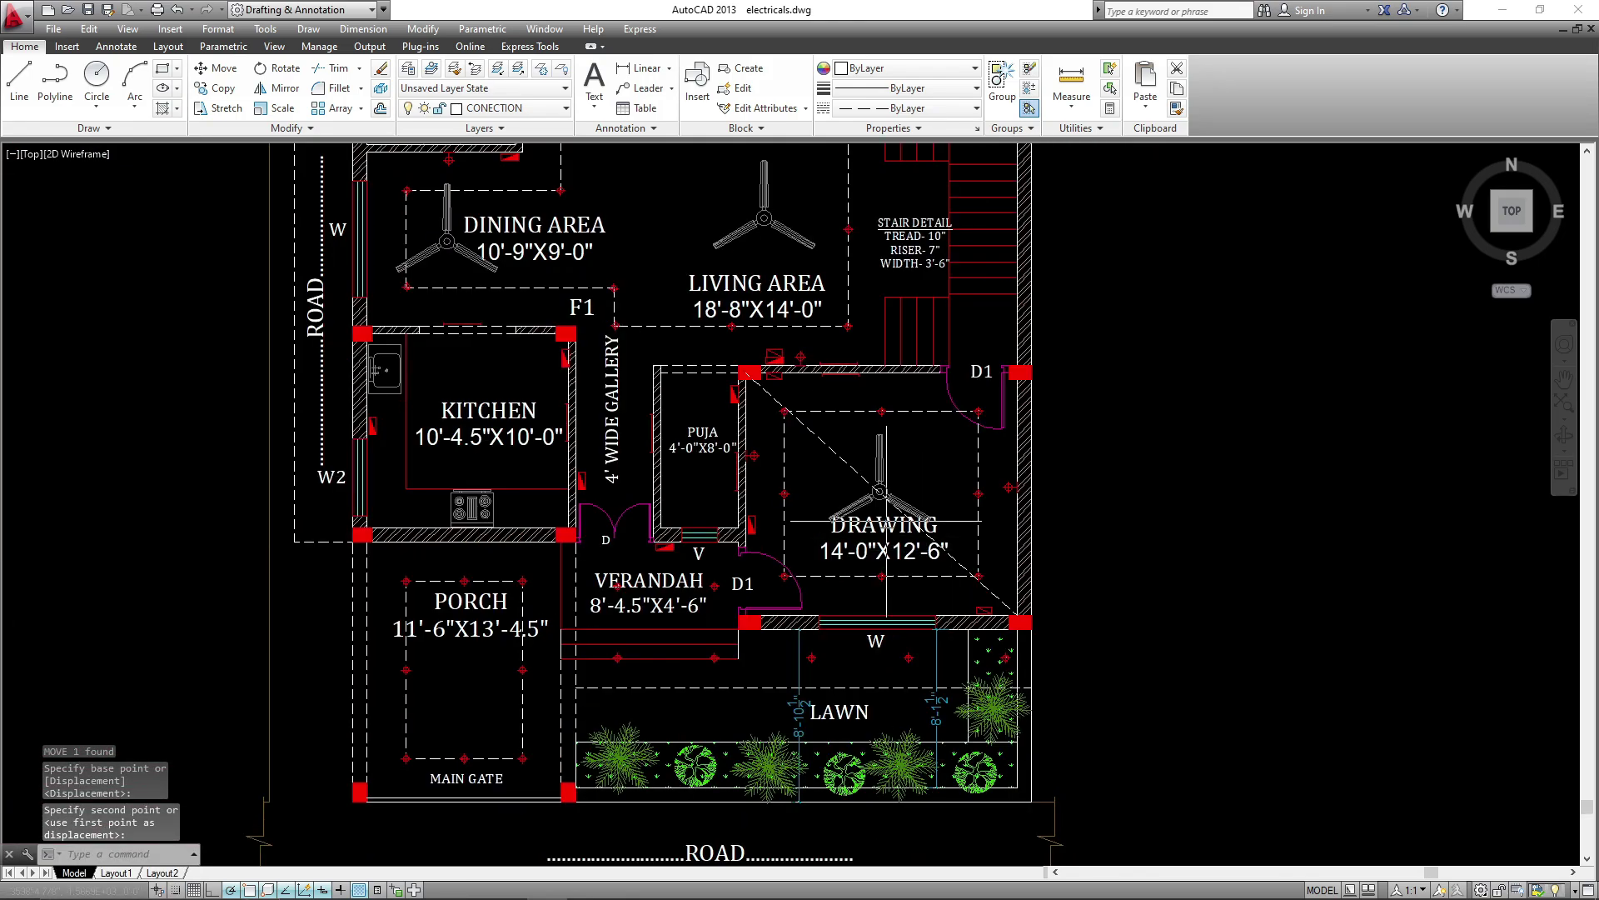
{"action": "left_click", "coordinate": [844, 459]}
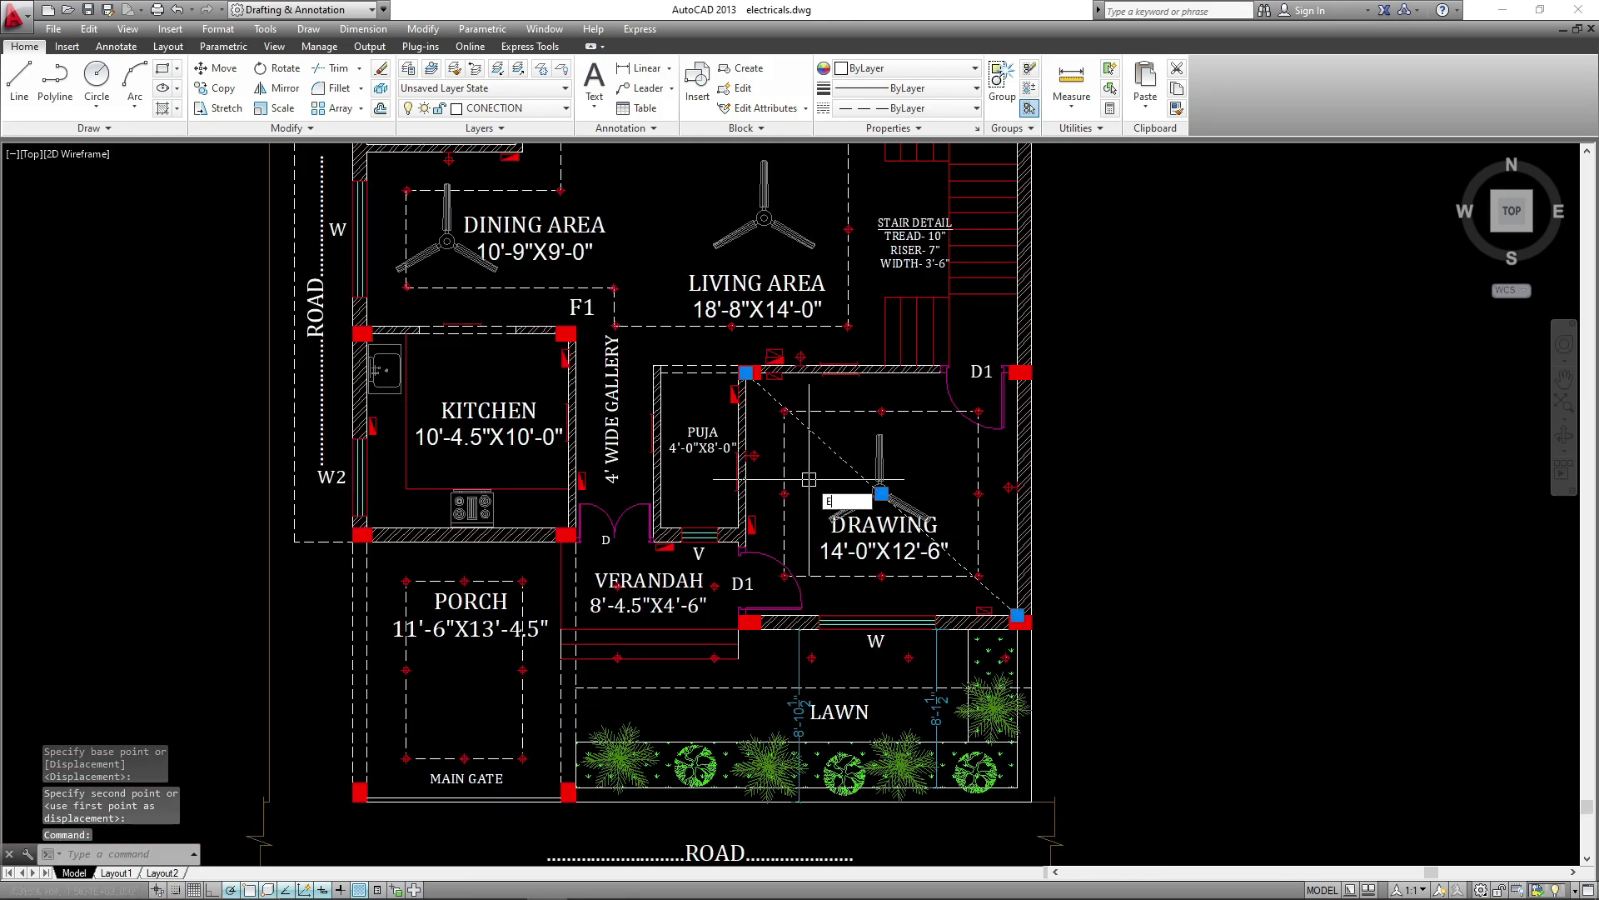
{"action": "key", "text": "Return"}
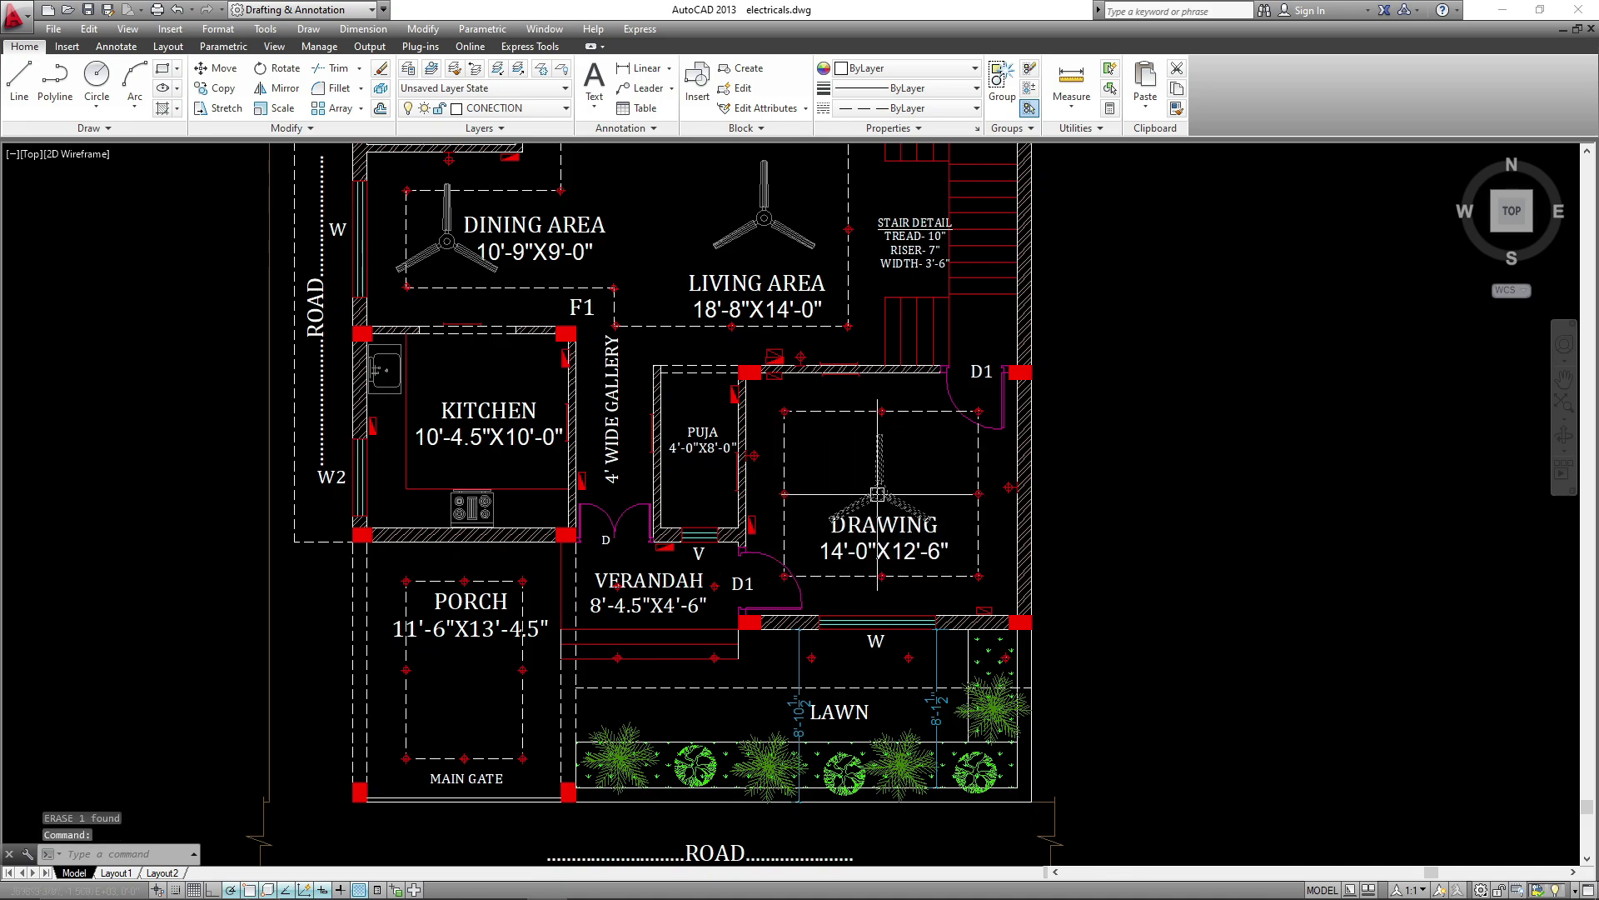
- Copy the drawing room's fan by its hub into the porch, just below the room label
{"action": "type", "text": "CO"}
{"action": "key", "text": "Return"}
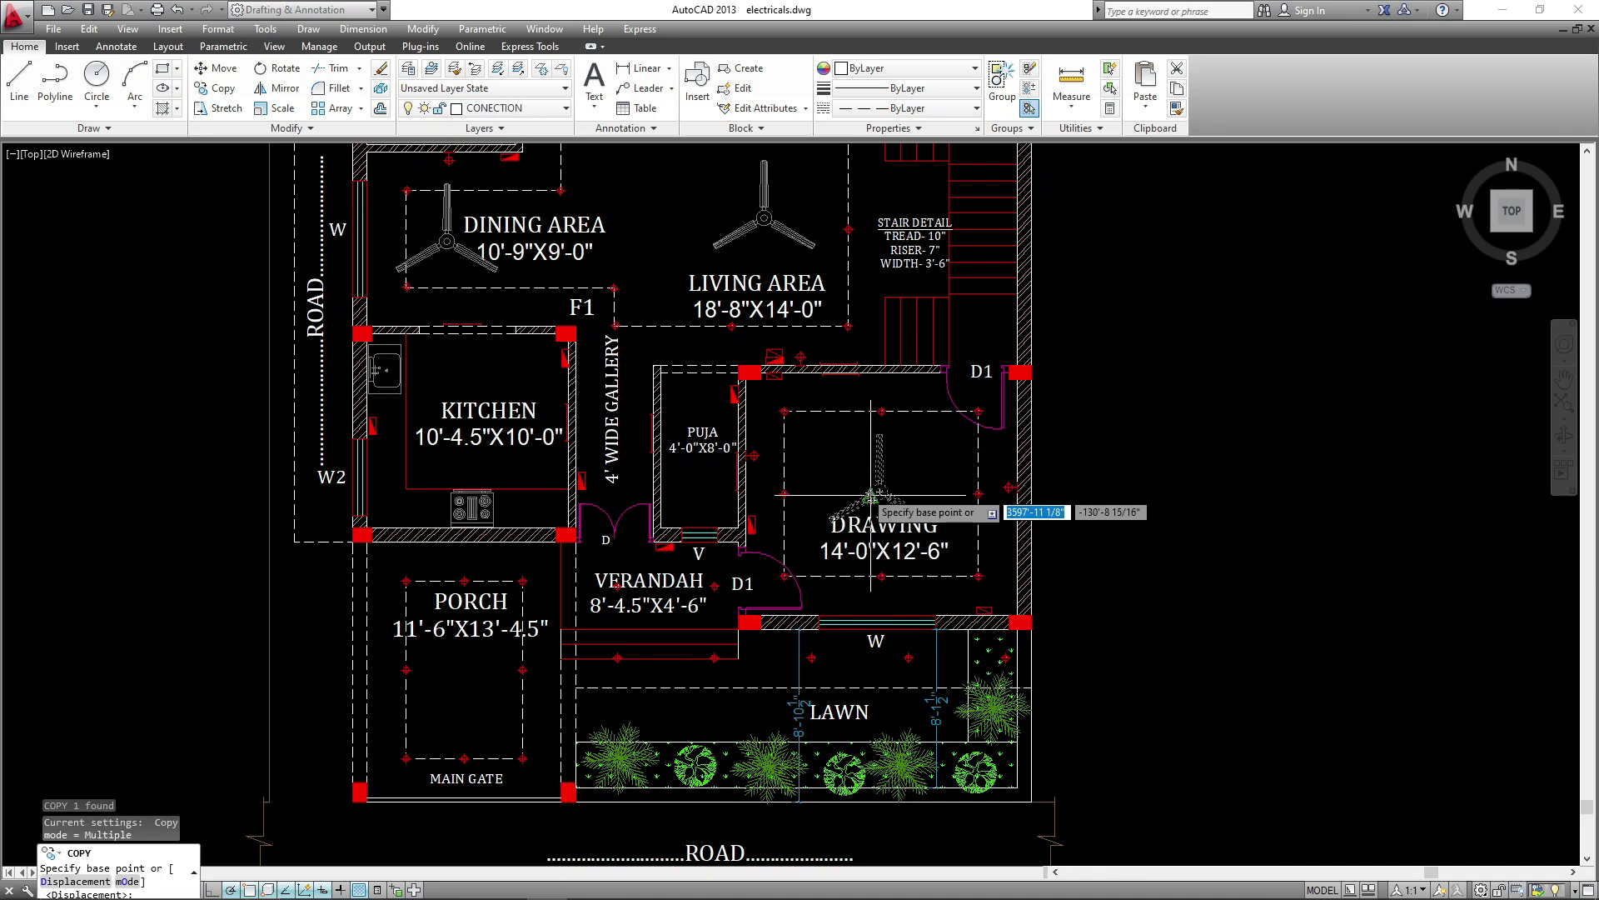
{"action": "left_click", "coordinate": [879, 493]}
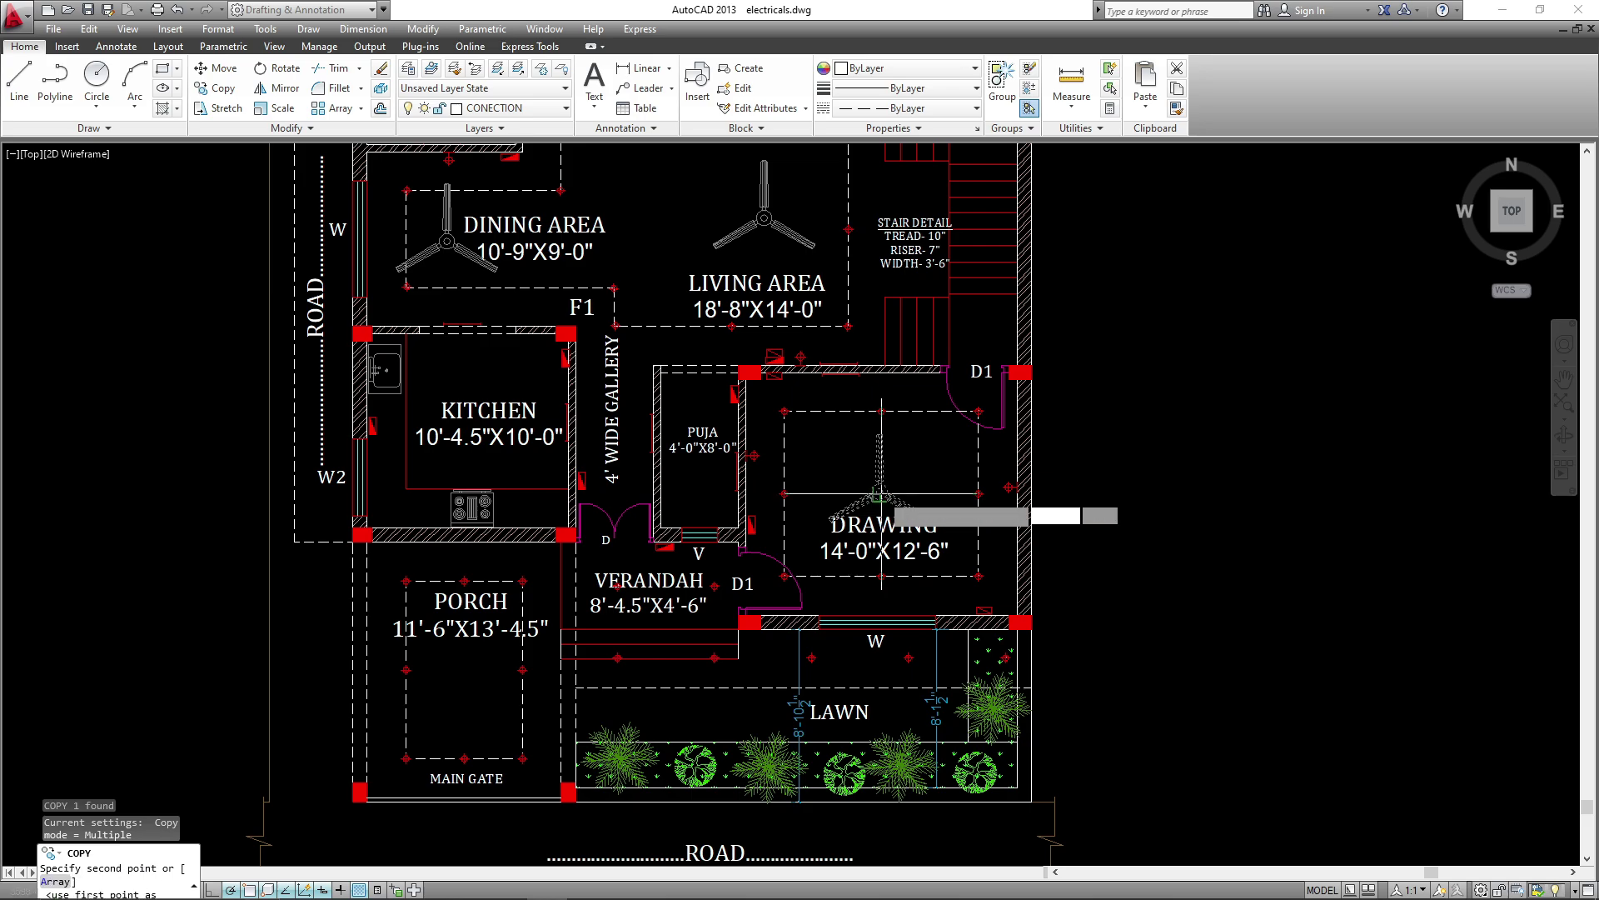
{"action": "middle_click_drag", "start_coordinate": [474, 678], "coordinate": [650, 587]}
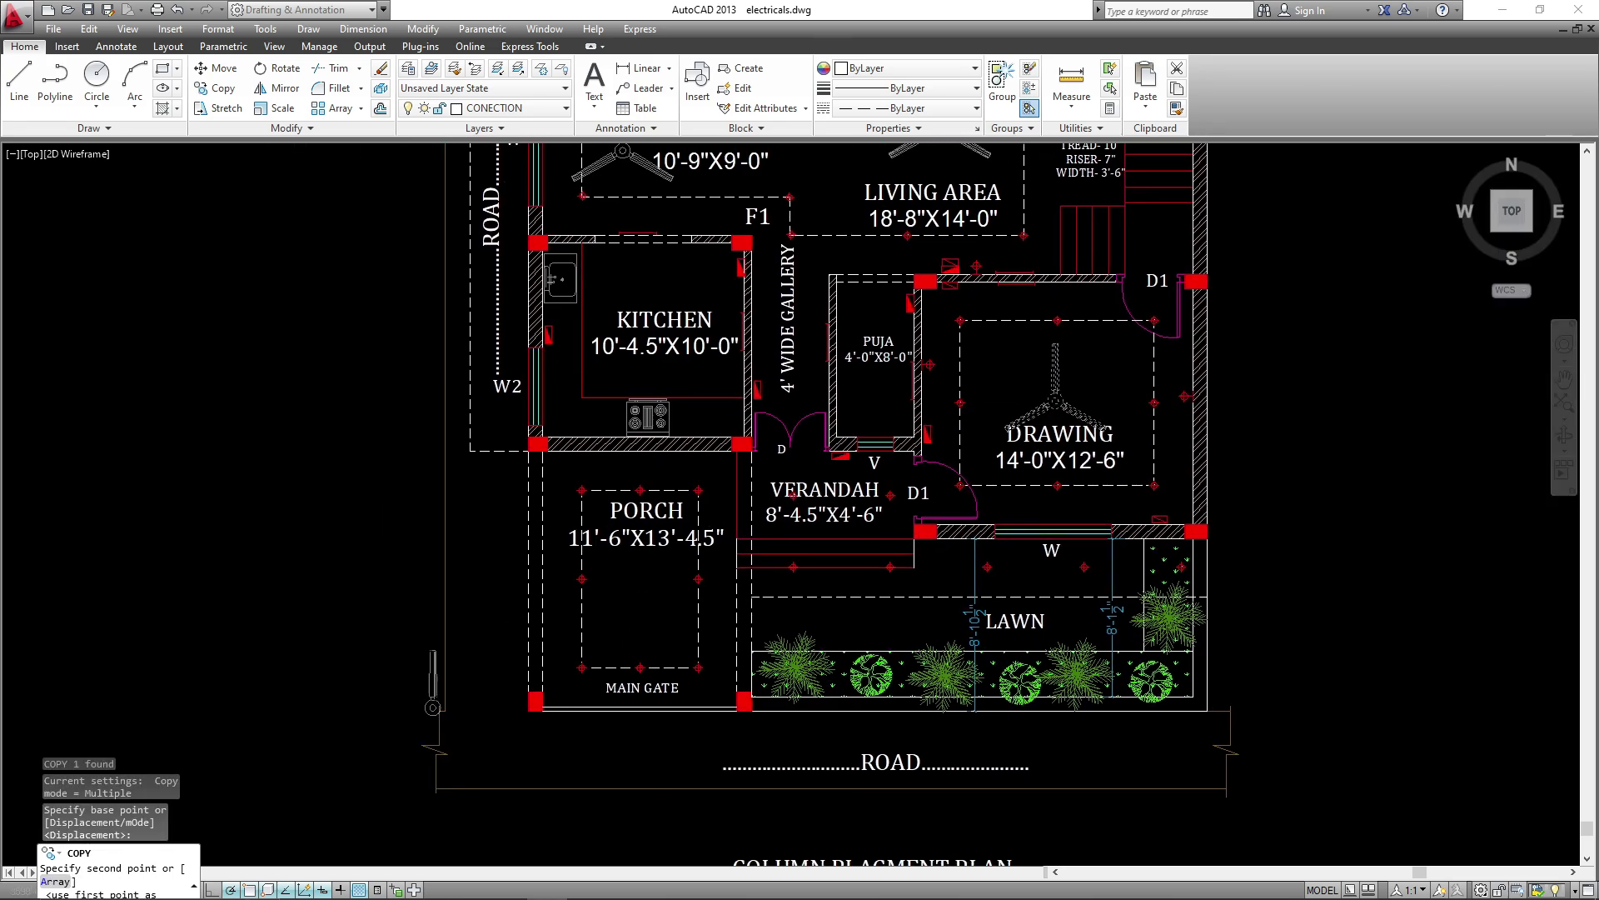
{"action": "left_click", "coordinate": [646, 571]}
{"action": "key", "text": "Escape"}
- Draw a diagonal construction line across the porch's dashed ceiling rectangle, from its upper-left light point to its lower-right light point
{"action": "type", "text": "LINE"}
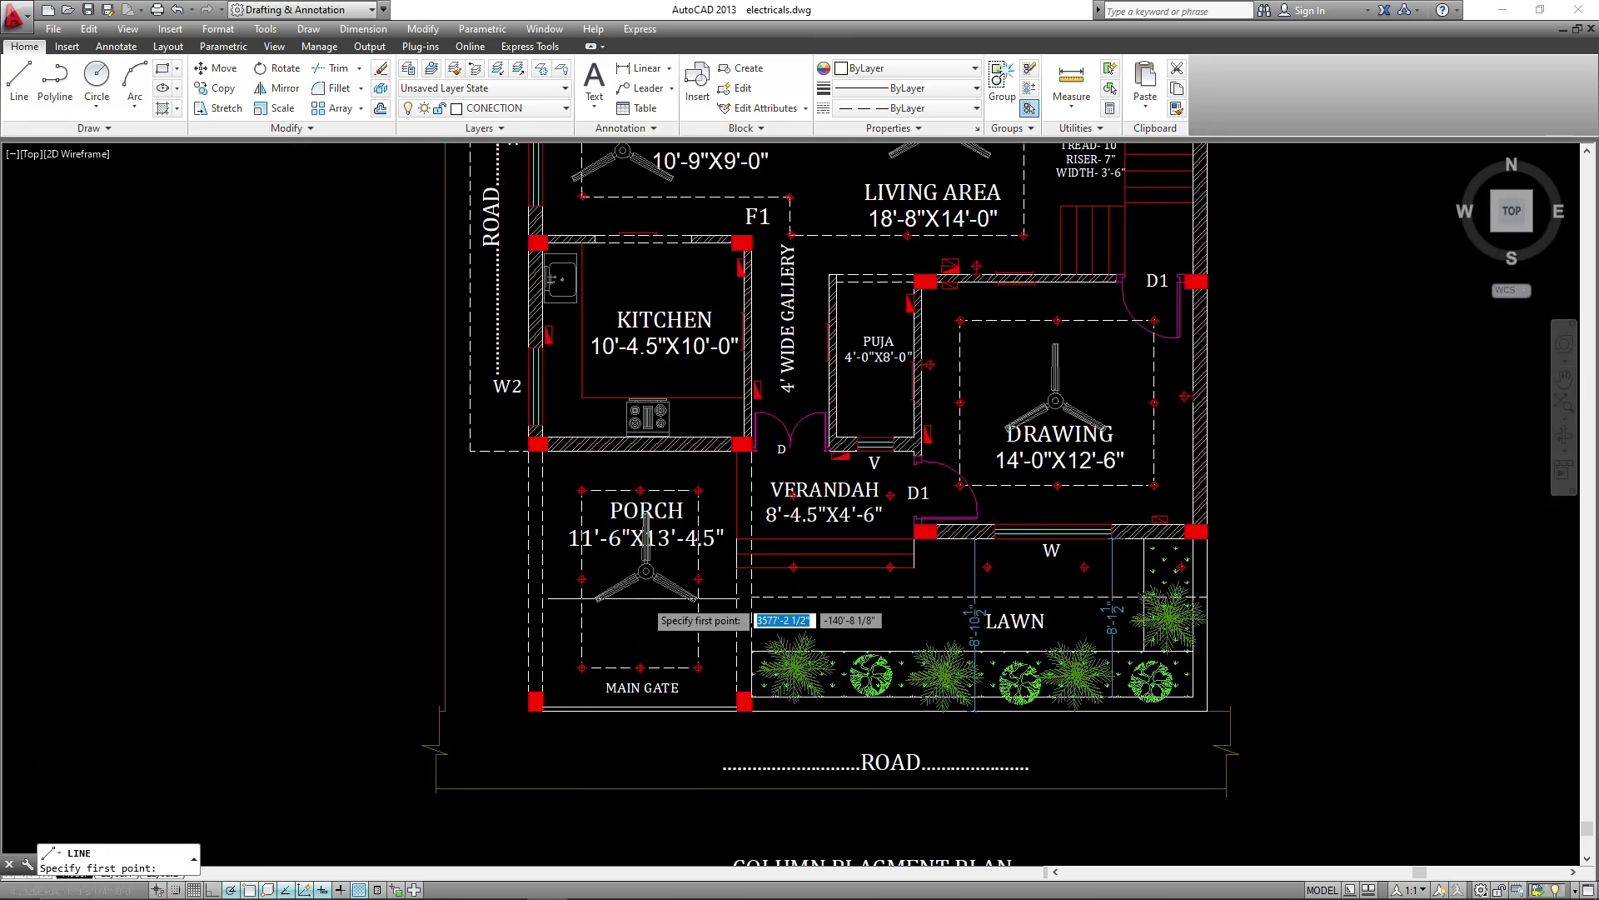
{"action": "key", "text": "Return"}
{"action": "scroll", "coordinate": [528, 461], "scroll_direction": "up", "scroll_amount": 4}
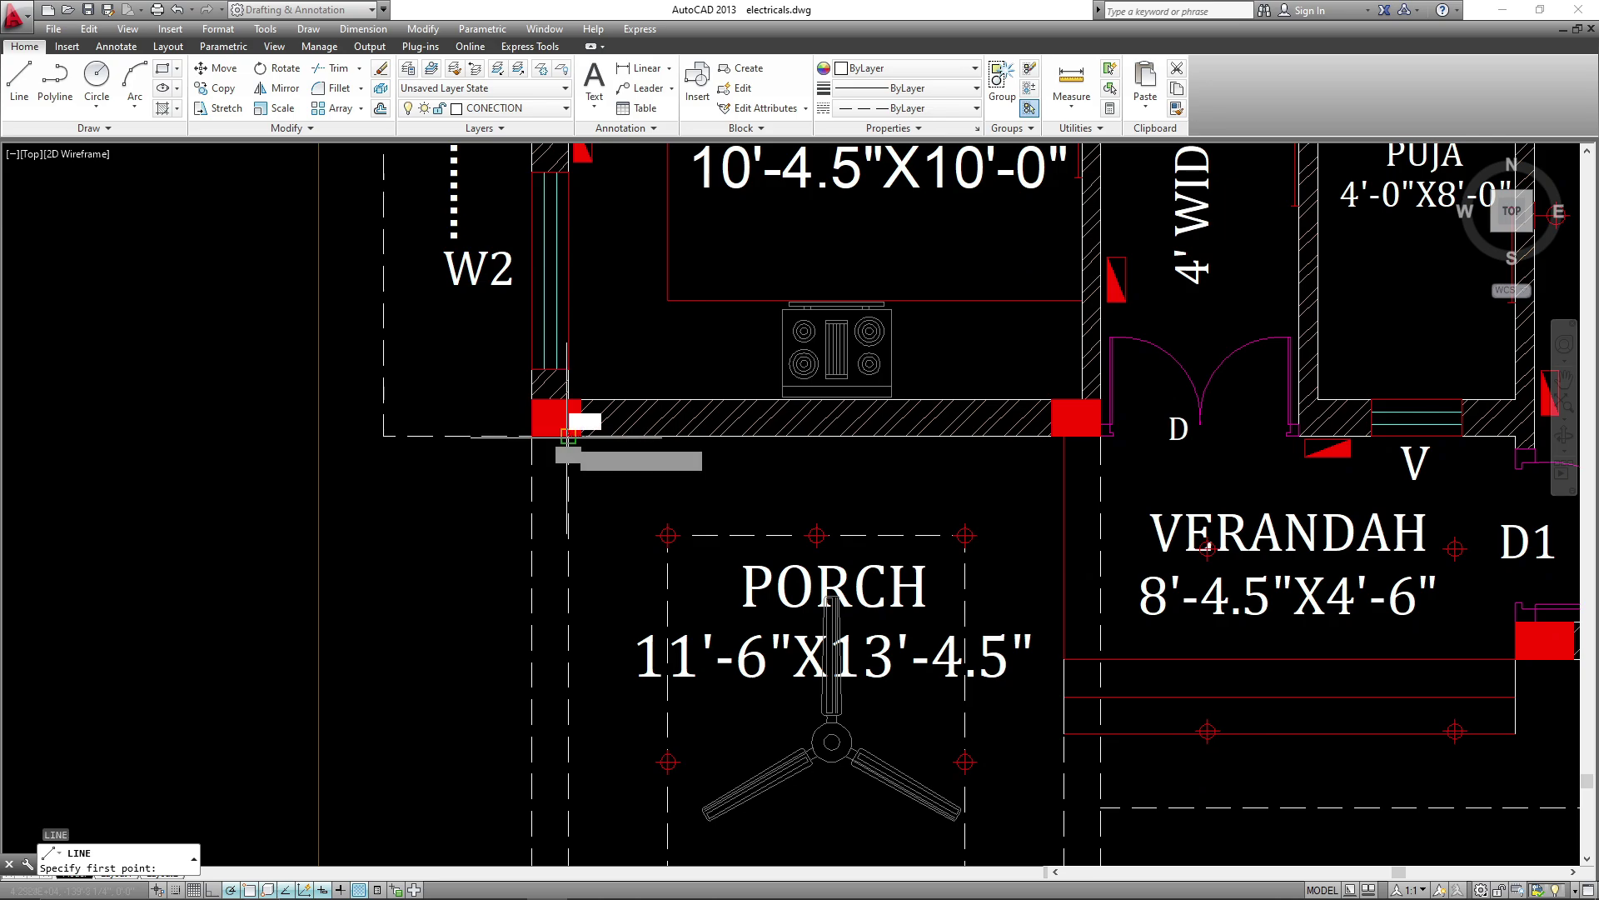
{"action": "scroll", "coordinate": [720, 423], "scroll_direction": "down", "scroll_amount": 2}
{"action": "left_click", "coordinate": [692, 445]}
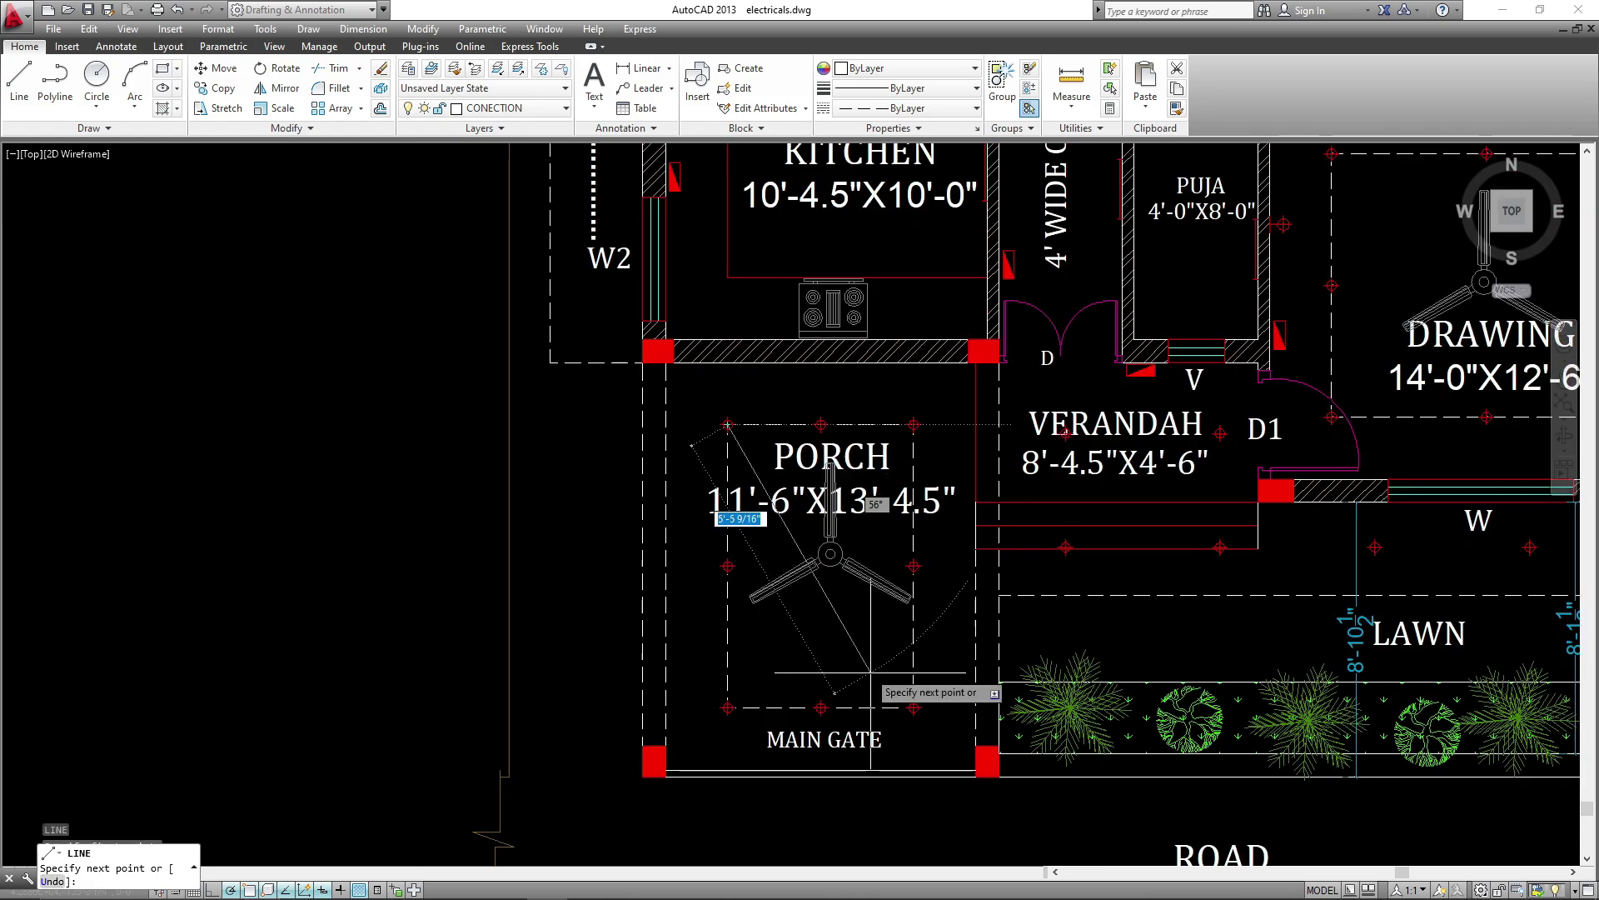
{"action": "scroll", "coordinate": [900, 720], "scroll_direction": "up", "scroll_amount": 2}
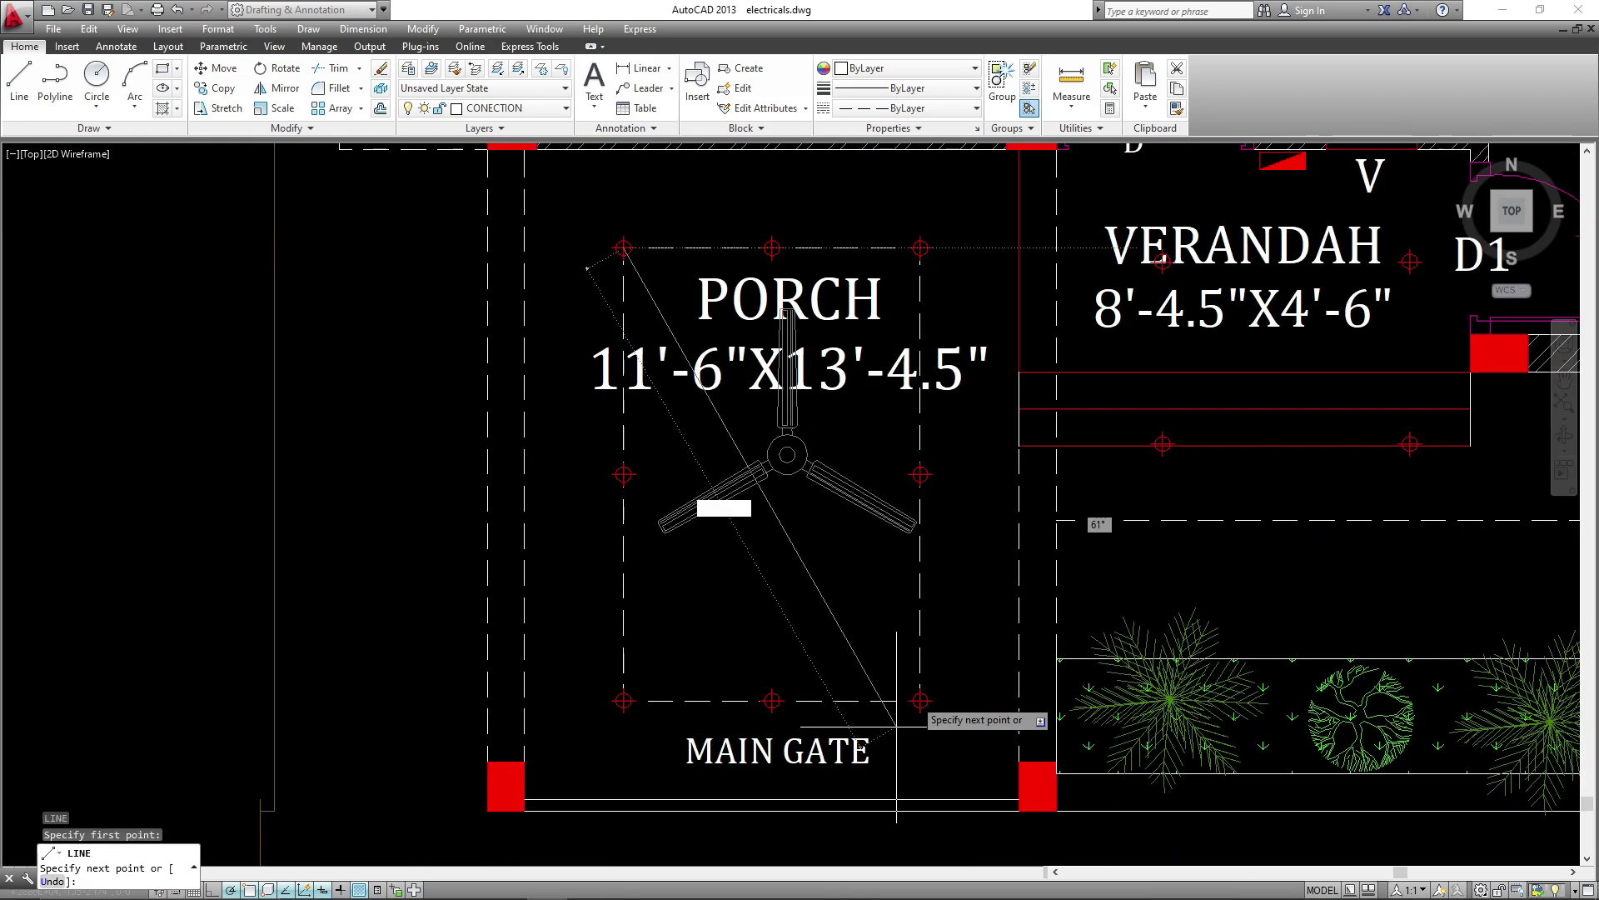
{"action": "scroll", "coordinate": [922, 686], "scroll_direction": "up", "scroll_amount": 2}
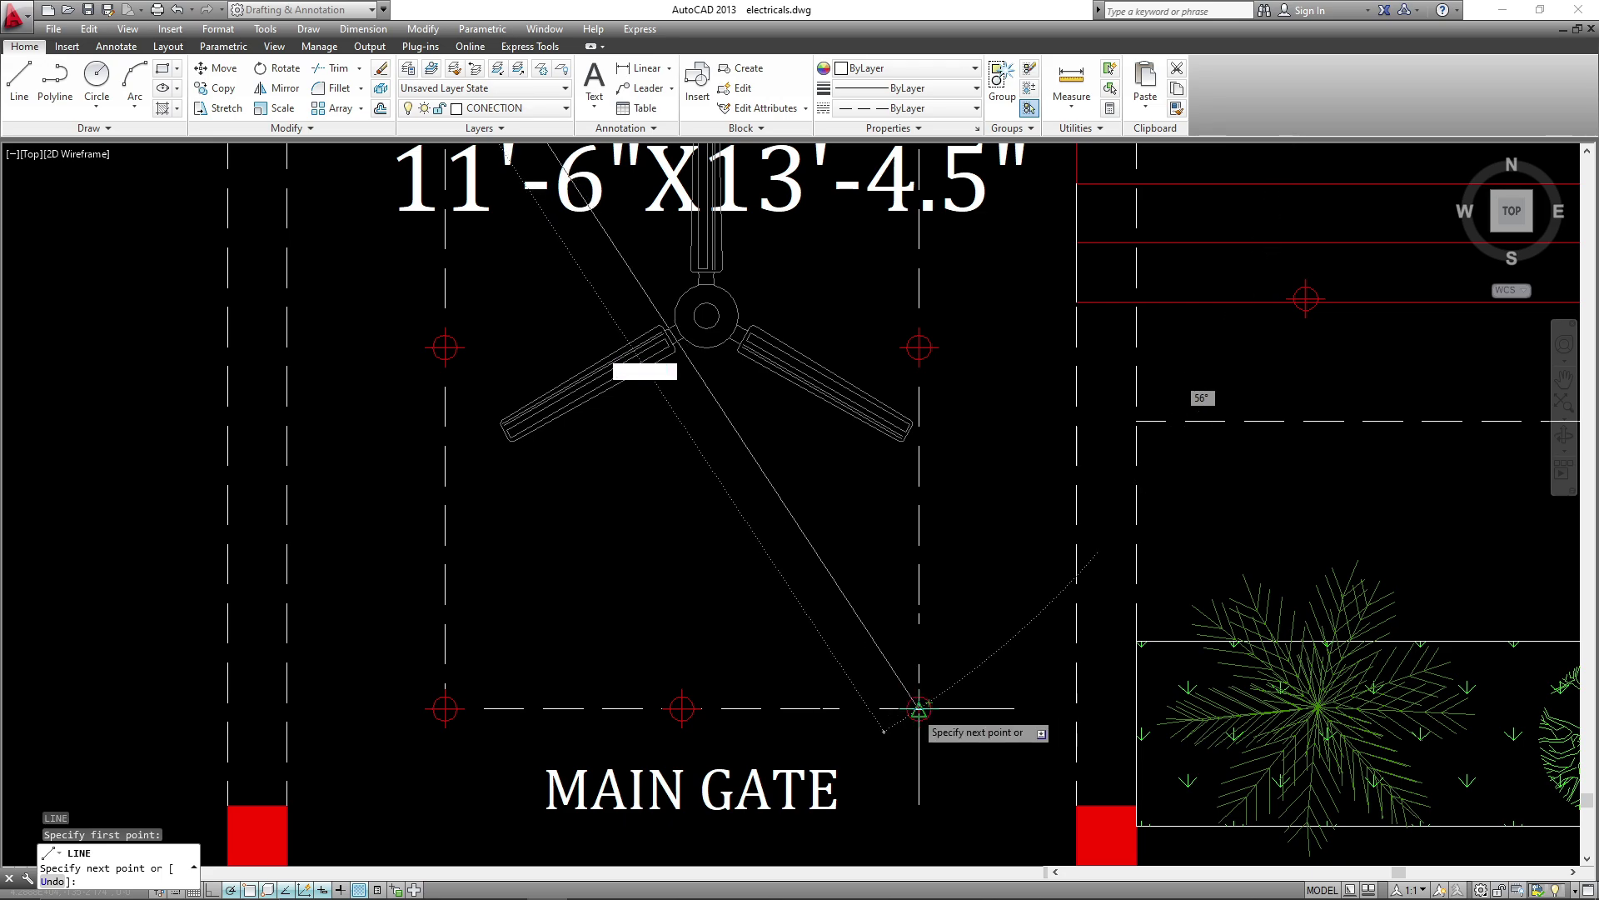
{"action": "left_click", "coordinate": [920, 709]}
{"action": "scroll", "coordinate": [912, 741], "scroll_direction": "down", "scroll_amount": 2}
{"action": "key", "text": "Escape"}
- Move the porch fan by its hub onto the diagonal's midpoint, and erase the diagonal
{"action": "left_click", "coordinate": [827, 499]}
{"action": "type", "text": "m"}
{"action": "key", "text": "Return"}
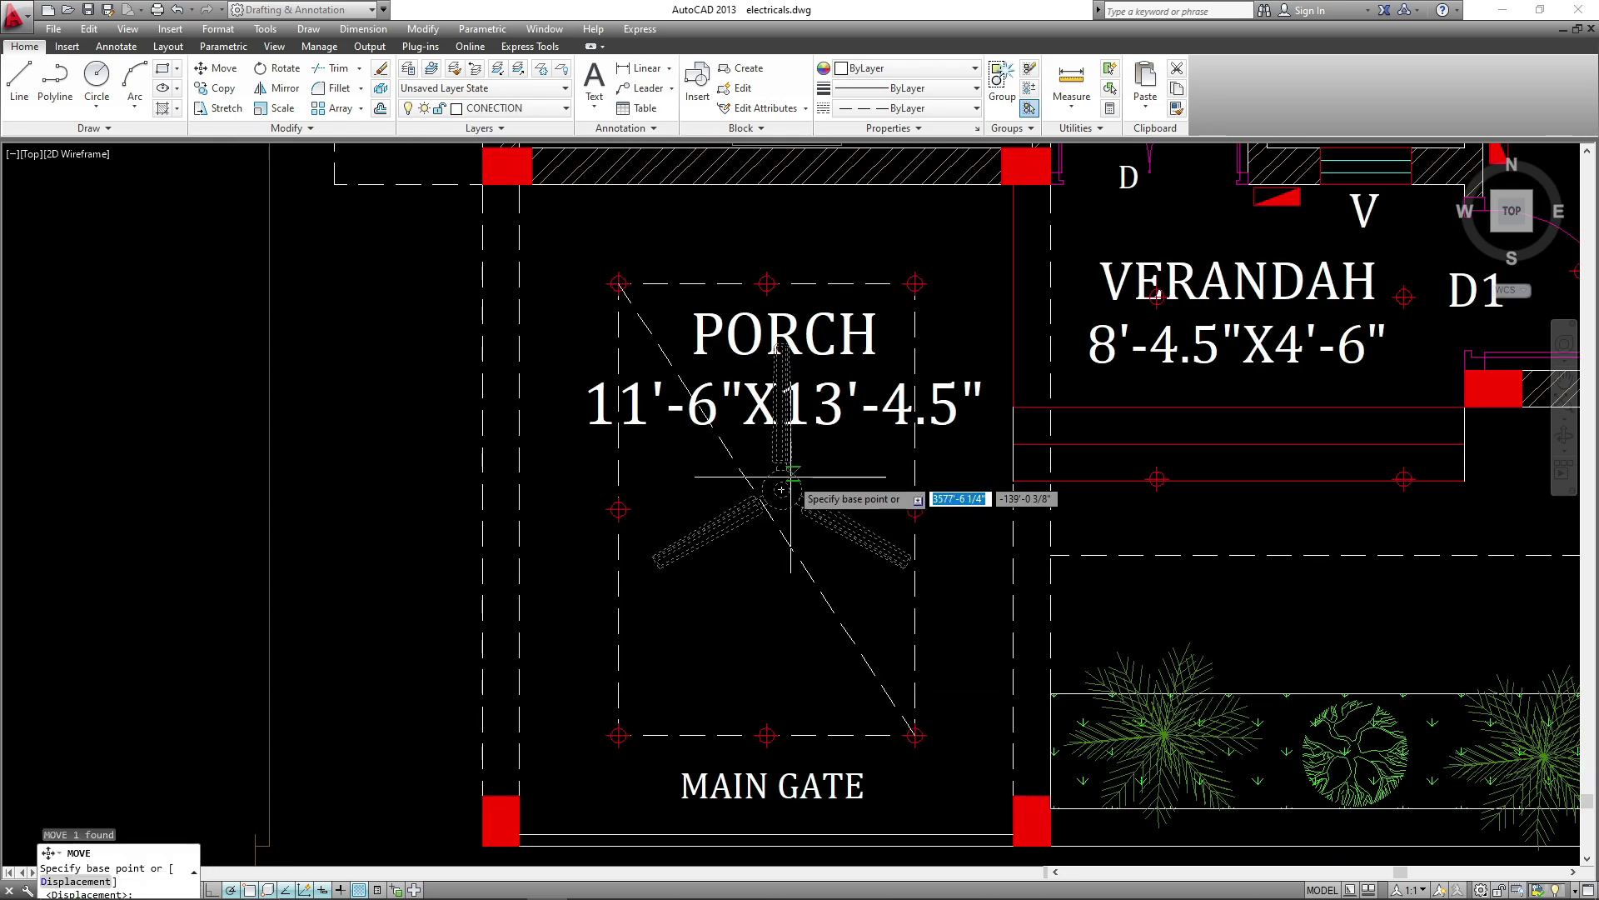
{"action": "left_click", "coordinate": [781, 490]}
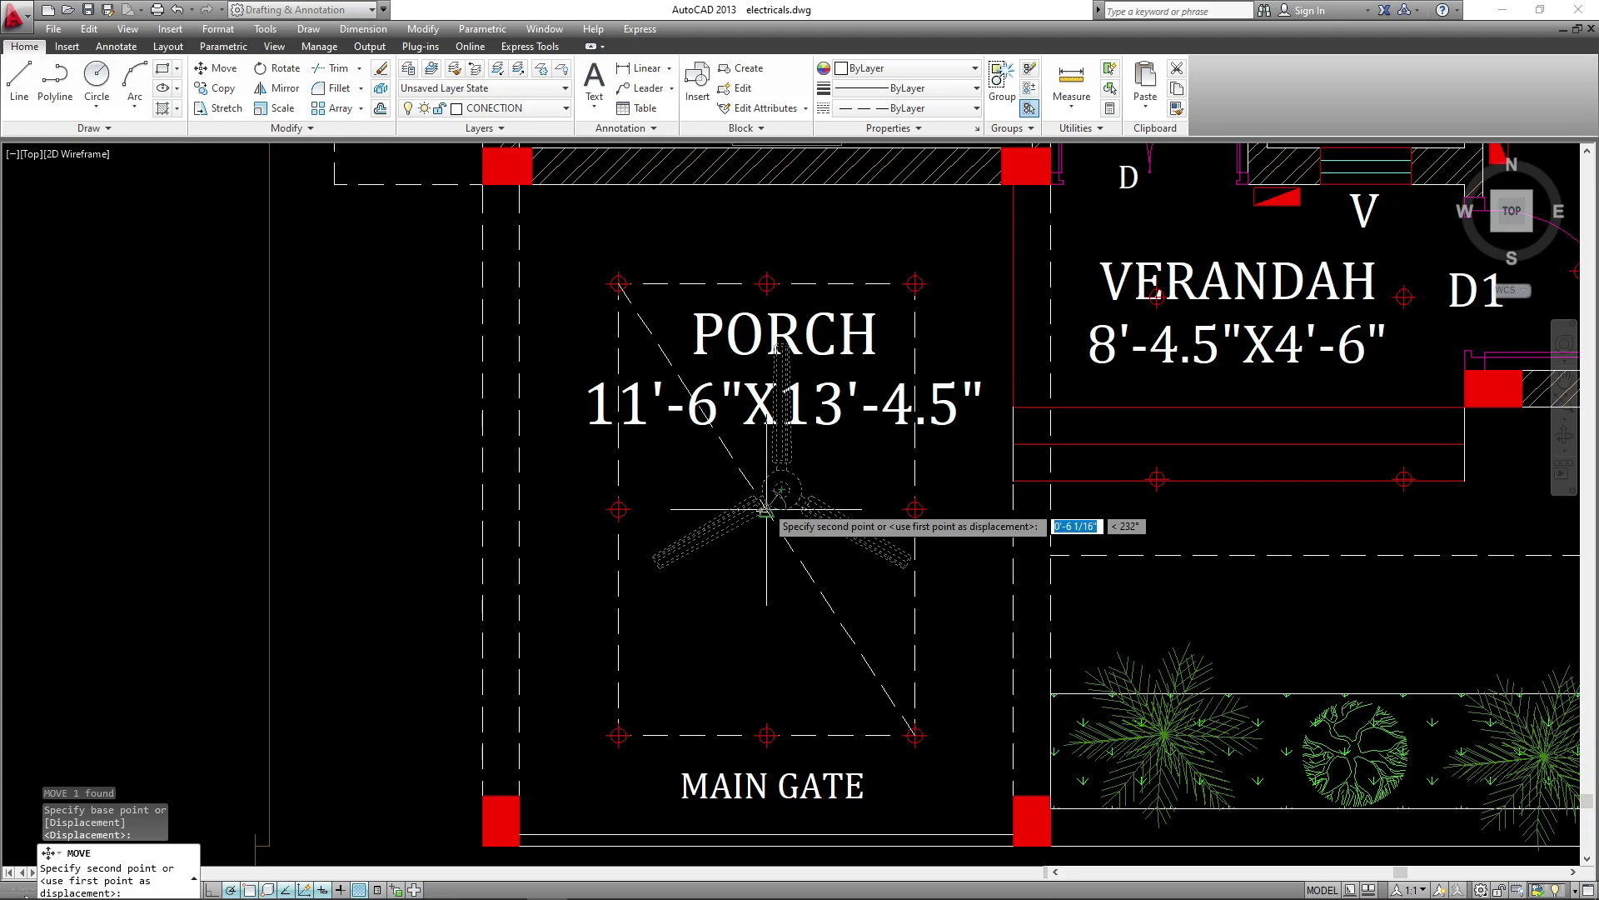
{"action": "left_click", "coordinate": [767, 510]}
{"action": "scroll", "coordinate": [809, 636], "scroll_direction": "down", "scroll_amount": 3}
{"action": "middle_click_drag", "start_coordinate": [880, 647], "coordinate": [883, 677]}
{"action": "key", "text": "Escape"}
{"action": "scroll", "coordinate": [833, 672], "scroll_direction": "up", "scroll_amount": 4}
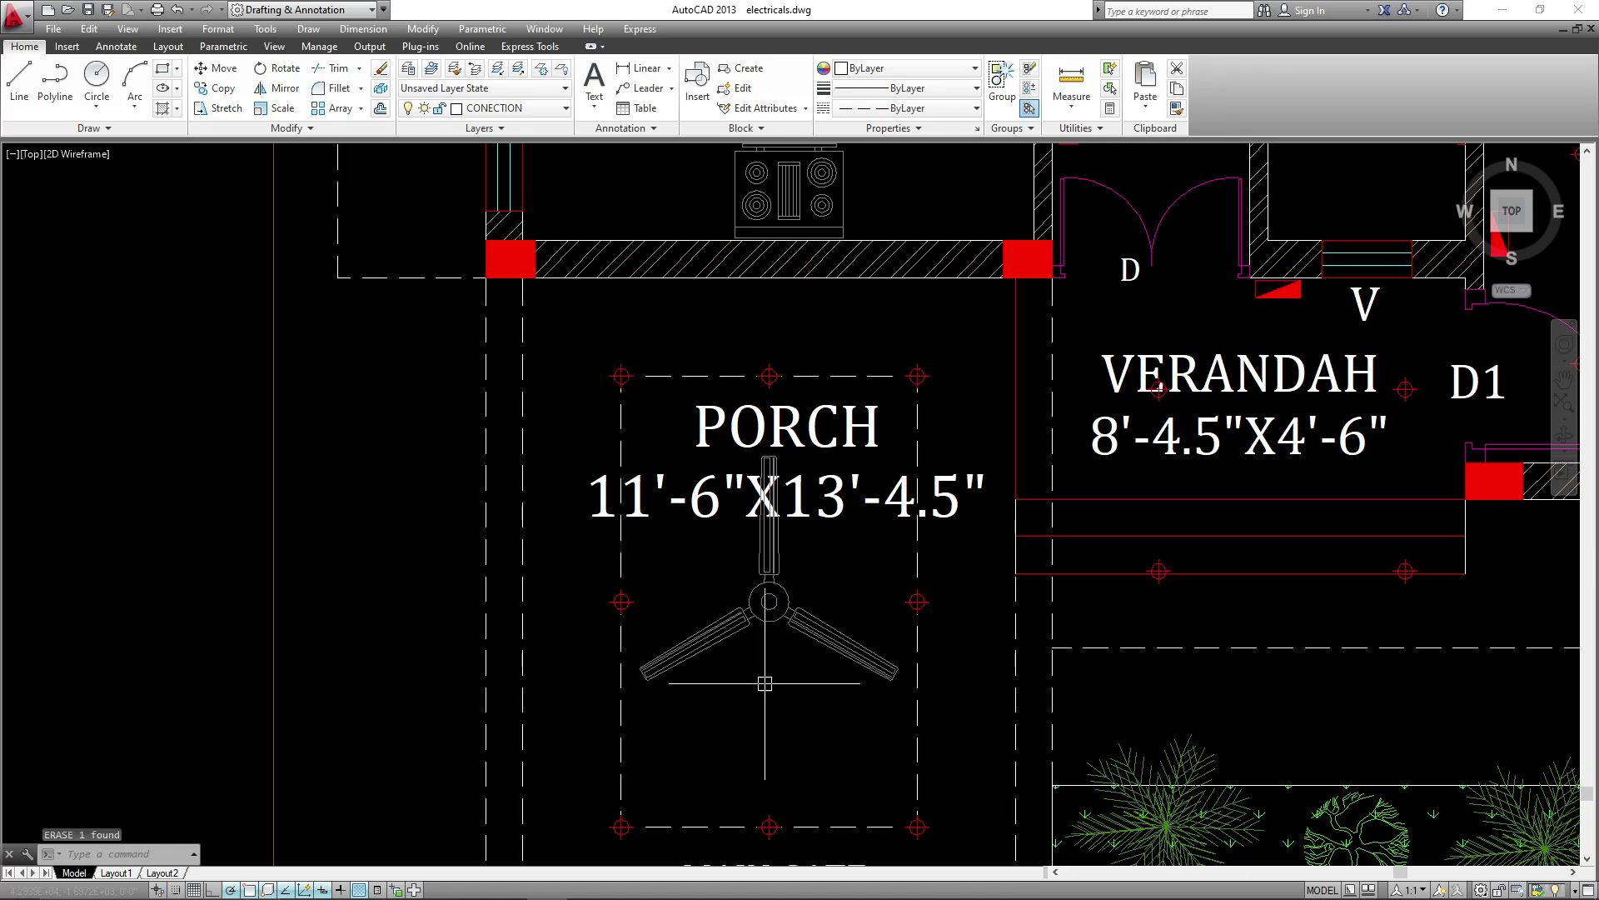
- Copy the exhaust fan symbol from the legend into the kitchen, beside window W2 just below the switch board
{"action": "scroll", "coordinate": [815, 671], "scroll_direction": "down", "scroll_amount": 5}
{"action": "scroll", "coordinate": [947, 533], "scroll_direction": "up", "scroll_amount": 2}
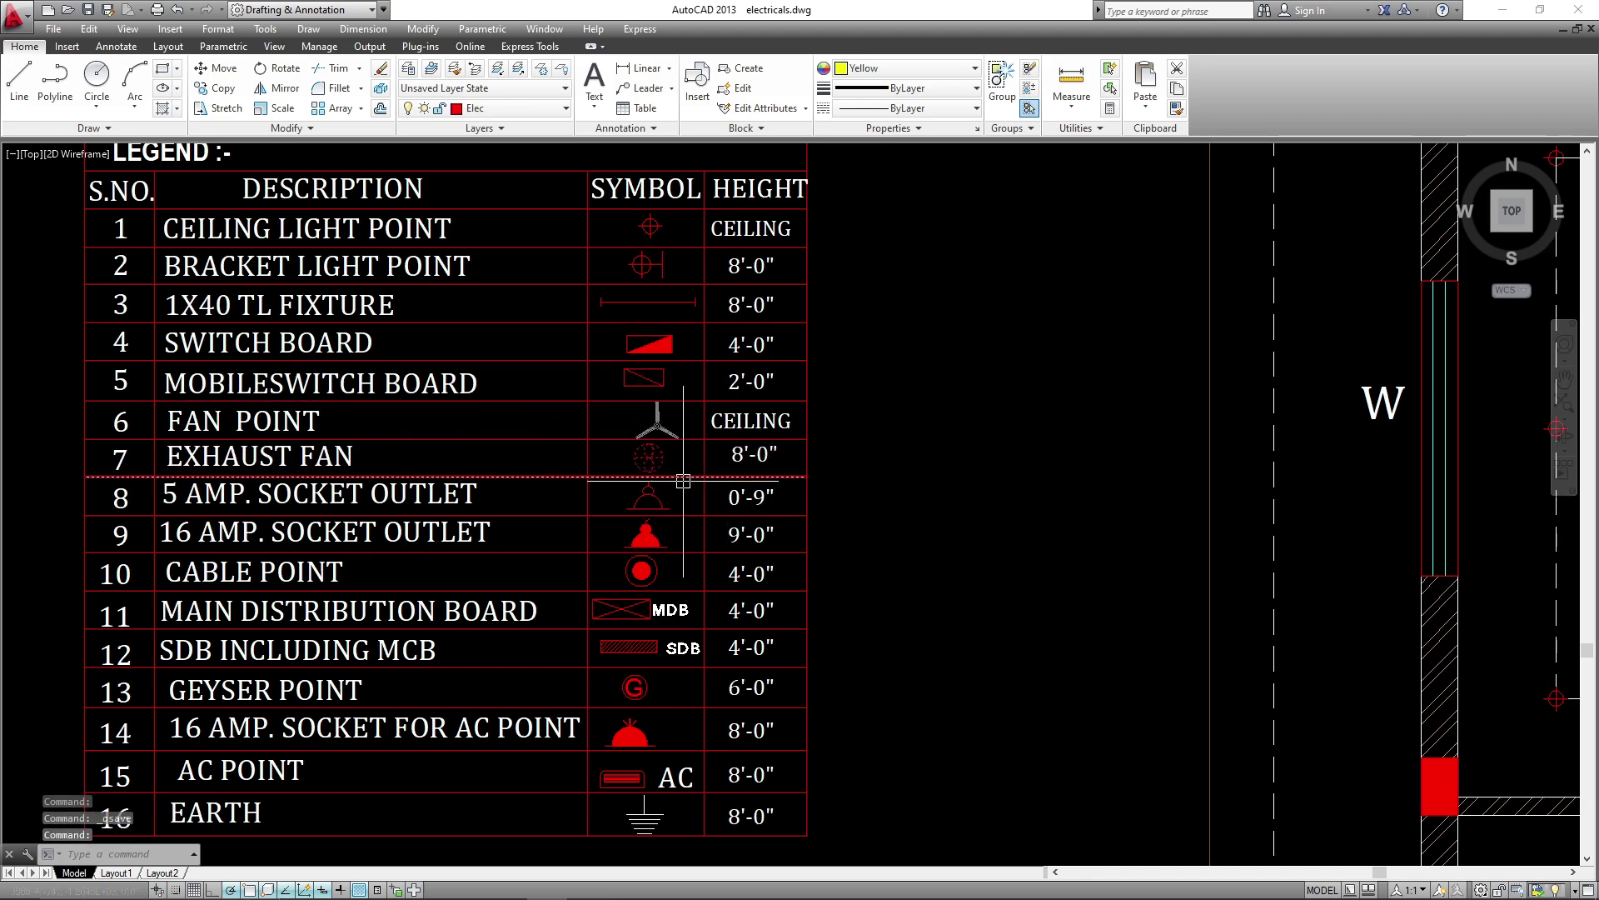
{"action": "type", "text": "o"}
{"action": "key", "text": "Return"}
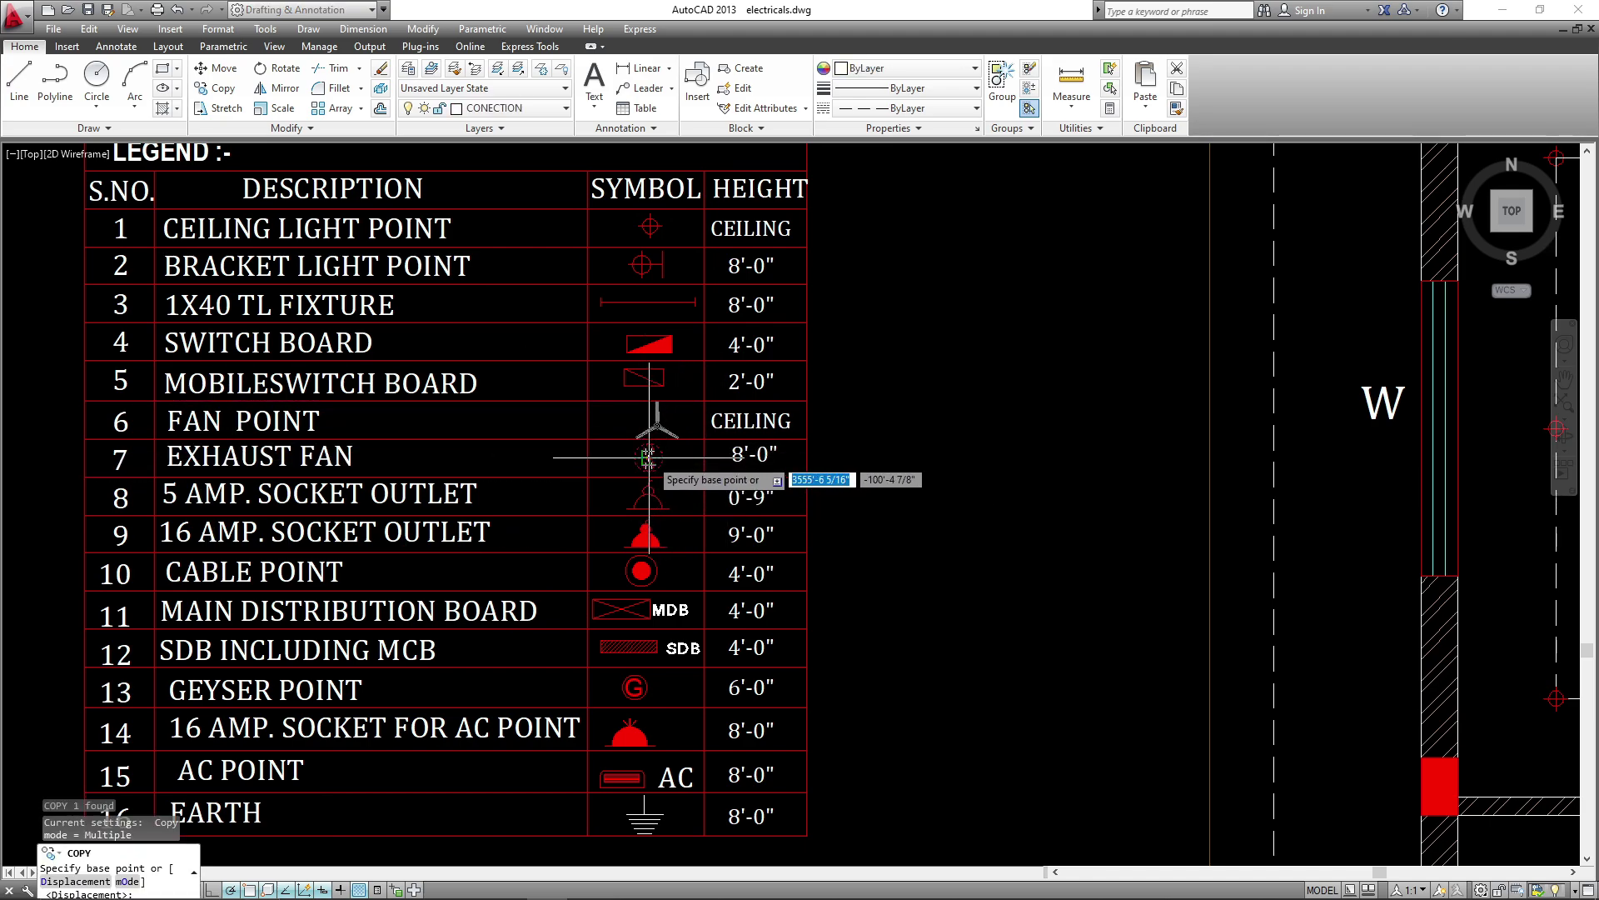
{"action": "left_click", "coordinate": [649, 458]}
{"action": "scroll", "coordinate": [700, 379], "scroll_direction": "down", "scroll_amount": 5}
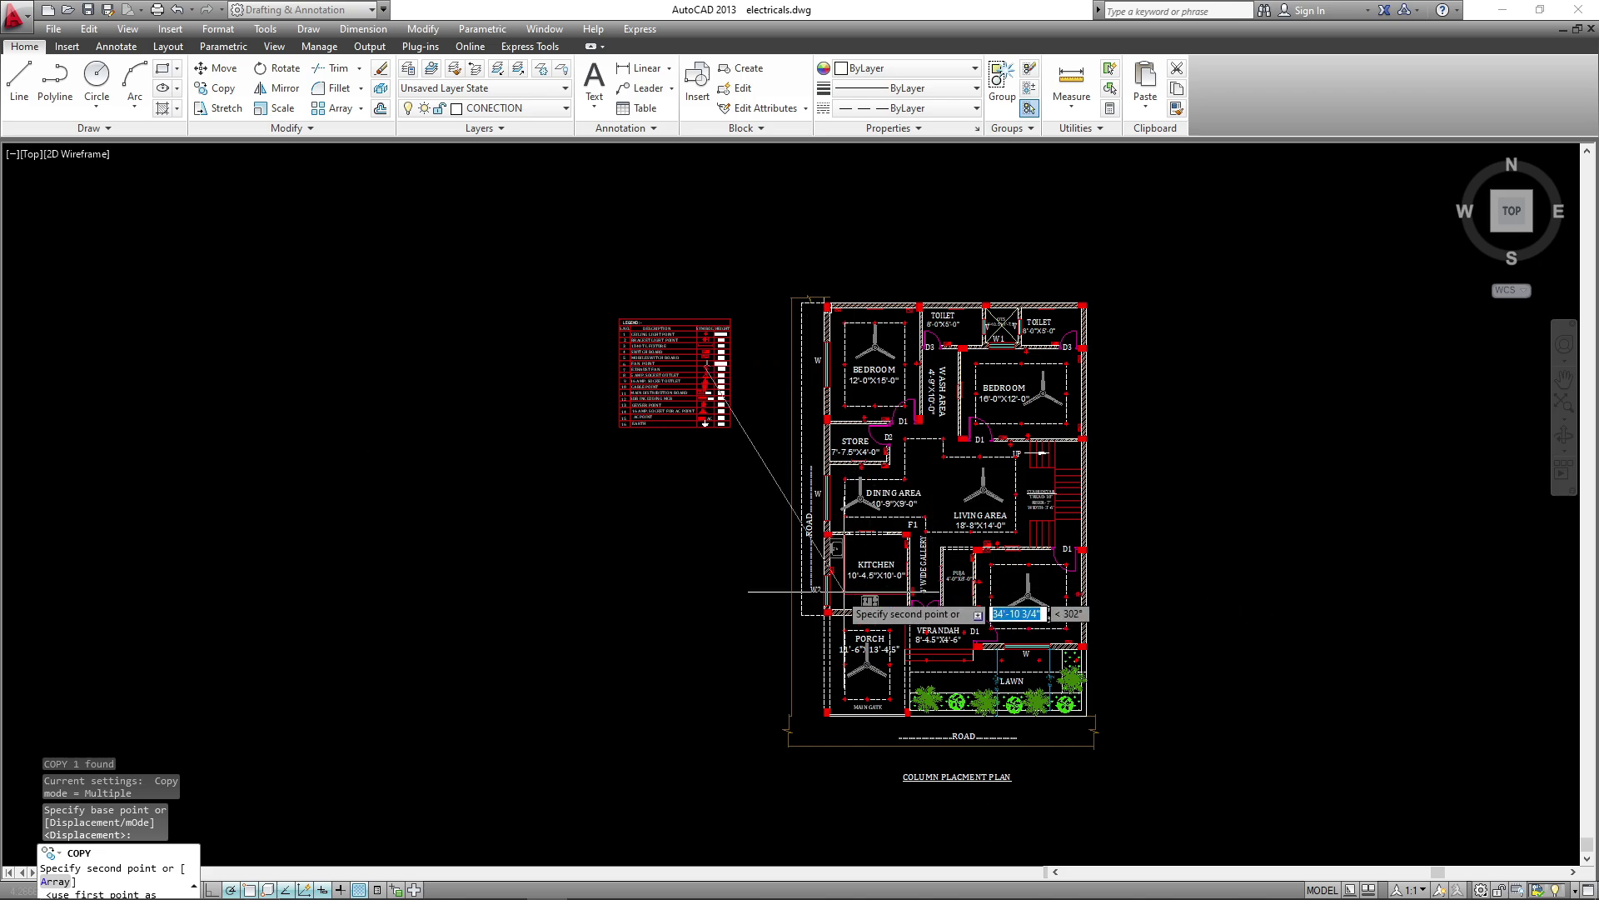
{"action": "scroll", "coordinate": [830, 590], "scroll_direction": "up", "scroll_amount": 6}
{"action": "scroll", "coordinate": [831, 590], "scroll_direction": "up", "scroll_amount": 4}
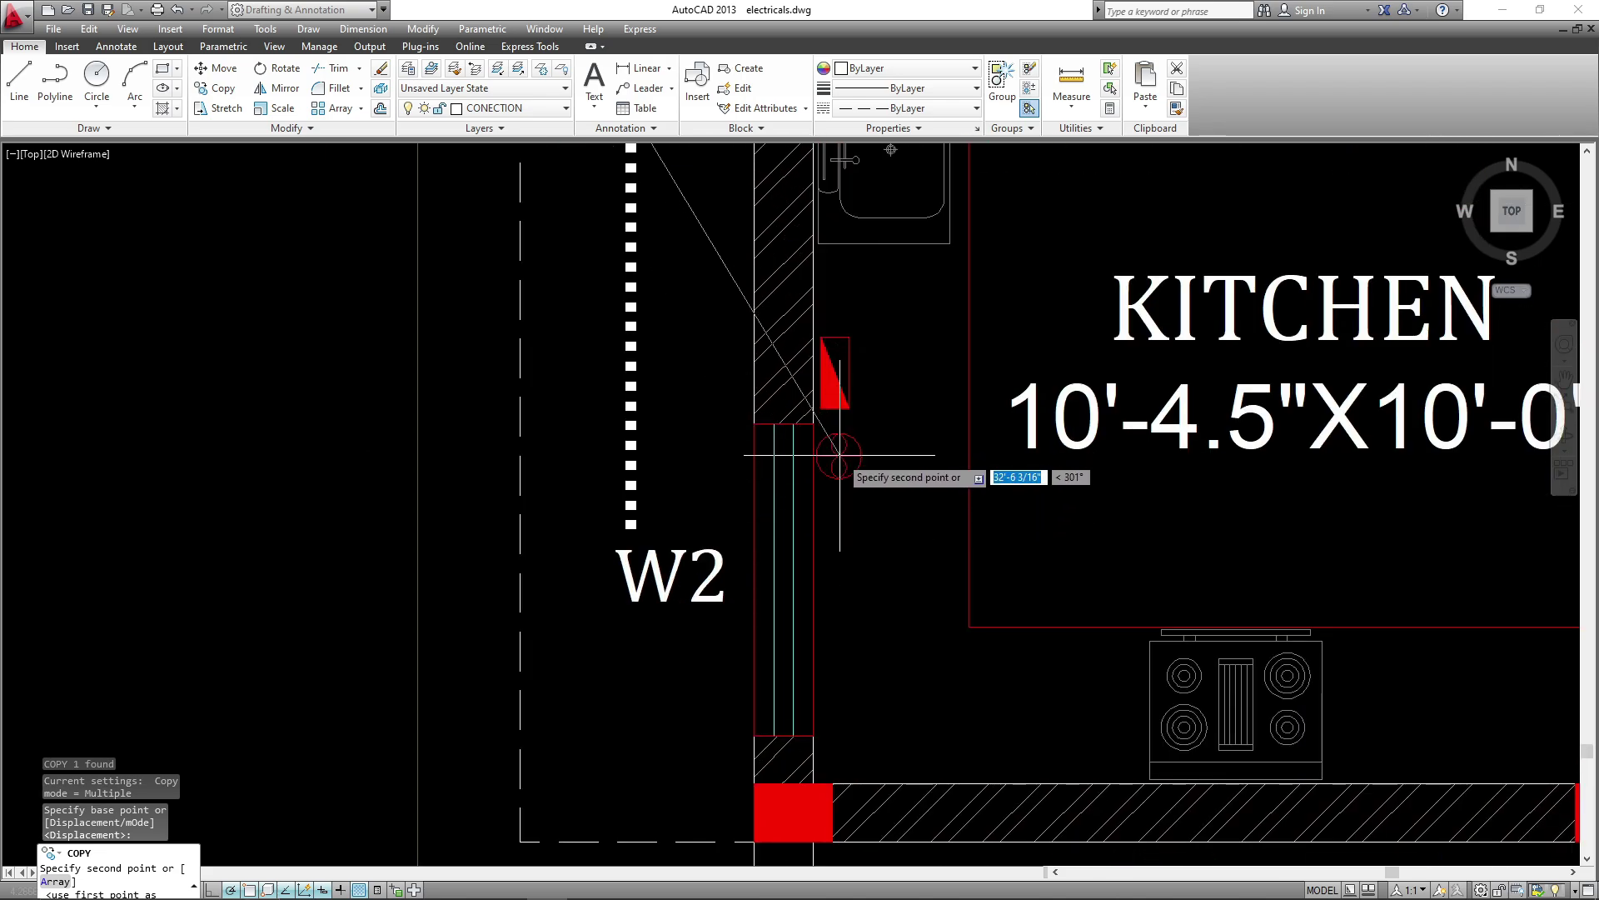
- Place further exhaust fan copies in both toilets, each beside the ventilator in the wall shared with the OTS
{"action": "scroll", "coordinate": [839, 456], "scroll_direction": "down", "scroll_amount": 6}
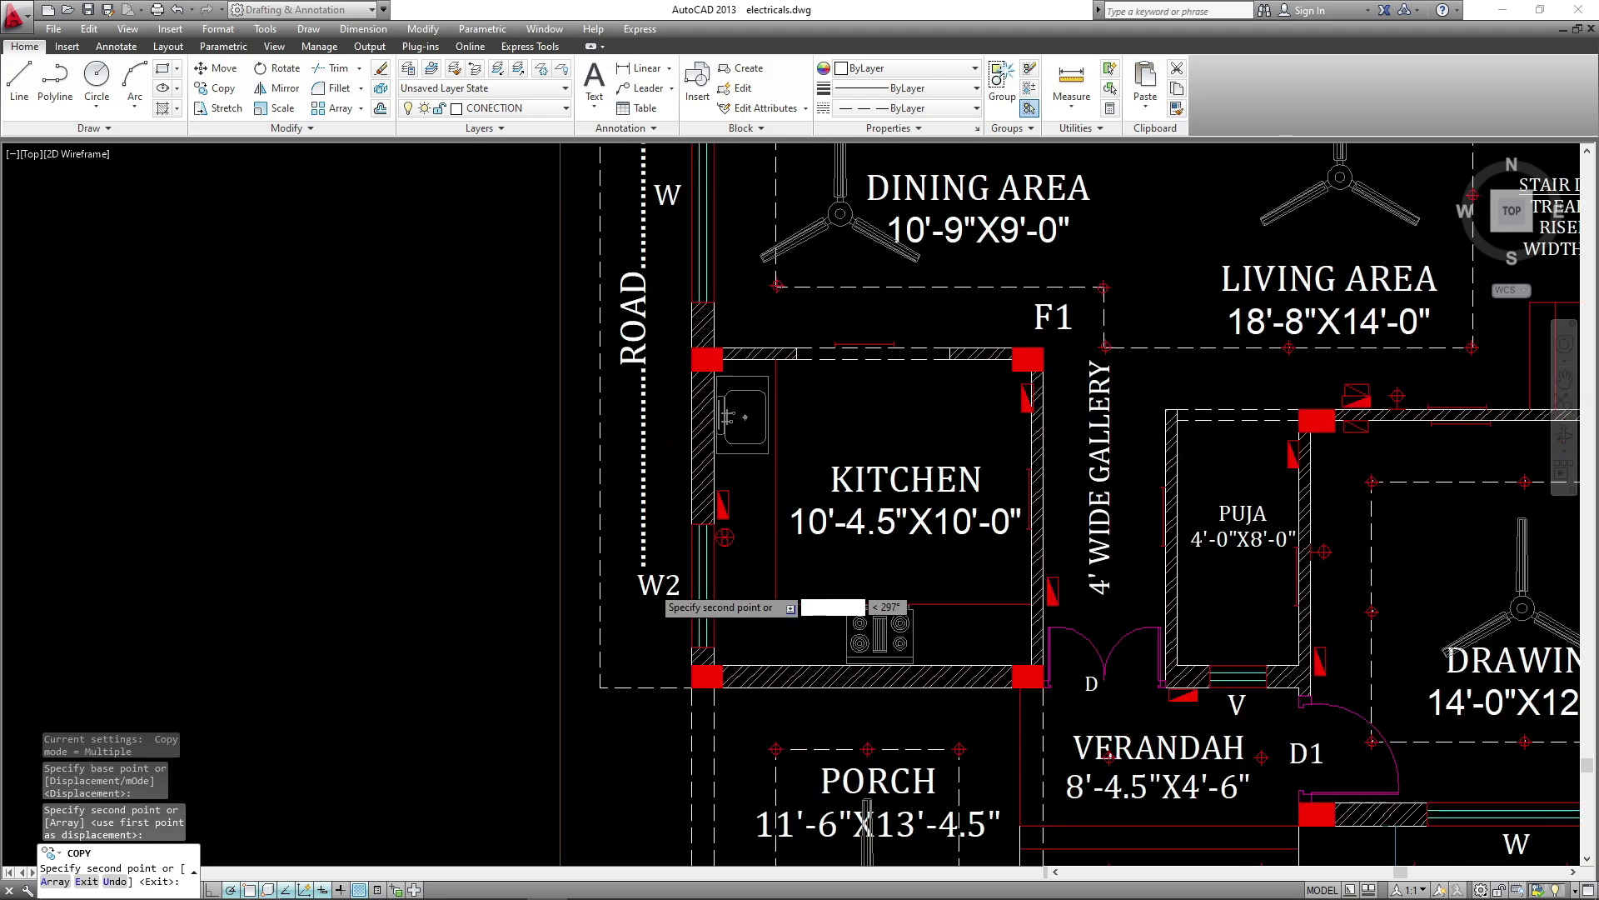
{"action": "scroll", "coordinate": [783, 583], "scroll_direction": "up", "scroll_amount": 7}
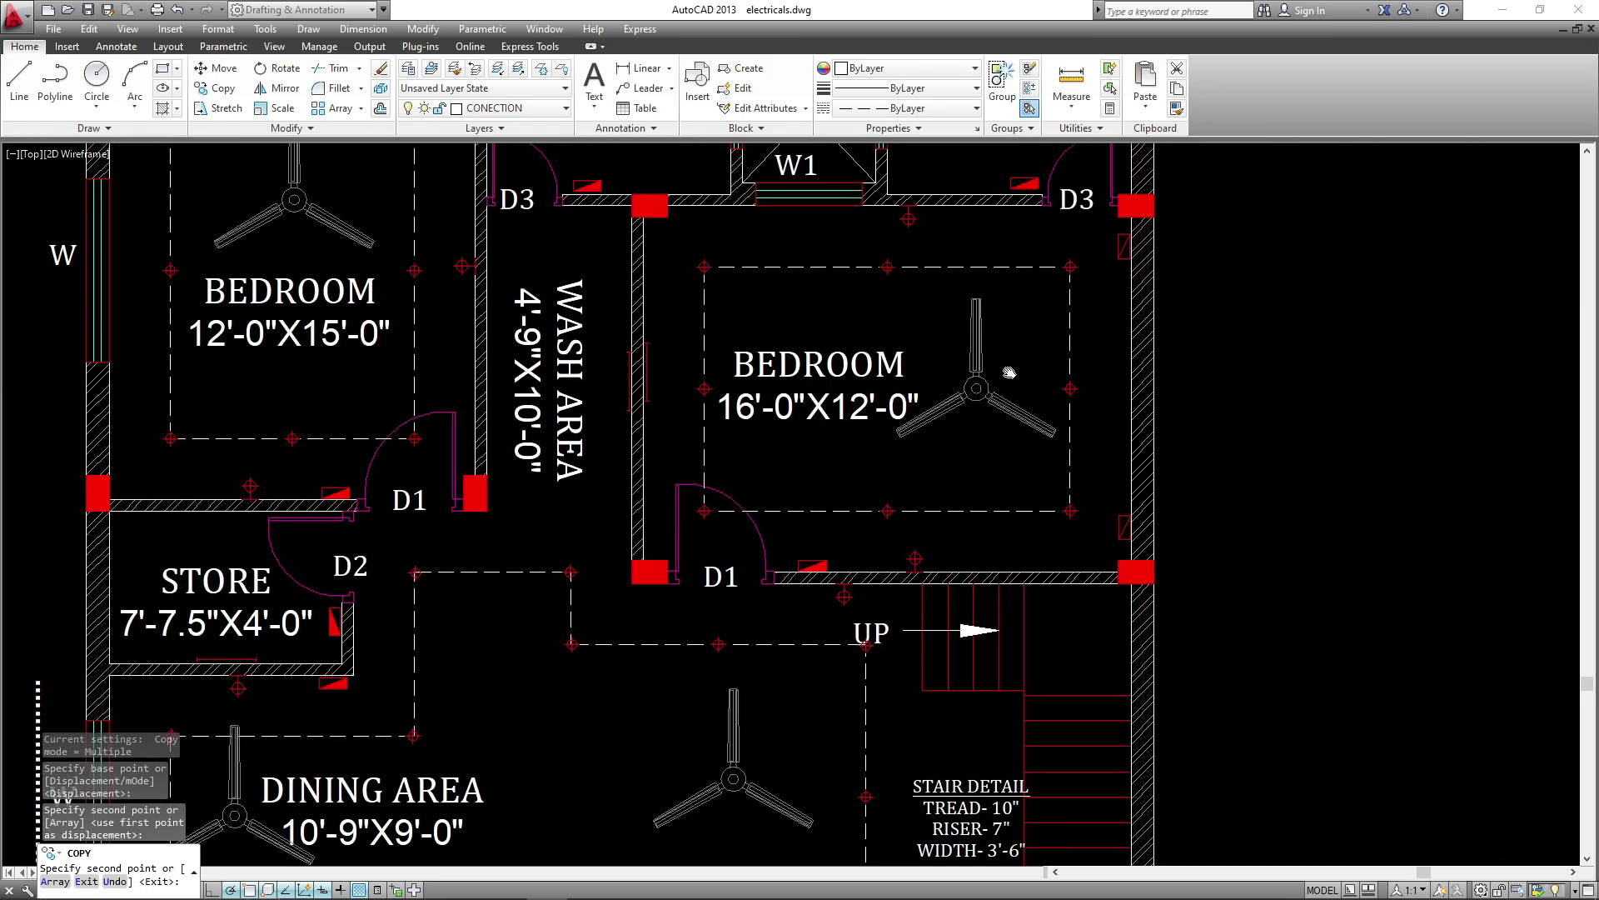
{"action": "scroll", "coordinate": [781, 581], "scroll_direction": "up", "scroll_amount": 3}
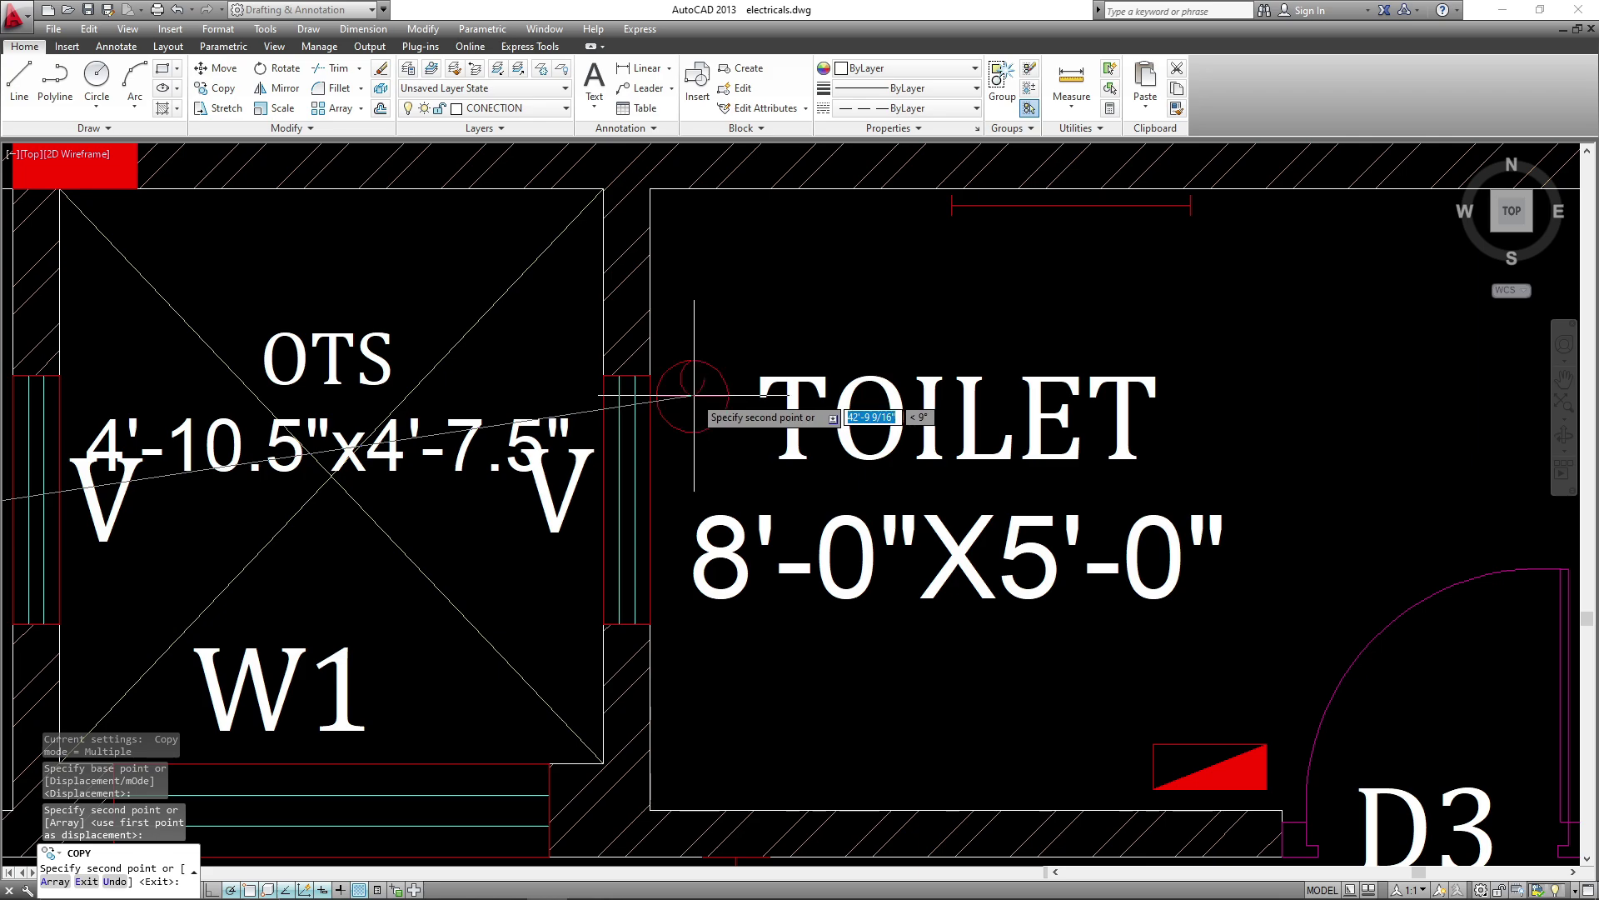
{"action": "scroll", "coordinate": [694, 395], "scroll_direction": "down", "scroll_amount": 5}
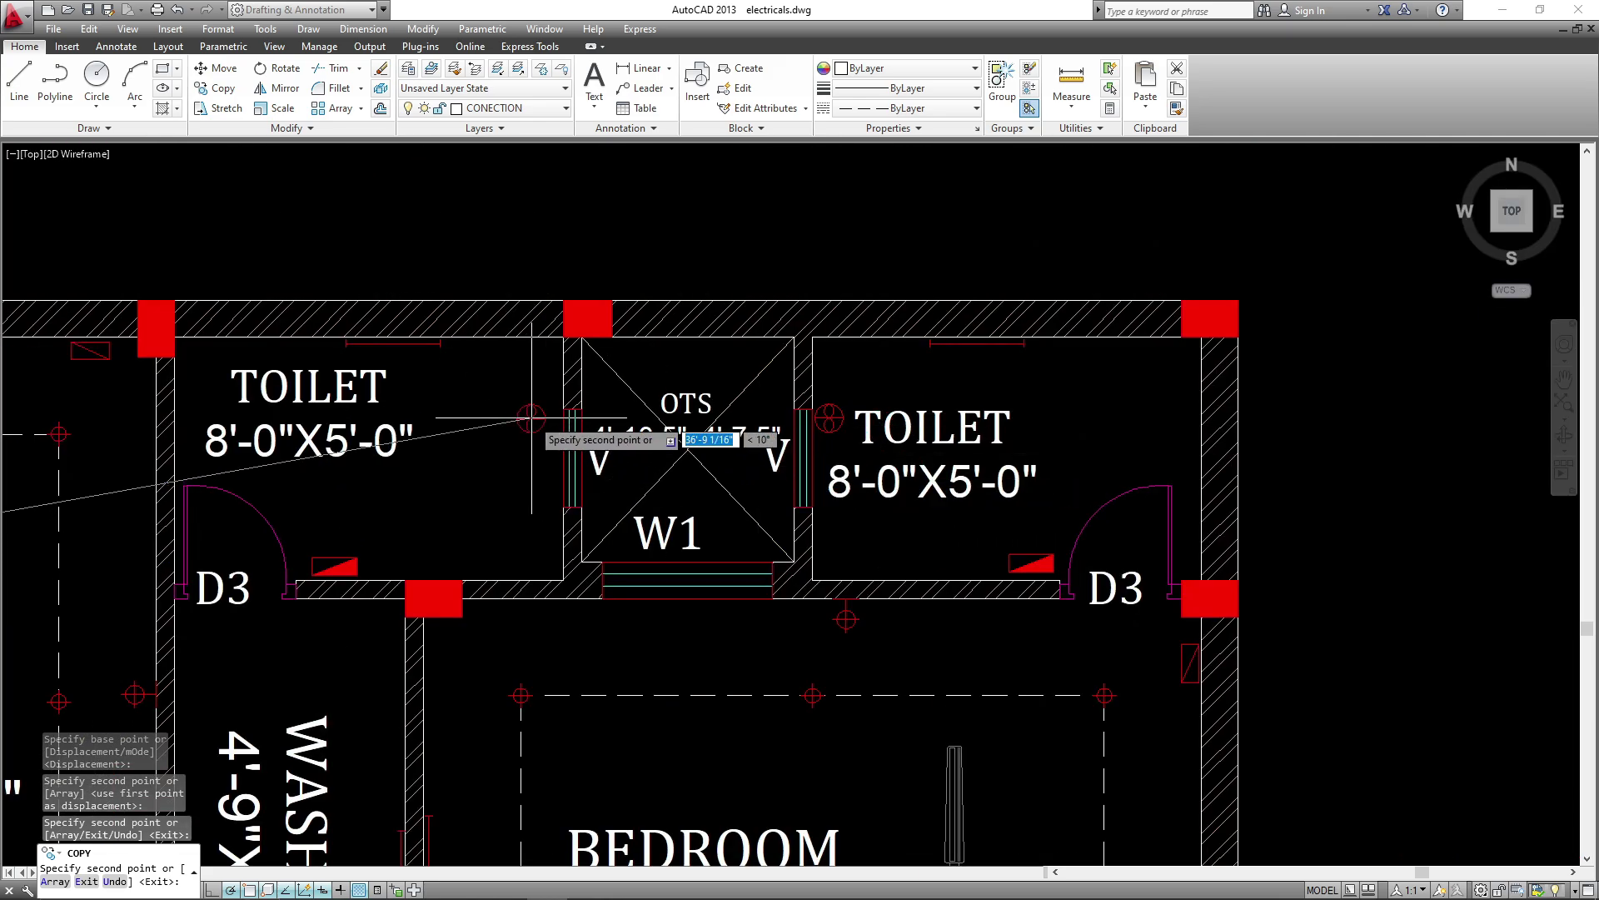
{"action": "scroll", "coordinate": [964, 347], "scroll_direction": "down", "scroll_amount": 6}
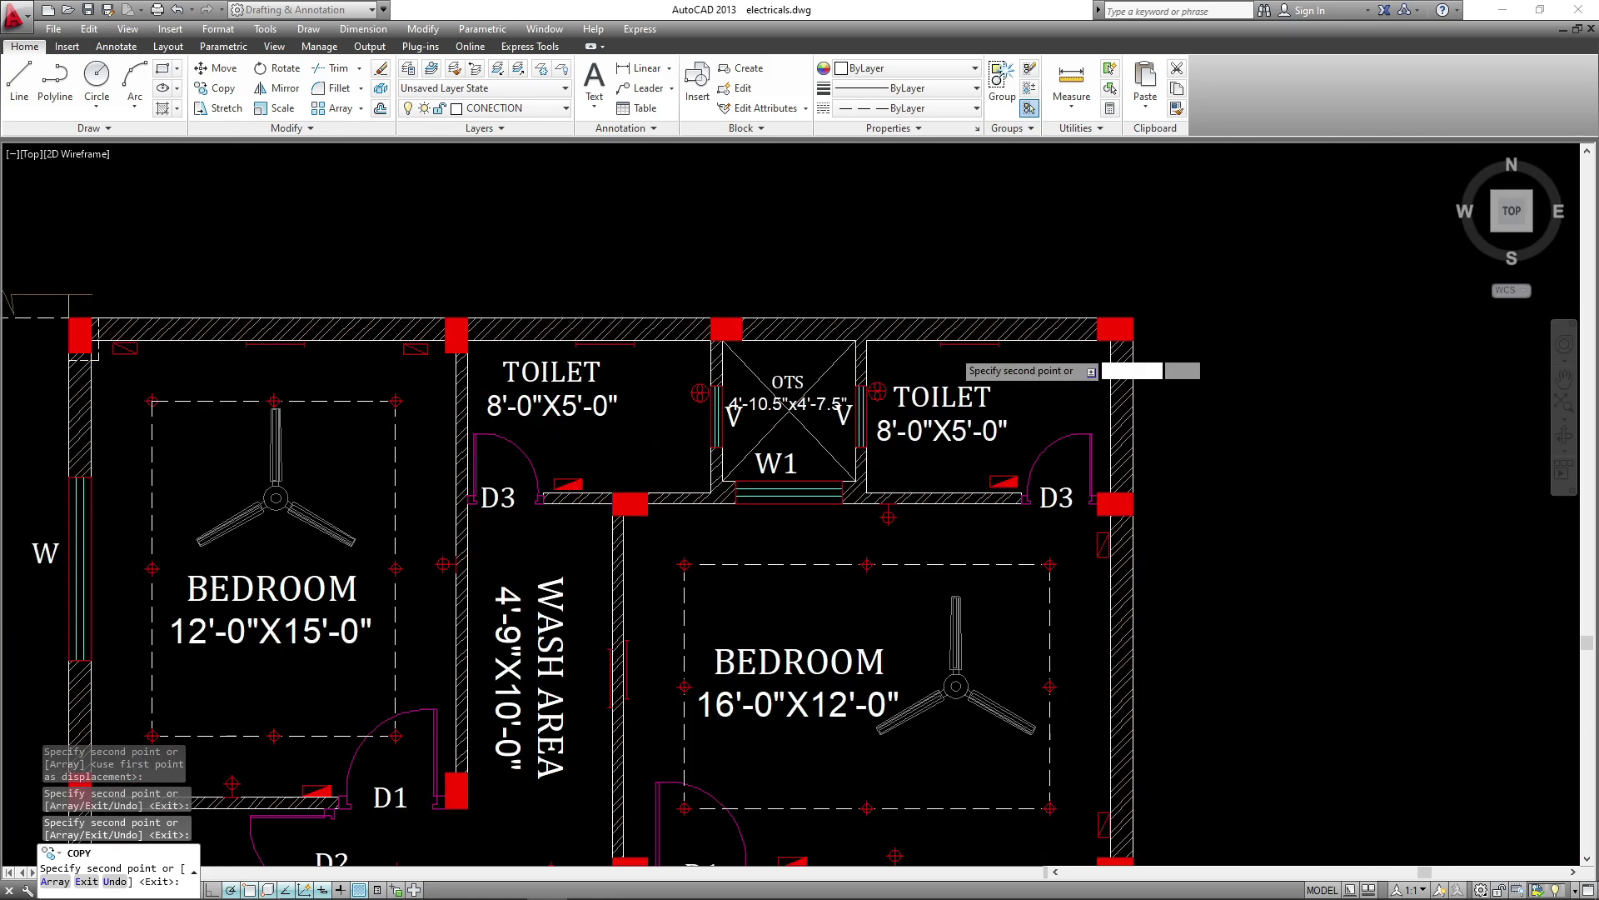
{"action": "key", "text": "Escape"}
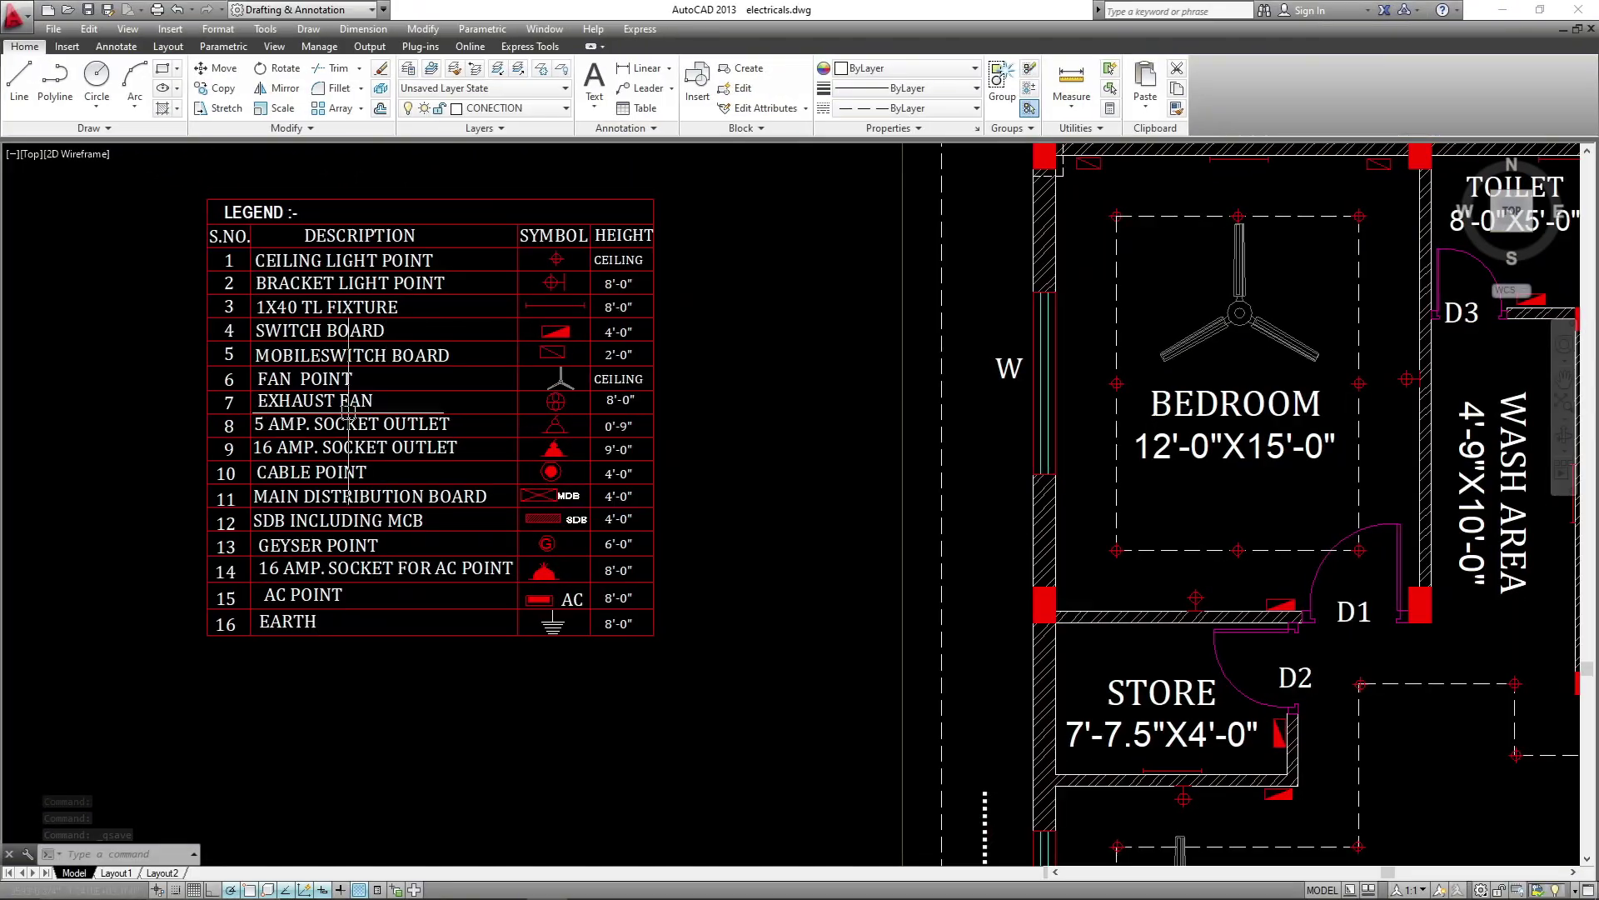
- Copy the 5 amp socket outlet symbol from the legend to the kitchen's porch-side wall, just right of the stove
{"action": "scroll", "coordinate": [549, 428], "scroll_direction": "up", "scroll_amount": 4}
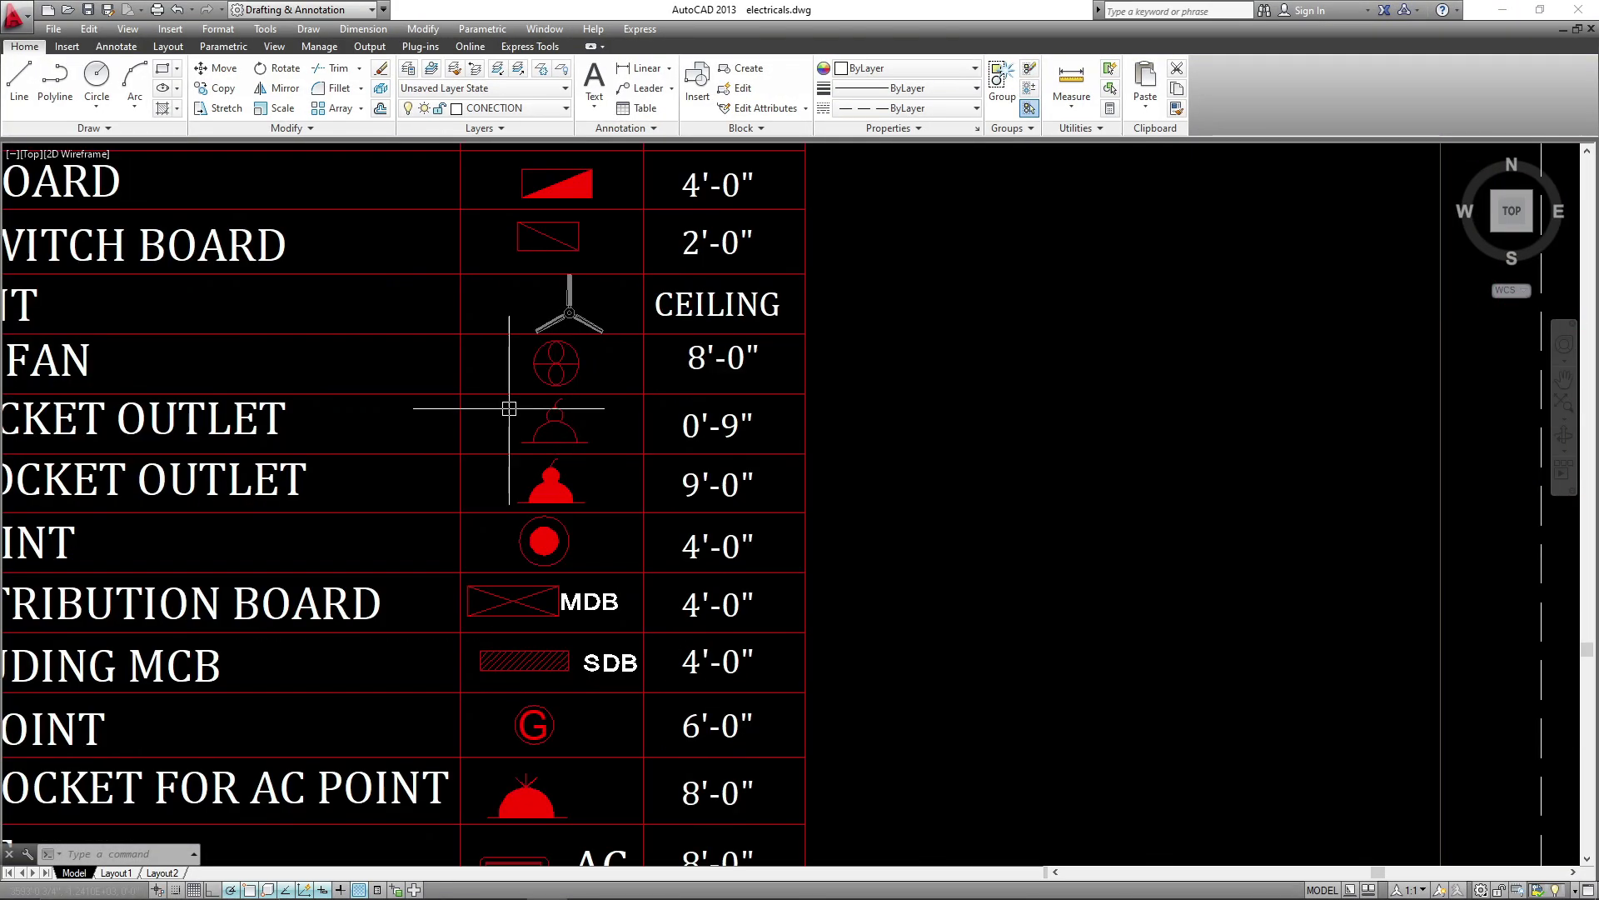
{"action": "scroll", "coordinate": [576, 402], "scroll_direction": "down", "scroll_amount": 2}
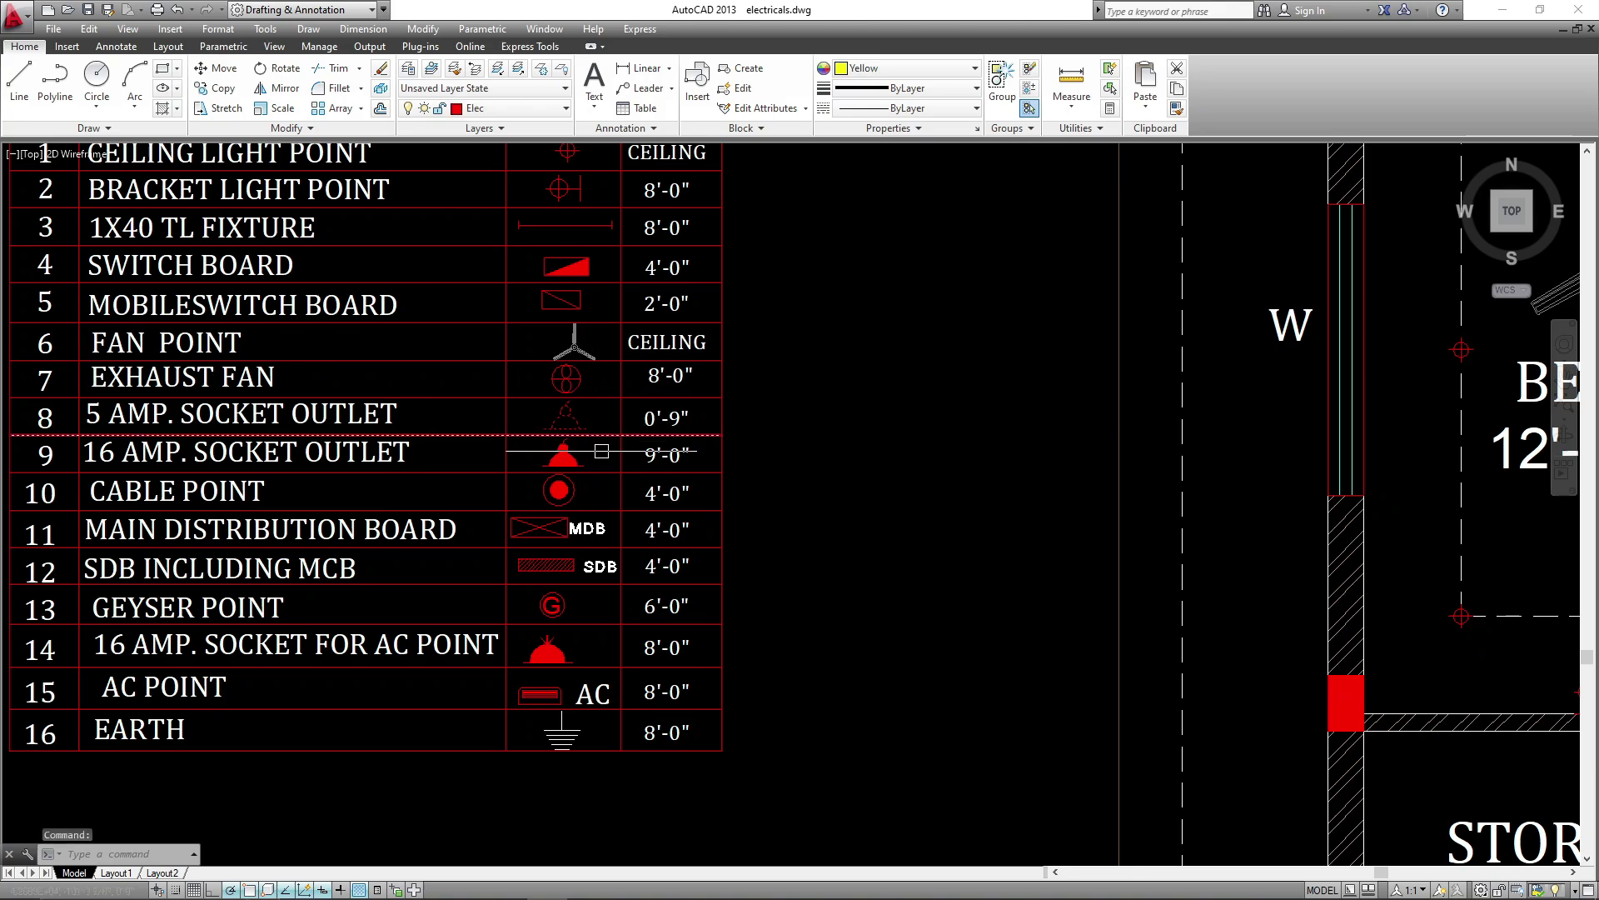
{"action": "type", "text": "o"}
{"action": "key", "text": "Return"}
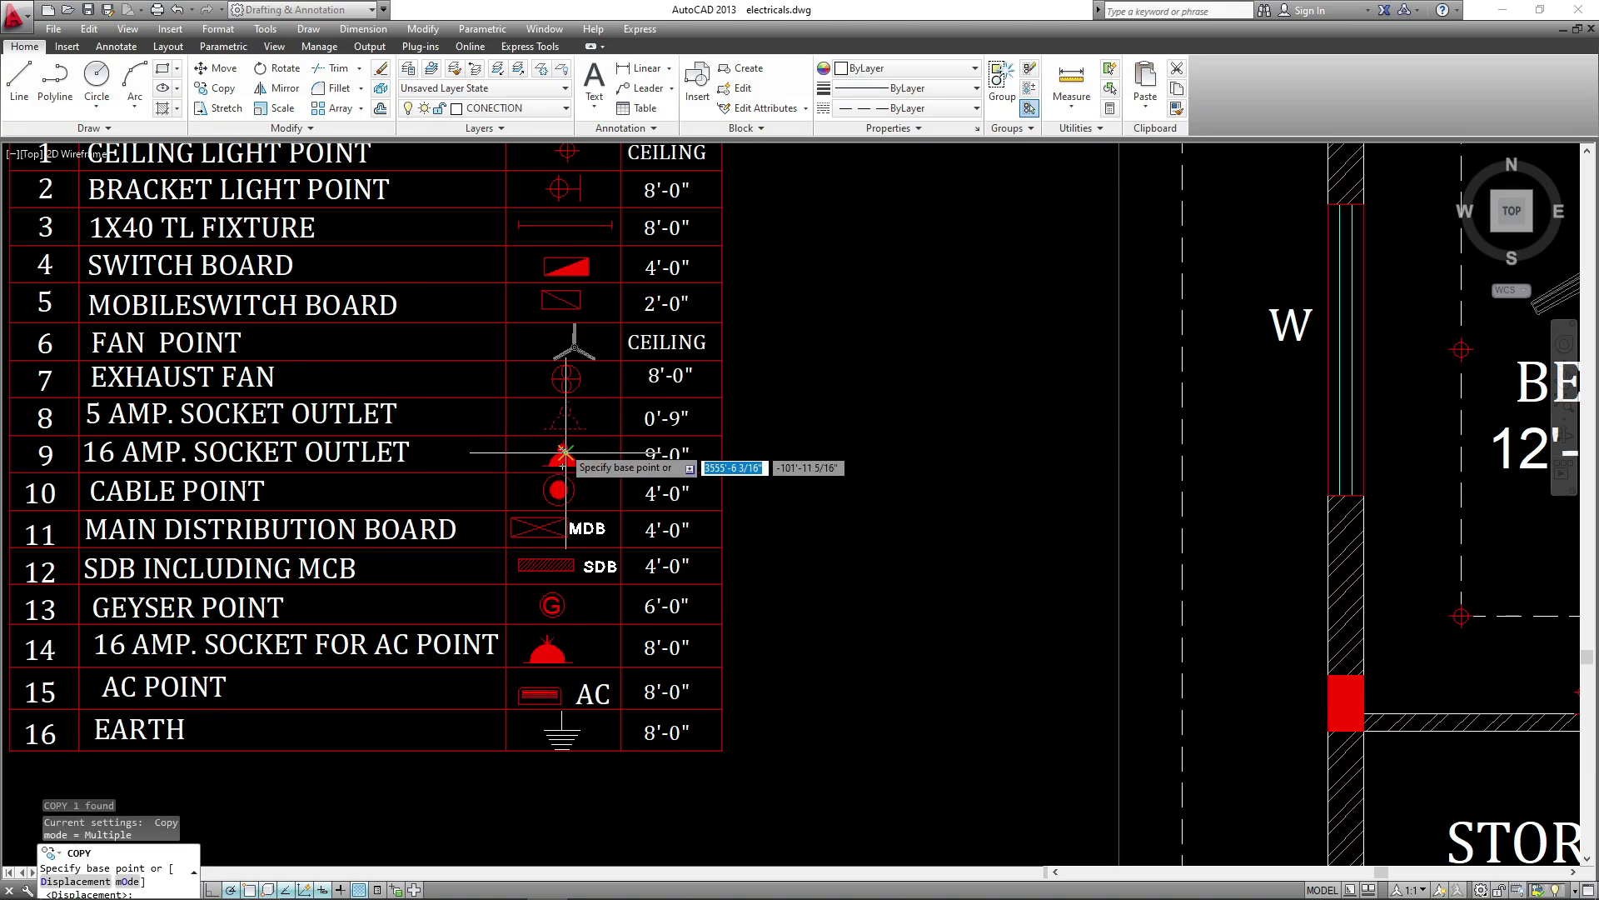
{"action": "left_click", "coordinate": [563, 451]}
{"action": "scroll", "coordinate": [566, 441], "scroll_direction": "down", "scroll_amount": 5}
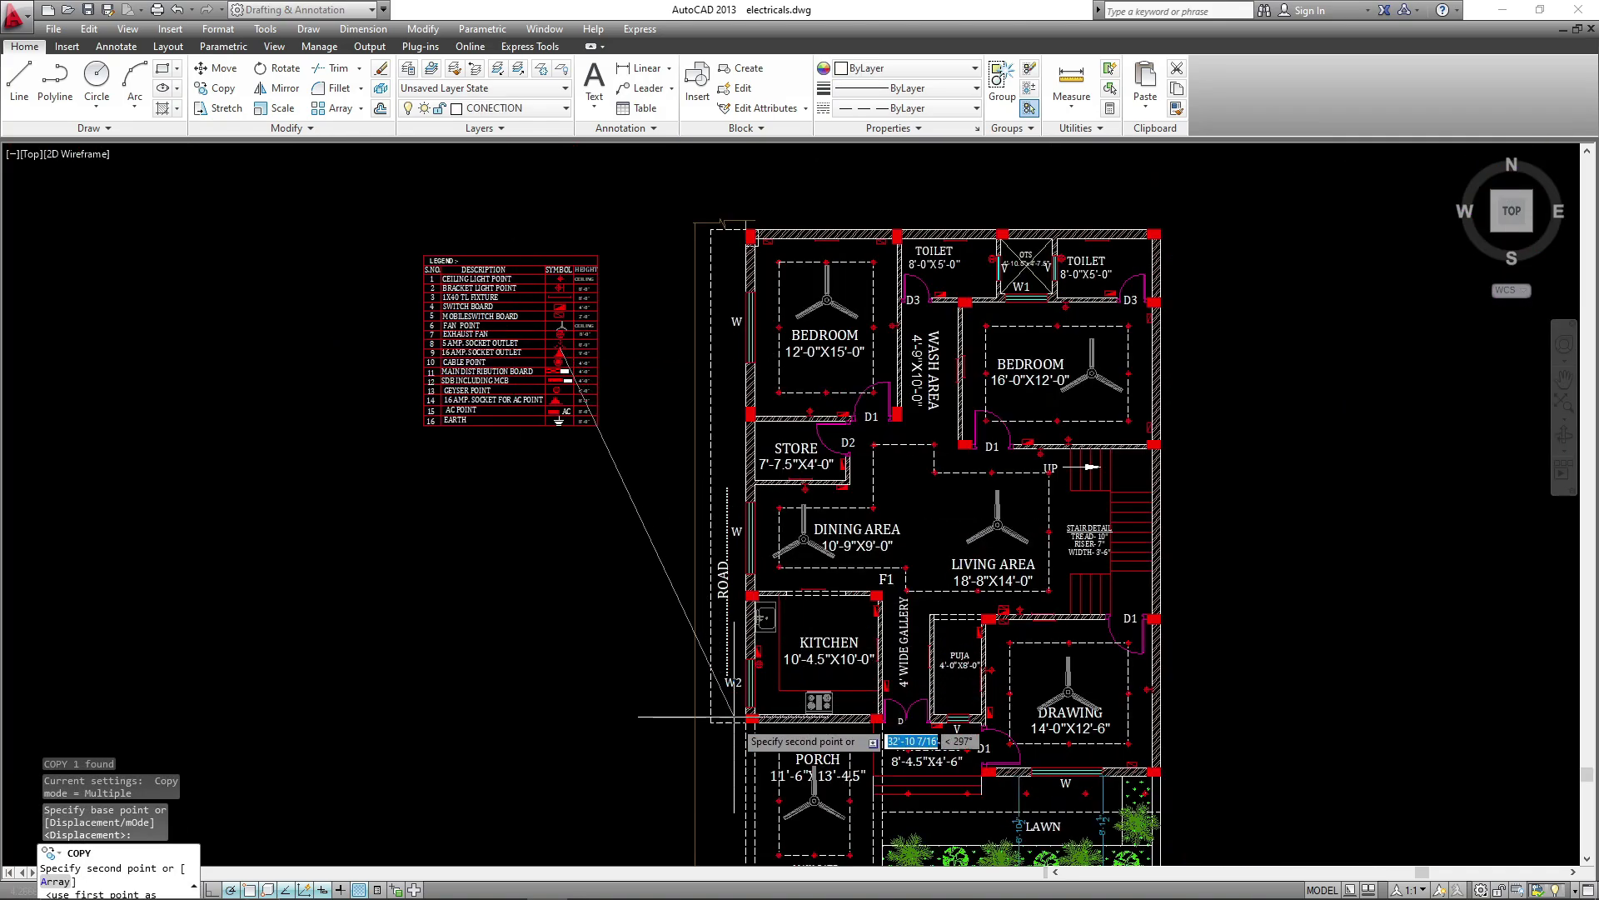
{"action": "scroll", "coordinate": [832, 741], "scroll_direction": "up", "scroll_amount": 2}
{"action": "scroll", "coordinate": [826, 729], "scroll_direction": "up", "scroll_amount": 2}
{"action": "middle_click_drag", "start_coordinate": [962, 654], "coordinate": [892, 283]}
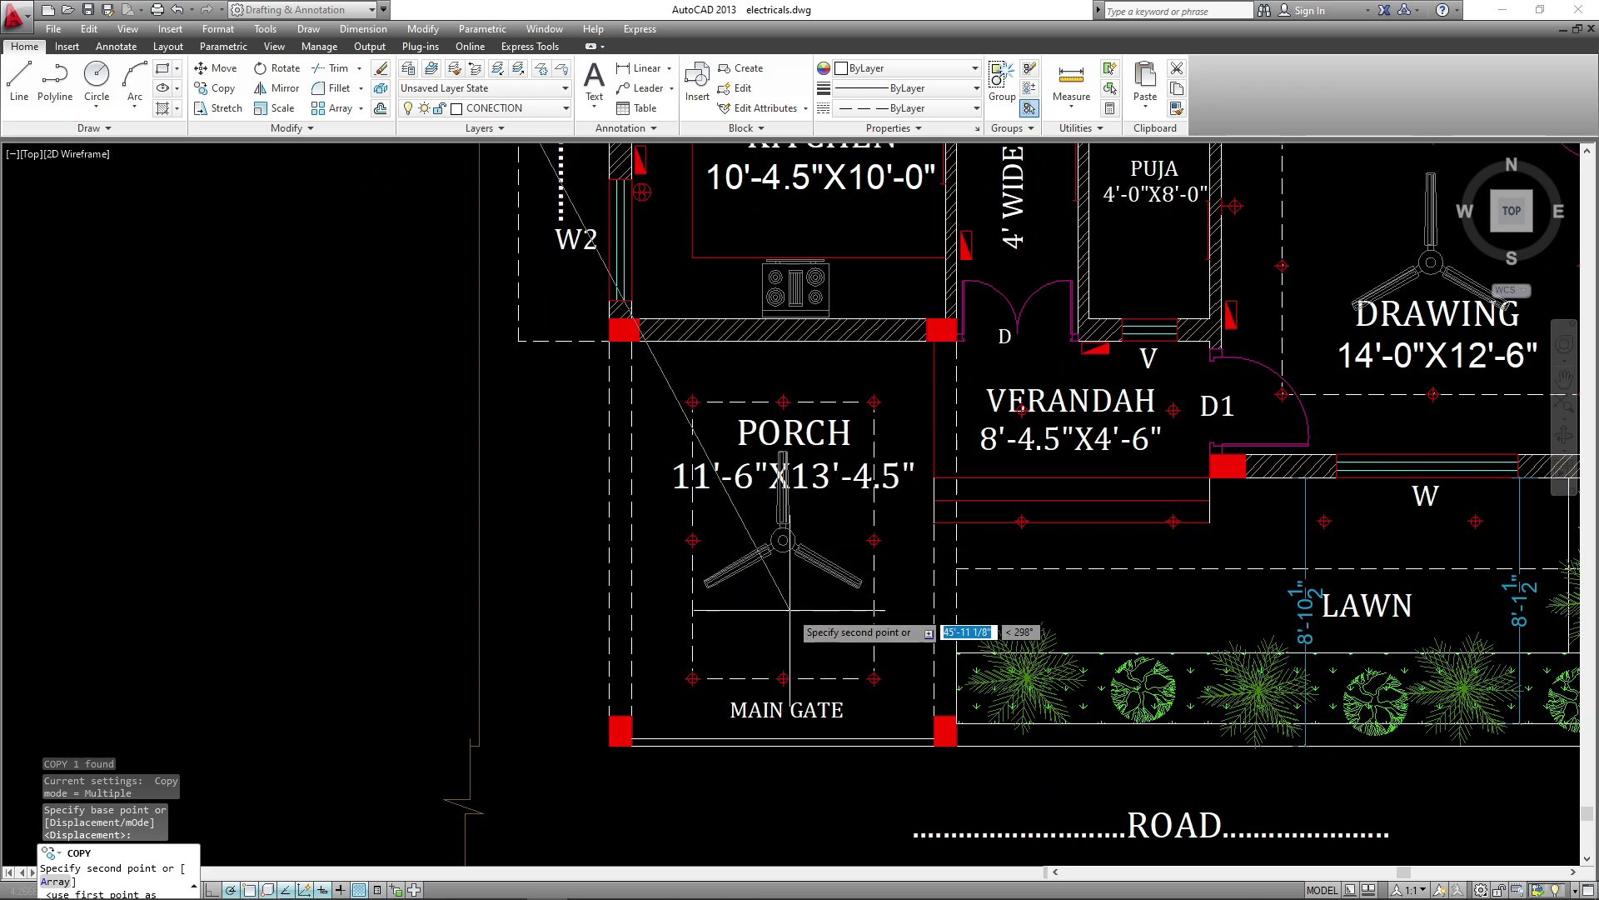
{"action": "middle_click_drag", "start_coordinate": [796, 695], "coordinate": [811, 896]}
{"action": "scroll", "coordinate": [779, 424], "scroll_direction": "up", "scroll_amount": 3}
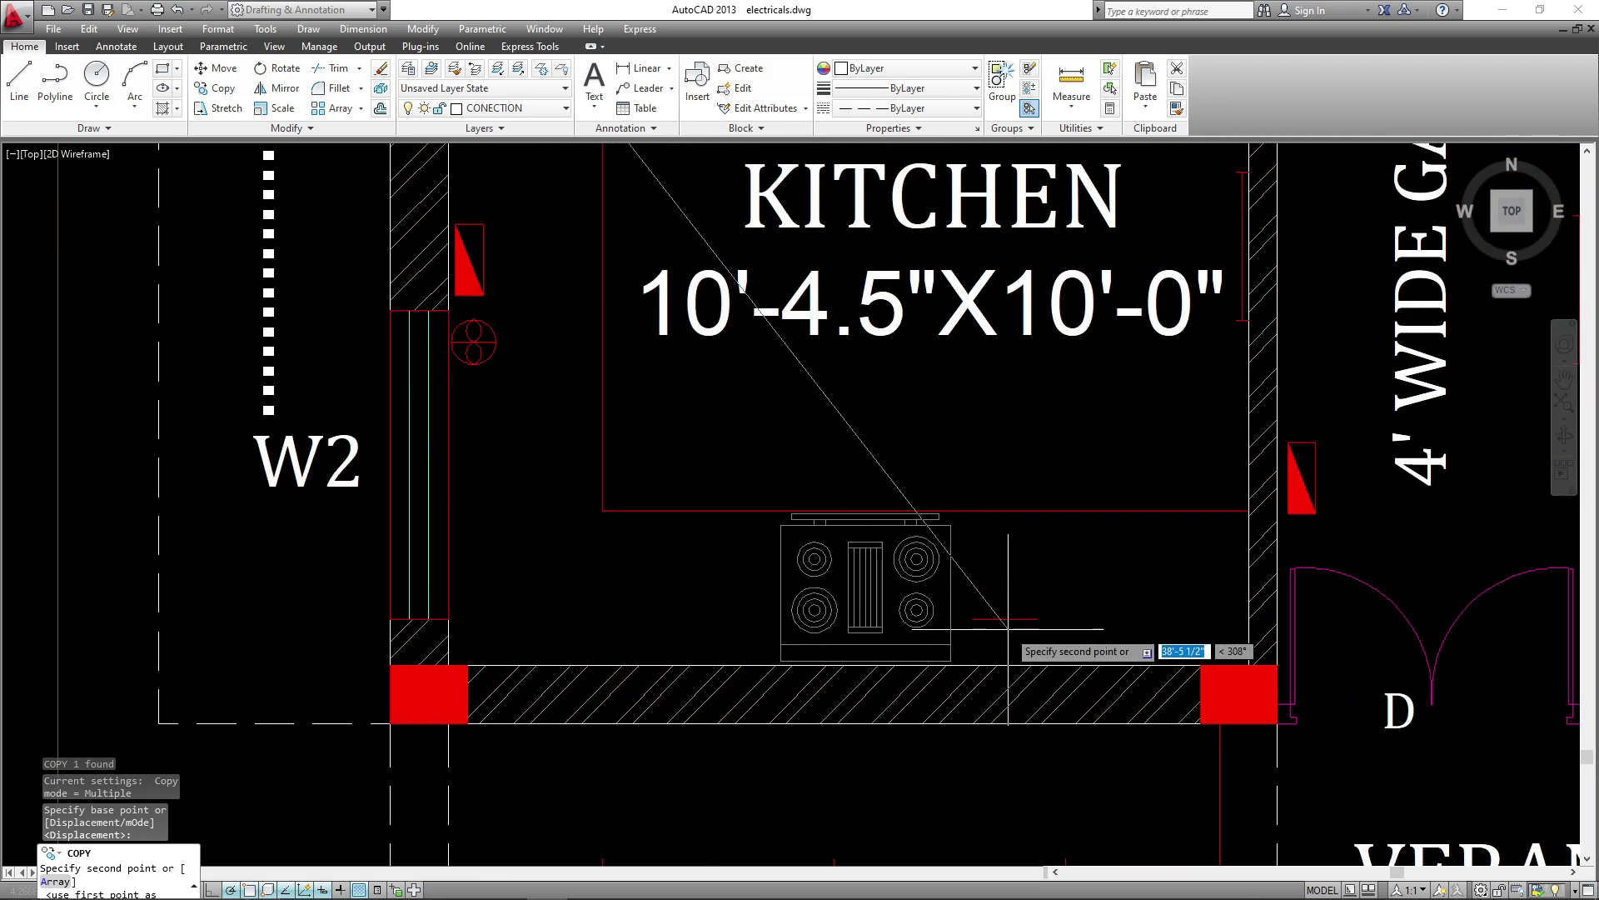
{"action": "left_click", "coordinate": [991, 666]}
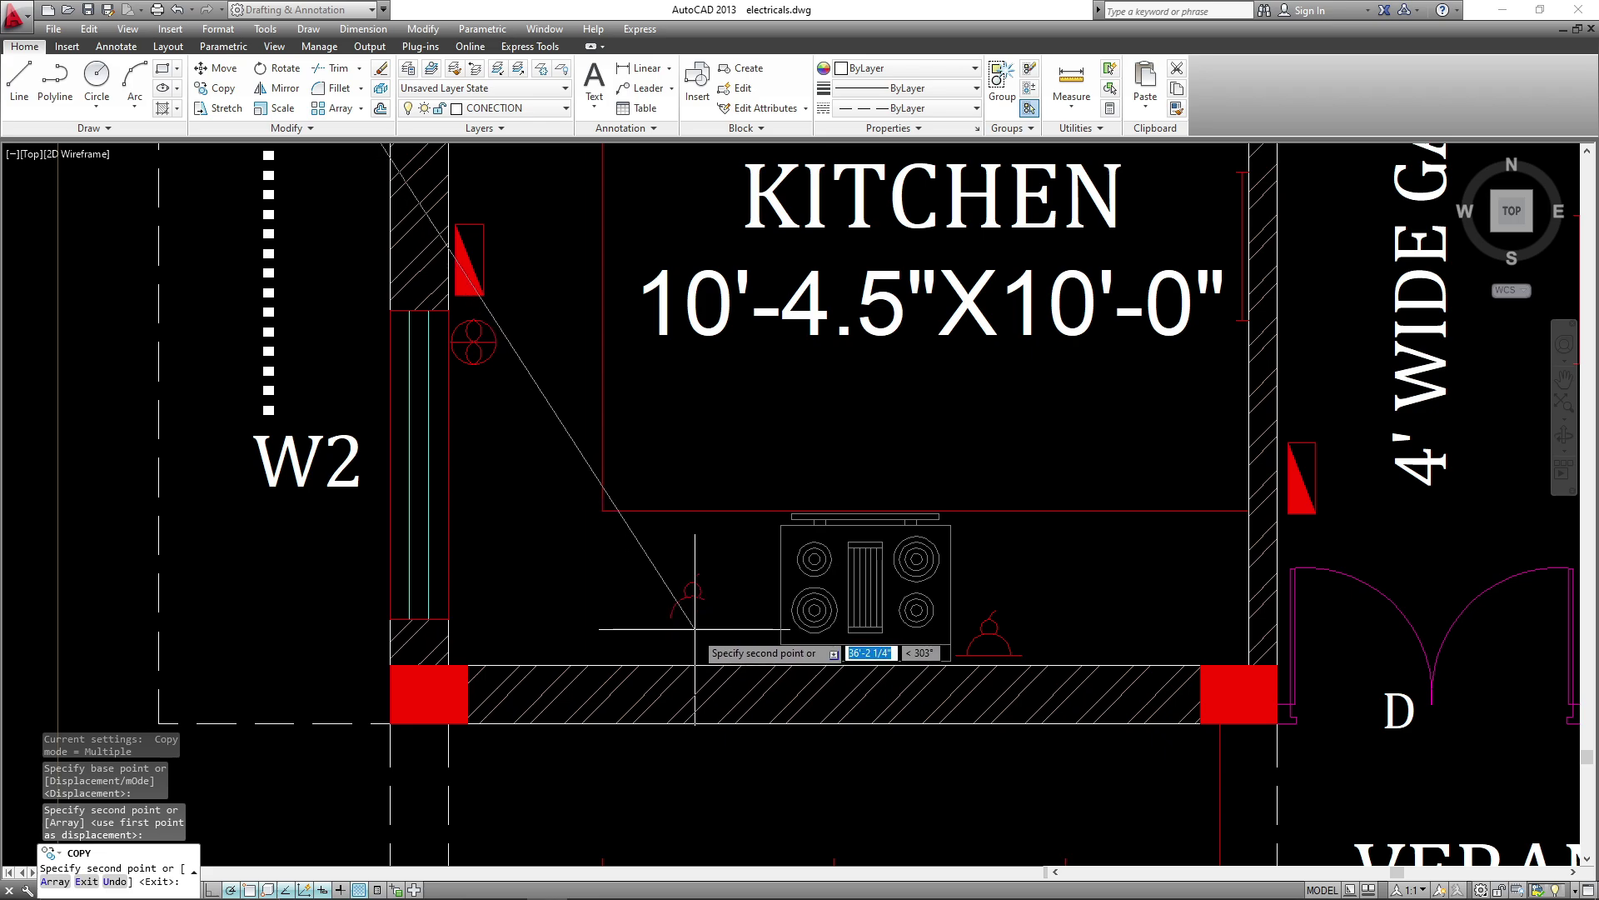
- Place another 5 amp socket outlet copy in the toilet west of the OTS, near its exhaust fan
{"action": "scroll", "coordinate": [662, 717], "scroll_direction": "down", "scroll_amount": 2}
{"action": "scroll", "coordinate": [670, 705], "scroll_direction": "down", "scroll_amount": 3}
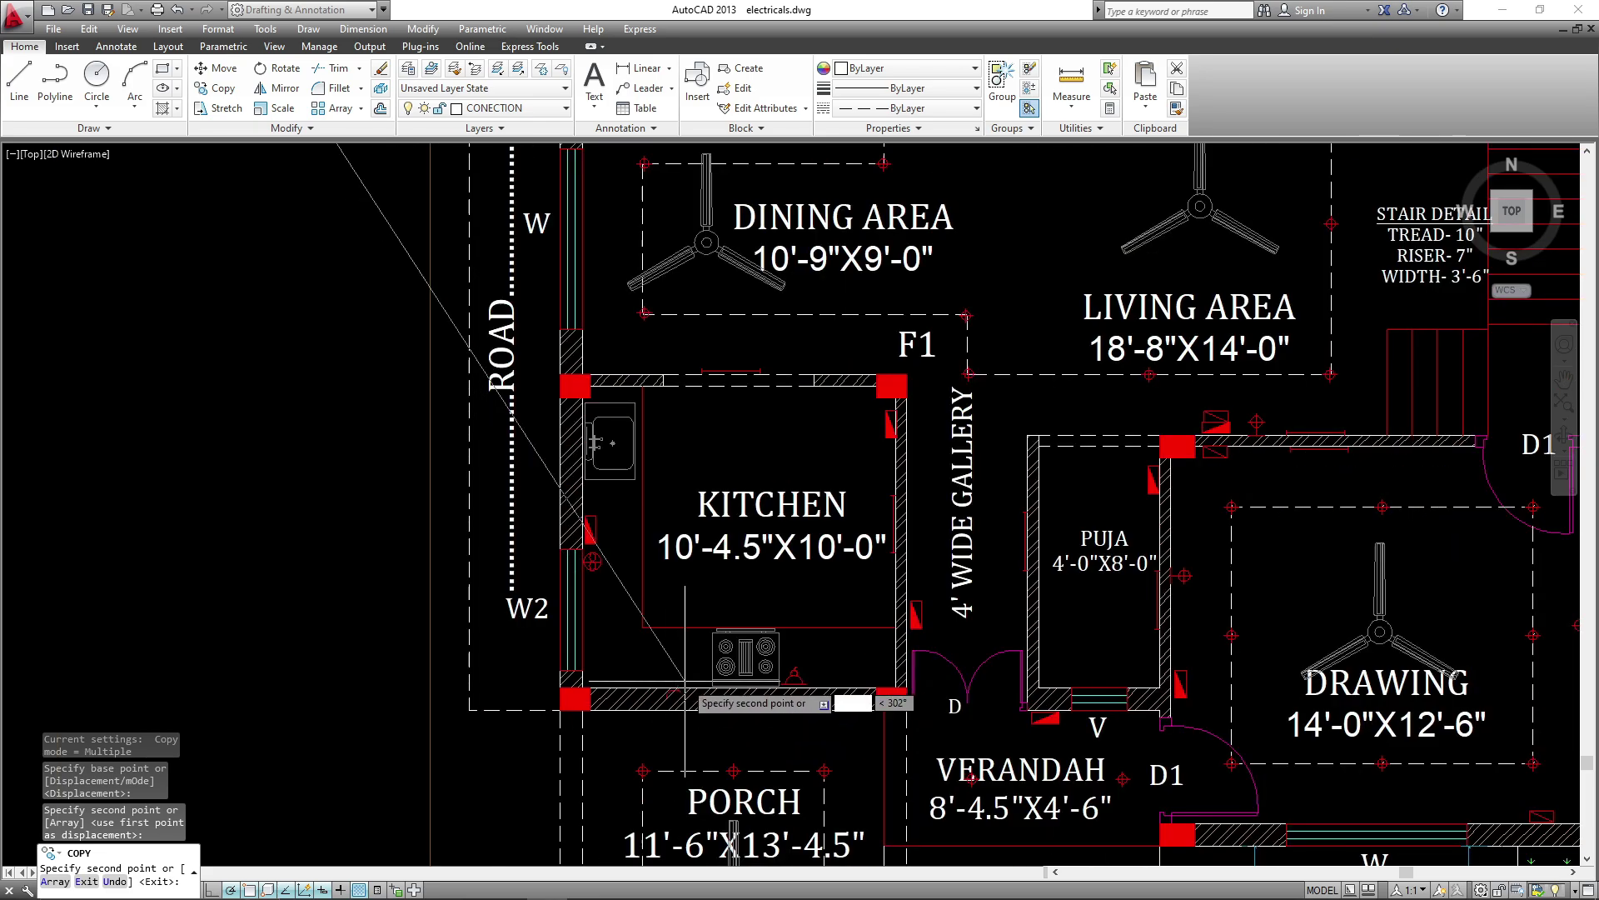
{"action": "middle_click_drag", "start_coordinate": [908, 487], "coordinate": [913, 599]}
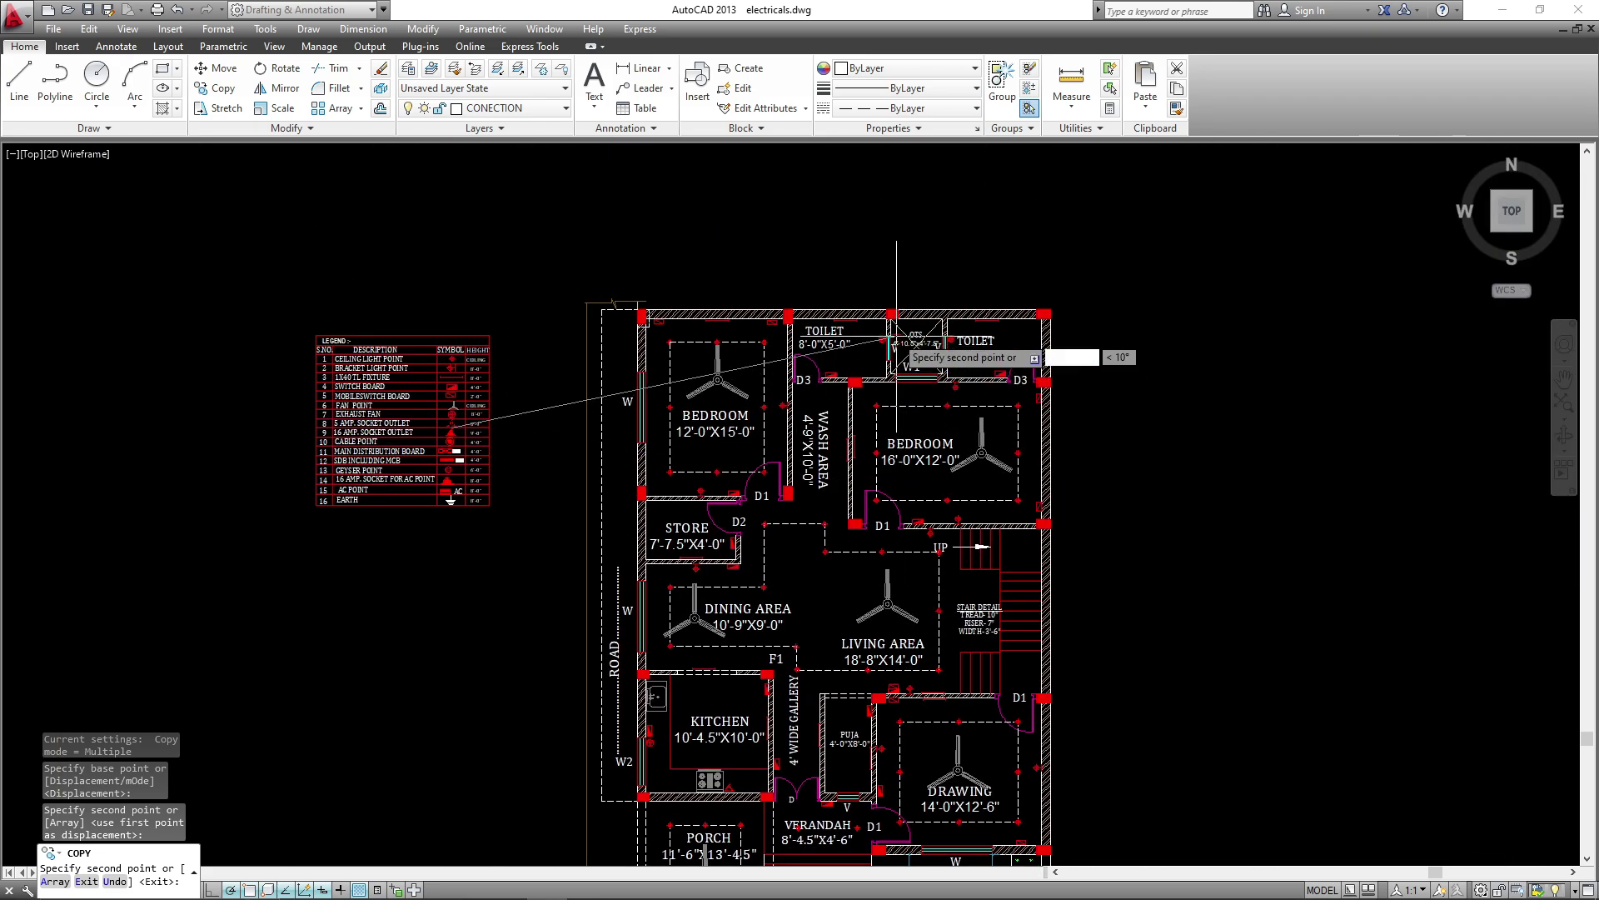
{"action": "scroll", "coordinate": [883, 341], "scroll_direction": "up", "scroll_amount": 6}
{"action": "scroll", "coordinate": [883, 341], "scroll_direction": "up", "scroll_amount": 3}
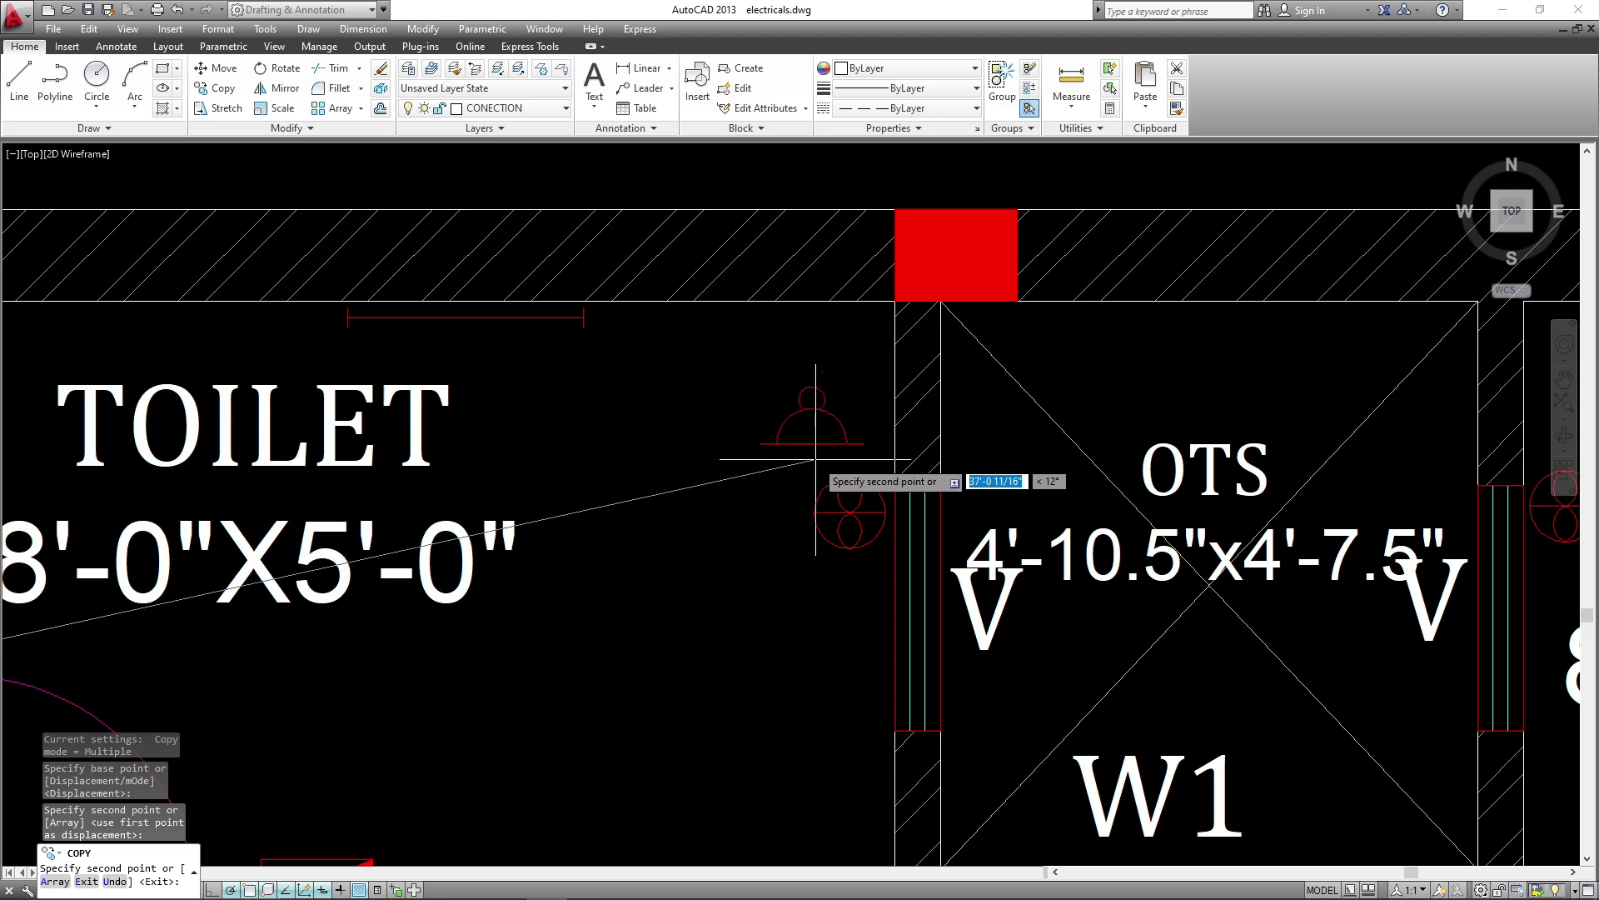
{"action": "left_click", "coordinate": [792, 599]}
{"action": "key", "text": "Escape"}
- Rotate the toilet's socket outlet 90 degrees counterclockwise so its flat base faces the OTS wall
{"action": "left_click", "coordinate": [783, 486]}
{"action": "left_click", "coordinate": [766, 552]}
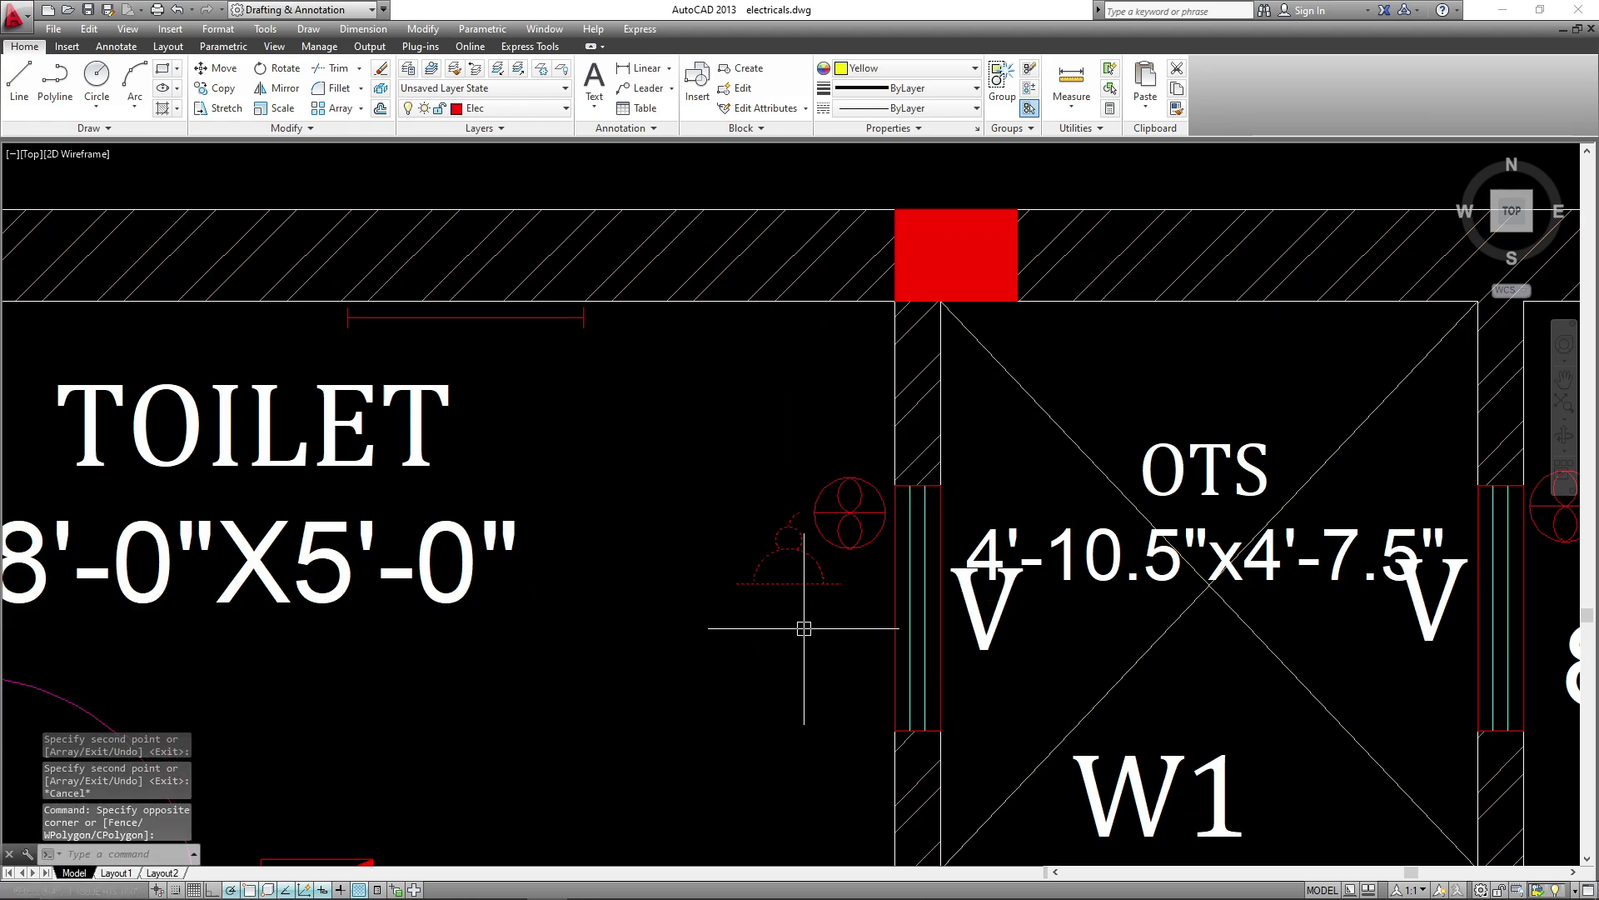
{"action": "type", "text": "RO"}
{"action": "key", "text": "Return"}
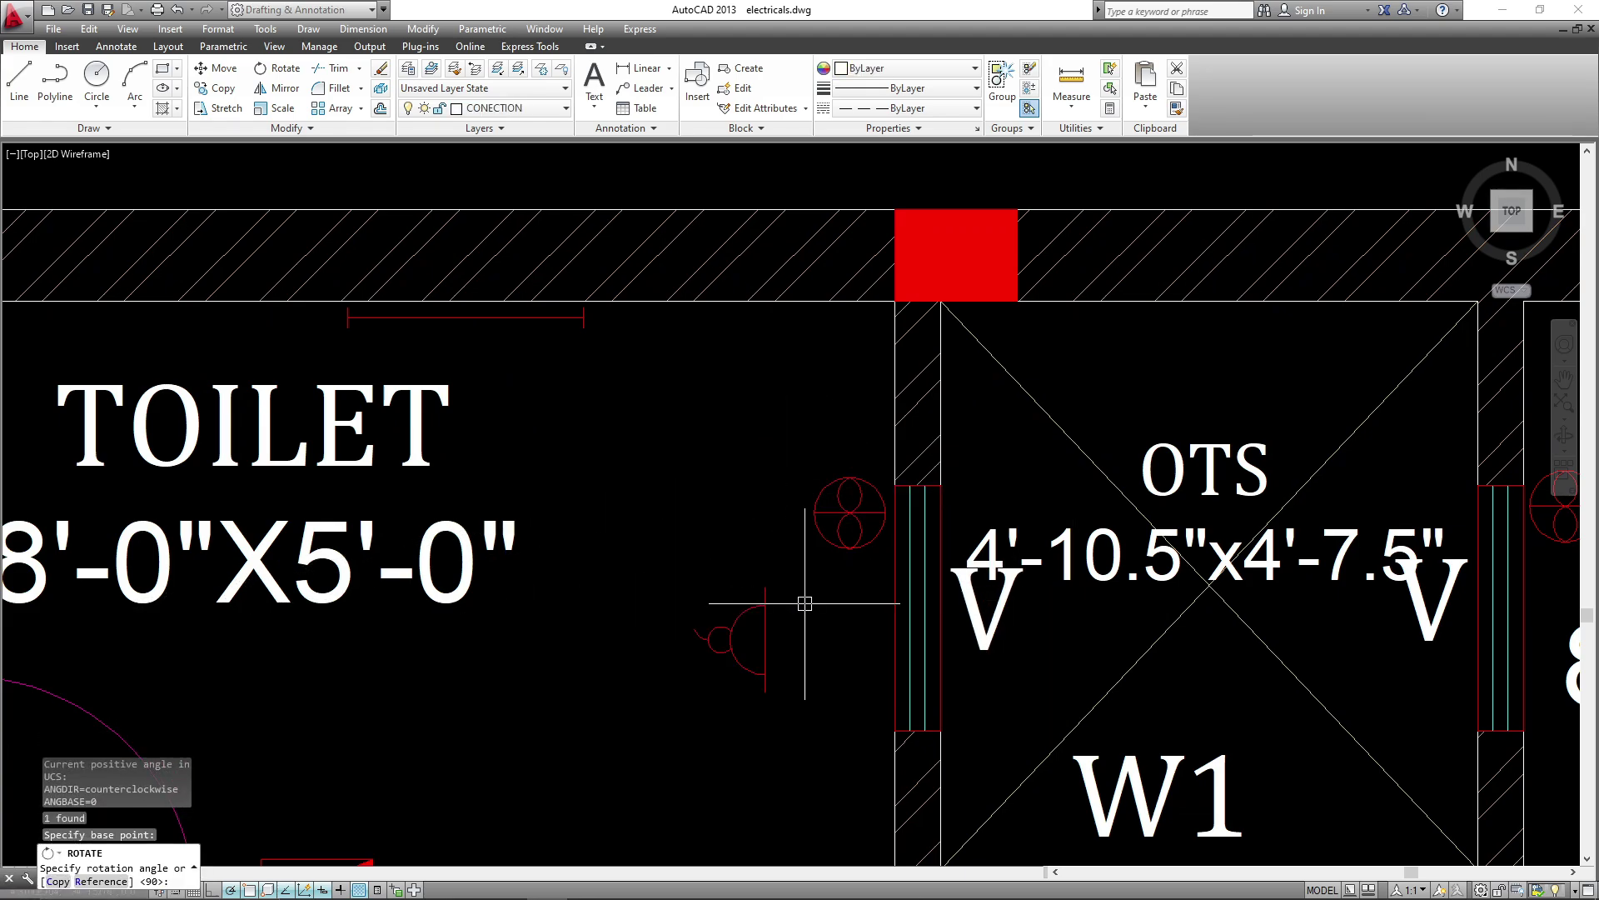
{"action": "left_click", "coordinate": [805, 630]}
- Move the rotated socket outlet by its base midpoint onto the toilet's OTS wall, just above the exhaust fan
{"action": "type", "text": "m"}
{"action": "key", "text": "Return"}
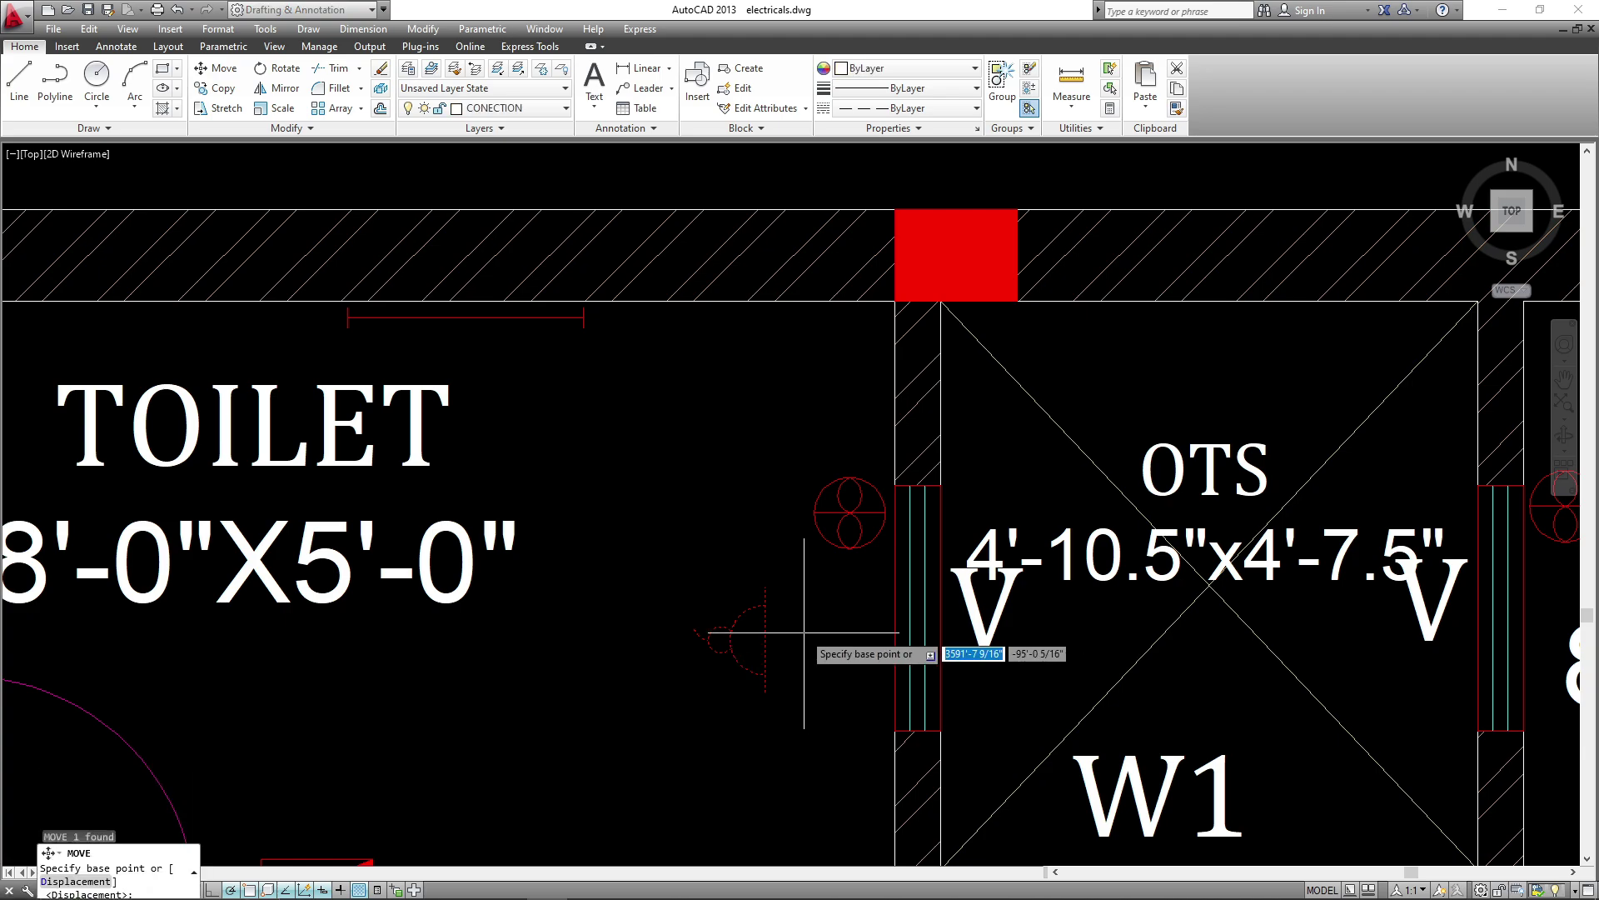
{"action": "left_click", "coordinate": [766, 641]}
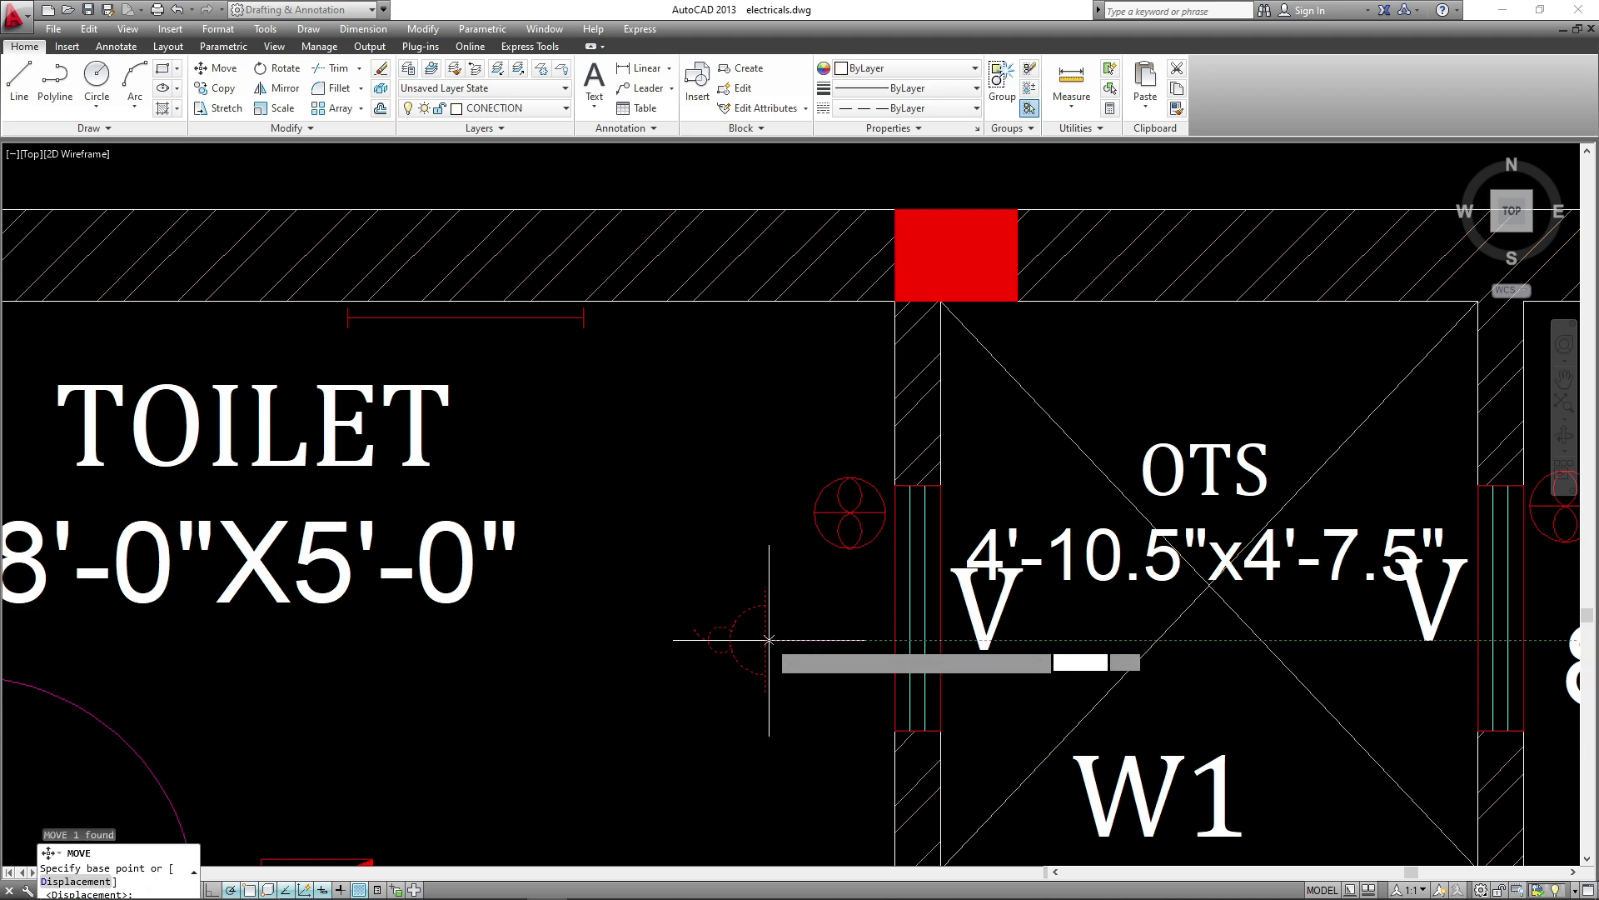
{"action": "left_click", "coordinate": [894, 433]}
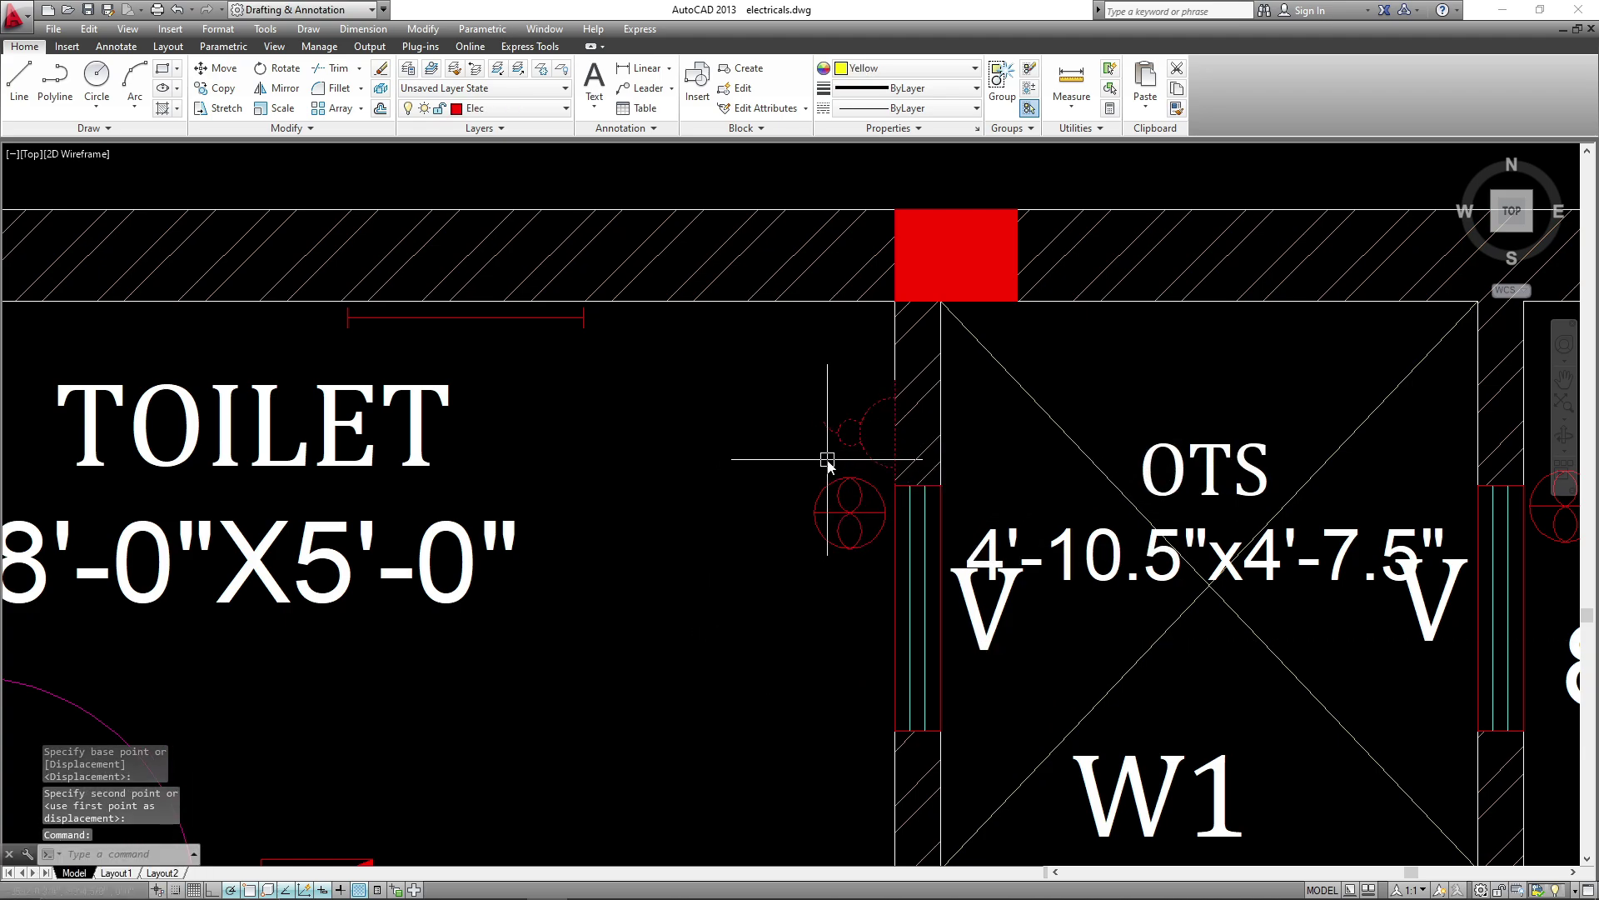
- Copy the 5 amp socket outlet from the west toilet to the toilet east of the OTS, just above its exhaust fan
{"action": "type", "text": "copy"}
{"action": "key", "text": "Return"}
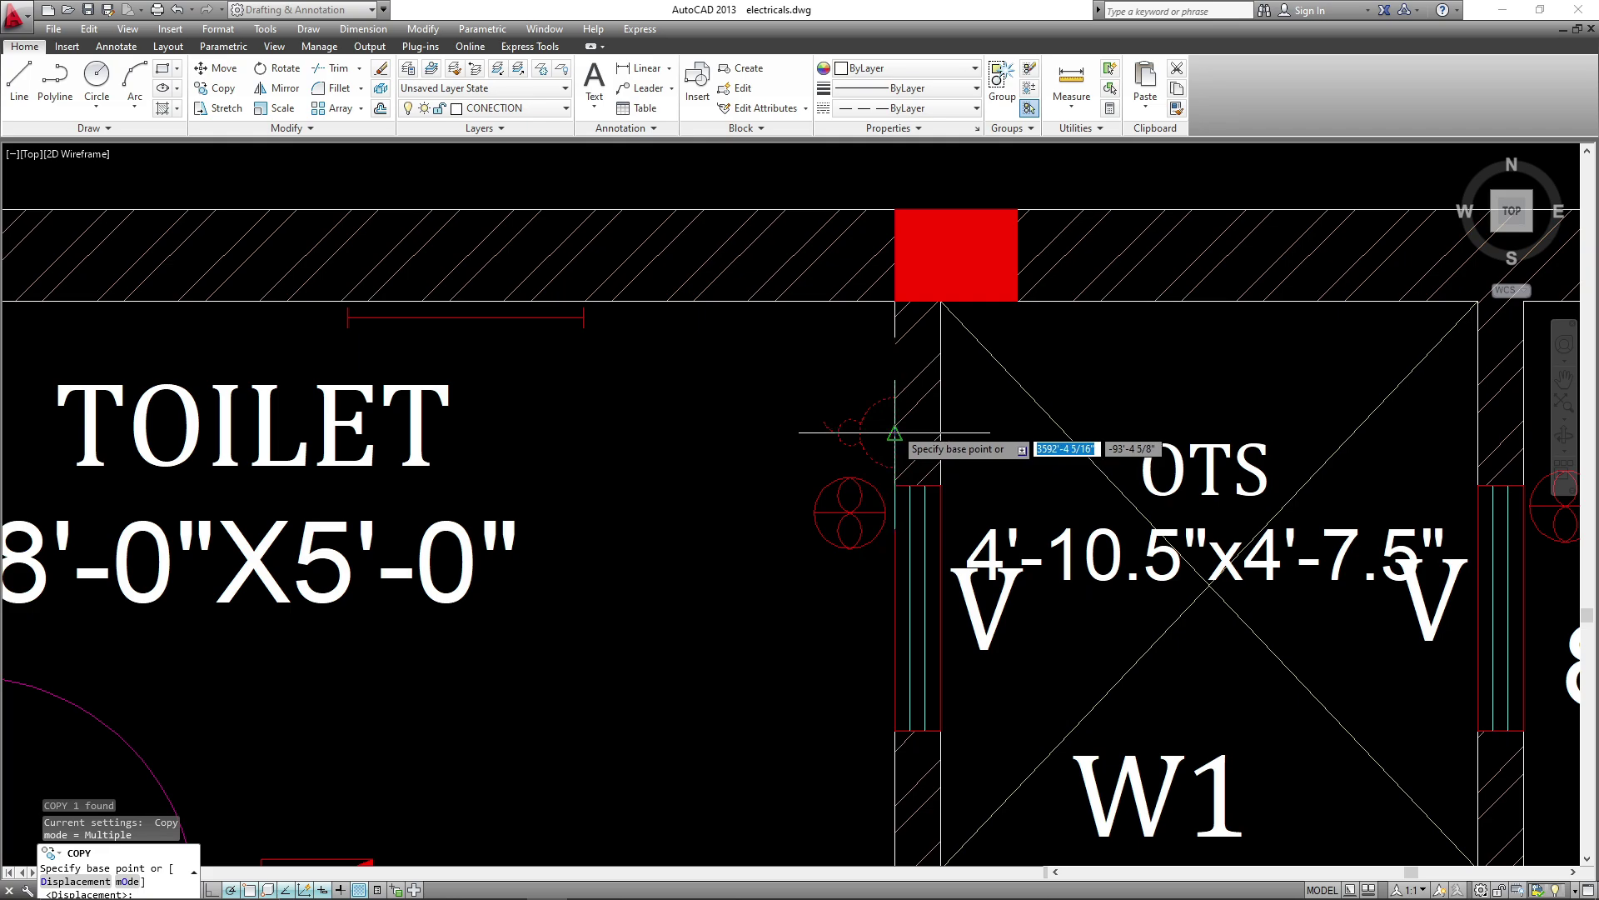
{"action": "left_click", "coordinate": [894, 432]}
{"action": "scroll", "coordinate": [1114, 504], "scroll_direction": "down", "scroll_amount": 3}
{"action": "scroll", "coordinate": [1083, 454], "scroll_direction": "up", "scroll_amount": 3}
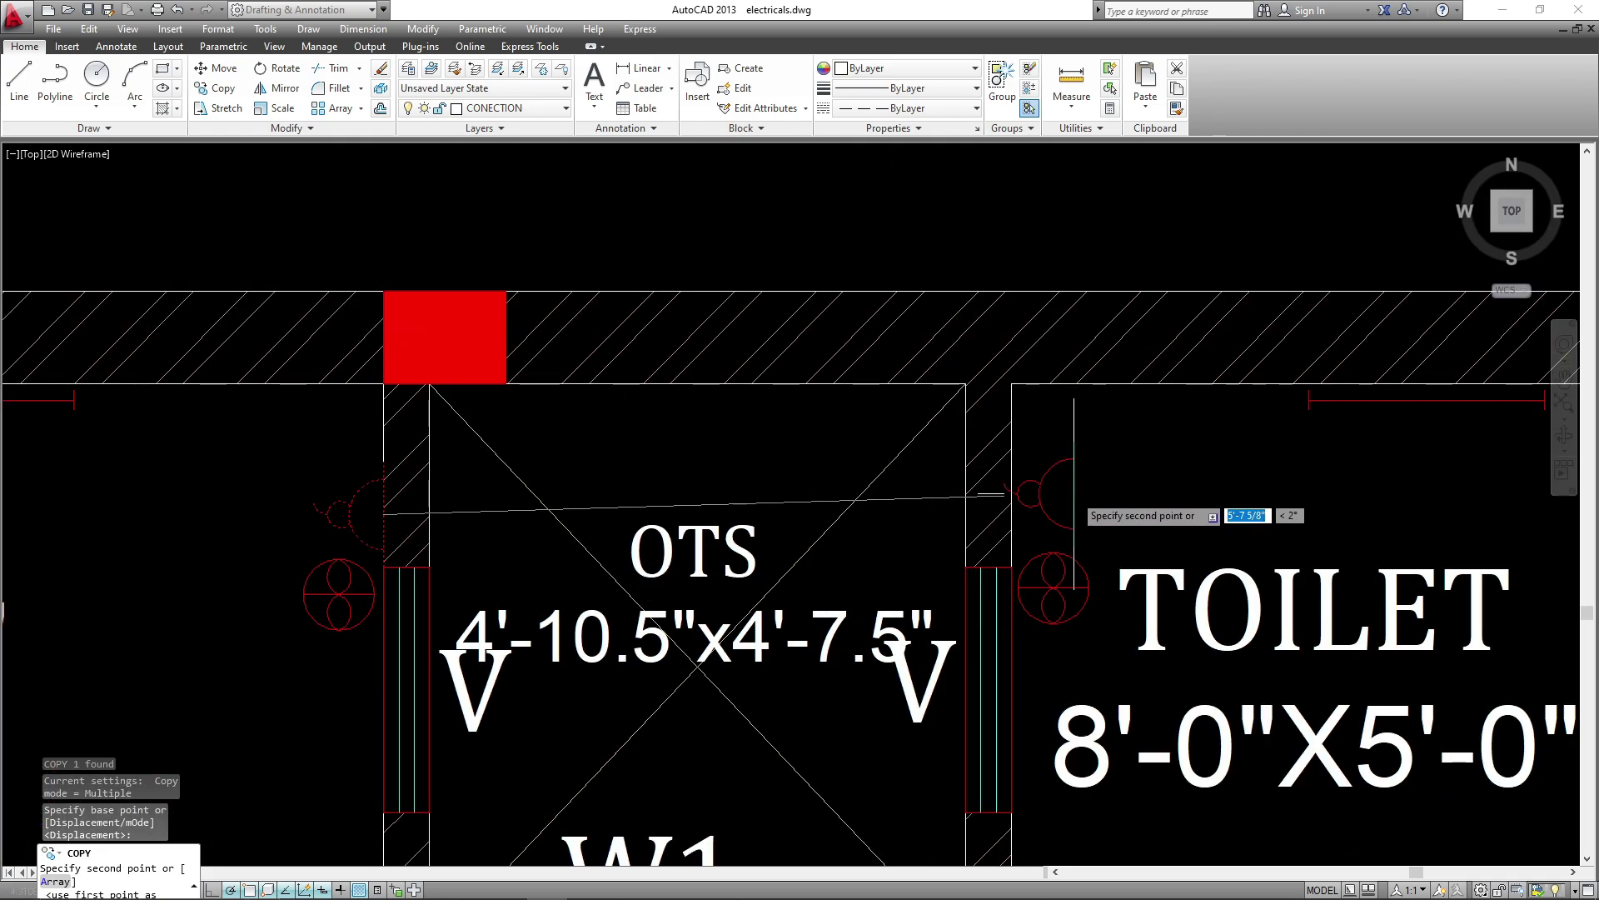
{"action": "left_click", "coordinate": [979, 494]}
{"action": "key", "text": "Escape"}
- Rotate the east toilet's 5 amp socket outlet 180 degrees so its flat base faces the OTS wall
{"action": "type", "text": "R"}
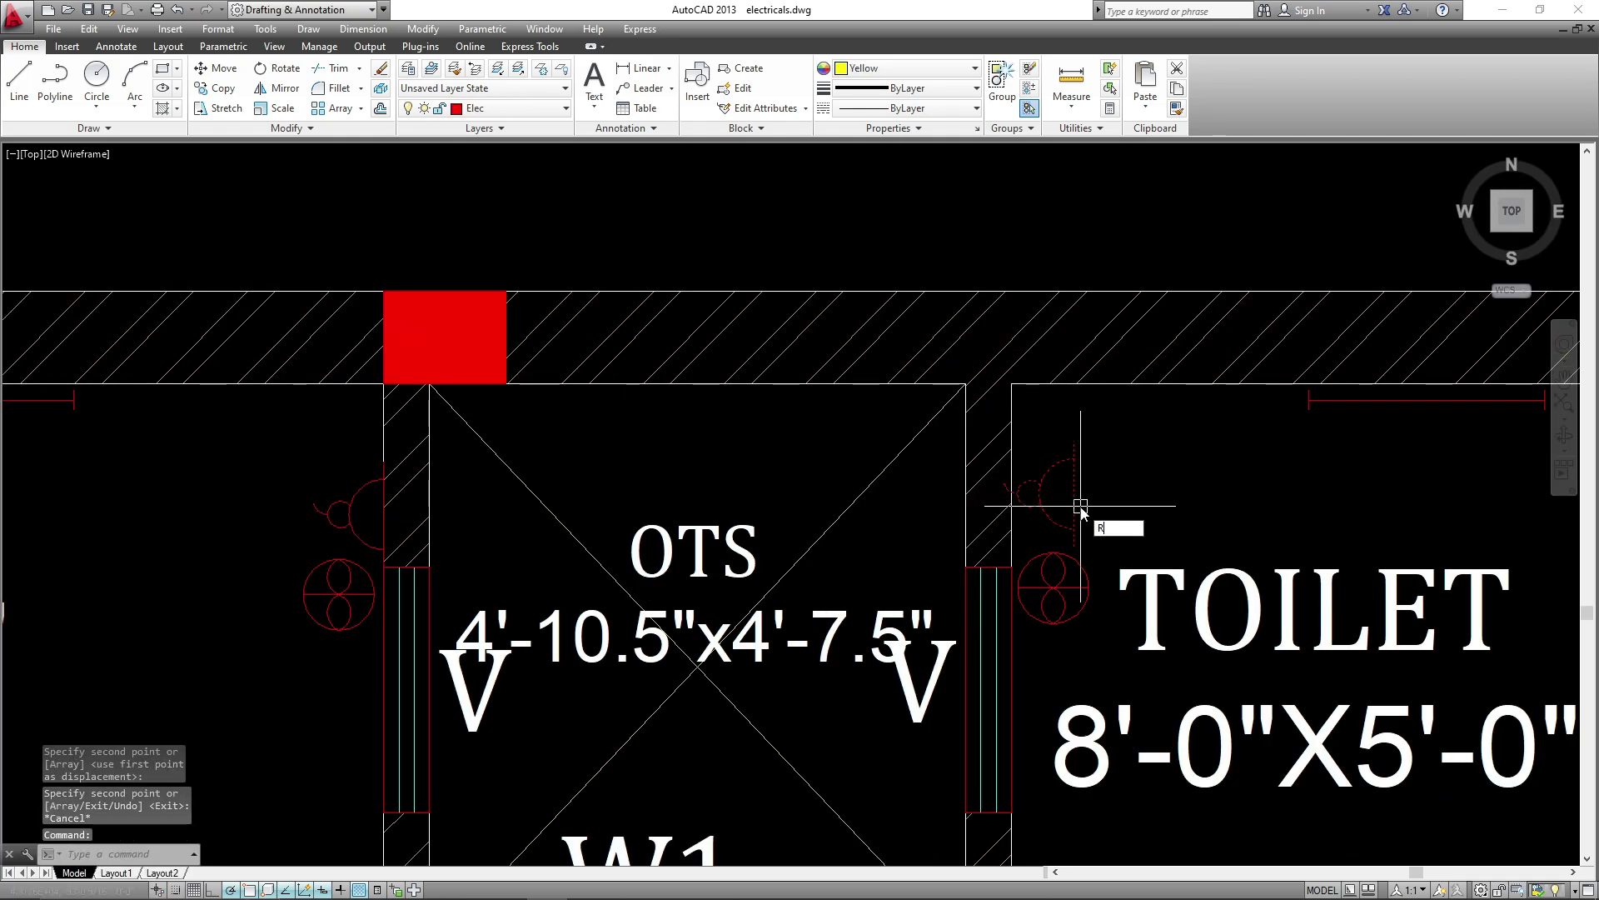
{"action": "type", "text": "o"}
{"action": "key", "text": "Return"}
{"action": "left_click", "coordinate": [1082, 501]}
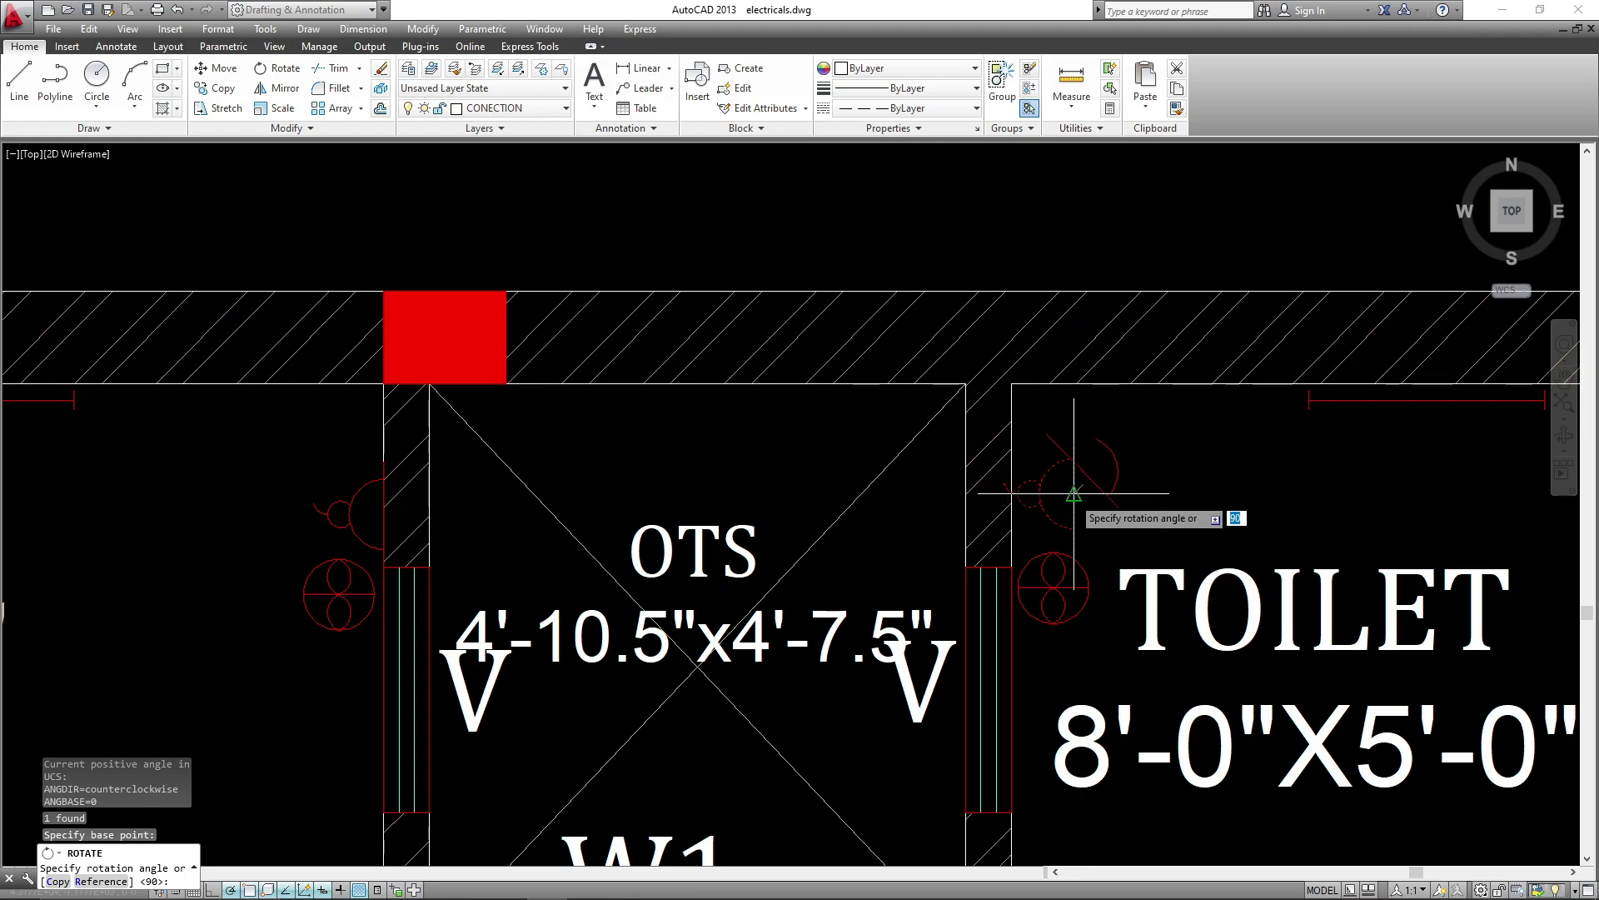
{"action": "left_click", "coordinate": [1078, 486]}
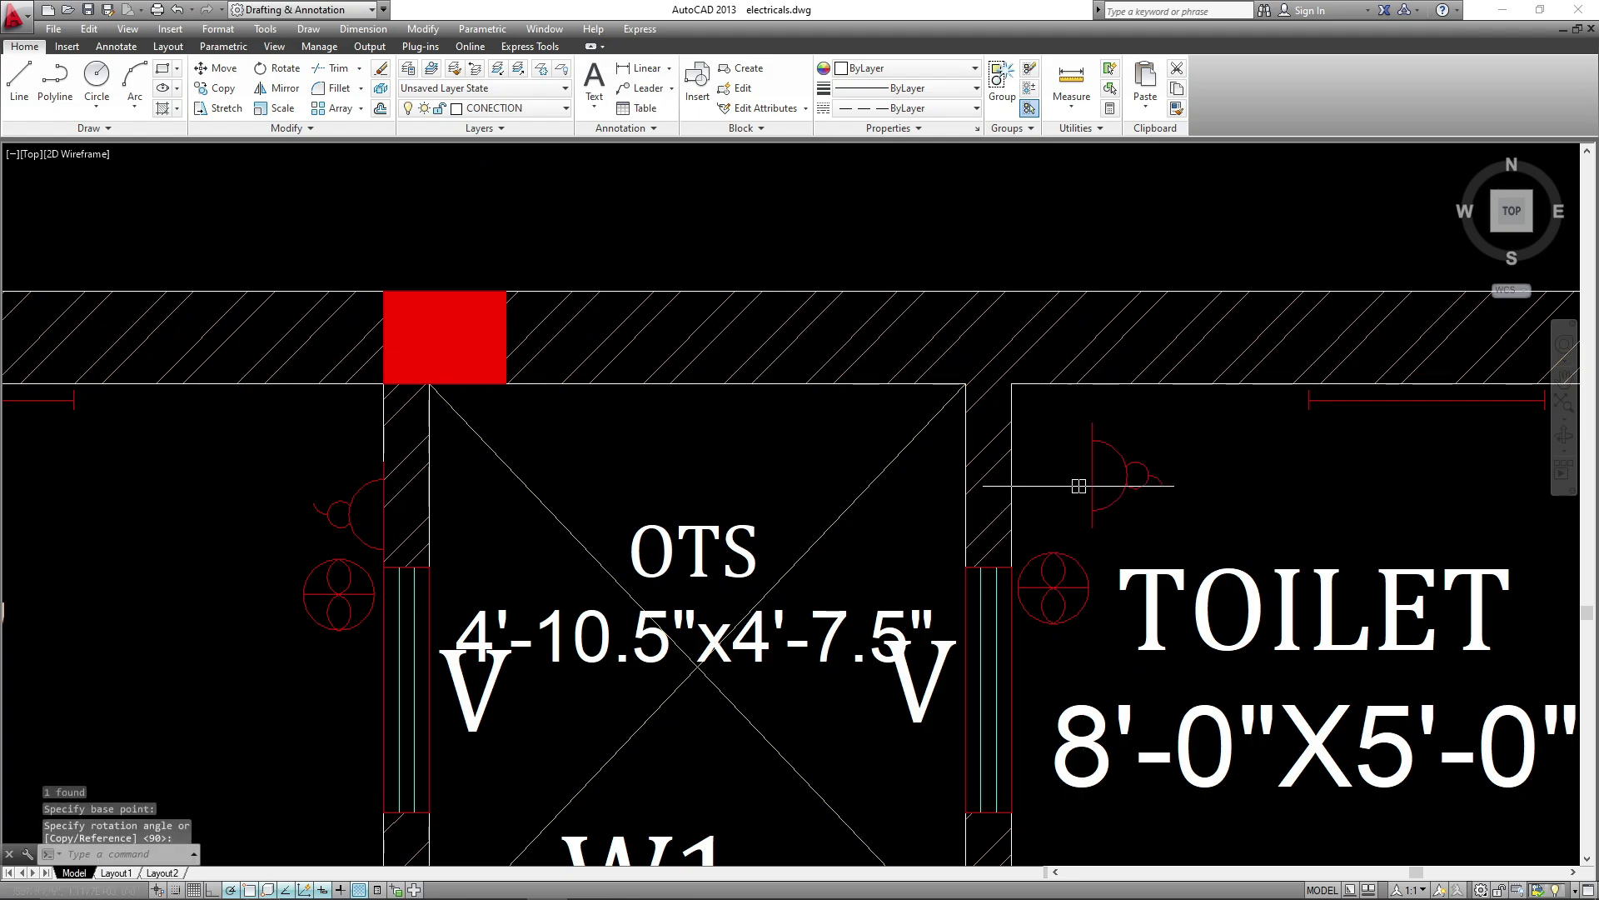
- Move the rotated 5 amp socket outlet by its base onto the east toilet's OTS wall, just above the exhaust fan
{"action": "left_click", "coordinate": [1081, 495]}
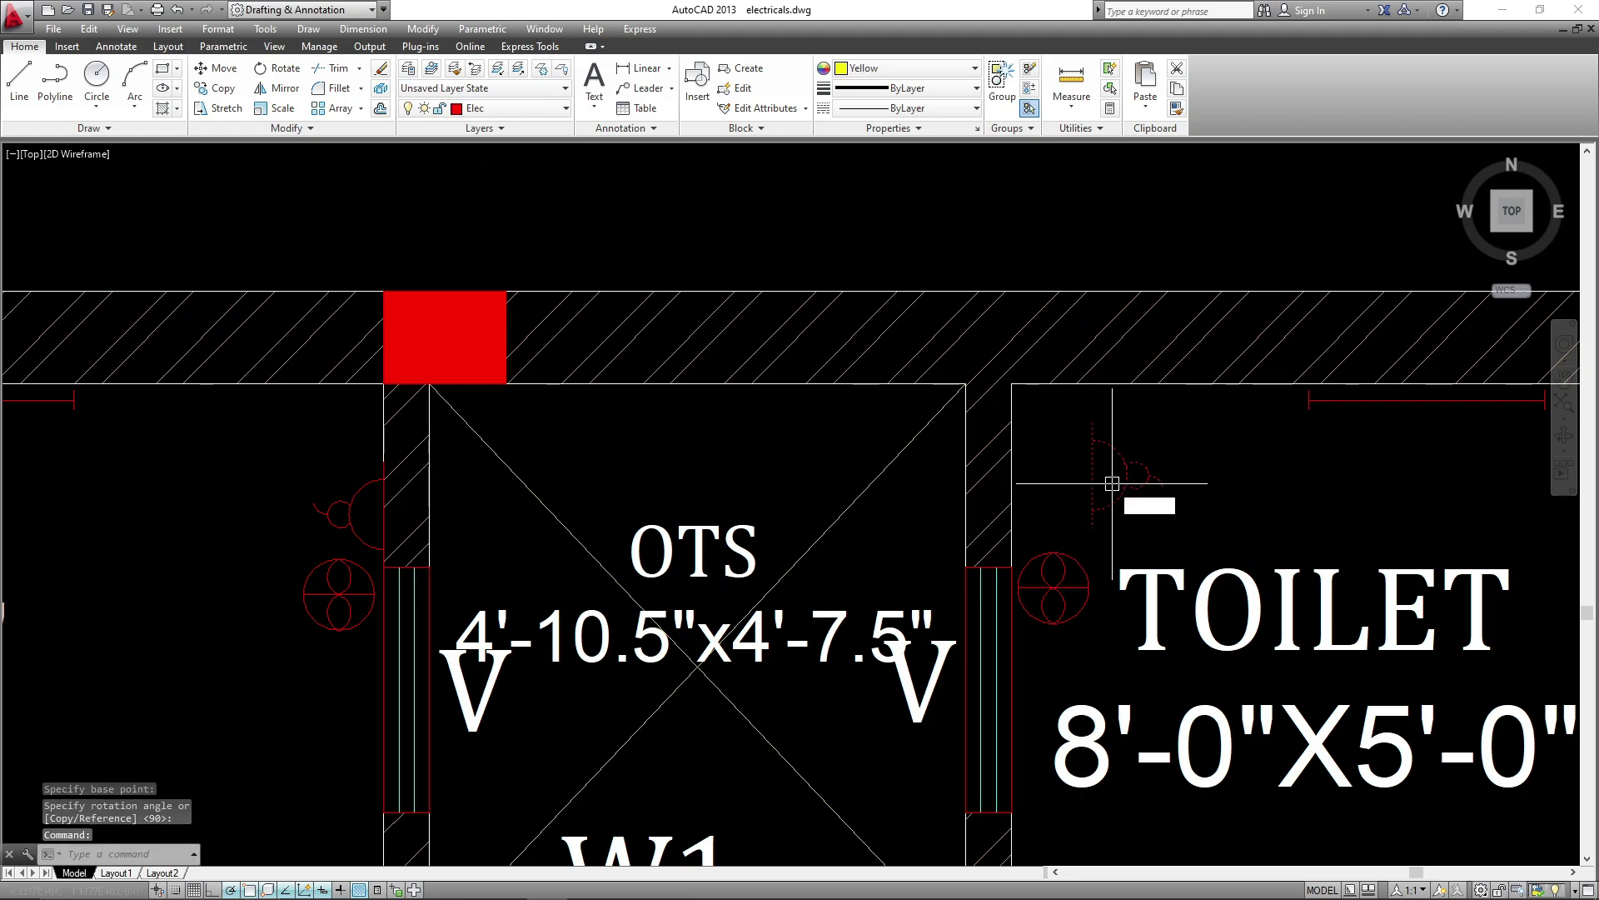
{"action": "type", "text": "m"}
{"action": "key", "text": "Return"}
{"action": "left_click", "coordinate": [1087, 479]}
{"action": "left_click", "coordinate": [1013, 502]}
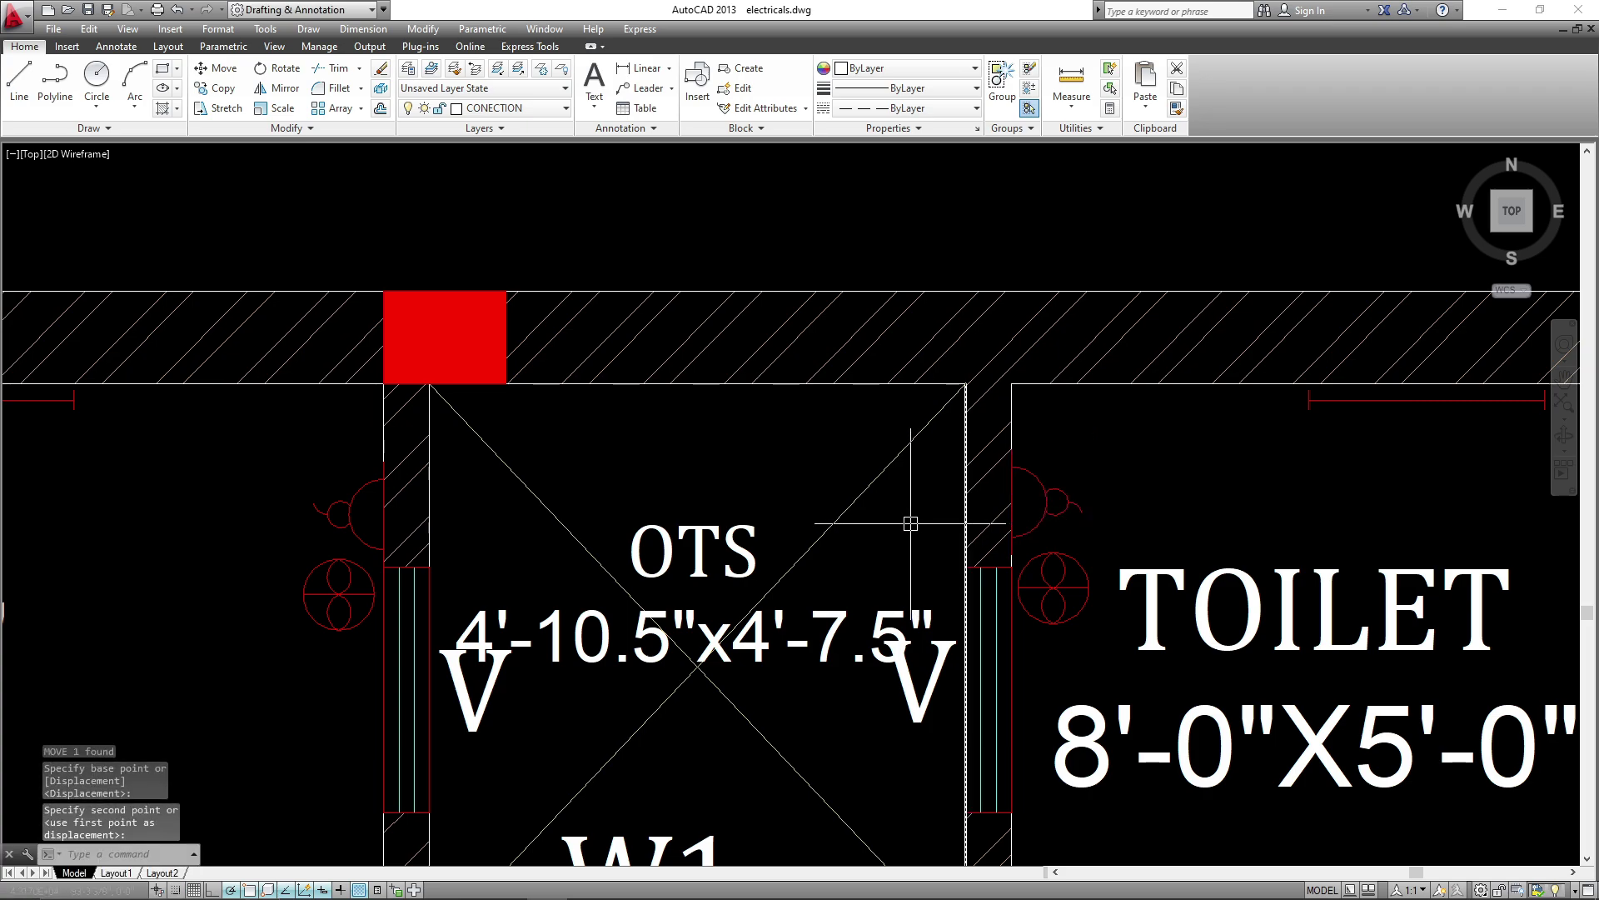
- Copy the 16 amp socket outlet symbol from the legend to the kitchen's northwest corner, beside the sink
{"action": "scroll", "coordinate": [1044, 393], "scroll_direction": "down", "scroll_amount": 8}
{"action": "mouse_move", "coordinate": [884, 562]}
{"action": "middle_mouse_down"}
{"action": "mouse_move", "coordinate": [936, 503]}
{"action": "mouse_move", "coordinate": [1113, 495]}
{"action": "middle_mouse_up"}
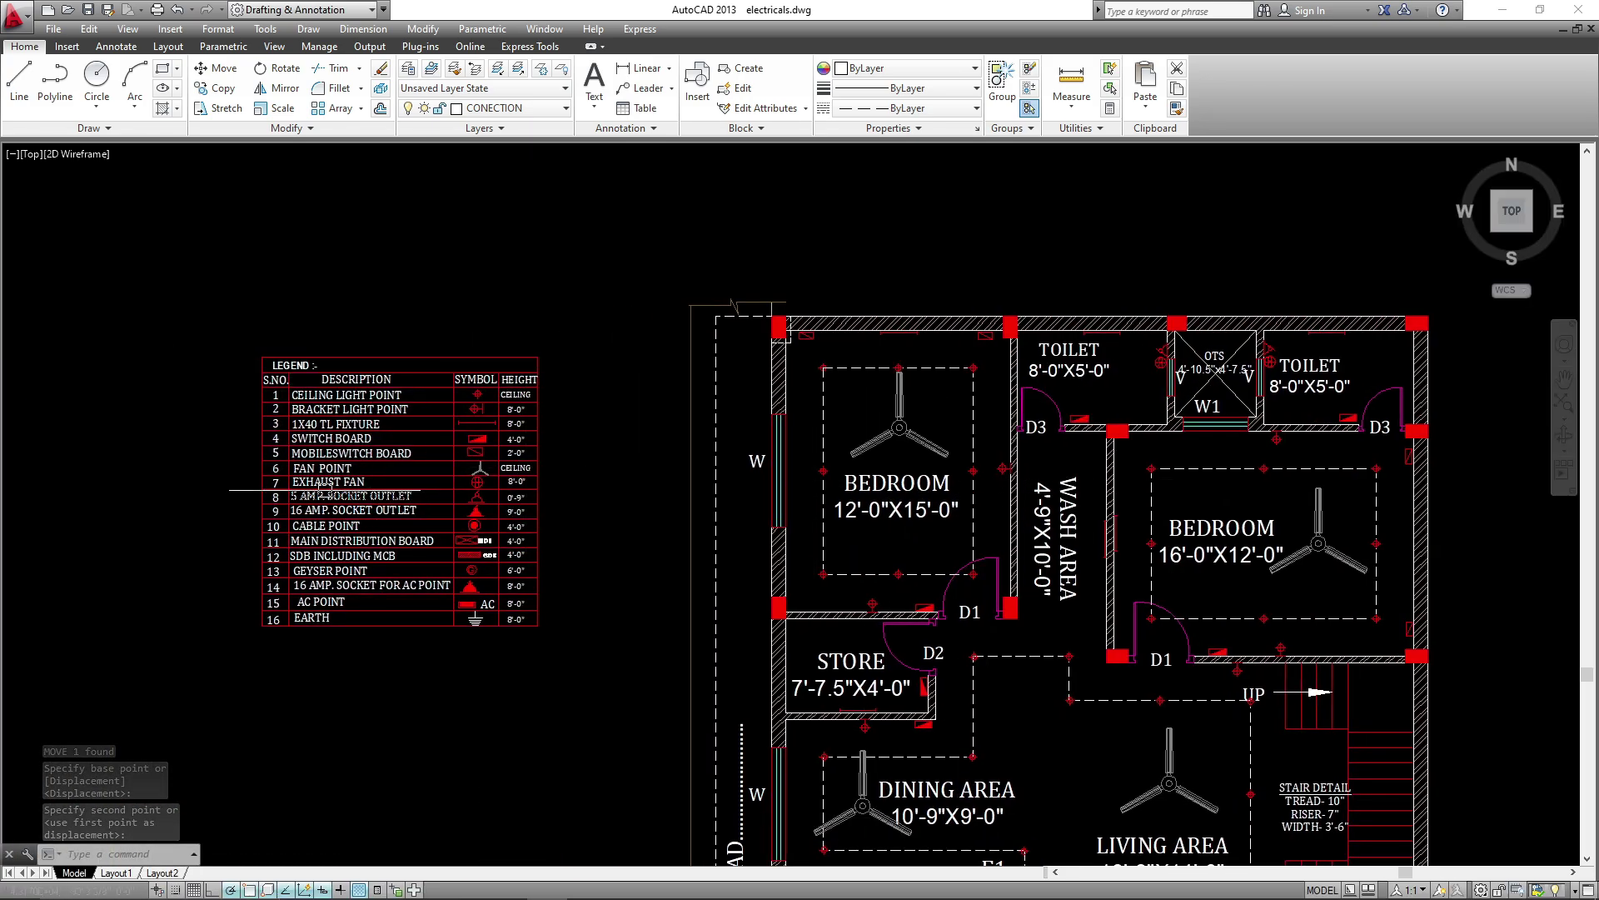
{"action": "scroll", "coordinate": [325, 493], "scroll_direction": "up", "scroll_amount": 2}
{"action": "scroll", "coordinate": [545, 525], "scroll_direction": "up", "scroll_amount": 2}
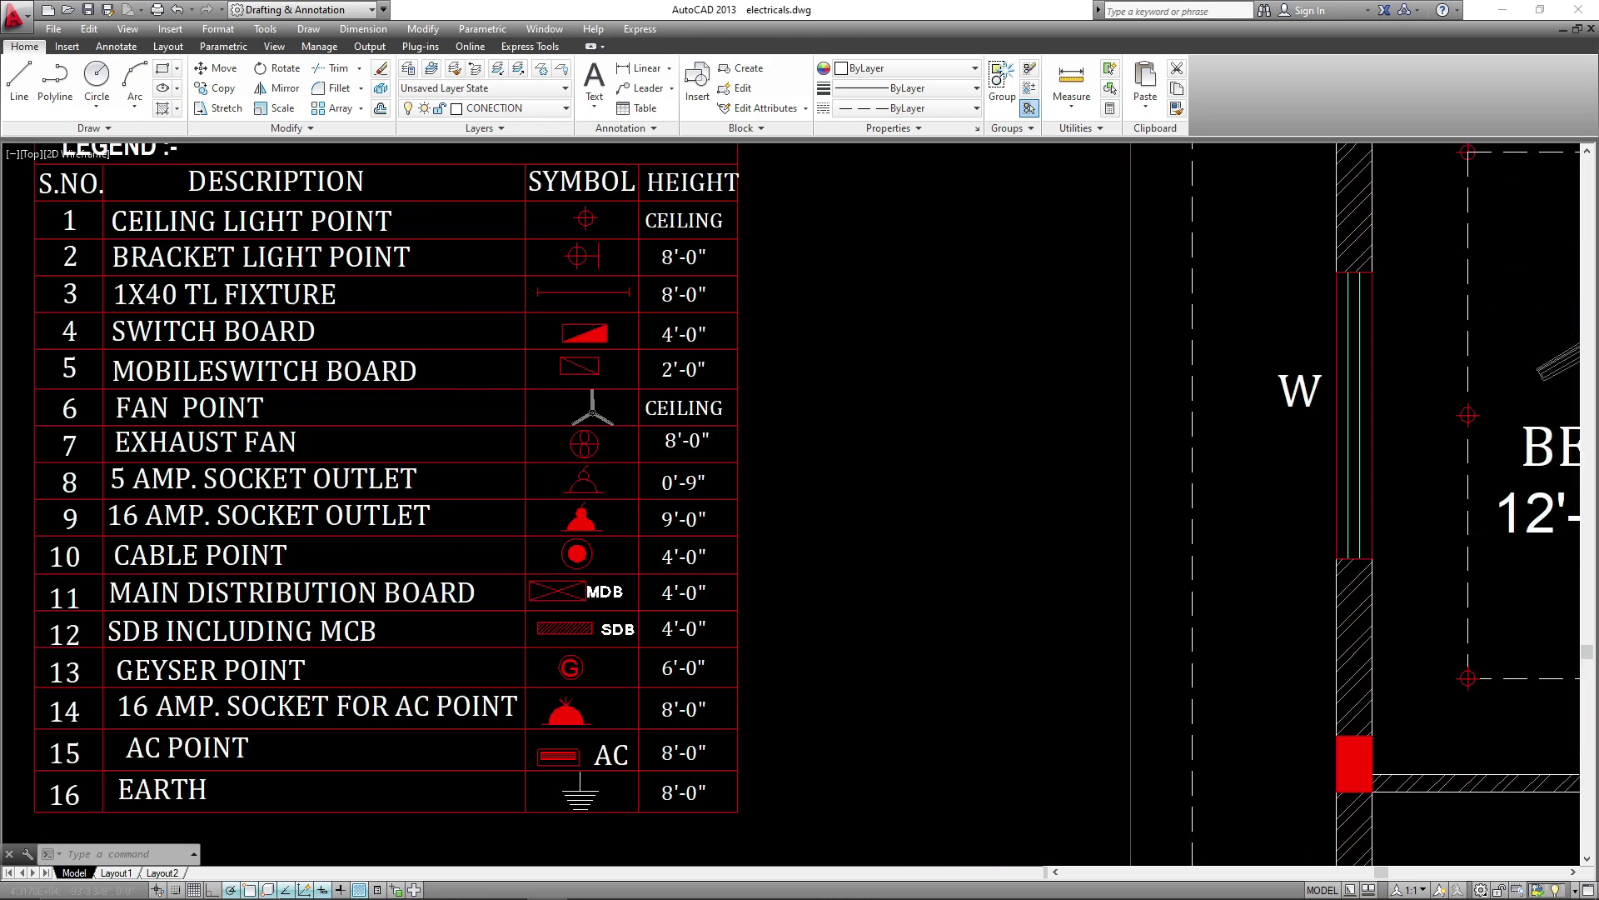
{"action": "scroll", "coordinate": [576, 525], "scroll_direction": "up", "scroll_amount": 3}
{"action": "left_click", "coordinate": [638, 496]}
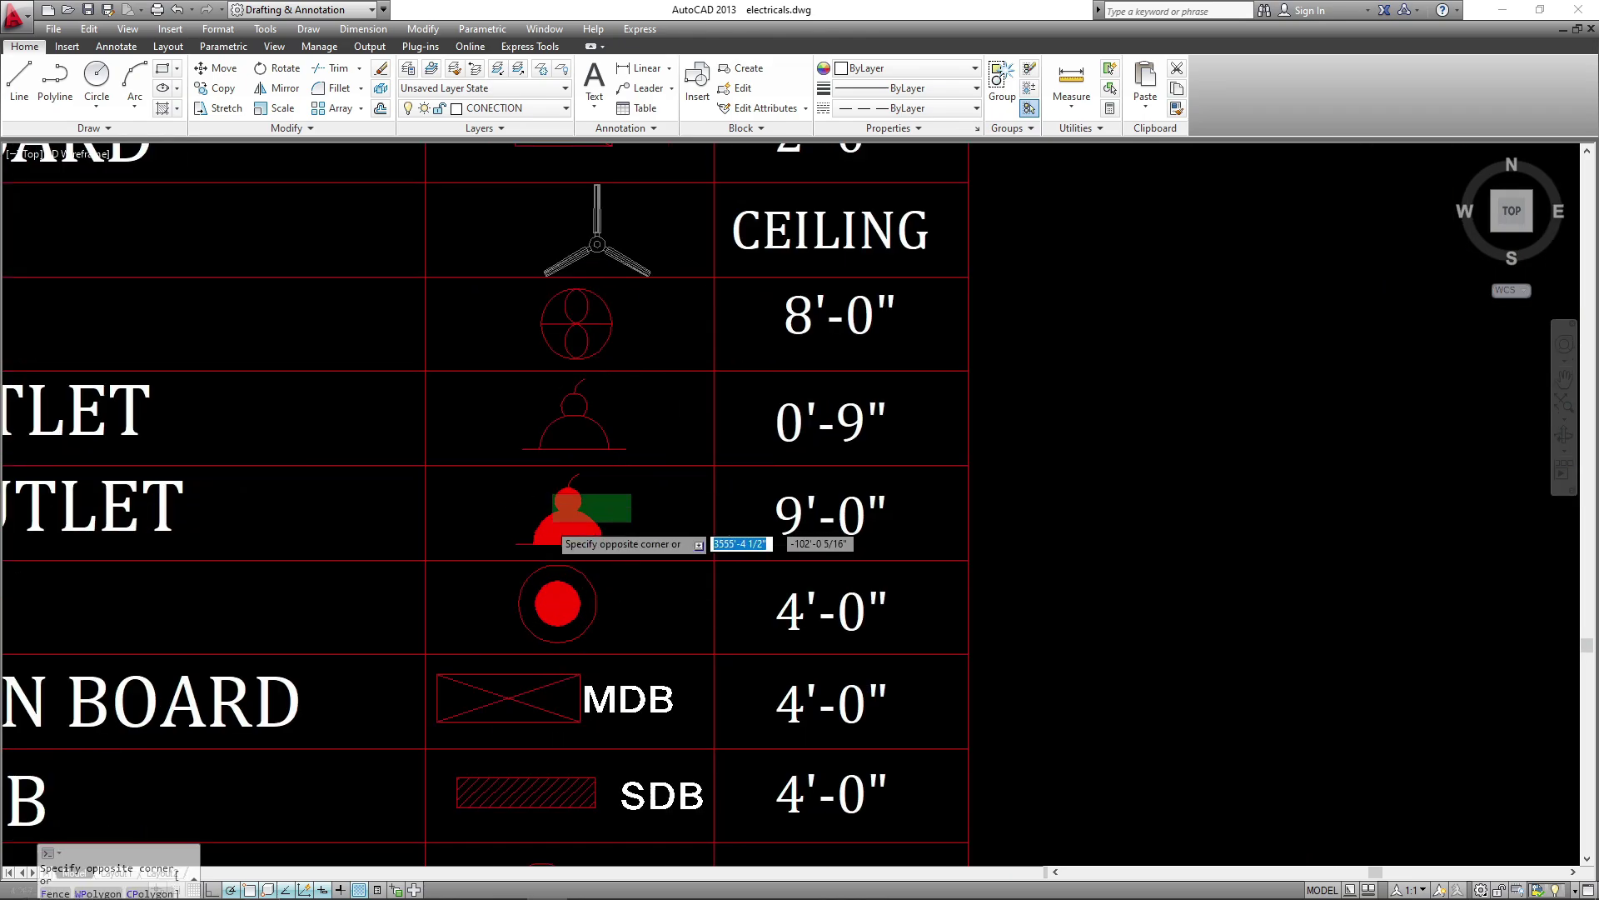
{"action": "left_click", "coordinate": [512, 546]}
{"action": "type", "text": "o"}
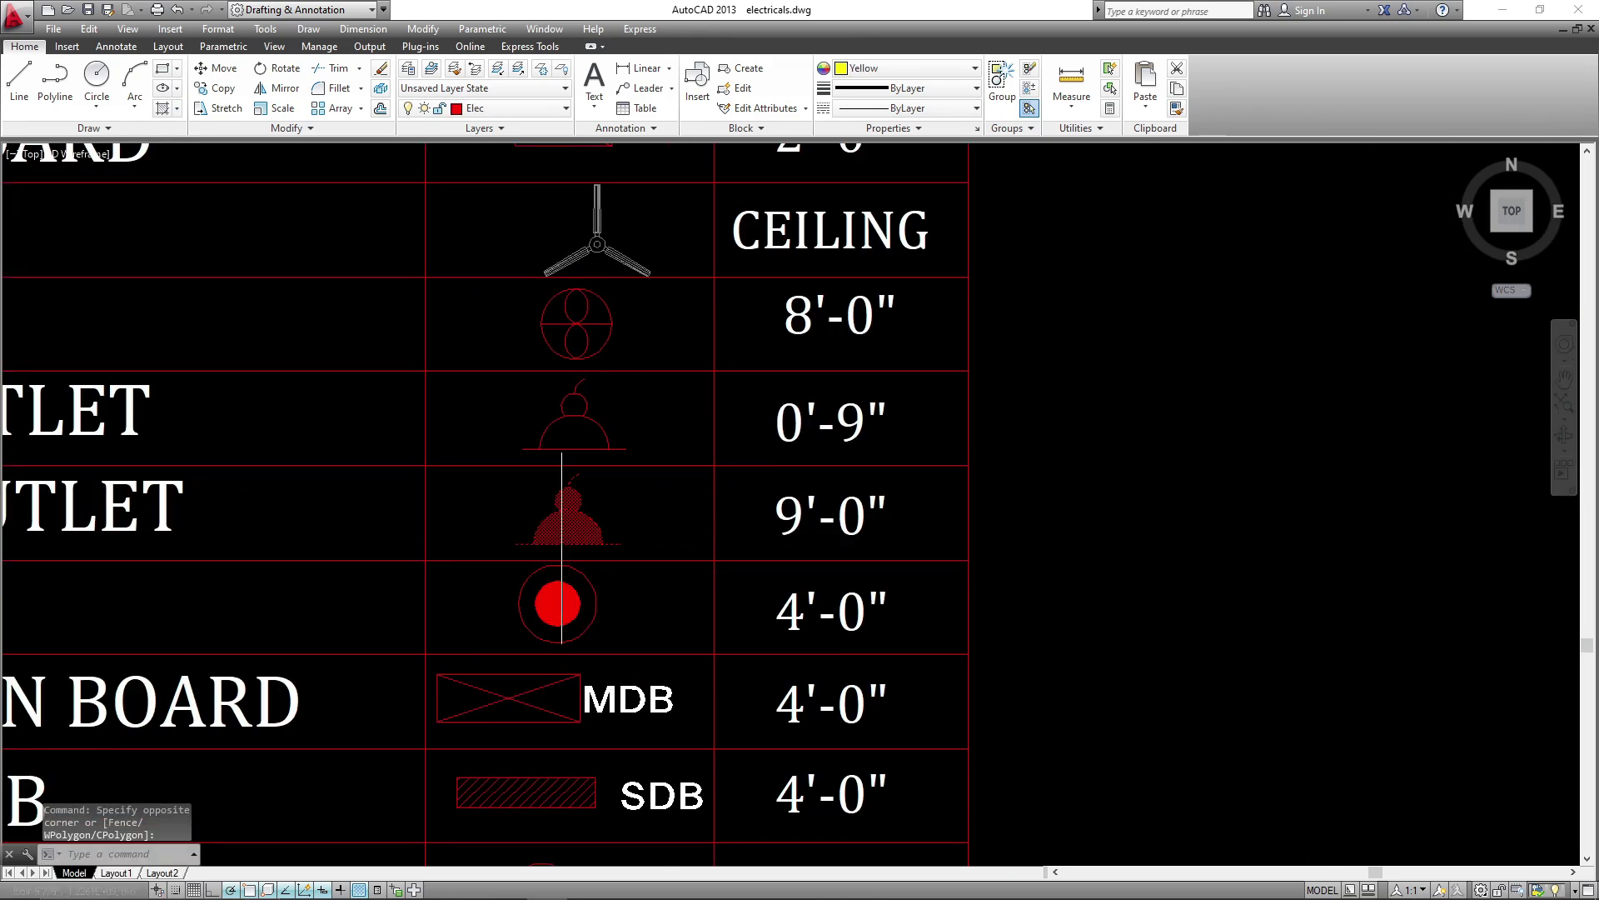
{"action": "key", "text": "Return"}
{"action": "left_click", "coordinate": [568, 546]}
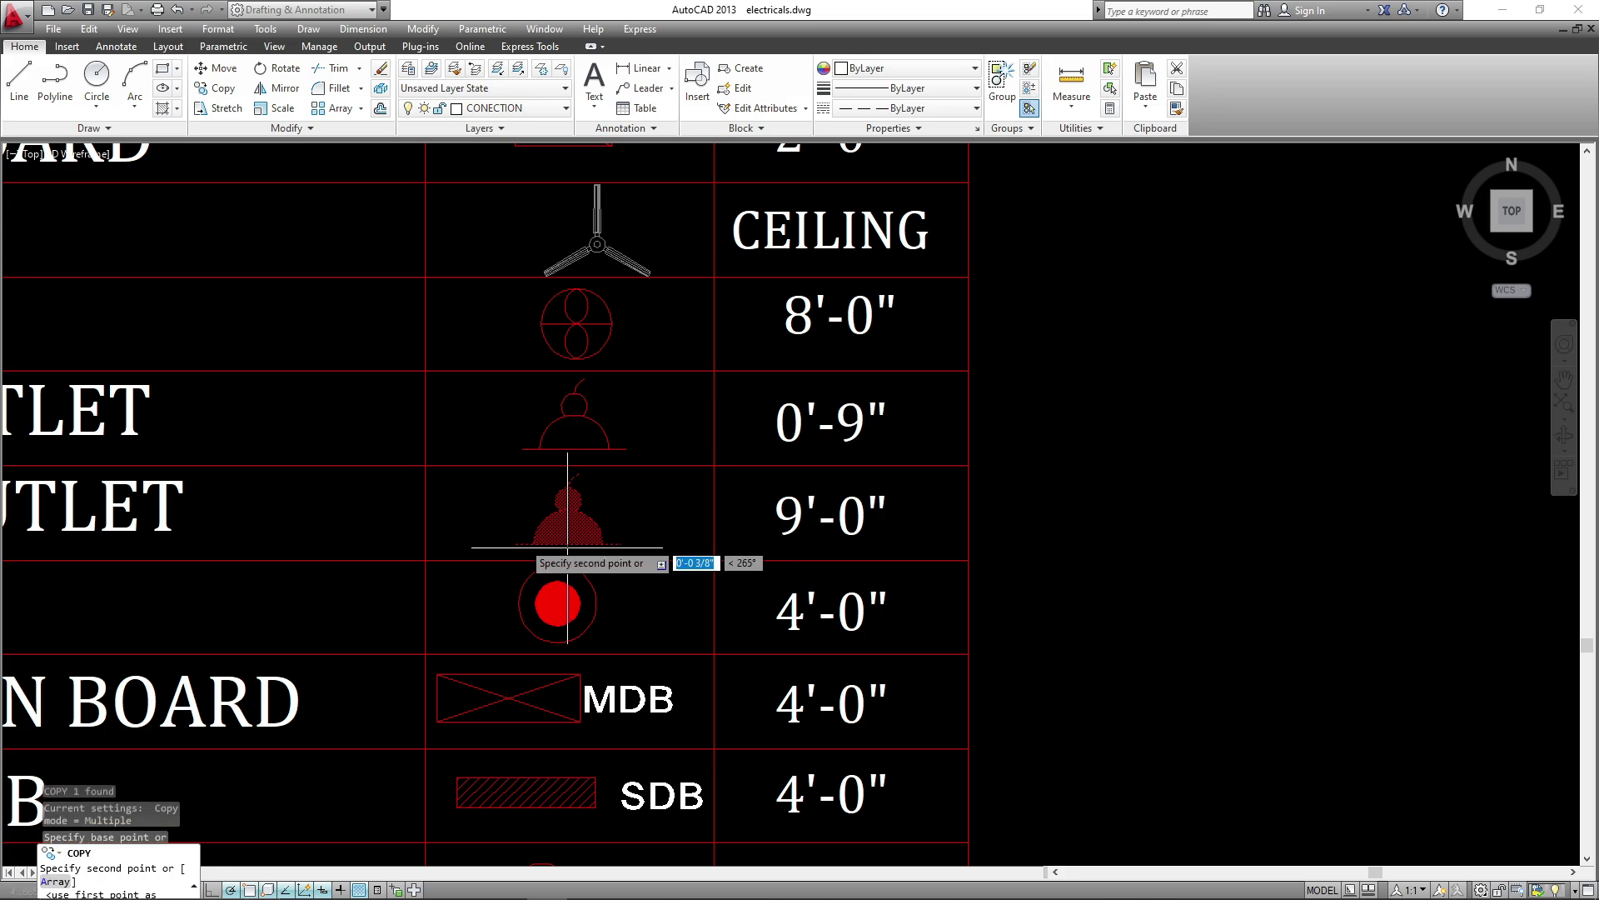
{"action": "scroll", "coordinate": [667, 416], "scroll_direction": "down", "scroll_amount": 8}
{"action": "scroll", "coordinate": [849, 591], "scroll_direction": "up", "scroll_amount": 10}
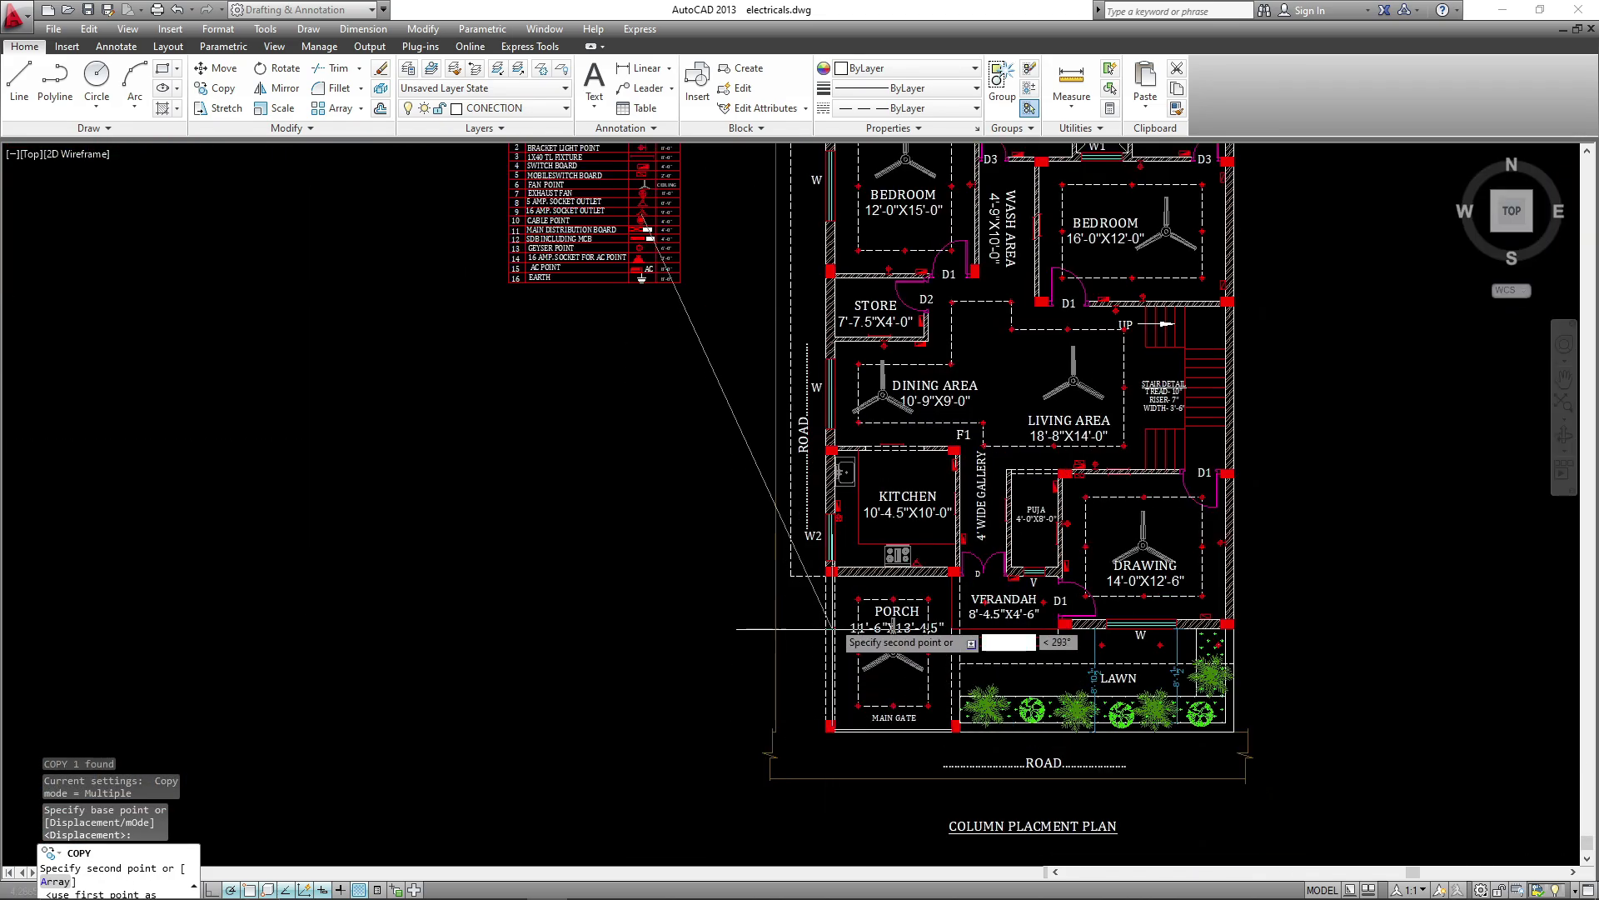
{"action": "scroll", "coordinate": [783, 371], "scroll_direction": "up", "scroll_amount": 5}
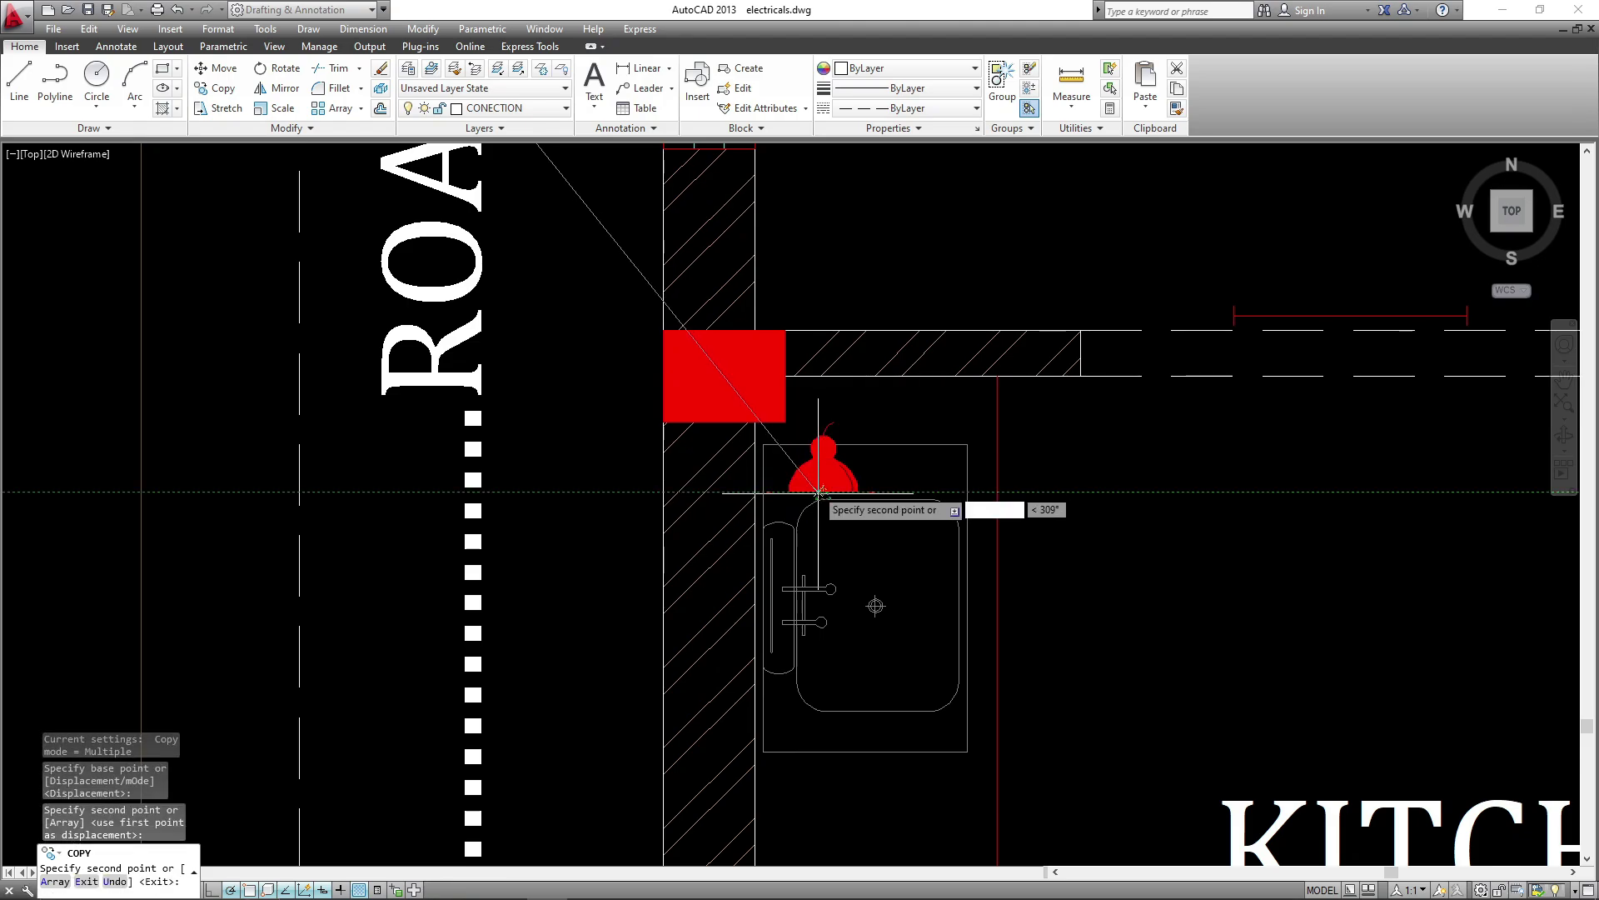
{"action": "key", "text": "Escape"}
- Rotate the kitchen's 16 amp socket outlet 90 degrees clockwise so its flat base faces the road-side wall
{"action": "left_click", "coordinate": [778, 524]}
{"action": "type", "text": "R"}
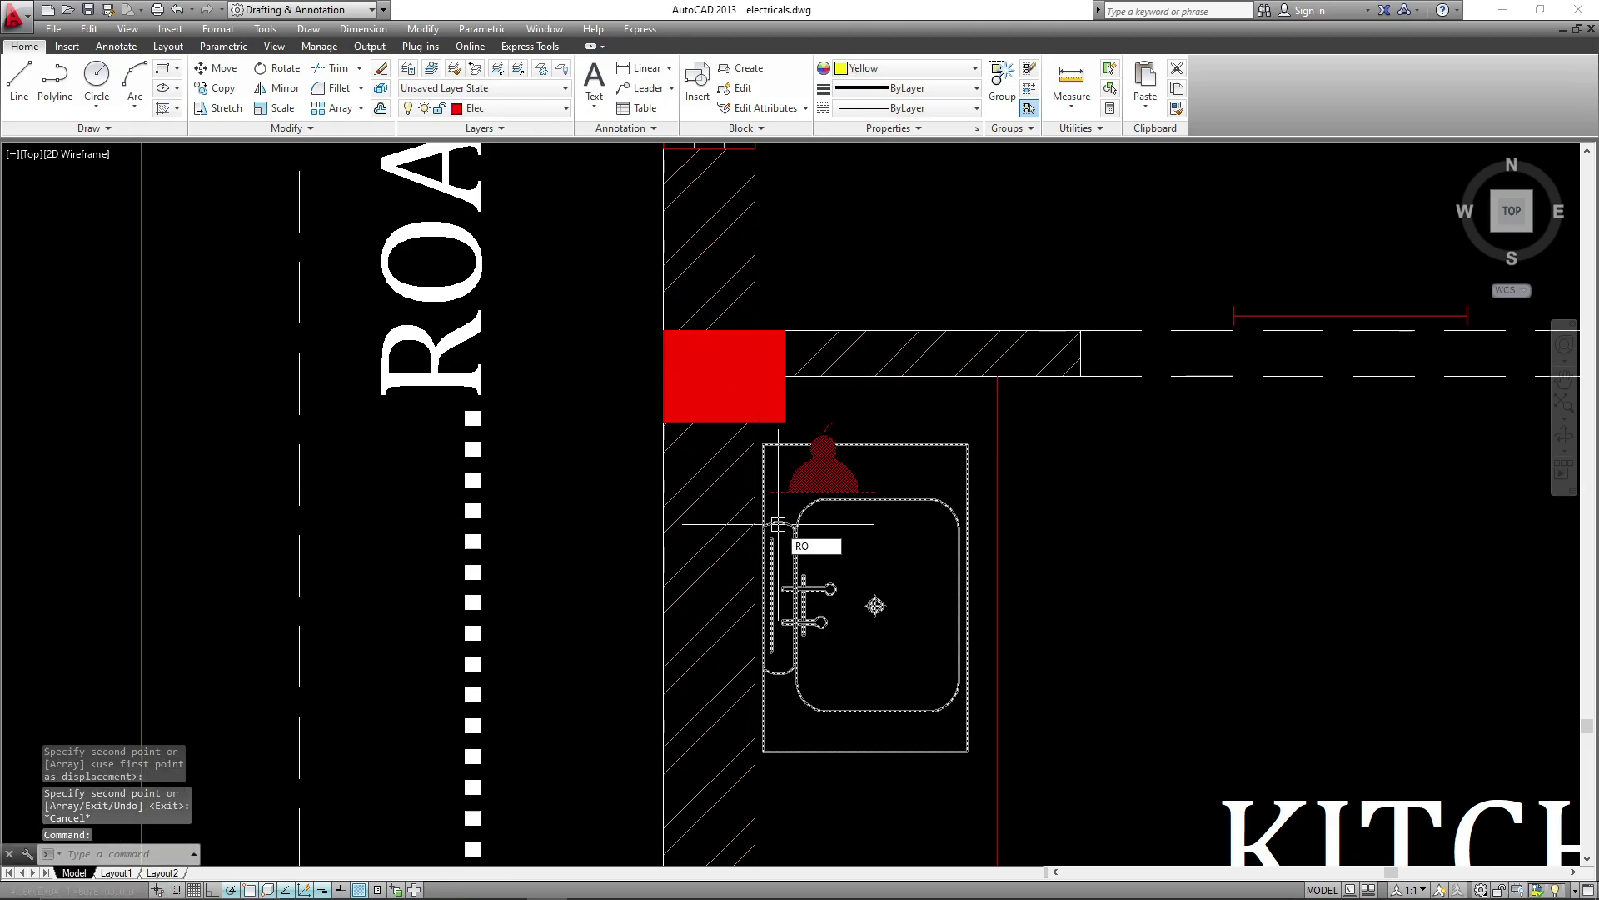
{"action": "type", "text": "O"}
{"action": "key", "text": "Return"}
{"action": "scroll", "coordinate": [778, 525], "scroll_direction": "up", "scroll_amount": 4}
{"action": "left_click", "coordinate": [793, 483]}
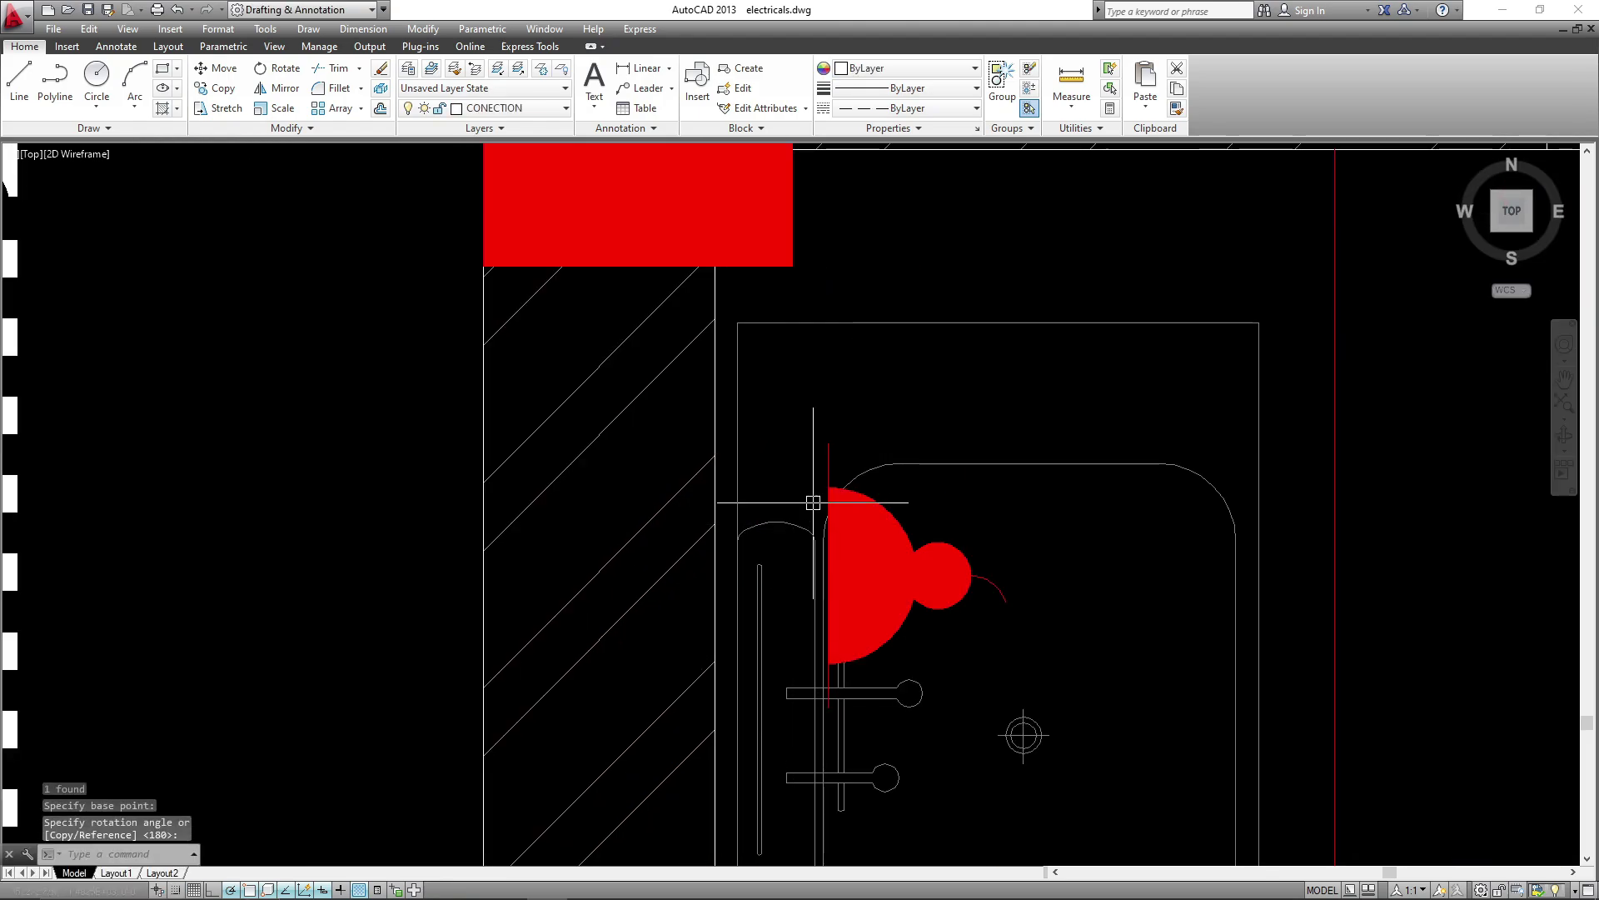
- Move the rotated 16 amp socket outlet by its base against the kitchen's road-side wall, just below the corner column
{"action": "left_click", "coordinate": [813, 503]}
{"action": "type", "text": "M"}
{"action": "key", "text": "Return"}
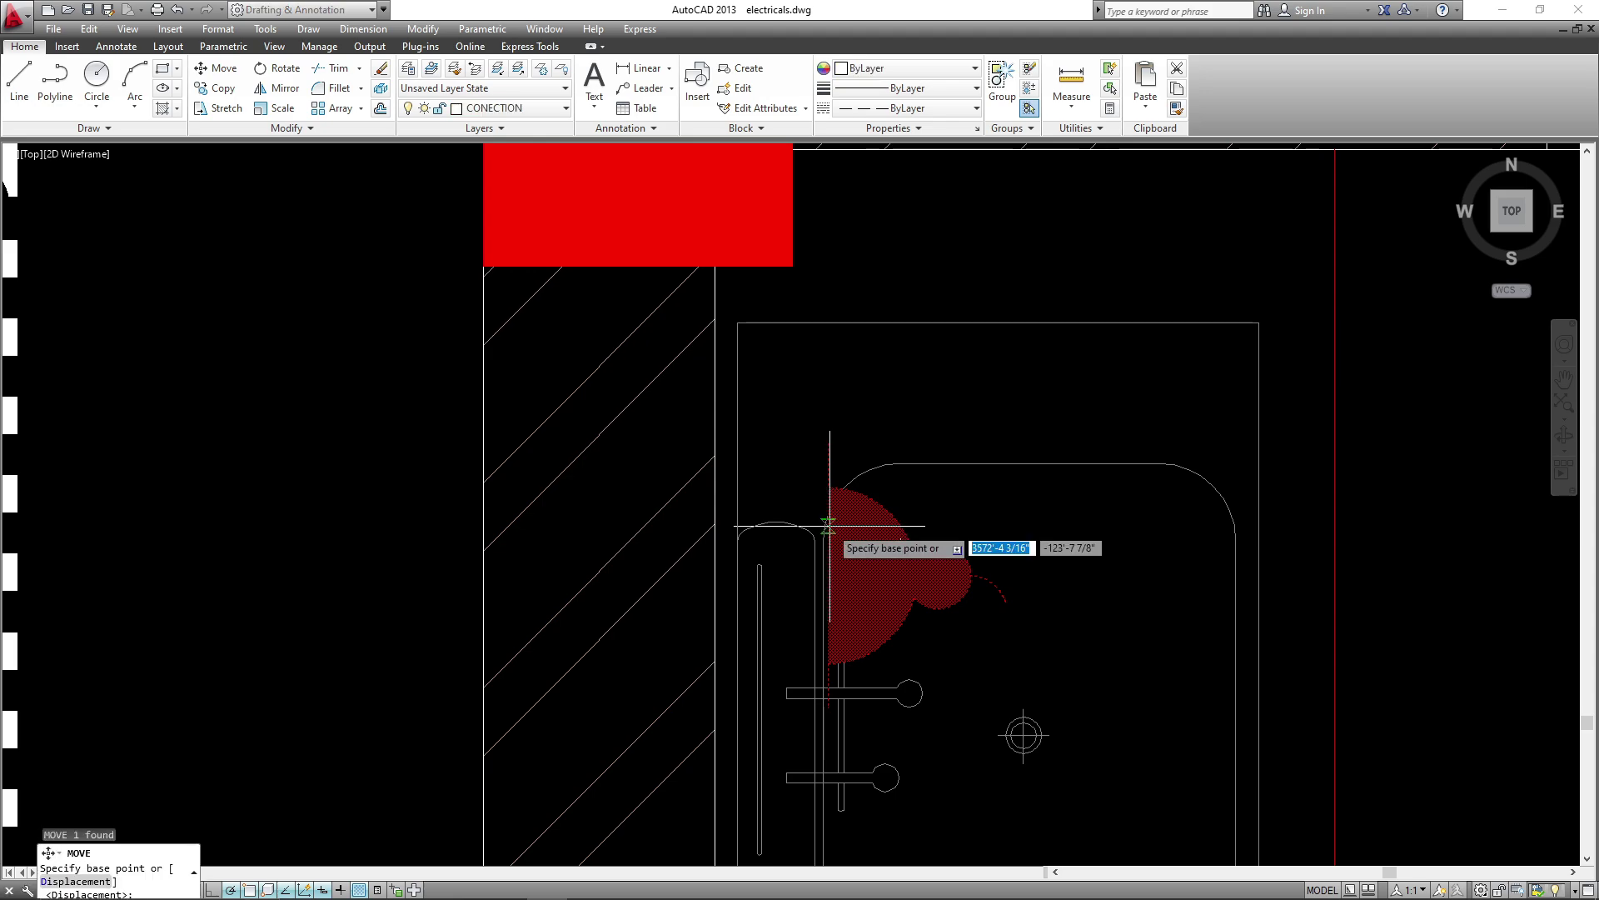
{"action": "left_click", "coordinate": [827, 525]}
{"action": "left_click", "coordinate": [719, 372]}
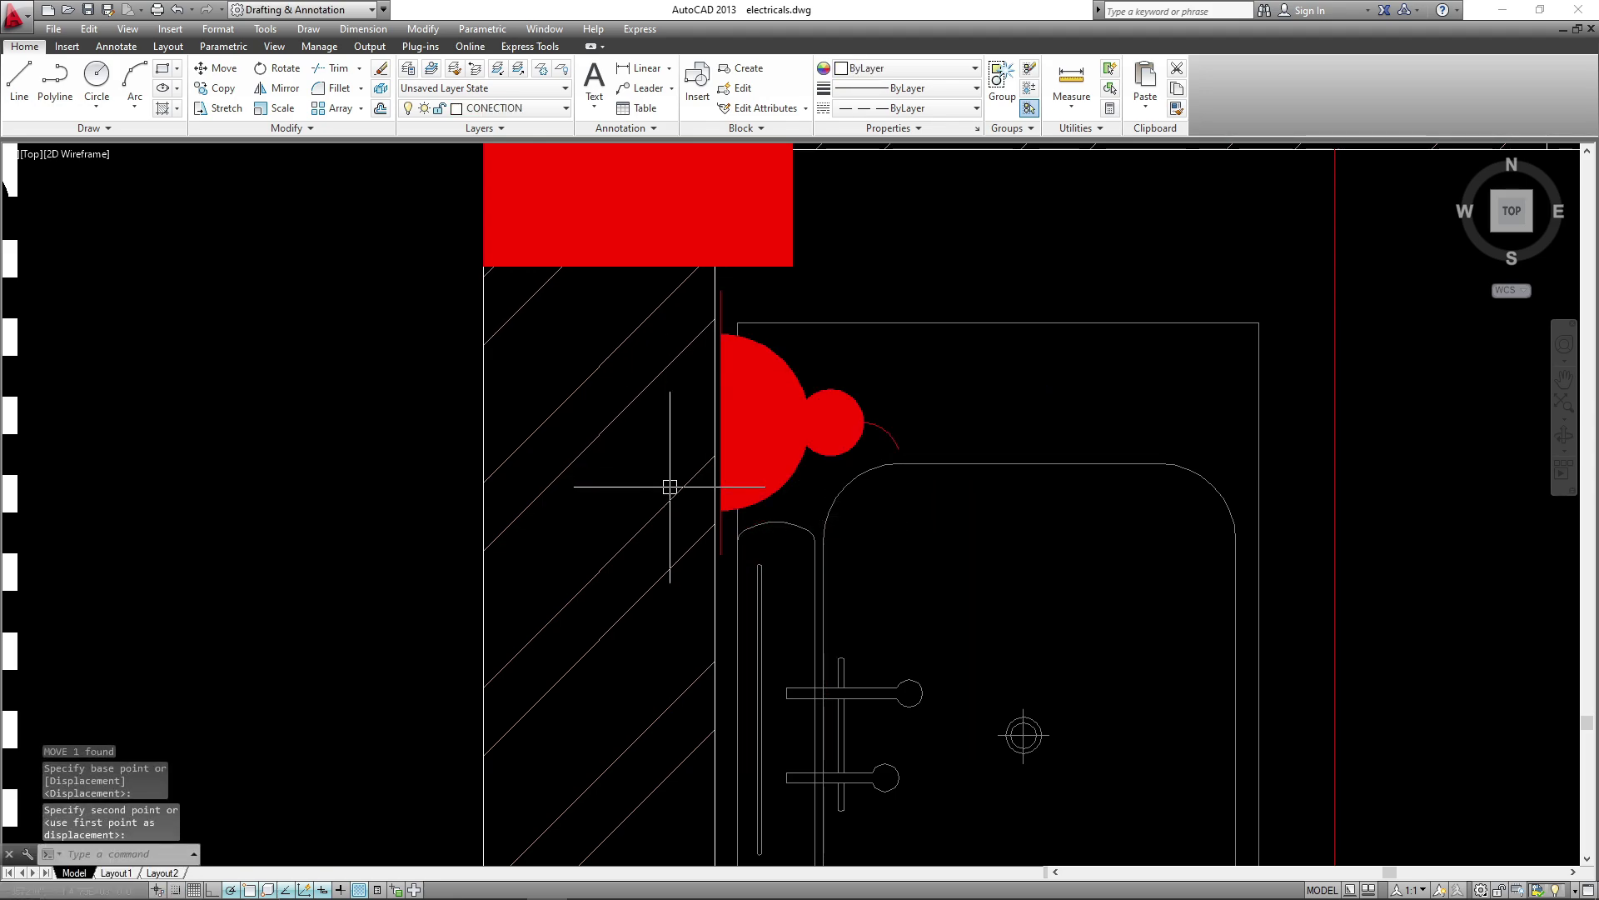
- Copy the kitchen's 16 amp socket outlet to the east toilet's OTS wall, below the ventilator near the bottom corner
{"action": "scroll", "coordinate": [725, 666], "scroll_direction": "down", "scroll_amount": 6}
{"action": "scroll", "coordinate": [730, 685], "scroll_direction": "up", "scroll_amount": 3}
{"action": "type", "text": "C"}
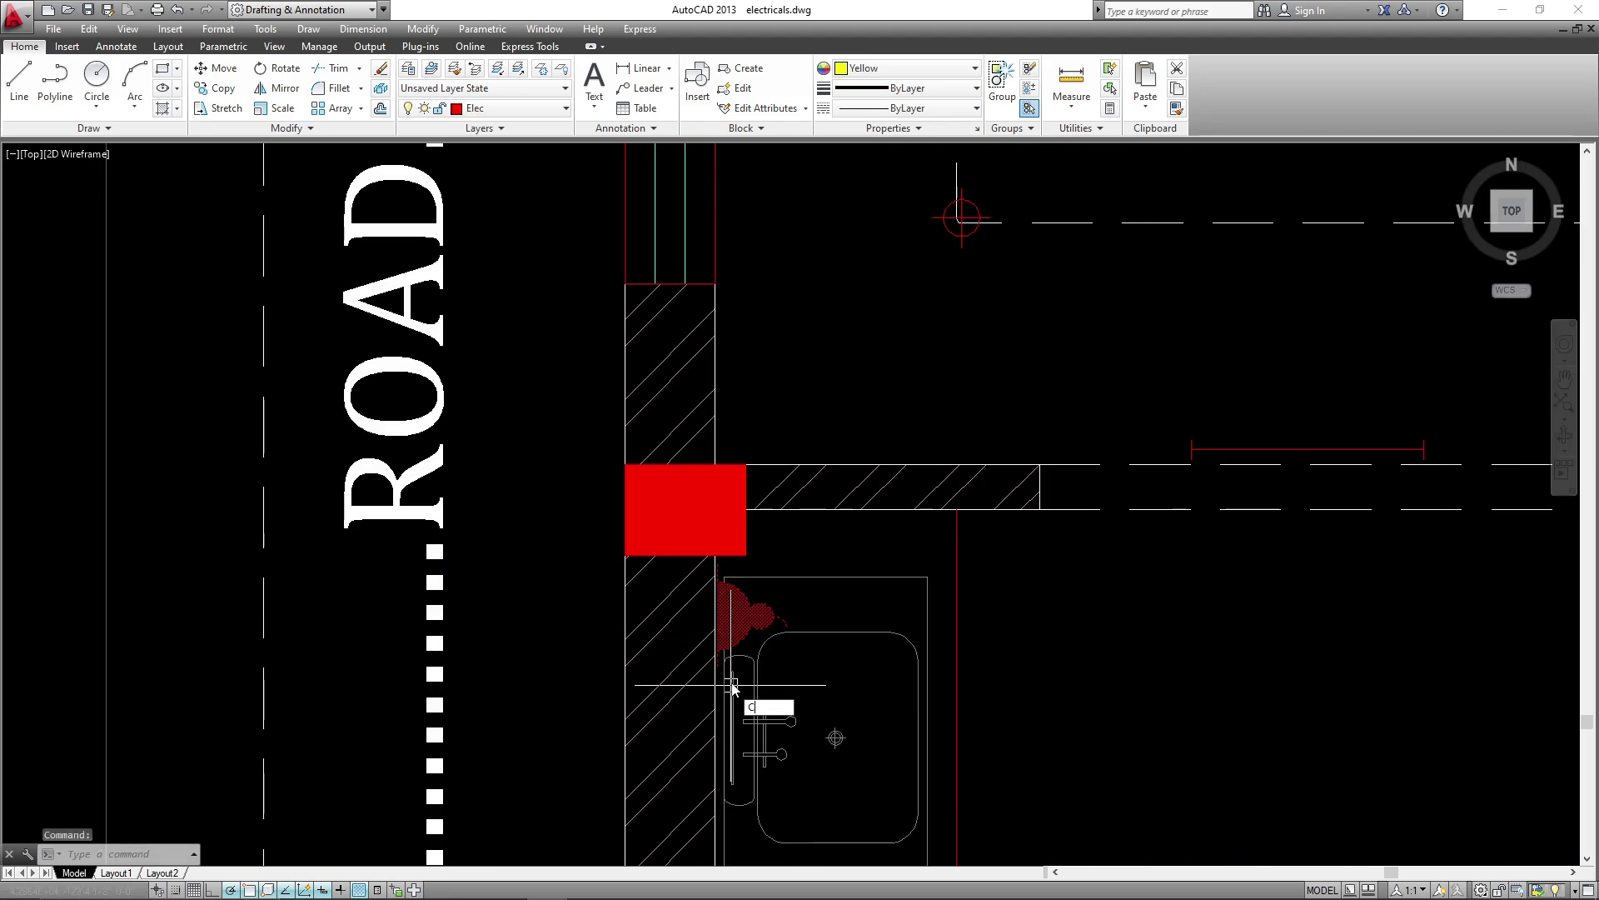
{"action": "type", "text": "O"}
{"action": "key", "text": "Return"}
{"action": "left_click", "coordinate": [717, 620]}
{"action": "scroll", "coordinate": [764, 739], "scroll_direction": "down", "scroll_amount": 4}
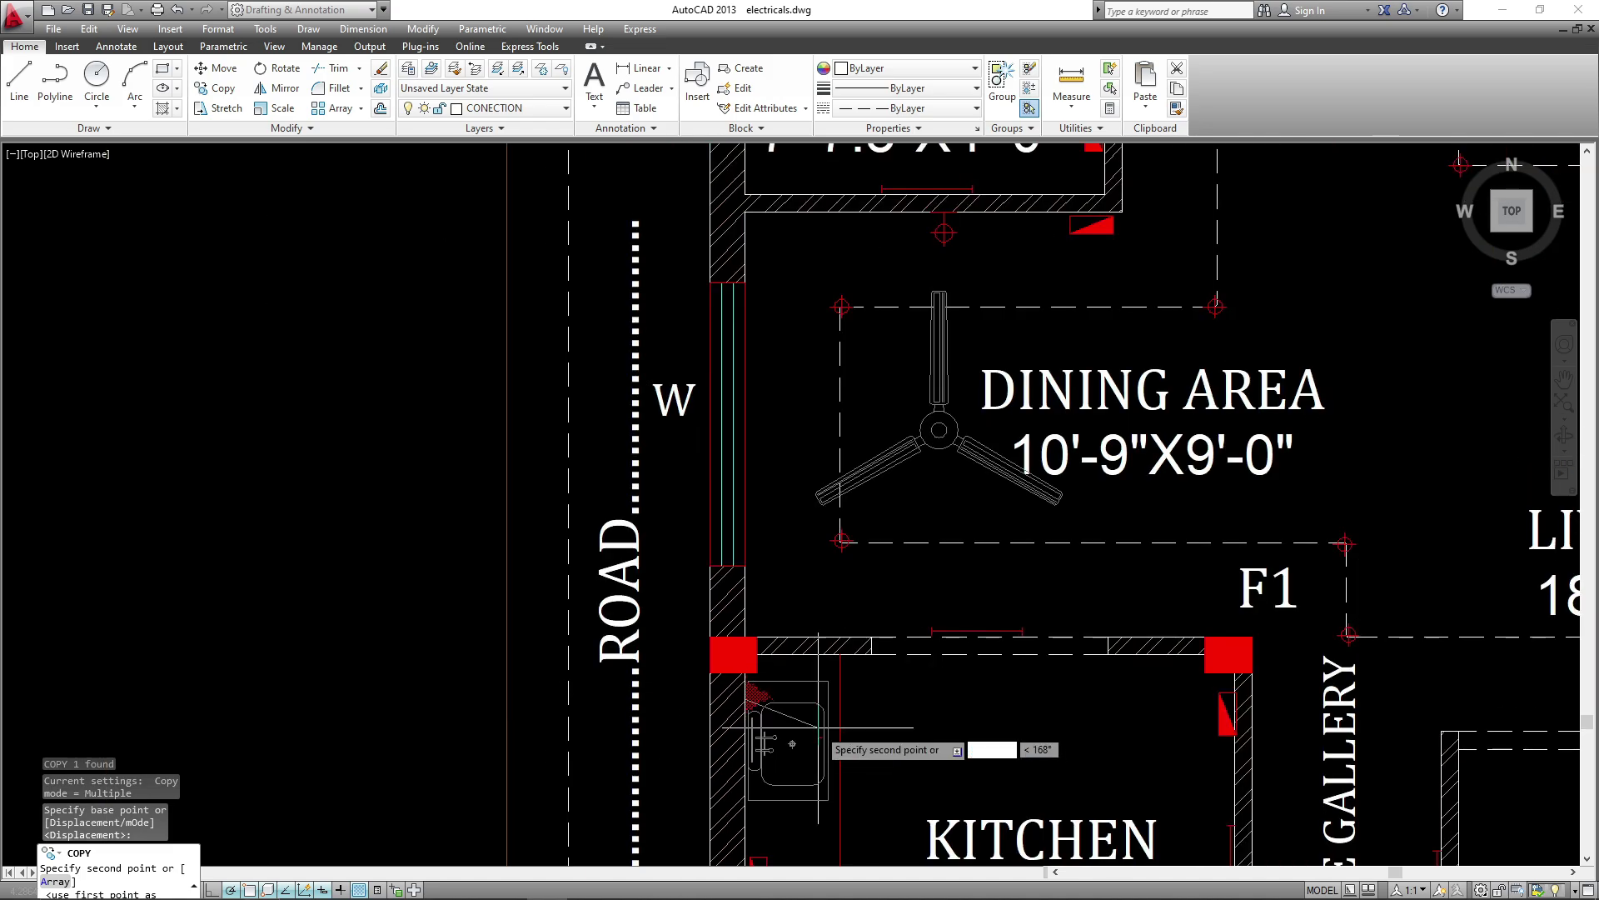
{"action": "scroll", "coordinate": [999, 429], "scroll_direction": "down", "scroll_amount": 5}
{"action": "scroll", "coordinate": [976, 445], "scroll_direction": "up", "scroll_amount": 4}
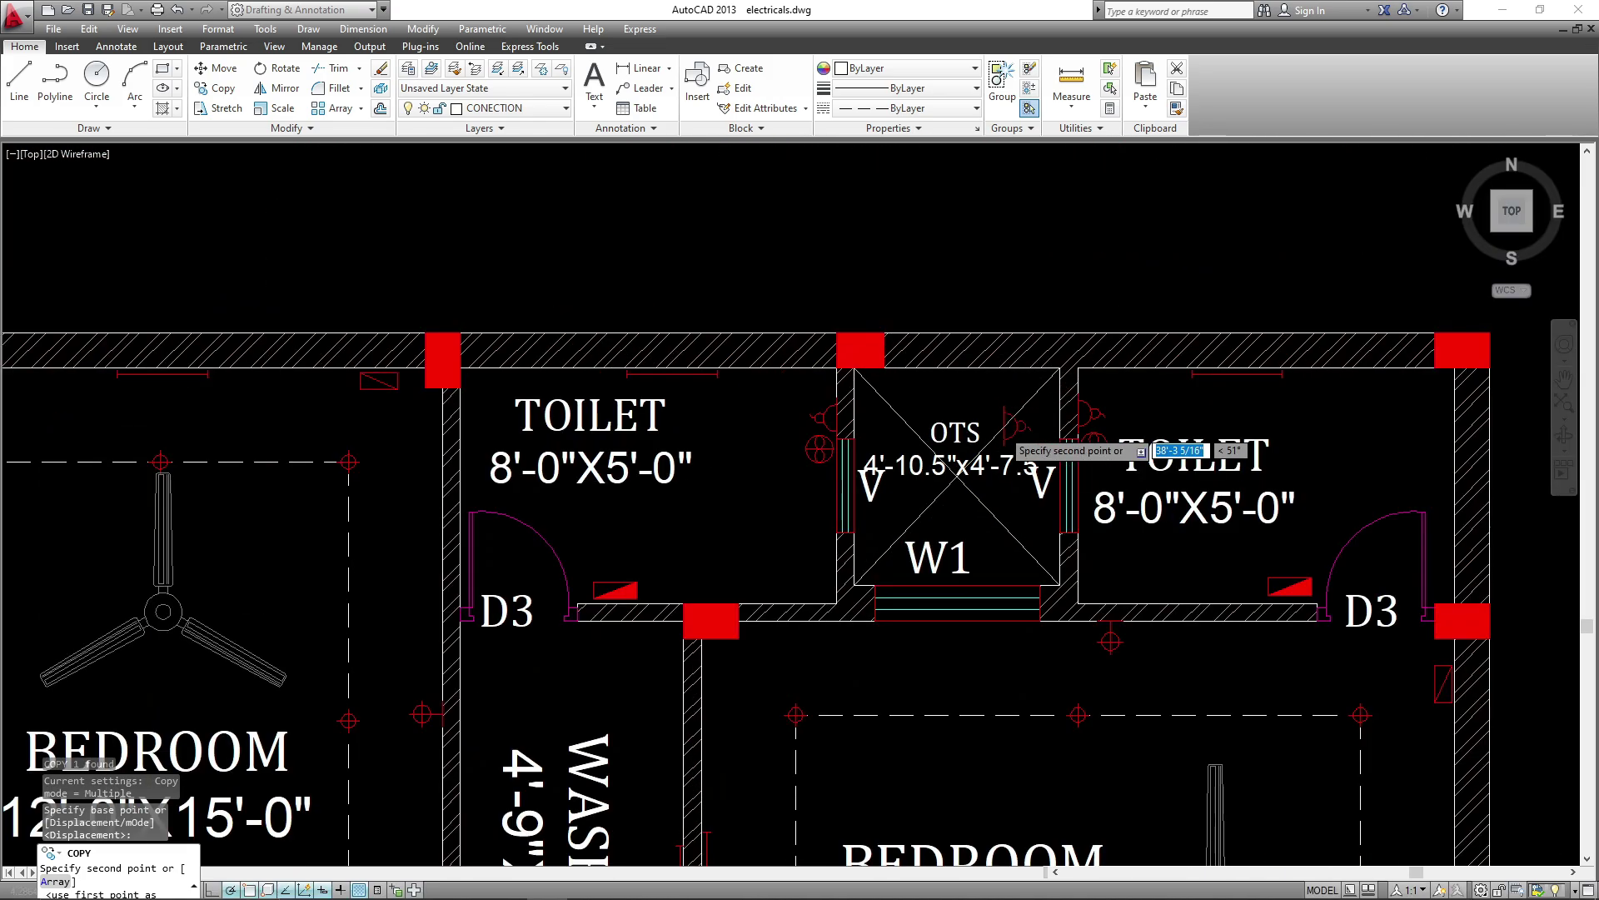
{"action": "scroll", "coordinate": [1087, 584], "scroll_direction": "up", "scroll_amount": 4}
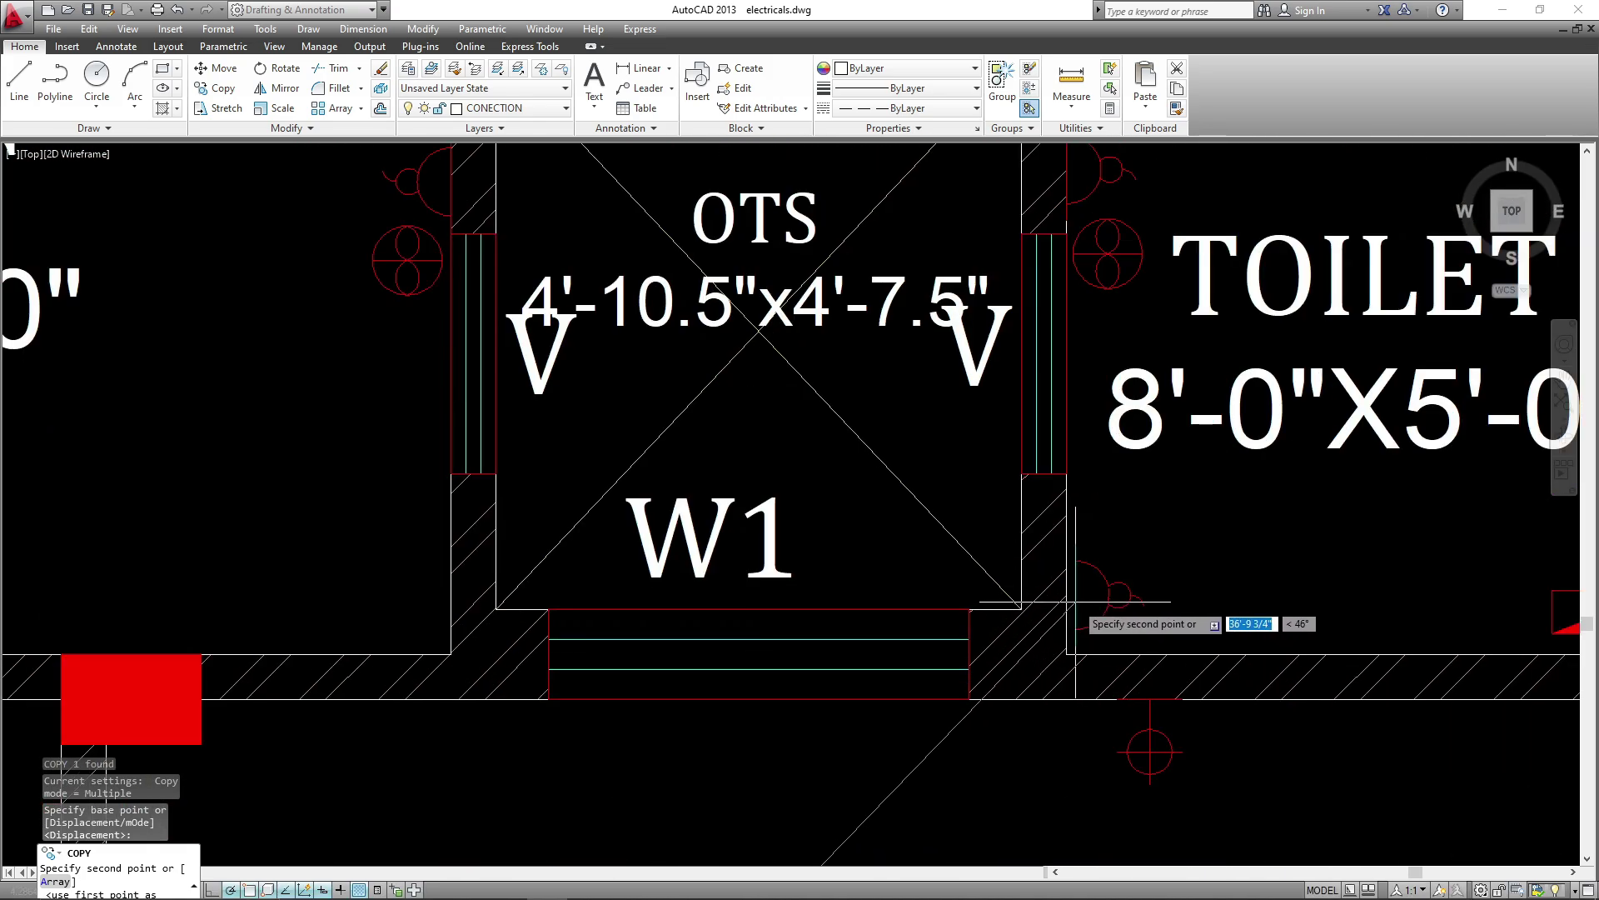
{"action": "left_click", "coordinate": [1076, 600]}
{"action": "key", "text": "Escape"}
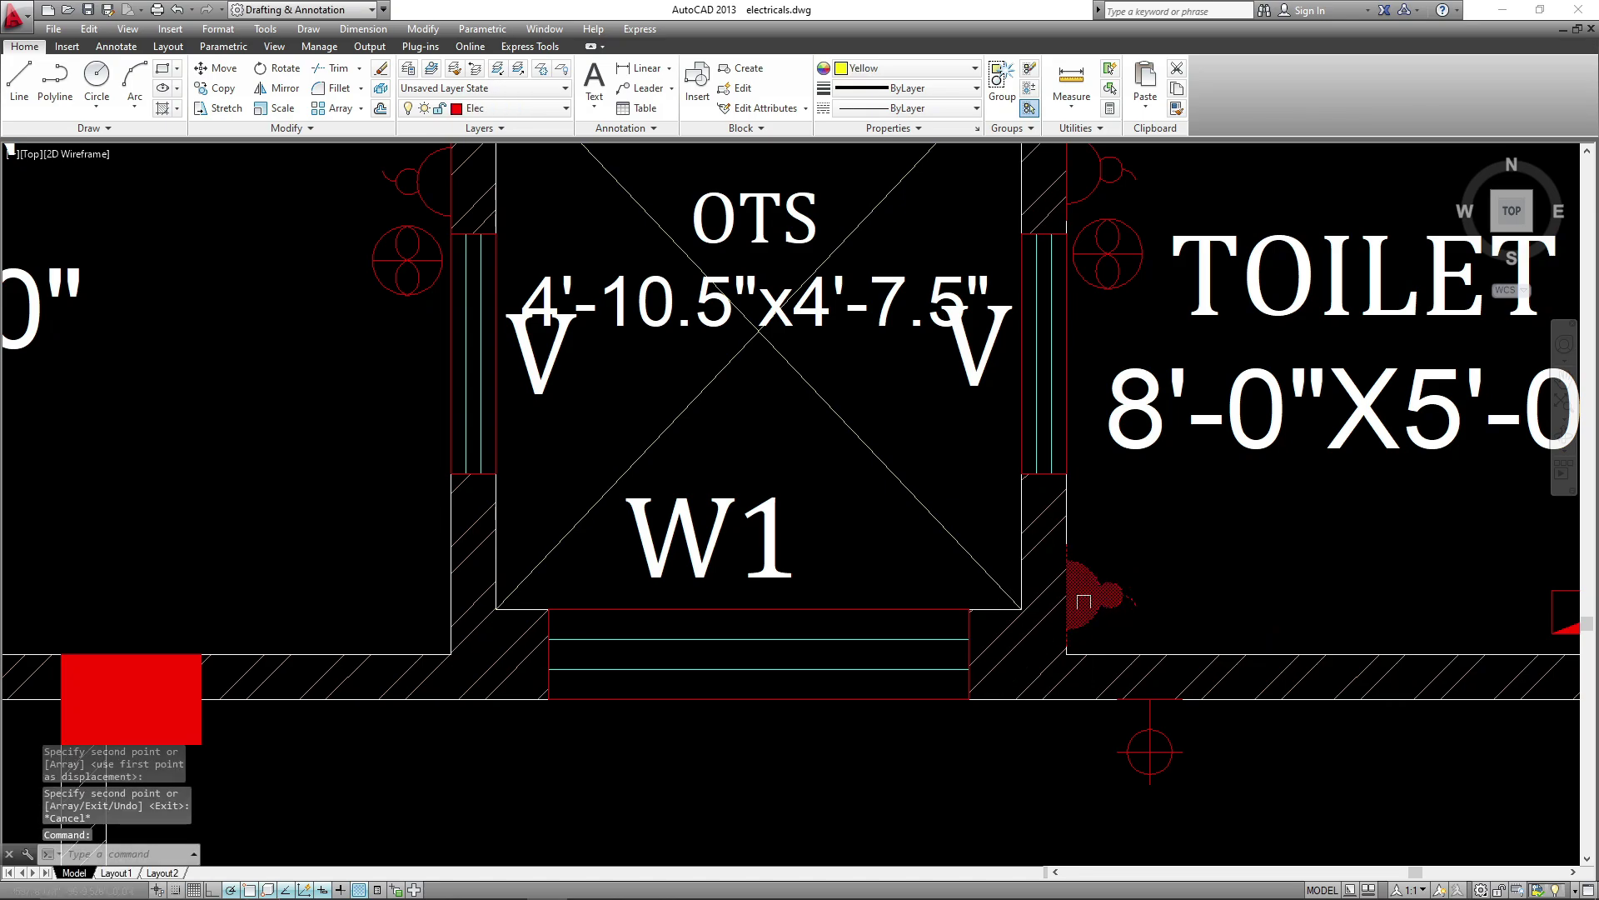
- Mirror the east toilet's 16 amp socket outlet about the OTS's vertical centre line into the west toilet, keeping the original
{"action": "type", "text": "MI"}
{"action": "key", "text": "Return"}
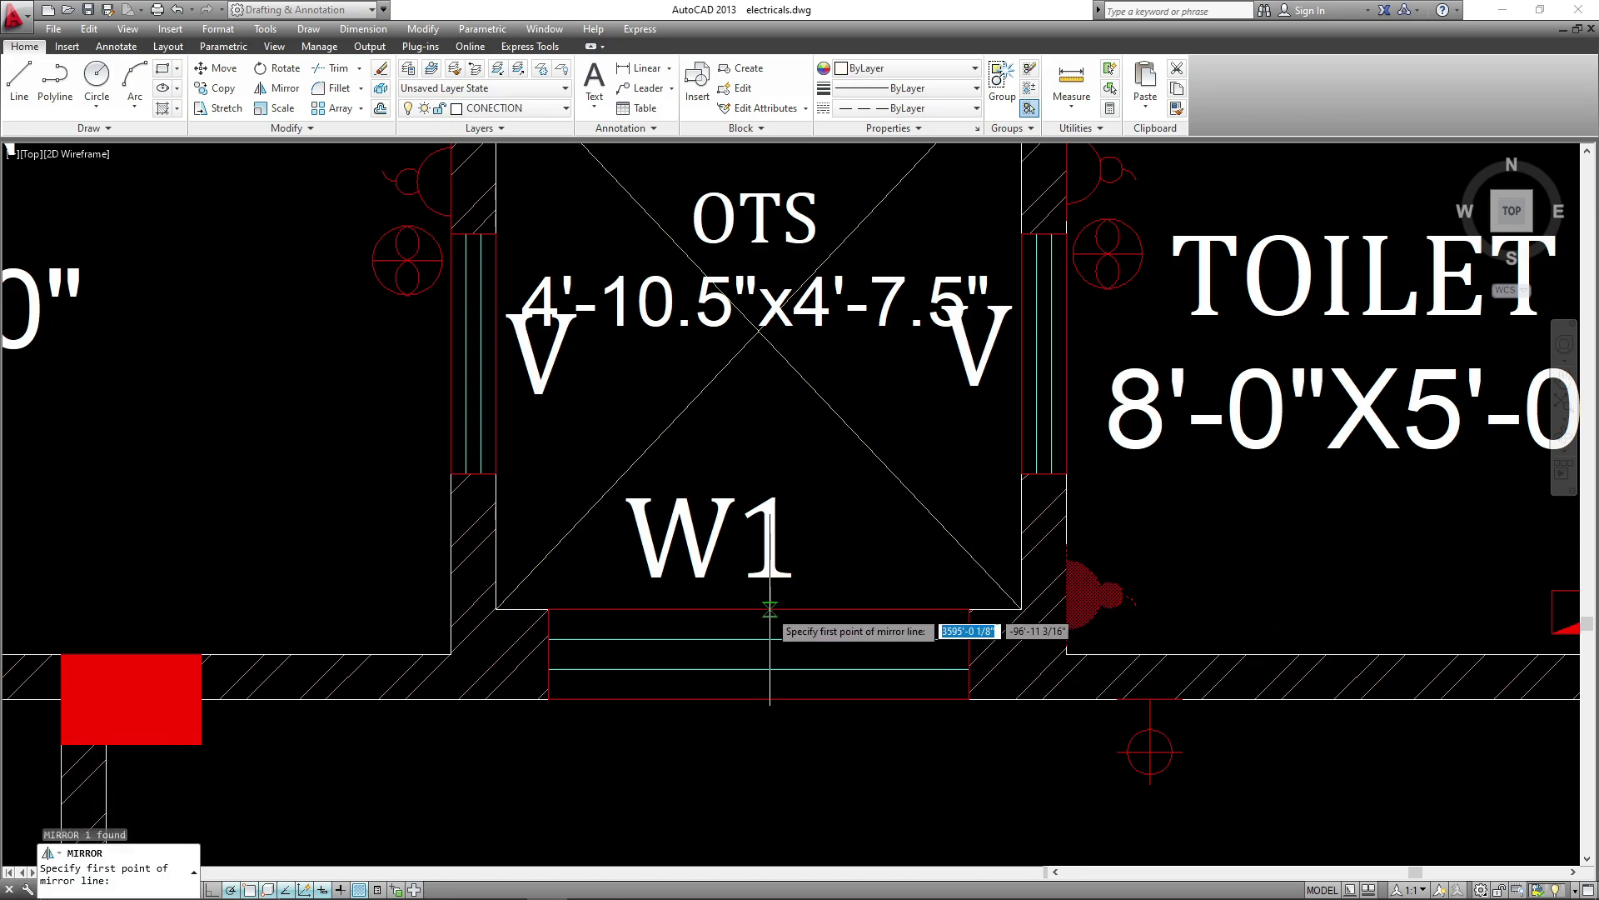
{"action": "left_click", "coordinate": [759, 741]}
{"action": "key", "text": "Return"}
- Copy the cable point symbol from the legend to the 12'-0"X15'-0" bedroom's store-side wall, left of the bracket light
{"action": "scroll", "coordinate": [1275, 812], "scroll_direction": "down", "scroll_amount": 3}
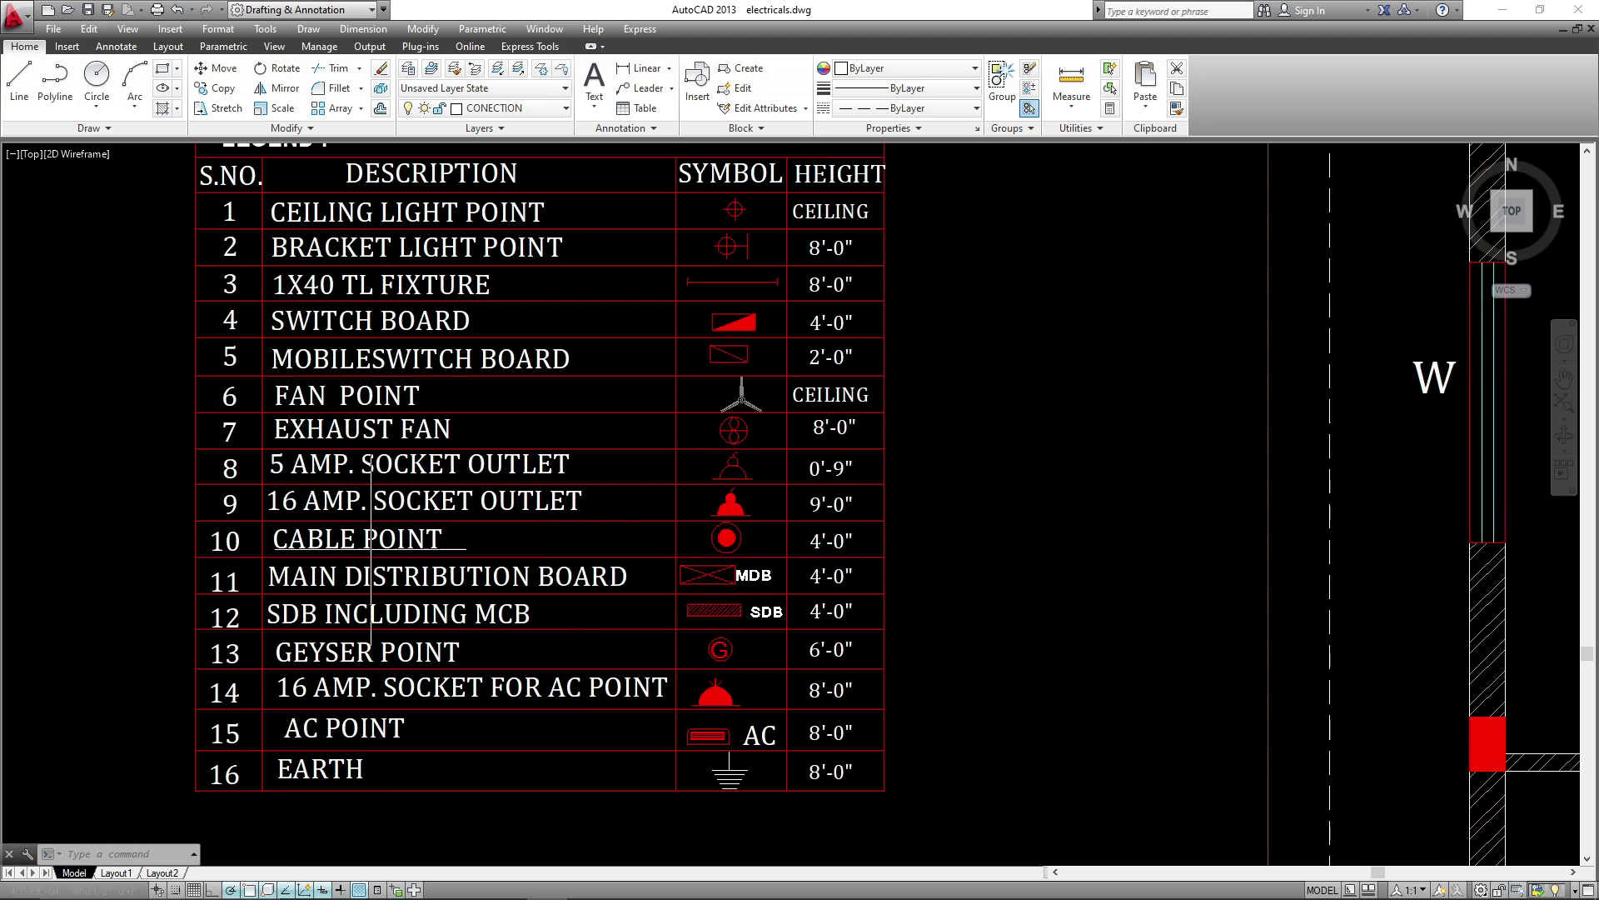
{"action": "scroll", "coordinate": [771, 528], "scroll_direction": "up", "scroll_amount": 6}
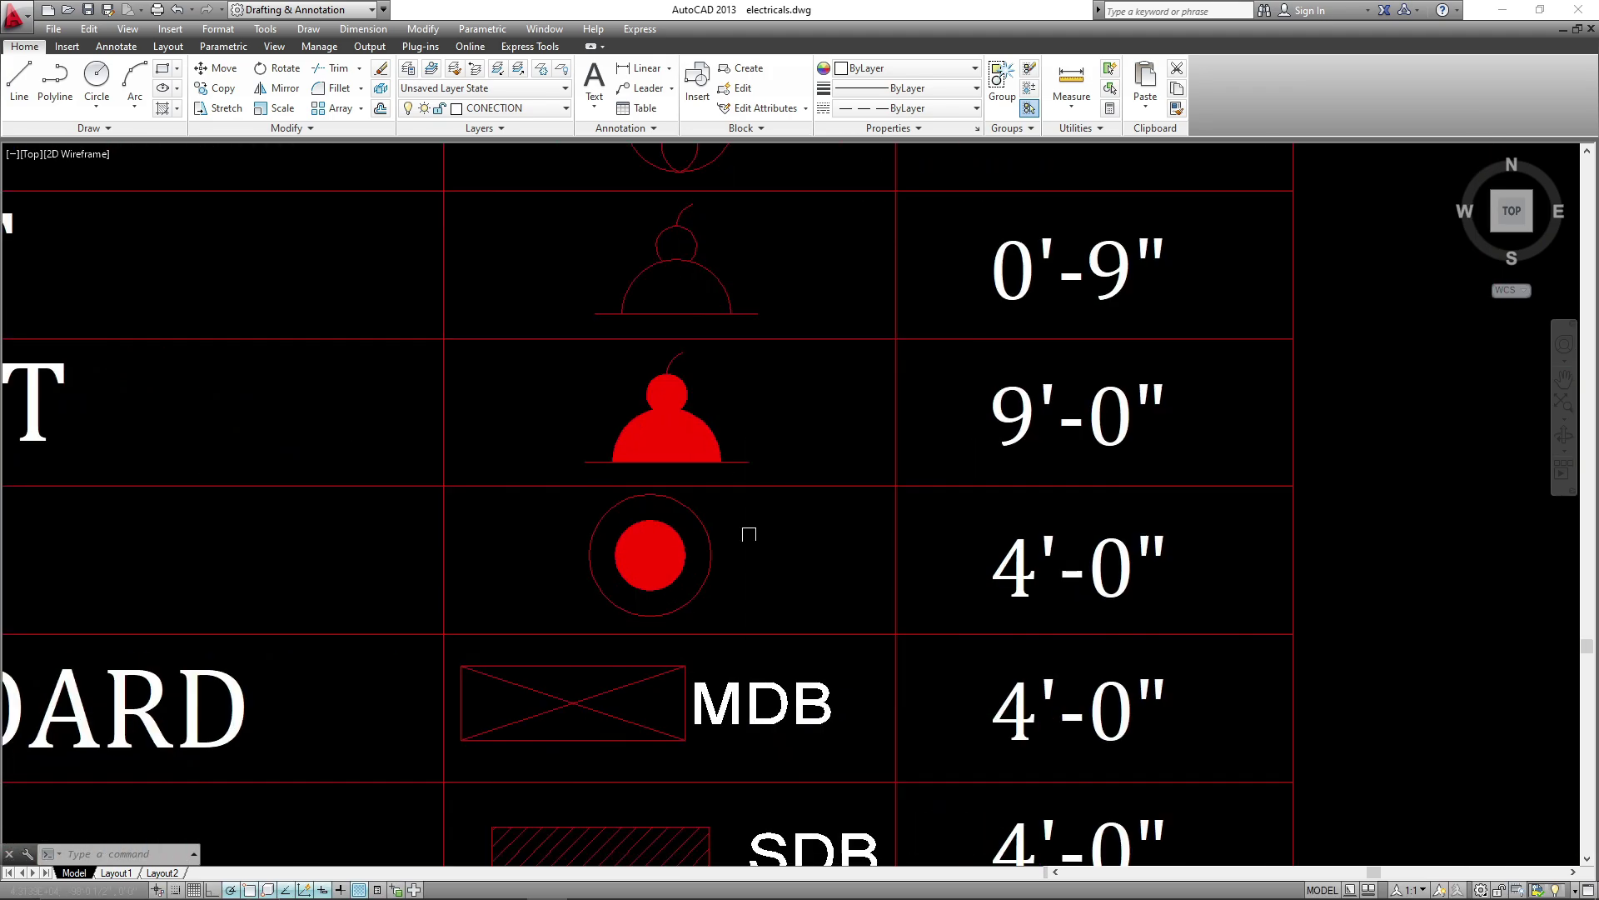
{"action": "left_click", "coordinate": [754, 529]}
{"action": "left_click", "coordinate": [616, 577]}
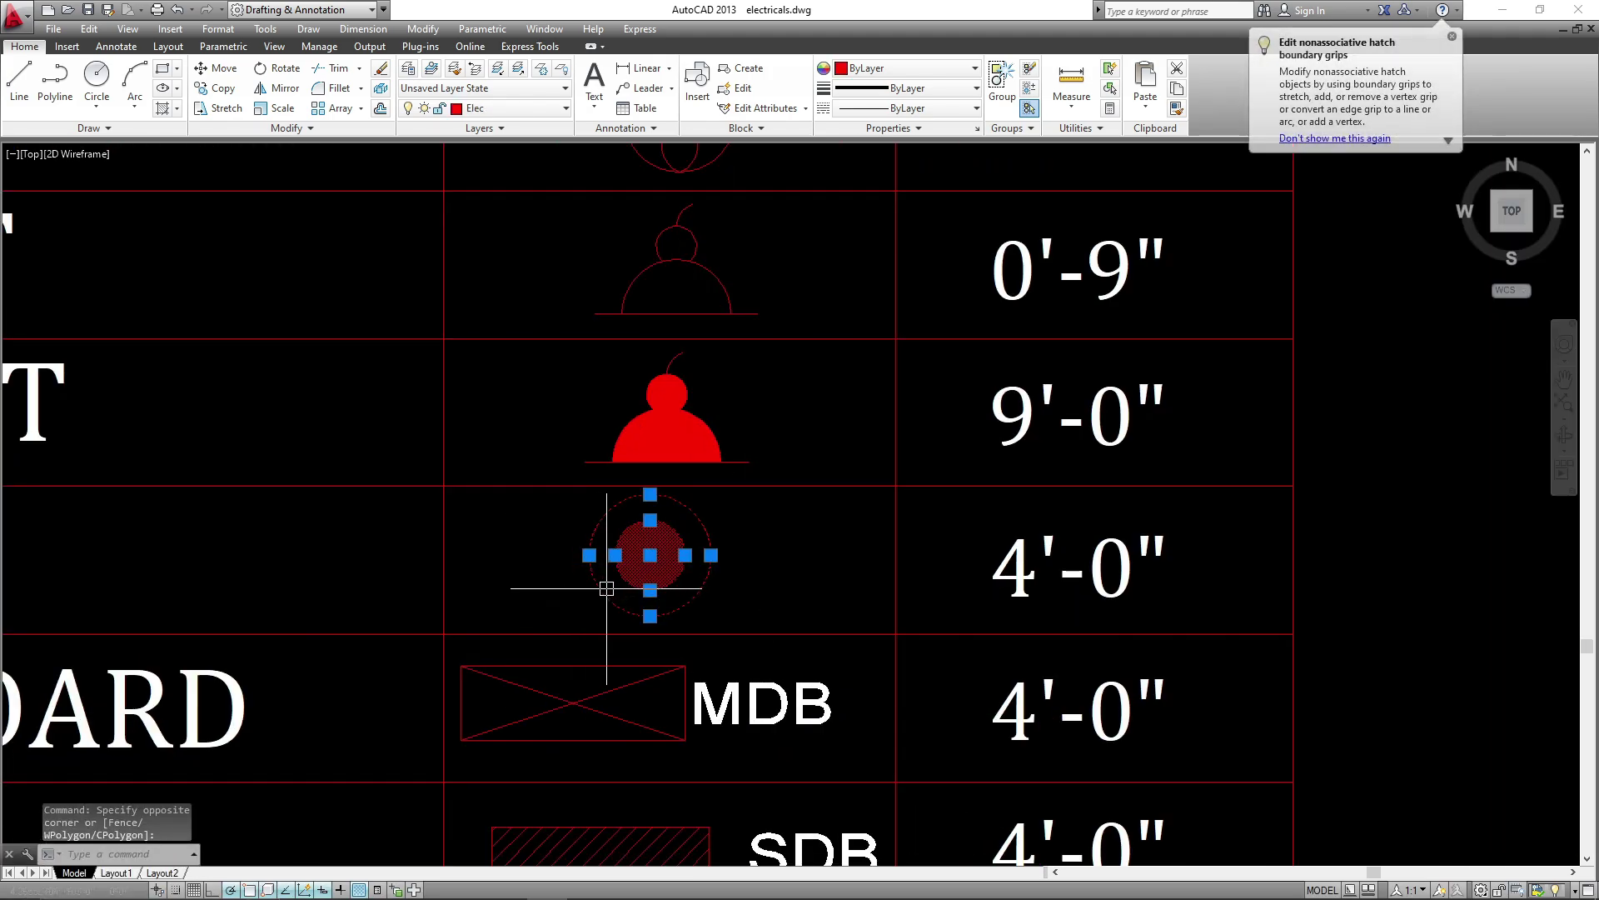
{"action": "type", "text": "co"}
{"action": "key", "text": "Return"}
{"action": "left_click", "coordinate": [711, 555]}
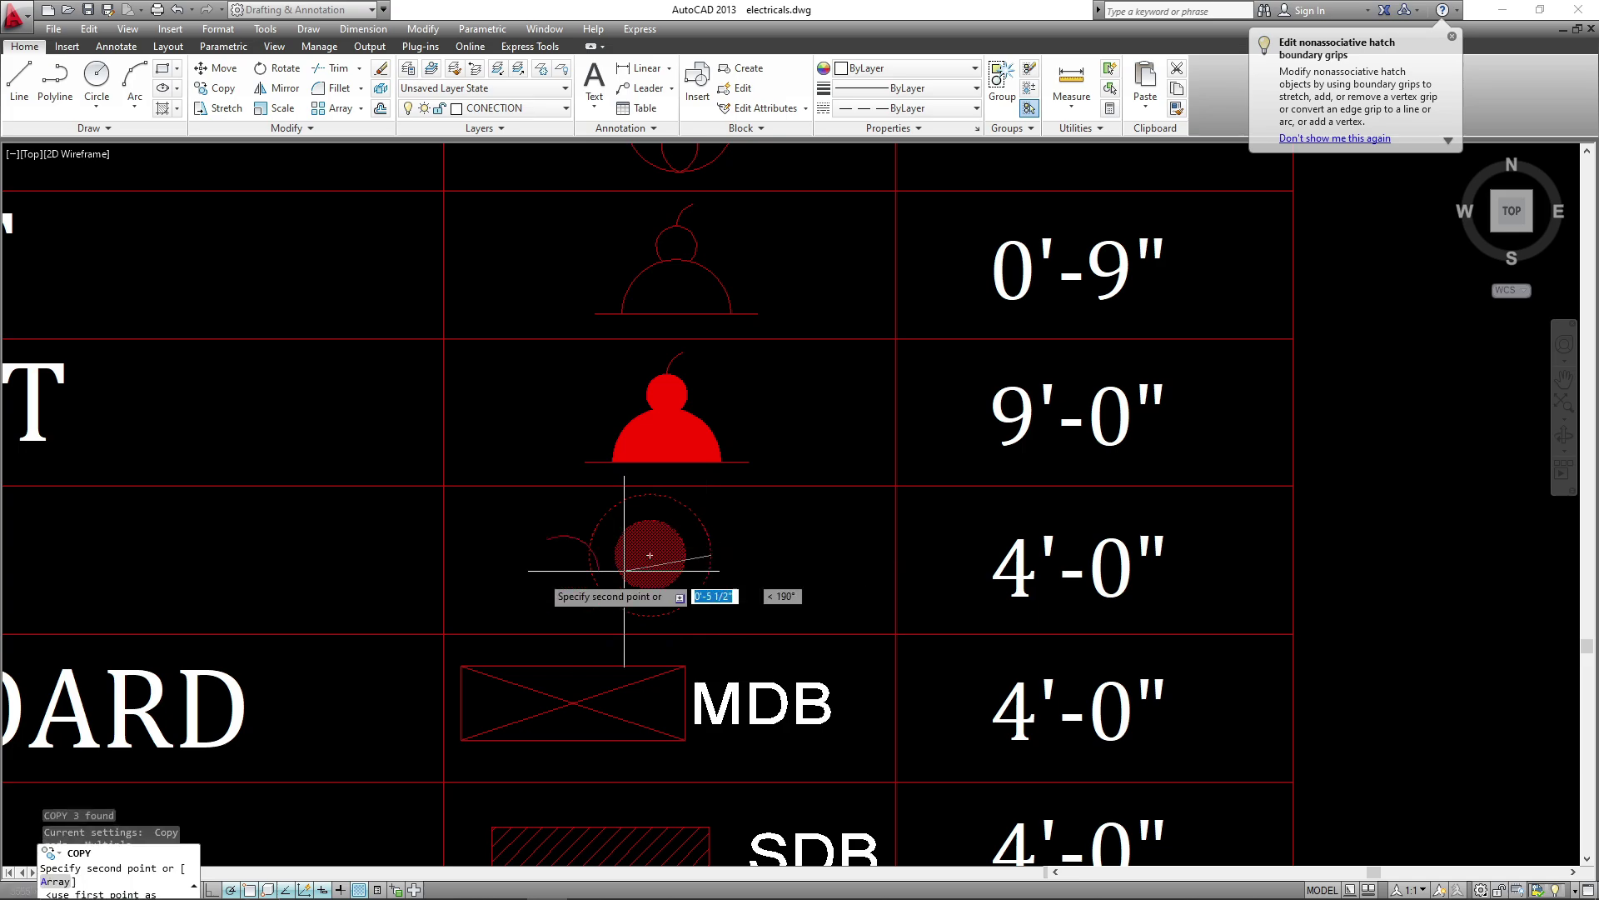
{"action": "scroll", "coordinate": [517, 569], "scroll_direction": "down", "scroll_amount": 6}
{"action": "scroll", "coordinate": [695, 494], "scroll_direction": "down", "scroll_amount": 4}
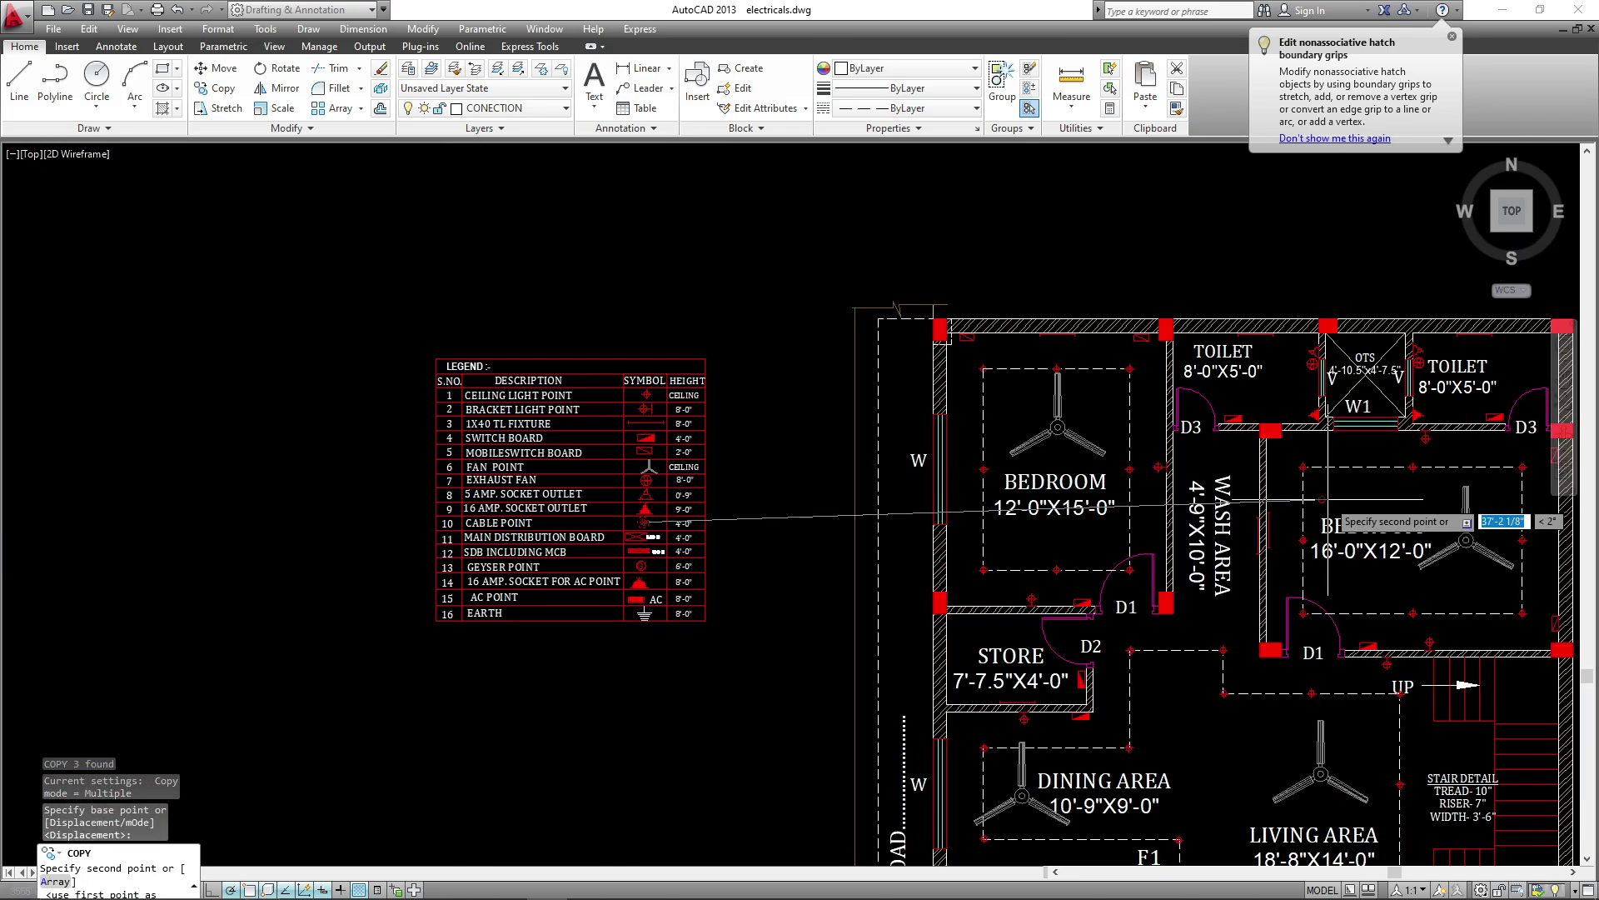
{"action": "scroll", "coordinate": [1000, 616], "scroll_direction": "up", "scroll_amount": 8}
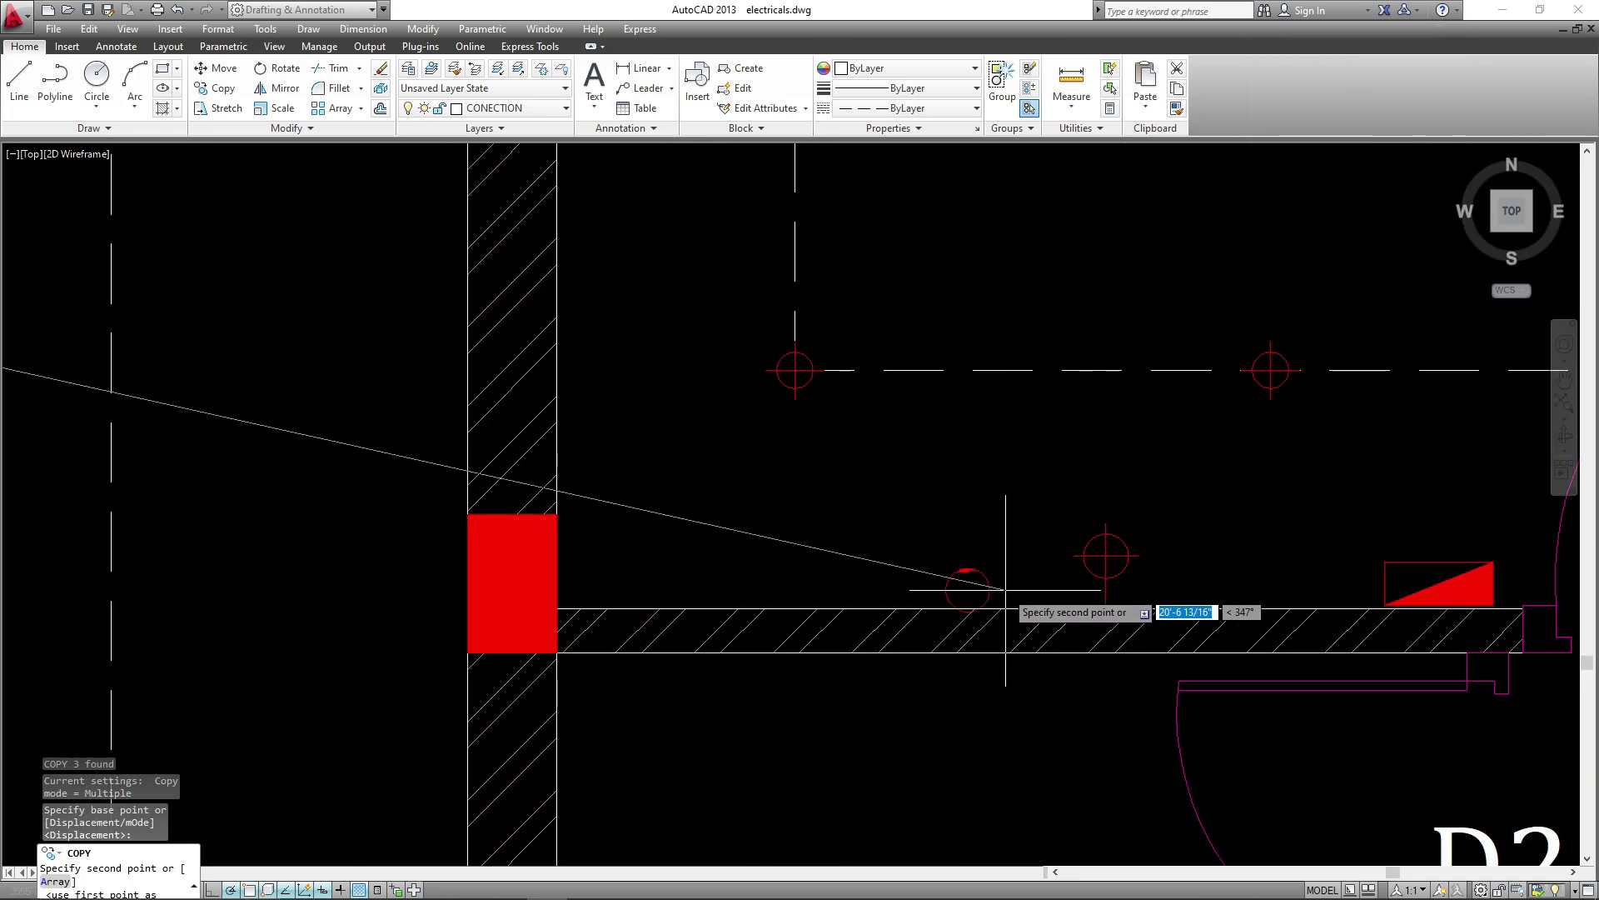
{"action": "left_click", "coordinate": [1006, 587]}
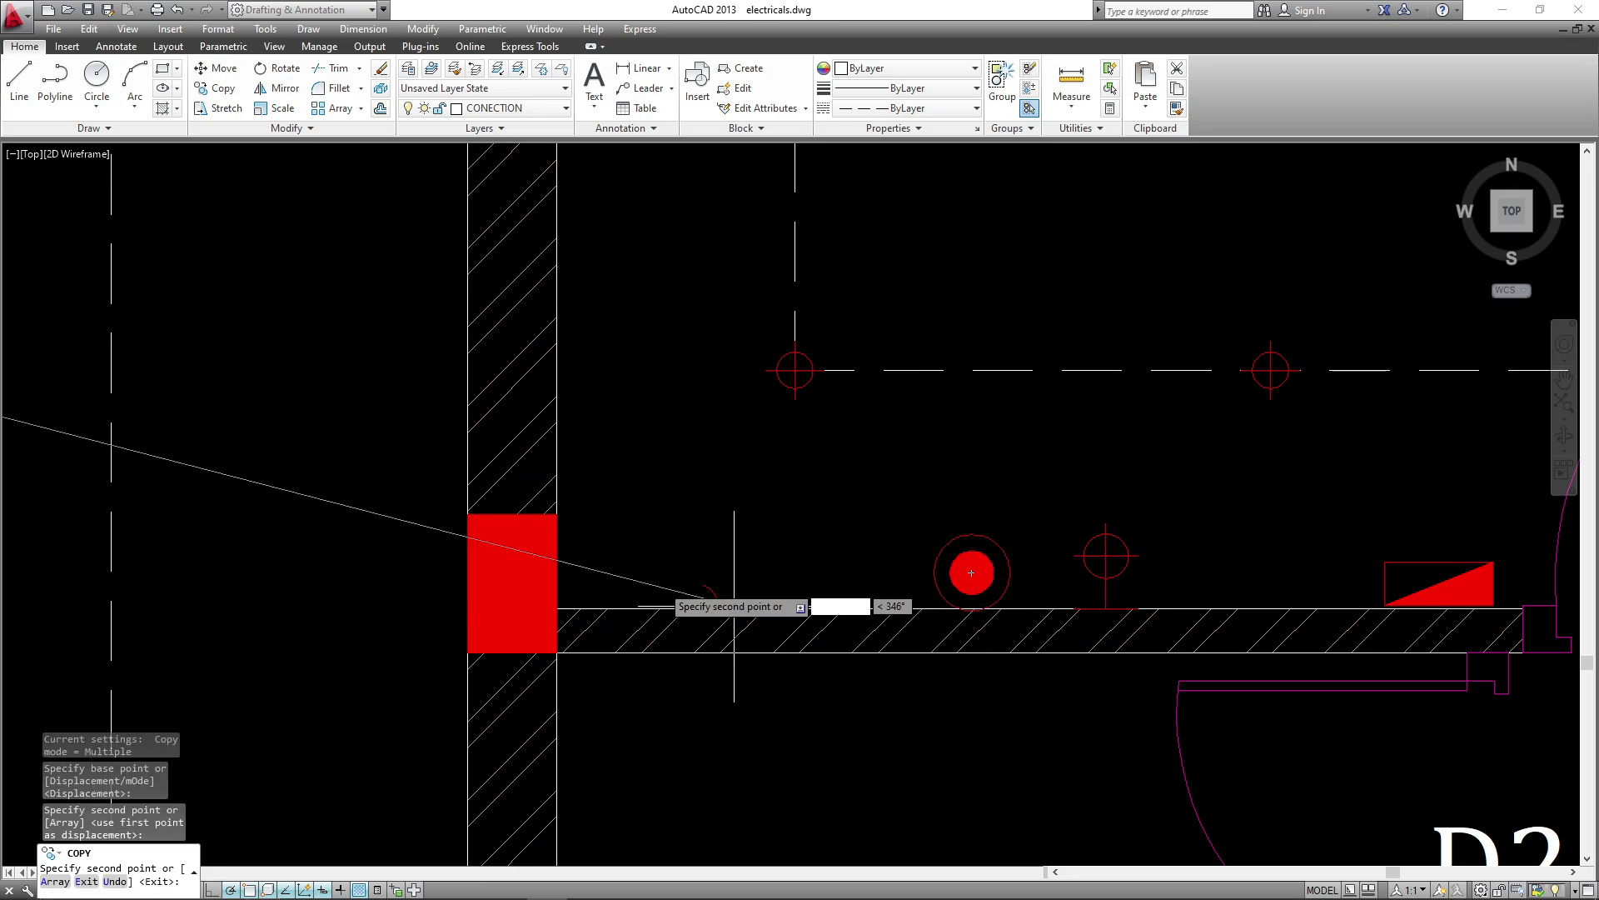
- Place another cable point copy on the living area's wall shared with the drawing room, right of the tube light
{"action": "scroll", "coordinate": [650, 574], "scroll_direction": "down", "scroll_amount": 2}
{"action": "scroll", "coordinate": [754, 604], "scroll_direction": "down", "scroll_amount": 5}
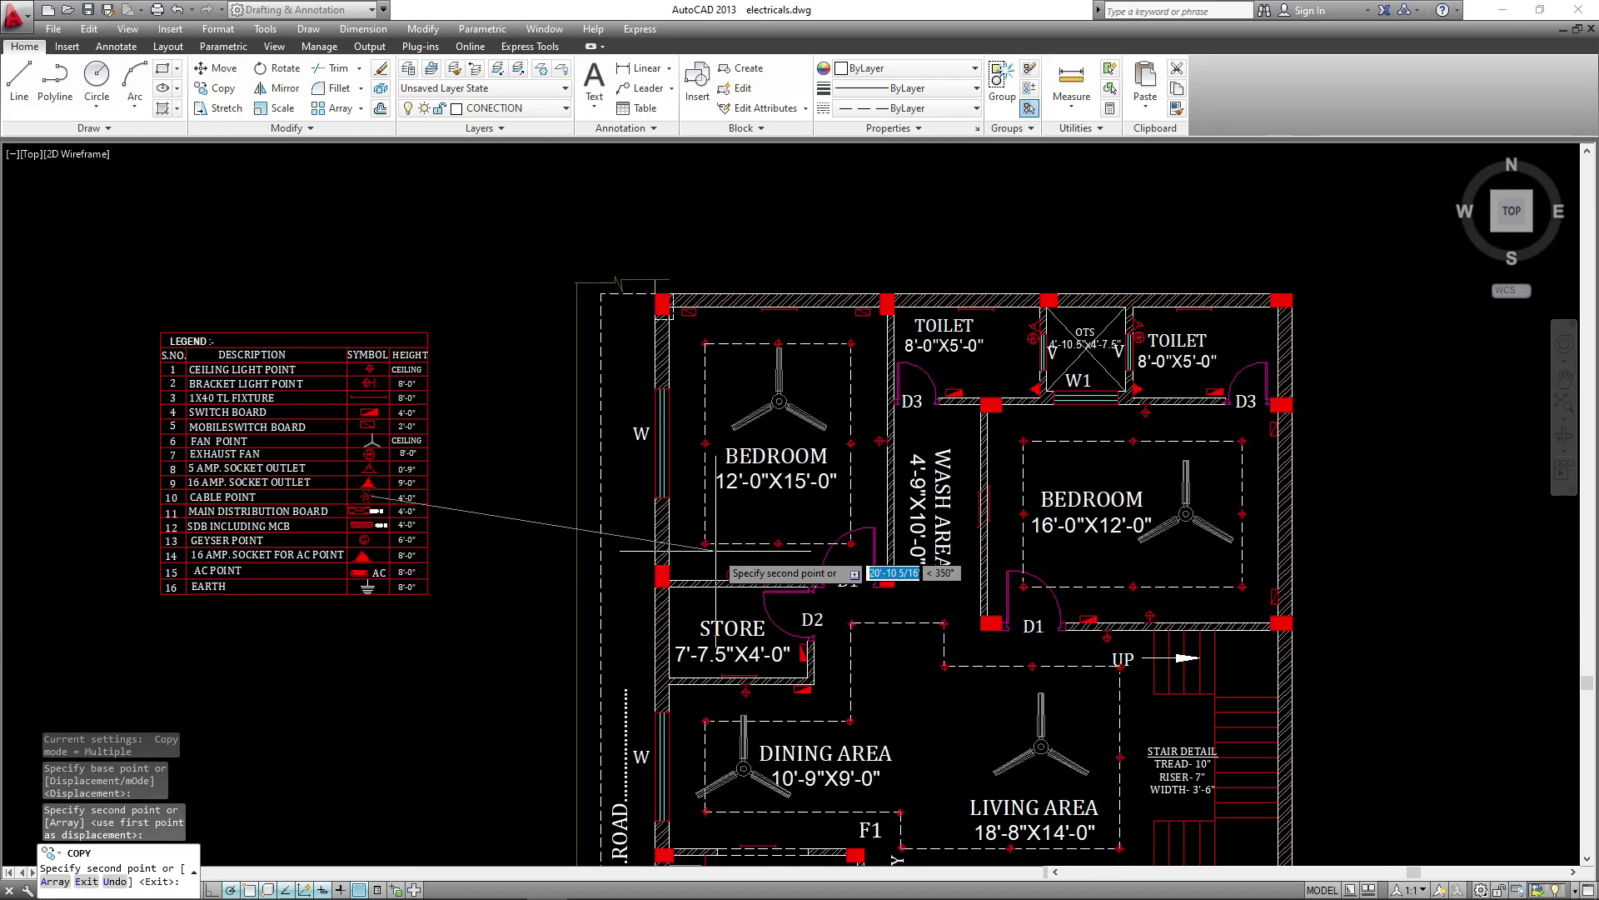
{"action": "middle_click_drag", "start_coordinate": [1013, 608], "coordinate": [998, 423]}
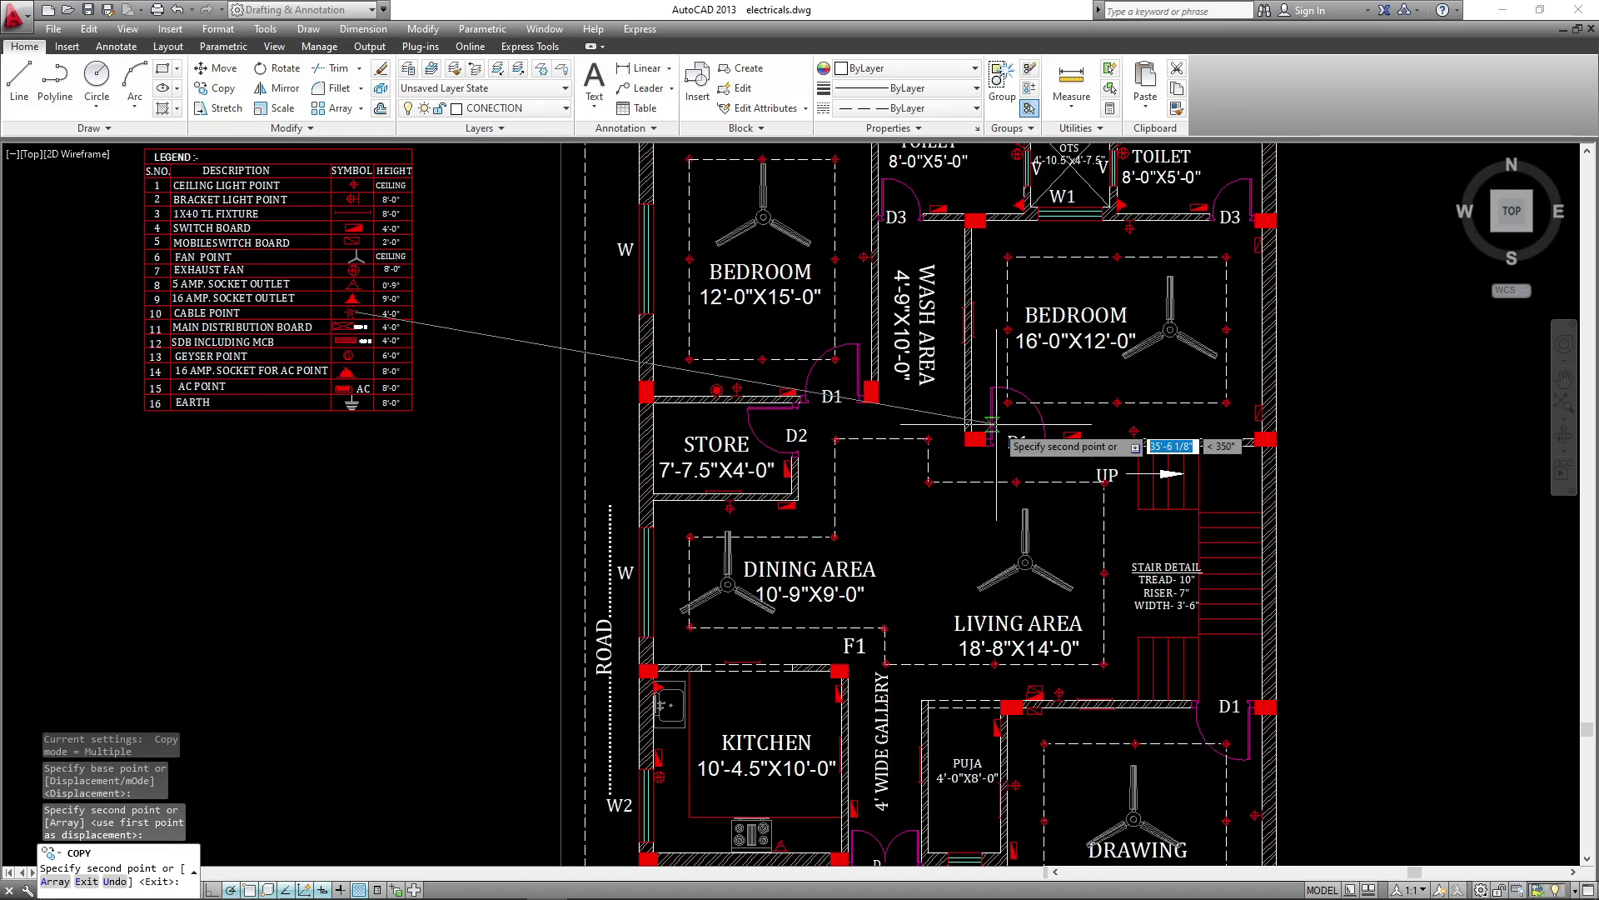
{"action": "scroll", "coordinate": [1124, 704], "scroll_direction": "up", "scroll_amount": 4}
{"action": "scroll", "coordinate": [1115, 700], "scroll_direction": "up", "scroll_amount": 2}
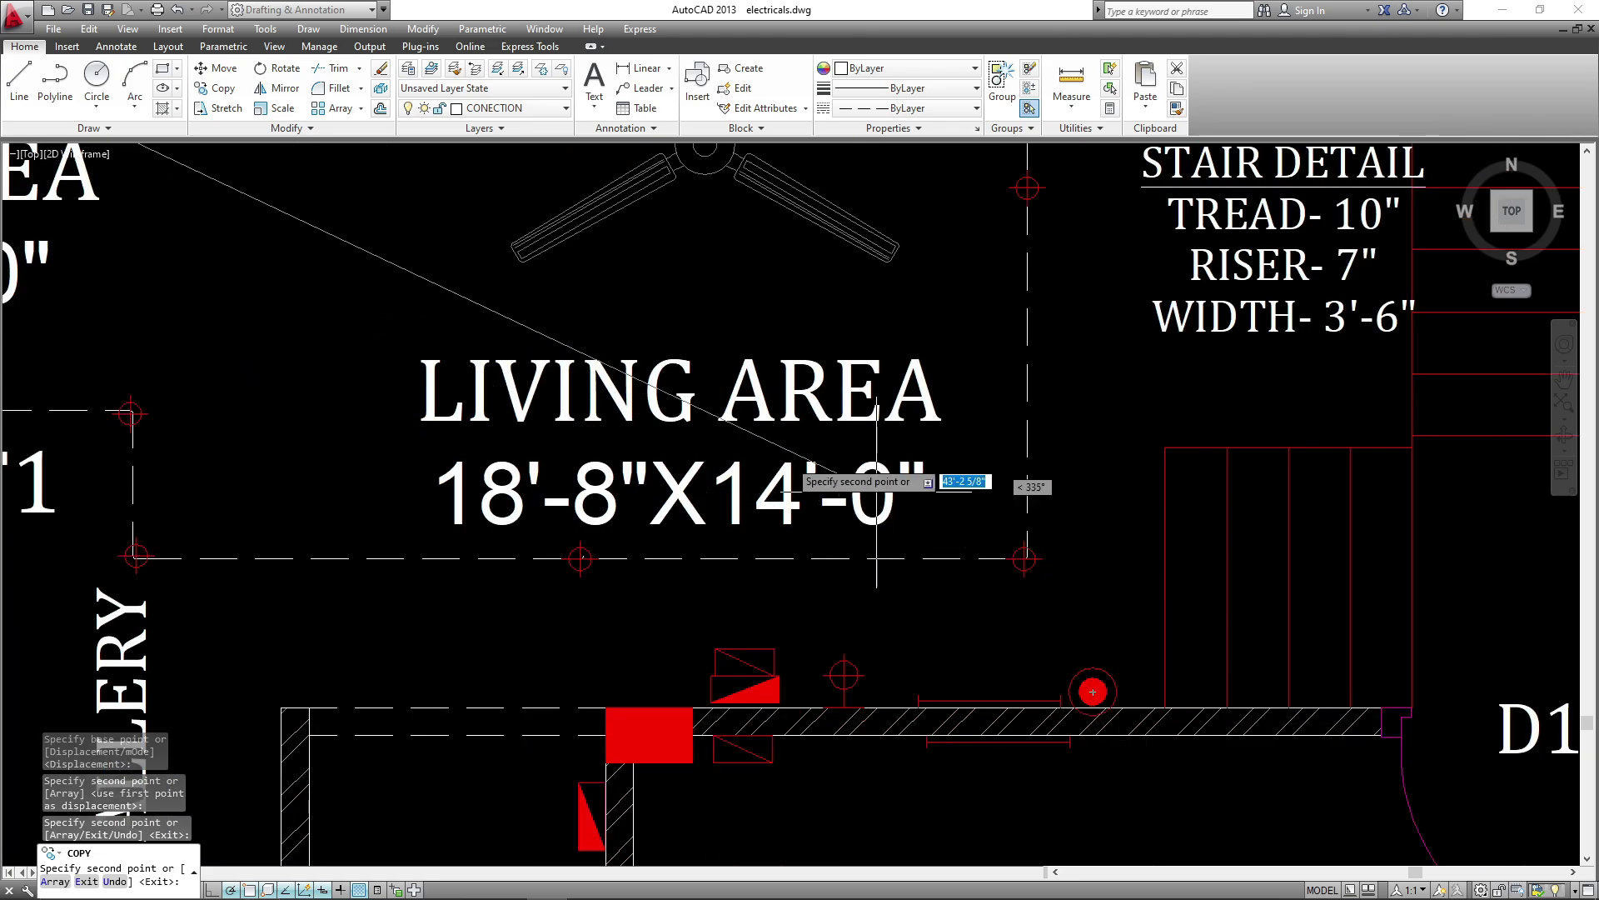
- Place a cable point copy on the drawing room's puja-side wall, just below the bracket light, and finish copying
{"action": "scroll", "coordinate": [783, 454], "scroll_direction": "down", "scroll_amount": 5}
{"action": "scroll", "coordinate": [784, 594], "scroll_direction": "up", "scroll_amount": 4}
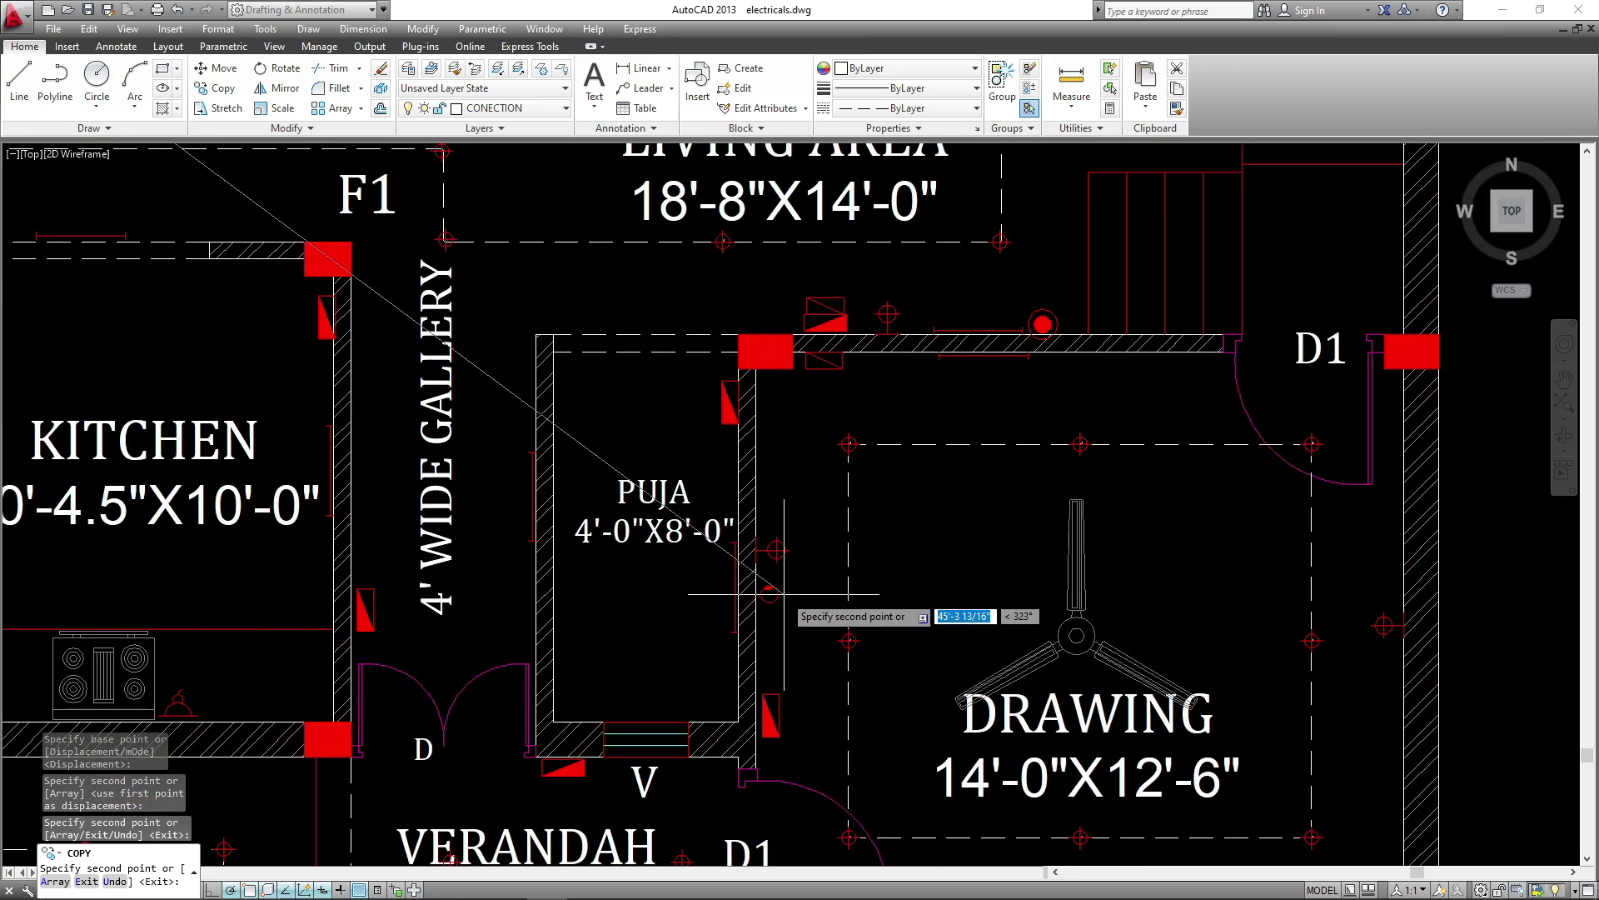
{"action": "left_click", "coordinate": [784, 594]}
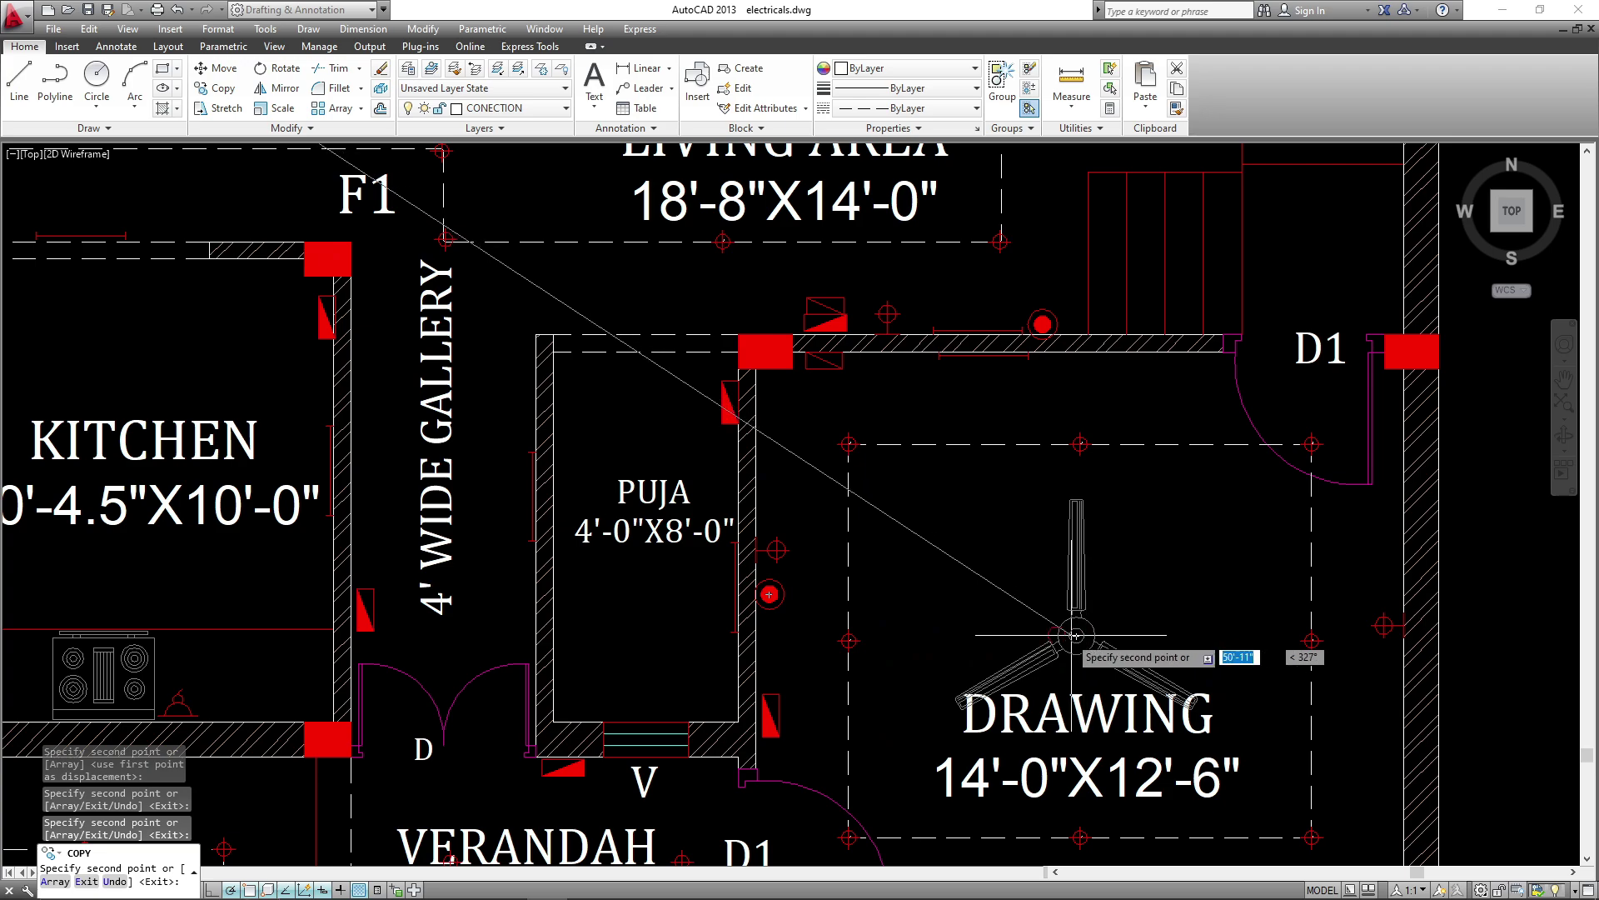
{"action": "scroll", "coordinate": [1077, 635], "scroll_direction": "down", "scroll_amount": 4}
{"action": "key", "text": "Escape"}
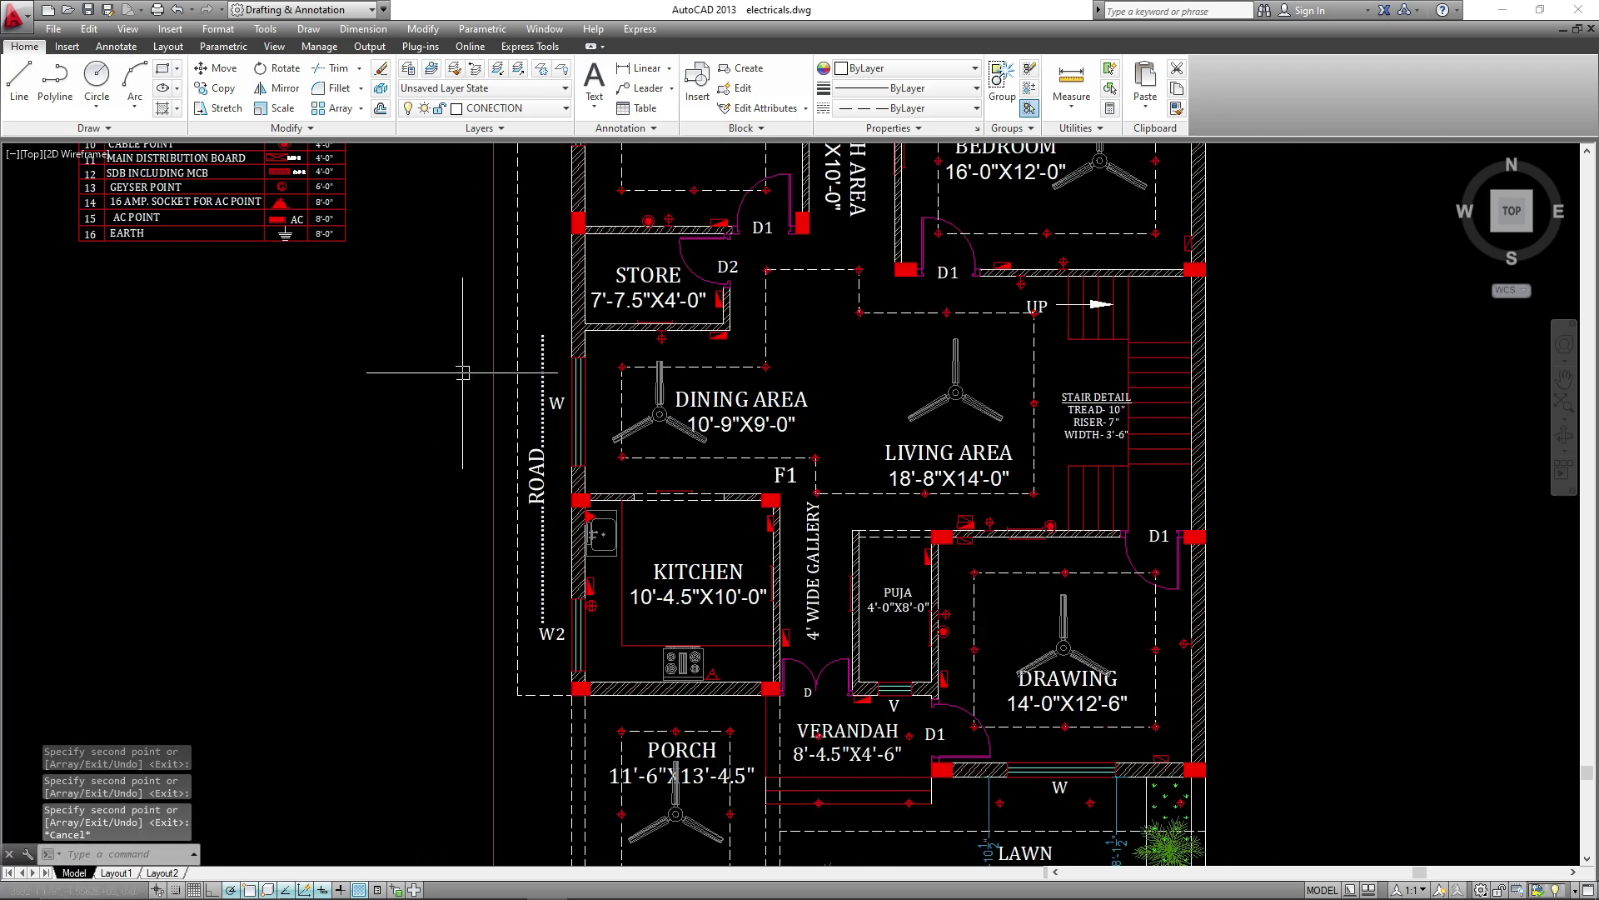
- Copy the main distribution board symbol from the legend to the porch side of the kitchen wall, near the verandah column, and save the drawing
{"action": "middle_click_drag", "start_coordinate": [464, 372], "coordinate": [607, 600]}
{"action": "scroll", "coordinate": [364, 500], "scroll_direction": "up", "scroll_amount": 5}
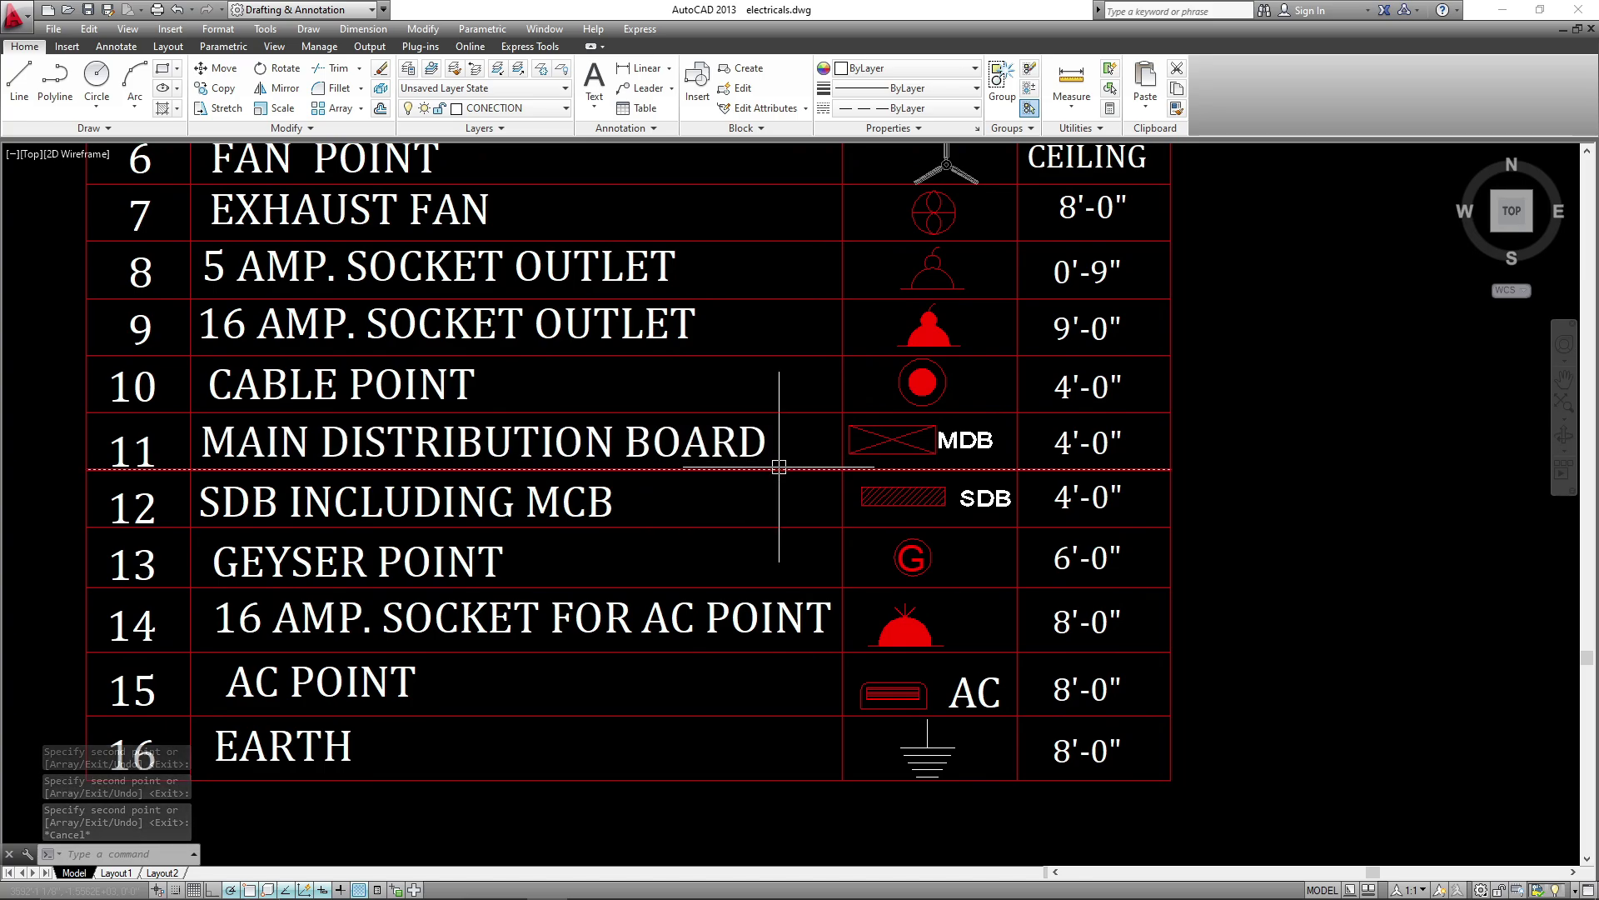
{"action": "scroll", "coordinate": [917, 379], "scroll_direction": "up", "scroll_amount": 3}
{"action": "left_click", "coordinate": [967, 479]}
{"action": "left_click", "coordinate": [787, 533]}
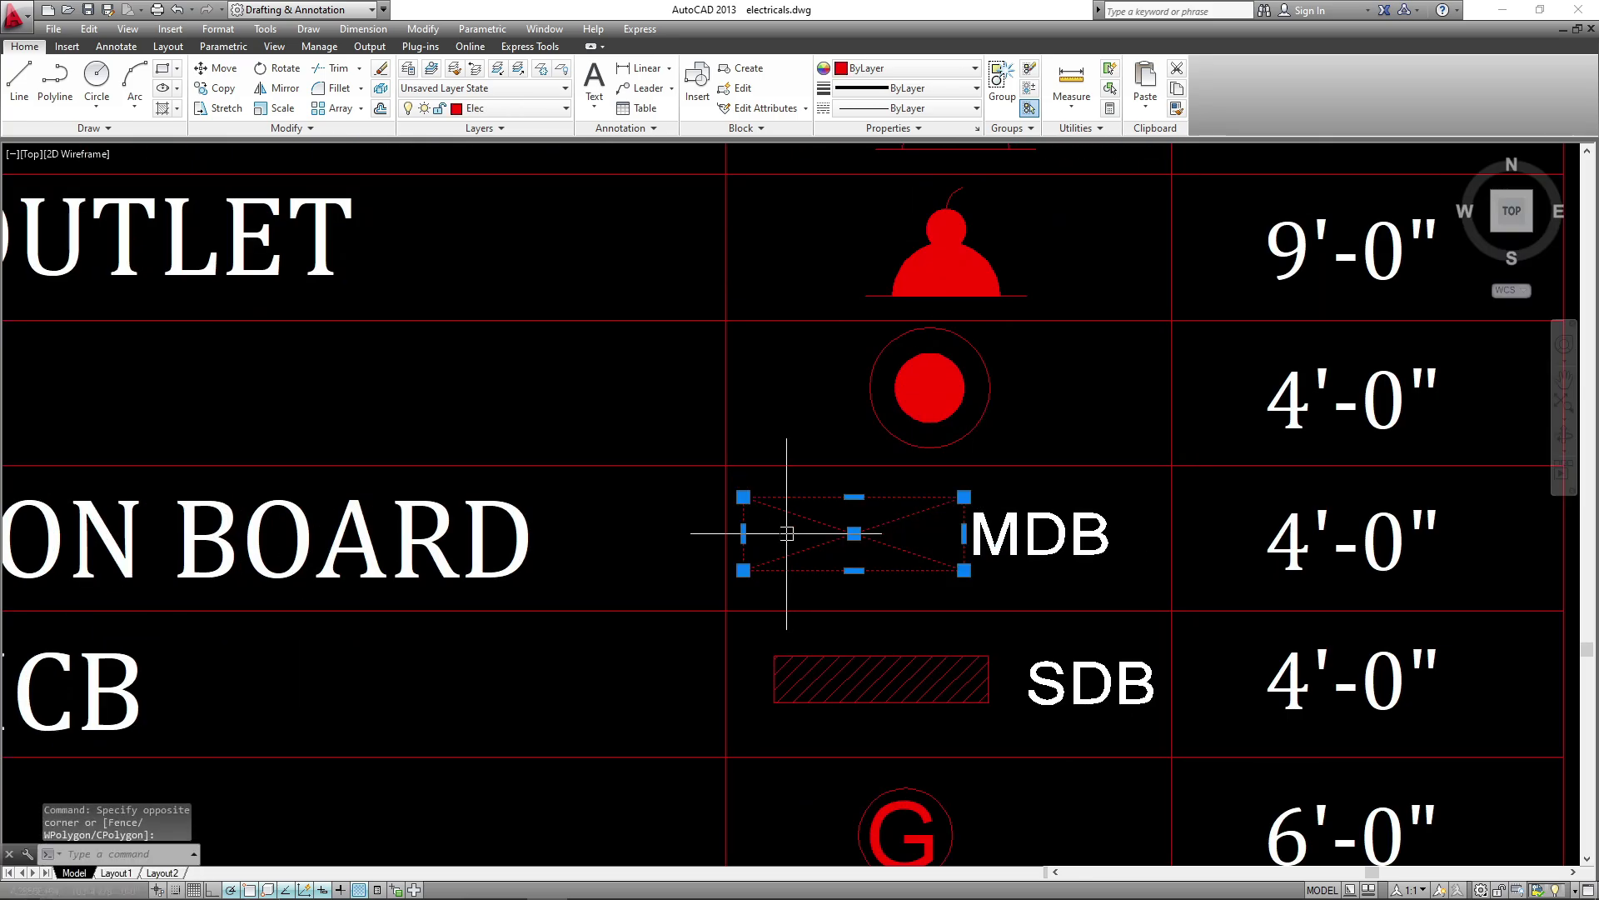
{"action": "type", "text": "CO"}
{"action": "key", "text": "Return"}
{"action": "left_click", "coordinate": [854, 533]}
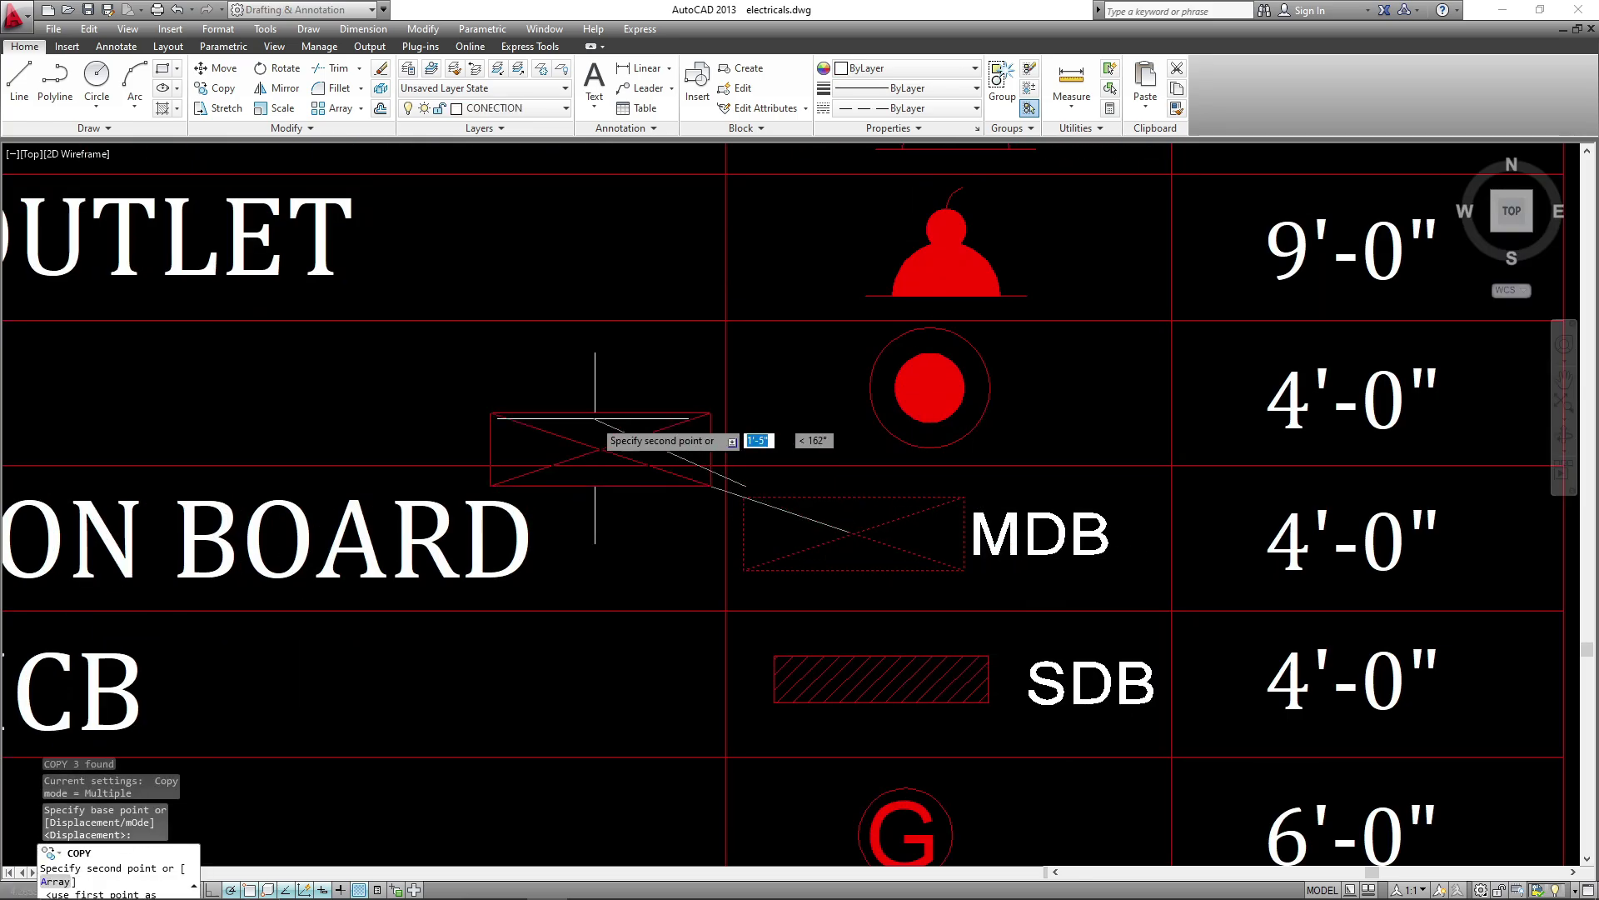
{"action": "scroll", "coordinate": [712, 343], "scroll_direction": "down", "scroll_amount": 6}
{"action": "scroll", "coordinate": [738, 329], "scroll_direction": "down", "scroll_amount": 5}
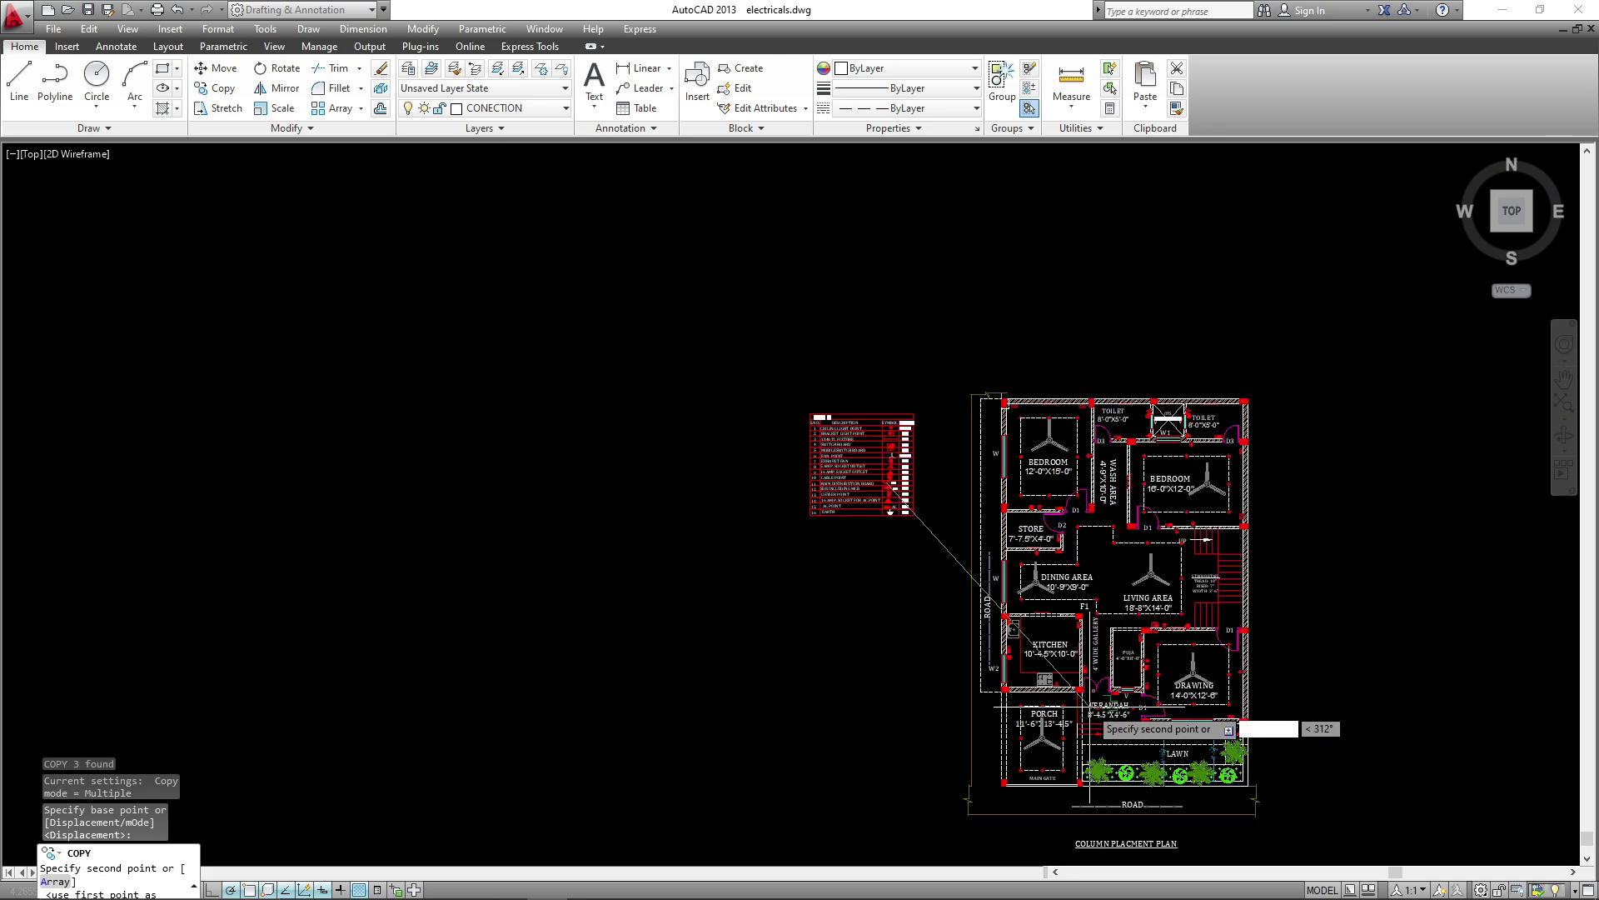
{"action": "scroll", "coordinate": [977, 664], "scroll_direction": "up", "scroll_amount": 7}
{"action": "scroll", "coordinate": [976, 664], "scroll_direction": "up", "scroll_amount": 2}
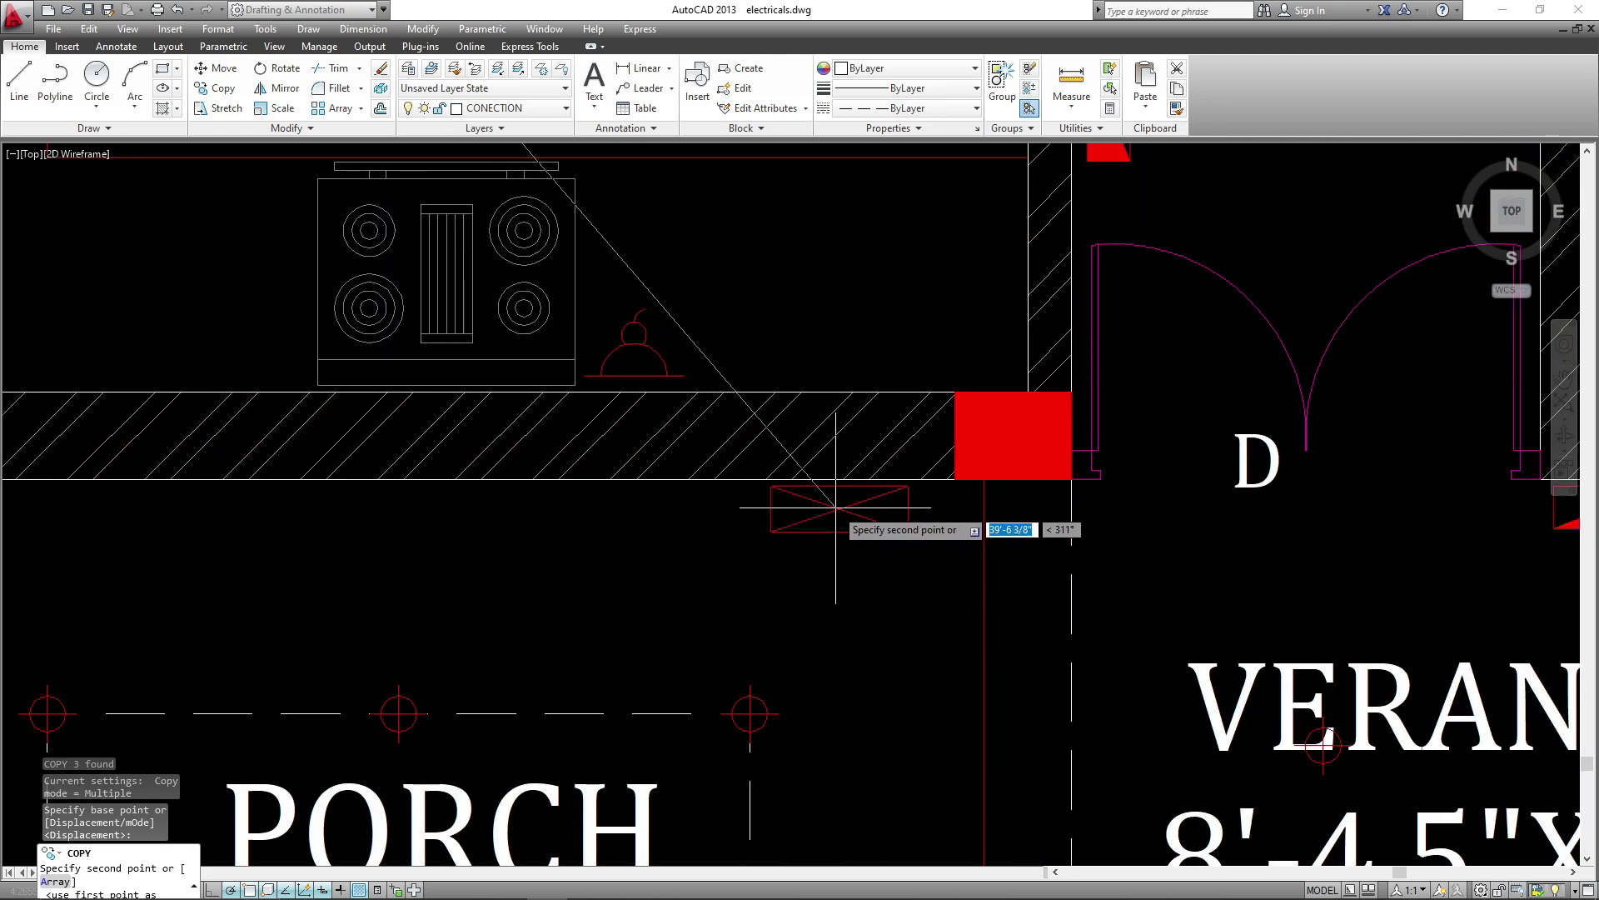
{"action": "left_click", "coordinate": [836, 507]}
{"action": "key", "text": "Escape"}
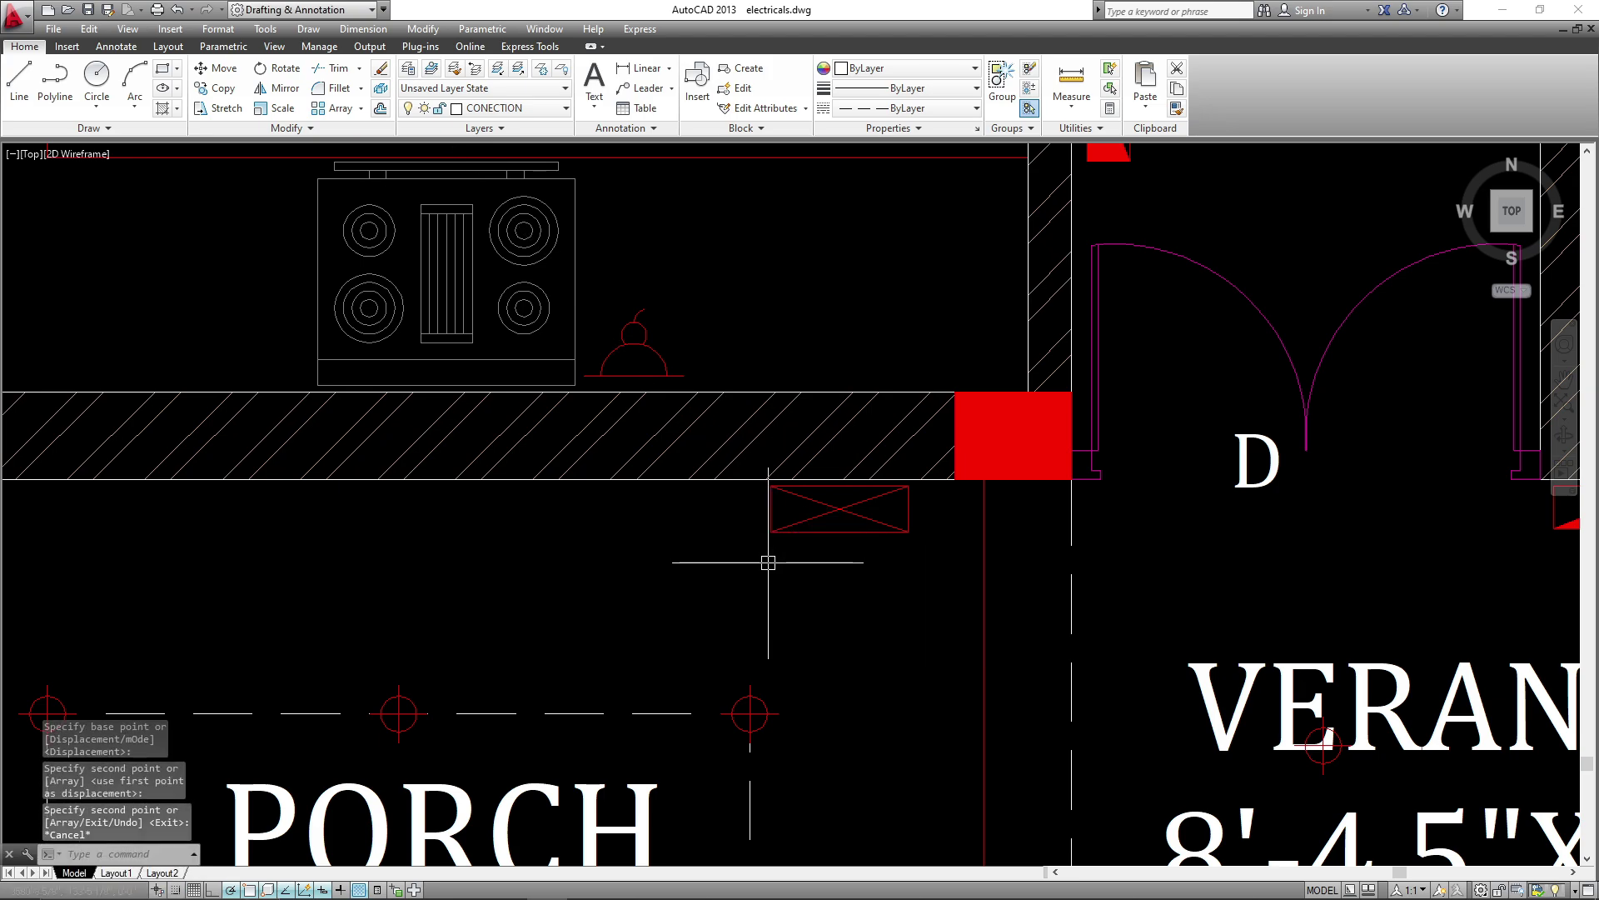
{"action": "key", "text": "ctrl+s"}
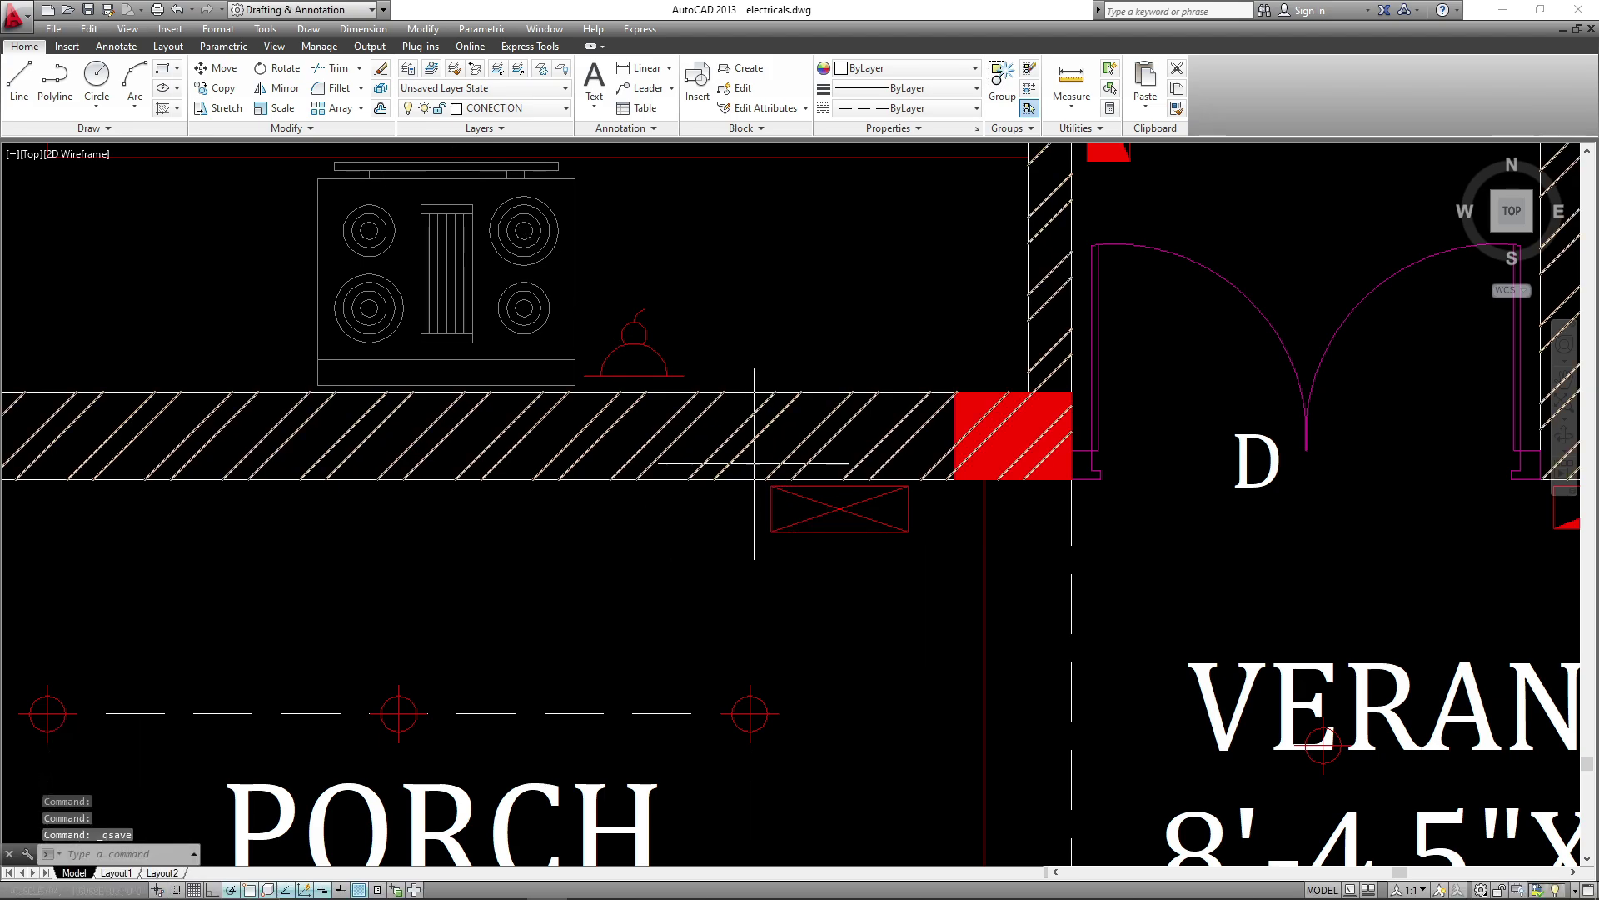
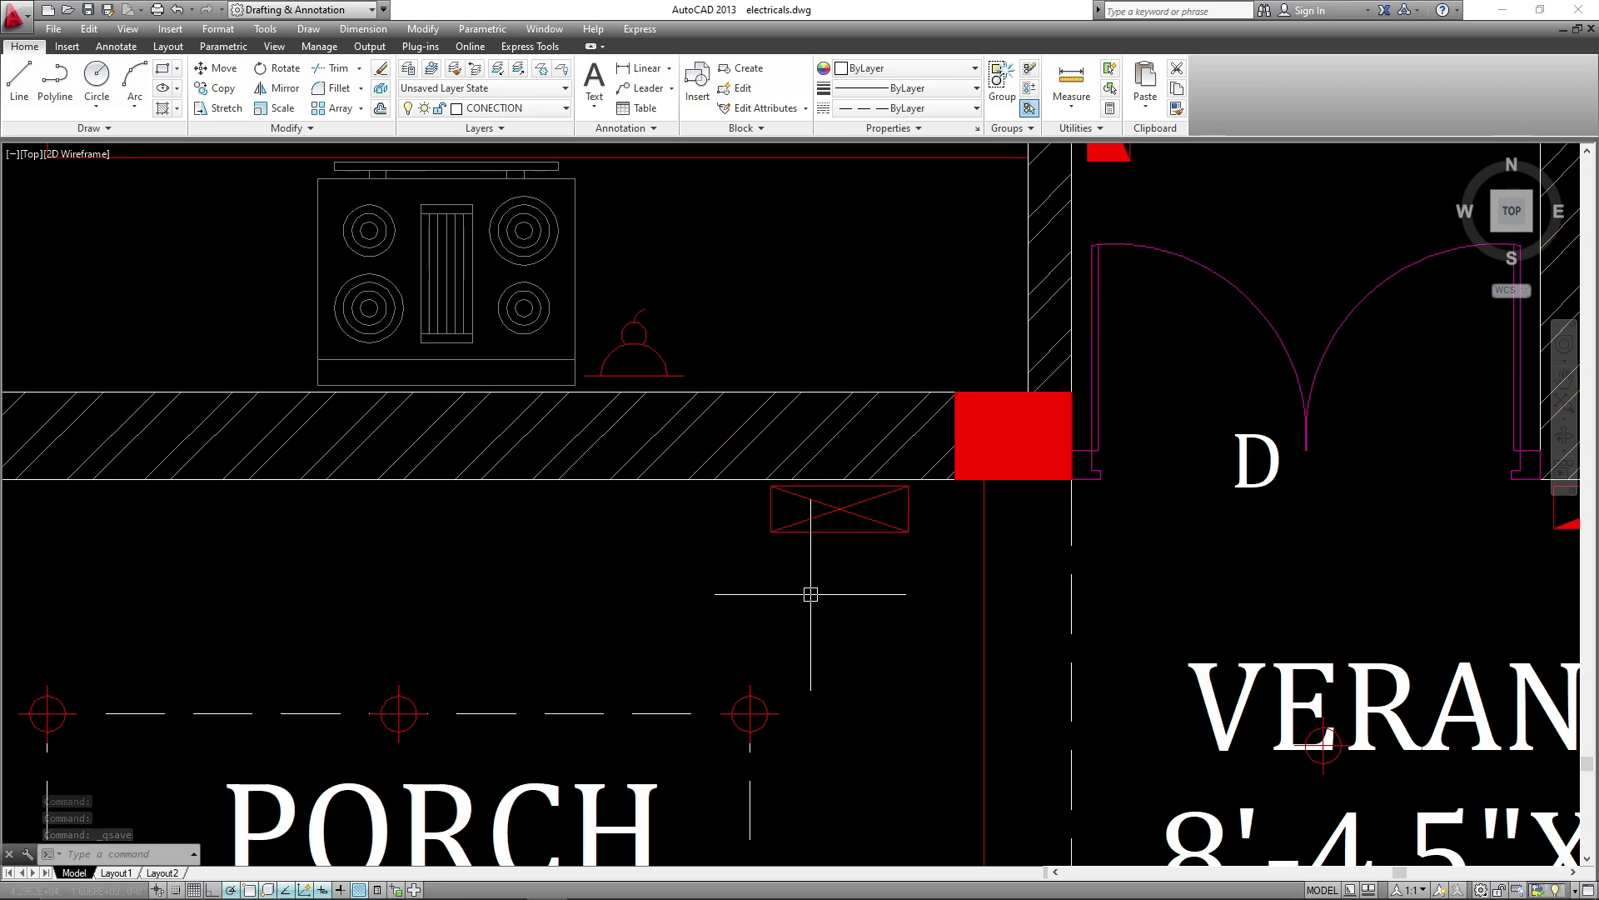
{"action": "mouse_move", "coordinate": [800, 590]}
{"action": "middle_mouse_down"}
{"action": "mouse_move", "coordinate": [789, 624]}
{"action": "mouse_move", "coordinate": [768, 608]}
{"action": "middle_mouse_up"}
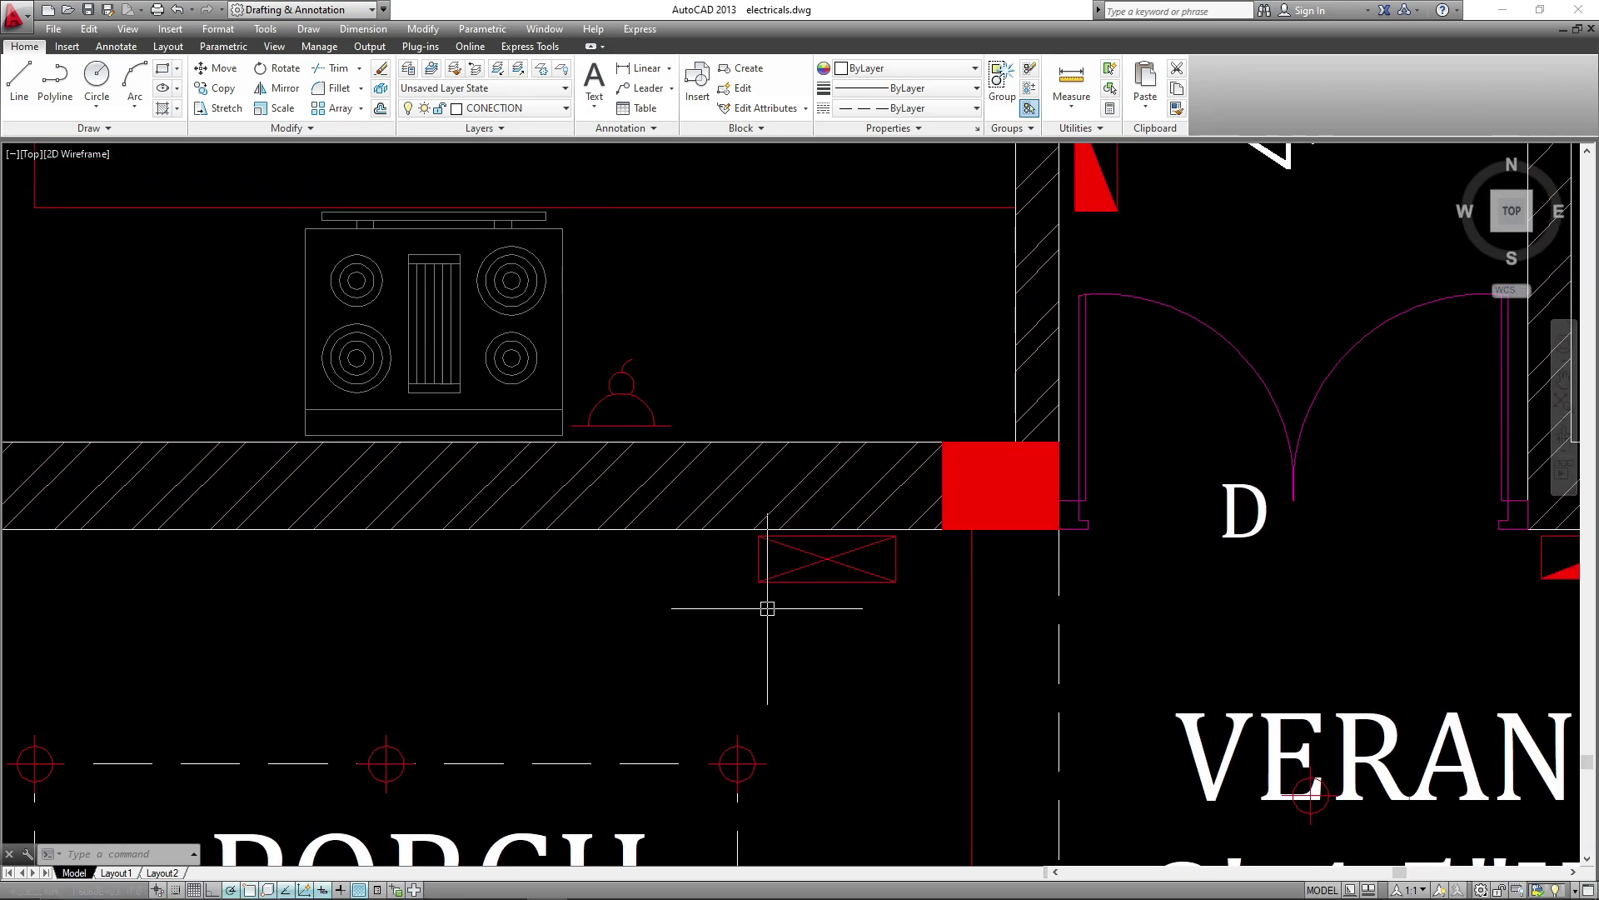
{"action": "scroll", "coordinate": [722, 520], "scroll_direction": "down", "scroll_amount": 4}
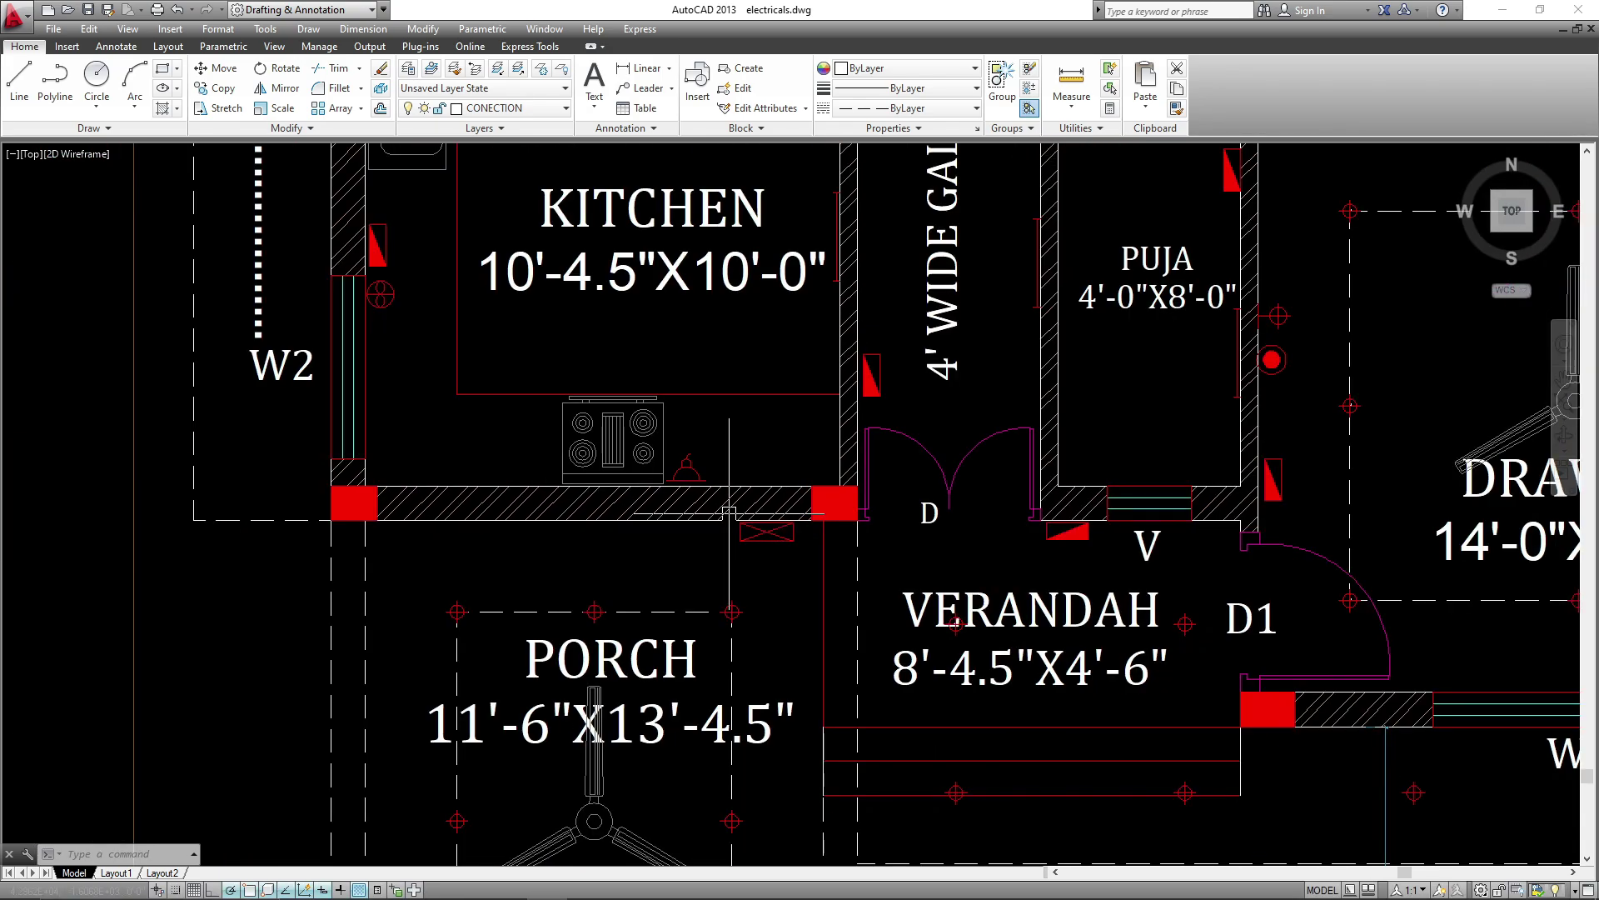
{"action": "middle_click_drag", "start_coordinate": [764, 660], "coordinate": [785, 667]}
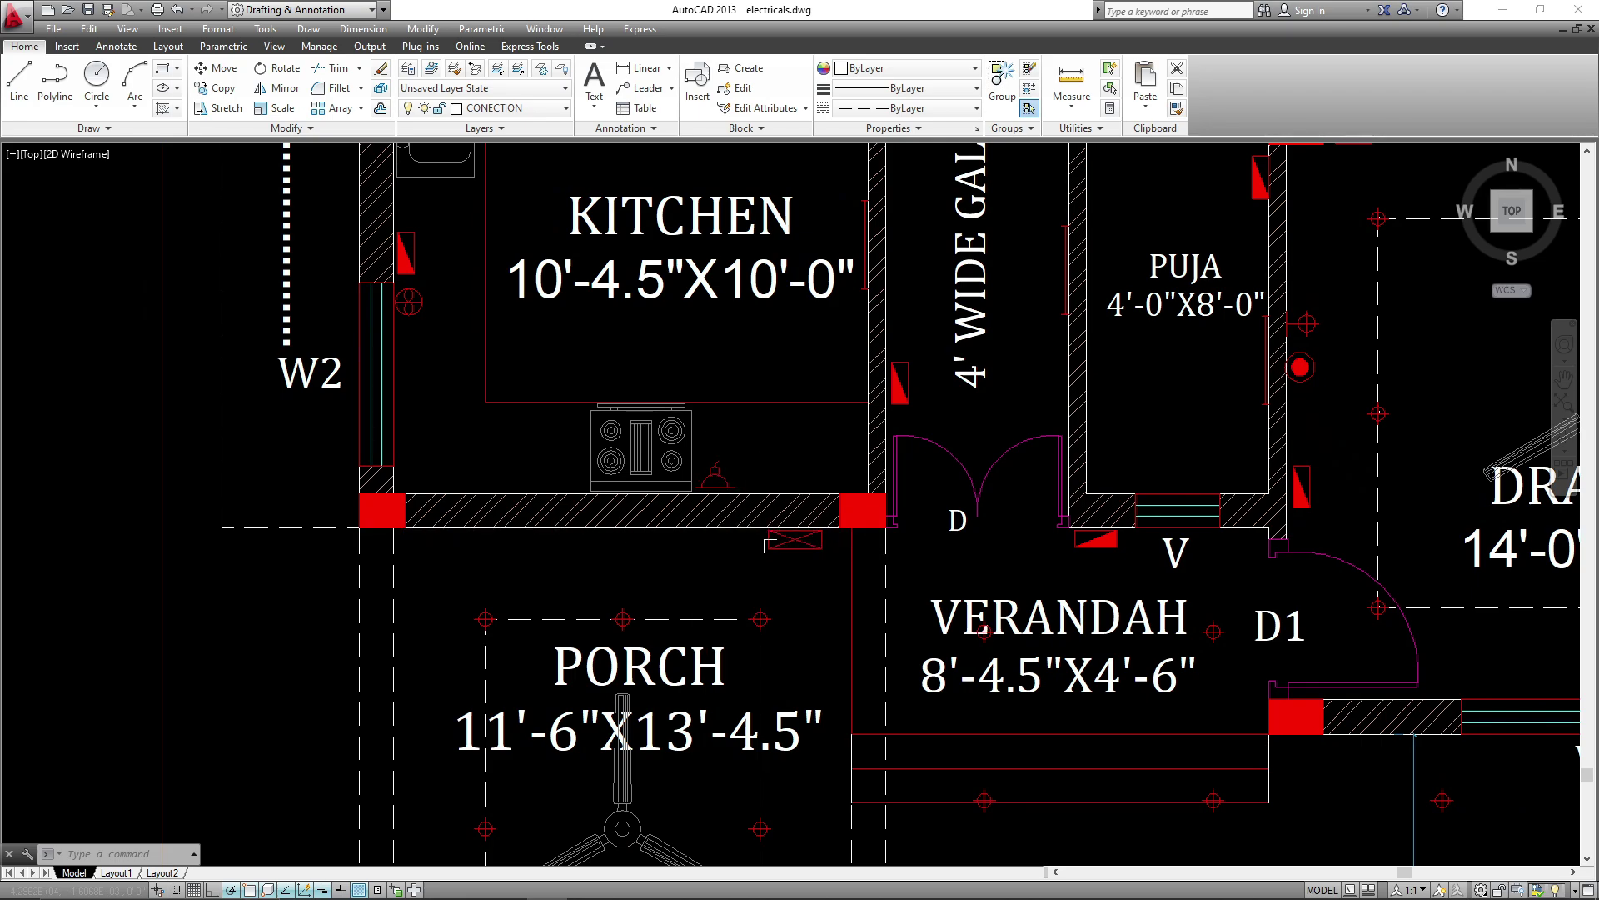
- Copy the SDB symbol from the legend to the lawn side of the drawing room's front wall, beside the column next to the verandah
{"action": "scroll", "coordinate": [827, 650], "scroll_direction": "down", "scroll_amount": 6}
{"action": "scroll", "coordinate": [674, 503], "scroll_direction": "up", "scroll_amount": 8}
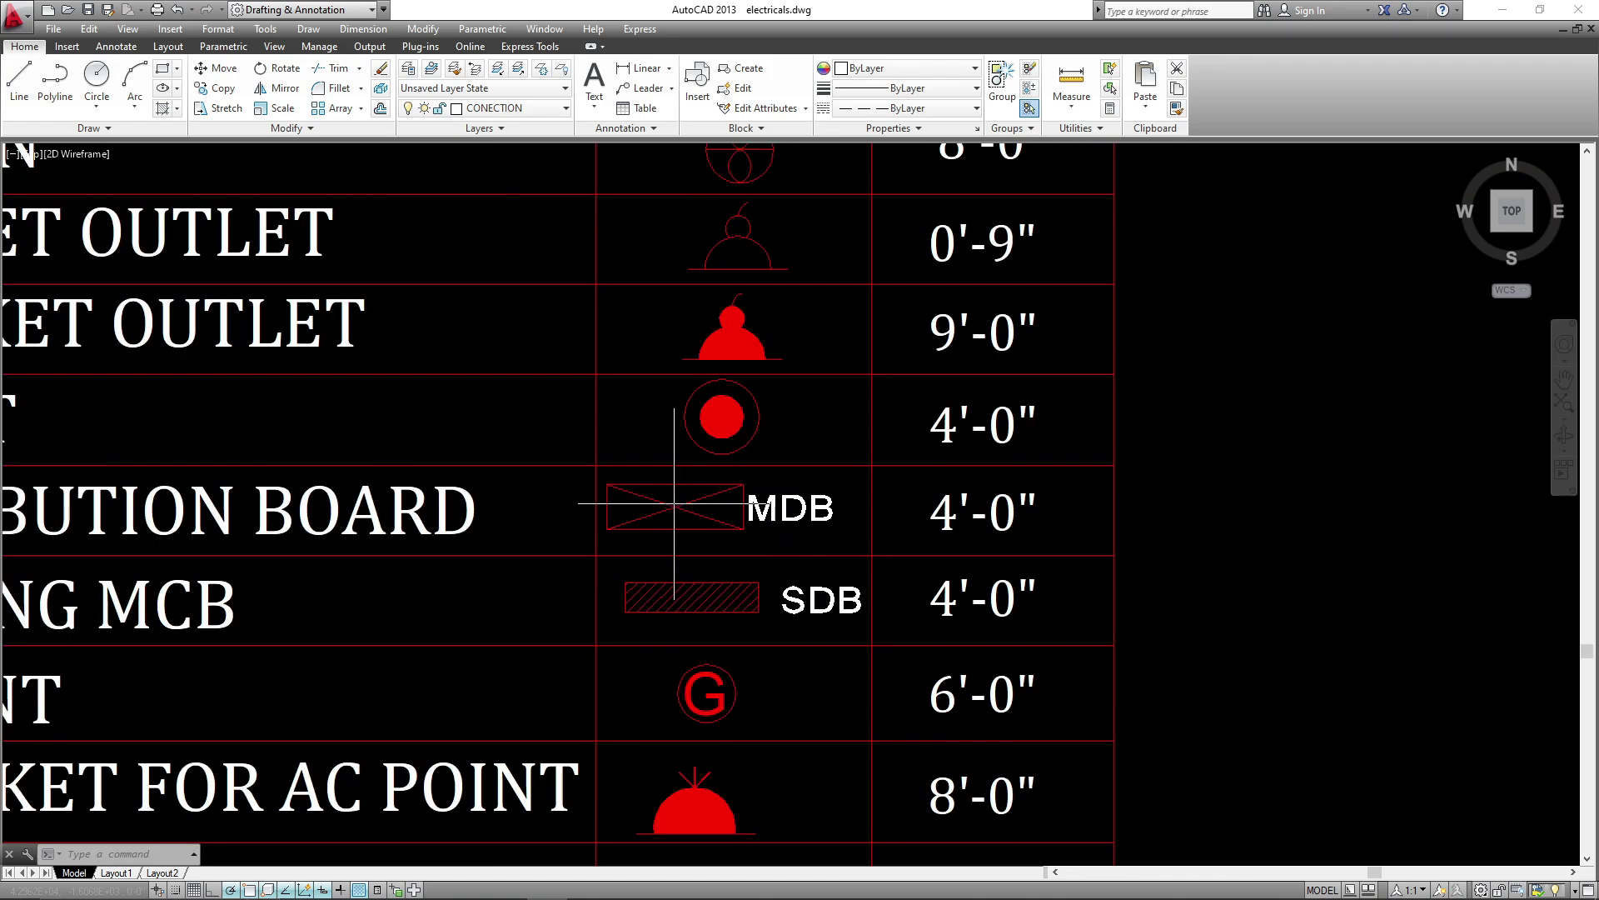
{"action": "middle_click_drag", "start_coordinate": [740, 552], "coordinate": [871, 498]}
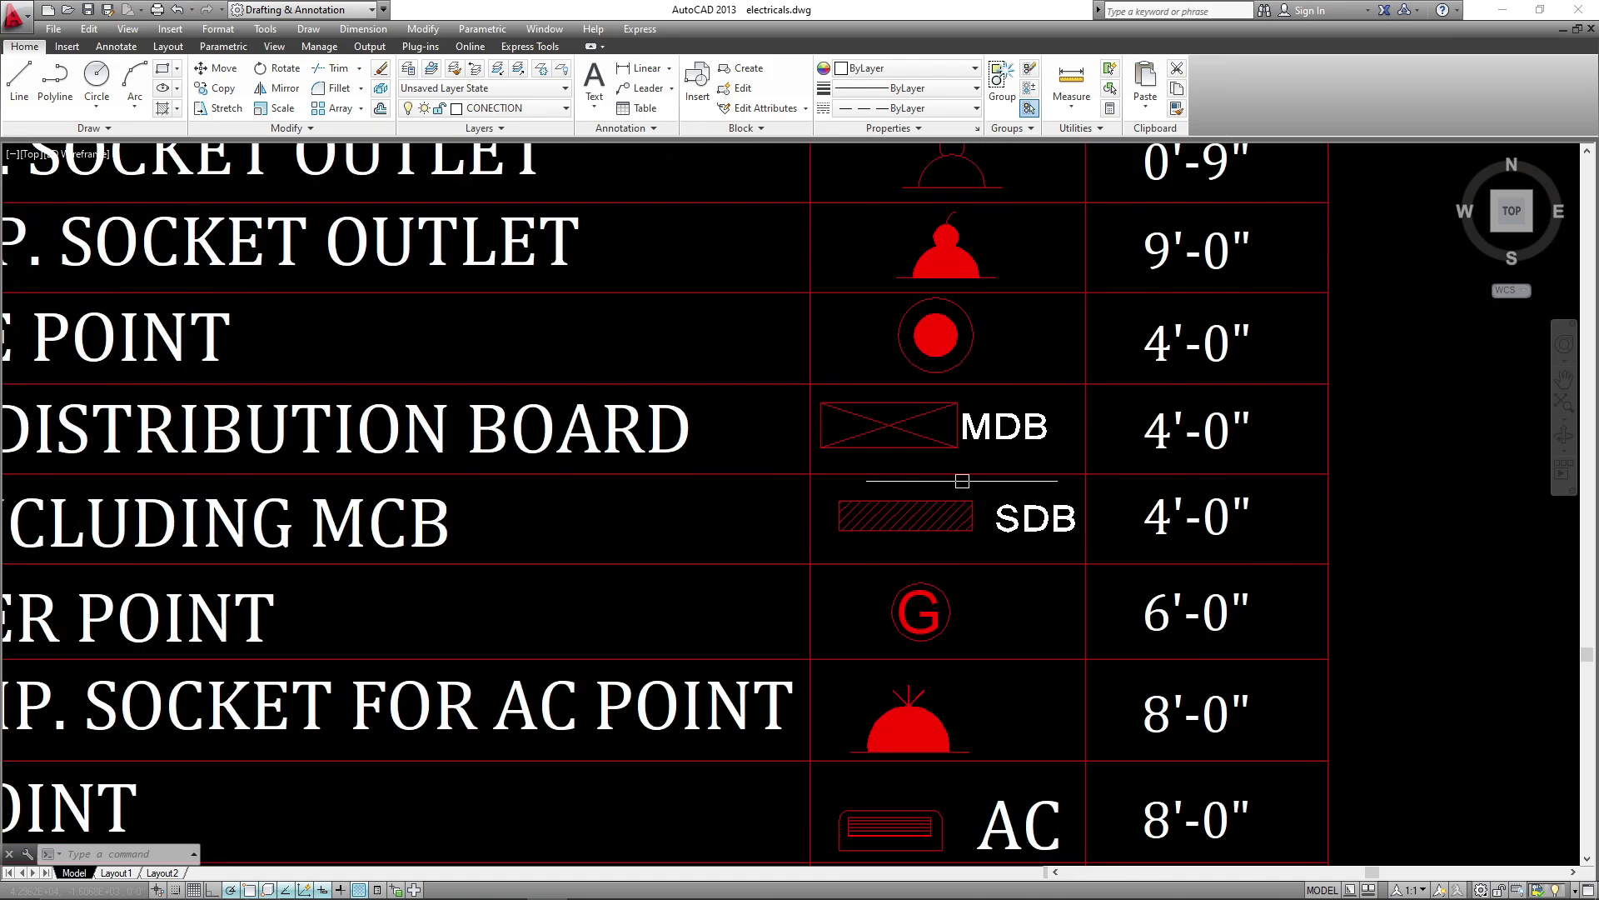
{"action": "left_click", "coordinate": [928, 516]}
{"action": "left_click", "coordinate": [923, 541]}
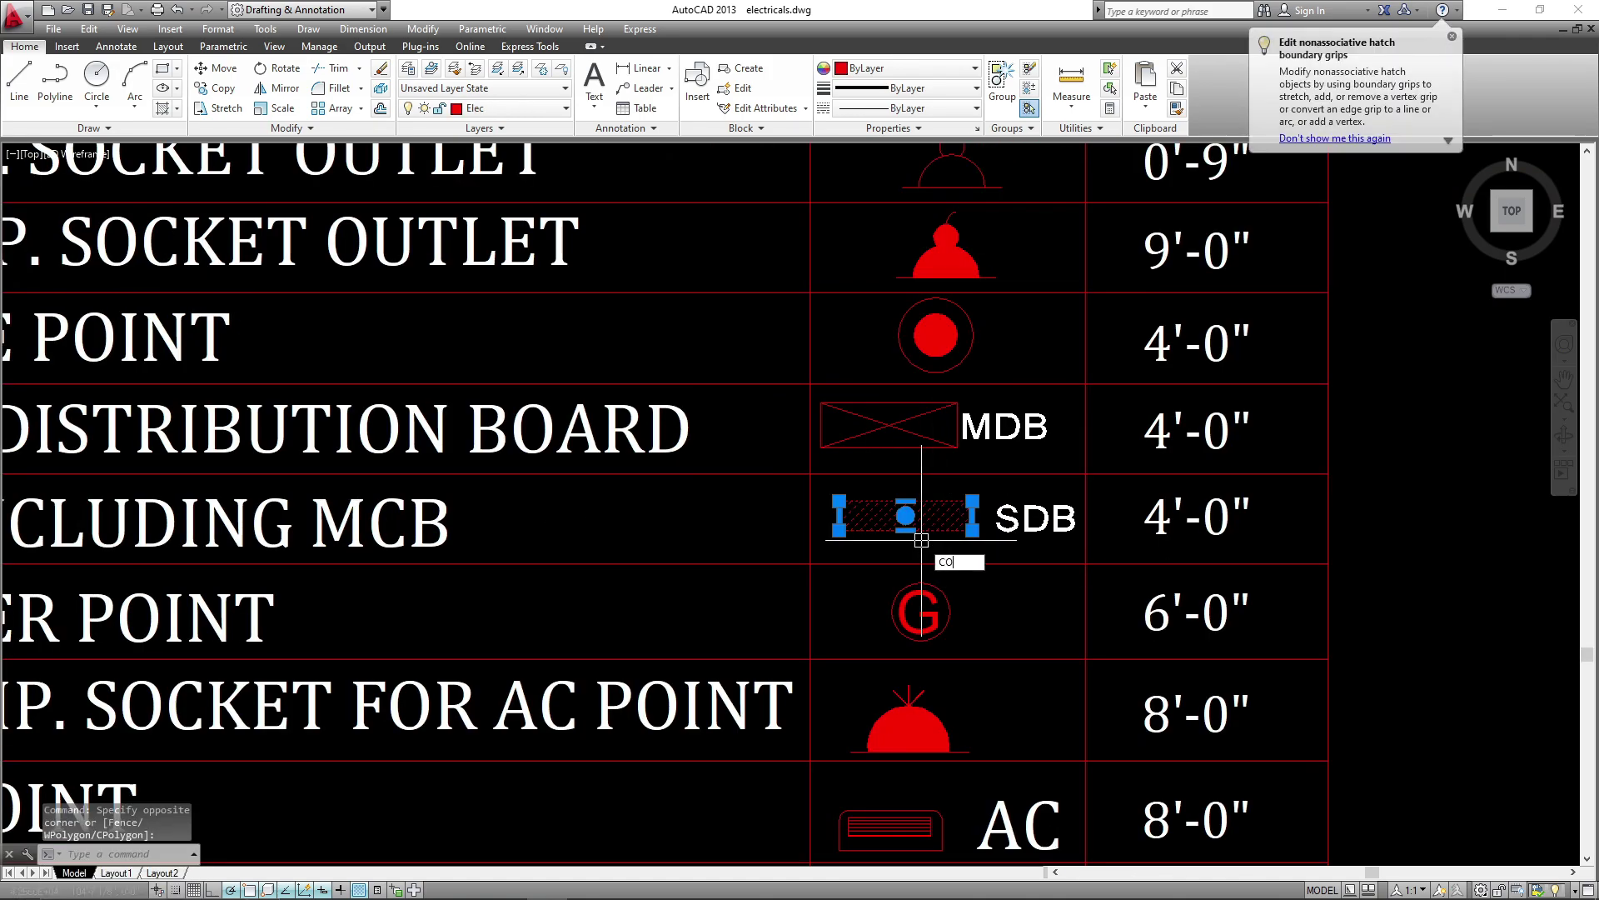
{"action": "key", "text": "Return"}
{"action": "left_click", "coordinate": [925, 530]}
{"action": "scroll", "coordinate": [691, 424], "scroll_direction": "down", "scroll_amount": 10}
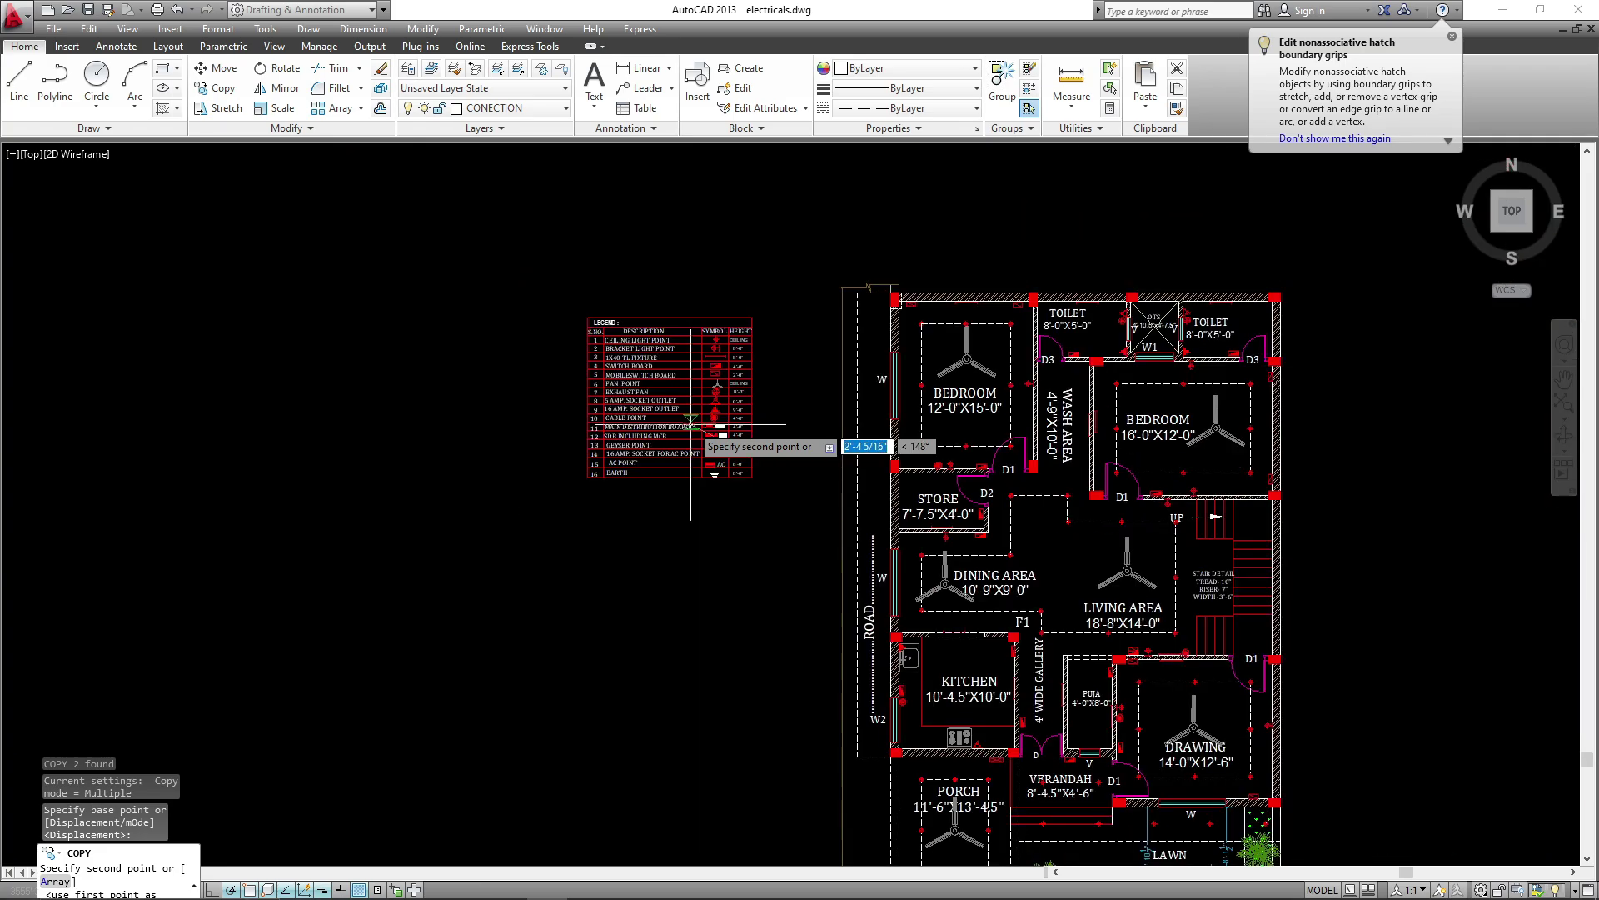
{"action": "mouse_move", "coordinate": [1196, 693]}
{"action": "middle_mouse_down"}
{"action": "mouse_move", "coordinate": [1131, 587]}
{"action": "mouse_move", "coordinate": [1139, 530]}
{"action": "middle_mouse_up"}
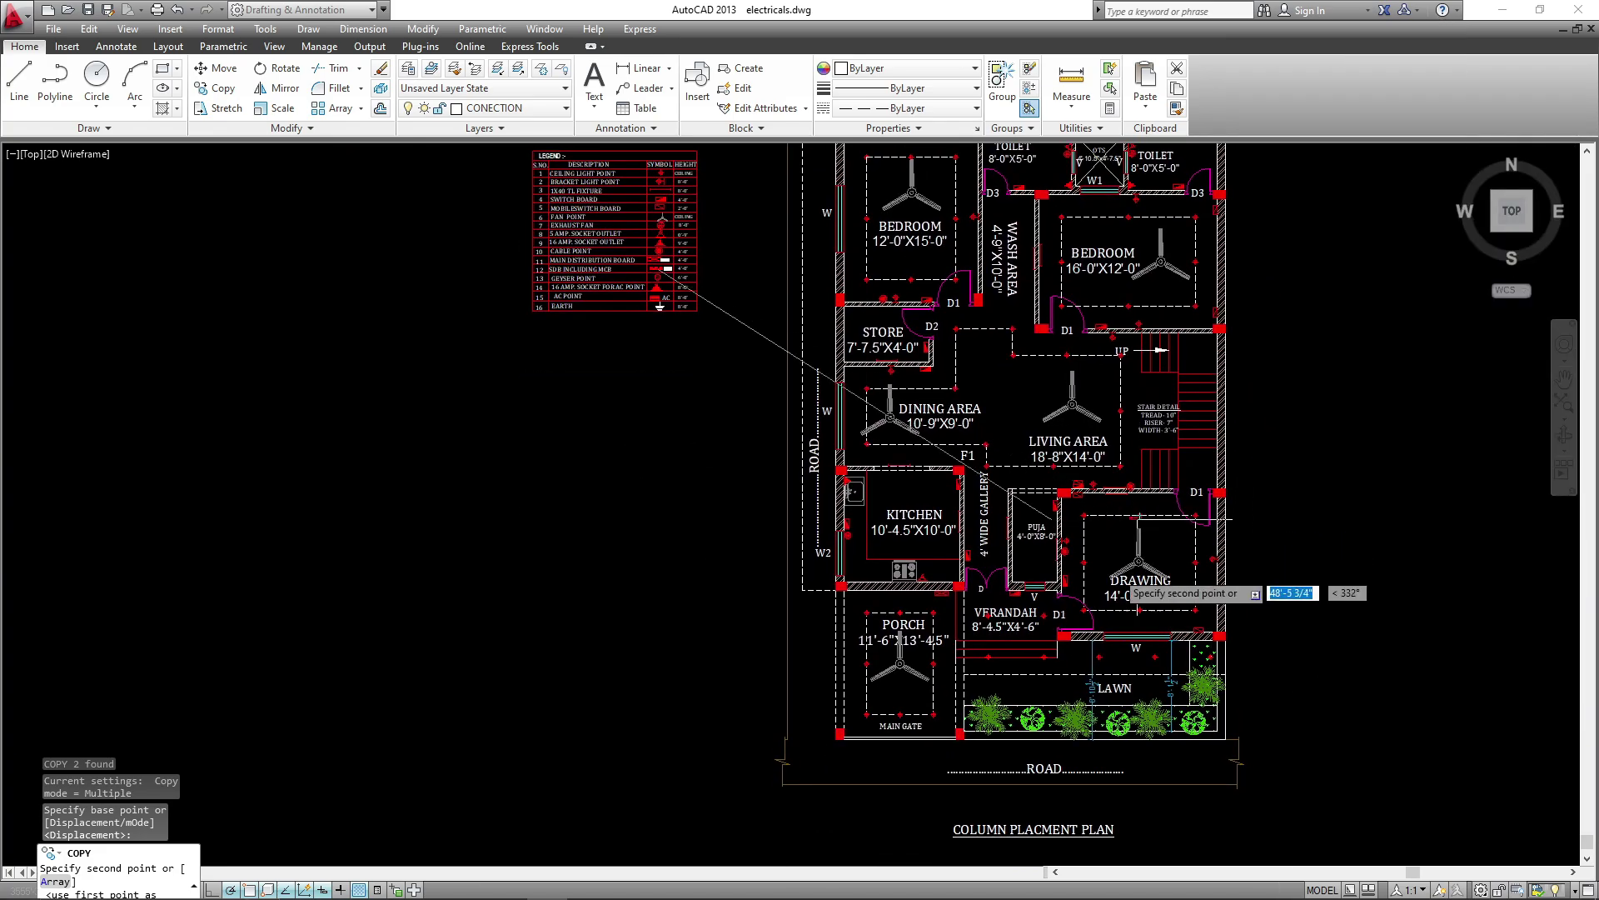
{"action": "scroll", "coordinate": [1052, 693], "scroll_direction": "up", "scroll_amount": 3}
{"action": "scroll", "coordinate": [1053, 690], "scroll_direction": "up", "scroll_amount": 6}
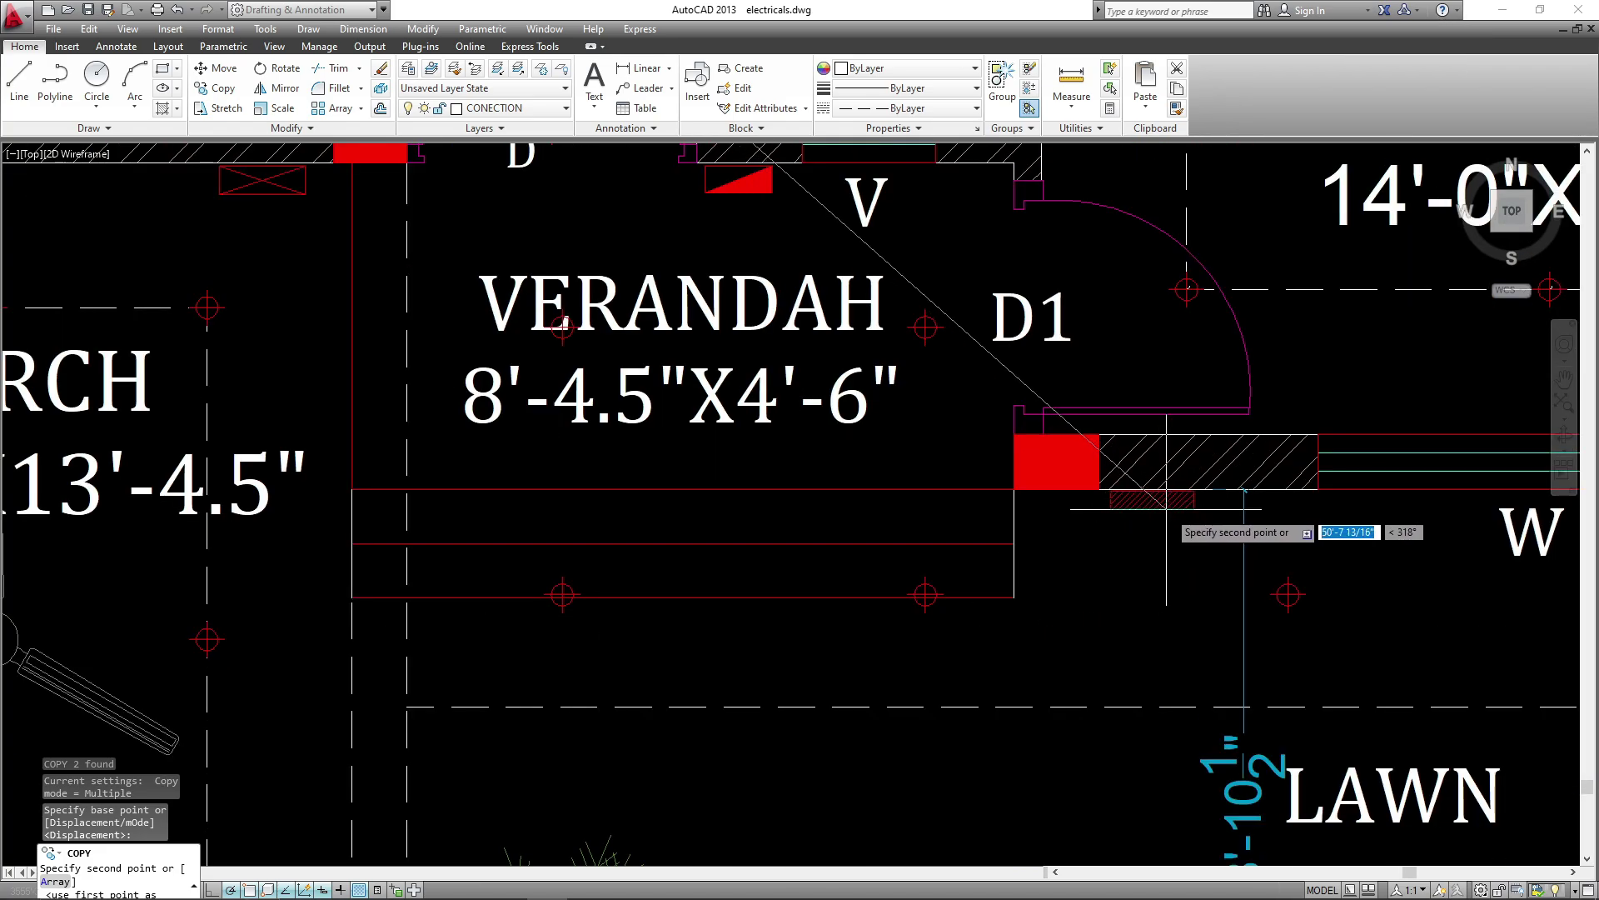
{"action": "scroll", "coordinate": [1166, 508], "scroll_direction": "down", "scroll_amount": 8}
{"action": "key", "text": "Escape"}
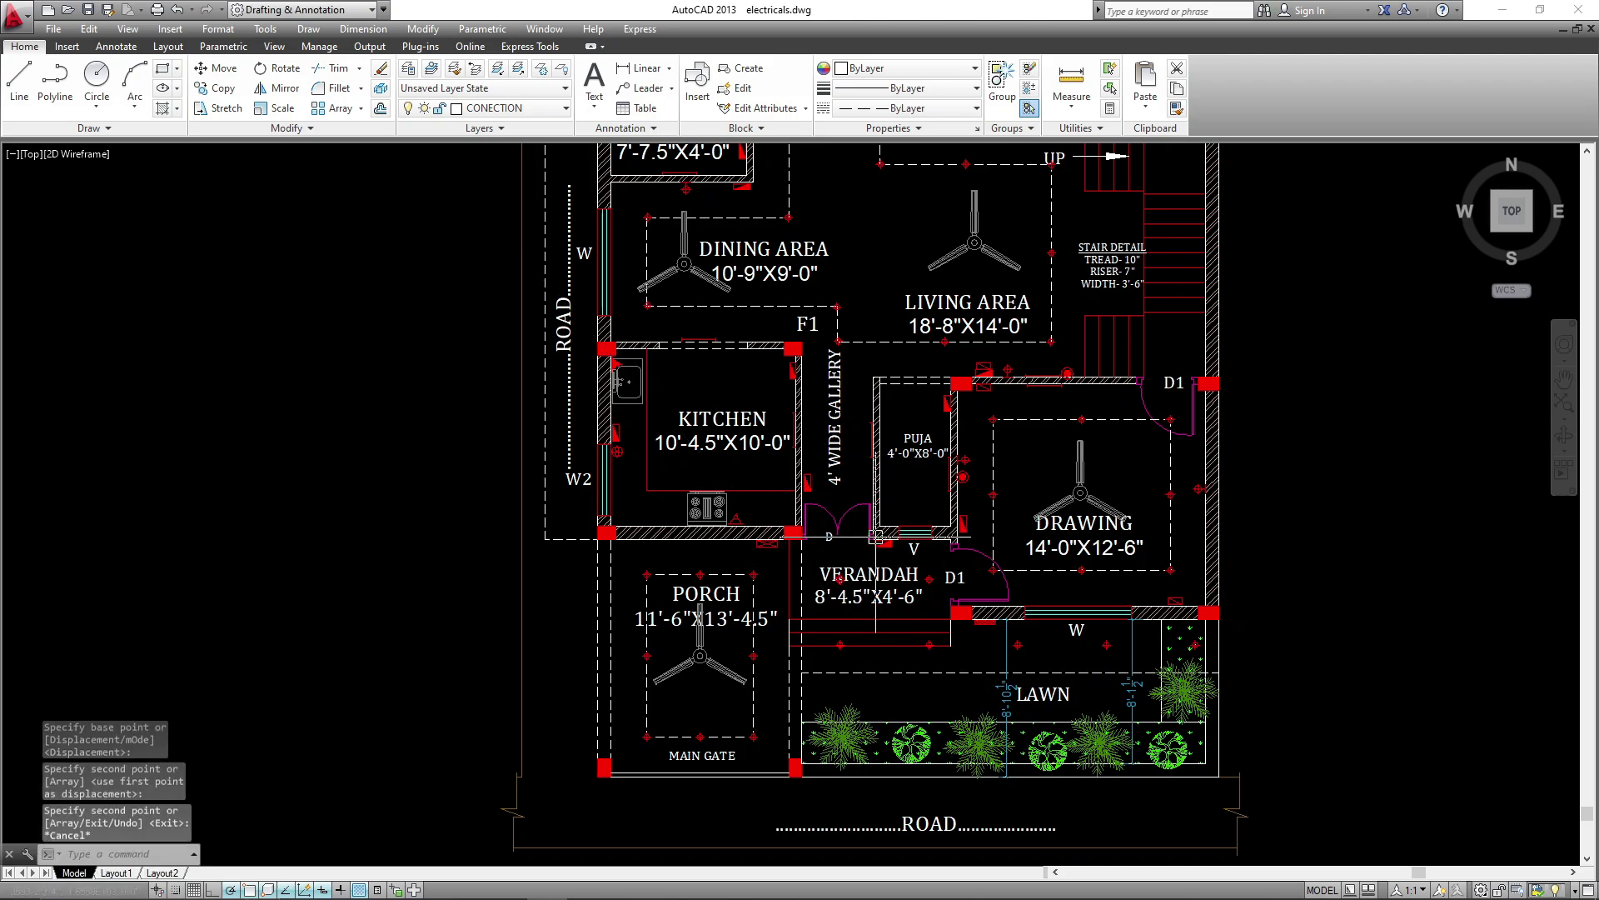
{"action": "middle_click_drag", "start_coordinate": [1062, 505], "coordinate": [980, 652]}
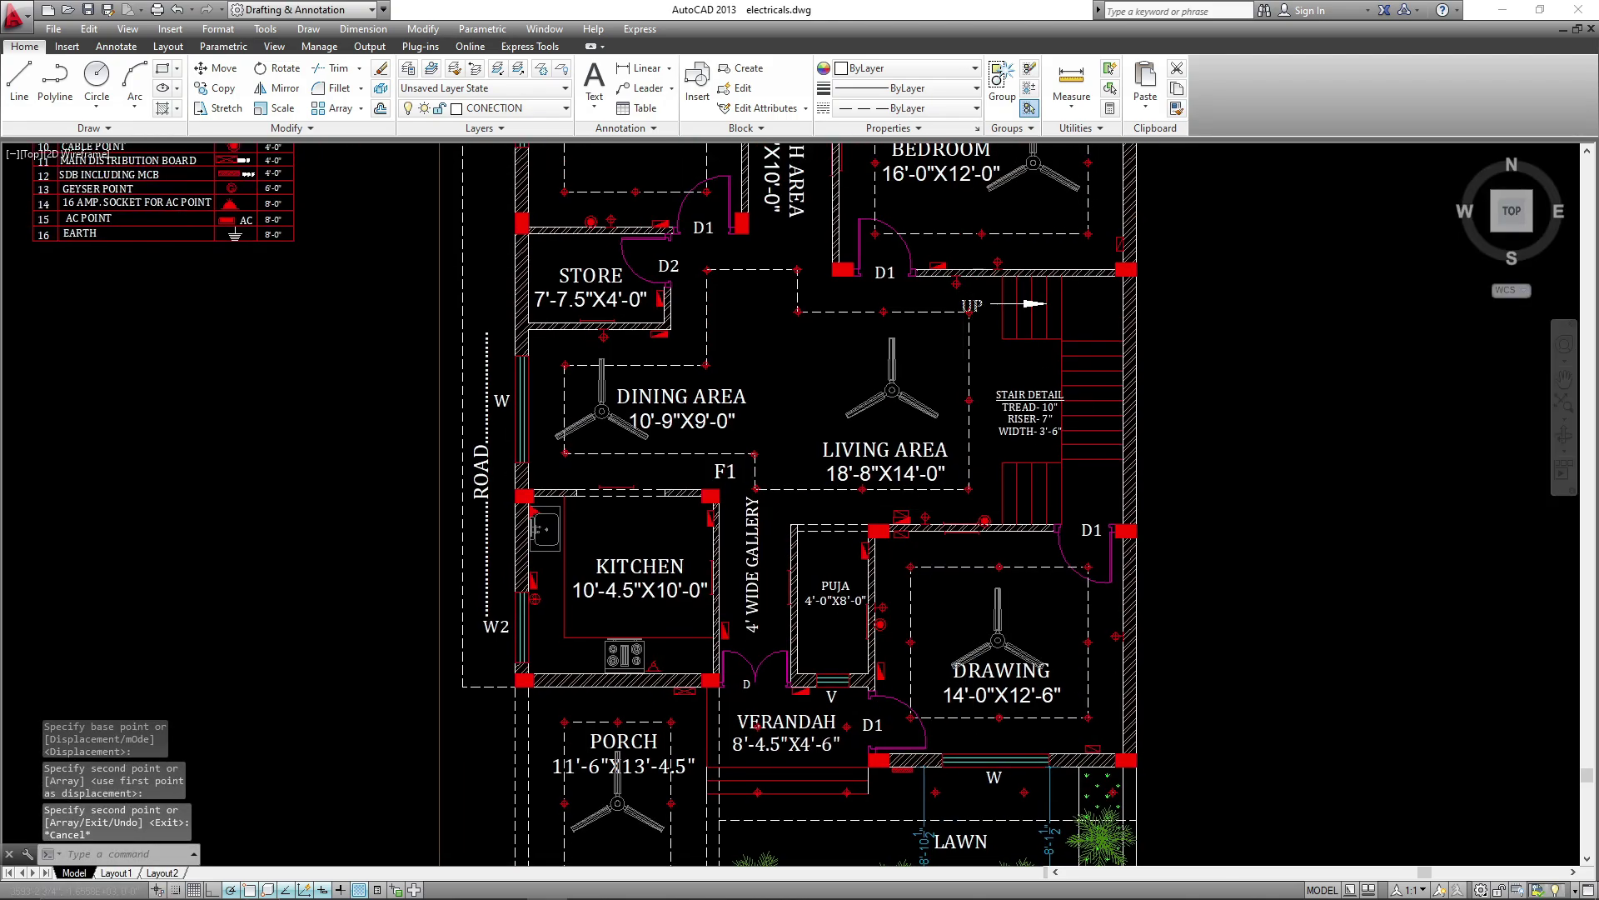
{"action": "middle_click_drag", "start_coordinate": [950, 416], "coordinate": [925, 580]}
{"action": "scroll", "coordinate": [921, 241], "scroll_direction": "down", "scroll_amount": 2}
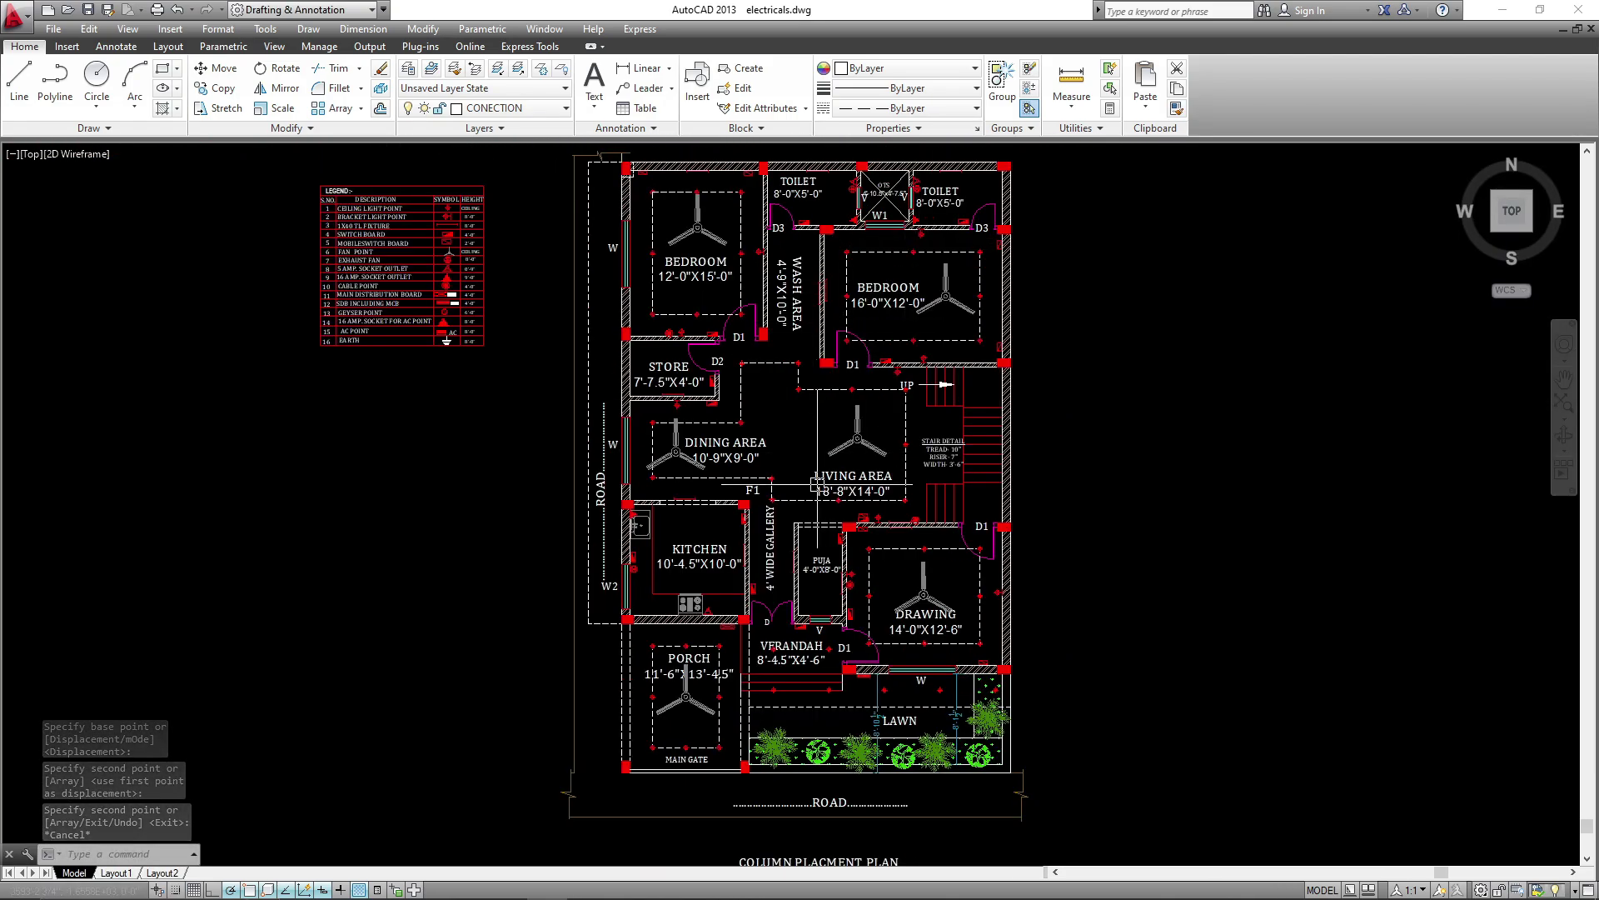
{"action": "scroll", "coordinate": [830, 591], "scroll_direction": "up", "scroll_amount": 10}
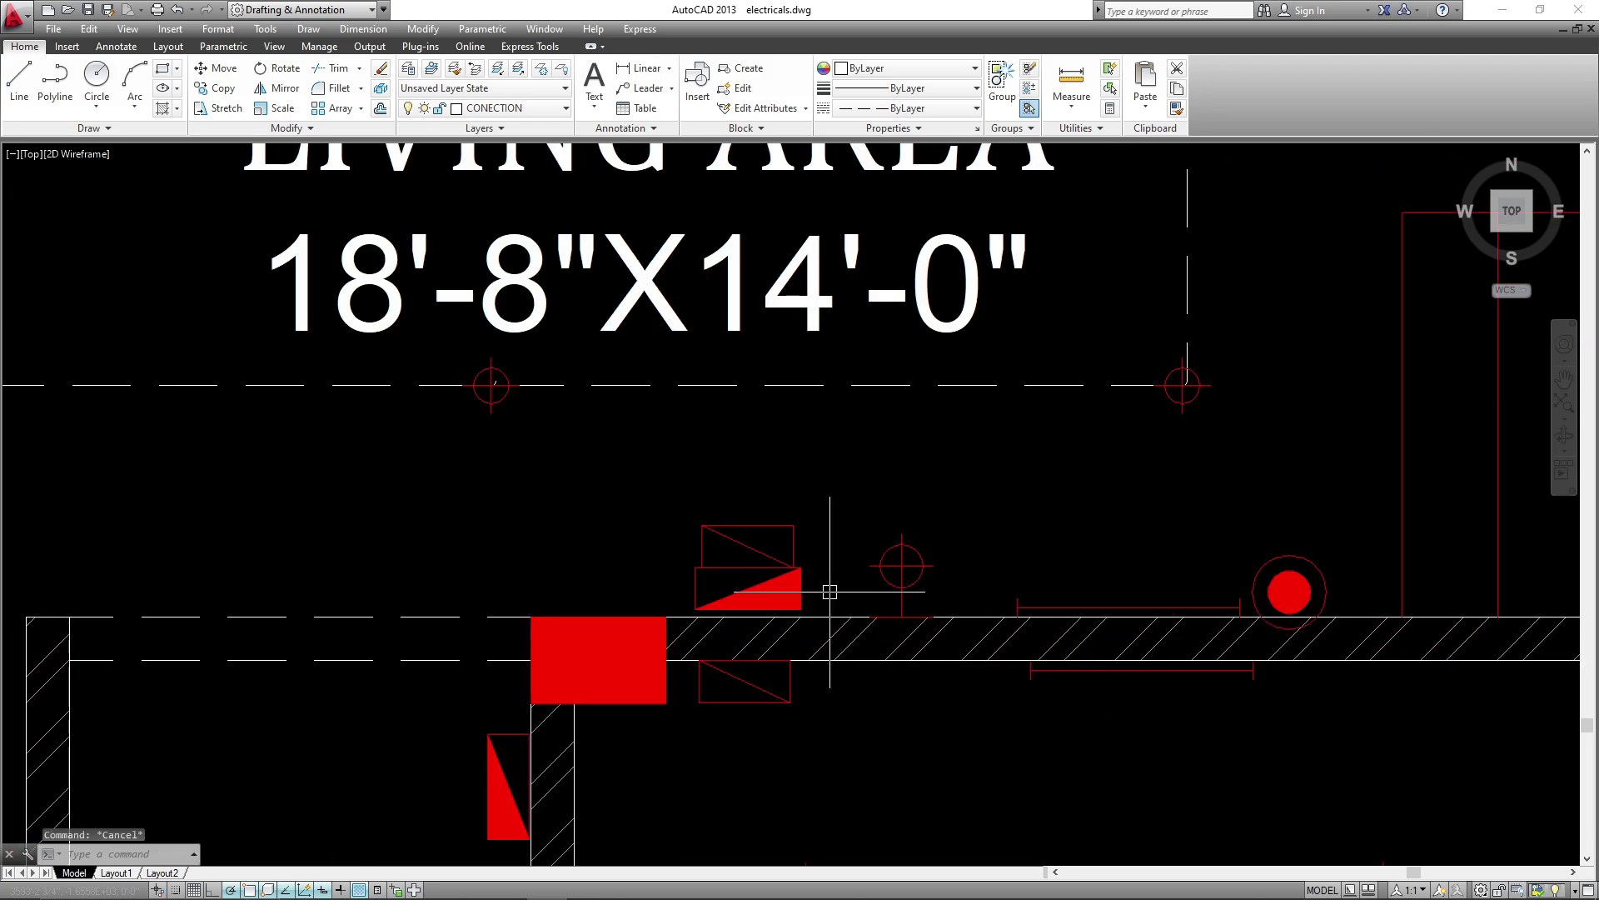
{"action": "left_click", "coordinate": [671, 586]}
{"action": "type", "text": "co"}
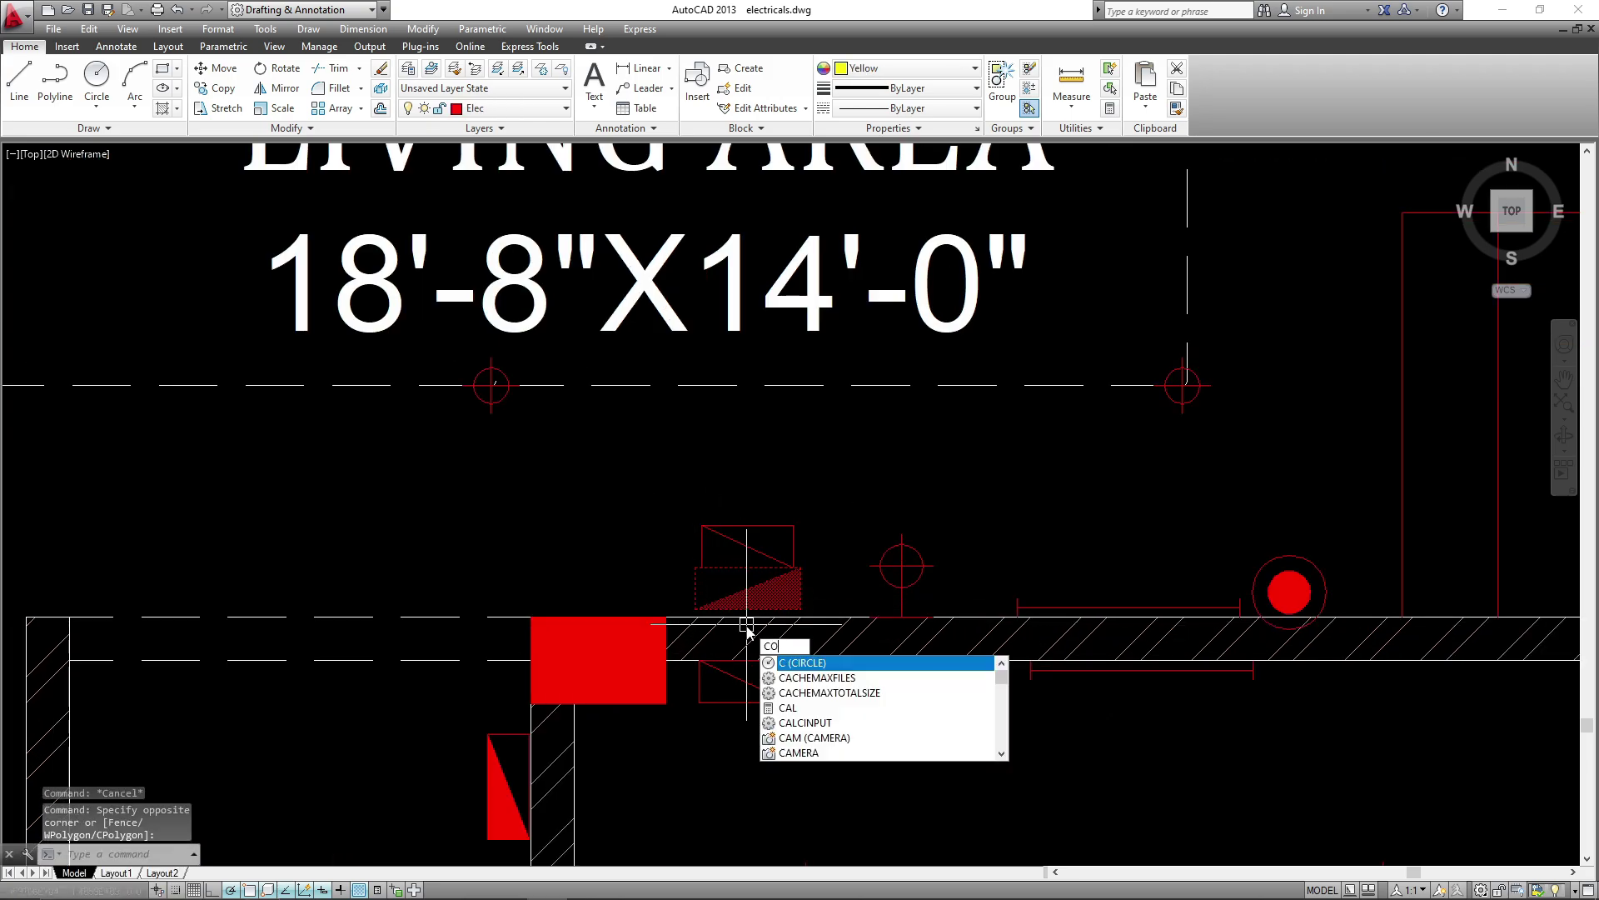
{"action": "key", "text": "Return"}
{"action": "left_click", "coordinate": [760, 616]}
{"action": "scroll", "coordinate": [611, 667], "scroll_direction": "down", "scroll_amount": 6}
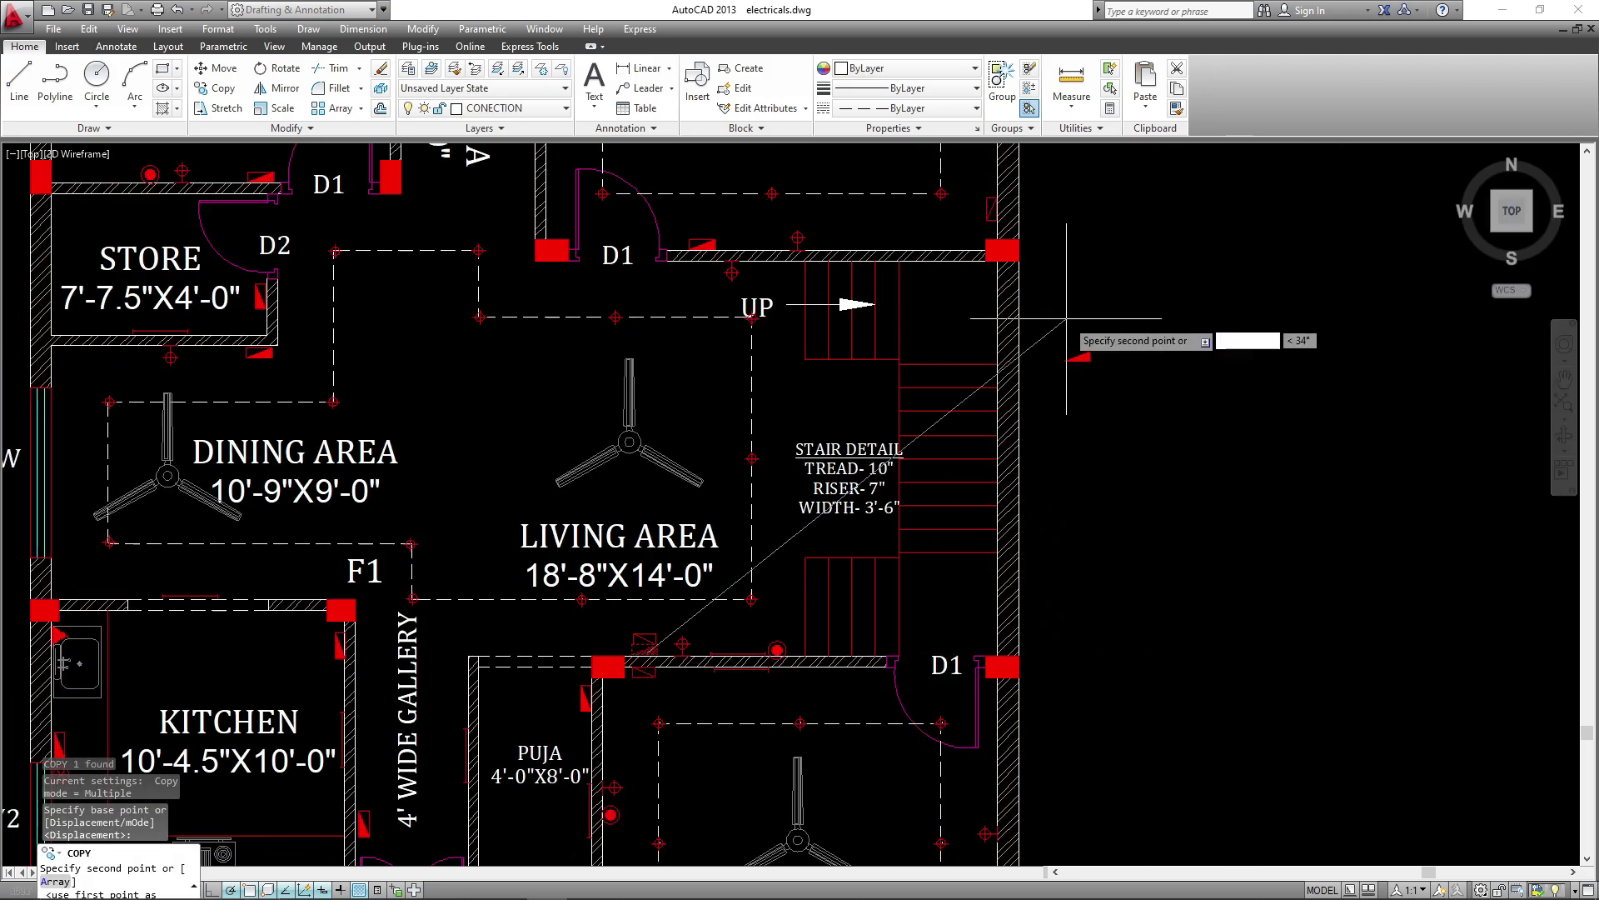
{"action": "scroll", "coordinate": [1008, 485], "scroll_direction": "up", "scroll_amount": 4}
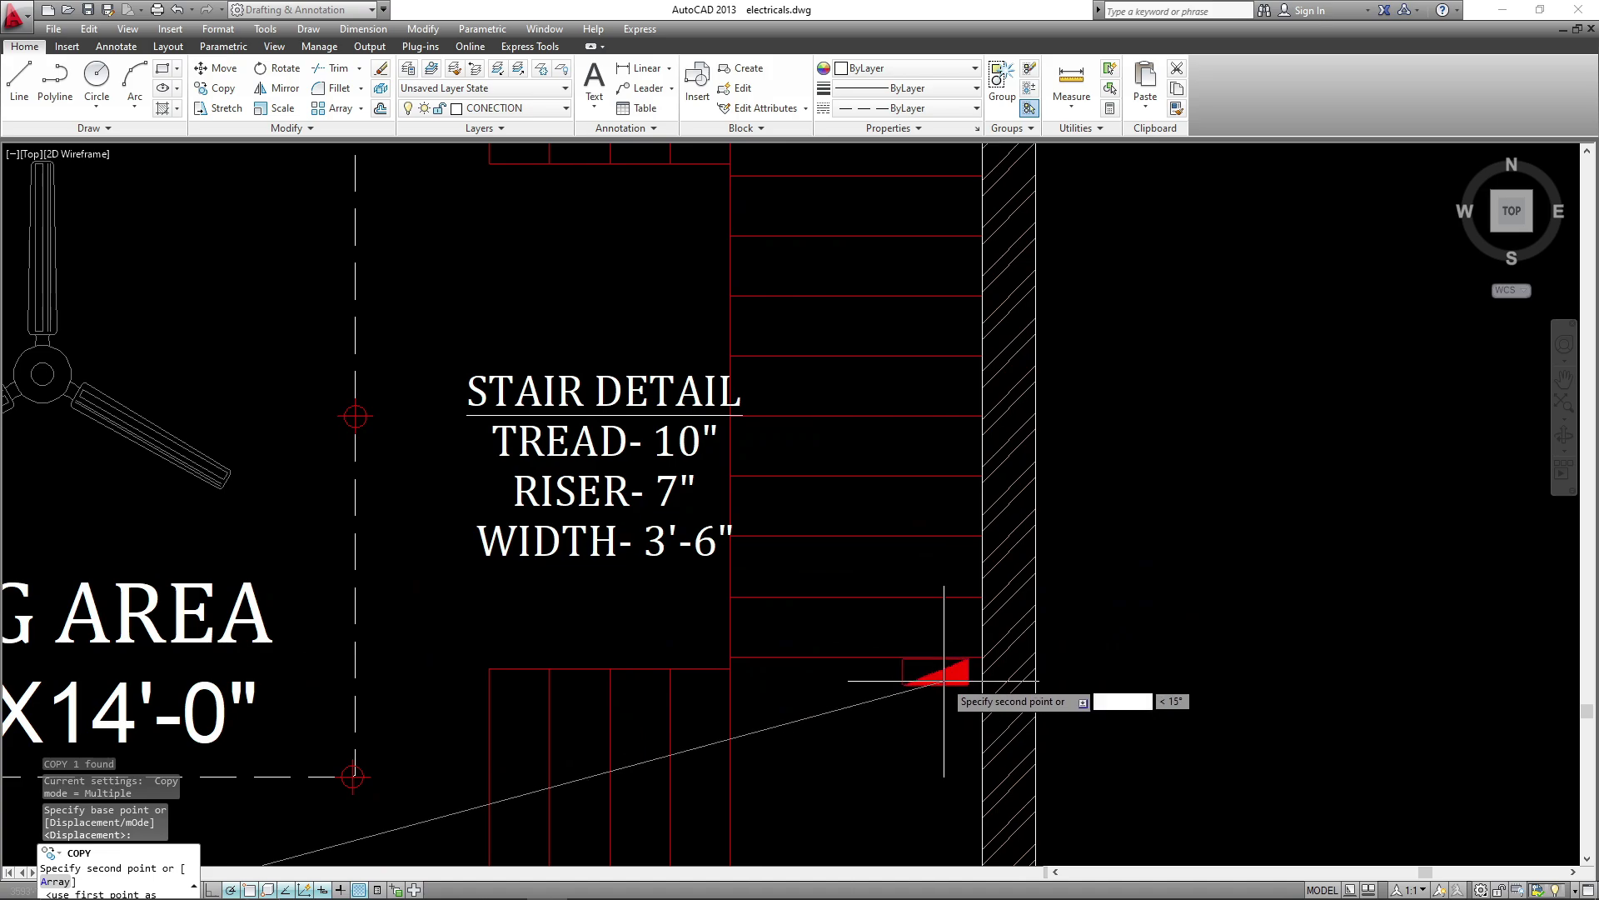
{"action": "scroll", "coordinate": [1000, 542], "scroll_direction": "down", "scroll_amount": 4}
{"action": "middle_click_drag", "start_coordinate": [710, 645], "coordinate": [823, 583]}
{"action": "scroll", "coordinate": [762, 618], "scroll_direction": "up", "scroll_amount": 6}
{"action": "key", "text": "Escape"}
- Copy the living area's unfilled rectangular board symbol with one diagonal onto the stair flight near the outer wall
{"action": "left_click", "coordinate": [797, 565]}
{"action": "left_click", "coordinate": [603, 597]}
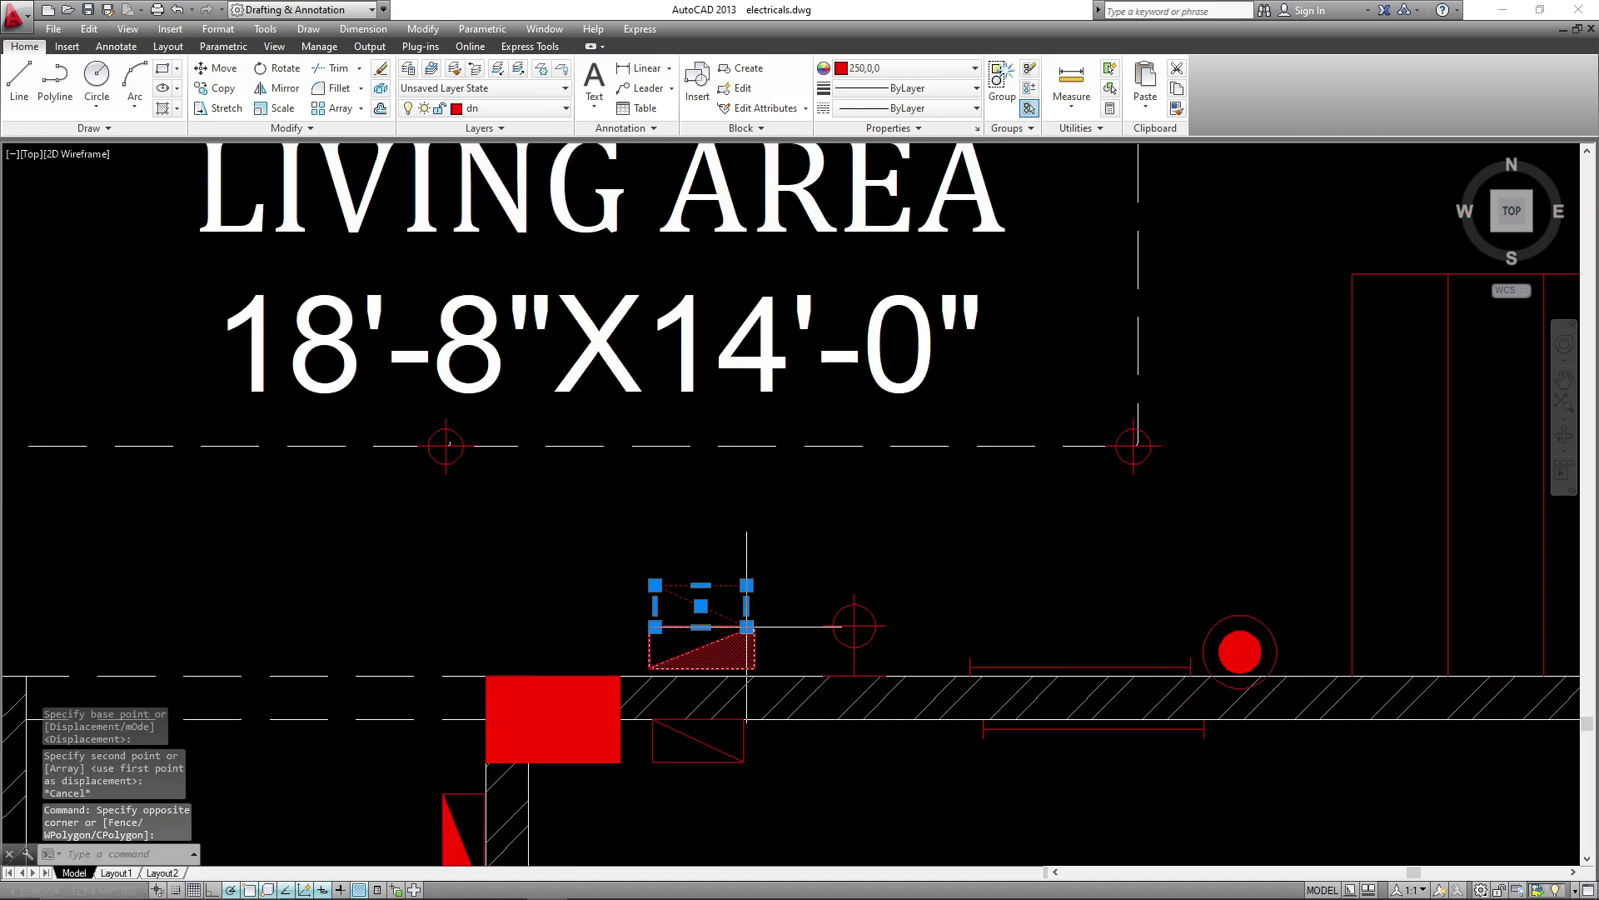
{"action": "key", "text": "Escape"}
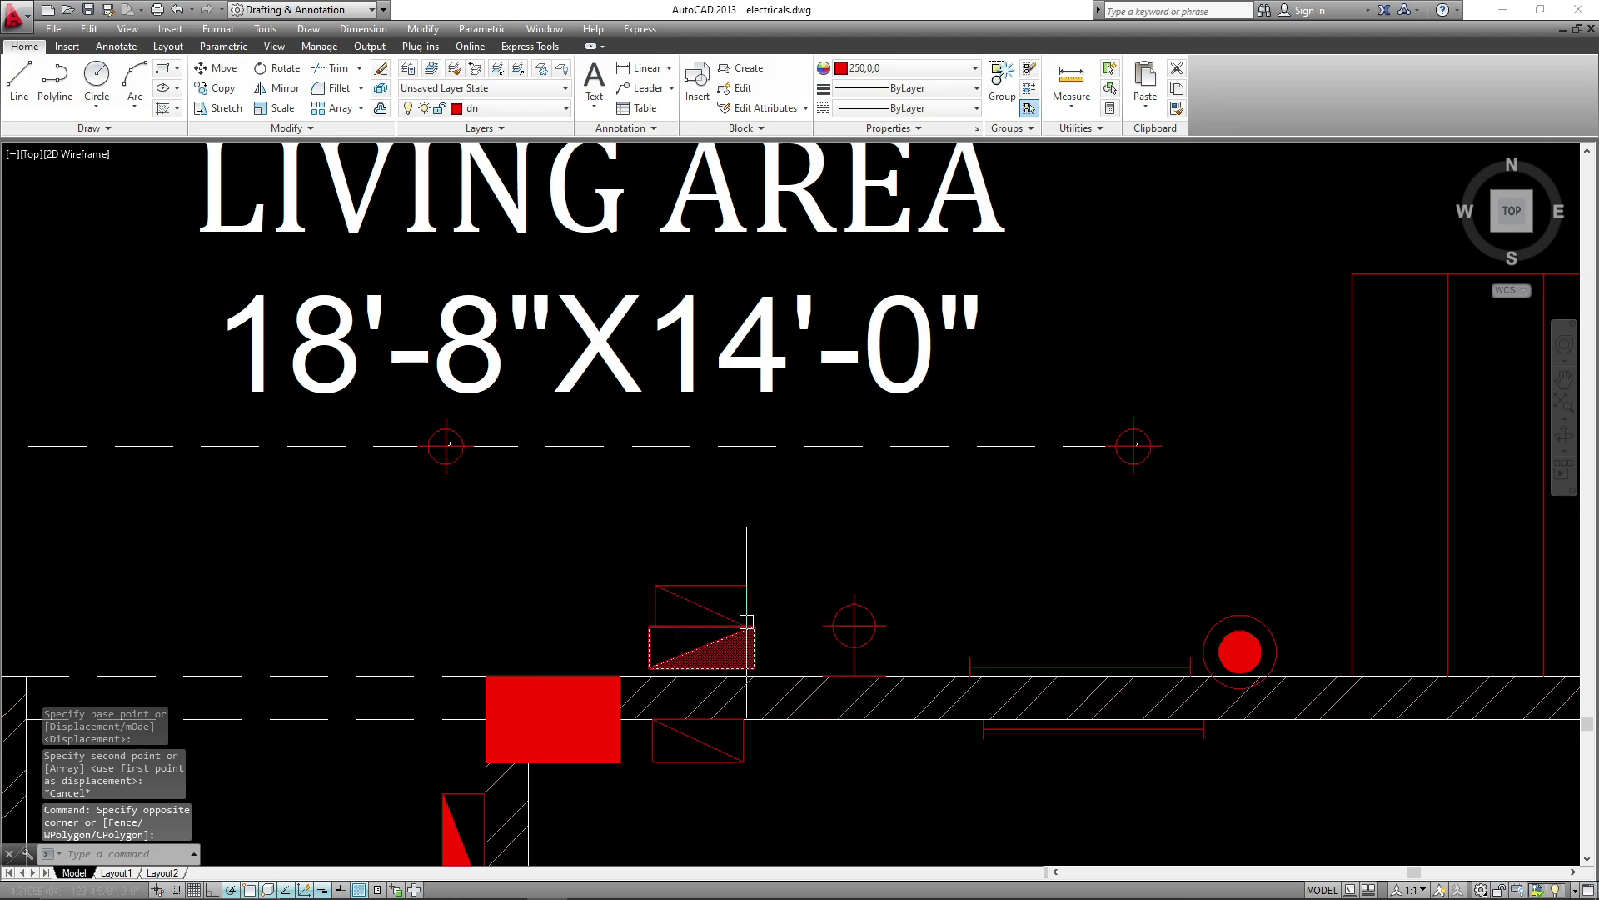
{"action": "left_click", "coordinate": [758, 577]}
{"action": "left_click", "coordinate": [622, 622]}
{"action": "left_click", "coordinate": [693, 644]}
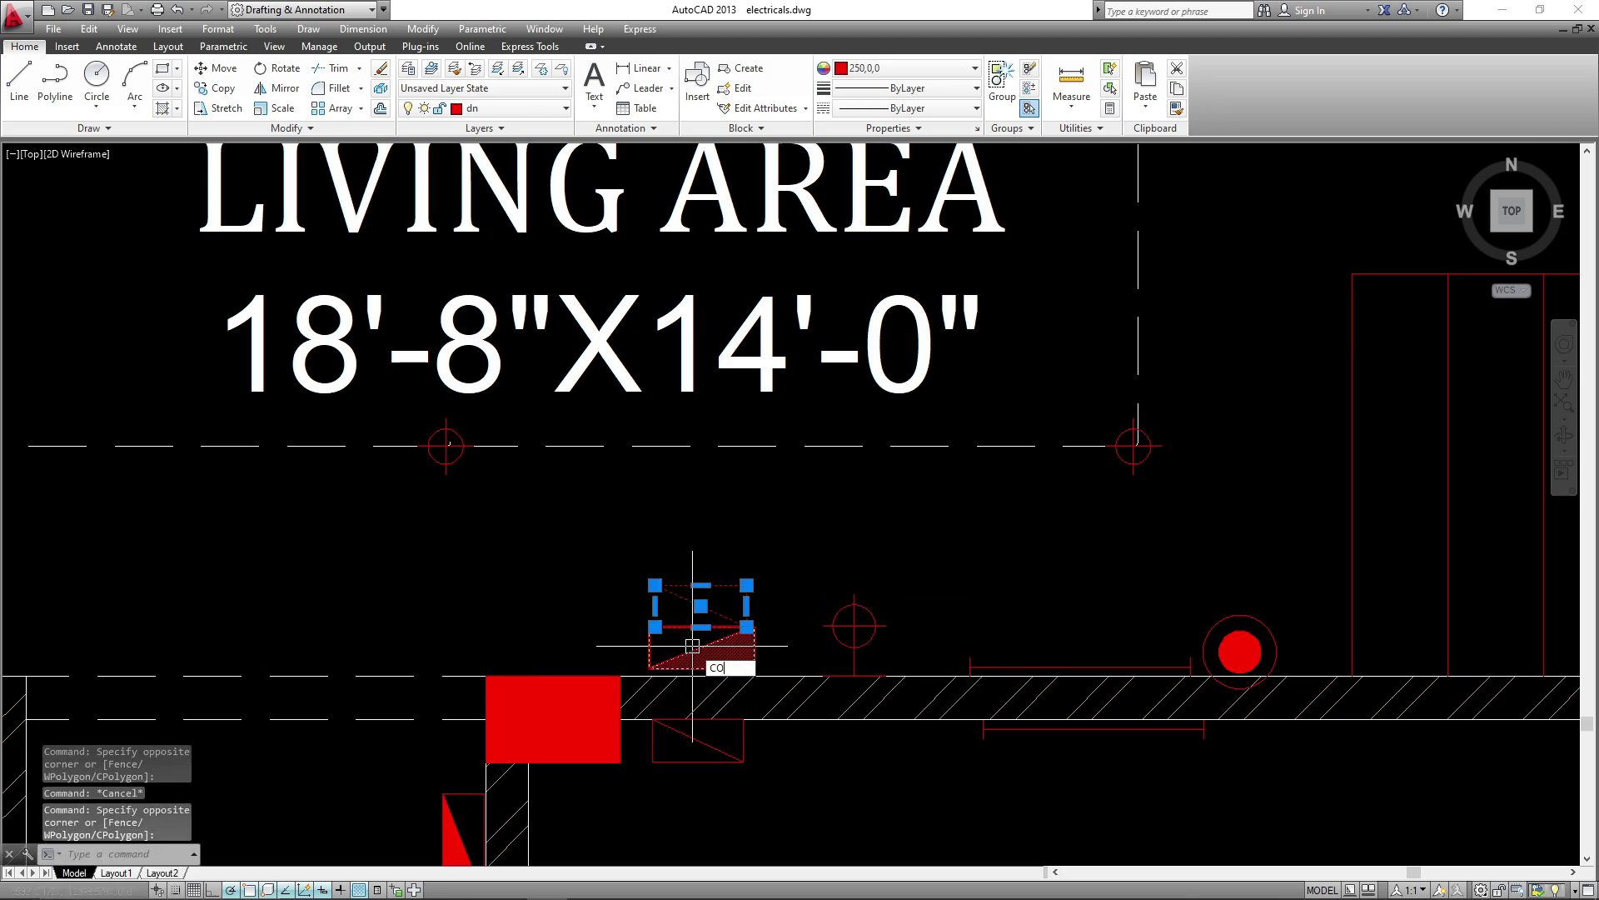
{"action": "type", "text": "CO"}
{"action": "key", "text": "Return"}
{"action": "left_click", "coordinate": [498, 608]}
{"action": "scroll", "coordinate": [498, 609], "scroll_direction": "down", "scroll_amount": 6}
{"action": "scroll", "coordinate": [866, 511], "scroll_direction": "up", "scroll_amount": 2}
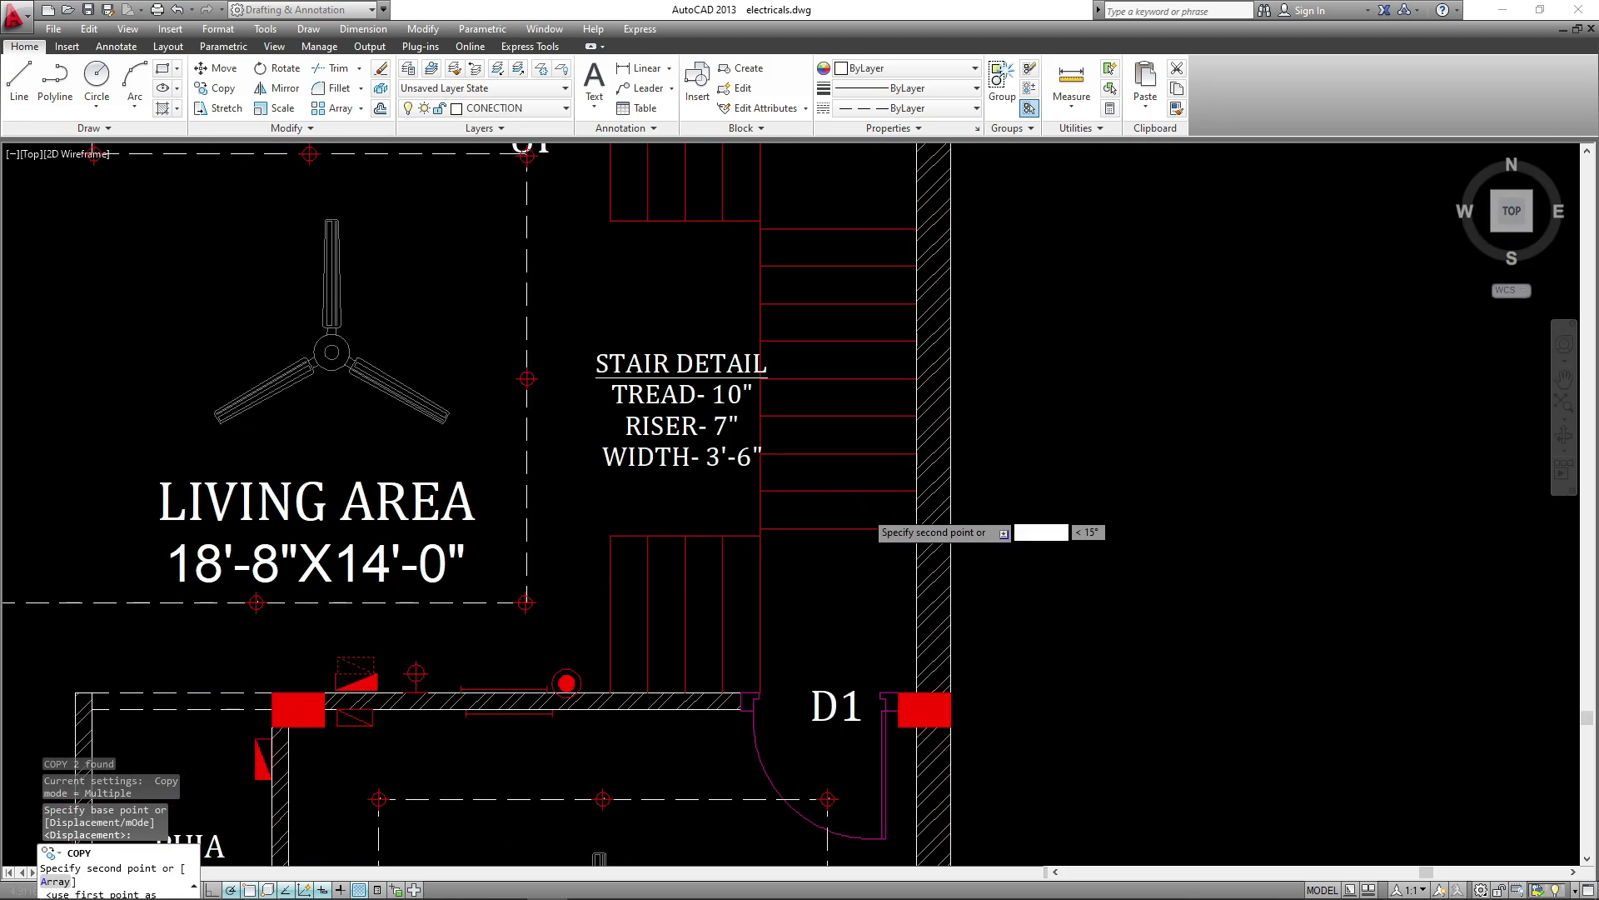
{"action": "scroll", "coordinate": [866, 515], "scroll_direction": "up", "scroll_amount": 2}
{"action": "key", "text": "Escape"}
- Rotate the copied board symbol on the stair flight a quarter turn so it stands upright, parallel to the outer wall
{"action": "left_click", "coordinate": [784, 582]}
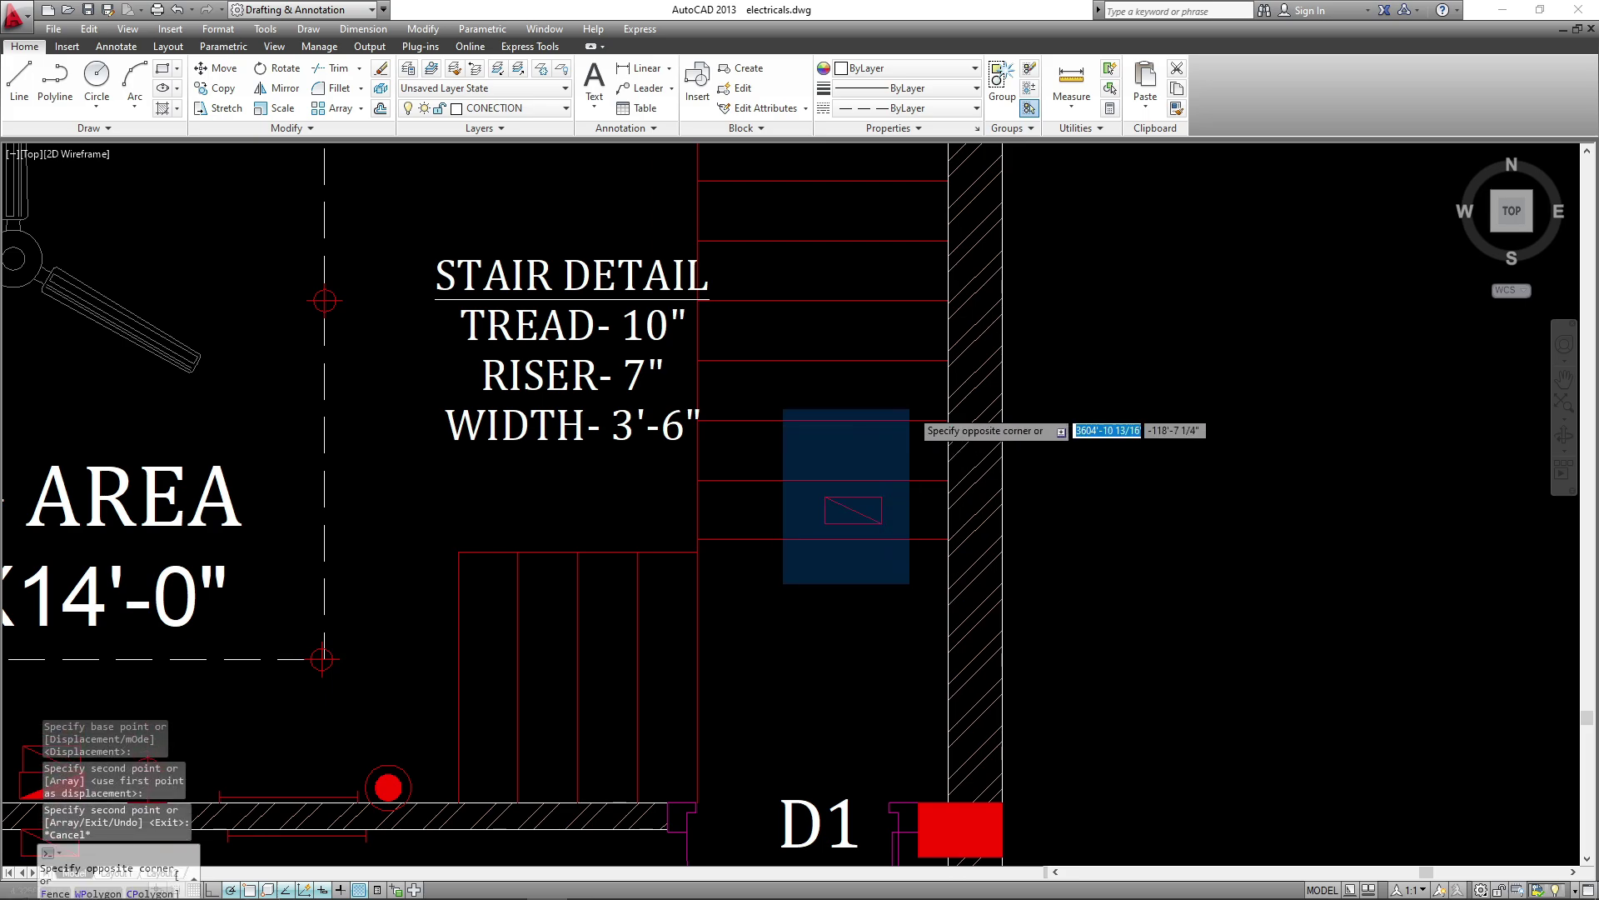
{"action": "left_click", "coordinate": [909, 411]}
{"action": "type", "text": "RO"}
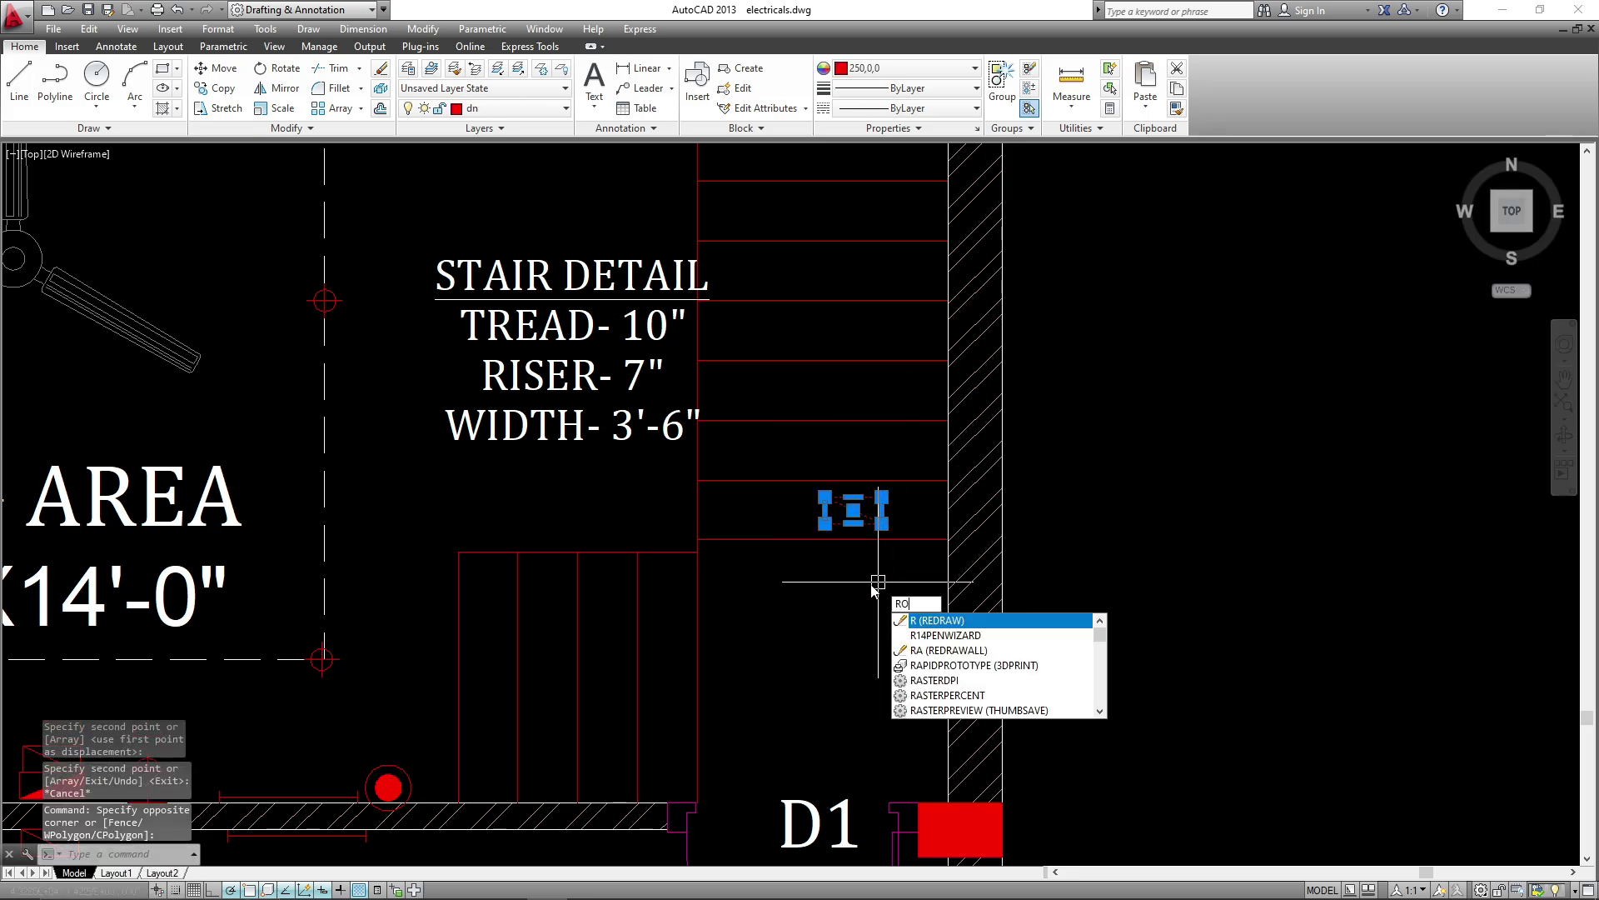
{"action": "key", "text": "Return"}
{"action": "left_click", "coordinate": [883, 523]}
{"action": "left_click", "coordinate": [893, 485]}
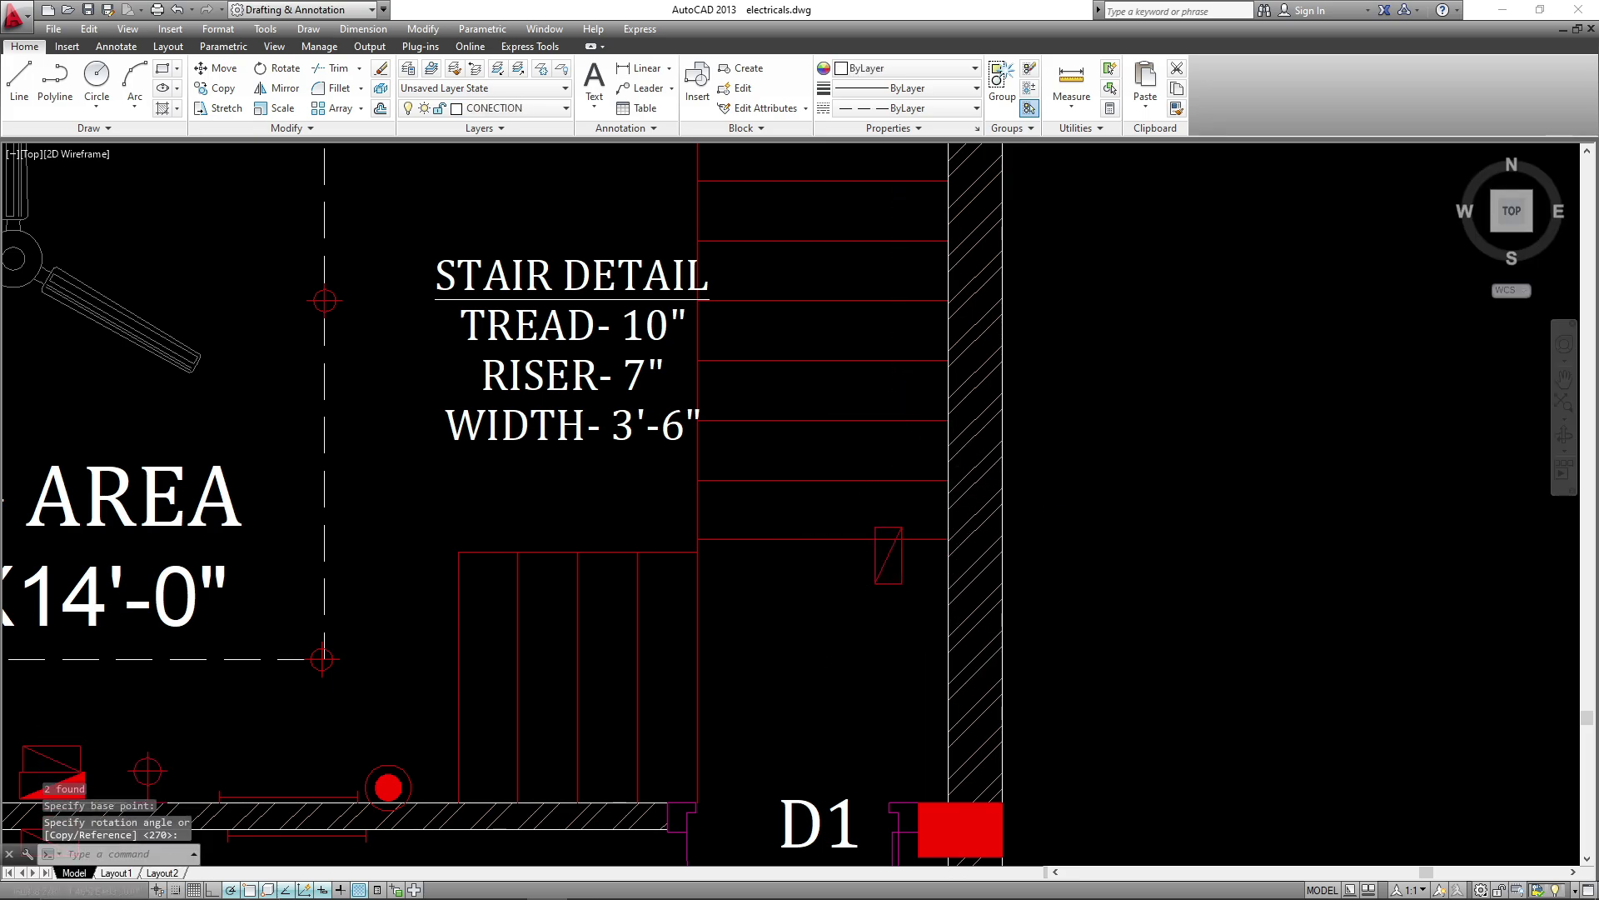
- Move the upright board symbol from the stair flight, using a base point just outside the outer wall
{"action": "left_click", "coordinate": [823, 666]}
{"action": "left_click", "coordinate": [917, 481]}
{"action": "key", "text": "Return"}
{"action": "left_click", "coordinate": [1066, 561]}
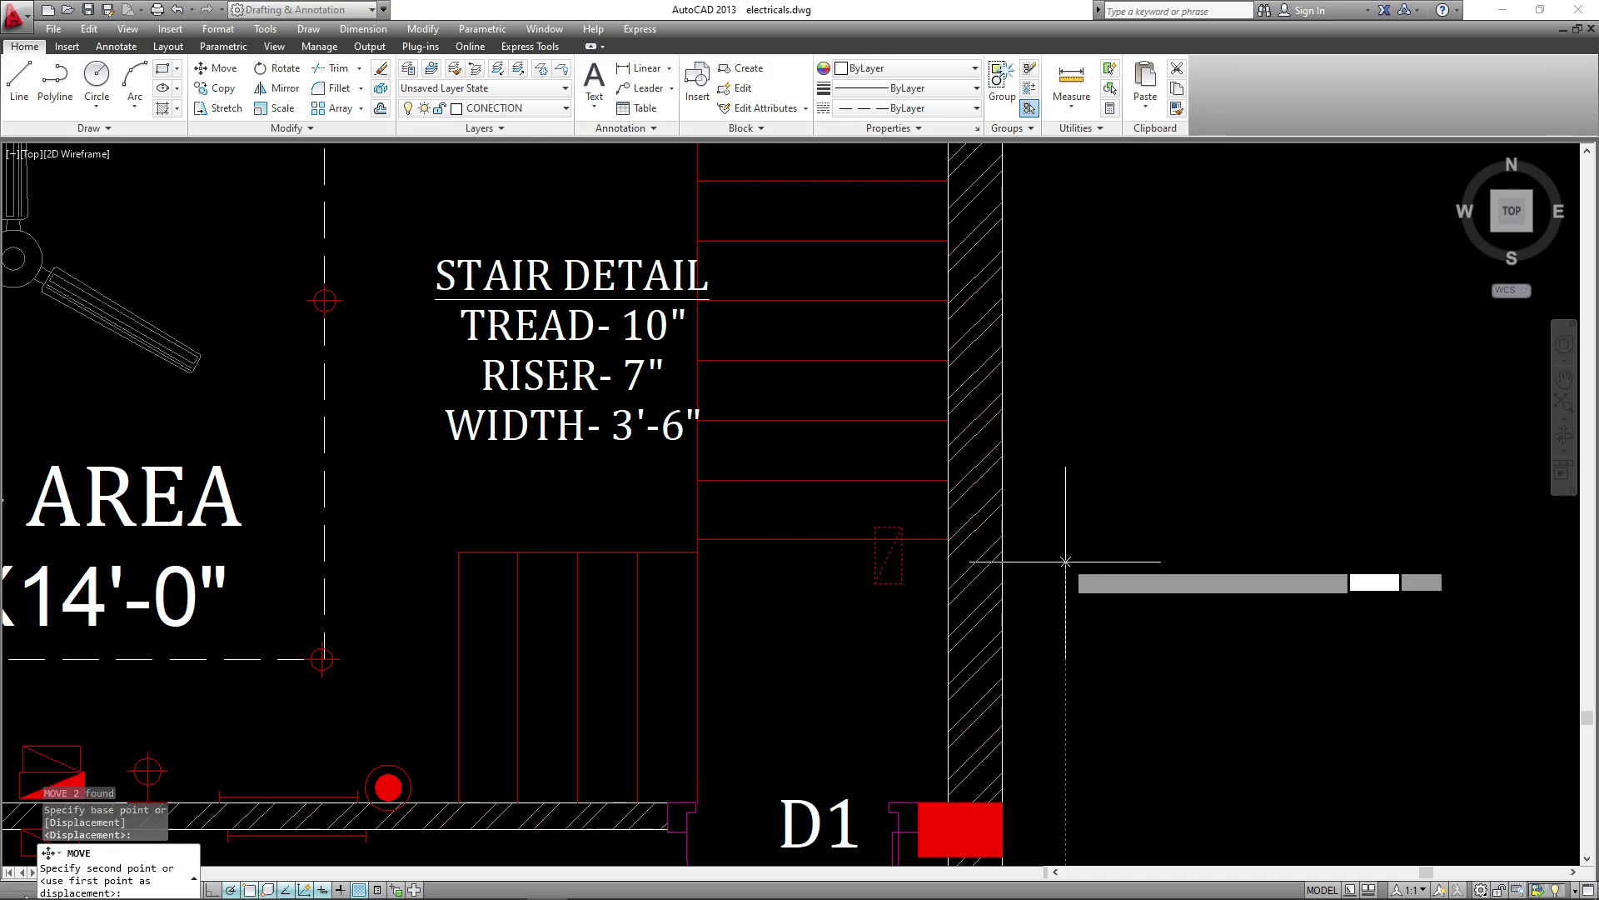
- Finish moving the mobile switch board symbol up the staircase, next to the hatched outer wall
{"action": "middle_click_drag", "start_coordinate": [1101, 460], "coordinate": [1013, 737]}
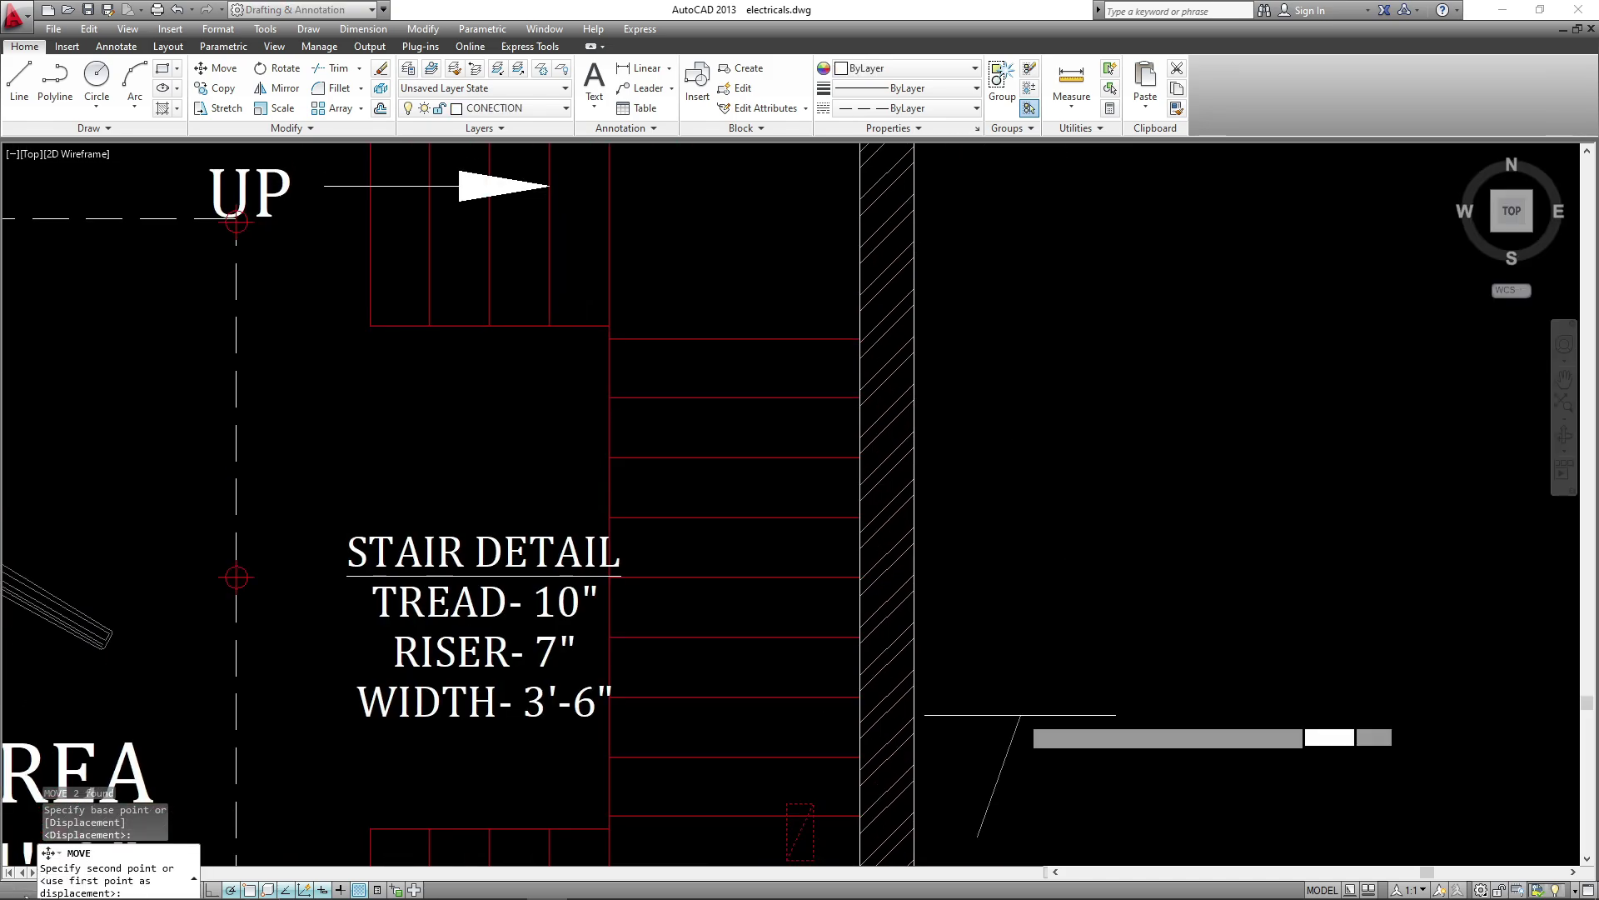
{"action": "left_click", "coordinate": [1016, 554]}
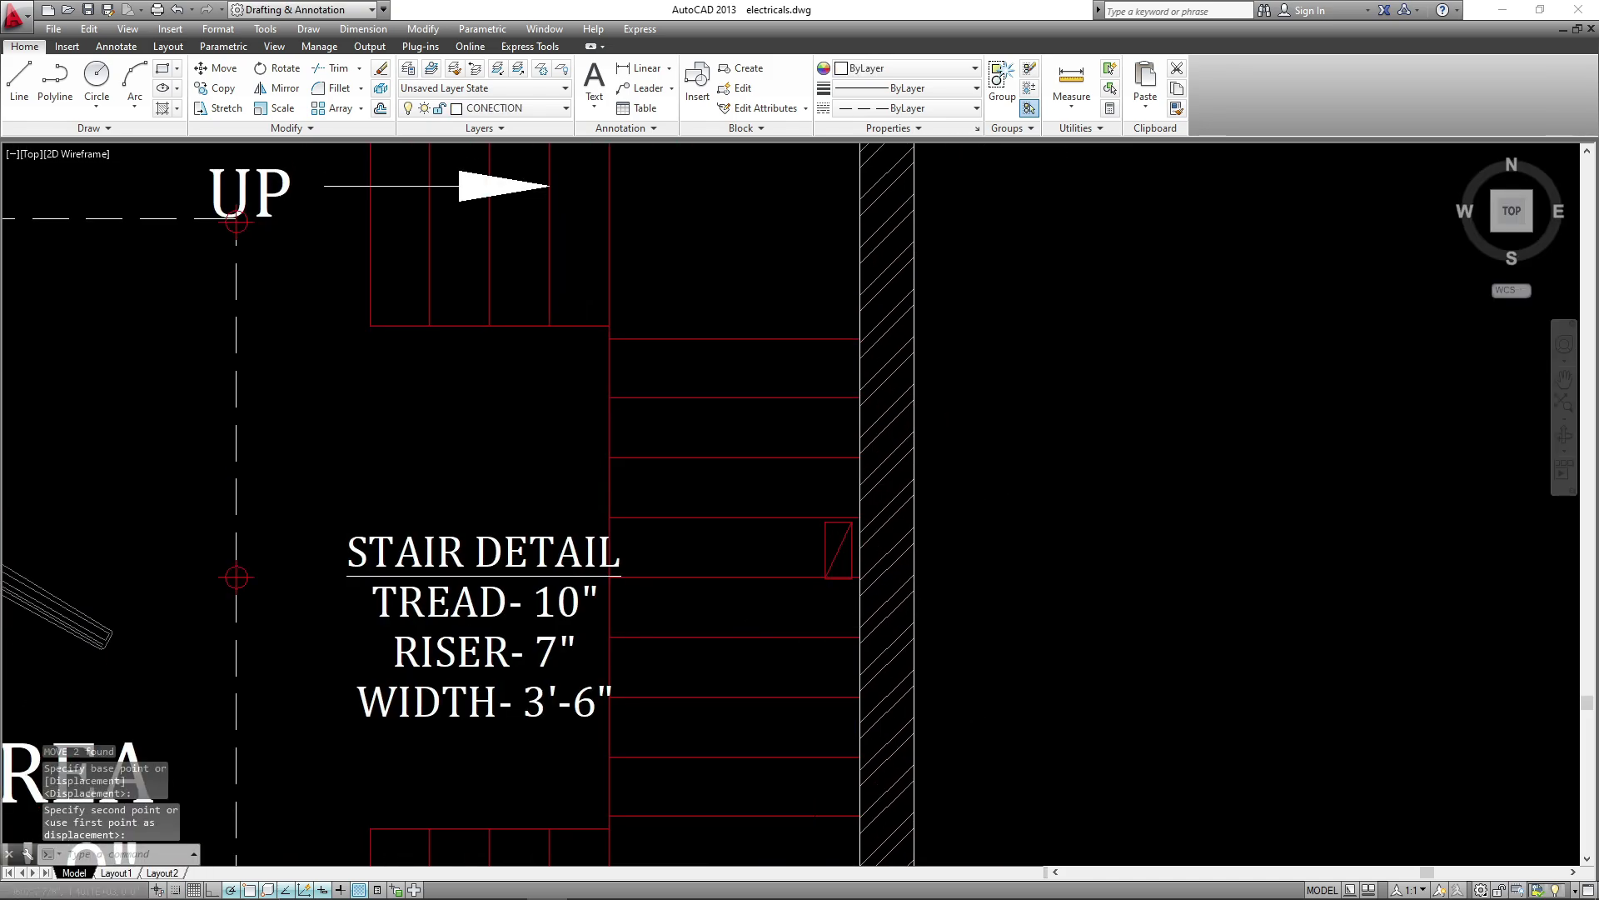
- Copy the geyser point symbol from the legend to the kitchen sink, beside the 16 amp socket outlet
{"action": "scroll", "coordinate": [1017, 528], "scroll_direction": "down", "scroll_amount": 6}
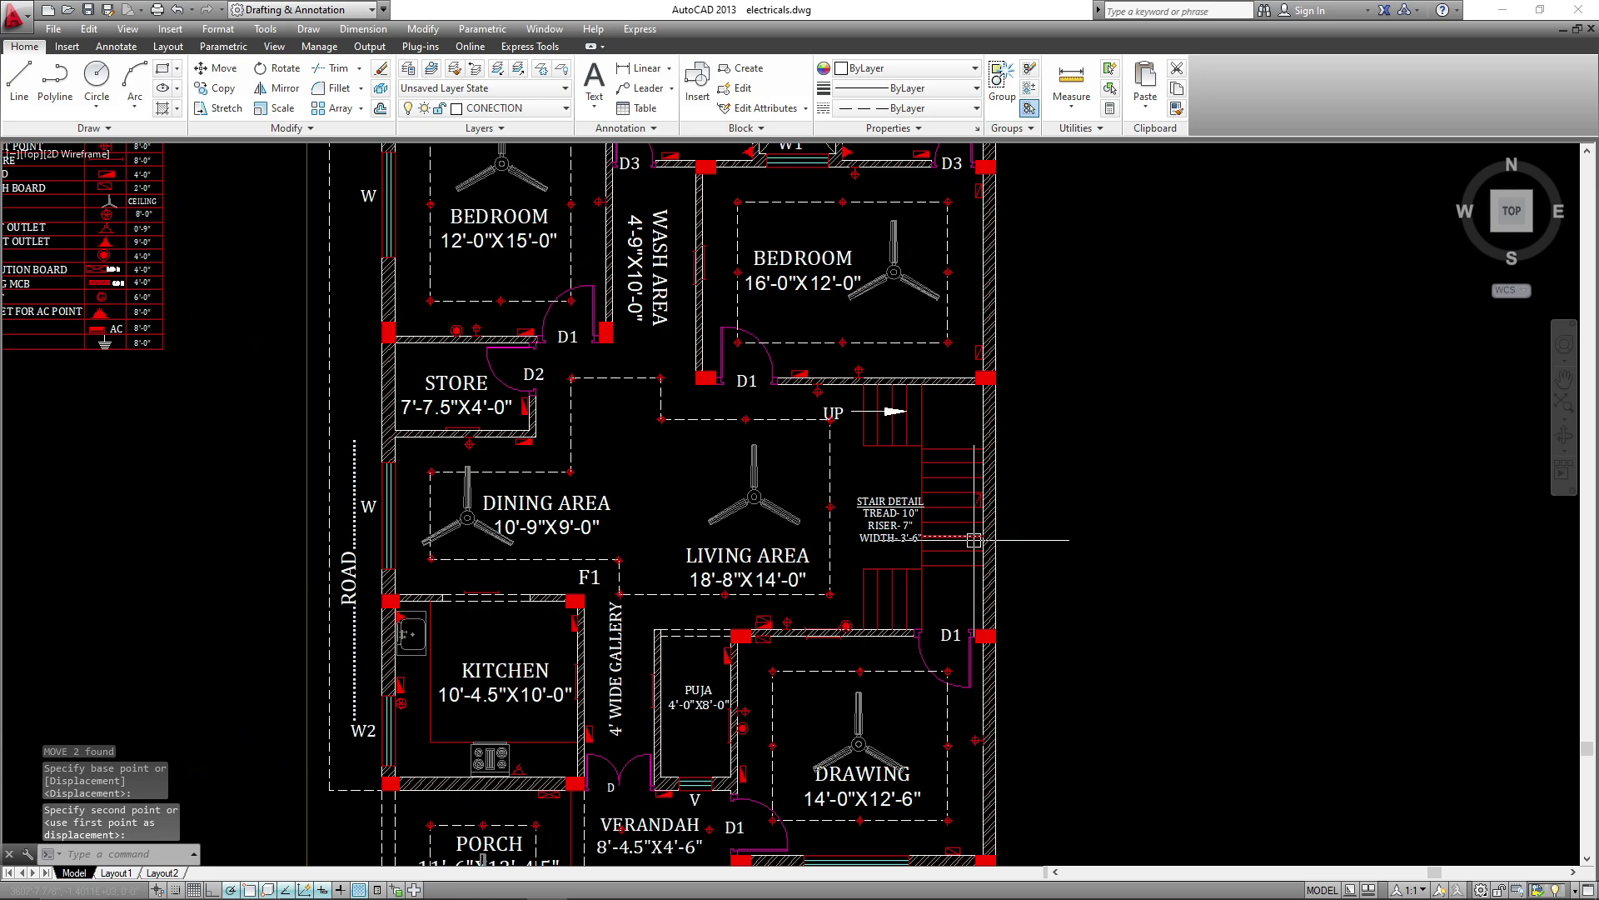
{"action": "scroll", "coordinate": [974, 540], "scroll_direction": "down", "scroll_amount": 3}
{"action": "scroll", "coordinate": [607, 438], "scroll_direction": "up", "scroll_amount": 3}
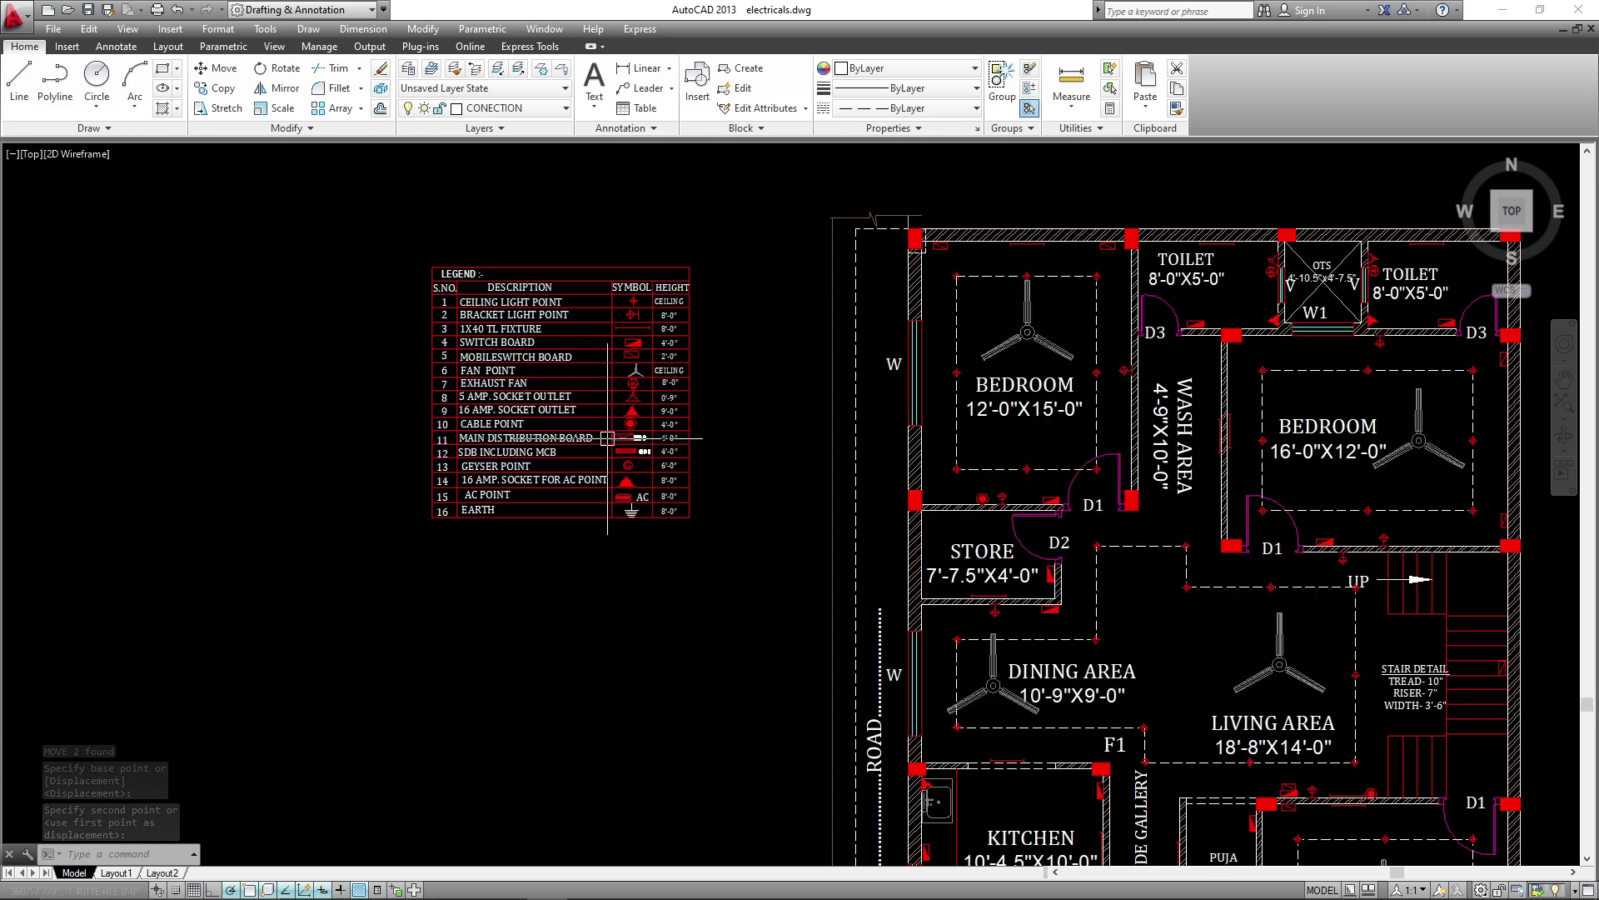
{"action": "scroll", "coordinate": [608, 437], "scroll_direction": "up", "scroll_amount": 4}
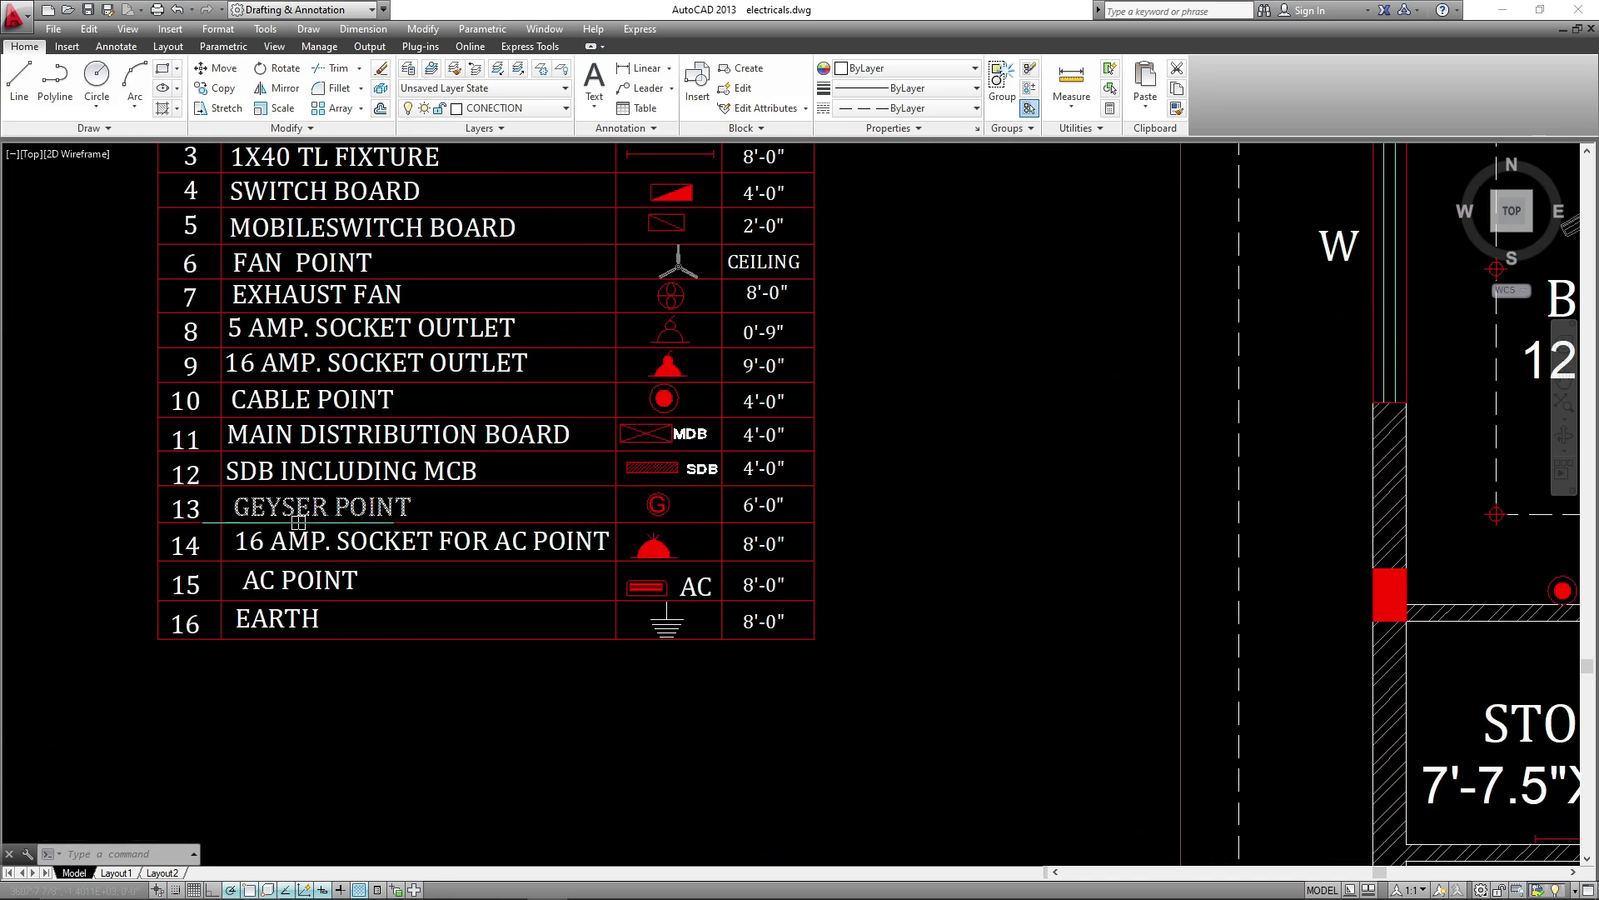
{"action": "middle_click_drag", "start_coordinate": [693, 523], "coordinate": [703, 556]}
{"action": "left_click", "coordinate": [726, 531]}
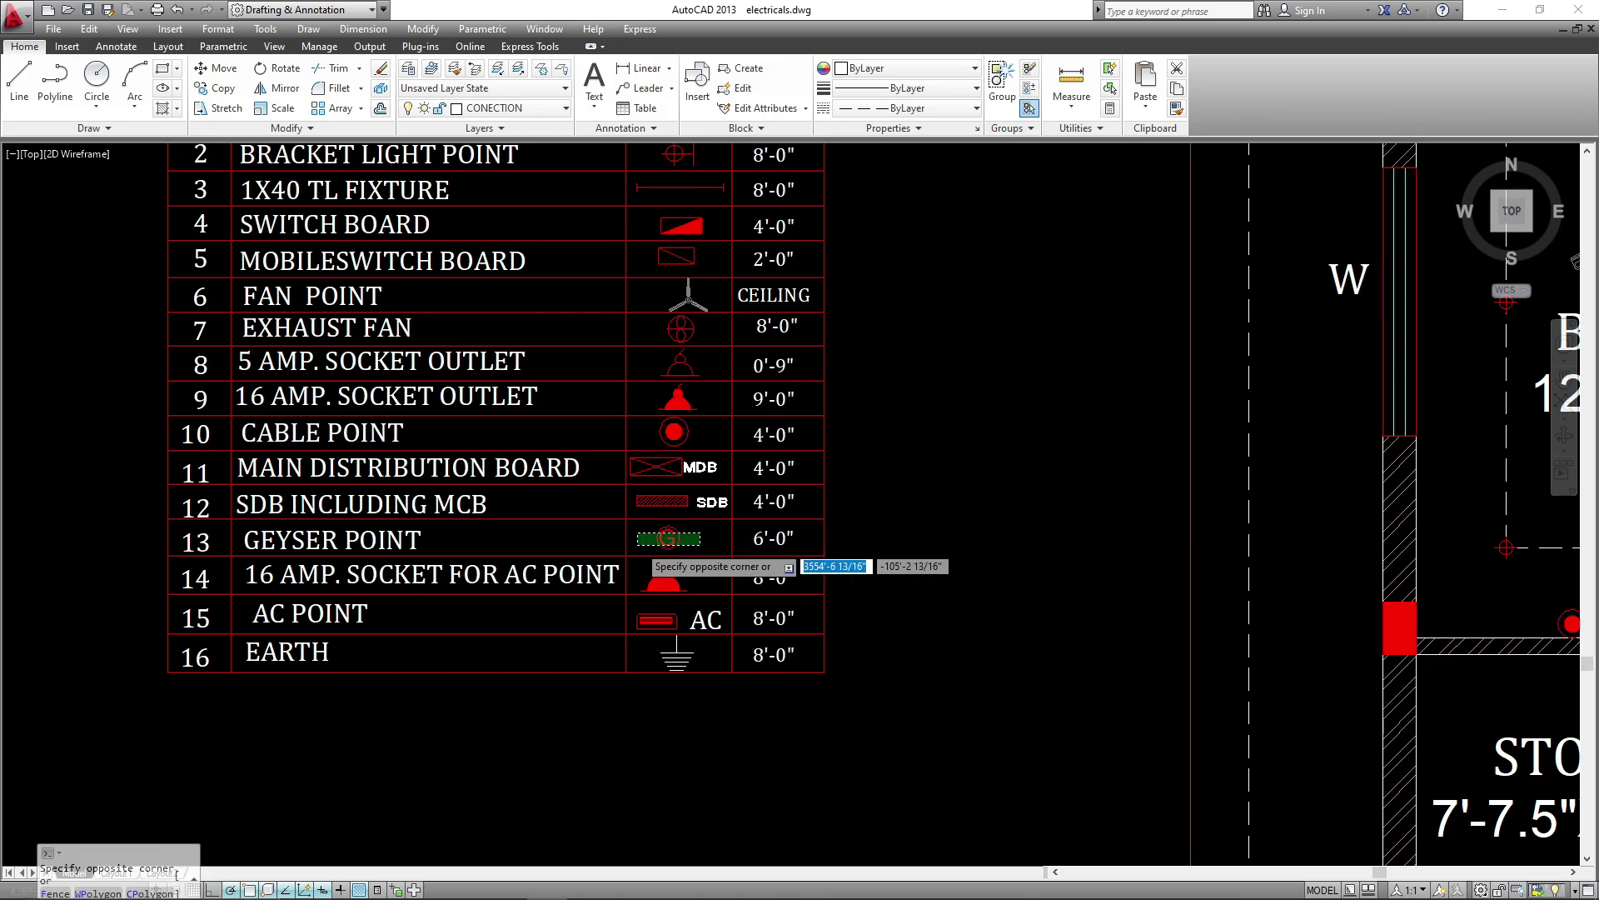
{"action": "left_click", "coordinate": [635, 548]}
{"action": "key", "text": "Return"}
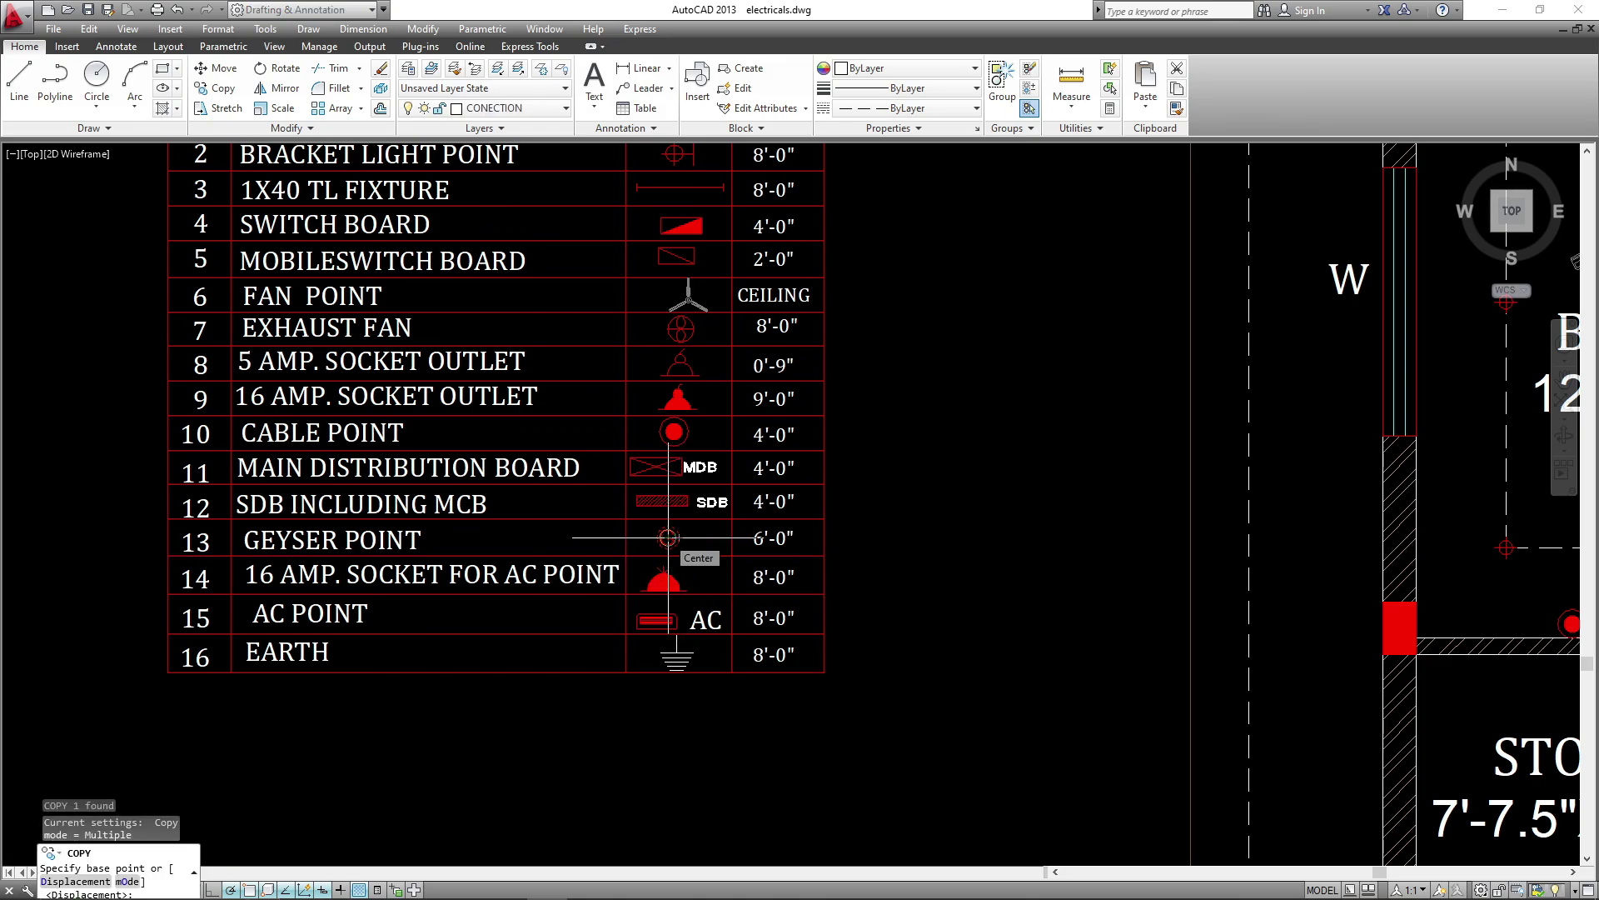
{"action": "left_click", "coordinate": [668, 537]}
{"action": "scroll", "coordinate": [427, 542], "scroll_direction": "down", "scroll_amount": 4}
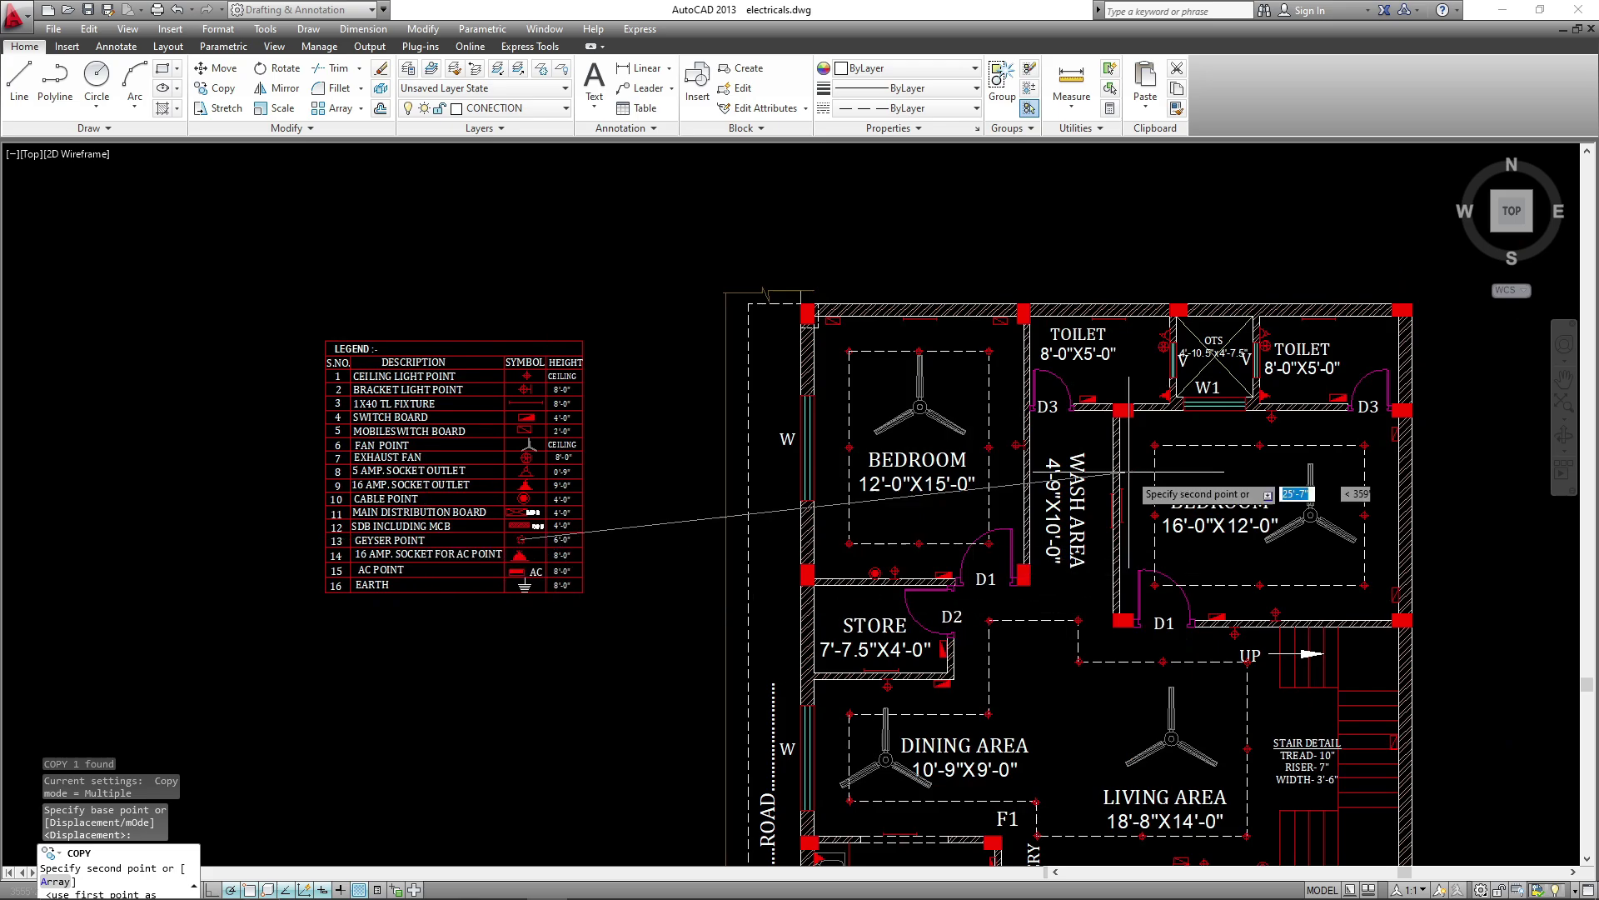
{"action": "middle_click_drag", "start_coordinate": [930, 720], "coordinate": [935, 544]}
{"action": "scroll", "coordinate": [816, 698], "scroll_direction": "up", "scroll_amount": 5}
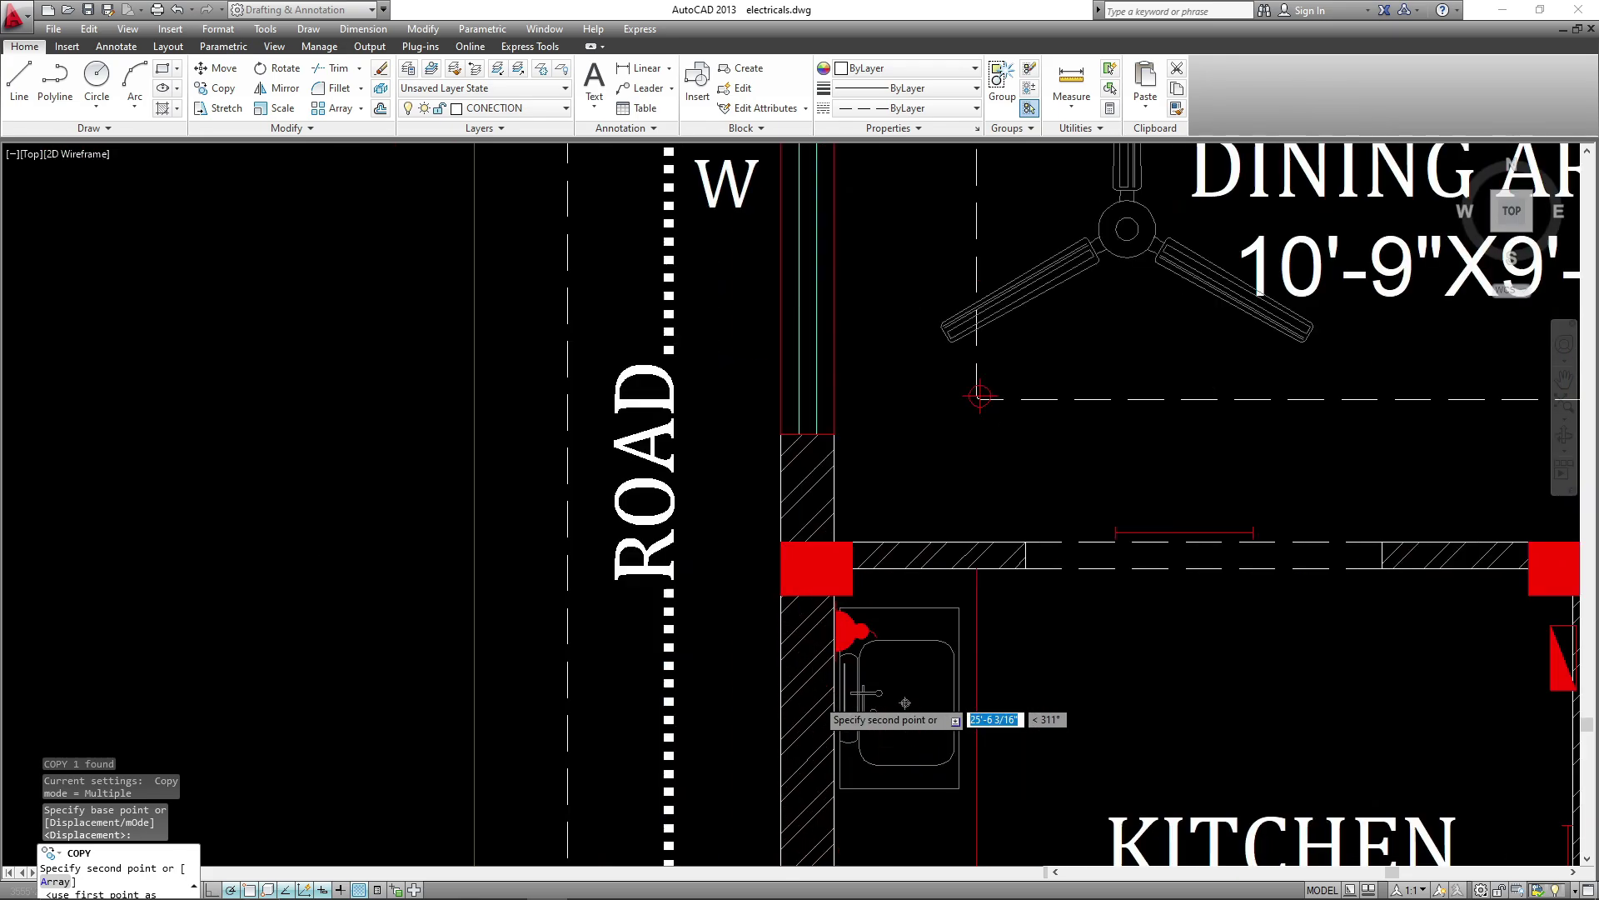
{"action": "scroll", "coordinate": [820, 698], "scroll_direction": "up", "scroll_amount": 2}
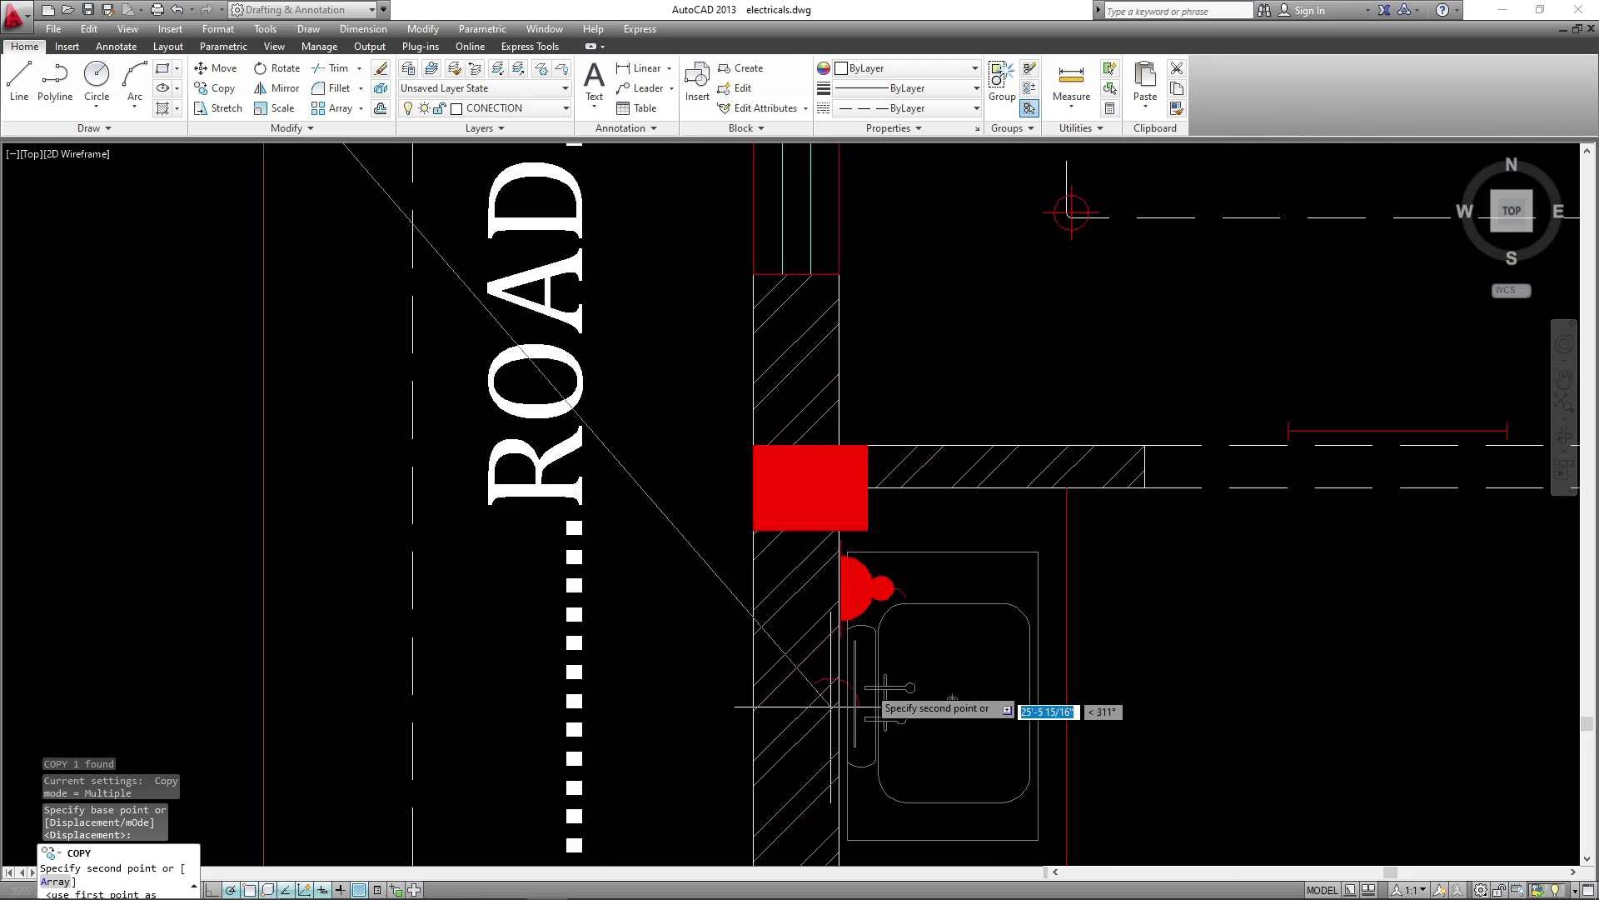
{"action": "left_click", "coordinate": [870, 668]}
- Place geyser point copies in both toilets, beside the 16 amp socket outlets on the OTS walls
{"action": "scroll", "coordinate": [738, 731], "scroll_direction": "down", "scroll_amount": 4}
{"action": "middle_click_drag", "start_coordinate": [1078, 436], "coordinate": [605, 831]}
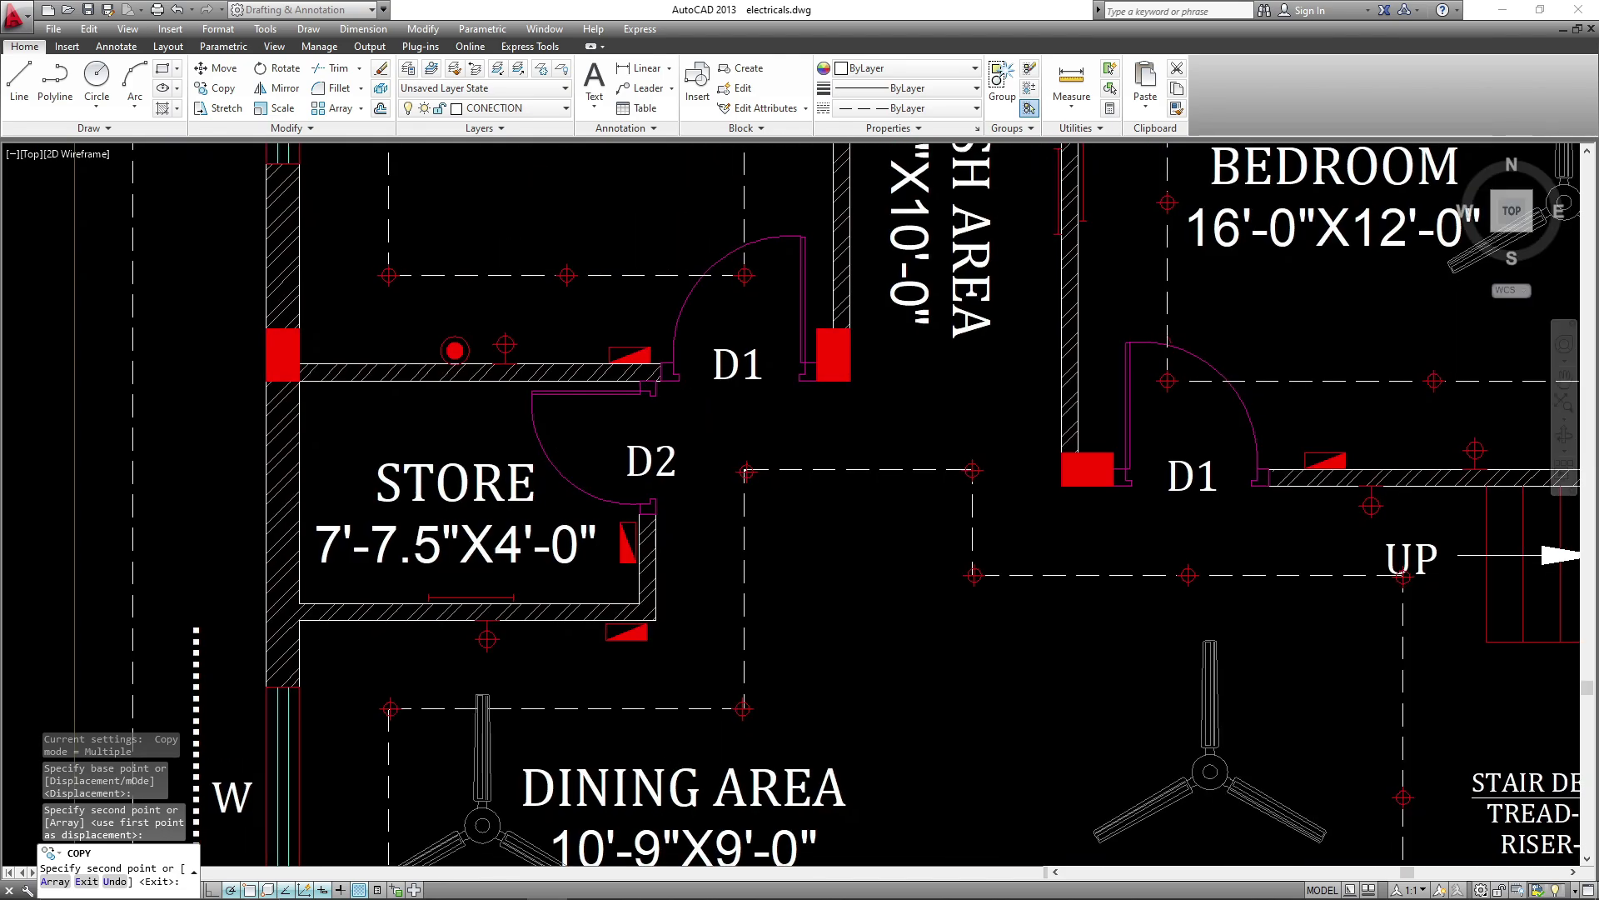
{"action": "scroll", "coordinate": [886, 568], "scroll_direction": "down", "scroll_amount": 2}
{"action": "middle_click_drag", "start_coordinate": [991, 492], "coordinate": [805, 788]}
{"action": "scroll", "coordinate": [886, 412], "scroll_direction": "up", "scroll_amount": 4}
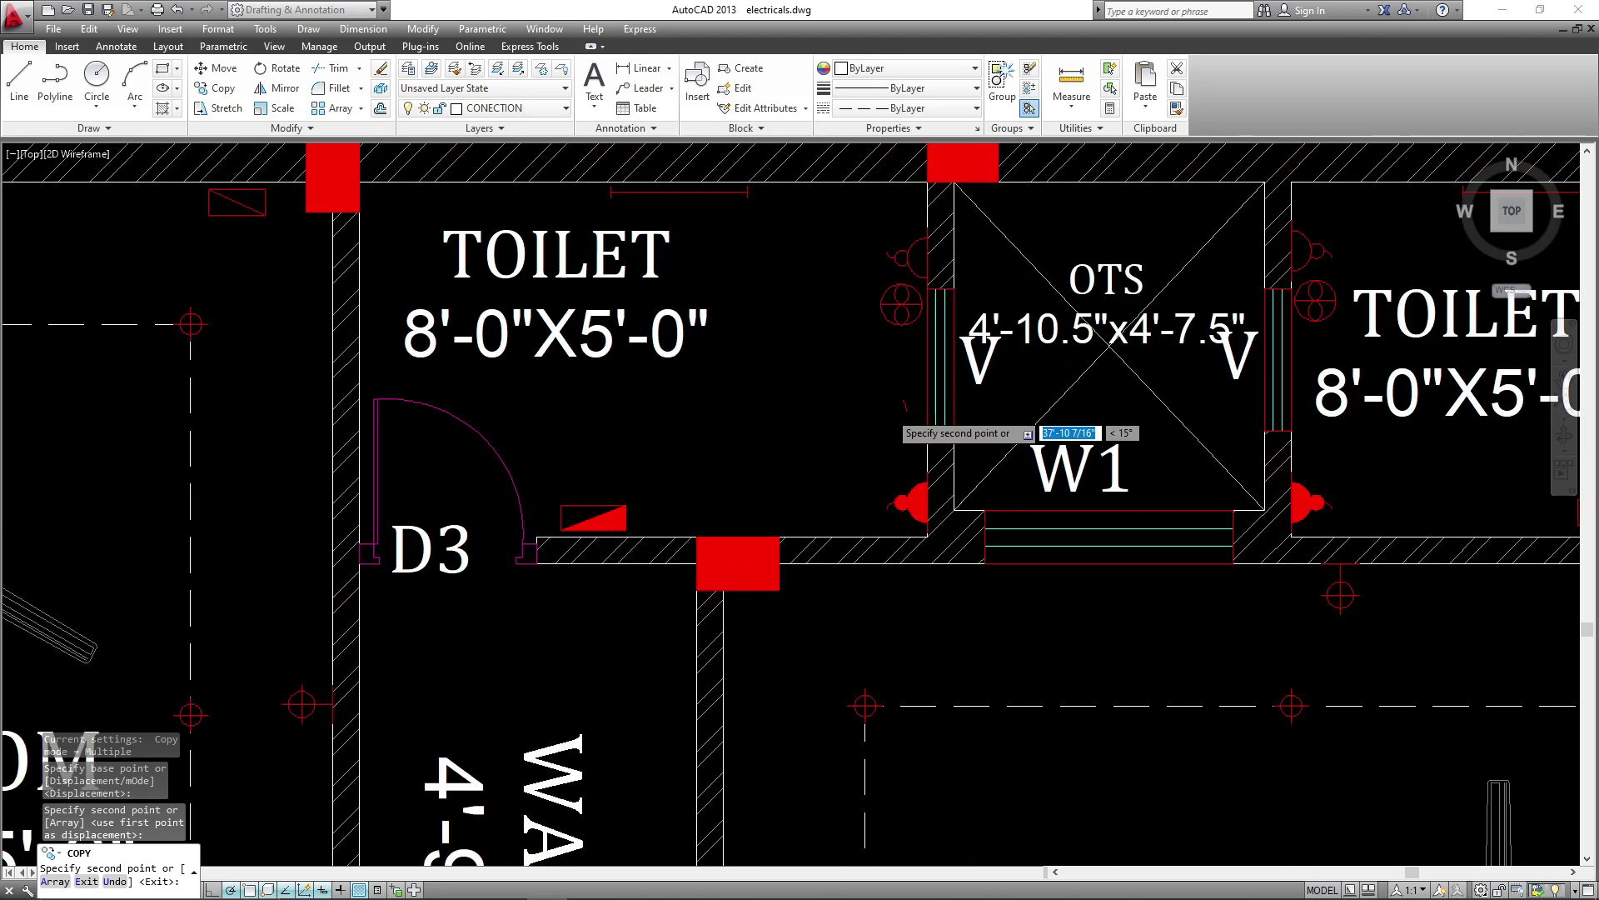
{"action": "left_click", "coordinate": [907, 458]}
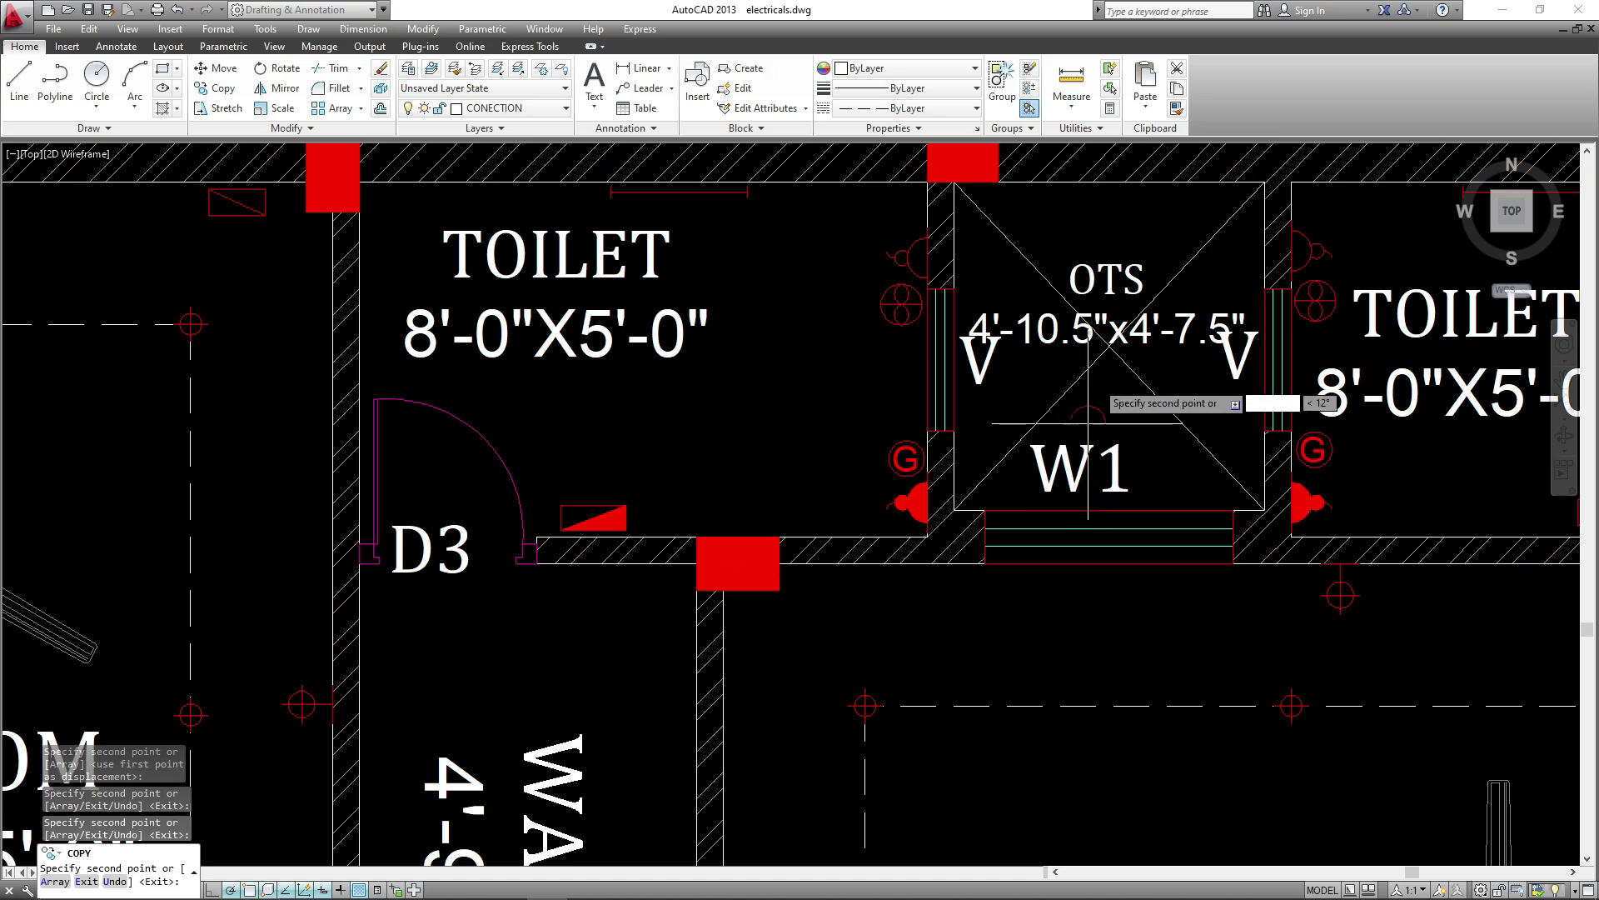
{"action": "scroll", "coordinate": [1249, 400], "scroll_direction": "down", "scroll_amount": 6}
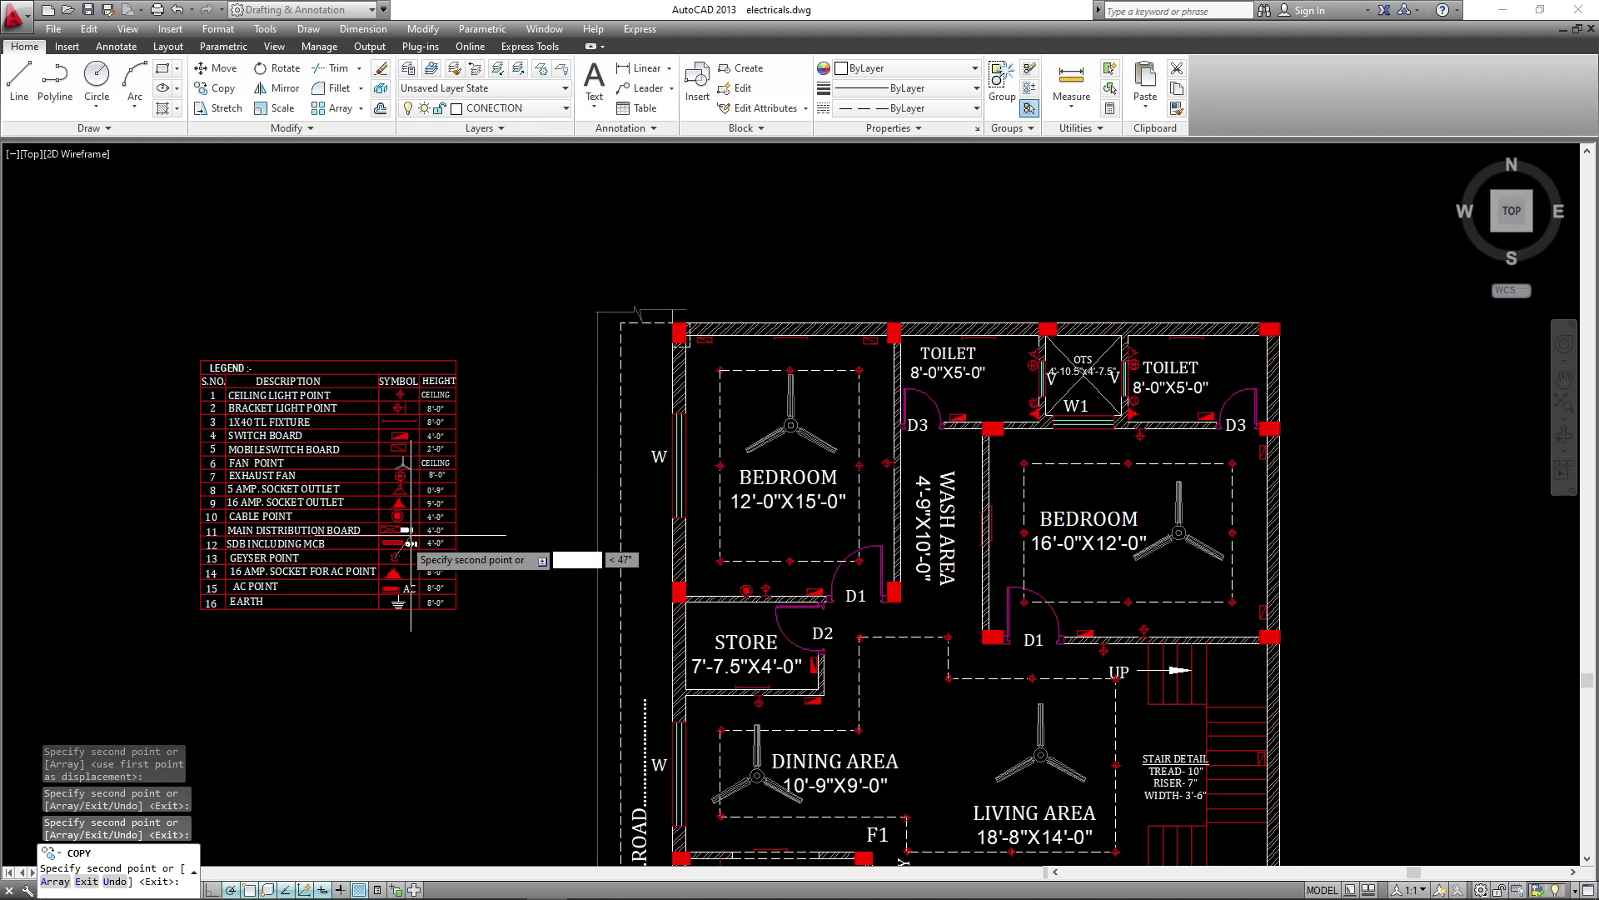
{"action": "scroll", "coordinate": [350, 556], "scroll_direction": "up", "scroll_amount": 6}
{"action": "key", "text": "Escape"}
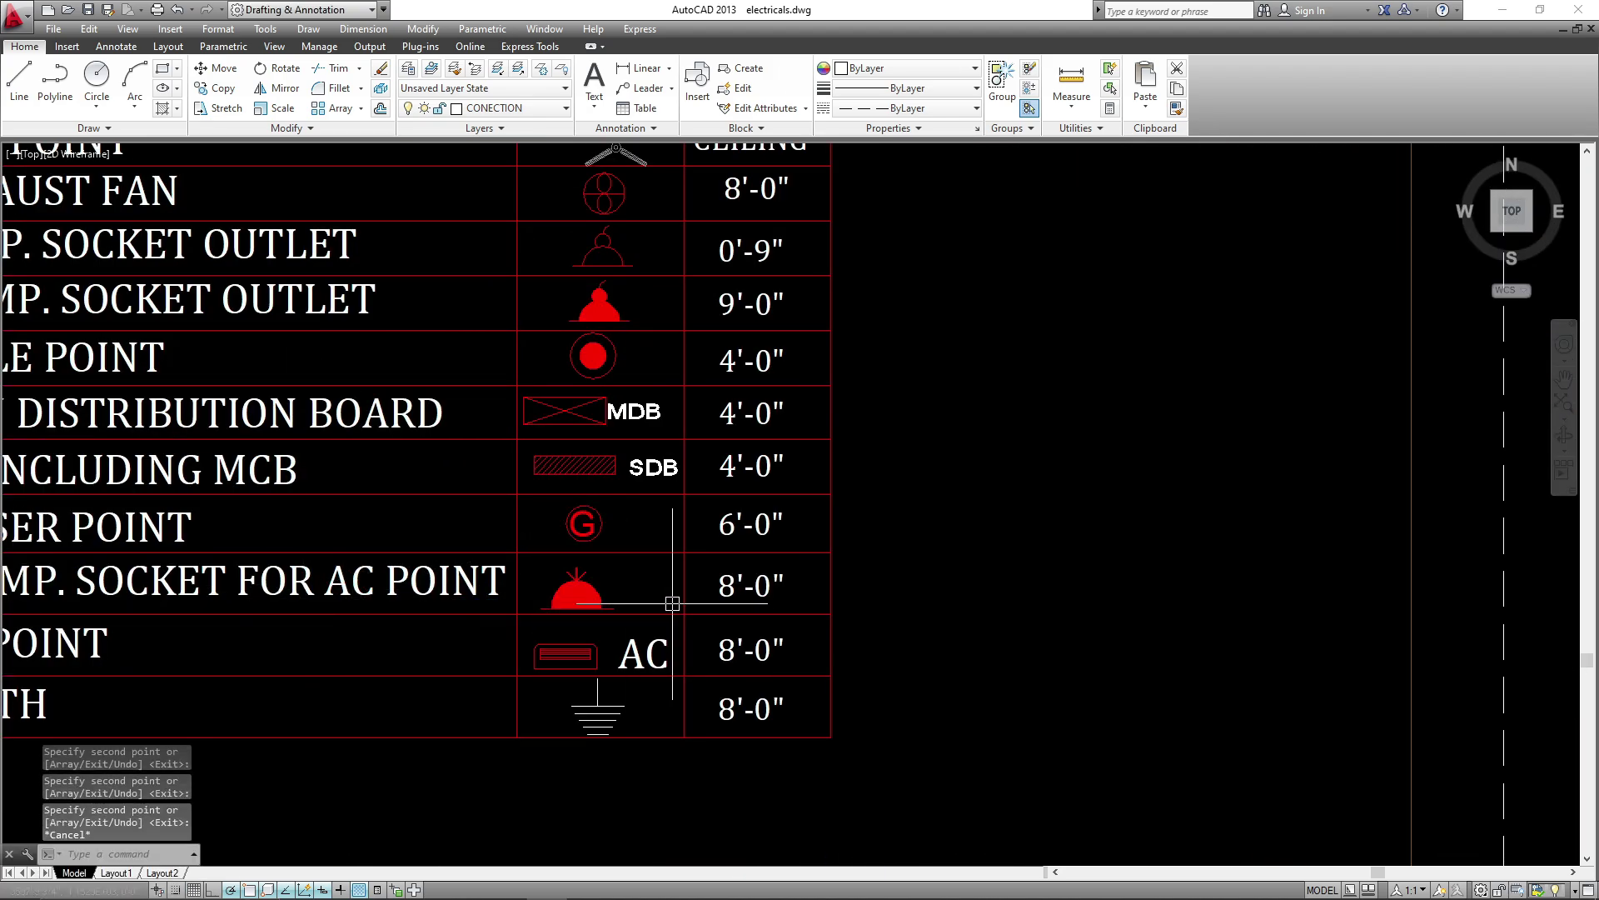
- Copy the legend's 16 amp AC socket symbol into the 12'-0"X15'-0" bedroom, beside the window W
{"action": "middle_click_drag", "start_coordinate": [726, 584], "coordinate": [975, 589]}
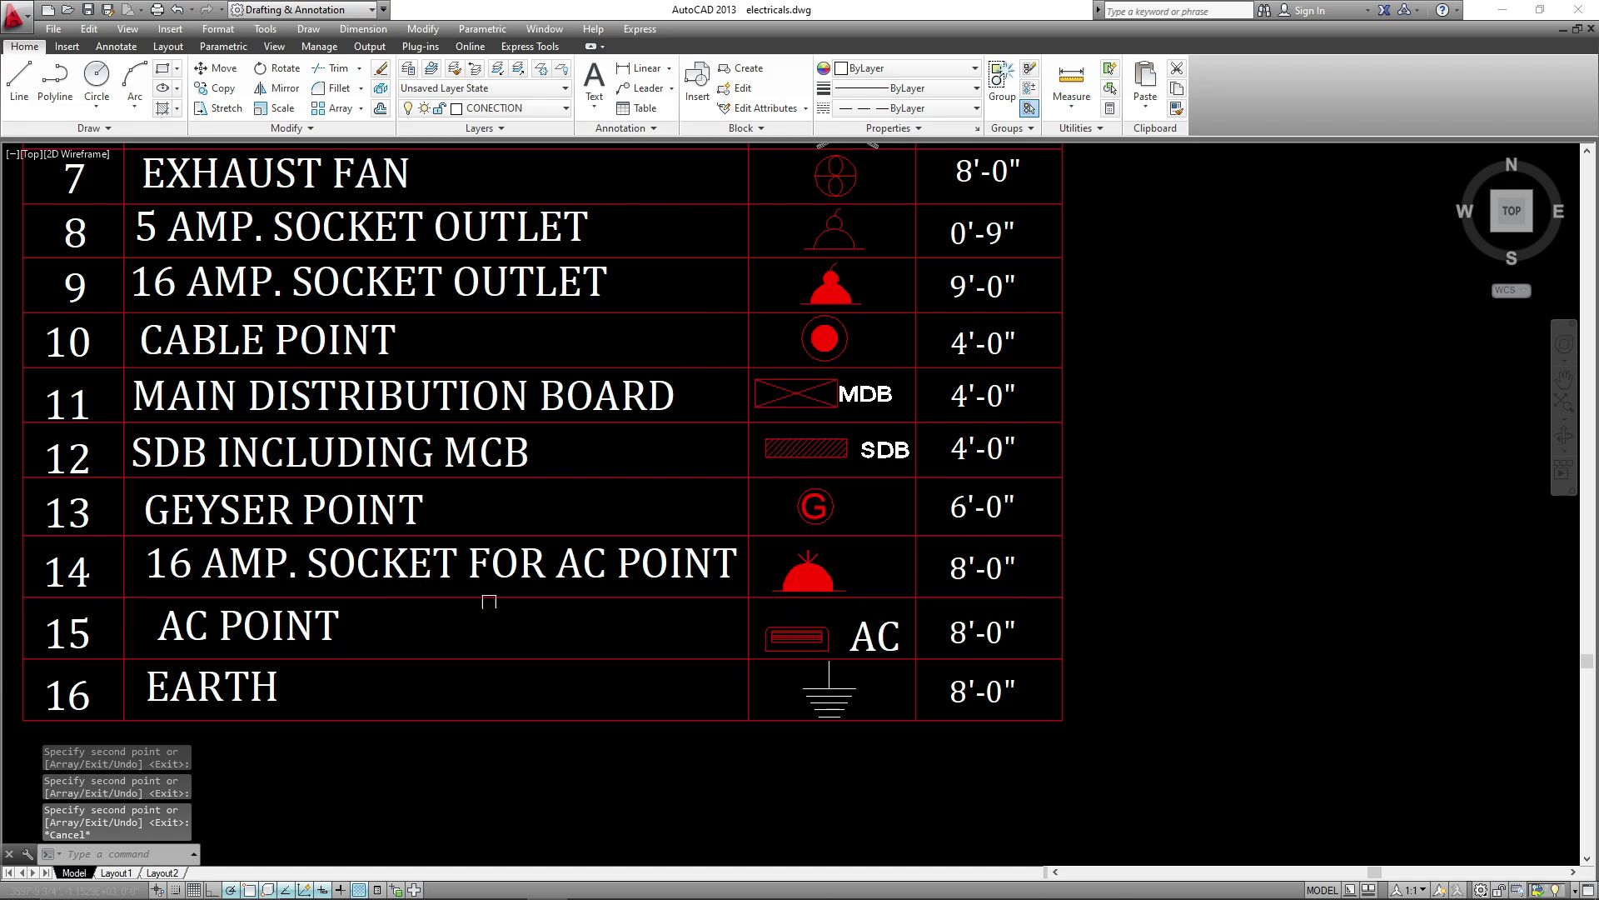
{"action": "left_click", "coordinate": [864, 557]}
{"action": "left_click", "coordinate": [750, 585]}
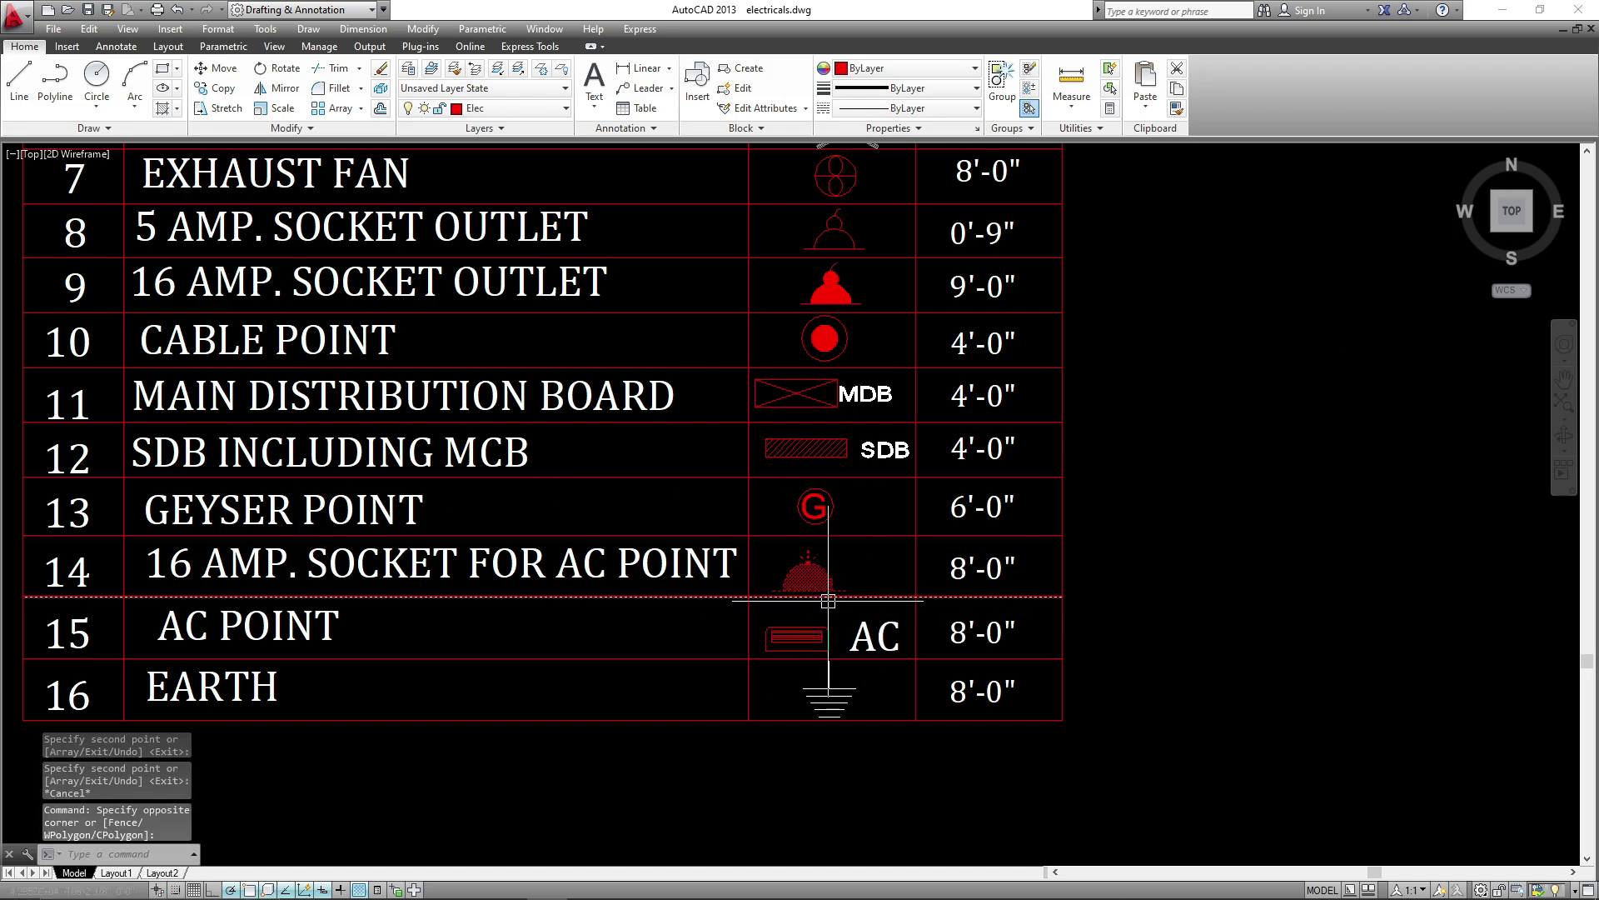
{"action": "key", "text": "Return"}
{"action": "left_click", "coordinate": [807, 562]}
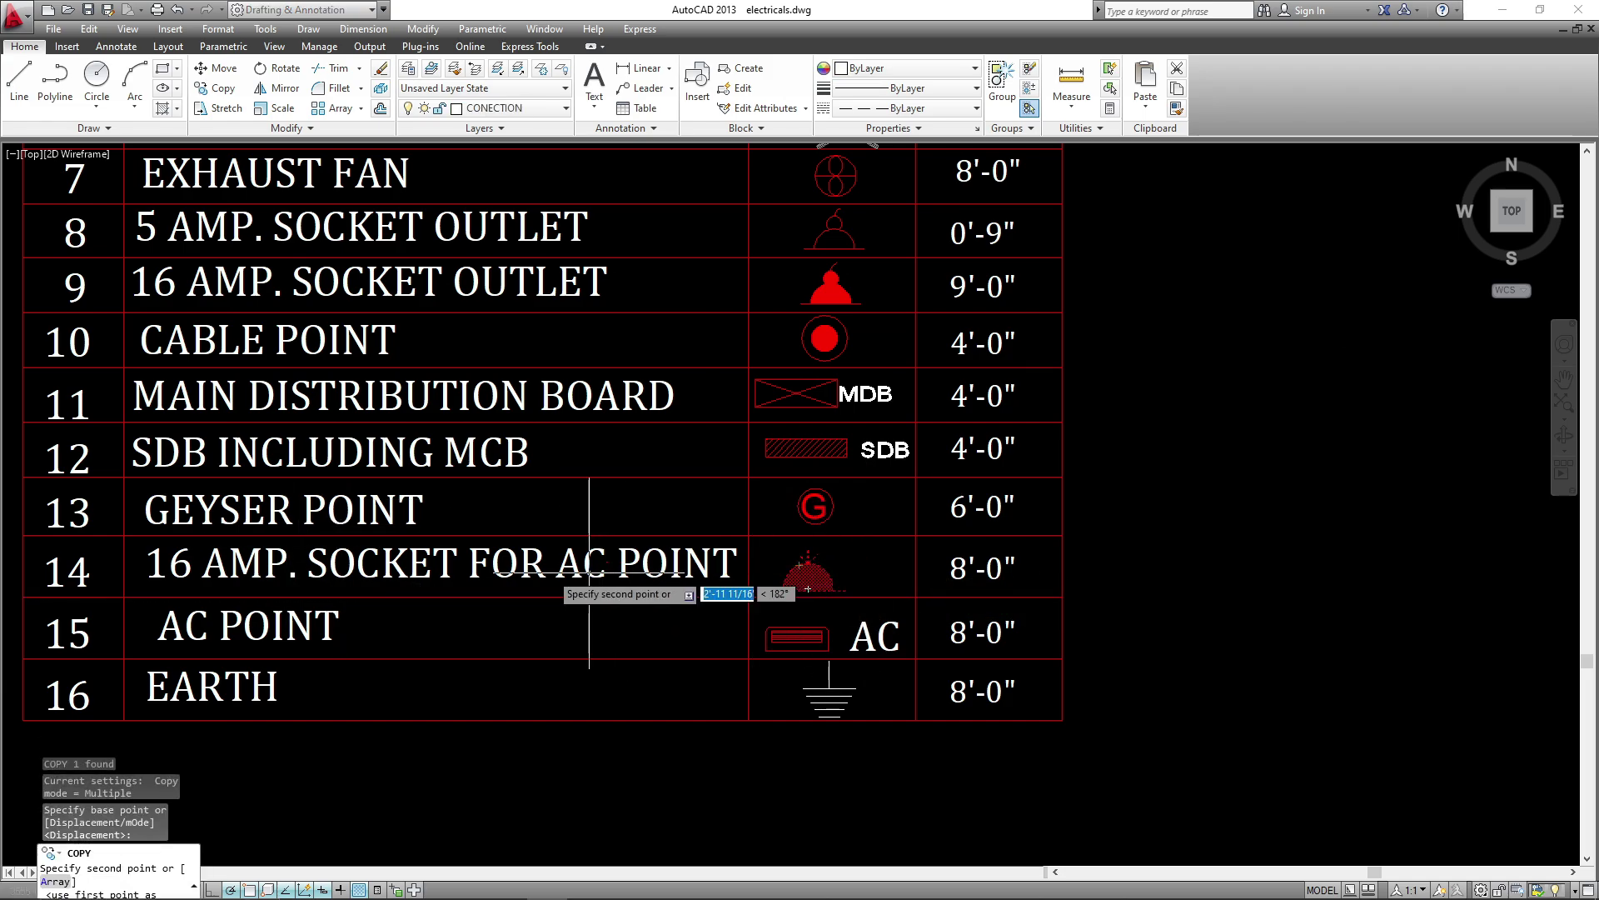
{"action": "scroll", "coordinate": [434, 607], "scroll_direction": "down", "scroll_amount": 4}
{"action": "scroll", "coordinate": [435, 606], "scroll_direction": "down", "scroll_amount": 5}
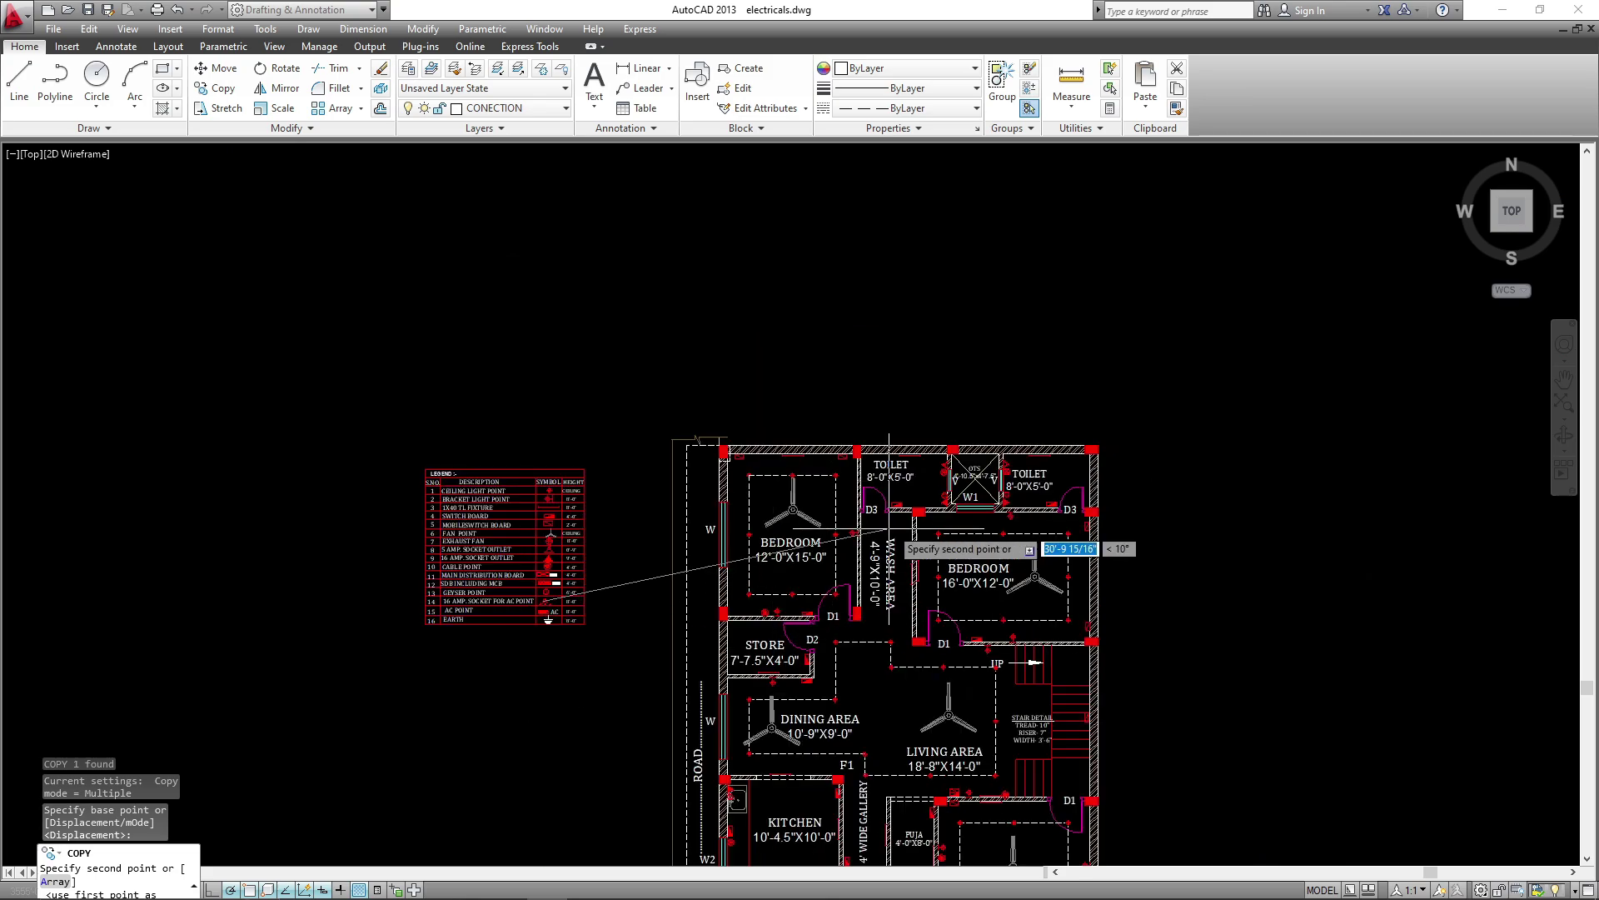
{"action": "scroll", "coordinate": [698, 388], "scroll_direction": "up", "scroll_amount": 6}
{"action": "mouse_move", "coordinate": [787, 535]}
{"action": "middle_mouse_down"}
{"action": "mouse_move", "coordinate": [846, 450]}
{"action": "mouse_move", "coordinate": [885, 337]}
{"action": "middle_mouse_up"}
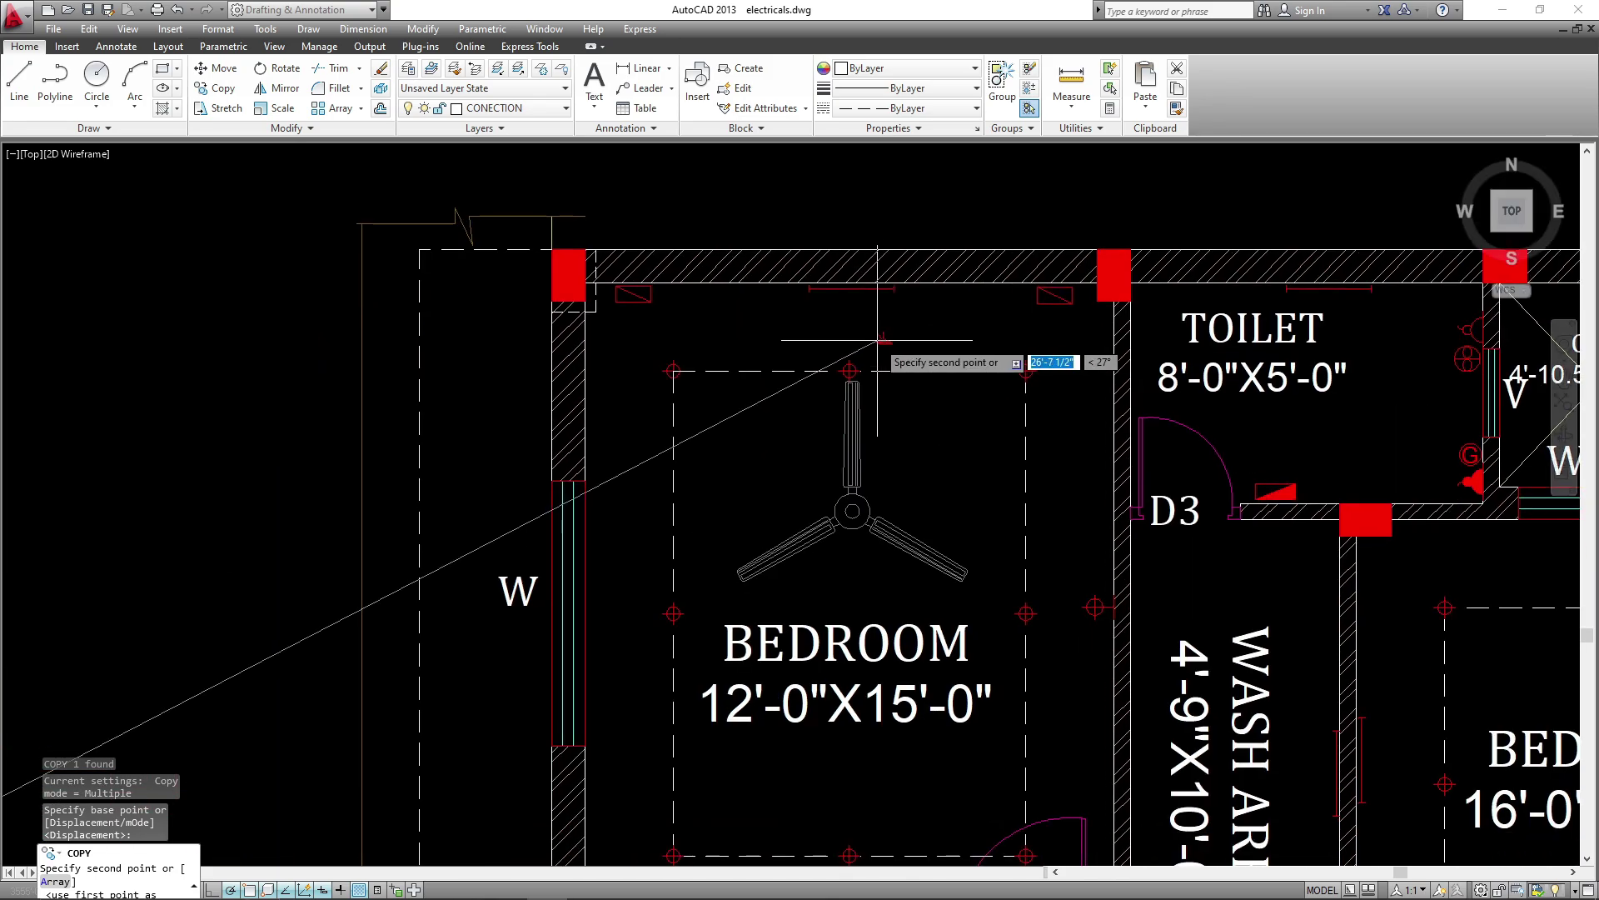
{"action": "scroll", "coordinate": [598, 530], "scroll_direction": "up", "scroll_amount": 2}
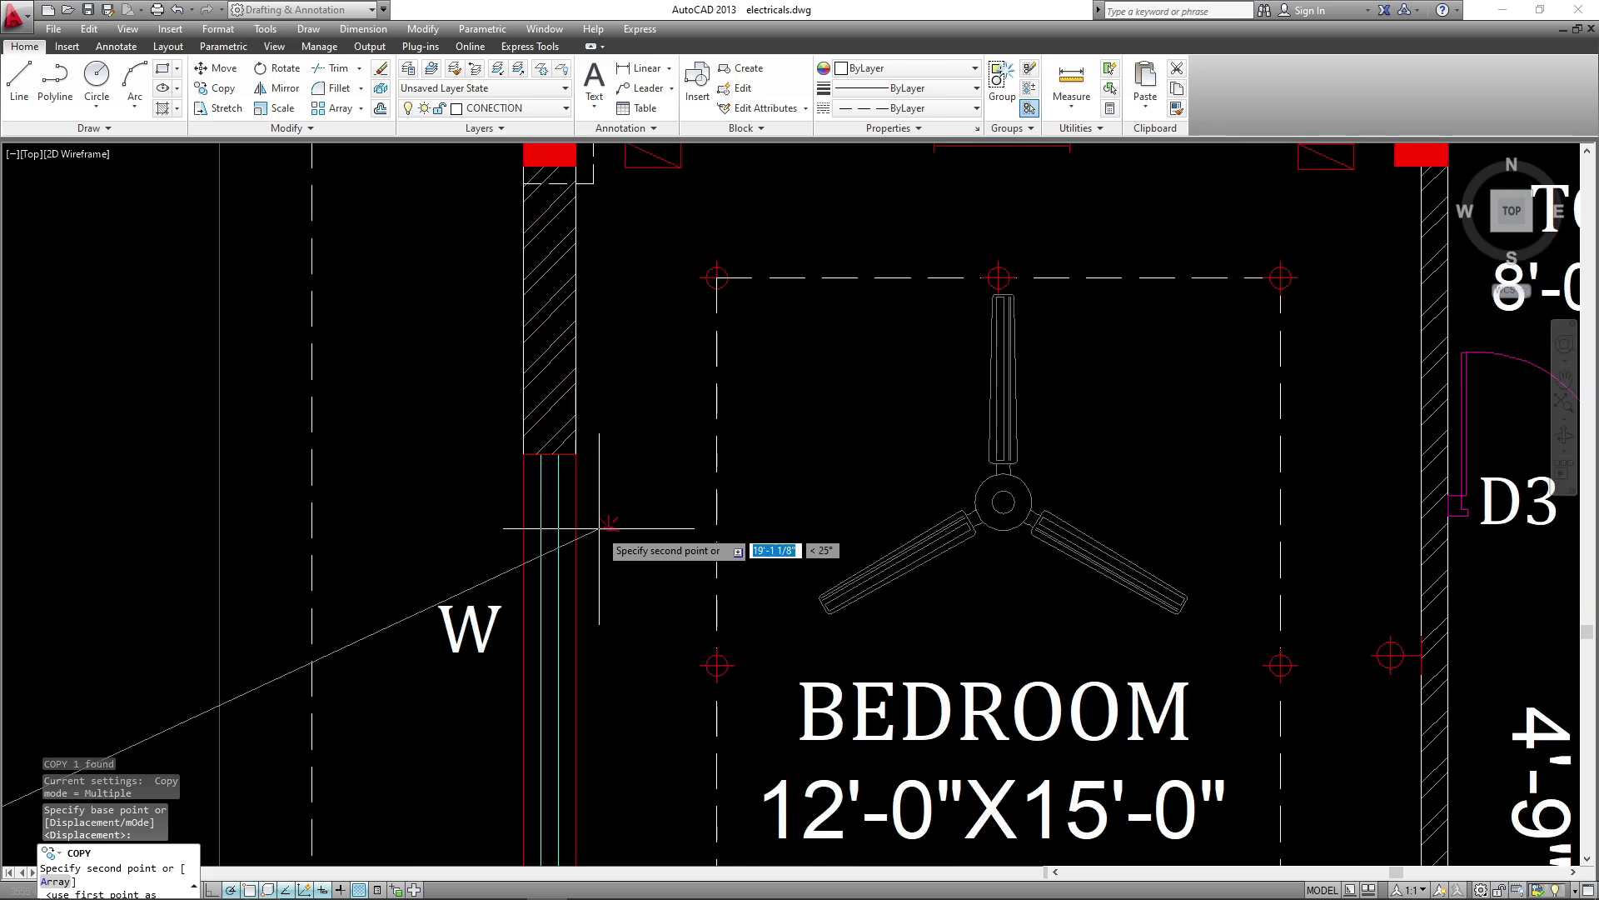
{"action": "left_click", "coordinate": [599, 527]}
{"action": "key", "text": "Escape"}
{"action": "left_click", "coordinate": [607, 571]}
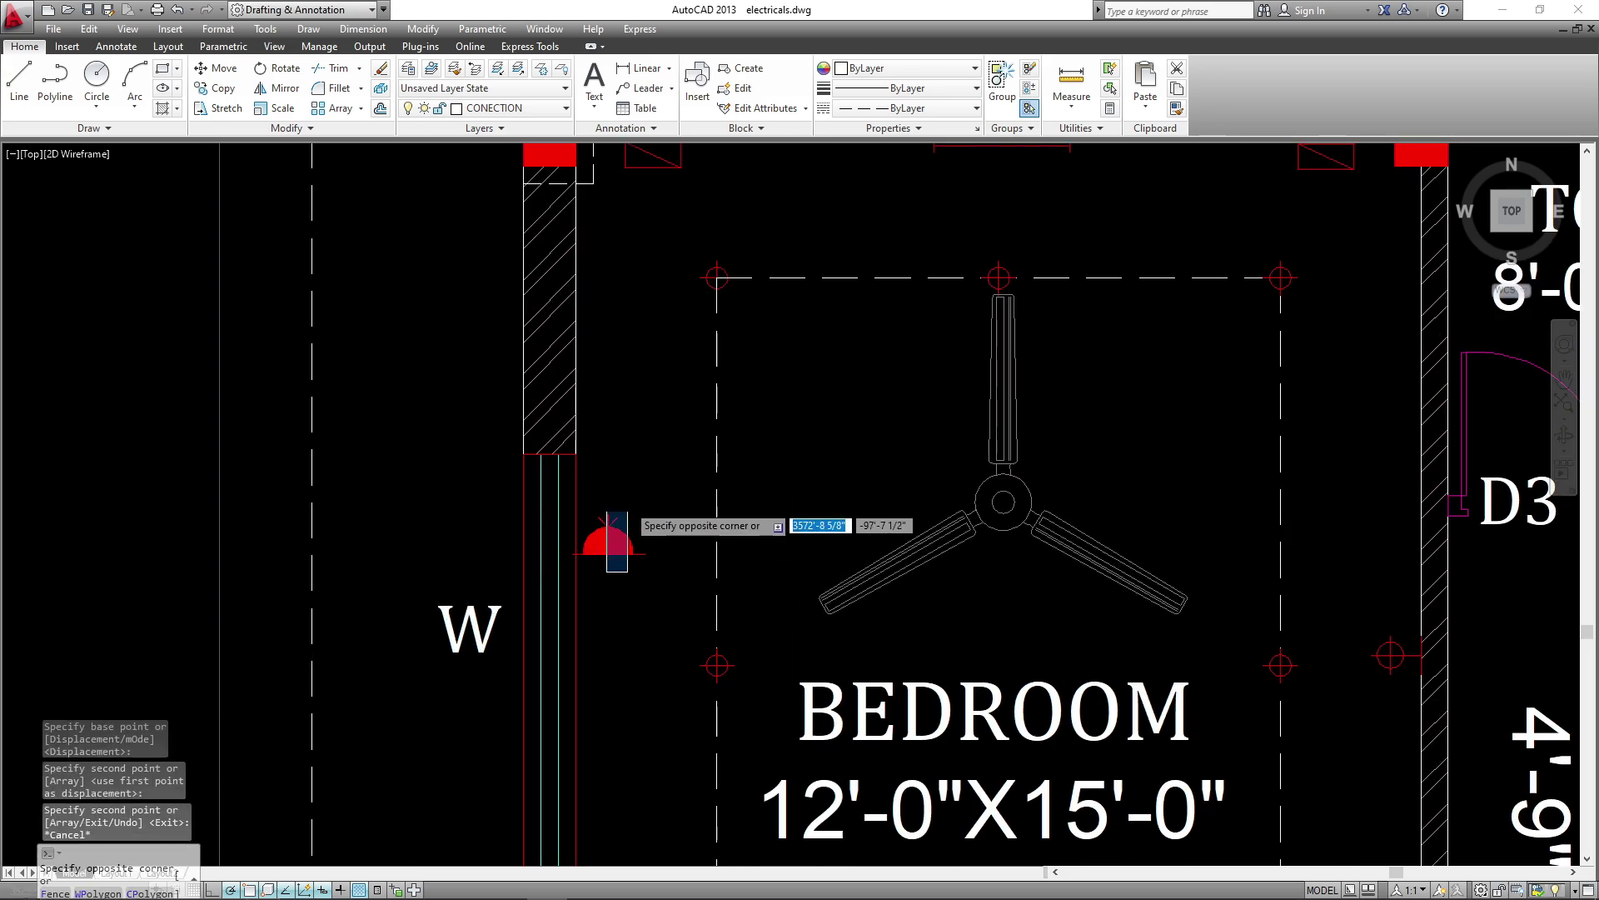
{"action": "left_click", "coordinate": [585, 450]}
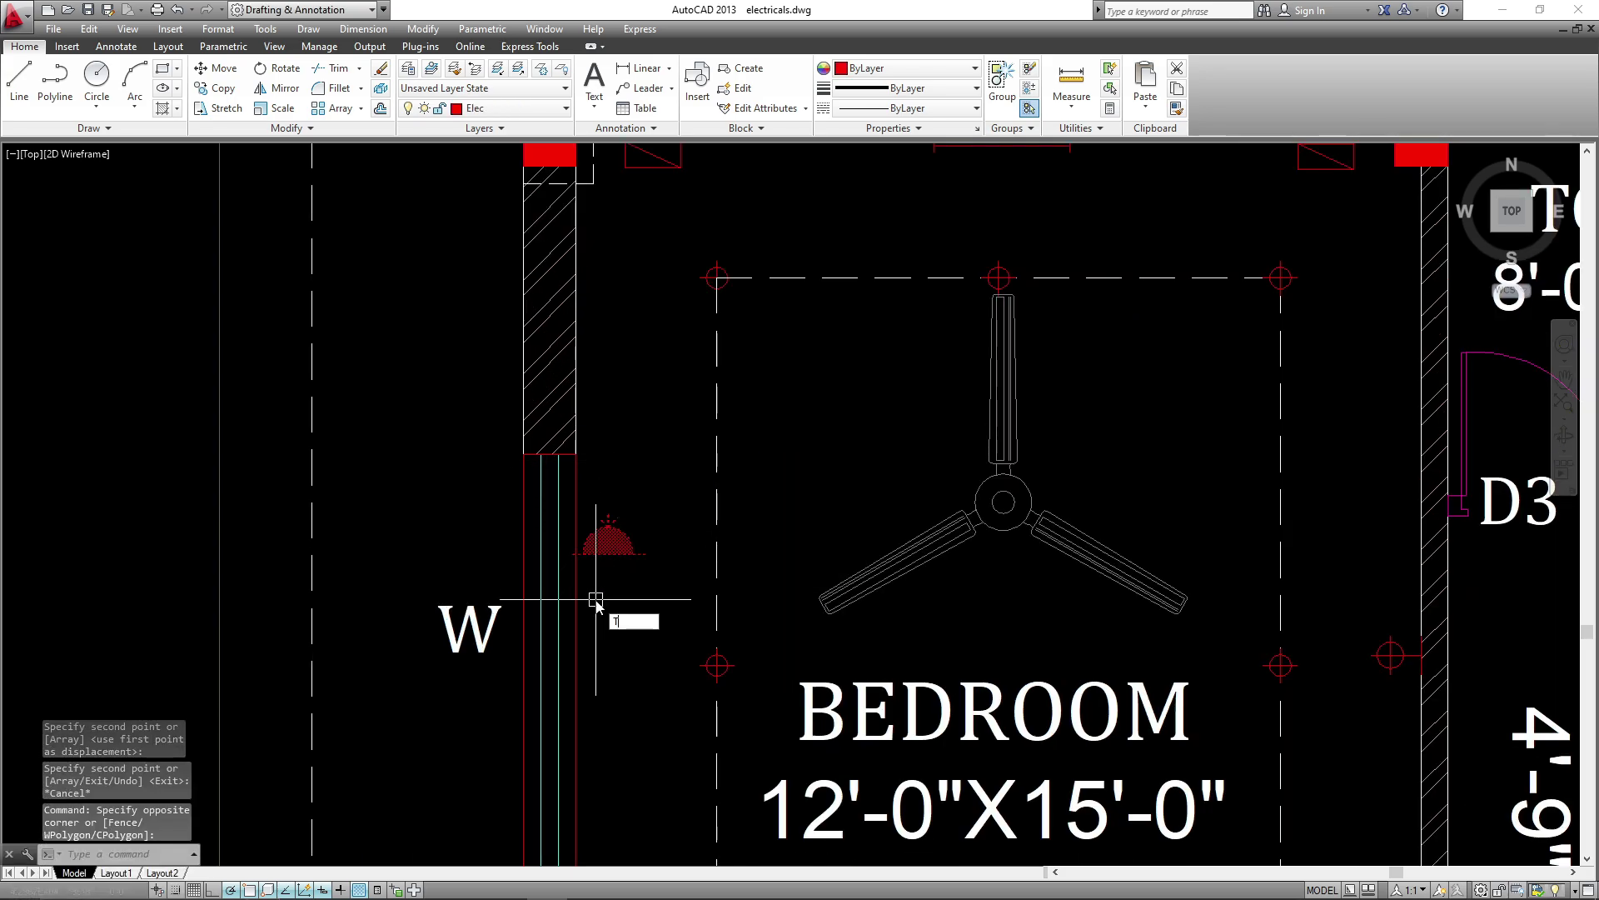
{"action": "key", "text": "Escape"}
- Rotate the AC socket symbol in the 12'-0"X15'-0" bedroom by 270° so it points away from the window
{"action": "left_click", "coordinate": [639, 455]}
{"action": "left_click", "coordinate": [589, 597]}
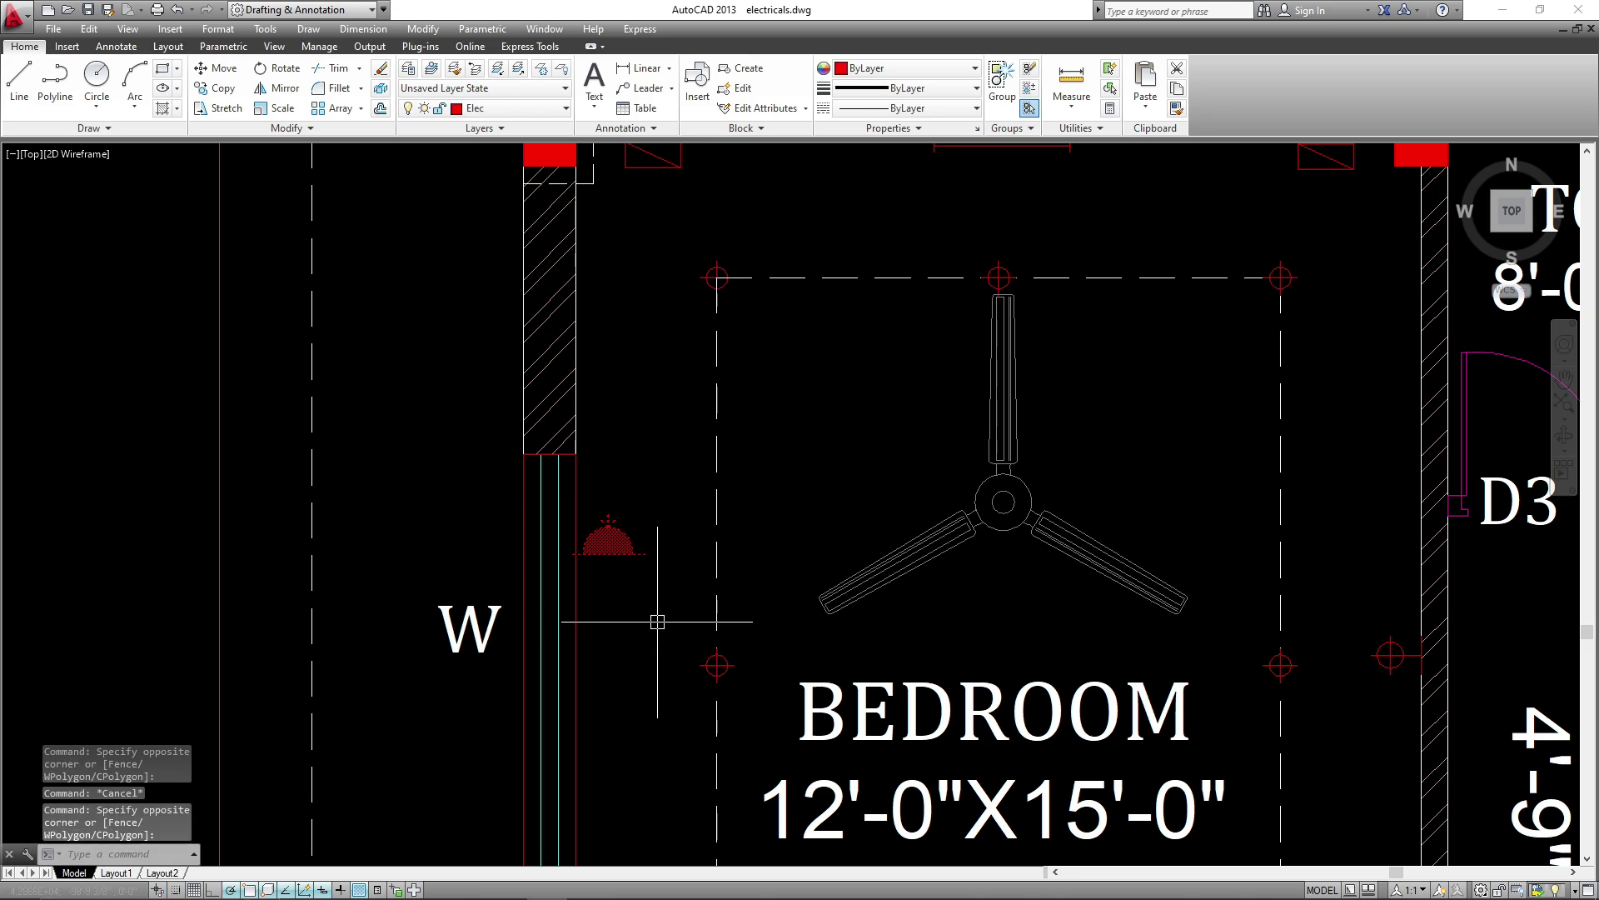
{"action": "key", "text": "Return"}
{"action": "left_click", "coordinate": [623, 578]}
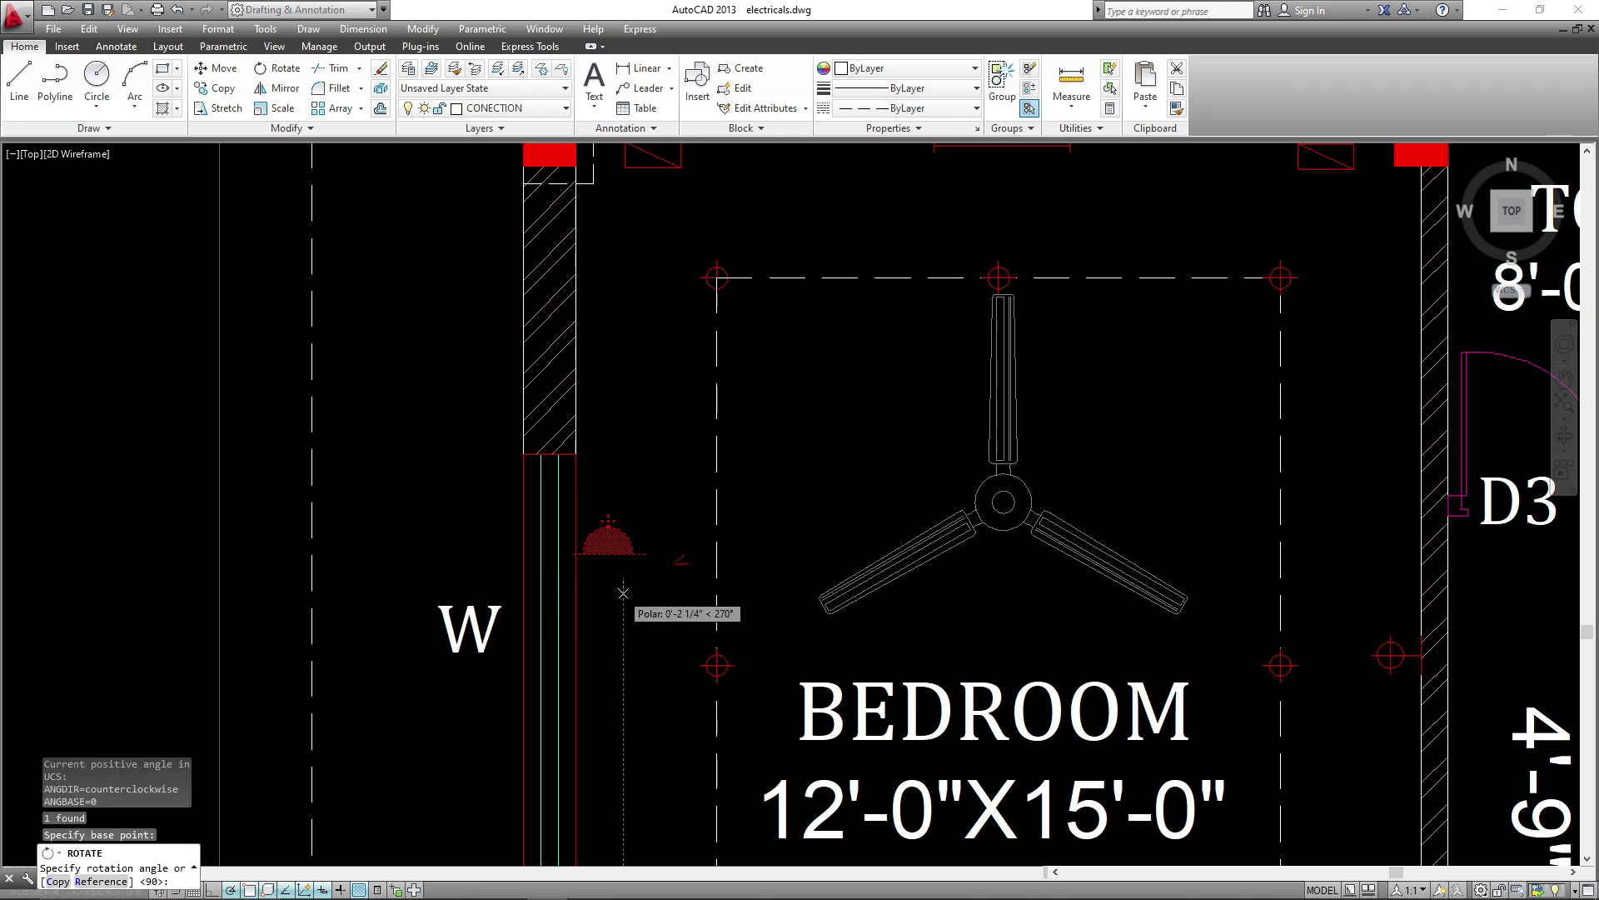
{"action": "left_click", "coordinate": [629, 600]}
- Move the rotated AC socket symbol so its flat side sits against the inner face of the bedroom window
{"action": "left_click", "coordinate": [689, 521]}
{"action": "left_click", "coordinate": [622, 646]}
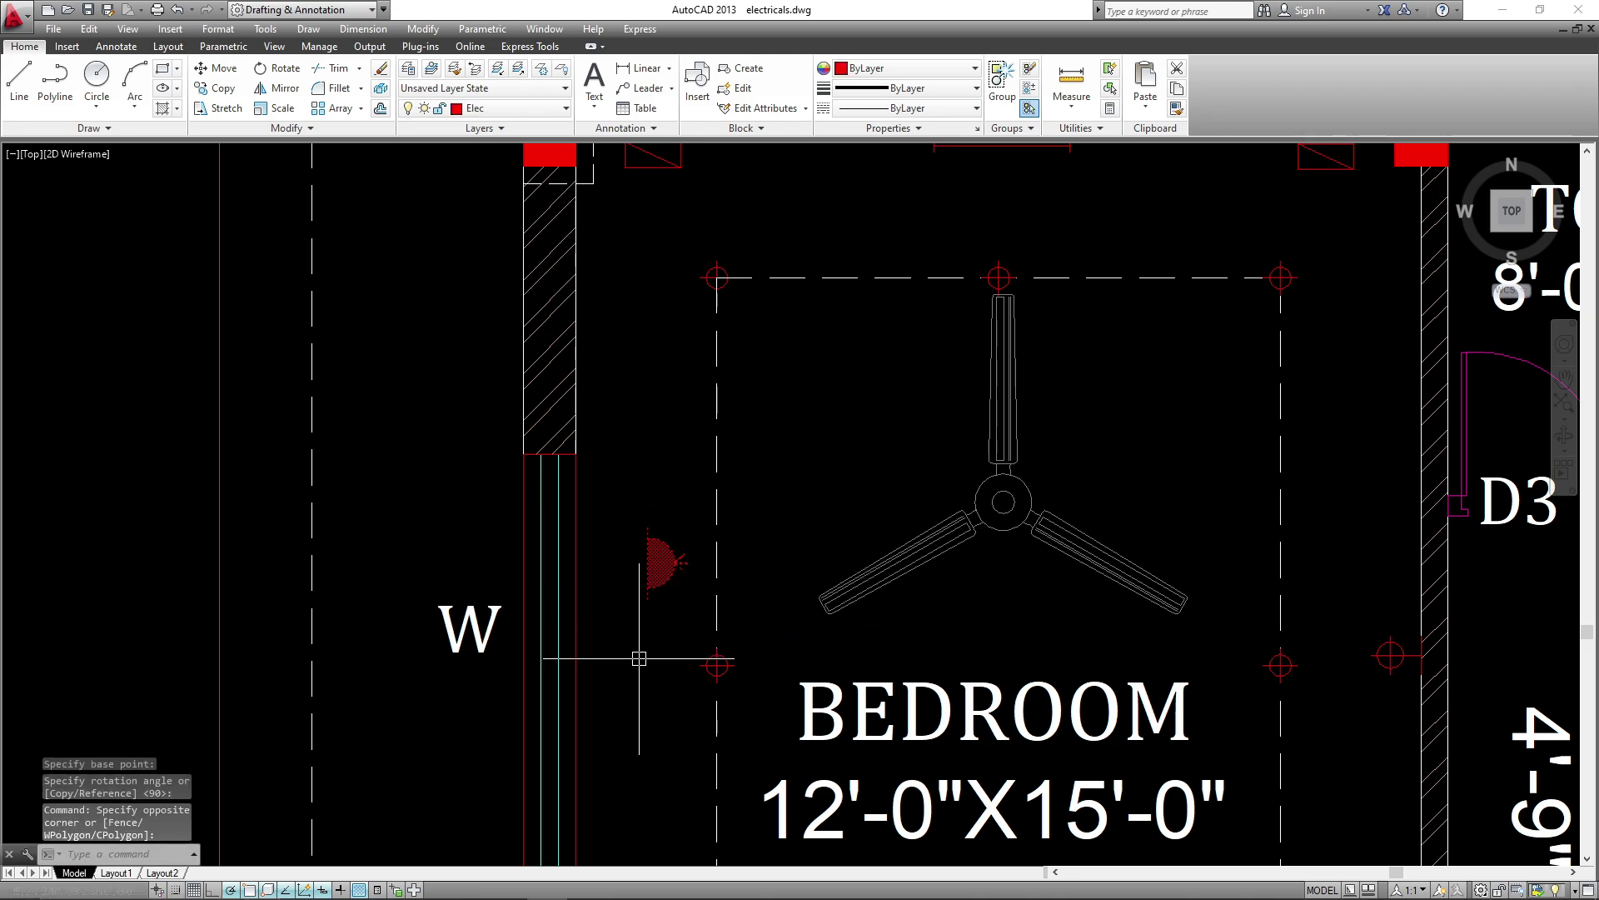
{"action": "type", "text": "m"}
{"action": "key", "text": "Return"}
{"action": "left_click", "coordinate": [643, 653]}
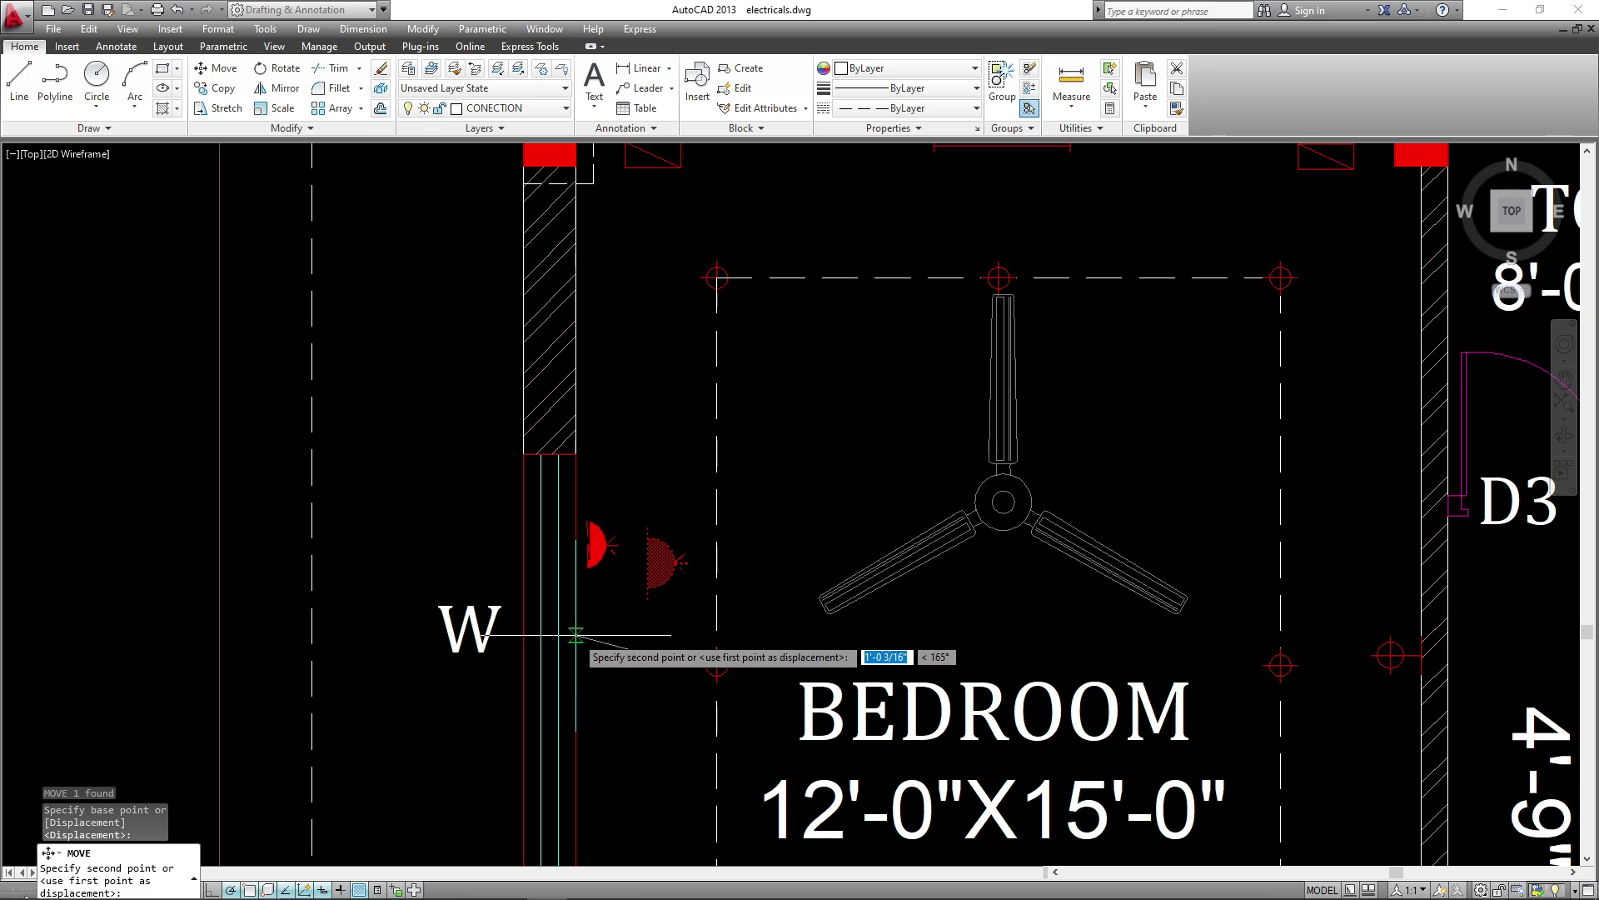
{"action": "left_click", "coordinate": [575, 635]}
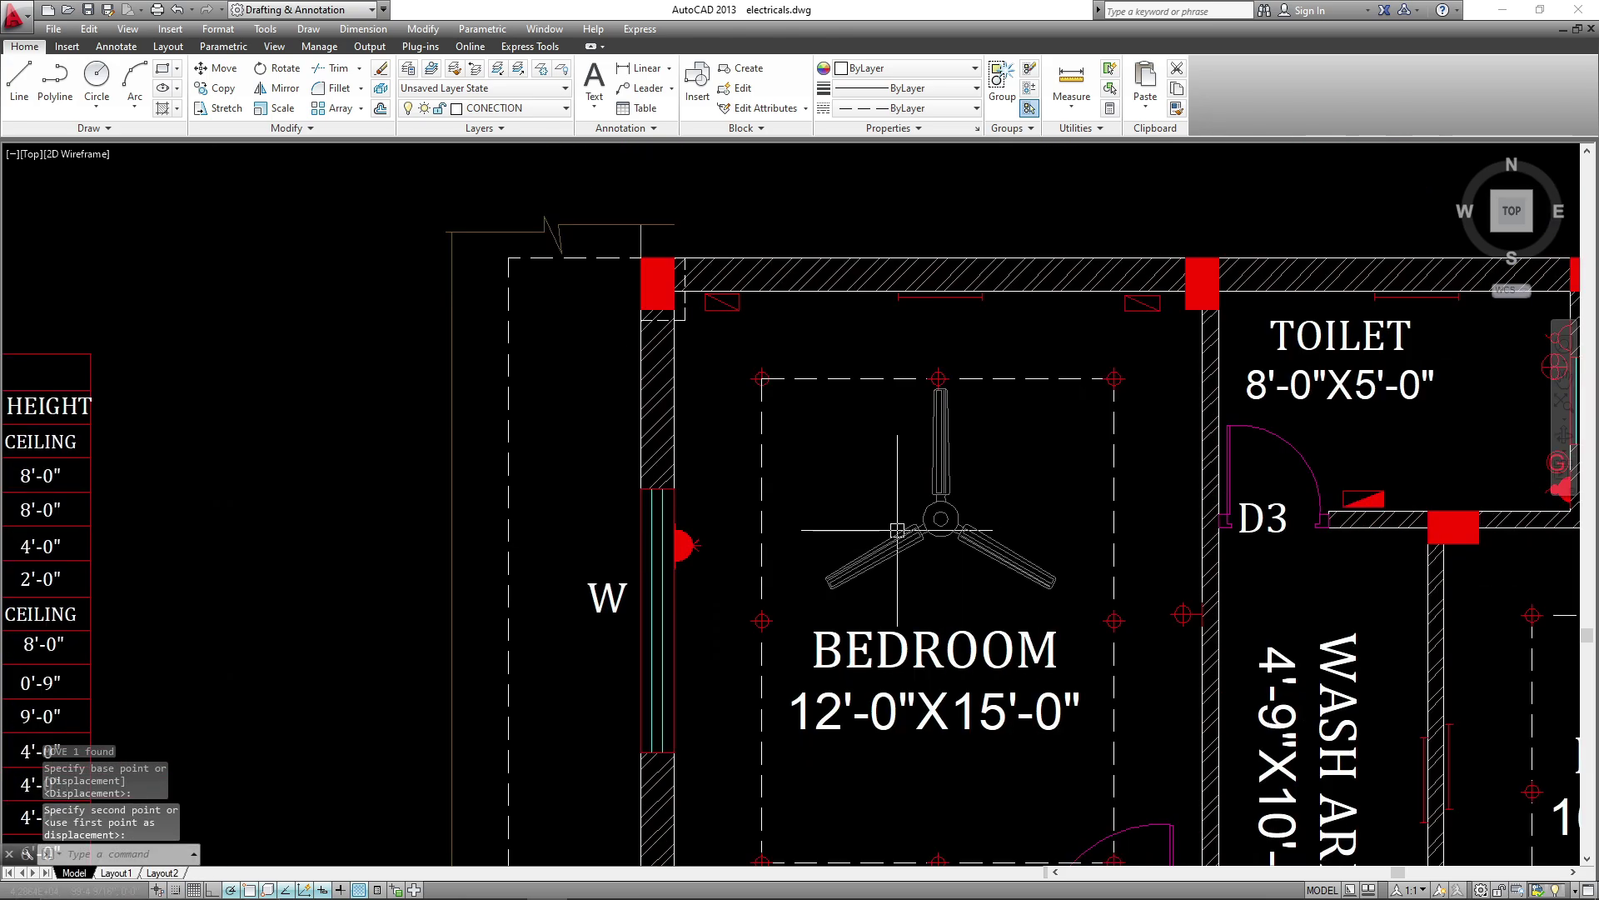
- Copy the AC socket symbol from the window to the 16'-0"X12'-0" bedroom, near its outer wall
{"action": "scroll", "coordinate": [906, 529], "scroll_direction": "down", "scroll_amount": 5}
{"action": "scroll", "coordinate": [838, 543], "scroll_direction": "up", "scroll_amount": 6}
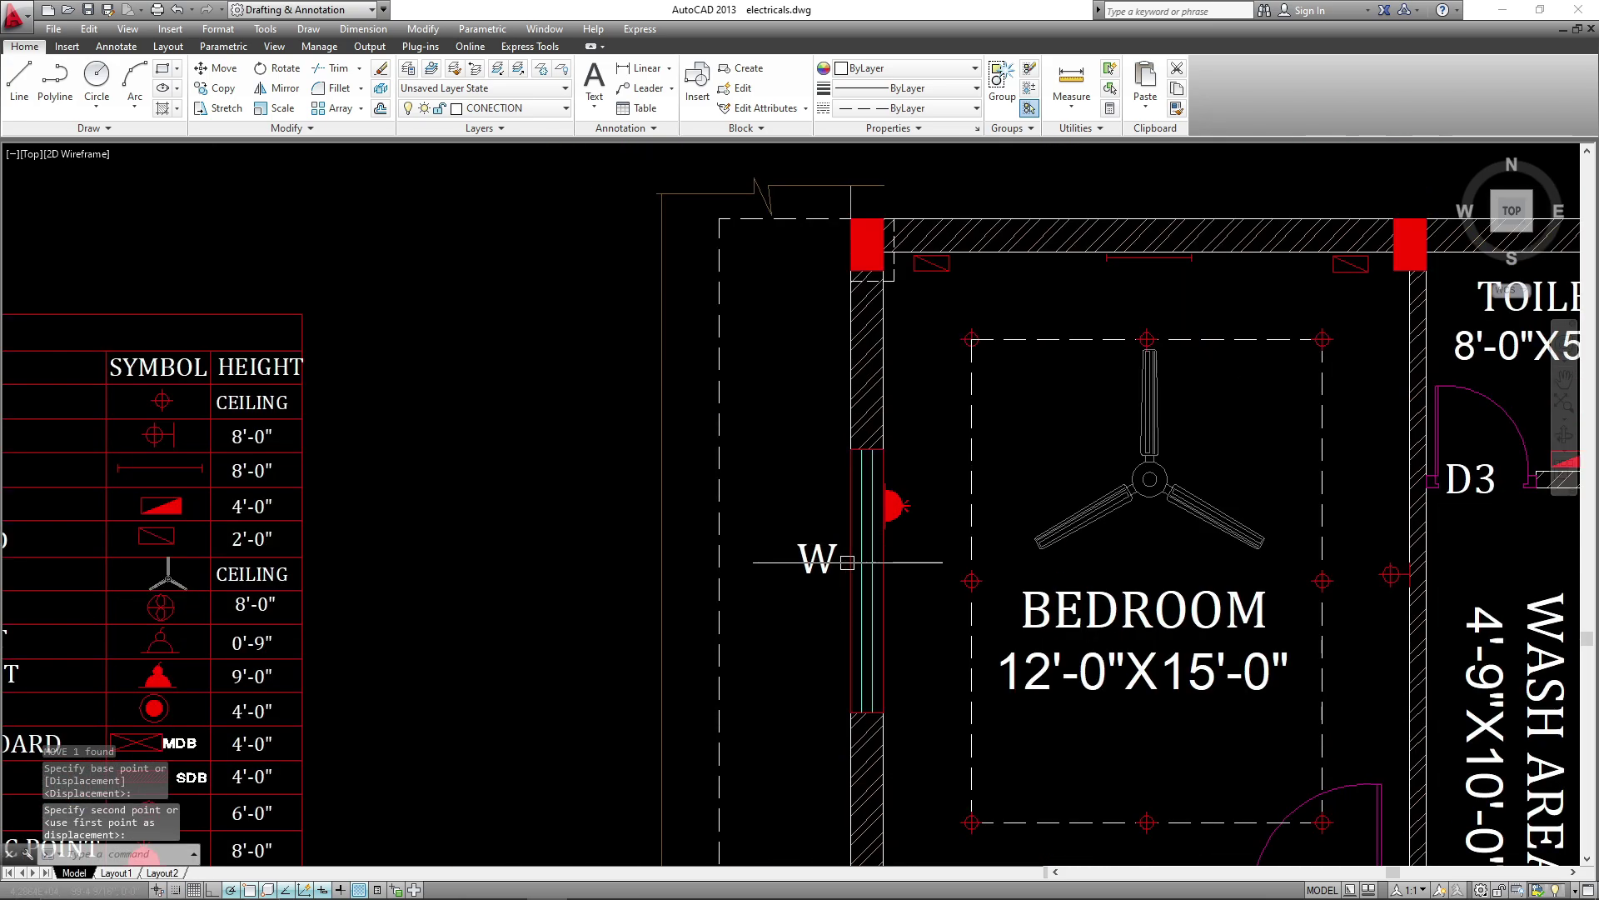
{"action": "left_click", "coordinate": [815, 603]}
{"action": "left_click", "coordinate": [970, 472]}
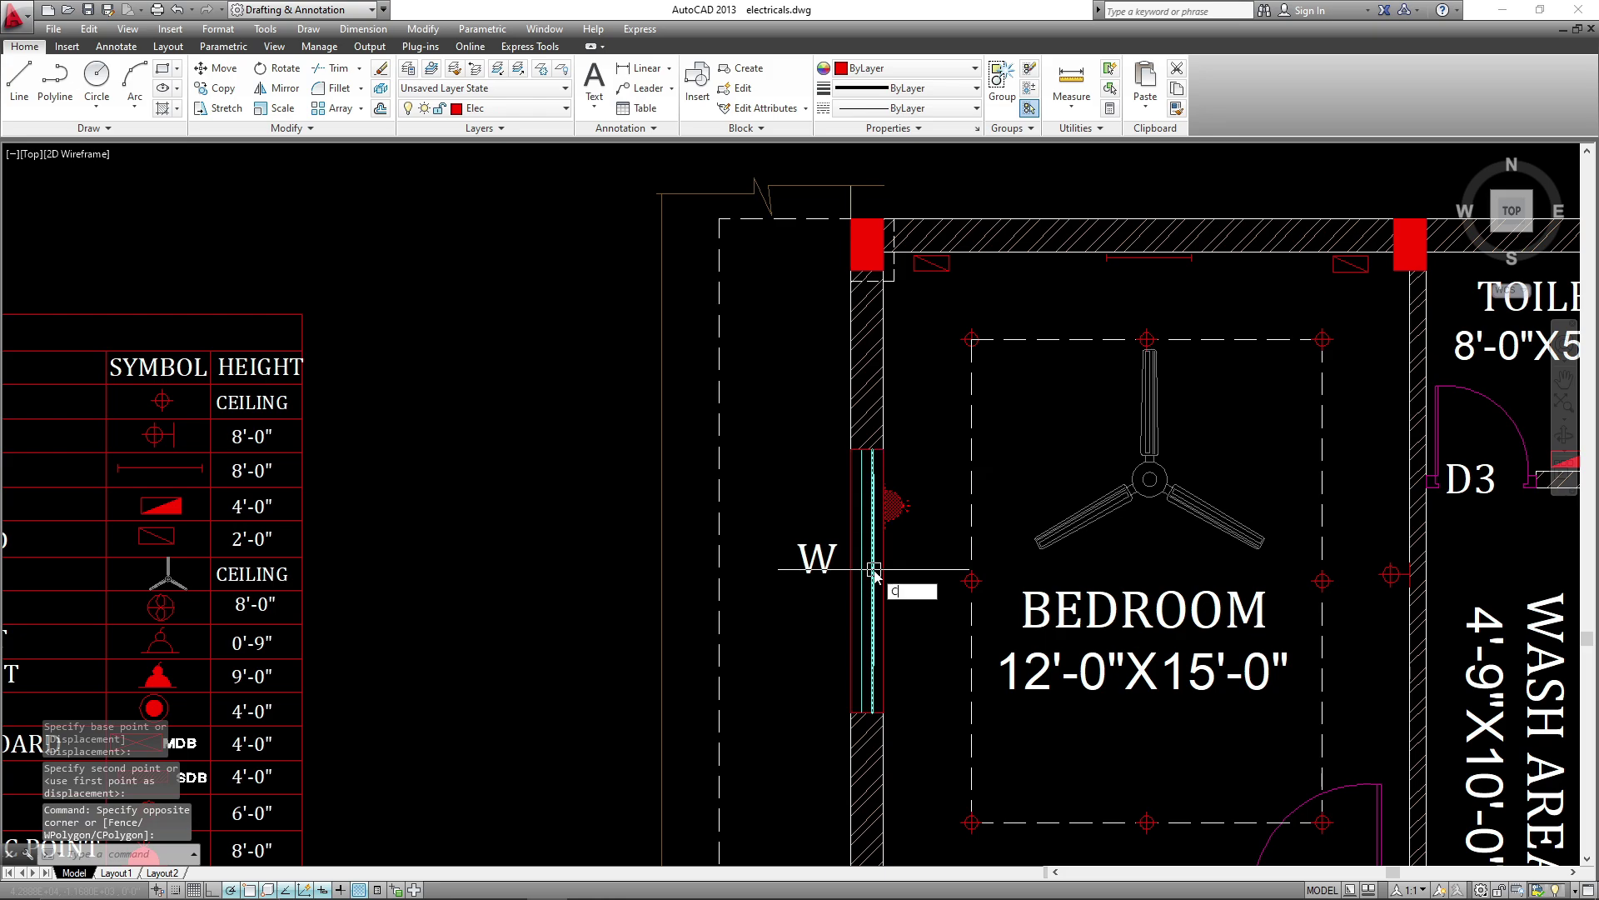
{"action": "type", "text": "o"}
{"action": "key", "text": "Return"}
{"action": "left_click", "coordinate": [894, 504]}
{"action": "scroll", "coordinate": [833, 575], "scroll_direction": "down", "scroll_amount": 4}
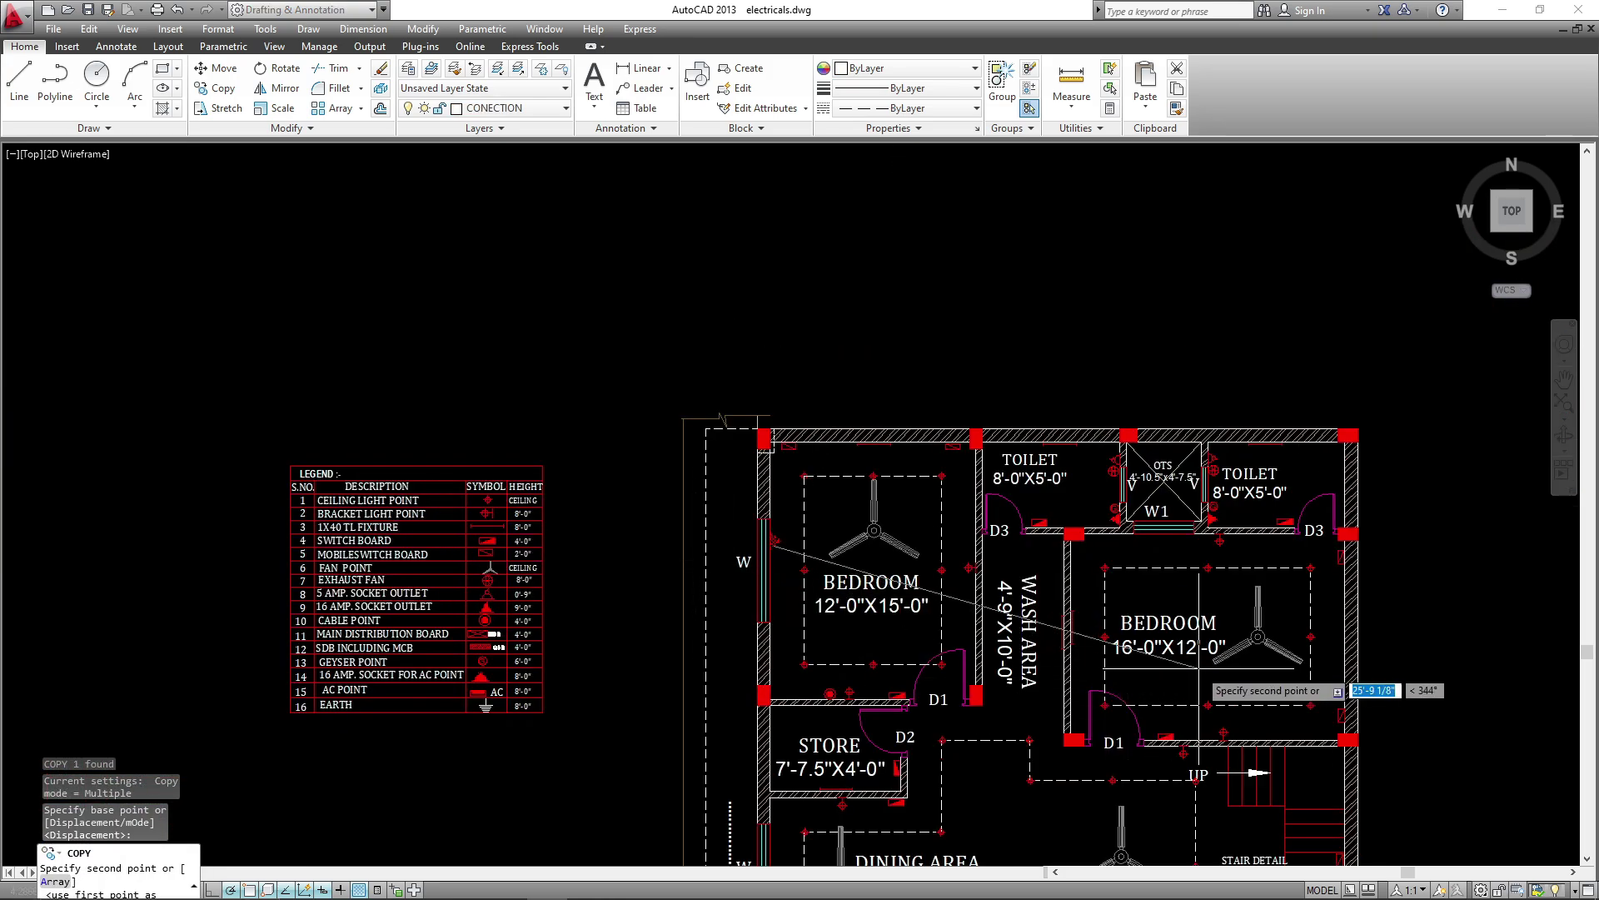
{"action": "middle_click_drag", "start_coordinate": [1200, 667], "coordinate": [943, 512]}
{"action": "scroll", "coordinate": [1049, 469], "scroll_direction": "up", "scroll_amount": 4}
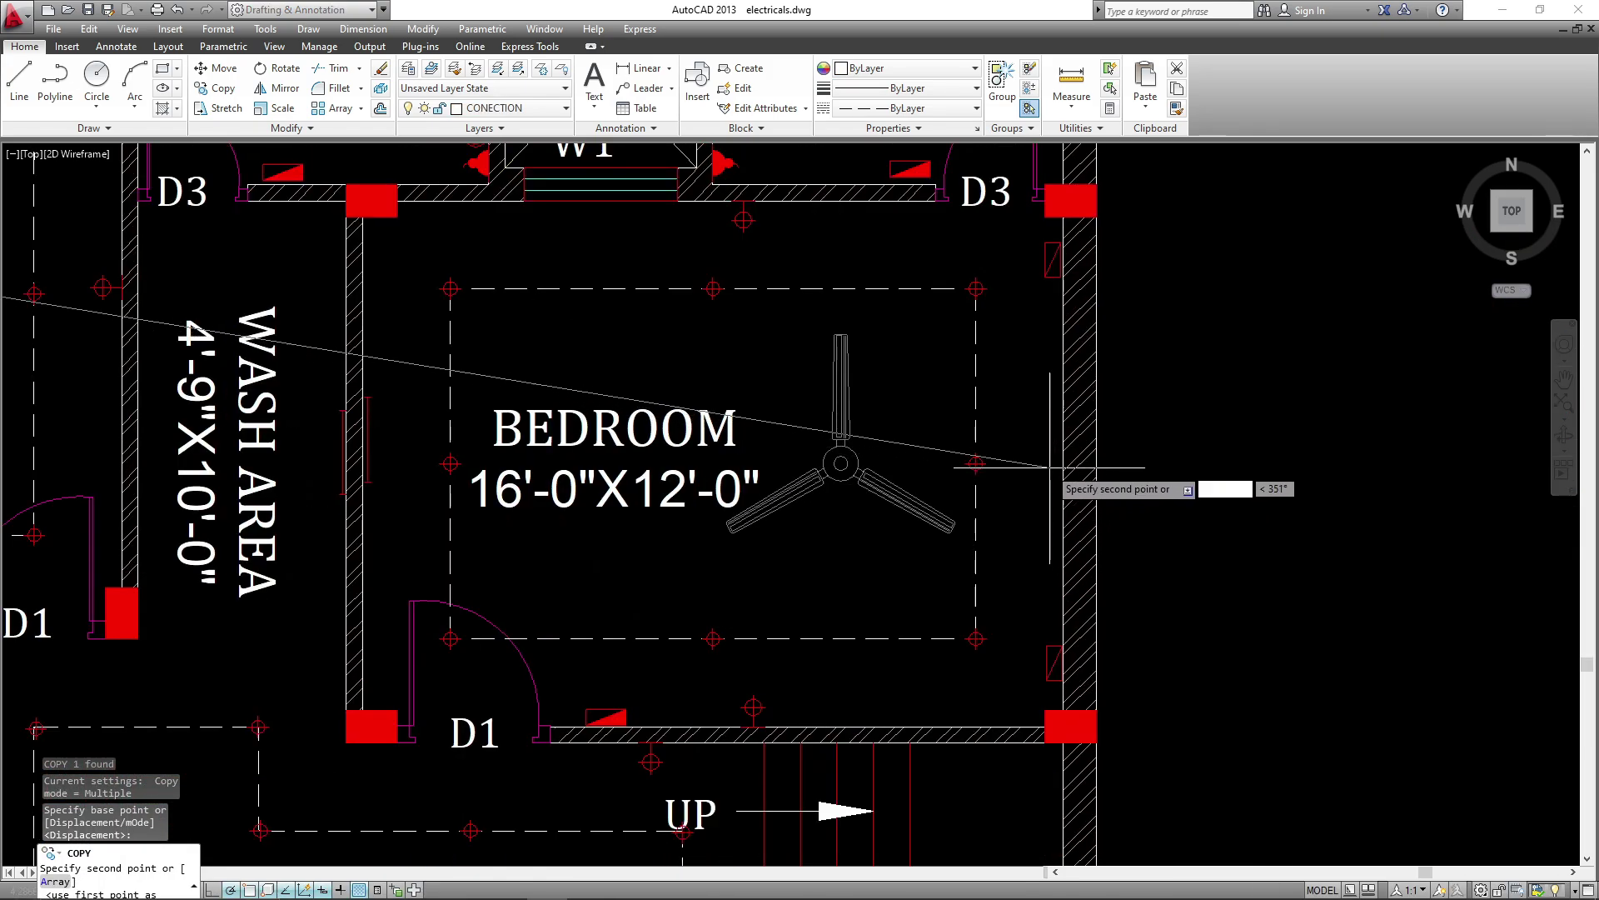
{"action": "left_click", "coordinate": [1033, 539]}
{"action": "key", "text": "Escape"}
- Rotate the copied AC socket symbol in the 16'-0"X12'-0" bedroom by 270°
{"action": "left_click", "coordinate": [1040, 515]}
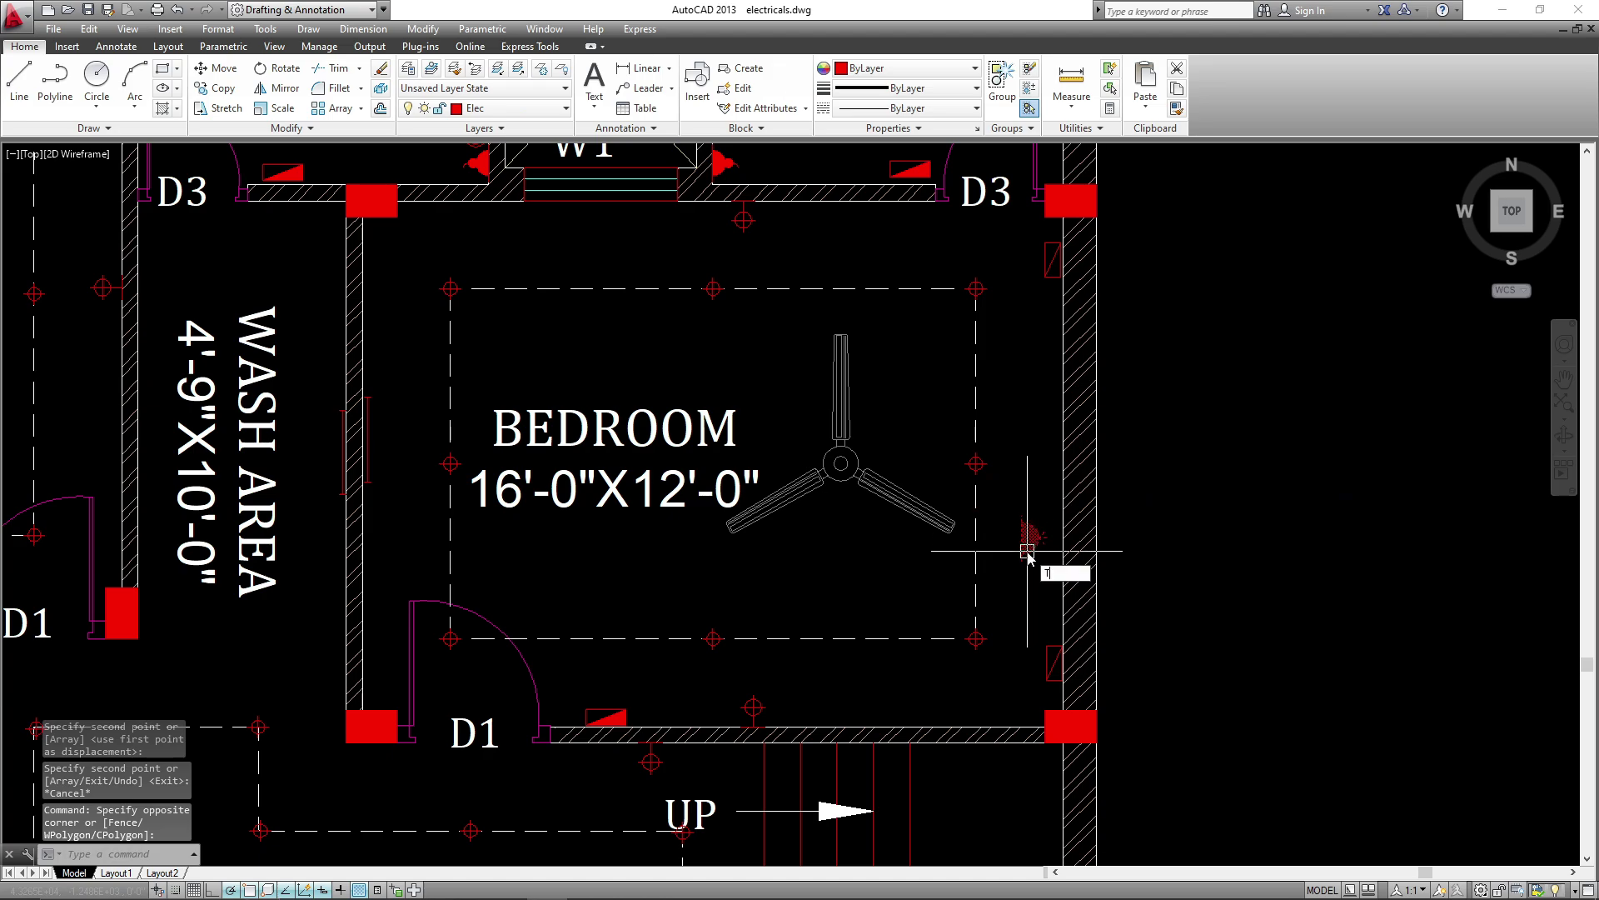
{"action": "type", "text": "ro"}
{"action": "key", "text": "Return"}
{"action": "scroll", "coordinate": [1022, 557], "scroll_direction": "up", "scroll_amount": 4}
{"action": "left_click", "coordinate": [1018, 534]}
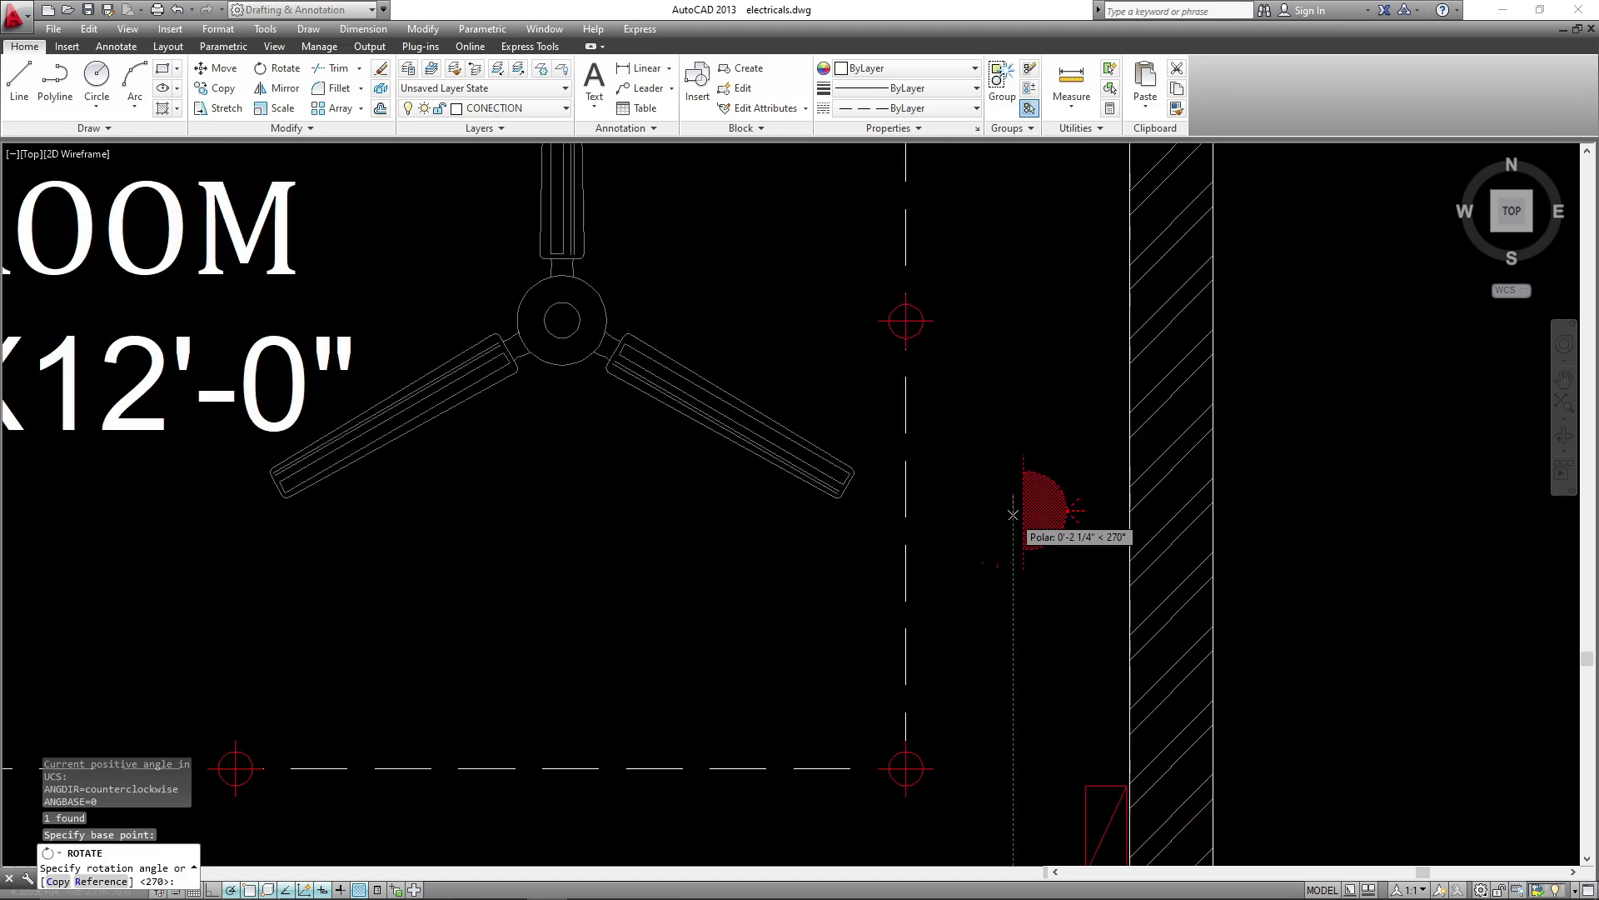
{"action": "left_click", "coordinate": [1013, 517]}
- Rotate the AC socket symbol in the 16'-0"X12'-0" bedroom by a further 270° so its flat side faces the outer wall
{"action": "left_click", "coordinate": [1038, 443]}
{"action": "left_click", "coordinate": [976, 624]}
{"action": "key", "text": "Return"}
{"action": "left_click", "coordinate": [997, 604]}
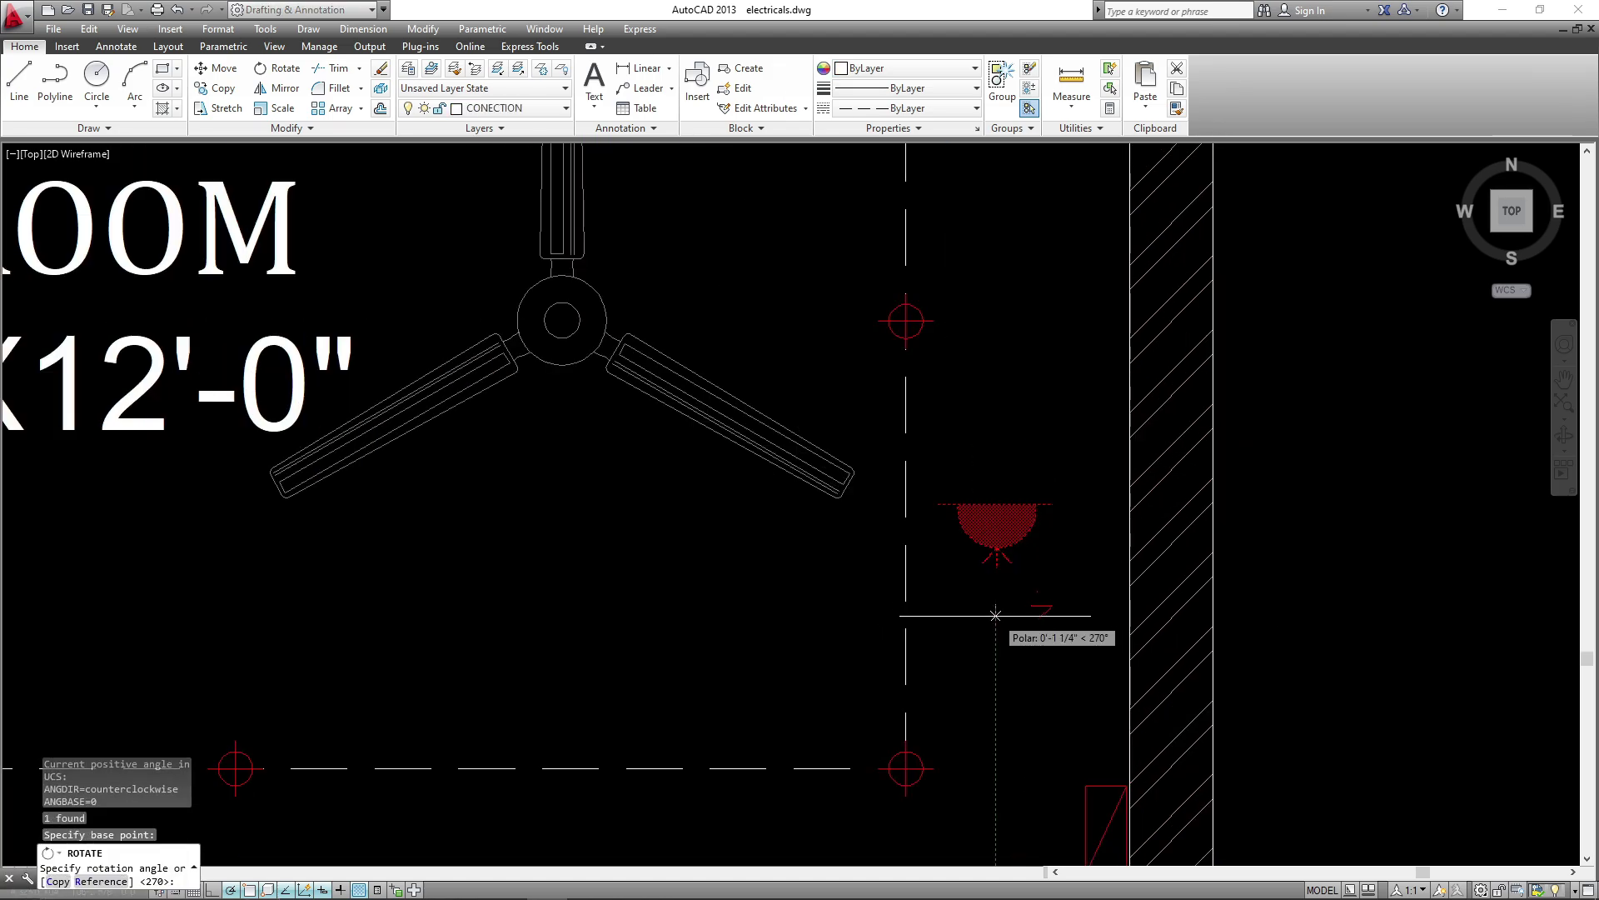
{"action": "left_click", "coordinate": [996, 616]}
- Move the rotated AC socket symbol against the inner face of the 16'-0"X12'-0" bedroom's outer wall
{"action": "left_click", "coordinate": [1075, 525]}
{"action": "left_click", "coordinate": [1001, 665]}
{"action": "type", "text": "m"}
{"action": "key", "text": "Return"}
{"action": "left_click", "coordinate": [1280, 552]}
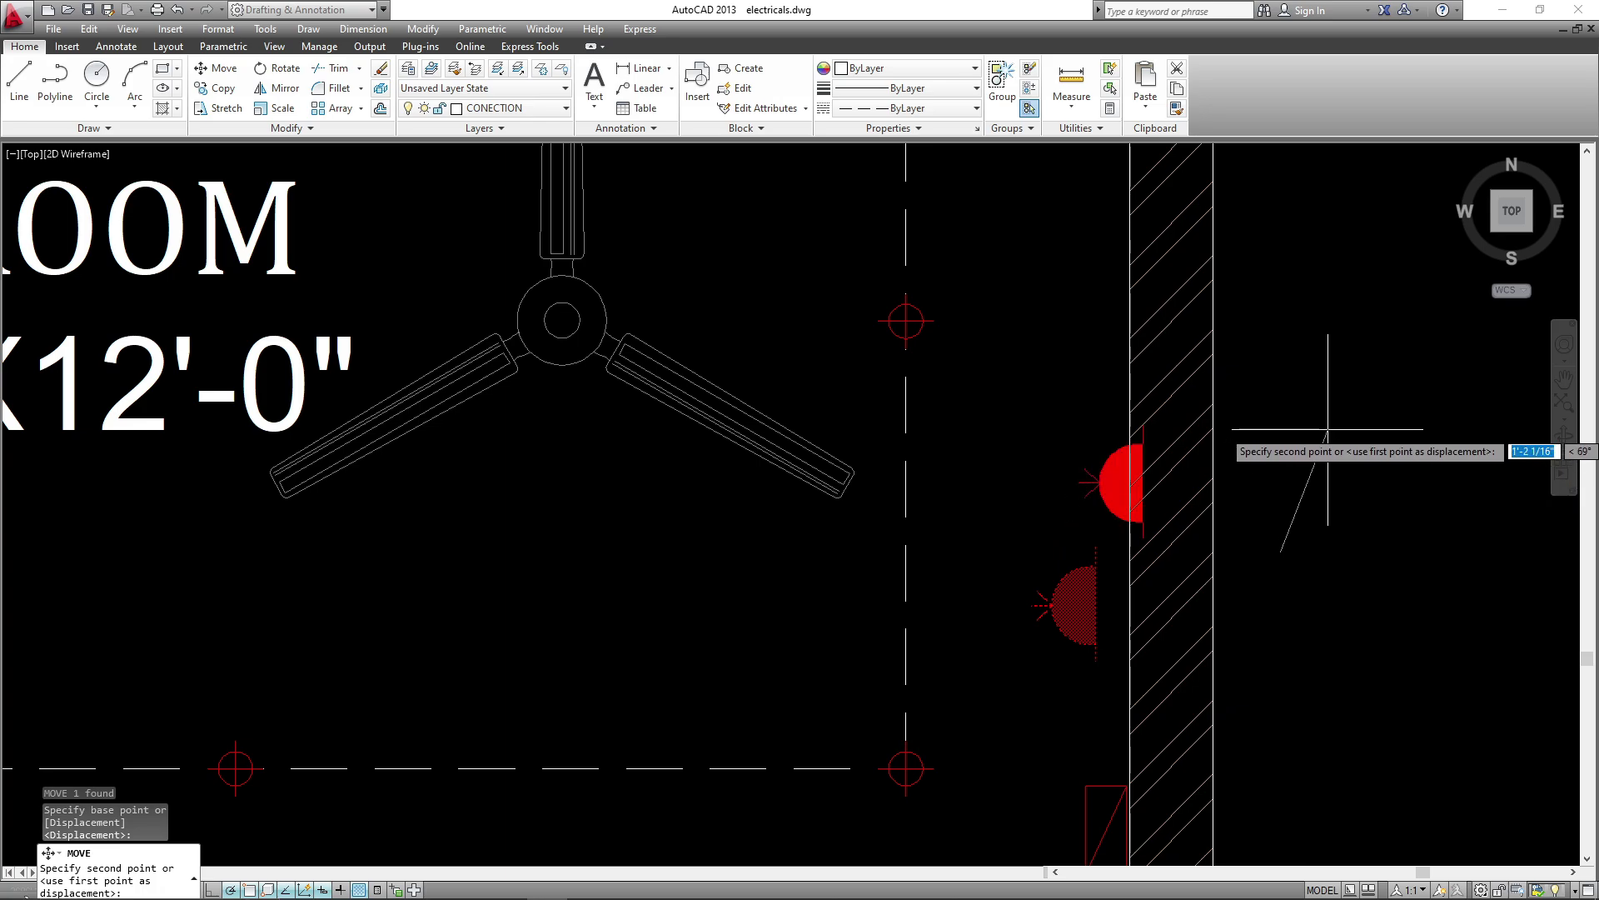
{"action": "left_click", "coordinate": [1308, 424]}
- Copy the AC socket symbol from the 16'-0"X12'-0" bedroom wall into the drawing room, near its door and window W
{"action": "scroll", "coordinate": [1146, 470], "scroll_direction": "down", "scroll_amount": 10}
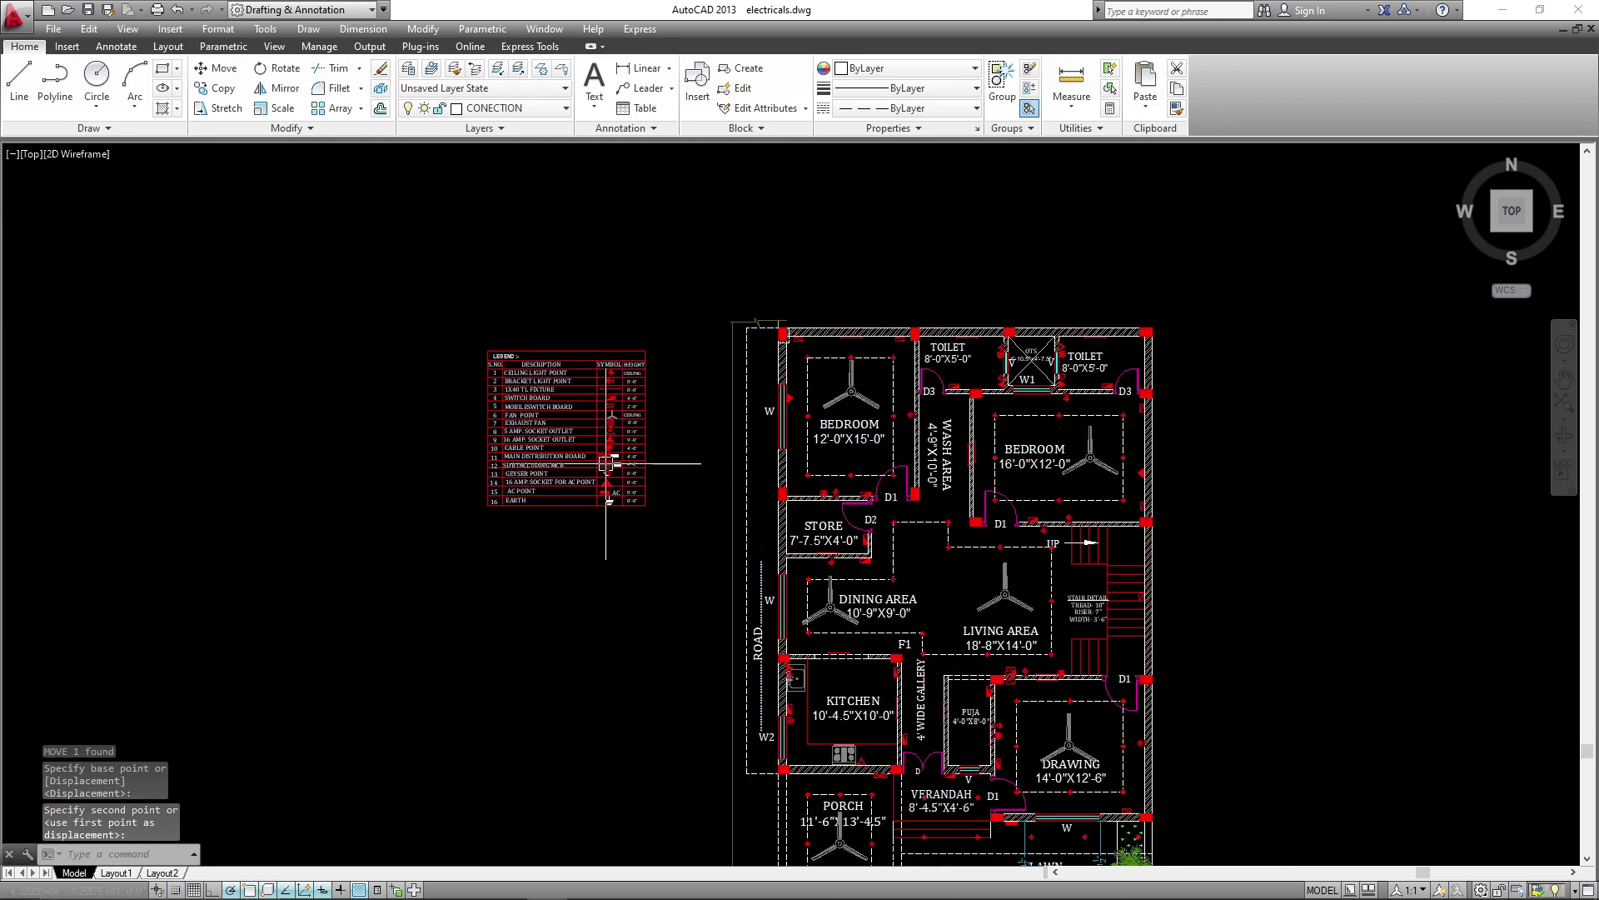
{"action": "scroll", "coordinate": [605, 464], "scroll_direction": "up", "scroll_amount": 5}
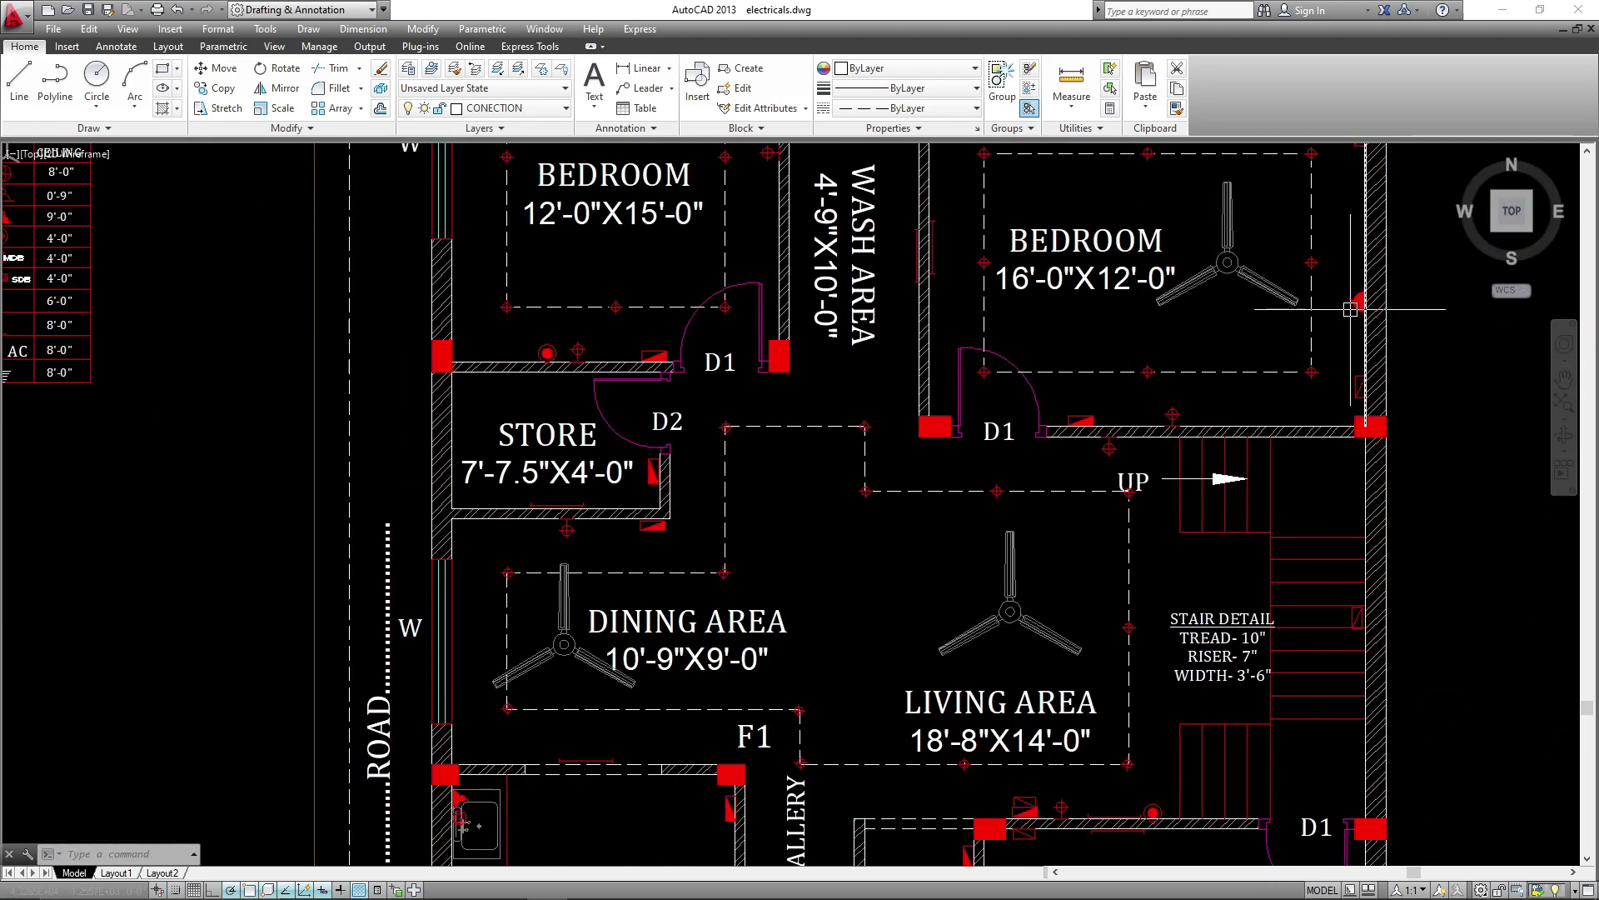
{"action": "left_click", "coordinate": [1405, 330]}
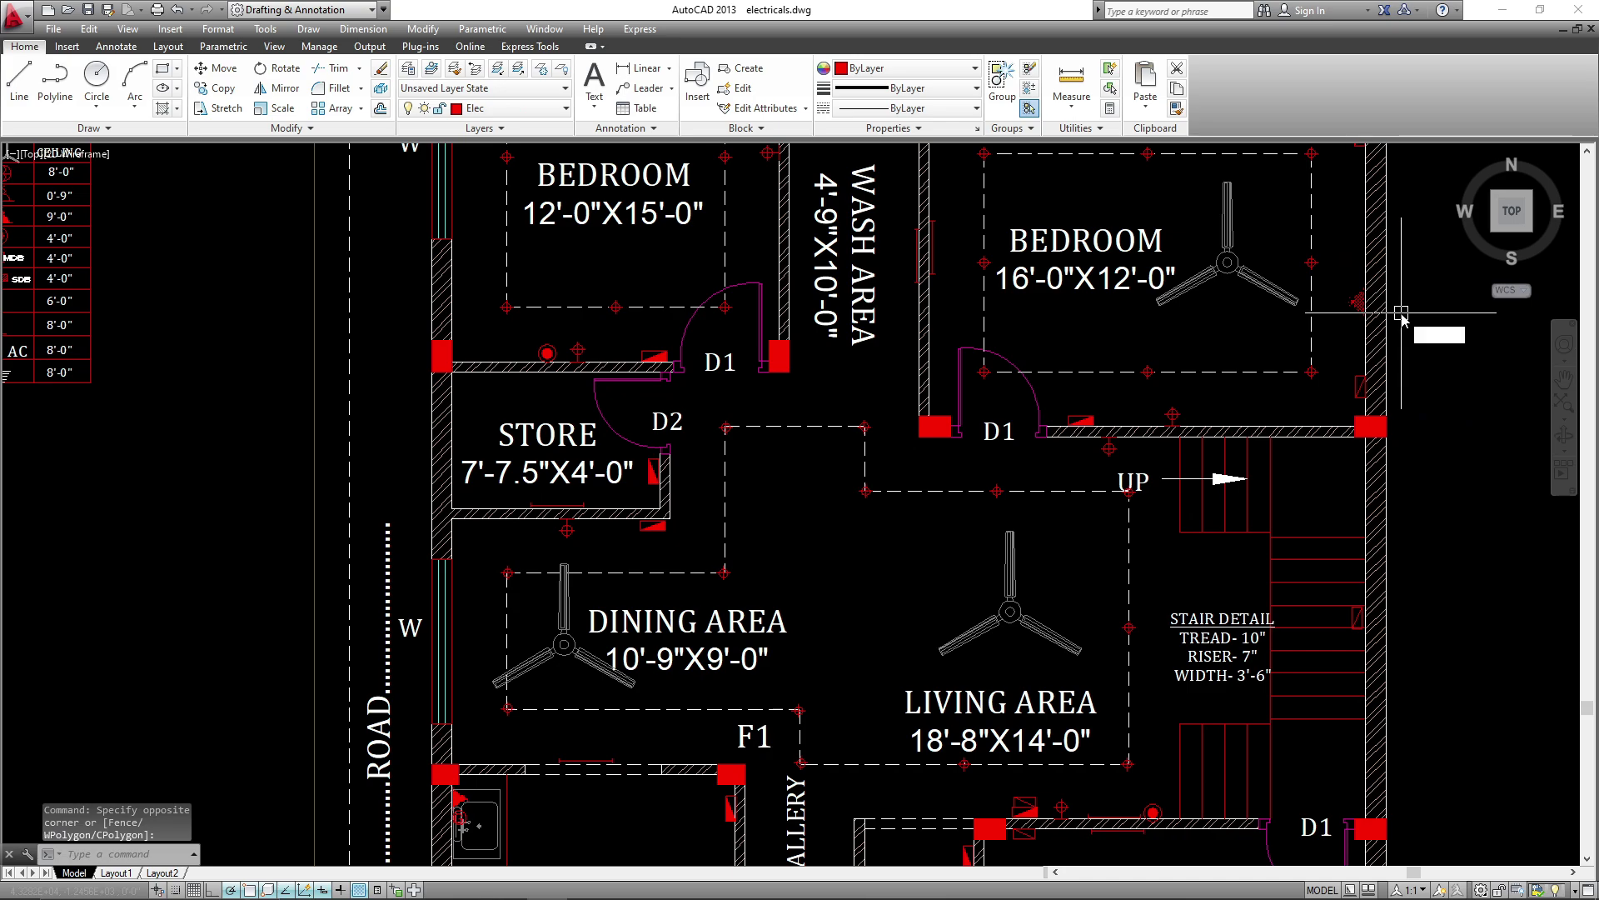
{"action": "type", "text": "co"}
{"action": "key", "text": "Return"}
{"action": "left_click", "coordinate": [1354, 321]}
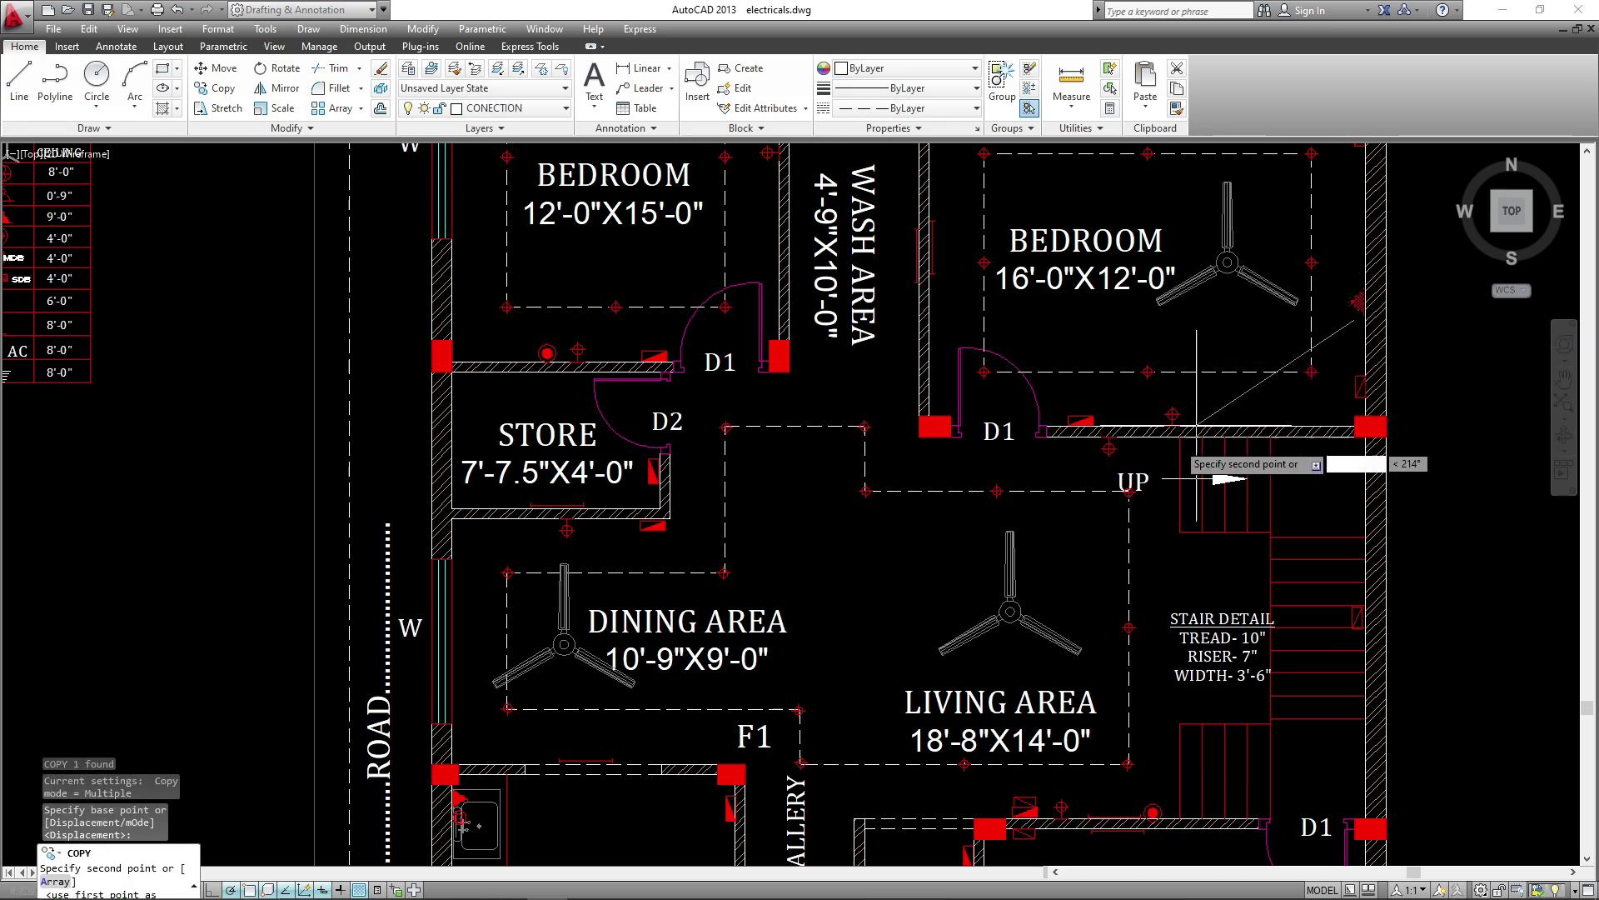
{"action": "middle_click_drag", "start_coordinate": [1117, 699], "coordinate": [1106, 283]}
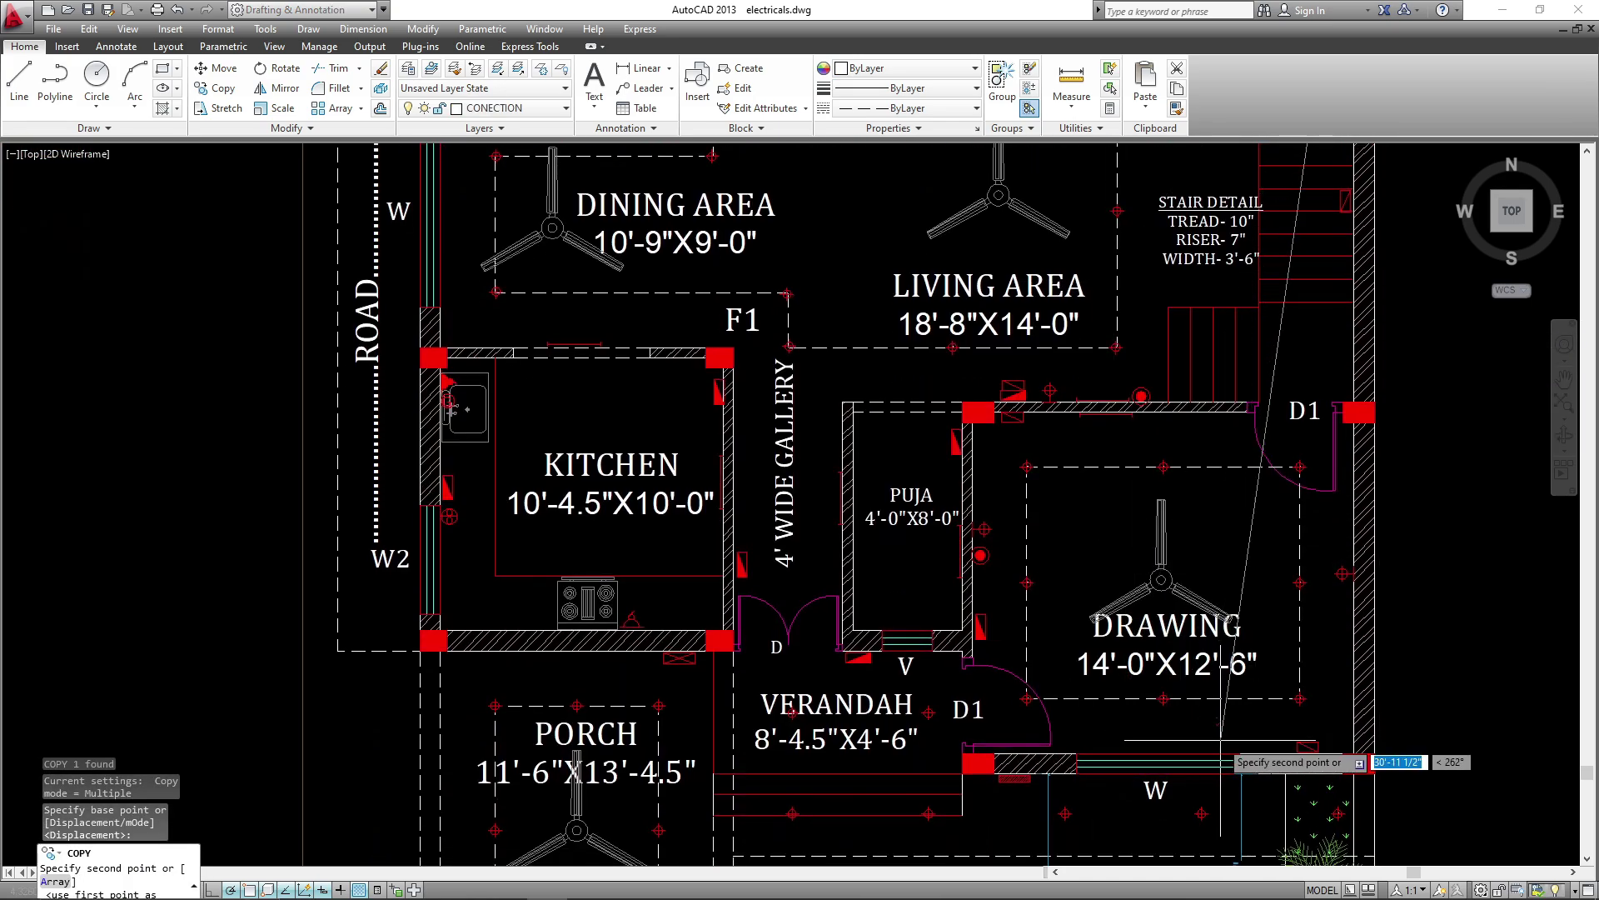
{"action": "scroll", "coordinate": [1088, 760], "scroll_direction": "up", "scroll_amount": 6}
{"action": "left_click", "coordinate": [1103, 719]}
{"action": "key", "text": "Escape"}
- Rotate the copied AC socket symbol in the drawing room by 270° so its flat side faces the window
{"action": "left_click", "coordinate": [1119, 711]}
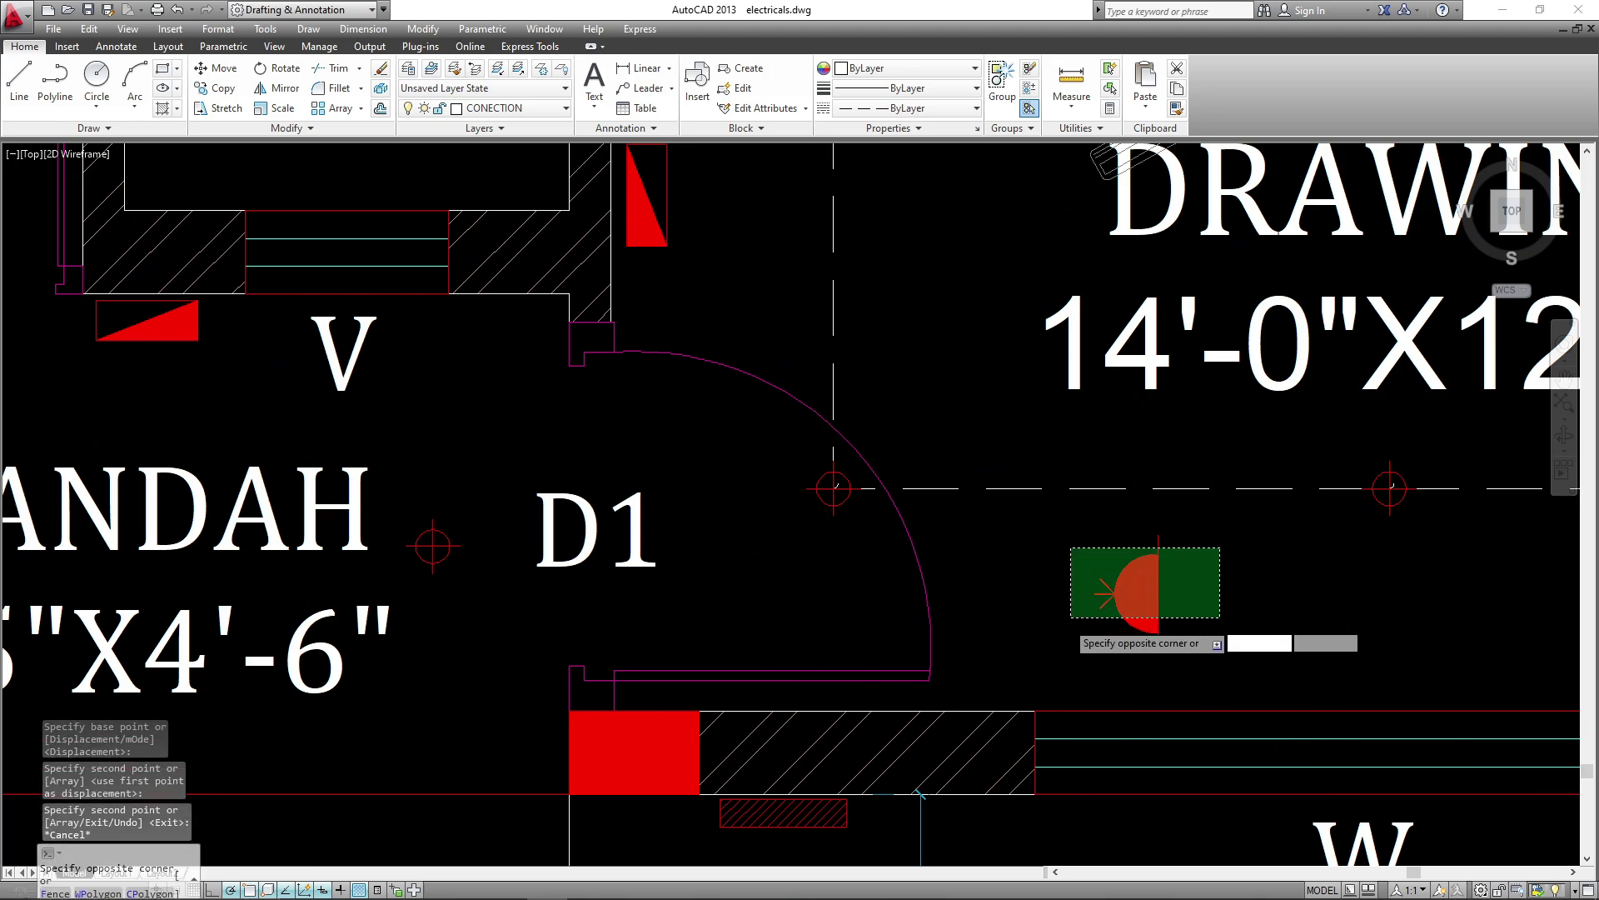
{"action": "left_click", "coordinate": [1070, 618]}
{"action": "type", "text": "ro"}
{"action": "key", "text": "Return"}
{"action": "left_click", "coordinate": [1170, 612]}
{"action": "left_click", "coordinate": [1168, 633]}
- Move the rotated AC socket symbol to the inner side of the drawing room window, near the end closest to the door
{"action": "left_click", "coordinate": [1289, 529]}
{"action": "left_click", "coordinate": [1185, 607]}
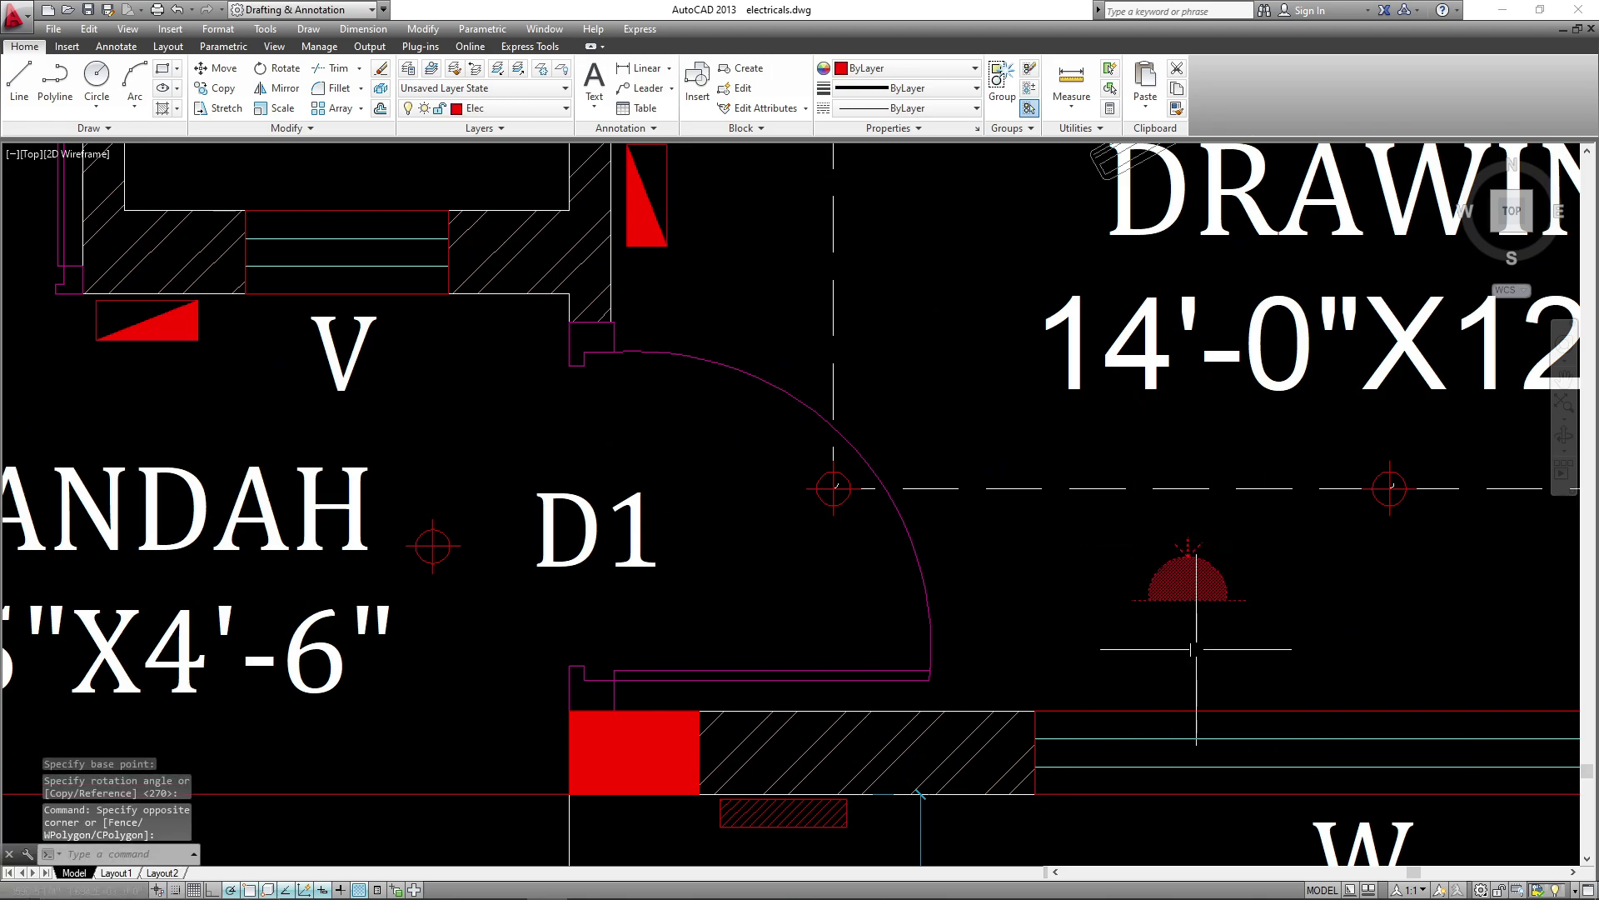
{"action": "type", "text": "m"}
{"action": "key", "text": "Return"}
{"action": "left_click", "coordinate": [1281, 583]}
{"action": "left_click", "coordinate": [1218, 683]}
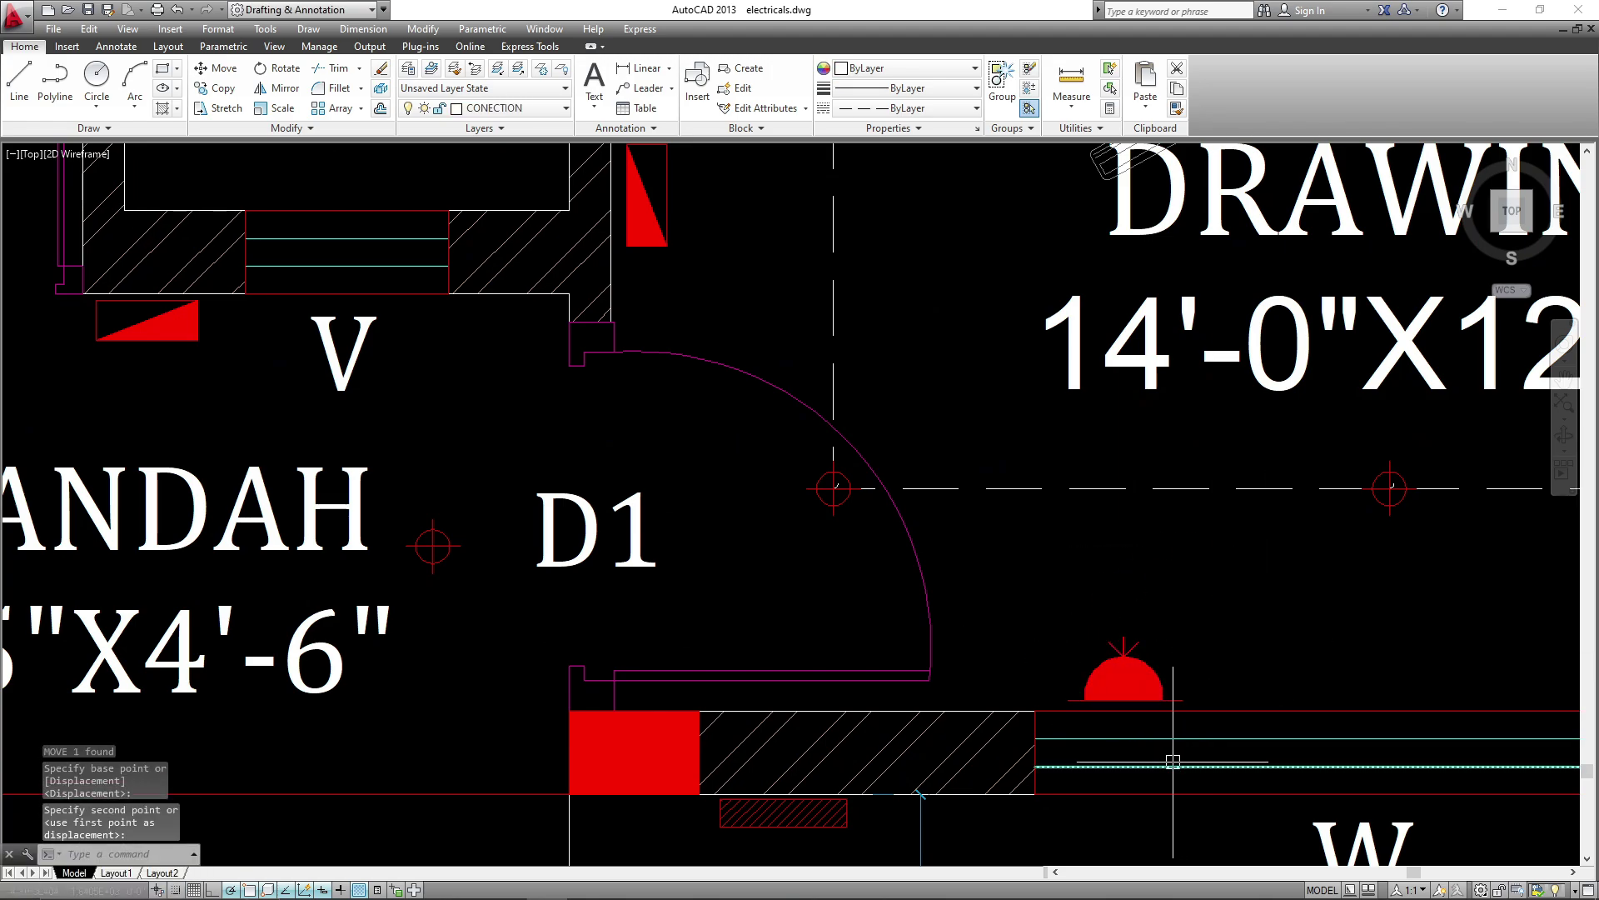
- Copy the AC socket symbol from the 12'-0"X15'-0" bedroom window to the inner face of the dining area window
{"action": "scroll", "coordinate": [1173, 760], "scroll_direction": "down", "scroll_amount": 5}
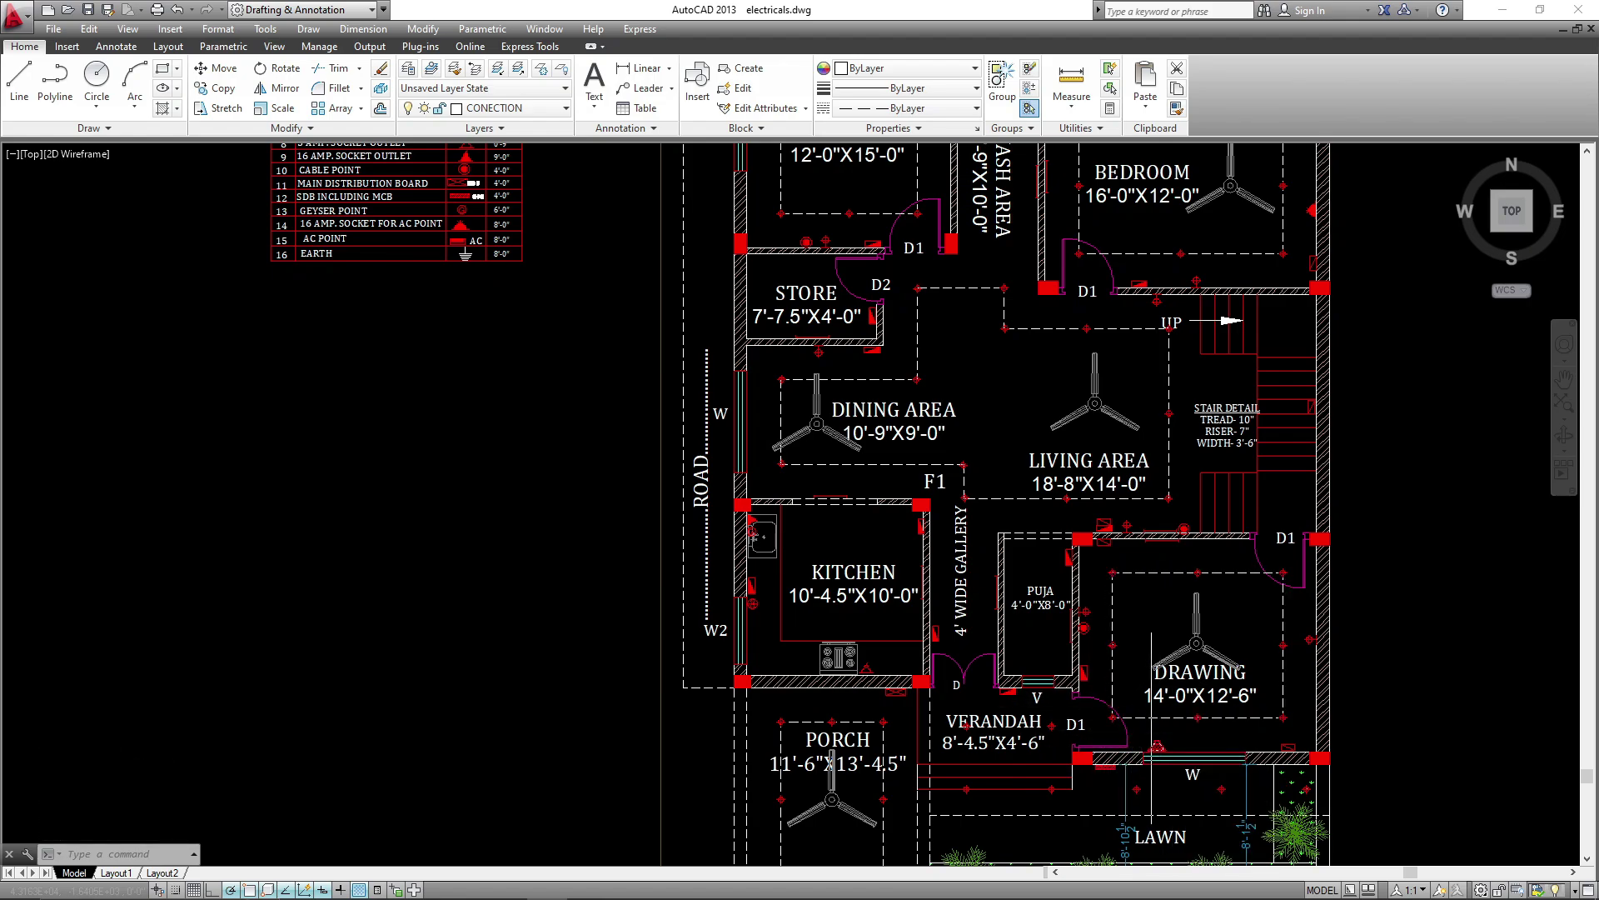
{"action": "middle_click_drag", "start_coordinate": [1155, 633], "coordinate": [1216, 834]}
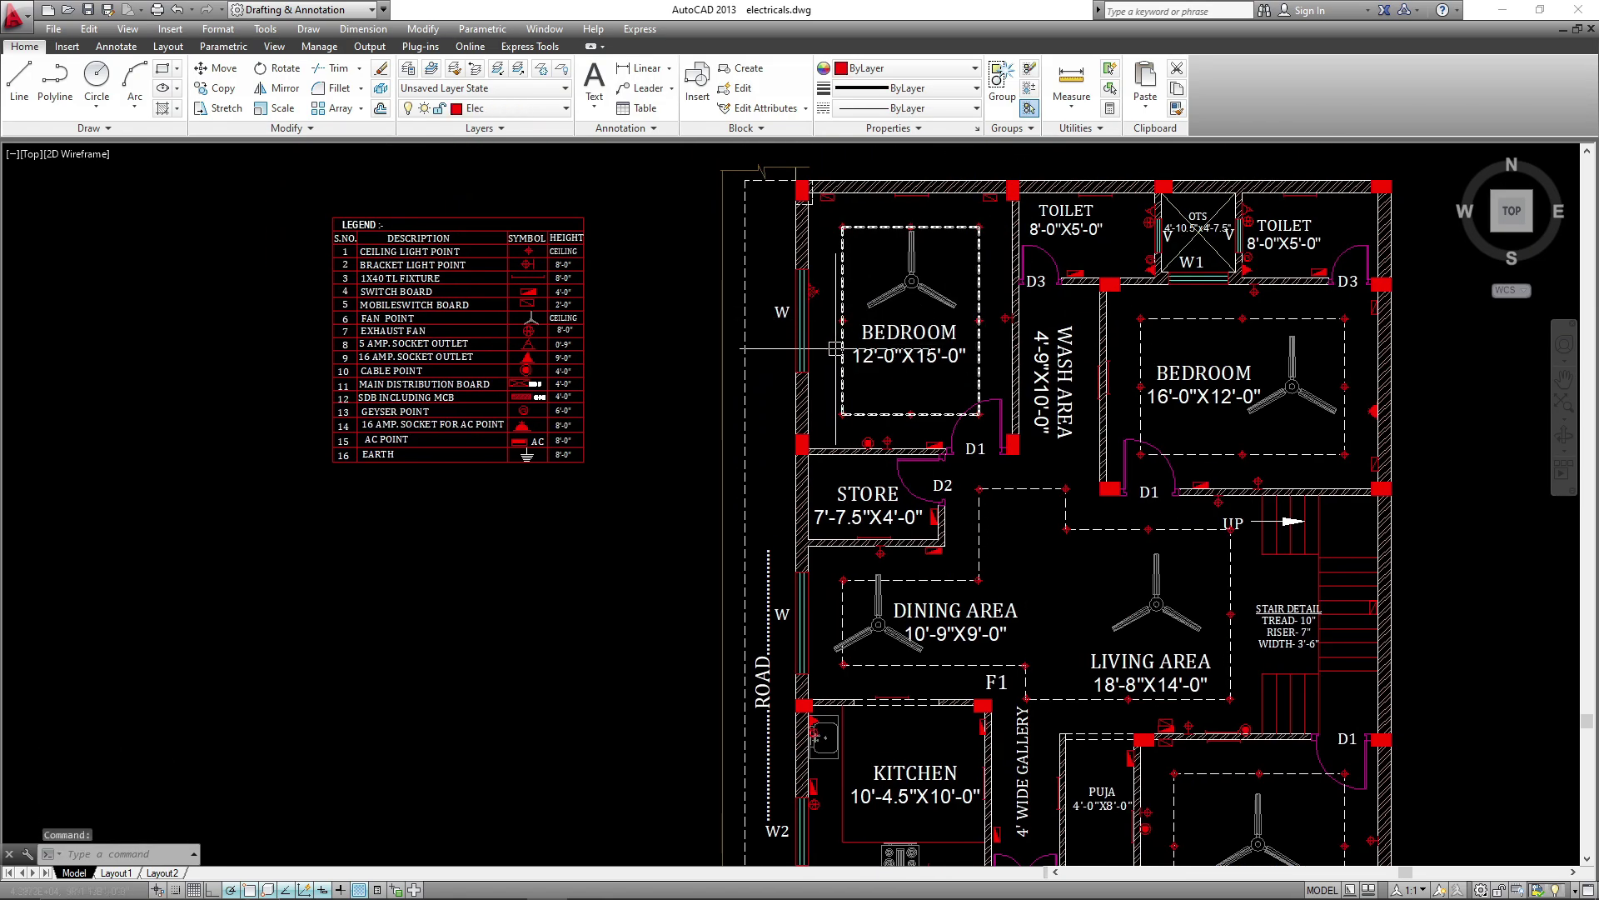
{"action": "key", "text": "Return"}
{"action": "left_click", "coordinate": [832, 312]}
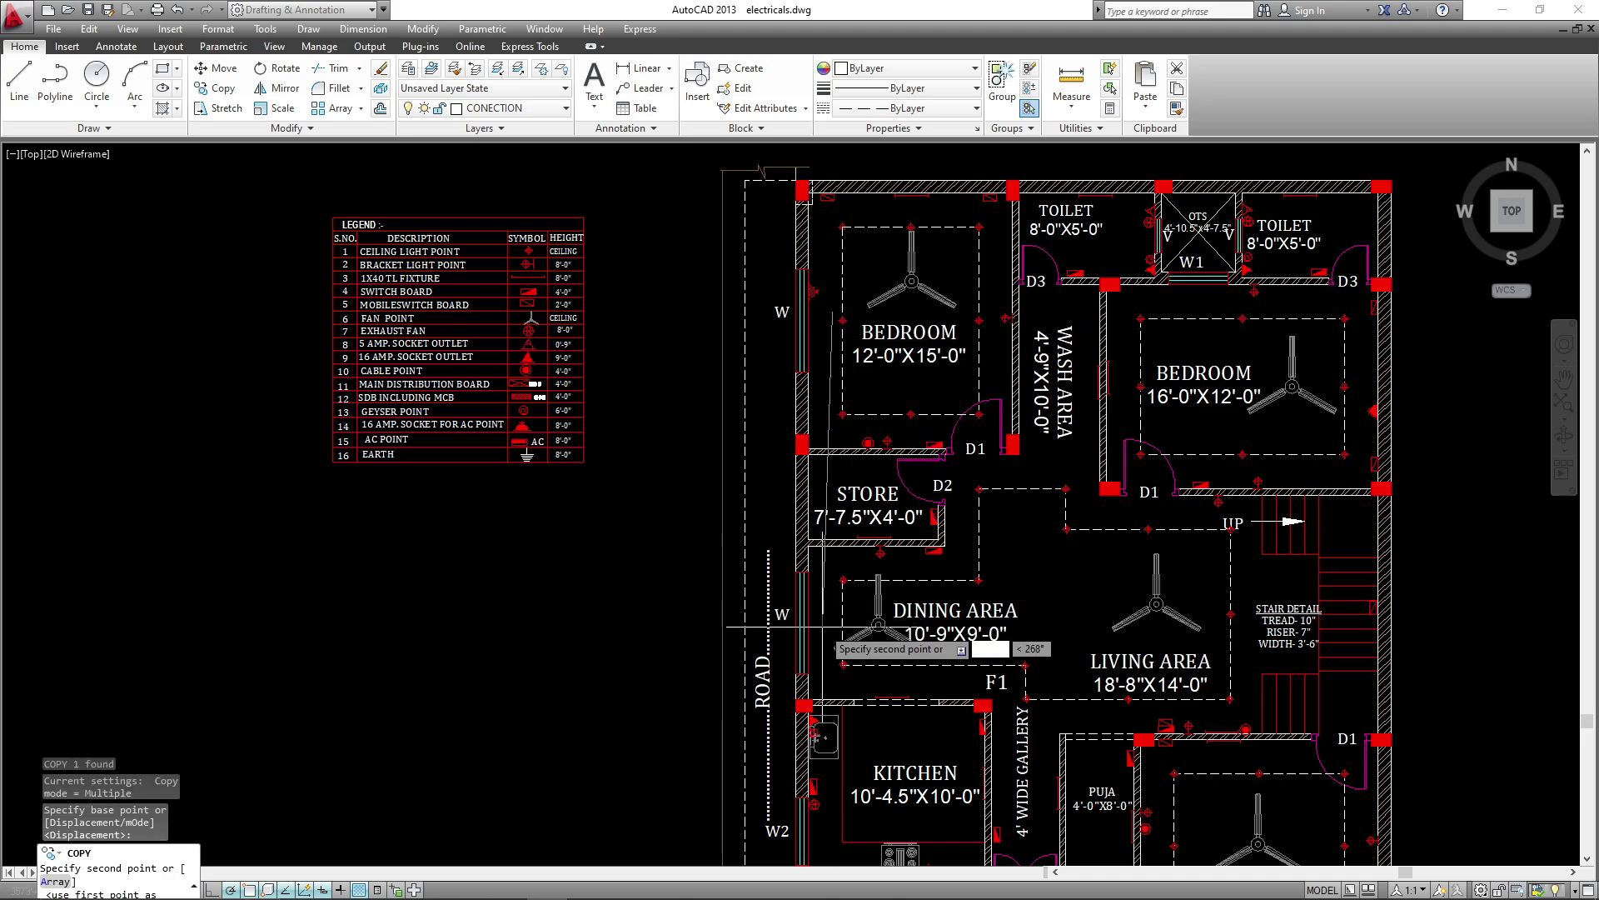
{"action": "scroll", "coordinate": [832, 605], "scroll_direction": "up", "scroll_amount": 4}
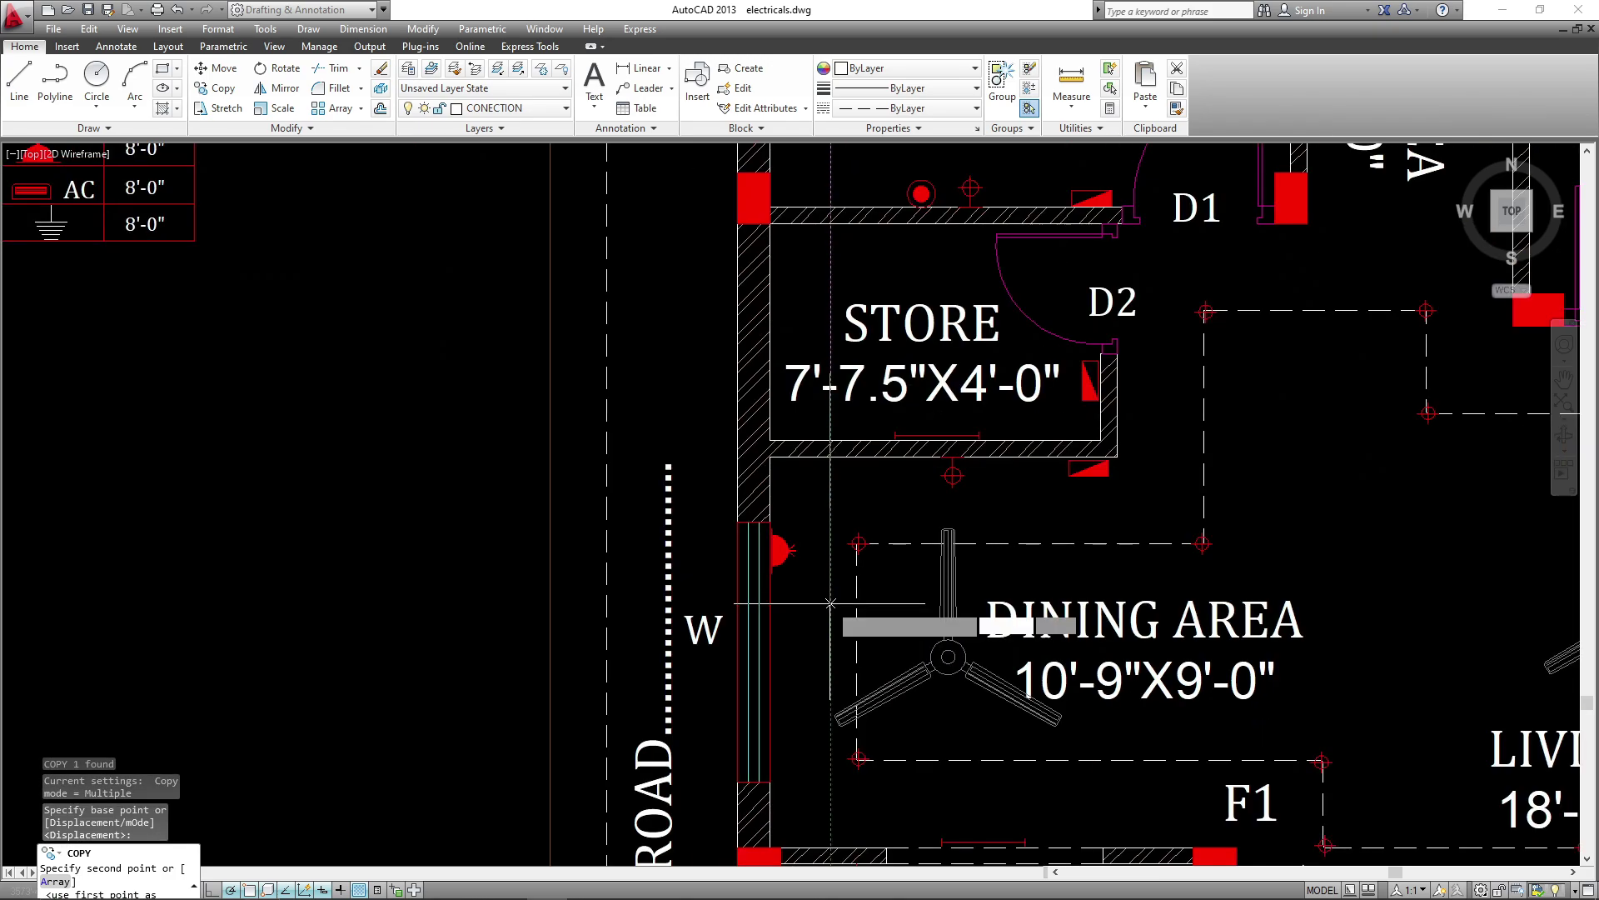
{"action": "key", "text": "Escape"}
- Copy the AC point symbol from row 15 of the legend into the empty space between the legend and the floor plan
{"action": "scroll", "coordinate": [830, 603], "scroll_direction": "down", "scroll_amount": 6}
{"action": "scroll", "coordinate": [760, 513], "scroll_direction": "up", "scroll_amount": 5}
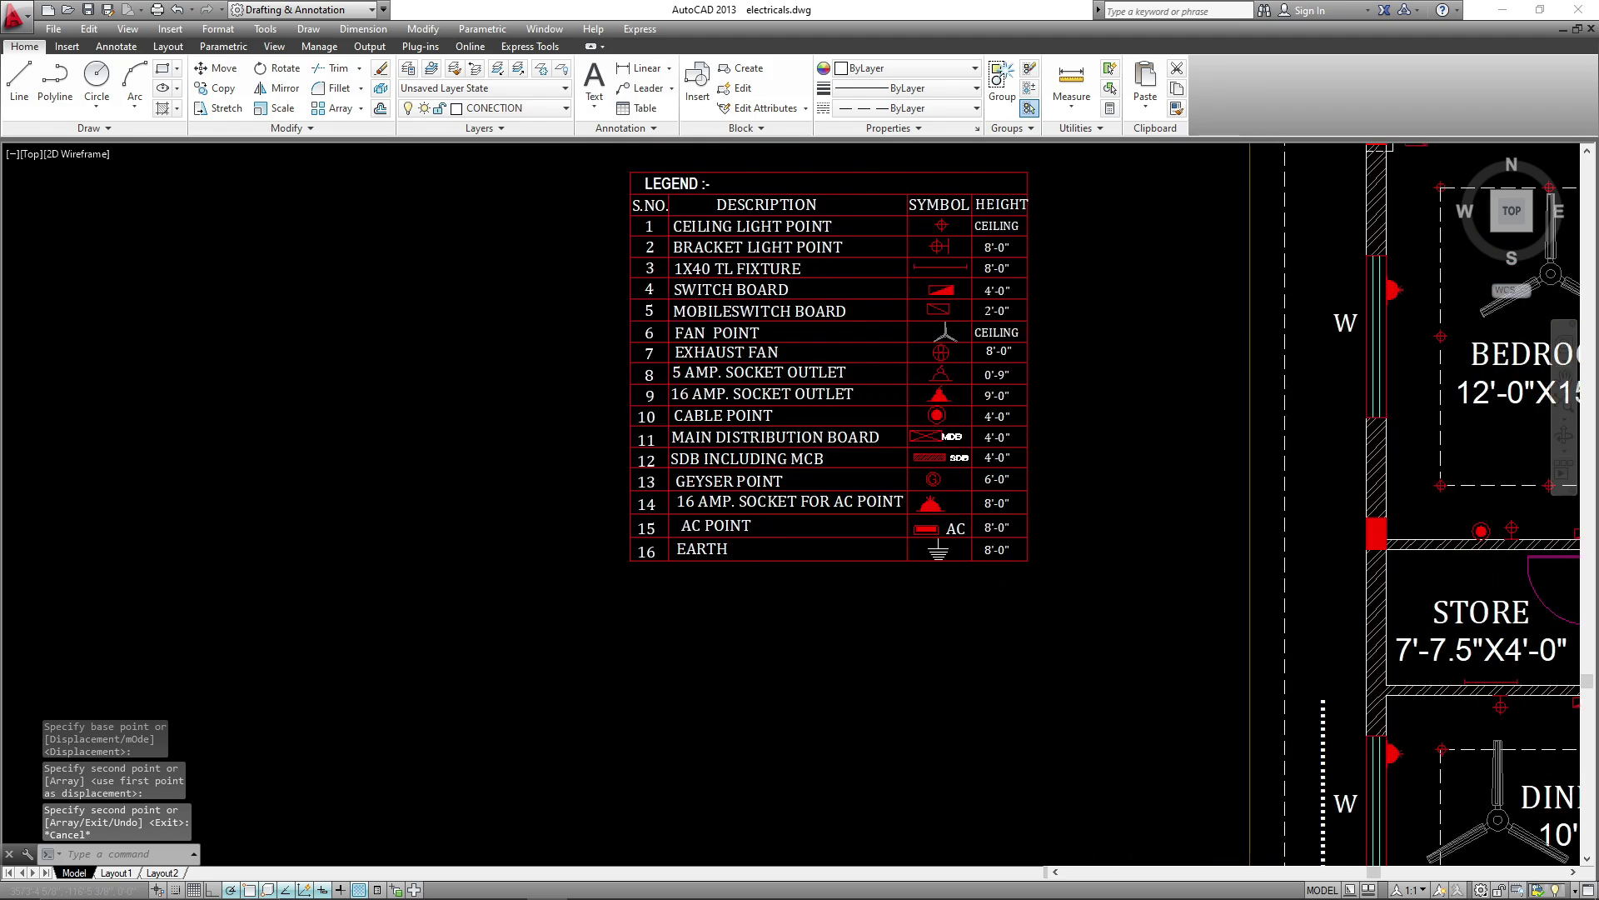
{"action": "scroll", "coordinate": [939, 524], "scroll_direction": "up", "scroll_amount": 4}
{"action": "left_click", "coordinate": [912, 540]}
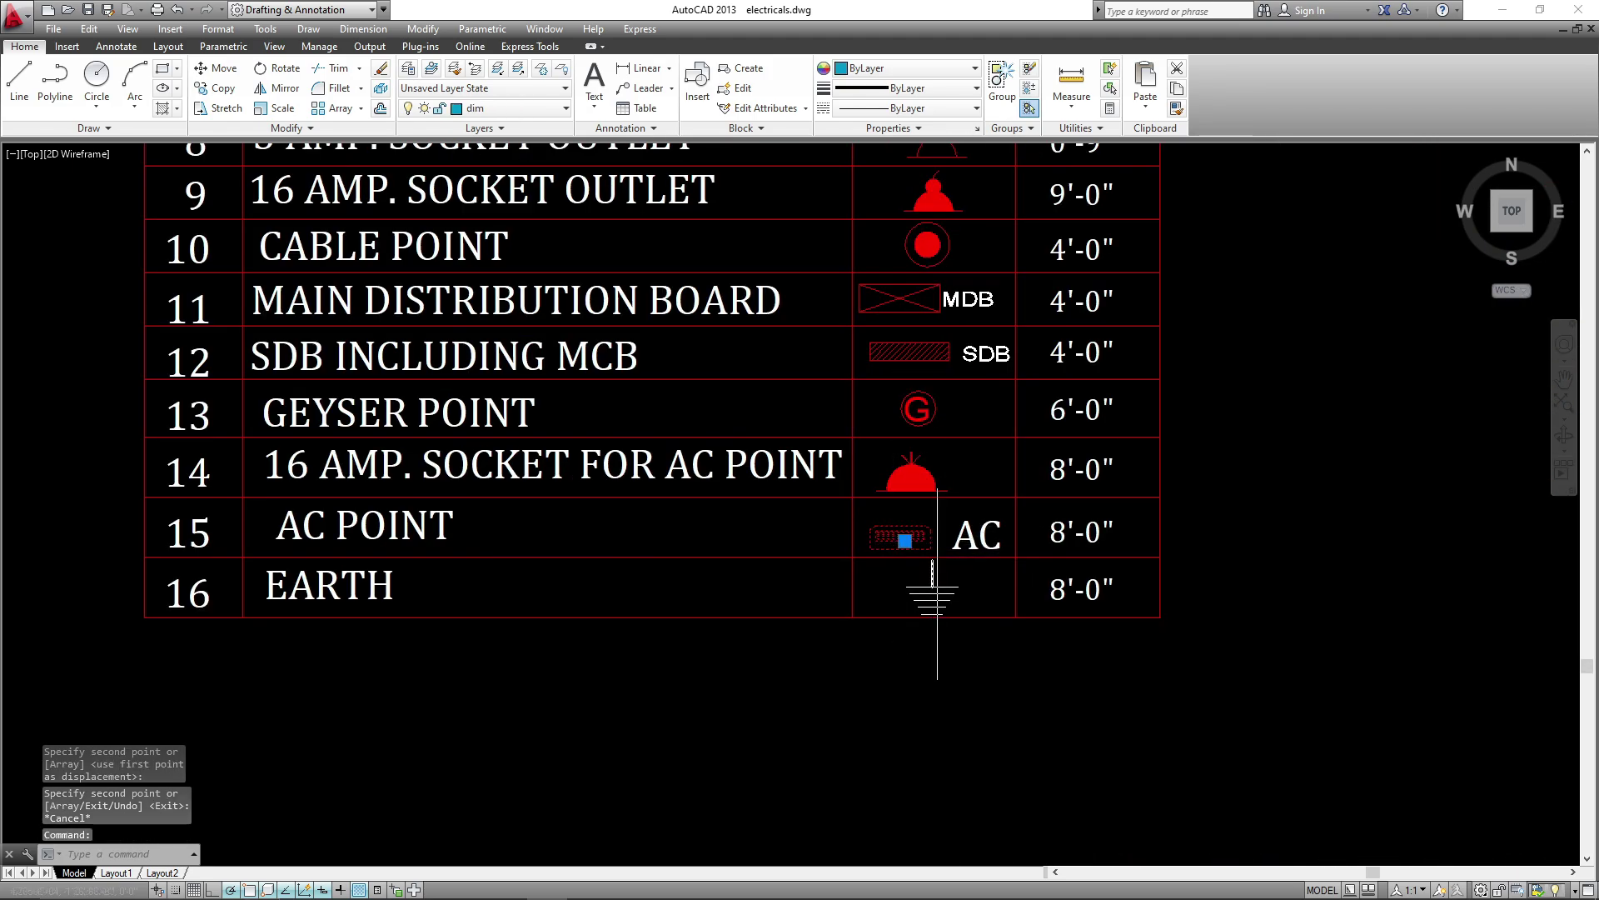
{"action": "key", "text": "Return"}
{"action": "left_click", "coordinate": [912, 528]}
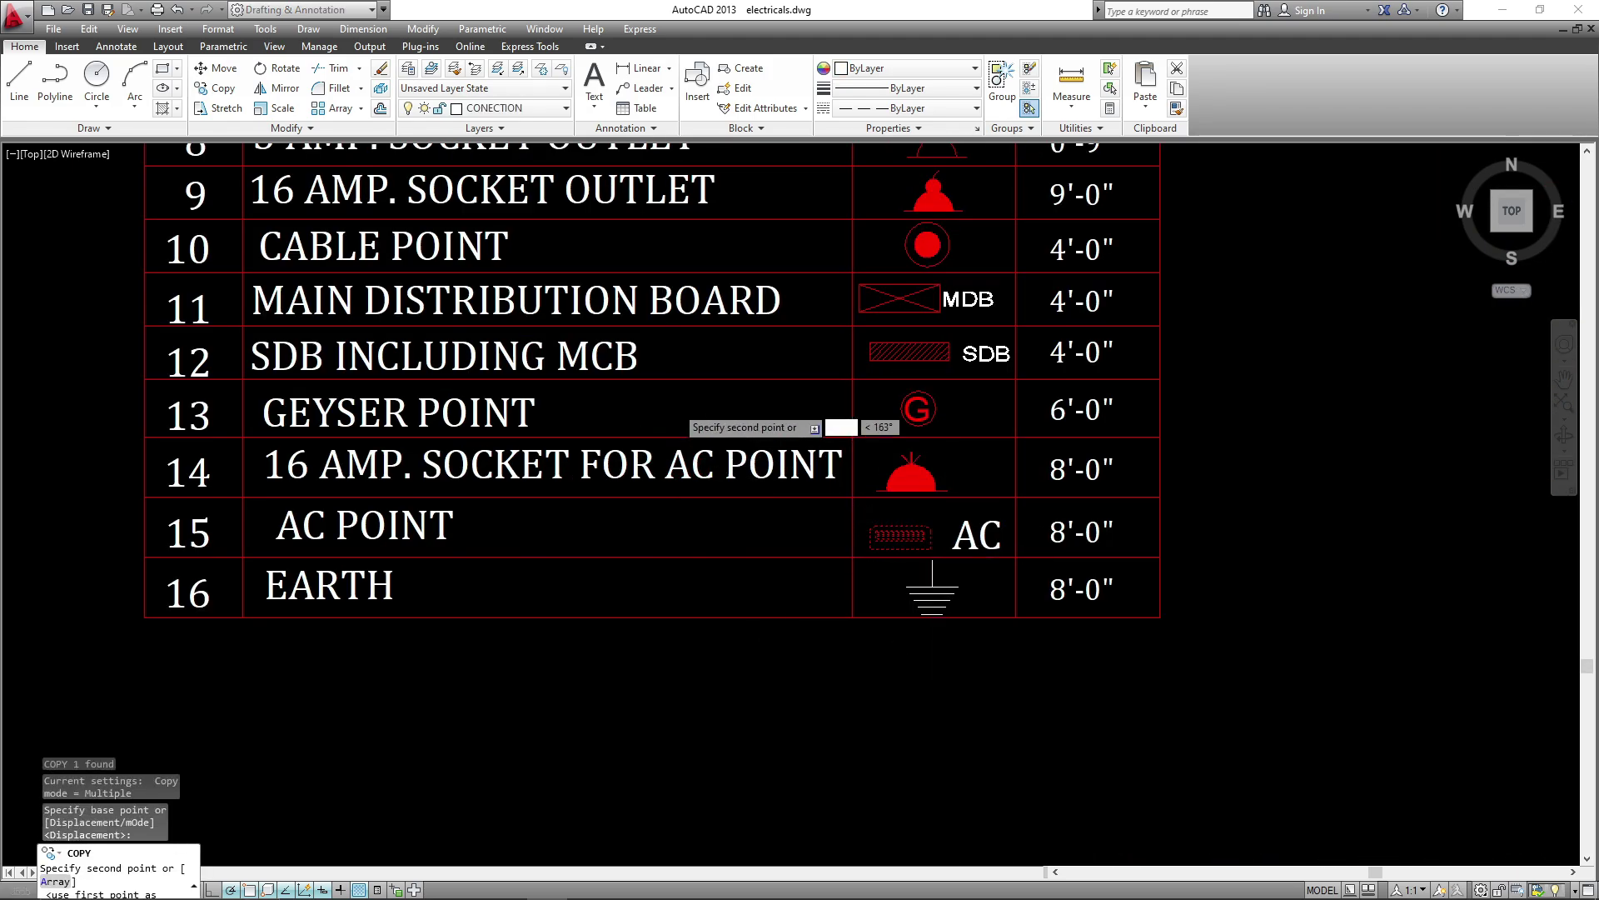
{"action": "scroll", "coordinate": [681, 403], "scroll_direction": "down", "scroll_amount": 6}
{"action": "left_click", "coordinate": [846, 632]}
{"action": "key", "text": "Escape"}
- Rotate the copied AC point symbol beside the floor plan by 270° so it stands vertically
{"action": "left_click", "coordinate": [897, 576]}
{"action": "left_click", "coordinate": [814, 678]}
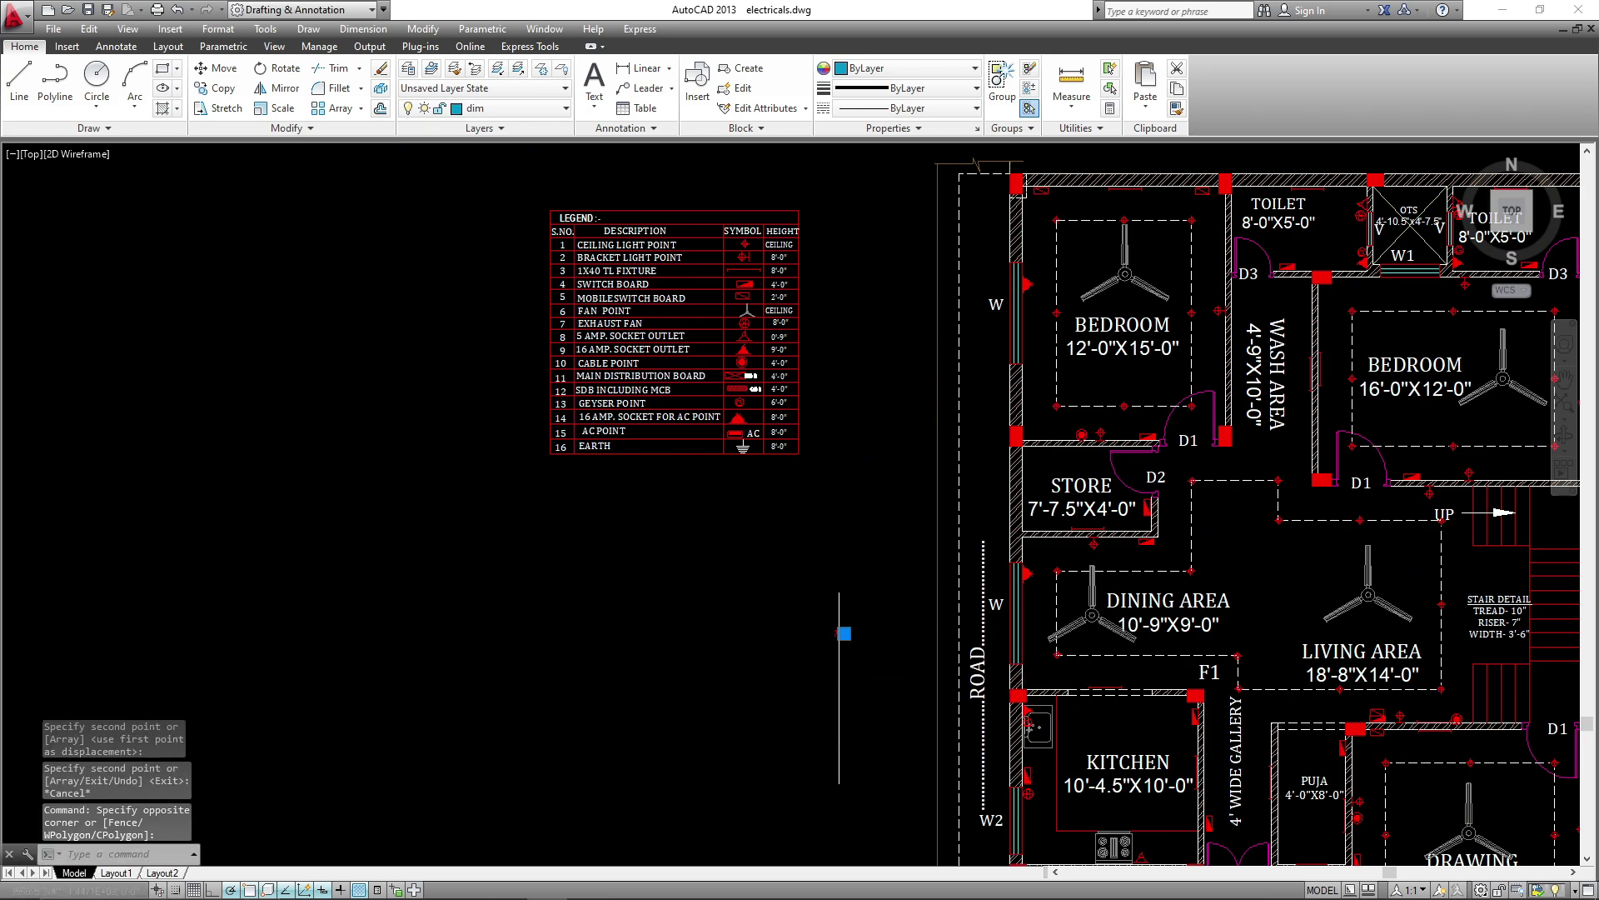
{"action": "type", "text": "ro"}
{"action": "key", "text": "Return"}
{"action": "left_click", "coordinate": [851, 656]}
{"action": "left_click", "coordinate": [851, 679]}
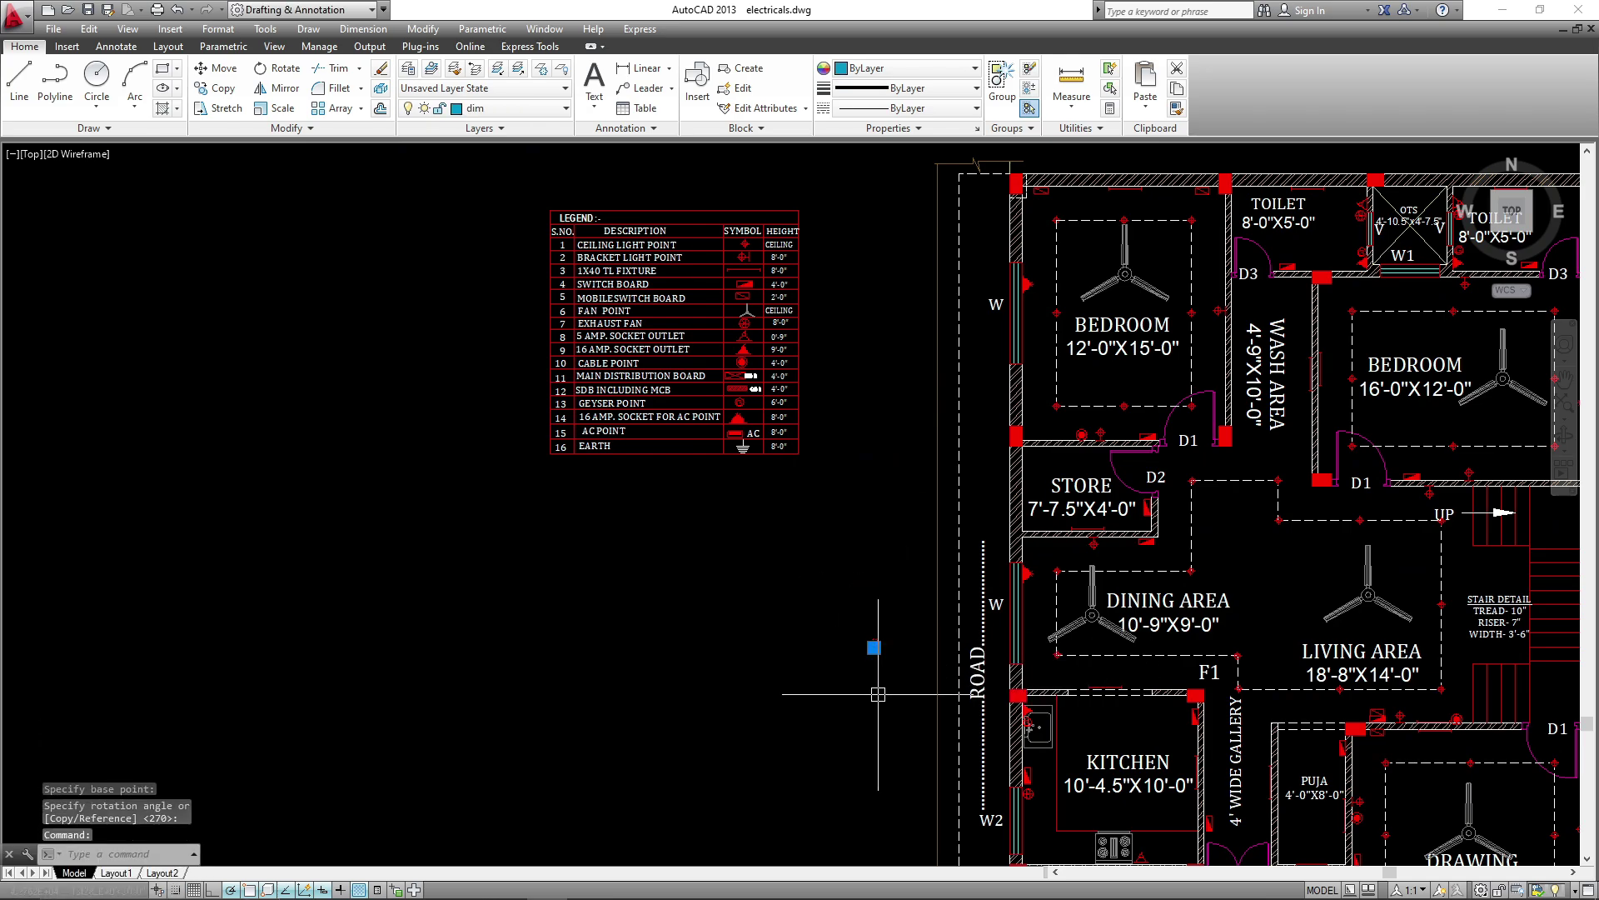
- Move the vertical AC point symbol to the 12'-0"X15'-0" bedroom window, just below the AC socket
{"action": "type", "text": "M"}
{"action": "key", "text": "Return"}
{"action": "left_click", "coordinate": [874, 647]}
{"action": "scroll", "coordinate": [1058, 318], "scroll_direction": "up", "scroll_amount": 4}
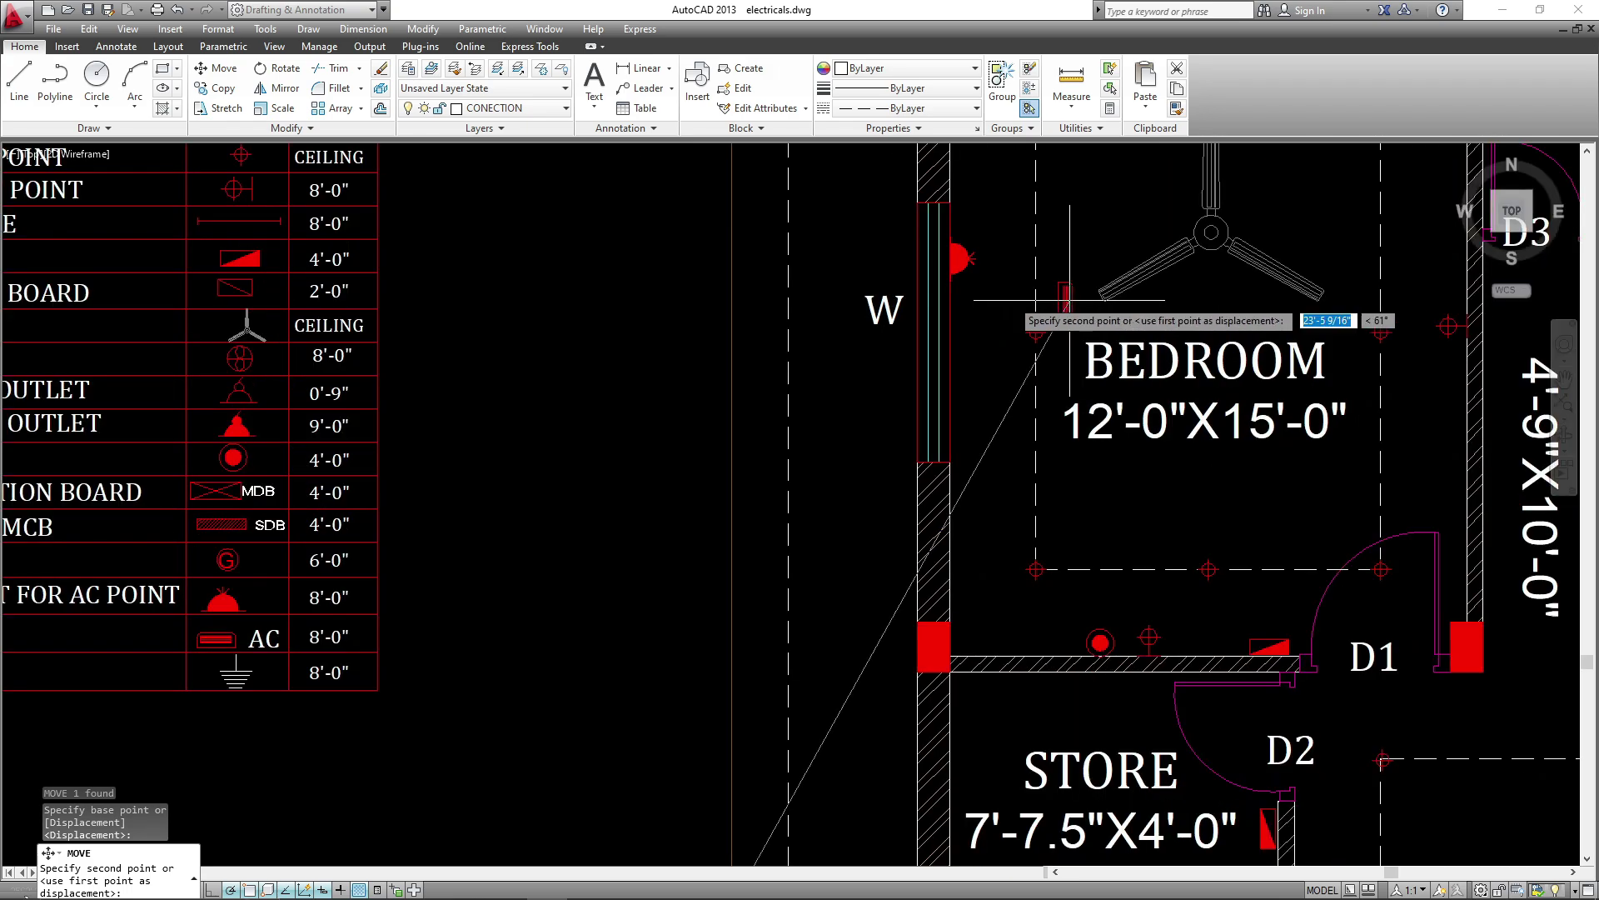
{"action": "left_click", "coordinate": [963, 310]}
- Scale the AC point symbol at the 12'-0"X15'-0" bedroom window by a factor of 2 from its lower corner
{"action": "left_click", "coordinate": [960, 311]}
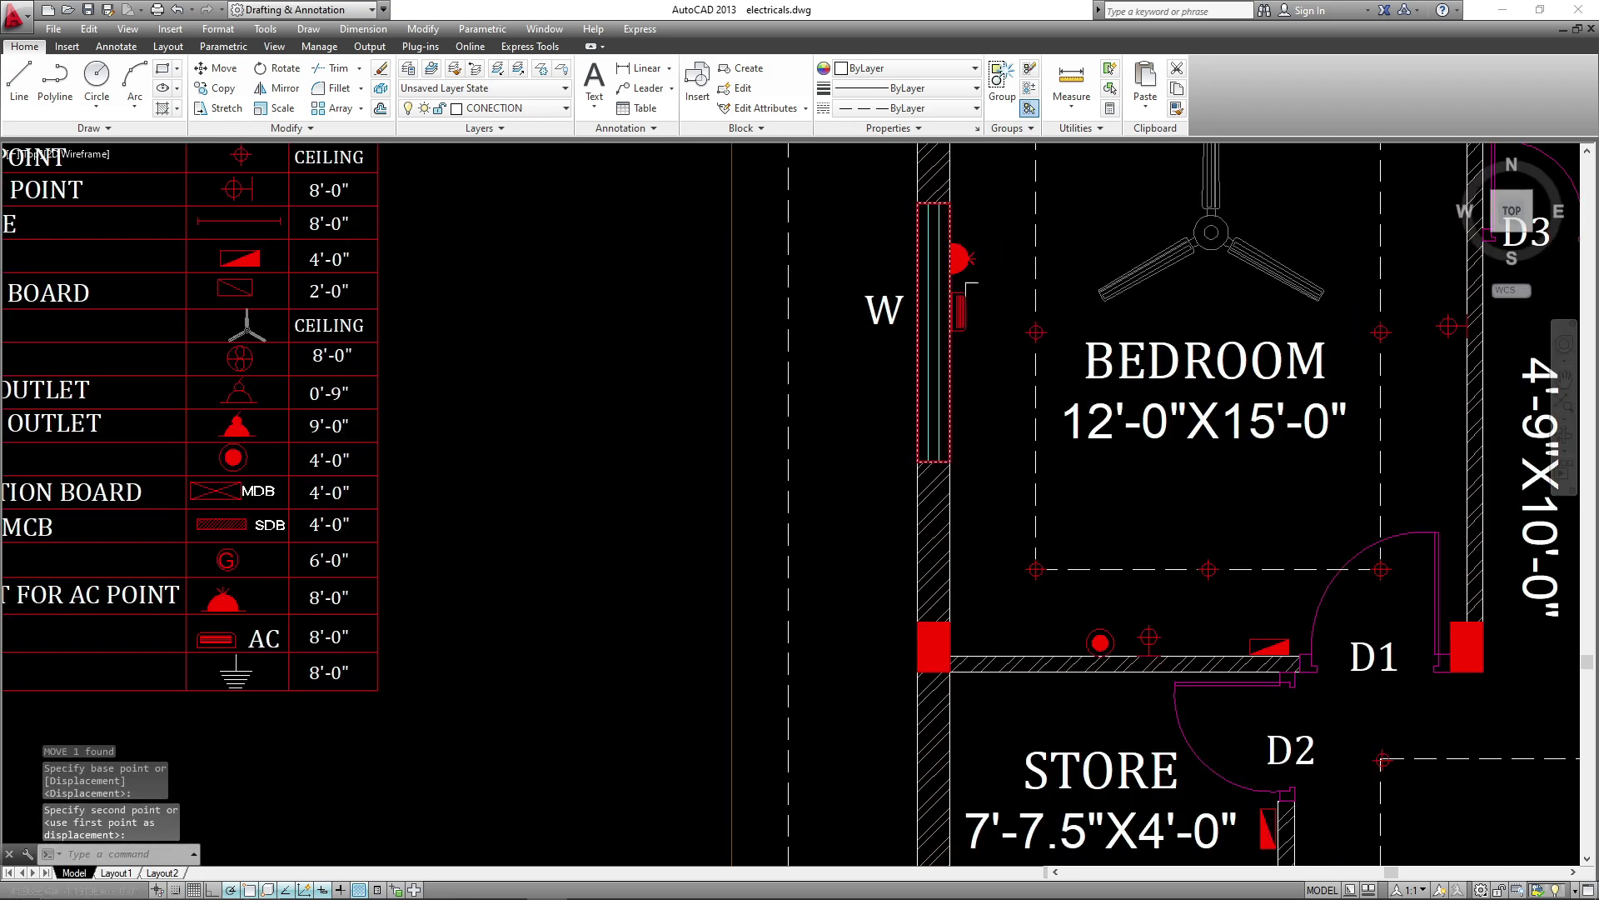
{"action": "scroll", "coordinate": [961, 311], "scroll_direction": "up", "scroll_amount": 5}
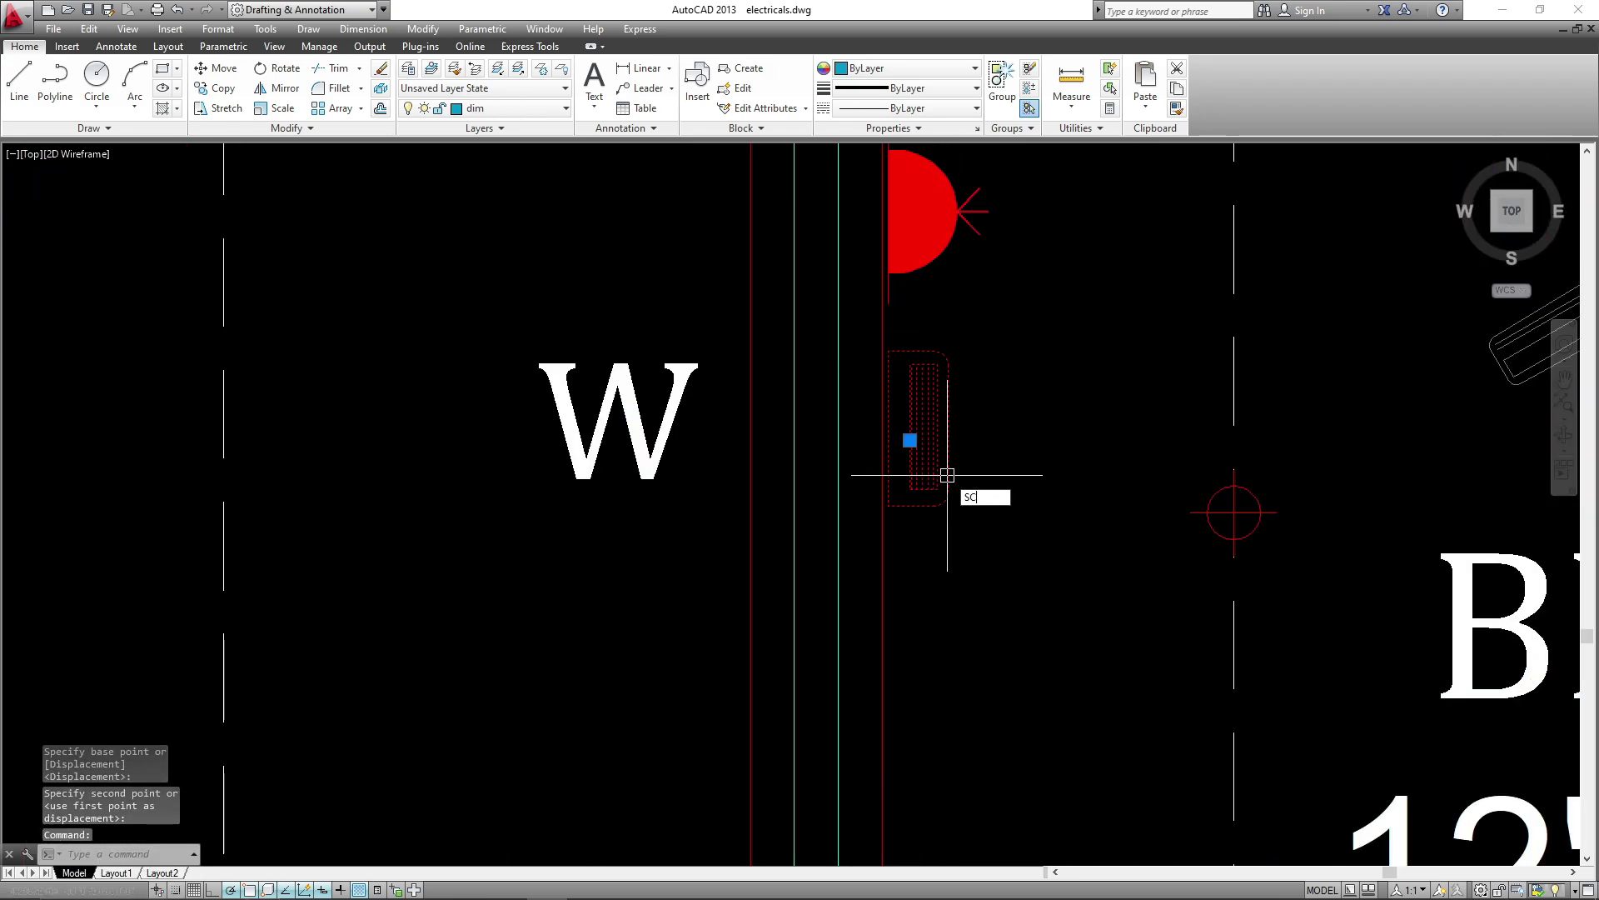
{"action": "type", "text": "SC"}
{"action": "key", "text": "Return"}
{"action": "left_click", "coordinate": [892, 504]}
{"action": "type", "text": "2"}
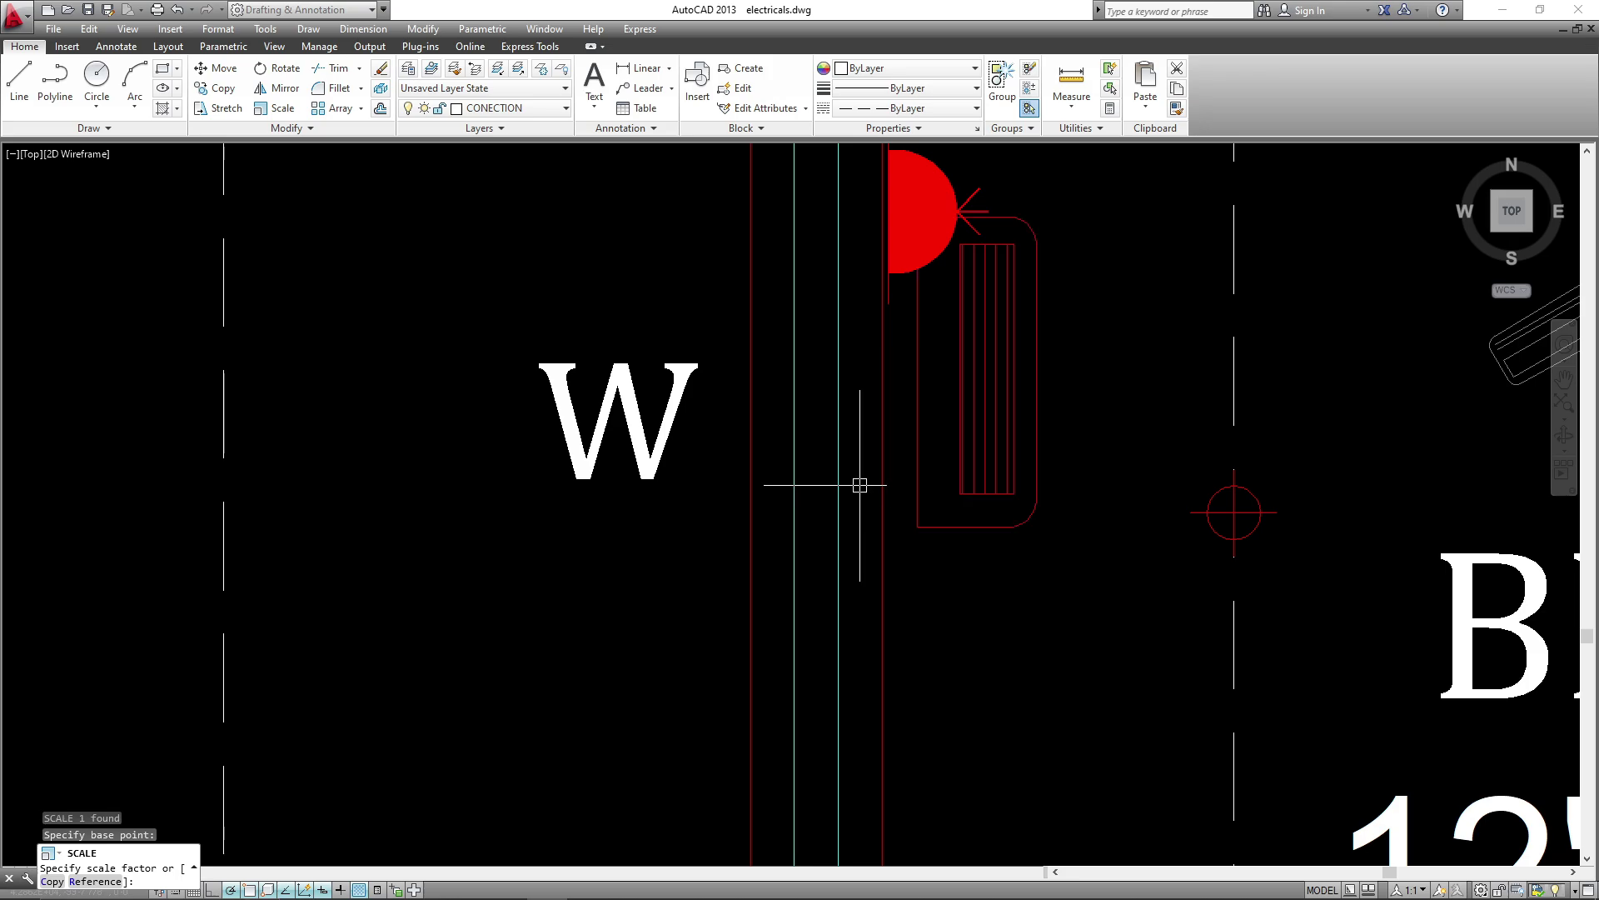
{"action": "key", "text": "Return"}
- Move the enlarged AC point symbol against the inner face of the bedroom window, clear of the AC socket above it
{"action": "left_click", "coordinate": [963, 443]}
{"action": "type", "text": "m"}
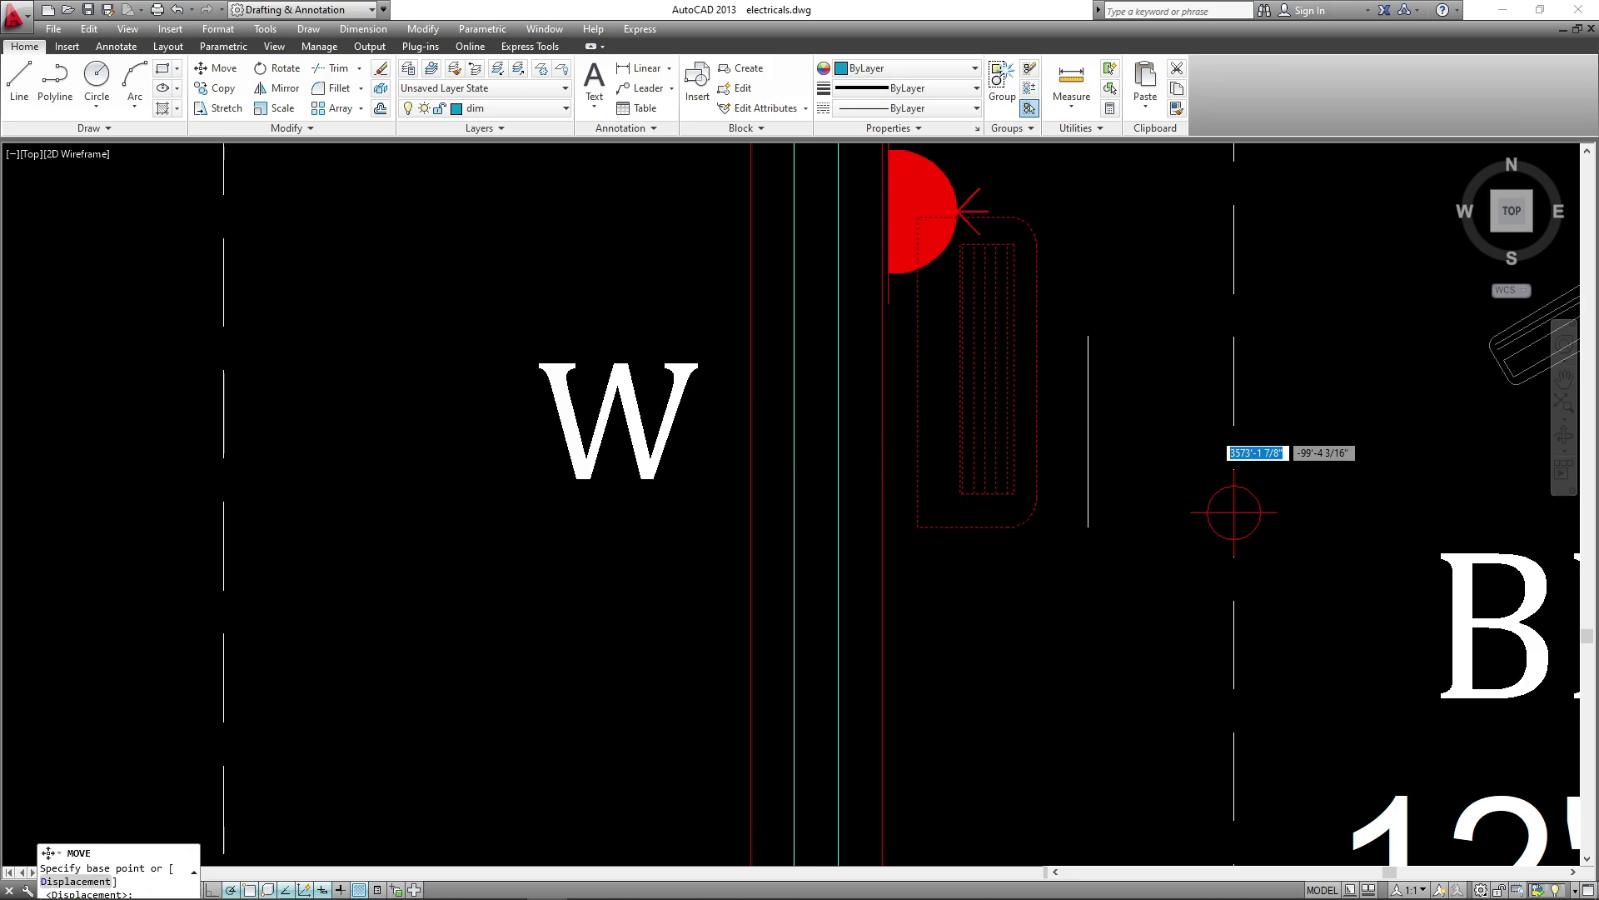
{"action": "key", "text": "Return"}
{"action": "left_click", "coordinate": [1060, 524]}
{"action": "left_click", "coordinate": [1068, 466]}
- Copy the enlarged AC point symbol from the 12'-0"X15'-0" bedroom to the dining area window, below its AC socket
{"action": "left_click", "coordinate": [1068, 467]}
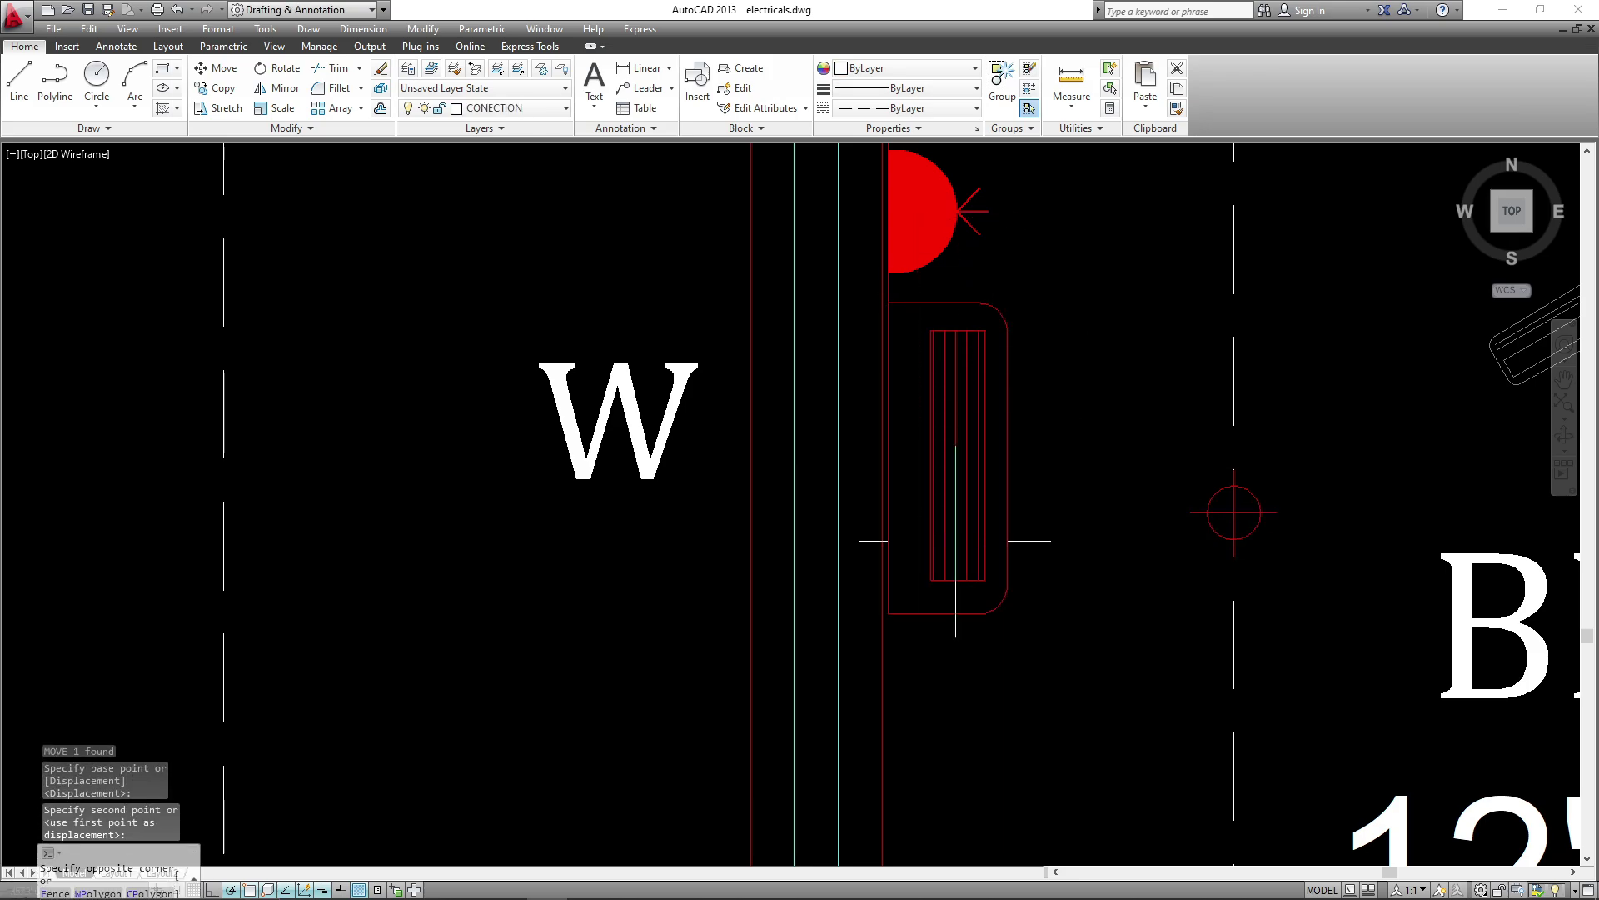
{"action": "left_click", "coordinate": [1004, 632]}
{"action": "type", "text": "co"}
{"action": "key", "text": "Return"}
{"action": "left_click", "coordinate": [970, 505]}
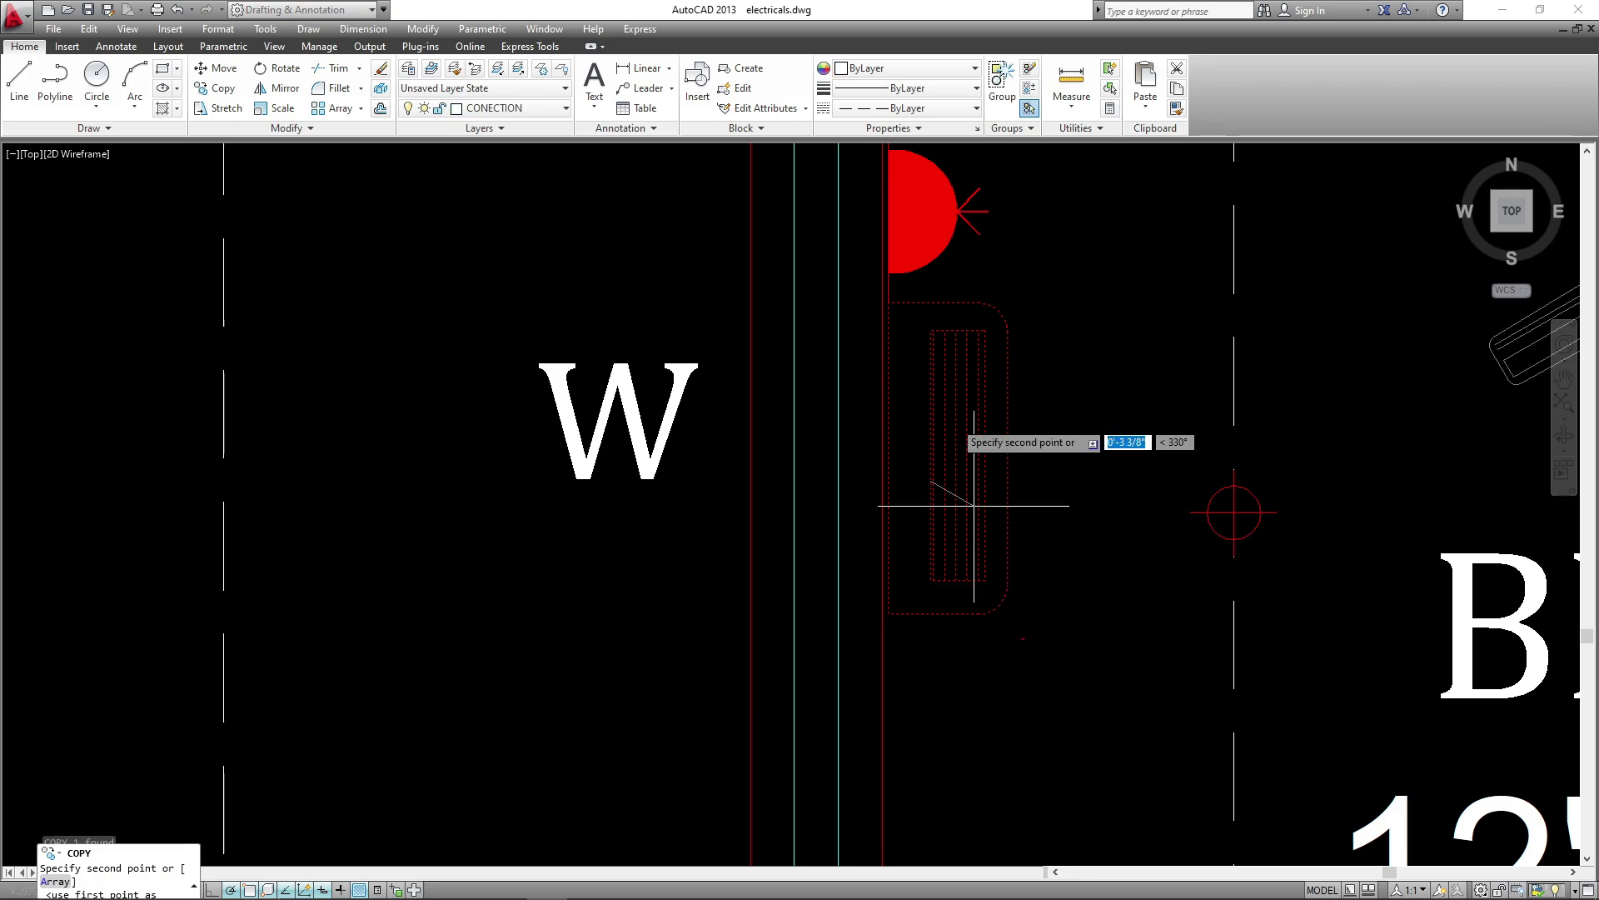
{"action": "scroll", "coordinate": [994, 236], "scroll_direction": "down", "scroll_amount": 6}
{"action": "scroll", "coordinate": [1011, 259], "scroll_direction": "down", "scroll_amount": 3}
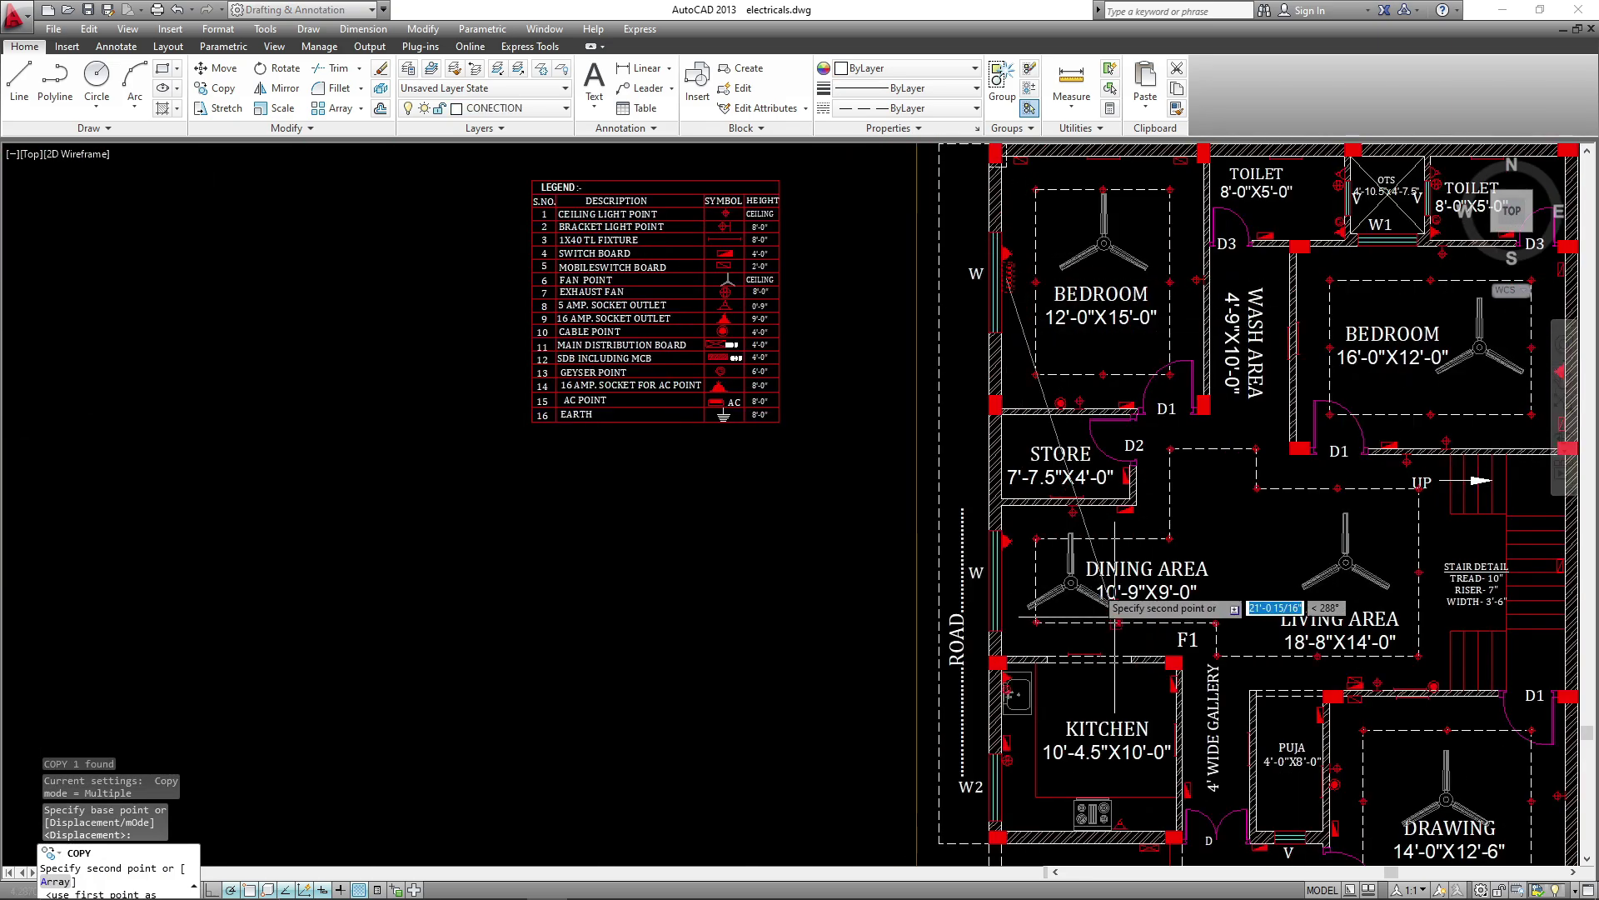
{"action": "scroll", "coordinate": [1008, 588], "scroll_direction": "up", "scroll_amount": 3}
{"action": "scroll", "coordinate": [1008, 588], "scroll_direction": "up", "scroll_amount": 4}
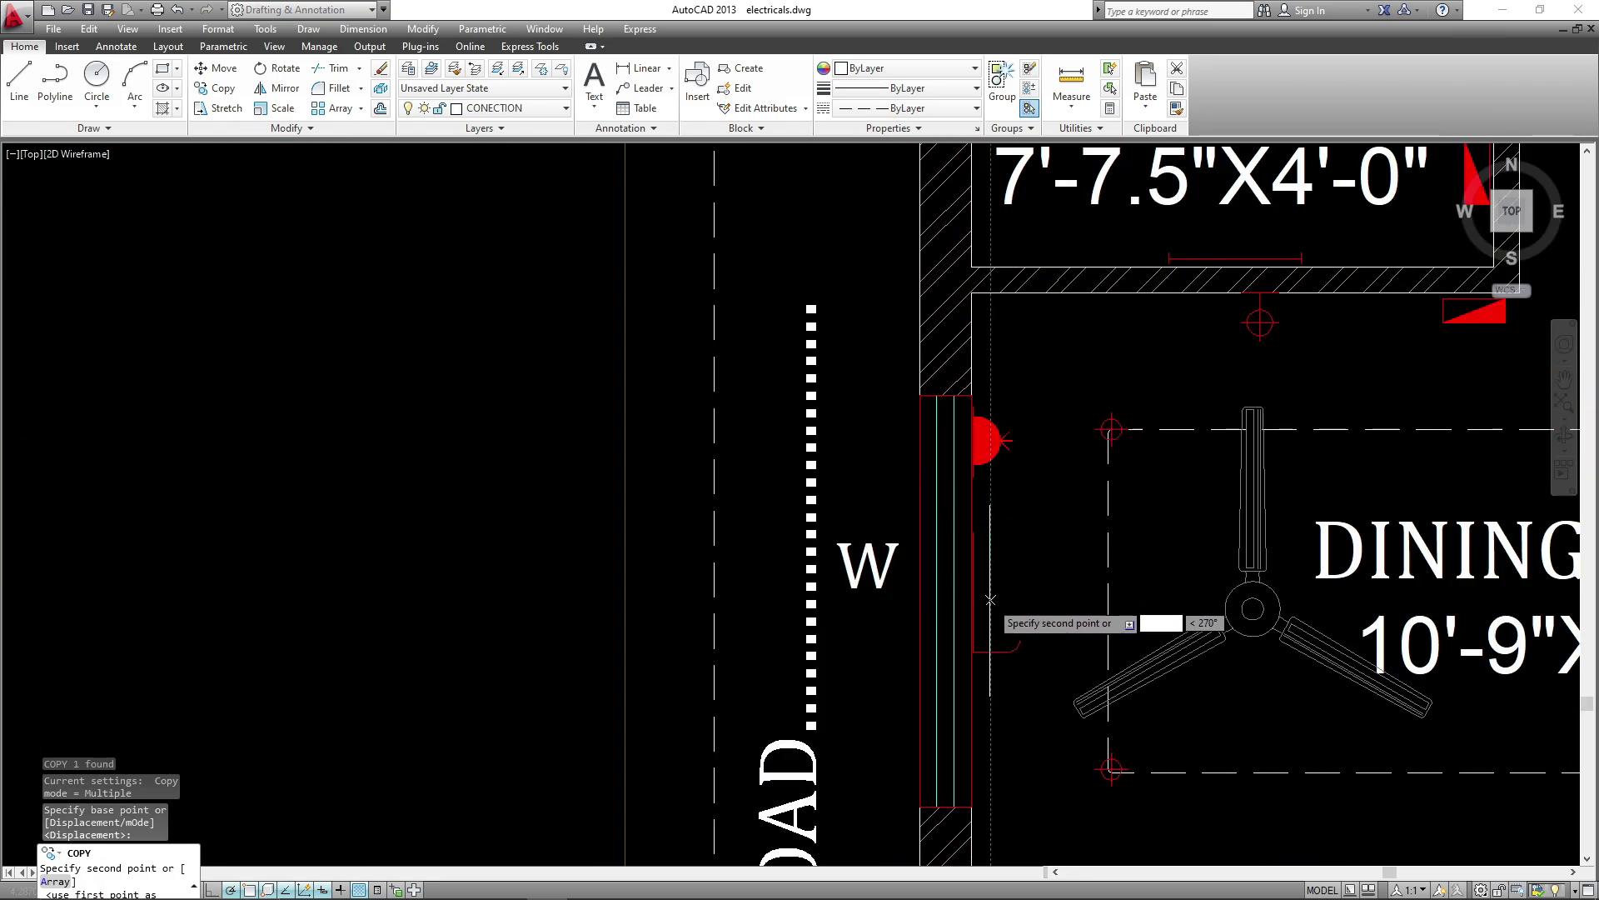
- Place another copy of the AC point symbol in the empty space outside the 16'-0"X12'-0" bedroom's outer wall and end copying
{"action": "scroll", "coordinate": [866, 454], "scroll_direction": "down", "scroll_amount": 4}
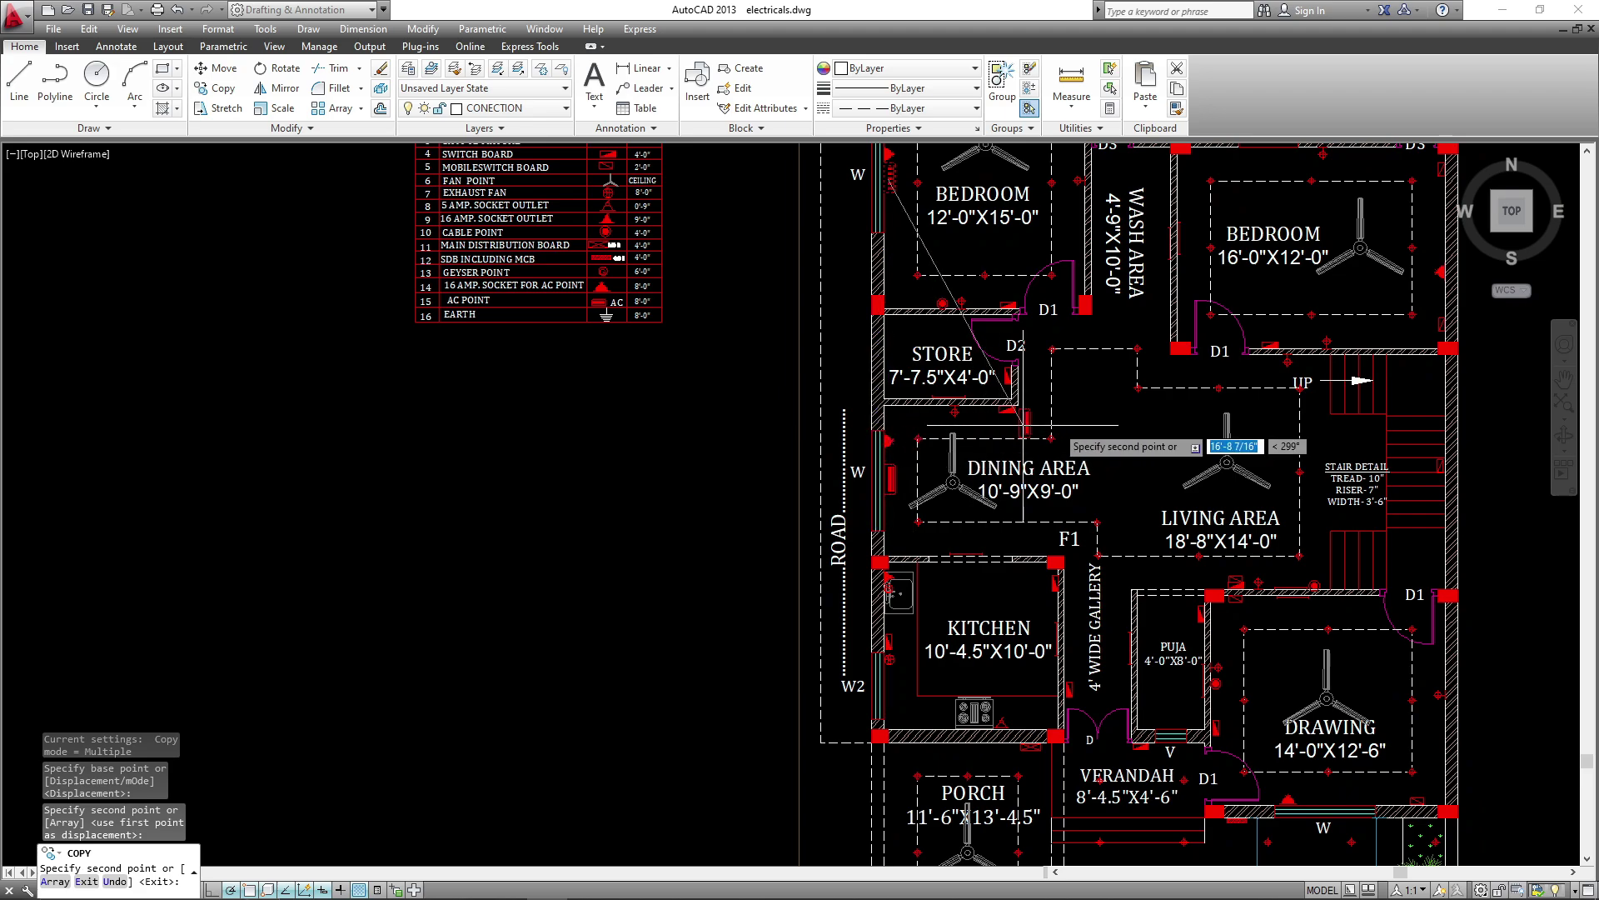
{"action": "middle_click_drag", "start_coordinate": [1385, 627], "coordinate": [1148, 606]}
{"action": "middle_click_drag", "start_coordinate": [1095, 427], "coordinate": [1018, 658]}
{"action": "scroll", "coordinate": [1213, 466], "scroll_direction": "up", "scroll_amount": 4}
{"action": "key", "text": "Escape"}
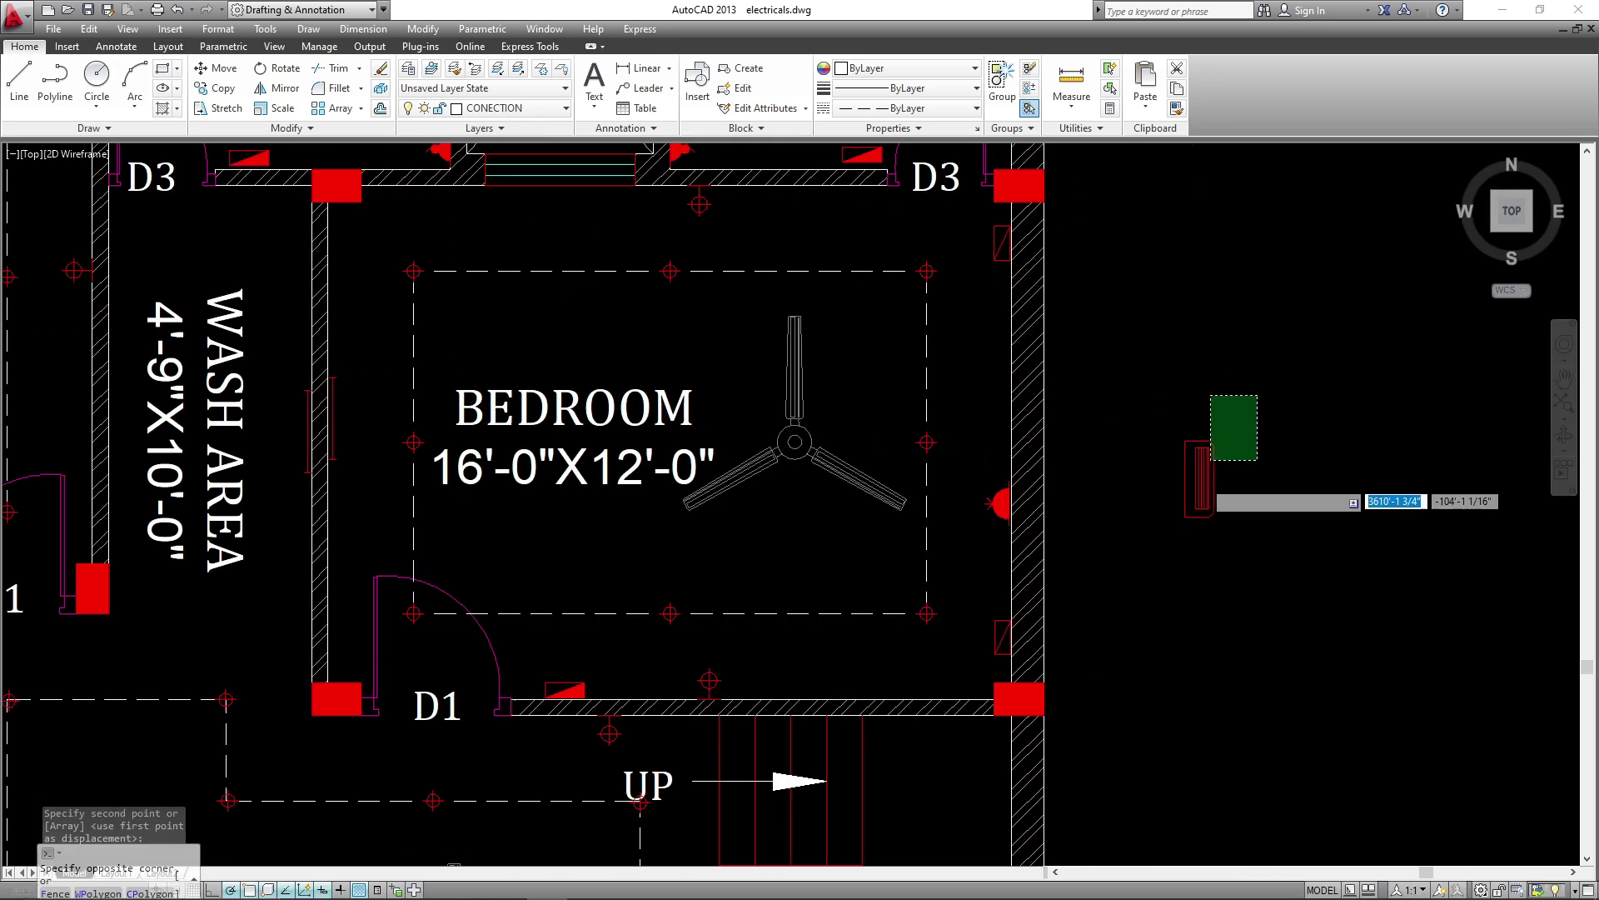
- Mirror the AC point symbol outside the 16'-0"X12'-0" bedroom about a vertical line, erasing the source object
{"action": "left_click", "coordinate": [1200, 479]}
{"action": "left_click", "coordinate": [1184, 581]}
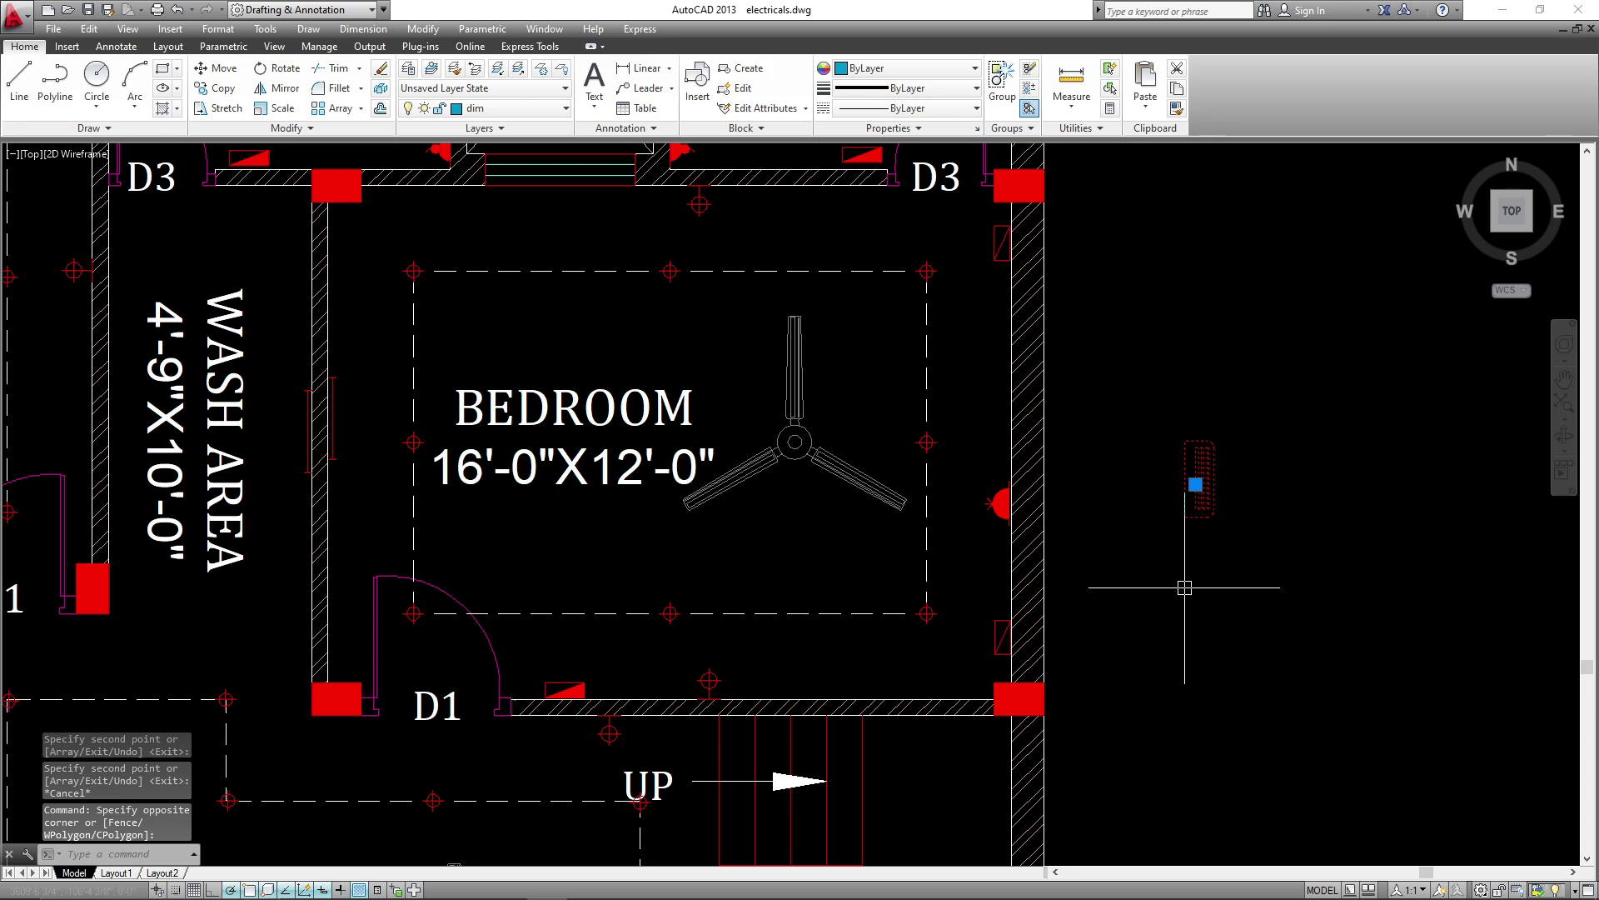
{"action": "type", "text": "mi"}
{"action": "key", "text": "Return"}
{"action": "left_click", "coordinate": [1194, 556]}
{"action": "left_click", "coordinate": [1194, 583]}
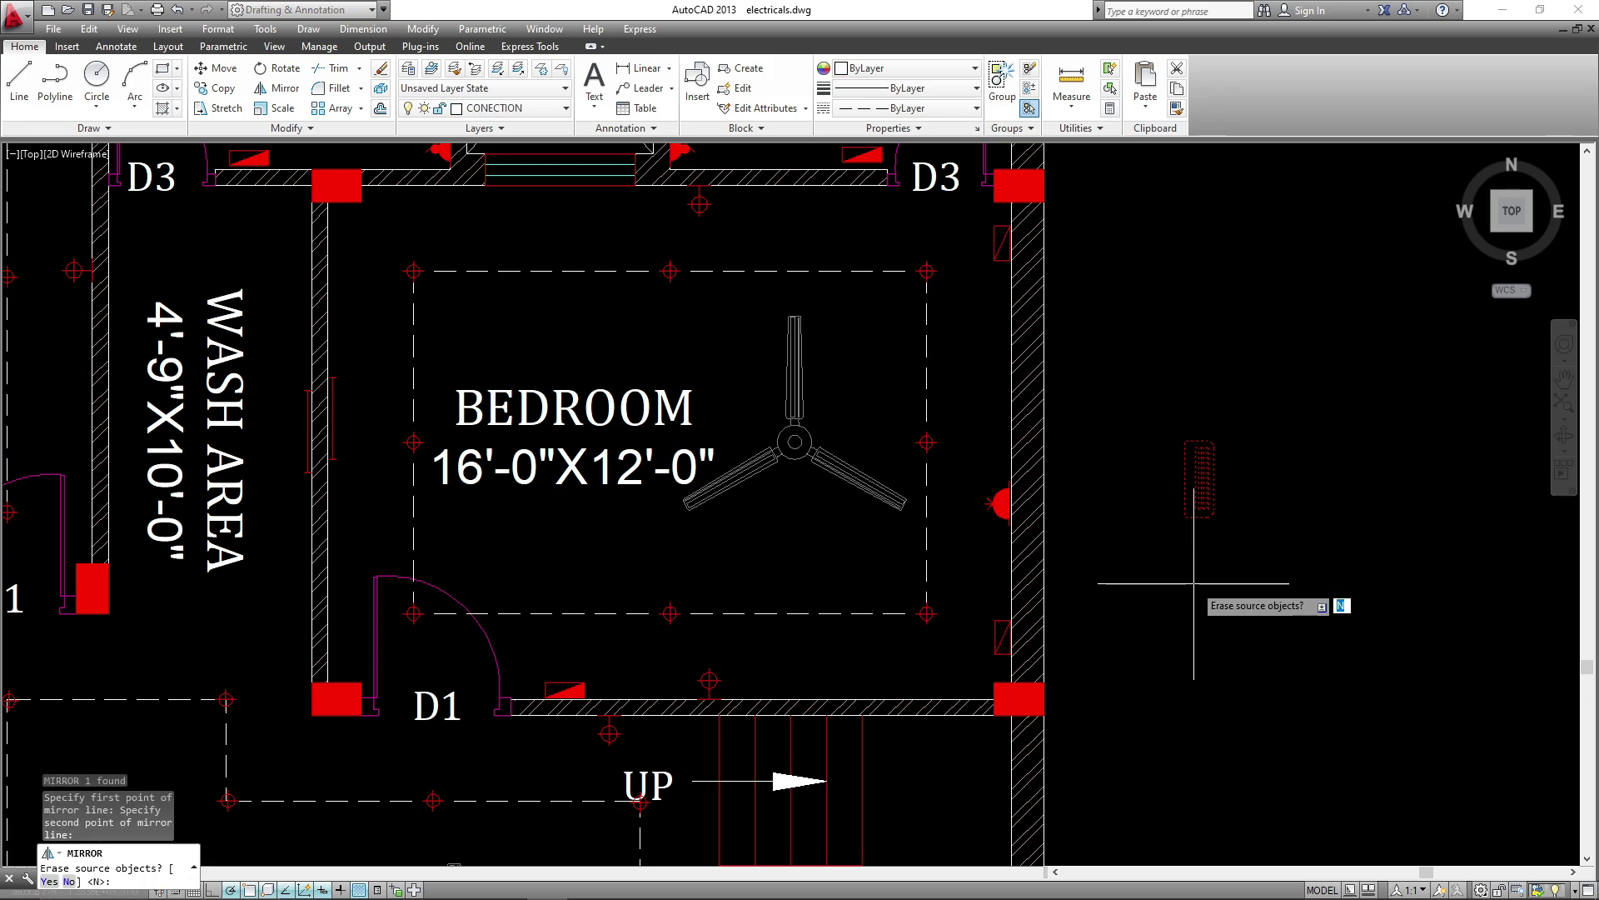
{"action": "type", "text": "Y"}
{"action": "key", "text": "Return"}
- Move the mirrored AC point symbol against the inner face of the 16'-0"X12'-0" bedroom's outer wall, just above the AC socket
{"action": "left_click", "coordinate": [1241, 458]}
{"action": "left_click", "coordinate": [1162, 543]}
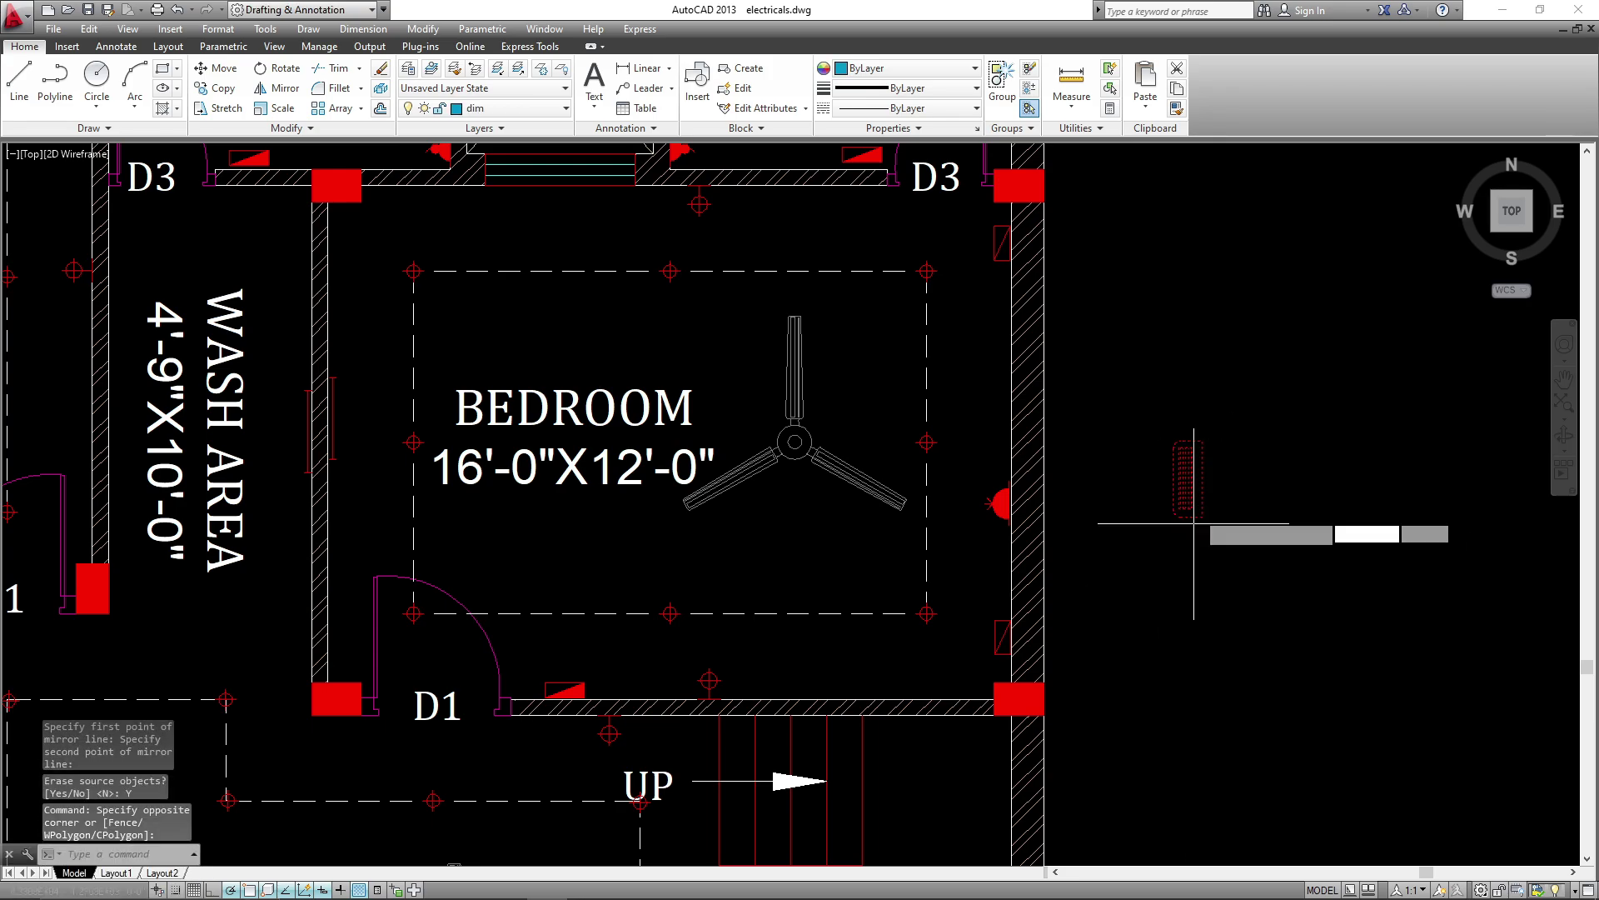
{"action": "type", "text": "m"}
{"action": "key", "text": "Return"}
{"action": "left_click", "coordinate": [1191, 456]}
{"action": "left_click", "coordinate": [996, 402]}
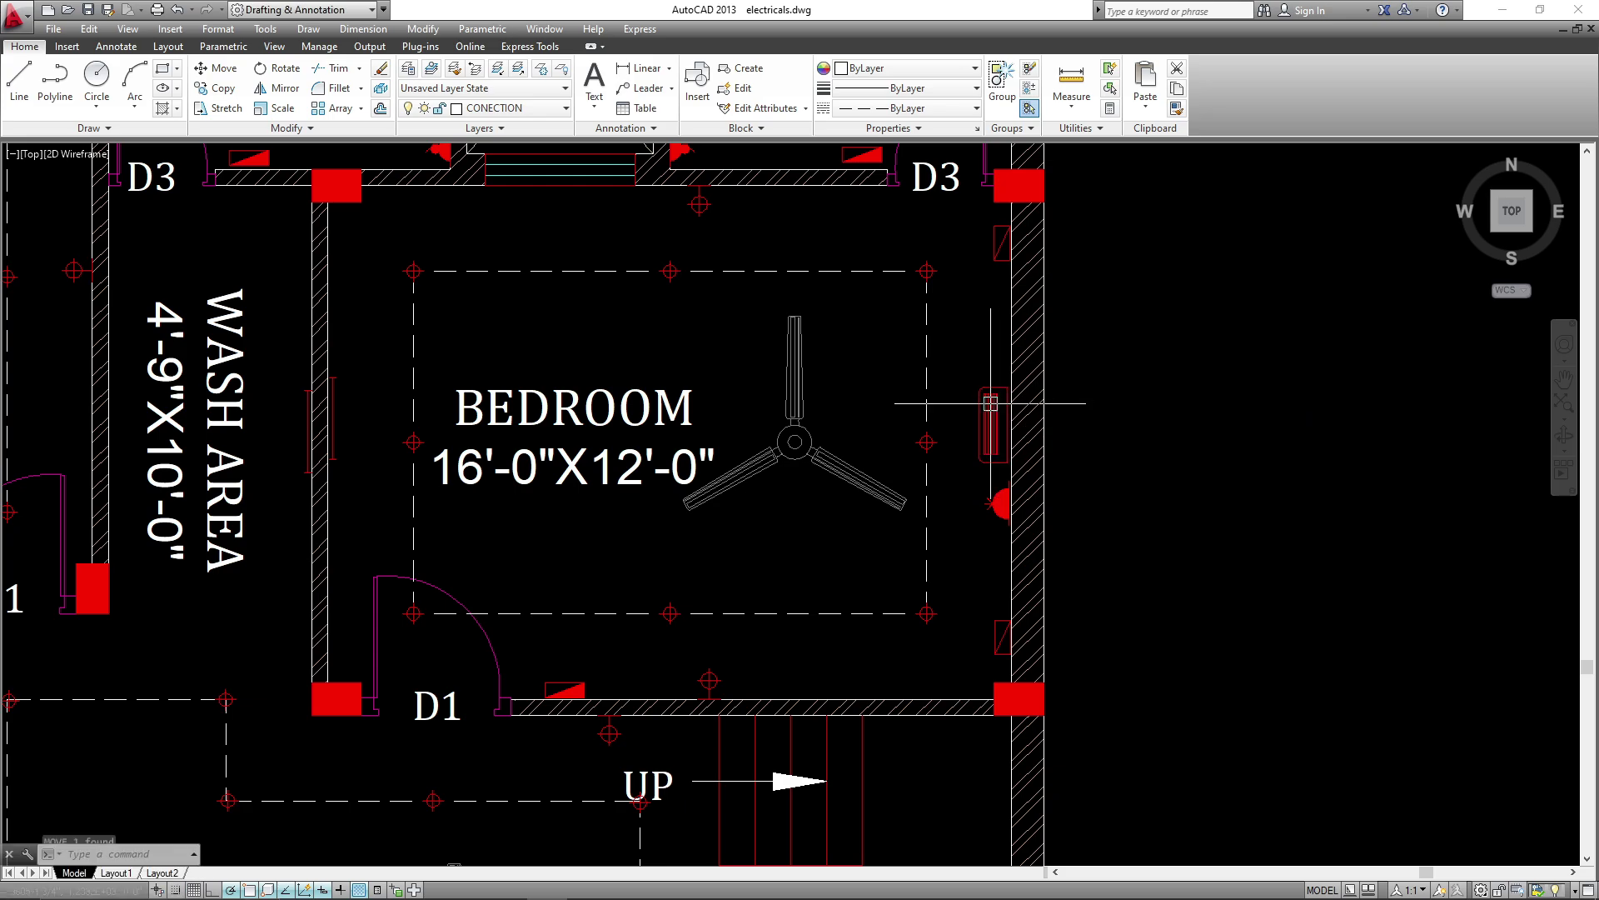
- Copy the AC point symbol from the 16'-0"X12'-0" bedroom to the drawing room window, beside its AC socket, and end copying
{"action": "left_click", "coordinate": [993, 424]}
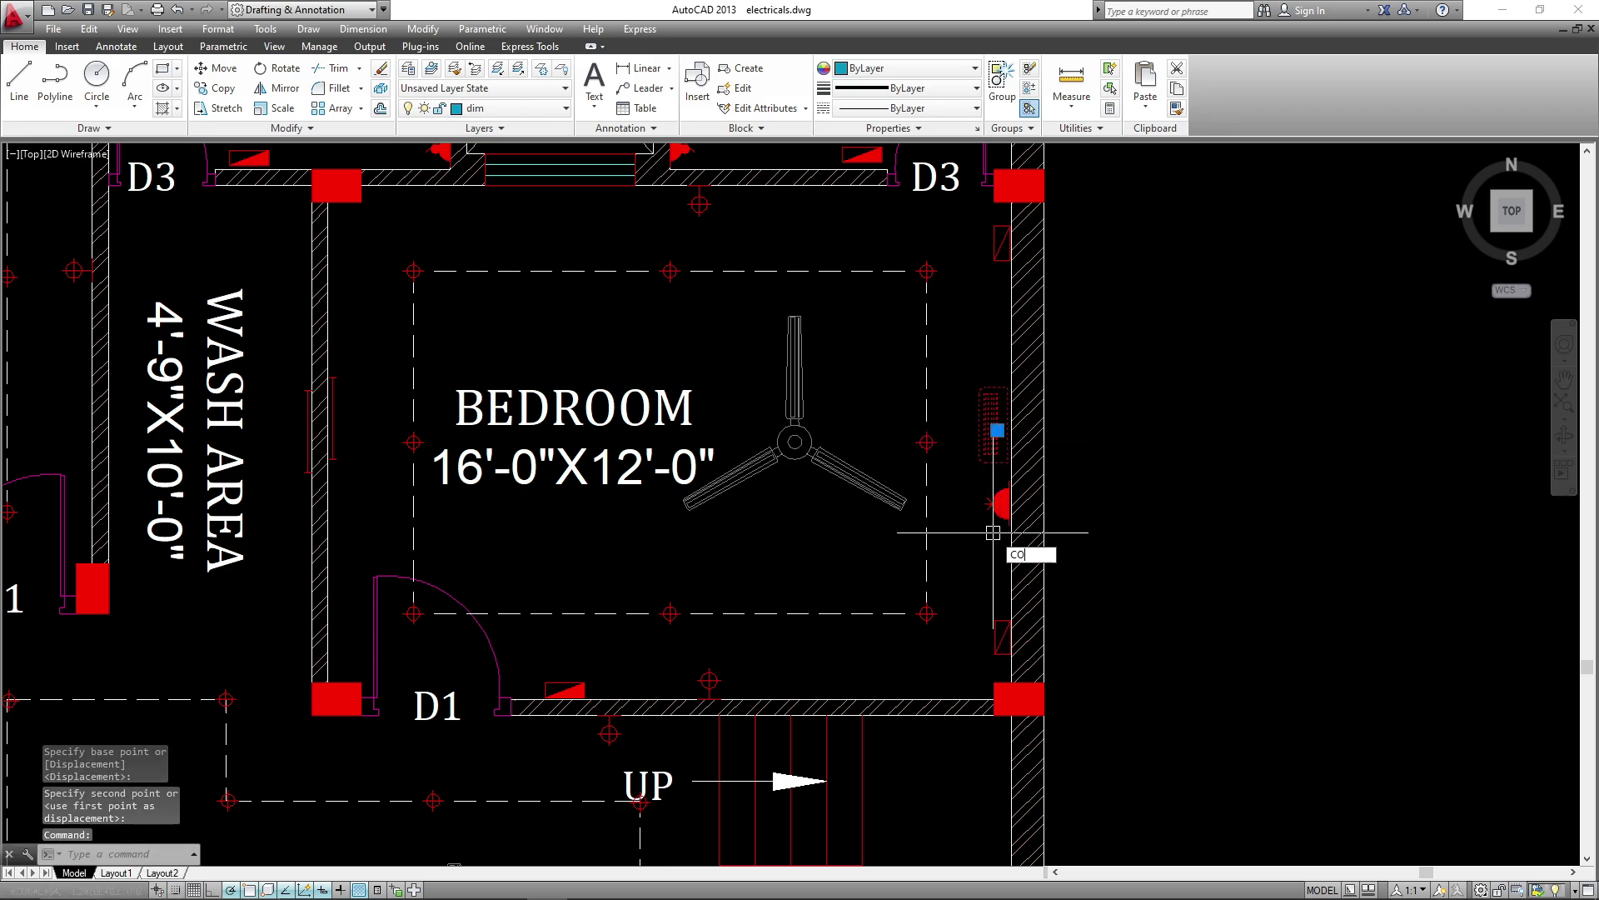
{"action": "key", "text": "Return"}
{"action": "left_click", "coordinate": [996, 429]}
{"action": "scroll", "coordinate": [1116, 242], "scroll_direction": "down", "scroll_amount": 4}
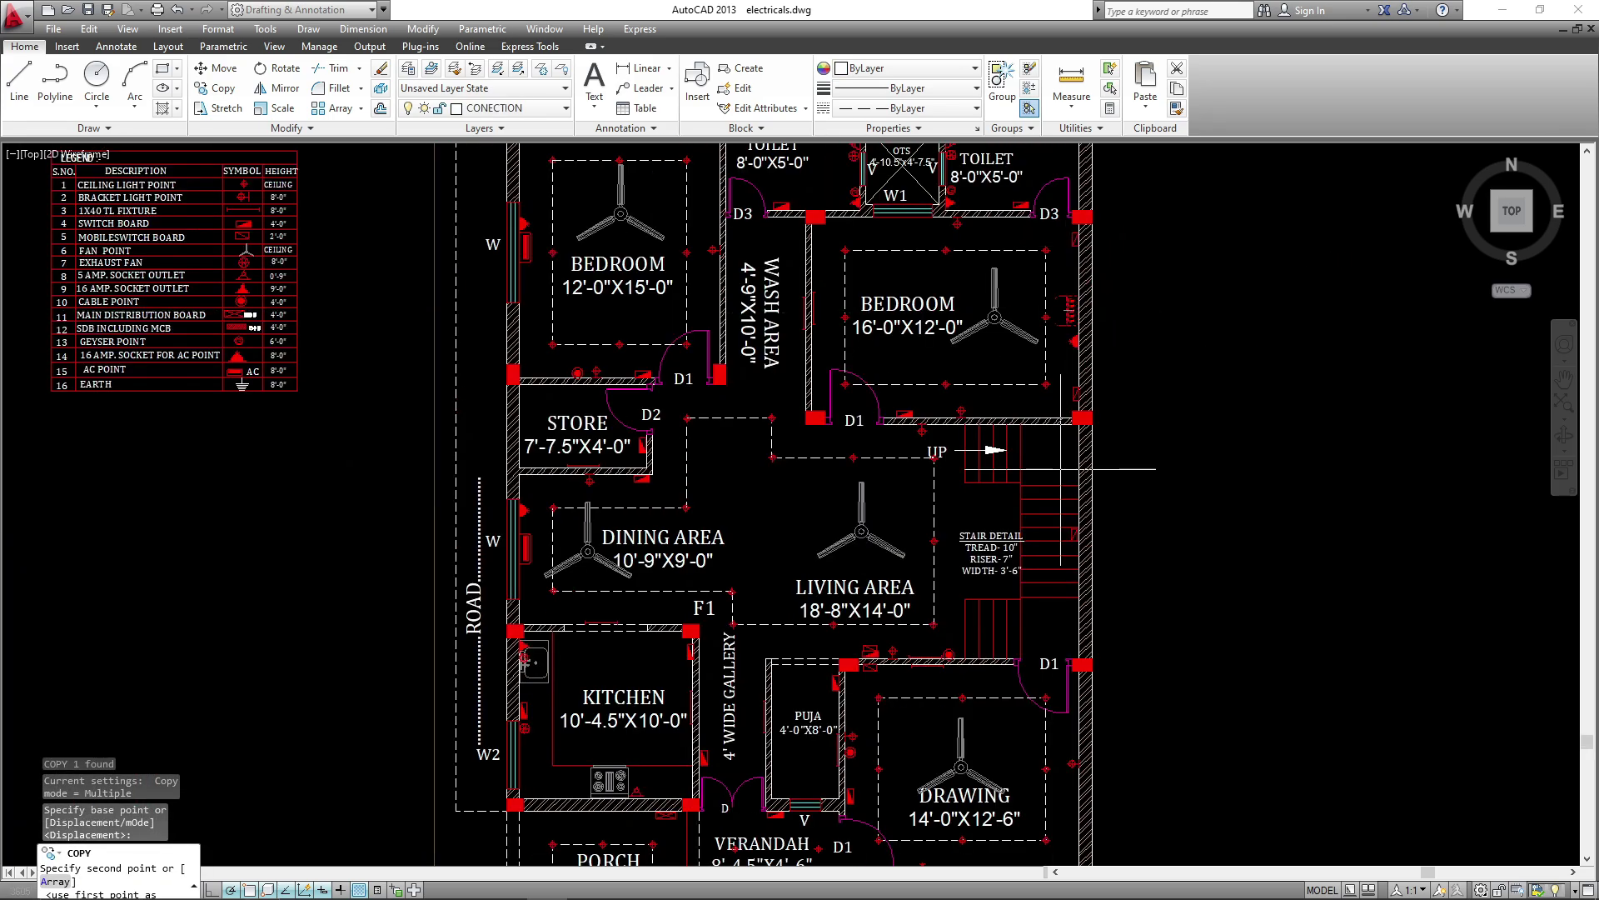
{"action": "mouse_move", "coordinate": [1088, 598]}
{"action": "middle_mouse_down"}
{"action": "mouse_move", "coordinate": [1065, 569]}
{"action": "mouse_move", "coordinate": [1112, 428]}
{"action": "middle_mouse_up"}
{"action": "scroll", "coordinate": [944, 706], "scroll_direction": "up", "scroll_amount": 2}
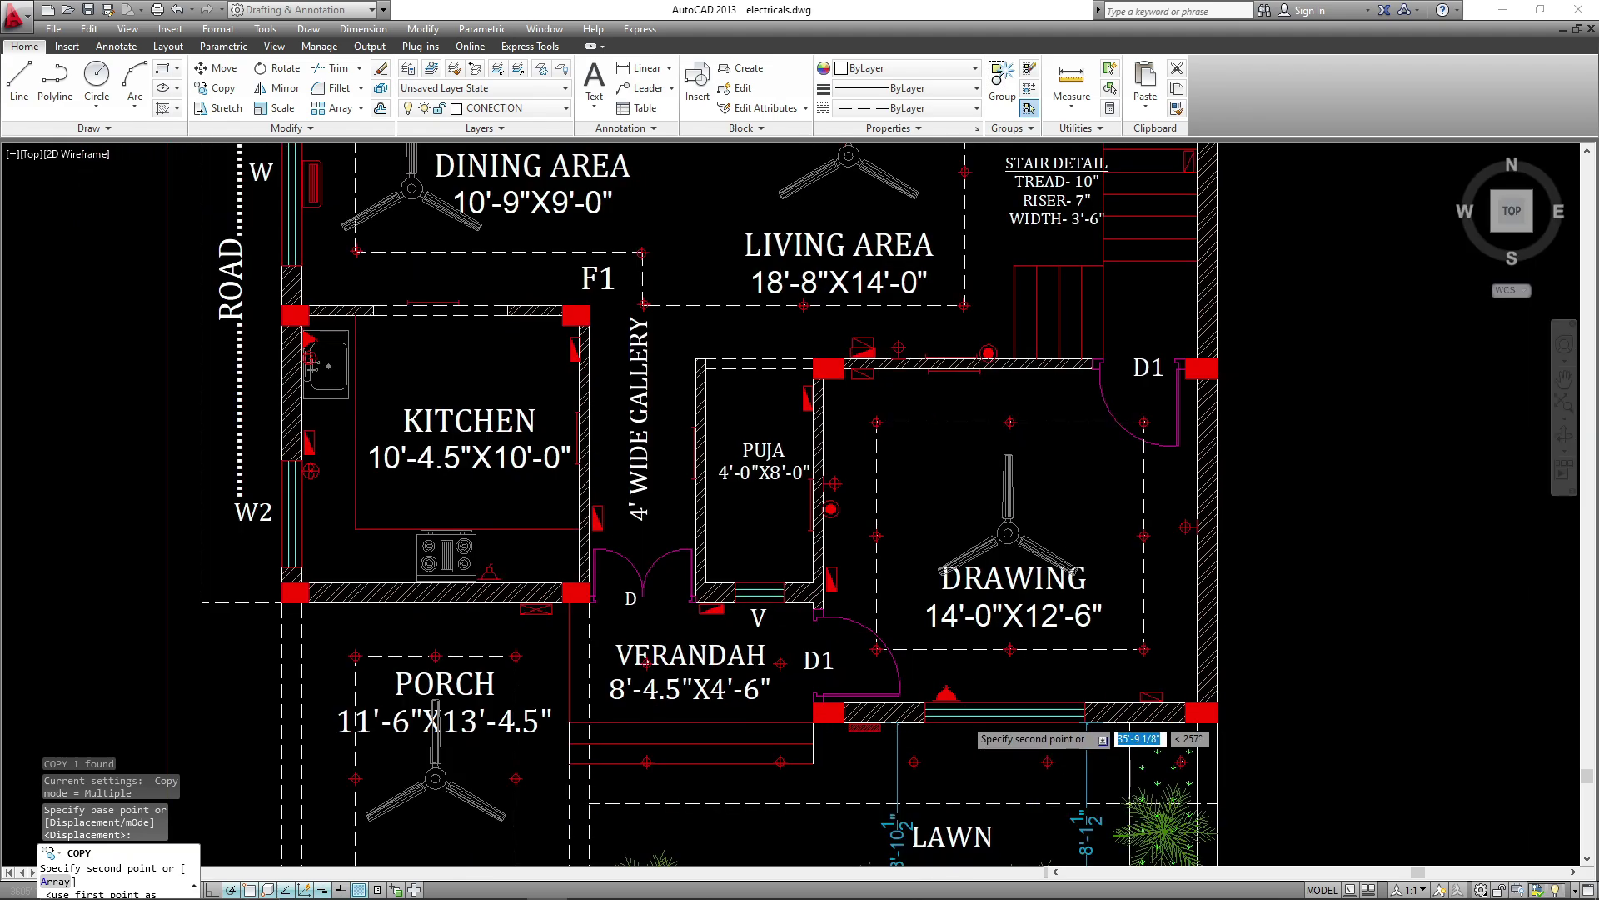
{"action": "scroll", "coordinate": [978, 696], "scroll_direction": "up", "scroll_amount": 4}
{"action": "left_click", "coordinate": [1004, 640]}
{"action": "key", "text": "Escape"}
- Try to rotate the copied AC point symbol in the drawing room about a point beside it
{"action": "left_click", "coordinate": [1050, 598]}
{"action": "left_click", "coordinate": [983, 623]}
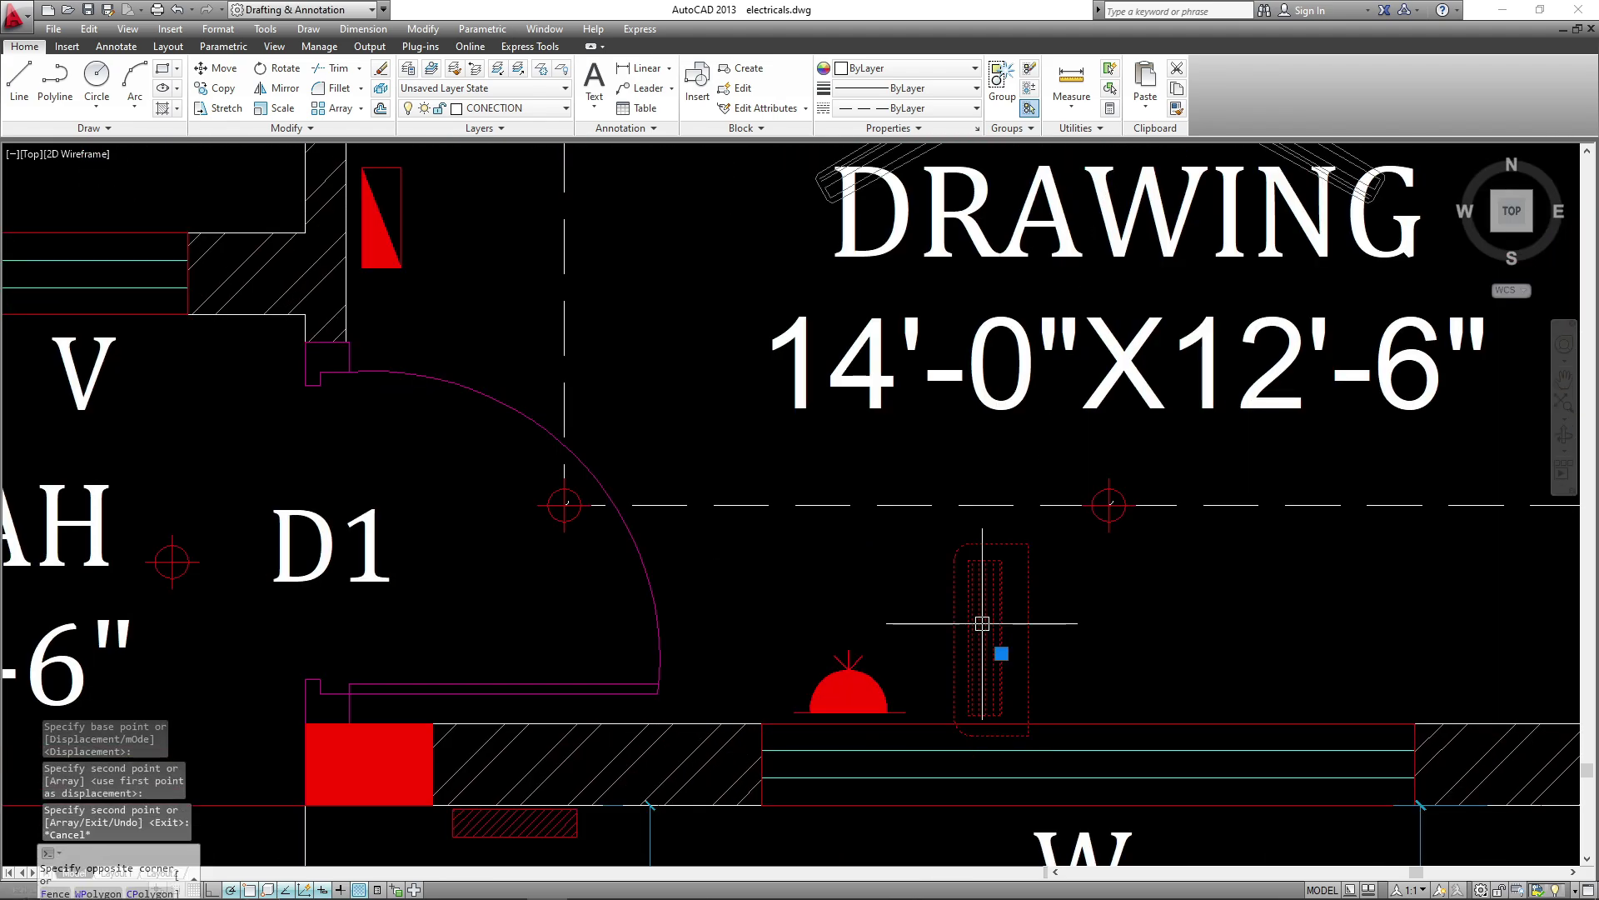
{"action": "left_click", "coordinate": [1064, 641]}
{"action": "type", "text": "RO"}
{"action": "key", "text": "Return"}
{"action": "left_click", "coordinate": [1071, 598]}
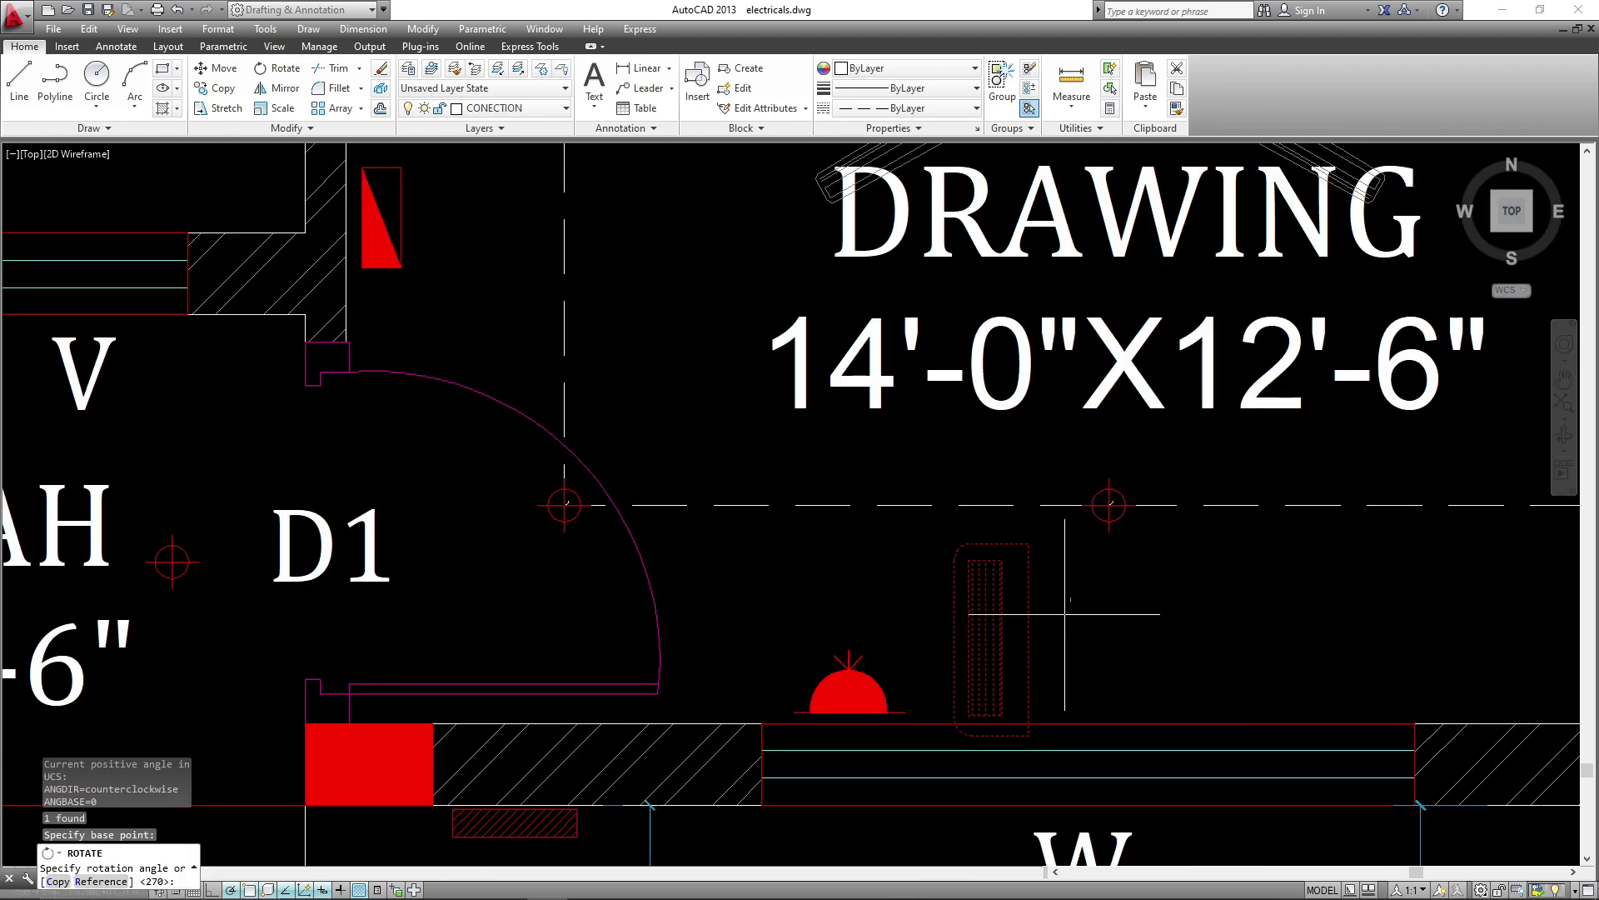
{"action": "left_click", "coordinate": [1066, 620]}
{"action": "key", "text": "Return"}
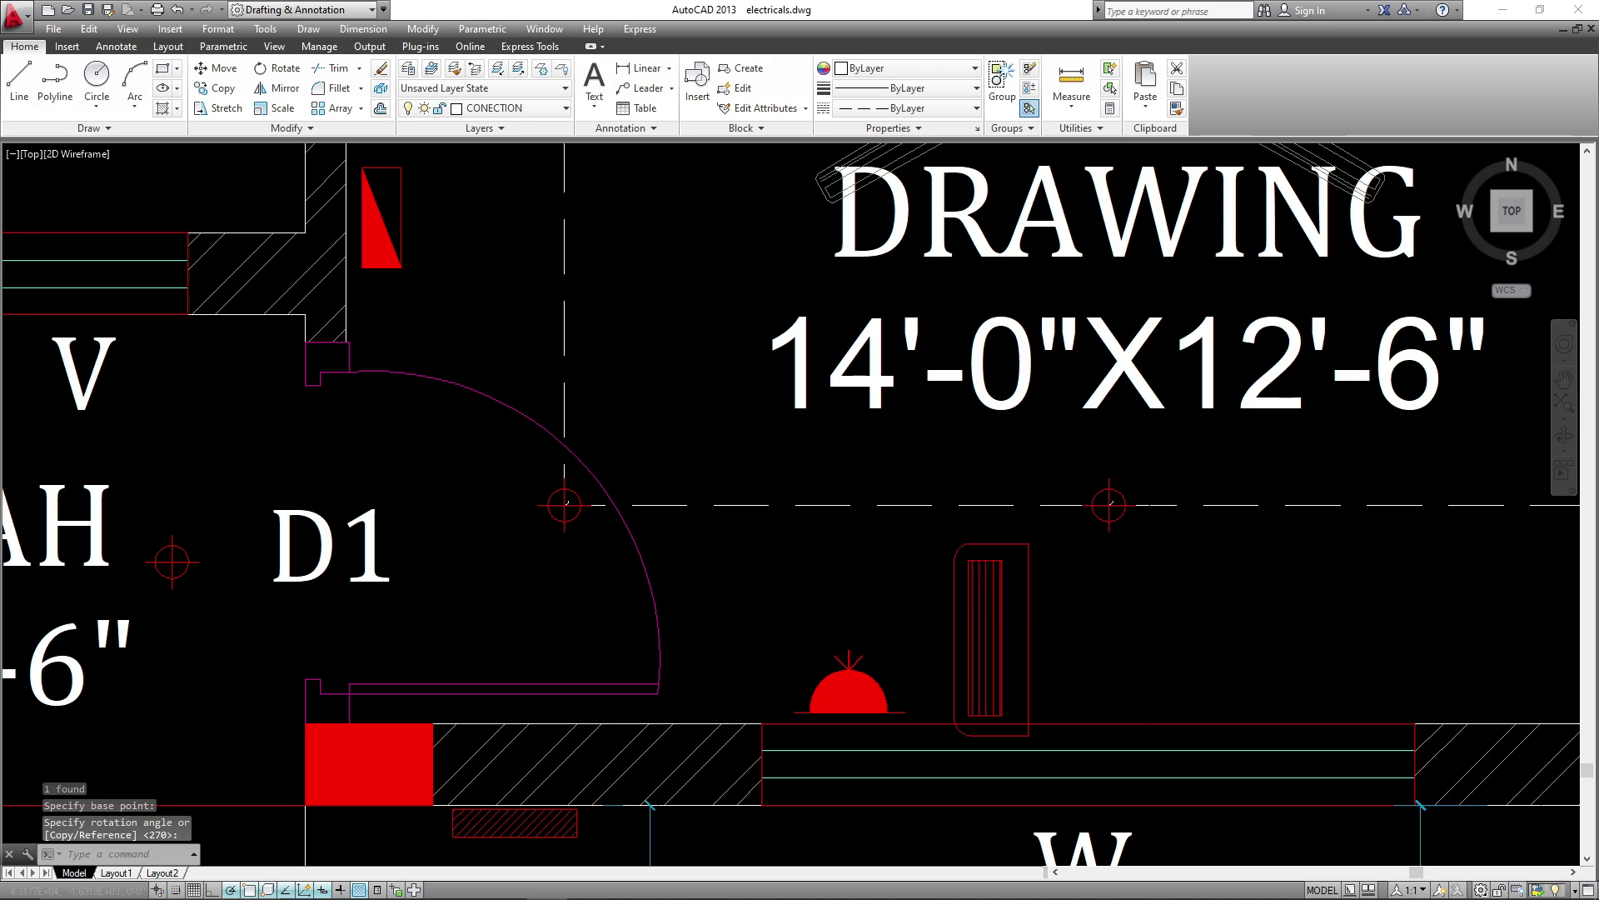
- Rotate the drawing room's AC point symbol by 270° so it lies parallel to the window wall
{"action": "left_click", "coordinate": [991, 625]}
{"action": "left_click", "coordinate": [1075, 638]}
{"action": "type", "text": "R"}
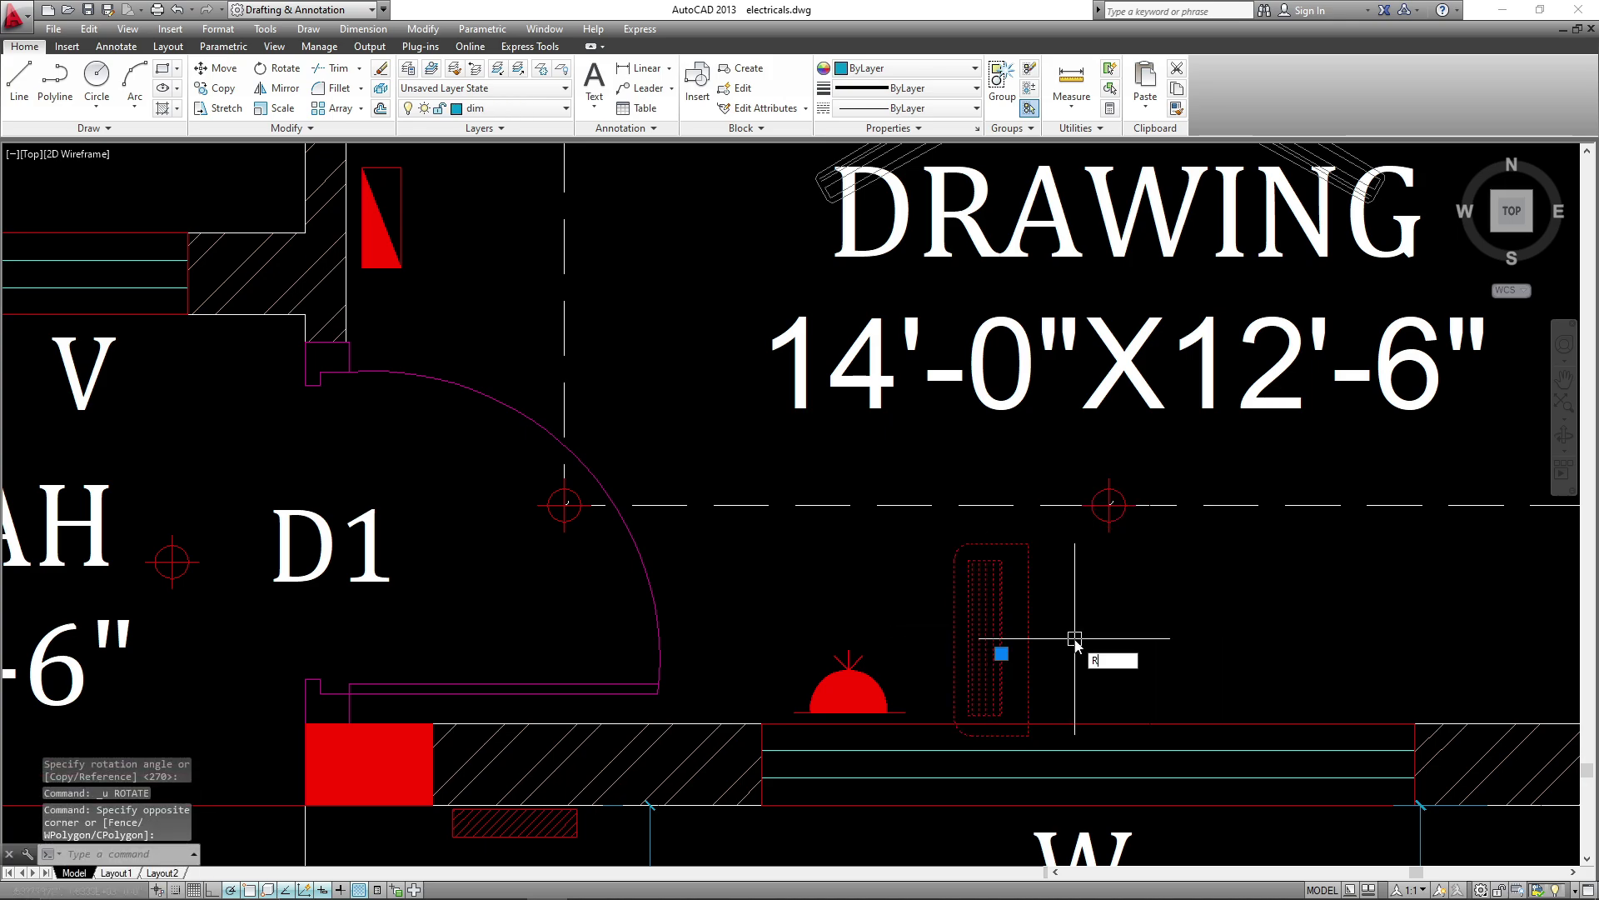
{"action": "type", "text": "O"}
{"action": "key", "text": "Return"}
{"action": "left_click", "coordinate": [1075, 635]}
{"action": "key", "text": "Return"}
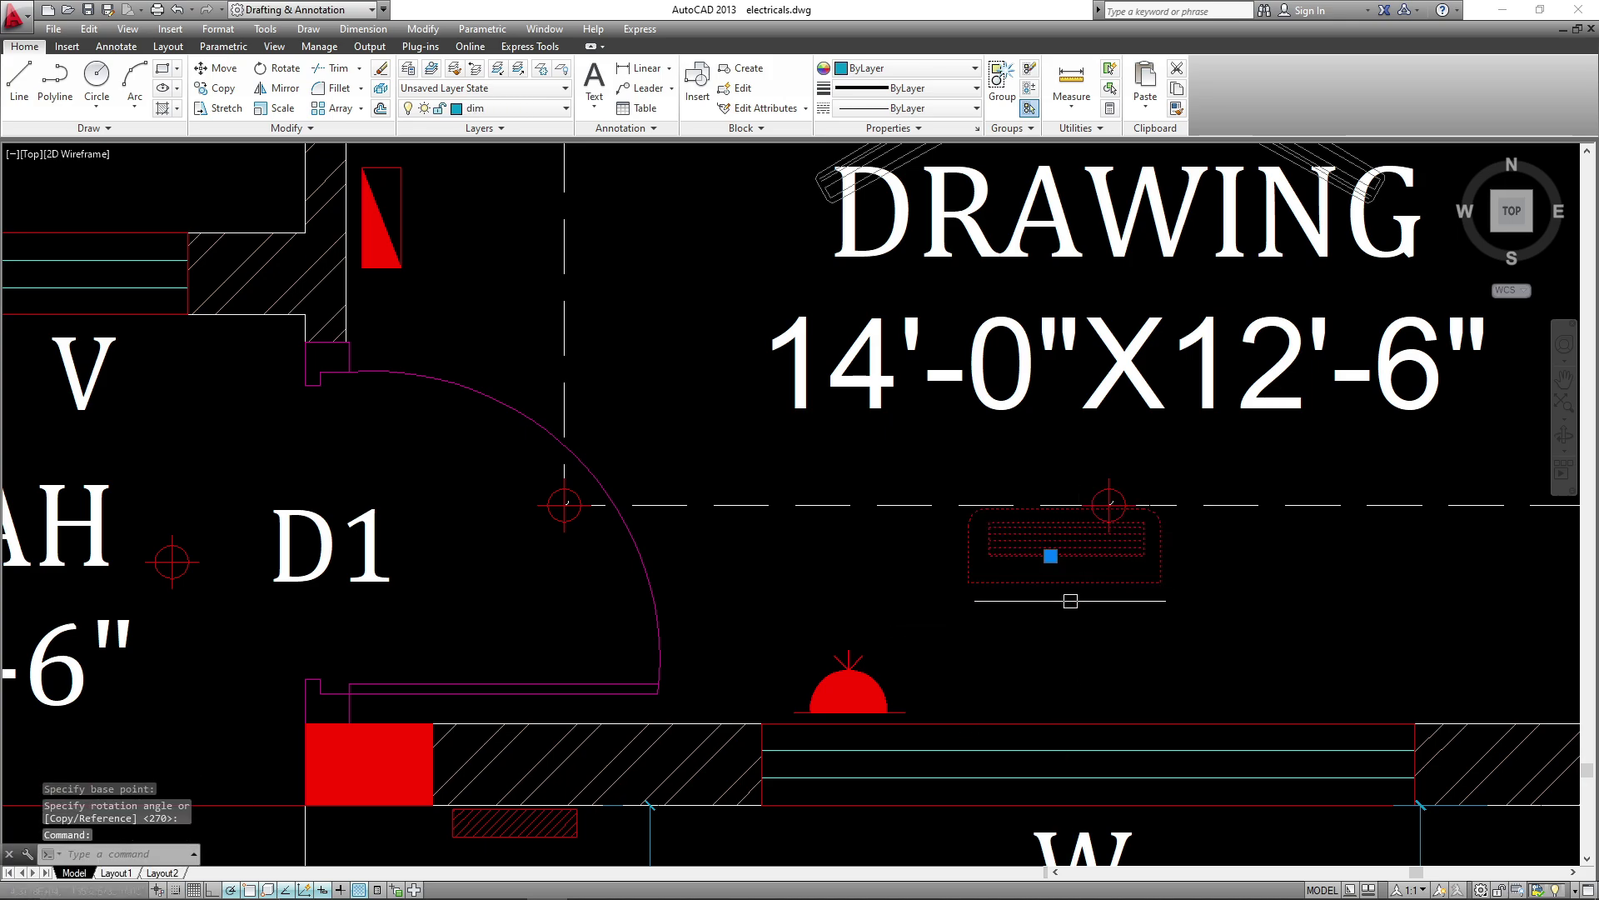
- Move the rotated AC point symbol against the inner face of the drawing room window, next to the AC socket
{"action": "type", "text": "m"}
{"action": "key", "text": "Return"}
{"action": "left_click", "coordinate": [1164, 605]}
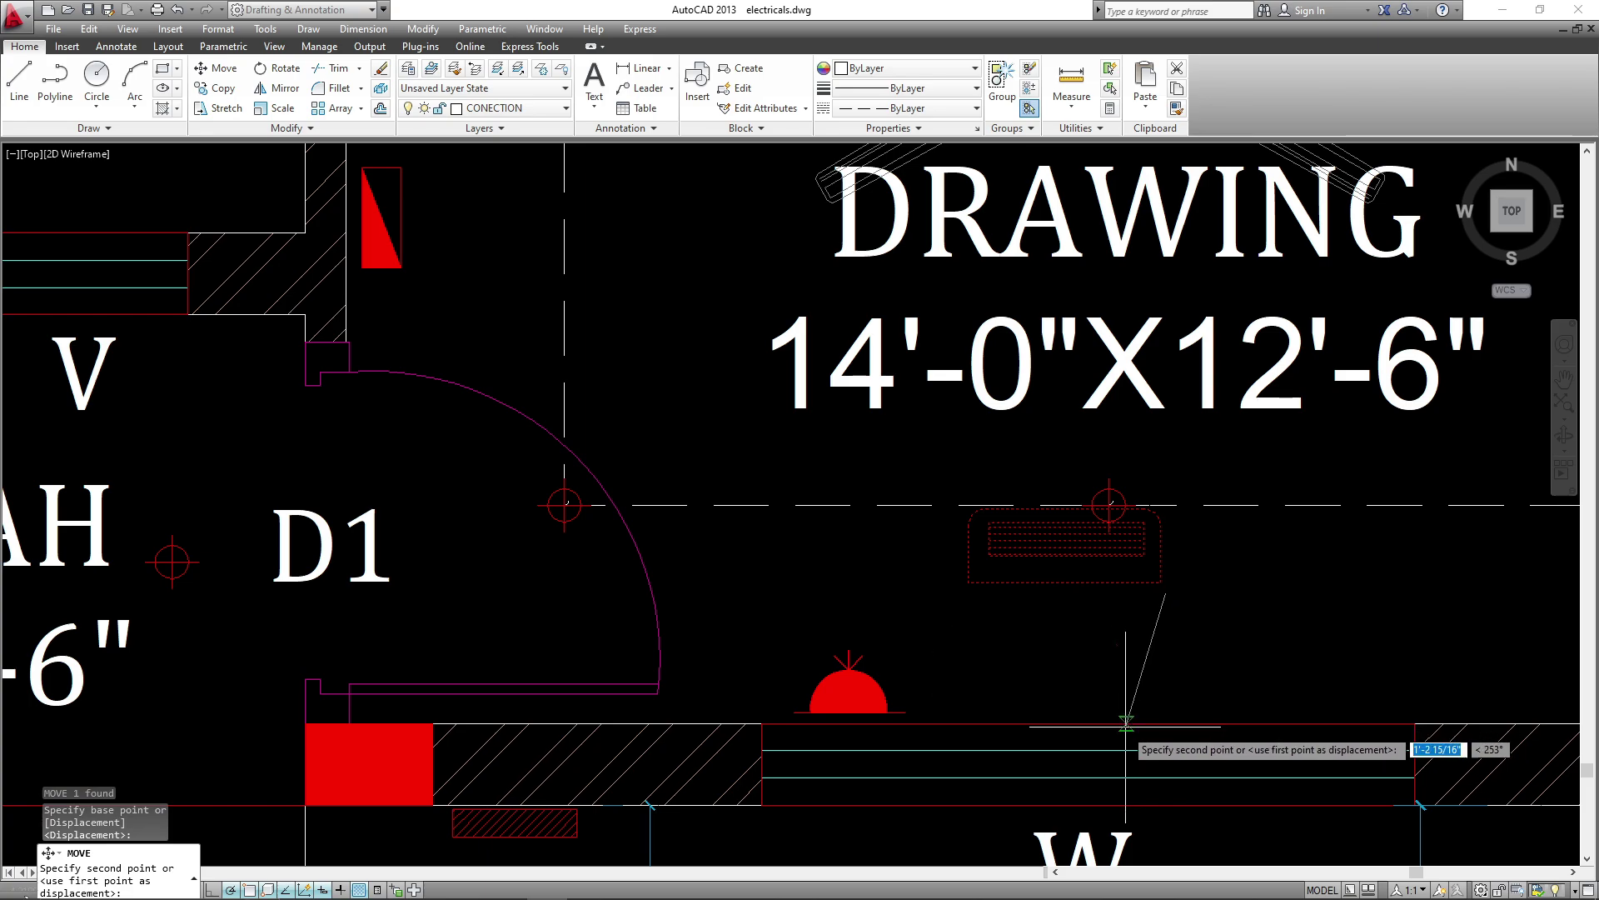
{"action": "left_click", "coordinate": [1123, 735]}
{"action": "scroll", "coordinate": [1123, 735], "scroll_direction": "down", "scroll_amount": 5}
{"action": "scroll", "coordinate": [879, 575], "scroll_direction": "down", "scroll_amount": 4}
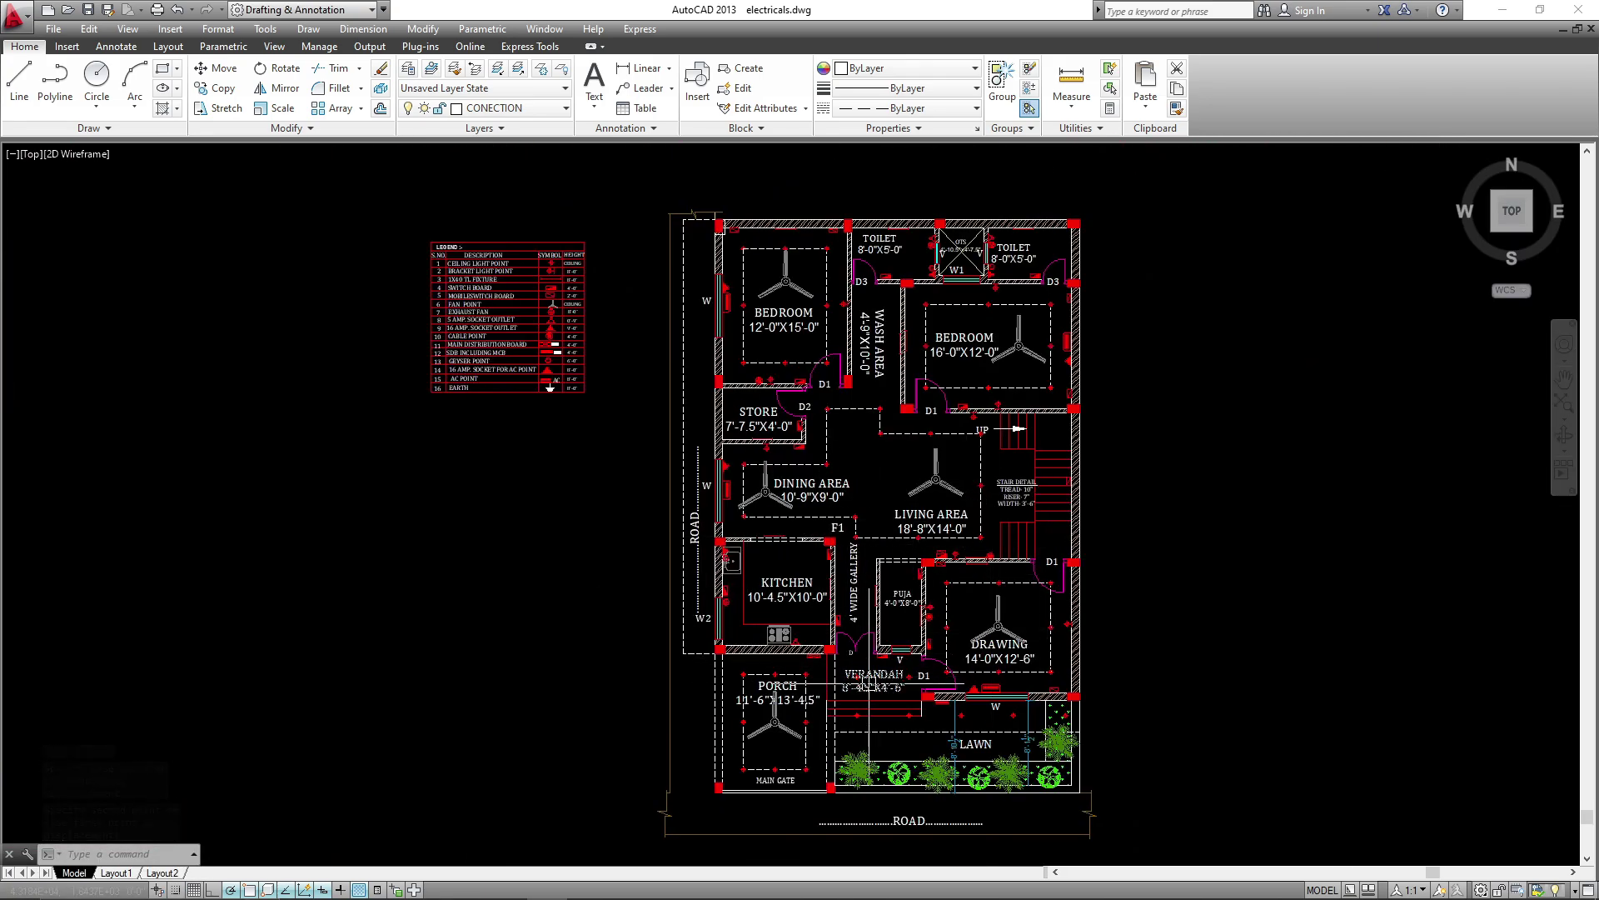
- Copy the earth symbol from the legend into the porch corner just below the kitchen's outer corner column, and save the drawing
{"action": "scroll", "coordinate": [552, 374], "scroll_direction": "up", "scroll_amount": 8}
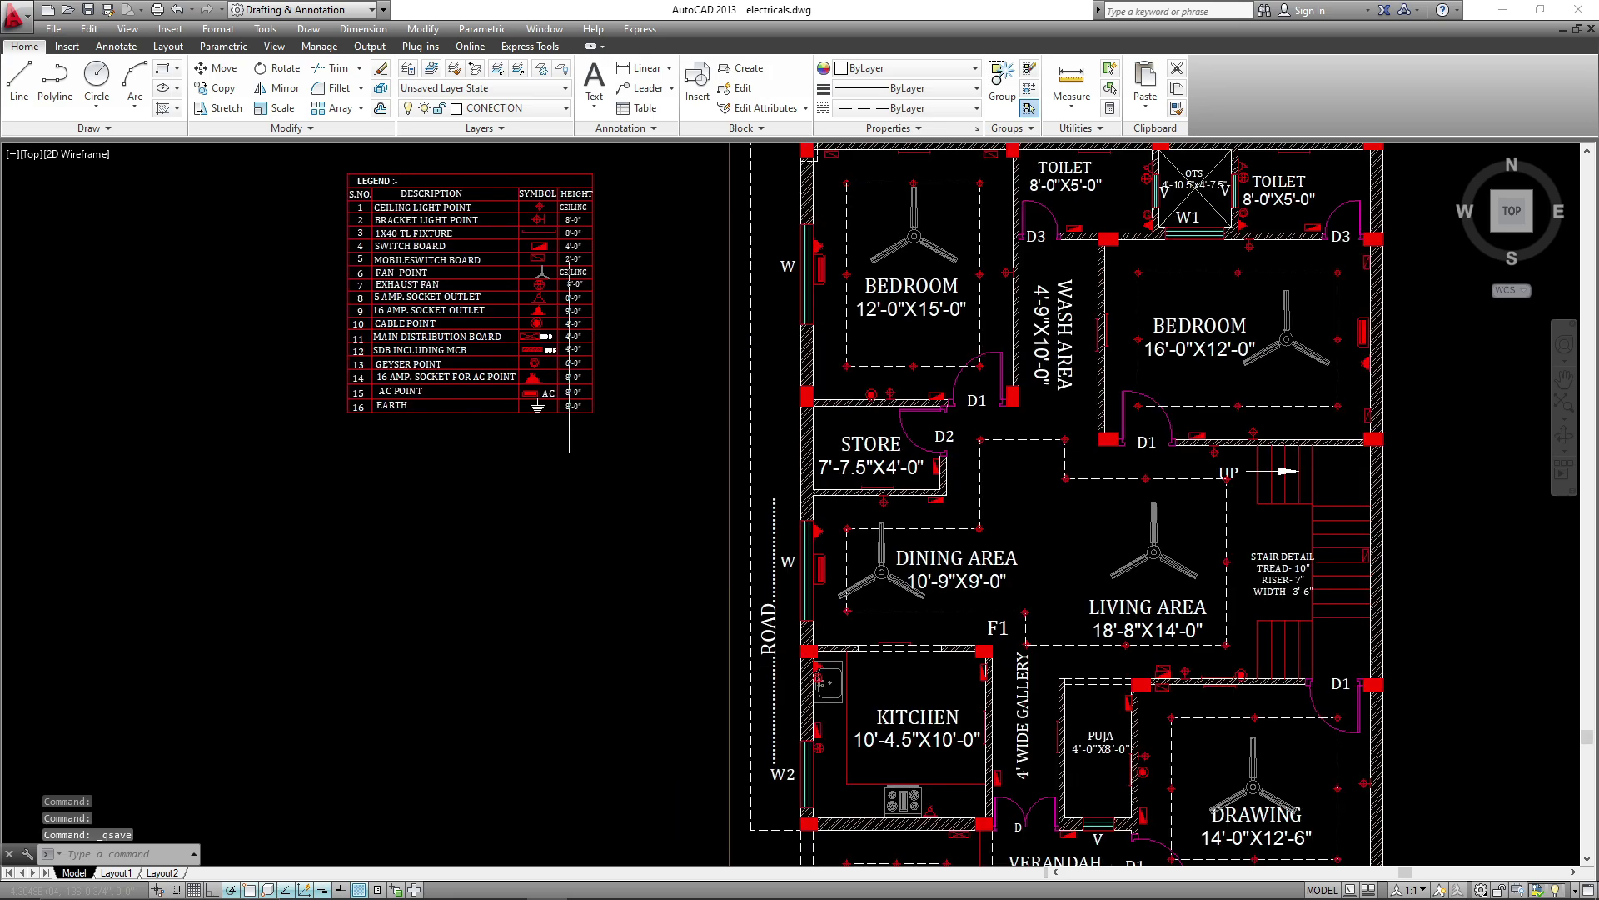
{"action": "left_click", "coordinate": [503, 550]}
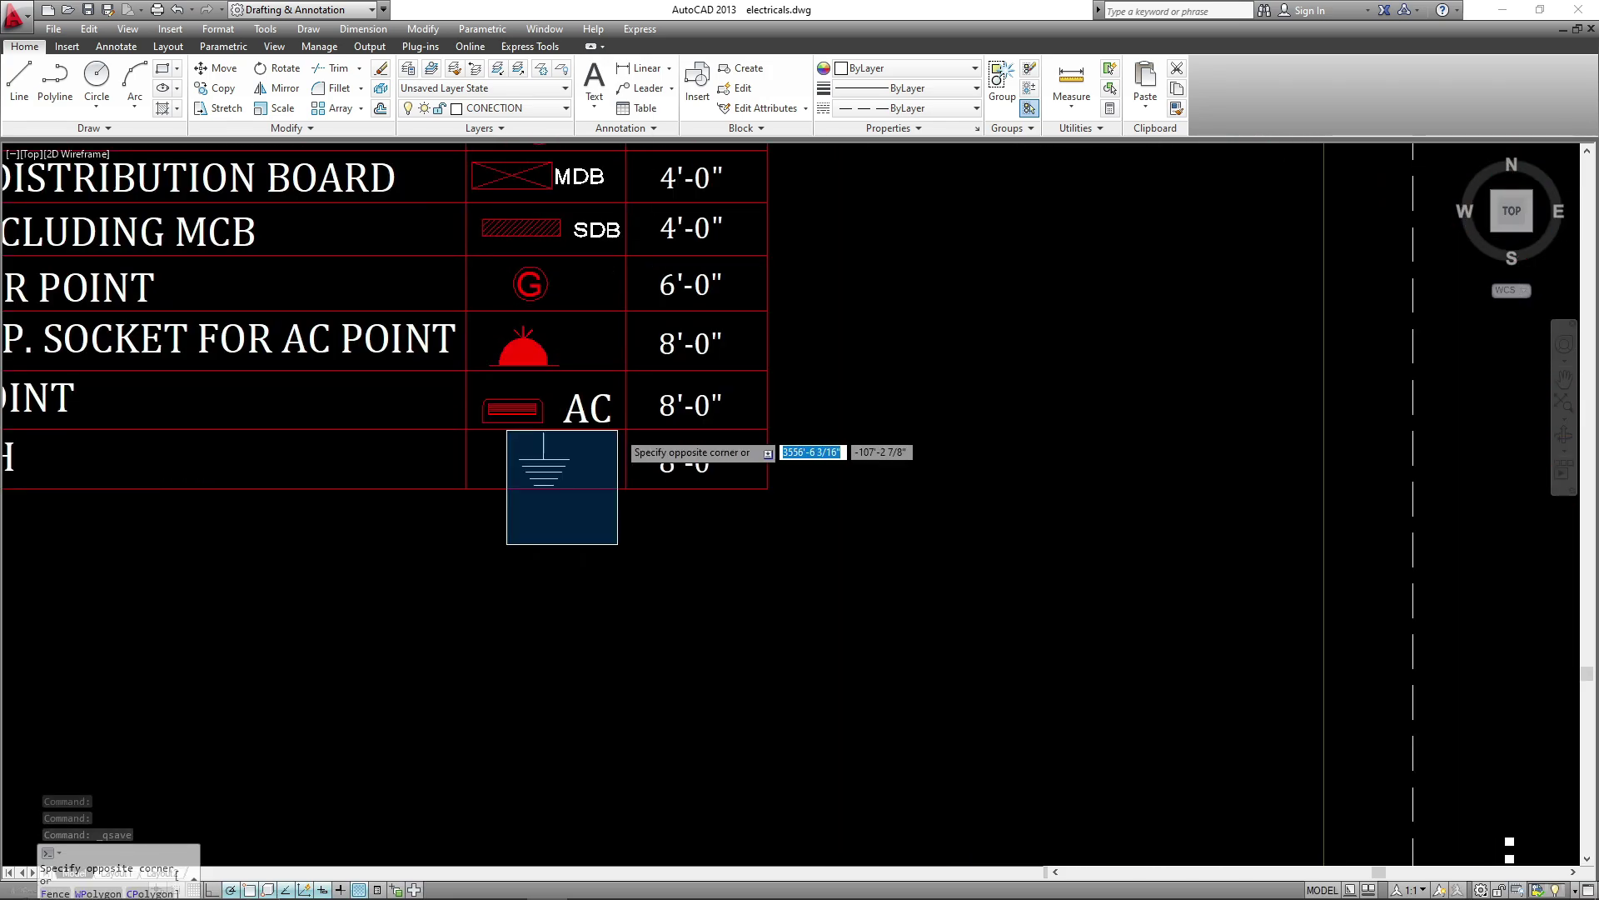
{"action": "left_click", "coordinate": [617, 446]}
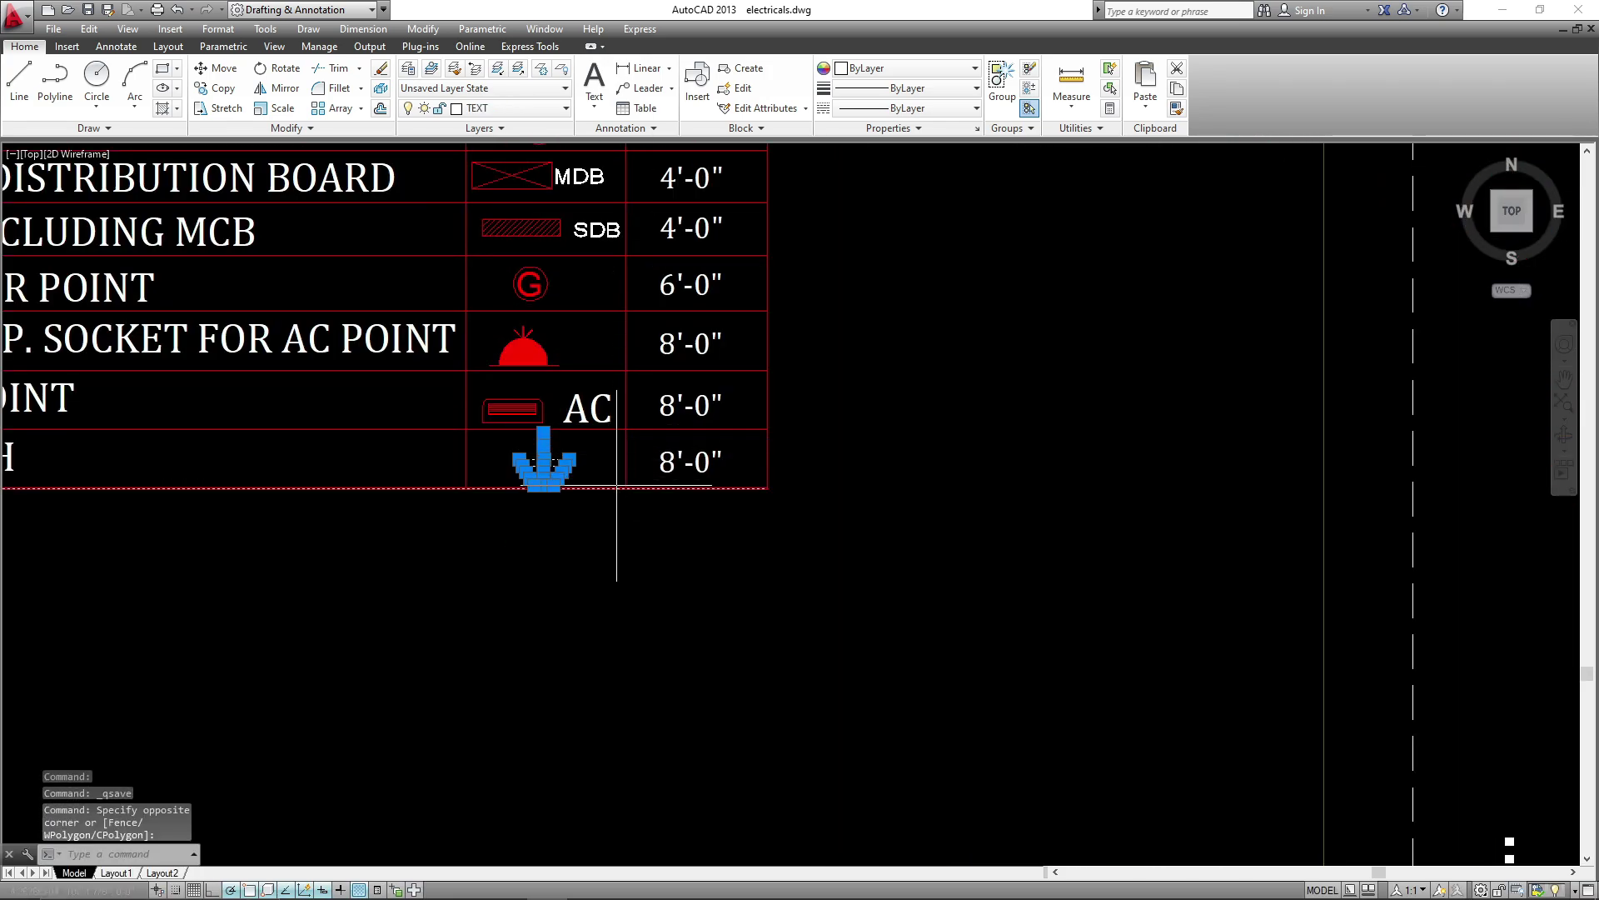
{"action": "type", "text": "co"}
{"action": "key", "text": "Return"}
{"action": "left_click", "coordinate": [511, 517]}
{"action": "scroll", "coordinate": [785, 536], "scroll_direction": "down", "scroll_amount": 7}
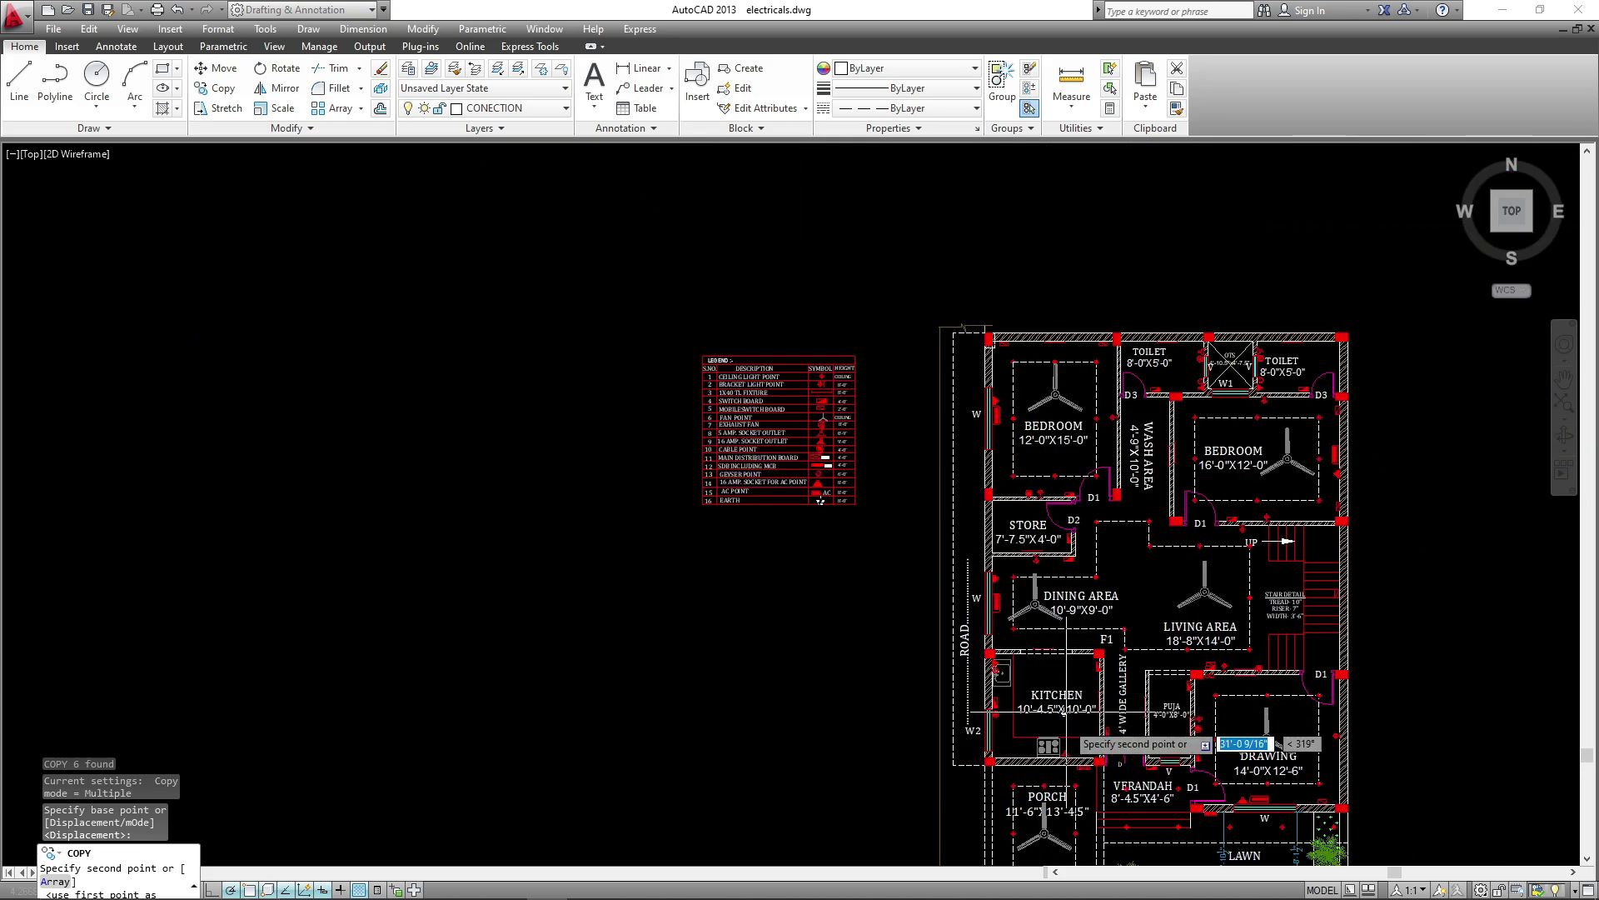
{"action": "scroll", "coordinate": [1034, 551], "scroll_direction": "up", "scroll_amount": 6}
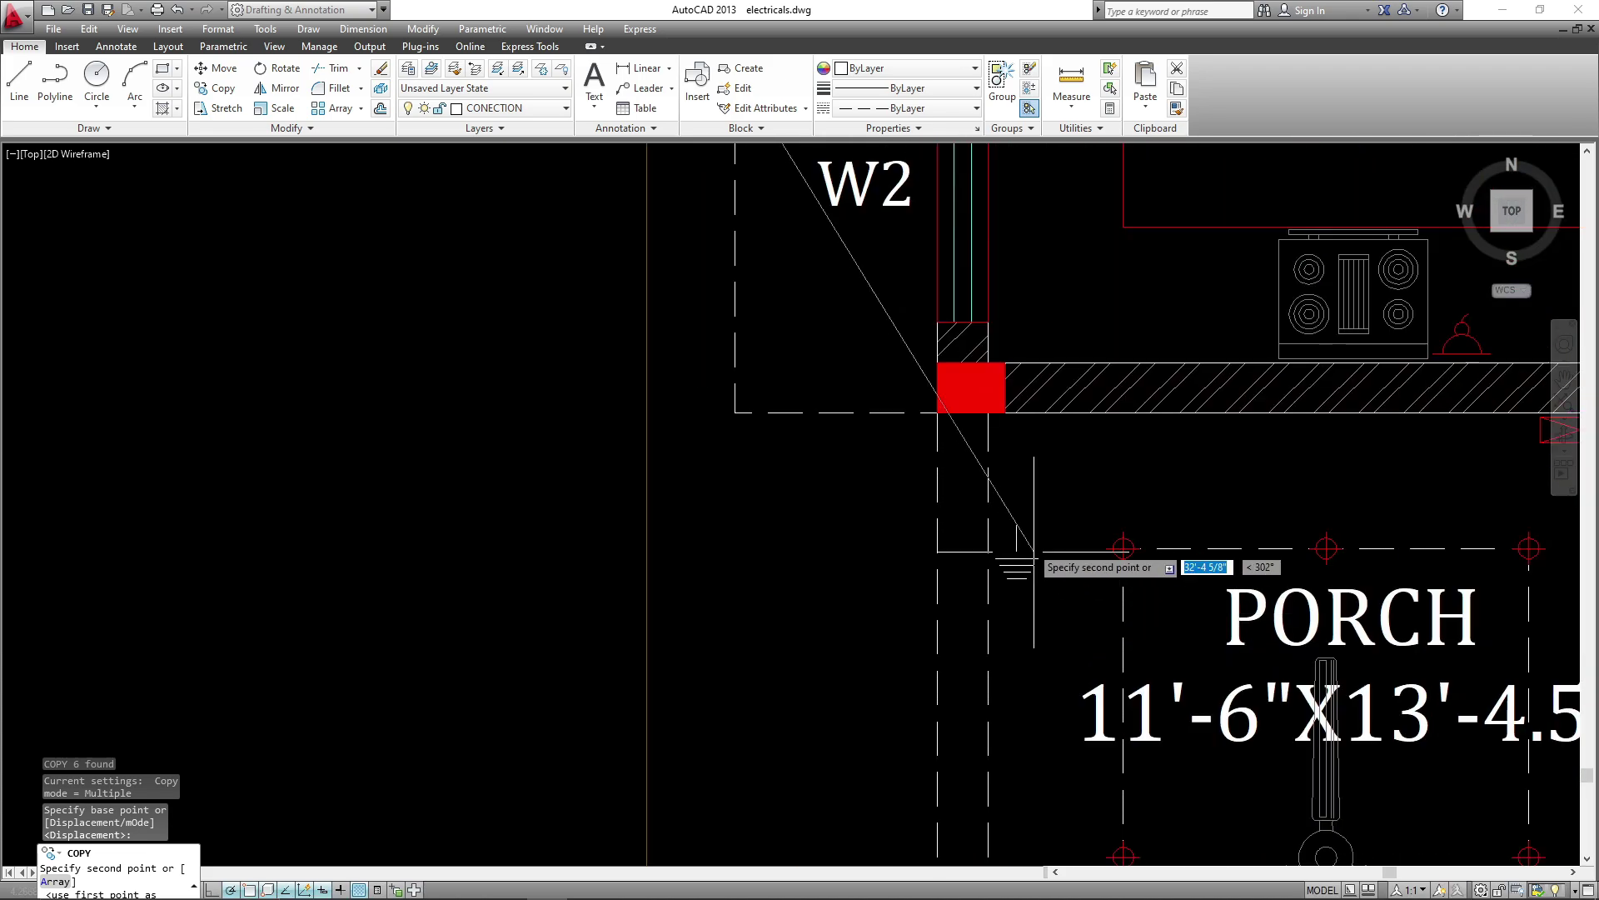
{"action": "scroll", "coordinate": [1034, 552], "scroll_direction": "up", "scroll_amount": 4}
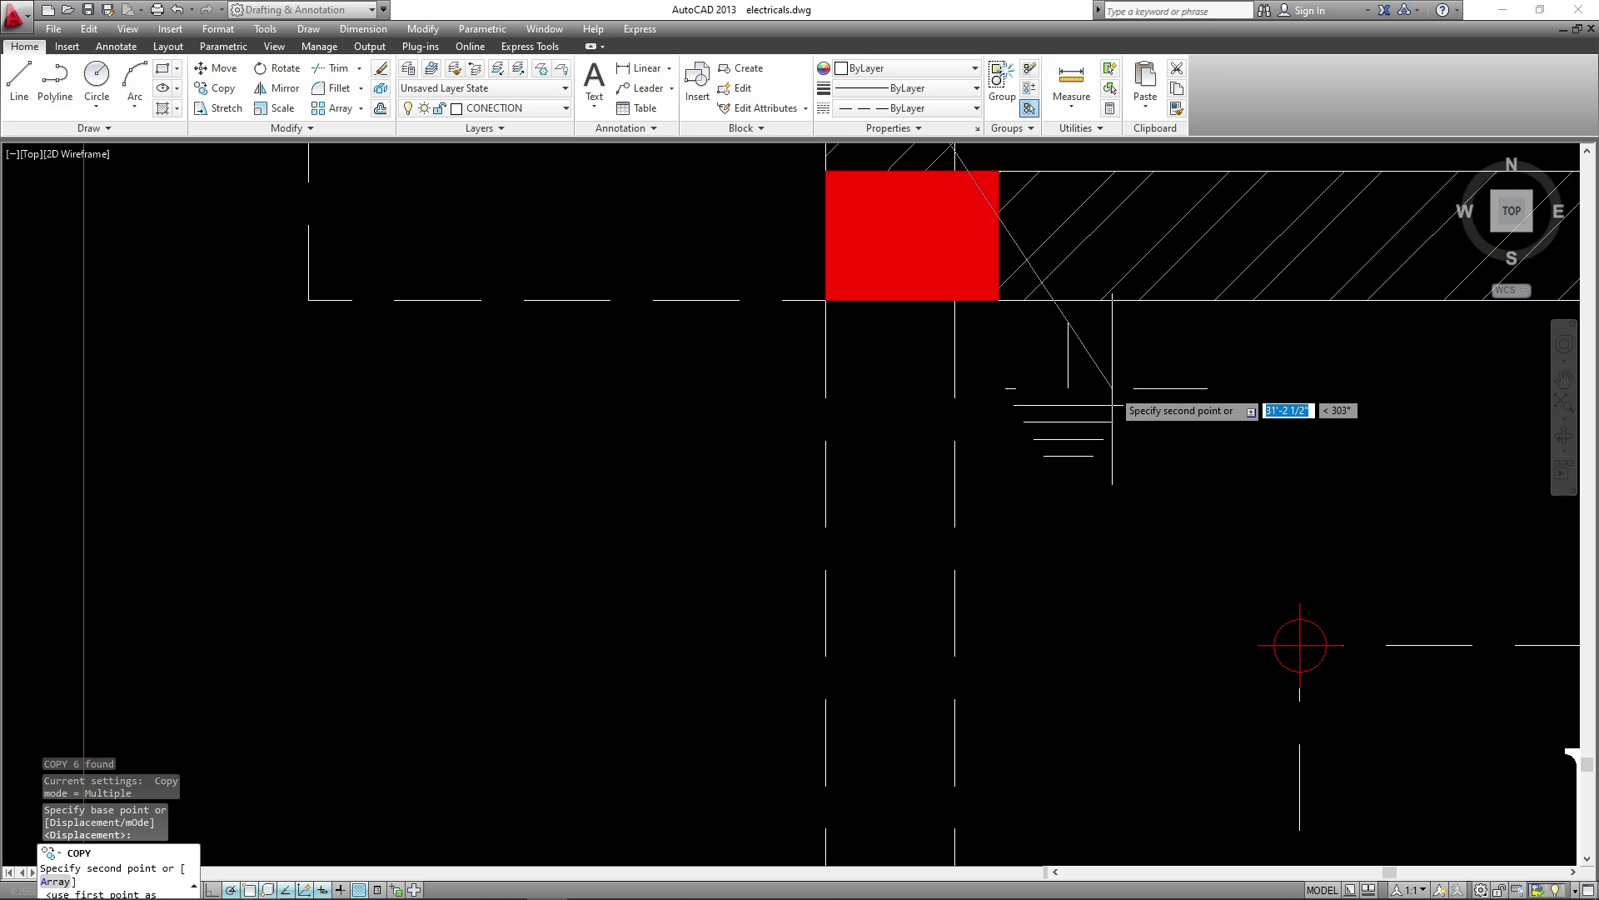
{"action": "scroll", "coordinate": [964, 553], "scroll_direction": "down", "scroll_amount": 10}
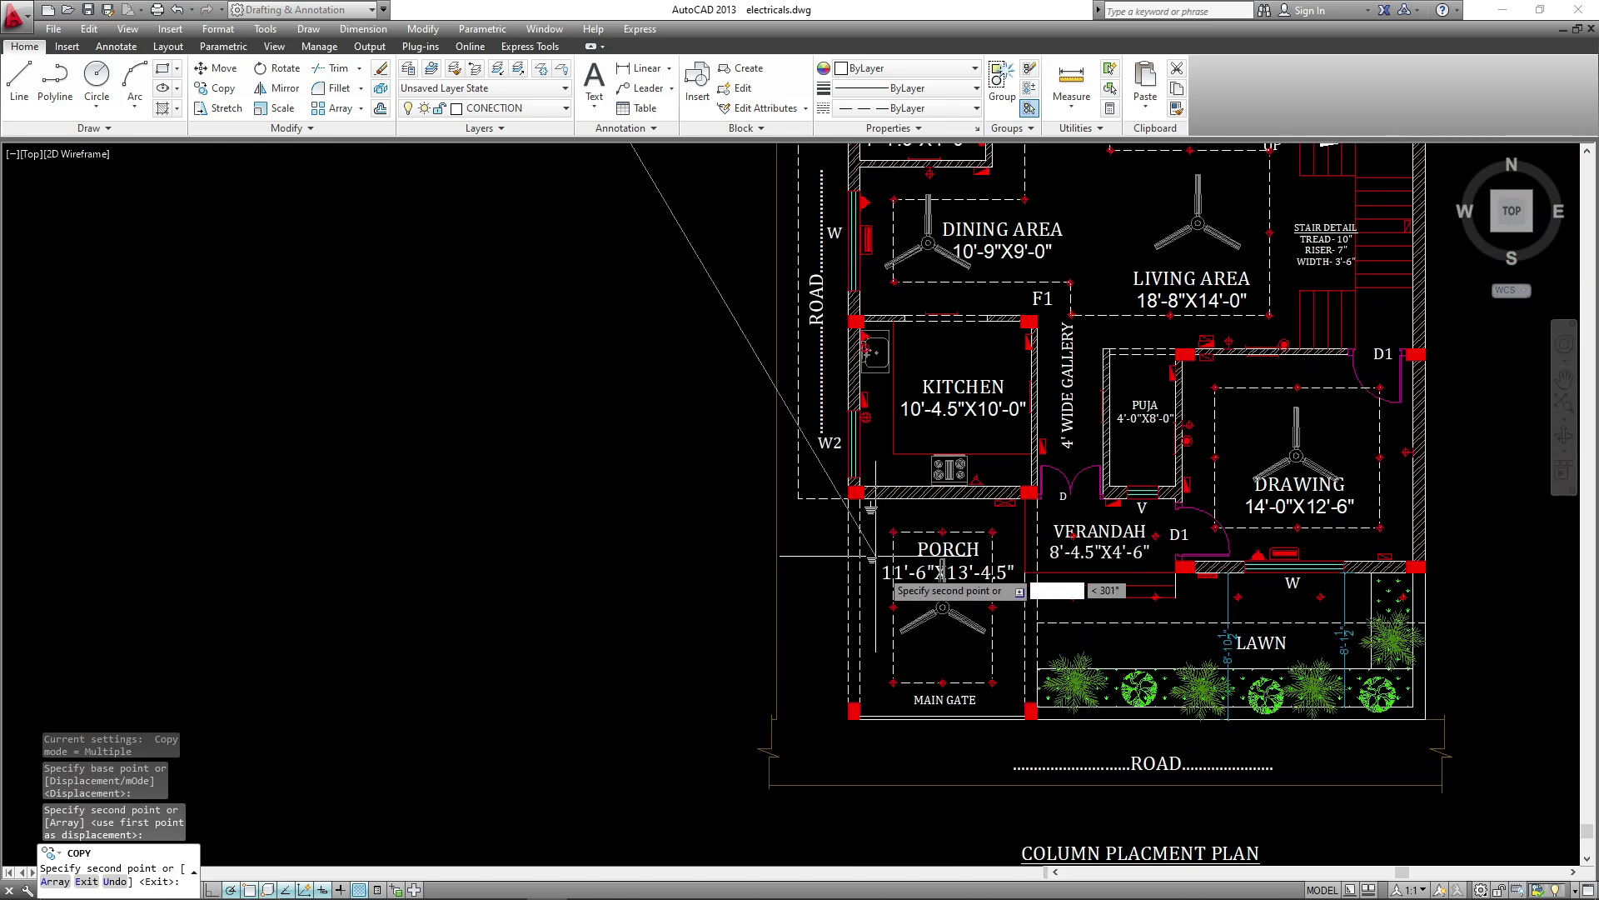
{"action": "key", "text": "Escape"}
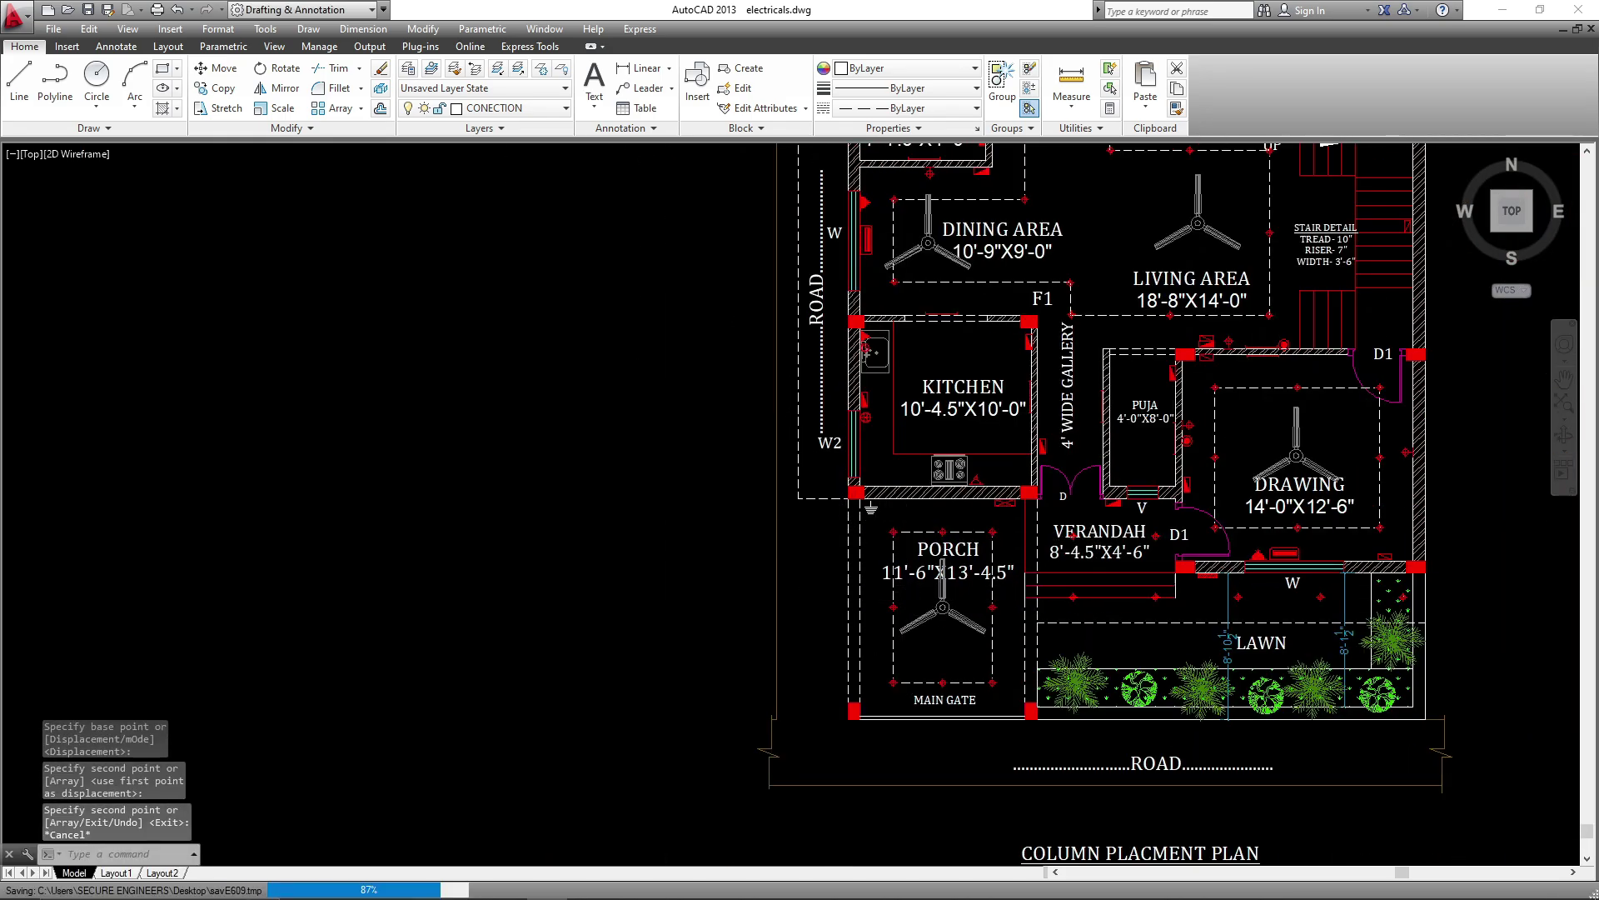
{"action": "key", "text": "ctrl+s"}
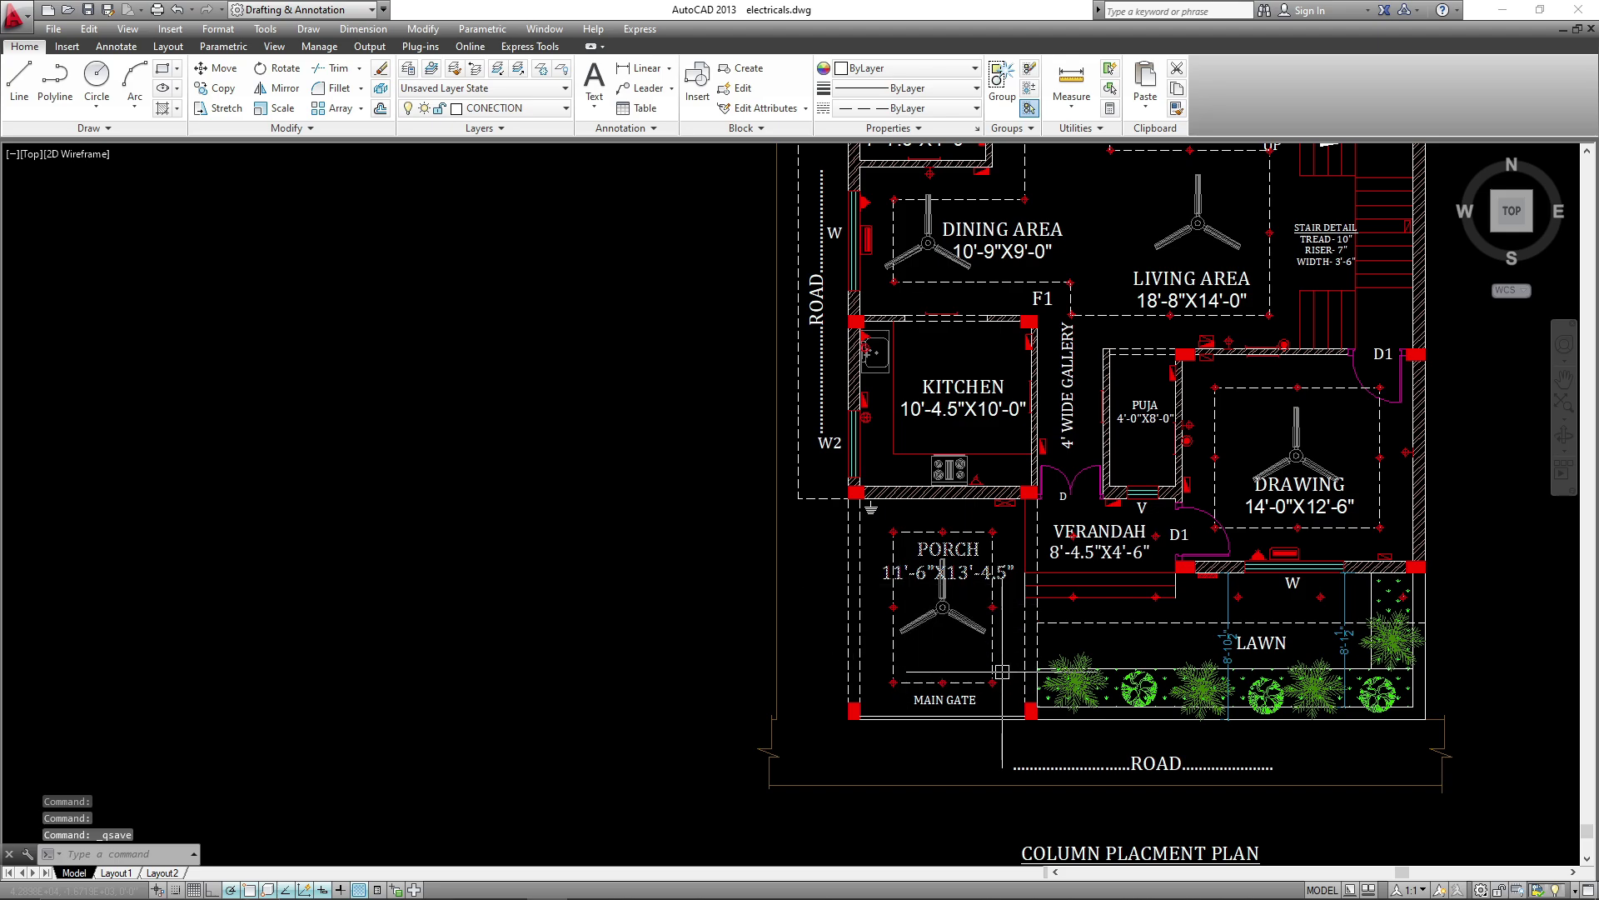
- Look over the symbols placed across the rooms of the floor plan, including the bedrooms, toilets and wash area
{"action": "middle_click_drag", "start_coordinate": [1004, 673], "coordinate": [971, 773]}
{"action": "middle_click_drag", "start_coordinate": [1097, 620], "coordinate": [931, 753]}
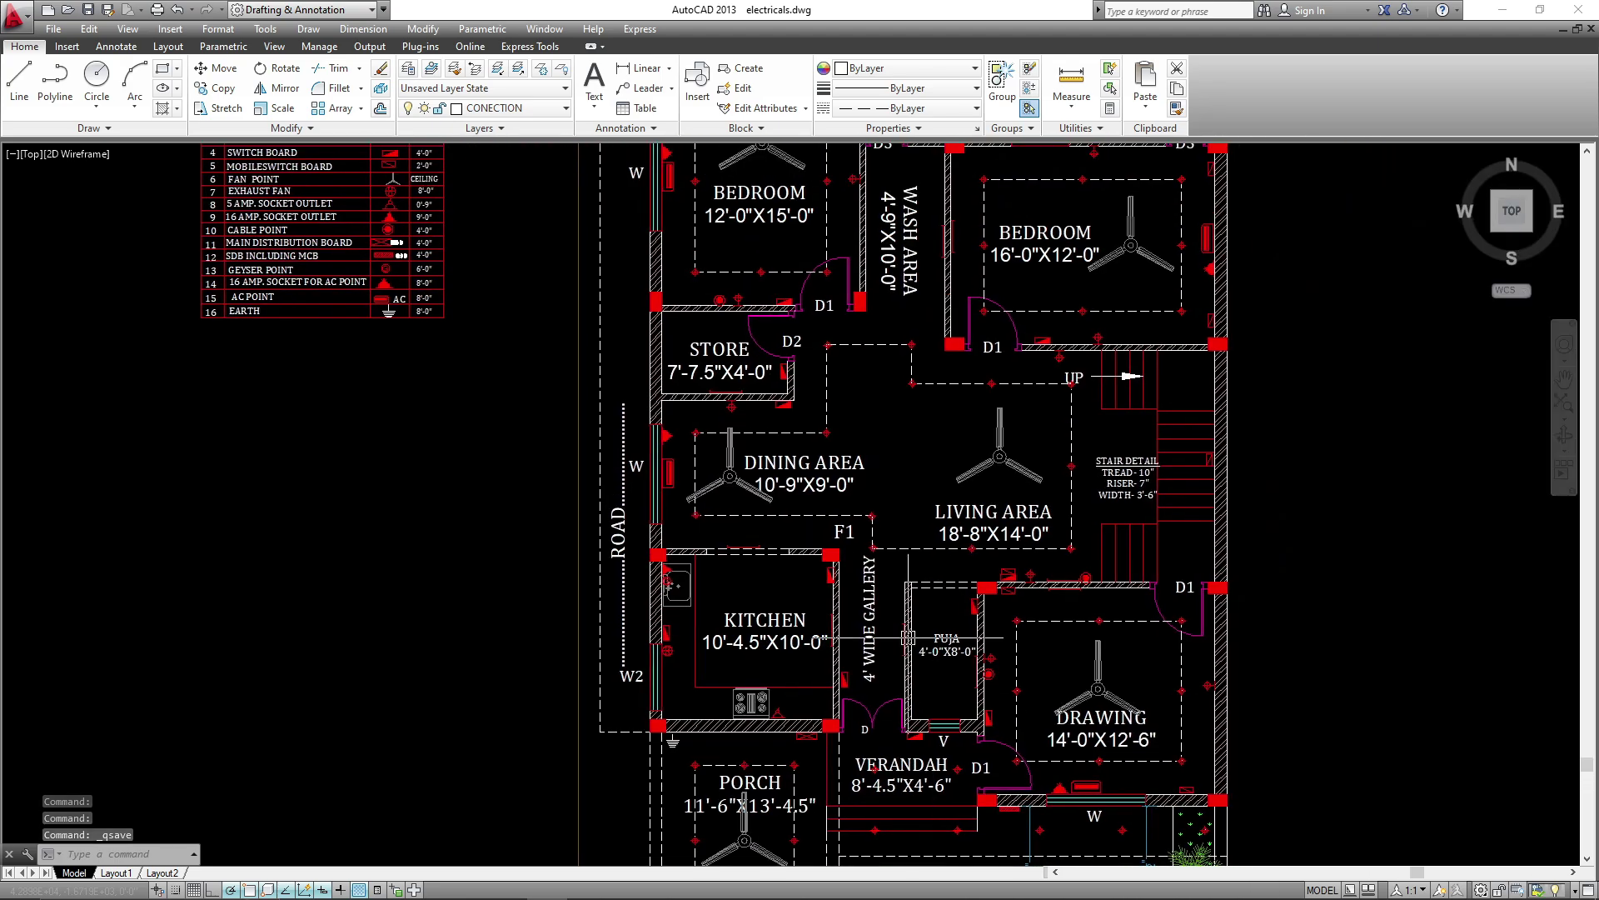
{"action": "scroll", "coordinate": [925, 459], "scroll_direction": "down", "scroll_amount": 4}
{"action": "scroll", "coordinate": [924, 459], "scroll_direction": "up", "scroll_amount": 2}
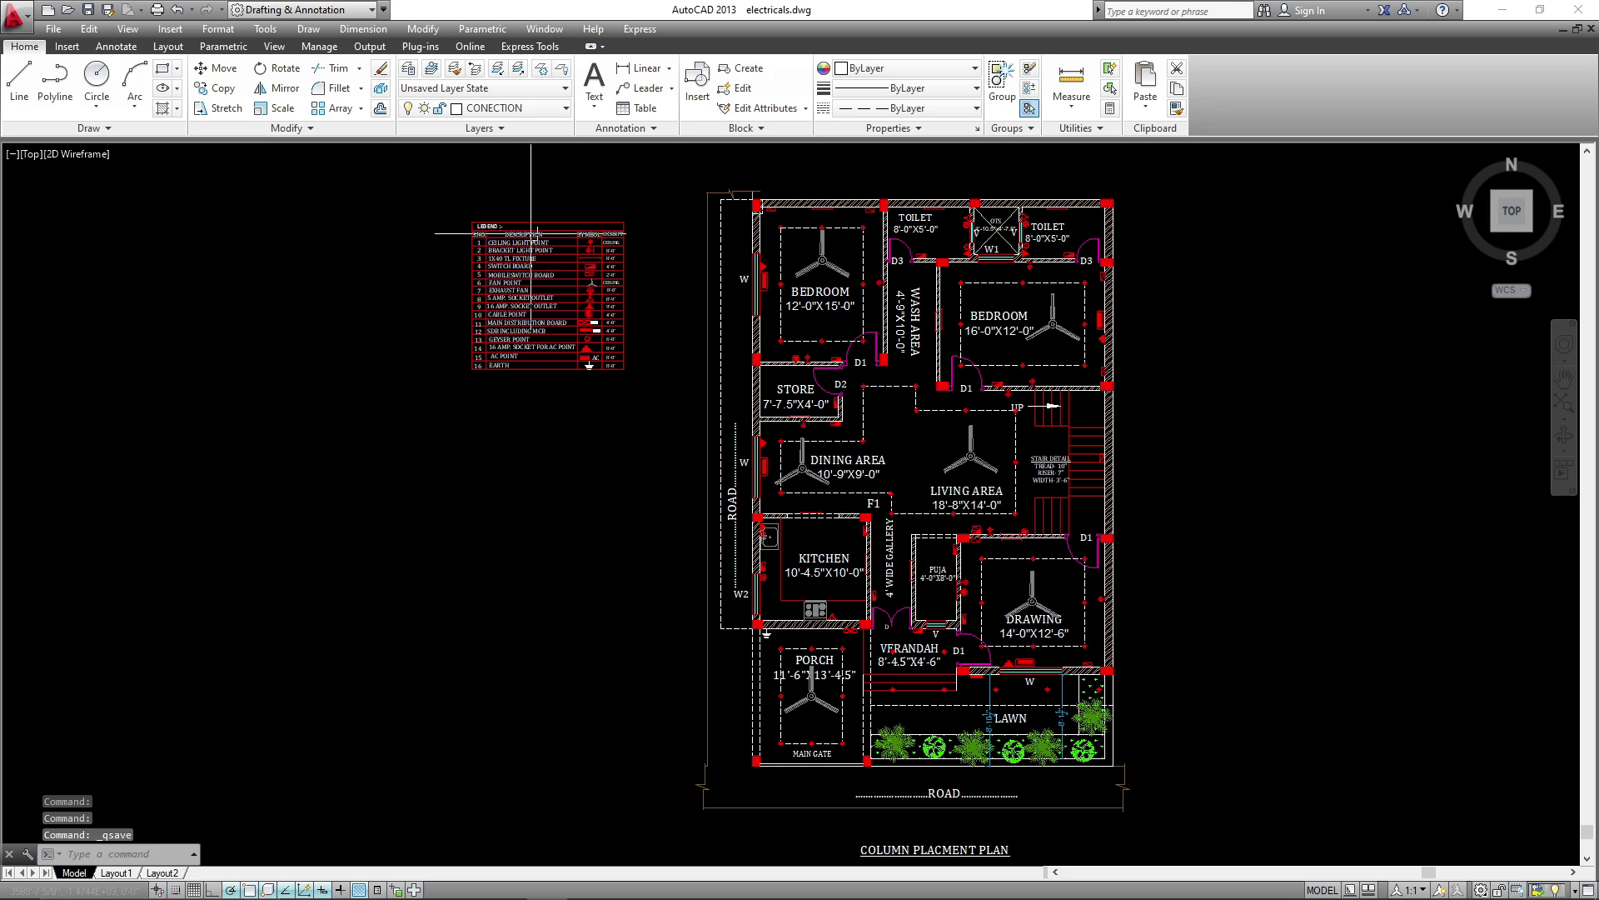
{"action": "scroll", "coordinate": [922, 260], "scroll_direction": "up", "scroll_amount": 5}
{"action": "middle_click_drag", "start_coordinate": [978, 340], "coordinate": [997, 503]}
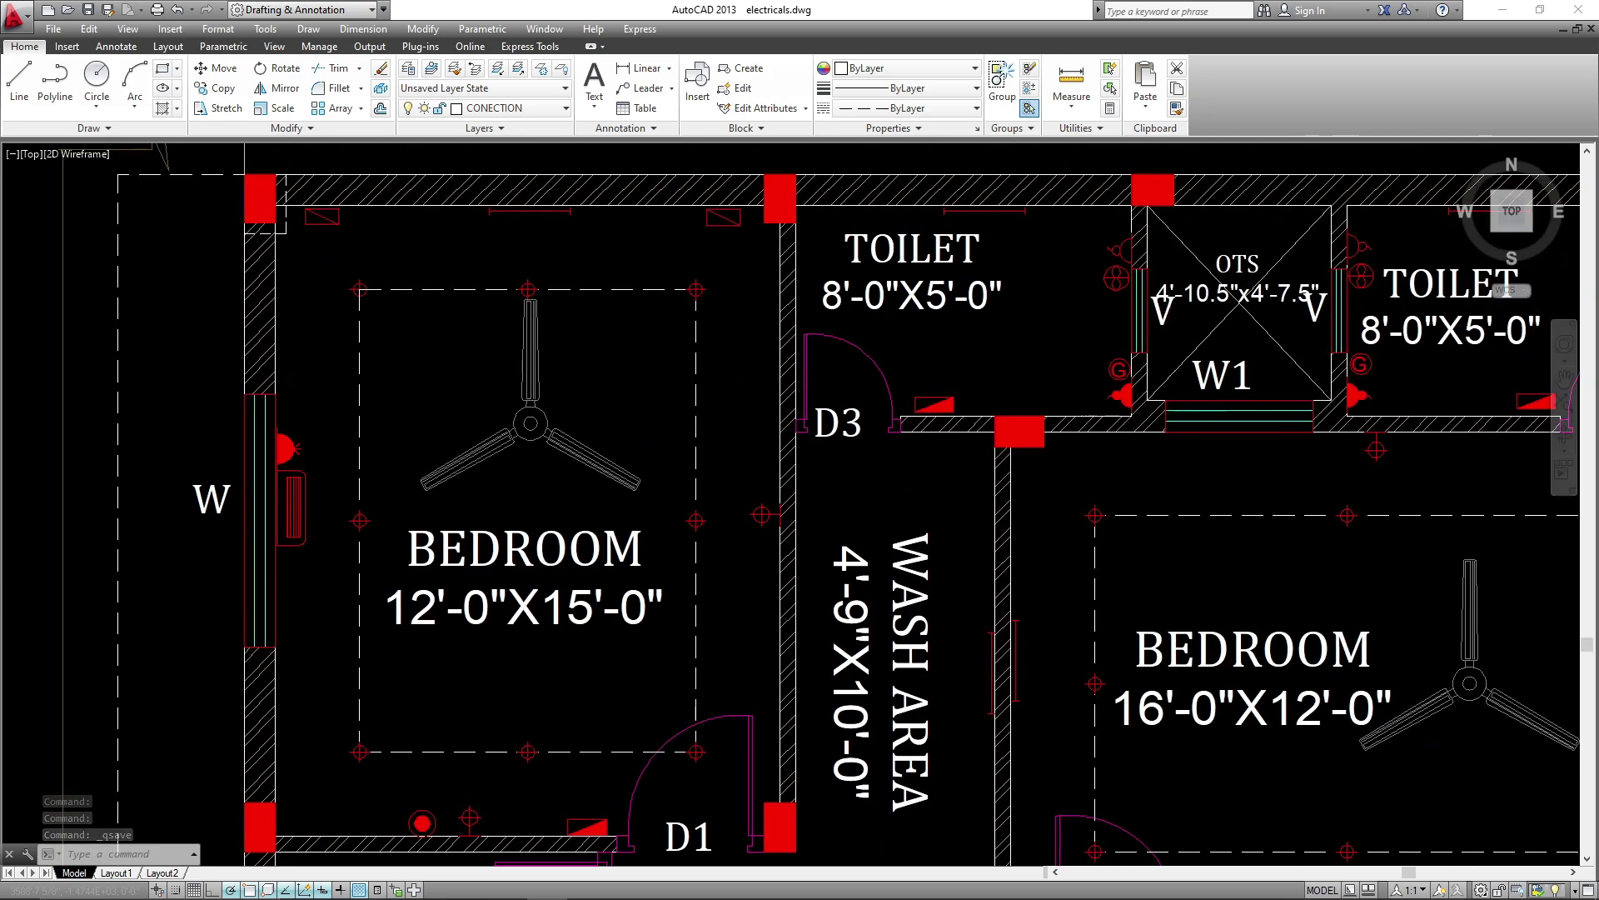
{"action": "scroll", "coordinate": [952, 340], "scroll_direction": "down", "scroll_amount": 3}
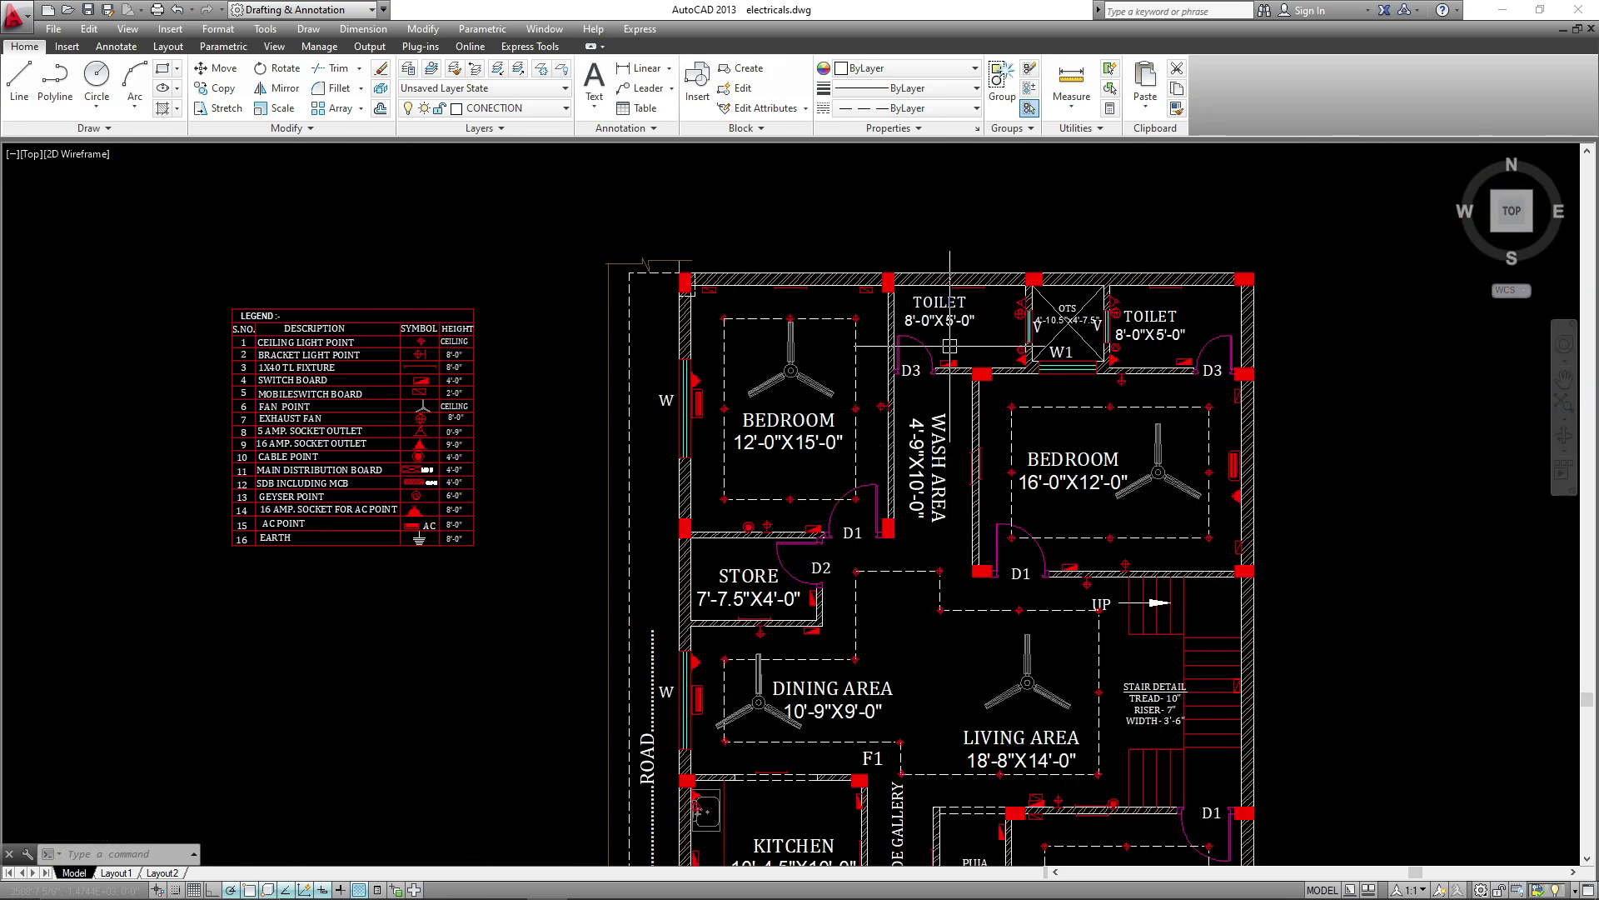
- Review the legend row by row, comparing each electrical item's description, symbol and mounting height
{"action": "scroll", "coordinate": [350, 384], "scroll_direction": "up", "scroll_amount": 2}
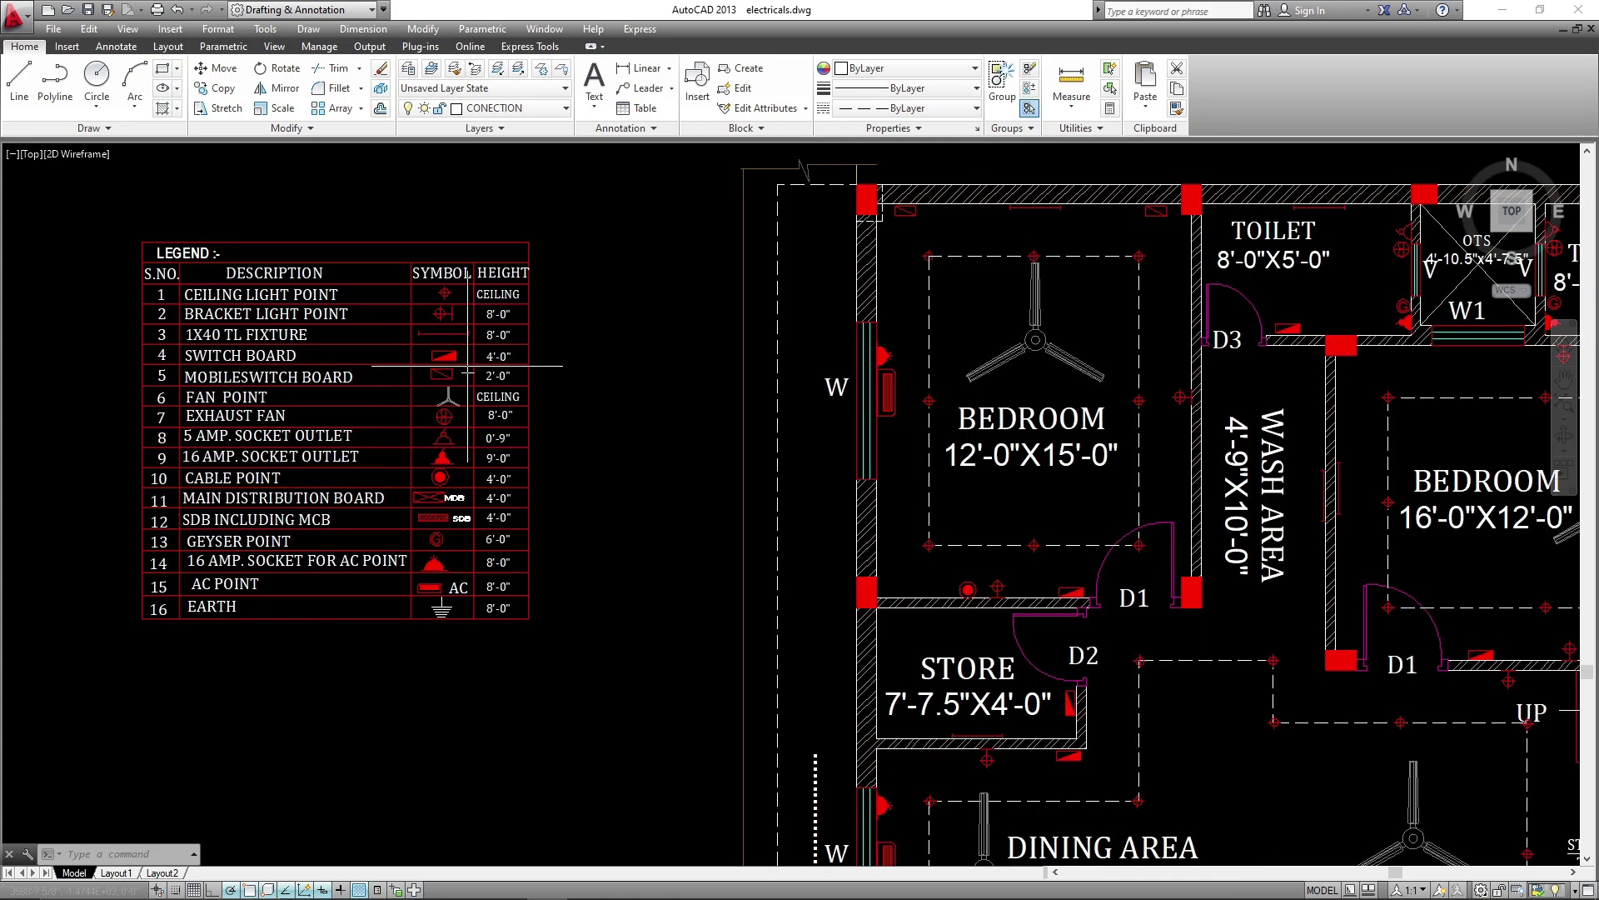
{"action": "scroll", "coordinate": [510, 314], "scroll_direction": "up", "scroll_amount": 3}
{"action": "mouse_move", "coordinate": [511, 314]}
{"action": "middle_mouse_down"}
{"action": "mouse_move", "coordinate": [583, 414]}
{"action": "mouse_move", "coordinate": [855, 353]}
{"action": "middle_mouse_up"}
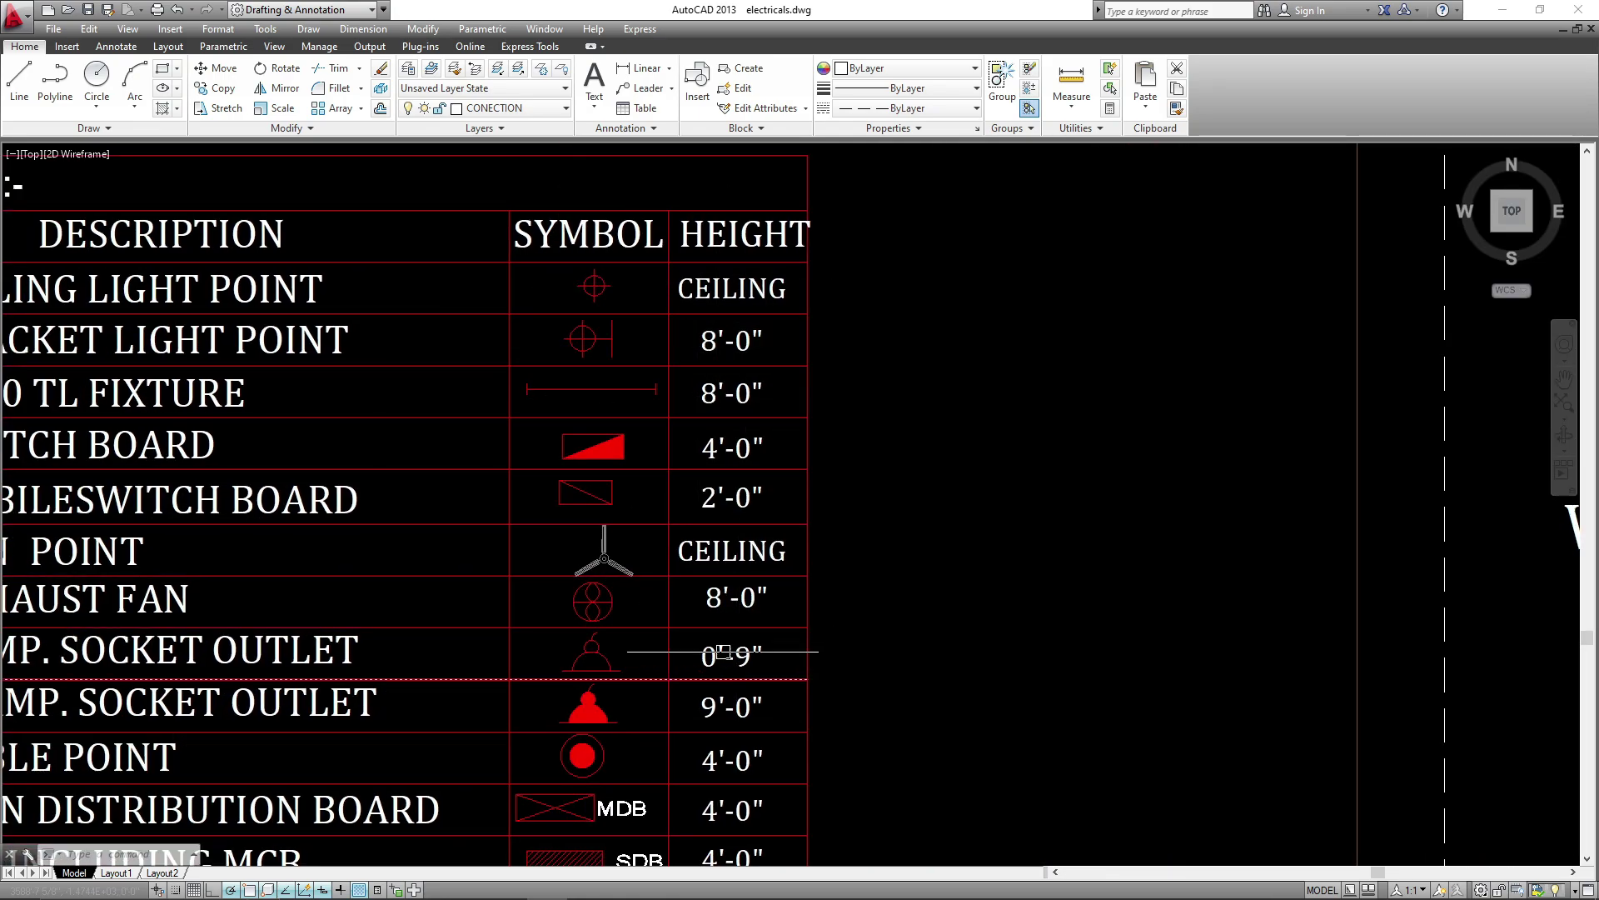
{"action": "mouse_move", "coordinate": [618, 293]}
{"action": "middle_mouse_down"}
{"action": "mouse_move", "coordinate": [696, 346]}
{"action": "mouse_move", "coordinate": [838, 402]}
{"action": "mouse_move", "coordinate": [807, 392]}
{"action": "middle_mouse_up"}
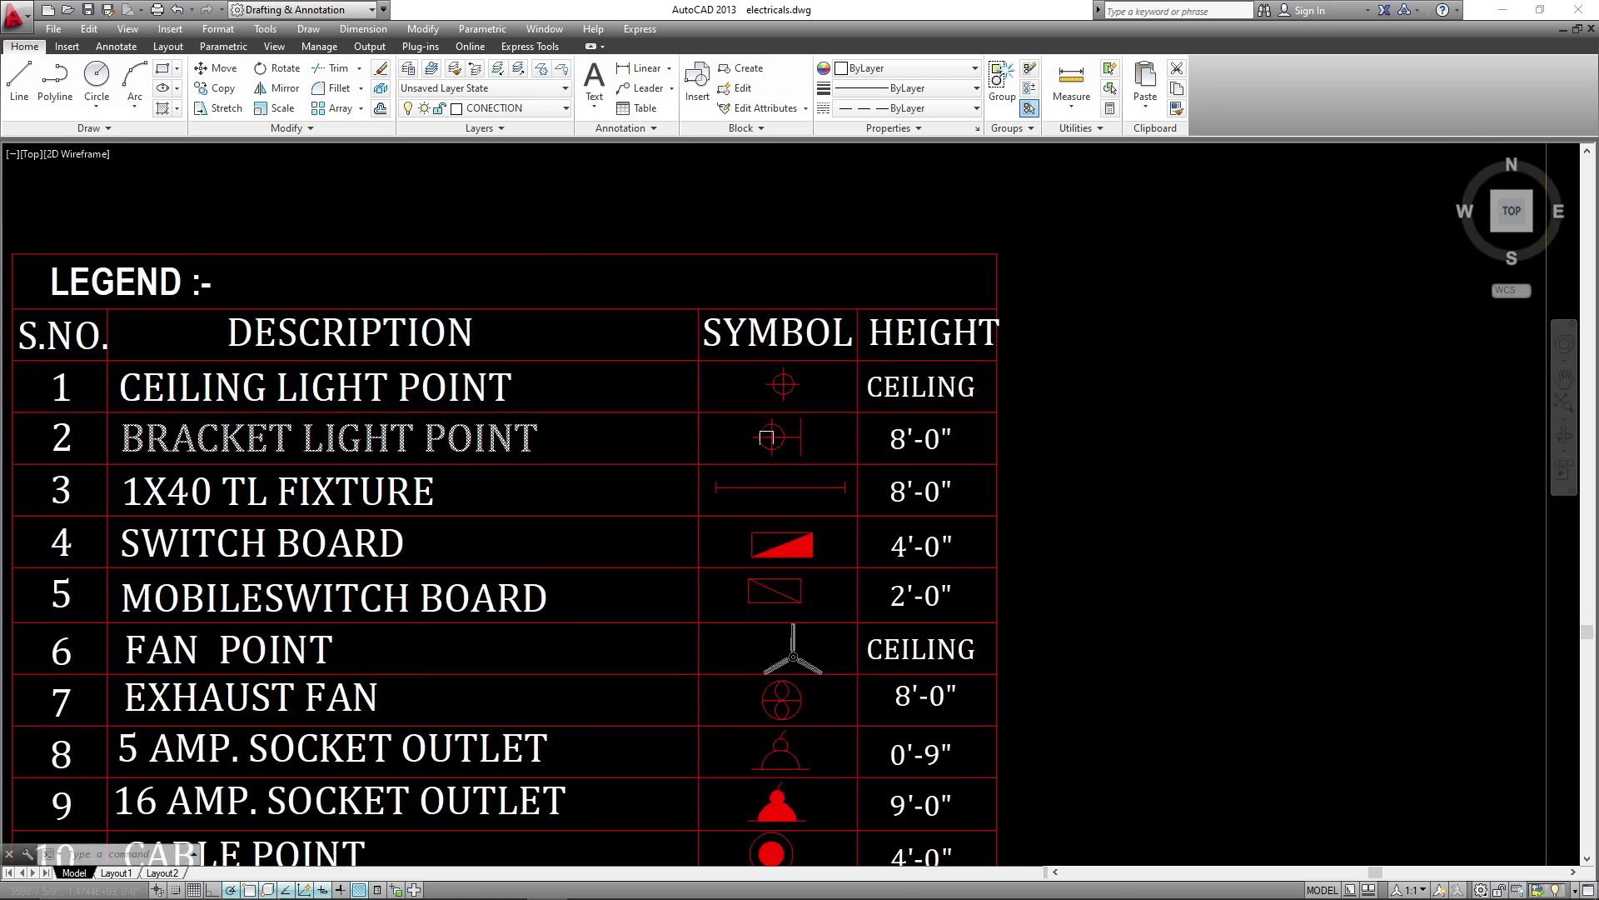
{"action": "middle_click_drag", "start_coordinate": [933, 442], "coordinate": [942, 329]}
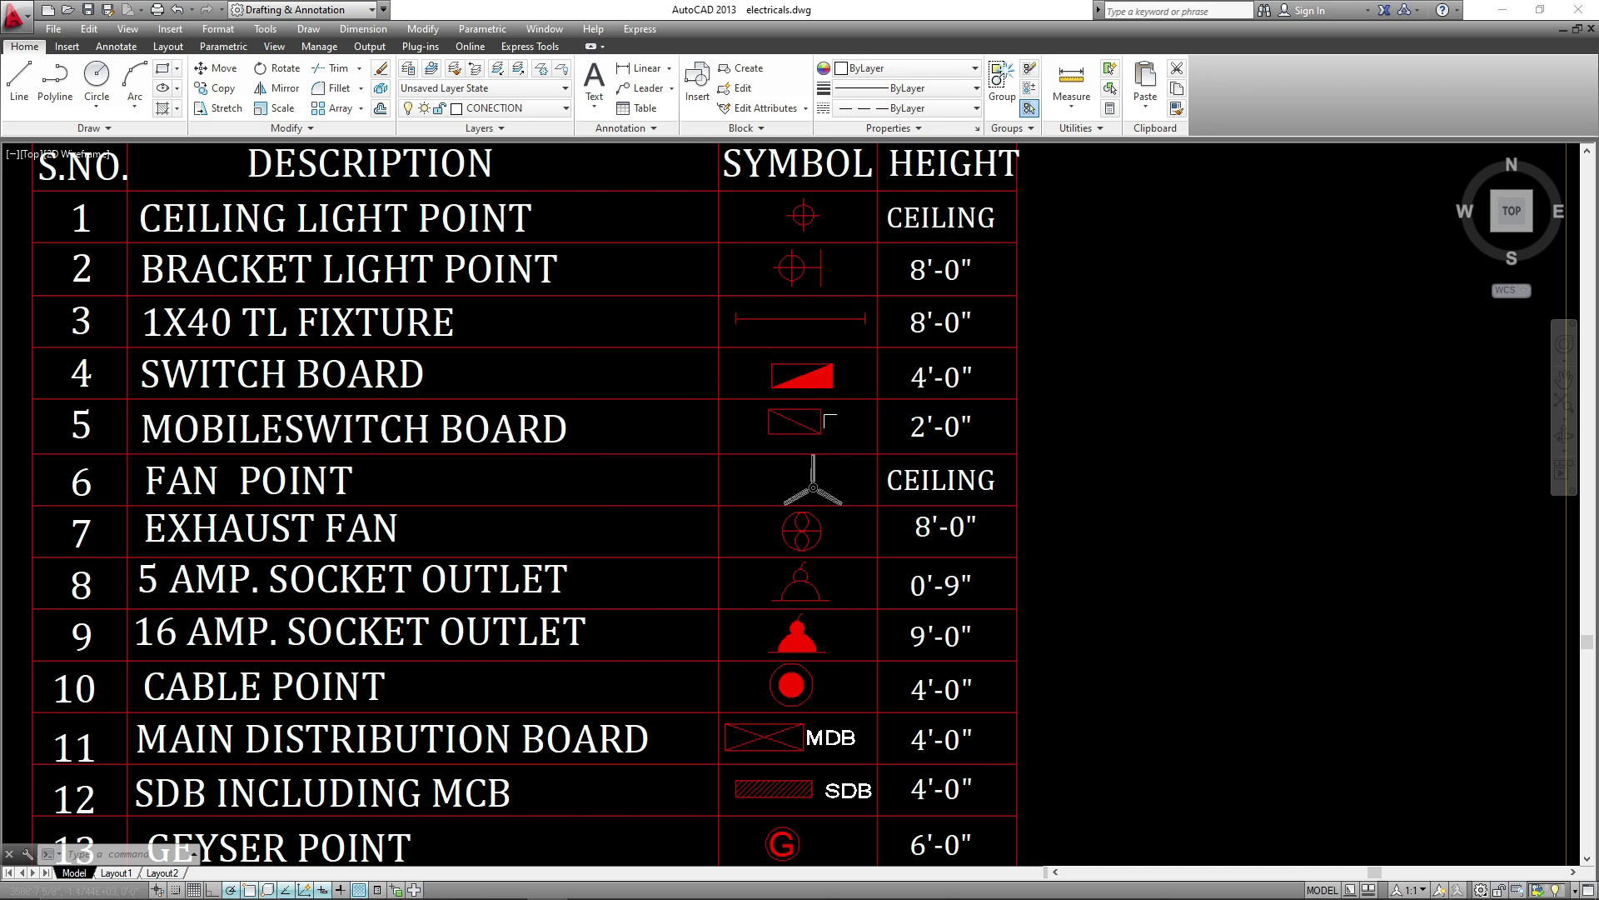
{"action": "middle_click_drag", "start_coordinate": [924, 794], "coordinate": [853, 522]}
{"action": "mouse_move", "coordinate": [877, 725]}
{"action": "middle_mouse_down"}
{"action": "mouse_move", "coordinate": [840, 544]}
{"action": "mouse_move", "coordinate": [803, 637]}
{"action": "middle_mouse_up"}
{"action": "scroll", "coordinate": [874, 710], "scroll_direction": "down", "scroll_amount": 2}
{"action": "scroll", "coordinate": [875, 483], "scroll_direction": "down", "scroll_amount": 3}
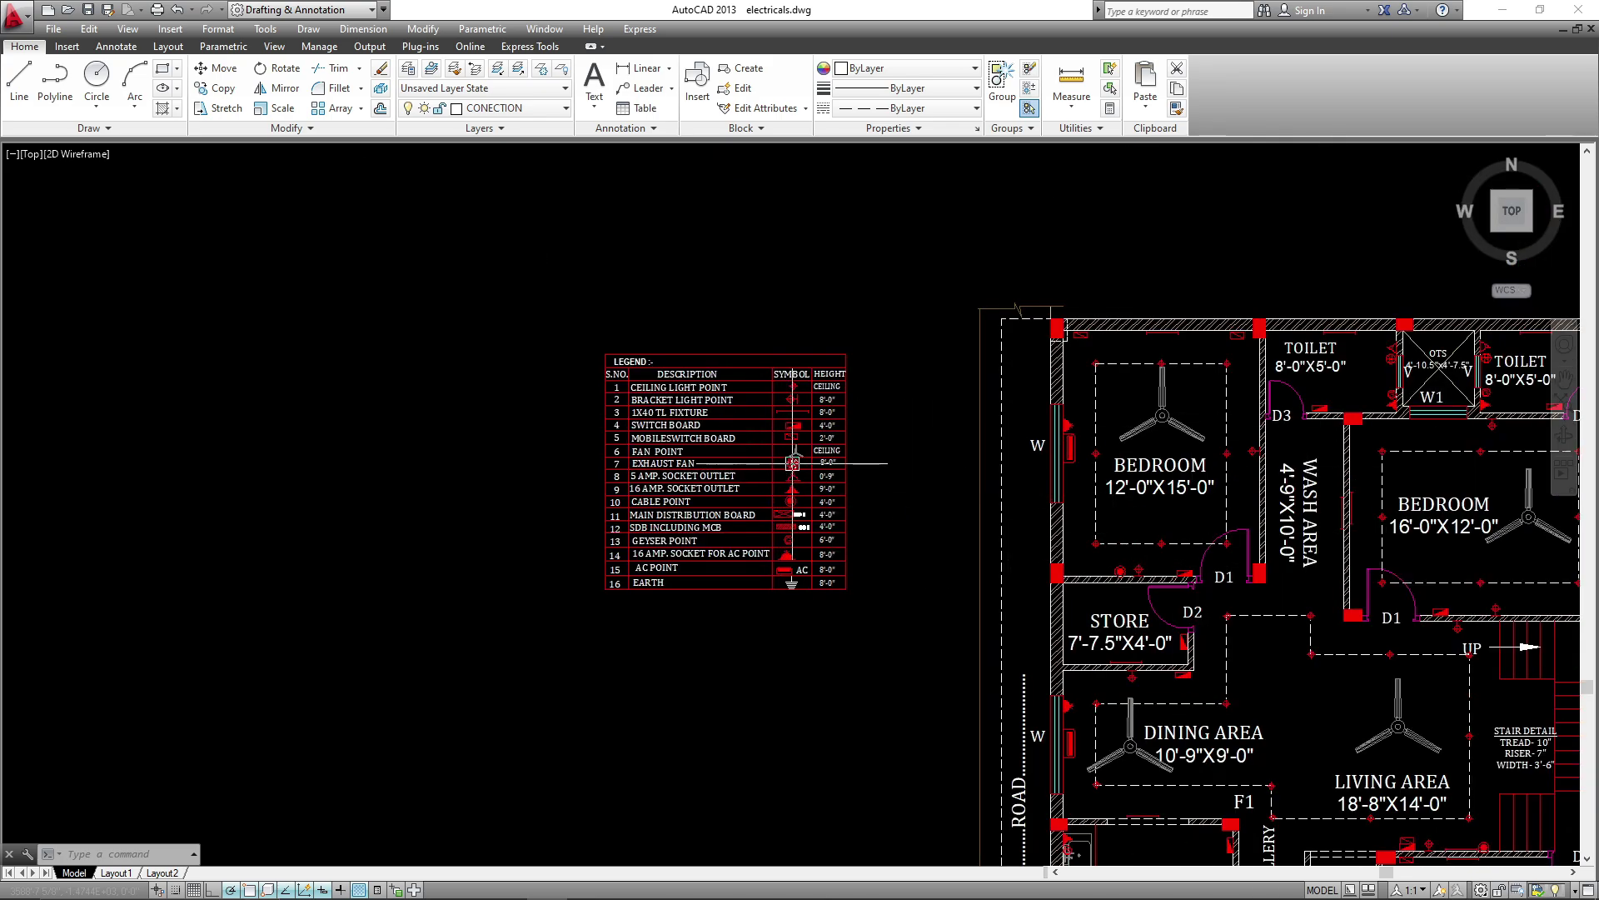
{"action": "scroll", "coordinate": [811, 508], "scroll_direction": "up", "scroll_amount": 4}
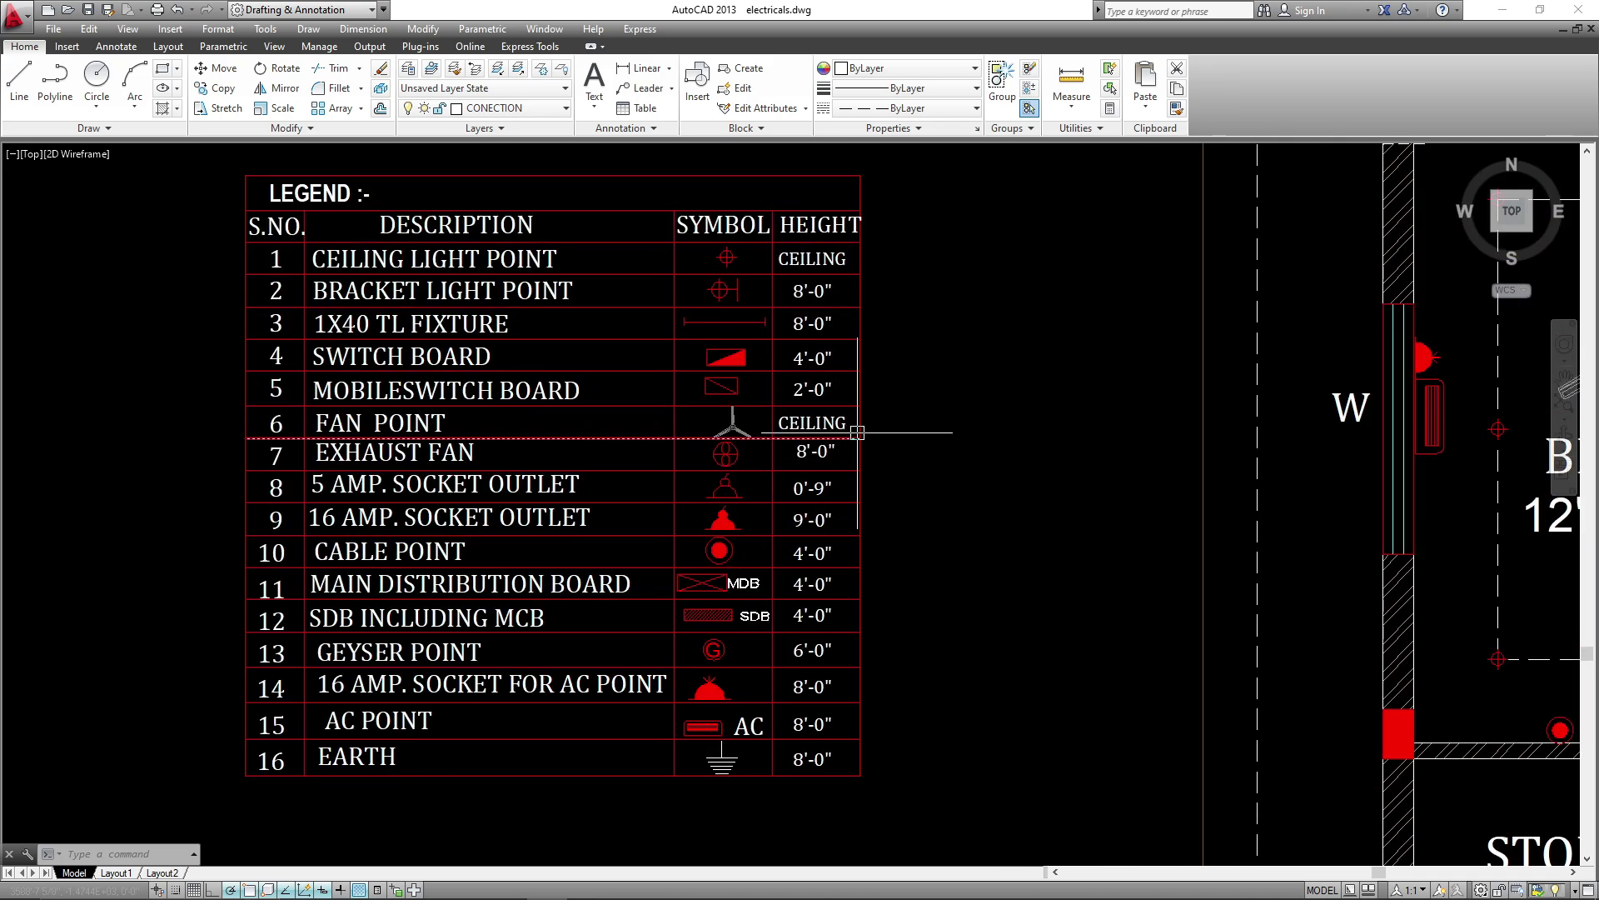
{"action": "middle_click_drag", "start_coordinate": [808, 572], "coordinate": [848, 475]}
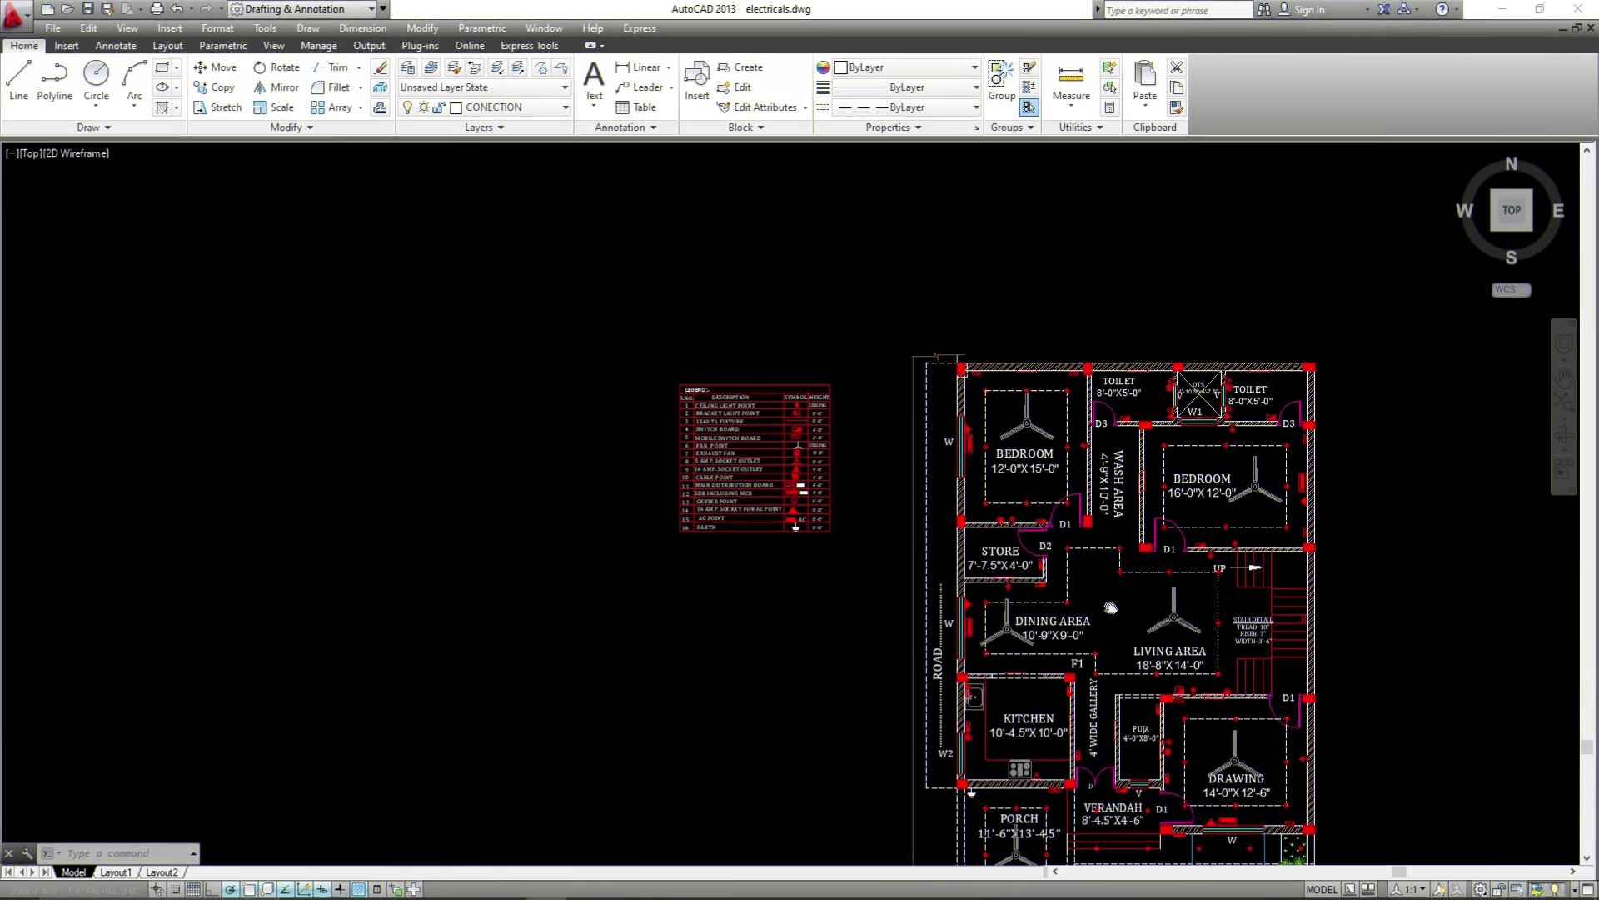
- Add a linear dimension from the dashed ceiling light line to the outer wall's inner face in the 16'-0"X12'-0" bedroom
{"action": "middle_click_drag", "start_coordinate": [1111, 608], "coordinate": [984, 573]}
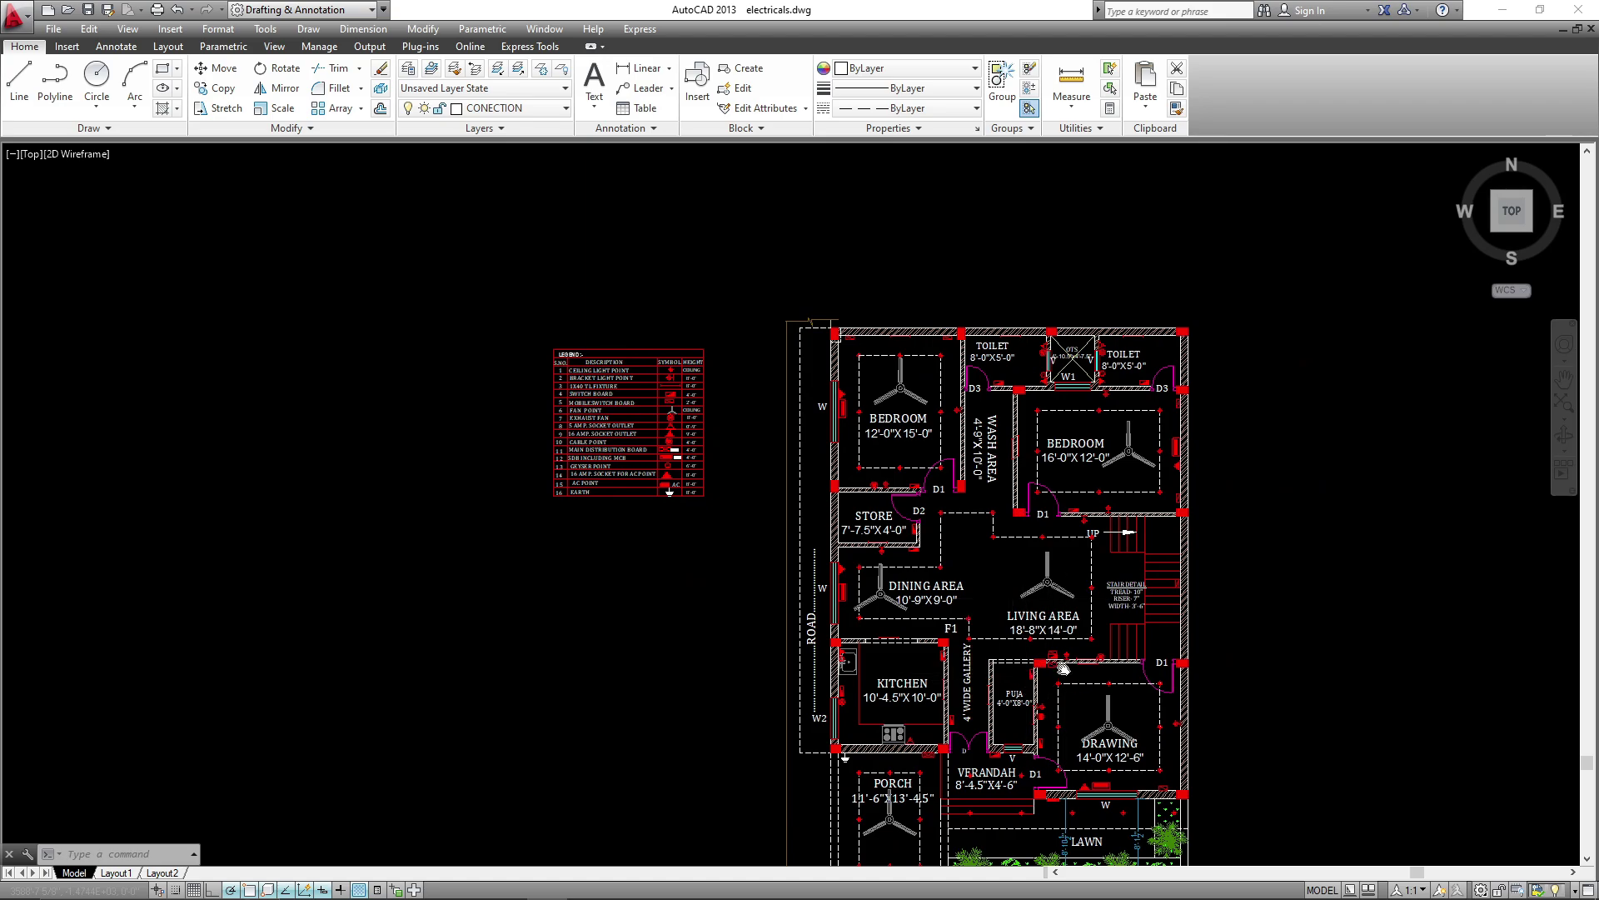
{"action": "scroll", "coordinate": [1063, 666], "scroll_direction": "up", "scroll_amount": 5}
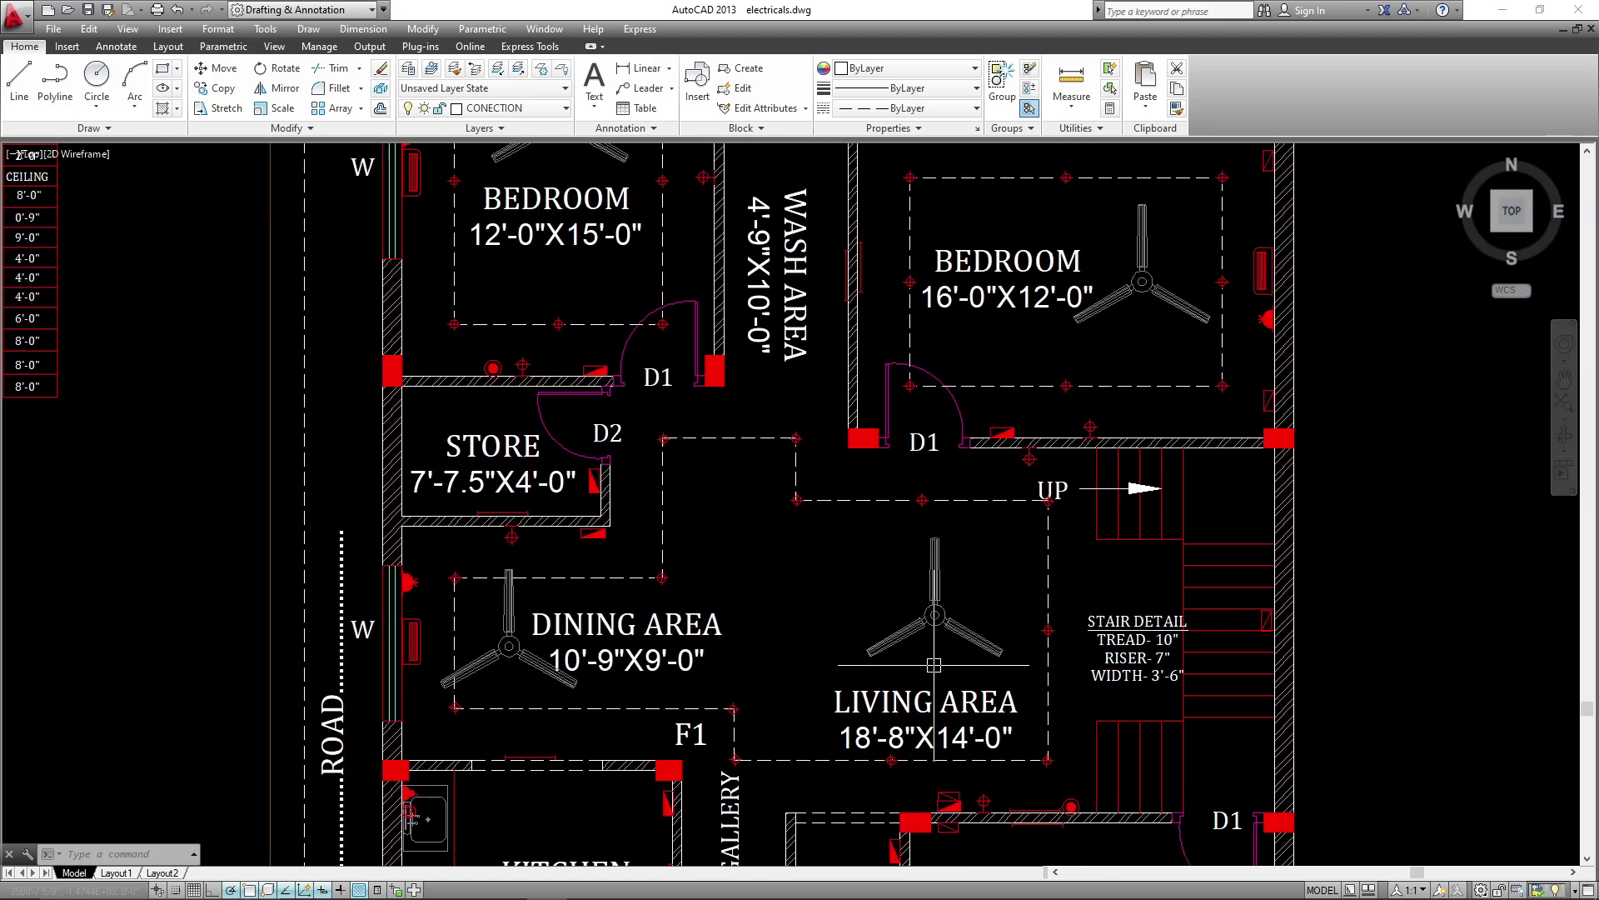
{"action": "middle_click_drag", "start_coordinate": [934, 665], "coordinate": [883, 818]}
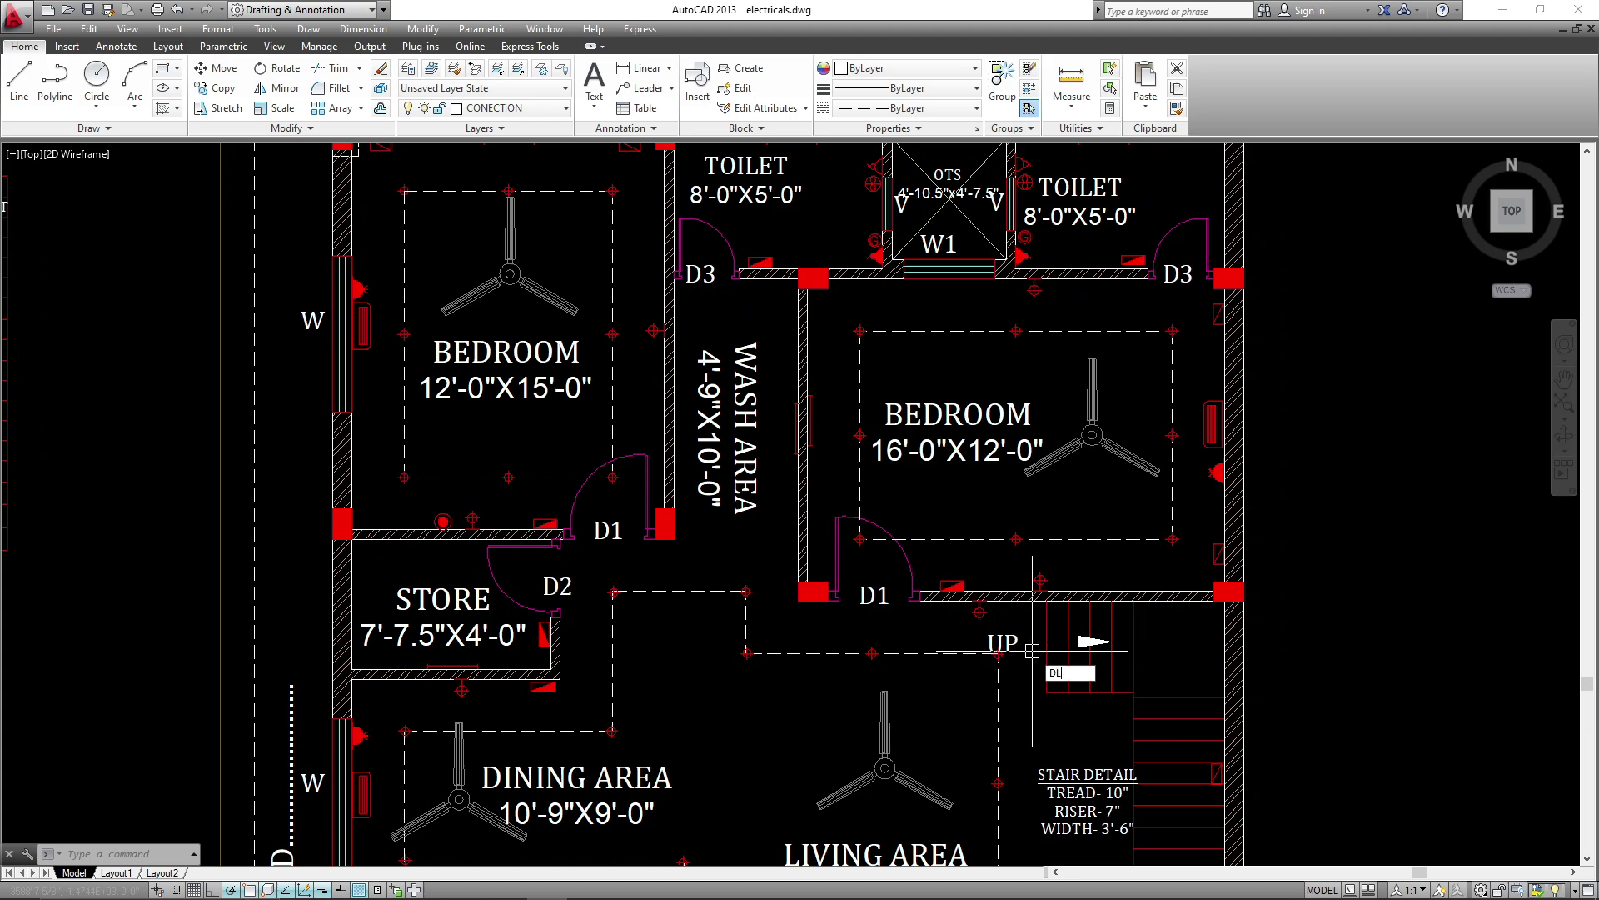
{"action": "scroll", "coordinate": [1175, 500], "scroll_direction": "up", "scroll_amount": 2}
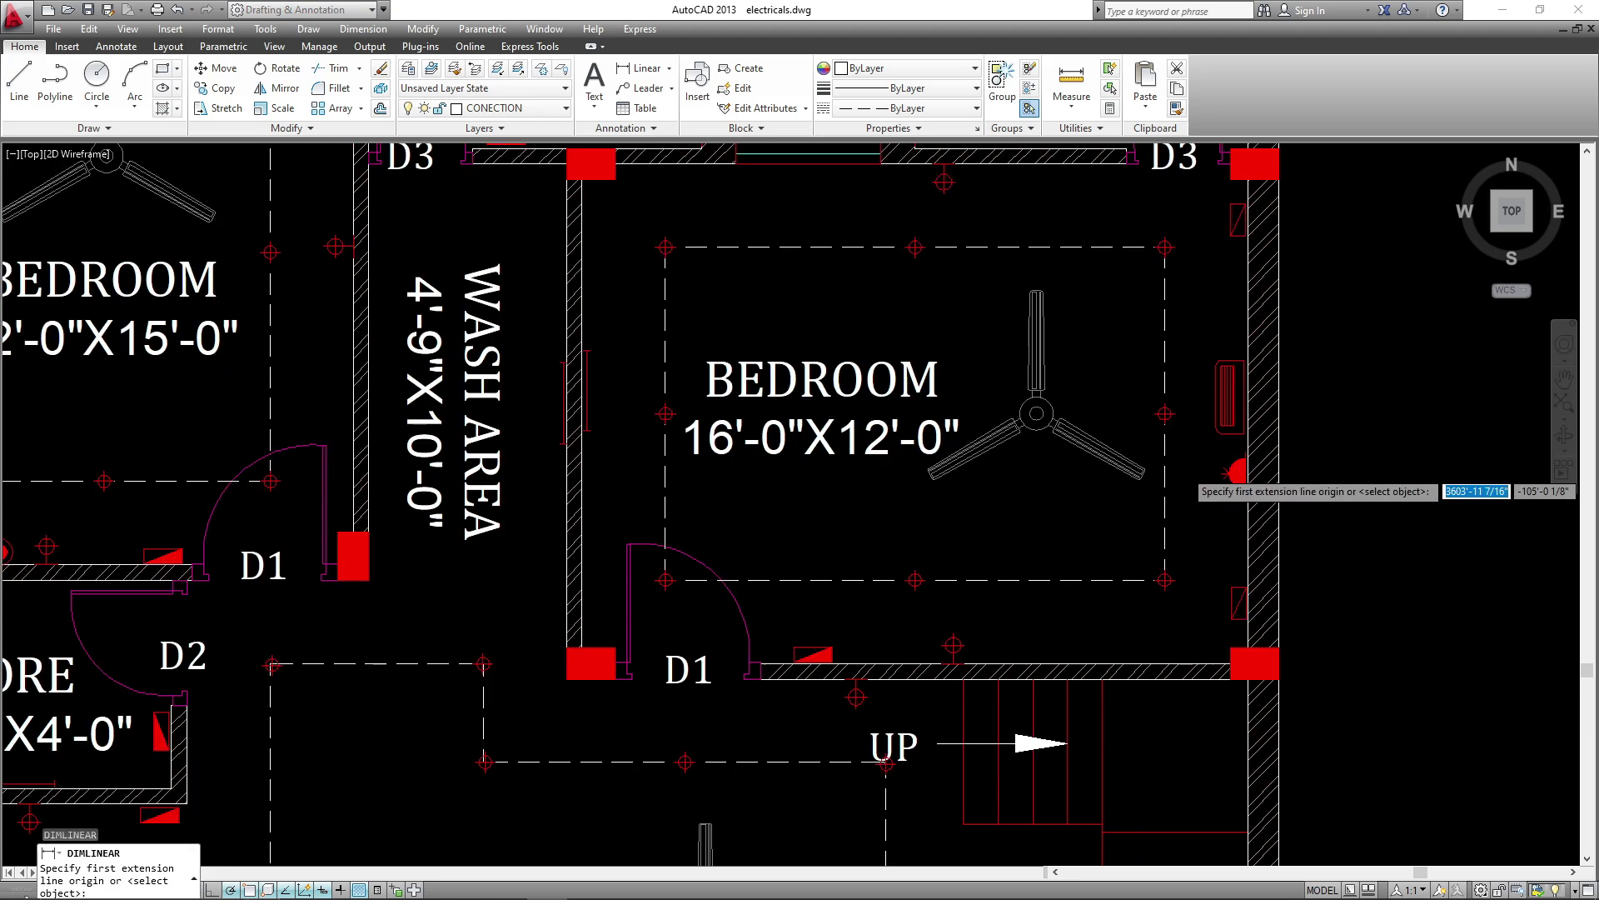
{"action": "left_click", "coordinate": [1165, 533]}
{"action": "left_click", "coordinate": [1247, 533]}
{"action": "left_click", "coordinate": [1208, 537]}
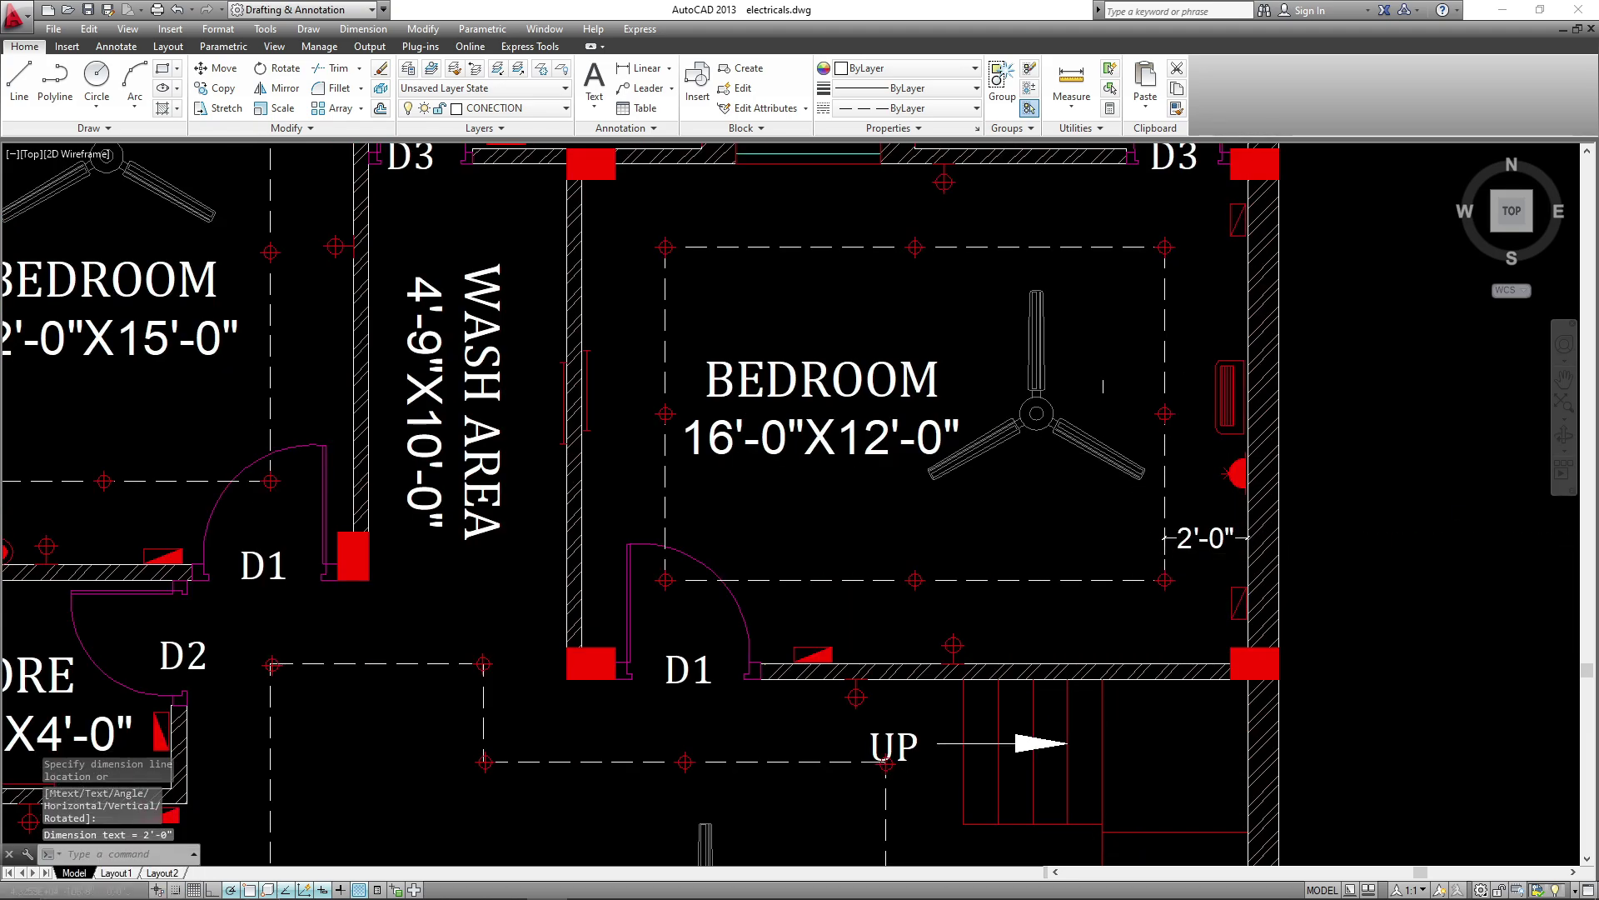
- Add a linear dimension from the upper dashed ceiling light line to the upper wall in the 16'-0"X12'-0" bedroom
{"action": "middle_click_drag", "start_coordinate": [1208, 537], "coordinate": [1262, 714]}
{"action": "key", "text": "Return"}
{"action": "left_click", "coordinate": [1022, 423]}
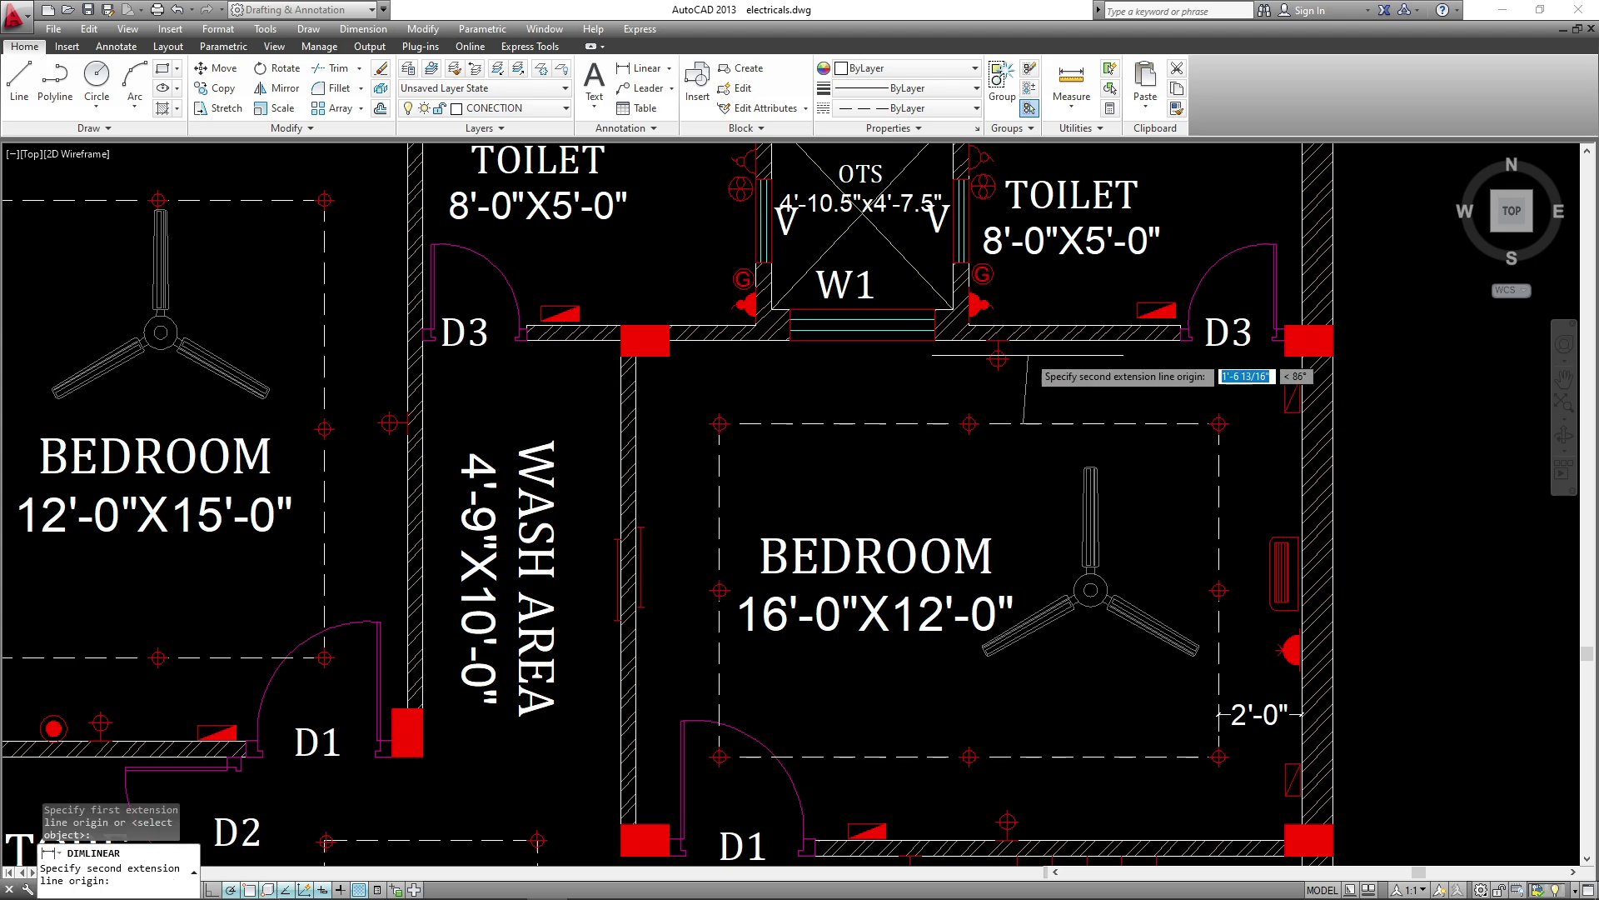
{"action": "left_click", "coordinate": [1028, 341]}
{"action": "left_click", "coordinate": [1033, 384]}
{"action": "scroll", "coordinate": [1253, 442], "scroll_direction": "down", "scroll_amount": 3}
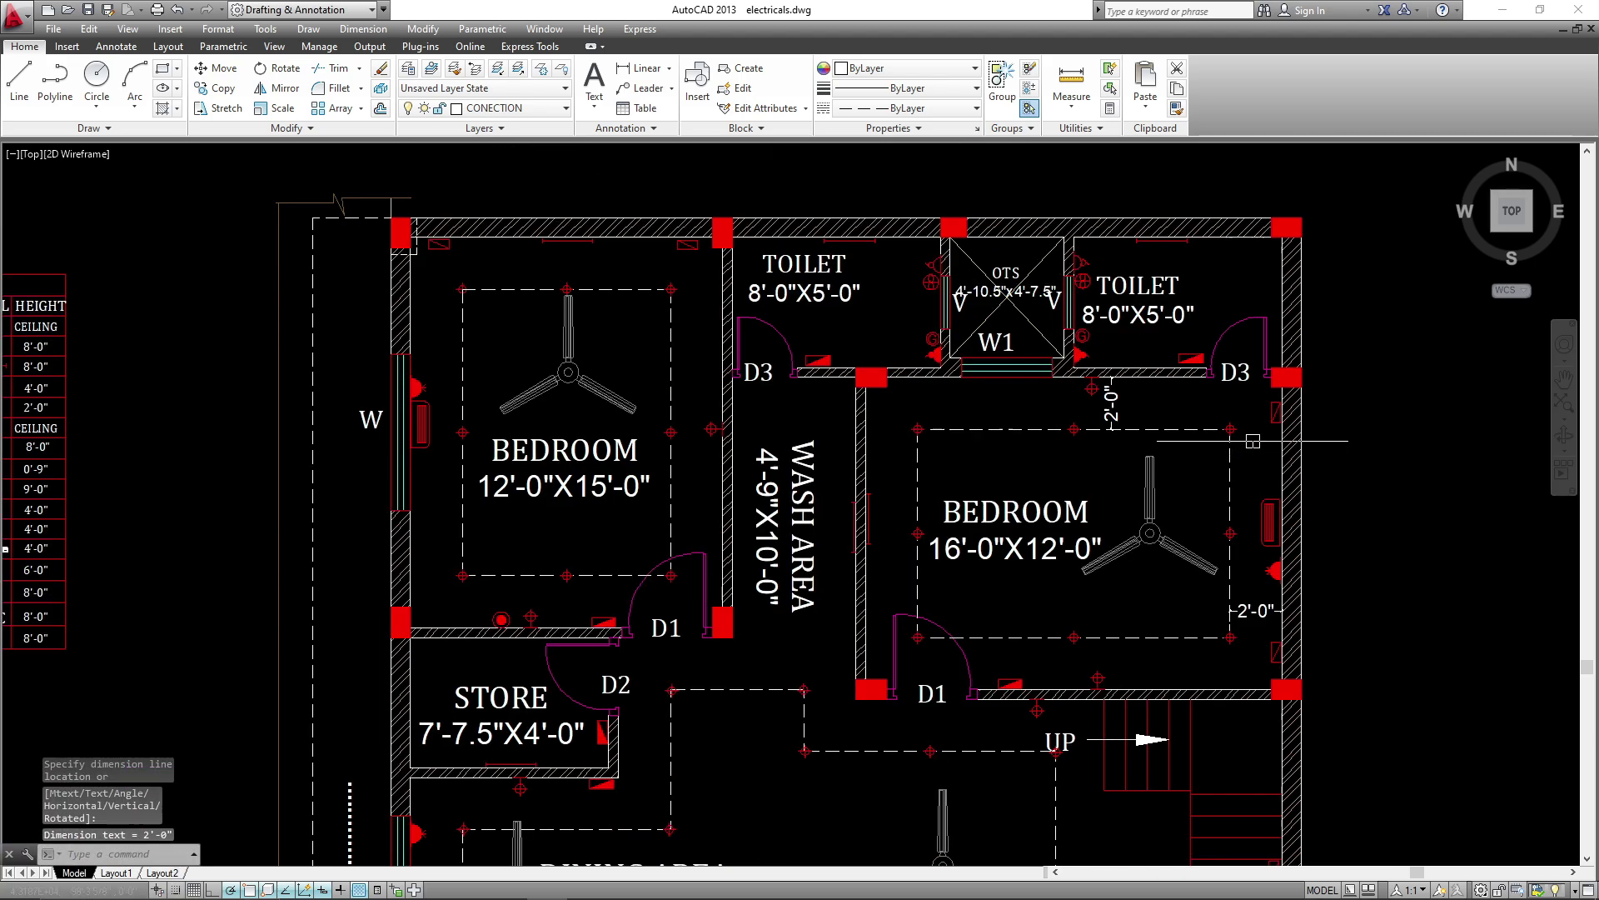
- Dimension the dashed light line in the 12'-0"X15'-0" bedroom to the wash area wall and to the upper wall
{"action": "key", "text": "Return"}
{"action": "left_click", "coordinate": [671, 472]}
{"action": "left_click", "coordinate": [722, 473]}
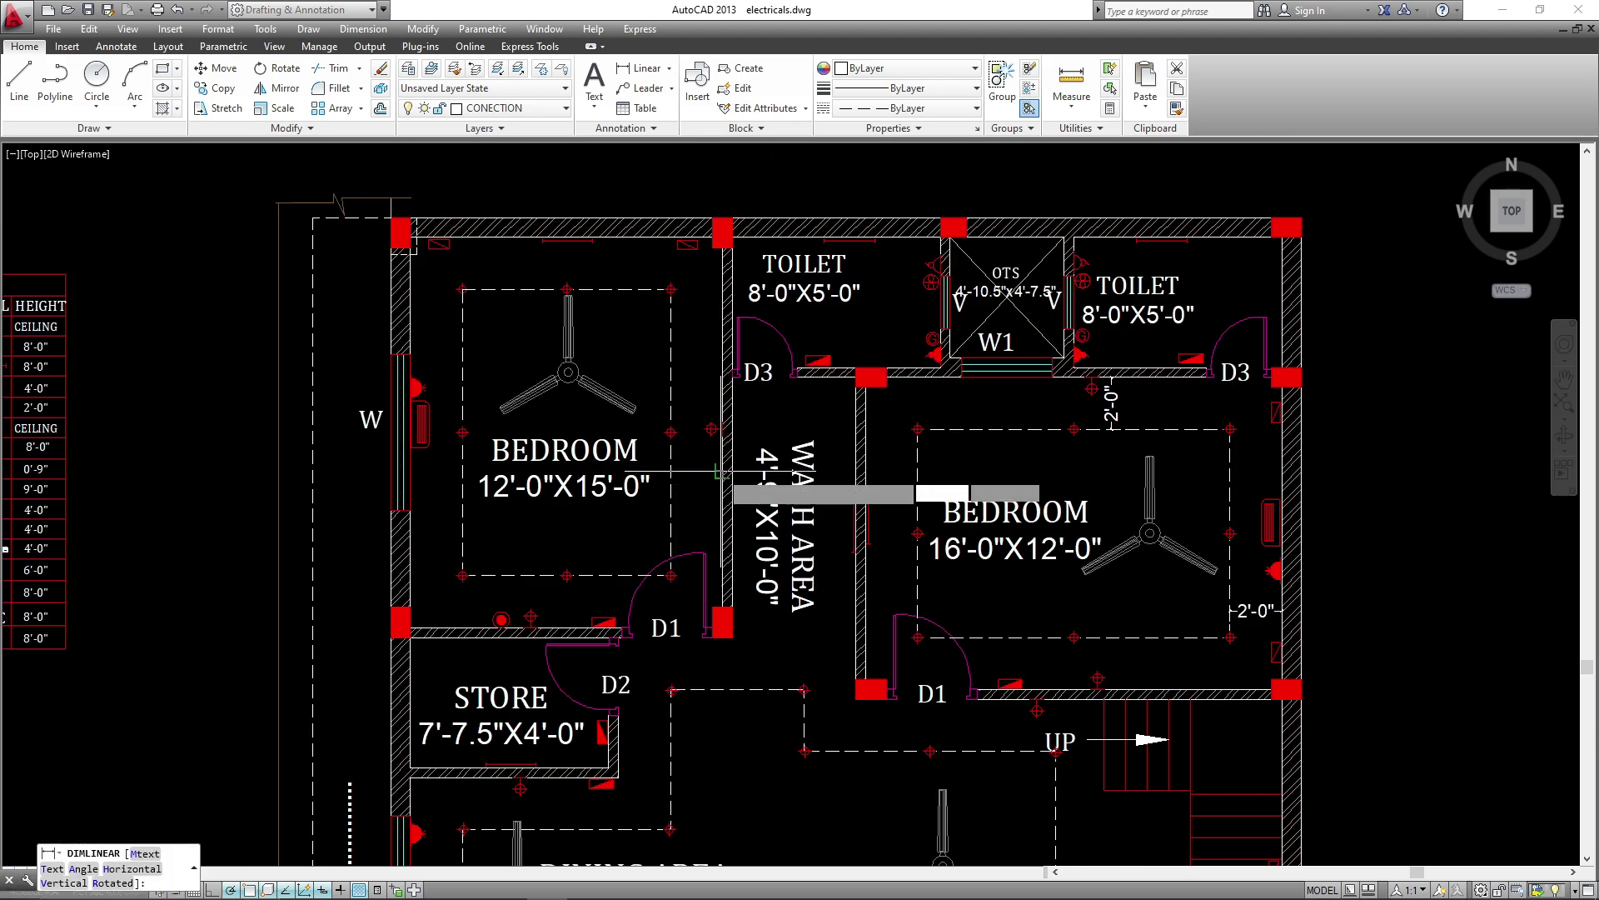
{"action": "left_click", "coordinate": [719, 473]}
{"action": "key", "text": "Return"}
{"action": "left_click", "coordinate": [609, 289]}
{"action": "left_click", "coordinate": [609, 238]}
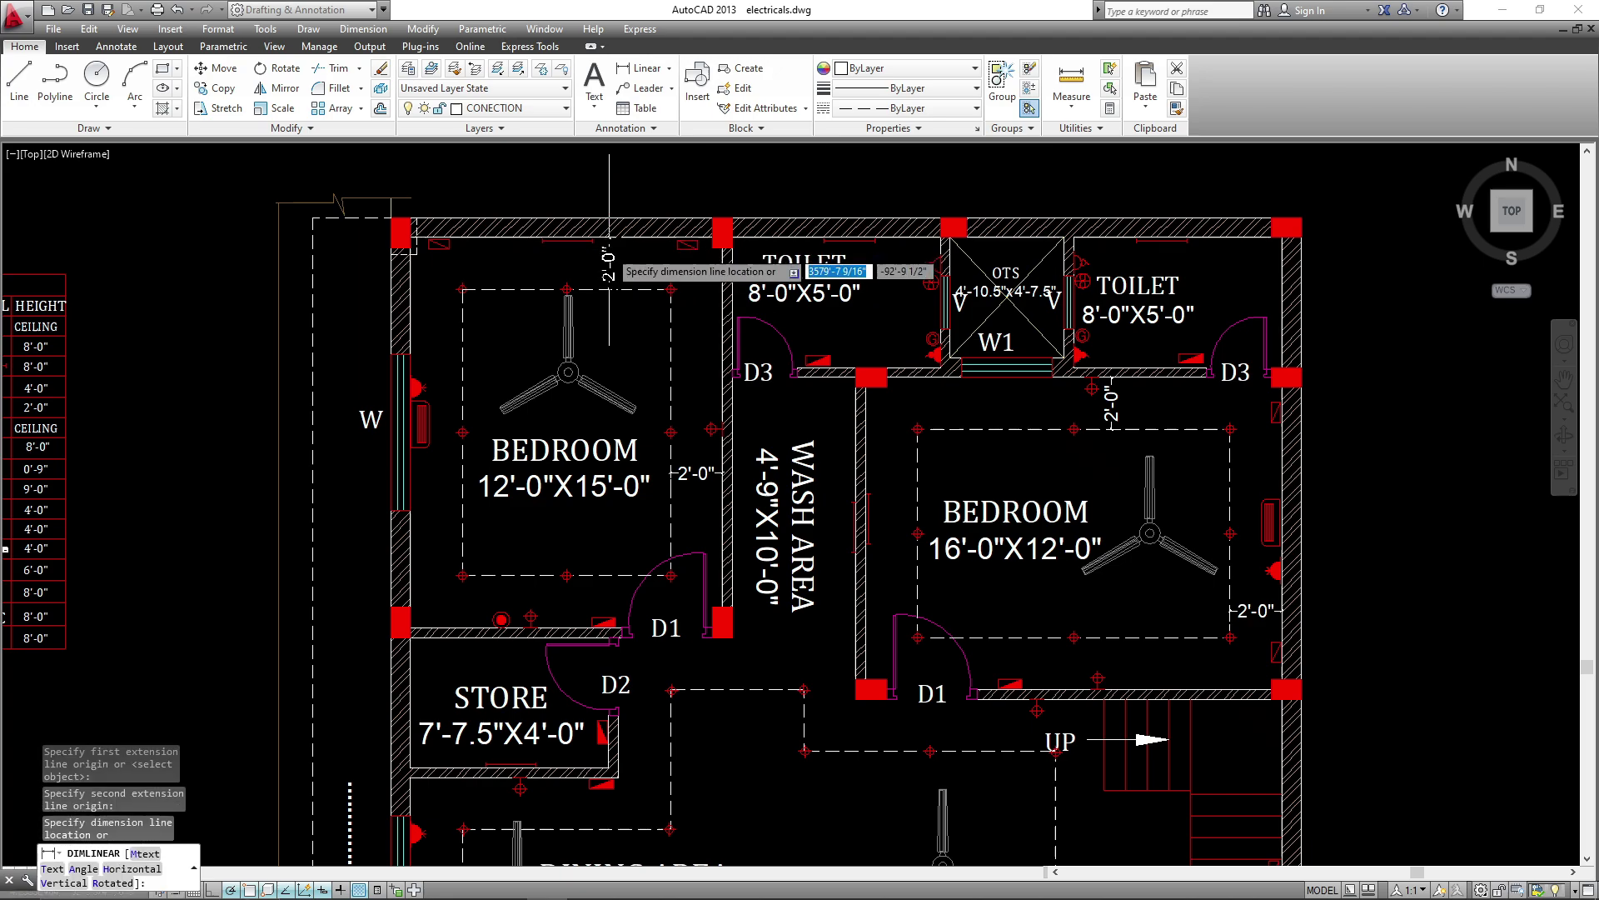
{"action": "left_click", "coordinate": [609, 251]}
- Add a linear dimension from the living area's dashed light line up to the 16'-0"X12'-0" bedroom's lower wall
{"action": "middle_click_drag", "start_coordinate": [860, 577], "coordinate": [892, 235]}
{"action": "key", "text": "Return"}
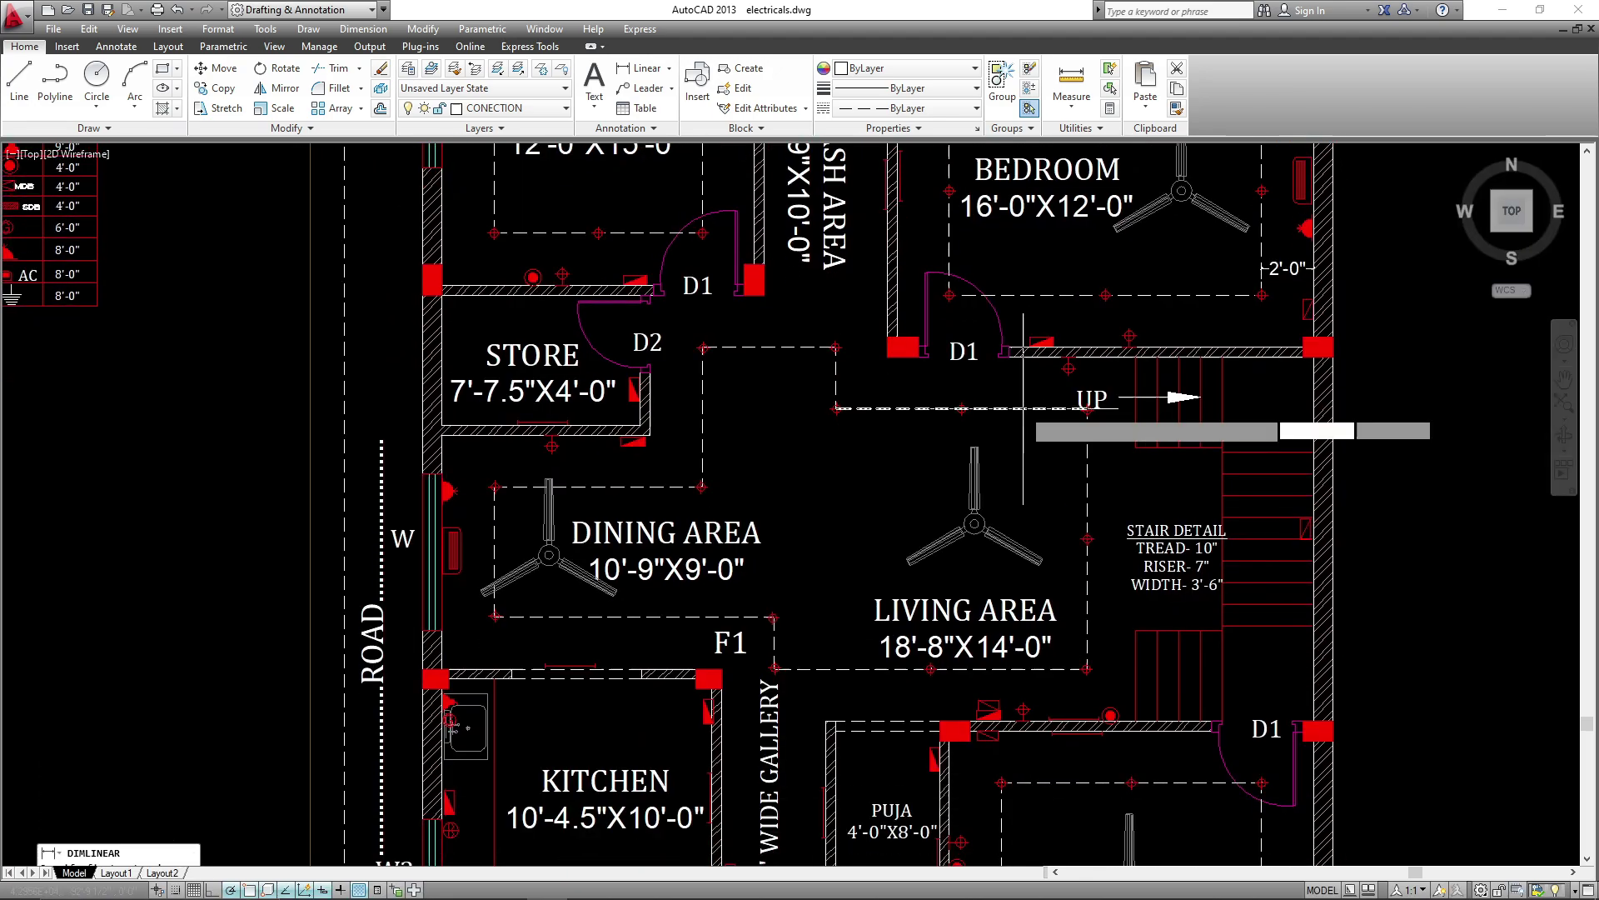
{"action": "left_click", "coordinate": [1024, 407]}
{"action": "left_click", "coordinate": [1024, 371]}
- Dimension the living area's short vertical dashed line to the wash area wall beside the 16'-0"X12'-0" bedroom's D1 door
{"action": "scroll", "coordinate": [903, 403], "scroll_direction": "up", "scroll_amount": 2}
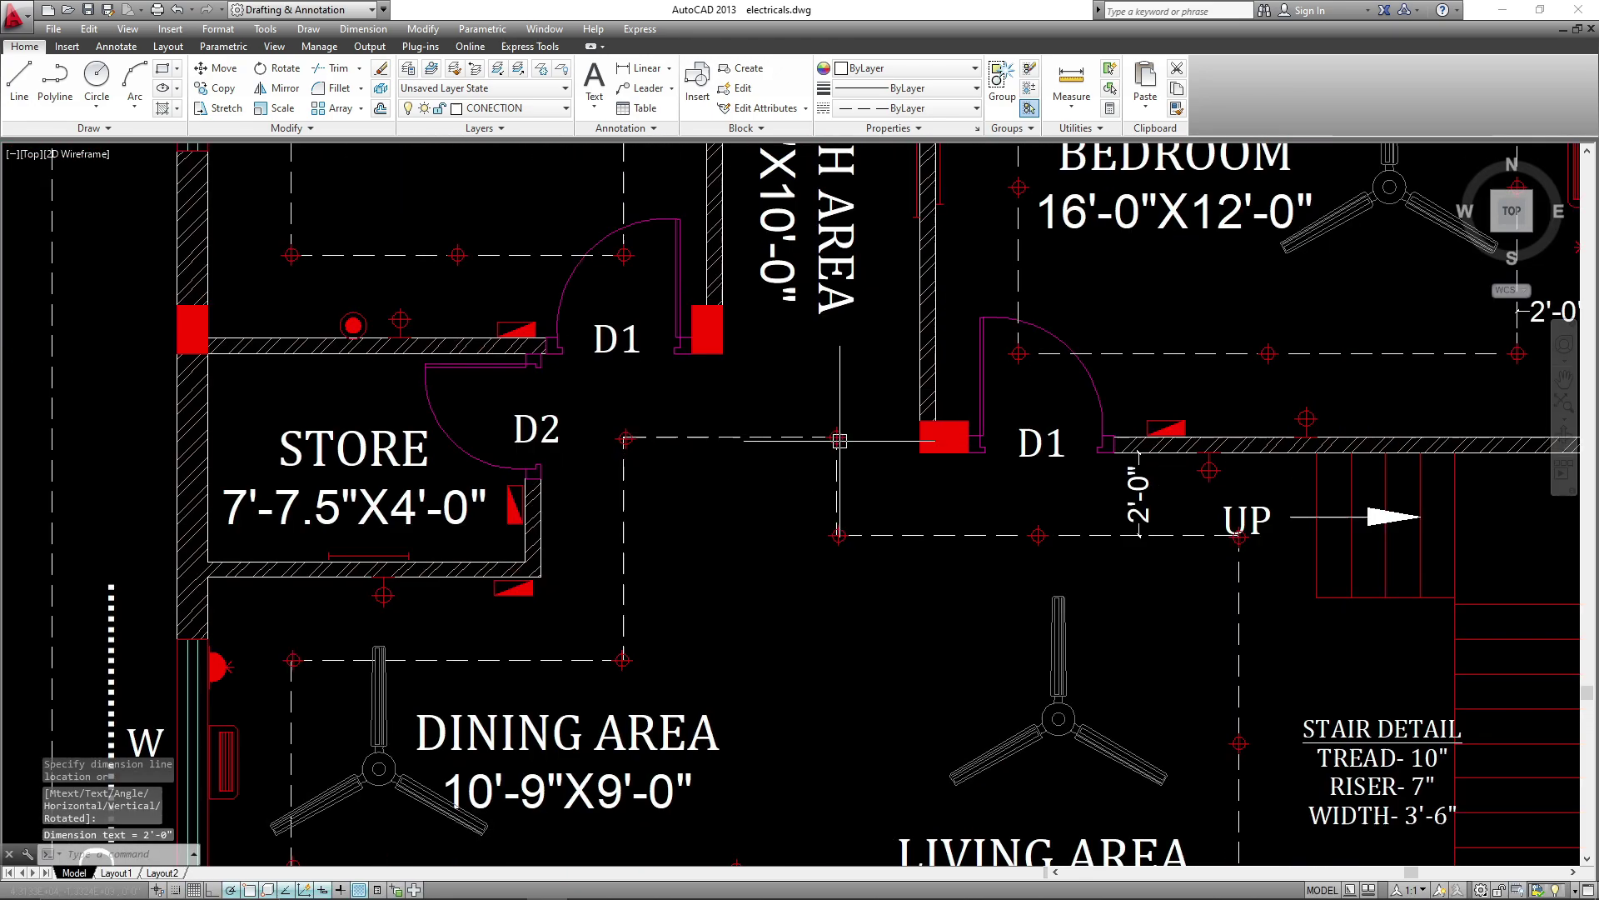
{"action": "key", "text": "Escape"}
{"action": "type", "text": "DIMLI"}
{"action": "key", "text": "Return"}
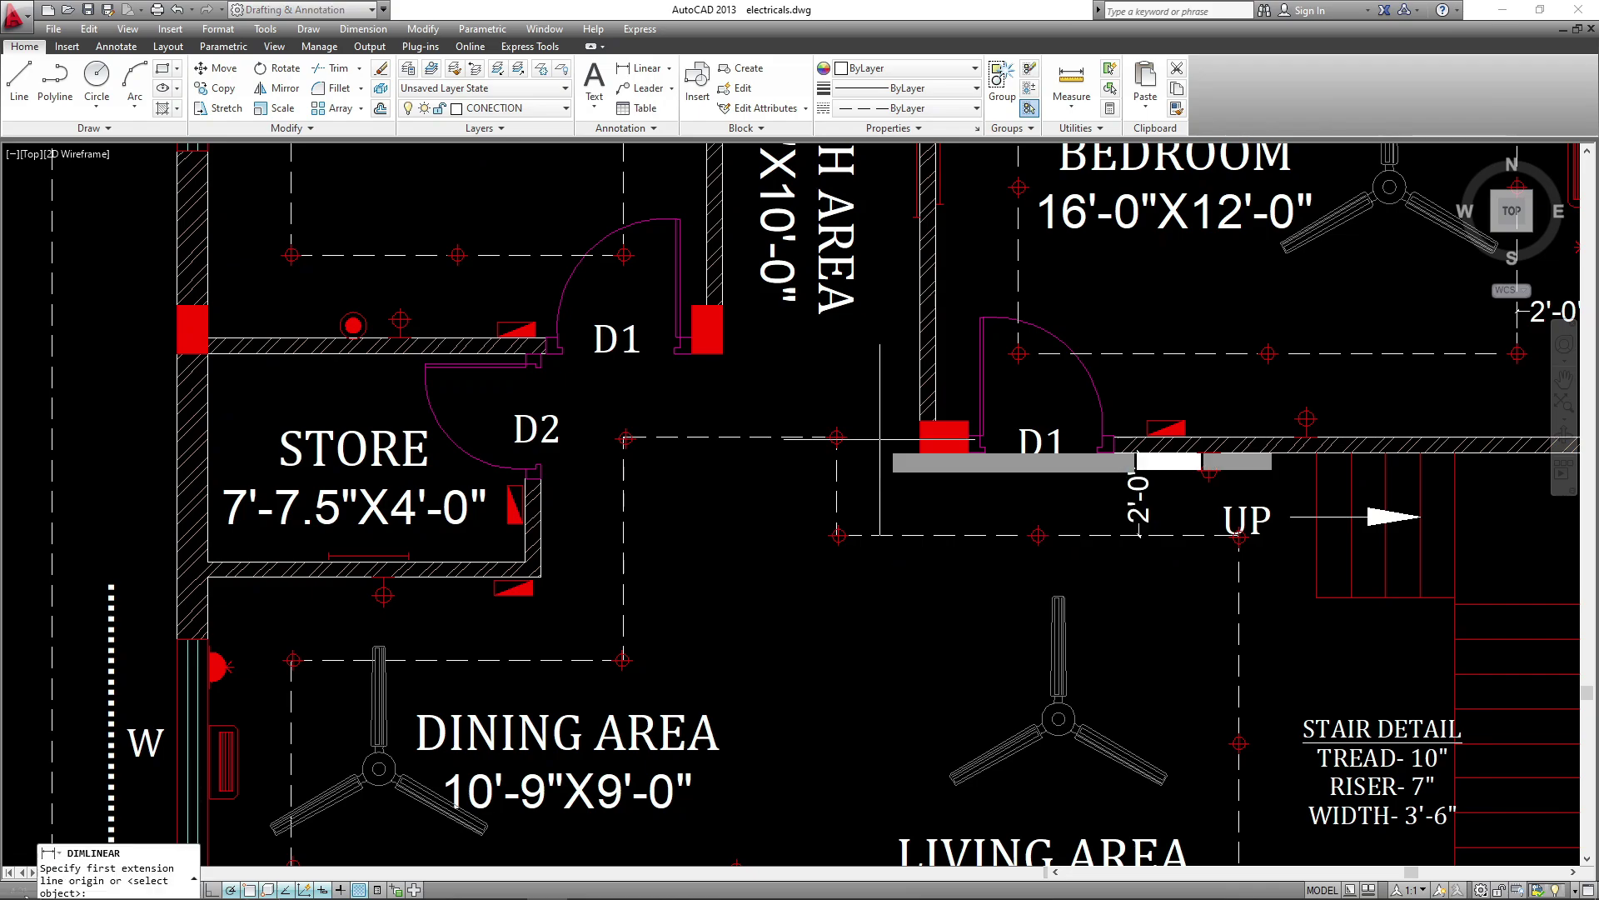
{"action": "left_click", "coordinate": [837, 460]}
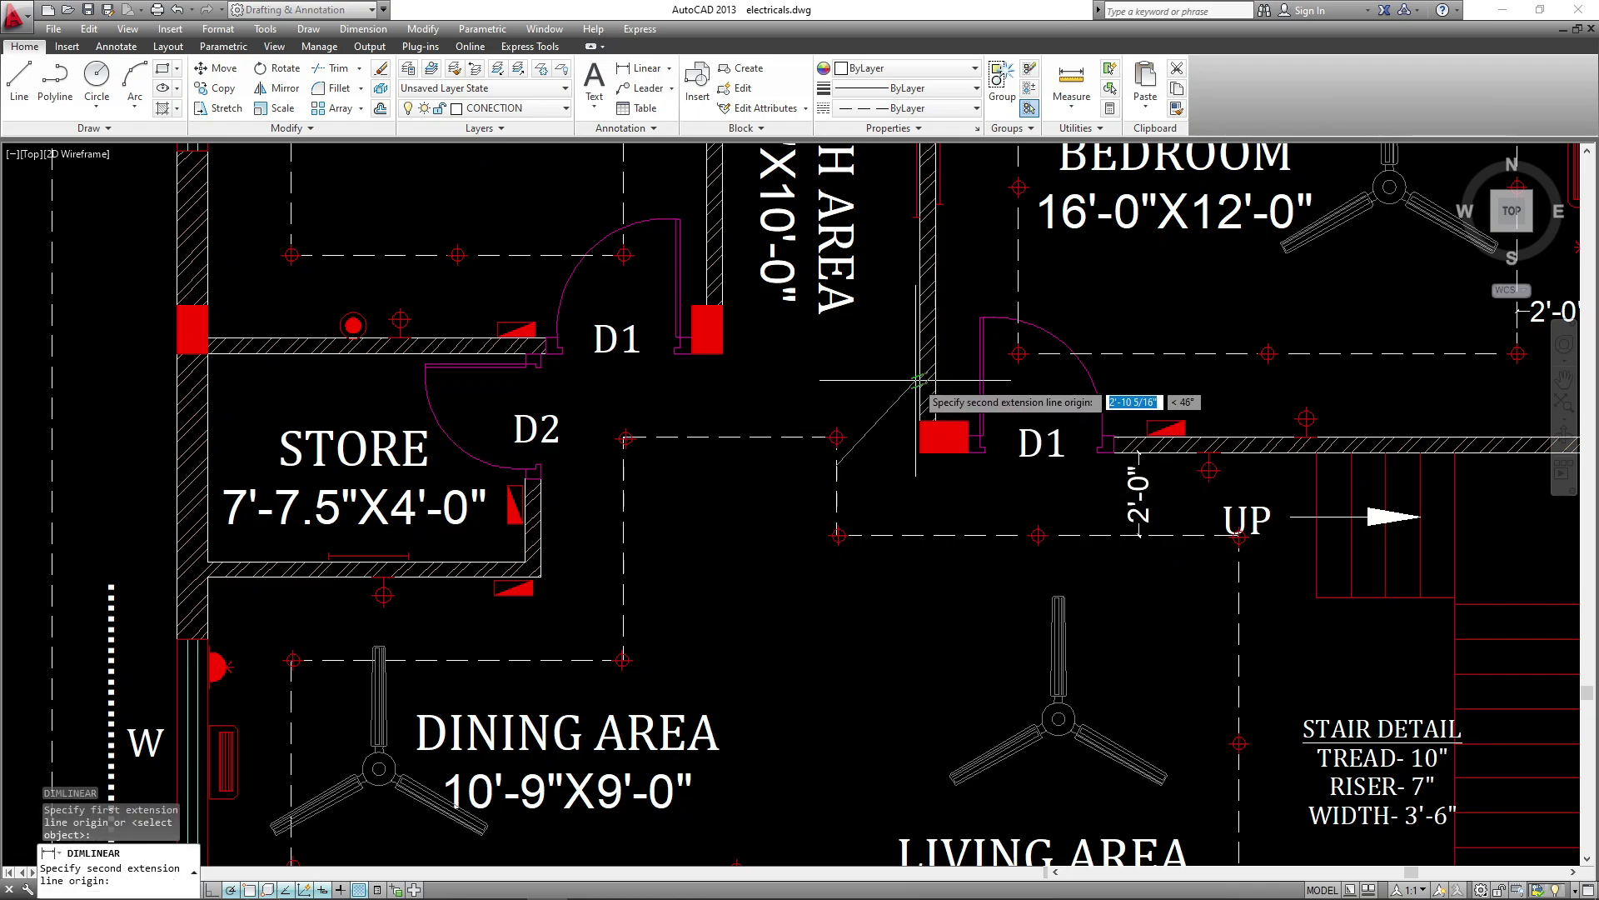
{"action": "left_click", "coordinate": [912, 384]}
{"action": "left_click", "coordinate": [912, 445]}
{"action": "scroll", "coordinate": [915, 388], "scroll_direction": "up", "scroll_amount": 4}
{"action": "left_click", "coordinate": [911, 375]}
{"action": "left_click", "coordinate": [922, 353]}
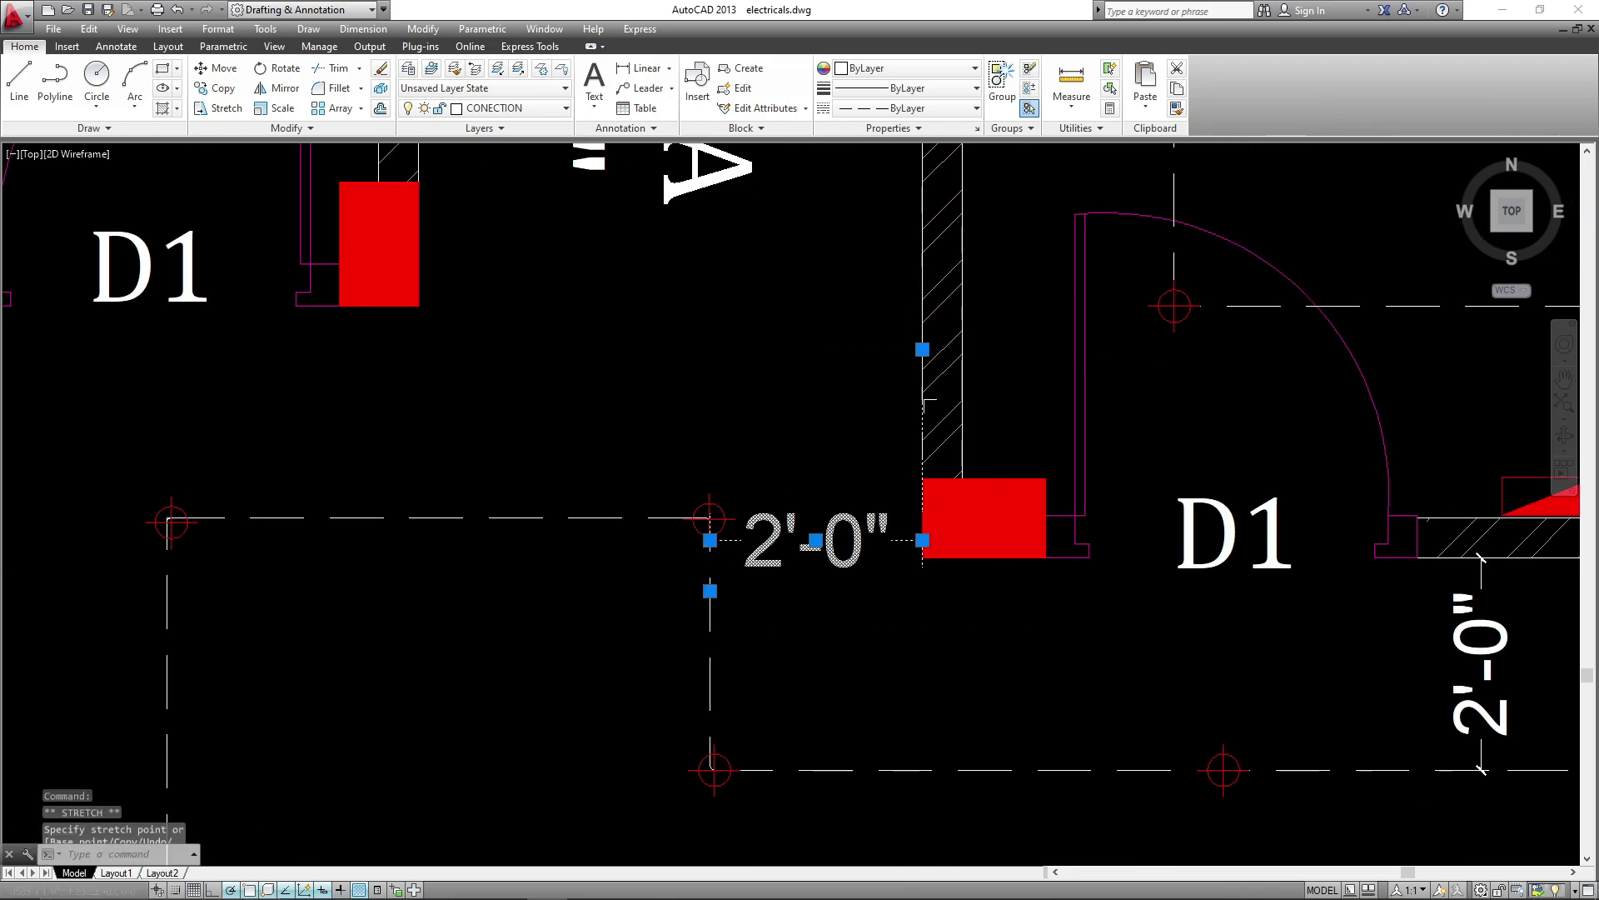
{"action": "key", "text": "Escape"}
- Add a linear dimension from the living area's uppermost dashed line to the column beside the 12'-0"X15'-0" bedroom's D1 door
{"action": "scroll", "coordinate": [1076, 569], "scroll_direction": "down", "scroll_amount": 4}
{"action": "type", "text": "DLI"}
{"action": "key", "text": "Return"}
{"action": "left_click", "coordinate": [816, 546]}
{"action": "left_click", "coordinate": [816, 466]}
{"action": "left_click", "coordinate": [814, 488]}
- Add a horizontal linear dimension from the store's short wall below door D2 to the vertical dashed light line
{"action": "middle_click_drag", "start_coordinate": [724, 575], "coordinate": [838, 509]}
{"action": "key", "text": "Return"}
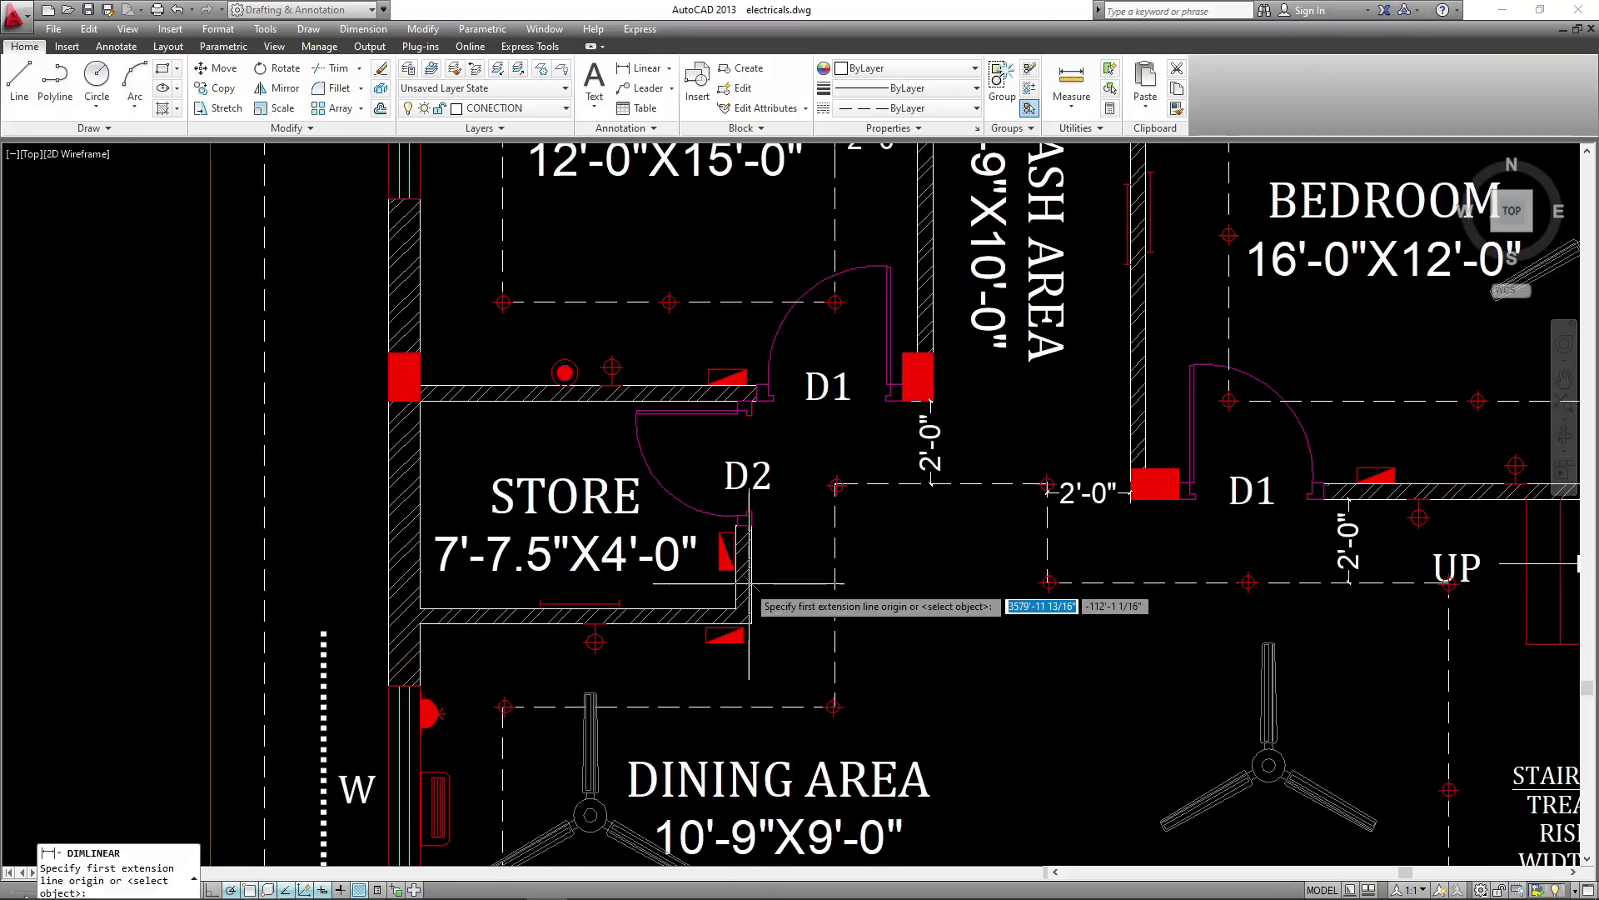
{"action": "left_click", "coordinate": [751, 594]}
{"action": "double_click", "coordinate": [834, 594]}
- Add a vertical linear dimension between the store's lower wall and the dining area's upper dashed light line
{"action": "middle_click_drag", "start_coordinate": [750, 658], "coordinate": [888, 574]}
{"action": "key", "text": "Return"}
{"action": "left_click", "coordinate": [806, 622]}
{"action": "left_click", "coordinate": [806, 540]}
{"action": "left_click", "coordinate": [754, 575]}
- Add a linear dimension from the dining area's window wall to its dashed light line
{"action": "middle_click_drag", "start_coordinate": [749, 583], "coordinate": [905, 483]}
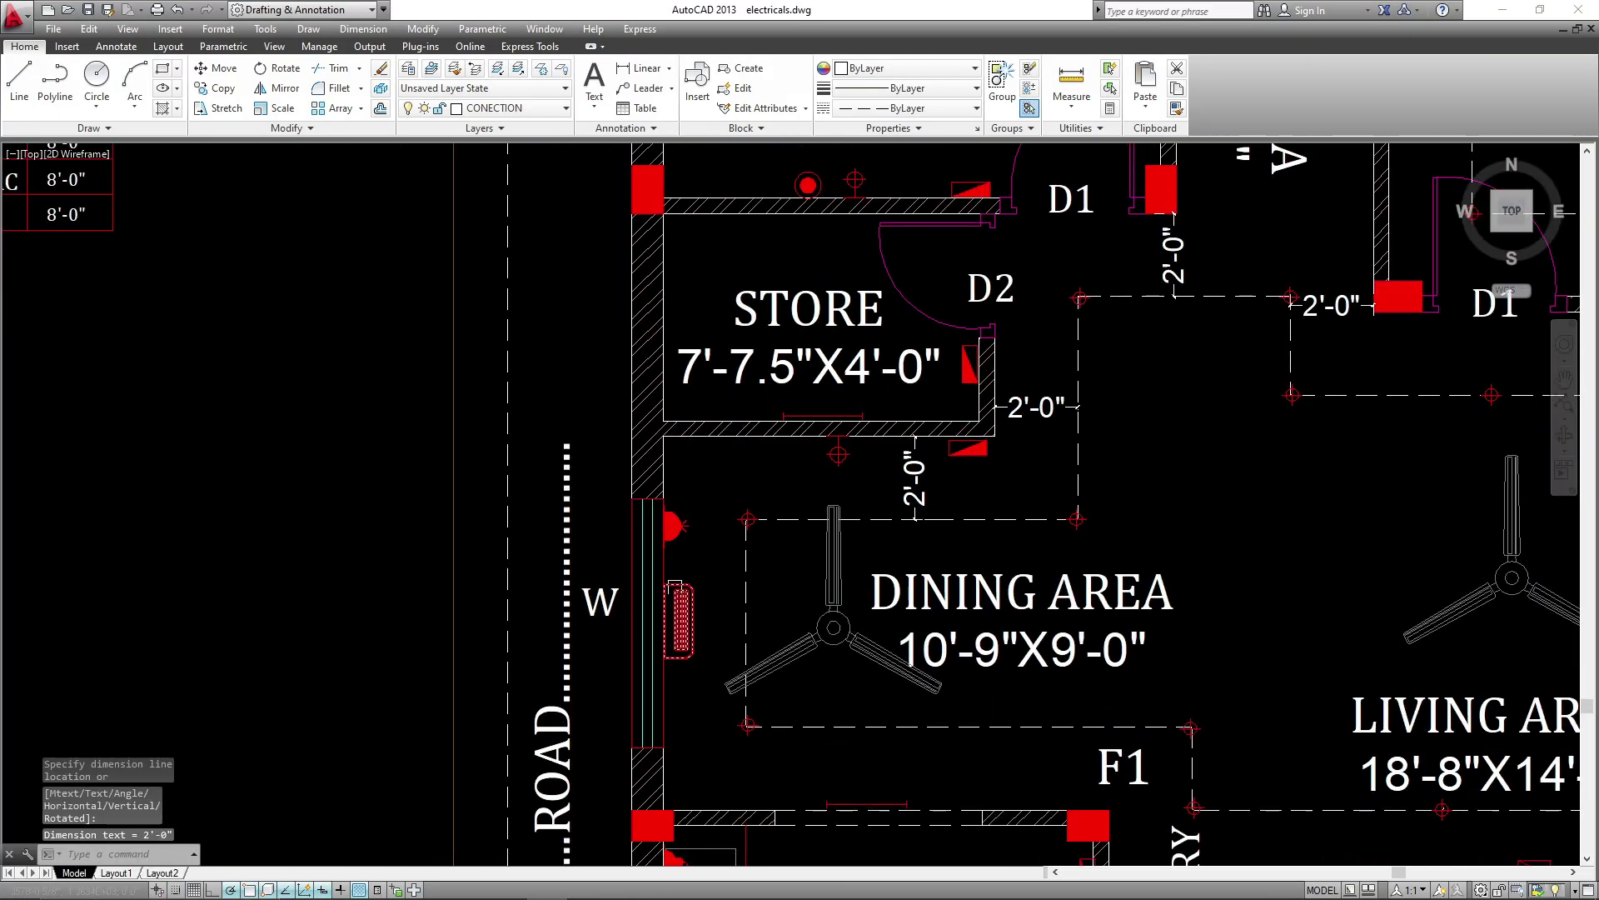
{"action": "key", "text": "Return"}
{"action": "left_click", "coordinate": [556, 661]}
{"action": "left_click", "coordinate": [583, 661]}
{"action": "left_click", "coordinate": [542, 661]}
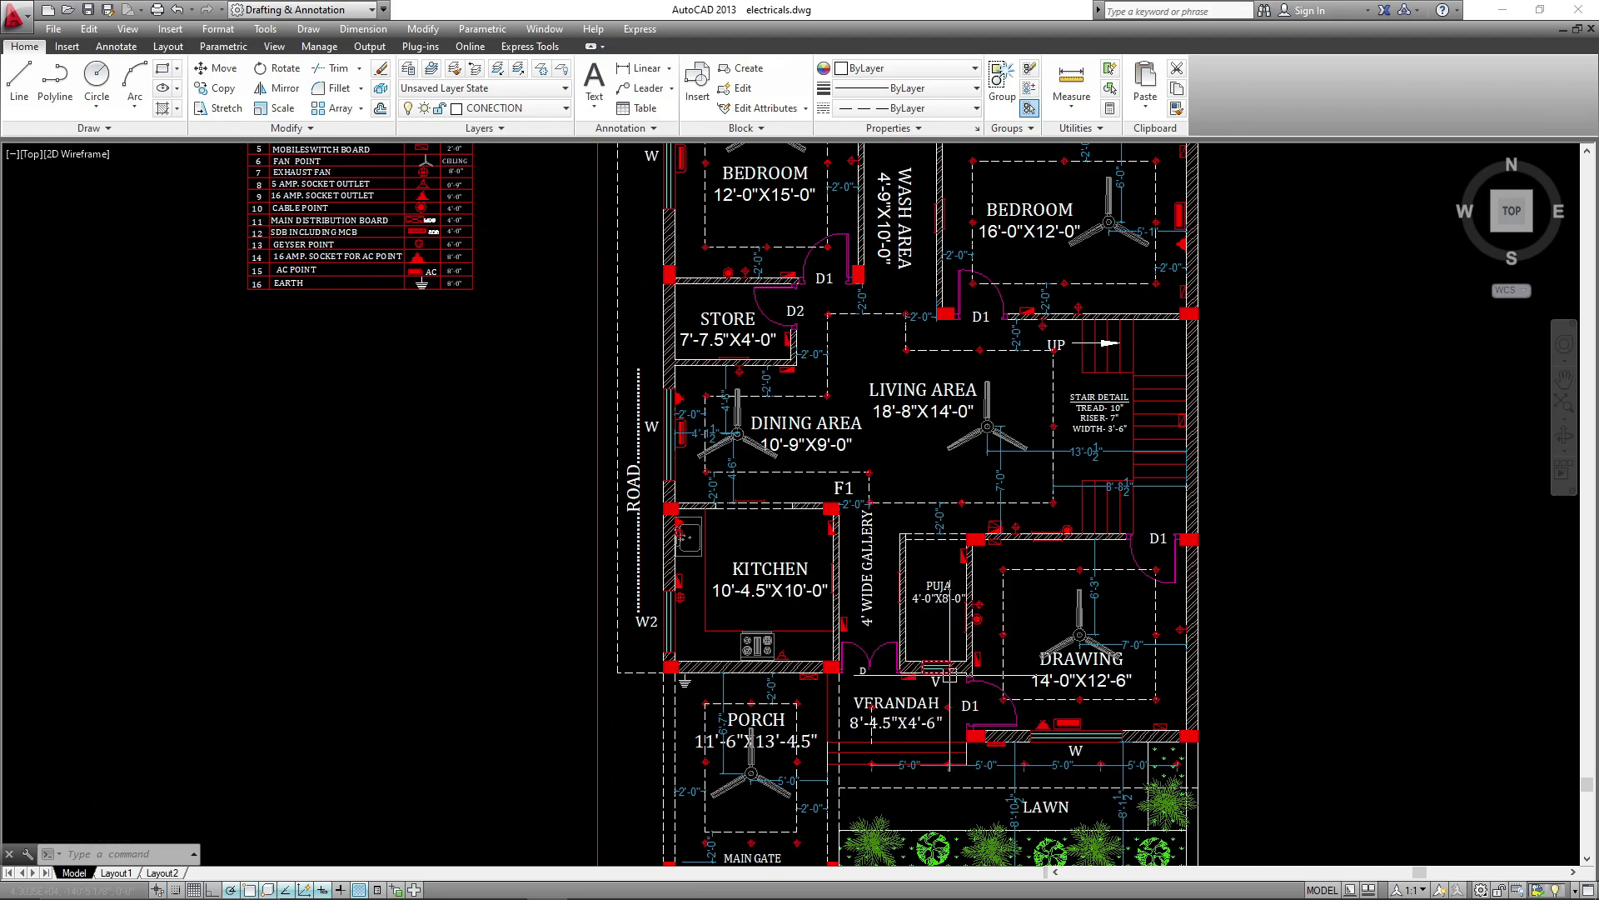
- Examine the light line and fan dimensions in the living and dining areas, including the fan offsets from the walls
{"action": "scroll", "coordinate": [999, 424], "scroll_direction": "up", "scroll_amount": 4}
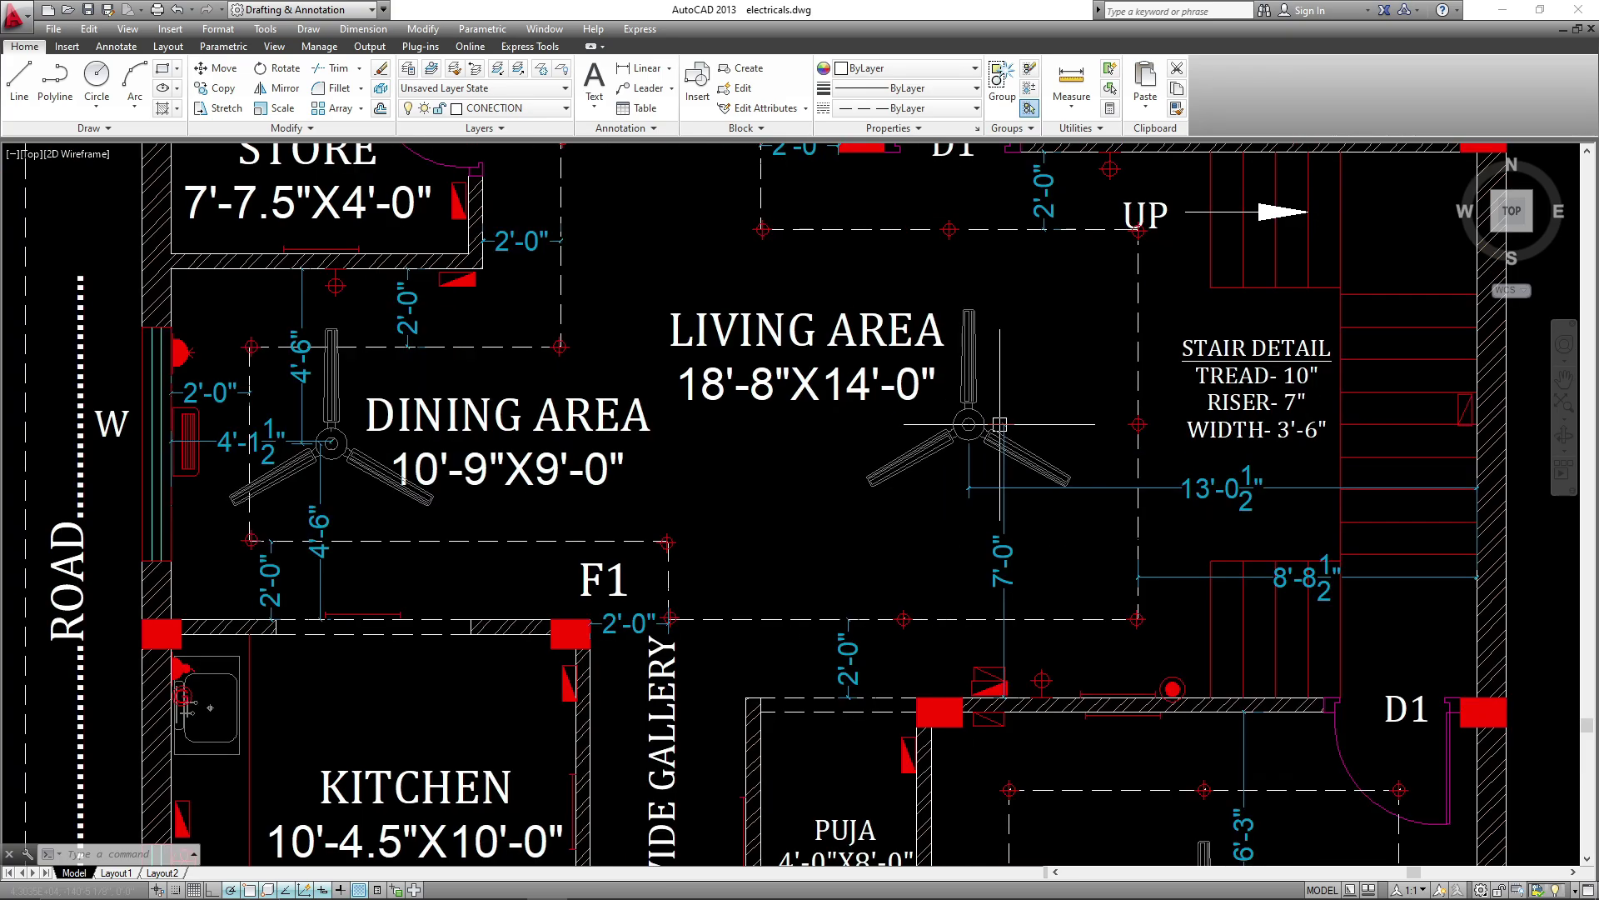
{"action": "middle_click_drag", "start_coordinate": [968, 425], "coordinate": [898, 379]}
{"action": "scroll", "coordinate": [897, 429], "scroll_direction": "down", "scroll_amount": 2}
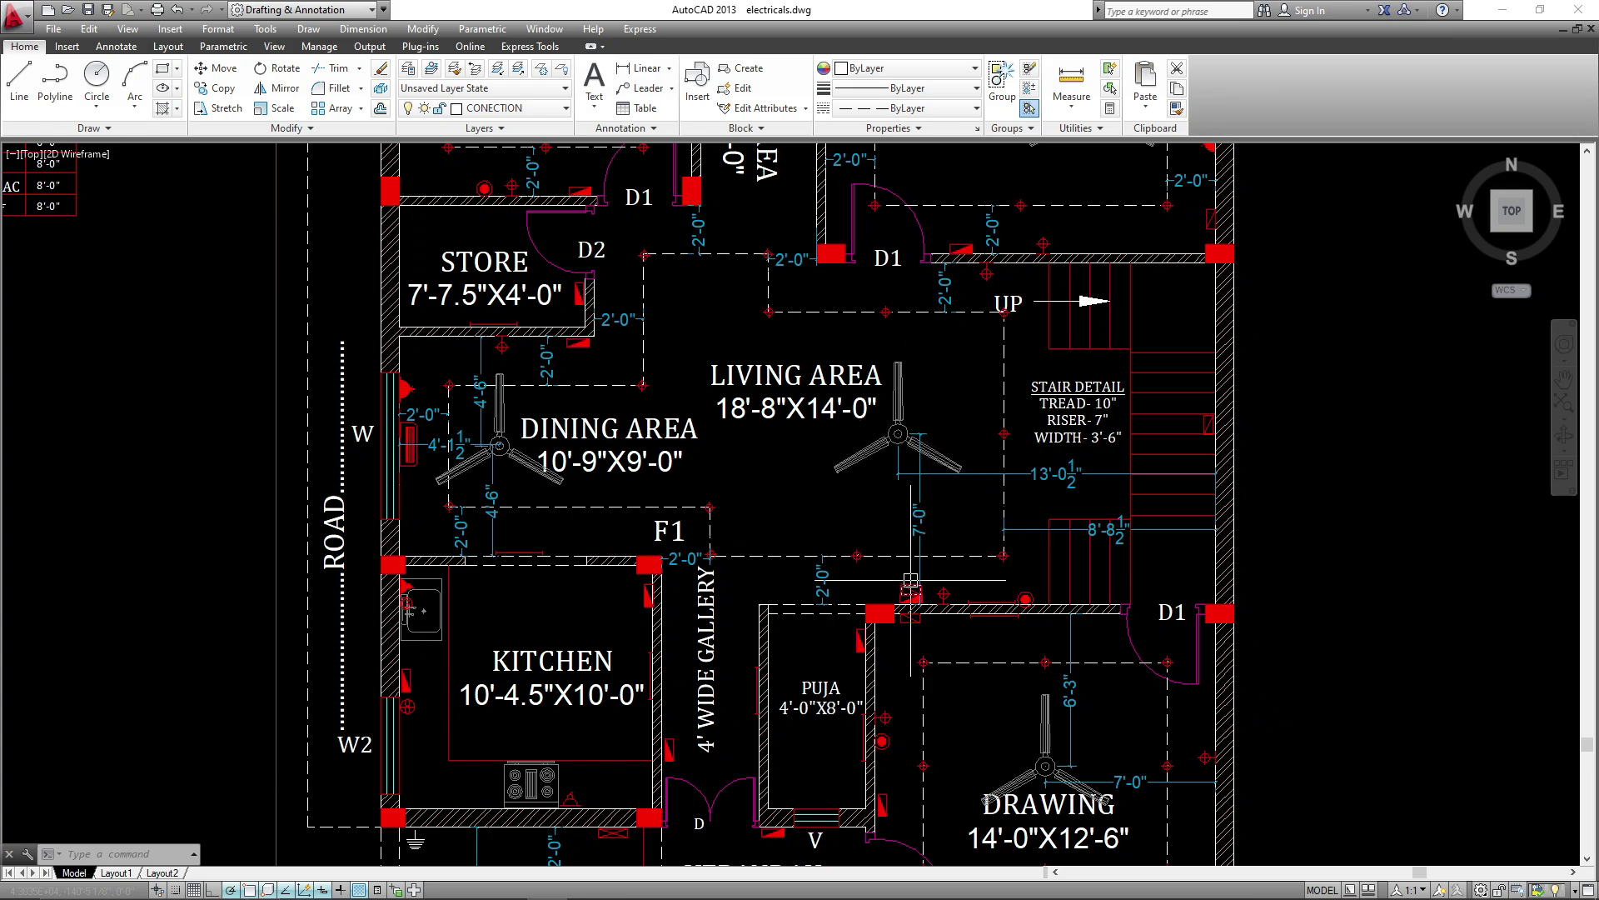
{"action": "scroll", "coordinate": [911, 580], "scroll_direction": "up", "scroll_amount": 4}
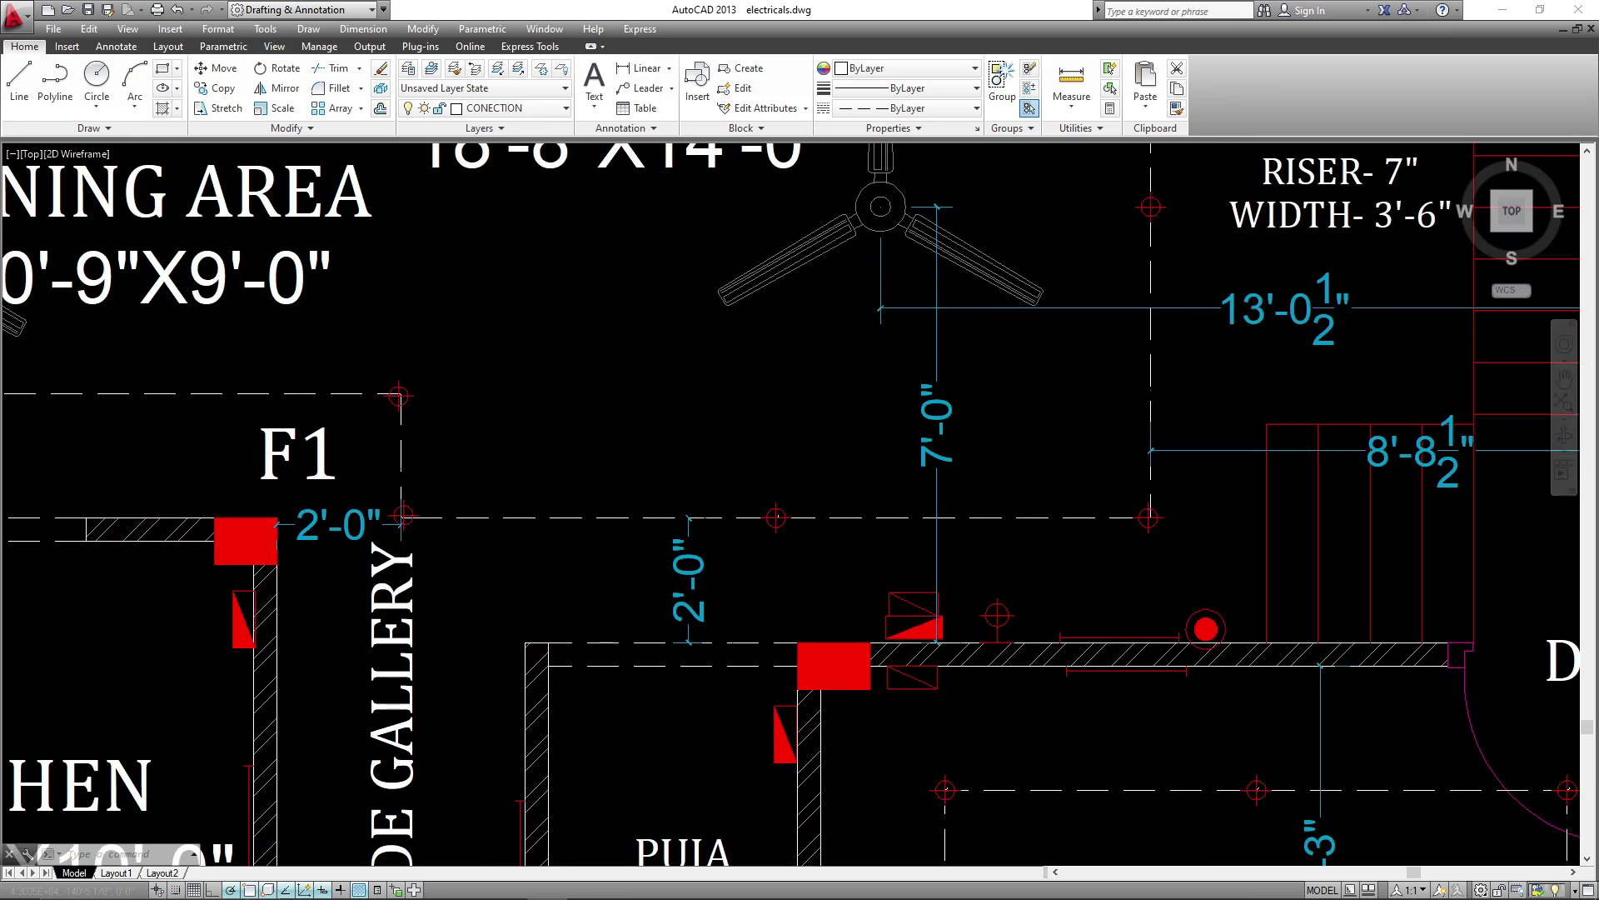
{"action": "scroll", "coordinate": [854, 584], "scroll_direction": "down", "scroll_amount": 4}
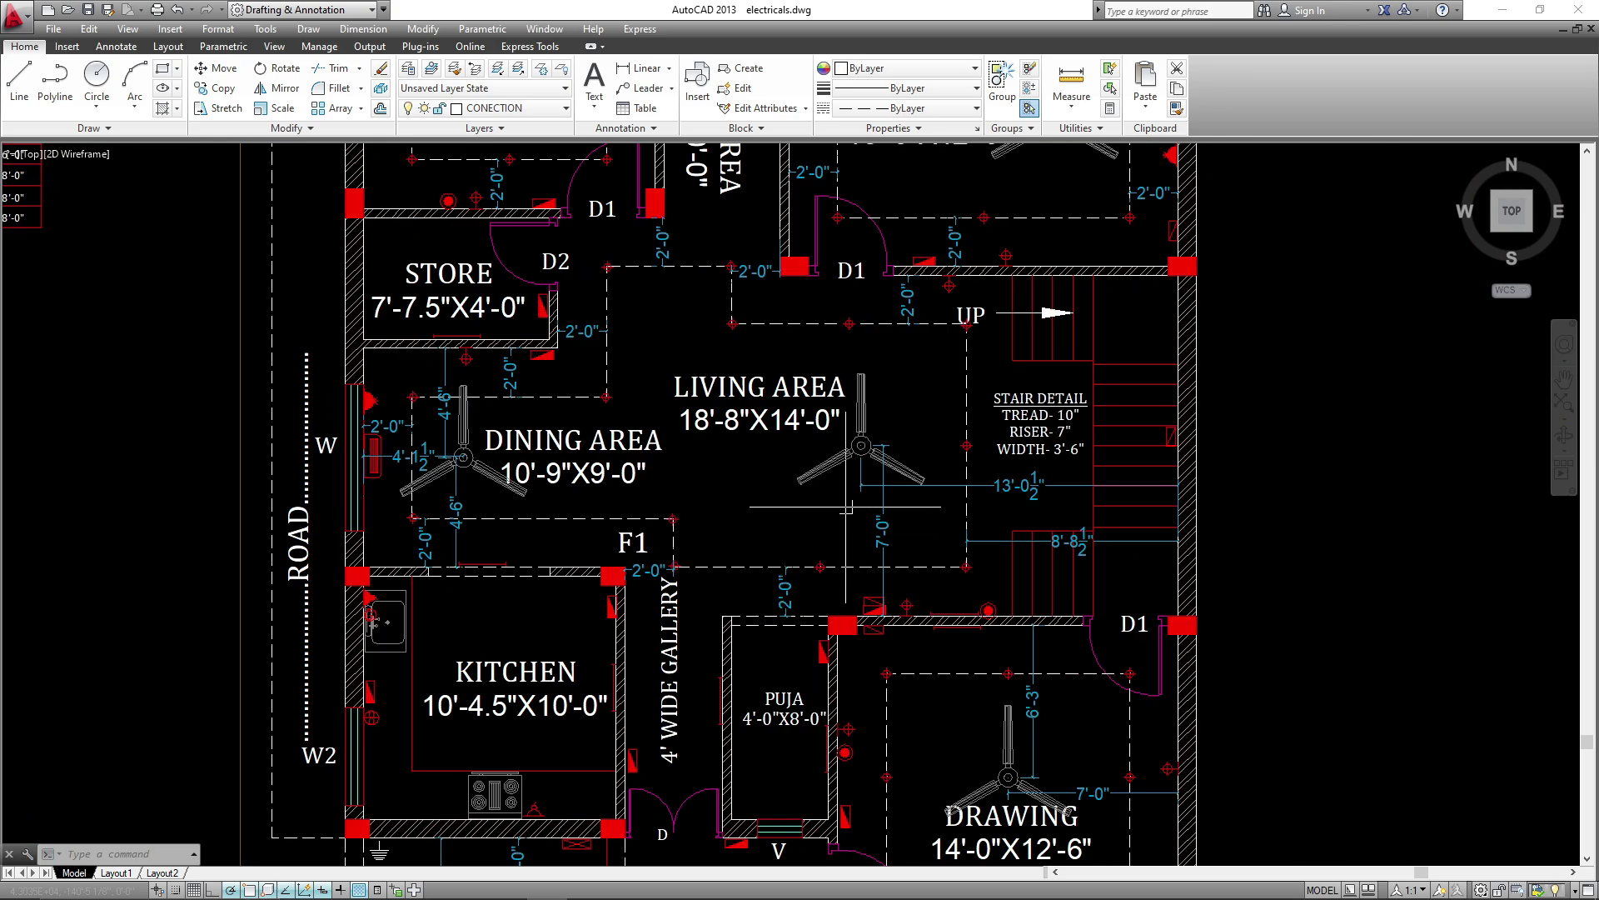
{"action": "scroll", "coordinate": [854, 584], "scroll_direction": "up", "scroll_amount": 3}
{"action": "middle_click_drag", "start_coordinate": [895, 554], "coordinate": [911, 620]}
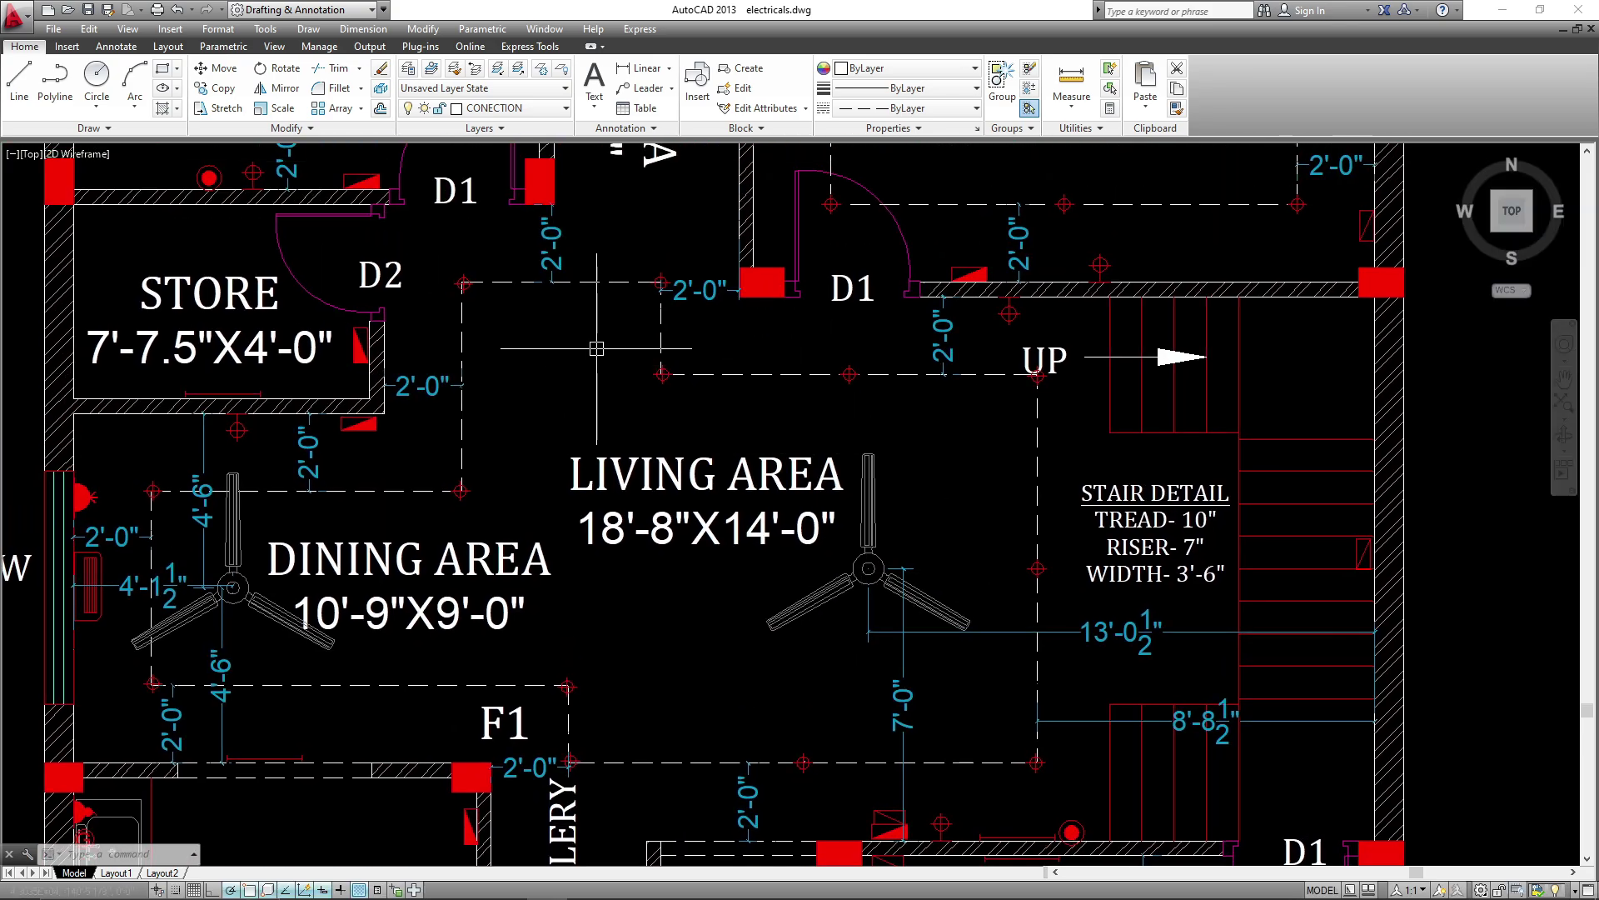
{"action": "middle_click_drag", "start_coordinate": [821, 593], "coordinate": [825, 507]}
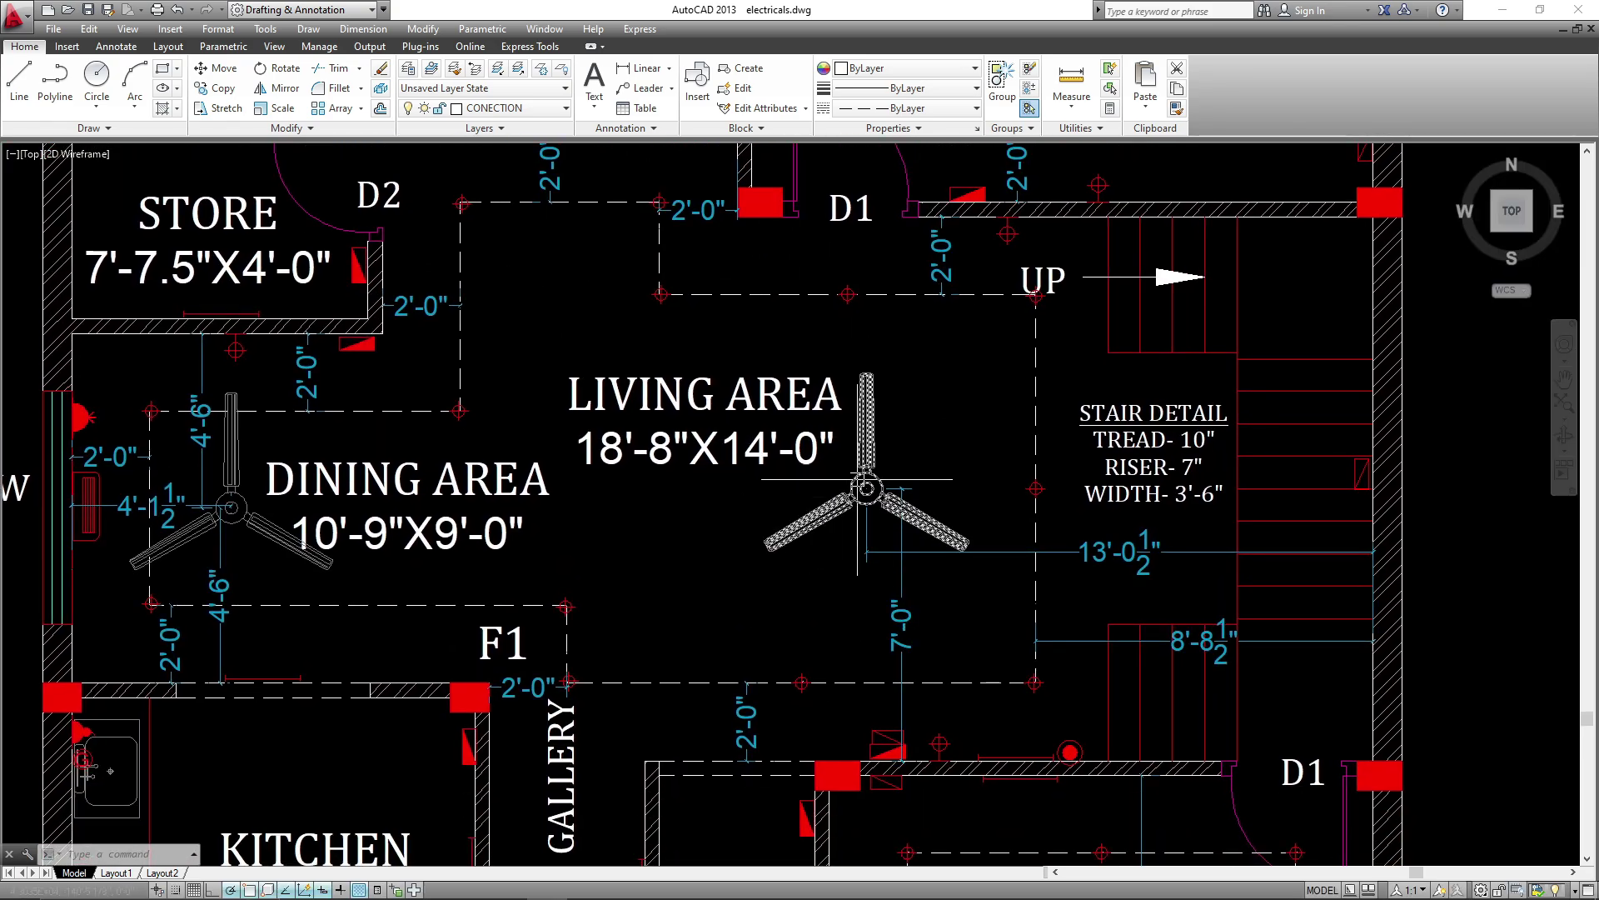
{"action": "middle_click_drag", "start_coordinate": [914, 441], "coordinate": [928, 461]}
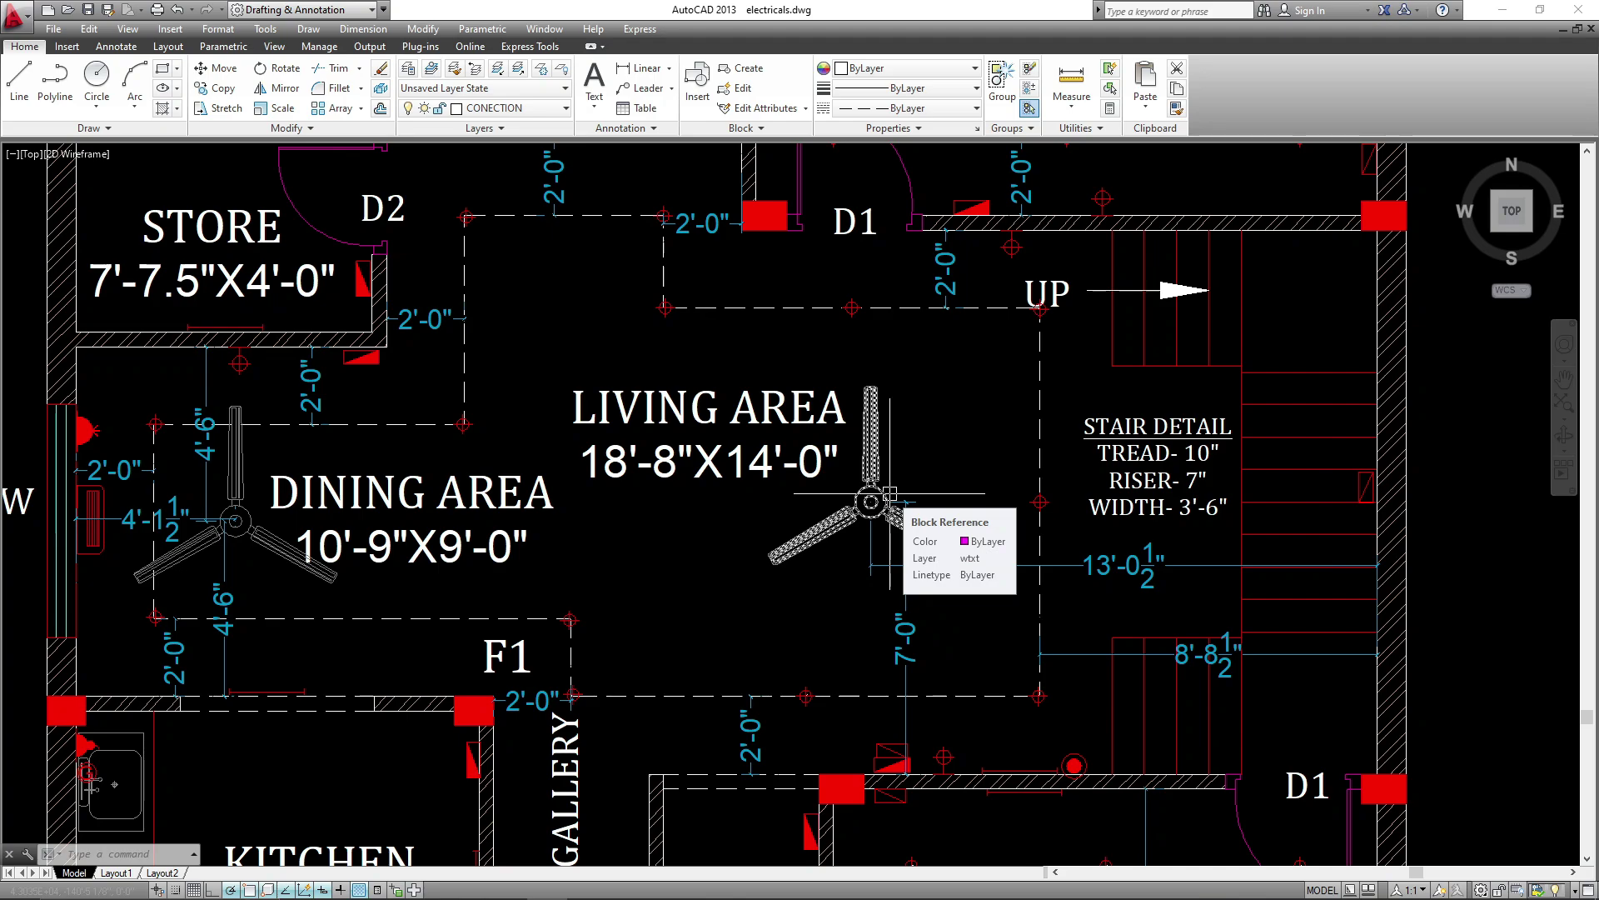
{"action": "mouse_move", "coordinate": [888, 516]}
{"action": "middle_mouse_down"}
{"action": "mouse_move", "coordinate": [872, 472]}
{"action": "mouse_move", "coordinate": [830, 468]}
{"action": "mouse_move", "coordinate": [837, 488]}
{"action": "middle_mouse_up"}
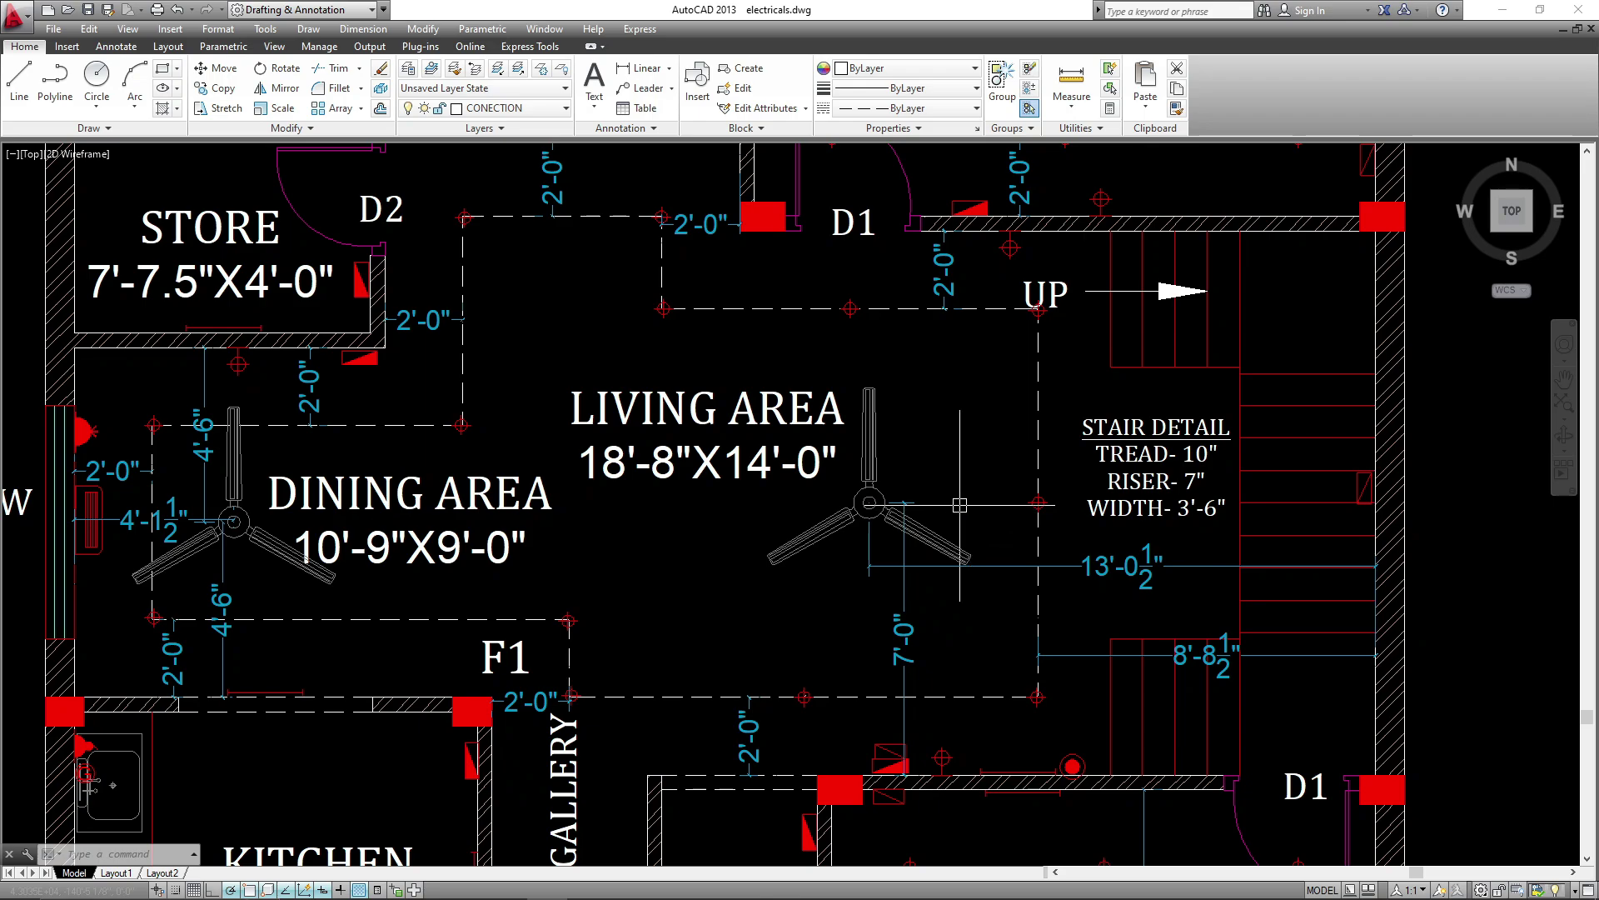
- Save the drawing
{"action": "key", "text": "ctrl+s"}
{"action": "key", "text": "Escape"}
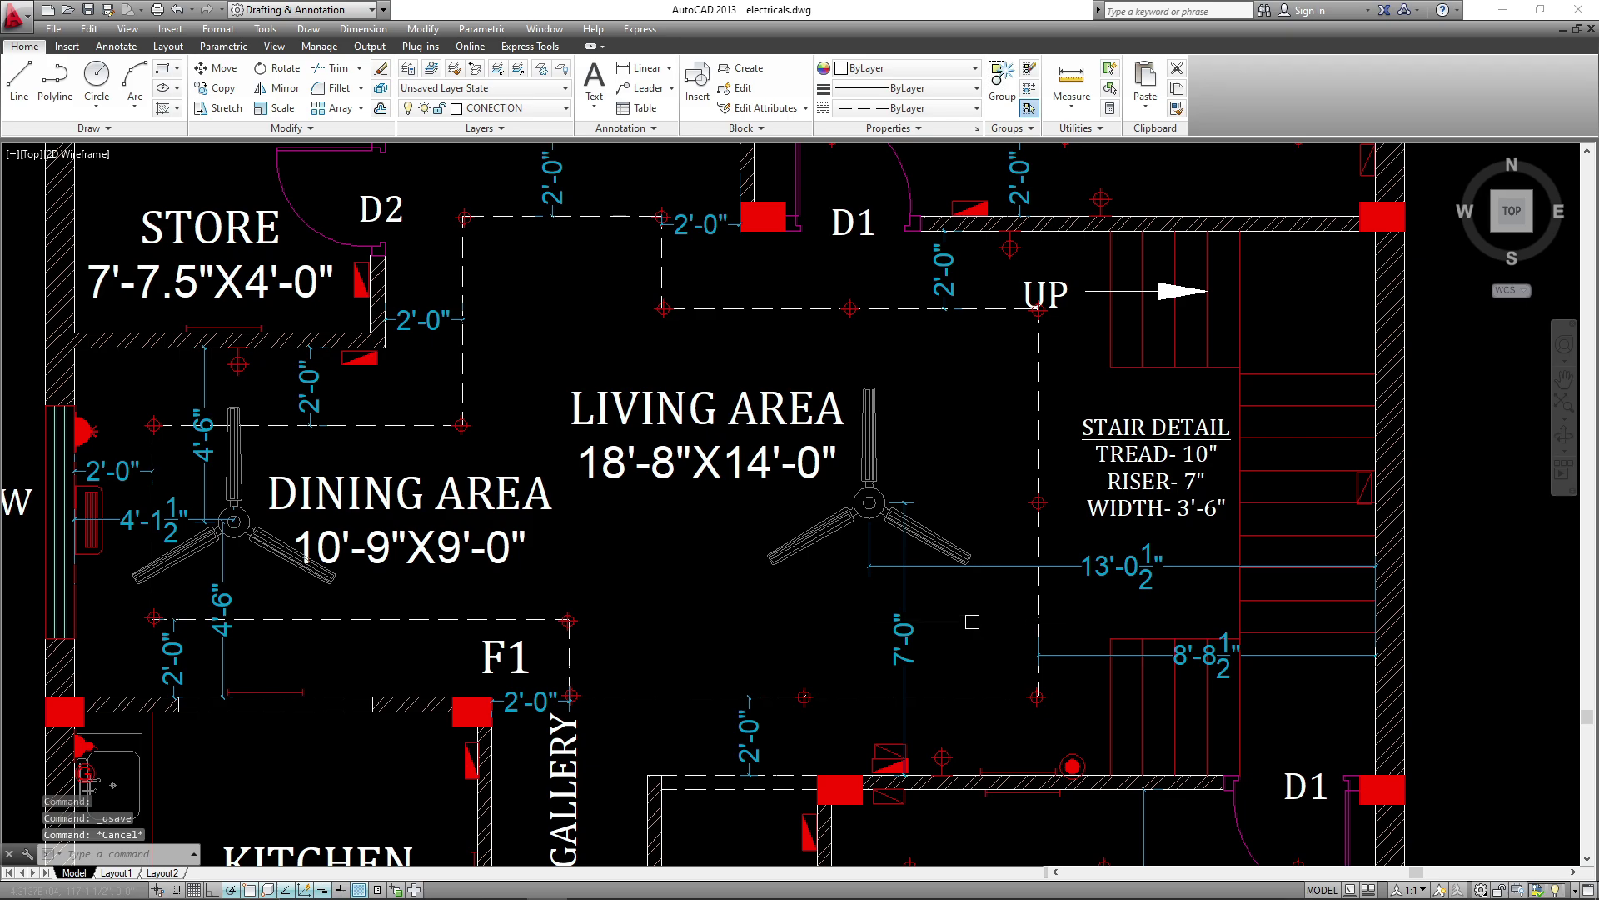
{"action": "scroll", "coordinate": [999, 635], "scroll_direction": "down", "scroll_amount": 5}
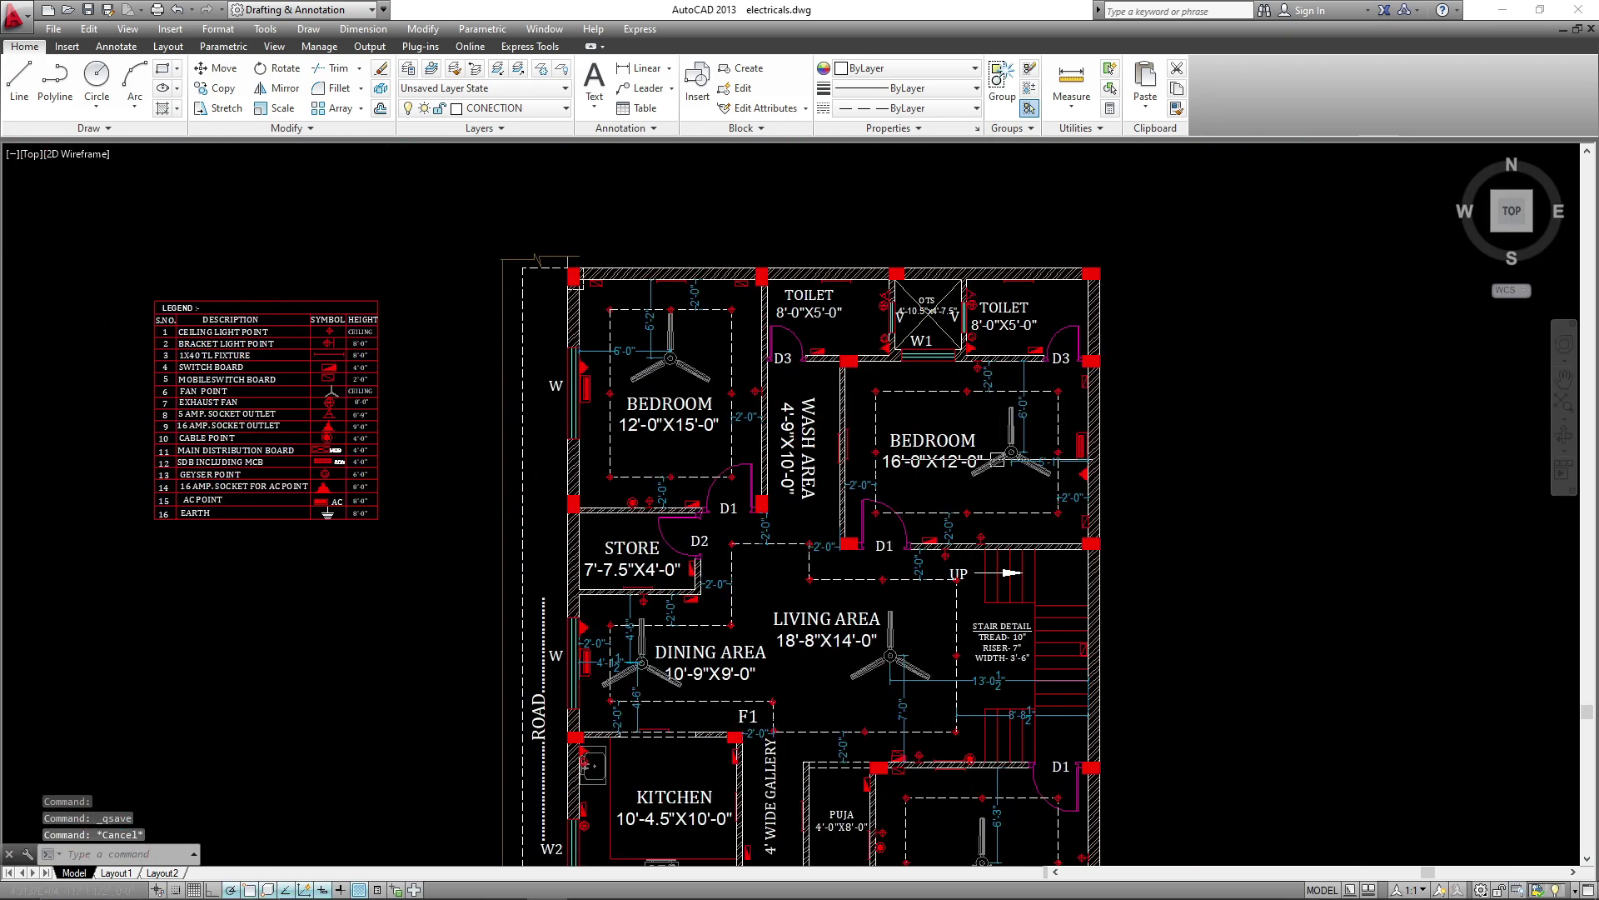
{"action": "scroll", "coordinate": [998, 457], "scroll_direction": "up", "scroll_amount": 3}
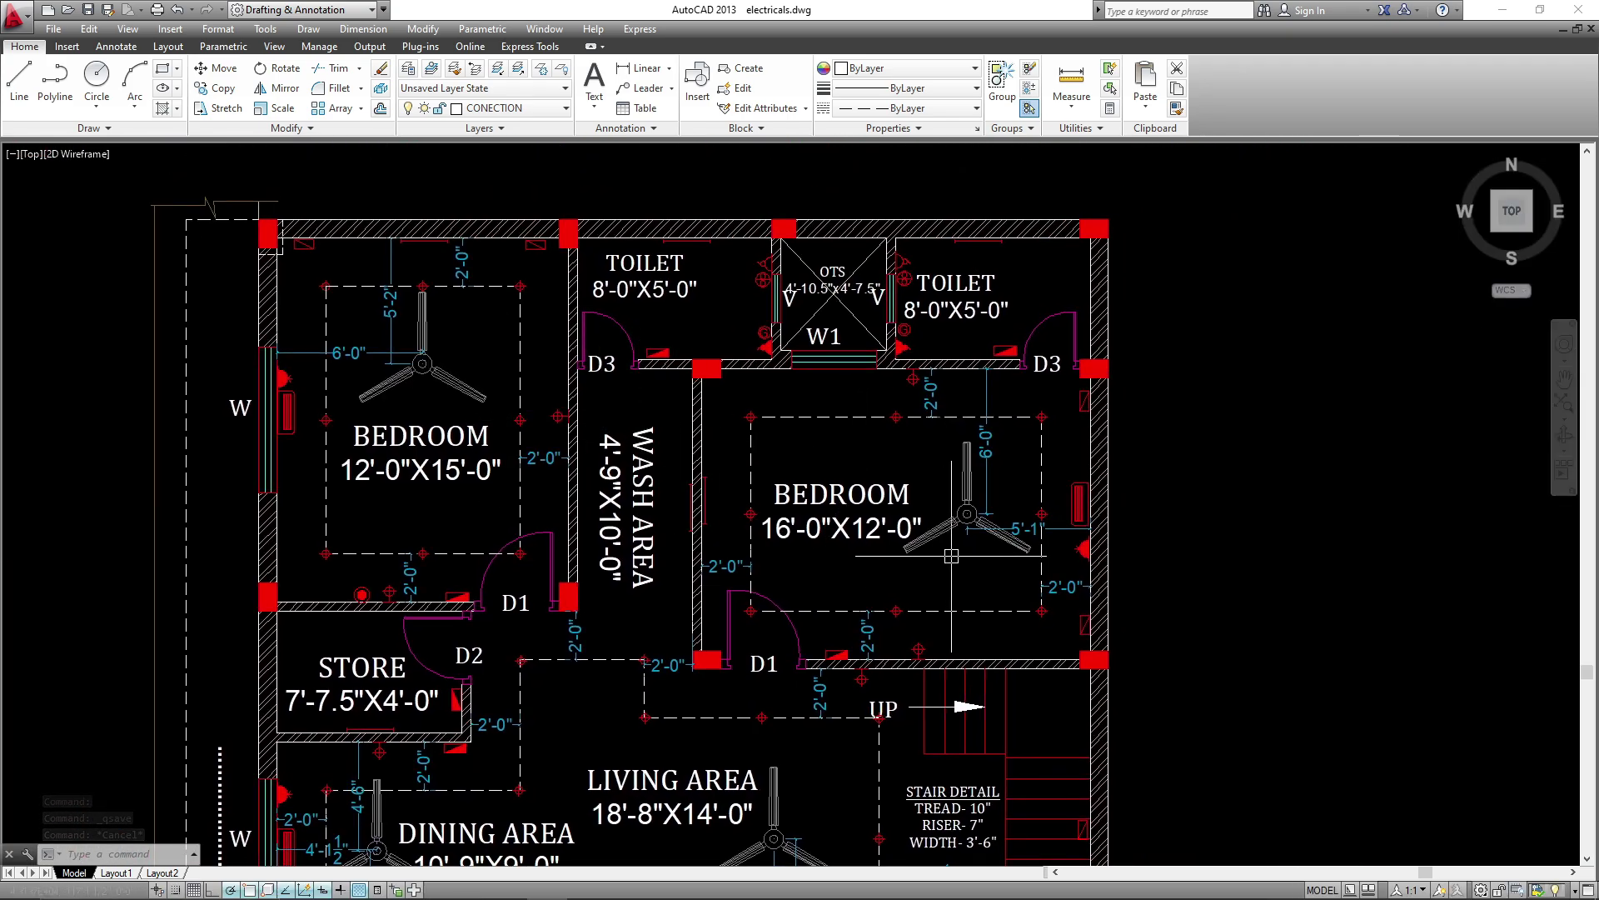
{"action": "middle_click_drag", "start_coordinate": [952, 556], "coordinate": [972, 568]}
{"action": "key", "text": "Return"}
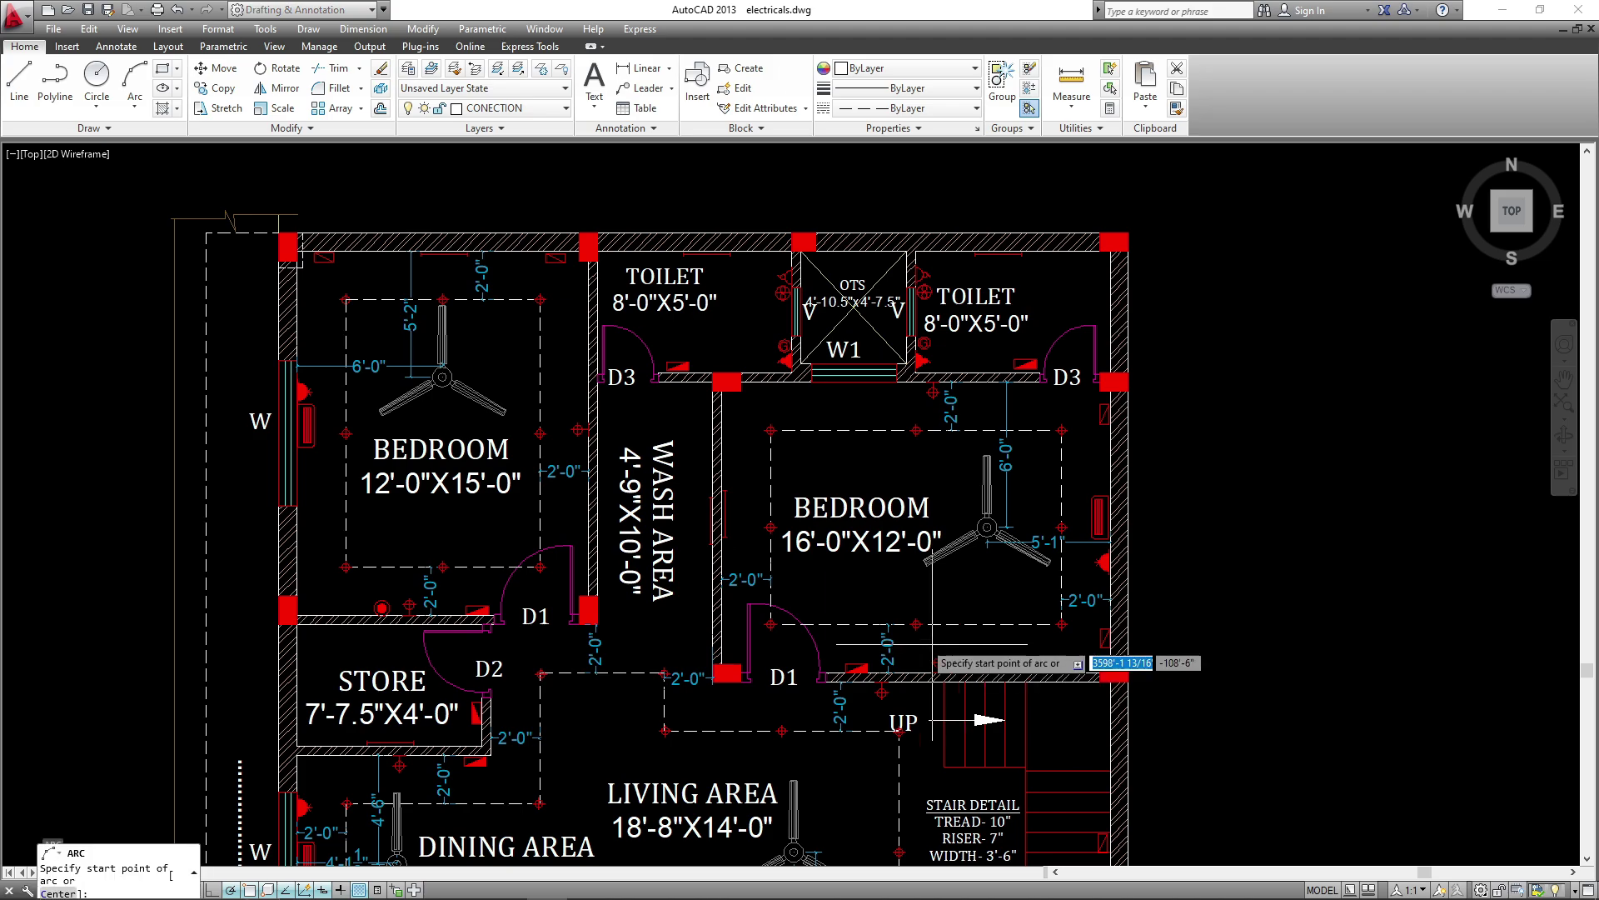
{"action": "scroll", "coordinate": [893, 645], "scroll_direction": "up", "scroll_amount": 4}
{"action": "left_click", "coordinate": [806, 694]}
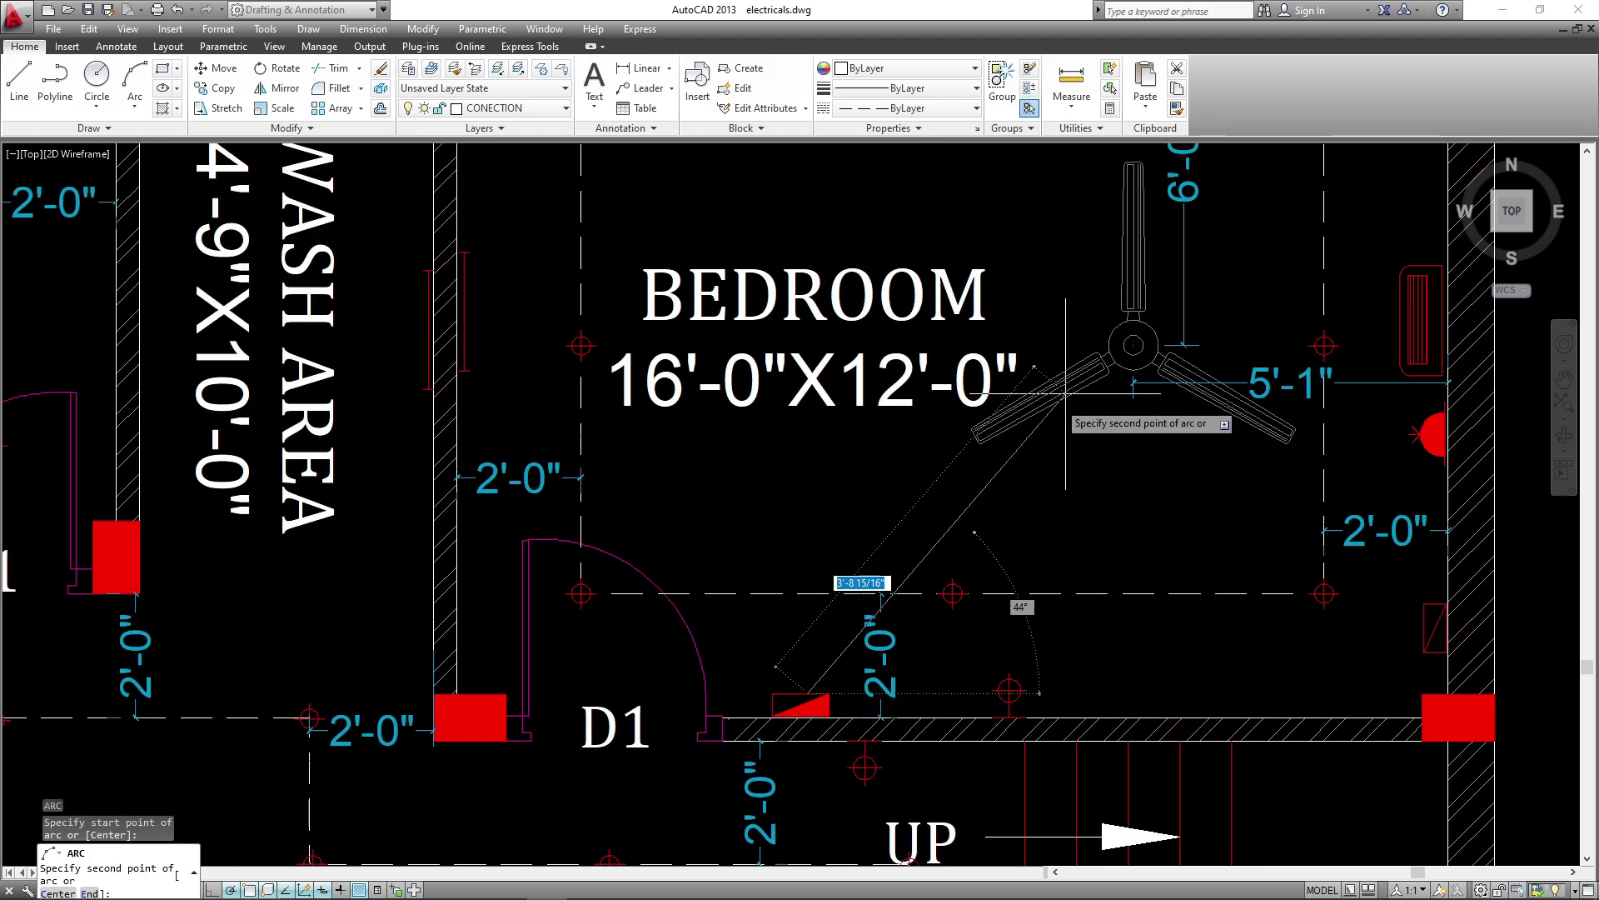
{"action": "left_click", "coordinate": [1133, 344]}
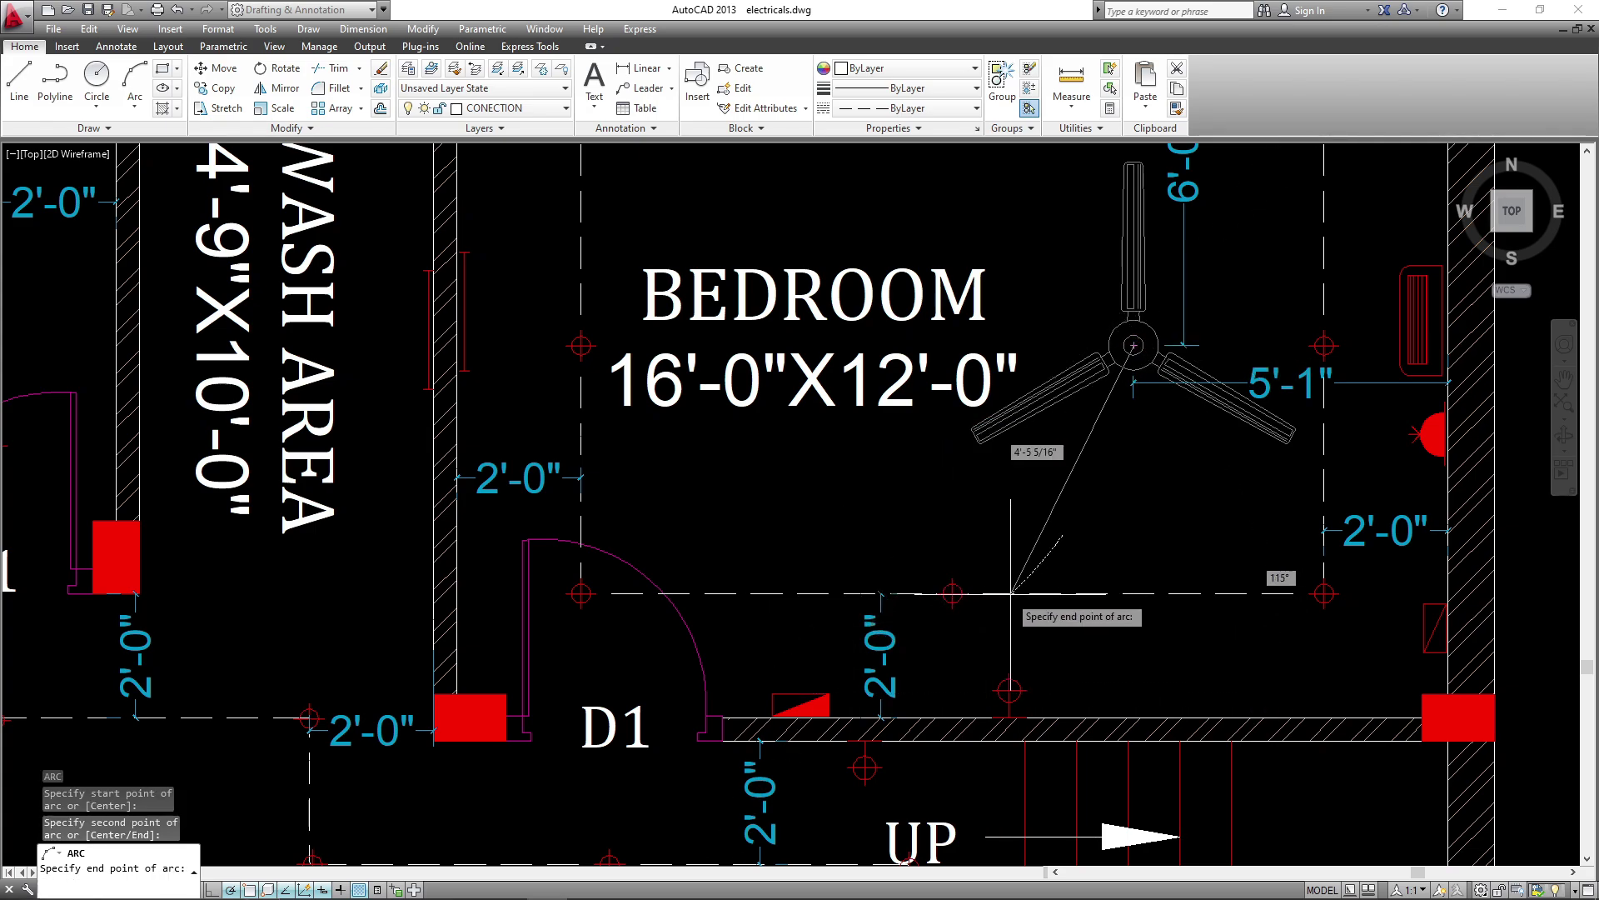
{"action": "key", "text": "Escape"}
- Draw a three-point wiring arc from the switch board beside door D1 to the fan's centre in the 16'-0"X12'-0" bedroom
{"action": "key", "text": "Return"}
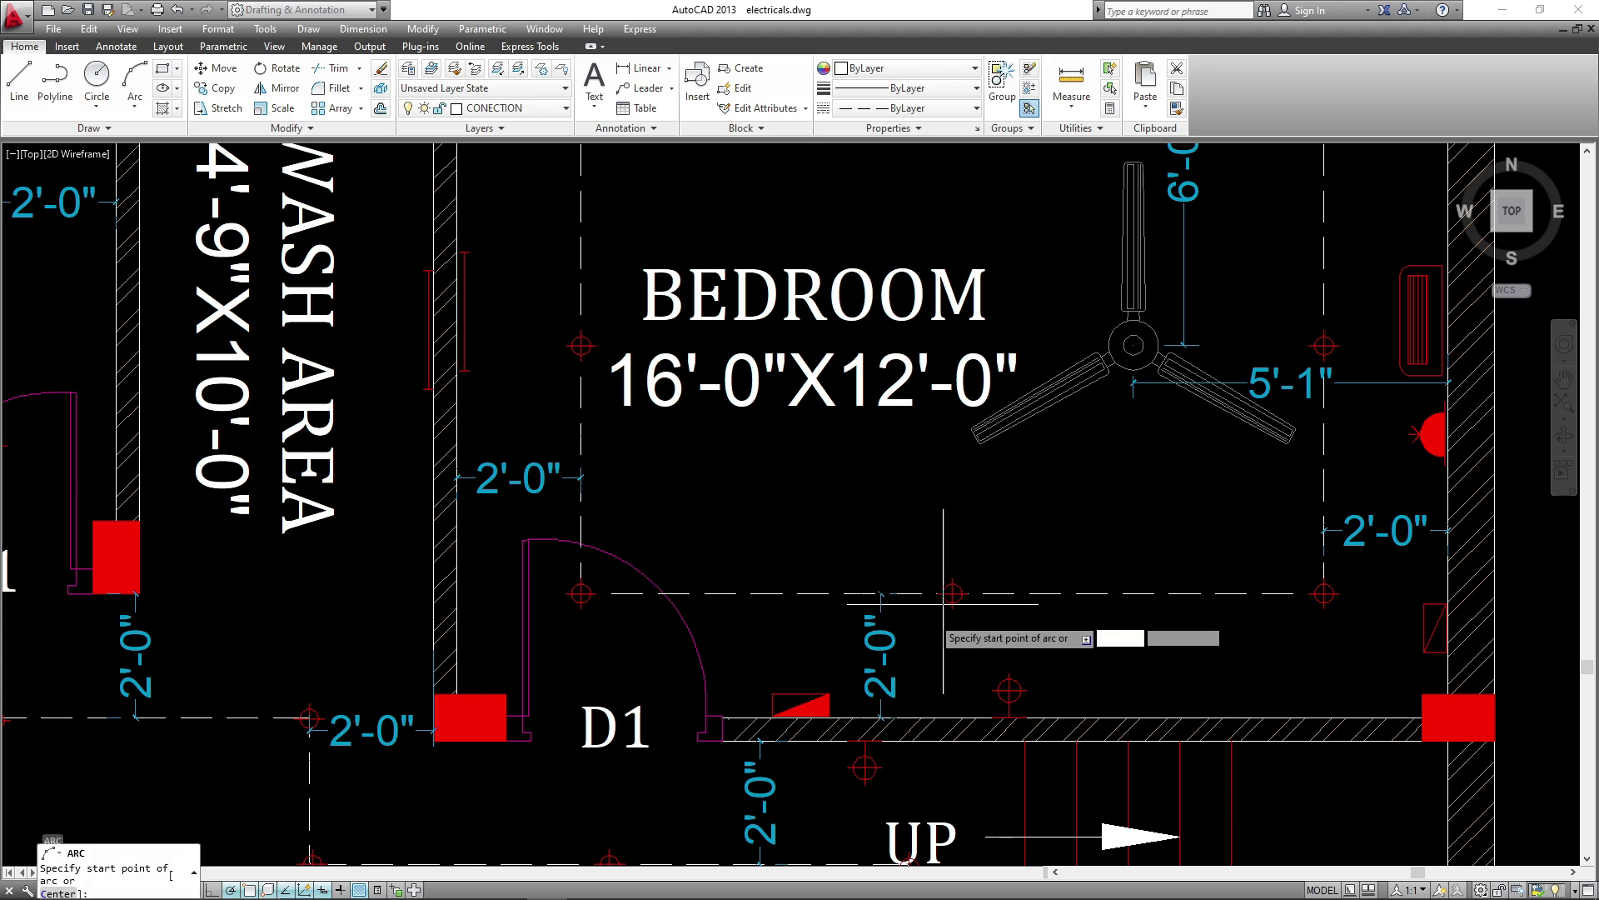
{"action": "left_click", "coordinate": [800, 693]}
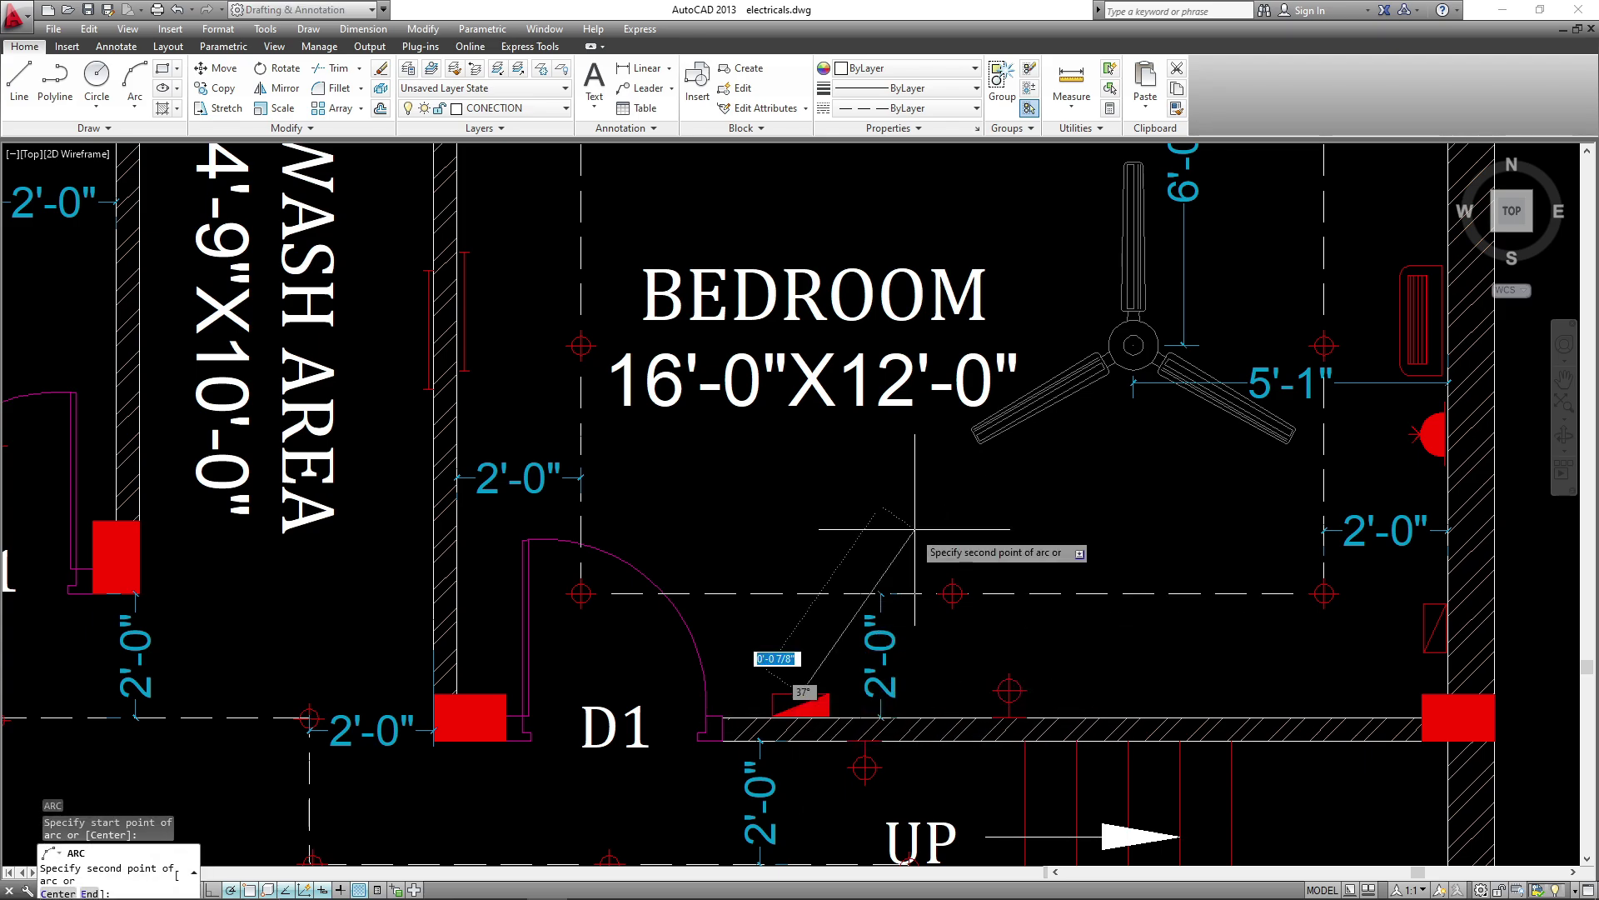
{"action": "left_click", "coordinate": [920, 523]}
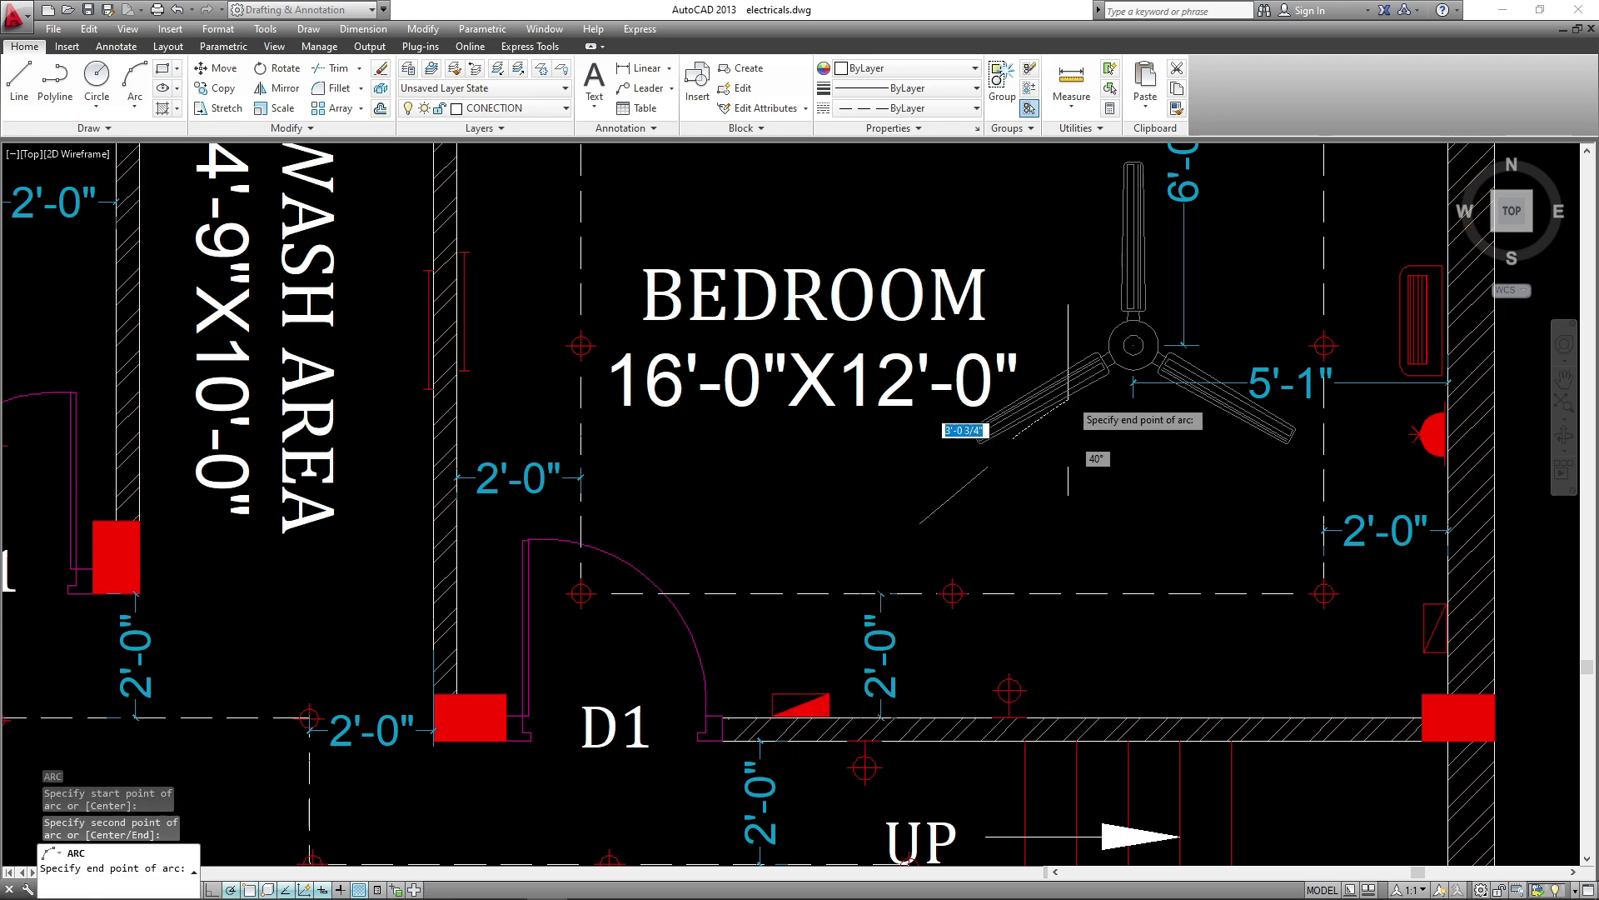
{"action": "left_click", "coordinate": [1131, 346]}
{"action": "key", "text": "Escape"}
- Draw a three-point wiring arc from the fan to the ceiling light at the upper outer corner of the 16'-0"X12'-0" bedroom
{"action": "middle_click_drag", "start_coordinate": [1284, 537], "coordinate": [1054, 773]}
{"action": "scroll", "coordinate": [940, 561], "scroll_direction": "down", "scroll_amount": 2}
{"action": "scroll", "coordinate": [932, 567], "scroll_direction": "up", "scroll_amount": 2}
{"action": "key", "text": "Return"}
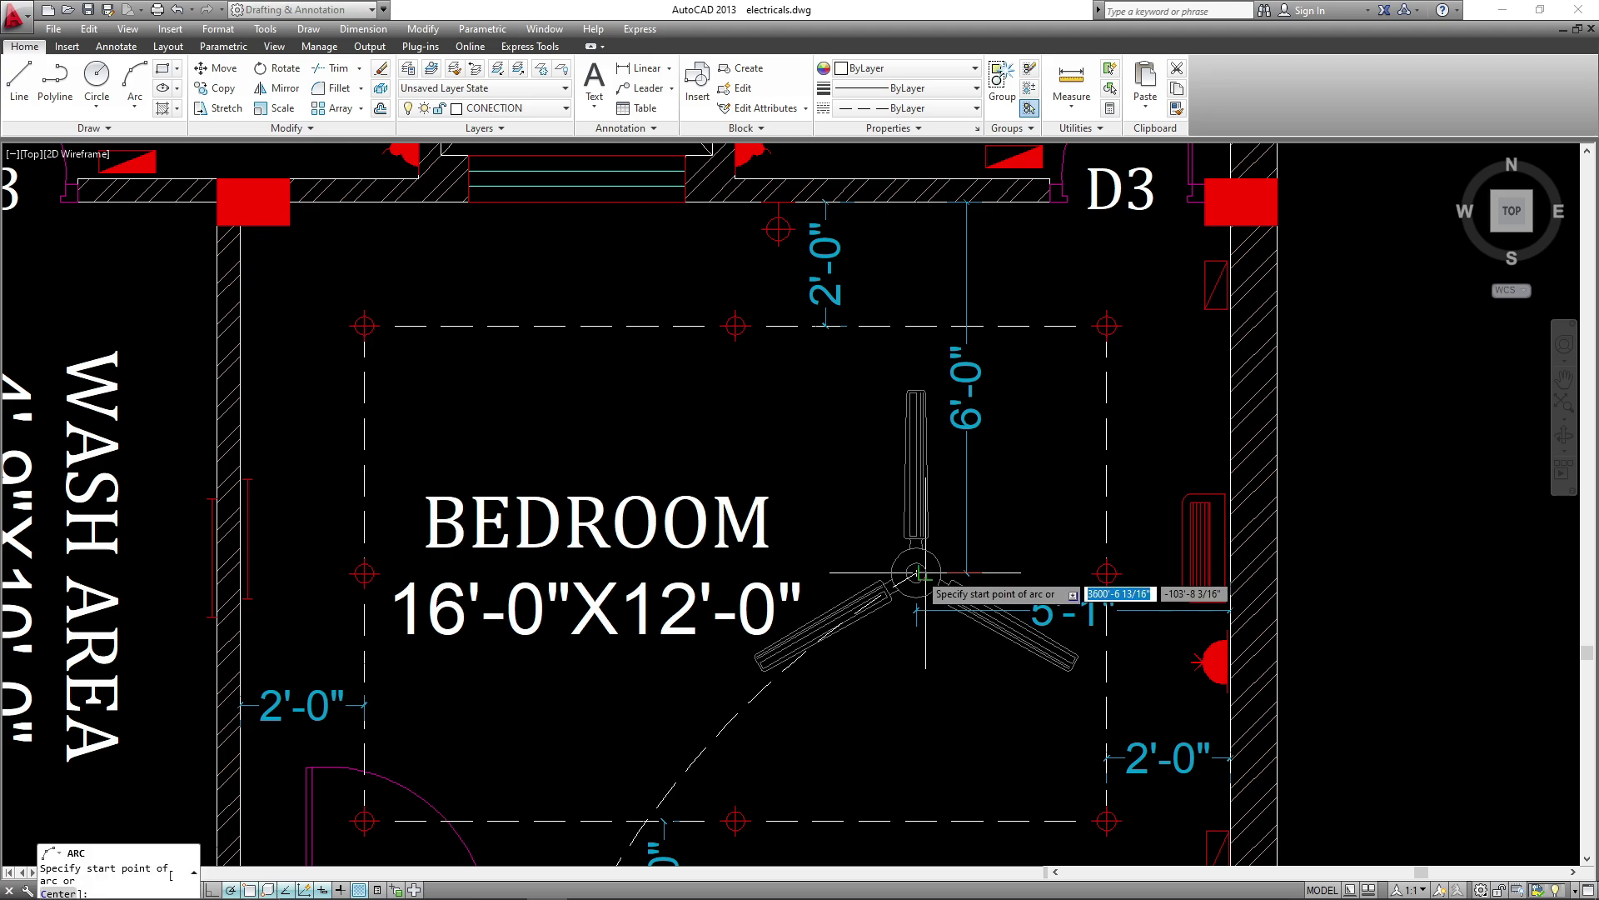
{"action": "left_click", "coordinate": [920, 568]}
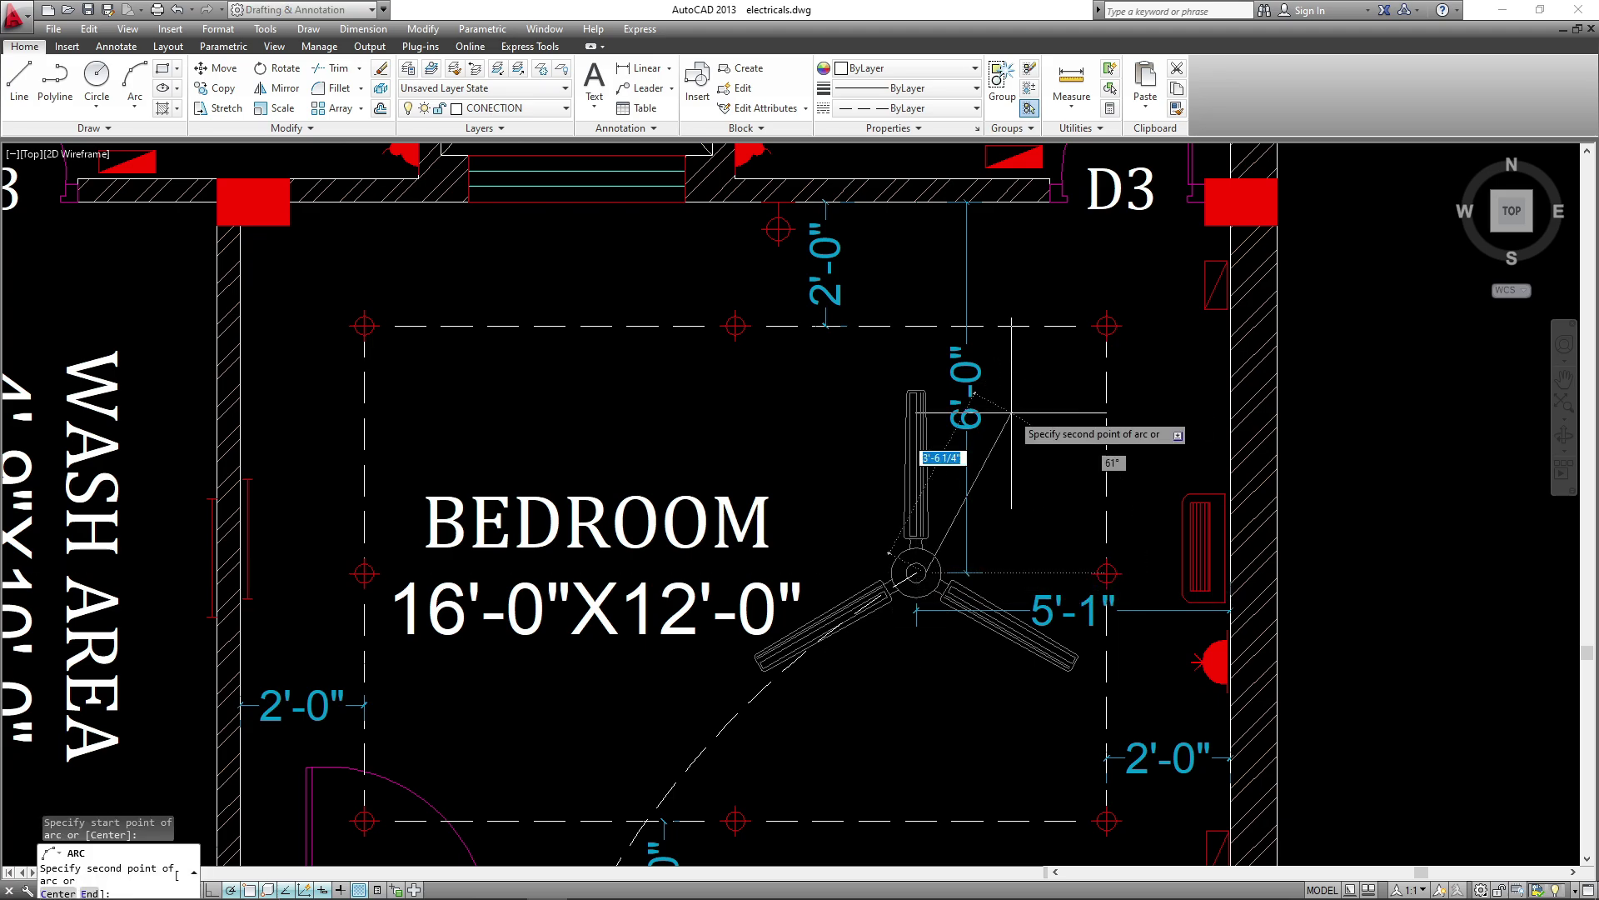
{"action": "left_click", "coordinate": [1008, 429]}
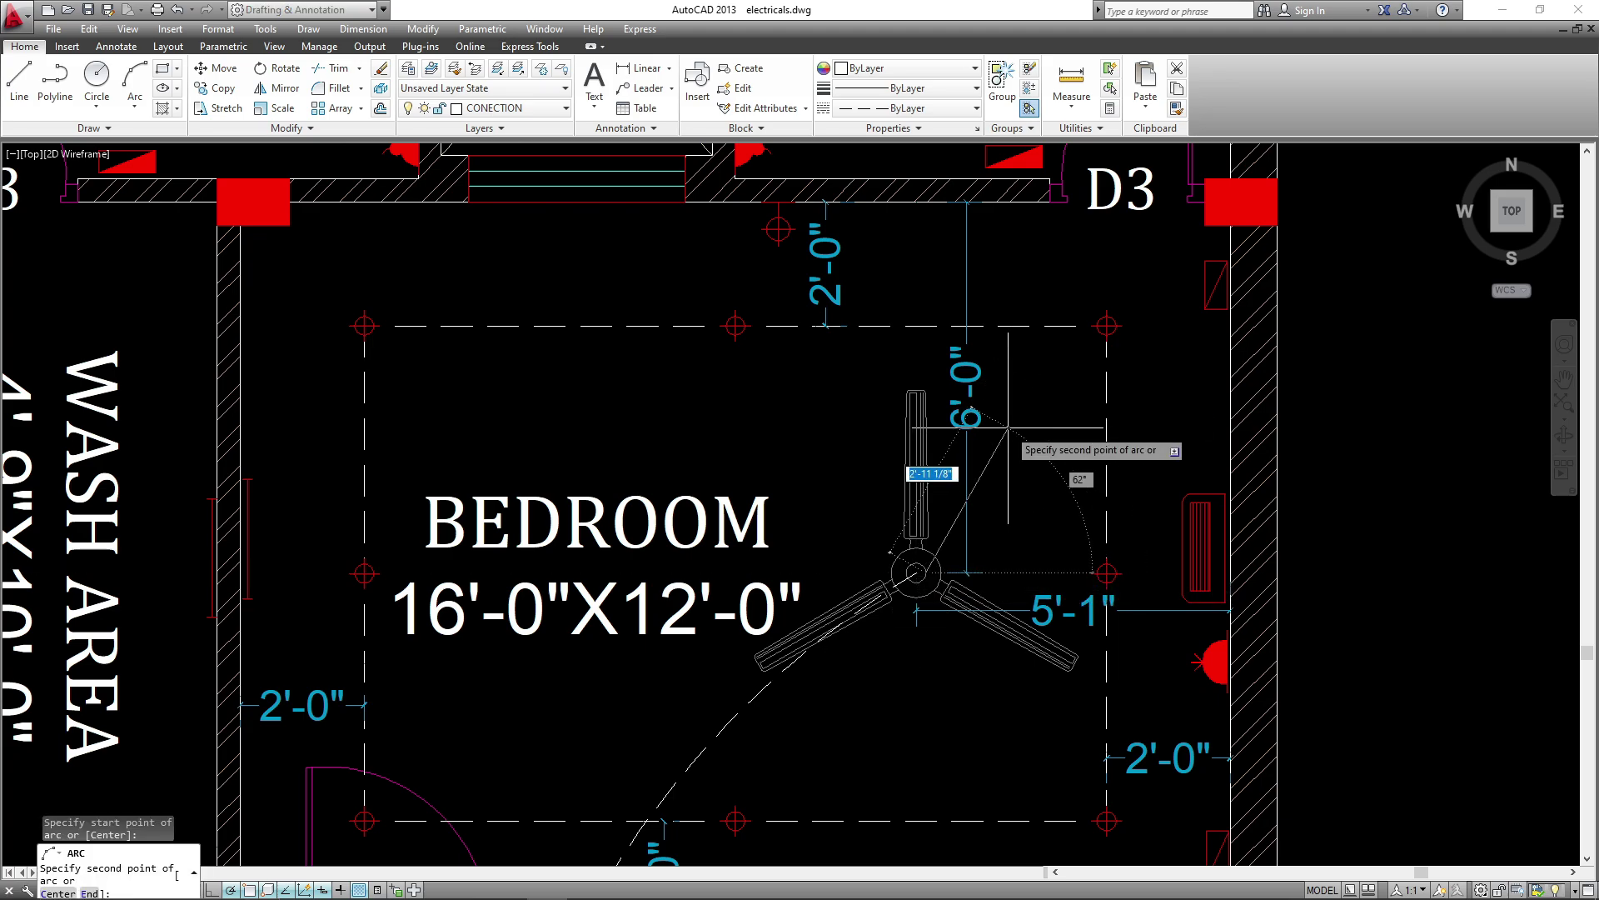
{"action": "left_click", "coordinate": [1098, 335]}
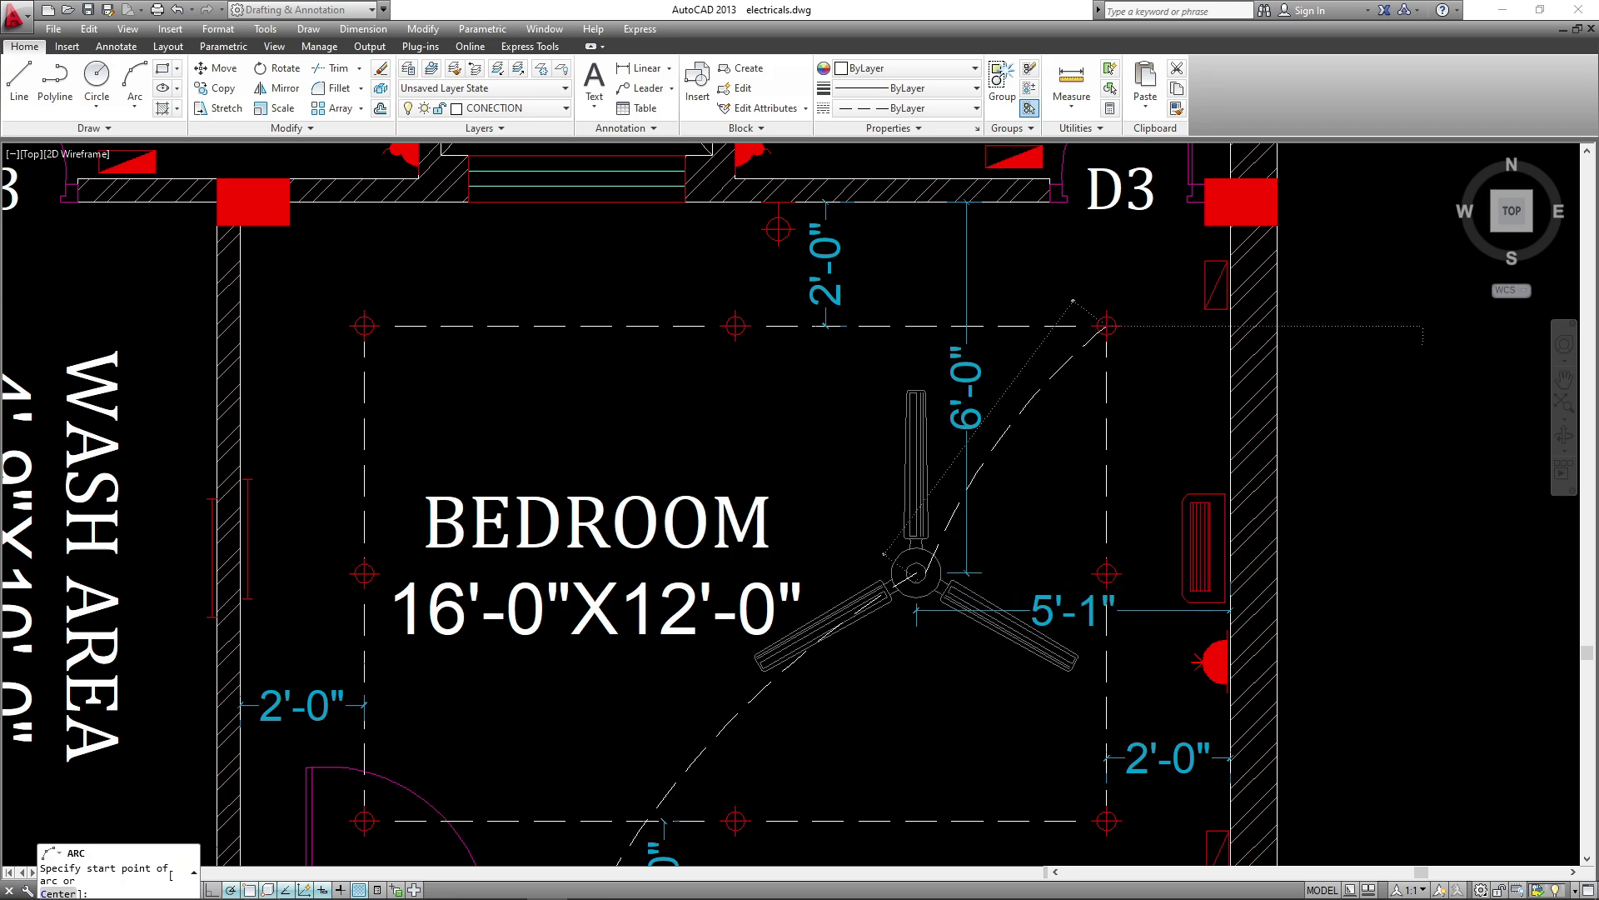
- Draw a three-point wiring arc from the fan's centre to the ceiling light at the upper wash-area corner of the 16'-0"X12'-0" bedroom
{"action": "key", "text": "Return"}
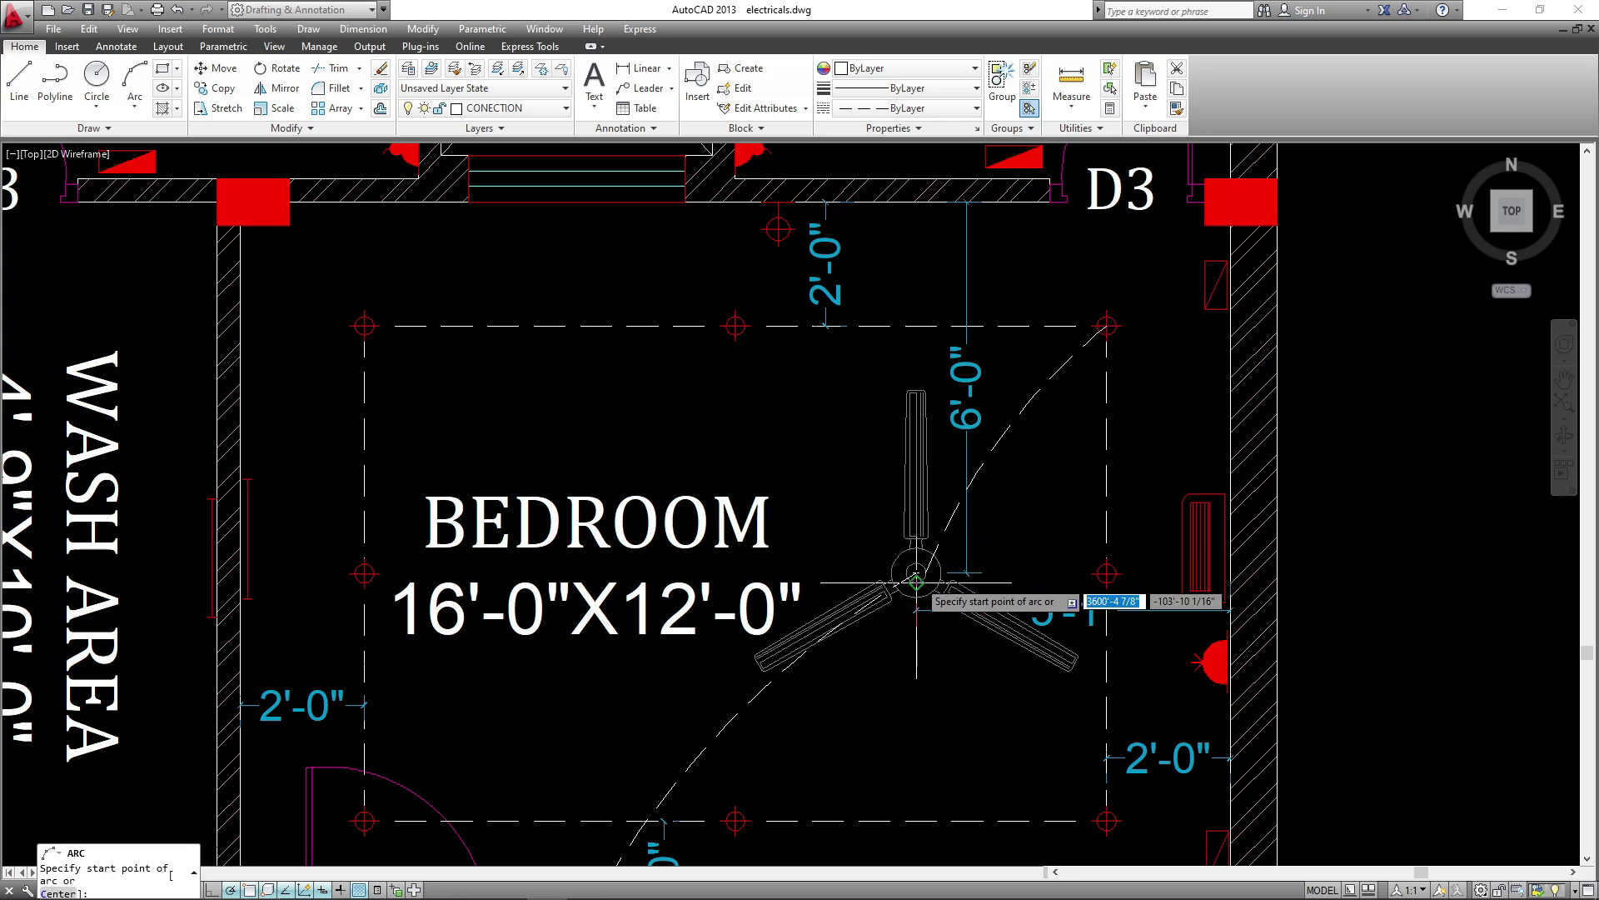
{"action": "left_click", "coordinate": [916, 572]}
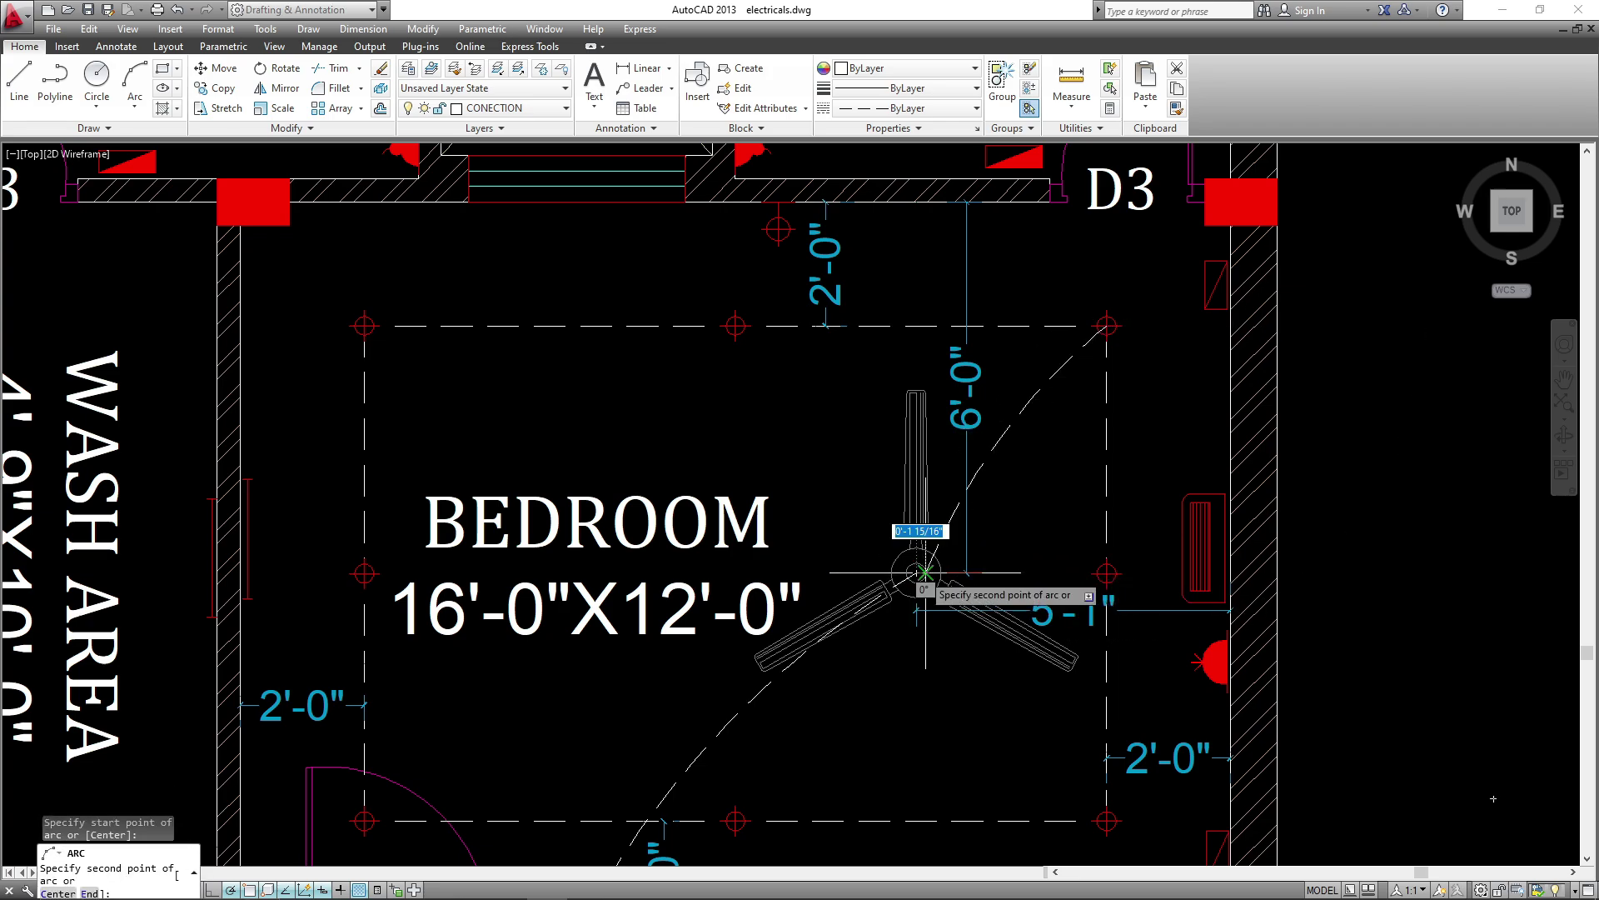
{"action": "left_click", "coordinate": [583, 402]}
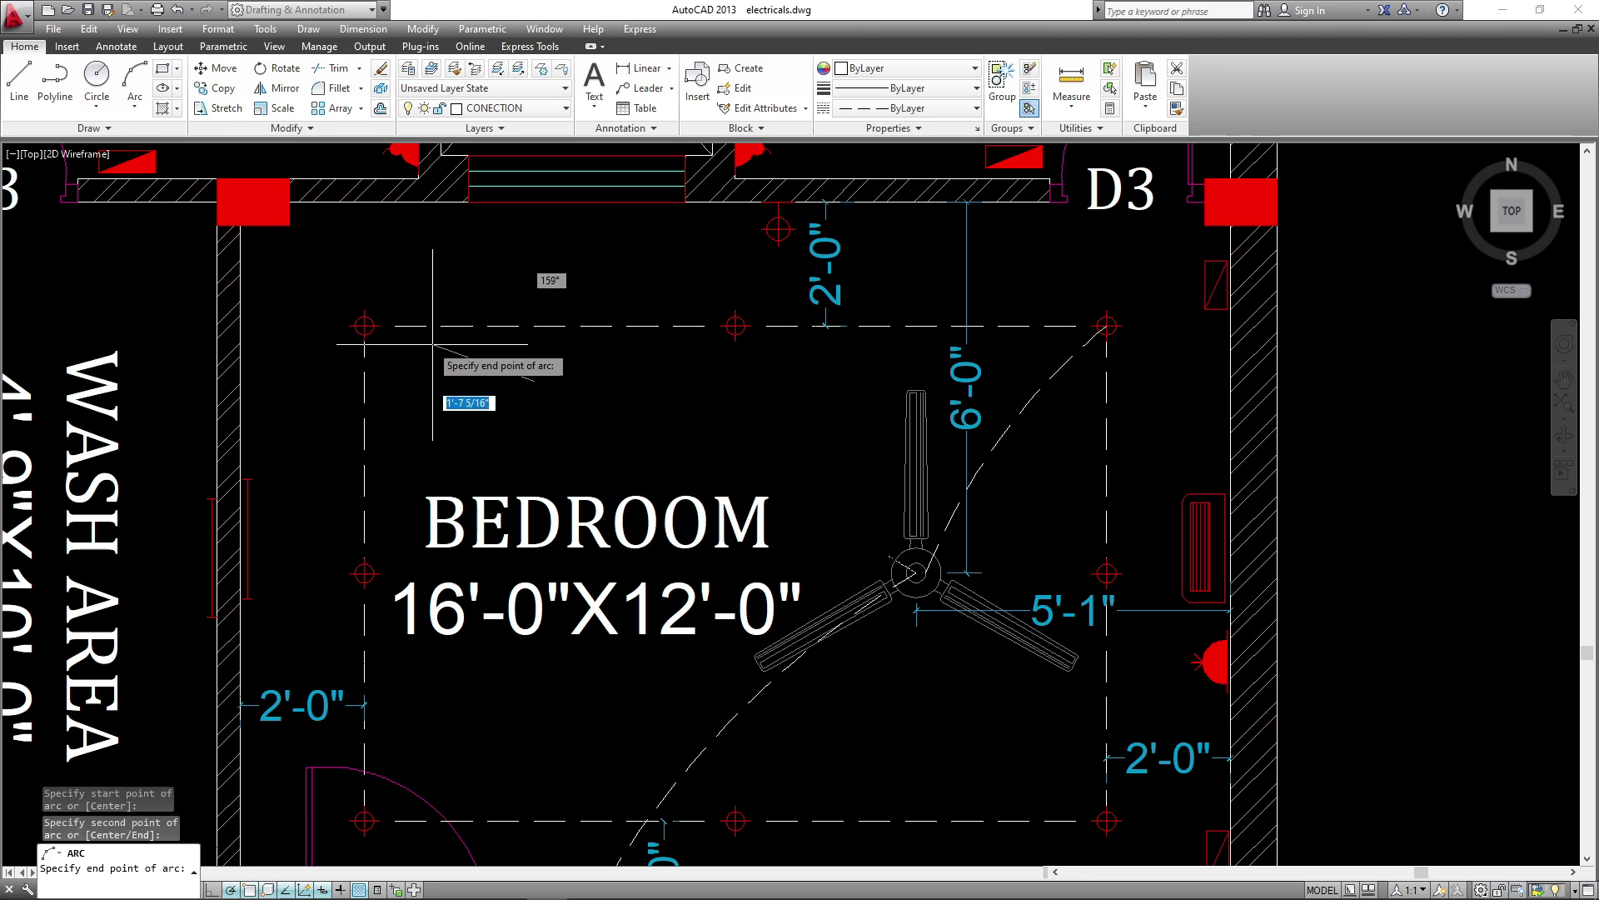
{"action": "left_click", "coordinate": [364, 325]}
{"action": "key", "text": "Escape"}
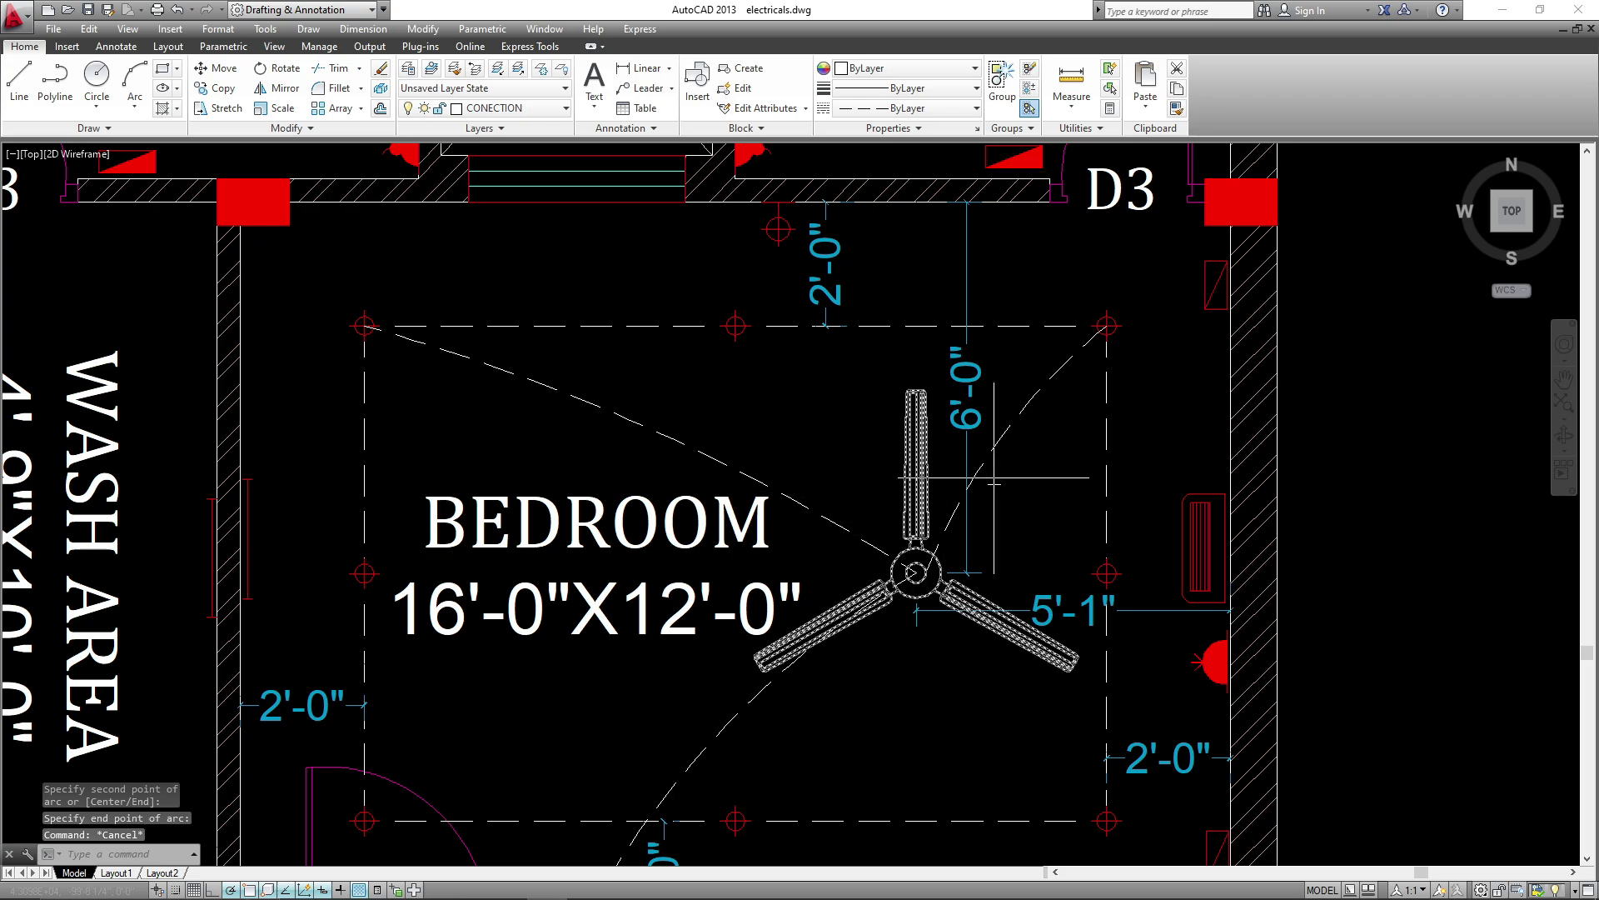
- Examine the wiring arcs in the 16'-0"X12'-0" bedroom and the electrical points around the neighbouring bedroom, wash area and toilets
{"action": "scroll", "coordinate": [994, 482], "scroll_direction": "down", "scroll_amount": 2}
{"action": "middle_click_drag", "start_coordinate": [948, 608], "coordinate": [986, 584]}
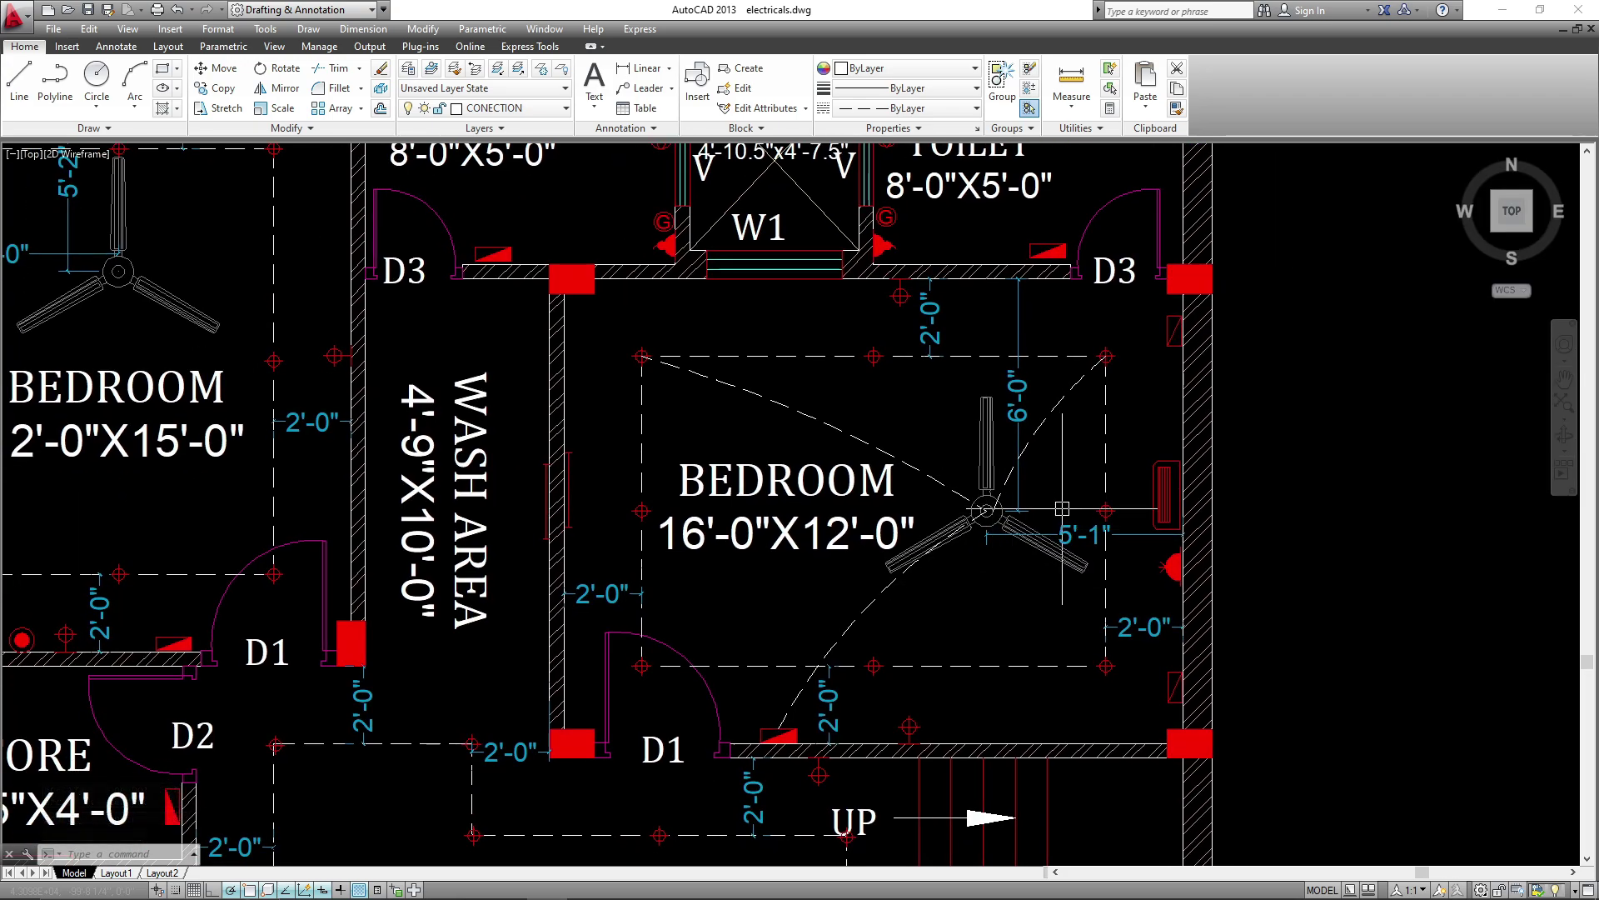
{"action": "scroll", "coordinate": [1062, 521], "scroll_direction": "down", "scroll_amount": 2}
{"action": "middle_click_drag", "start_coordinate": [1062, 520], "coordinate": [1100, 571]}
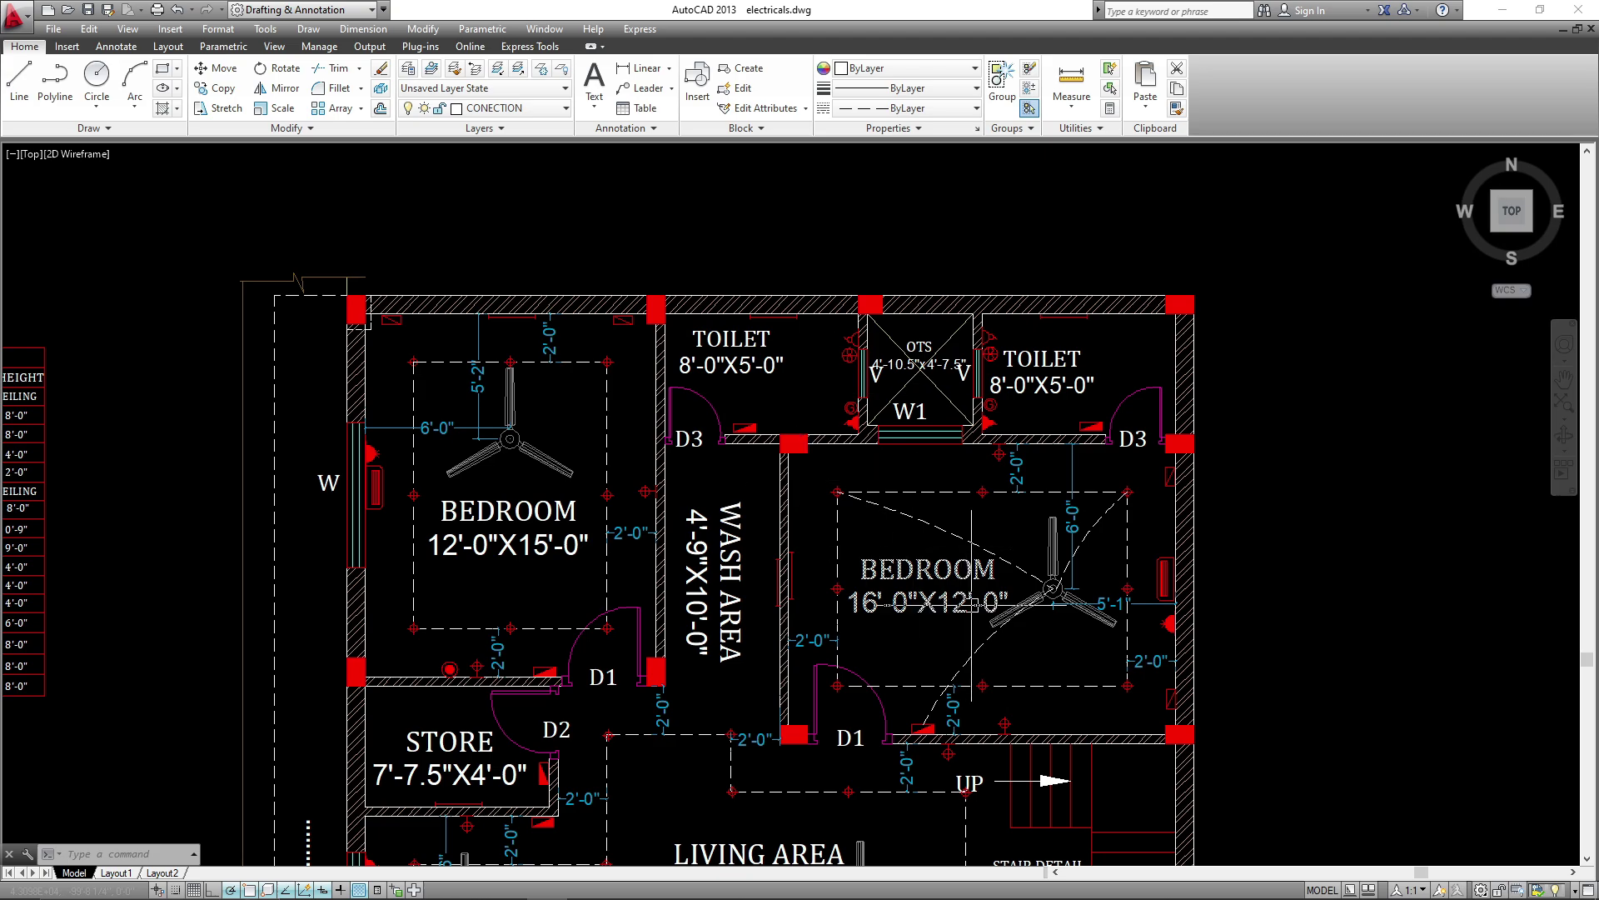
{"action": "middle_click_drag", "start_coordinate": [1014, 647], "coordinate": [1131, 571]}
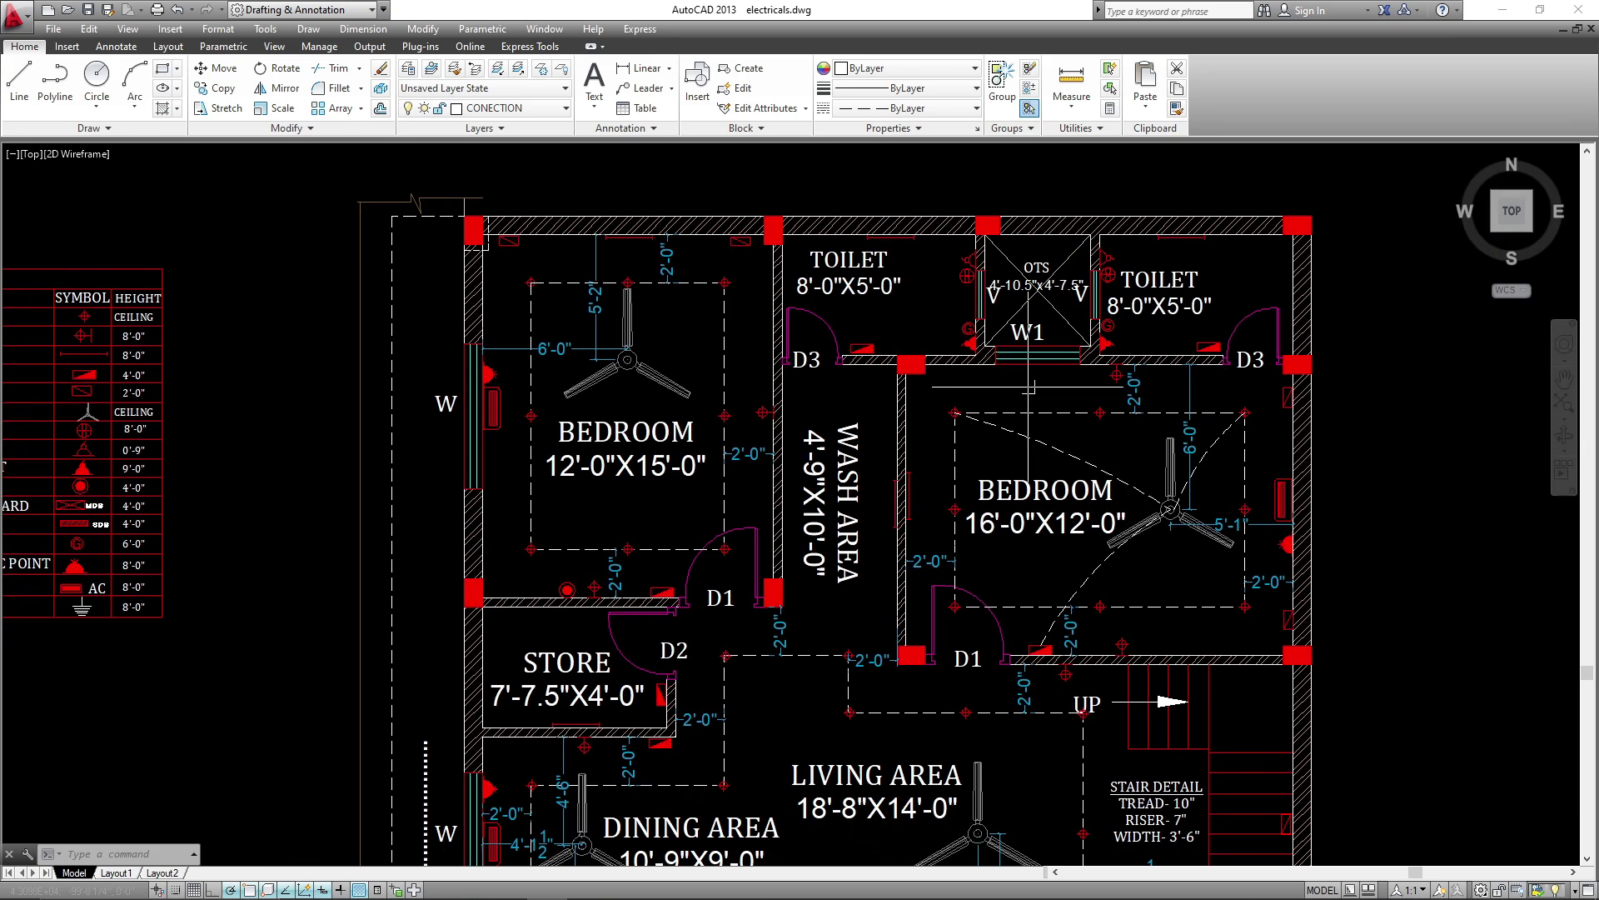
{"action": "middle_click_drag", "start_coordinate": [697, 425], "coordinate": [729, 458]}
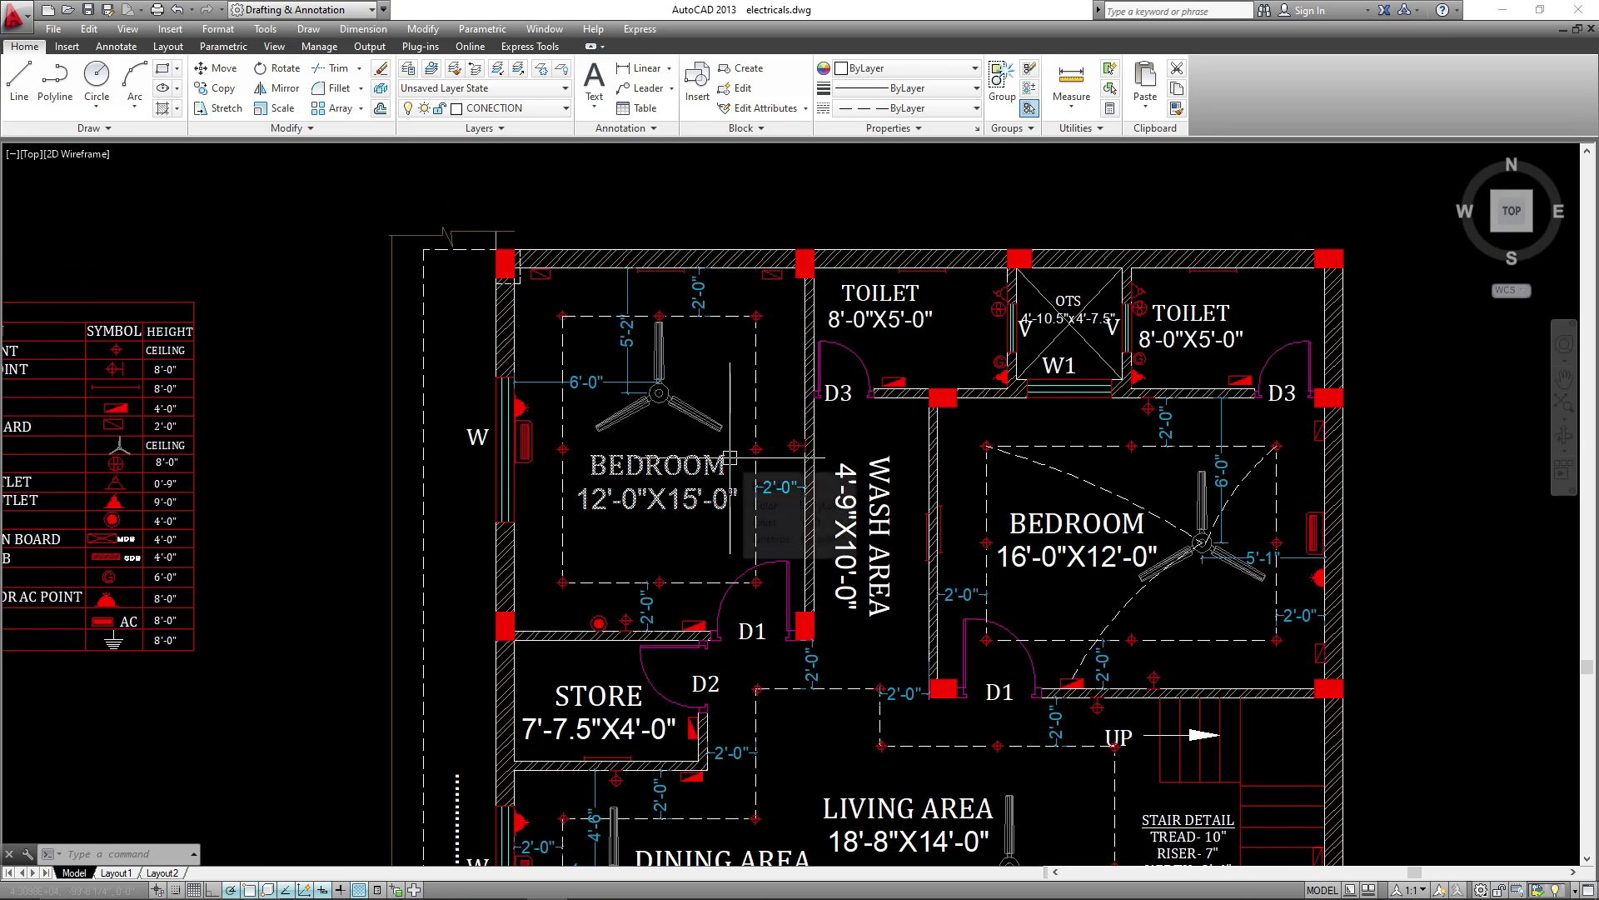
{"action": "scroll", "coordinate": [1137, 264], "scroll_direction": "up", "scroll_amount": 2}
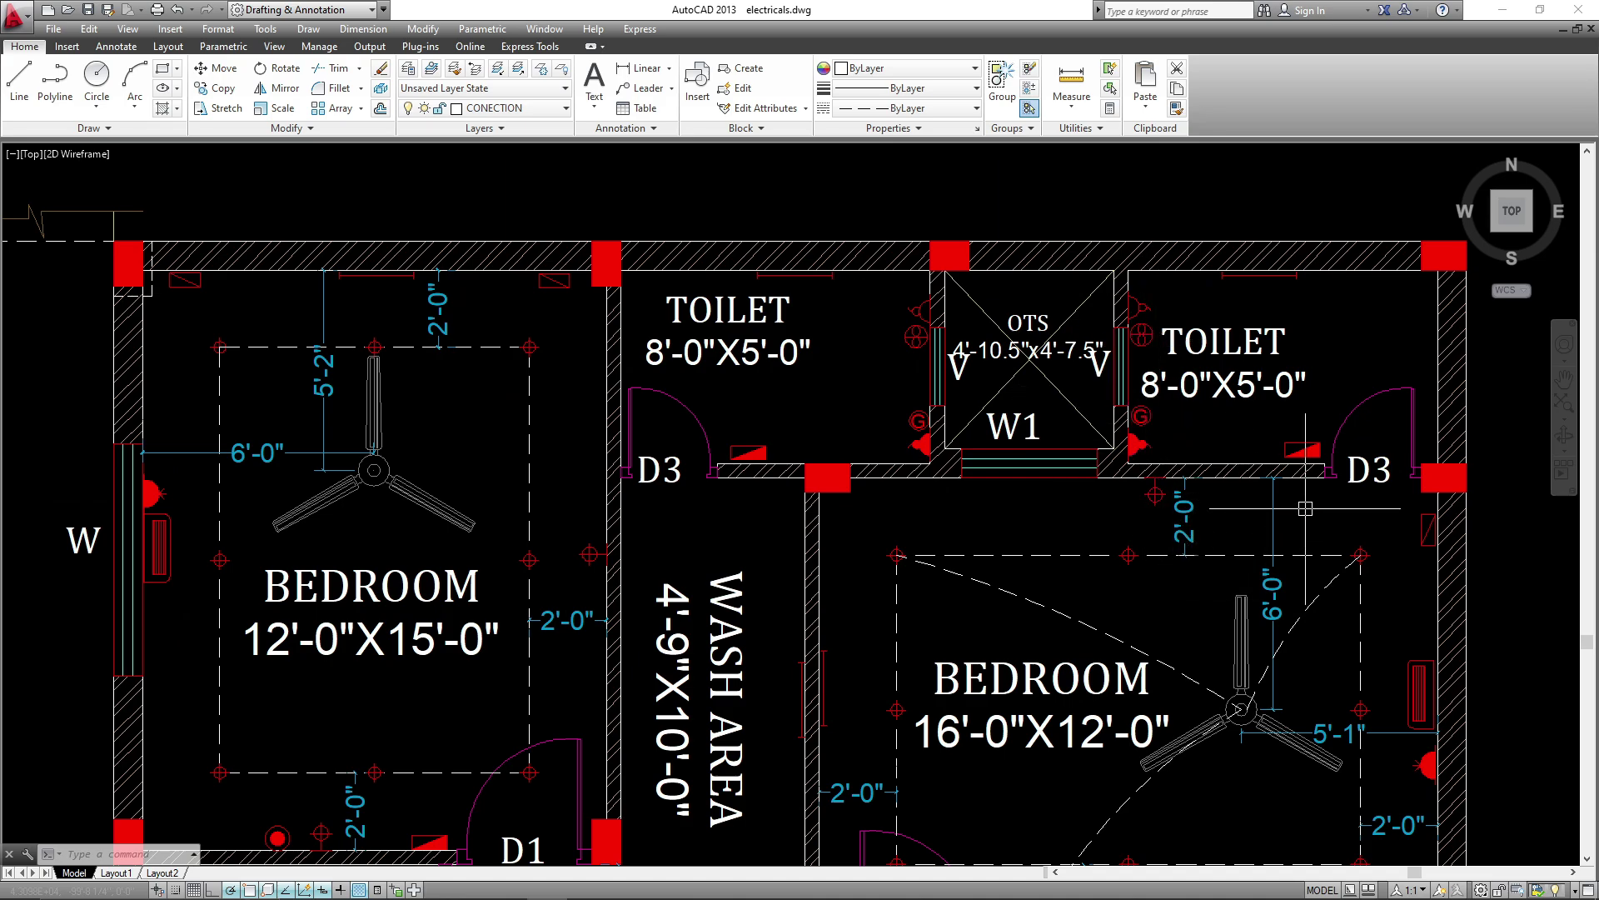
{"action": "middle_click_drag", "start_coordinate": [1297, 543], "coordinate": [1034, 416]}
{"action": "middle_click_drag", "start_coordinate": [1073, 526], "coordinate": [1074, 584]}
{"action": "middle_click_drag", "start_coordinate": [968, 655], "coordinate": [923, 635]}
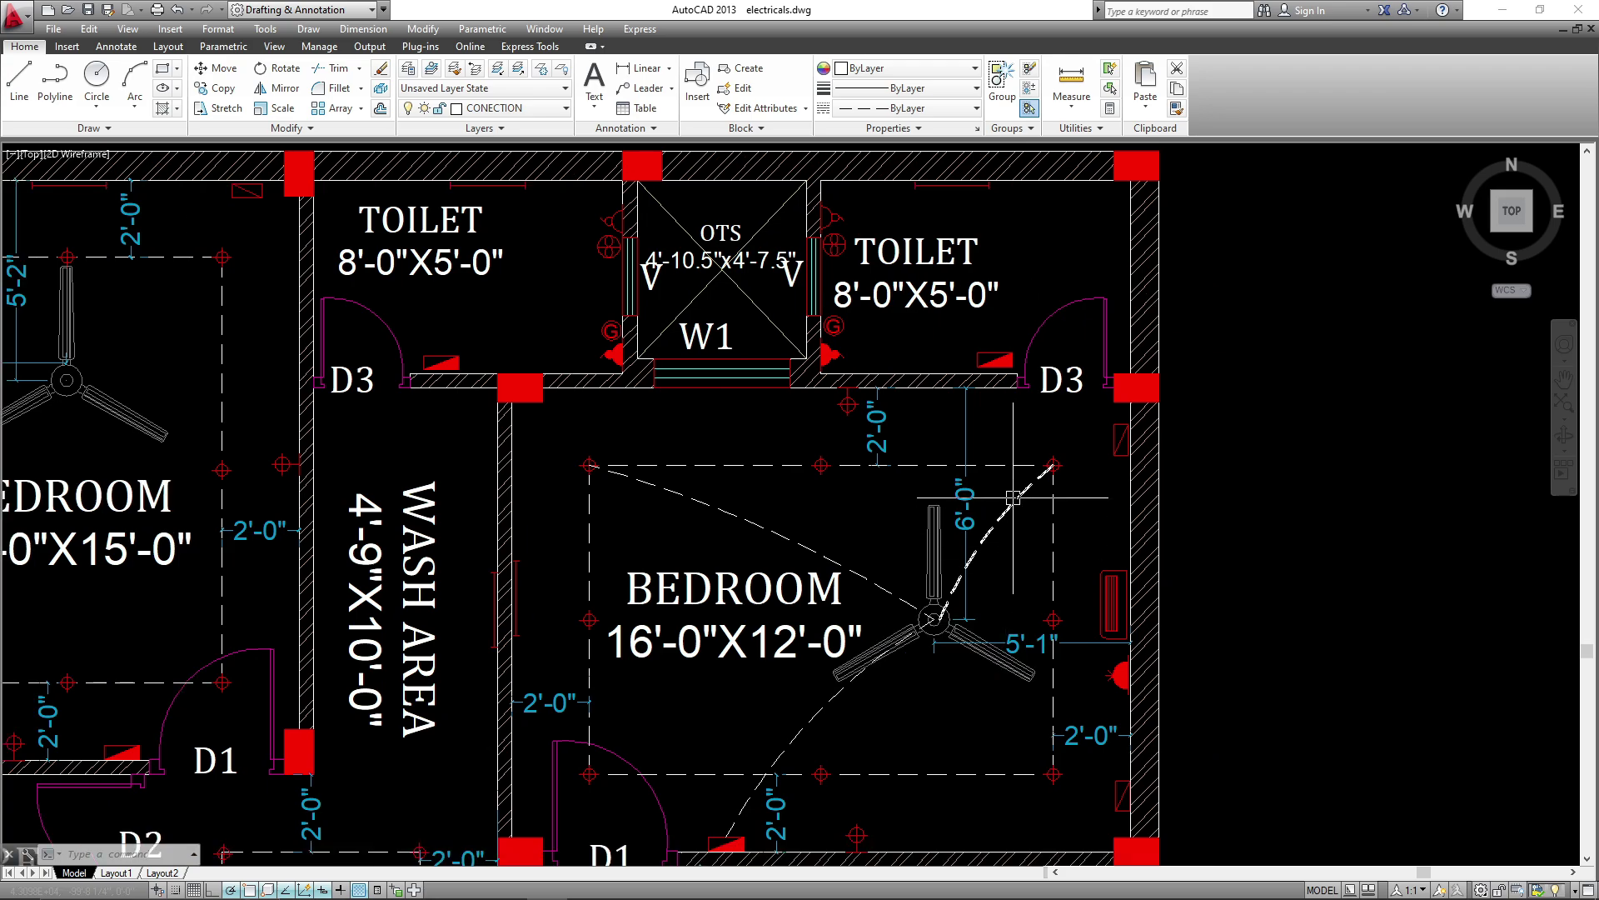
- Stretch the outer-corner end of the fan-to-light wiring arc to the switch board beside toilet door D3
{"action": "left_click", "coordinate": [1002, 518]}
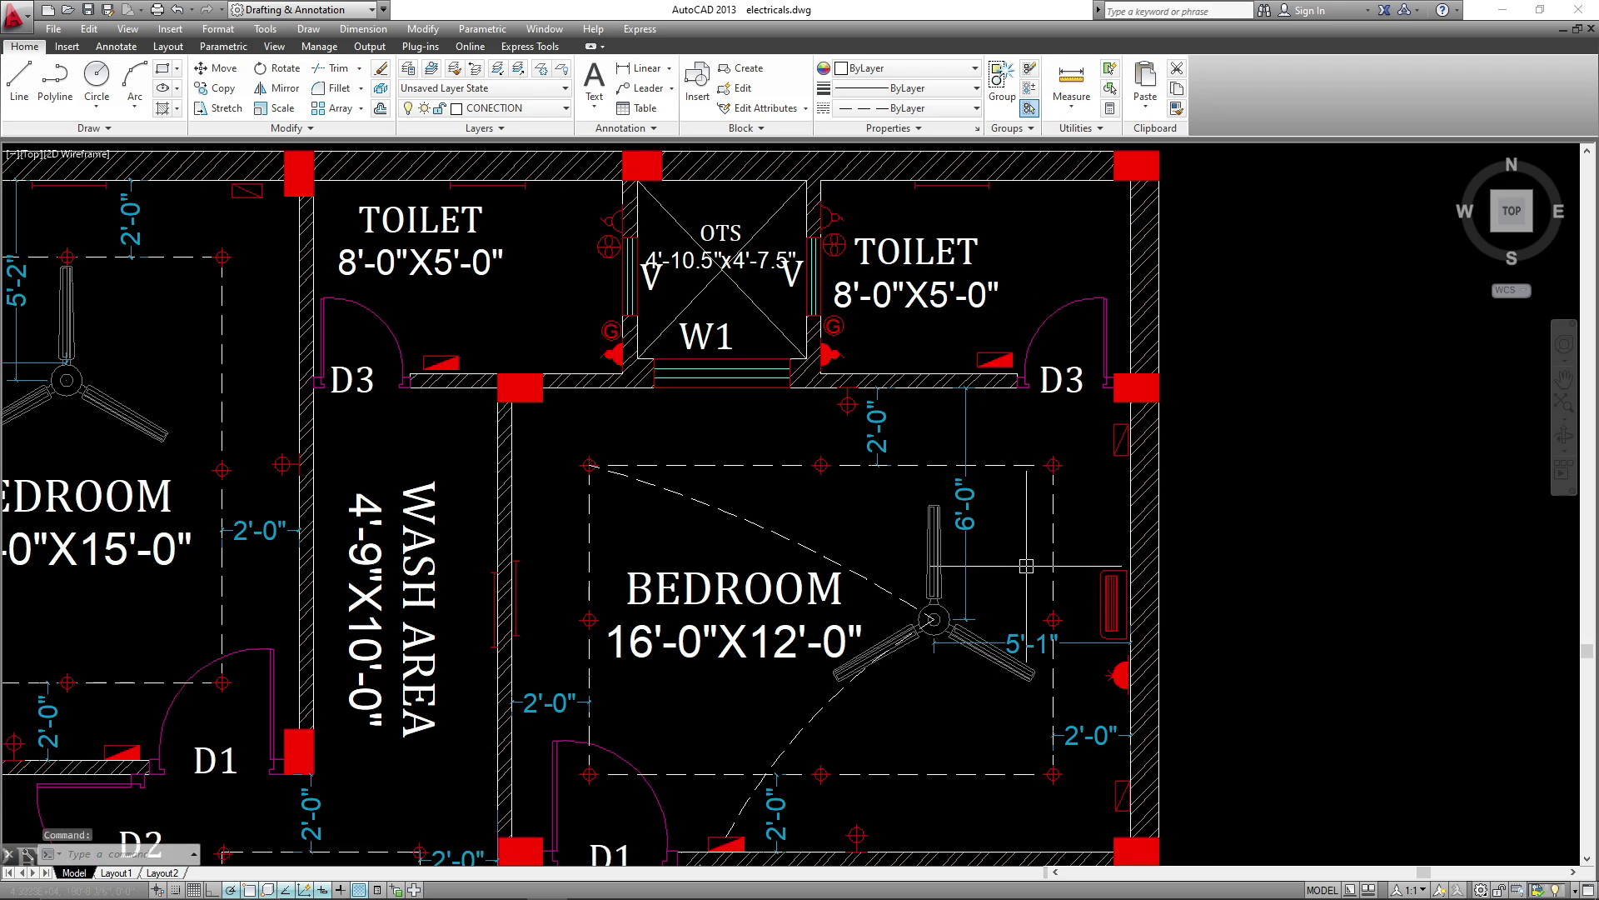
{"action": "left_click", "coordinate": [1013, 512]}
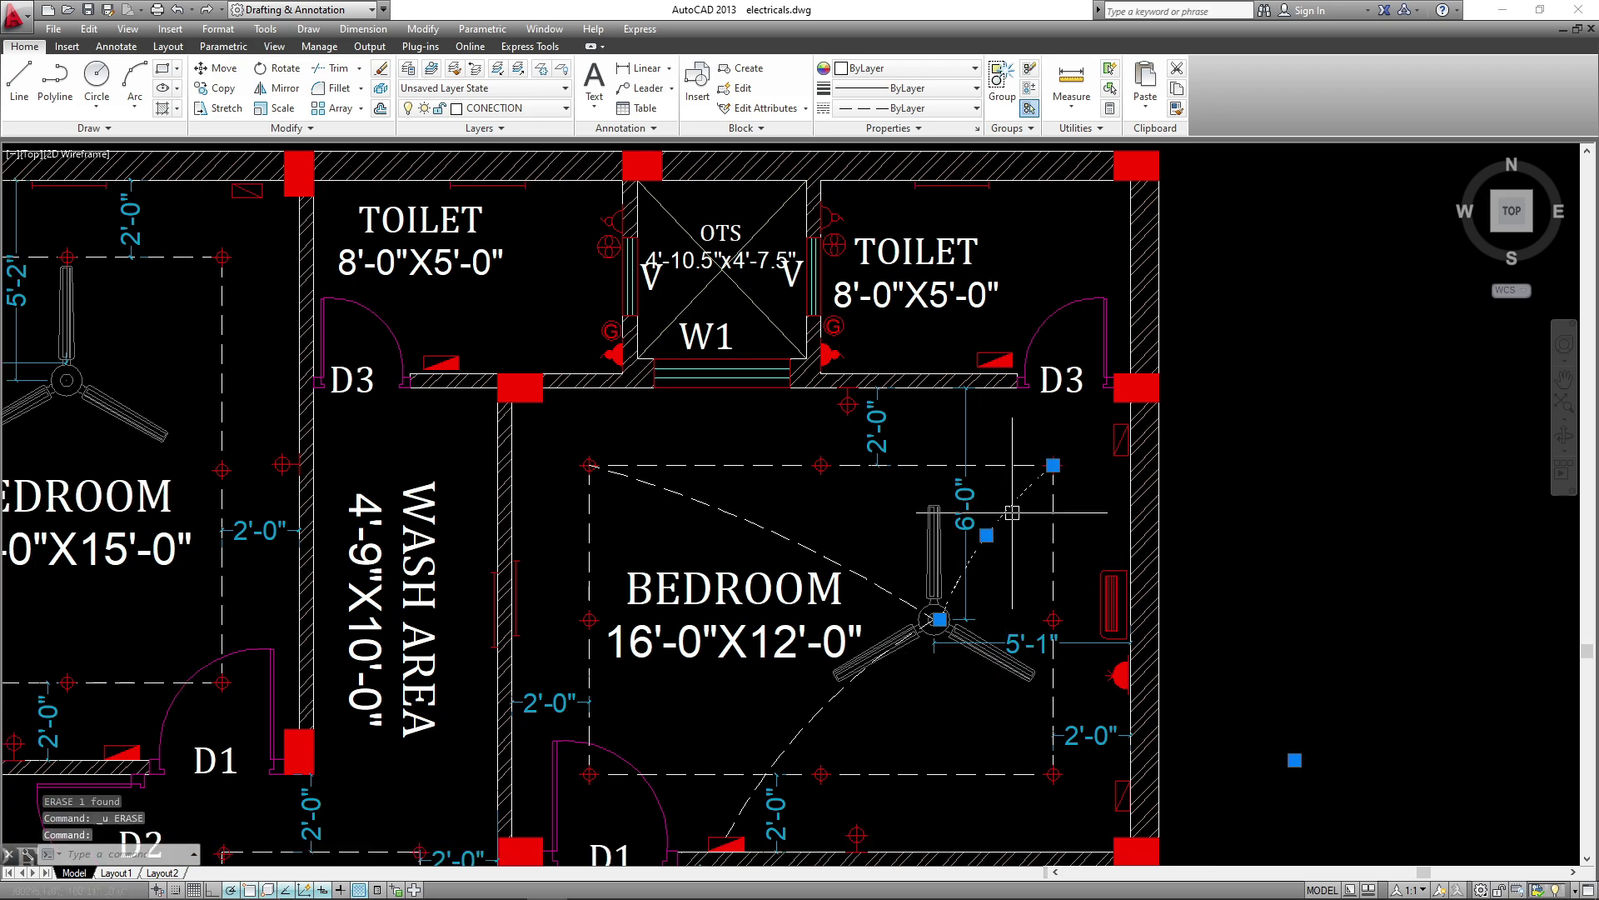
{"action": "left_click", "coordinate": [1053, 465]}
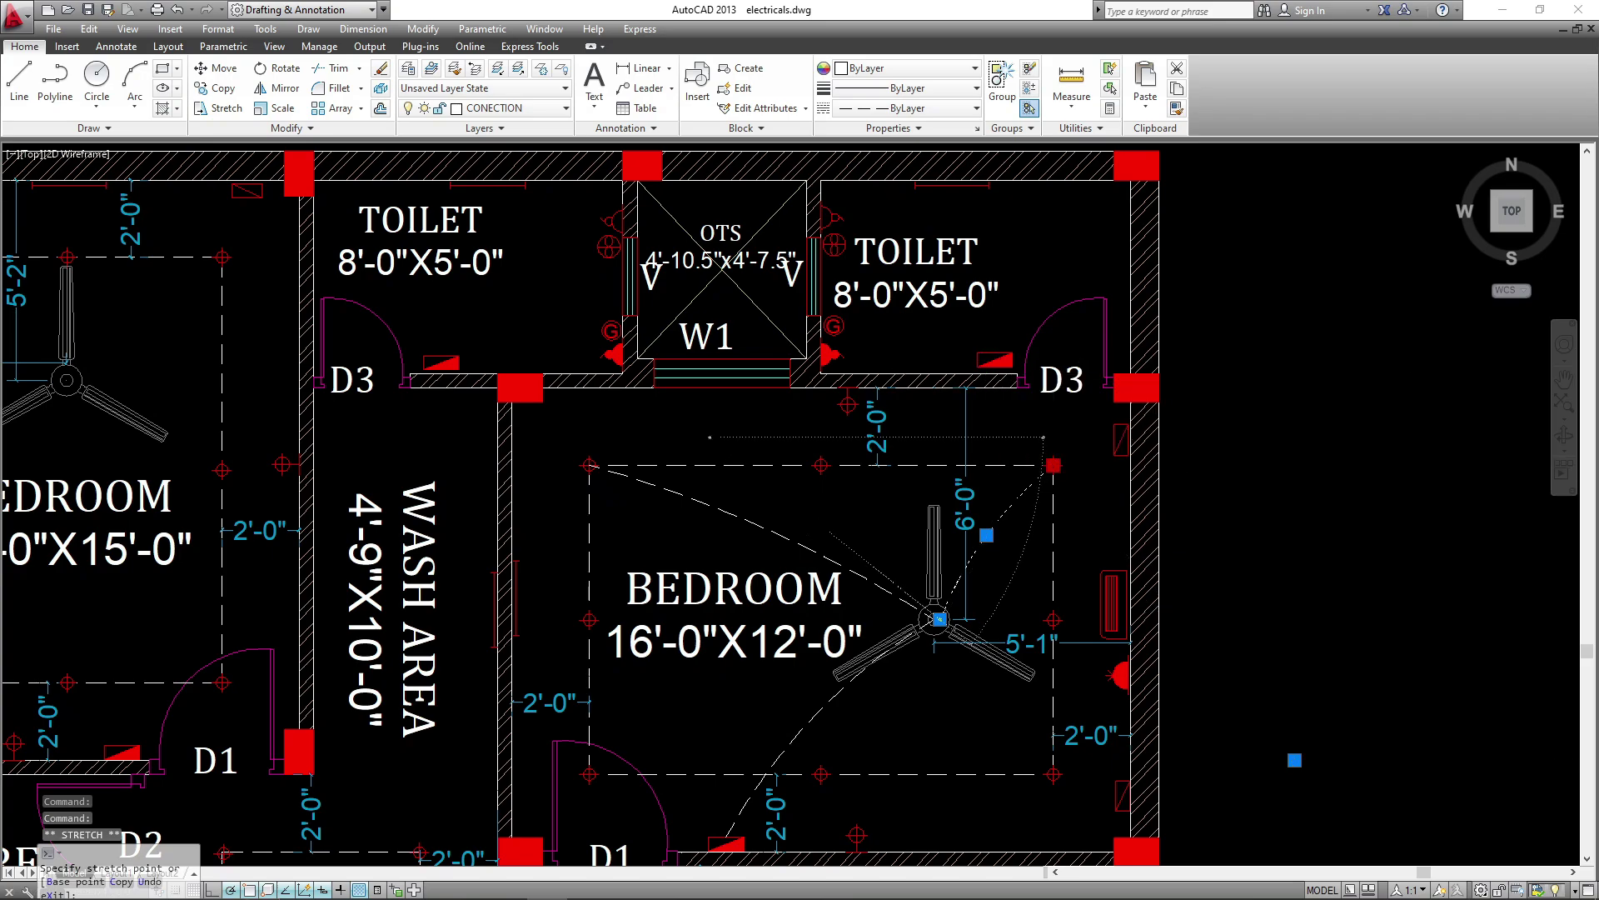
{"action": "left_click", "coordinate": [993, 365]}
{"action": "key", "text": "Escape"}
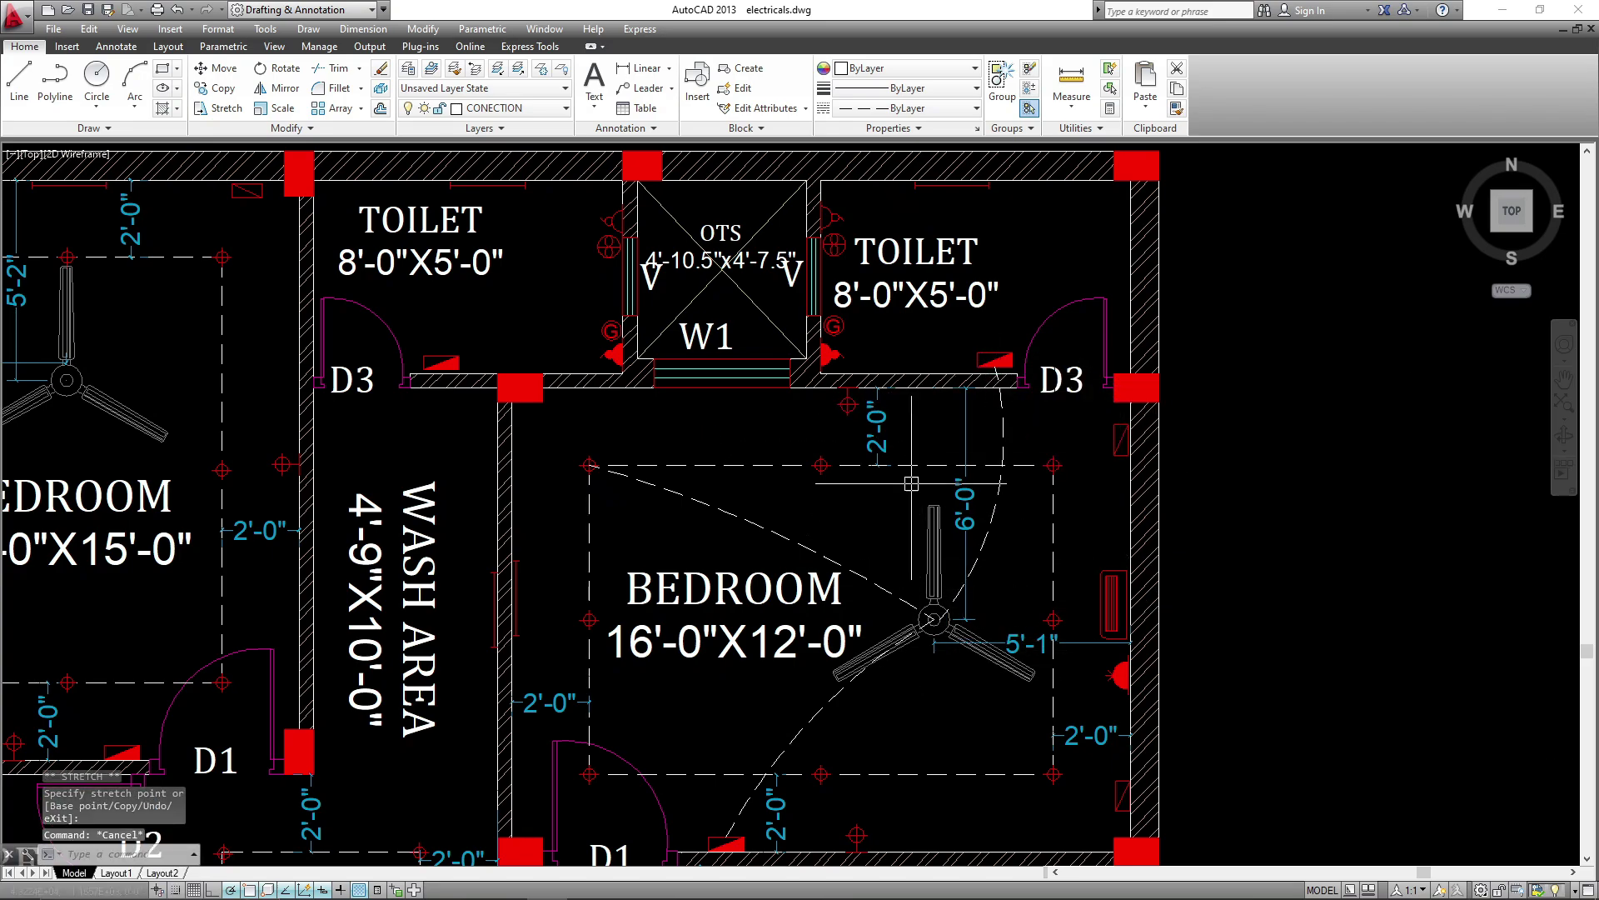
- Move the DRAWING 14'-0"X12'-6" room label slightly down, clear of the ceiling fan
{"action": "scroll", "coordinate": [915, 547], "scroll_direction": "down", "scroll_amount": 2}
{"action": "middle_click_drag", "start_coordinate": [817, 669], "coordinate": [838, 472]}
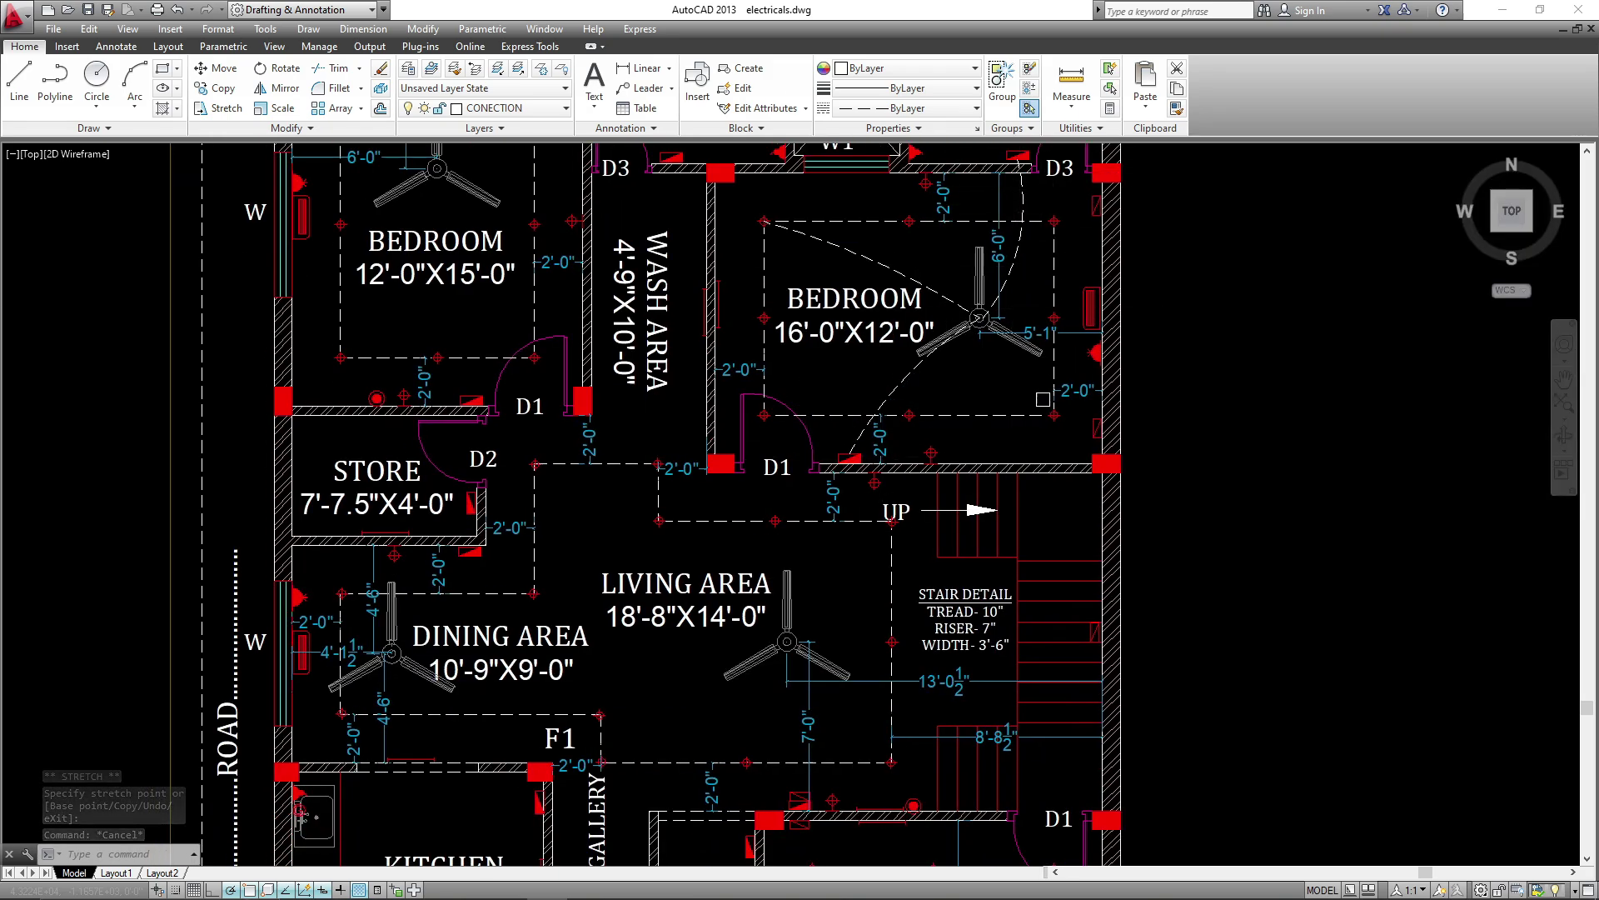
{"action": "middle_click_drag", "start_coordinate": [833, 663], "coordinate": [866, 399]}
{"action": "middle_click_drag", "start_coordinate": [984, 788], "coordinate": [980, 653]}
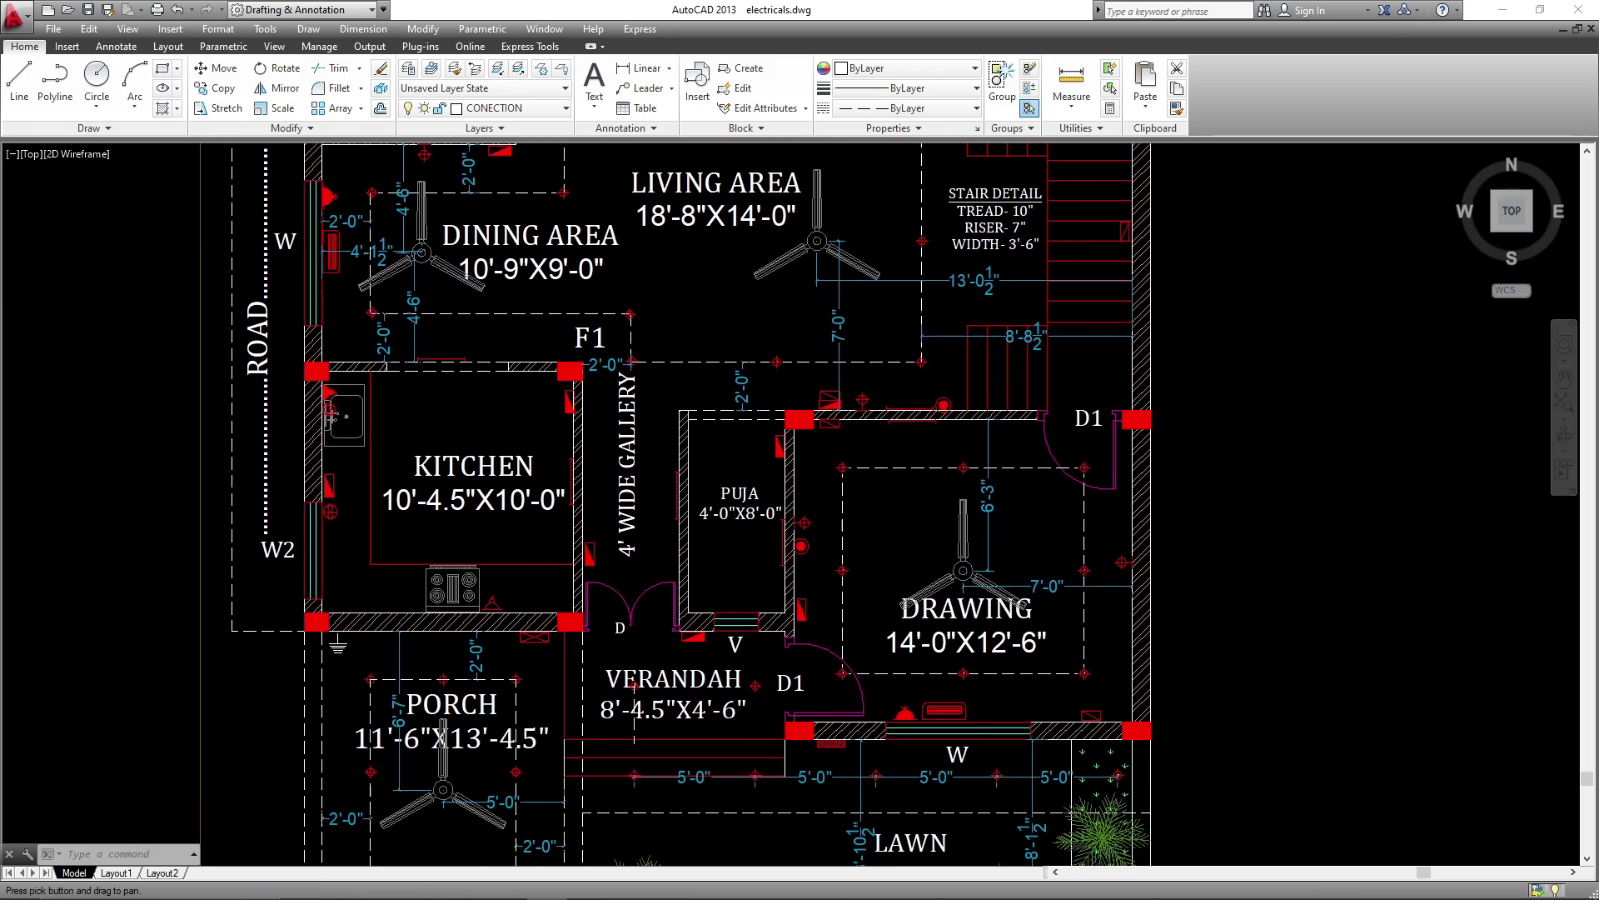
{"action": "left_click", "coordinate": [1260, 581]}
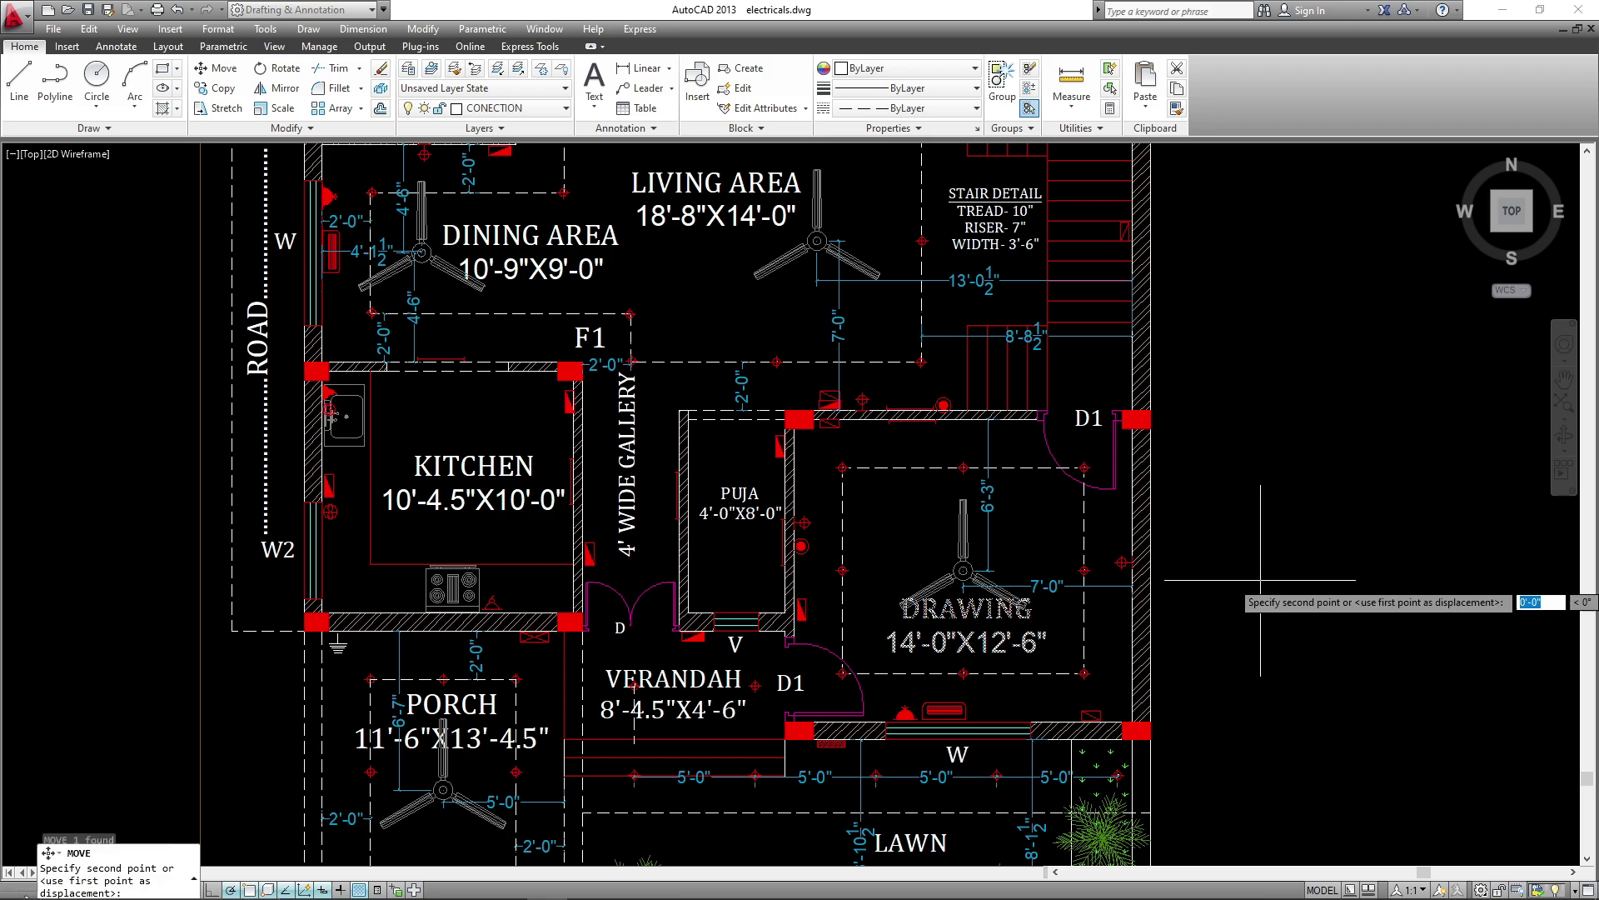
{"action": "left_click", "coordinate": [1261, 600]}
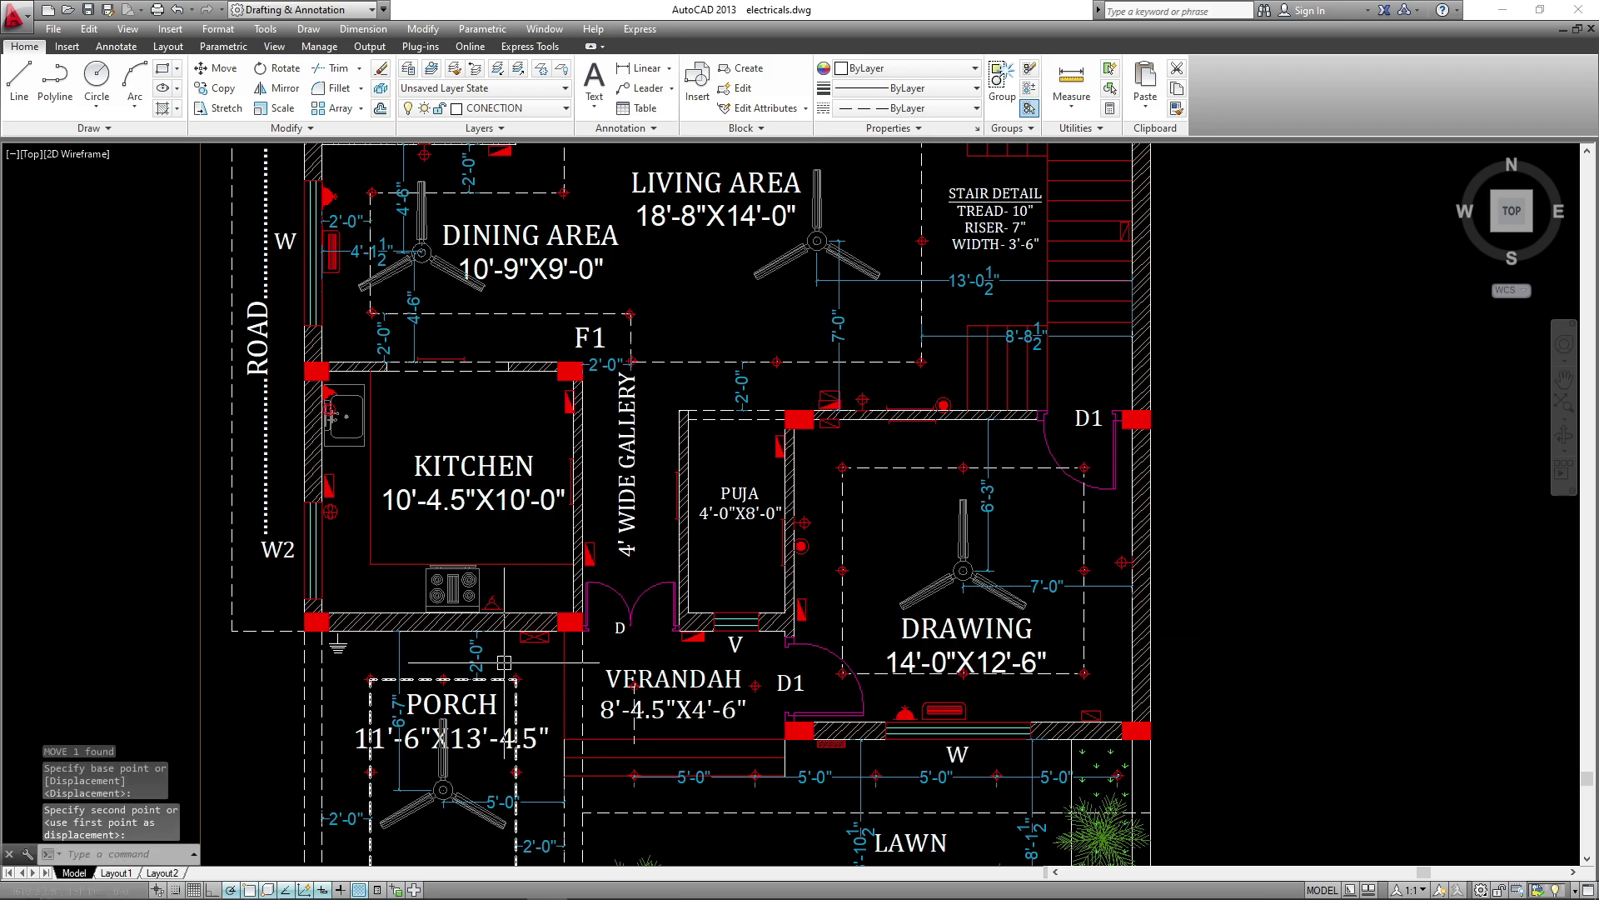
- Examine the boards and light points around the porch, verandah and drawing room, including the board on the outer wall beside window W
{"action": "middle_click_drag", "start_coordinate": [570, 622], "coordinate": [585, 534]}
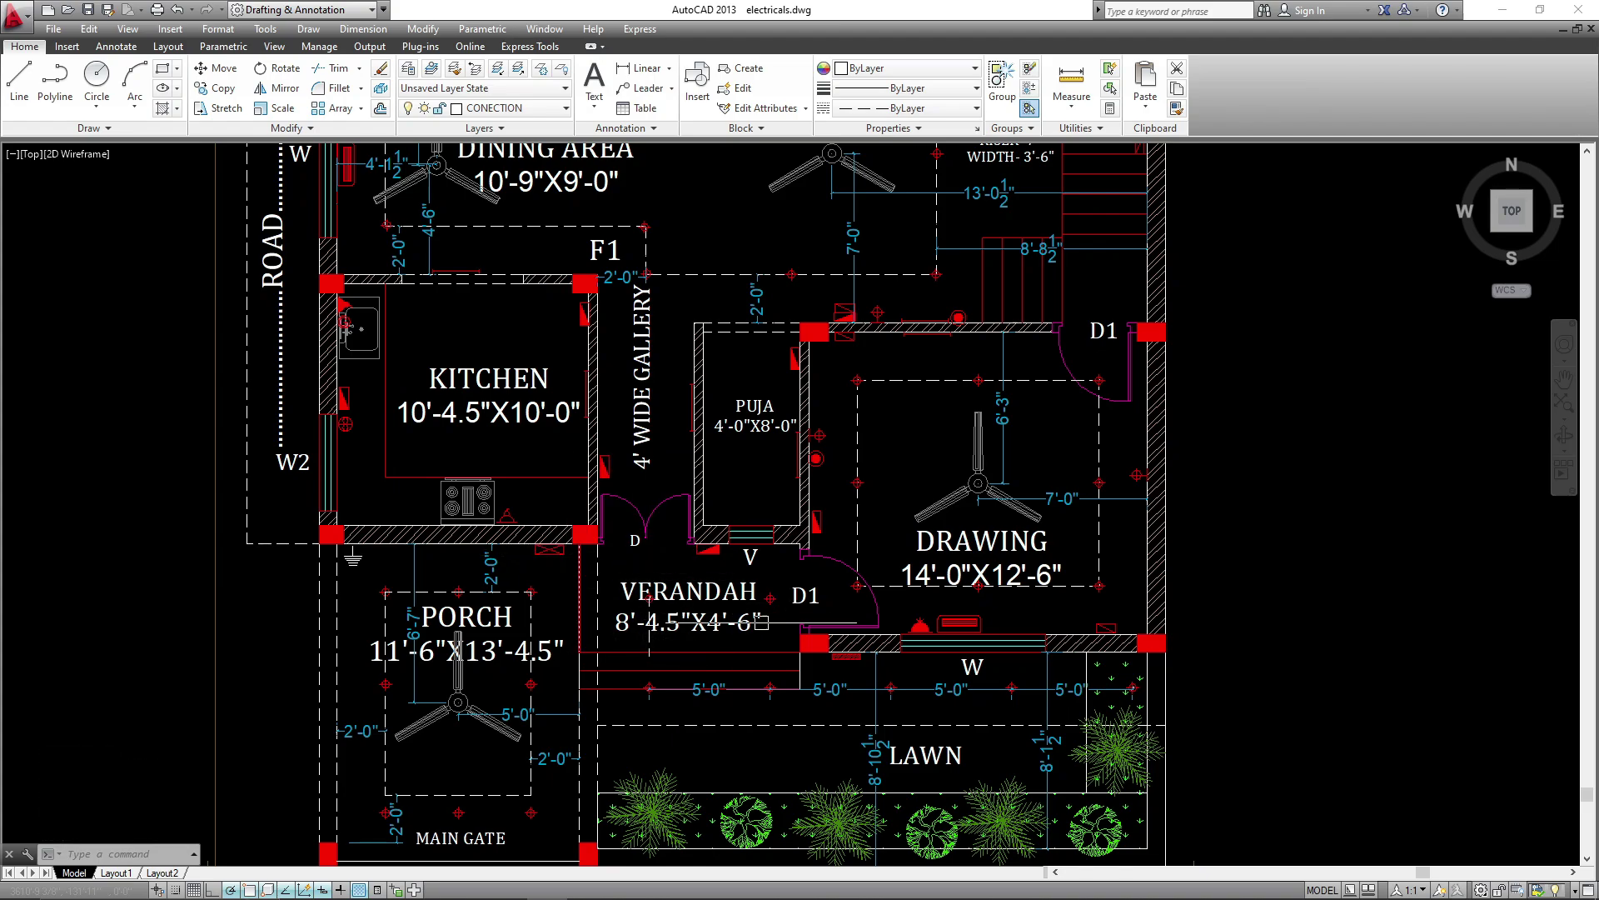
{"action": "mouse_move", "coordinate": [846, 656]}
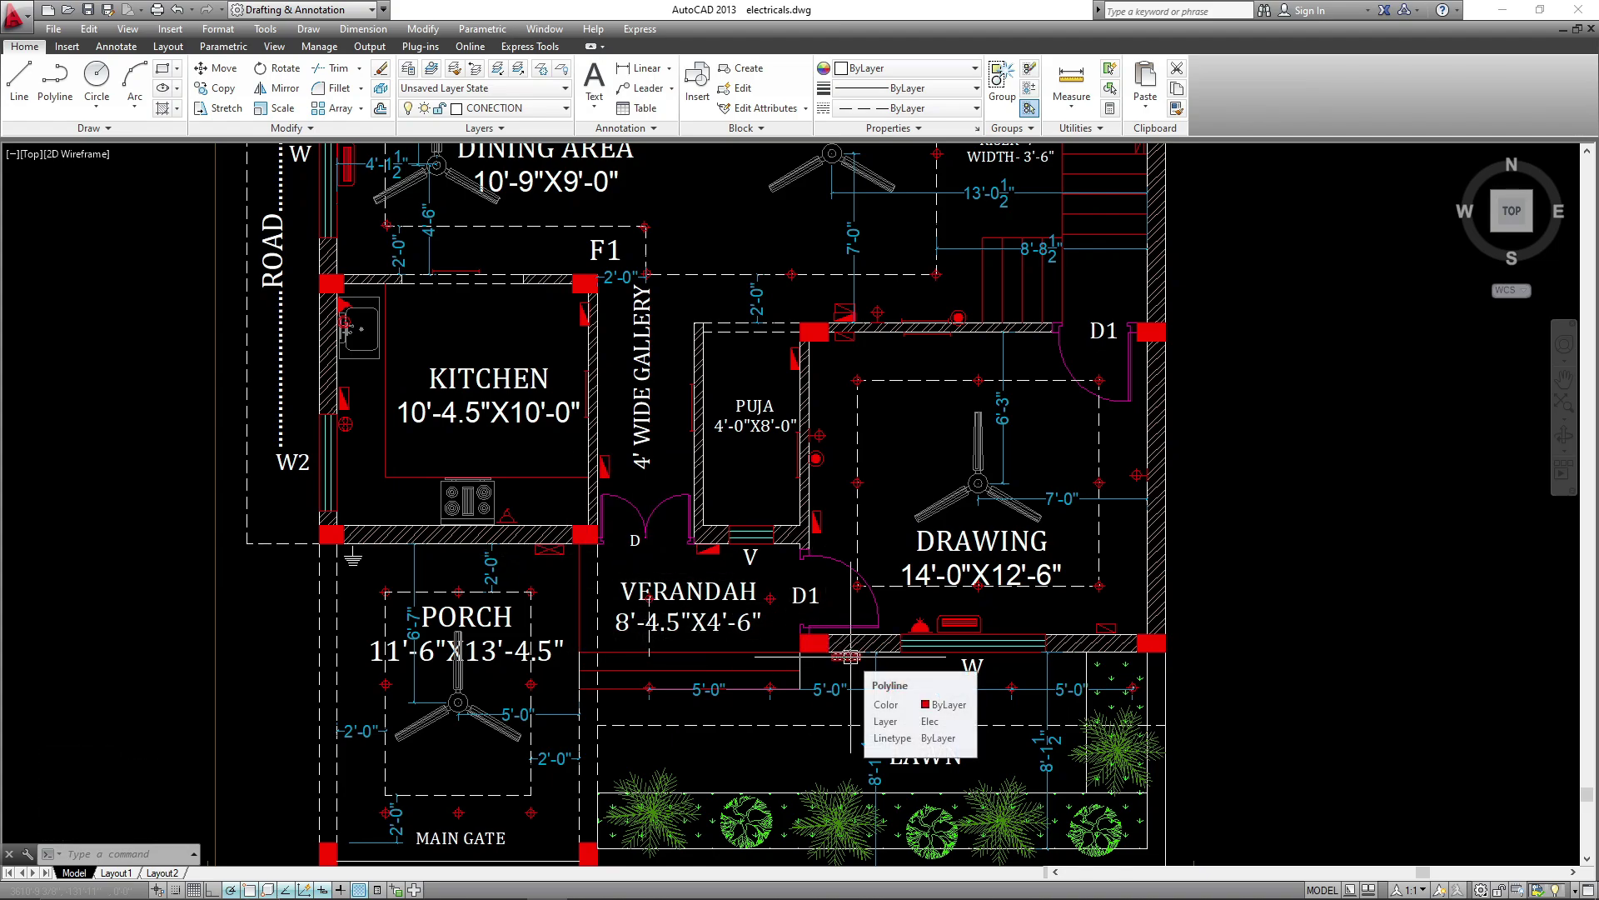
{"action": "middle_click_drag", "start_coordinate": [846, 657], "coordinate": [809, 781]}
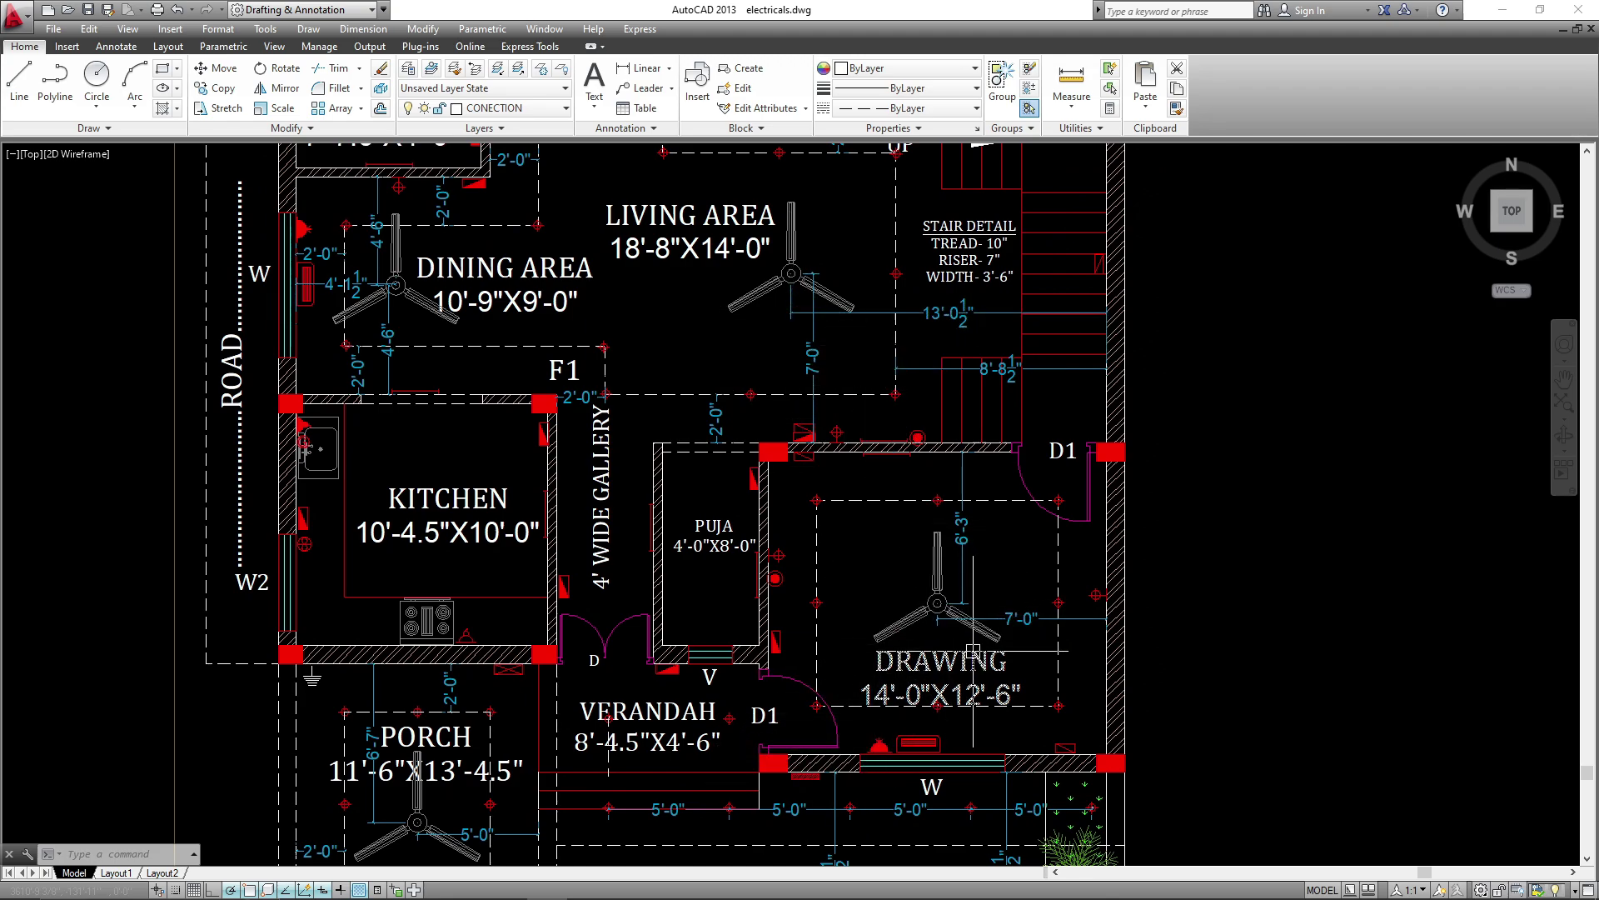
{"action": "scroll", "coordinate": [853, 336], "scroll_direction": "down", "scroll_amount": 2}
{"action": "scroll", "coordinate": [934, 527], "scroll_direction": "down", "scroll_amount": 2}
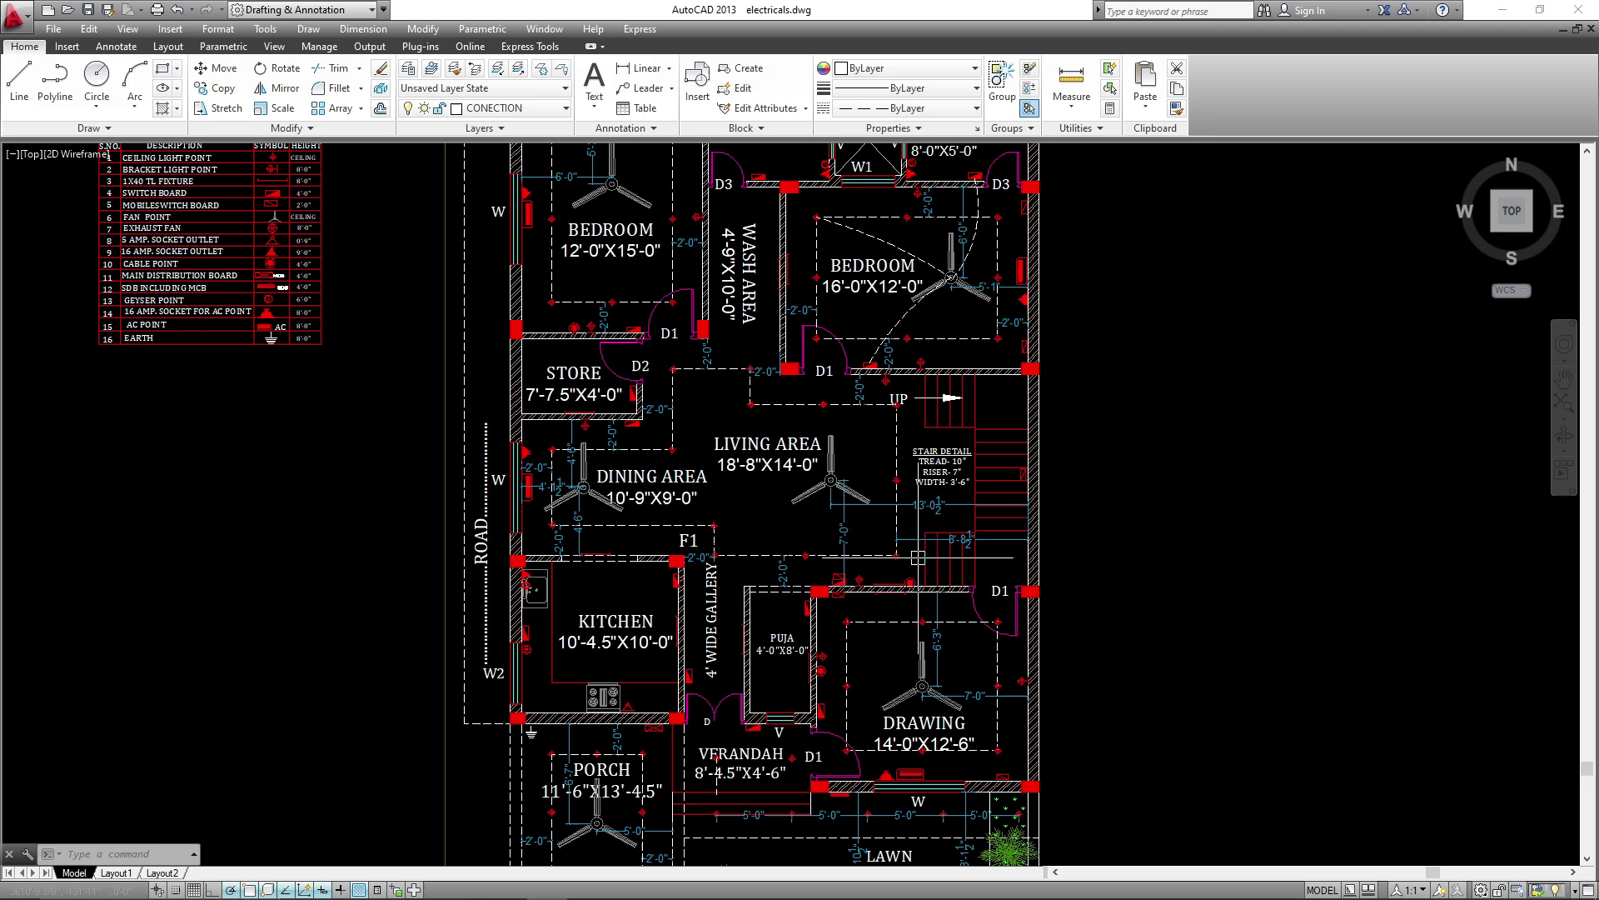
{"action": "scroll", "coordinate": [846, 618], "scroll_direction": "down", "scroll_amount": 2}
{"action": "key", "text": "Escape"}
{"action": "key", "text": "Escape"}
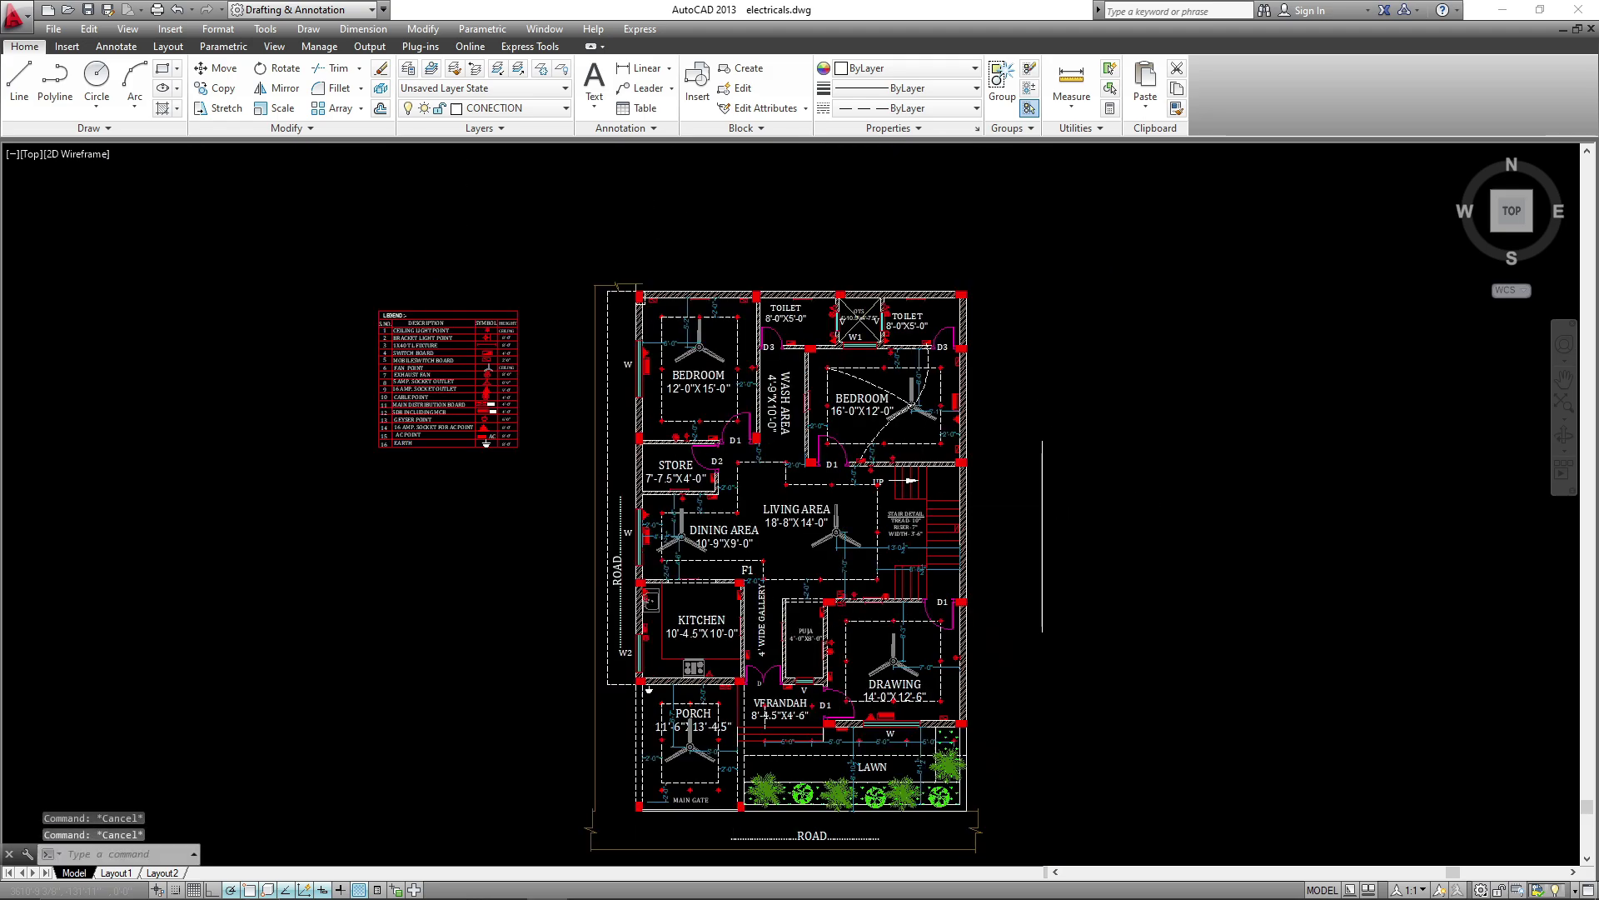
- Draw a dashed rectangle from the lawn to just beyond the plan's upper outer corner, past the toilet
{"action": "type", "text": "rec"}
{"action": "key", "text": "Return"}
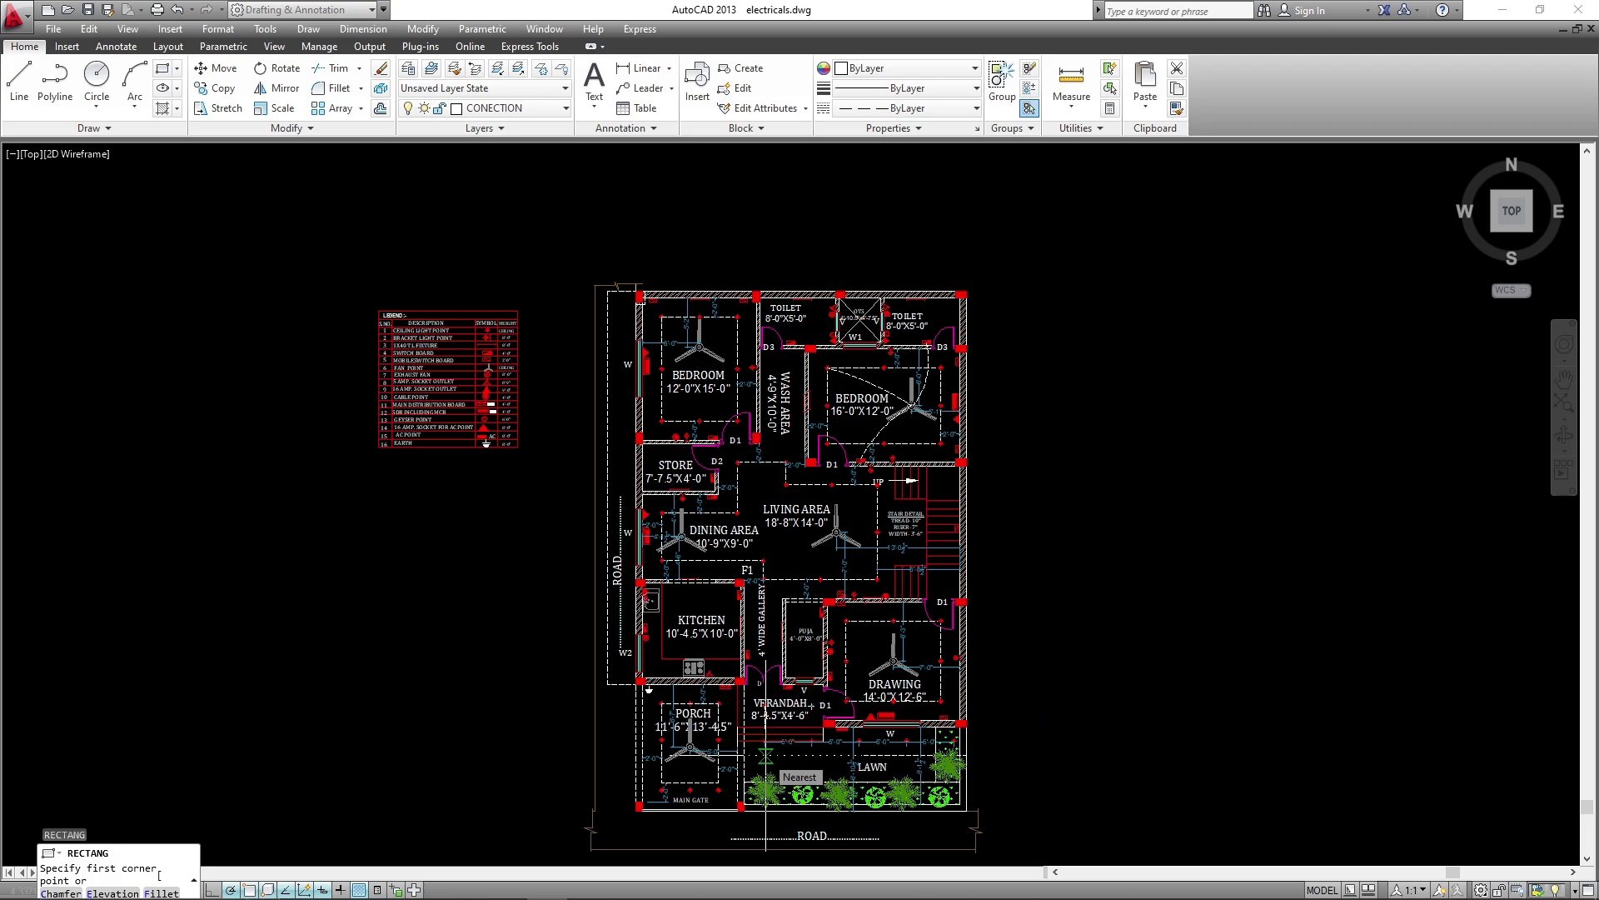
{"action": "left_click", "coordinate": [765, 760]}
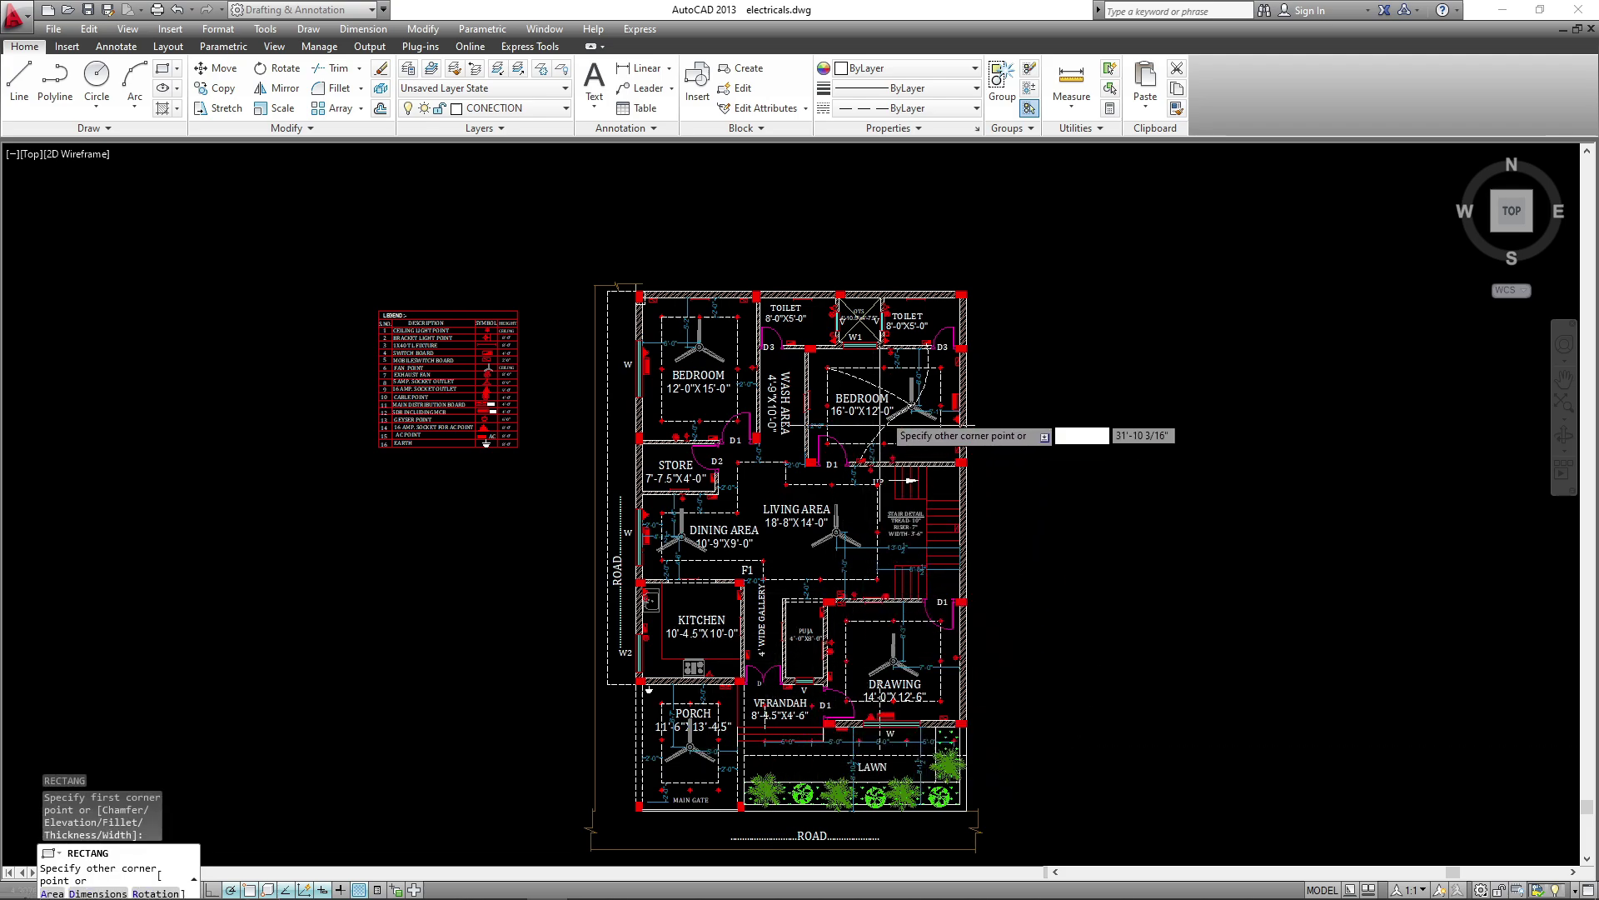
{"action": "left_click", "coordinate": [982, 275]}
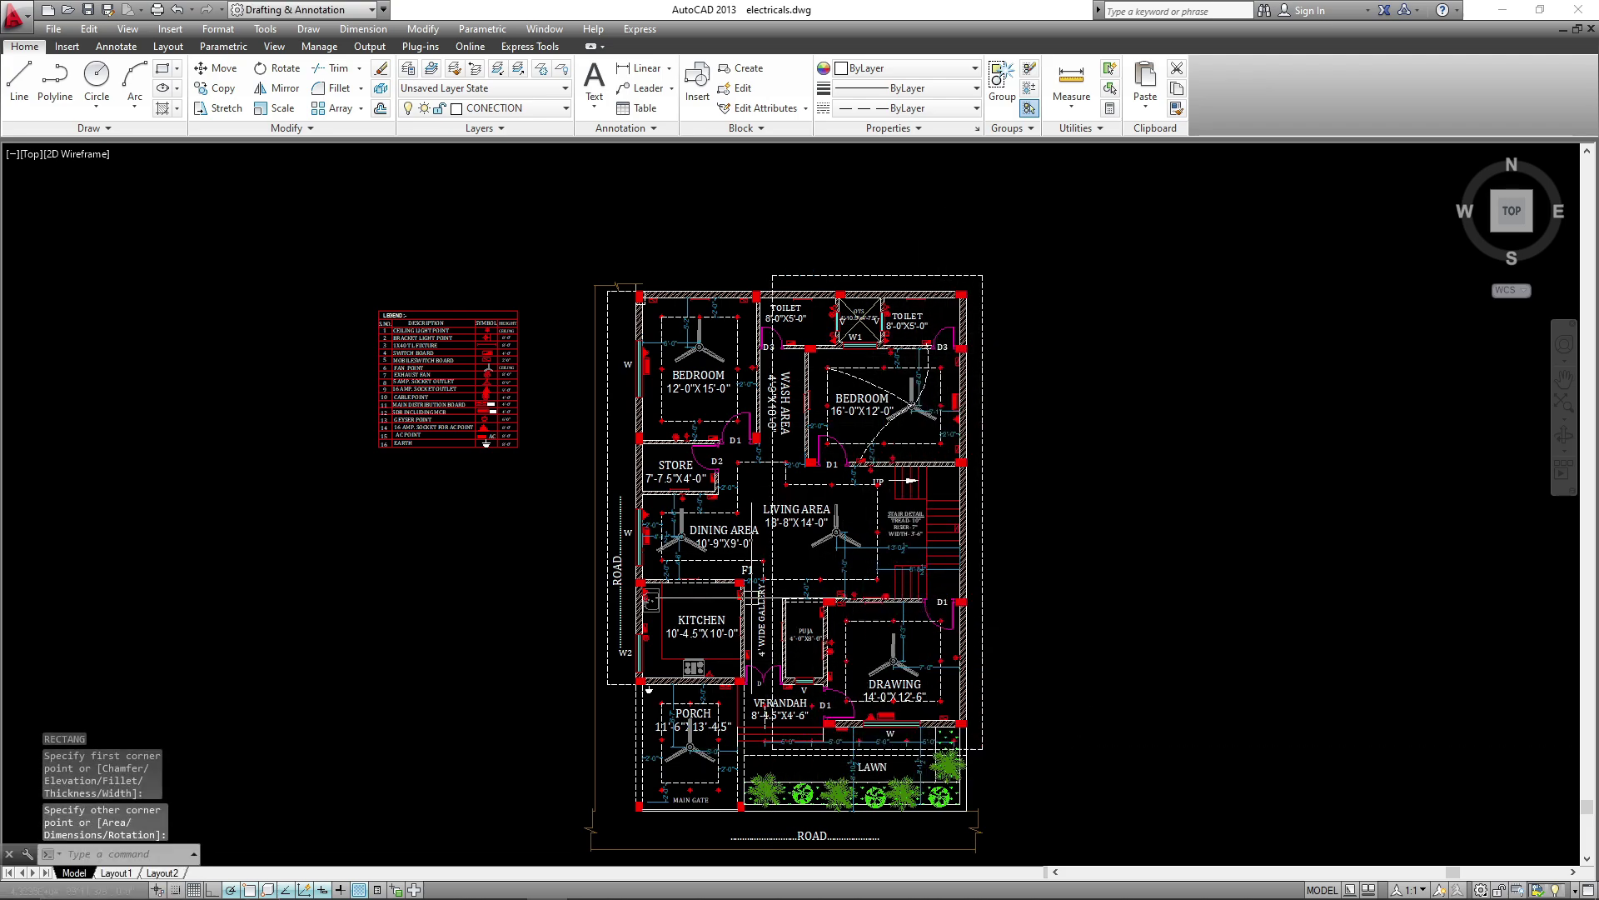
- Erase the large dashed rectangle drawn over the house plan
{"action": "scroll", "coordinate": [836, 759], "scroll_direction": "up", "scroll_amount": 4}
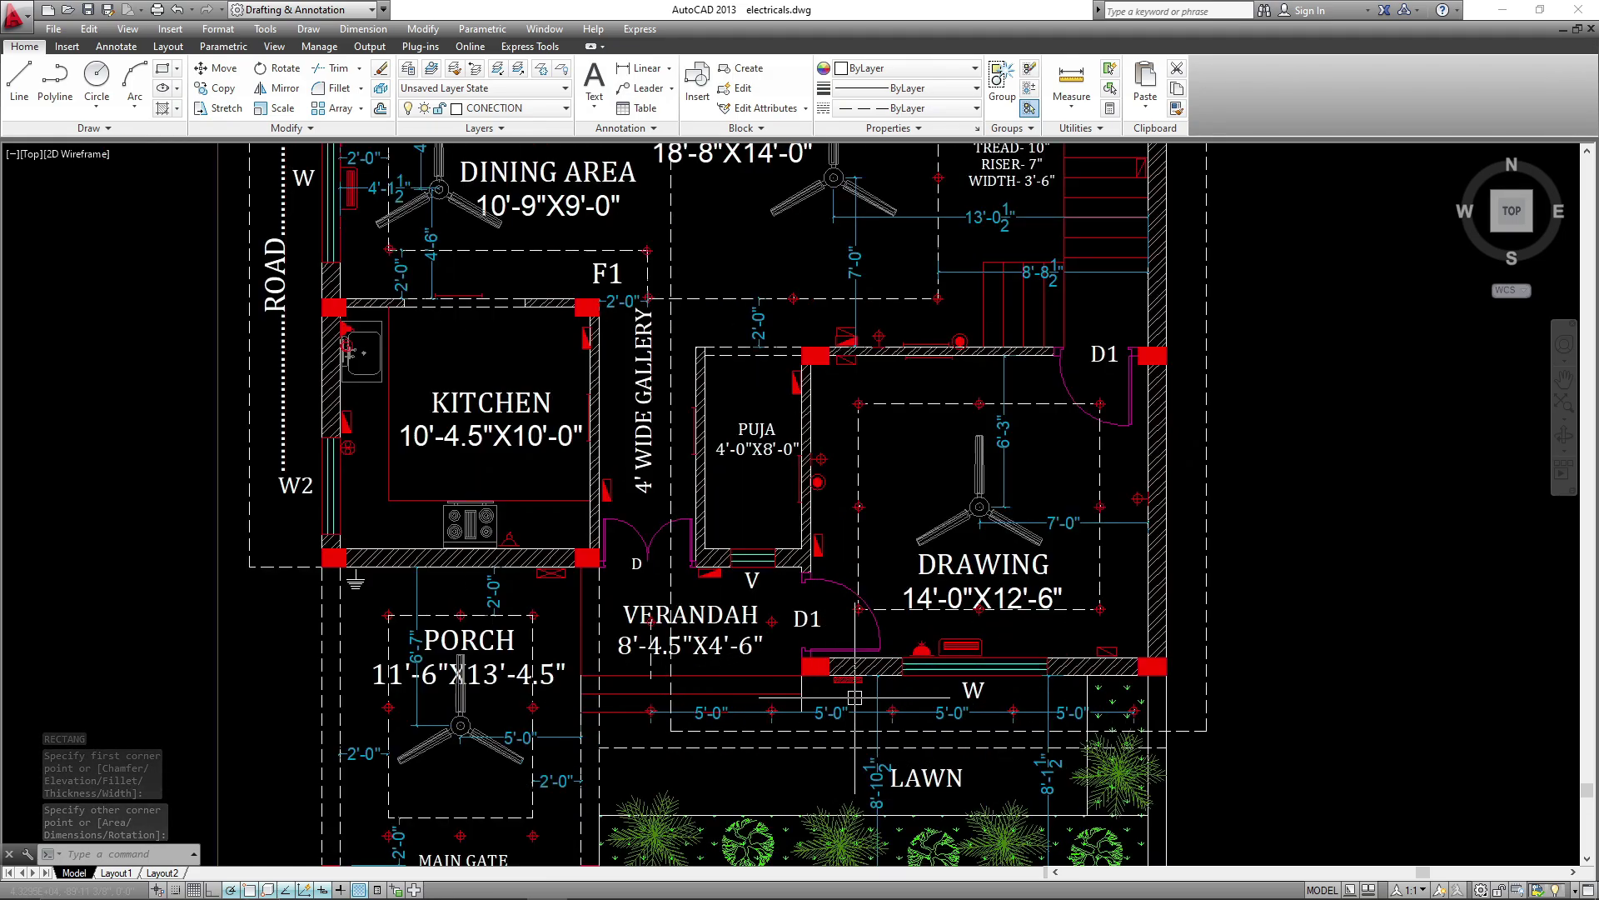
{"action": "scroll", "coordinate": [851, 717], "scroll_direction": "down", "scroll_amount": 2}
{"action": "mouse_move", "coordinate": [839, 613]}
{"action": "middle_mouse_down"}
{"action": "mouse_move", "coordinate": [848, 710]}
{"action": "mouse_move", "coordinate": [876, 768]}
{"action": "middle_mouse_up"}
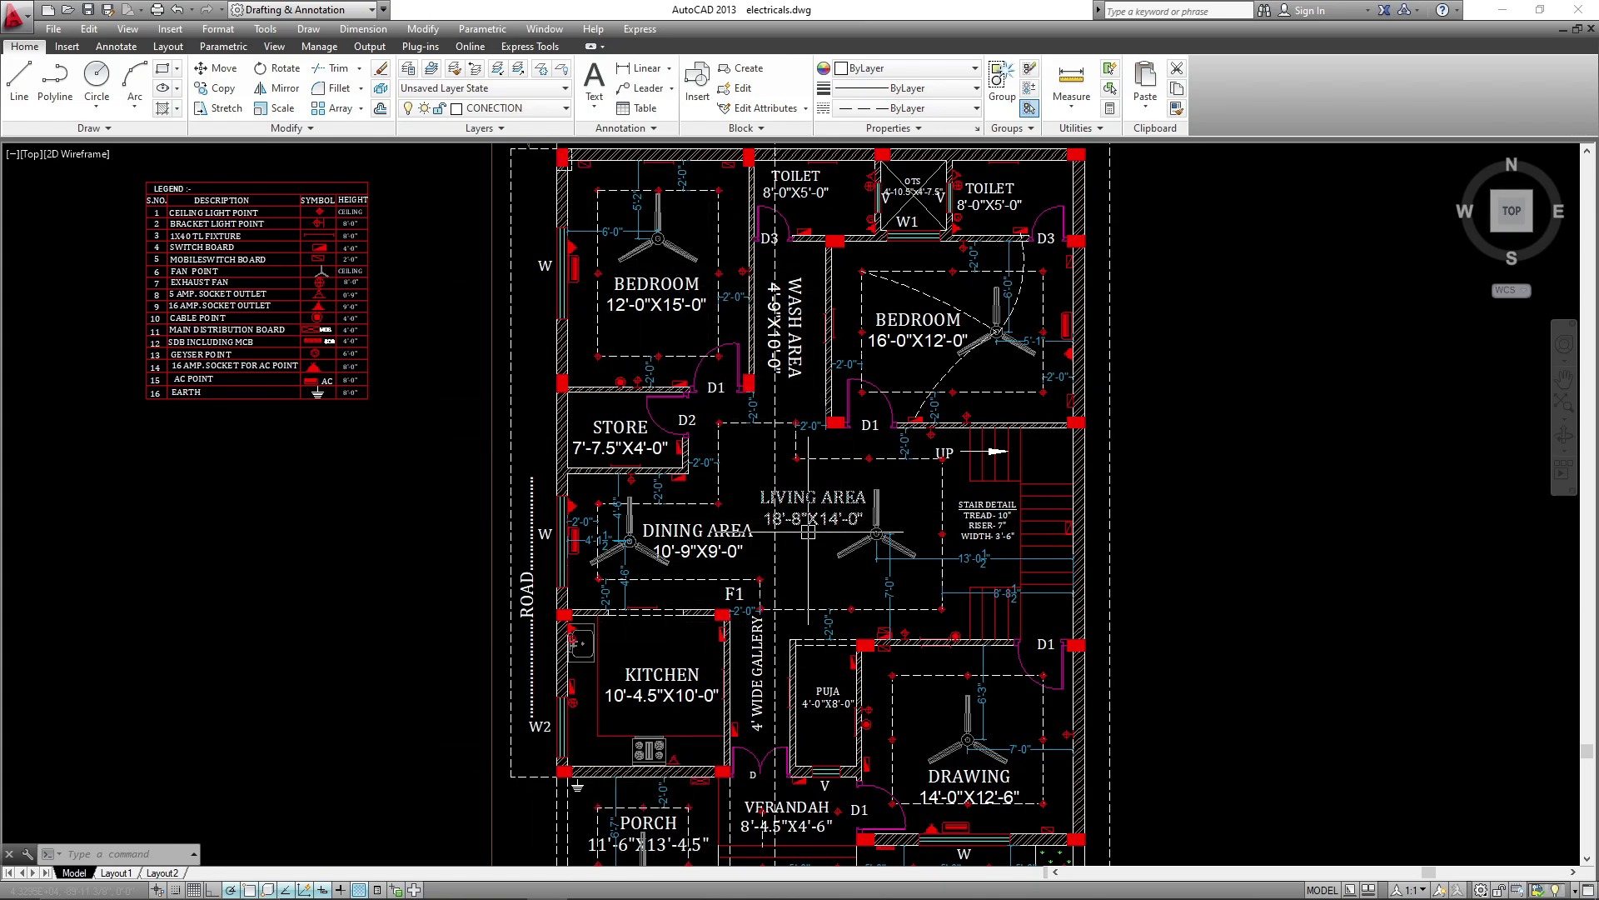
{"action": "middle_click_drag", "start_coordinate": [789, 667], "coordinate": [616, 566]}
{"action": "middle_click_drag", "start_coordinate": [813, 706], "coordinate": [823, 733]}
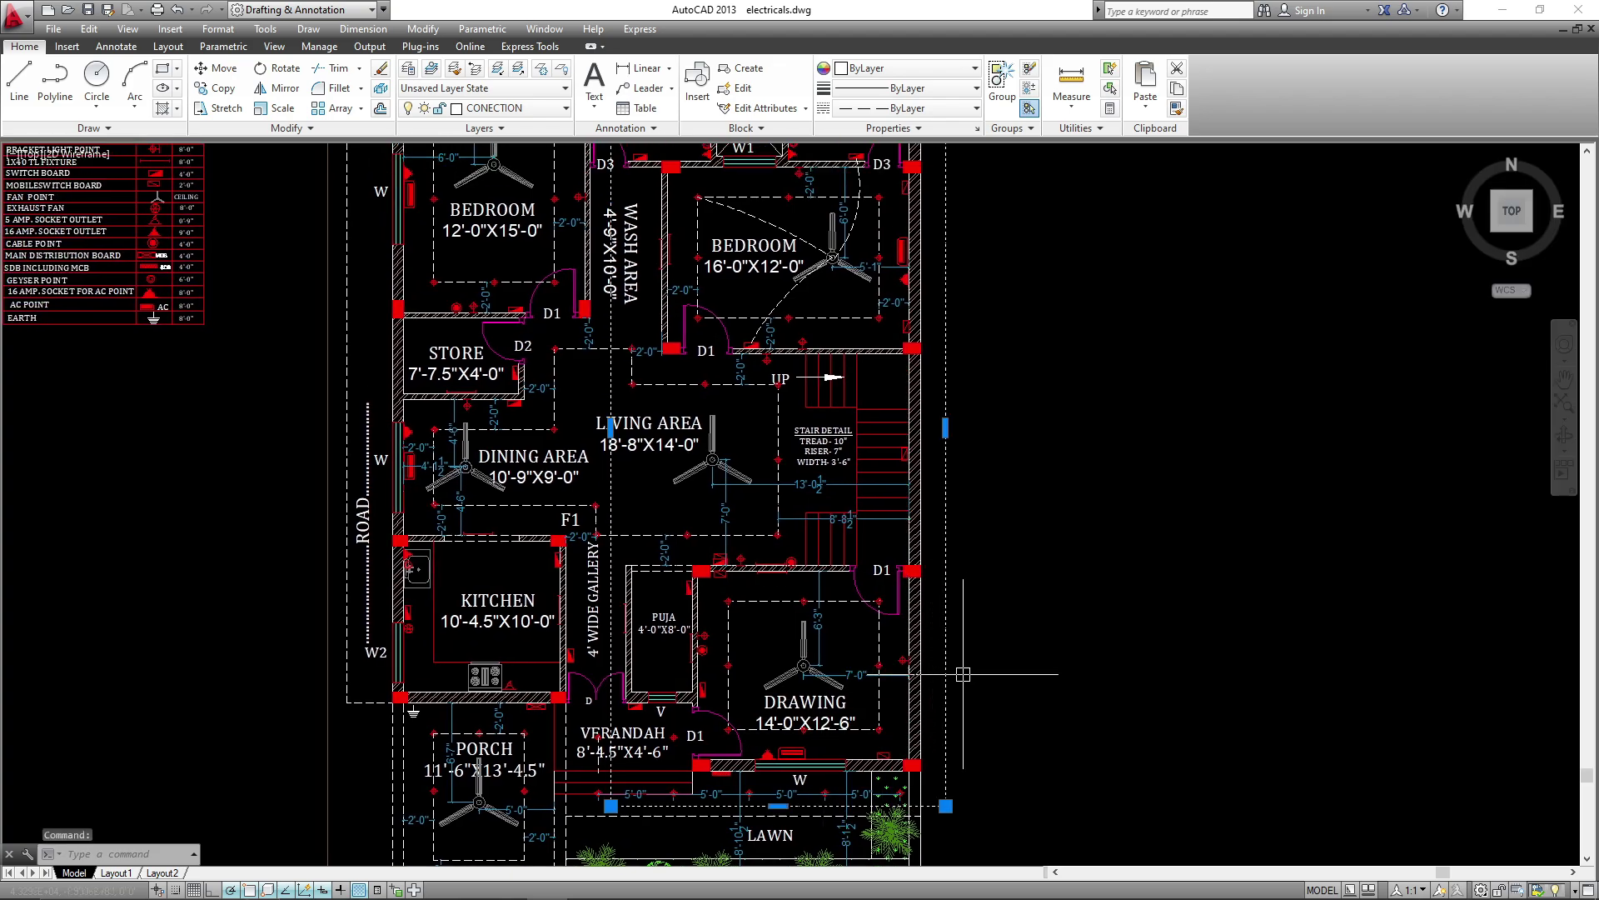
{"action": "middle_click_drag", "start_coordinate": [624, 790], "coordinate": [613, 742]}
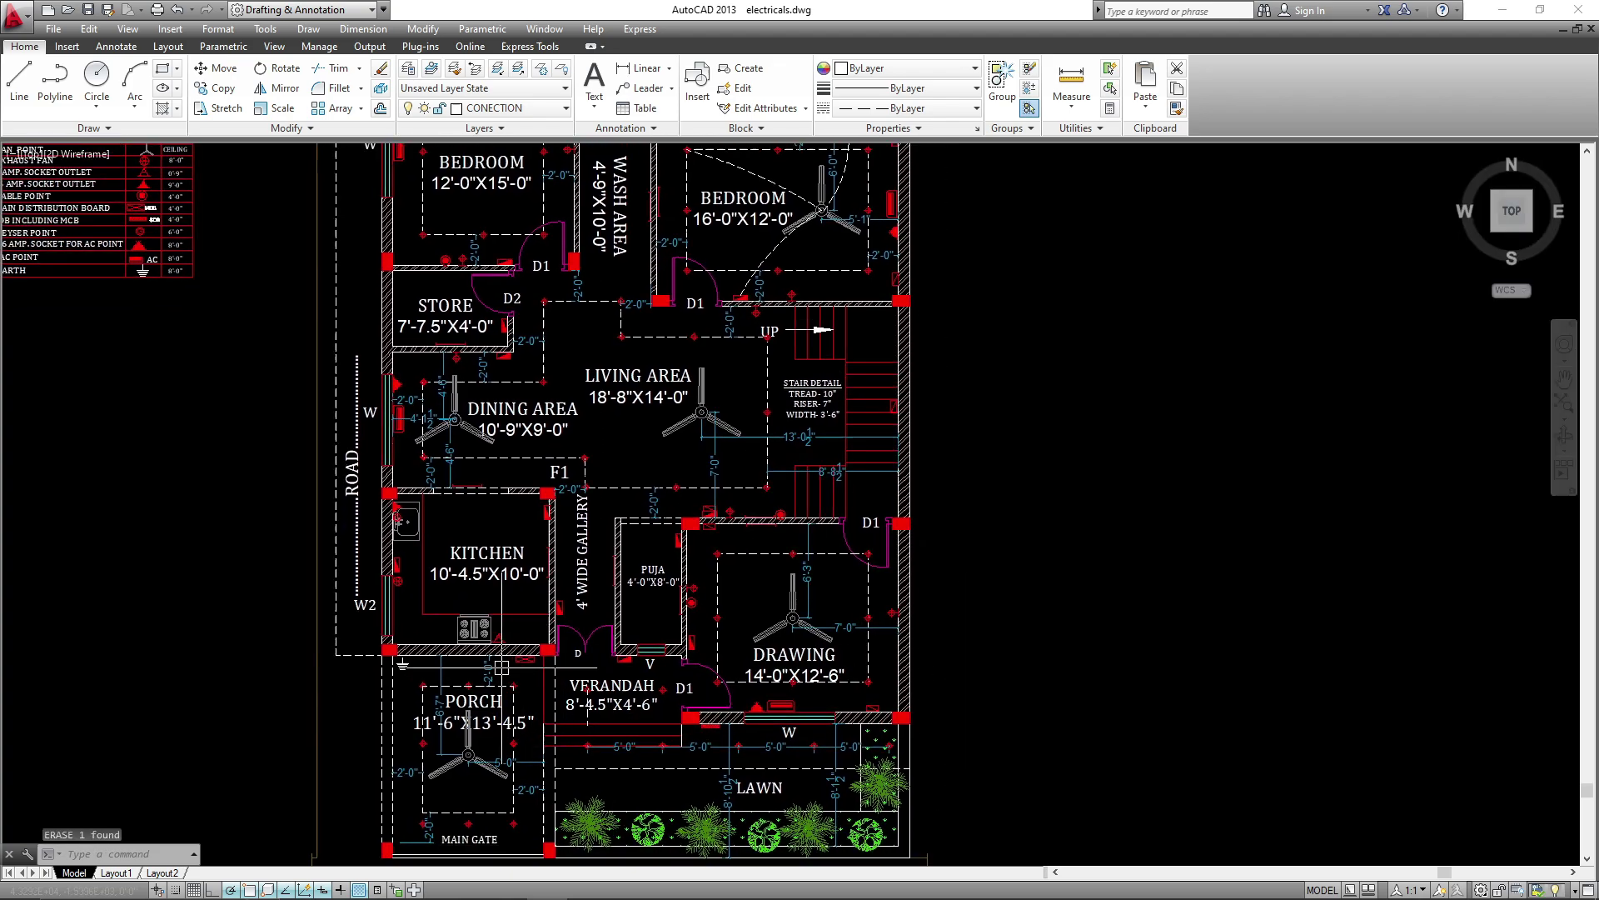
{"action": "key", "text": "Return"}
{"action": "scroll", "coordinate": [517, 673], "scroll_direction": "up", "scroll_amount": 4}
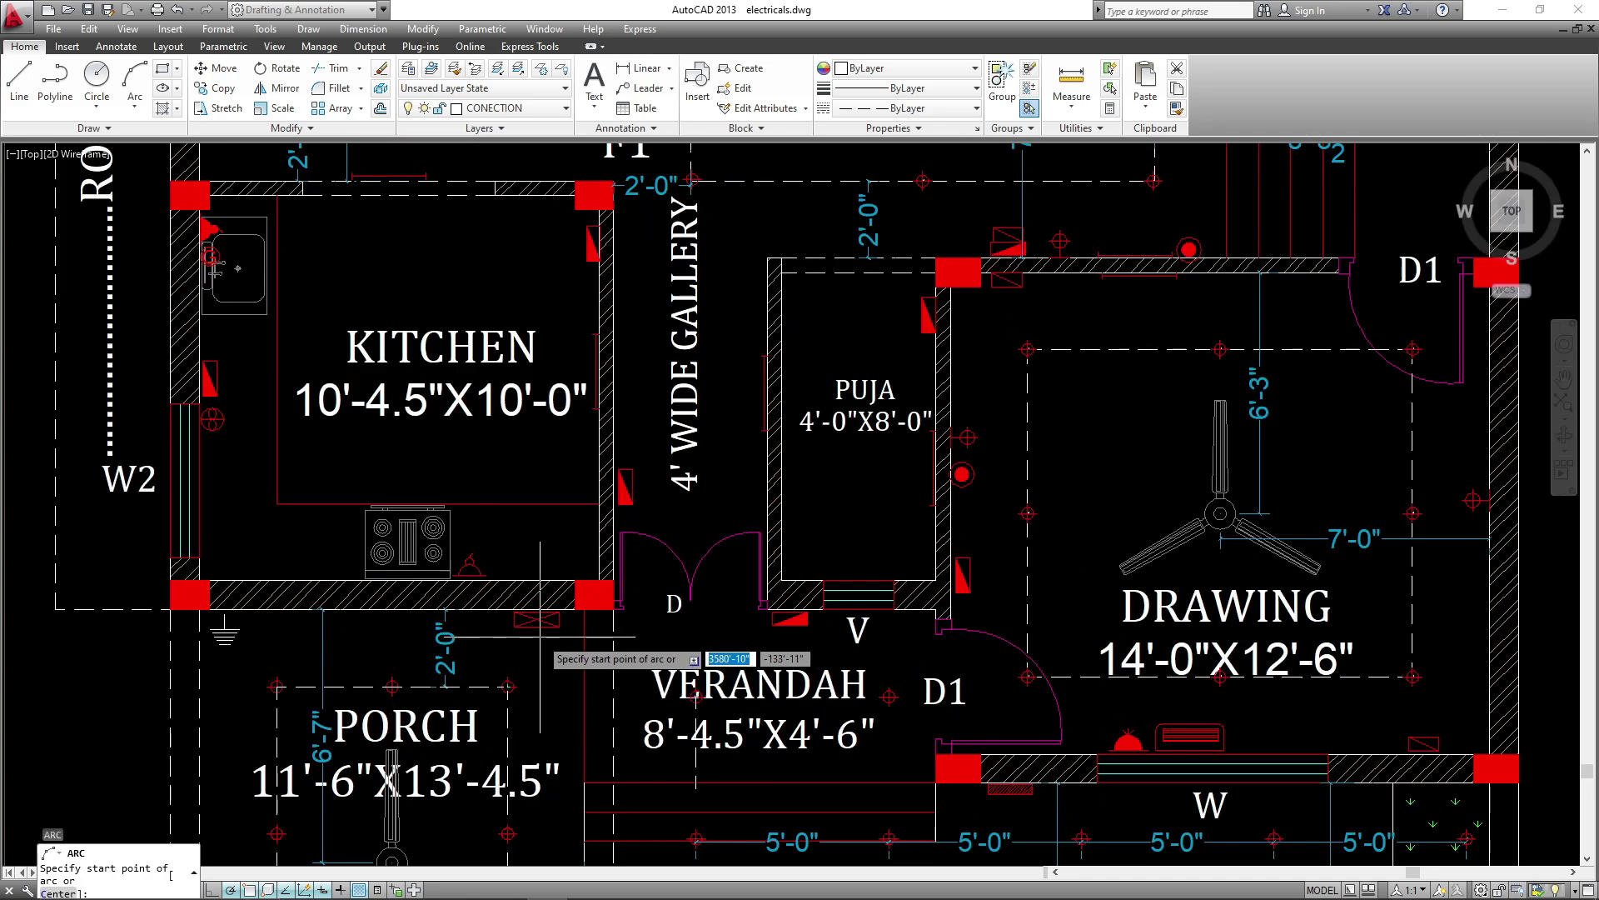
{"action": "scroll", "coordinate": [537, 626], "scroll_direction": "down", "scroll_amount": 2}
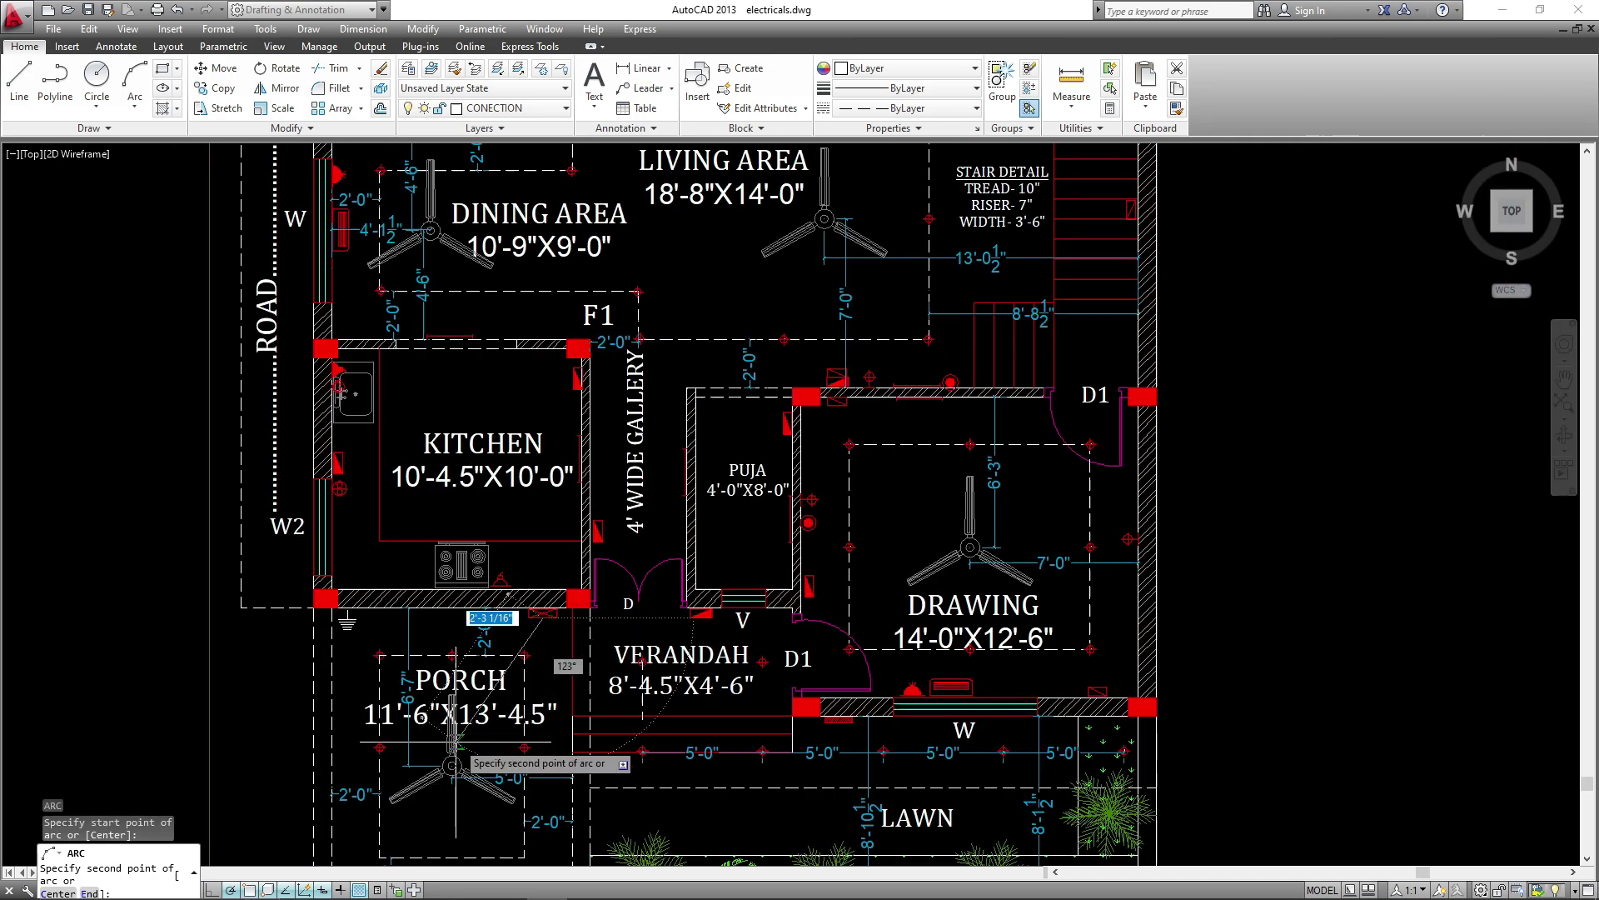
{"action": "scroll", "coordinate": [671, 638], "scroll_direction": "up", "scroll_amount": 2}
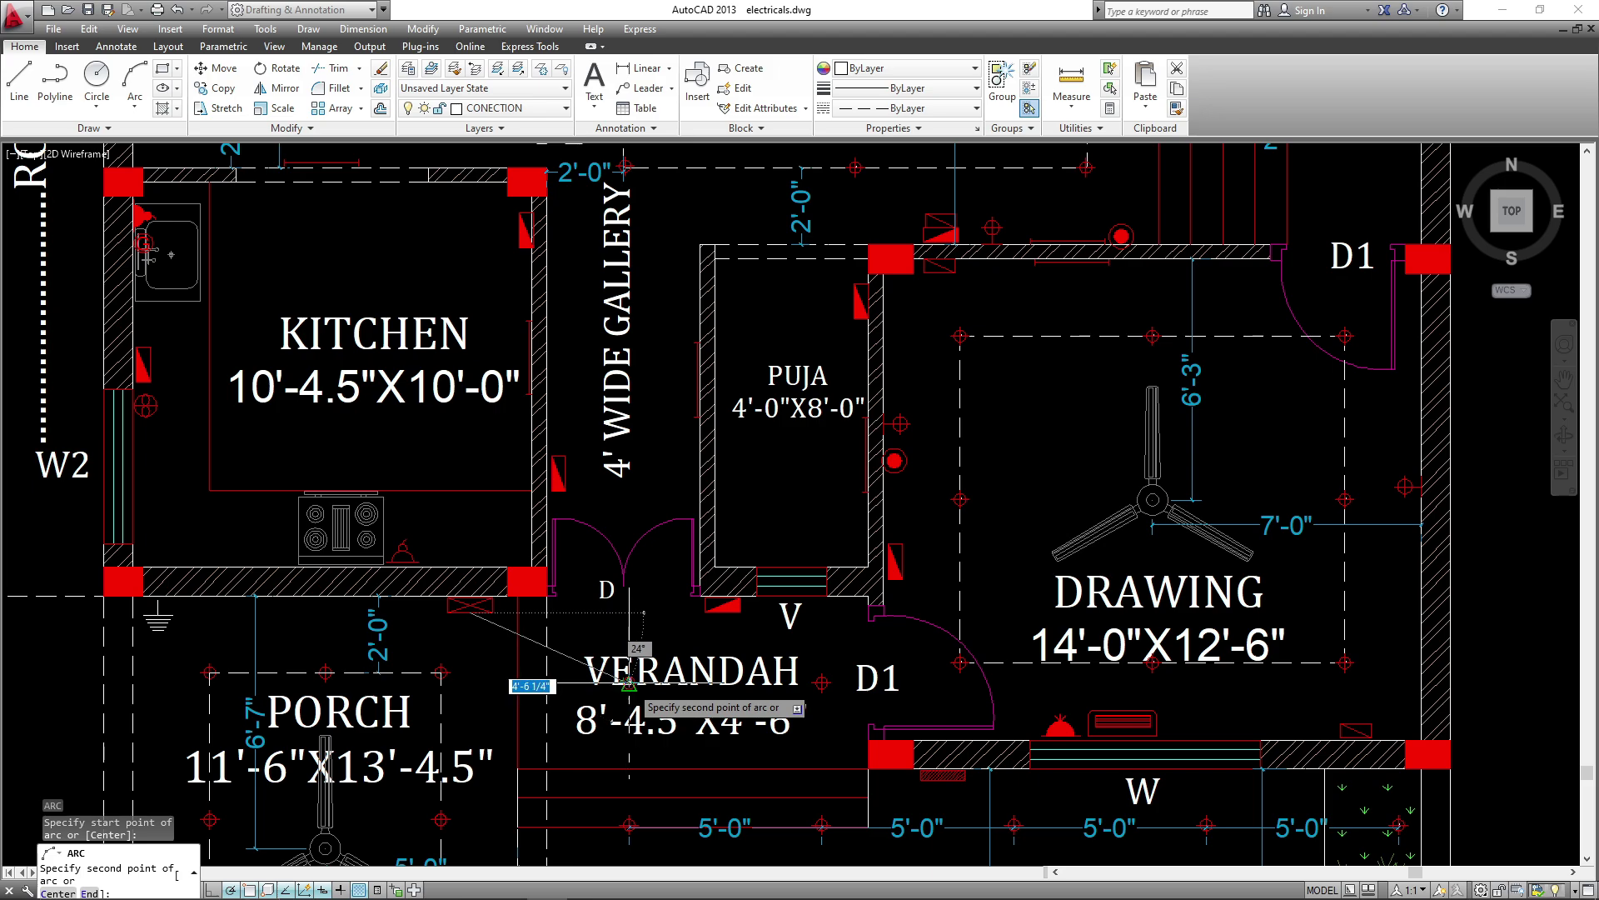
{"action": "key", "text": "Escape"}
- Draw a three-point wiring arc from the distribution board beside the porch column to the nearest ceiling light in the verandah
{"action": "key", "text": "Return"}
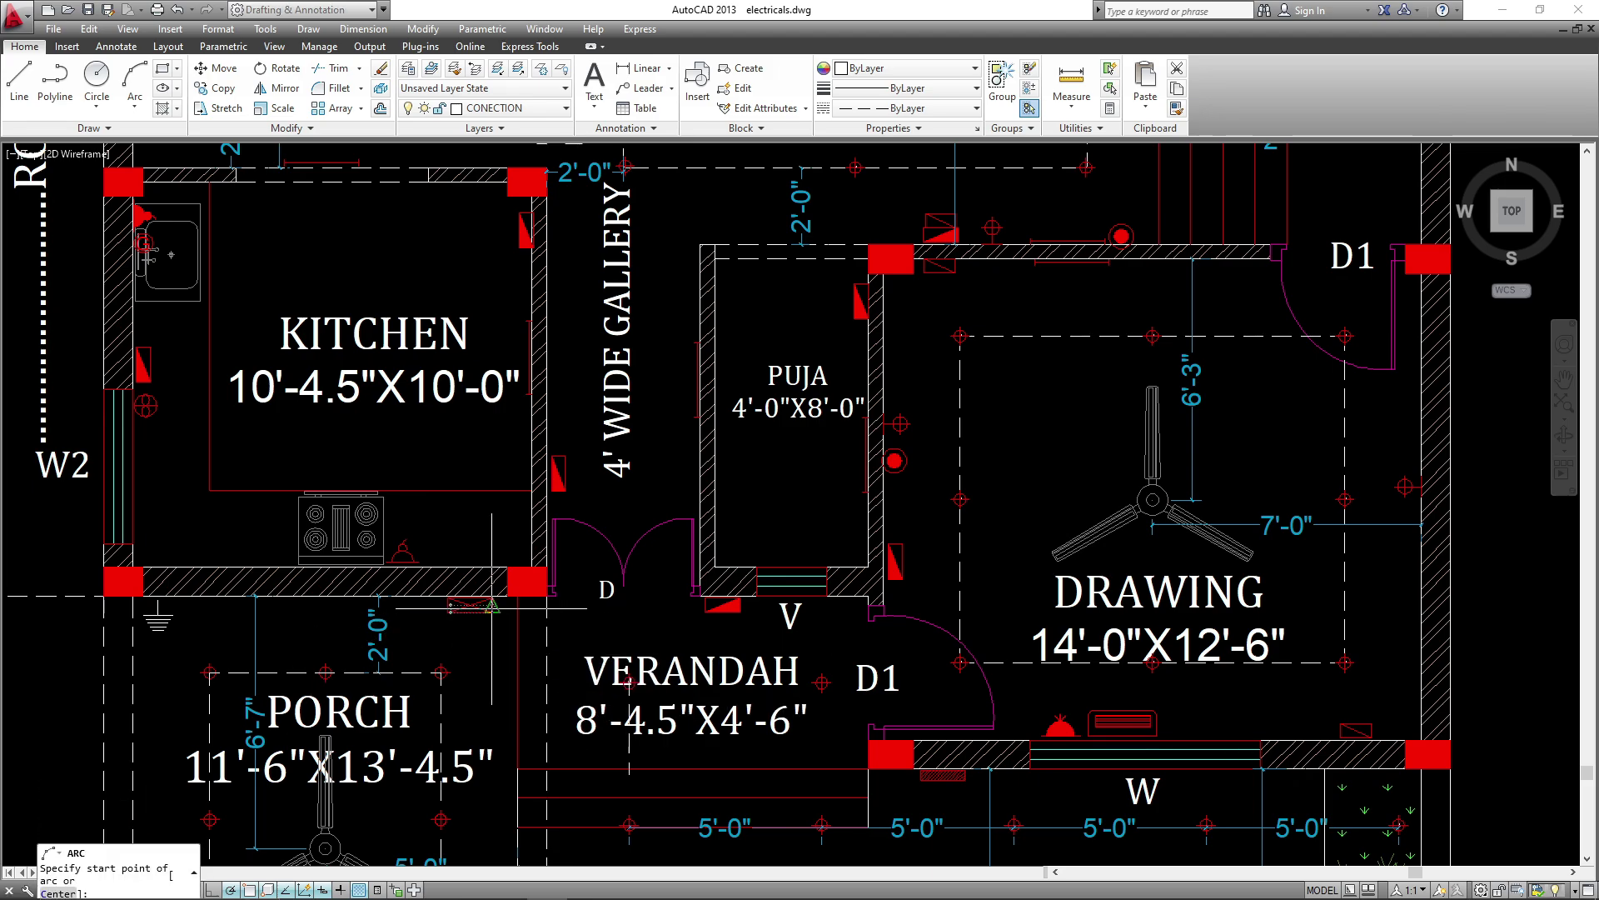
{"action": "left_click", "coordinate": [493, 612]}
{"action": "scroll", "coordinate": [561, 638], "scroll_direction": "up", "scroll_amount": 2}
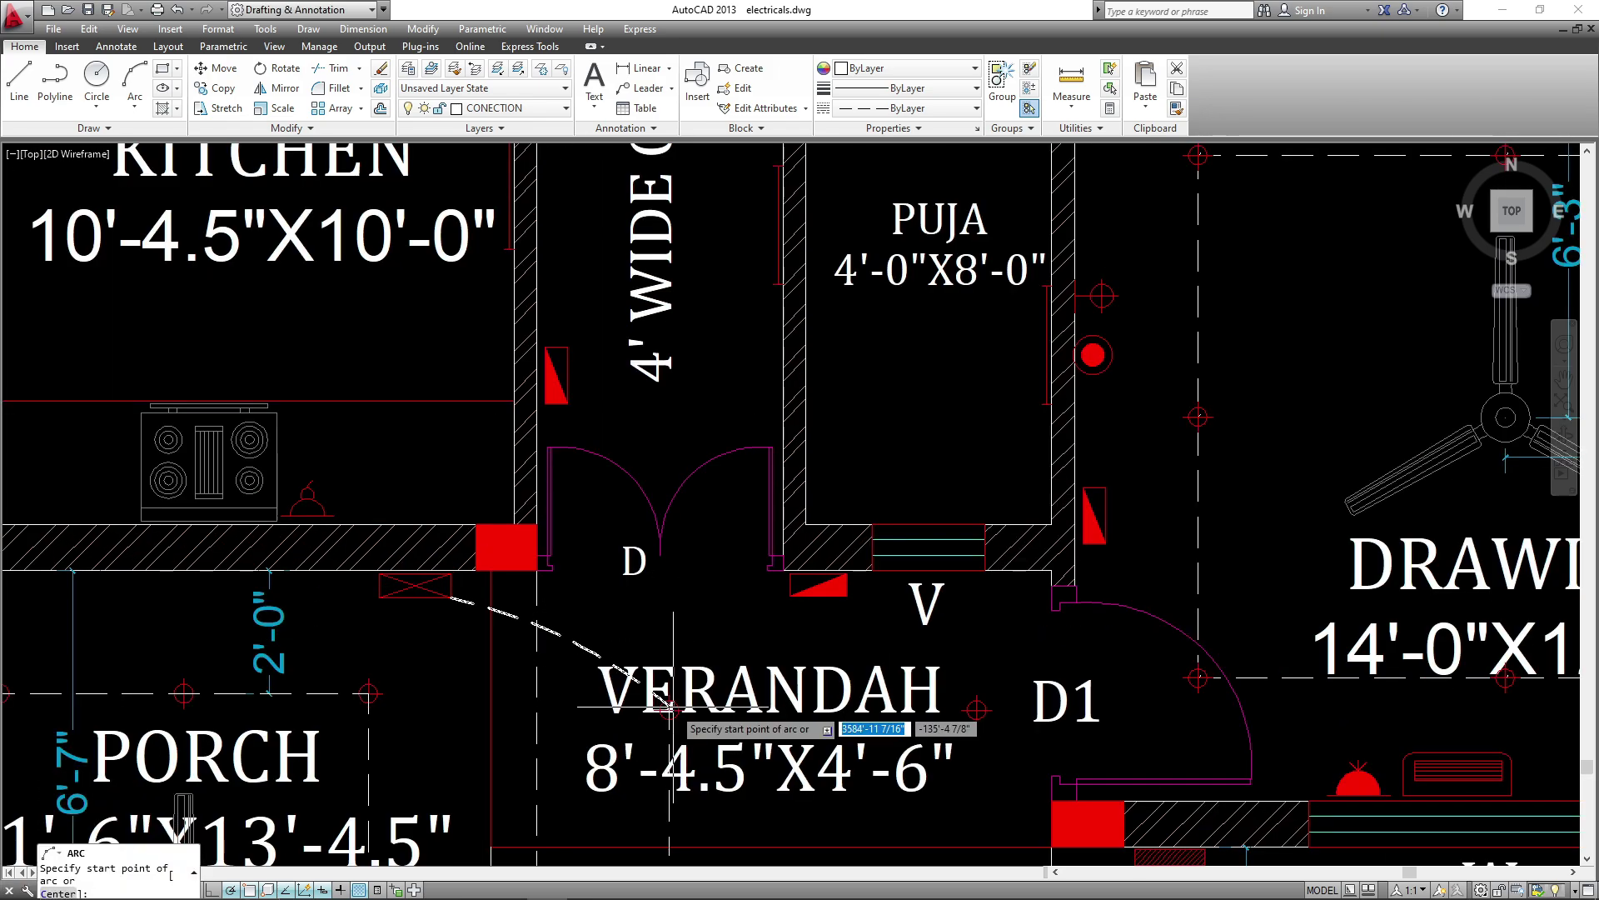
- Draw a three-point wiring arc from the nearest verandah ceiling light to the switch board on the wall beside ventilator V
{"action": "left_click", "coordinate": [735, 630]}
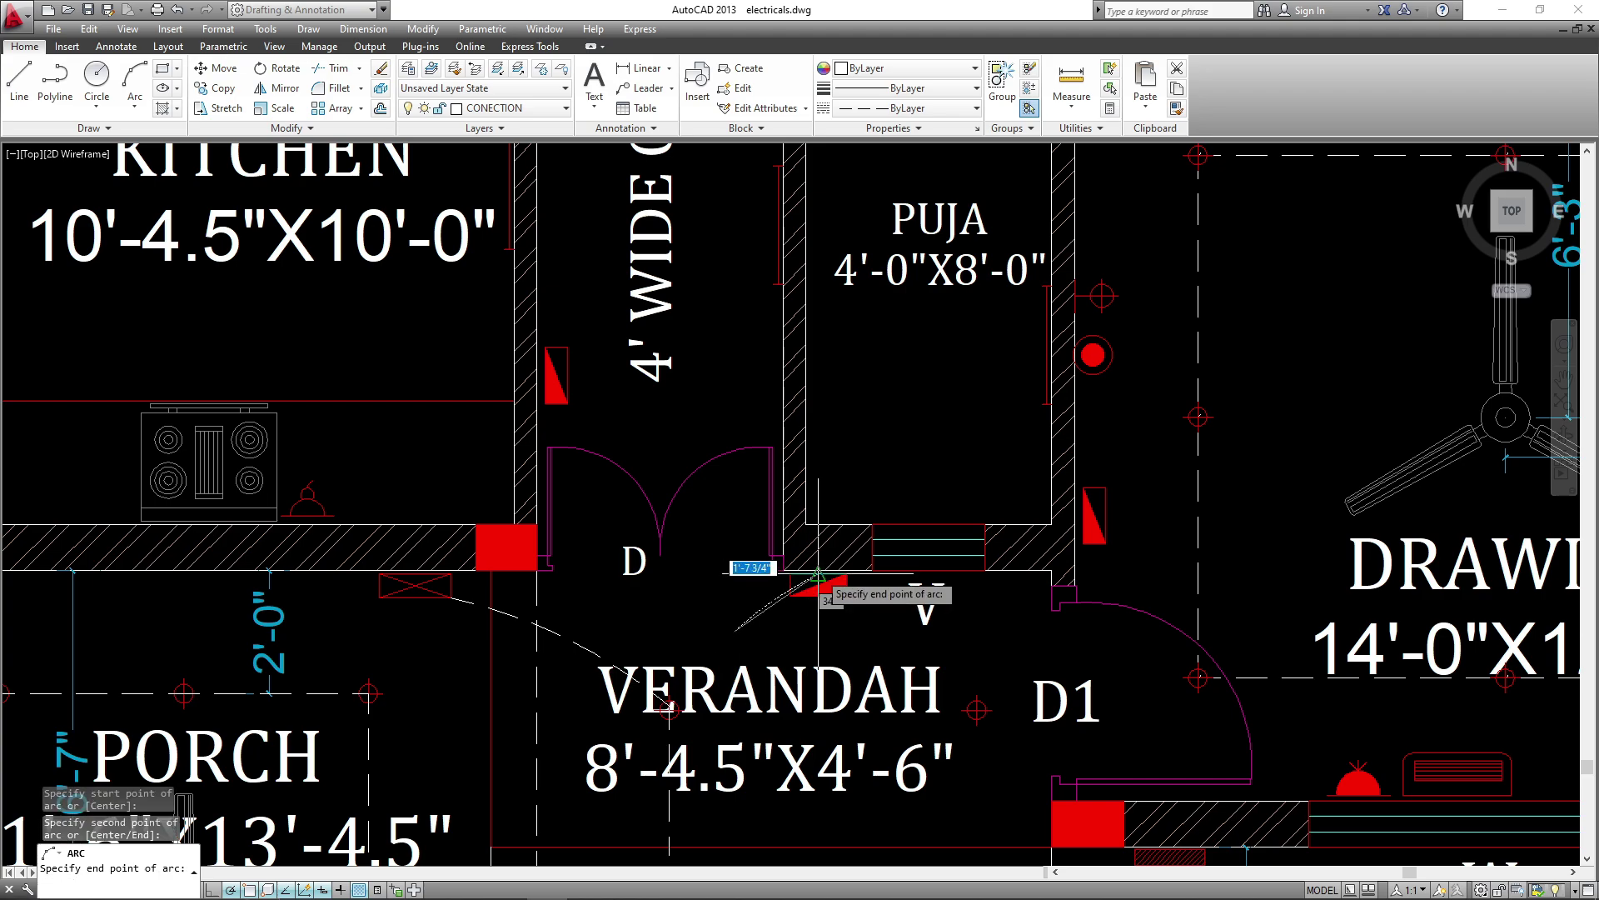
{"action": "left_click", "coordinate": [790, 594]}
{"action": "scroll", "coordinate": [712, 505], "scroll_direction": "down", "scroll_amount": 4}
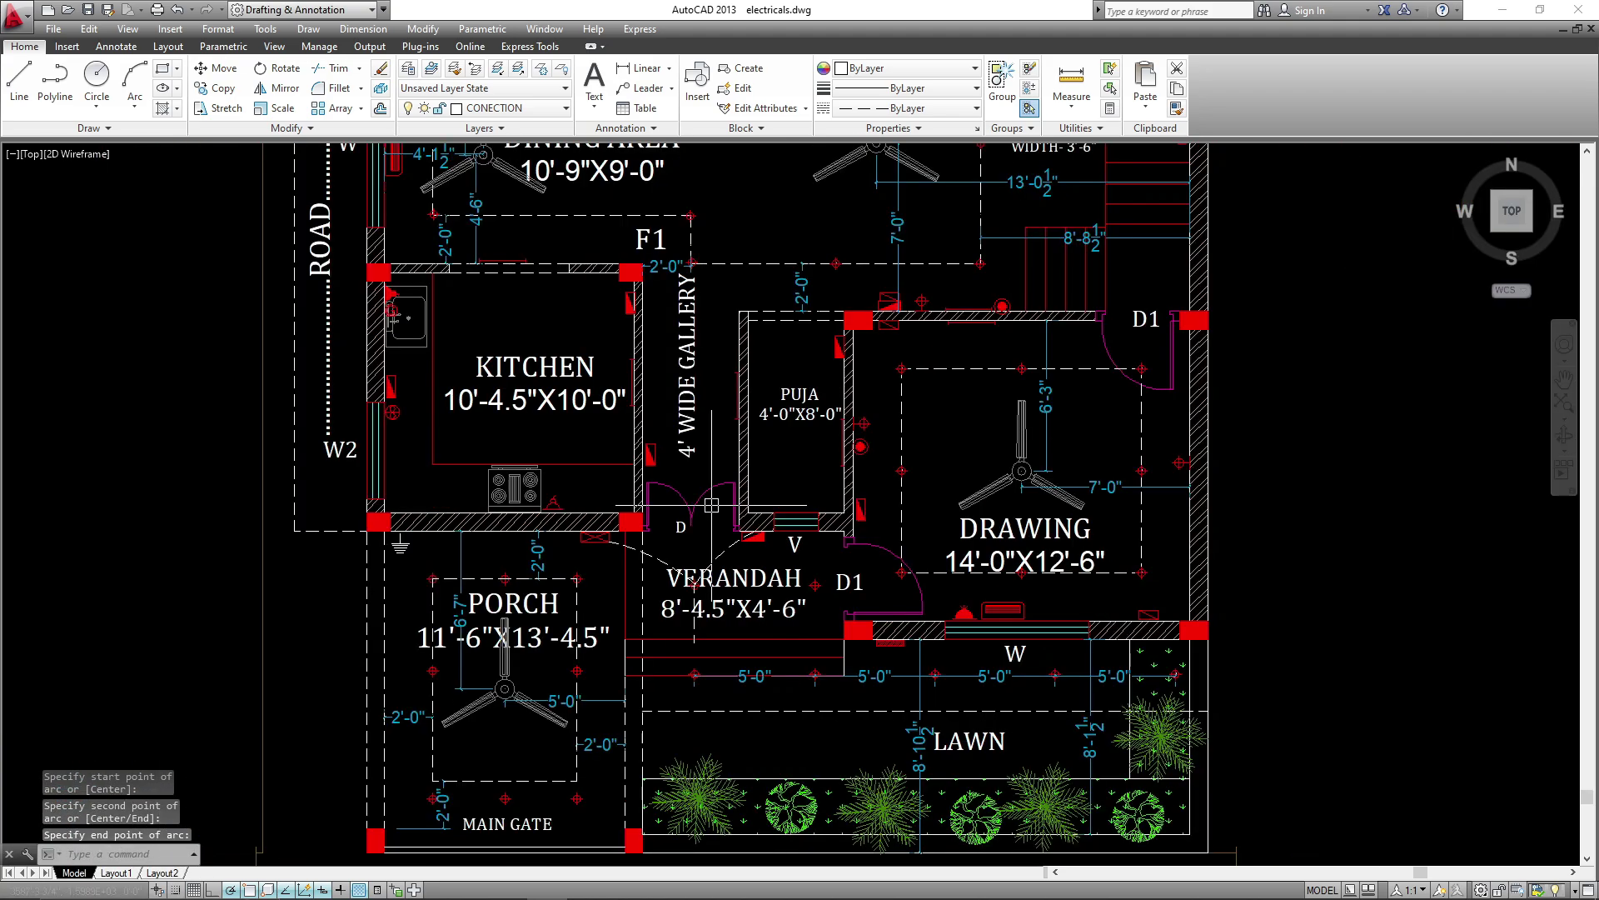
{"action": "scroll", "coordinate": [715, 596], "scroll_direction": "up", "scroll_amount": 2}
{"action": "key", "text": "Escape"}
{"action": "key", "text": "Escape"}
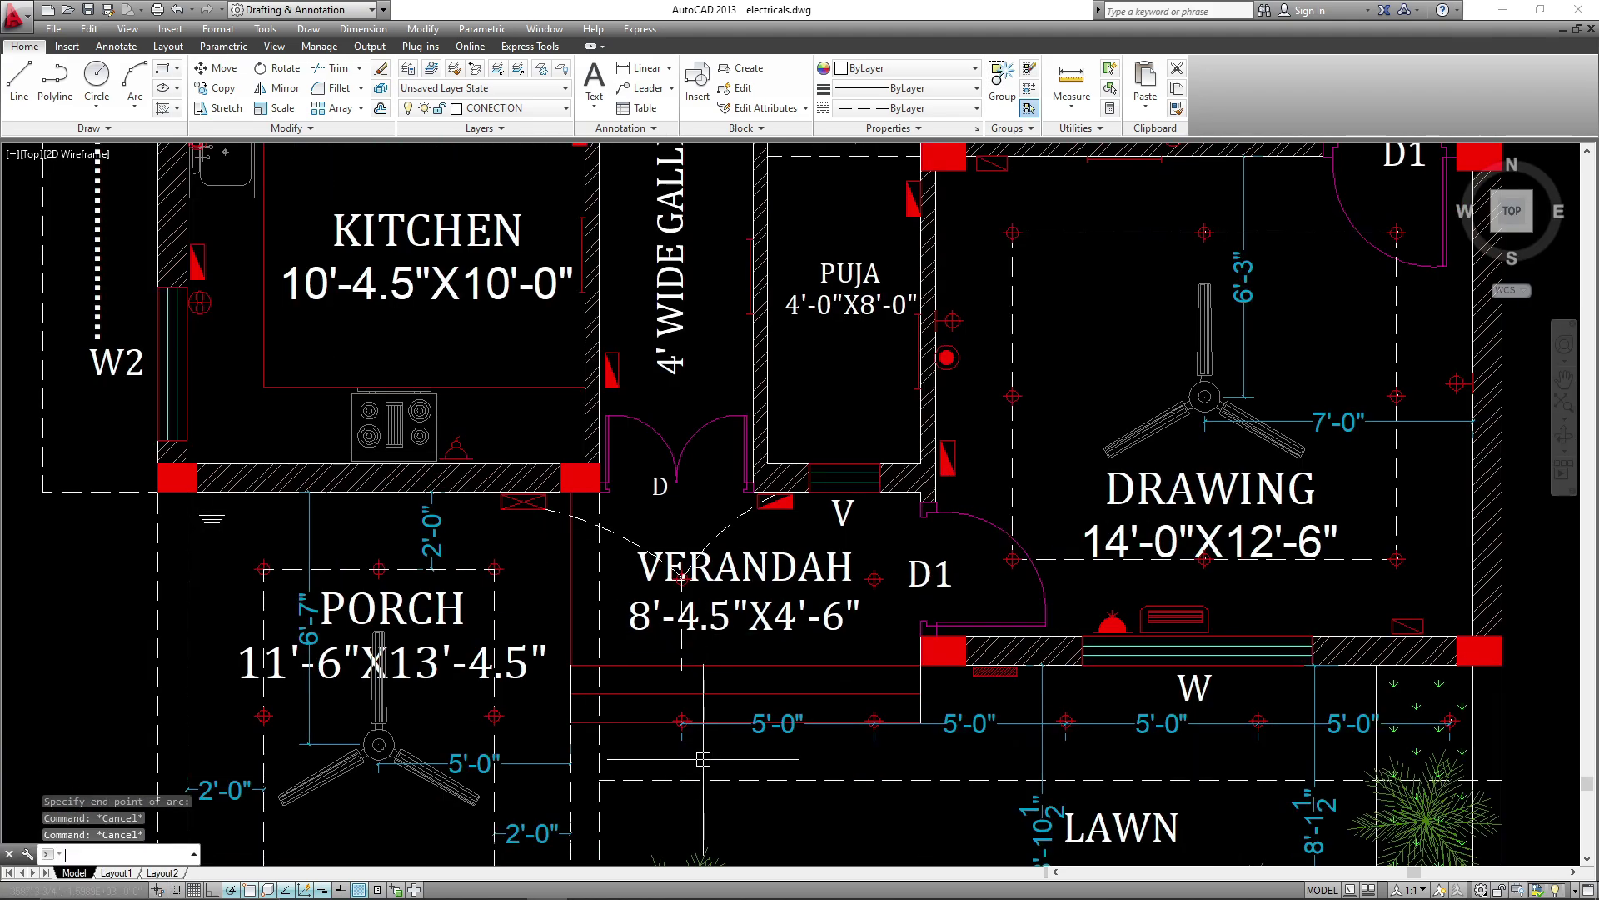
{"action": "type", "text": "l"}
{"action": "key", "text": "Return"}
{"action": "scroll", "coordinate": [691, 738], "scroll_direction": "up", "scroll_amount": 3}
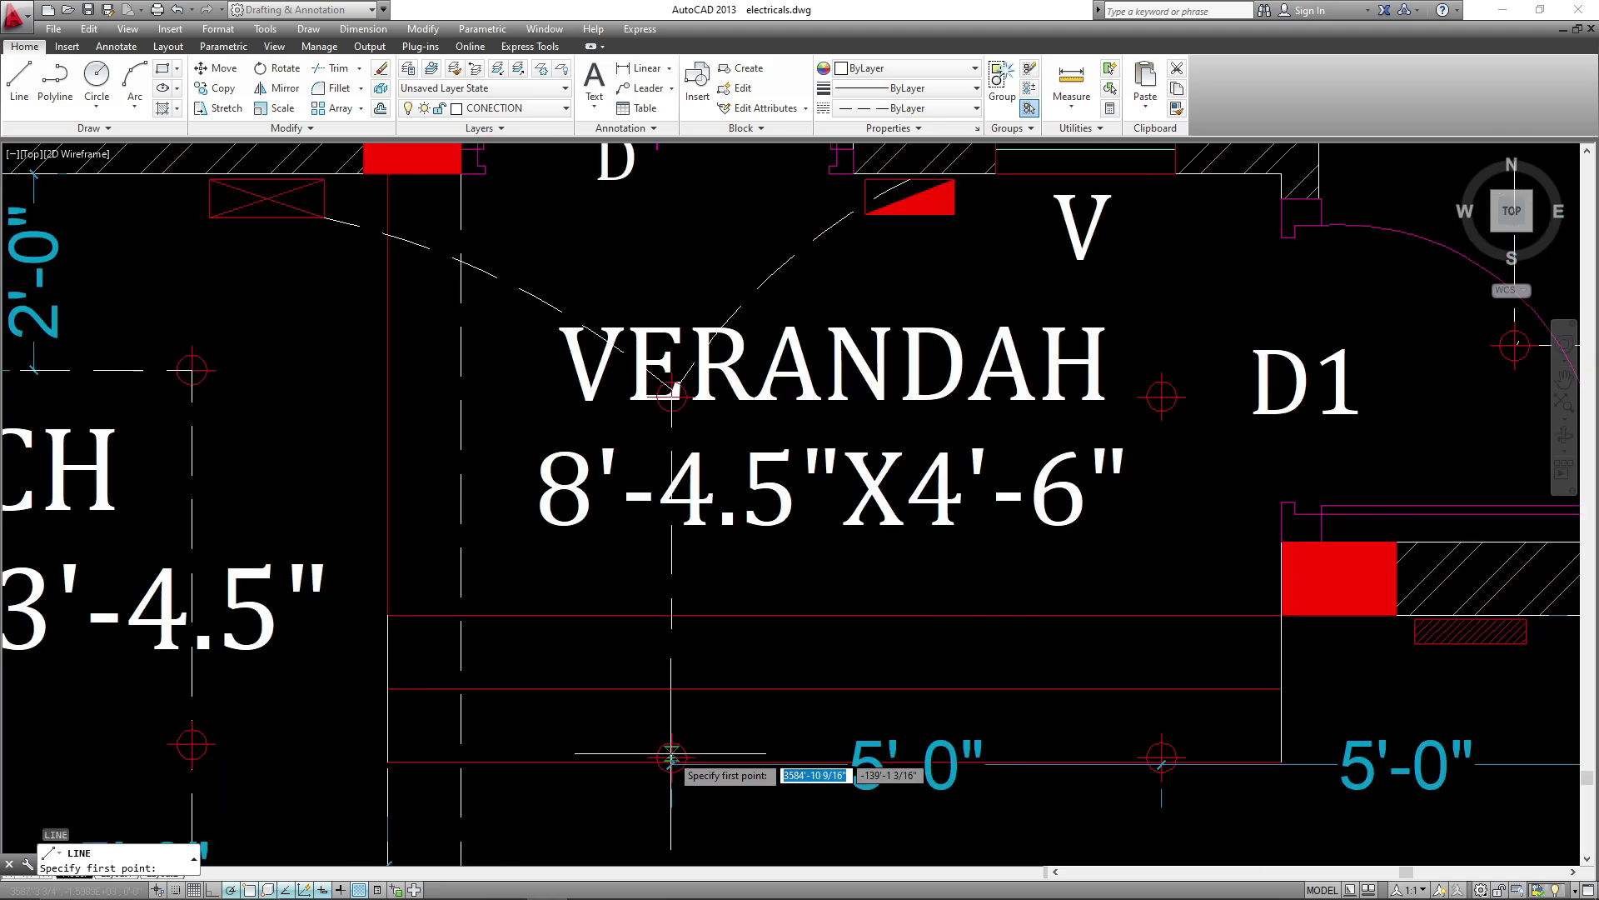
{"action": "scroll", "coordinate": [671, 760], "scroll_direction": "down", "scroll_amount": 5}
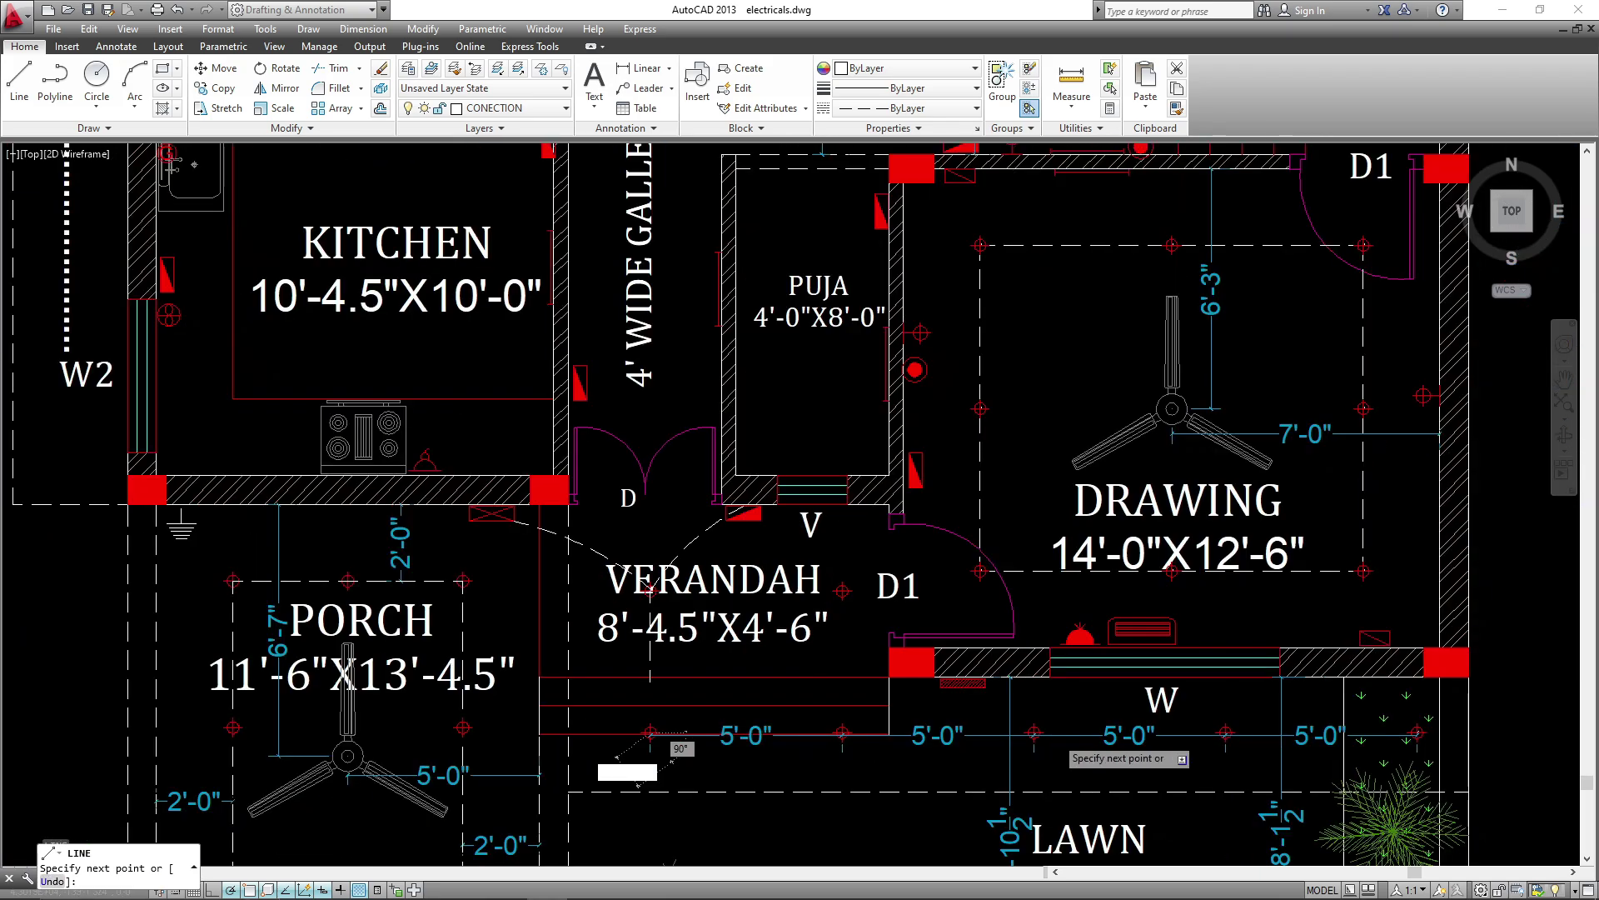
{"action": "left_click", "coordinate": [649, 689]}
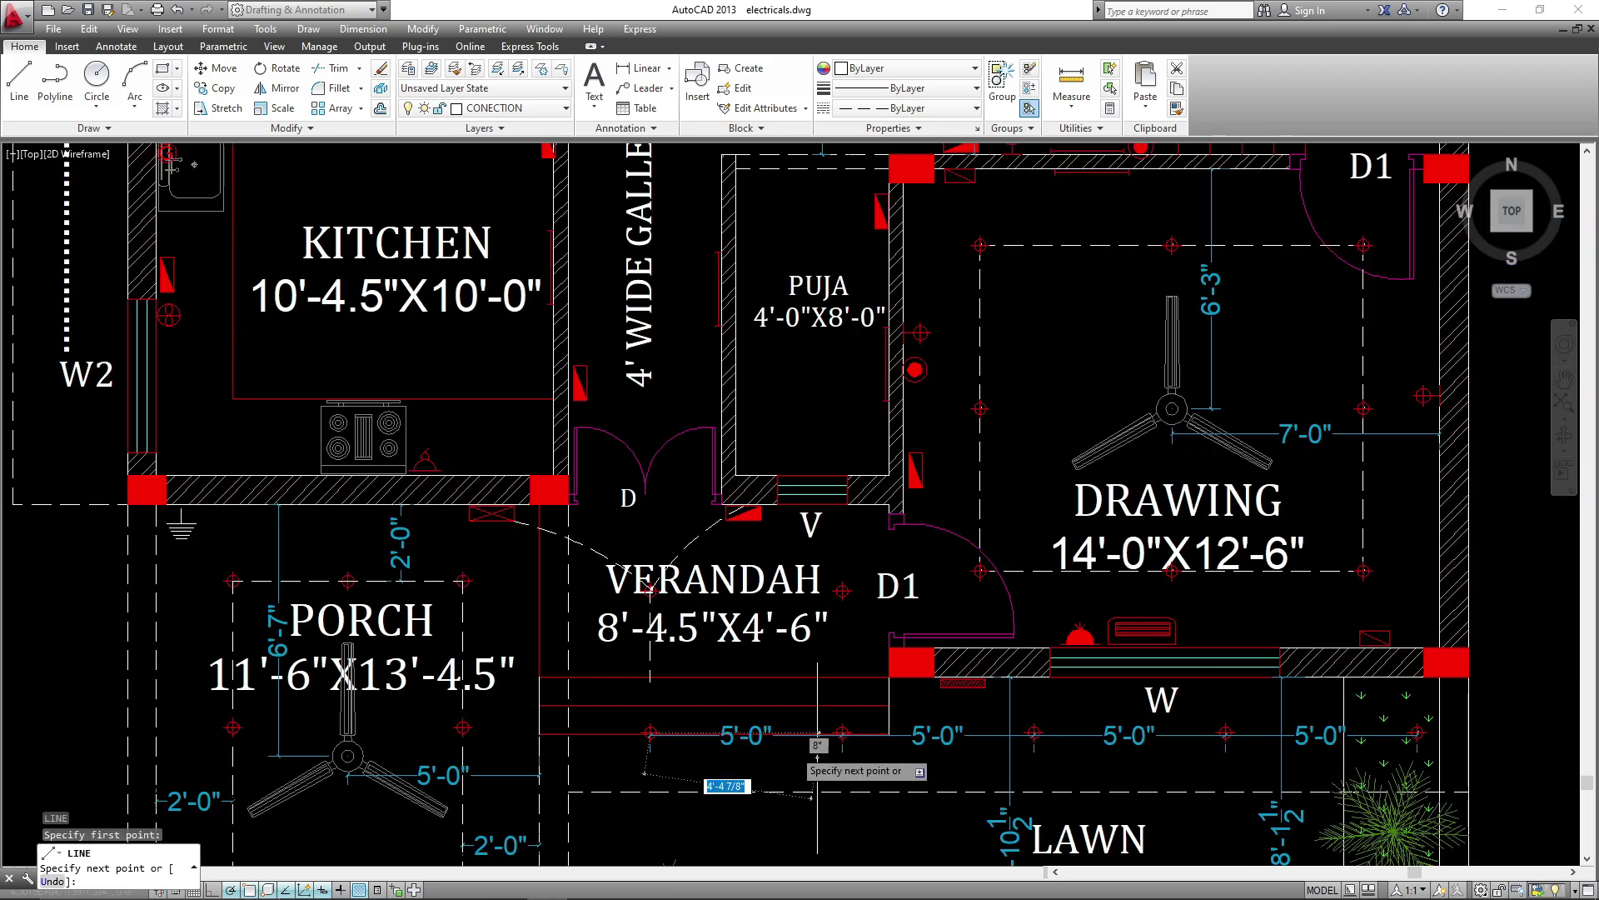
{"action": "scroll", "coordinate": [796, 744], "scroll_direction": "up", "scroll_amount": 2}
{"action": "key", "text": "Escape"}
- Draw an upward-bulging three-point wiring arc between the first two lights in the row along the verandah steps
{"action": "type", "text": "a"}
{"action": "key", "text": "Return"}
{"action": "left_click", "coordinate": [560, 723]}
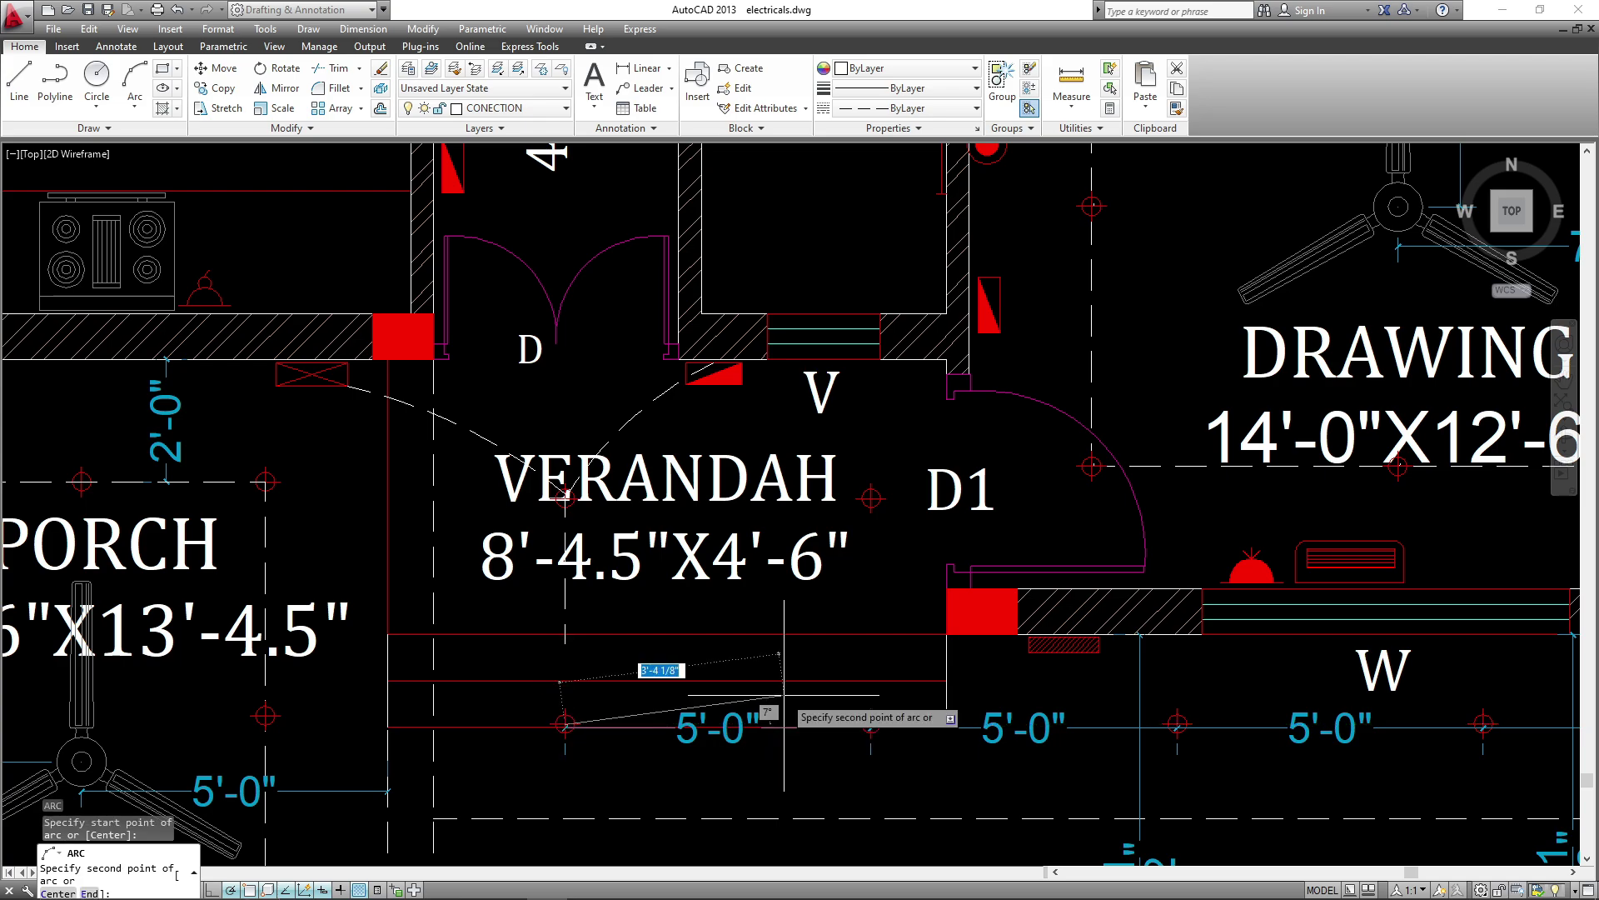
{"action": "left_click", "coordinate": [785, 695]}
{"action": "scroll", "coordinate": [870, 724], "scroll_direction": "up", "scroll_amount": 4}
{"action": "left_click", "coordinate": [880, 727]}
{"action": "scroll", "coordinate": [818, 660], "scroll_direction": "down", "scroll_amount": 4}
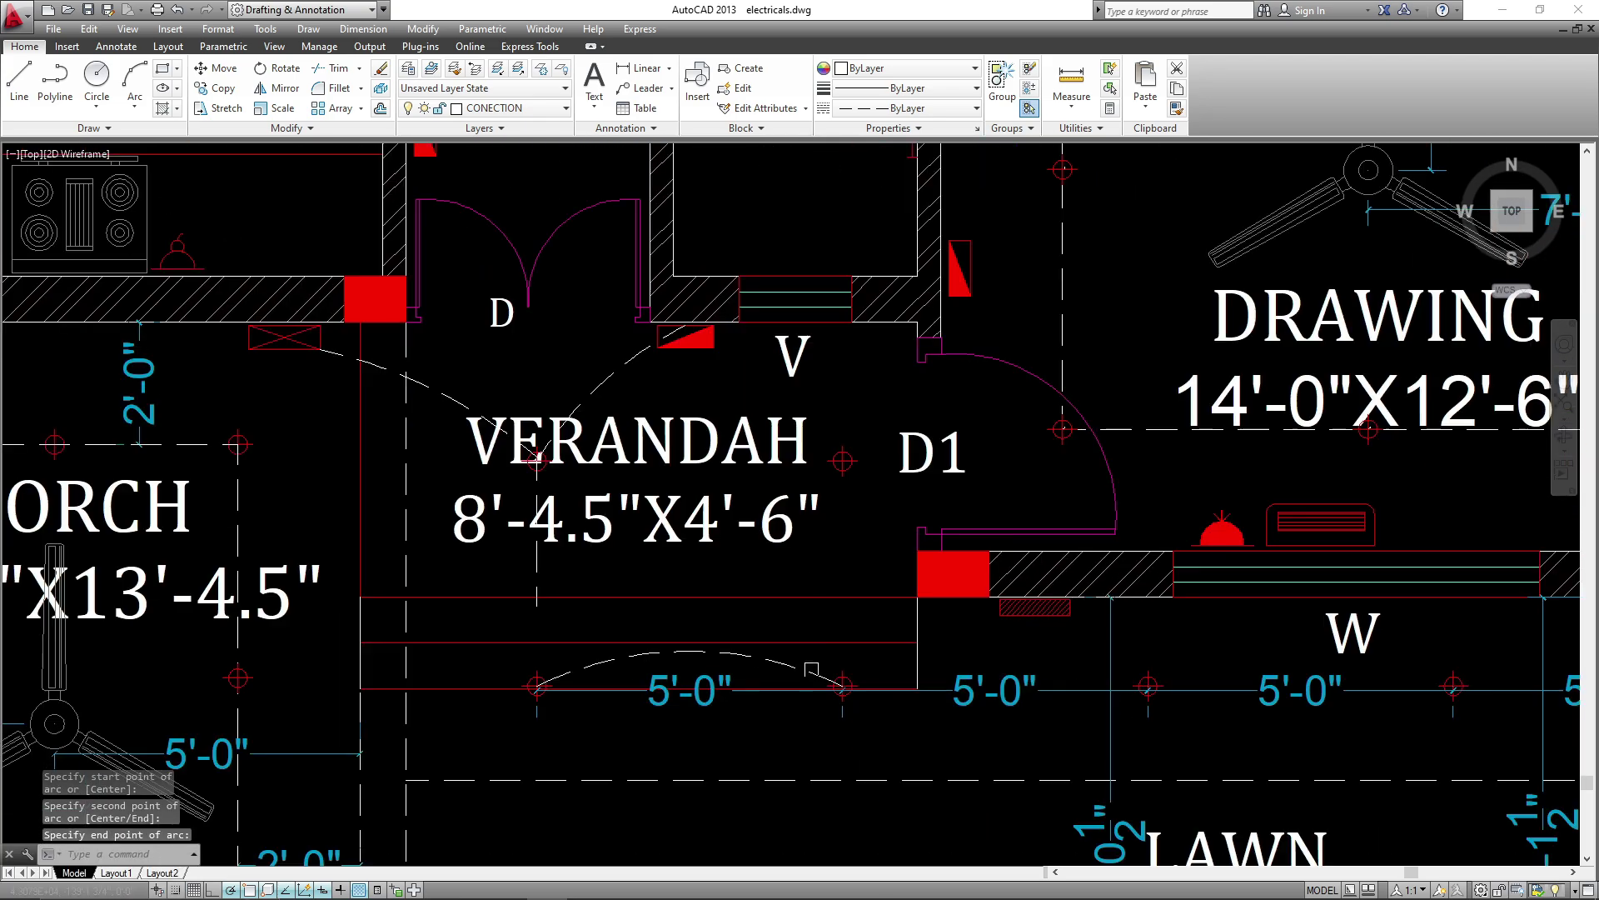
- Mirror that arc about a vertical line through the second light to span the second and third lights, keeping the original
{"action": "left_click", "coordinate": [819, 693]}
{"action": "type", "text": "MI"}
{"action": "key", "text": "Return"}
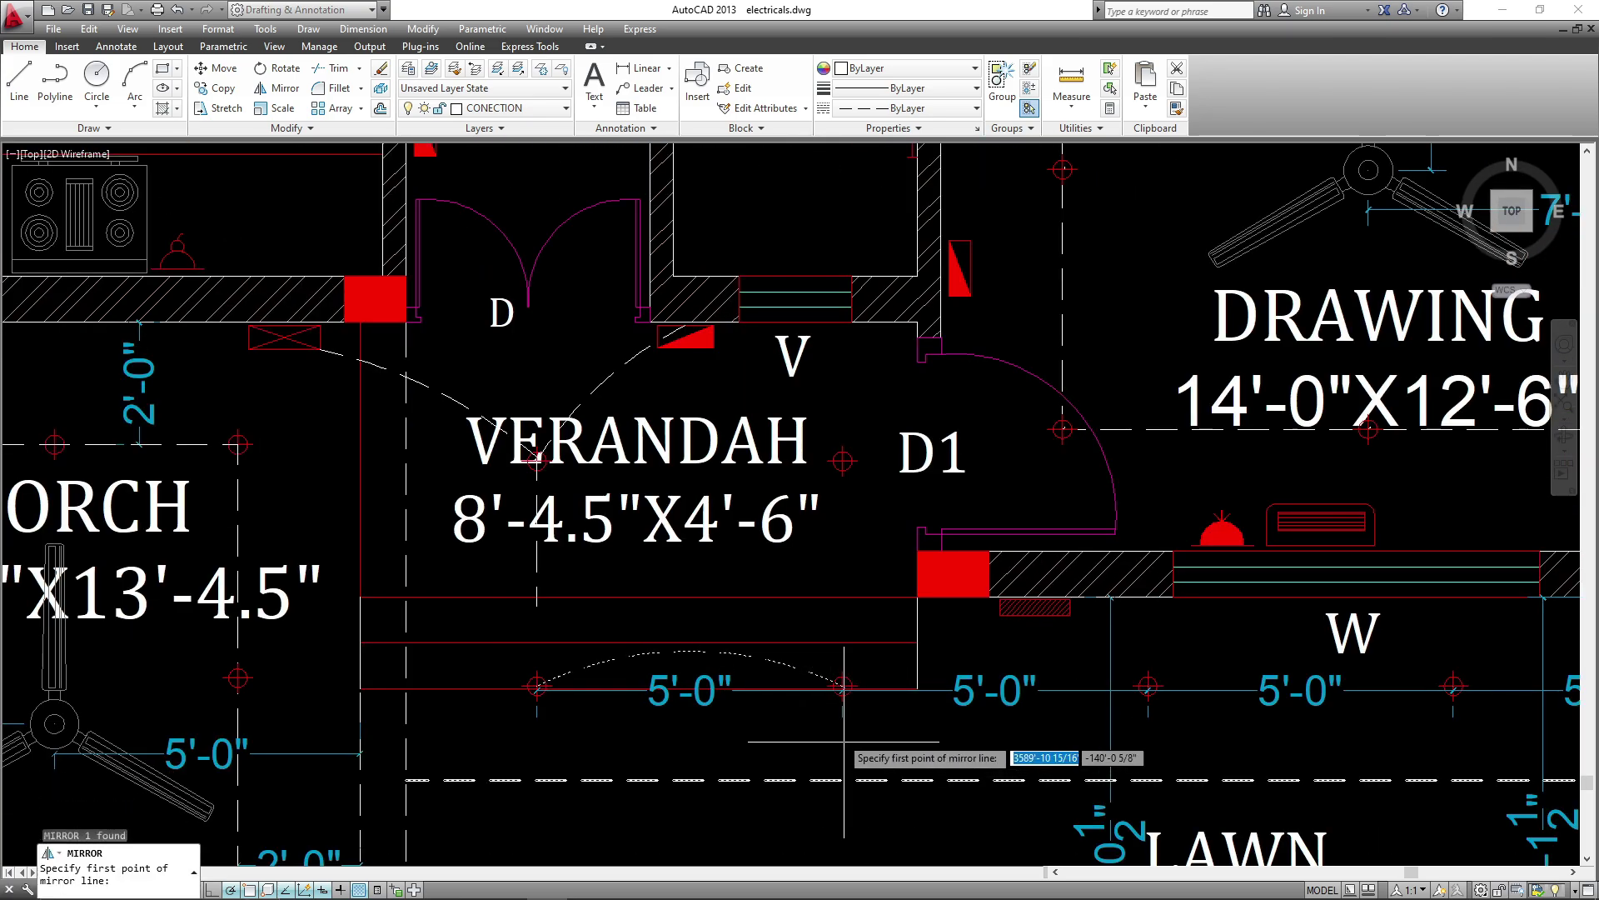
{"action": "left_click", "coordinate": [842, 711]}
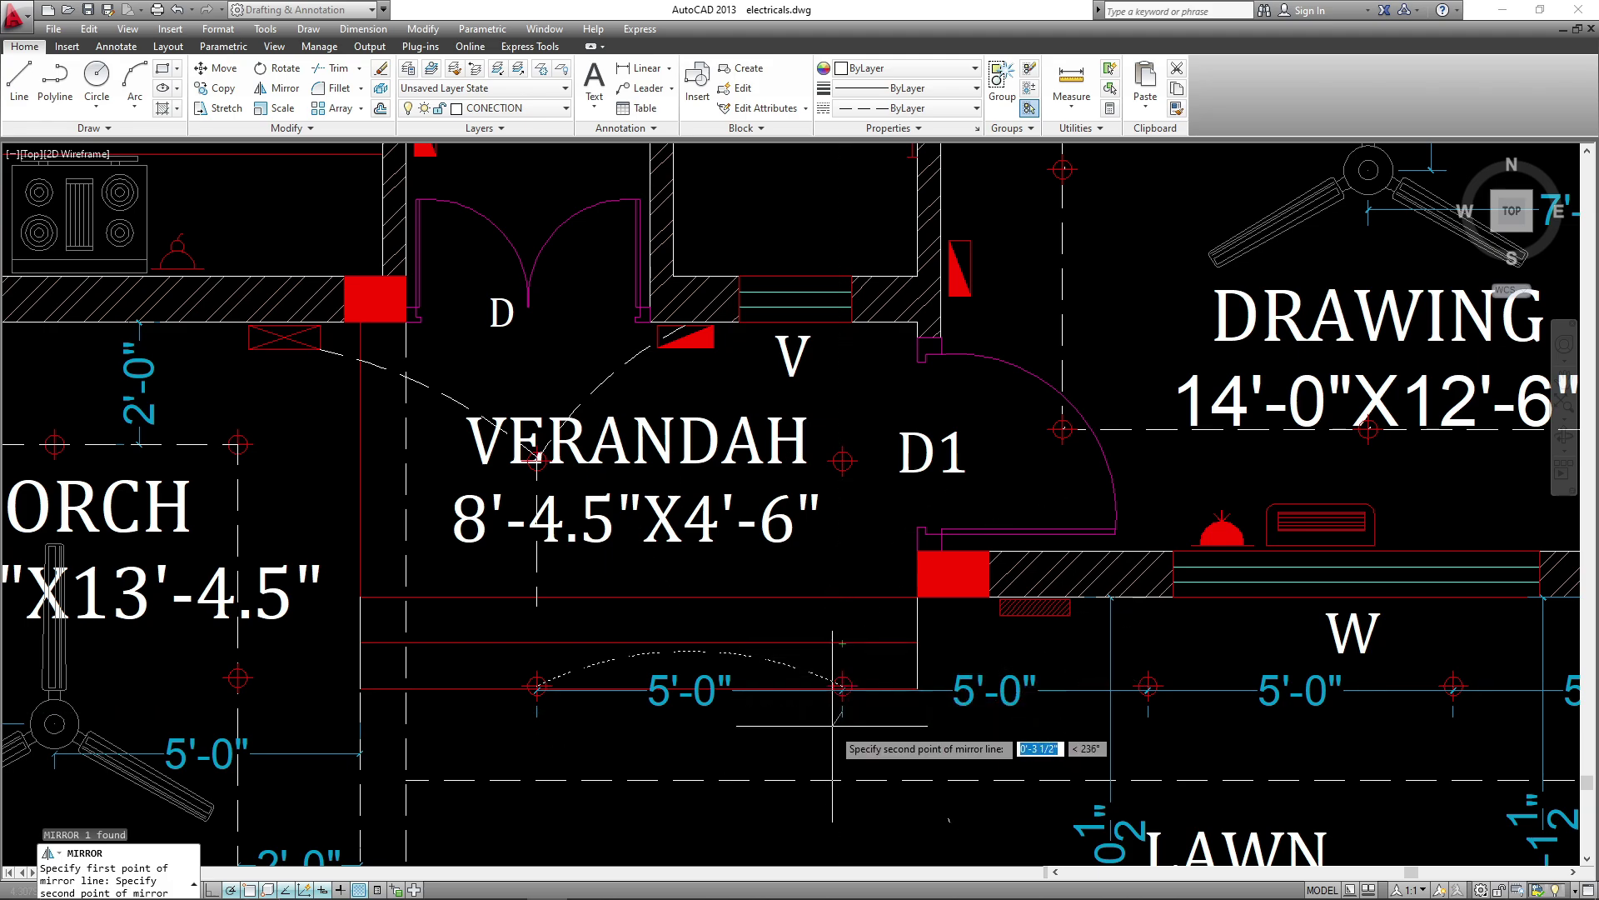
{"action": "left_click", "coordinate": [842, 741]}
{"action": "key", "text": "Return"}
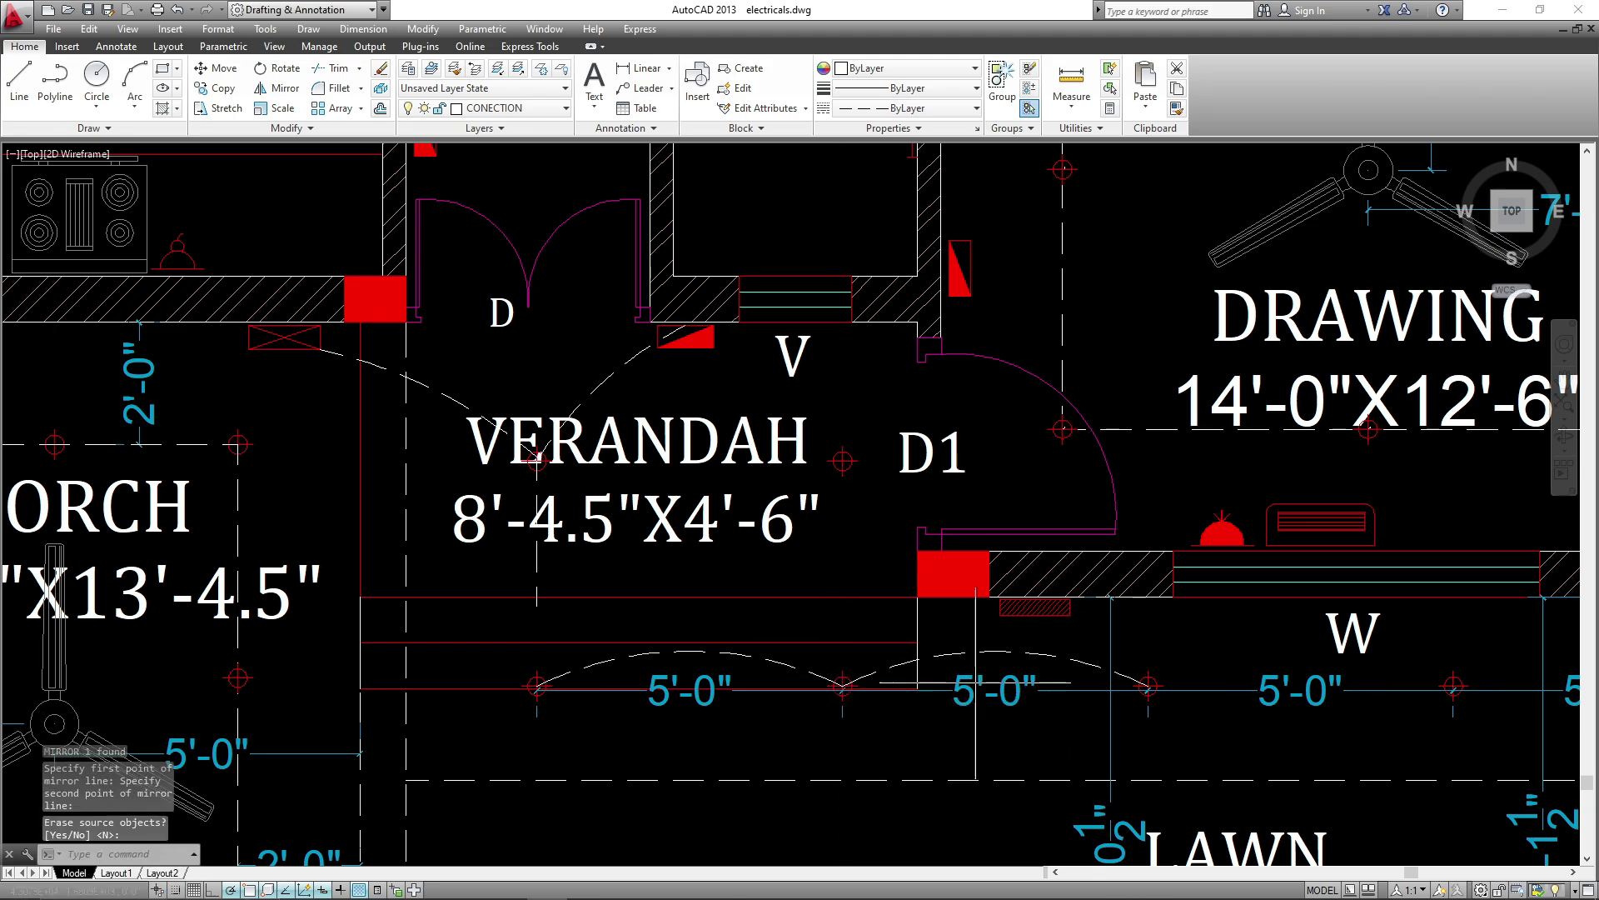
{"action": "left_click", "coordinate": [1114, 656]}
{"action": "left_click", "coordinate": [1147, 672]}
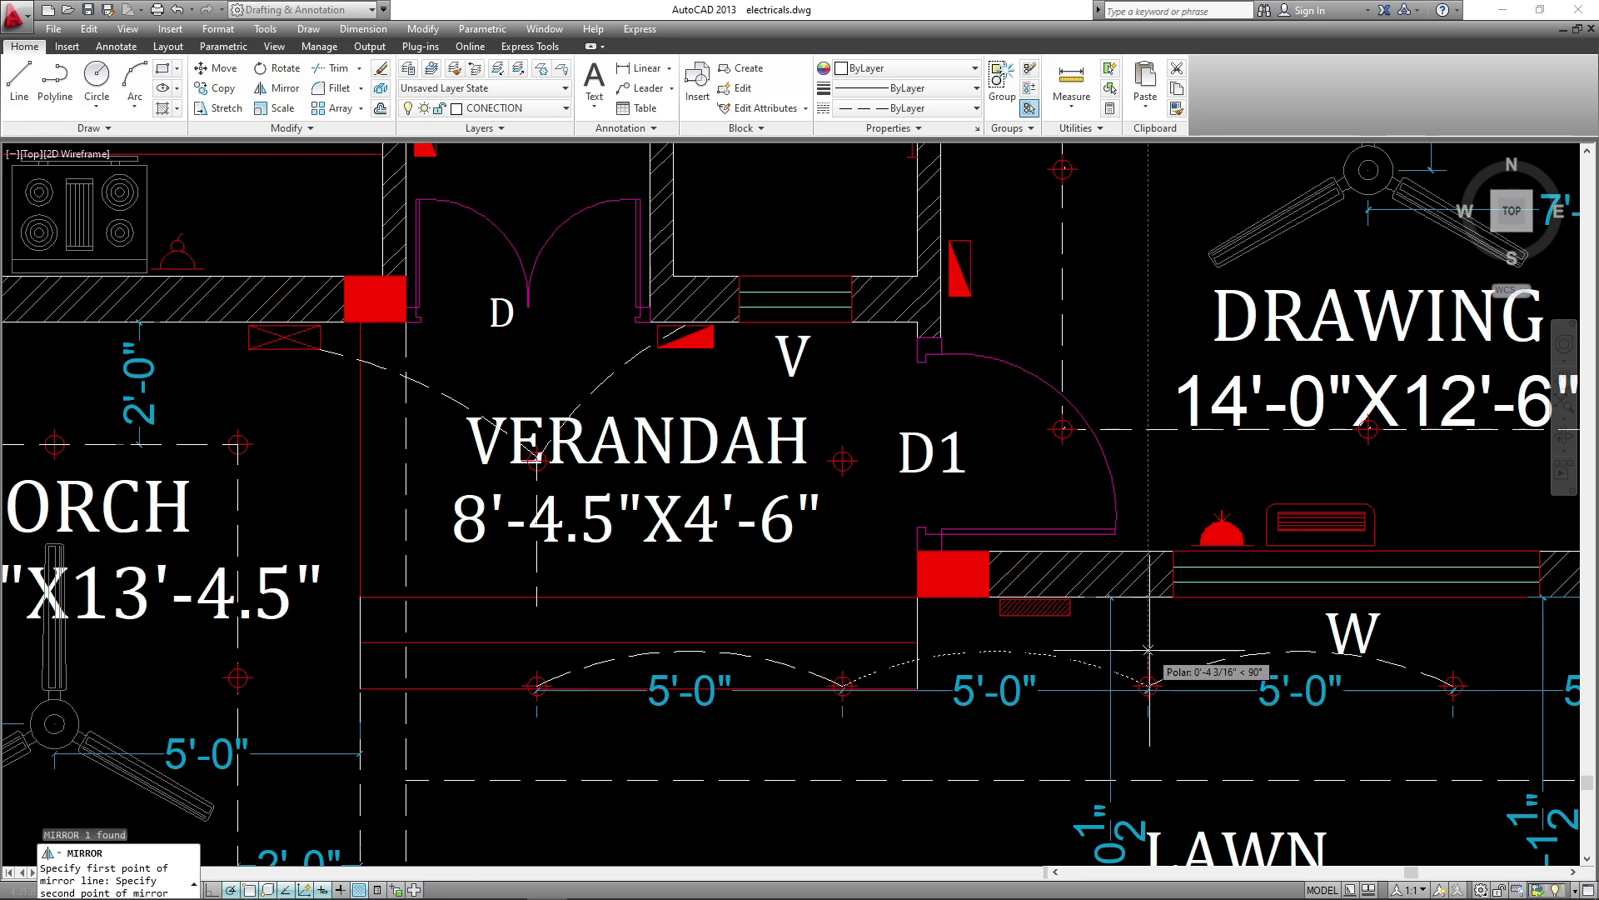
{"action": "key", "text": "Escape"}
- Mirror the arc between the second and third lights about the horizontal light row to add a downward-bulging copy, keeping the original
{"action": "key", "text": "Return"}
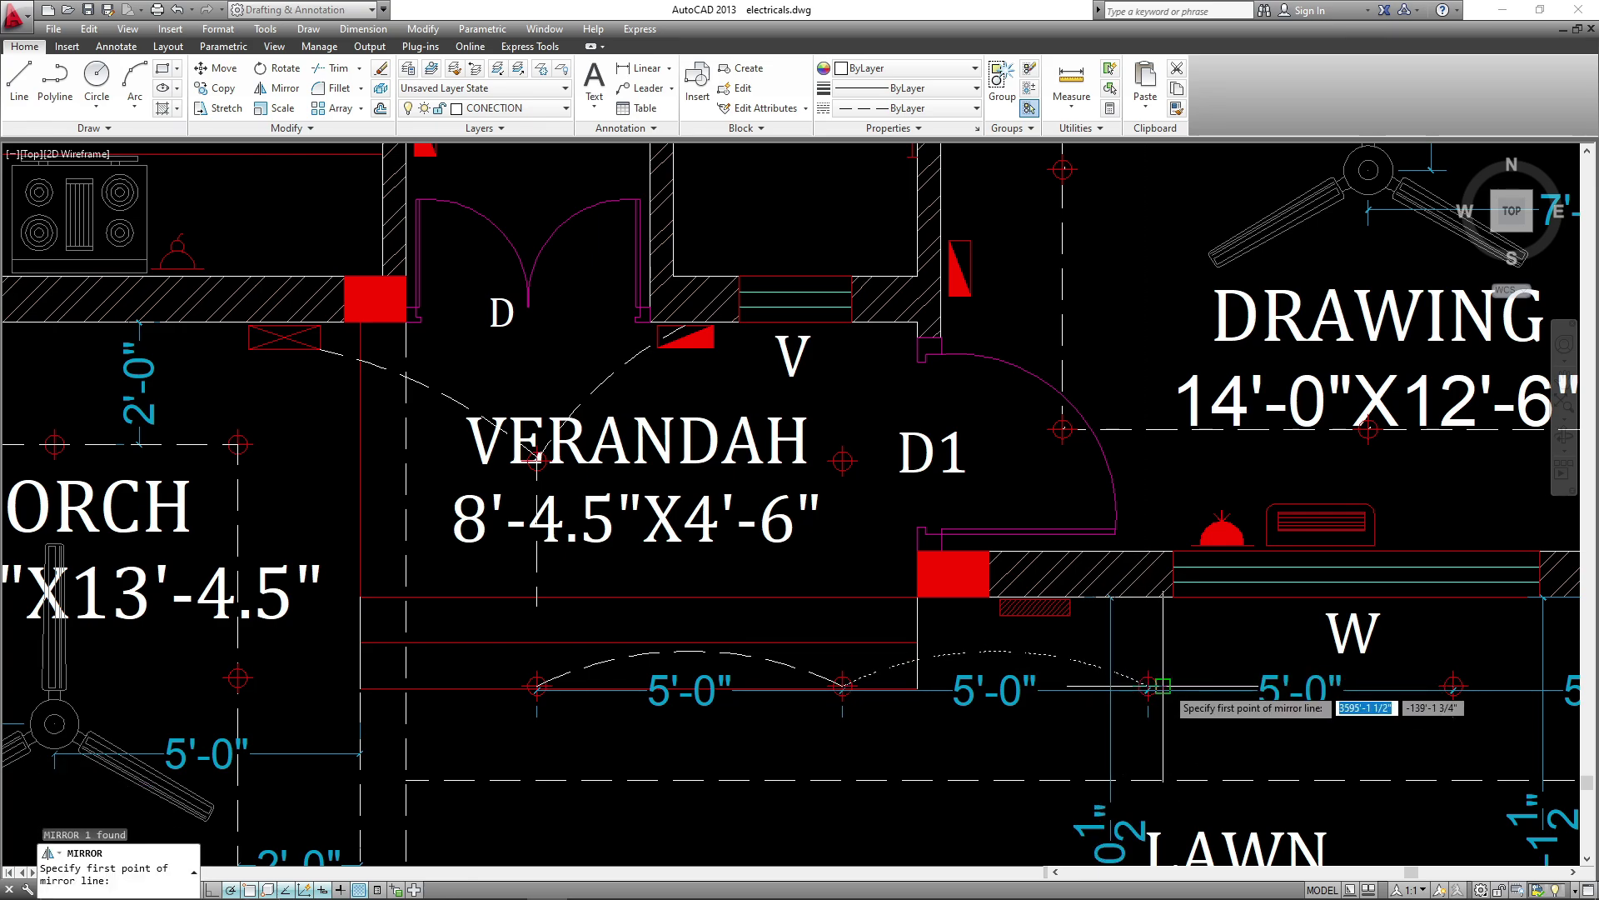
{"action": "left_click", "coordinate": [1202, 685]}
{"action": "middle_click_drag", "start_coordinate": [1202, 685], "coordinate": [947, 698]}
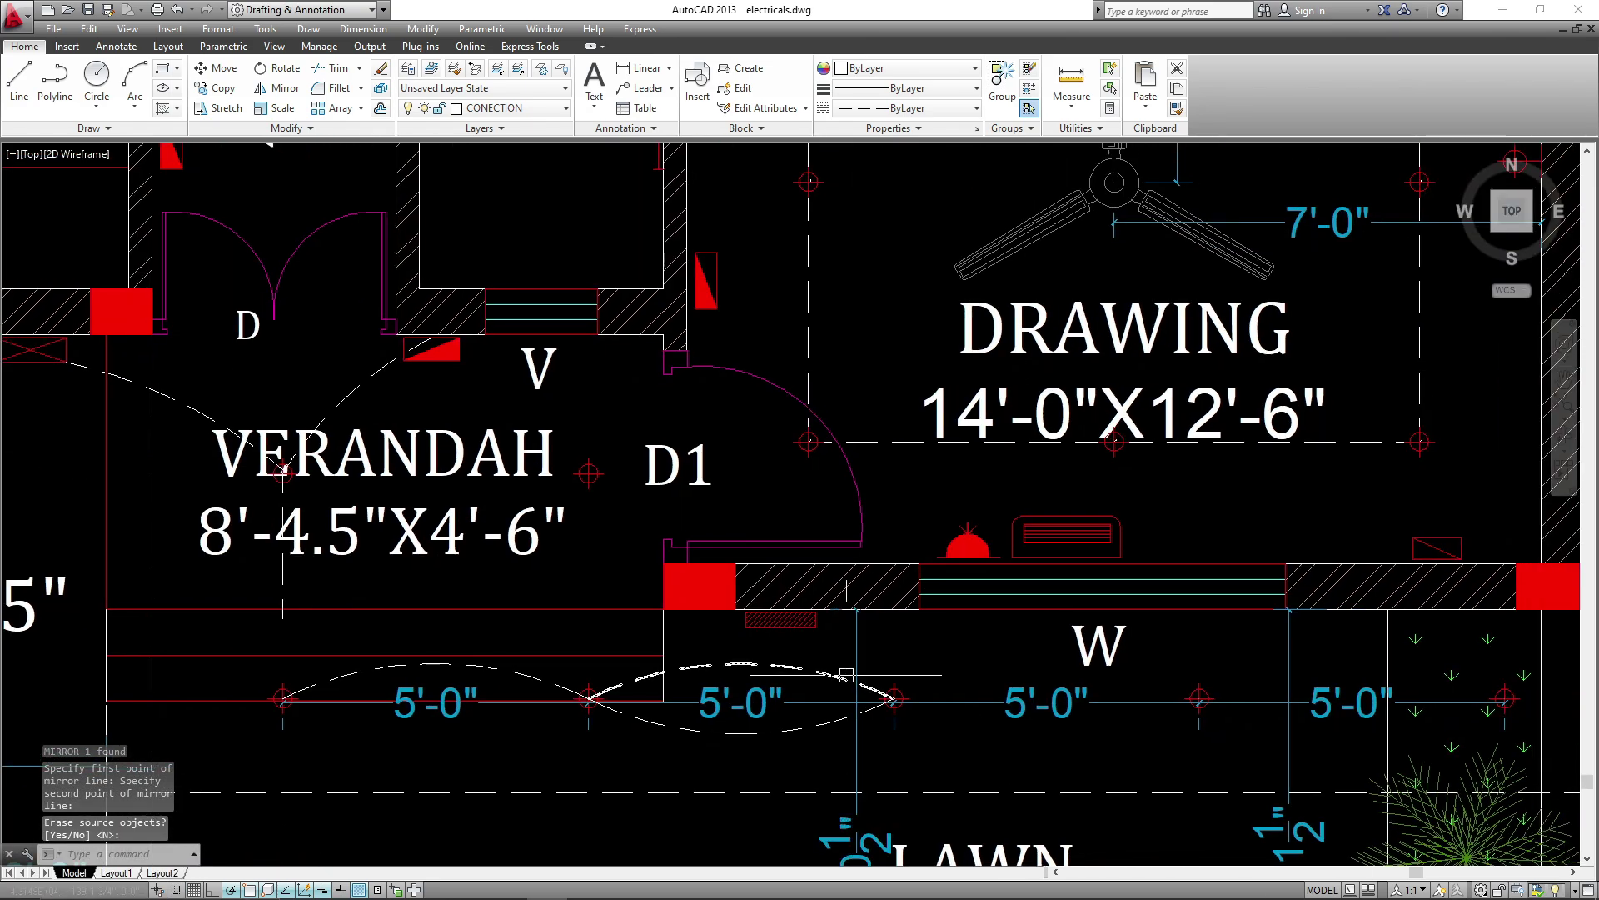
{"action": "key", "text": "Return"}
- Move the upper arc from the second light to the third so that it spans the third and fourth lights
{"action": "type", "text": "m"}
{"action": "key", "text": "Return"}
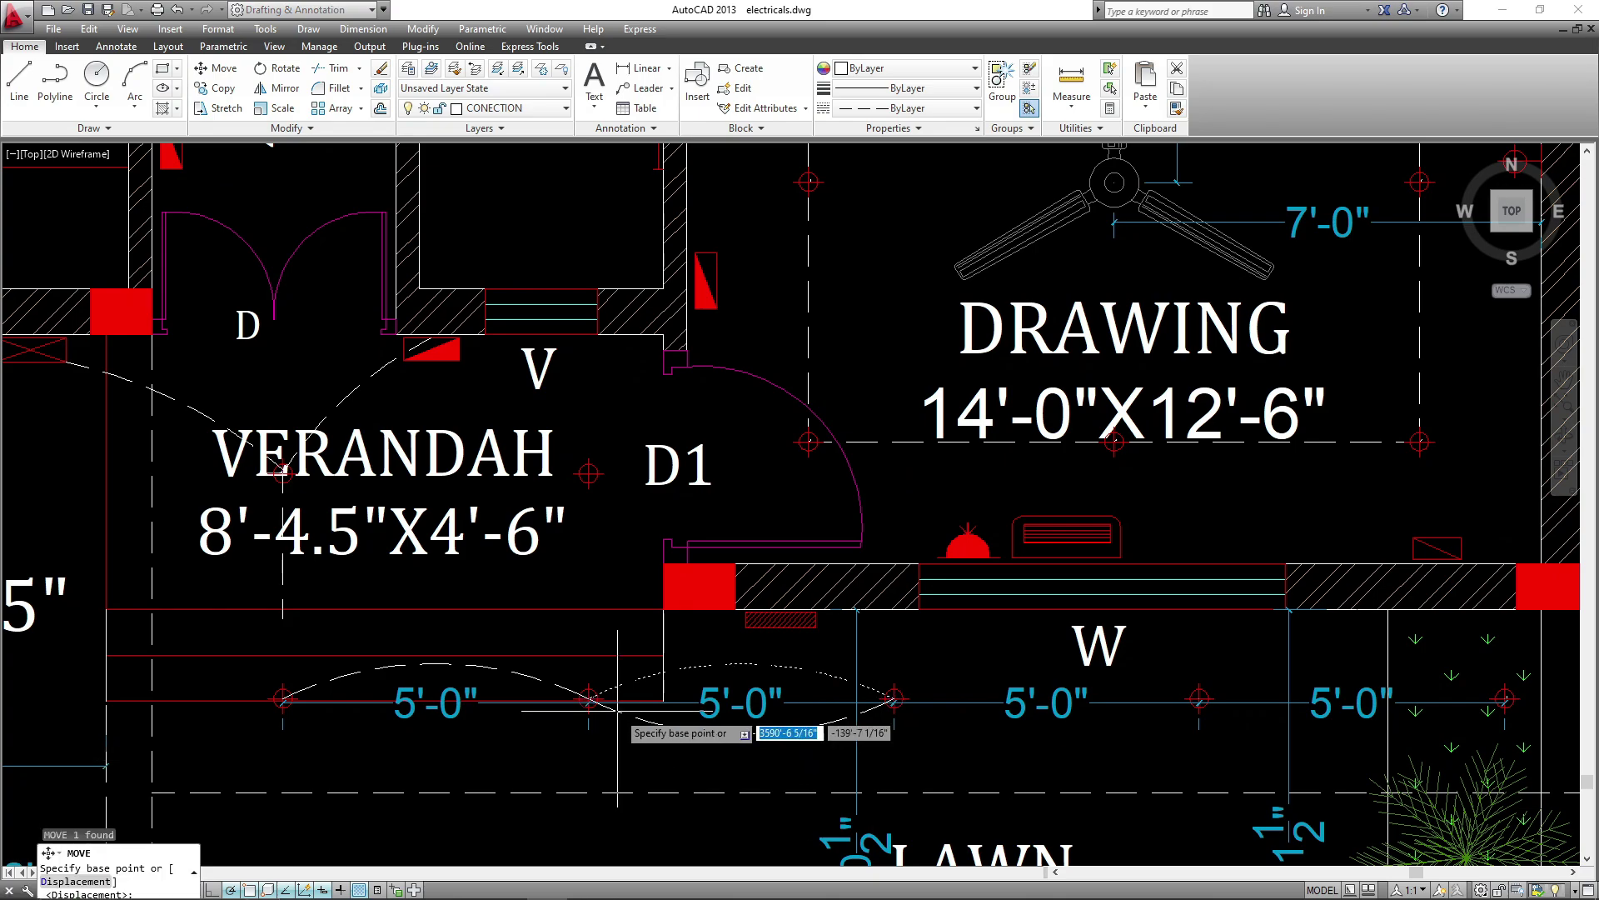
{"action": "left_click", "coordinate": [588, 698]}
{"action": "left_click", "coordinate": [894, 684]}
- Mirror the downward-bulging arc about a vertical line through the upper arc's midpoint to link the fourth and fifth lights, keeping the original
{"action": "middle_click_drag", "start_coordinate": [1215, 712], "coordinate": [911, 714]}
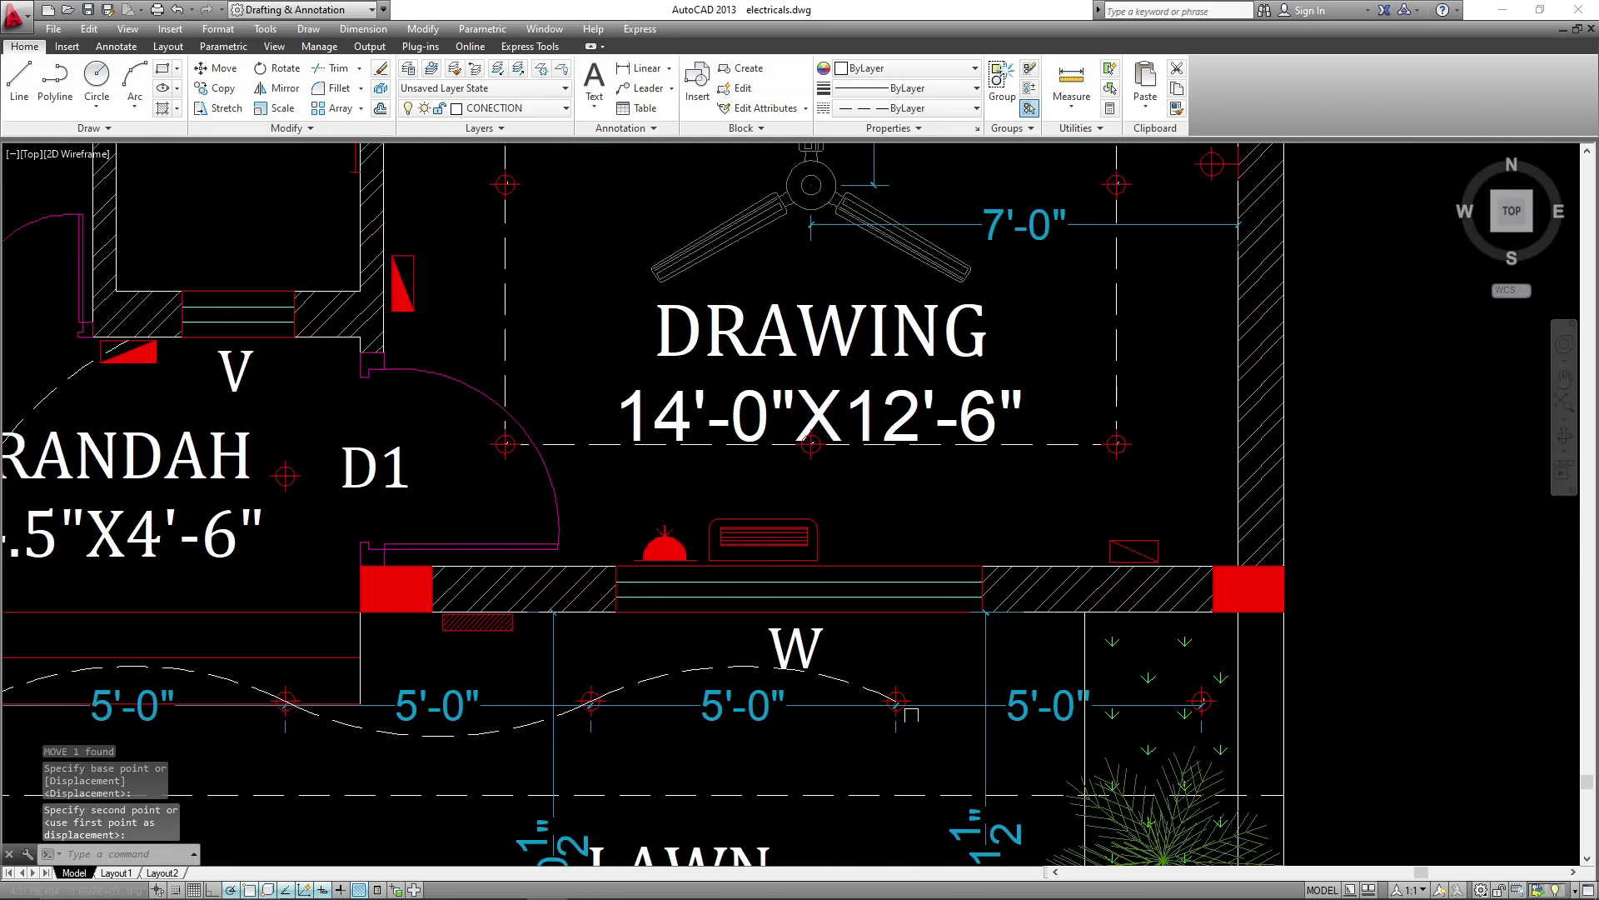
{"action": "type", "text": "mi"}
{"action": "key", "text": "Return"}
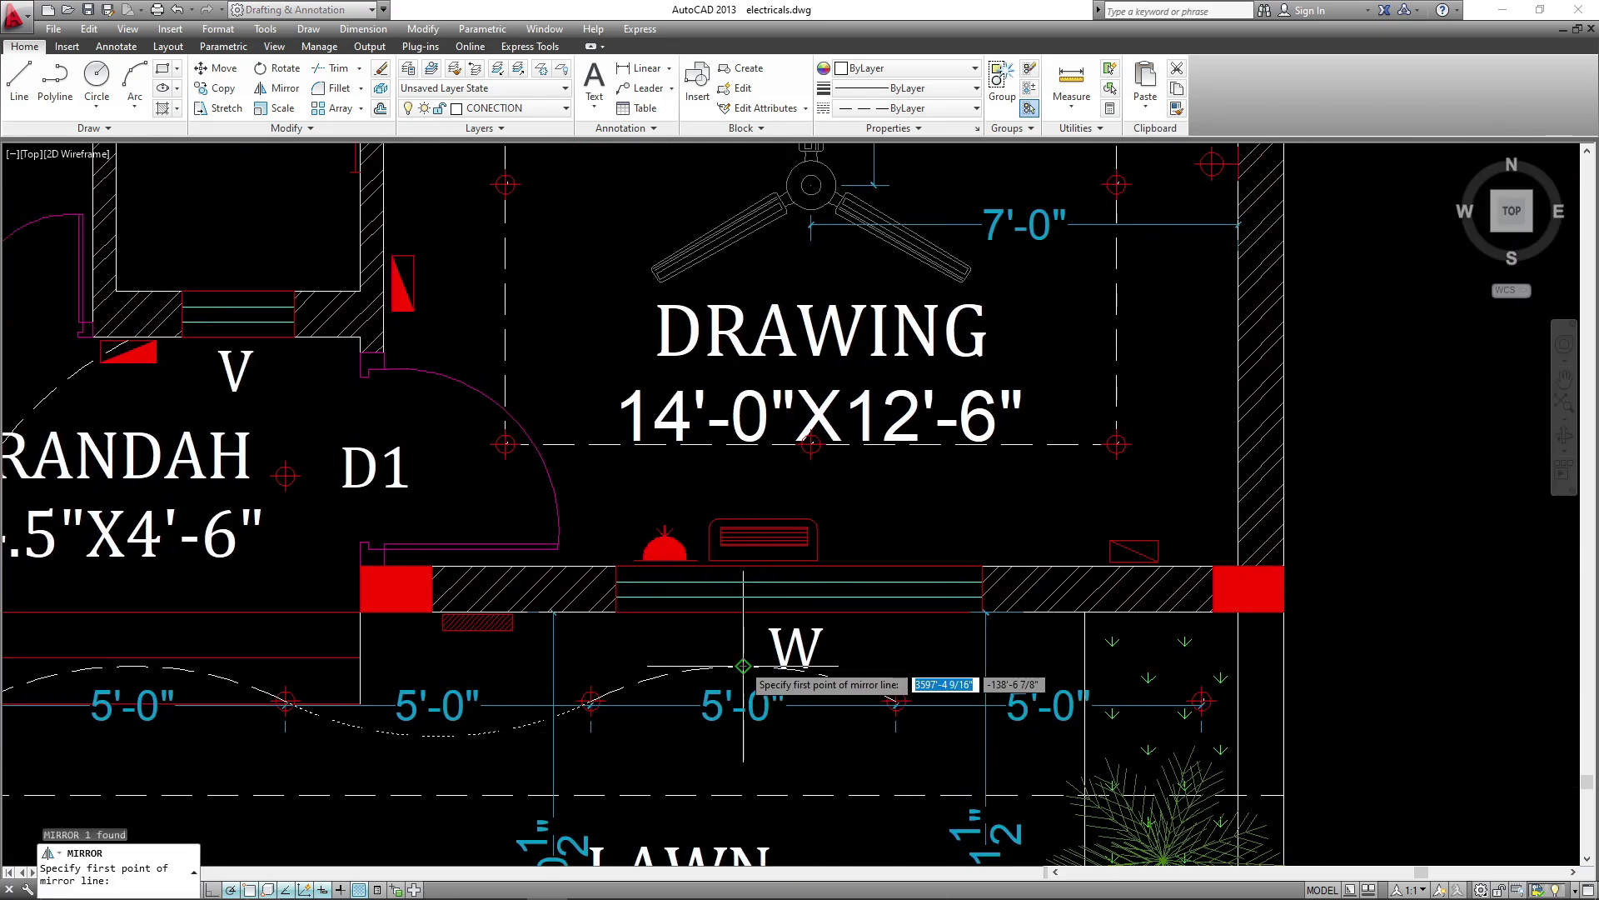
{"action": "left_click", "coordinate": [743, 636]}
{"action": "scroll", "coordinate": [1016, 734], "scroll_direction": "down", "scroll_amount": 3}
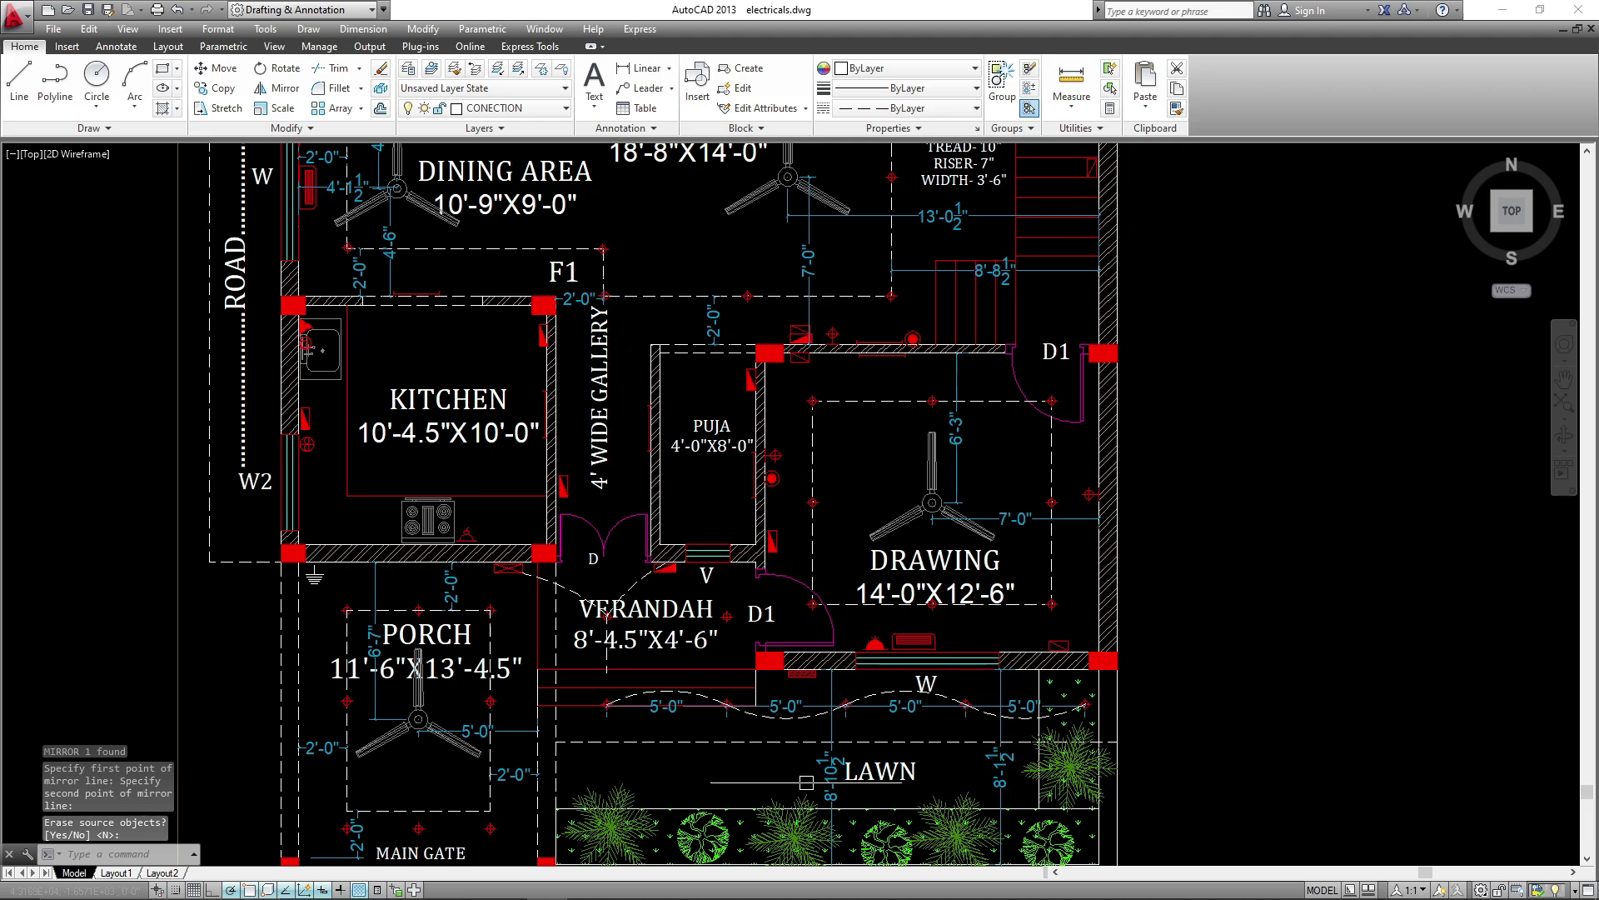
- Draw a three-point wiring arc from the hatched board on the outer wall beside window W to the third light in the lawn row
{"action": "middle_click_drag", "start_coordinate": [791, 774], "coordinate": [803, 762]}
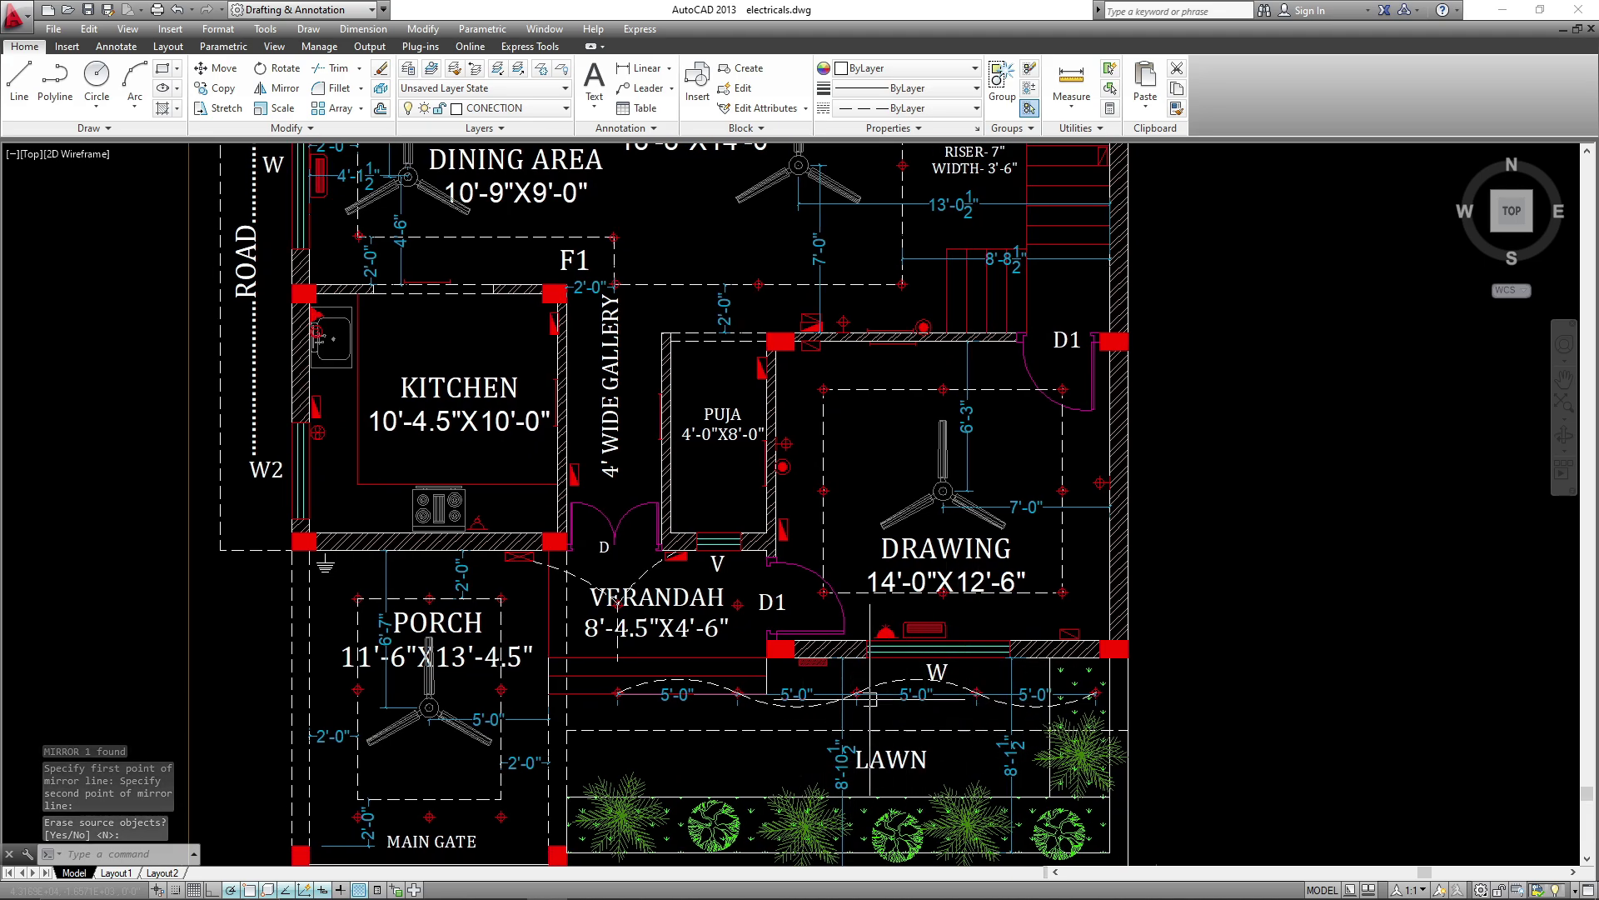
{"action": "scroll", "coordinate": [869, 698], "scroll_direction": "up", "scroll_amount": 2}
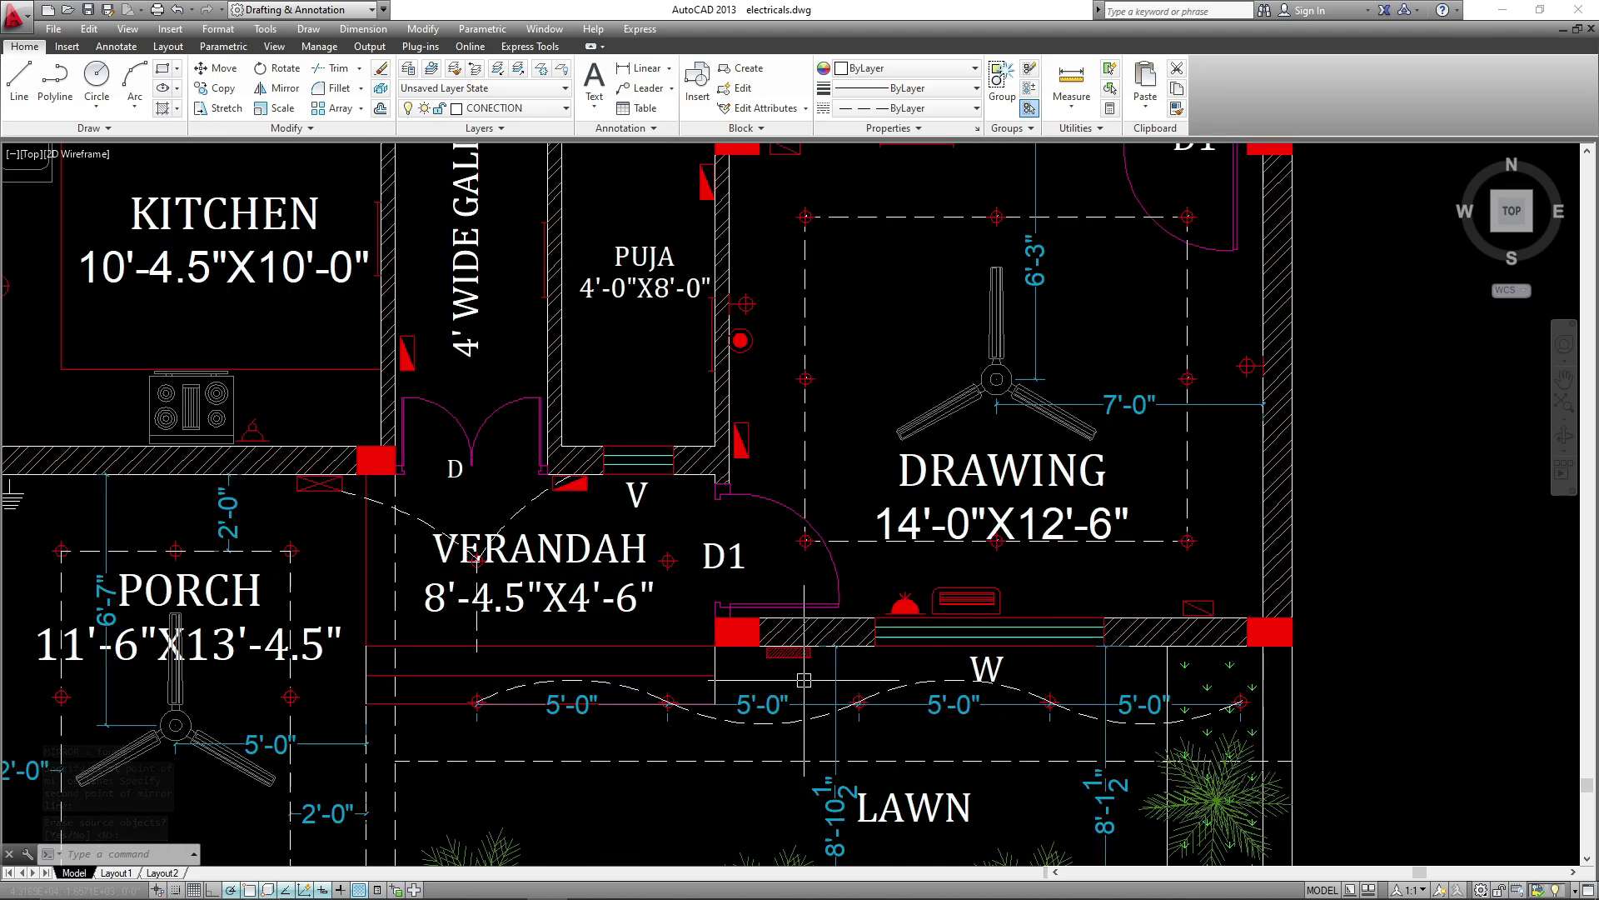
{"action": "scroll", "coordinate": [804, 671], "scroll_direction": "up", "scroll_amount": 4}
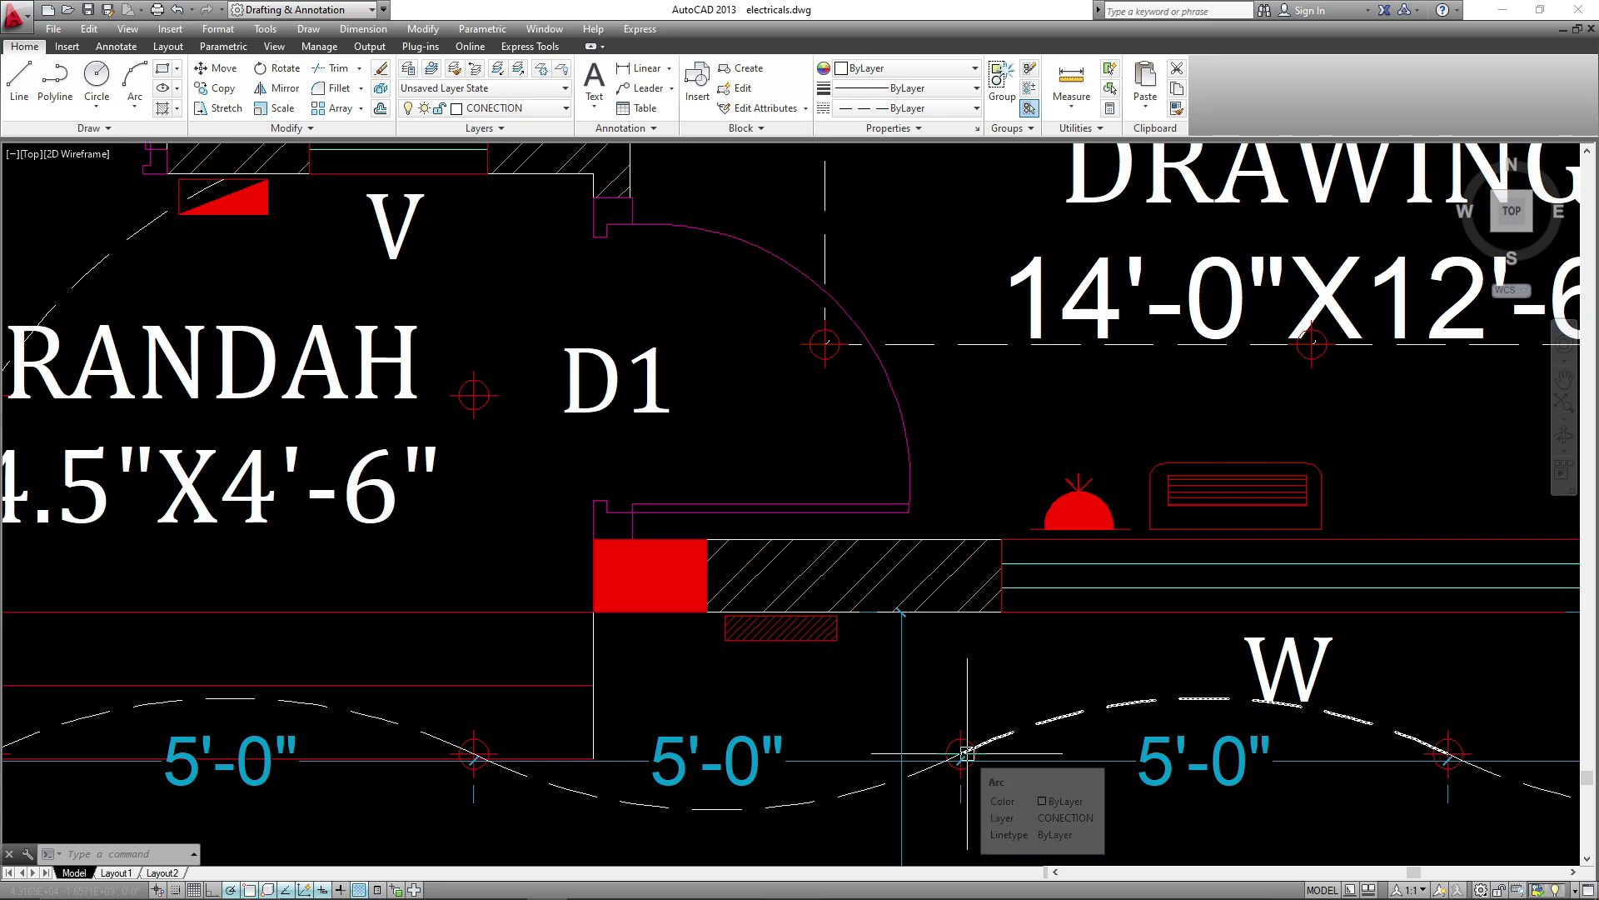
{"action": "type", "text": "arc"}
{"action": "key", "text": "Return"}
{"action": "left_click", "coordinate": [802, 639]}
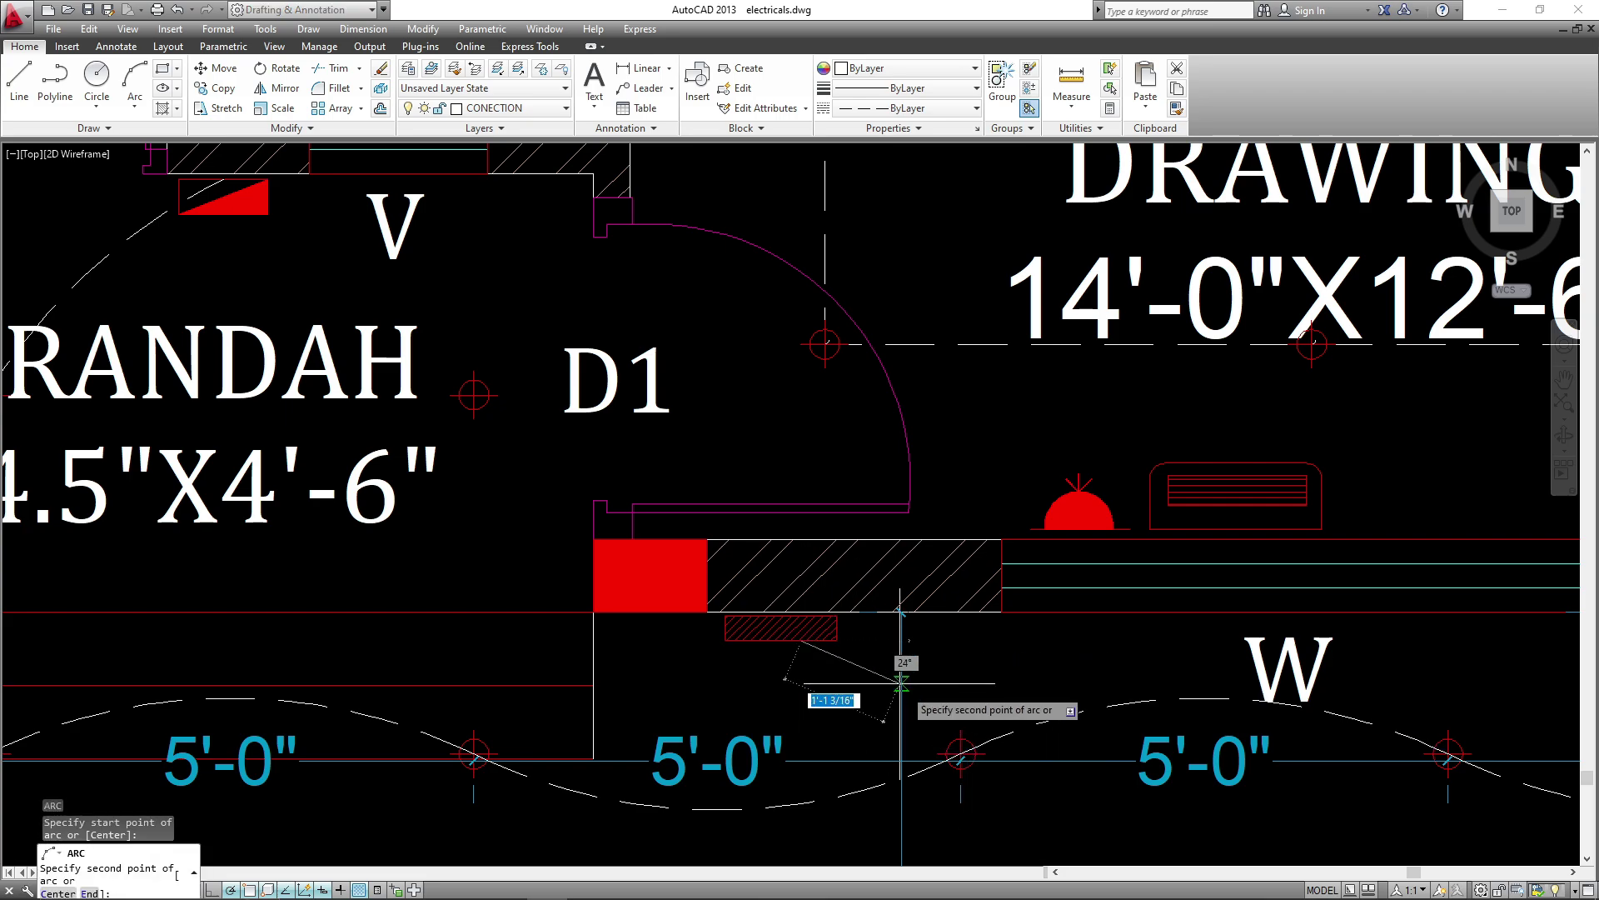
{"action": "left_click", "coordinate": [917, 691]}
{"action": "left_click", "coordinate": [962, 752]}
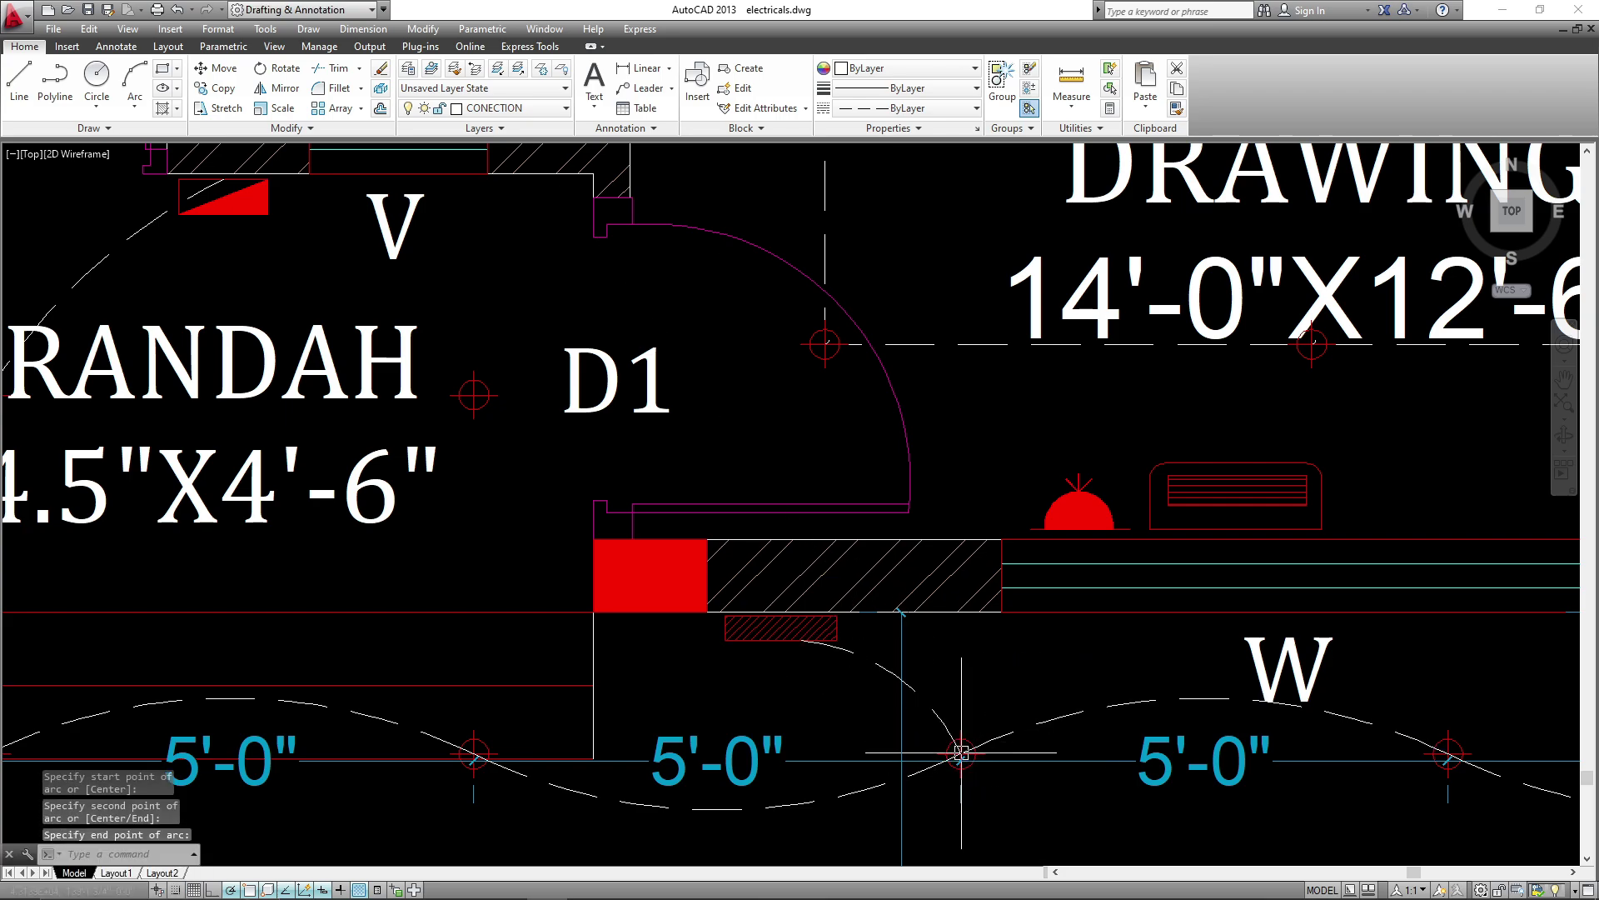
- Draw a three-point wiring arc from the third light in the lawn row to the centre of the drawing room ceiling fan
{"action": "middle_click_drag", "start_coordinate": [966, 768], "coordinate": [899, 809]}
{"action": "key", "text": "Return"}
{"action": "left_click", "coordinate": [894, 794]}
{"action": "scroll", "coordinate": [894, 787], "scroll_direction": "down", "scroll_amount": 4}
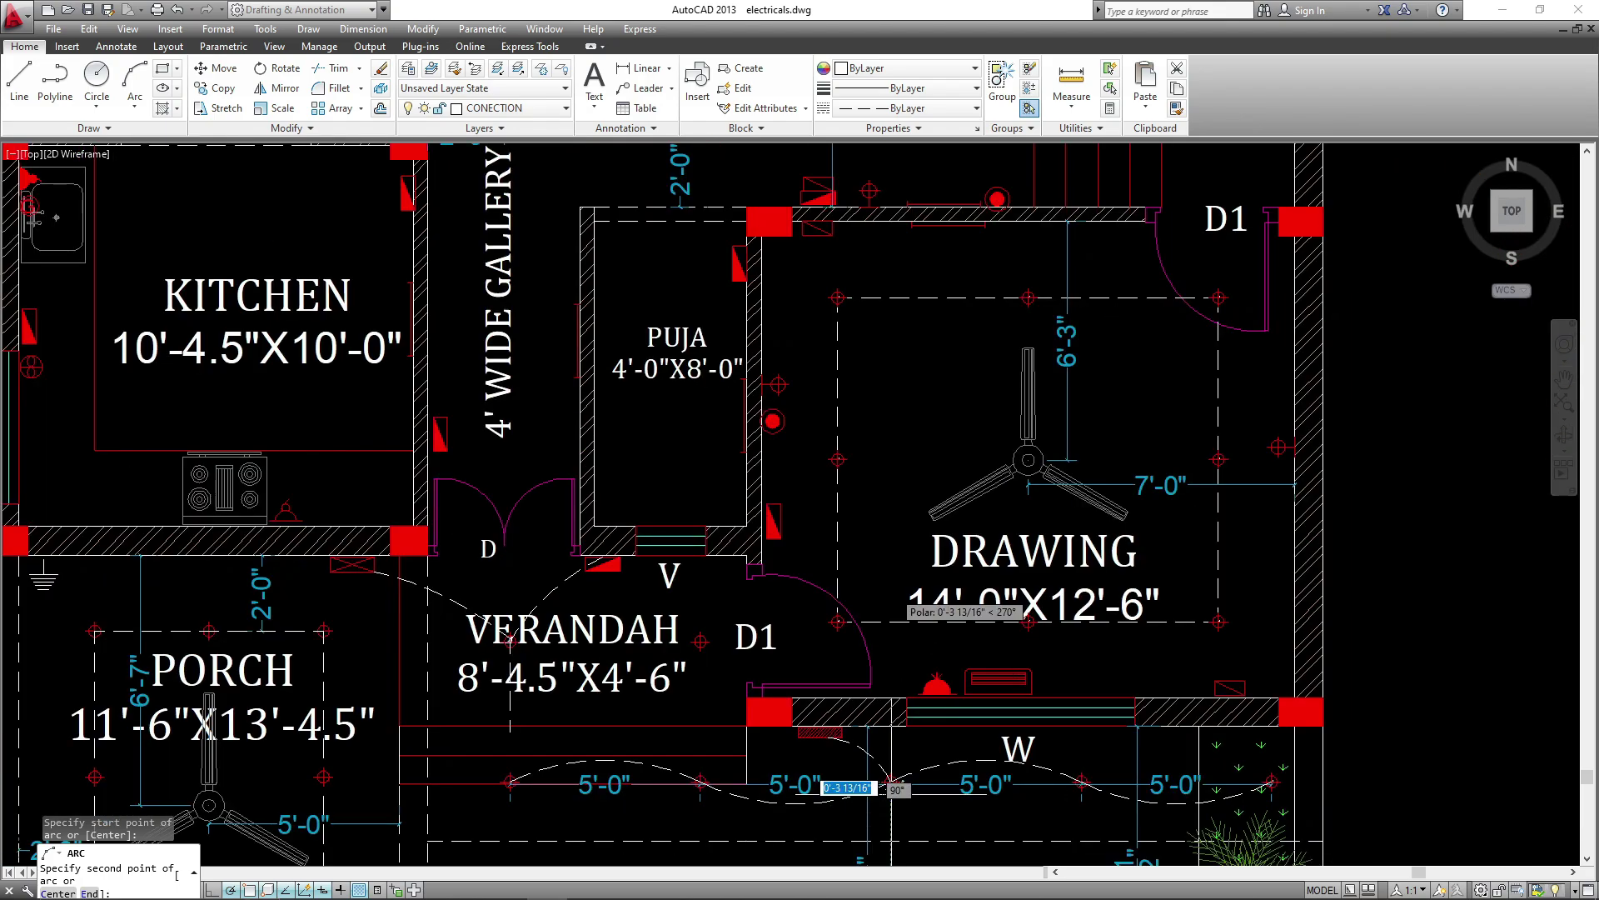
{"action": "left_click", "coordinate": [893, 574]}
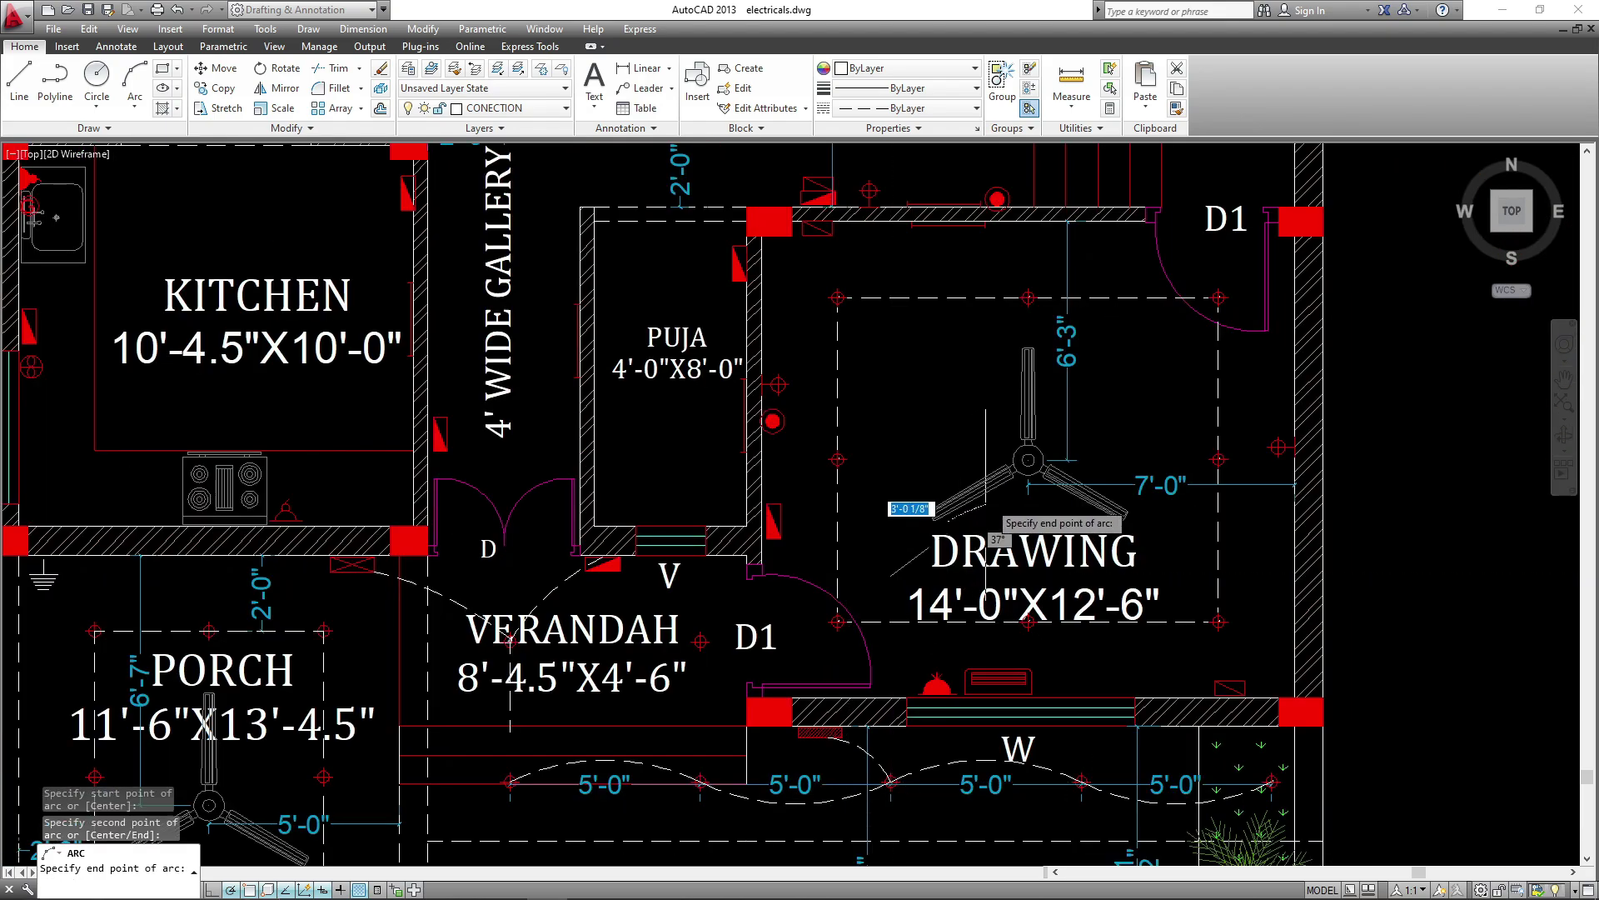
{"action": "left_click", "coordinate": [1028, 460]}
- Draw a three-point wiring arc from the drawing room fan's centre to the switch board on the puja wall near door D1
{"action": "middle_click_drag", "start_coordinate": [1028, 460], "coordinate": [988, 562]}
{"action": "key", "text": "Return"}
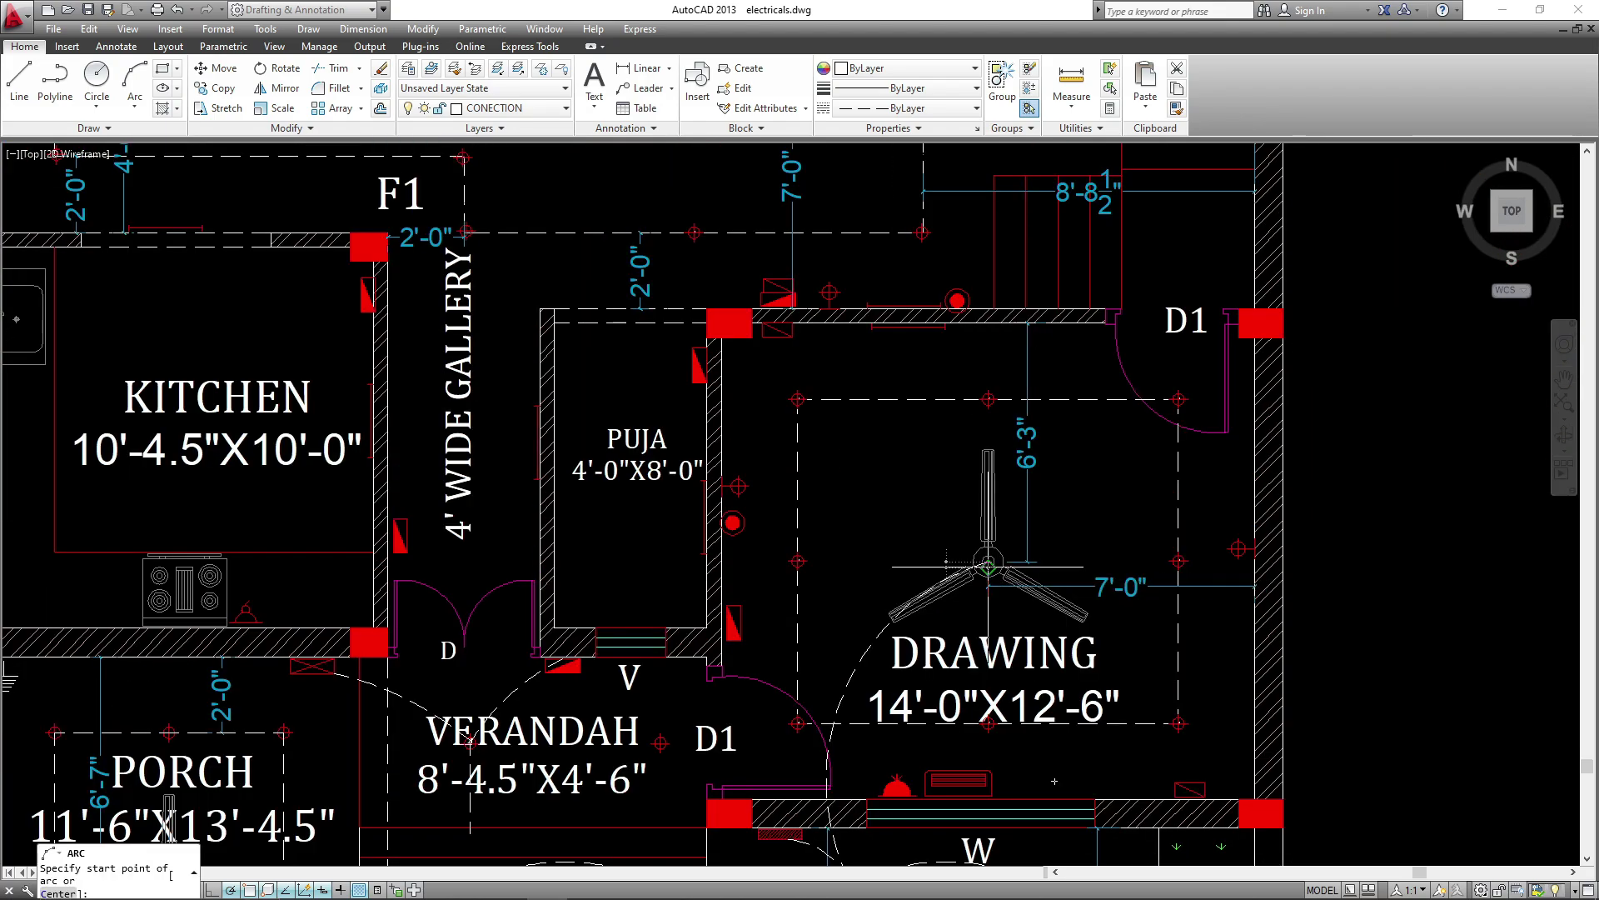
{"action": "left_click", "coordinate": [988, 561]}
{"action": "left_click", "coordinate": [871, 573]}
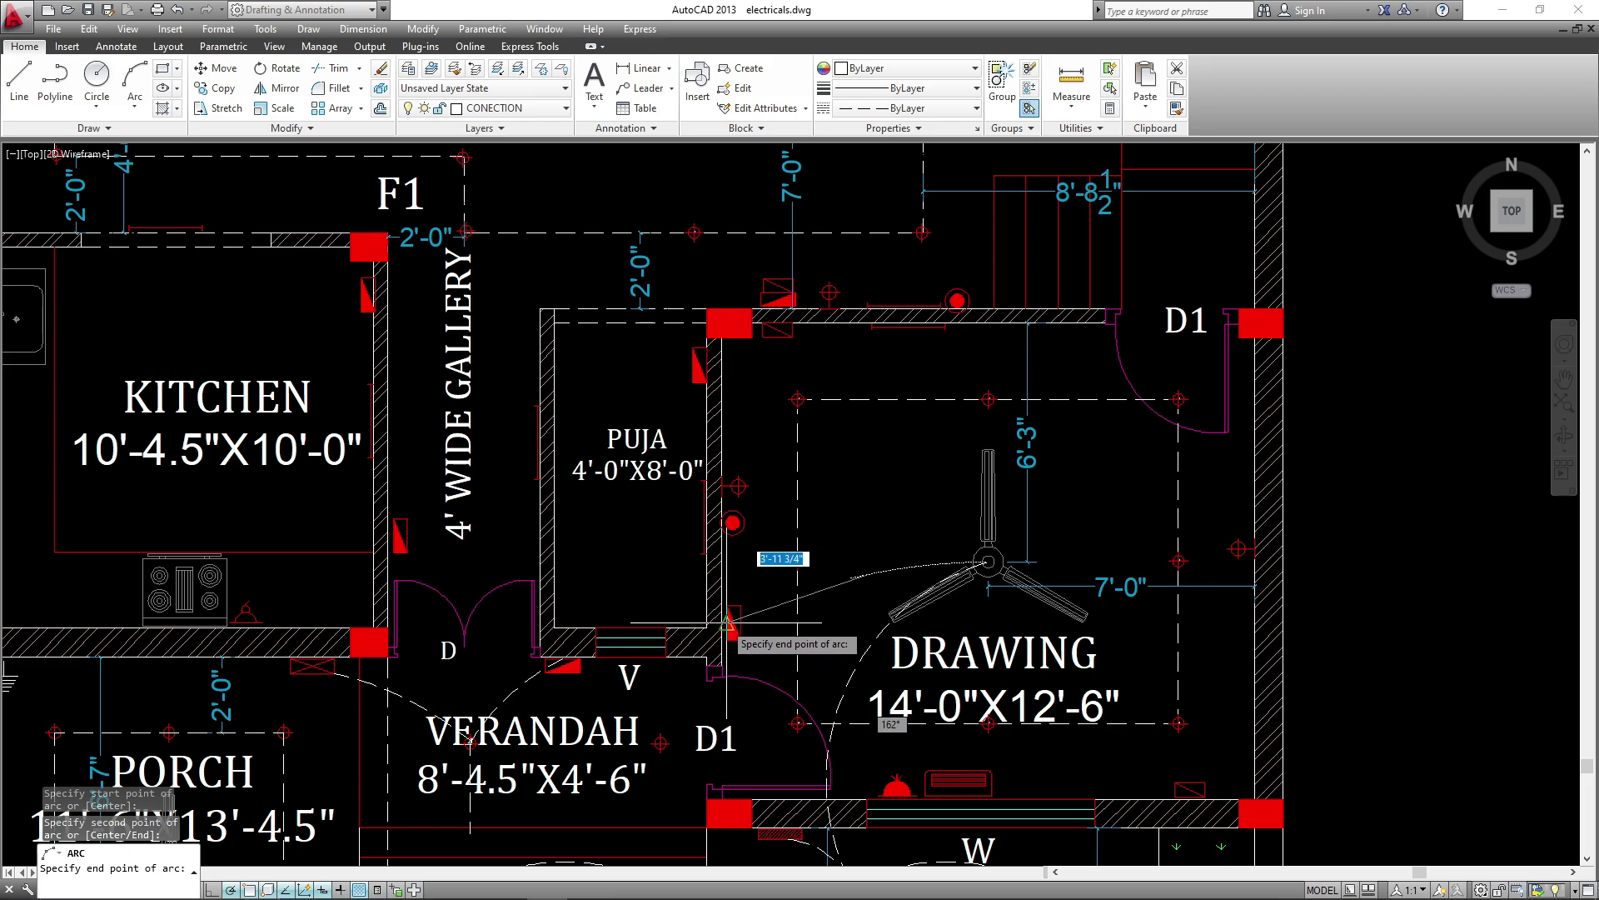
{"action": "left_click", "coordinate": [725, 622]}
{"action": "key", "text": "Escape"}
- Draw a wiring arc from the drawing room's corner ceiling light nearest the puja room's inner end to the fan's centre
{"action": "middle_click_drag", "start_coordinate": [1035, 553], "coordinate": [823, 643]}
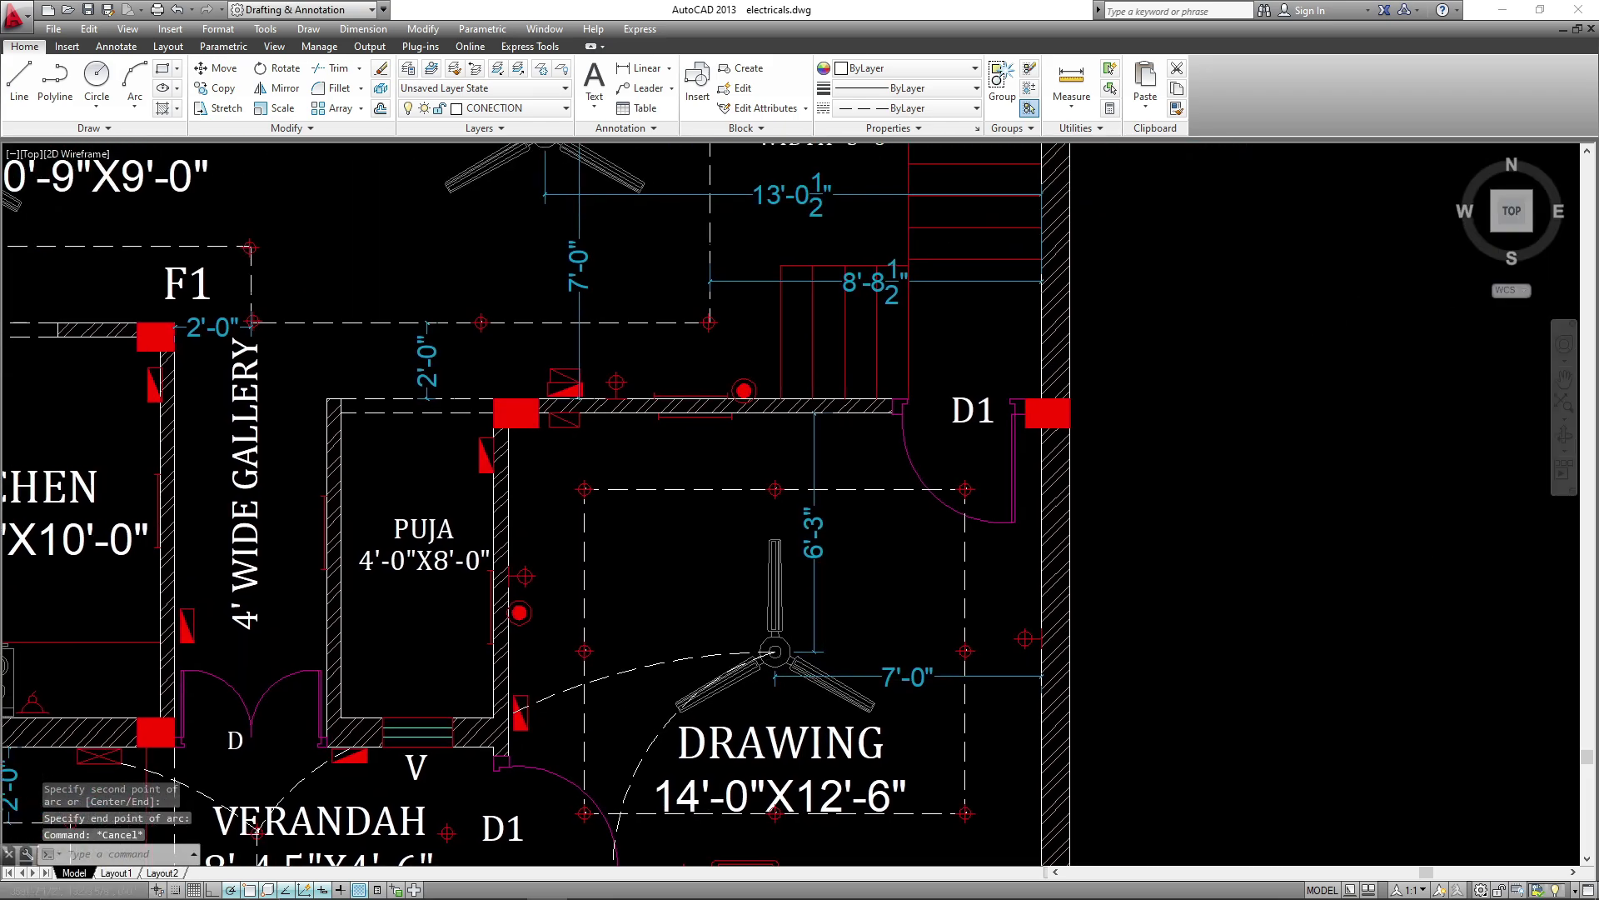
{"action": "scroll", "coordinate": [779, 672], "scroll_direction": "down", "scroll_amount": 2}
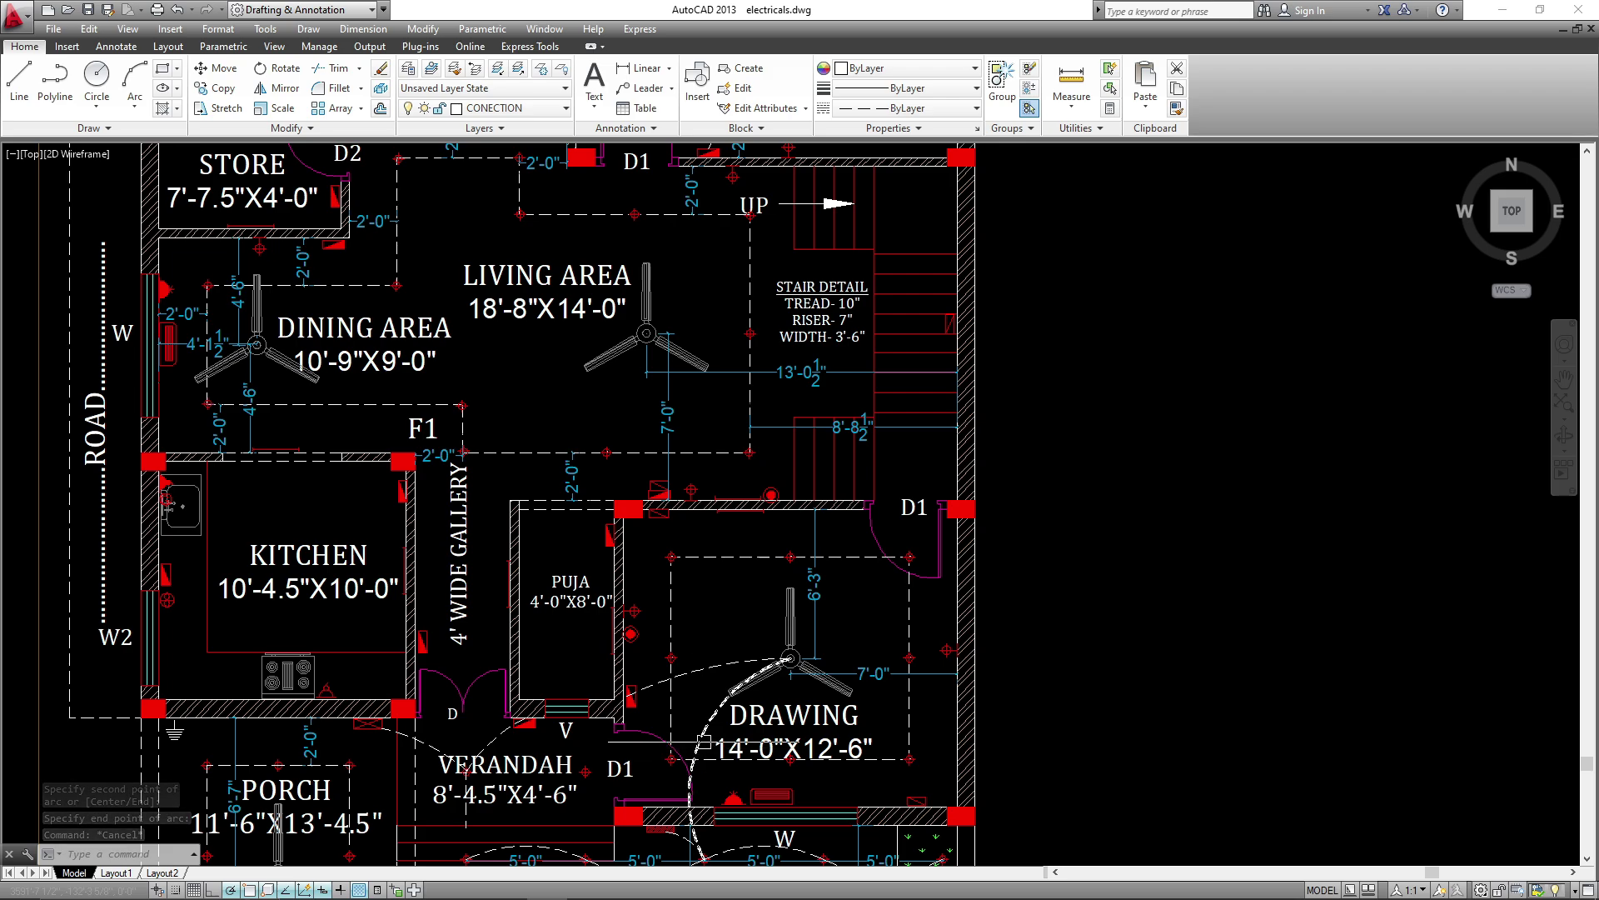
{"action": "middle_click_drag", "start_coordinate": [703, 741], "coordinate": [746, 646]}
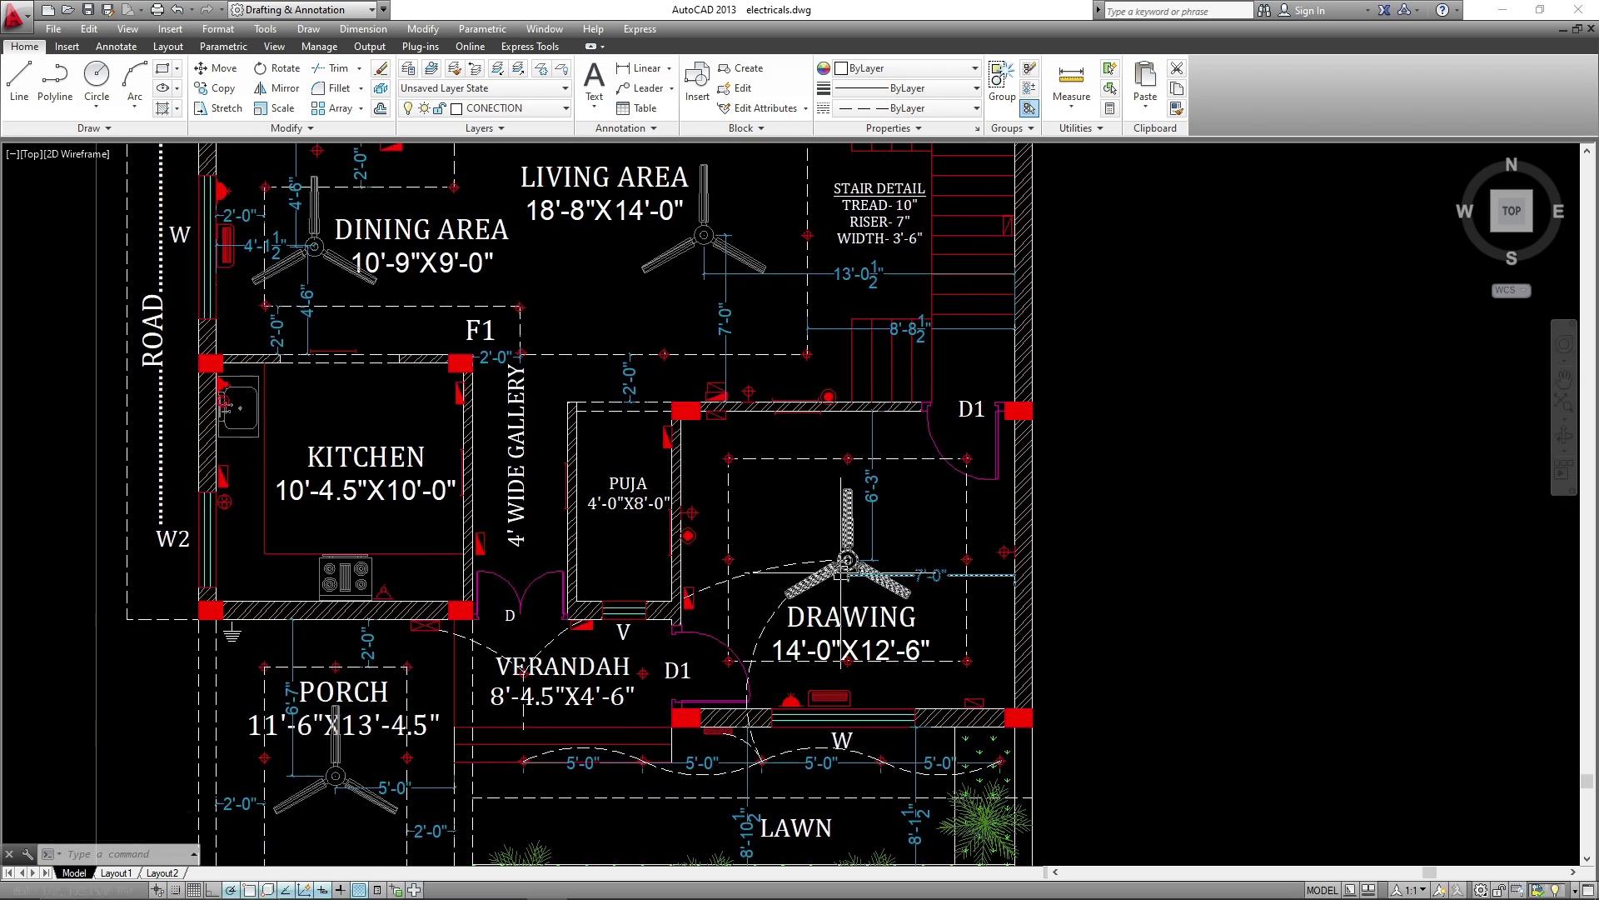
{"action": "middle_click_drag", "start_coordinate": [812, 592], "coordinate": [725, 704]}
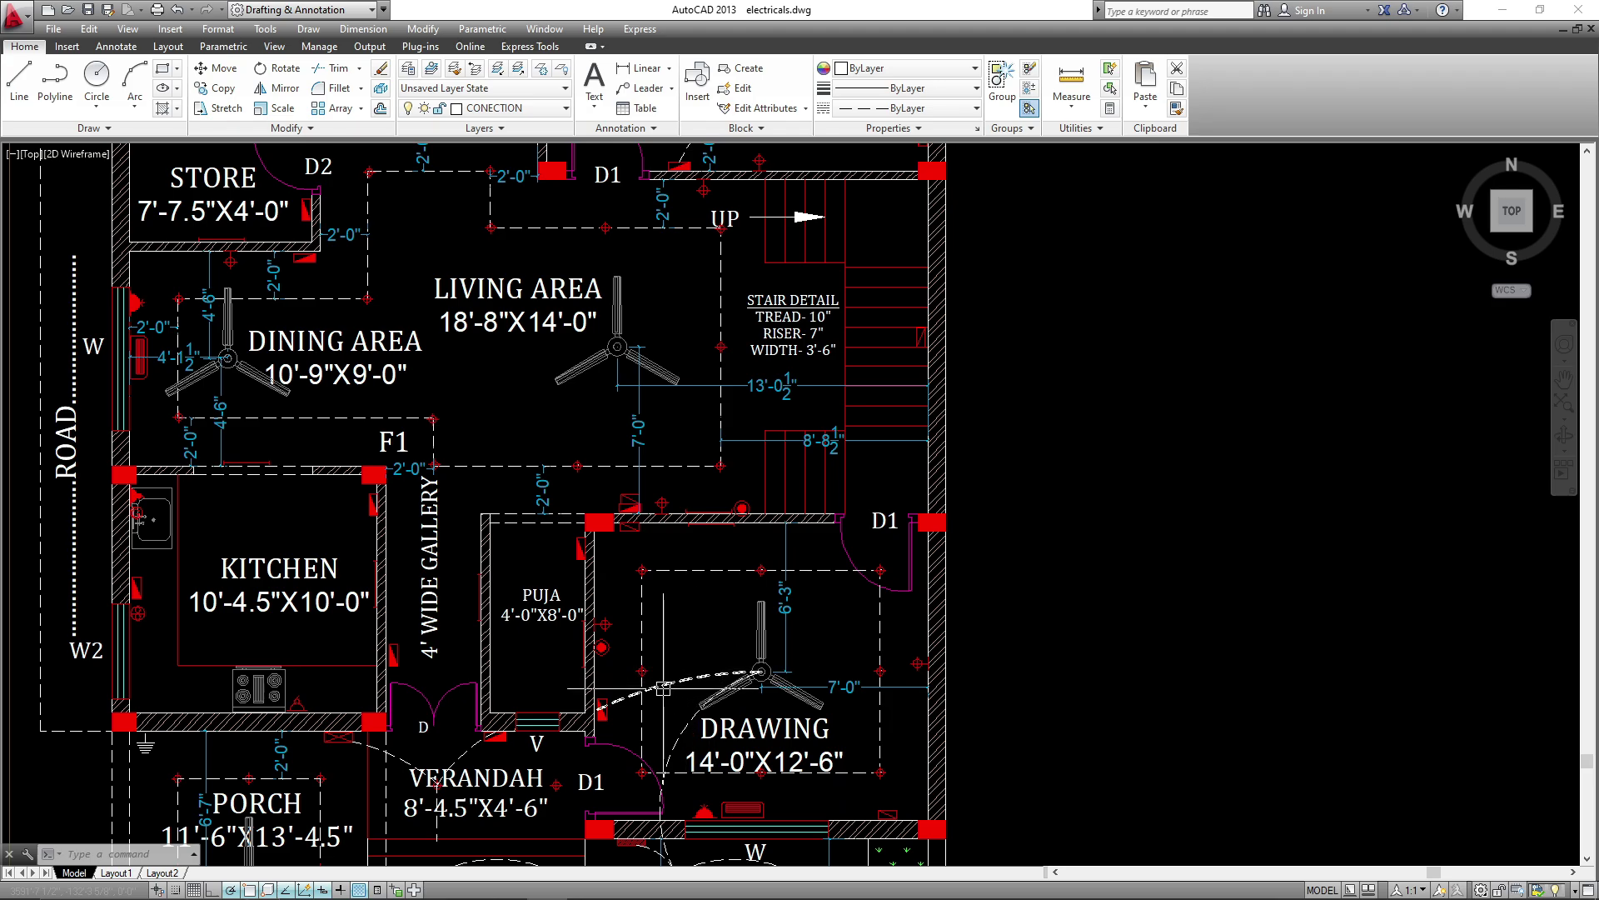
{"action": "scroll", "coordinate": [663, 688], "scroll_direction": "up", "scroll_amount": 2}
{"action": "middle_click_drag", "start_coordinate": [719, 683], "coordinate": [757, 537]}
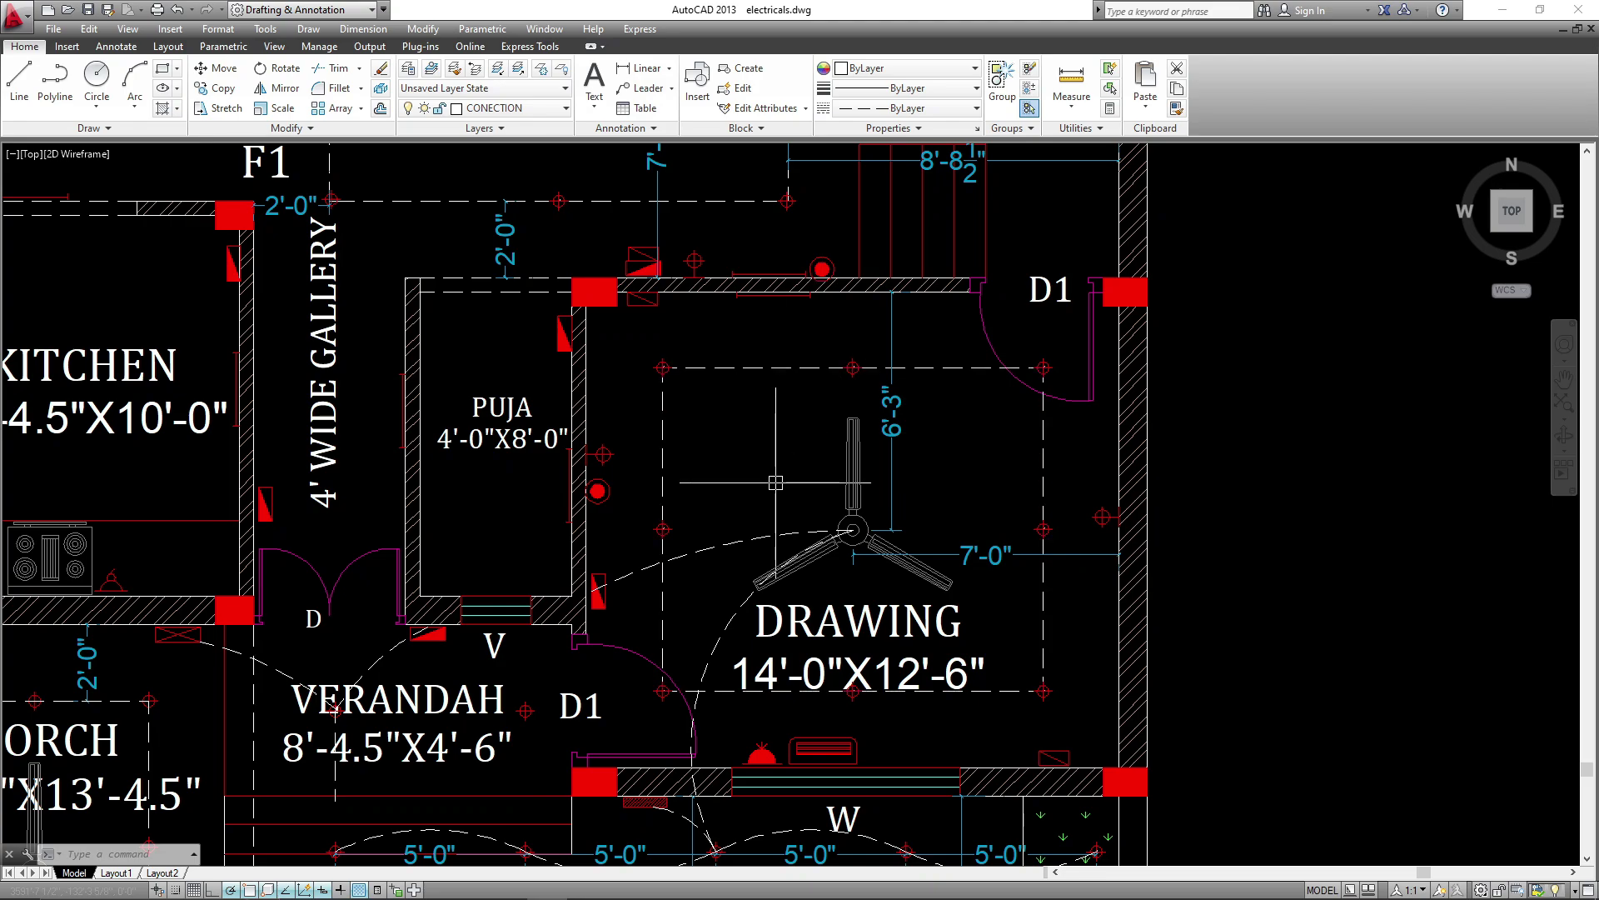
{"action": "key", "text": "space"}
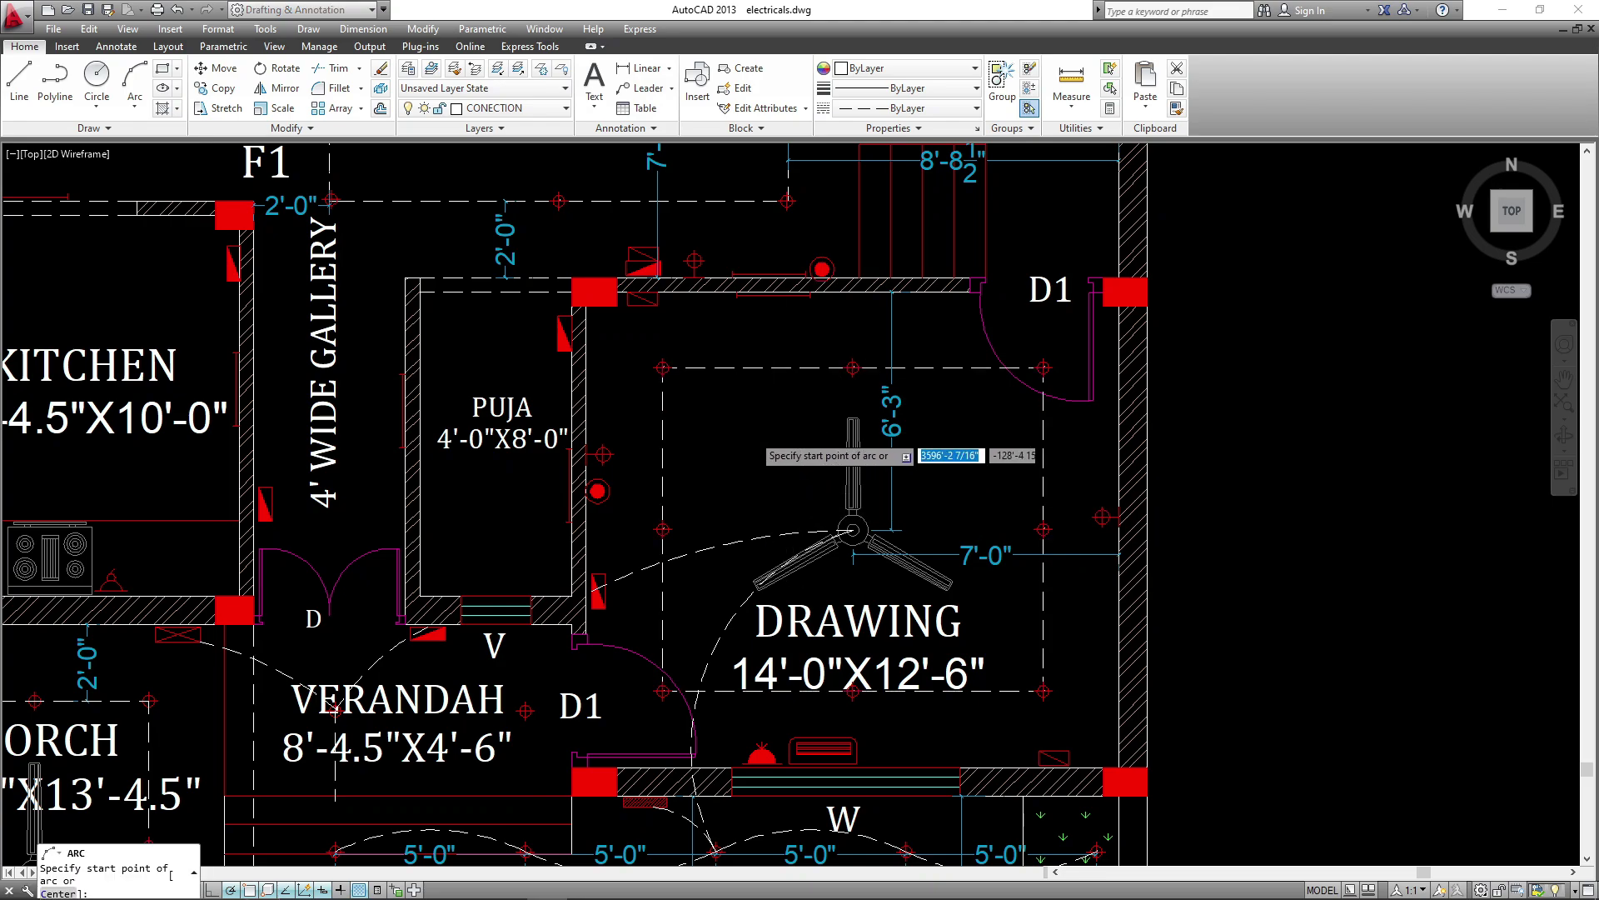
{"action": "left_click", "coordinate": [658, 367]}
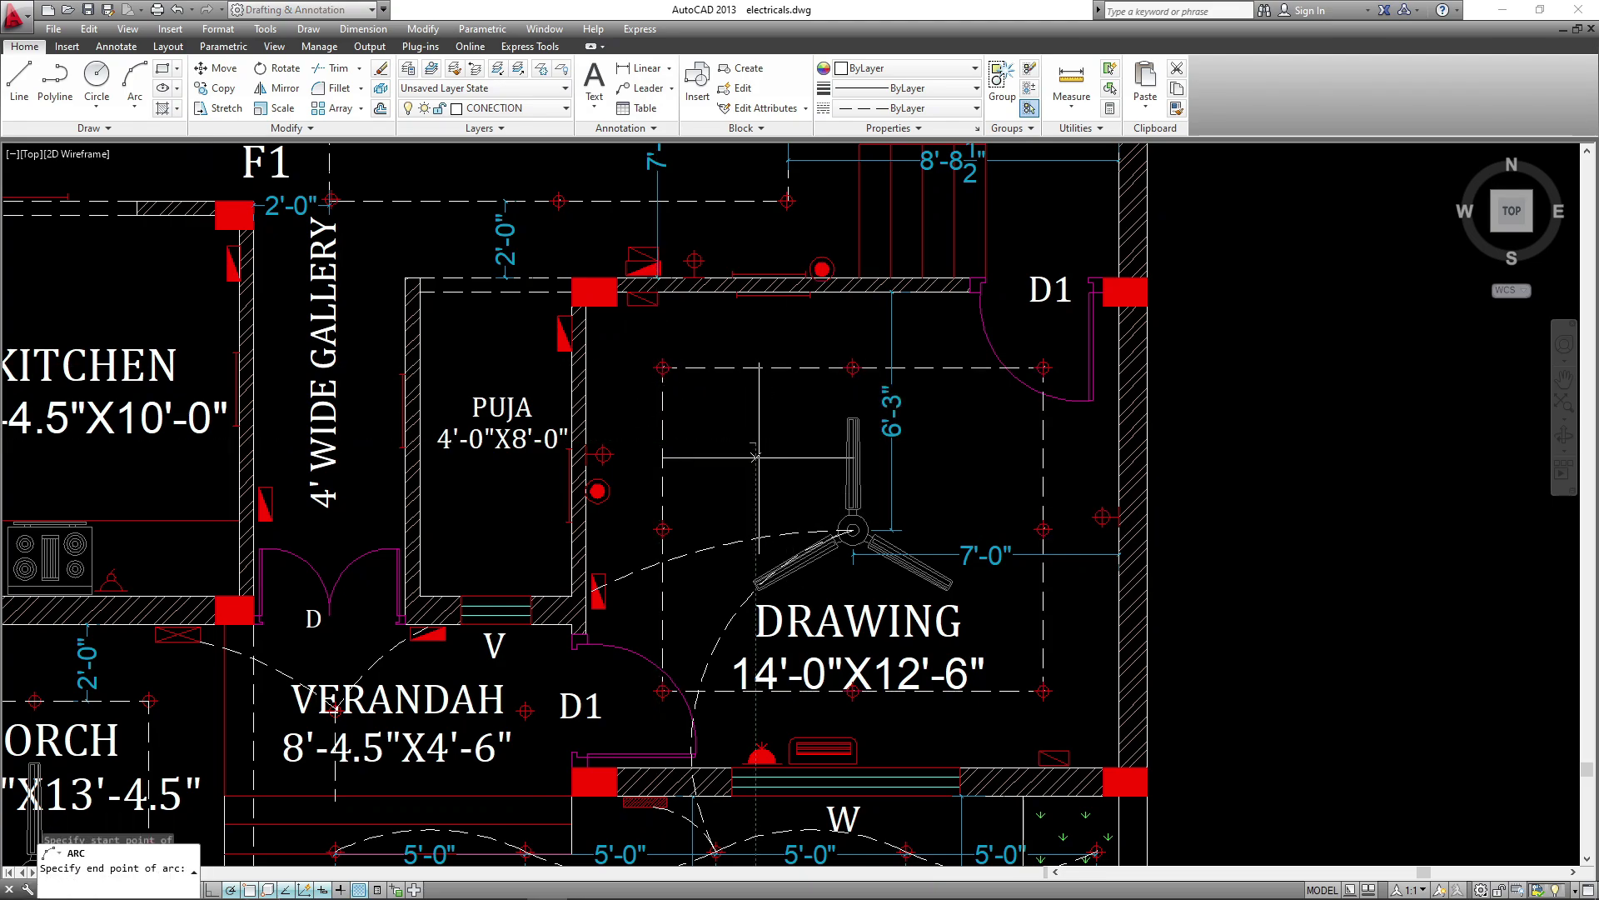
{"action": "left_click", "coordinate": [756, 443]}
{"action": "left_click", "coordinate": [853, 530]}
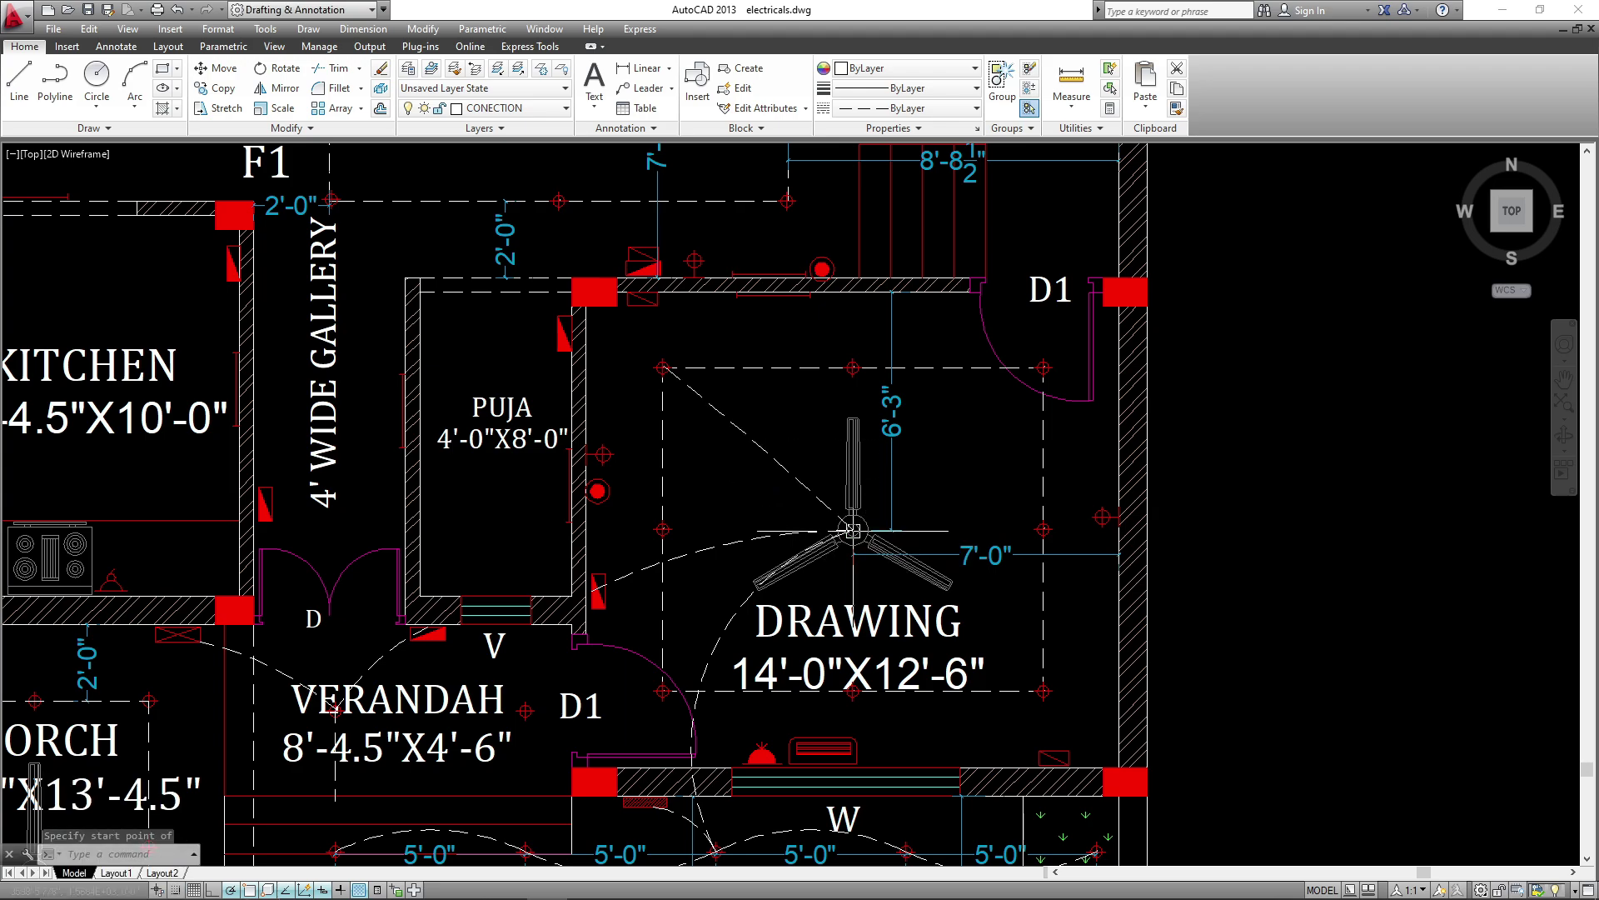
- Replace the flat arc between the drawing room's corner ceiling light and the fan's centre with a more curved three-point arc
{"action": "key", "text": "Escape"}
{"action": "left_click", "coordinate": [790, 481]}
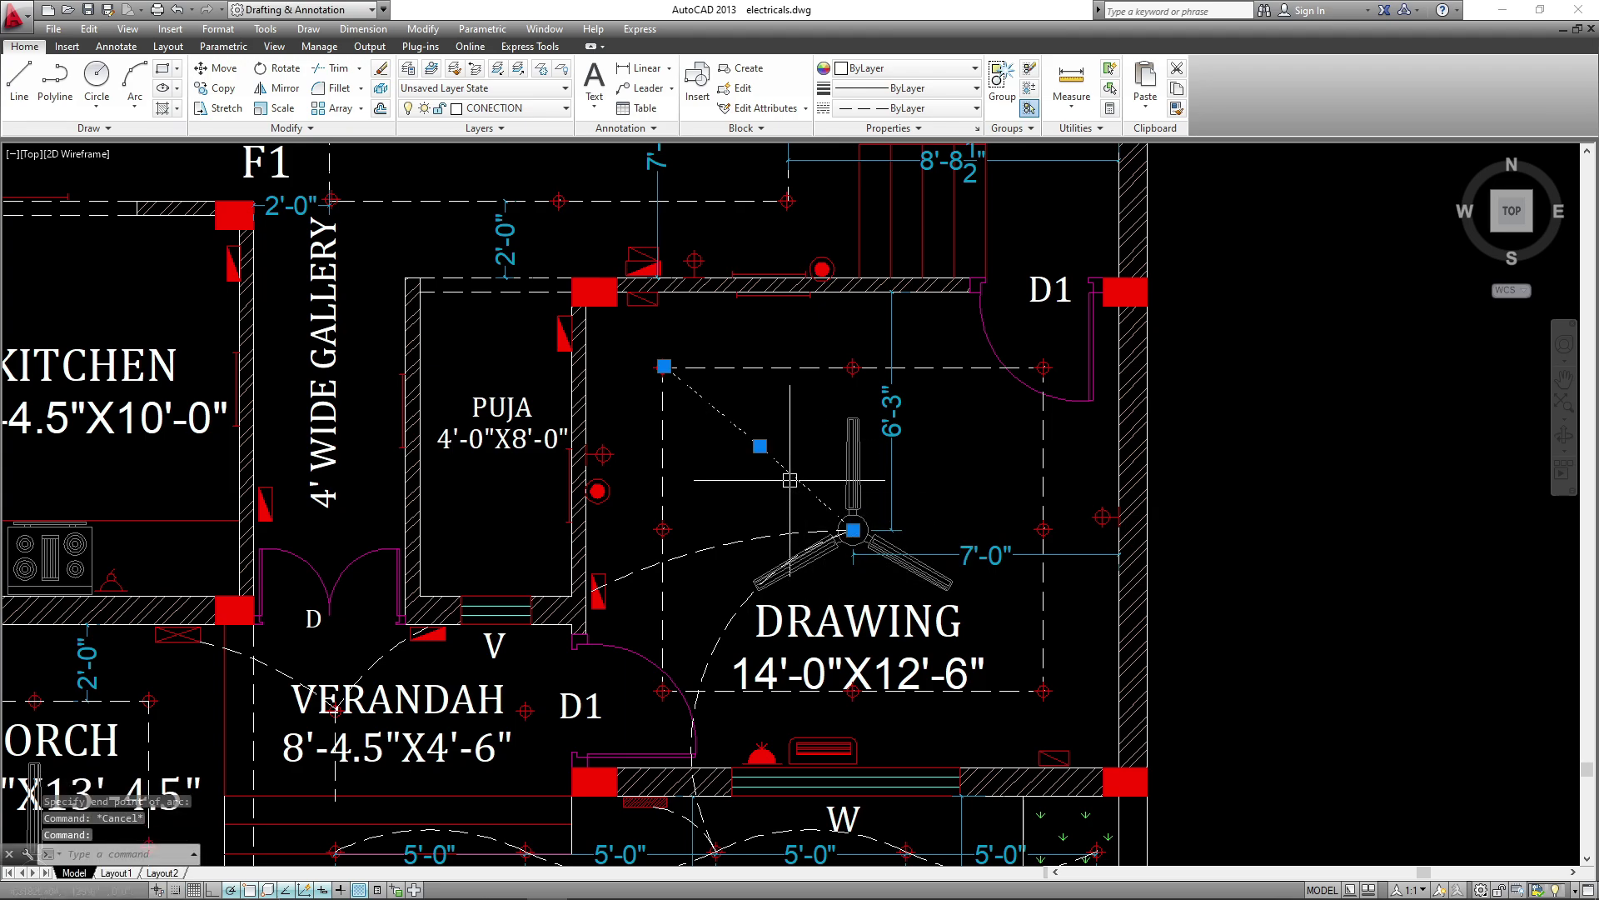
{"action": "type", "text": "A"}
{"action": "key", "text": "Return"}
{"action": "left_click", "coordinate": [663, 367]}
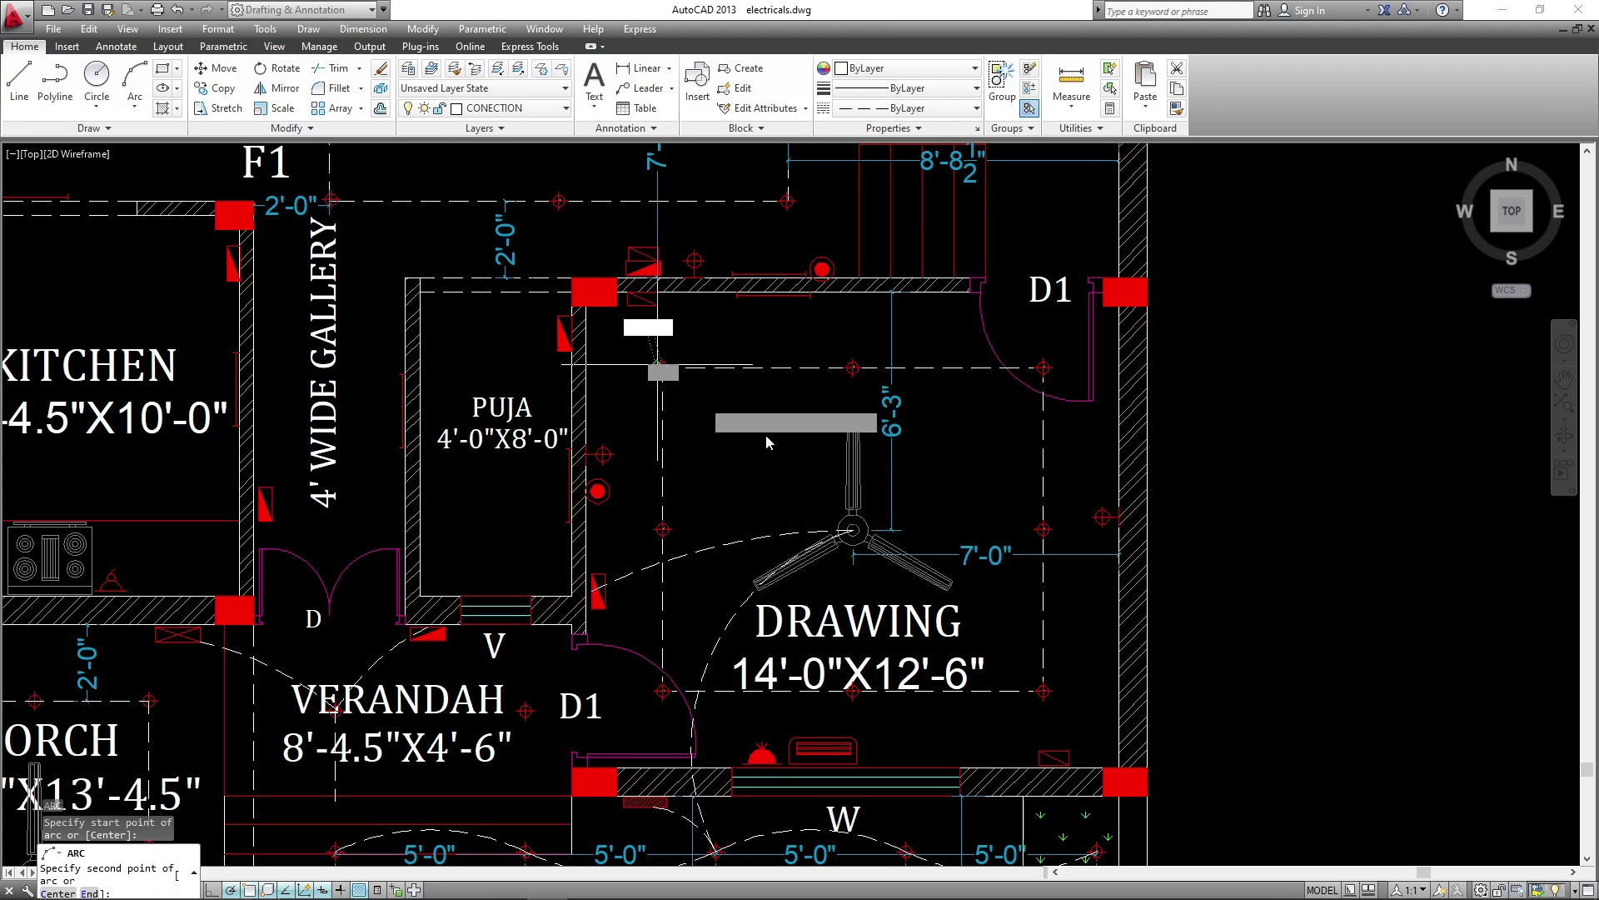
{"action": "left_click", "coordinate": [778, 439]}
{"action": "left_click", "coordinate": [853, 530]}
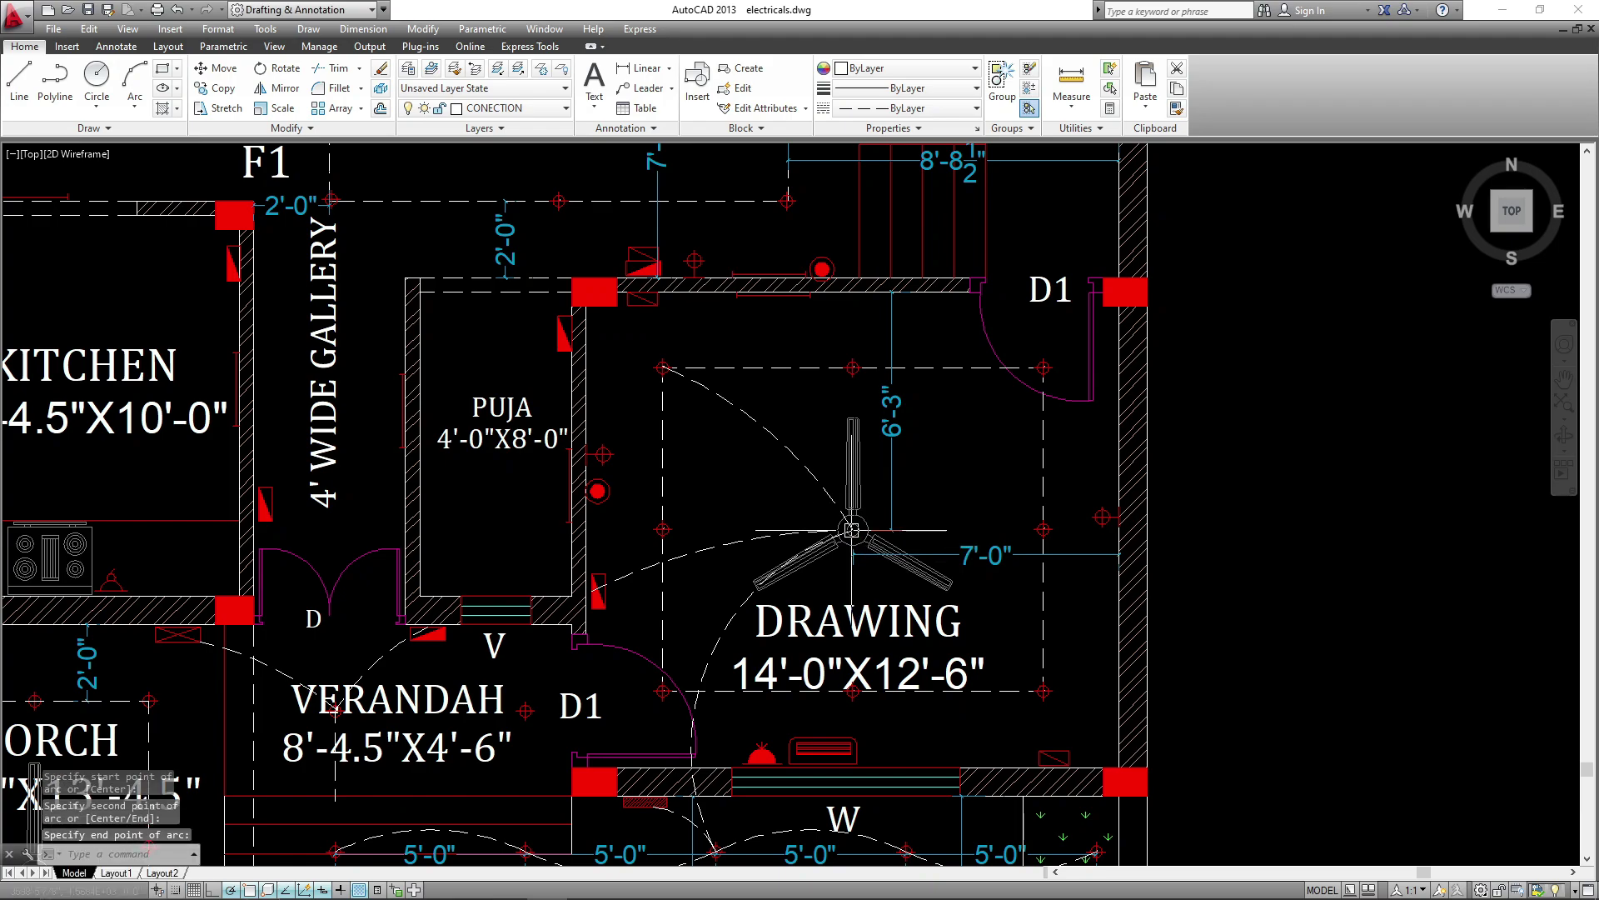
- Draw a three-point wiring arc from the drawing room's corner ceiling light to the centre of the living area fan
{"action": "middle_click_drag", "start_coordinate": [801, 424], "coordinate": [858, 692]}
{"action": "key", "text": "Return"}
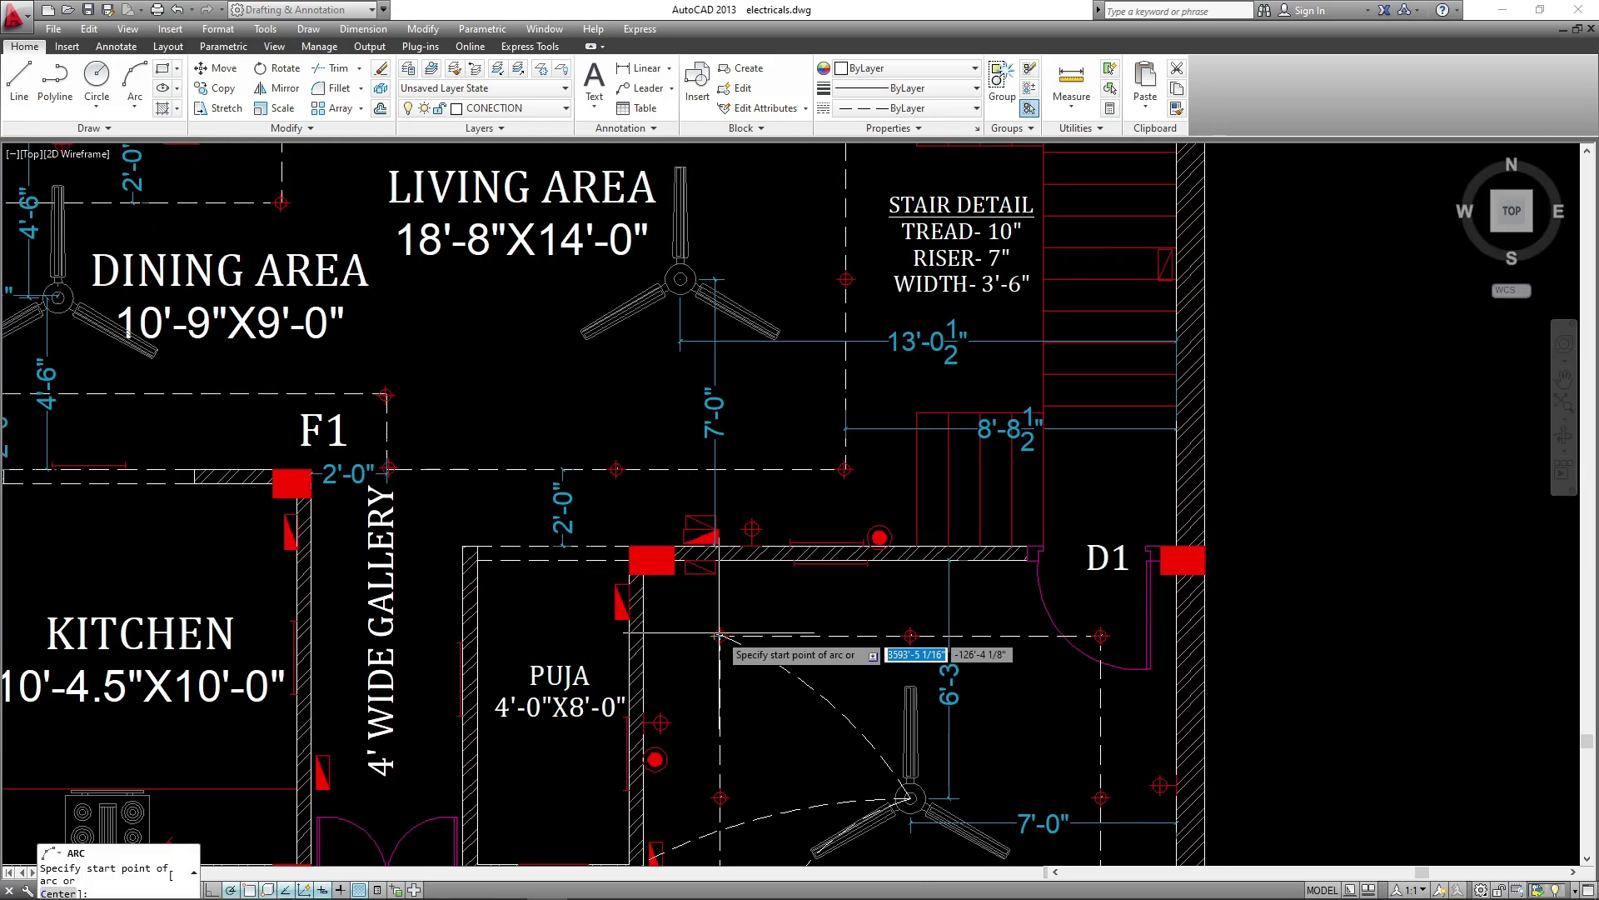
{"action": "left_click", "coordinate": [720, 637]}
{"action": "left_click", "coordinate": [749, 410]}
{"action": "left_click", "coordinate": [680, 280]}
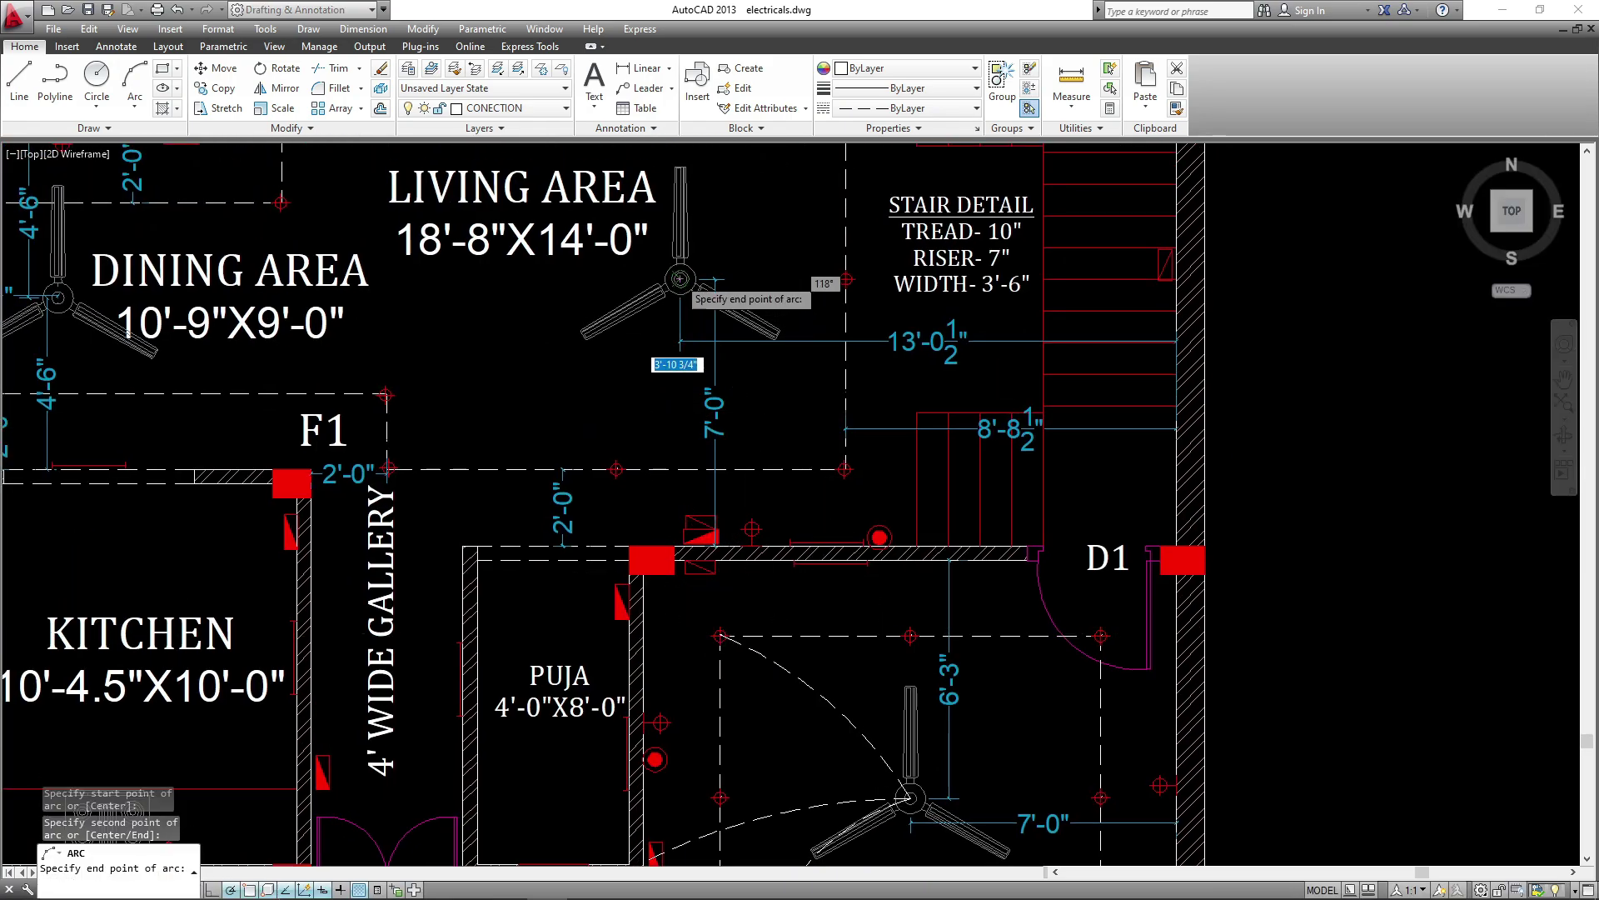
- Draw a wiring arc from the living area fan's centre to the switch board on the drawing room wall beside the puja column
{"action": "key", "text": "Return"}
{"action": "left_click", "coordinate": [681, 279]}
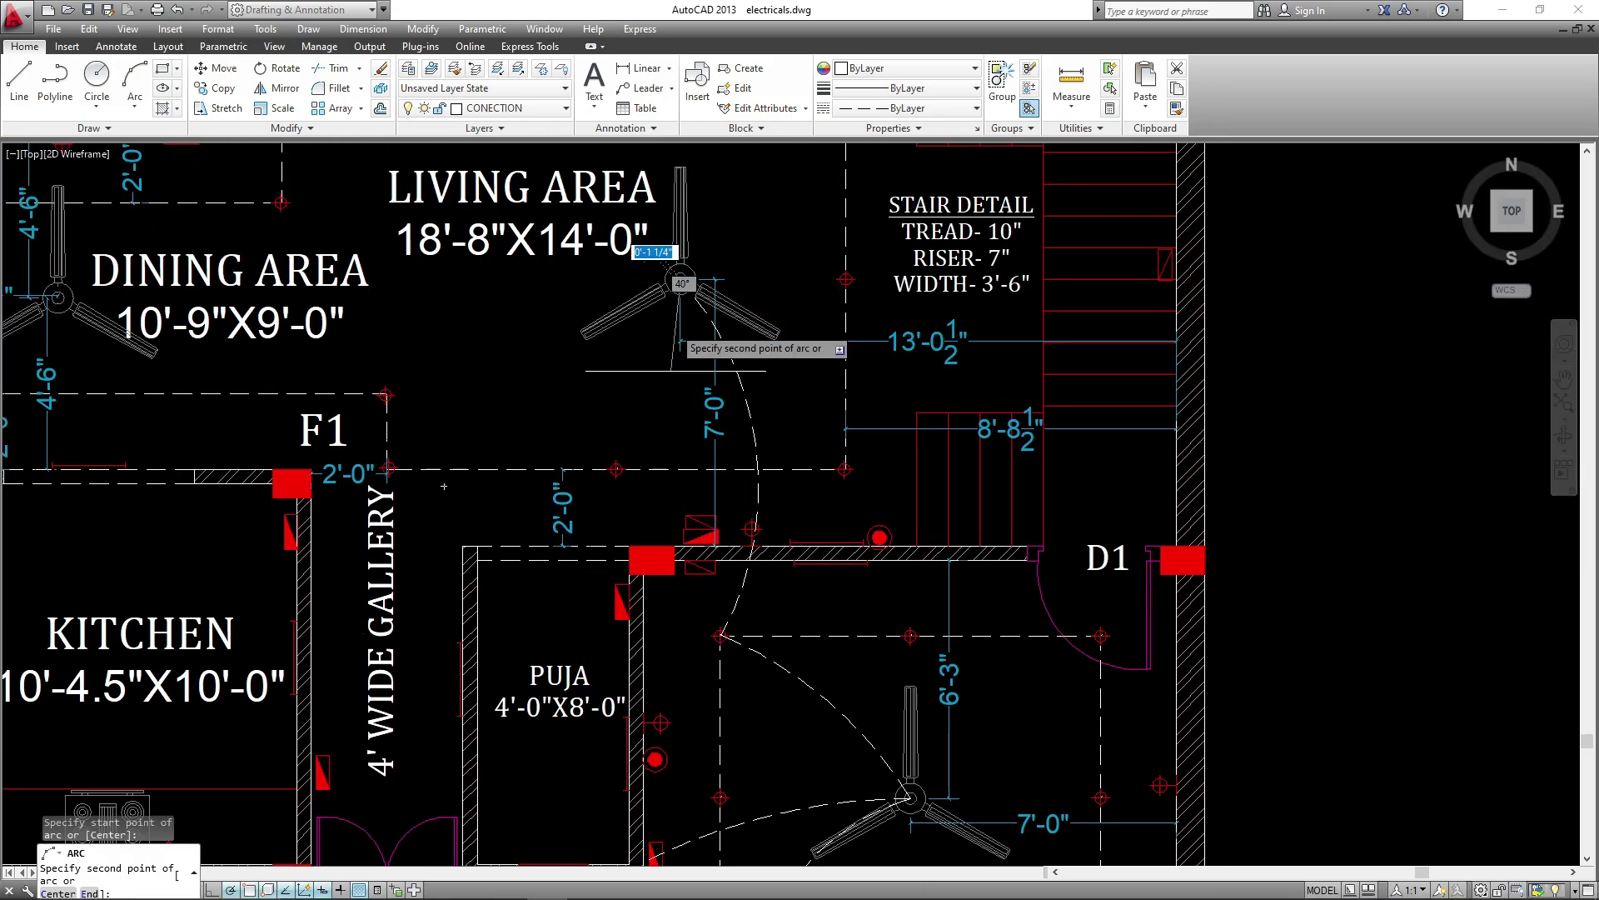
{"action": "left_click", "coordinate": [687, 433]}
{"action": "left_click", "coordinate": [720, 636]}
- Draw a wiring arc from the living area fan's centre to the switch board beside door D1 of the 16'-0"X12'-0" bedroom
{"action": "mouse_move", "coordinate": [787, 341]}
{"action": "middle_mouse_down"}
{"action": "mouse_move", "coordinate": [892, 518]}
{"action": "mouse_move", "coordinate": [821, 592]}
{"action": "middle_mouse_up"}
{"action": "scroll", "coordinate": [892, 518], "scroll_direction": "down", "scroll_amount": 2}
{"action": "key", "text": "Return"}
{"action": "left_click", "coordinate": [788, 617]}
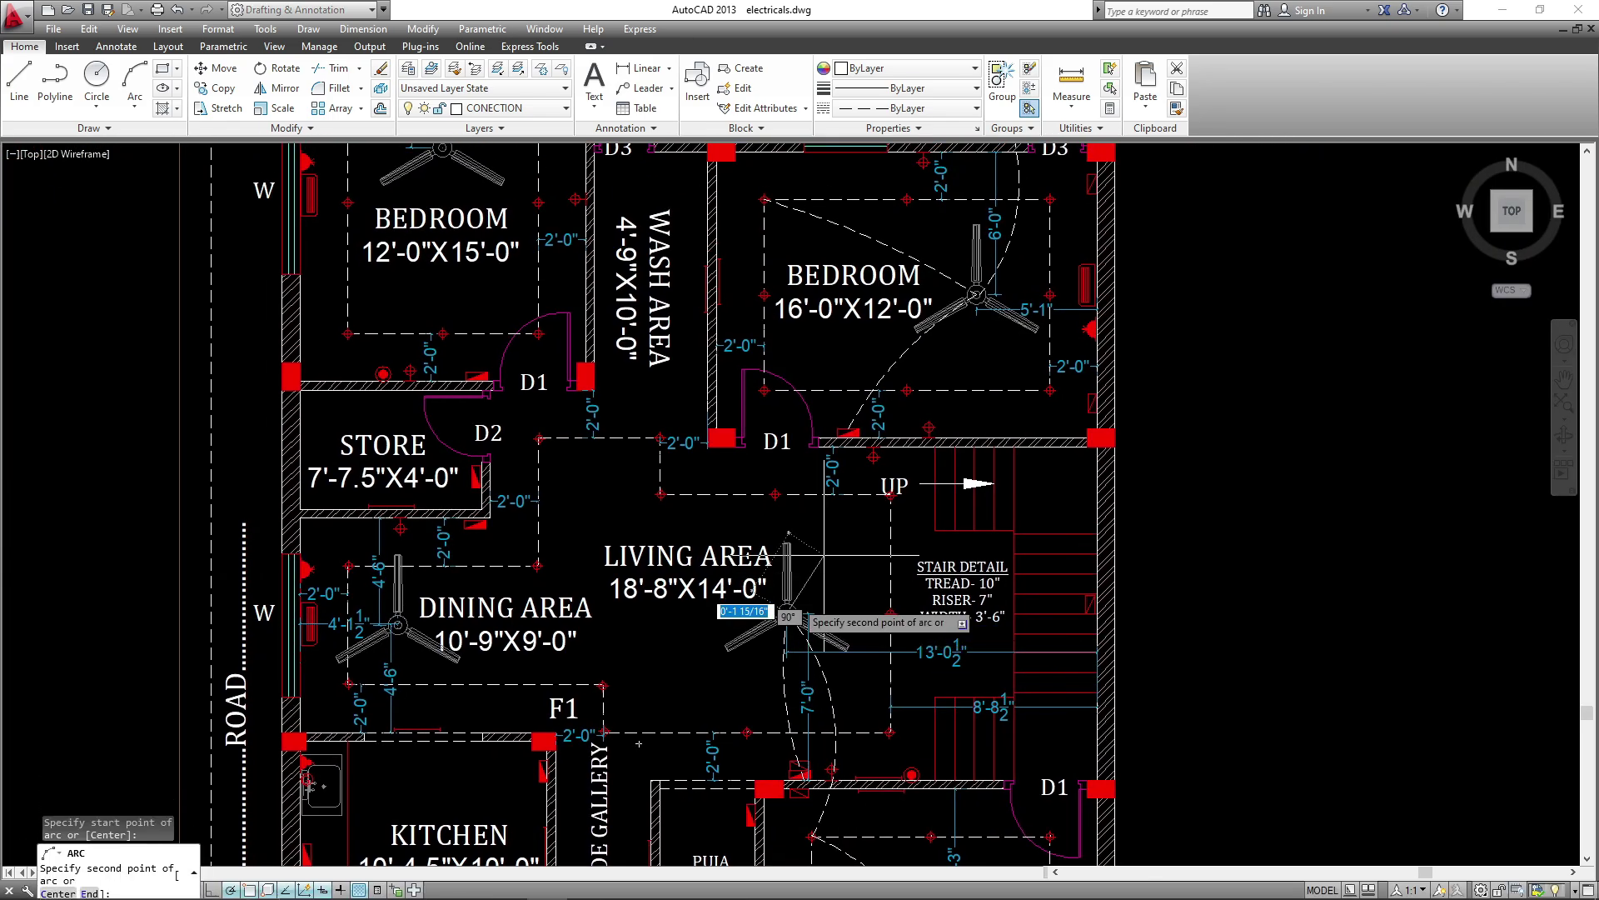
{"action": "left_click", "coordinate": [838, 435]}
{"action": "left_click", "coordinate": [844, 422]}
{"action": "key", "text": "Return"}
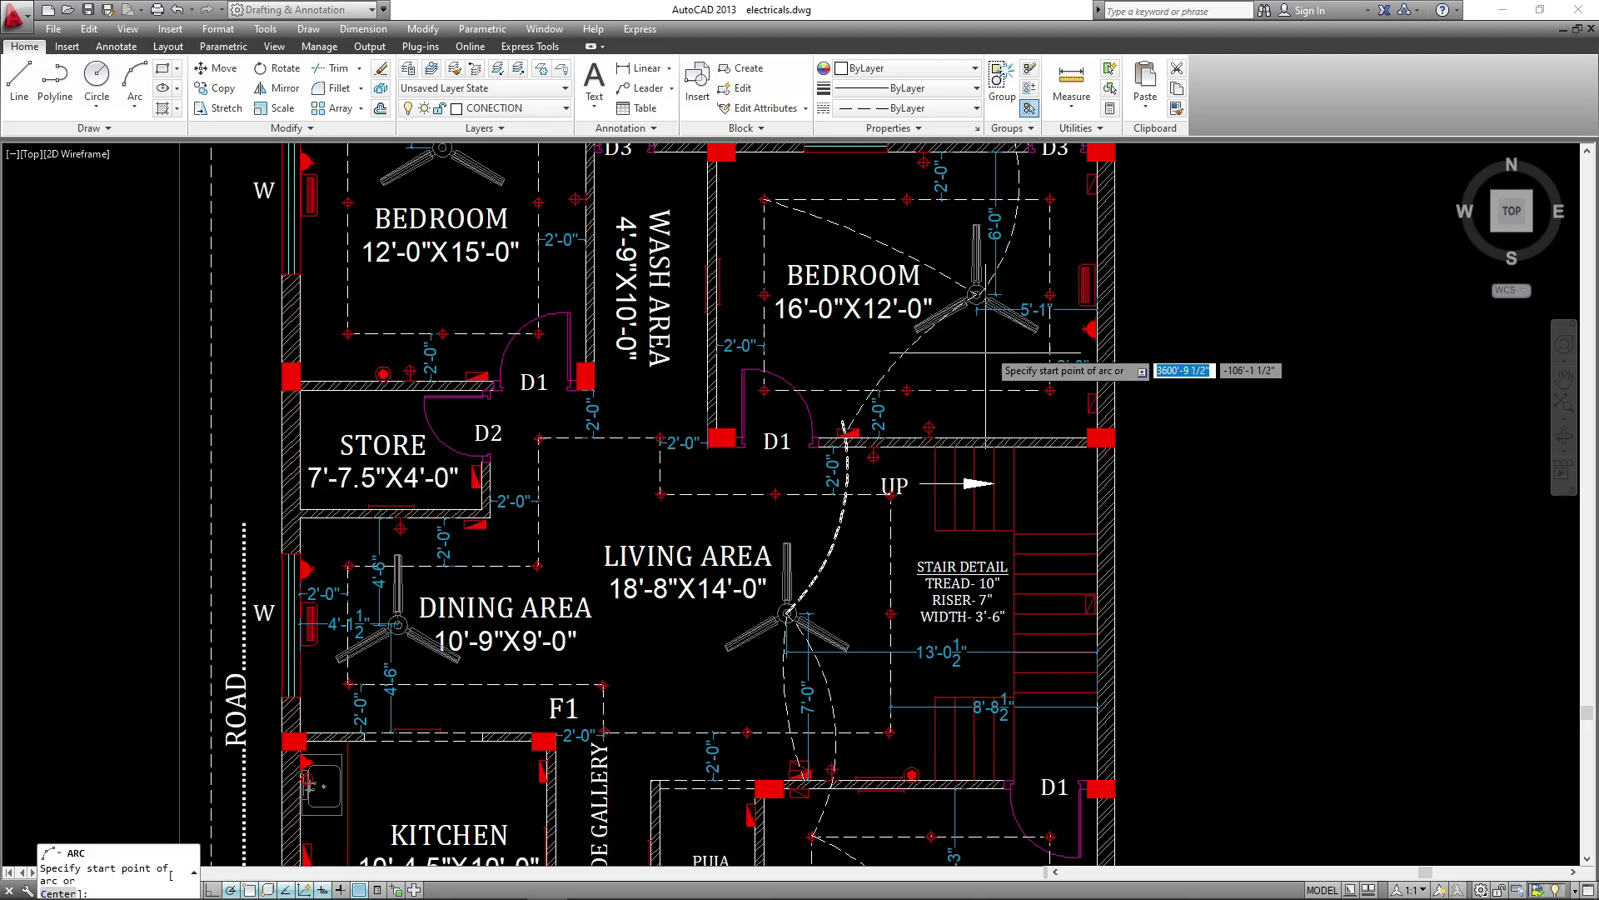
{"action": "middle_click_drag", "start_coordinate": [867, 286], "coordinate": [782, 261]}
{"action": "scroll", "coordinate": [782, 261], "scroll_direction": "down", "scroll_amount": 2}
{"action": "scroll", "coordinate": [668, 470], "scroll_direction": "up", "scroll_amount": 2}
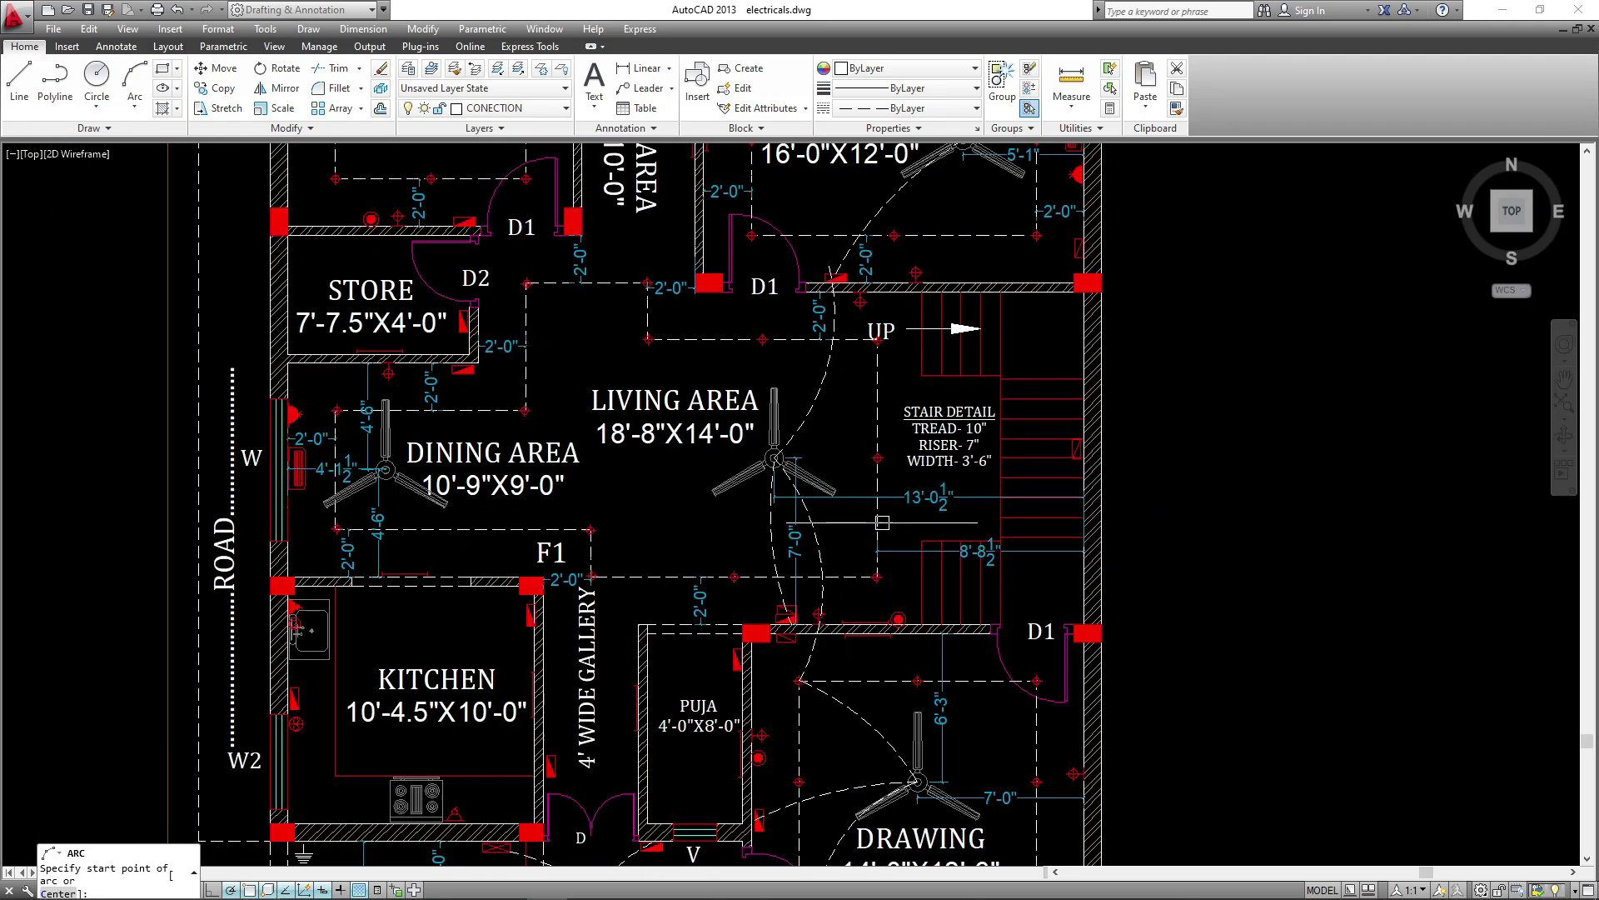
{"action": "key", "text": "Escape"}
- Move the fan end of the switch board's arc to the middle ceiling light in the living area's row above the puja, and reshape its curve
{"action": "middle_click_drag", "start_coordinate": [846, 503], "coordinate": [850, 558]}
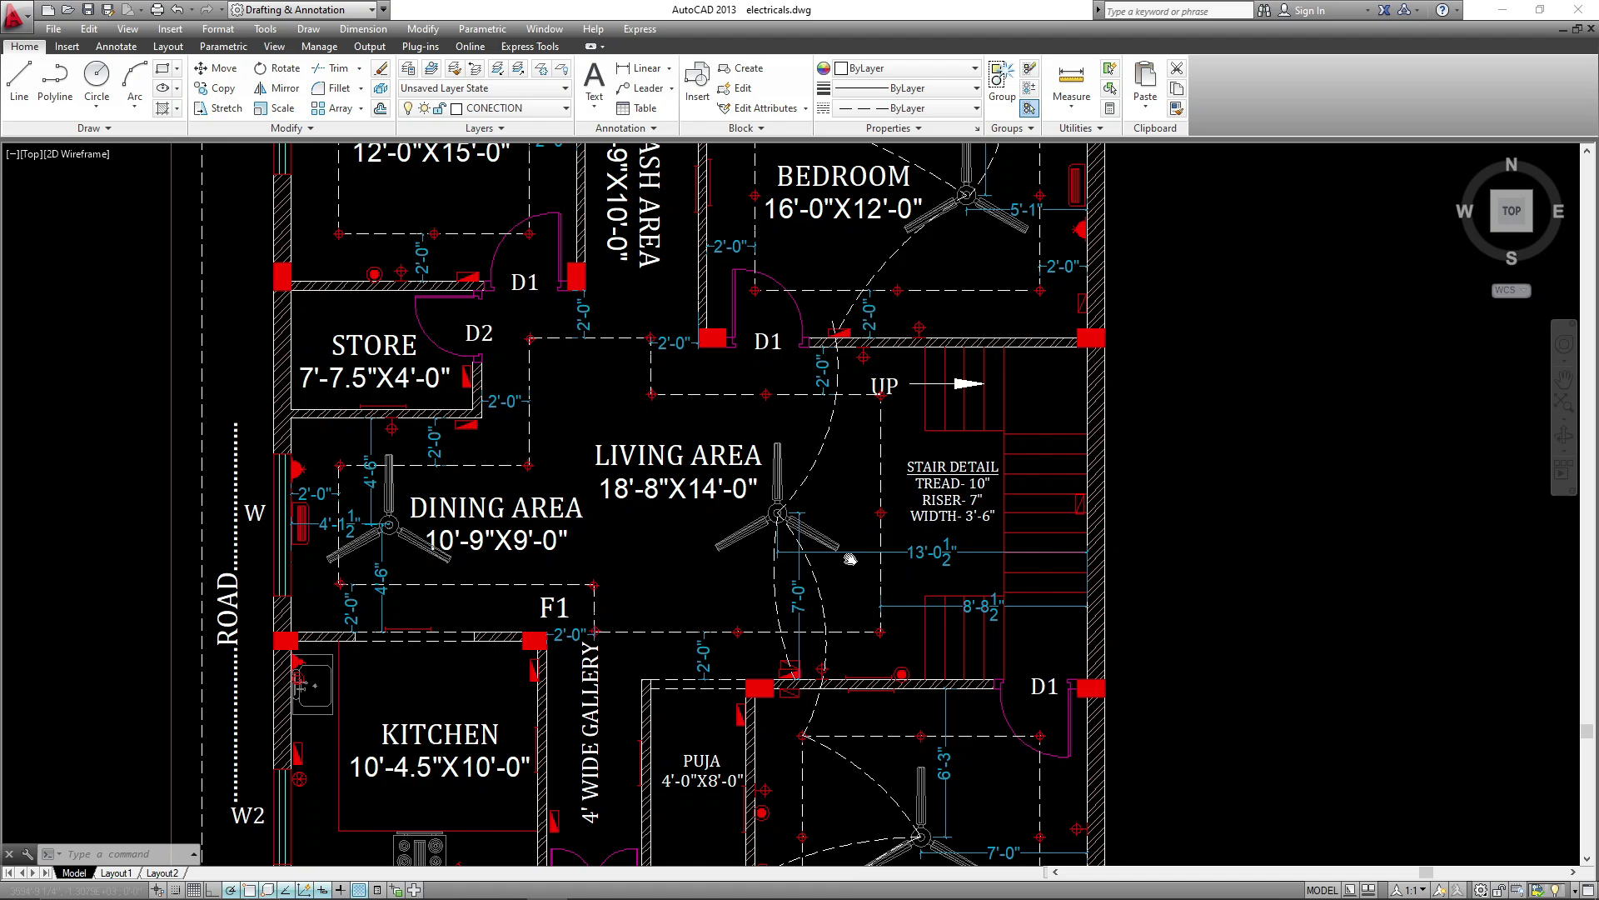
{"action": "left_click", "coordinate": [777, 517]}
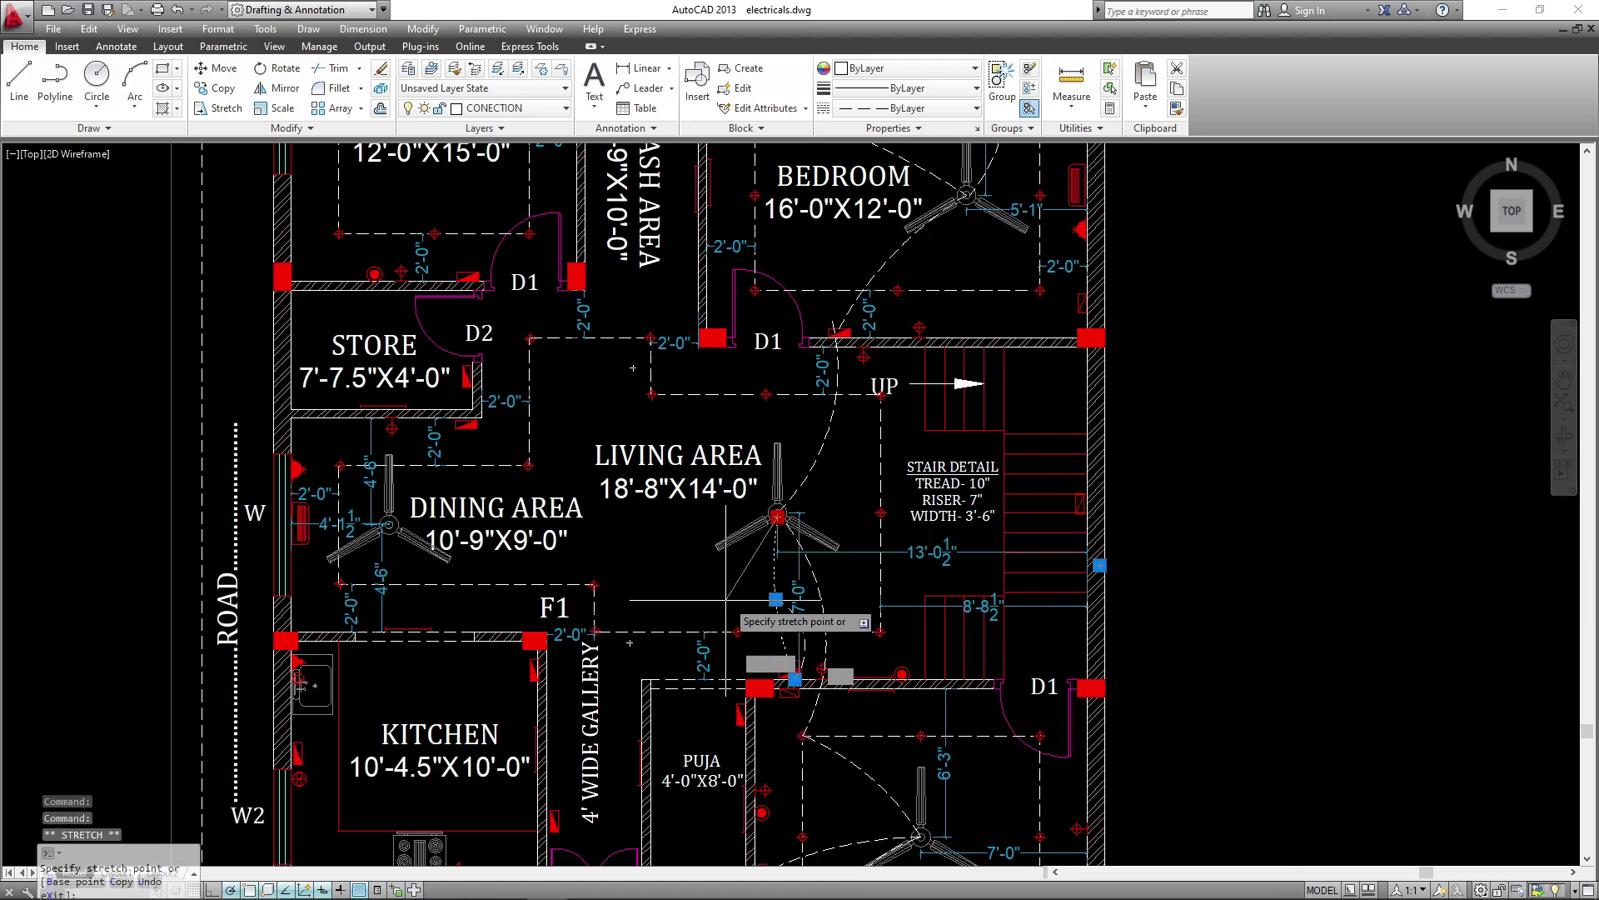
{"action": "scroll", "coordinate": [733, 635], "scroll_direction": "up", "scroll_amount": 2}
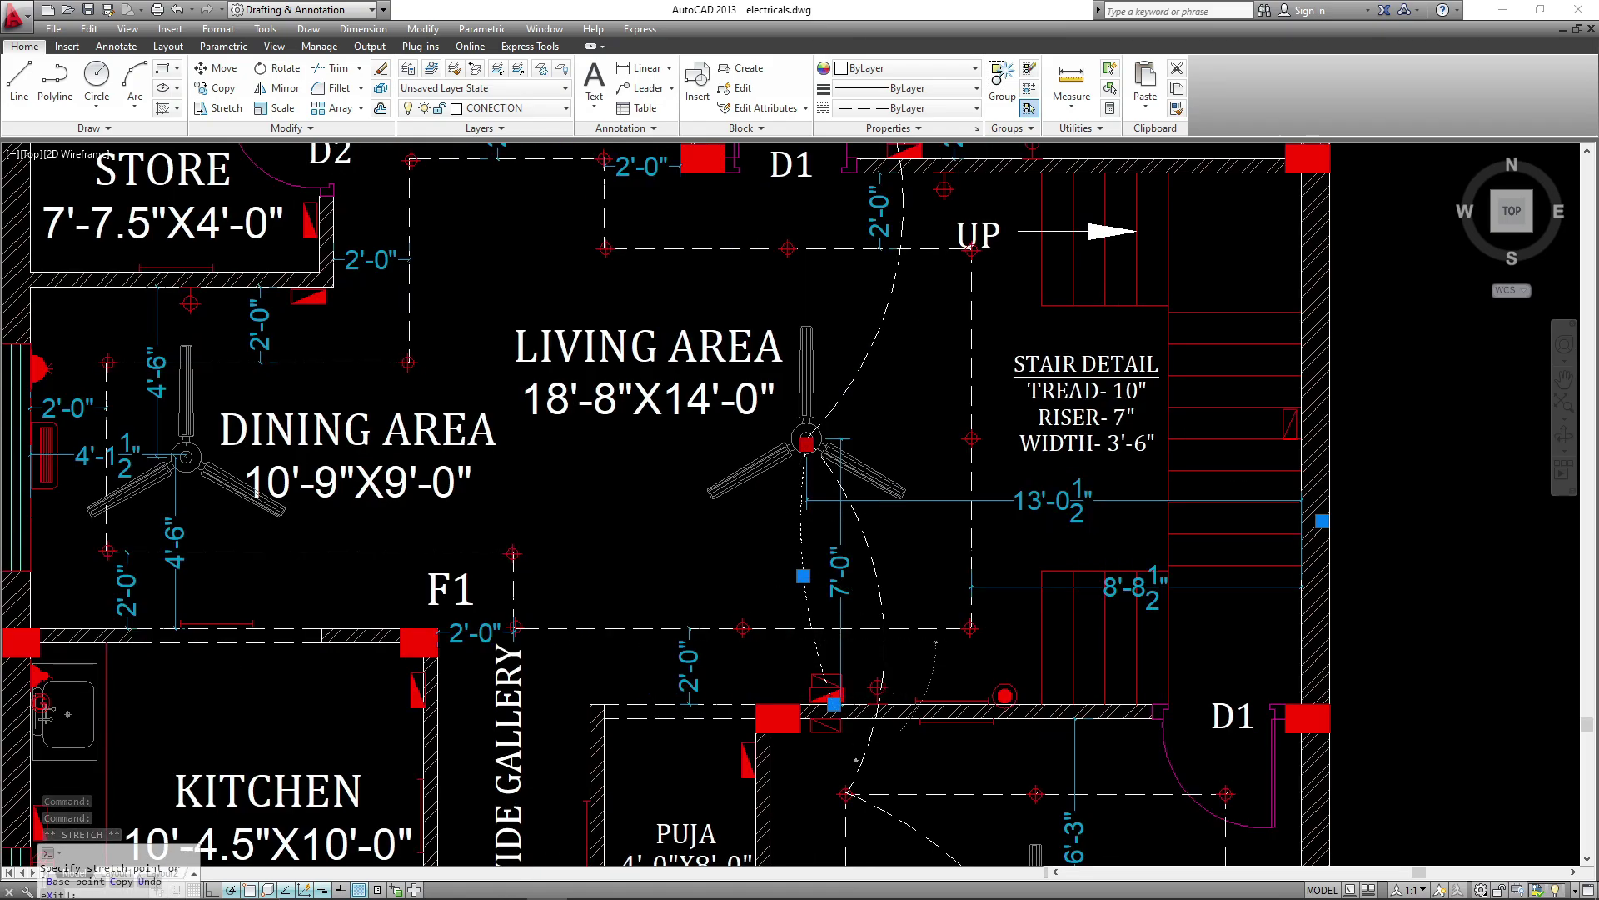
{"action": "left_click", "coordinate": [852, 592]}
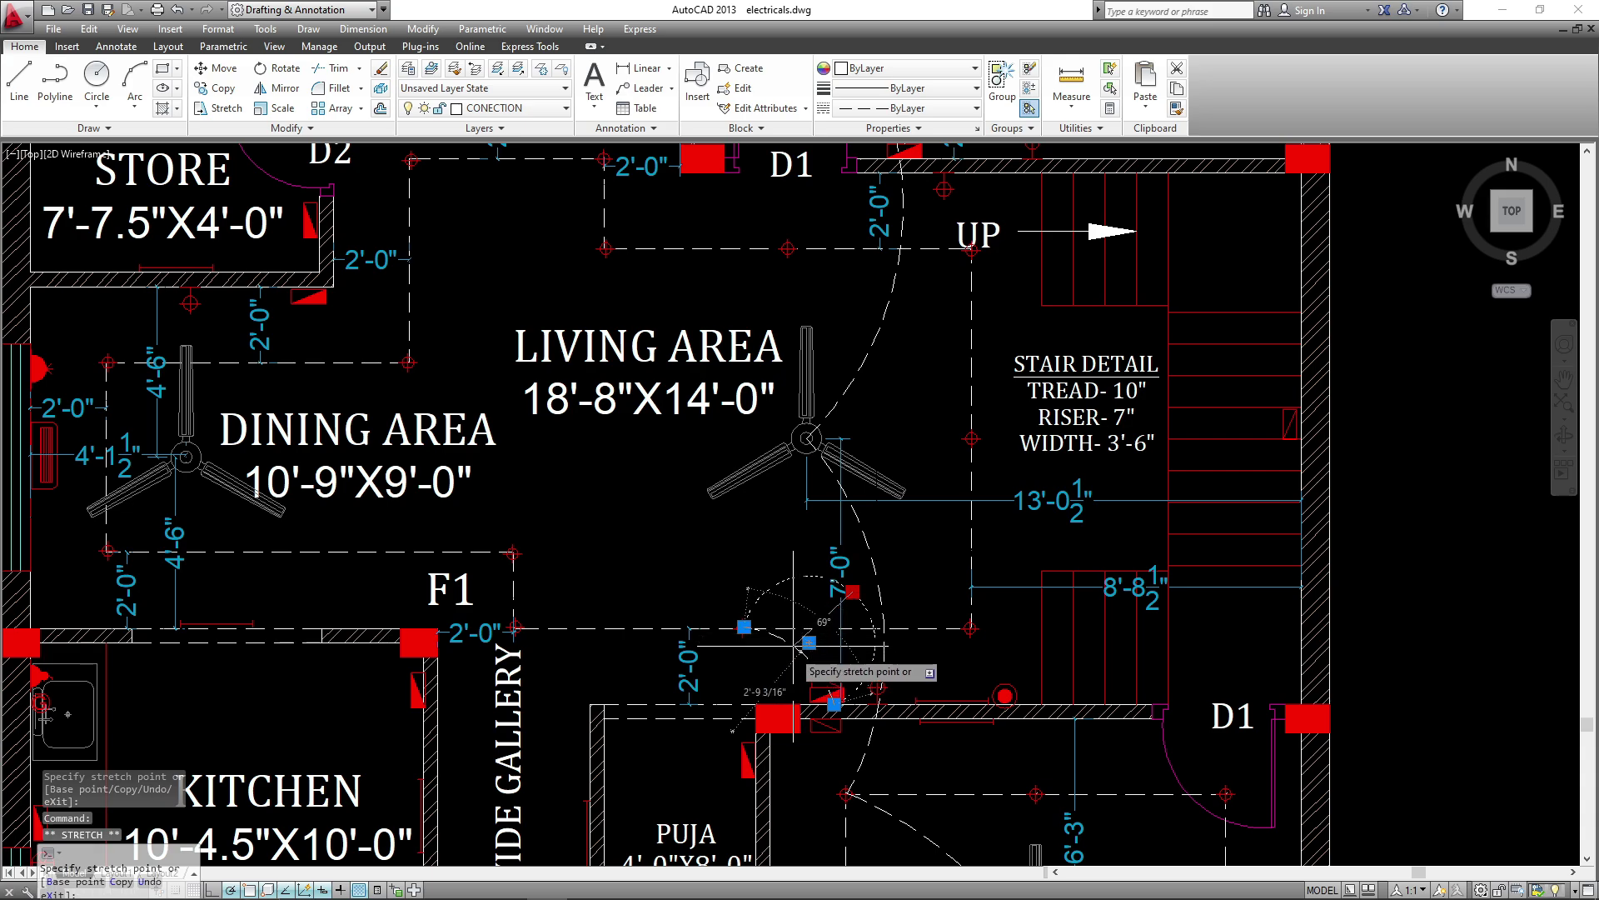
{"action": "key", "text": "Escape"}
{"action": "middle_click_drag", "start_coordinate": [907, 522], "coordinate": [852, 619]}
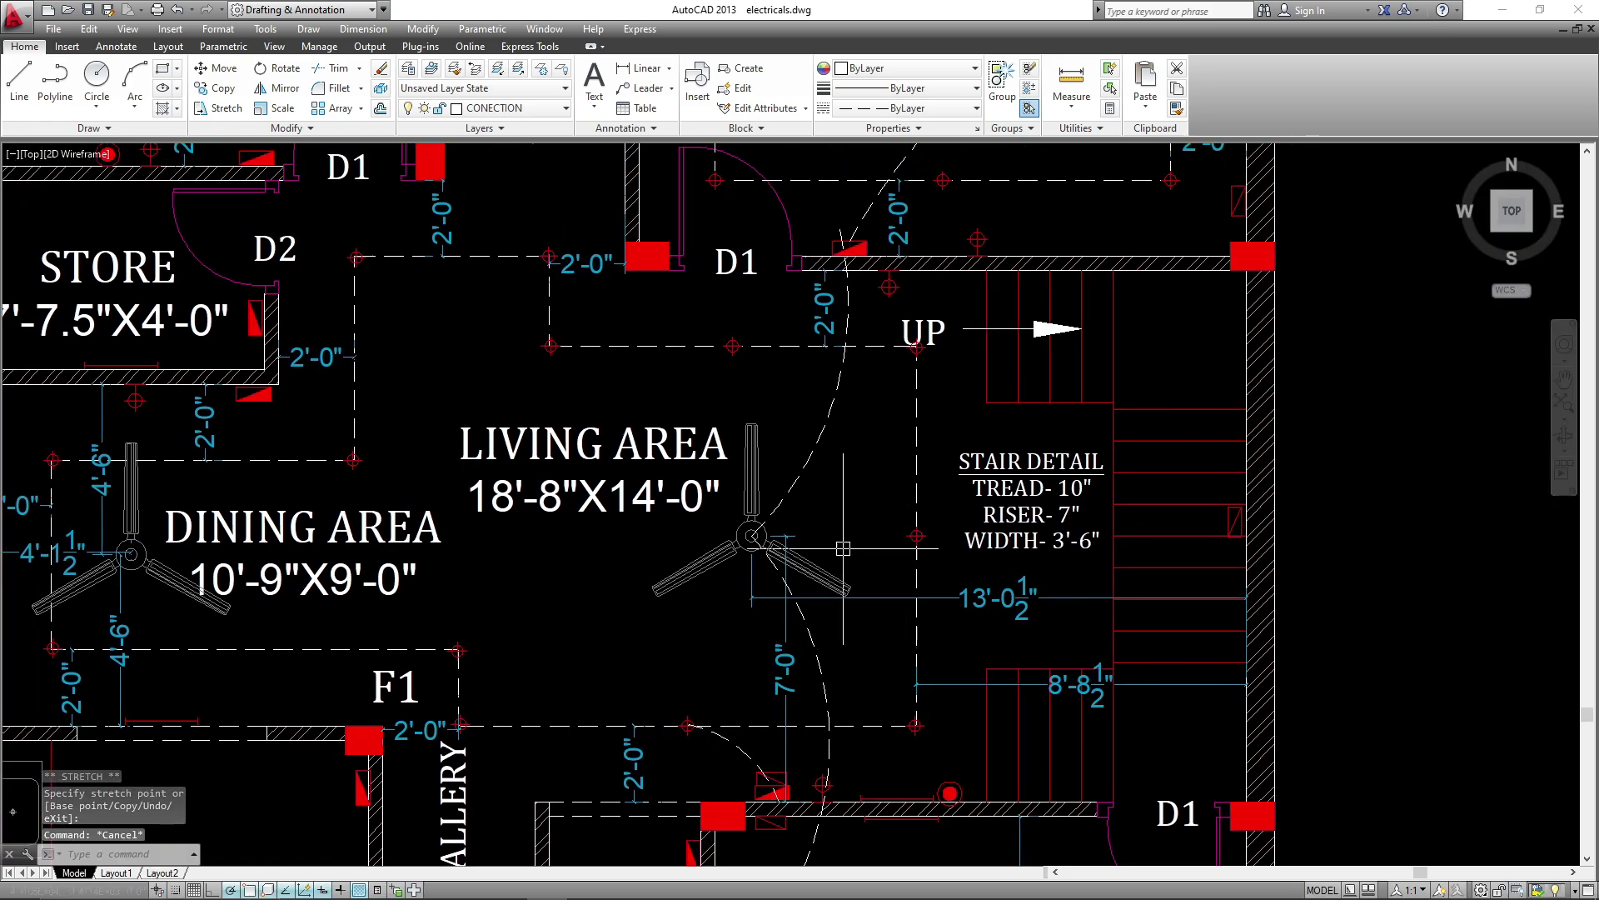
{"action": "key", "text": "Escape"}
- Draw a wiring arc from the living area fan's centre to the middle ceiling light of the row beside the stairs
{"action": "middle_click_drag", "start_coordinate": [810, 533], "coordinate": [797, 580]}
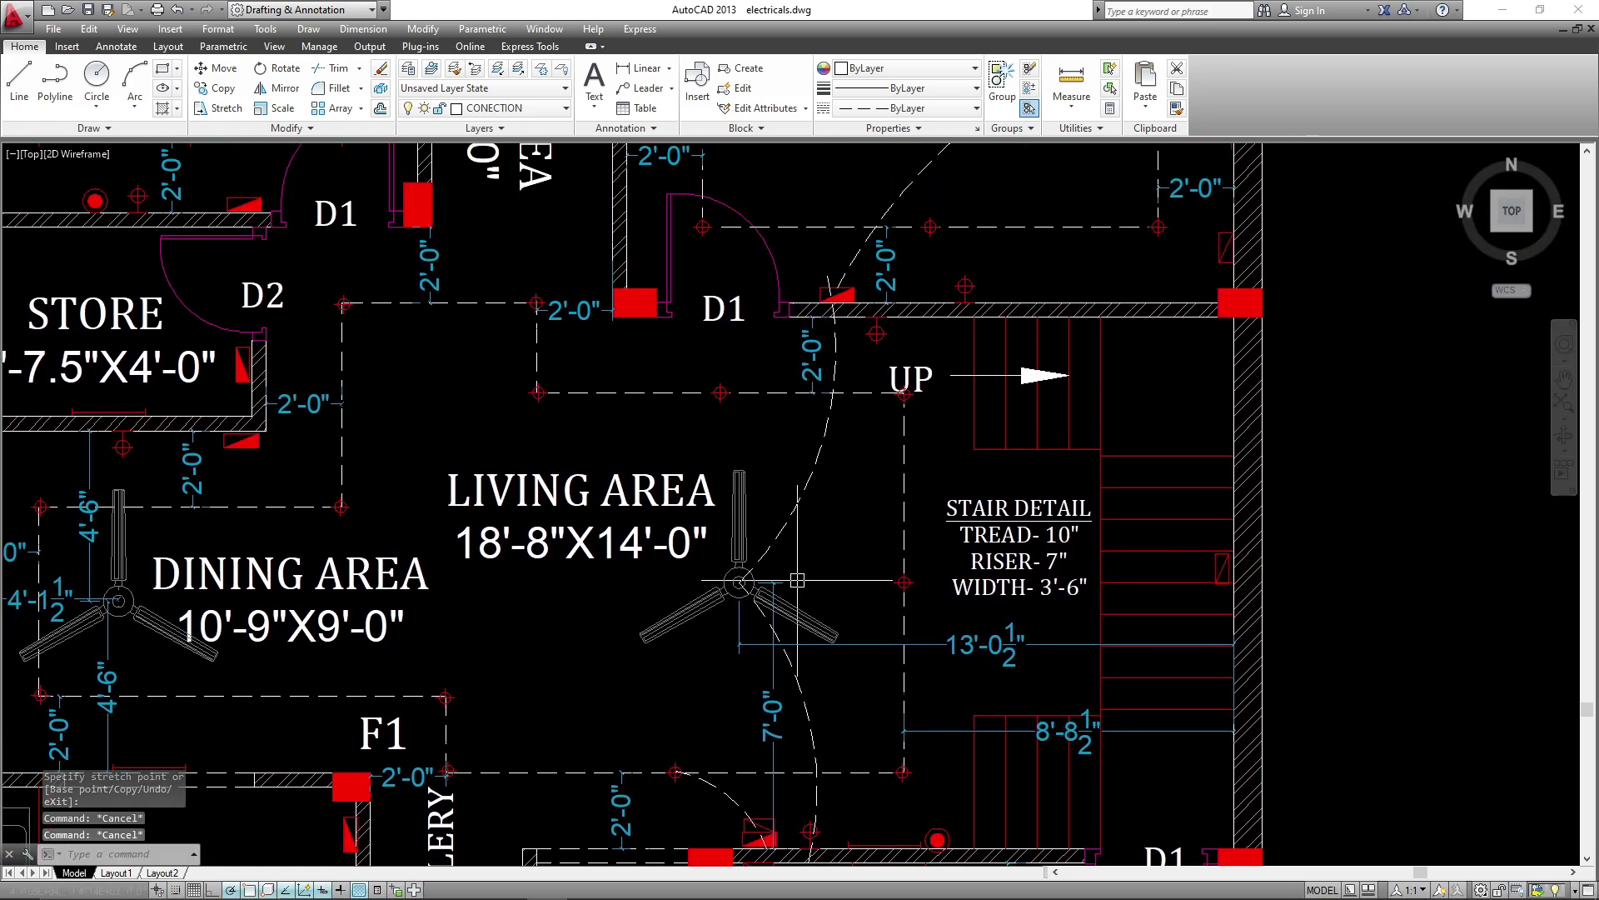
{"action": "key", "text": "space"}
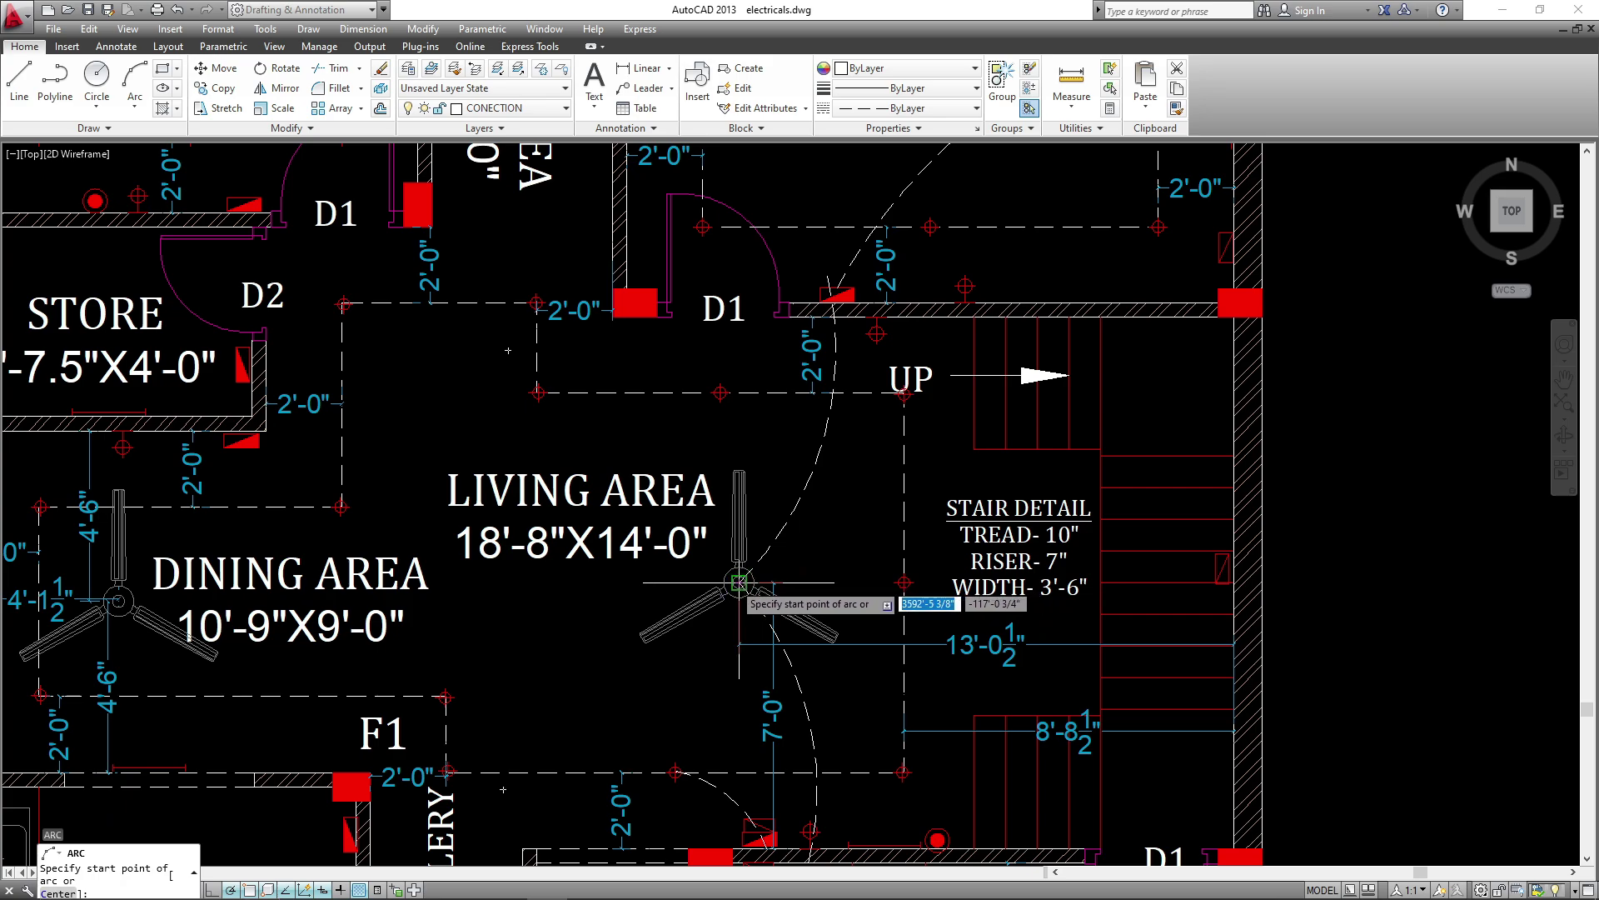
{"action": "left_click", "coordinate": [739, 583]}
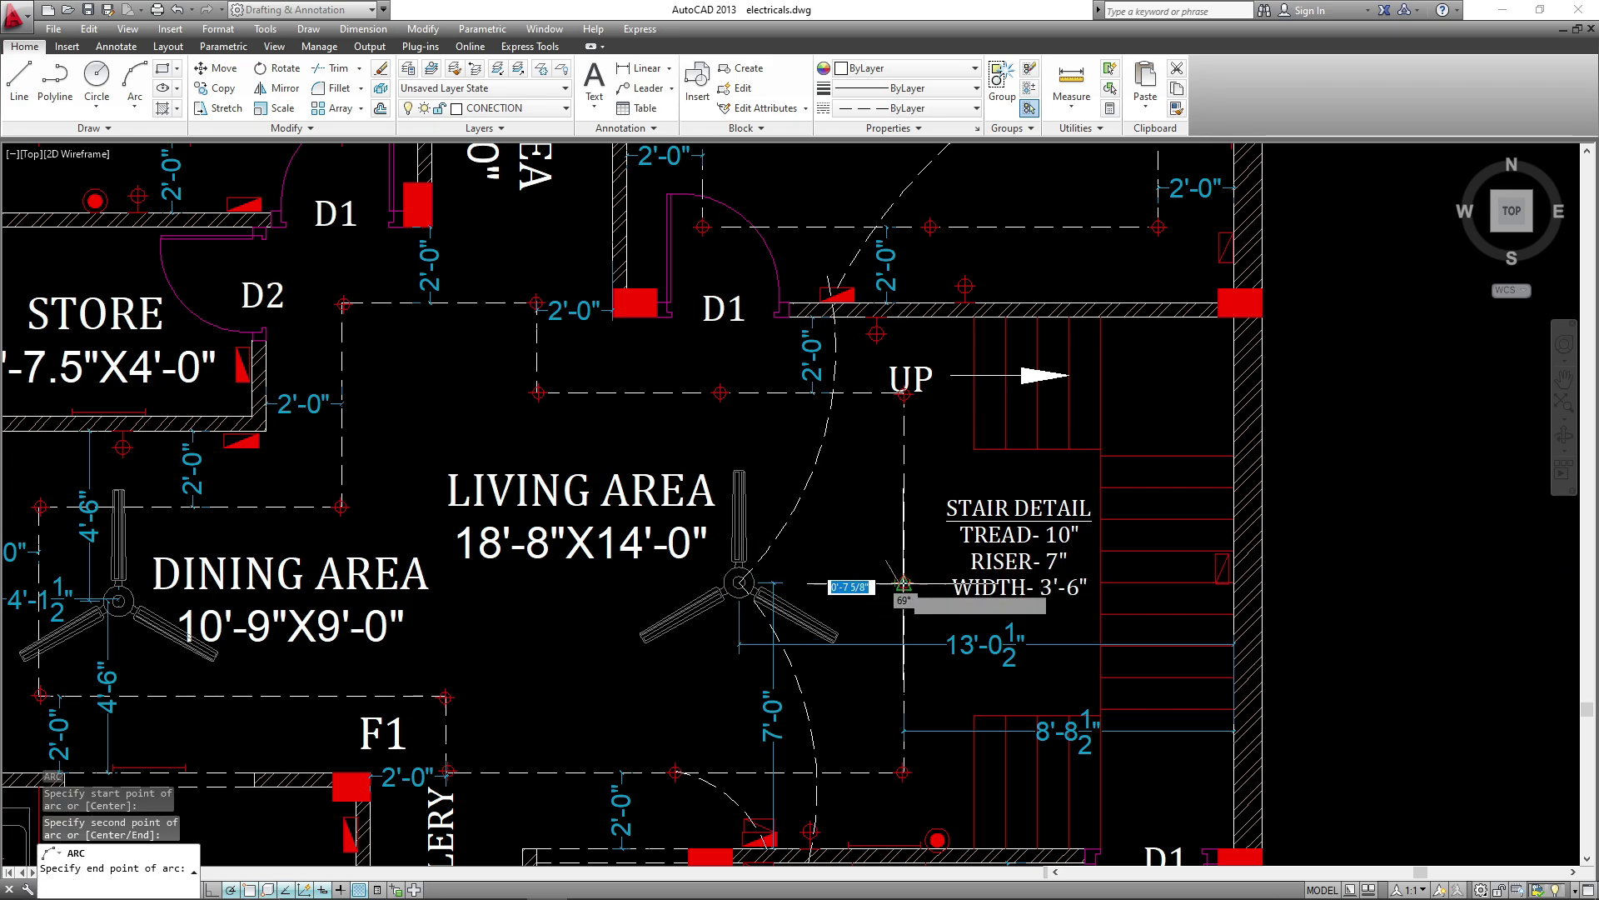
{"action": "left_click", "coordinate": [904, 583]}
{"action": "key", "text": "Escape"}
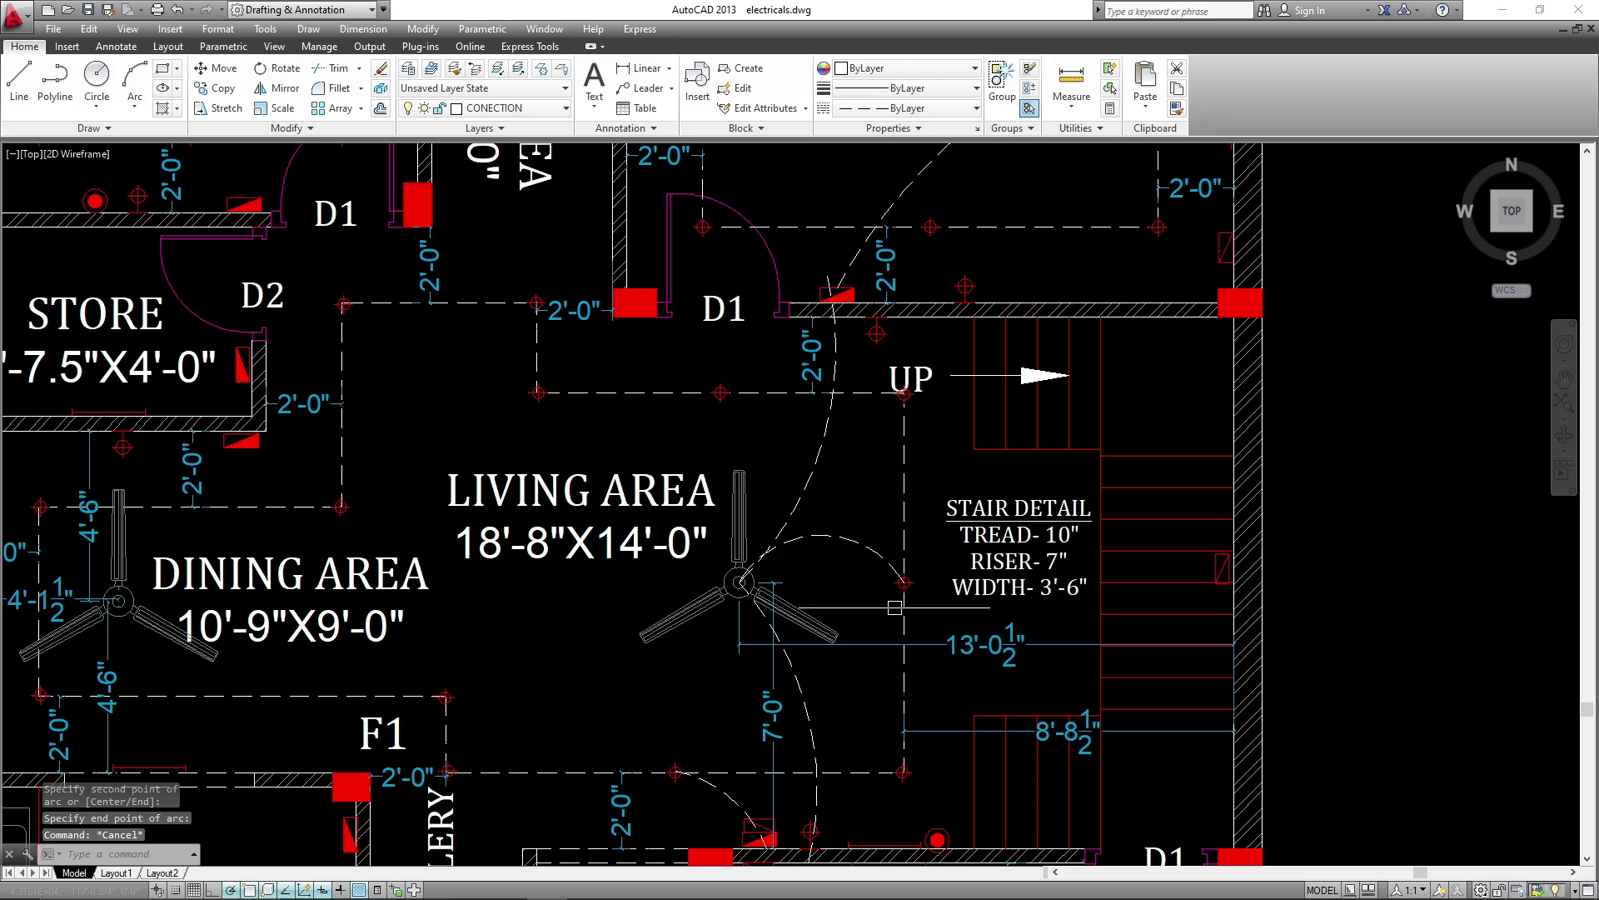
- Draw a wiring arc from the verandah's ceiling light to the switch board inside the puja room
{"action": "scroll", "coordinate": [898, 620], "scroll_direction": "up", "scroll_amount": 3}
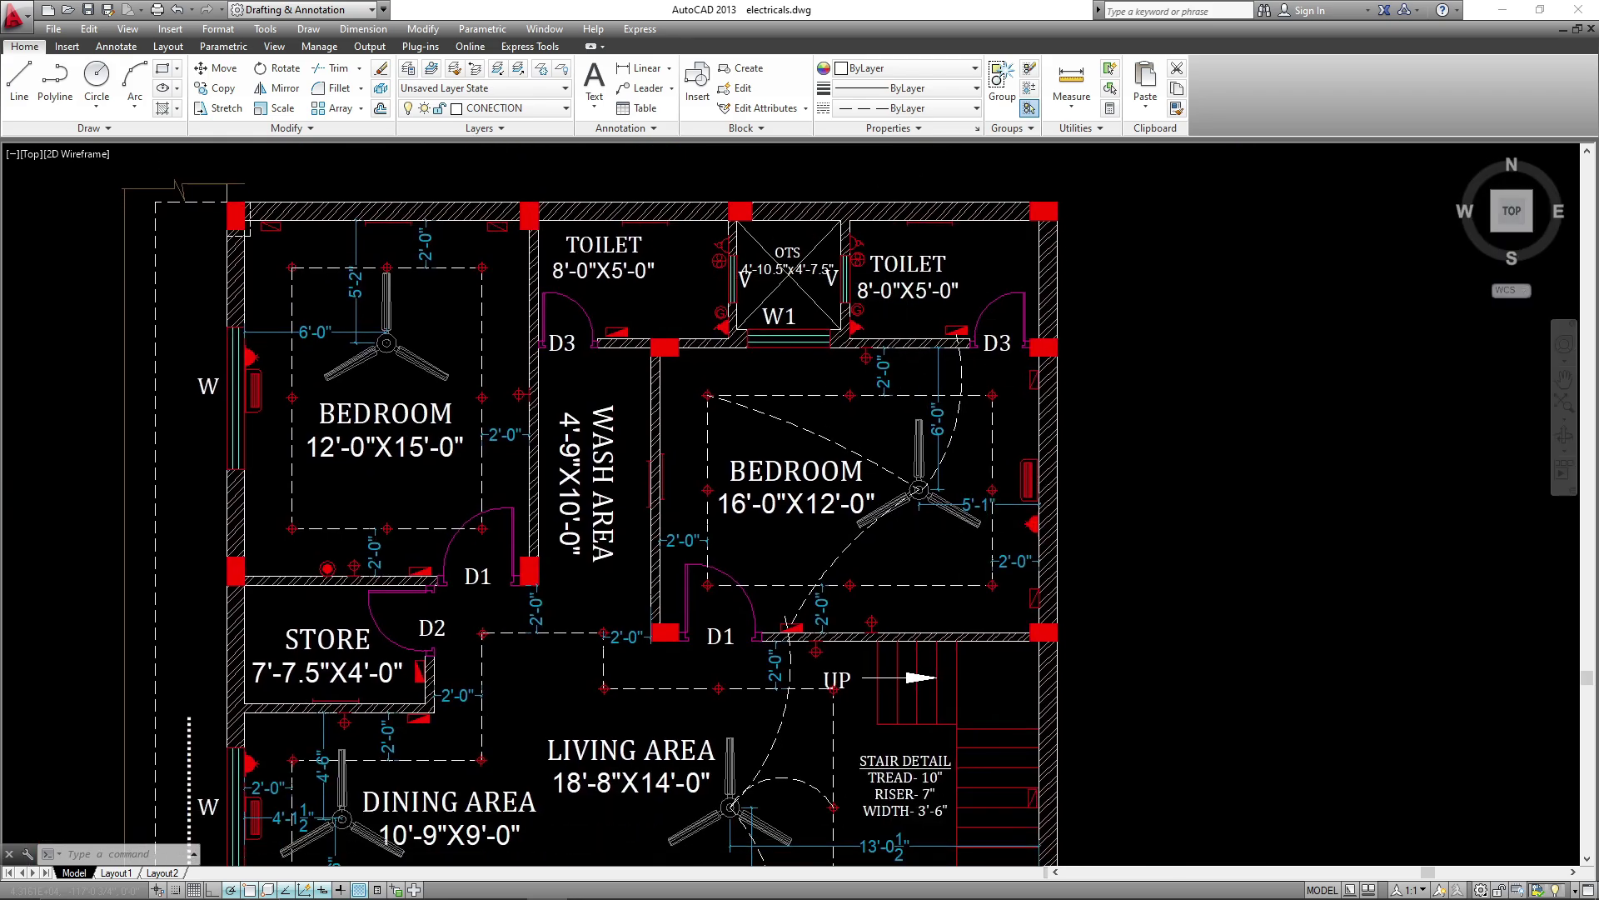
{"action": "scroll", "coordinate": [778, 316], "scroll_direction": "down", "scroll_amount": 2}
{"action": "middle_click_drag", "start_coordinate": [876, 558], "coordinate": [917, 398]}
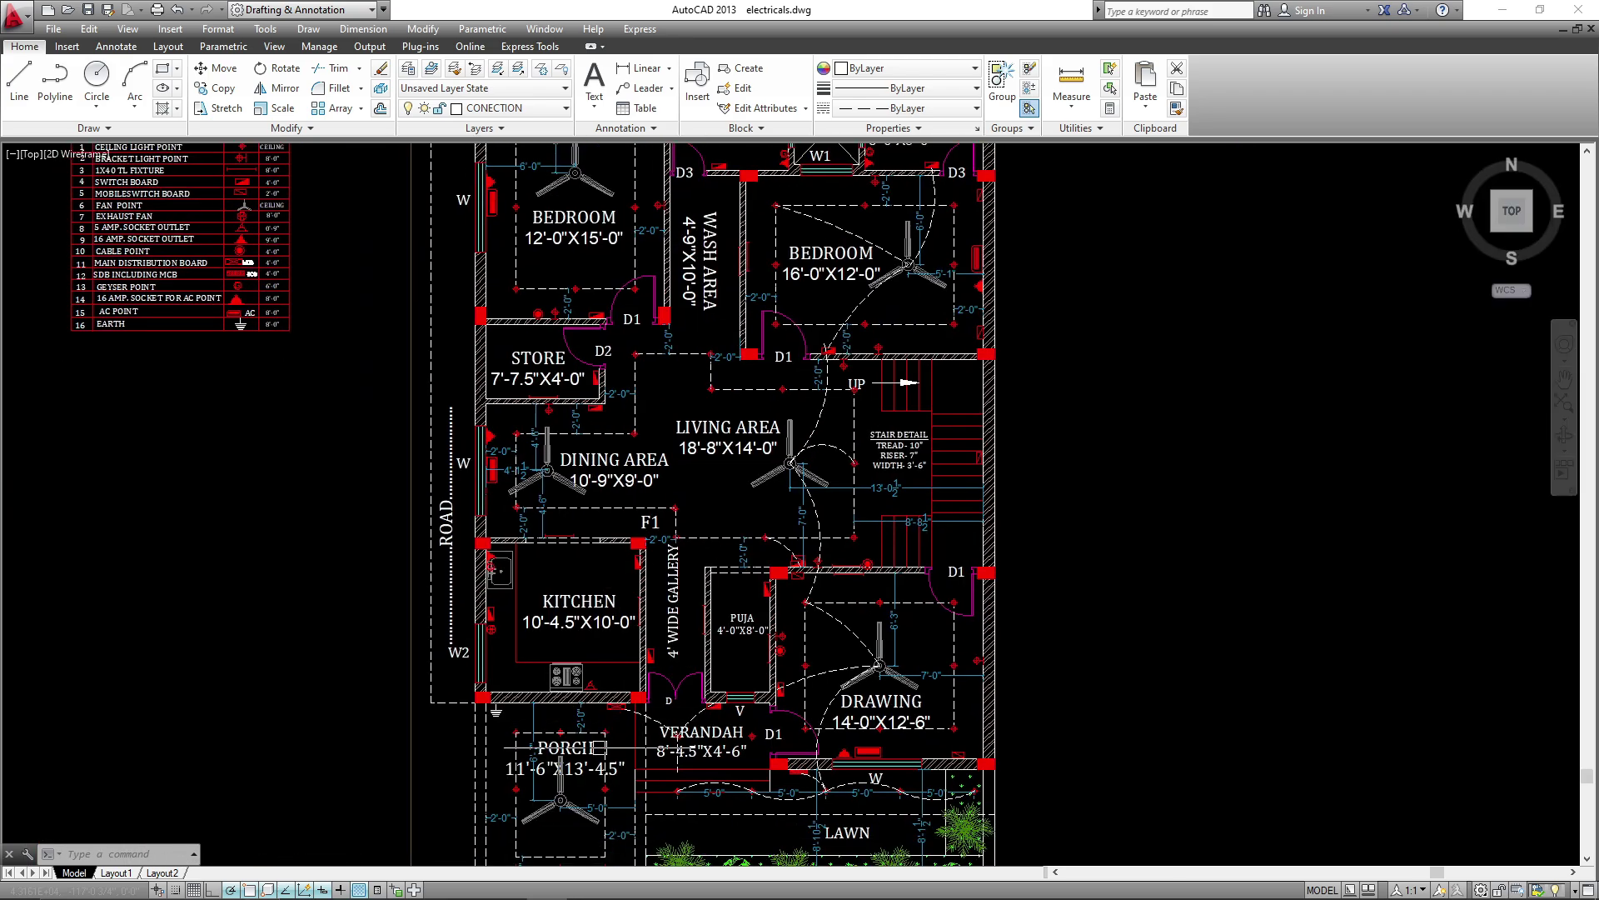
{"action": "middle_click_drag", "start_coordinate": [648, 481], "coordinate": [619, 622]}
{"action": "scroll", "coordinate": [637, 840], "scroll_direction": "up", "scroll_amount": 4}
{"action": "middle_click_drag", "start_coordinate": [637, 840], "coordinate": [727, 625]}
{"action": "middle_click_drag", "start_coordinate": [850, 662], "coordinate": [845, 780]}
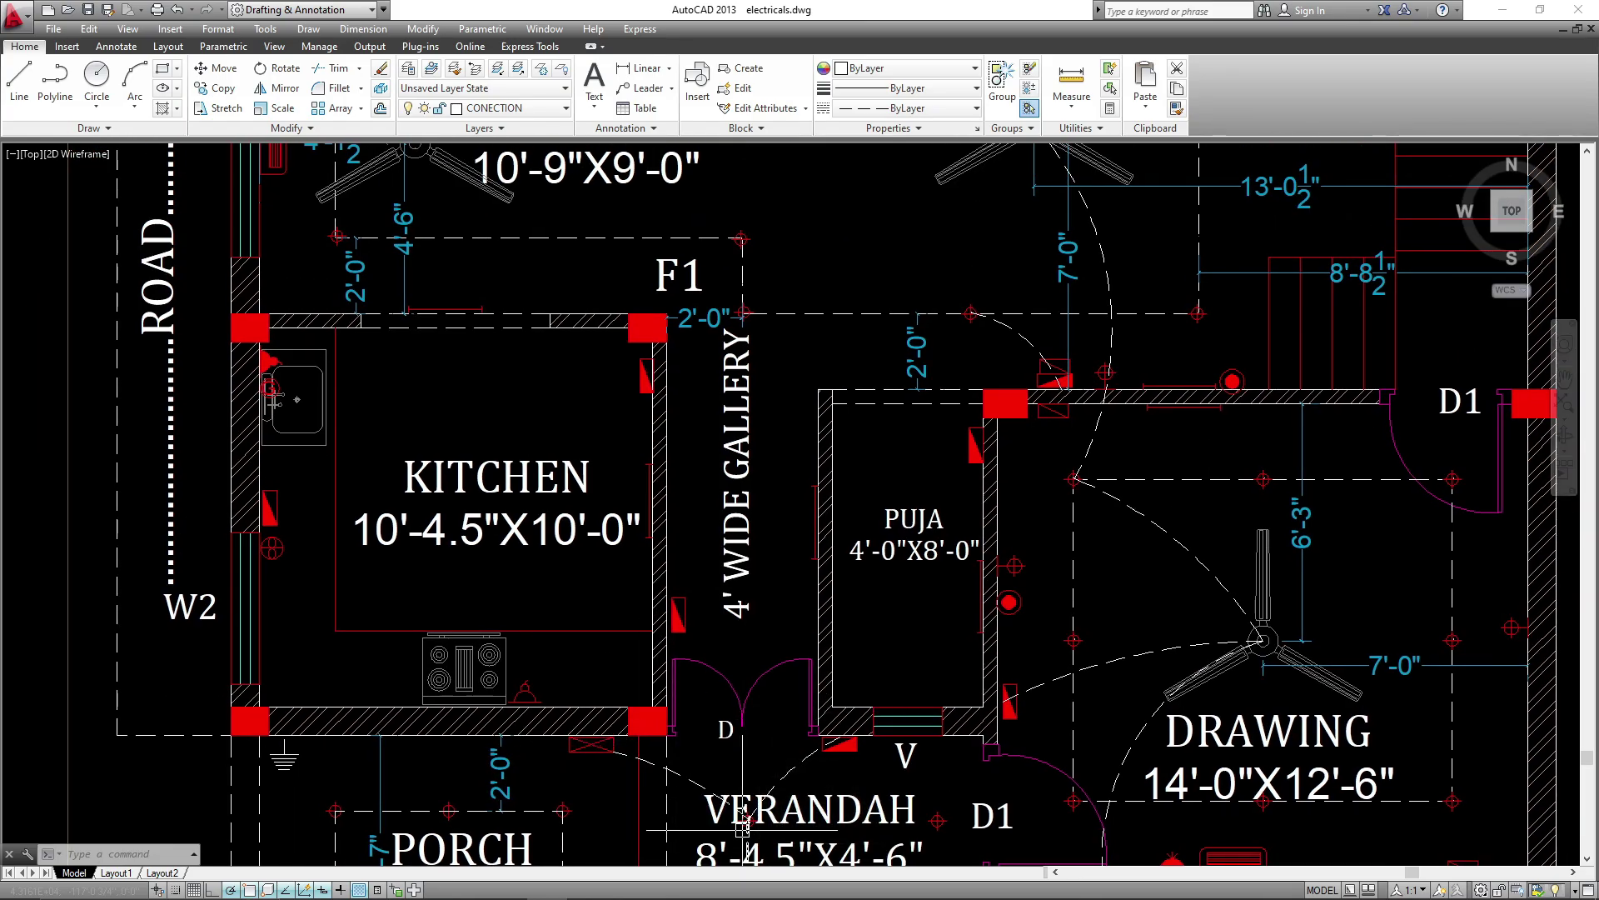
{"action": "middle_click_drag", "start_coordinate": [743, 826], "coordinate": [679, 754]}
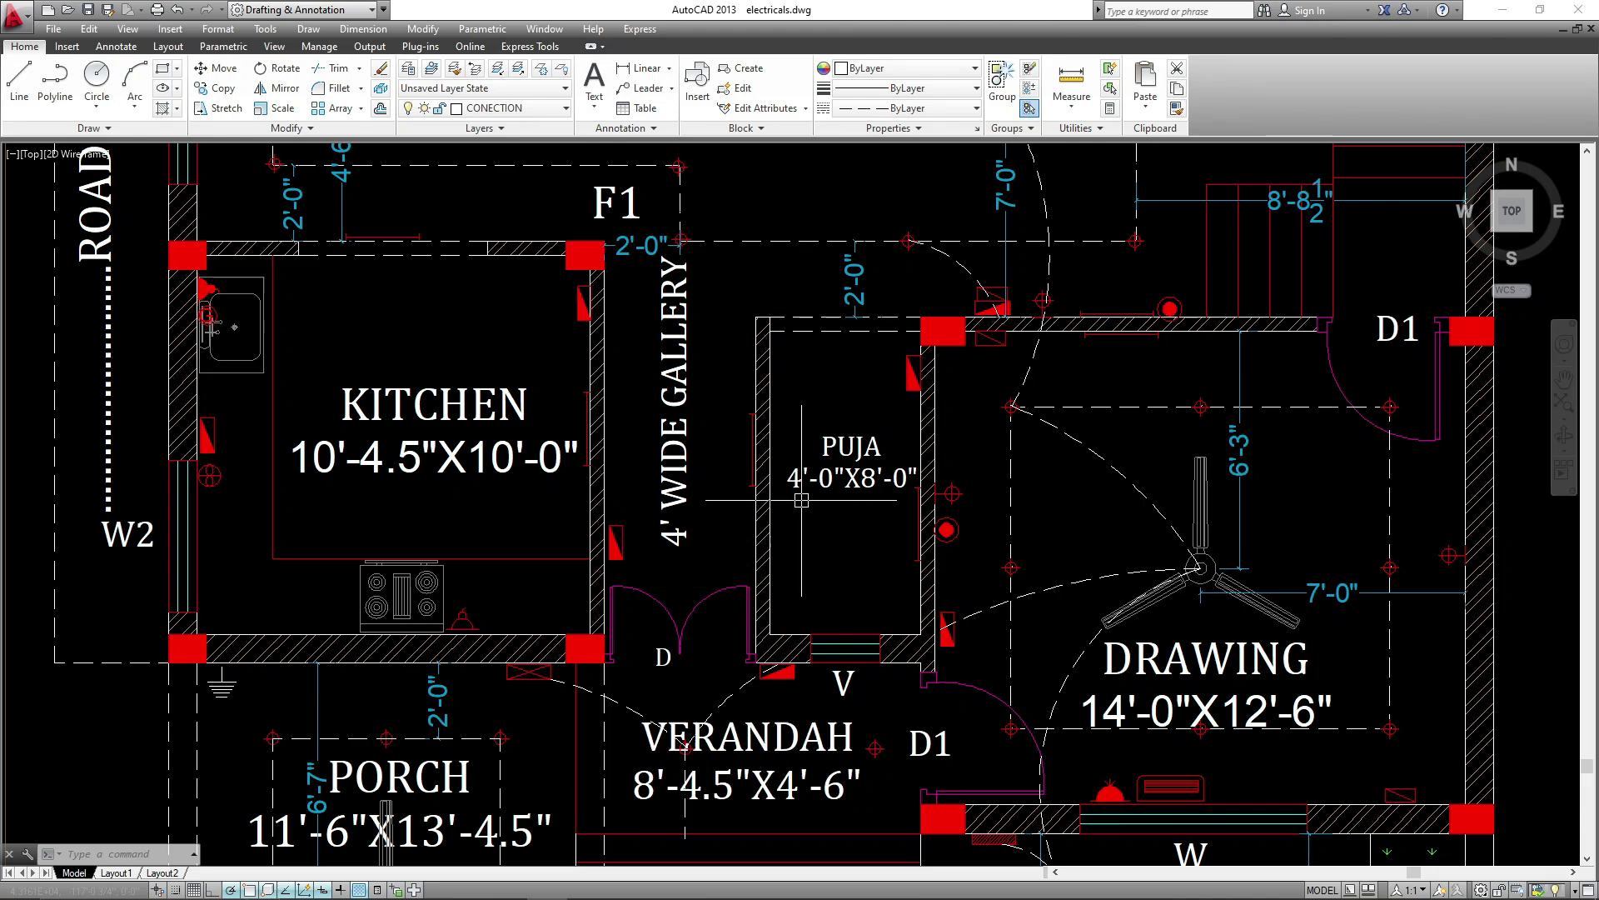
{"action": "middle_click_drag", "start_coordinate": [792, 528], "coordinate": [792, 576]}
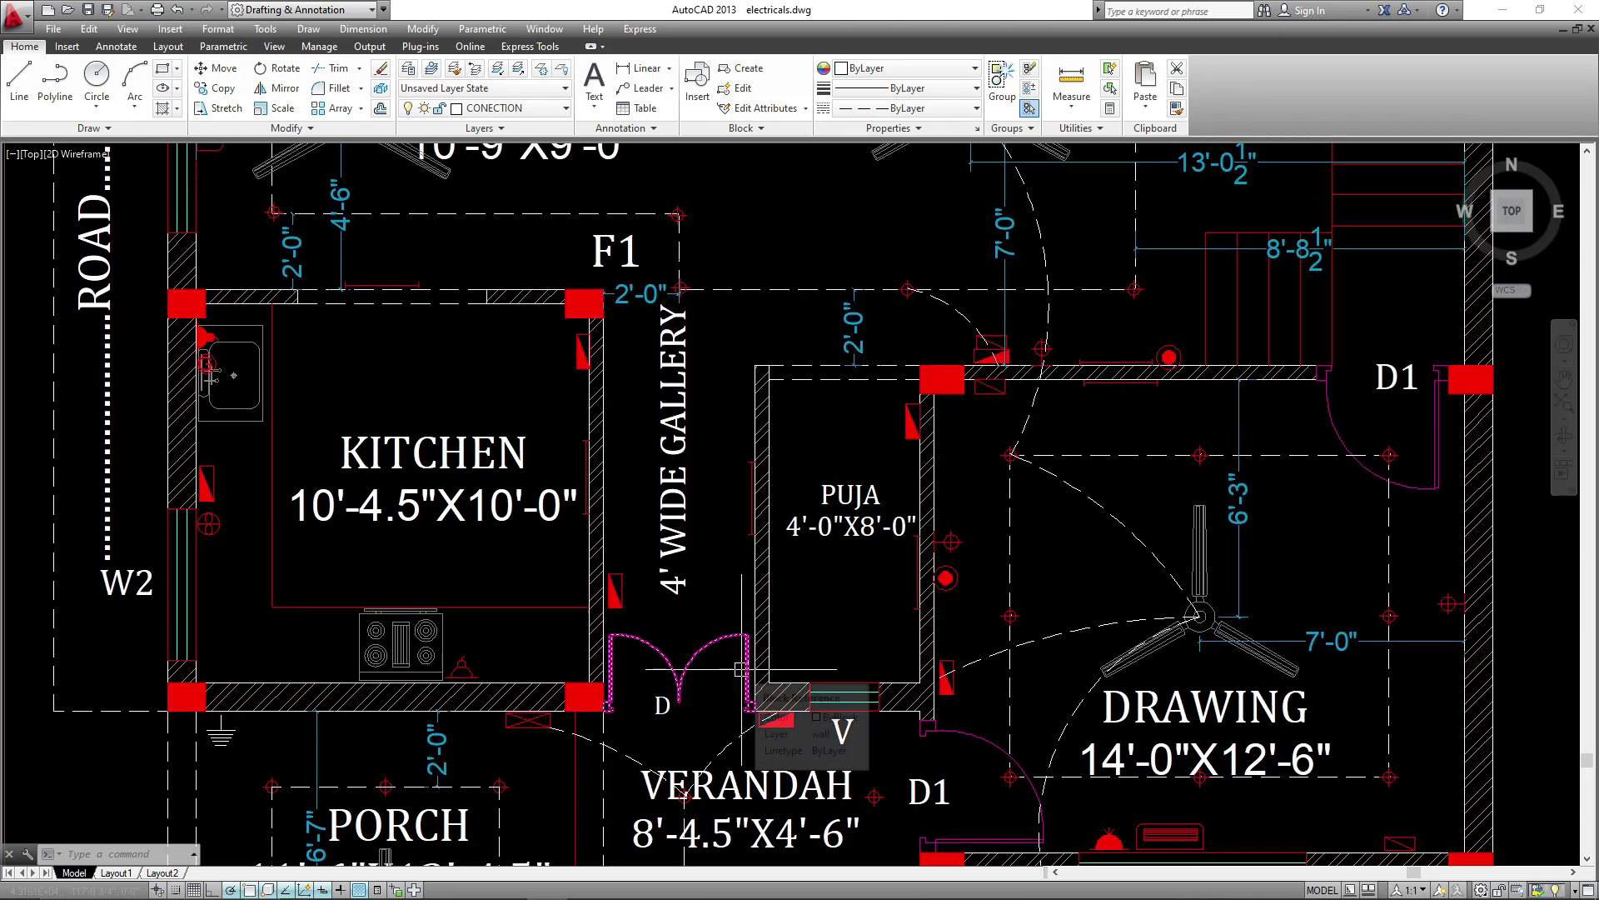
{"action": "type", "text": "a"}
{"action": "key", "text": "Return"}
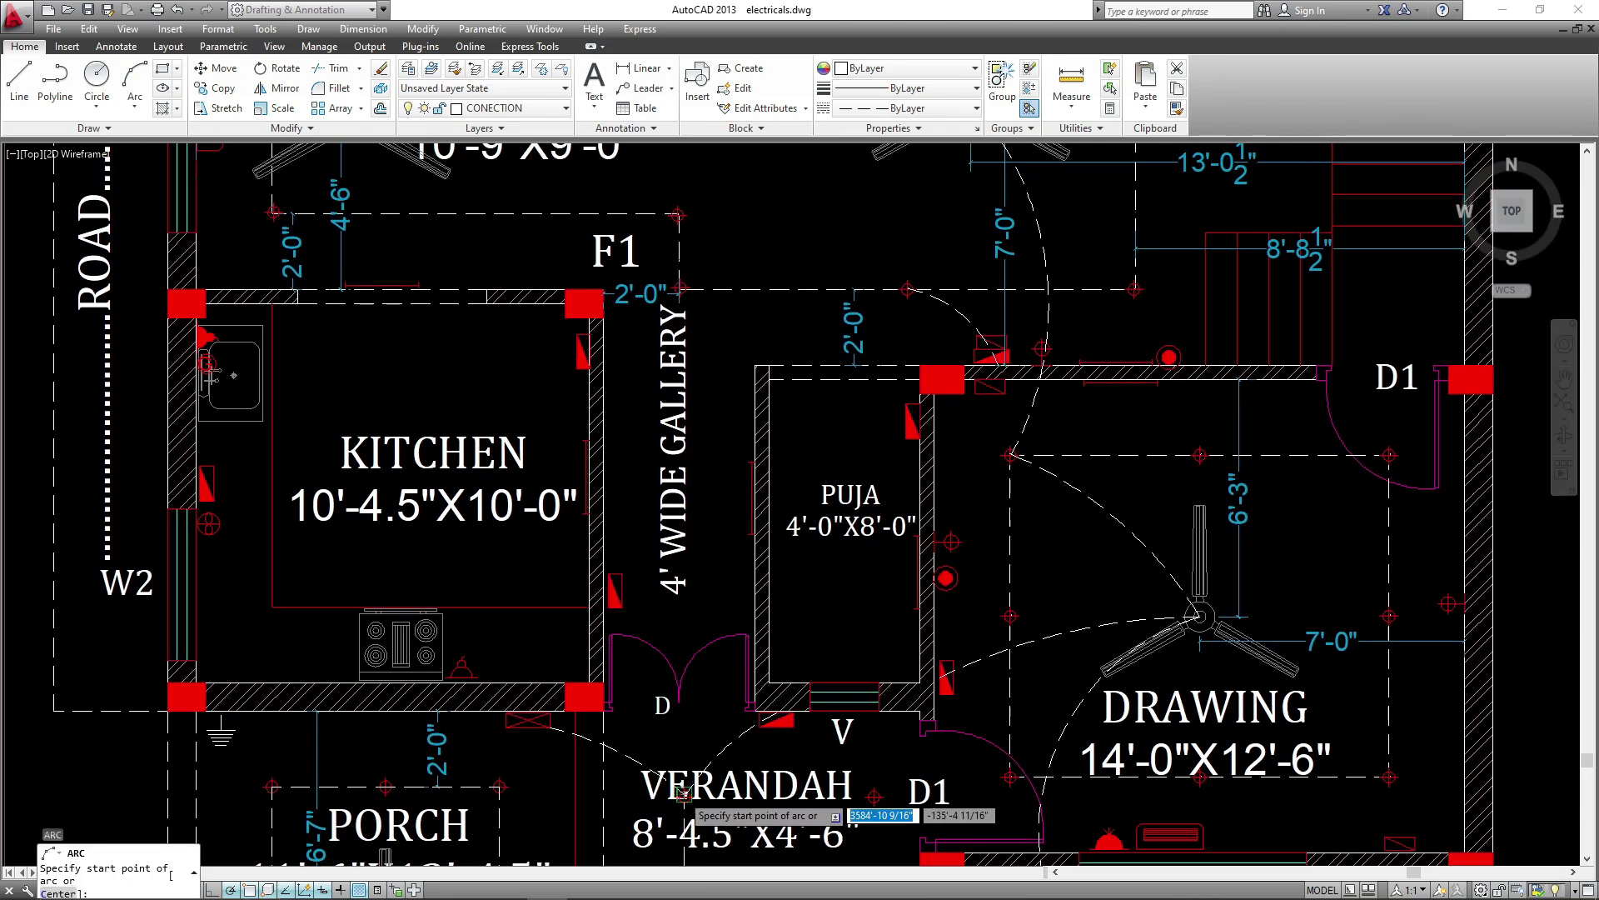
{"action": "left_click", "coordinate": [685, 794]}
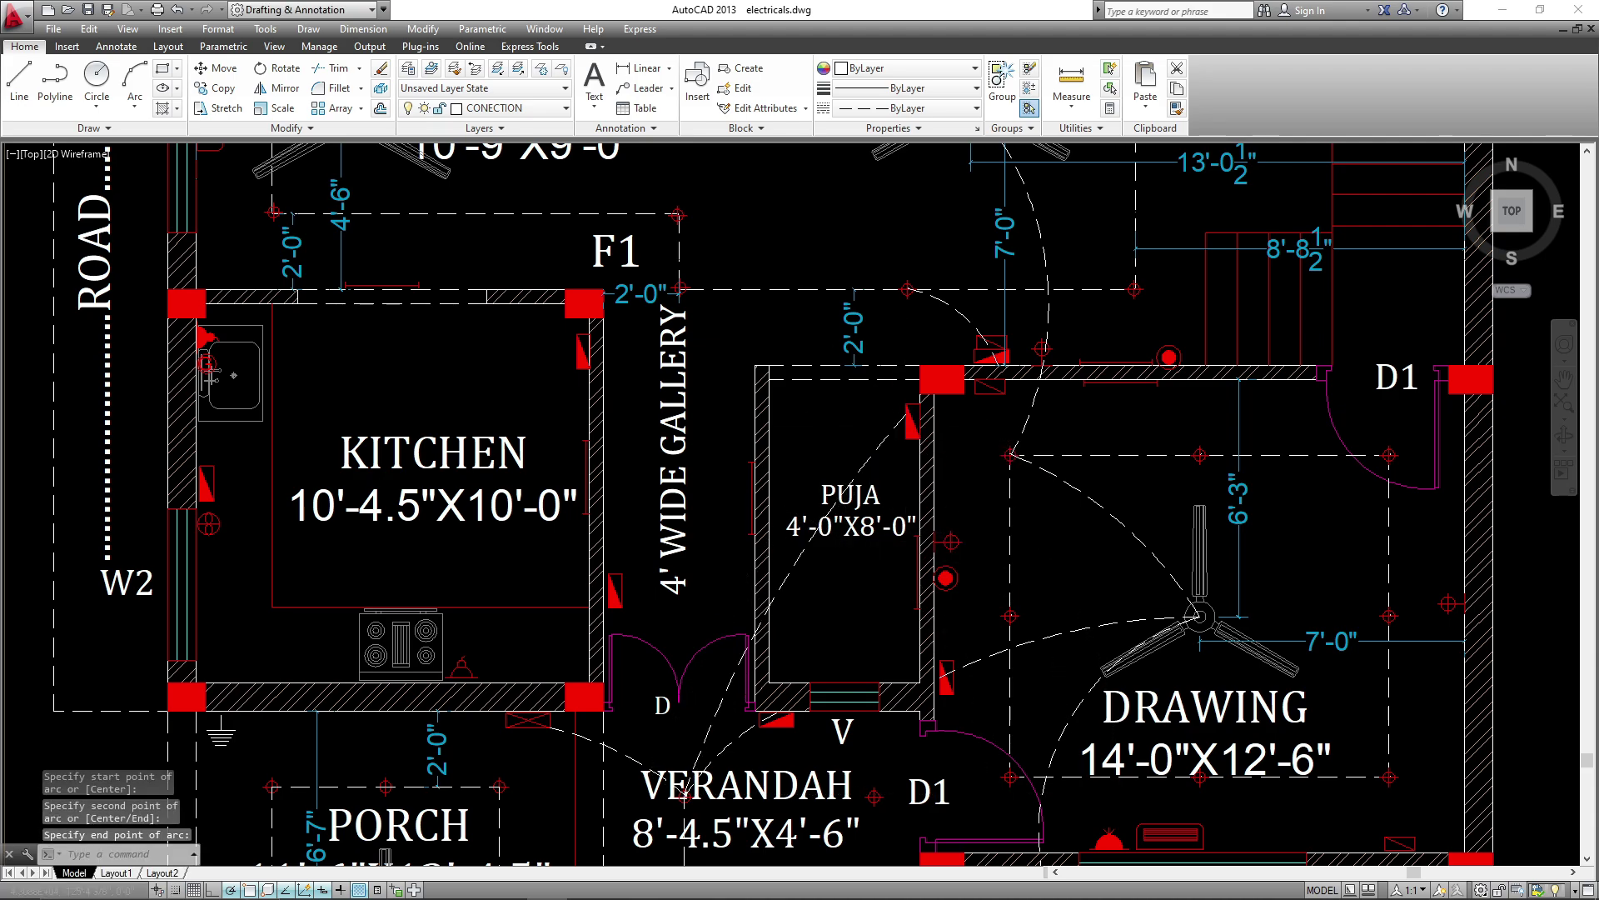
- Draw wiring arcs from the puja switch board to the kitchen's upper switch board by the gallery, and from there to the dining fan's centre
{"action": "left_click", "coordinate": [705, 369]}
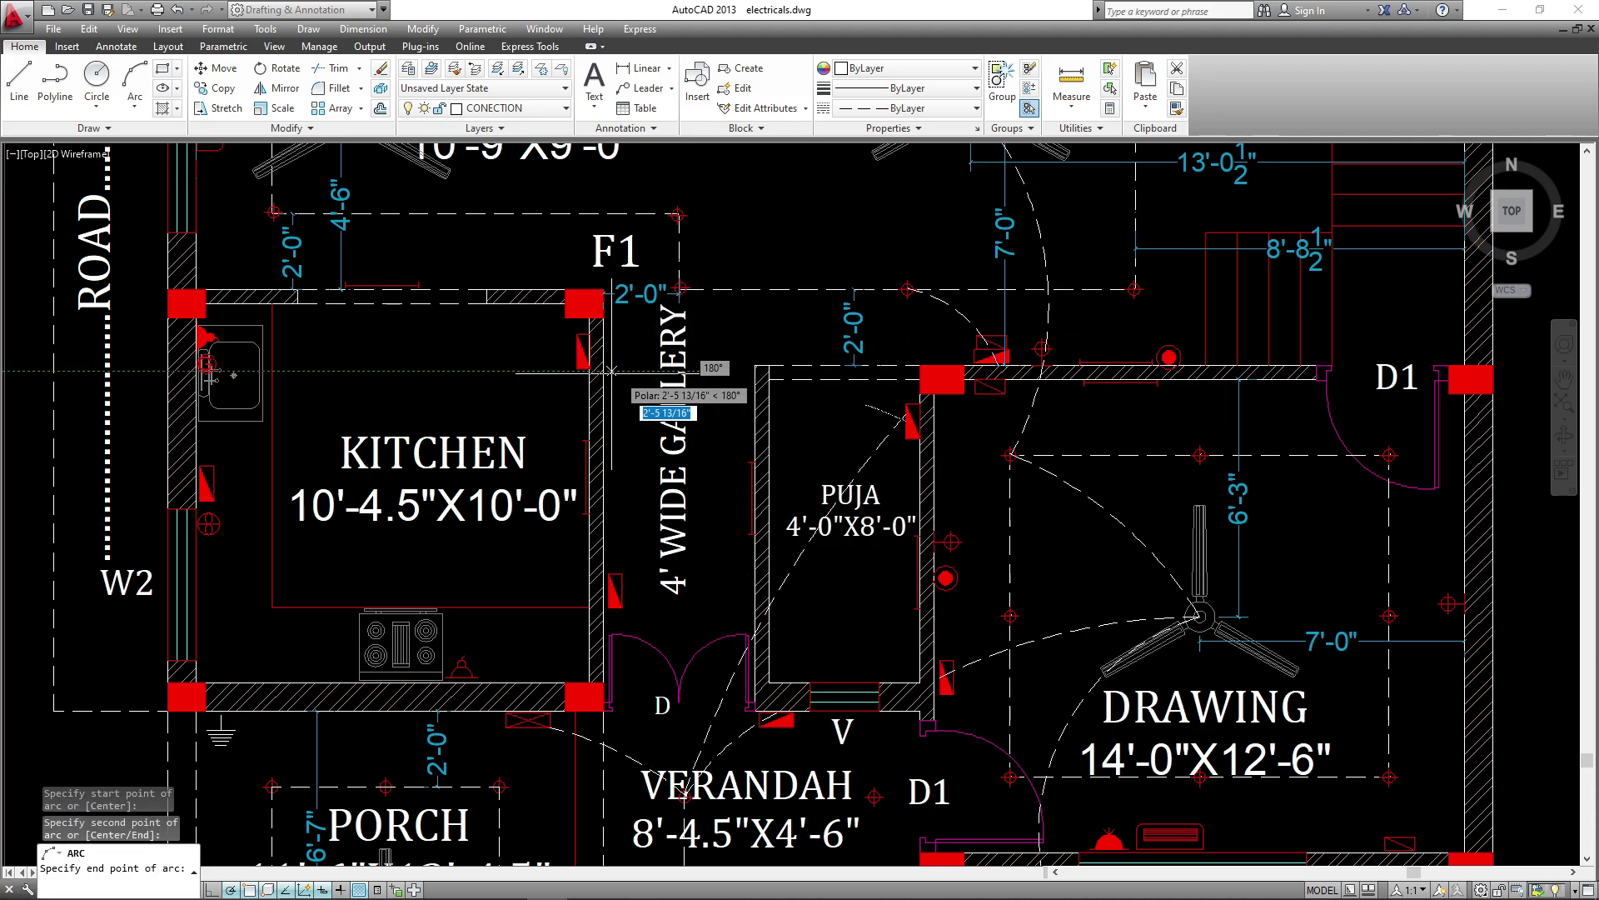
{"action": "left_click", "coordinate": [589, 370]}
{"action": "key", "text": "space"}
{"action": "middle_click_drag", "start_coordinate": [583, 350], "coordinate": [622, 629]}
{"action": "left_click", "coordinate": [622, 629]}
{"action": "left_click", "coordinate": [554, 351]}
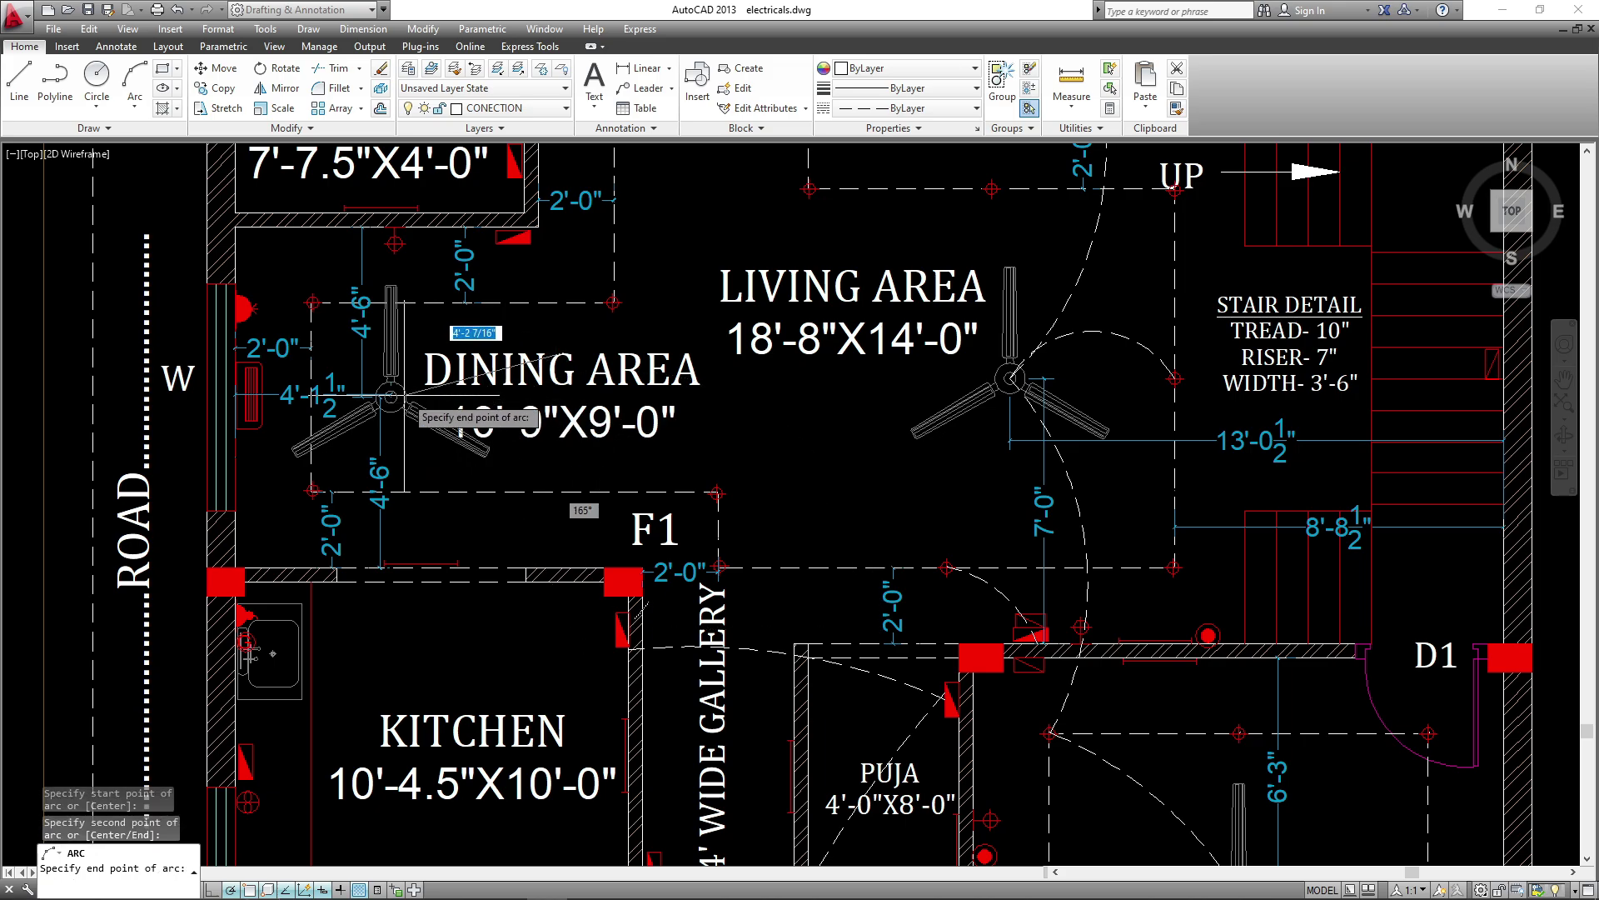
{"action": "left_click", "coordinate": [398, 395]}
- Reshape the arc between the dining fan and the kitchen switch board by moving its midpoint so it bulges toward the kitchen opening
{"action": "left_click", "coordinate": [668, 466]}
{"action": "left_click", "coordinate": [631, 395]}
{"action": "left_click", "coordinate": [488, 576]}
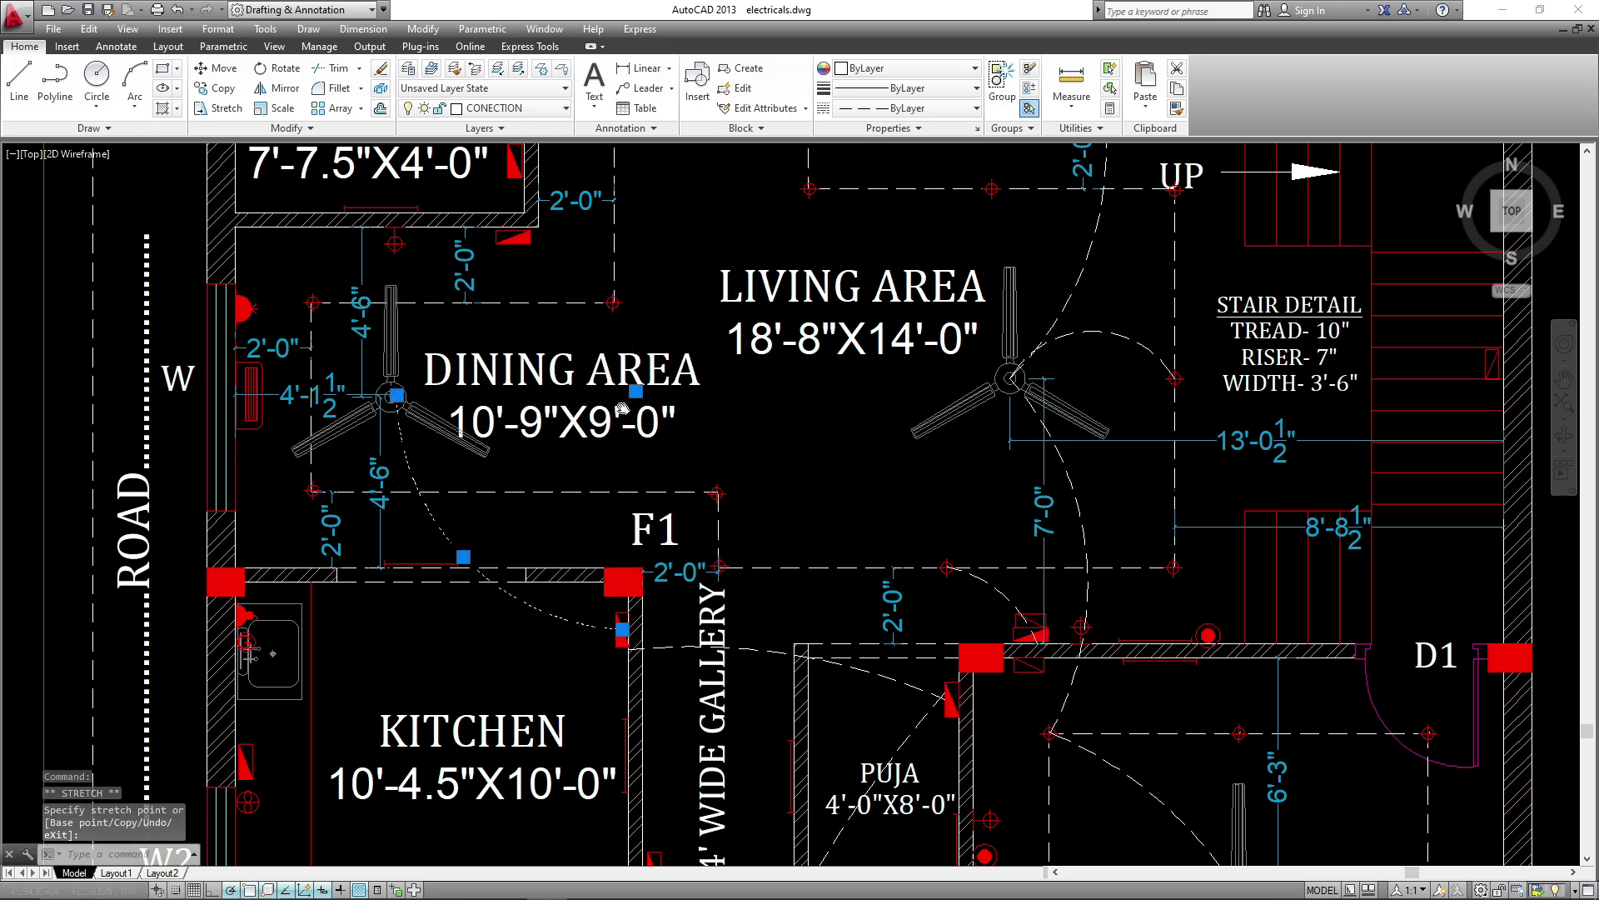
{"action": "key", "text": "Escape"}
- Draw wiring arcs from the dining fan's centre to the switch board on the store's dining-side wall and to the corner ceiling light near window W
{"action": "middle_click_drag", "start_coordinate": [509, 478], "coordinate": [723, 696]}
{"action": "key", "text": "space"}
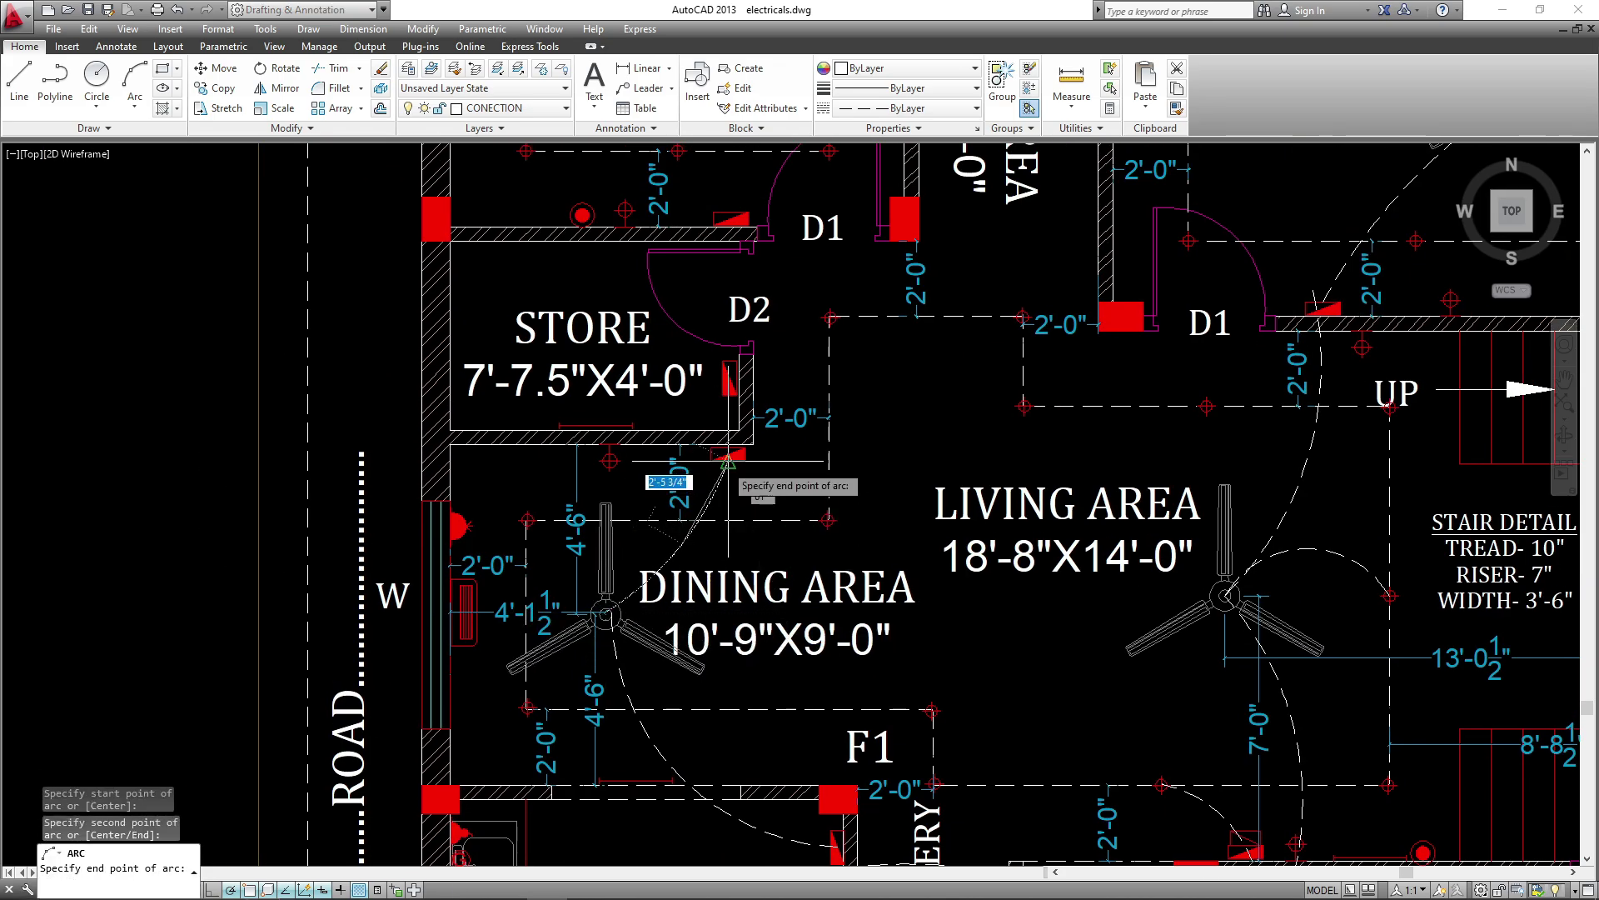
{"action": "left_click", "coordinate": [606, 613]}
{"action": "left_click", "coordinate": [559, 562]}
{"action": "left_click", "coordinate": [527, 520]}
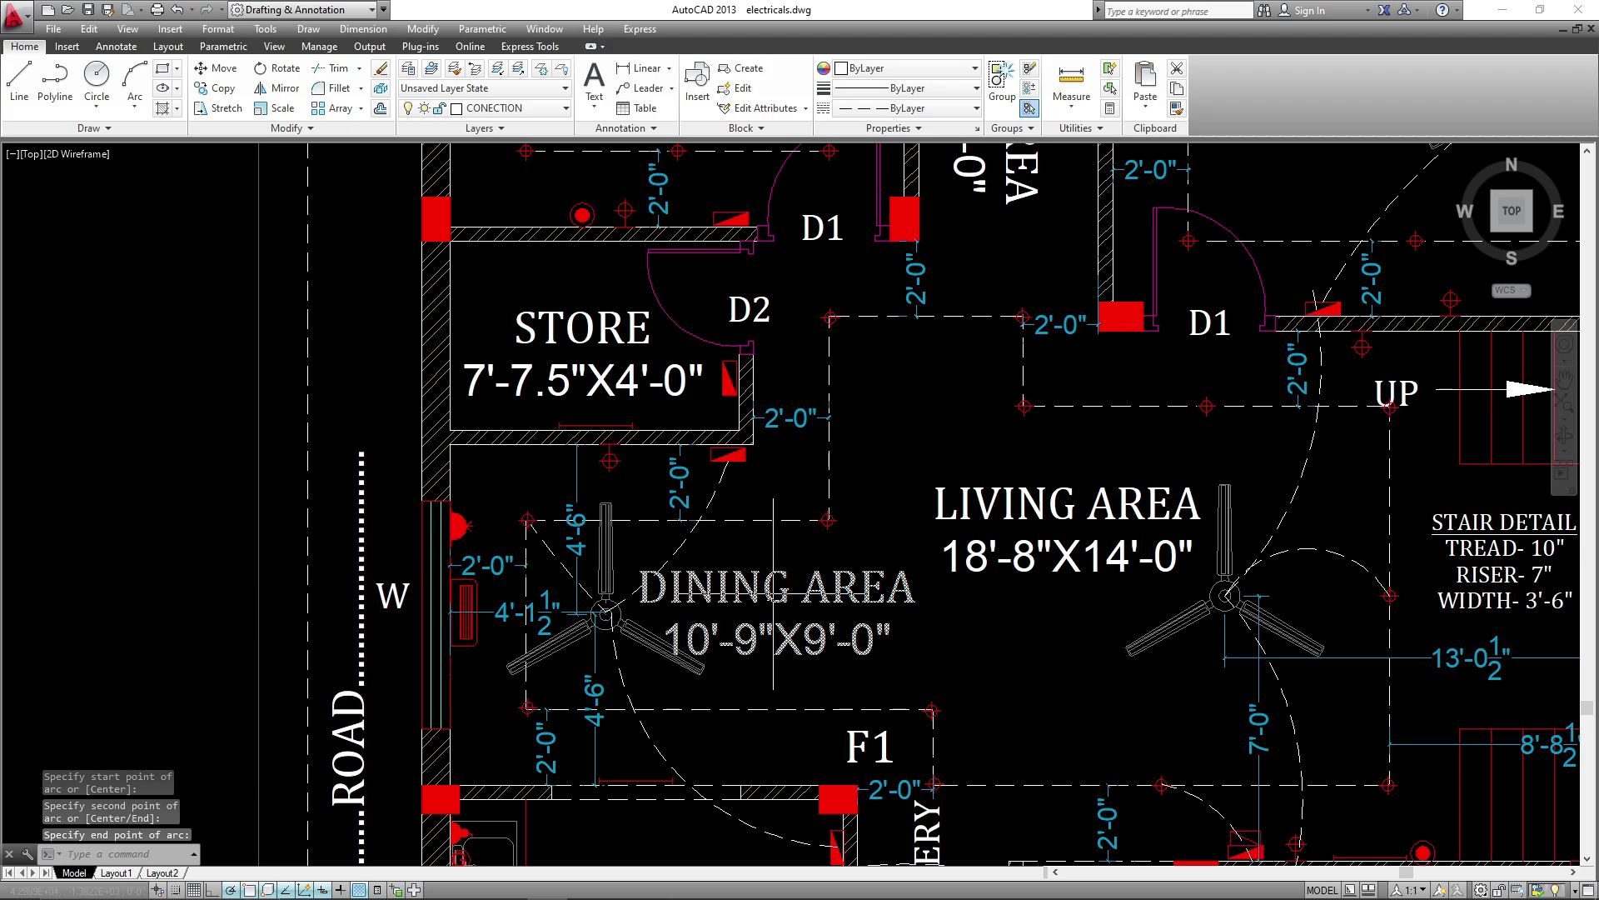
- Connect the dining-side switch board to the store's switch board with a wiring arc, moving its midpoint so it bulges into the store
{"action": "scroll", "coordinate": [822, 627], "scroll_direction": "down", "scroll_amount": 4}
{"action": "middle_click_drag", "start_coordinate": [823, 630], "coordinate": [739, 508]}
{"action": "scroll", "coordinate": [733, 508], "scroll_direction": "up", "scroll_amount": 6}
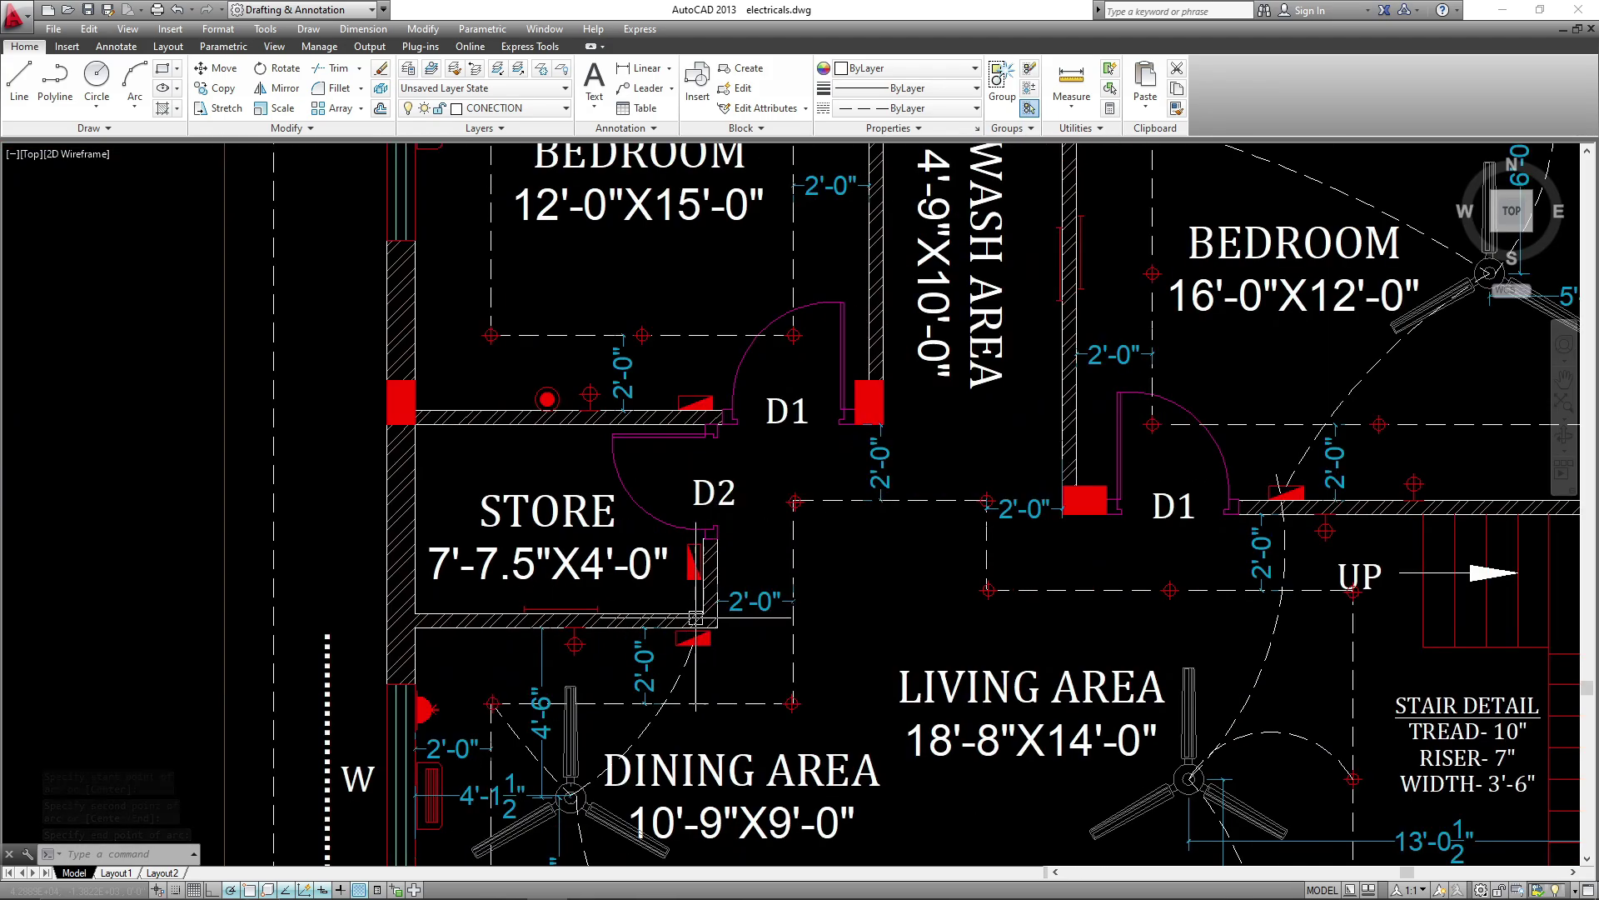
{"action": "left_click", "coordinate": [722, 573]}
{"action": "left_click", "coordinate": [726, 585]}
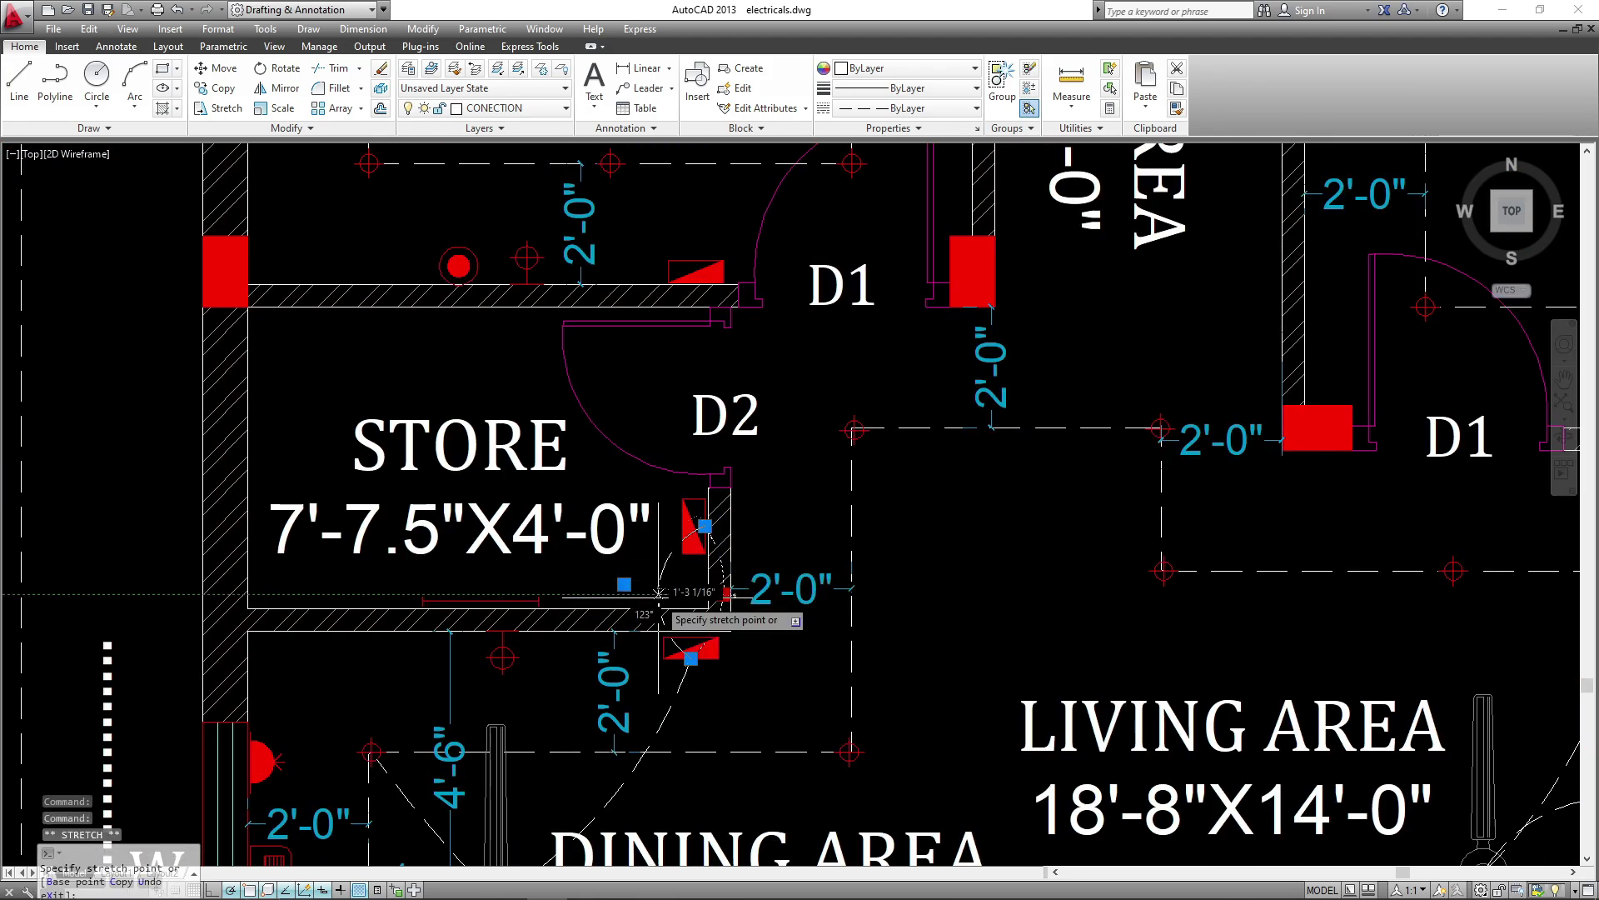
{"action": "left_click", "coordinate": [658, 598]}
{"action": "key", "text": "Escape"}
- Draw a wiring arc from the dining area's corner ceiling light to the AC socket point on the wall at window W
{"action": "scroll", "coordinate": [788, 537], "scroll_direction": "down", "scroll_amount": 6}
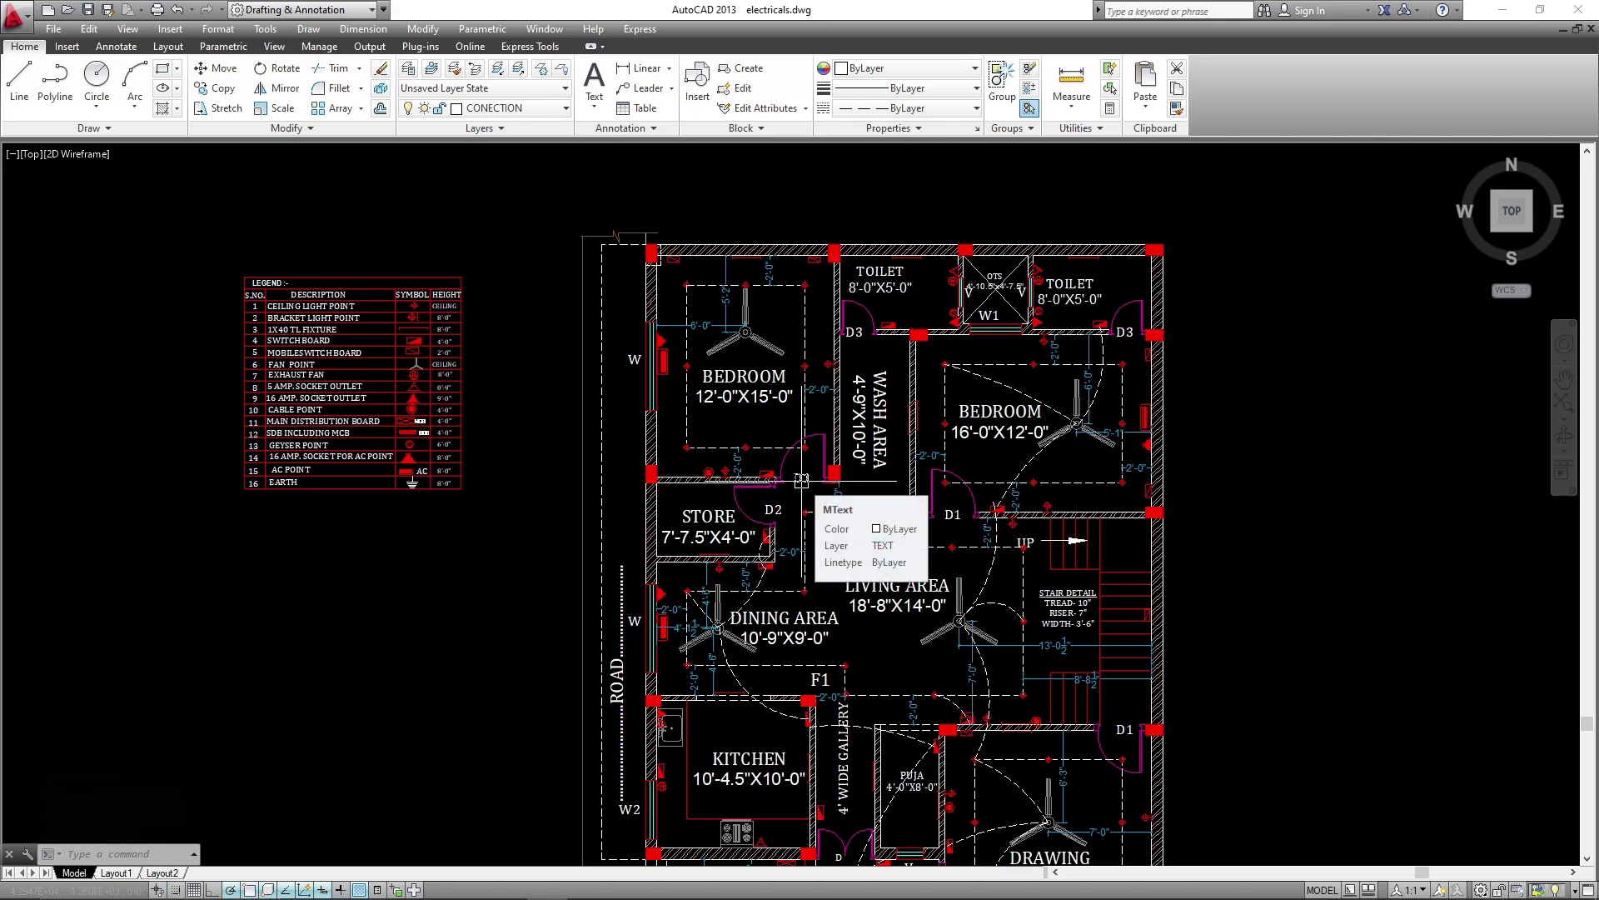
{"action": "middle_click_drag", "start_coordinate": [815, 560], "coordinate": [786, 584]}
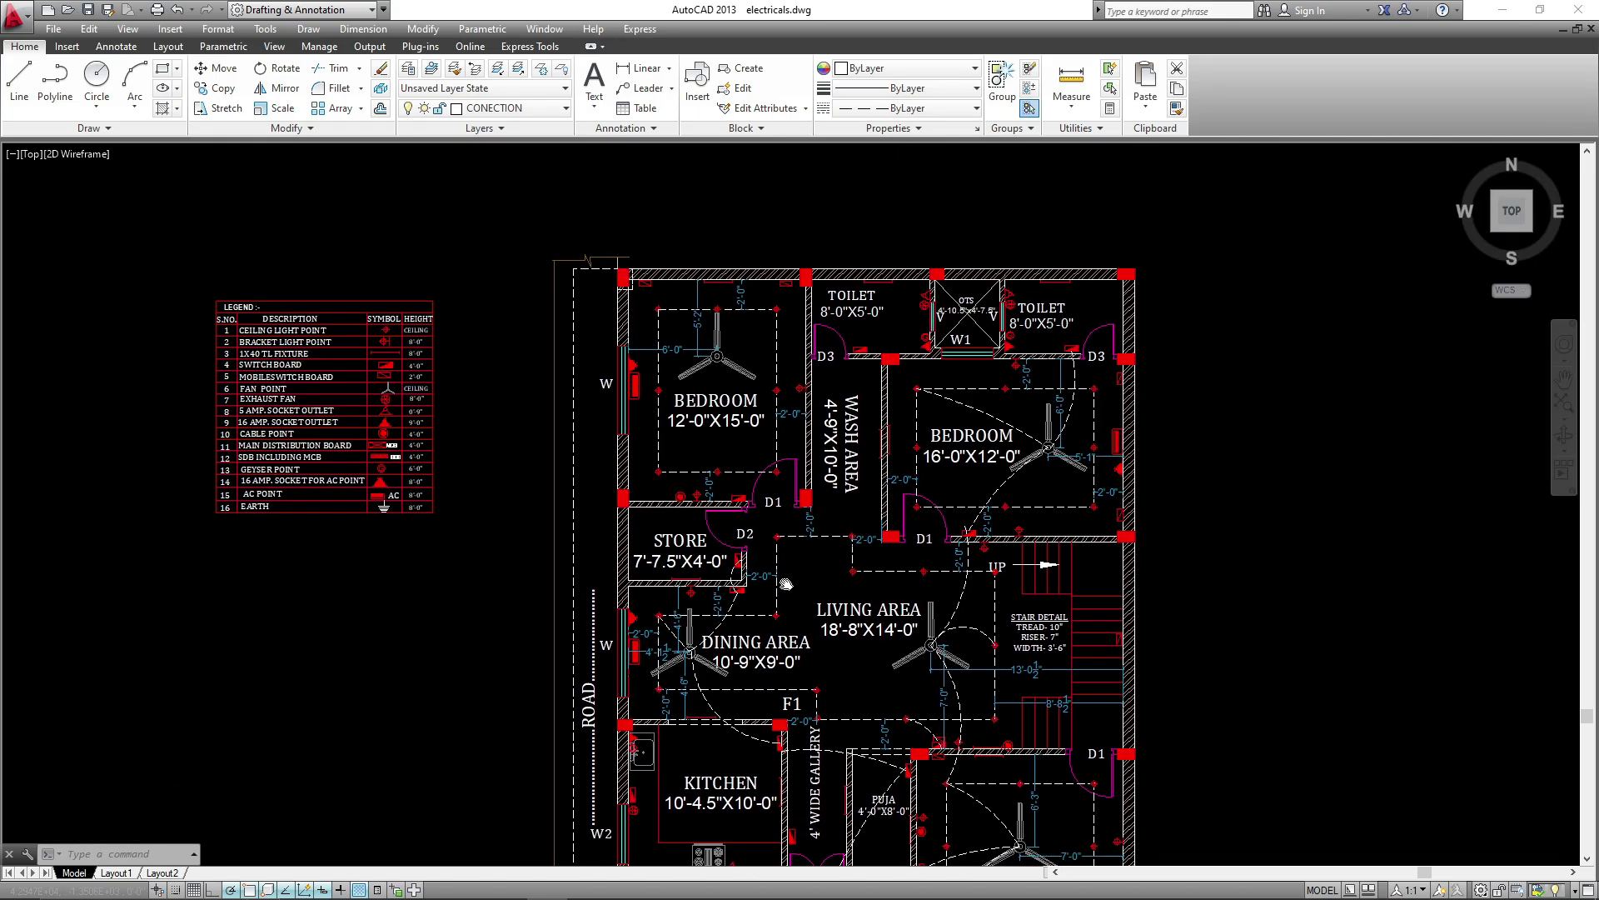
{"action": "key", "text": "space"}
{"action": "scroll", "coordinate": [692, 604], "scroll_direction": "up", "scroll_amount": 4}
{"action": "middle_click_drag", "start_coordinate": [692, 604], "coordinate": [727, 544]}
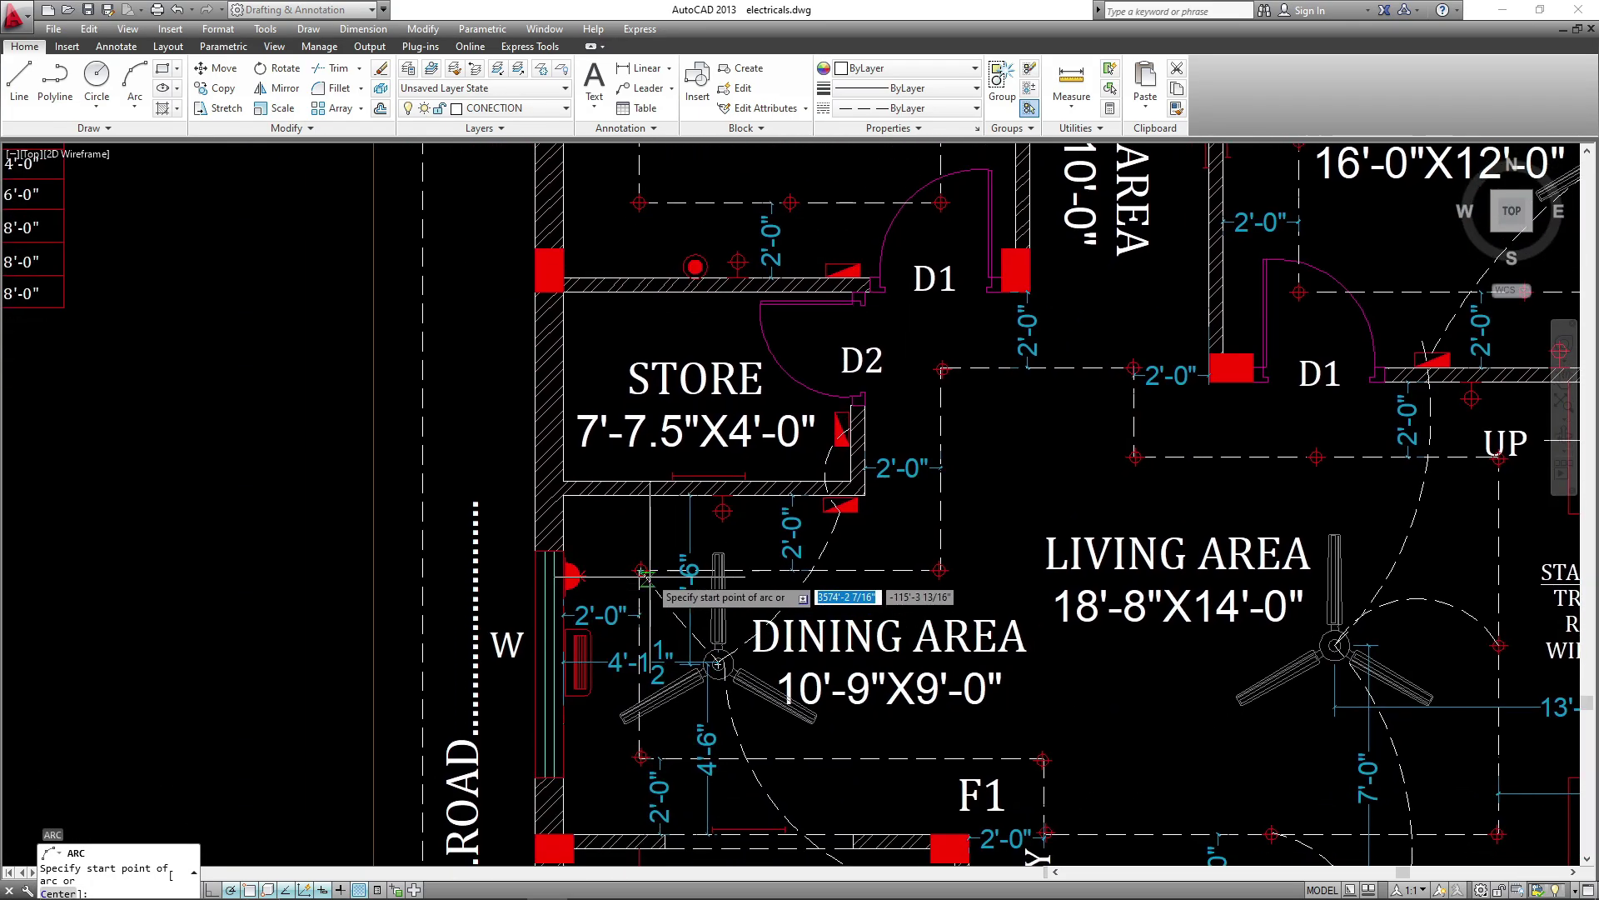
{"action": "left_click", "coordinate": [642, 574]}
{"action": "scroll", "coordinate": [575, 571], "scroll_direction": "up", "scroll_amount": 2}
{"action": "left_click", "coordinate": [629, 547]}
{"action": "left_click", "coordinate": [585, 577]}
{"action": "key", "text": "Escape"}
- Draw wiring arcs from the store's switch board to the 12'-0"X15'-0" bedroom's switch board near D1, and from there to the bedroom fan's centre
{"action": "scroll", "coordinate": [608, 643], "scroll_direction": "down", "scroll_amount": 4}
{"action": "middle_click_drag", "start_coordinate": [778, 451], "coordinate": [786, 580]}
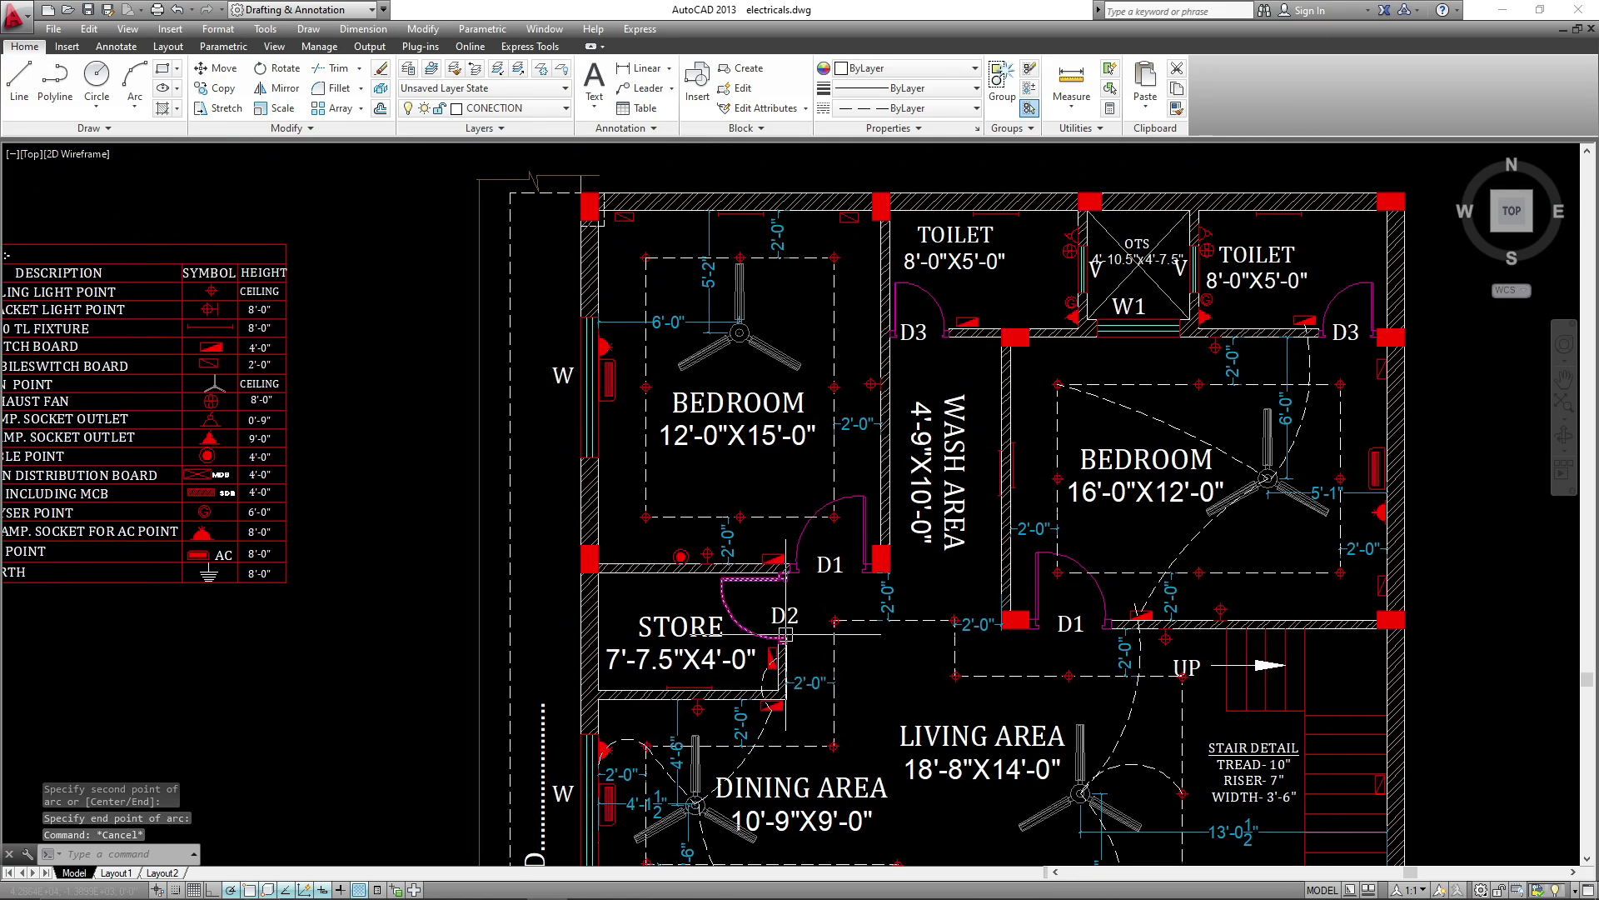
{"action": "middle_click_drag", "start_coordinate": [714, 489], "coordinate": [689, 587]}
{"action": "key", "text": "space"}
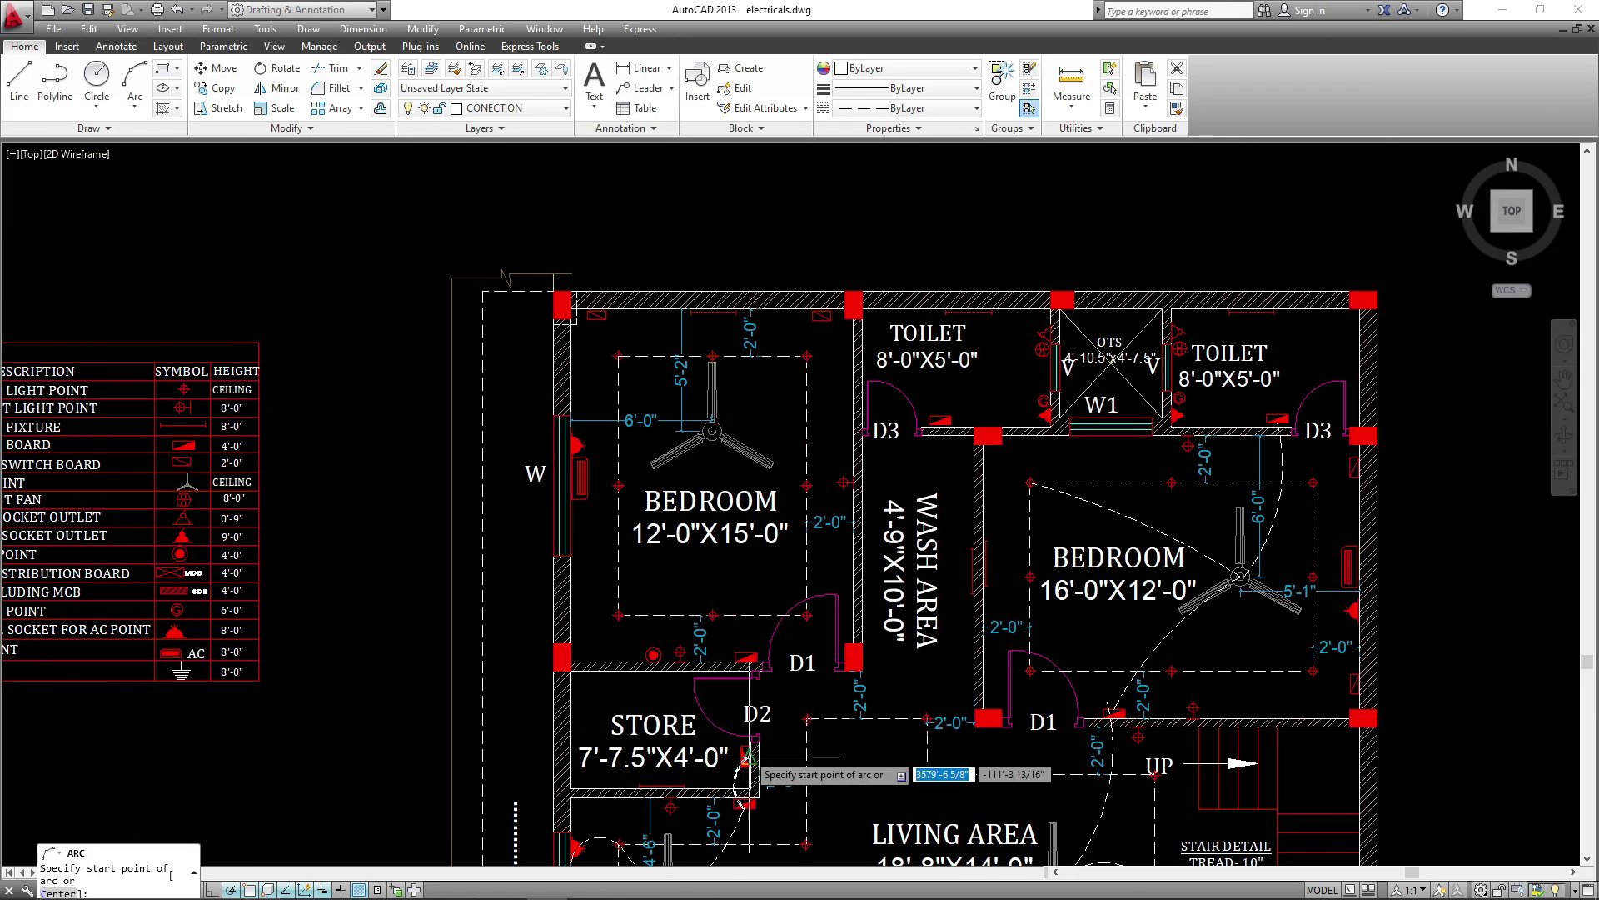
{"action": "left_click", "coordinate": [743, 756]}
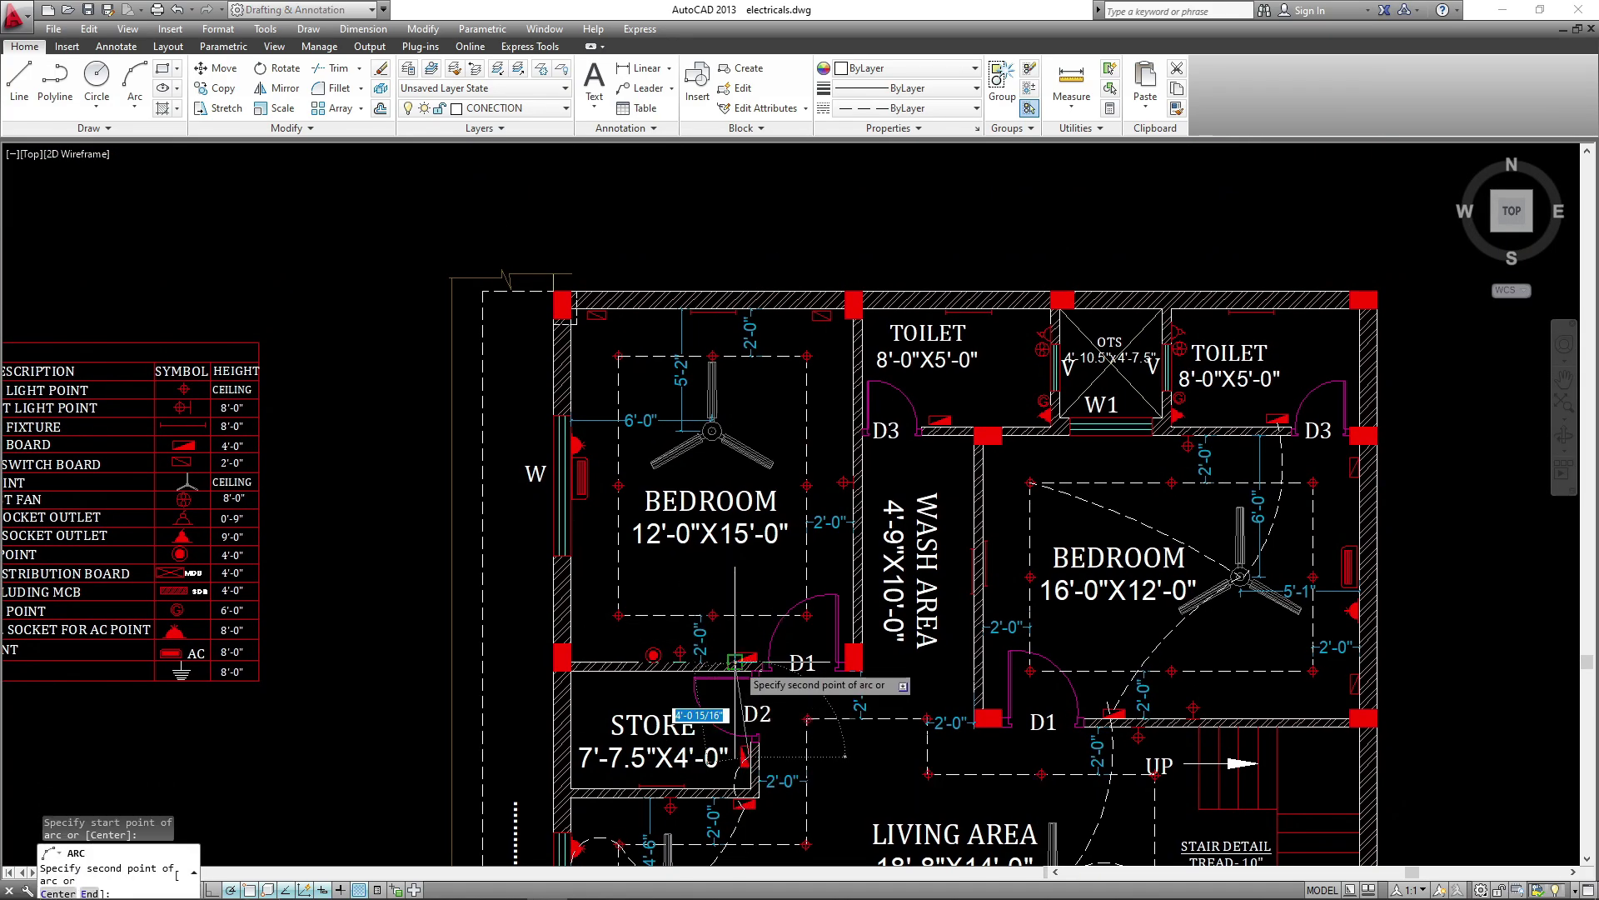
{"action": "scroll", "coordinate": [736, 662], "scroll_direction": "up", "scroll_amount": 4}
{"action": "left_click", "coordinate": [735, 662]}
{"action": "scroll", "coordinate": [756, 648], "scroll_direction": "down", "scroll_amount": 2}
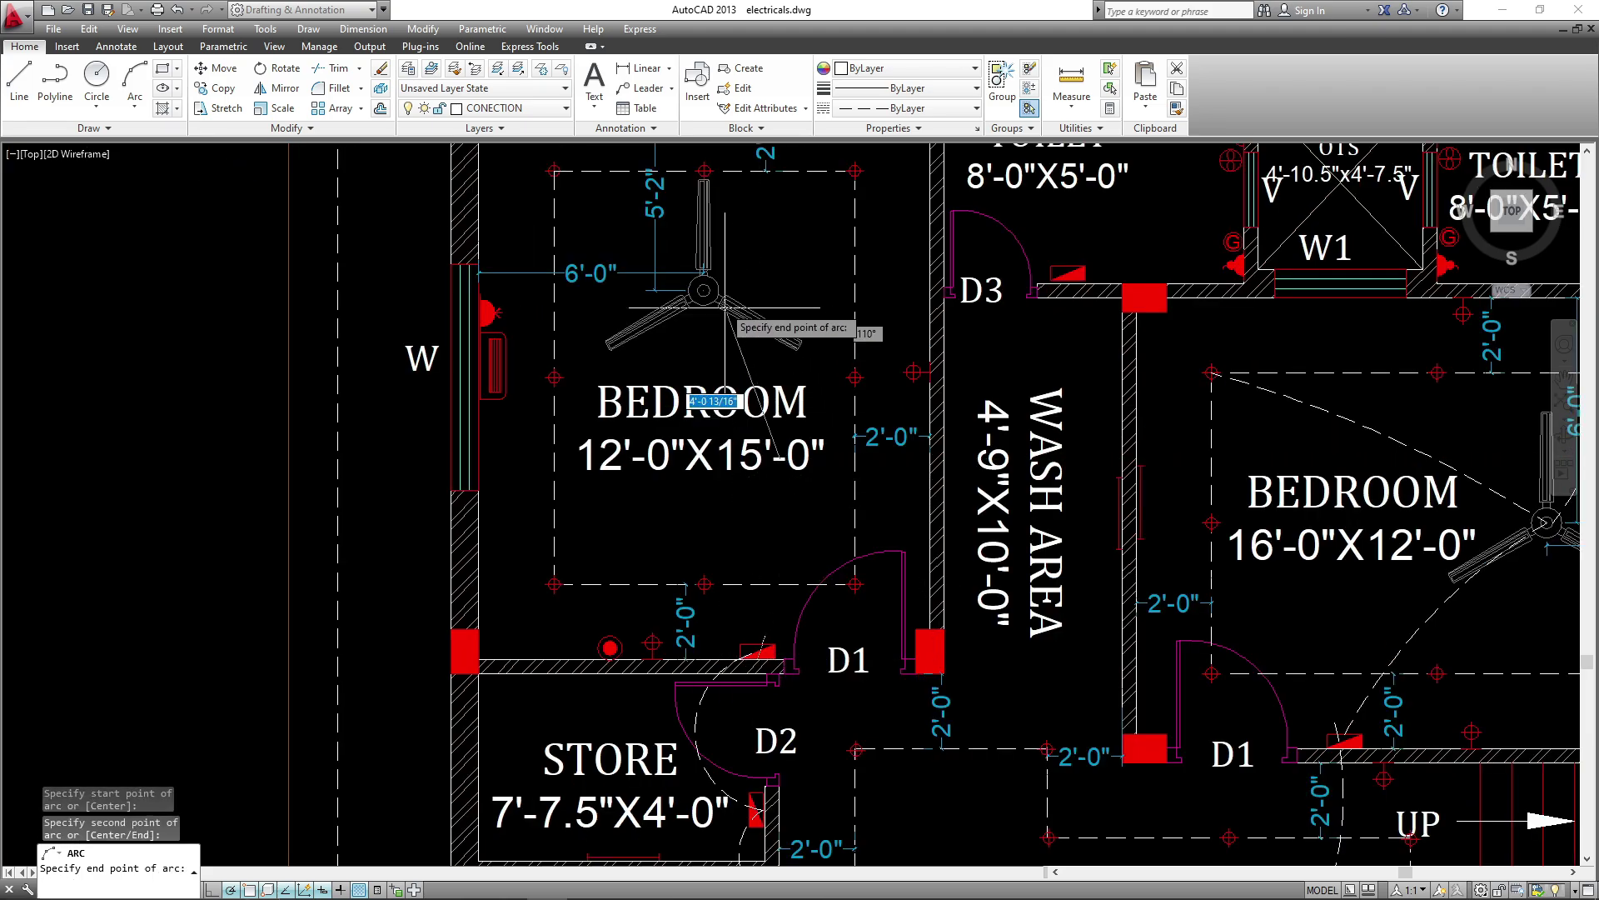
{"action": "middle_click_drag", "start_coordinate": [704, 292], "coordinate": [644, 472]}
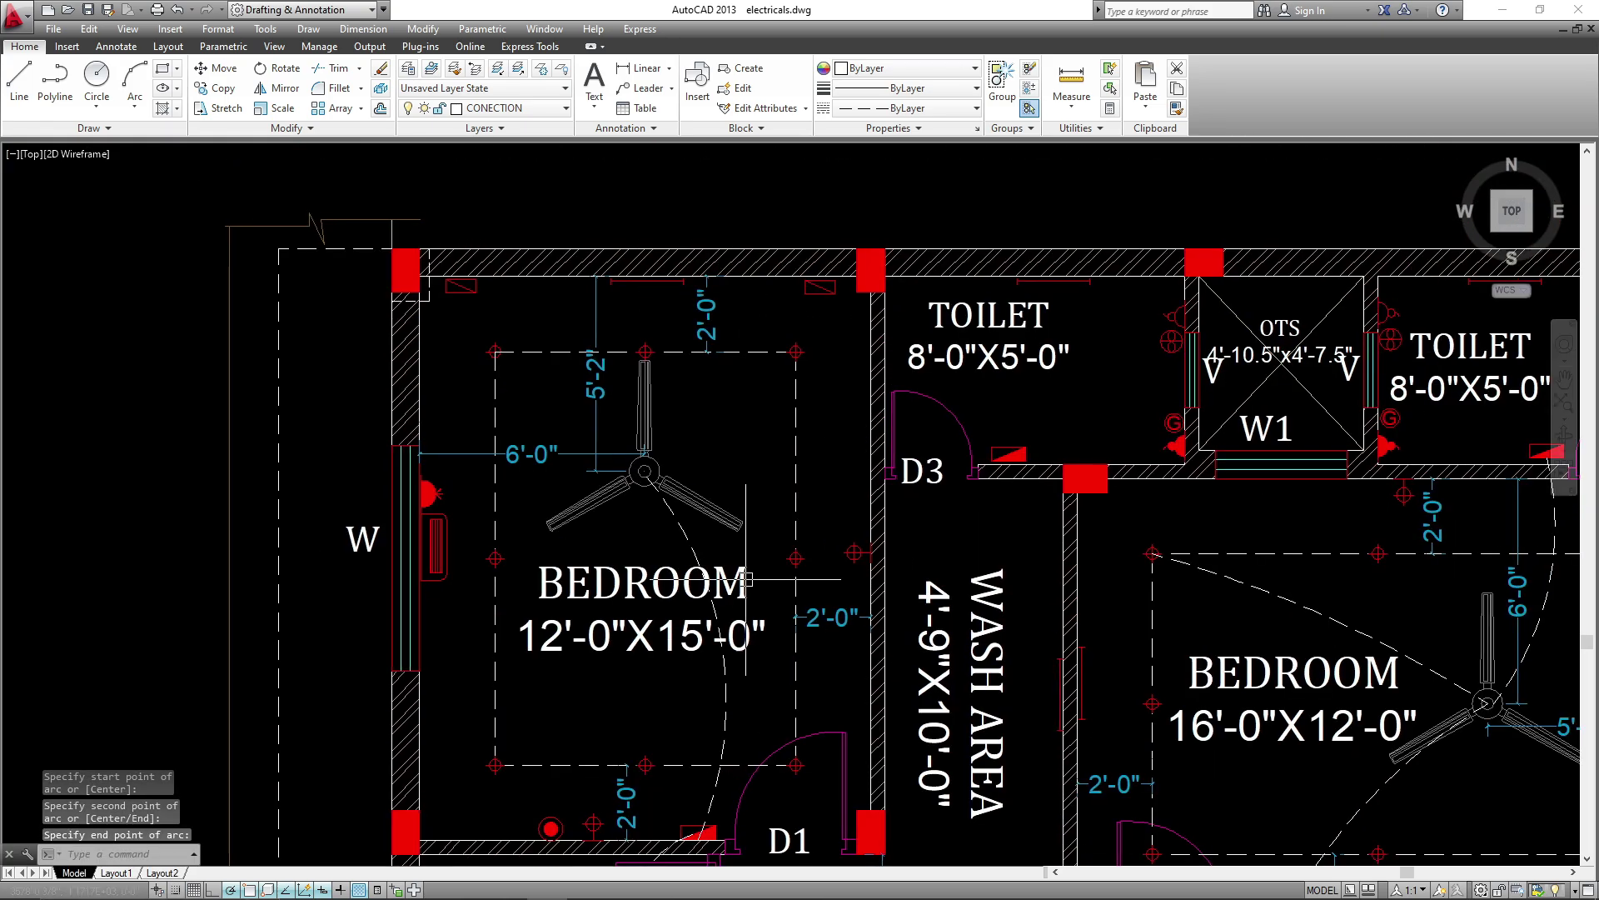
- Connect the 12'-0"X15'-0" bedroom's fan with wiring arcs to both mobile switch boards along the room's upper wall
{"action": "left_click", "coordinate": [781, 277]}
{"action": "key", "text": "space"}
{"action": "left_click", "coordinate": [645, 473]}
{"action": "left_click", "coordinate": [595, 376]}
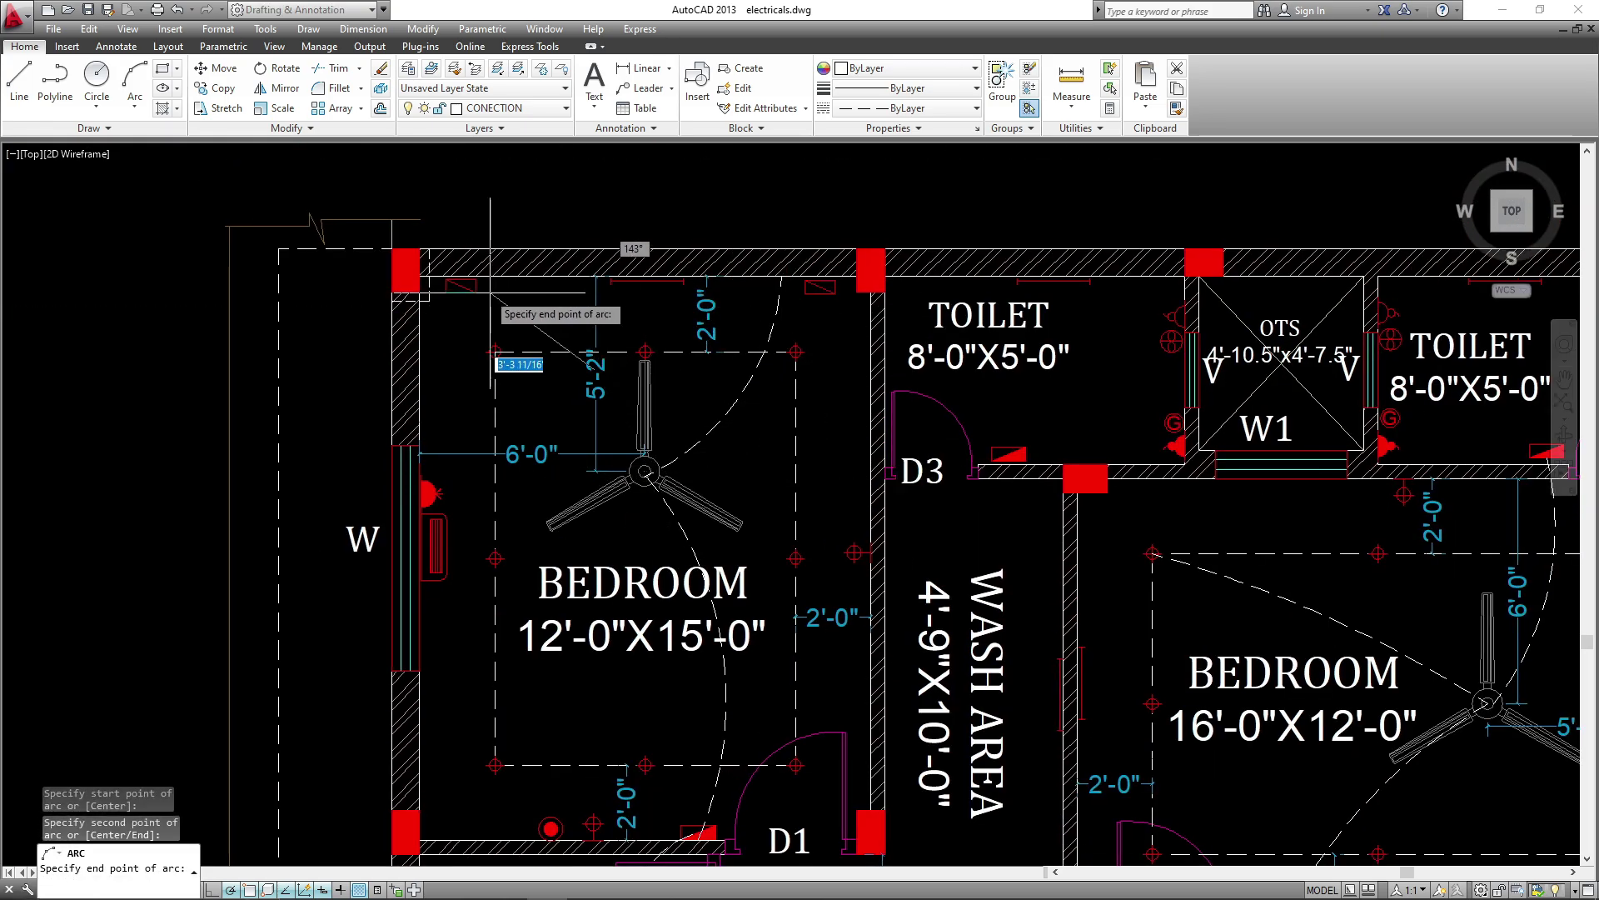
{"action": "left_click", "coordinate": [479, 278]}
- Draw a wiring arc from the bedroom switch board near D1 to the middle ceiling light of the lower dashed line
{"action": "middle_click_drag", "start_coordinate": [666, 836], "coordinate": [678, 721]}
{"action": "key", "text": "space"}
{"action": "left_click", "coordinate": [712, 718]}
{"action": "left_click", "coordinate": [676, 682]}
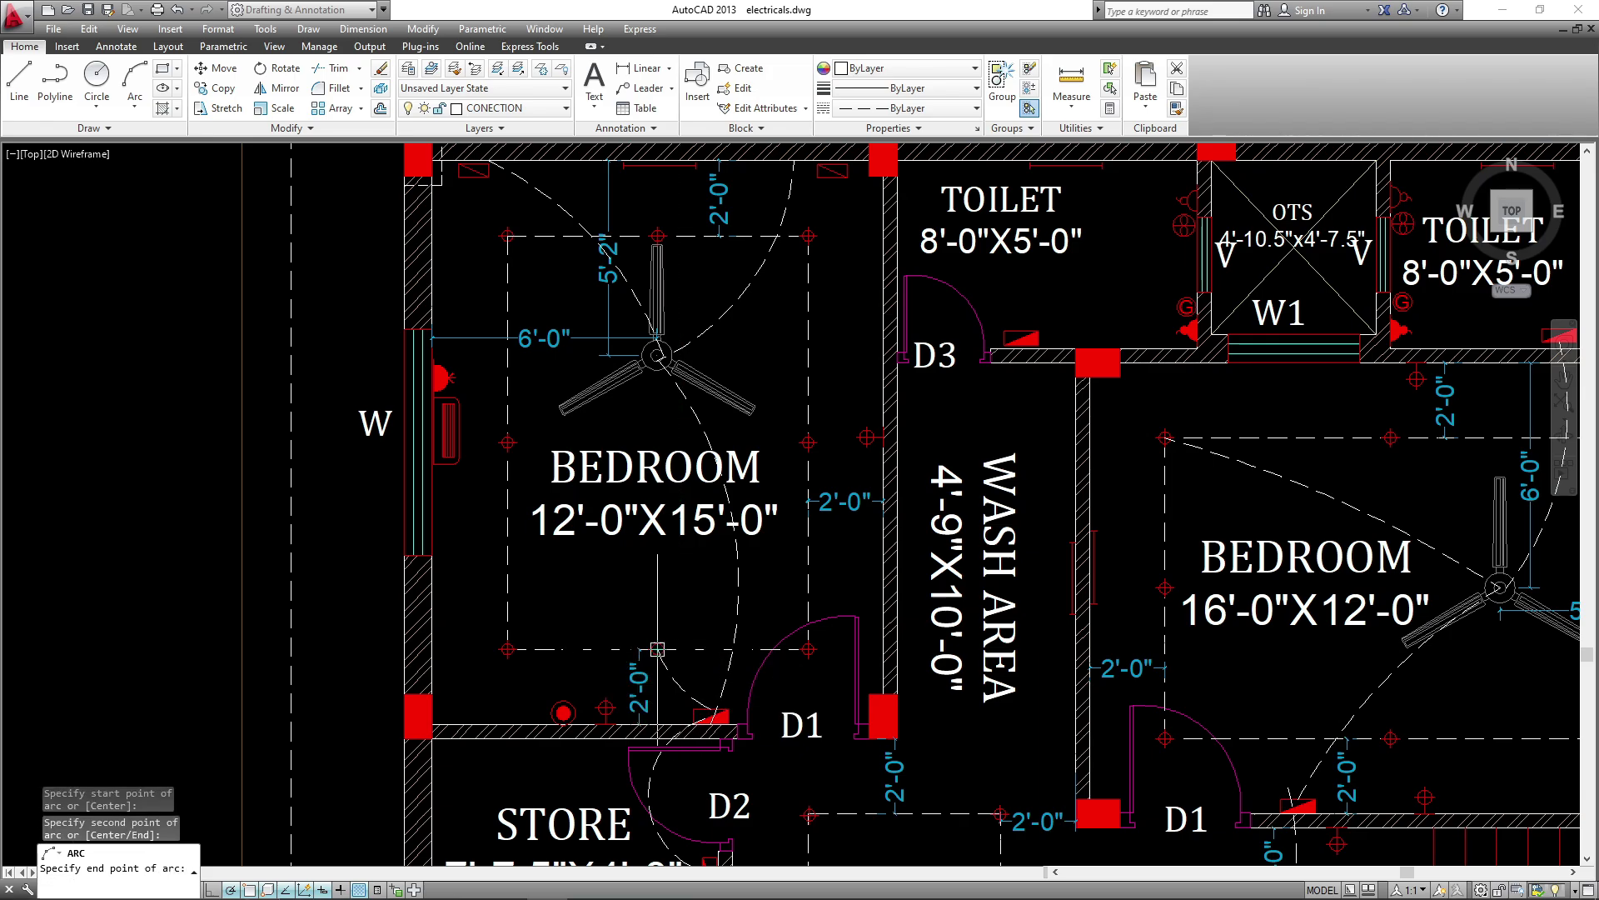
{"action": "left_click", "coordinate": [657, 649]}
{"action": "key", "text": "Escape"}
- Copy the verandah's switch board beside door D to just outside the main gate column next to the lawn
{"action": "scroll", "coordinate": [699, 525], "scroll_direction": "down", "scroll_amount": 6}
{"action": "middle_click_drag", "start_coordinate": [895, 563], "coordinate": [900, 424]}
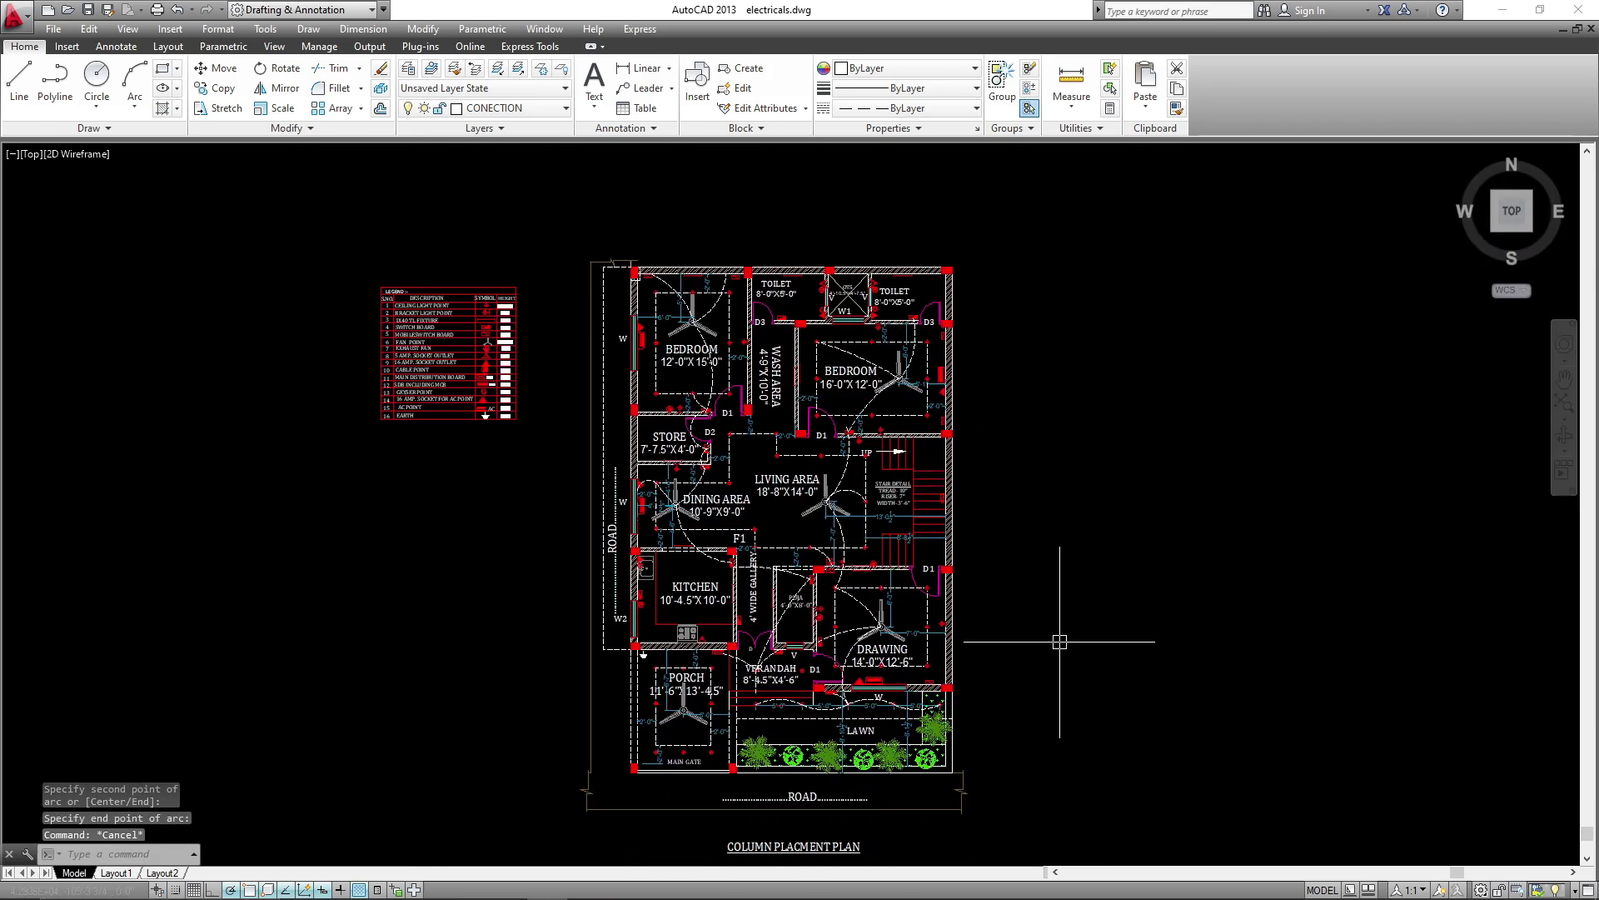
{"action": "scroll", "coordinate": [699, 711], "scroll_direction": "up", "scroll_amount": 6}
{"action": "left_click", "coordinate": [718, 492]}
{"action": "key", "text": "Escape"}
{"action": "middle_click_drag", "start_coordinate": [903, 466], "coordinate": [808, 696]}
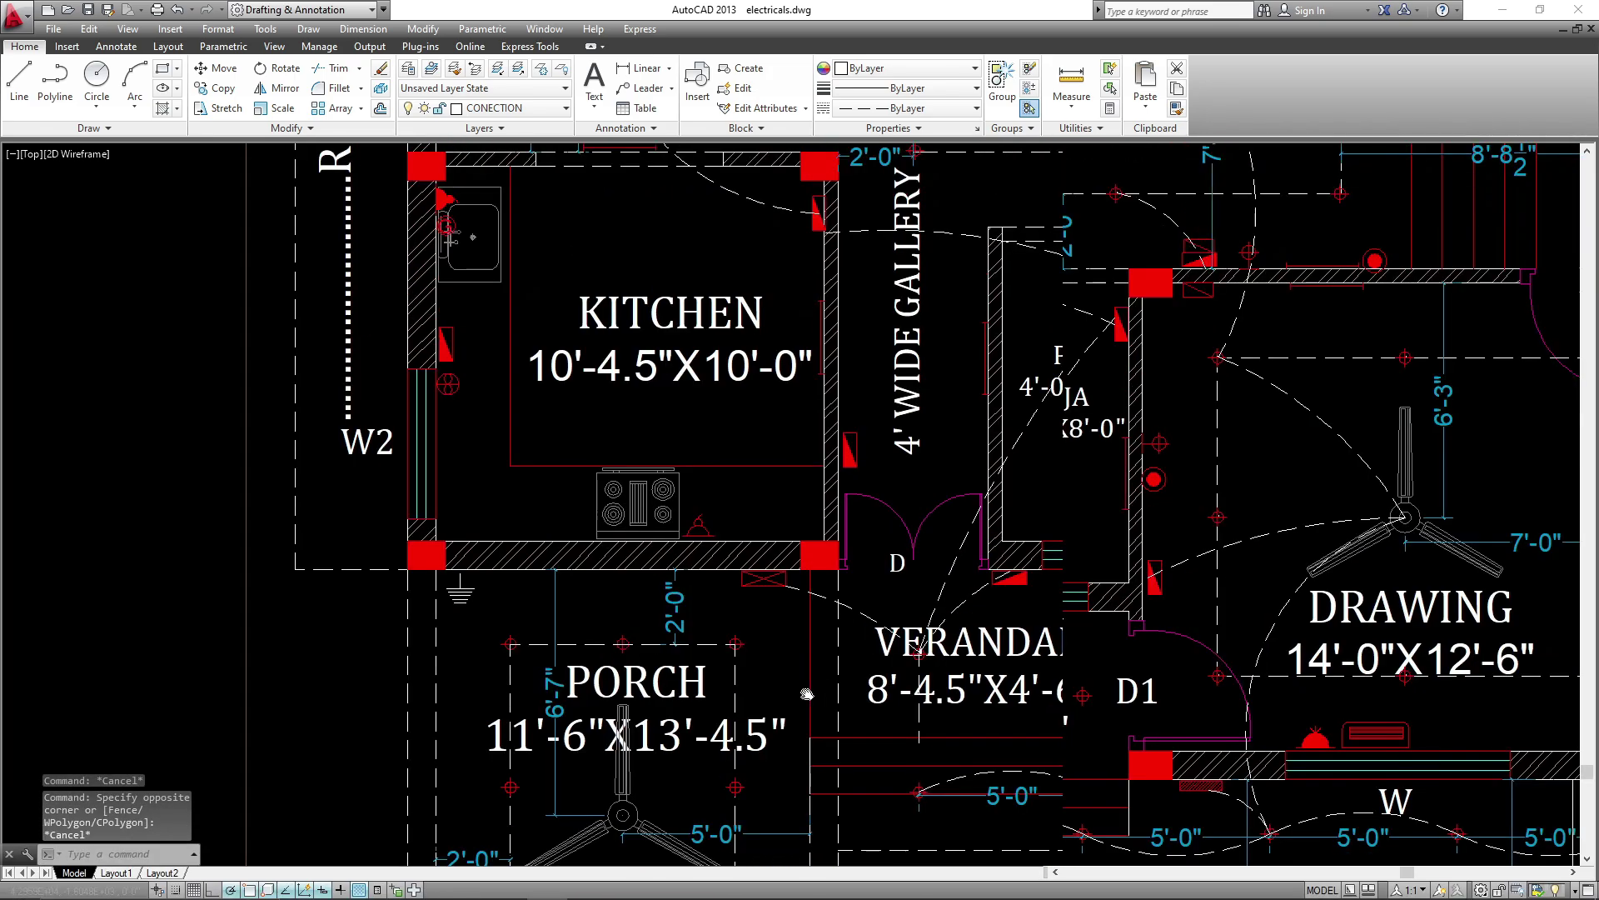
{"action": "scroll", "coordinate": [903, 722], "scroll_direction": "up", "scroll_amount": 4}
{"action": "left_click", "coordinate": [861, 710]}
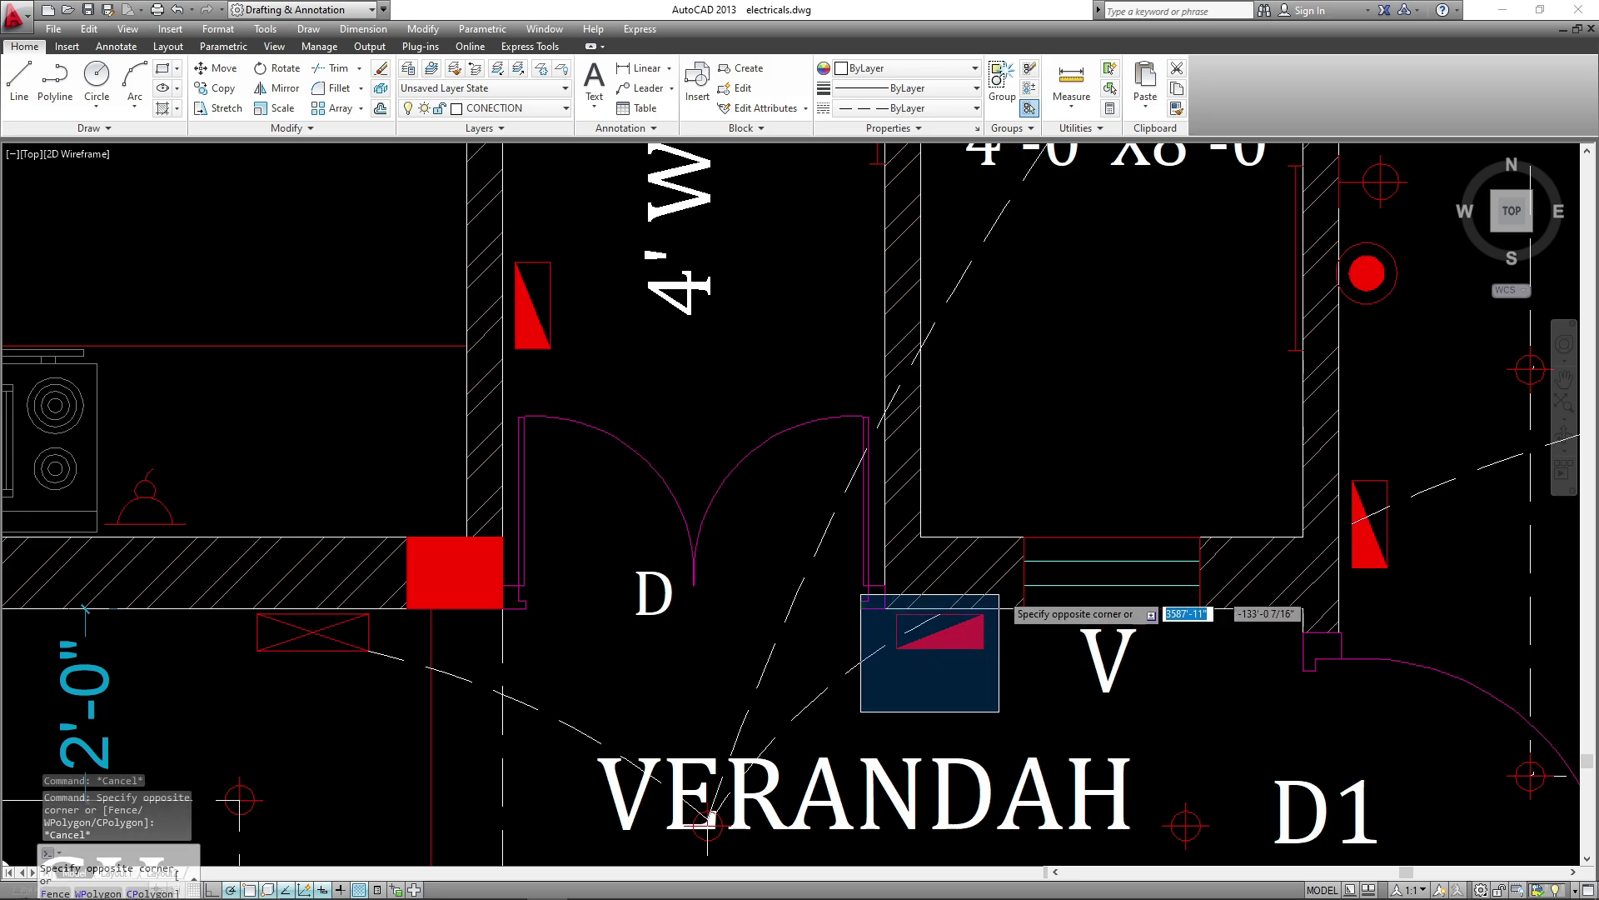
{"action": "left_click", "coordinate": [1000, 593]}
{"action": "scroll", "coordinate": [966, 664], "scroll_direction": "down", "scroll_amount": 5}
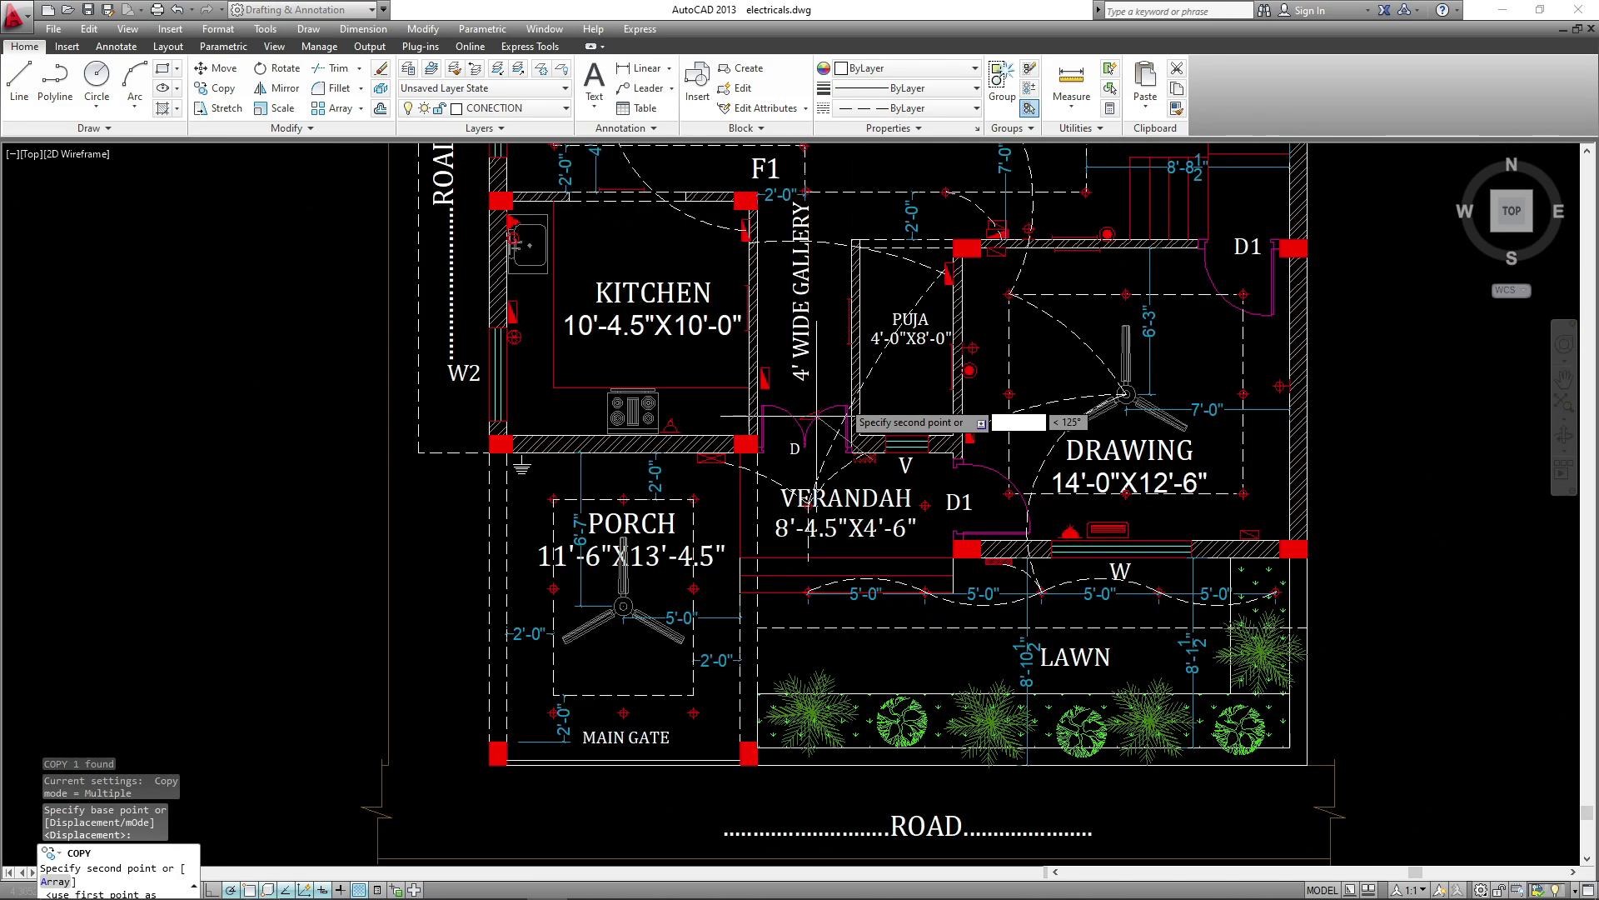
{"action": "scroll", "coordinate": [875, 678], "scroll_direction": "up", "scroll_amount": 6}
{"action": "left_click", "coordinate": [891, 757]}
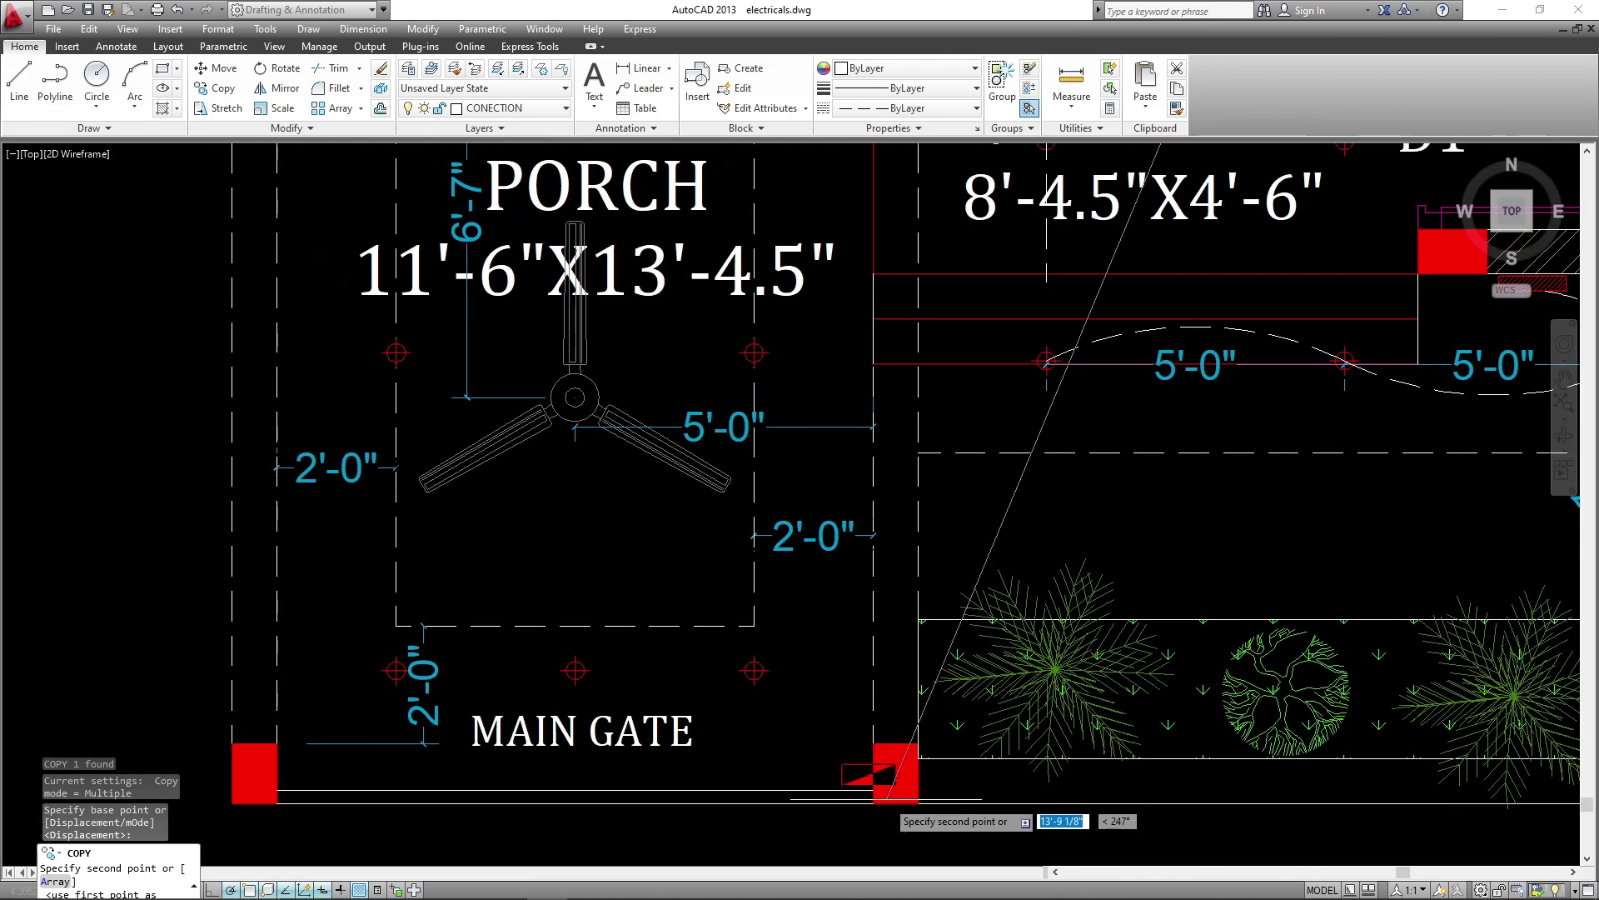
{"action": "scroll", "coordinate": [870, 778], "scroll_direction": "up", "scroll_amount": 4}
{"action": "middle_click_drag", "start_coordinate": [852, 778], "coordinate": [798, 593]}
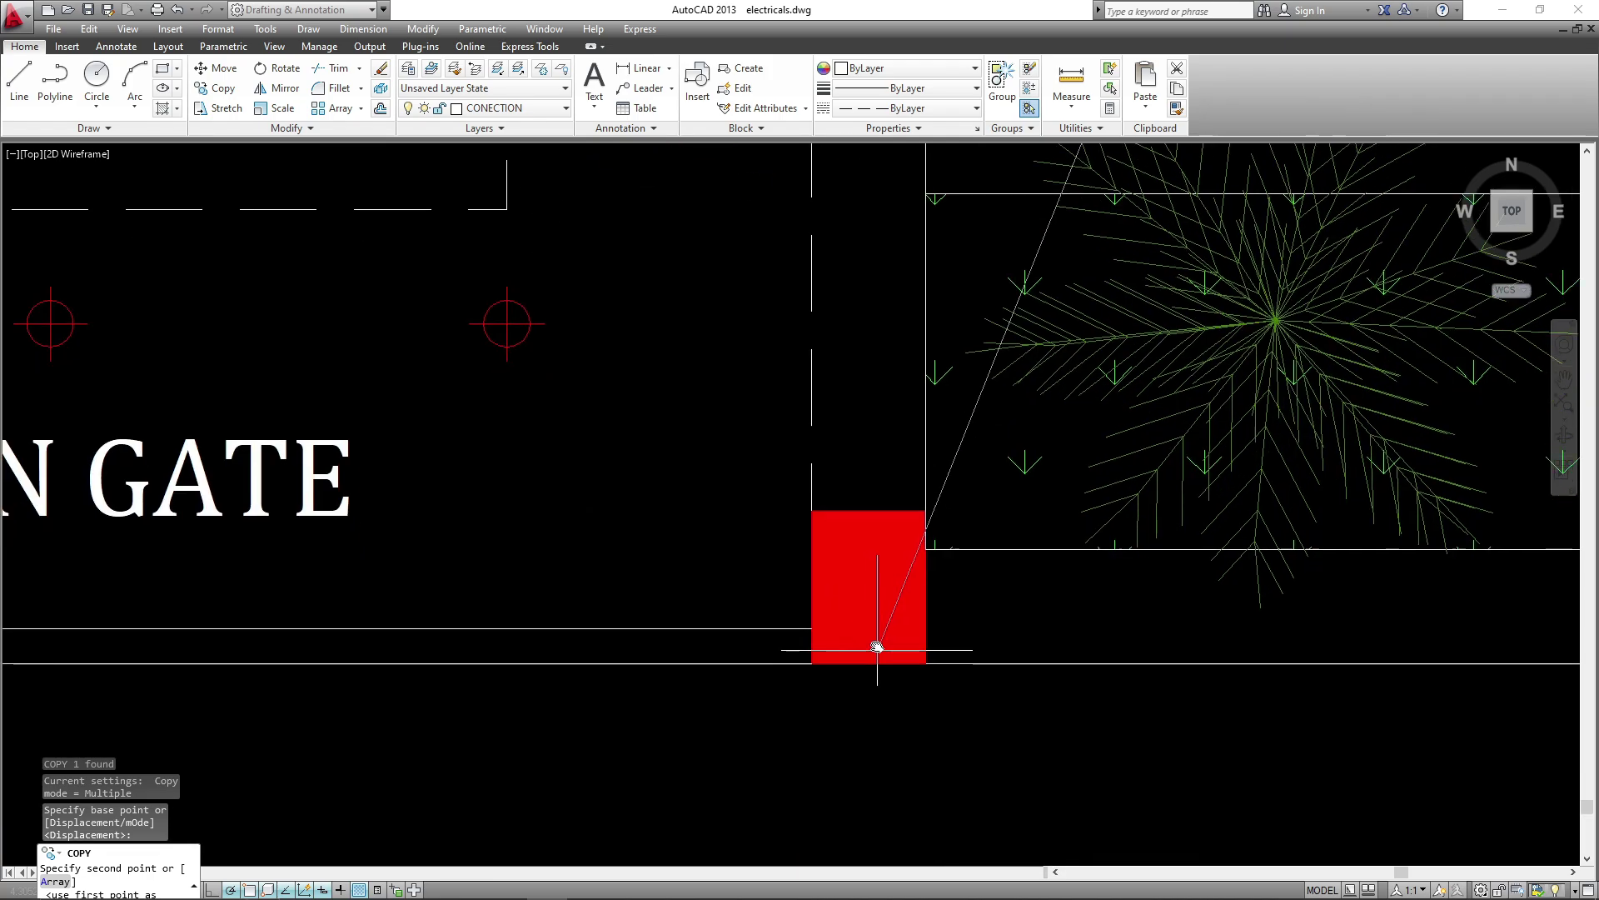
{"action": "left_click", "coordinate": [920, 704]}
{"action": "key", "text": "Escape"}
{"action": "scroll", "coordinate": [690, 730], "scroll_direction": "down", "scroll_amount": 4}
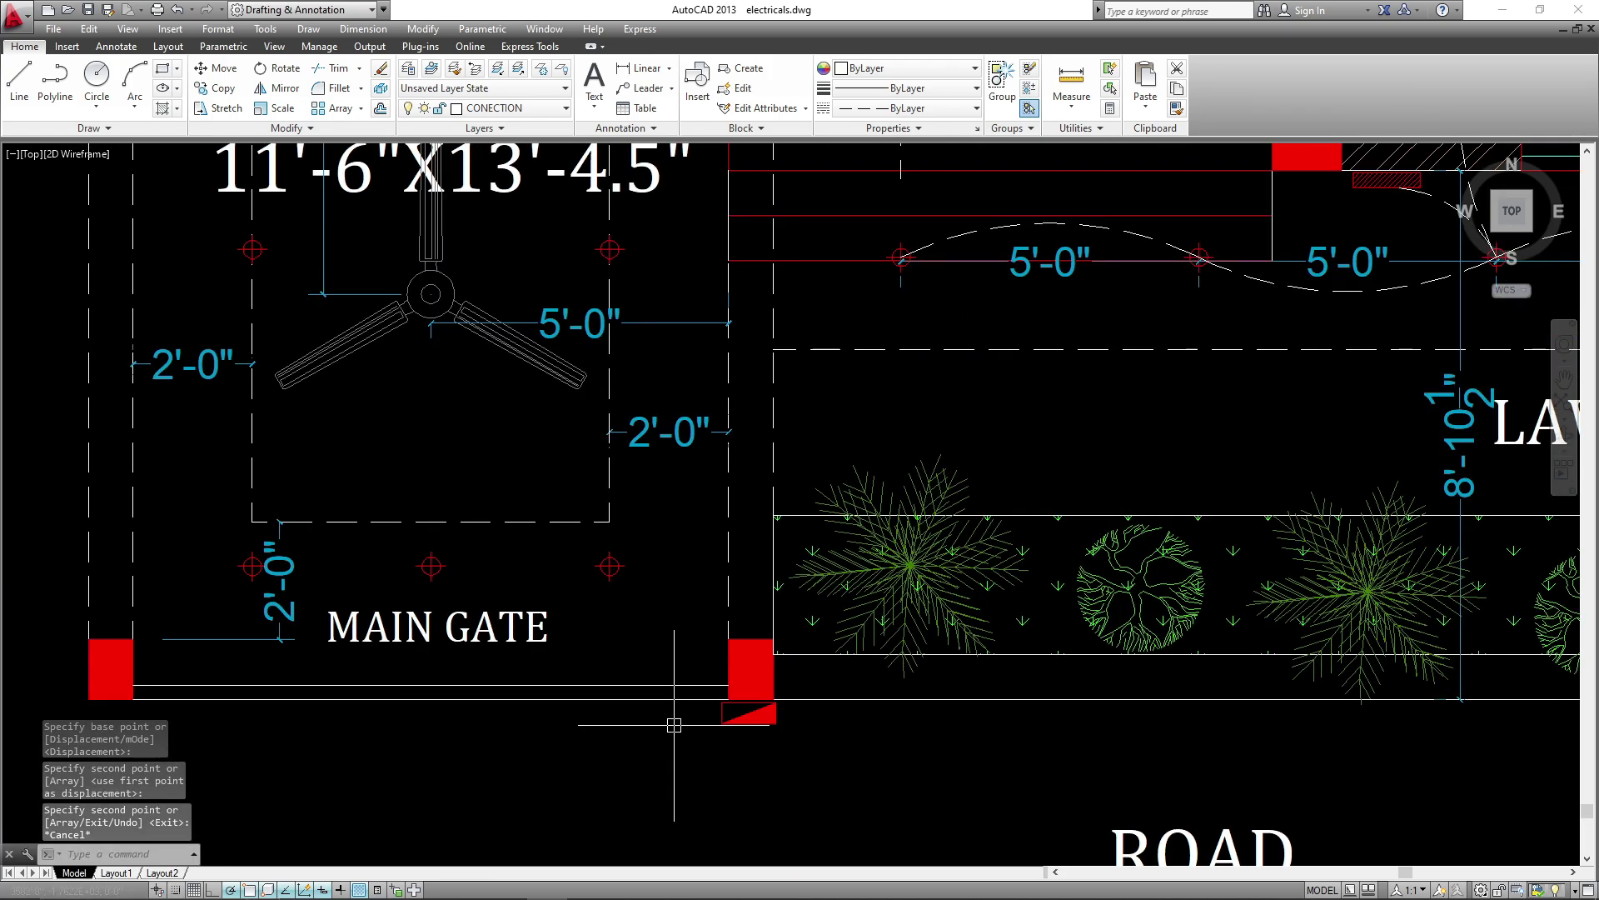
- Move the porch's three ceiling lights near the main gate up onto the lower edge of the dashed rectangle
{"action": "middle_click_drag", "start_coordinate": [602, 623], "coordinate": [651, 740]}
{"action": "left_click", "coordinate": [479, 693]}
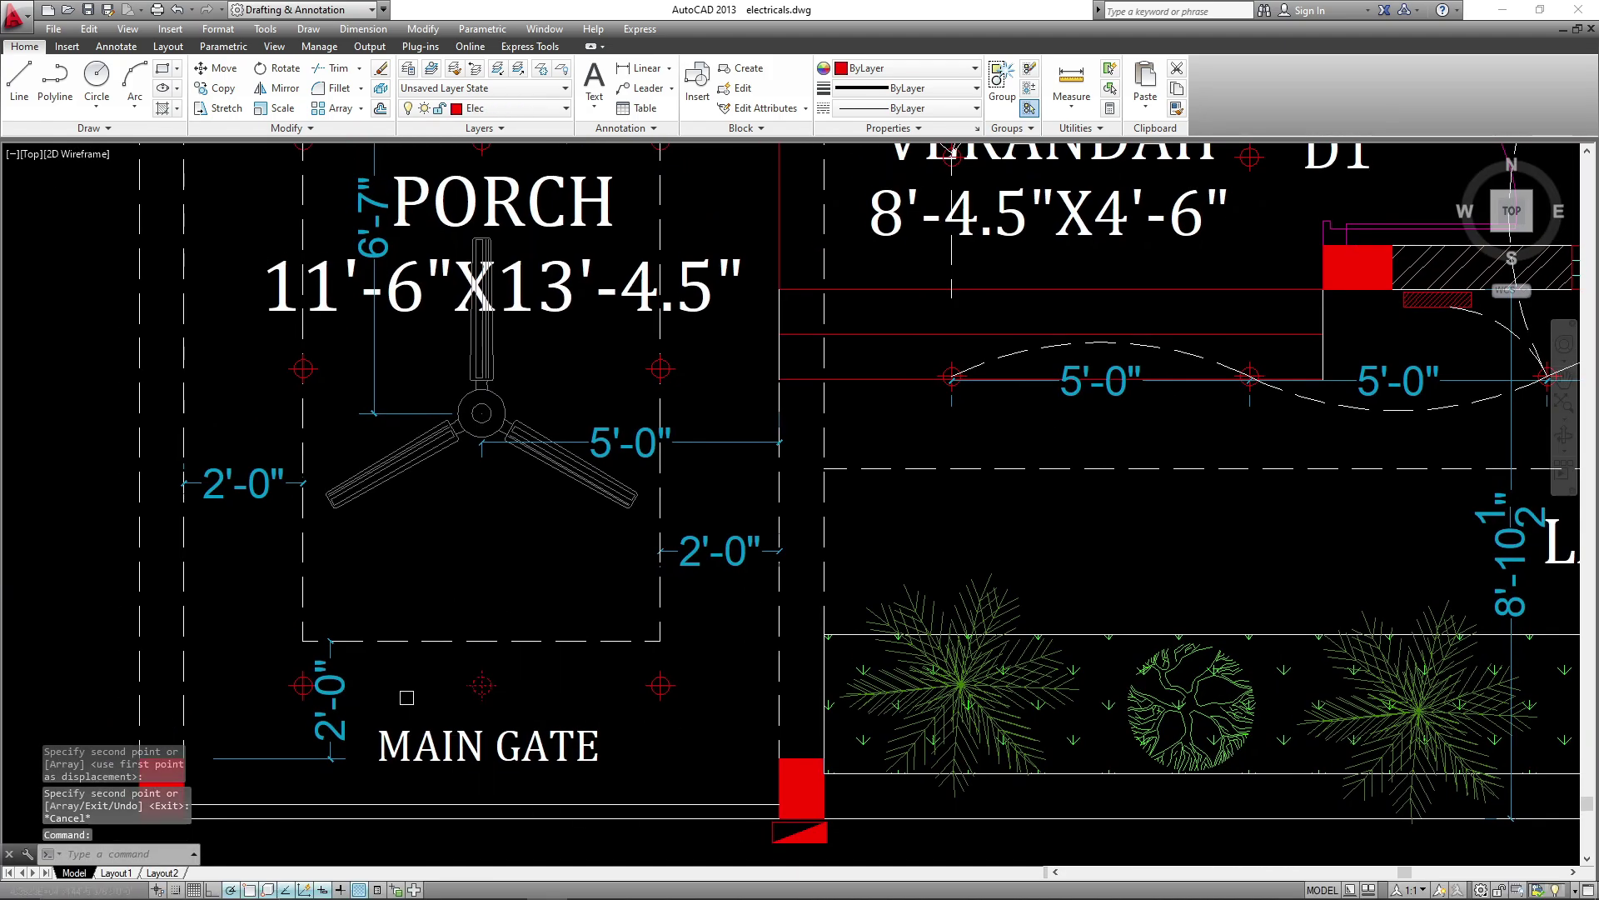
{"action": "left_click", "coordinate": [298, 684]}
{"action": "left_click", "coordinate": [658, 686]}
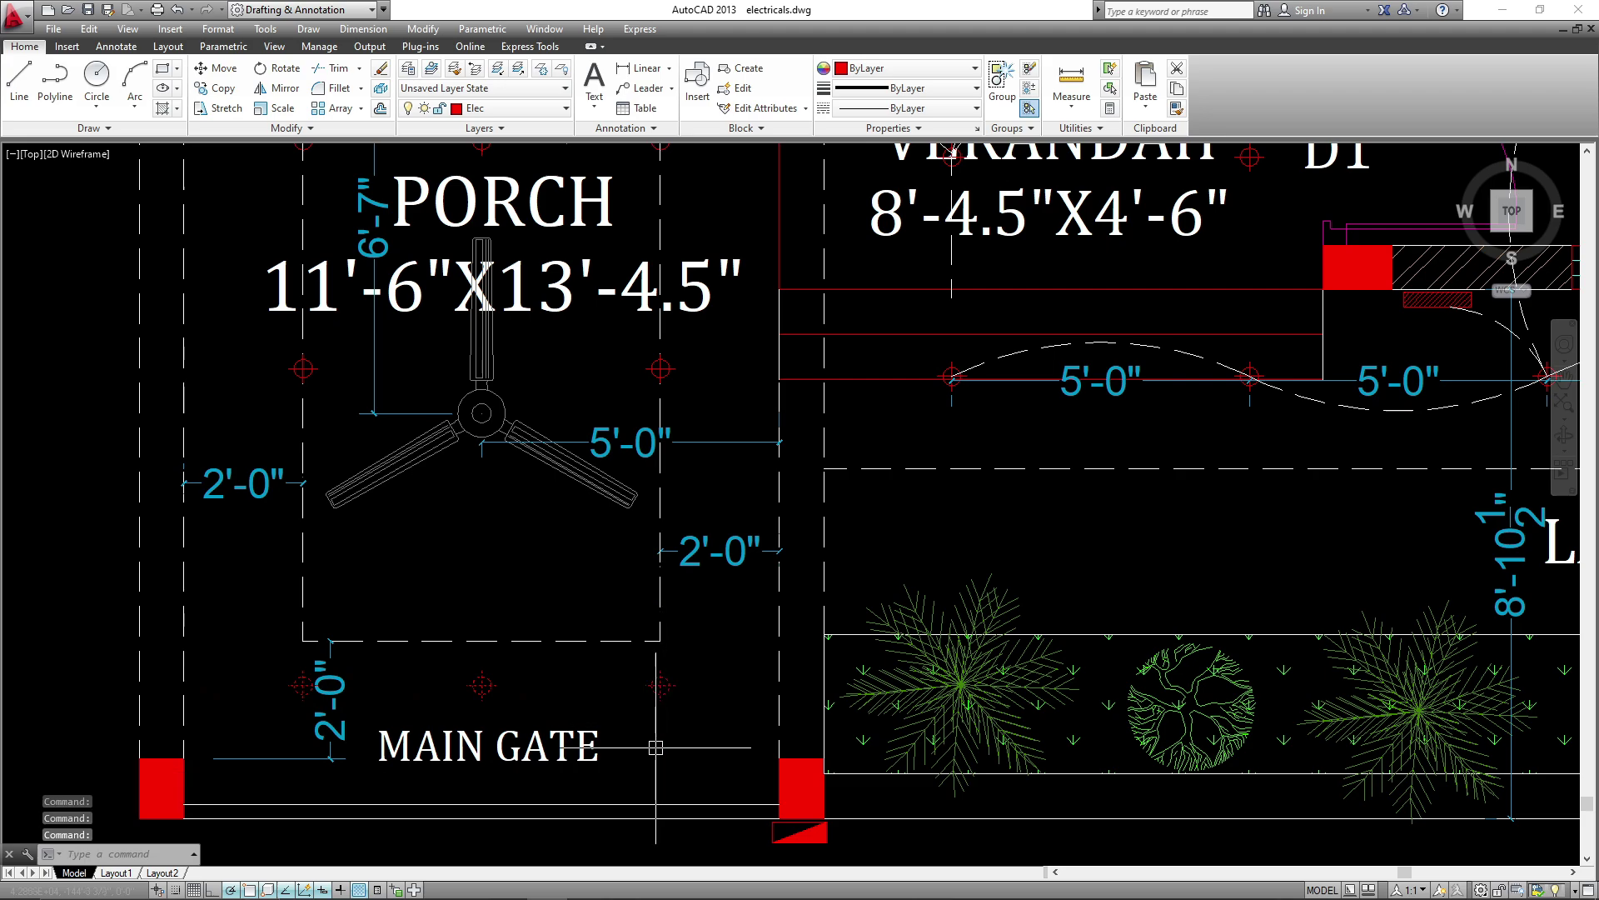
{"action": "type", "text": "m"}
{"action": "key", "text": "Return"}
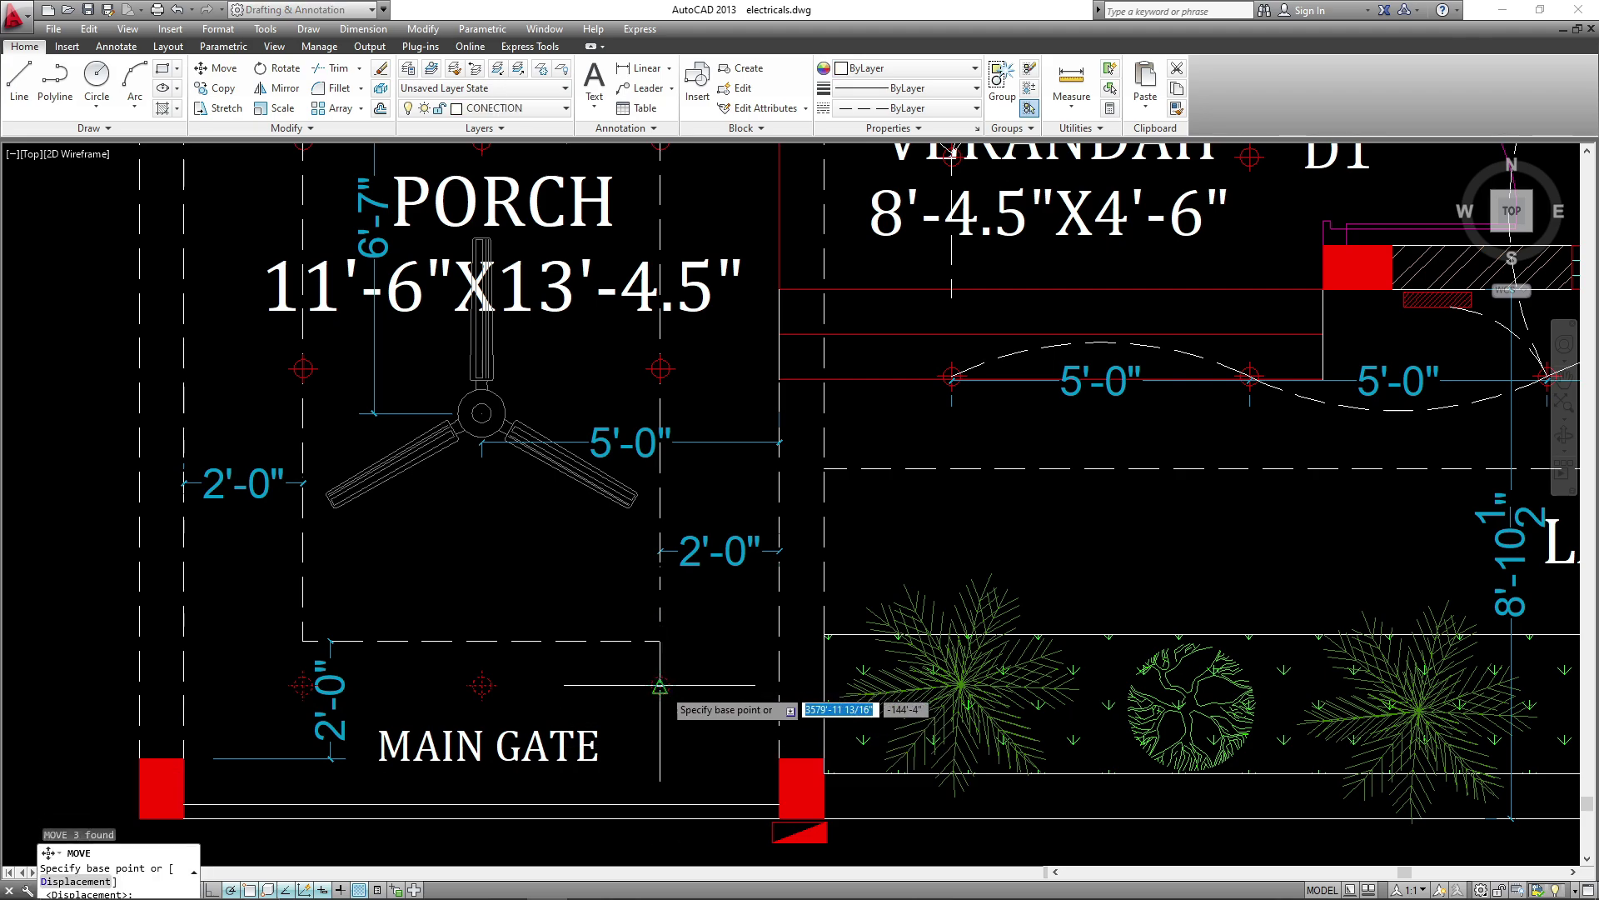
{"action": "left_click", "coordinate": [658, 688]}
{"action": "left_click", "coordinate": [660, 641]}
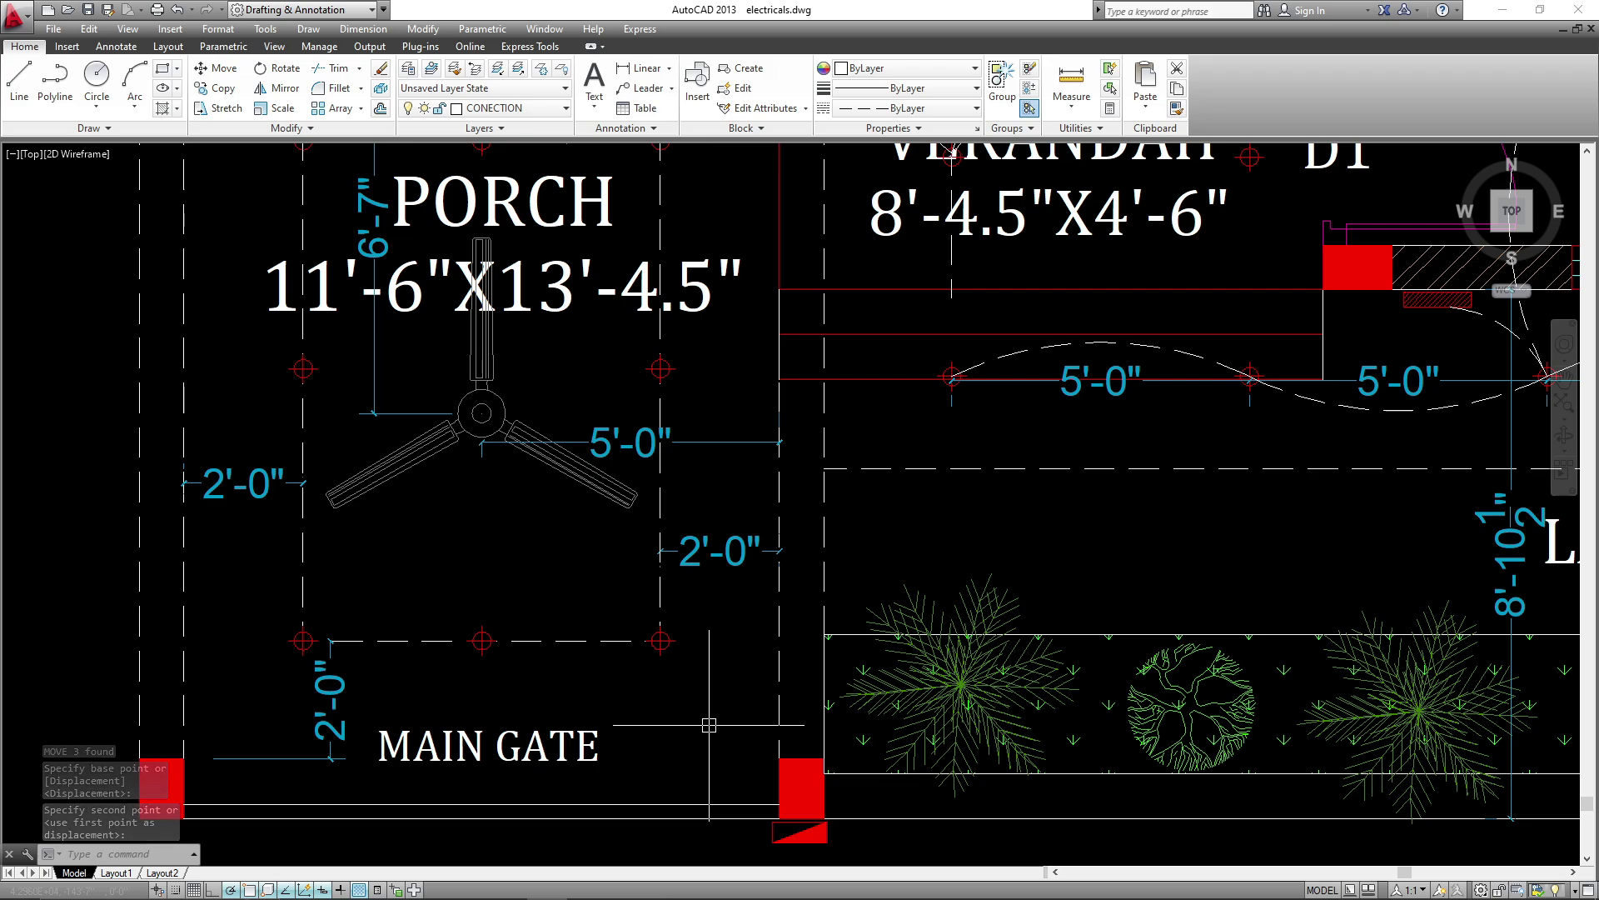
- Draw a wiring arc from the porch's corner ceiling light on the lawn side to the main gate switch board, and save the drawing
{"action": "type", "text": "arc"}
{"action": "key", "text": "Return"}
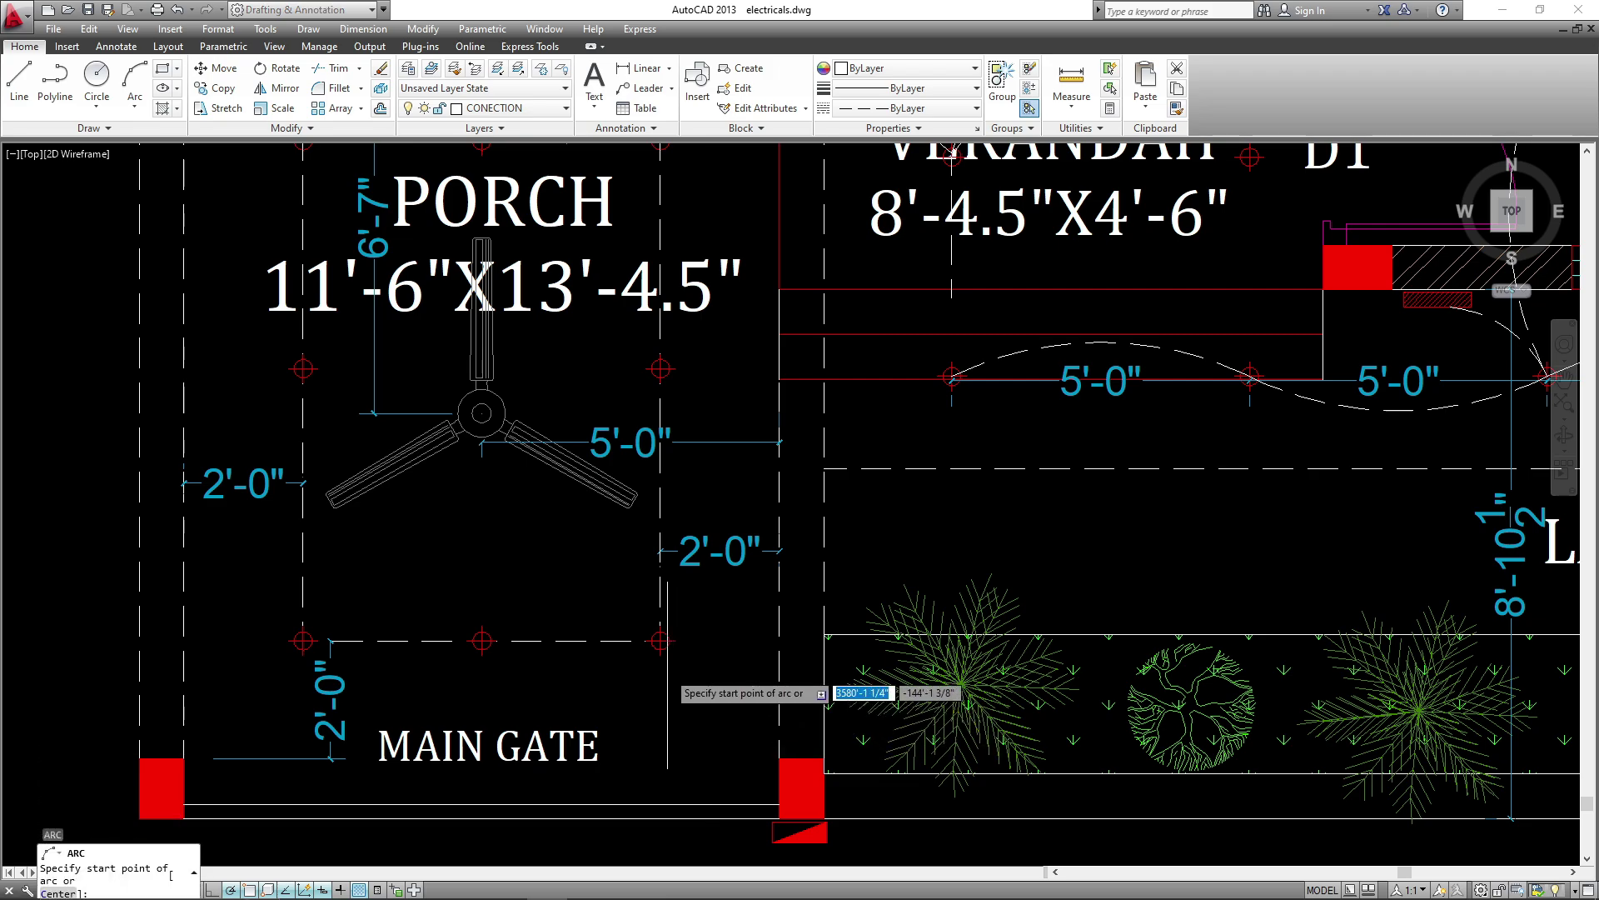
{"action": "left_click", "coordinate": [660, 640]}
{"action": "left_click", "coordinate": [688, 716]}
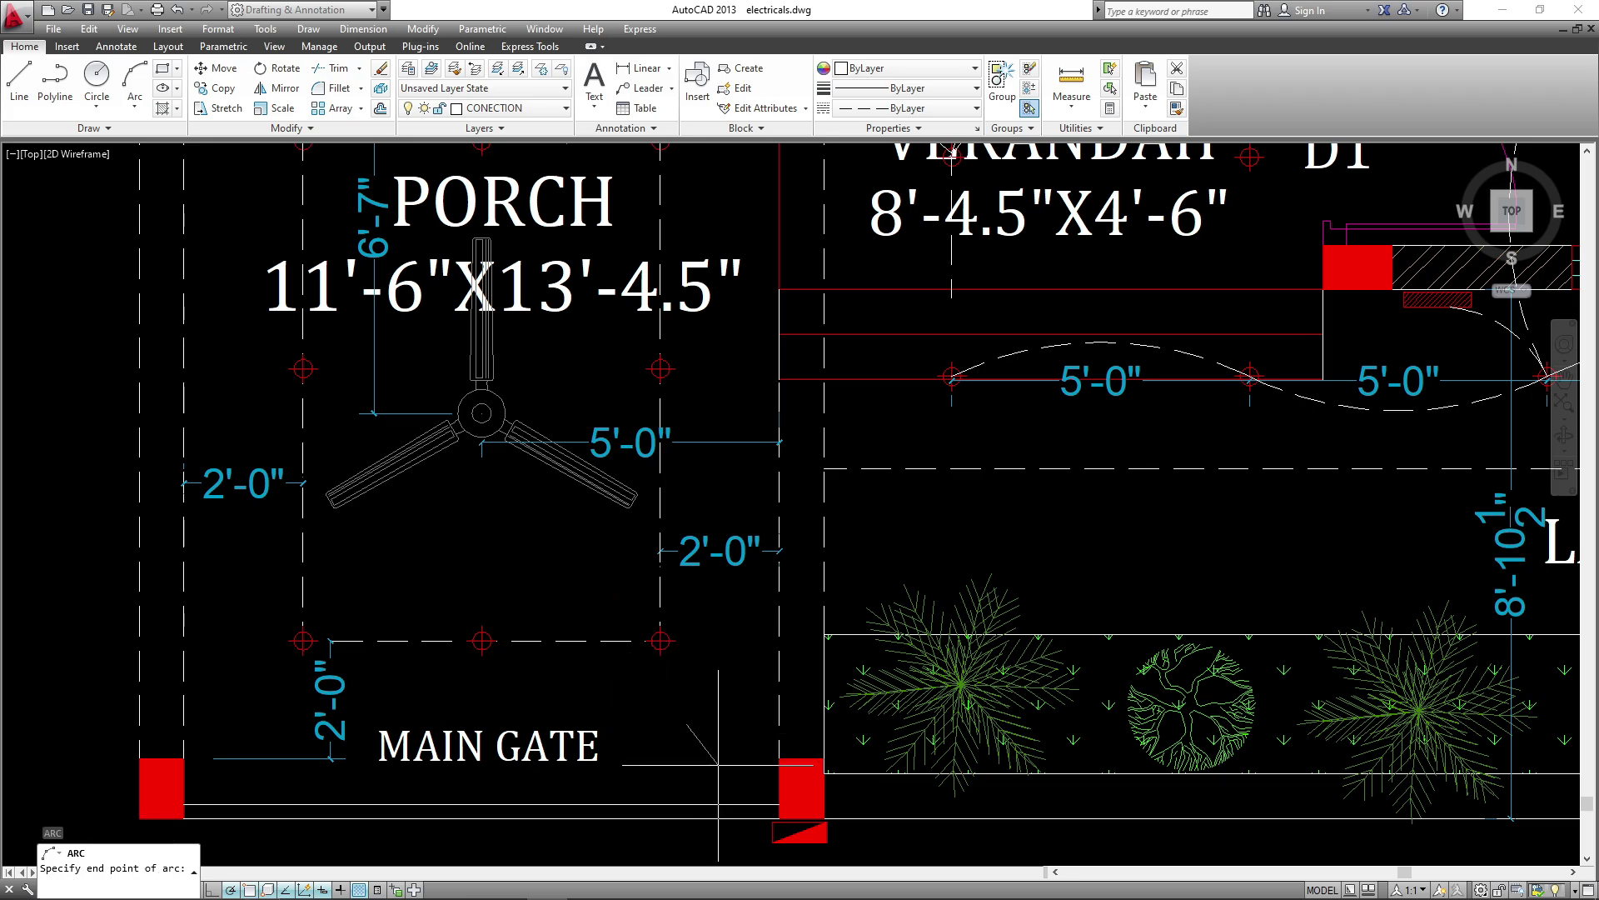
{"action": "left_click", "coordinate": [772, 824]}
{"action": "key", "text": "Escape"}
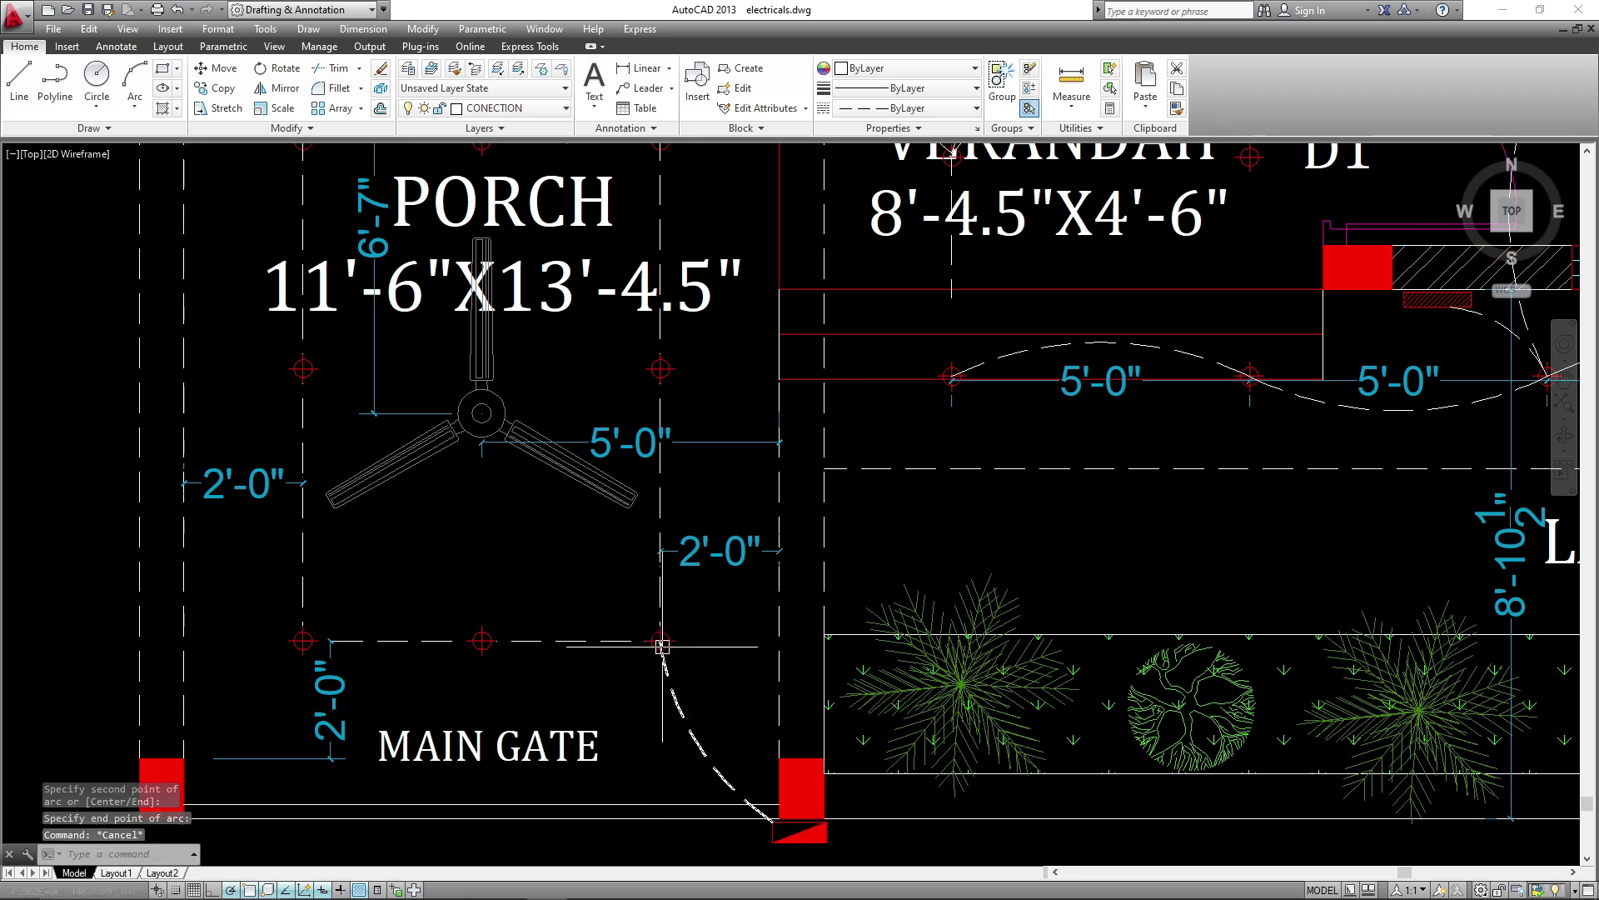
{"action": "scroll", "coordinate": [744, 758], "scroll_direction": "down", "scroll_amount": 8}
{"action": "middle_click_drag", "start_coordinate": [881, 635], "coordinate": [883, 644]}
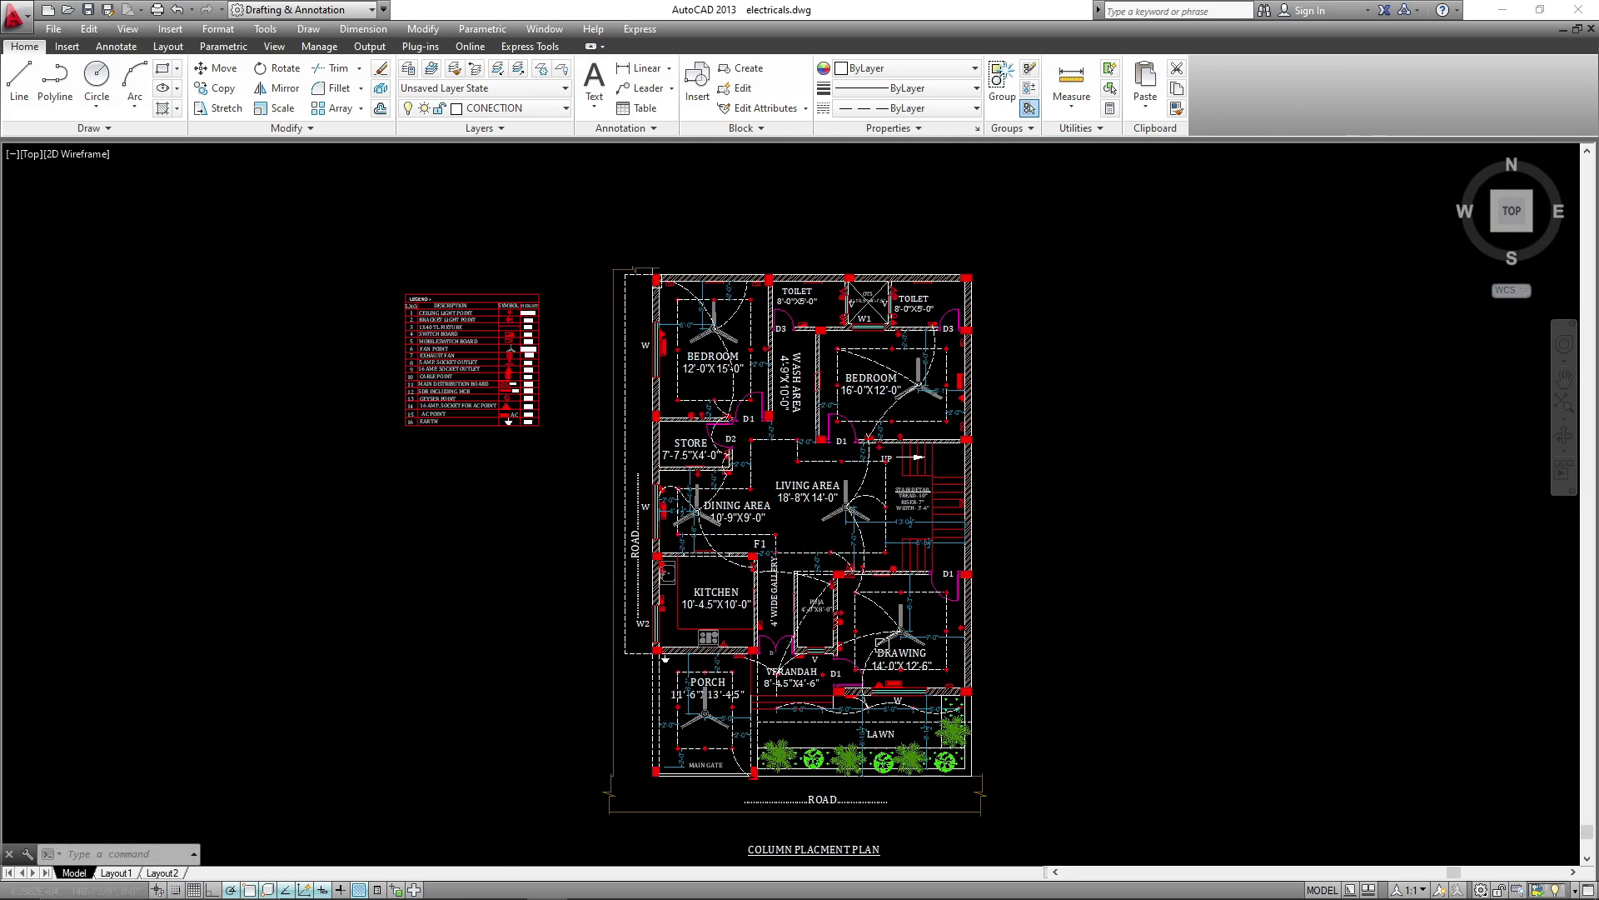
{"action": "key", "text": "ctrl+s"}
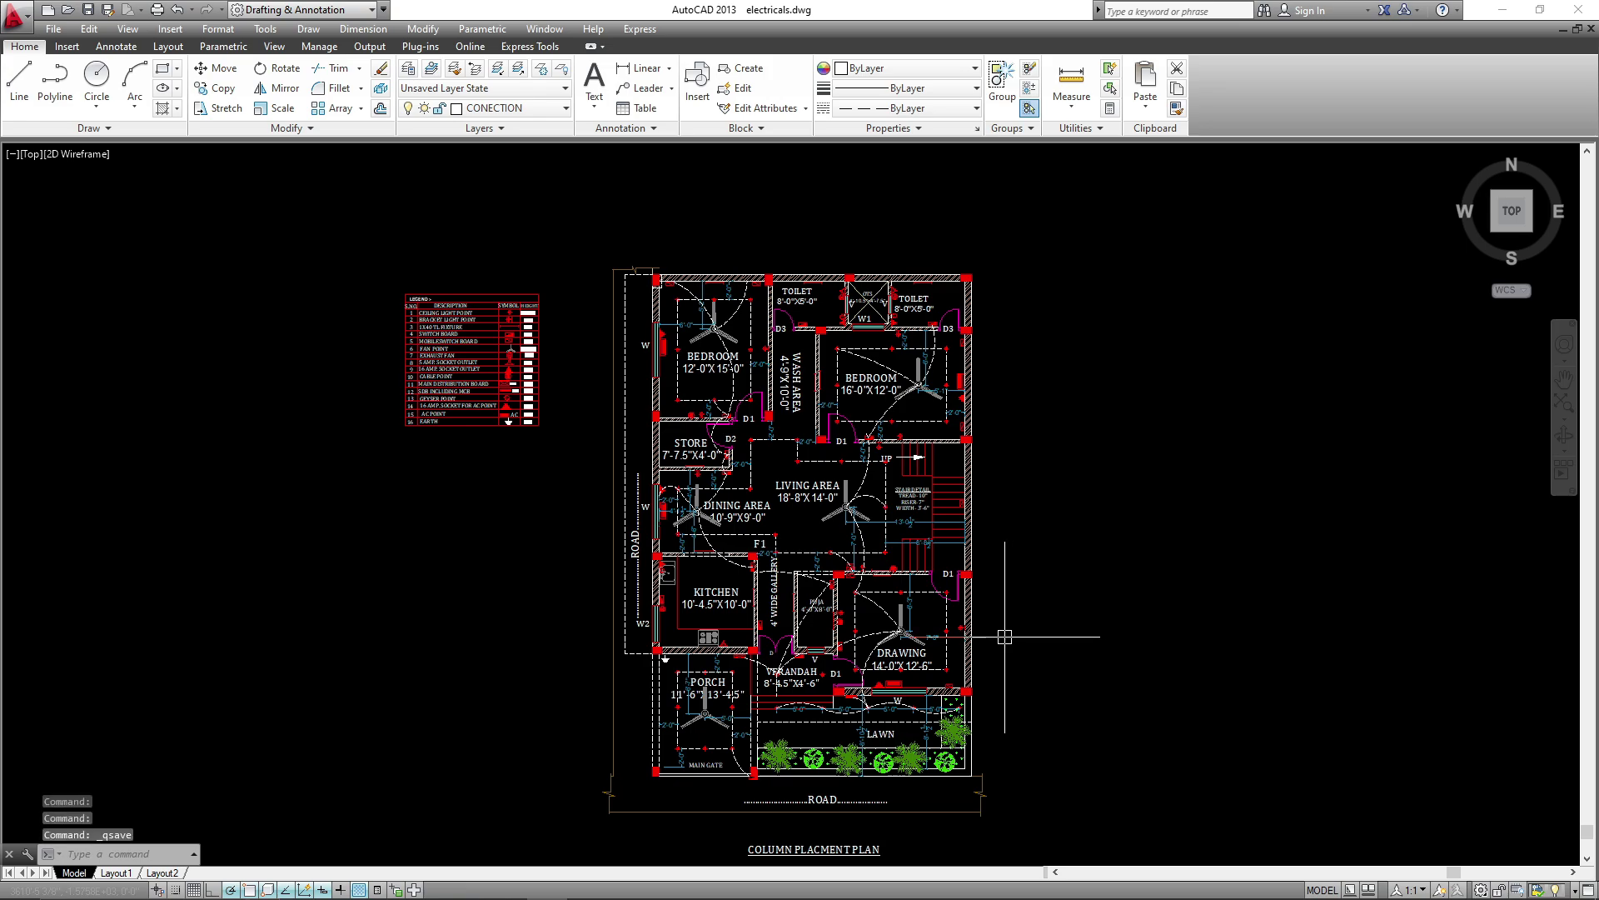
- Draw a wiring arc from the switch board of the toilet beside the wash area to the 16'-0"X12'-0" bedroom's nearest corner ceiling light
{"action": "scroll", "coordinate": [1003, 638], "scroll_direction": "up", "scroll_amount": 5}
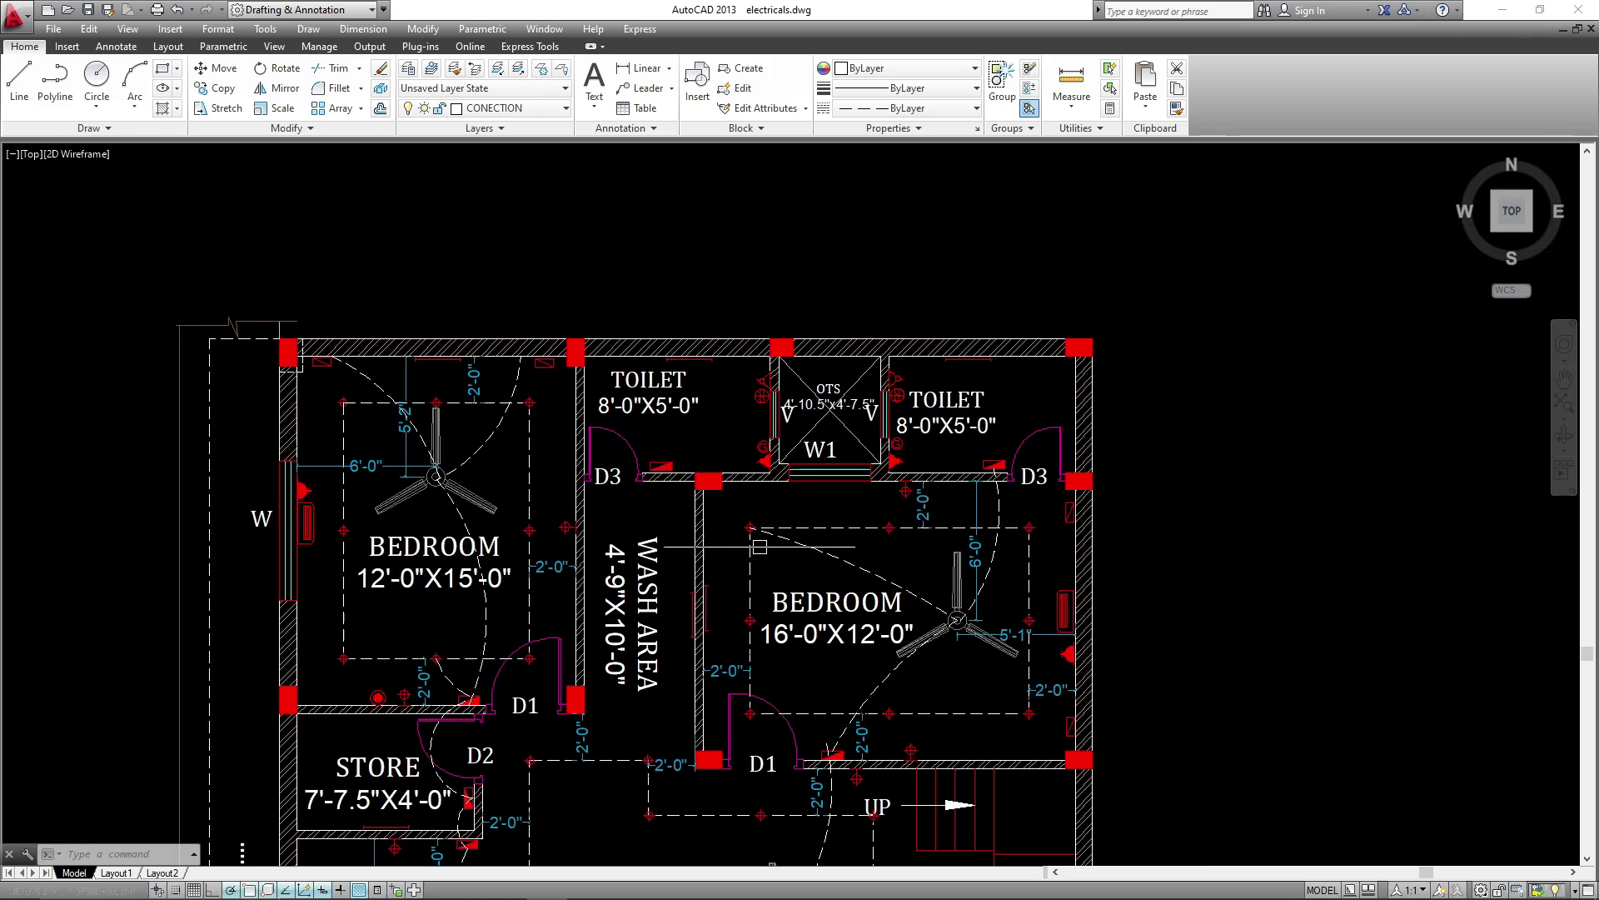
{"action": "mouse_move", "coordinate": [760, 546]}
{"action": "middle_mouse_down"}
{"action": "mouse_move", "coordinate": [772, 574]}
{"action": "mouse_move", "coordinate": [769, 533]}
{"action": "middle_mouse_up"}
{"action": "type", "text": "a"}
{"action": "key", "text": "Return"}
{"action": "scroll", "coordinate": [648, 427], "scroll_direction": "up", "scroll_amount": 2}
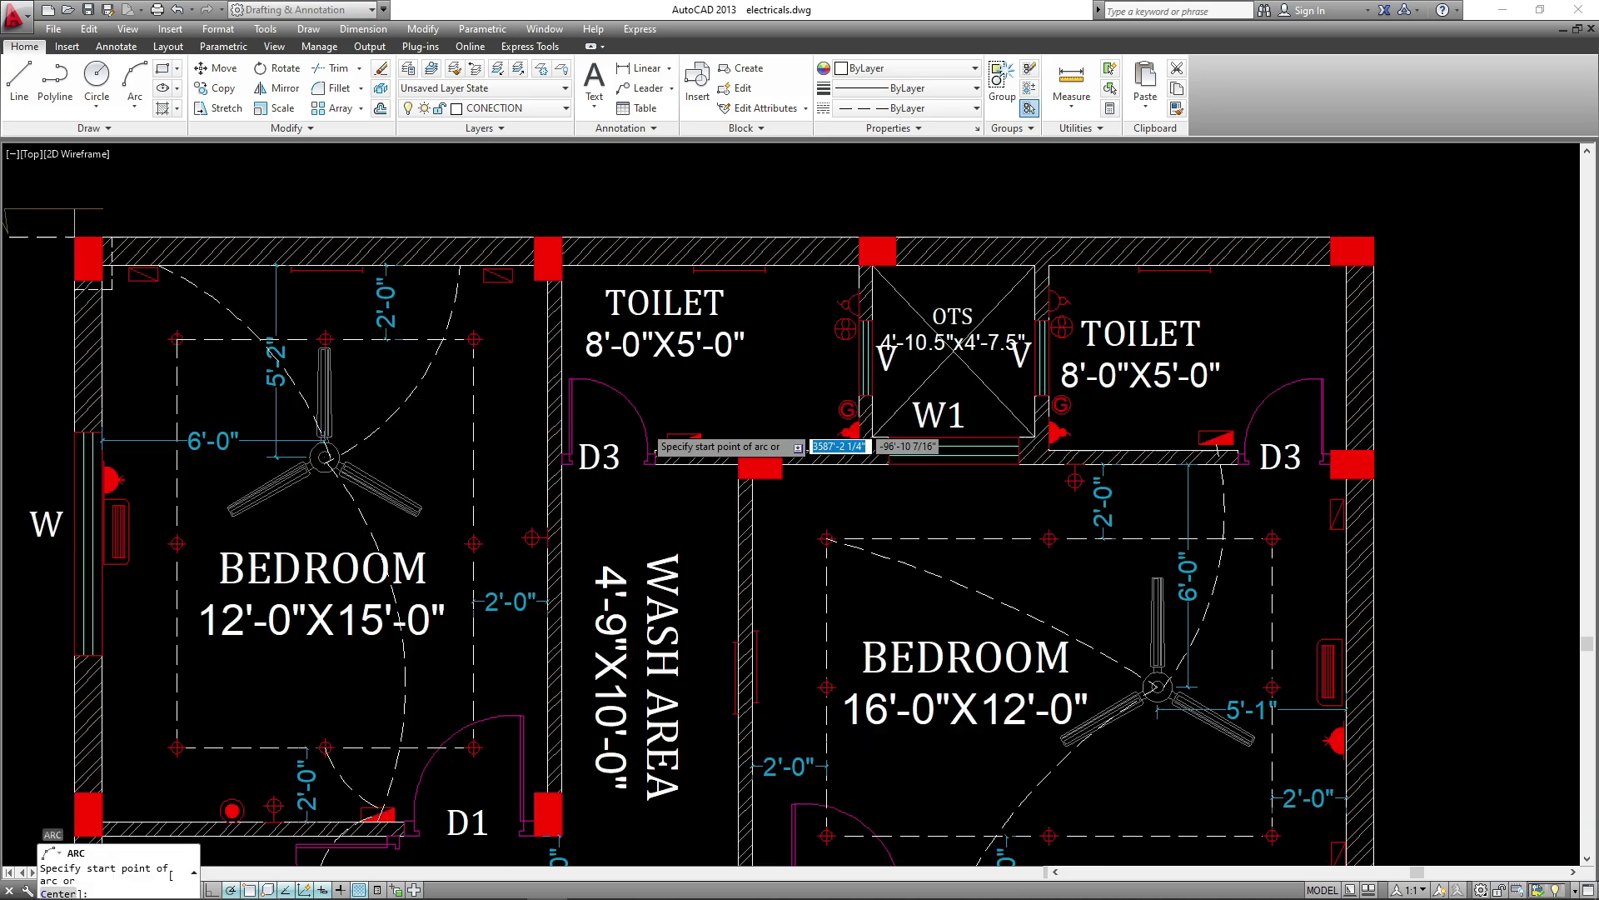
{"action": "left_click", "coordinate": [701, 462]}
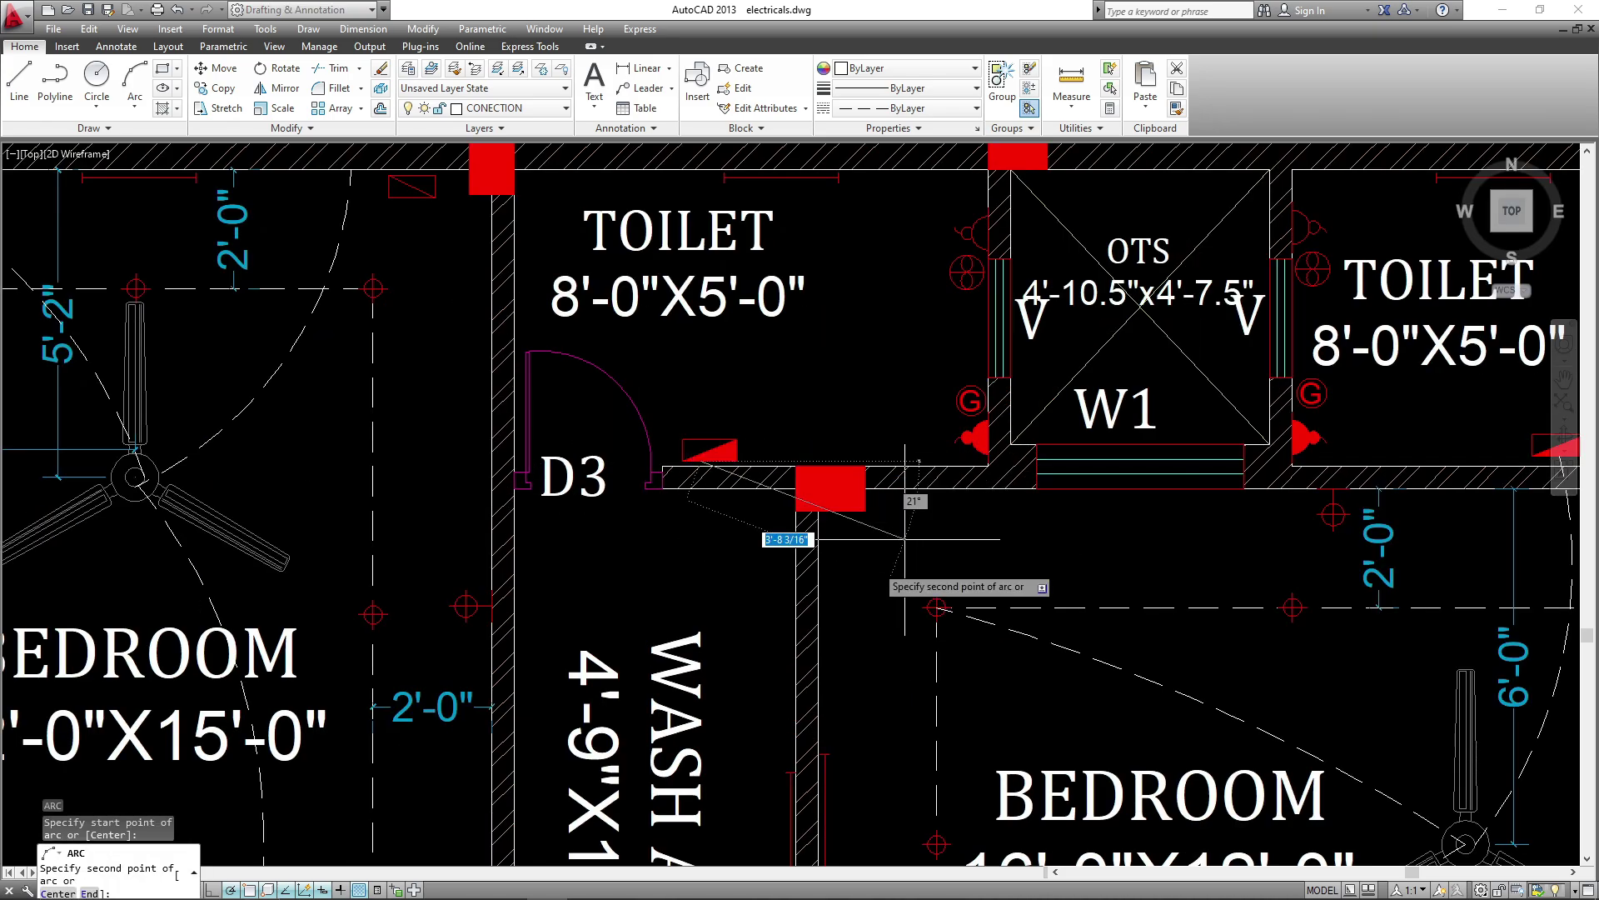
{"action": "left_click", "coordinate": [790, 614]}
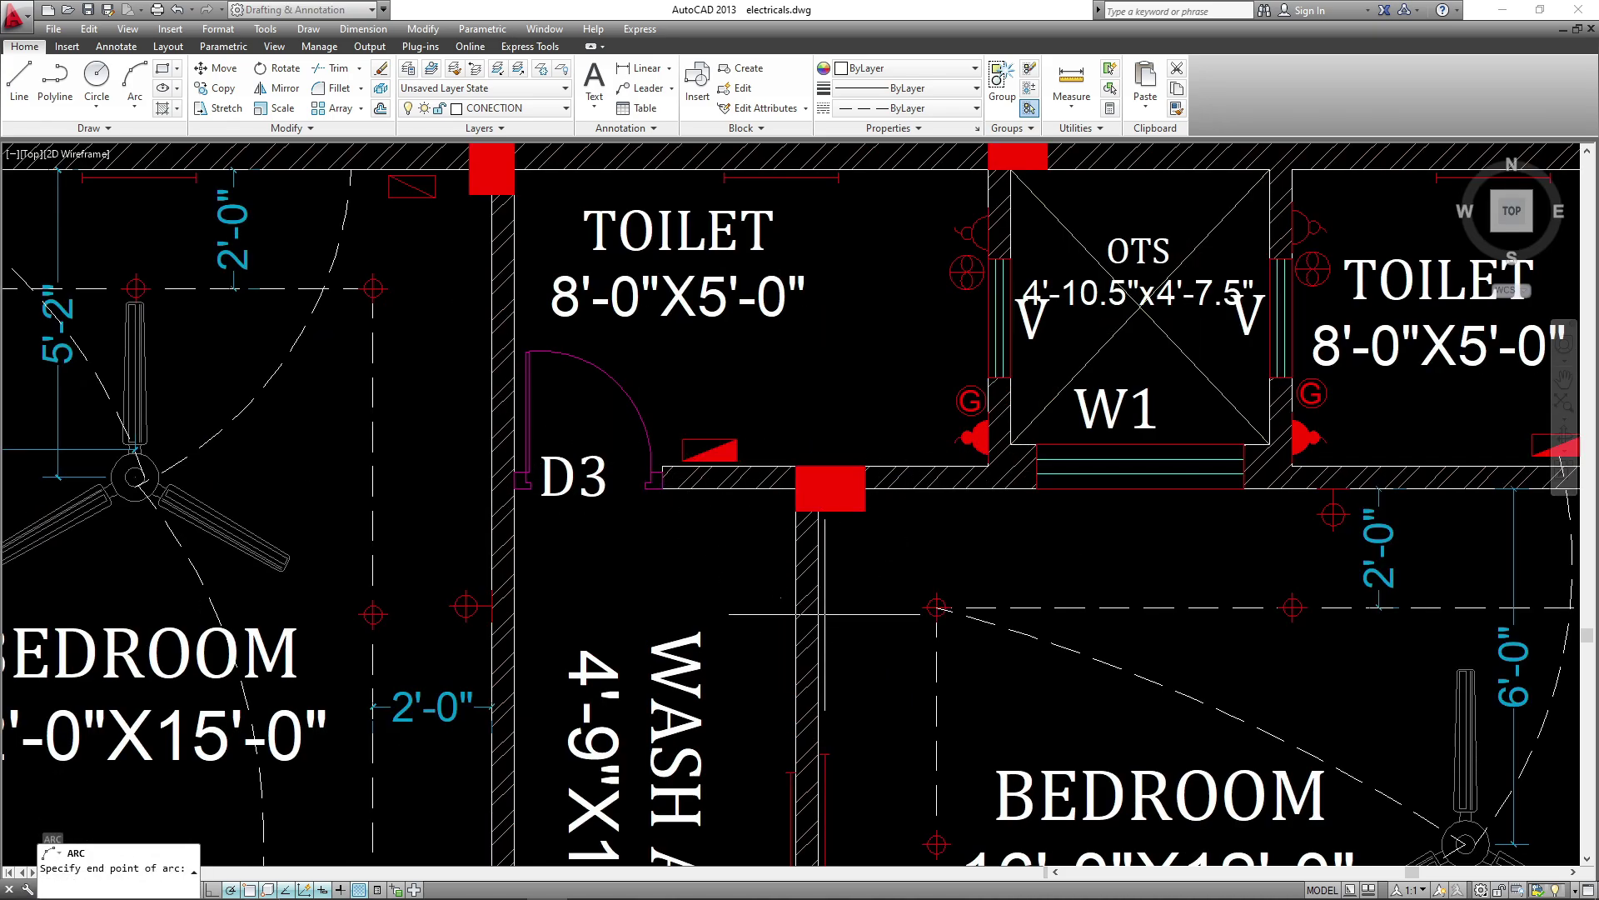
{"action": "left_click", "coordinate": [939, 605]}
{"action": "scroll", "coordinate": [828, 443], "scroll_direction": "down", "scroll_amount": 4}
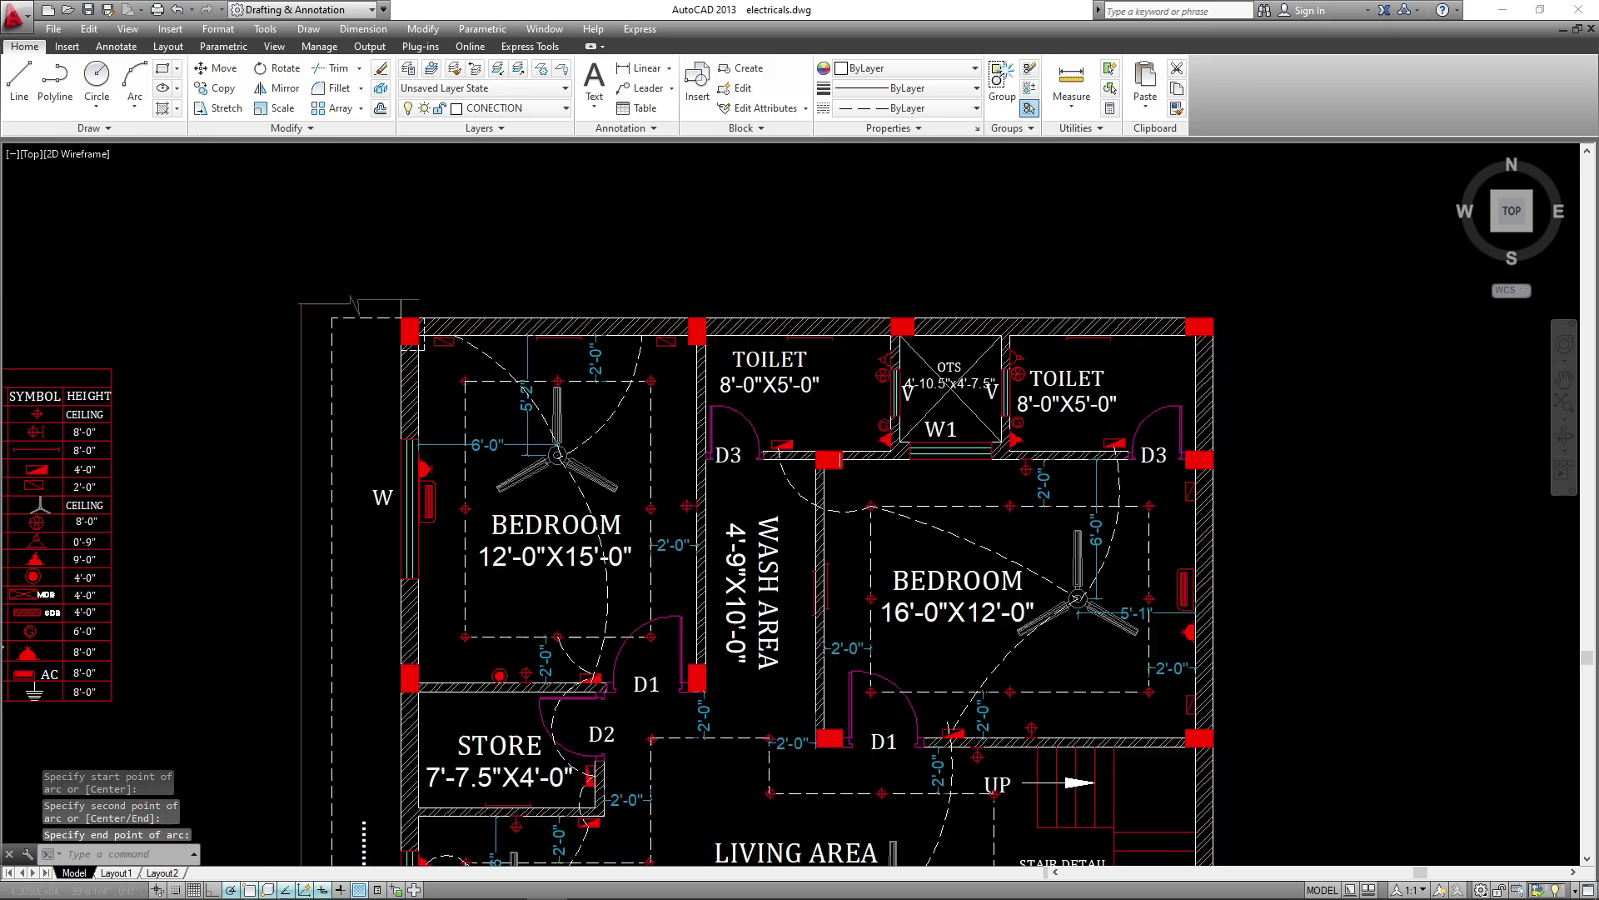
{"action": "scroll", "coordinate": [814, 491], "scroll_direction": "down", "scroll_amount": 5}
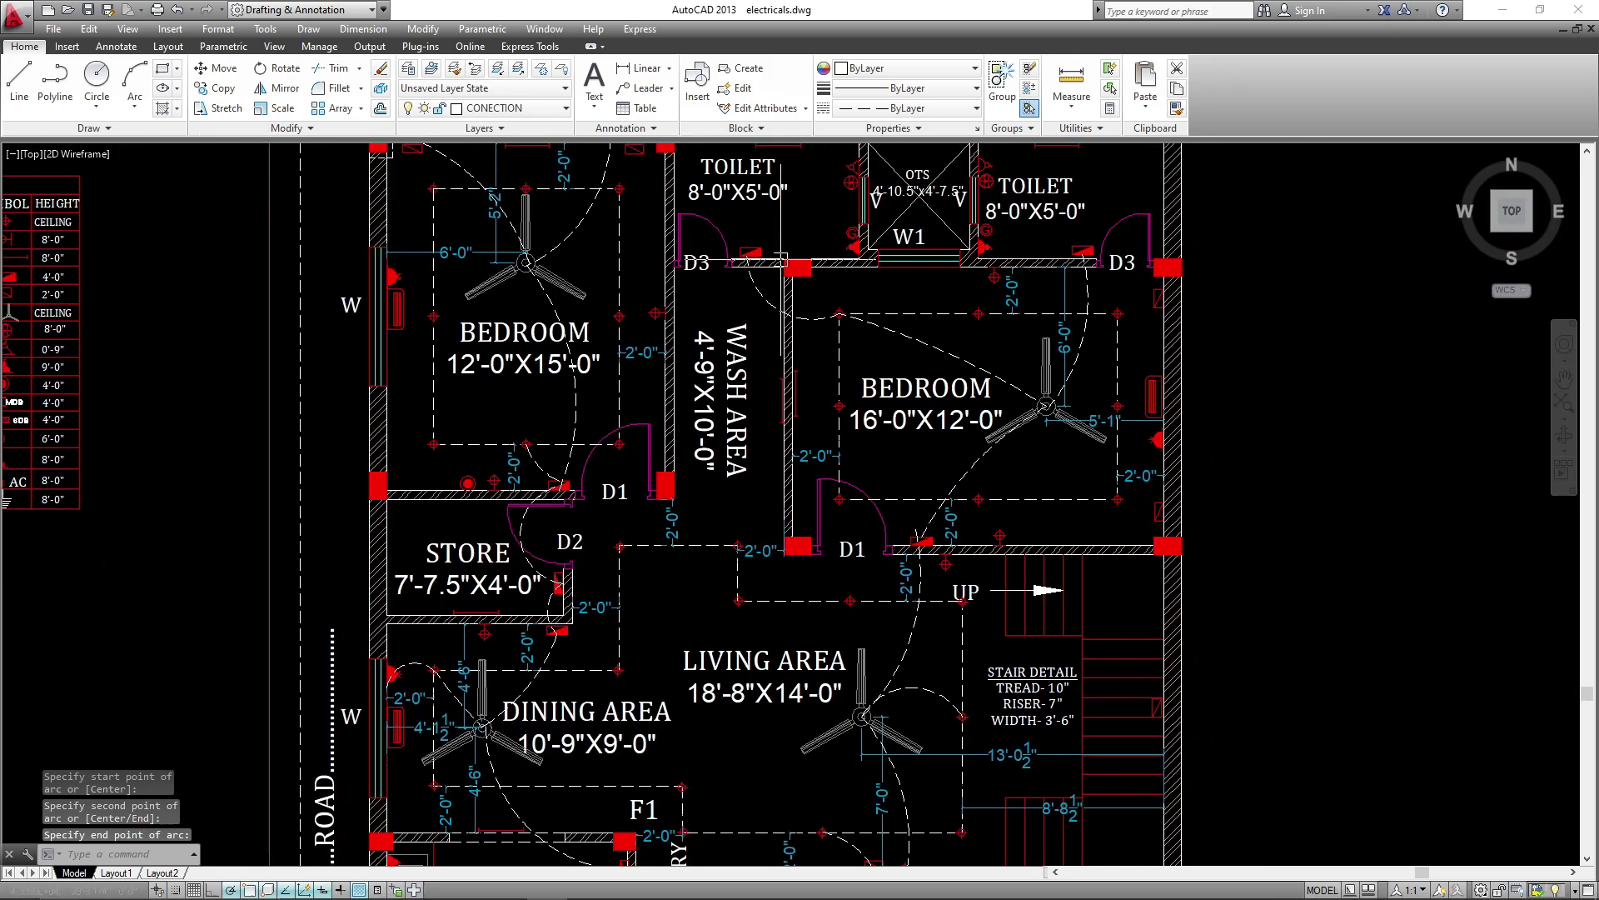
{"action": "middle_click_drag", "start_coordinate": [847, 577], "coordinate": [855, 533]}
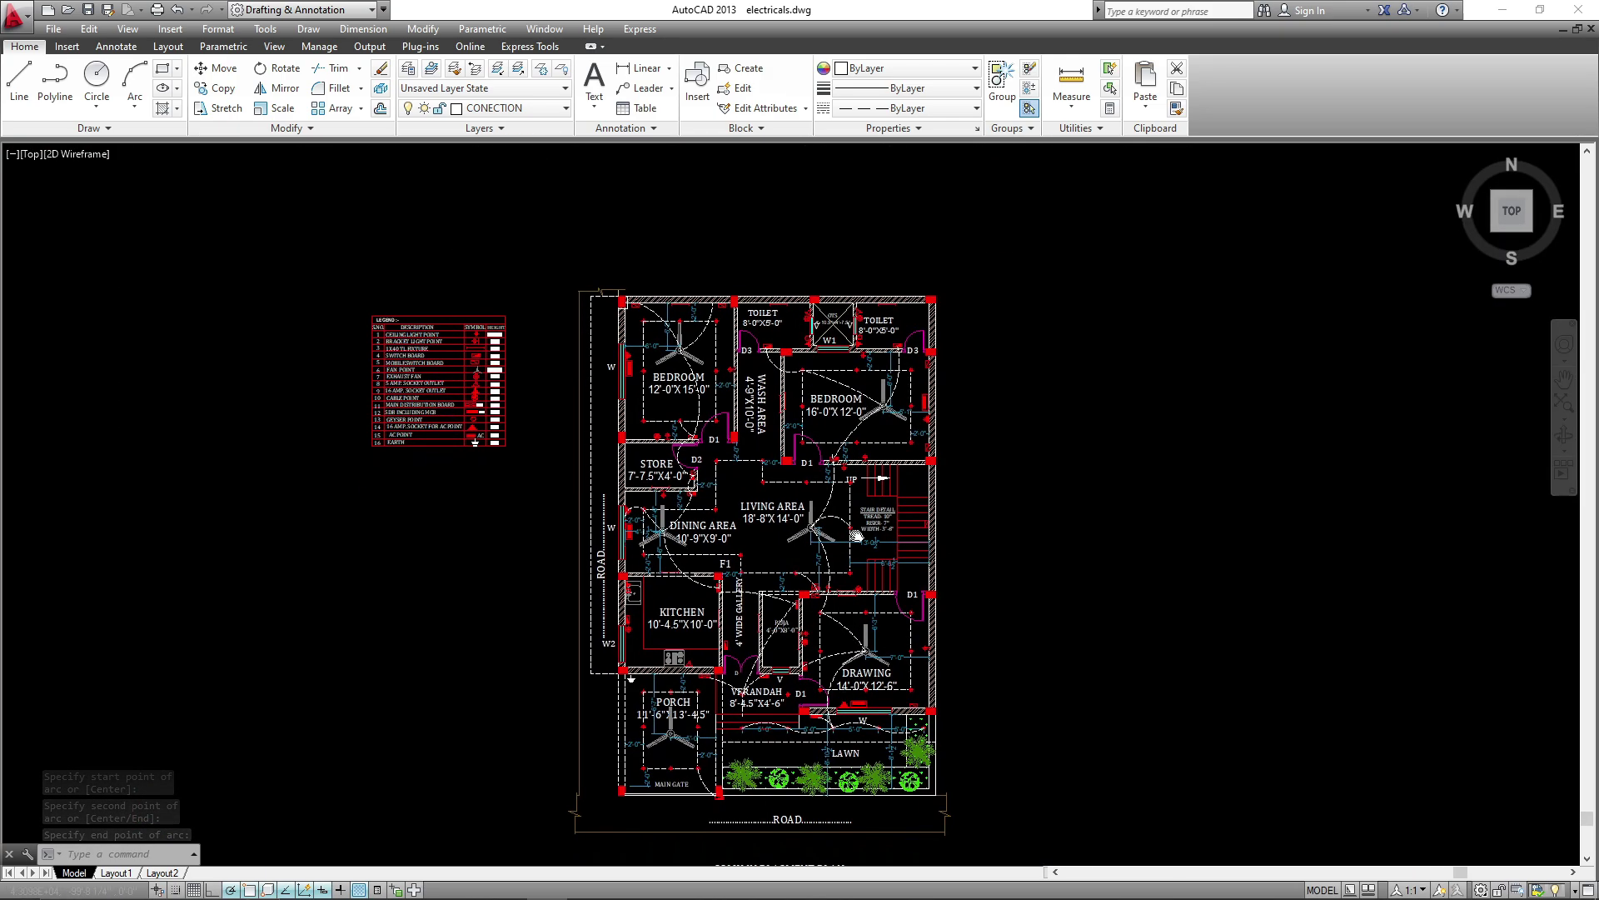